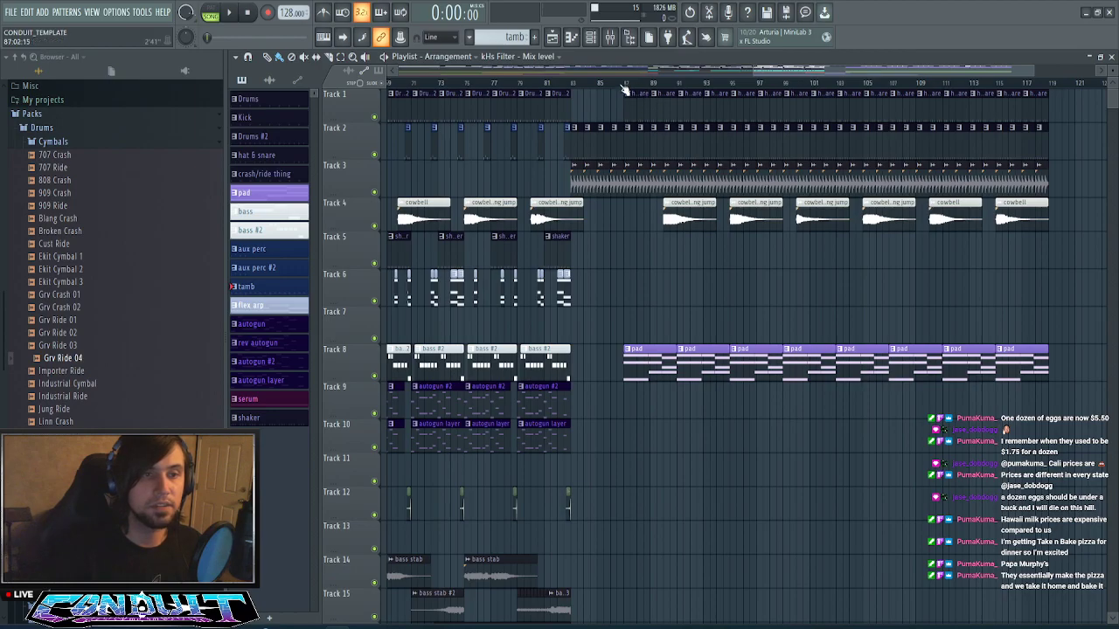
- Play the arrangement from bar 87
{"action": "left_click", "coordinate": [623, 85]}
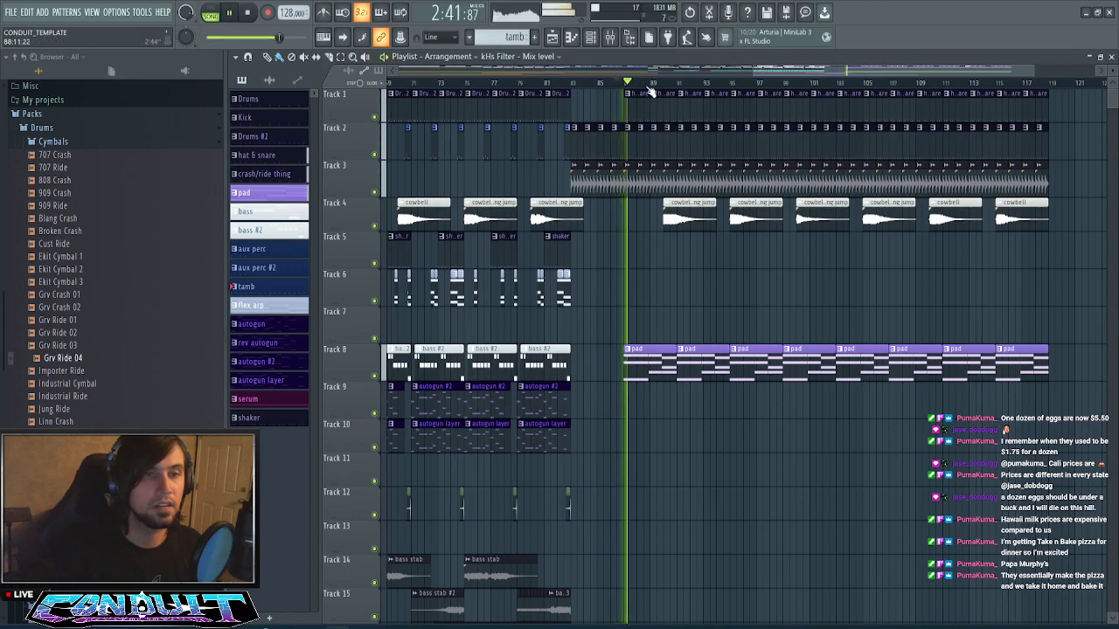
{"action": "scroll", "coordinate": [649, 92], "scroll_direction": "down", "scroll_amount": 3}
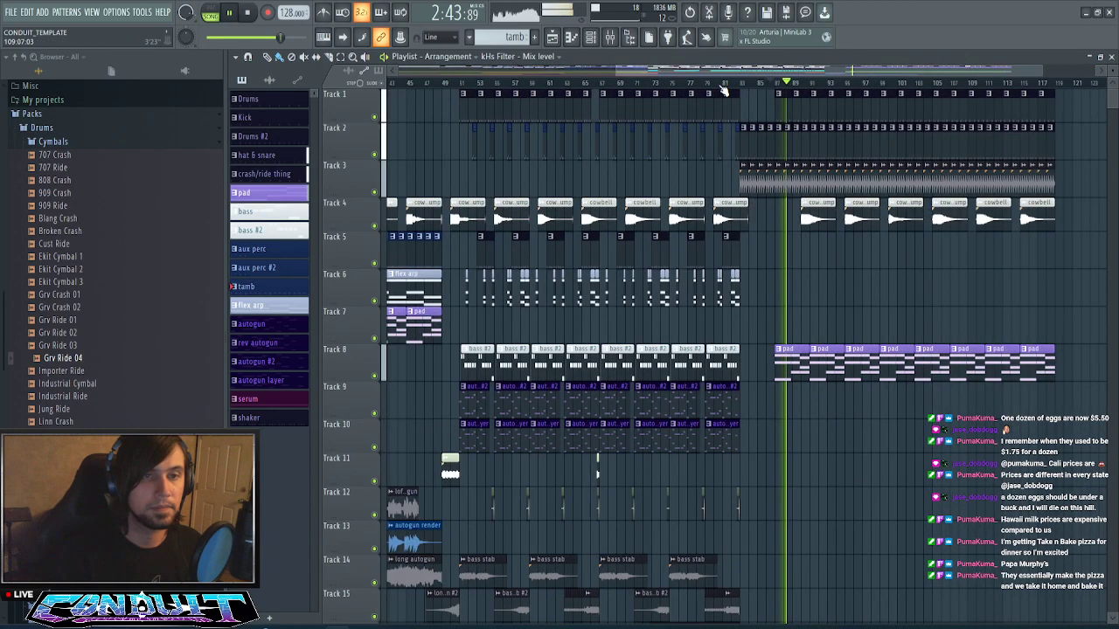
{"action": "scroll", "coordinate": [837, 77], "scroll_direction": "up", "scroll_amount": 2}
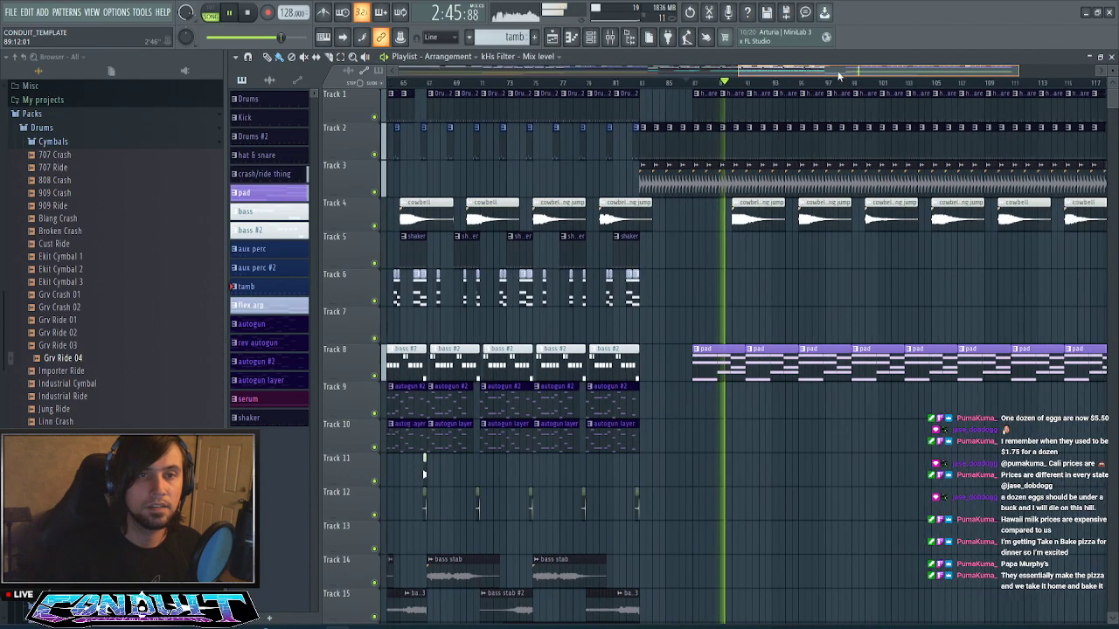
{"action": "left_click_drag", "start_coordinate": [838, 73], "coordinate": [863, 75]}
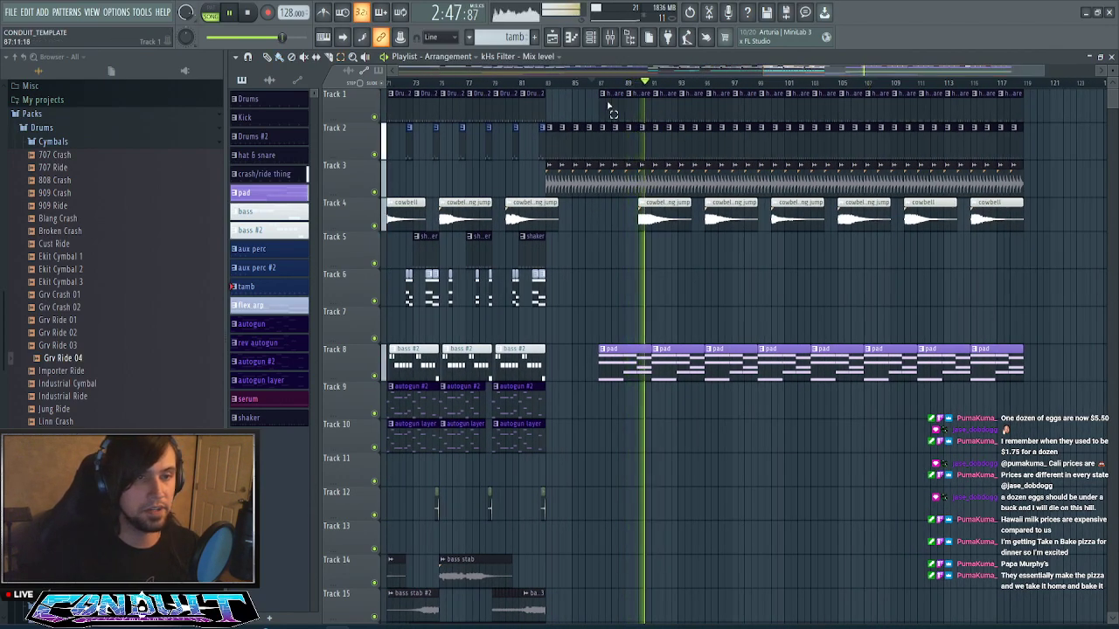
- Duplicate the clips on Tracks 1 to 4 and Track 8 from bar 87 onward, placing the copies from bar 119
{"action": "left_click_drag", "start_coordinate": [612, 109], "coordinate": [1069, 404]}
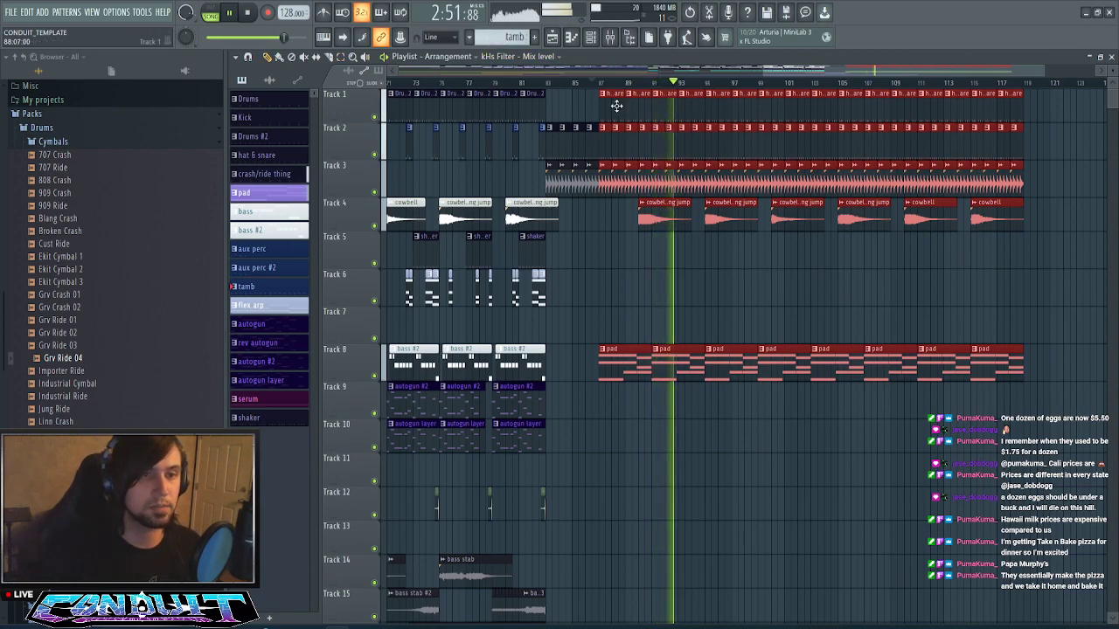
{"action": "left_click_drag", "start_coordinate": [616, 105], "coordinate": [1039, 119]}
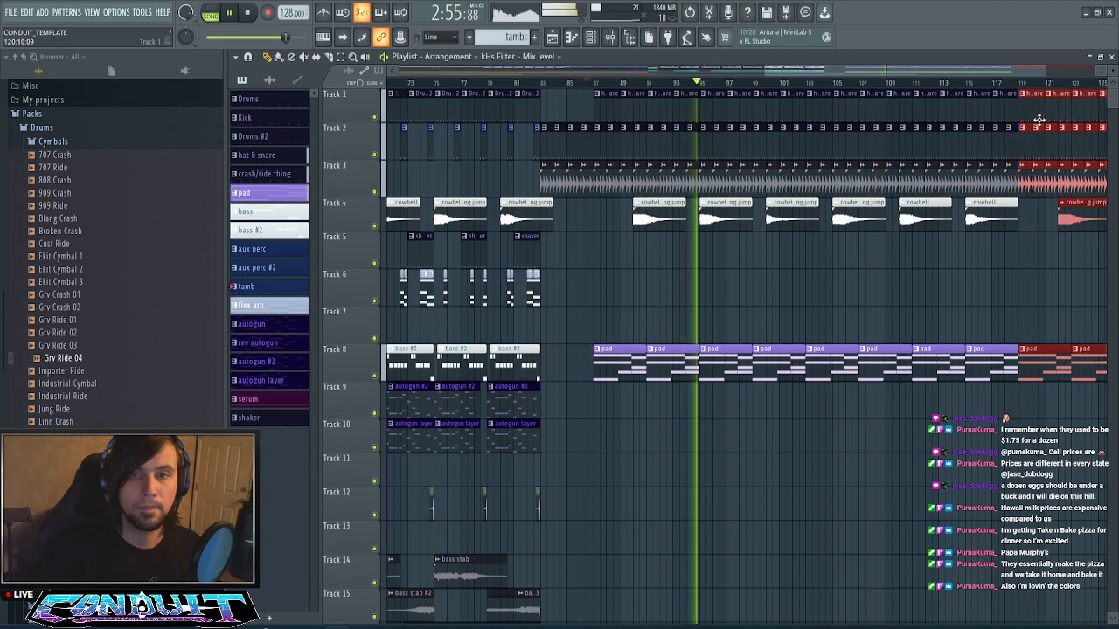
{"action": "scroll", "coordinate": [849, 76], "scroll_direction": "down", "scroll_amount": 2}
{"action": "left_click_drag", "start_coordinate": [848, 74], "coordinate": [889, 75]}
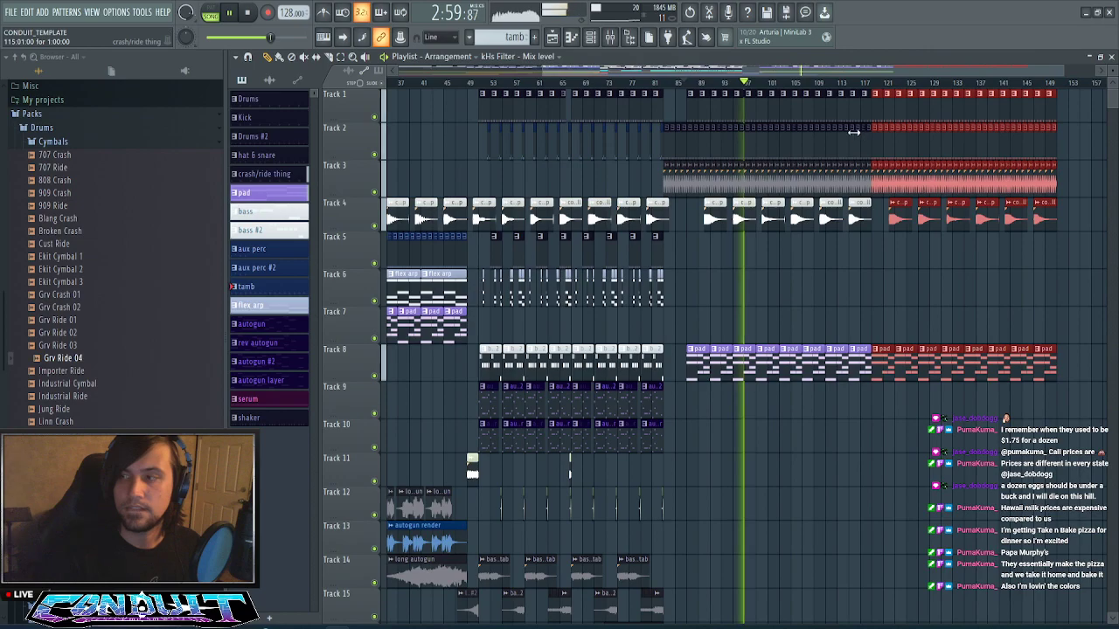
{"action": "left_click", "coordinate": [767, 420], "text": "ctrl"}
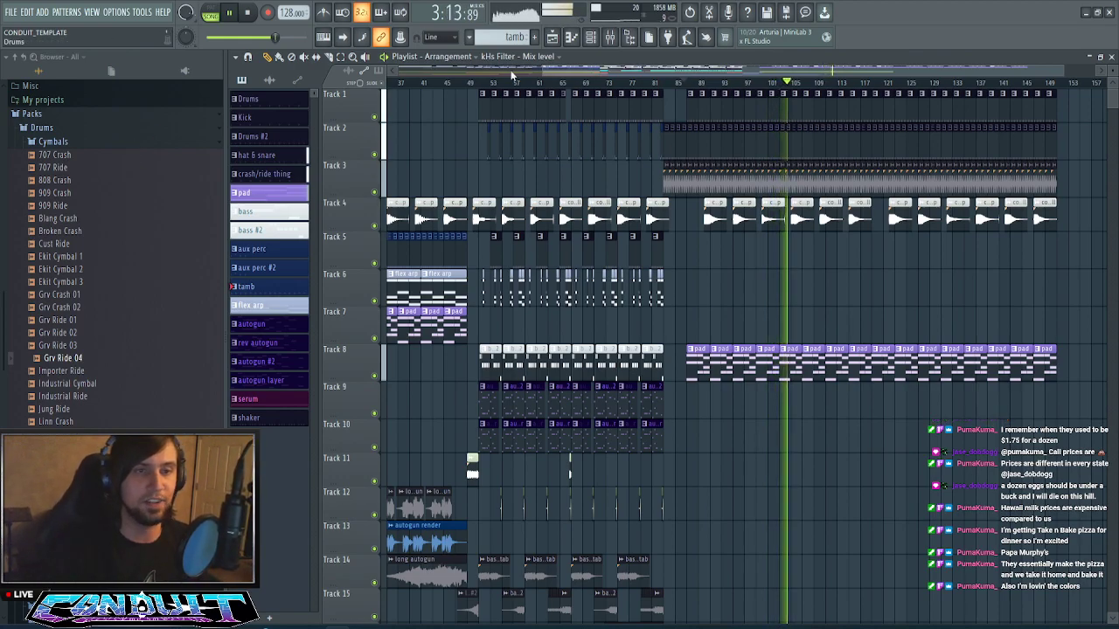
- Look through the project's audio clips and the list of automation clips for material to reuse in the new section
{"action": "scroll", "coordinate": [744, 88], "scroll_direction": "down", "scroll_amount": 1}
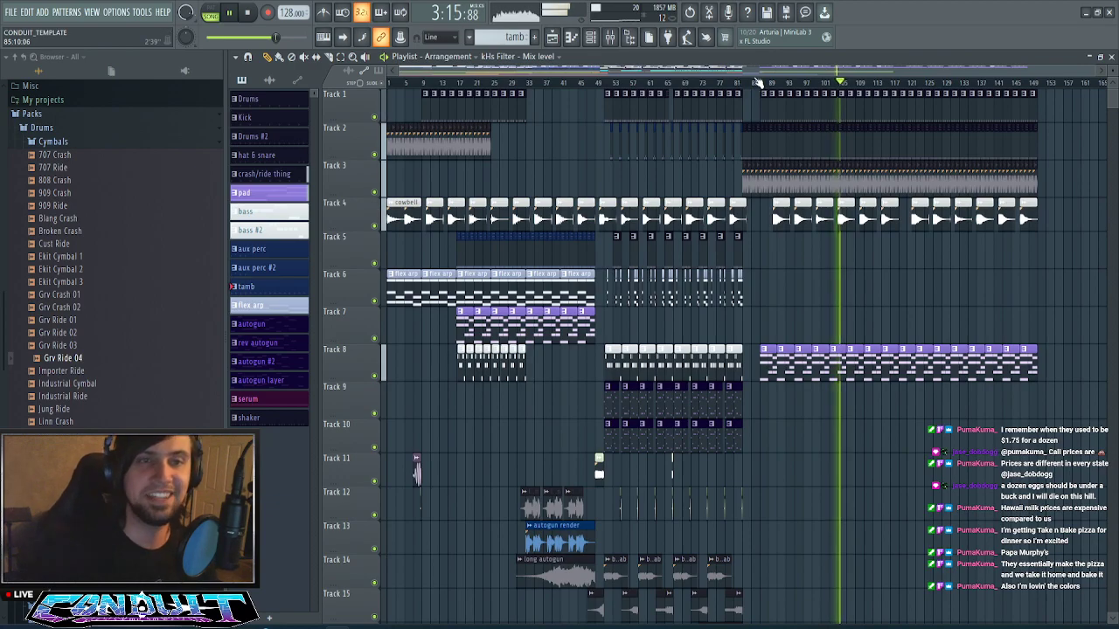
{"action": "scroll", "coordinate": [740, 112], "scroll_direction": "down", "scroll_amount": 5}
{"action": "scroll", "coordinate": [749, 188], "scroll_direction": "up", "scroll_amount": 5}
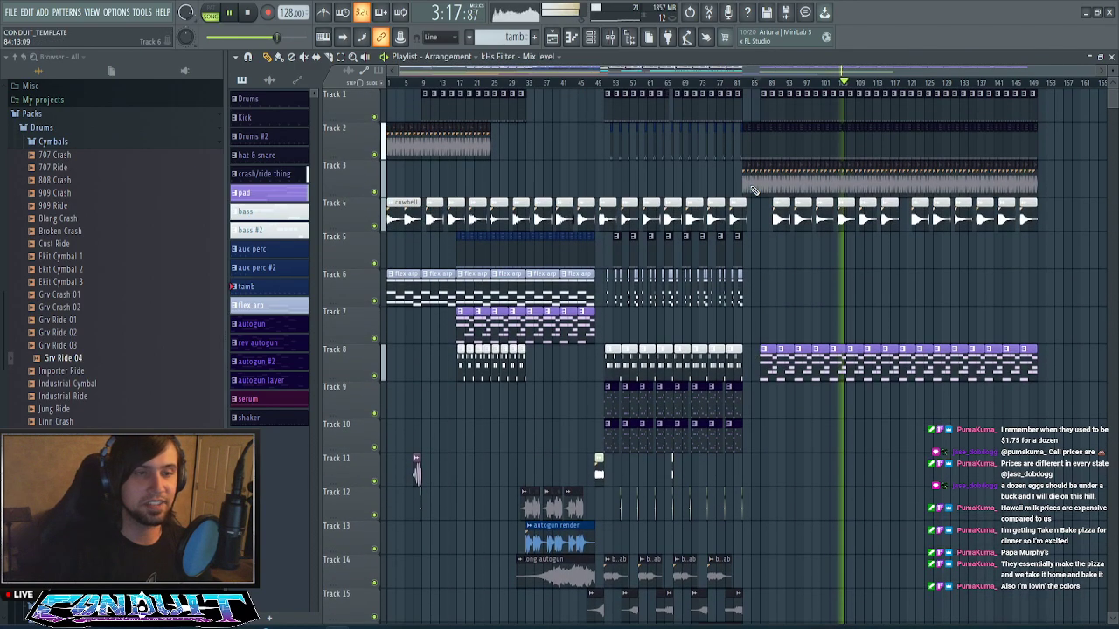
{"action": "left_click", "coordinate": [270, 80]}
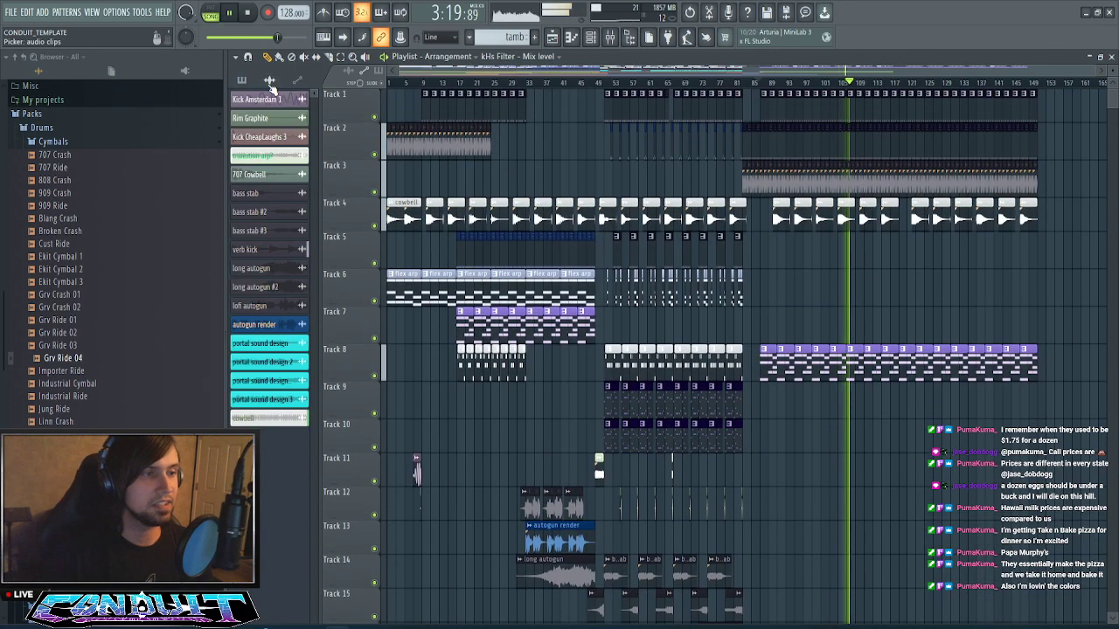
{"action": "left_click", "coordinate": [297, 82]}
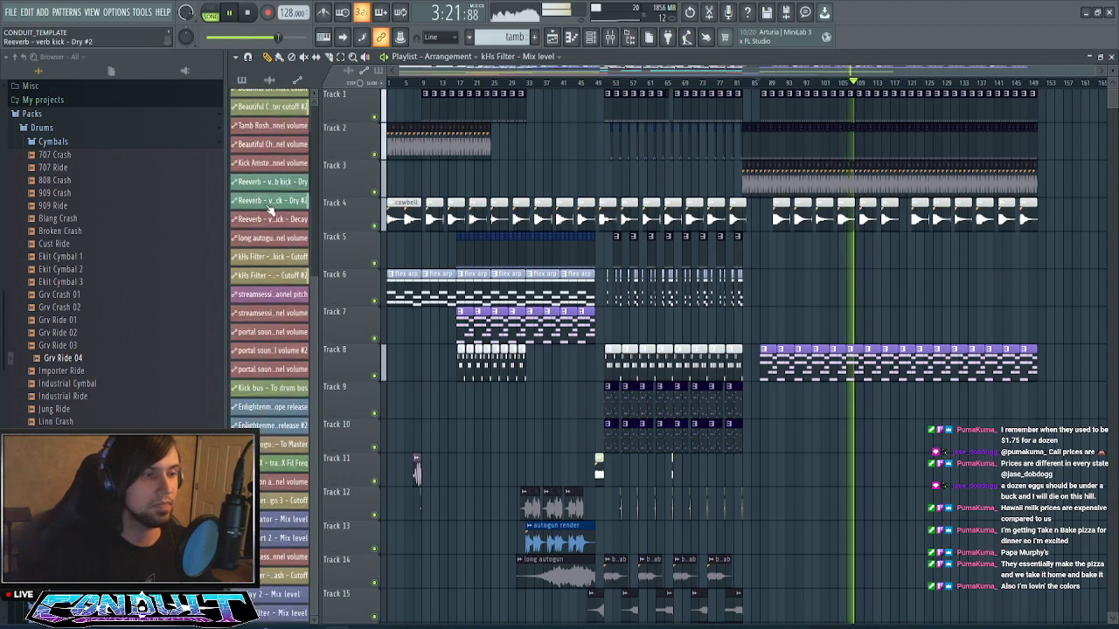
{"action": "scroll", "coordinate": [276, 166], "scroll_direction": "down", "scroll_amount": 3}
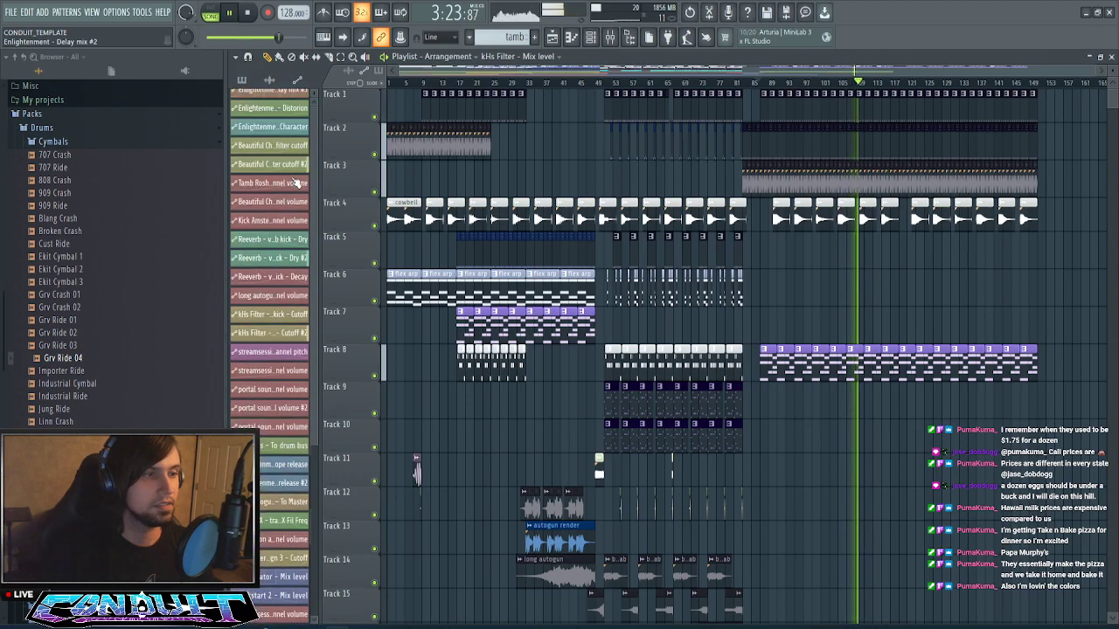
{"action": "scroll", "coordinate": [280, 174], "scroll_direction": "down", "scroll_amount": 3}
{"action": "scroll", "coordinate": [271, 148], "scroll_direction": "up", "scroll_amount": 5}
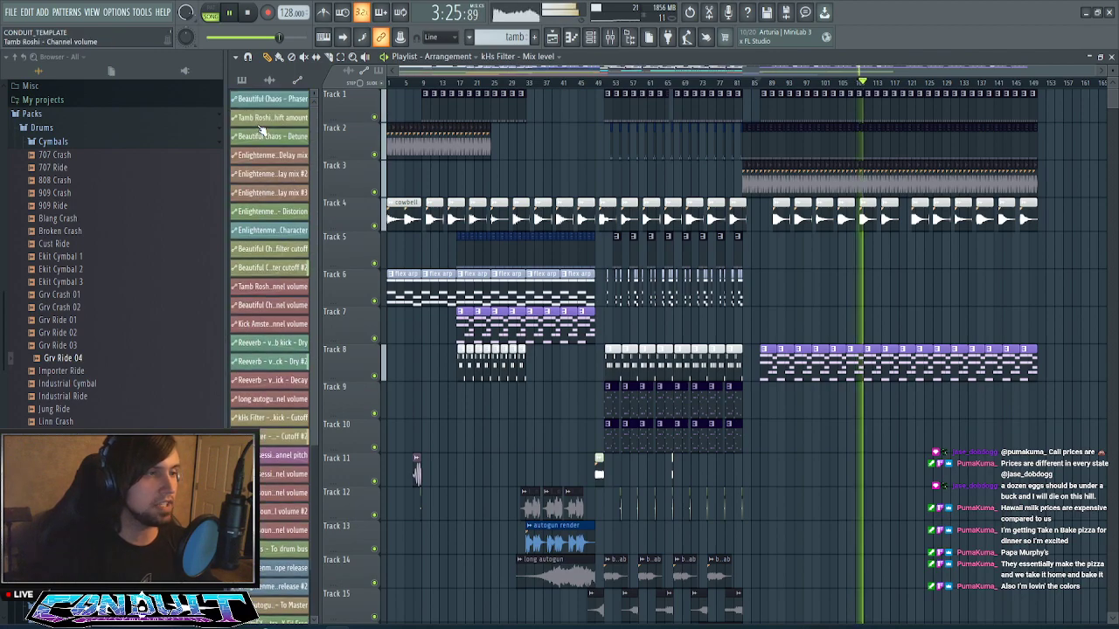
{"action": "scroll", "coordinate": [270, 138], "scroll_direction": "down", "scroll_amount": 5}
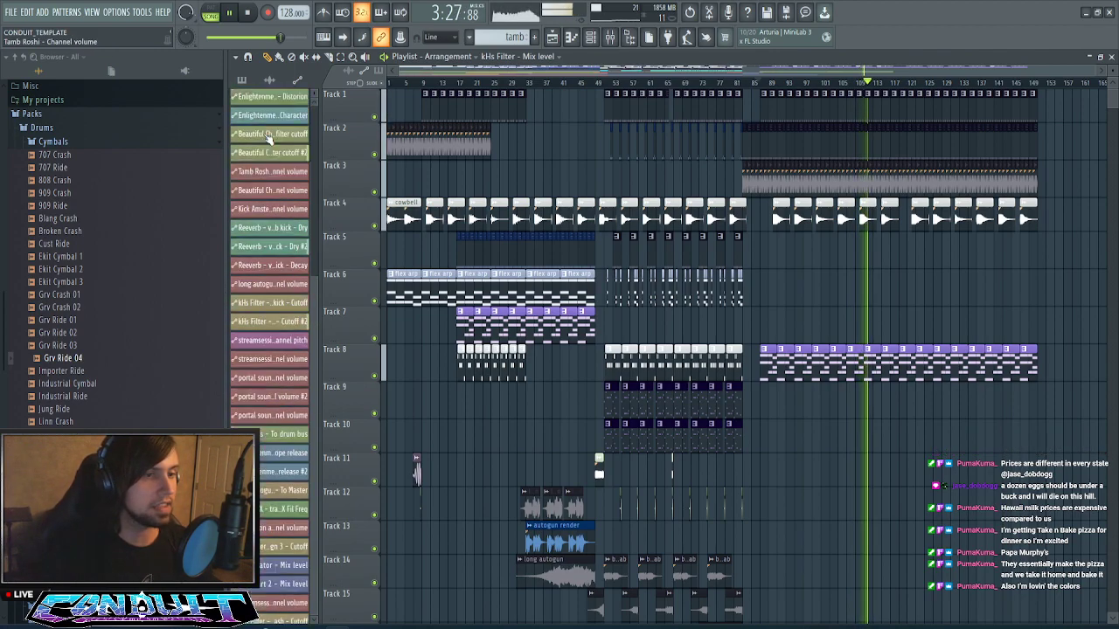
{"action": "scroll", "coordinate": [270, 140], "scroll_direction": "down", "scroll_amount": 3}
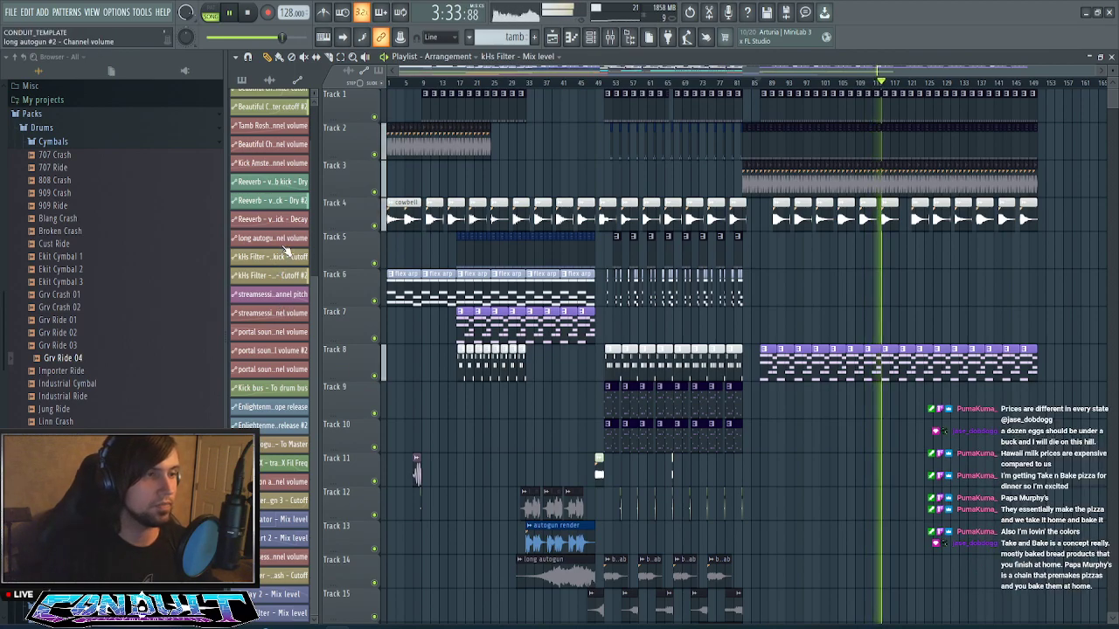
{"action": "scroll", "coordinate": [277, 268], "scroll_direction": "up", "scroll_amount": 6}
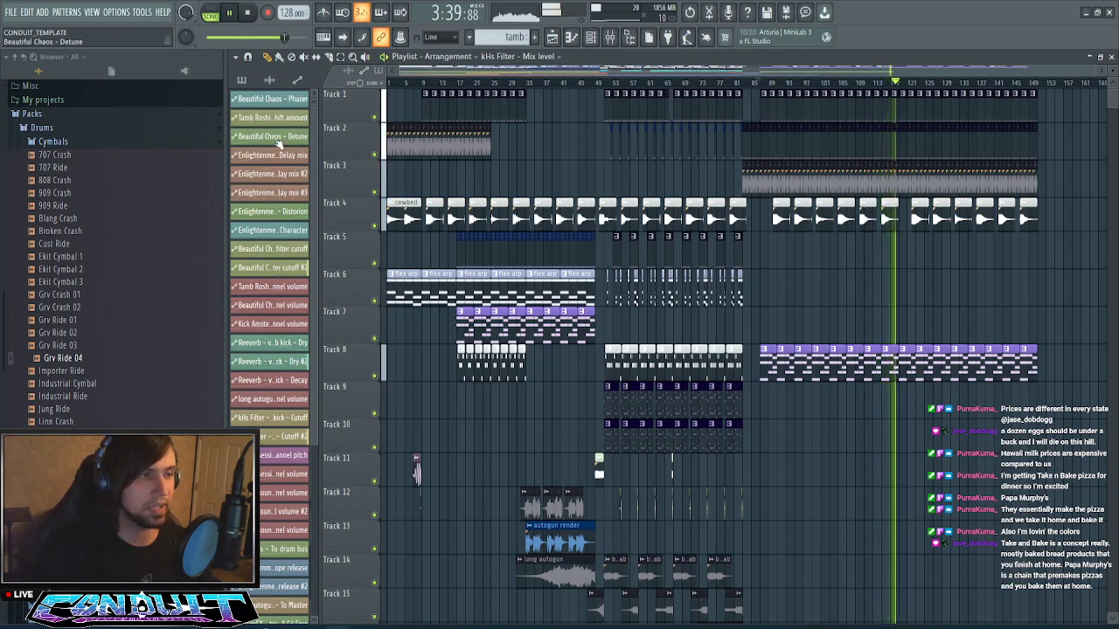
{"action": "scroll", "coordinate": [281, 298], "scroll_direction": "down", "scroll_amount": 6}
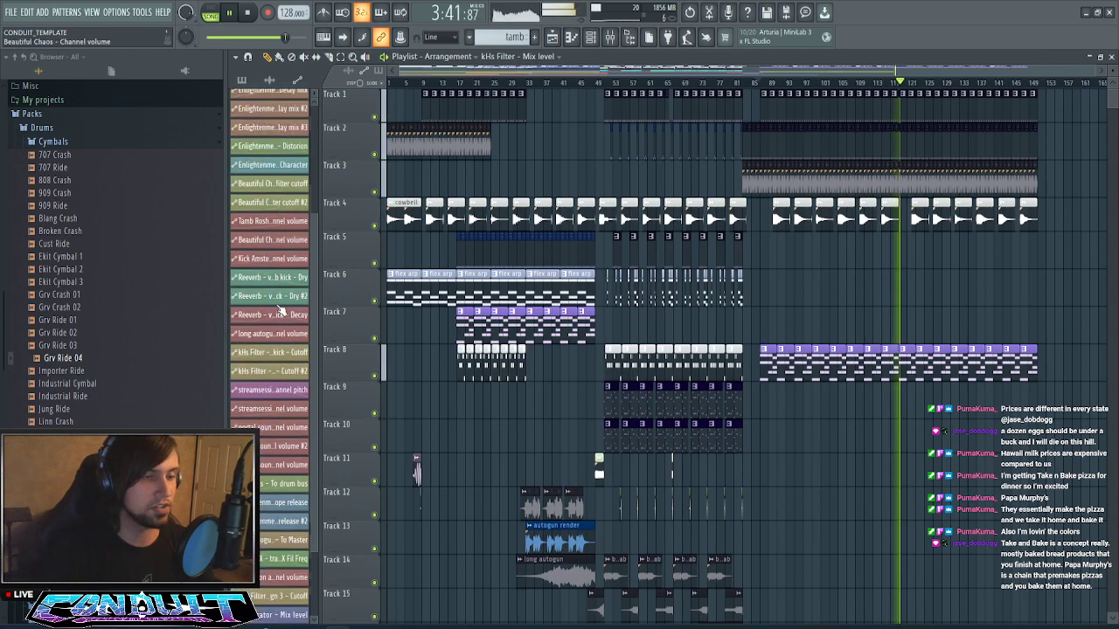
{"action": "scroll", "coordinate": [281, 310], "scroll_direction": "up", "scroll_amount": 6}
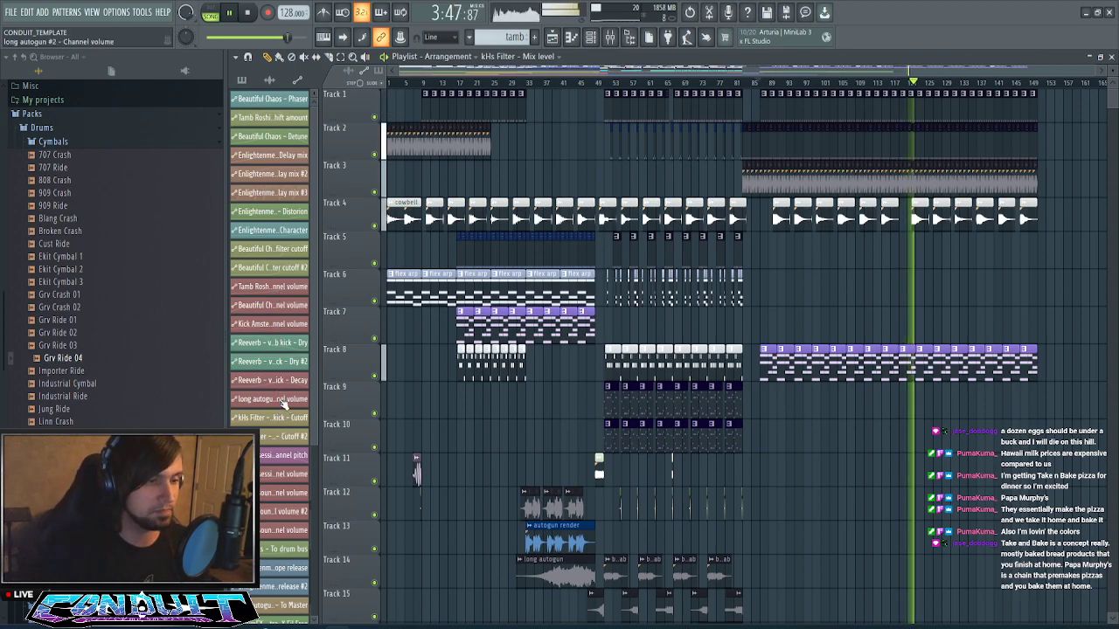
{"action": "scroll", "coordinate": [283, 402], "scroll_direction": "down", "scroll_amount": 6}
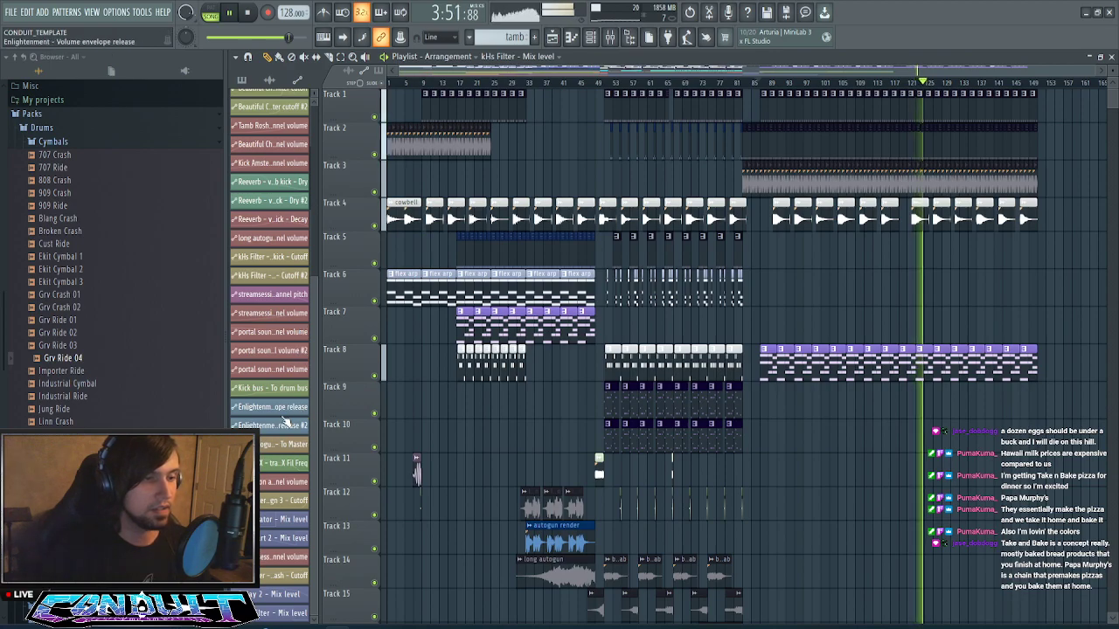
{"action": "scroll", "coordinate": [285, 372], "scroll_direction": "up", "scroll_amount": 6}
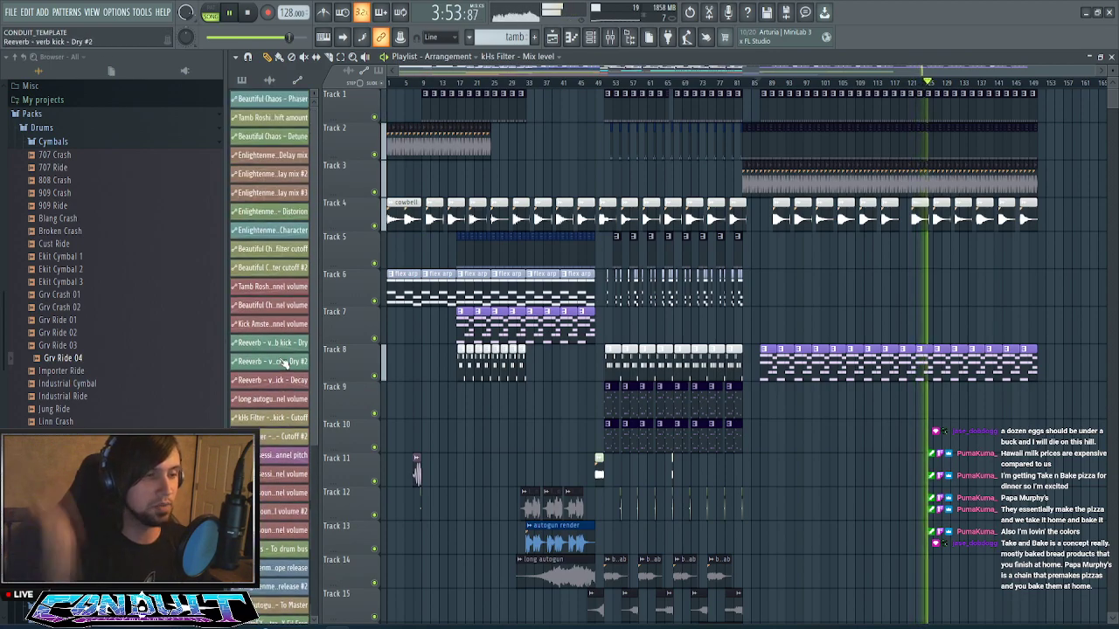
{"action": "scroll", "coordinate": [715, 433], "scroll_direction": "down", "scroll_amount": 6}
- Examine the automation tracks in the playlist and review the available patterns and audio clips
{"action": "scroll", "coordinate": [714, 434], "scroll_direction": "down", "scroll_amount": 2}
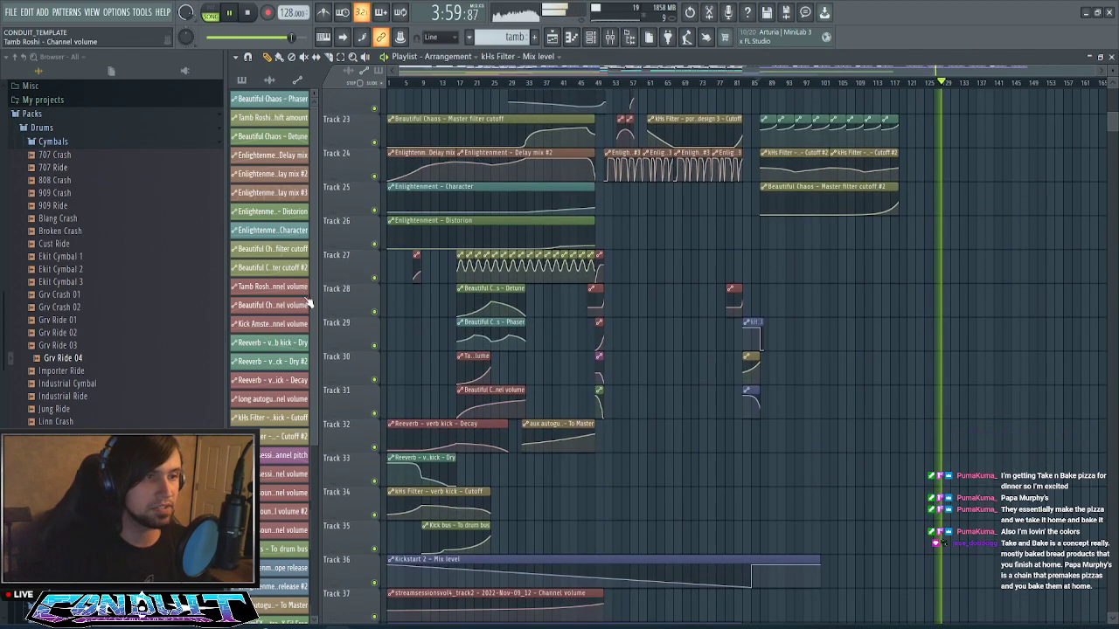
{"action": "scroll", "coordinate": [751, 315], "scroll_direction": "up", "scroll_amount": 5}
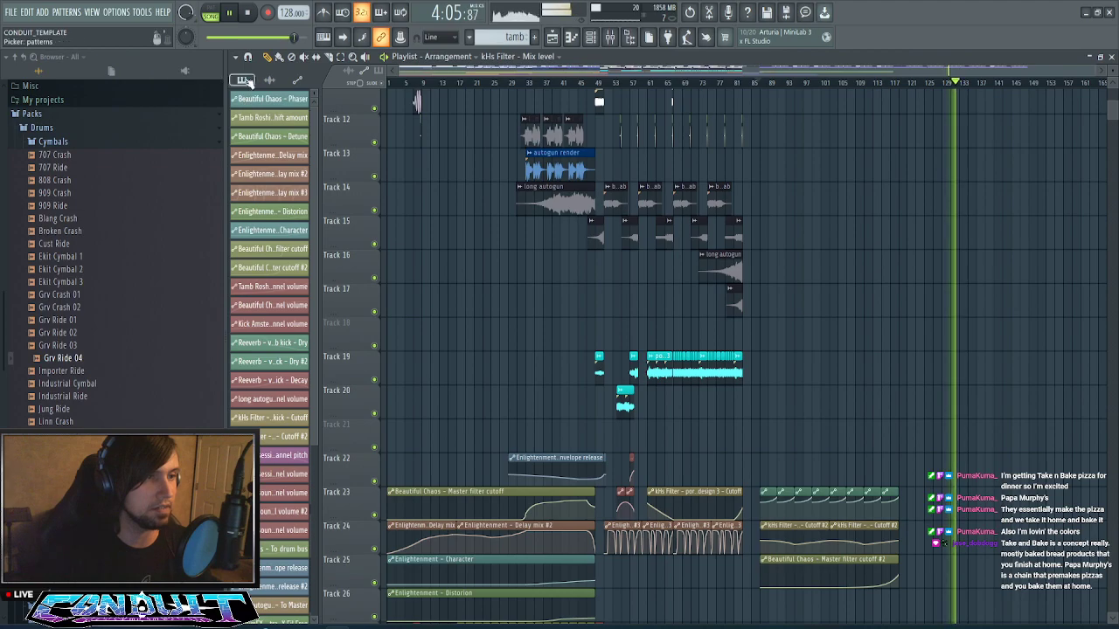
{"action": "left_click", "coordinate": [245, 80]}
{"action": "scroll", "coordinate": [438, 308], "scroll_direction": "up", "scroll_amount": 5}
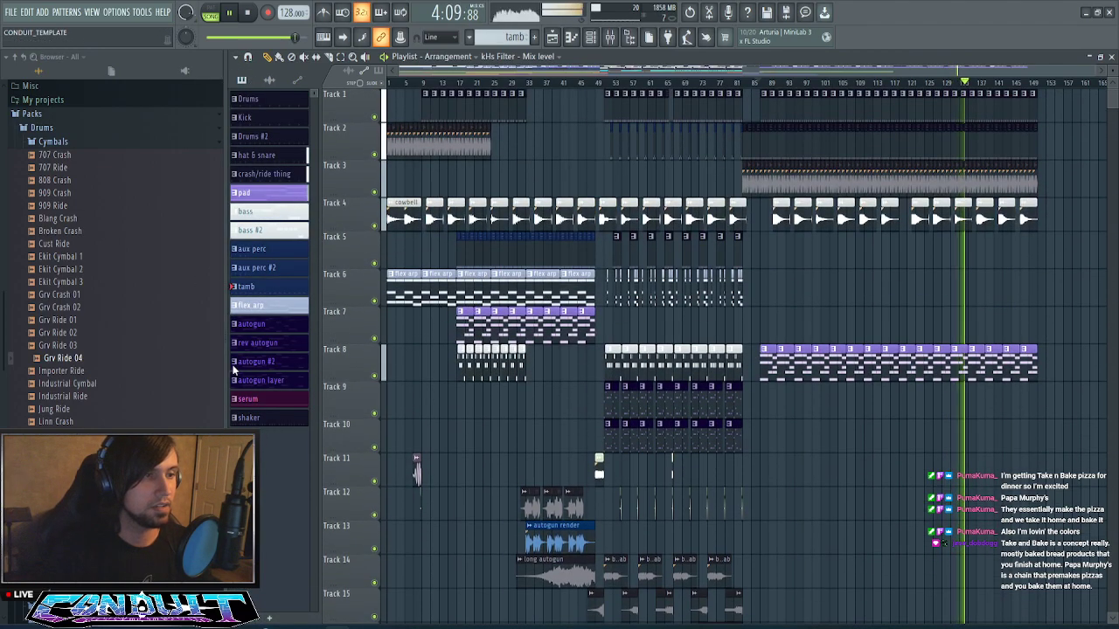
{"action": "left_click", "coordinate": [270, 79]}
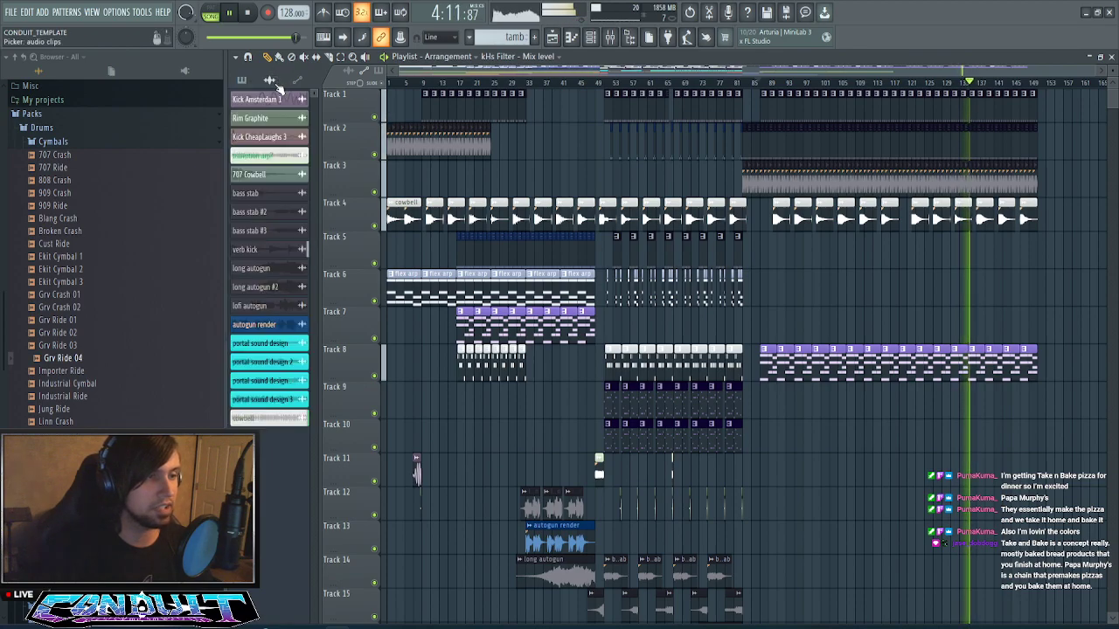
{"action": "left_click", "coordinate": [243, 80]}
{"action": "scroll", "coordinate": [892, 346], "scroll_direction": "down", "scroll_amount": 3}
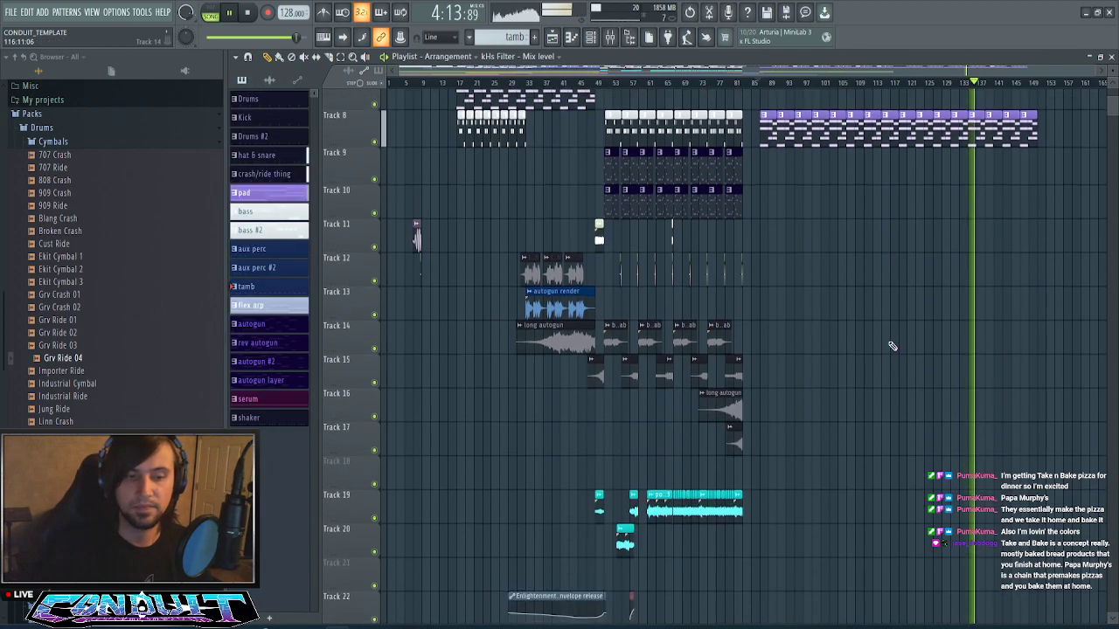
{"action": "scroll", "coordinate": [896, 348], "scroll_direction": "up", "scroll_amount": 3}
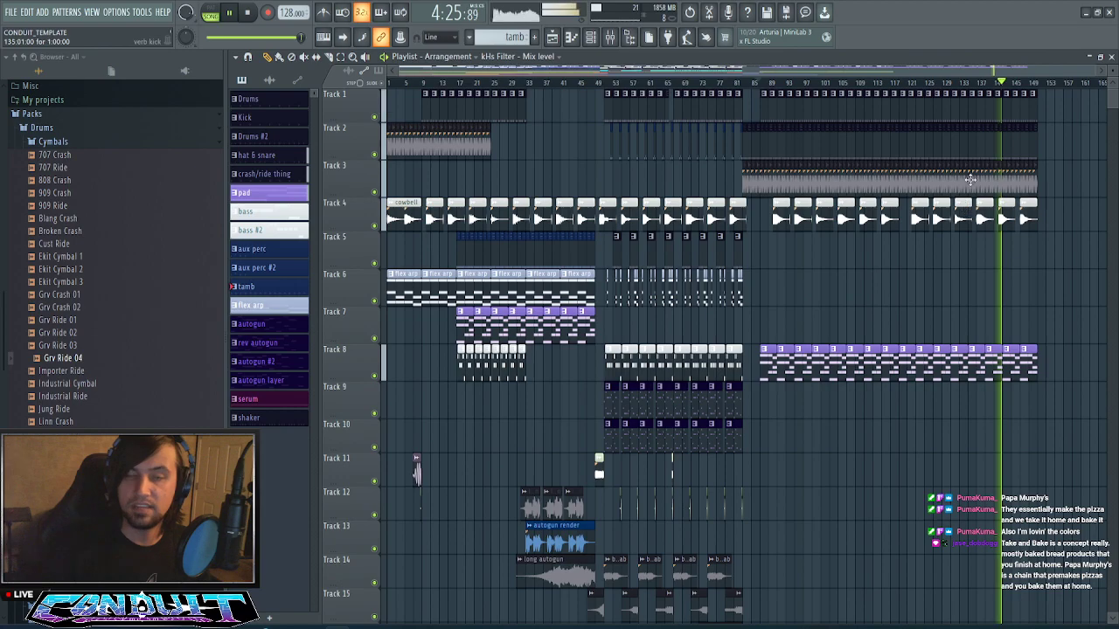
- Set a playlist time selection from bar 87 to bar 151, leaving no clips selected
{"action": "scroll", "coordinate": [970, 80], "scroll_direction": "up", "scroll_amount": 3}
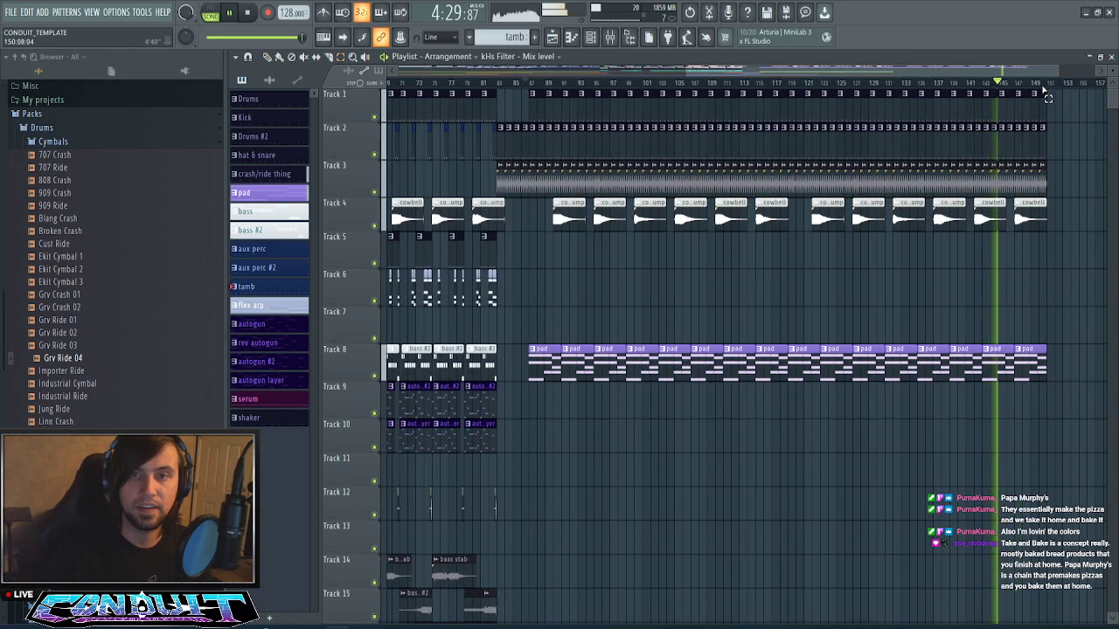
{"action": "left_click_drag", "start_coordinate": [1049, 94], "coordinate": [530, 175]}
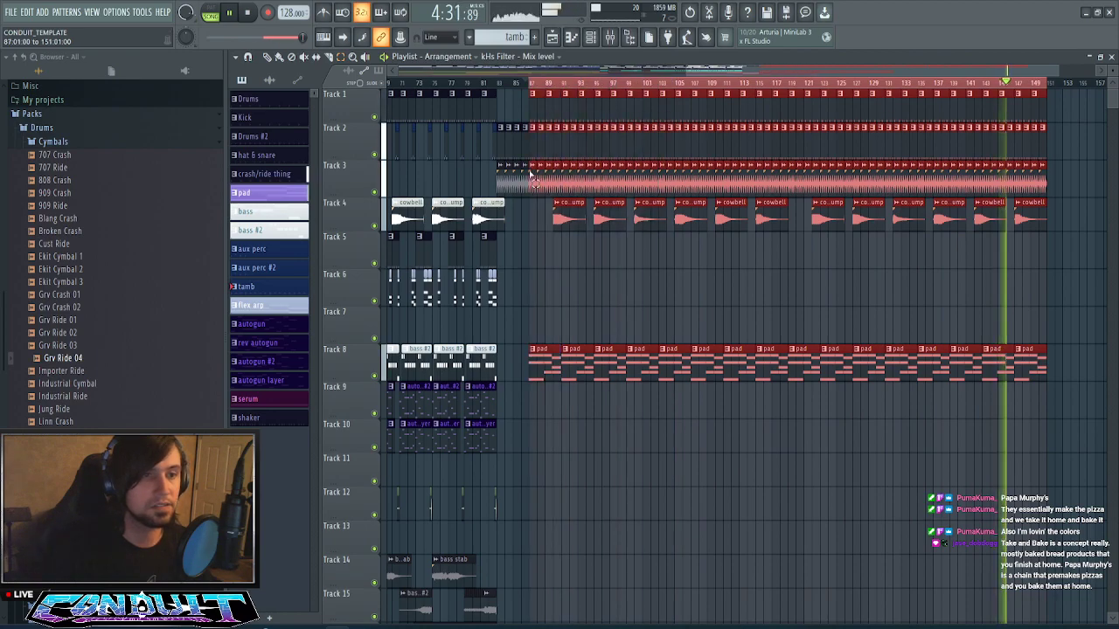
{"action": "left_click", "coordinate": [616, 275]}
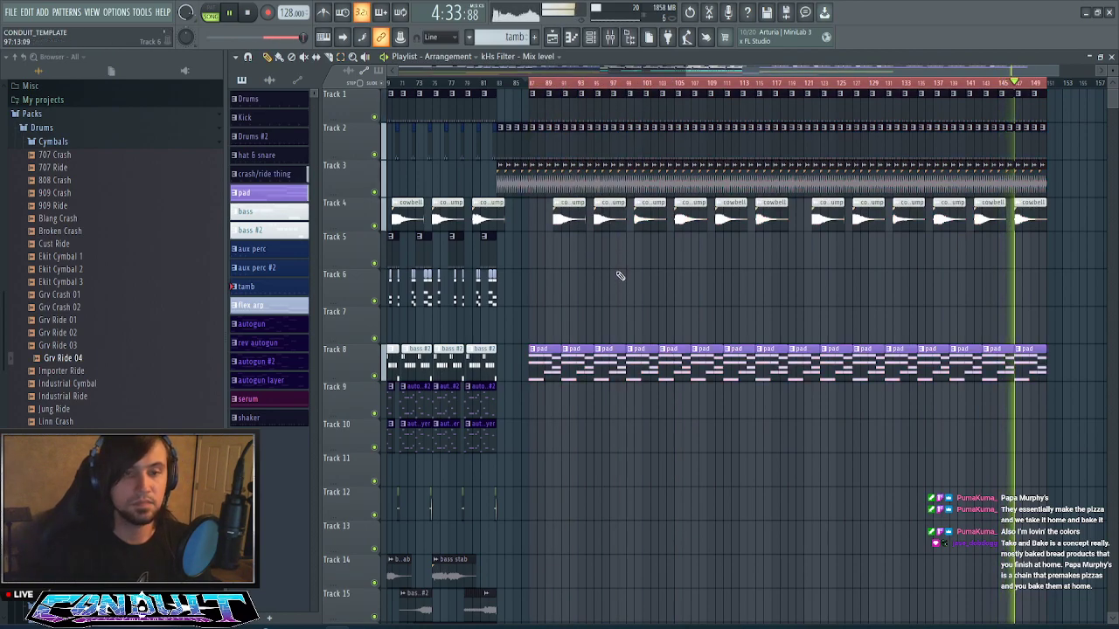
- Repeat the Reeverb verb kick Dry #2 automation clips on Track 23 from bar 119 up to bar 151
{"action": "scroll", "coordinate": [690, 273], "scroll_direction": "down", "scroll_amount": 5}
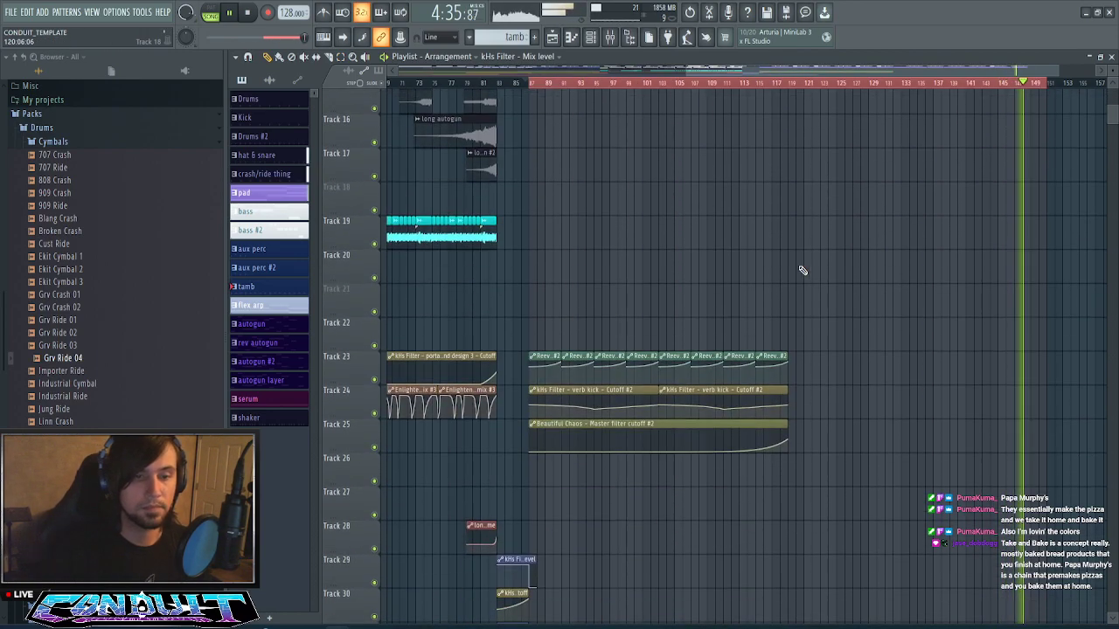
{"action": "left_click_drag", "start_coordinate": [775, 348], "coordinate": [801, 350]}
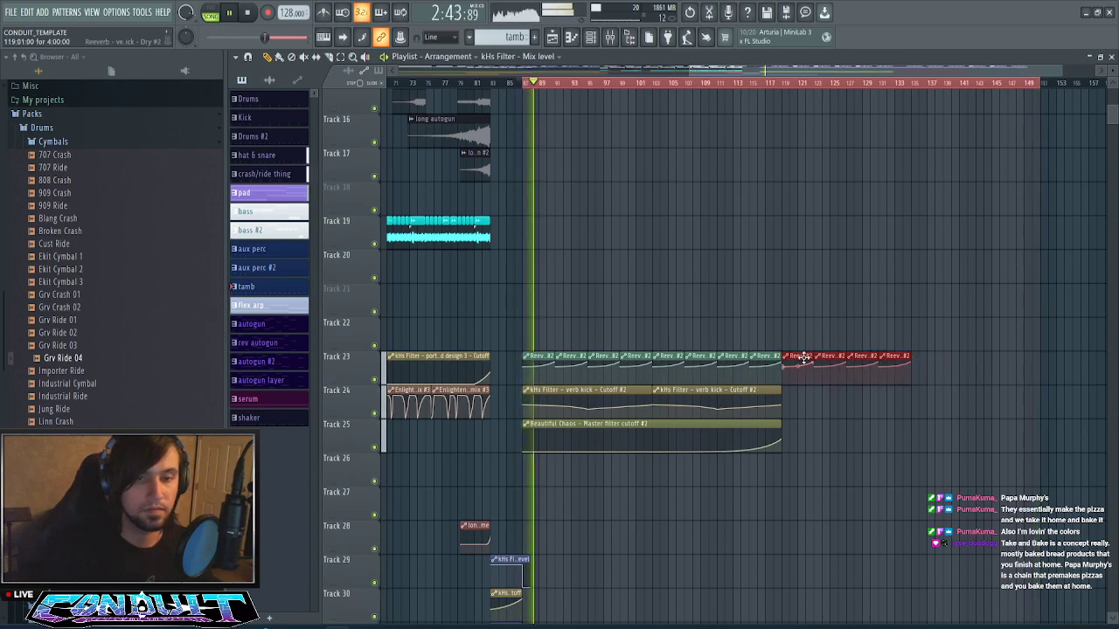
{"action": "key", "text": "ctrl+b"}
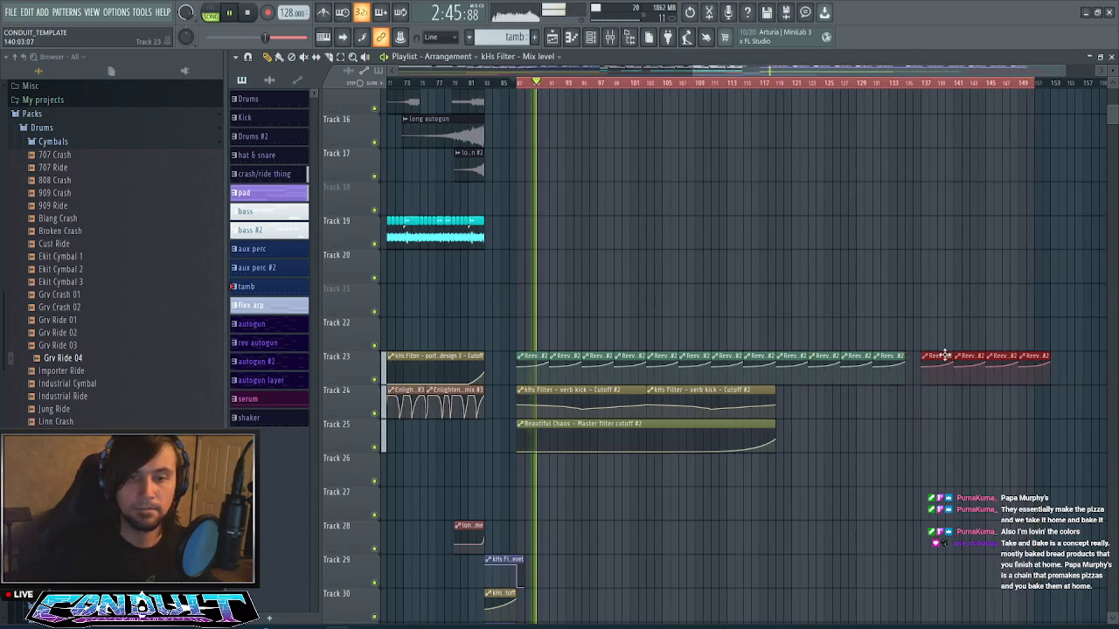
- Extend the Beautiful Chaos Master filter cutoff #2 automation clip on Track 25 to a length of 48 bars
{"action": "left_click_drag", "start_coordinate": [775, 421], "coordinate": [904, 422]}
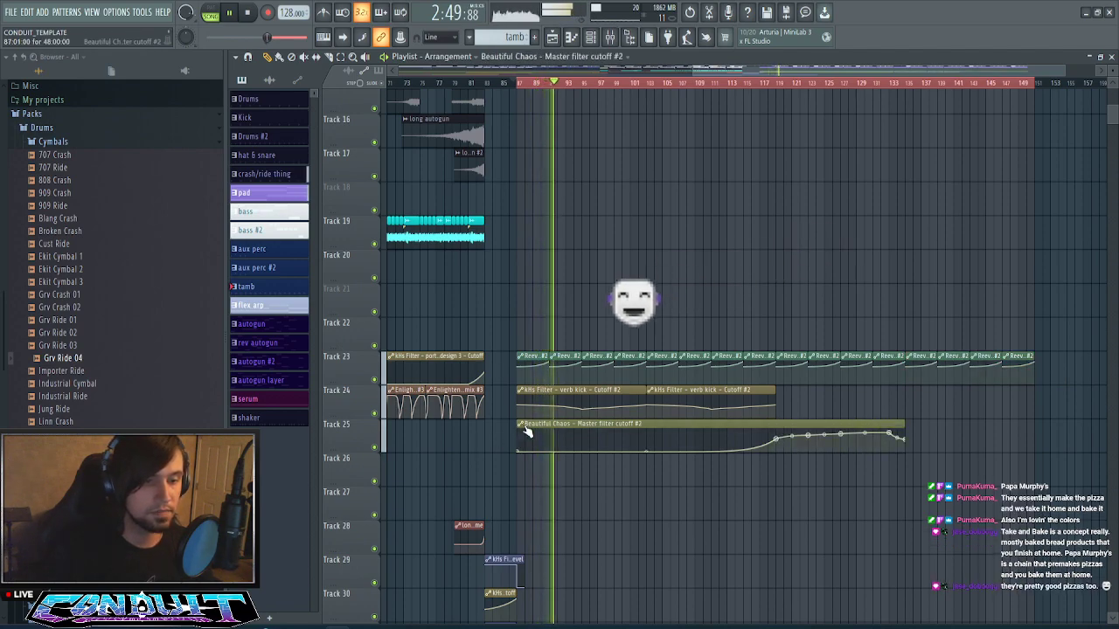
{"action": "scroll", "coordinate": [625, 73], "scroll_direction": "down", "scroll_amount": 3}
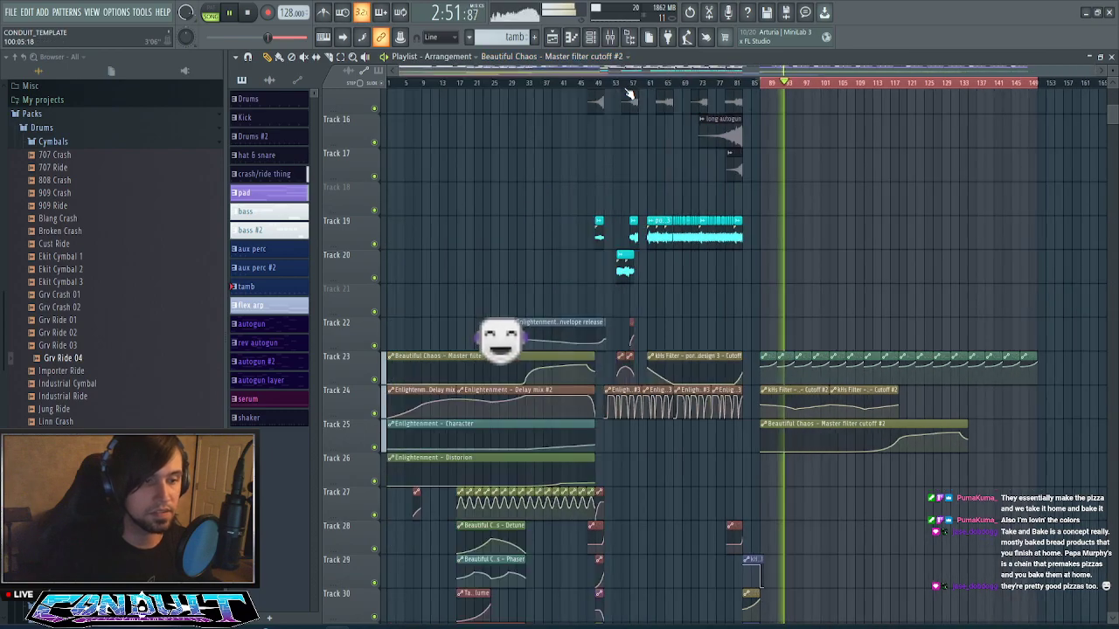
- Remove the extra control points after bar 119 from the Beautiful Chaos Master filter cutoff #2 automation clip, ending it low at bar 133
{"action": "scroll", "coordinate": [903, 88], "scroll_direction": "up", "scroll_amount": 4}
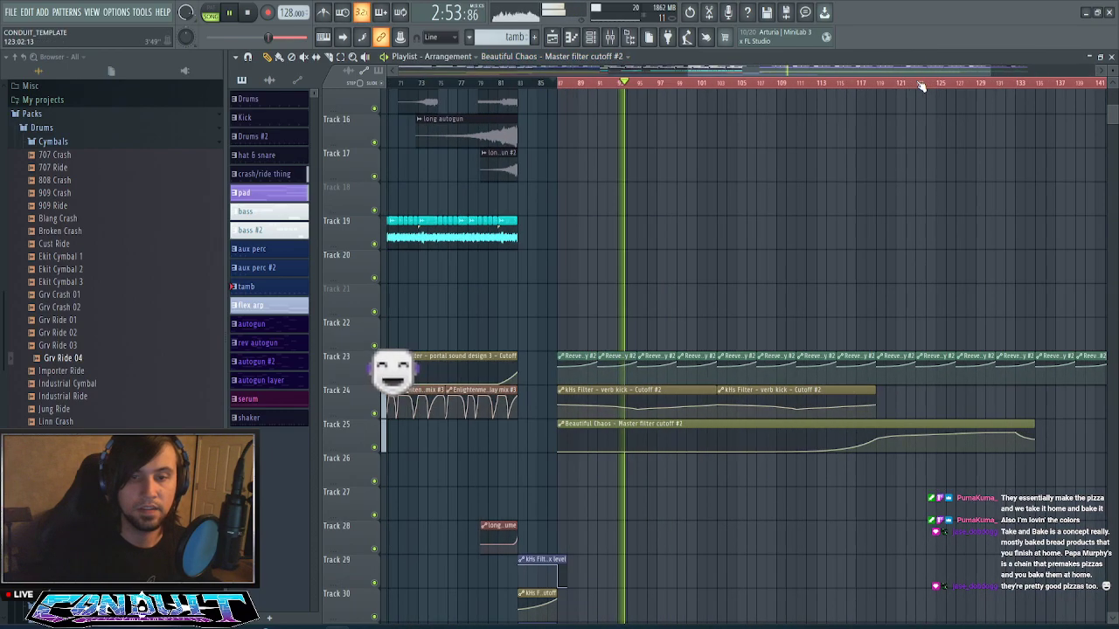
{"action": "left_click_drag", "start_coordinate": [906, 72], "coordinate": [941, 73]}
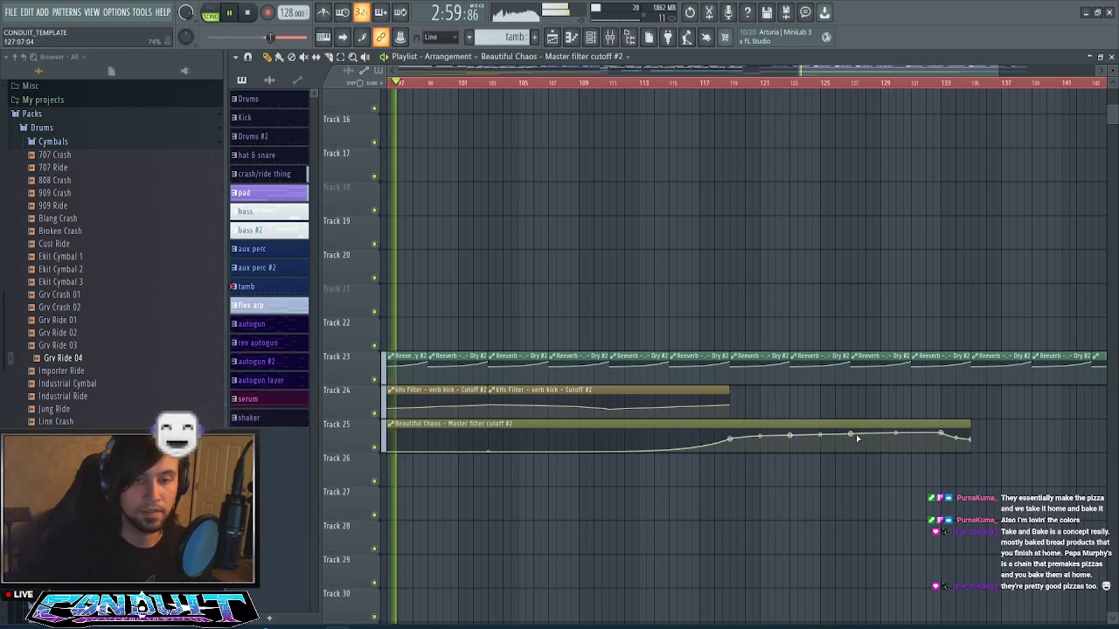
{"action": "right_click", "coordinate": [790, 435]}
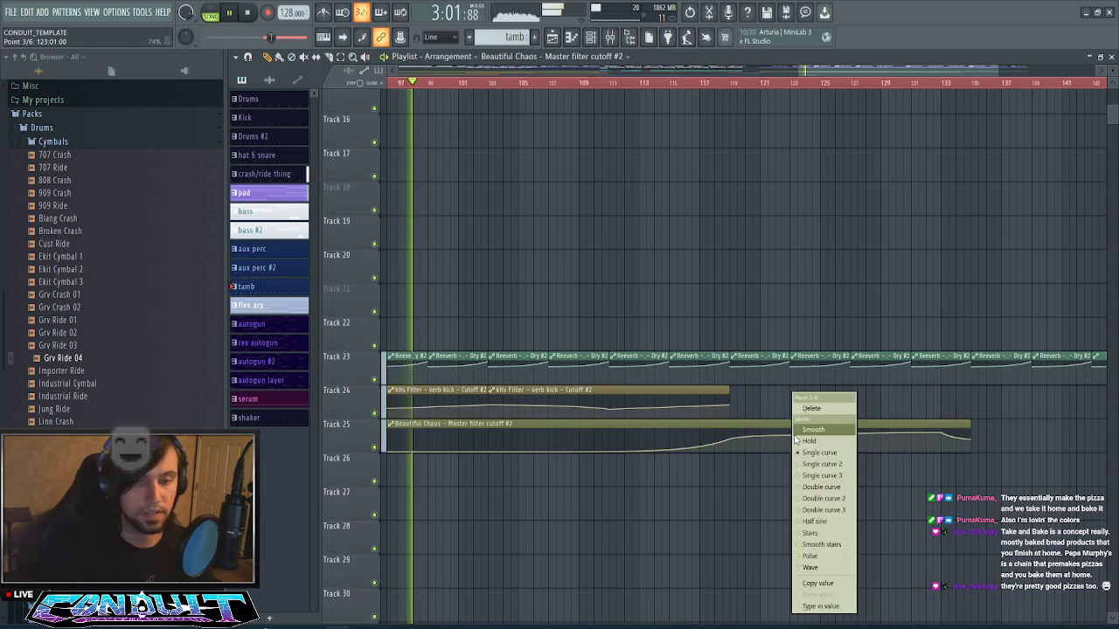
{"action": "left_click", "coordinate": [817, 398]}
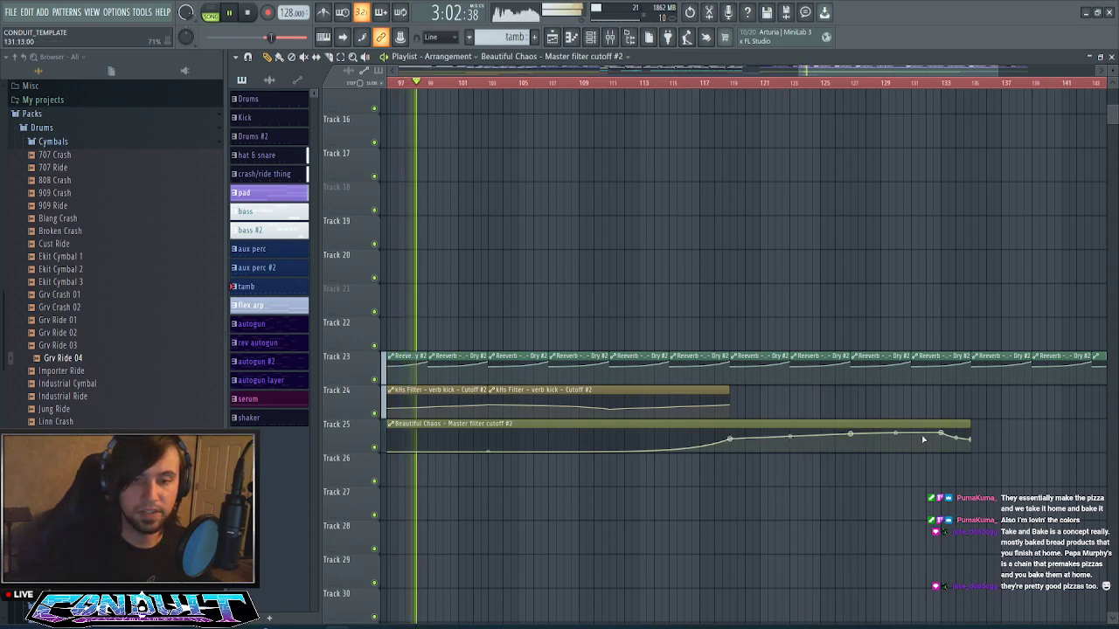
{"action": "right_click", "coordinate": [970, 439], "text": "alt"}
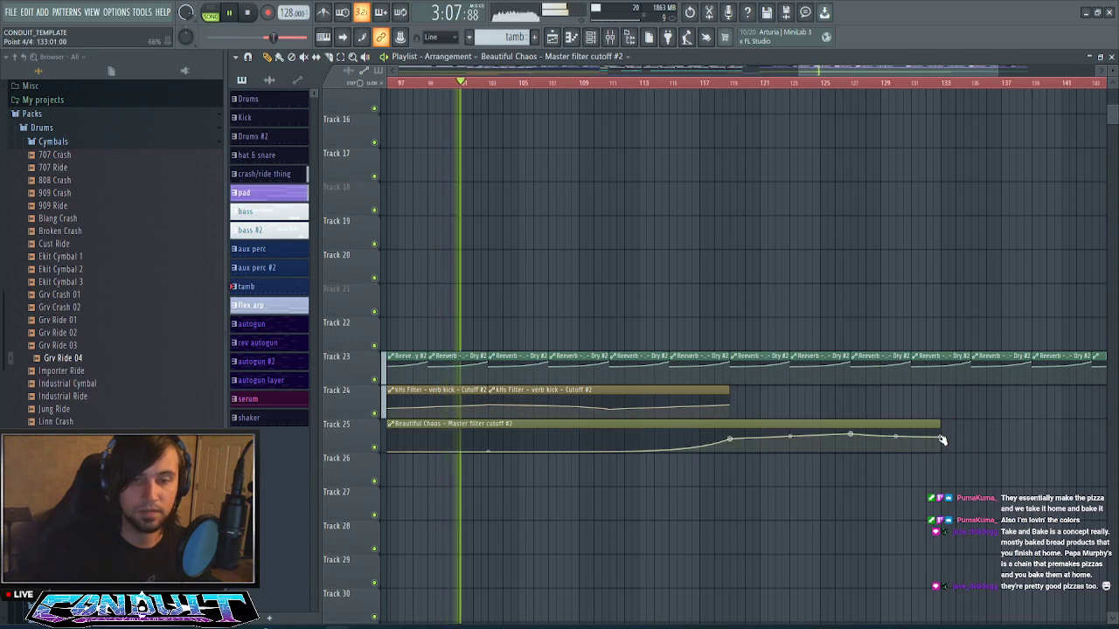
{"action": "right_click", "coordinate": [941, 441]}
{"action": "left_click", "coordinate": [961, 408]}
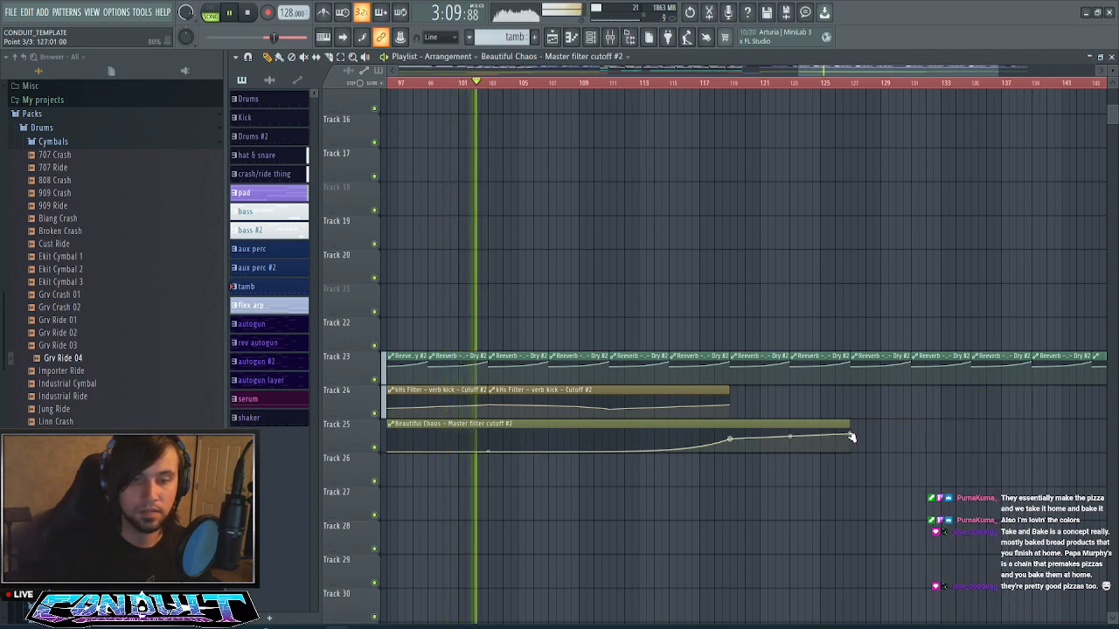
{"action": "key", "text": "ctrl+z"}
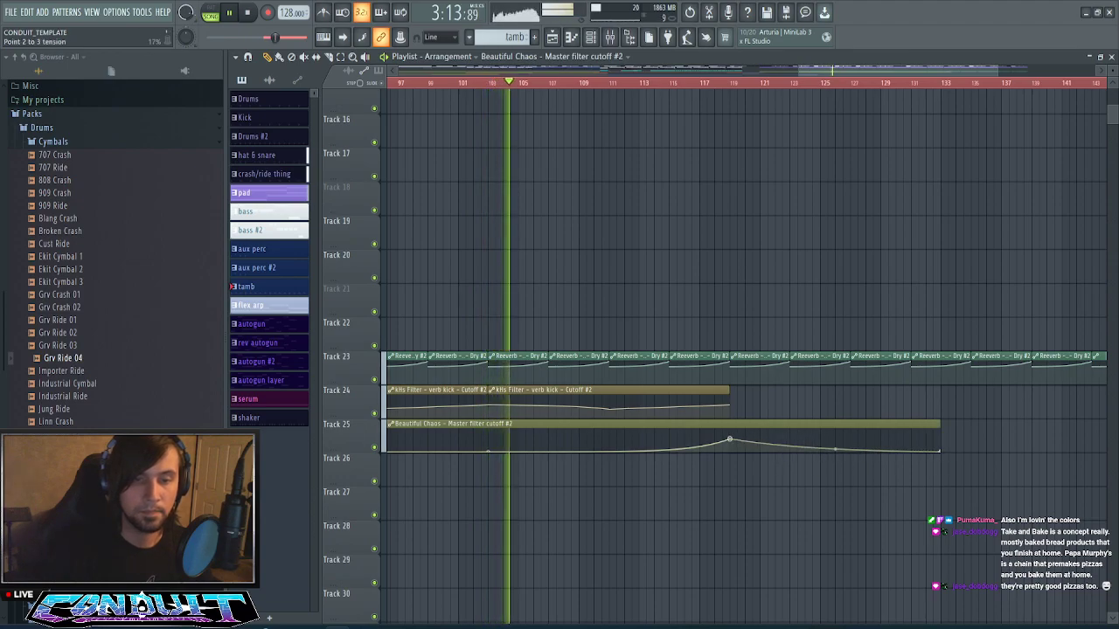
- Play the section from bar 87 and check its clips on the upper tracks and the mixer levels
{"action": "scroll", "coordinate": [795, 479], "scroll_direction": "up", "scroll_amount": 8}
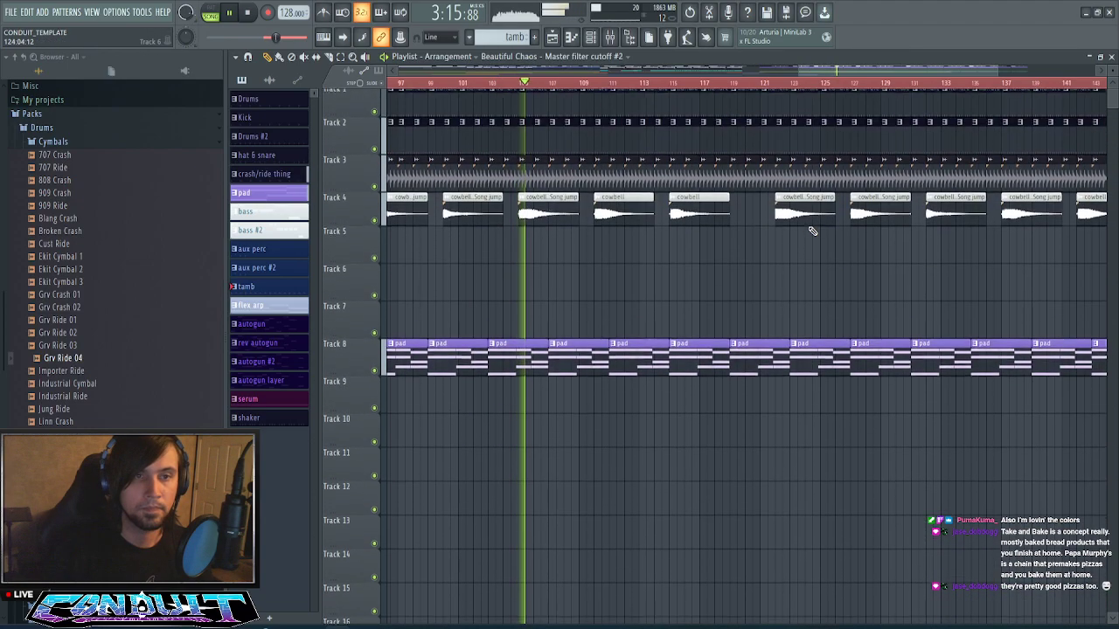
{"action": "scroll", "coordinate": [798, 90], "scroll_direction": "down", "scroll_amount": 3}
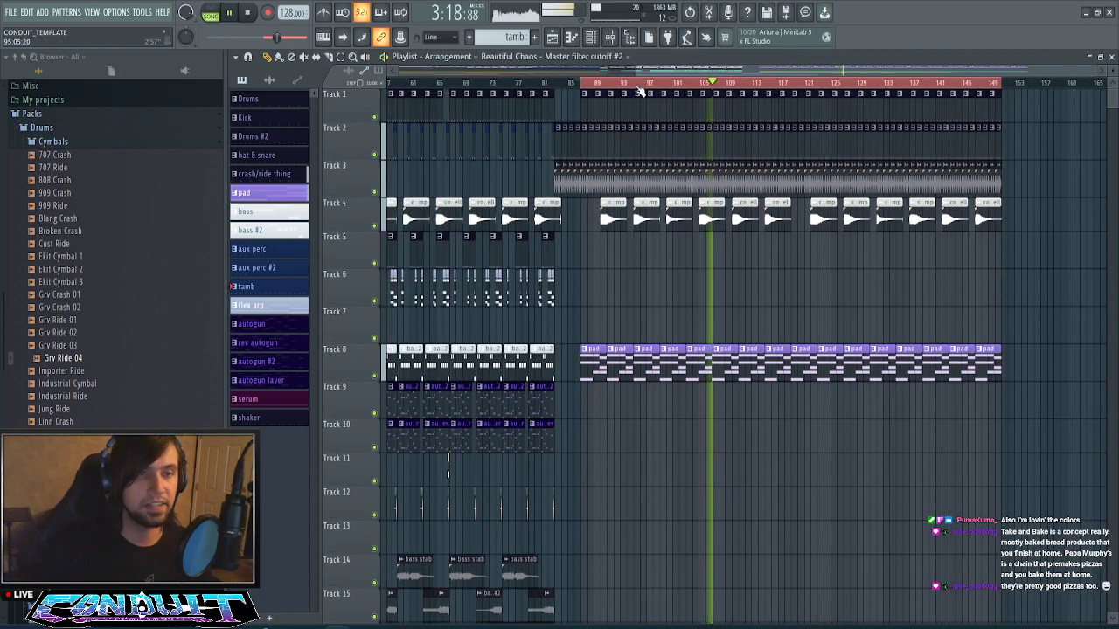
{"action": "scroll", "coordinate": [690, 89], "scroll_direction": "up", "scroll_amount": 3}
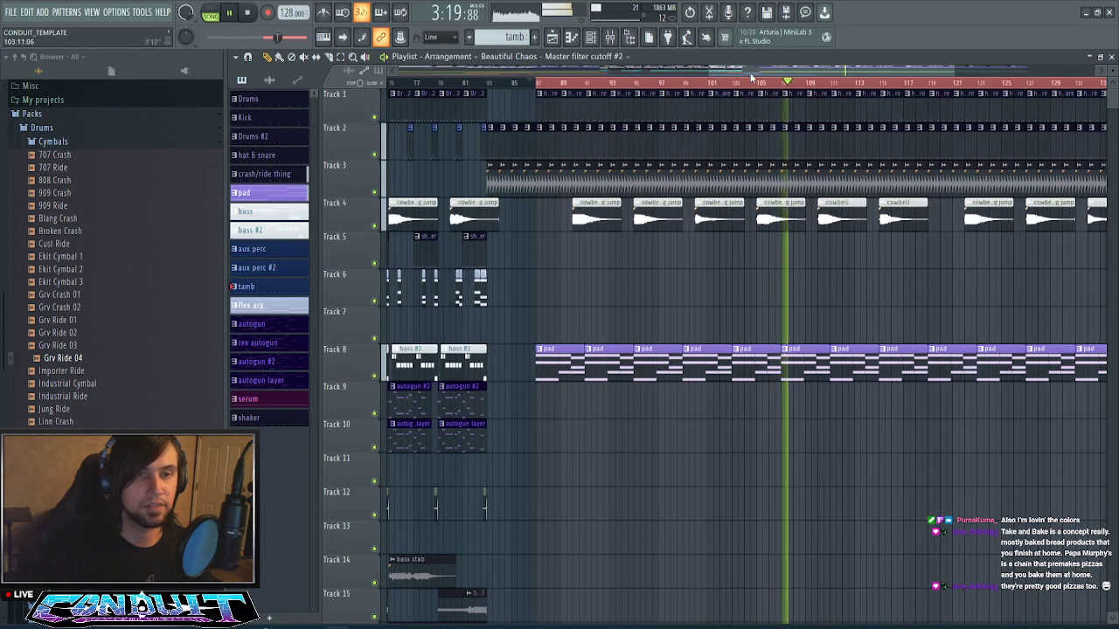
{"action": "key", "text": "space"}
{"action": "key", "text": "space"}
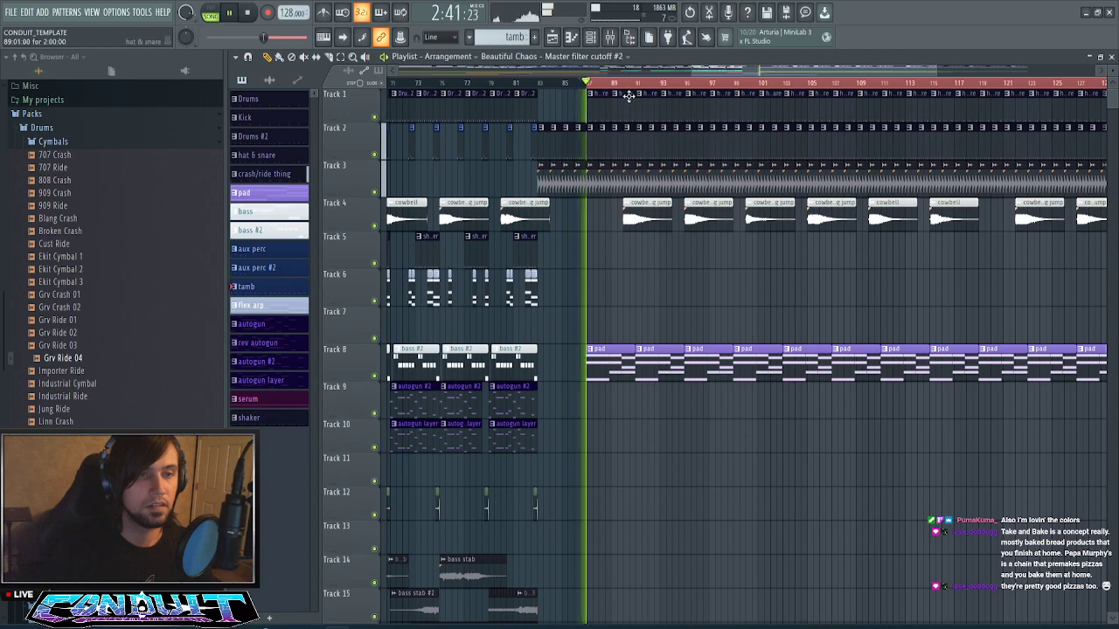
{"action": "key", "text": "space"}
{"action": "key", "text": "F9"}
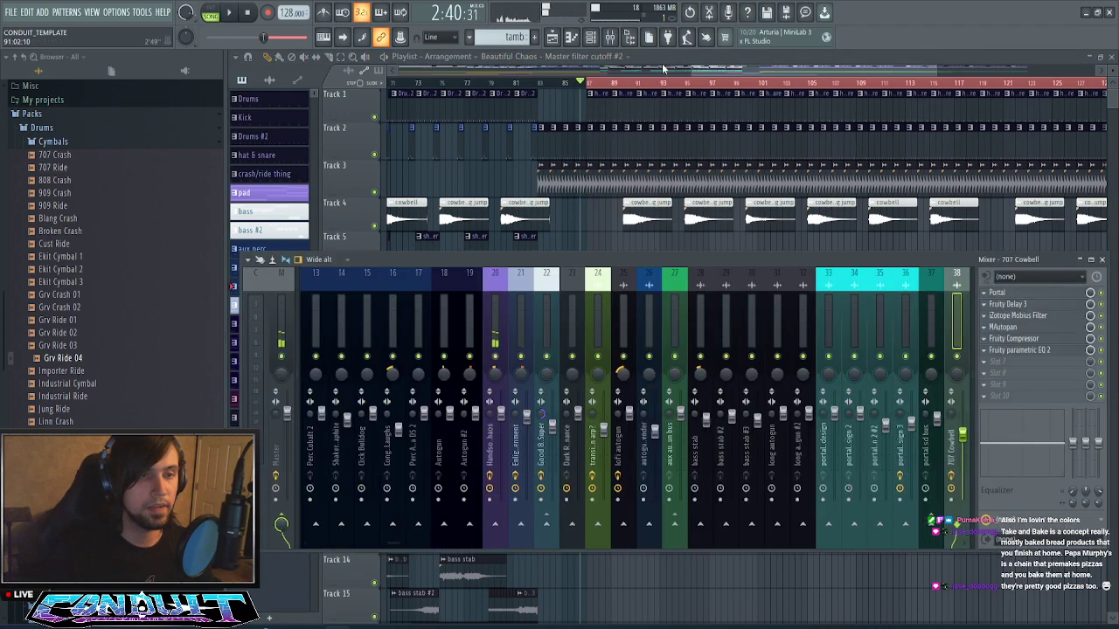
{"action": "key", "text": "F9"}
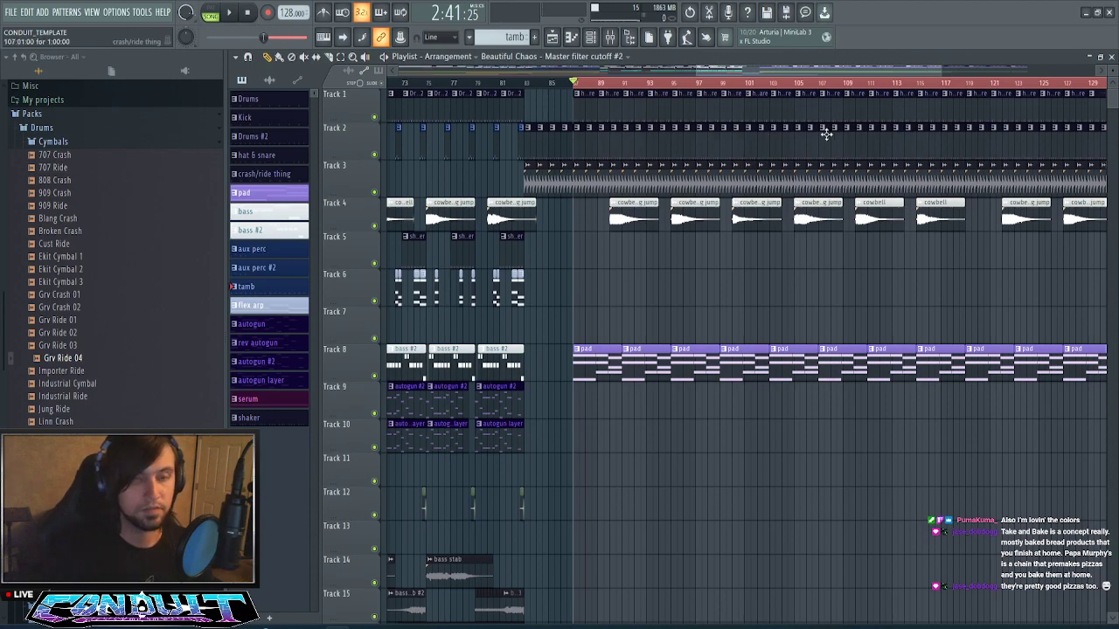
{"action": "scroll", "coordinate": [841, 100], "scroll_direction": "down", "scroll_amount": 4}
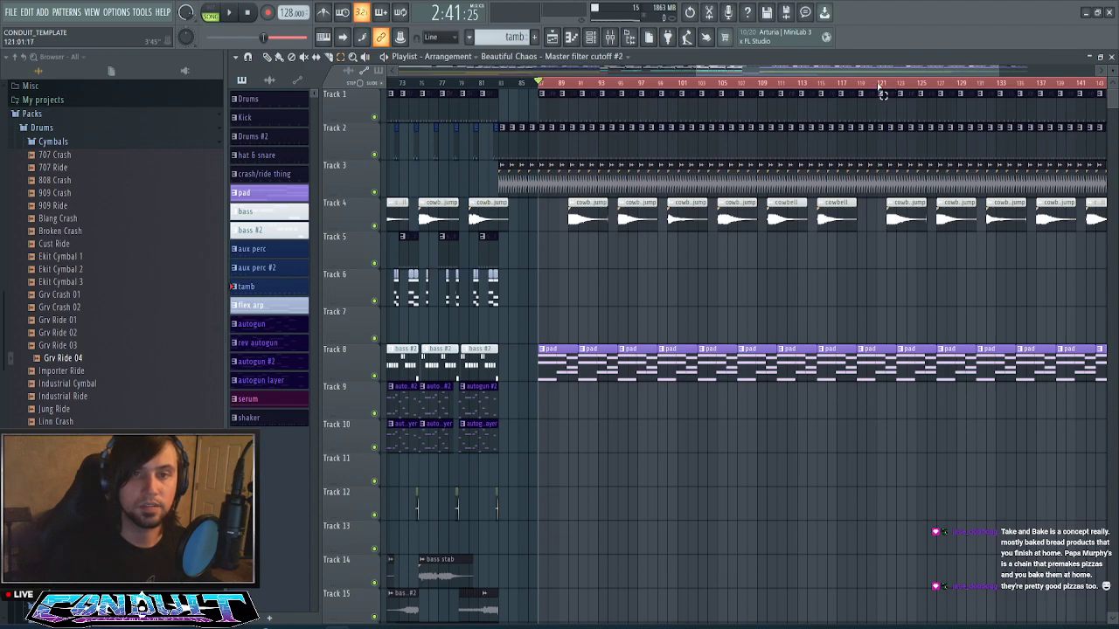
- Shorten the playlist time selection to bars 87 to 119, leaving no clips selected
{"action": "left_click_drag", "start_coordinate": [881, 94], "coordinate": [550, 184]}
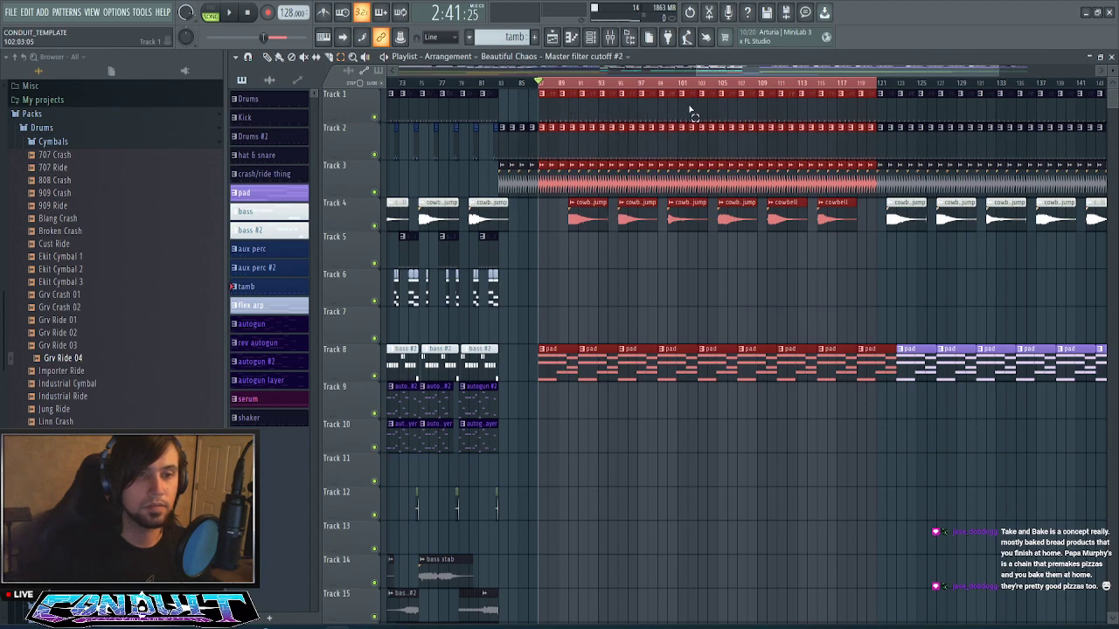
{"action": "scroll", "coordinate": [700, 91], "scroll_direction": "up", "scroll_amount": 3}
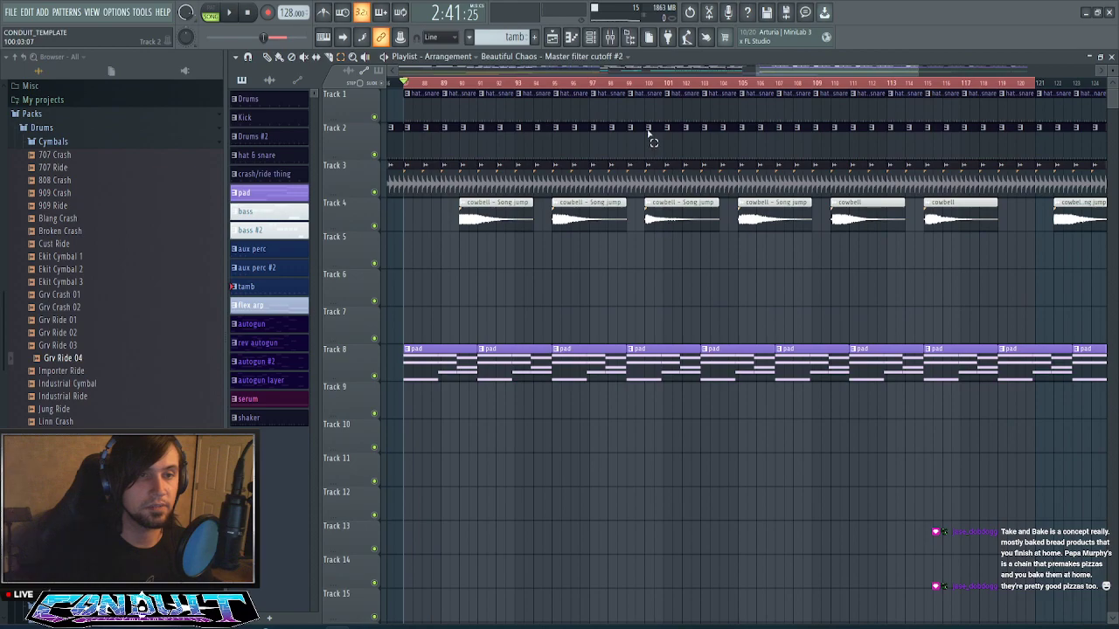
{"action": "scroll", "coordinate": [684, 93], "scroll_direction": "down", "scroll_amount": 2}
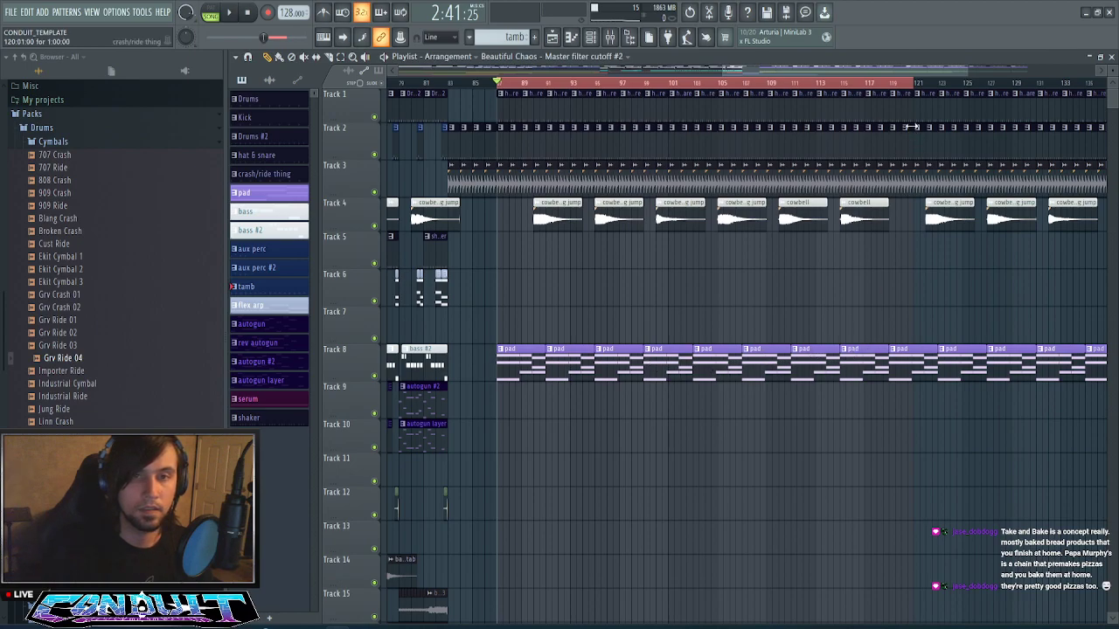
{"action": "left_click_drag", "start_coordinate": [896, 94], "coordinate": [505, 240]}
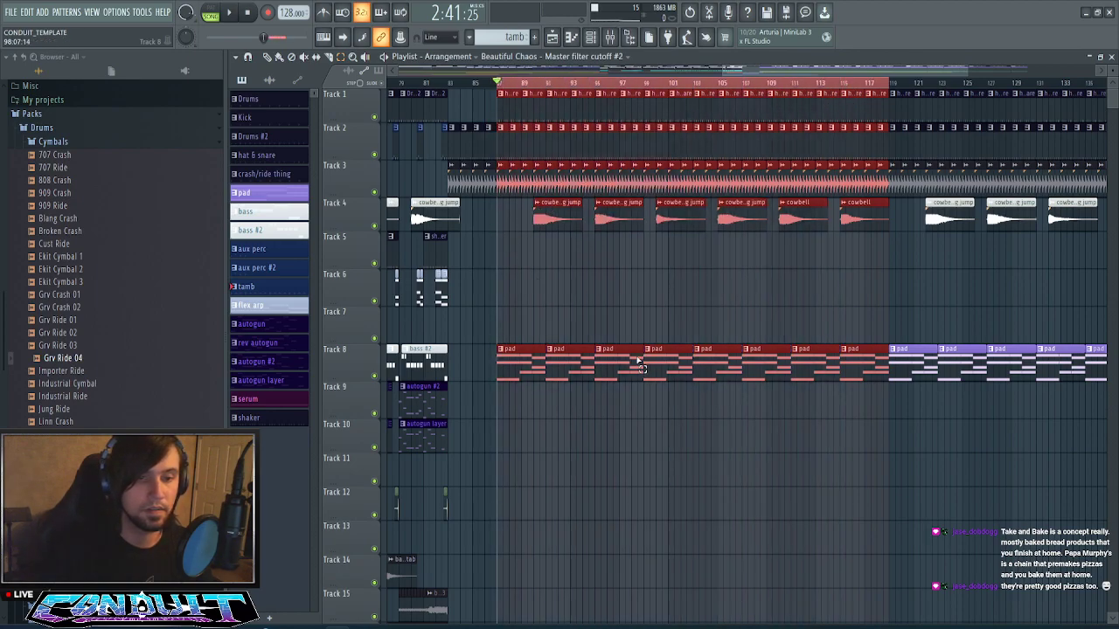
{"action": "left_click", "coordinate": [686, 303]}
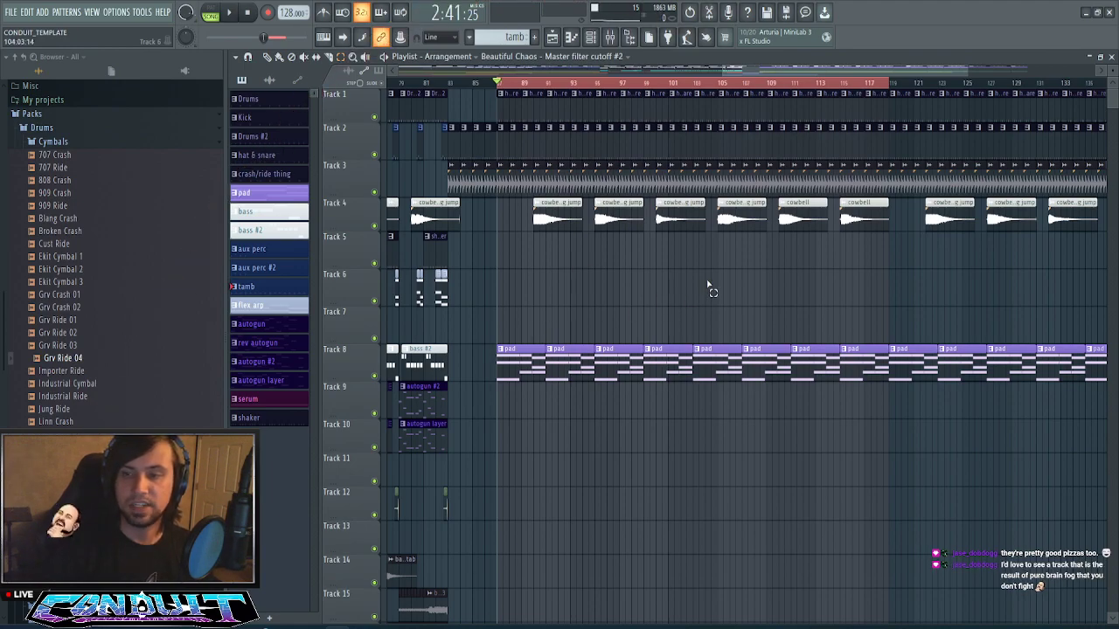
{"action": "scroll", "coordinate": [708, 284], "scroll_direction": "down", "scroll_amount": 3}
{"action": "scroll", "coordinate": [709, 282], "scroll_direction": "up", "scroll_amount": 3}
{"action": "scroll", "coordinate": [708, 282], "scroll_direction": "down", "scroll_amount": 1}
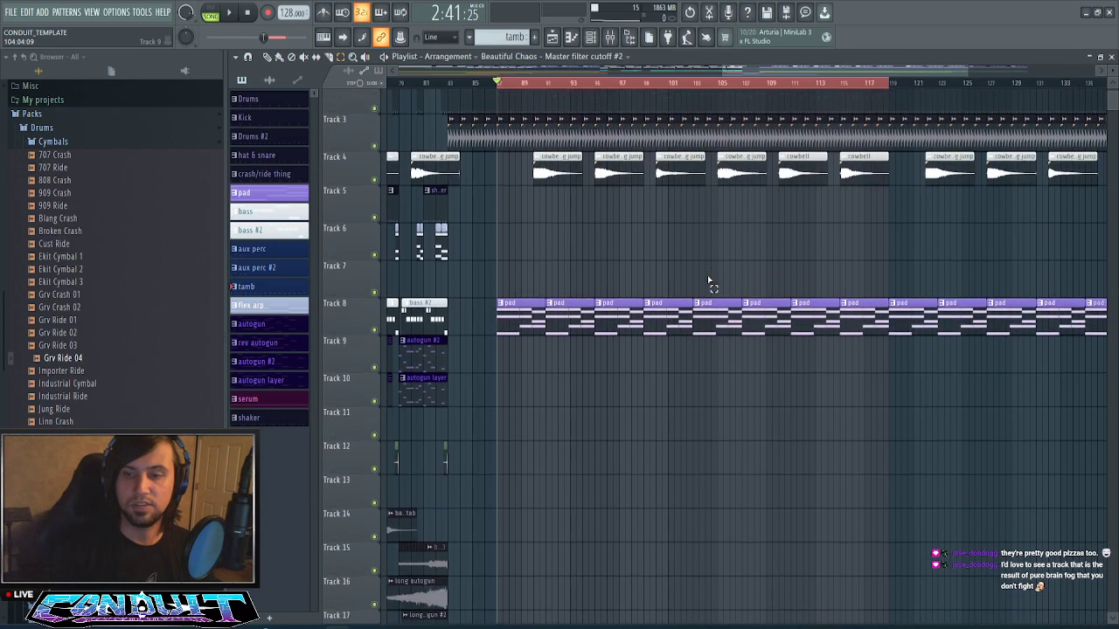
{"action": "scroll", "coordinate": [708, 281], "scroll_direction": "down", "scroll_amount": 3}
{"action": "scroll", "coordinate": [708, 282], "scroll_direction": "up", "scroll_amount": 4}
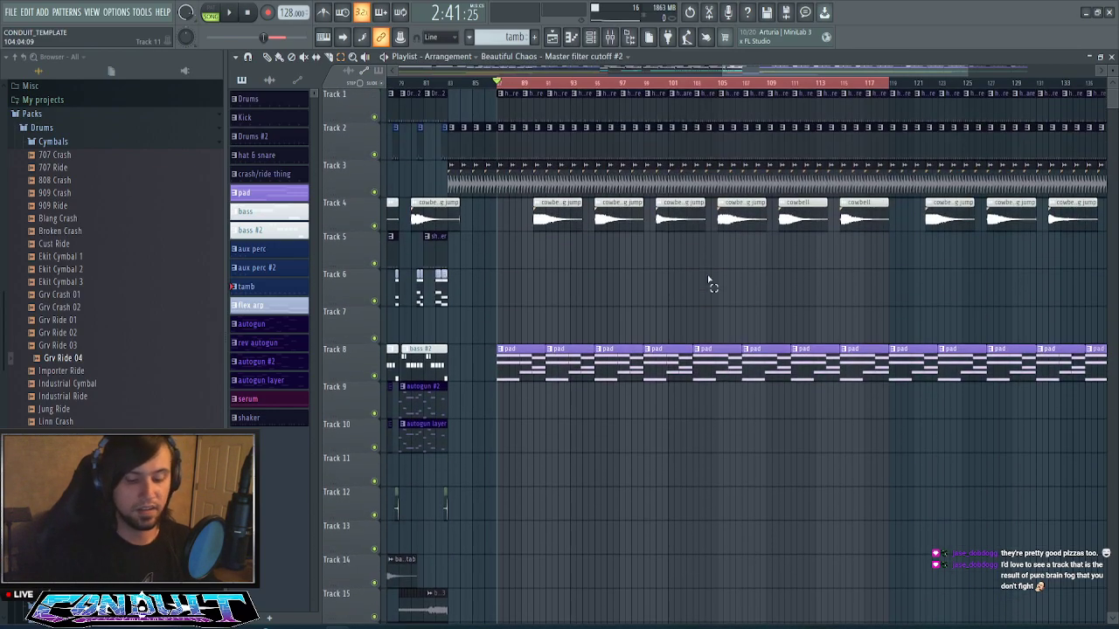
{"action": "scroll", "coordinate": [573, 89], "scroll_direction": "down", "scroll_amount": 2}
{"action": "left_click_drag", "start_coordinate": [744, 69], "coordinate": [667, 90]}
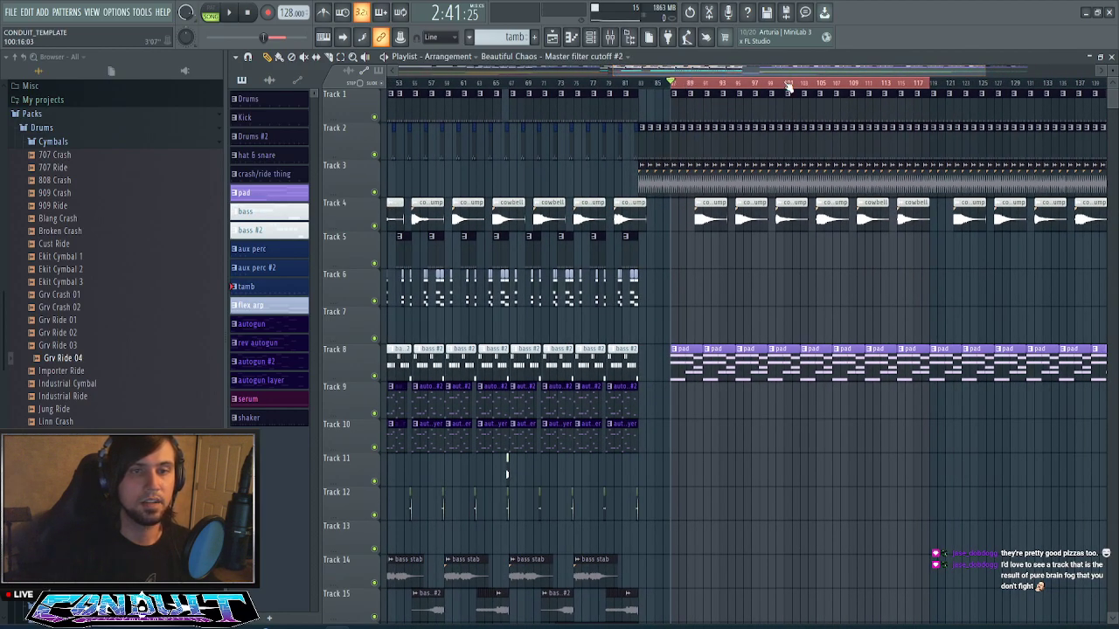
{"action": "scroll", "coordinate": [789, 89], "scroll_direction": "up", "scroll_amount": 2}
{"action": "mouse_move", "coordinate": [781, 70]}
{"action": "left_mouse_down"}
{"action": "mouse_move", "coordinate": [791, 72]}
{"action": "mouse_move", "coordinate": [773, 83]}
{"action": "left_mouse_up"}
{"action": "scroll", "coordinate": [796, 89], "scroll_direction": "down", "scroll_amount": 2}
{"action": "left_click_drag", "start_coordinate": [953, 65], "coordinate": [956, 67]}
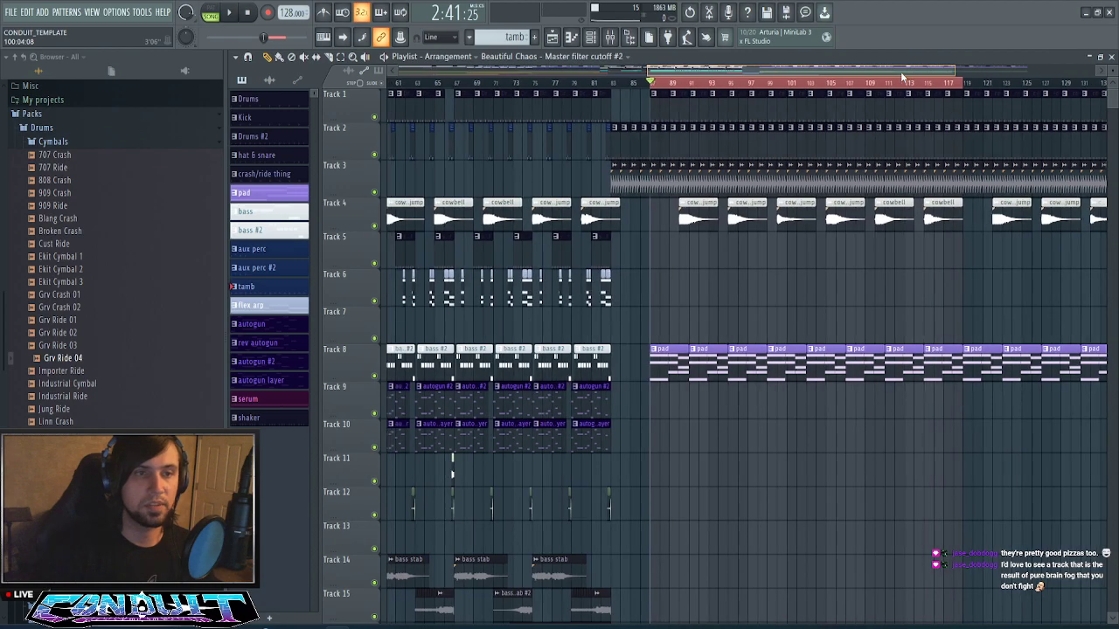
{"action": "left_click_drag", "start_coordinate": [904, 73], "coordinate": [954, 68]}
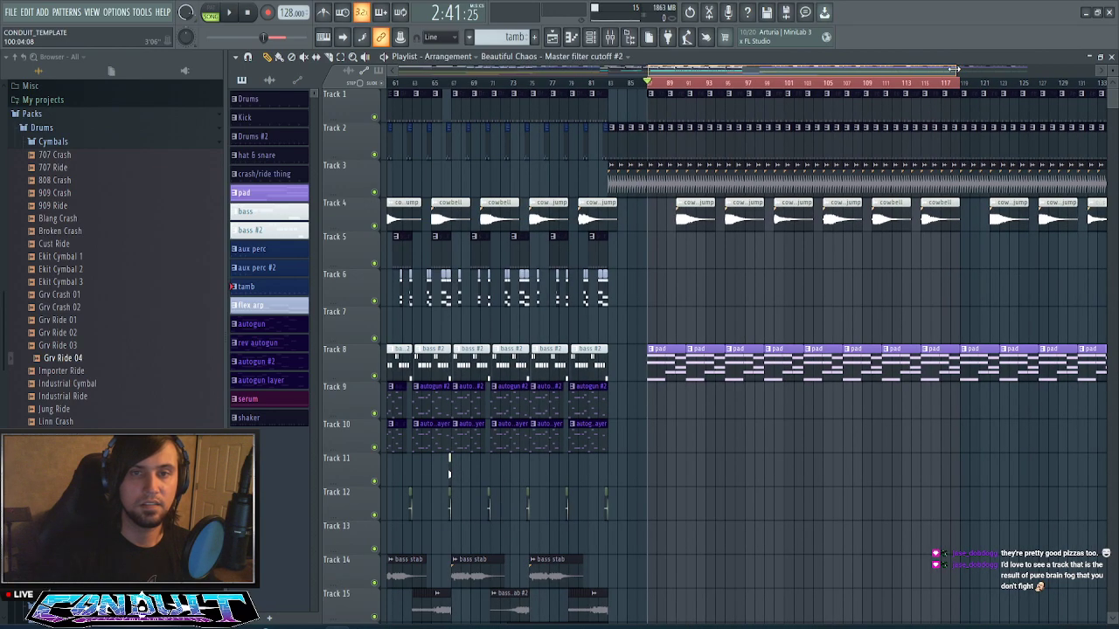
{"action": "left_click_drag", "start_coordinate": [955, 68], "coordinate": [957, 69]}
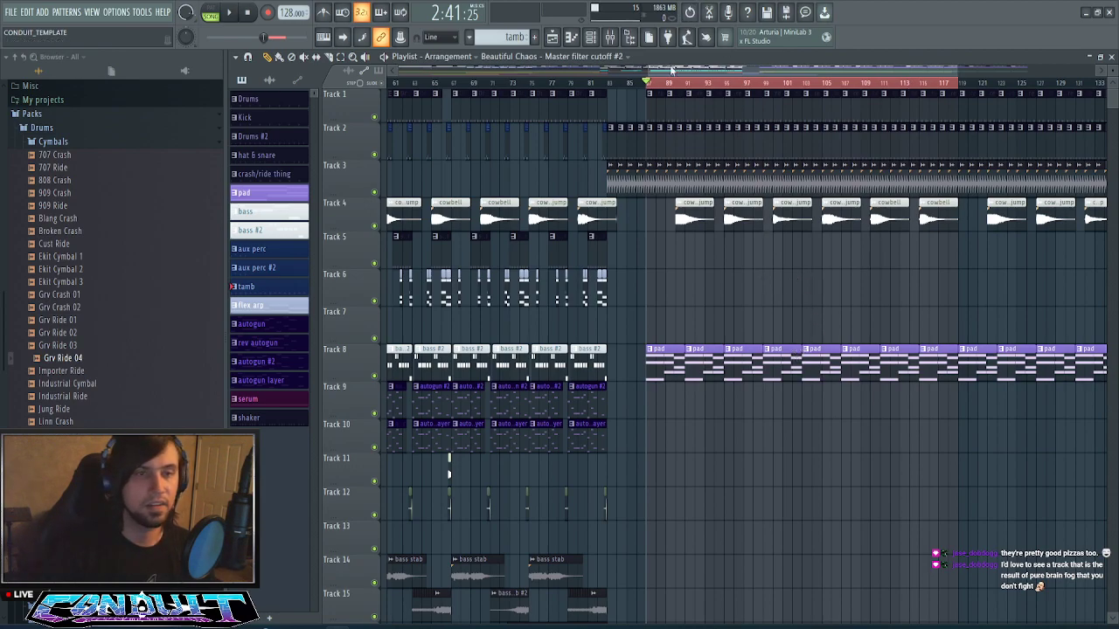
- Play the selection and create an automation clip for the Snare bus send level to the drum bus across bars 87 to 119
{"action": "key", "text": "space"}
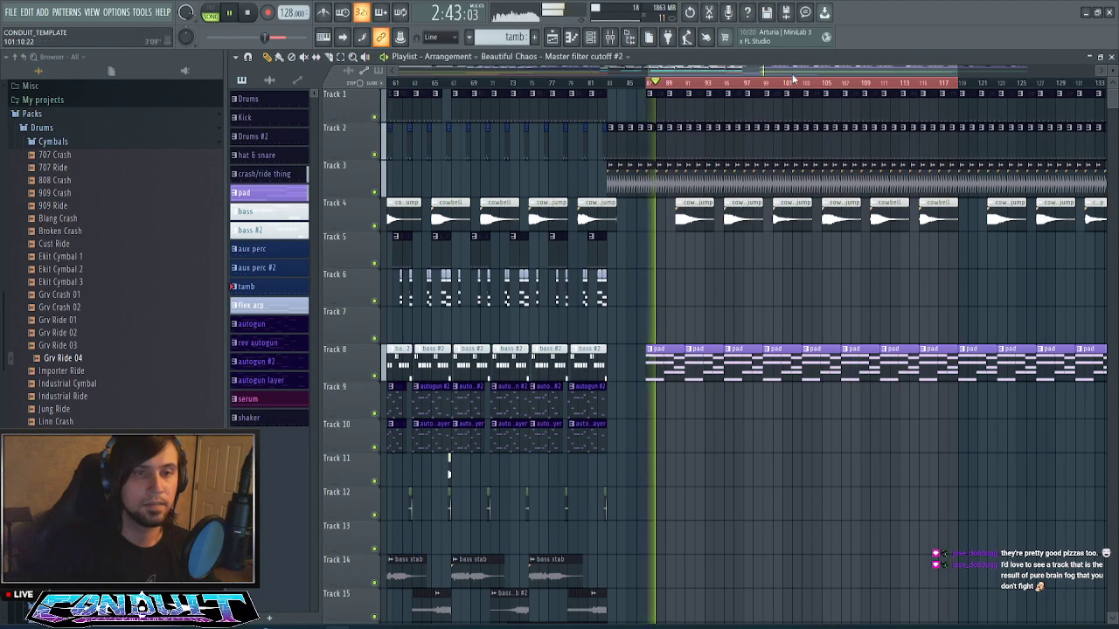
{"action": "key", "text": "F9"}
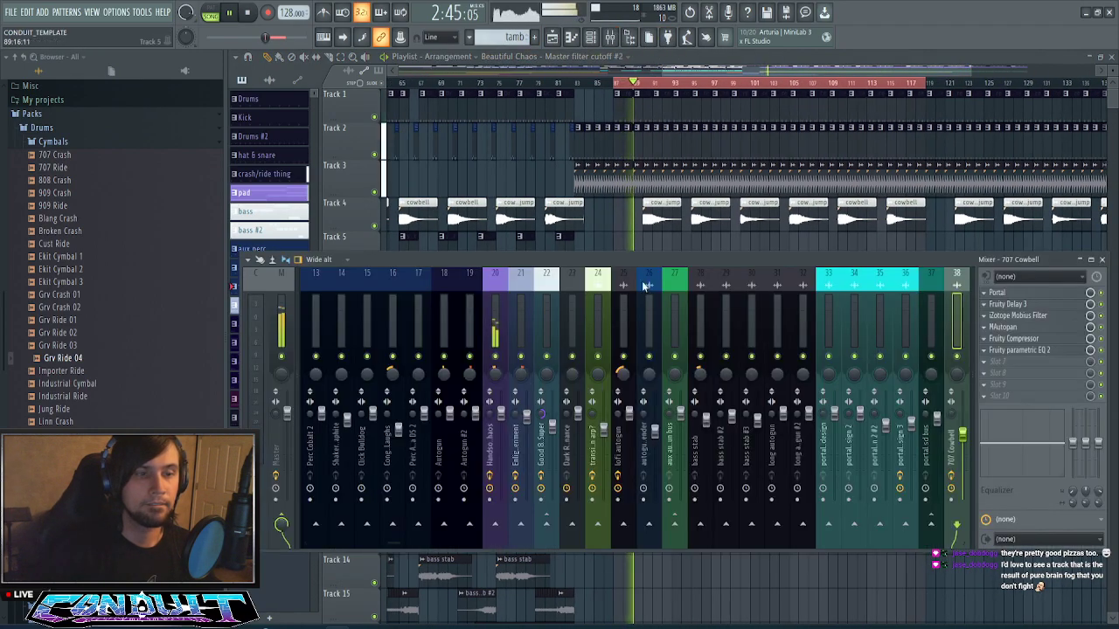
{"action": "left_click", "coordinate": [545, 328]}
{"action": "scroll", "coordinate": [545, 329], "scroll_direction": "up", "scroll_amount": 4}
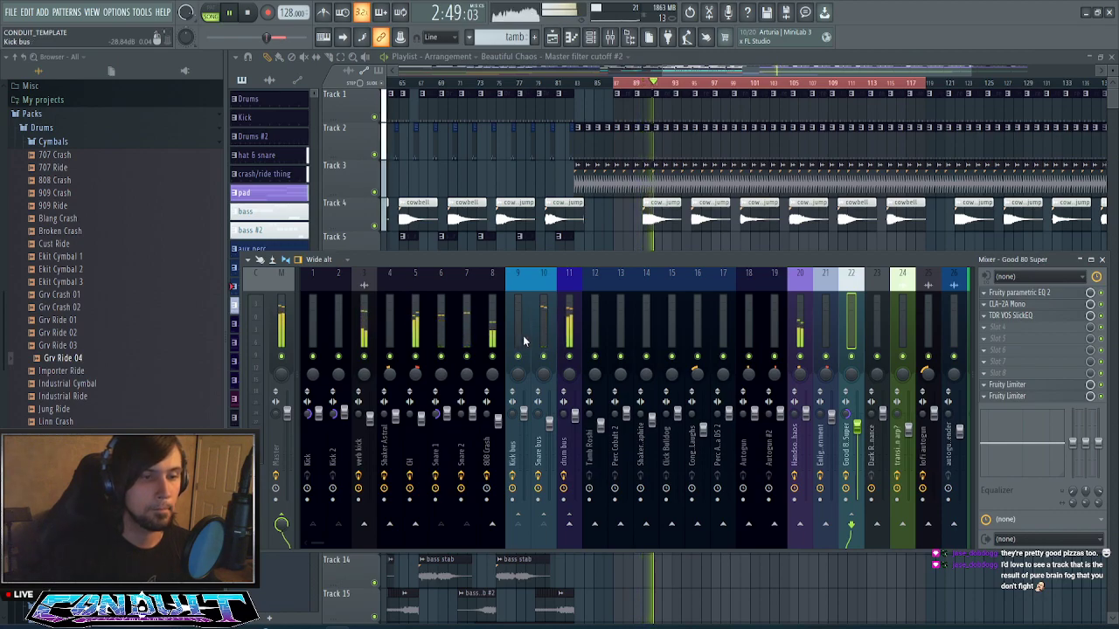
{"action": "left_click", "coordinate": [551, 339]}
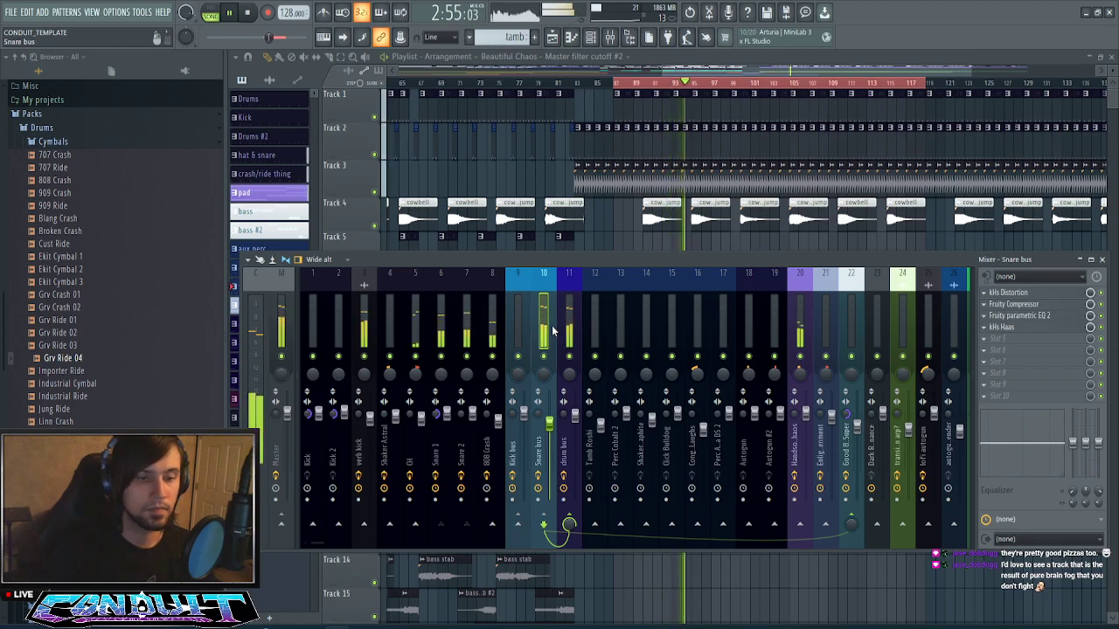
{"action": "right_click", "coordinate": [568, 524]}
{"action": "left_click", "coordinate": [639, 452]}
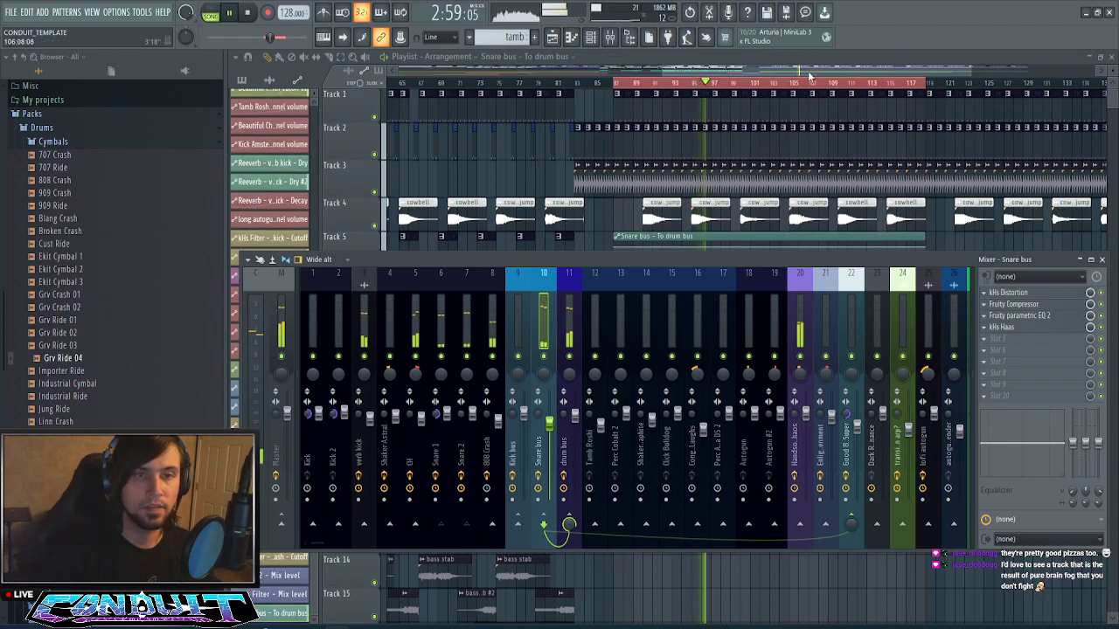
- Lower the start of the Snare bus to drum bus automation clip to its minimum and bend the curve into a slow rise
{"action": "left_click_drag", "start_coordinate": [809, 74], "coordinate": [818, 74]}
{"action": "left_click_drag", "start_coordinate": [590, 247], "coordinate": [591, 270]}
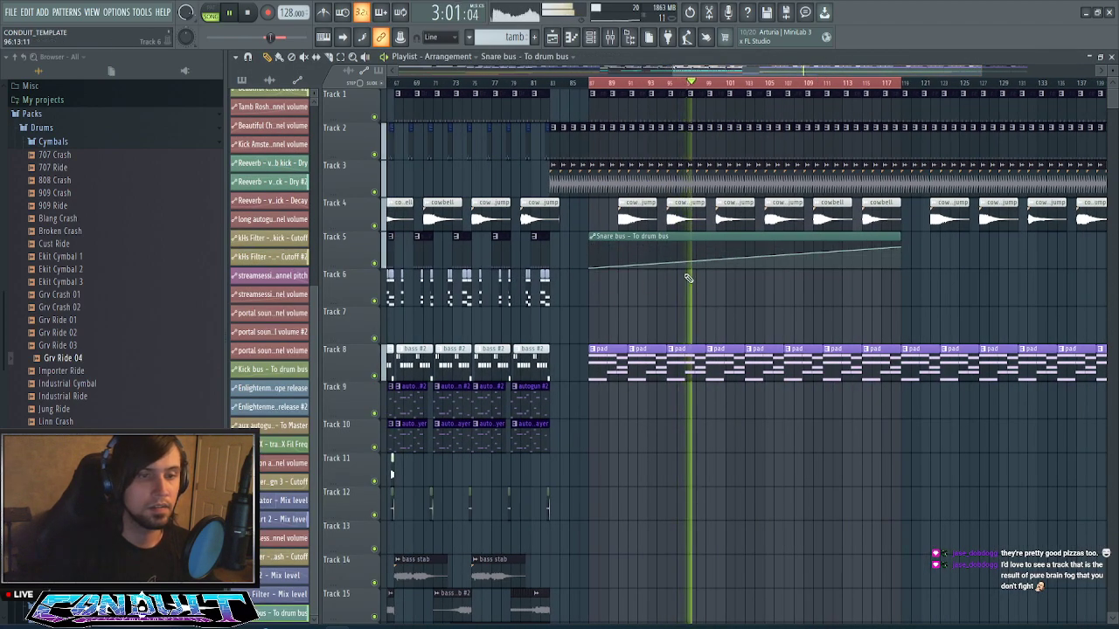
{"action": "left_click_drag", "start_coordinate": [742, 259], "coordinate": [742, 266]}
- Restart playback from bar 87 and reduce the band 2 low-frequency boost in the verb kick channel's Fruity parametric EQ 2
{"action": "key", "text": "space"}
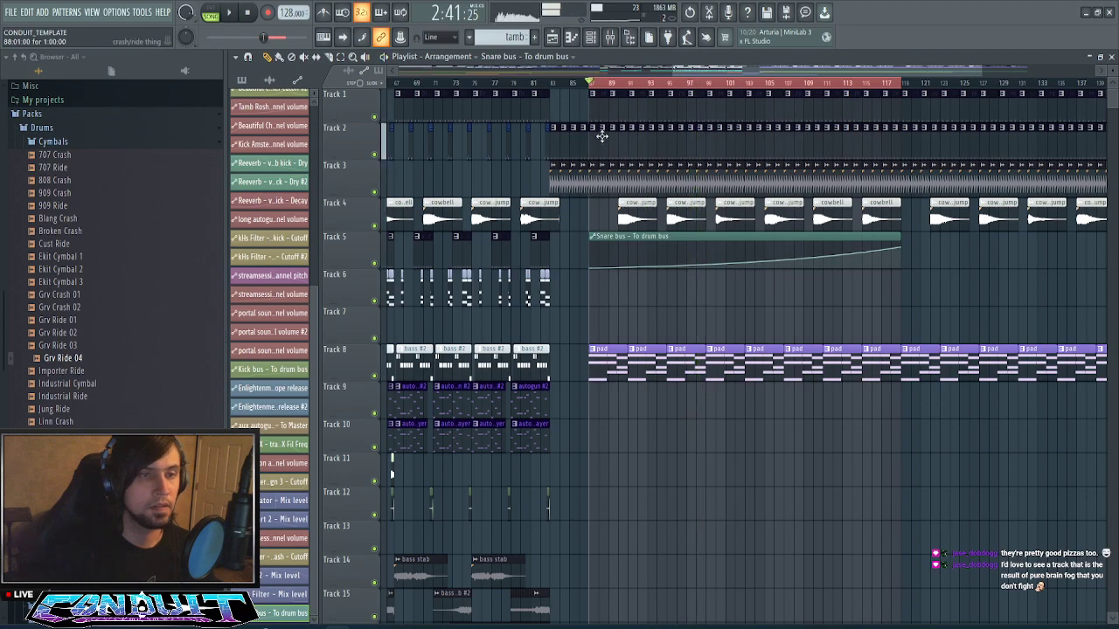
{"action": "key", "text": "space"}
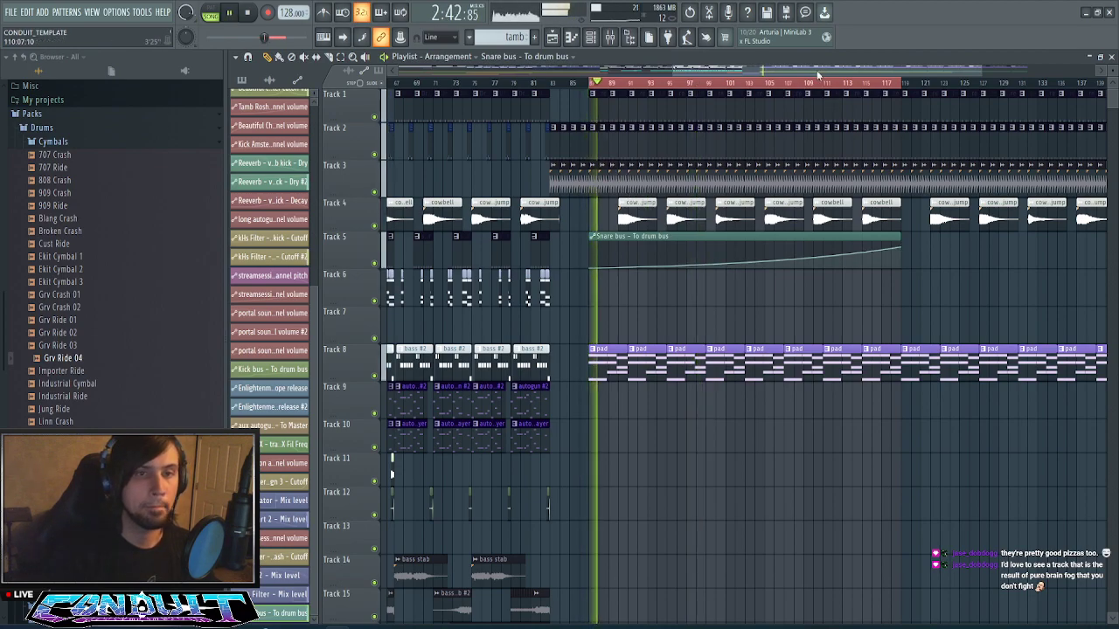
{"action": "left_click_drag", "start_coordinate": [816, 70], "coordinate": [858, 73]}
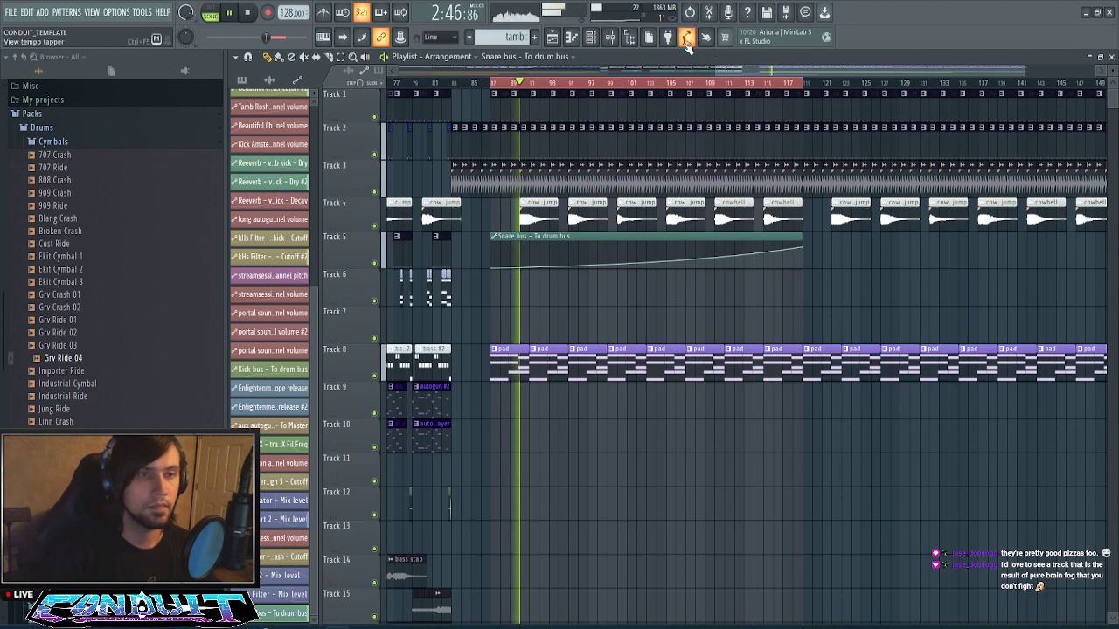
{"action": "left_click", "coordinate": [610, 36]}
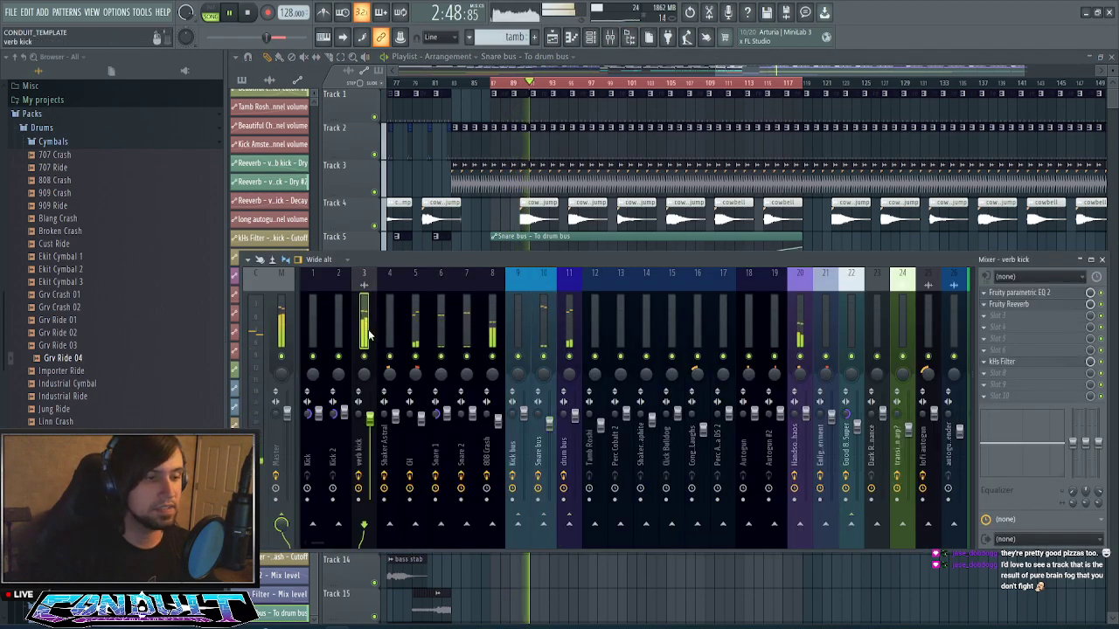
{"action": "left_click", "coordinate": [1016, 292]}
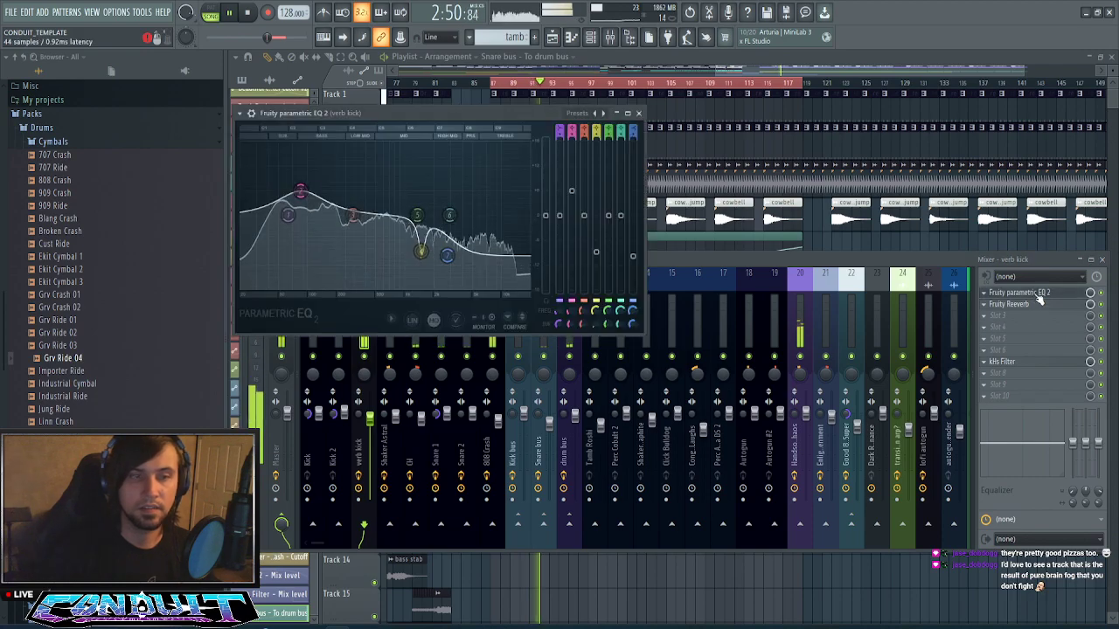
{"action": "mouse_move", "coordinate": [302, 193]}
{"action": "left_mouse_down"}
{"action": "mouse_move", "coordinate": [321, 197]}
{"action": "mouse_move", "coordinate": [305, 202]}
{"action": "left_mouse_up"}
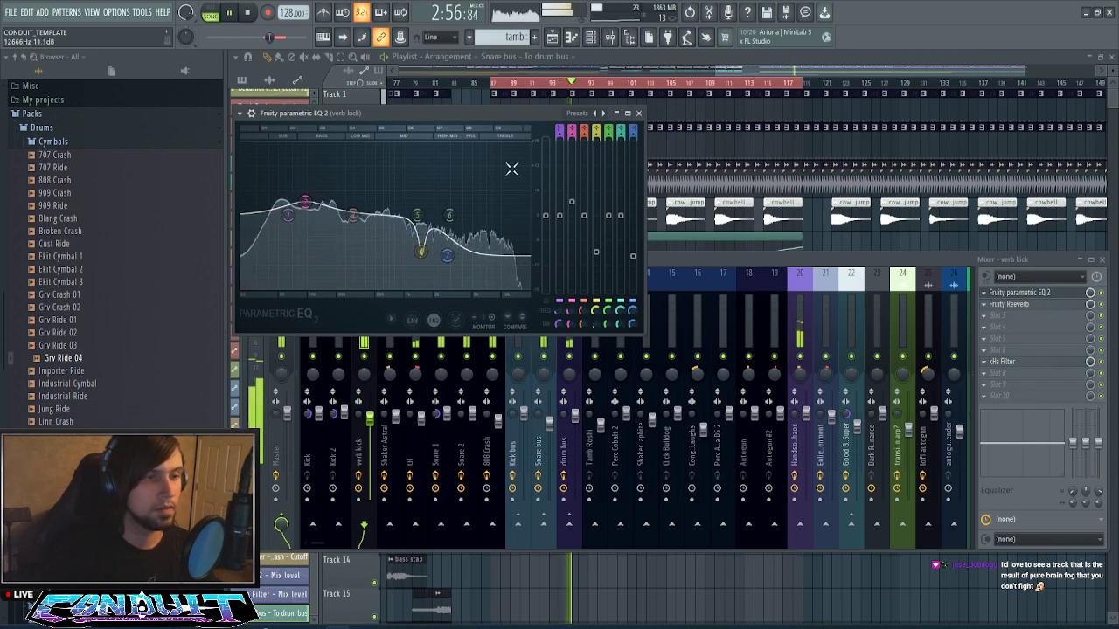
{"action": "left_click", "coordinate": [637, 113]}
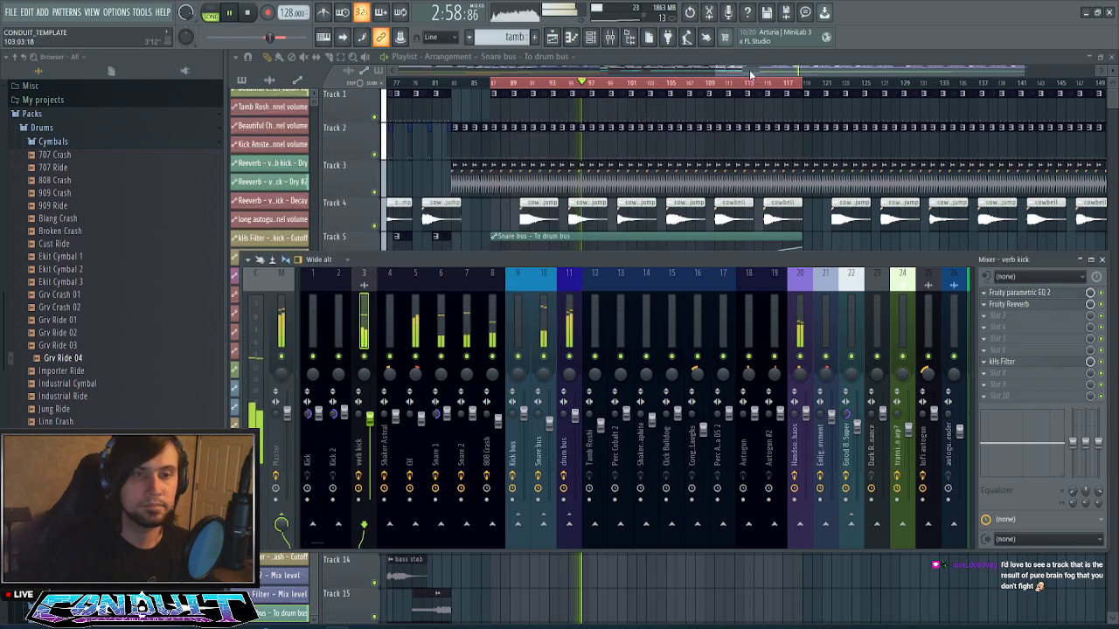
- Hide the mixer and clear the playlist's time selection over bars 87 to 119
{"action": "key", "text": "F9"}
{"action": "left_click_drag", "start_coordinate": [754, 73], "coordinate": [724, 80]}
{"action": "left_click", "coordinate": [703, 85], "text": "ctrl"}
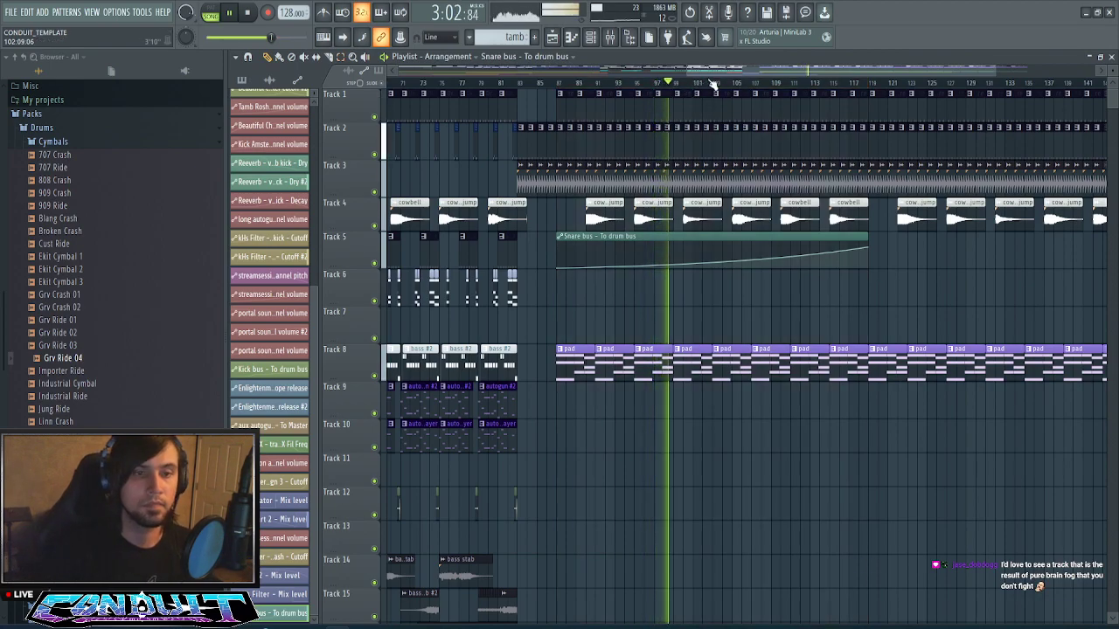
- Listen to the section from bar 87 while examining its clips and the earlier tracks for gaps and possible additions
{"action": "left_click_drag", "start_coordinate": [722, 72], "coordinate": [759, 70]}
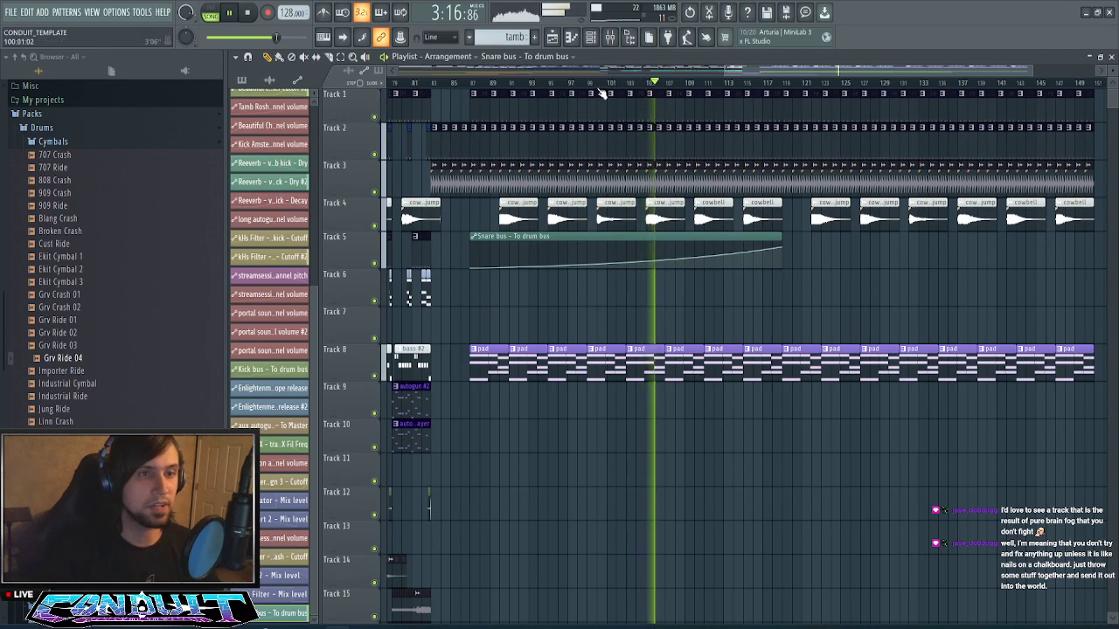
{"action": "scroll", "coordinate": [632, 86], "scroll_direction": "down", "scroll_amount": 4}
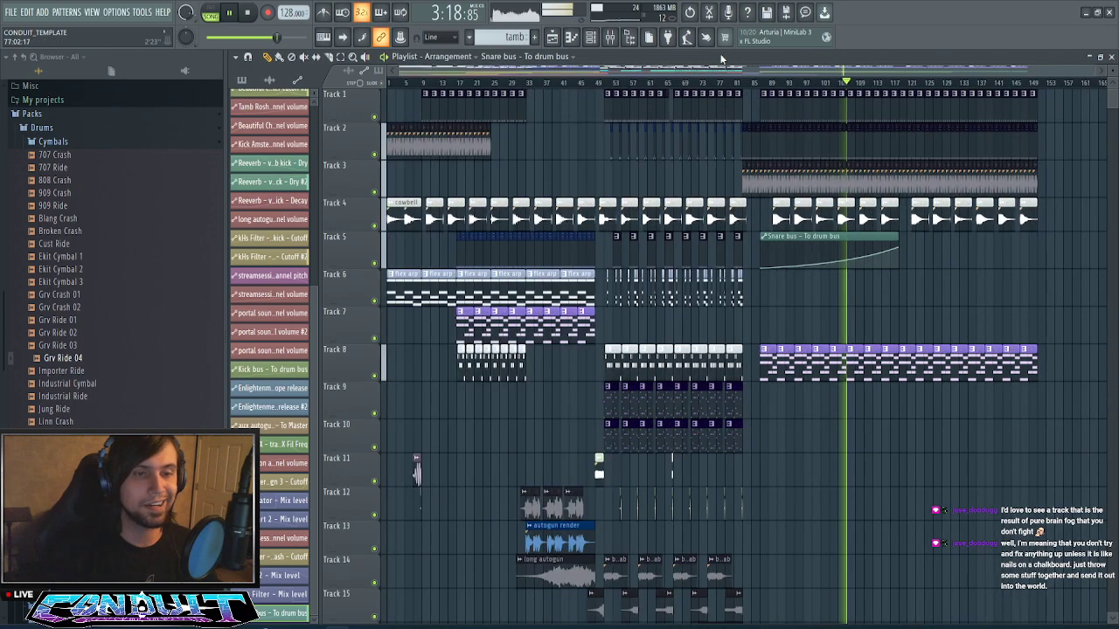
{"action": "scroll", "coordinate": [714, 160], "scroll_direction": "down", "scroll_amount": 3}
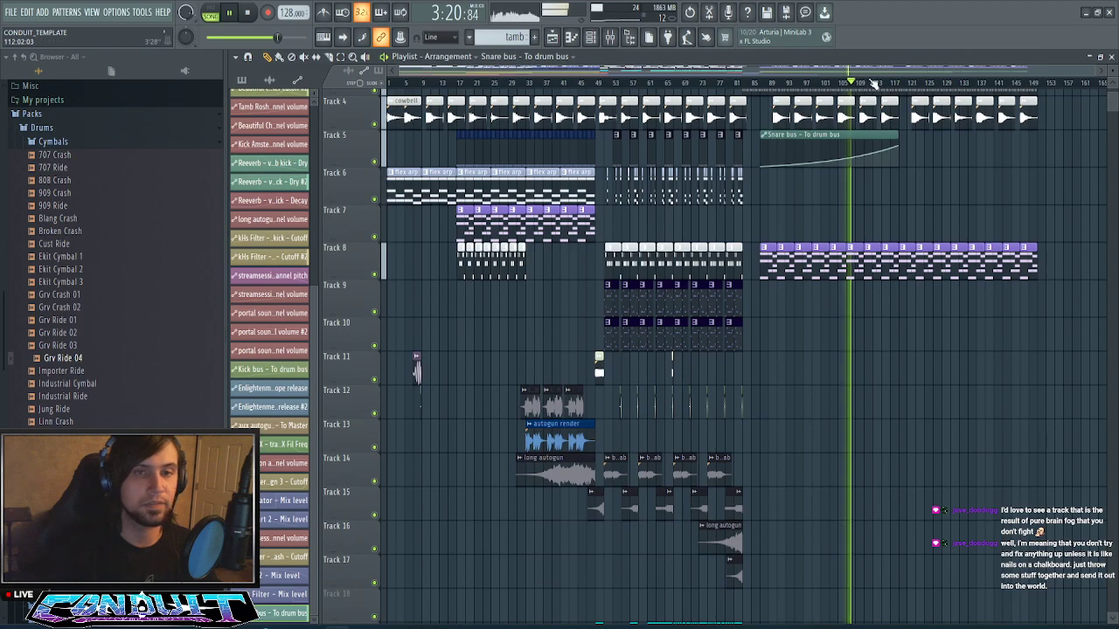
{"action": "scroll", "coordinate": [799, 212], "scroll_direction": "down", "scroll_amount": 3}
{"action": "scroll", "coordinate": [799, 212], "scroll_direction": "up", "scroll_amount": 5}
{"action": "scroll", "coordinate": [796, 212], "scroll_direction": "down", "scroll_amount": 5}
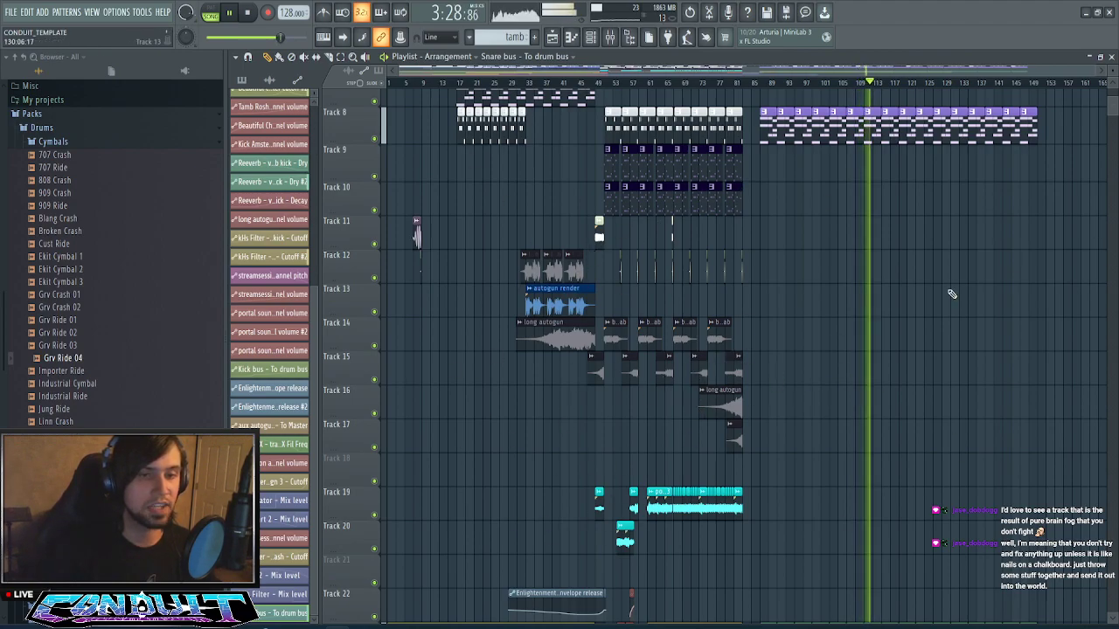
{"action": "scroll", "coordinate": [951, 294], "scroll_direction": "up", "scroll_amount": 5}
{"action": "scroll", "coordinate": [925, 87], "scroll_direction": "up", "scroll_amount": 4}
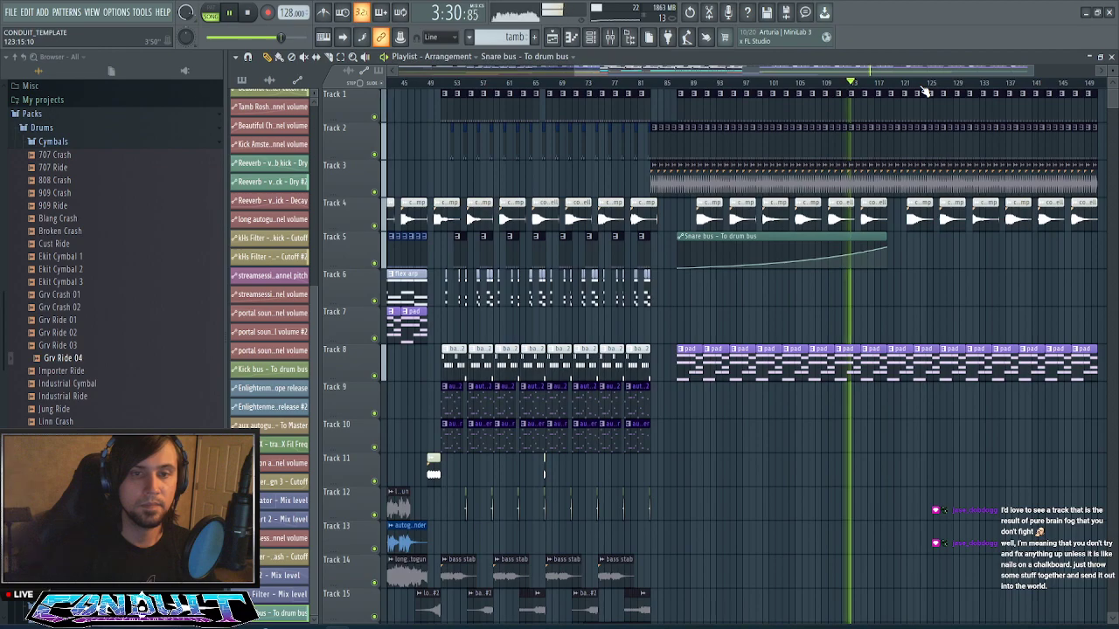
{"action": "left_click_drag", "start_coordinate": [930, 71], "coordinate": [953, 71]}
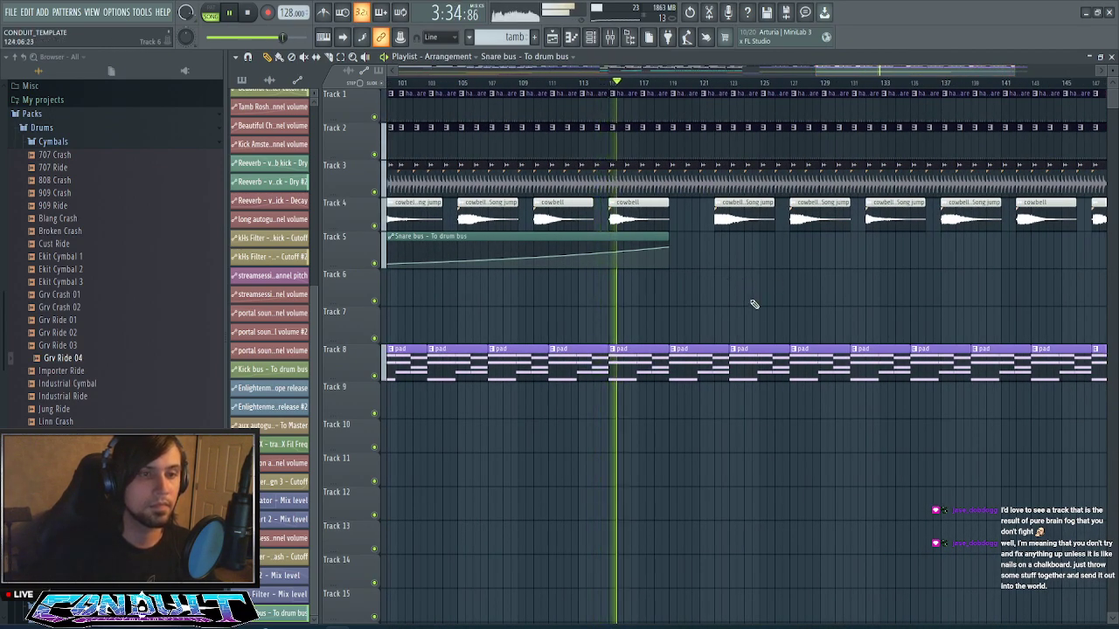
{"action": "scroll", "coordinate": [743, 88], "scroll_direction": "up", "scroll_amount": 3}
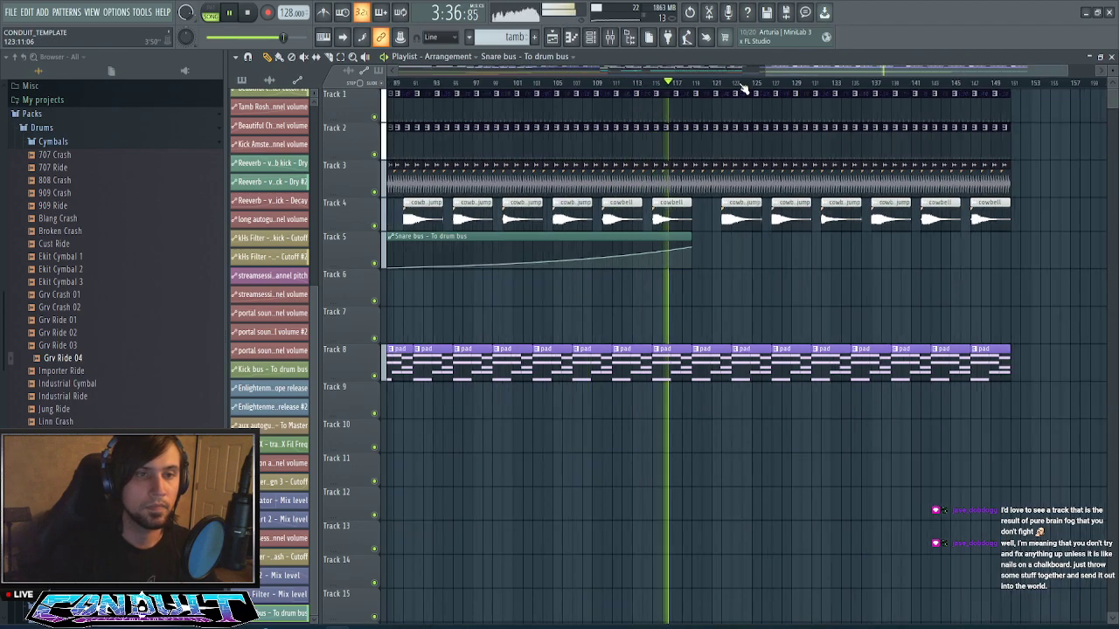
{"action": "scroll", "coordinate": [893, 81], "scroll_direction": "down", "scroll_amount": 2}
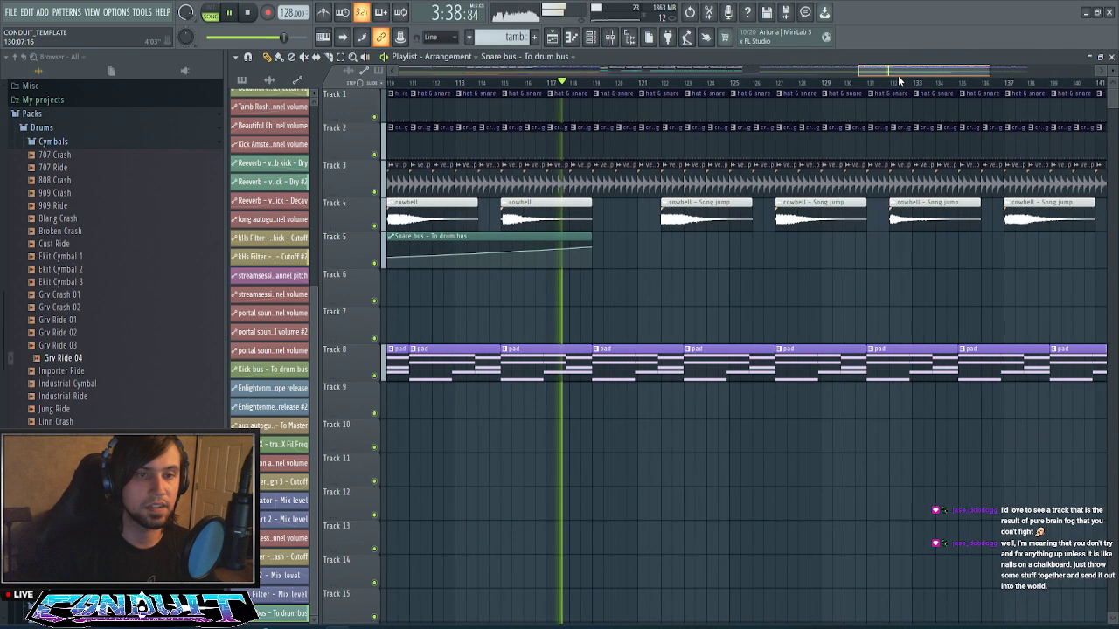
{"action": "scroll", "coordinate": [832, 79], "scroll_direction": "down", "scroll_amount": 1}
{"action": "scroll", "coordinate": [839, 81], "scroll_direction": "up", "scroll_amount": 3}
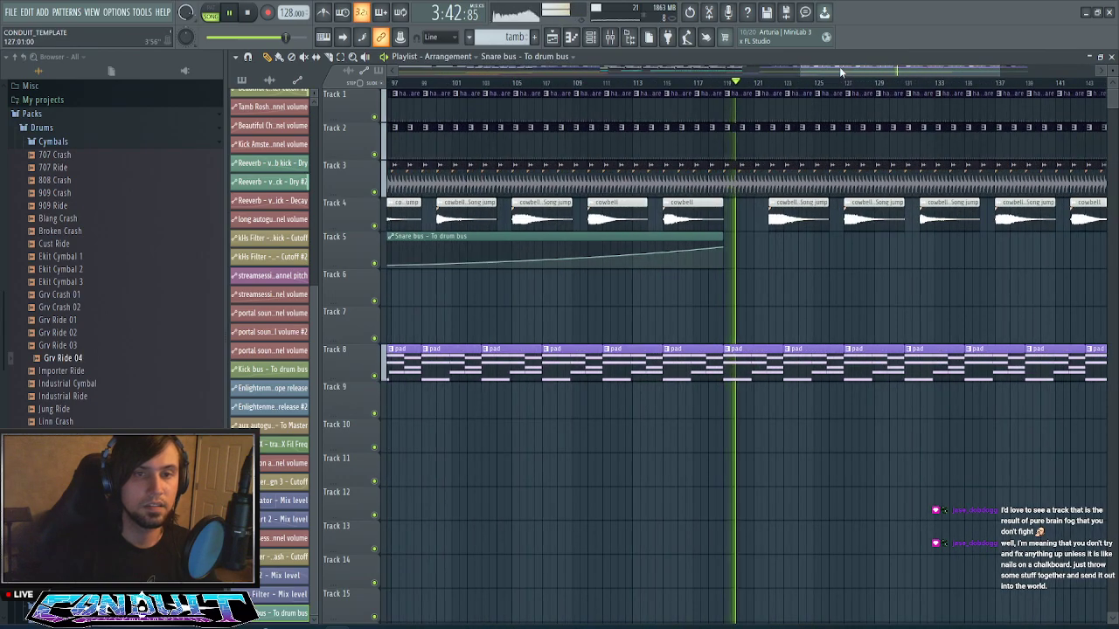
{"action": "scroll", "coordinate": [839, 66], "scroll_direction": "right", "scroll_amount": 2}
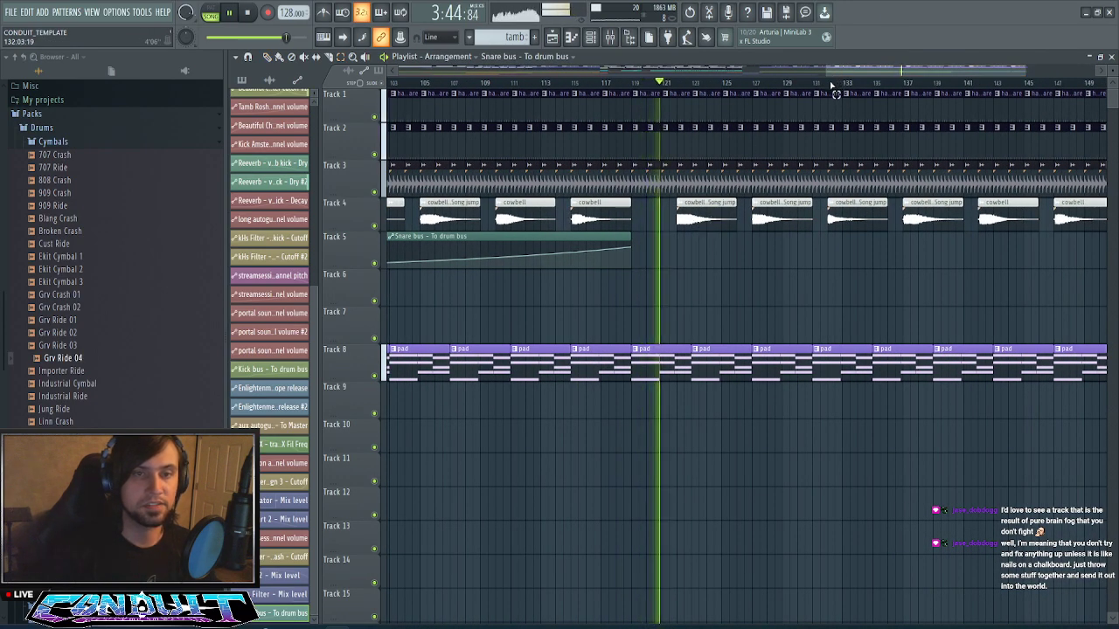
- Move the Track 4 cowbell clips that follow the gap two bars earlier to start at bar 120, and deselect them
{"action": "scroll", "coordinate": [839, 81], "scroll_direction": "down", "scroll_amount": 1}
{"action": "scroll", "coordinate": [843, 70], "scroll_direction": "right", "scroll_amount": 2}
{"action": "left_click_drag", "start_coordinate": [627, 235], "coordinate": [946, 253]}
{"action": "scroll", "coordinate": [591, 87], "scroll_direction": "up", "scroll_amount": 4}
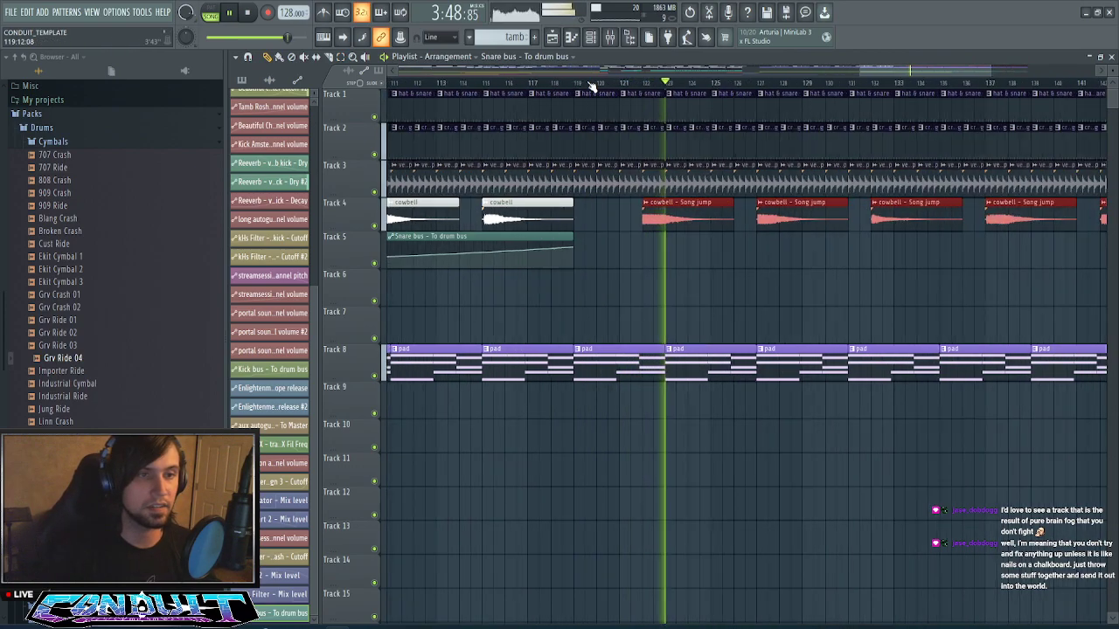
{"action": "left_click_drag", "start_coordinate": [717, 219], "coordinate": [652, 242]}
{"action": "left_click", "coordinate": [767, 305]}
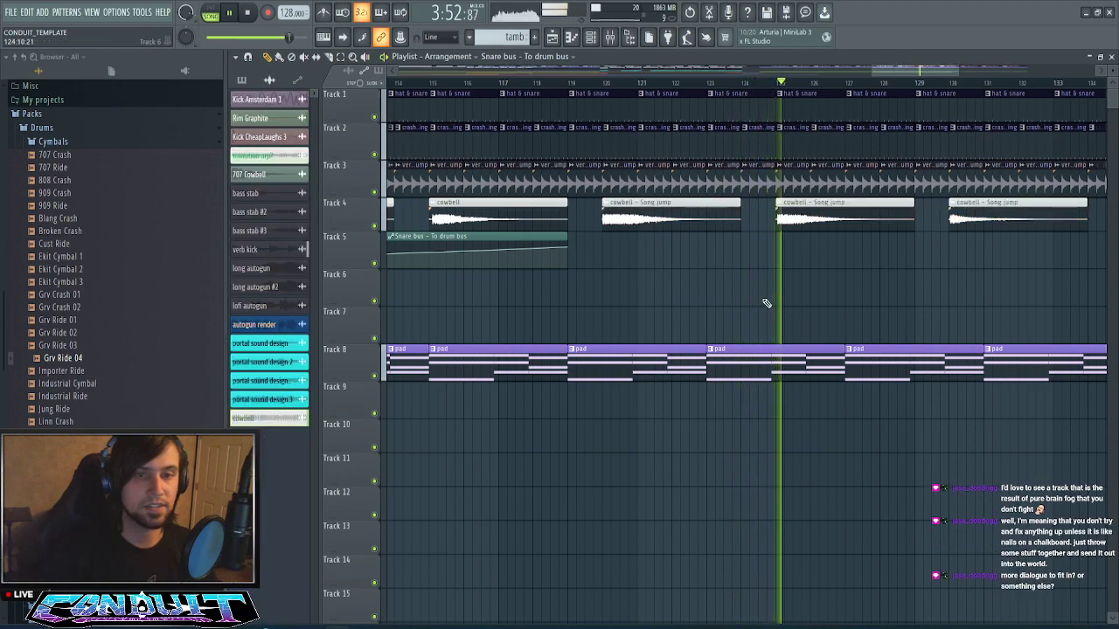
- Move the Snare bus to drum bus automation clip from Track 5 down to Track 22
{"action": "scroll", "coordinate": [811, 85], "scroll_direction": "down", "scroll_amount": 4}
{"action": "left_click_drag", "start_coordinate": [834, 73], "coordinate": [877, 75]}
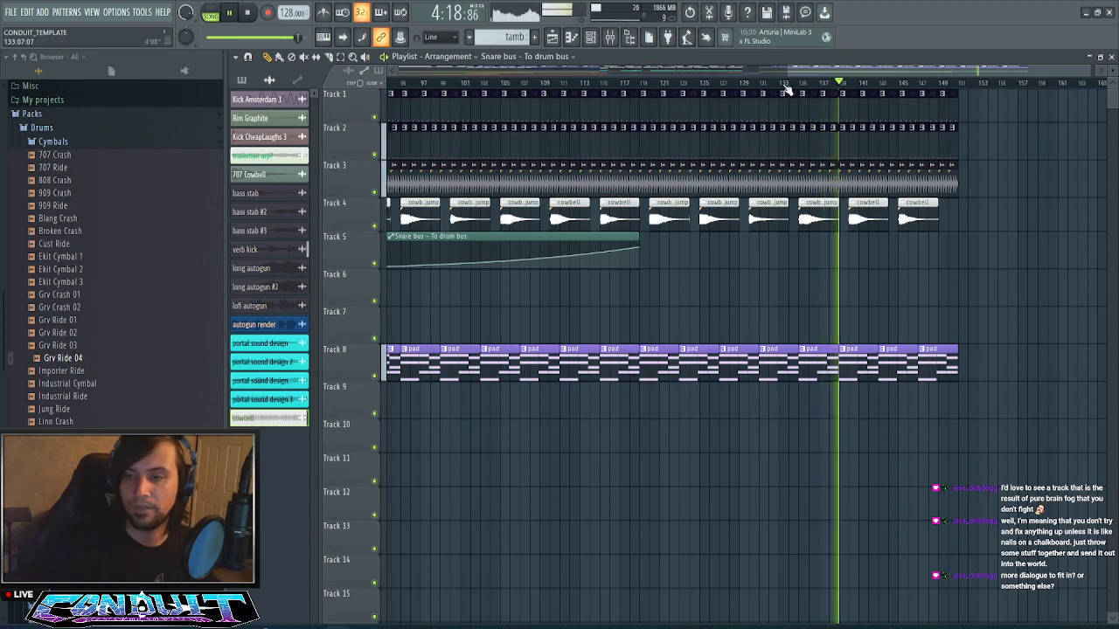
{"action": "scroll", "coordinate": [805, 68], "scroll_direction": "down", "scroll_amount": 4}
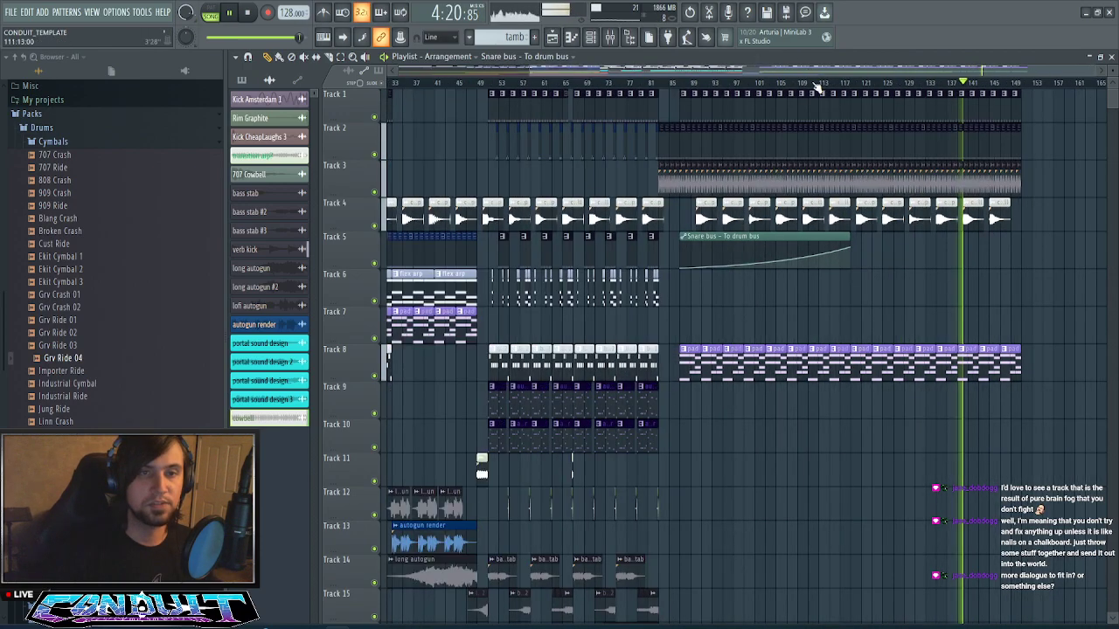
{"action": "left_click_drag", "start_coordinate": [837, 73], "coordinate": [858, 80]}
{"action": "scroll", "coordinate": [724, 190], "scroll_direction": "down", "scroll_amount": 2}
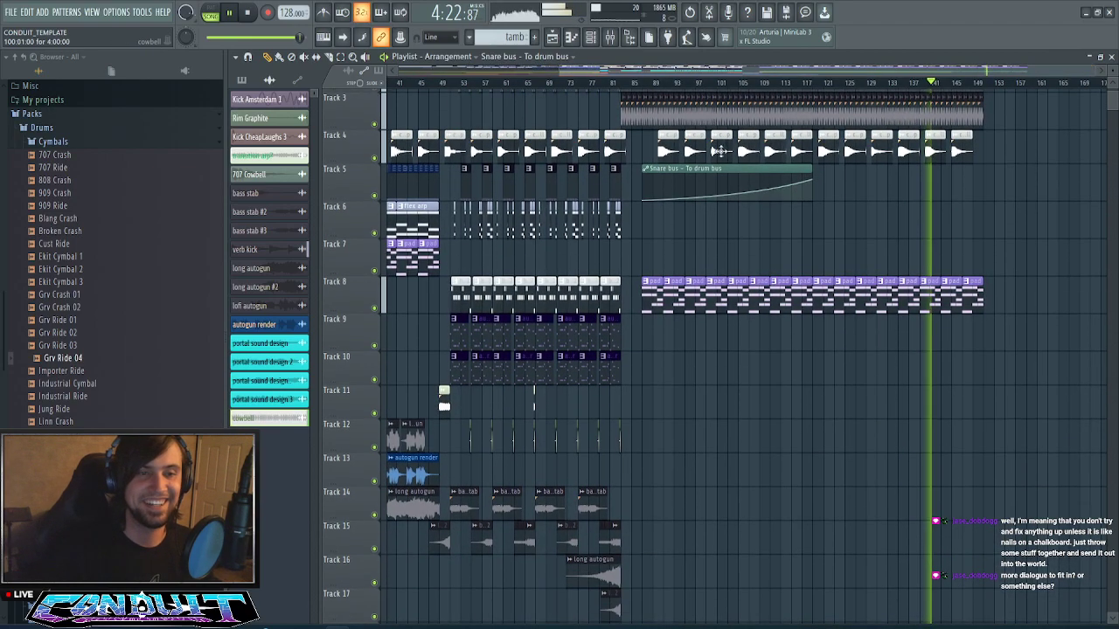
{"action": "scroll", "coordinate": [734, 595], "scroll_direction": "down", "scroll_amount": 4}
{"action": "mouse_move", "coordinate": [734, 595]}
{"action": "left_mouse_down"}
{"action": "mouse_move", "coordinate": [725, 489]}
{"action": "mouse_move", "coordinate": [732, 594]}
{"action": "left_mouse_up"}
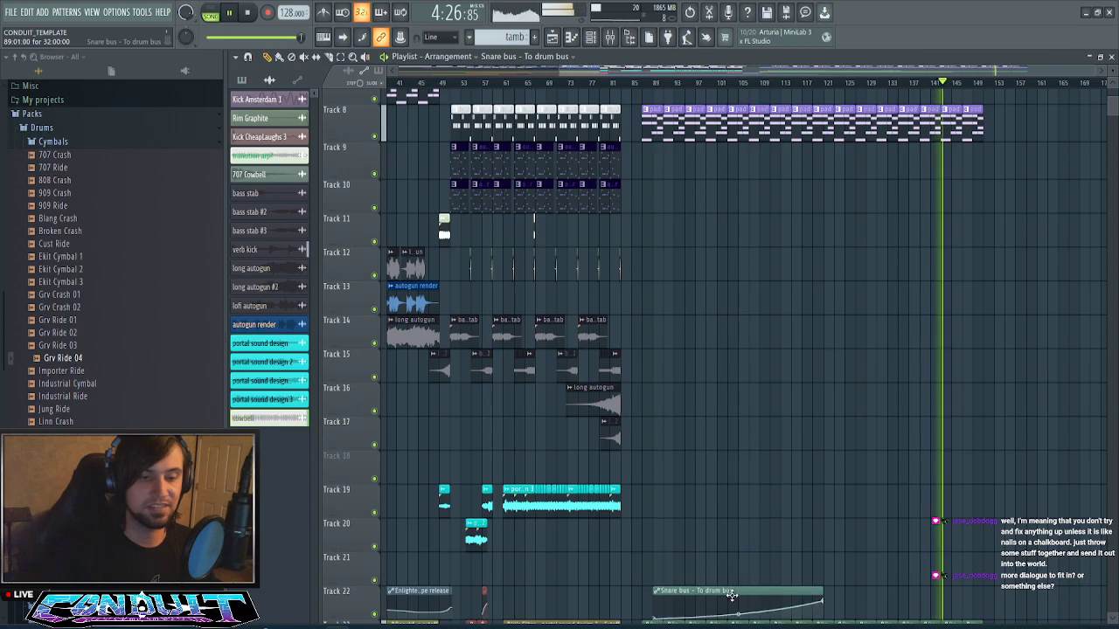
- Stop playback and place the playhead at bar 86, just before the pad section
{"action": "scroll", "coordinate": [818, 488], "scroll_direction": "up", "scroll_amount": 5}
{"action": "scroll", "coordinate": [818, 488], "scroll_direction": "up", "scroll_amount": 1}
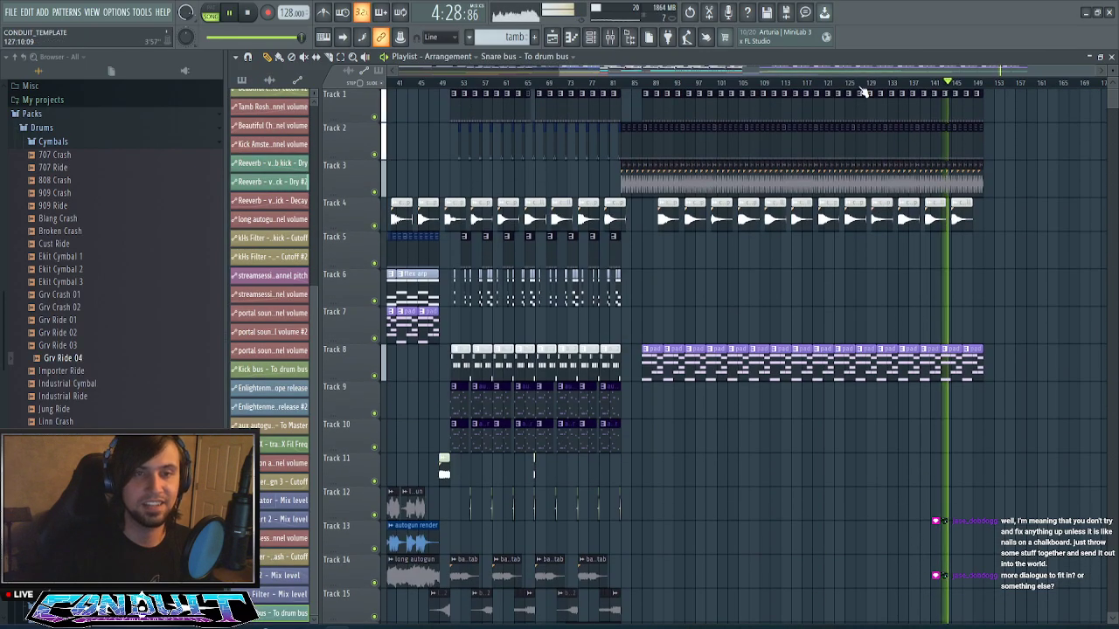
{"action": "scroll", "coordinate": [864, 88], "scroll_direction": "up", "scroll_amount": 2}
{"action": "scroll", "coordinate": [861, 74], "scroll_direction": "up", "scroll_amount": 2}
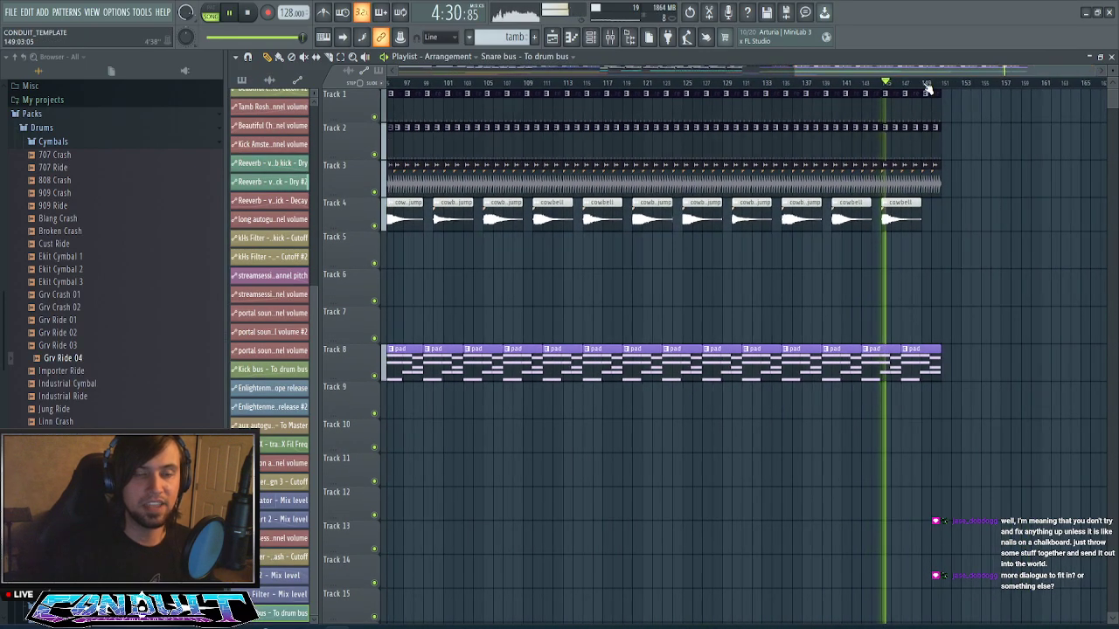
{"action": "key", "text": "space"}
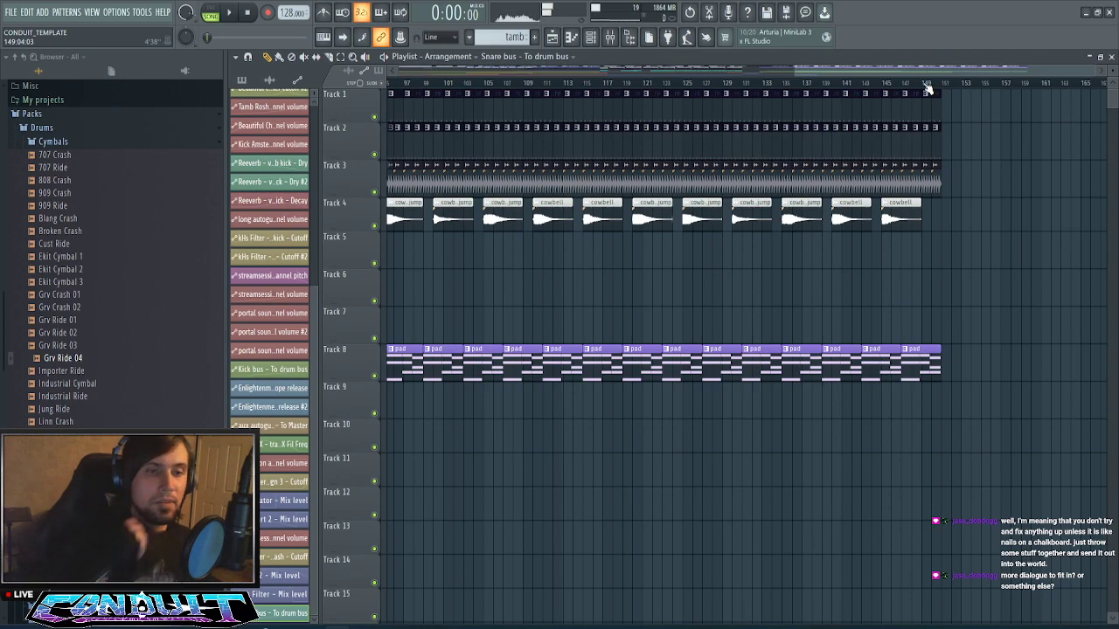
{"action": "scroll", "coordinate": [928, 88], "scroll_direction": "down", "scroll_amount": 2}
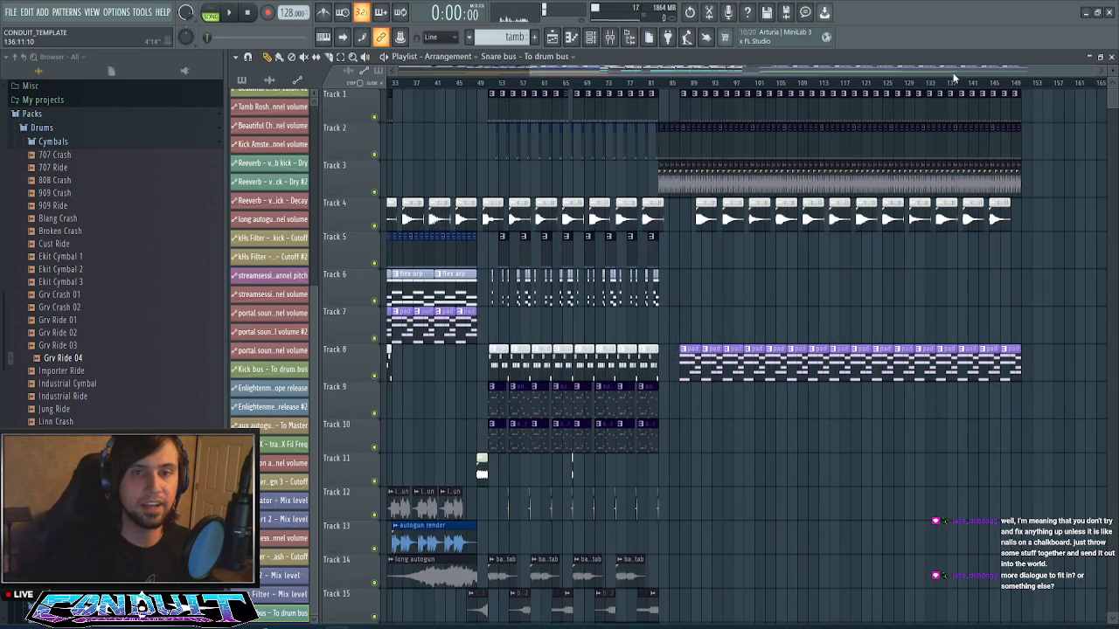
{"action": "left_click_drag", "start_coordinate": [952, 72], "coordinate": [861, 77]}
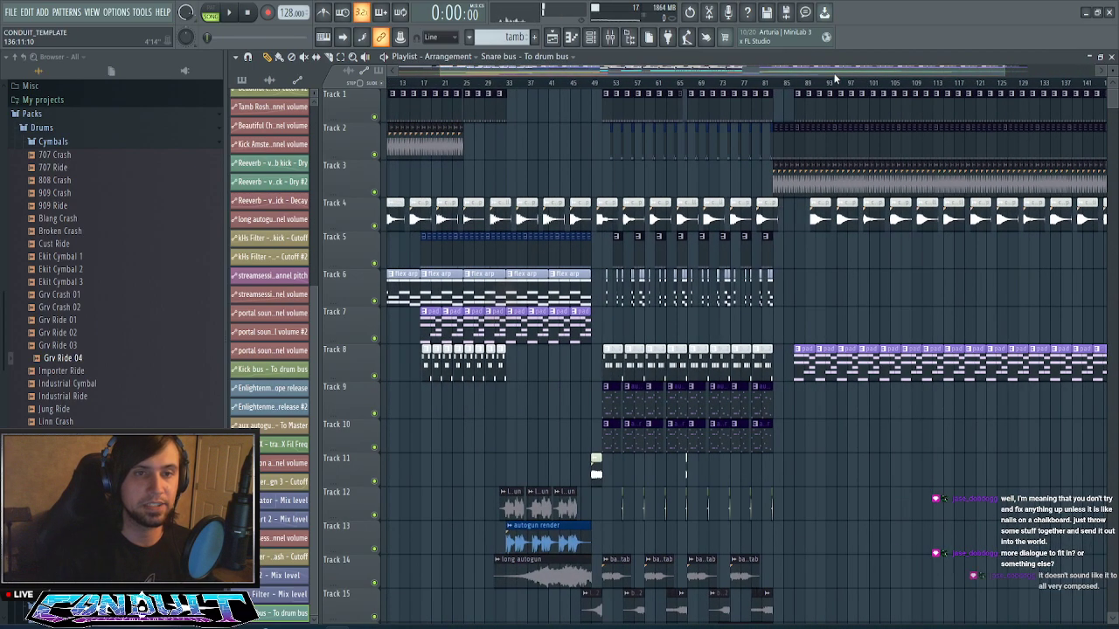
{"action": "left_click", "coordinate": [789, 84]}
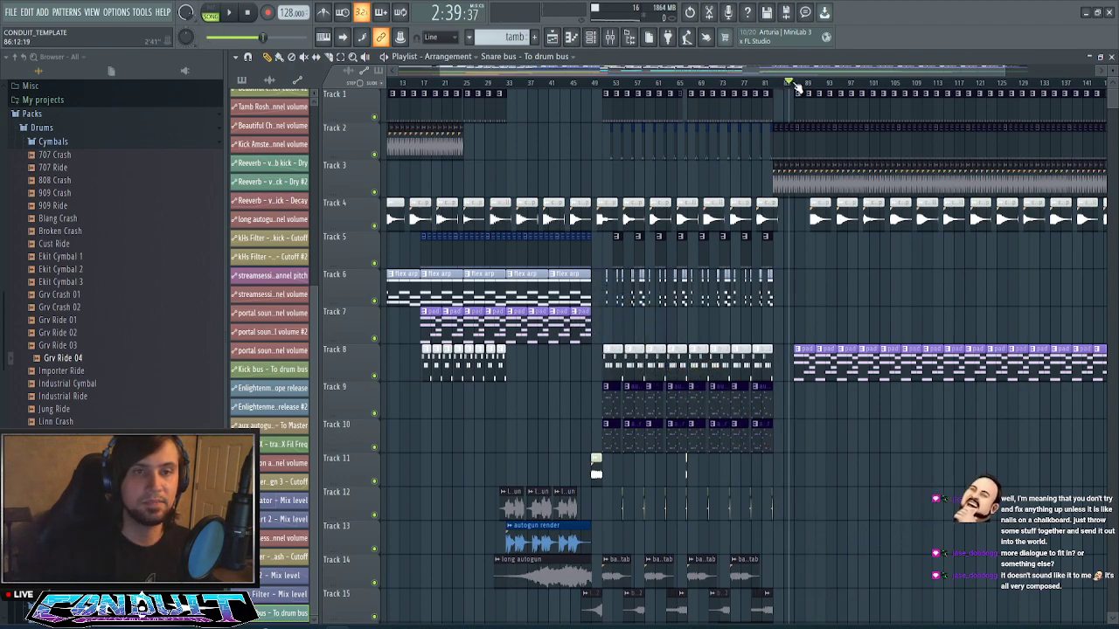
- Examine the transition into the section around bars 83 to 87 against the preceding arrangement
{"action": "scroll", "coordinate": [795, 88], "scroll_direction": "up", "scroll_amount": 3}
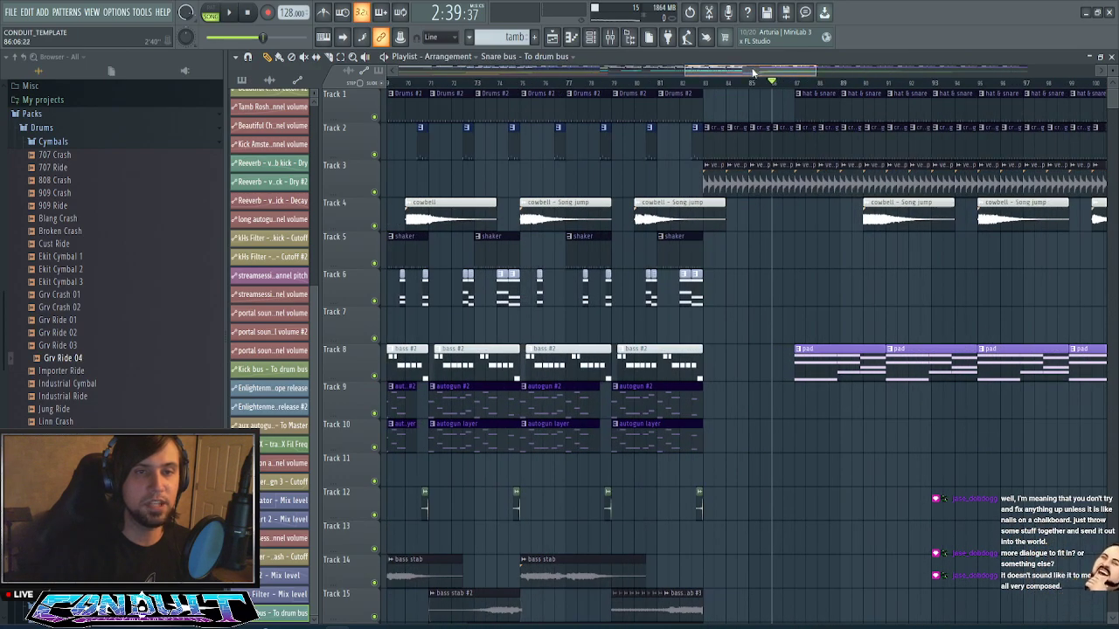
{"action": "left_click_drag", "start_coordinate": [752, 73], "coordinate": [765, 73]}
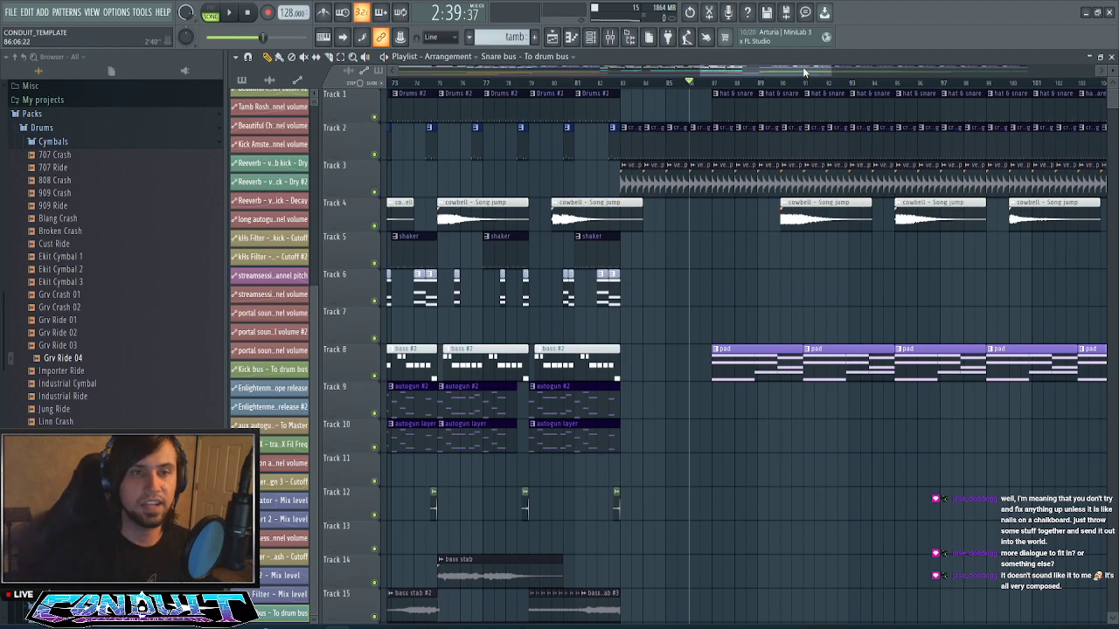
{"action": "left_click_drag", "start_coordinate": [802, 67], "coordinate": [778, 74]}
{"action": "scroll", "coordinate": [785, 87], "scroll_direction": "down", "scroll_amount": 2}
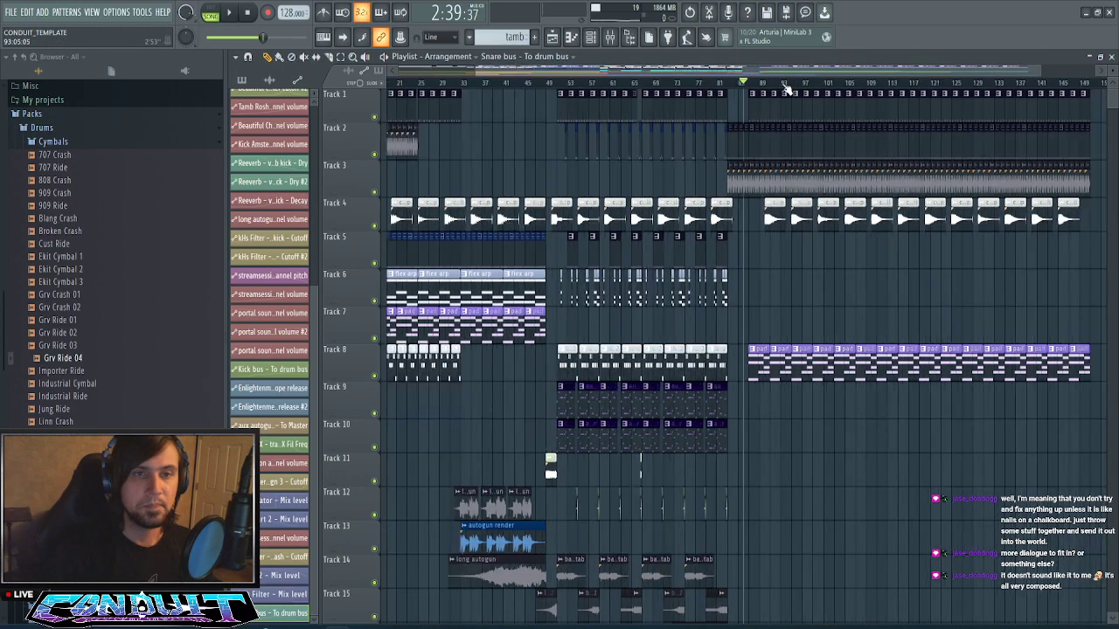
{"action": "scroll", "coordinate": [759, 82], "scroll_direction": "up", "scroll_amount": 3}
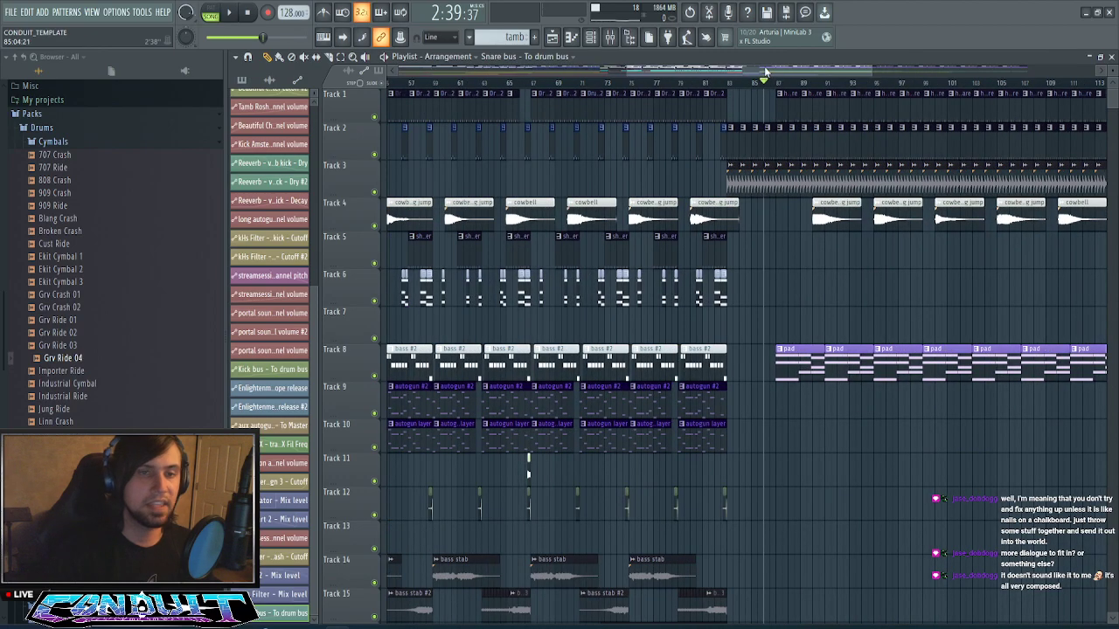
{"action": "mouse_move", "coordinate": [750, 70]}
{"action": "left_mouse_down"}
{"action": "mouse_move", "coordinate": [727, 68]}
{"action": "mouse_move", "coordinate": [756, 73]}
{"action": "left_mouse_up"}
{"action": "scroll", "coordinate": [754, 86], "scroll_direction": "down", "scroll_amount": 3}
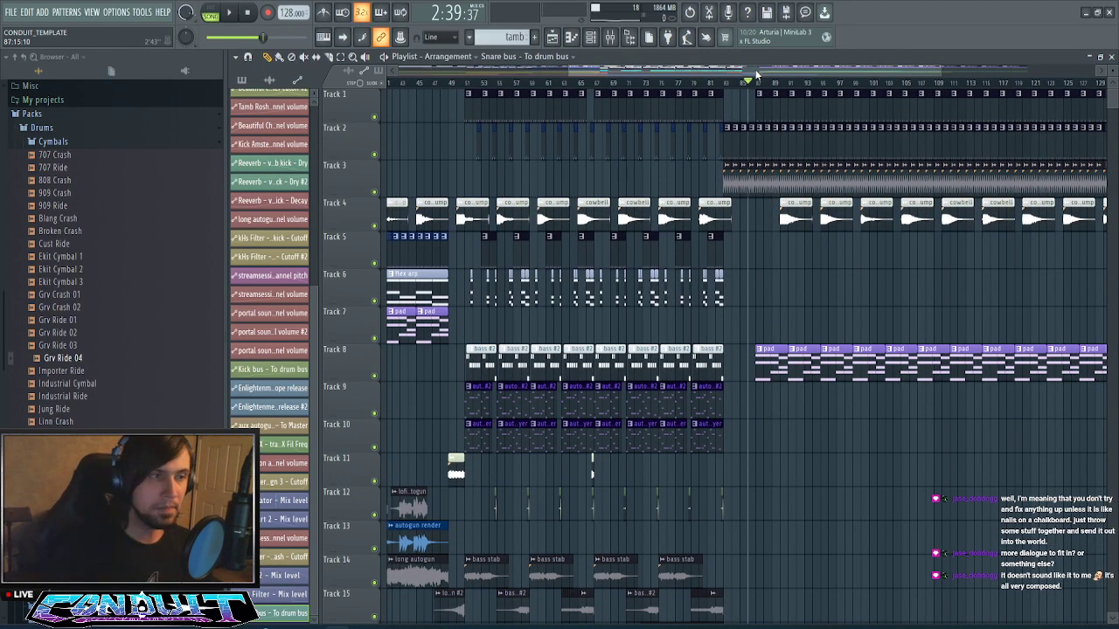
- Select the time range from bar 87 to the end of the Track 8 pad clips and start playback
{"action": "left_click", "coordinate": [241, 82]}
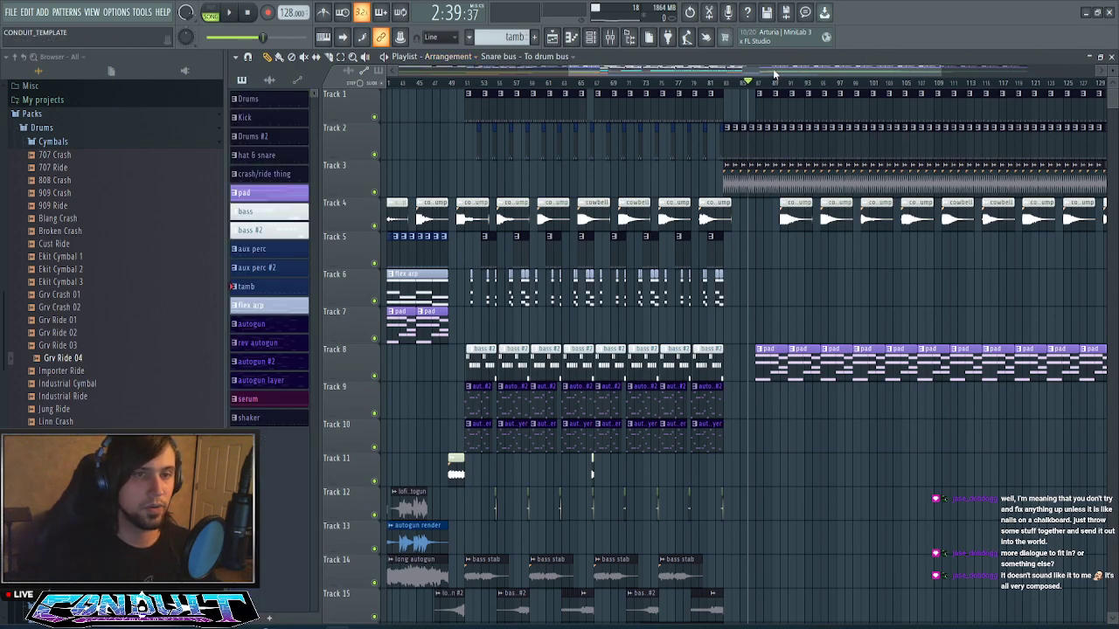
{"action": "left_click_drag", "start_coordinate": [773, 68], "coordinate": [814, 71]}
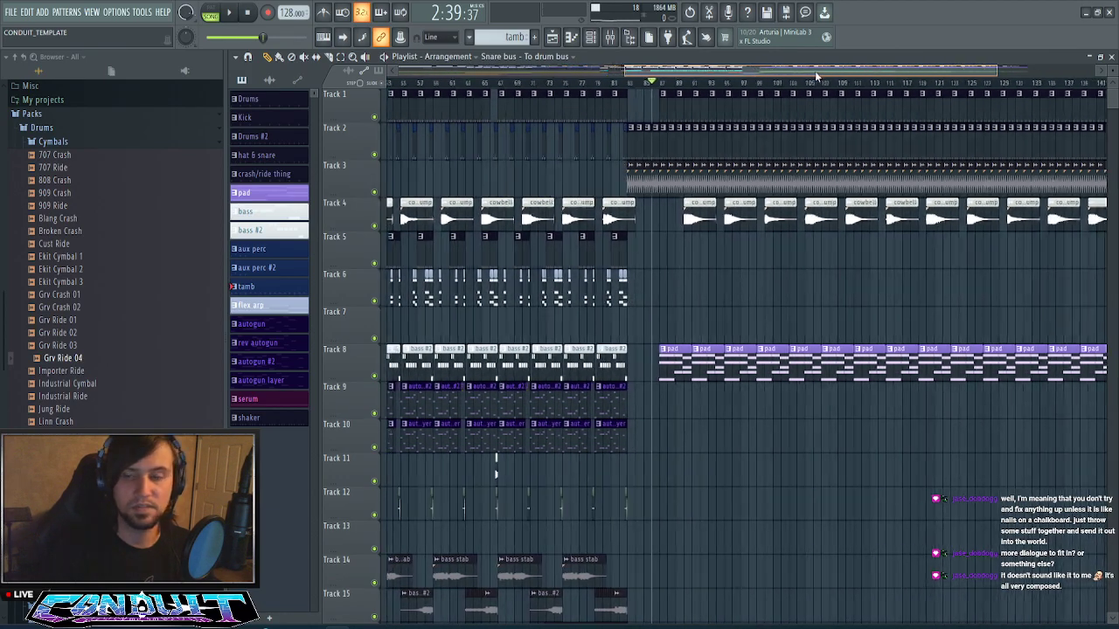
{"action": "scroll", "coordinate": [731, 203], "scroll_direction": "down", "scroll_amount": 4}
{"action": "scroll", "coordinate": [730, 203], "scroll_direction": "up", "scroll_amount": 4}
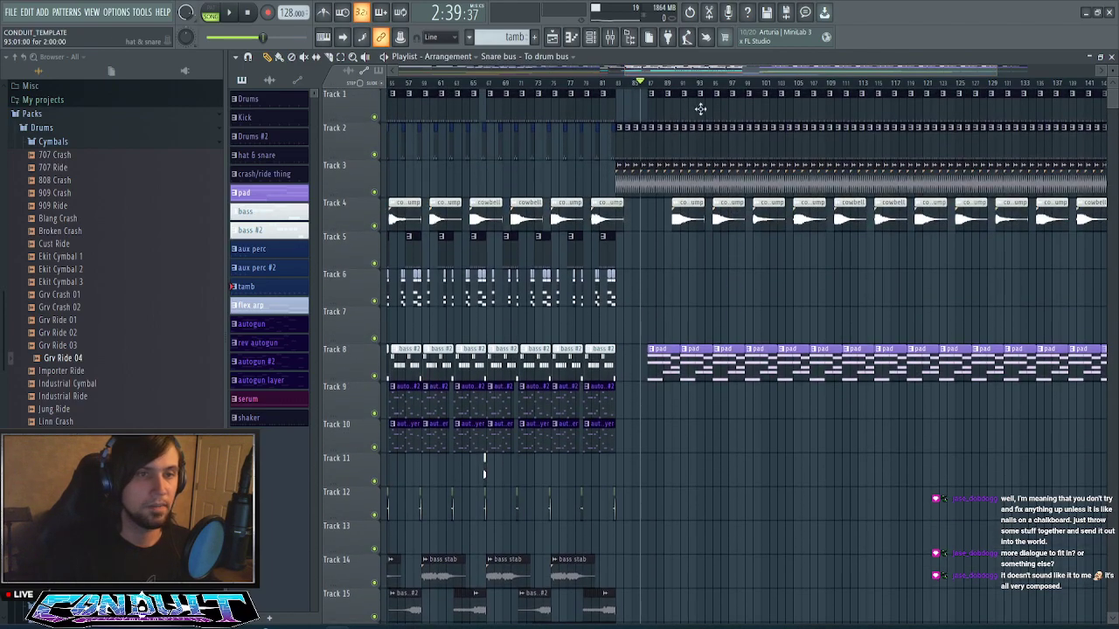
{"action": "scroll", "coordinate": [760, 88], "scroll_direction": "down", "scroll_amount": 4}
{"action": "scroll", "coordinate": [817, 171], "scroll_direction": "down", "scroll_amount": 9}
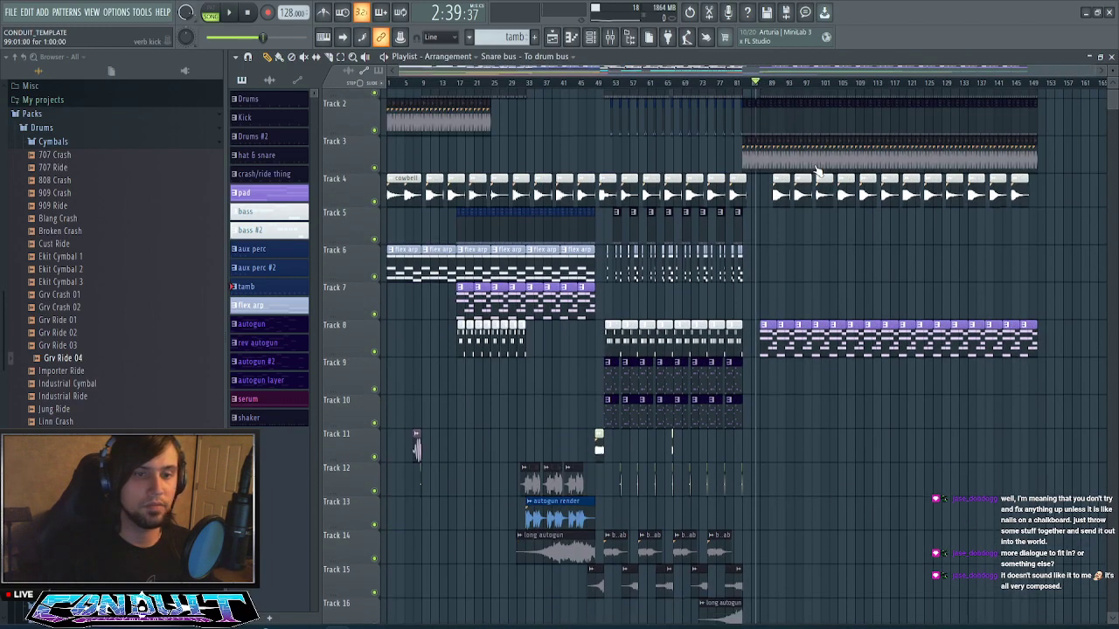
{"action": "scroll", "coordinate": [817, 172], "scroll_direction": "up", "scroll_amount": 9}
{"action": "scroll", "coordinate": [861, 83], "scroll_direction": "up", "scroll_amount": 3}
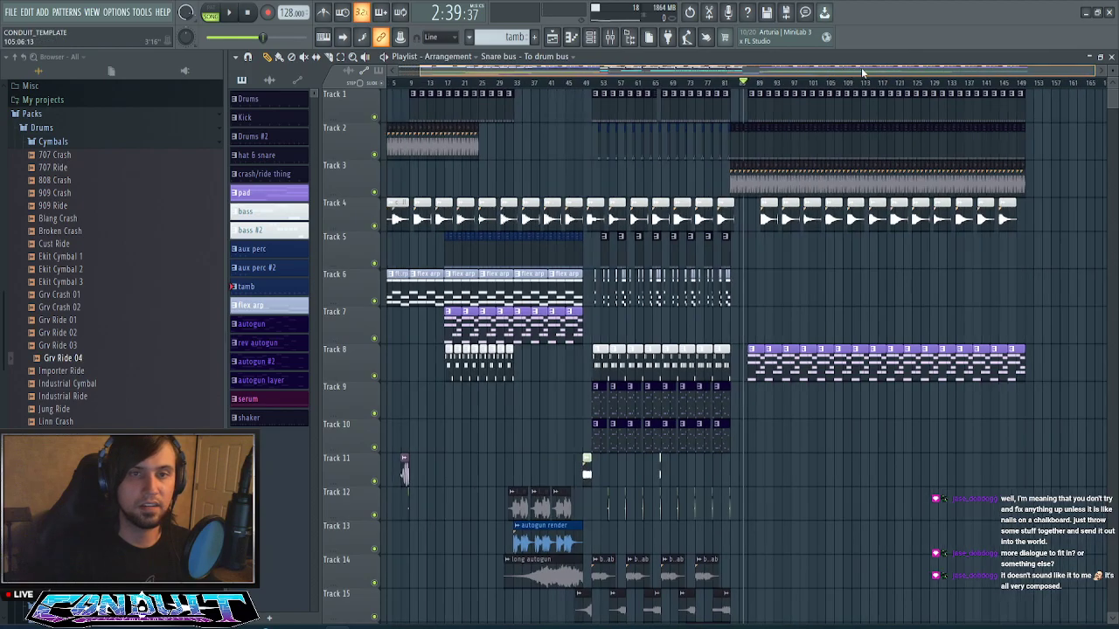
{"action": "scroll", "coordinate": [865, 83], "scroll_direction": "right", "scroll_amount": 3}
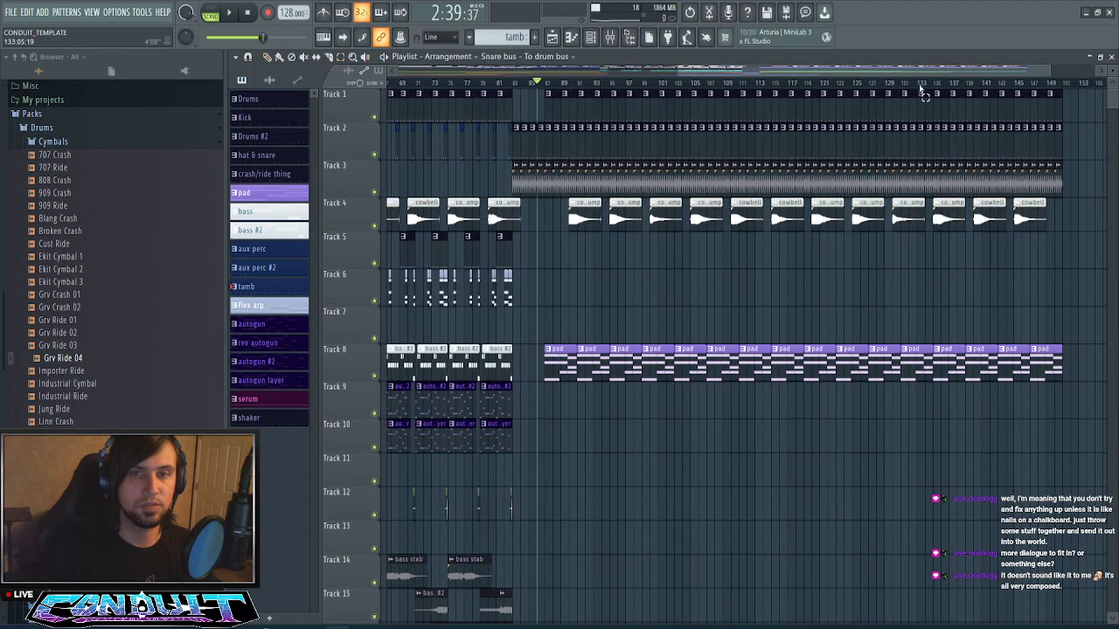
{"action": "left_click_drag", "start_coordinate": [1065, 85], "coordinate": [555, 158]}
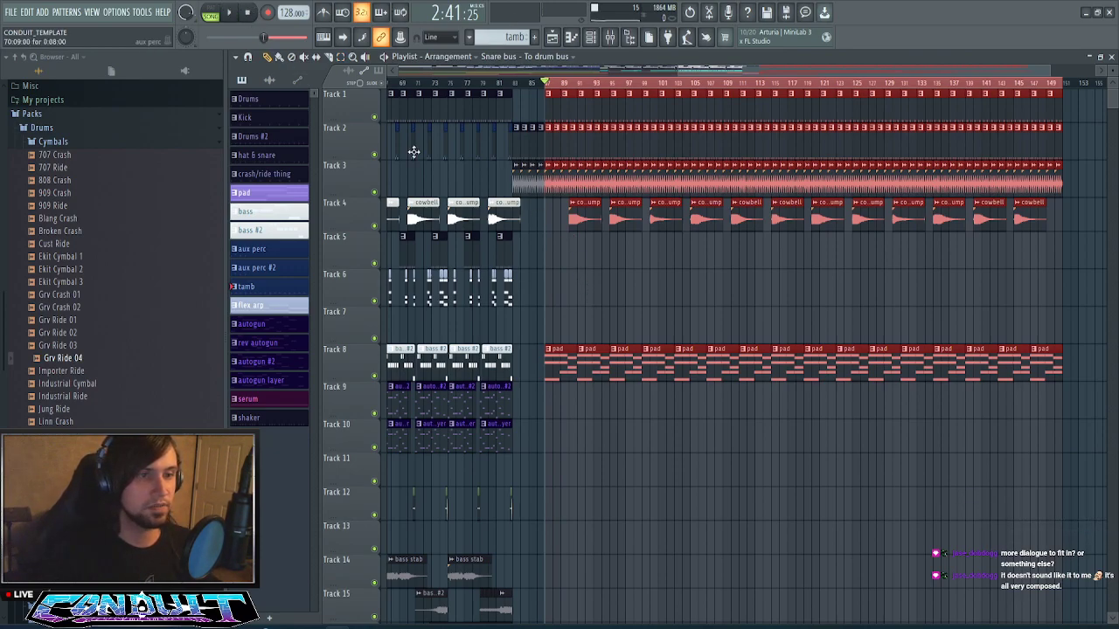
{"action": "key", "text": "space"}
- Move the Snare bus to drum bus automation clip on Track 22 two bars earlier to start at bar 87
{"action": "scroll", "coordinate": [567, 273], "scroll_direction": "down", "scroll_amount": 4}
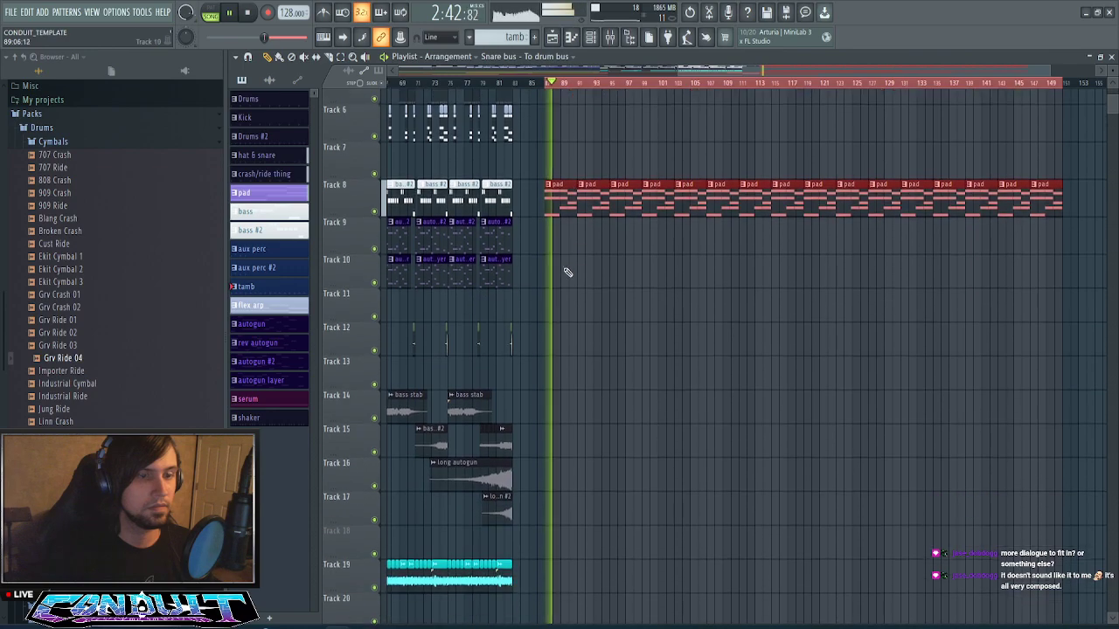
{"action": "scroll", "coordinate": [567, 272], "scroll_direction": "down", "scroll_amount": 11}
{"action": "left_click", "coordinate": [627, 255]}
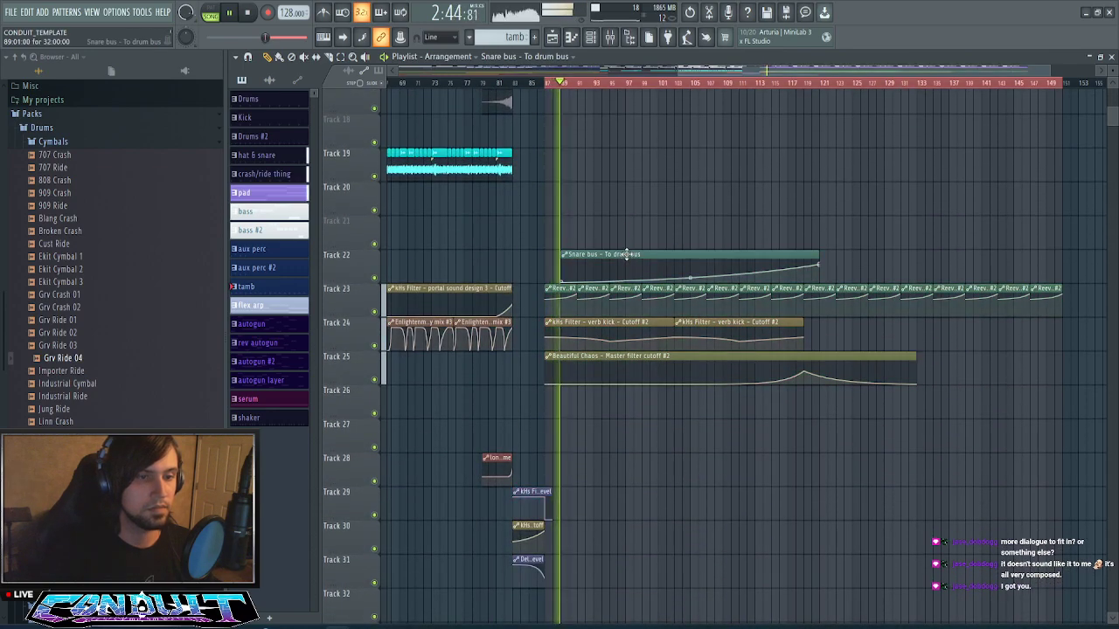
{"action": "left_click_drag", "start_coordinate": [627, 254], "coordinate": [611, 254]}
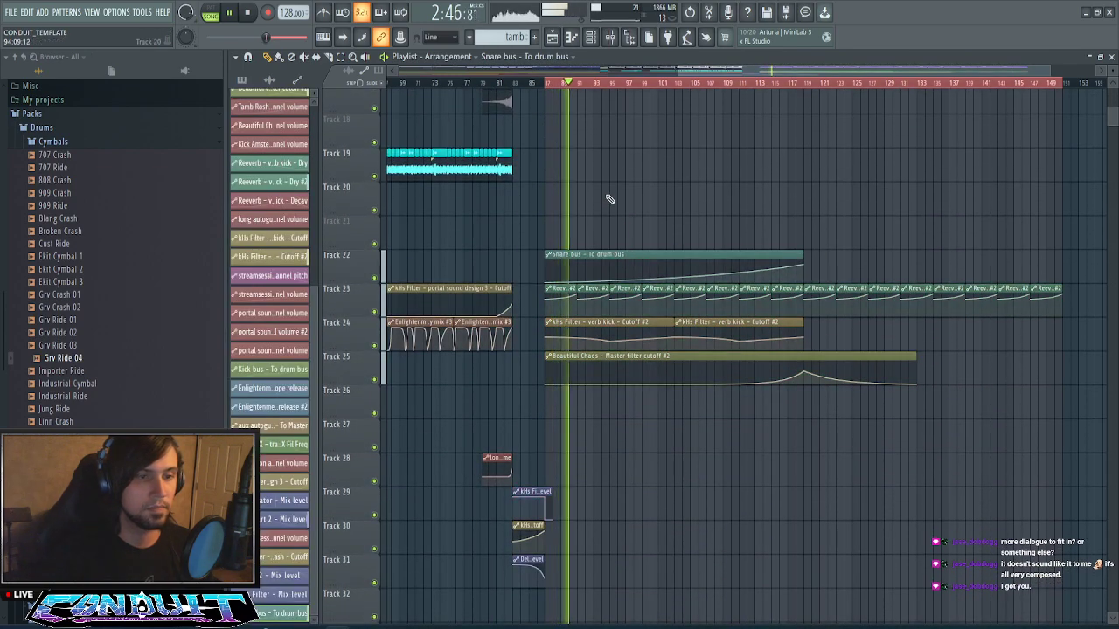
- Audition the Track 4 cowbell in solo from just before bar 100, and replay the same spot with all tracks
{"action": "scroll", "coordinate": [609, 199], "scroll_direction": "up", "scroll_amount": 16}
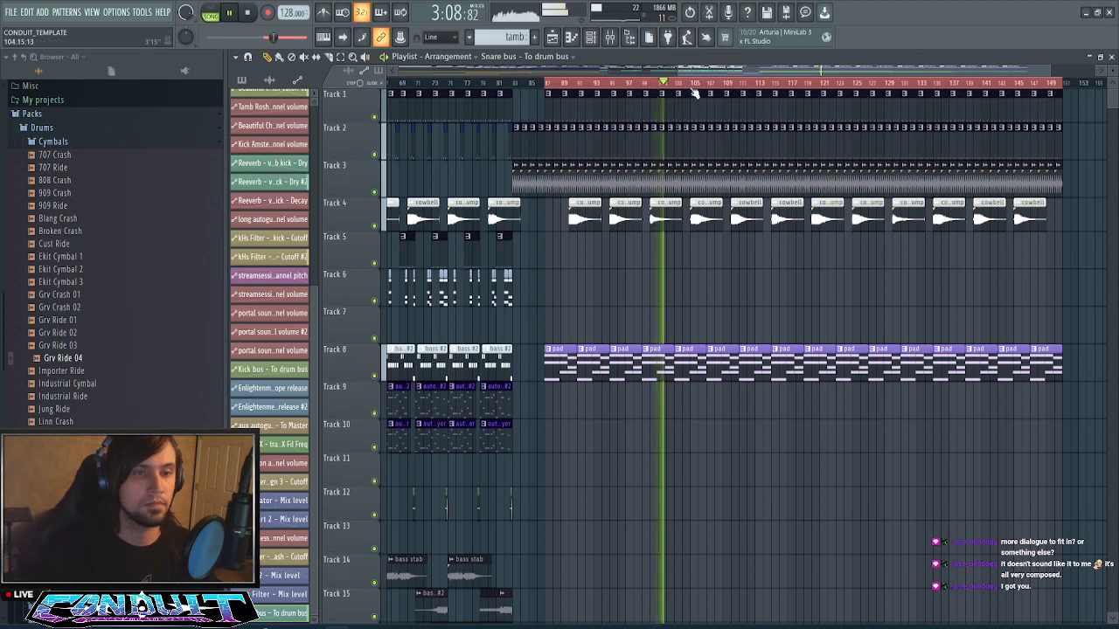
{"action": "scroll", "coordinate": [695, 93], "scroll_direction": "up", "scroll_amount": 3, "text": "ctrl"}
{"action": "scroll", "coordinate": [694, 94], "scroll_direction": "up", "scroll_amount": 2, "text": "ctrl"}
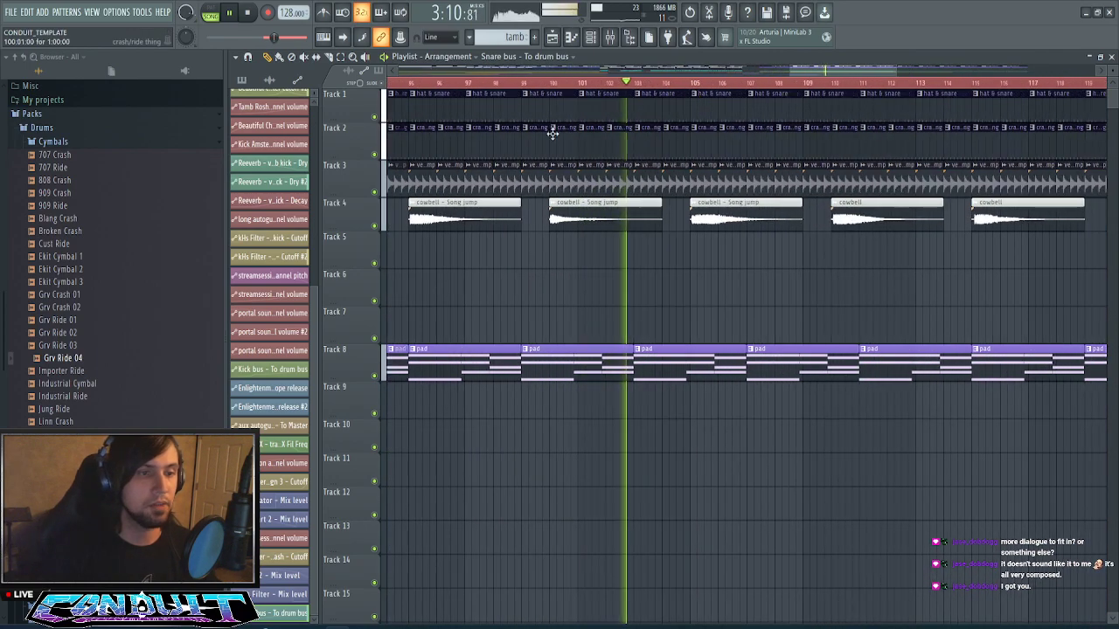
{"action": "right_click", "coordinate": [375, 226]}
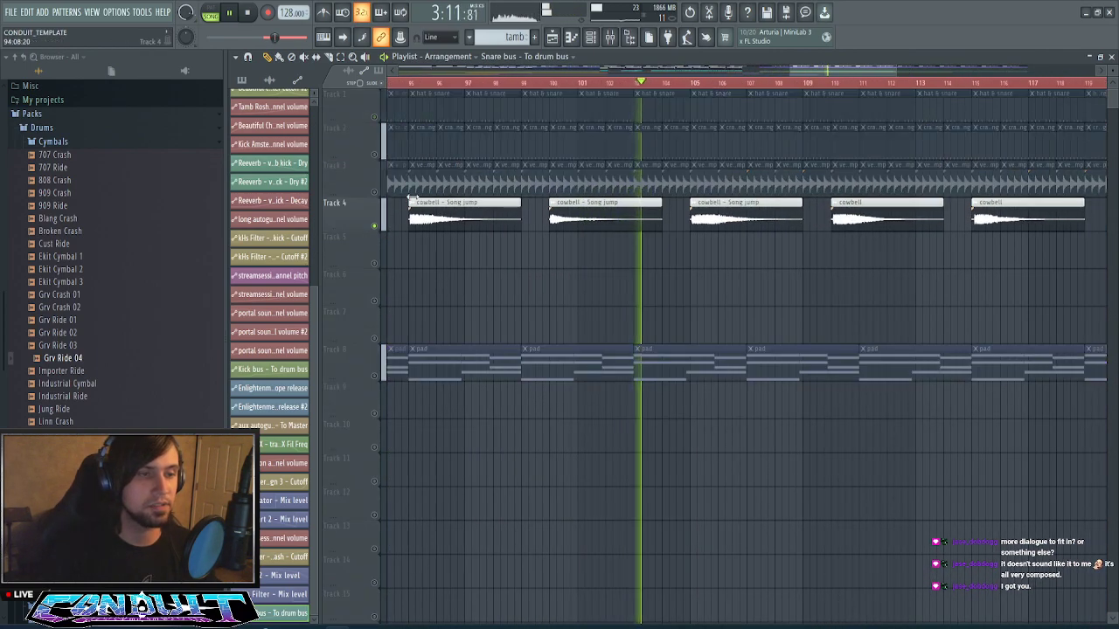
{"action": "left_click", "coordinate": [546, 84]}
{"action": "key", "text": "space"}
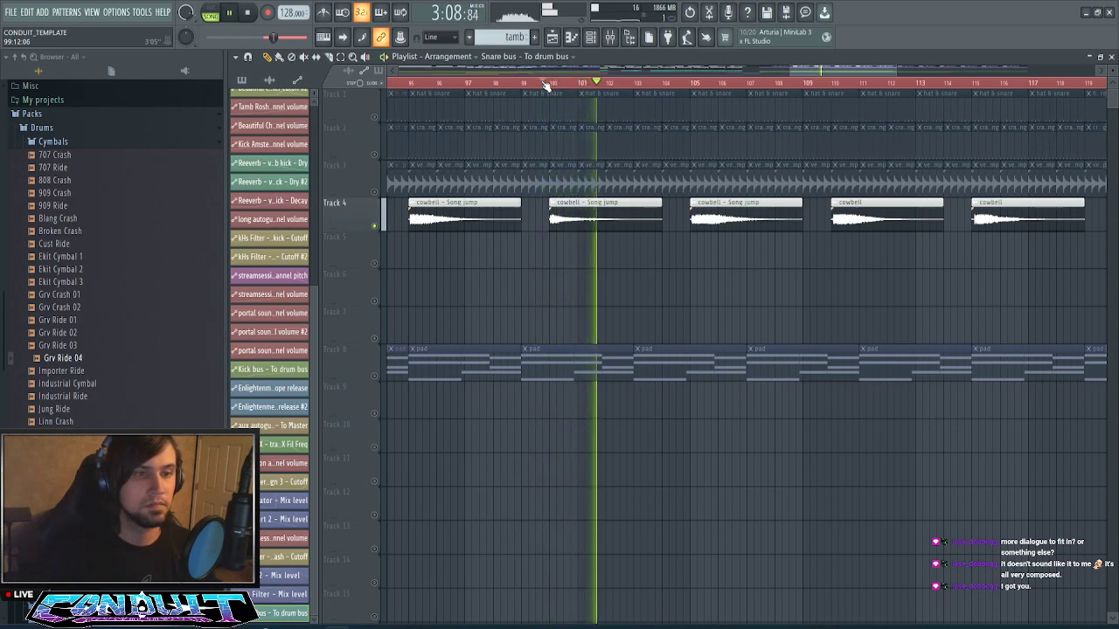
{"action": "right_click", "coordinate": [375, 227]}
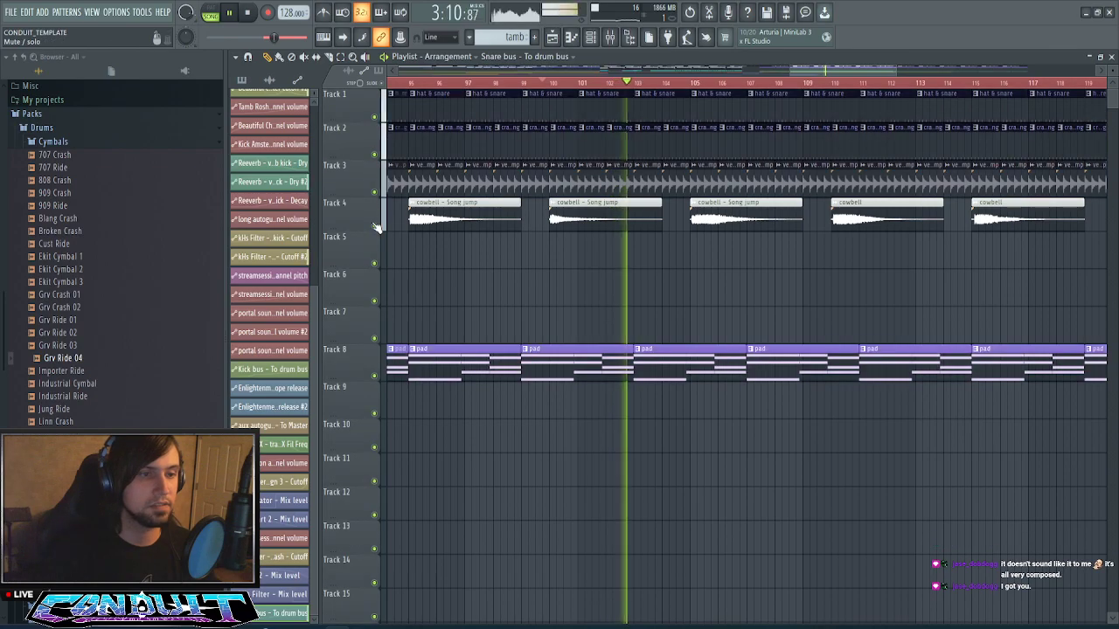
{"action": "key", "text": "space"}
{"action": "key", "text": "space"}
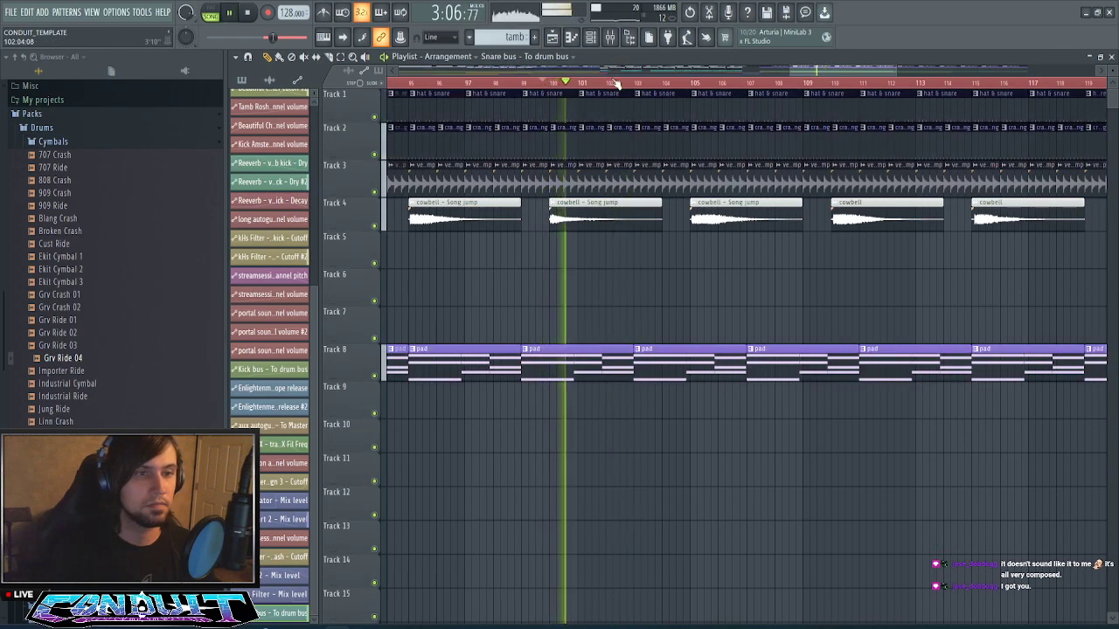
{"action": "scroll", "coordinate": [617, 83], "scroll_direction": "down", "scroll_amount": 4}
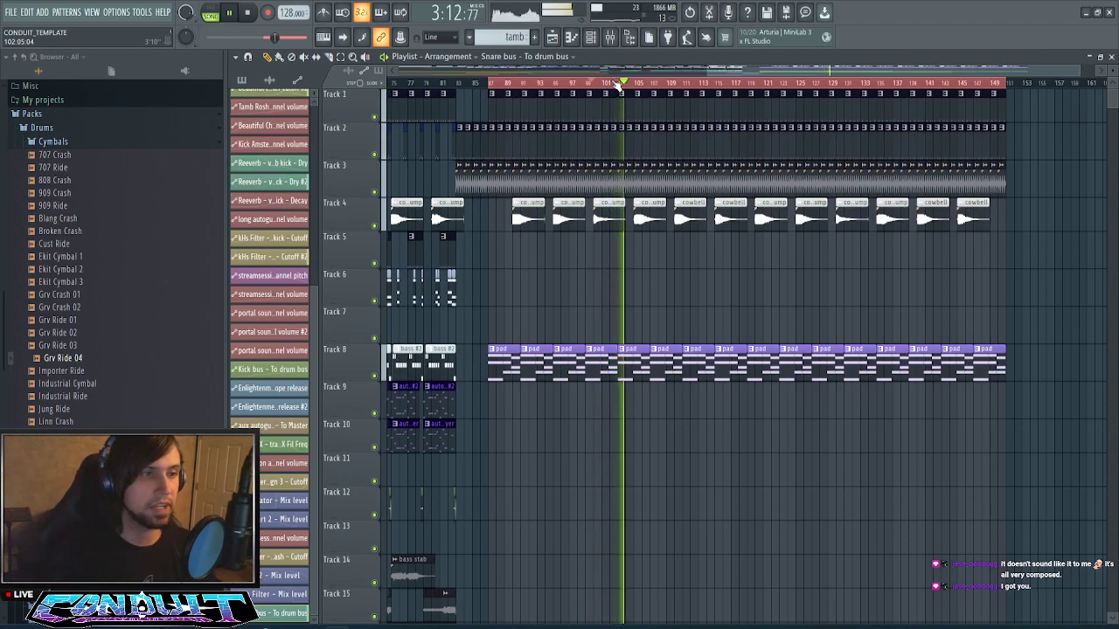
{"action": "scroll", "coordinate": [617, 83], "scroll_direction": "down", "scroll_amount": 3}
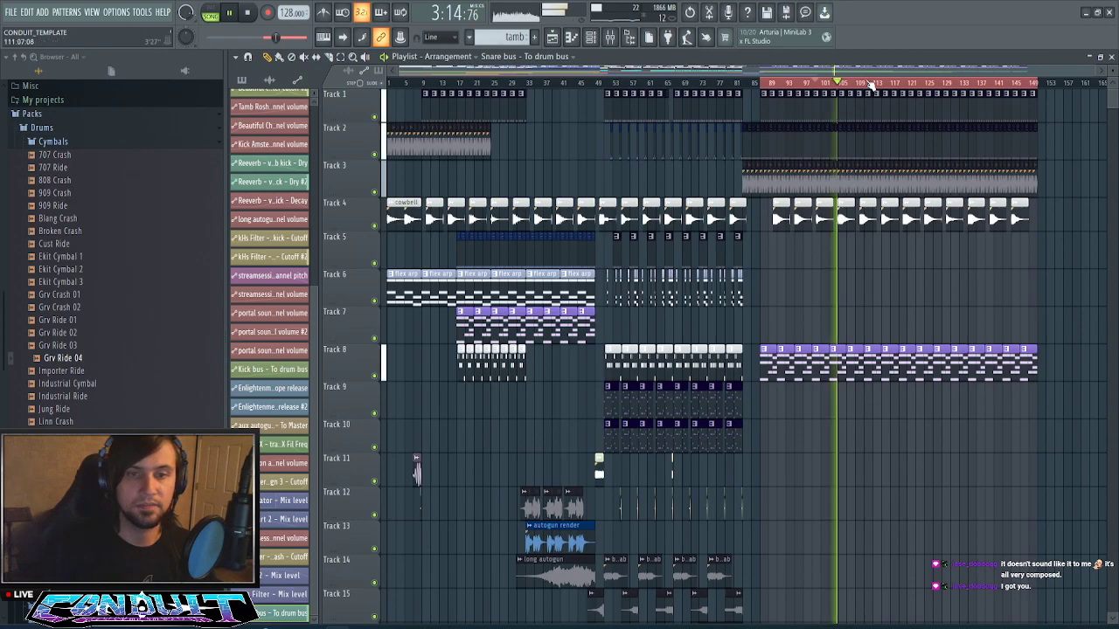
{"action": "scroll", "coordinate": [860, 85], "scroll_direction": "up", "scroll_amount": 3}
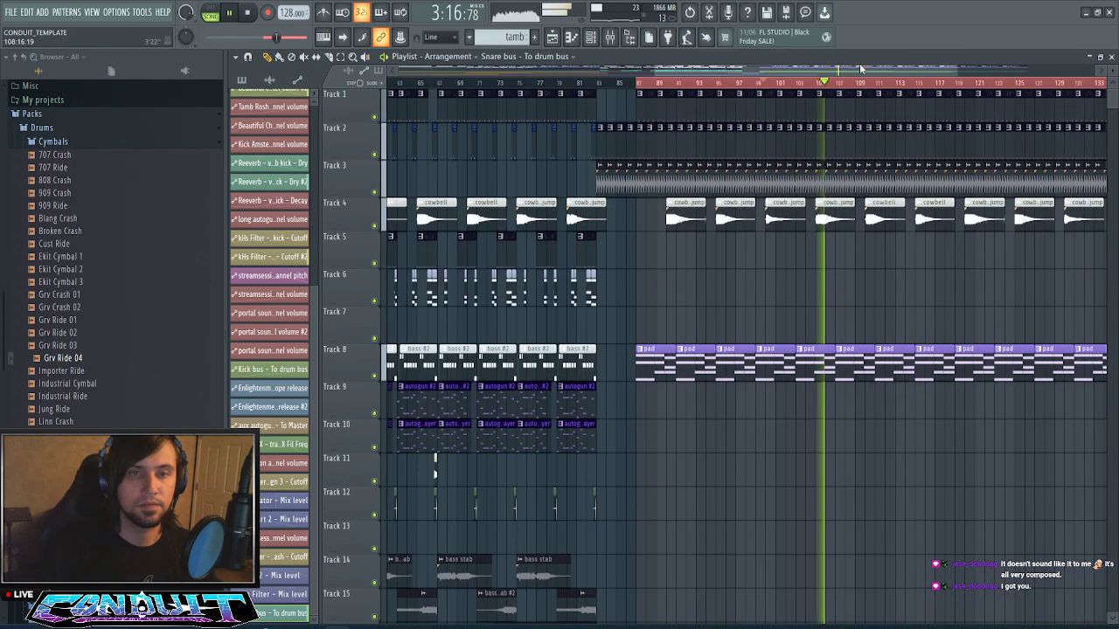
{"action": "left_click_drag", "start_coordinate": [858, 73], "coordinate": [946, 68]}
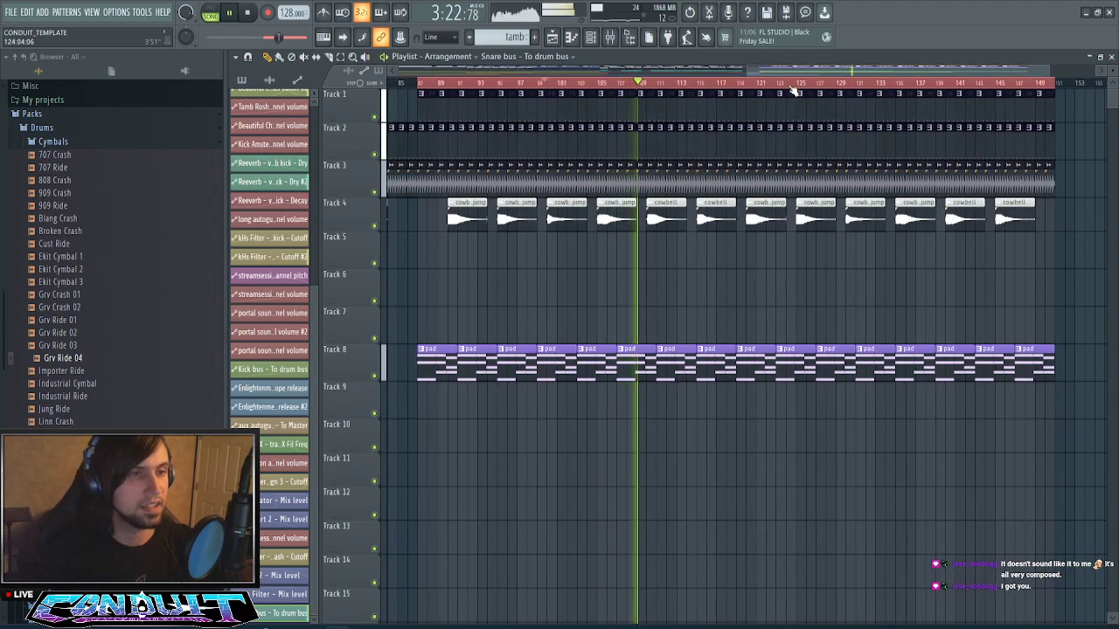
{"action": "scroll", "coordinate": [794, 88], "scroll_direction": "down", "scroll_amount": 2}
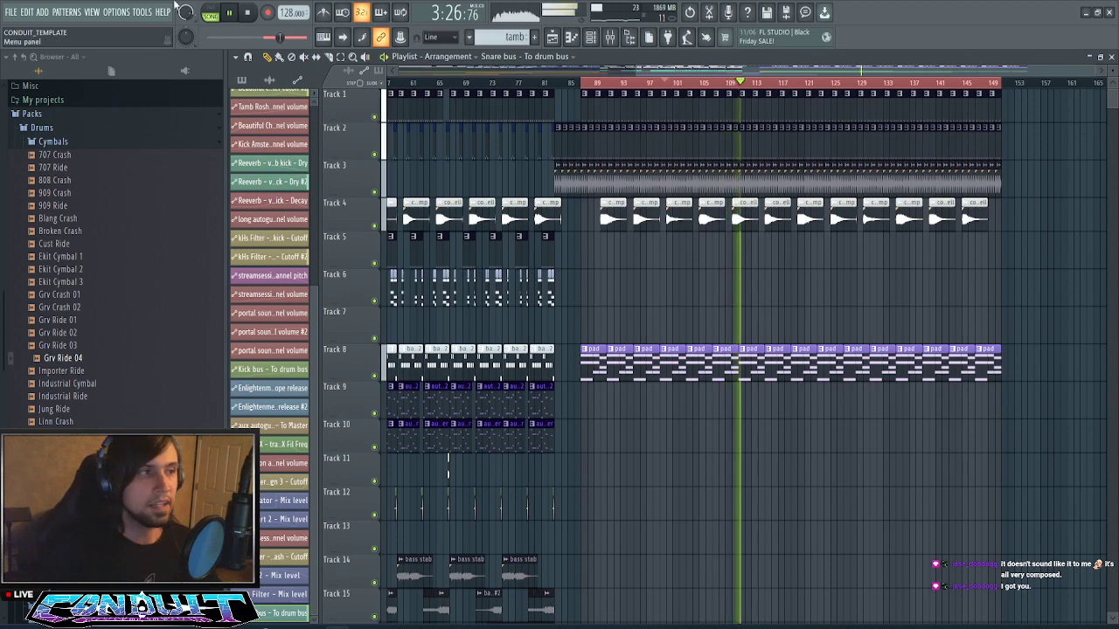
- Add an Xpand!2 instrument and load the 41 Hard Saw preset from the 12 Hard Leads category
{"action": "left_click", "coordinate": [42, 12]}
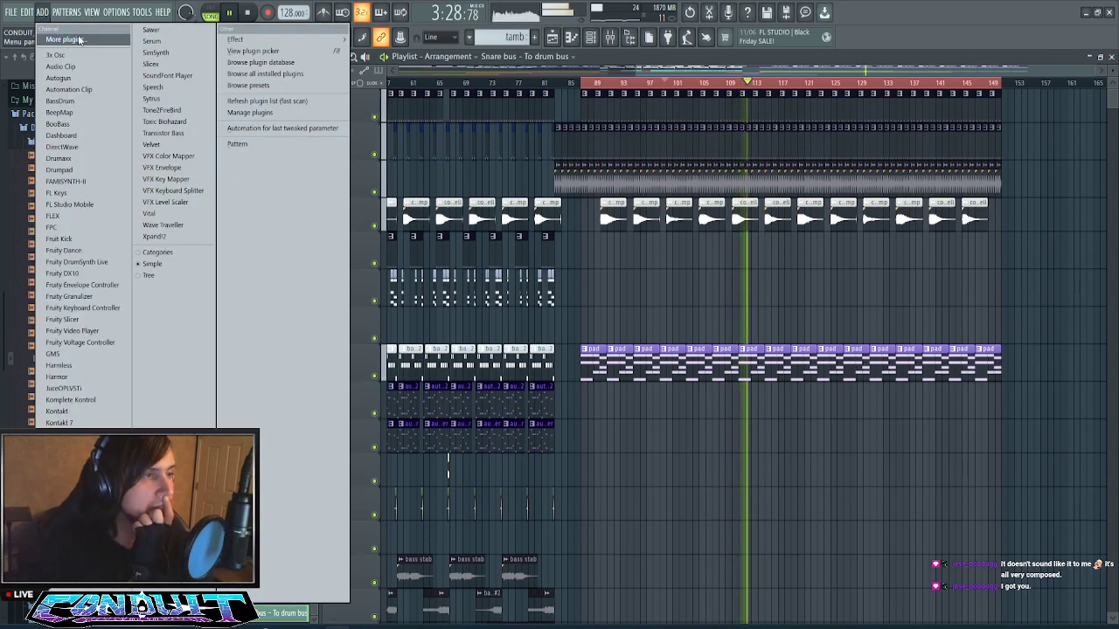
{"action": "left_click", "coordinate": [156, 237]}
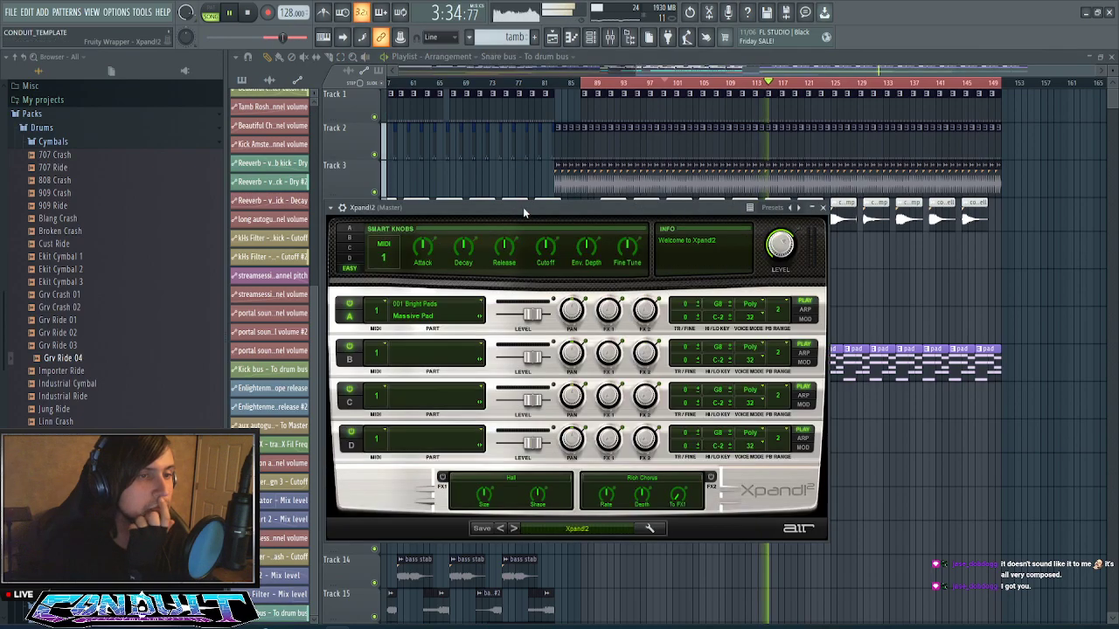
{"action": "left_click_drag", "start_coordinate": [523, 207], "coordinate": [554, 161]}
{"action": "left_click", "coordinate": [617, 486]}
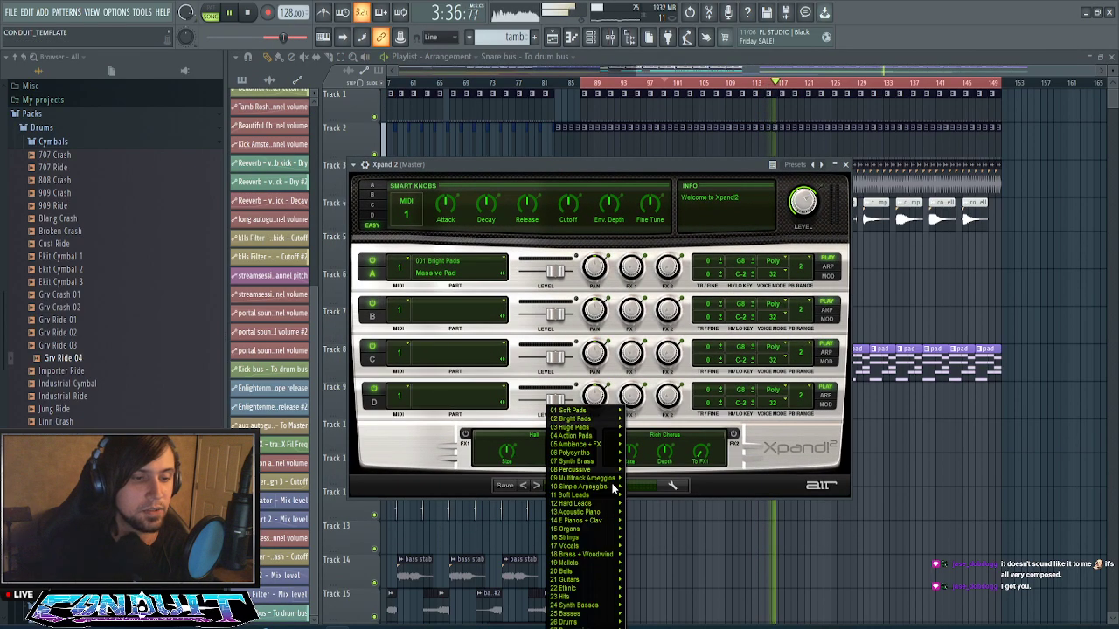
{"action": "mouse_move", "coordinate": [584, 445]}
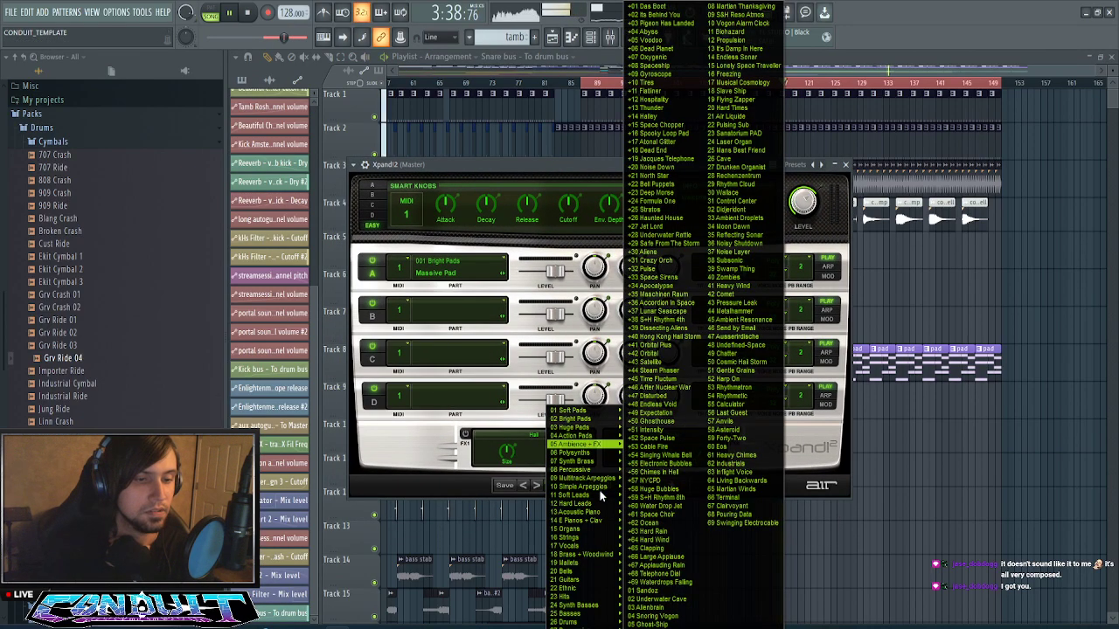
{"action": "mouse_move", "coordinate": [590, 506]}
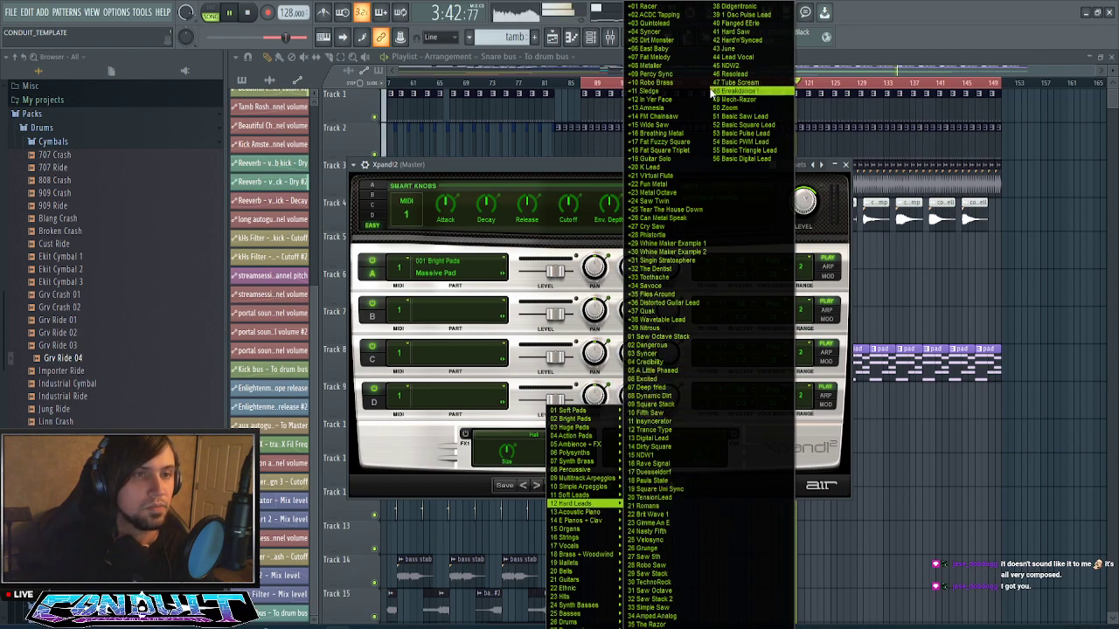
{"action": "left_click", "coordinate": [738, 31]}
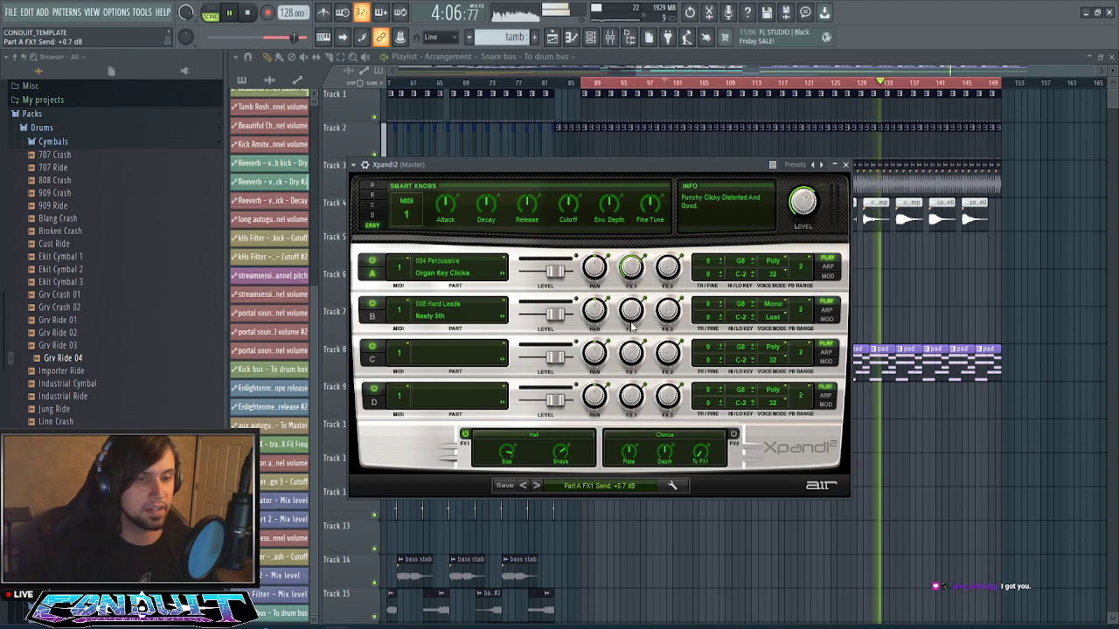
- Raise the FX1 sends of parts A (+8.7 dB) and B, and set FX1 to Bright Plate with 2.62 s size and higher EQ
{"action": "left_click_drag", "start_coordinate": [645, 247], "coordinate": [645, 236]}
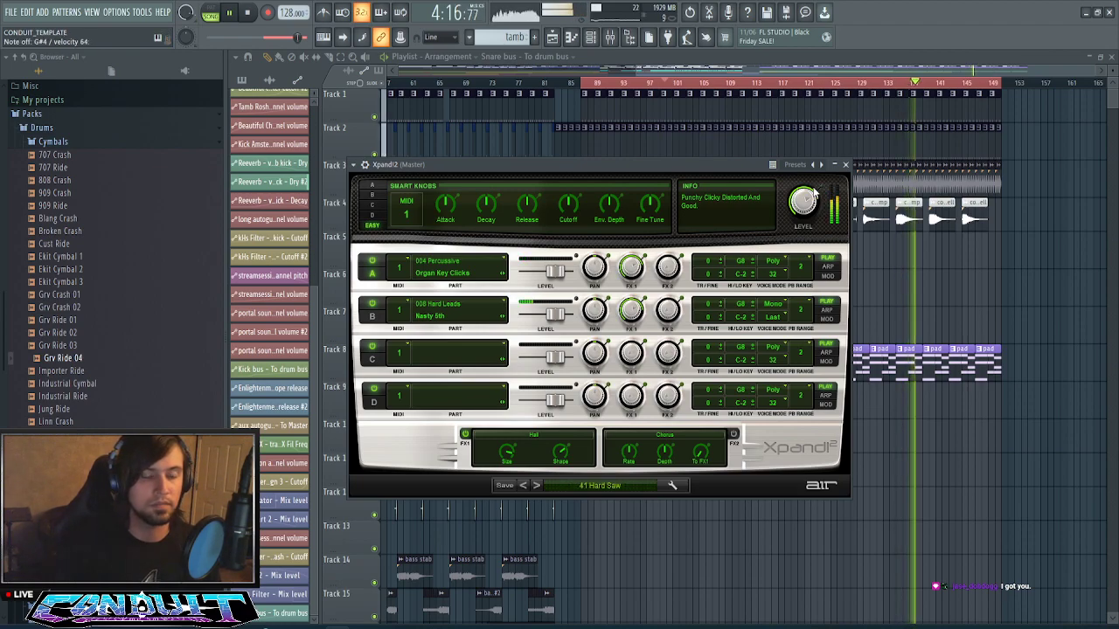
{"action": "left_click_drag", "start_coordinate": [813, 193], "coordinate": [815, 227]}
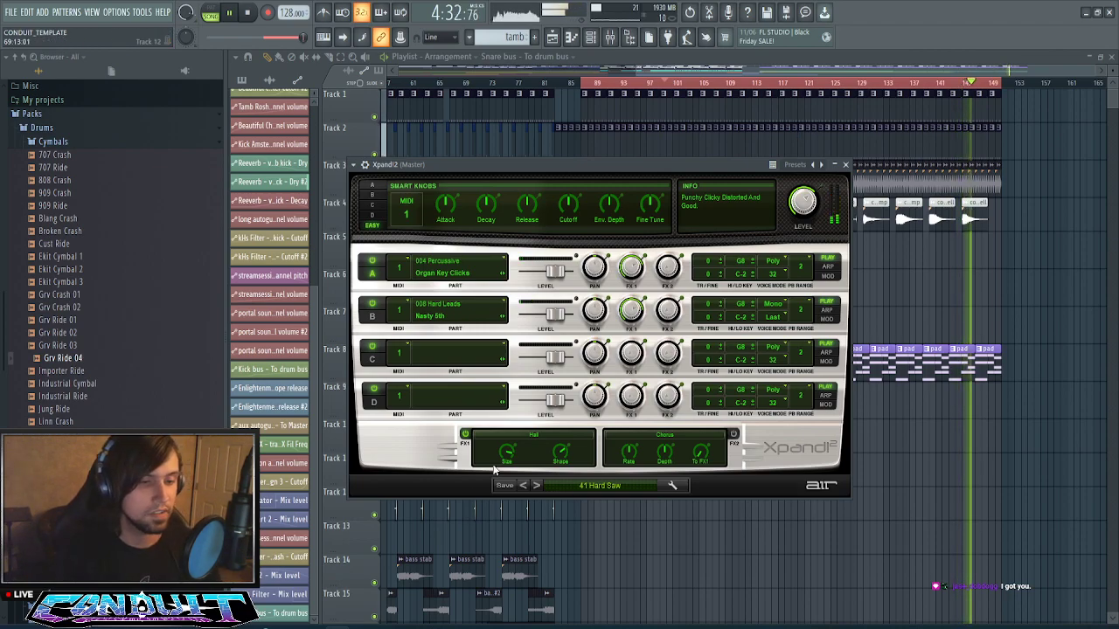
{"action": "left_click", "coordinate": [533, 435]}
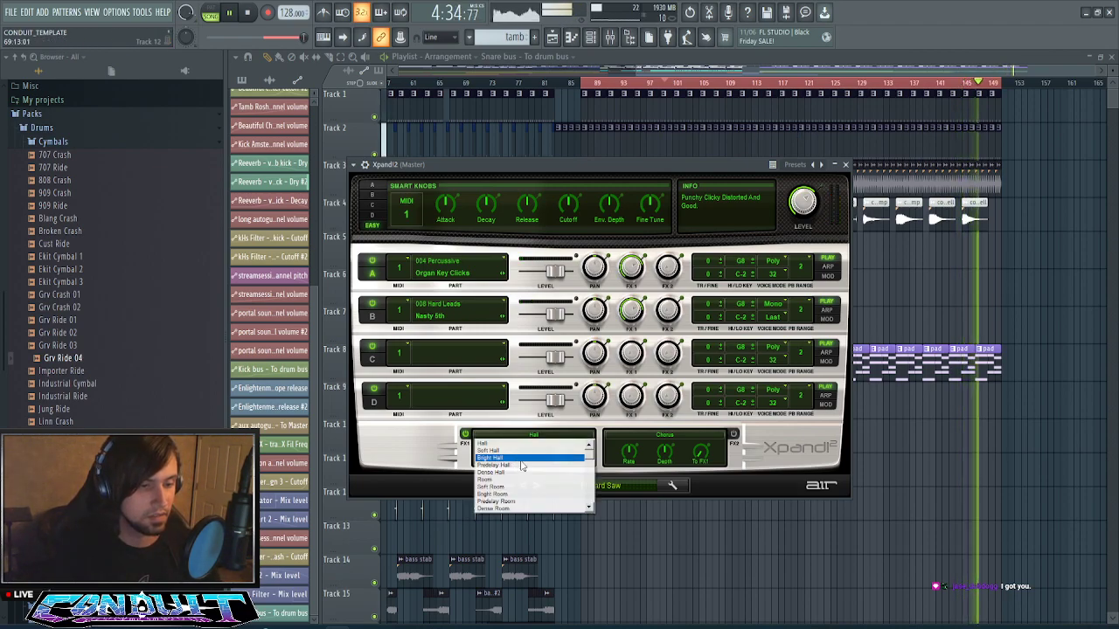
{"action": "left_click_drag", "start_coordinate": [588, 457], "coordinate": [588, 467]}
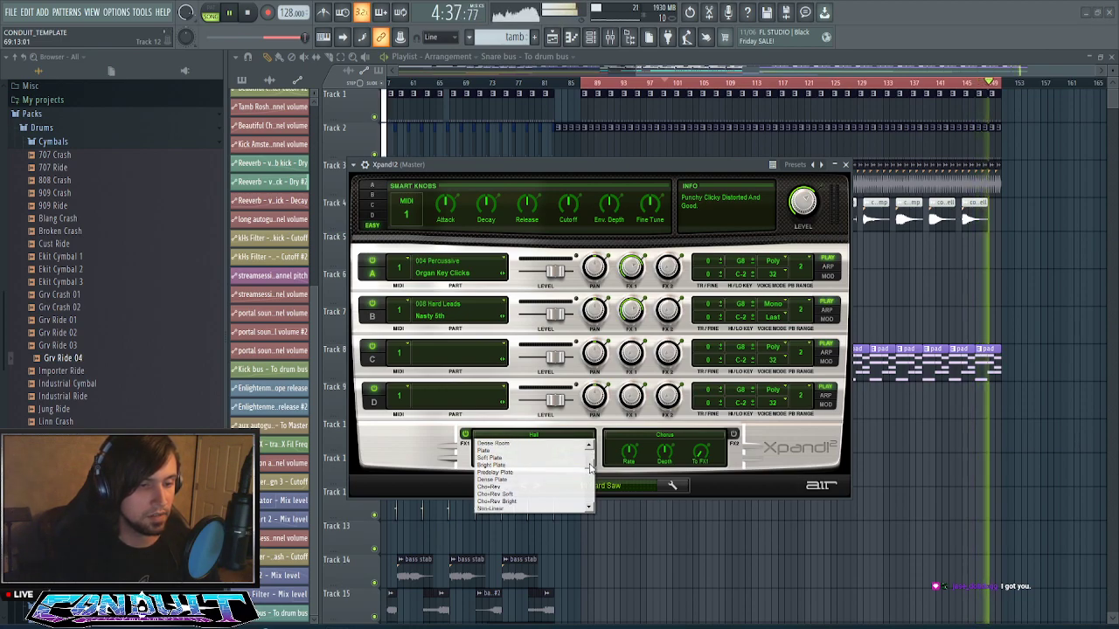
{"action": "left_click", "coordinate": [527, 465]}
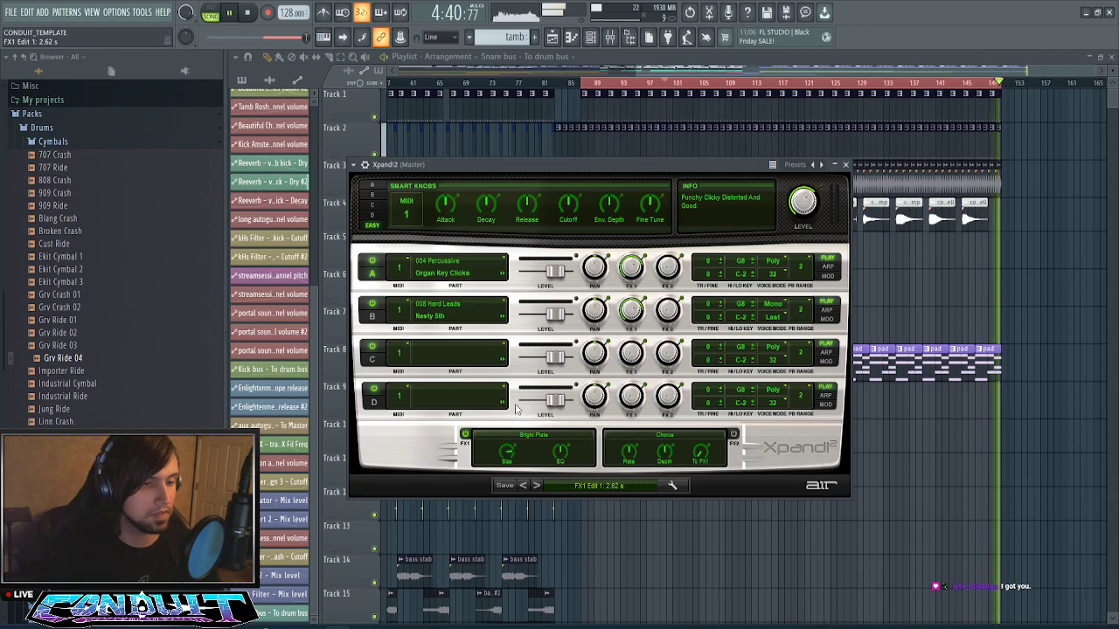
{"action": "left_click_drag", "start_coordinate": [563, 436], "coordinate": [564, 439]}
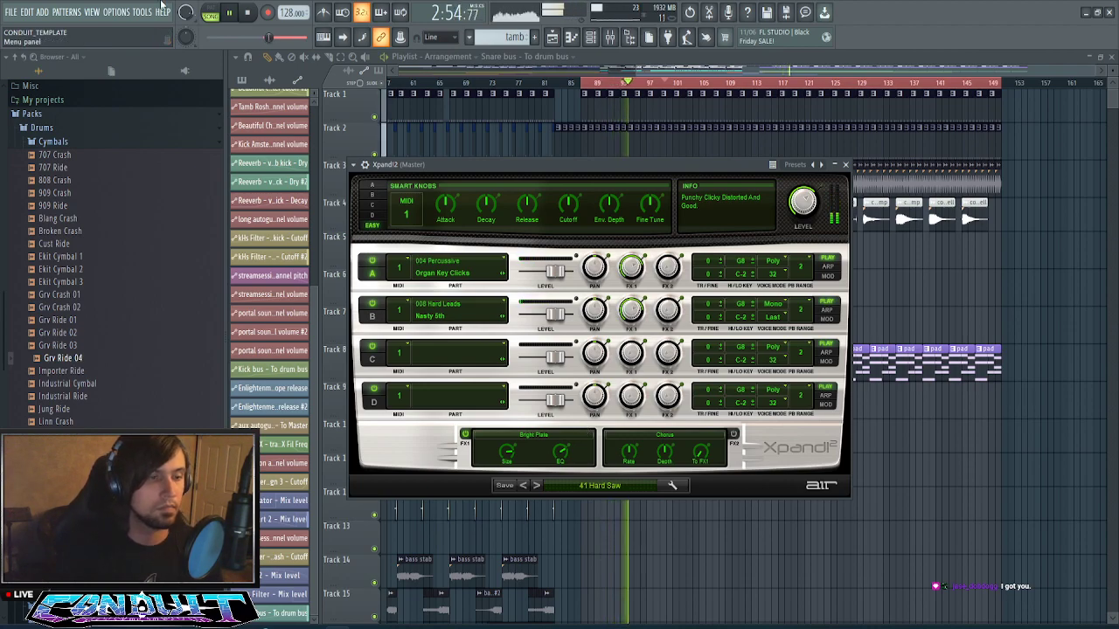
- Inspect the smart knobs of parts B and A in the Hard Saw patch, and raise part A's cutoff
{"action": "left_click", "coordinate": [372, 194]}
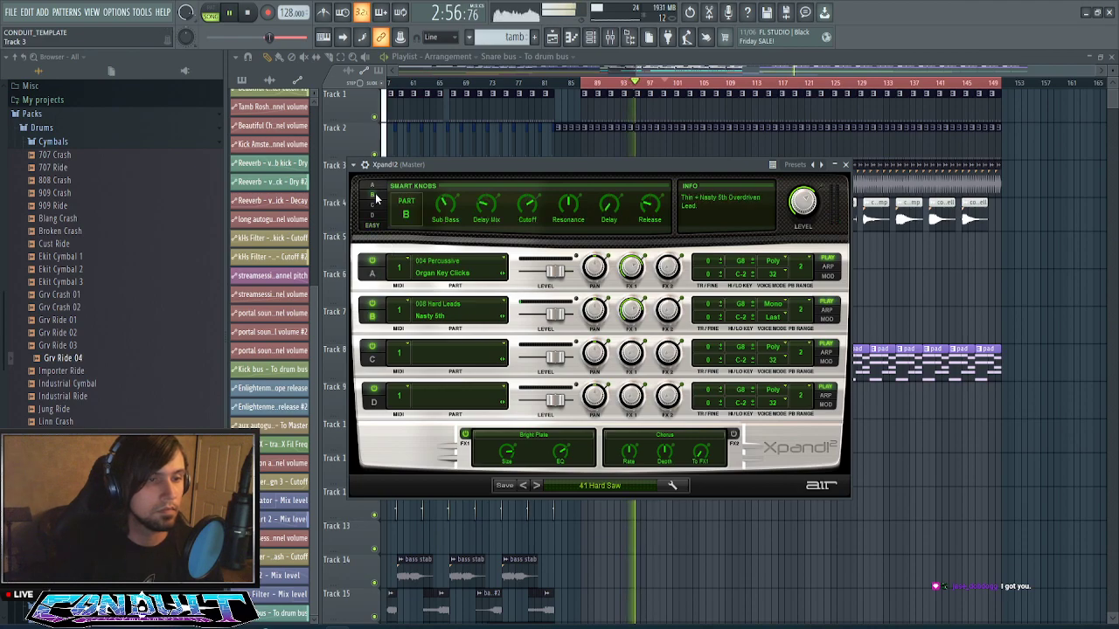
{"action": "left_click", "coordinate": [380, 189]}
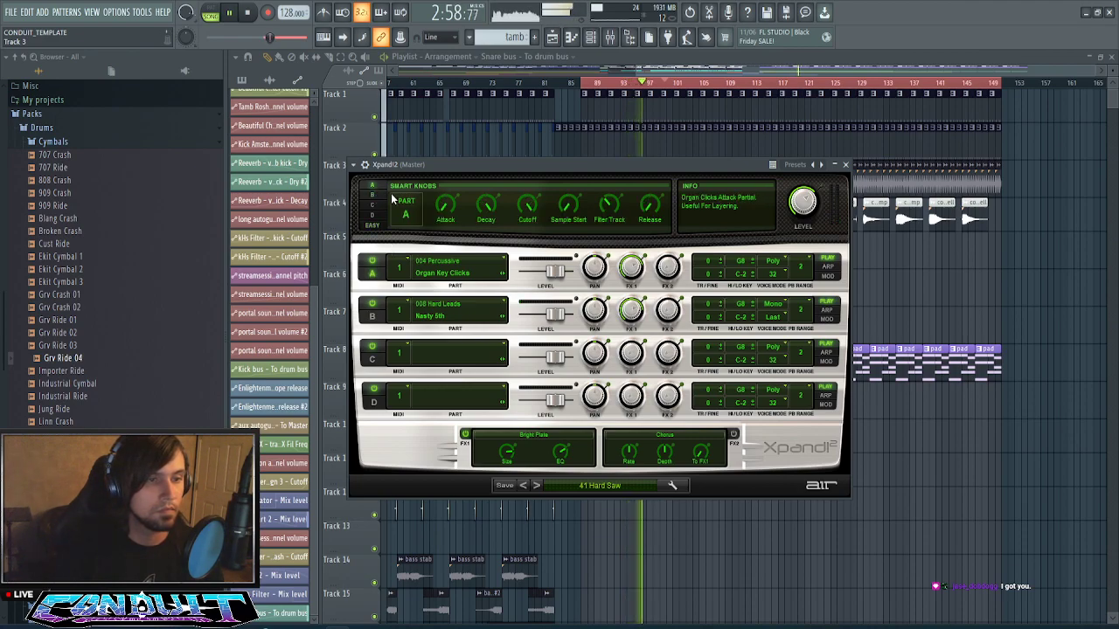
{"action": "left_click_drag", "start_coordinate": [527, 204], "coordinate": [575, 188]}
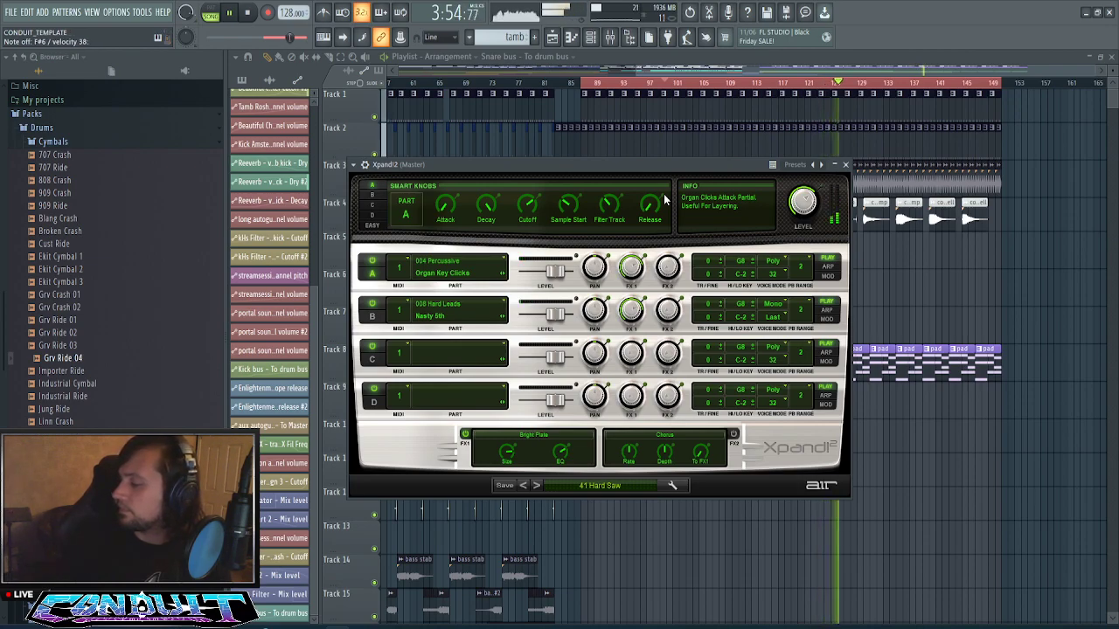
- Load the 19 Square Uni Sync preset from 12 Hard Leads, and set part A's Sweep Amount to 12%, Sync to 14% and Release to 81%
{"action": "left_click", "coordinate": [596, 487]}
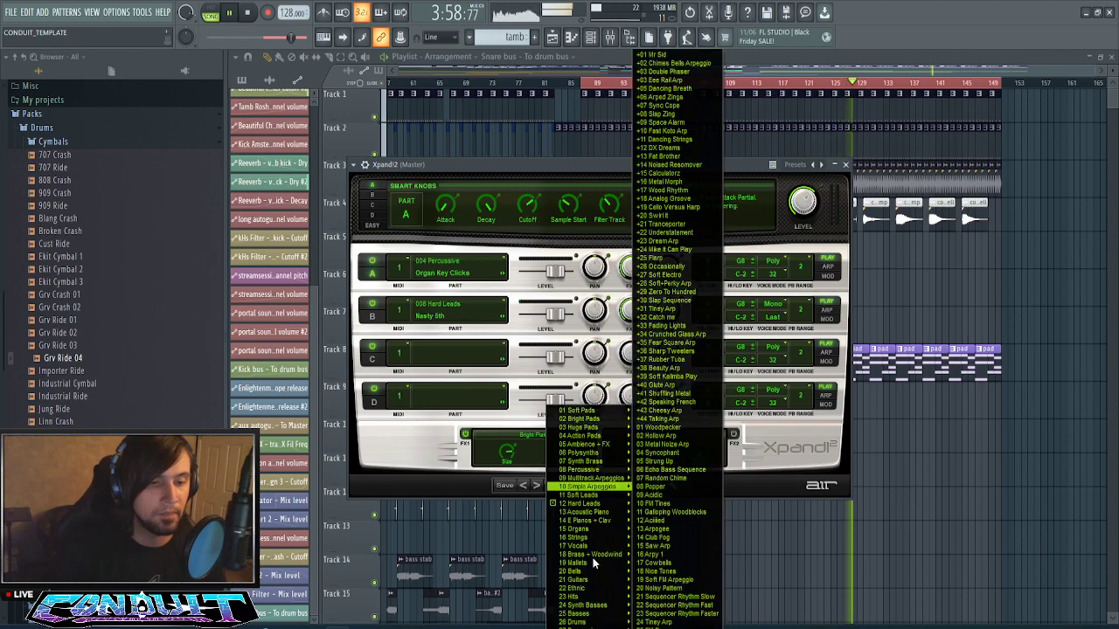
{"action": "mouse_move", "coordinate": [594, 504]}
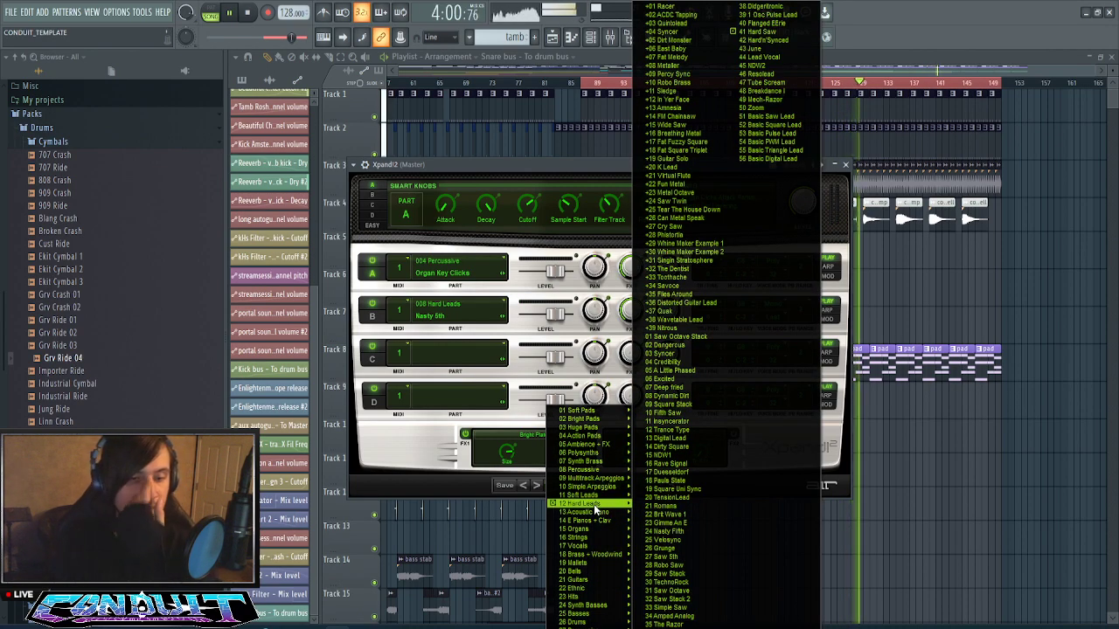
{"action": "left_click", "coordinate": [693, 492]}
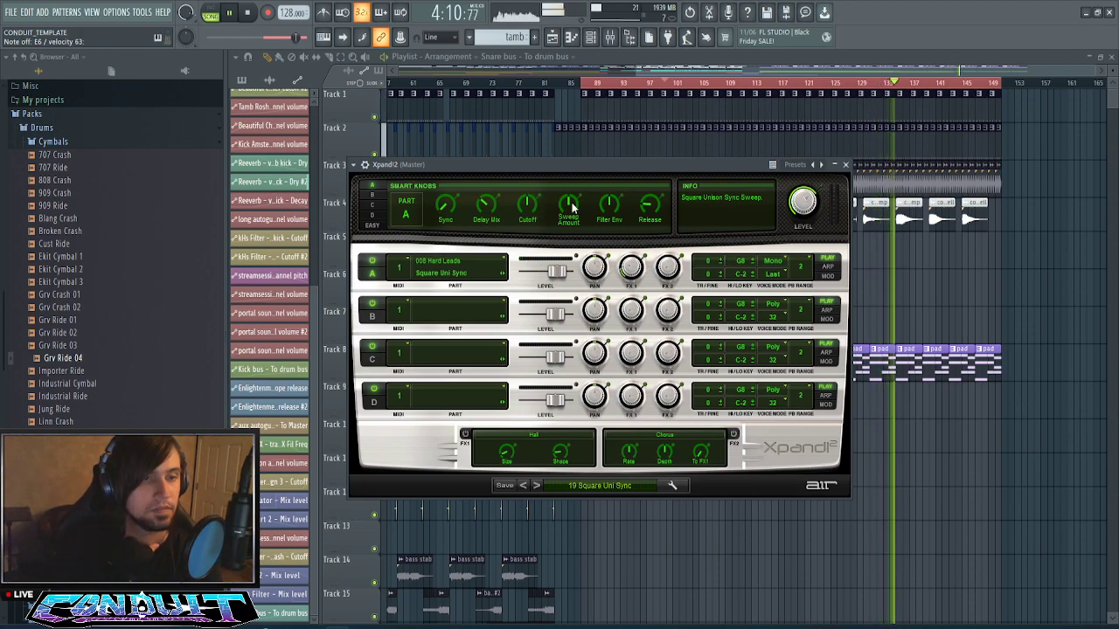
{"action": "left_click_drag", "start_coordinate": [573, 207], "coordinate": [574, 245]}
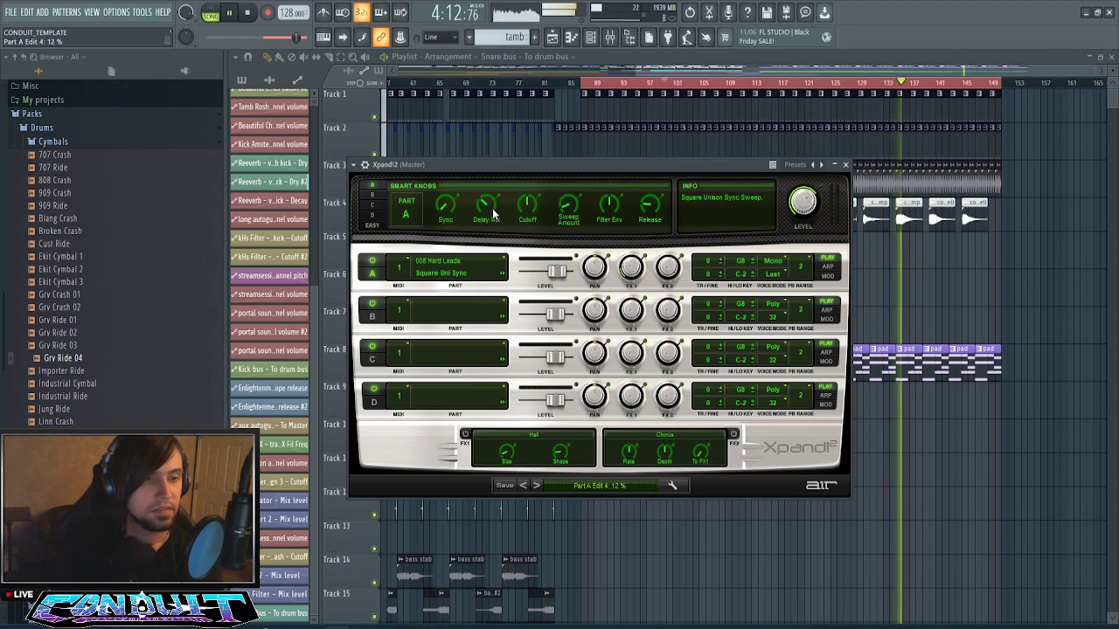
{"action": "mouse_move", "coordinate": [445, 205]}
{"action": "left_mouse_down"}
{"action": "mouse_move", "coordinate": [446, 166]}
{"action": "mouse_move", "coordinate": [439, 194]}
{"action": "left_mouse_up"}
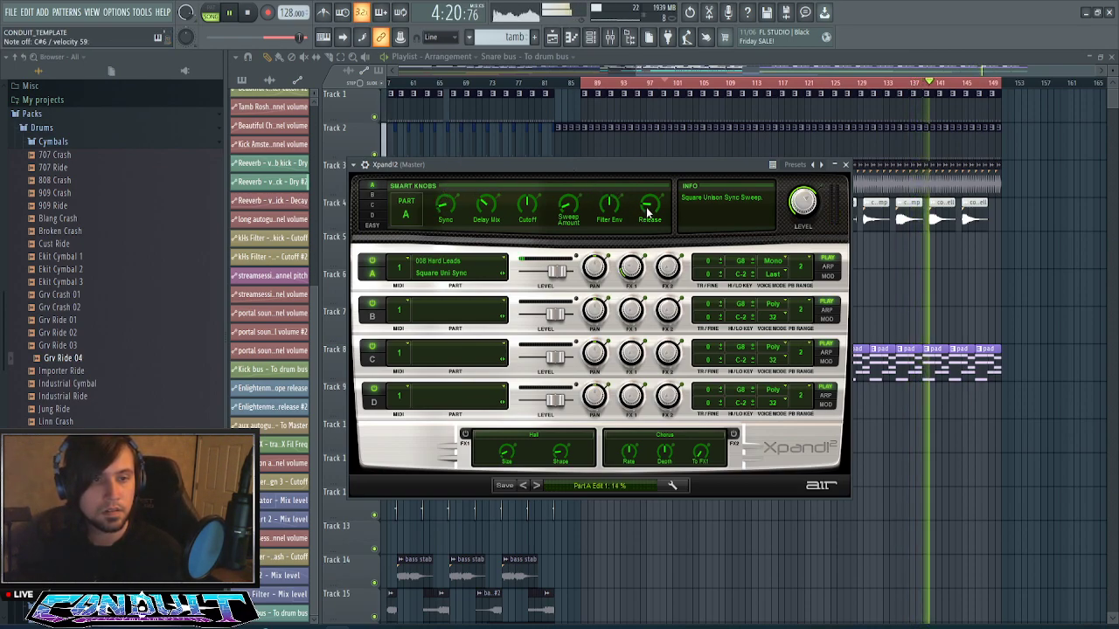
{"action": "mouse_move", "coordinate": [649, 212]}
{"action": "left_mouse_down"}
{"action": "mouse_move", "coordinate": [648, 180]}
{"action": "mouse_move", "coordinate": [648, 192]}
{"action": "left_mouse_up"}
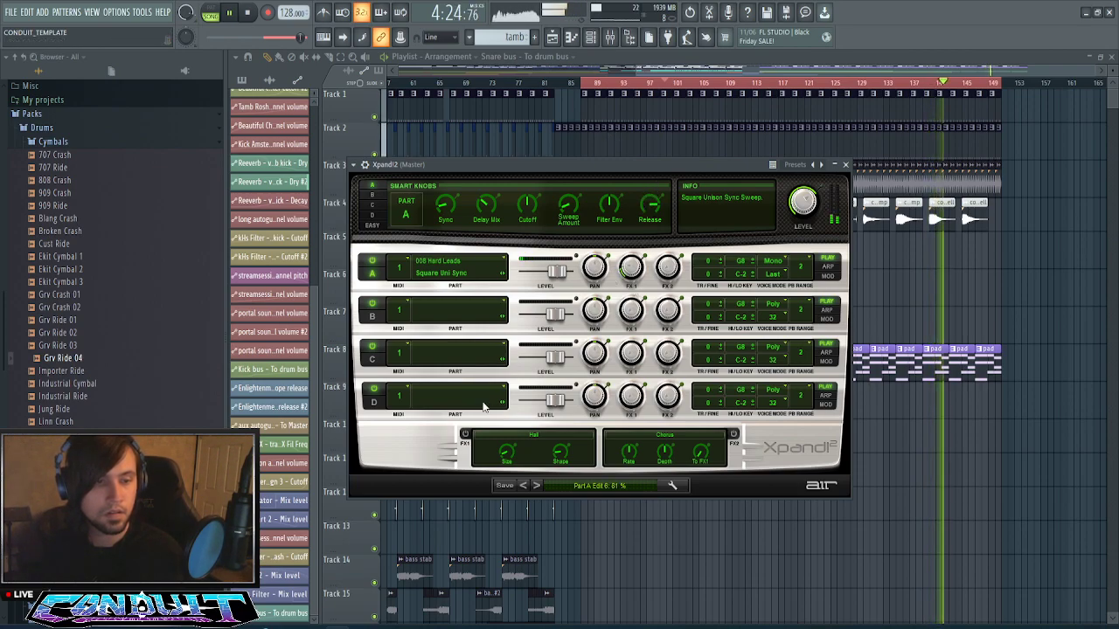
- Set FX1 to Bright Plate with a 2.52 s size and higher EQ, and raise part A's FX1 send to +3.6 dB
{"action": "left_click", "coordinate": [514, 434]}
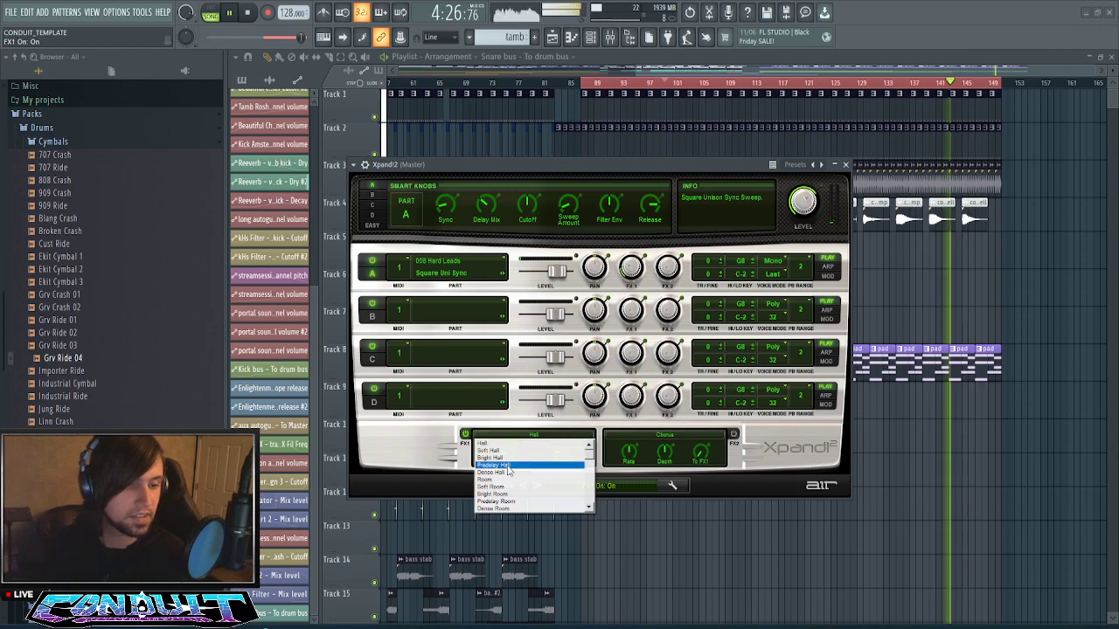
{"action": "scroll", "coordinate": [511, 476], "scroll_direction": "down", "scroll_amount": 2}
{"action": "left_click", "coordinate": [523, 490]}
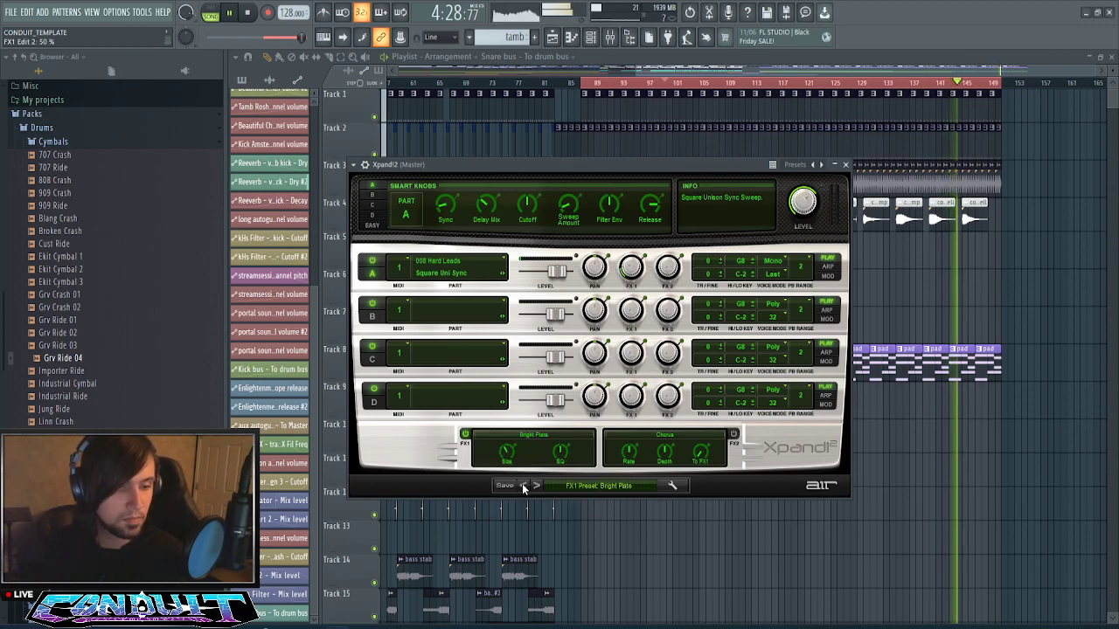
{"action": "left_click_drag", "start_coordinate": [508, 452], "coordinate": [508, 442]}
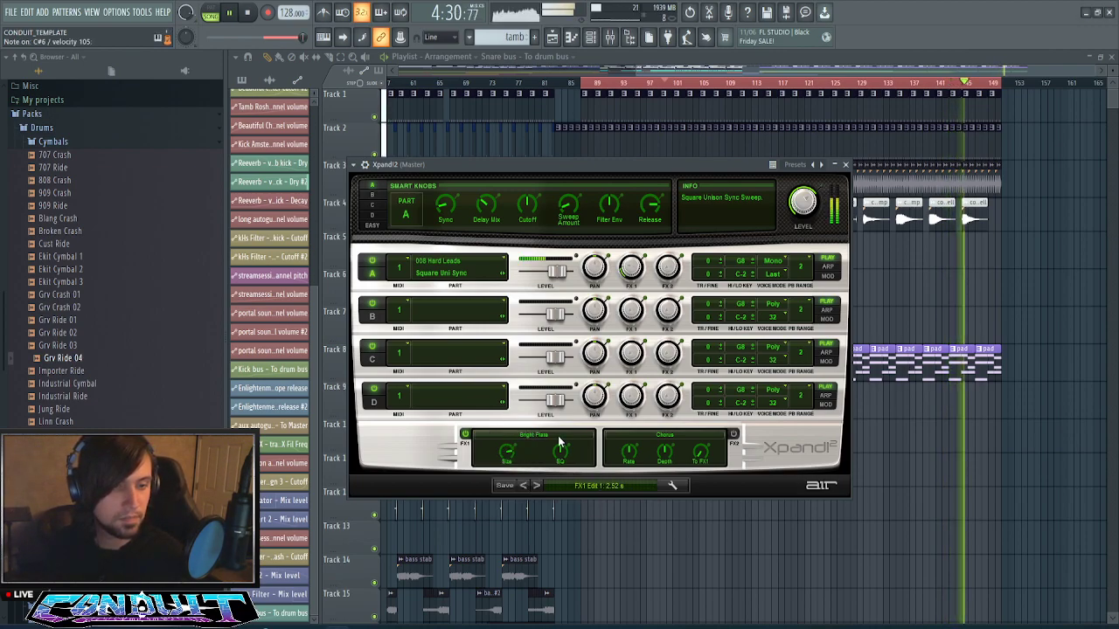
{"action": "left_click_drag", "start_coordinate": [631, 266], "coordinate": [638, 240]}
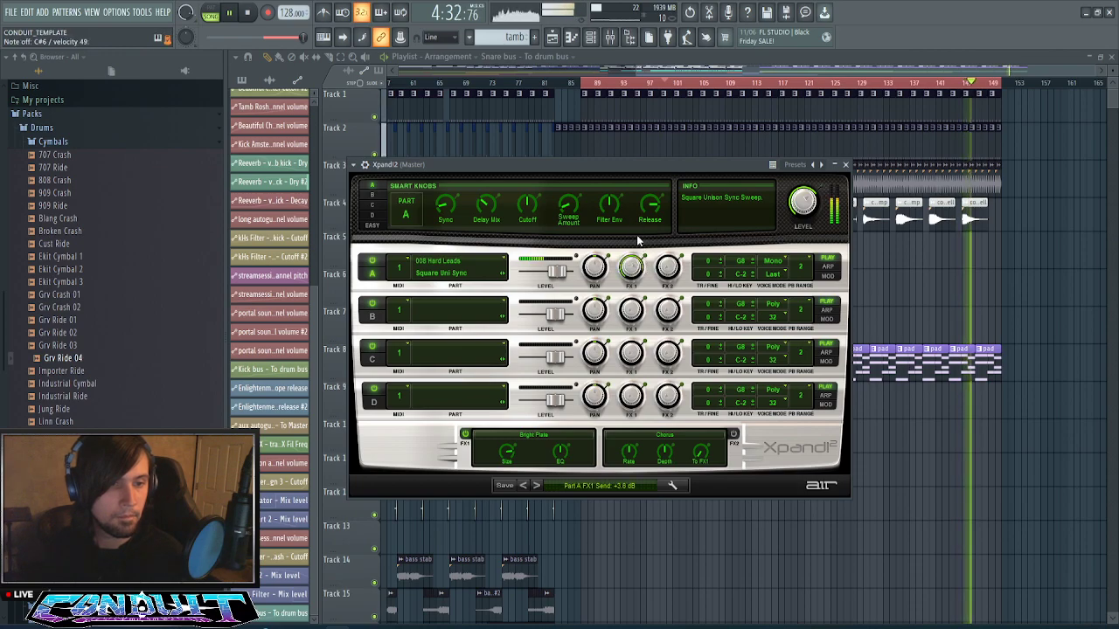
{"action": "left_click_drag", "start_coordinate": [505, 453], "coordinate": [557, 483]}
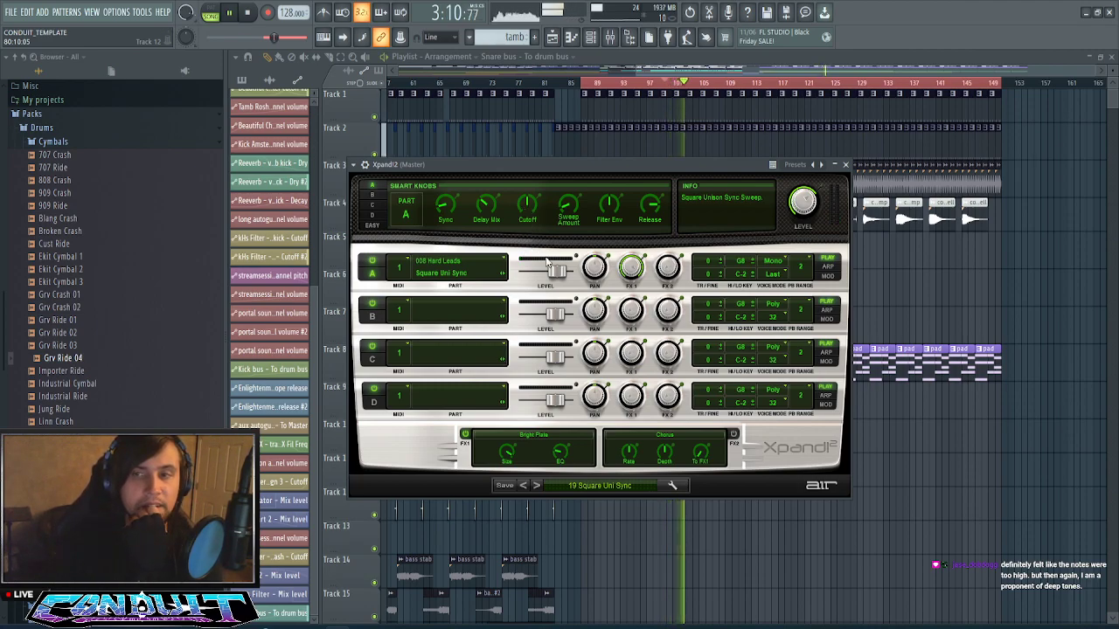
- Load the +38 Wavetable Lead preset from the 12 Hard Leads category
{"action": "left_click", "coordinate": [567, 488]}
{"action": "mouse_move", "coordinate": [569, 505]}
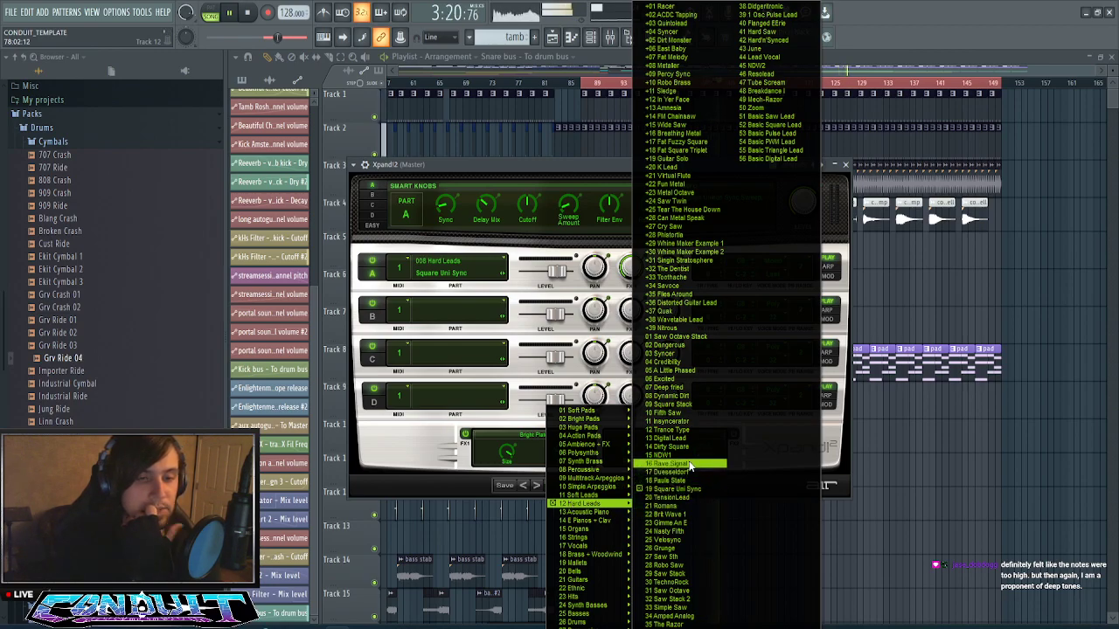
{"action": "left_click", "coordinate": [678, 321]}
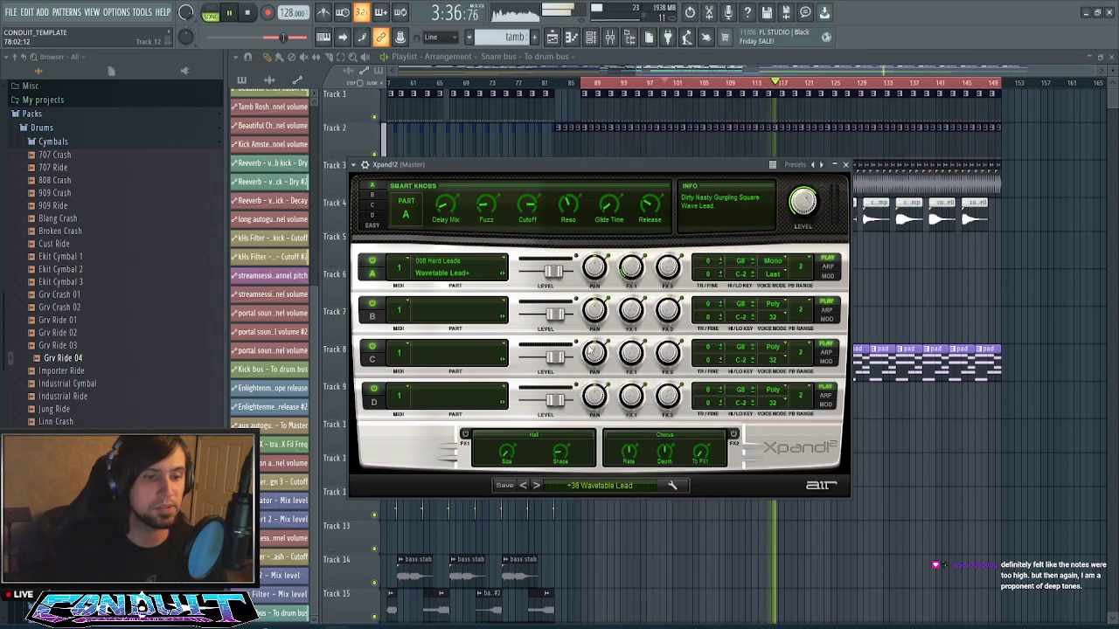
- Set FX1 to Bright Plate with a larger size and 67% EQ, raise part A's FX1 send, delay mix, fuzz and release, and lower its resonance
{"action": "left_click", "coordinate": [531, 434]}
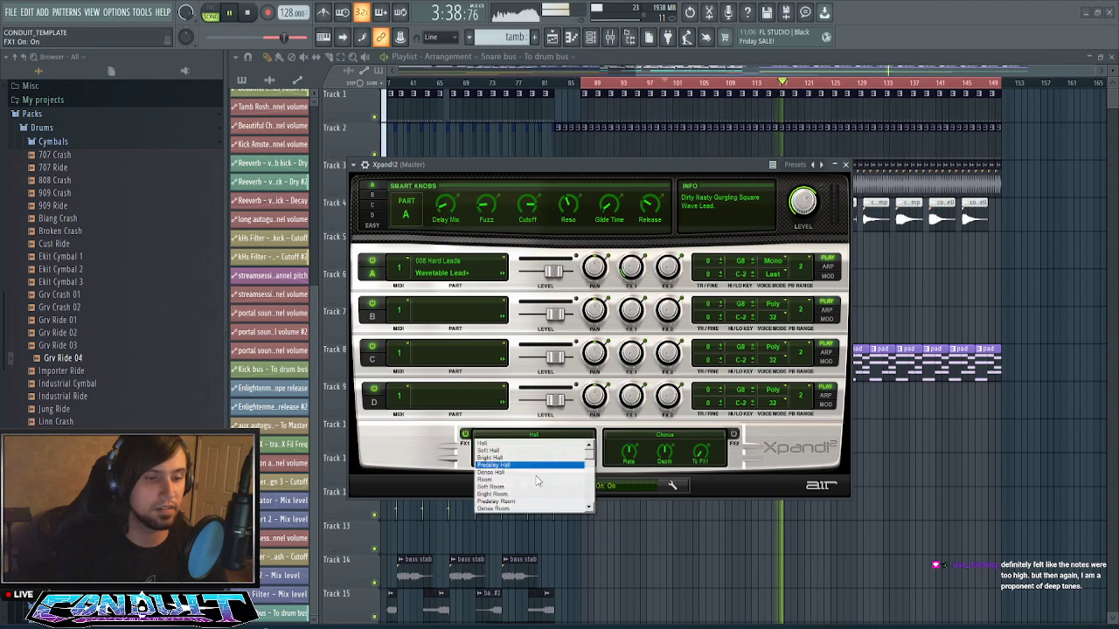
{"action": "scroll", "coordinate": [536, 480], "scroll_direction": "down", "scroll_amount": 4}
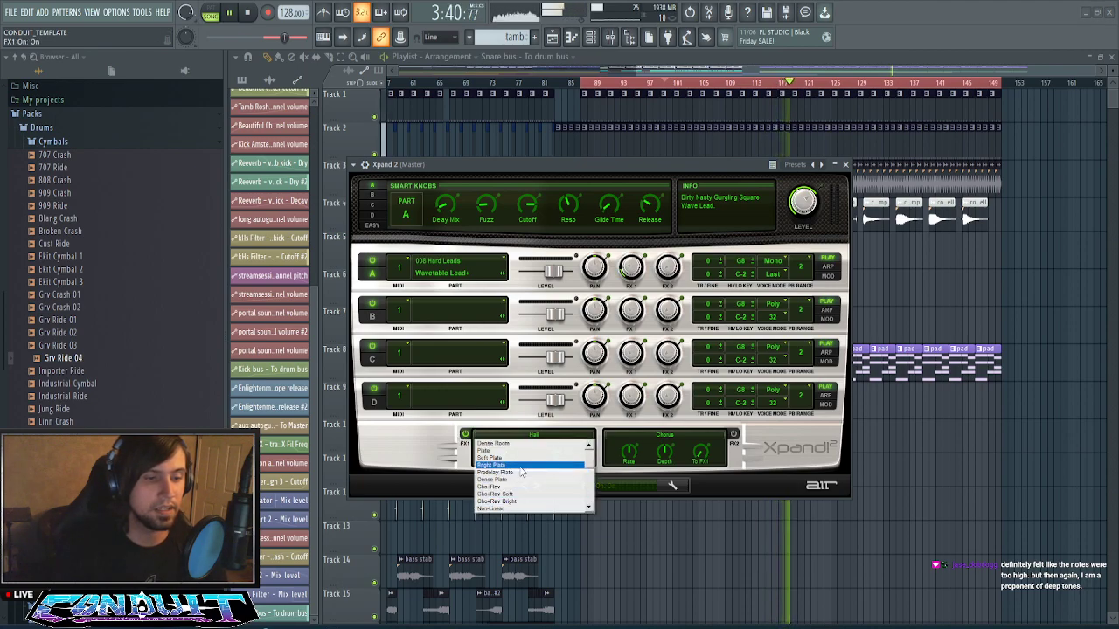
{"action": "left_click", "coordinate": [509, 464]}
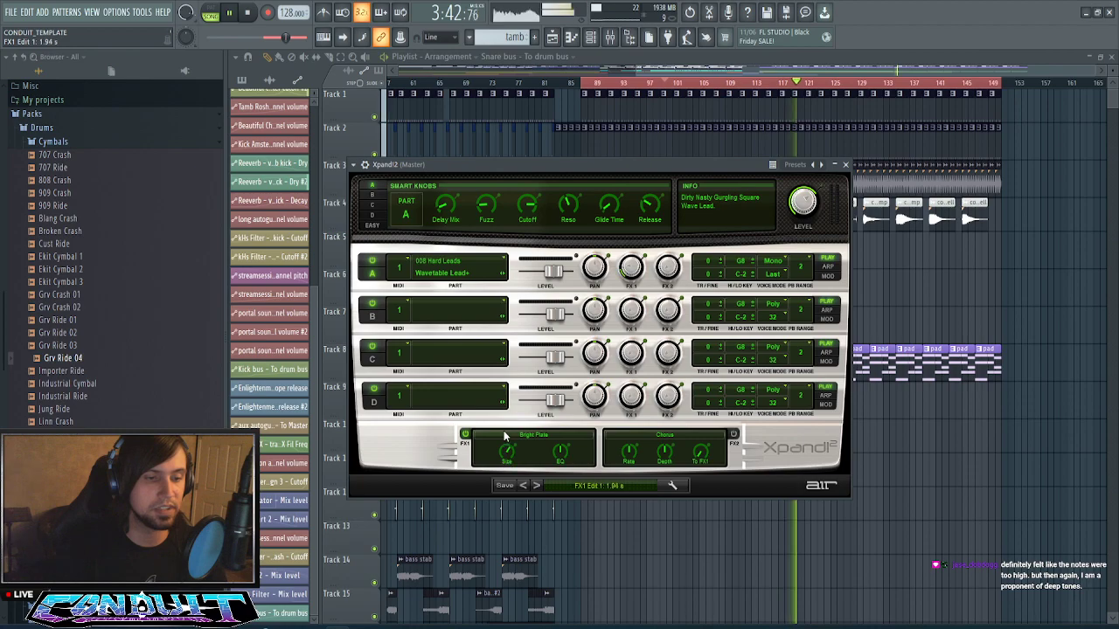
{"action": "left_click_drag", "start_coordinate": [504, 411], "coordinate": [504, 399]}
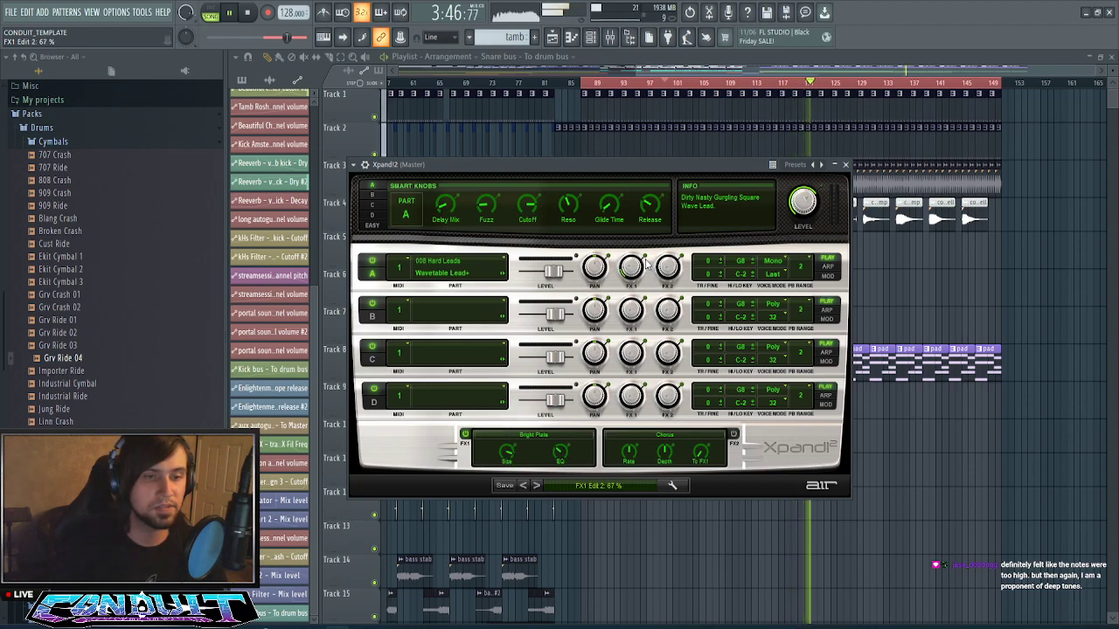
{"action": "left_click_drag", "start_coordinate": [624, 180], "coordinate": [629, 181]}
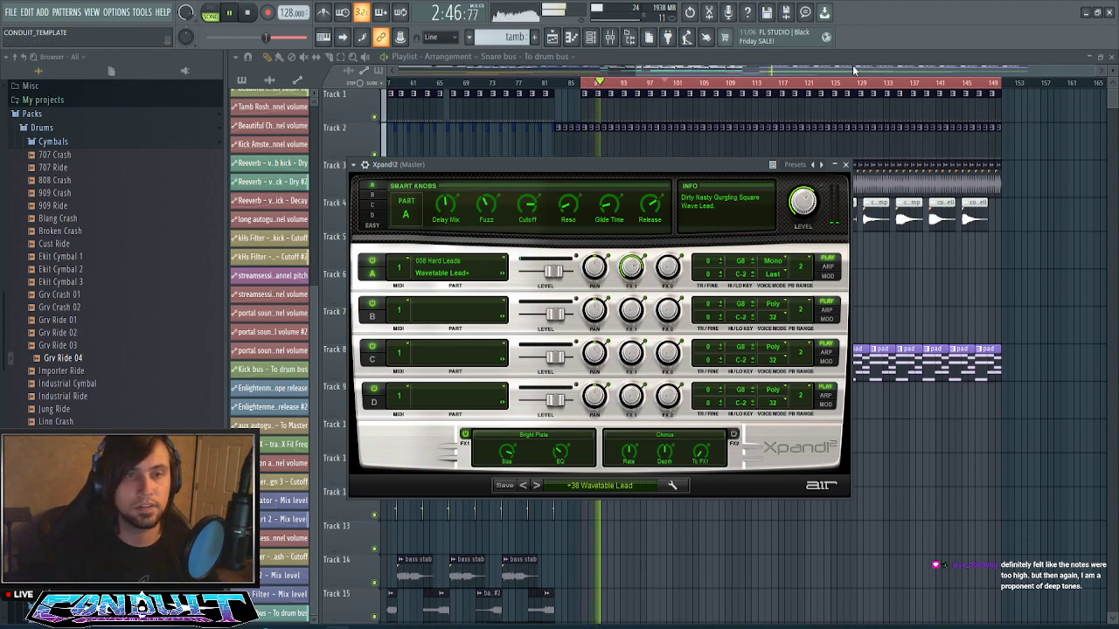
- Audition the arrangement in the playlist from bar 115, replaying the same spot
{"action": "left_click_drag", "start_coordinate": [854, 70], "coordinate": [794, 82]}
{"action": "scroll", "coordinate": [856, 85], "scroll_direction": "up", "scroll_amount": 2}
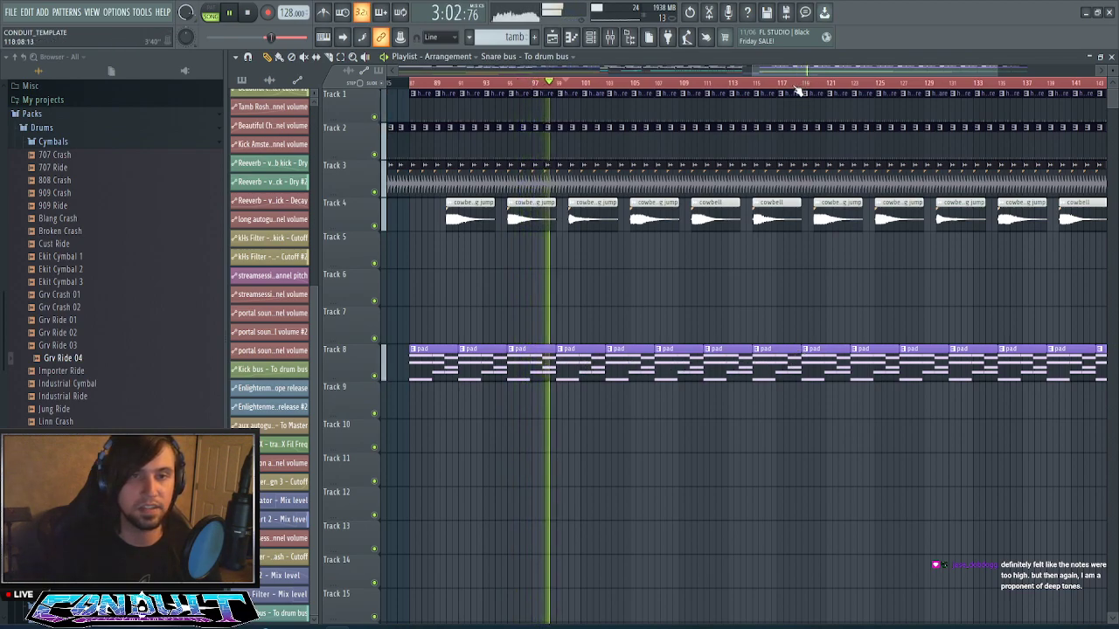
{"action": "left_click", "coordinate": [755, 88]}
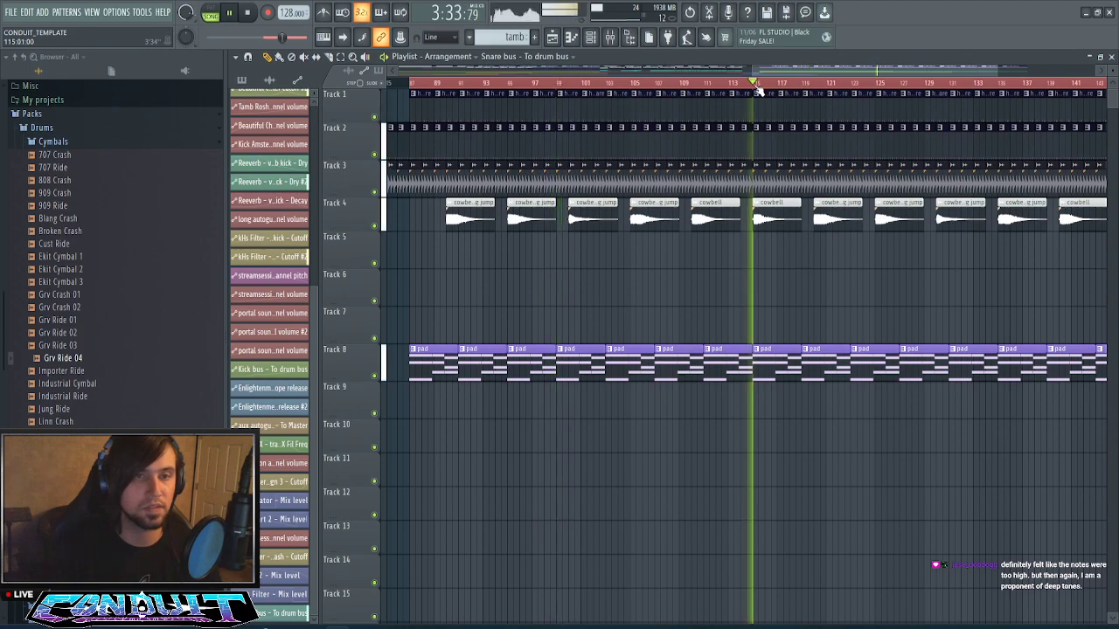
{"action": "left_click_drag", "start_coordinate": [831, 73], "coordinate": [867, 77]}
{"action": "scroll", "coordinate": [734, 88], "scroll_direction": "up", "scroll_amount": 1}
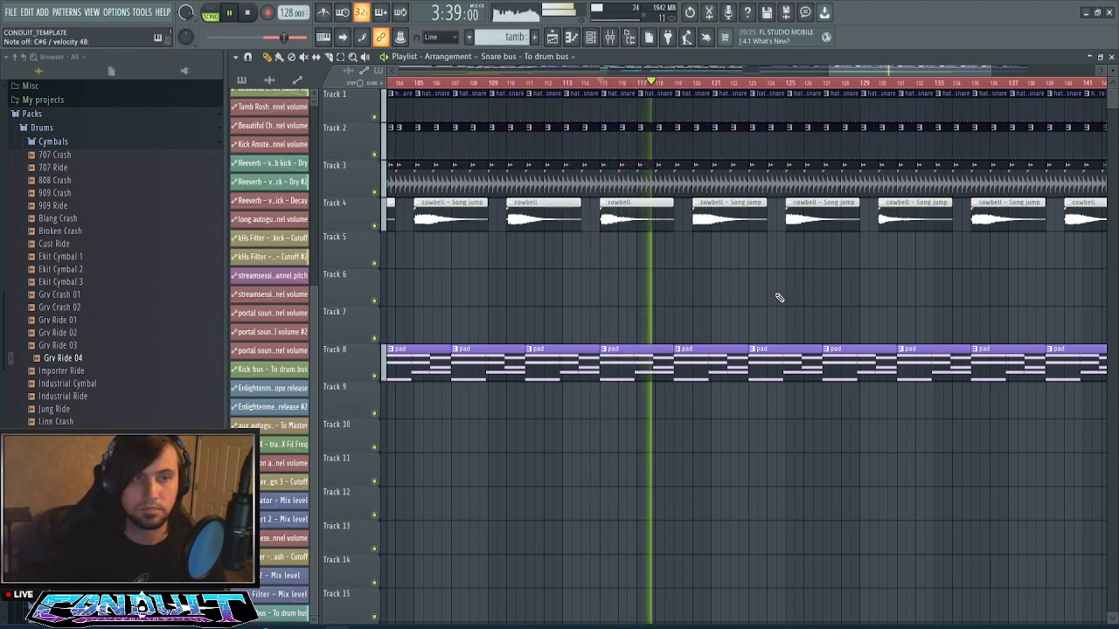
{"action": "key", "text": "space"}
{"action": "key", "text": "space"}
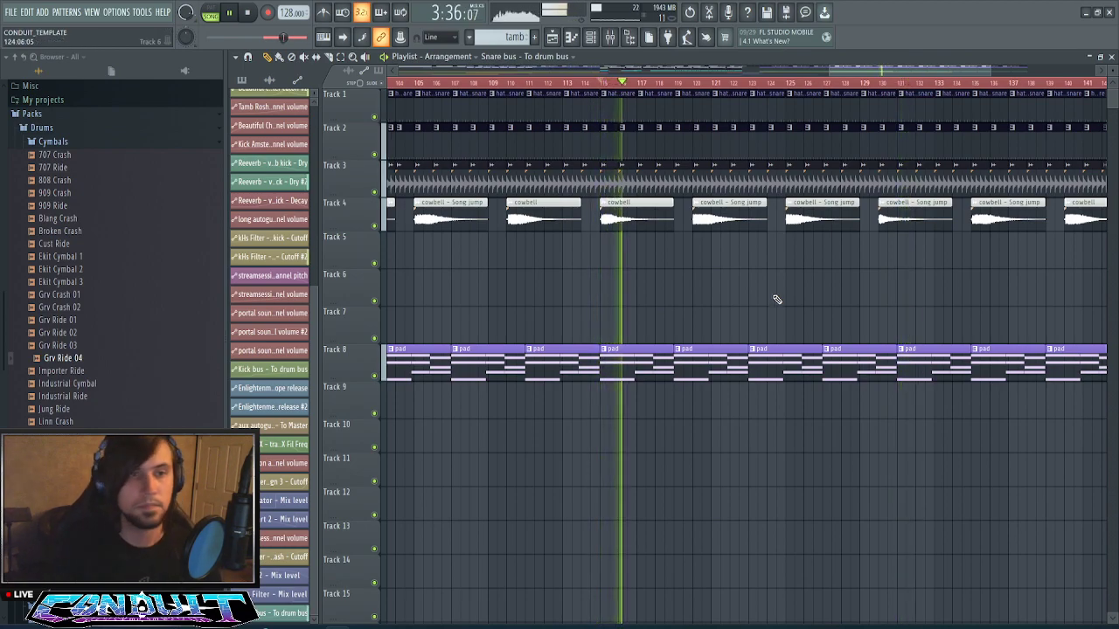
- Enlarge Track 22 and lower the Snare bus automation ramp's peak at bar 119 to 57%, with a vertical jump back up to 80%
{"action": "scroll", "coordinate": [625, 244], "scroll_direction": "down", "scroll_amount": 3}
{"action": "scroll", "coordinate": [626, 244], "scroll_direction": "down", "scroll_amount": 3}
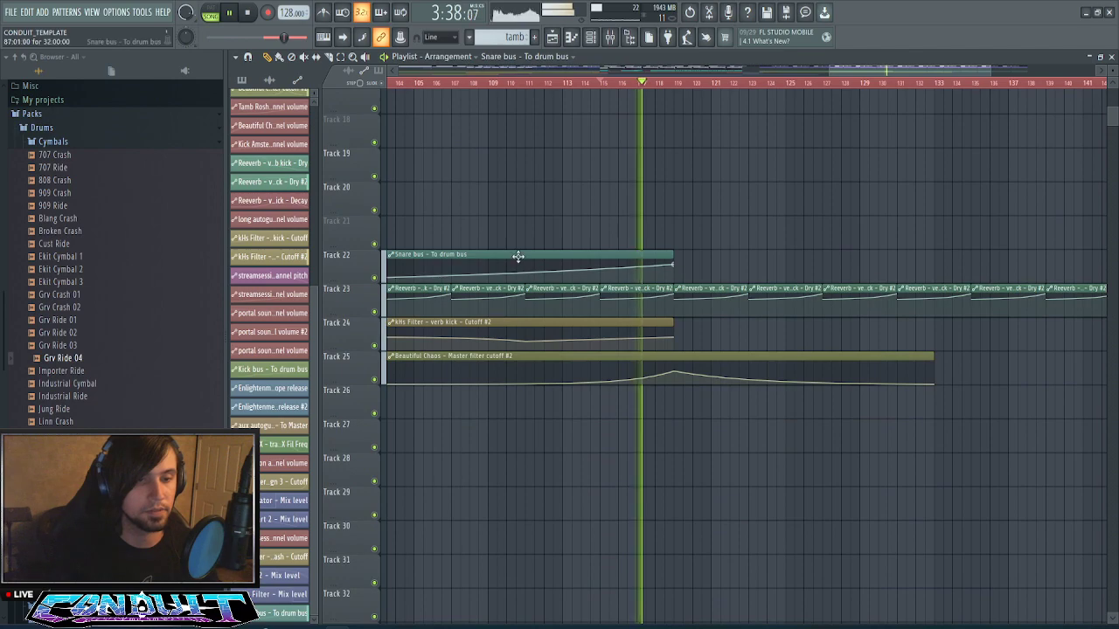
{"action": "left_click_drag", "start_coordinate": [351, 279], "coordinate": [351, 481]}
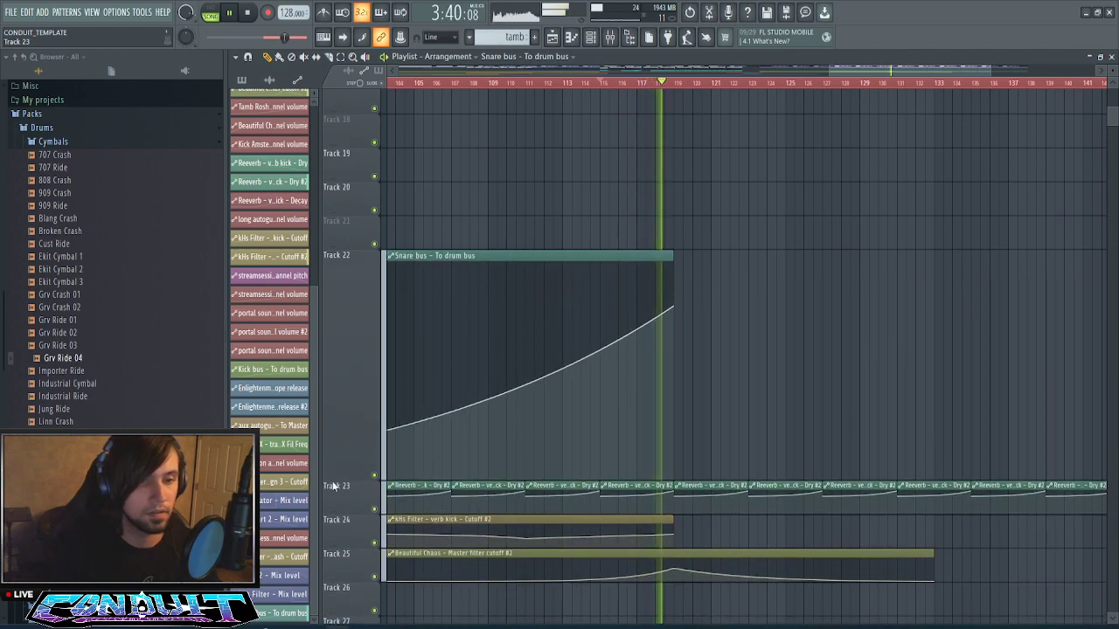
{"action": "key", "text": "space"}
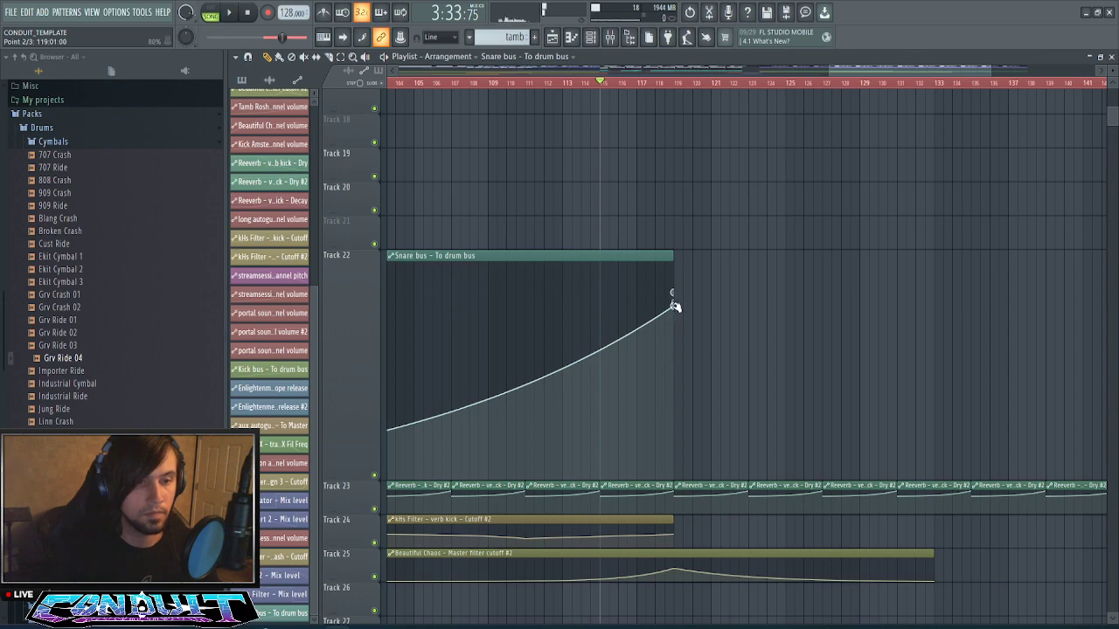
{"action": "left_click_drag", "start_coordinate": [674, 306], "coordinate": [675, 357]}
{"action": "right_click", "coordinate": [673, 294]}
{"action": "left_click", "coordinate": [693, 310]}
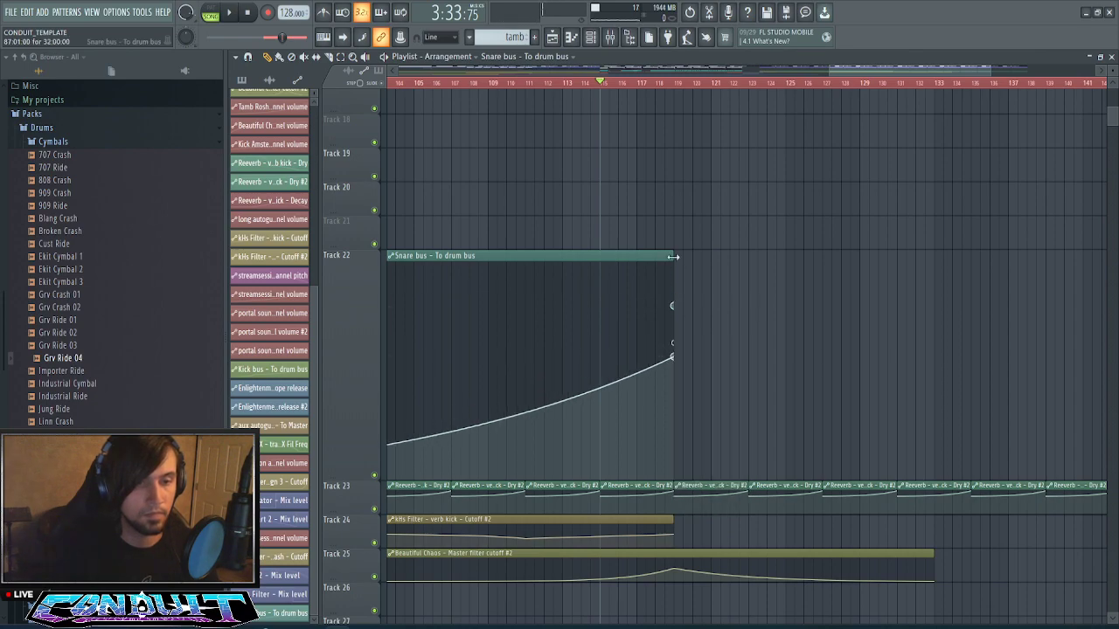
- Extend the Snare bus automation clip by one bar to bar 120, add an end point level with the jump, and play it back
{"action": "left_click_drag", "start_coordinate": [673, 258], "coordinate": [687, 259]}
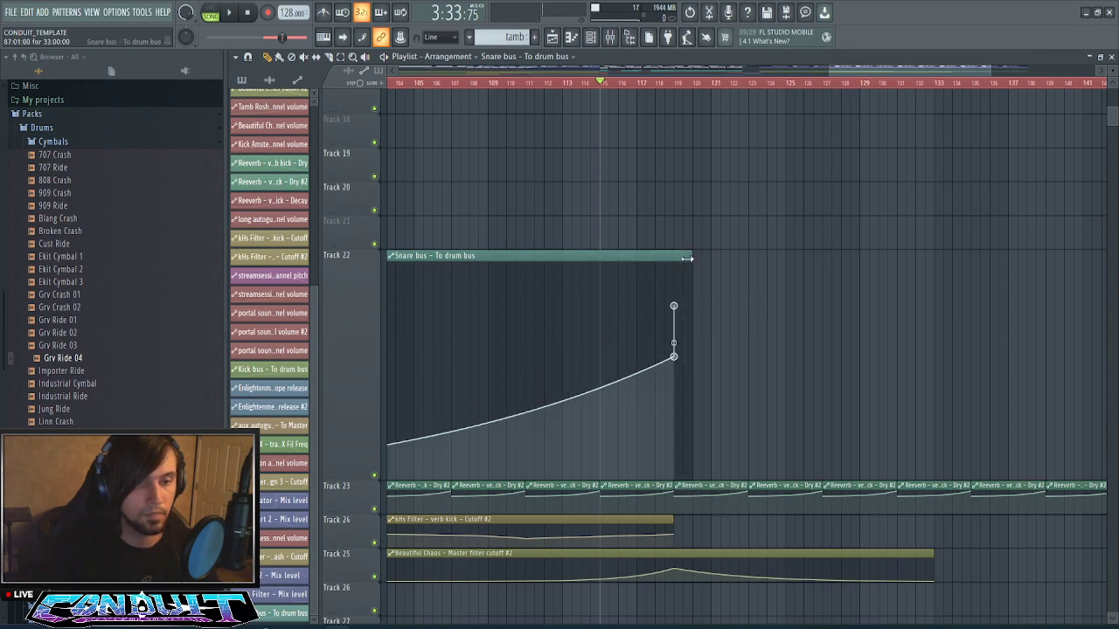
{"action": "left_click", "coordinate": [690, 305]}
{"action": "key", "text": "space"}
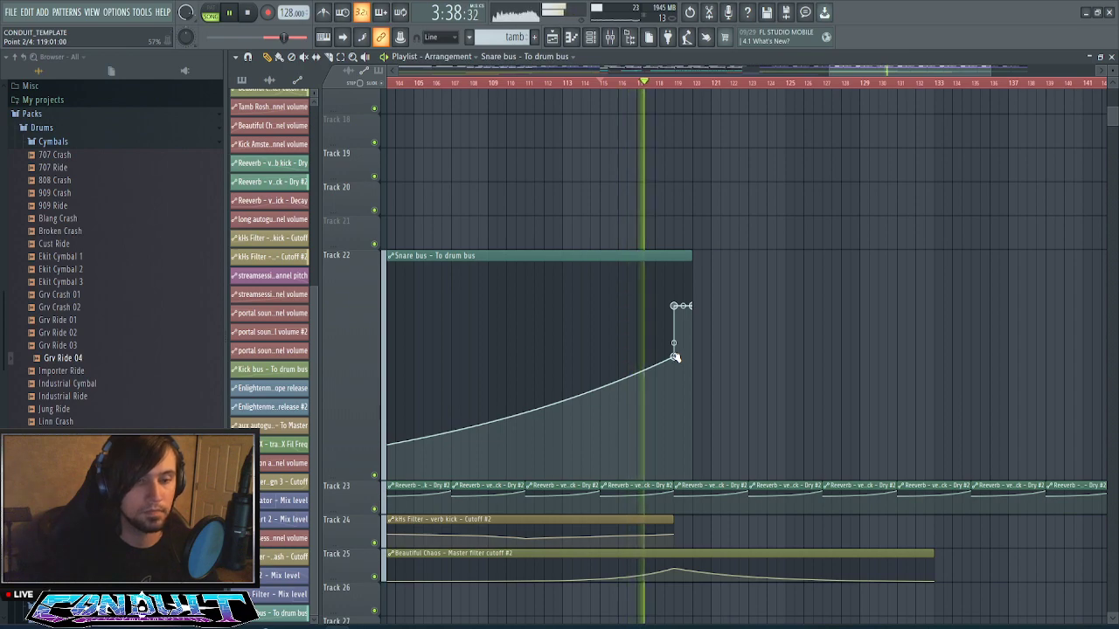
- Raise the Snare bus ramp's peak at bar 119 to 69%, and shrink Track 22 back to its normal height
{"action": "scroll", "coordinate": [743, 302], "scroll_direction": "up", "scroll_amount": 6}
{"action": "scroll", "coordinate": [741, 293], "scroll_direction": "down", "scroll_amount": 4}
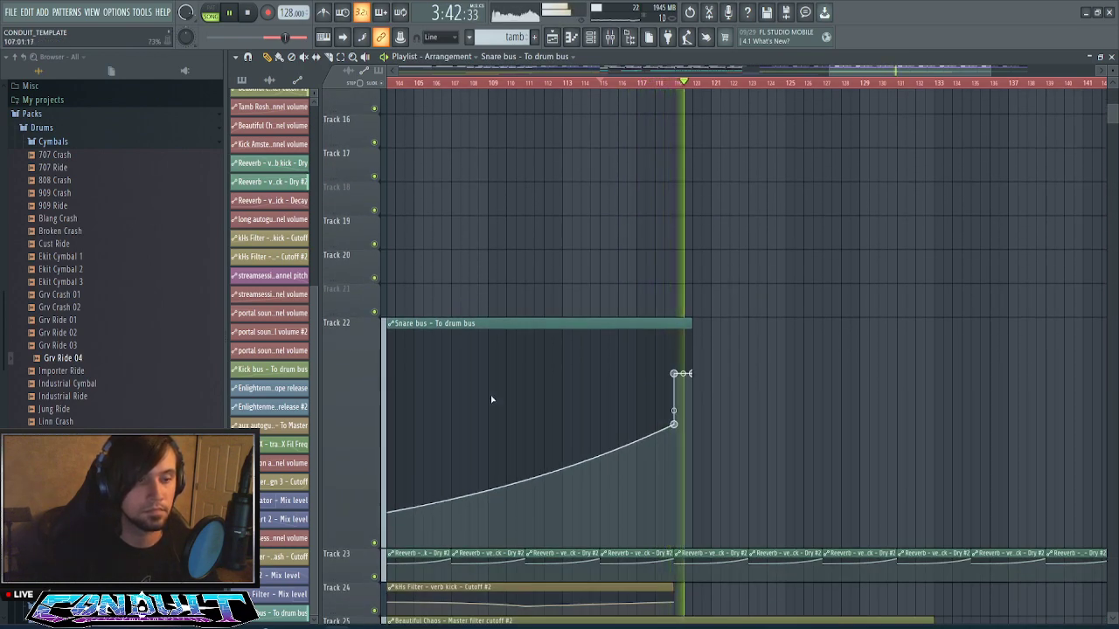
{"action": "left_click_drag", "start_coordinate": [673, 425], "coordinate": [678, 397]}
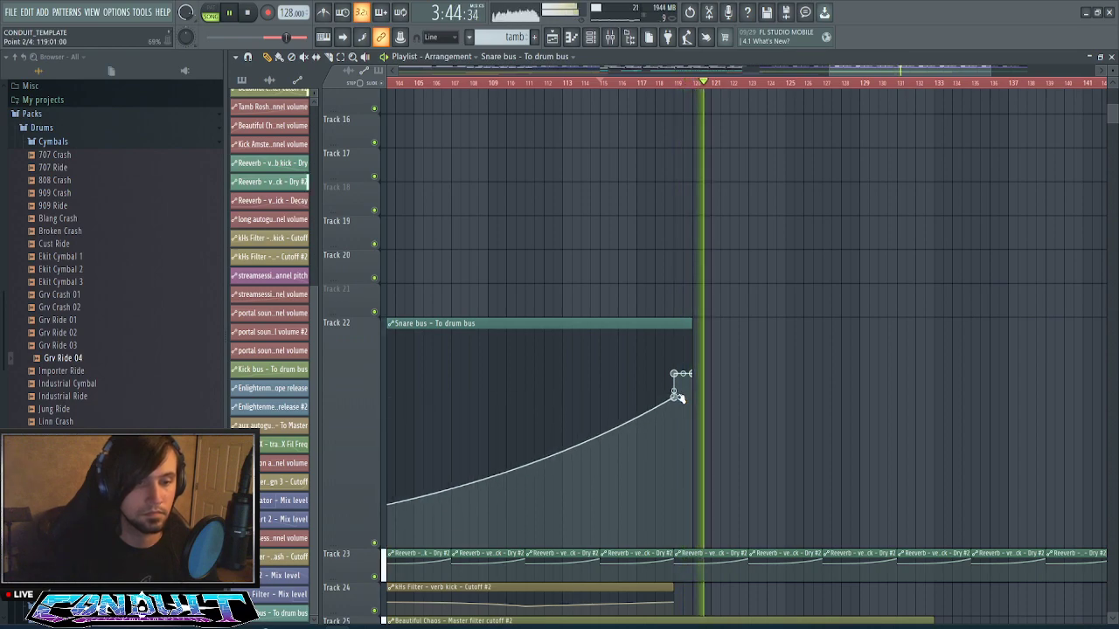
{"action": "right_click", "coordinate": [353, 384]}
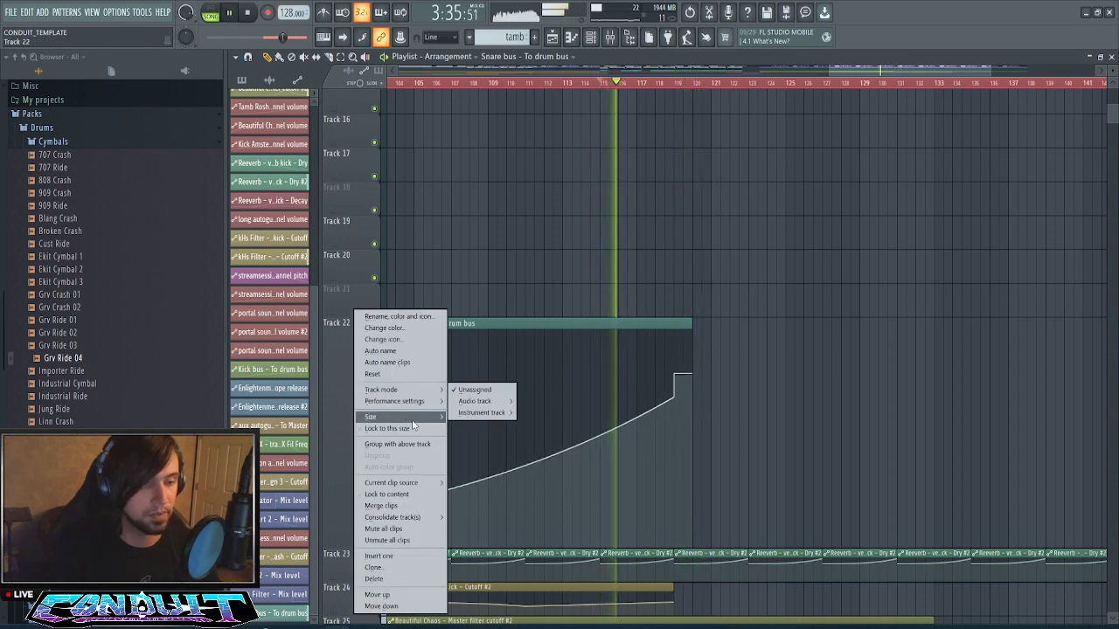
{"action": "mouse_move", "coordinate": [414, 420]}
{"action": "left_click", "coordinate": [465, 429]}
{"action": "scroll", "coordinate": [797, 321], "scroll_direction": "up", "scroll_amount": 5}
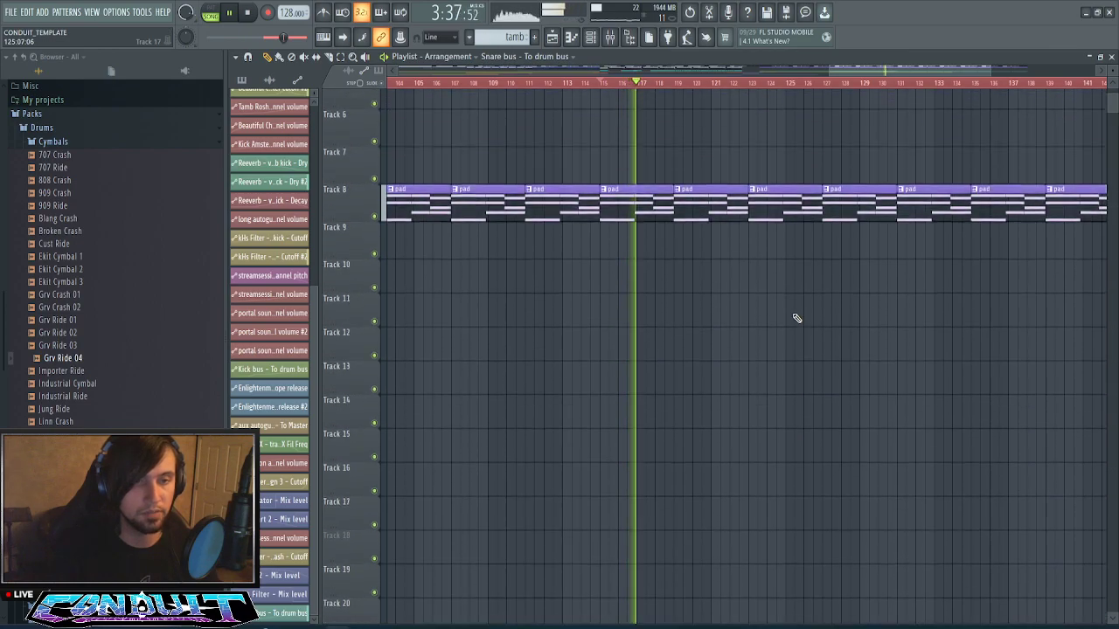
- Show the channel rack and open the Xpand!2 instrument's window
{"action": "scroll", "coordinate": [797, 318], "scroll_direction": "up", "scroll_amount": 4}
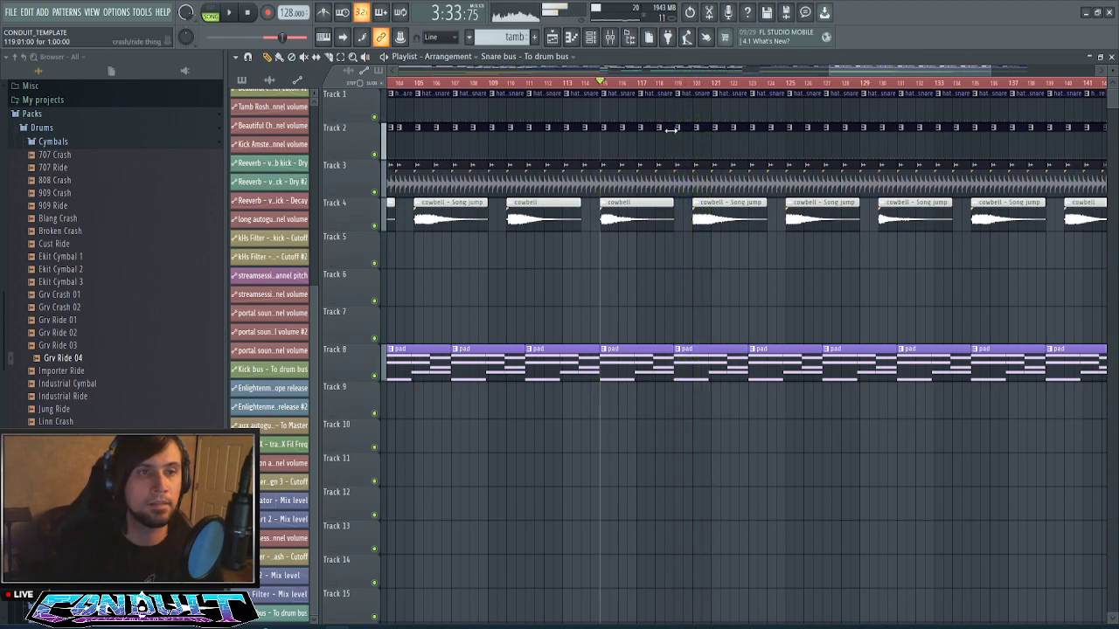
{"action": "left_click", "coordinate": [591, 39]}
{"action": "left_click", "coordinate": [694, 200]}
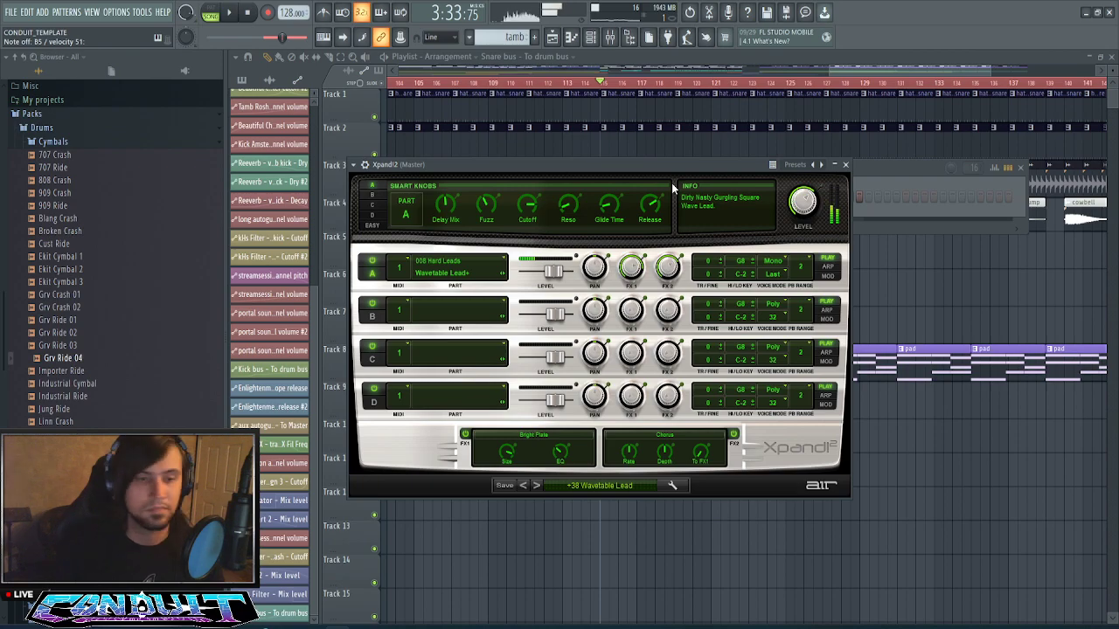
- Try the Hard Leads presets +28 Phistortia and +30 Whine Maker Example 2 in Xpand!2
{"action": "left_click", "coordinate": [556, 489]}
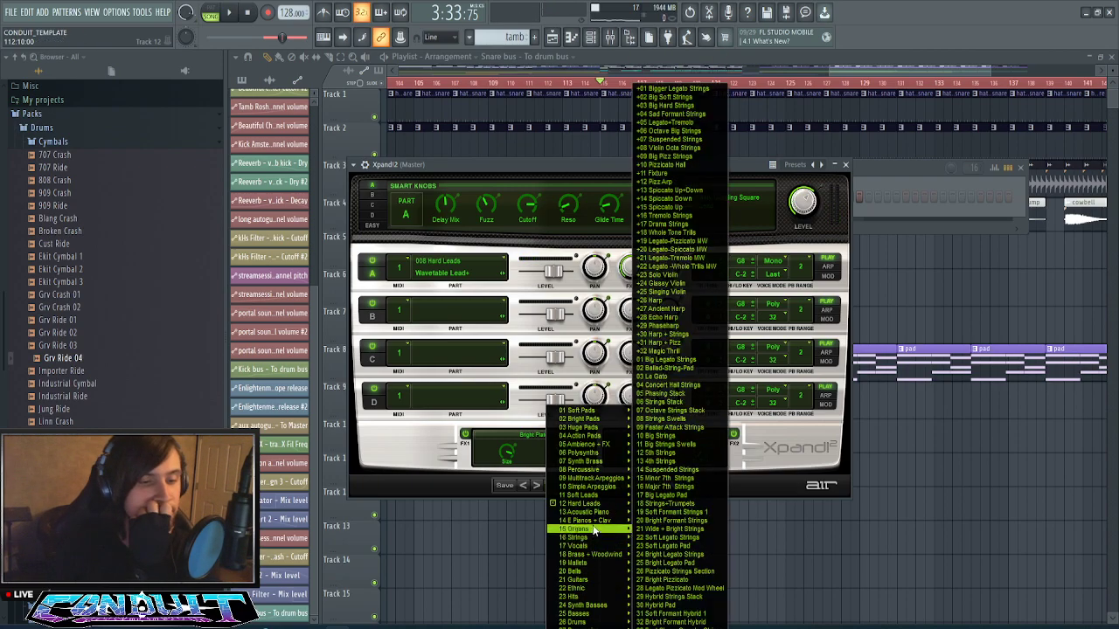
{"action": "mouse_move", "coordinate": [594, 504]}
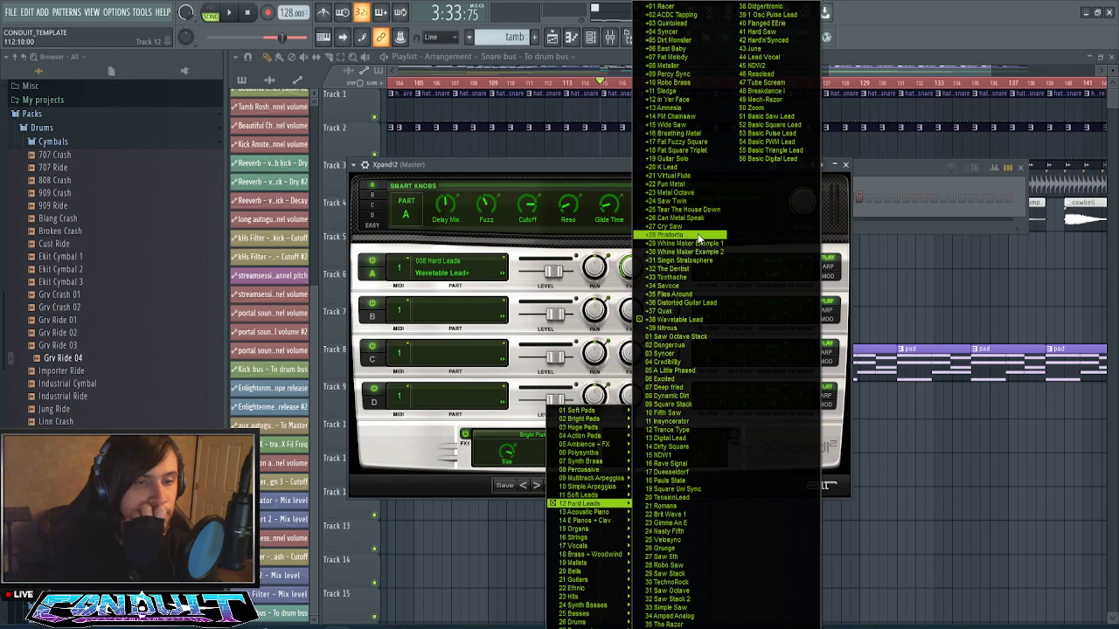
{"action": "left_click", "coordinate": [673, 236]}
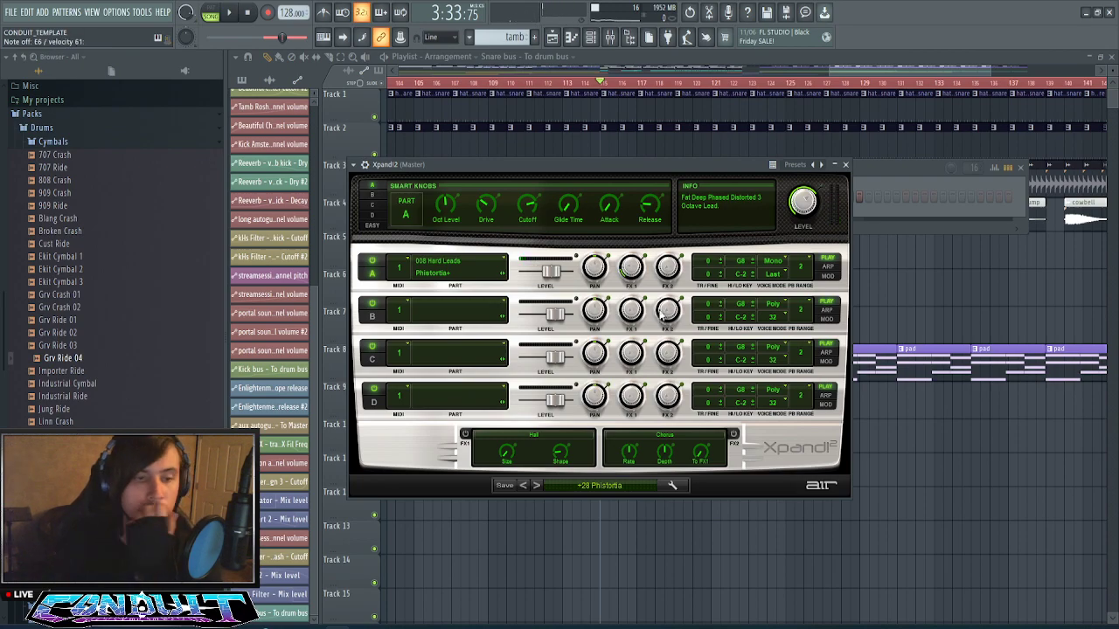
{"action": "left_click", "coordinate": [536, 486]}
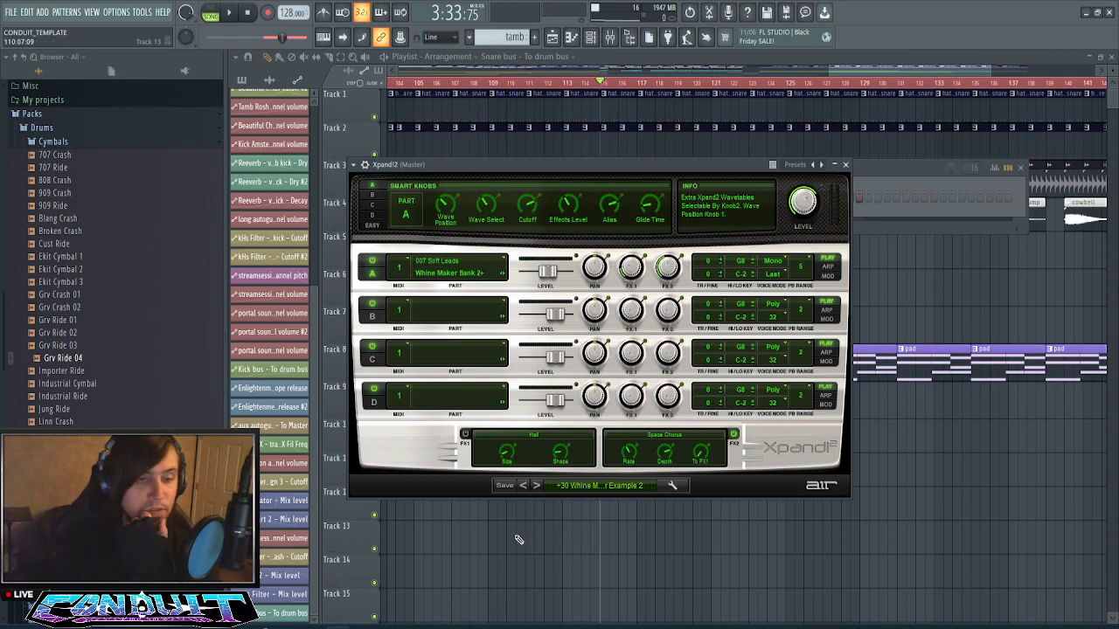
- Try Bright Plate as the Whine Maker preset's FX1 effect, adjusting part A's effect sends while the song plays
{"action": "left_click", "coordinate": [231, 15]}
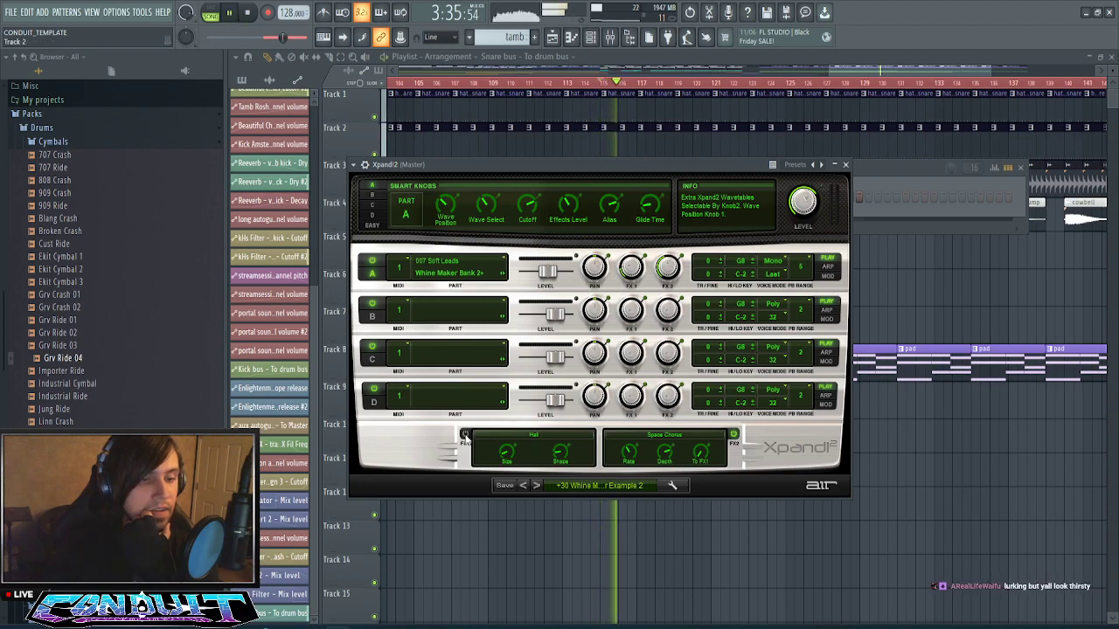
{"action": "left_click", "coordinate": [533, 435]}
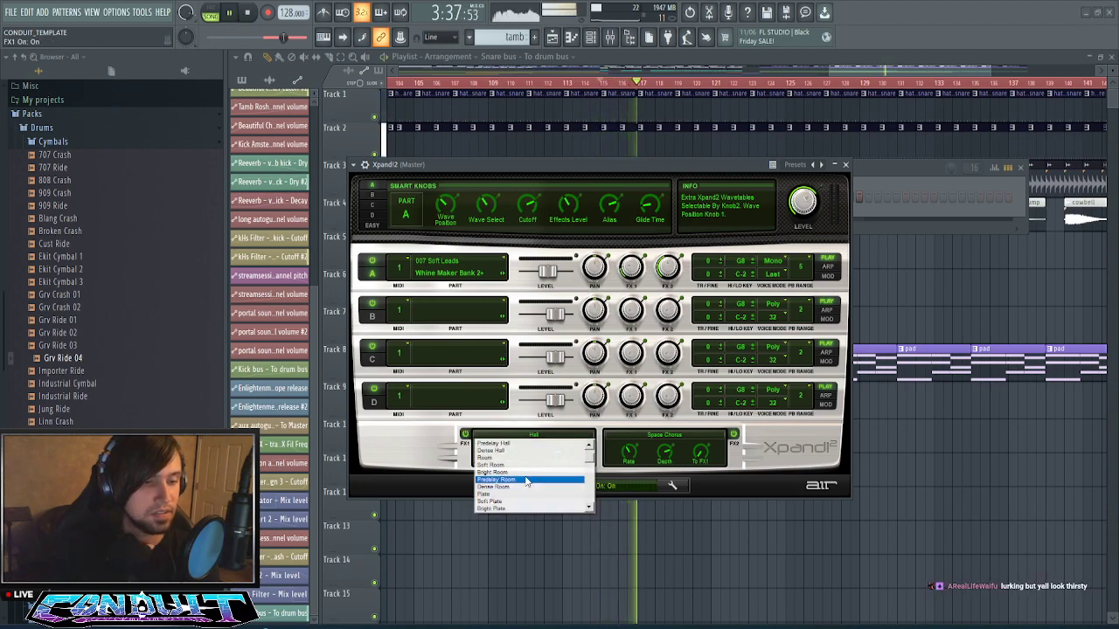
{"action": "left_click", "coordinate": [491, 507]}
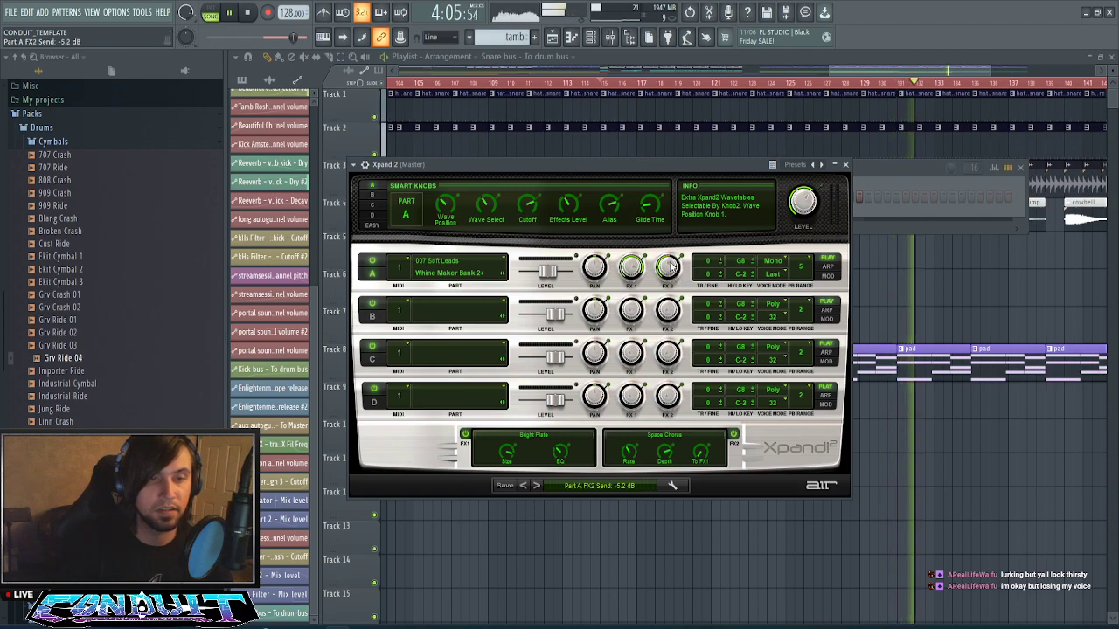
{"action": "scroll", "coordinate": [672, 267], "scroll_direction": "up", "scroll_amount": 2}
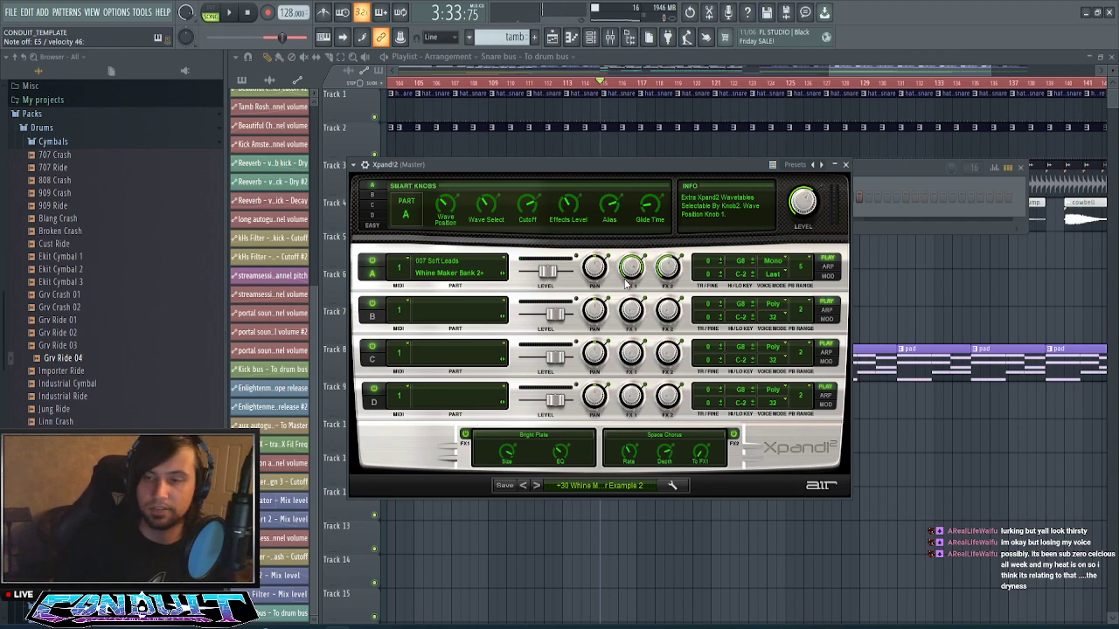
{"action": "key", "text": "space"}
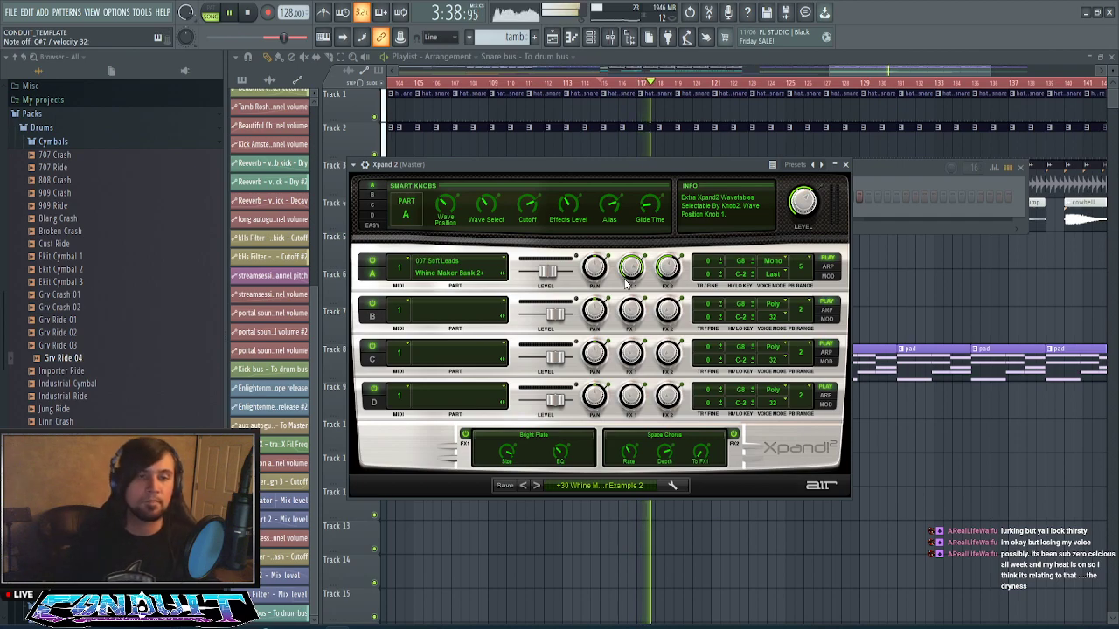
- Load the Hard Leads preset 54 Basic PWM Lead and change its FX2 effect to Bright Plate
{"action": "left_click", "coordinate": [612, 486]}
{"action": "mouse_move", "coordinate": [596, 504]}
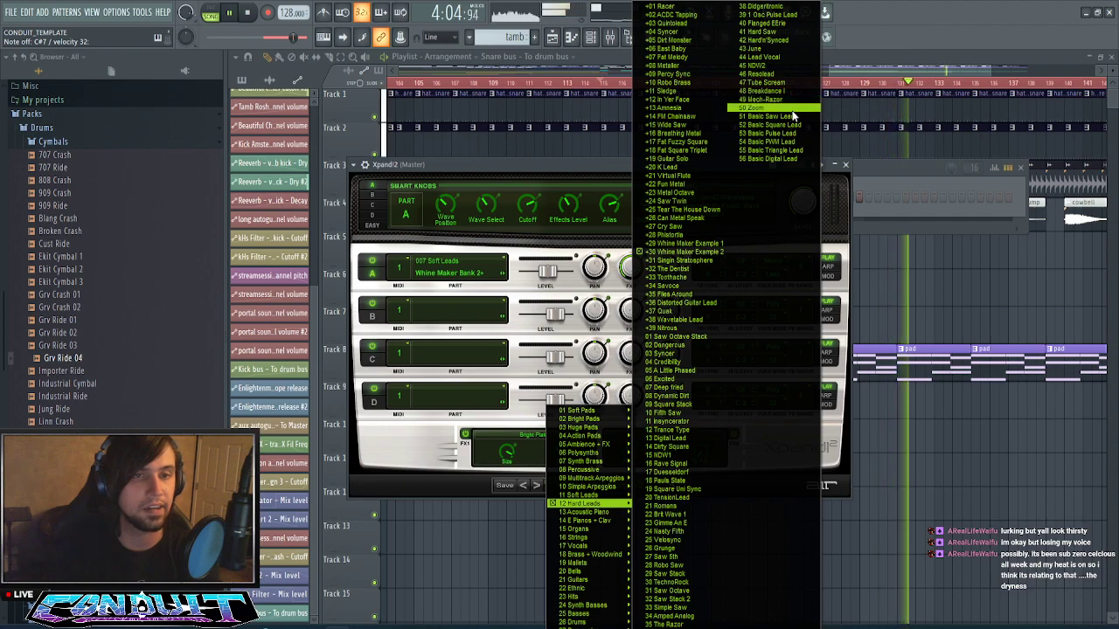
{"action": "left_click", "coordinate": [790, 140]}
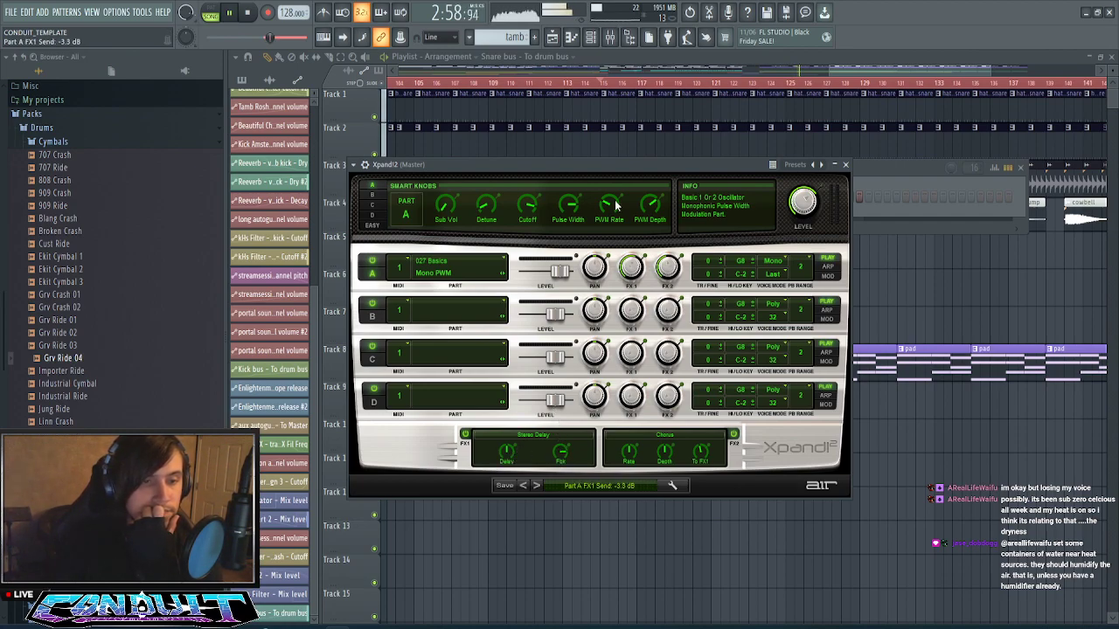
{"action": "left_click", "coordinate": [678, 441]}
{"action": "scroll", "coordinate": [664, 479], "scroll_direction": "down", "scroll_amount": 6}
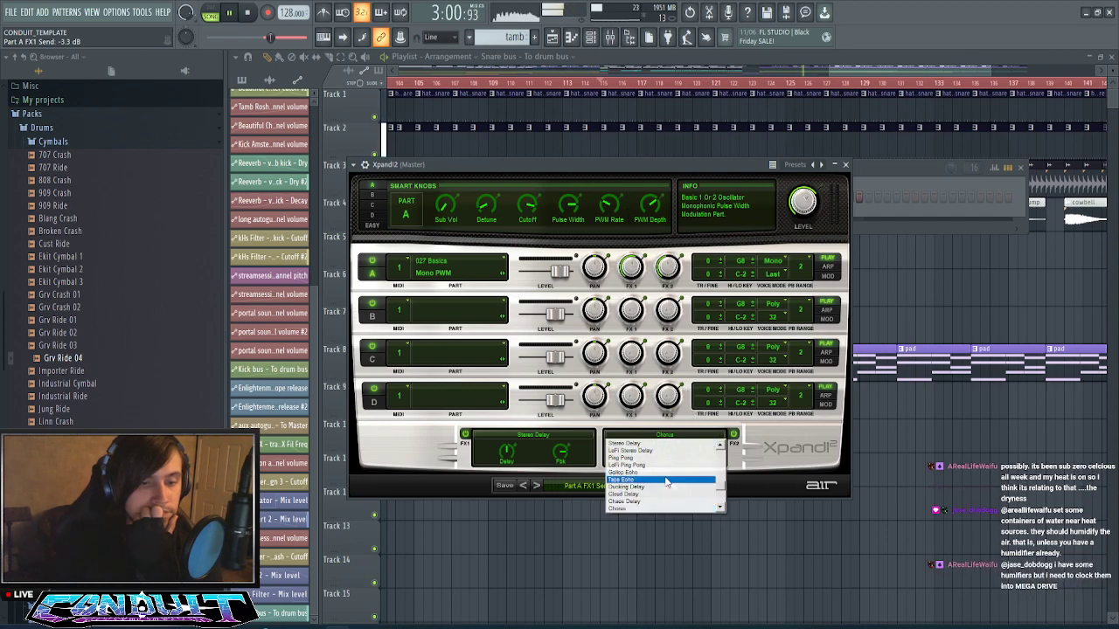
{"action": "scroll", "coordinate": [664, 479], "scroll_direction": "up", "scroll_amount": 2}
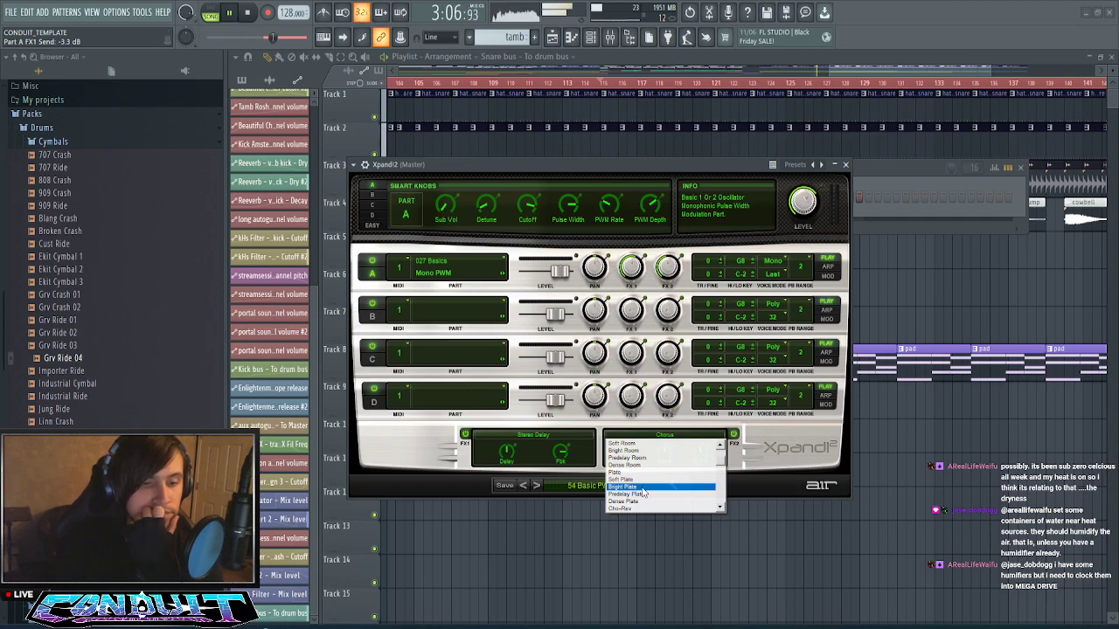
{"action": "left_click", "coordinate": [642, 489]}
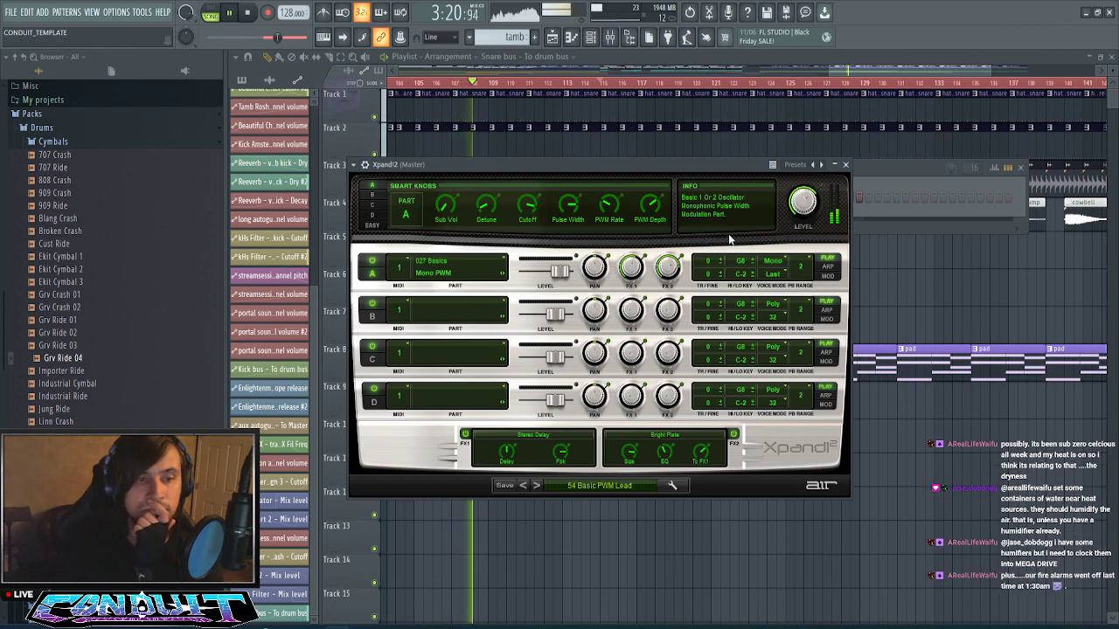
- Nudge Xpand!2's output level up and set PWM Depth to 48%, PWM Rate to 75% and Pulse Width to 93%
{"action": "left_click_drag", "start_coordinate": [810, 217], "coordinate": [802, 212]}
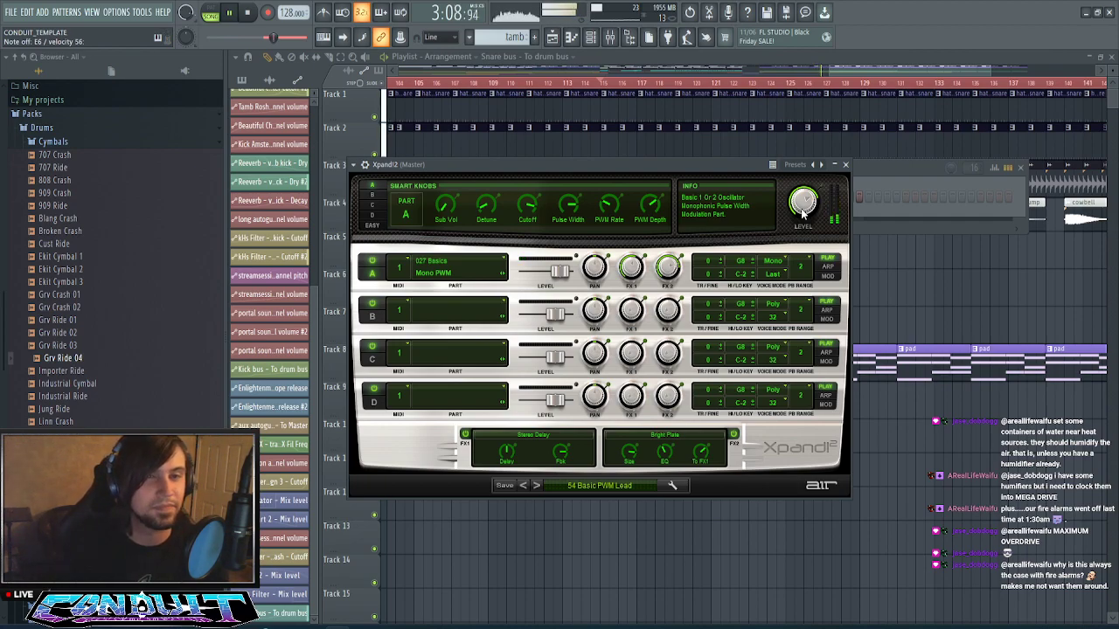
{"action": "left_click", "coordinate": [256, 14]}
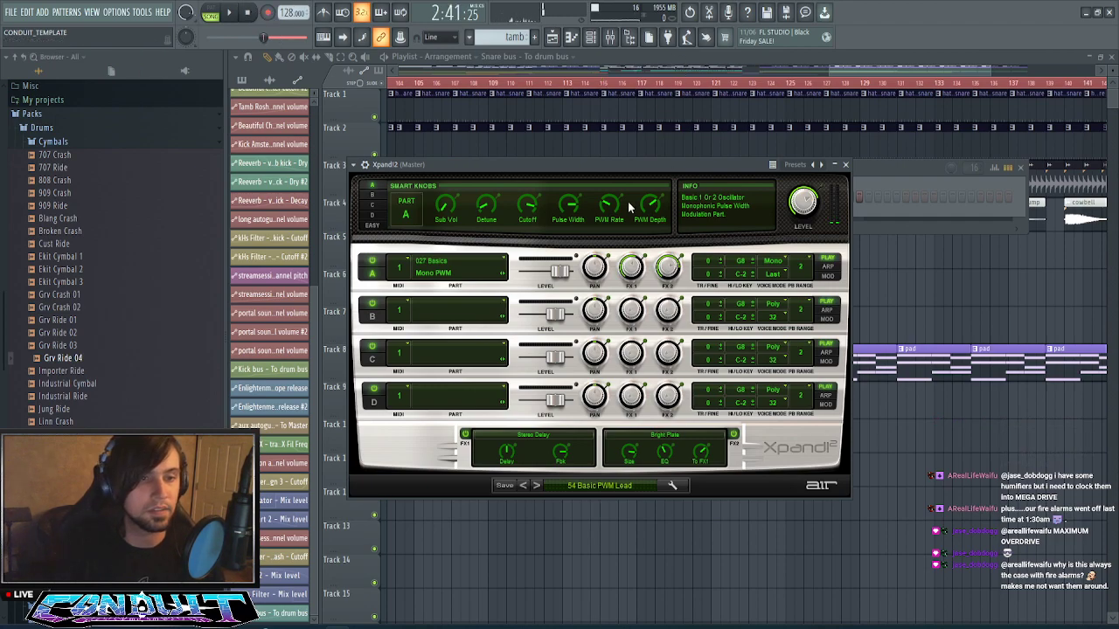
{"action": "left_click_drag", "start_coordinate": [648, 202], "coordinate": [654, 219]}
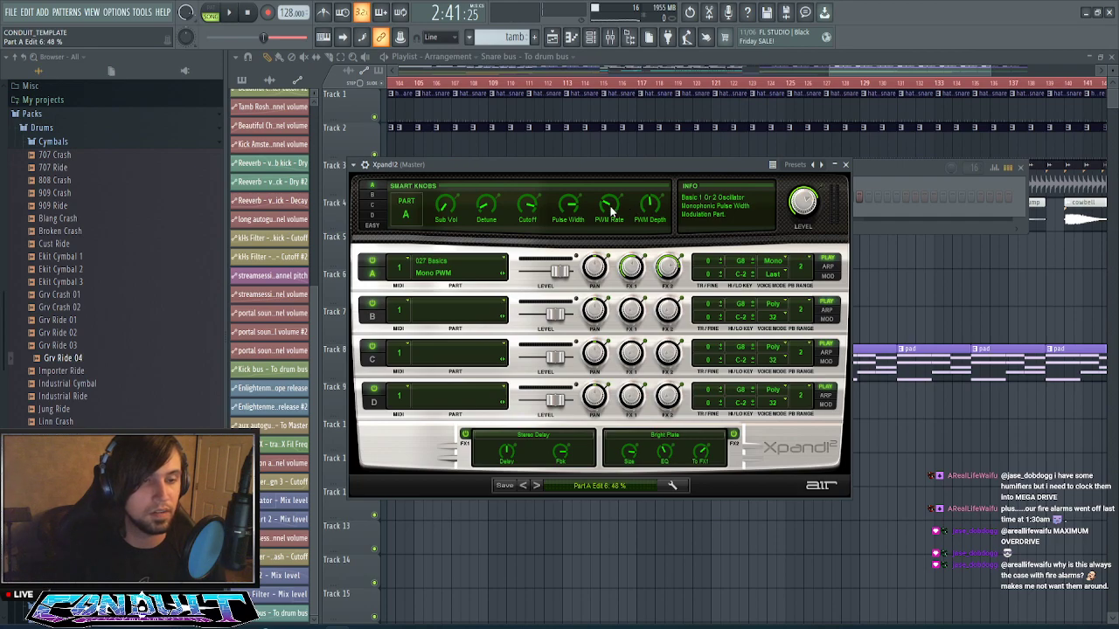
{"action": "left_click_drag", "start_coordinate": [610, 164], "coordinate": [607, 155]}
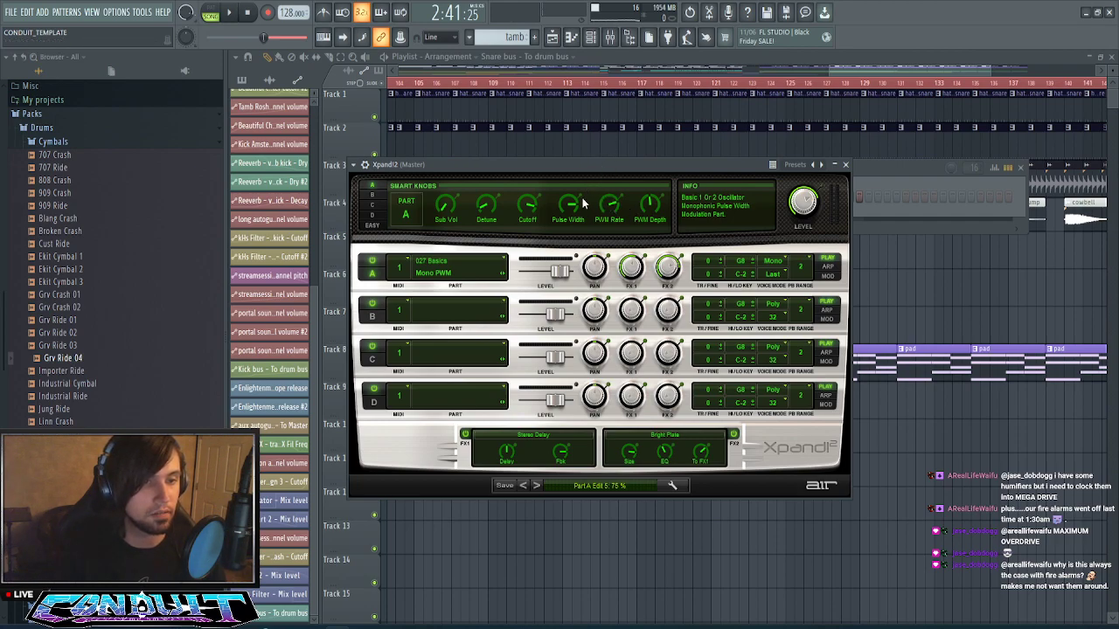
{"action": "left_click_drag", "start_coordinate": [572, 204], "coordinate": [572, 189]}
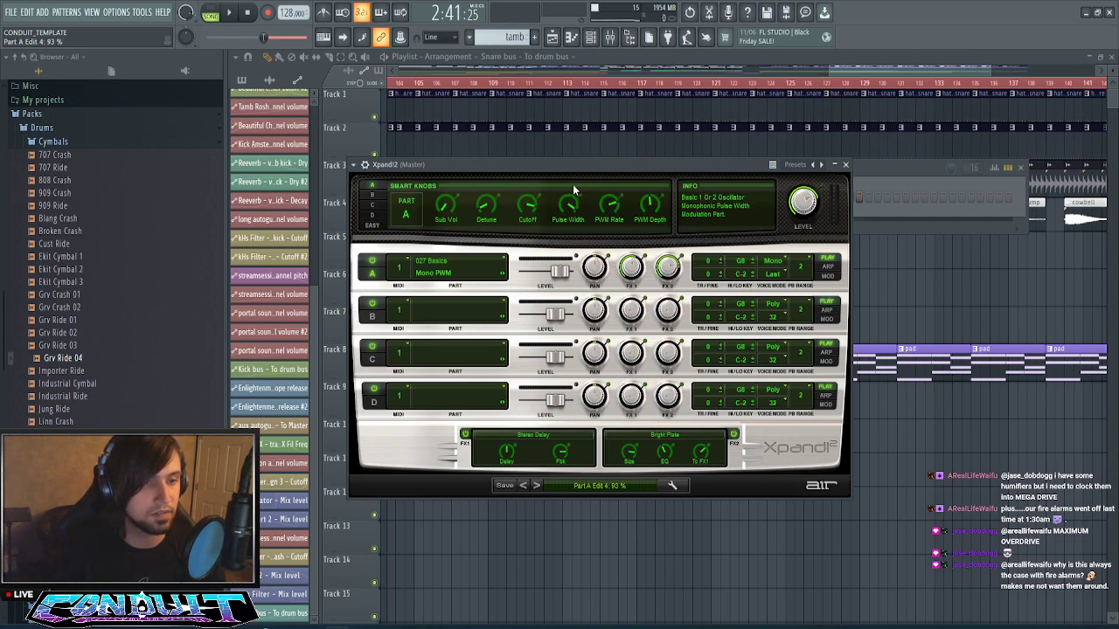
- Audition the adjusted PWM lead against the song, restarting playback between takes
{"action": "key", "text": "space"}
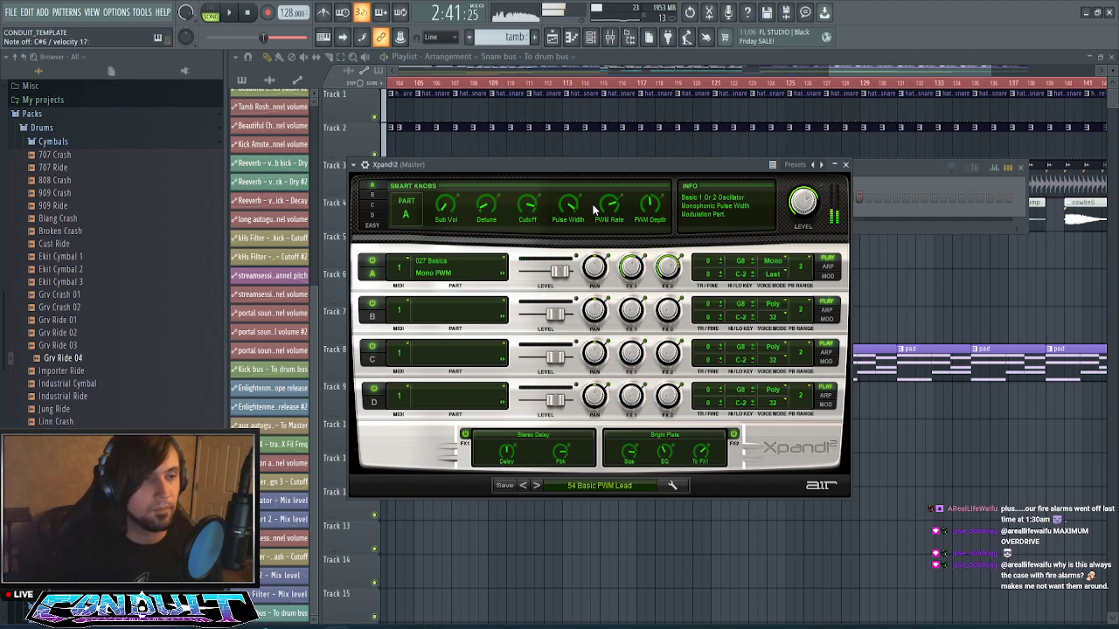
{"action": "key", "text": "space"}
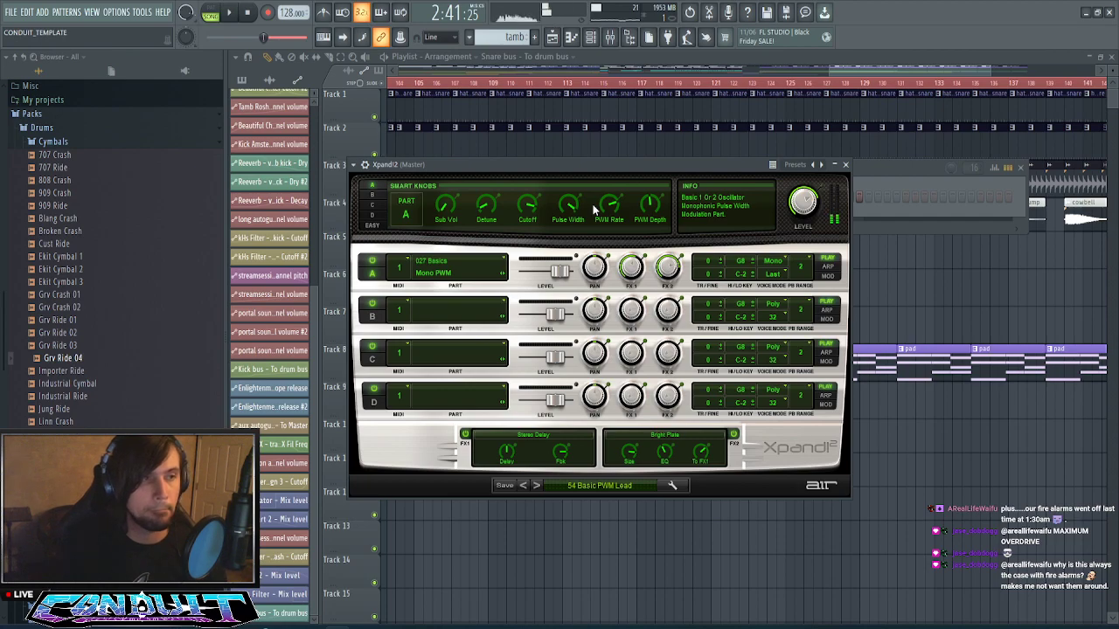
{"action": "key", "text": "space"}
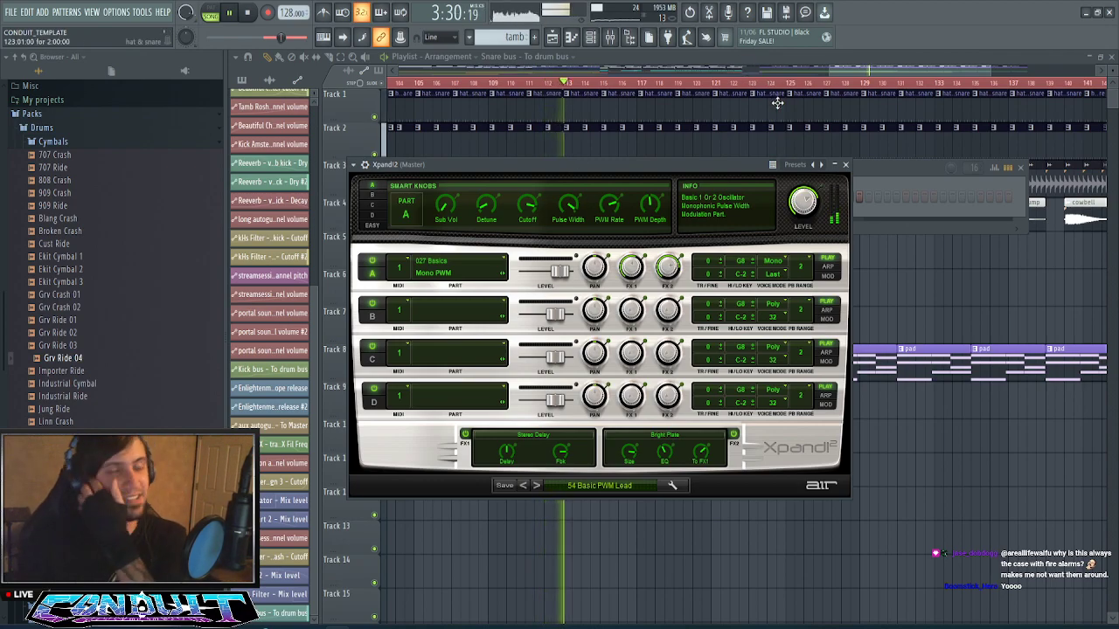
- Close the Xpand!2 window and create a new pattern named "pre-synth solo"
{"action": "left_click", "coordinate": [846, 165]}
{"action": "scroll", "coordinate": [866, 73], "scroll_direction": "down", "scroll_amount": 3}
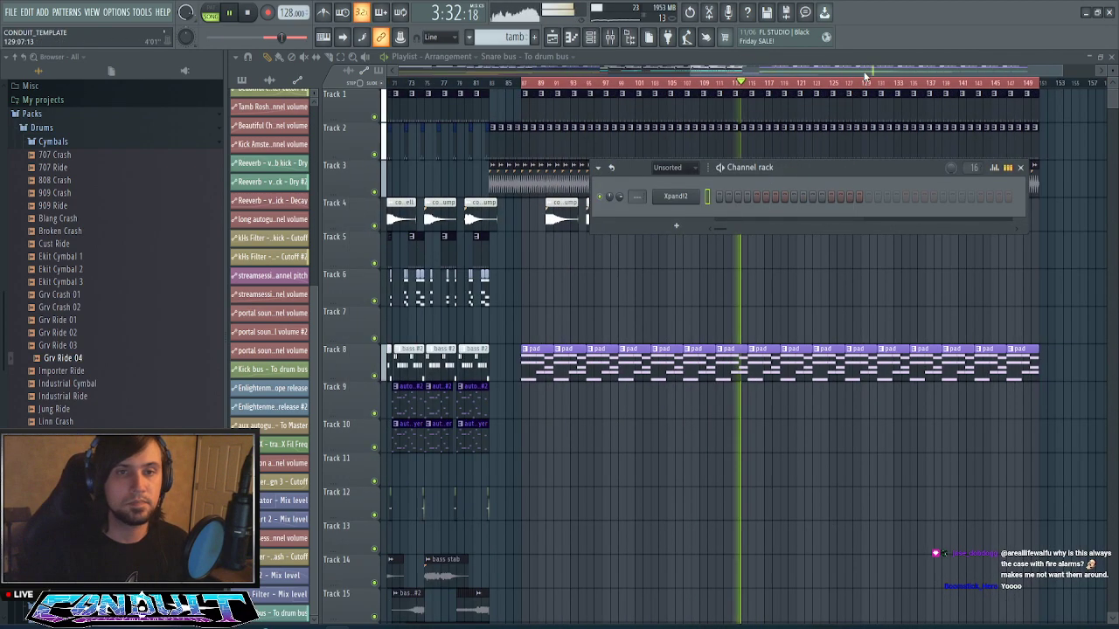
{"action": "left_click_drag", "start_coordinate": [866, 73], "coordinate": [853, 72]}
{"action": "key", "text": "F4"}
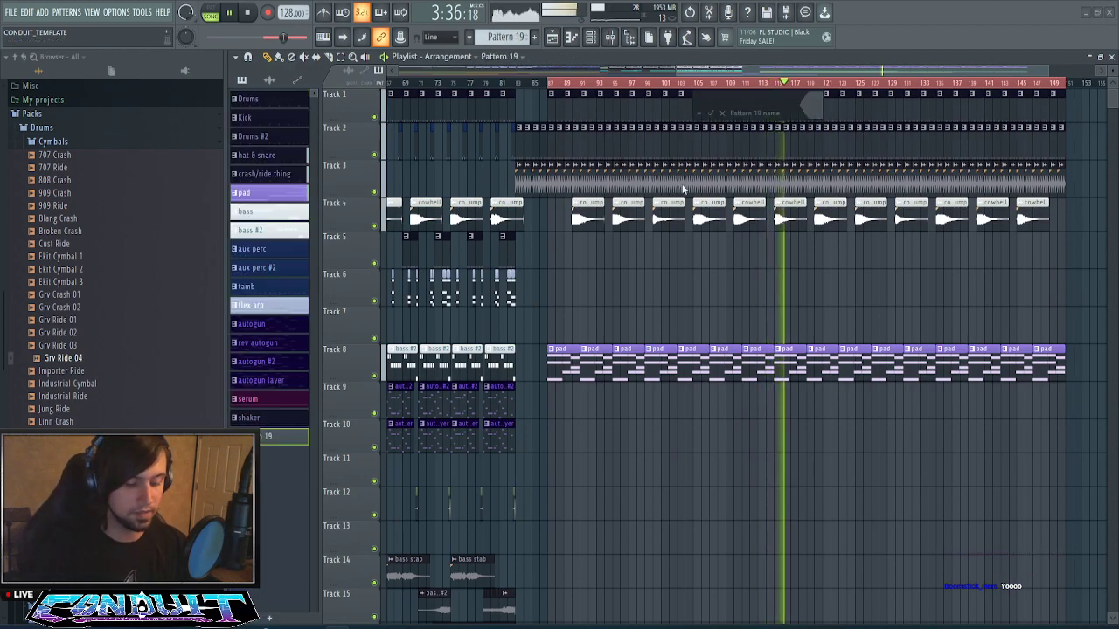
{"action": "type", "text": "Pre-"}
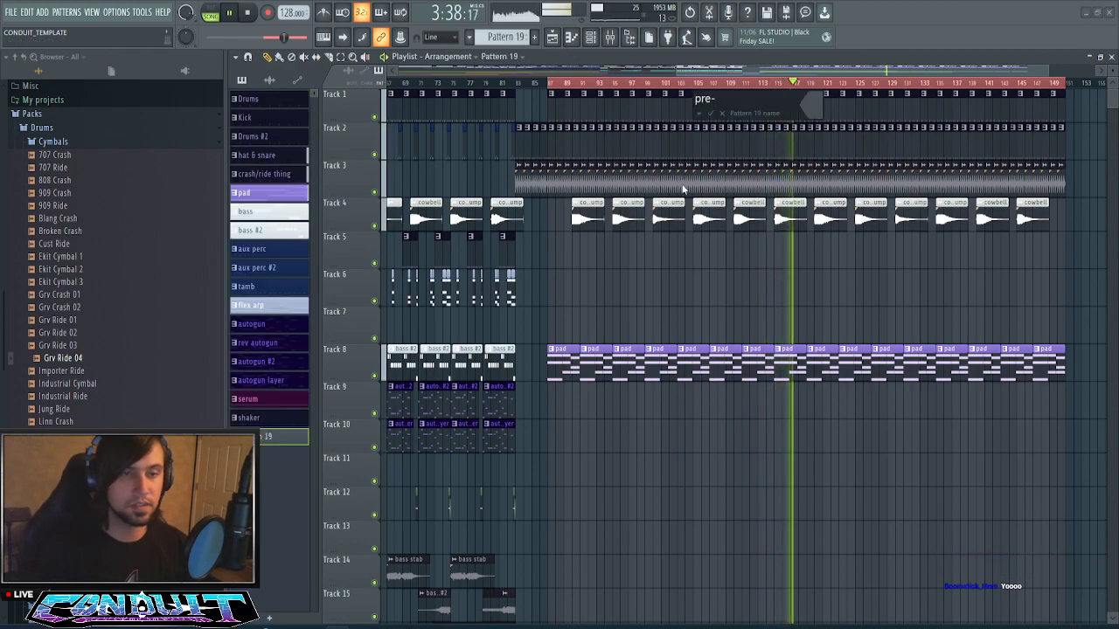
{"action": "type", "text": "solo"}
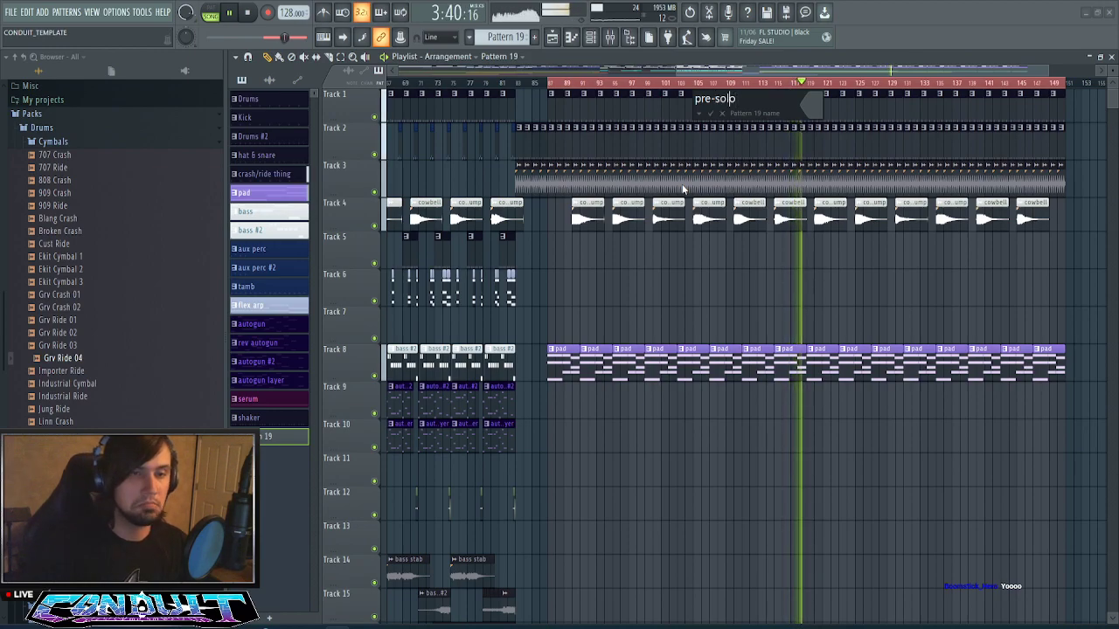
{"action": "key", "text": "Left"}
{"action": "key", "text": "Left"}
{"action": "key", "text": "Left"}
{"action": "type", "text": "synth"}
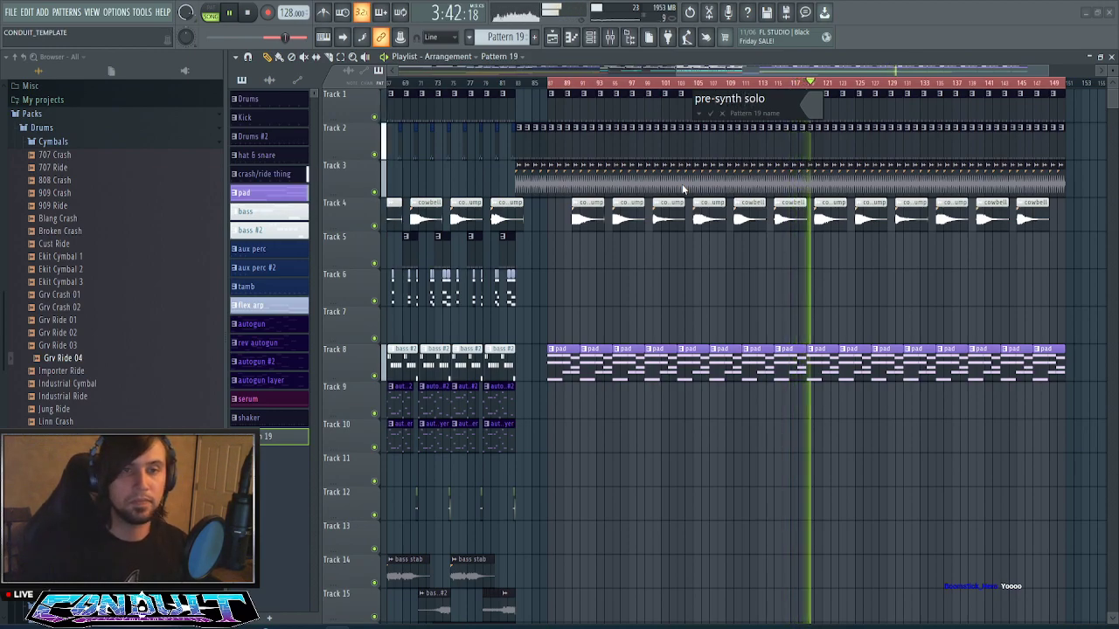
- Give the new pattern a random safe color, a very dark magenta with RGB 33, 10, 22, and accept its name
{"action": "left_click", "coordinate": [815, 108]}
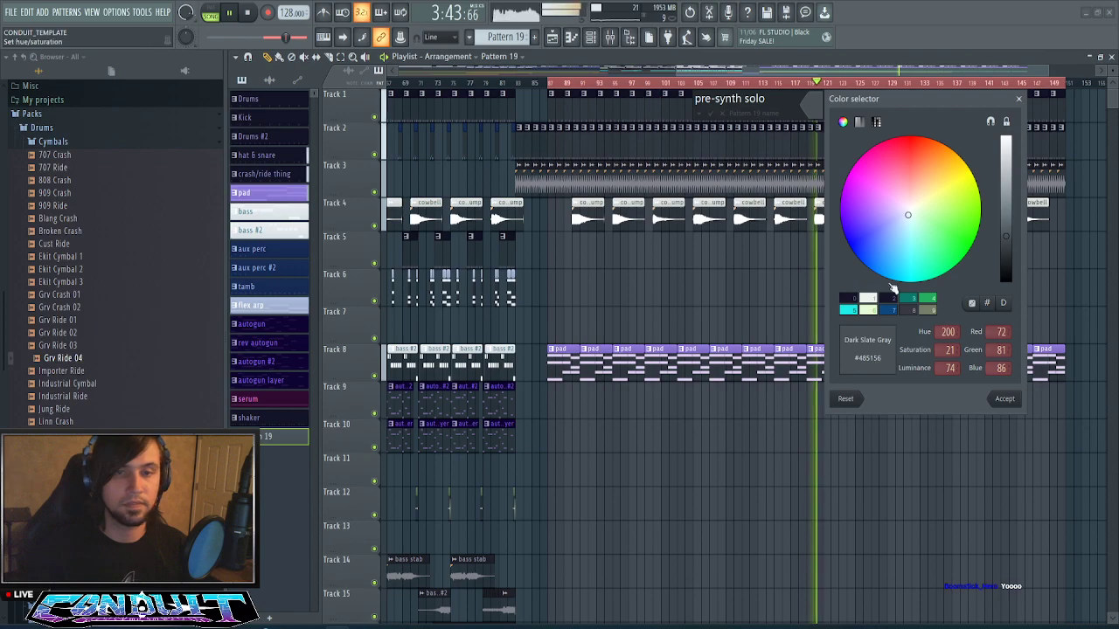
{"action": "left_click", "coordinate": [974, 305]}
{"action": "left_click", "coordinate": [976, 308]}
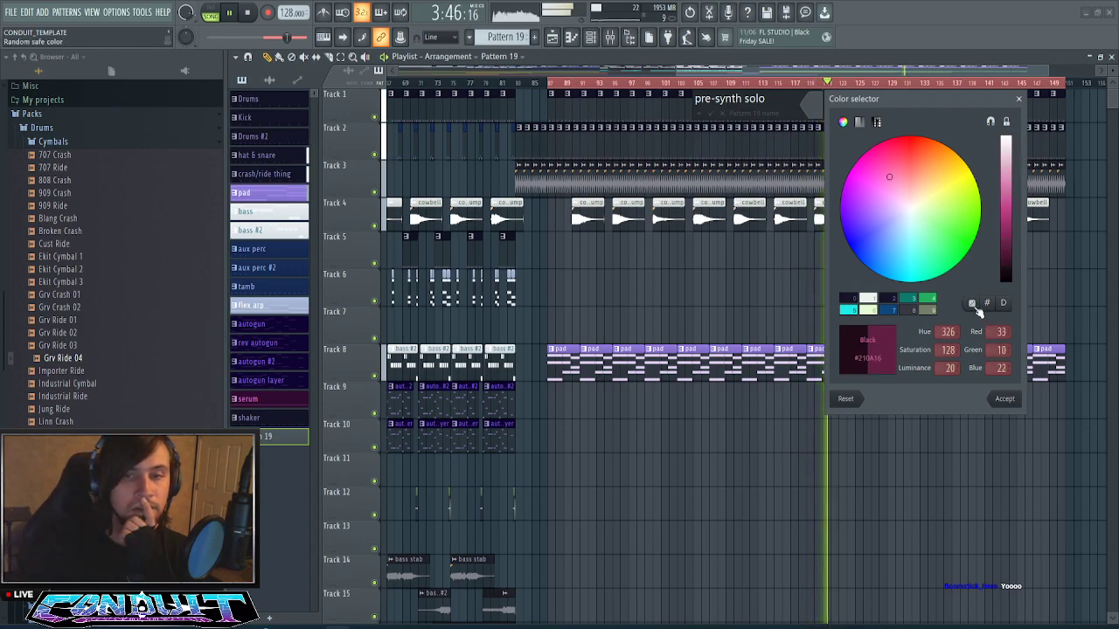
{"action": "left_click", "coordinate": [996, 402]}
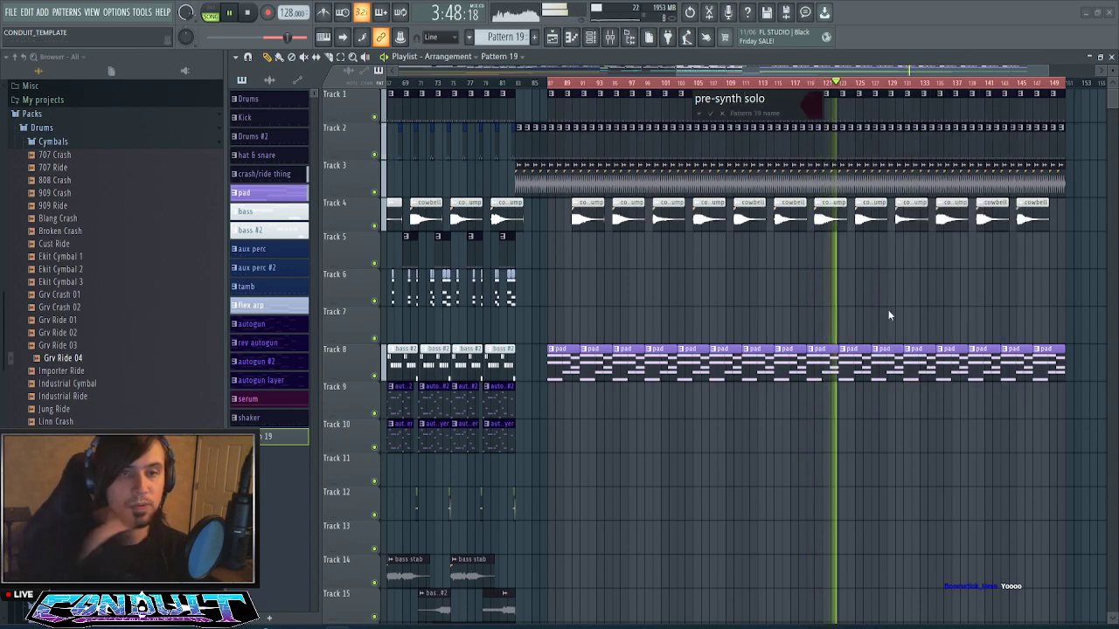
{"action": "key", "text": "Return"}
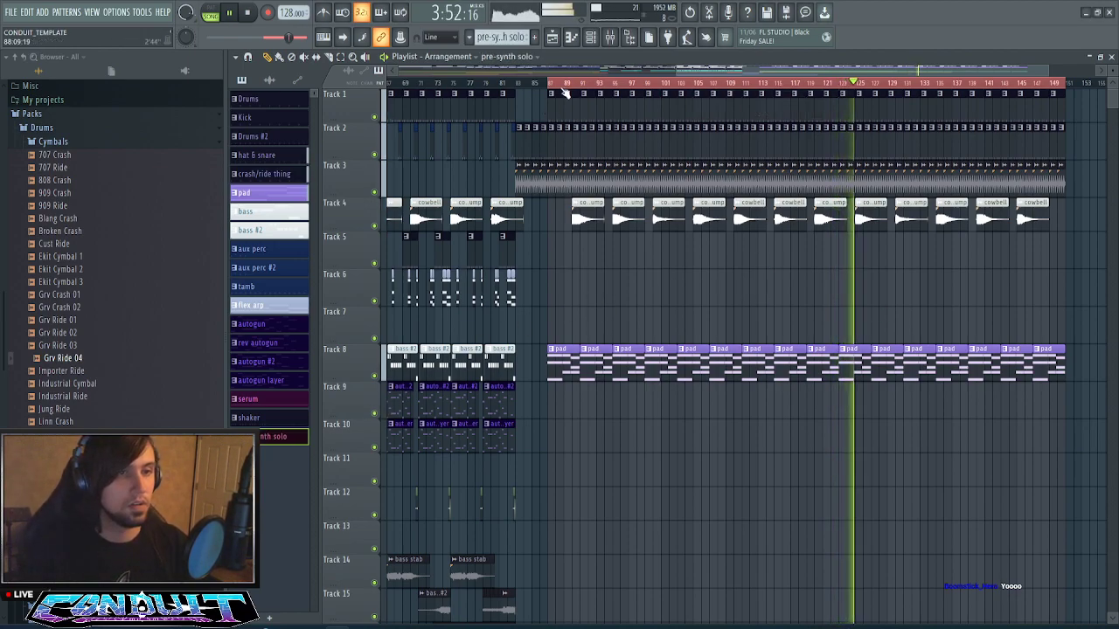
- Place the pre-synth solo pattern at bar 87 on Track 6 and show the channel rack
{"action": "scroll", "coordinate": [566, 94], "scroll_direction": "up", "scroll_amount": 3}
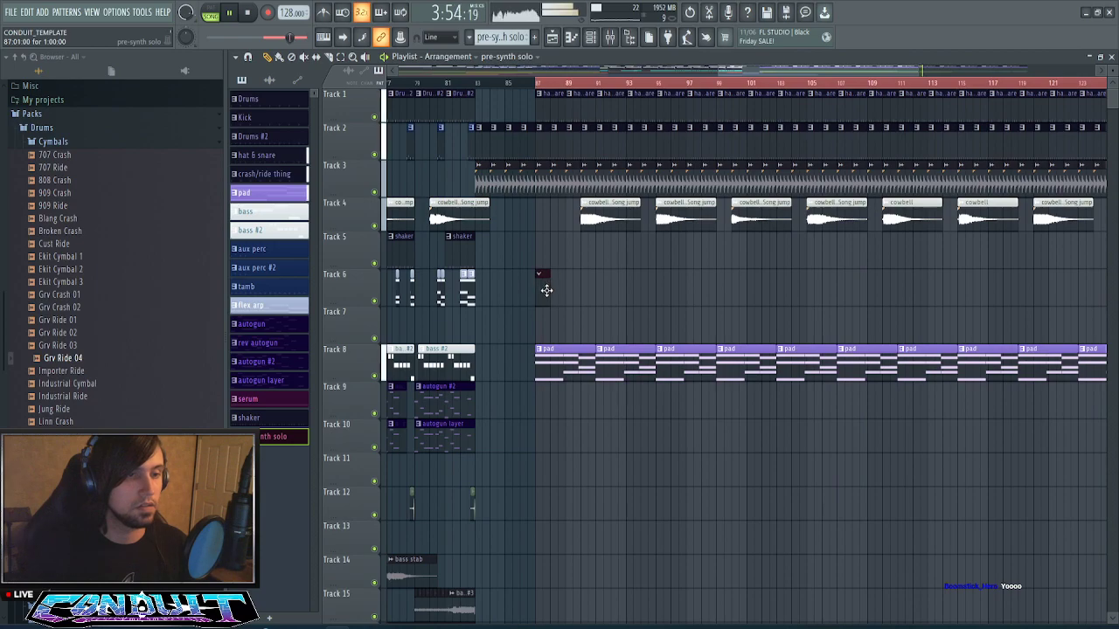
{"action": "key", "text": "F6"}
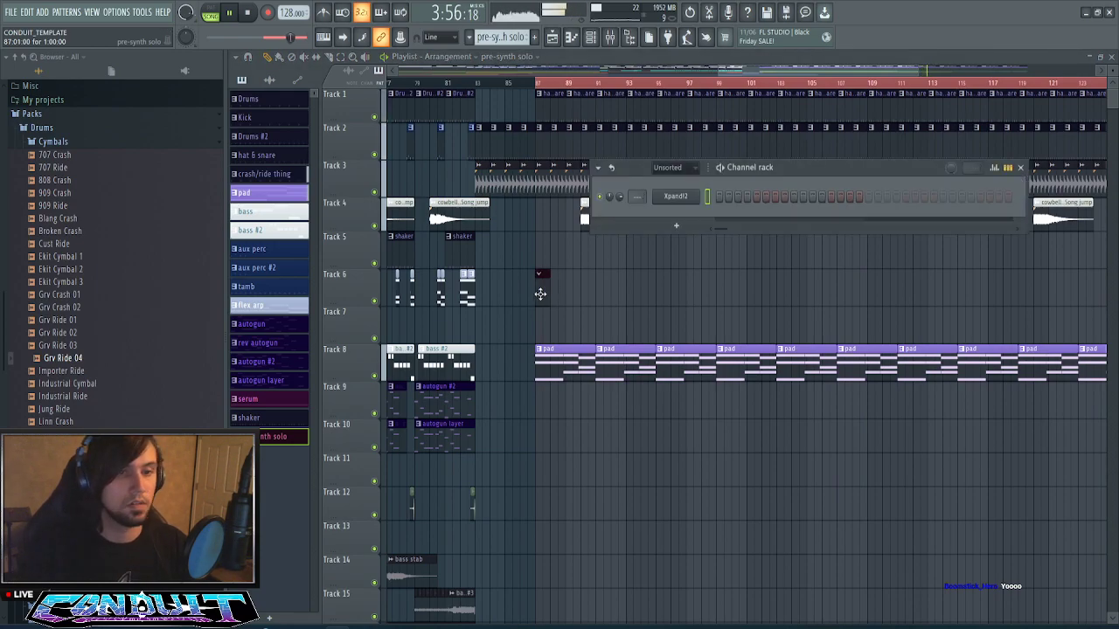
- Open the pre-synth solo pattern's Xpand!2 piano roll and add a two-step E6 note at step 3 of bar 1
{"action": "double_click", "coordinate": [540, 294]}
{"action": "scroll", "coordinate": [564, 83], "scroll_direction": "down", "scroll_amount": 2}
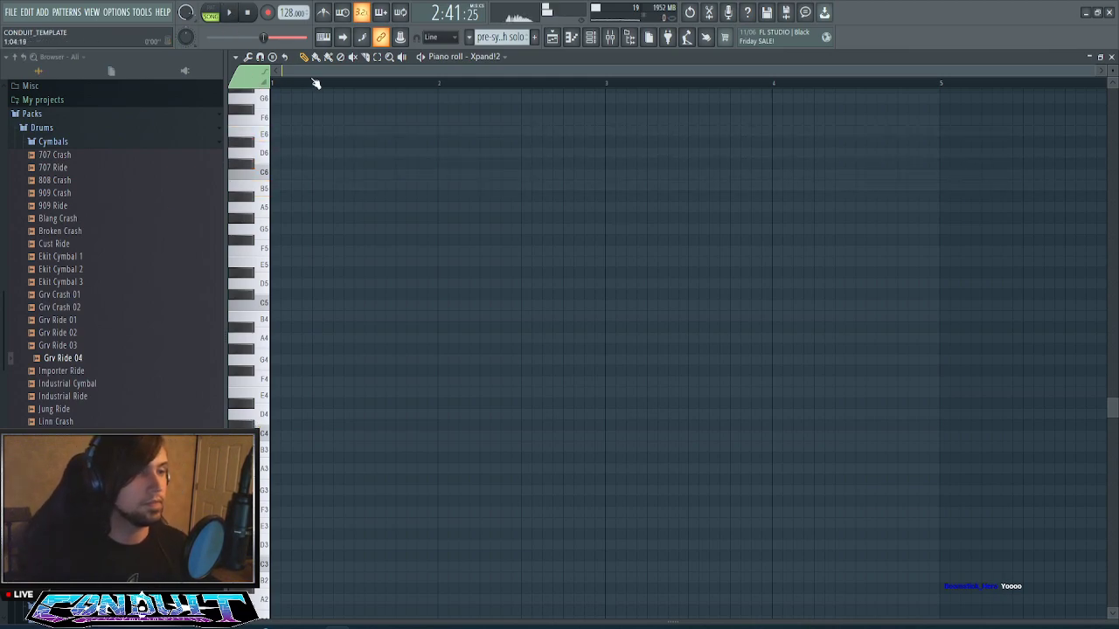
{"action": "scroll", "coordinate": [315, 83], "scroll_direction": "up", "scroll_amount": 4}
{"action": "scroll", "coordinate": [341, 219], "scroll_direction": "up", "scroll_amount": 3}
{"action": "key", "text": "space"}
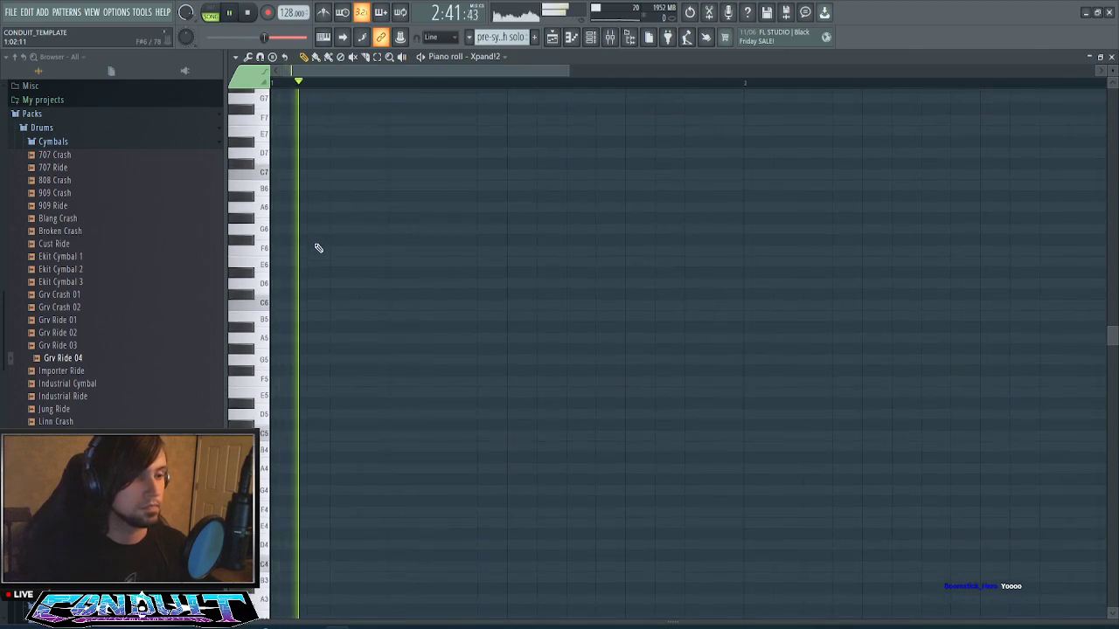
{"action": "key", "text": "space"}
{"action": "key", "text": "space"}
{"action": "left_click", "coordinate": [345, 263]}
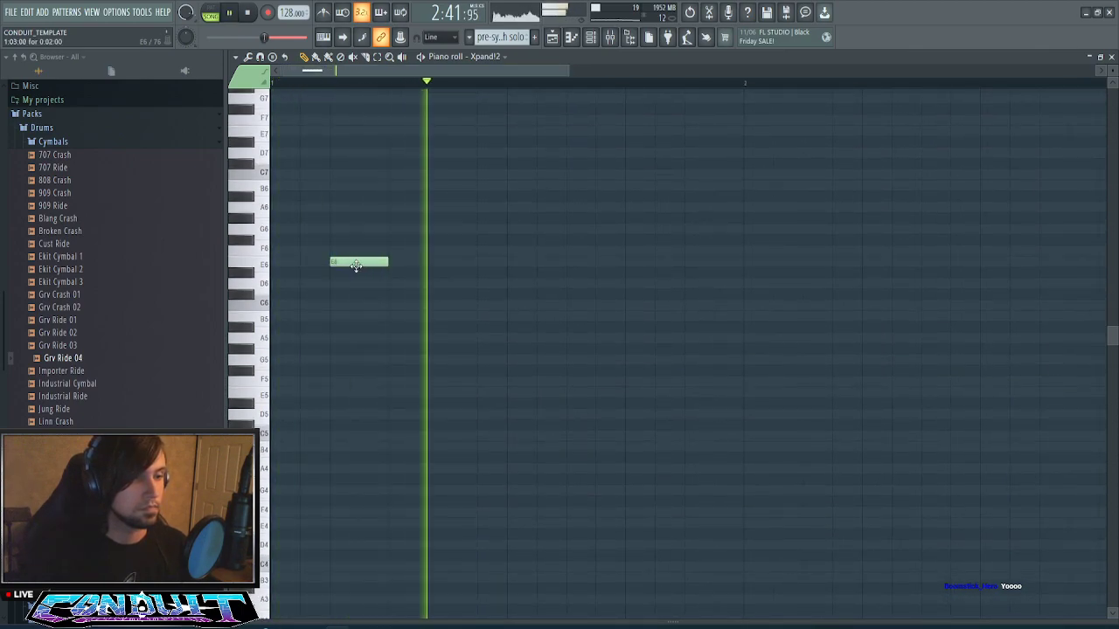
{"action": "key", "text": "space"}
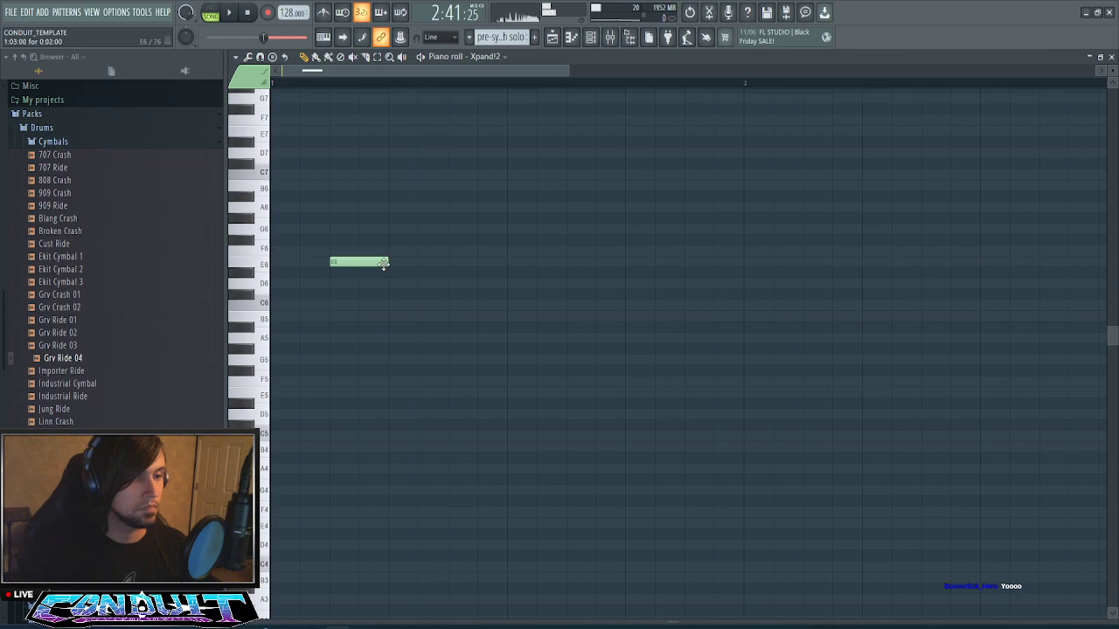
- Add a D#6 note at step 7 of bar 1 and make both notes two steps long
{"action": "key", "text": "space"}
{"action": "key", "text": "space"}
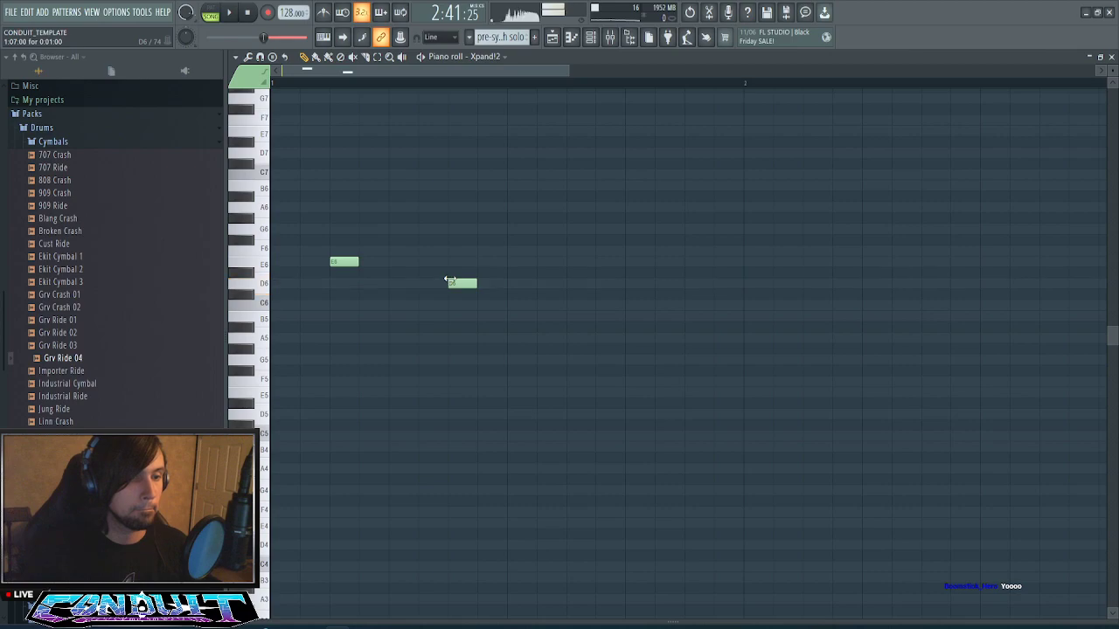
{"action": "key", "text": "space"}
{"action": "left_click_drag", "start_coordinate": [463, 284], "coordinate": [465, 273]}
{"action": "key", "text": "space"}
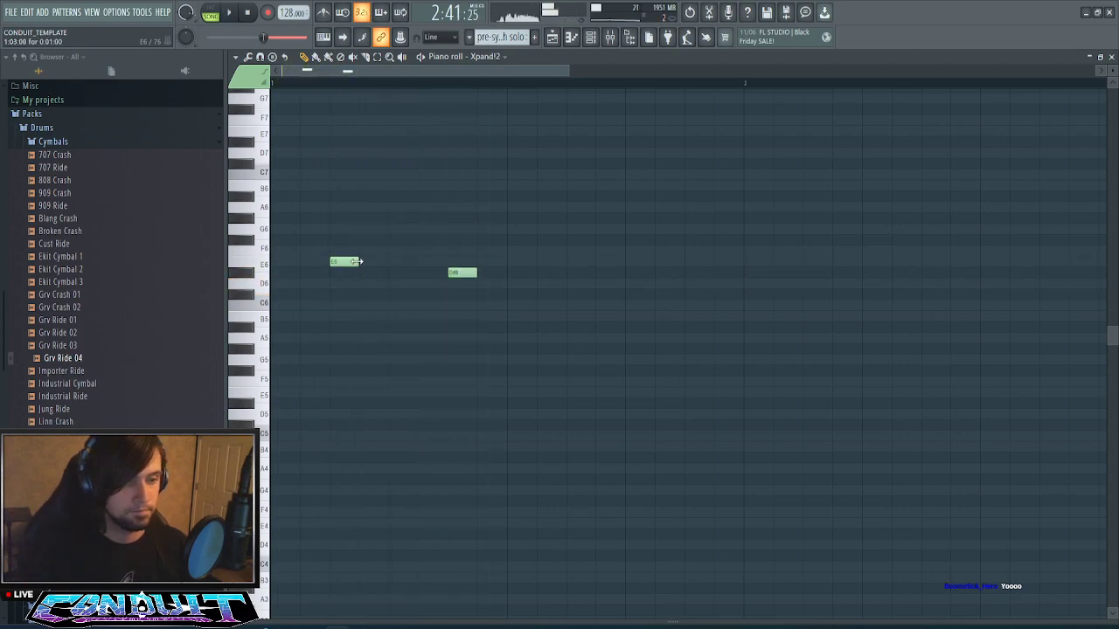
{"action": "key", "text": "space"}
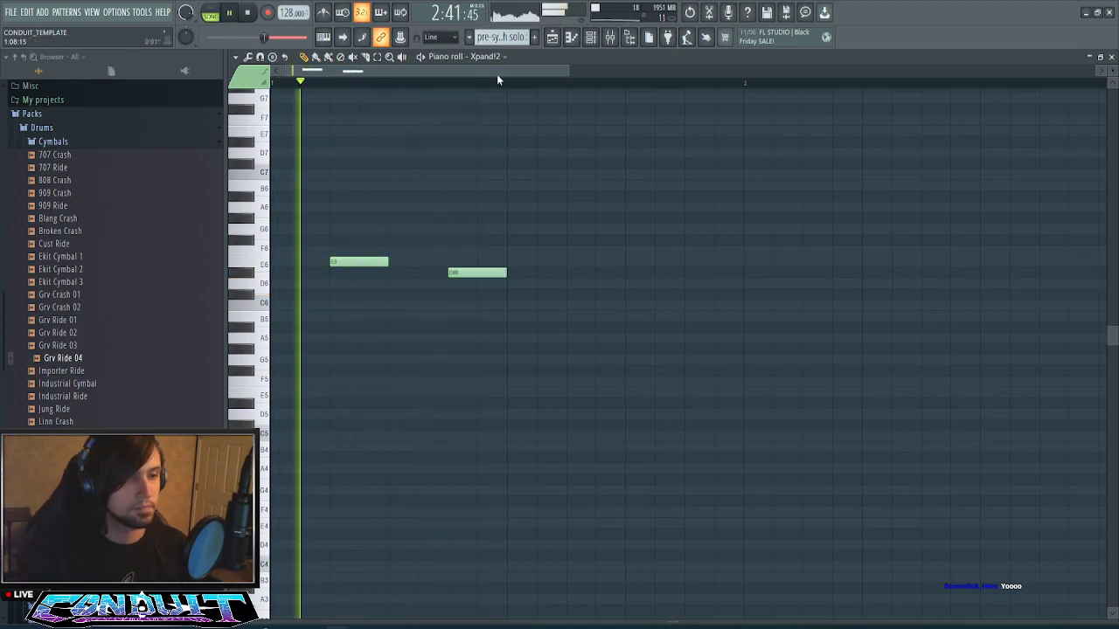
- Continue the descending line in bar 1 with C#6 at step 11 and B5 at step 15, auditioning between notes
{"action": "scroll", "coordinate": [497, 73], "scroll_direction": "down", "scroll_amount": 3}
{"action": "key", "text": "space"}
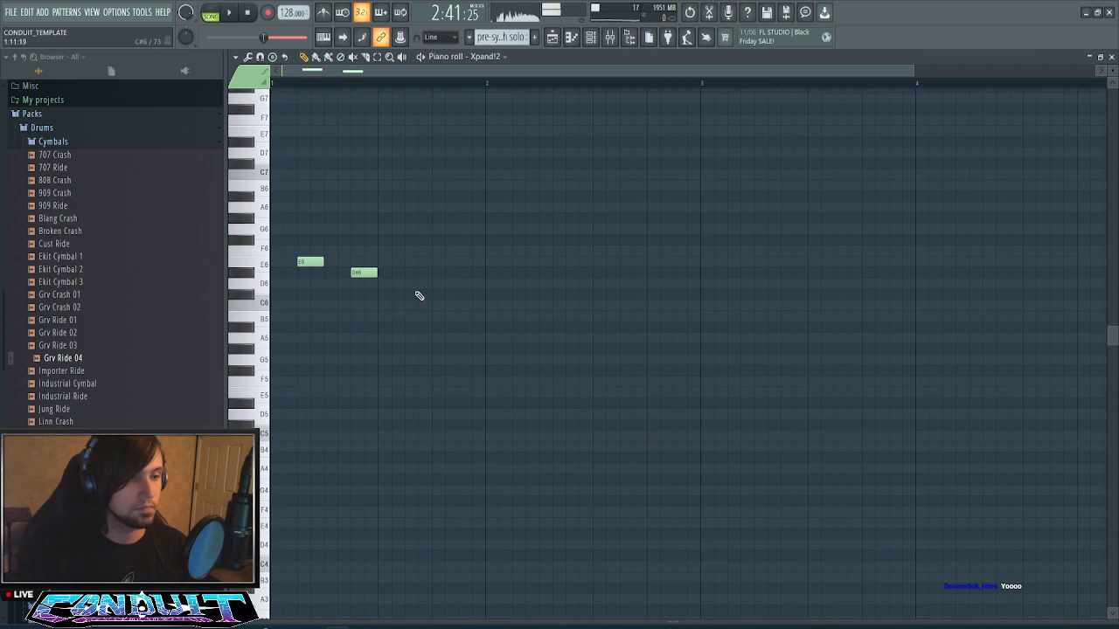
{"action": "key", "text": "space"}
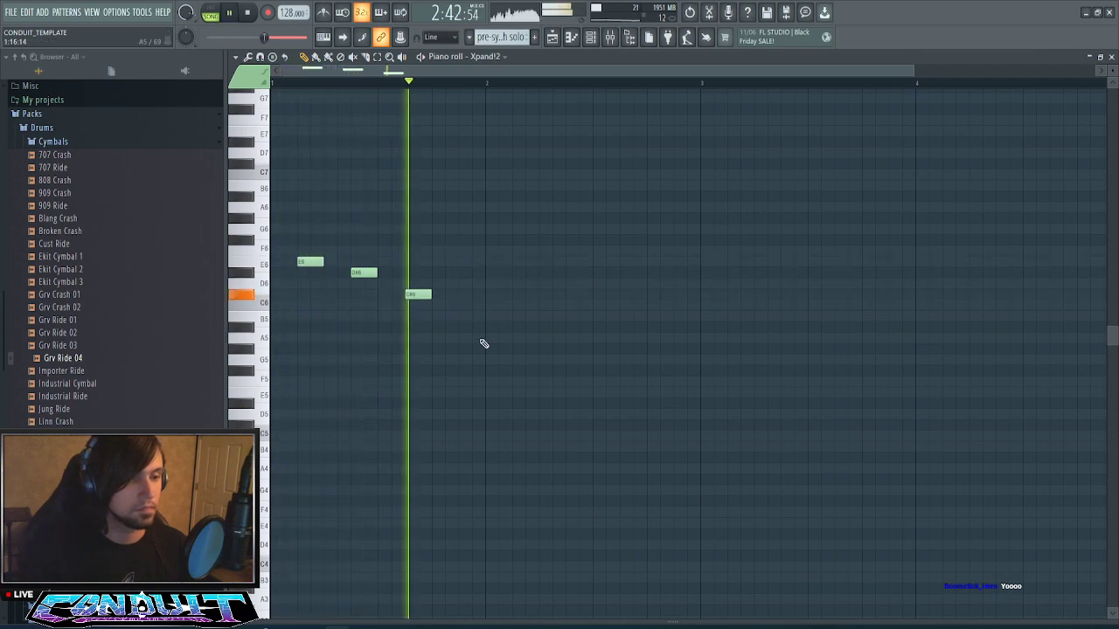
{"action": "key", "text": "space"}
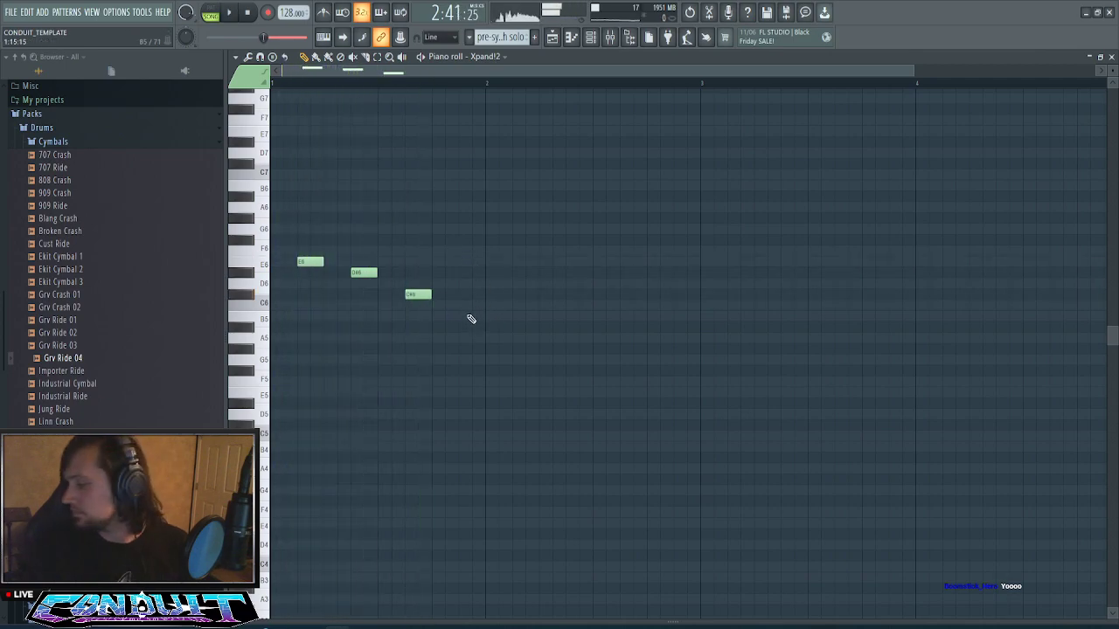
{"action": "left_click", "coordinate": [466, 306]}
{"action": "key", "text": "space"}
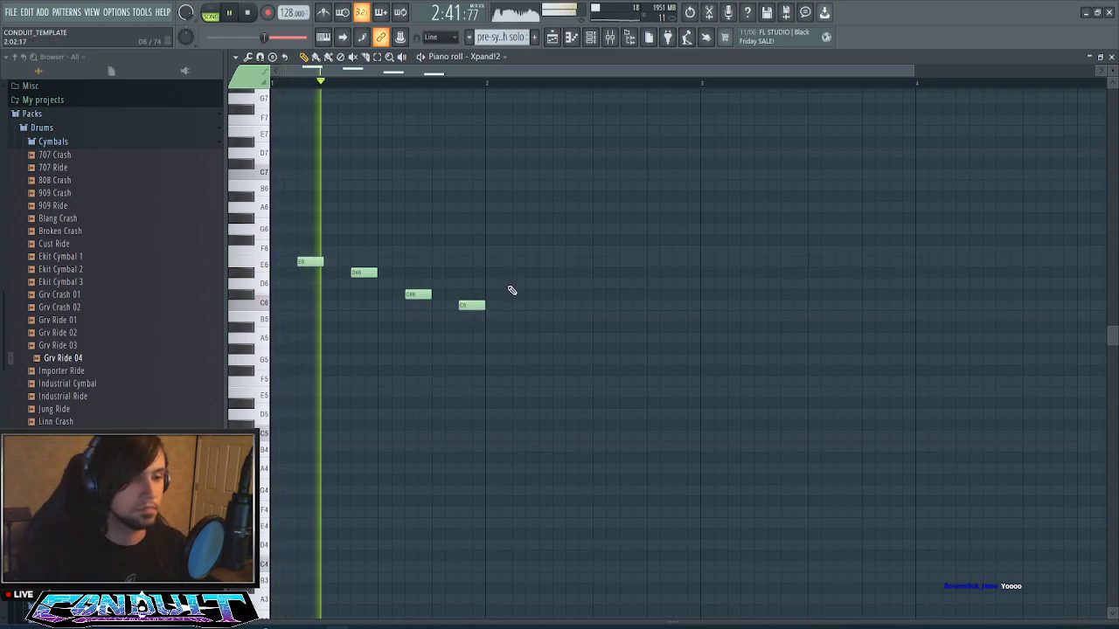
{"action": "left_click_drag", "start_coordinate": [467, 308], "coordinate": [469, 316]}
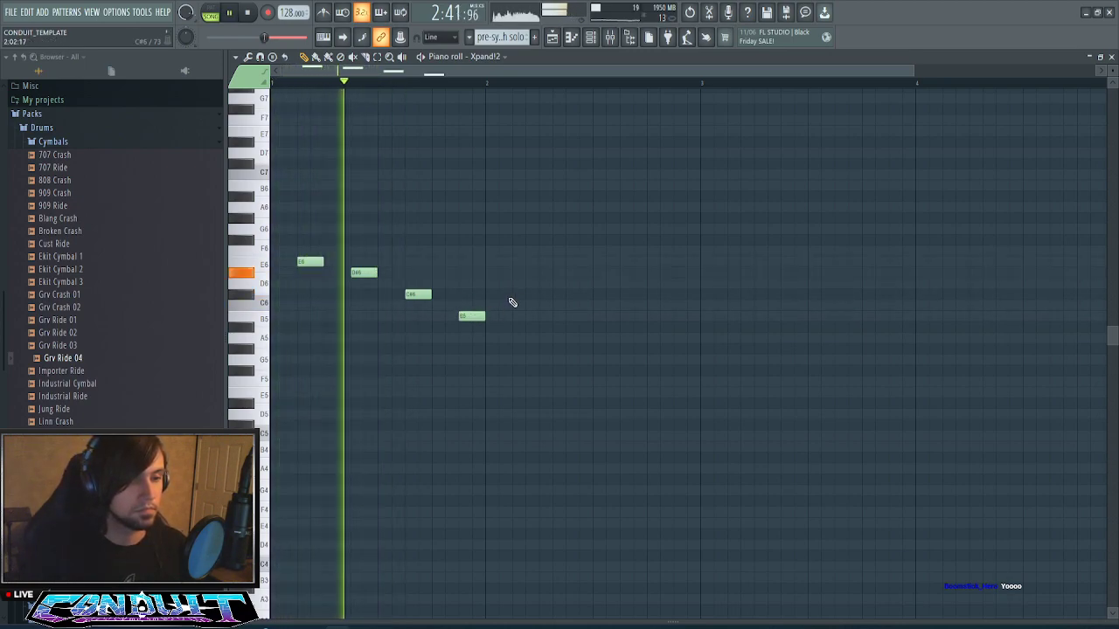
- Fill bar 2 with two-step notes C#6, D#6, E6 and D#6 at steps 3, 7, 11 and 15
{"action": "left_click", "coordinate": [523, 294]}
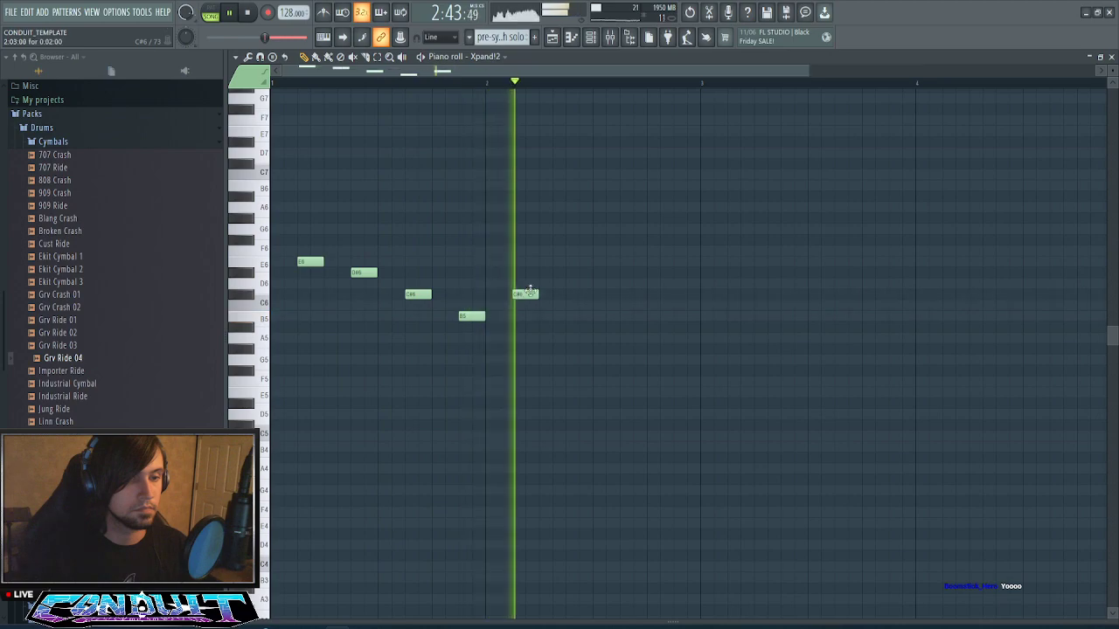
{"action": "left_click", "coordinate": [573, 273]}
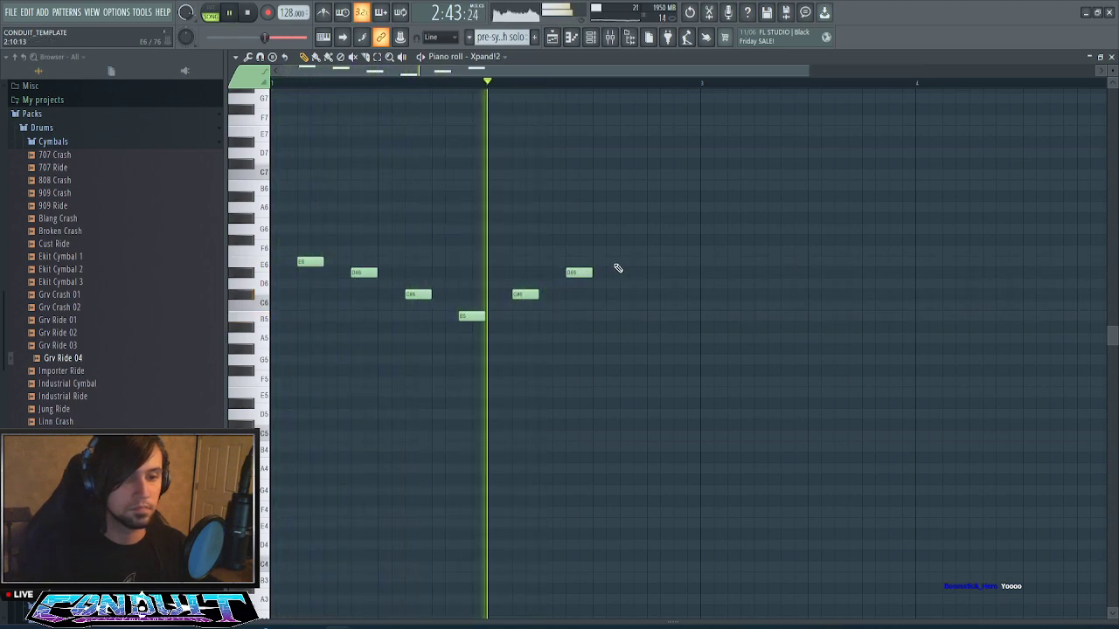
{"action": "left_click", "coordinate": [623, 262]}
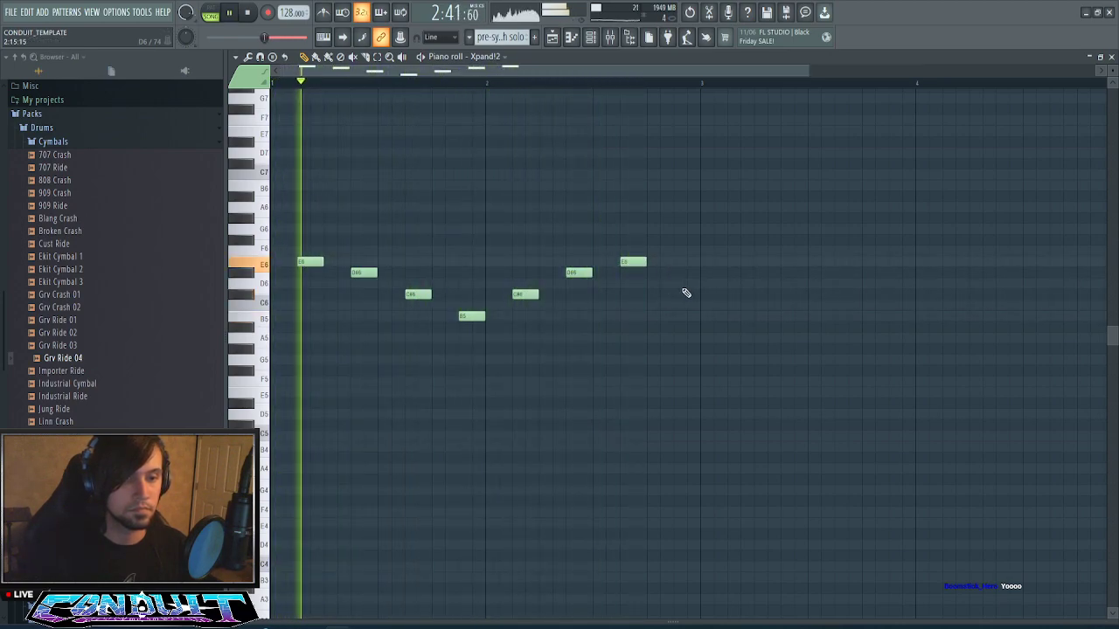
{"action": "left_click", "coordinate": [680, 274]}
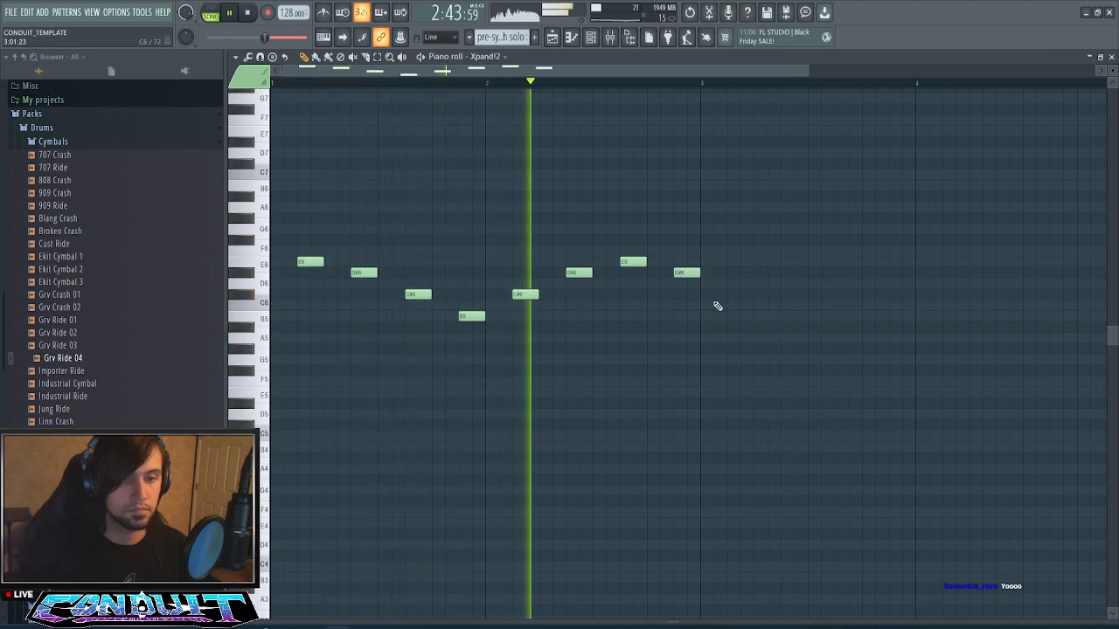
- Fill bar 3 with two-step notes C#6, B5, C#6 and D#6 at steps 3, 7, 11 and 15
{"action": "left_click", "coordinate": [733, 295]}
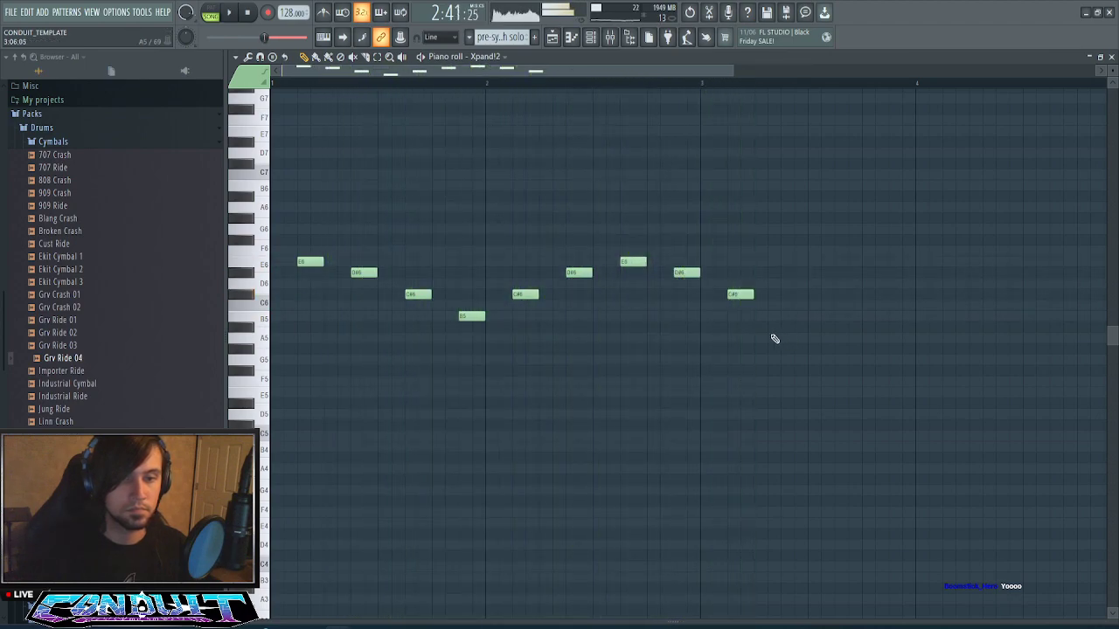
{"action": "left_click", "coordinate": [787, 317]}
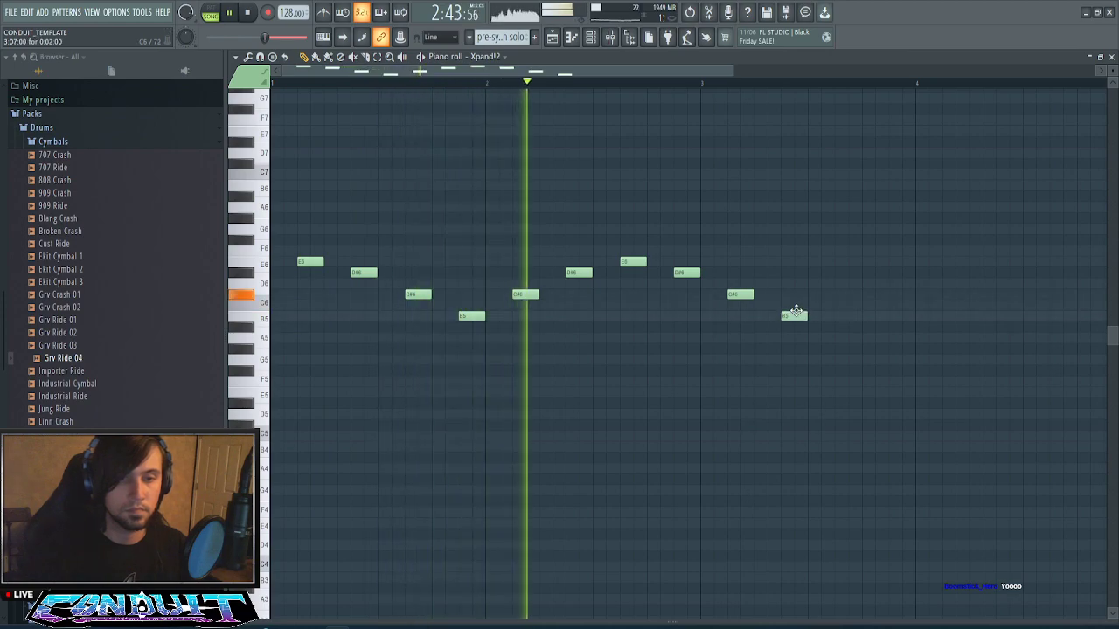
{"action": "left_click", "coordinate": [841, 296]}
{"action": "left_click", "coordinate": [890, 273]}
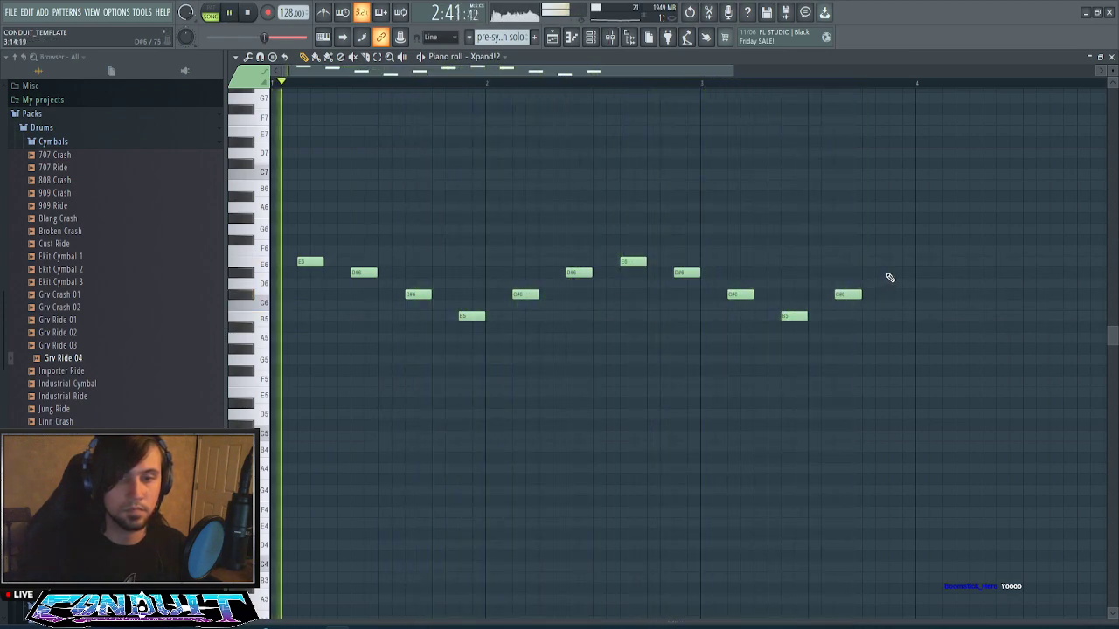
- Add E6, D#6 and G#5 at steps 3, 7 and 11 of bar 4, extending the G#5 to five steps
{"action": "scroll", "coordinate": [752, 96], "scroll_direction": "down", "scroll_amount": 2}
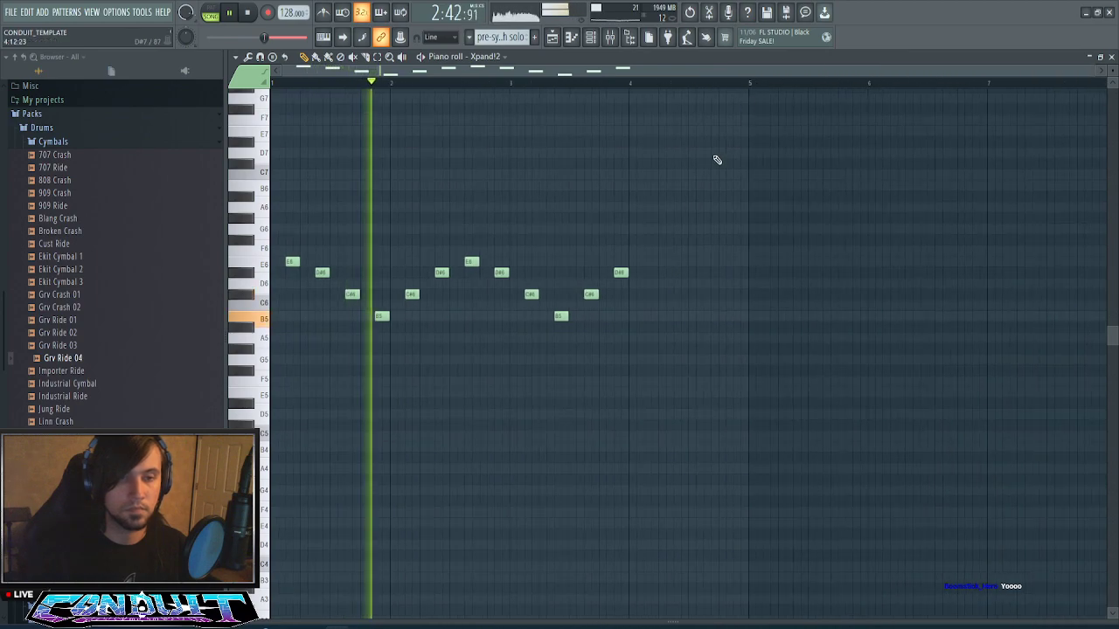
{"action": "left_click", "coordinate": [650, 262]}
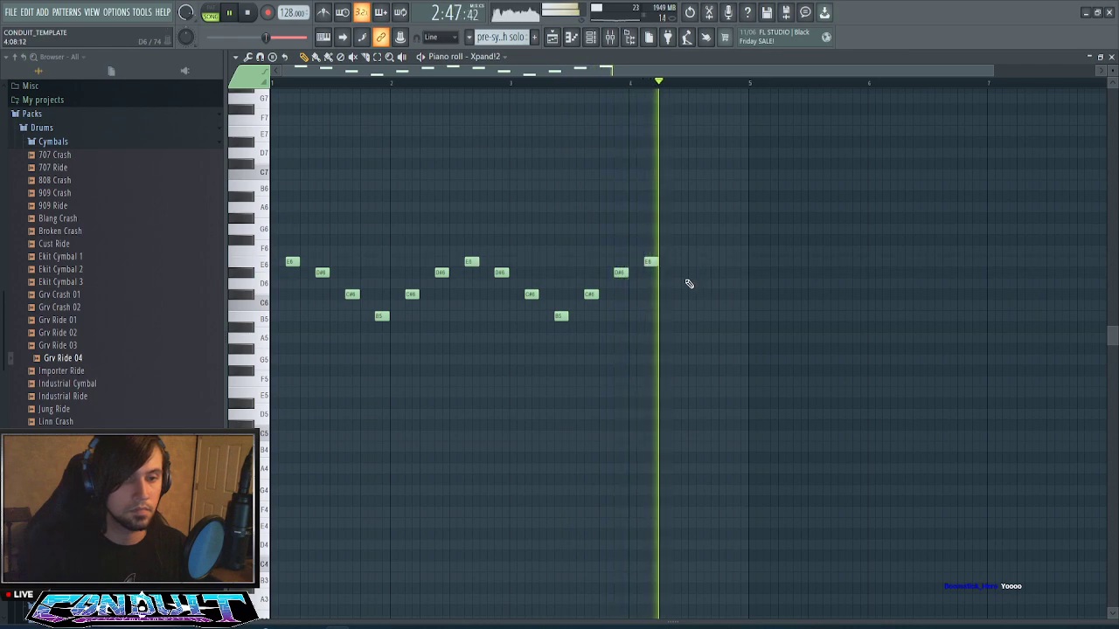
{"action": "key", "text": "space"}
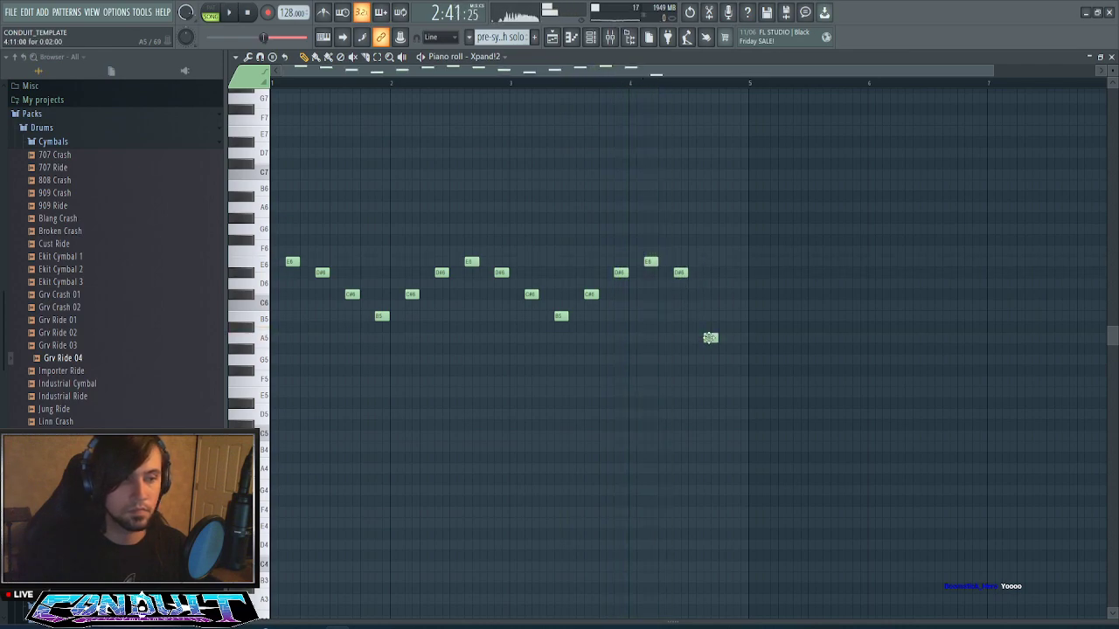
{"action": "key", "text": "space"}
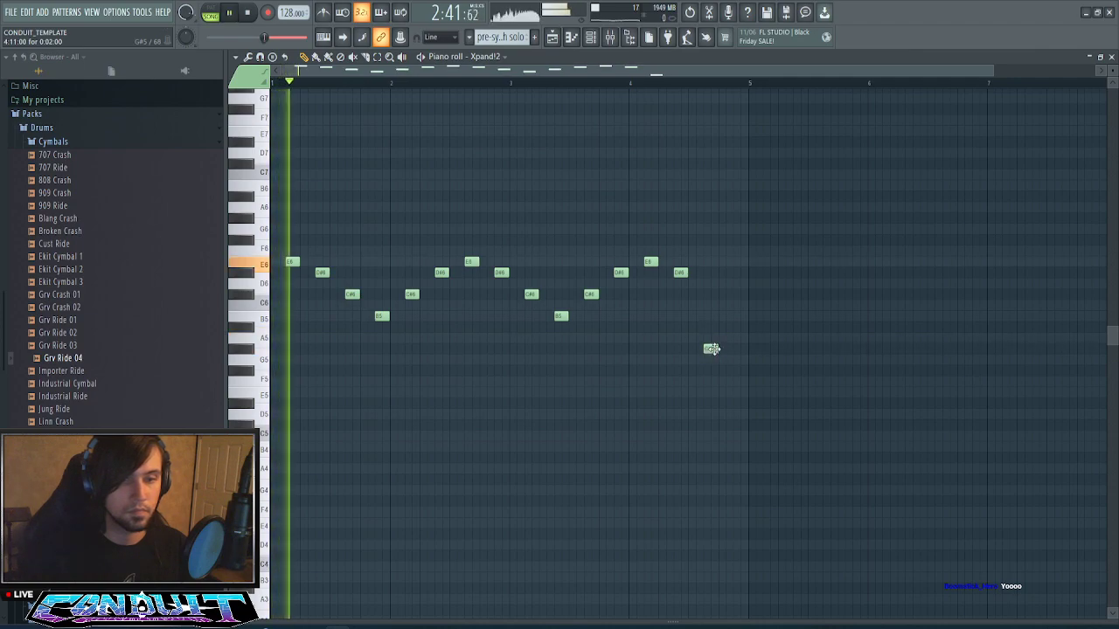
{"action": "left_click_drag", "start_coordinate": [716, 349], "coordinate": [739, 351]}
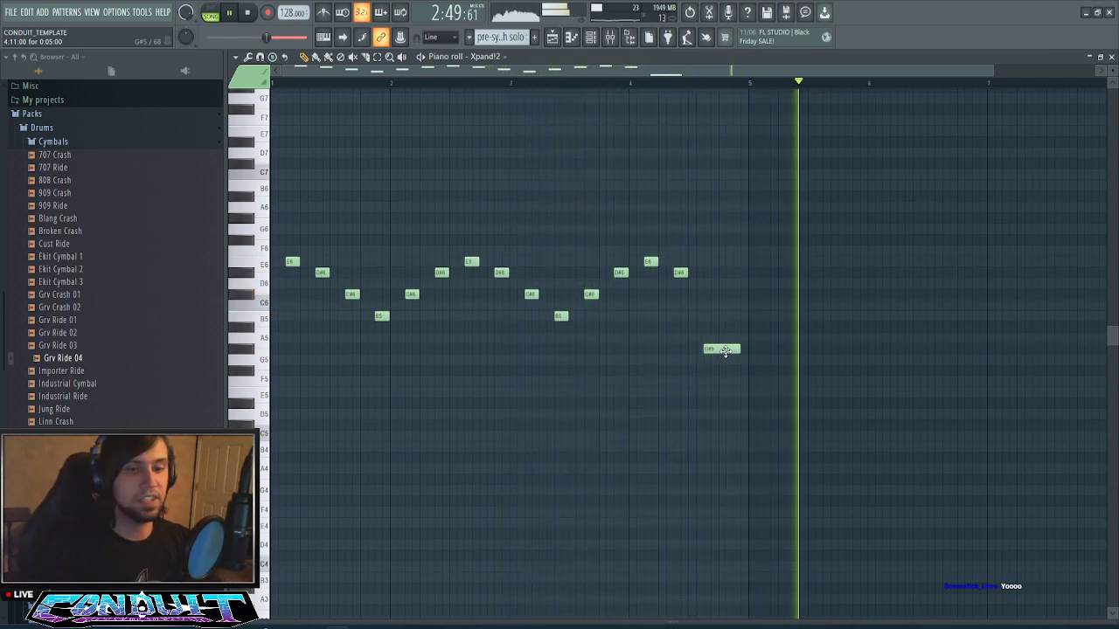
- Audition the melody from the start, open the Xpand!2 window, and set its master level to -1.2 dB
{"action": "key", "text": "space"}
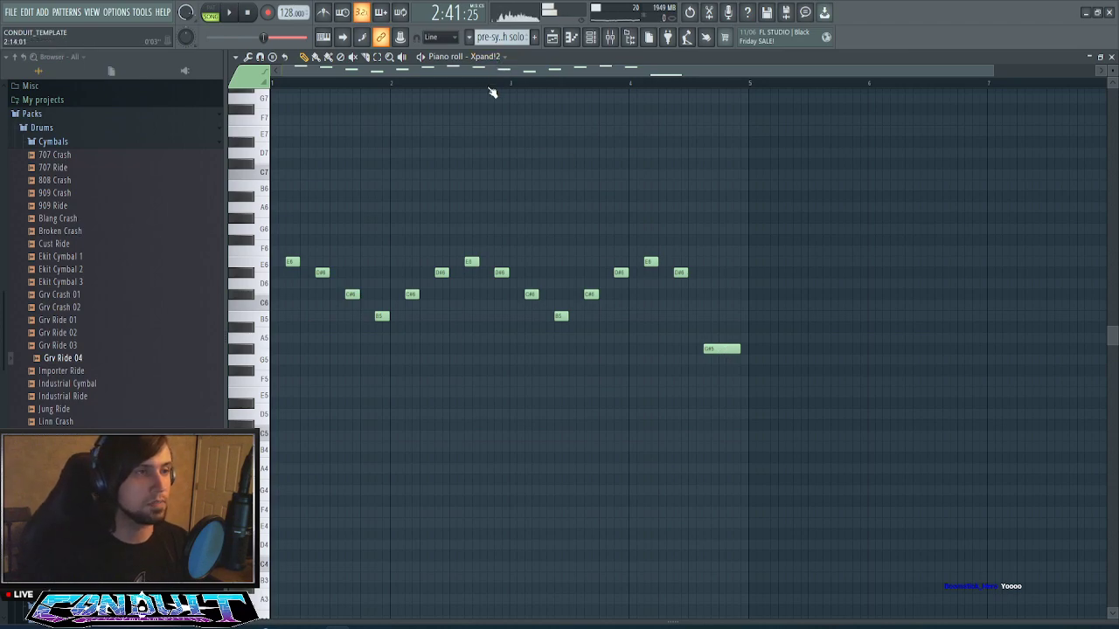
{"action": "key", "text": "space"}
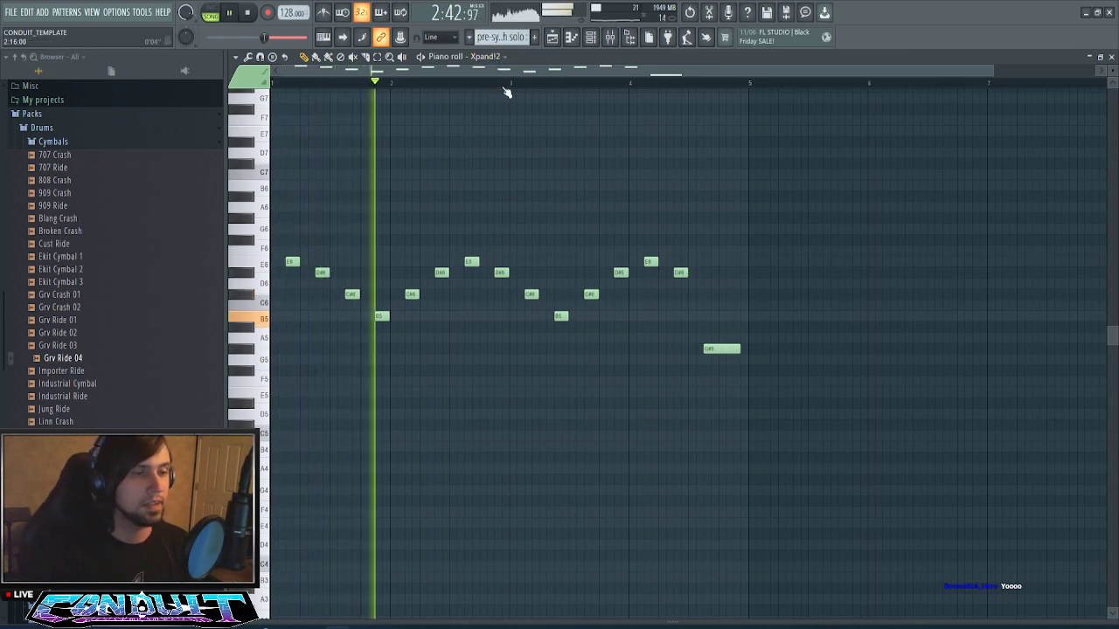
{"action": "scroll", "coordinate": [506, 93], "scroll_direction": "down", "scroll_amount": 1}
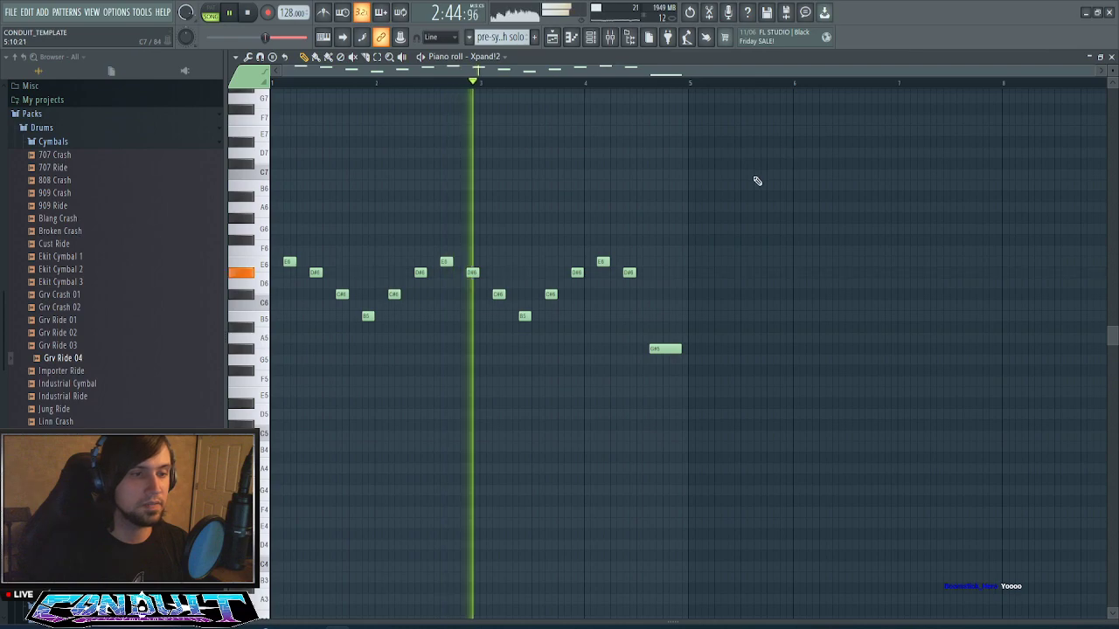
{"action": "key", "text": "F6"}
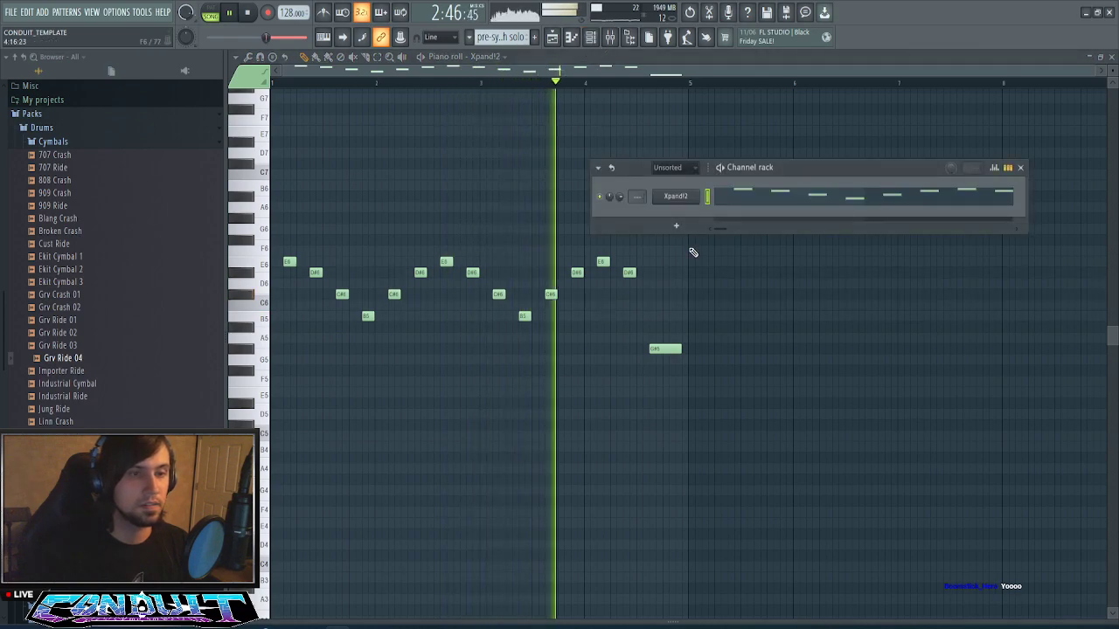
{"action": "left_click", "coordinate": [691, 203]}
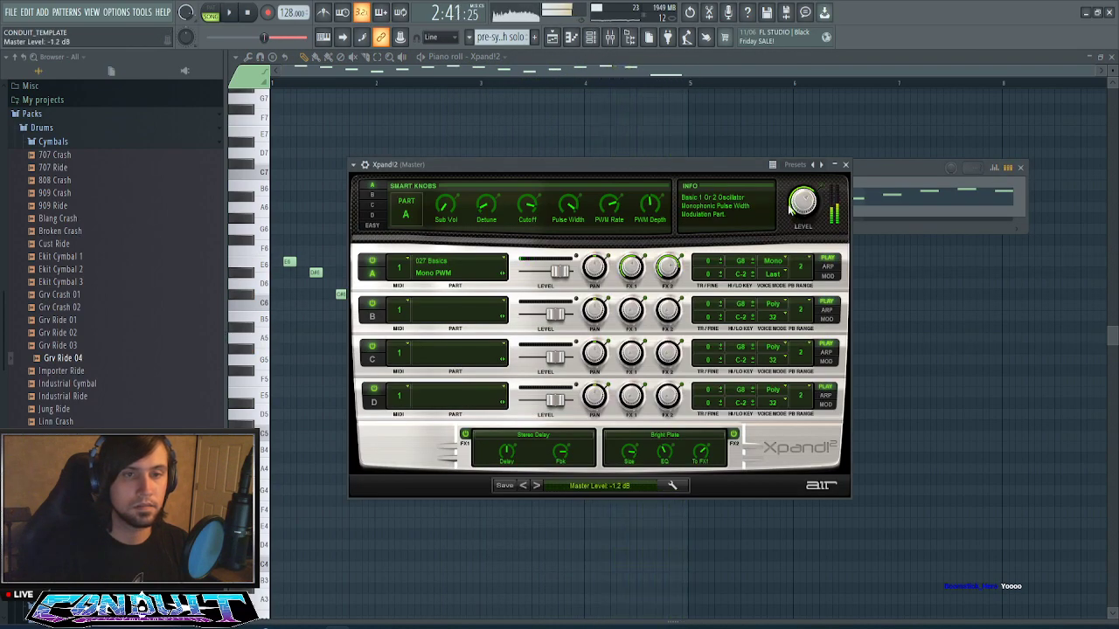
{"action": "key", "text": "space"}
- Remove the D#6 note in bar 4 and move the long G#5 note to its place at step 7
{"action": "left_click", "coordinate": [678, 74]}
{"action": "scroll", "coordinate": [653, 86], "scroll_direction": "up", "scroll_amount": 3}
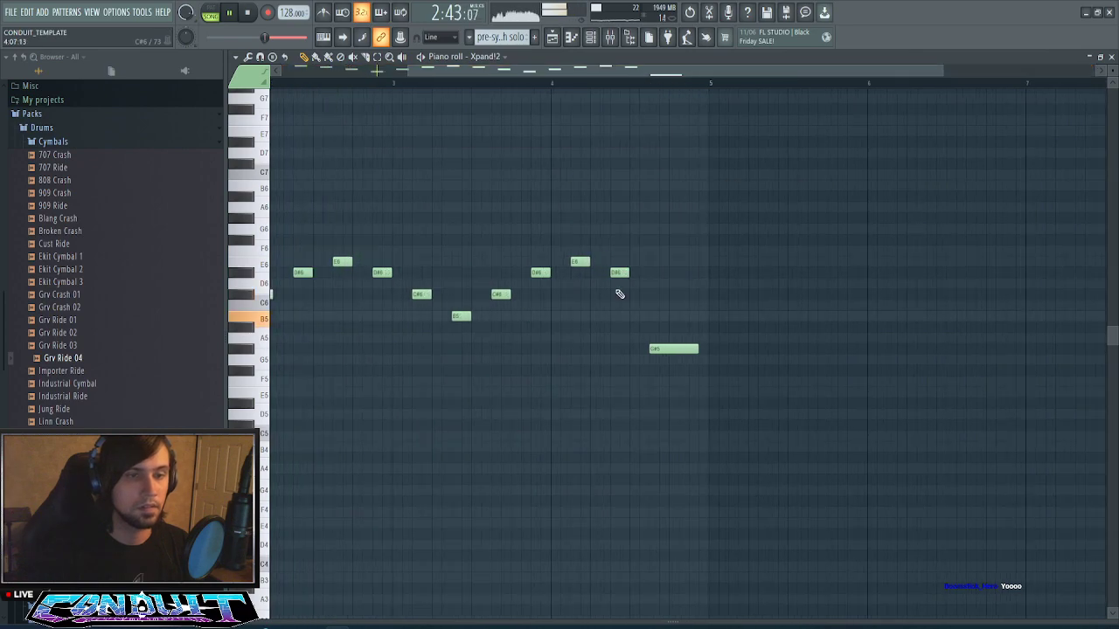
{"action": "left_click_drag", "start_coordinate": [672, 355], "coordinate": [636, 355]}
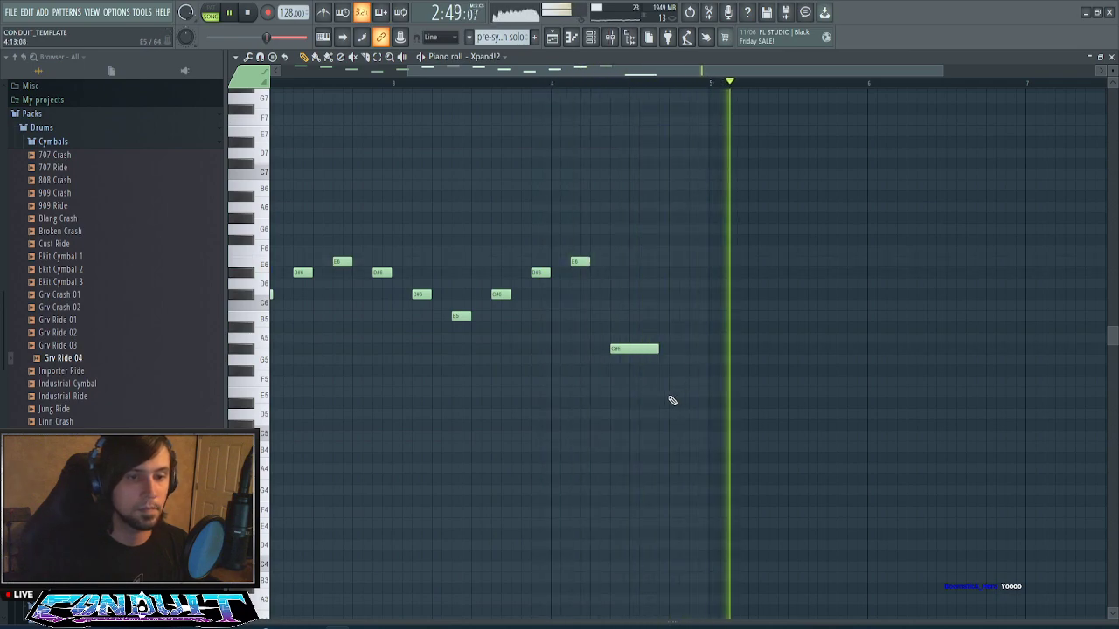
- Return to the playlist and place a second pre-synth solo clip at bar 91 on Track 6
{"action": "left_click", "coordinate": [571, 38]}
{"action": "left_click", "coordinate": [732, 77]}
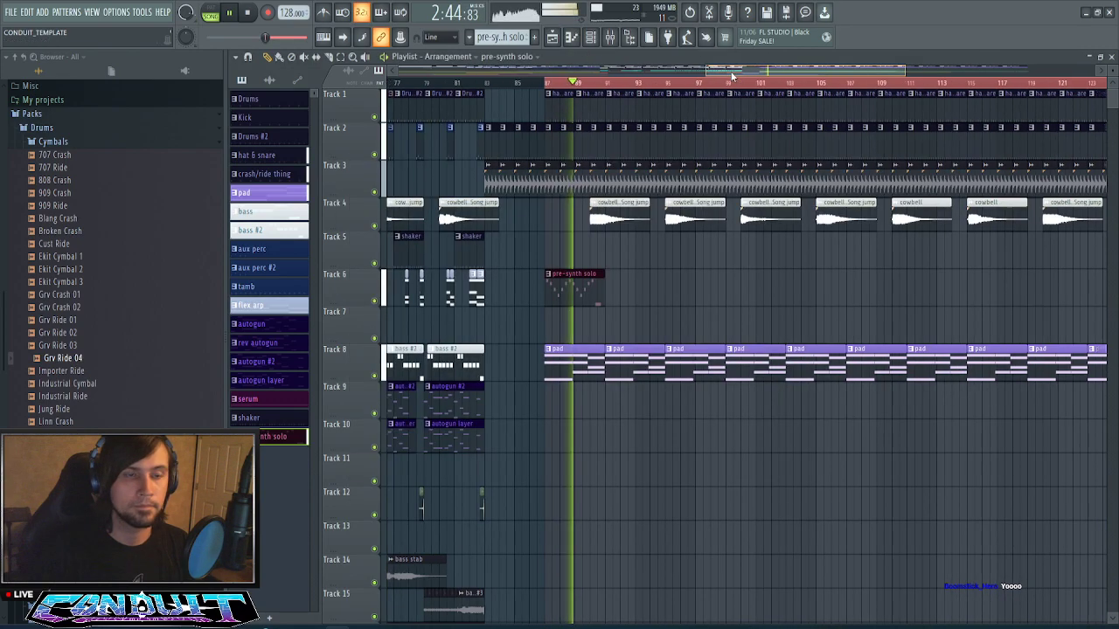
{"action": "scroll", "coordinate": [684, 86], "scroll_direction": "up", "scroll_amount": 3}
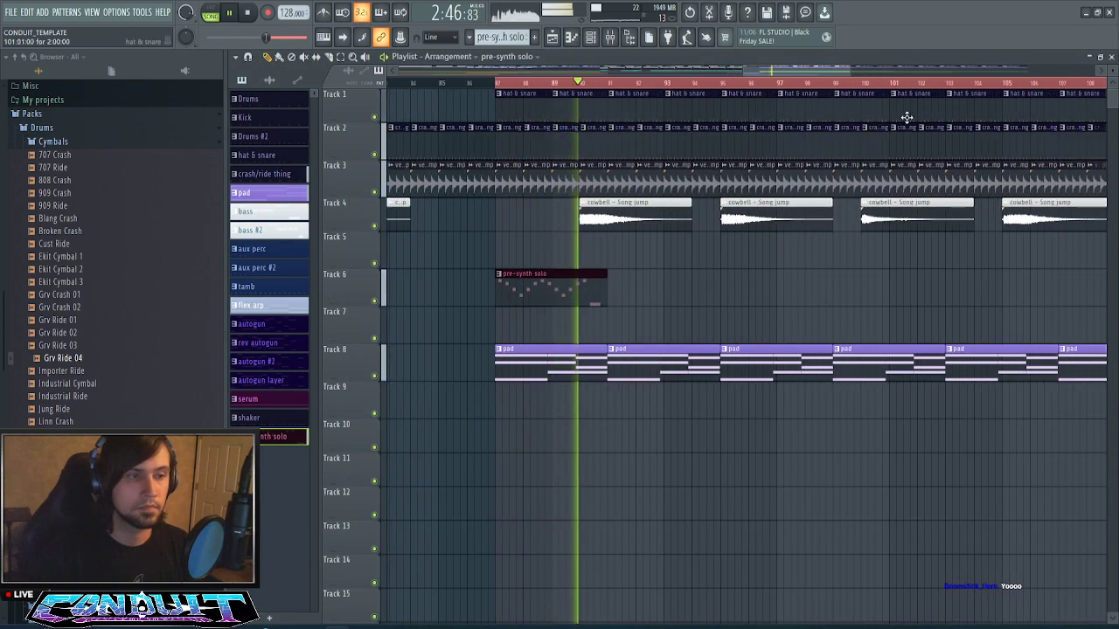
{"action": "scroll", "coordinate": [1071, 94], "scroll_direction": "down", "scroll_amount": 3}
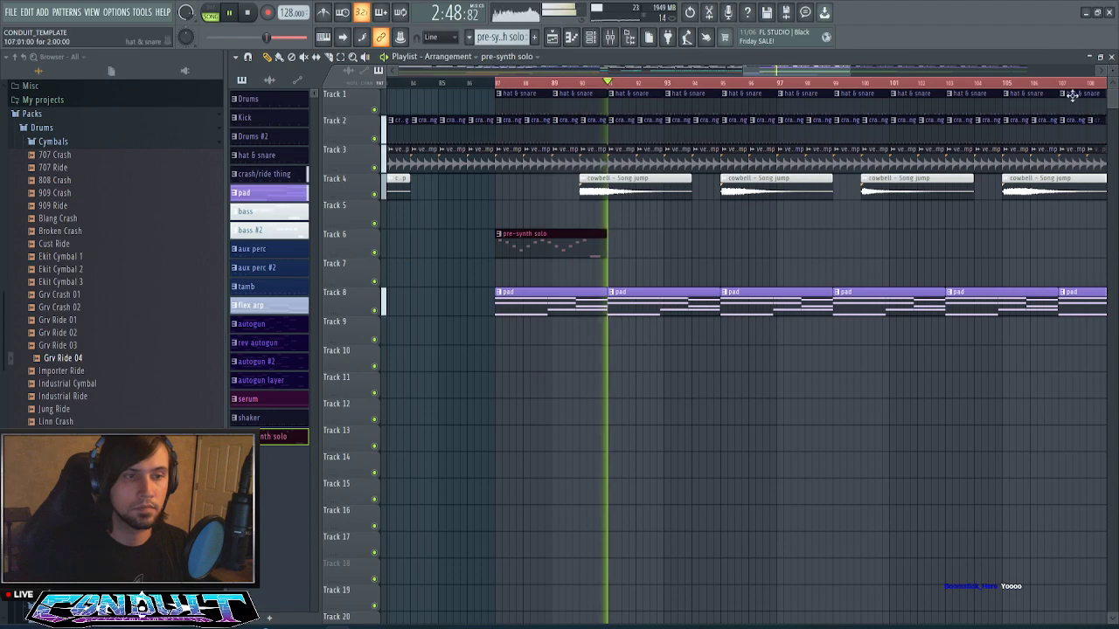
{"action": "key", "text": "space"}
{"action": "key", "text": "space"}
{"action": "left_click", "coordinate": [612, 250]}
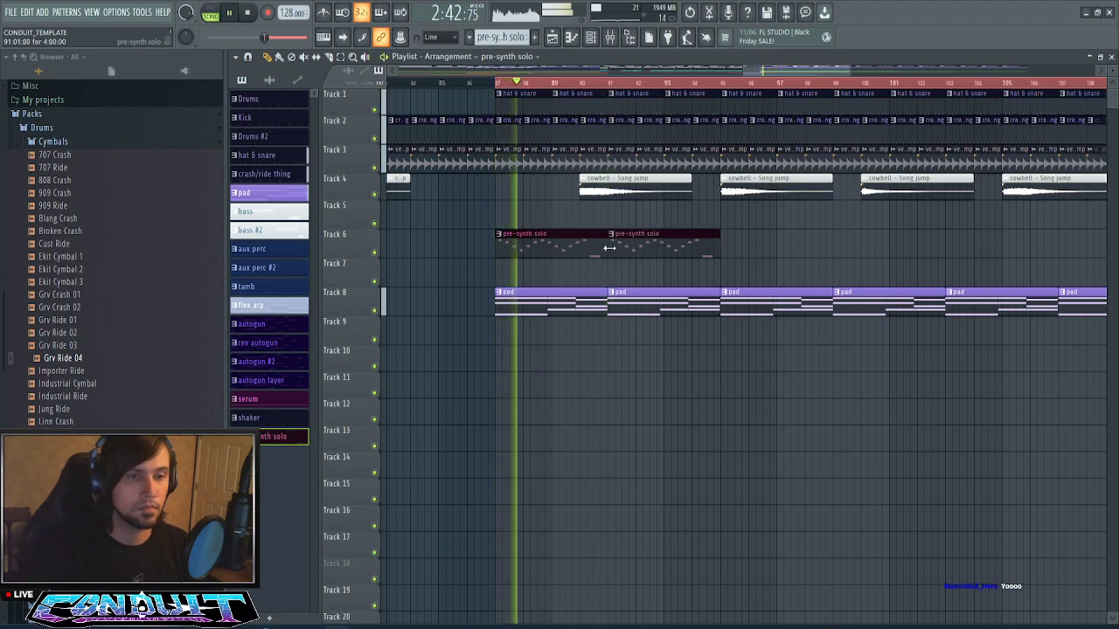
- Fill Track 6 with consecutive pre-synth solo clips from bar 95 up to bar 119
{"action": "scroll", "coordinate": [725, 85], "scroll_direction": "down", "scroll_amount": 4}
{"action": "scroll", "coordinate": [808, 82], "scroll_direction": "up", "scroll_amount": 2}
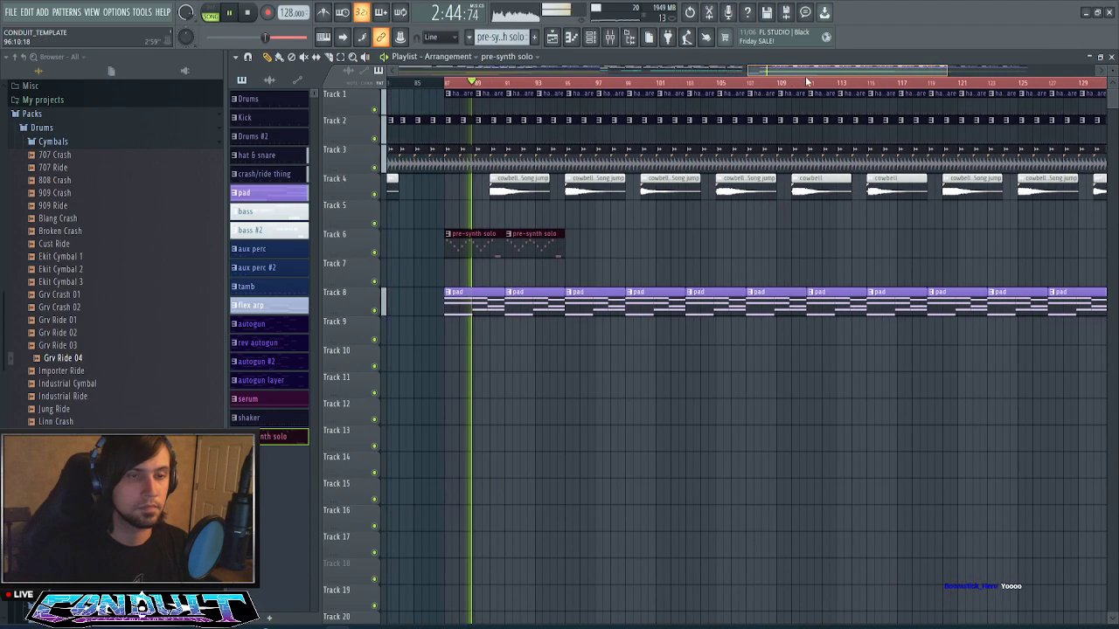
{"action": "scroll", "coordinate": [787, 83], "scroll_direction": "down", "scroll_amount": 3}
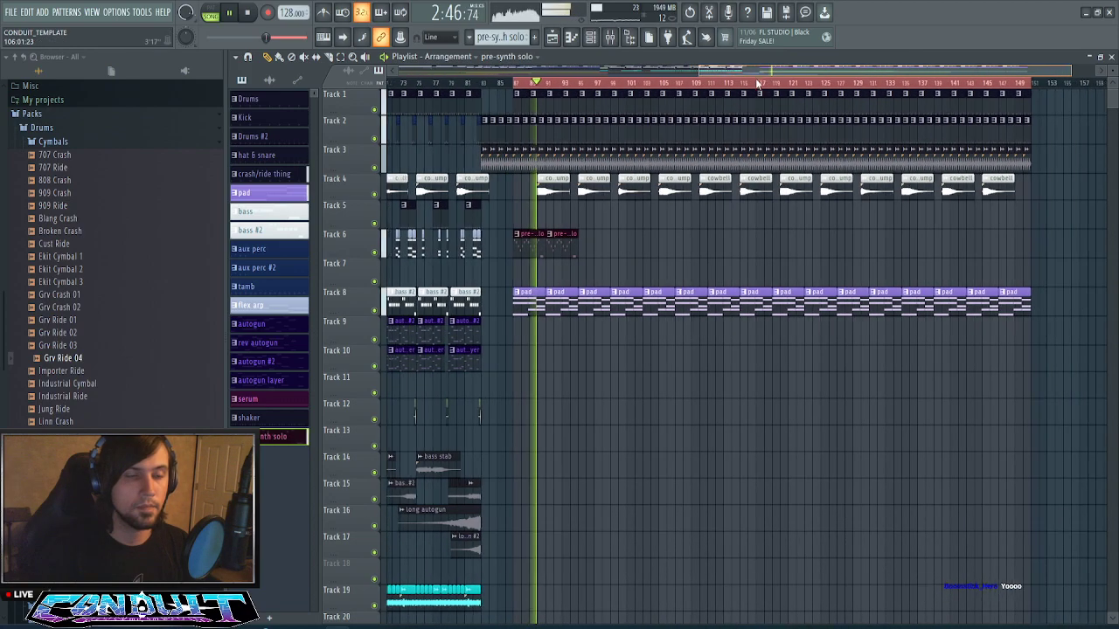
{"action": "left_click_drag", "start_coordinate": [758, 83], "coordinate": [767, 83]}
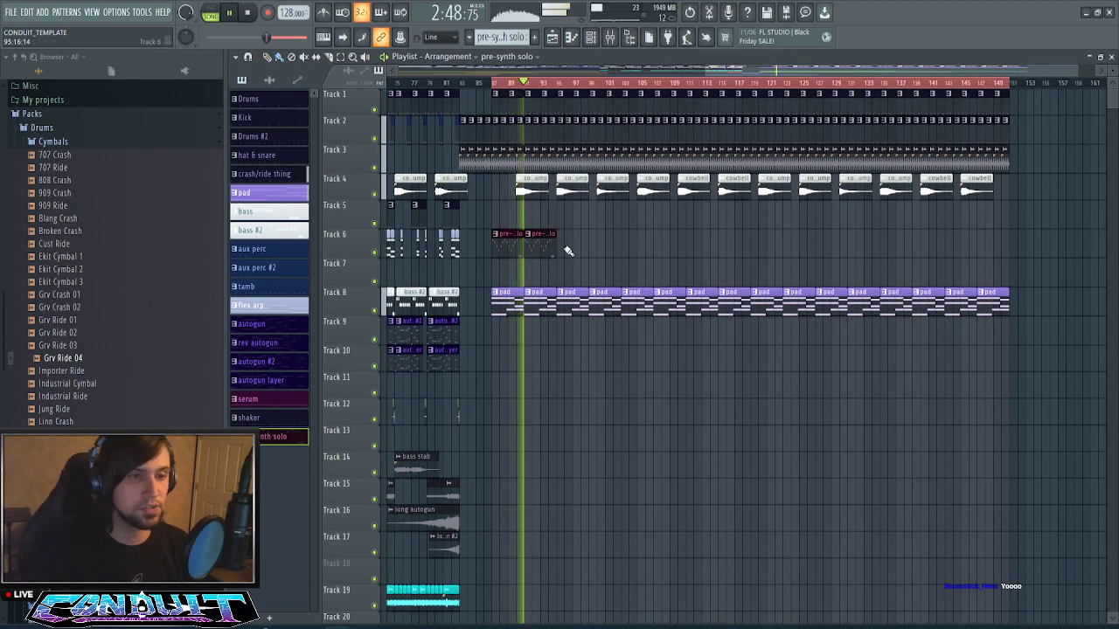
{"action": "left_click_drag", "start_coordinate": [559, 243], "coordinate": [708, 251]}
{"action": "scroll", "coordinate": [706, 249], "scroll_direction": "down", "scroll_amount": 4}
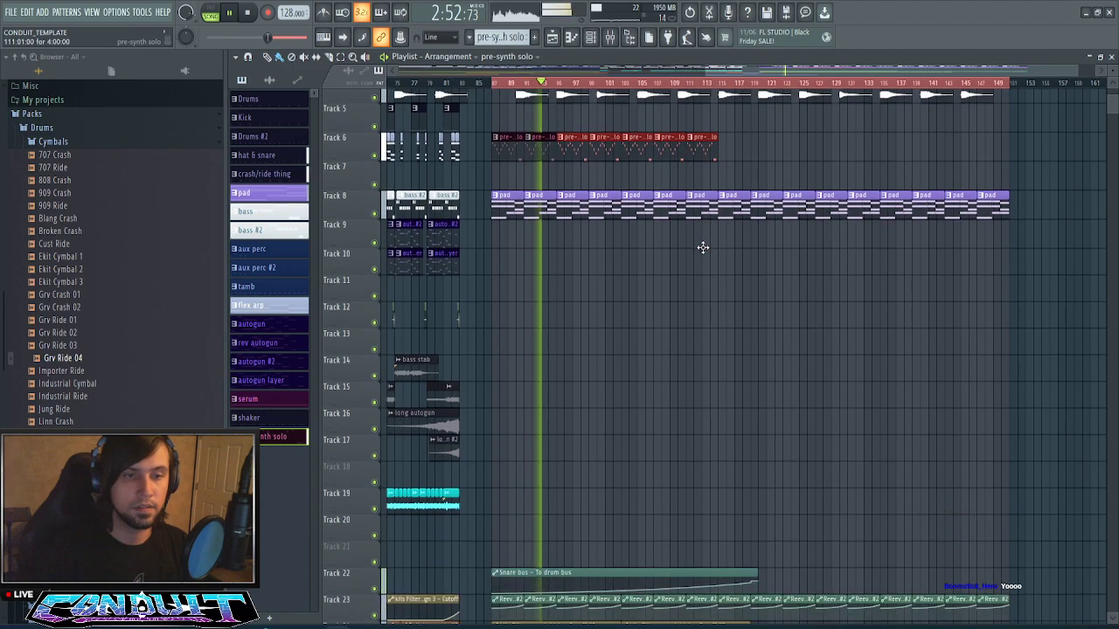
{"action": "scroll", "coordinate": [709, 245], "scroll_direction": "up", "scroll_amount": 2}
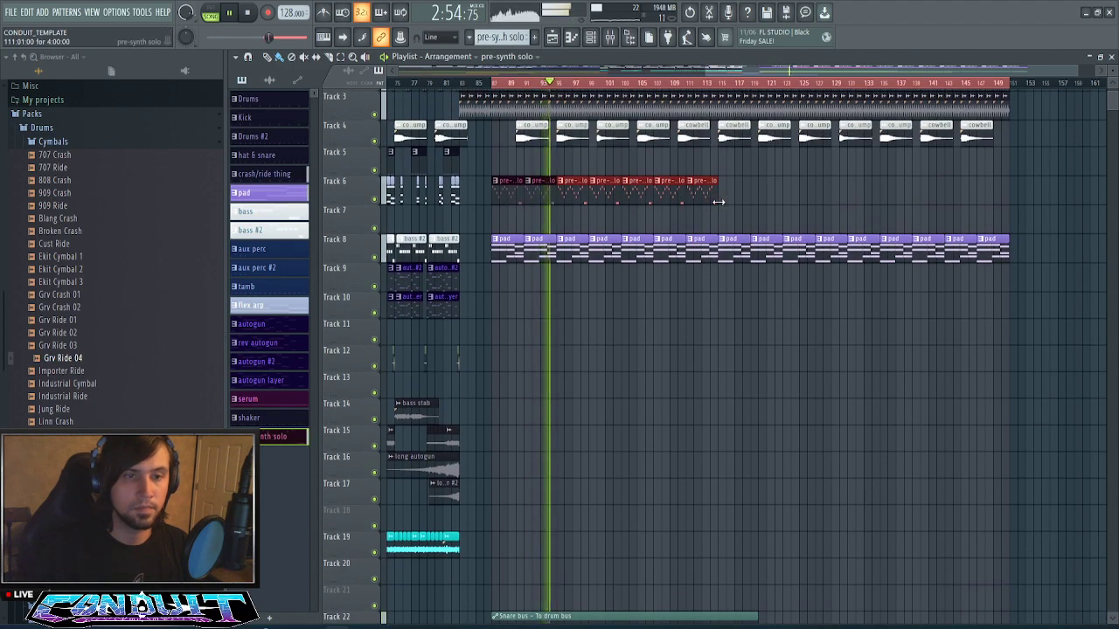
{"action": "left_click_drag", "start_coordinate": [718, 202], "coordinate": [750, 202]}
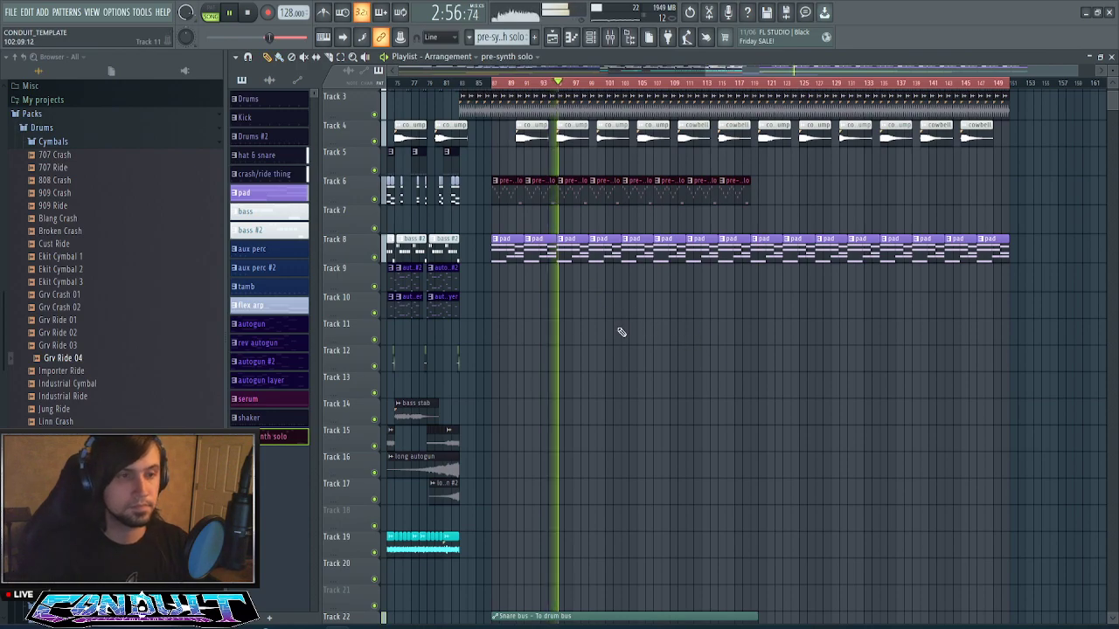
- Play the section from bar 87 and examine how the pre-synth solo clips line up with the pad and drum tracks
{"action": "key", "text": "space"}
{"action": "scroll", "coordinate": [538, 92], "scroll_direction": "up", "scroll_amount": 3}
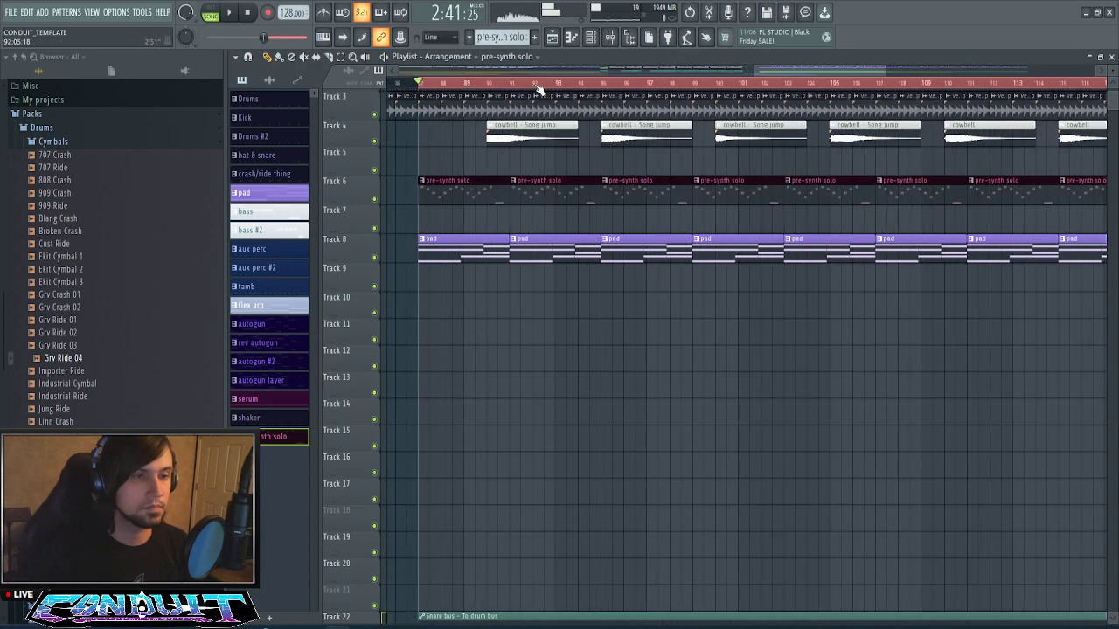
{"action": "scroll", "coordinate": [537, 92], "scroll_direction": "down", "scroll_amount": 2}
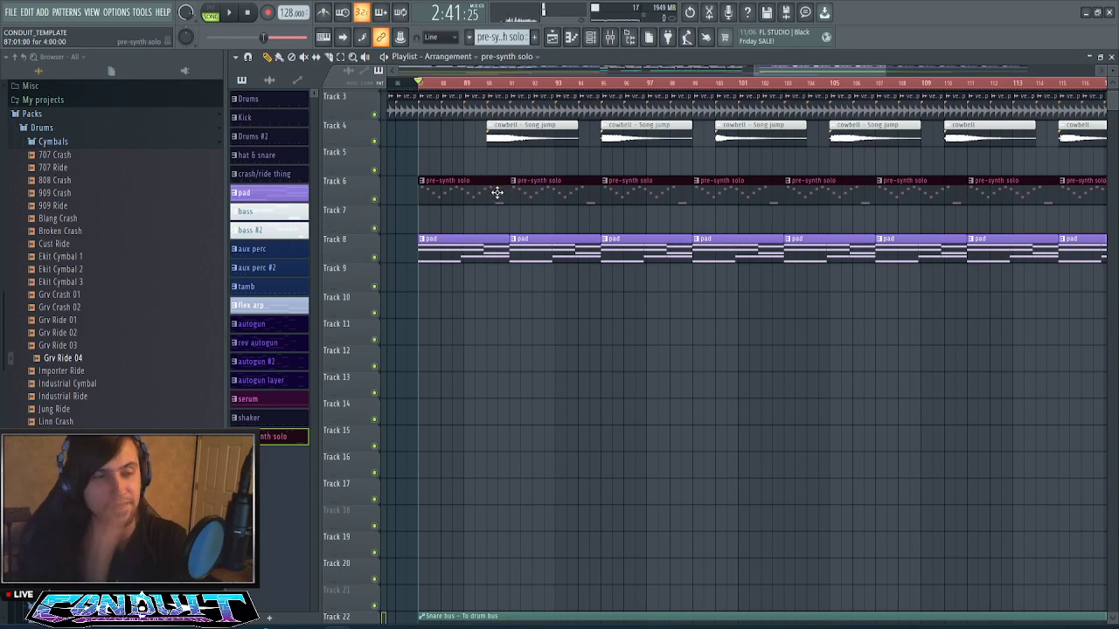
{"action": "key", "text": "space"}
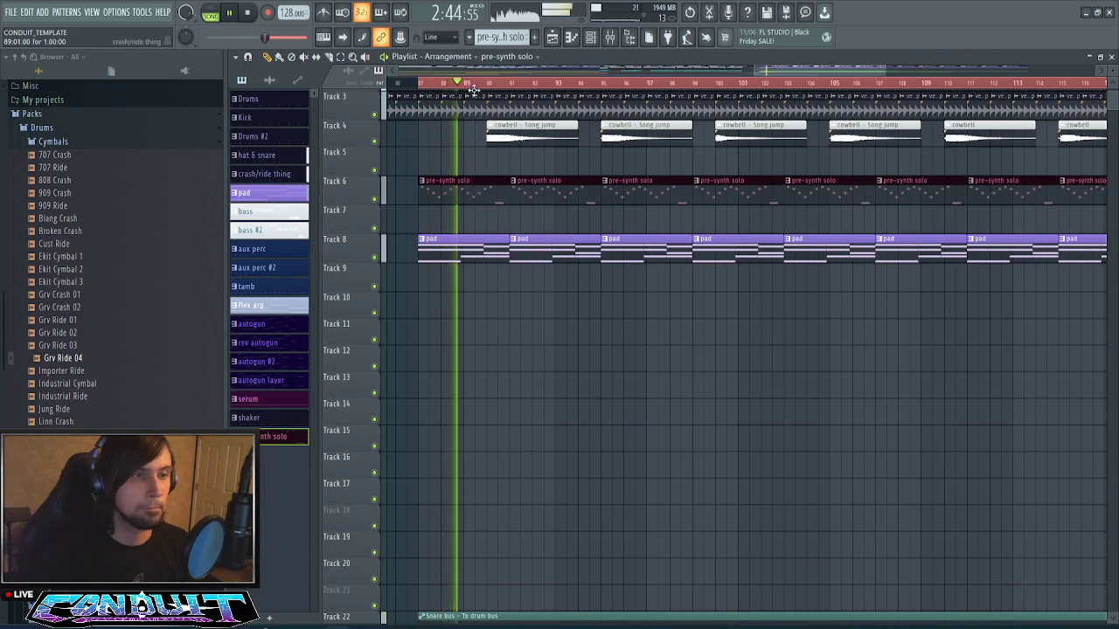
{"action": "scroll", "coordinate": [479, 87], "scroll_direction": "up", "scroll_amount": 2}
{"action": "scroll", "coordinate": [479, 88], "scroll_direction": "up", "scroll_amount": 2}
{"action": "scroll", "coordinate": [479, 89], "scroll_direction": "down", "scroll_amount": 2}
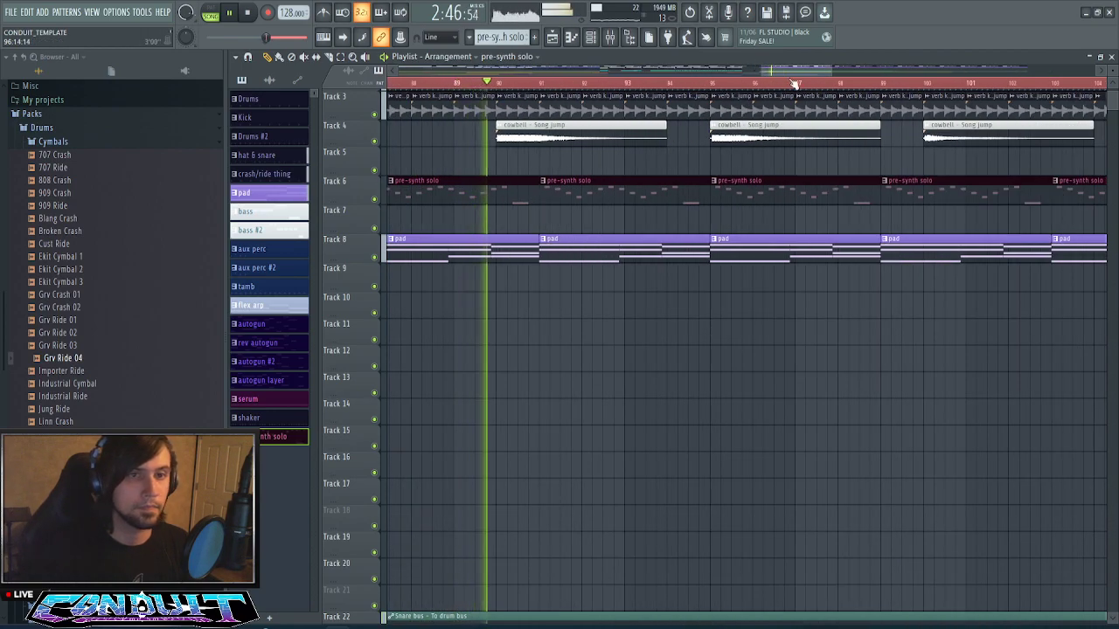
{"action": "mouse_move", "coordinate": [789, 76]}
{"action": "left_mouse_down"}
{"action": "mouse_move", "coordinate": [772, 76]}
{"action": "mouse_move", "coordinate": [792, 83]}
{"action": "left_mouse_up"}
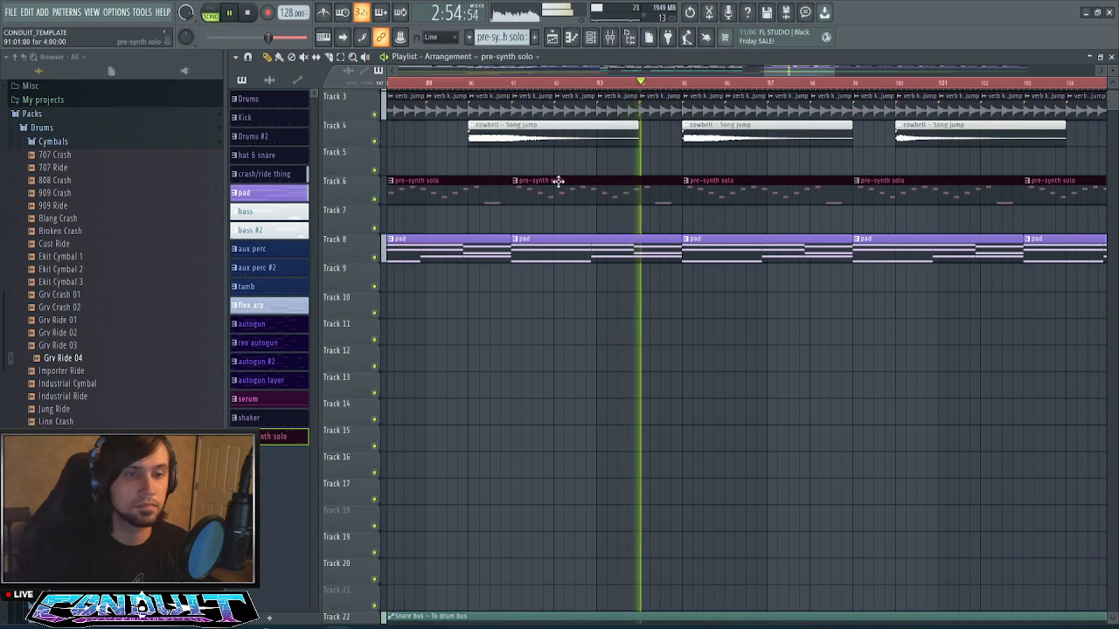
{"action": "scroll", "coordinate": [599, 90], "scroll_direction": "down", "scroll_amount": 5}
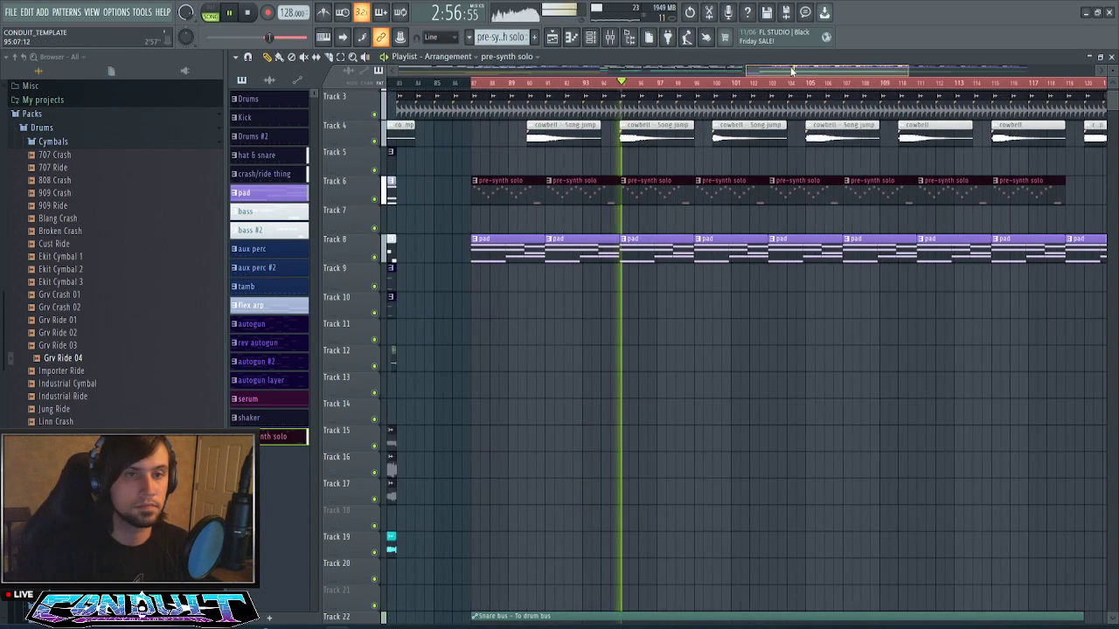
{"action": "scroll", "coordinate": [814, 90], "scroll_direction": "down", "scroll_amount": 4}
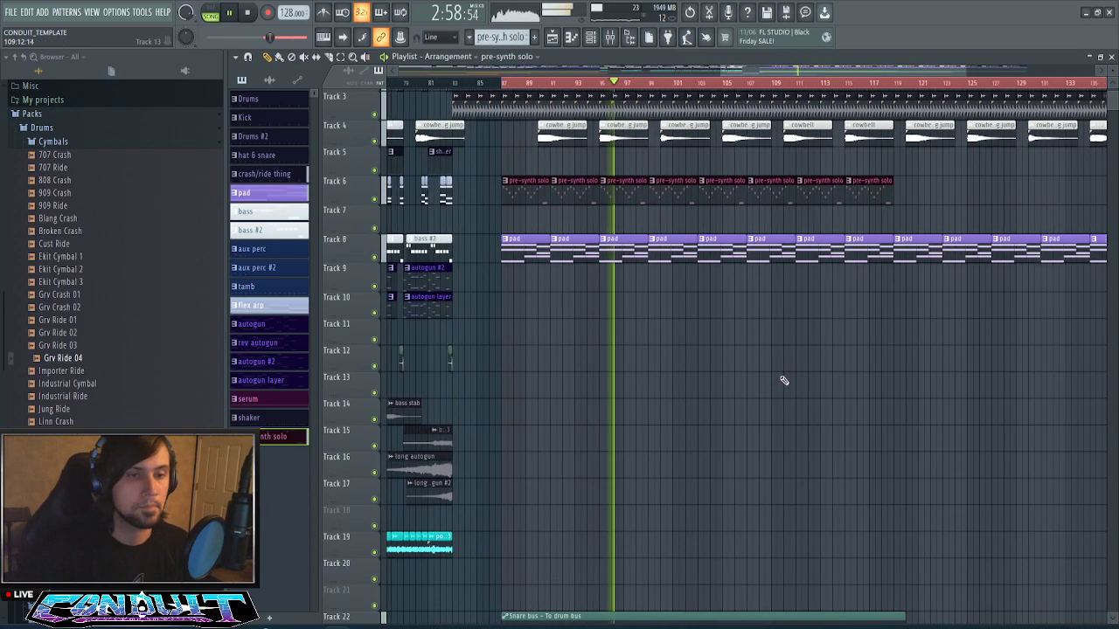
{"action": "scroll", "coordinate": [769, 354], "scroll_direction": "up", "scroll_amount": 1}
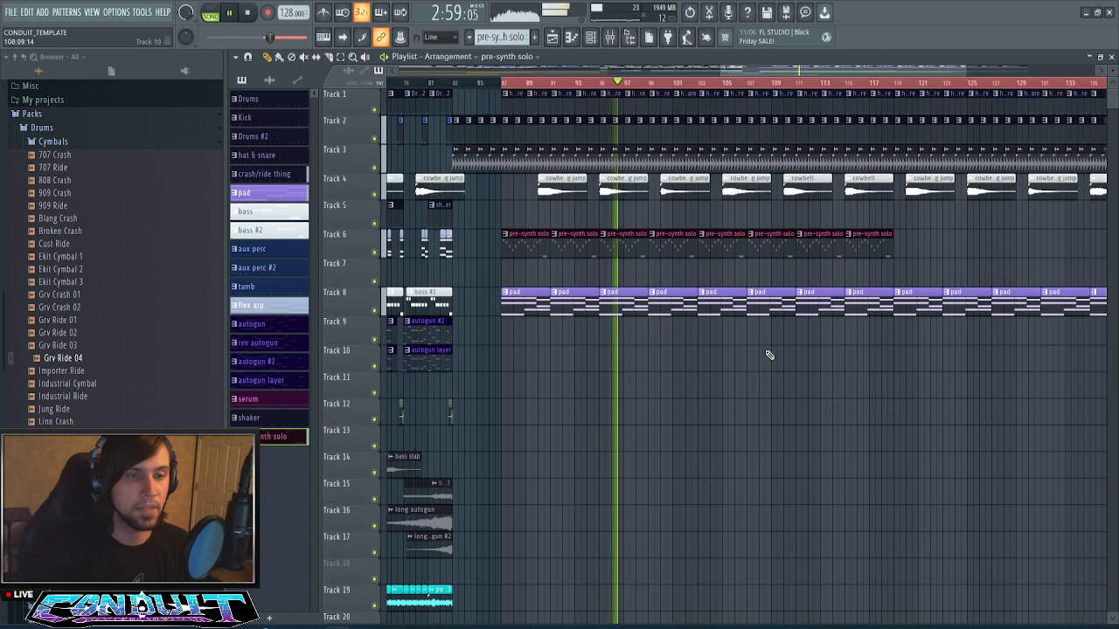
- Show the channel rack, narrow it, and move the unsorted Xpand!2 channel into the Synths filter group
{"action": "left_click", "coordinate": [591, 44]}
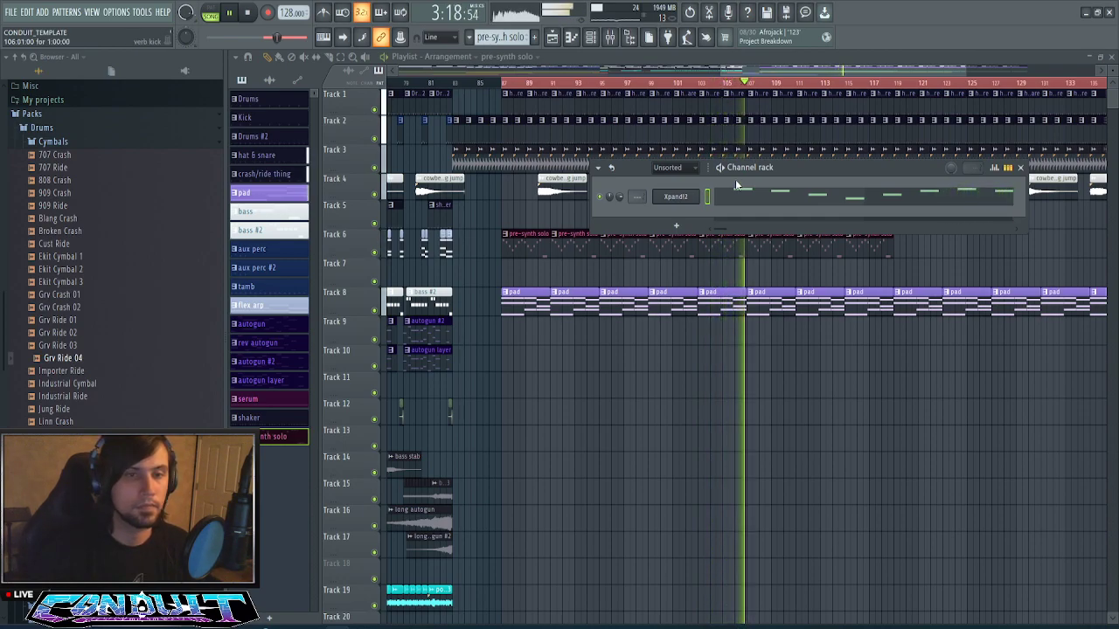
{"action": "left_click_drag", "start_coordinate": [832, 169], "coordinate": [796, 252]}
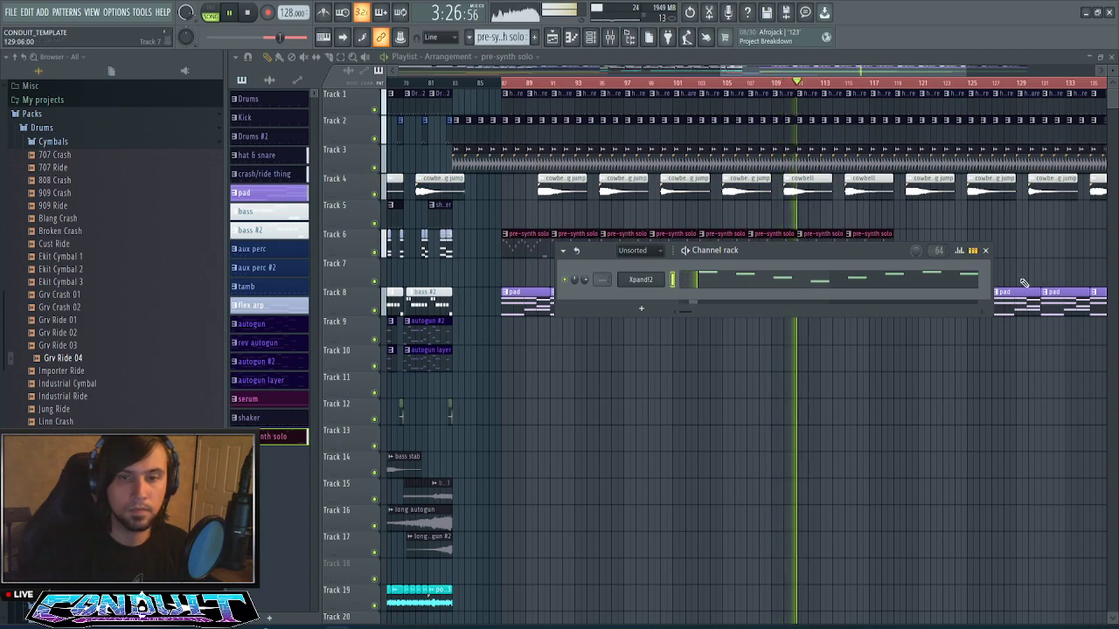
{"action": "left_click_drag", "start_coordinate": [1016, 280], "coordinate": [954, 279]}
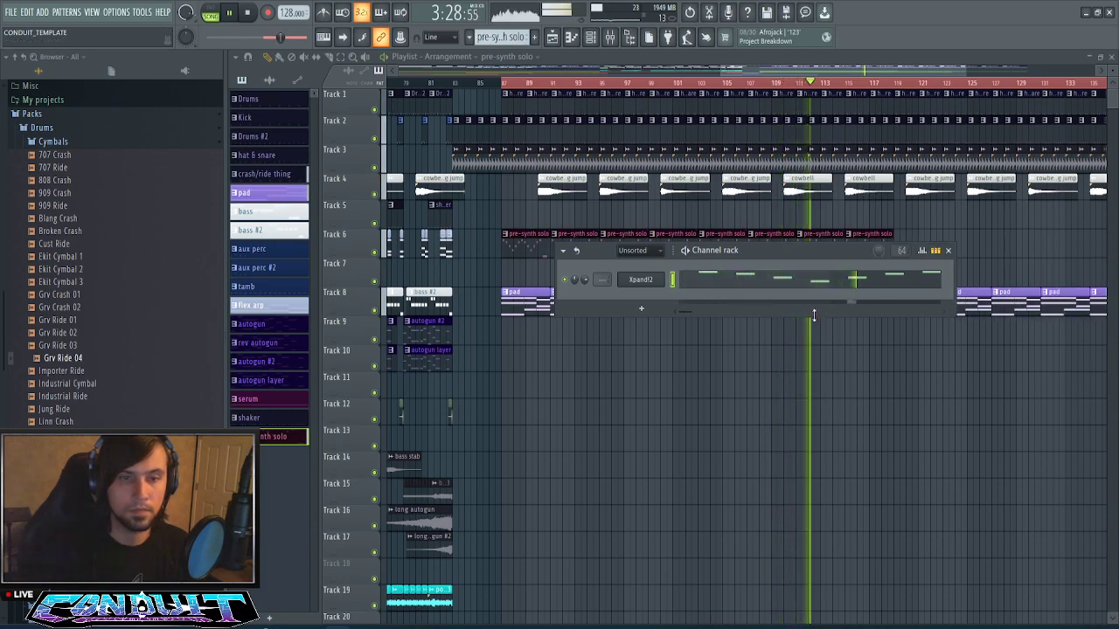
{"action": "left_click", "coordinate": [645, 255]}
{"action": "type", "text": "S"}
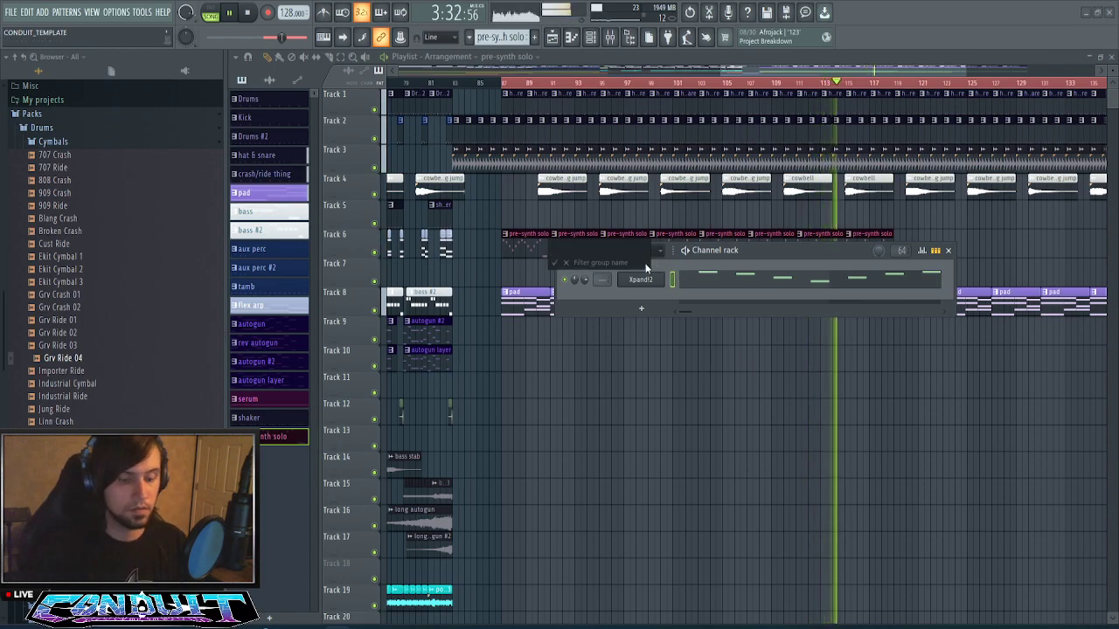
{"action": "type", "text": "ynths"}
{"action": "key", "text": "Return"}
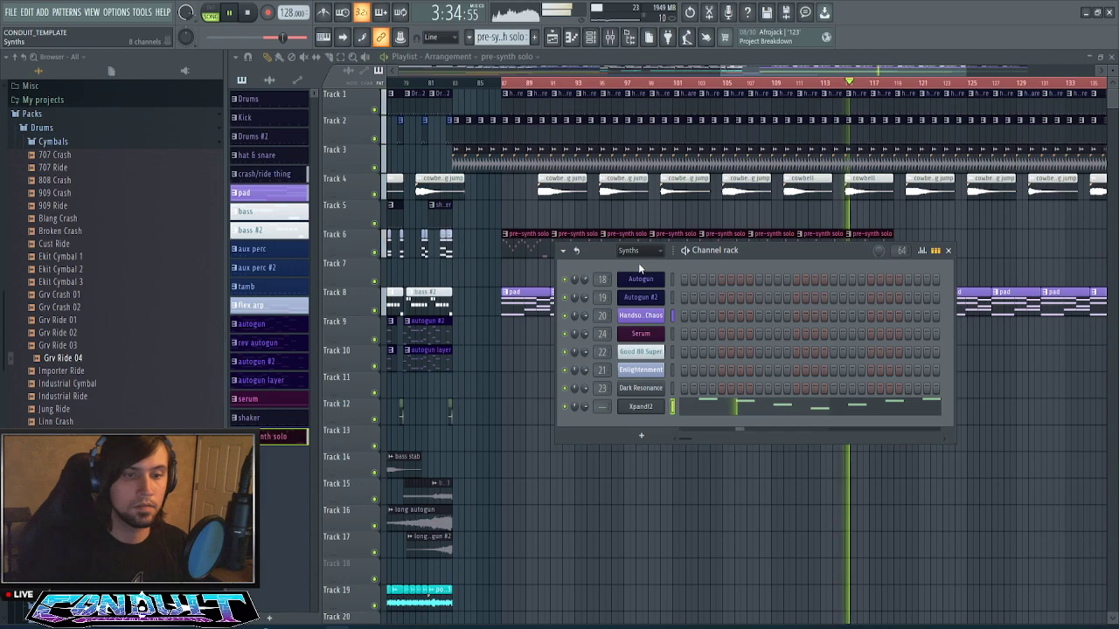
- Check the Xpand!2 melody notes, return to the playlist, and set the time selection from bar 87 to bar 119
{"action": "left_click", "coordinate": [750, 411]}
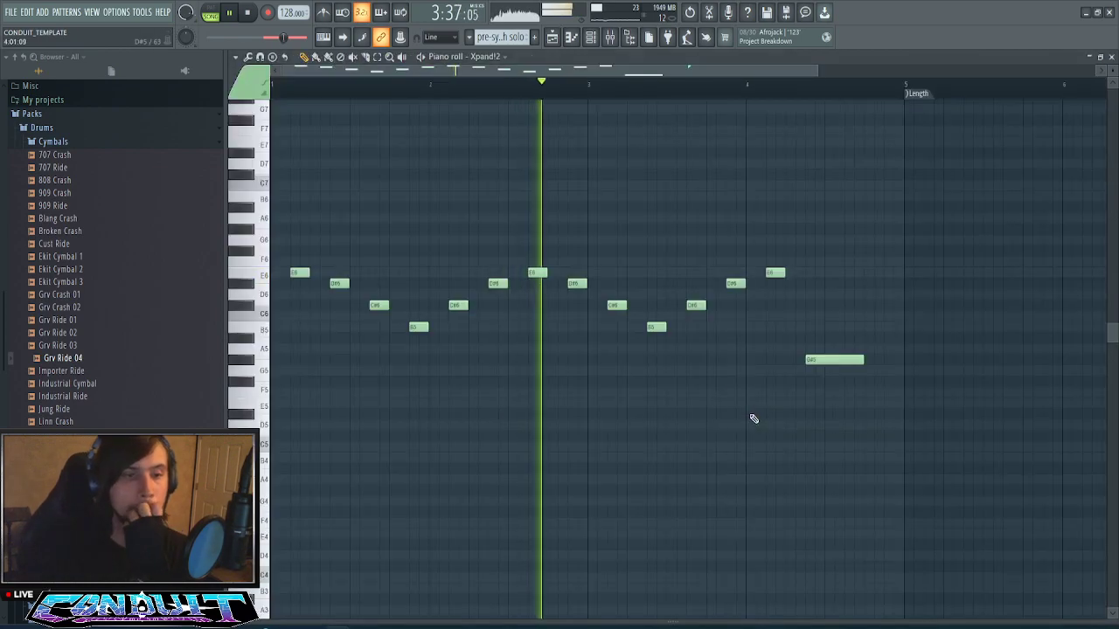
{"action": "left_click", "coordinate": [597, 41]}
{"action": "scroll", "coordinate": [625, 85], "scroll_direction": "down", "scroll_amount": 3}
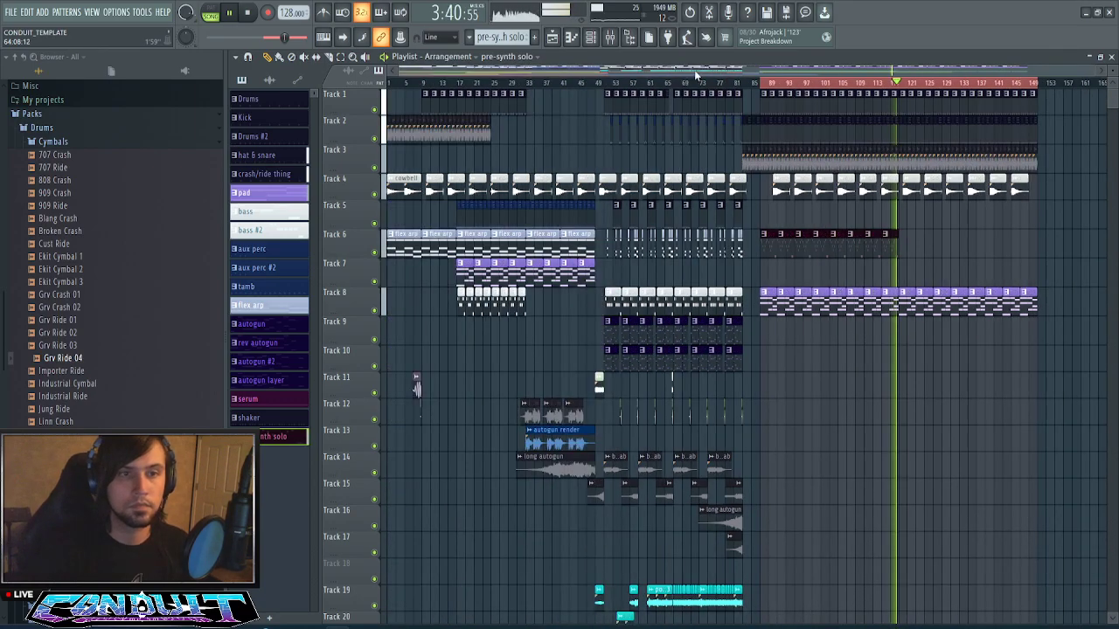
{"action": "left_click_drag", "start_coordinate": [696, 72], "coordinate": [903, 63]}
{"action": "scroll", "coordinate": [712, 83], "scroll_direction": "up", "scroll_amount": 3}
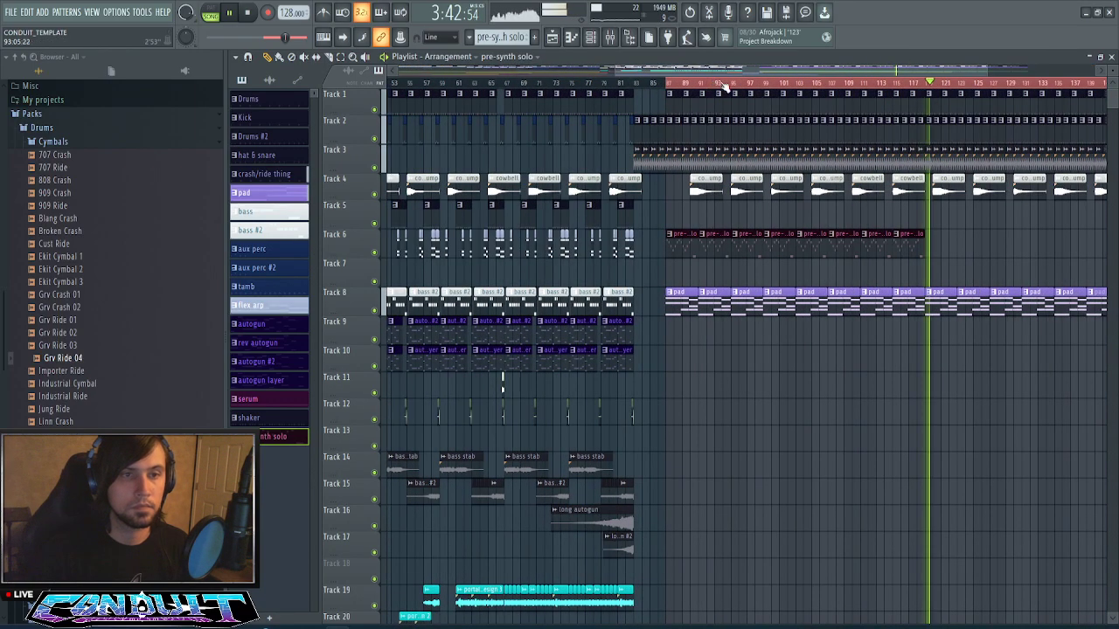
{"action": "scroll", "coordinate": [772, 163], "scroll_direction": "down", "scroll_amount": 2}
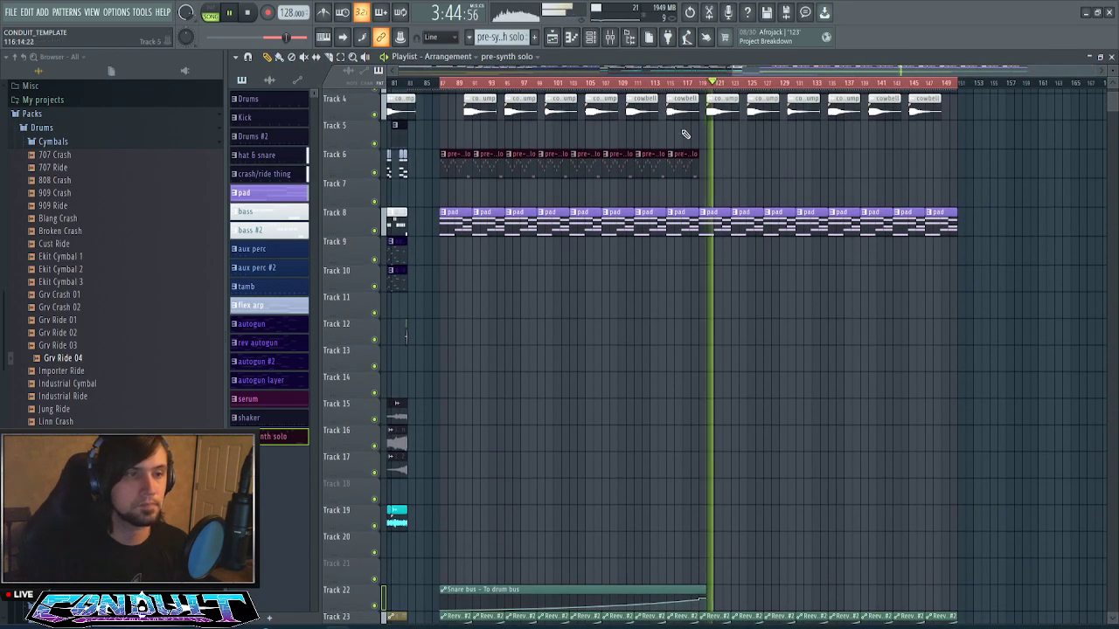
{"action": "scroll", "coordinate": [690, 131], "scroll_direction": "up", "scroll_amount": 2}
{"action": "scroll", "coordinate": [687, 87], "scroll_direction": "up", "scroll_amount": 1}
{"action": "left_click_drag", "start_coordinate": [788, 71], "coordinate": [737, 88]}
{"action": "left_click_drag", "start_coordinate": [825, 91], "coordinate": [507, 91]}
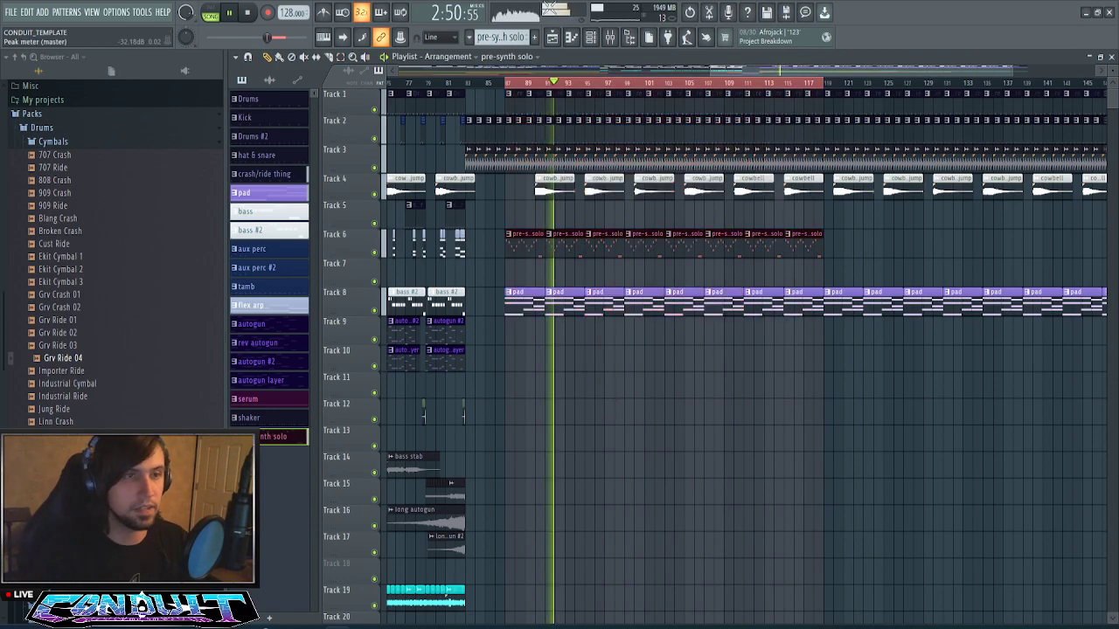
- Open the Xpand!2 window from the channel rack and set Part A's Pulse Width to 92%
{"action": "key", "text": "F6"}
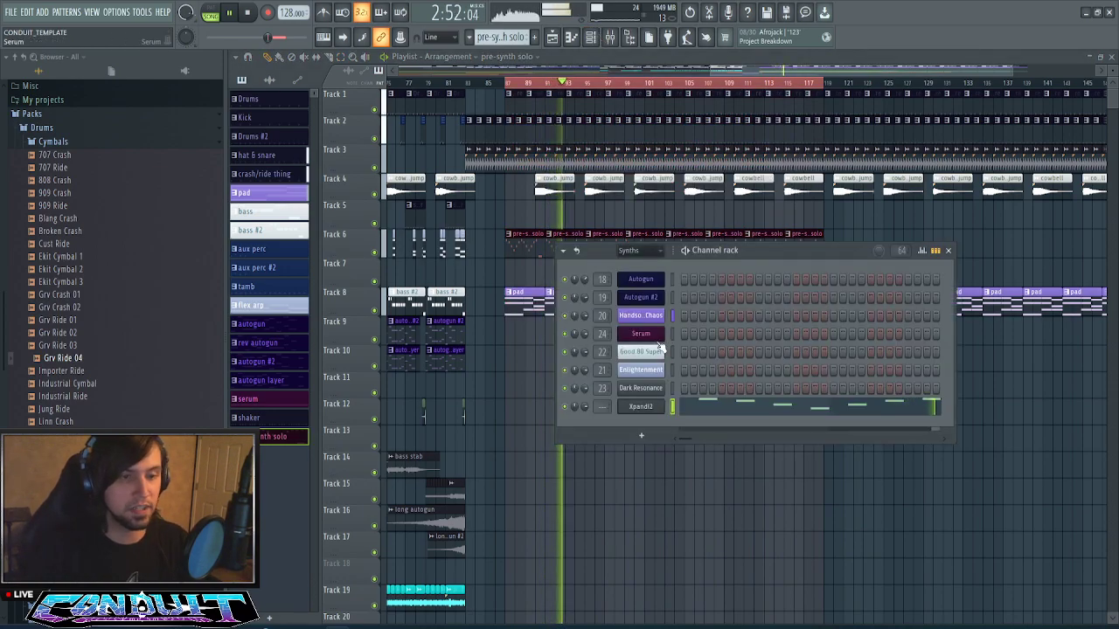
{"action": "left_click", "coordinate": [647, 407]}
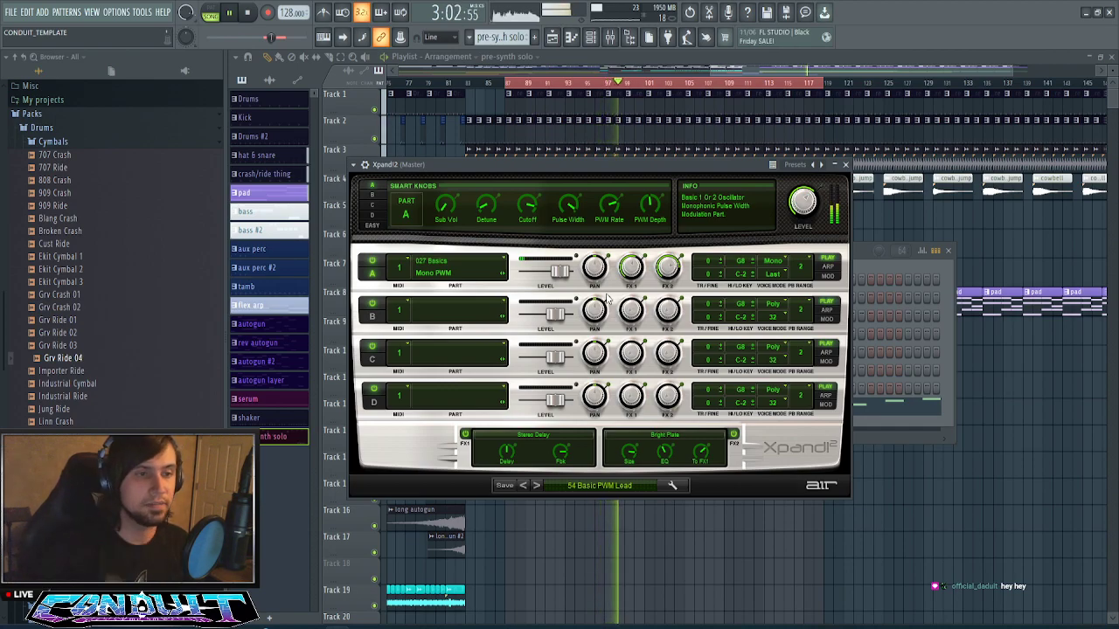
{"action": "left_click_drag", "start_coordinate": [576, 163], "coordinate": [610, 171]}
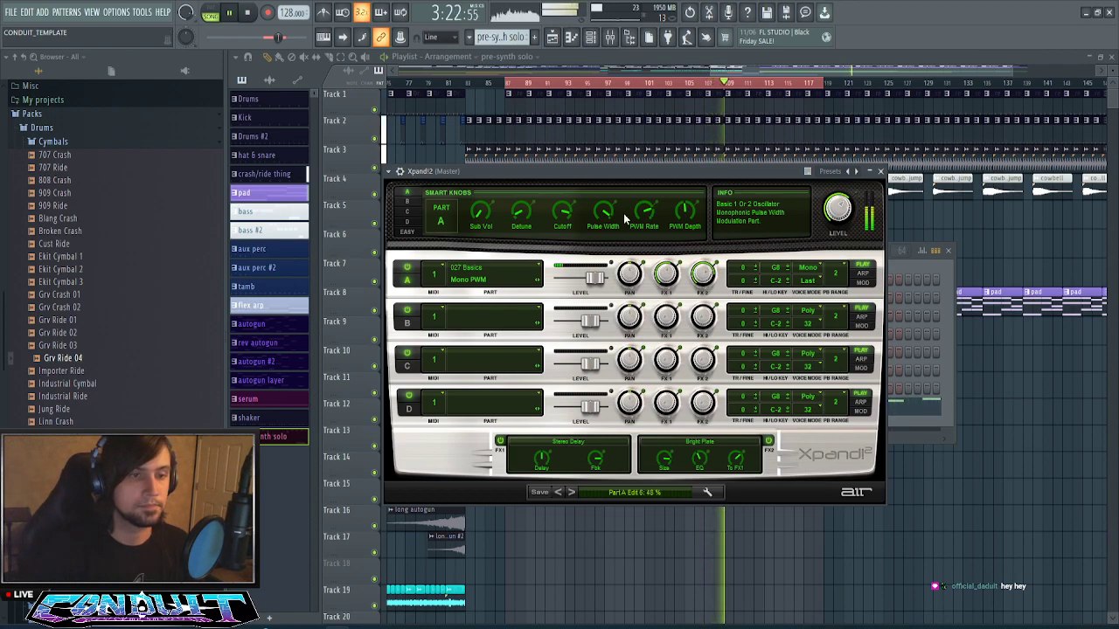
{"action": "left_click", "coordinate": [141, 11]}
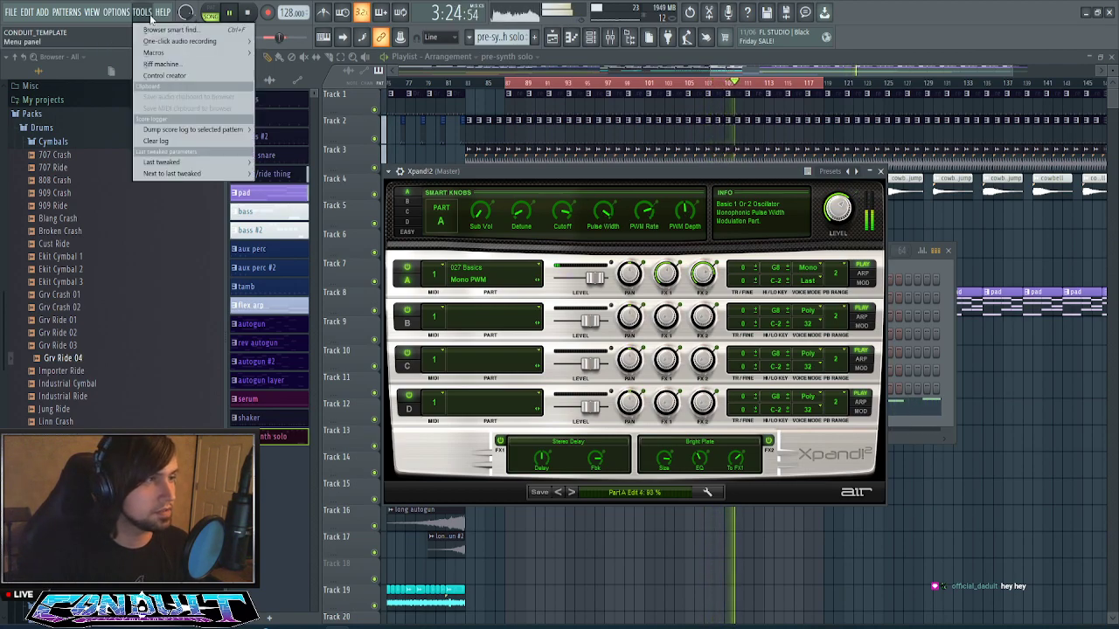
{"action": "mouse_move", "coordinate": [186, 164]}
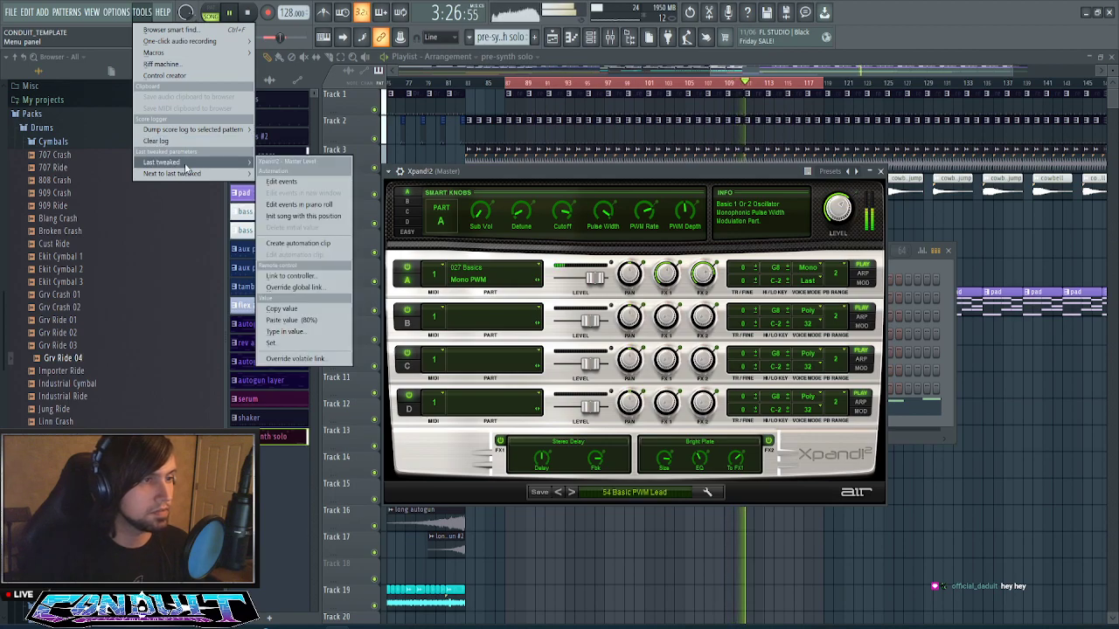
{"action": "left_click", "coordinate": [603, 216]}
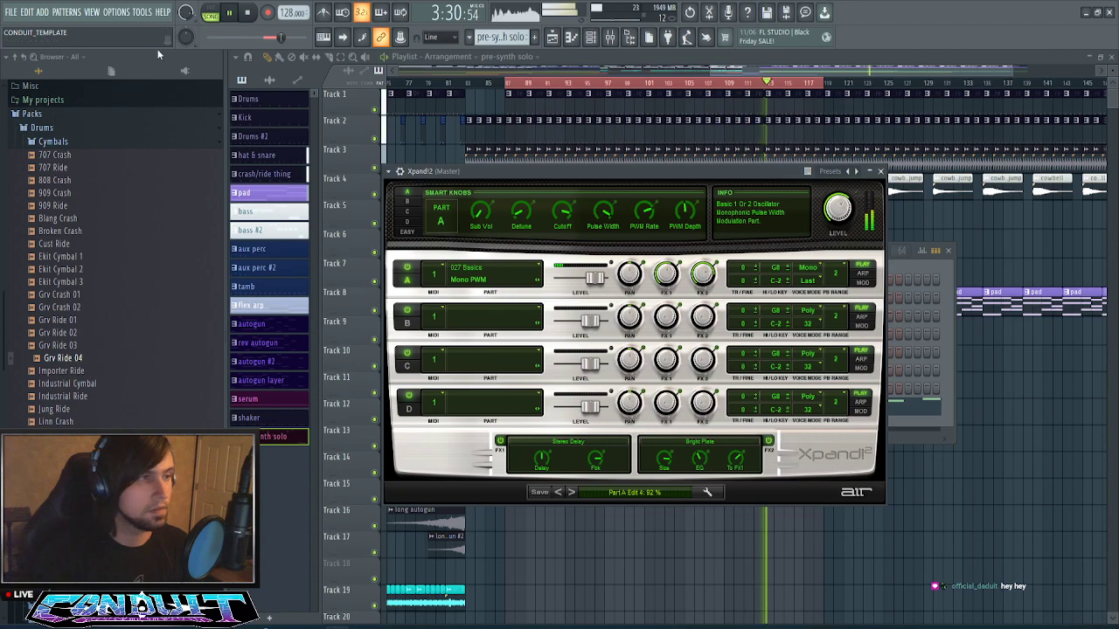
- Create an automation clip for the last-tweaked Pulse Width parameter and shape it as a curved rise starting near the minimum
{"action": "left_click", "coordinate": [141, 12]}
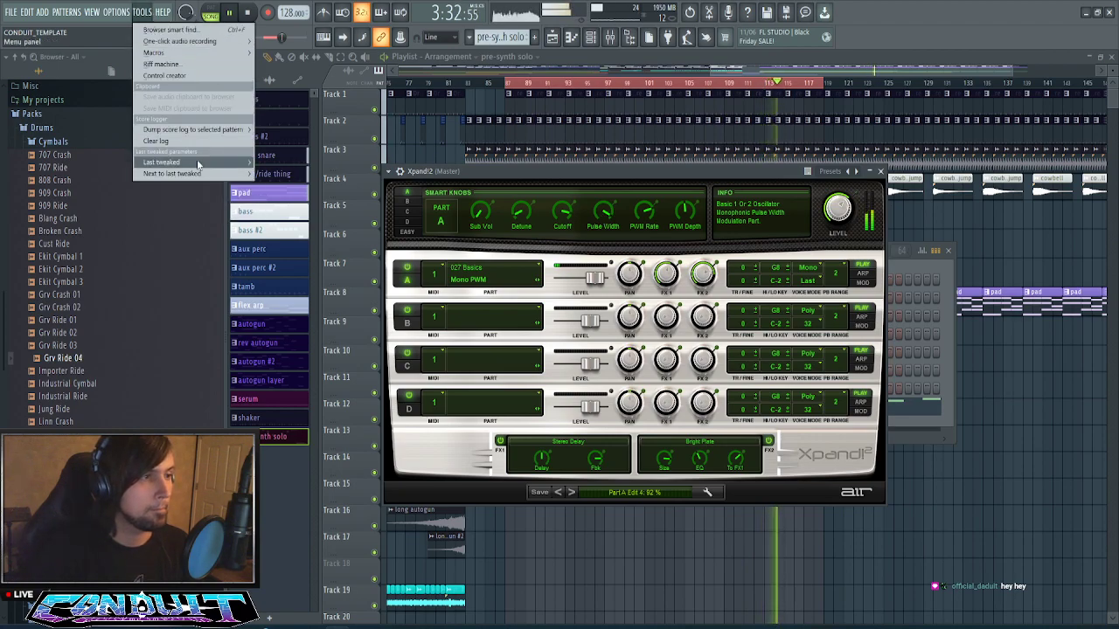
{"action": "mouse_move", "coordinate": [197, 163]}
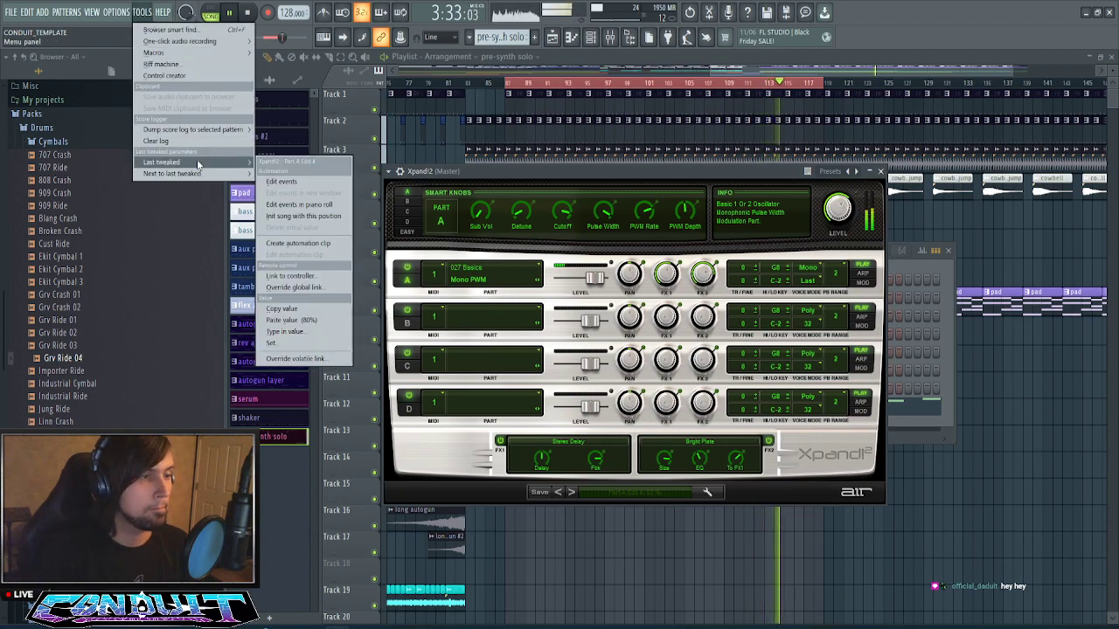
{"action": "left_click", "coordinate": [298, 243]}
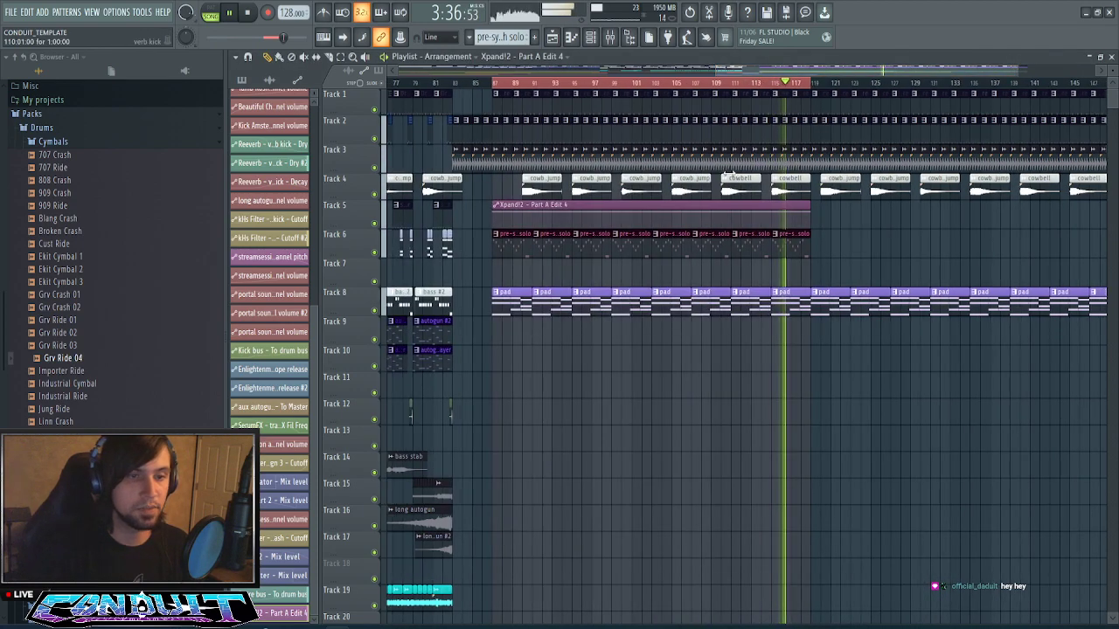
{"action": "left_click_drag", "start_coordinate": [496, 211], "coordinate": [496, 230]}
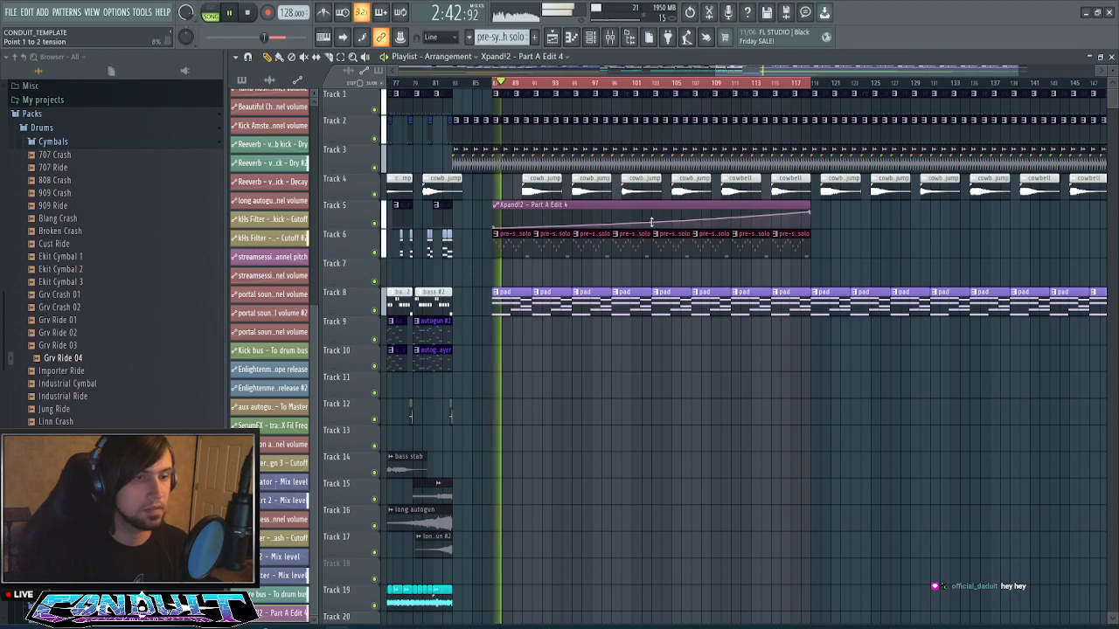
{"action": "left_click_drag", "start_coordinate": [651, 222], "coordinate": [651, 238]}
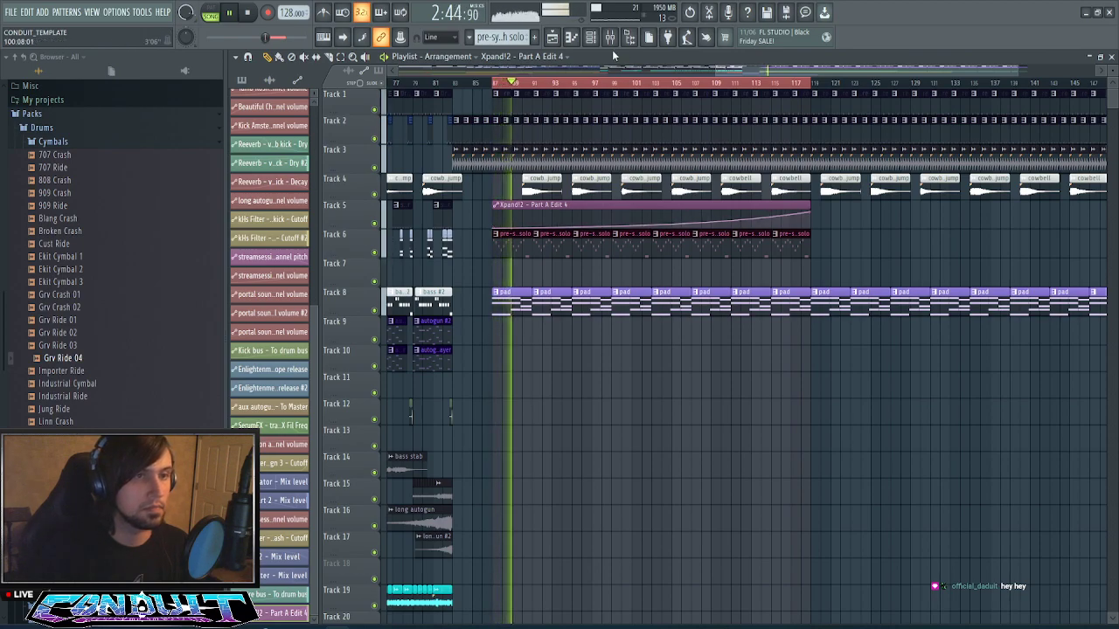
- Open the Xpand!2 window from the Synths channels in the channel rack and tweak Part A's PWM Rate
{"action": "key", "text": "F6"}
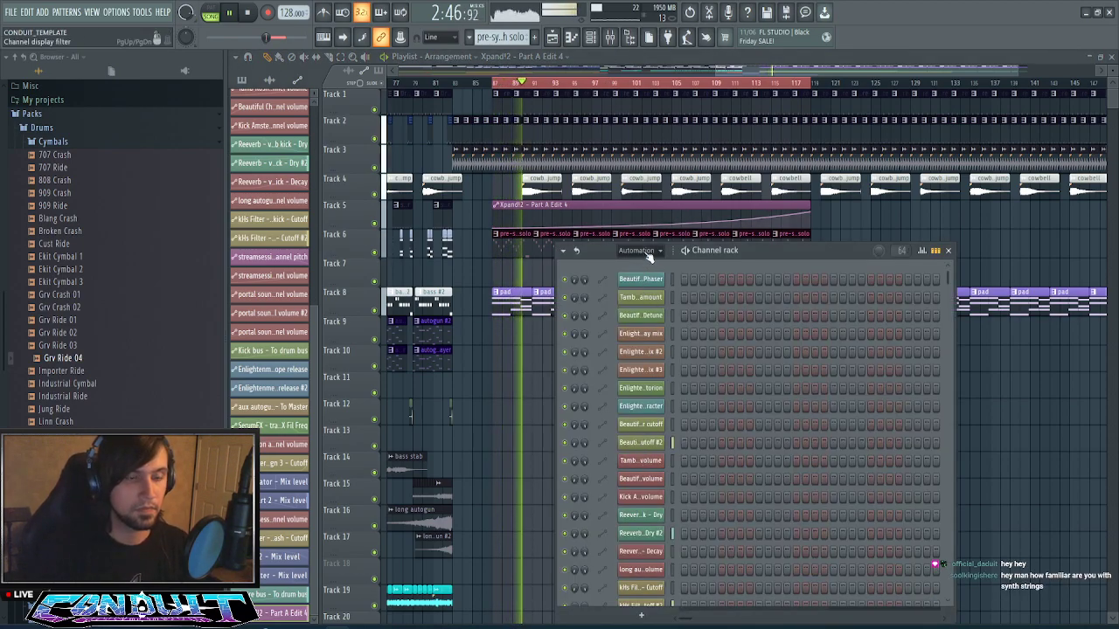
{"action": "left_click", "coordinate": [242, 79]}
{"action": "key", "text": "F6"}
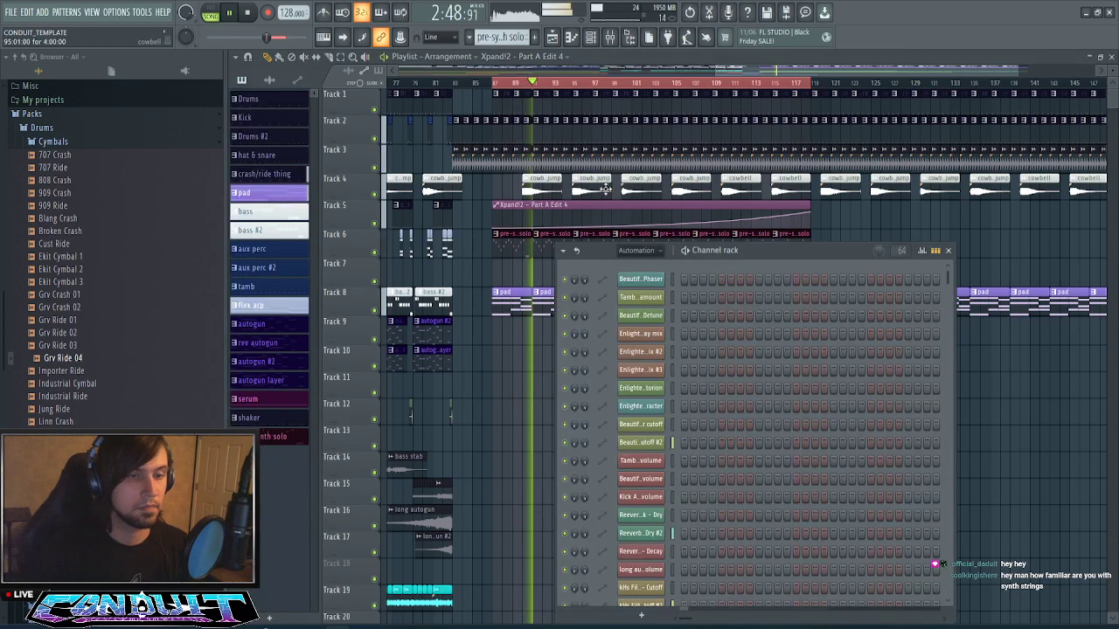
{"action": "left_click", "coordinate": [636, 251]}
{"action": "left_click", "coordinate": [652, 317]}
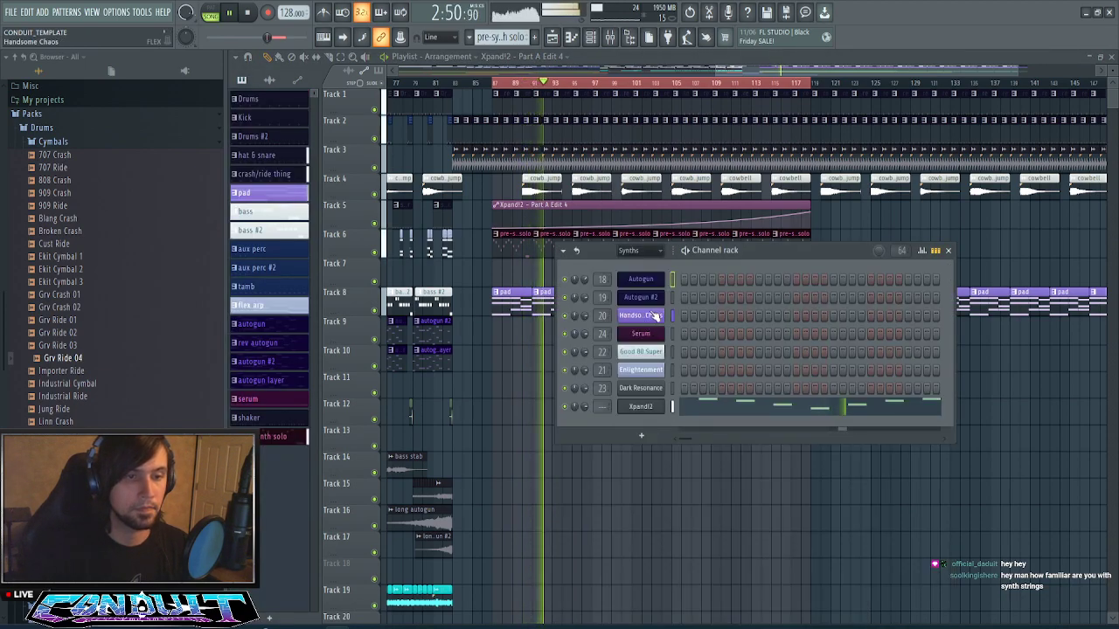
{"action": "left_click", "coordinate": [641, 407]}
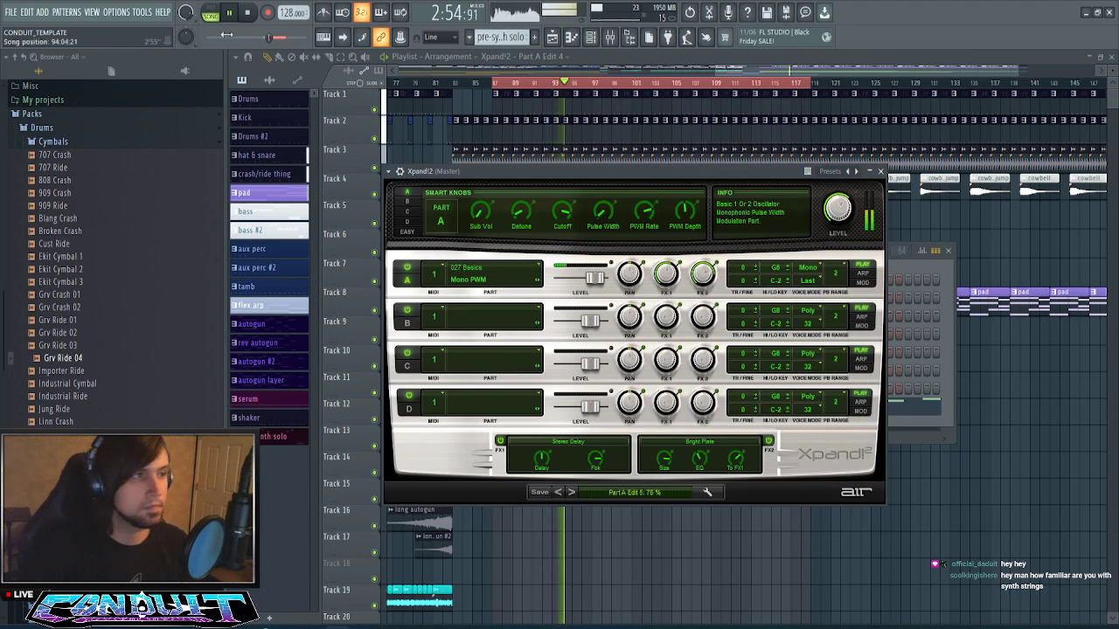
- Create an automation clip for the last-tweaked PWM Rate parameter and shape it as a curved rise starting near the minimum
{"action": "left_click", "coordinate": [140, 12]}
{"action": "mouse_move", "coordinate": [210, 162]}
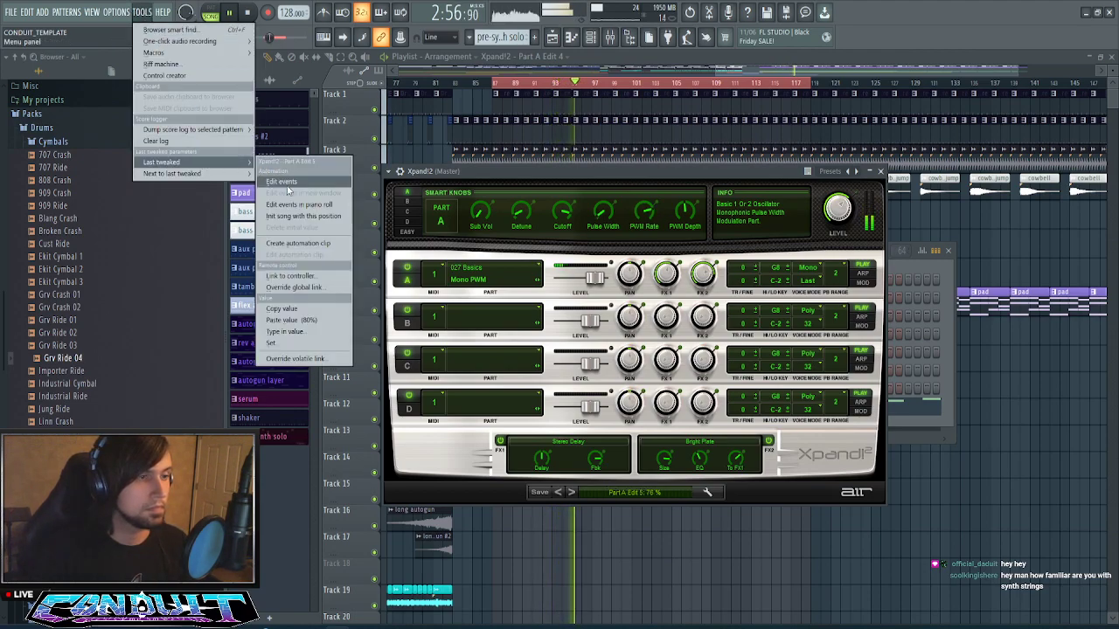
{"action": "left_click", "coordinate": [310, 246]}
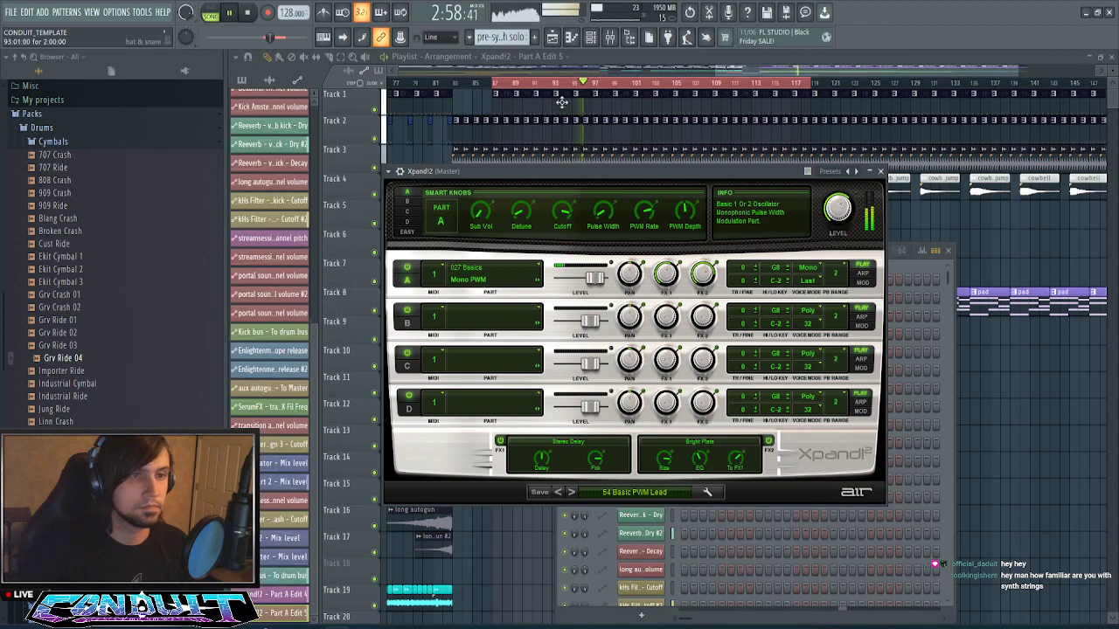
{"action": "left_click", "coordinate": [786, 73]}
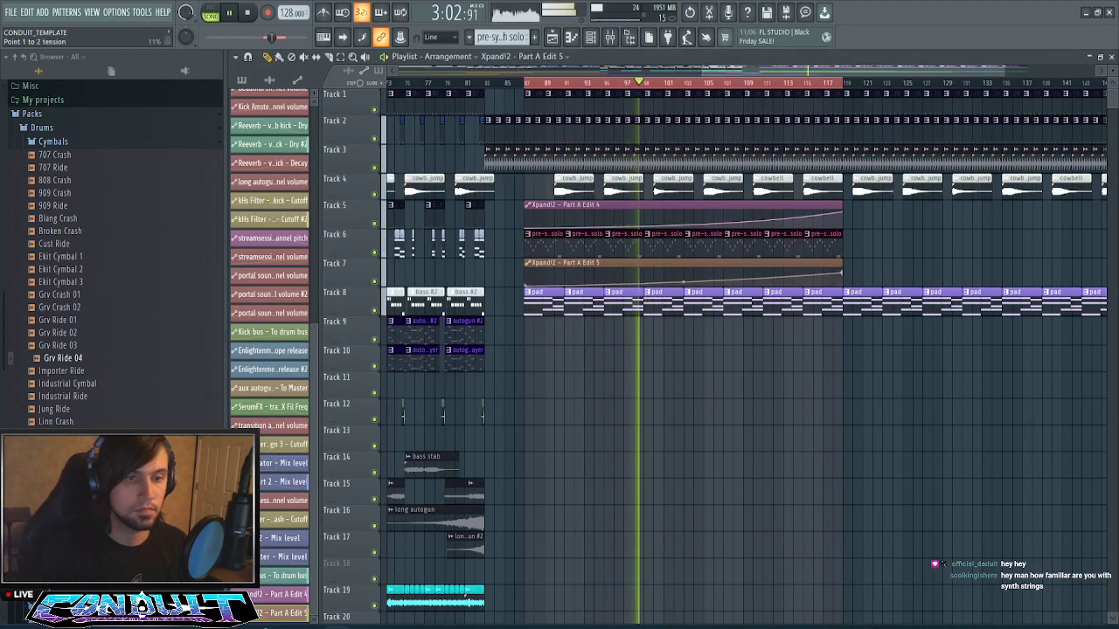
- Move the Pulse Width automation clip to Track 9 and the PWM Rate clip to Track 10, and stop playback
{"action": "left_click_drag", "start_coordinate": [673, 219], "coordinate": [679, 332]}
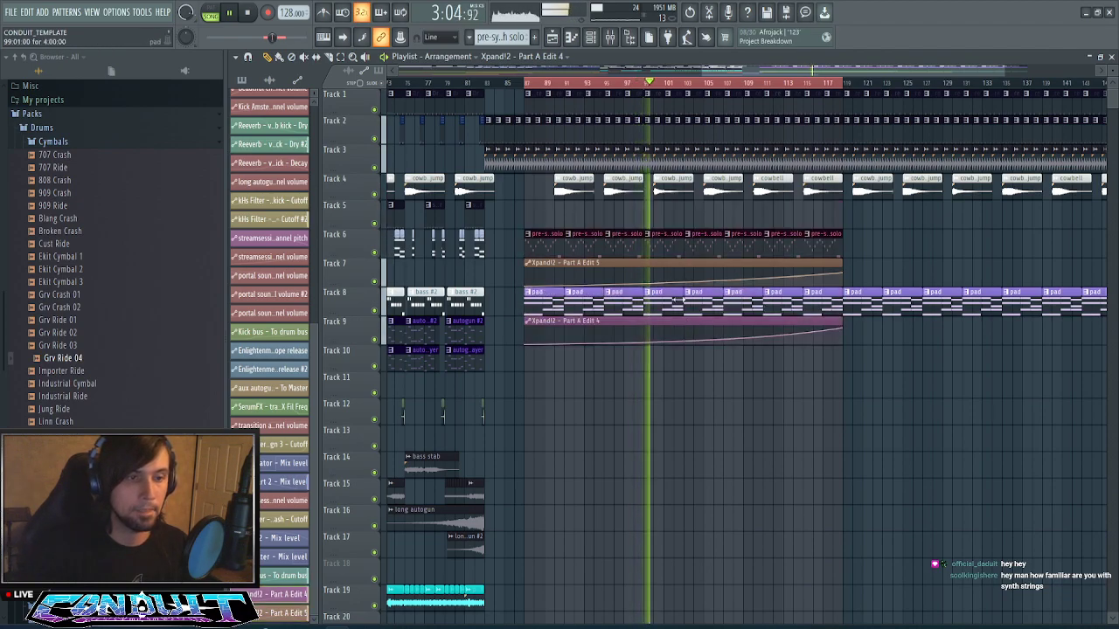
{"action": "left_click_drag", "start_coordinate": [682, 262], "coordinate": [670, 347]}
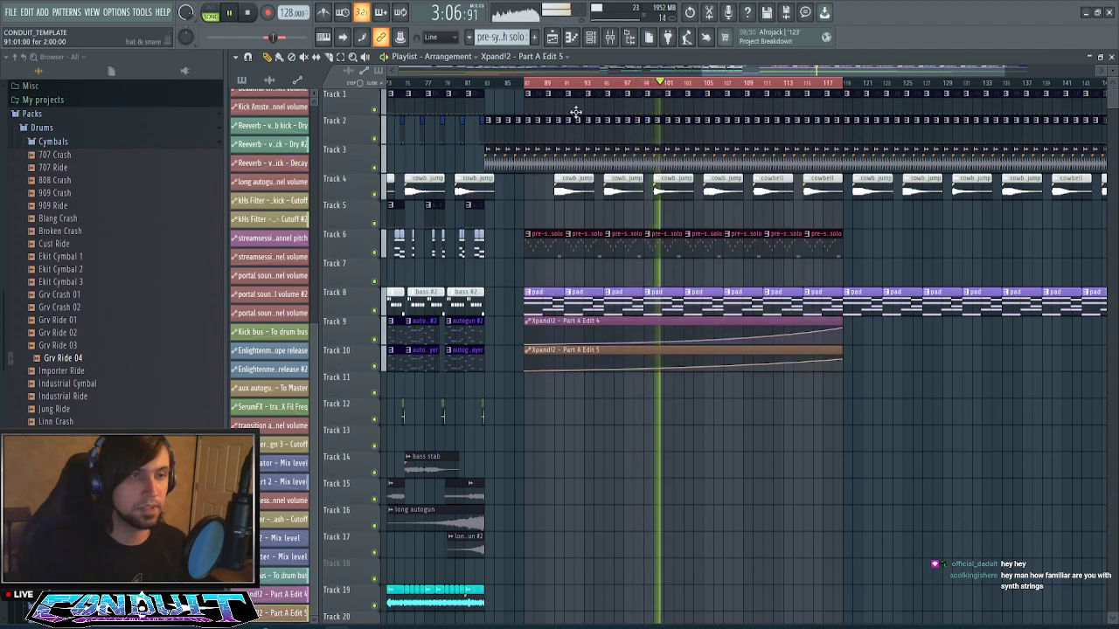
{"action": "key", "text": "space"}
- Reopen Xpand!2 from the channel rack's Synths group and set Part A's PWM Depth to 52%
{"action": "left_click", "coordinate": [592, 37]}
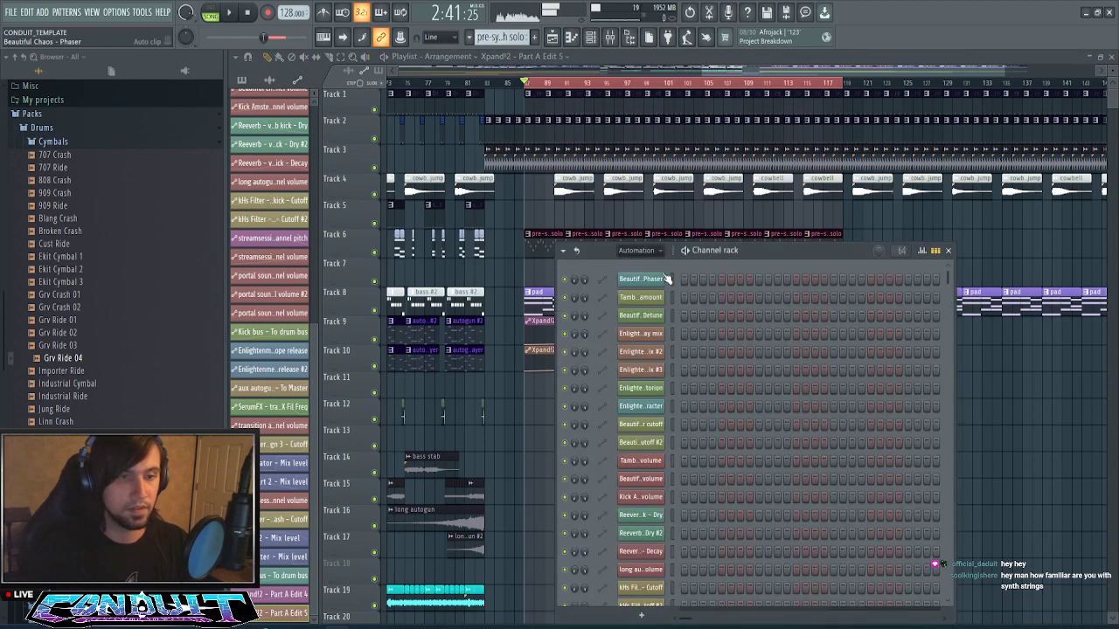
{"action": "left_click", "coordinate": [654, 251]}
{"action": "left_click", "coordinate": [656, 326]}
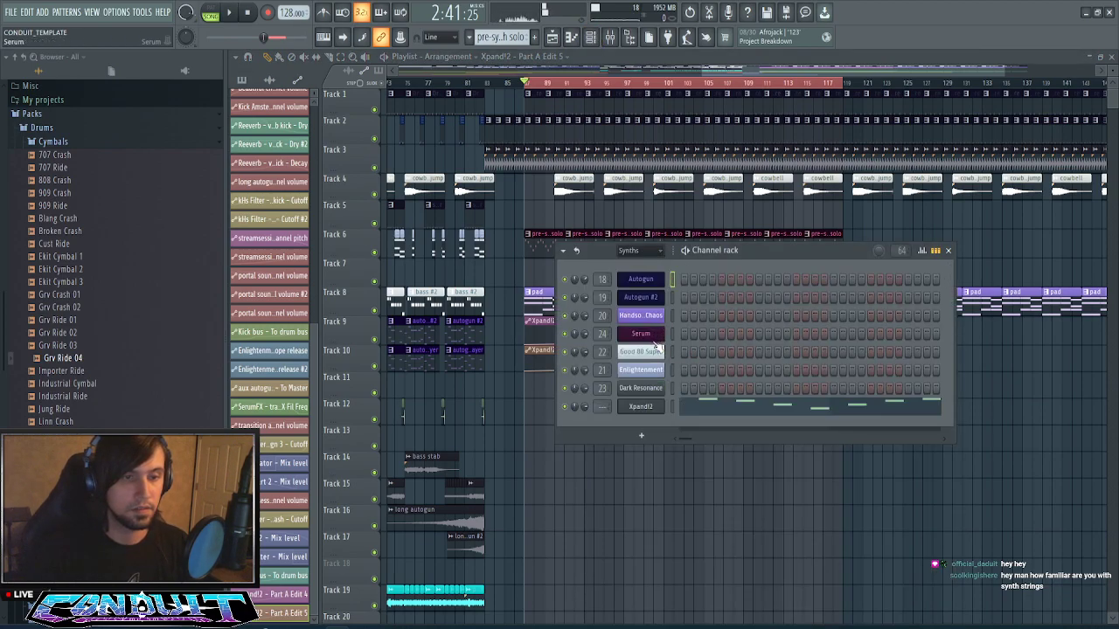
{"action": "left_click", "coordinate": [641, 407]}
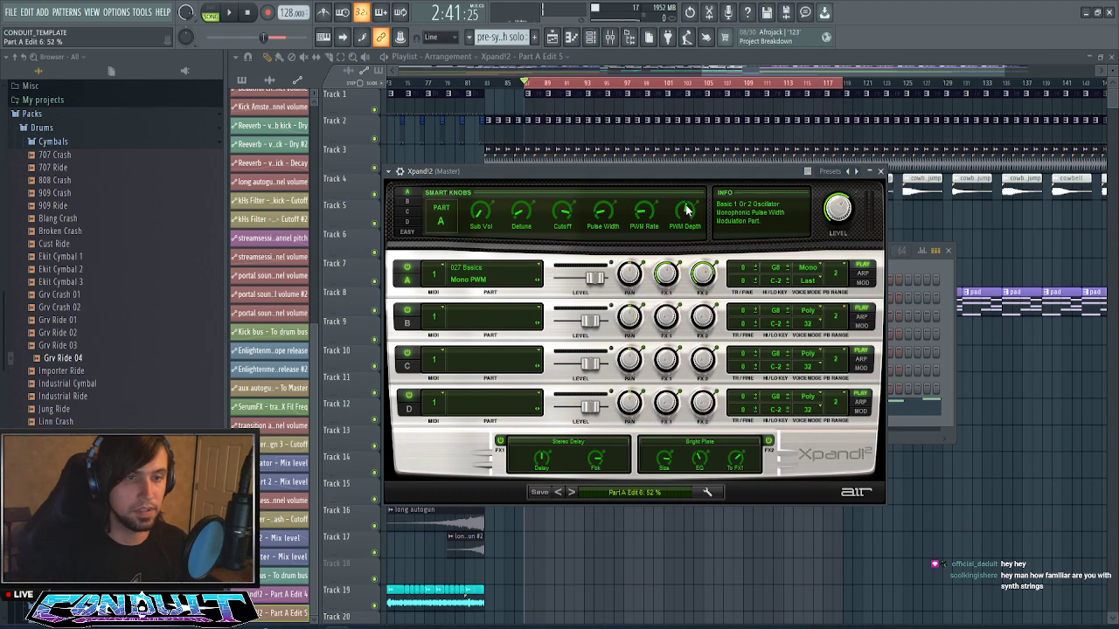
- Create a gently rising automation clip for the last-tweaked PWM Depth parameter and move it to Track 11
{"action": "left_click", "coordinate": [141, 12]}
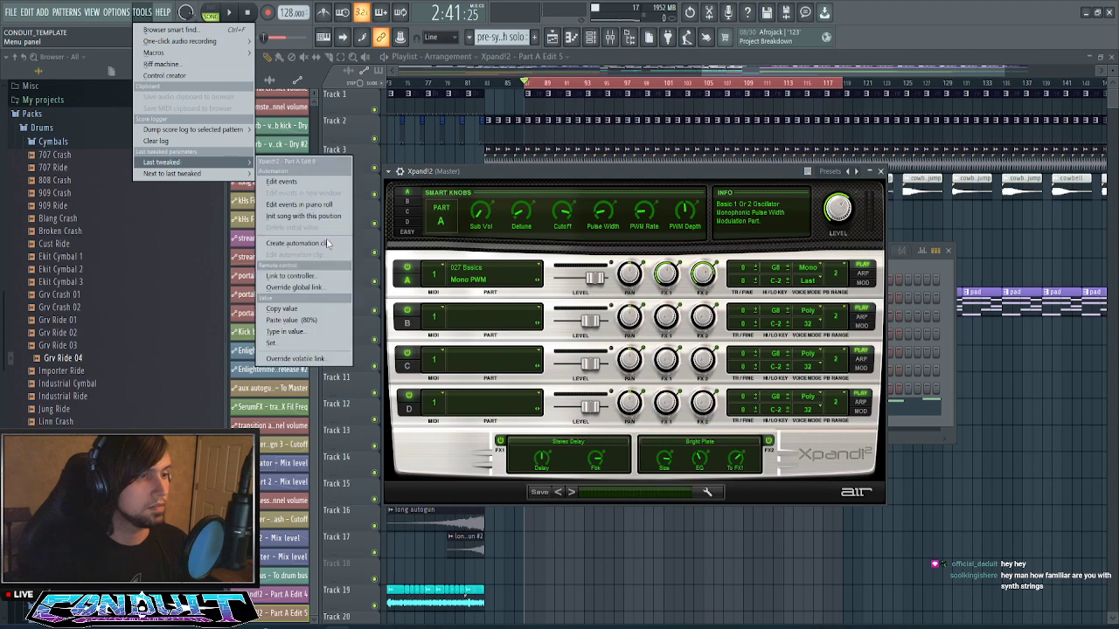
{"action": "left_click", "coordinate": [326, 238]}
{"action": "left_click", "coordinate": [741, 70]}
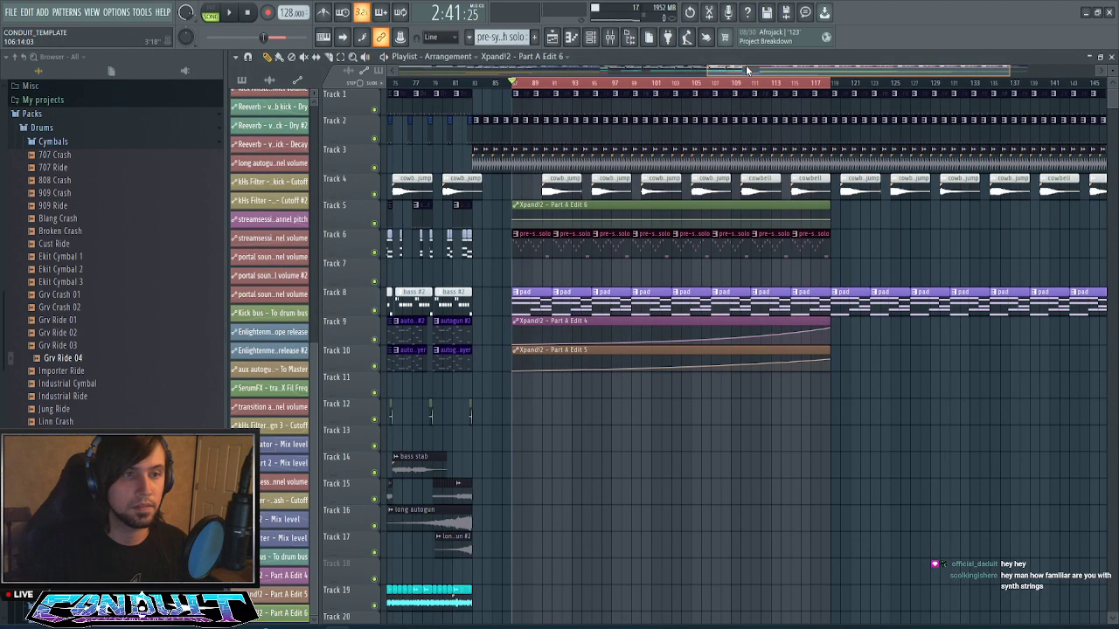
{"action": "key", "text": "space"}
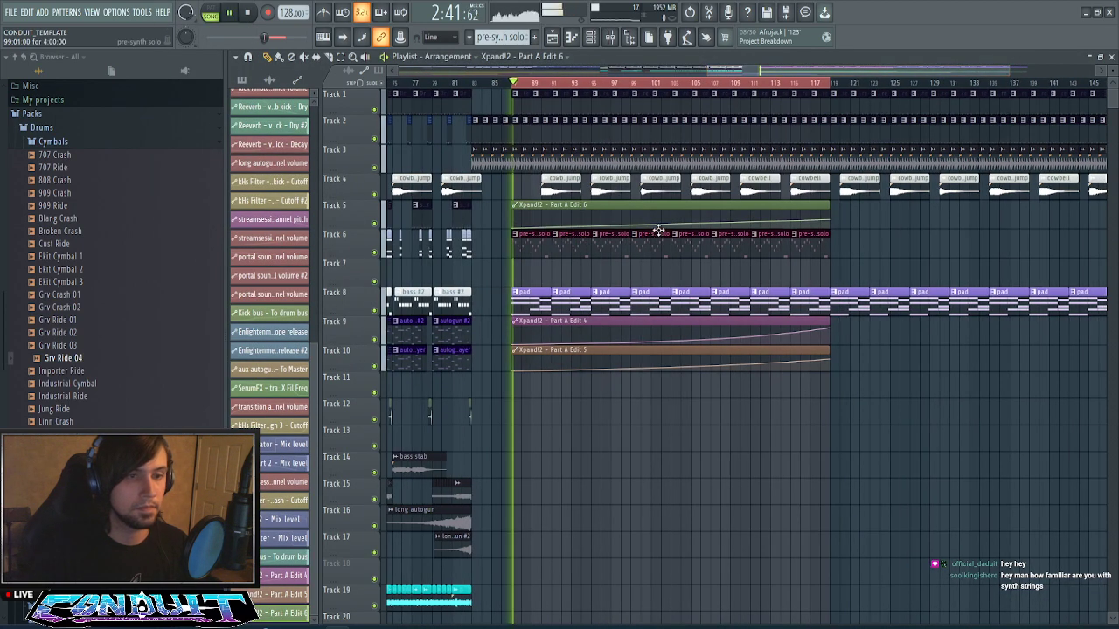
{"action": "left_click_drag", "start_coordinate": [679, 202], "coordinate": [679, 394]}
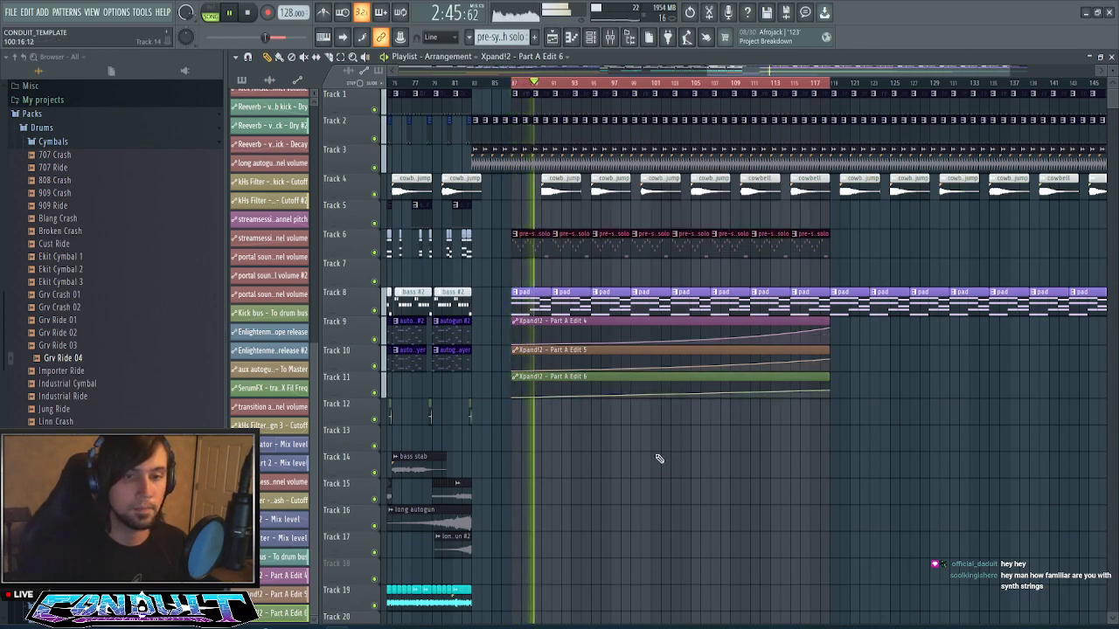
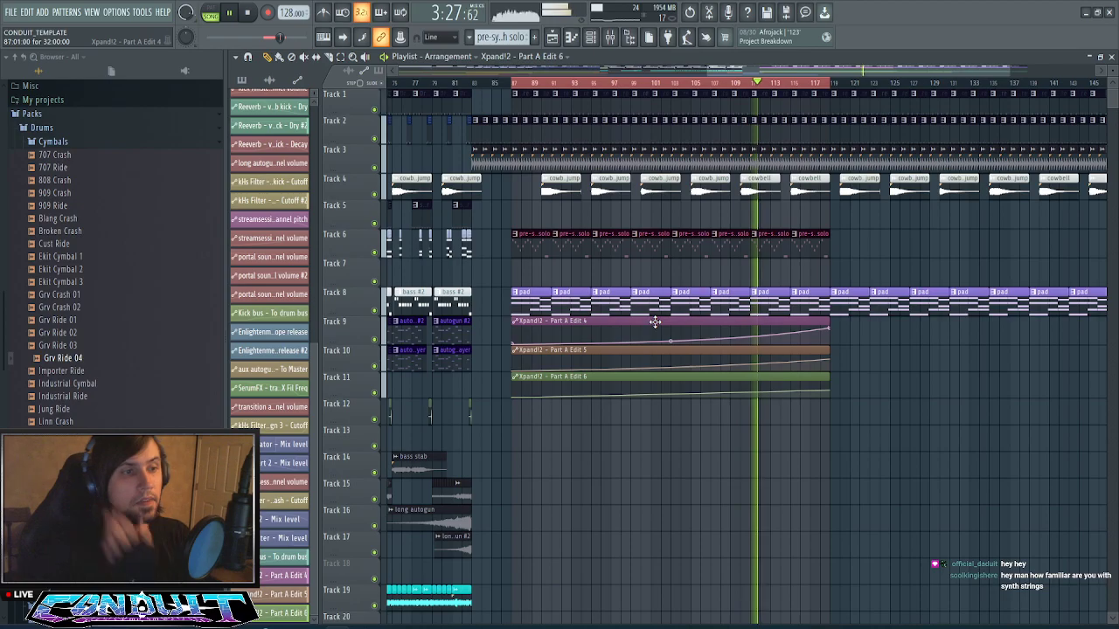
- Clear the time selection and add a new pattern named "synth solo thing" with a dark maroon colour
{"action": "left_click", "coordinate": [243, 81]}
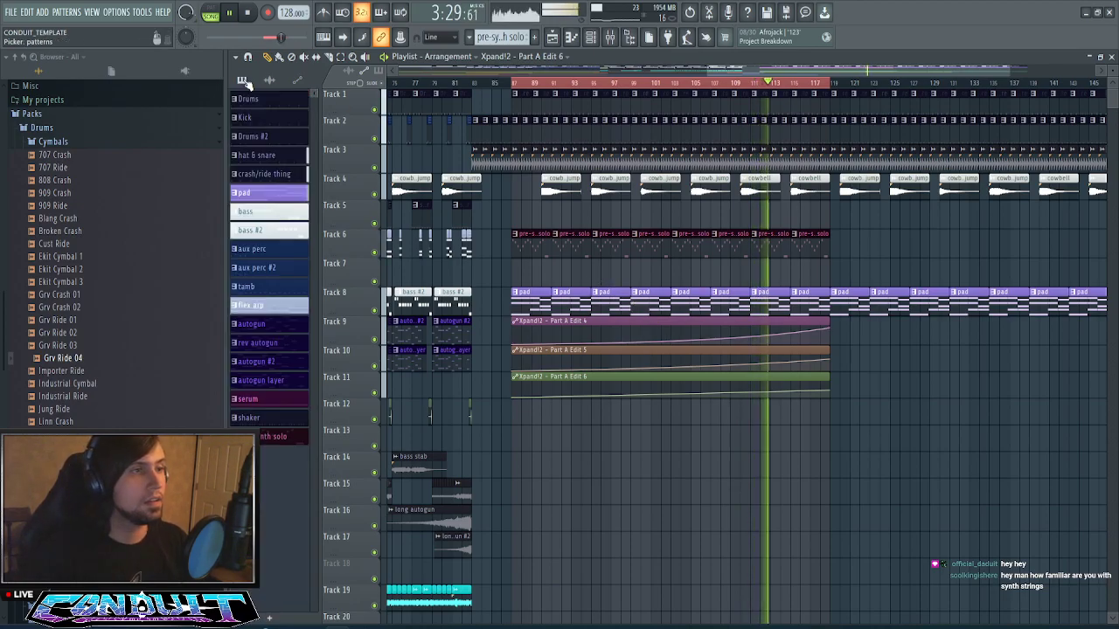
{"action": "left_click_drag", "start_coordinate": [810, 73], "coordinate": [829, 90]}
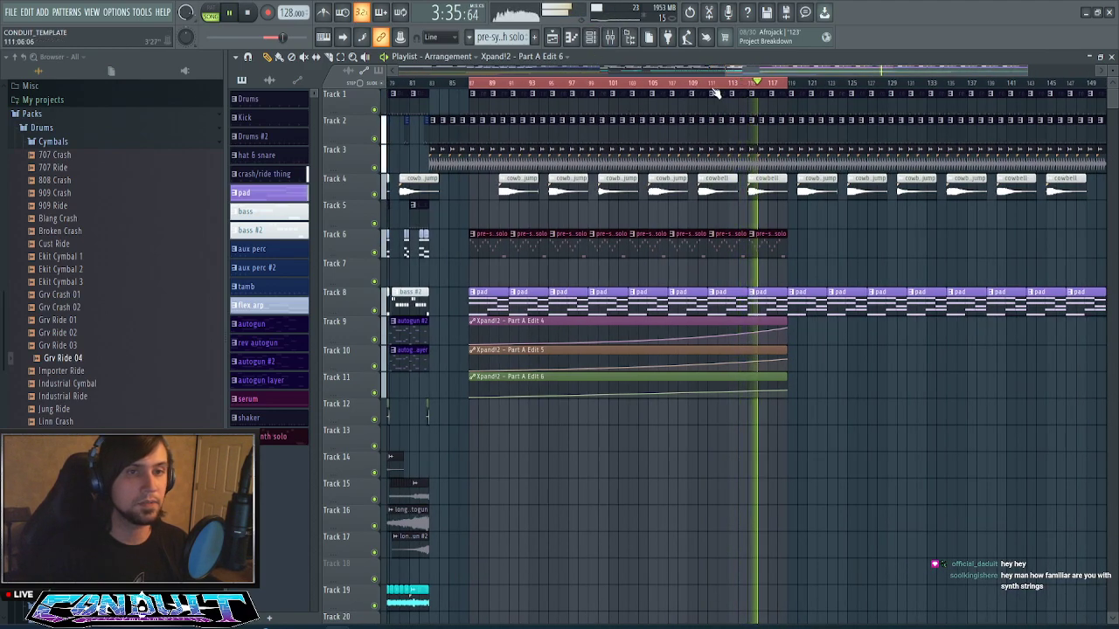
{"action": "scroll", "coordinate": [747, 81], "scroll_direction": "down", "scroll_amount": 1}
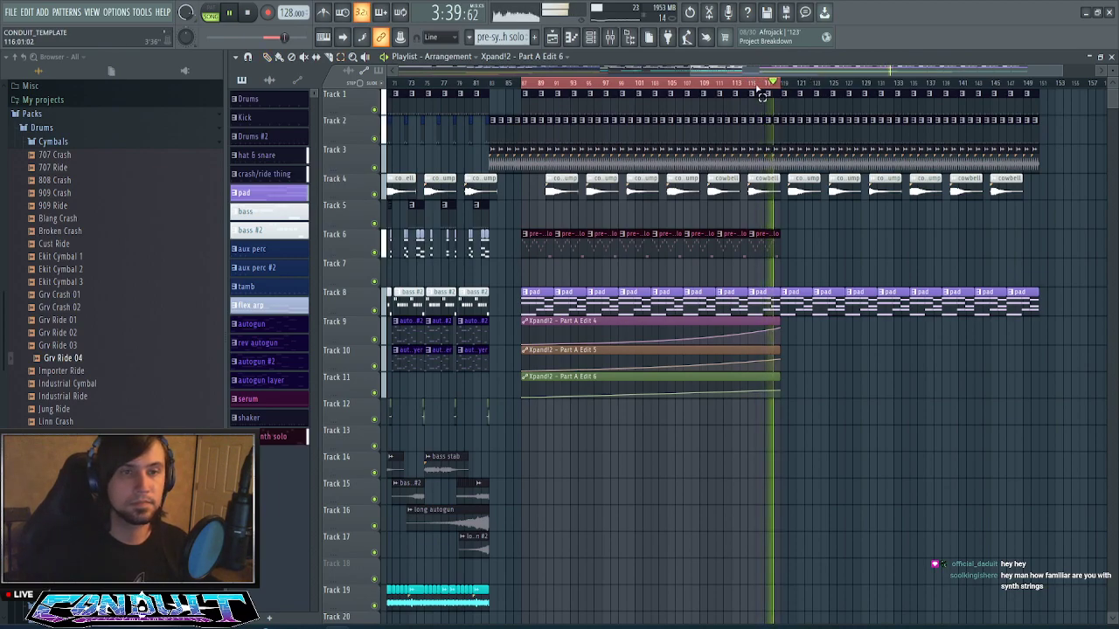
{"action": "left_click", "coordinate": [755, 85], "text": "ctrl"}
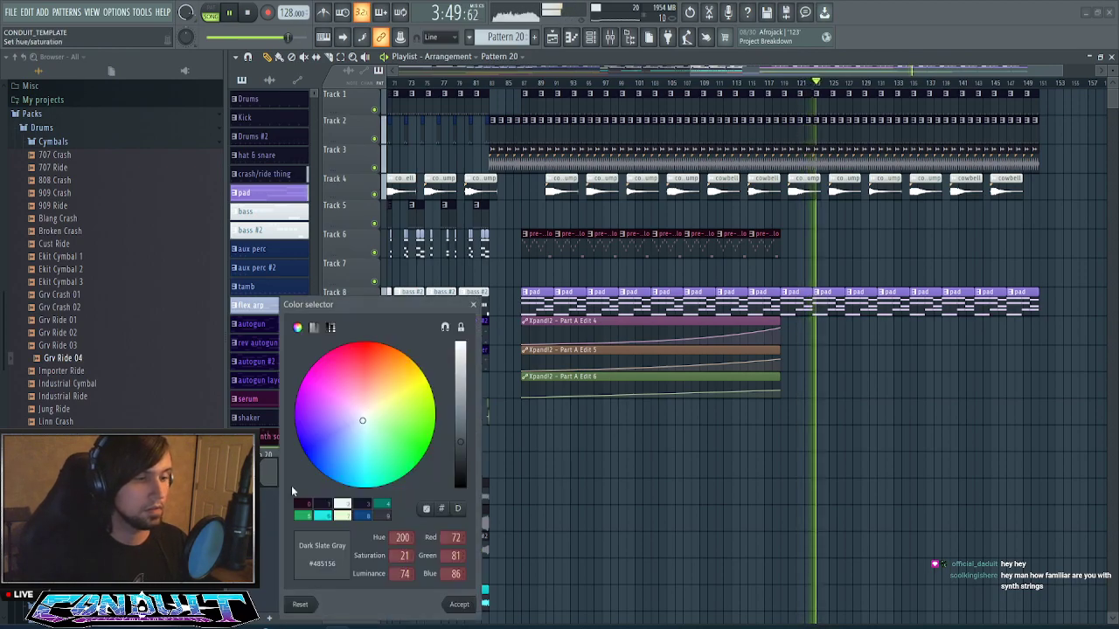
{"action": "left_click", "coordinate": [303, 505]}
{"action": "left_click", "coordinate": [457, 604]}
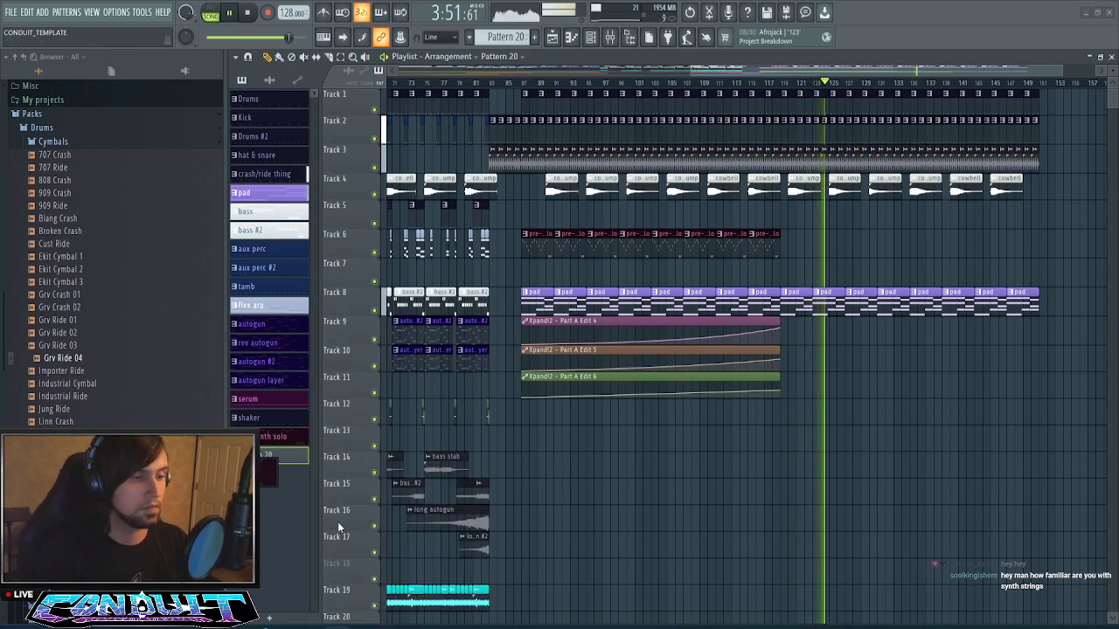
{"action": "key", "text": "Return"}
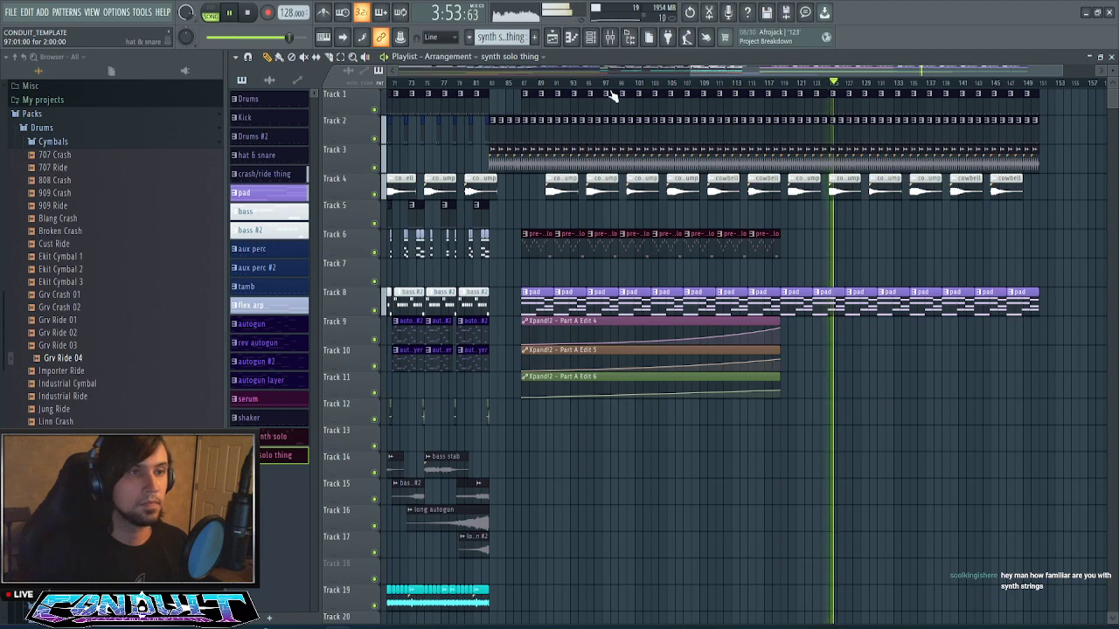
- Check the levels and the verb kick track's effects in the mixer, and return to the playlist
{"action": "left_click", "coordinate": [611, 48]}
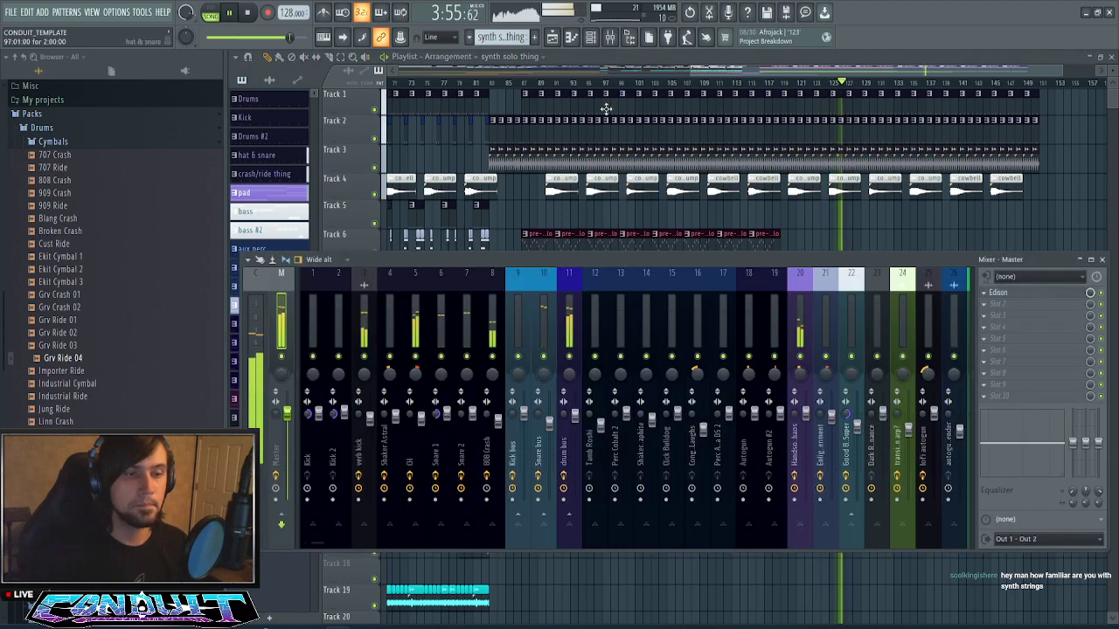
{"action": "left_click", "coordinate": [367, 332]}
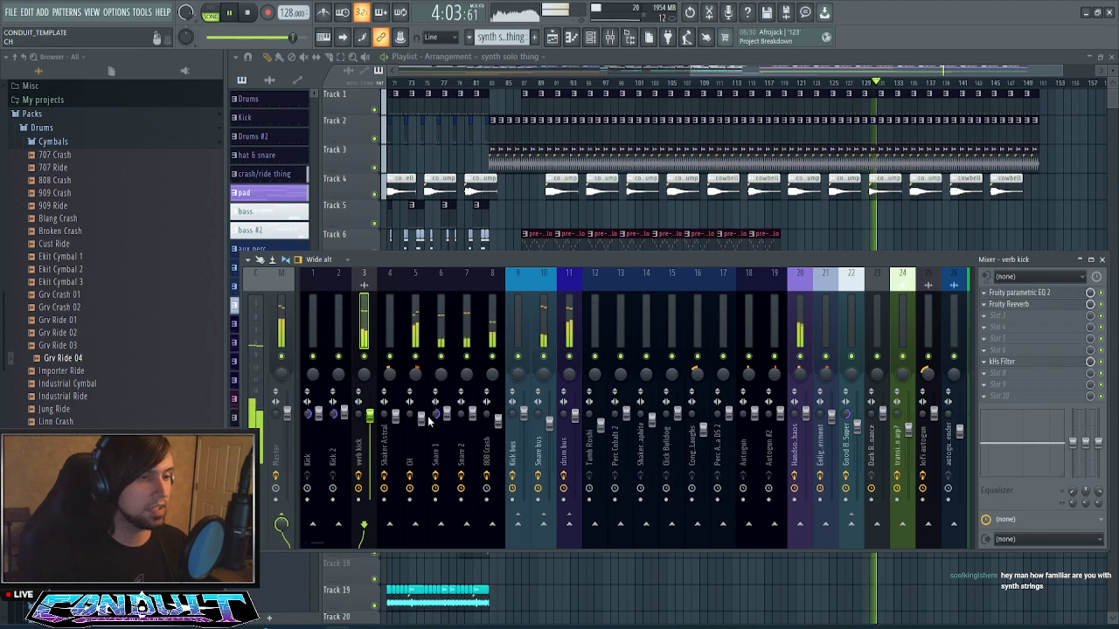
{"action": "left_click", "coordinate": [1102, 259]}
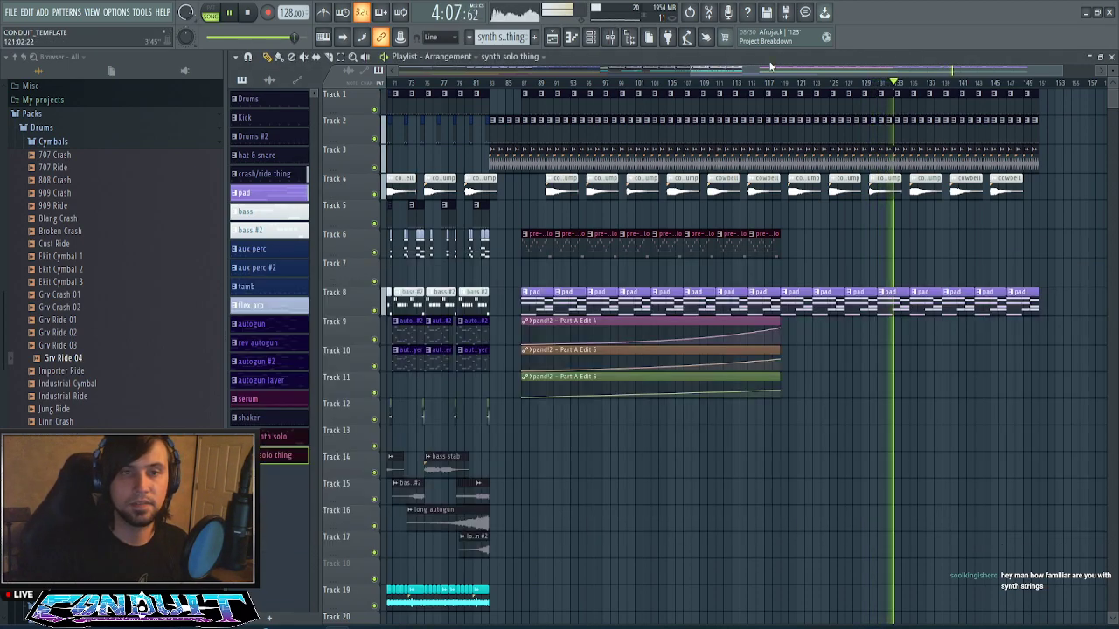
- Set the time selection from bar 119 to bar 151 and deselect the clips inside it
{"action": "scroll", "coordinate": [827, 74], "scroll_direction": "down", "scroll_amount": 1}
{"action": "scroll", "coordinate": [794, 157], "scroll_direction": "up", "scroll_amount": 1}
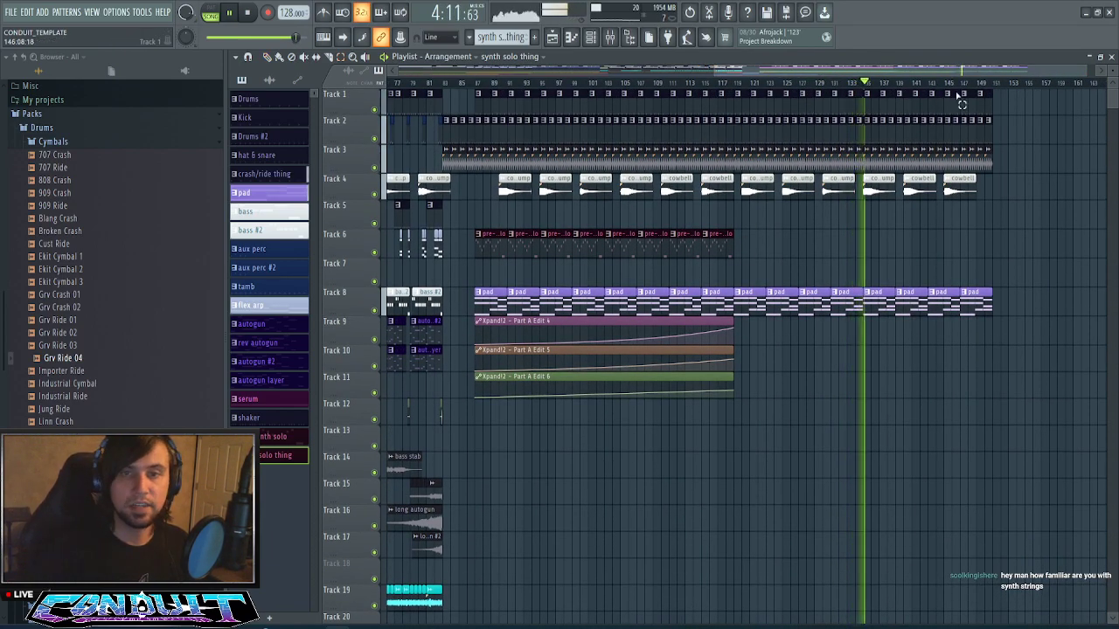
{"action": "left_click_drag", "start_coordinate": [1001, 84], "coordinate": [743, 131]}
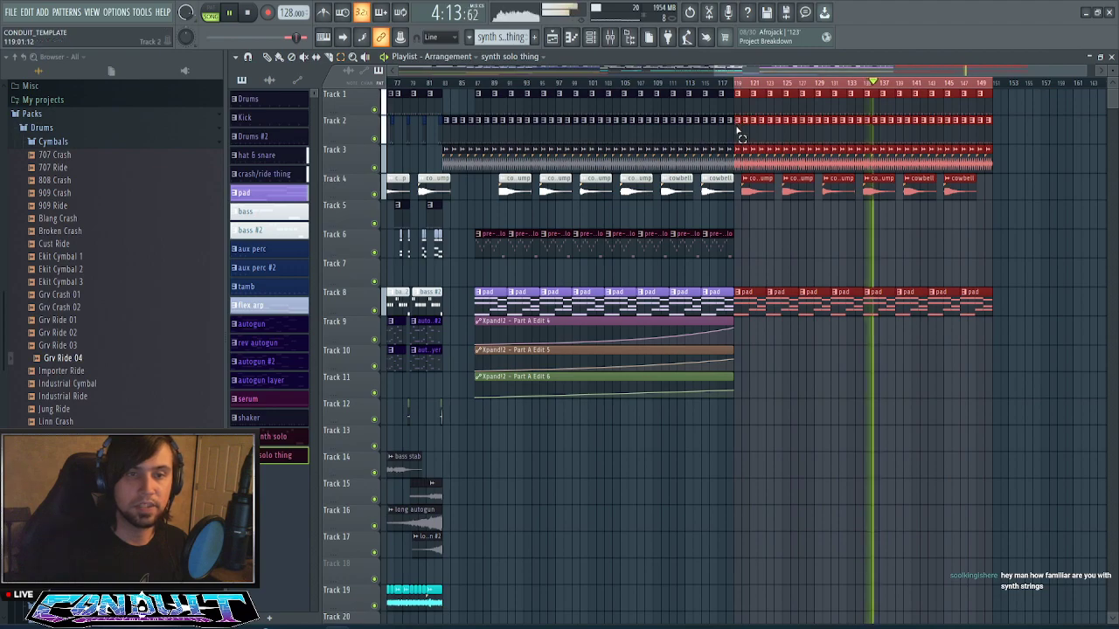
{"action": "left_click", "coordinate": [803, 255]}
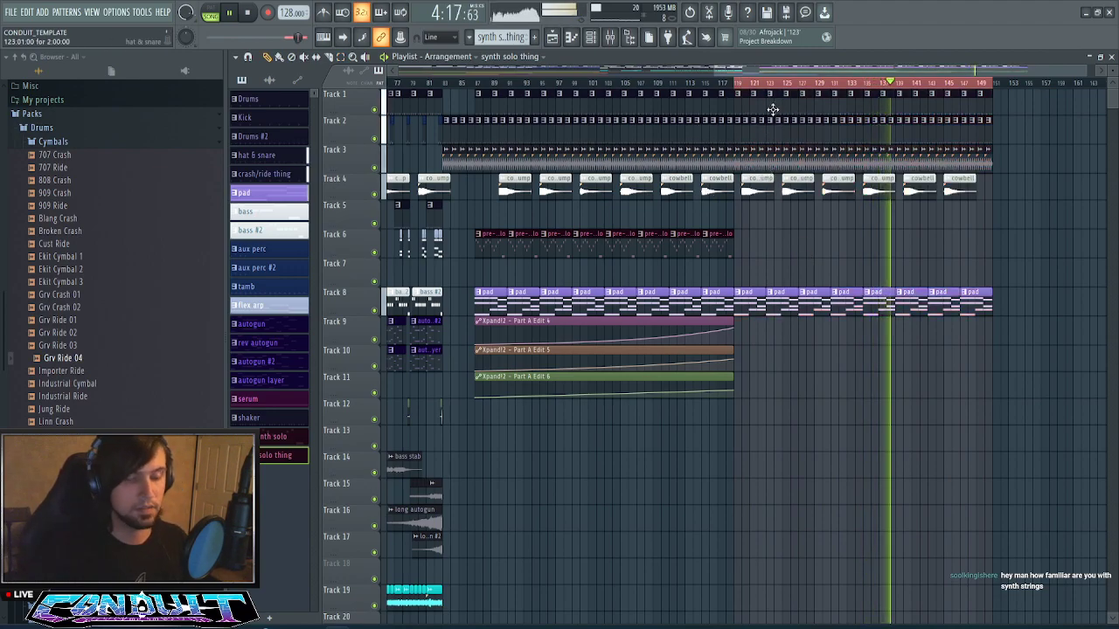
- Set the time selection from bar 111 to bar 151, play that section, and deselect its clips
{"action": "left_click_drag", "start_coordinate": [993, 91], "coordinate": [666, 119]}
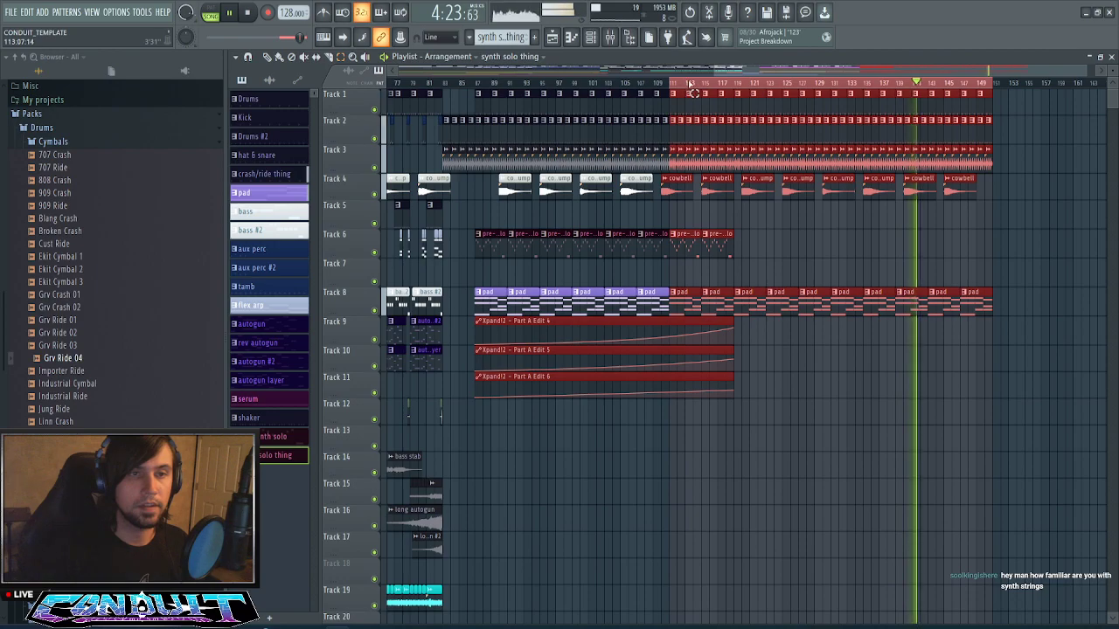
{"action": "scroll", "coordinate": [689, 87], "scroll_direction": "up", "scroll_amount": 5}
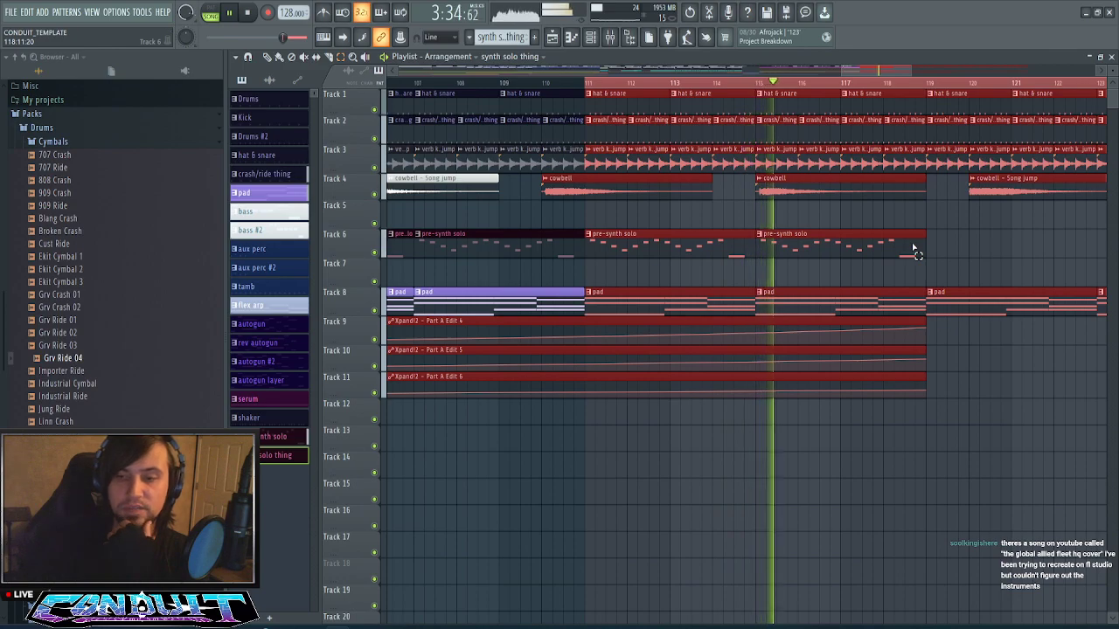
{"action": "scroll", "coordinate": [848, 92], "scroll_direction": "down", "scroll_amount": 2}
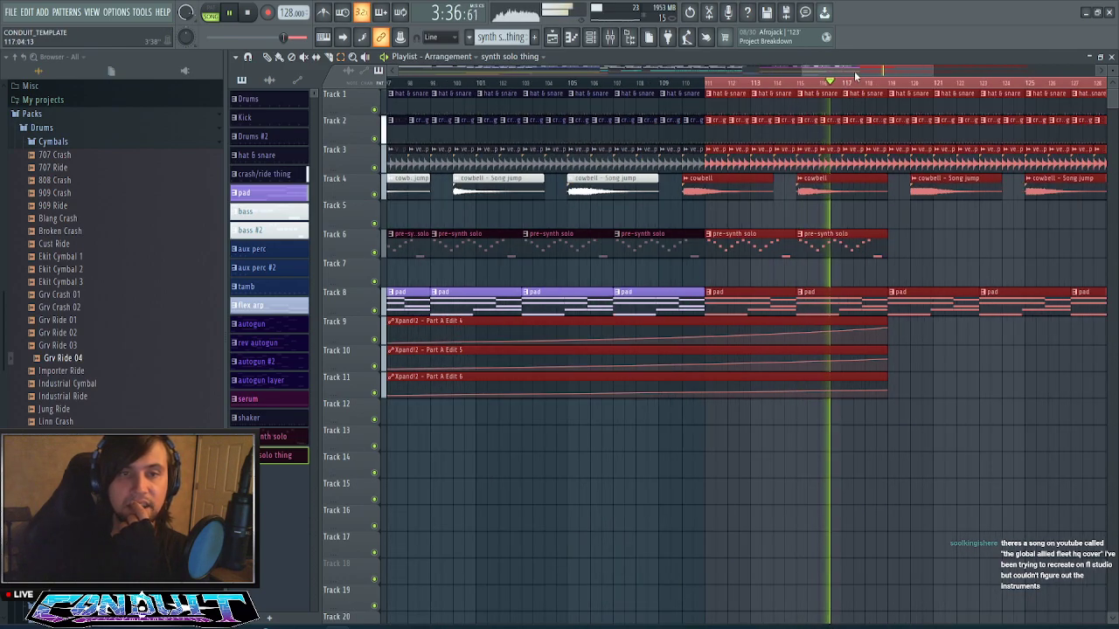
{"action": "scroll", "coordinate": [880, 243], "scroll_direction": "right", "scroll_amount": 3}
{"action": "left_click", "coordinate": [879, 245]}
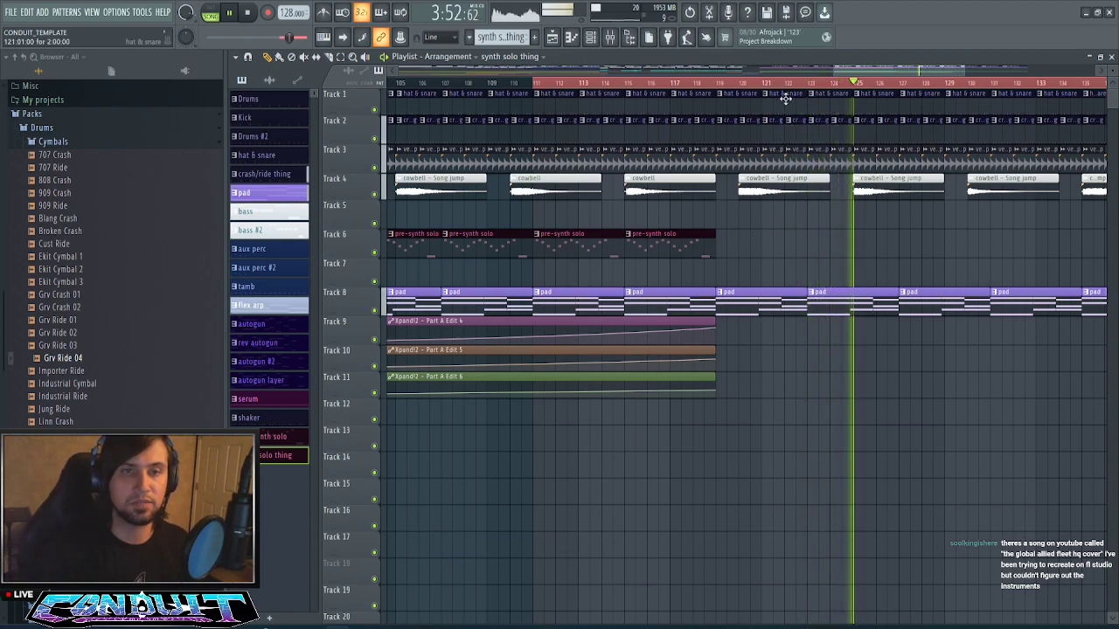
{"action": "scroll", "coordinate": [859, 79], "scroll_direction": "down", "scroll_amount": 2}
{"action": "scroll", "coordinate": [861, 67], "scroll_direction": "down", "scroll_amount": 2}
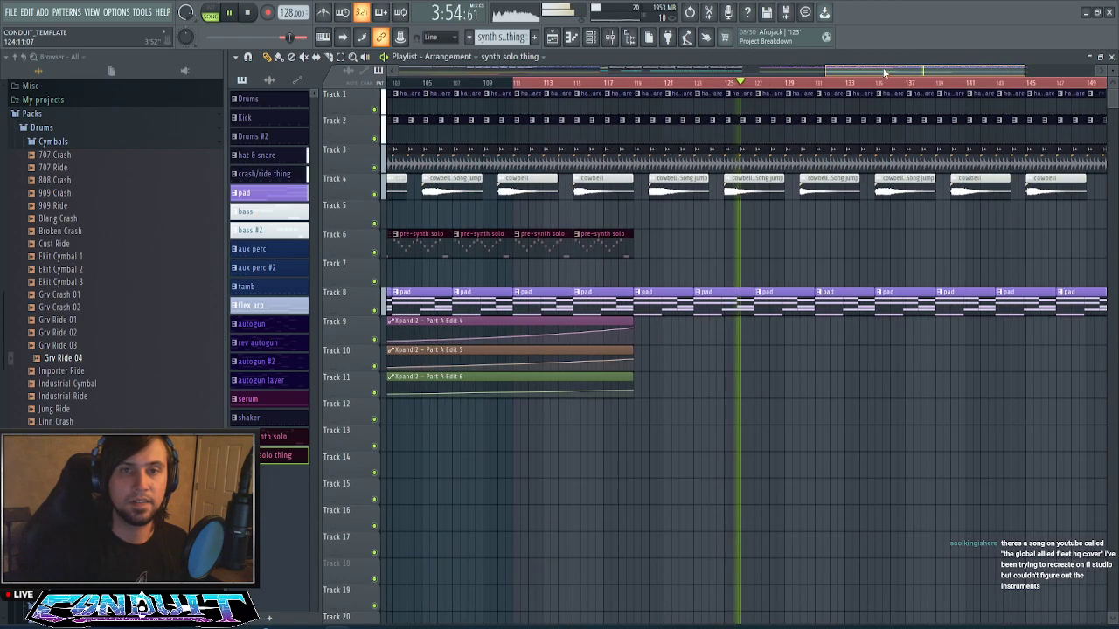
{"action": "scroll", "coordinate": [913, 72], "scroll_direction": "down", "scroll_amount": 2}
{"action": "mouse_move", "coordinate": [917, 71]}
{"action": "left_mouse_down"}
{"action": "mouse_move", "coordinate": [904, 80]}
{"action": "mouse_move", "coordinate": [930, 73]}
{"action": "mouse_move", "coordinate": [905, 77]}
{"action": "left_mouse_up"}
{"action": "scroll", "coordinate": [900, 83], "scroll_direction": "up", "scroll_amount": 2}
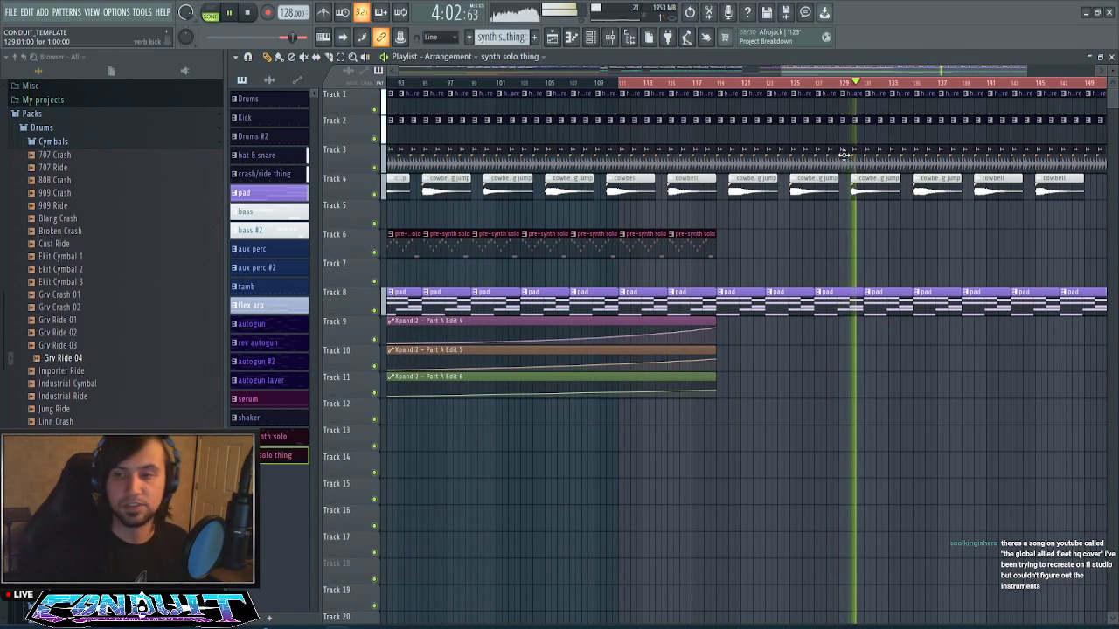
- Review the arrangement around bars 87 to 151 during playback, and stop playback
{"action": "scroll", "coordinate": [830, 92], "scroll_direction": "down", "scroll_amount": 2}
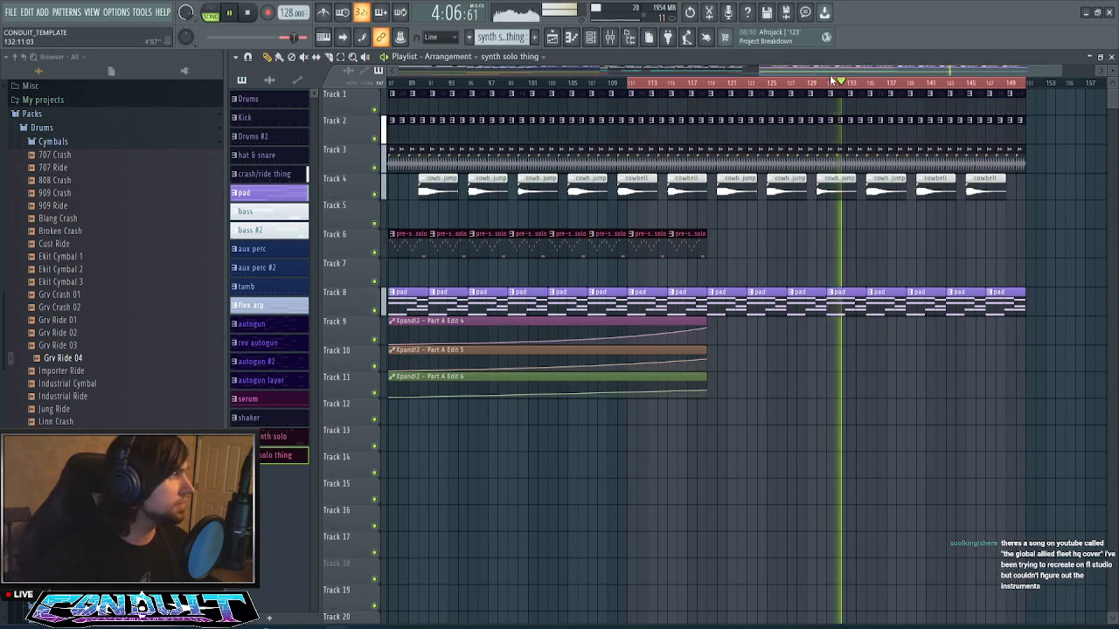
{"action": "scroll", "coordinate": [839, 76], "scroll_direction": "down", "scroll_amount": 3}
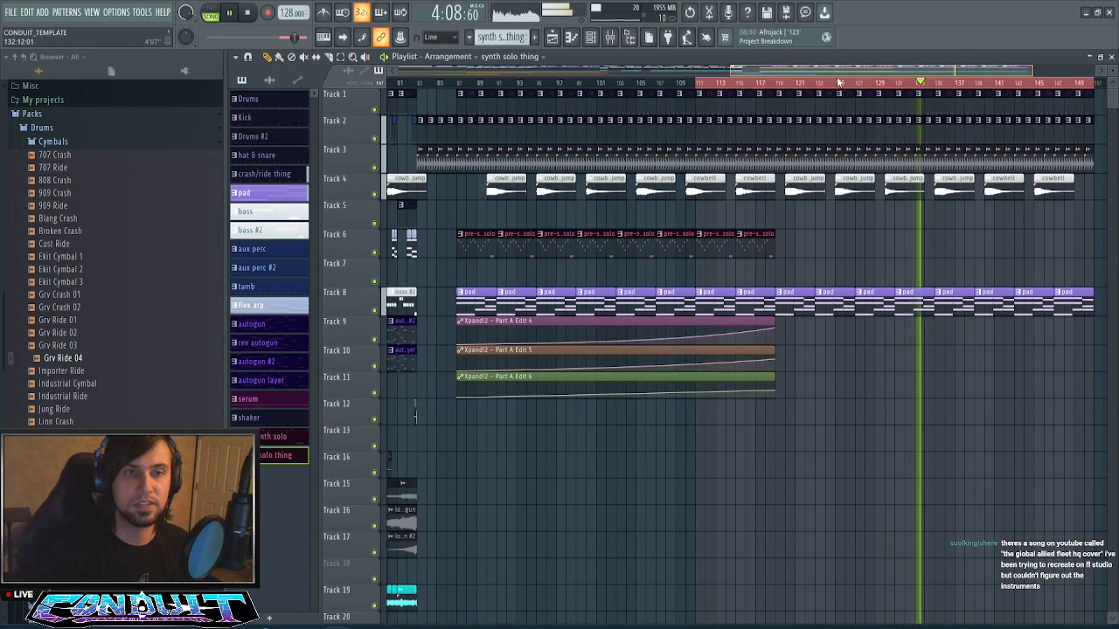
{"action": "scroll", "coordinate": [872, 85], "scroll_direction": "up", "scroll_amount": 2}
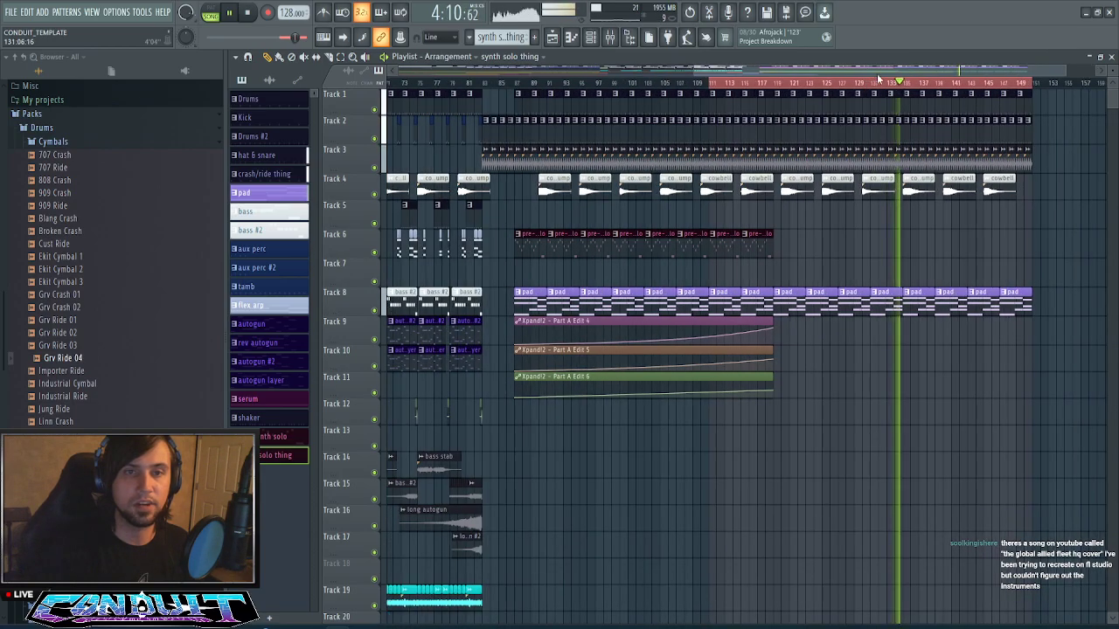
{"action": "left_click_drag", "start_coordinate": [1064, 72], "coordinate": [1029, 75]}
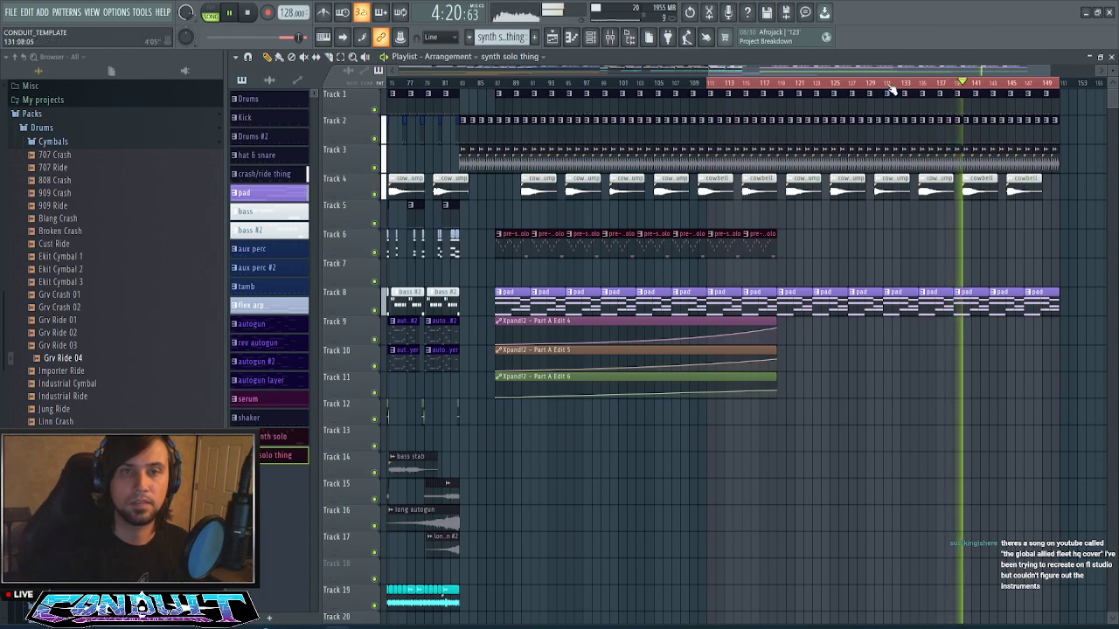
{"action": "left_click_drag", "start_coordinate": [901, 70], "coordinate": [916, 109]}
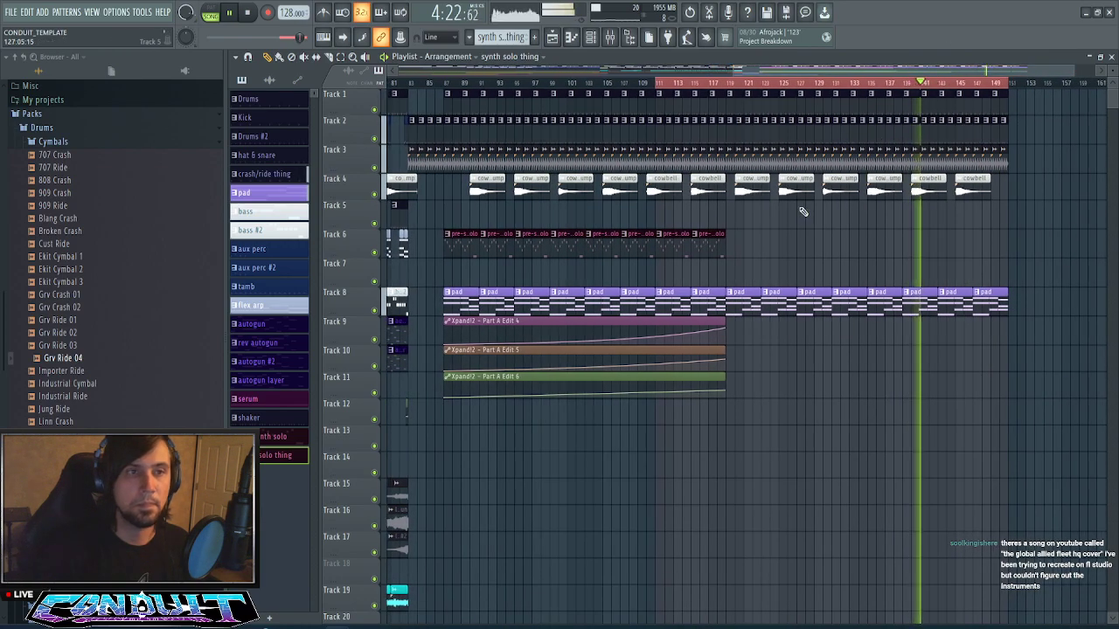
{"action": "key", "text": "space"}
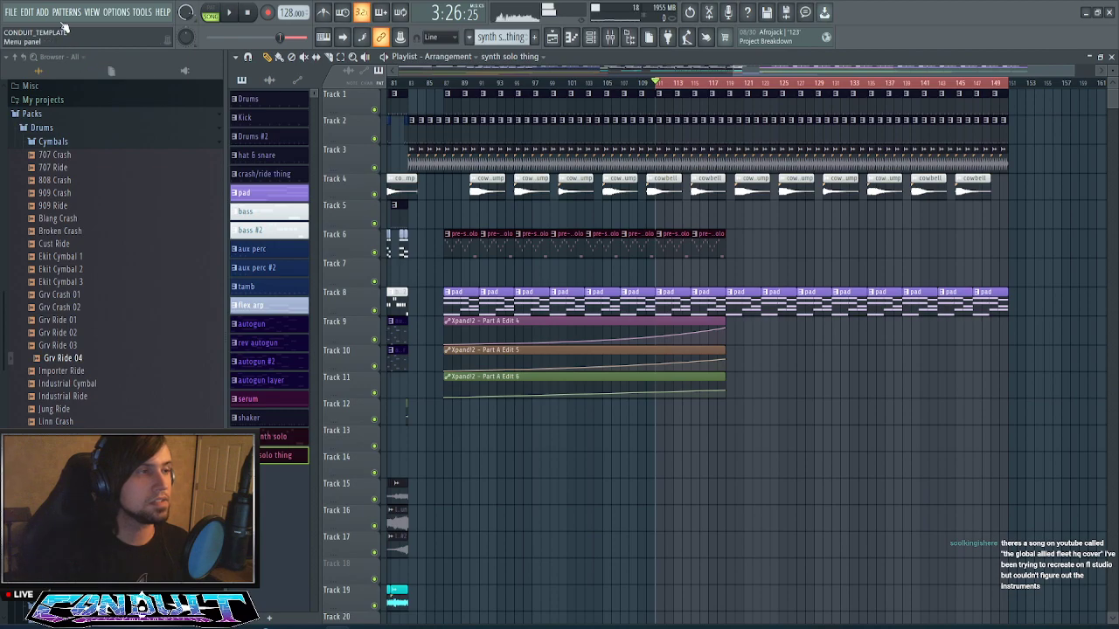
- Add another Xpand!2 instrument and load its +17 Drama Strings preset
{"action": "left_click", "coordinate": [42, 12]}
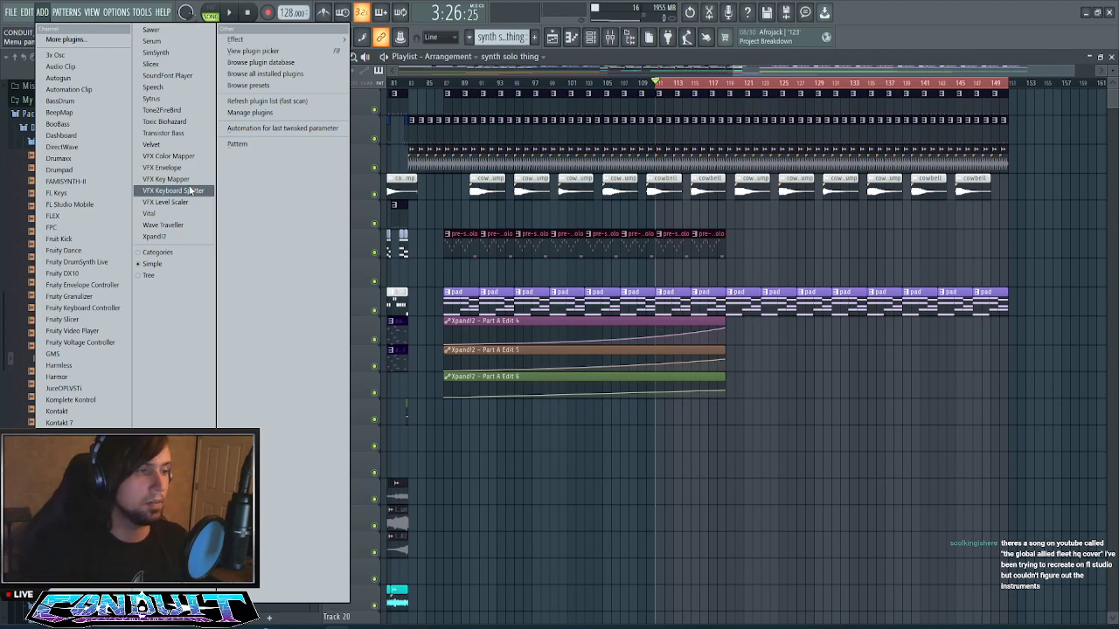
{"action": "left_click", "coordinate": [158, 237]}
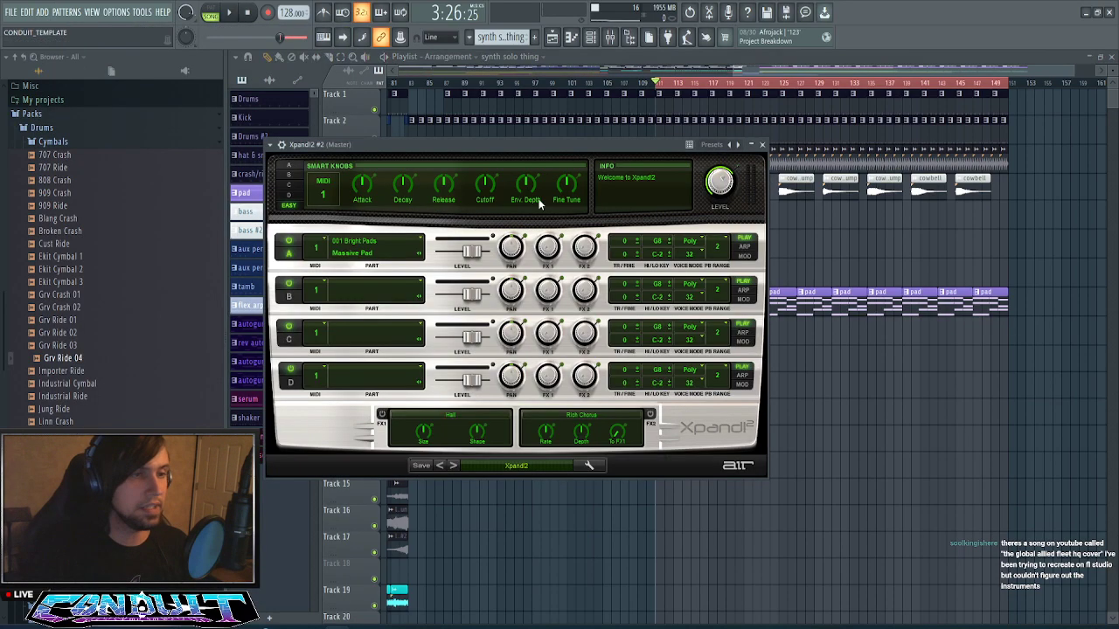
{"action": "left_click_drag", "start_coordinate": [553, 144], "coordinate": [670, 141]}
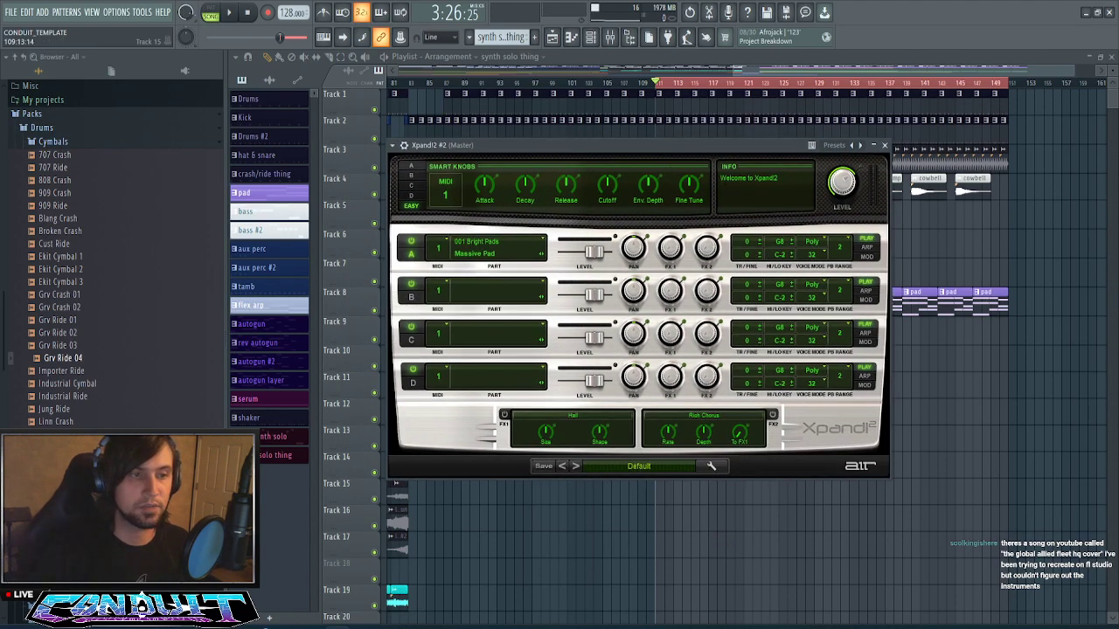
{"action": "left_click", "coordinate": [626, 470]}
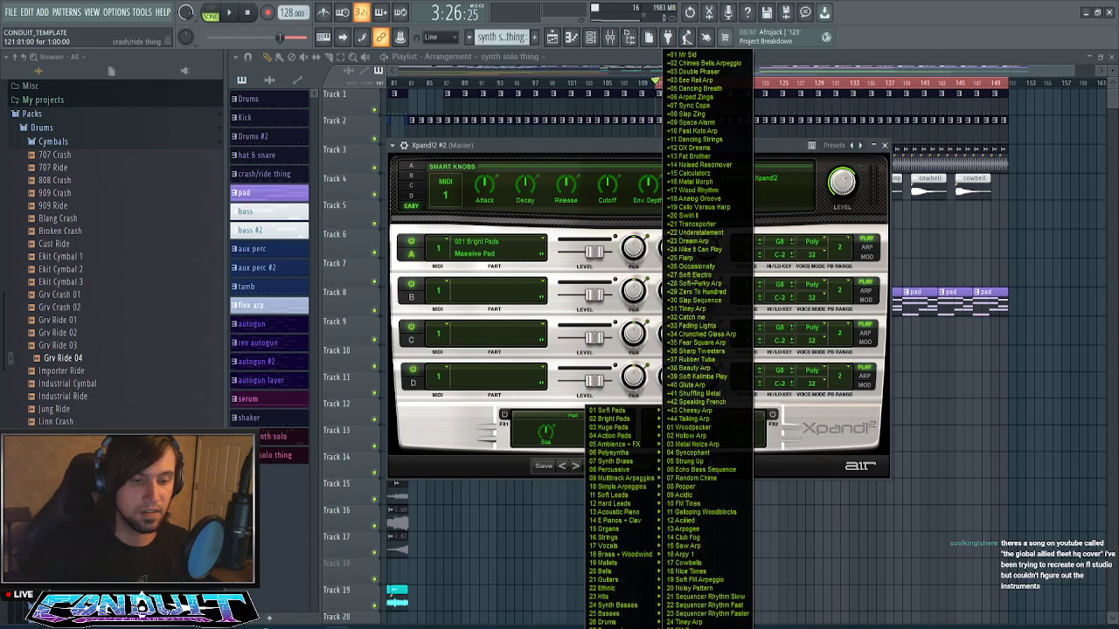
{"action": "mouse_move", "coordinate": [623, 539]}
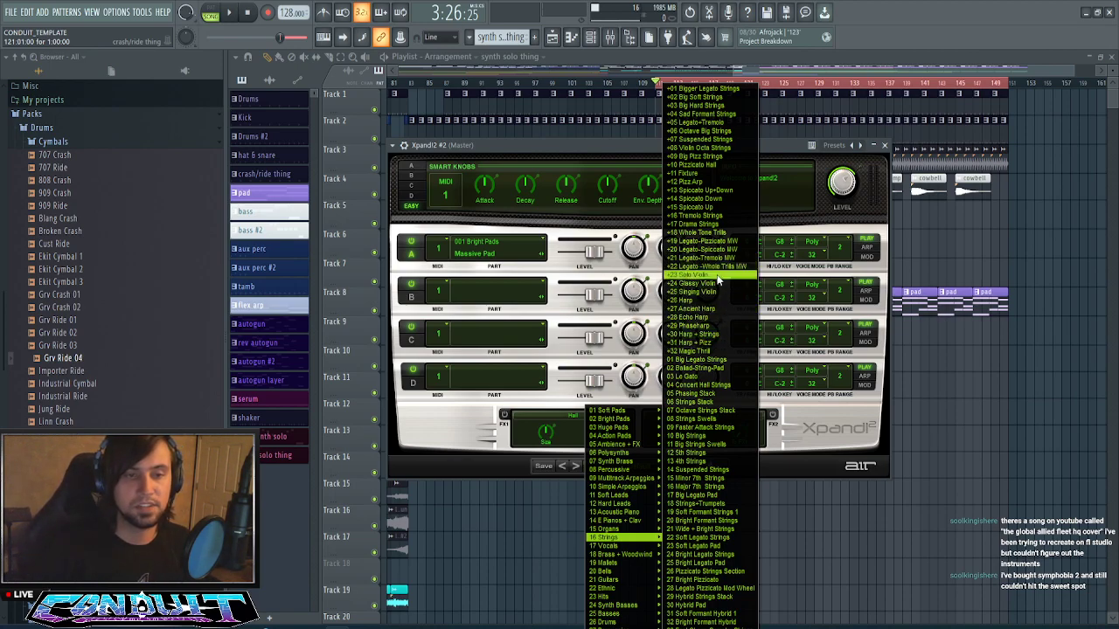
{"action": "left_click", "coordinate": [715, 224]}
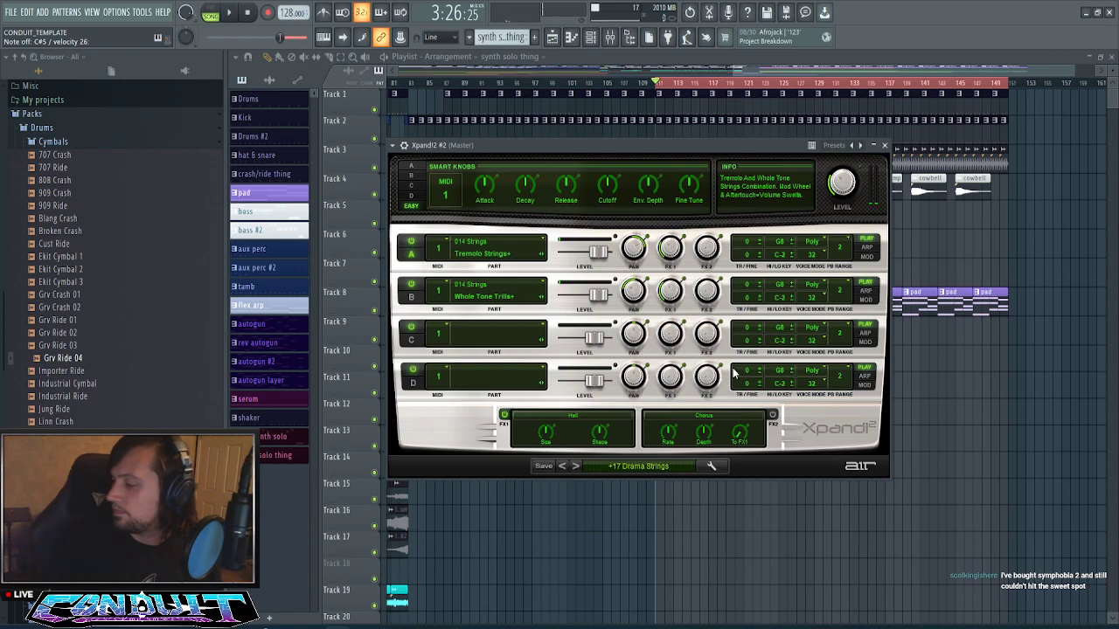
- Try the +16 Tremolo Strings preset and then +23 Solo Violin on the new Xpand!2 instrument
{"action": "left_click", "coordinate": [562, 467]}
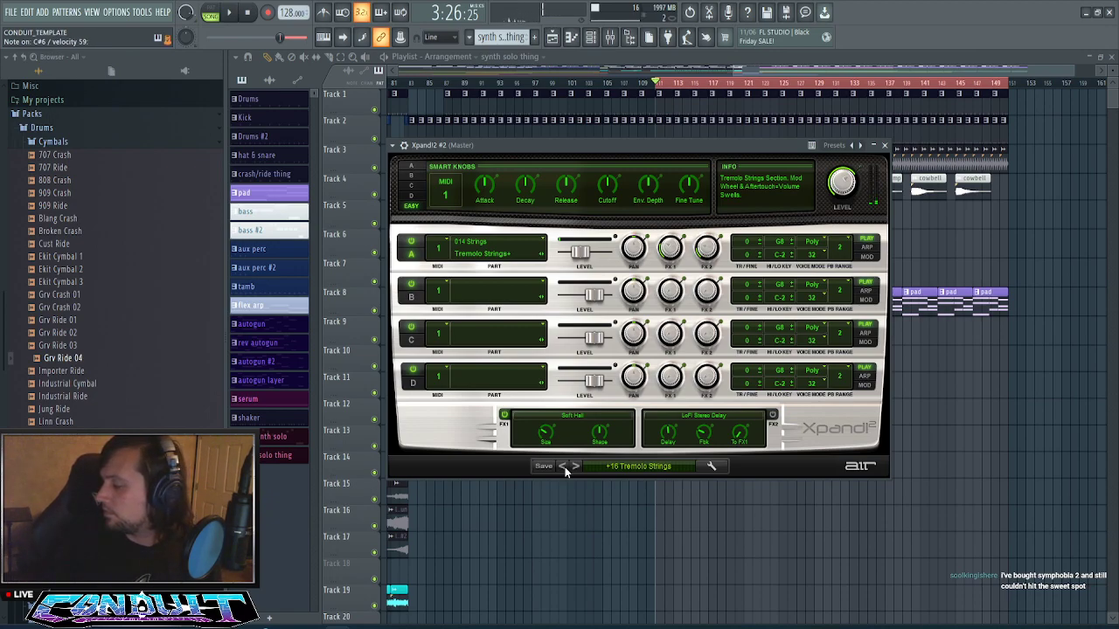
{"action": "left_click", "coordinate": [644, 460]}
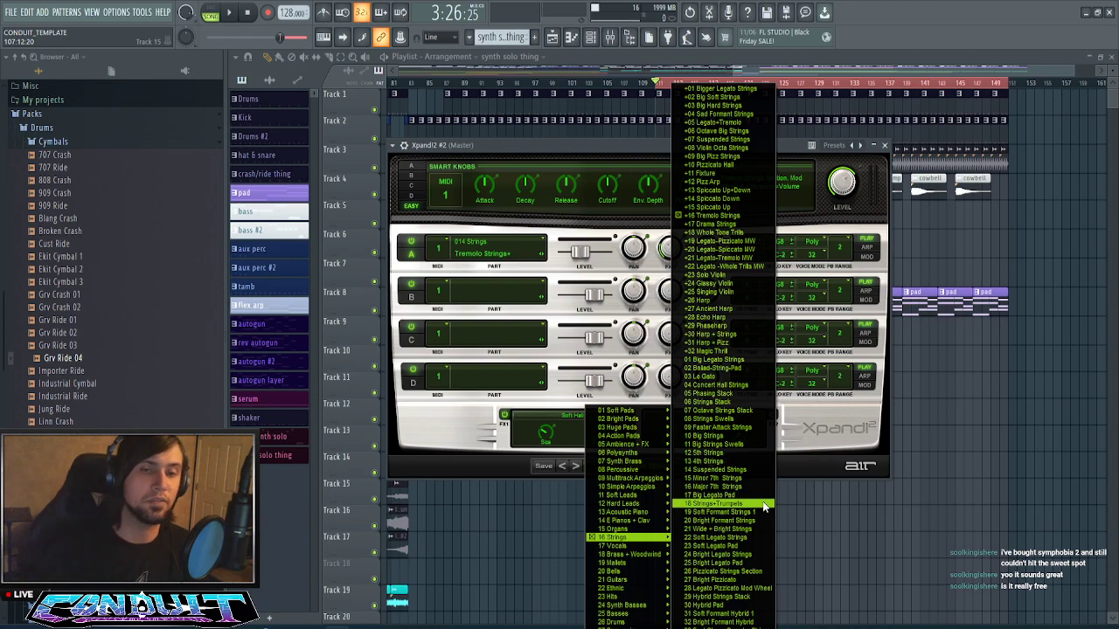
{"action": "left_click", "coordinate": [748, 276]}
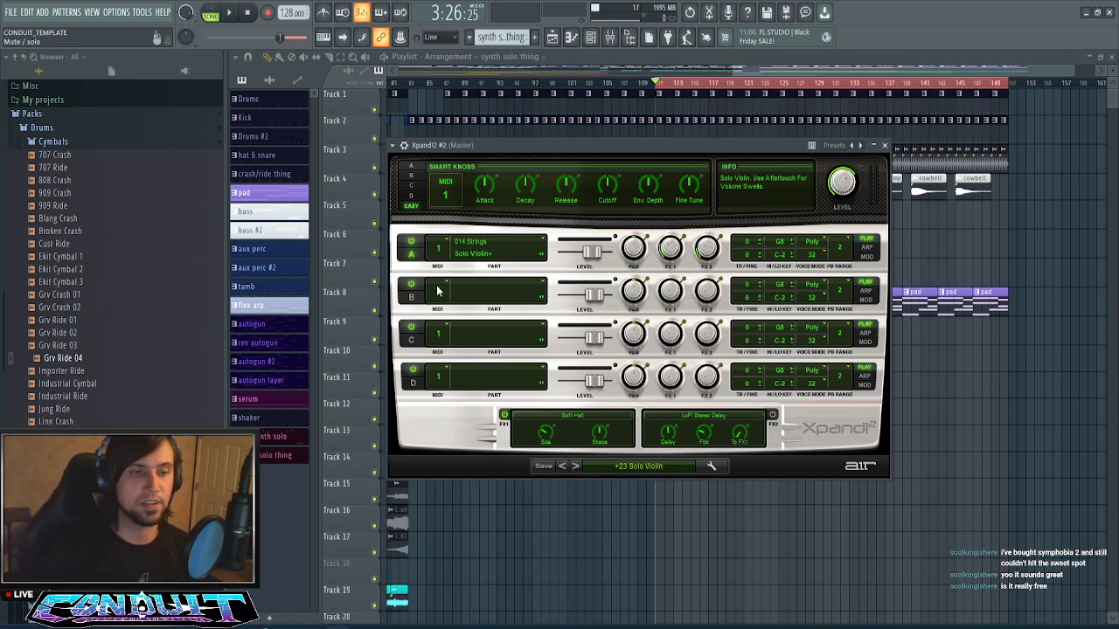
{"action": "left_click_drag", "start_coordinate": [602, 147], "coordinate": [448, 294]}
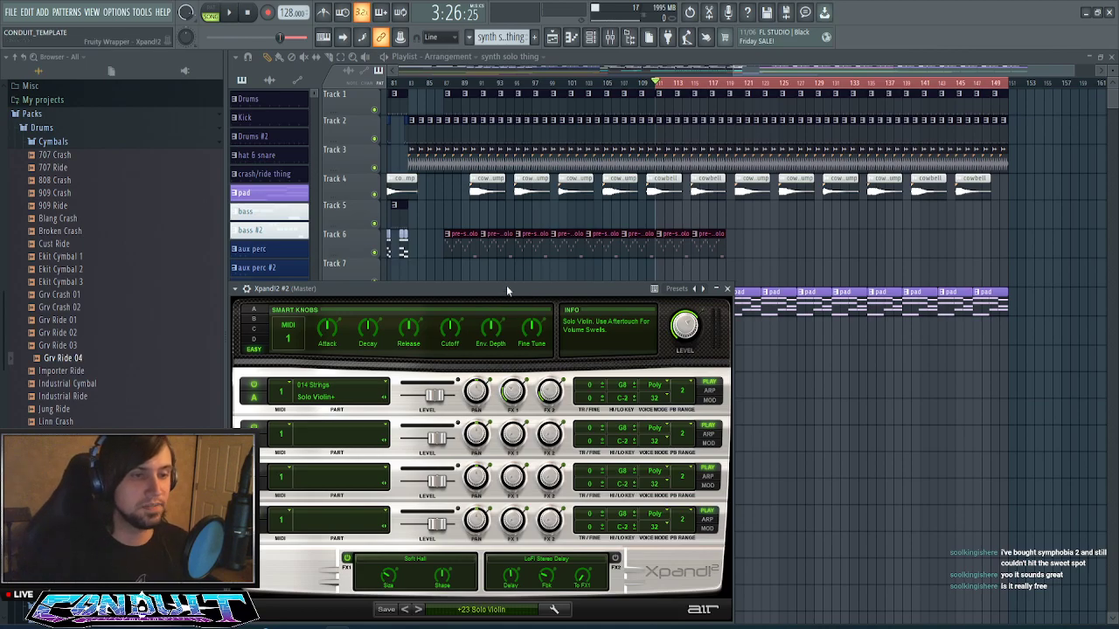
{"action": "mouse_move", "coordinate": [506, 285]}
{"action": "left_mouse_down"}
{"action": "mouse_move", "coordinate": [537, 264]}
{"action": "mouse_move", "coordinate": [519, 290]}
{"action": "mouse_move", "coordinate": [502, 287]}
{"action": "mouse_move", "coordinate": [515, 257]}
{"action": "mouse_move", "coordinate": [500, 280]}
{"action": "mouse_move", "coordinate": [520, 301]}
{"action": "mouse_move", "coordinate": [502, 298]}
{"action": "mouse_move", "coordinate": [504, 286]}
{"action": "left_mouse_up"}
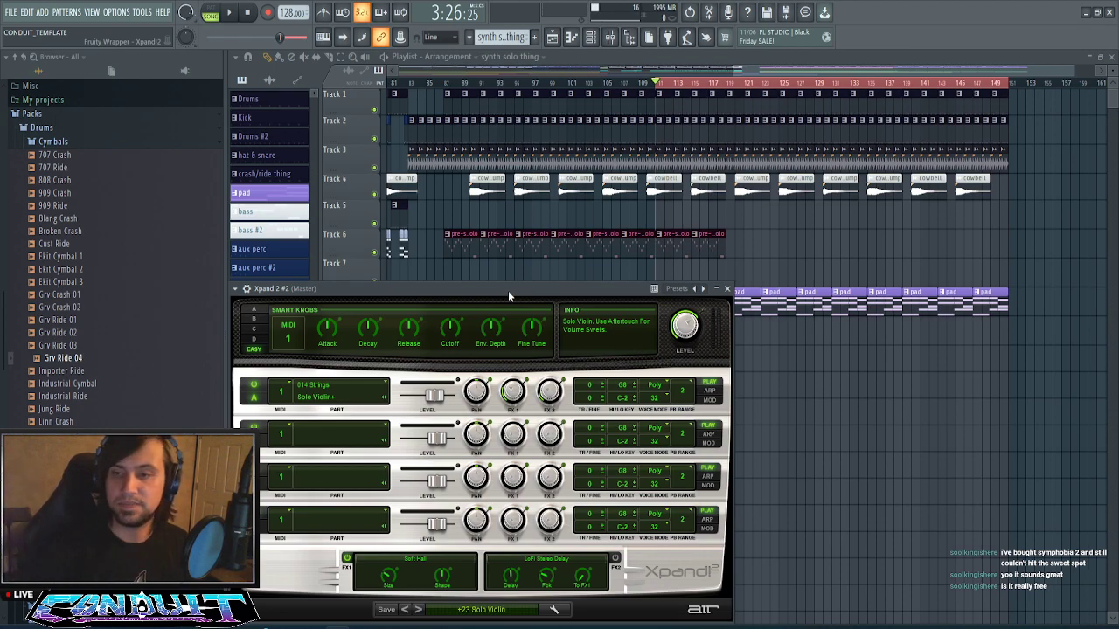
{"action": "left_click_drag", "start_coordinate": [497, 288], "coordinate": [692, 172]}
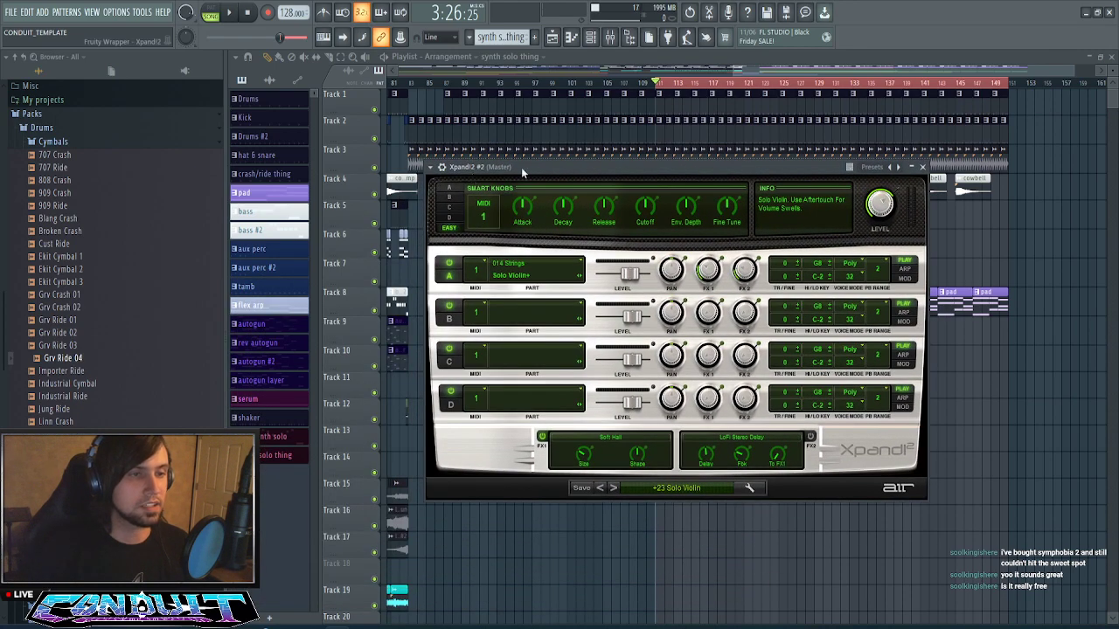
{"action": "left_click", "coordinate": [42, 13]}
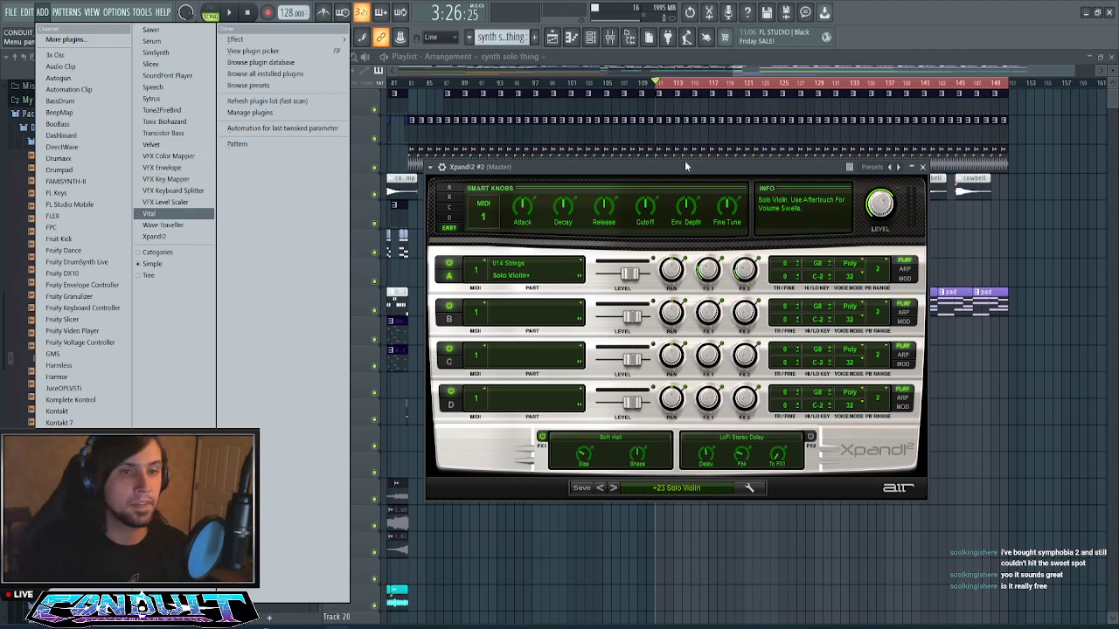
{"action": "left_click_drag", "start_coordinate": [684, 163], "coordinate": [493, 285]}
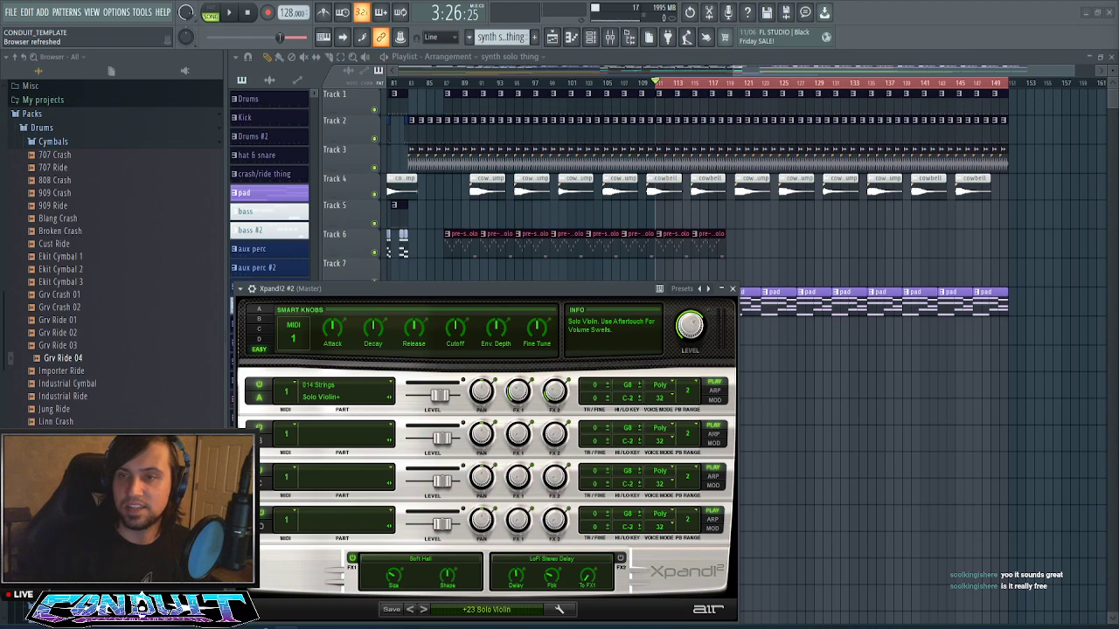
{"action": "left_click_drag", "start_coordinate": [460, 288], "coordinate": [641, 115]}
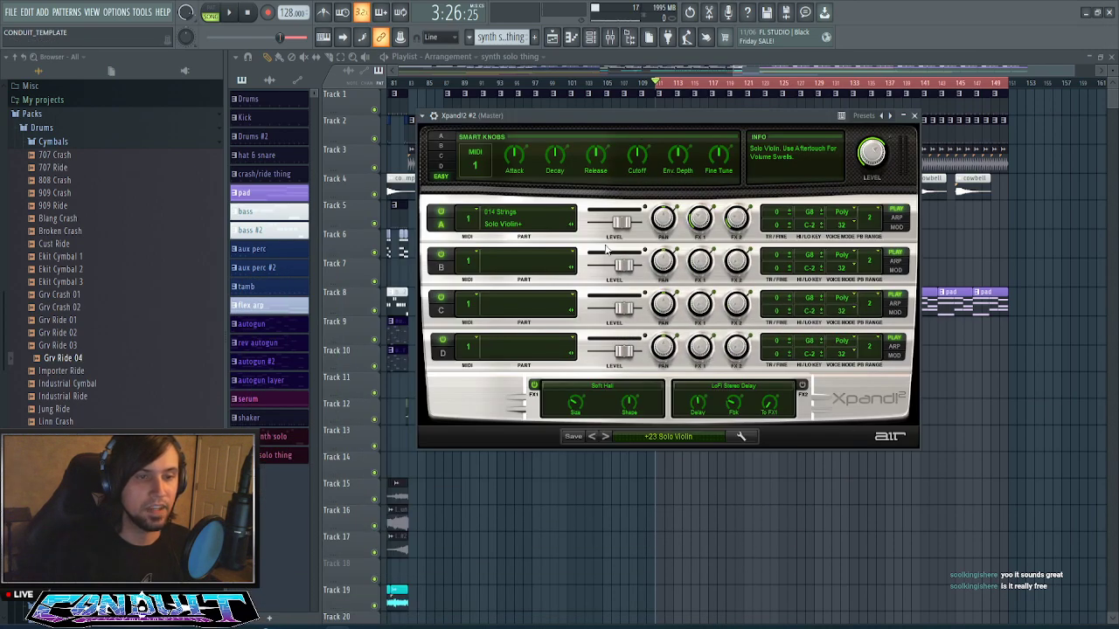
{"action": "left_click_drag", "start_coordinate": [717, 111], "coordinate": [671, 146]}
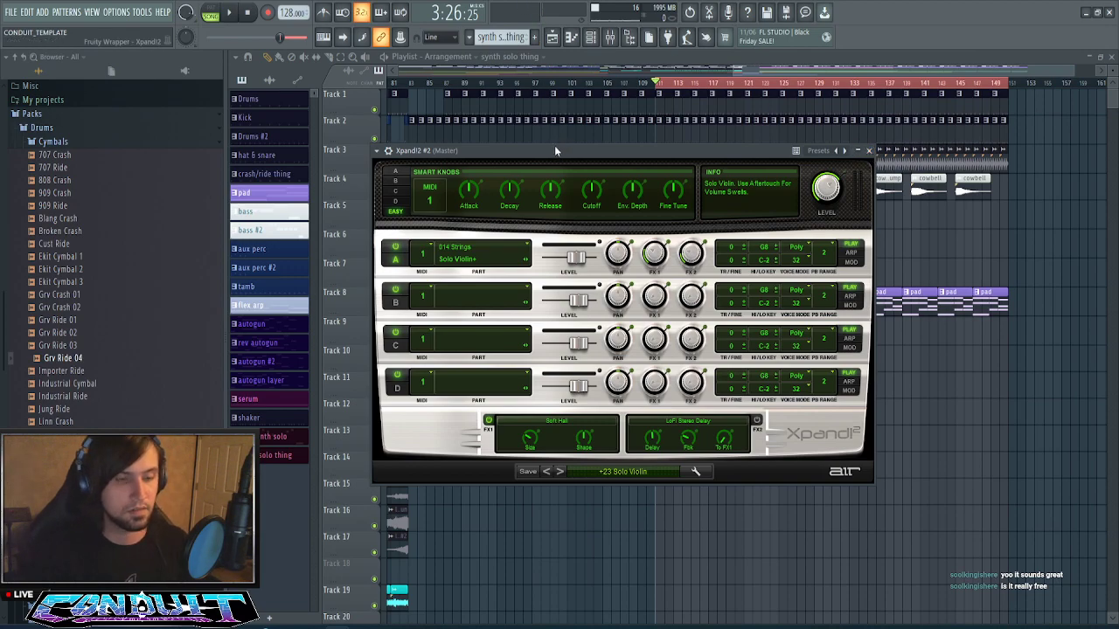
- Delete the newly added Xpand!2 strings channel from the channel rack
{"action": "key", "text": "F6"}
{"action": "right_click", "coordinate": [645, 280]}
{"action": "key", "text": "d"}
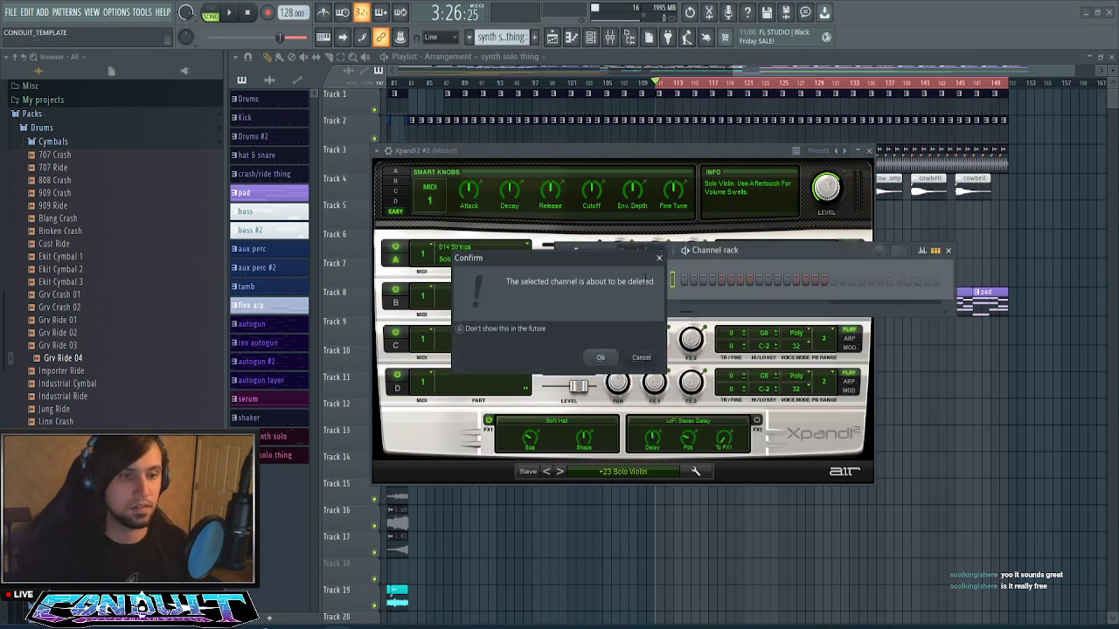
{"action": "key", "text": "Return"}
- Filter the channel rack to the Synths group and open the original Xpand!2 lead
{"action": "scroll", "coordinate": [641, 278], "scroll_direction": "down", "scroll_amount": 3}
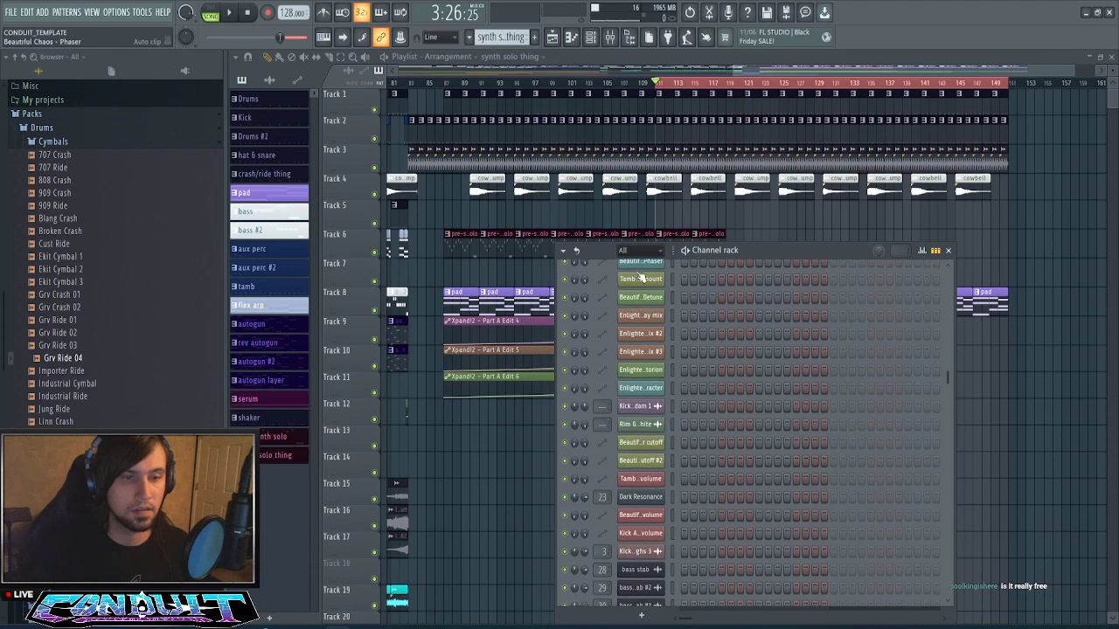
{"action": "left_click", "coordinate": [622, 250]}
{"action": "left_click", "coordinate": [640, 319]}
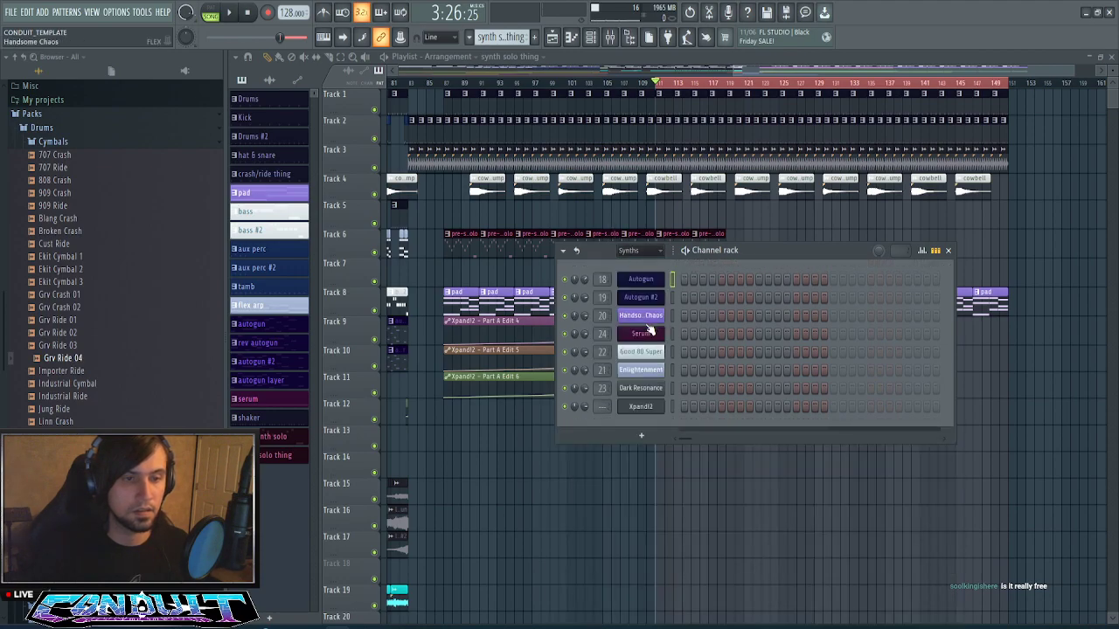
{"action": "left_click", "coordinate": [643, 407]}
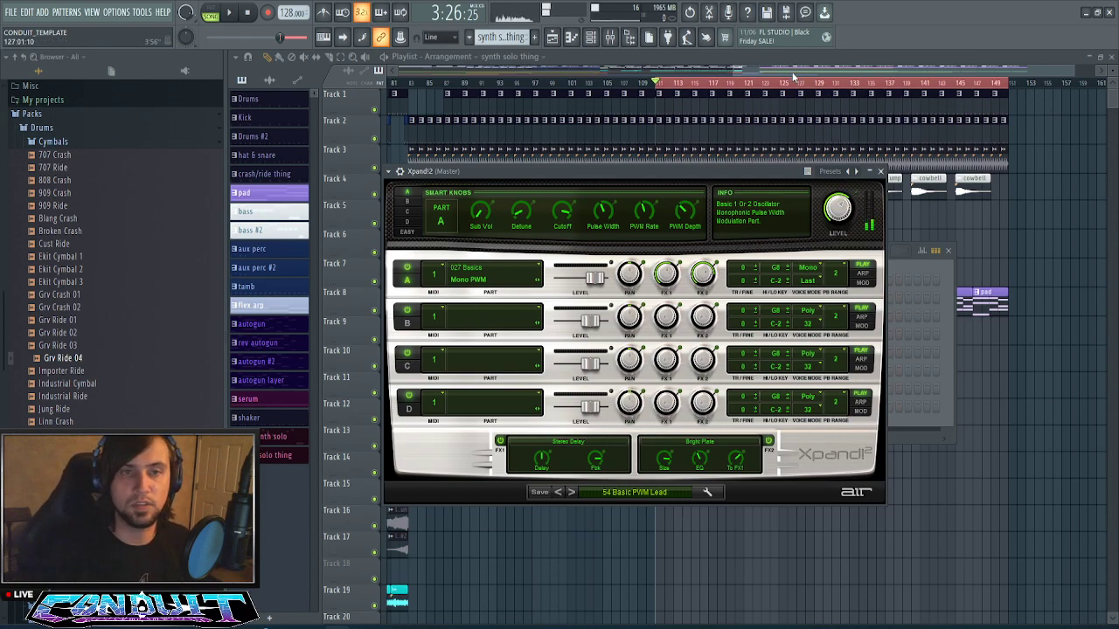
- Play the selected section from bar 111 and follow it in the playlist
{"action": "left_click_drag", "start_coordinate": [793, 74], "coordinate": [818, 77]}
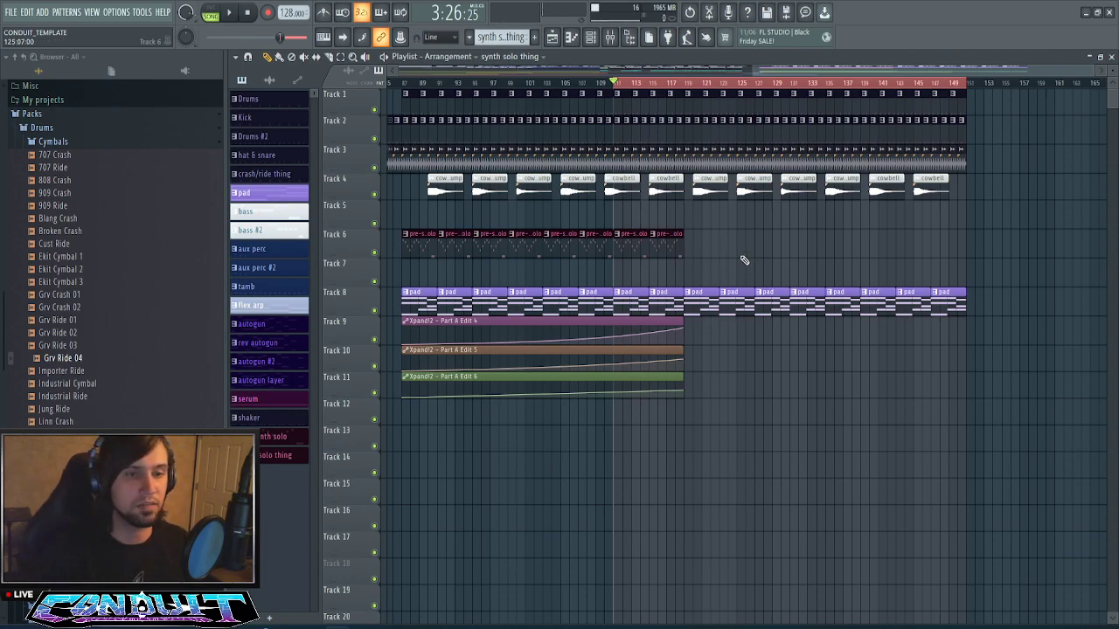
{"action": "key", "text": "space"}
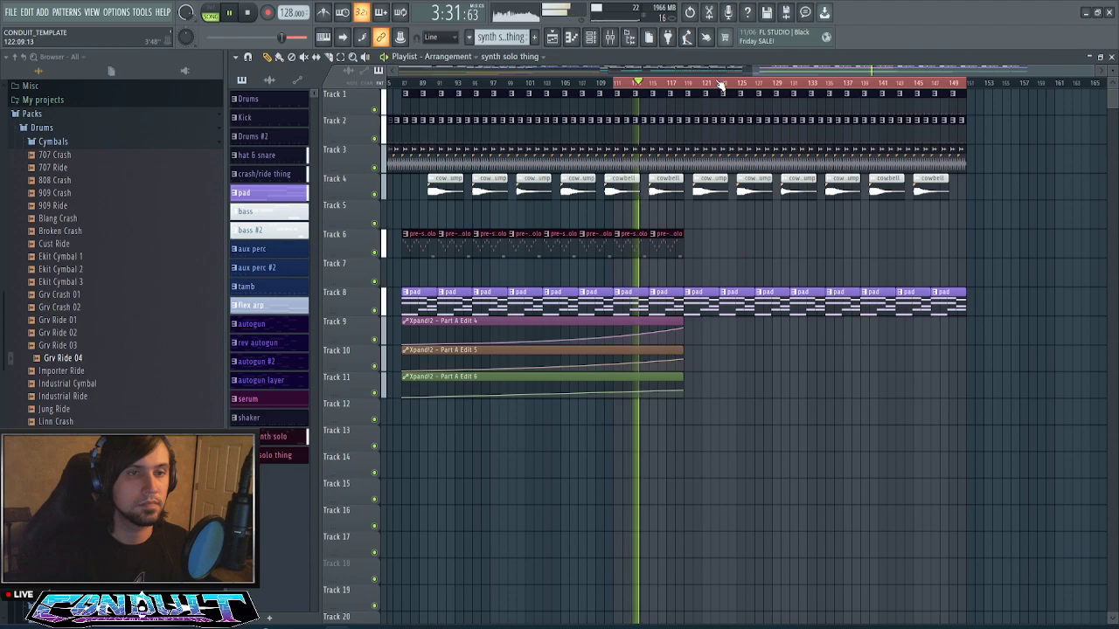
{"action": "scroll", "coordinate": [726, 94], "scroll_direction": "up", "scroll_amount": 1}
{"action": "left_click_drag", "start_coordinate": [824, 73], "coordinate": [838, 73]}
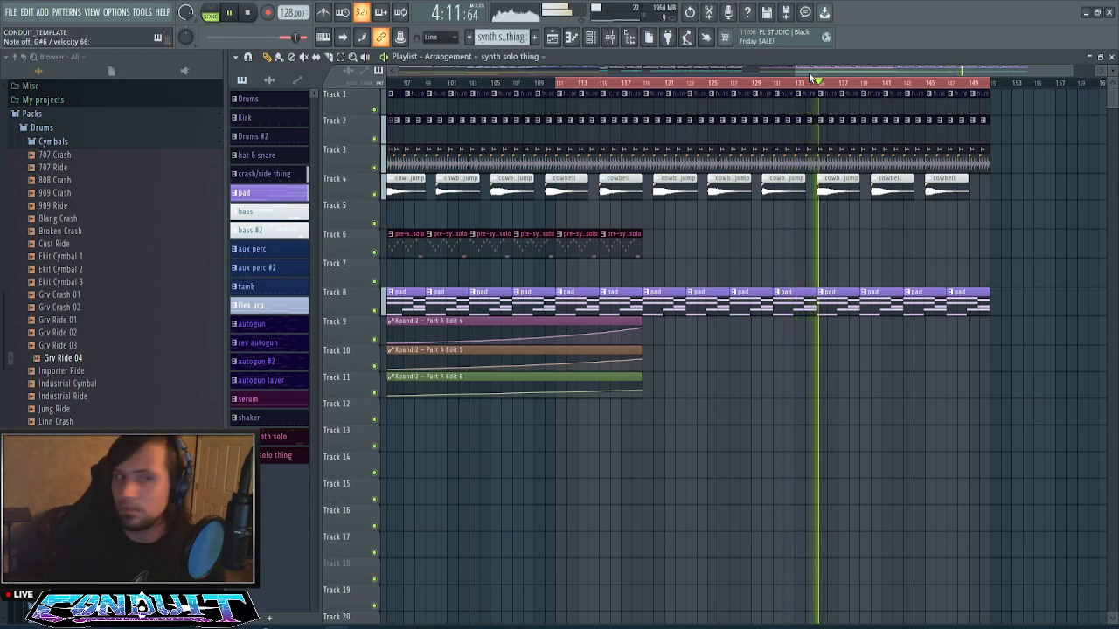
- Reopen the Xpand!2 lead and raise Part A's FX 1 send
{"action": "left_click", "coordinate": [588, 37]}
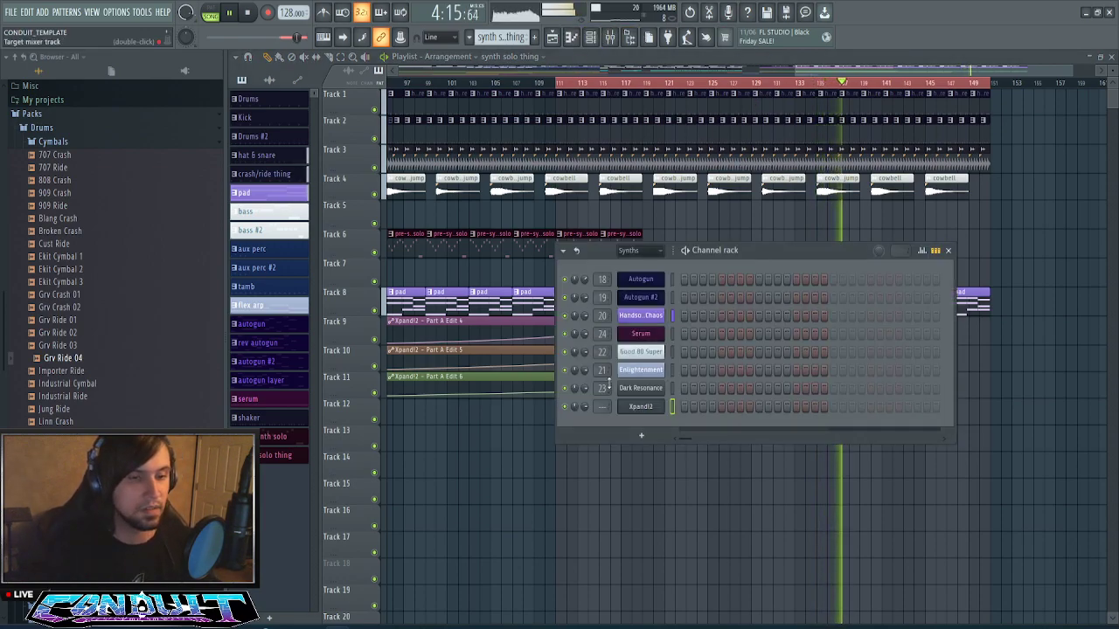
{"action": "left_click", "coordinate": [657, 408]}
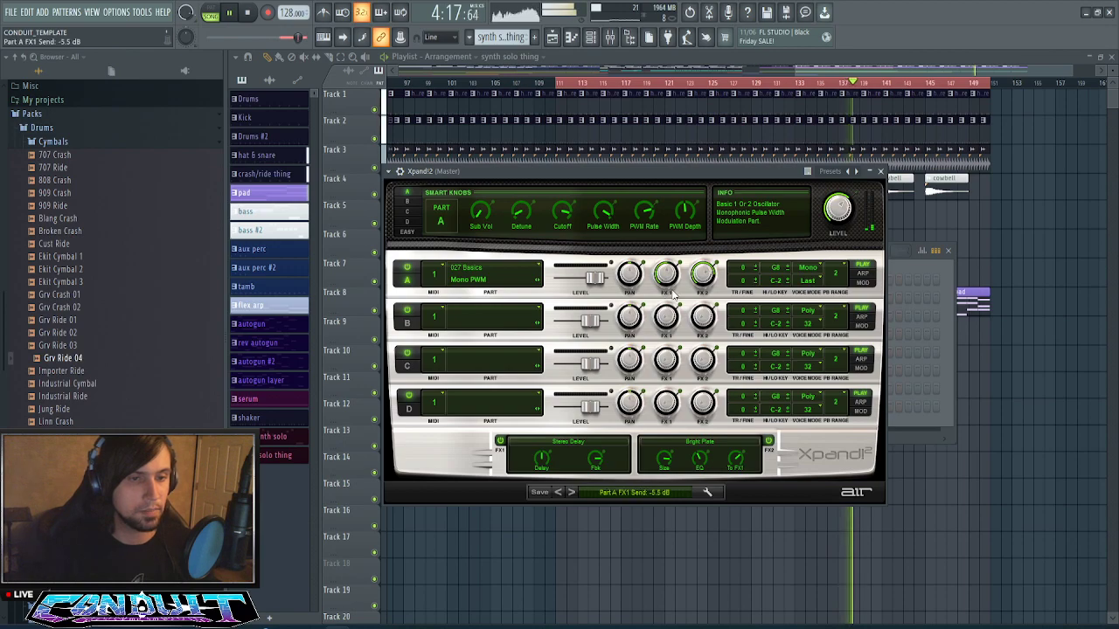
{"action": "left_click_drag", "start_coordinate": [675, 306], "coordinate": [673, 273]}
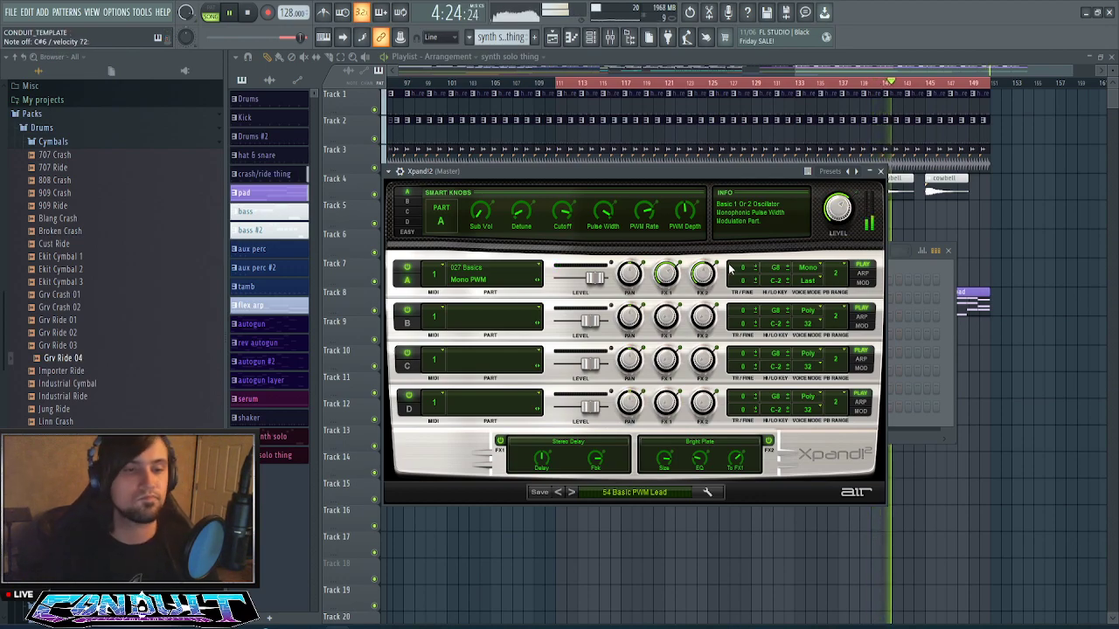
- Clone the Xpand!2 lead channel in the channel rack
{"action": "left_click", "coordinate": [590, 38]}
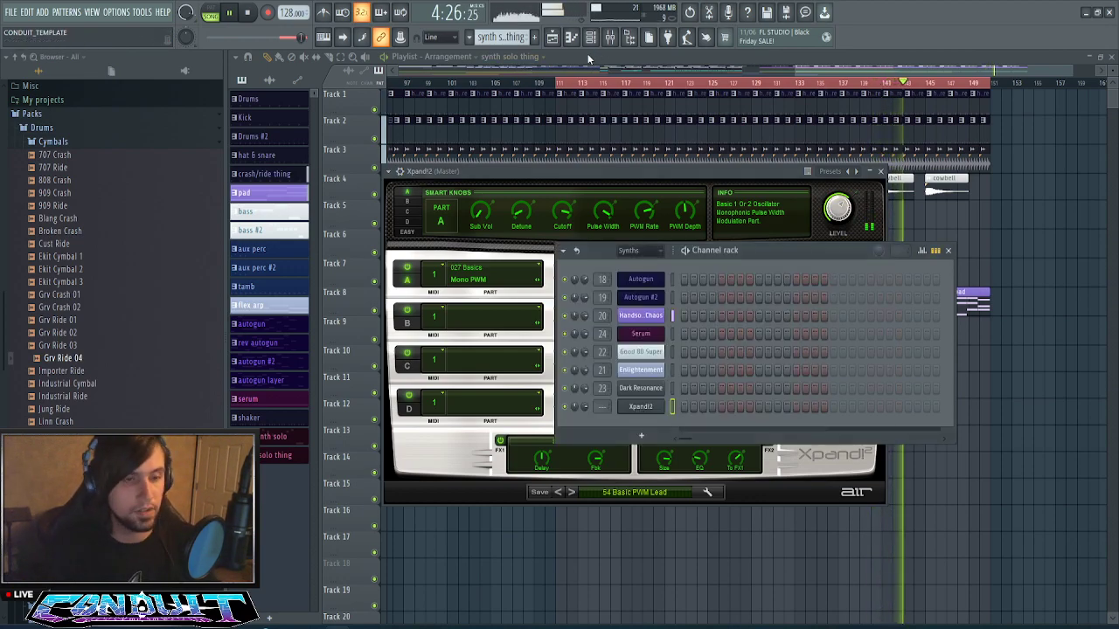
{"action": "right_click", "coordinate": [663, 404]}
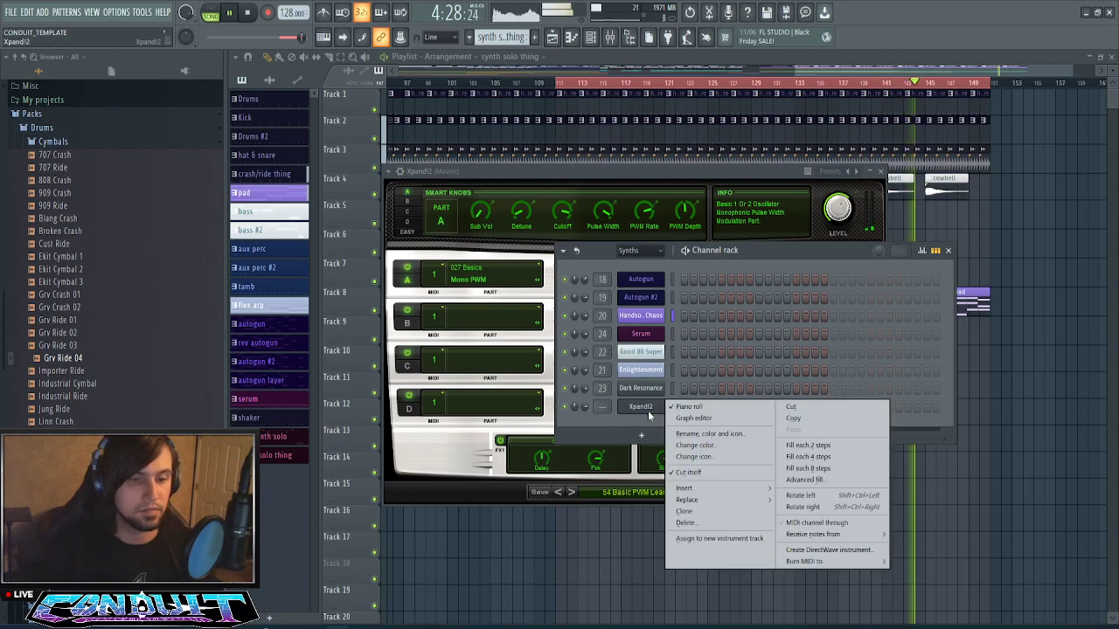
{"action": "left_click", "coordinate": [713, 511]}
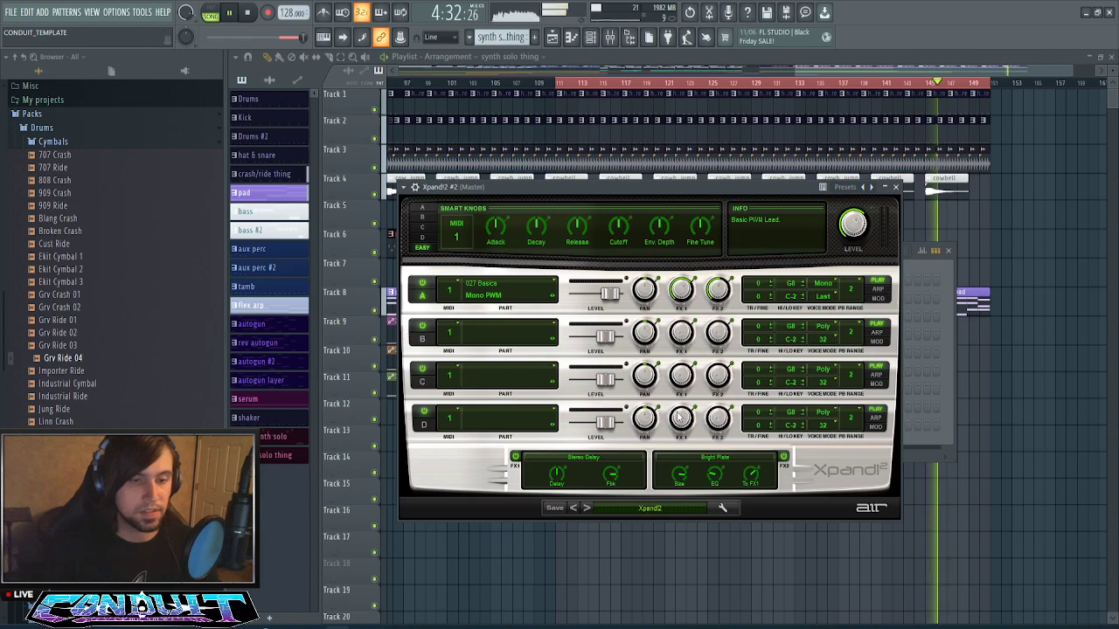
- Show Part A's smart knobs on the cloned Xpand!2 lead and lower its PWM Rate to about the midpoint
{"action": "left_click", "coordinate": [920, 260]}
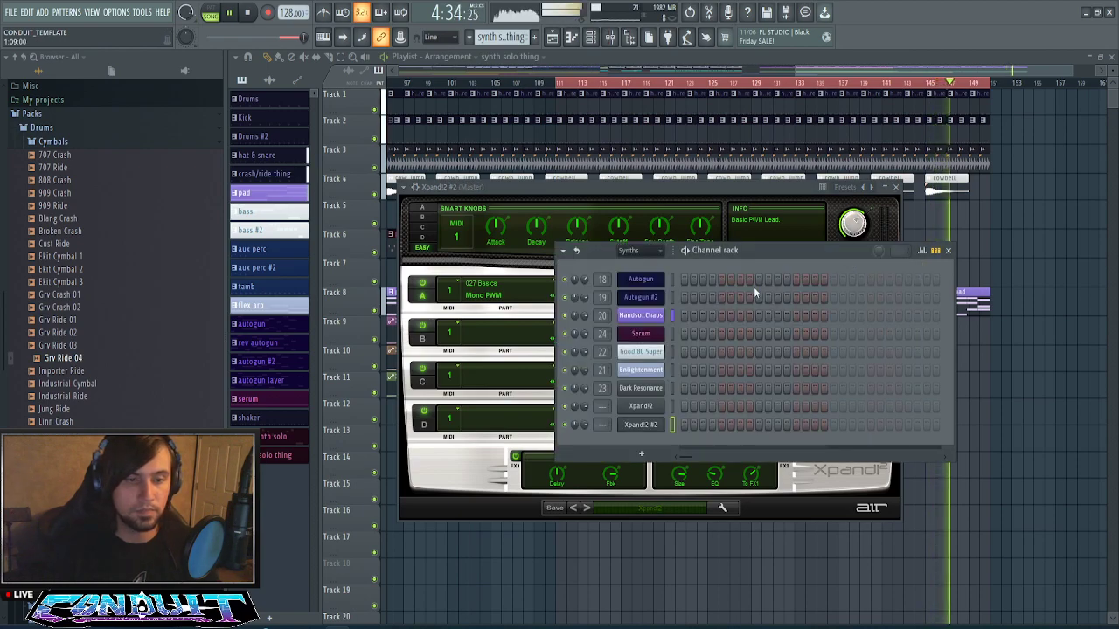
{"action": "left_click", "coordinate": [653, 189]}
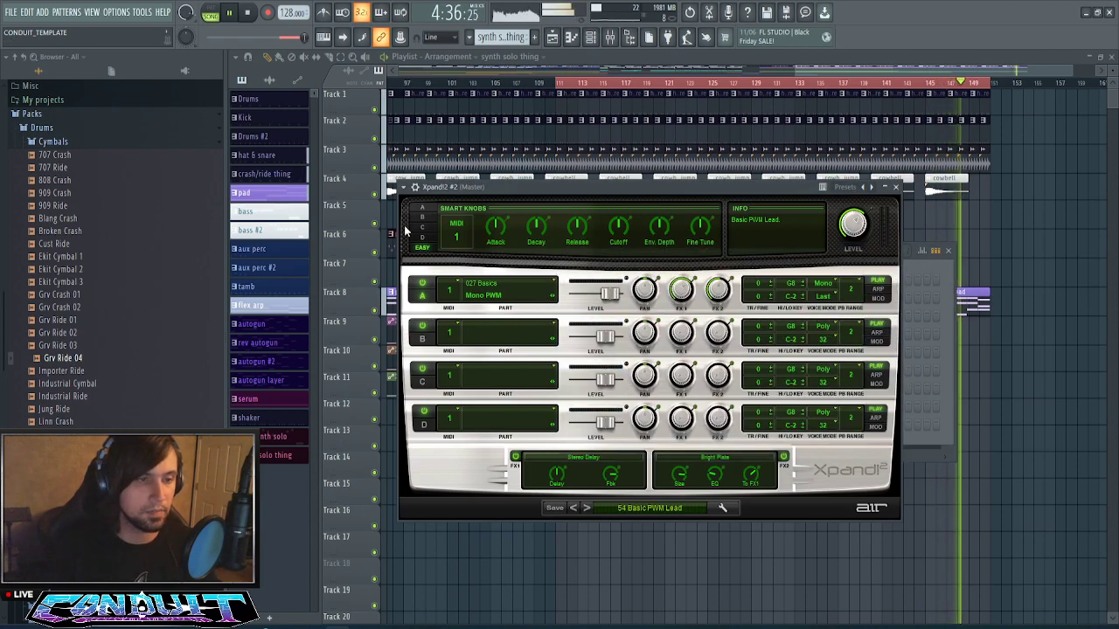
{"action": "left_click", "coordinate": [431, 208]}
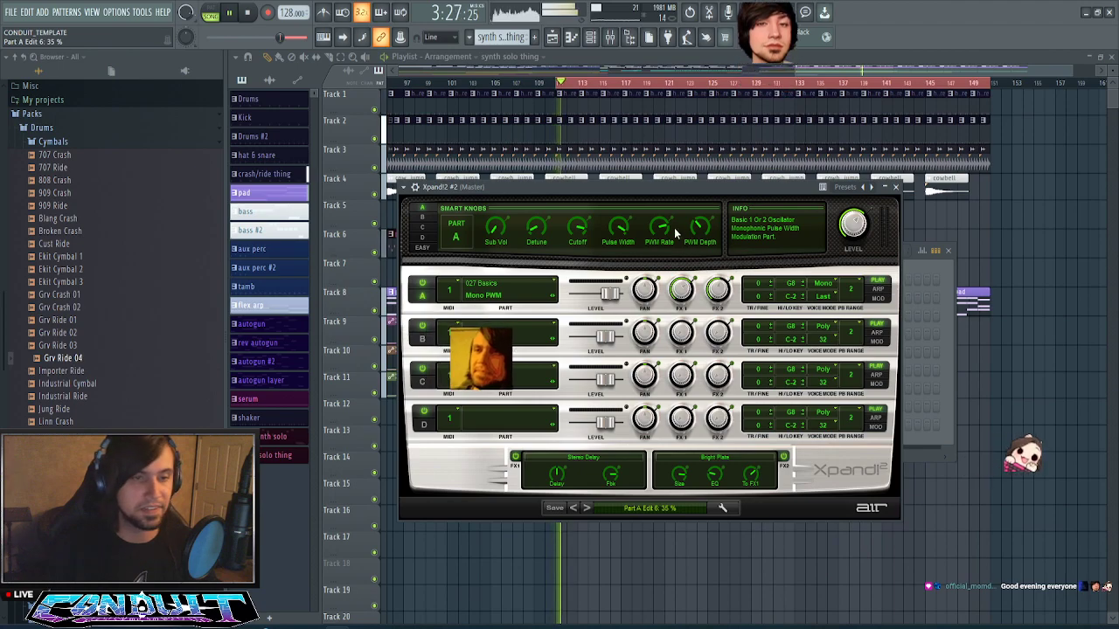
{"action": "left_click_drag", "start_coordinate": [667, 229], "coordinate": [667, 241]}
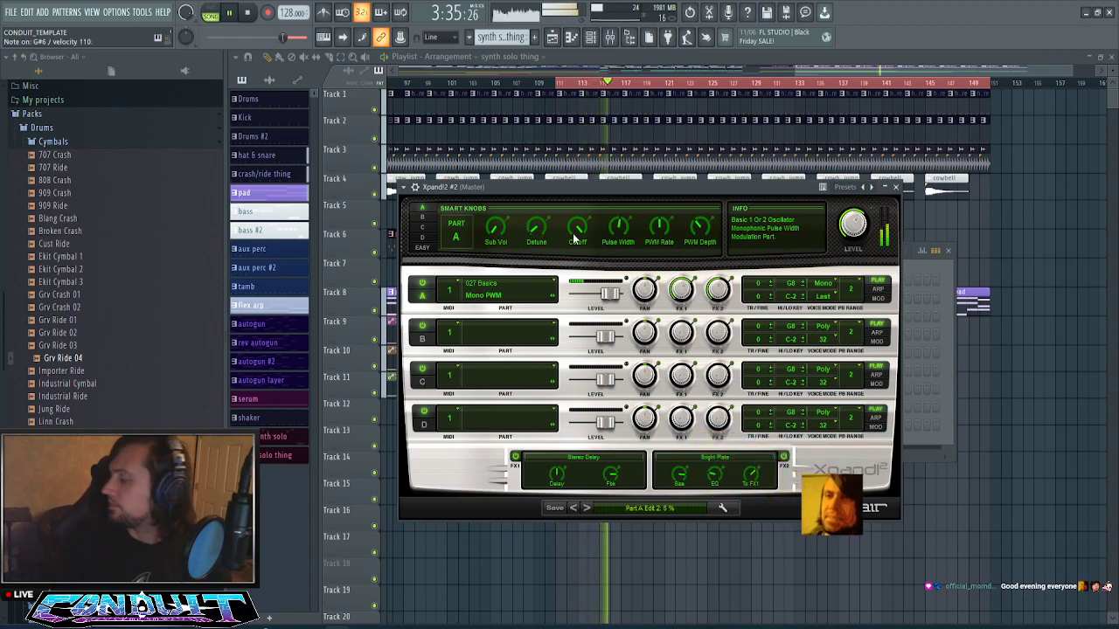
- Audition the cloned lead over the section from bar 111 and set its master level to -0.3 dB
{"action": "key", "text": "space"}
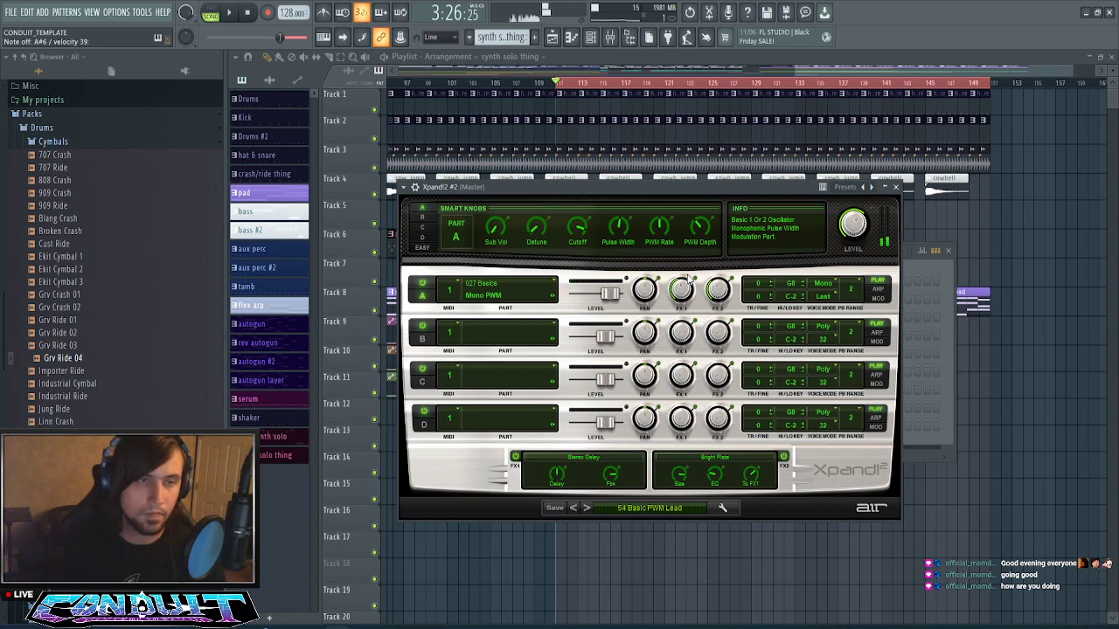
{"action": "key", "text": "space"}
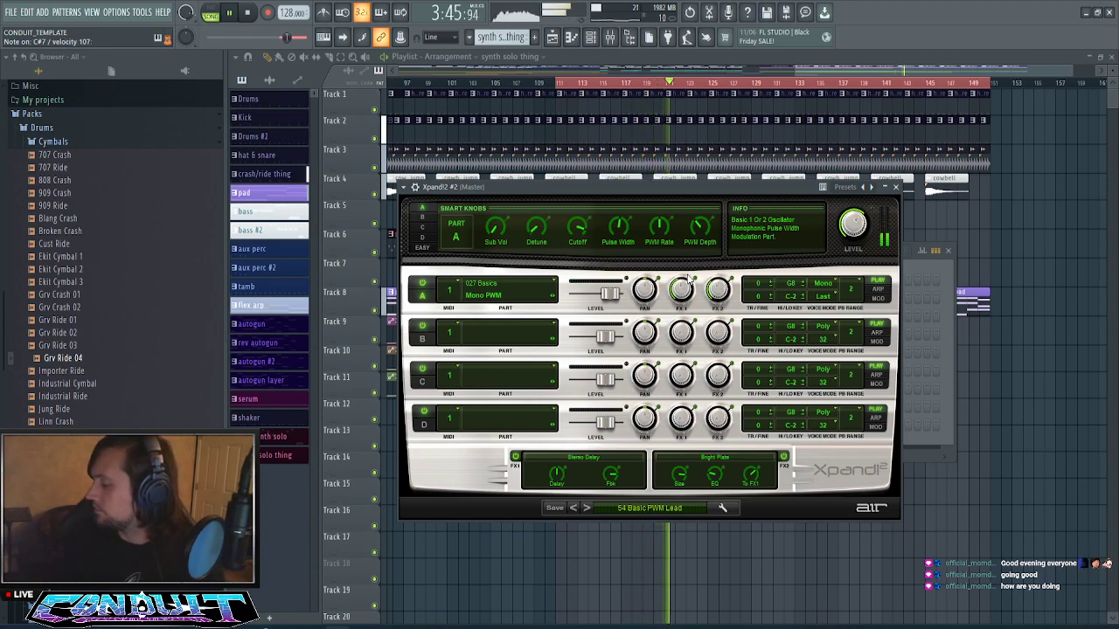
{"action": "key", "text": "space"}
{"action": "key", "text": "space"}
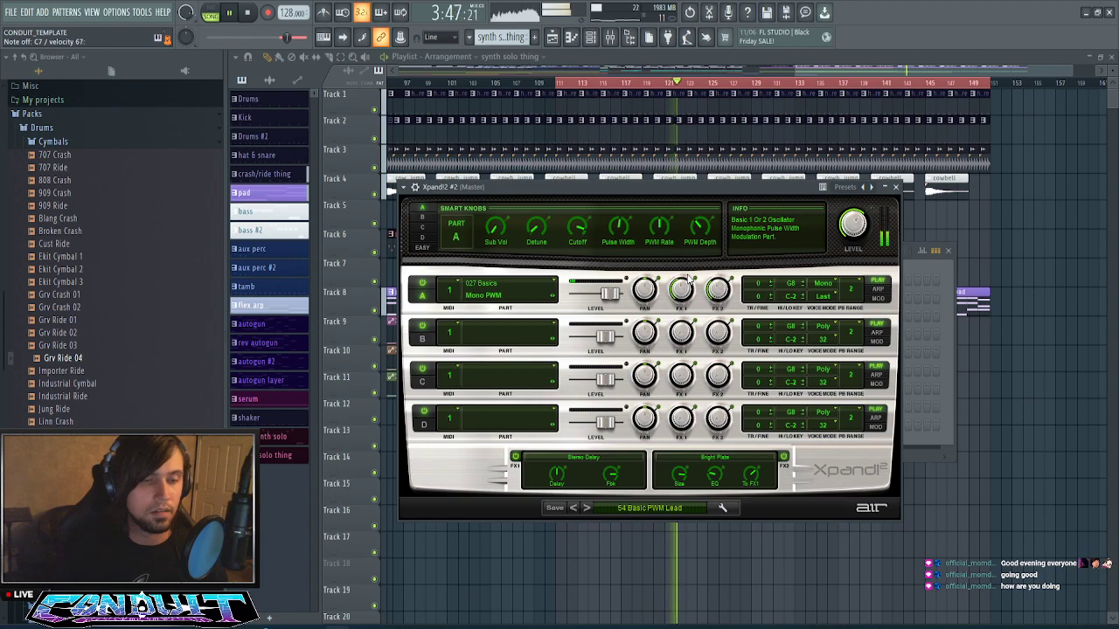
{"action": "key", "text": "space"}
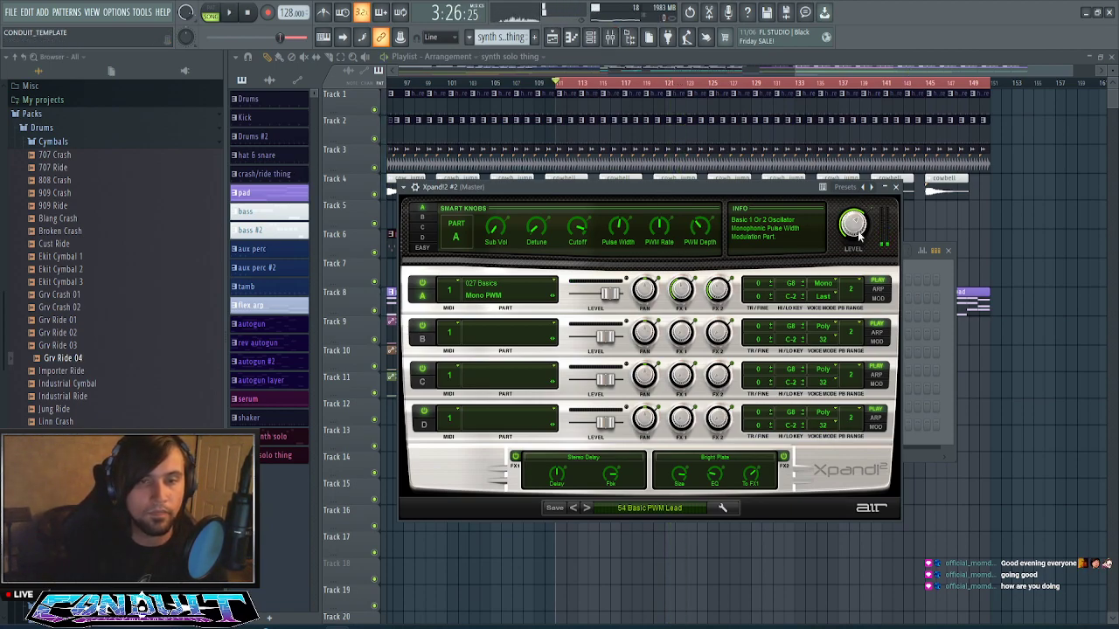
{"action": "left_click_drag", "start_coordinate": [855, 217], "coordinate": [859, 214]}
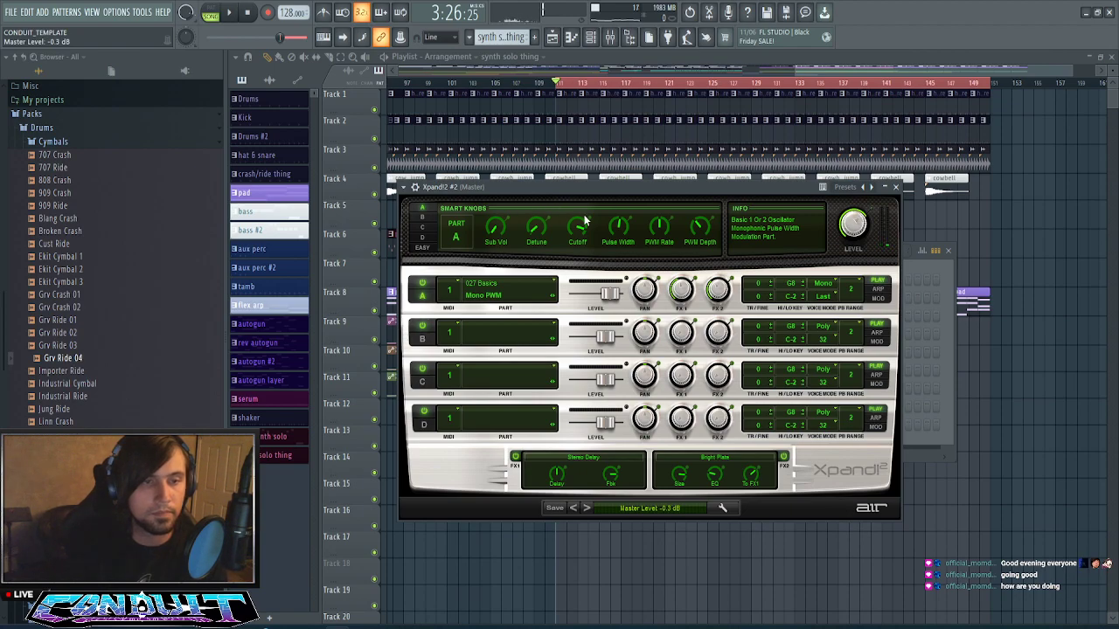
- Move the three Xpand!2 Part A Edit automation clips from Tracks 9–11 down to start at Track 19
{"action": "left_click_drag", "start_coordinate": [944, 63], "coordinate": [920, 73]}
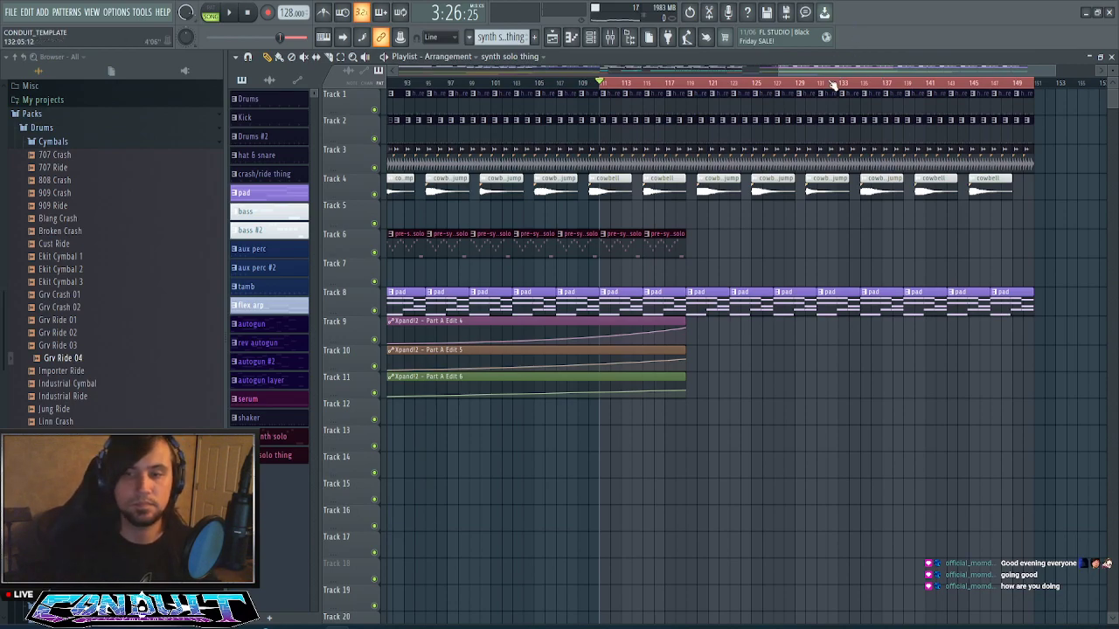
{"action": "scroll", "coordinate": [792, 90], "scroll_direction": "down", "scroll_amount": 3}
{"action": "scroll", "coordinate": [877, 218], "scroll_direction": "down", "scroll_amount": 4}
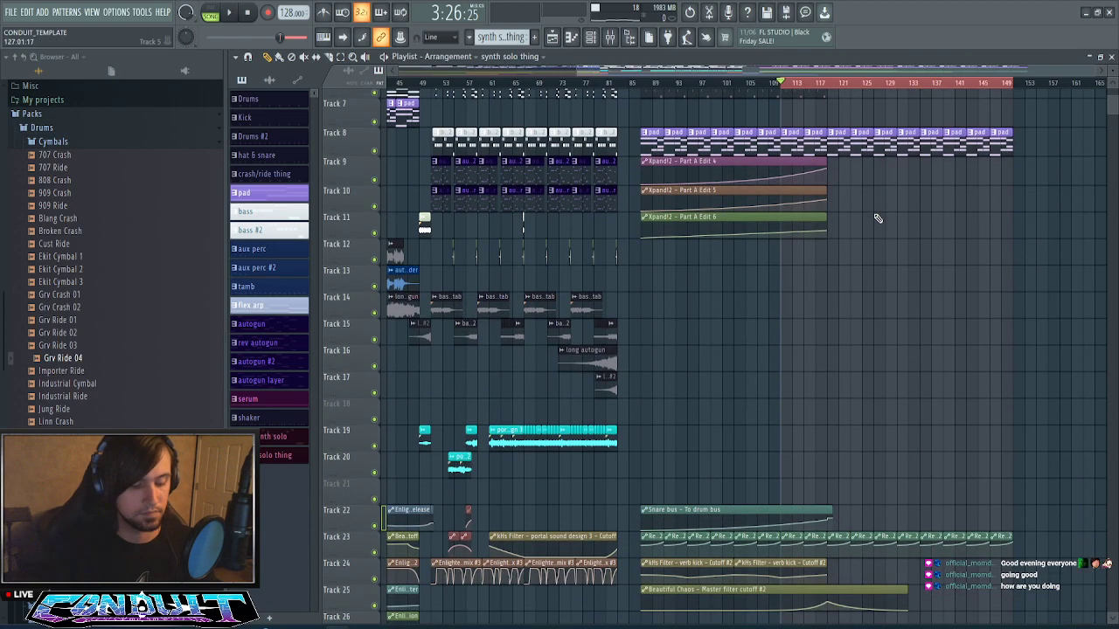
{"action": "left_click_drag", "start_coordinate": [673, 174], "coordinate": [774, 266]}
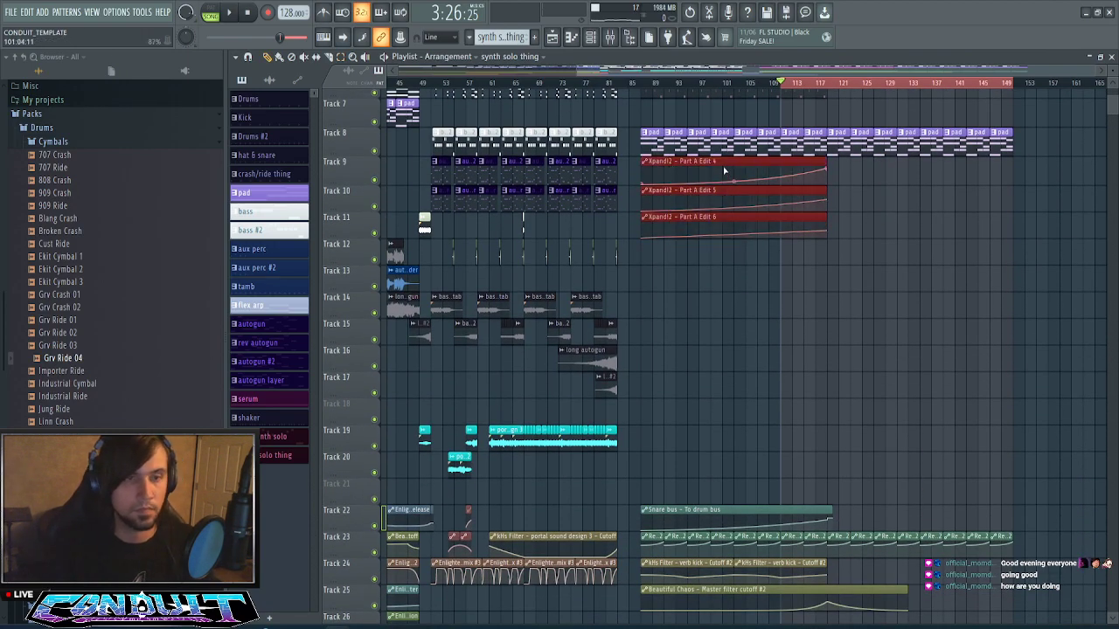
{"action": "left_click_drag", "start_coordinate": [729, 162], "coordinate": [732, 425]}
{"action": "scroll", "coordinate": [817, 270], "scroll_direction": "up", "scroll_amount": 5}
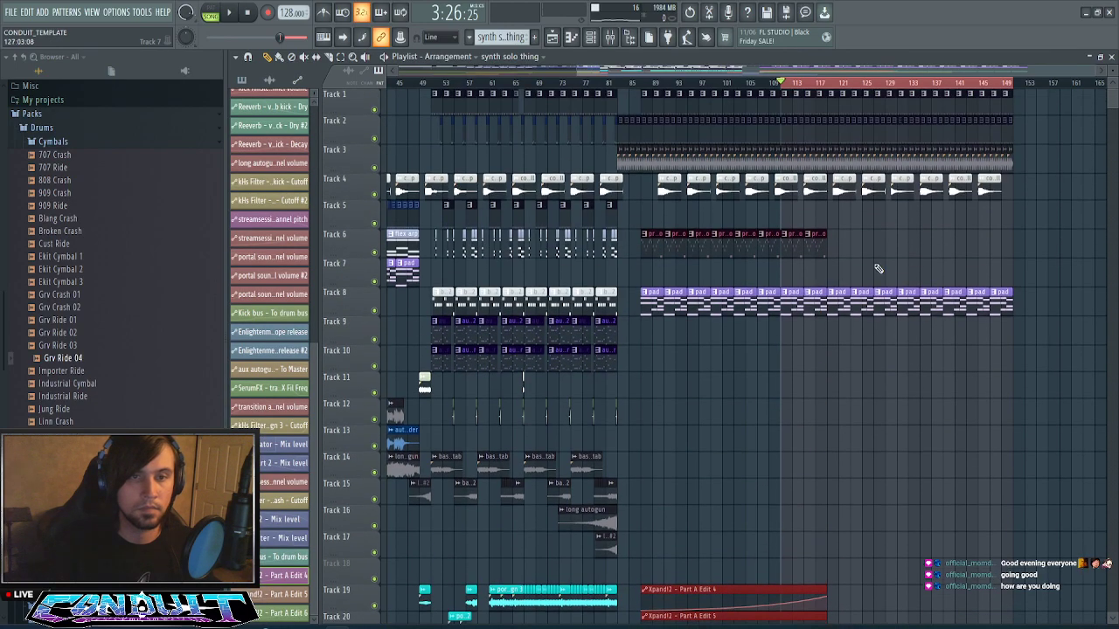
- Play the section from bar 111, filter the channel rack to the Synths group and open Xpand!2 #2
{"action": "key", "text": "space"}
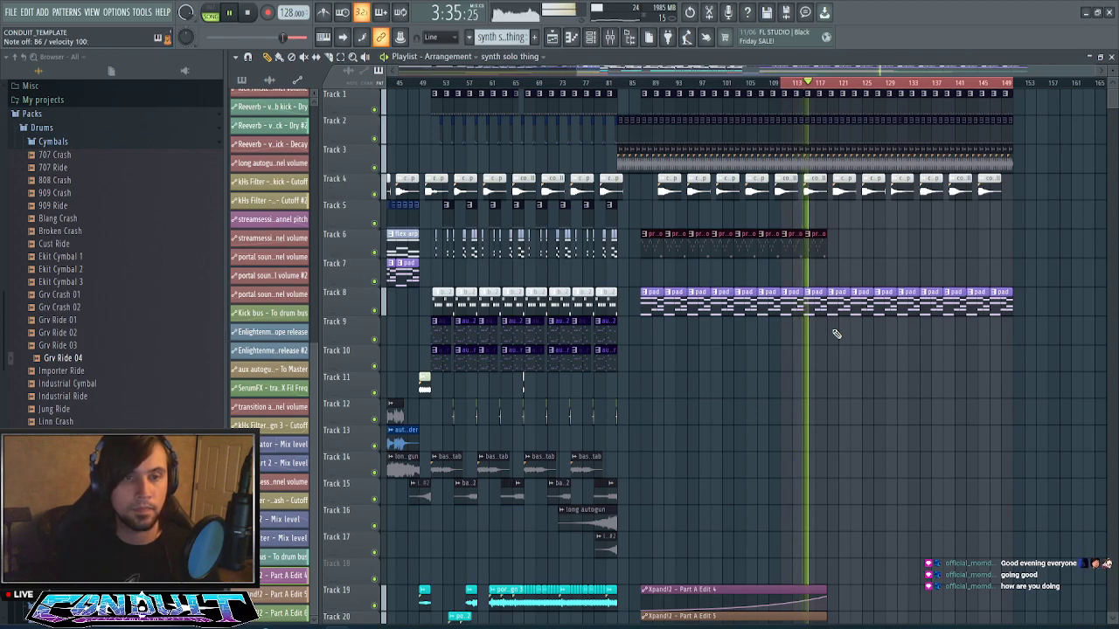
{"action": "key", "text": "F6"}
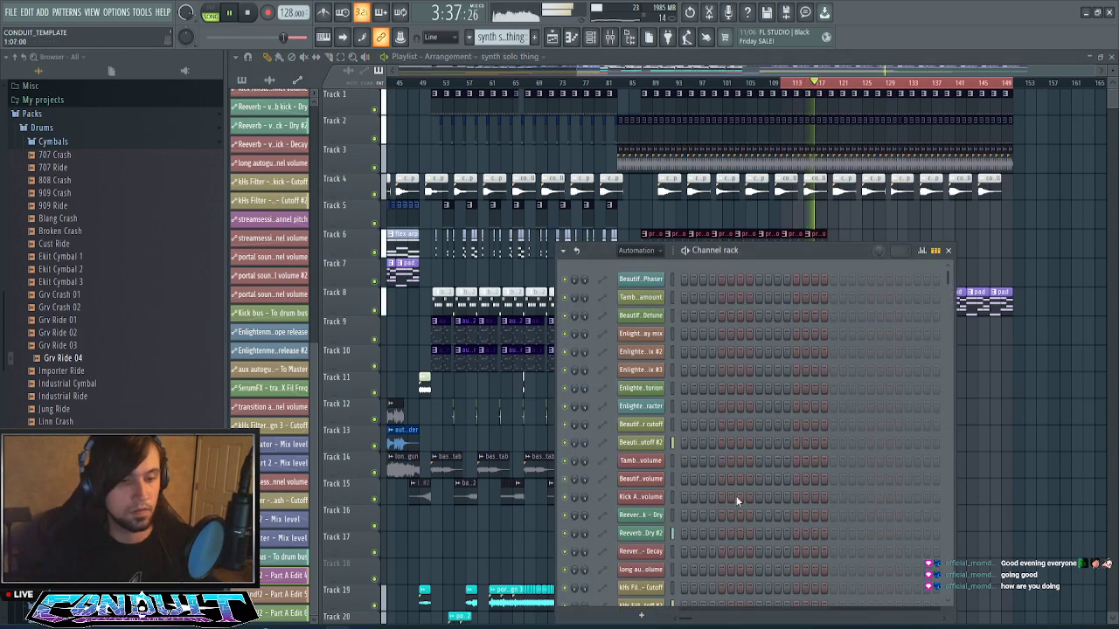
{"action": "left_click", "coordinate": [649, 251]}
{"action": "left_click", "coordinate": [629, 325]}
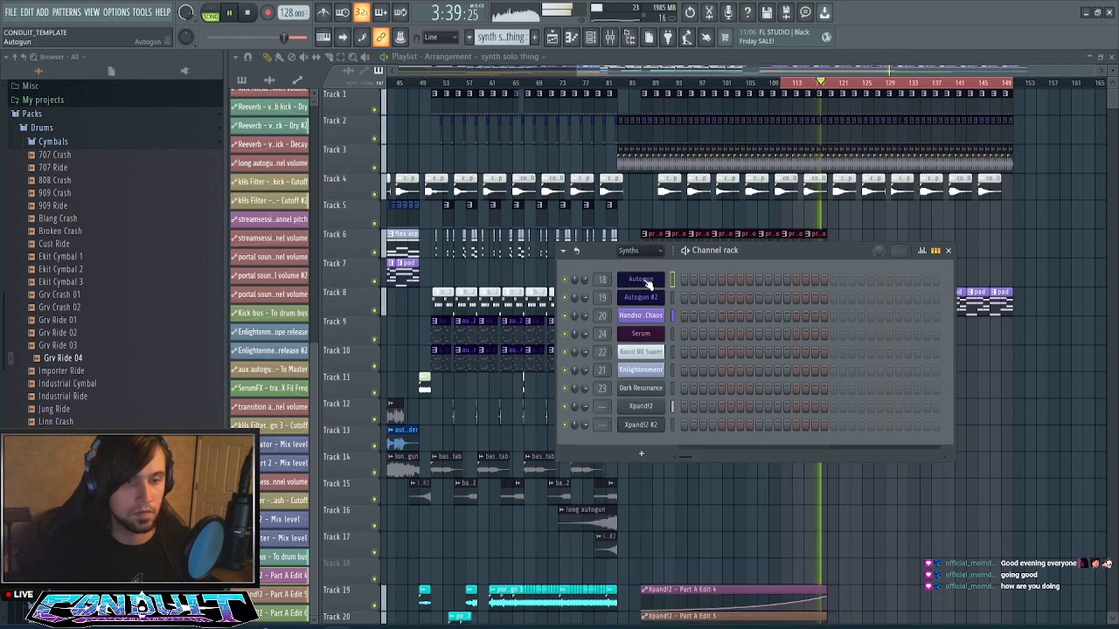
{"action": "left_click", "coordinate": [642, 428]}
{"action": "key", "text": "space"}
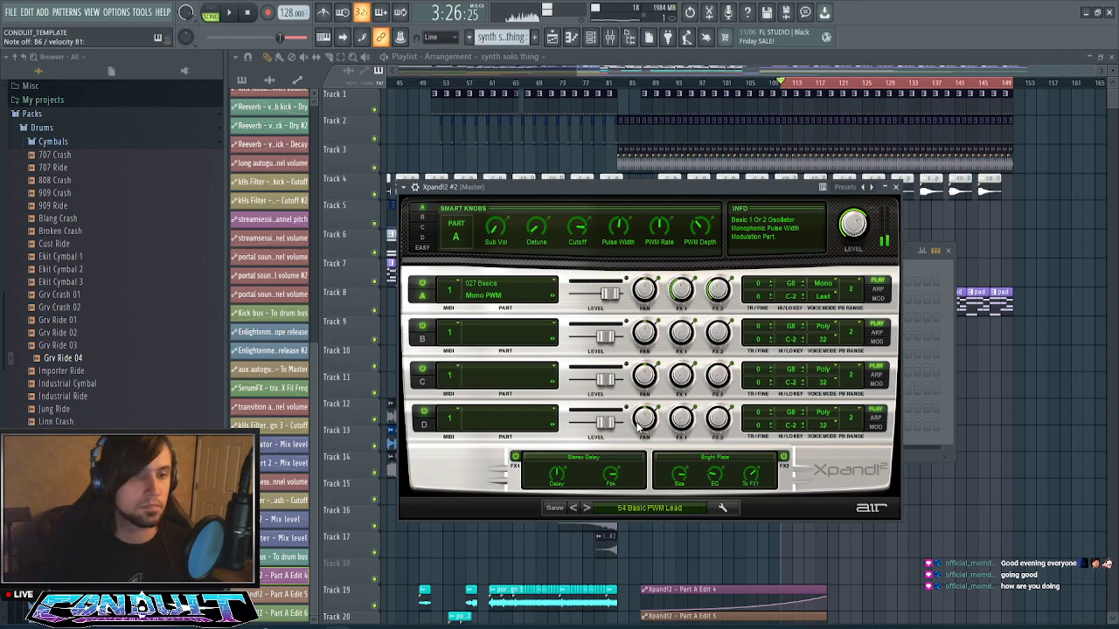
- Set the Decay to -55 % on the Easy smart knobs and return to Part A's smart knobs
{"action": "left_click", "coordinate": [425, 250]}
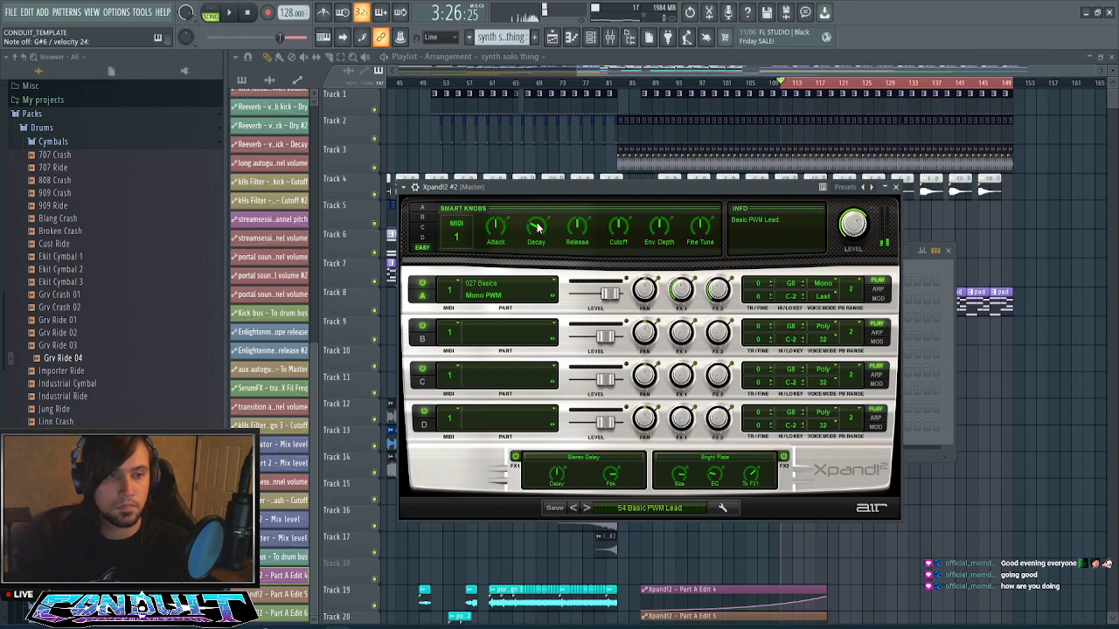
{"action": "left_click_drag", "start_coordinate": [536, 228], "coordinate": [525, 252]}
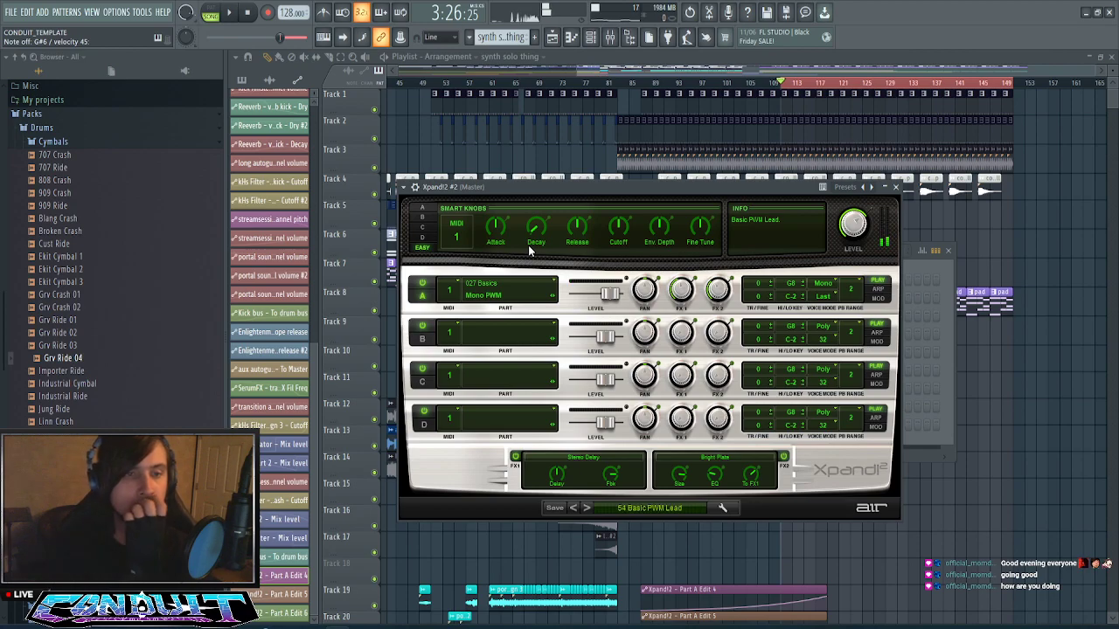
{"action": "left_click_drag", "start_coordinate": [539, 241], "coordinate": [540, 216]}
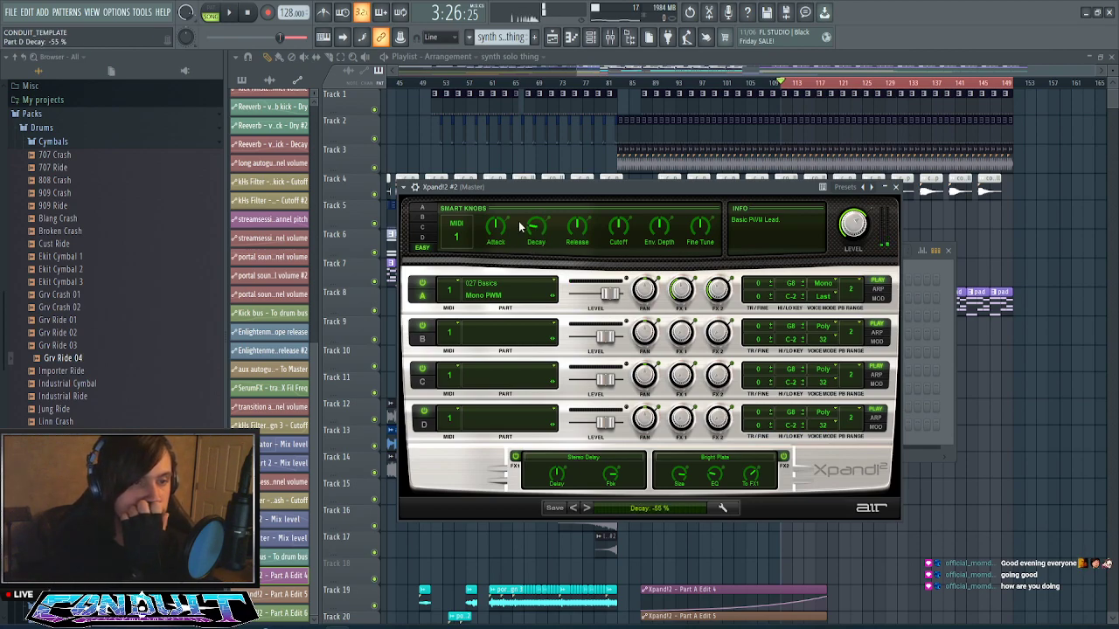
{"action": "left_click", "coordinate": [421, 209]}
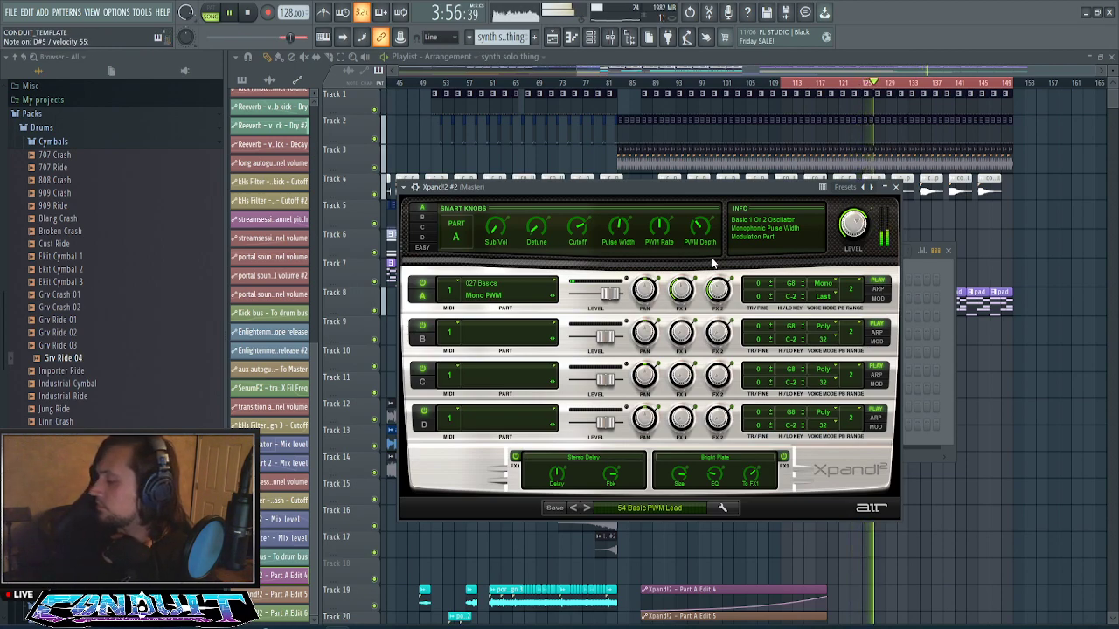
- Load the Mono Saw sound from 027 Basics into Part B and raise Part B's level
{"action": "left_click", "coordinate": [426, 338]}
{"action": "left_click", "coordinate": [522, 329]}
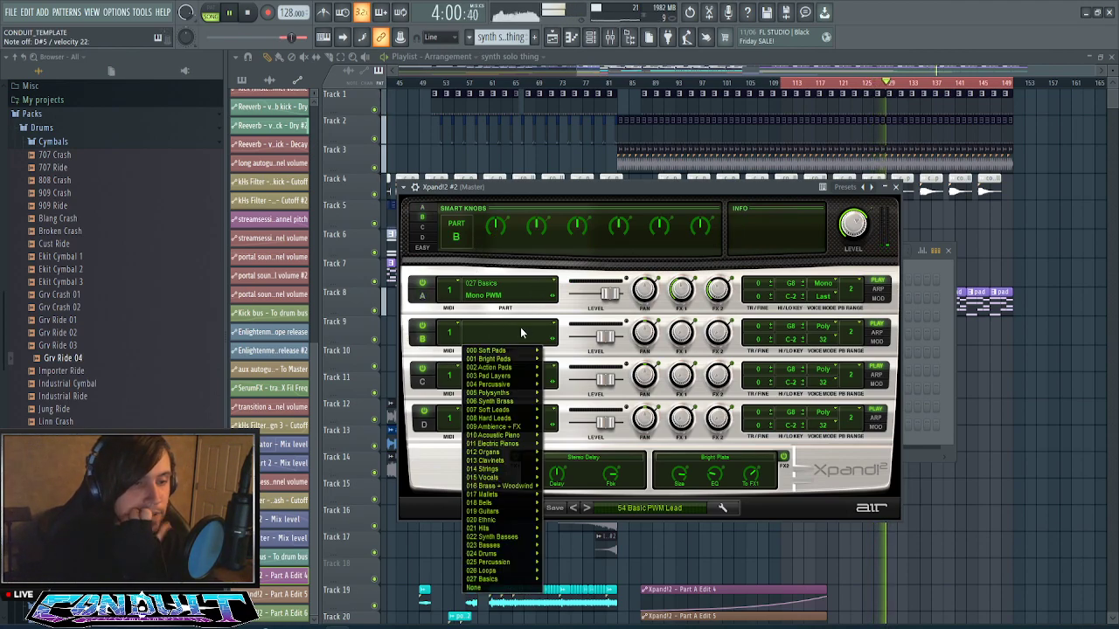
{"action": "mouse_move", "coordinate": [515, 411]}
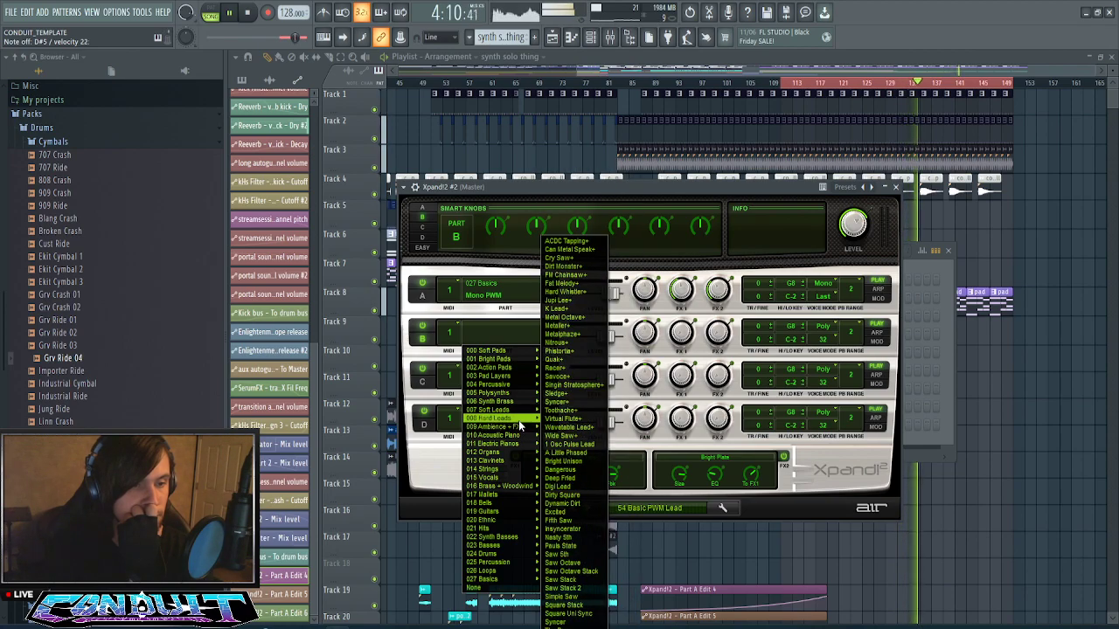
{"action": "mouse_move", "coordinate": [504, 583]}
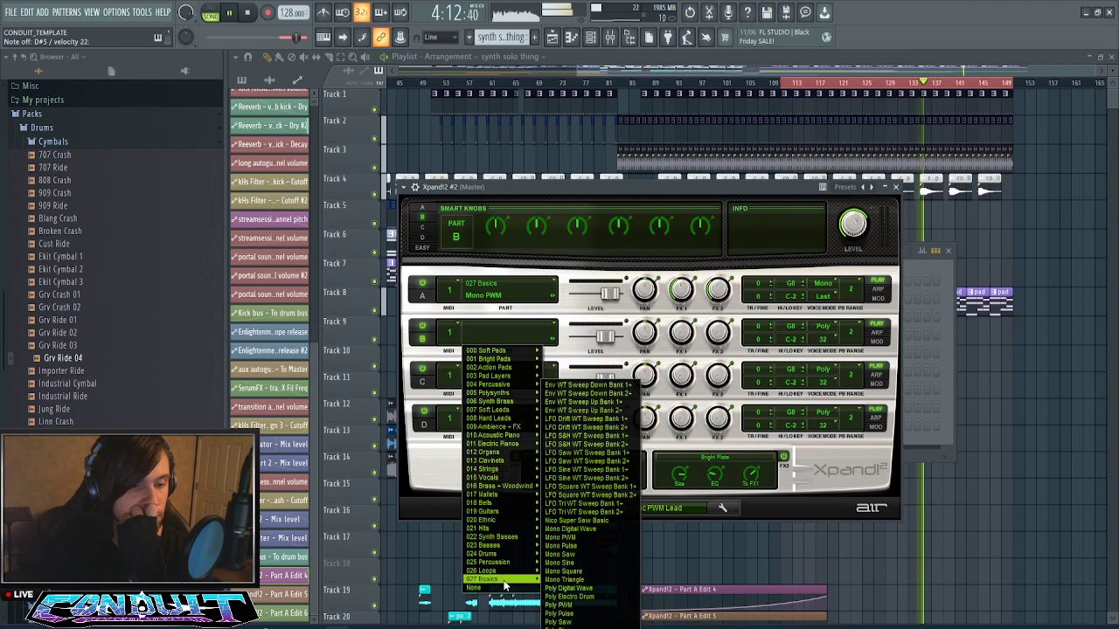
{"action": "left_click", "coordinate": [586, 561]}
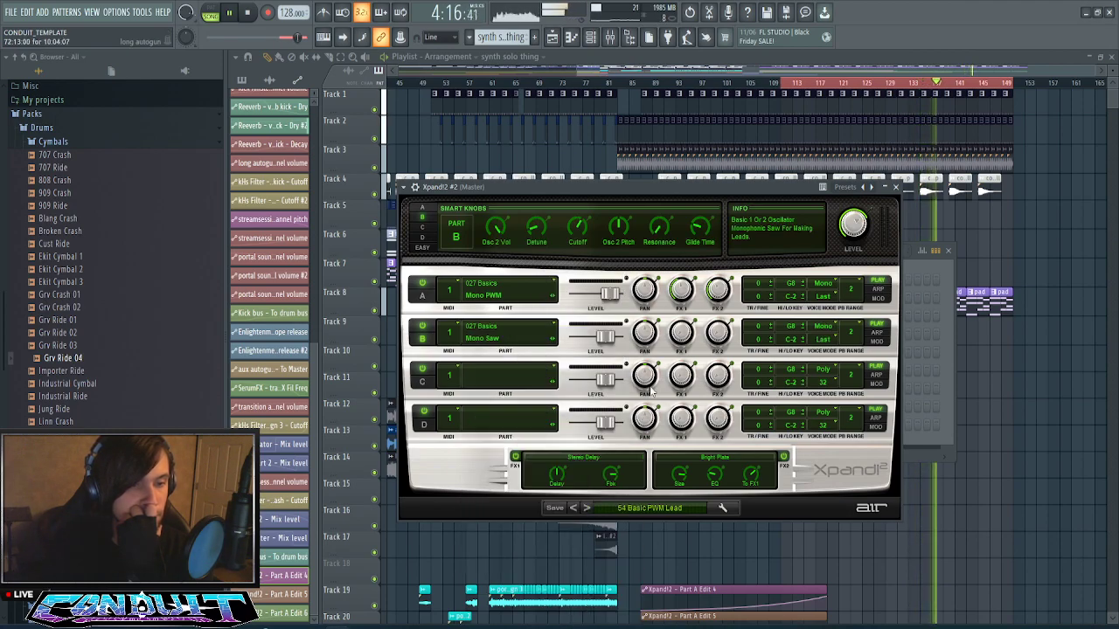
{"action": "left_click_drag", "start_coordinate": [604, 338], "coordinate": [615, 340]}
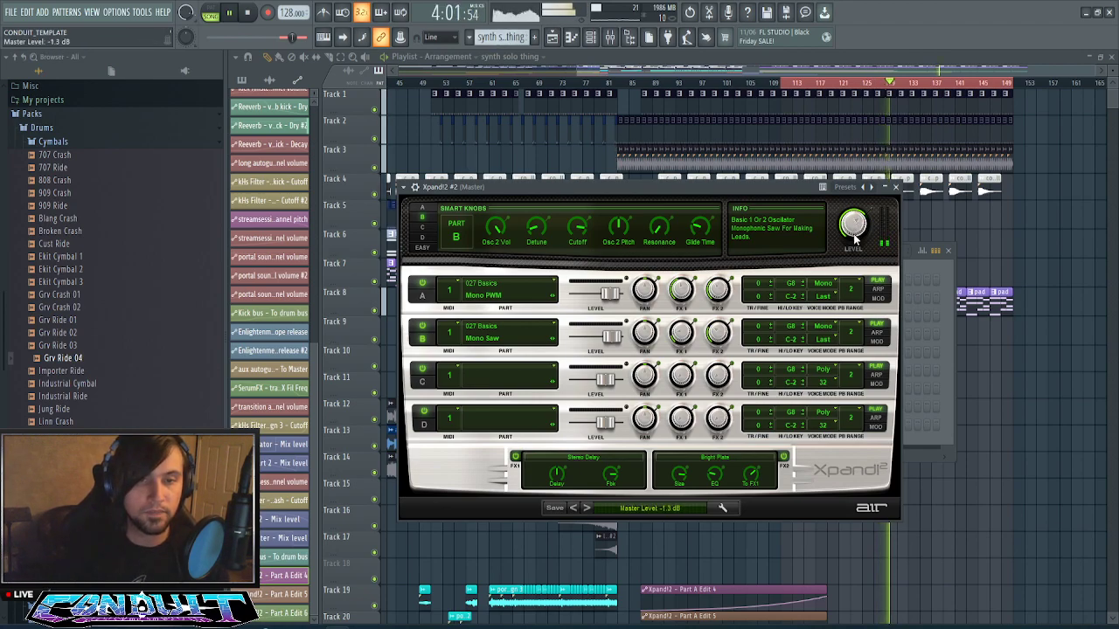
- Replay the section from bar 111 with the layered lead and follow it in the playlist
{"action": "key", "text": "space"}
{"action": "key", "text": "space"}
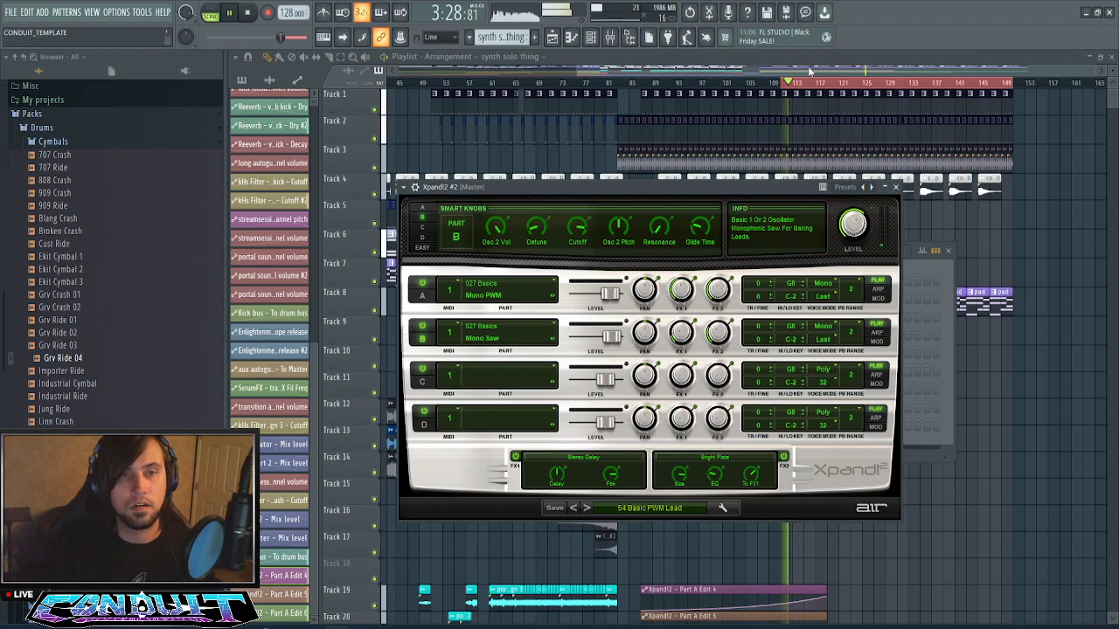
{"action": "left_click_drag", "start_coordinate": [822, 67], "coordinate": [850, 71]}
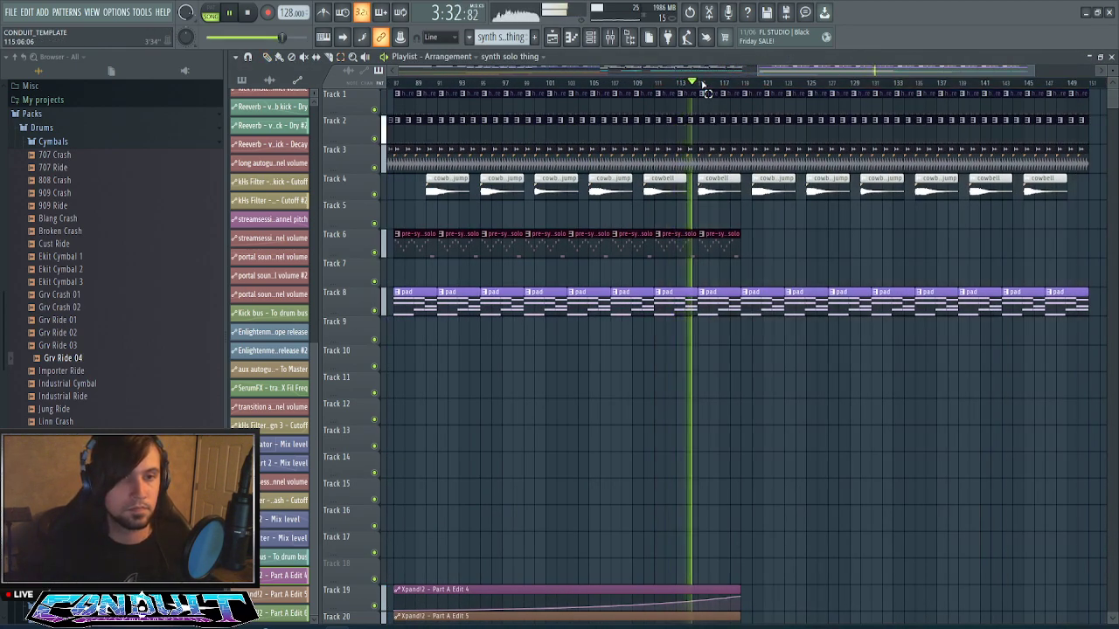
- Select the playlist's timeline range from bar 115 to bar 151 as the playback loop, clear the clip selection and stop playback
{"action": "left_click_drag", "start_coordinate": [698, 81], "coordinate": [1100, 81]}
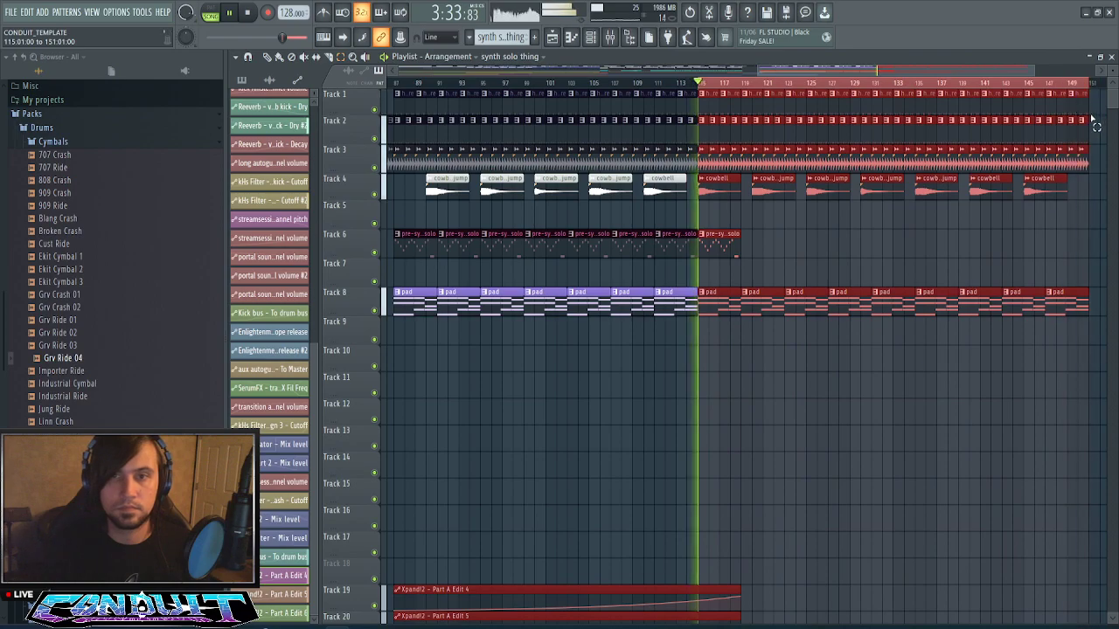
{"action": "left_click", "coordinate": [879, 387]}
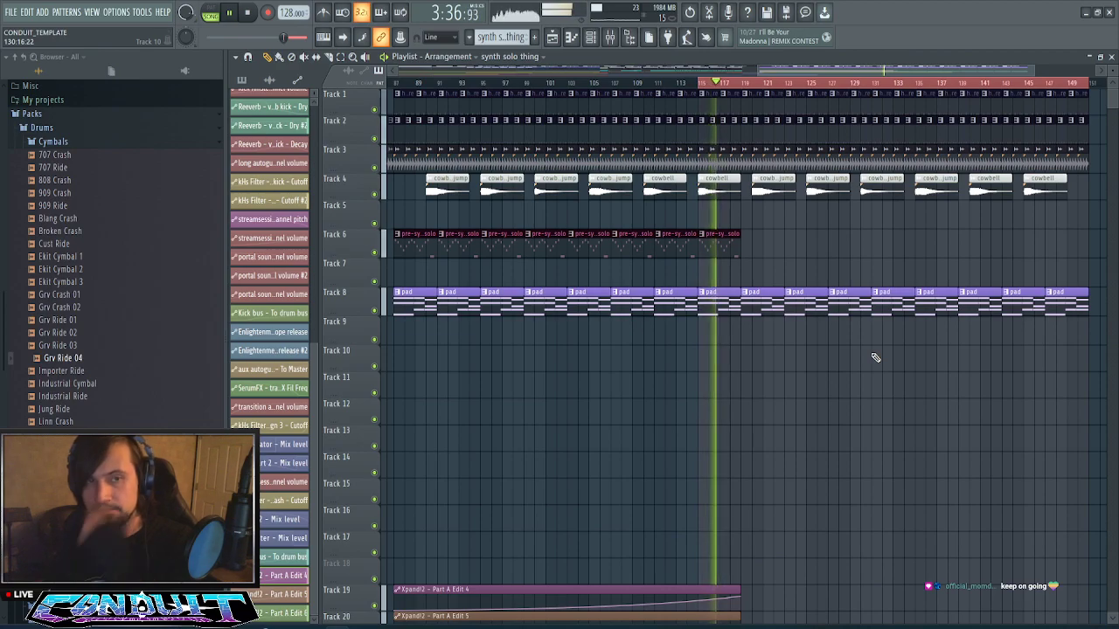
{"action": "key", "text": "space"}
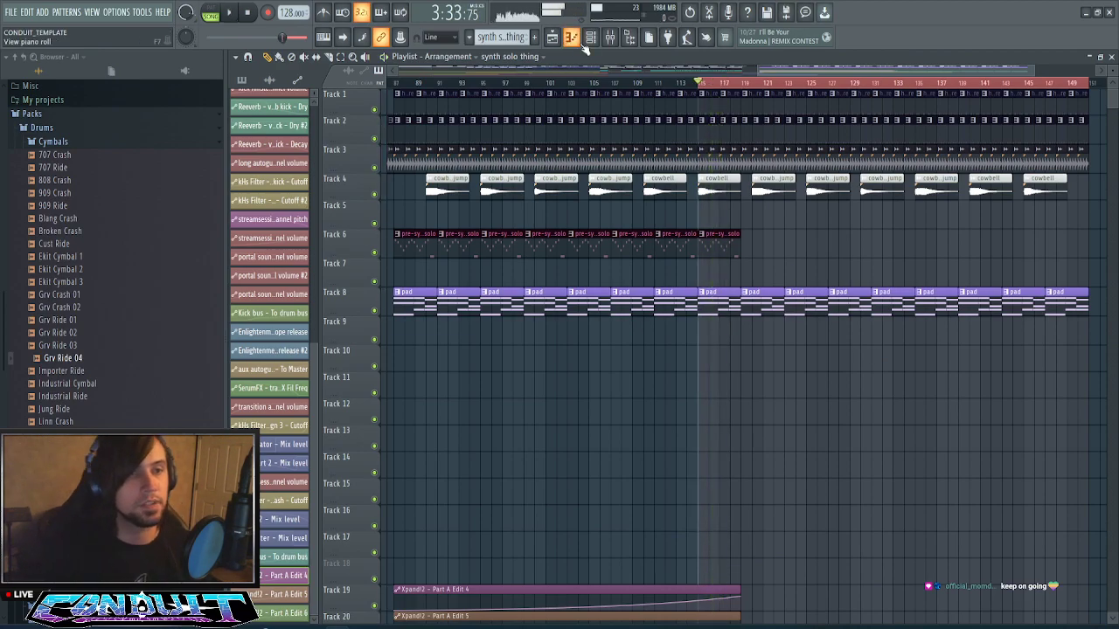
- Open the Xpand!2 #2 synth and review its Easy and Part A smart knobs
{"action": "left_click", "coordinate": [591, 38]}
{"action": "left_click", "coordinate": [647, 425]}
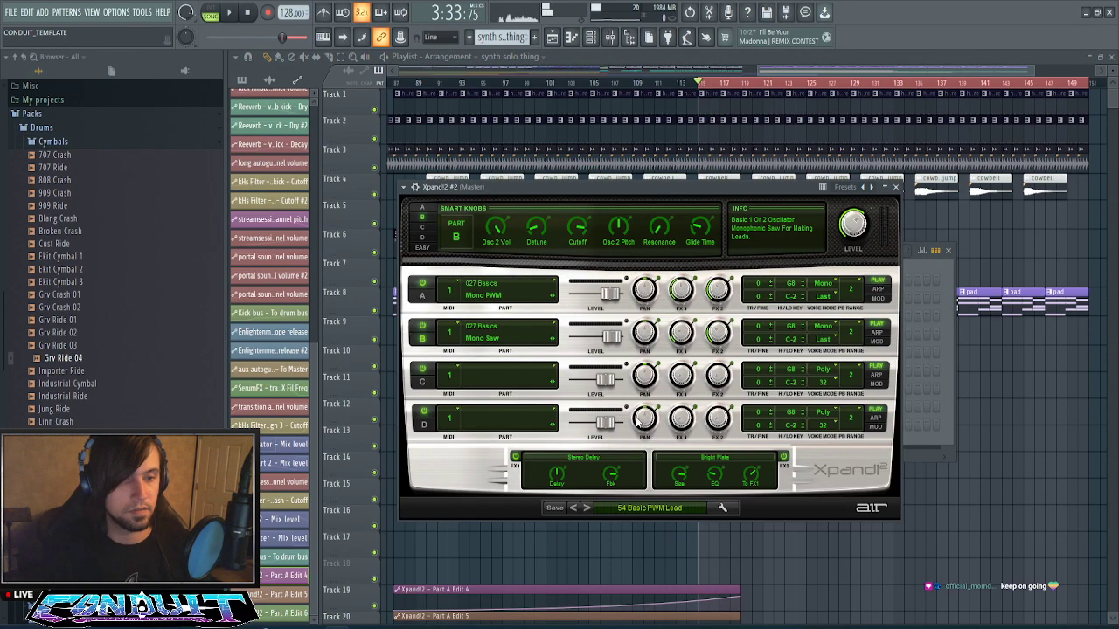
{"action": "left_click", "coordinate": [423, 250]}
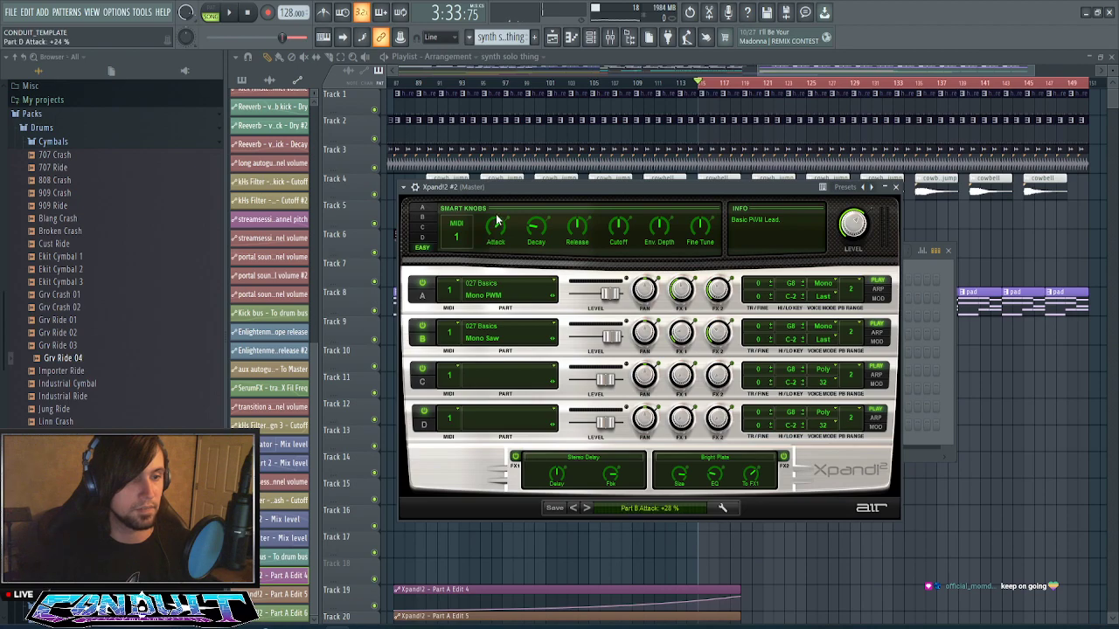
{"action": "left_click", "coordinate": [424, 208]}
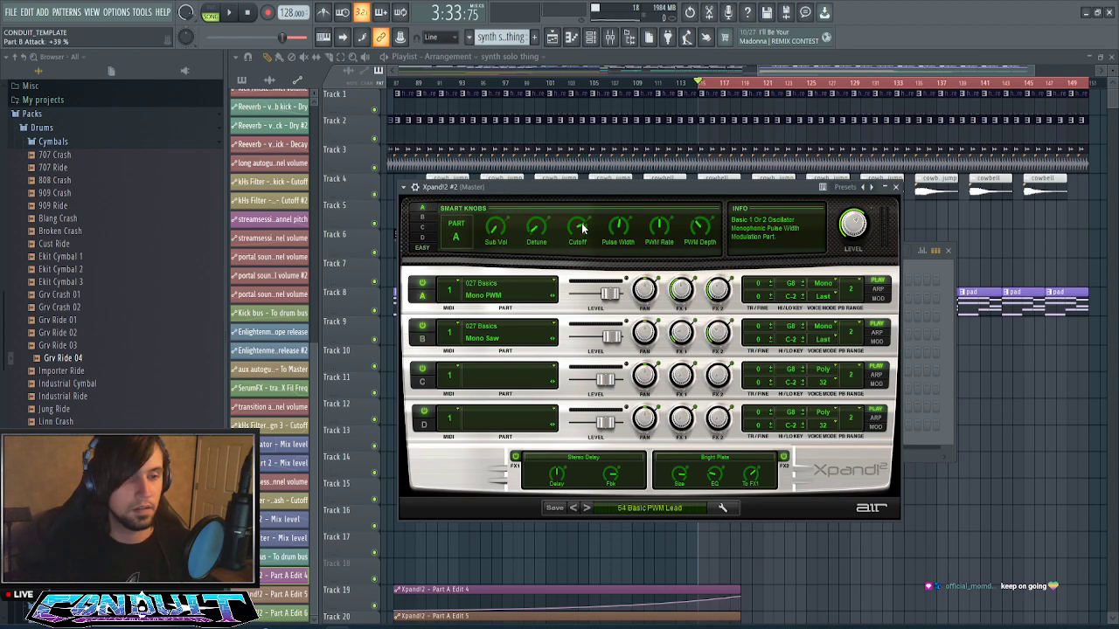
{"action": "left_click", "coordinate": [423, 248]}
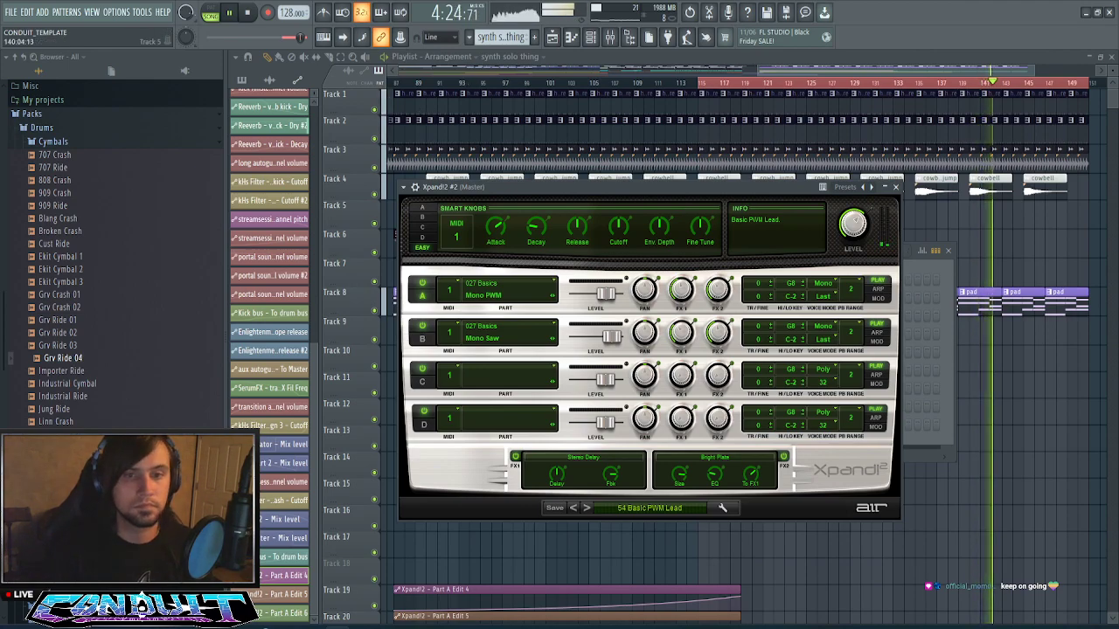
- Show the patterns in the picker, arm recording and record a live Xpand!2 #2 solo into the synth solo thing pattern from bar 115
{"action": "left_click", "coordinate": [244, 80]}
{"action": "left_click", "coordinate": [242, 81]}
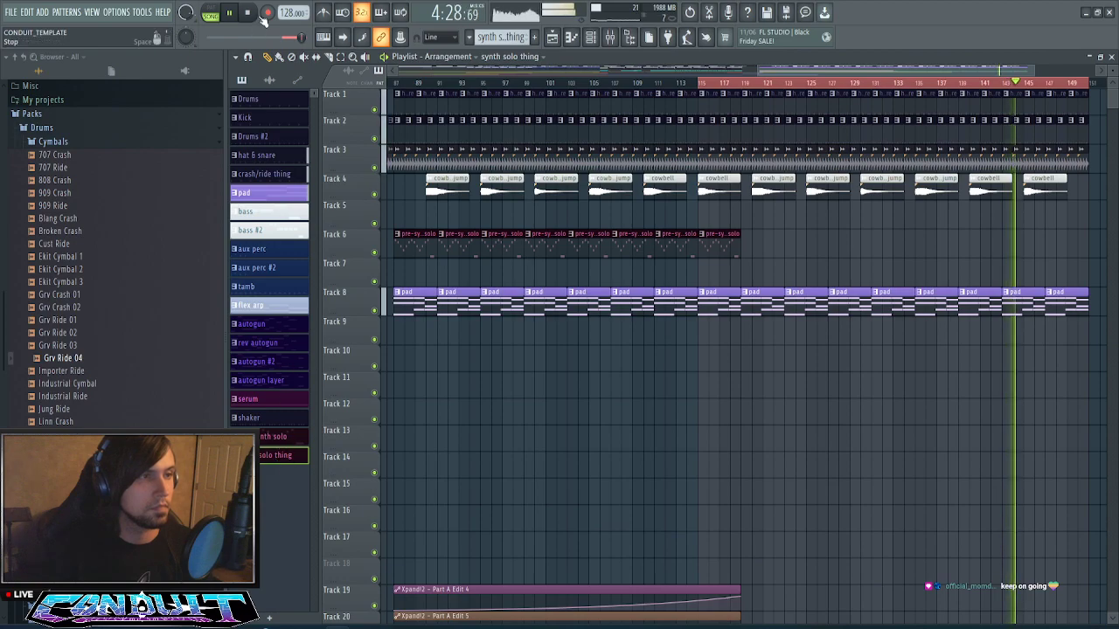
{"action": "key", "text": "r"}
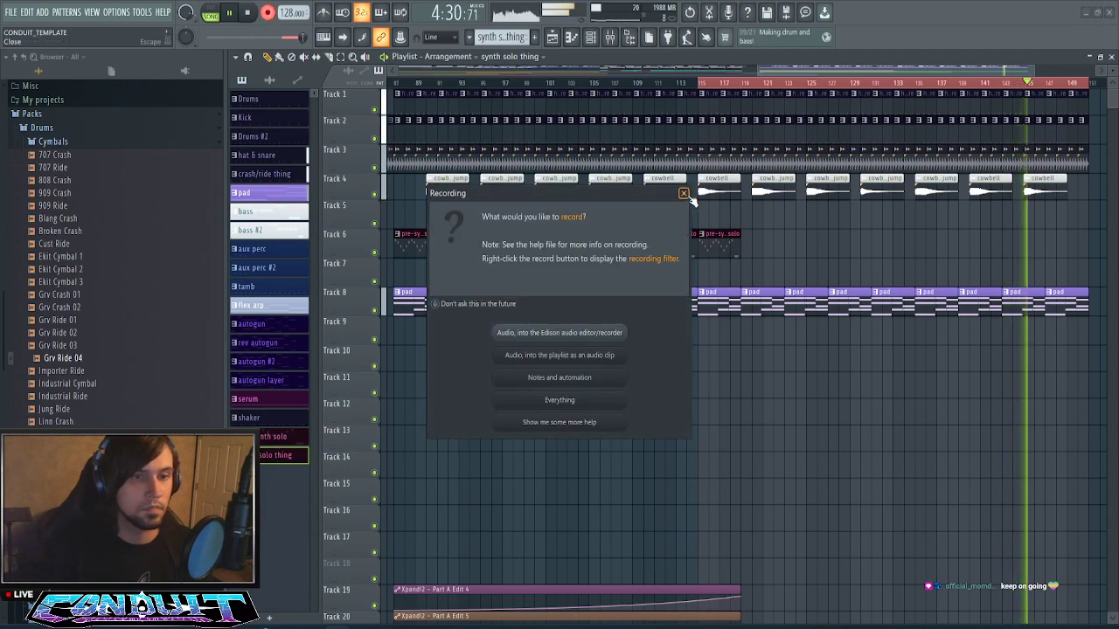
{"action": "left_click", "coordinate": [683, 193]}
{"action": "key", "text": "space"}
{"action": "left_click", "coordinate": [267, 12]}
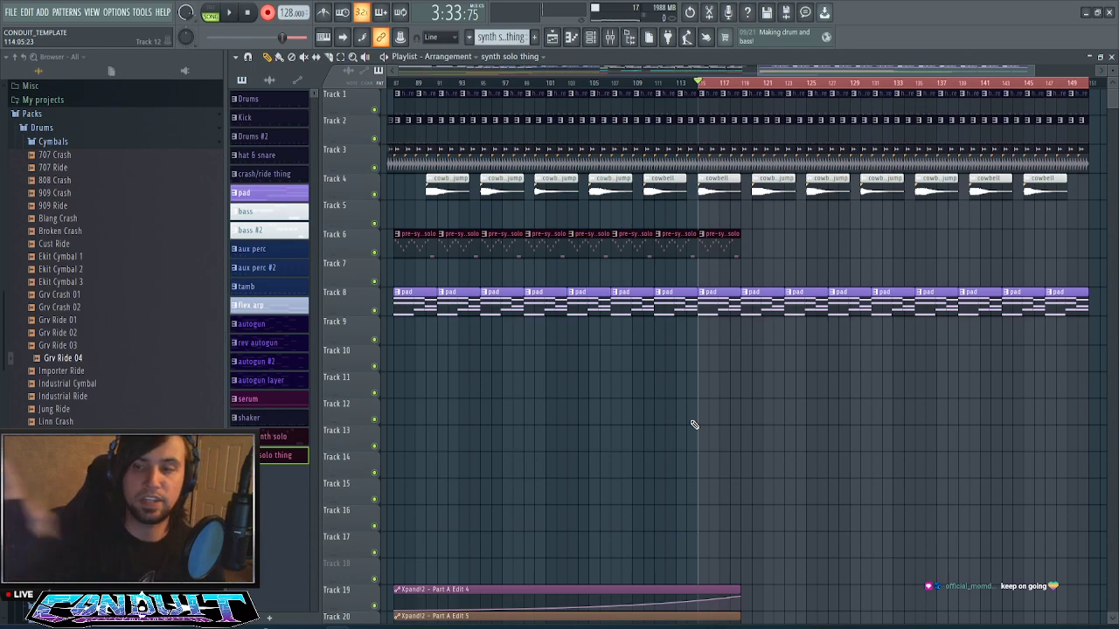
{"action": "key", "text": "space"}
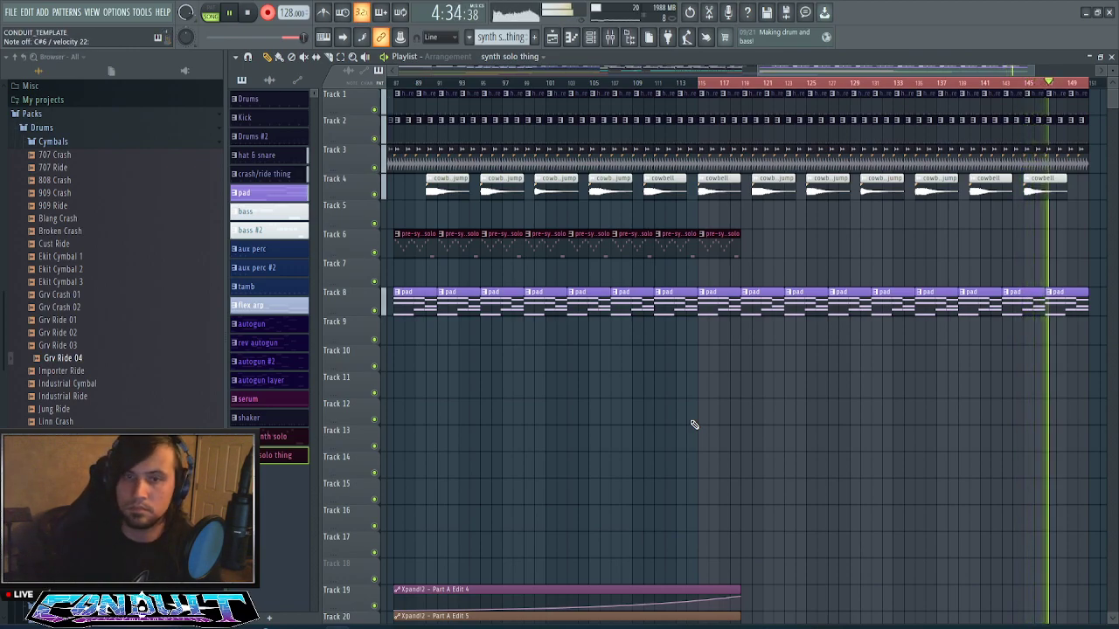
{"action": "key", "text": "space"}
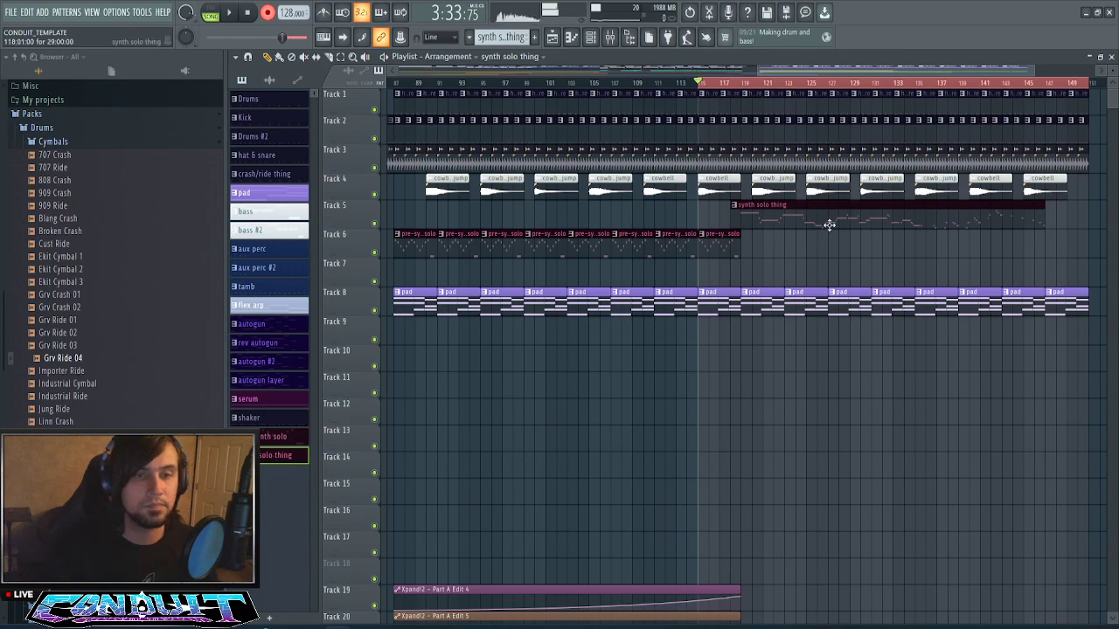
- Set the Easy Attack of Xpand!2 #2 to -68 %, turn off recording and restart playback
{"action": "left_click", "coordinate": [591, 39]}
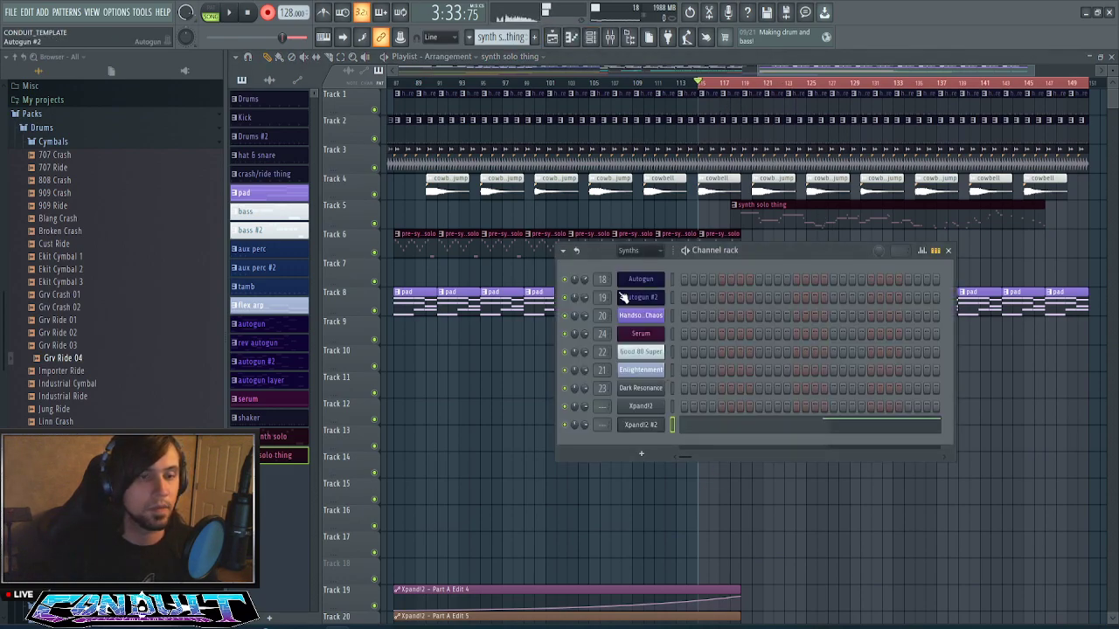
{"action": "left_click", "coordinate": [645, 425]}
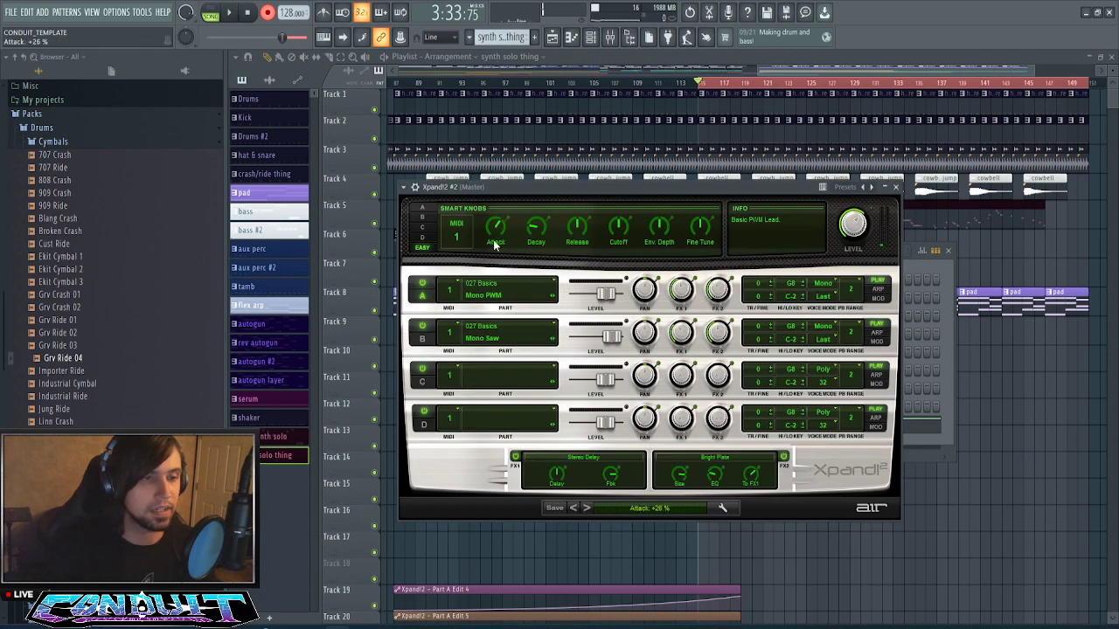
{"action": "left_click_drag", "start_coordinate": [494, 245], "coordinate": [493, 299]}
{"action": "key", "text": "space"}
{"action": "key", "text": "space"}
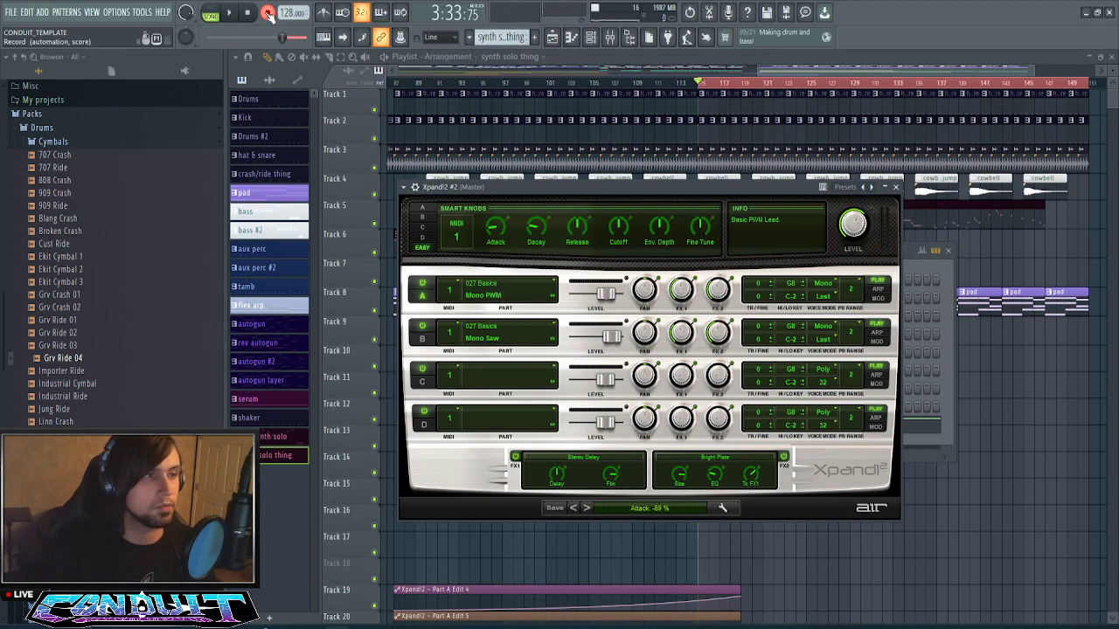
{"action": "key", "text": "space"}
- Play the recorded solo from about bar 119 and raise the Xpand!2 #2 FX1 sends, with Part B at +0.9 dB
{"action": "left_click", "coordinate": [830, 68]}
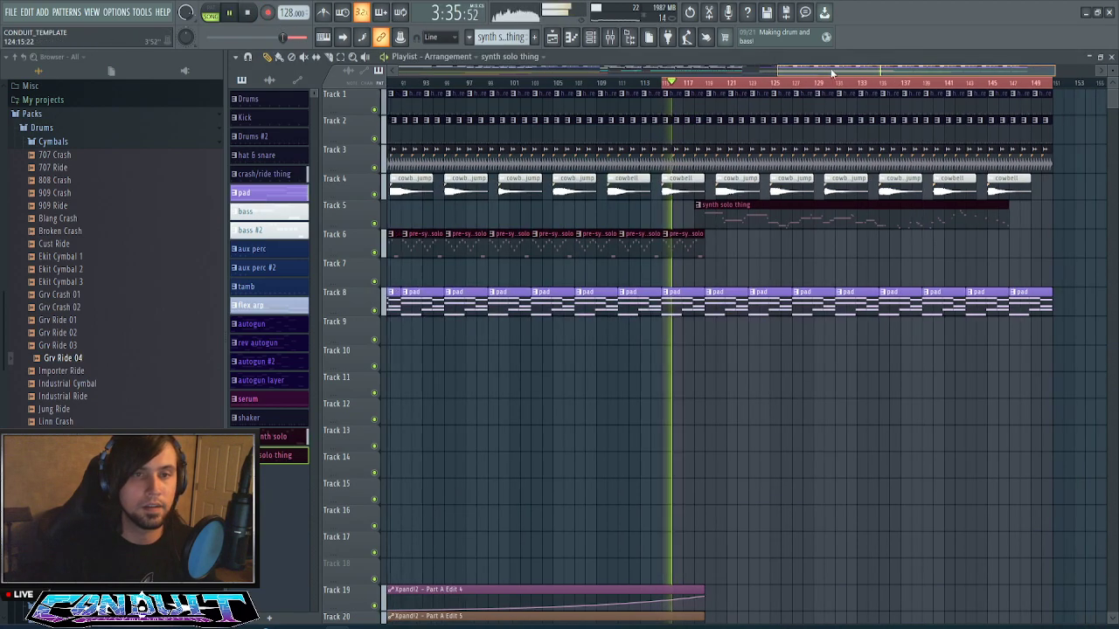
{"action": "left_click", "coordinate": [681, 85]}
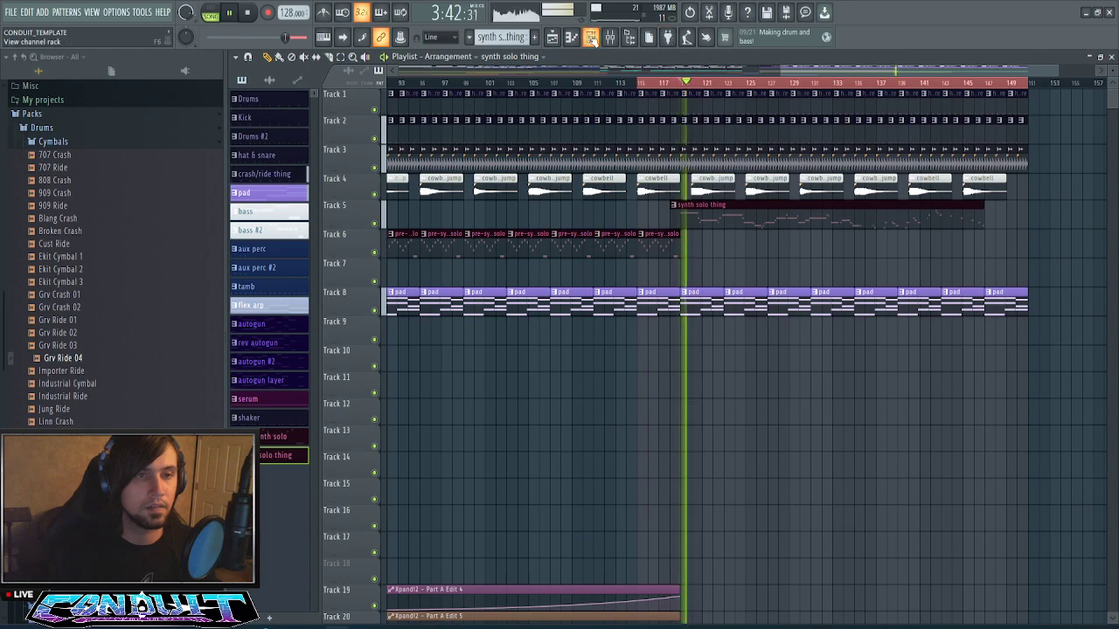
{"action": "key", "text": "F6"}
{"action": "left_click", "coordinate": [641, 426]}
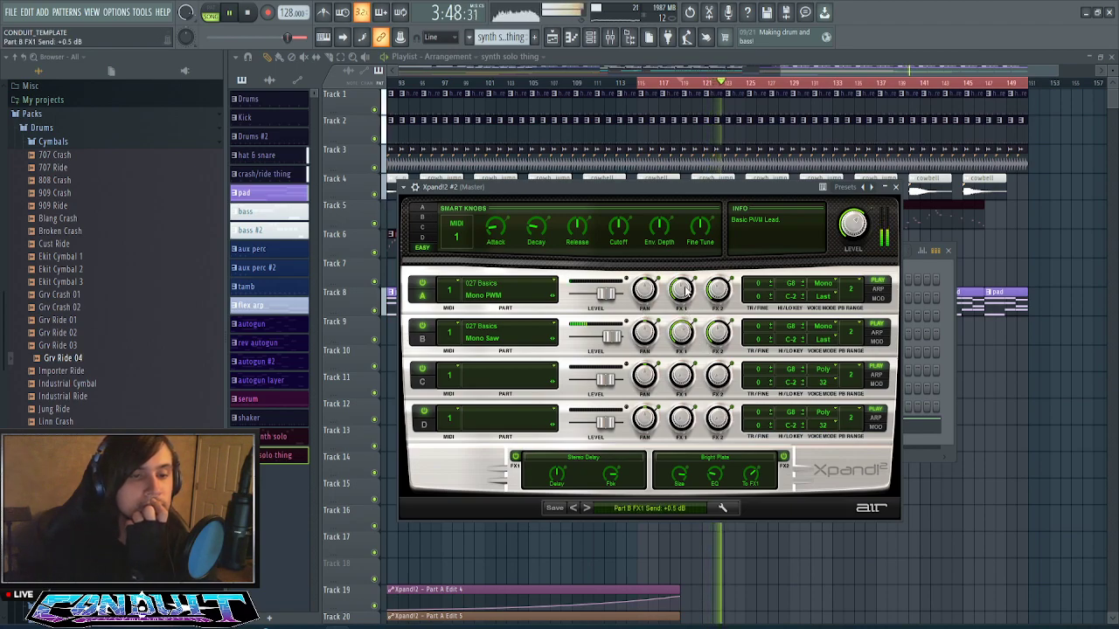
{"action": "left_click_drag", "start_coordinate": [680, 288], "coordinate": [680, 280]}
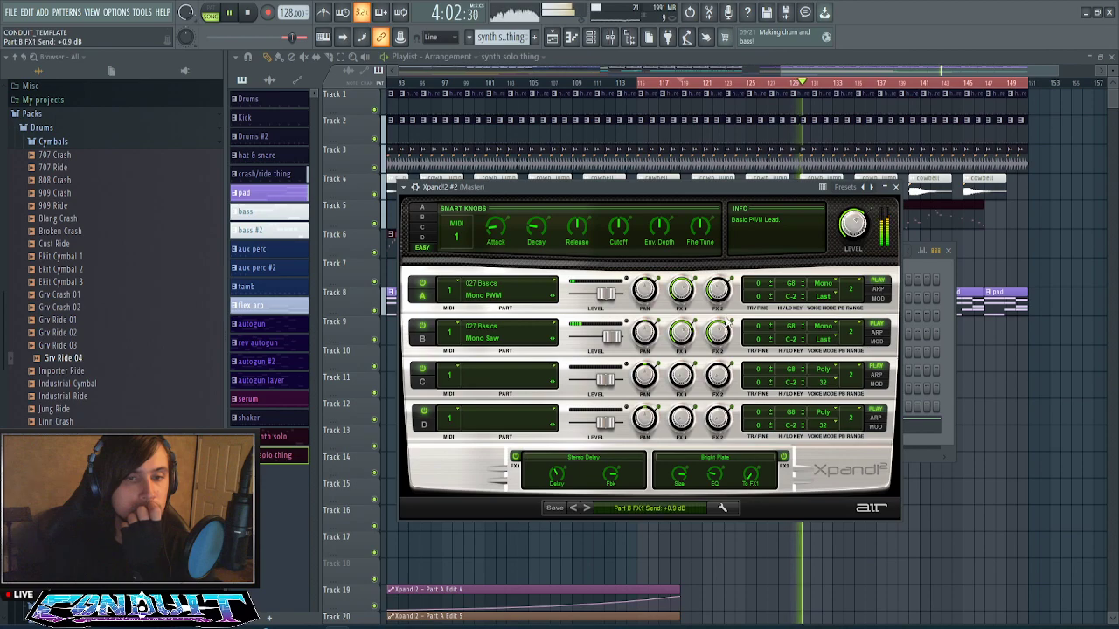
{"action": "left_click", "coordinate": [897, 187]}
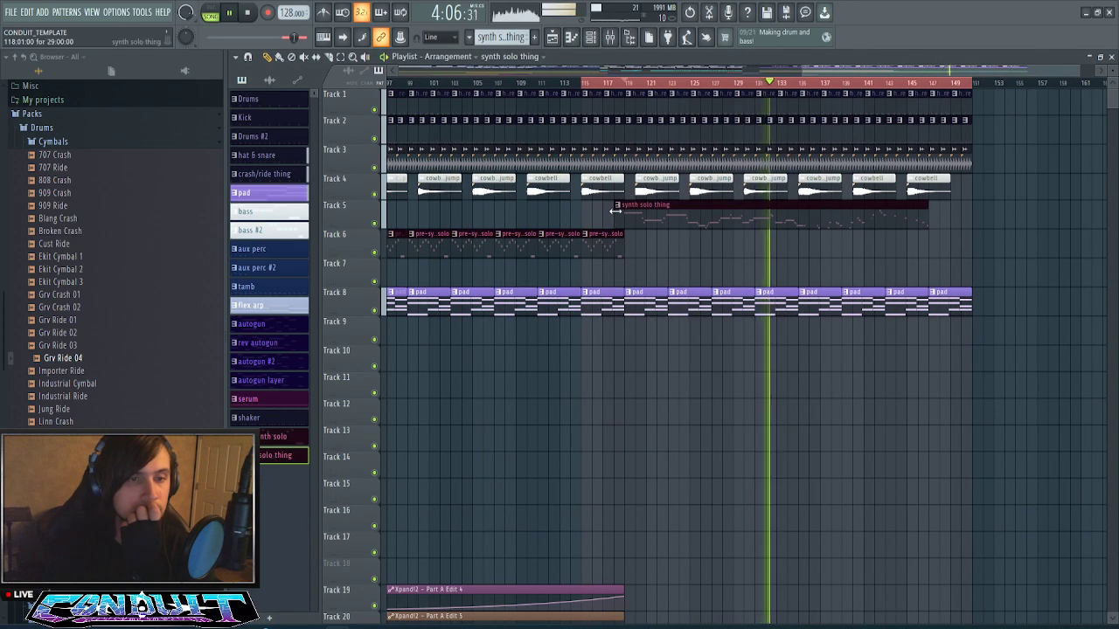
- Trim the start of the synth solo thing clip to leave 11 bars and position it on Track 5 just before bar 119
{"action": "left_click_drag", "start_coordinate": [791, 230], "coordinate": [657, 218]}
{"action": "left_click", "coordinate": [626, 84]}
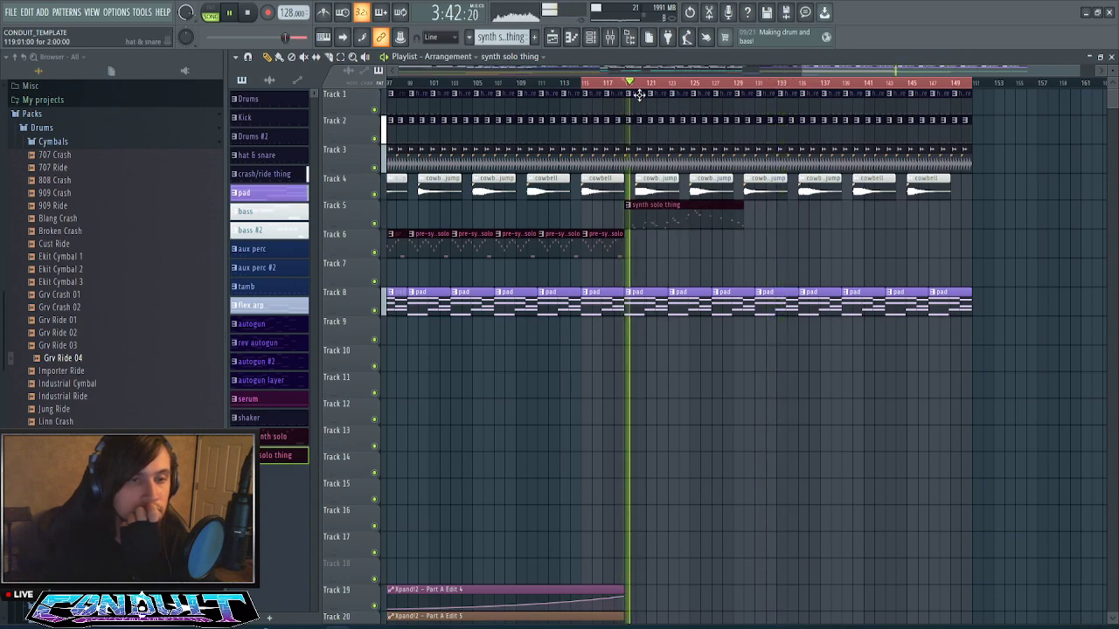
{"action": "scroll", "coordinate": [639, 85], "scroll_direction": "up", "scroll_amount": 5}
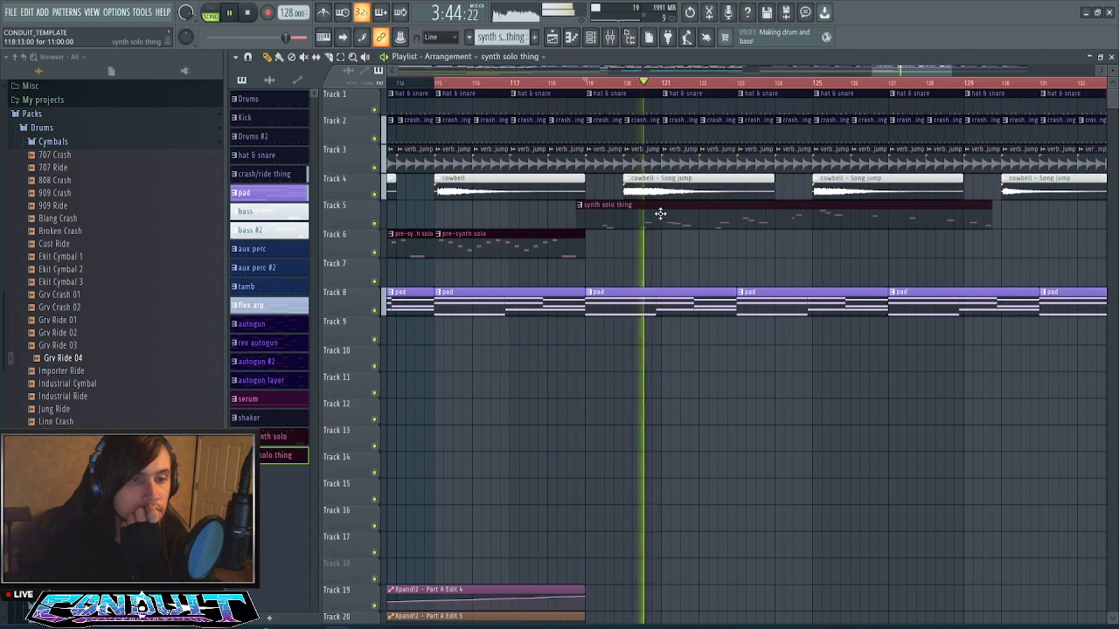
{"action": "left_click_drag", "start_coordinate": [649, 215], "coordinate": [658, 215]}
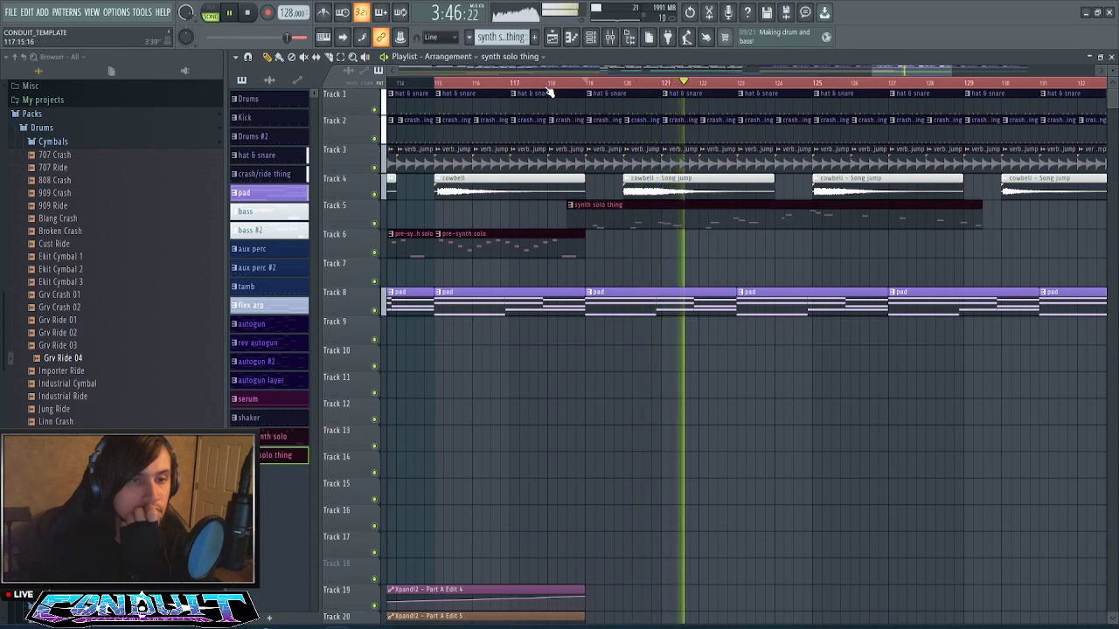
{"action": "left_click", "coordinate": [548, 85]}
{"action": "key", "text": "space"}
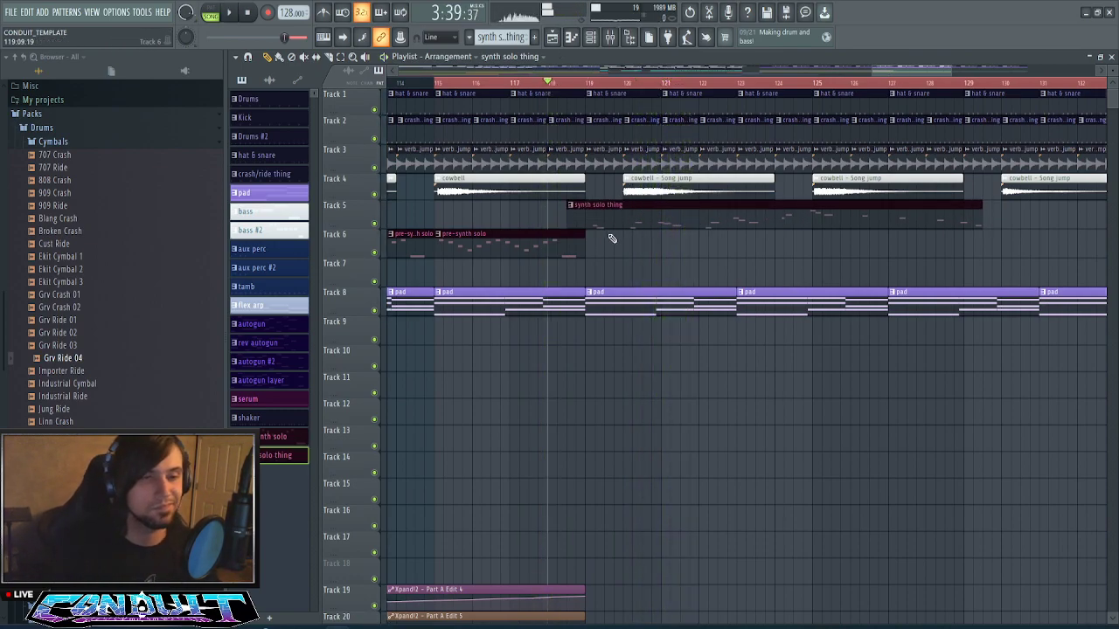
- Delete all recorded Xpand!2 #2 notes from the synth solo thing pattern in the piano roll
{"action": "double_click", "coordinate": [627, 219]}
{"action": "scroll", "coordinate": [606, 77], "scroll_direction": "down", "scroll_amount": 2}
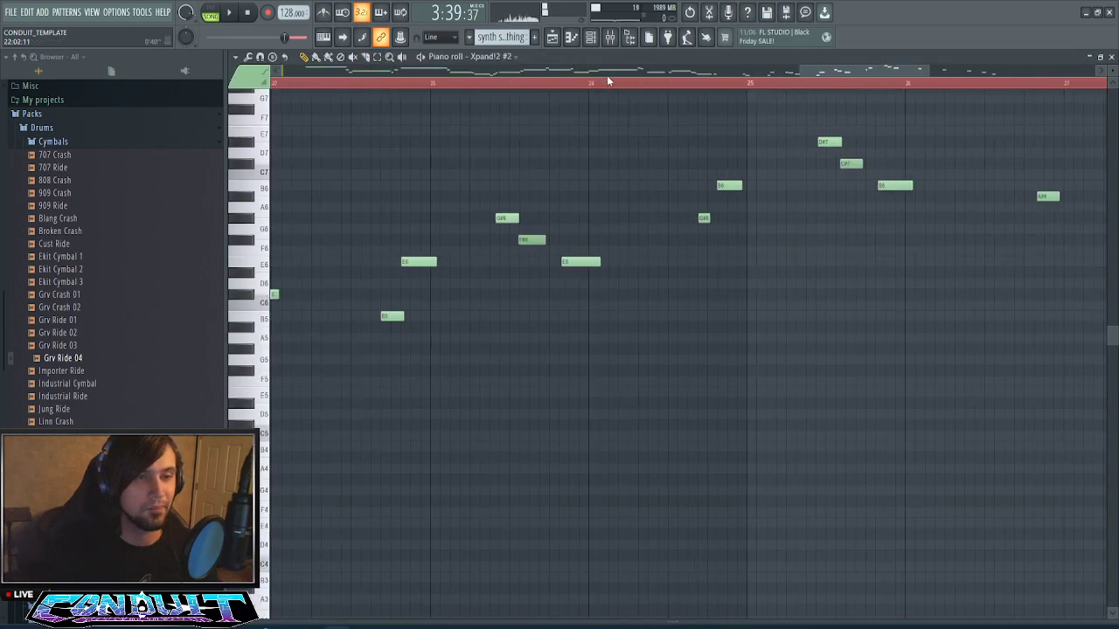
{"action": "scroll", "coordinate": [617, 84], "scroll_direction": "down", "scroll_amount": 5}
{"action": "left_click", "coordinate": [762, 84]}
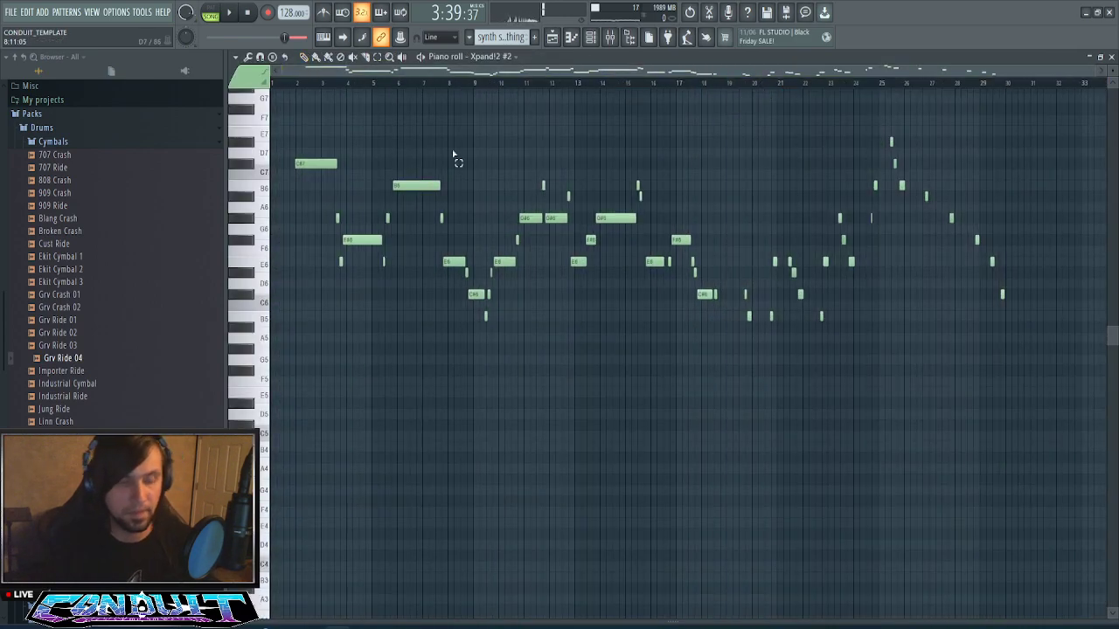
{"action": "left_click_drag", "start_coordinate": [312, 117], "coordinate": [1049, 454]}
{"action": "key", "text": "Delete"}
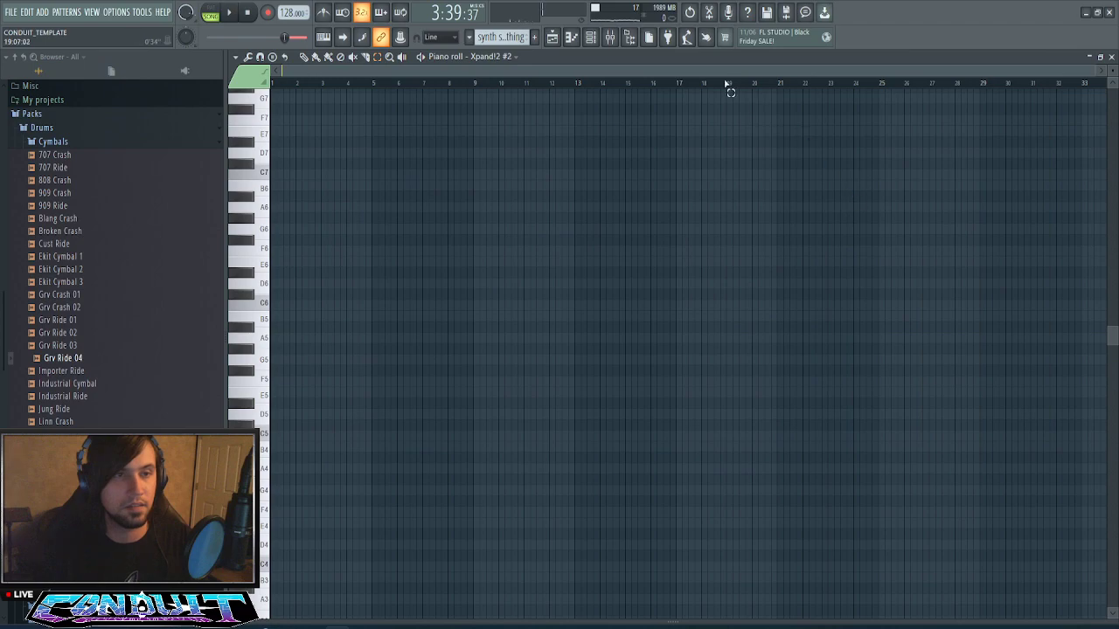
- Return to the playlist and remove the emptied synth solo thing clip from Track 5
{"action": "key", "text": "F6"}
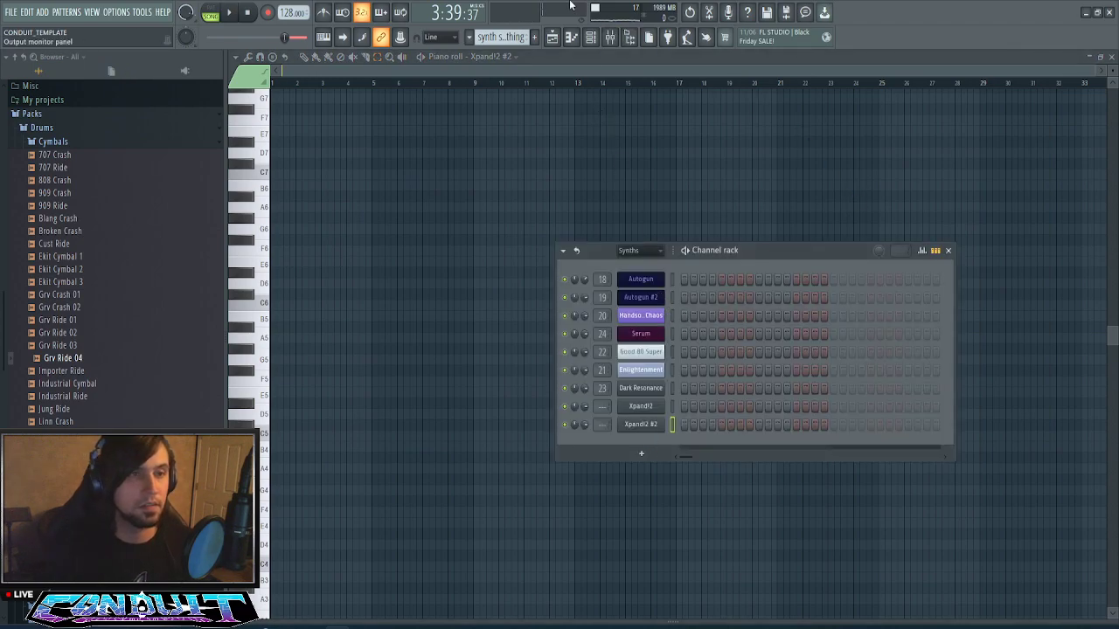
{"action": "key", "text": "F5"}
{"action": "double_click", "coordinate": [618, 217]}
{"action": "left_click_drag", "start_coordinate": [619, 217], "coordinate": [648, 216]}
{"action": "right_click", "coordinate": [651, 218]}
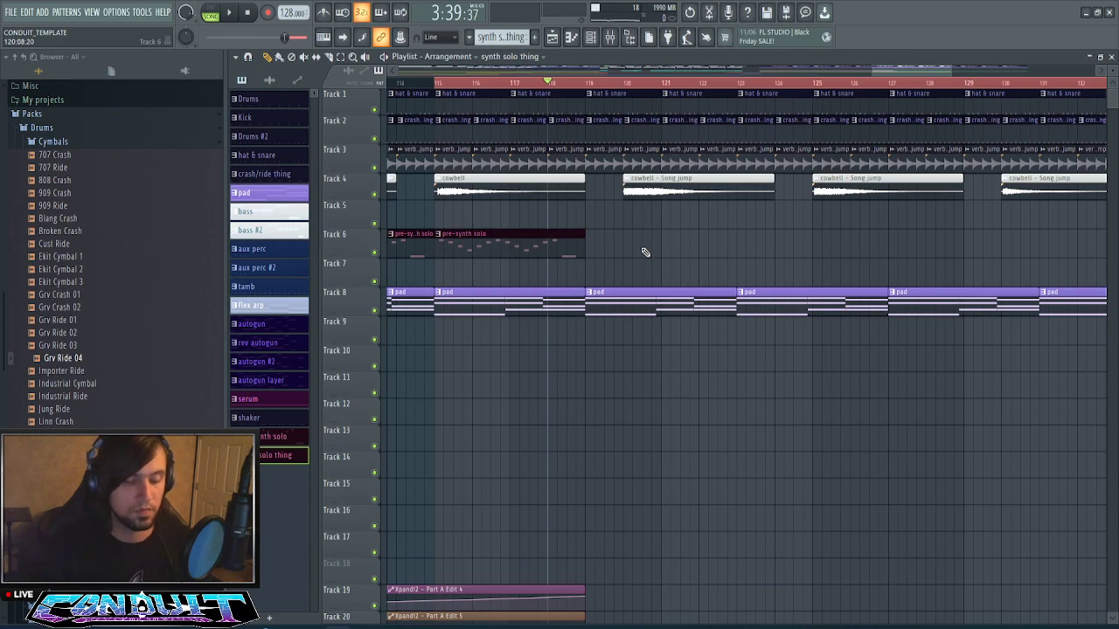
- Load the 44 Lead Vocal preset from the 12 Hard Leads category into the Xpand!2 #2 synth
{"action": "key", "text": "F6"}
{"action": "left_click", "coordinate": [644, 426]}
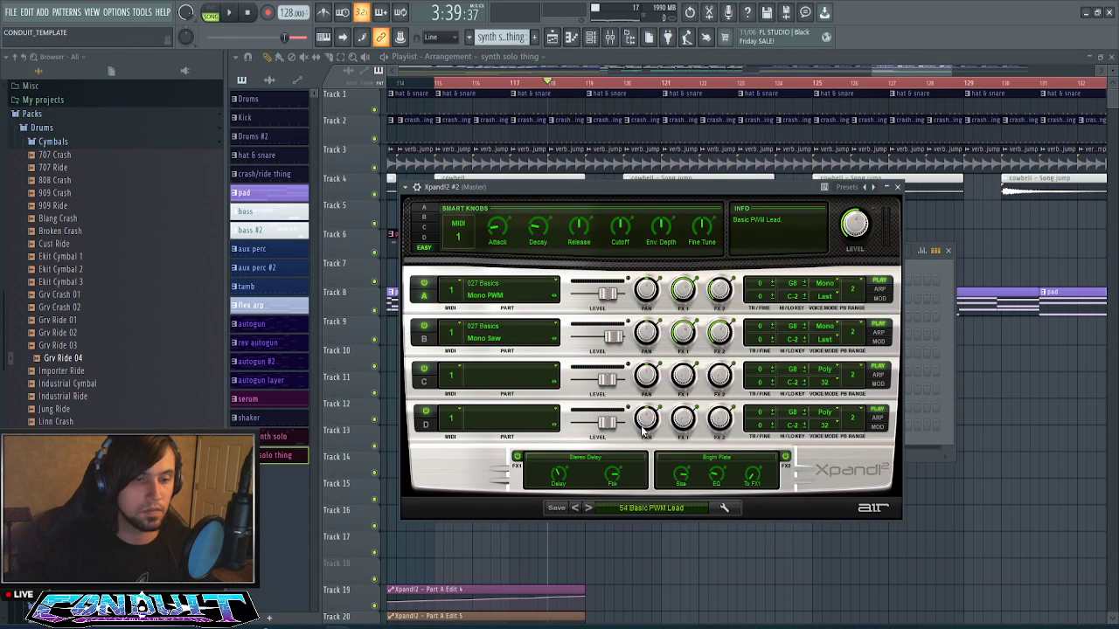
{"action": "left_click", "coordinate": [637, 510]}
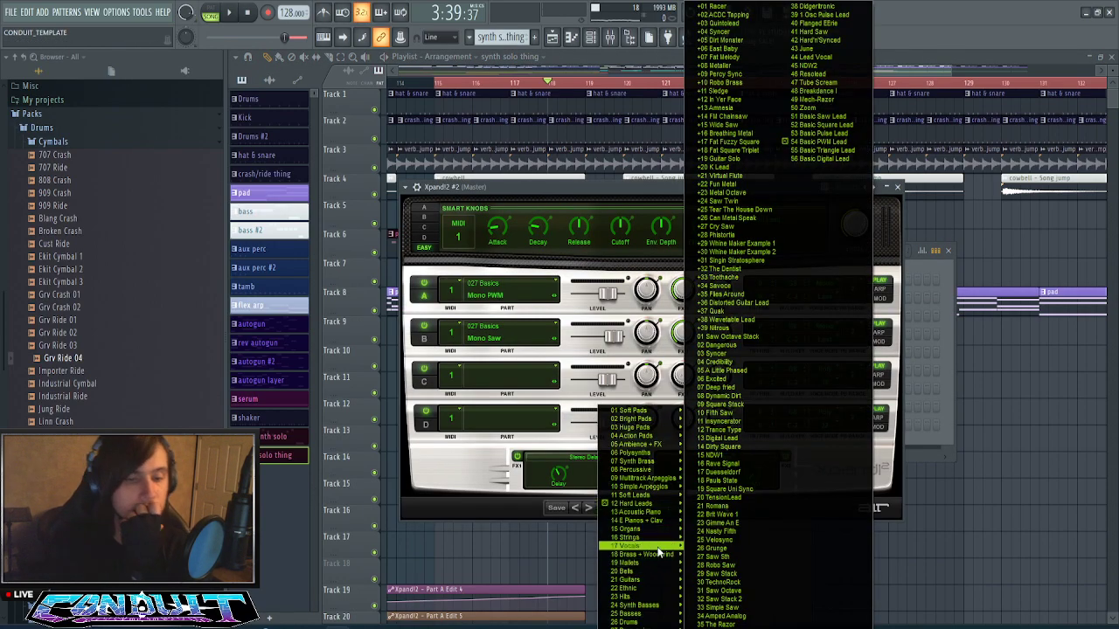
{"action": "mouse_move", "coordinate": [651, 546]}
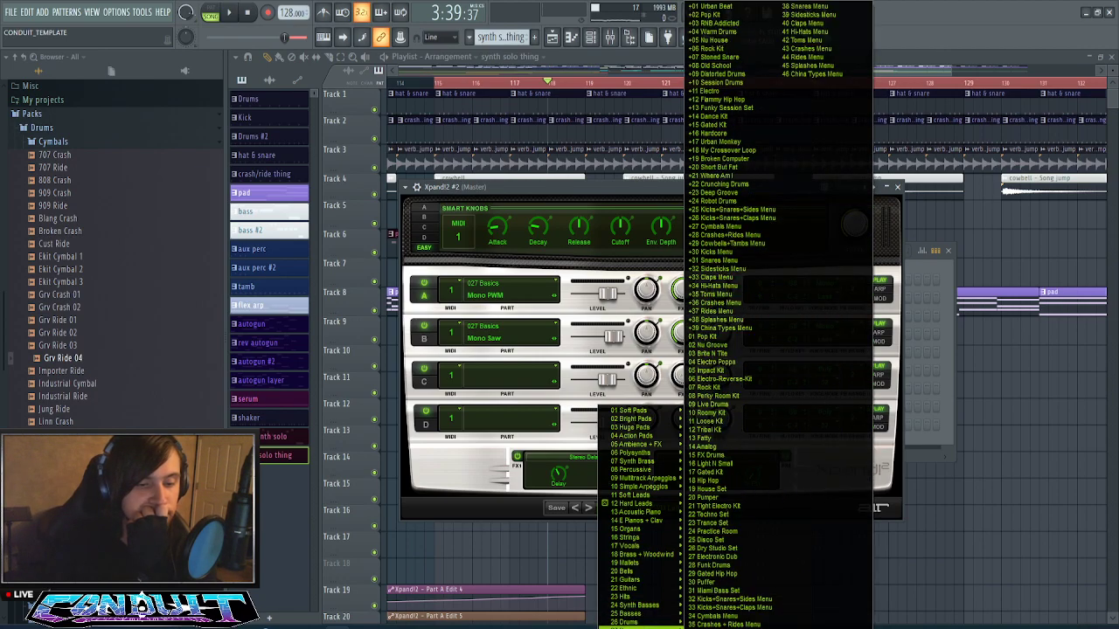
{"action": "mouse_move", "coordinate": [653, 619]}
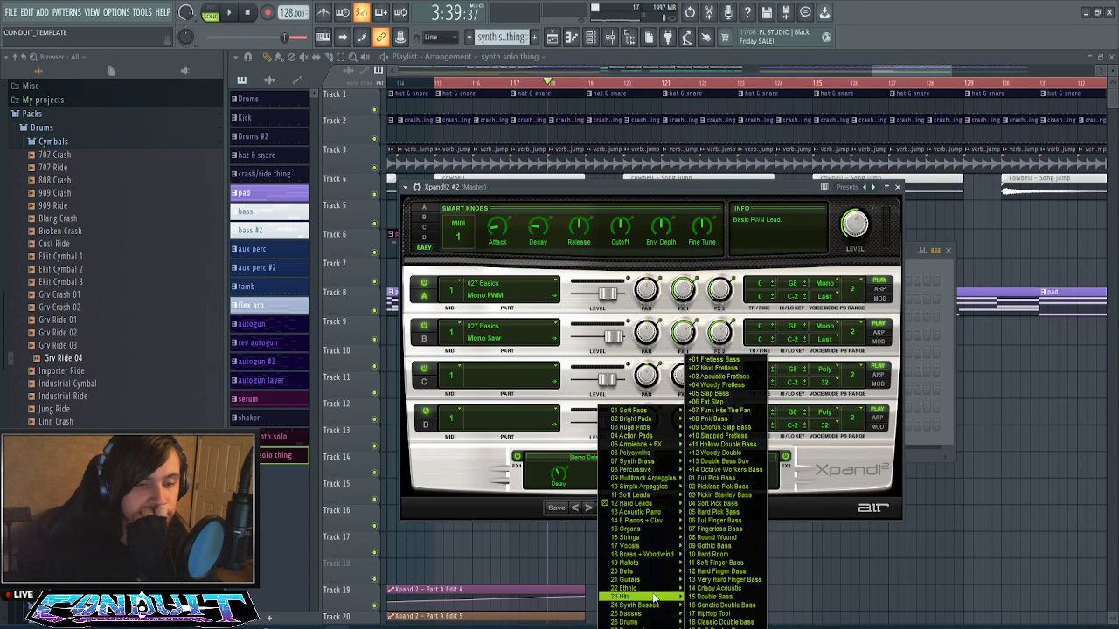
{"action": "mouse_move", "coordinate": [665, 509]}
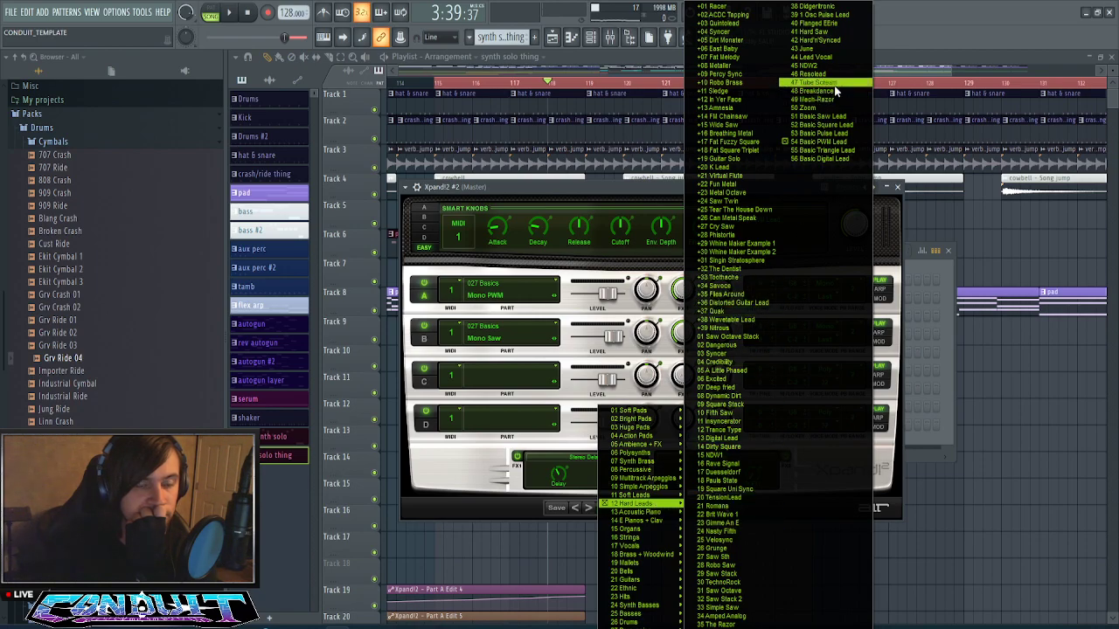
{"action": "left_click", "coordinate": [822, 56]}
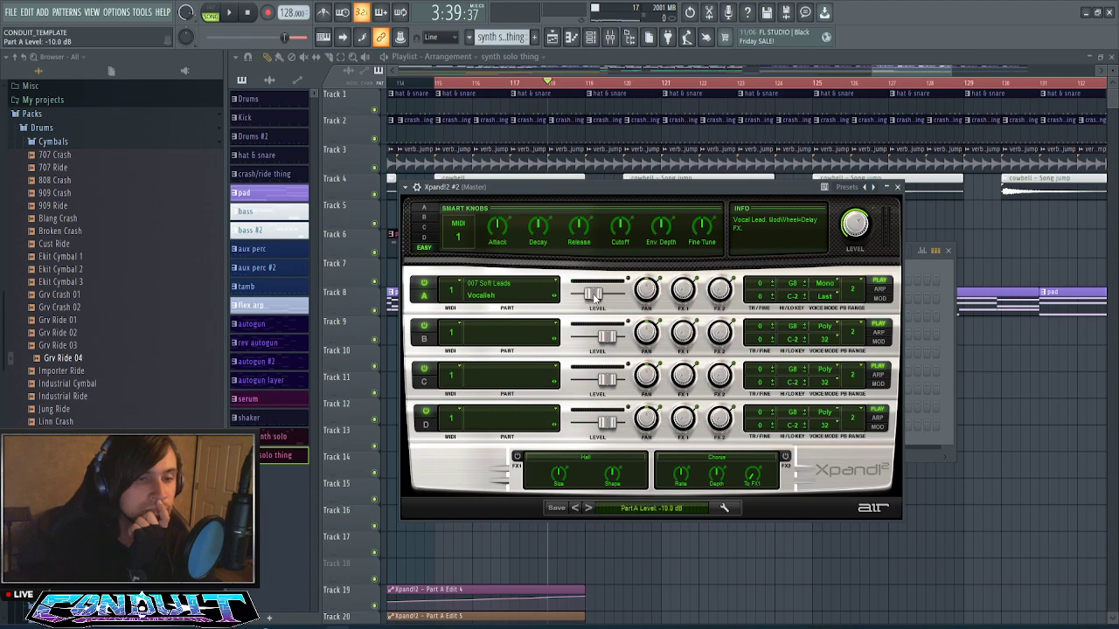
- Load the Mono Pulse sound from the 027 Basics category into part B of Xpand!2 #2
{"action": "left_click", "coordinate": [505, 341]}
{"action": "mouse_move", "coordinate": [529, 579]}
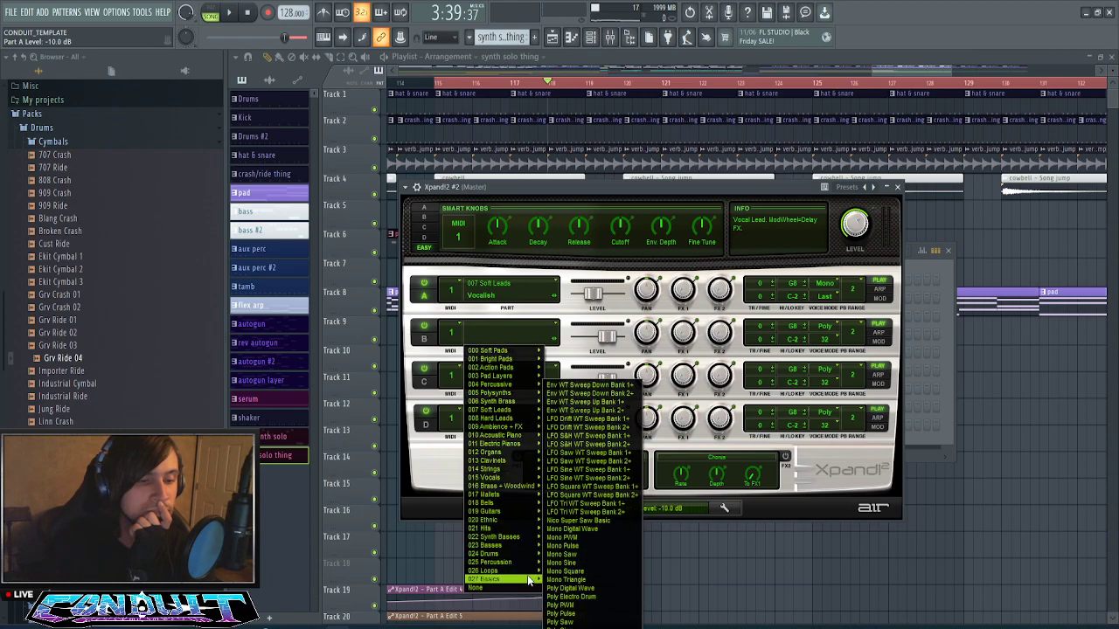
{"action": "left_click", "coordinate": [587, 548]}
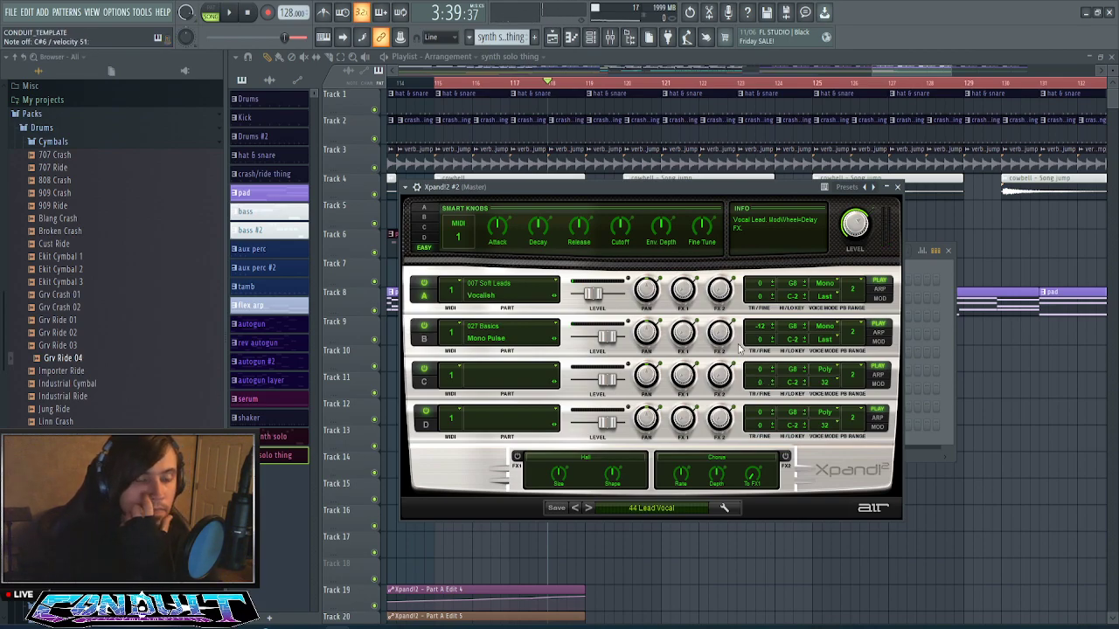
- Set the first effect of Xpand!2 #2 to Non-Linear and raise part A's FX1 send
{"action": "left_click", "coordinate": [562, 463]}
{"action": "scroll", "coordinate": [589, 494], "scroll_direction": "down", "scroll_amount": 2}
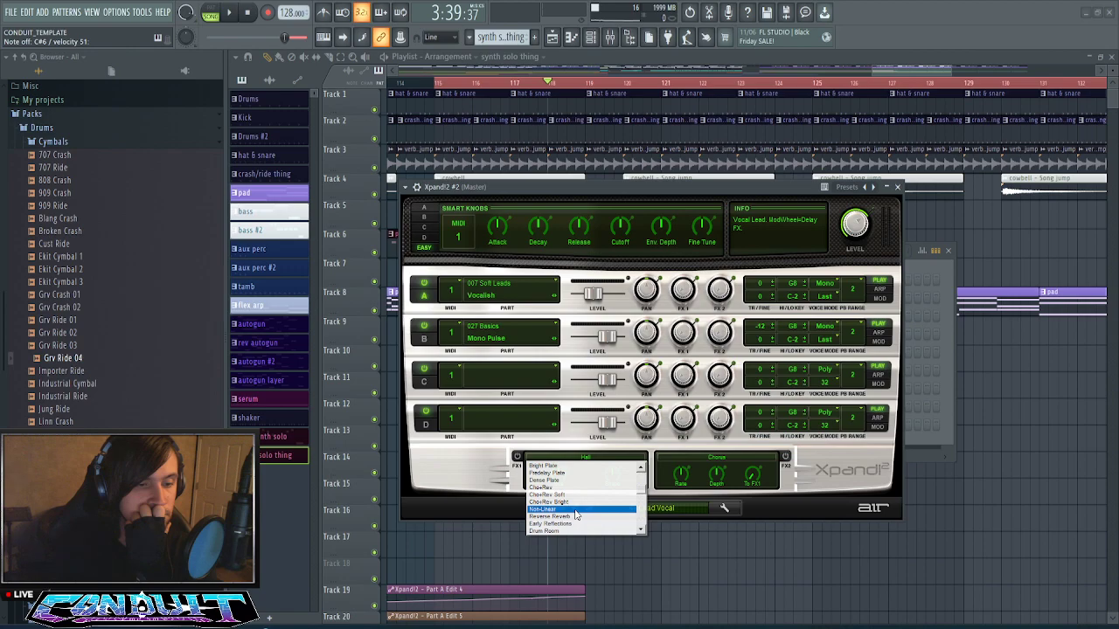
{"action": "left_click", "coordinate": [576, 512]}
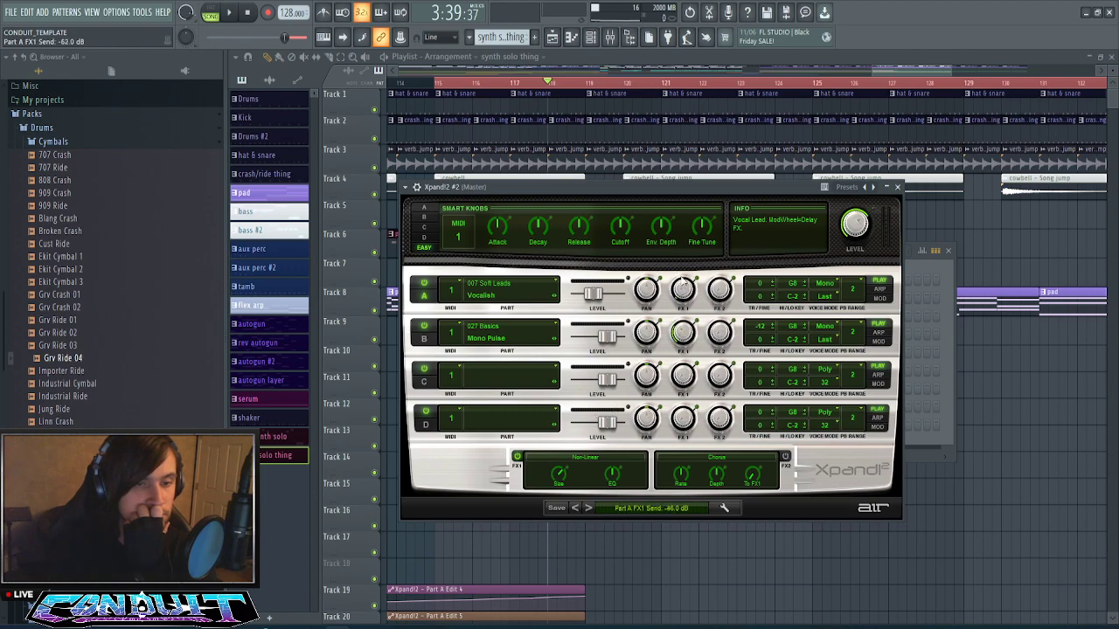
{"action": "left_click_drag", "start_coordinate": [683, 285], "coordinate": [679, 245]}
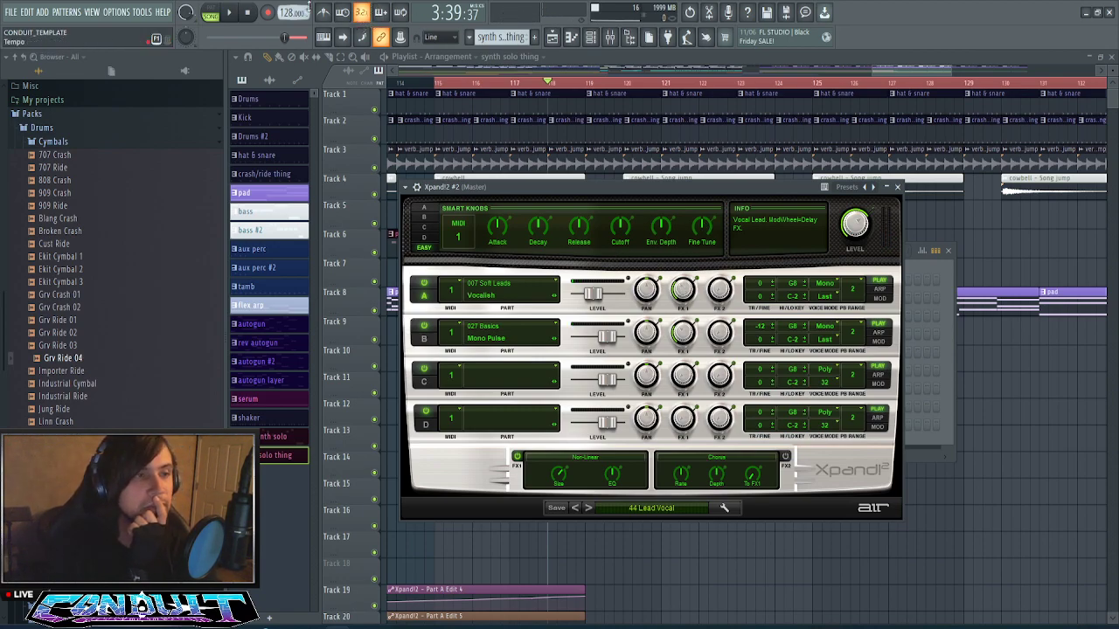
- Audition the layered lead over the track, nudging the main volume down and moving the synth window below the cowbell clips
{"action": "left_click", "coordinate": [231, 13]}
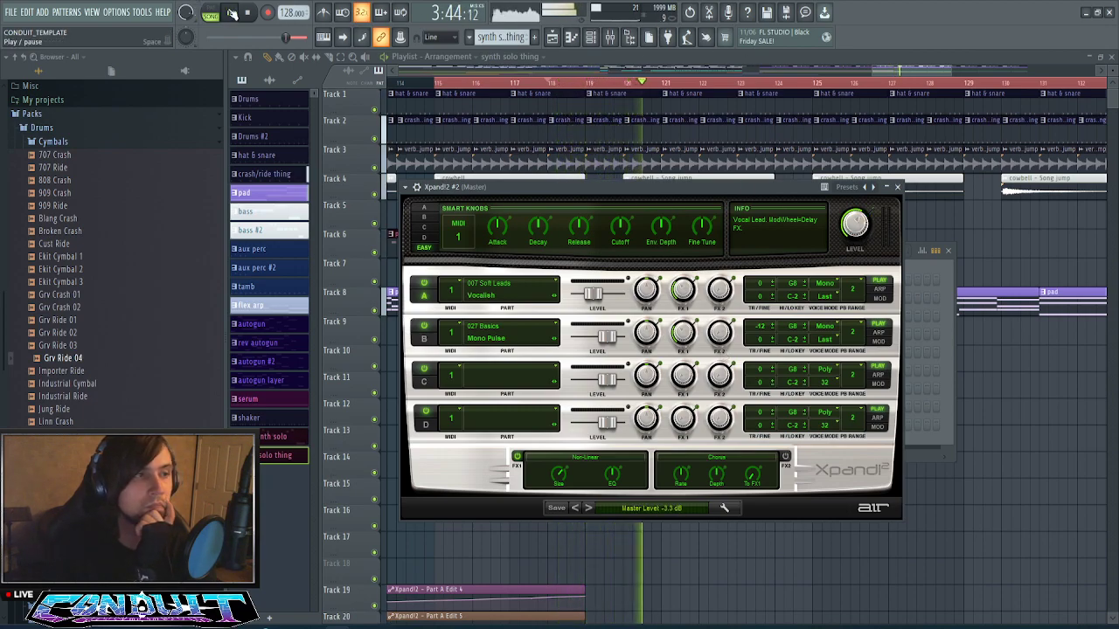
{"action": "left_click_drag", "start_coordinate": [286, 37], "coordinate": [281, 38]}
{"action": "left_click_drag", "start_coordinate": [732, 198], "coordinate": [776, 271]}
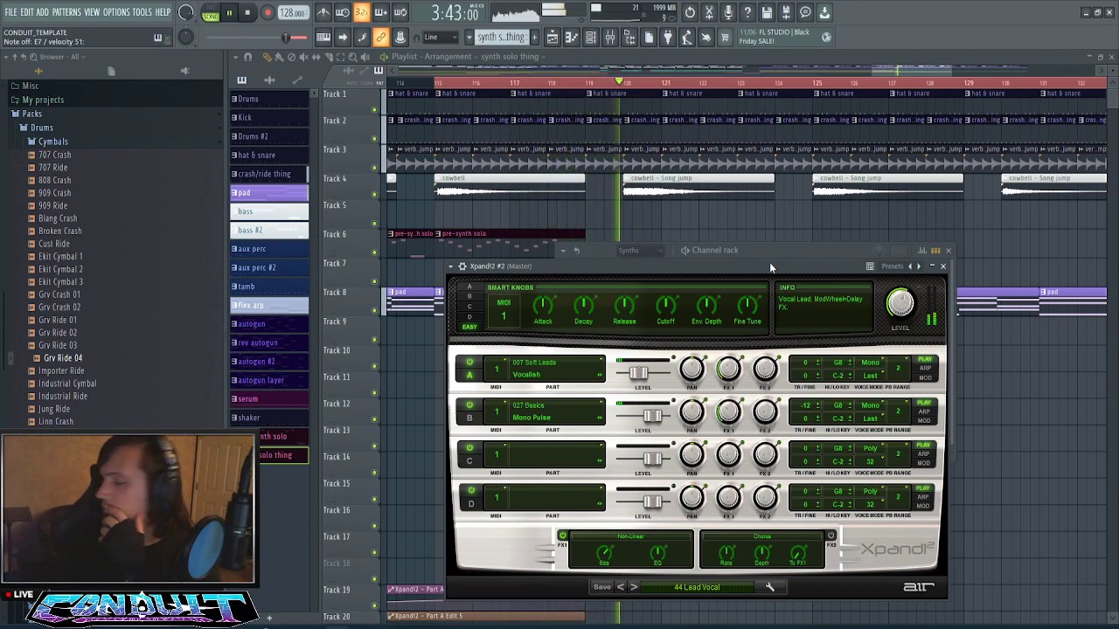
{"action": "key", "text": "space"}
- Switch parts A and B to Poly voice mode and audition the layered lead over the arrangement
{"action": "left_click", "coordinate": [870, 362]}
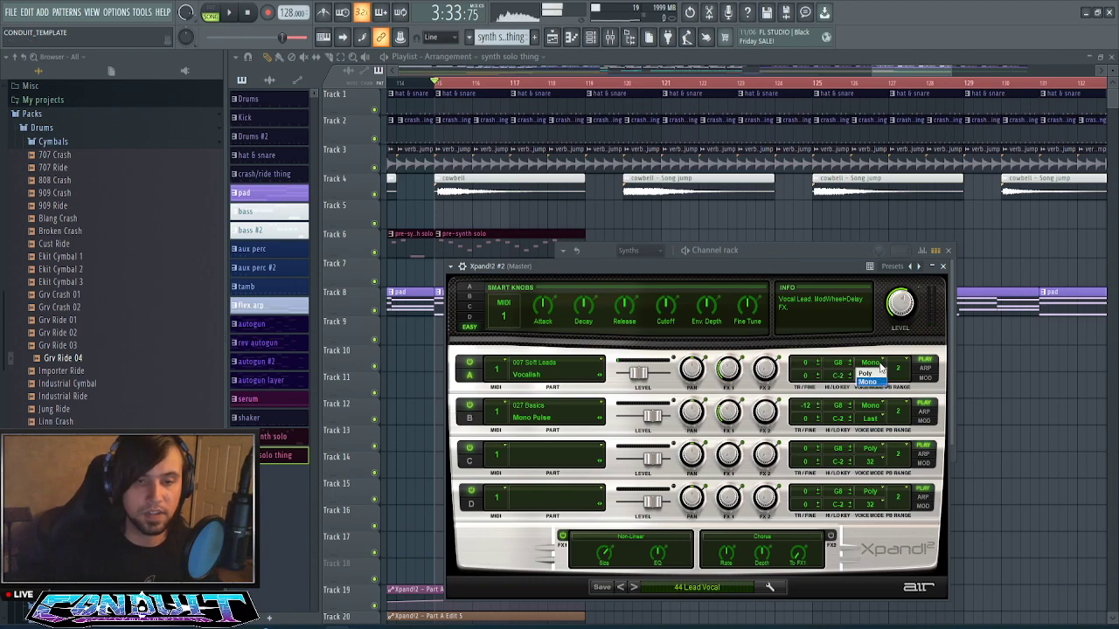
{"action": "left_click", "coordinate": [870, 384]}
{"action": "left_click", "coordinate": [871, 405]}
{"action": "left_click", "coordinate": [872, 426]}
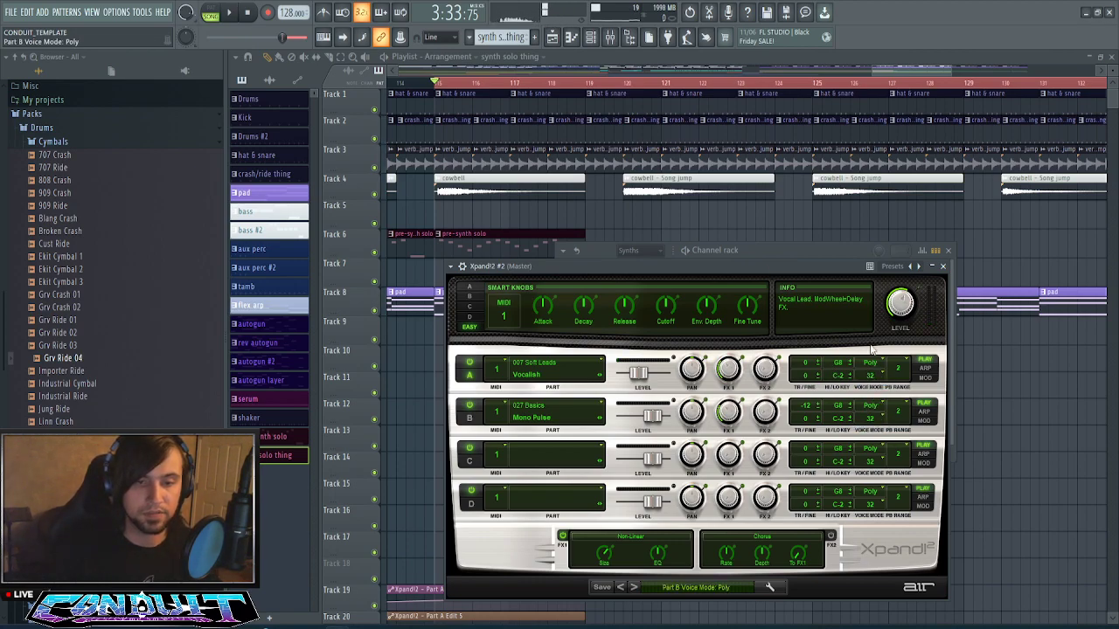
{"action": "left_click_drag", "start_coordinate": [731, 268], "coordinate": [732, 240]}
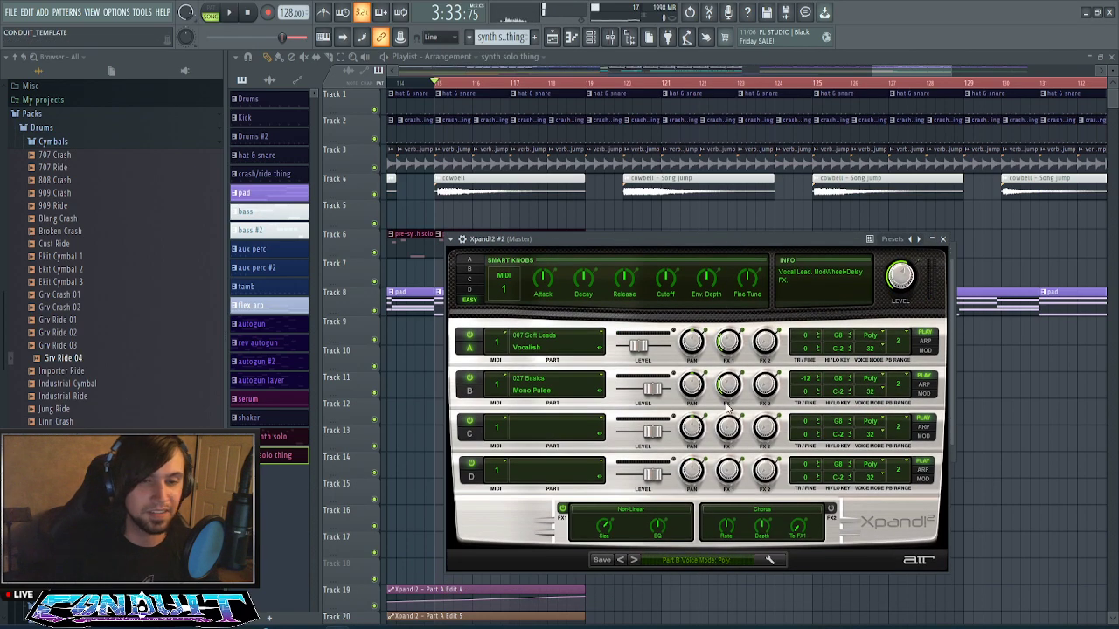
{"action": "key", "text": "space"}
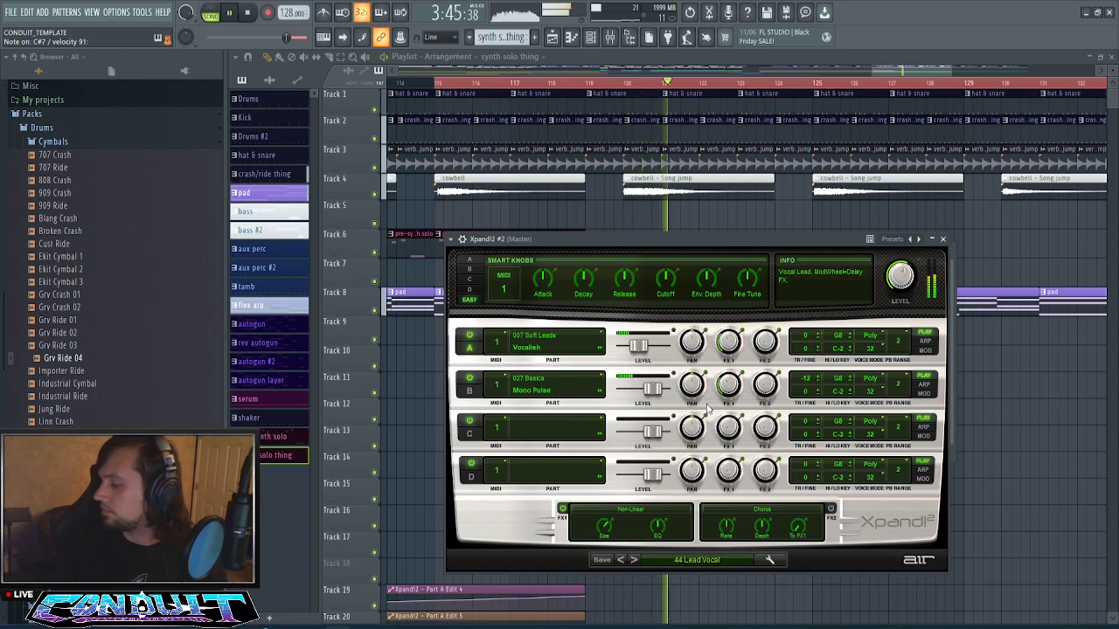
{"action": "key", "text": "space"}
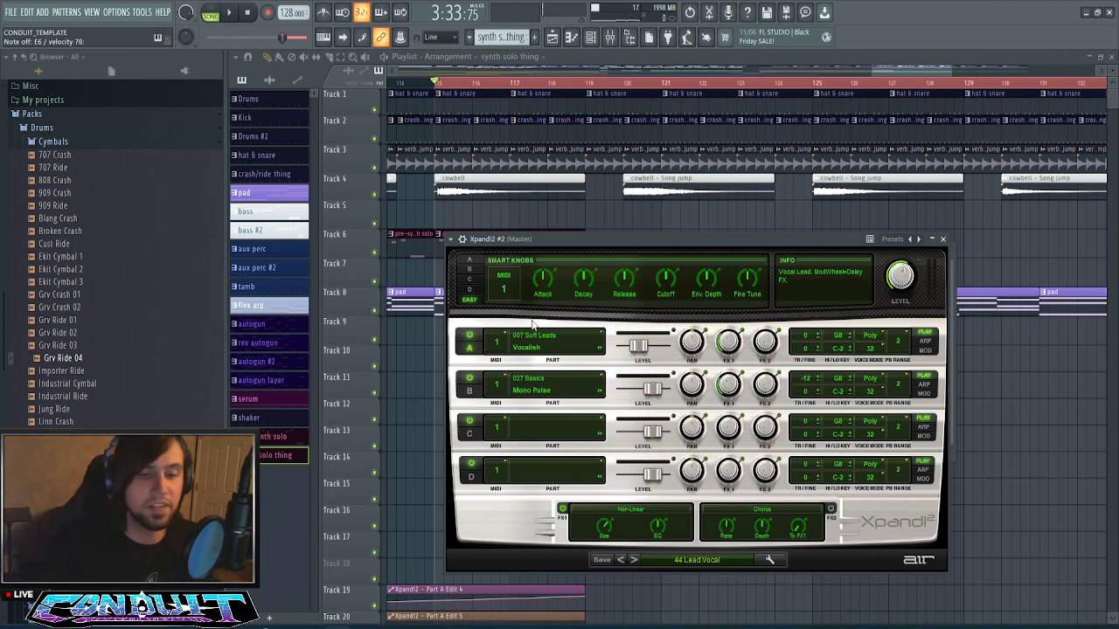
- Load the 22 Brit Wave 1 preset from the 12 Hard Leads category into Xpand!2 #2
{"action": "left_click", "coordinate": [710, 559]}
{"action": "mouse_move", "coordinate": [699, 496]}
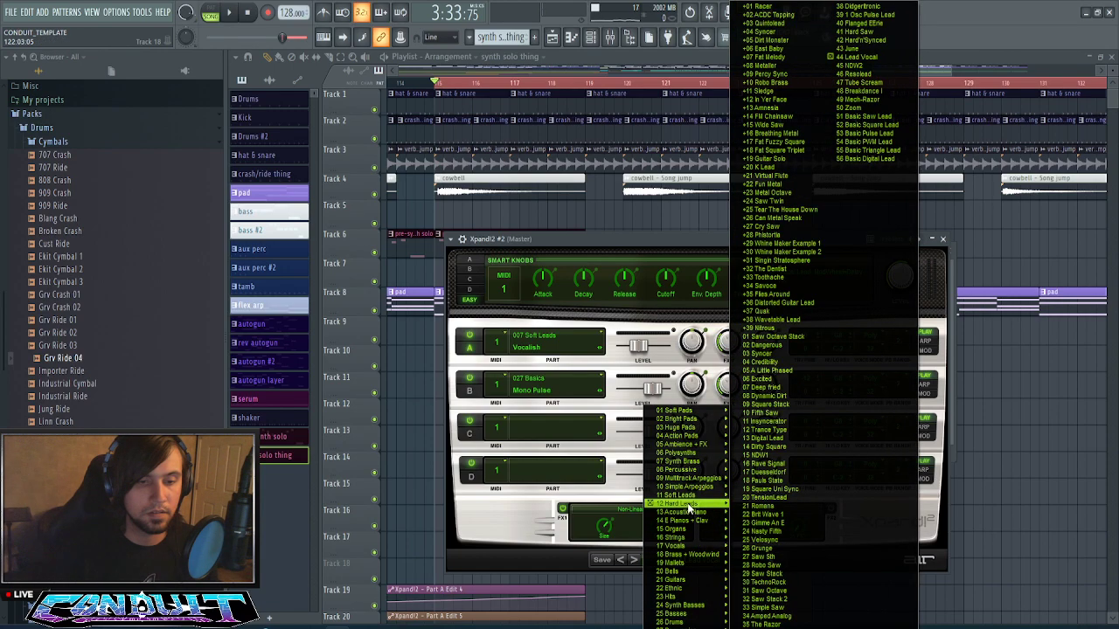
{"action": "left_click", "coordinate": [780, 515]}
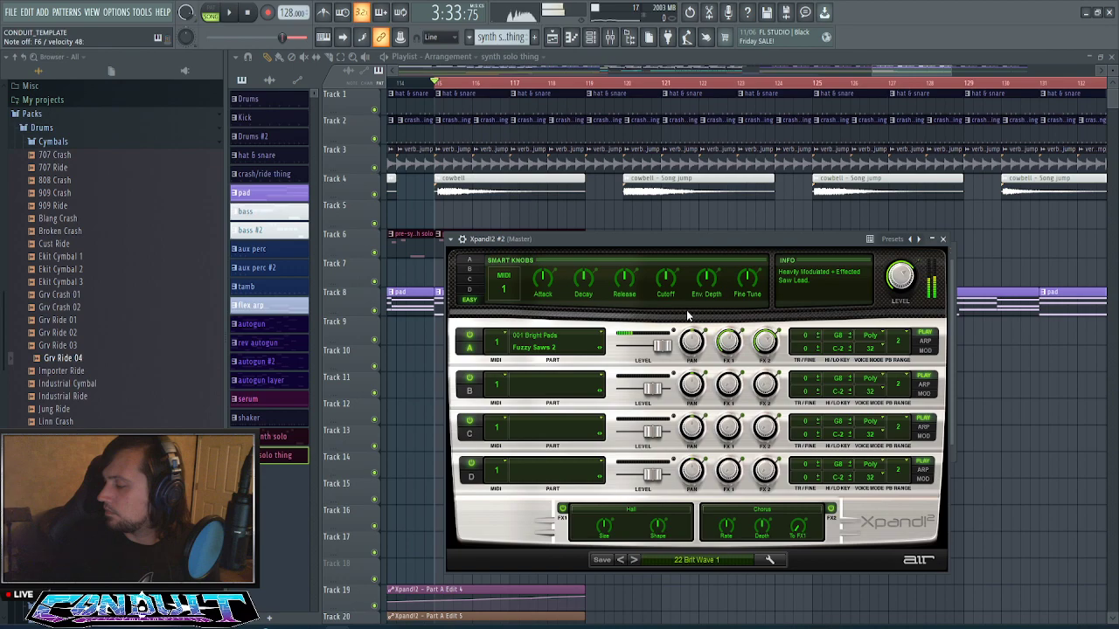
- Play the track while fine-tuning the master level of Xpand!2 #2, and close the synth window
{"action": "key", "text": "space"}
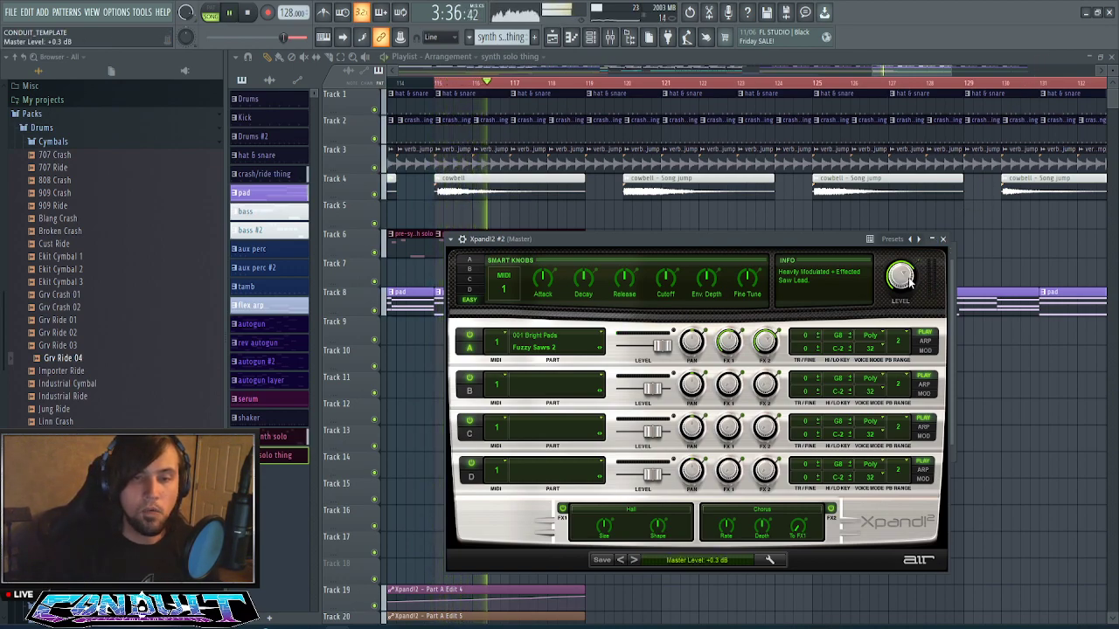
{"action": "left_click_drag", "start_coordinate": [909, 278], "coordinate": [909, 283]}
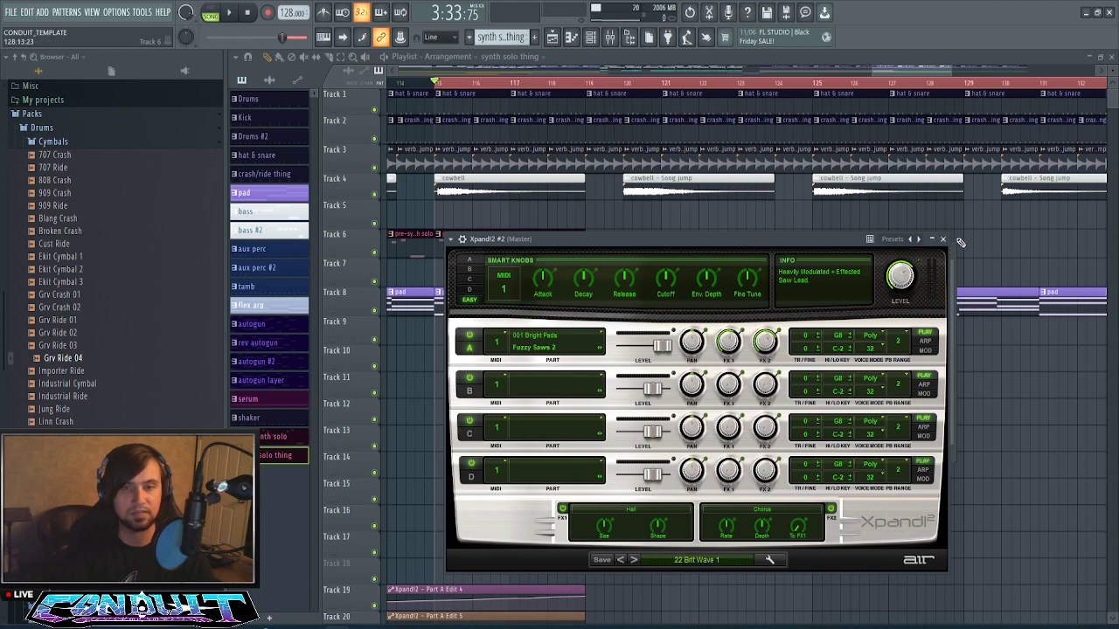
{"action": "left_click", "coordinate": [942, 239]}
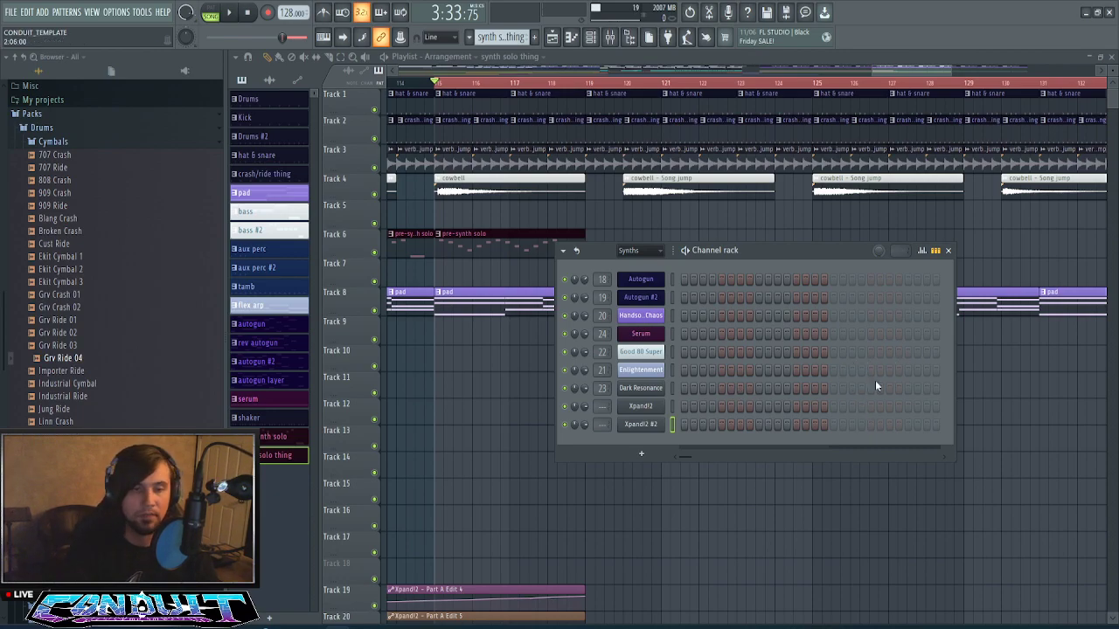
- Recolor the Xpand!2 #2 channel dark maroon from the saved color swatches, keeping its name
{"action": "right_click", "coordinate": [641, 436]}
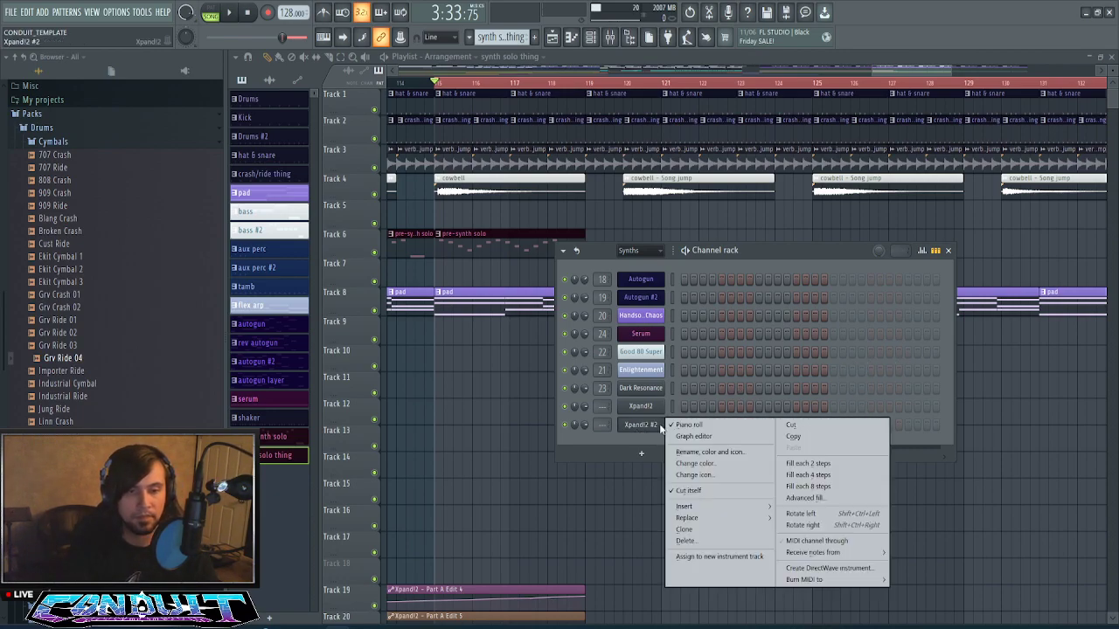
{"action": "left_click", "coordinate": [719, 455]}
{"action": "left_click", "coordinate": [708, 446]}
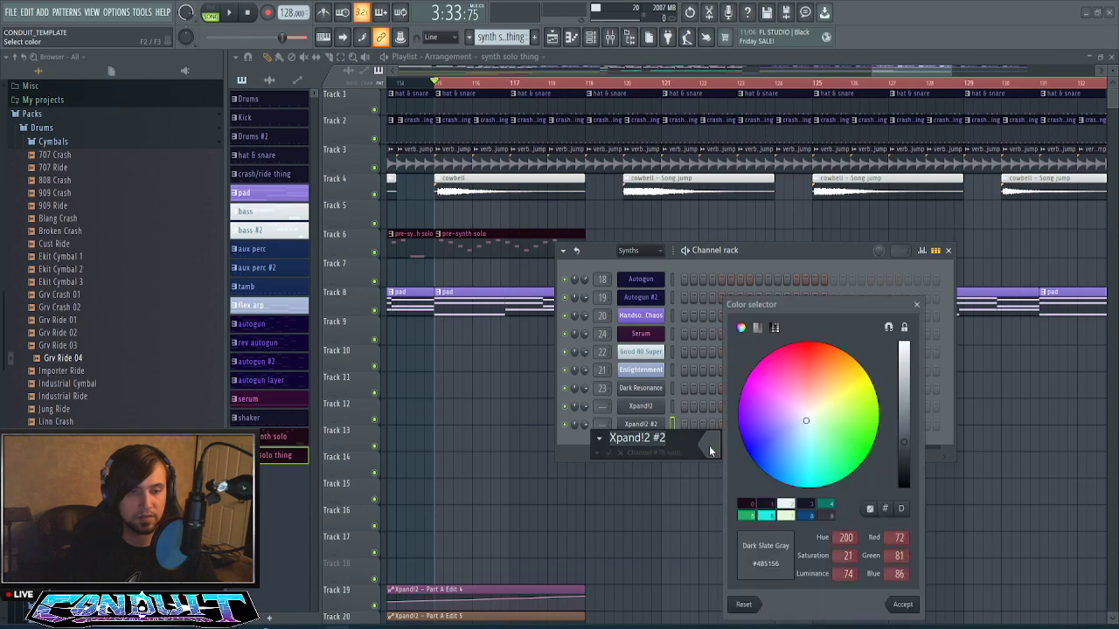
{"action": "left_click", "coordinate": [757, 510]}
{"action": "key", "text": "Return"}
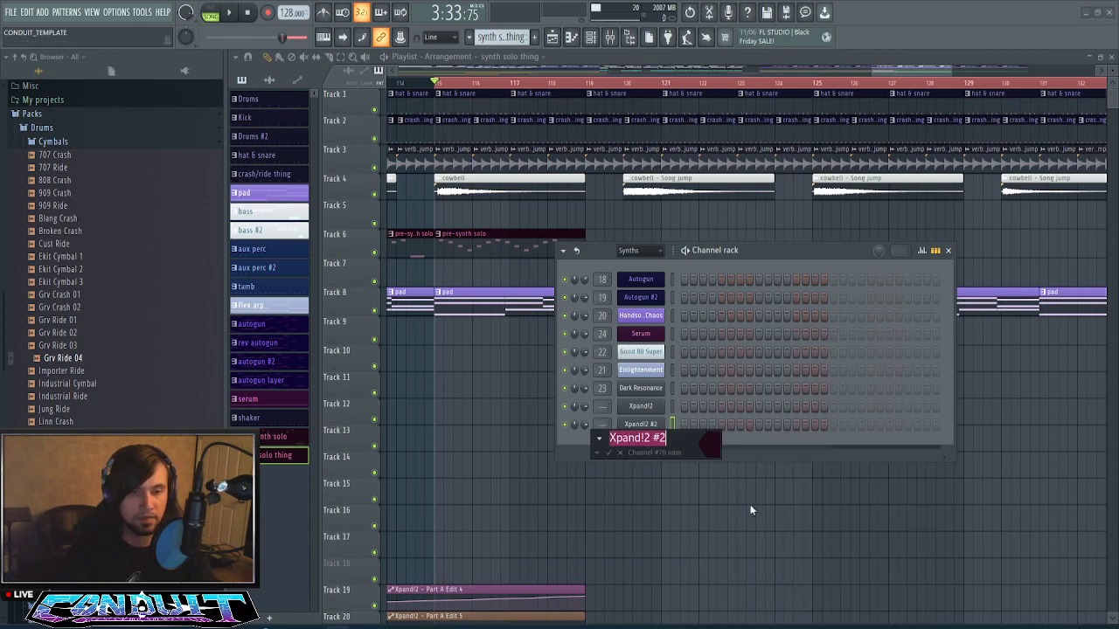
{"action": "key", "text": "Return"}
- Give the first Xpand!2 channel the same dark maroon color, keeping its name
{"action": "right_click", "coordinate": [648, 407]}
{"action": "left_click", "coordinate": [704, 446]}
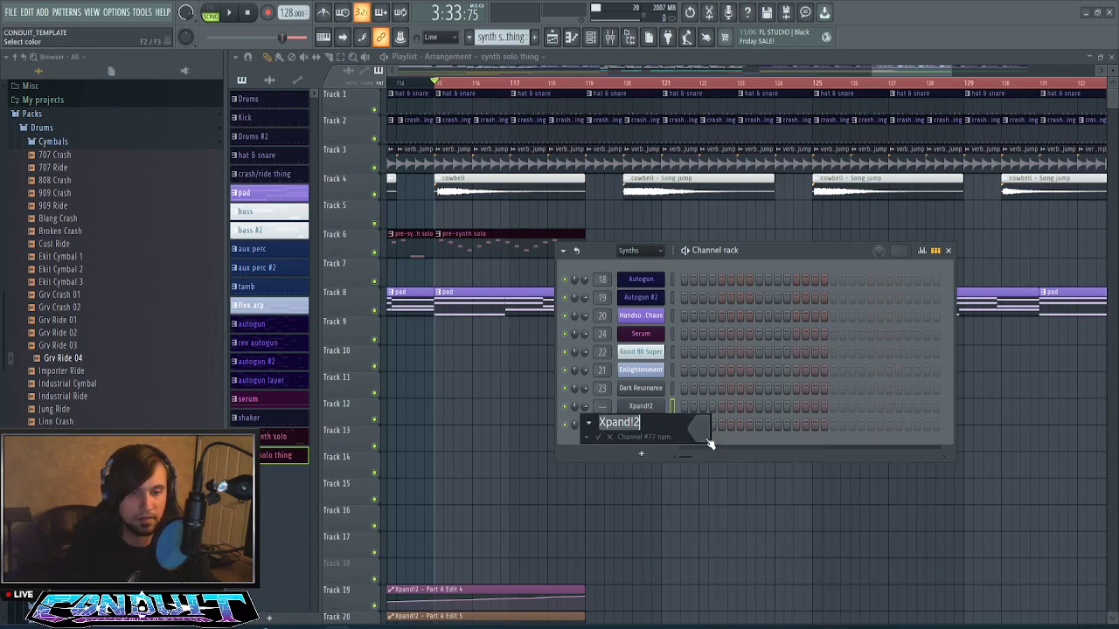
{"action": "left_click", "coordinate": [741, 507]}
{"action": "key", "text": "Return"}
{"action": "key", "text": "Return"}
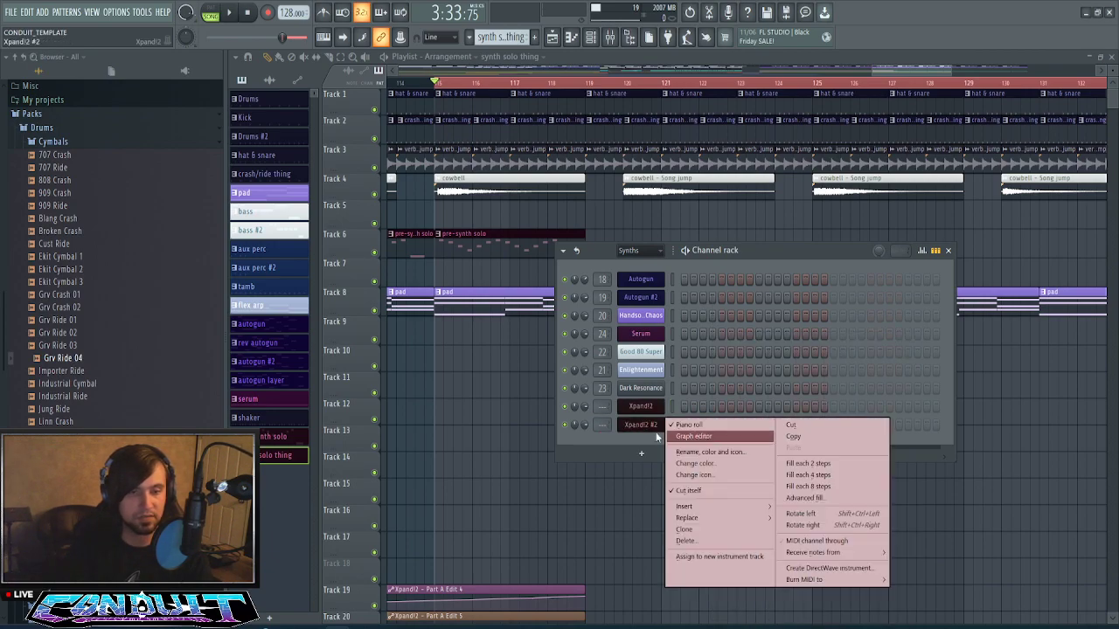
- Open the Xpand!2 #2 piano roll for the synth solo thing pattern and preview a key
{"action": "right_click", "coordinate": [652, 425]}
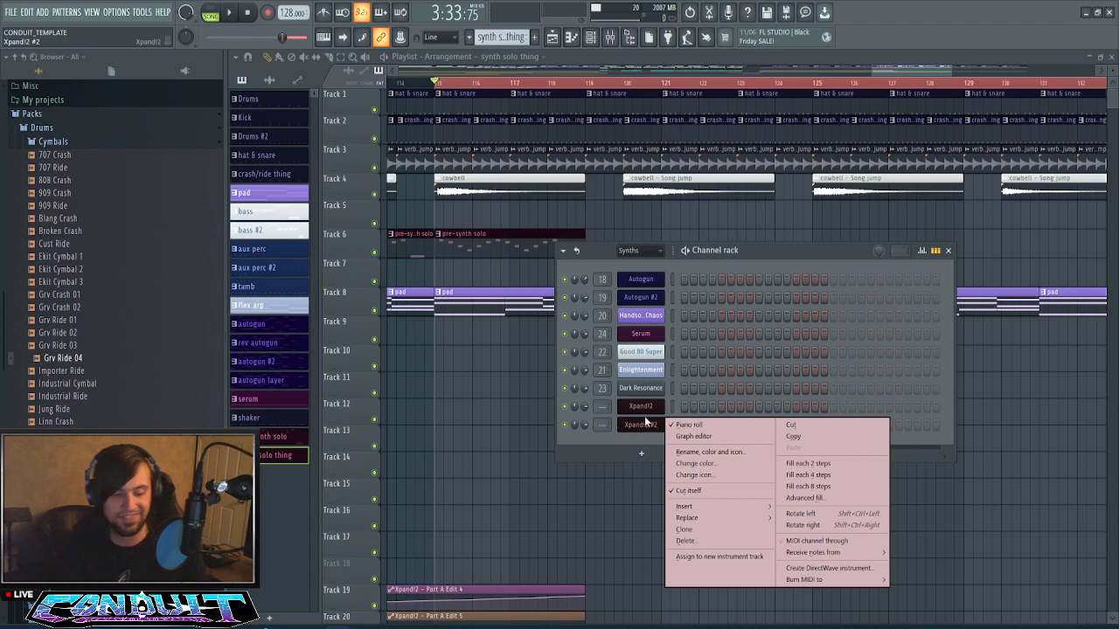
{"action": "left_click", "coordinate": [657, 439]}
{"action": "key", "text": "F6"}
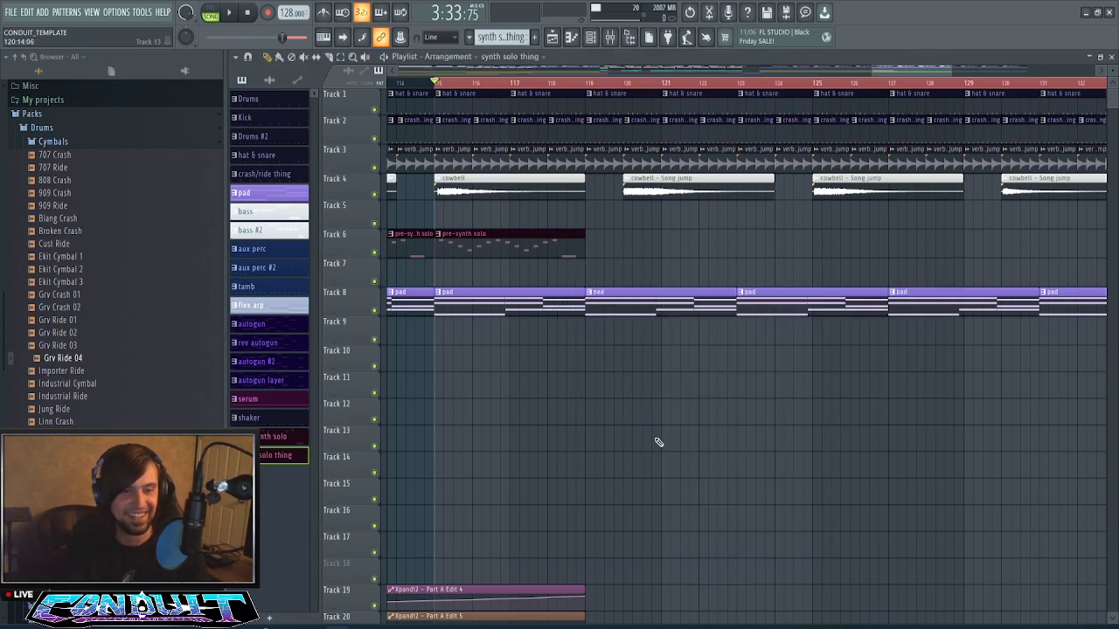
{"action": "key", "text": "F6"}
{"action": "key", "text": "F7"}
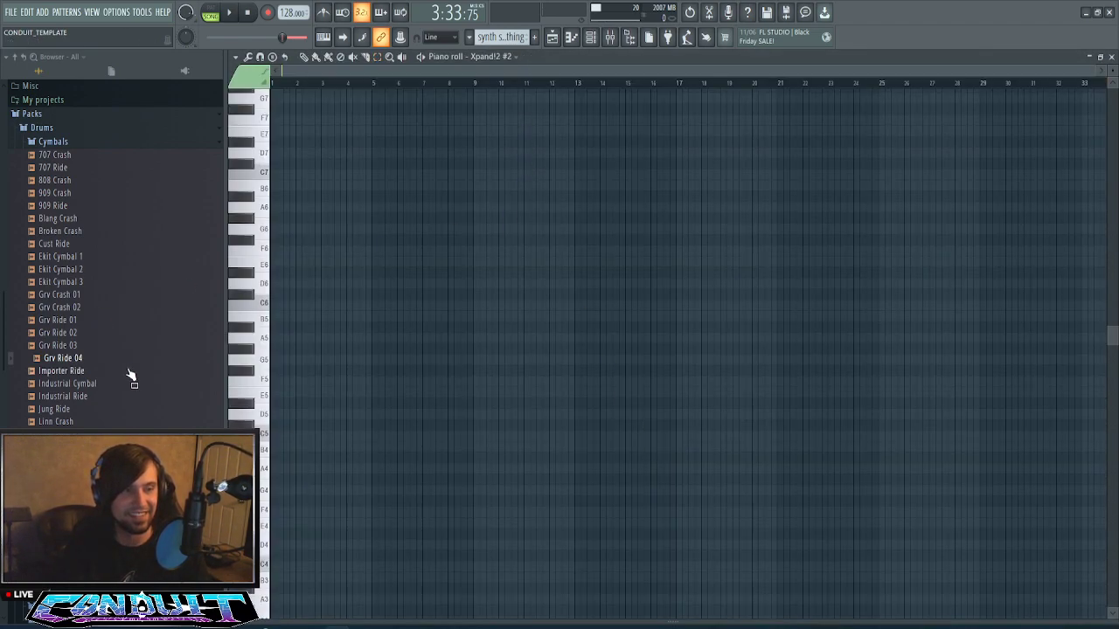
{"action": "left_click", "coordinate": [260, 369]}
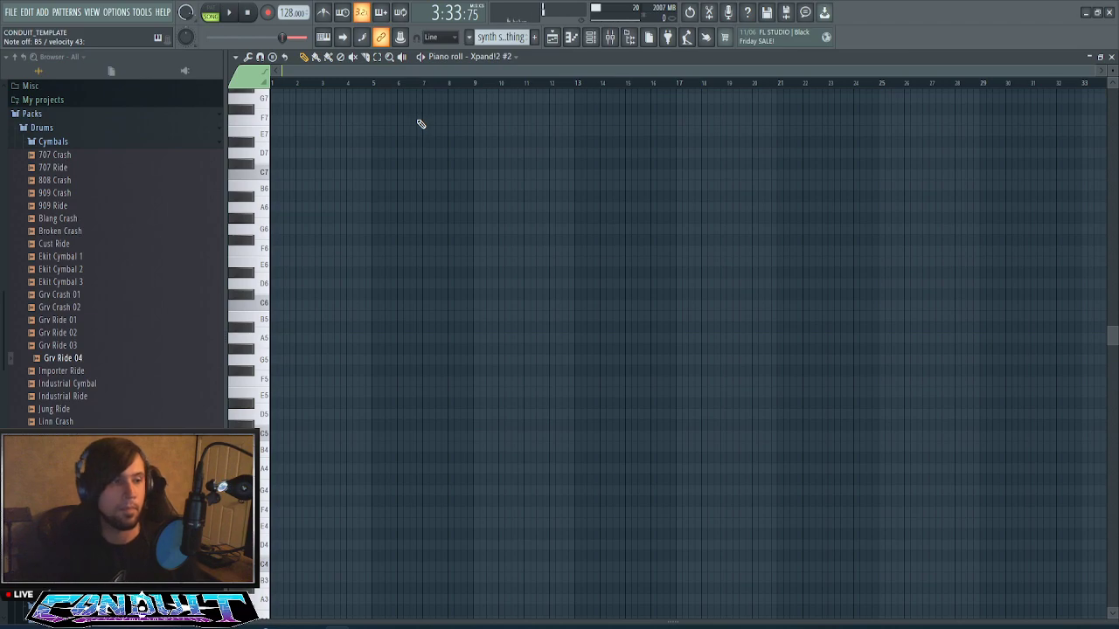
- Return to the playlist and place the synth solo thing clip on Track 6 at bar 119, after the last pre-synth solo clip
{"action": "left_click", "coordinate": [572, 36]}
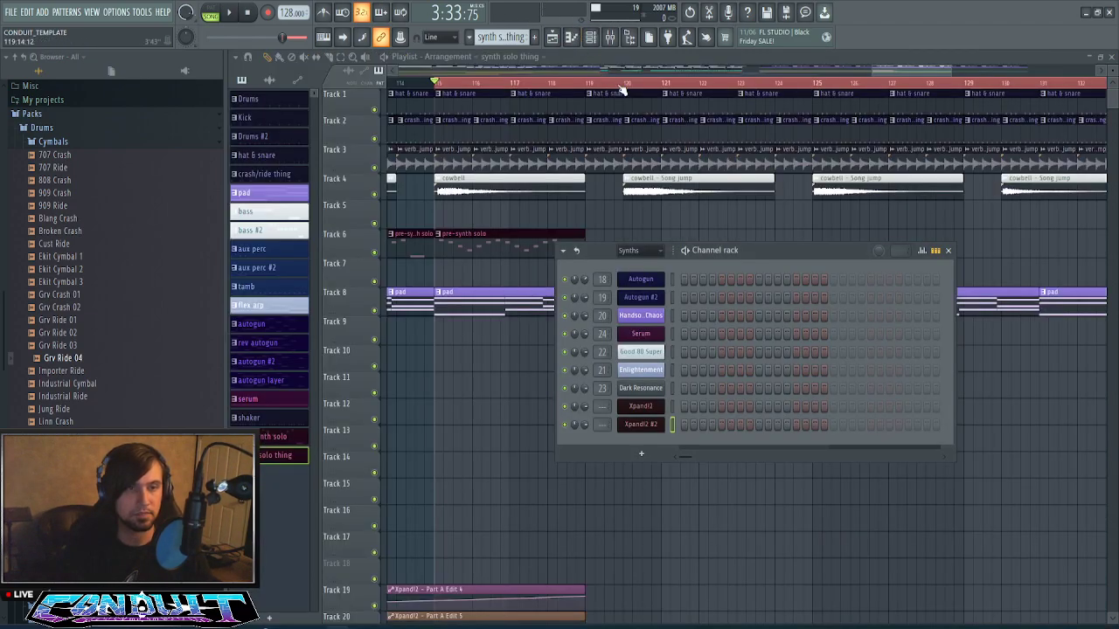
{"action": "key", "text": "F6"}
{"action": "left_click_drag", "start_coordinate": [767, 216], "coordinate": [669, 259]}
{"action": "key", "text": "F6"}
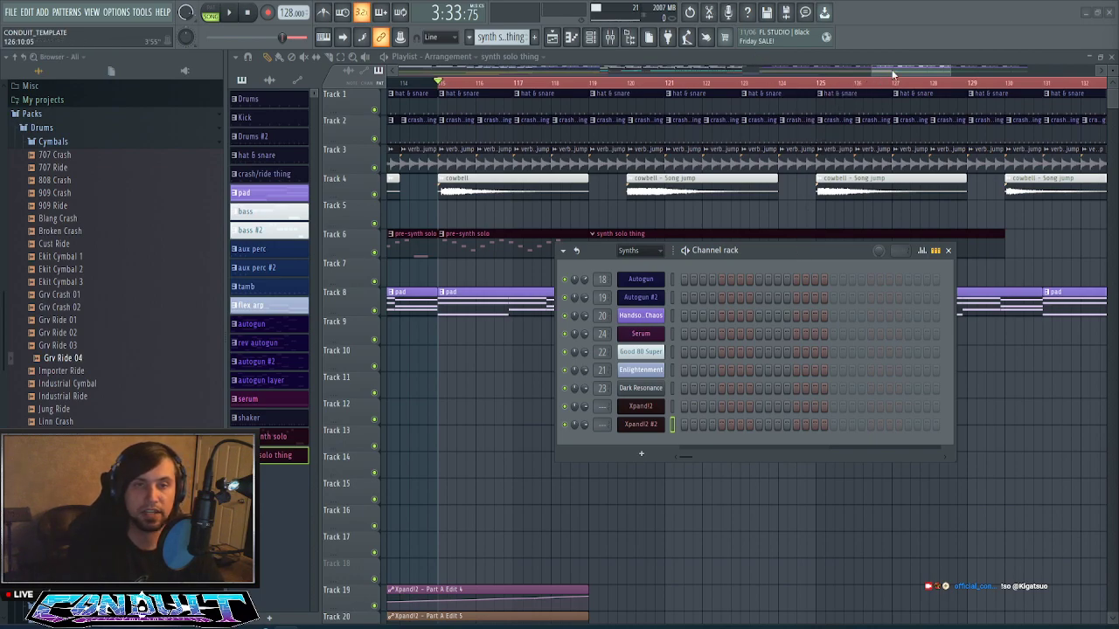
- Review the arrangement around the synth solo thing clip up to bar 151, and play it from bar 115
{"action": "mouse_move", "coordinate": [893, 74]}
{"action": "left_mouse_down"}
{"action": "mouse_move", "coordinate": [873, 73]}
{"action": "mouse_move", "coordinate": [892, 73]}
{"action": "left_mouse_up"}
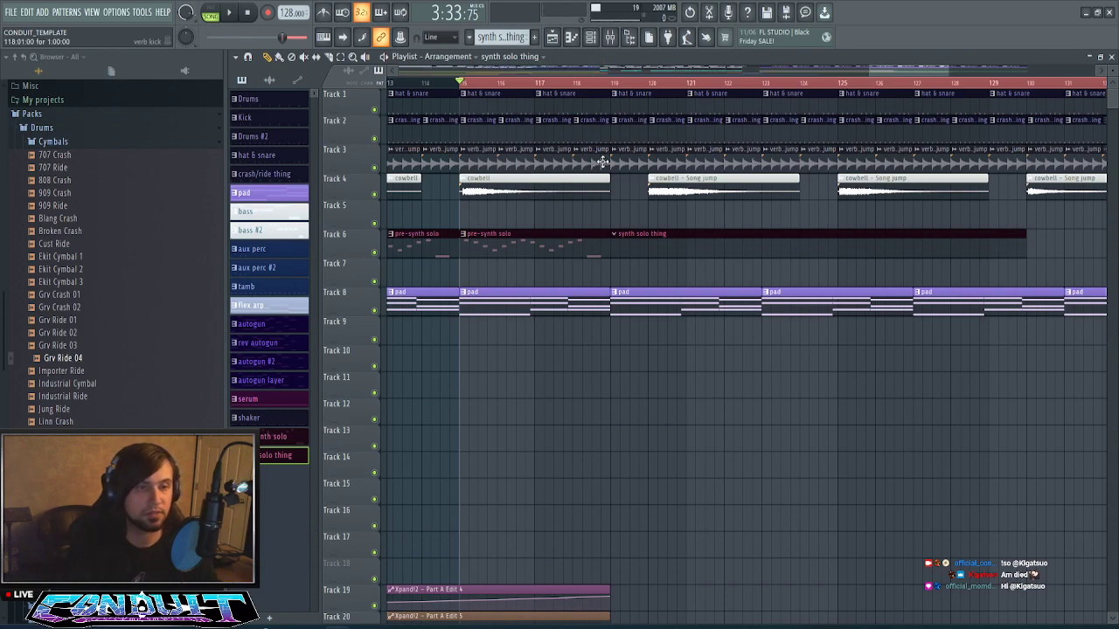
{"action": "scroll", "coordinate": [741, 93], "scroll_direction": "down", "scroll_amount": 1}
{"action": "scroll", "coordinate": [743, 92], "scroll_direction": "down", "scroll_amount": 2}
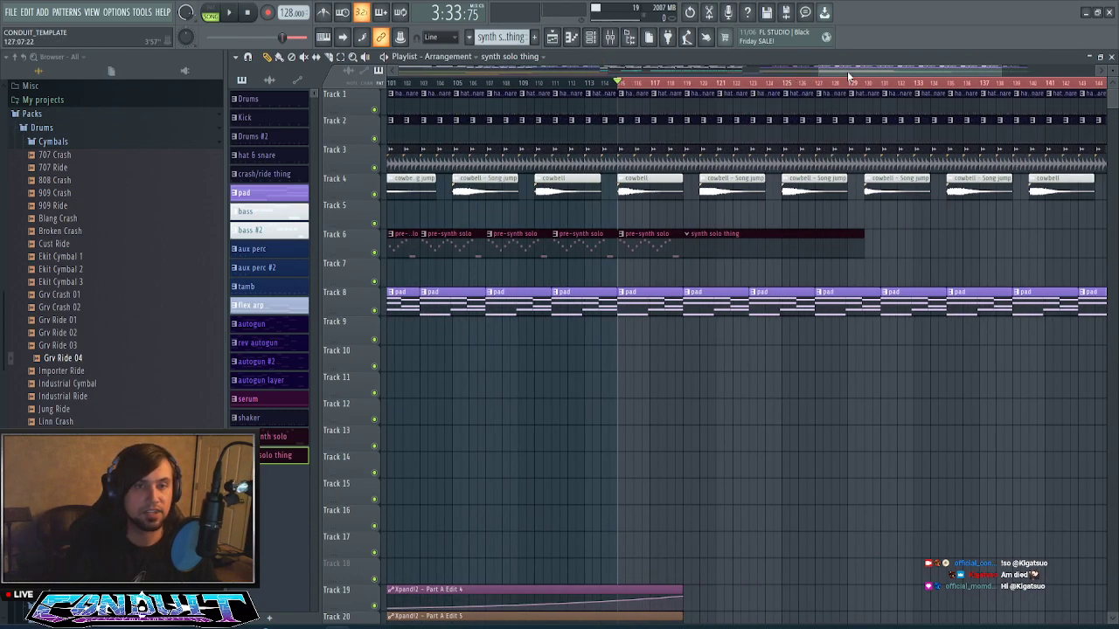
{"action": "left_click_drag", "start_coordinate": [847, 71], "coordinate": [795, 81]}
{"action": "scroll", "coordinate": [840, 88], "scroll_direction": "down", "scroll_amount": 3}
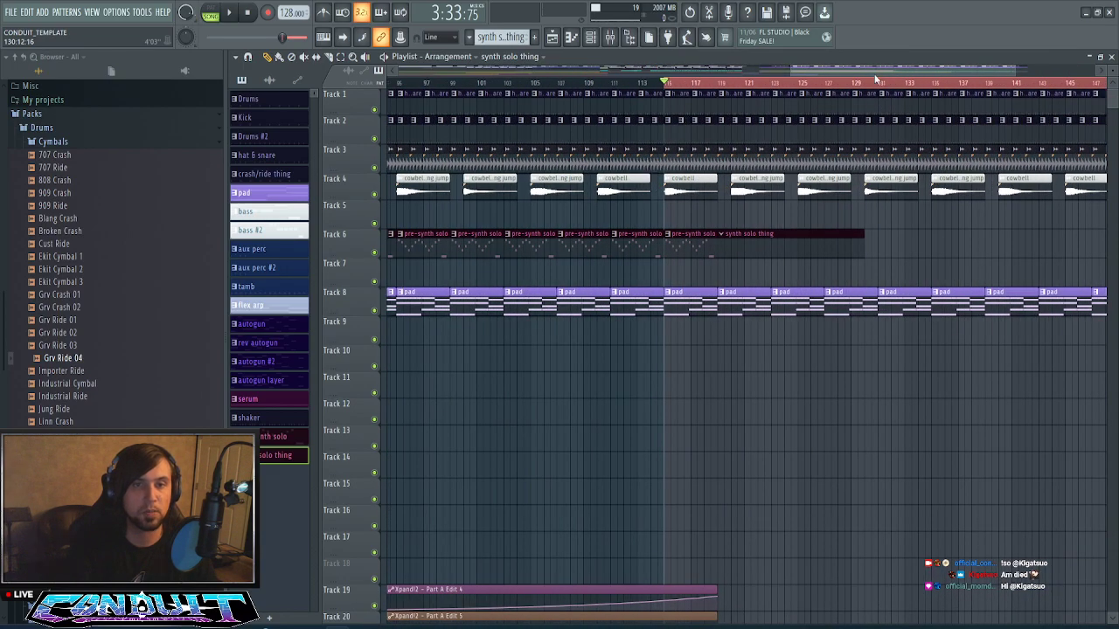
{"action": "left_click_drag", "start_coordinate": [875, 77], "coordinate": [886, 87]}
{"action": "scroll", "coordinate": [873, 158], "scroll_direction": "down", "scroll_amount": 2}
{"action": "scroll", "coordinate": [872, 159], "scroll_direction": "up", "scroll_amount": 2}
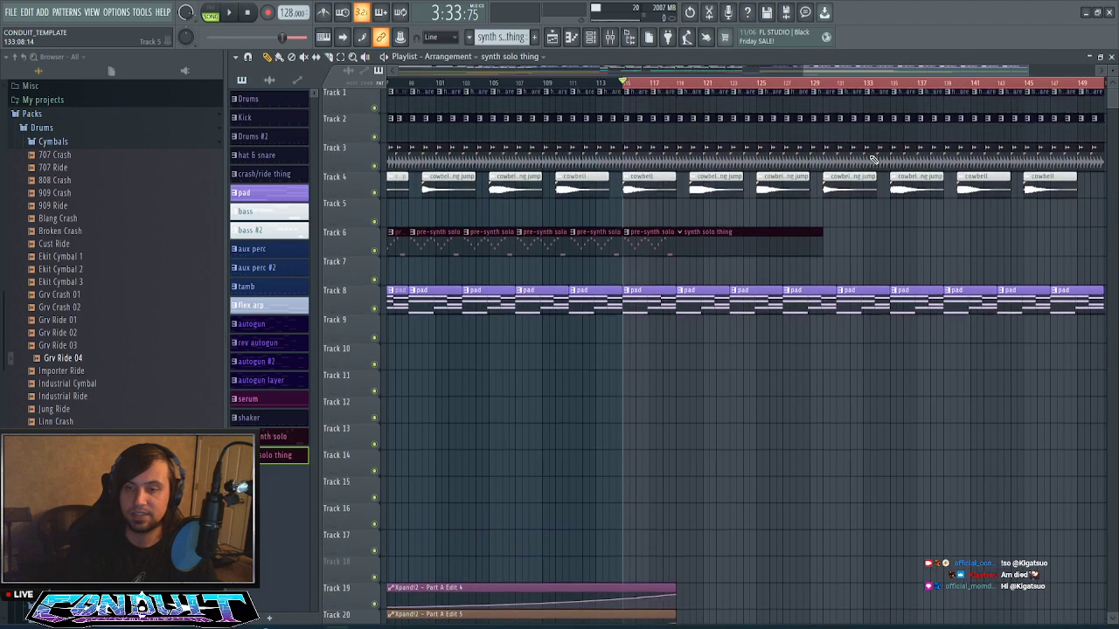
{"action": "scroll", "coordinate": [879, 88], "scroll_direction": "down", "scroll_amount": 4}
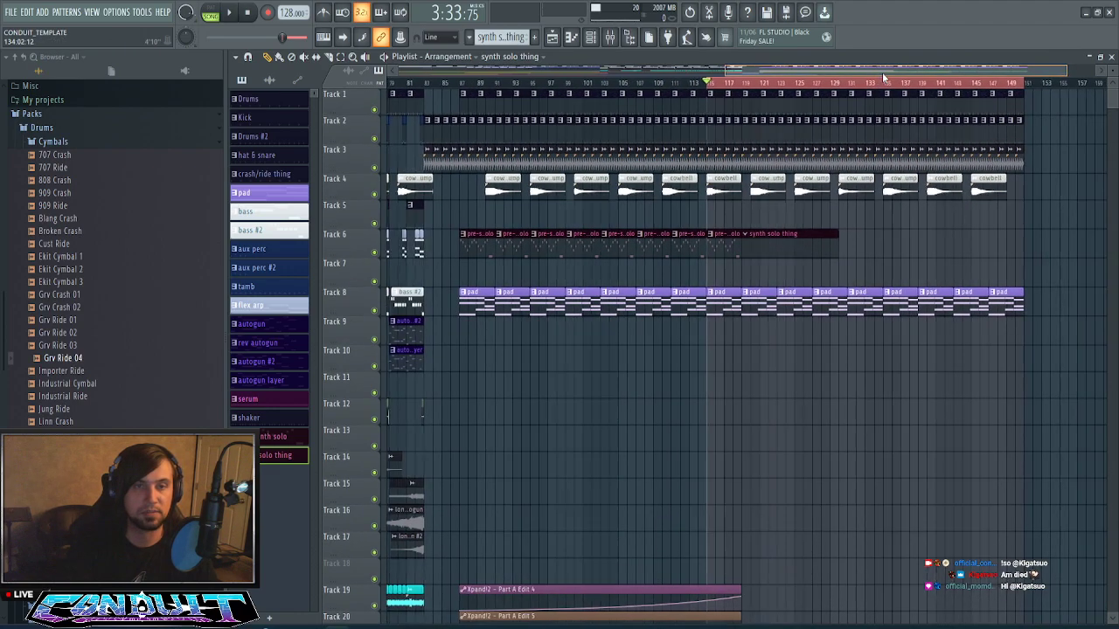
{"action": "key", "text": "space"}
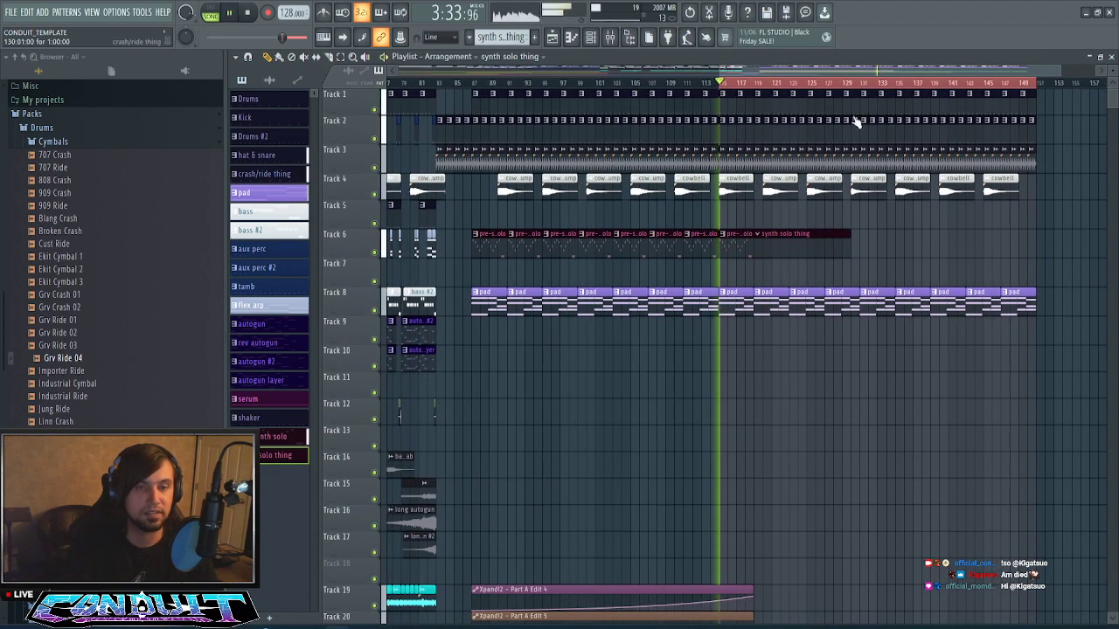
{"action": "scroll", "coordinate": [777, 83], "scroll_direction": "up", "scroll_amount": 3}
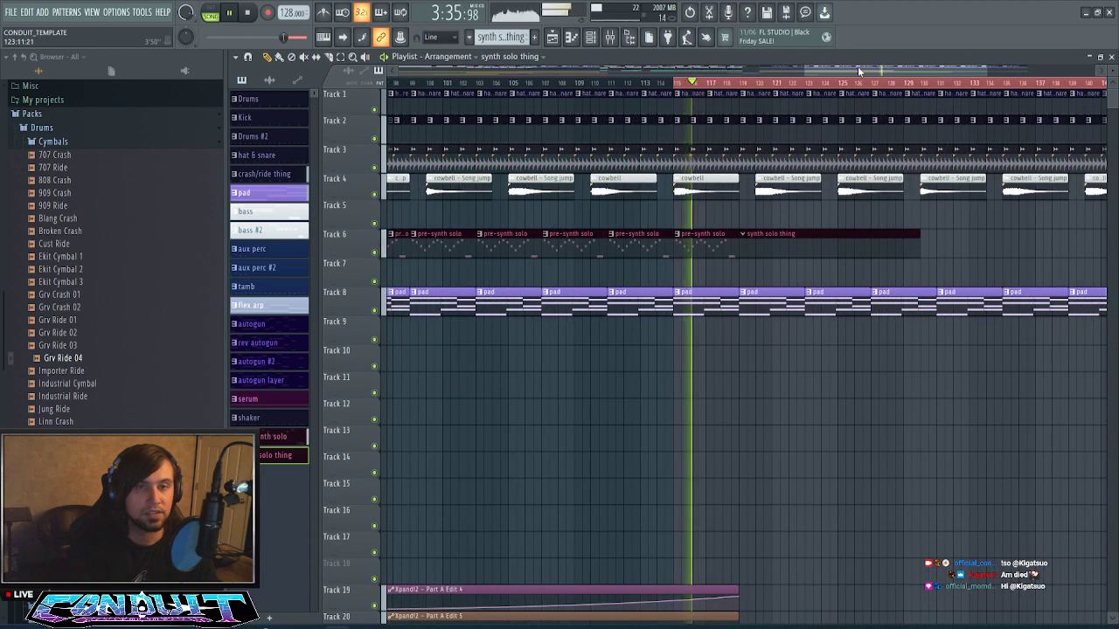
- Open the piano roll of the synth solo thing pattern and draw an E6 note at bar 1, lengthened to 1 bar 6 steps
{"action": "left_click_drag", "start_coordinate": [858, 66], "coordinate": [868, 67]}
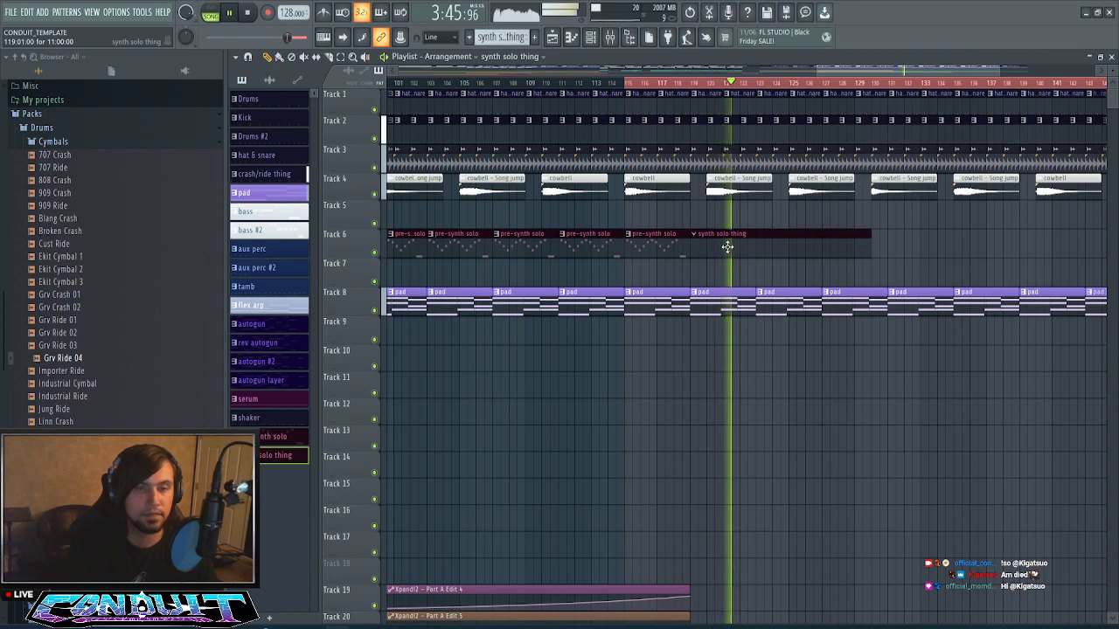
{"action": "scroll", "coordinate": [743, 83], "scroll_direction": "down", "scroll_amount": 3}
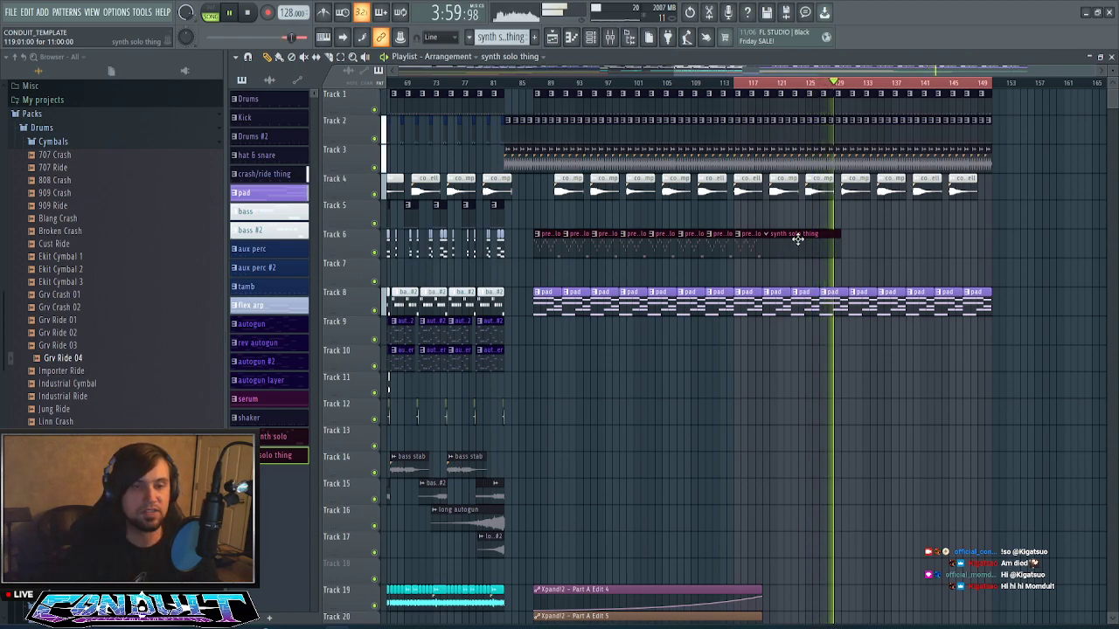
{"action": "key", "text": "F6"}
{"action": "key", "text": "F6"}
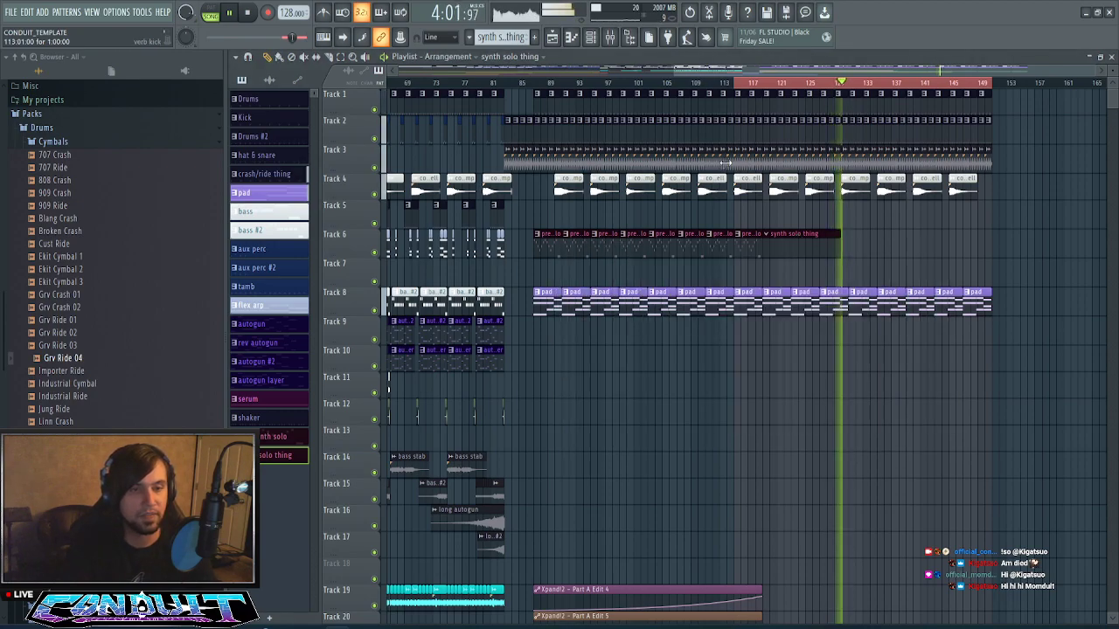
{"action": "key", "text": "F7"}
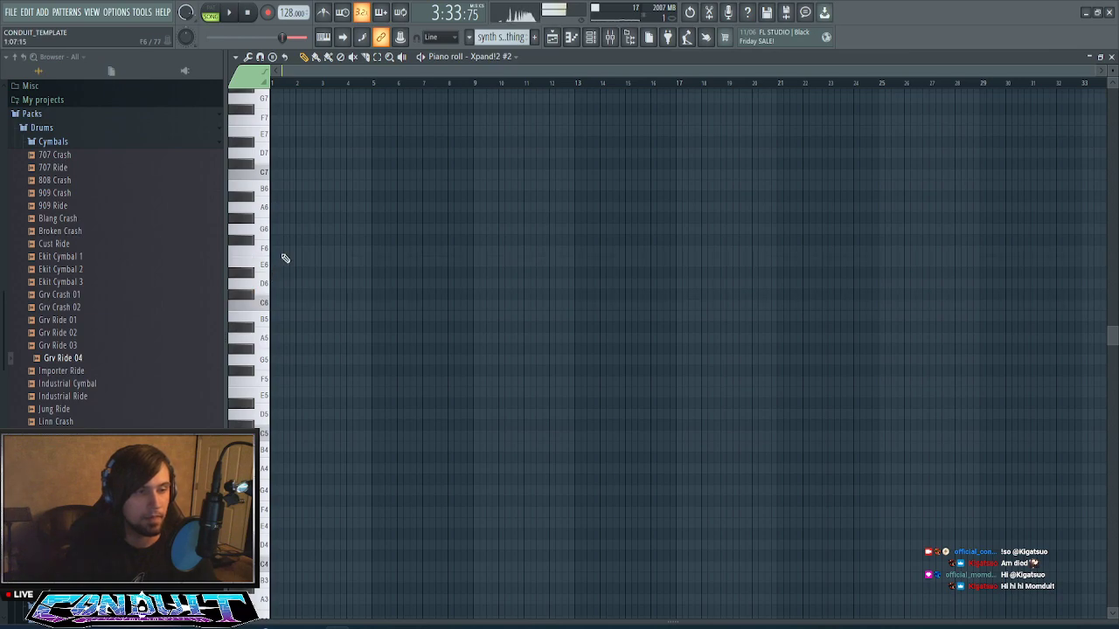
{"action": "left_click", "coordinate": [274, 262]}
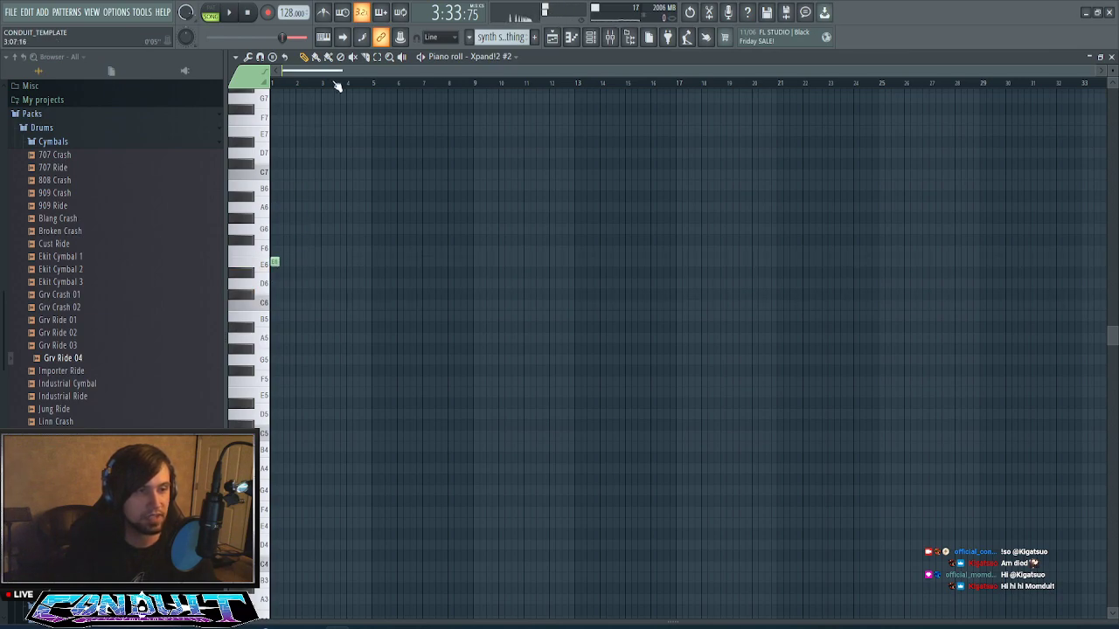
{"action": "scroll", "coordinate": [342, 76], "scroll_direction": "up", "scroll_amount": 5}
{"action": "left_click_drag", "start_coordinate": [372, 73], "coordinate": [190, 139]}
{"action": "key", "text": "space"}
{"action": "left_click_drag", "start_coordinate": [387, 262], "coordinate": [677, 263]}
{"action": "scroll", "coordinate": [537, 83], "scroll_direction": "down", "scroll_amount": 3}
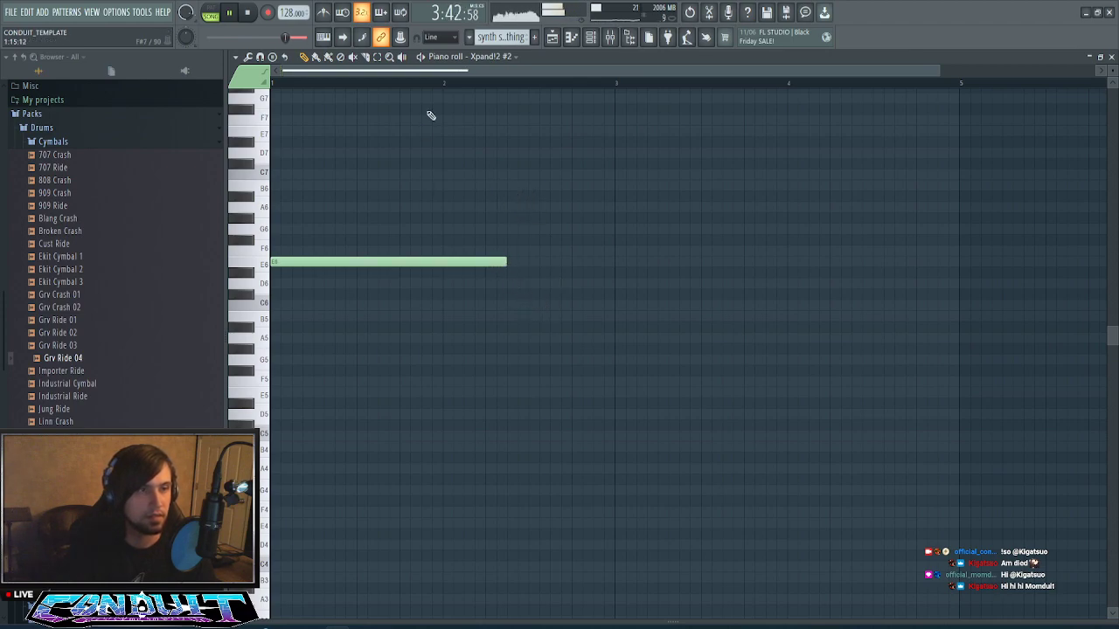
- Return to the playlist, extend the synth solo thing clip to about bar 148, and play the lead-in to it
{"action": "left_click", "coordinate": [590, 38]}
{"action": "left_click", "coordinate": [594, 40]}
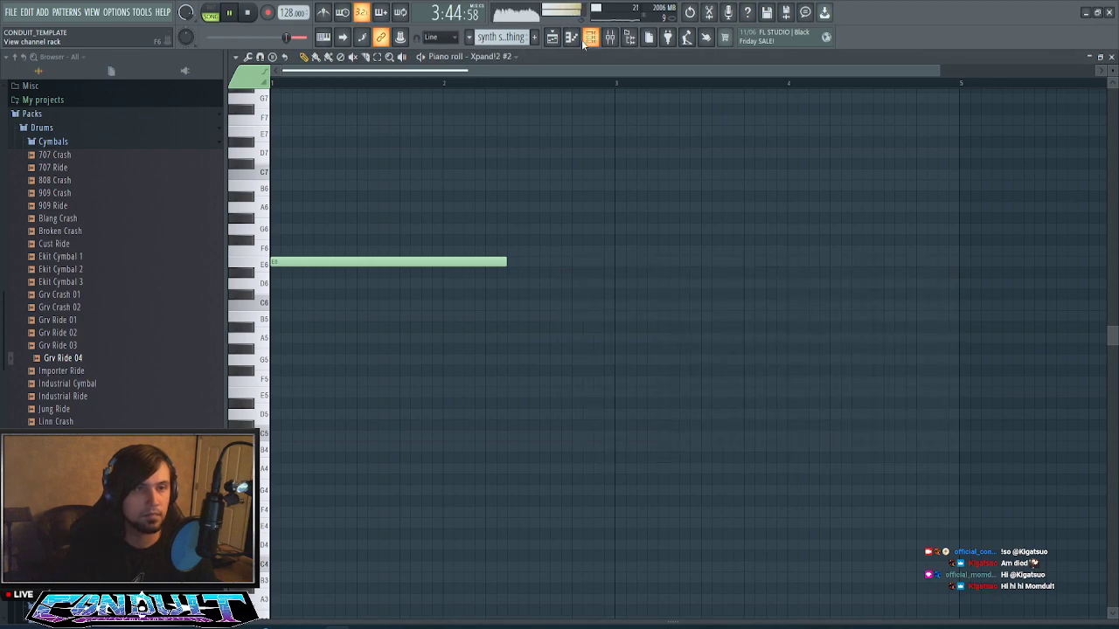
{"action": "left_click", "coordinate": [571, 38]}
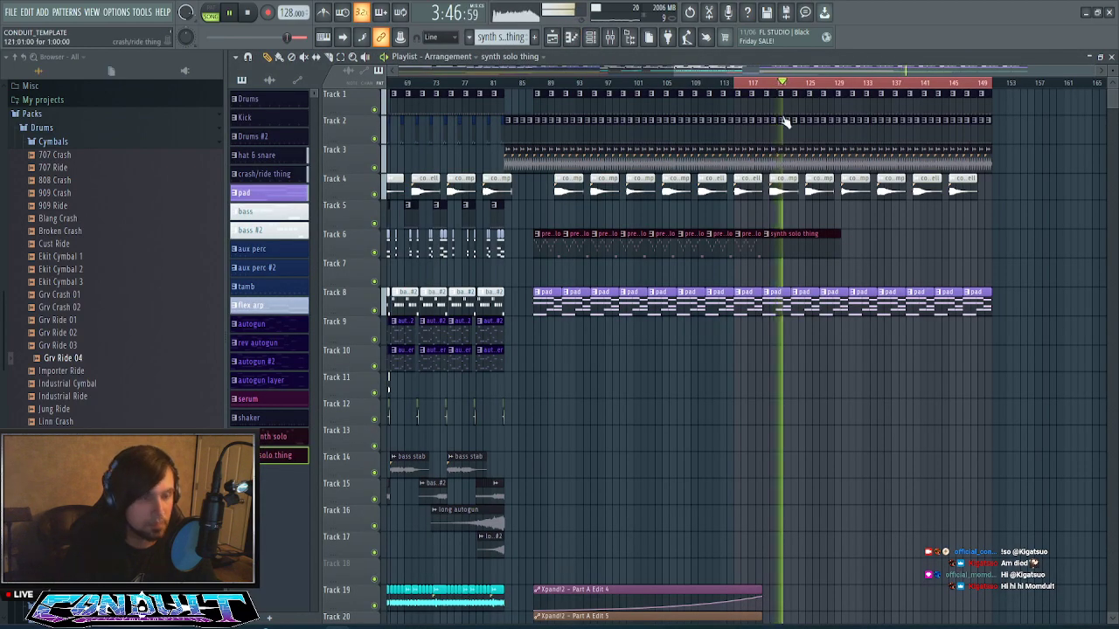
{"action": "mouse_move", "coordinate": [809, 245]}
{"action": "left_mouse_down"}
{"action": "mouse_move", "coordinate": [908, 245]}
{"action": "mouse_move", "coordinate": [735, 245]}
{"action": "mouse_move", "coordinate": [853, 247]}
{"action": "mouse_move", "coordinate": [812, 241]}
{"action": "left_mouse_up"}
{"action": "left_click", "coordinate": [732, 83]}
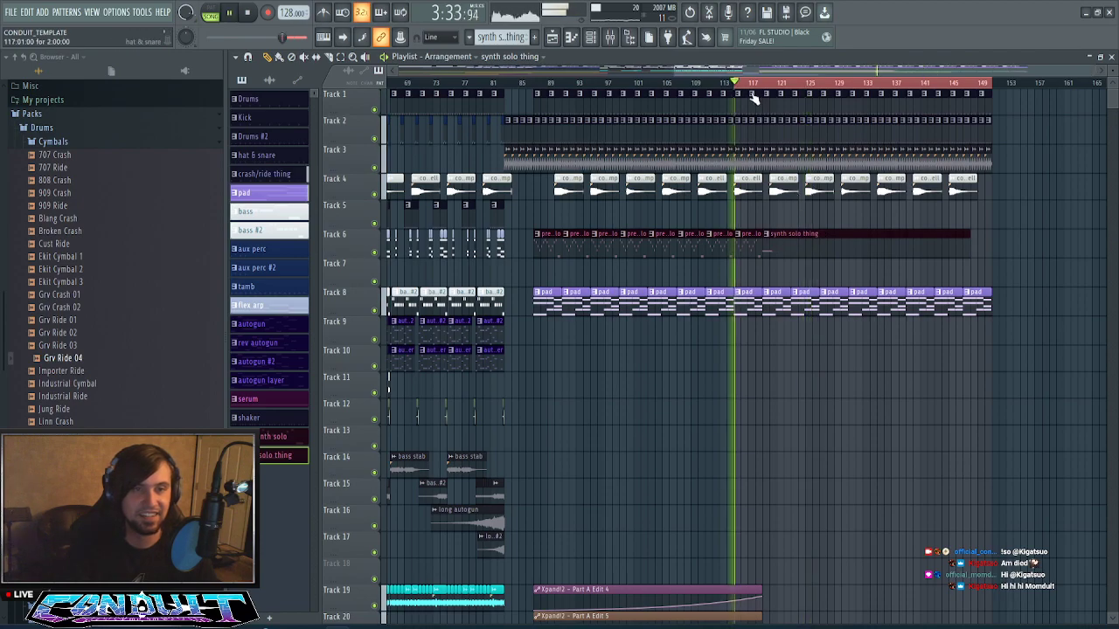
{"action": "scroll", "coordinate": [772, 84], "scroll_direction": "up", "scroll_amount": 4}
{"action": "left_click", "coordinate": [709, 84]}
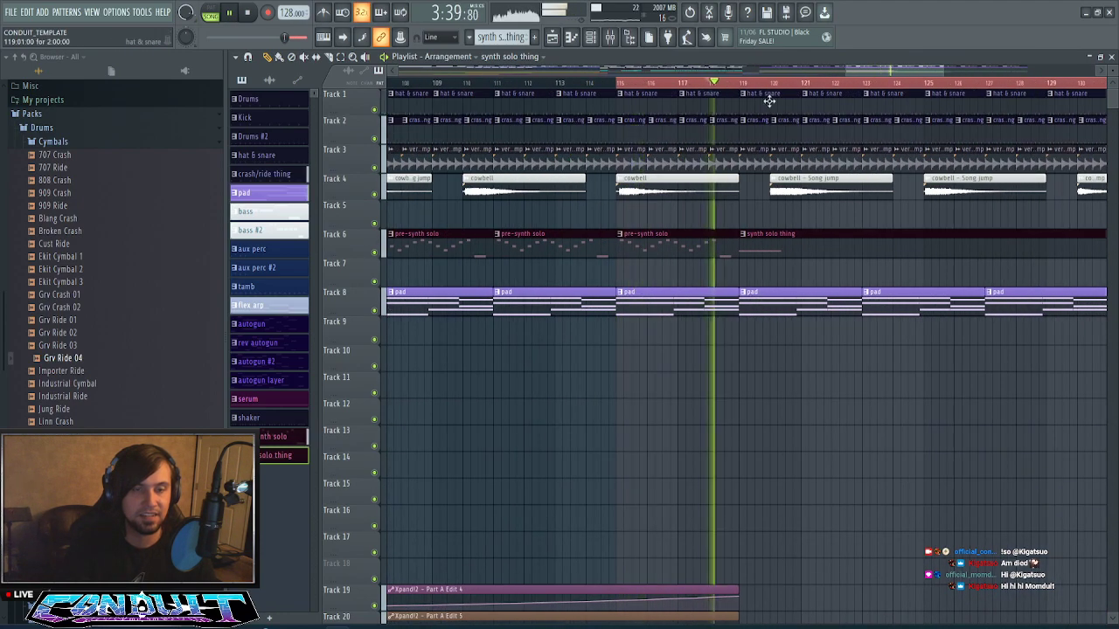
- In the synth solo thing piano roll, shorten the E6 note to 14 steps and follow it with a one-bar D#6 and a C#6
{"action": "double_click", "coordinate": [766, 242]}
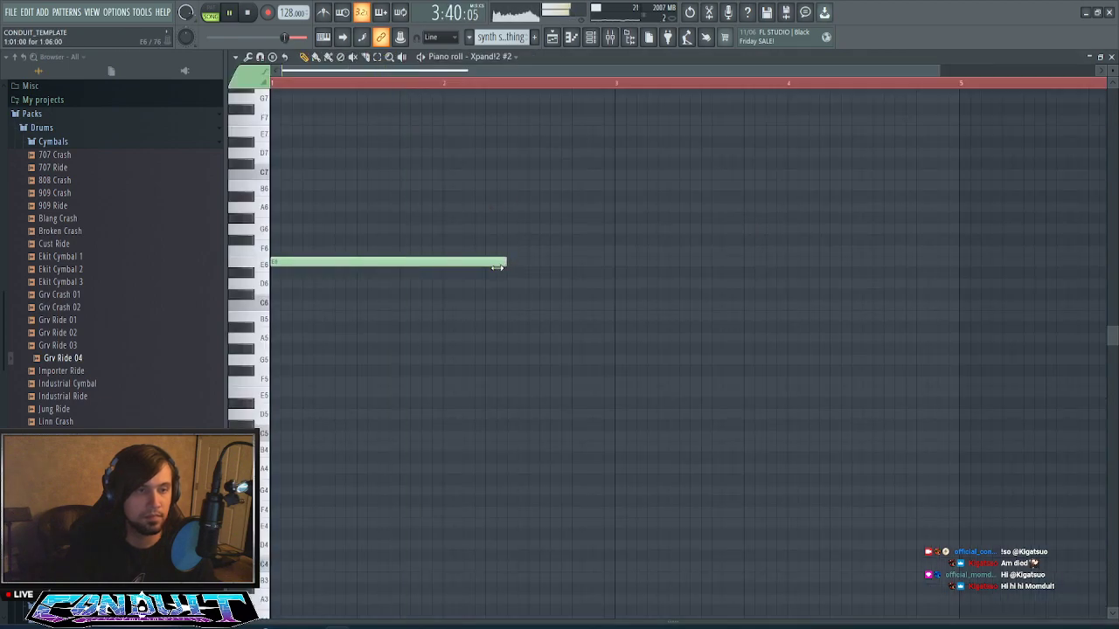
{"action": "left_click_drag", "start_coordinate": [497, 266], "coordinate": [423, 267]}
{"action": "left_click", "coordinate": [423, 274]}
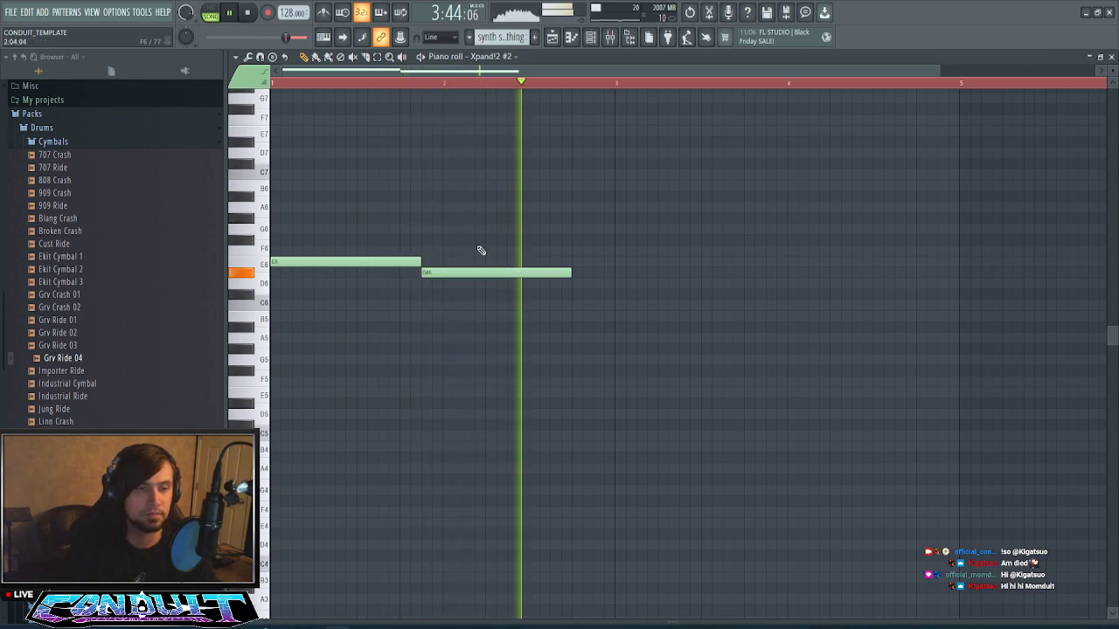
{"action": "left_click", "coordinate": [575, 295]}
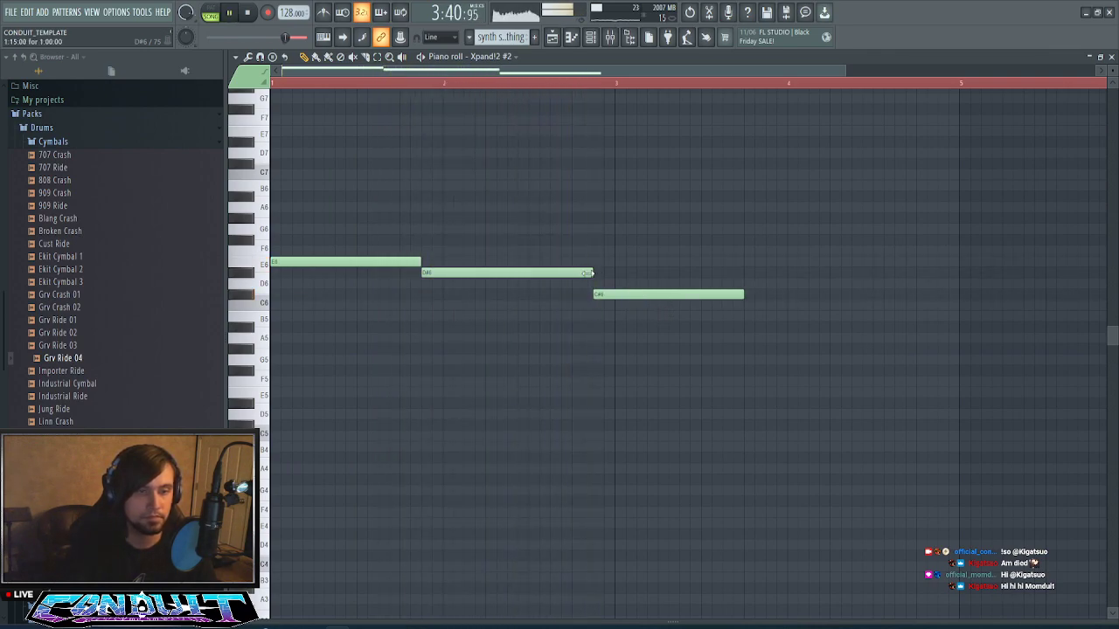
{"action": "scroll", "coordinate": [658, 85], "scroll_direction": "down", "scroll_amount": 2}
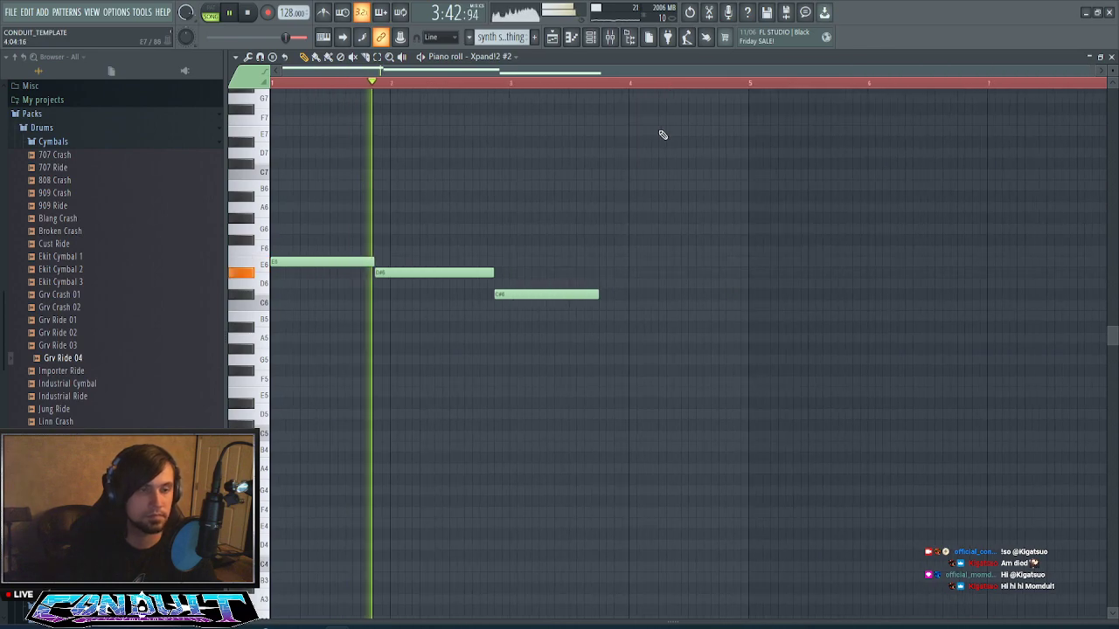
- Adjust the C#6 note's length to 4 steps while playing back the phrase
{"action": "left_click_drag", "start_coordinate": [599, 294], "coordinate": [613, 294]}
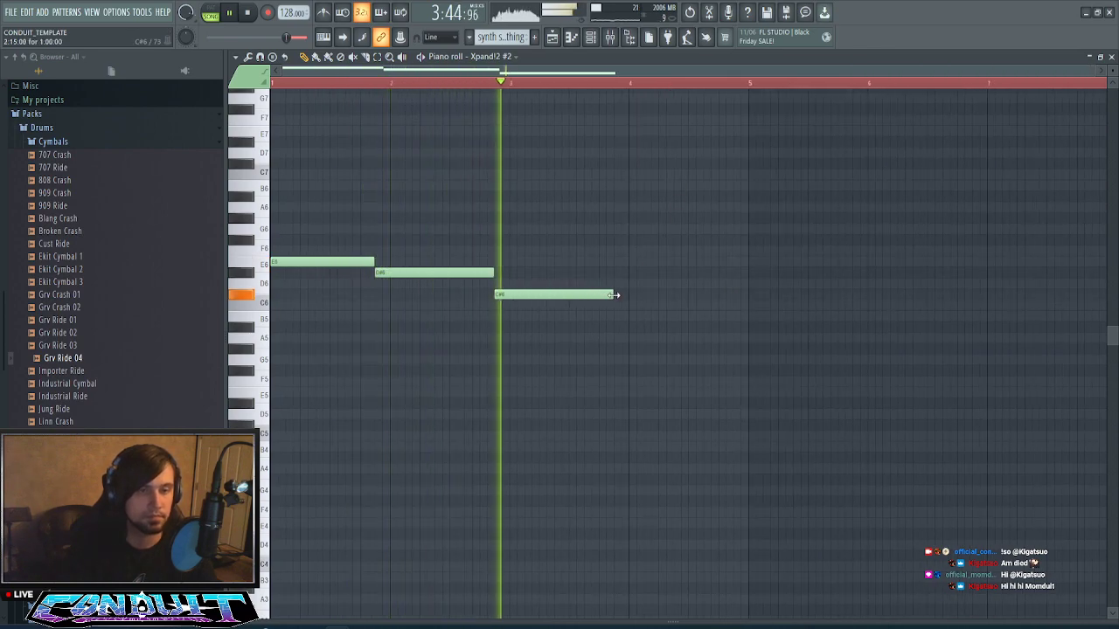
{"action": "key", "text": "space"}
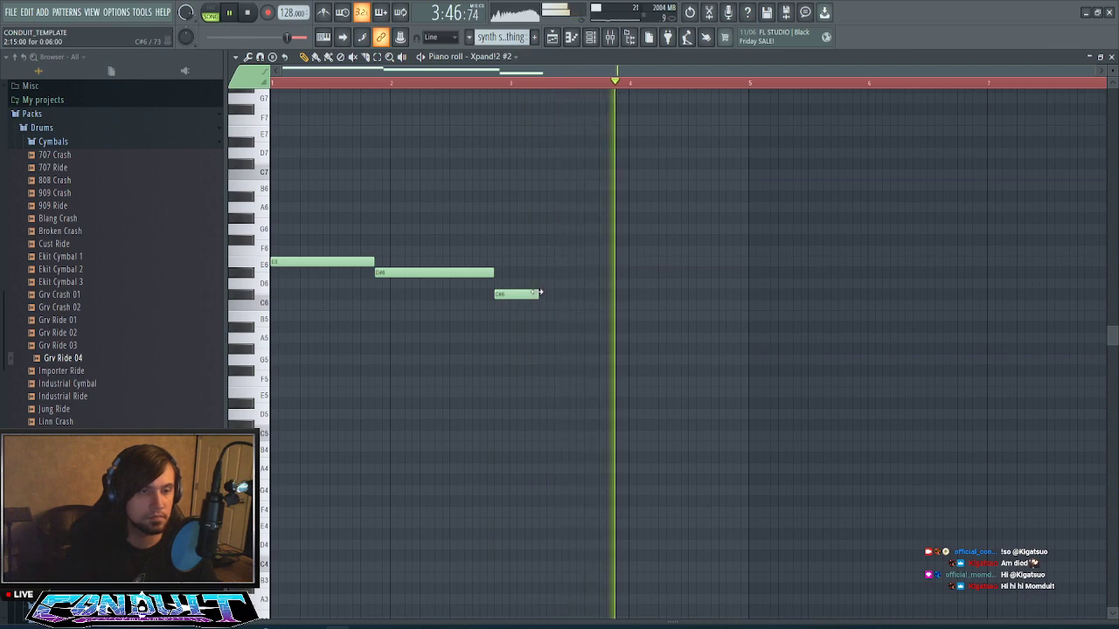
{"action": "left_click_drag", "start_coordinate": [537, 295], "coordinate": [523, 295]}
{"action": "key", "text": "space"}
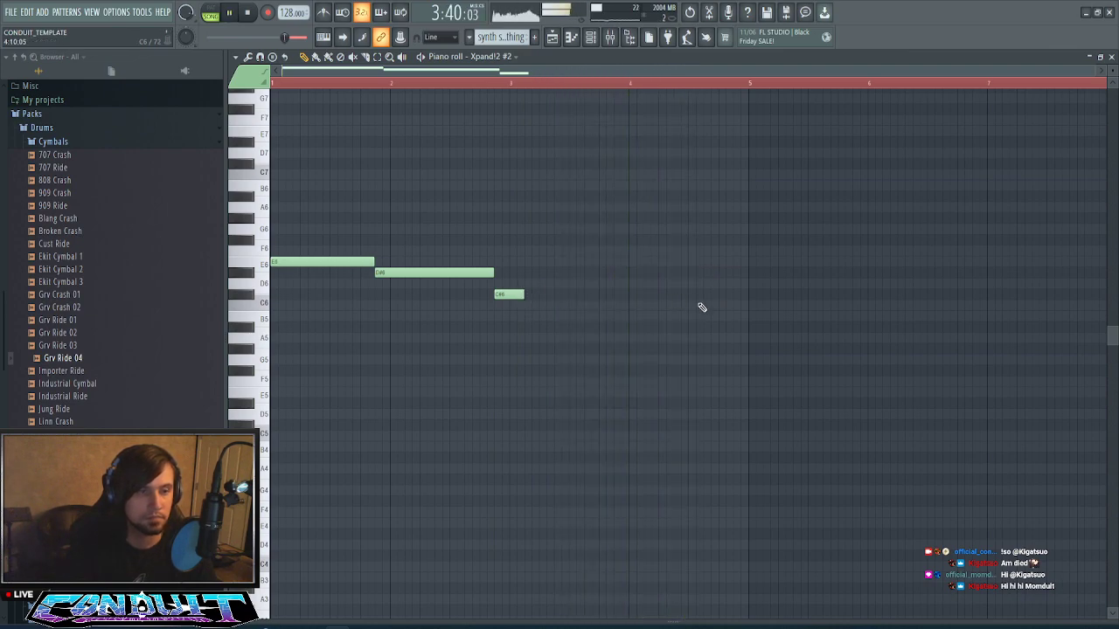
- Add a rising run of two-step notes, G#5, A#5 and B5, starting at 4:11 and leading into bar 5
{"action": "left_click", "coordinate": [692, 350]}
{"action": "key", "text": "space"}
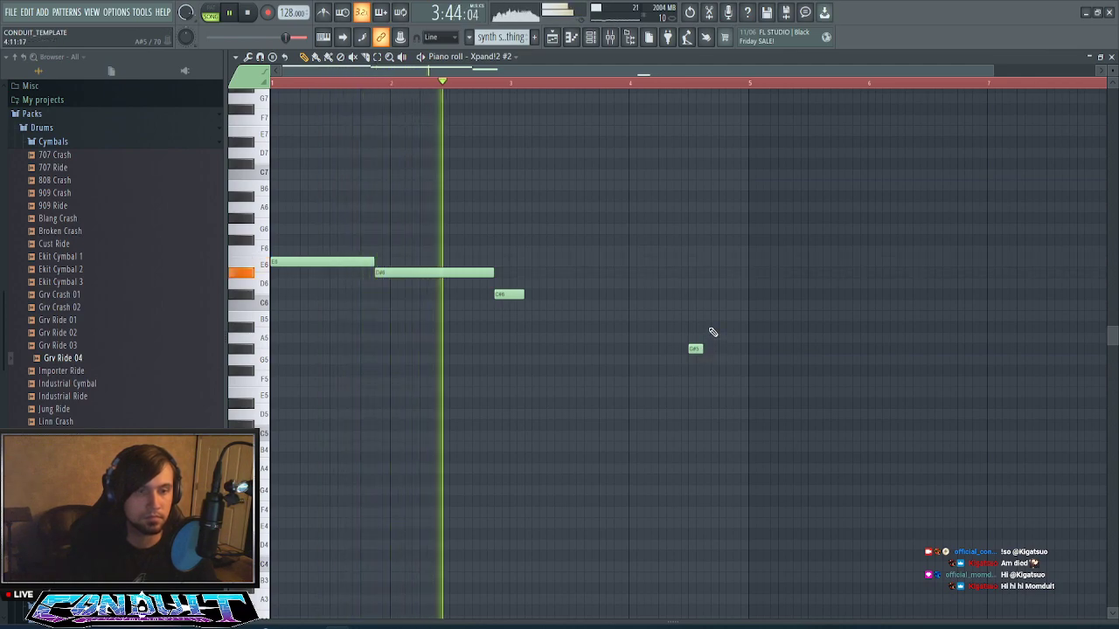
{"action": "left_click", "coordinate": [708, 328]}
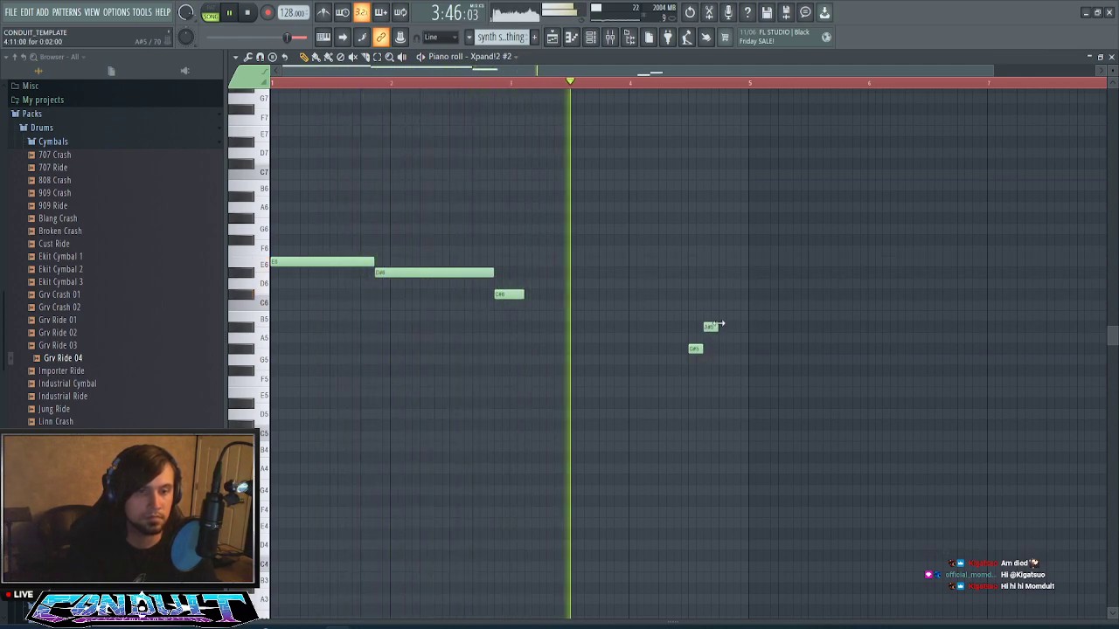
{"action": "left_click", "coordinate": [724, 317]}
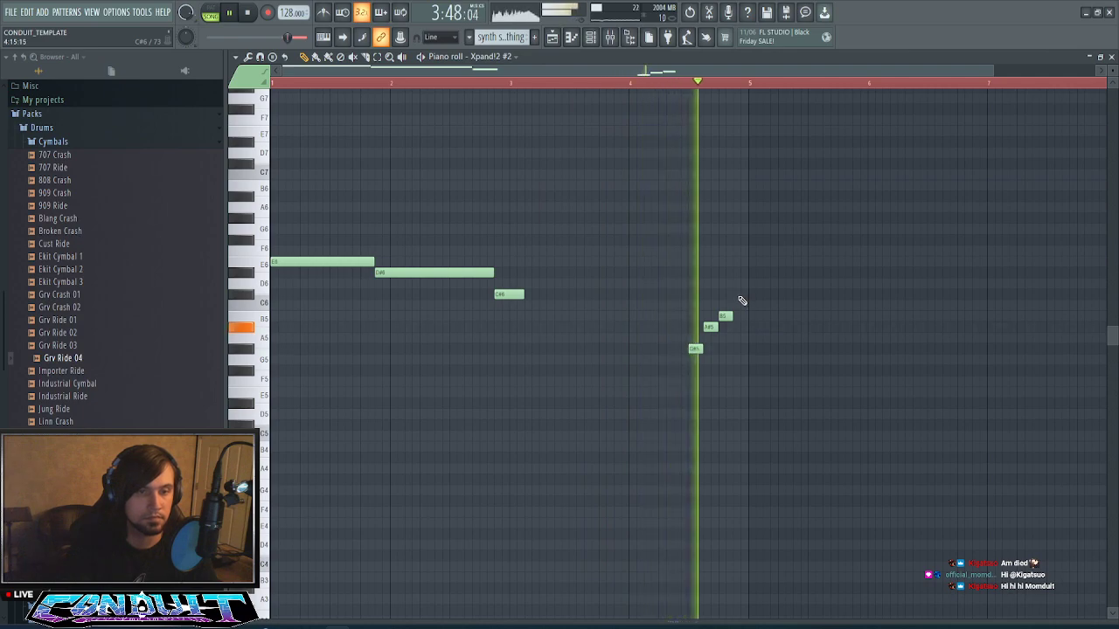
{"action": "key", "text": "space"}
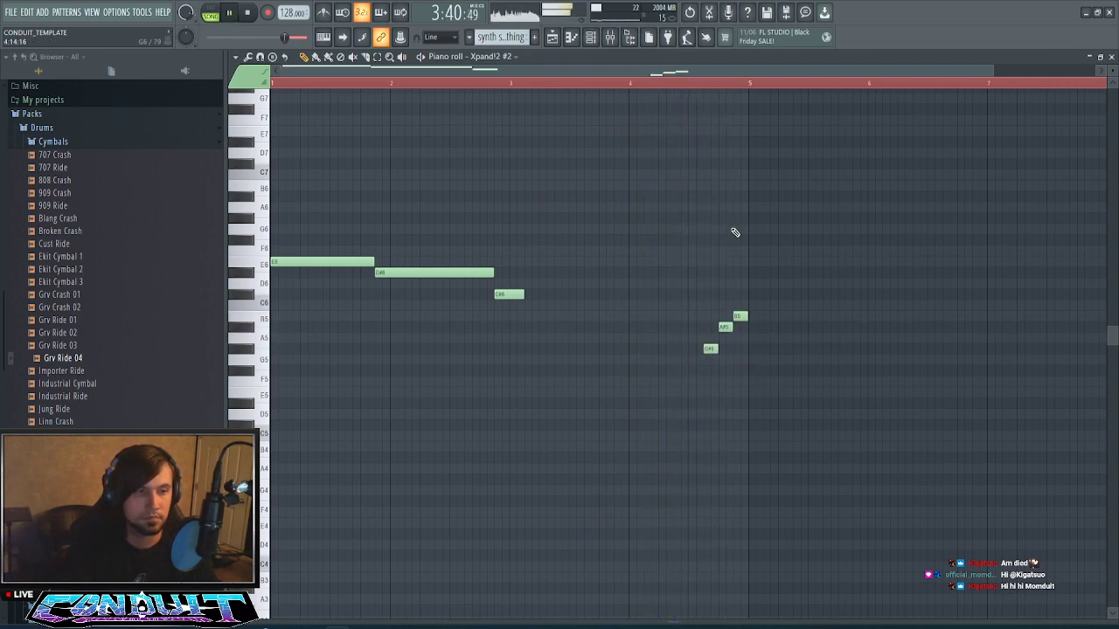
- Place an E6 note at bar 5 and lengthen it to 14 steps
{"action": "left_click", "coordinate": [756, 262]}
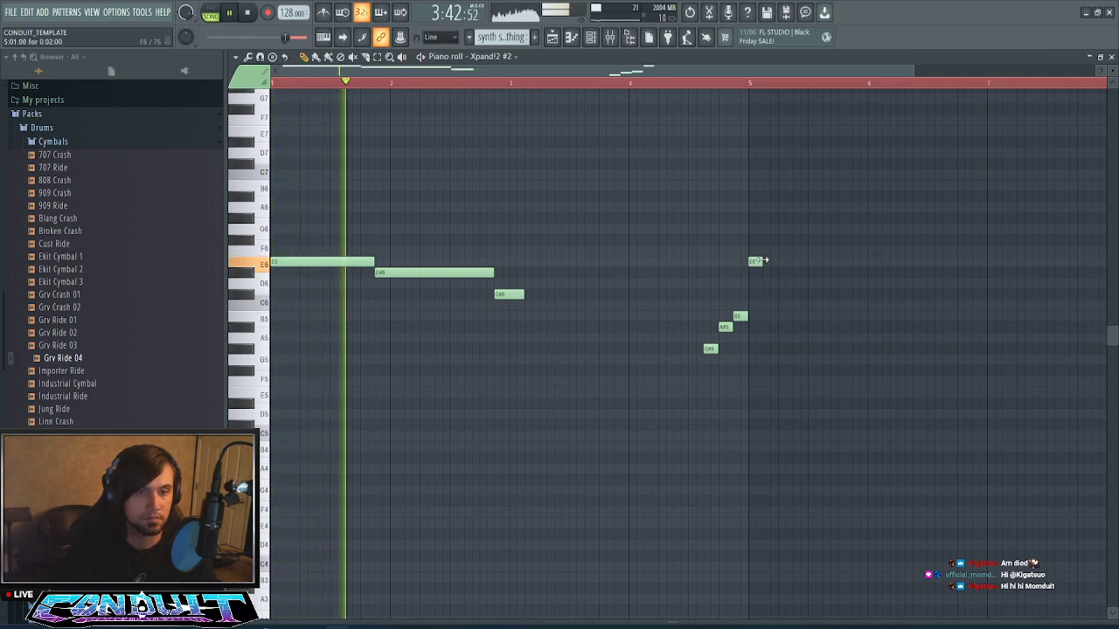
{"action": "left_click_drag", "start_coordinate": [763, 262], "coordinate": [852, 279]}
{"action": "scroll", "coordinate": [643, 85], "scroll_direction": "down", "scroll_amount": 1}
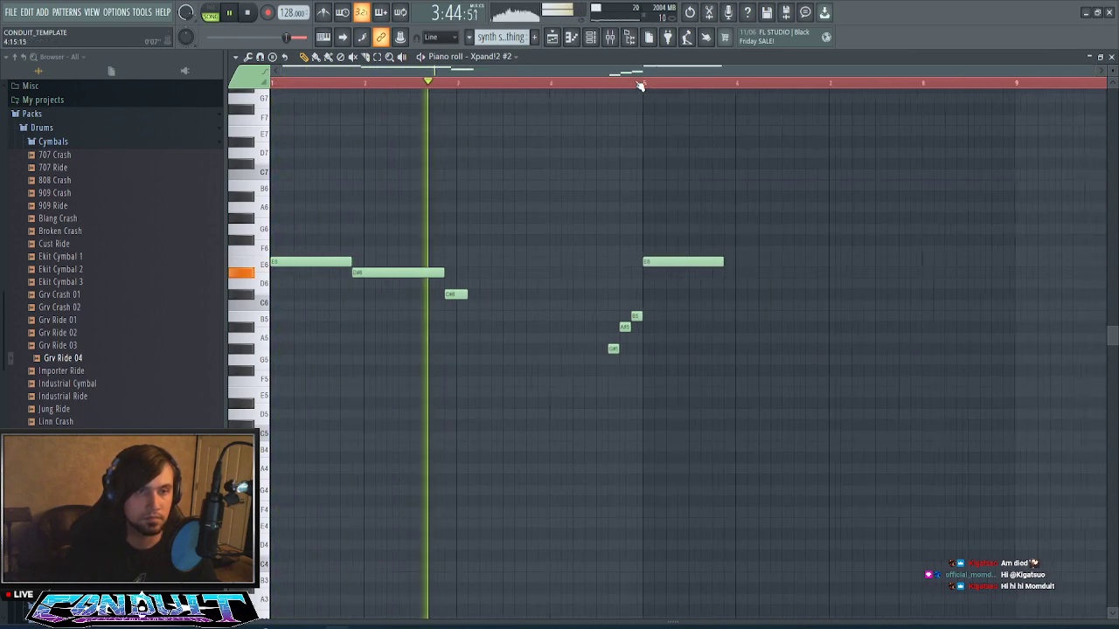
{"action": "left_click_drag", "start_coordinate": [657, 72], "coordinate": [597, 97]}
{"action": "left_click", "coordinate": [403, 283]}
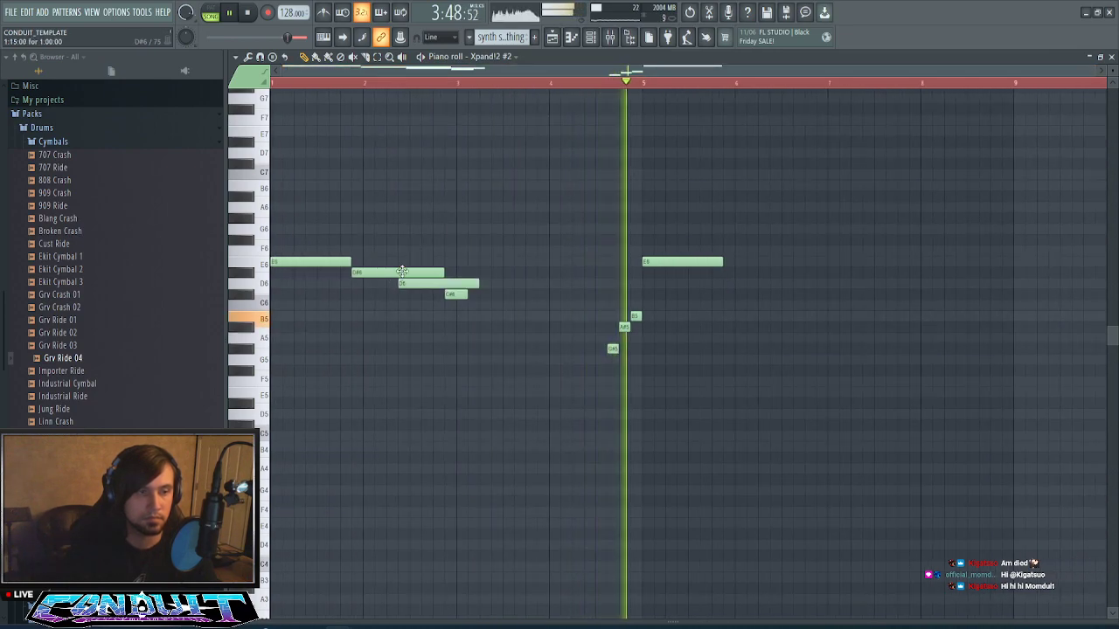
{"action": "right_click", "coordinate": [419, 283]}
{"action": "left_click", "coordinate": [426, 283]}
{"action": "right_click", "coordinate": [426, 283]}
- After the second E6, add a one-bar D#6 at 5:15 and a B5 at 6:15 lengthened to 10 steps
{"action": "key", "text": "space"}
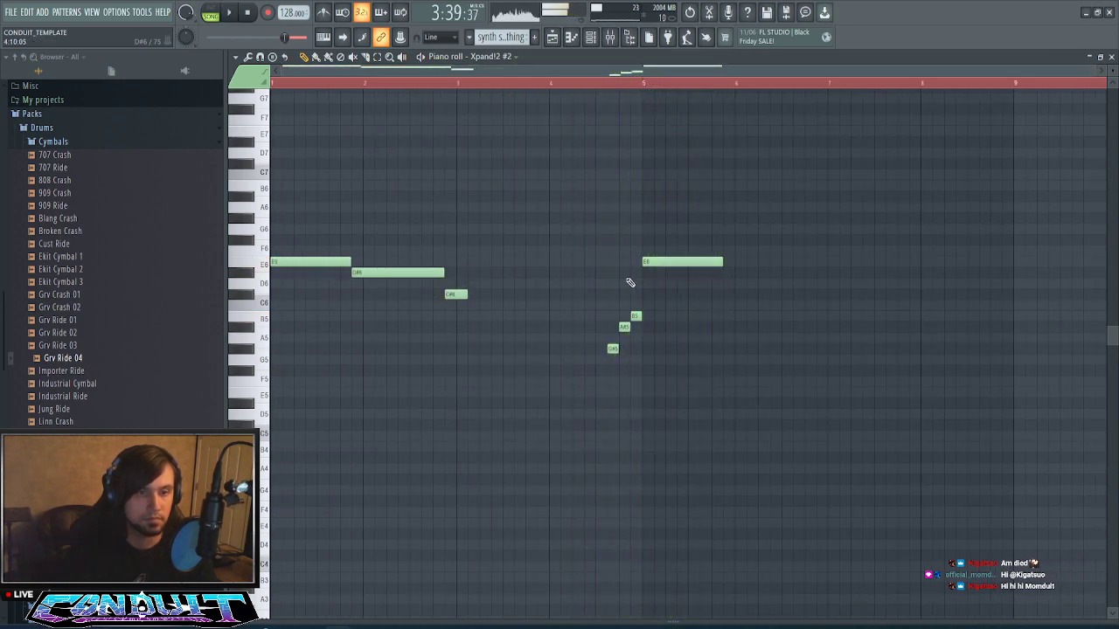
{"action": "left_click", "coordinate": [729, 276]}
{"action": "key", "text": "space"}
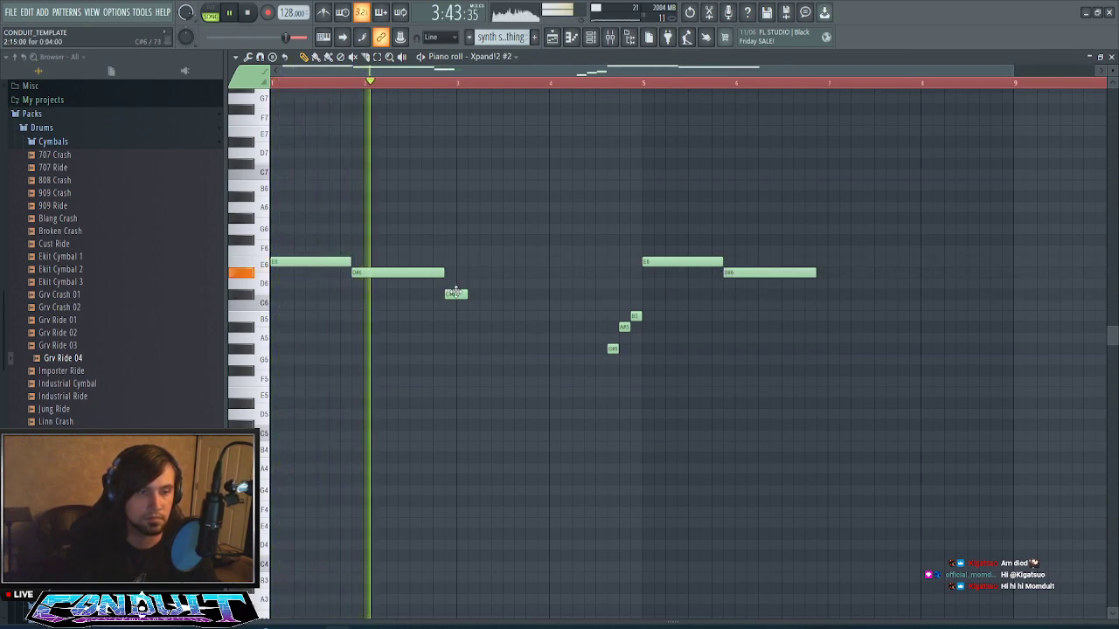
{"action": "left_click", "coordinate": [825, 294]}
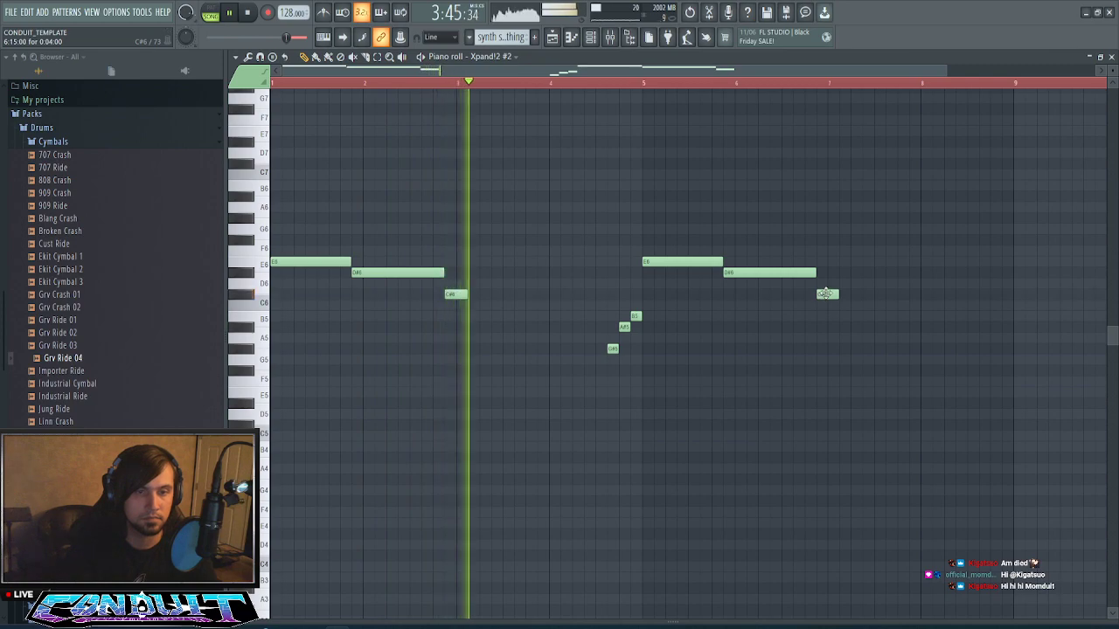
{"action": "left_click_drag", "start_coordinate": [825, 293], "coordinate": [831, 316]}
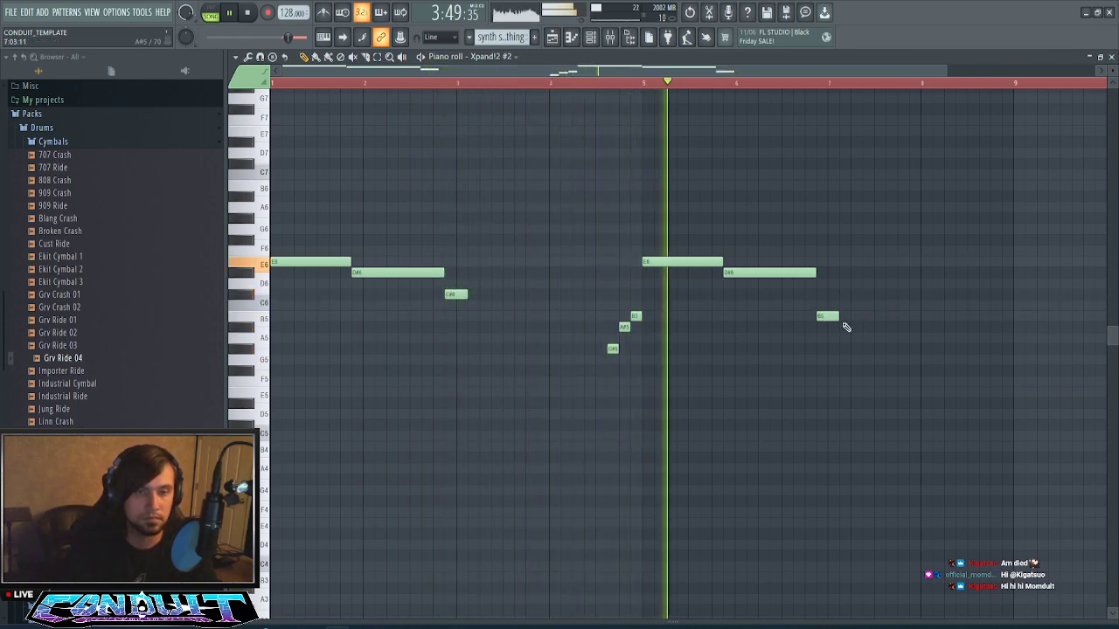
{"action": "left_click_drag", "start_coordinate": [846, 327], "coordinate": [867, 327]}
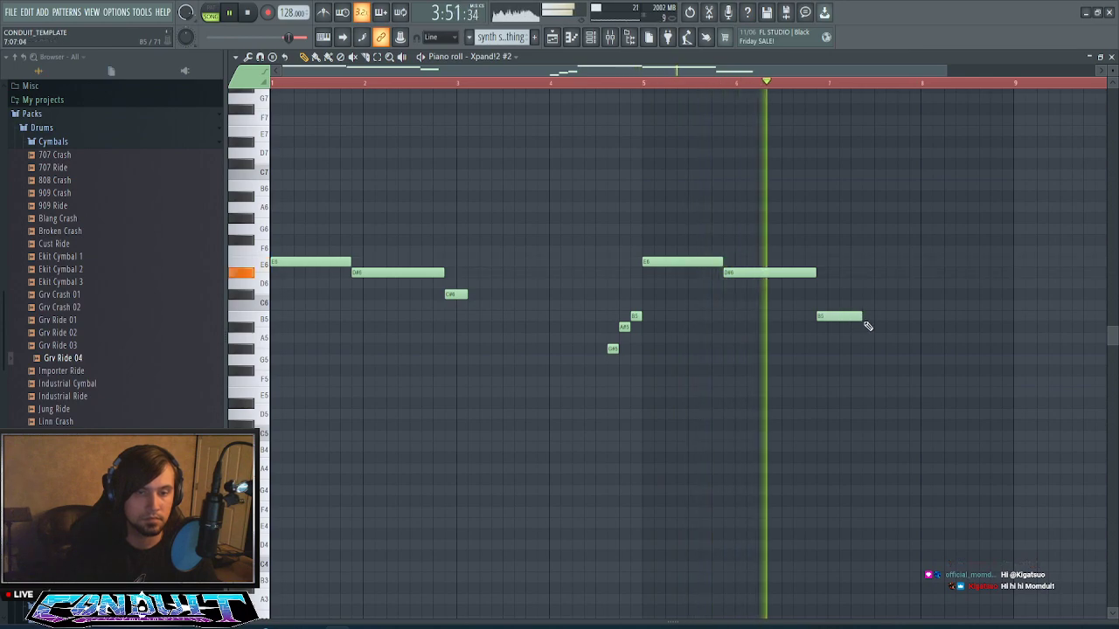
{"action": "scroll", "coordinate": [755, 85], "scroll_direction": "down", "scroll_amount": 2}
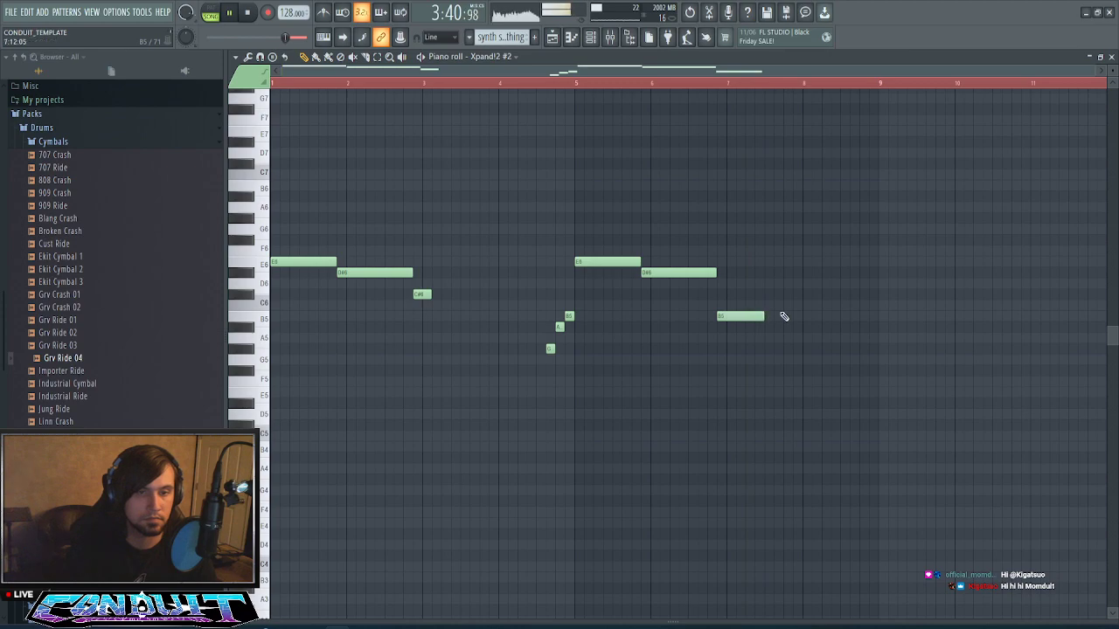
- Extend the last B5 to 12 steps and add a 10-step C#6 at 7:13, replaying the phrase to check it
{"action": "left_click", "coordinate": [769, 295]}
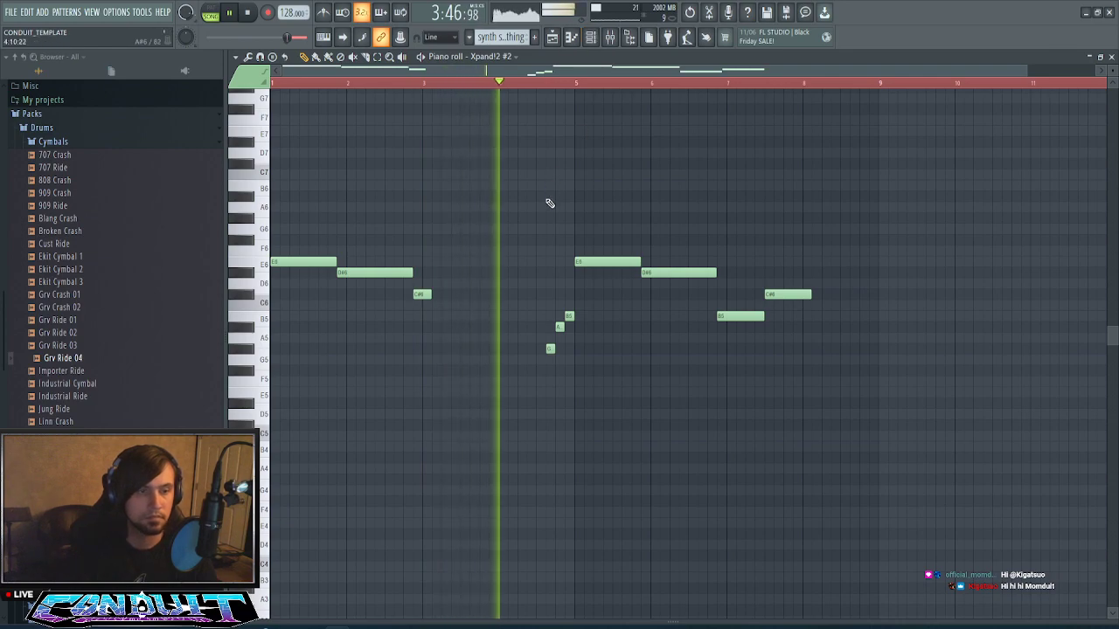
{"action": "scroll", "coordinate": [533, 79], "scroll_direction": "up", "scroll_amount": 5}
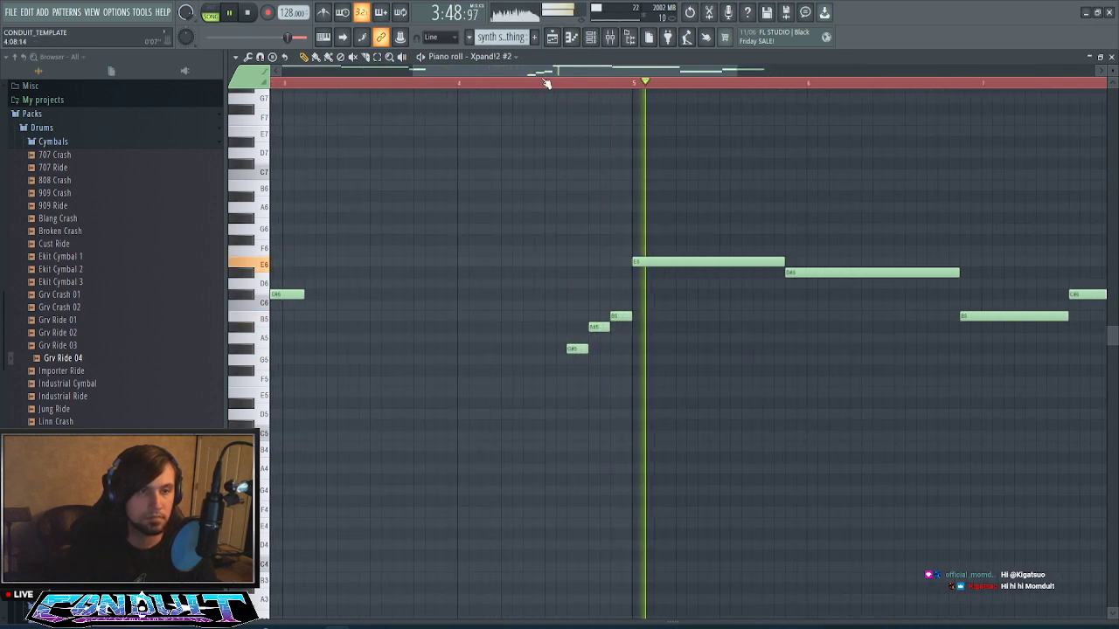
{"action": "left_click_drag", "start_coordinate": [550, 75], "coordinate": [513, 76]}
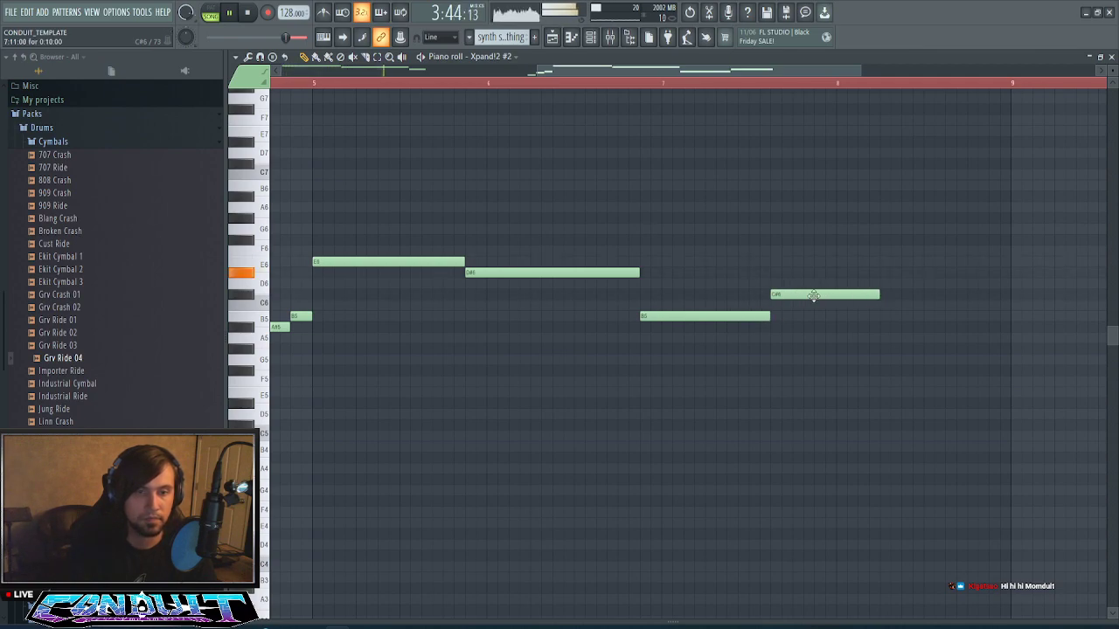
{"action": "scroll", "coordinate": [749, 90], "scroll_direction": "down", "scroll_amount": 4}
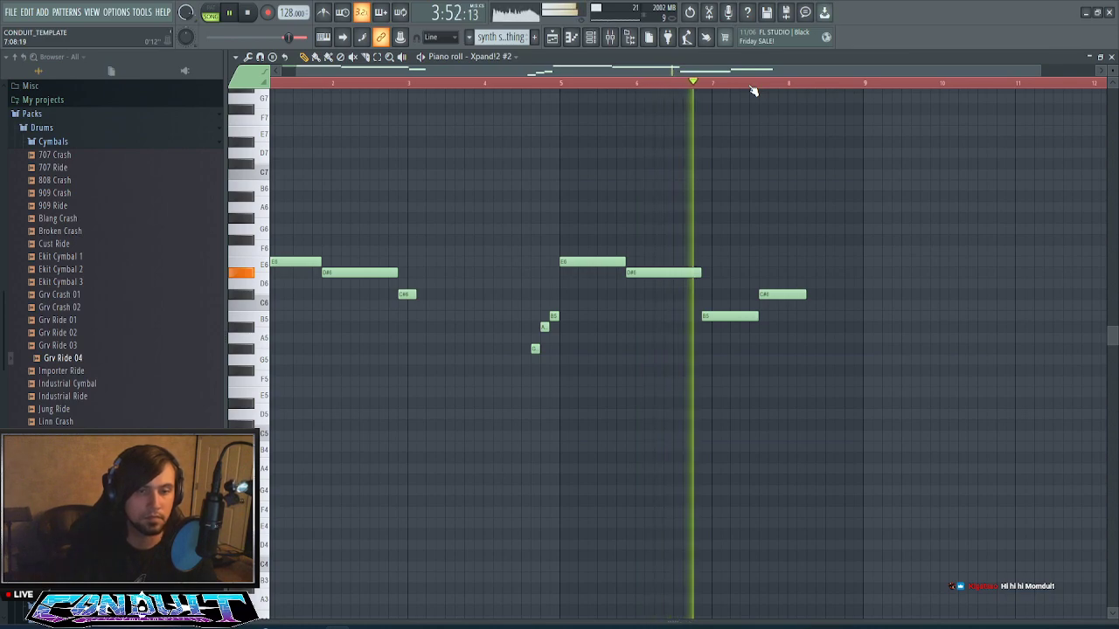
{"action": "key", "text": "space"}
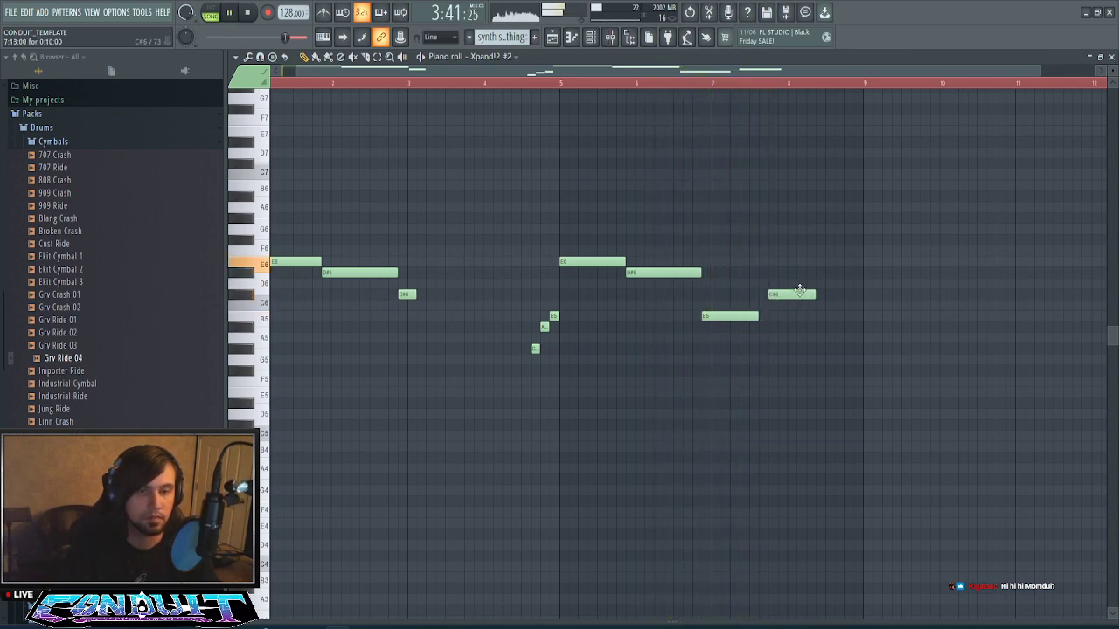
- Lengthen the last B5 to one bar and move the final C#6 to start at 7:15
{"action": "mouse_move", "coordinate": [777, 298]}
{"action": "left_mouse_down"}
{"action": "mouse_move", "coordinate": [787, 298]}
{"action": "mouse_move", "coordinate": [773, 316]}
{"action": "left_mouse_up"}
{"action": "scroll", "coordinate": [661, 72], "scroll_direction": "left", "scroll_amount": 2}
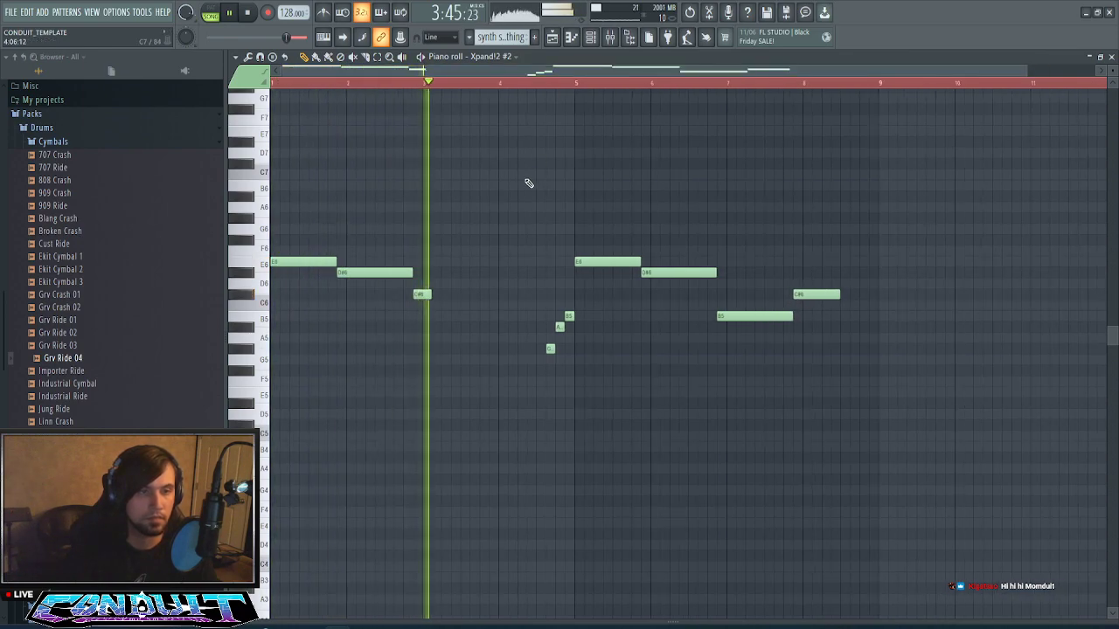
- Add four two-step C#6 notes spaced three steps apart from 3:15, leading into the rising run before bar 5
{"action": "scroll", "coordinate": [493, 96], "scroll_direction": "up", "scroll_amount": 4}
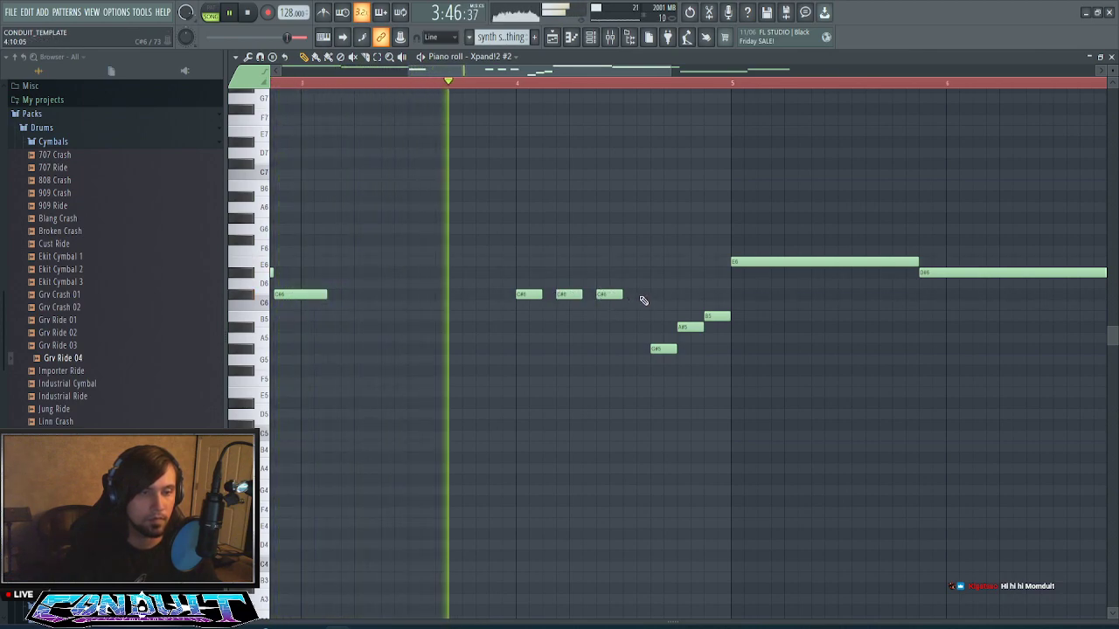
{"action": "left_click_drag", "start_coordinate": [500, 303], "coordinate": [678, 326]}
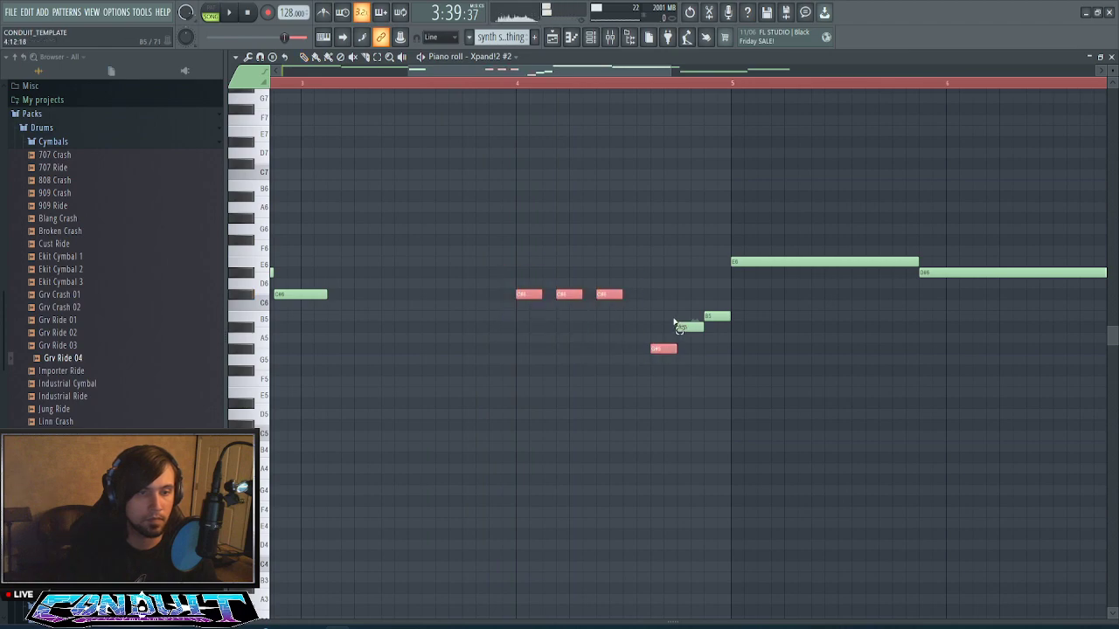
{"action": "left_click_drag", "start_coordinate": [444, 245], "coordinate": [651, 352]}
{"action": "key", "text": "space"}
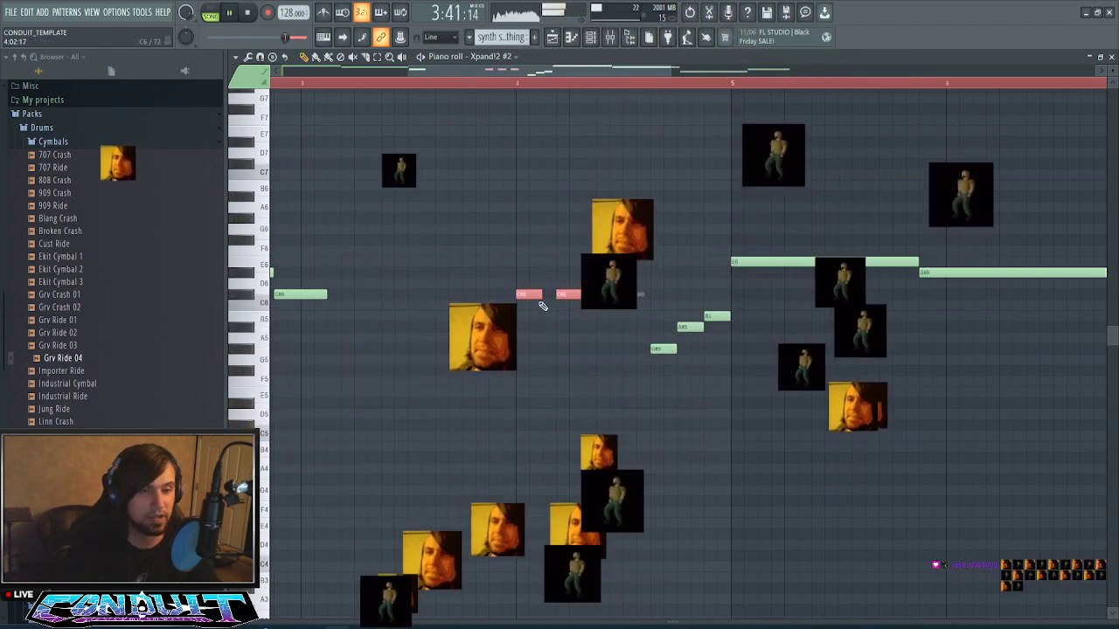
{"action": "left_click_drag", "start_coordinate": [531, 292], "coordinate": [504, 292]}
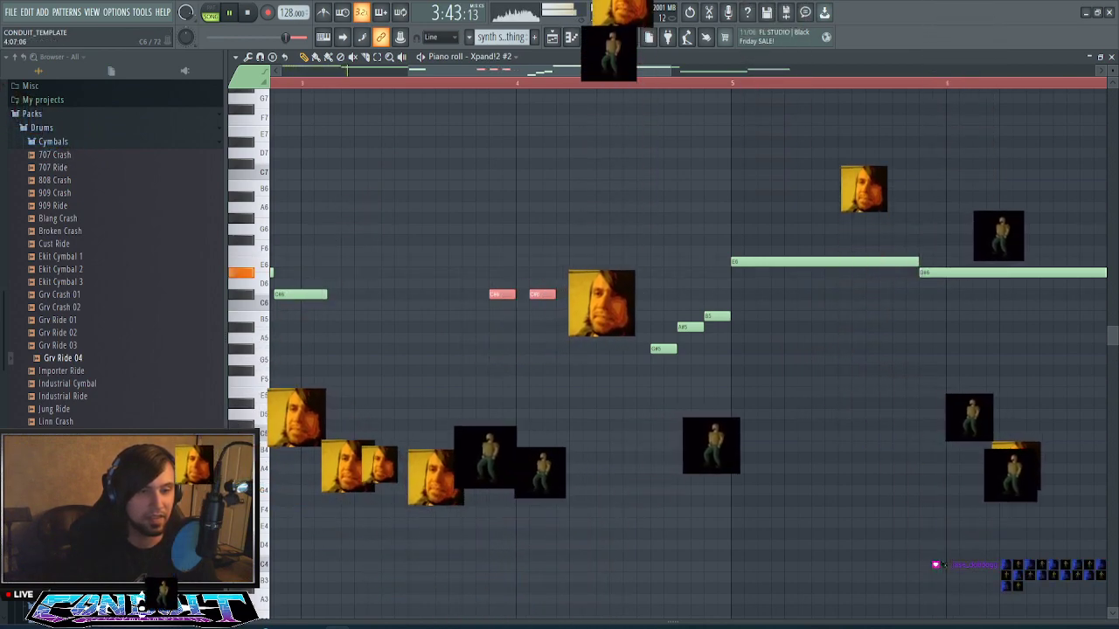
{"action": "left_click", "coordinate": [645, 258]}
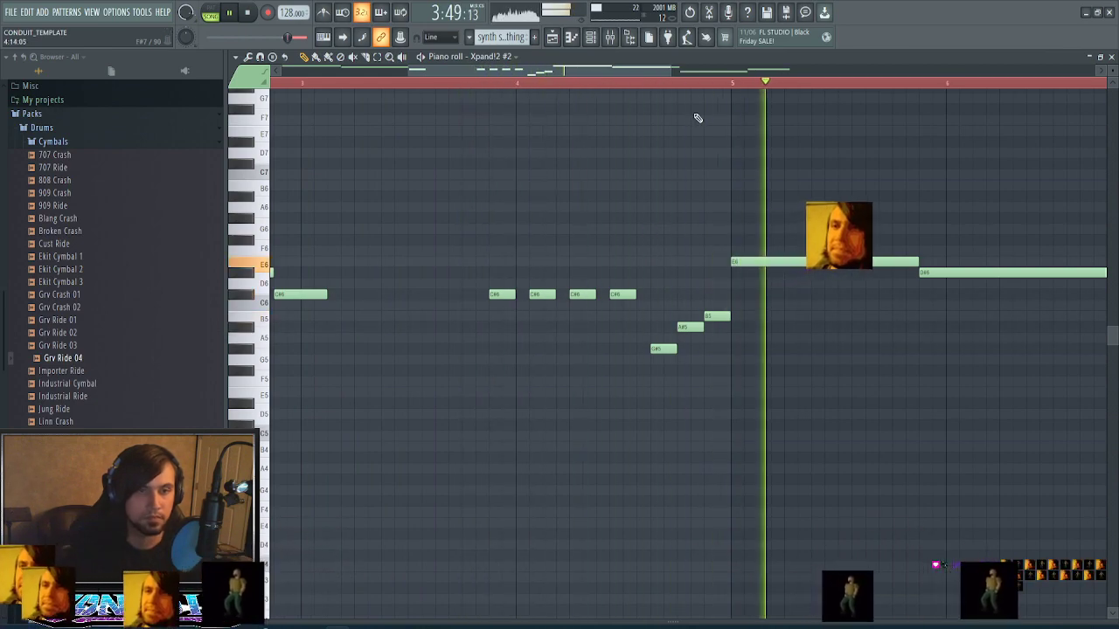
- Open the Xpand!2 #2 synth and change its FX2 effect from Chorus to Gallop Echo, leaving FX2 switched on
{"action": "scroll", "coordinate": [713, 86], "scroll_direction": "down", "scroll_amount": 2}
{"action": "scroll", "coordinate": [713, 87], "scroll_direction": "down", "scroll_amount": 3}
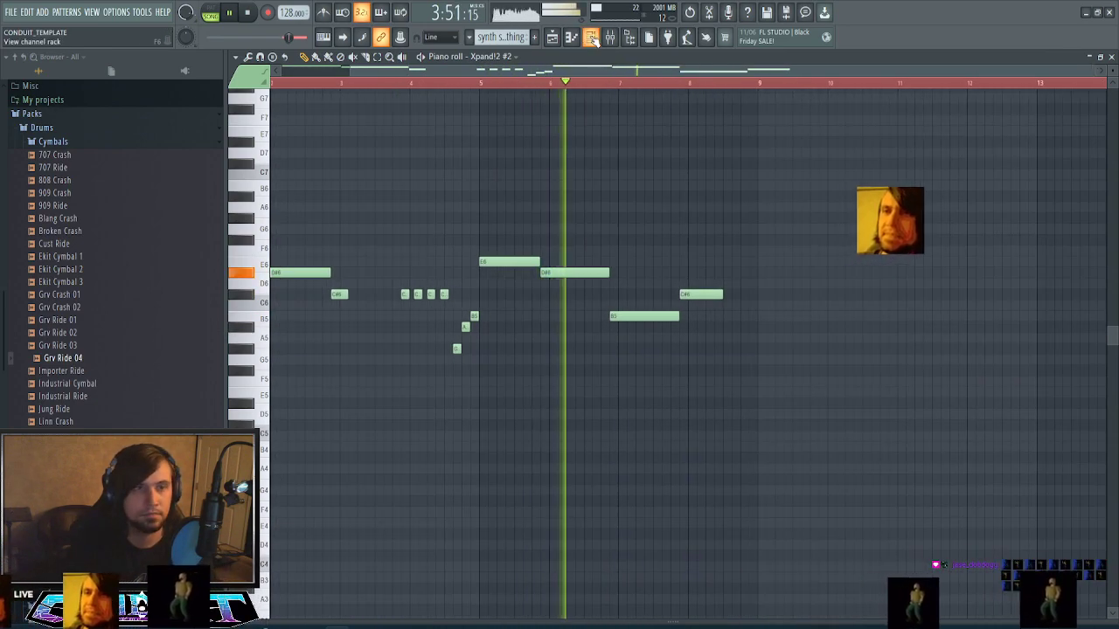
{"action": "key", "text": "F6"}
{"action": "left_click", "coordinate": [656, 424]}
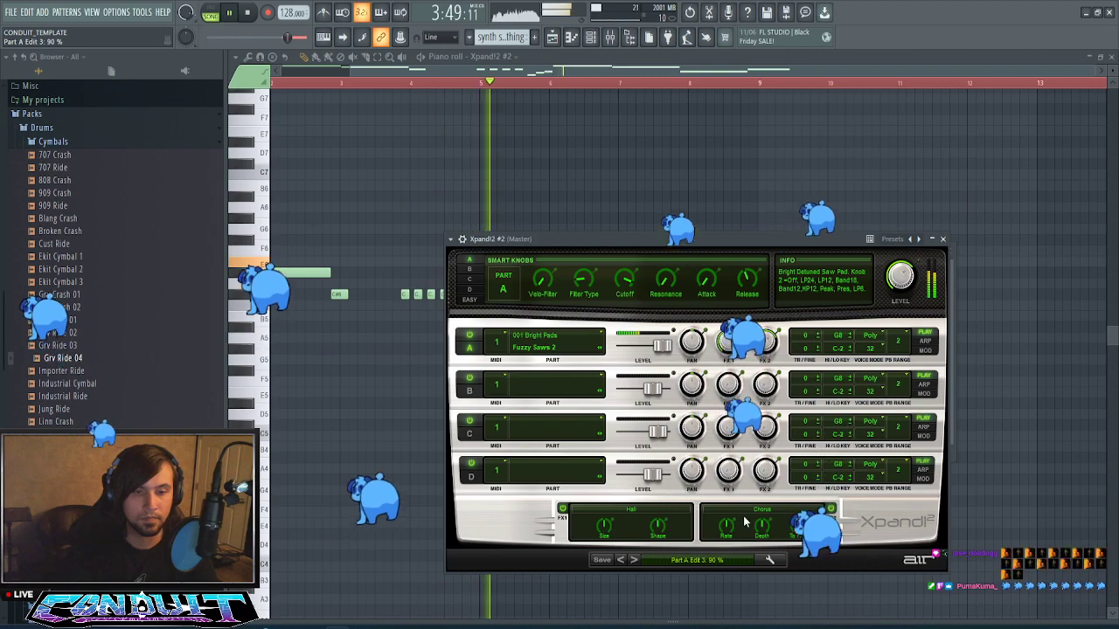
{"action": "left_click", "coordinate": [830, 508]}
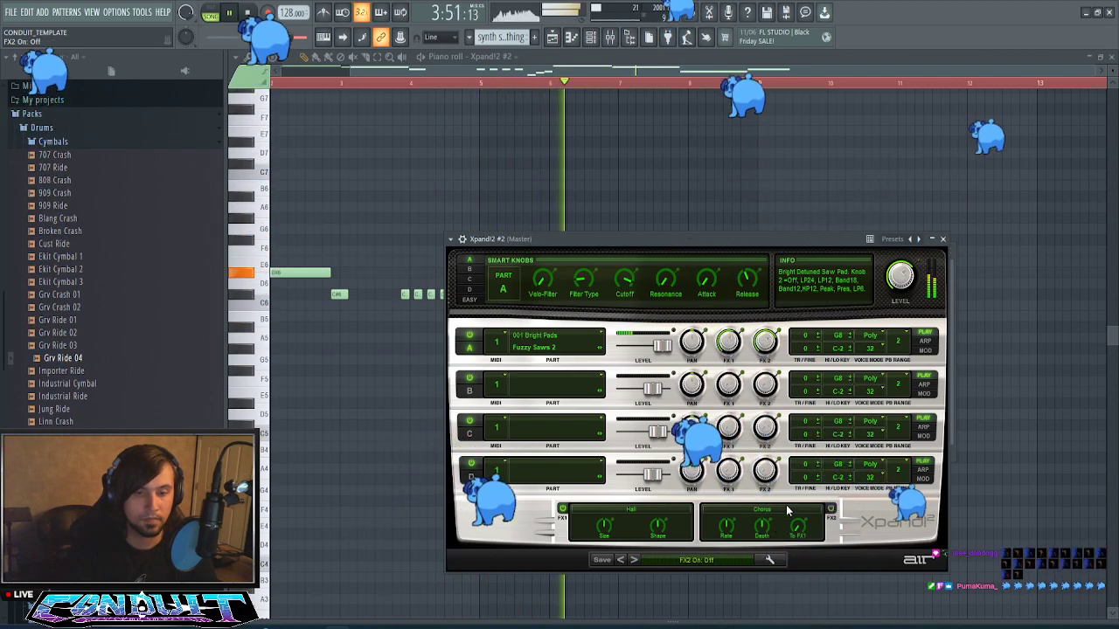
{"action": "left_click", "coordinate": [786, 504]}
{"action": "left_click", "coordinate": [765, 557]}
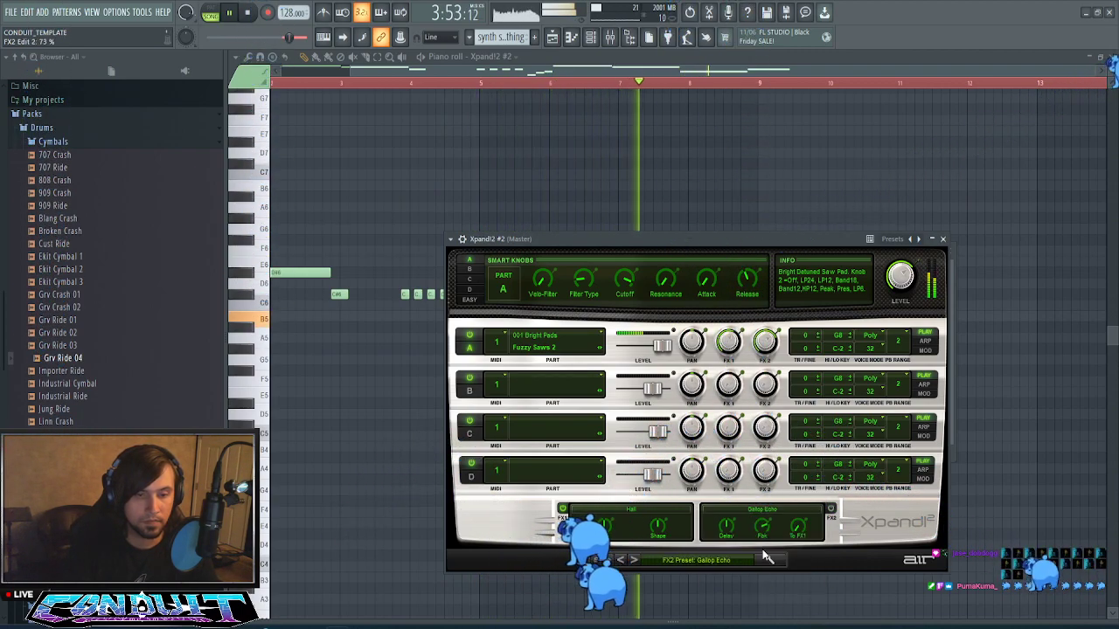
{"action": "left_click", "coordinate": [830, 509]}
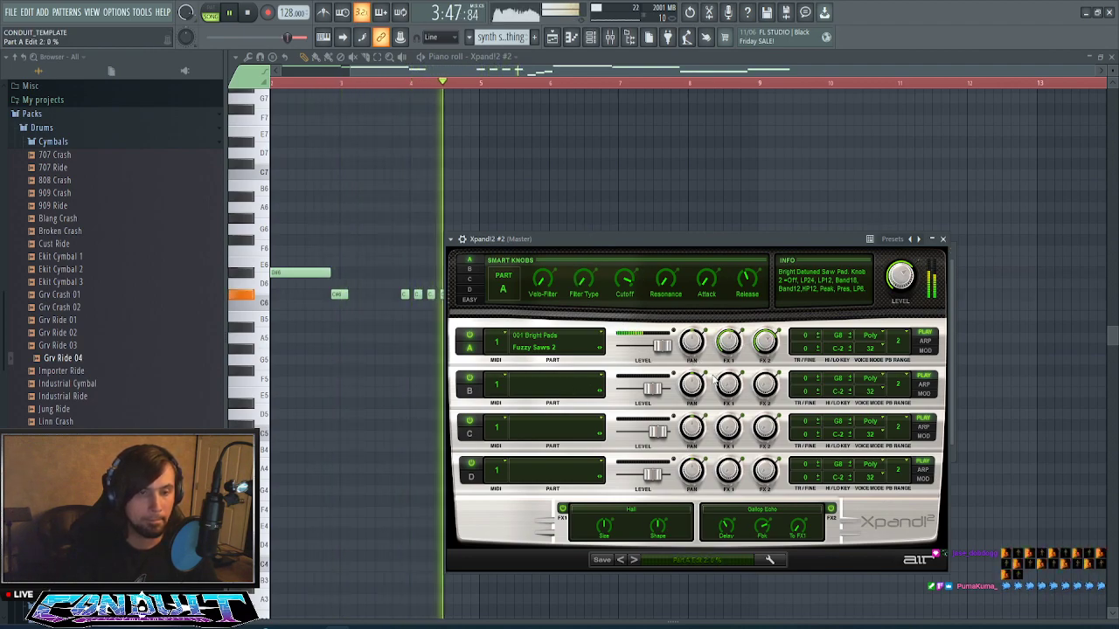
- Switch off the FX1 Hall effect in Xpand!2 #2 and set Part A's FX2 send to -inf dB
{"action": "left_click", "coordinate": [636, 513]}
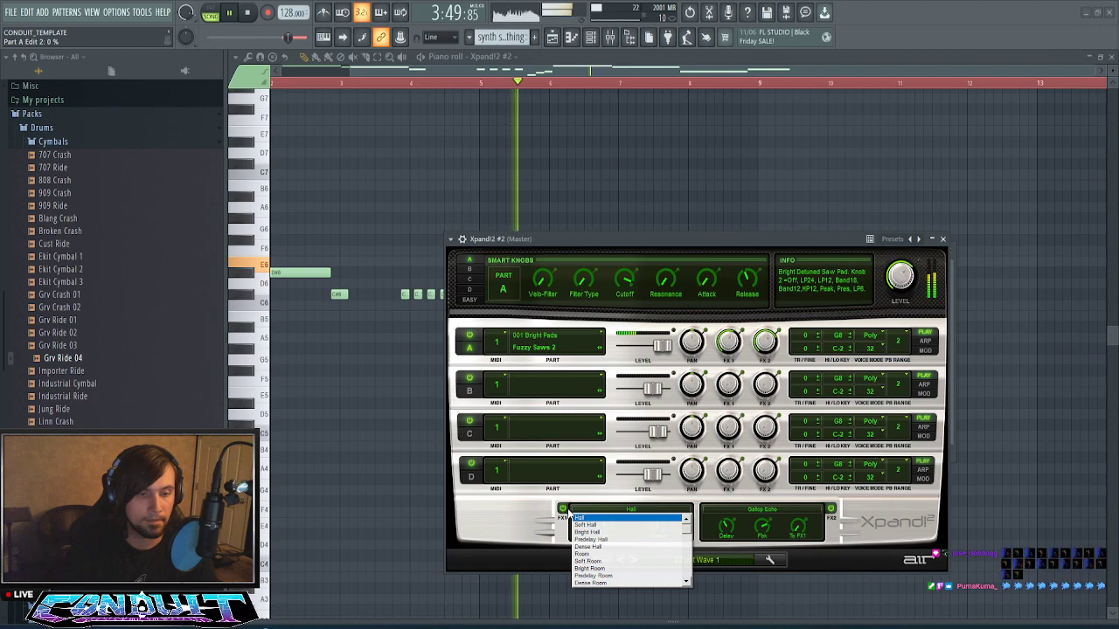
{"action": "left_click", "coordinate": [570, 515]}
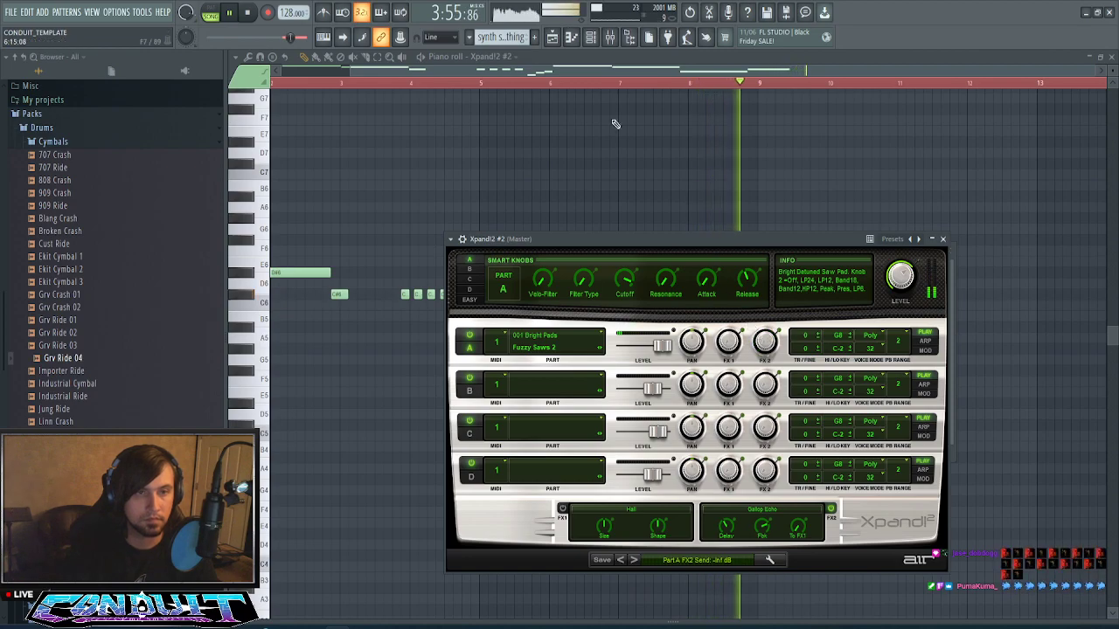
{"action": "key", "text": "Escape"}
{"action": "key", "text": "space"}
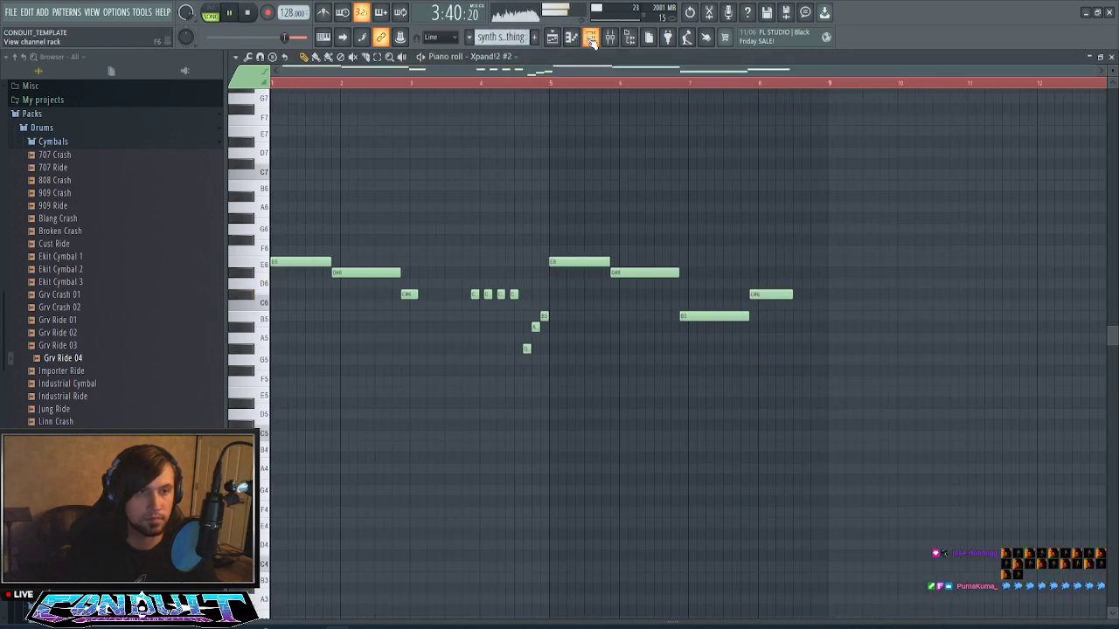
- Reopen Xpand!2 #2, set Part A's voice mode to Mono and Velo-Filter to 67 %, and lower its Release
{"action": "left_click", "coordinate": [591, 38]}
{"action": "left_click", "coordinate": [658, 426]}
{"action": "key", "text": "space"}
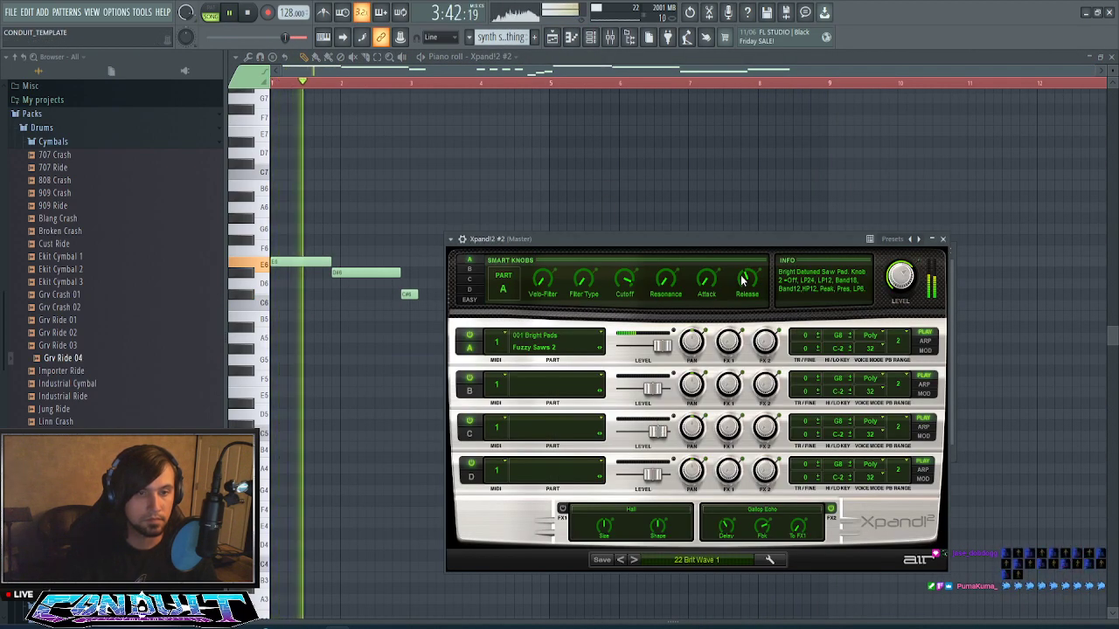
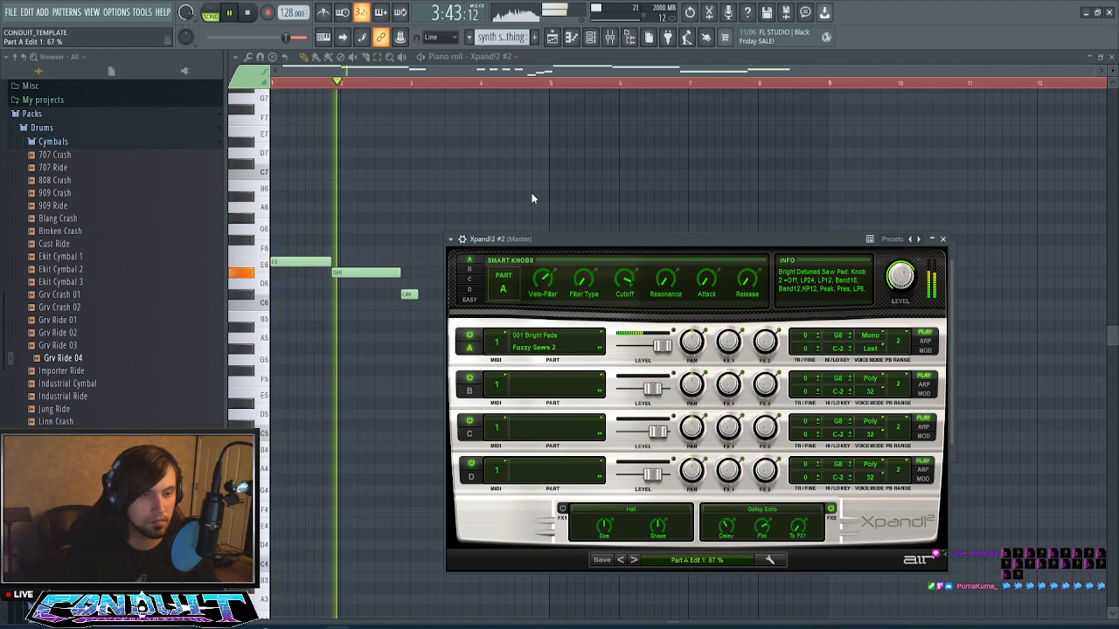
{"action": "left_click", "coordinate": [466, 68]}
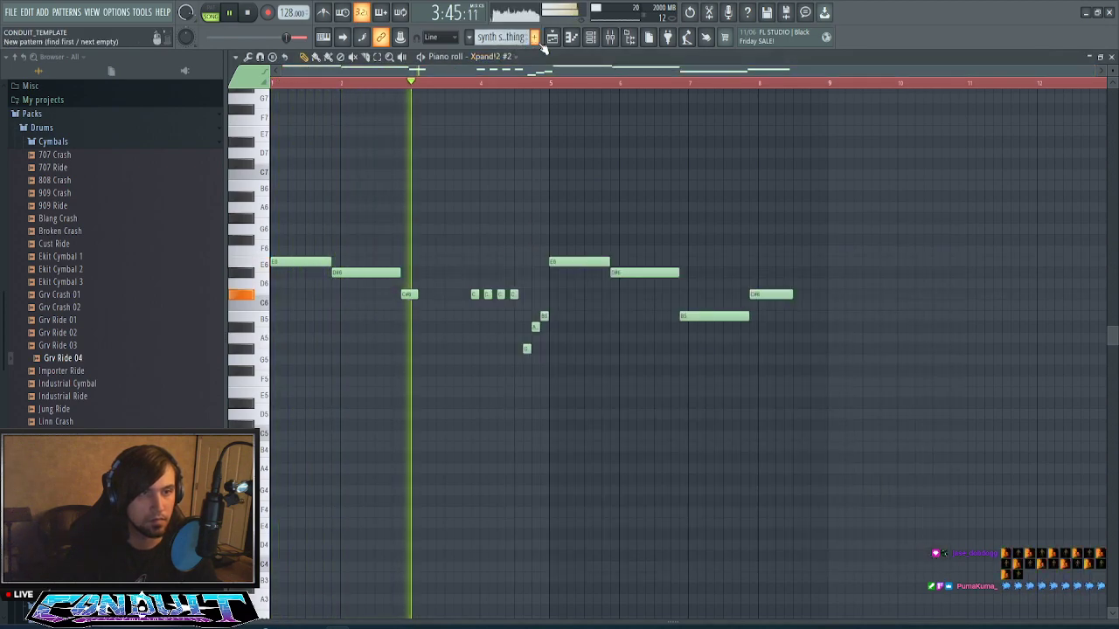
- Select the Xpand!2 and Xpand!2 #2 channels and route them to consecutive mixer tracks starting at Insert 39
{"action": "left_click", "coordinate": [586, 40]}
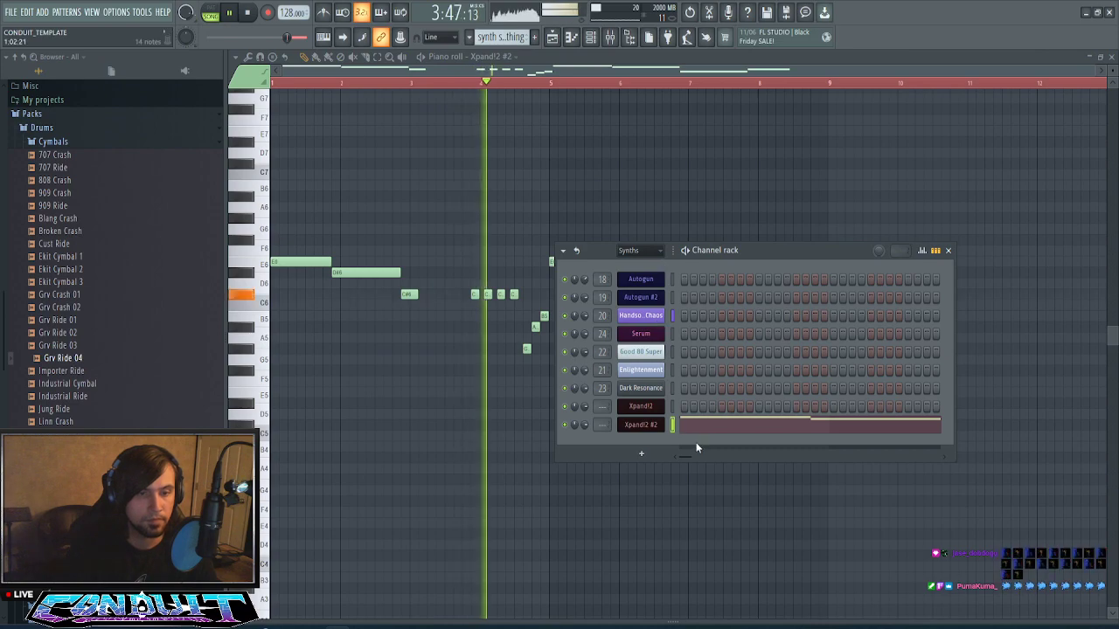
{"action": "right_click", "coordinate": [673, 410]}
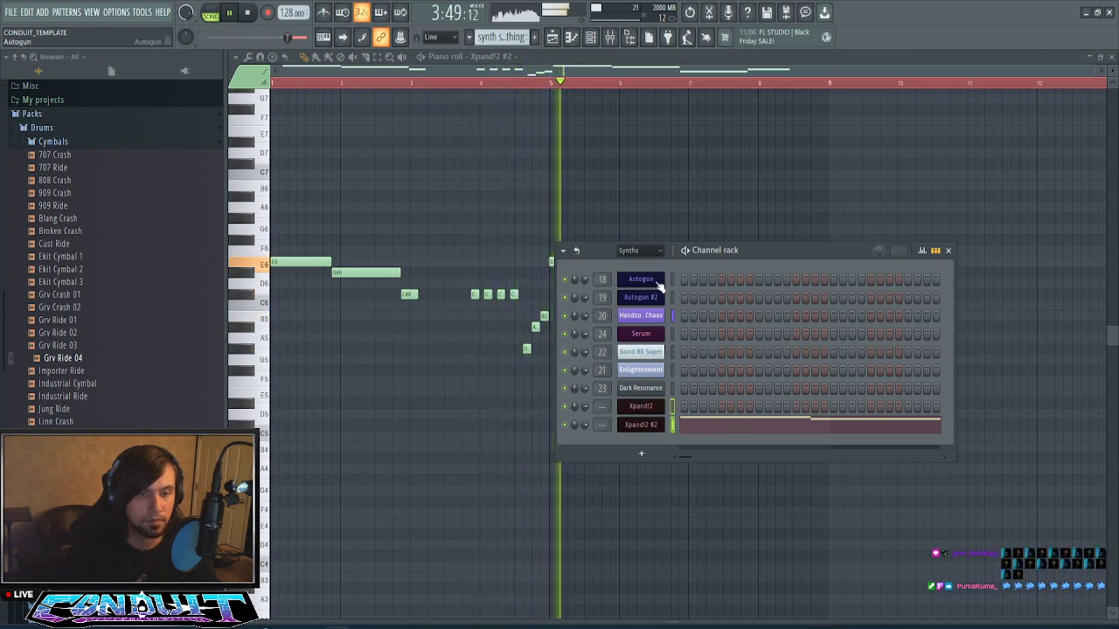
{"action": "key", "text": "F9"}
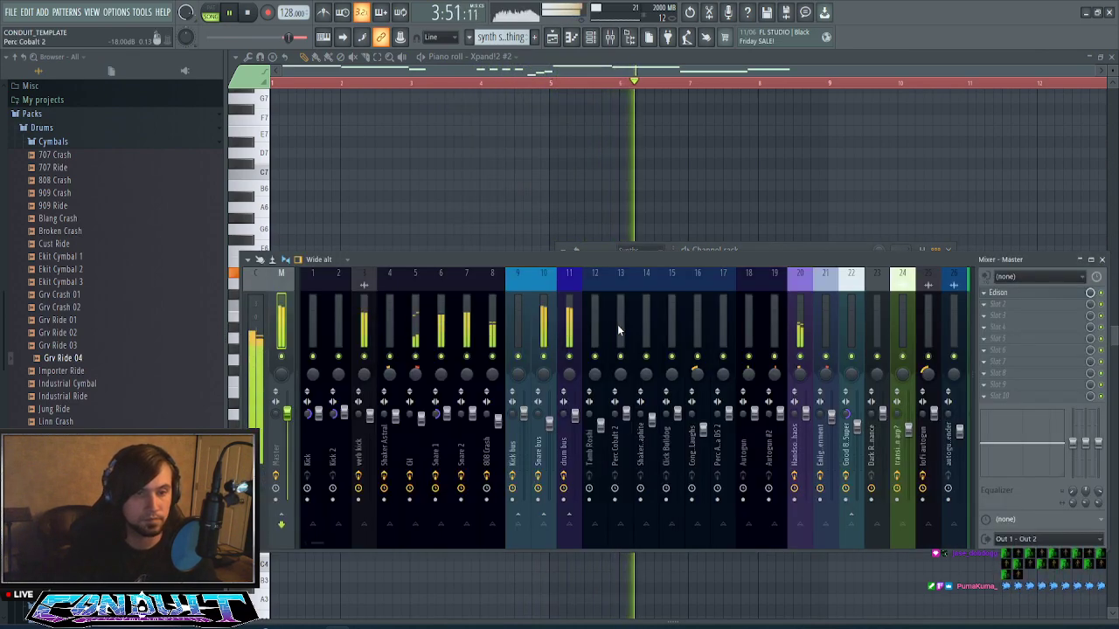
{"action": "scroll", "coordinate": [619, 324], "scroll_direction": "down", "scroll_amount": 10}
{"action": "left_click", "coordinate": [576, 325]}
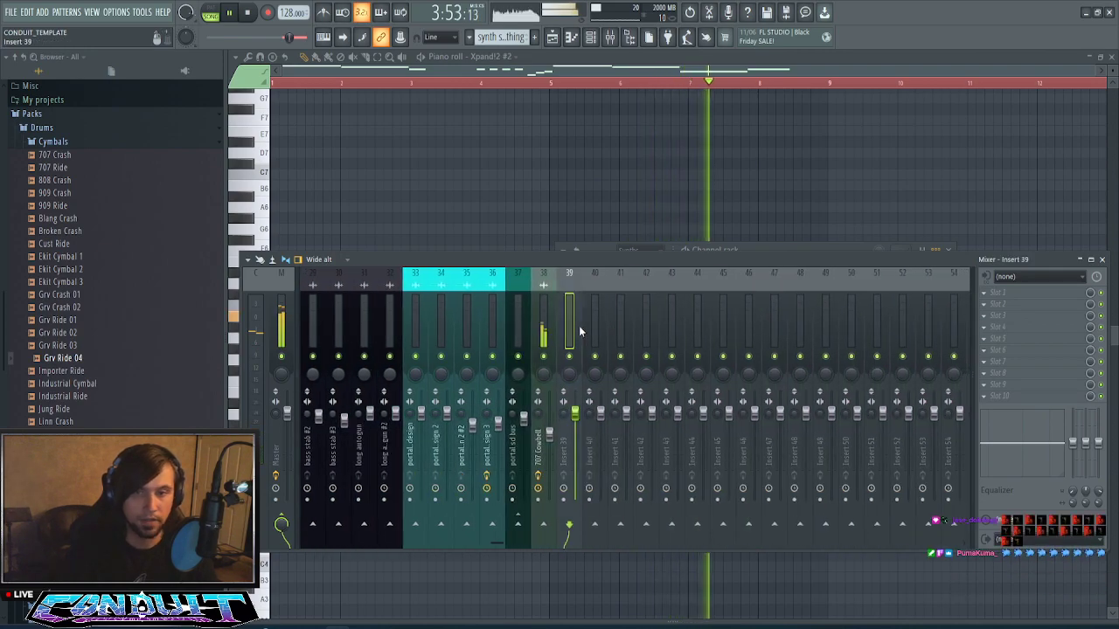
{"action": "right_click", "coordinate": [579, 325]}
{"action": "mouse_move", "coordinate": [682, 396]}
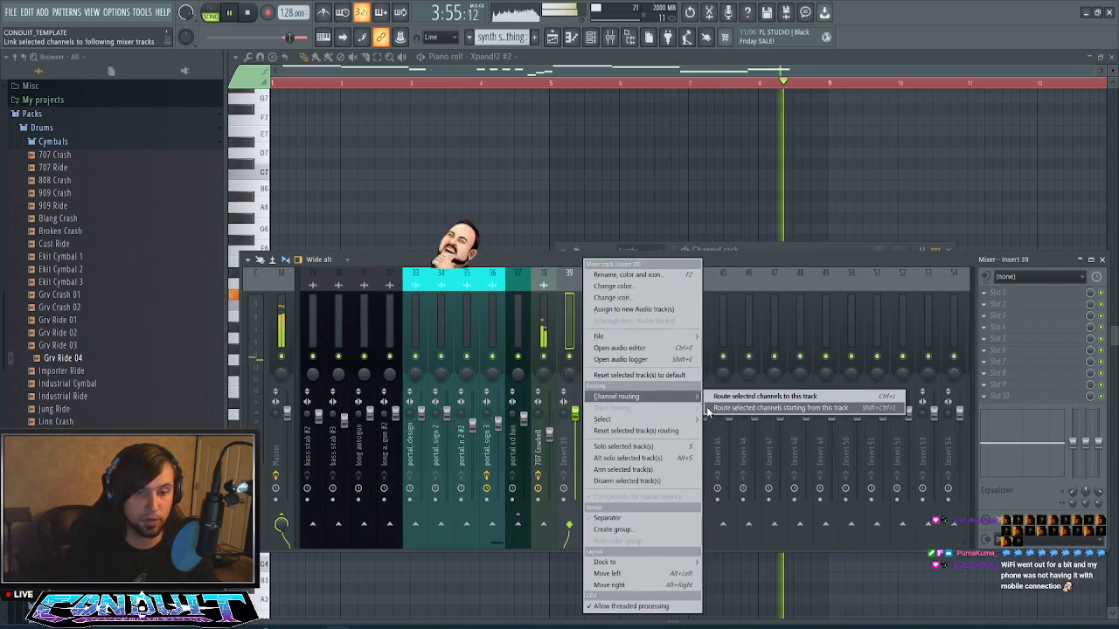
{"action": "left_click", "coordinate": [708, 408]}
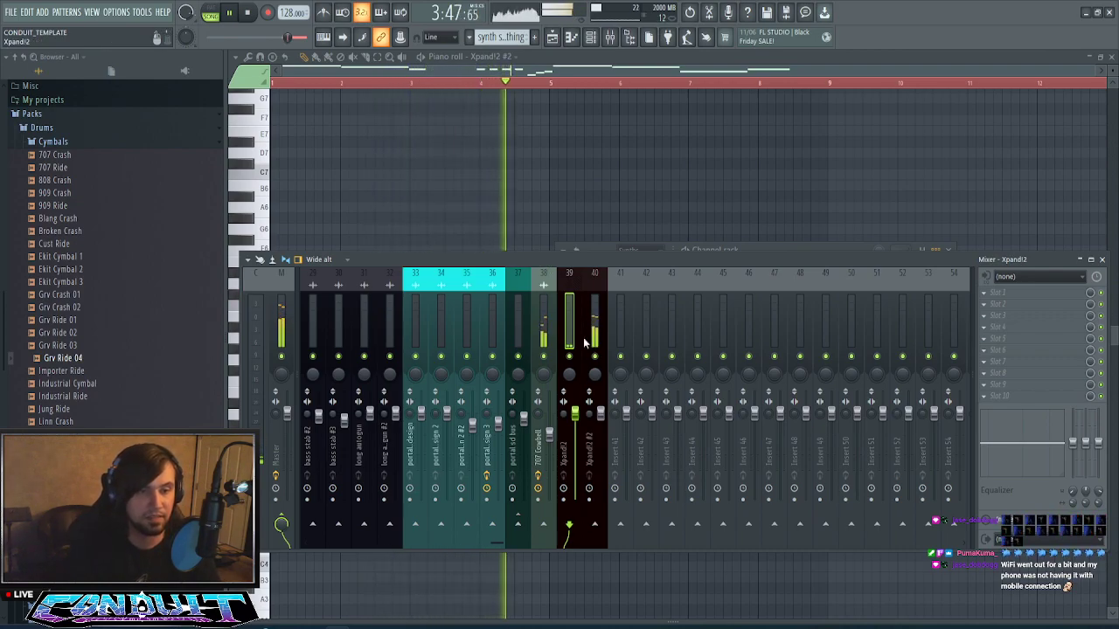
- Adjust the Xpand!2 #2 mixer track's stereo separation, and load ValhallaSupermassive on Insert 41 as its send effect
{"action": "left_click", "coordinate": [594, 414]}
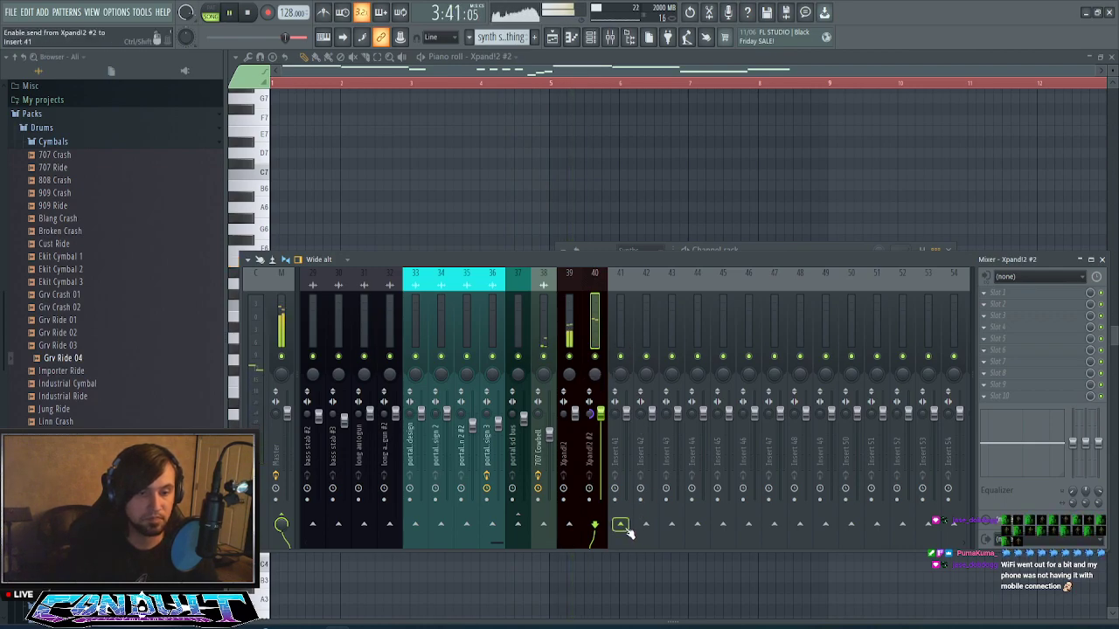
{"action": "left_click", "coordinate": [986, 295]}
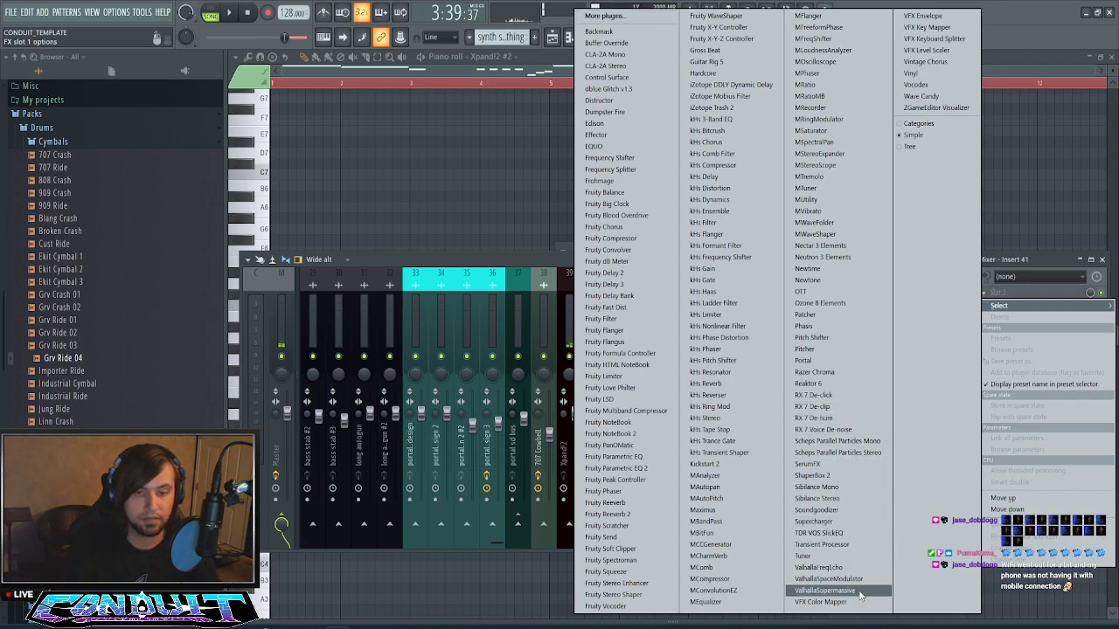
{"action": "left_click", "coordinate": [825, 591]}
- Load the BillionsAndBillions preset from ValhallaSupermassive's Z-Massive reverbs, play the solo with it, and close the plugin
{"action": "left_click", "coordinate": [677, 397]}
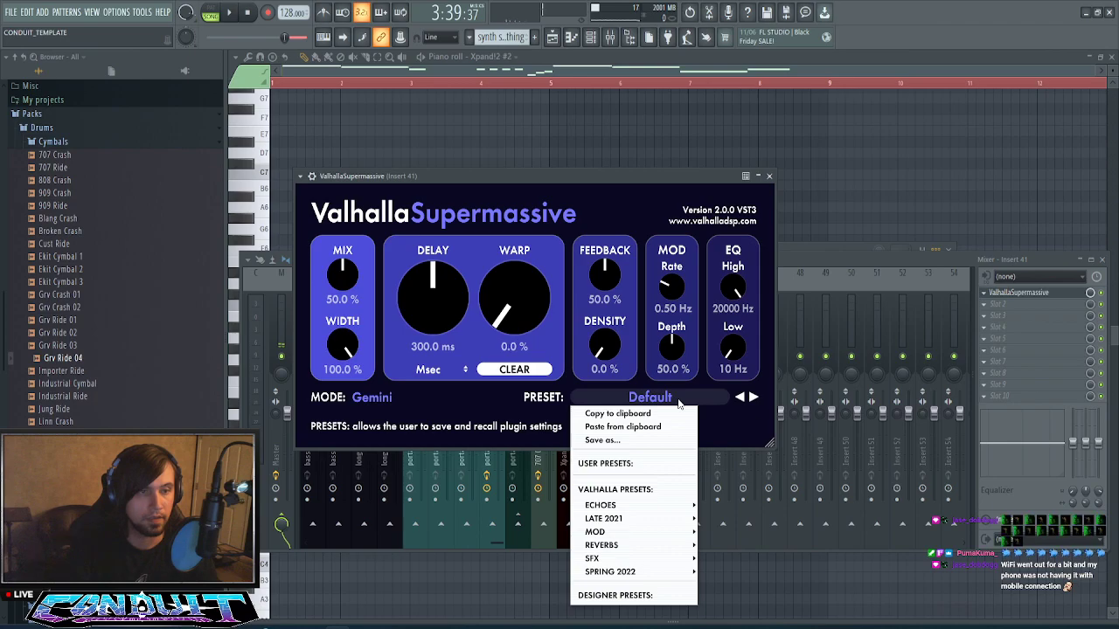
{"action": "mouse_move", "coordinate": [651, 525]}
{"action": "mouse_move", "coordinate": [671, 551]}
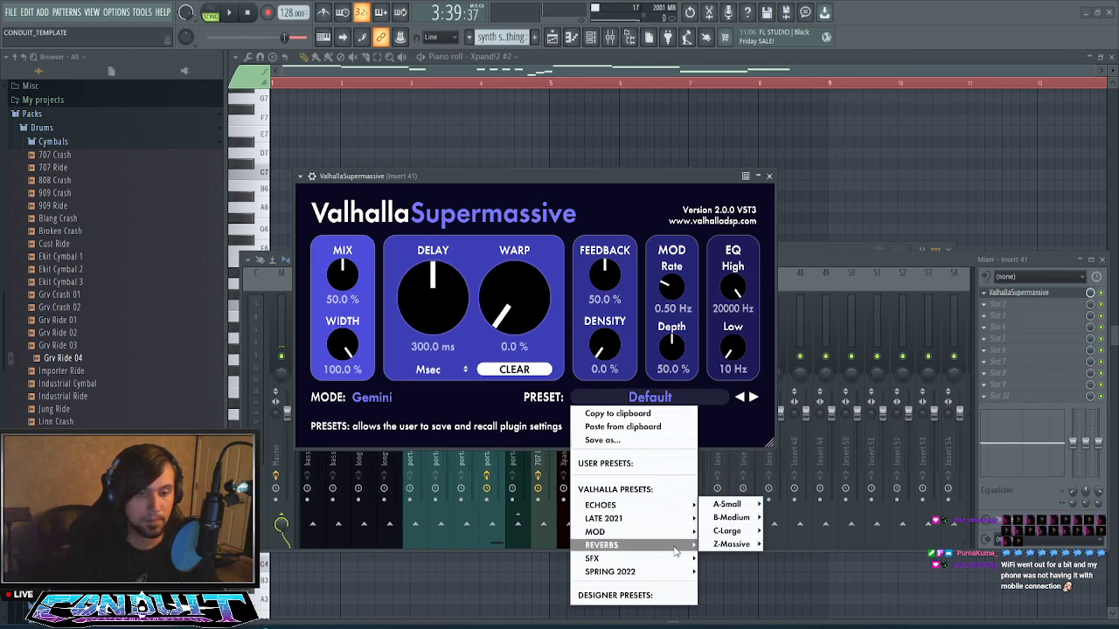
{"action": "mouse_move", "coordinate": [757, 546]}
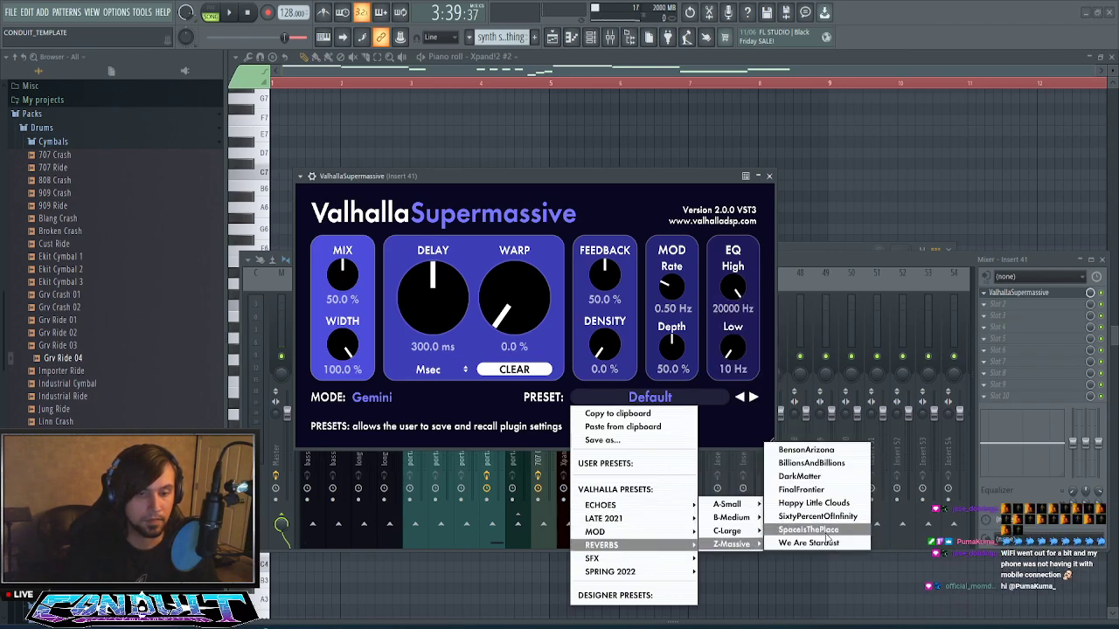
{"action": "left_click", "coordinate": [838, 462]}
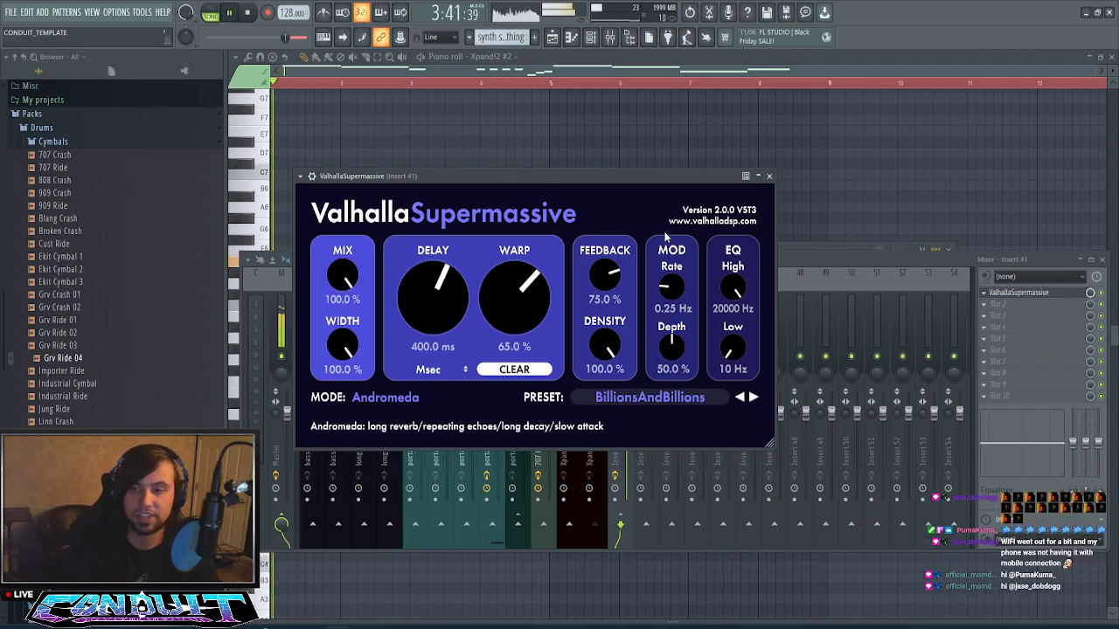
{"action": "left_click", "coordinate": [769, 176]}
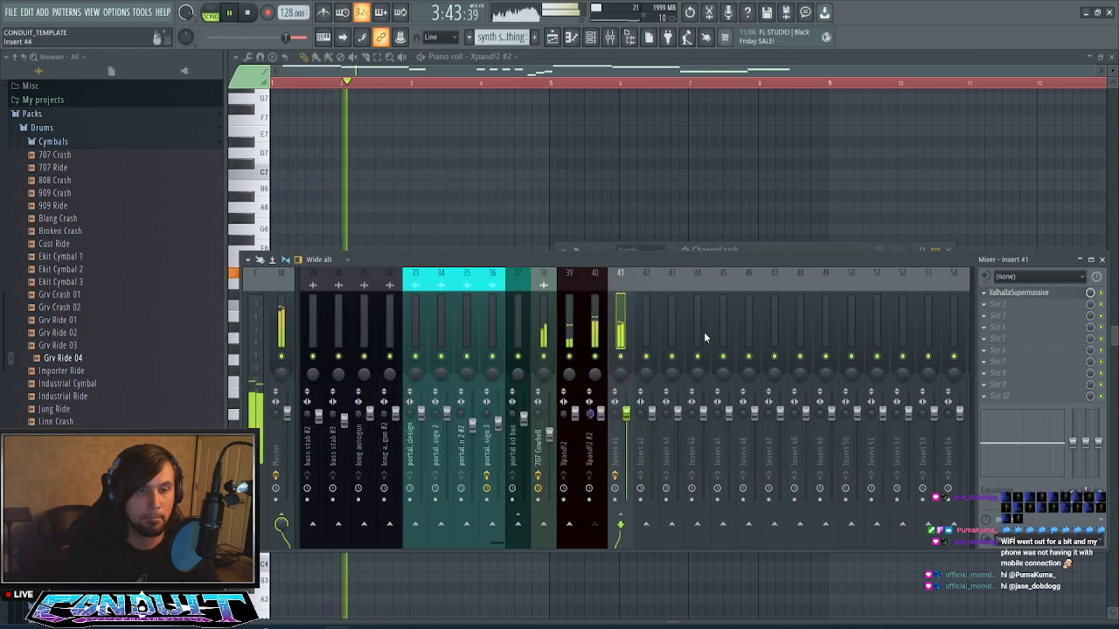
- Add Fruity Limiter to slot 10 of Insert 41, switch it to compressor mode and set its sidechain input to 1
{"action": "left_click", "coordinate": [995, 397]}
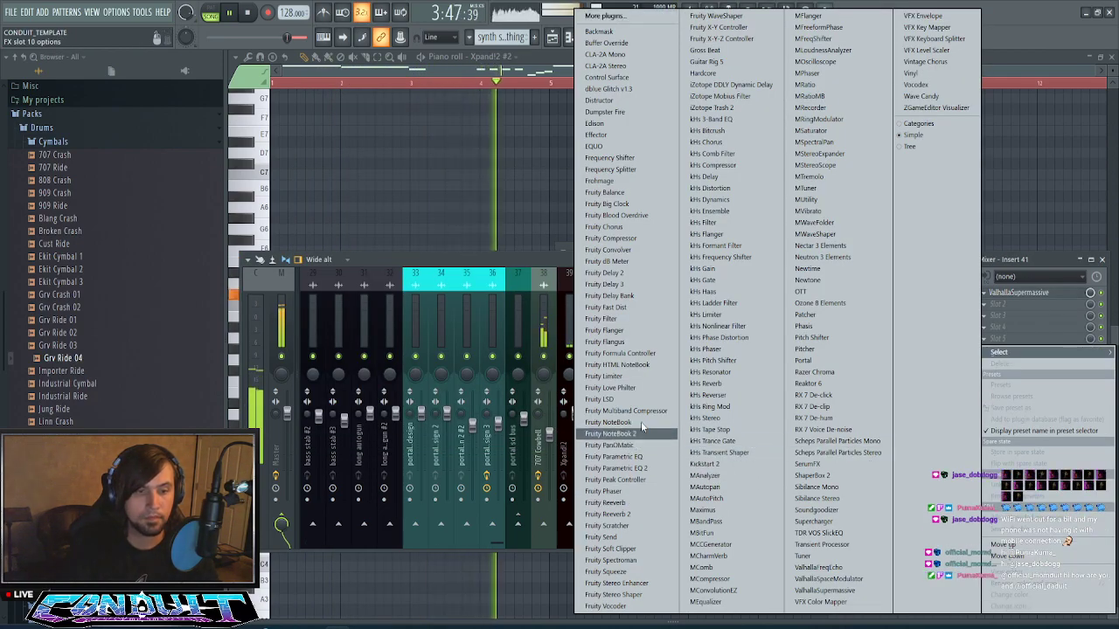
{"action": "left_click", "coordinate": [611, 376]}
{"action": "left_click", "coordinate": [412, 372]}
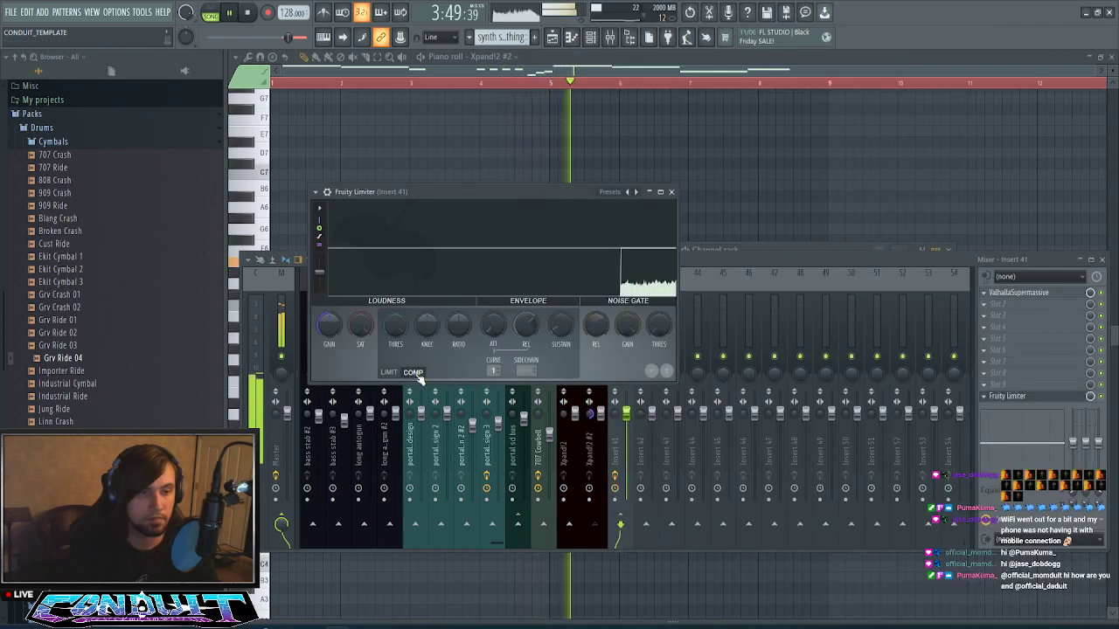
{"action": "right_click", "coordinate": [522, 371]}
{"action": "left_click", "coordinate": [537, 388]}
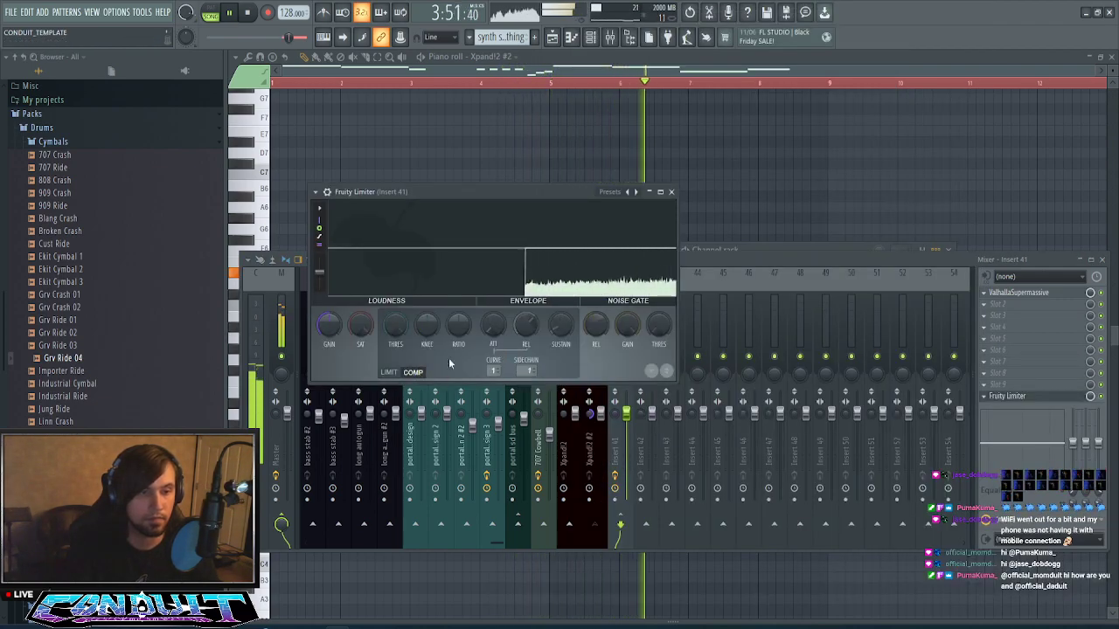
- Lower the limiter's compression threshold and raise its ratio to about 6.3:1 on Insert 41
{"action": "left_click_drag", "start_coordinate": [395, 326], "coordinate": [395, 377]}
{"action": "left_click_drag", "start_coordinate": [459, 328], "coordinate": [459, 300]}
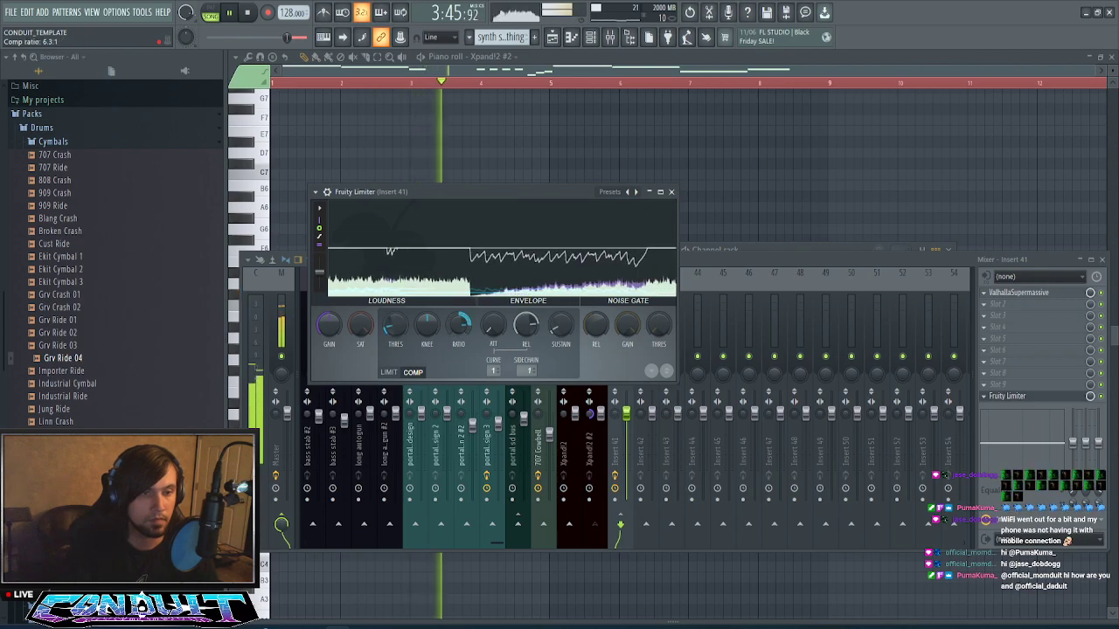
{"action": "left_click", "coordinate": [671, 192]}
- Raise ValhallaSupermassive's warp to 87.4% on Insert 41 and close the plugin
{"action": "left_click", "coordinate": [1032, 298]}
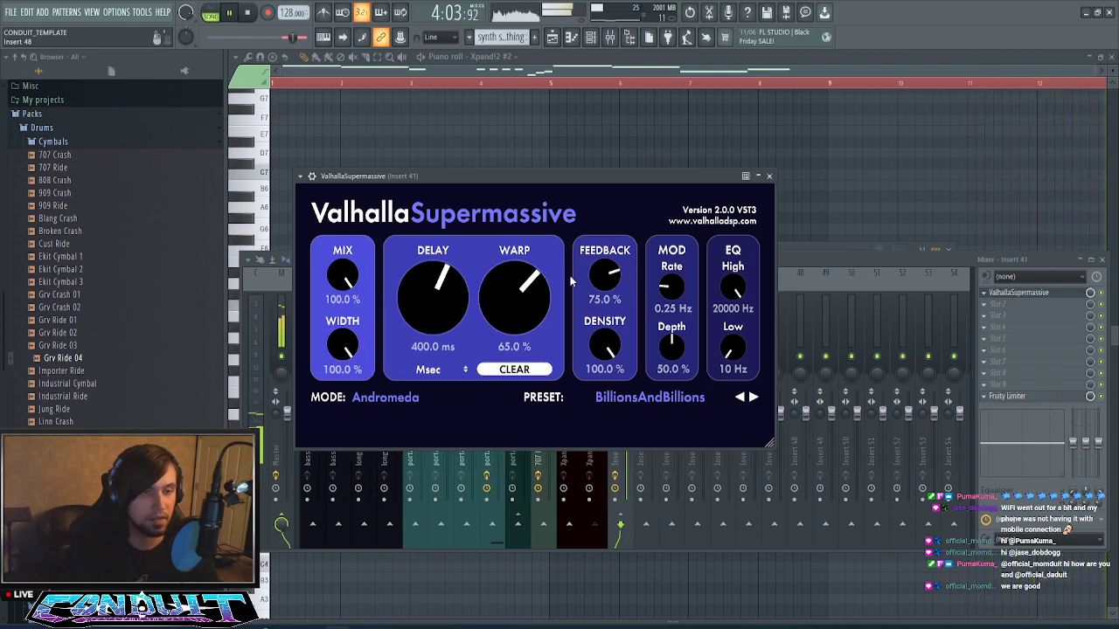
{"action": "left_click_drag", "start_coordinate": [504, 306], "coordinate": [504, 284]}
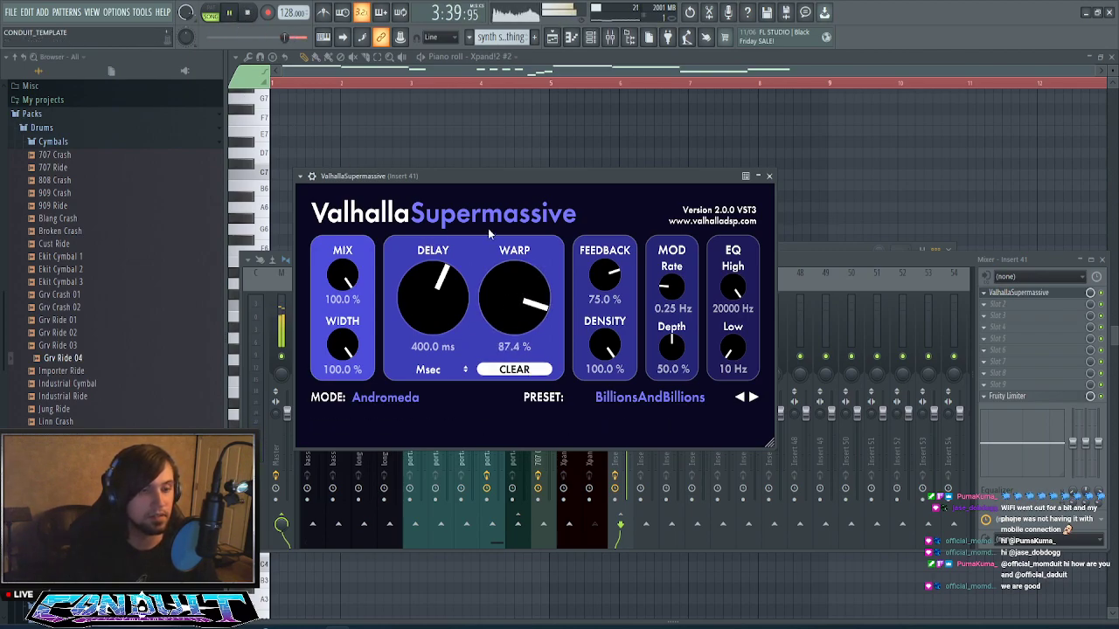
{"action": "left_click", "coordinate": [770, 177]}
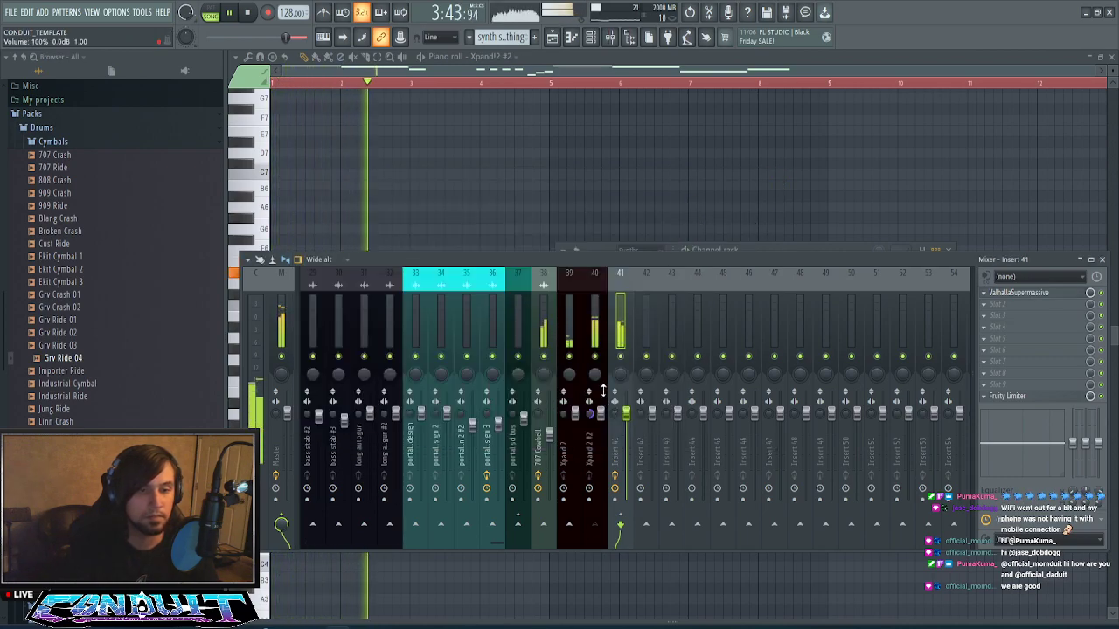
- Load Fruity Parametric EQ 2 in the first effect slot of the Xpand!2 #2 mixer track
{"action": "left_click", "coordinate": [601, 341]}
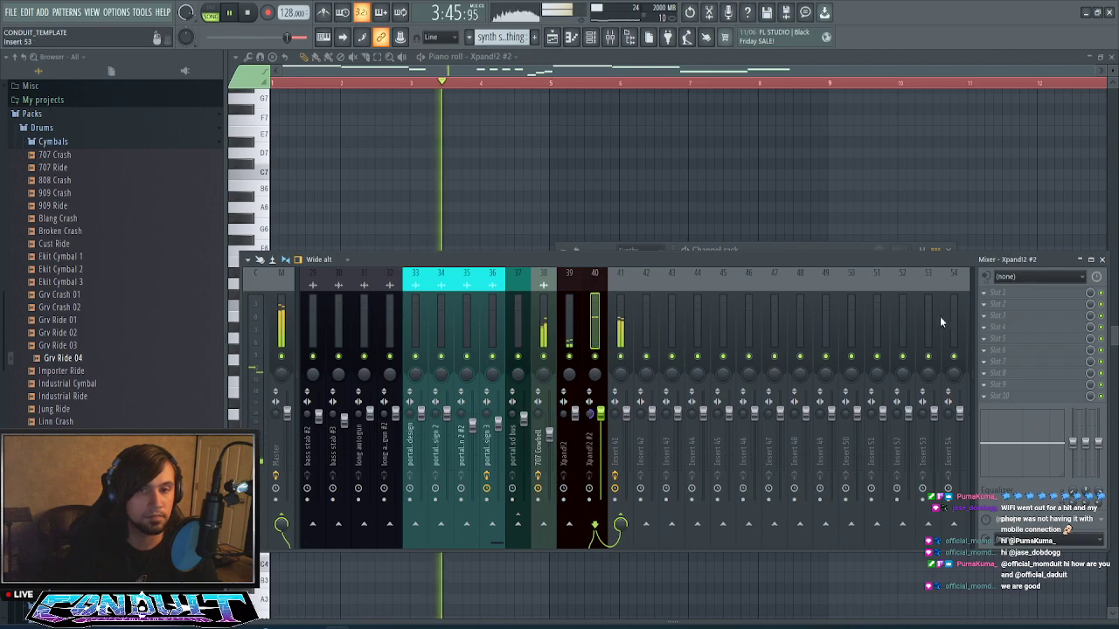
{"action": "left_click", "coordinate": [1031, 293]}
{"action": "mouse_move", "coordinate": [998, 305]}
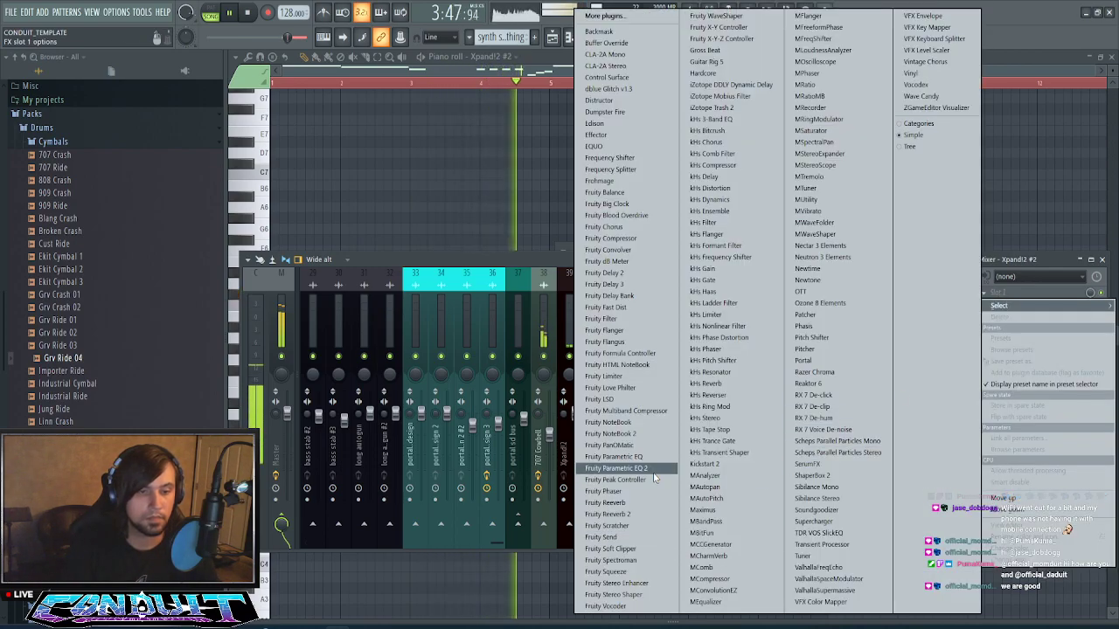
{"action": "left_click", "coordinate": [612, 467]}
- Shape the EQ with a Steep 8 high pass on band 1, a treble cut on band 7 and a band 6 boost, then close it
{"action": "right_click", "coordinate": [318, 247]}
{"action": "mouse_move", "coordinate": [345, 277]}
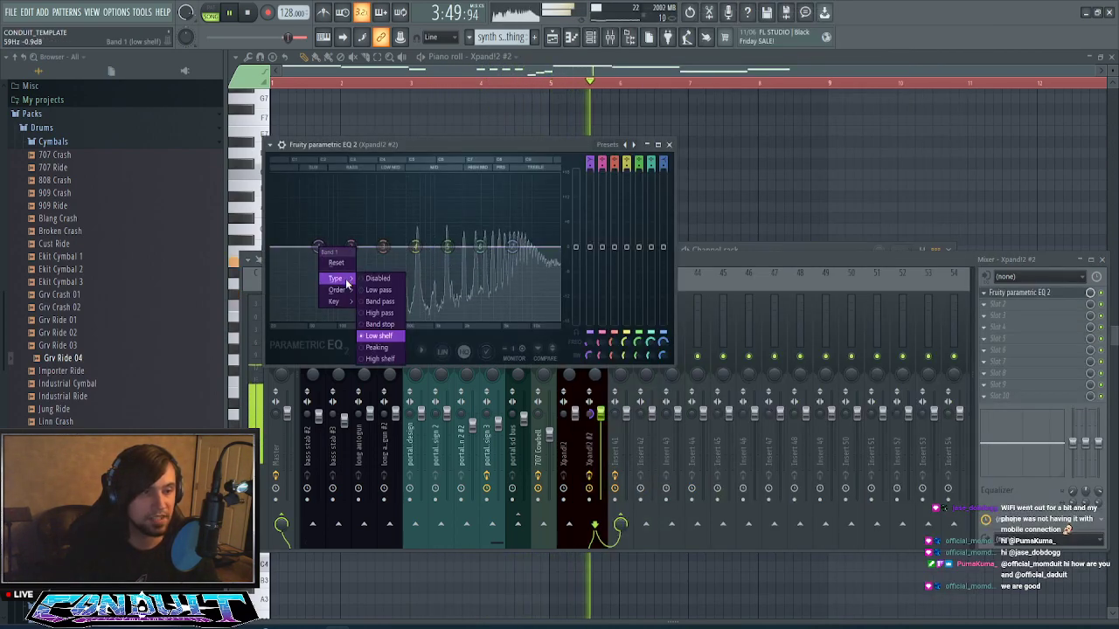
{"action": "left_click", "coordinate": [378, 301]}
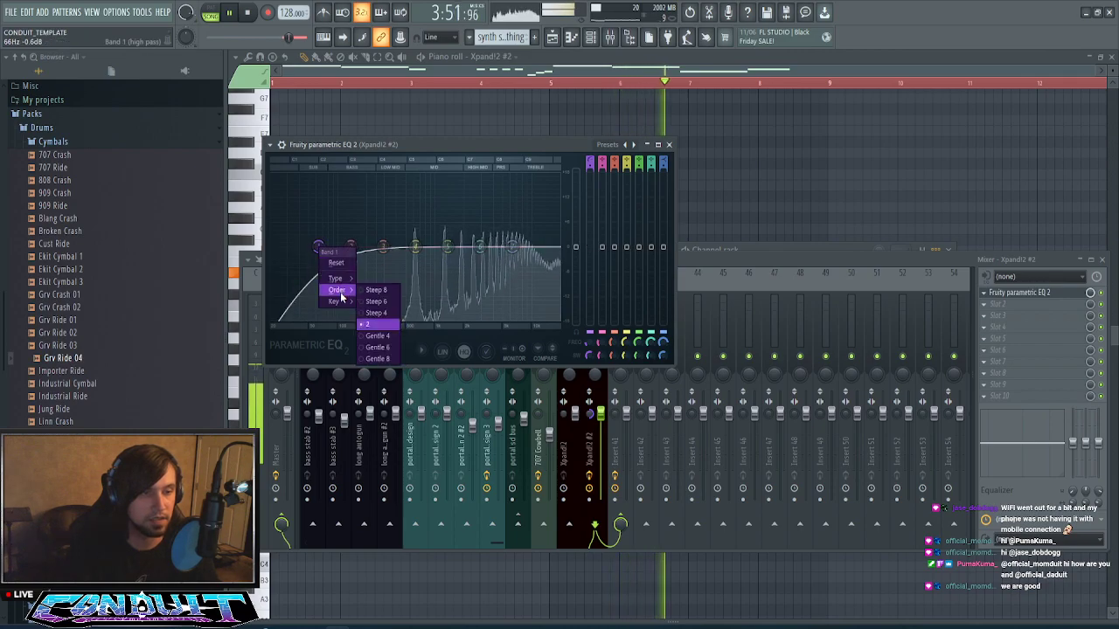
{"action": "left_click", "coordinate": [384, 290]}
{"action": "left_click_drag", "start_coordinate": [318, 247], "coordinate": [385, 247]}
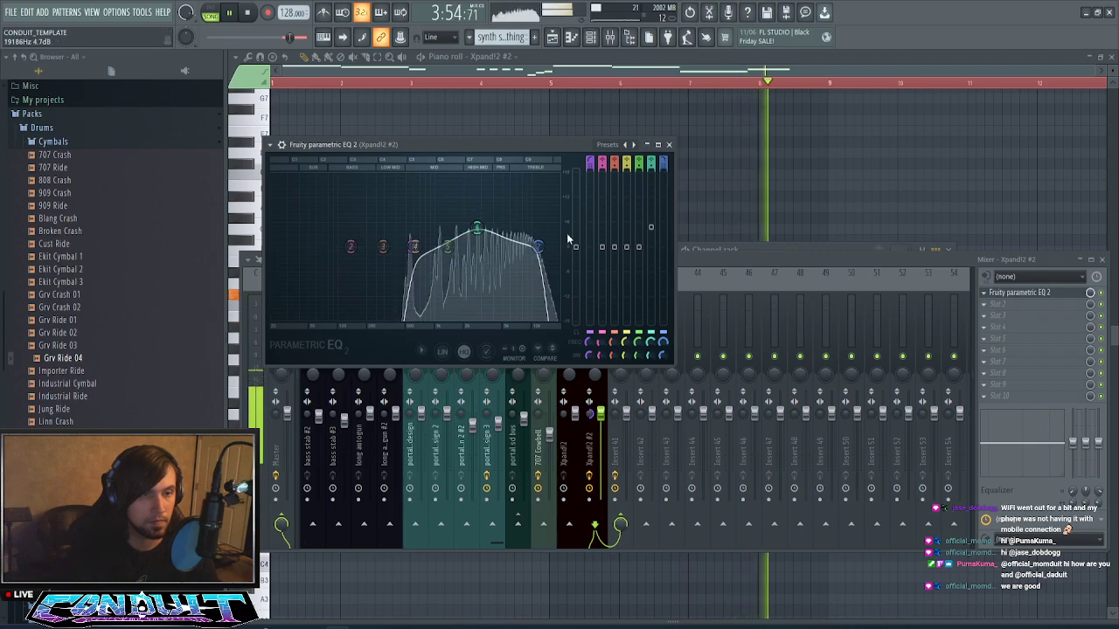
{"action": "left_click", "coordinate": [669, 145]}
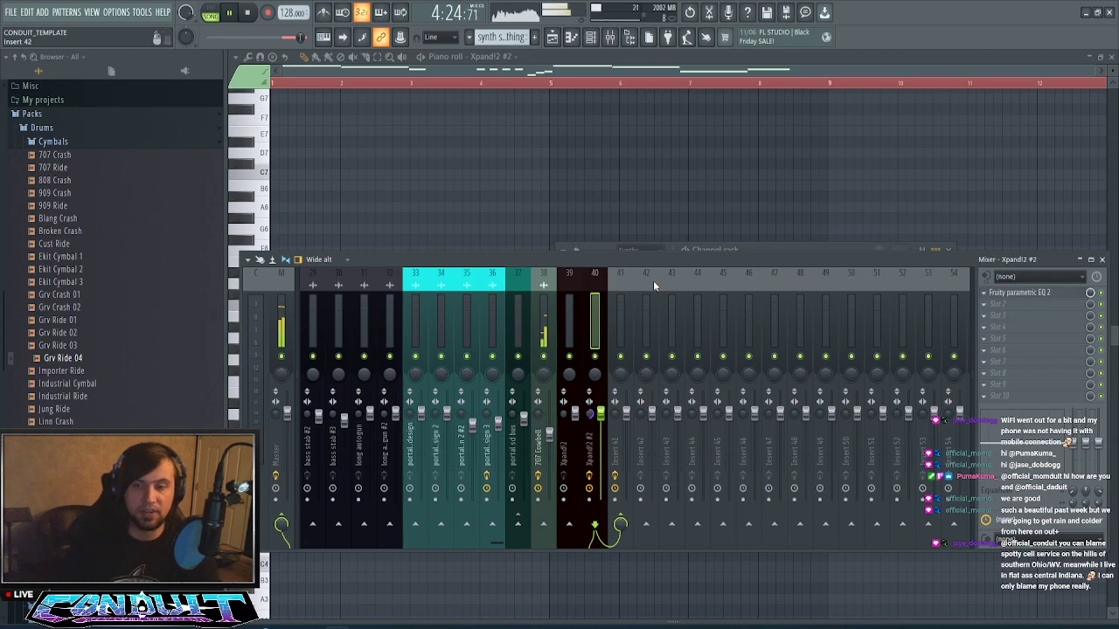
- Reveal the velocity lane in the Xpand!2 #2 piano roll and ramp up the velocities of the four short C#6 notes
{"action": "left_click", "coordinate": [577, 37]}
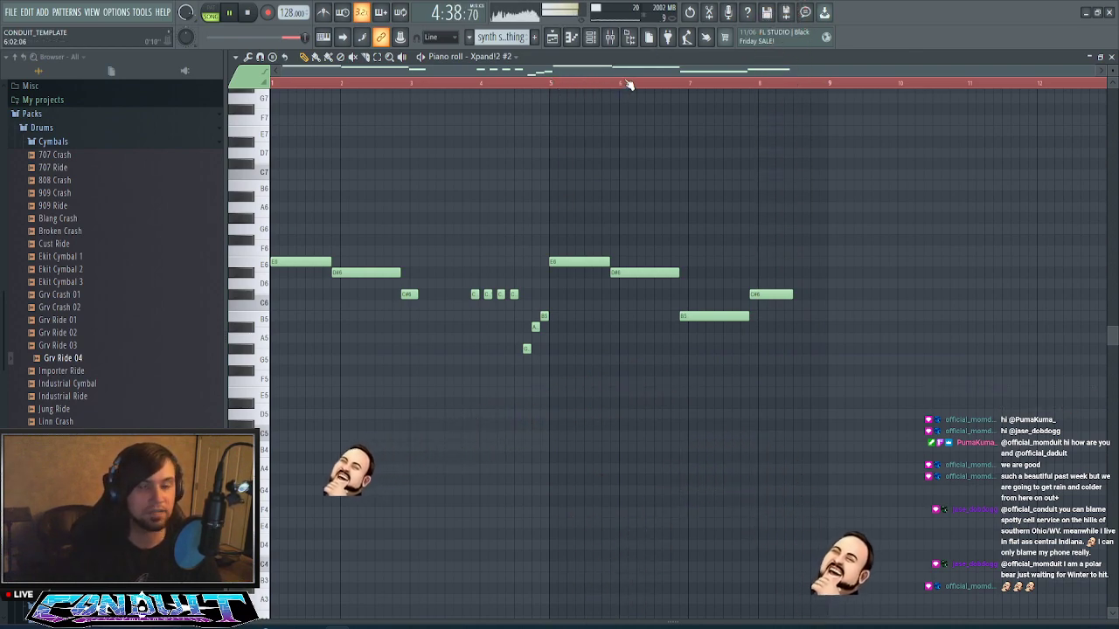
{"action": "left_click", "coordinate": [576, 88]}
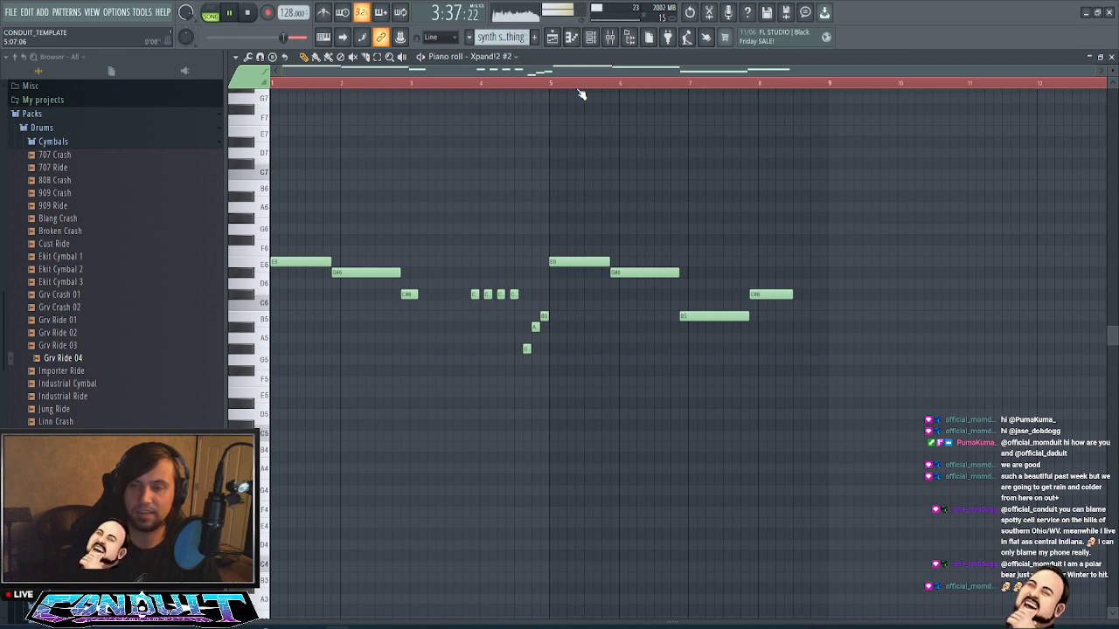
{"action": "scroll", "coordinate": [617, 85], "scroll_direction": "up", "scroll_amount": 1}
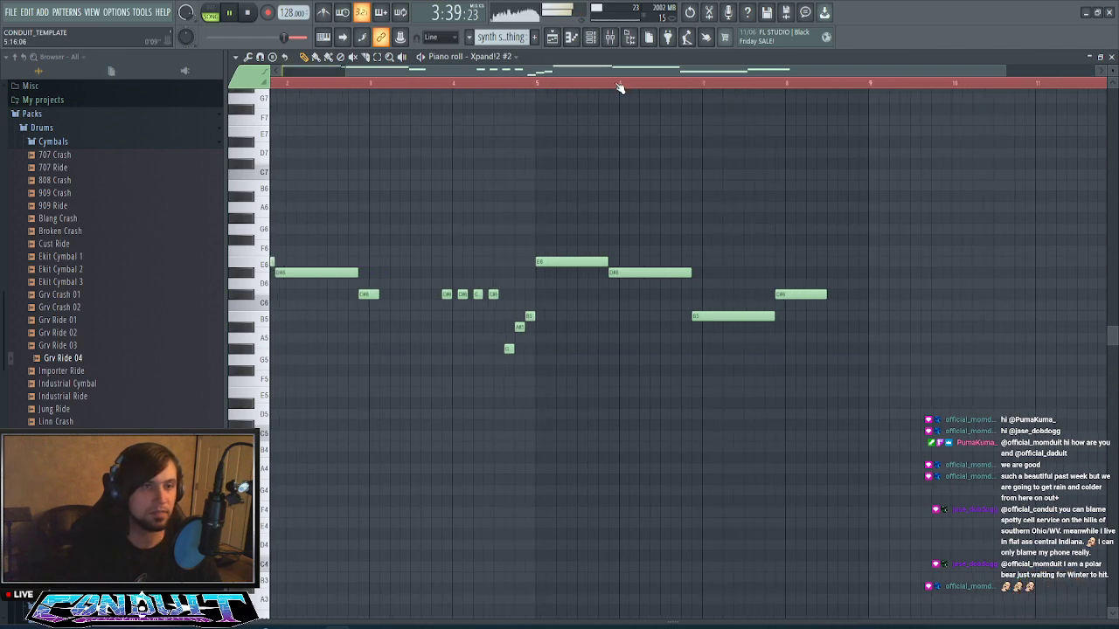
{"action": "left_click_drag", "start_coordinate": [637, 73], "coordinate": [425, 101]}
{"action": "scroll", "coordinate": [499, 88], "scroll_direction": "down", "scroll_amount": 1}
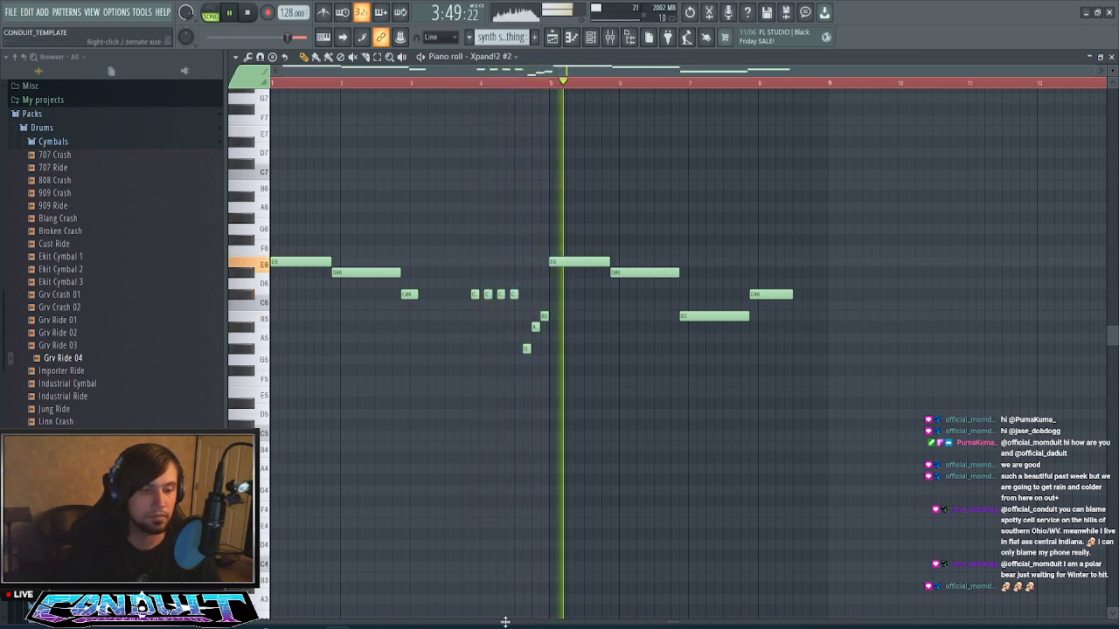
{"action": "left_click_drag", "start_coordinate": [506, 620], "coordinate": [487, 377]}
{"action": "left_click_drag", "start_coordinate": [470, 496], "coordinate": [492, 453]}
{"action": "left_click", "coordinate": [471, 485]}
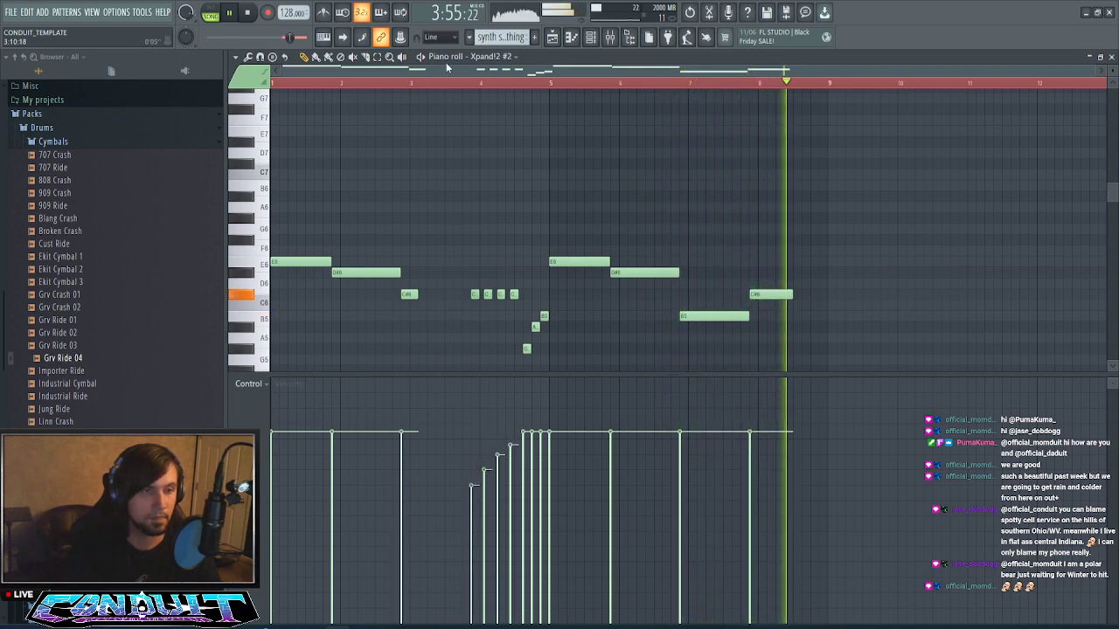
- Slightly lower the velocity of the second D#6 note, set the long B5 note's velocity to about 45%, and replay the phrase
{"action": "left_click", "coordinate": [458, 82]}
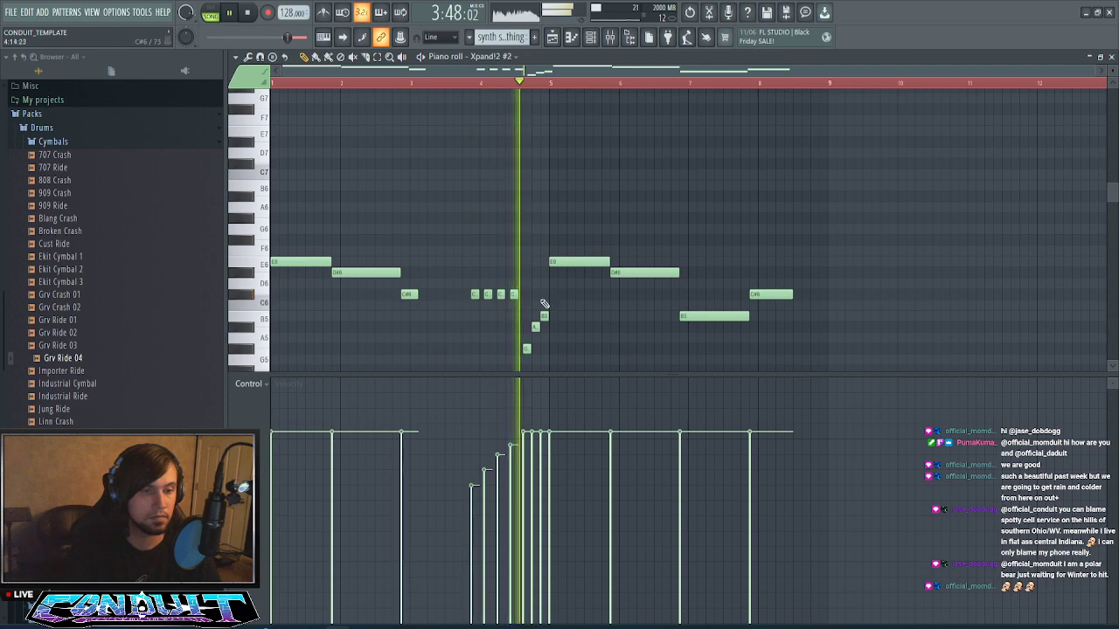
{"action": "left_click", "coordinate": [612, 438]}
{"action": "left_click", "coordinate": [695, 514]}
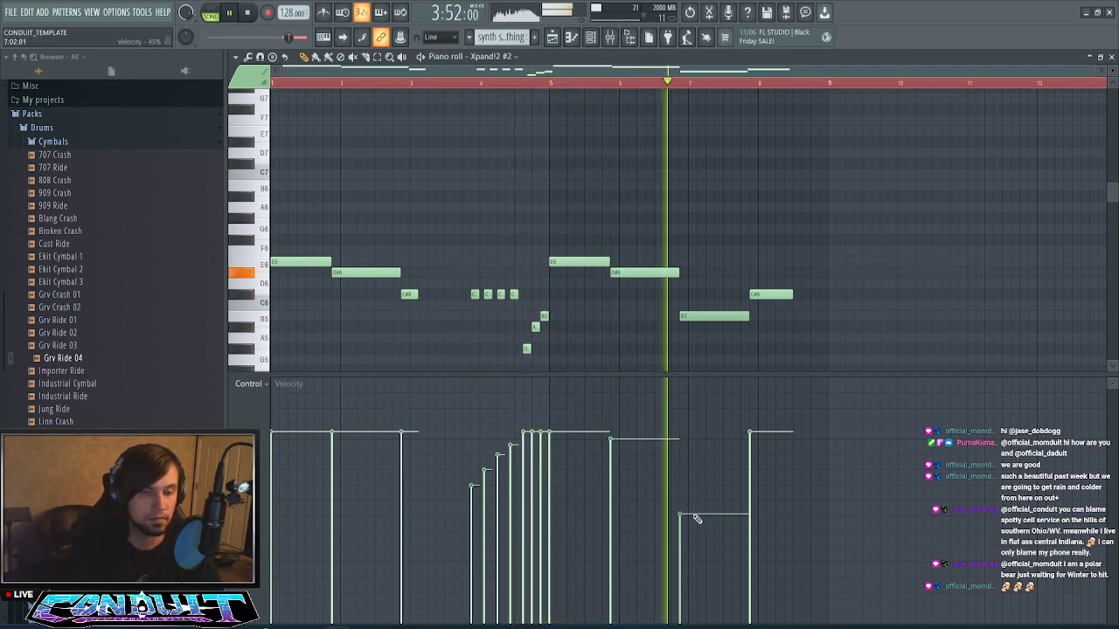
{"action": "key", "text": "space"}
{"action": "key", "text": "space"}
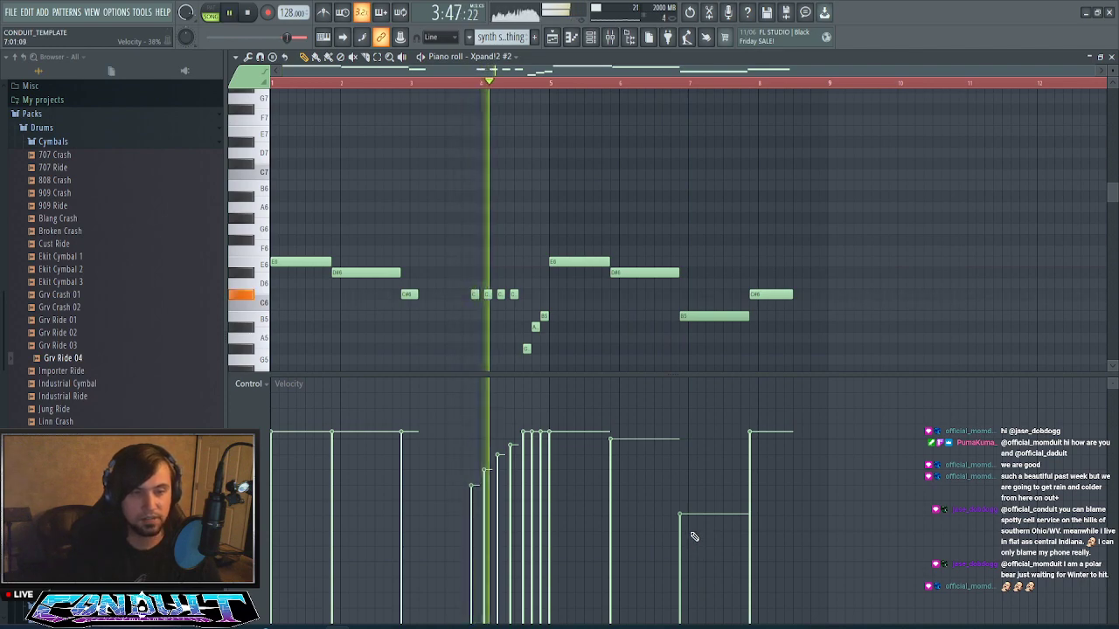
- Redraw a rising velocity ramp across the seven short notes before bar 5, lower the second D#6, and set the long B5 to about 50%
{"action": "left_click_drag", "start_coordinate": [483, 492], "coordinate": [544, 439]}
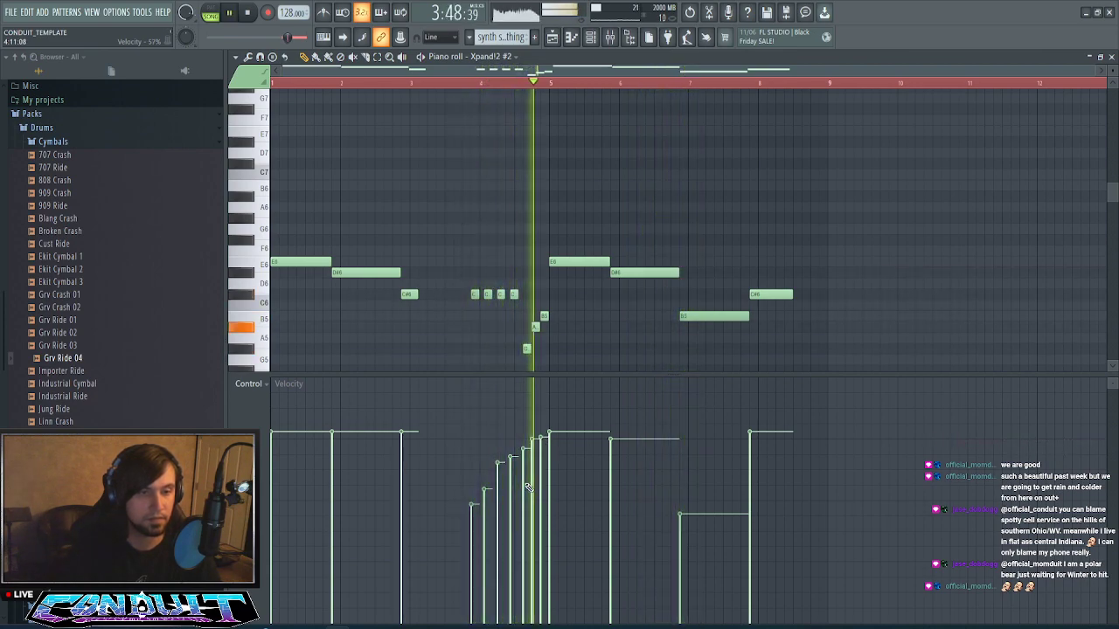
{"action": "left_click", "coordinate": [611, 455]}
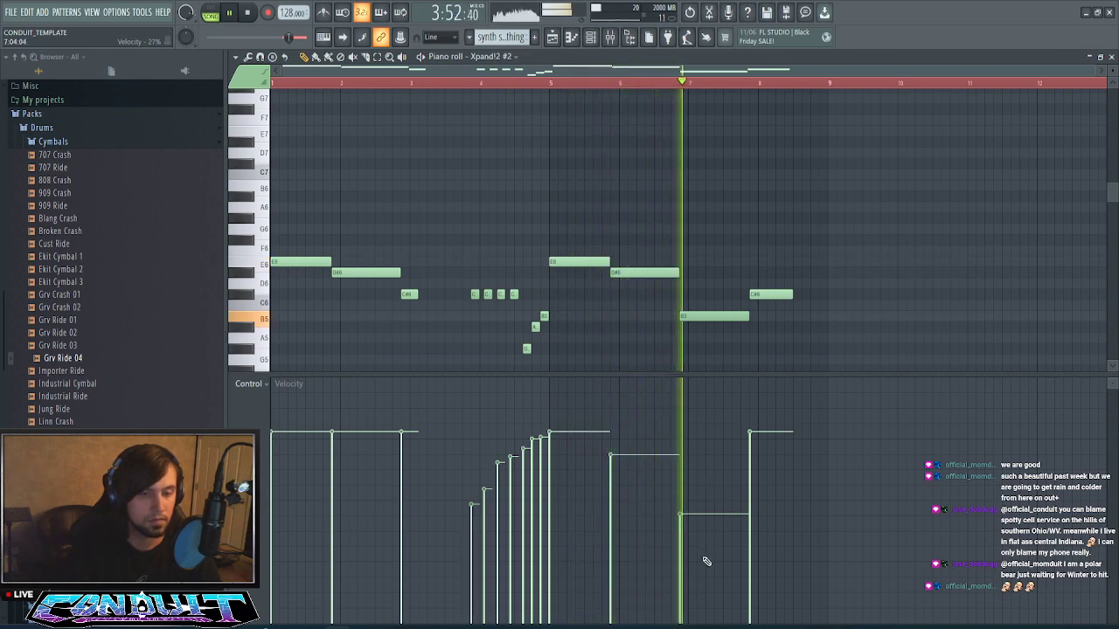
{"action": "key", "text": "space"}
{"action": "key", "text": "space"}
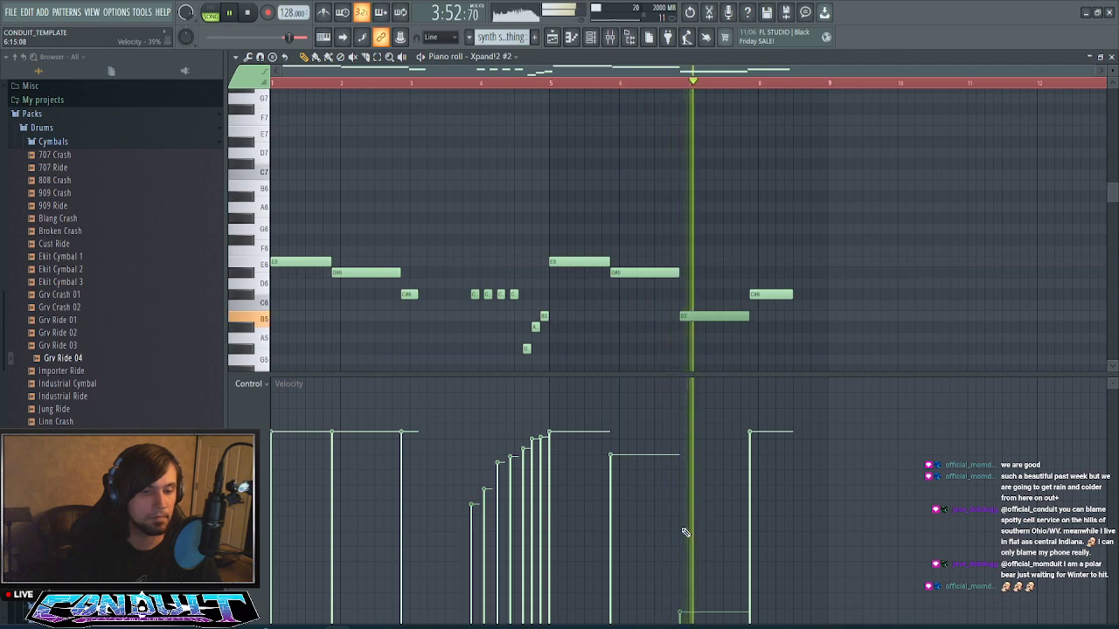
{"action": "key", "text": "space"}
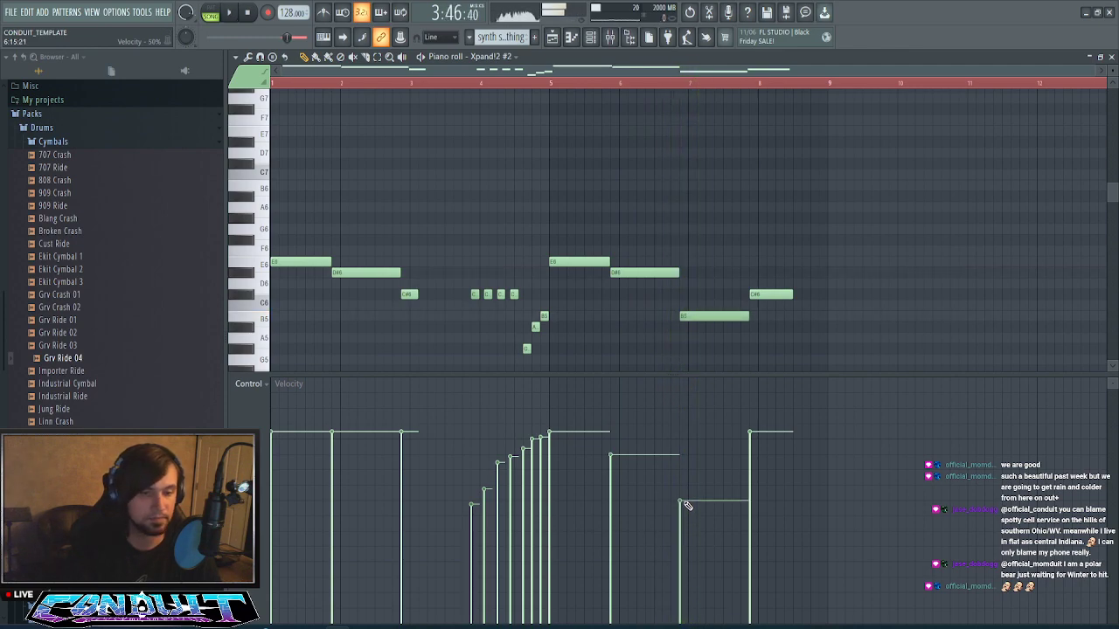
- Review the Xpand!2 #2 instrument's settings, close it and the channel rack, and play the solo
{"action": "left_click", "coordinate": [591, 39]}
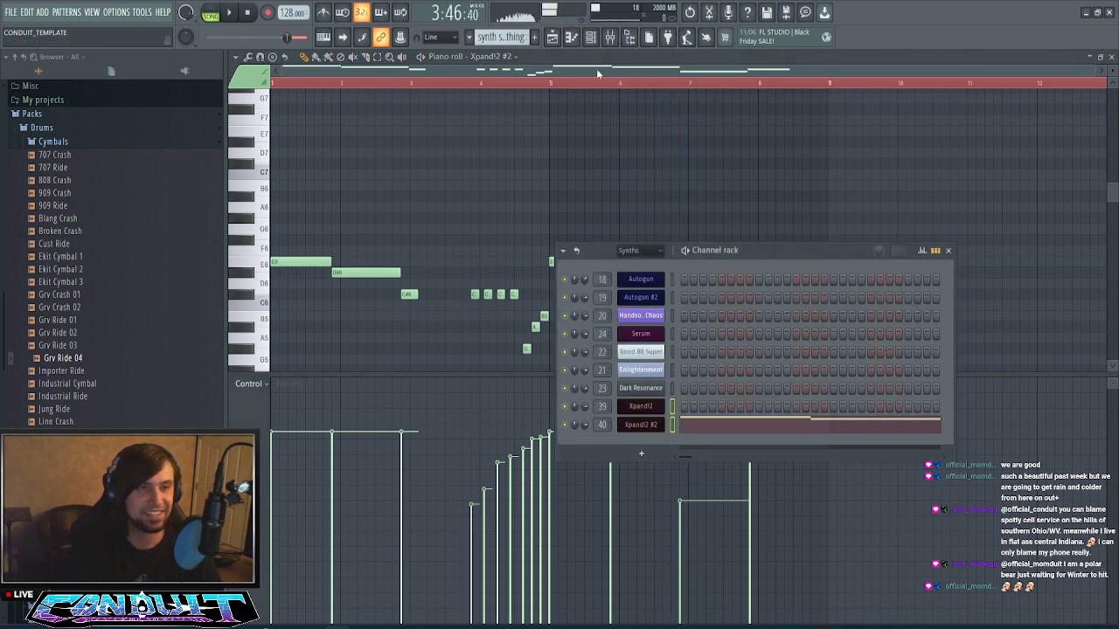
{"action": "left_click", "coordinate": [659, 427]}
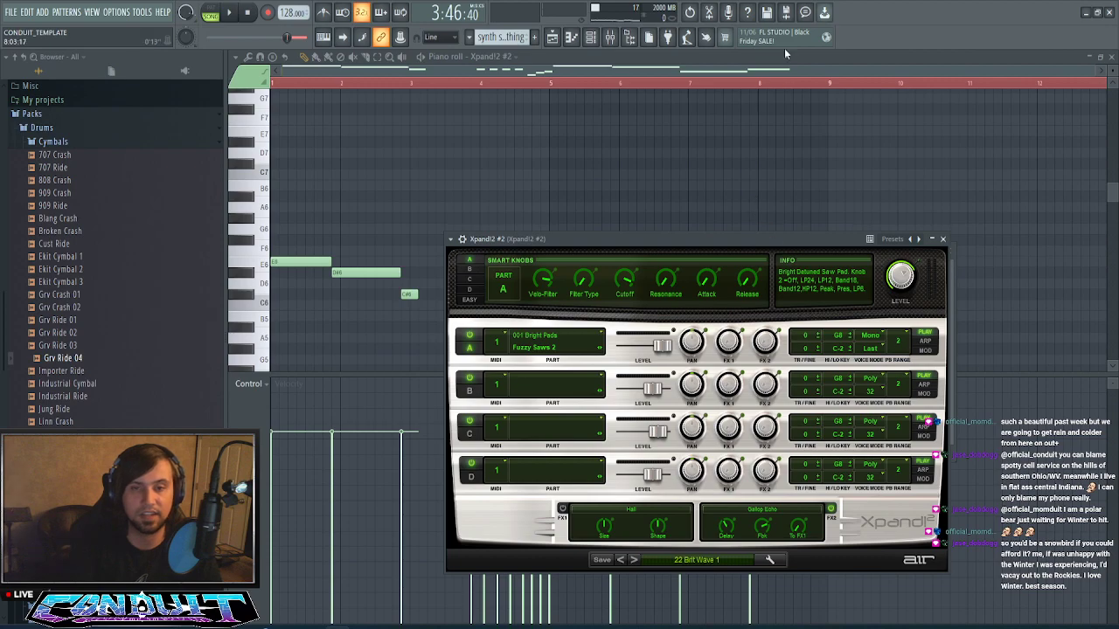
{"action": "left_click", "coordinate": [942, 239]}
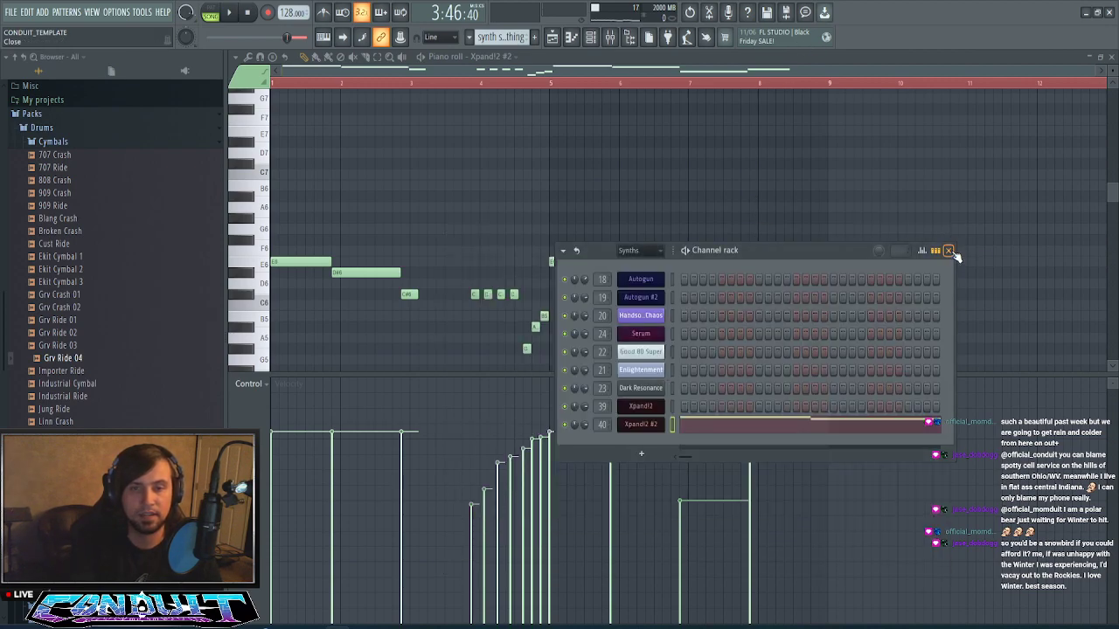
{"action": "left_click", "coordinate": [948, 250]}
{"action": "key", "text": "space"}
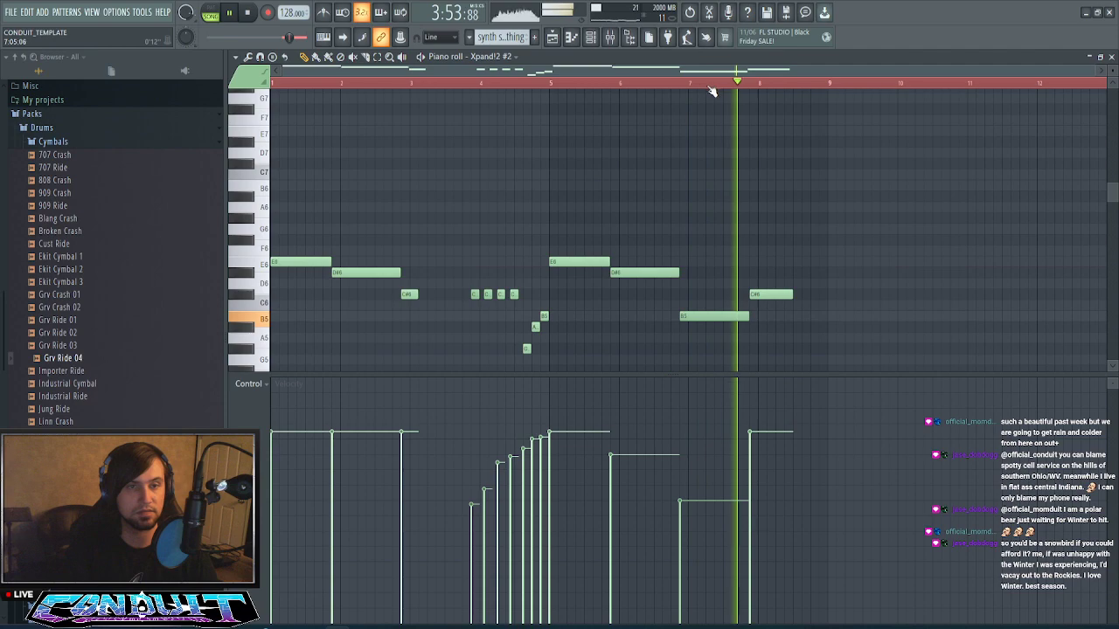
- Hide the velocity lane and listen to the solo while examining its notes and the empty bars from bar 9 onward
{"action": "left_click_drag", "start_coordinate": [639, 379], "coordinate": [642, 626]}
{"action": "scroll", "coordinate": [528, 72], "scroll_direction": "up", "scroll_amount": 3}
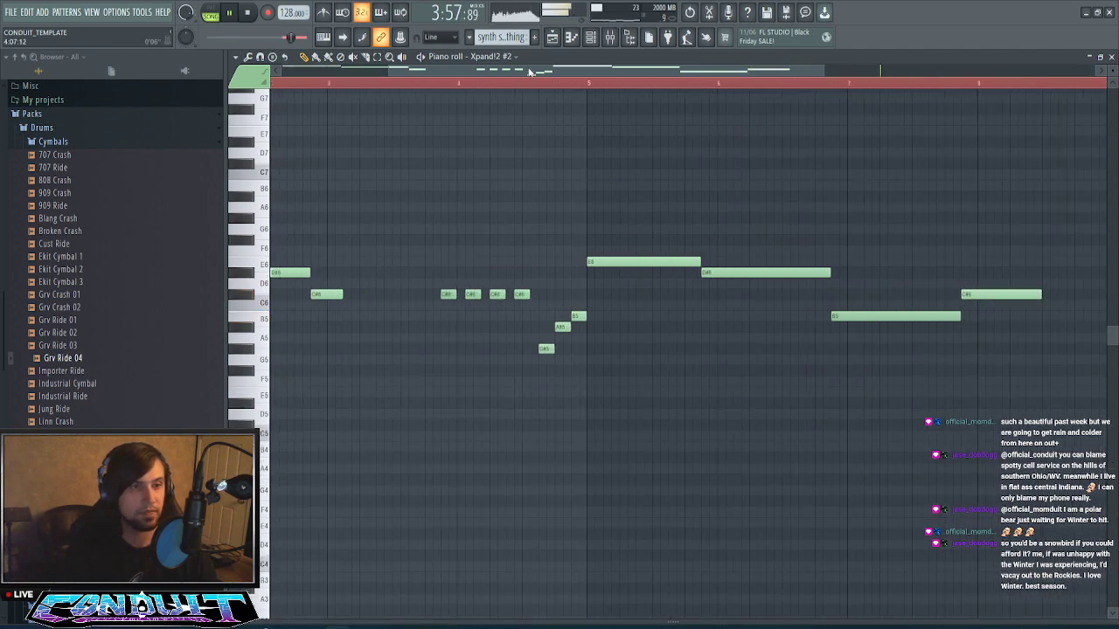
{"action": "scroll", "coordinate": [312, 225], "scroll_direction": "left", "scroll_amount": 3}
{"action": "scroll", "coordinate": [485, 89], "scroll_direction": "down", "scroll_amount": 3}
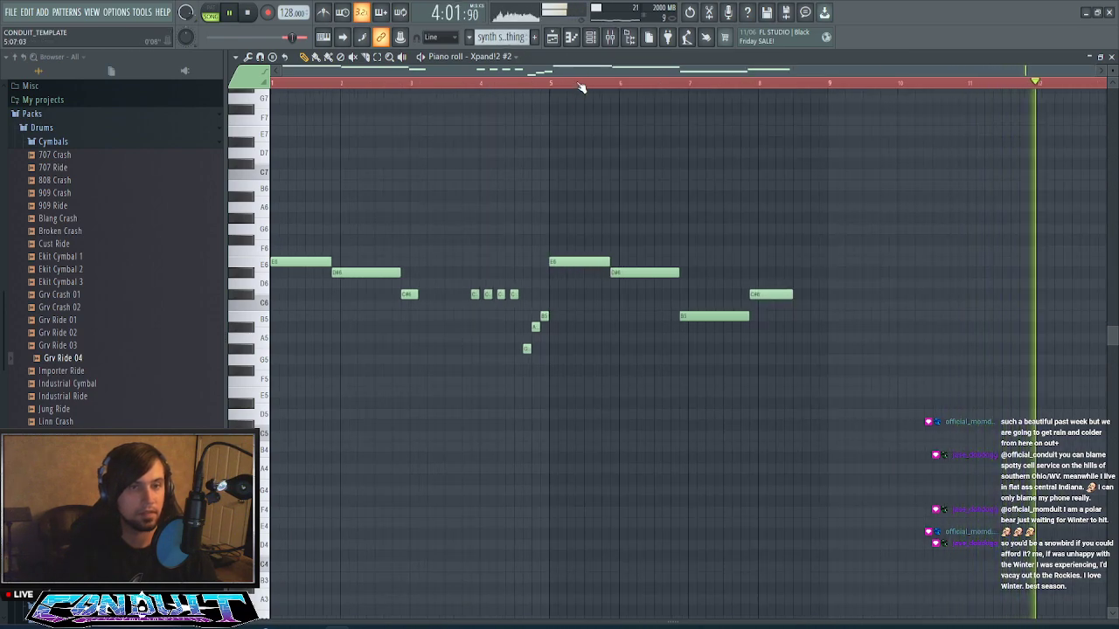
{"action": "left_click_drag", "start_coordinate": [594, 72], "coordinate": [733, 73]}
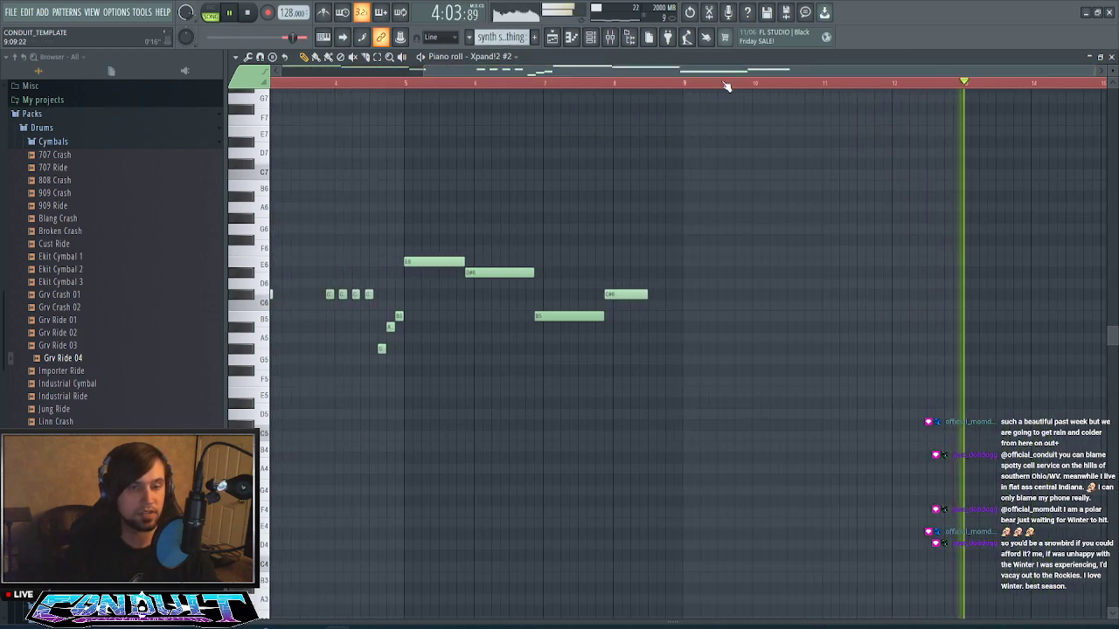
{"action": "scroll", "coordinate": [724, 89], "scroll_direction": "left", "scroll_amount": 3}
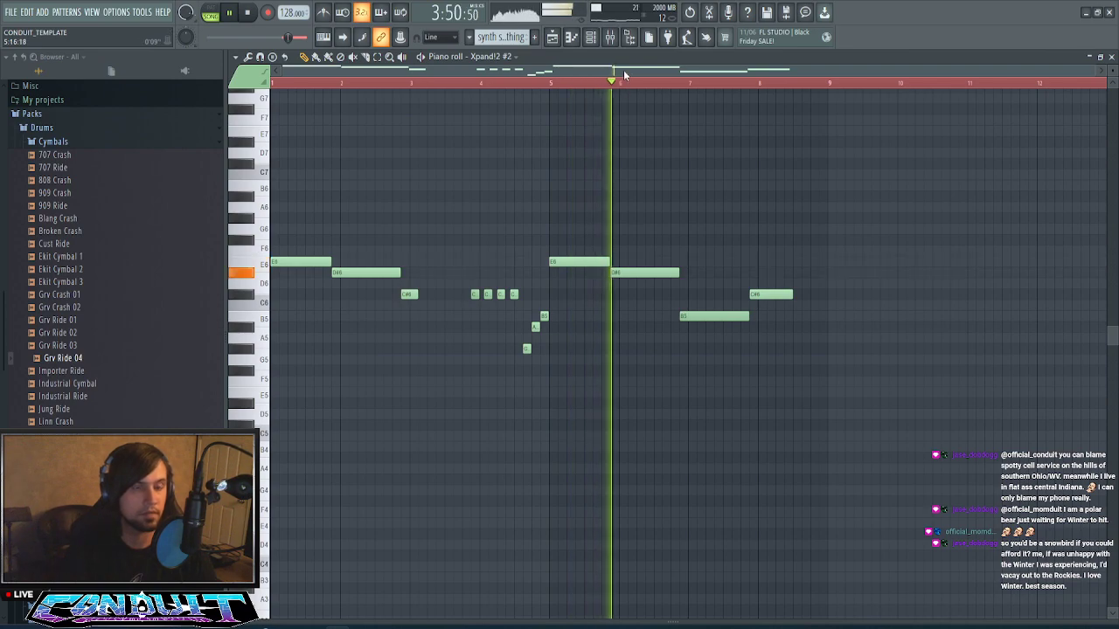
{"action": "left_click_drag", "start_coordinate": [626, 72], "coordinate": [844, 78]}
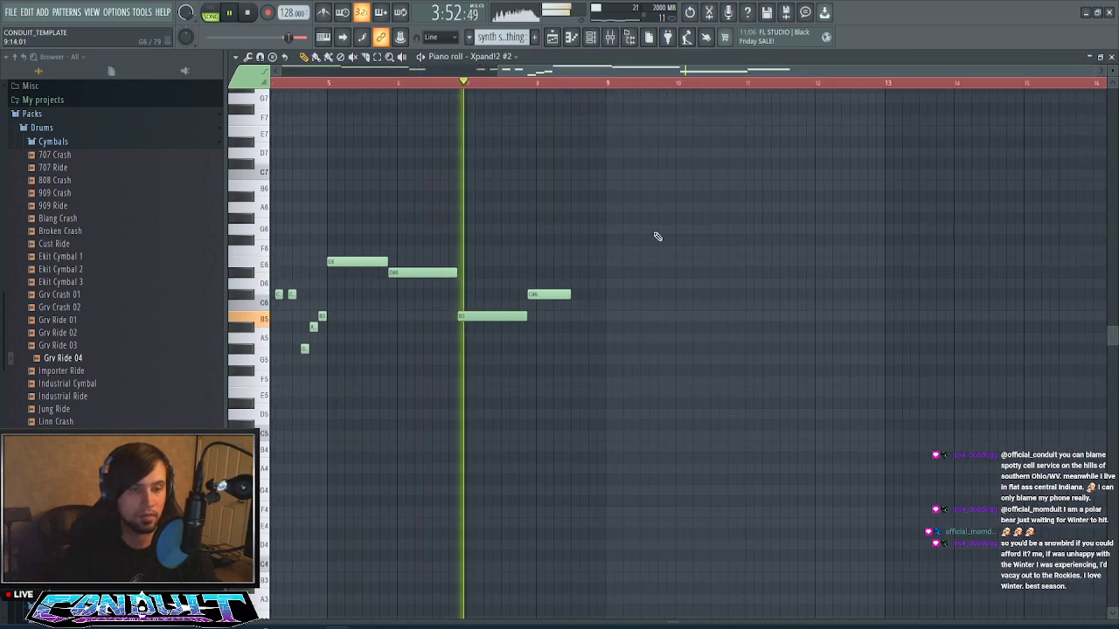
{"action": "scroll", "coordinate": [655, 313], "scroll_direction": "up", "scroll_amount": 2}
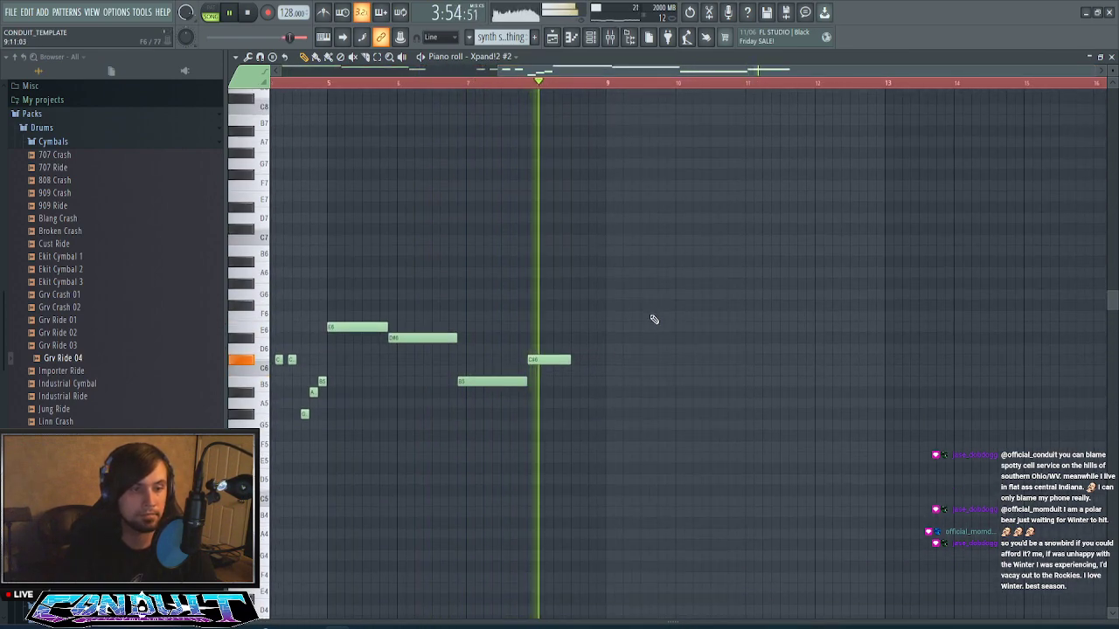
- Restart playback and switch to the playlist to examine the synth solo thing clip in the arrangement
{"action": "key", "text": "space"}
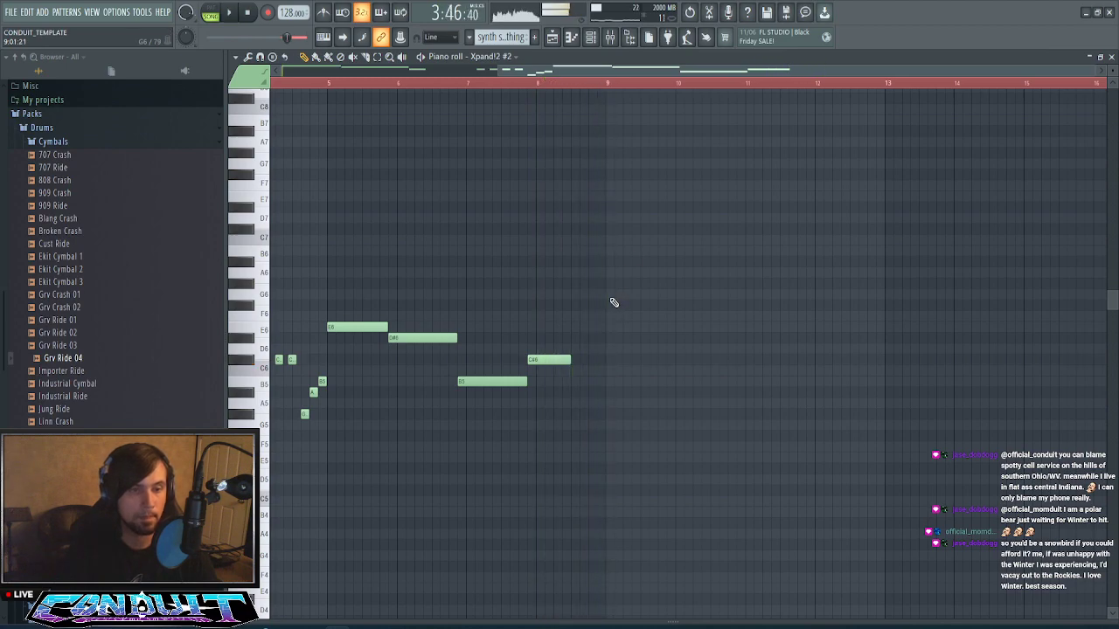
{"action": "left_click", "coordinate": [591, 37]}
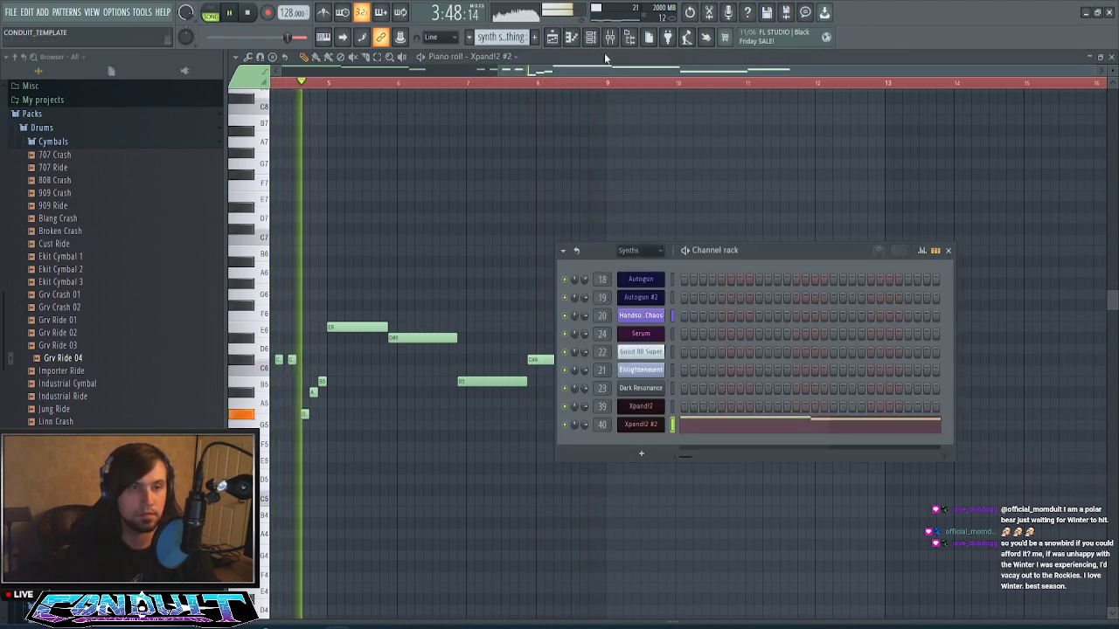
{"action": "left_click", "coordinate": [591, 37]}
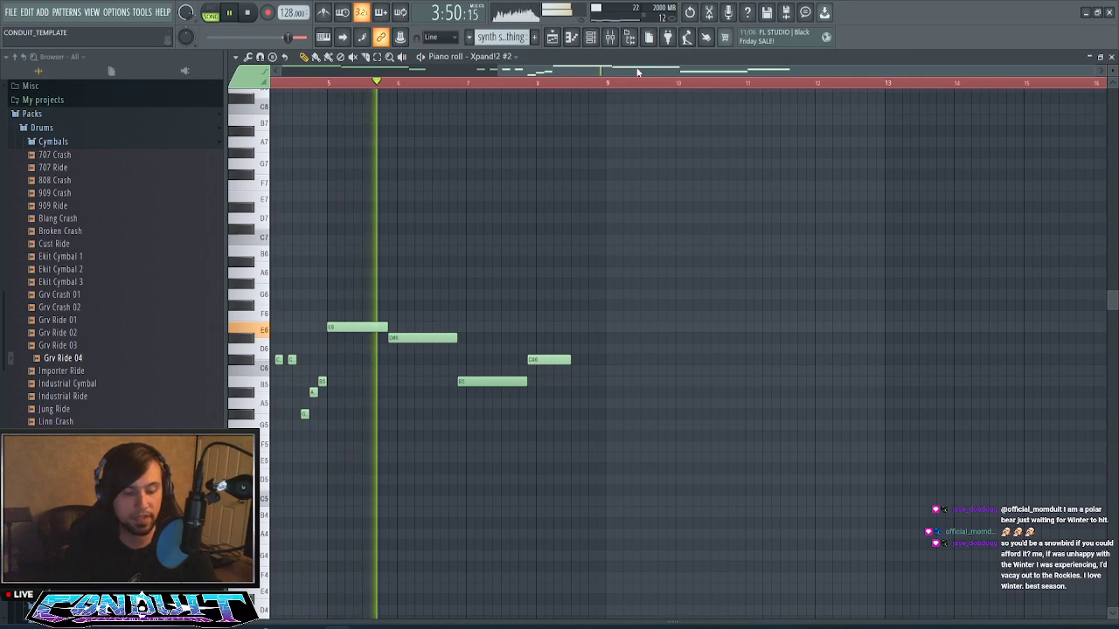
{"action": "key", "text": "F5"}
{"action": "scroll", "coordinate": [707, 84], "scroll_direction": "down", "scroll_amount": 2}
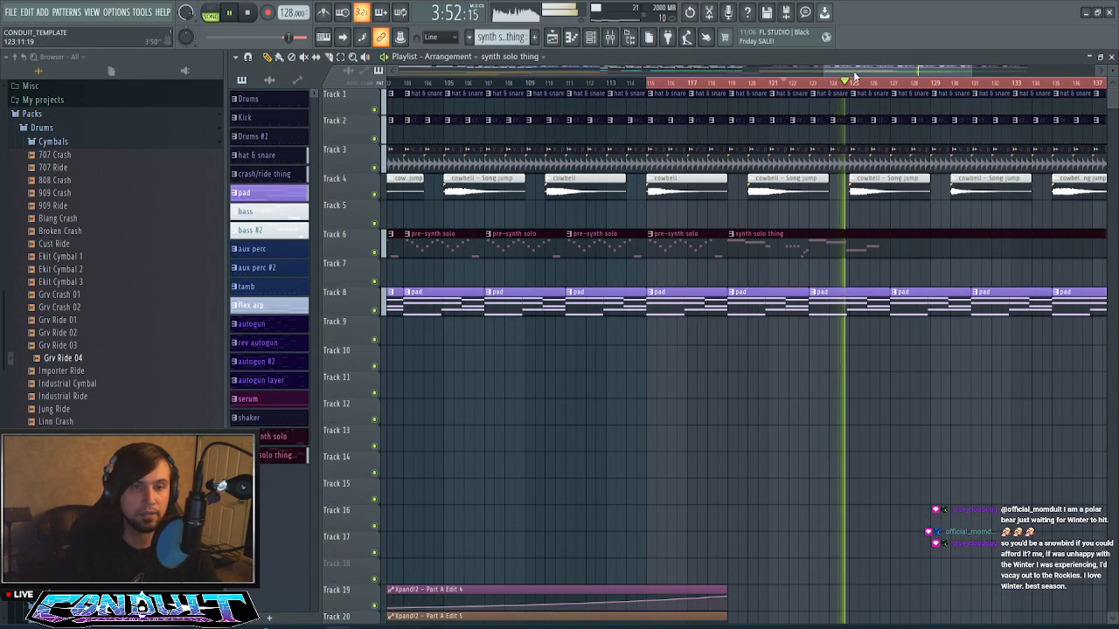
- Extend the synth solo thing clip on Track 6 to bar 151 and play through the empty part of the arrangement
{"action": "left_click_drag", "start_coordinate": [853, 71], "coordinate": [921, 83]}
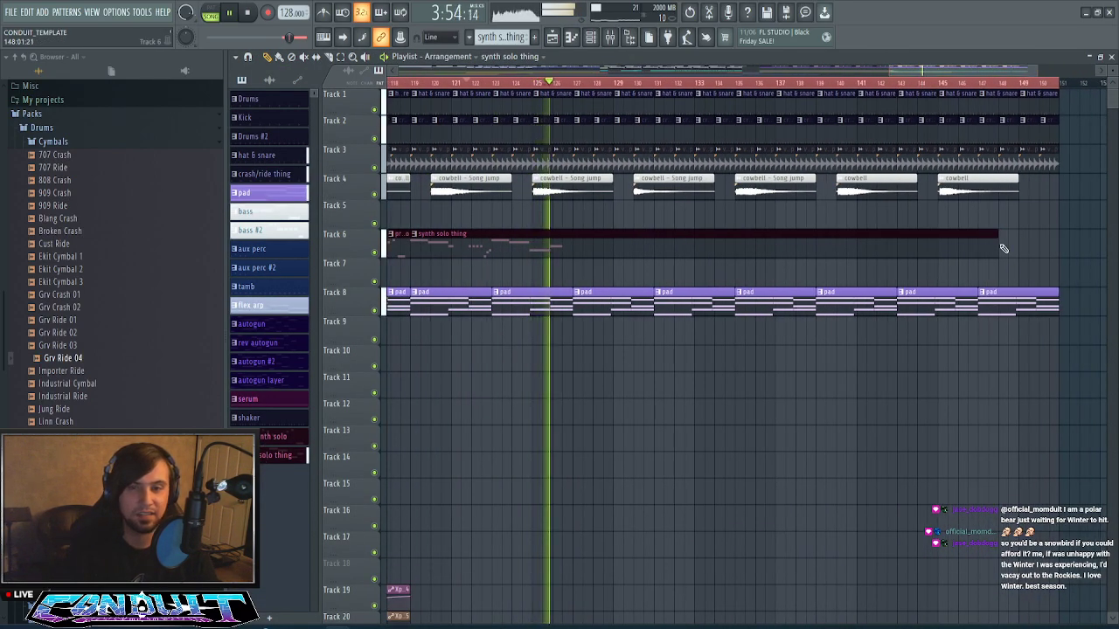
{"action": "left_click_drag", "start_coordinate": [1002, 248], "coordinate": [1048, 245]}
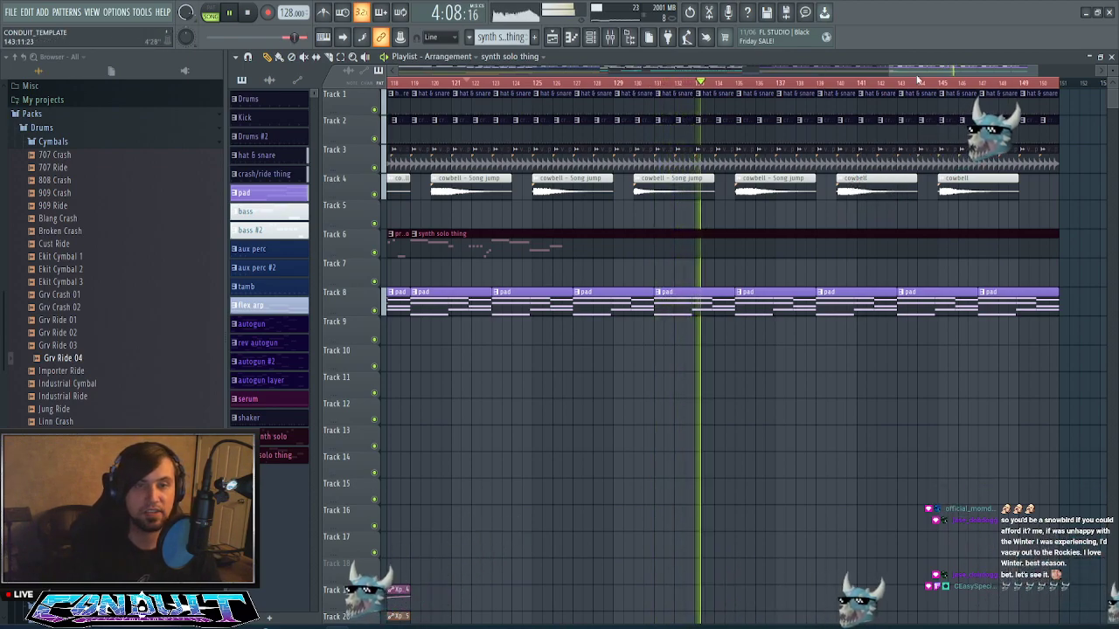
{"action": "mouse_move", "coordinate": [913, 75]}
{"action": "left_mouse_down"}
{"action": "mouse_move", "coordinate": [933, 74]}
{"action": "mouse_move", "coordinate": [912, 75]}
{"action": "left_mouse_up"}
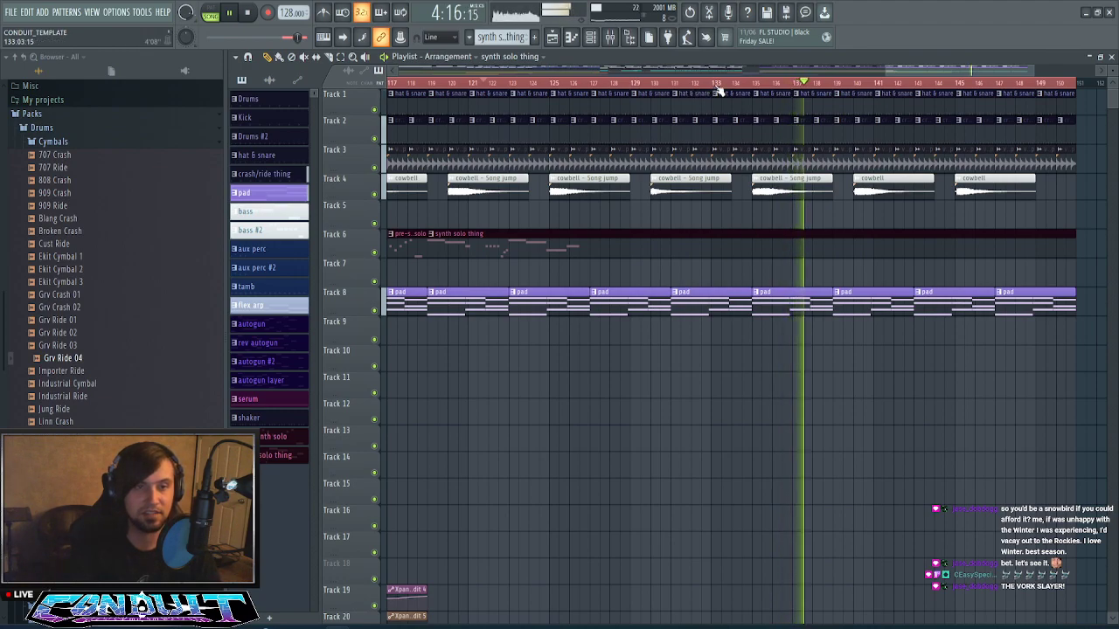
{"action": "scroll", "coordinate": [716, 90], "scroll_direction": "down", "scroll_amount": 3}
{"action": "scroll", "coordinate": [749, 90], "scroll_direction": "up", "scroll_amount": 2}
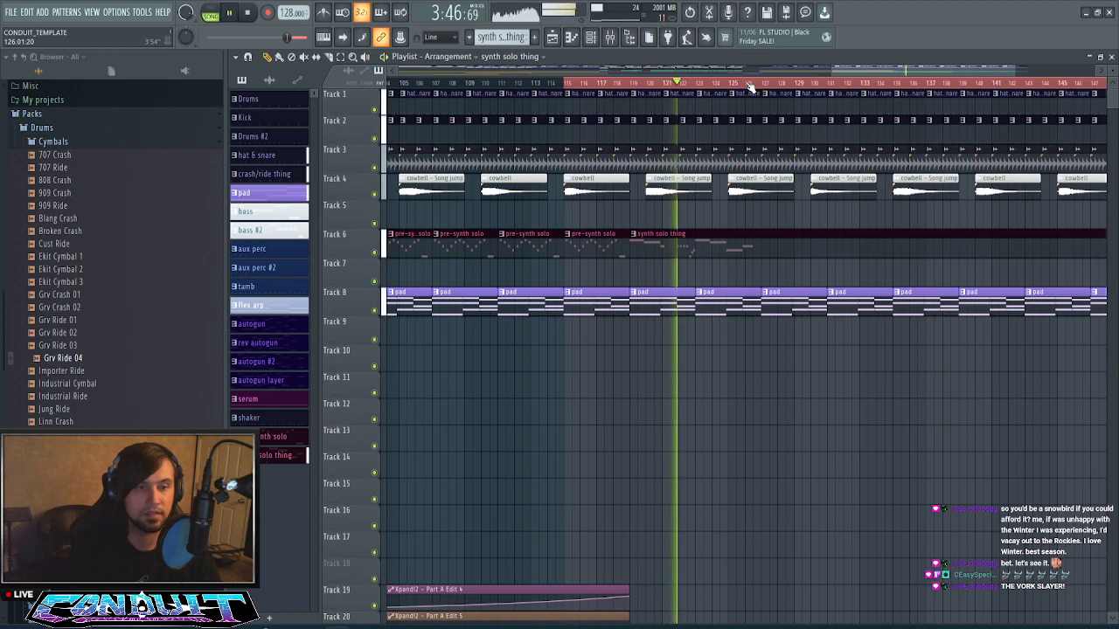
{"action": "scroll", "coordinate": [749, 91], "scroll_direction": "up", "scroll_amount": 2}
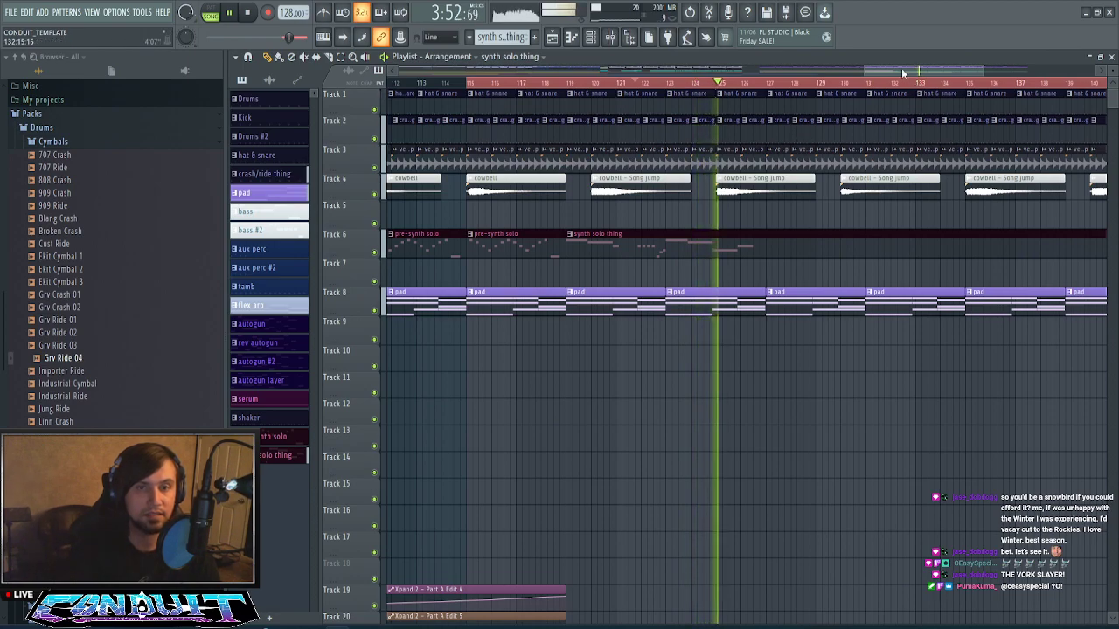
{"action": "left_click_drag", "start_coordinate": [901, 68], "coordinate": [923, 68]}
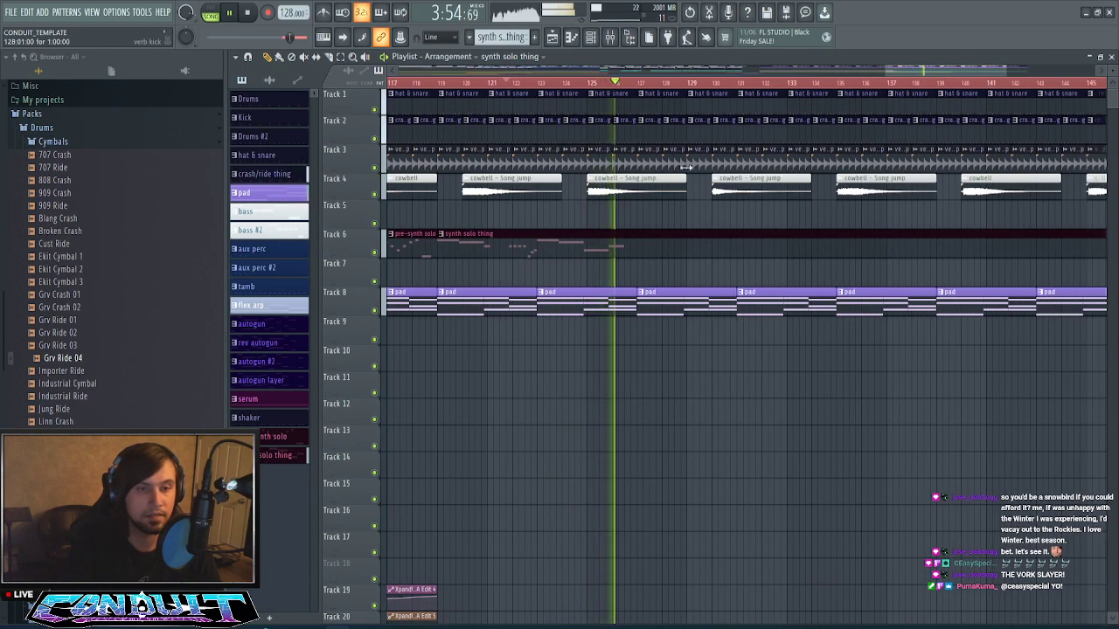
- Open the synth solo thing clip's notes and add a one-beat G#6 before bar 13, plus E6 and F#6 before bar 15
{"action": "double_click", "coordinate": [672, 249]}
{"action": "scroll", "coordinate": [669, 81], "scroll_direction": "down", "scroll_amount": 1}
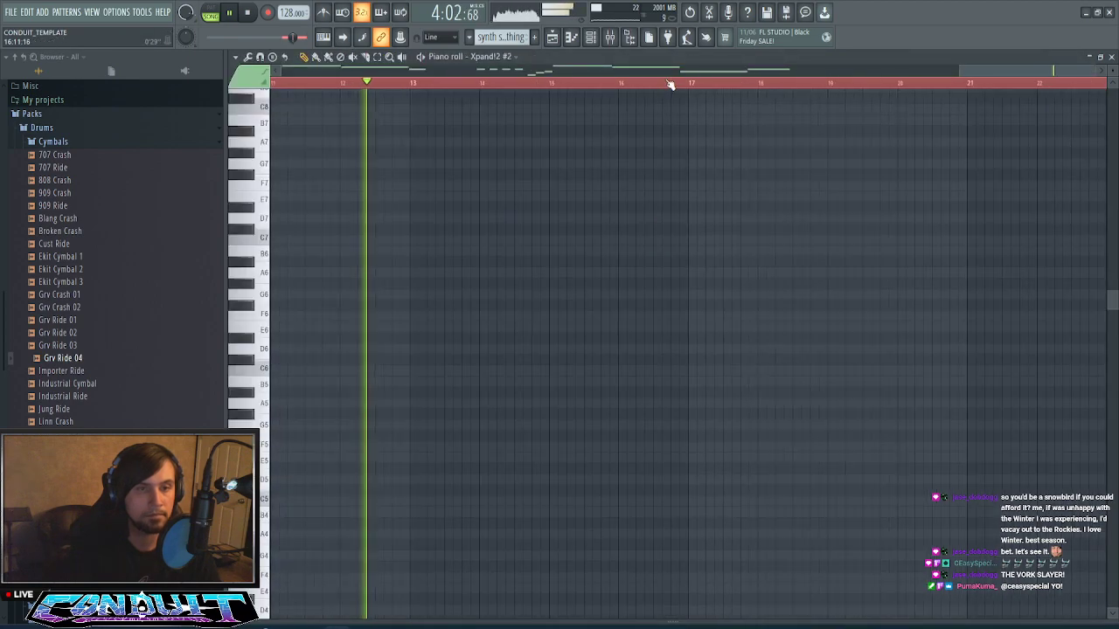
{"action": "scroll", "coordinate": [670, 80], "scroll_direction": "up", "scroll_amount": 4}
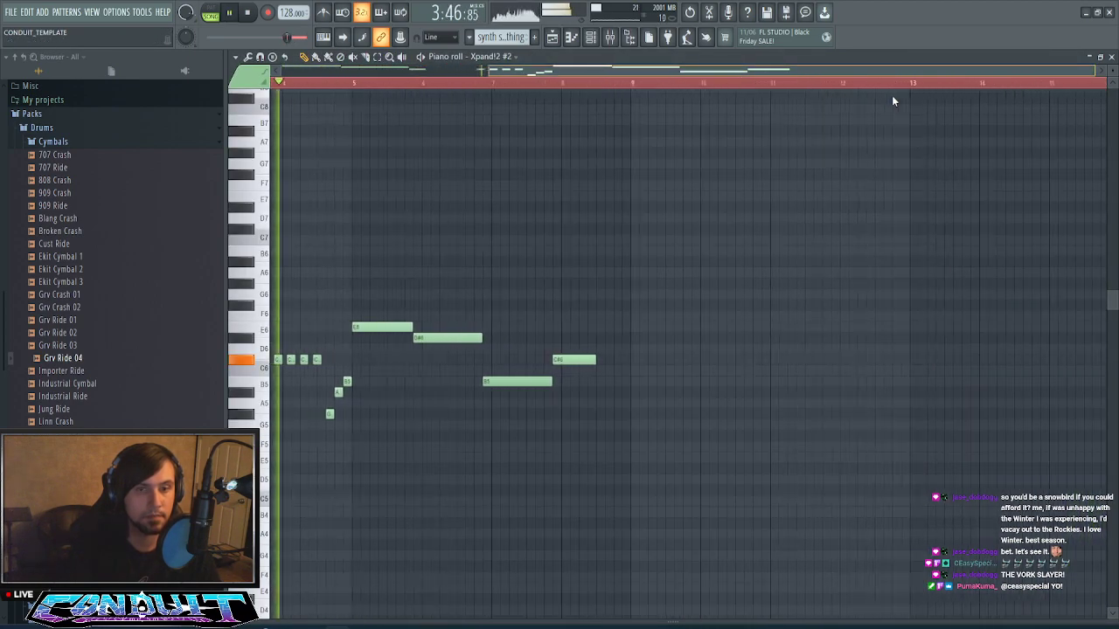
{"action": "left_click_drag", "start_coordinate": [716, 69], "coordinate": [526, 121]}
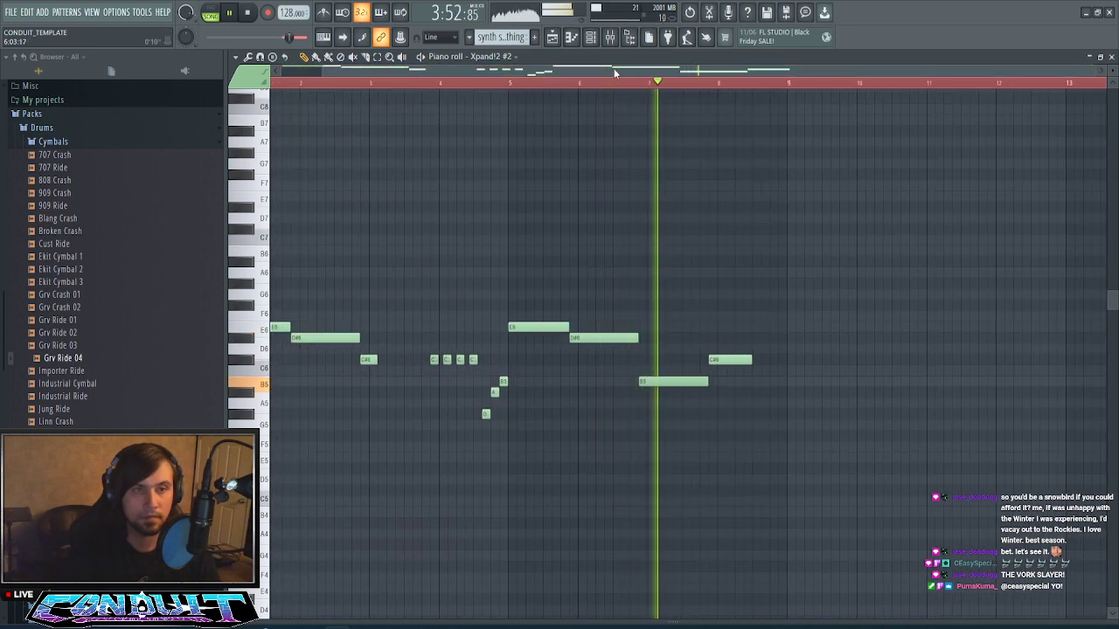
{"action": "left_click_drag", "start_coordinate": [614, 68], "coordinate": [967, 86]}
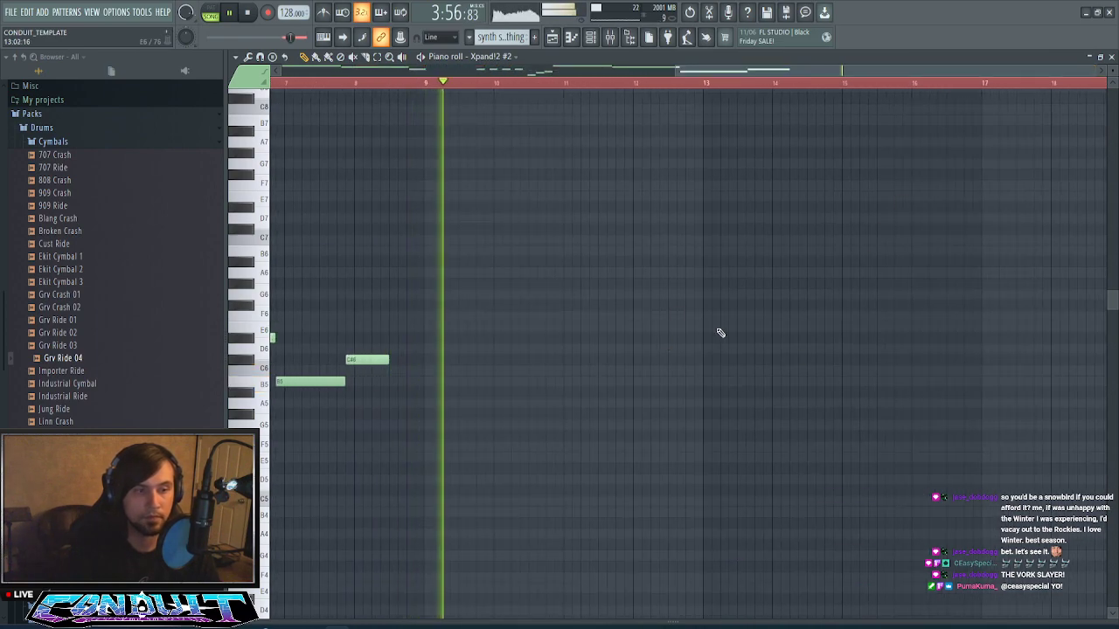
{"action": "left_click", "coordinate": [706, 284]}
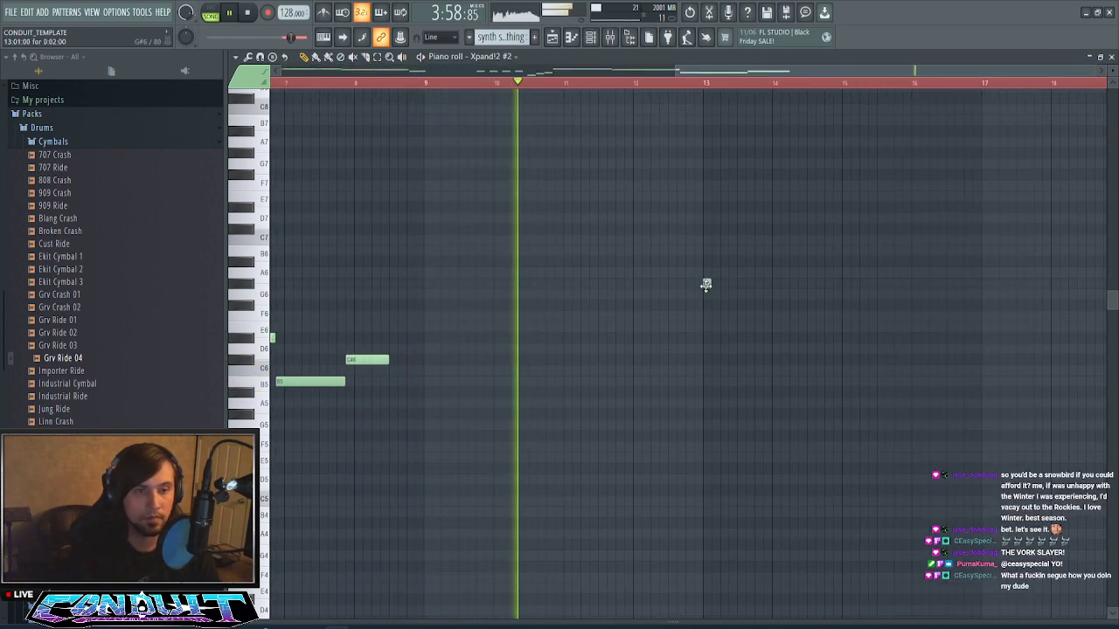
{"action": "left_click_drag", "start_coordinate": [712, 284], "coordinate": [658, 279]}
{"action": "scroll", "coordinate": [728, 117], "scroll_direction": "up", "scroll_amount": 2}
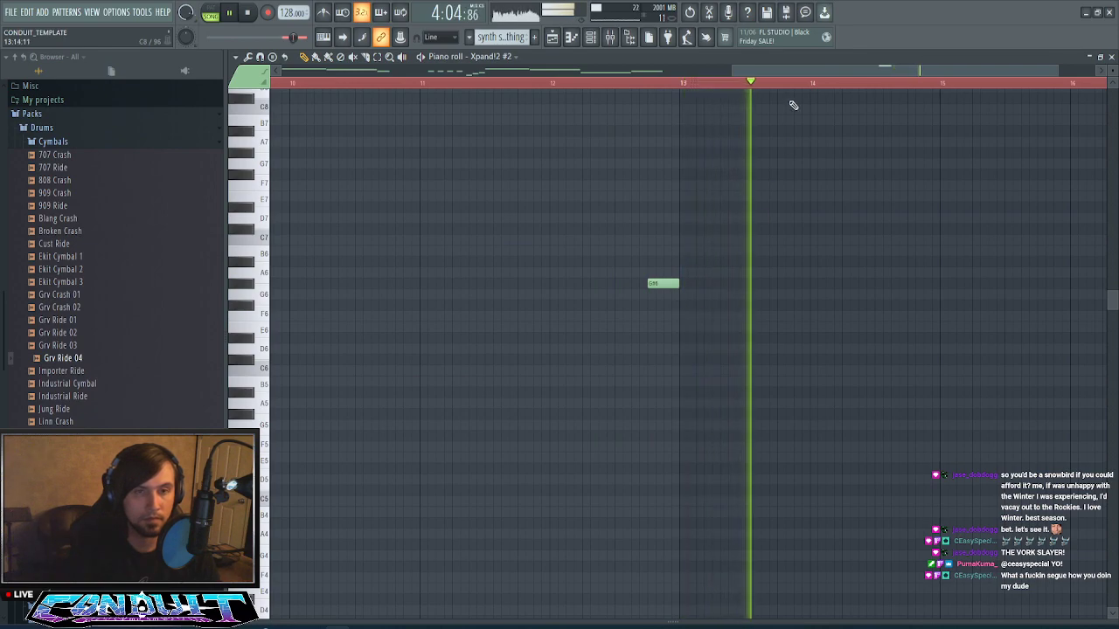
{"action": "left_click_drag", "start_coordinate": [807, 71], "coordinate": [863, 74]}
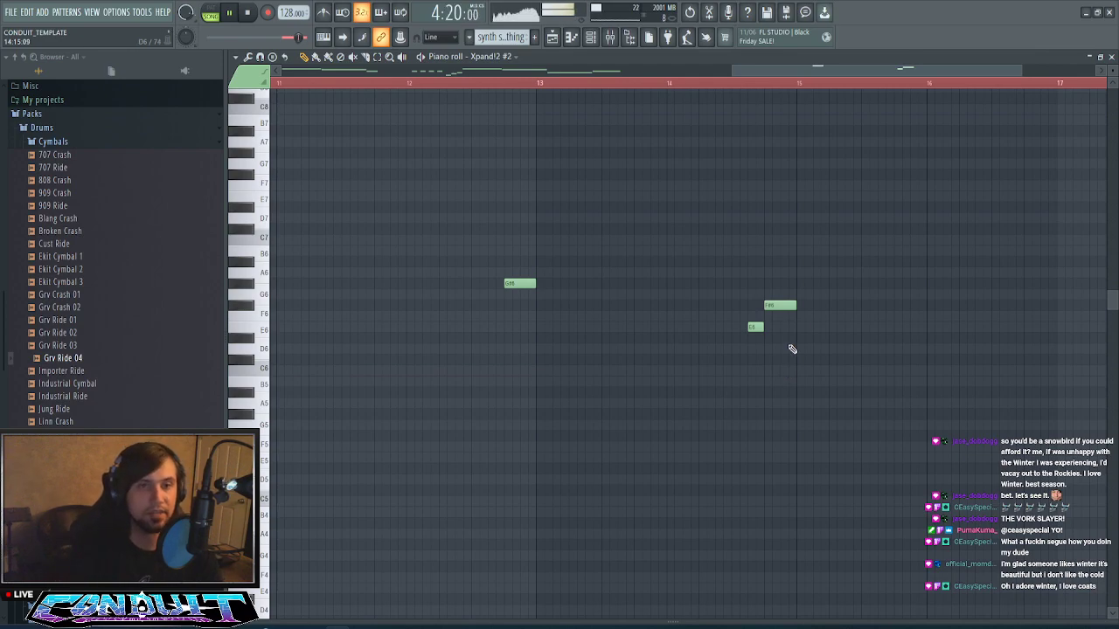
- Play back the solo and examine how the G#6, E6 and F#6 notes around bars 13 to 15 follow the earlier phrase
{"action": "scroll", "coordinate": [749, 88], "scroll_direction": "down", "scroll_amount": 5}
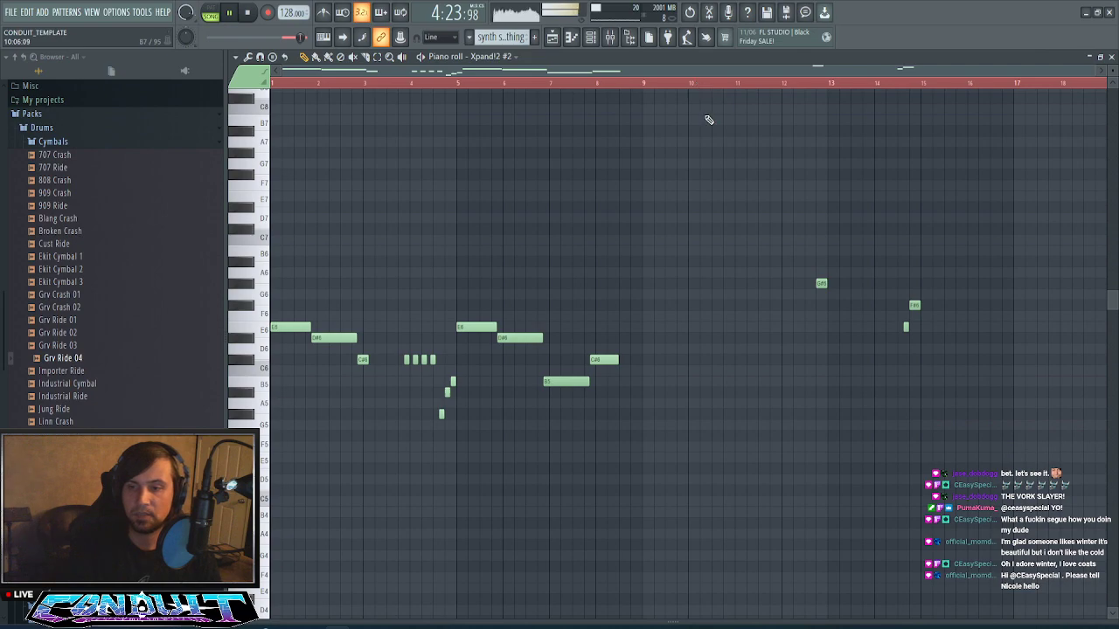
{"action": "left_click_drag", "start_coordinate": [787, 74], "coordinate": [969, 77]}
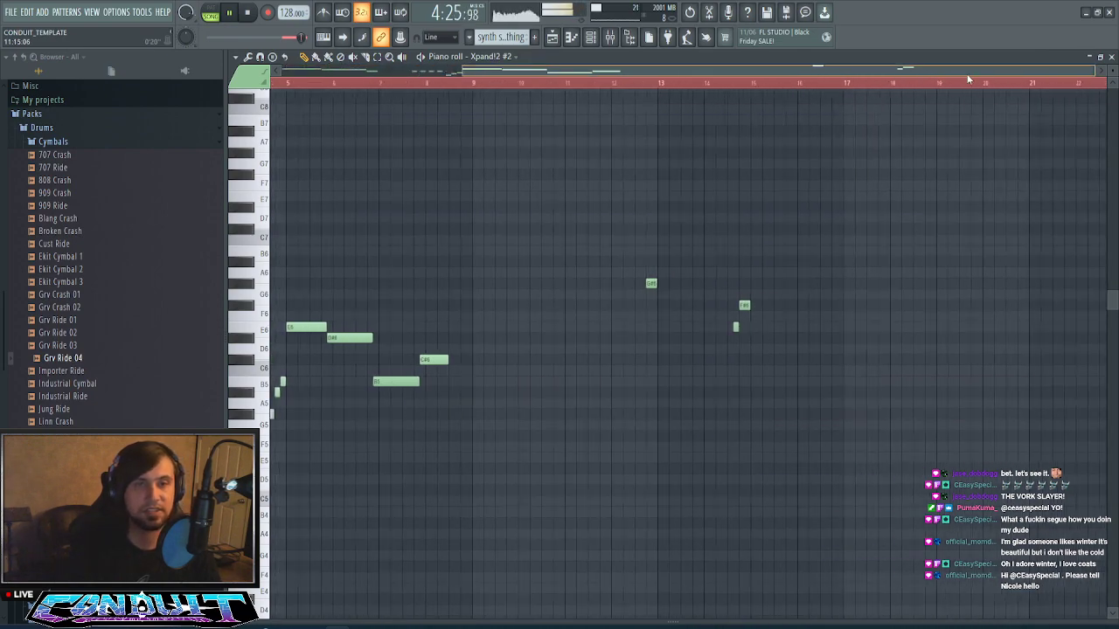
{"action": "left_click", "coordinate": [634, 85]}
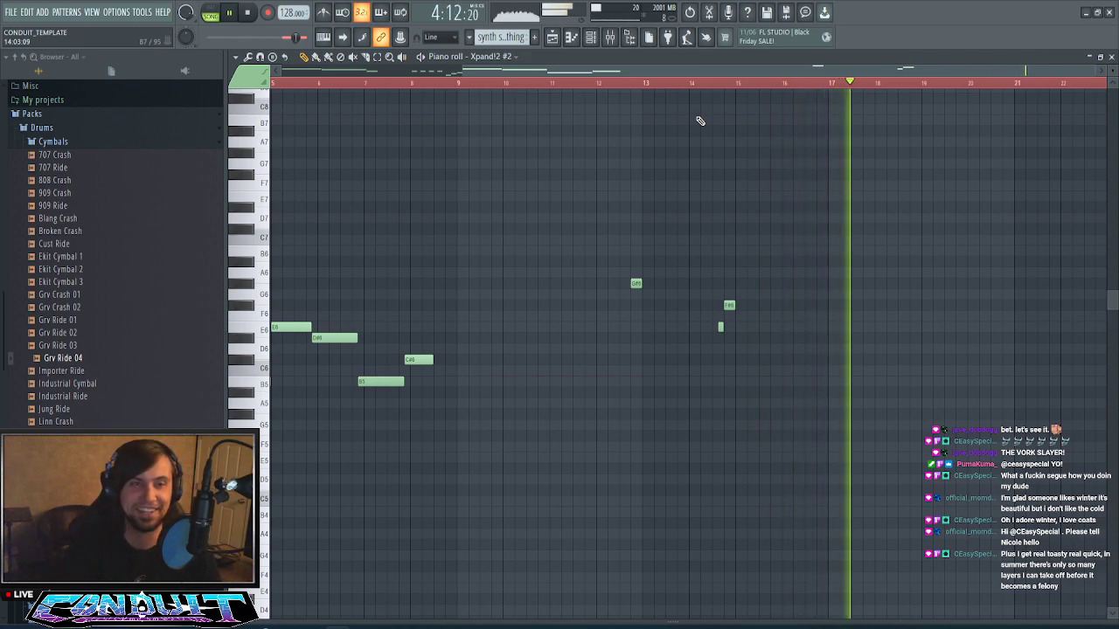
{"action": "scroll", "coordinate": [692, 78], "scroll_direction": "up", "scroll_amount": 3}
{"action": "scroll", "coordinate": [761, 84], "scroll_direction": "up", "scroll_amount": 3}
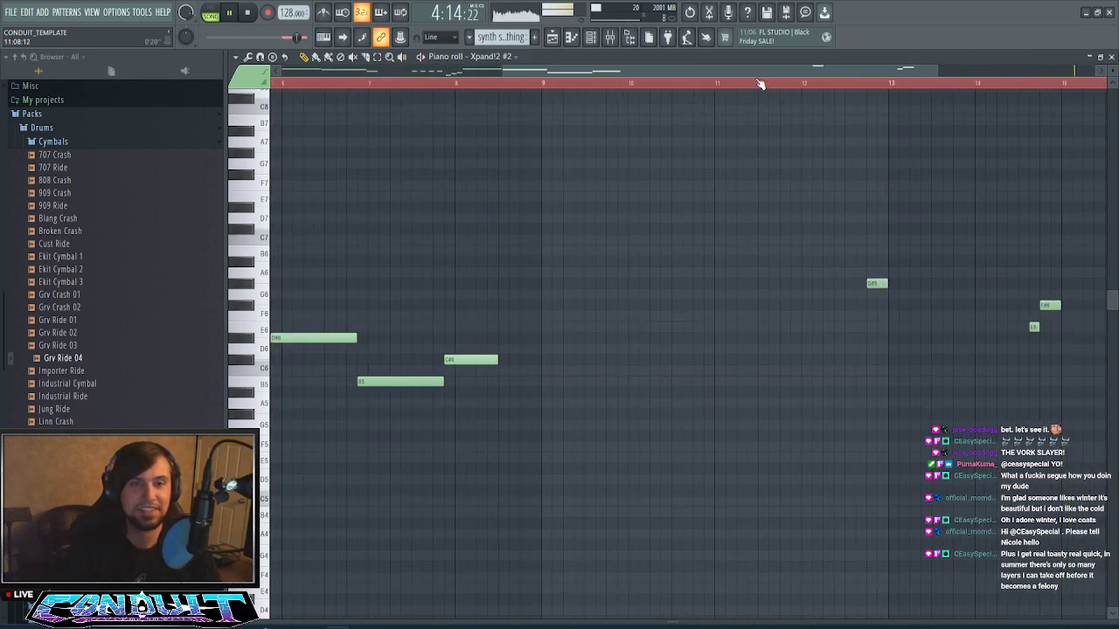
{"action": "left_click_drag", "start_coordinate": [763, 73], "coordinate": [916, 75]}
{"action": "key", "text": "space"}
{"action": "key", "text": "space"}
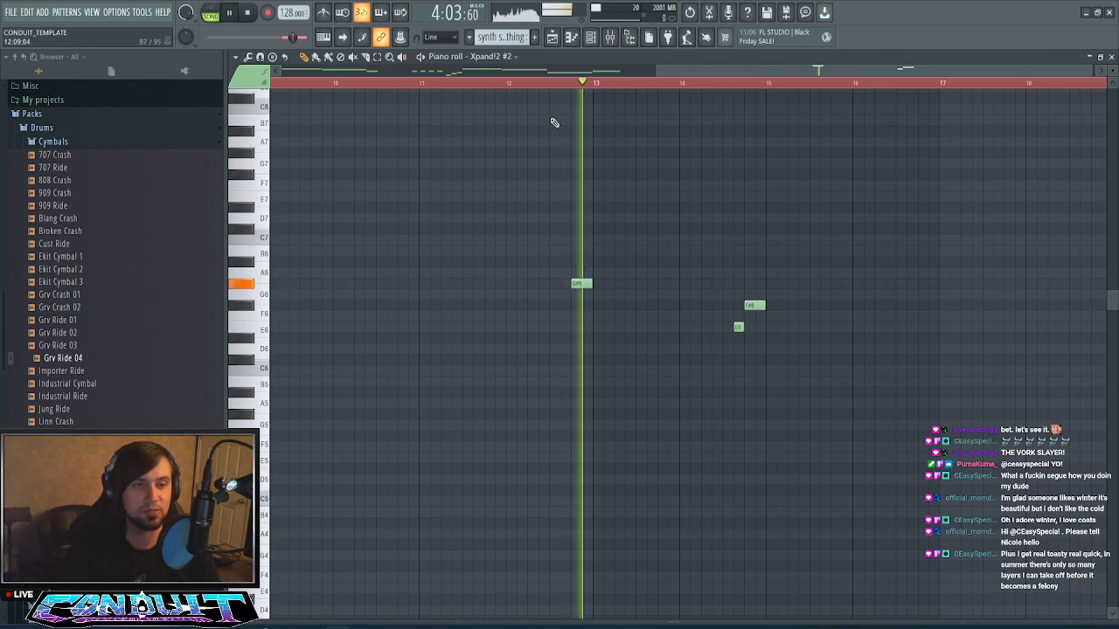
{"action": "left_click_drag", "start_coordinate": [804, 73], "coordinate": [637, 73]}
{"action": "scroll", "coordinate": [664, 82], "scroll_direction": "down", "scroll_amount": 3}
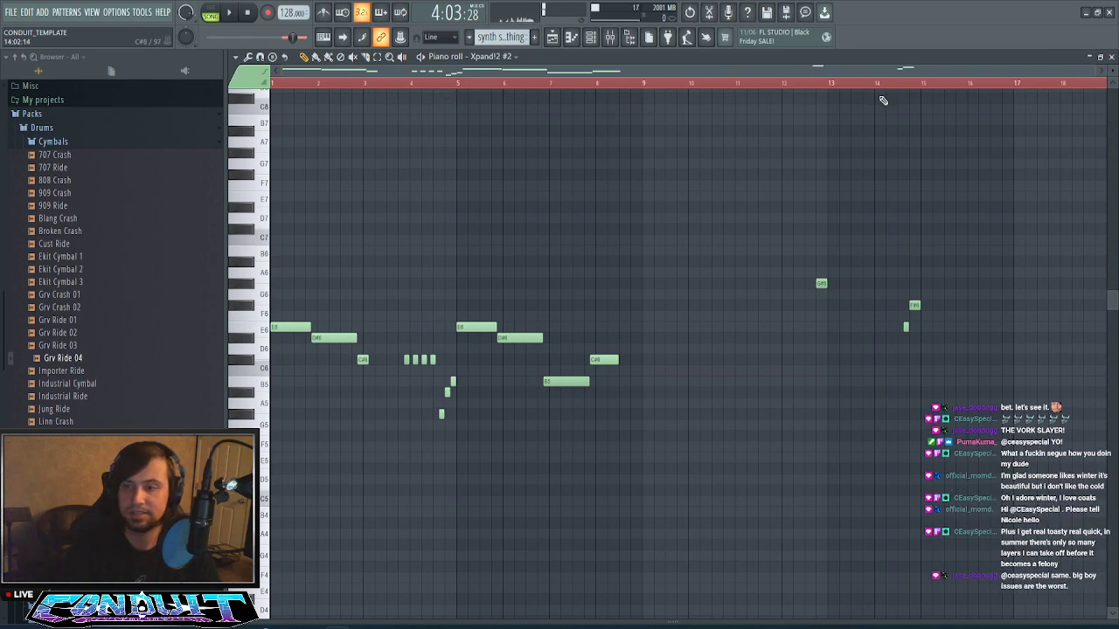
- Add a descending run of half-beat B6, A#6 and G#6 notes before bar 17, ending on a one-beat E6
{"action": "scroll", "coordinate": [888, 90], "scroll_direction": "up", "scroll_amount": 3}
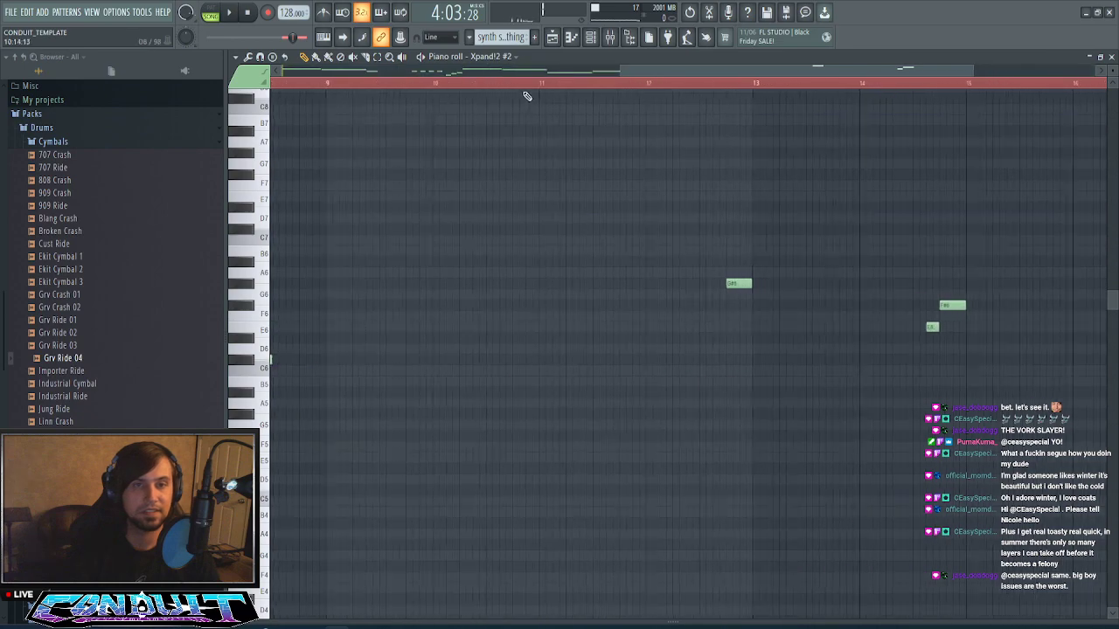
{"action": "left_click", "coordinate": [737, 83]}
{"action": "left_click_drag", "start_coordinate": [813, 71], "coordinate": [891, 74]}
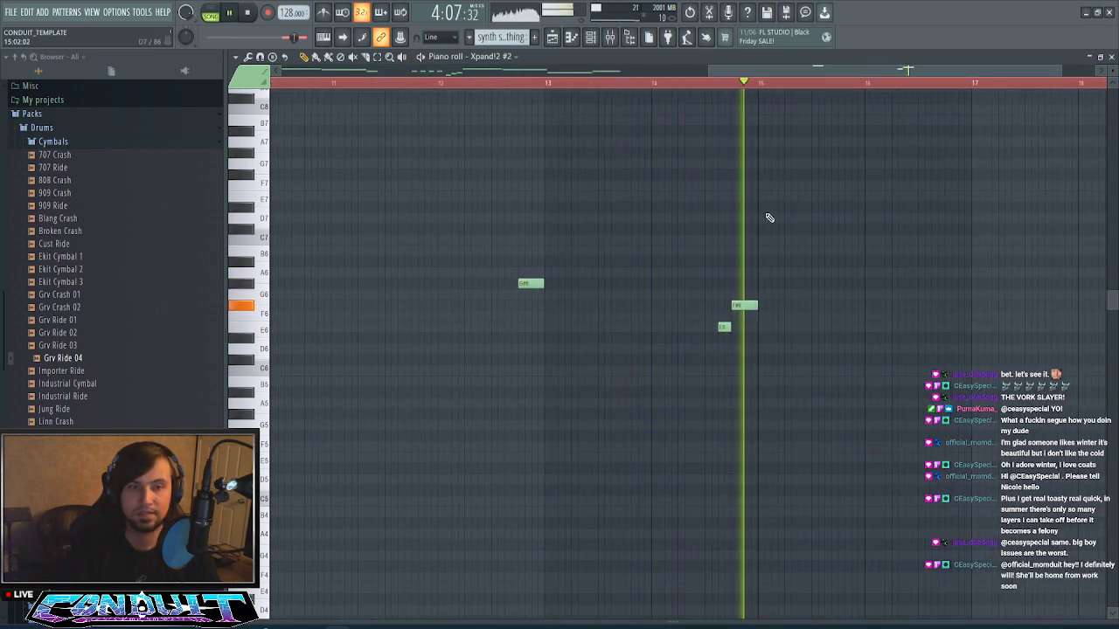
{"action": "left_click_drag", "start_coordinate": [790, 70], "coordinate": [897, 90]}
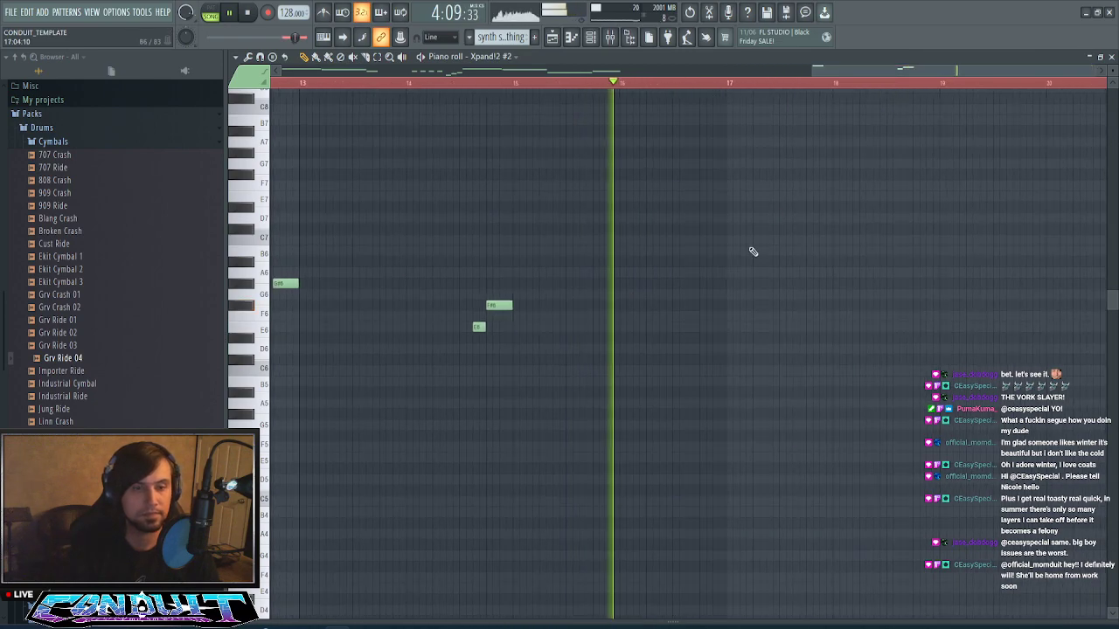
{"action": "key", "text": "space"}
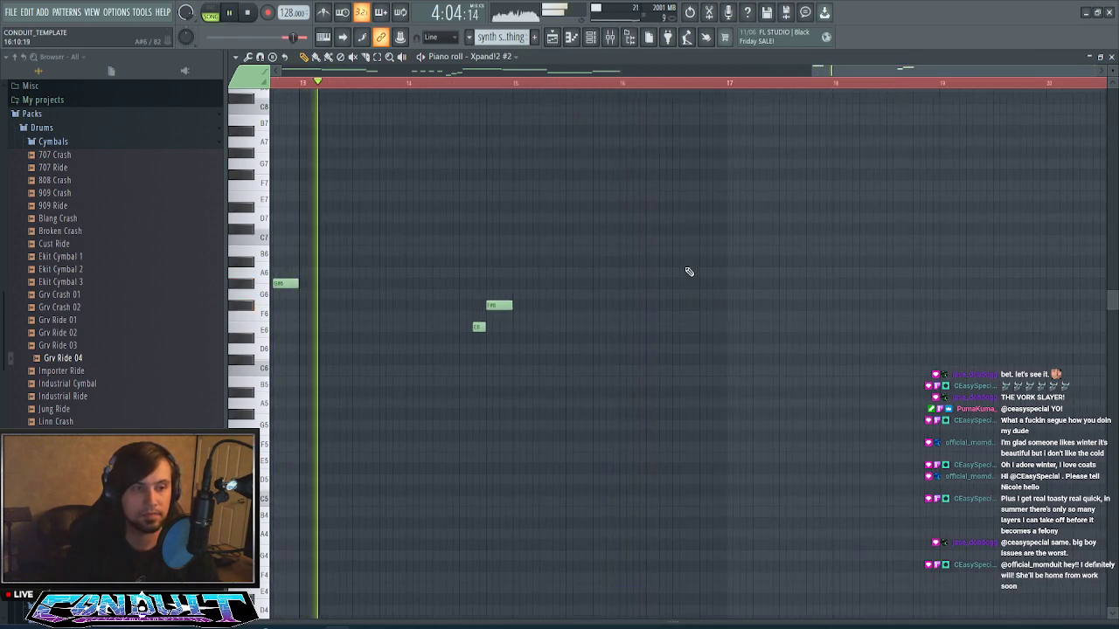
{"action": "left_click", "coordinate": [678, 251]}
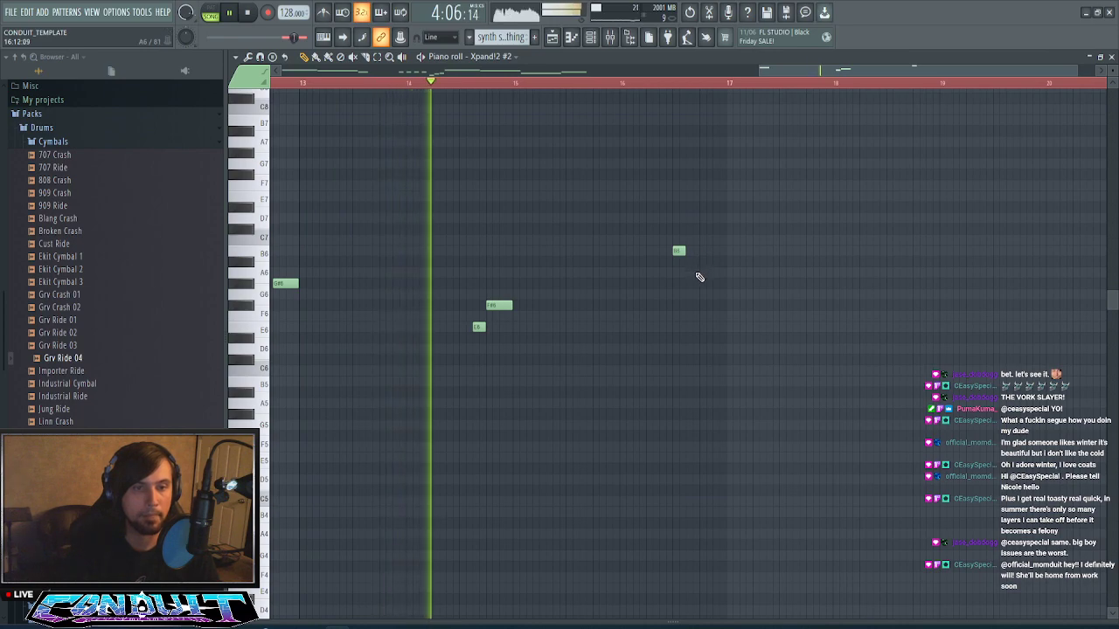
{"action": "left_click", "coordinate": [687, 262]}
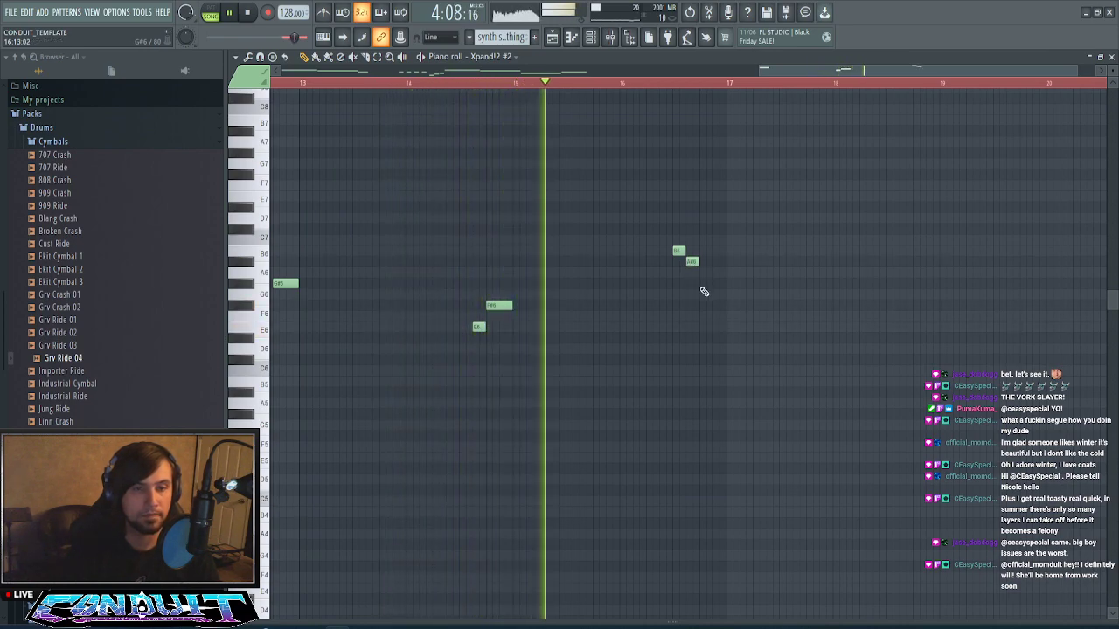
{"action": "left_click", "coordinate": [706, 295]}
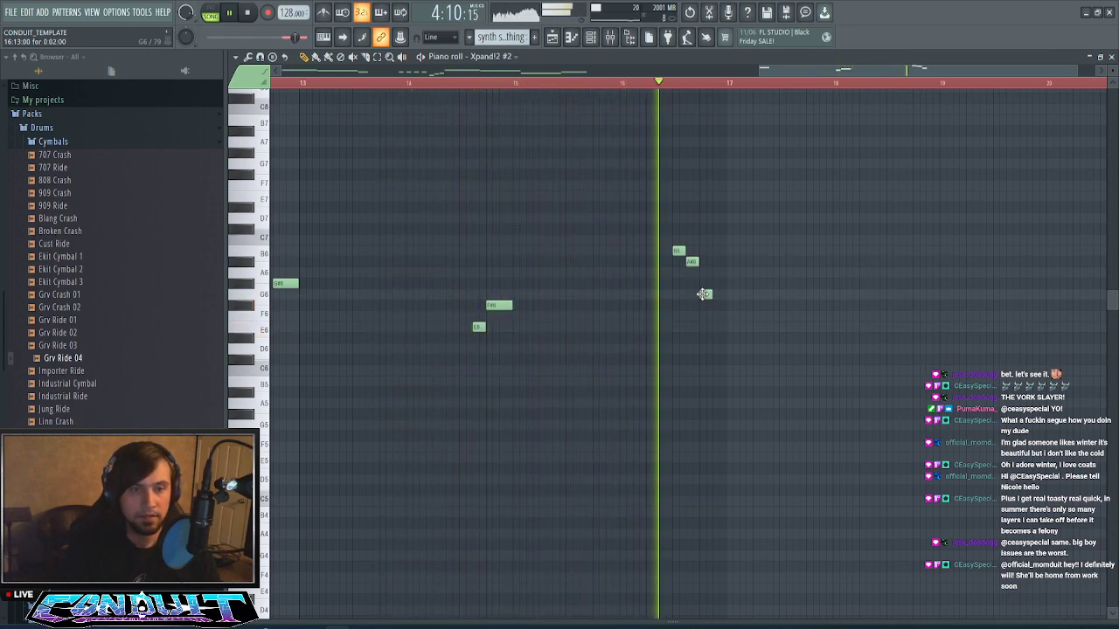
{"action": "left_click_drag", "start_coordinate": [706, 295], "coordinate": [705, 284]}
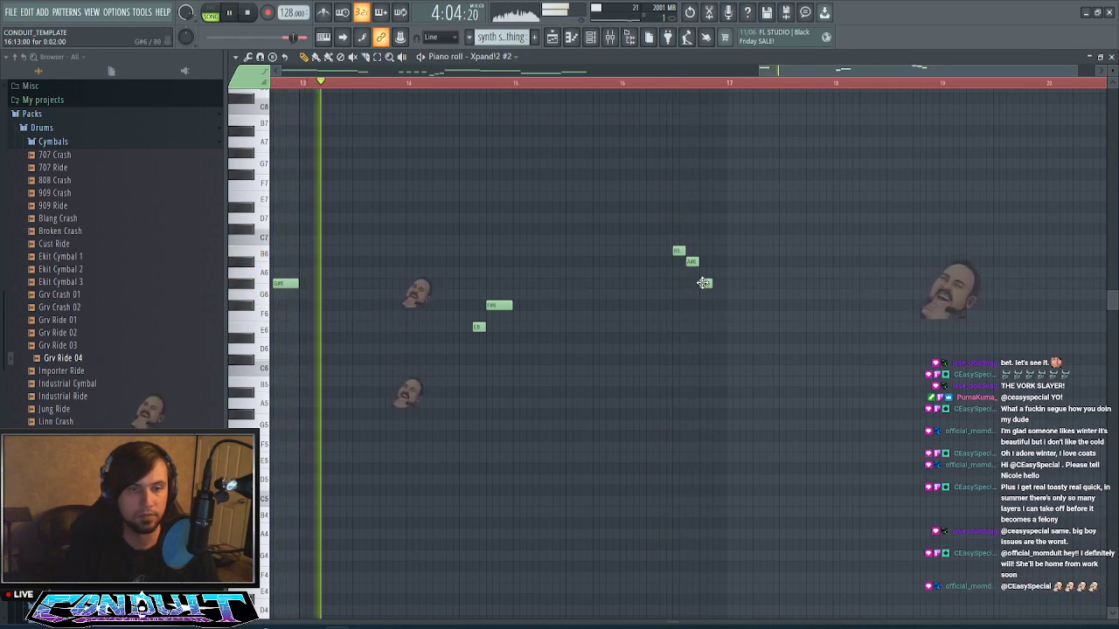
{"action": "left_click", "coordinate": [721, 325]}
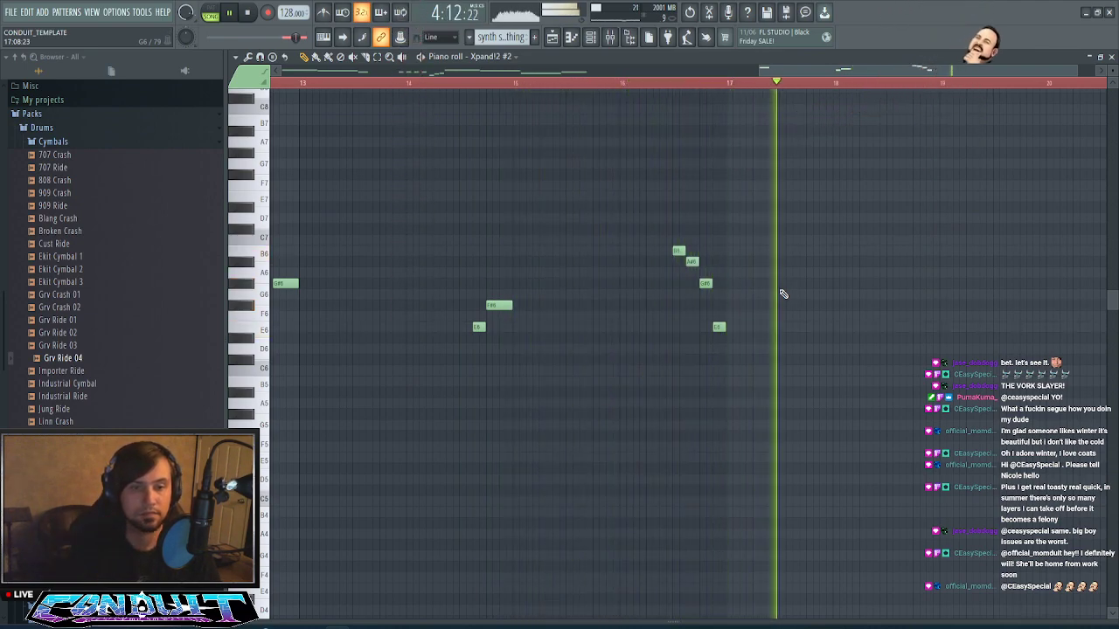
{"action": "left_click_drag", "start_coordinate": [725, 327], "coordinate": [739, 326]}
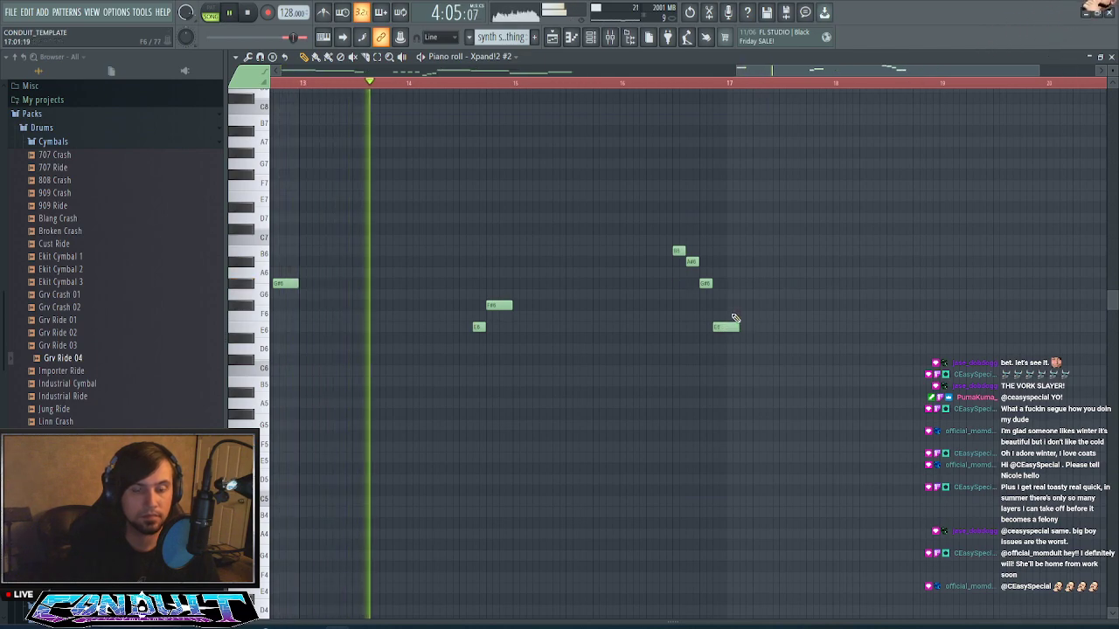
- Listen to the descending run, restart playback and add a one-beat C#6 note at bar 19
{"action": "scroll", "coordinate": [829, 83], "scroll_direction": "down", "scroll_amount": 3}
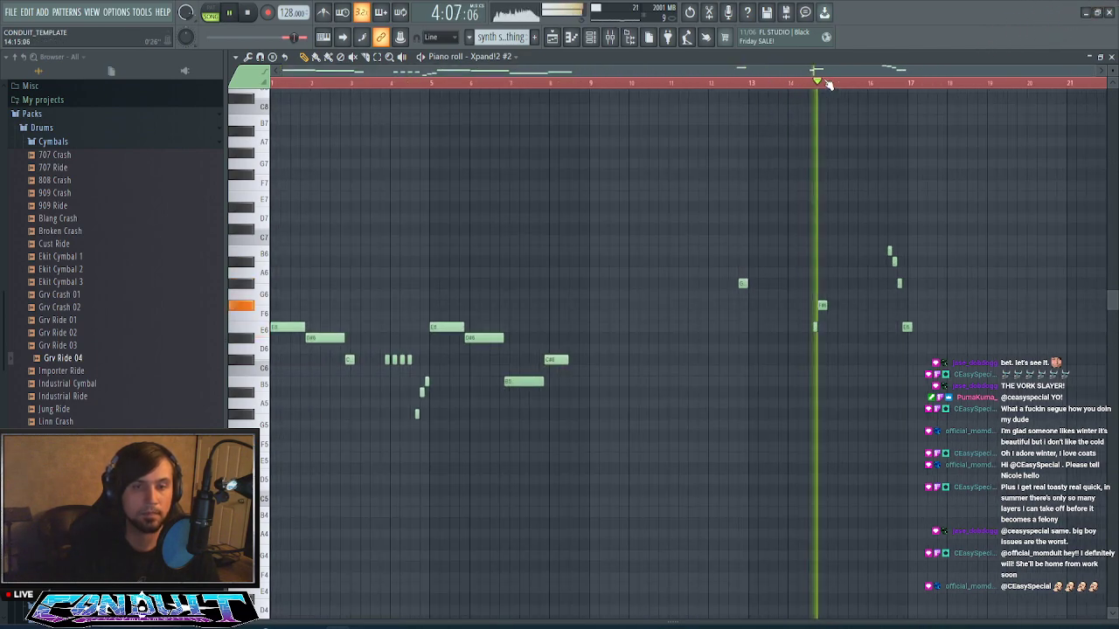
{"action": "scroll", "coordinate": [827, 79], "scroll_direction": "up", "scroll_amount": 4}
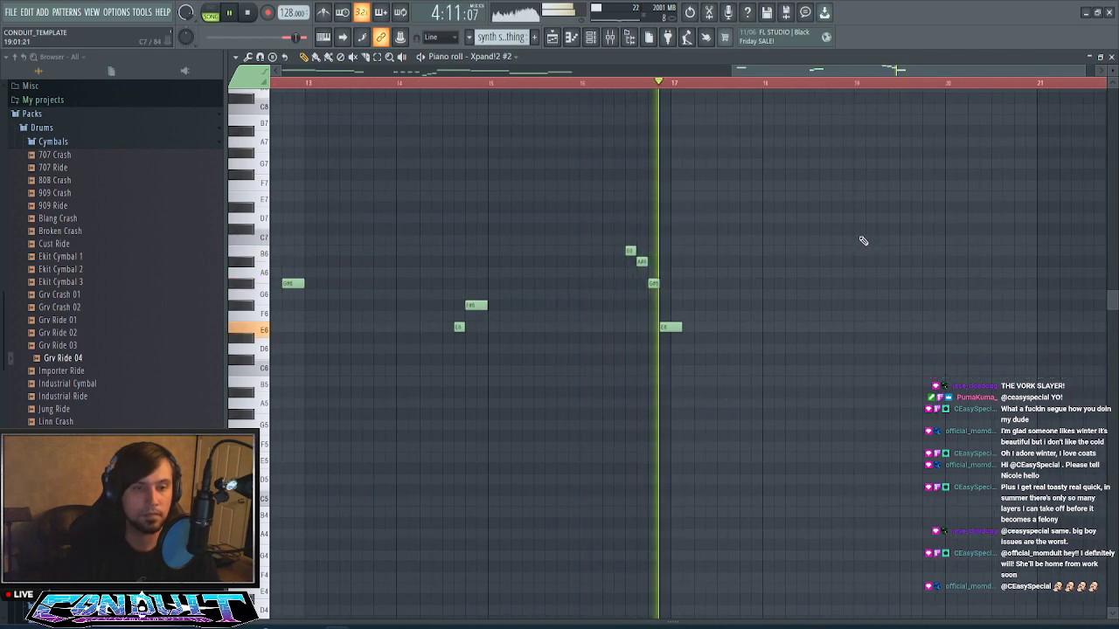
{"action": "scroll", "coordinate": [805, 84], "scroll_direction": "down", "scroll_amount": 1}
{"action": "scroll", "coordinate": [806, 85], "scroll_direction": "down", "scroll_amount": 3}
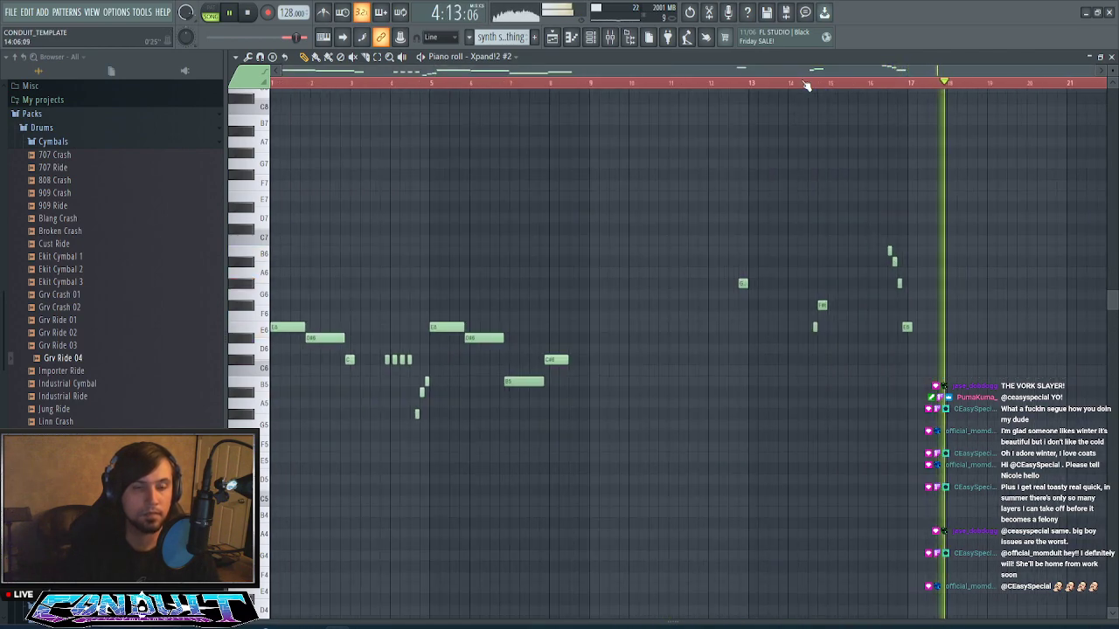
{"action": "left_click_drag", "start_coordinate": [801, 74], "coordinate": [1062, 84]}
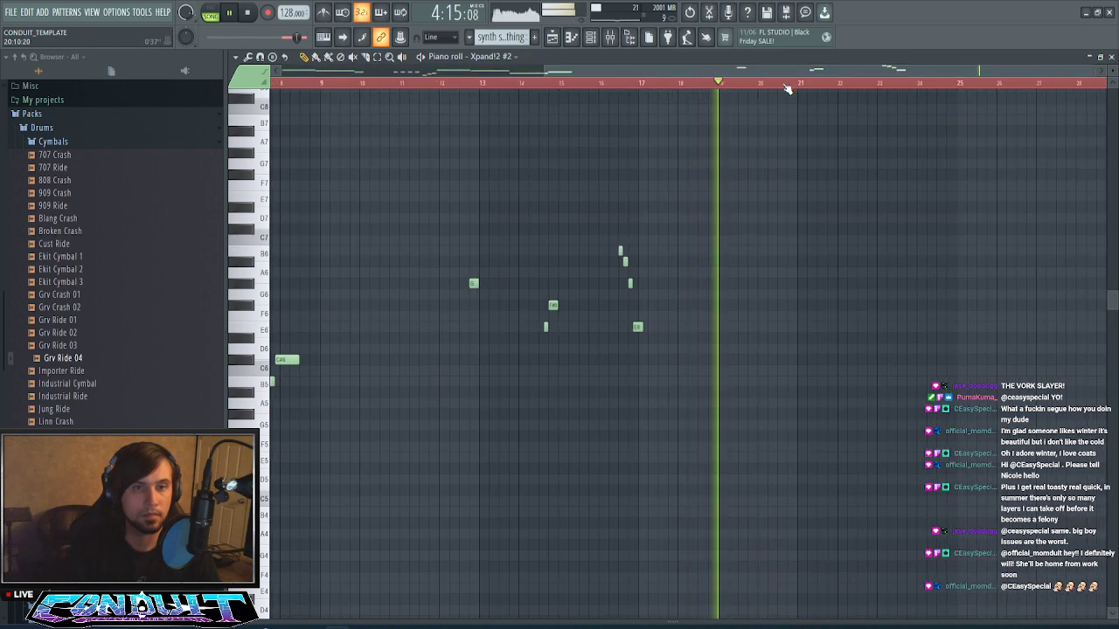
{"action": "scroll", "coordinate": [799, 85], "scroll_direction": "up", "scroll_amount": 3}
{"action": "left_click_drag", "start_coordinate": [828, 71], "coordinate": [993, 72]}
{"action": "key", "text": "space"}
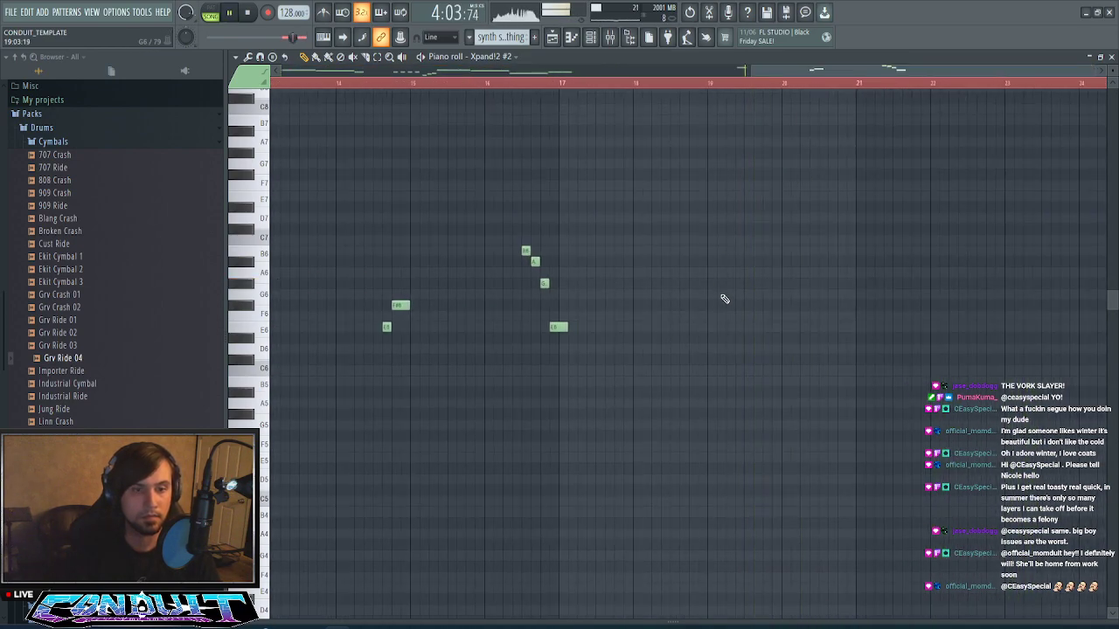
{"action": "left_click", "coordinate": [717, 359]}
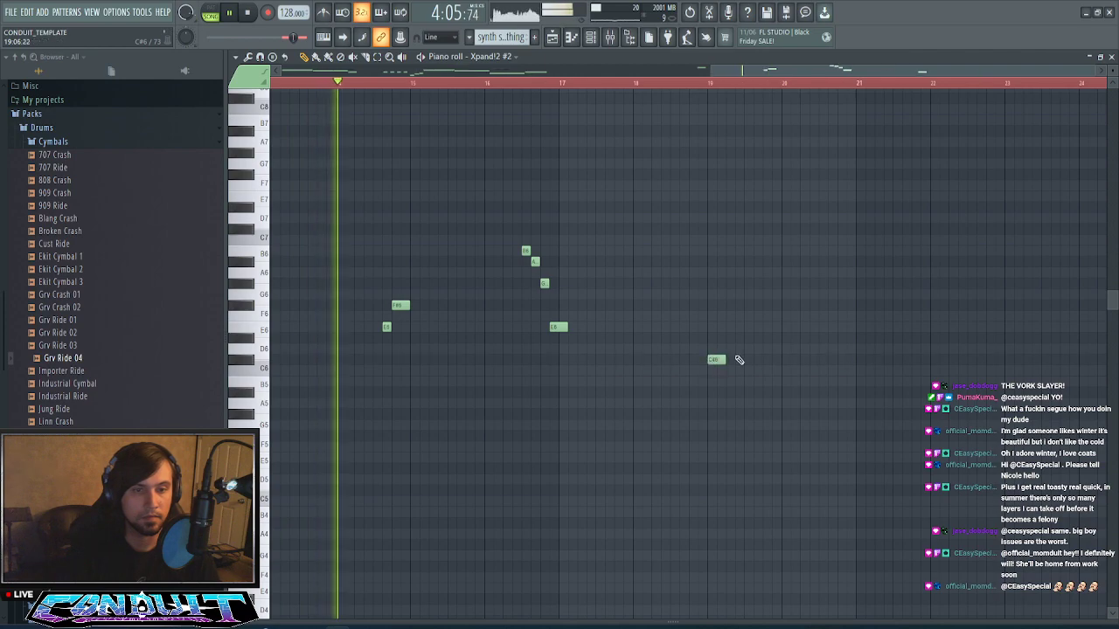
- Lengthen the C#6 note at bar 19 to two bars so it ends at bar 21
{"action": "left_click_drag", "start_coordinate": [725, 359], "coordinate": [854, 360]}
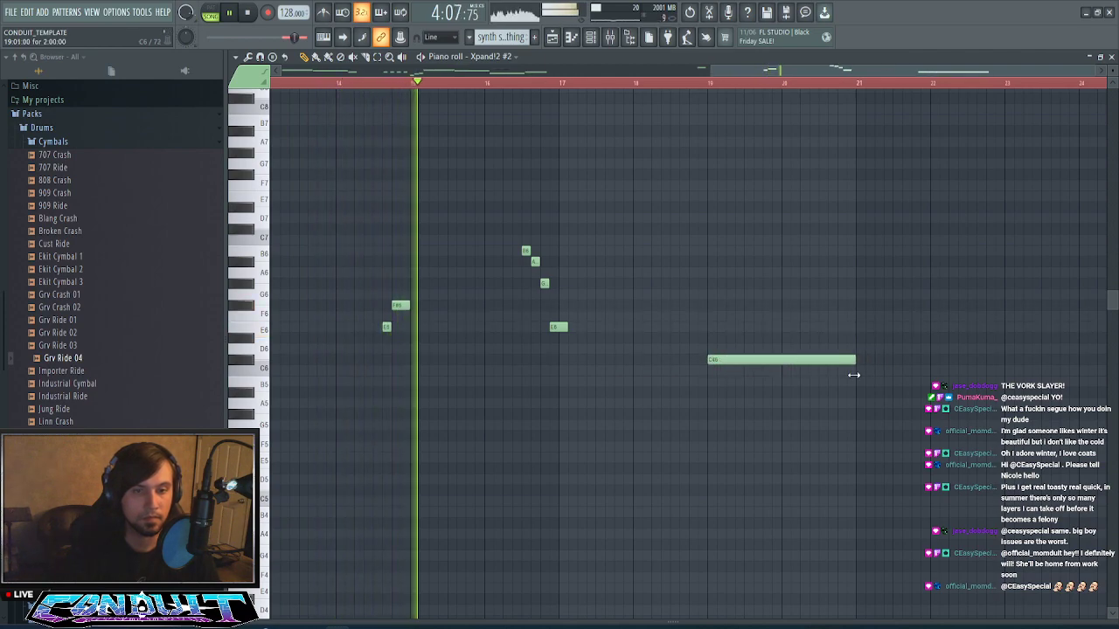
{"action": "left_click_drag", "start_coordinate": [795, 68], "coordinate": [829, 75]}
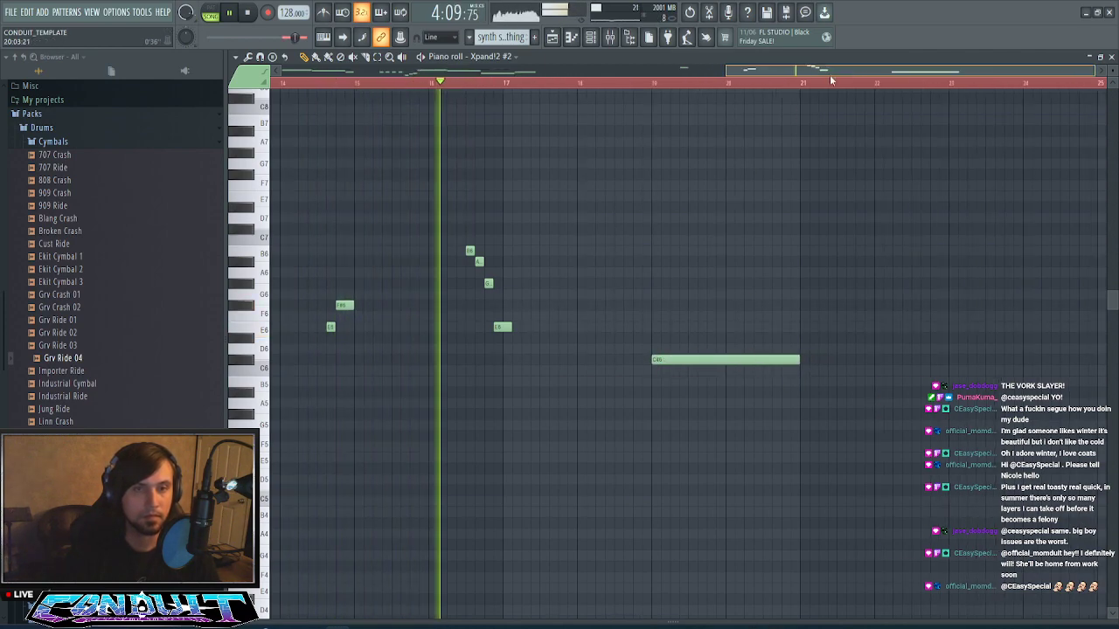
- Trim the synth solo thing clip to end at bar 139 and place an eight-bar copy directly after it
{"action": "left_click", "coordinate": [610, 37]}
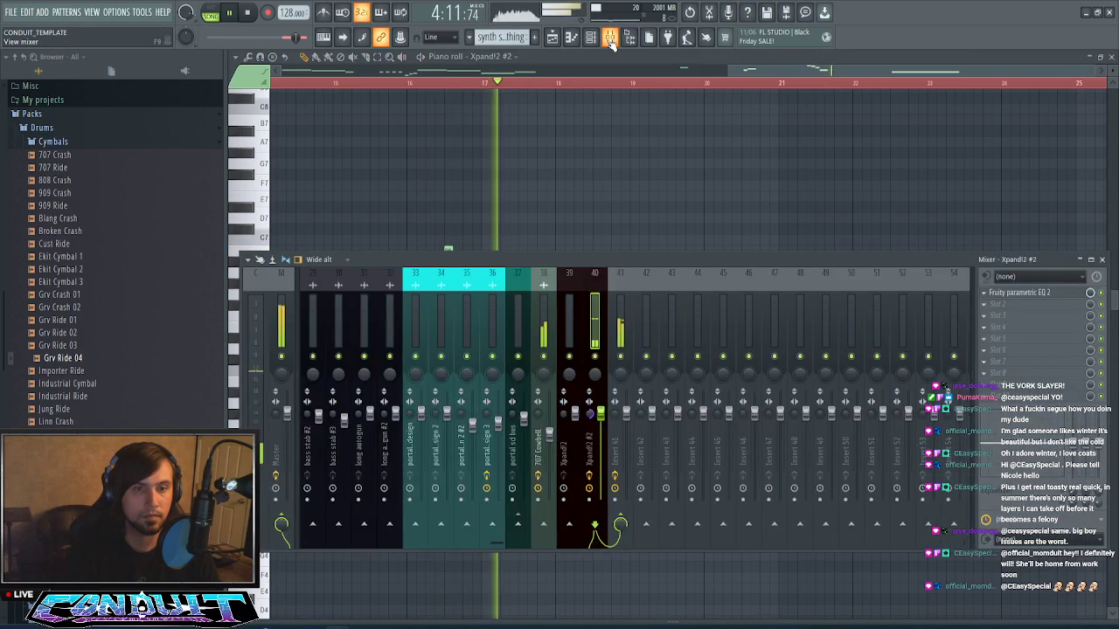
{"action": "left_click", "coordinate": [610, 37]}
{"action": "left_click", "coordinate": [592, 37]}
{"action": "left_click", "coordinate": [592, 38]}
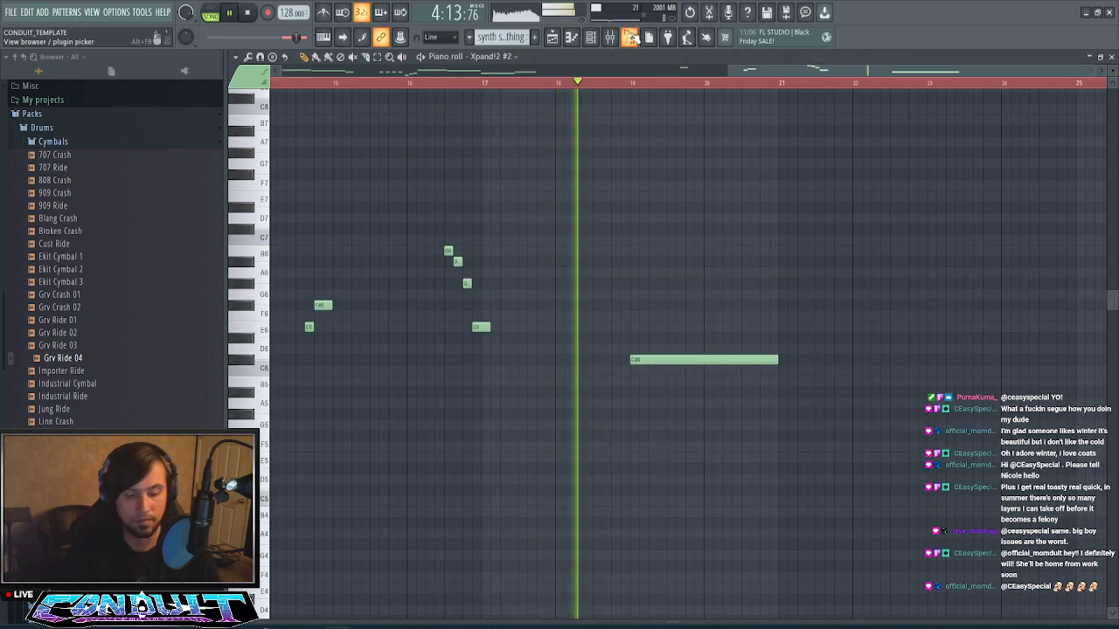
{"action": "key", "text": "F5"}
{"action": "scroll", "coordinate": [833, 75], "scroll_direction": "down", "scroll_amount": 2}
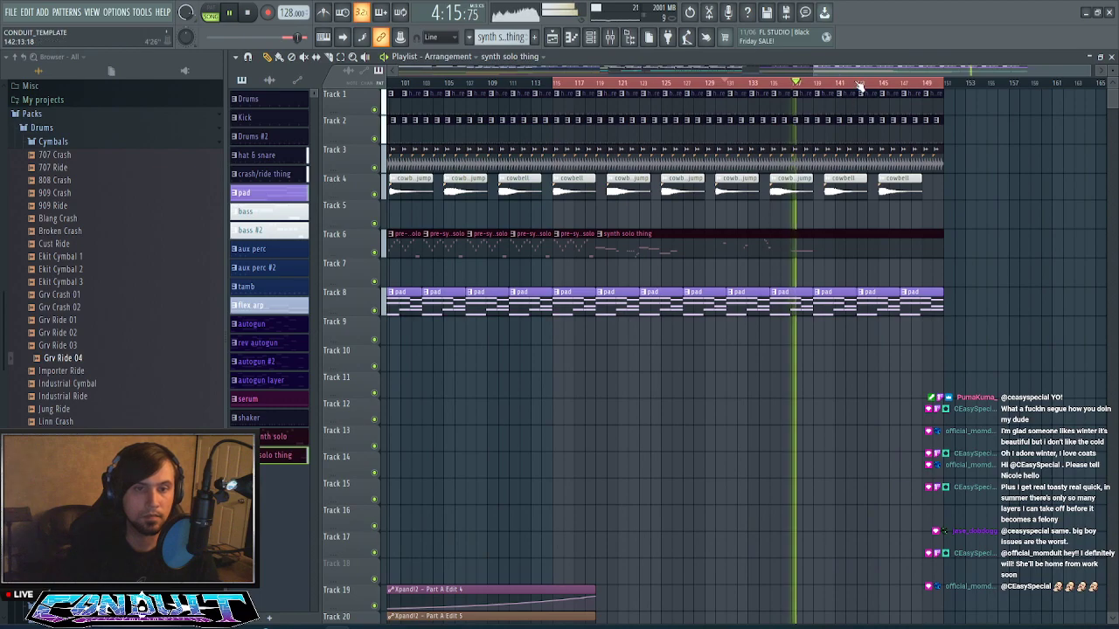
{"action": "scroll", "coordinate": [892, 157], "scroll_direction": "right", "scroll_amount": 2}
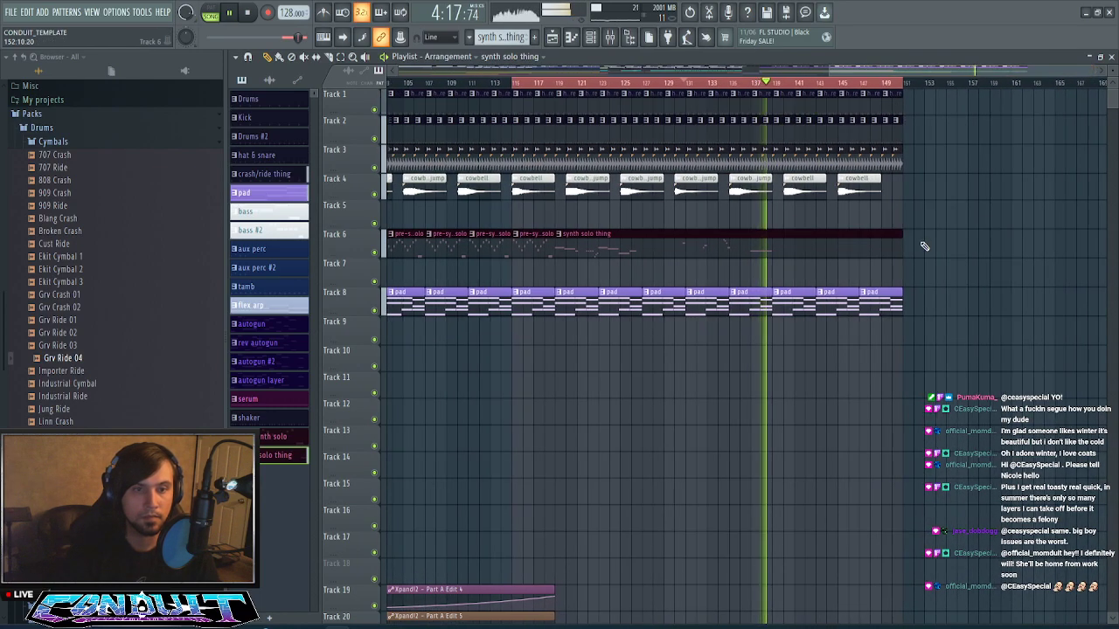
{"action": "key", "text": "space"}
{"action": "left_click_drag", "start_coordinate": [902, 245], "coordinate": [855, 251]}
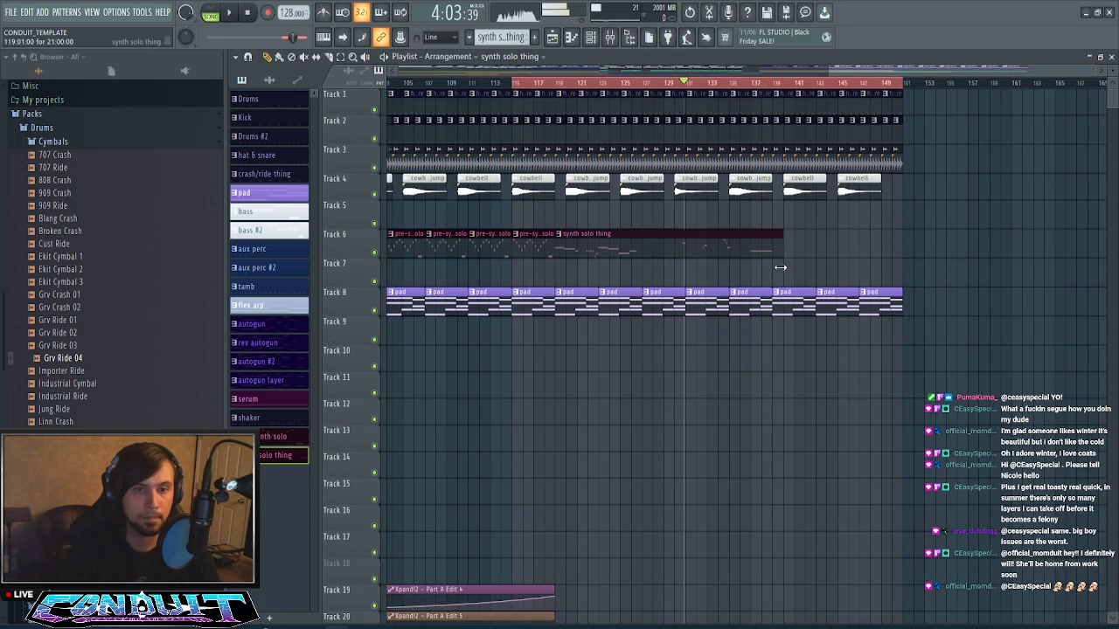
{"action": "left_click", "coordinate": [779, 255]}
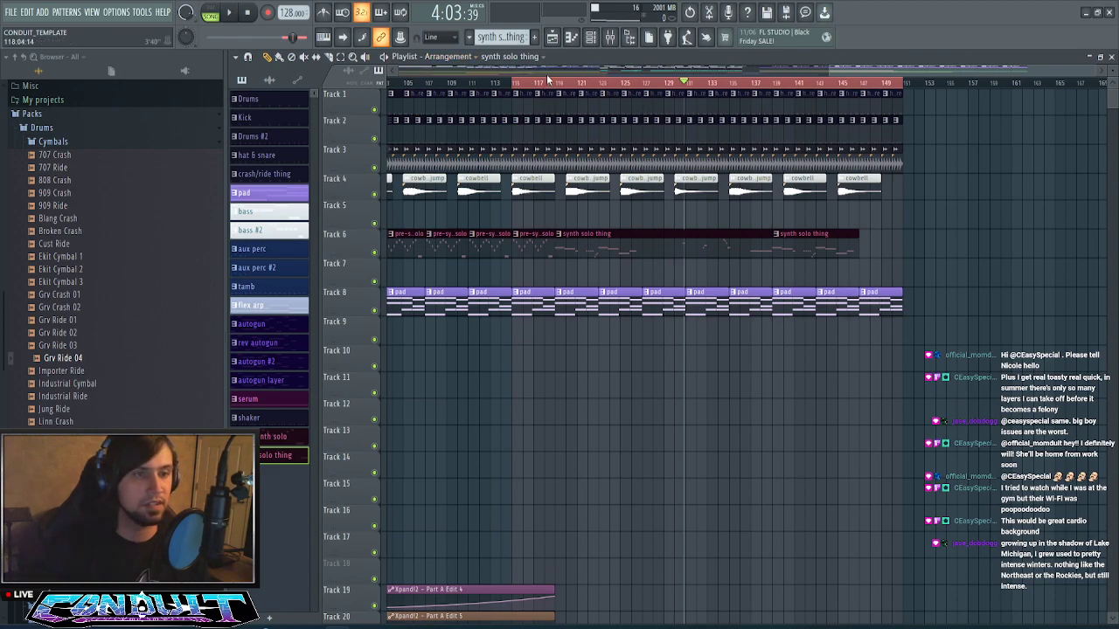
- Play the arrangement and move the second synth solo thing clip to span bars 143 to 151
{"action": "key", "text": "space"}
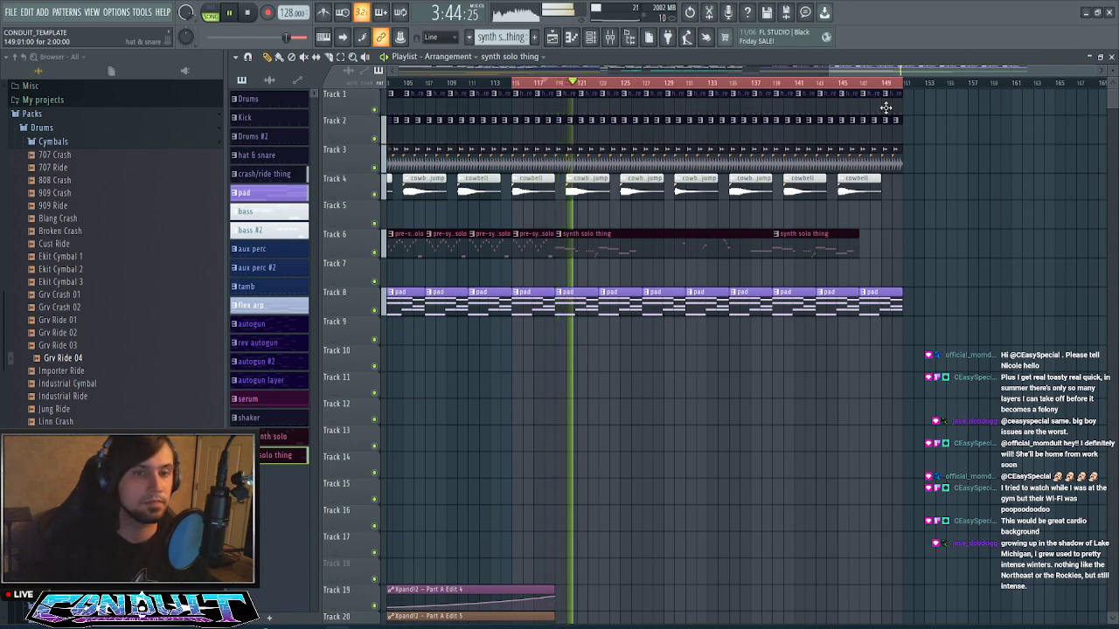
{"action": "scroll", "coordinate": [868, 87], "scroll_direction": "up", "scroll_amount": 3}
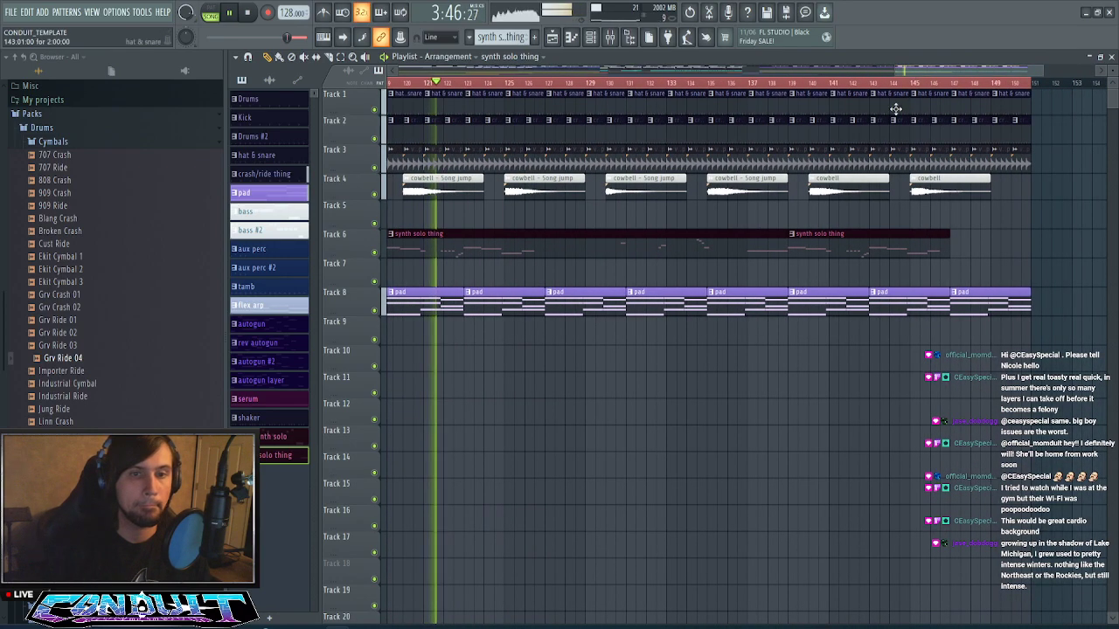
{"action": "left_click_drag", "start_coordinate": [872, 249], "coordinate": [956, 238]}
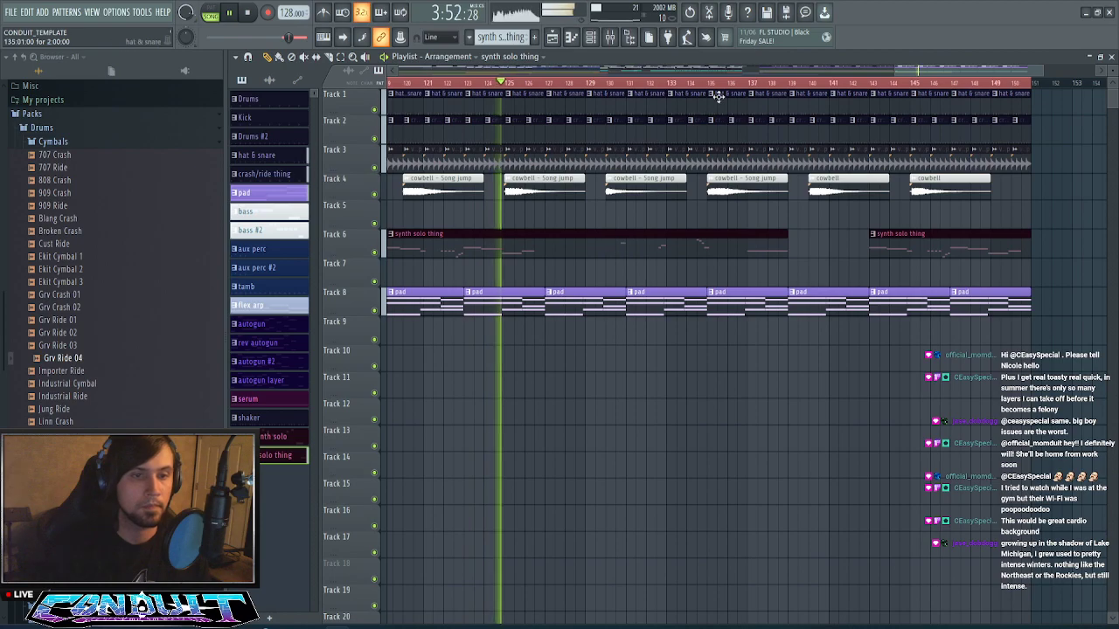
{"action": "scroll", "coordinate": [729, 90], "scroll_direction": "down", "scroll_amount": 1}
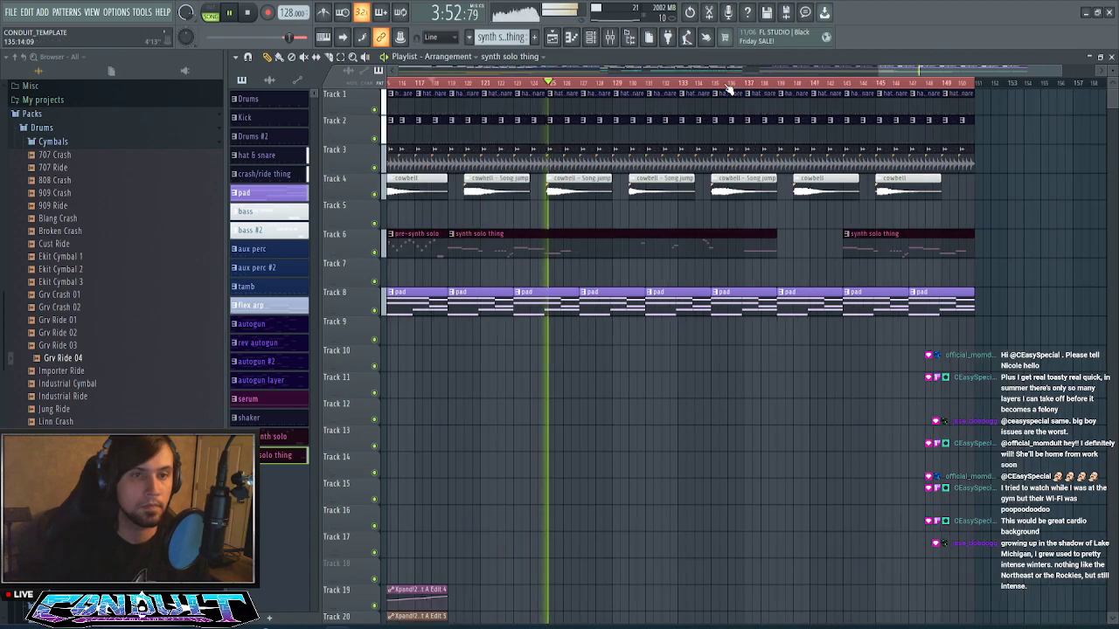
- Open the first synth solo thing clip's notes and move the two-bar C#6 note from bar 19 to bar 27
{"action": "double_click", "coordinate": [633, 252]}
{"action": "left_click_drag", "start_coordinate": [739, 68], "coordinate": [988, 83]}
{"action": "scroll", "coordinate": [804, 86], "scroll_direction": "down", "scroll_amount": 4}
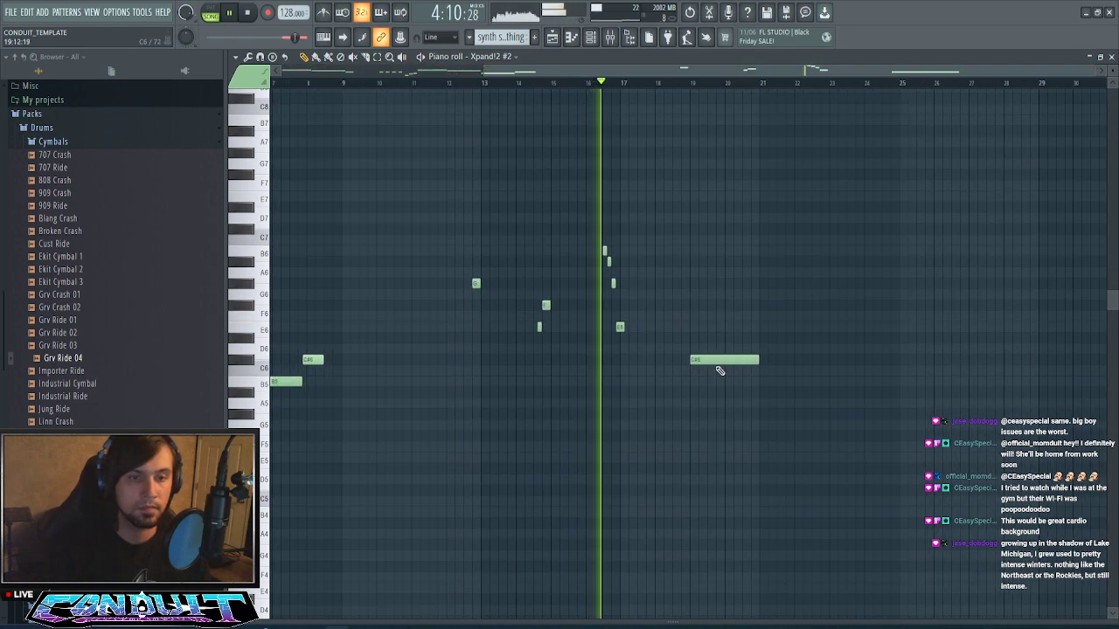
{"action": "left_click_drag", "start_coordinate": [708, 359], "coordinate": [986, 359]}
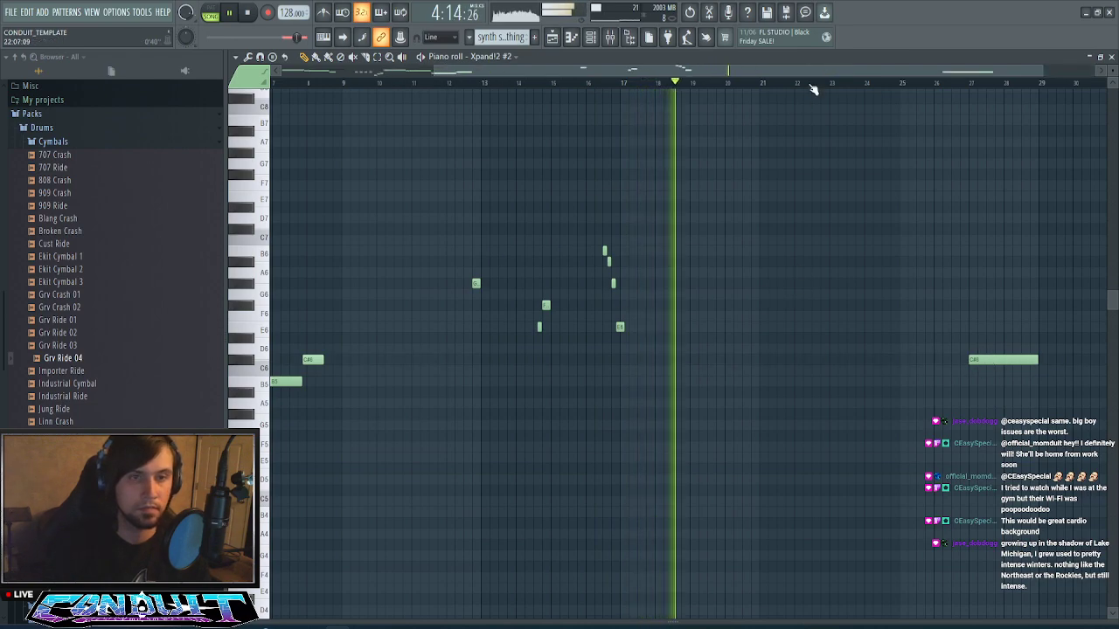
- Add a half-beat F#6 followed by a one-beat E6 just before bar 19
{"action": "scroll", "coordinate": [811, 86], "scroll_direction": "up", "scroll_amount": 4}
{"action": "key", "text": "space"}
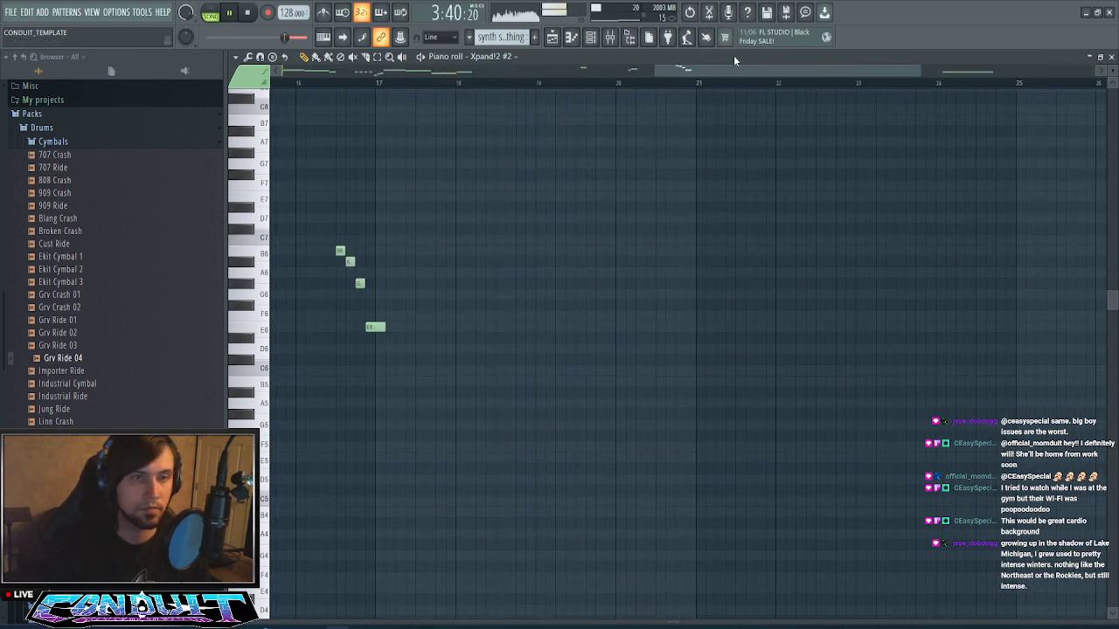
{"action": "left_click_drag", "start_coordinate": [735, 70], "coordinate": [681, 72]}
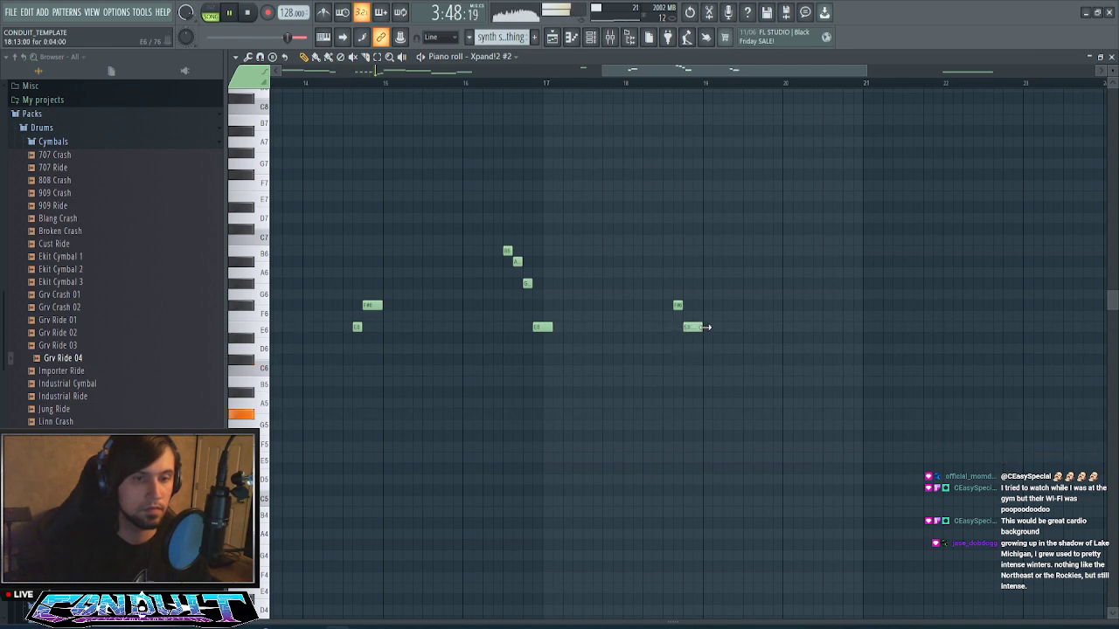
{"action": "scroll", "coordinate": [742, 91], "scroll_direction": "down", "scroll_amount": 2}
{"action": "scroll", "coordinate": [752, 82], "scroll_direction": "down", "scroll_amount": 5}
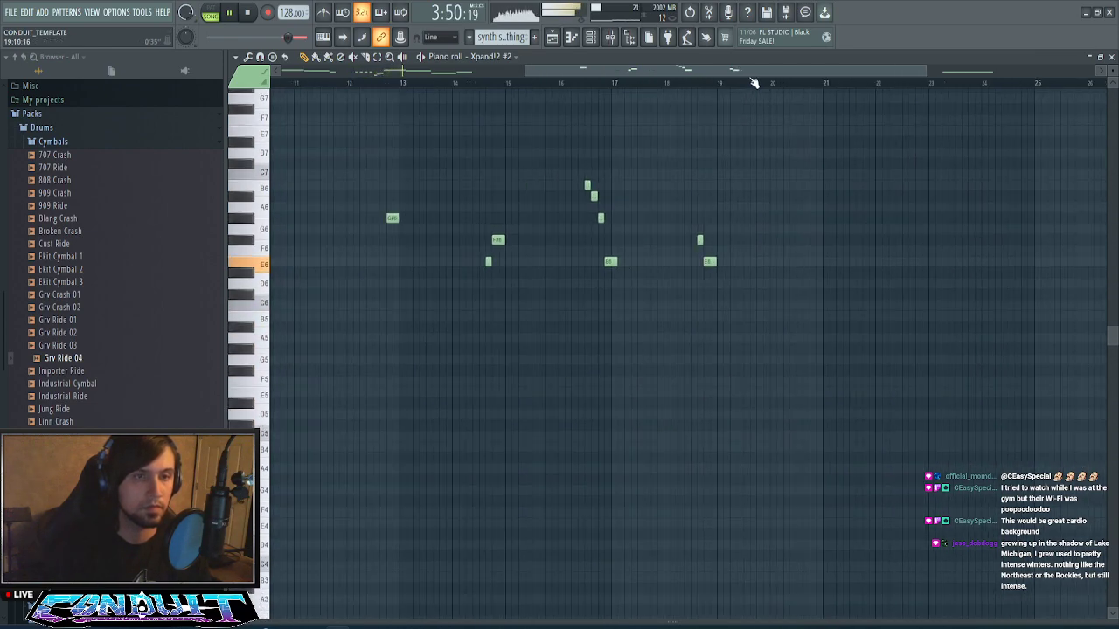
{"action": "scroll", "coordinate": [791, 138], "scroll_direction": "up", "scroll_amount": 5}
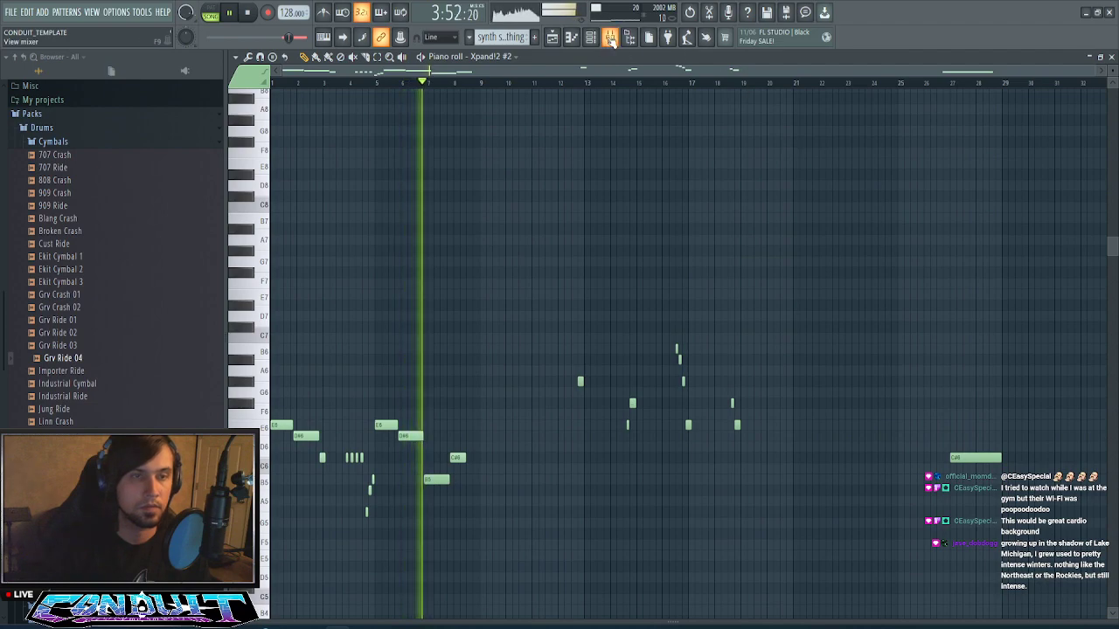
- Return to the arrangement and move the first synth solo thing clip to Track 7 to expose its overlap
{"action": "left_click", "coordinate": [609, 37]}
{"action": "left_click", "coordinate": [609, 37]}
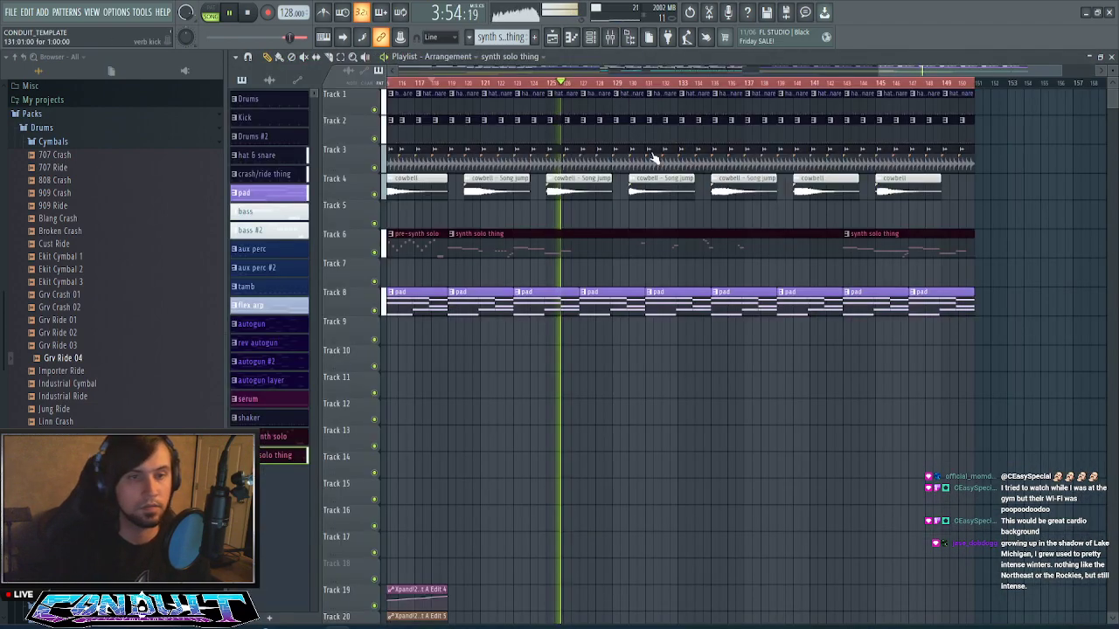
{"action": "key", "text": "F5"}
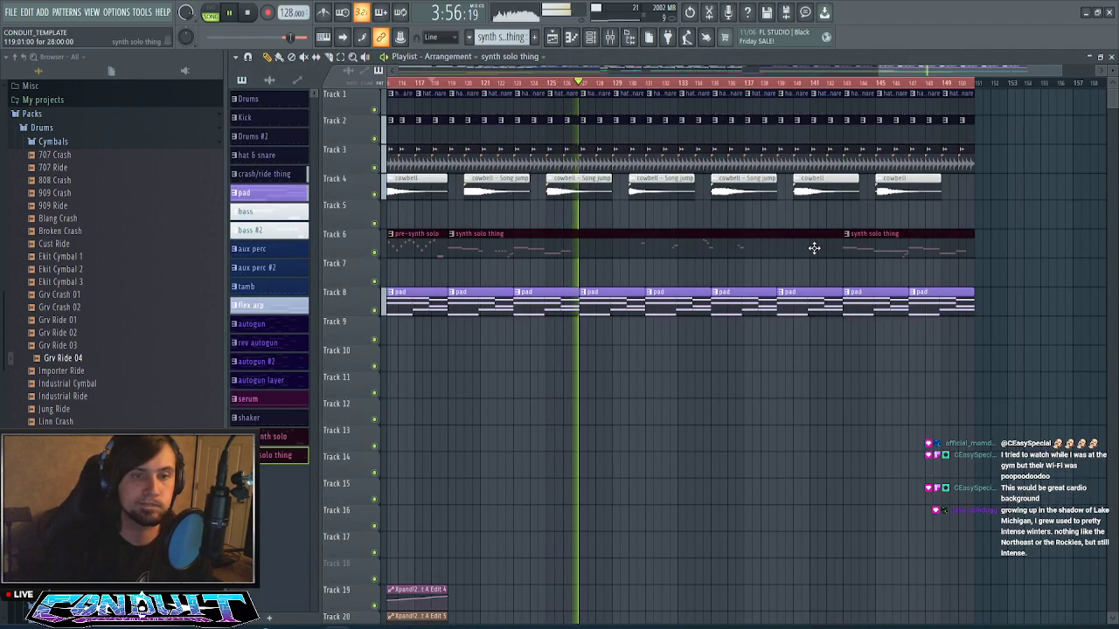
{"action": "left_click_drag", "start_coordinate": [812, 240], "coordinate": [811, 270]}
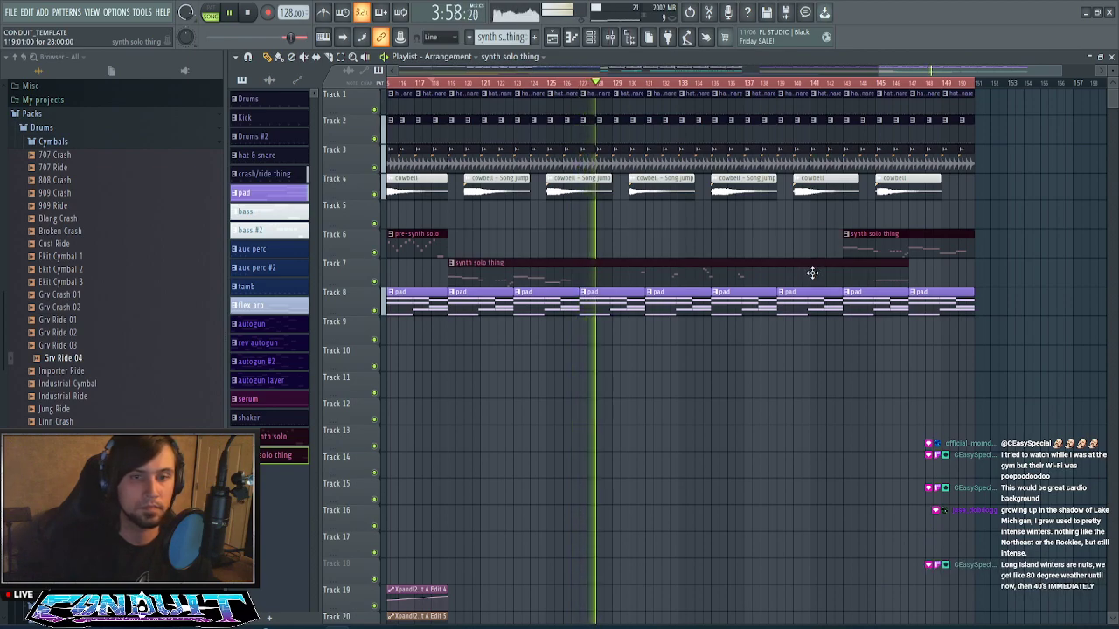
- Move the two-bar C#6 note to bar 23 and put the first synth solo thing clip back on Track 6
{"action": "key", "text": "F7"}
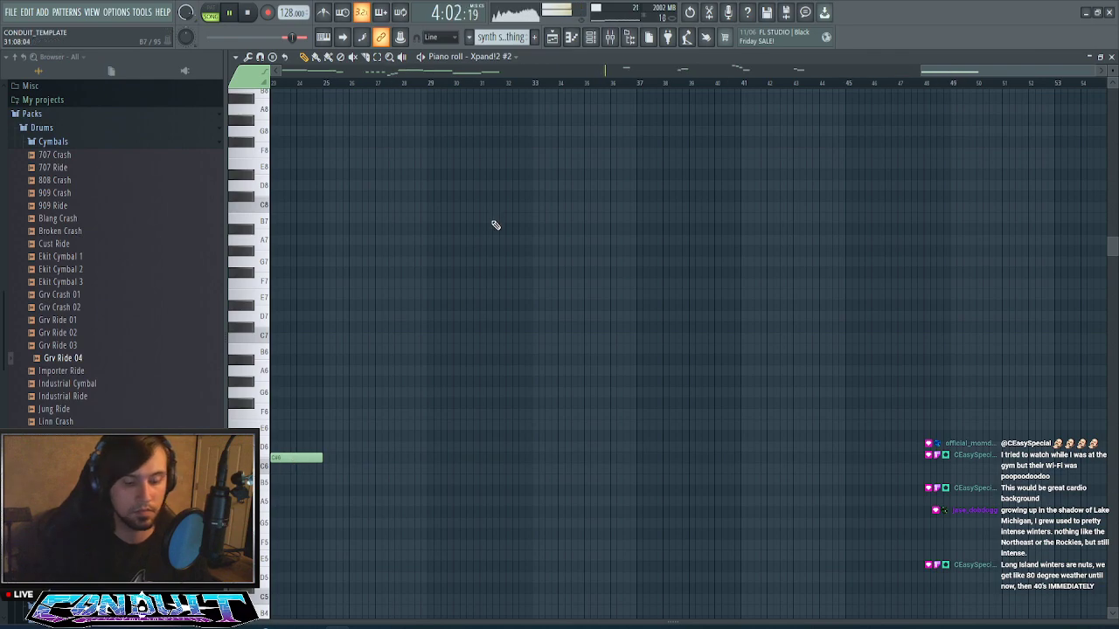
{"action": "key", "text": "F5"}
{"action": "left_click_drag", "start_coordinate": [749, 279], "coordinate": [748, 242]}
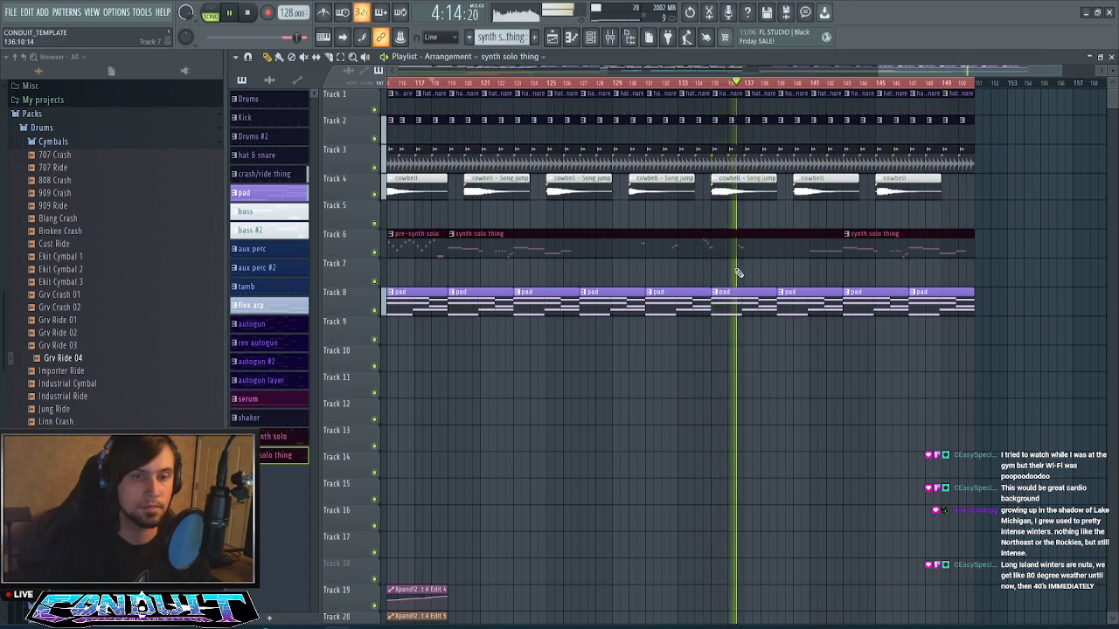
- Reopen the first clip's notes and lower the one-beat E6 before bar 19 to D#6
{"action": "double_click", "coordinate": [759, 250]}
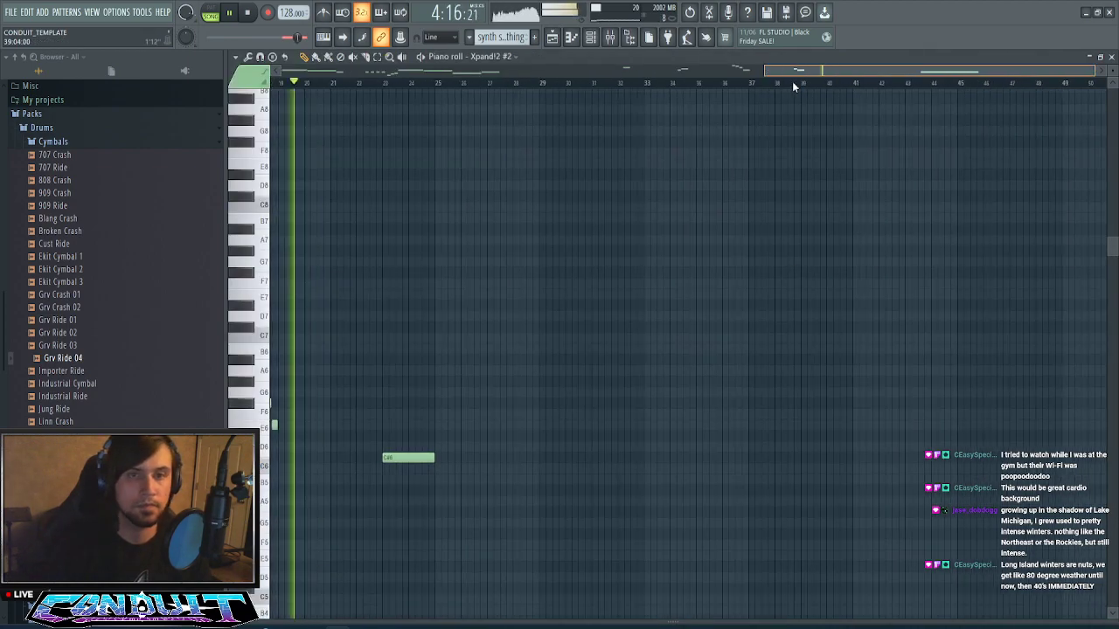
{"action": "scroll", "coordinate": [527, 104], "scroll_direction": "up", "scroll_amount": 4}
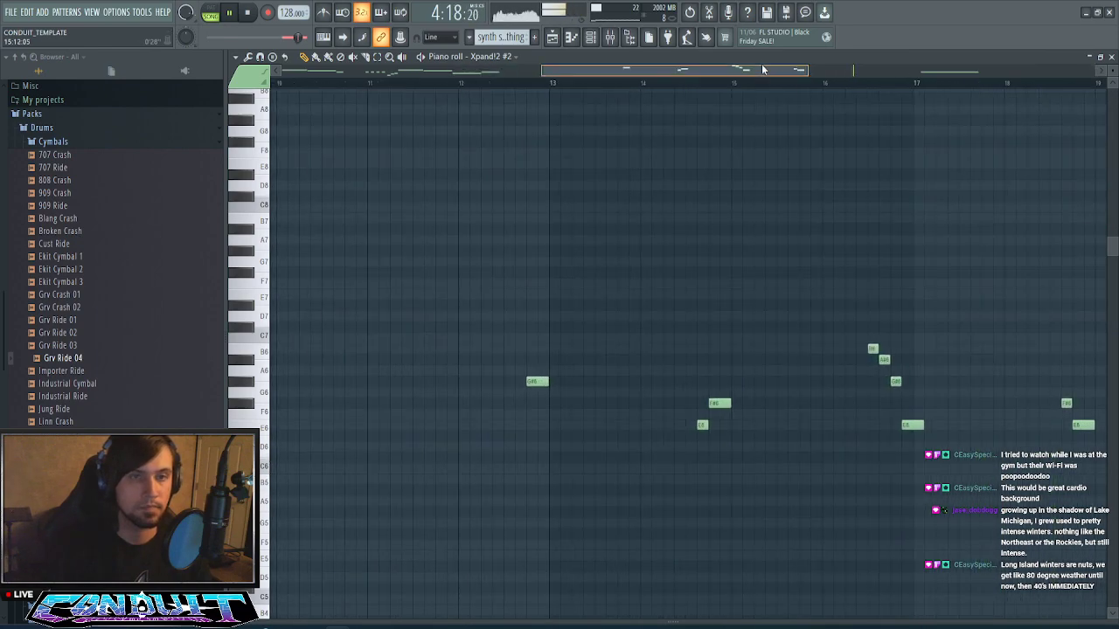
{"action": "left_click_drag", "start_coordinate": [763, 70], "coordinate": [876, 108]}
{"action": "scroll", "coordinate": [846, 188], "scroll_direction": "down", "scroll_amount": 3}
{"action": "left_click_drag", "start_coordinate": [733, 329], "coordinate": [732, 346]}
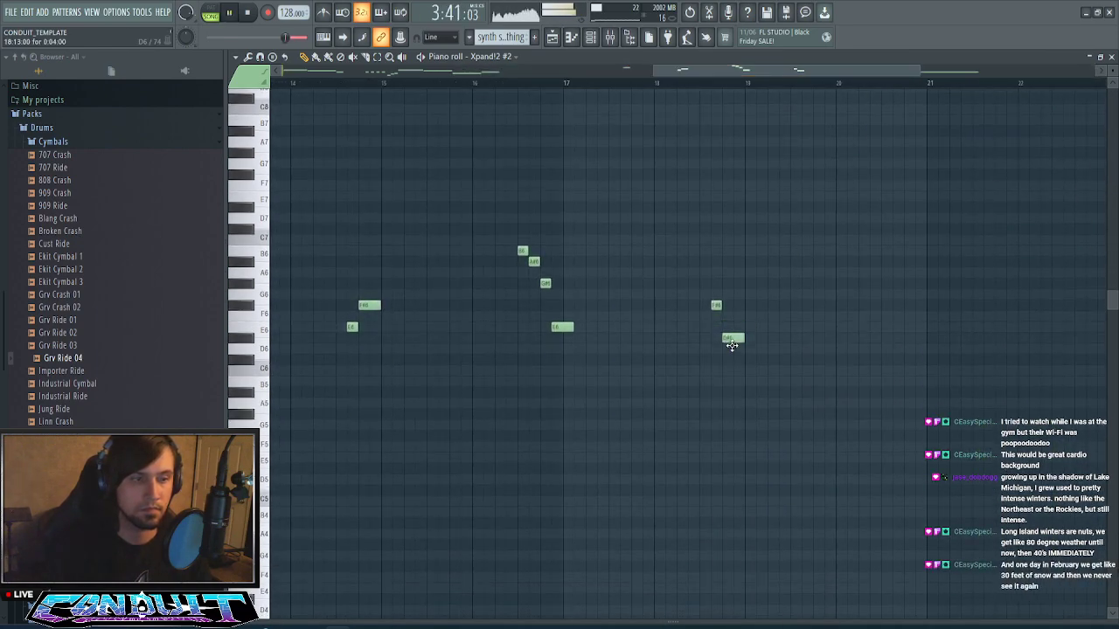
- Replay the solo and examine how the F#6 and D#6 notes before bar 19 lead to the C#6 at bar 23
{"action": "left_click", "coordinate": [658, 83]}
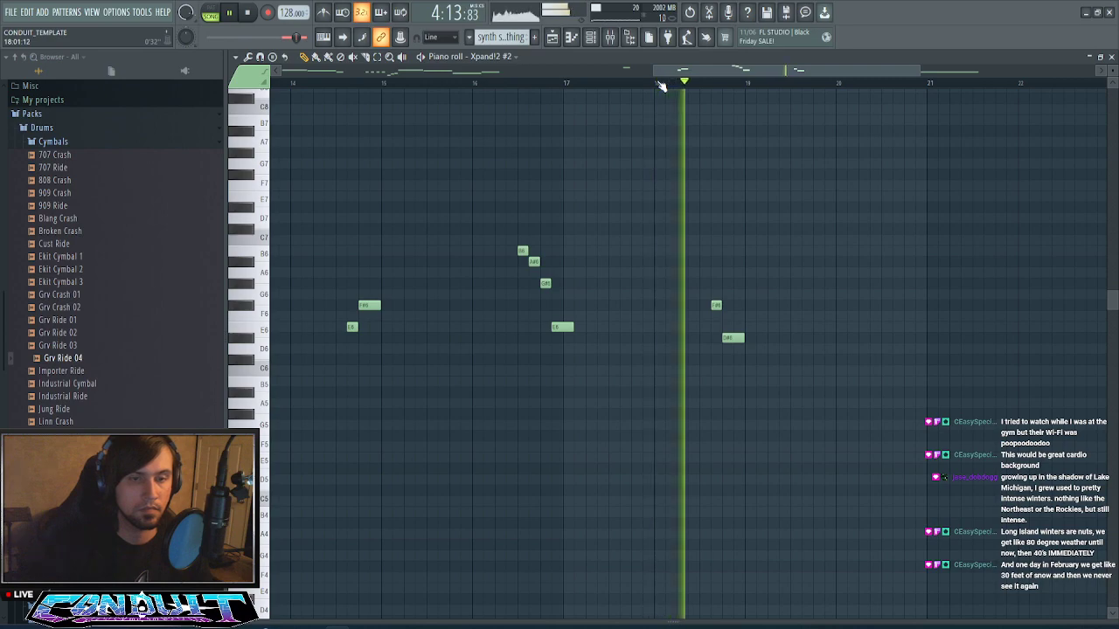
{"action": "left_click", "coordinate": [659, 83]}
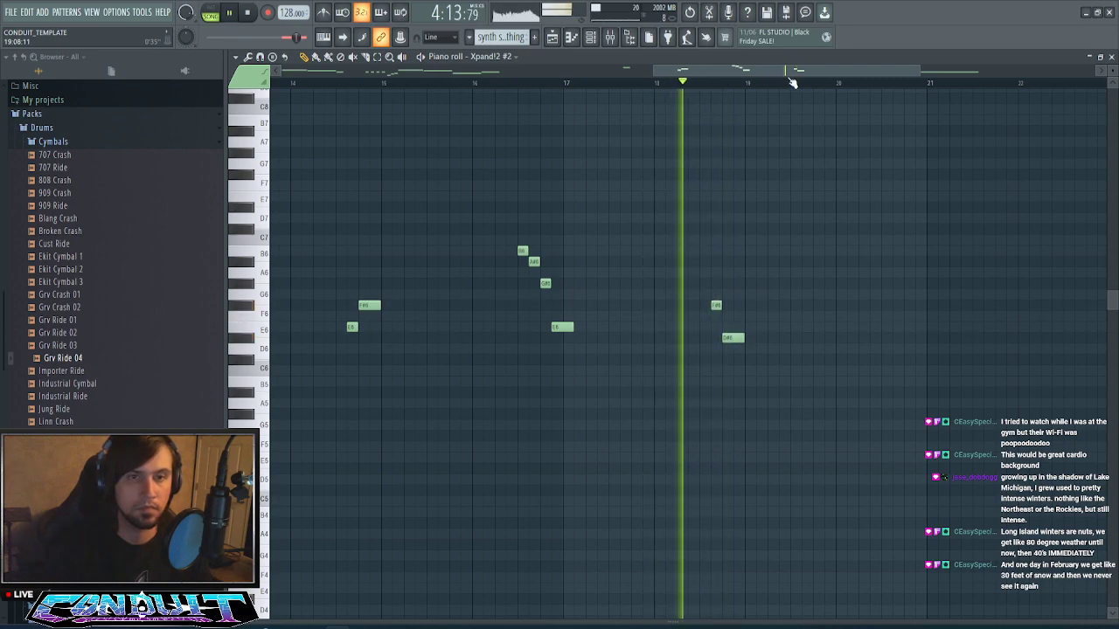
{"action": "scroll", "coordinate": [792, 81], "scroll_direction": "down", "scroll_amount": 2}
{"action": "left_click", "coordinate": [626, 83]}
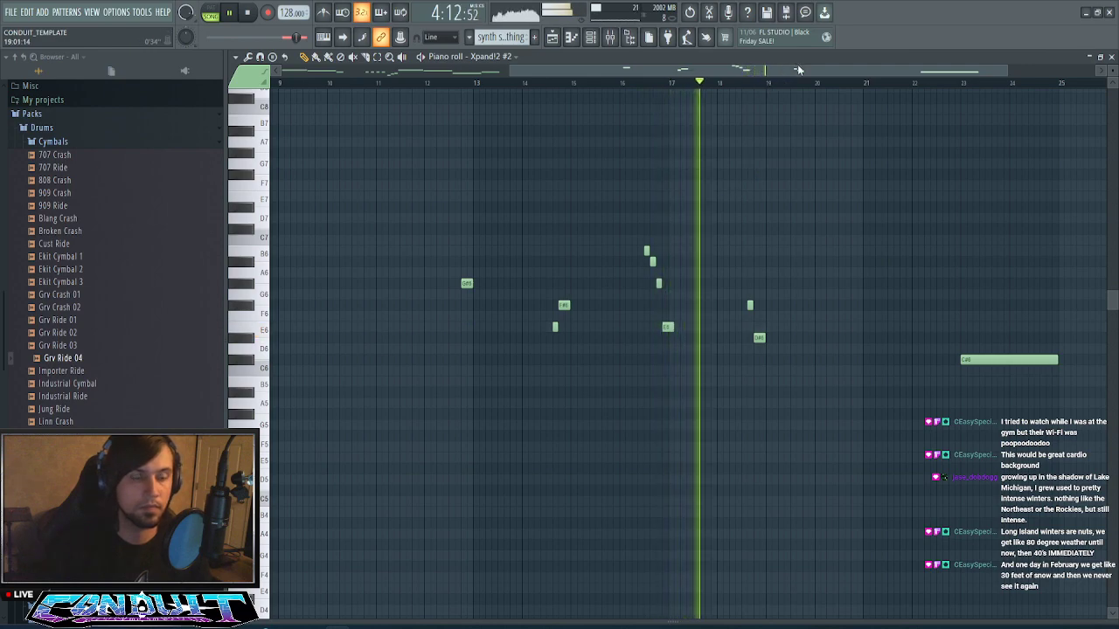
{"action": "left_click_drag", "start_coordinate": [805, 68], "coordinate": [891, 92]}
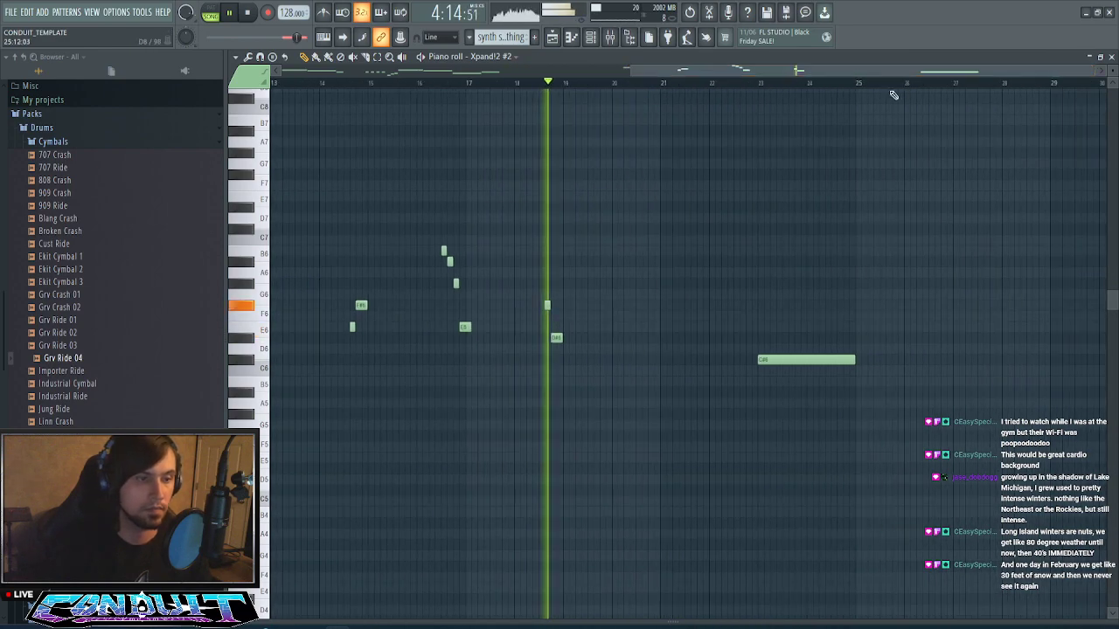
{"action": "scroll", "coordinate": [673, 197], "scroll_direction": "down", "scroll_amount": 2}
{"action": "scroll", "coordinate": [692, 87], "scroll_direction": "up", "scroll_amount": 3}
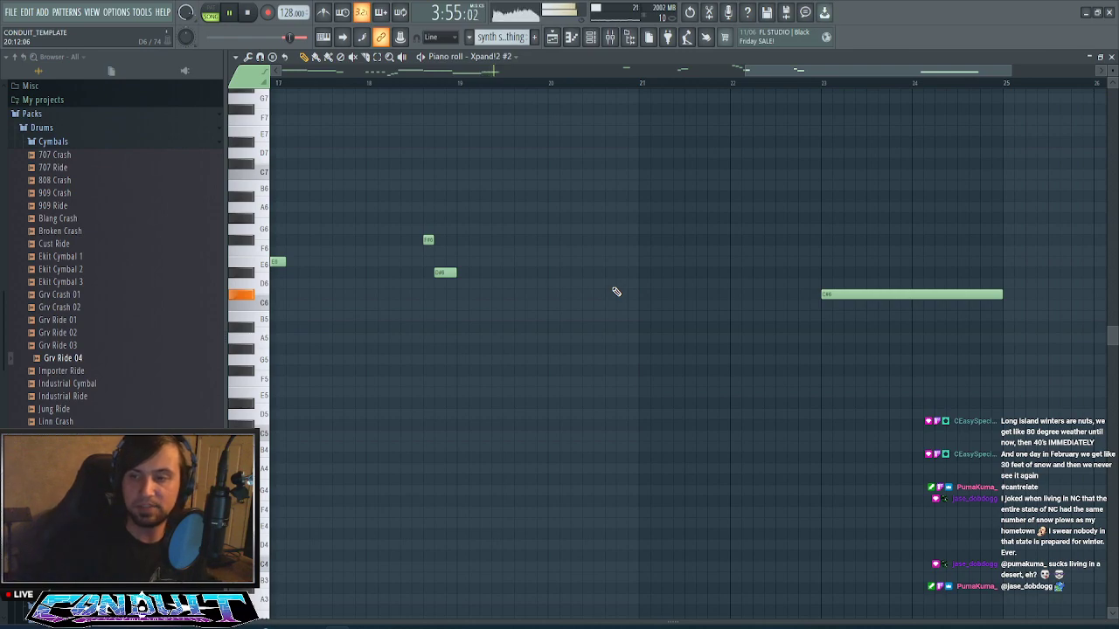
{"action": "scroll", "coordinate": [771, 90], "scroll_direction": "down", "scroll_amount": 3}
{"action": "scroll", "coordinate": [771, 90], "scroll_direction": "down", "scroll_amount": 4}
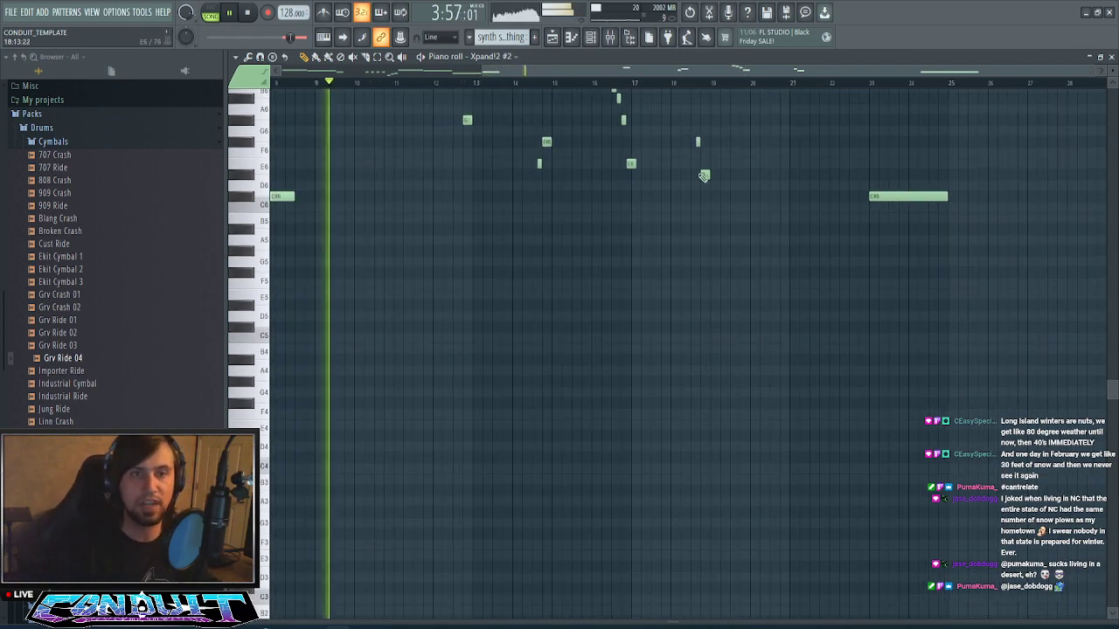
{"action": "scroll", "coordinate": [703, 176], "scroll_direction": "up", "scroll_amount": 5}
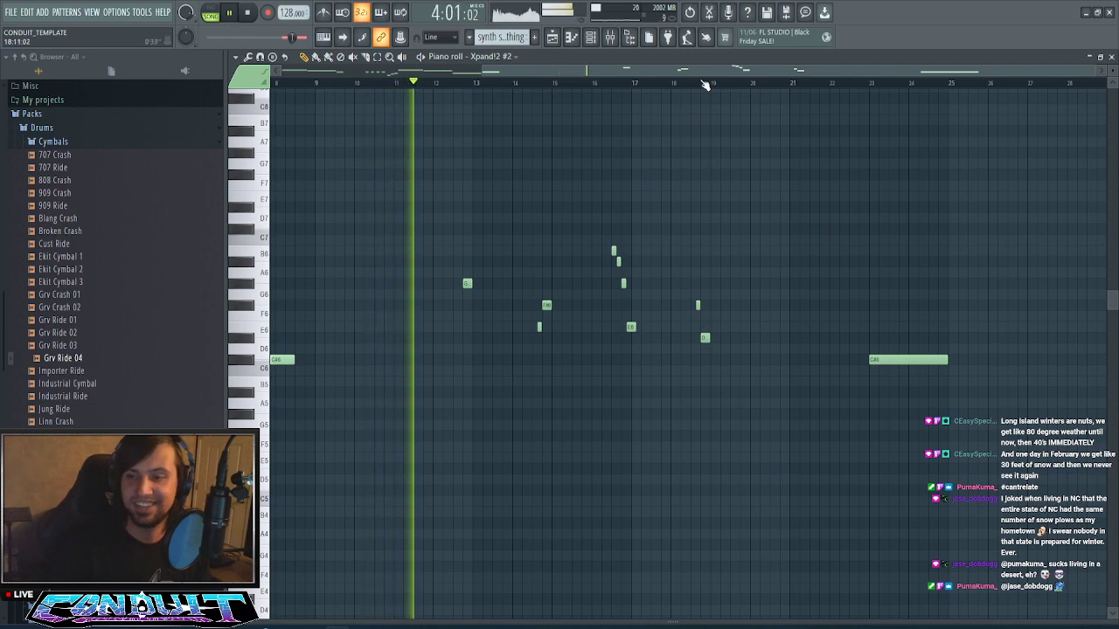
{"action": "left_click_drag", "start_coordinate": [712, 70], "coordinate": [662, 87]}
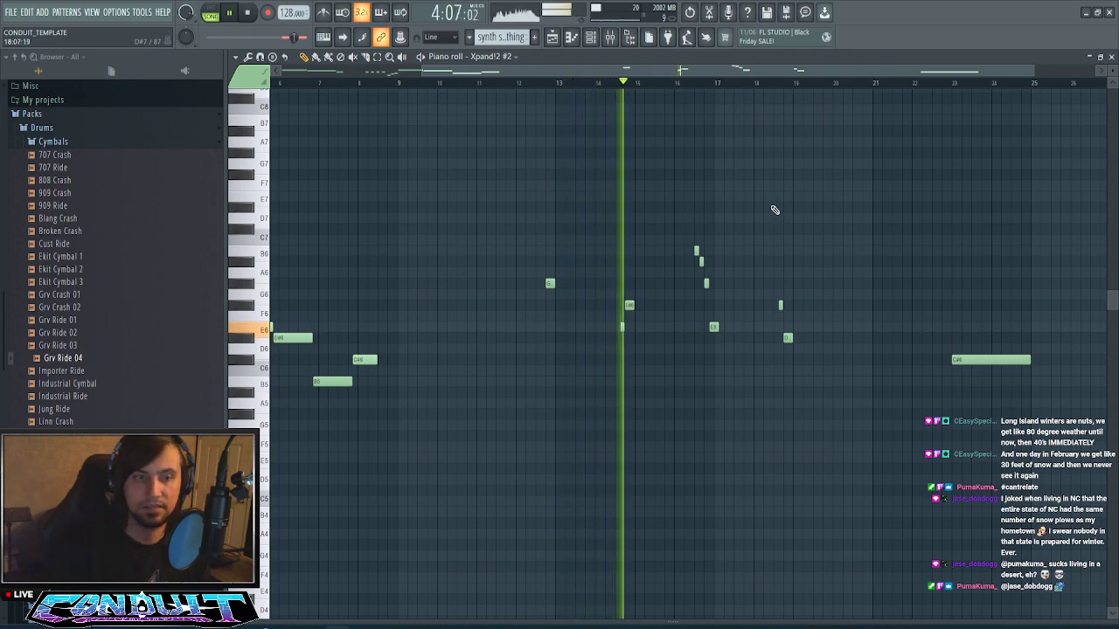
{"action": "scroll", "coordinate": [766, 205], "scroll_direction": "up", "scroll_amount": 3}
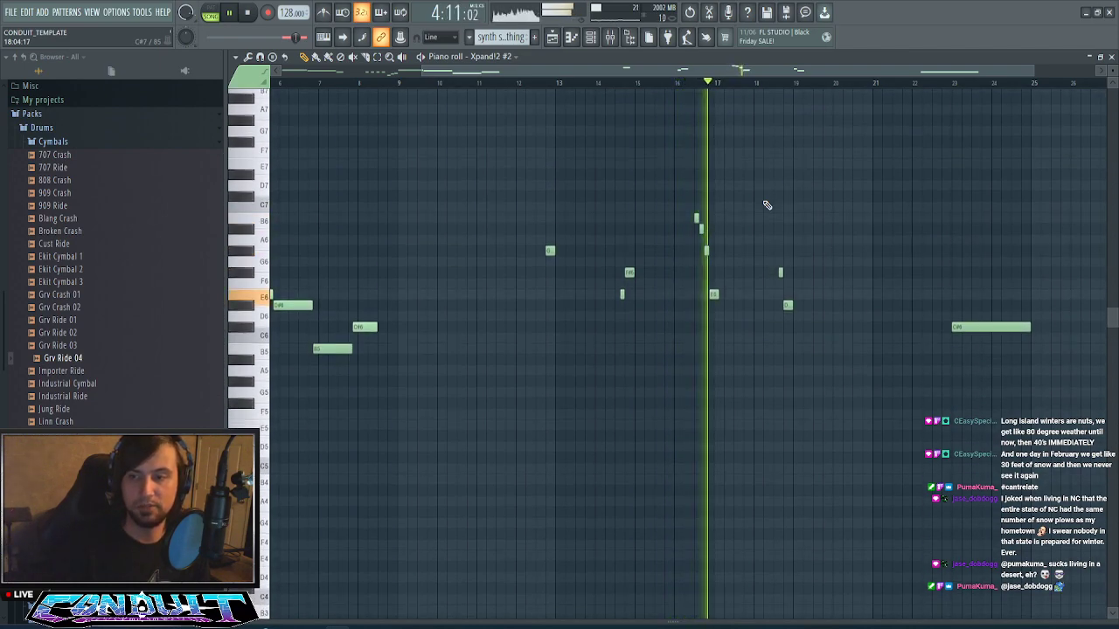
- Replay the solo from bar 16 and examine the empty stretch between the D#6 before bar 19 and the C#6 at bar 23
{"action": "scroll", "coordinate": [767, 205], "scroll_direction": "down", "scroll_amount": 6}
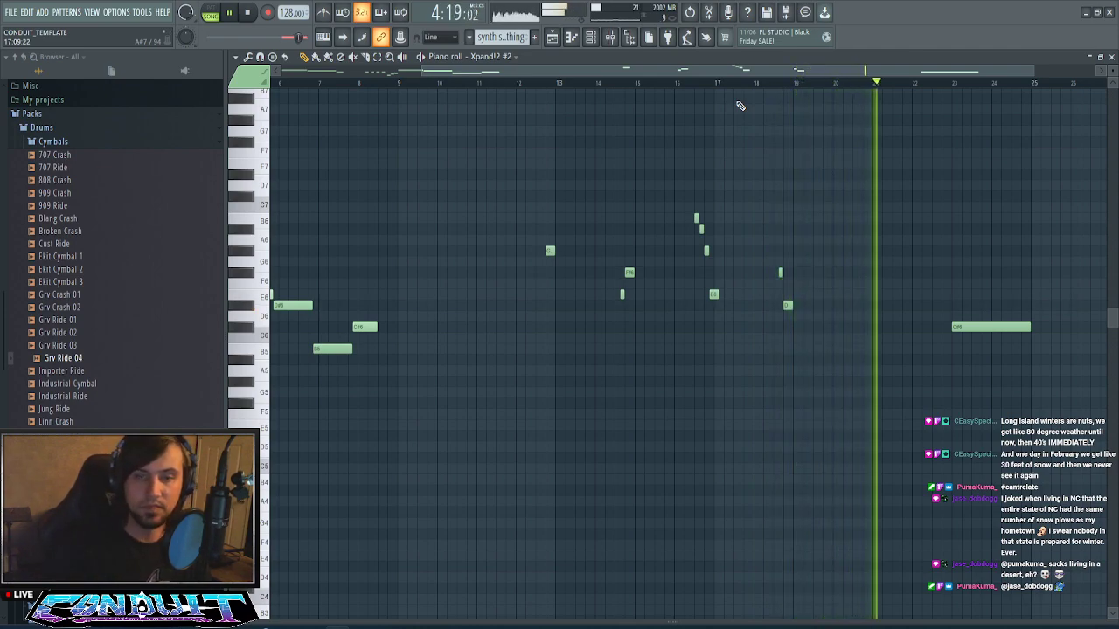
{"action": "scroll", "coordinate": [832, 81], "scroll_direction": "up", "scroll_amount": 3}
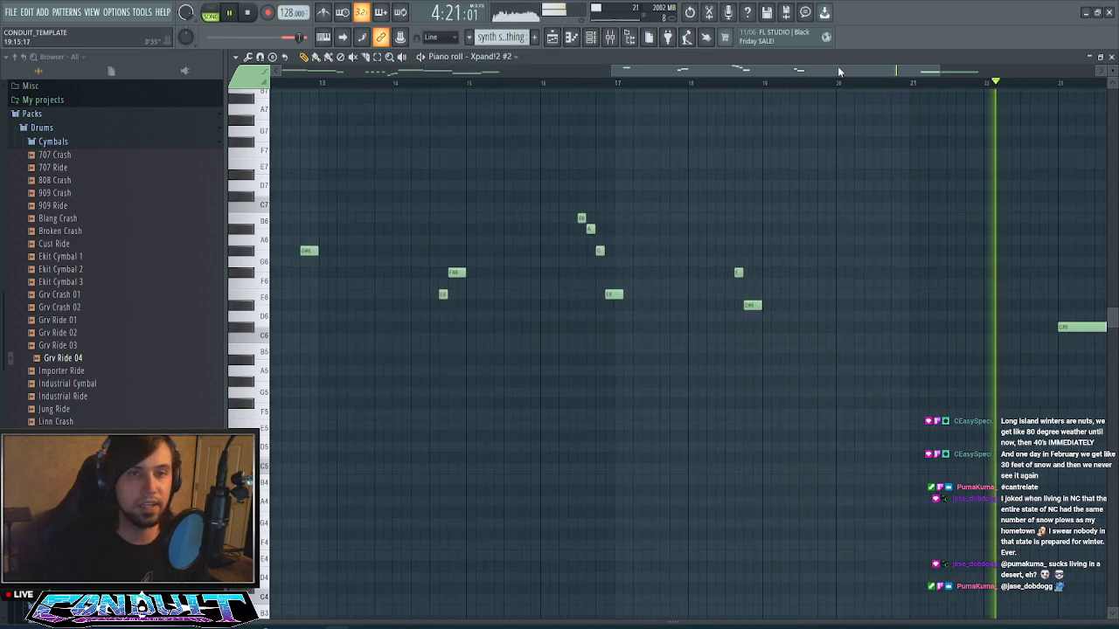
{"action": "left_click_drag", "start_coordinate": [837, 68], "coordinate": [950, 75]}
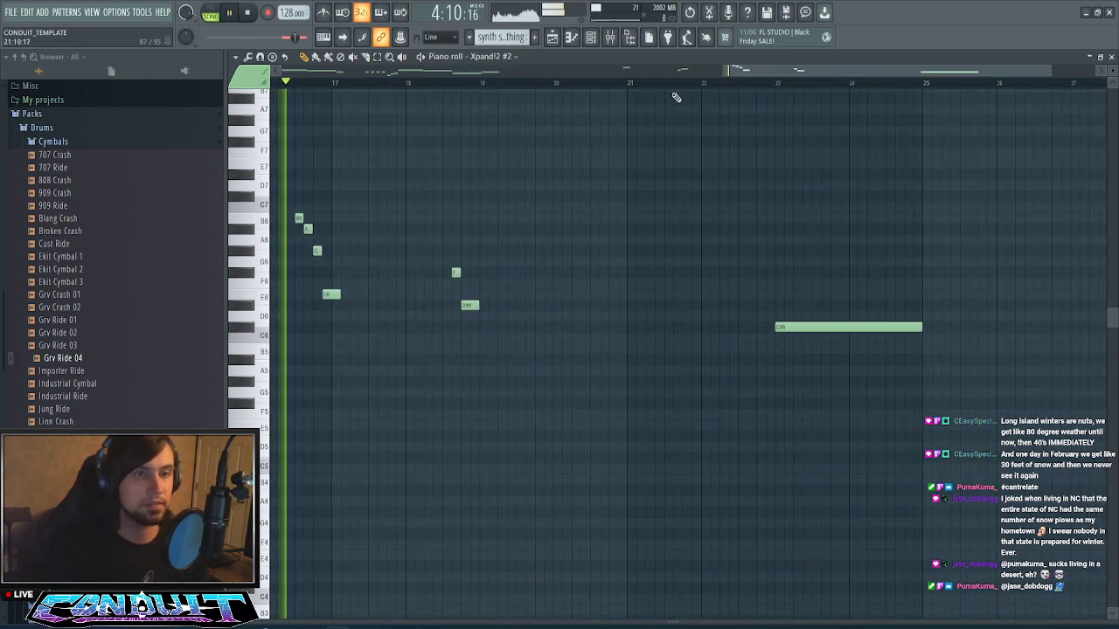
{"action": "key", "text": "space"}
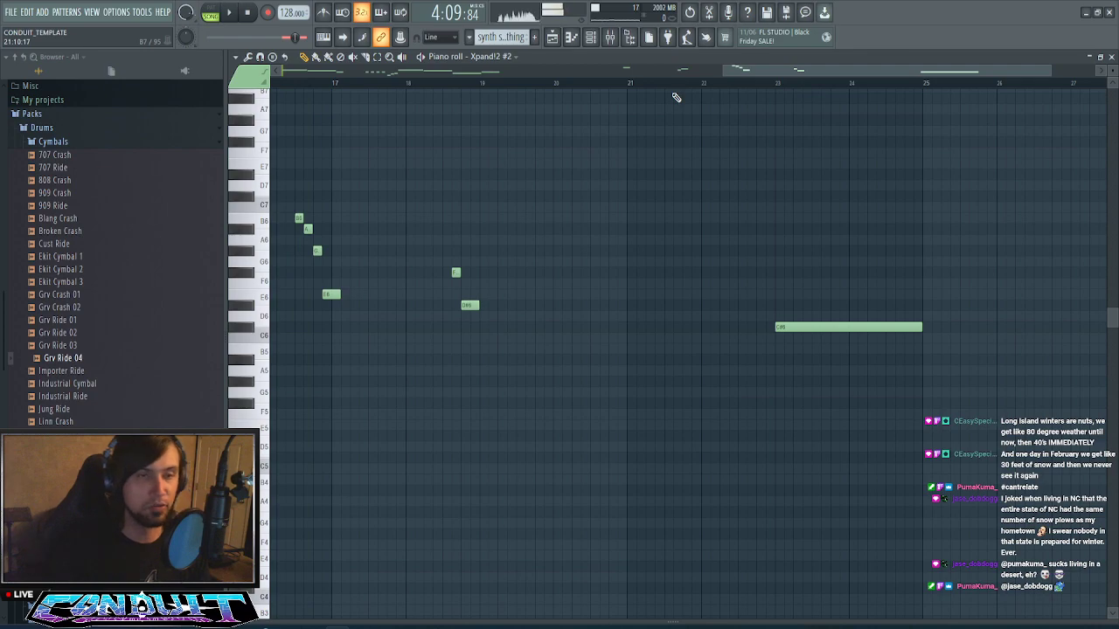
{"action": "scroll", "coordinate": [712, 92], "scroll_direction": "down", "scroll_amount": 5}
{"action": "scroll", "coordinate": [729, 92], "scroll_direction": "down", "scroll_amount": 2, "text": "ctrl"}
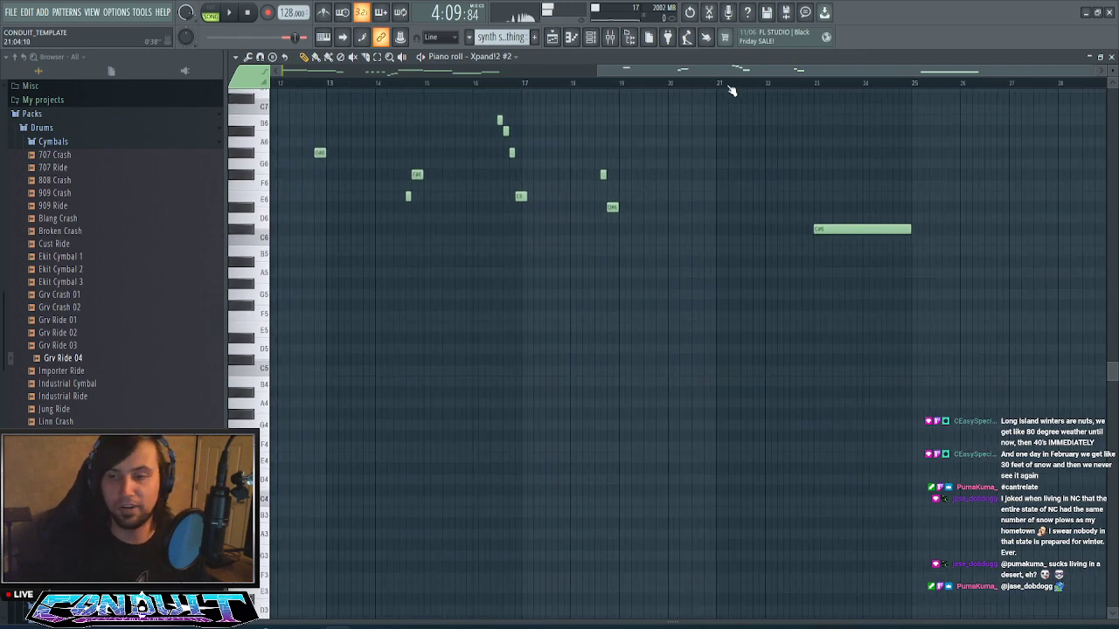
{"action": "scroll", "coordinate": [735, 251], "scroll_direction": "up", "scroll_amount": 4}
{"action": "scroll", "coordinate": [735, 251], "scroll_direction": "up", "scroll_amount": 1}
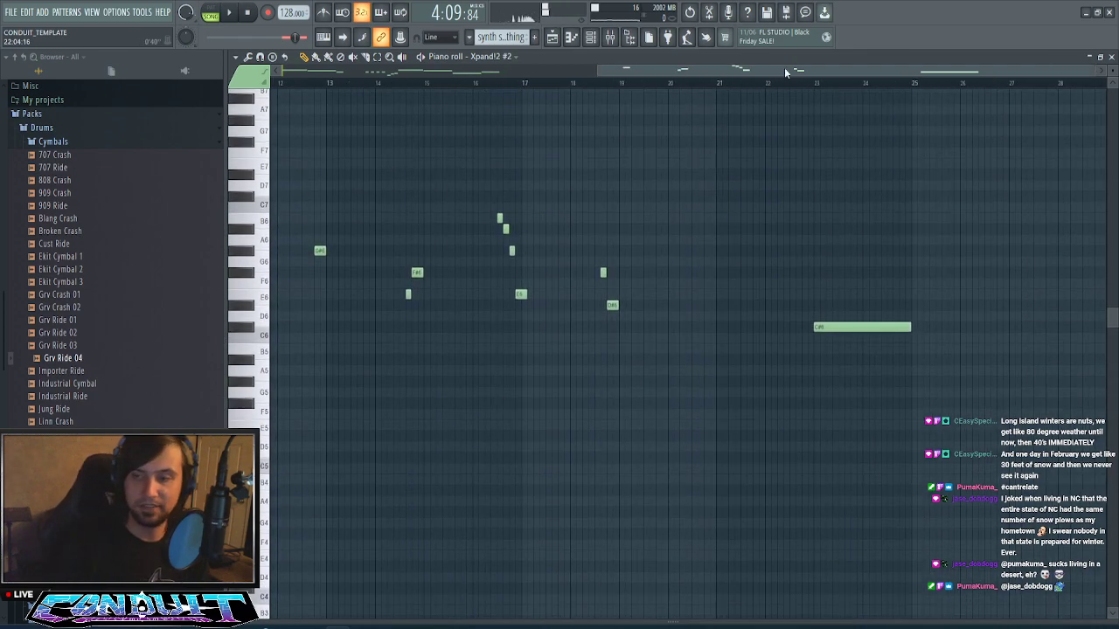
{"action": "scroll", "coordinate": [782, 76], "scroll_direction": "down", "scroll_amount": 2}
{"action": "left_click_drag", "start_coordinate": [786, 72], "coordinate": [650, 86]}
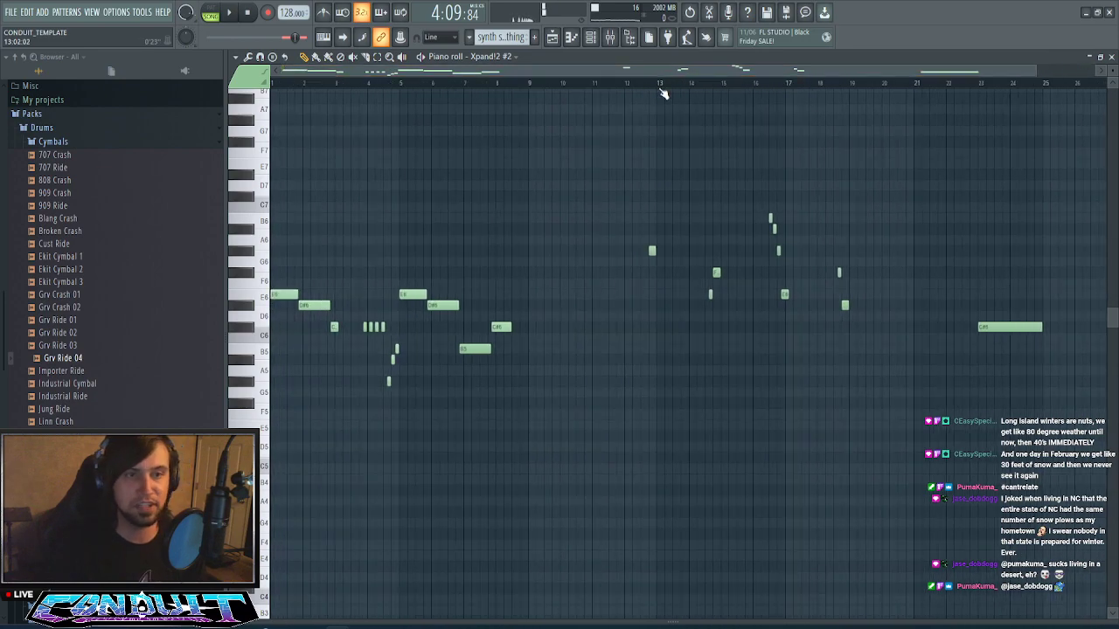
{"action": "scroll", "coordinate": [662, 92], "scroll_direction": "down", "scroll_amount": 1}
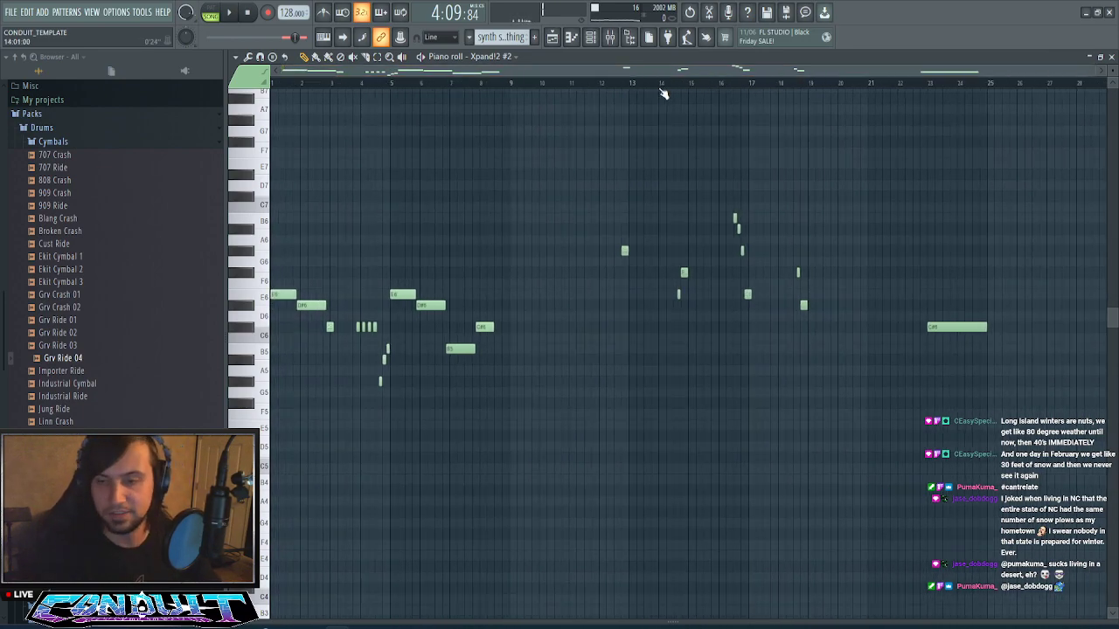
{"action": "key", "text": "space"}
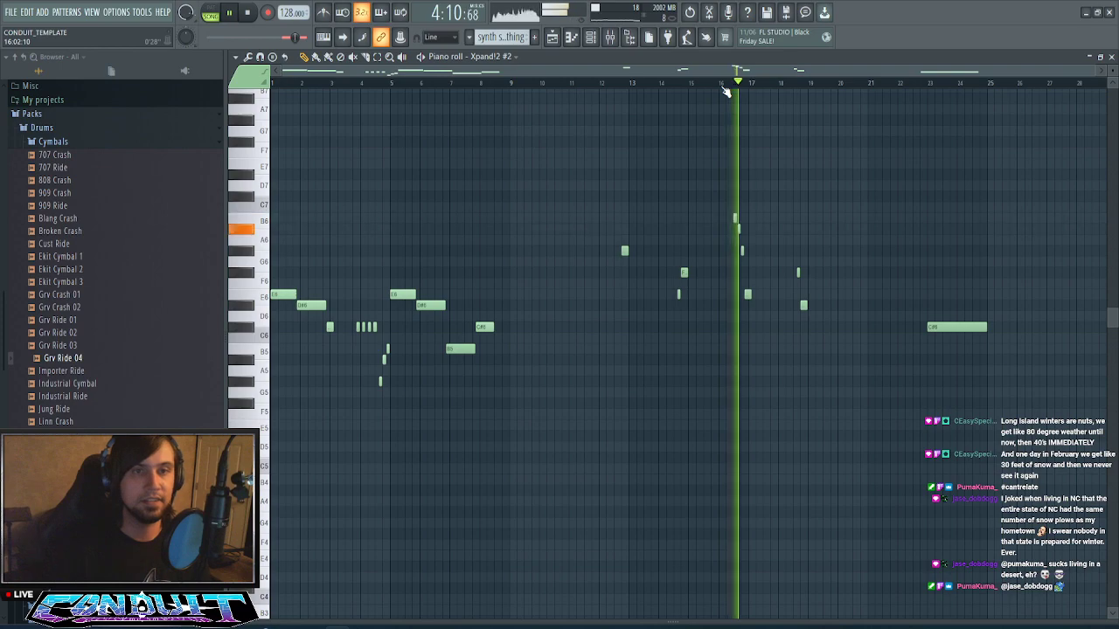
{"action": "scroll", "coordinate": [726, 84], "scroll_direction": "up", "scroll_amount": 3}
{"action": "left_click_drag", "start_coordinate": [757, 71], "coordinate": [831, 67]}
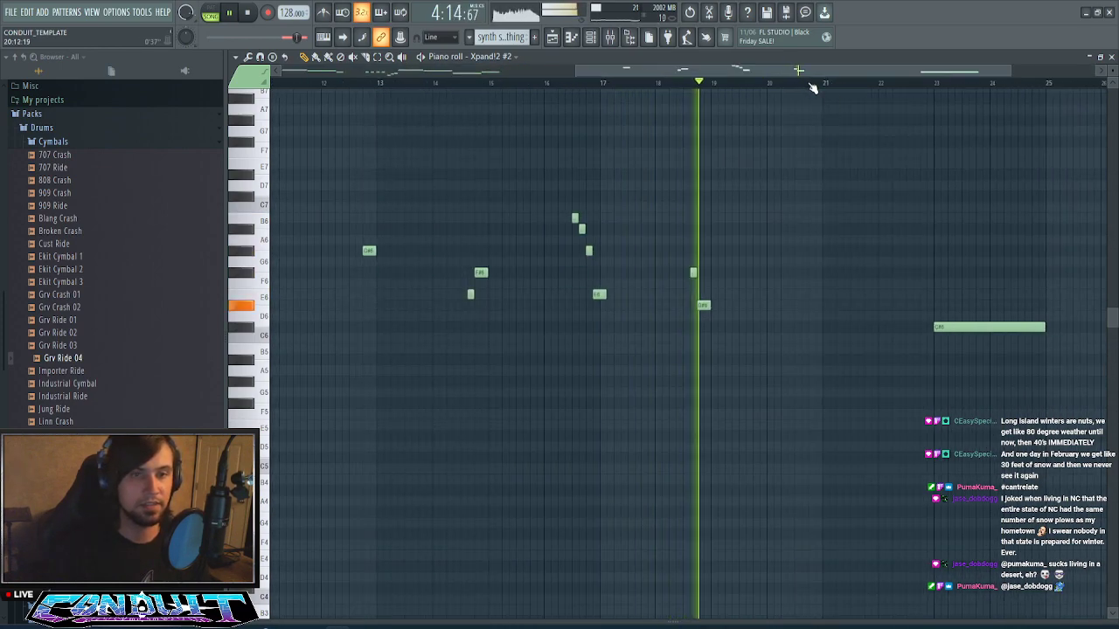
{"action": "scroll", "coordinate": [807, 82], "scroll_direction": "up", "scroll_amount": 3}
{"action": "left_click_drag", "start_coordinate": [807, 82], "coordinate": [838, 79]}
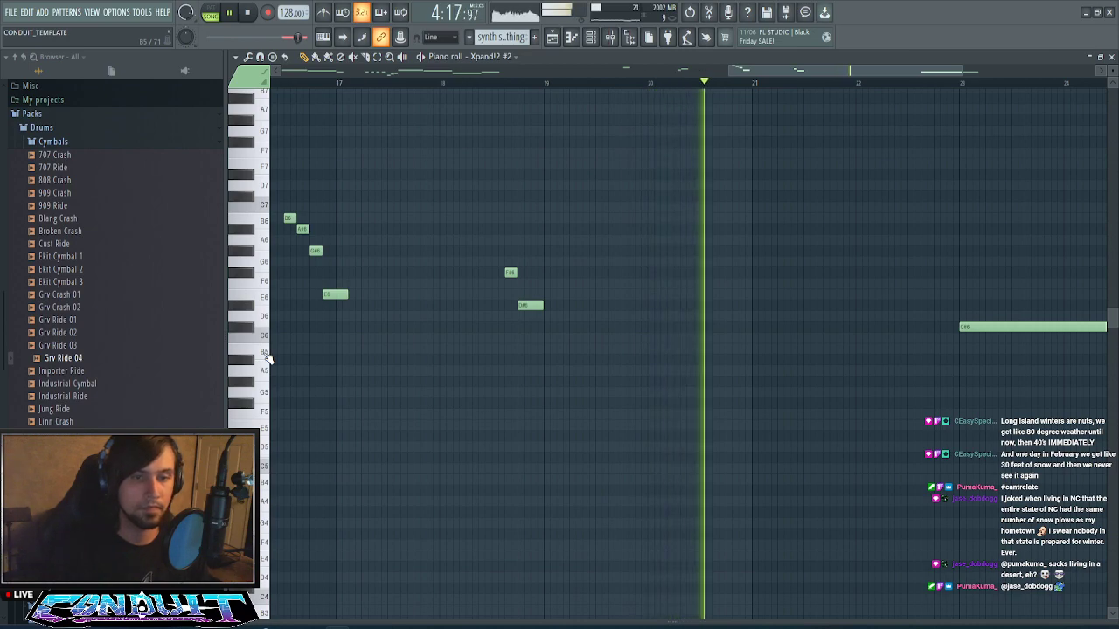
- Add a half-beat B5 followed by a one-beat C#6 that ends at bar 21 in the Xpand!2 #2 solo
{"action": "left_click", "coordinate": [750, 350]}
{"action": "left_click_drag", "start_coordinate": [750, 349], "coordinate": [734, 350]}
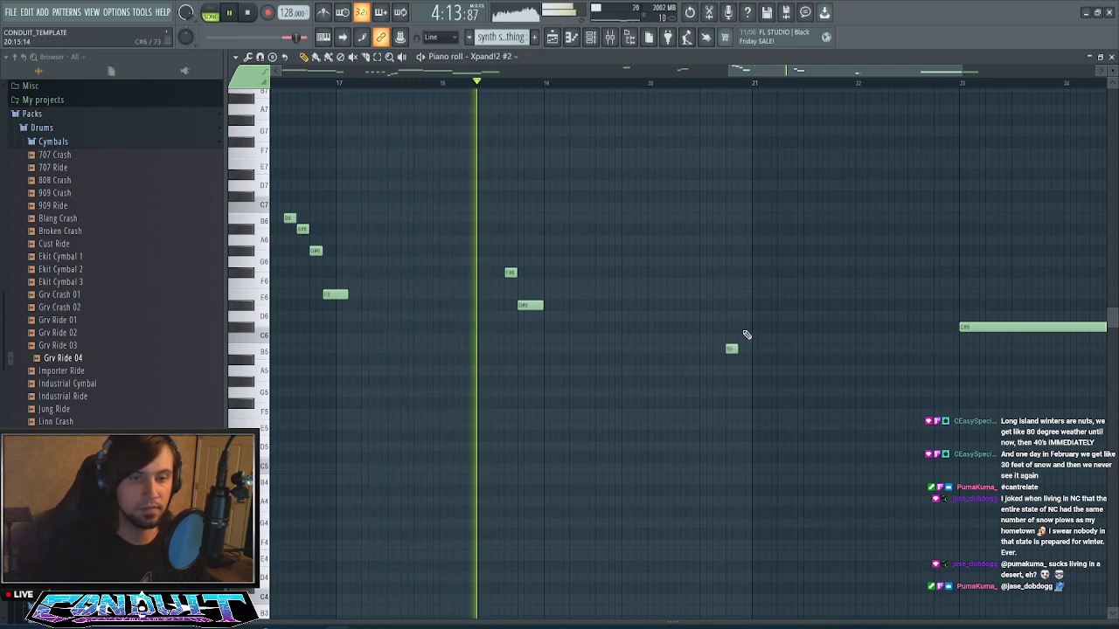
{"action": "left_click_drag", "start_coordinate": [732, 347], "coordinate": [749, 328]}
{"action": "left_click", "coordinate": [732, 327]}
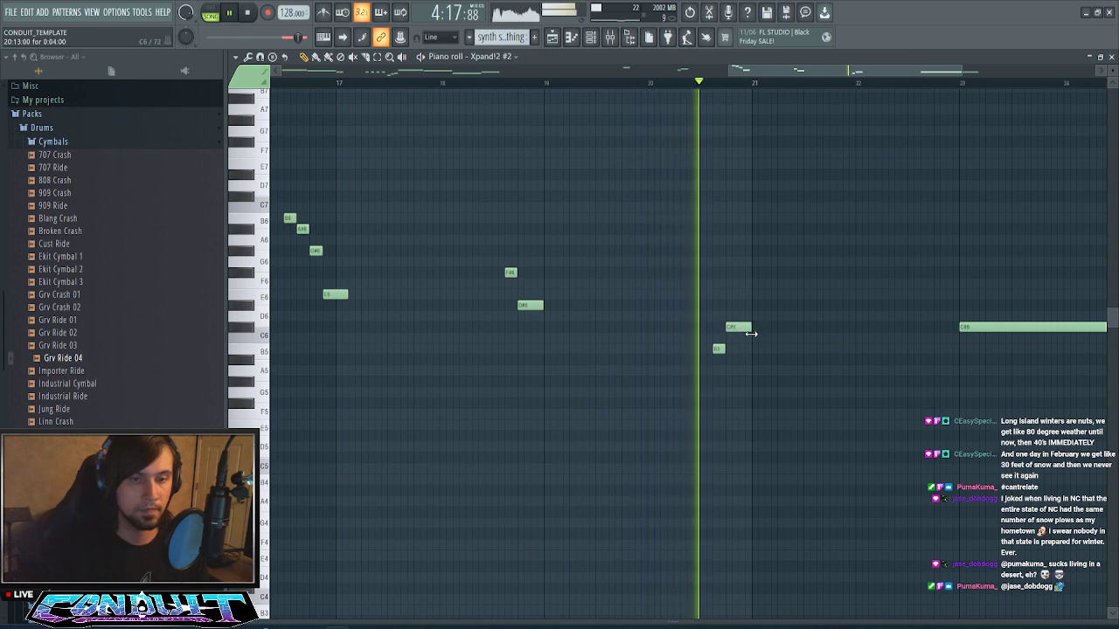
{"action": "scroll", "coordinate": [824, 93], "scroll_direction": "down", "scroll_amount": 6}
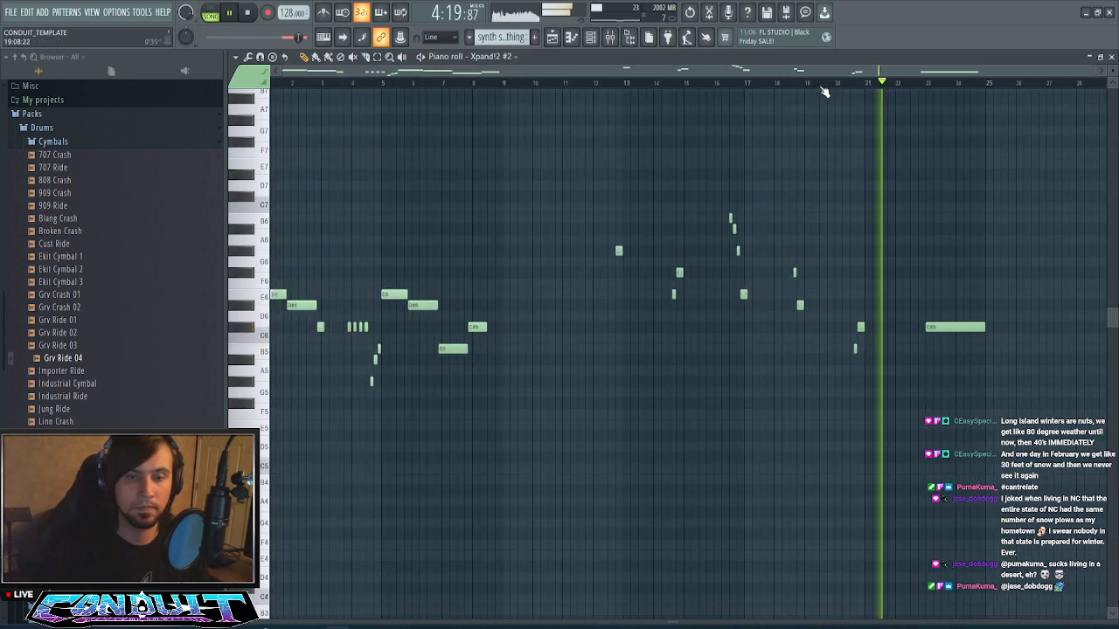
- Return to the arrangement, stop playback and select the time range from bar 141 to bar 143
{"action": "left_click", "coordinate": [608, 44]}
{"action": "left_click", "coordinate": [607, 43]}
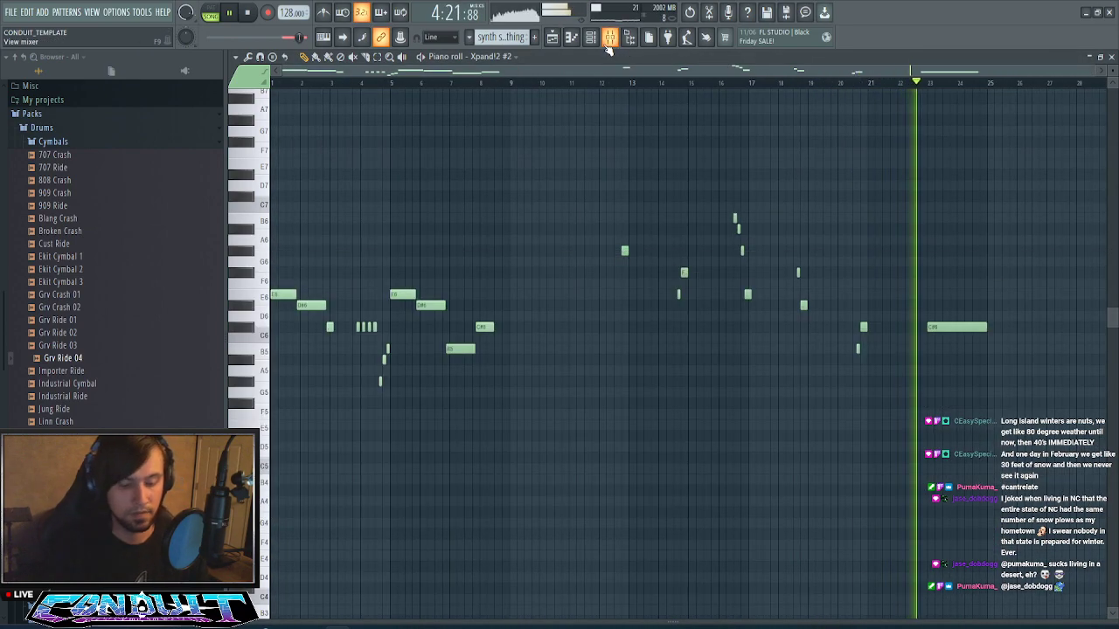
{"action": "key", "text": "F5"}
{"action": "scroll", "coordinate": [866, 91], "scroll_direction": "up", "scroll_amount": 3}
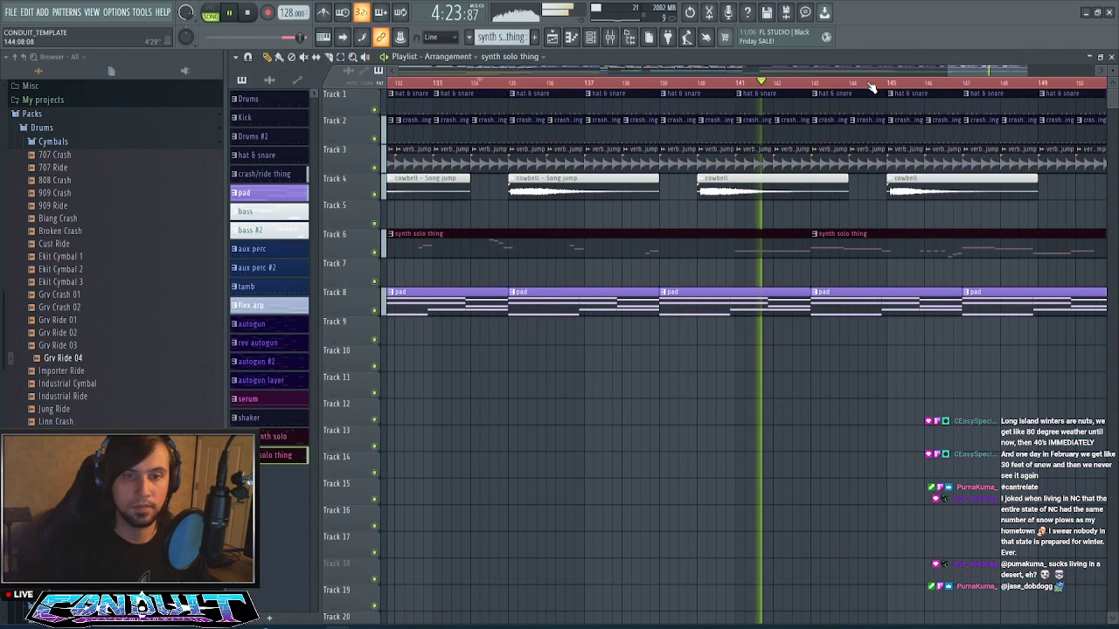
{"action": "key", "text": "space"}
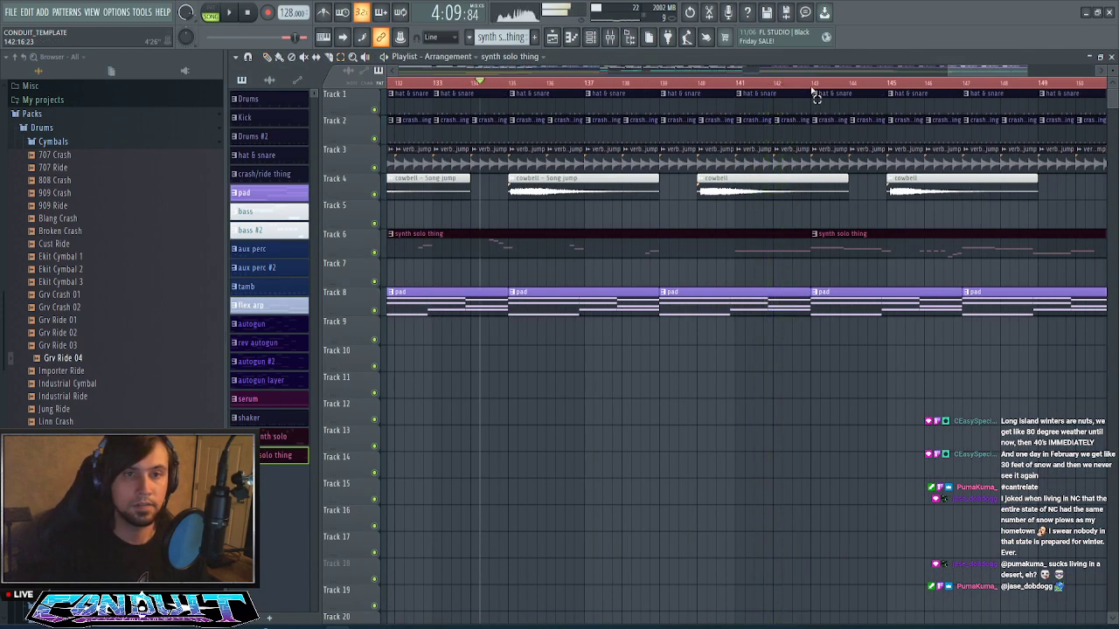
{"action": "left_click_drag", "start_coordinate": [812, 92], "coordinate": [750, 99]}
{"action": "key", "text": "space"}
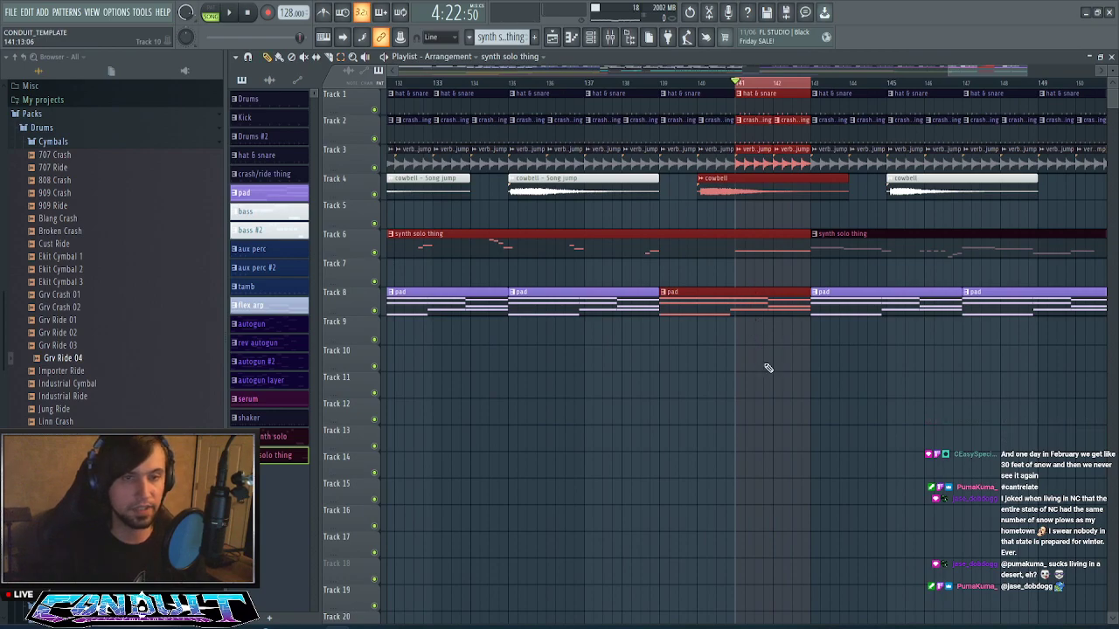
- Create a channel volume automation clip for Xpand!2 #2 over the selected bars 141 to 143
{"action": "left_click", "coordinate": [768, 368]}
{"action": "key", "text": "F7"}
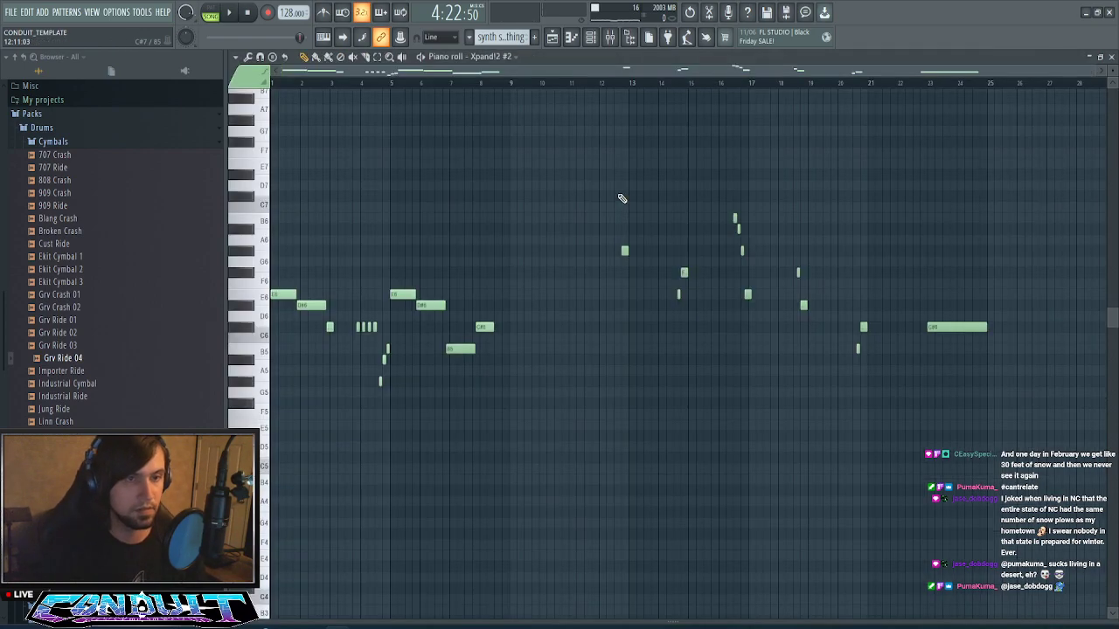
{"action": "key", "text": "F7"}
{"action": "key", "text": "F6"}
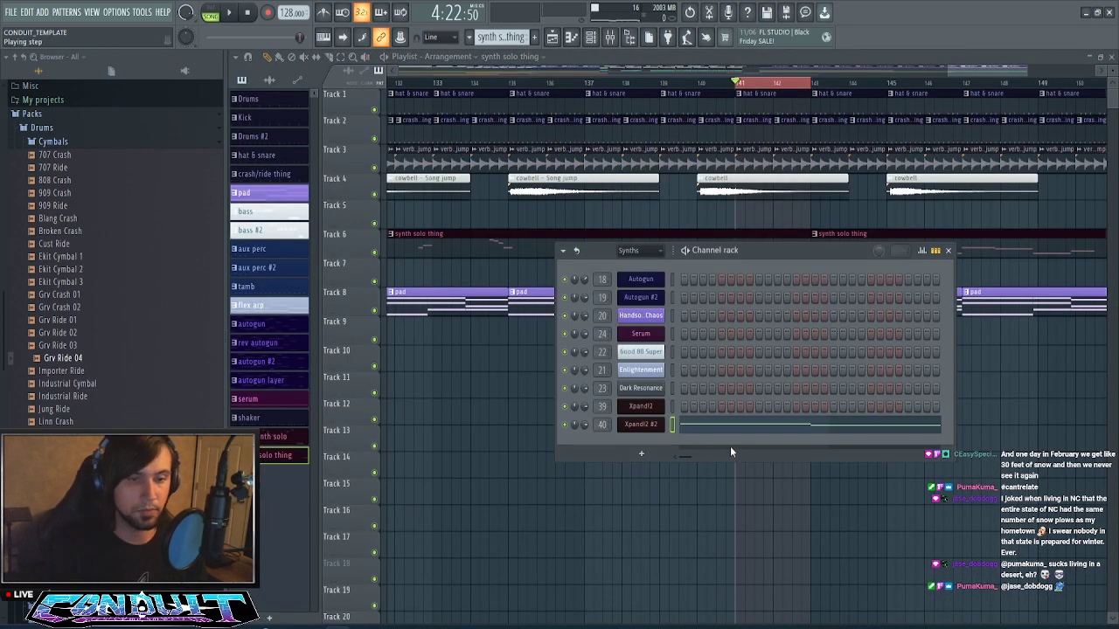
{"action": "right_click", "coordinate": [583, 427]}
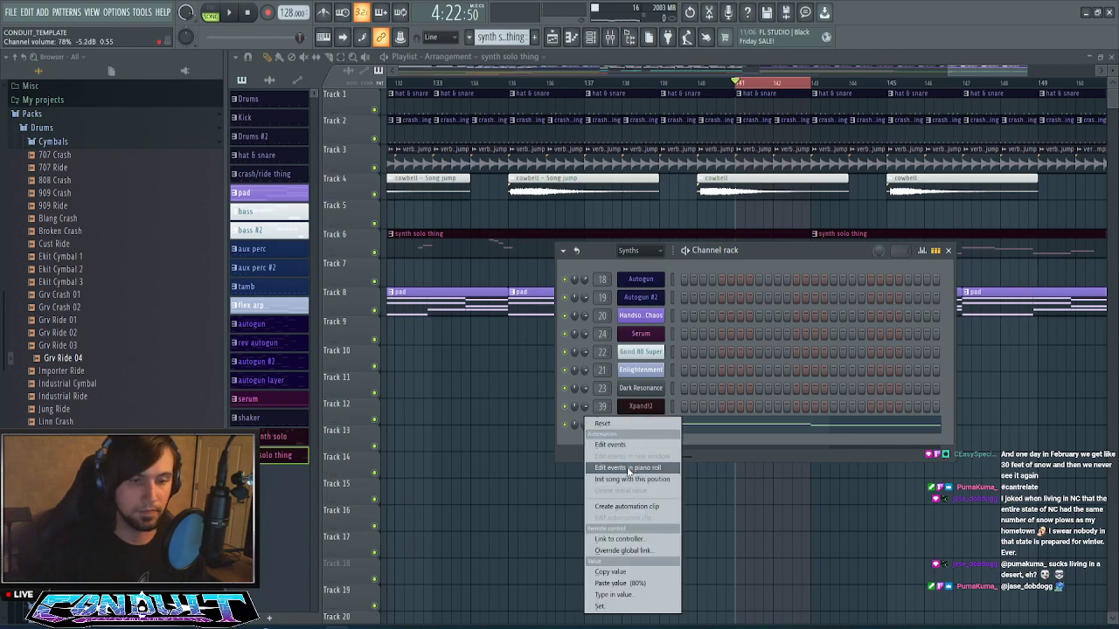
{"action": "left_click", "coordinate": [625, 507]}
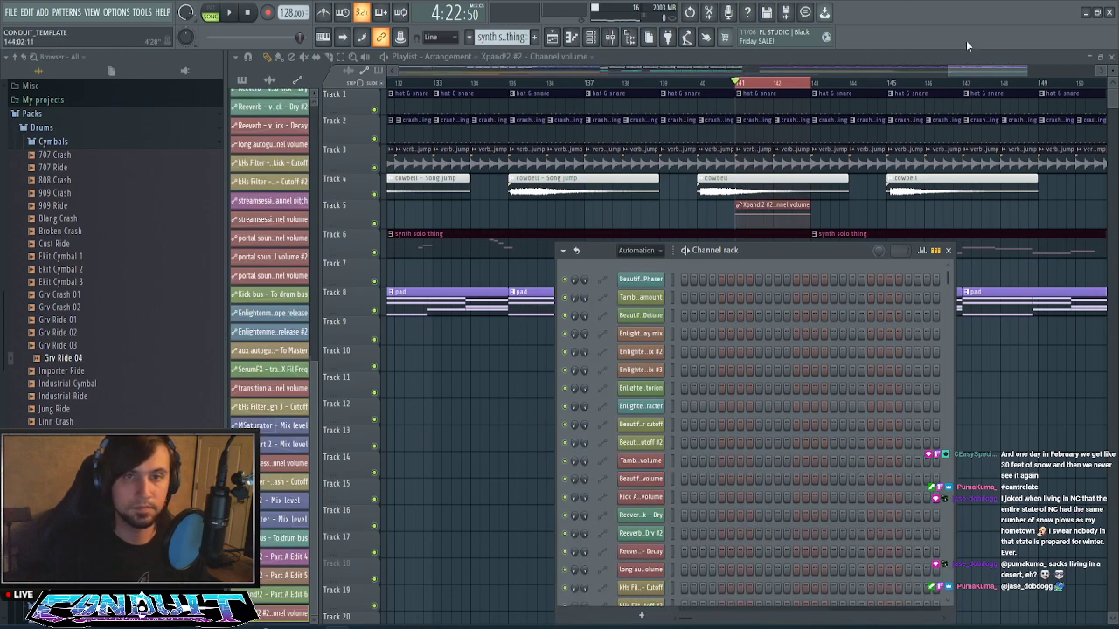
- Shape the Xpand!2 #2 volume automation as a rise that levels off at 78% from a point at 142:09:00
{"action": "left_click_drag", "start_coordinate": [982, 74], "coordinate": [990, 75]}
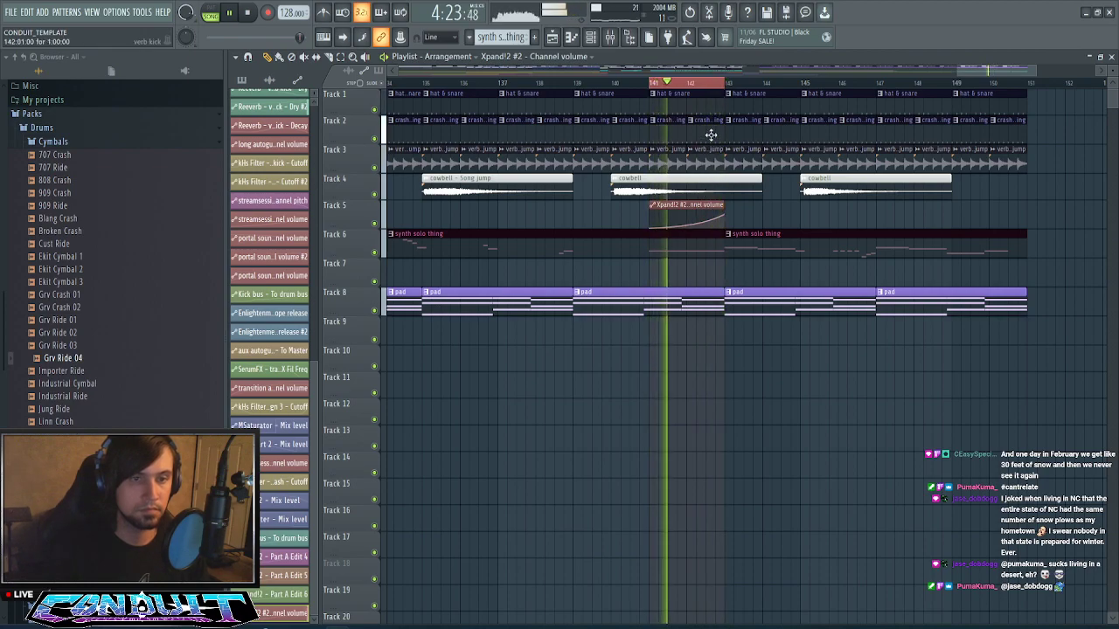
{"action": "scroll", "coordinate": [715, 201], "scroll_direction": "up", "scroll_amount": 5}
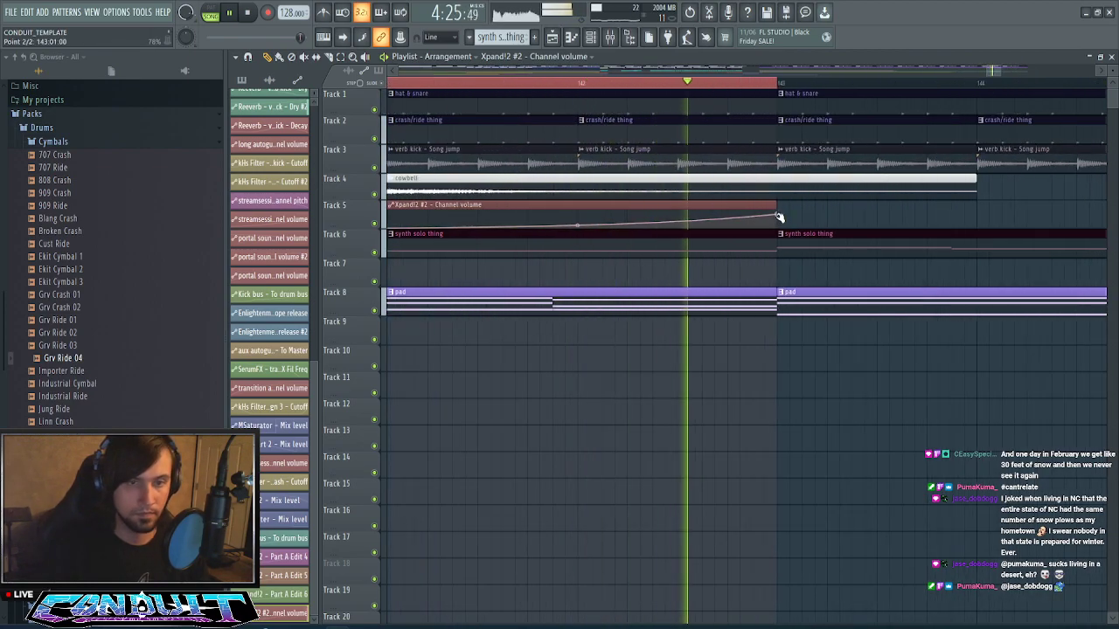
{"action": "right_click", "coordinate": [677, 221]}
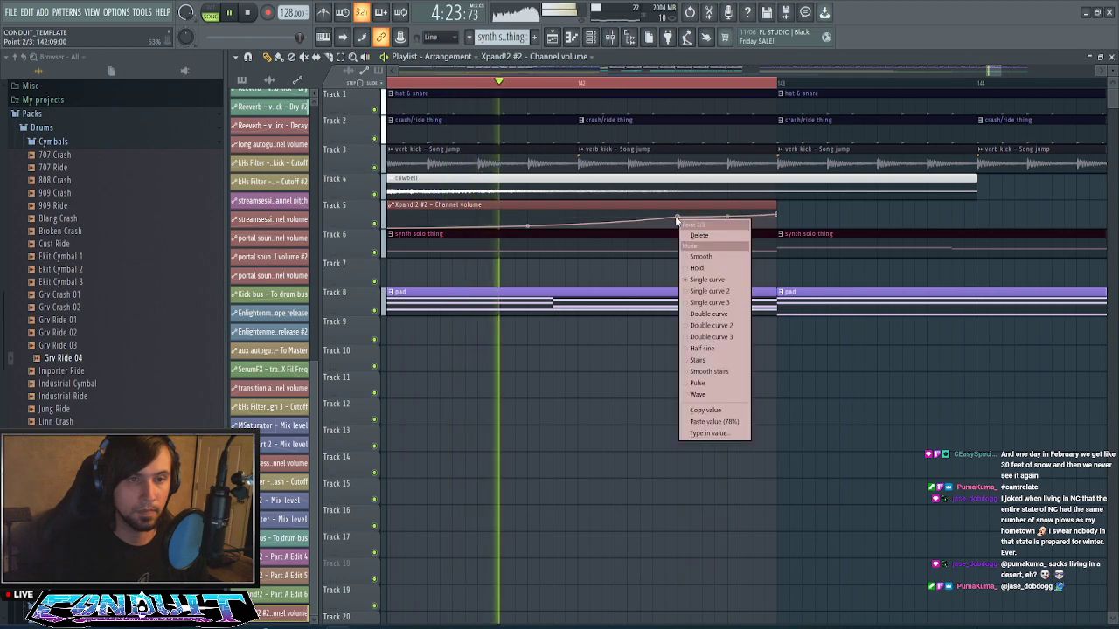
{"action": "left_click_drag", "start_coordinate": [677, 220], "coordinate": [678, 213]}
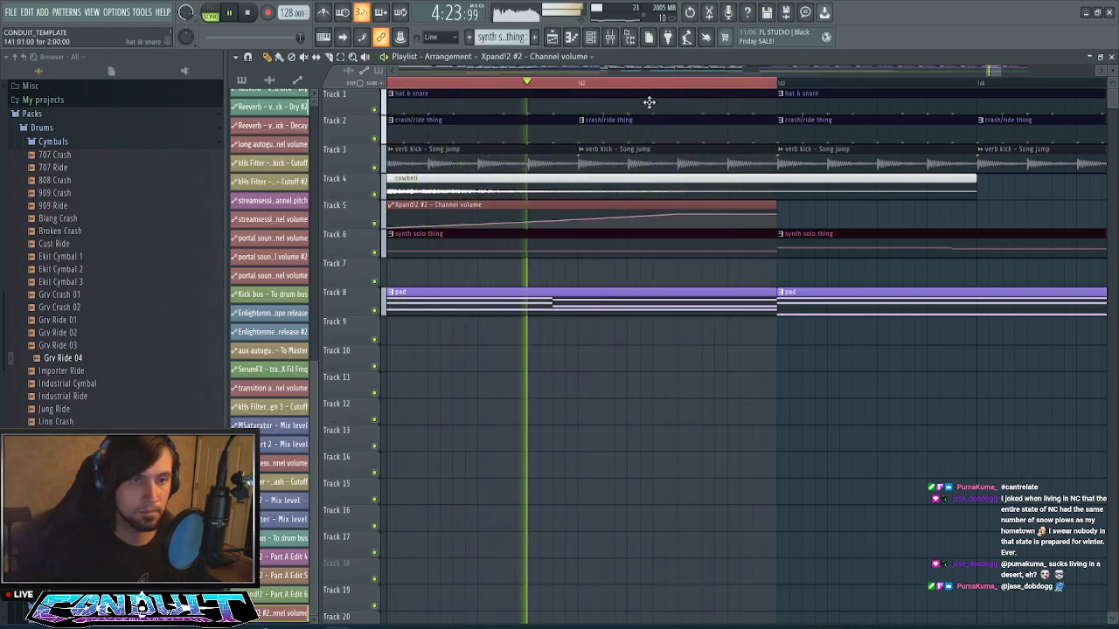
- Clear the time selection and move the Xpand!2 #2 channel volume clip down to Track 22, keeping its start at bar 141
{"action": "scroll", "coordinate": [642, 83], "scroll_direction": "down", "scroll_amount": 4}
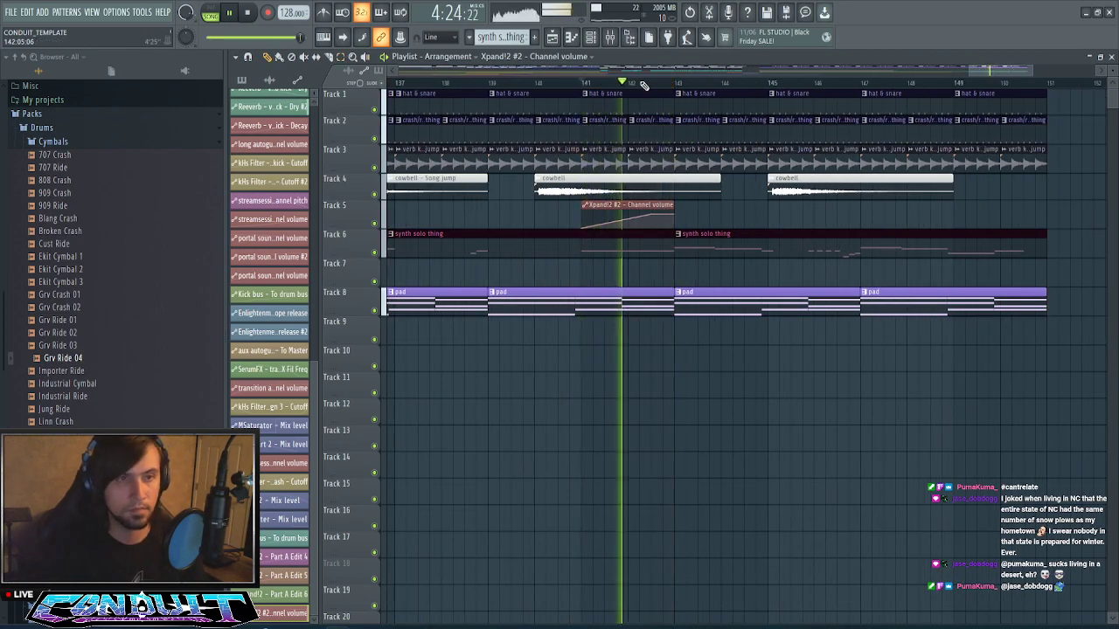
{"action": "scroll", "coordinate": [645, 92], "scroll_direction": "down", "scroll_amount": 4}
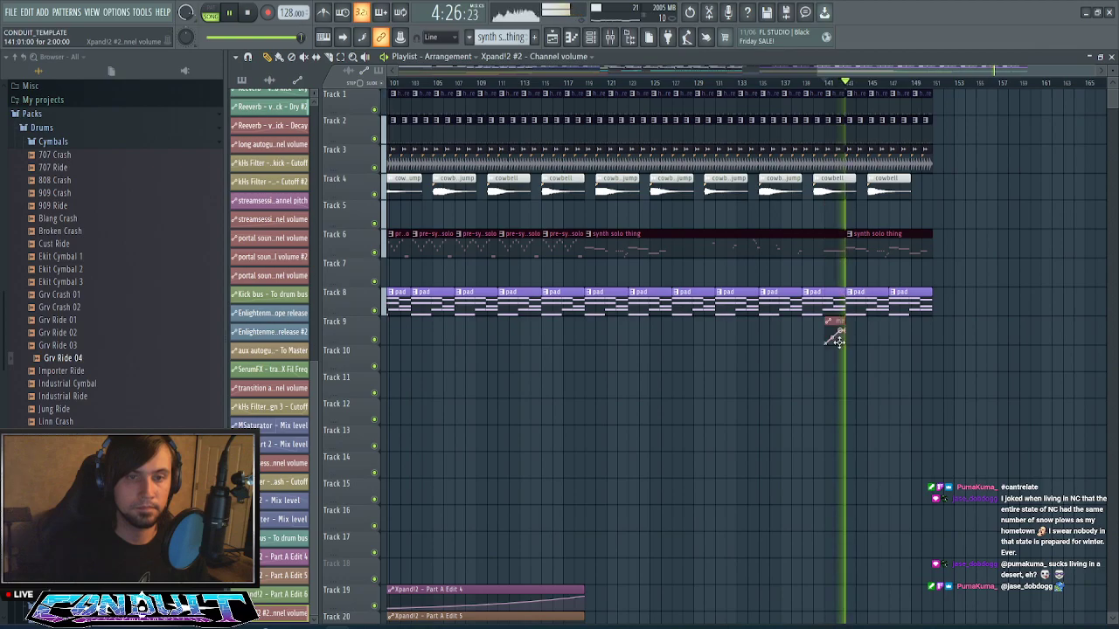
{"action": "scroll", "coordinate": [837, 339], "scroll_direction": "down", "scroll_amount": 5}
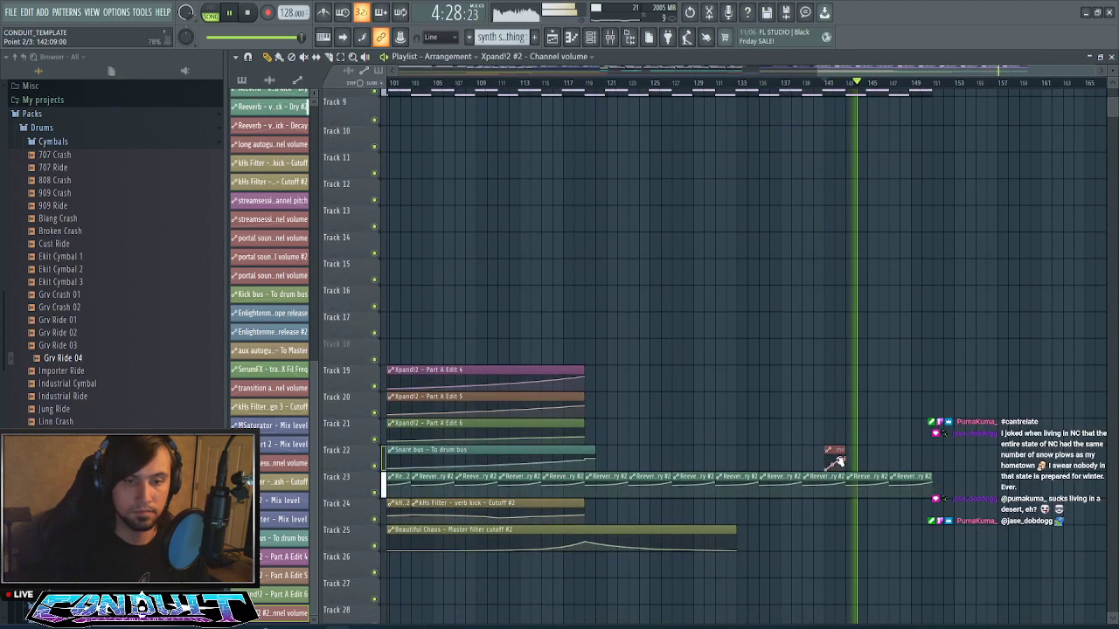
{"action": "scroll", "coordinate": [739, 350], "scroll_direction": "up", "scroll_amount": 5}
{"action": "scroll", "coordinate": [871, 85], "scroll_direction": "down", "scroll_amount": 3}
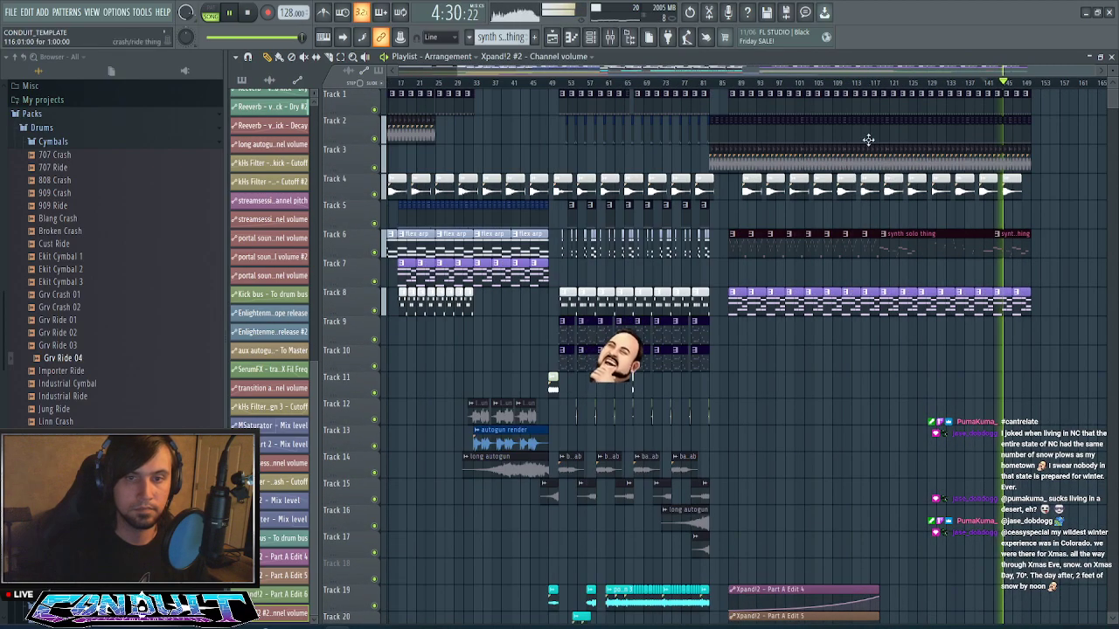
{"action": "scroll", "coordinate": [904, 267], "scroll_direction": "down", "scroll_amount": 3}
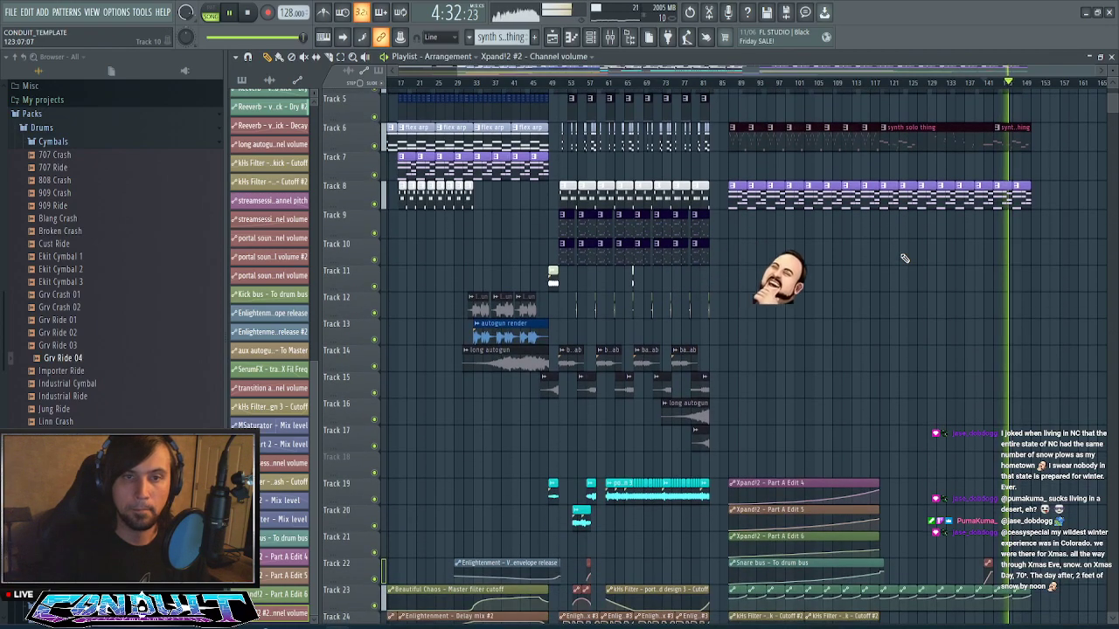
{"action": "scroll", "coordinate": [975, 411], "scroll_direction": "down", "scroll_amount": 3}
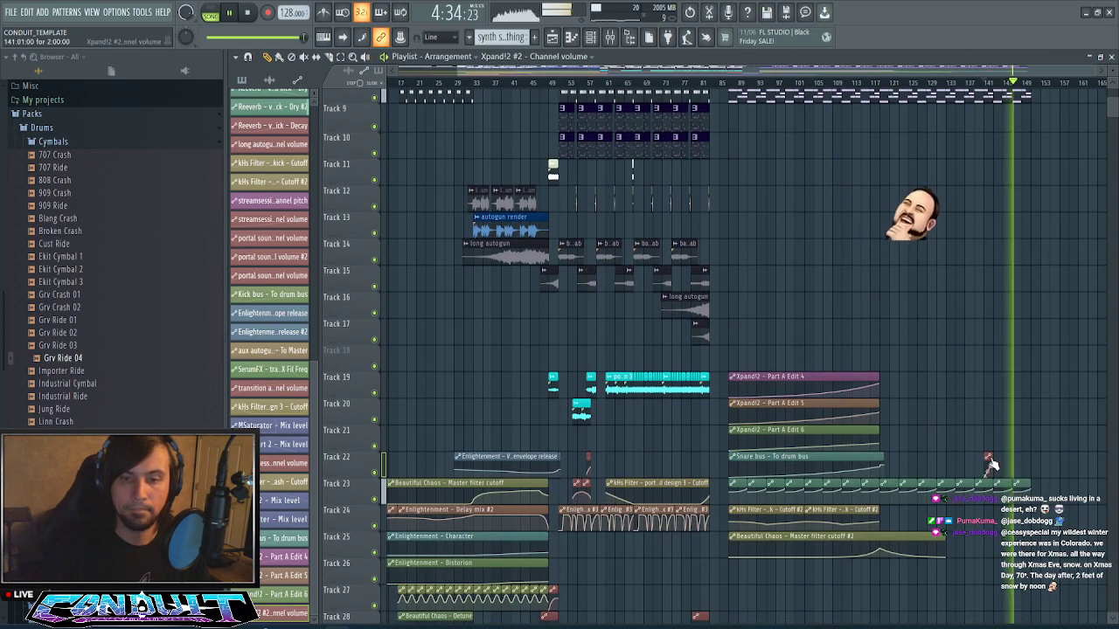
- Place a second Xpand!2 #2 channel volume clip on Track 20 at bar 123 and make it unique
{"action": "scroll", "coordinate": [1010, 87], "scroll_direction": "up", "scroll_amount": 3}
{"action": "scroll", "coordinate": [1009, 88], "scroll_direction": "up", "scroll_amount": 2}
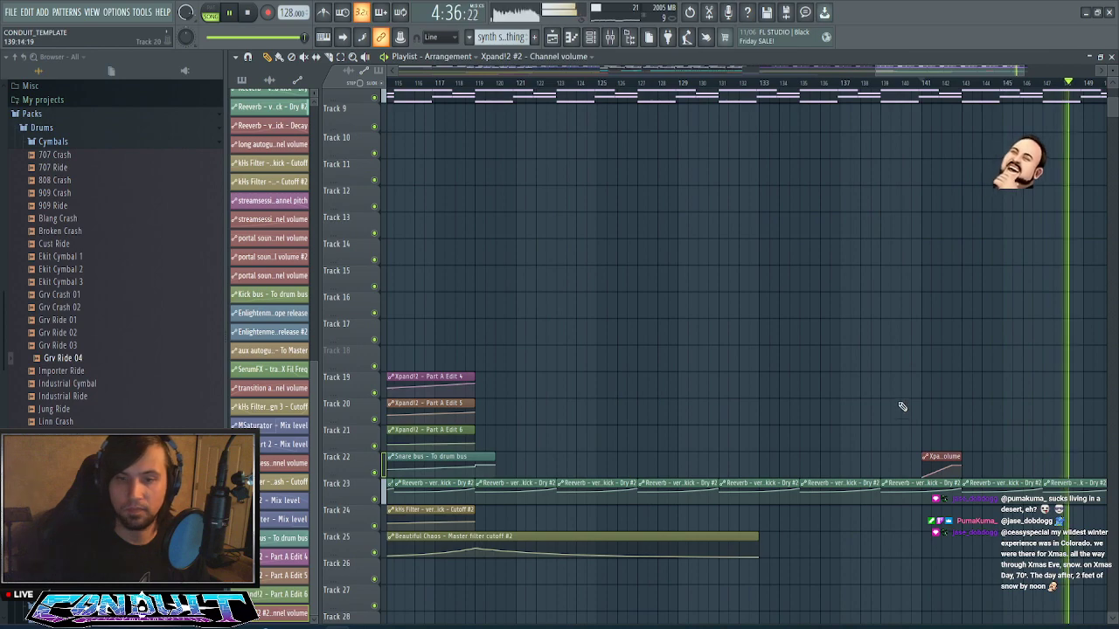
{"action": "left_click", "coordinate": [558, 406]}
{"action": "left_click", "coordinate": [561, 404]}
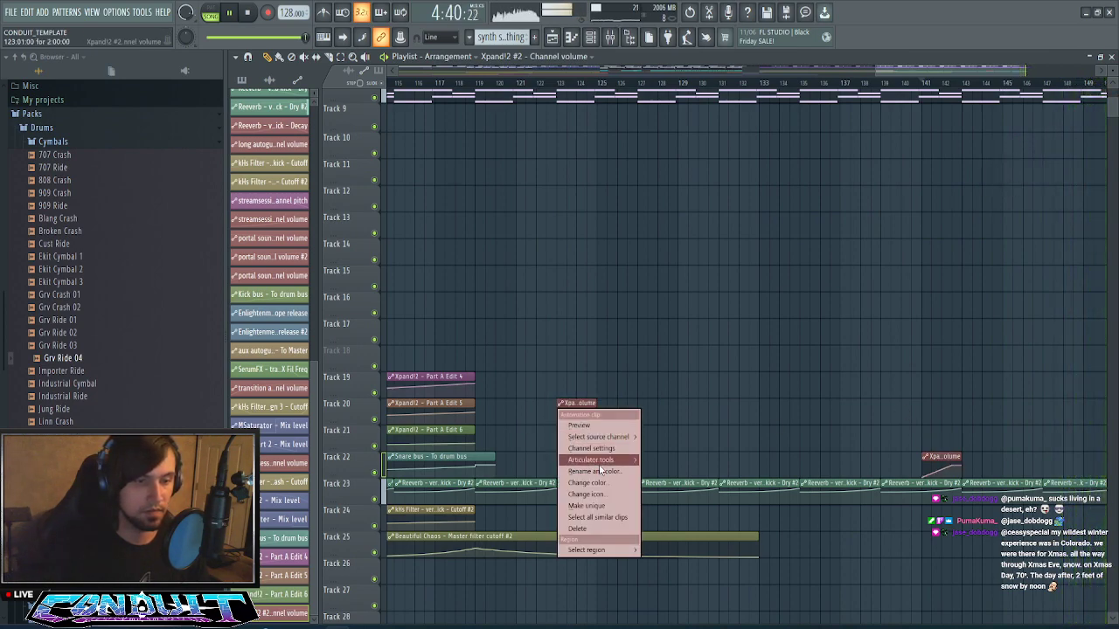
{"action": "left_click", "coordinate": [601, 506]}
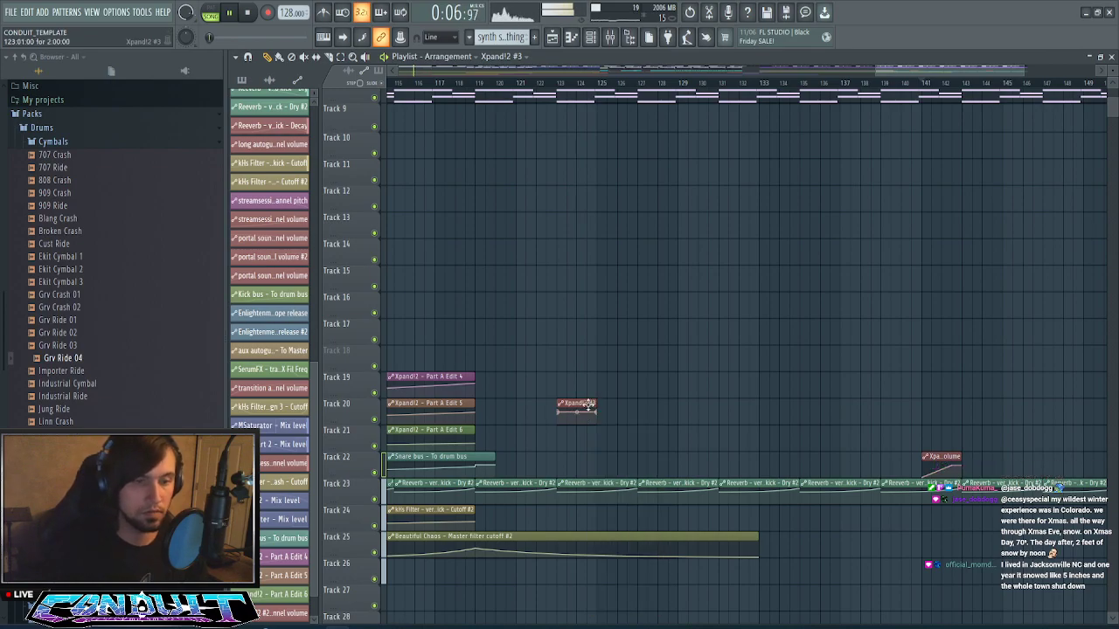
- Go over the arrangement's opening bars and lower the volume of the Tamb Roshi mixer track slightly
{"action": "scroll", "coordinate": [706, 93], "scroll_direction": "down", "scroll_amount": 3}
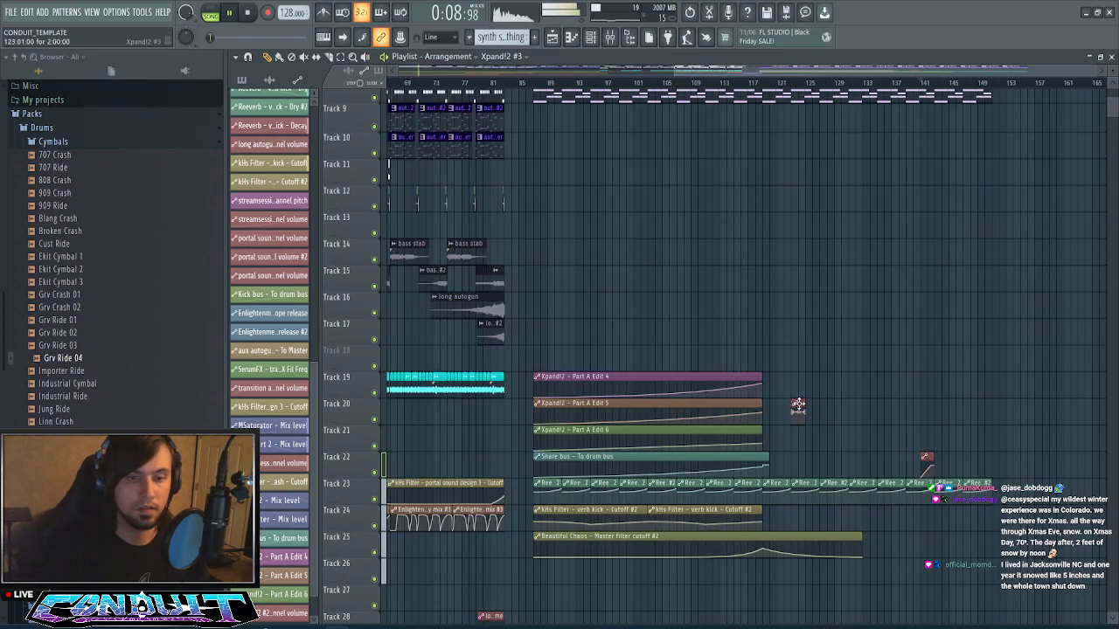
{"action": "left_click_drag", "start_coordinate": [686, 526], "coordinate": [338, 325]}
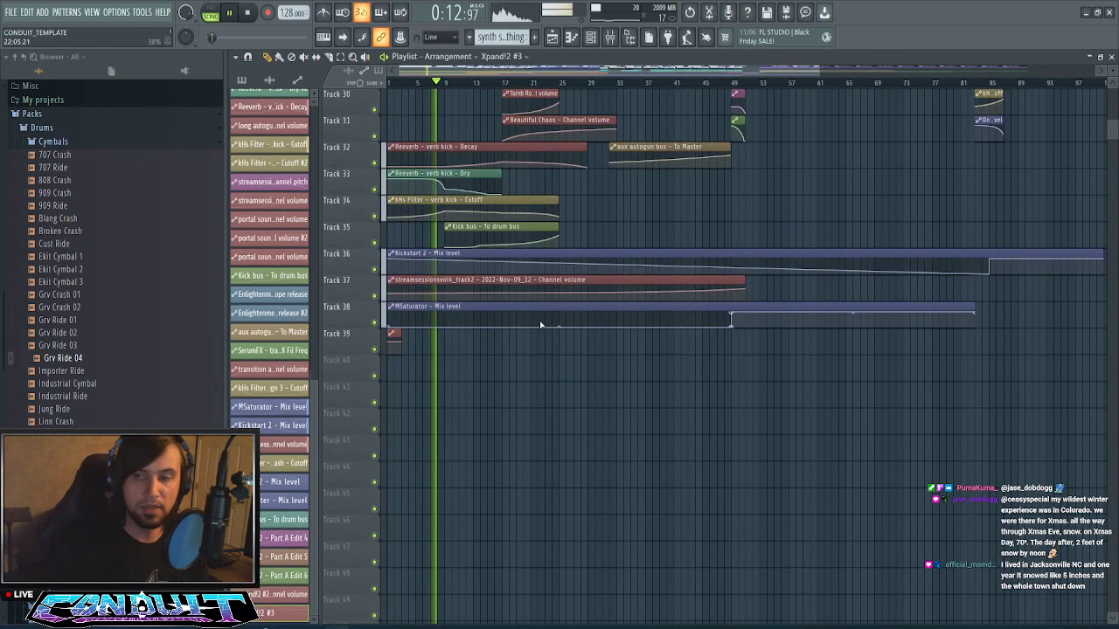
{"action": "scroll", "coordinate": [541, 325], "scroll_direction": "up", "scroll_amount": 8}
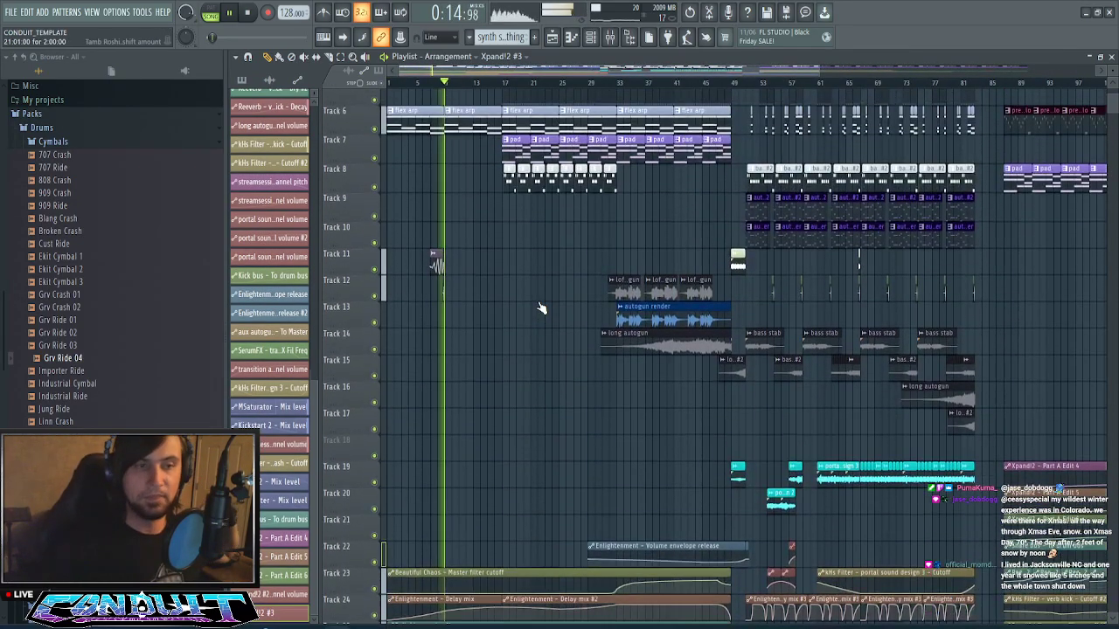
{"action": "scroll", "coordinate": [540, 308], "scroll_direction": "up", "scroll_amount": 2}
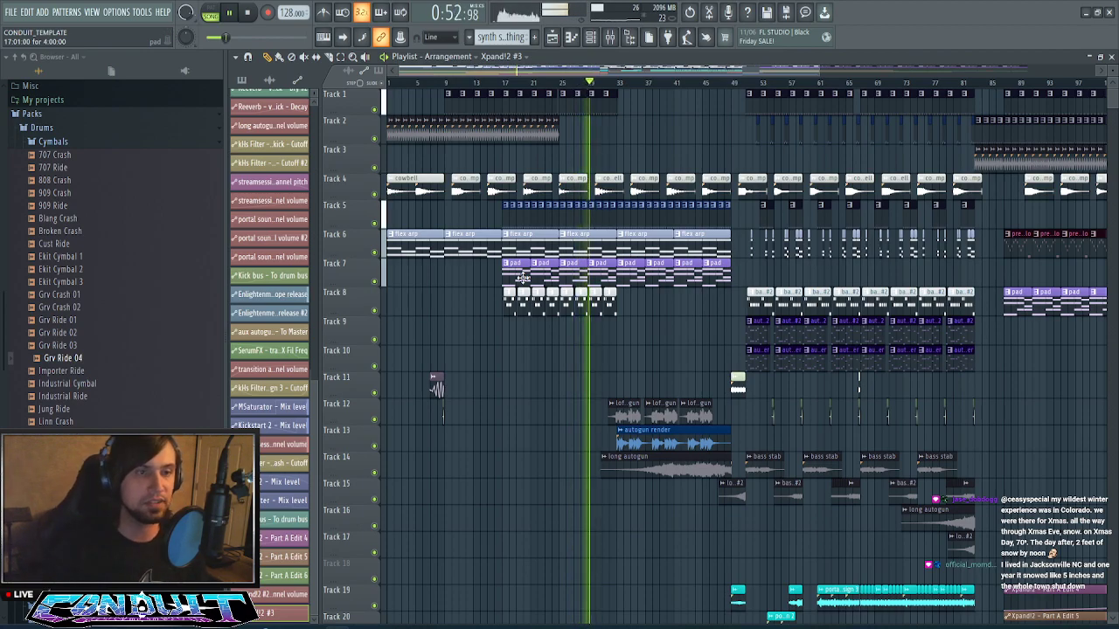
{"action": "key", "text": "F5"}
{"action": "key", "text": "F5"}
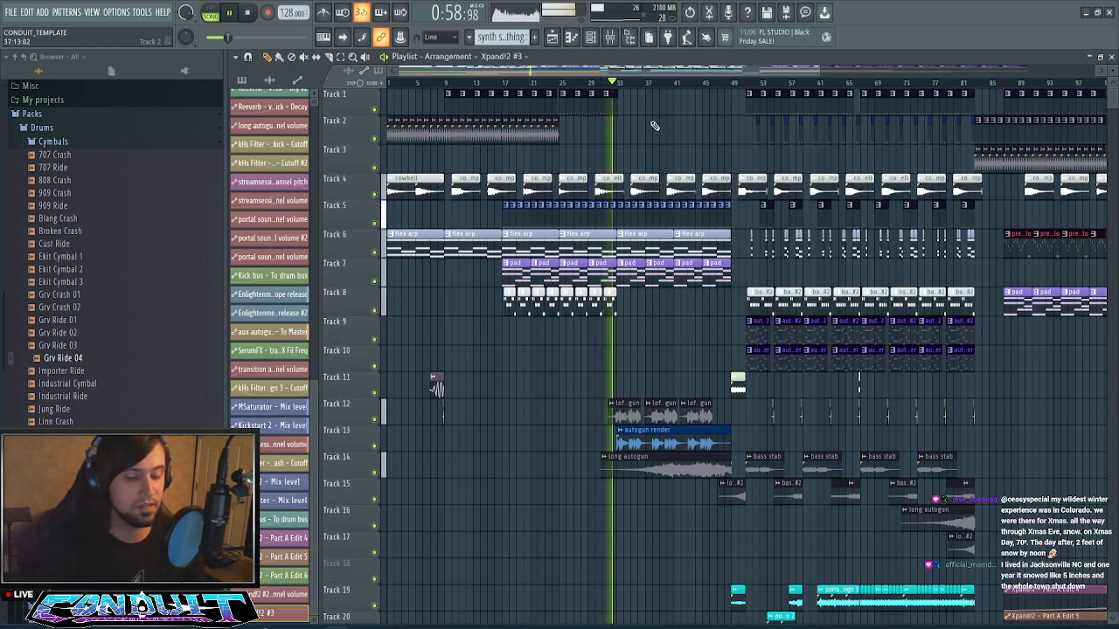
{"action": "key", "text": "F9"}
{"action": "scroll", "coordinate": [489, 318], "scroll_direction": "up", "scroll_amount": 10}
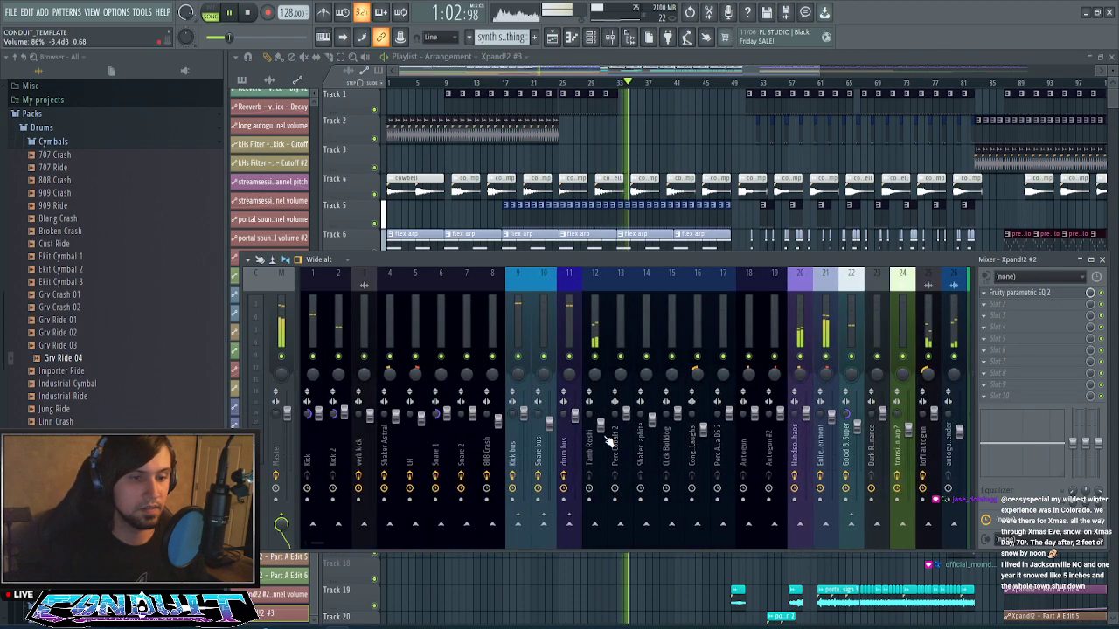
{"action": "left_click", "coordinate": [594, 529]}
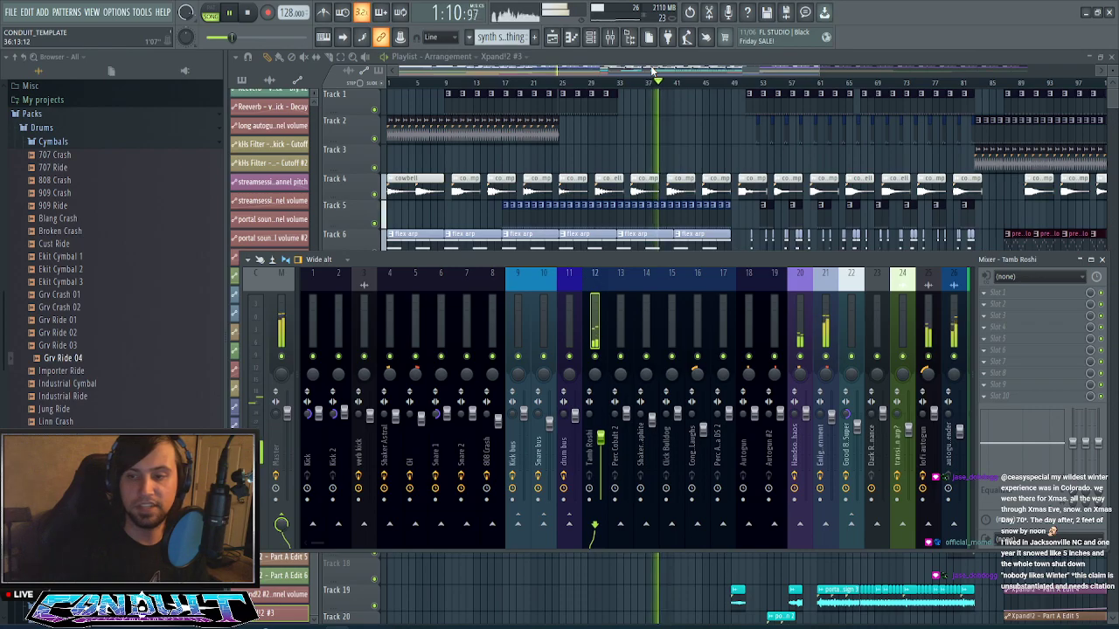
{"action": "key", "text": "F9"}
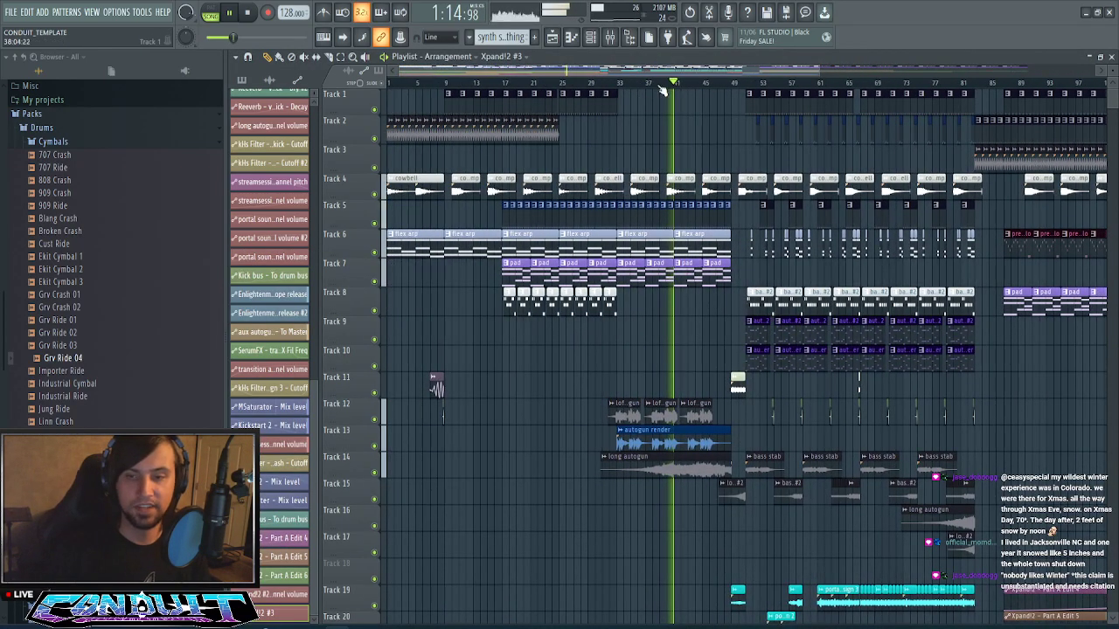
- Check the Kick 2 and Kick bus mixer tracks against the drop from bar 51 and raise the Snare bus volume slightly
{"action": "scroll", "coordinate": [658, 90], "scroll_direction": "up", "scroll_amount": 2}
{"action": "mouse_move", "coordinate": [632, 68]}
{"action": "left_mouse_down"}
{"action": "mouse_move", "coordinate": [707, 69]}
{"action": "mouse_move", "coordinate": [648, 77]}
{"action": "left_mouse_up"}
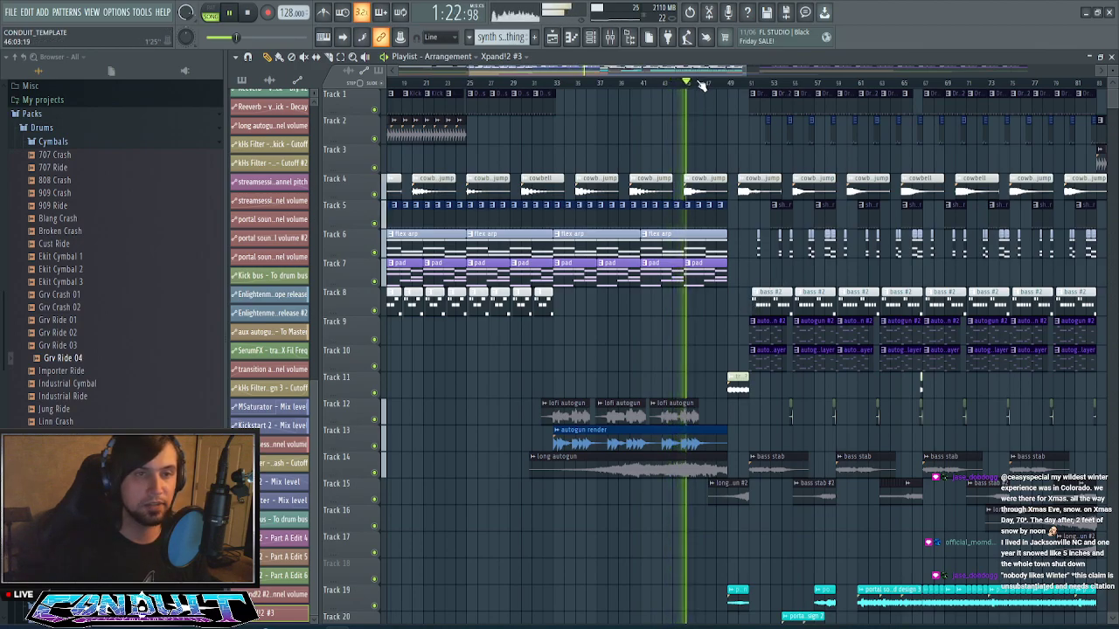
{"action": "left_click_drag", "start_coordinate": [701, 84], "coordinate": [721, 71]}
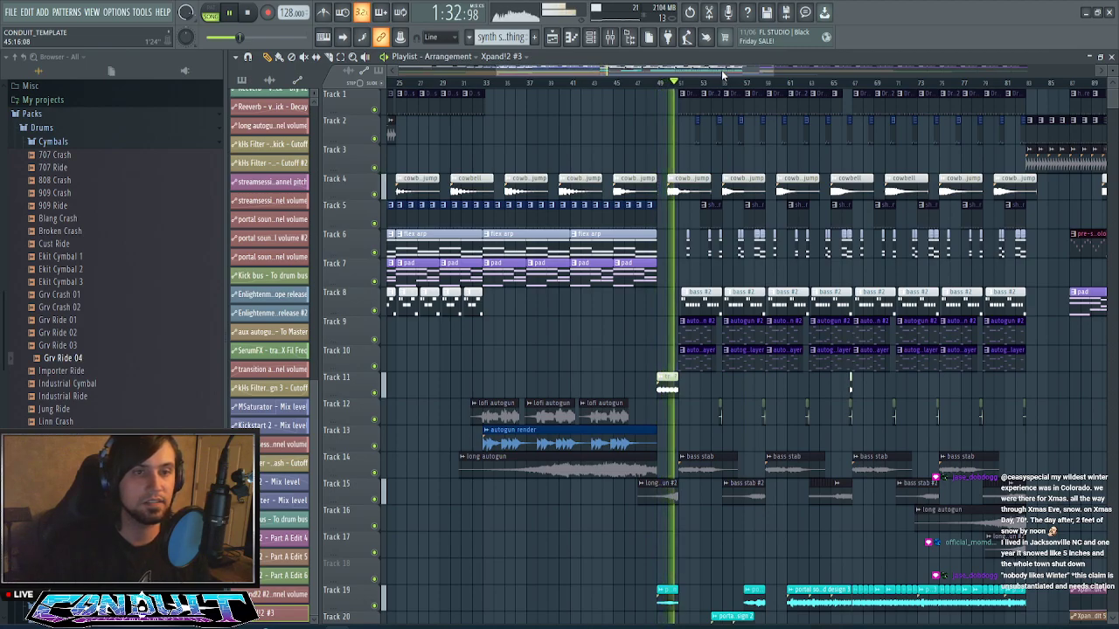
{"action": "scroll", "coordinate": [728, 156], "scroll_direction": "right", "scroll_amount": 3}
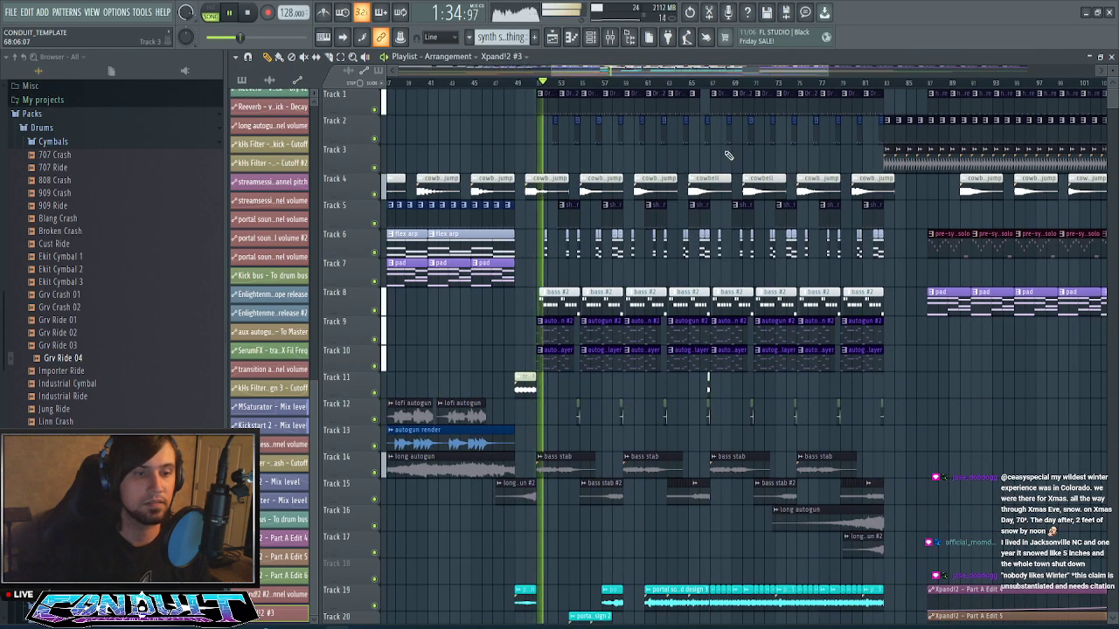
{"action": "scroll", "coordinate": [727, 152], "scroll_direction": "down", "scroll_amount": 3}
{"action": "scroll", "coordinate": [722, 142], "scroll_direction": "up", "scroll_amount": 3}
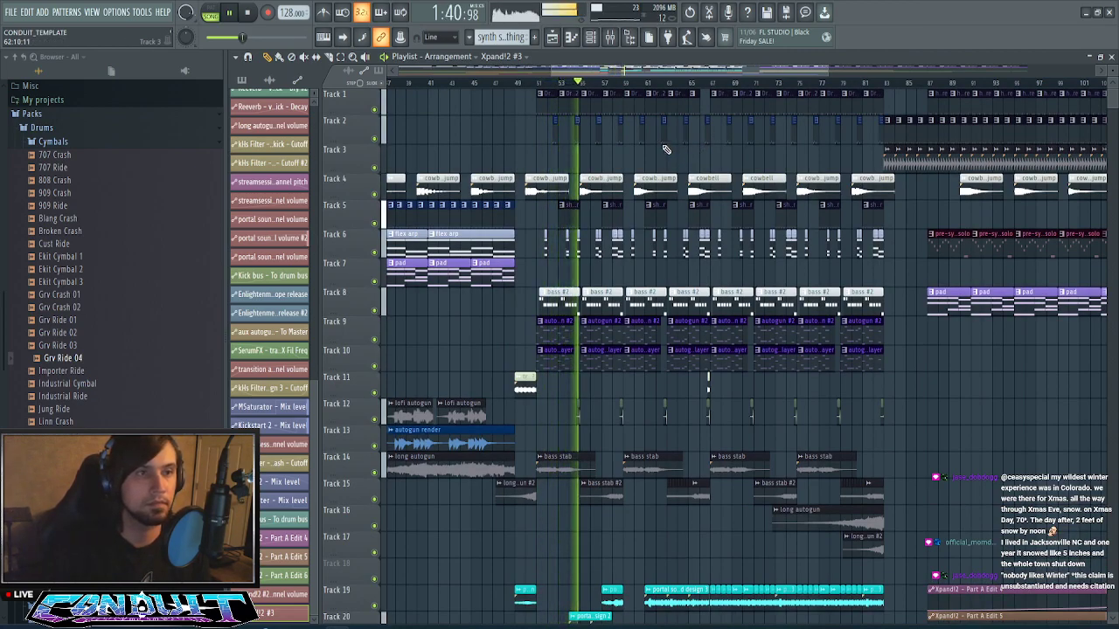
{"action": "key", "text": "F9"}
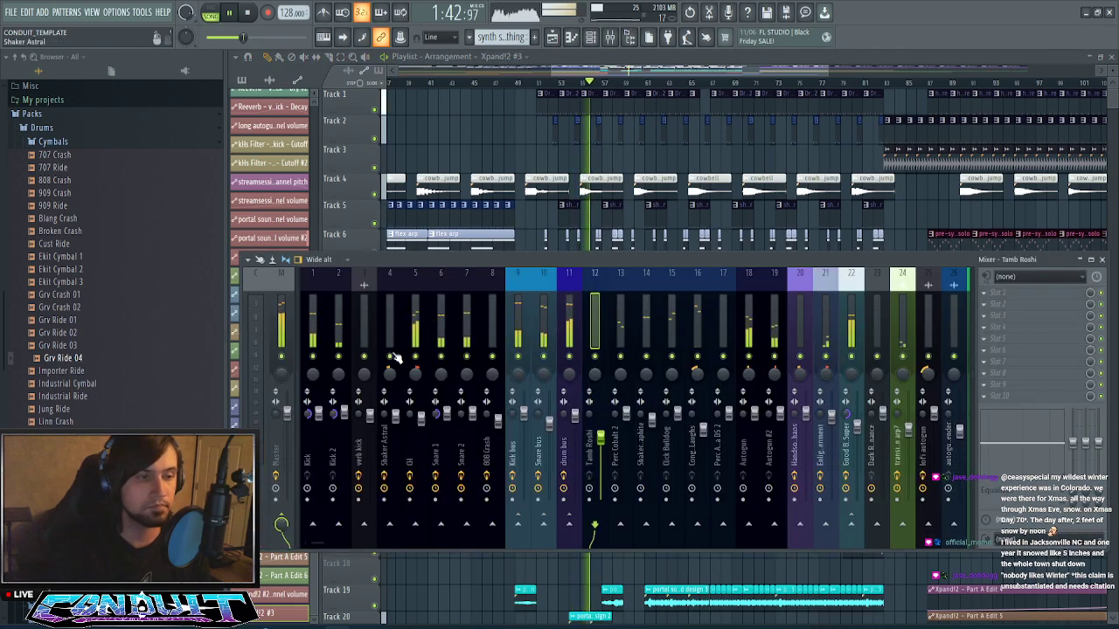
{"action": "left_click", "coordinate": [343, 411]}
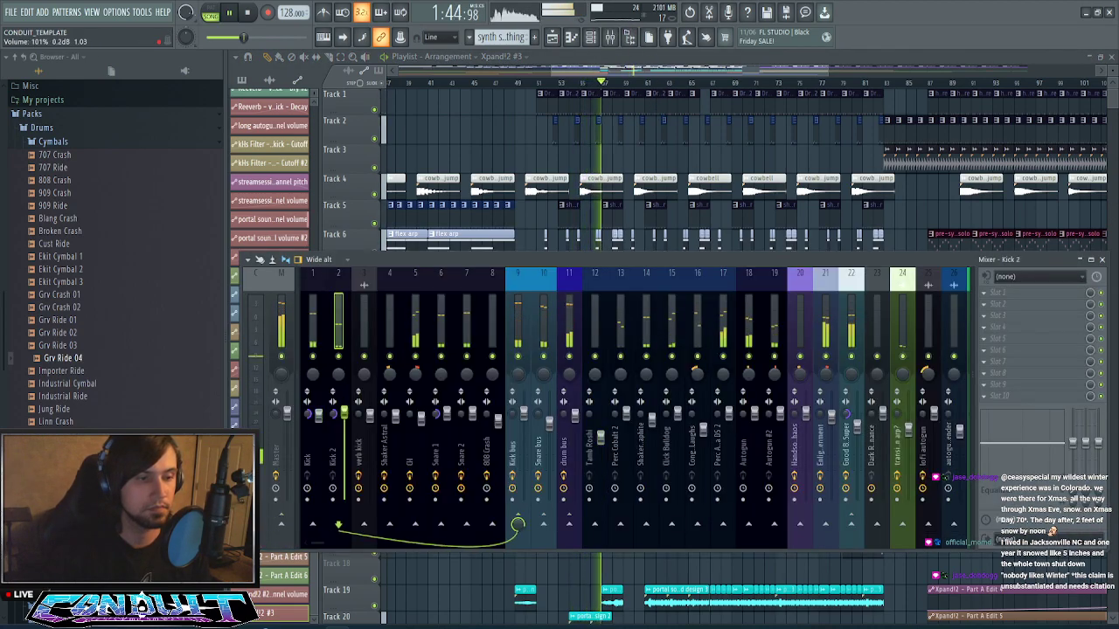
{"action": "left_click", "coordinate": [525, 413]}
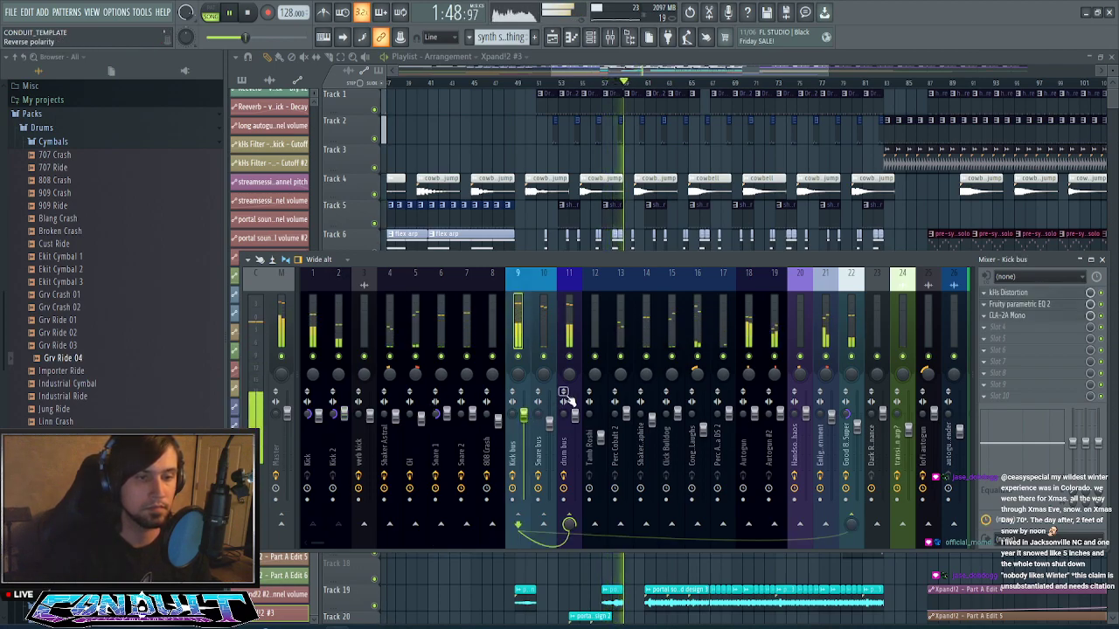
{"action": "left_click", "coordinate": [549, 423]}
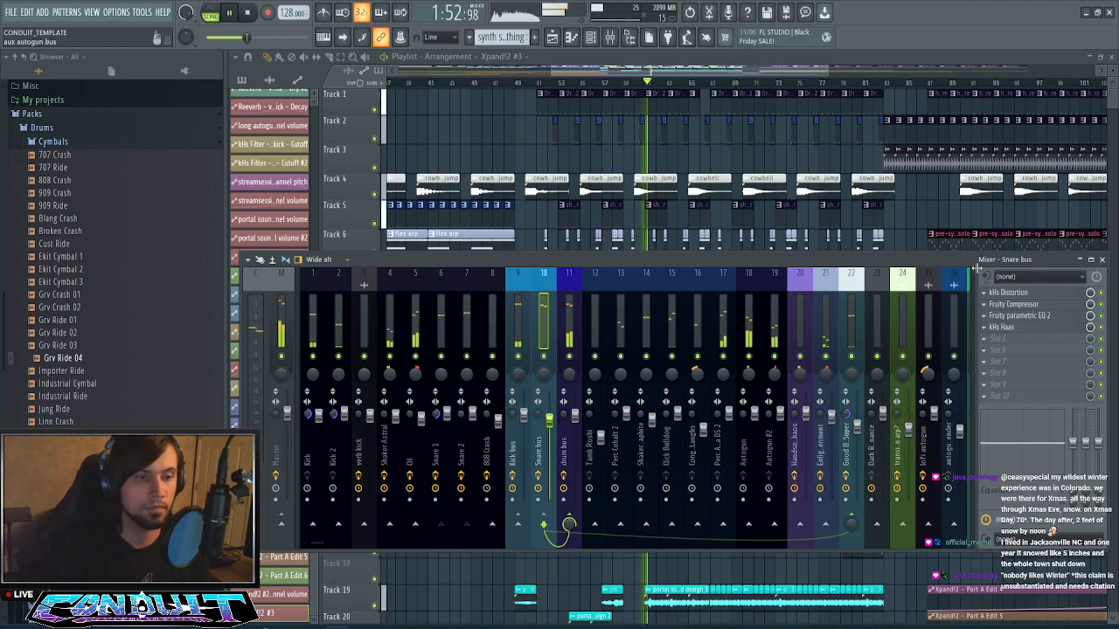
{"action": "left_click", "coordinate": [754, 67]}
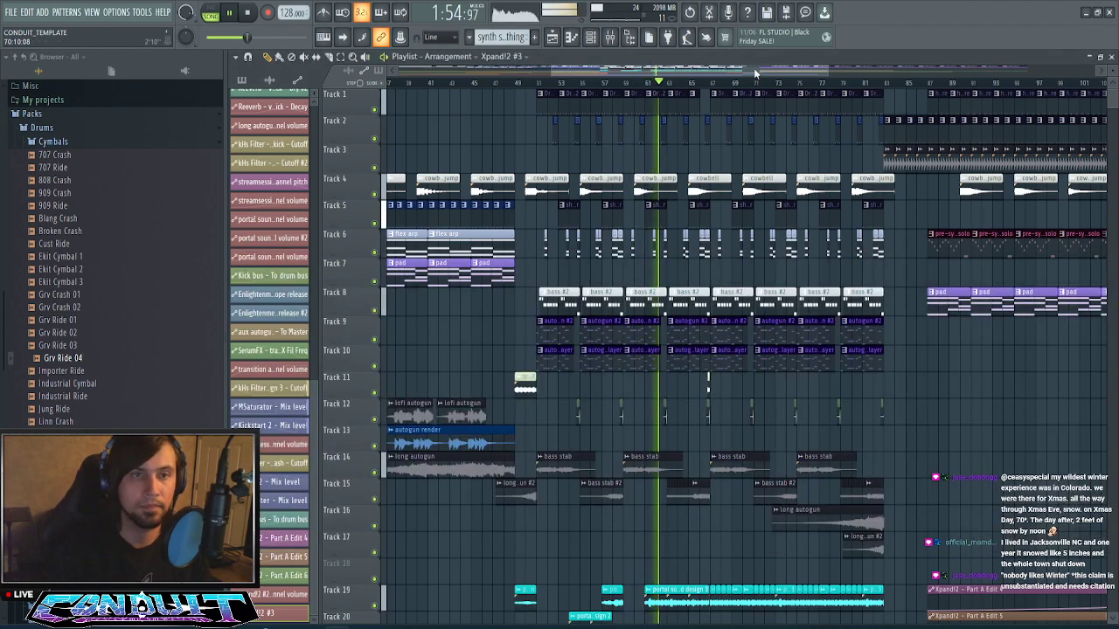
- Set the compression curve to 4 in the second Fruity Limiter on the Good 80 Super mixer track, keeping sidechain input 1
{"action": "key", "text": "F9"}
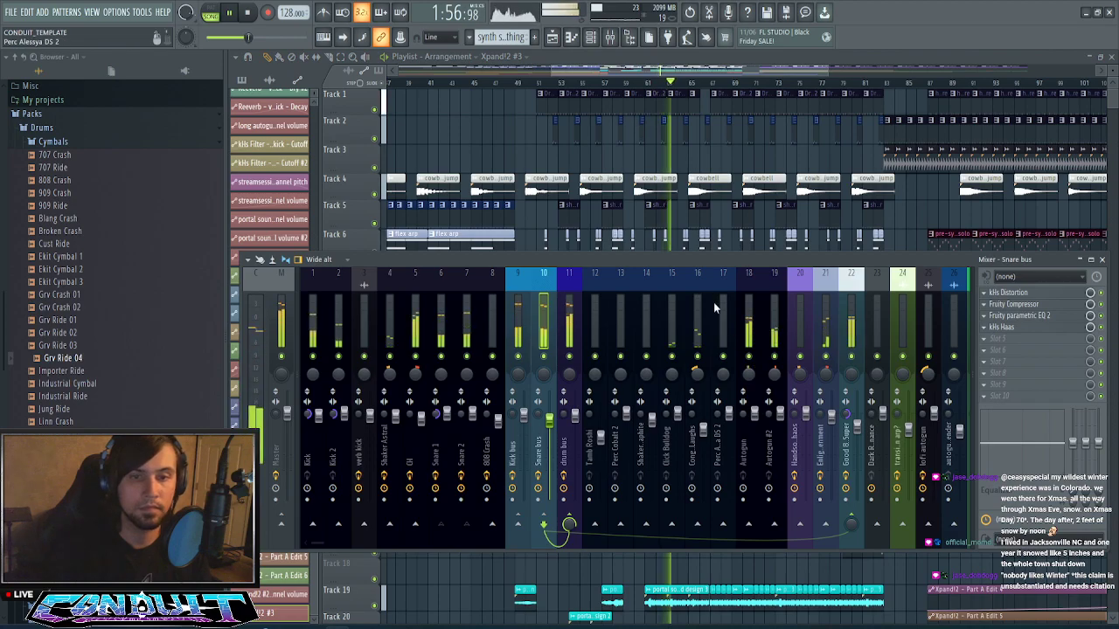
{"action": "left_click", "coordinate": [855, 343]}
{"action": "left_click", "coordinate": [1043, 390]}
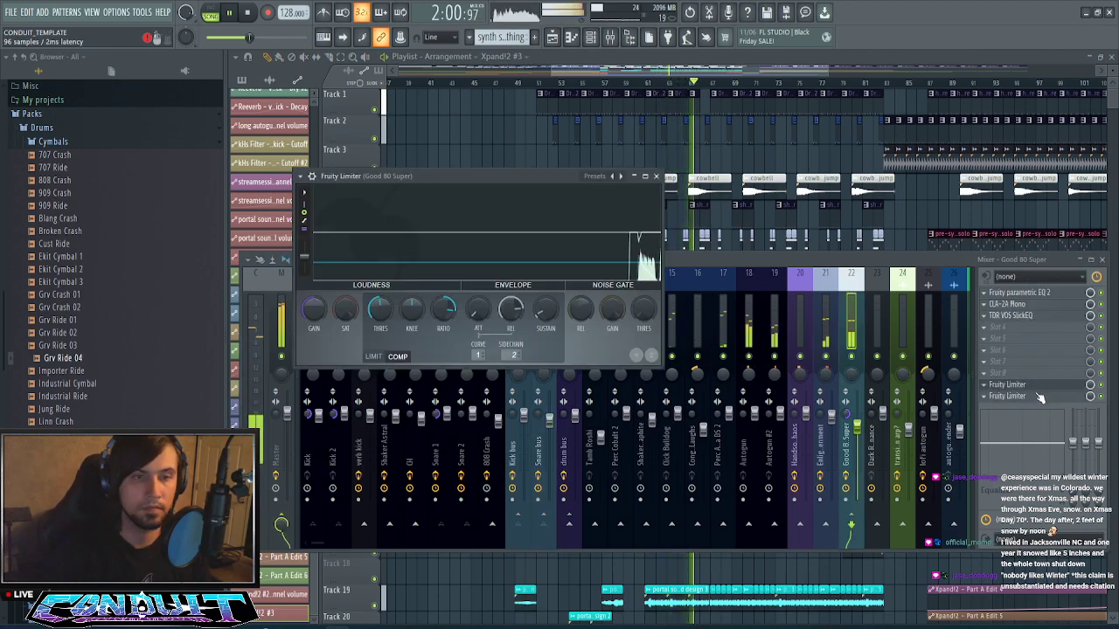
{"action": "left_click", "coordinate": [1030, 397]}
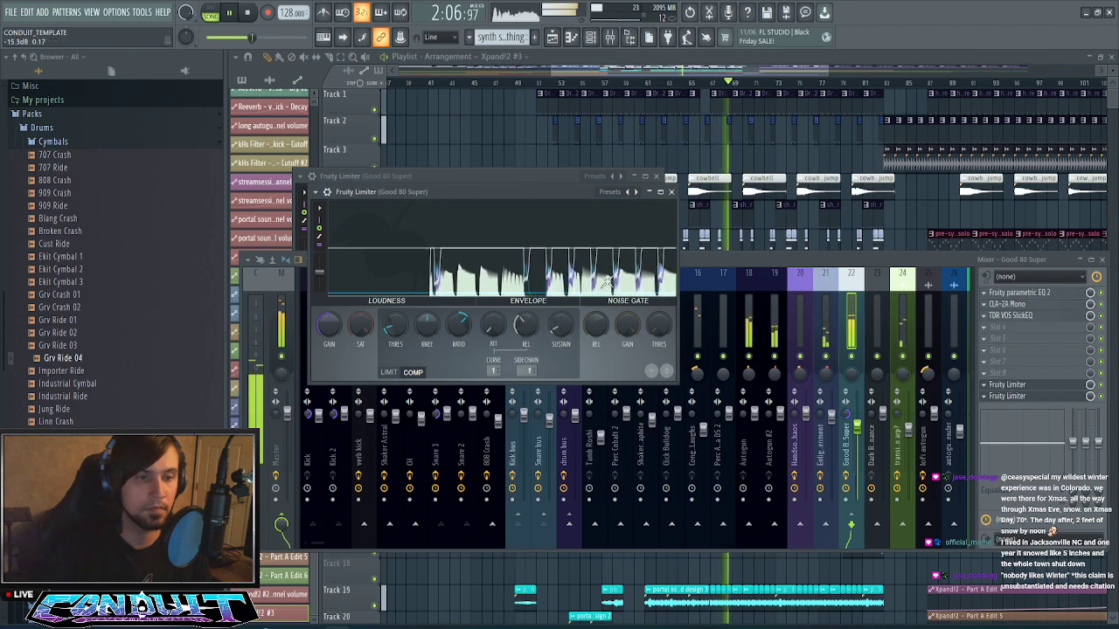
{"action": "left_click_drag", "start_coordinate": [530, 371], "coordinate": [529, 363]}
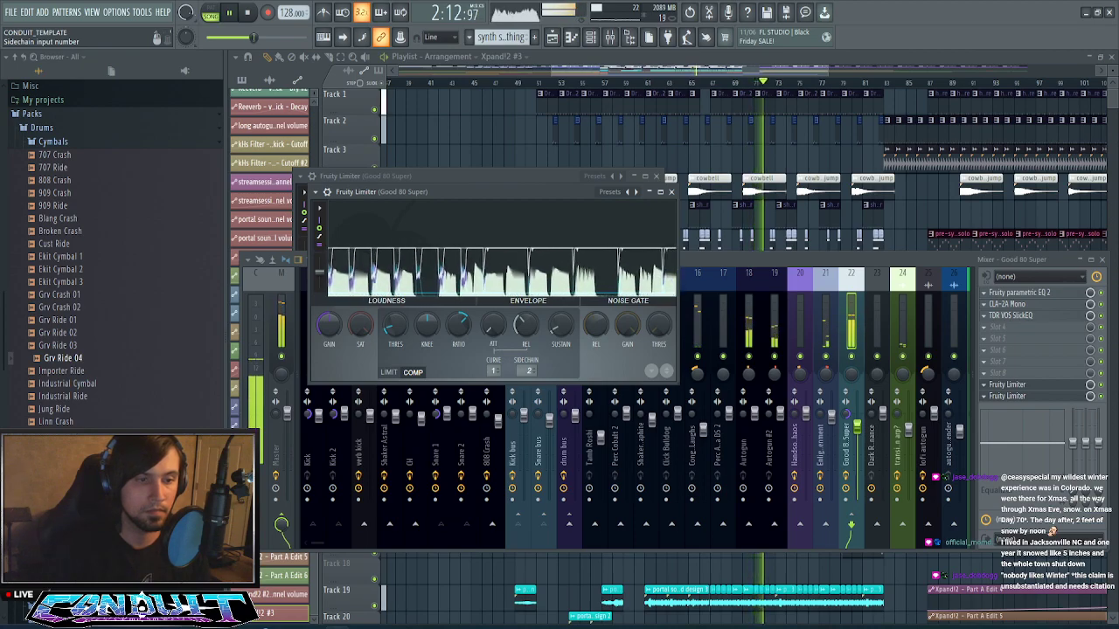
{"action": "left_click_drag", "start_coordinate": [493, 370], "coordinate": [492, 356]}
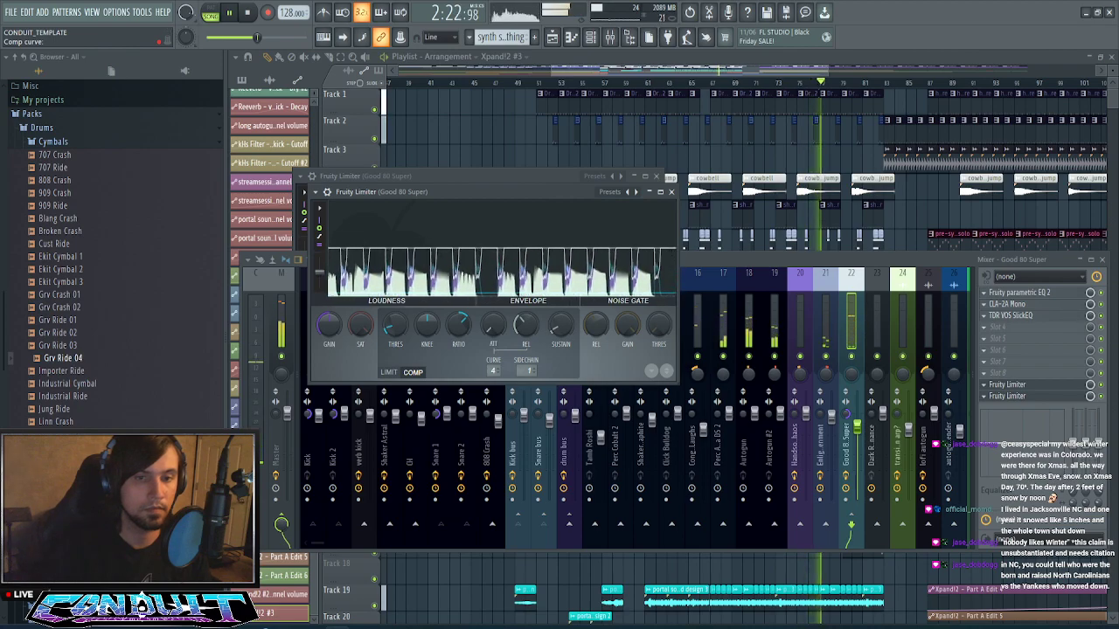
{"action": "left_click", "coordinate": [671, 191]}
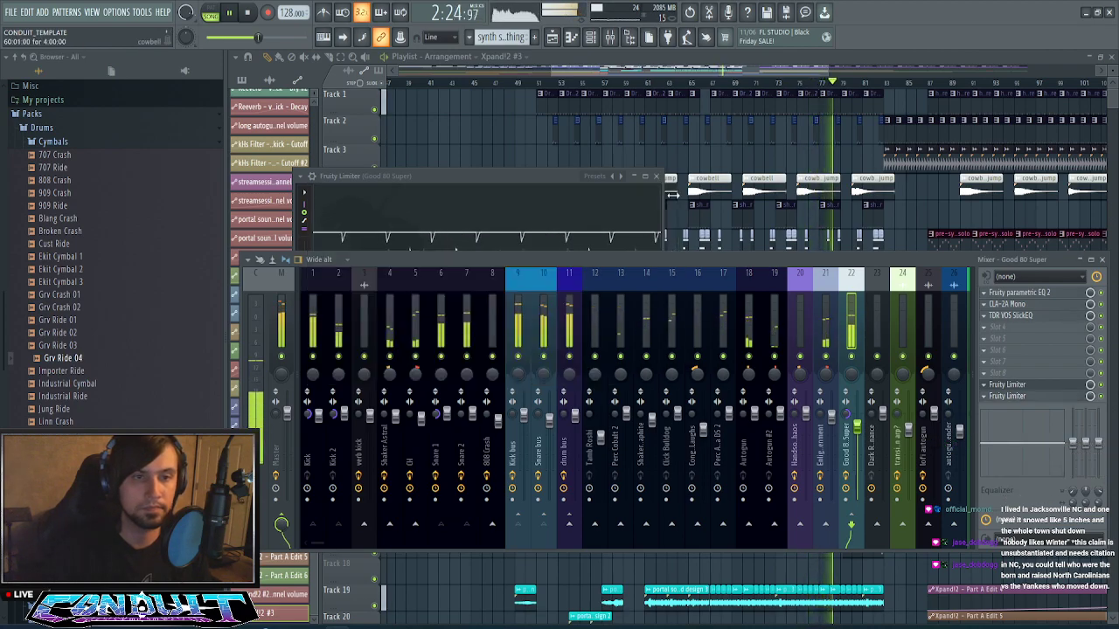
{"action": "left_click", "coordinate": [656, 178]}
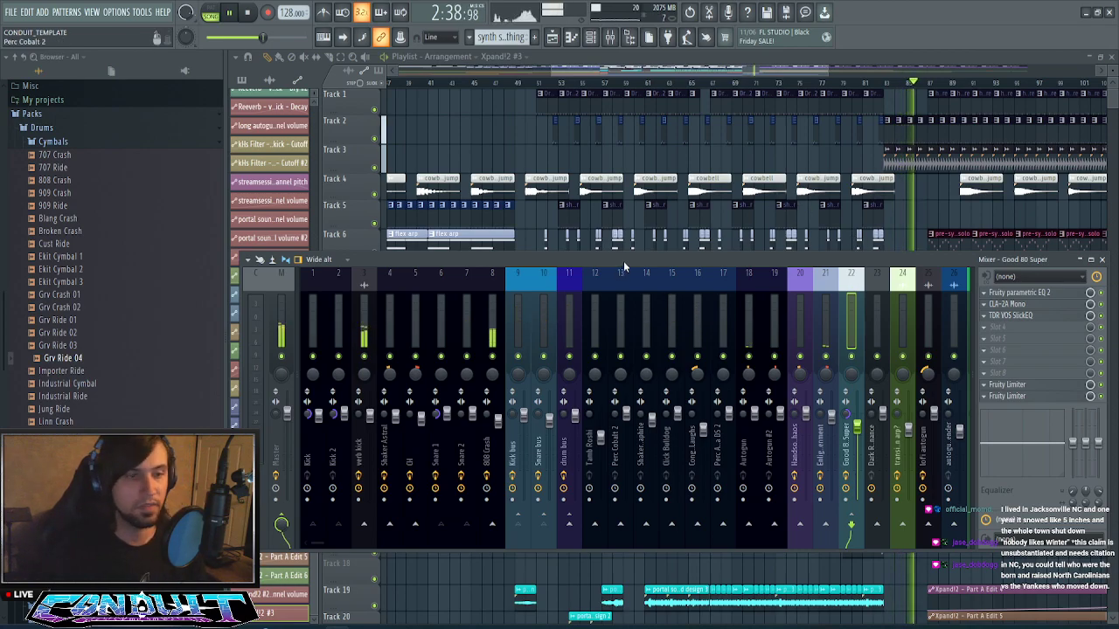
{"action": "left_click_drag", "start_coordinate": [623, 260], "coordinate": [608, 332]}
{"action": "left_click", "coordinate": [1090, 331]}
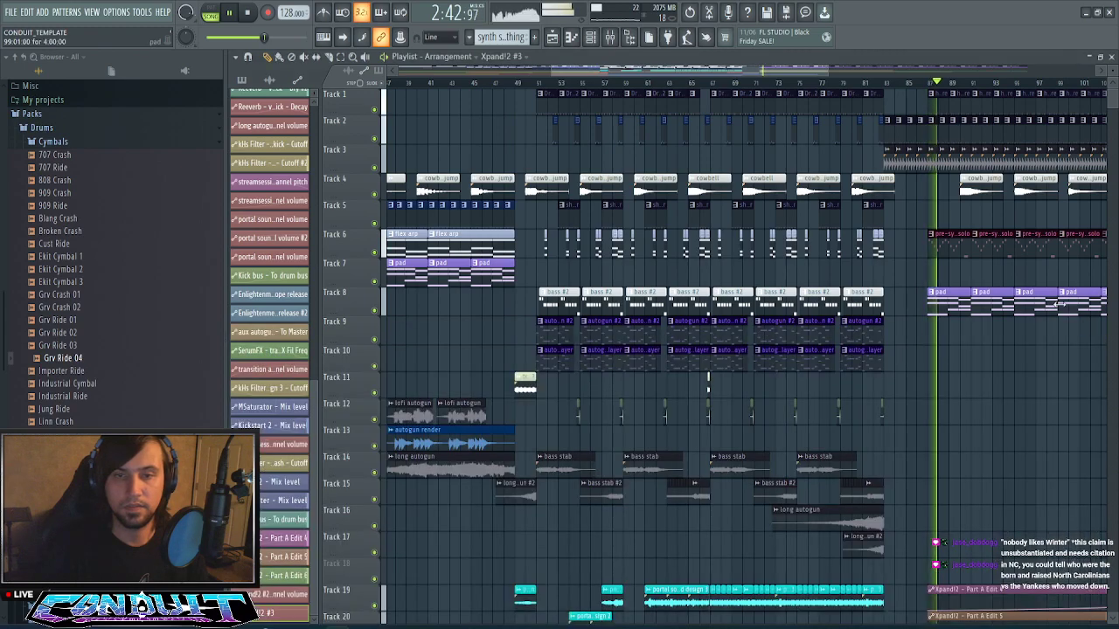
- Review the pre-synth solo and synth solo section from bar 87 to bar 151 in the playlist during playback
{"action": "left_click_drag", "start_coordinate": [788, 74], "coordinate": [904, 89]}
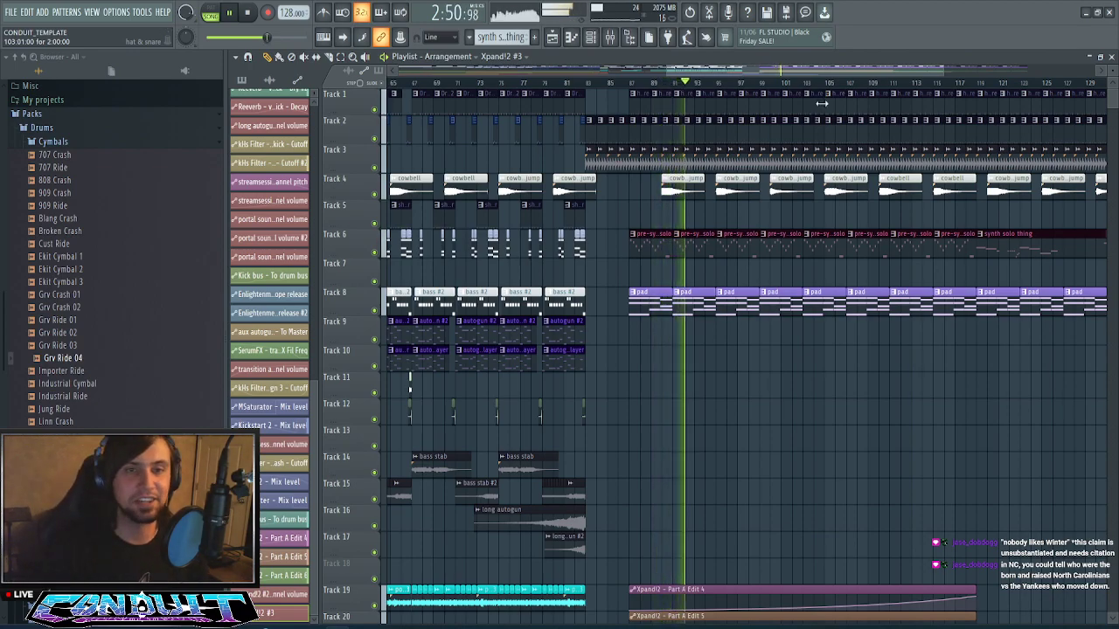
{"action": "scroll", "coordinate": [839, 245], "scroll_direction": "down", "scroll_amount": 3}
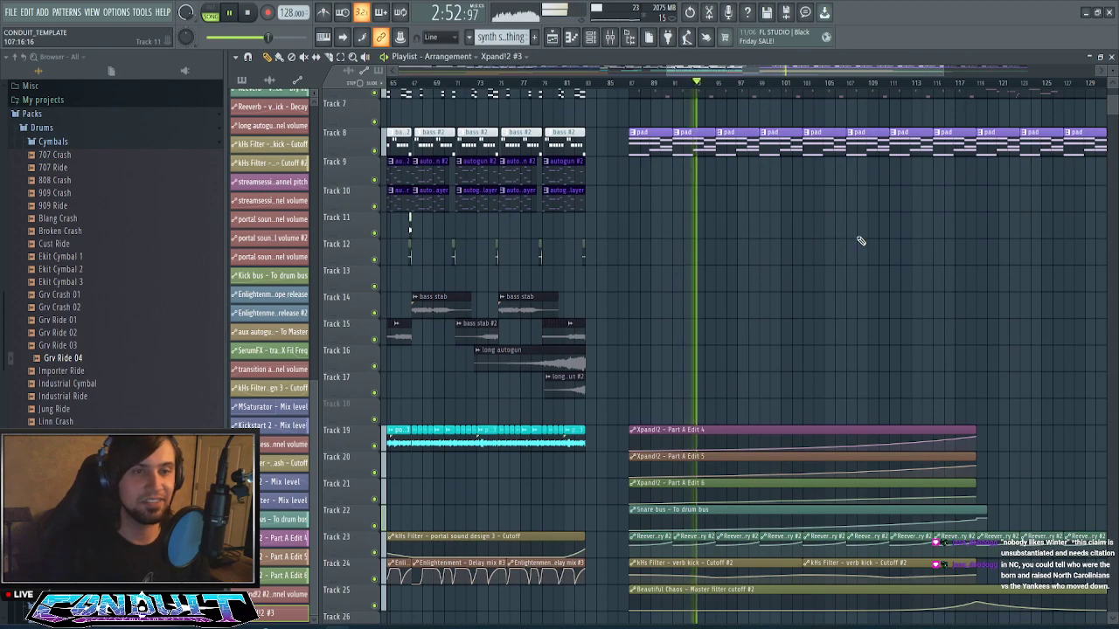
{"action": "scroll", "coordinate": [869, 228], "scroll_direction": "up", "scroll_amount": 3}
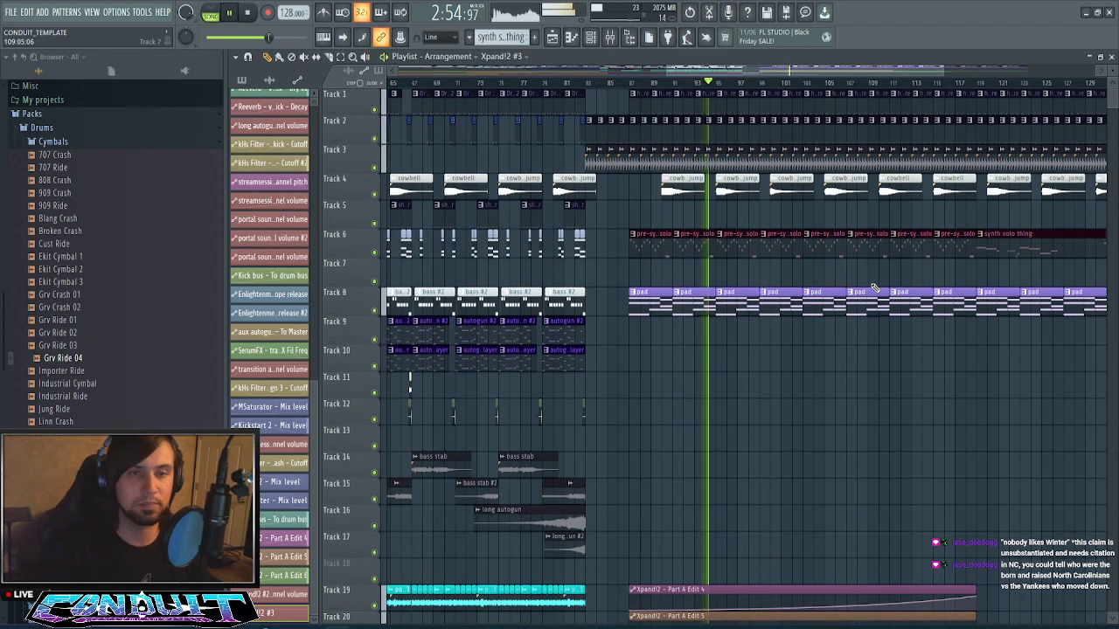
{"action": "scroll", "coordinate": [880, 86], "scroll_direction": "up", "scroll_amount": 2}
{"action": "mouse_move", "coordinate": [864, 76]}
{"action": "left_mouse_down"}
{"action": "mouse_move", "coordinate": [874, 75]}
{"action": "mouse_move", "coordinate": [852, 76]}
{"action": "left_mouse_up"}
{"action": "scroll", "coordinate": [852, 77], "scroll_direction": "down", "scroll_amount": 4}
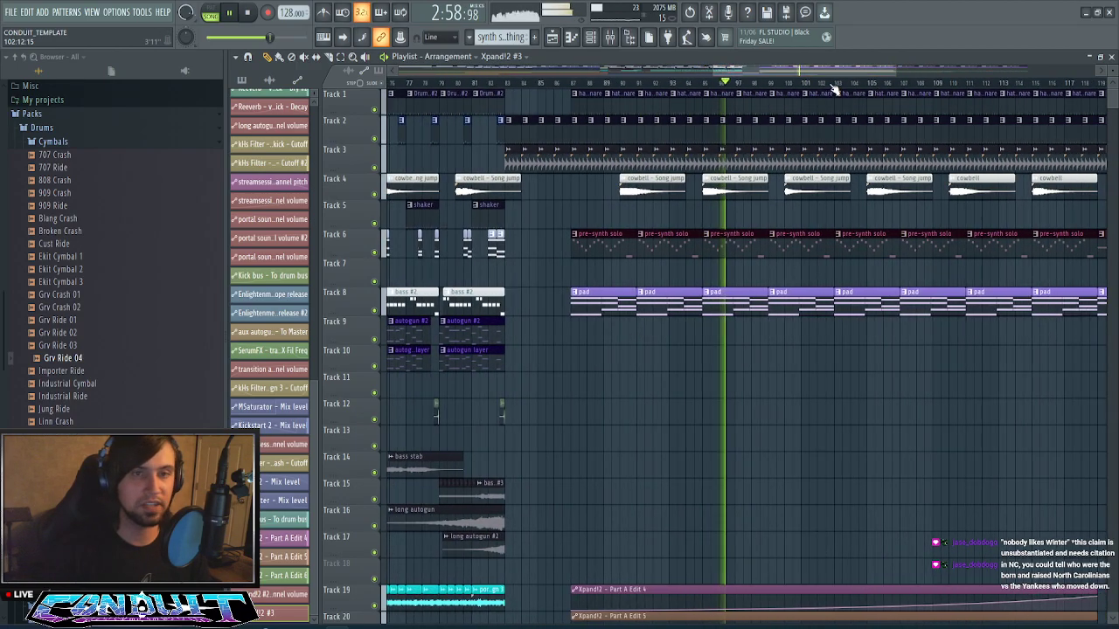
{"action": "scroll", "coordinate": [856, 77], "scroll_direction": "down", "scroll_amount": 1}
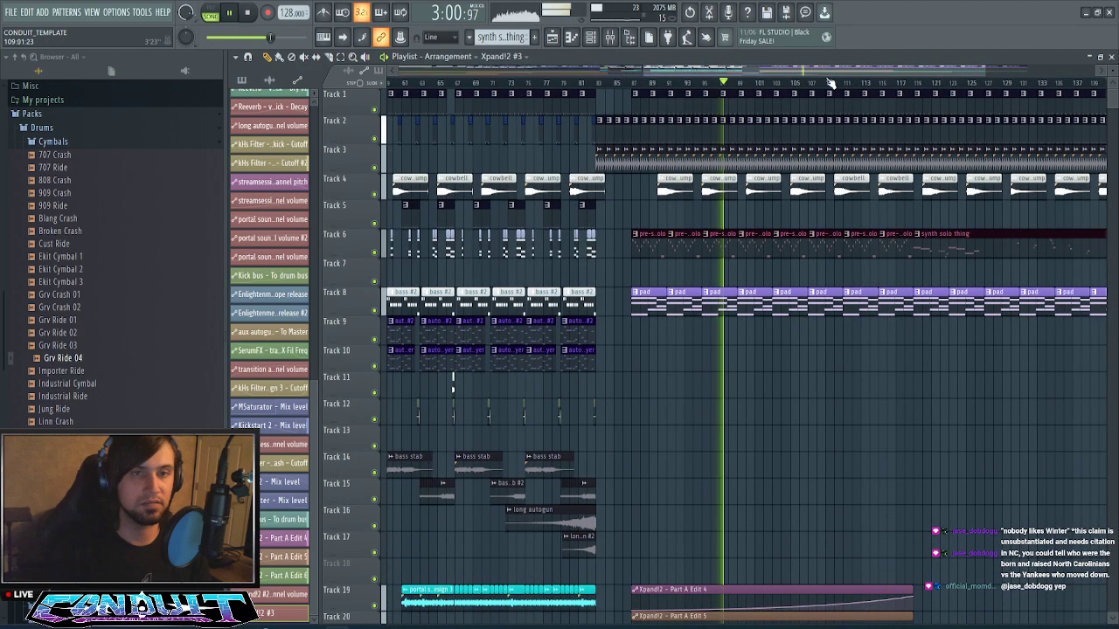
{"action": "scroll", "coordinate": [830, 84], "scroll_direction": "down", "scroll_amount": 1}
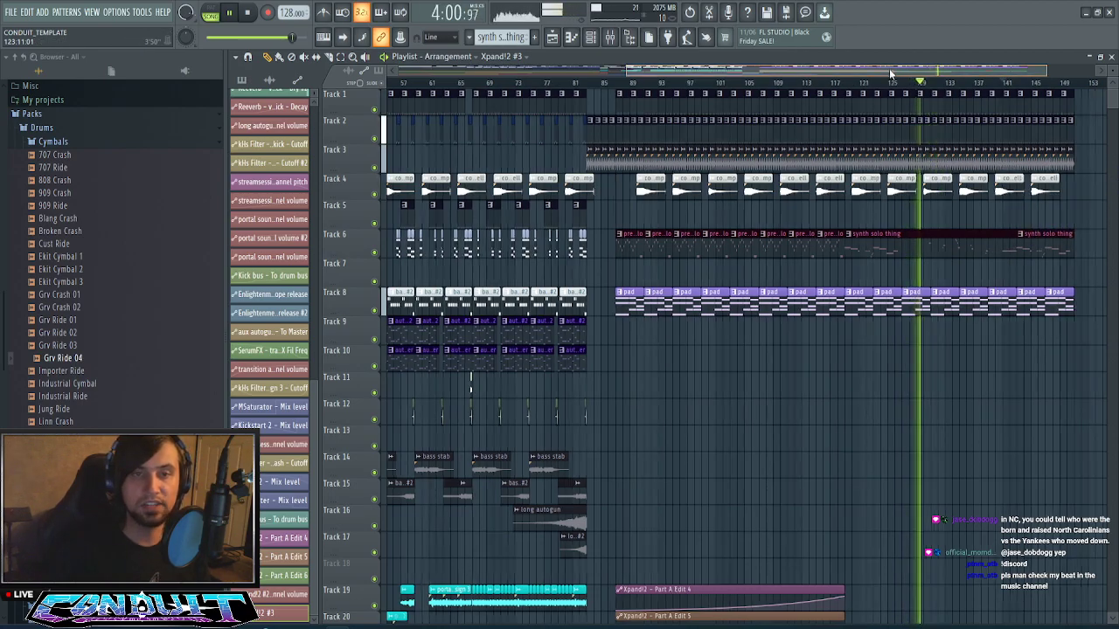
{"action": "mouse_move", "coordinate": [889, 68]}
{"action": "left_mouse_down"}
{"action": "mouse_move", "coordinate": [854, 65]}
{"action": "mouse_move", "coordinate": [906, 67]}
{"action": "left_mouse_up"}
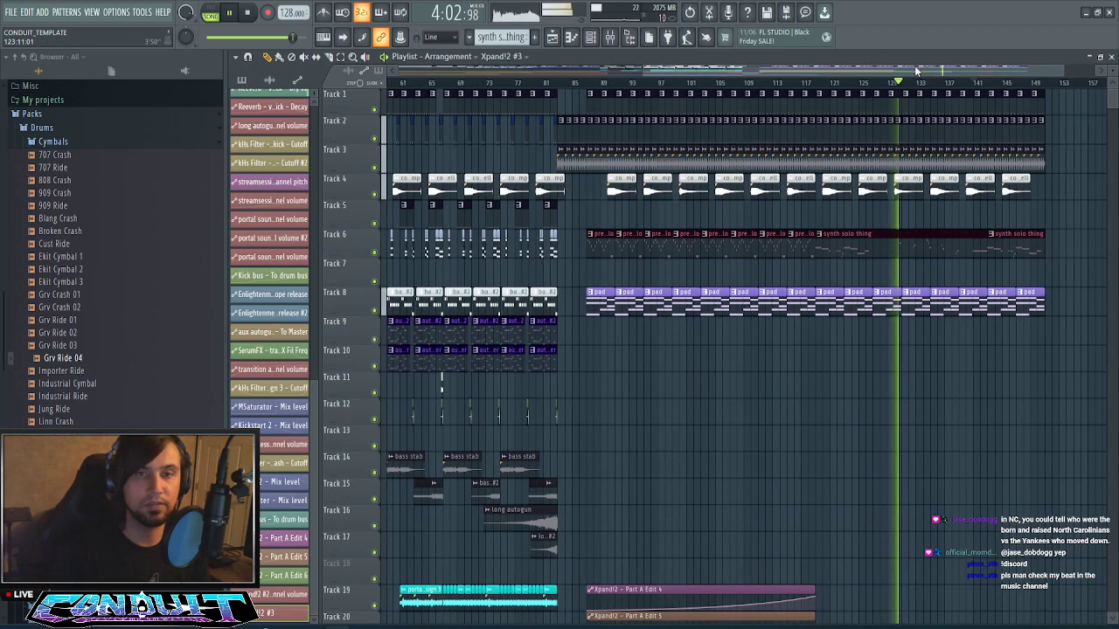
{"action": "mouse_move", "coordinate": [916, 69]}
{"action": "left_mouse_down"}
{"action": "mouse_move", "coordinate": [830, 72]}
{"action": "mouse_move", "coordinate": [900, 70]}
{"action": "mouse_move", "coordinate": [937, 54]}
{"action": "mouse_move", "coordinate": [938, 65]}
{"action": "left_mouse_up"}
{"action": "scroll", "coordinate": [912, 84], "scroll_direction": "down", "scroll_amount": 1}
{"action": "scroll", "coordinate": [912, 85], "scroll_direction": "up", "scroll_amount": 1}
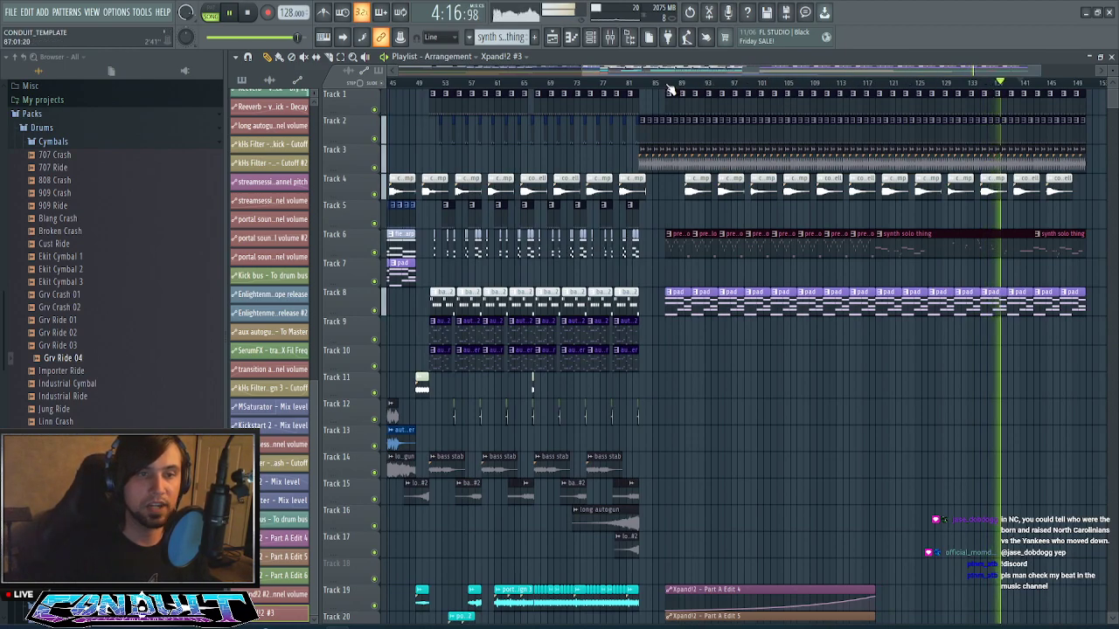
{"action": "scroll", "coordinate": [671, 87], "scroll_direction": "up", "scroll_amount": 3}
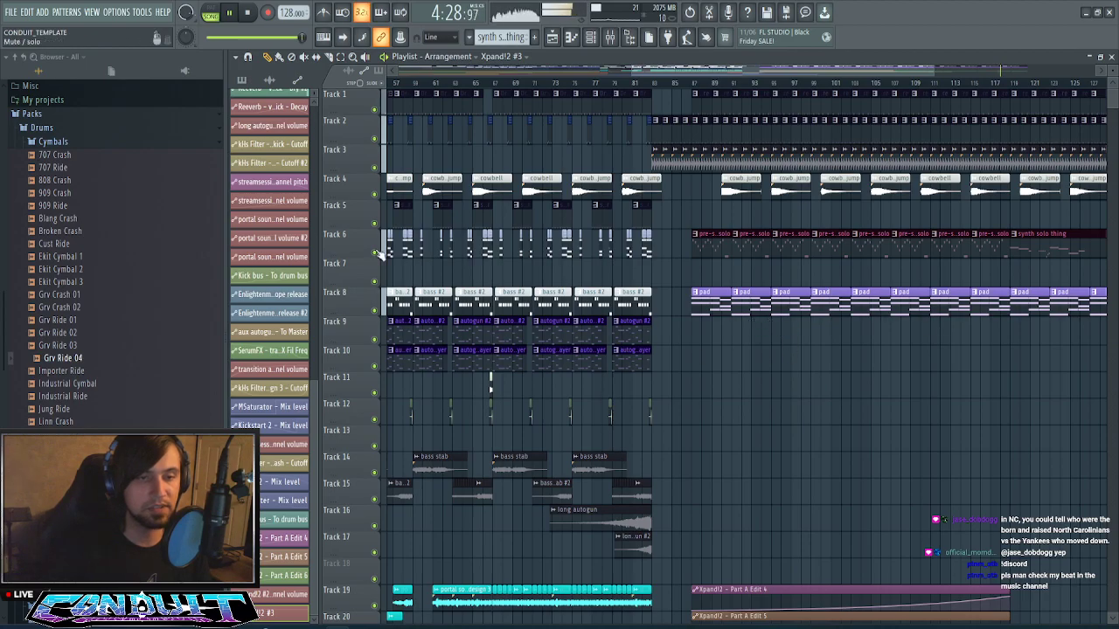
{"action": "scroll", "coordinate": [712, 92], "scroll_direction": "down", "scroll_amount": 3}
{"action": "left_click_drag", "start_coordinate": [732, 74], "coordinate": [762, 72]}
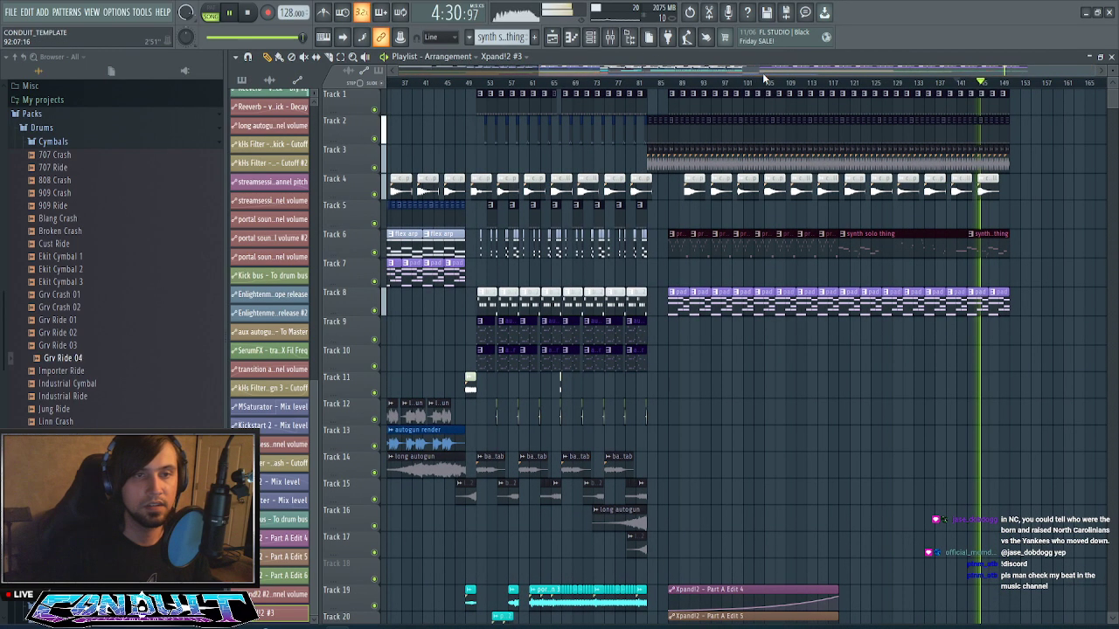
- Lower the starting point of the Kickstart 2 - Mix level automation on Track 36 so its curve runs flat up to the step near bar 84
{"action": "scroll", "coordinate": [670, 89], "scroll_direction": "up", "scroll_amount": 2}
{"action": "scroll", "coordinate": [688, 89], "scroll_direction": "down", "scroll_amount": 3}
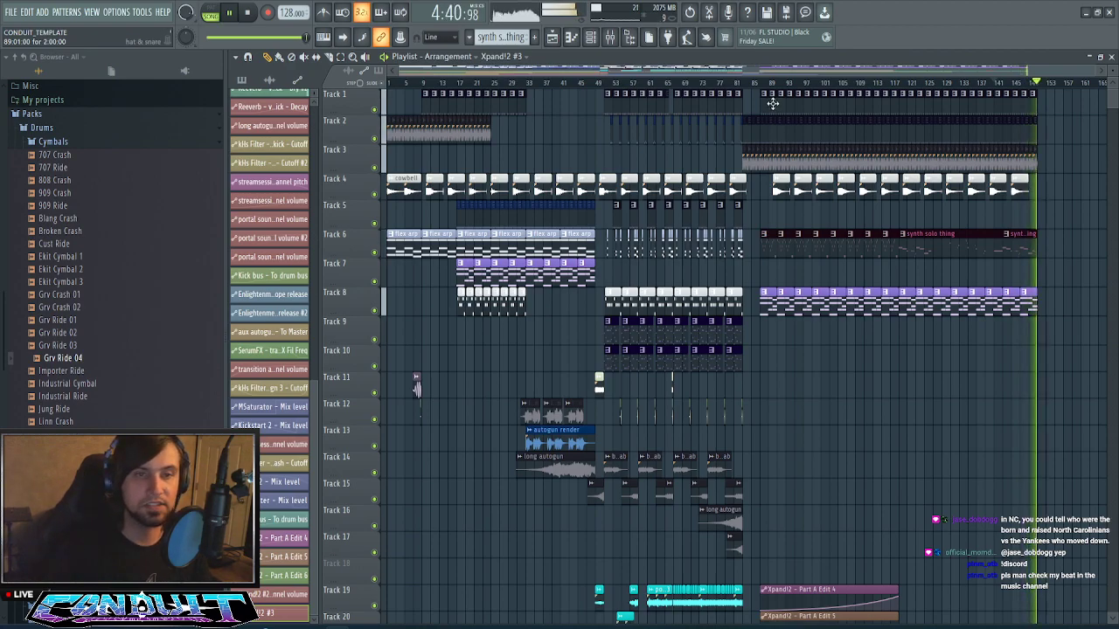
{"action": "scroll", "coordinate": [776, 239], "scroll_direction": "down", "scroll_amount": 3}
{"action": "scroll", "coordinate": [776, 240], "scroll_direction": "down", "scroll_amount": 5}
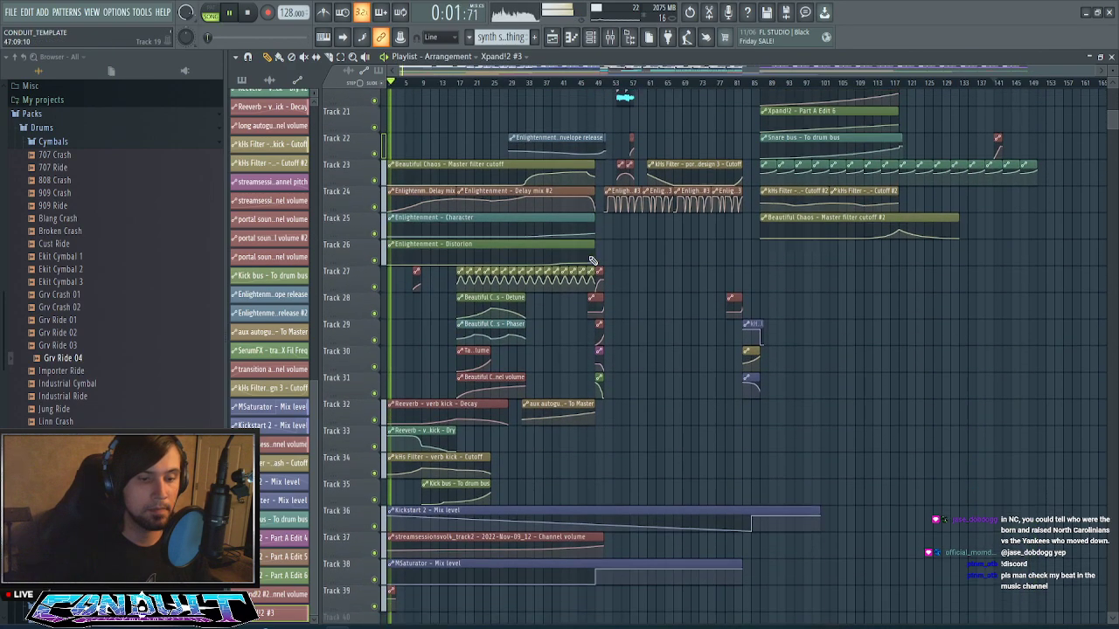
{"action": "scroll", "coordinate": [391, 414], "scroll_direction": "down", "scroll_amount": 2}
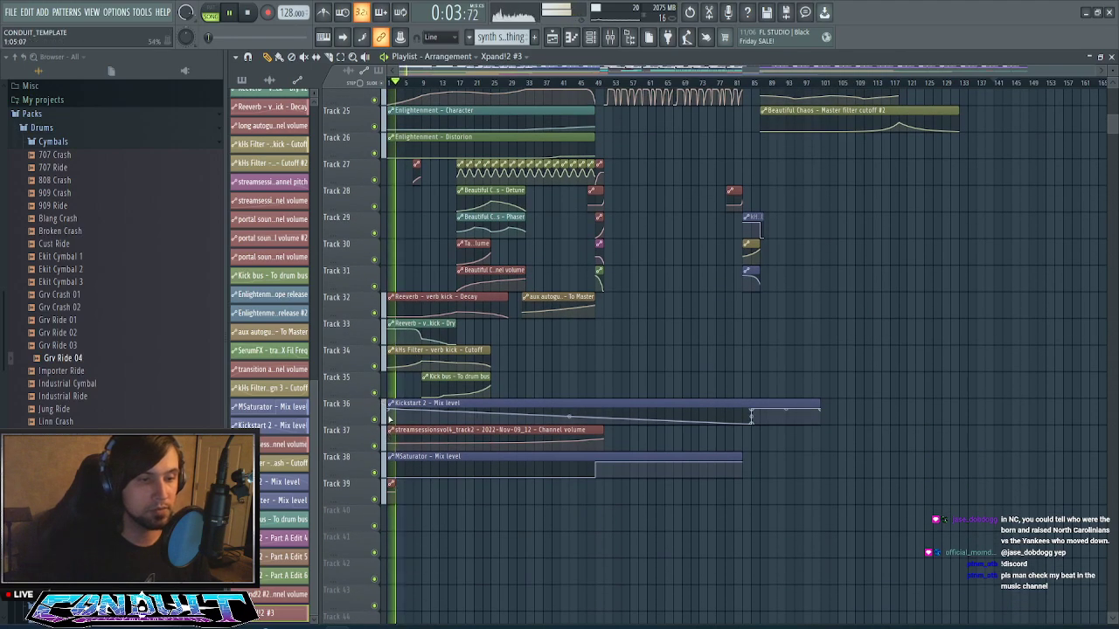
{"action": "left_click", "coordinate": [392, 413]}
{"action": "scroll", "coordinate": [619, 280], "scroll_direction": "up", "scroll_amount": 5}
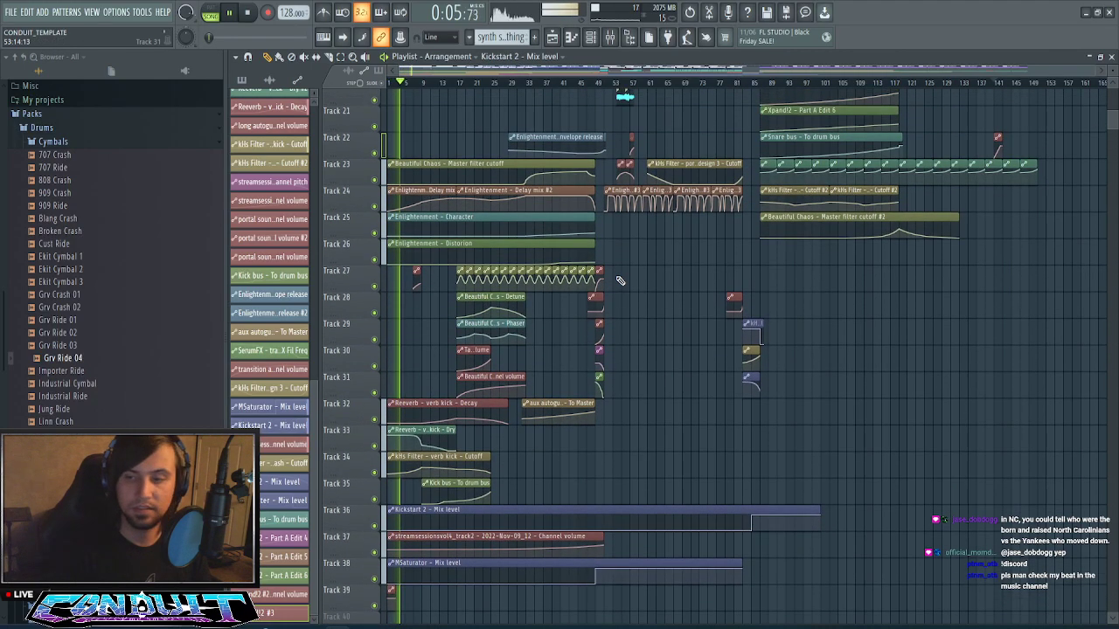
{"action": "scroll", "coordinate": [619, 280], "scroll_direction": "up", "scroll_amount": 6}
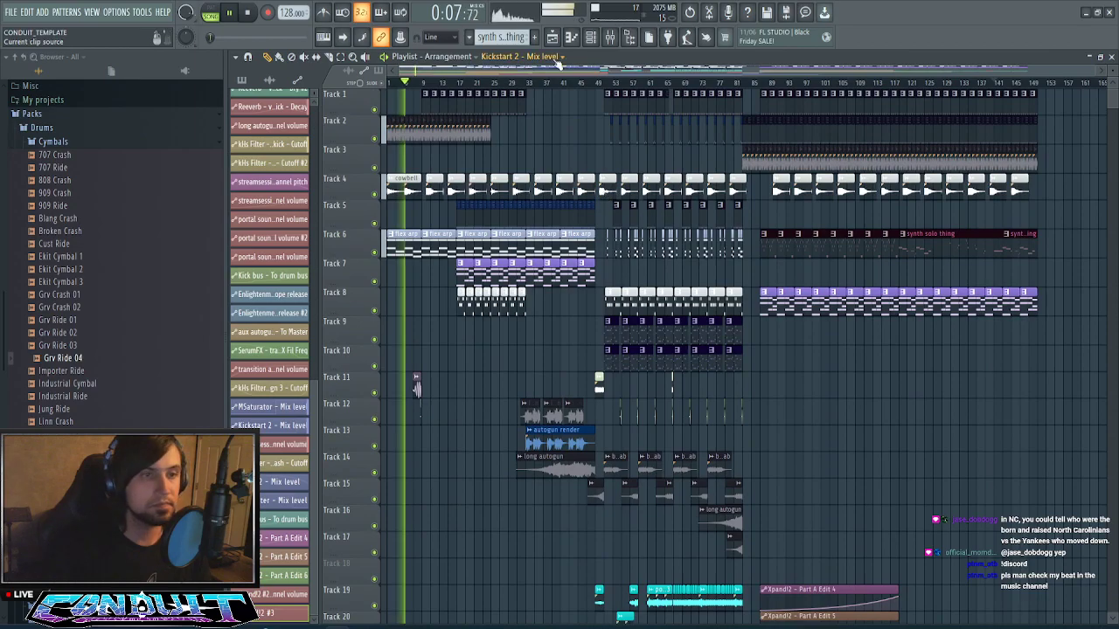
- Review the intro and build-up clips and their automation up to the drop at bar 51 during playback
{"action": "scroll", "coordinate": [592, 88], "scroll_direction": "up", "scroll_amount": 3}
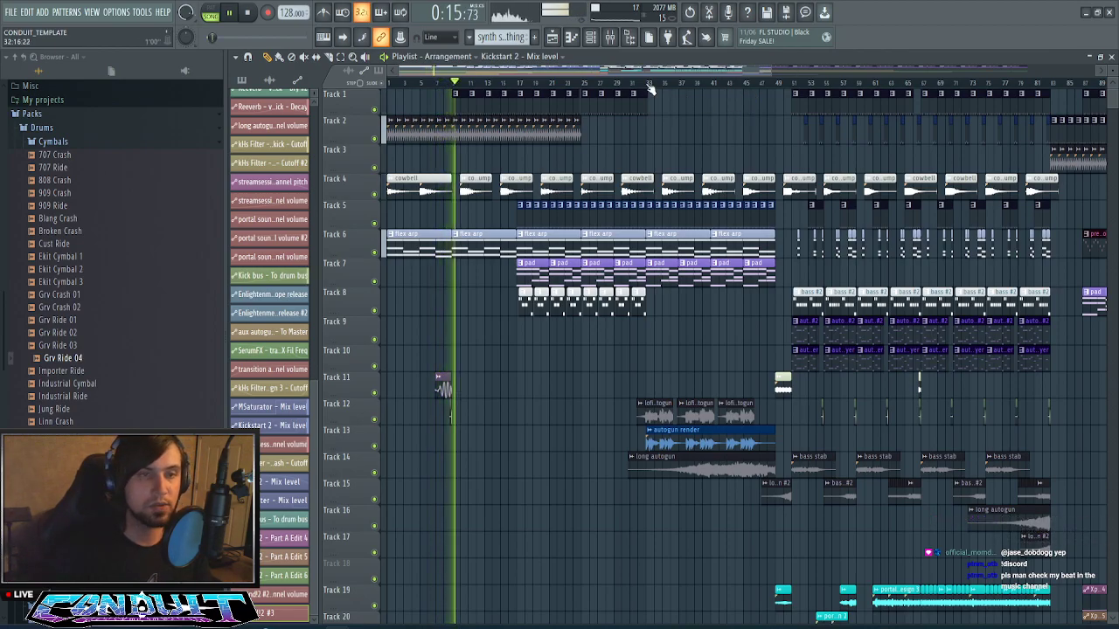
{"action": "scroll", "coordinate": [650, 89], "scroll_direction": "up", "scroll_amount": 2}
{"action": "left_click_drag", "start_coordinate": [631, 71], "coordinate": [470, 84]}
{"action": "scroll", "coordinate": [469, 86], "scroll_direction": "down", "scroll_amount": 3}
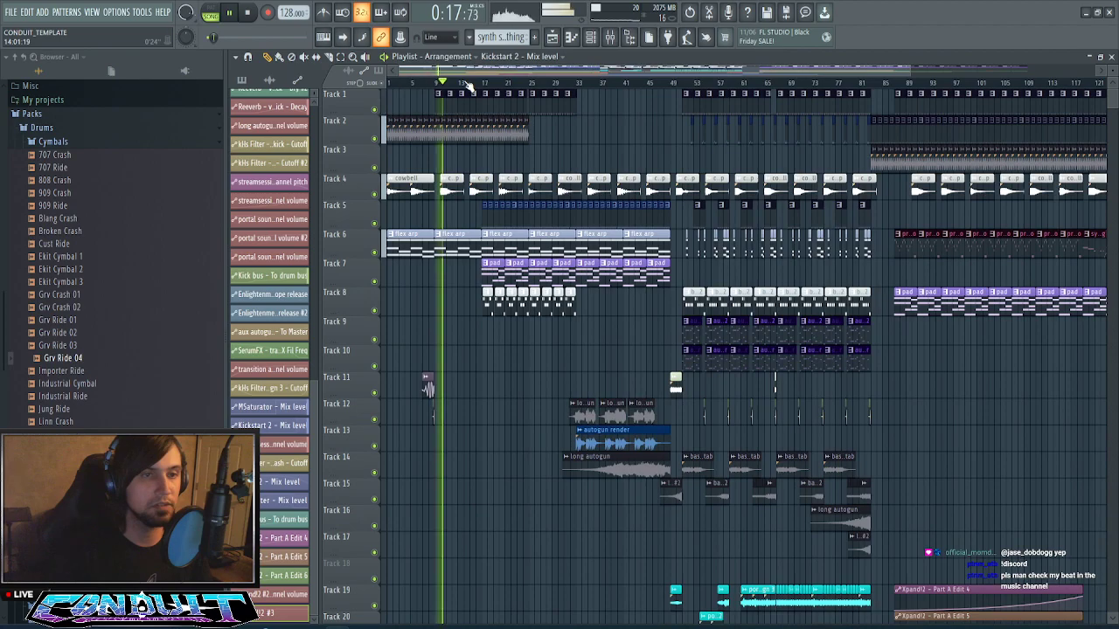
{"action": "scroll", "coordinate": [469, 85], "scroll_direction": "down", "scroll_amount": 2}
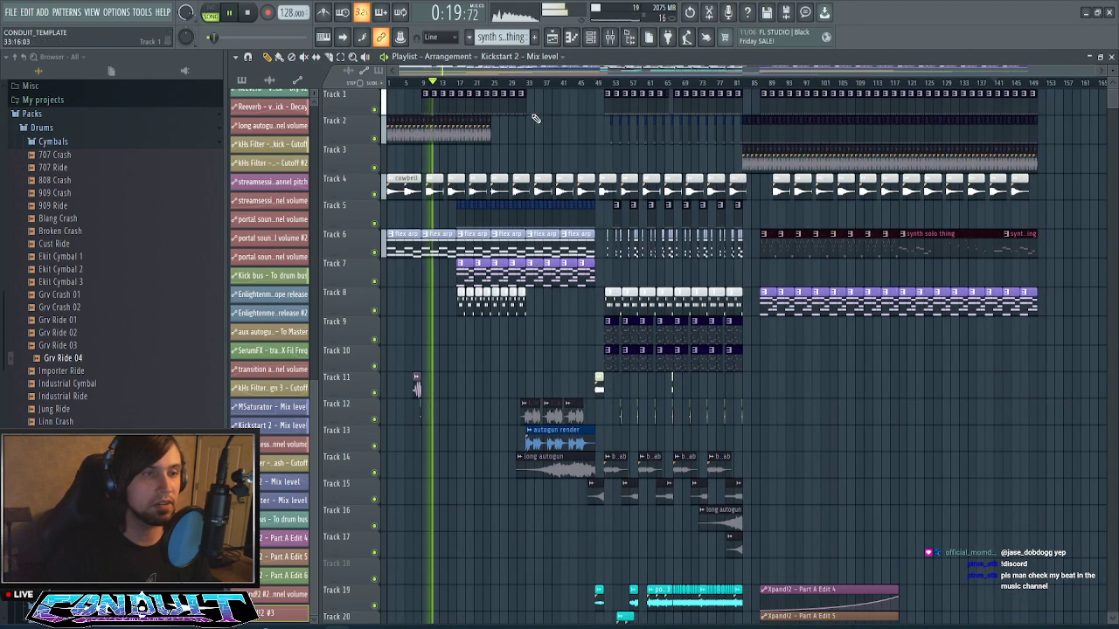
{"action": "scroll", "coordinate": [535, 118], "scroll_direction": "down", "scroll_amount": 5}
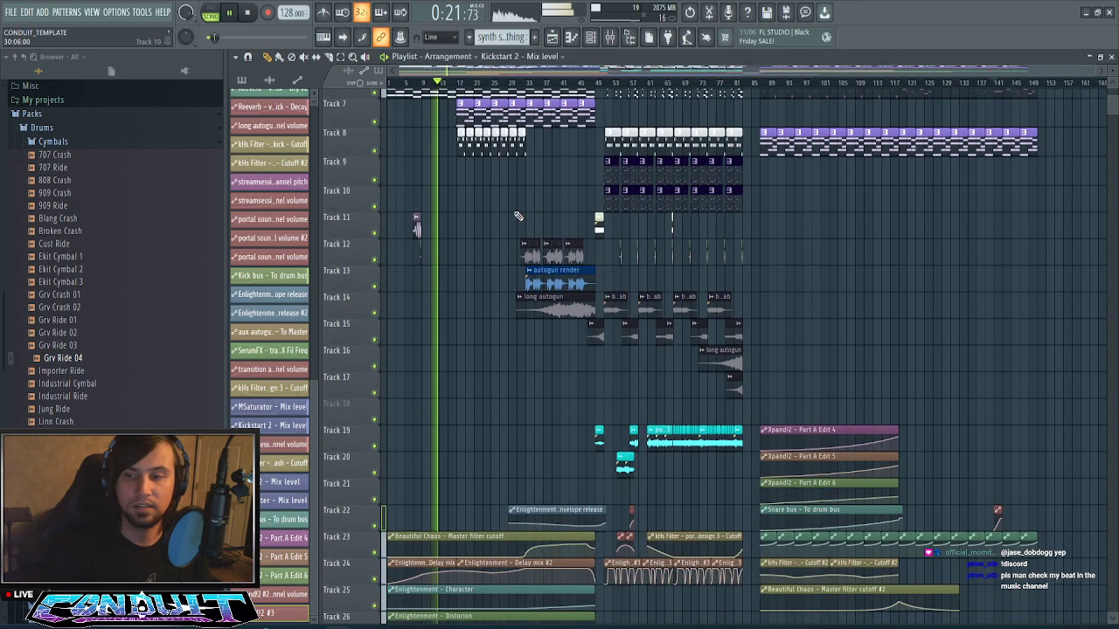
{"action": "scroll", "coordinate": [511, 205], "scroll_direction": "down", "scroll_amount": 3}
{"action": "scroll", "coordinate": [531, 248], "scroll_direction": "up", "scroll_amount": 7}
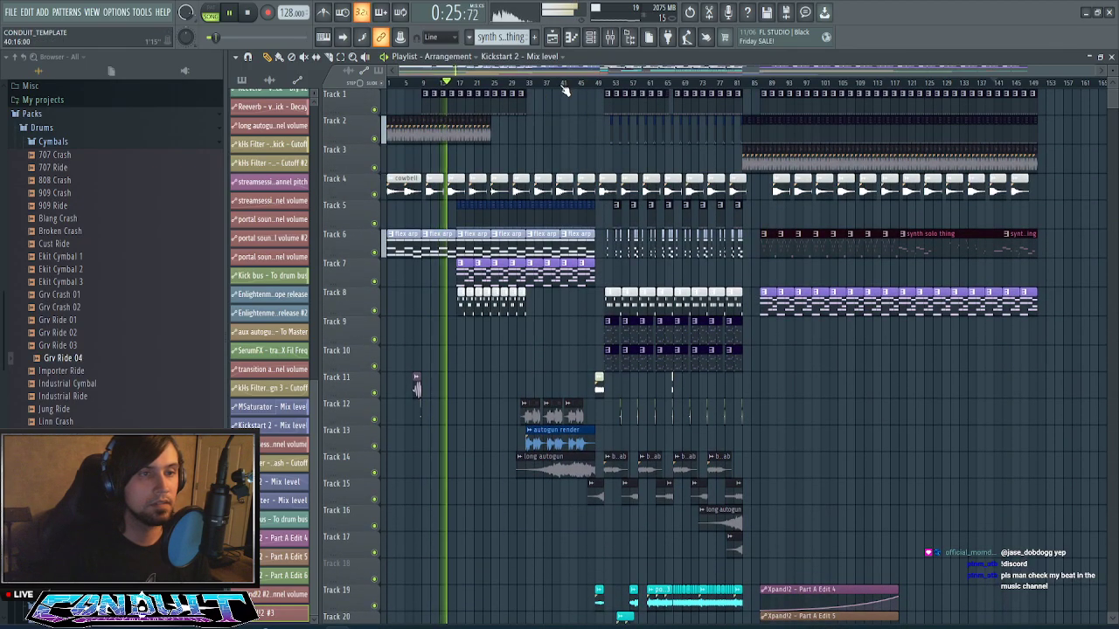
{"action": "scroll", "coordinate": [563, 85], "scroll_direction": "up", "scroll_amount": 3}
{"action": "left_click_drag", "start_coordinate": [596, 69], "coordinate": [457, 90]}
{"action": "scroll", "coordinate": [477, 75], "scroll_direction": "right", "scroll_amount": 3}
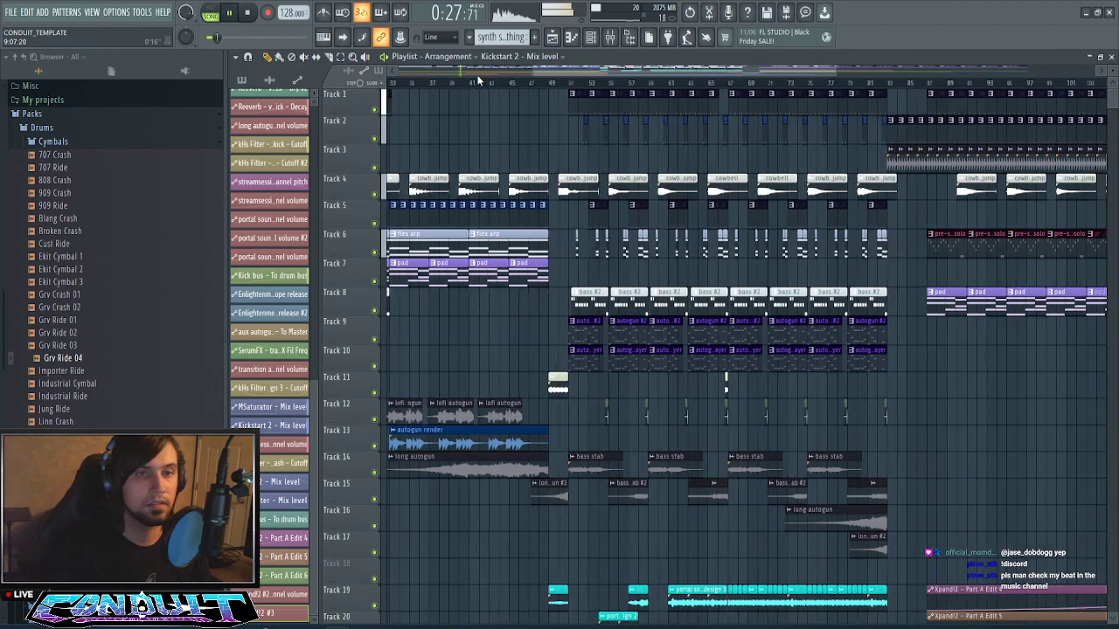
- Examine the audio and automation tracks down to Track 39 while the build-up plays into the drop
{"action": "scroll", "coordinate": [477, 78], "scroll_direction": "down", "scroll_amount": 3}
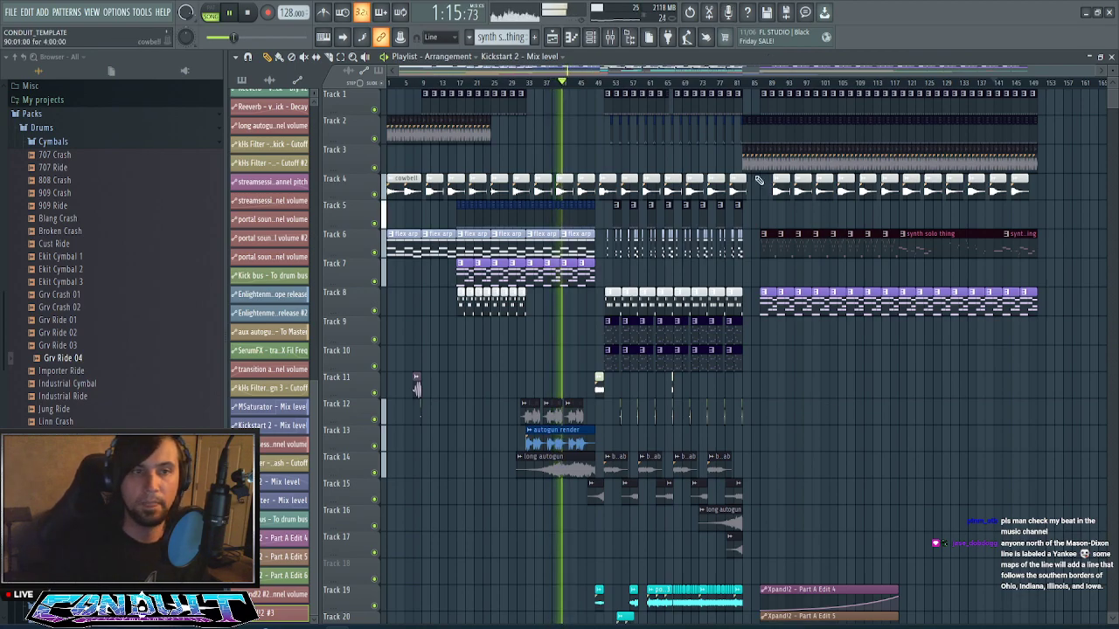
{"action": "scroll", "coordinate": [796, 290], "scroll_direction": "down", "scroll_amount": 3}
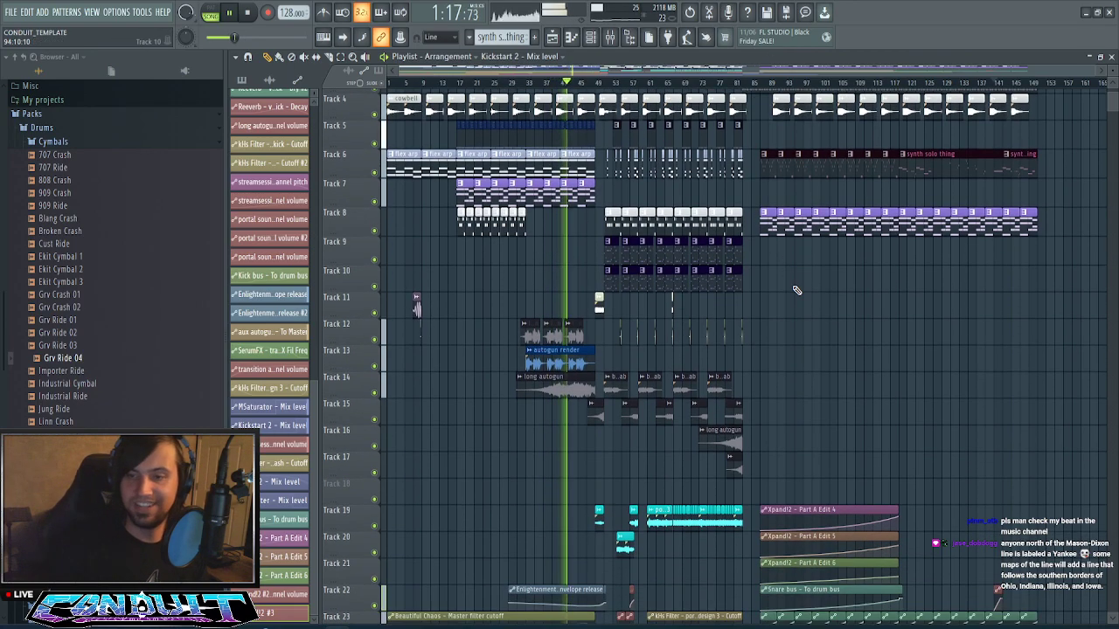
{"action": "scroll", "coordinate": [796, 290], "scroll_direction": "down", "scroll_amount": 4}
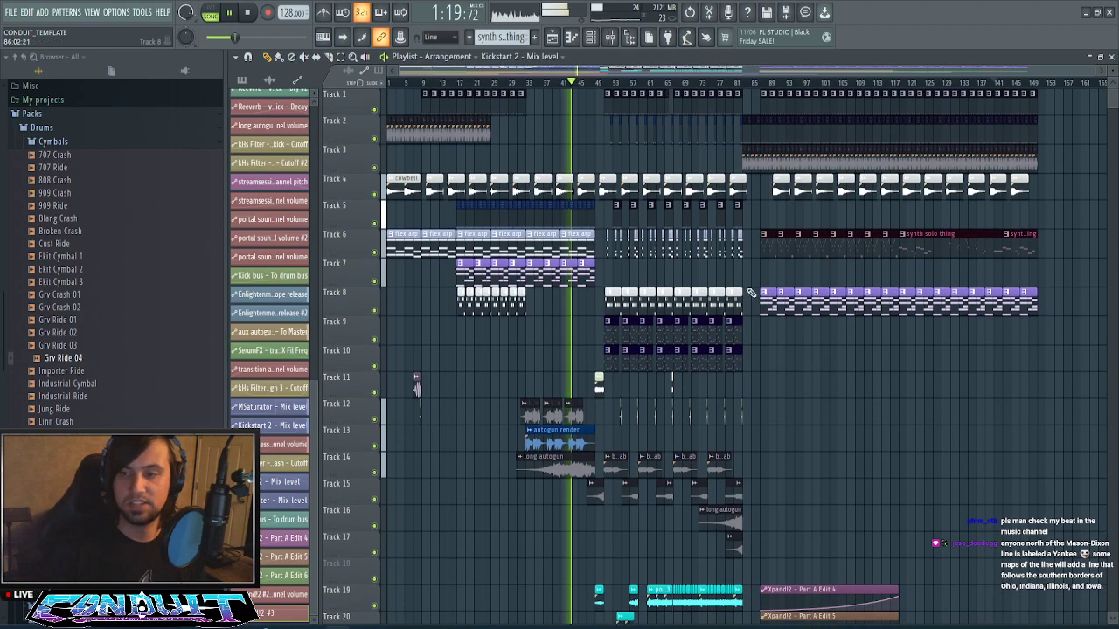
{"action": "scroll", "coordinate": [798, 306], "scroll_direction": "down", "scroll_amount": 4}
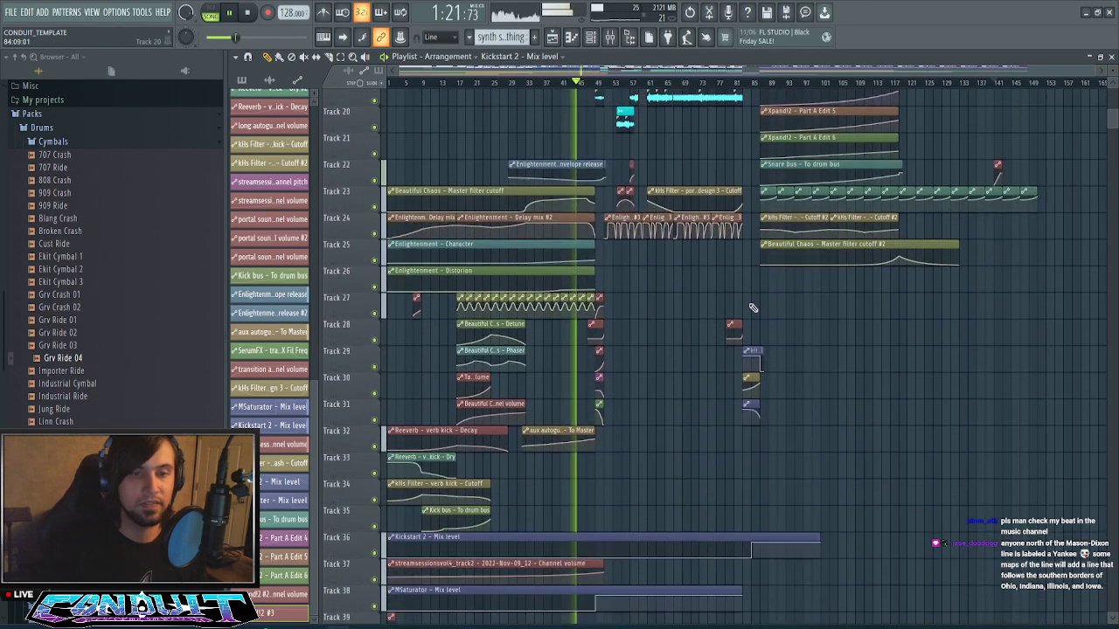
{"action": "scroll", "coordinate": [752, 308], "scroll_direction": "up", "scroll_amount": 5}
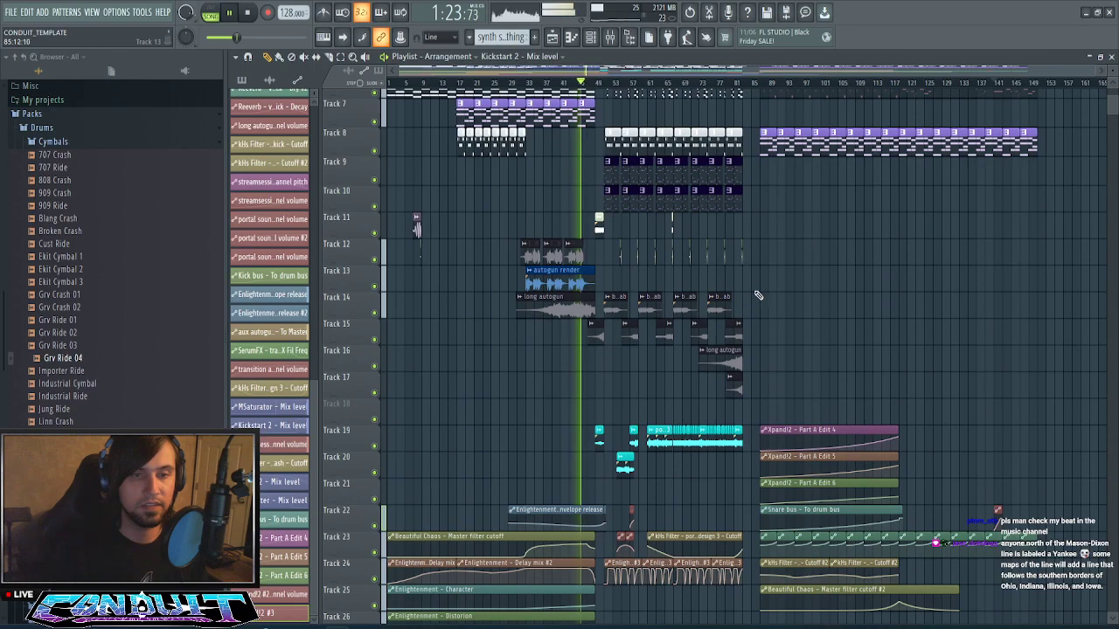
{"action": "scroll", "coordinate": [757, 296], "scroll_direction": "up", "scroll_amount": 2}
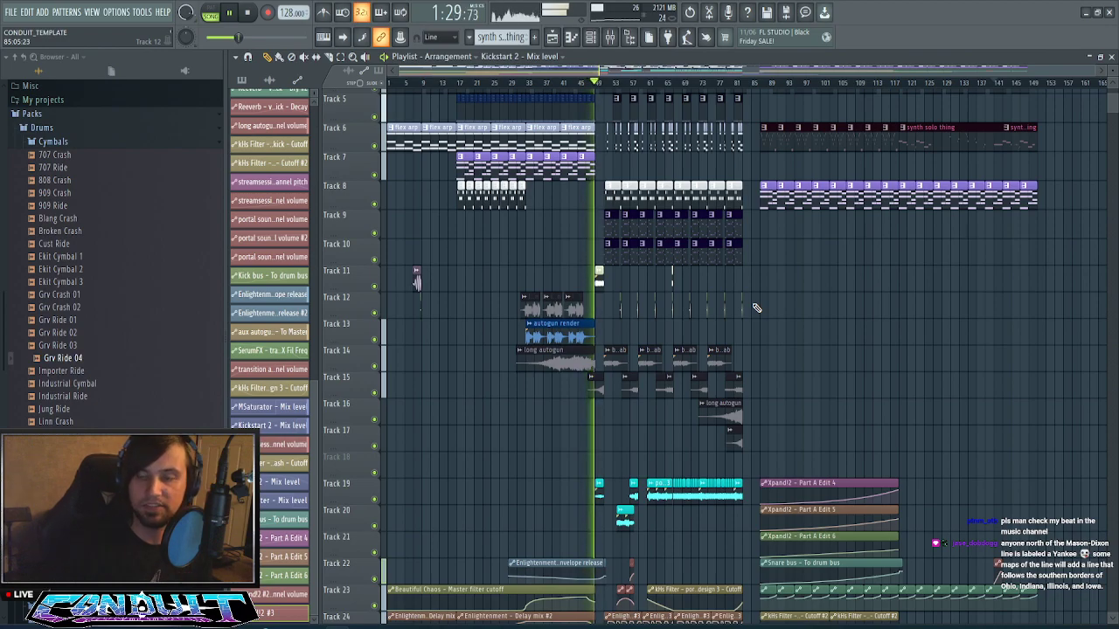
{"action": "scroll", "coordinate": [764, 312], "scroll_direction": "down", "scroll_amount": 4}
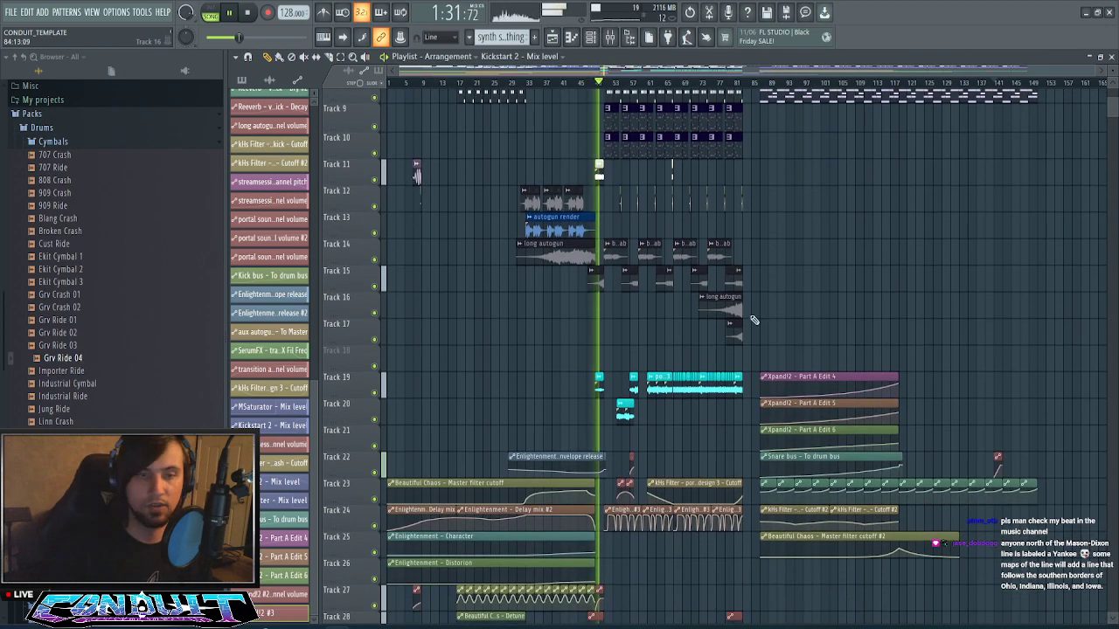
{"action": "scroll", "coordinate": [758, 327], "scroll_direction": "down", "scroll_amount": 8}
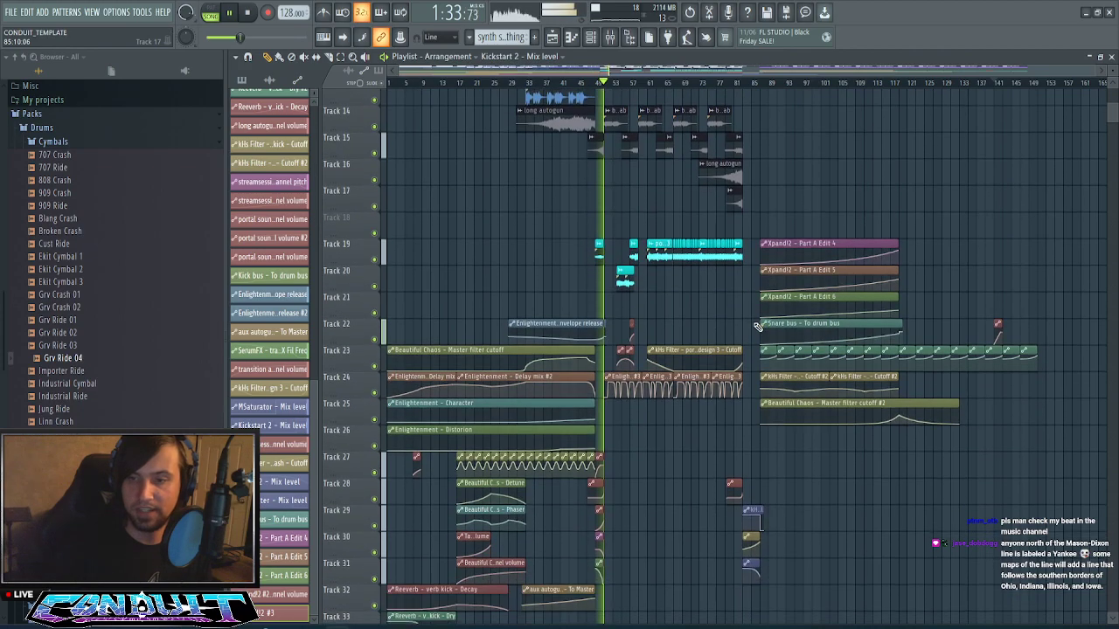
{"action": "scroll", "coordinate": [756, 317], "scroll_direction": "down", "scroll_amount": 1}
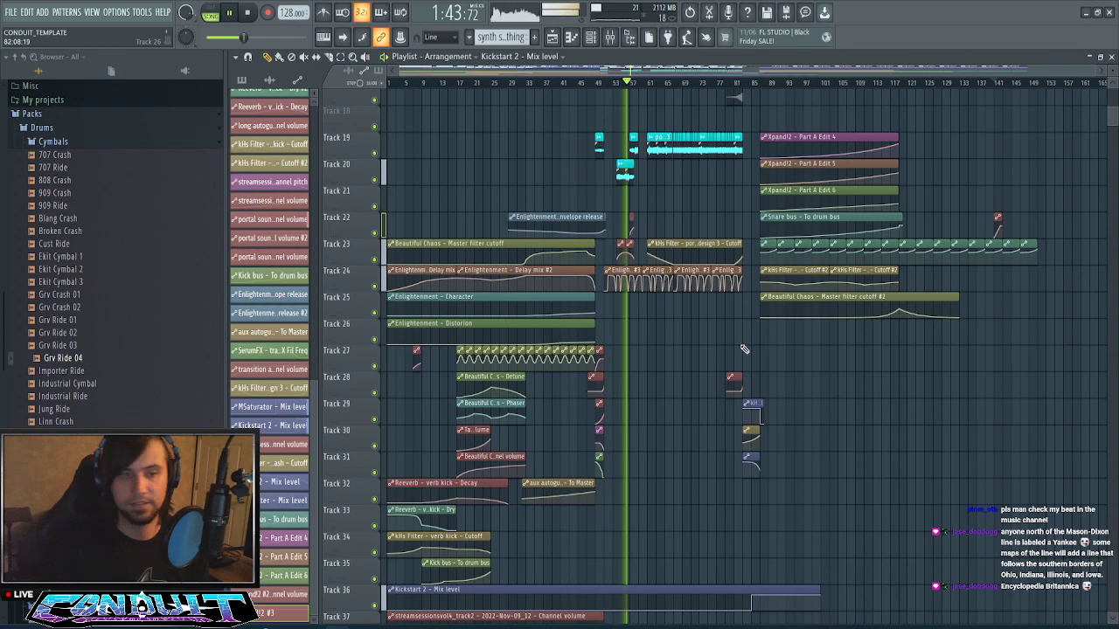
- Compare the drop's pattern and audio clips with the automation on Tracks 22 to 38 as bars 58 to 69 play
{"action": "scroll", "coordinate": [757, 341], "scroll_direction": "up", "scroll_amount": 6}
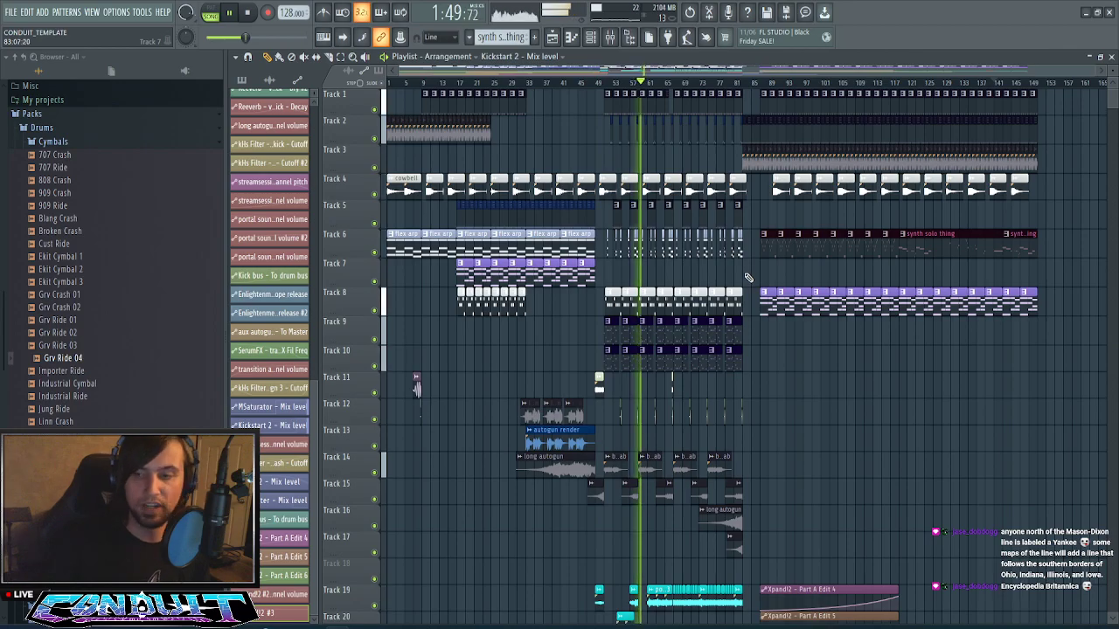
{"action": "scroll", "coordinate": [748, 278], "scroll_direction": "down", "scroll_amount": 6}
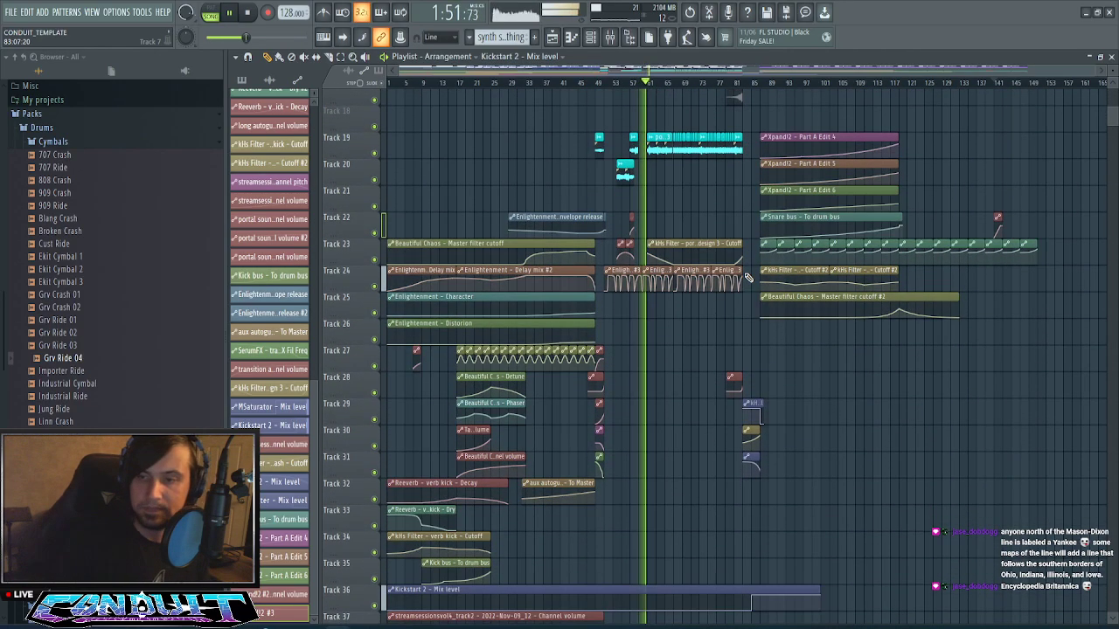
{"action": "scroll", "coordinate": [748, 278], "scroll_direction": "down", "scroll_amount": 2}
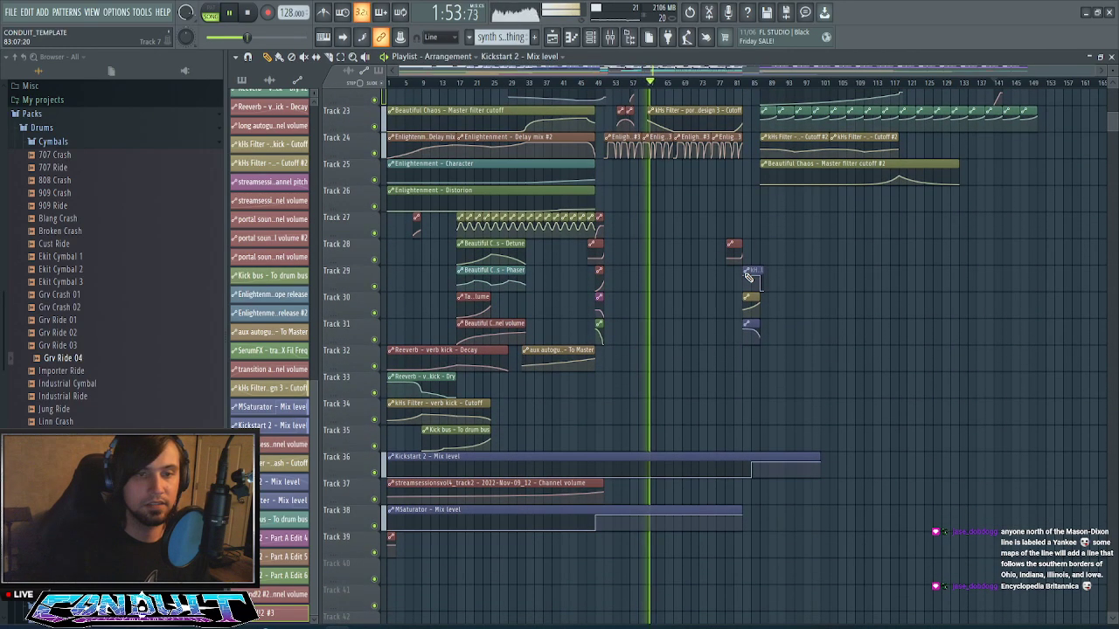
{"action": "scroll", "coordinate": [748, 278], "scroll_direction": "up", "scroll_amount": 4}
{"action": "scroll", "coordinate": [748, 278], "scroll_direction": "up", "scroll_amount": 4}
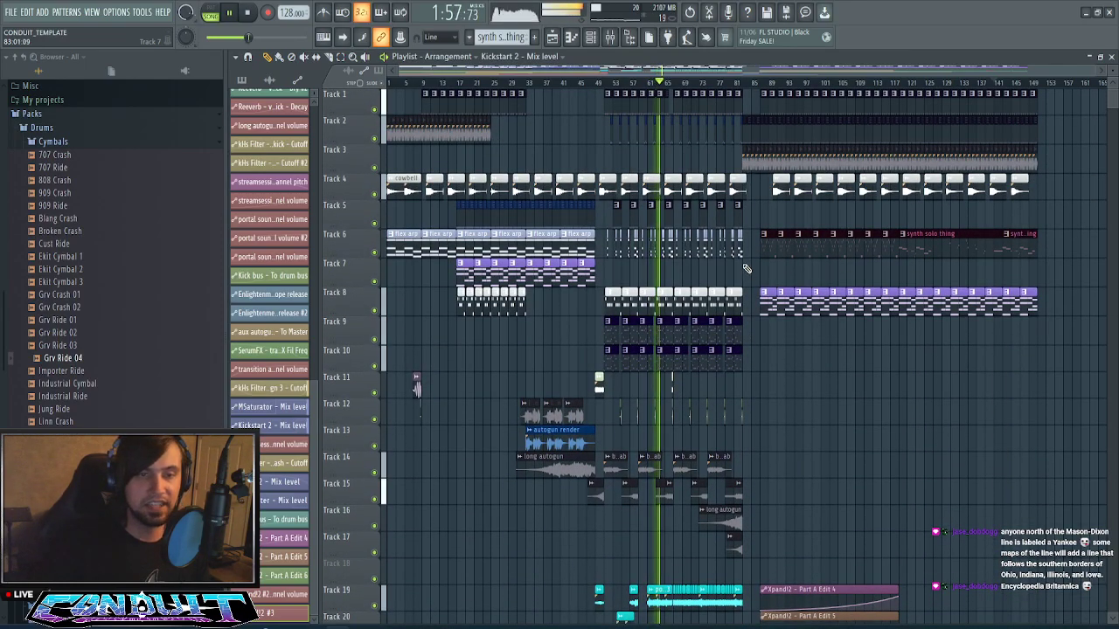
{"action": "scroll", "coordinate": [745, 268], "scroll_direction": "down", "scroll_amount": 4}
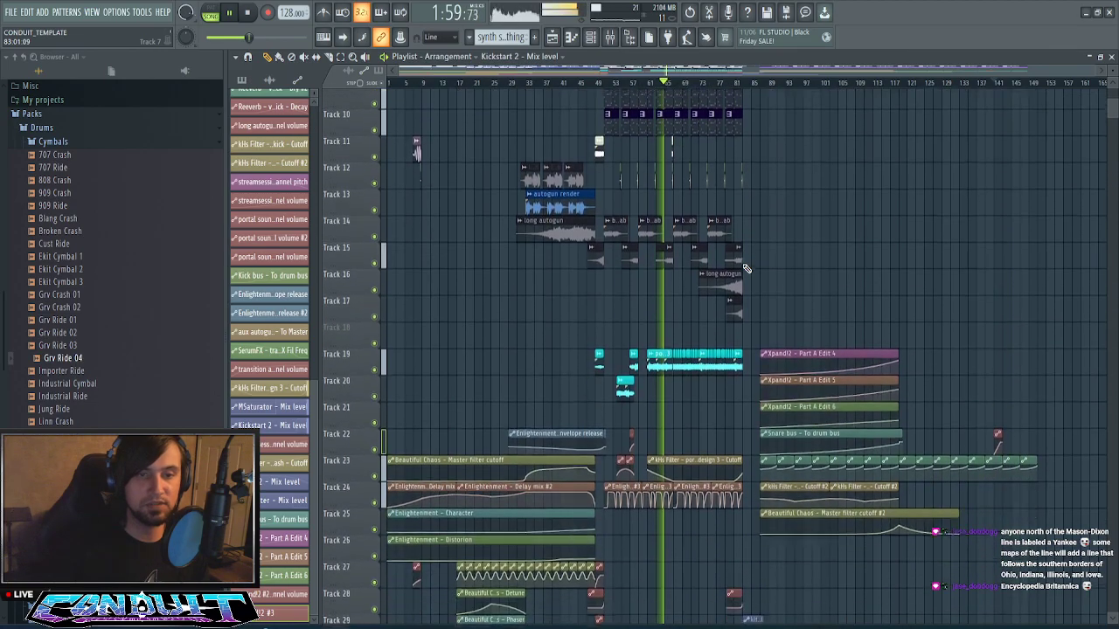
{"action": "scroll", "coordinate": [745, 269], "scroll_direction": "down", "scroll_amount": 6}
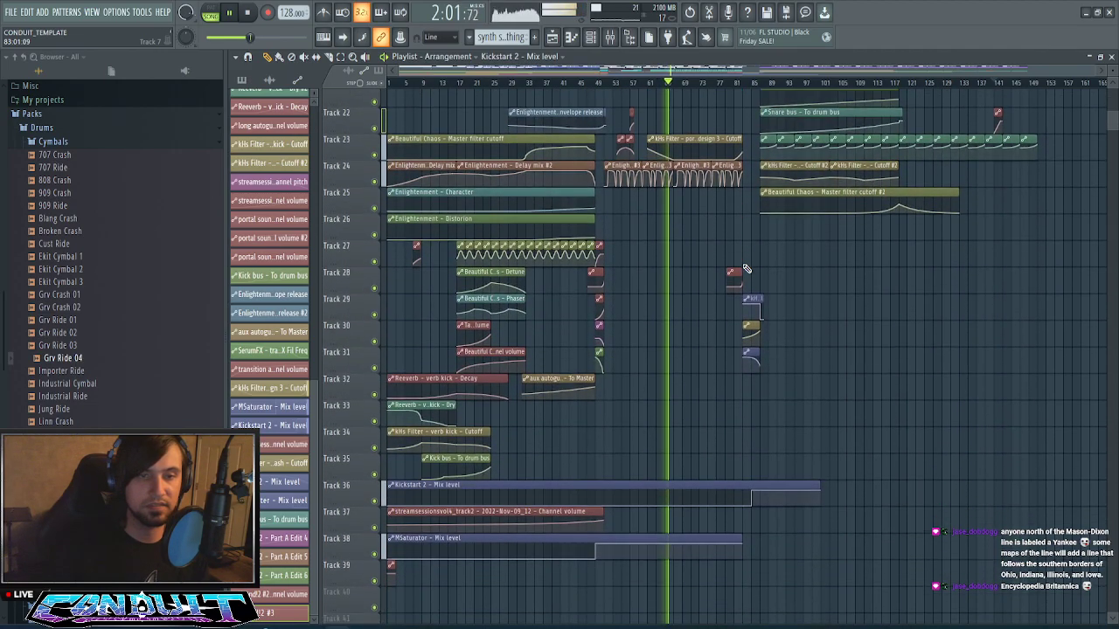
{"action": "scroll", "coordinate": [745, 269], "scroll_direction": "up", "scroll_amount": 5}
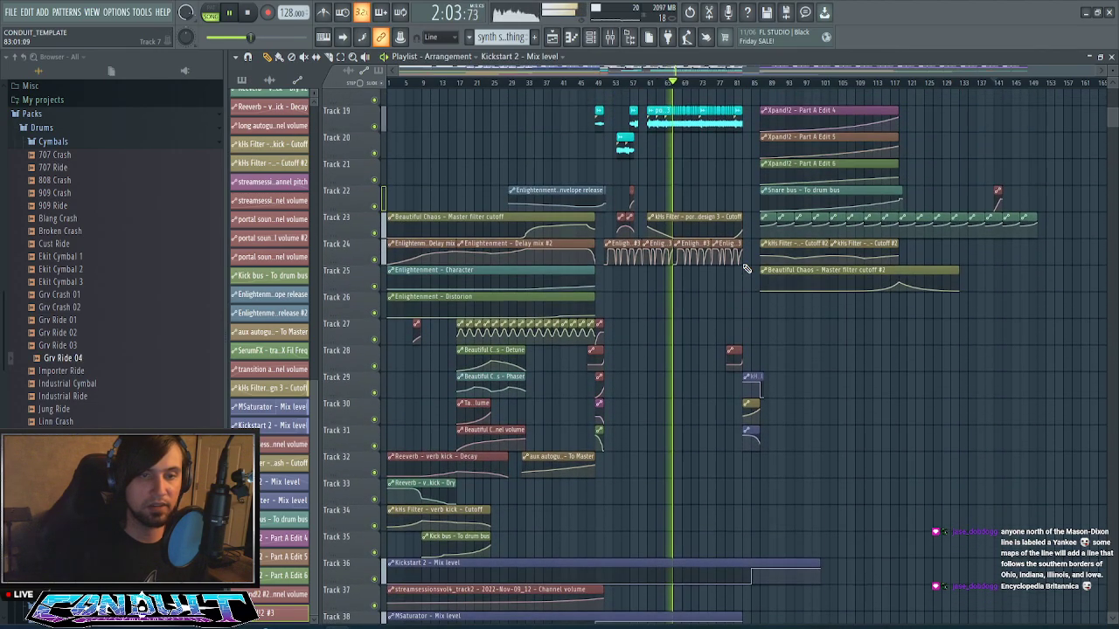
{"action": "scroll", "coordinate": [746, 268], "scroll_direction": "up", "scroll_amount": 4}
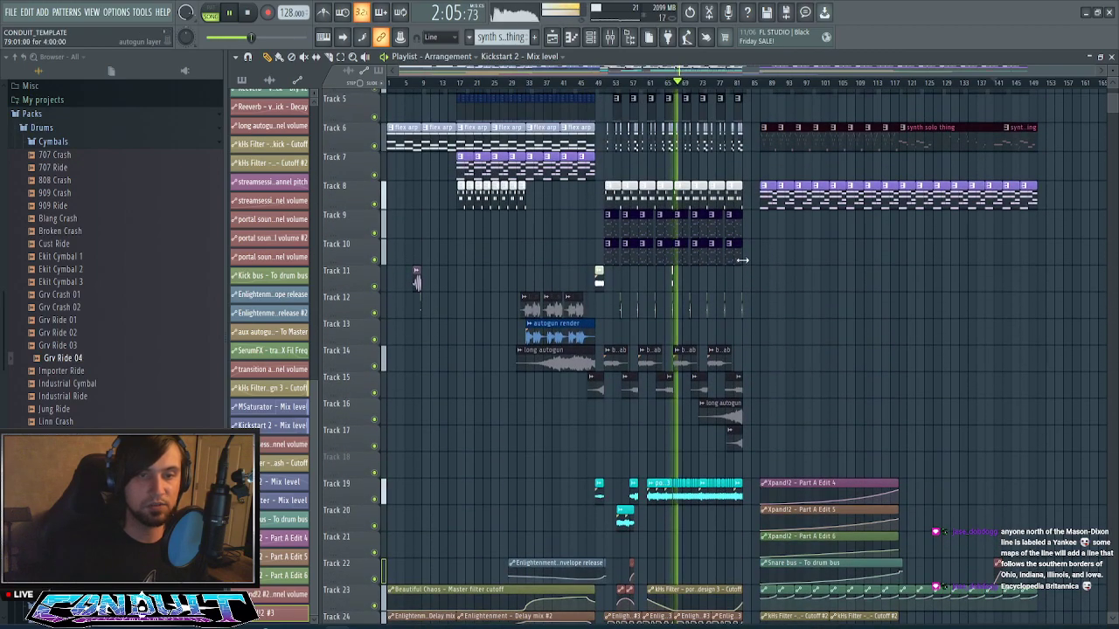
{"action": "scroll", "coordinate": [748, 265], "scroll_direction": "up", "scroll_amount": 2}
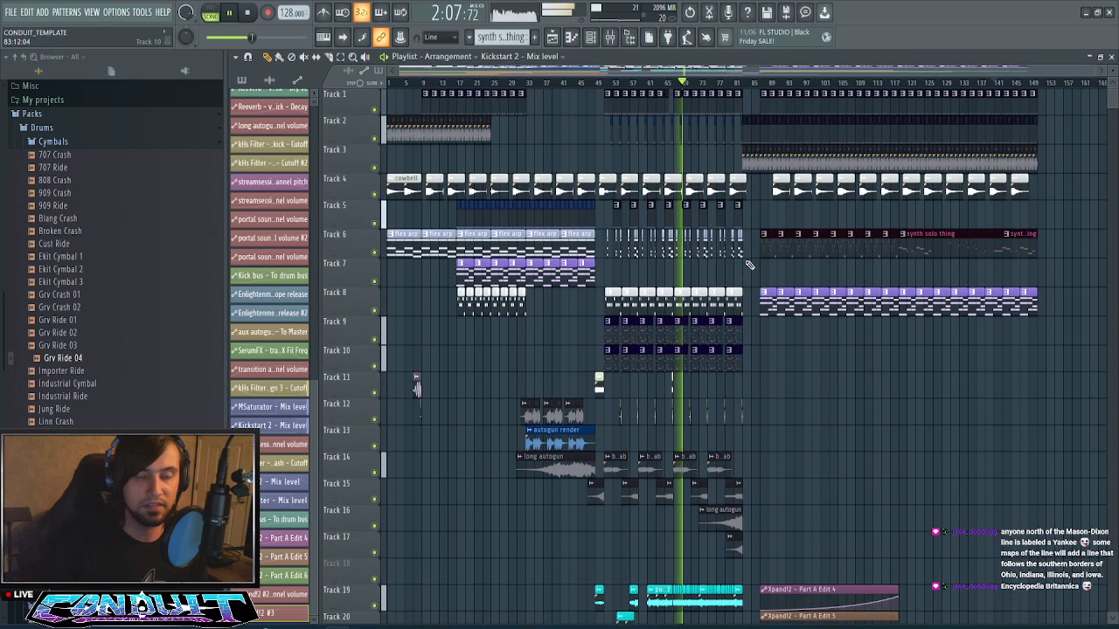
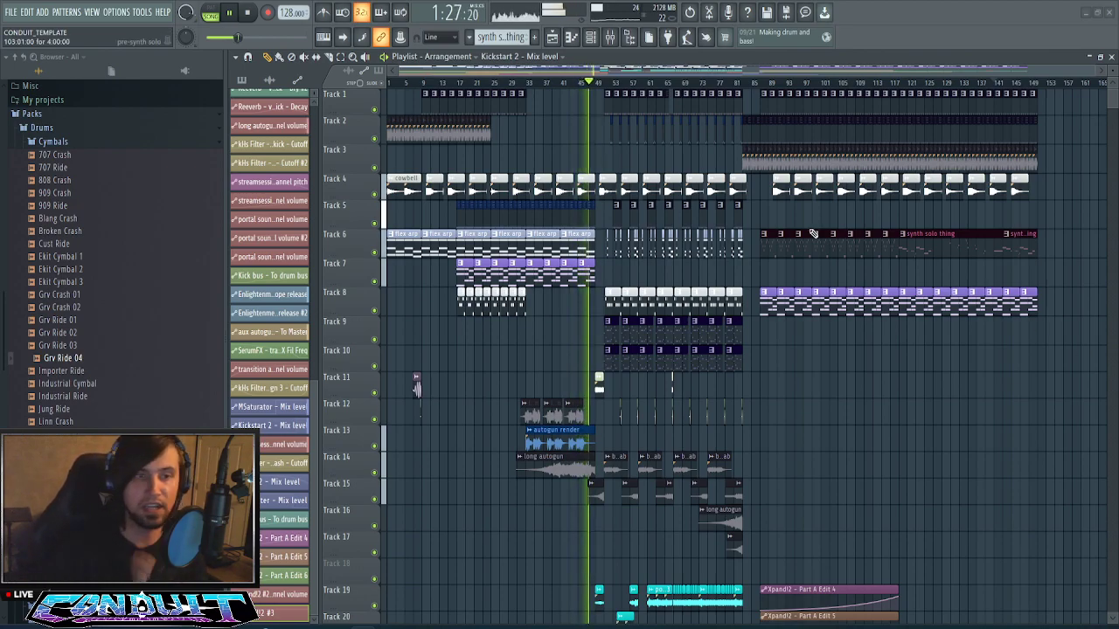
- Inspect the transition at bar 49 and the drop clips from bar 51 to bar 83 up close during playback
{"action": "scroll", "coordinate": [615, 87], "scroll_direction": "up", "scroll_amount": 2}
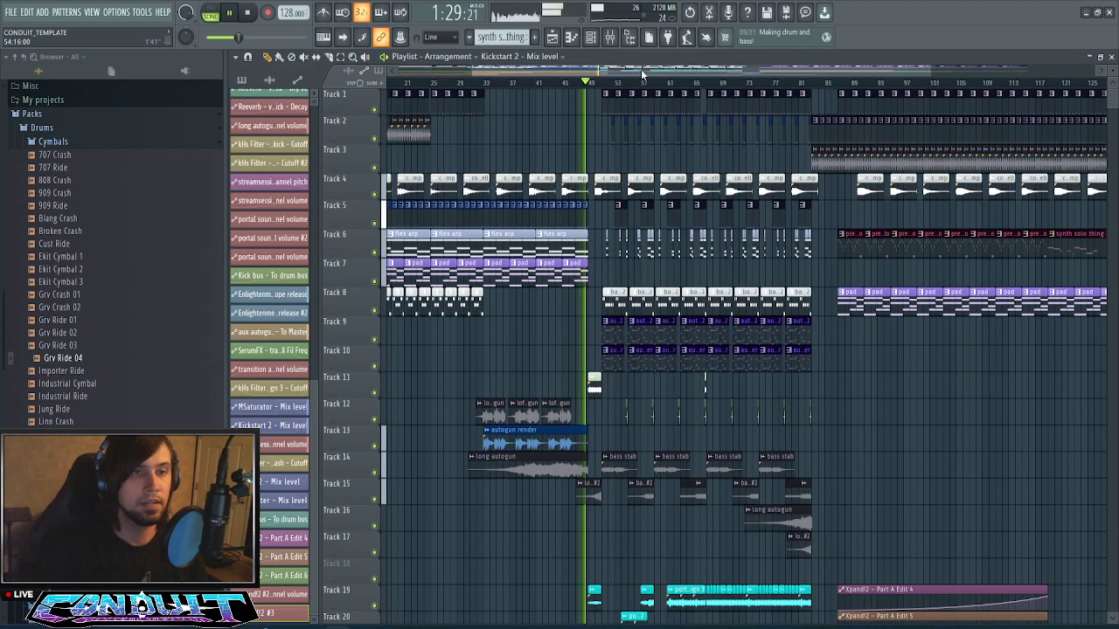
{"action": "scroll", "coordinate": [585, 78], "scroll_direction": "up", "scroll_amount": 4}
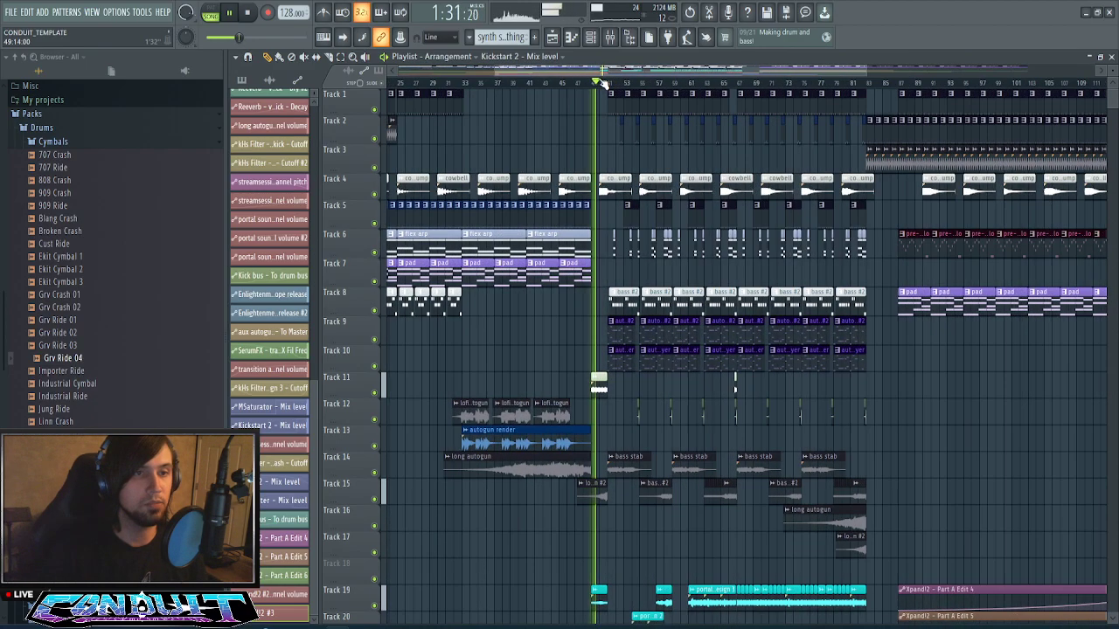
{"action": "scroll", "coordinate": [601, 83], "scroll_direction": "up", "scroll_amount": 4}
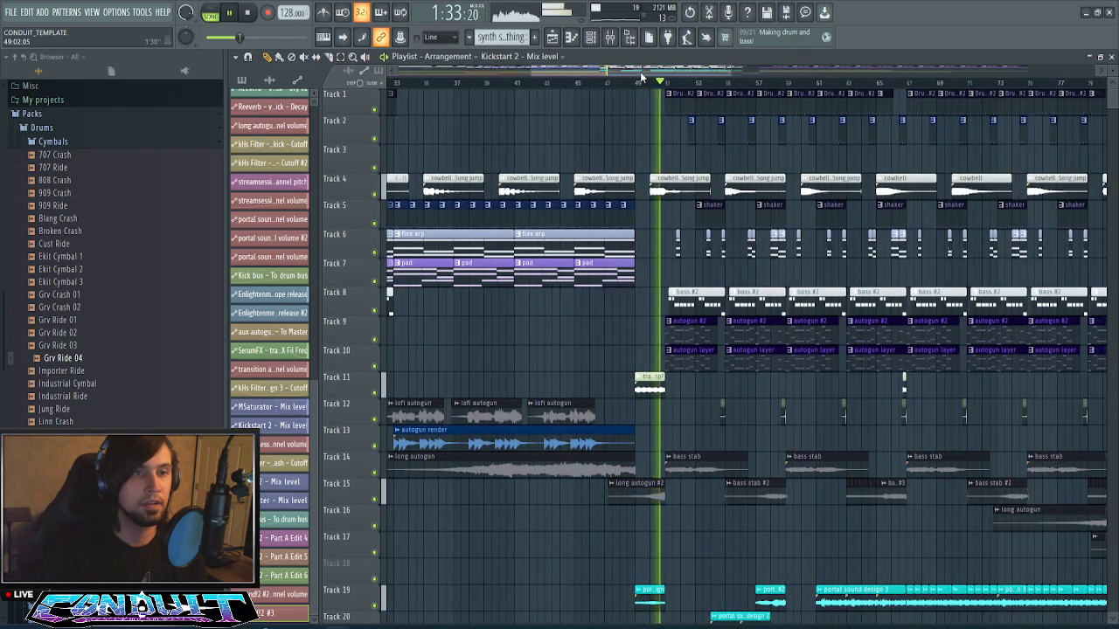
{"action": "left_click_drag", "start_coordinate": [641, 76], "coordinate": [680, 72]}
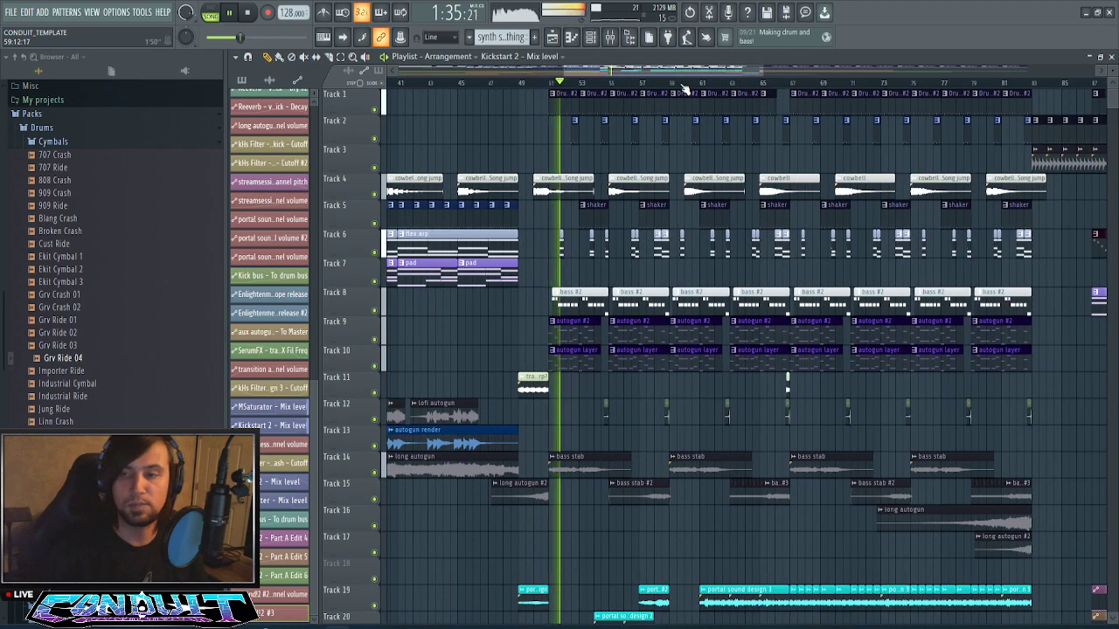
{"action": "scroll", "coordinate": [681, 88], "scroll_direction": "down", "scroll_amount": 1}
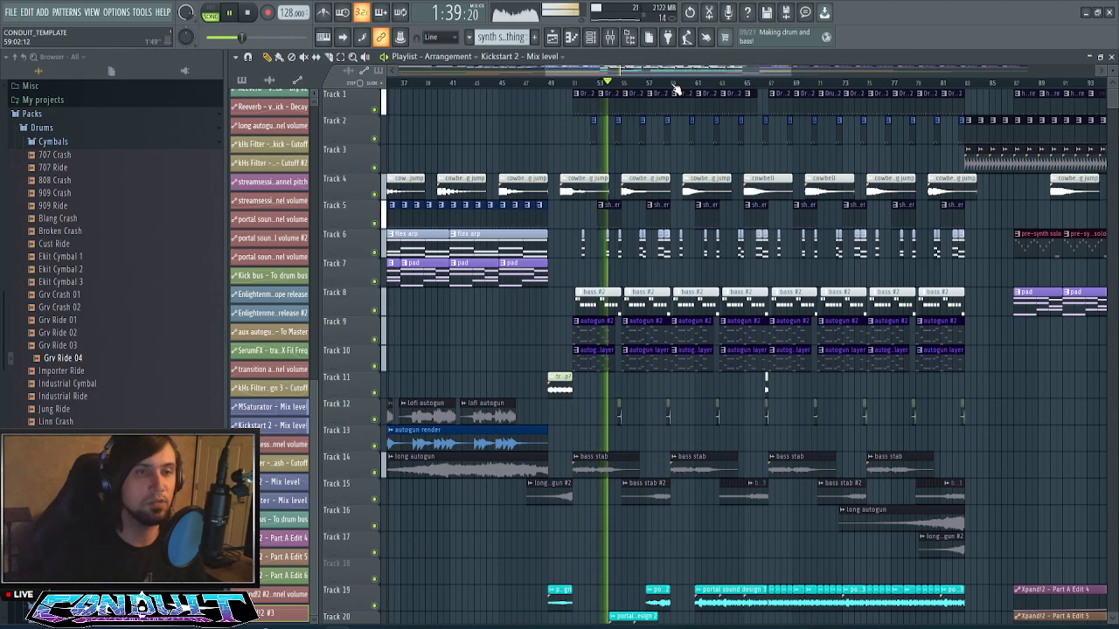
- Play the synth solo thing section from bar 119 and follow its clips up close
{"action": "left_click_drag", "start_coordinate": [673, 75], "coordinate": [919, 79]}
{"action": "scroll", "coordinate": [662, 76], "scroll_direction": "up", "scroll_amount": 1}
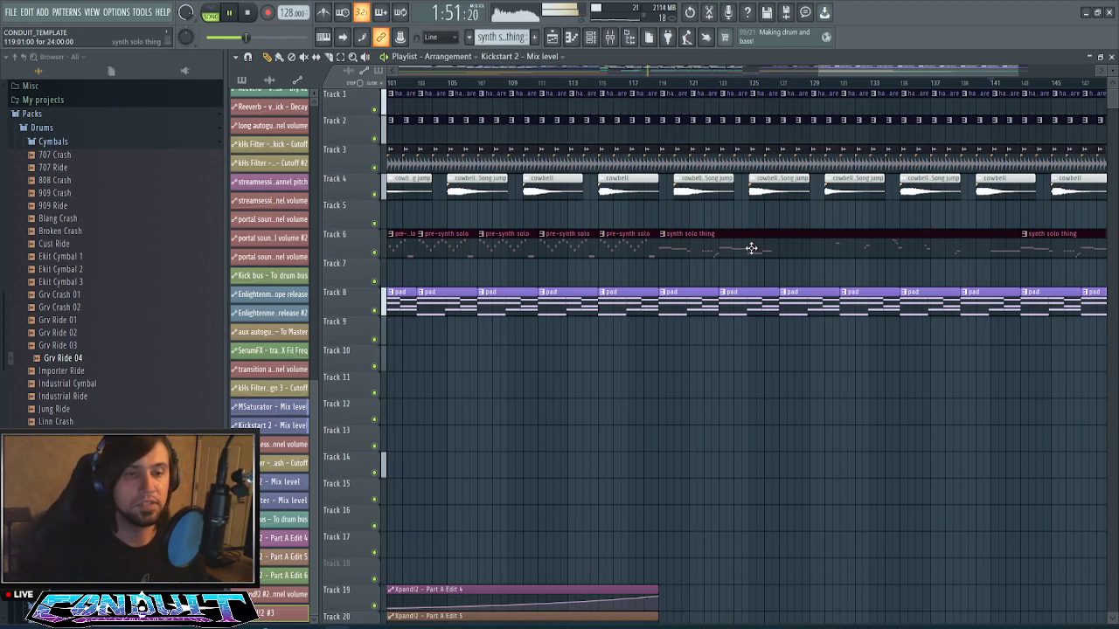
{"action": "left_click", "coordinate": [662, 85]}
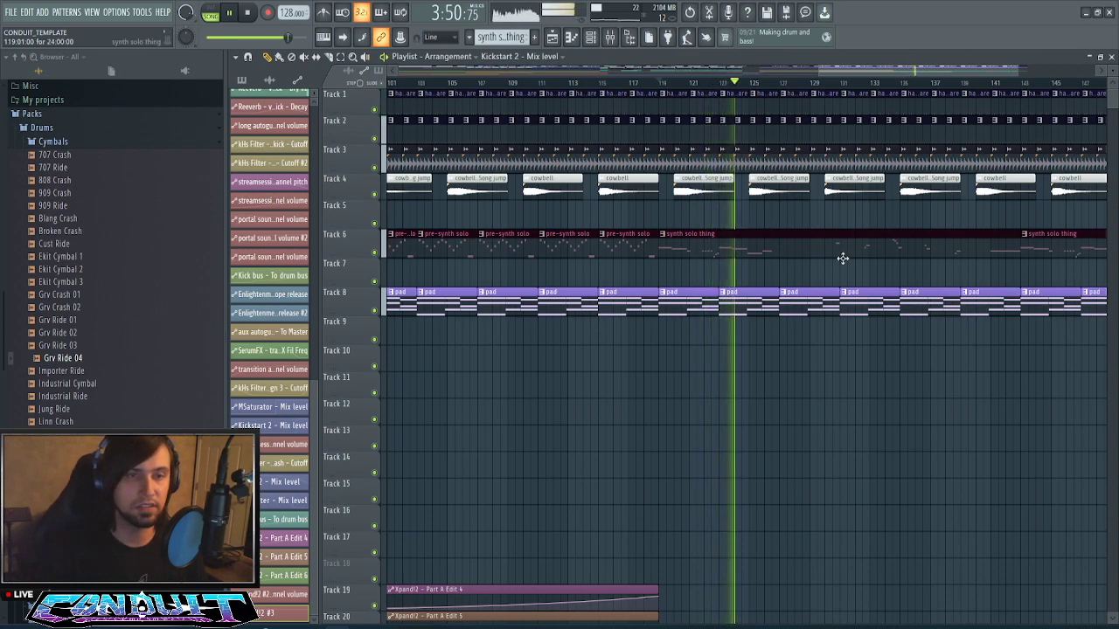
{"action": "scroll", "coordinate": [791, 79], "scroll_direction": "up", "scroll_amount": 3}
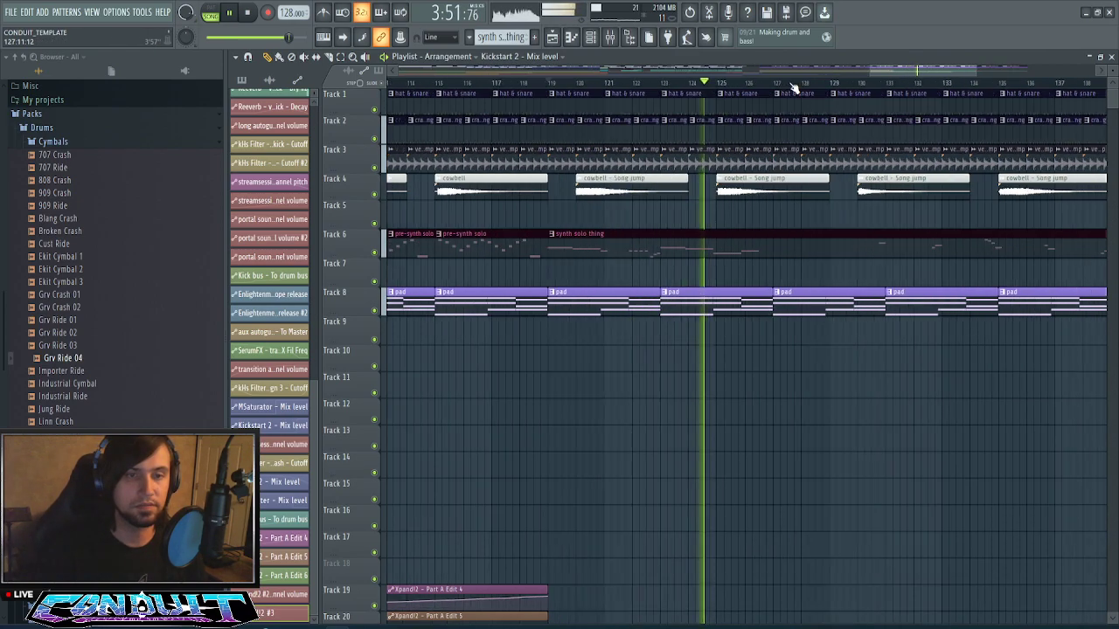
- Examine the notes of the synth solo thing clip in the piano roll during playback, and return to the playlist
{"action": "double_click", "coordinate": [749, 249]}
{"action": "scroll", "coordinate": [810, 85], "scroll_direction": "down", "scroll_amount": 3}
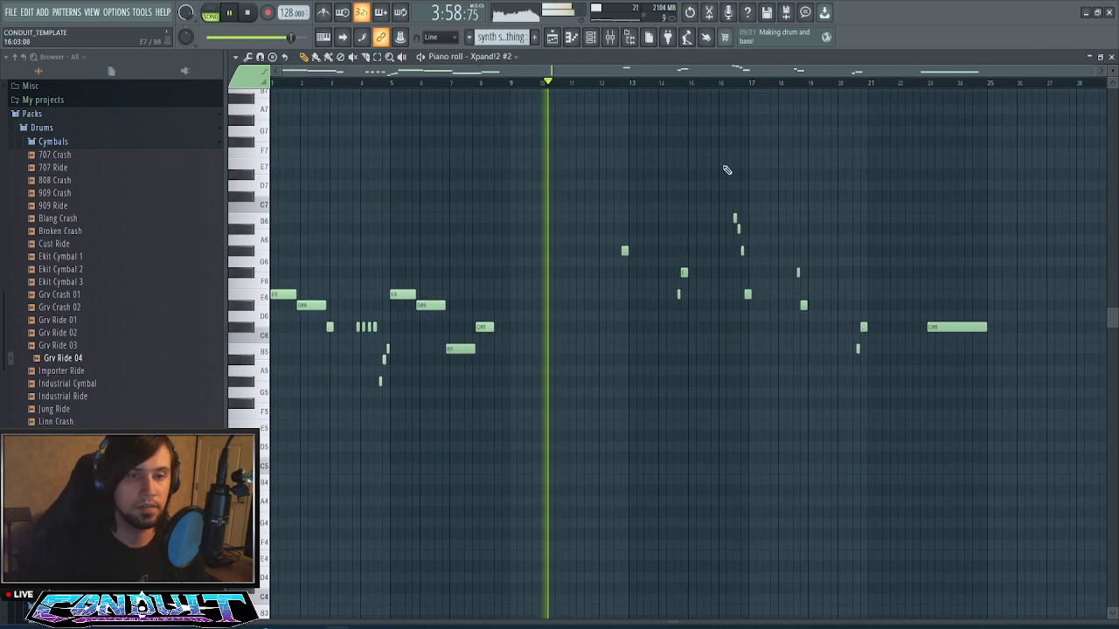
{"action": "left_click", "coordinate": [617, 32]}
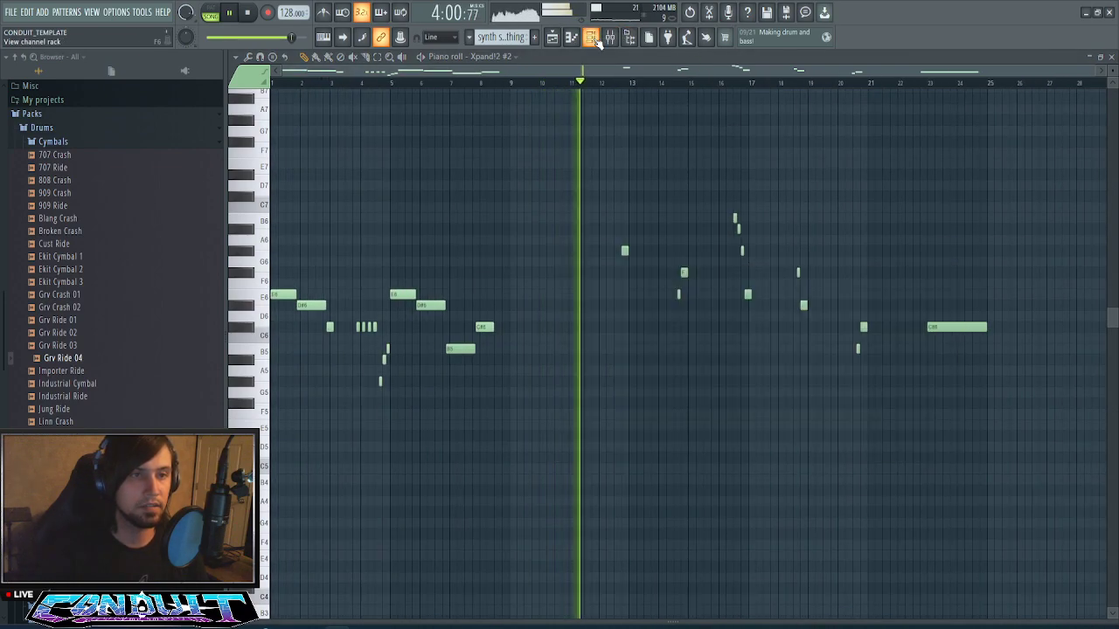
{"action": "key", "text": "Escape"}
{"action": "scroll", "coordinate": [839, 89], "scroll_direction": "down", "scroll_amount": 3}
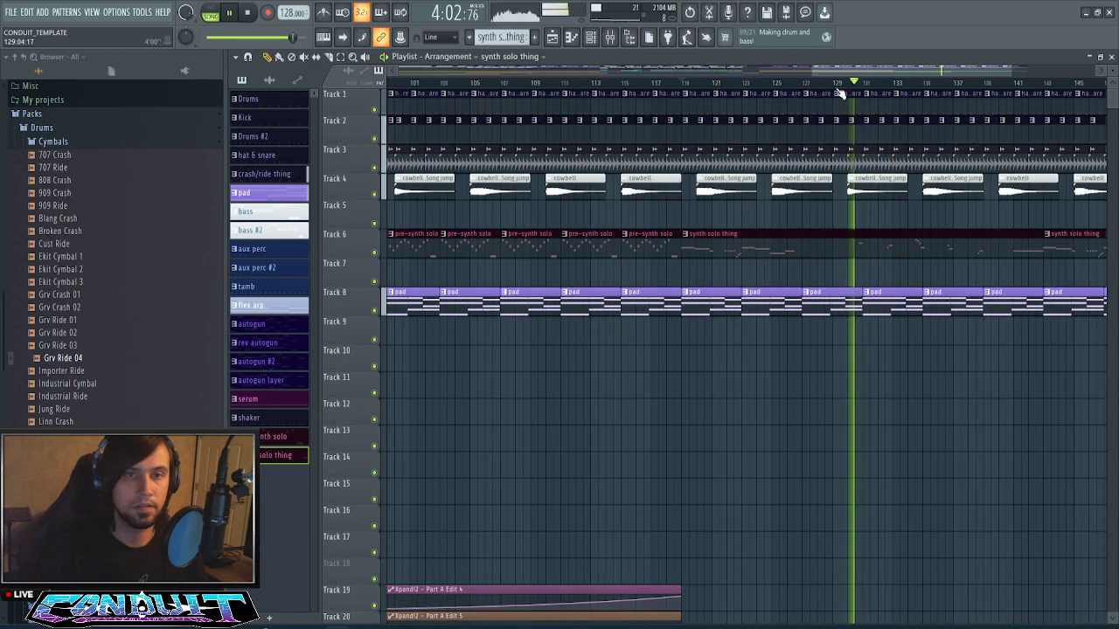
- Stop playback and delete the second synth solo thing clip, at bar 143 on Track 6
{"action": "left_click_drag", "start_coordinate": [865, 70], "coordinate": [967, 80]}
{"action": "key", "text": "space"}
{"action": "right_click", "coordinate": [761, 233]}
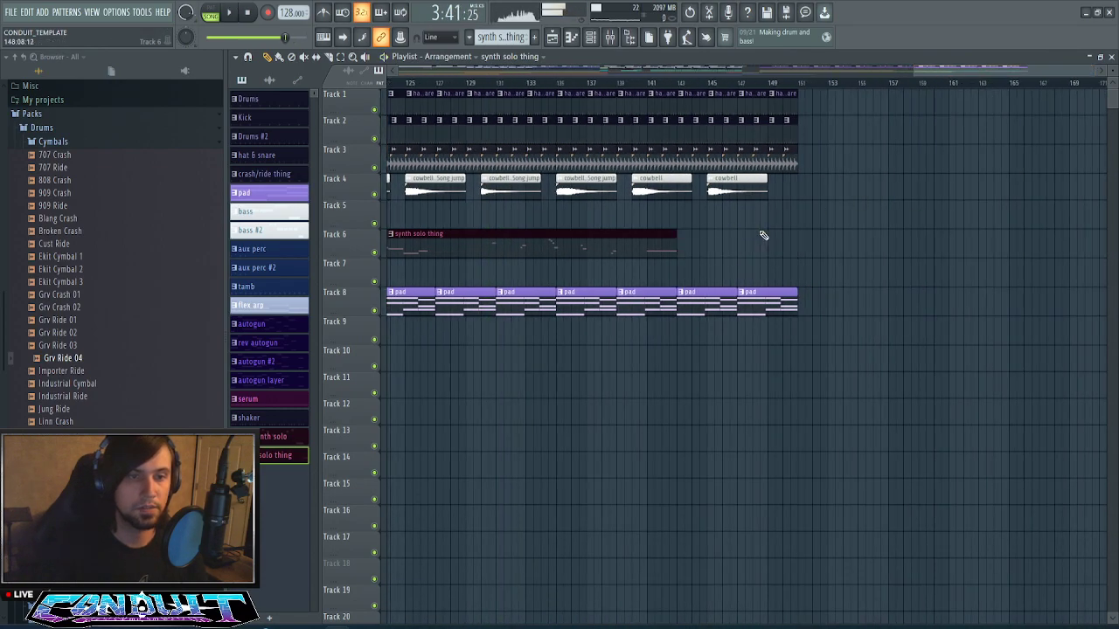
{"action": "scroll", "coordinate": [964, 90], "scroll_direction": "down", "scroll_amount": 2}
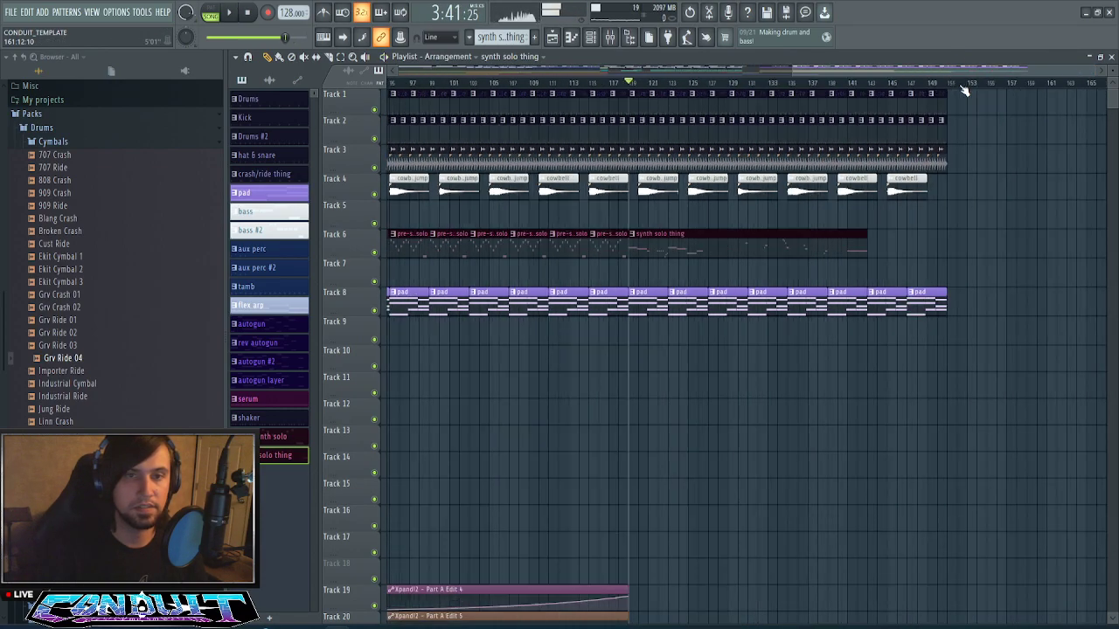
- Move all synth solo thing notes from bar 12 onward eight bars later in the piano roll, and stop playback
{"action": "double_click", "coordinate": [690, 247]}
{"action": "scroll", "coordinate": [756, 86], "scroll_direction": "up", "scroll_amount": 2}
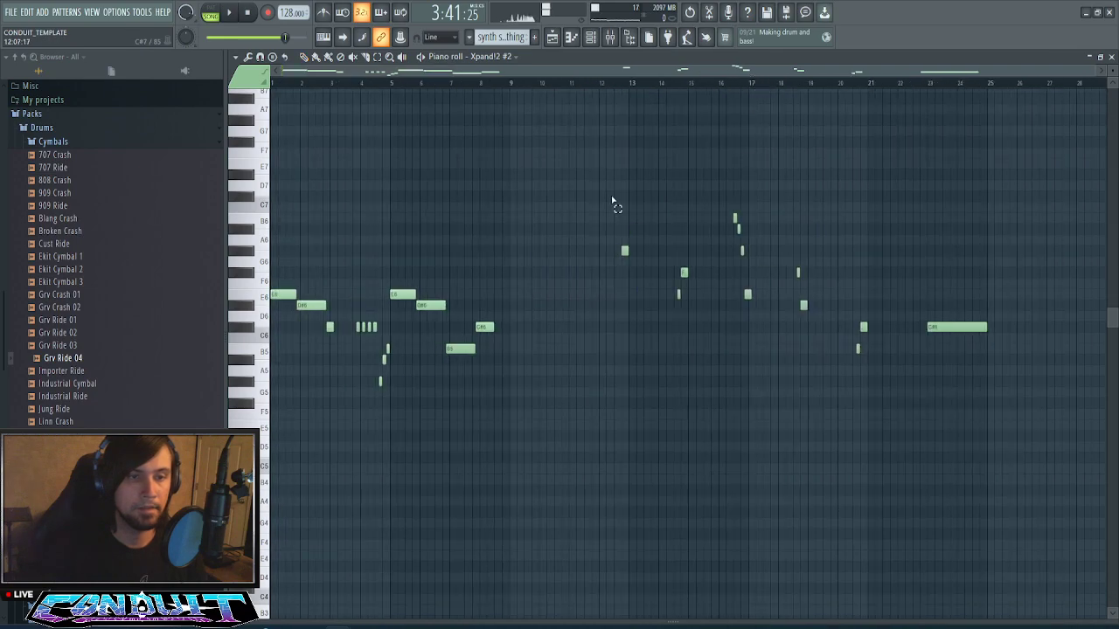
{"action": "left_click_drag", "start_coordinate": [612, 201], "coordinate": [1000, 410]}
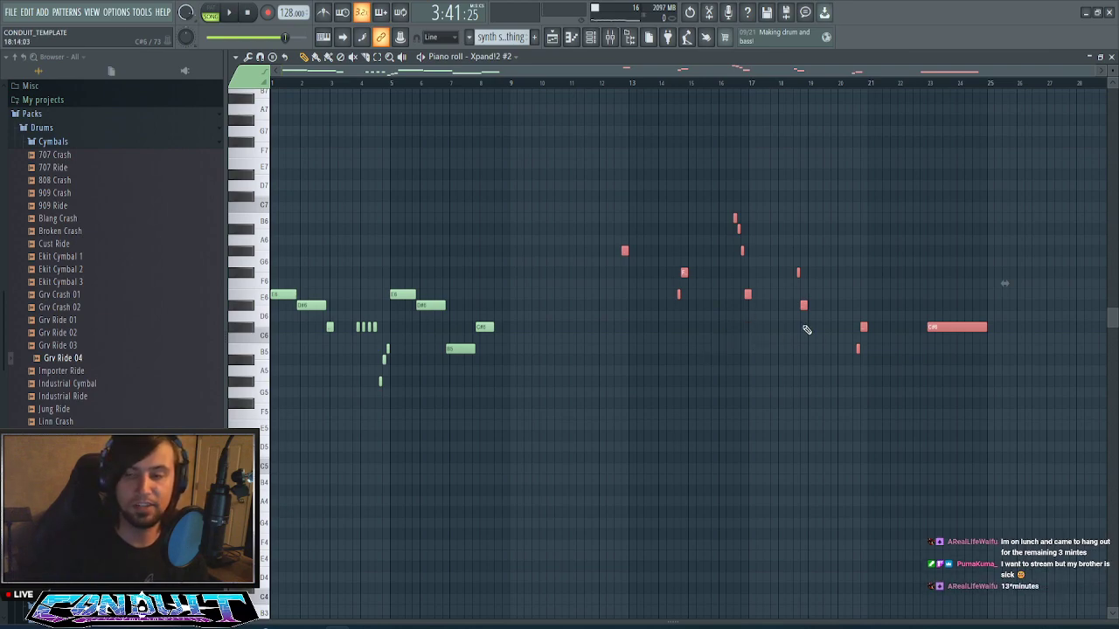
{"action": "key", "text": "space"}
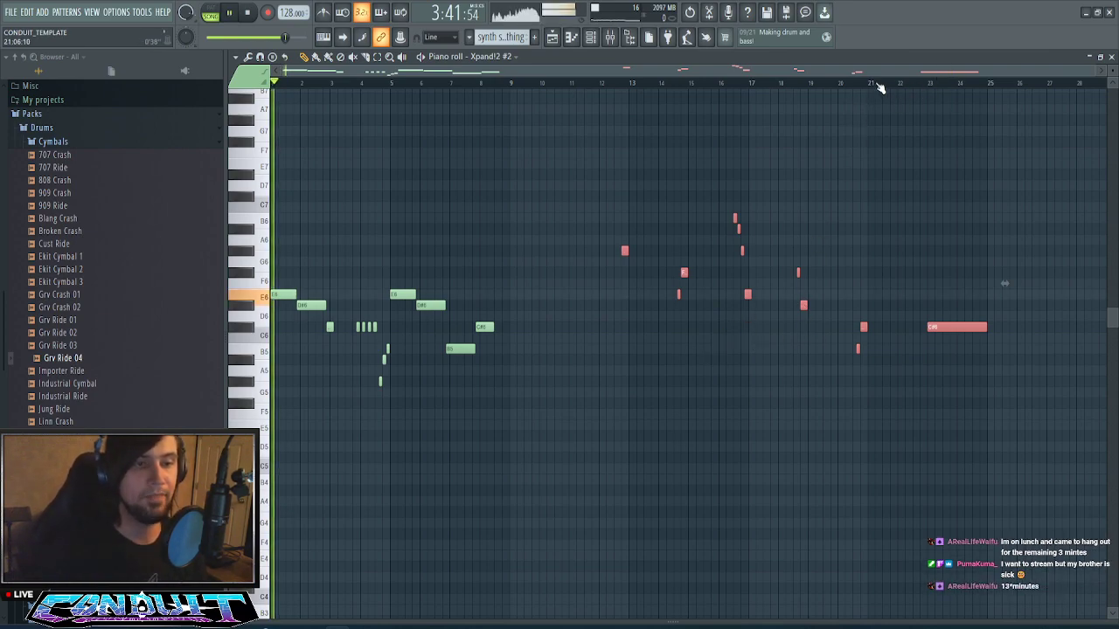
{"action": "right_click", "coordinate": [624, 251]}
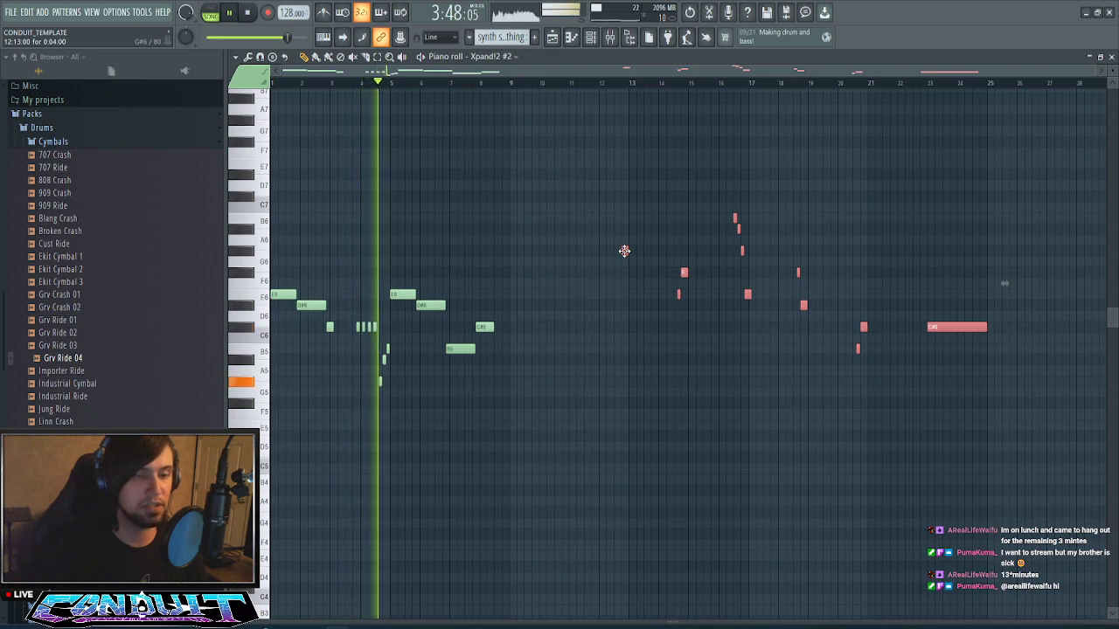
{"action": "left_click_drag", "start_coordinate": [624, 251], "coordinate": [857, 252]}
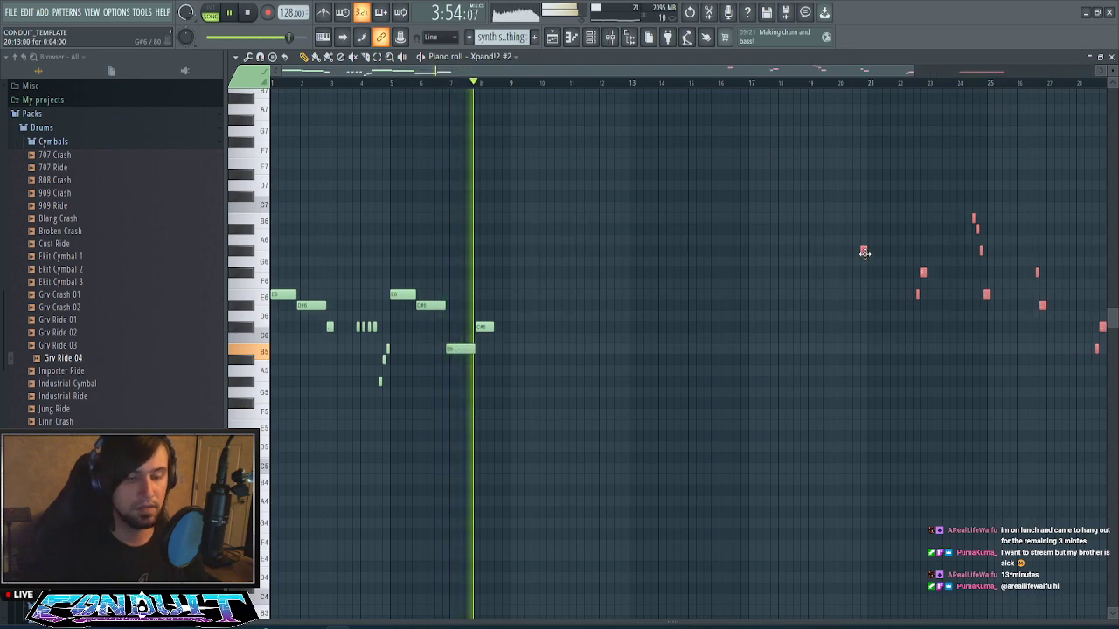
{"action": "key", "text": "F5"}
{"action": "key", "text": "F7"}
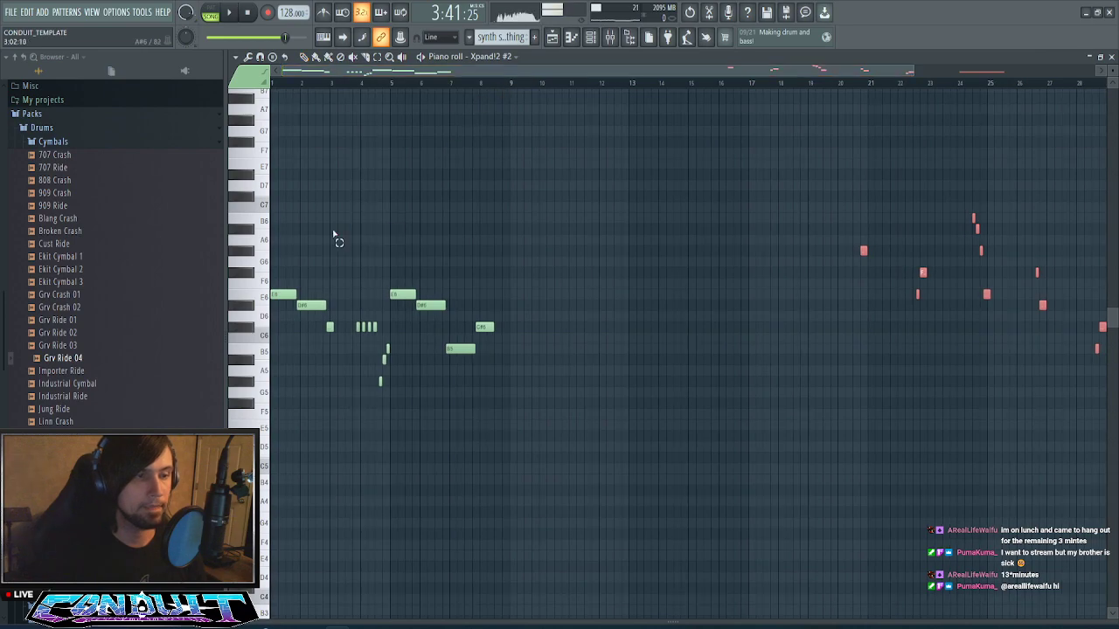
- Copy the solo's opening three notes, E6, D#6 and C#6, from bar 1 to bar 9 and start playback
{"action": "left_click_drag", "start_coordinate": [280, 272], "coordinate": [345, 350]}
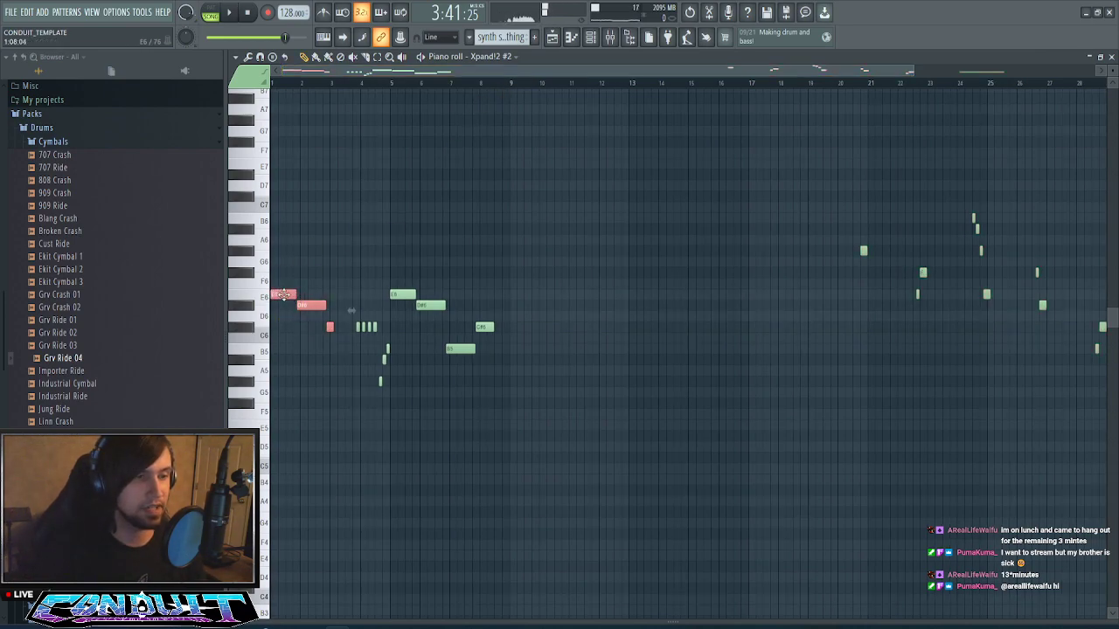
{"action": "left_click_drag", "start_coordinate": [283, 295], "coordinate": [503, 300]}
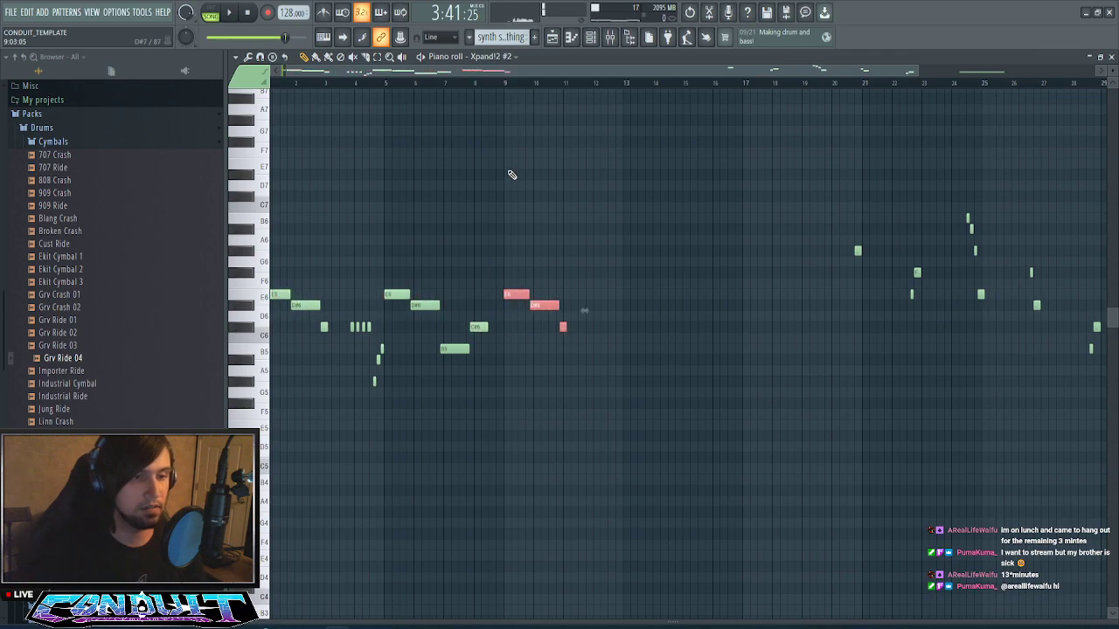
{"action": "key", "text": "space"}
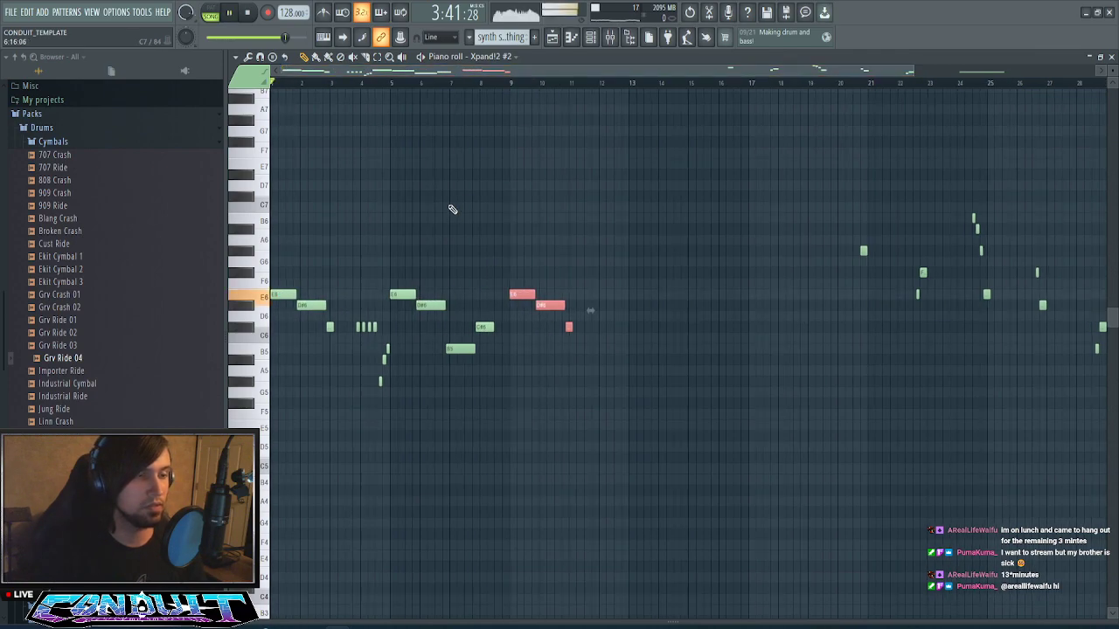
- Deselect the copied notes and follow the solo's playback up close toward the repeated phrase at bar 9
{"action": "scroll", "coordinate": [612, 219], "scroll_direction": "down", "scroll_amount": 2}
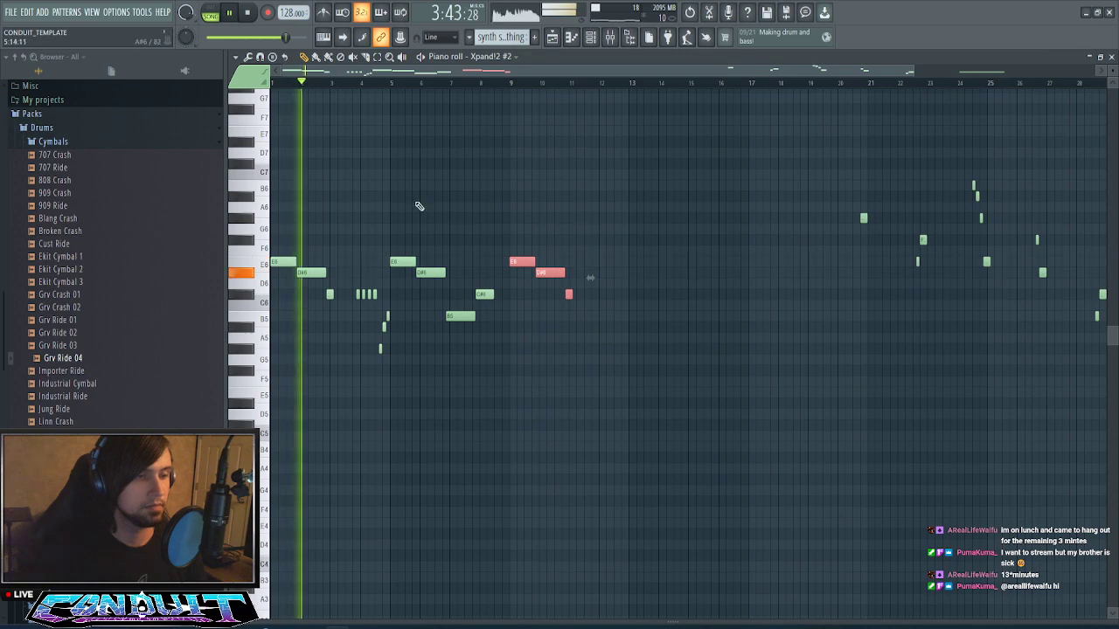
{"action": "scroll", "coordinate": [391, 83], "scroll_direction": "up", "scroll_amount": 2}
{"action": "left_click_drag", "start_coordinate": [402, 75], "coordinate": [345, 86]}
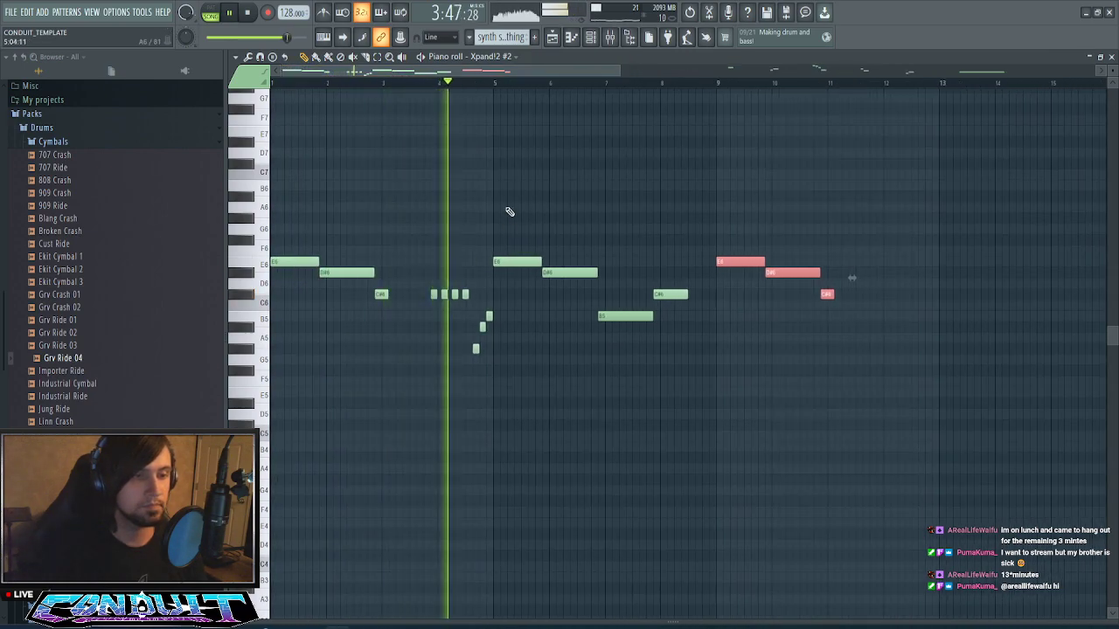
{"action": "left_click", "coordinate": [615, 174], "text": "ctrl"}
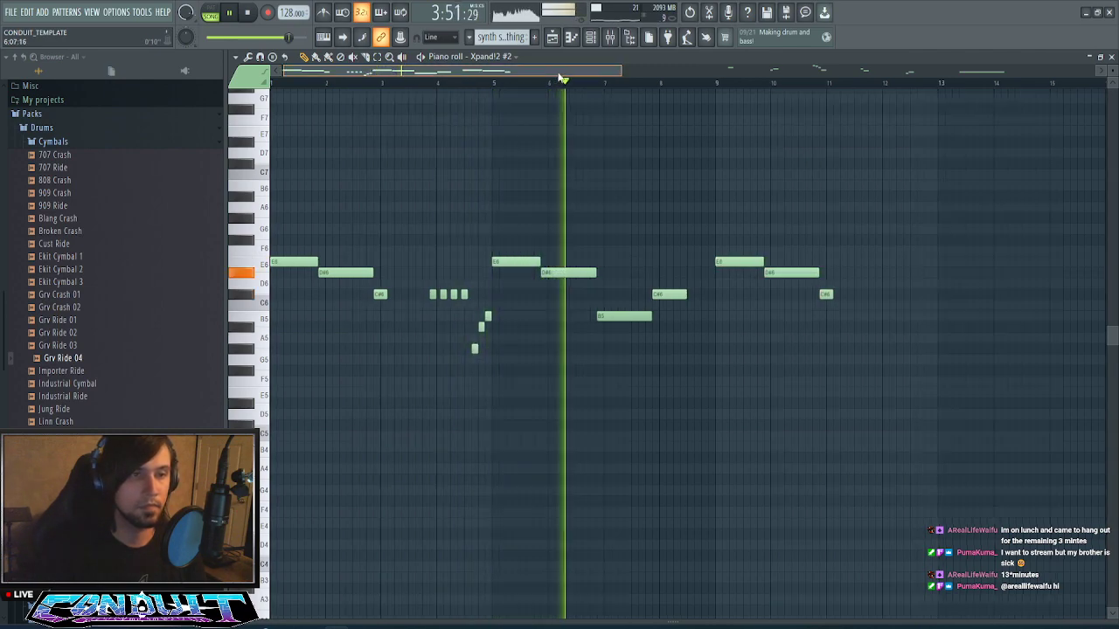
{"action": "left_click_drag", "start_coordinate": [553, 73], "coordinate": [622, 85]}
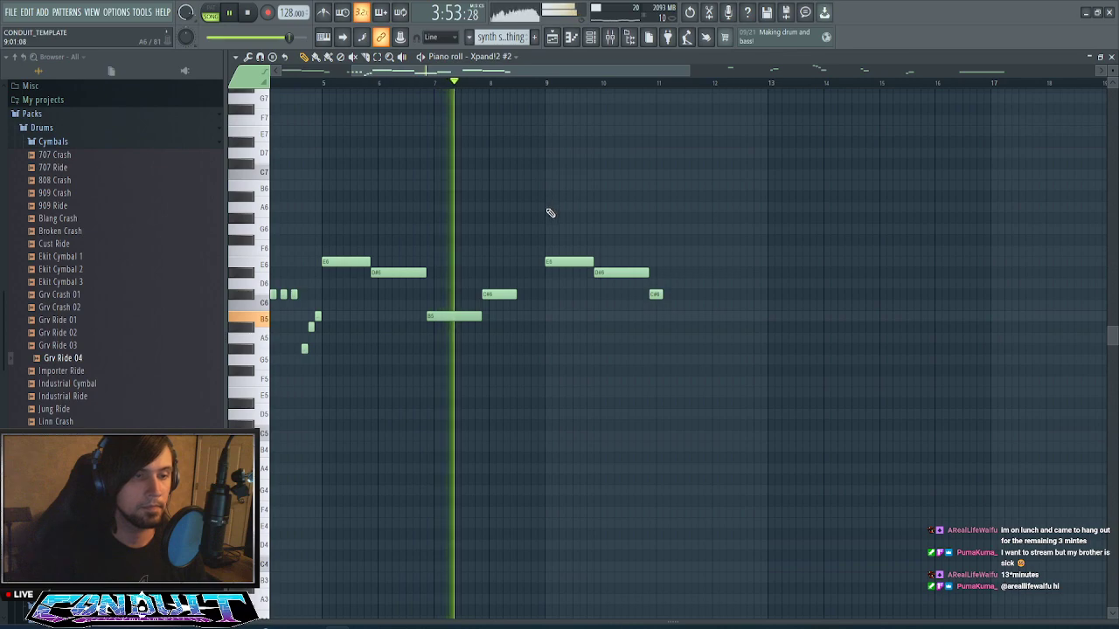
{"action": "scroll", "coordinate": [549, 94], "scroll_direction": "up", "scroll_amount": 4, "text": "ctrl"}
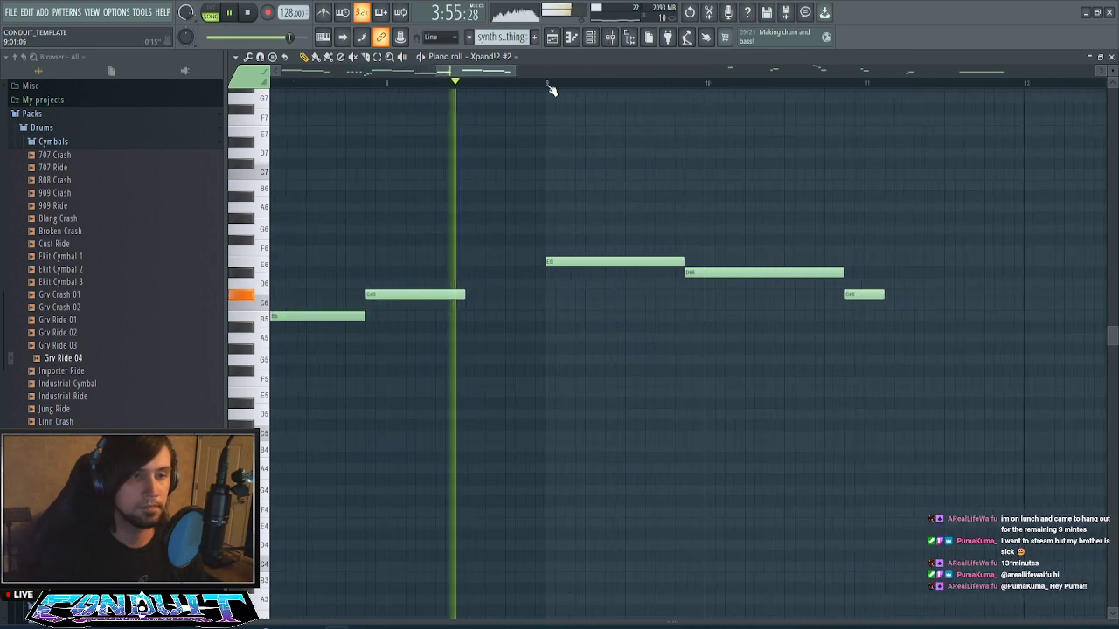
- Place an E4 note two steps long that ends exactly at the start of bar 9
{"action": "key", "text": "space"}
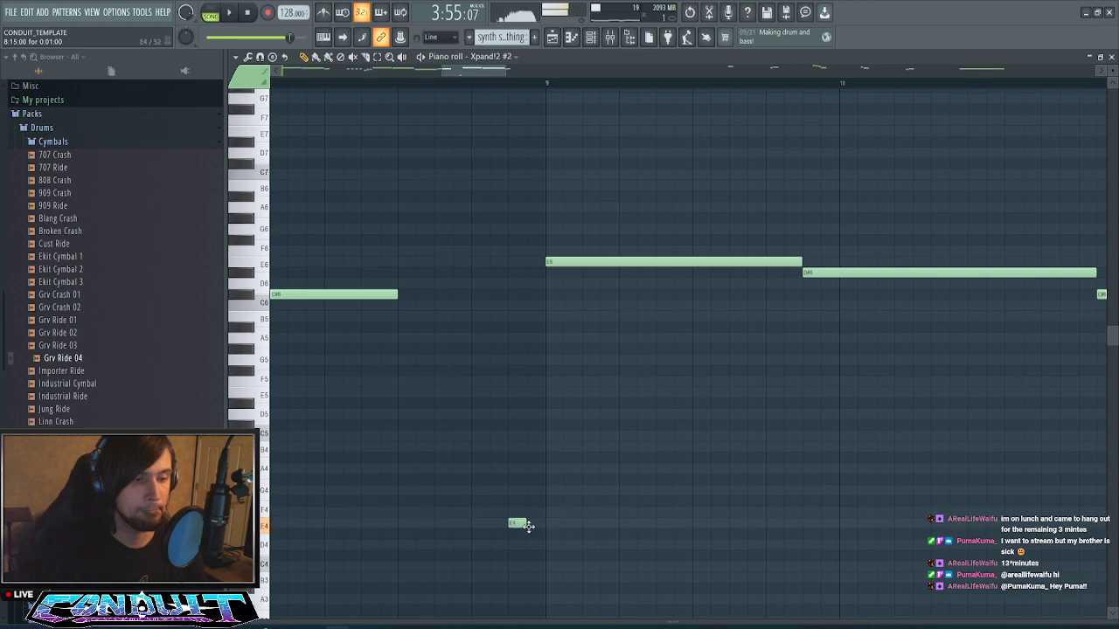
{"action": "key", "text": "space"}
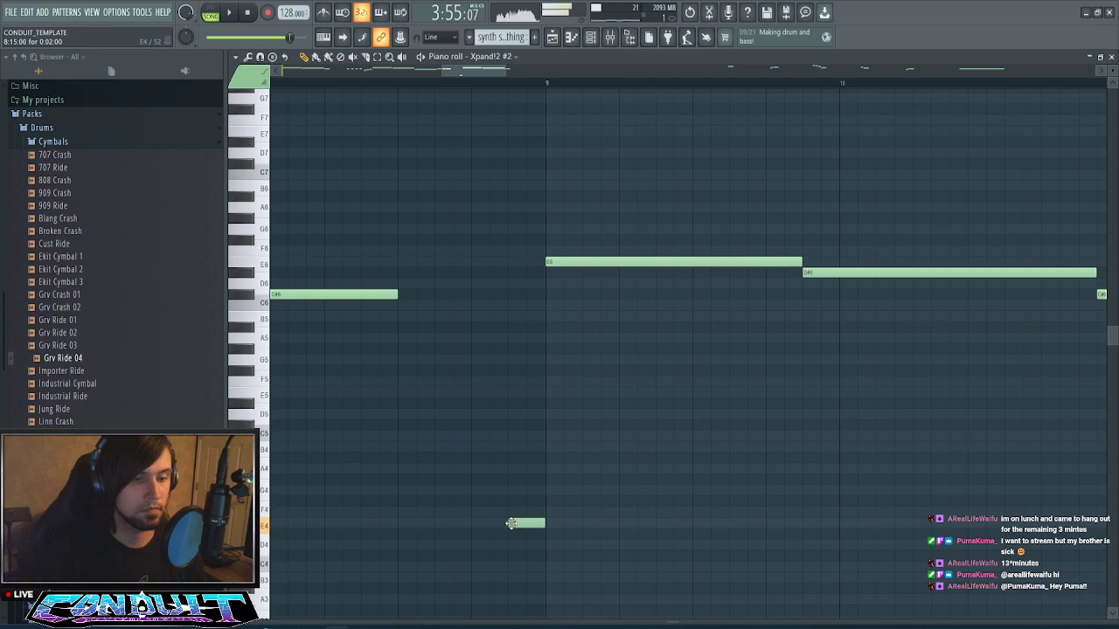
{"action": "key", "text": "space"}
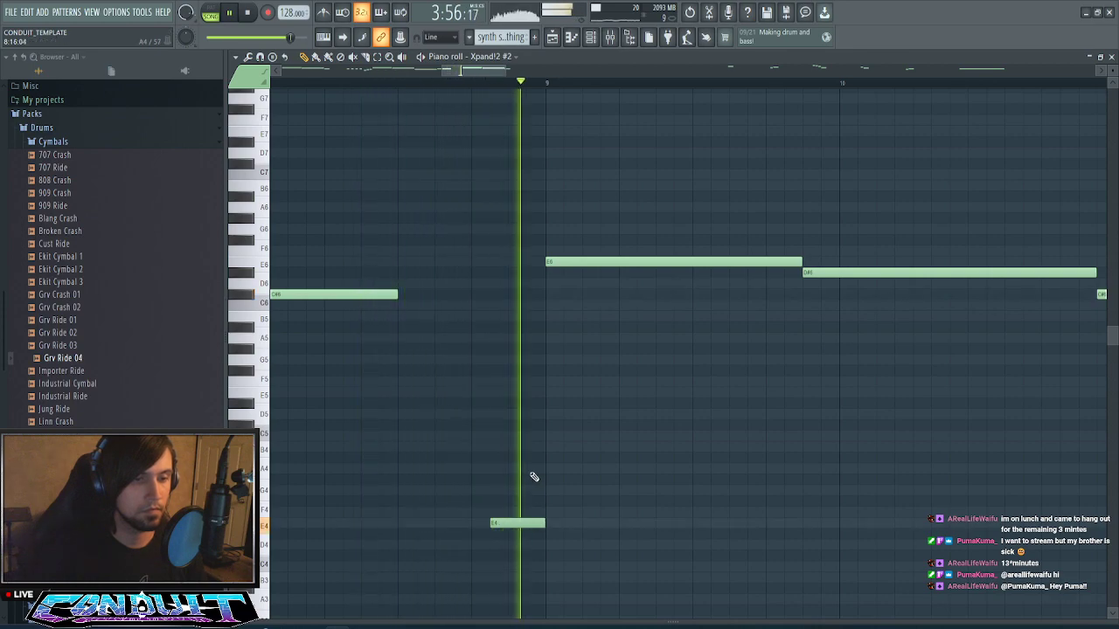
{"action": "key", "text": "space"}
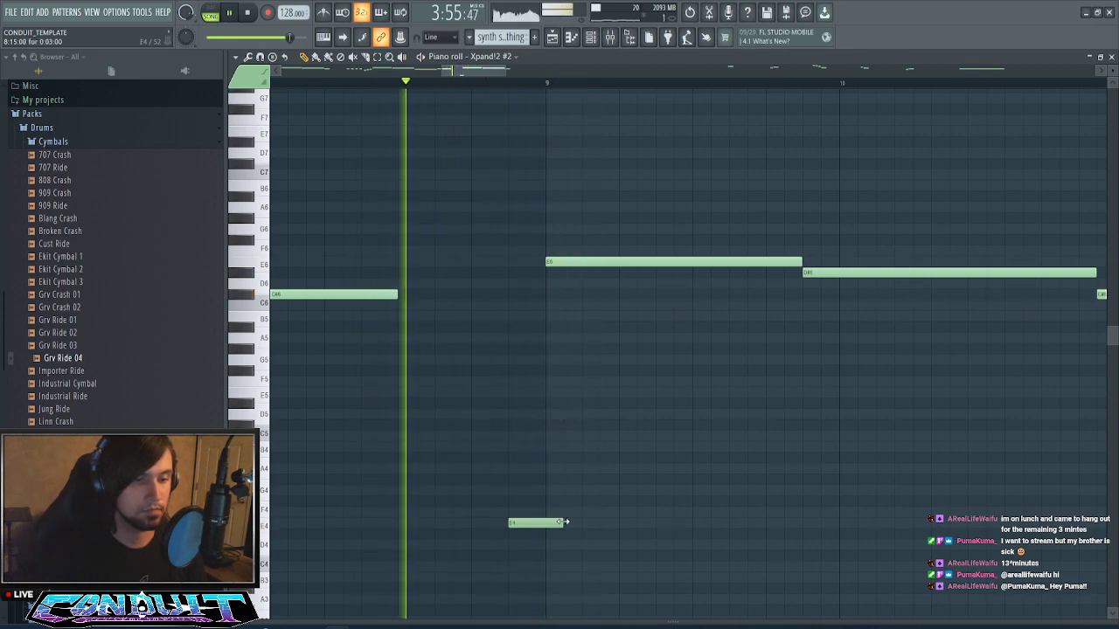
{"action": "left_click_drag", "start_coordinate": [562, 523], "coordinate": [543, 524]}
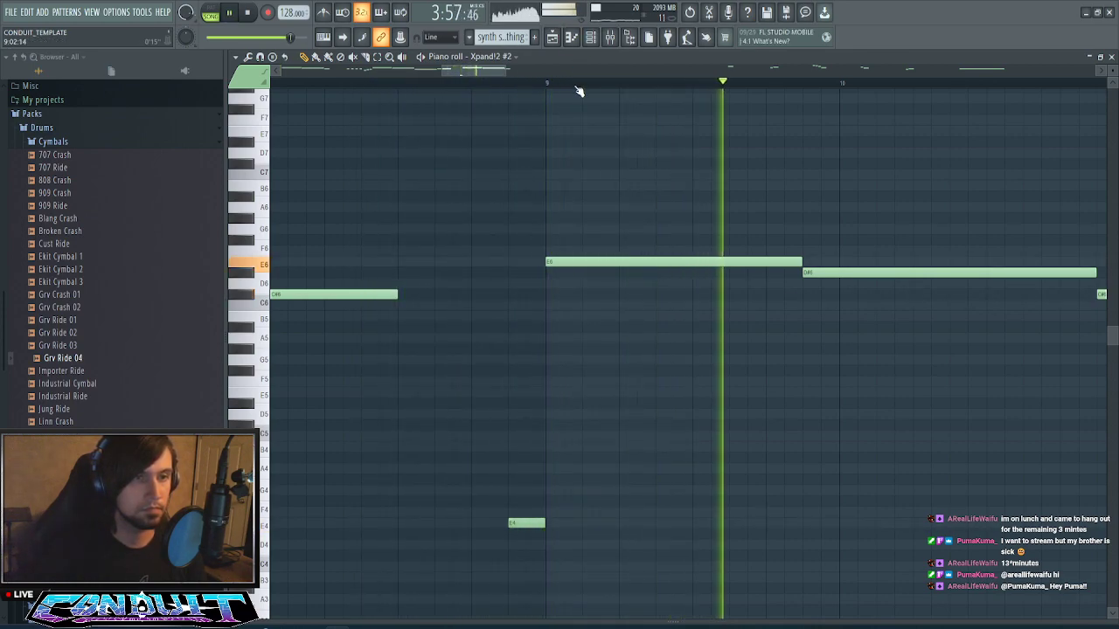
- Add a rising and falling run of short G#5, A#5, B5, A#5 and G#5 notes around the start of bar 12
{"action": "scroll", "coordinate": [577, 91], "scroll_direction": "down", "scroll_amount": 6}
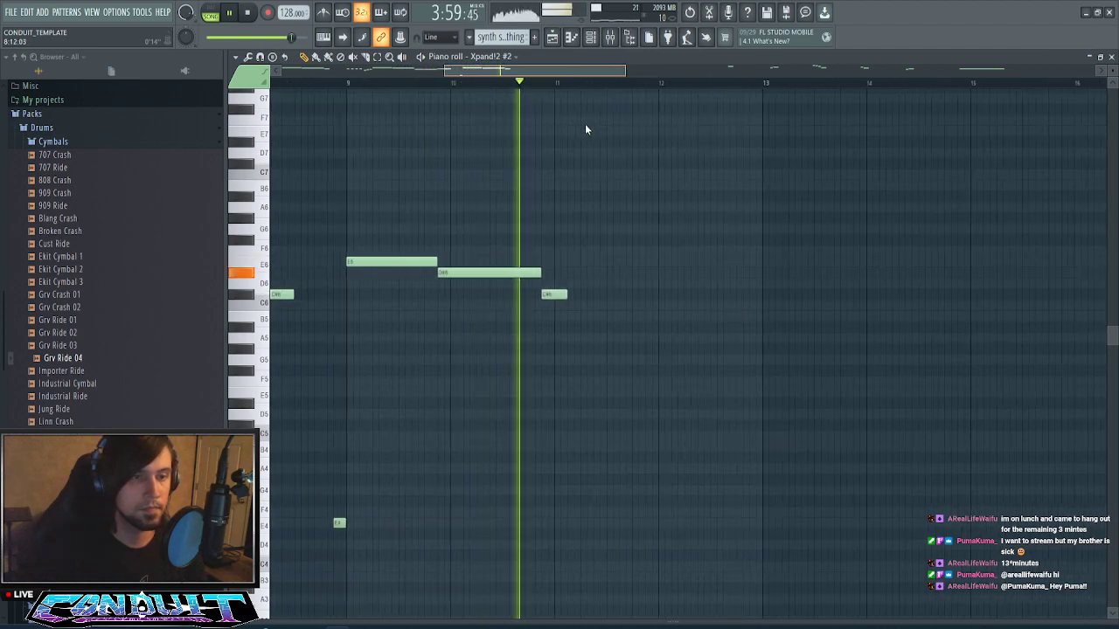
{"action": "scroll", "coordinate": [585, 129], "scroll_direction": "right", "scroll_amount": 1}
{"action": "scroll", "coordinate": [599, 90], "scroll_direction": "up", "scroll_amount": 2}
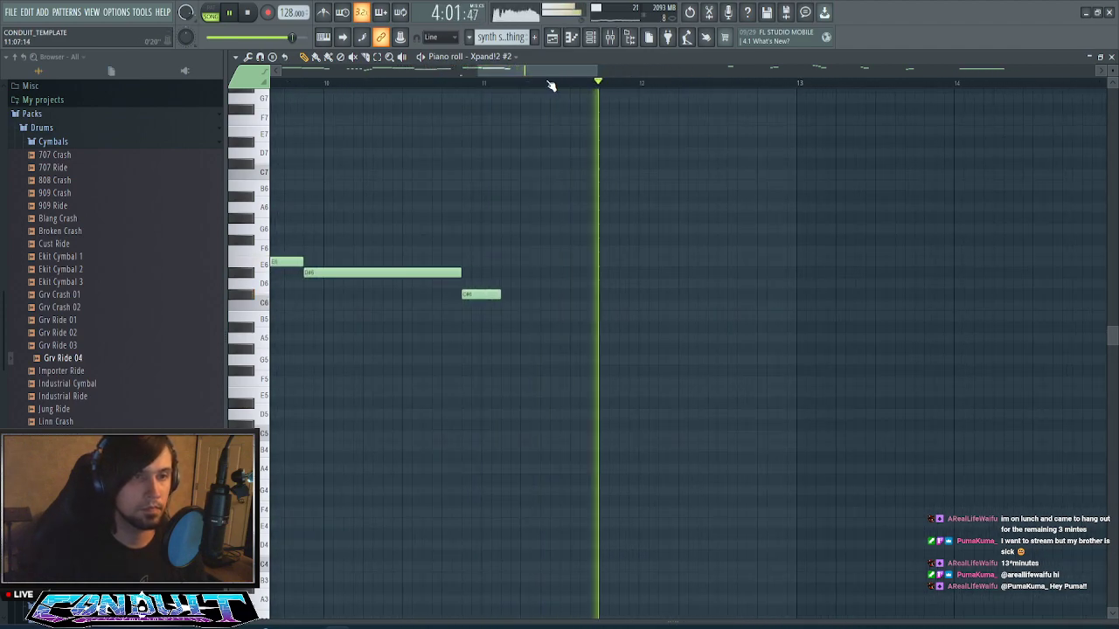
{"action": "mouse_move", "coordinate": [559, 75]}
{"action": "left_mouse_down"}
{"action": "mouse_move", "coordinate": [583, 73]}
{"action": "mouse_move", "coordinate": [570, 75]}
{"action": "left_mouse_up"}
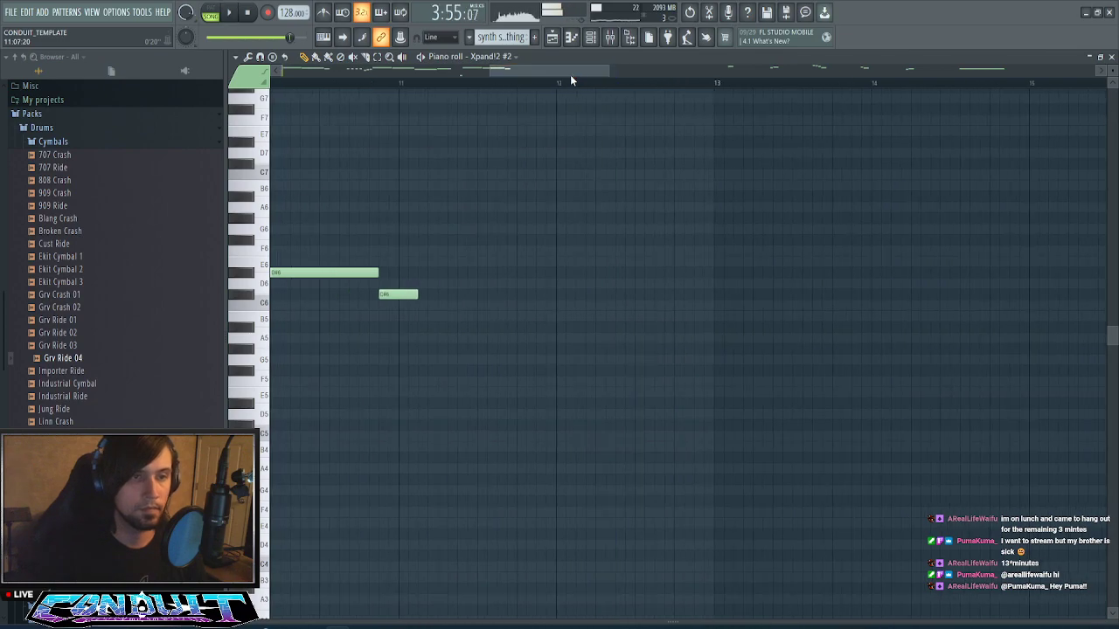
{"action": "scroll", "coordinate": [569, 83], "scroll_direction": "down", "scroll_amount": 1}
{"action": "scroll", "coordinate": [569, 83], "scroll_direction": "down", "scroll_amount": 3}
{"action": "scroll", "coordinate": [569, 85], "scroll_direction": "up", "scroll_amount": 2}
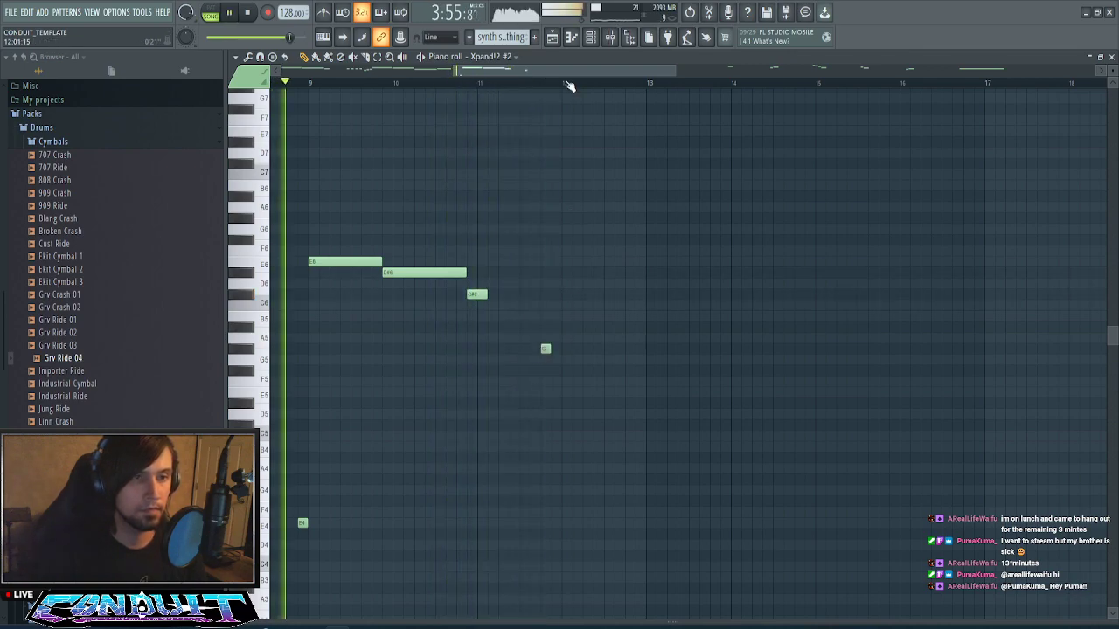
{"action": "scroll", "coordinate": [566, 83], "scroll_direction": "up", "scroll_amount": 2}
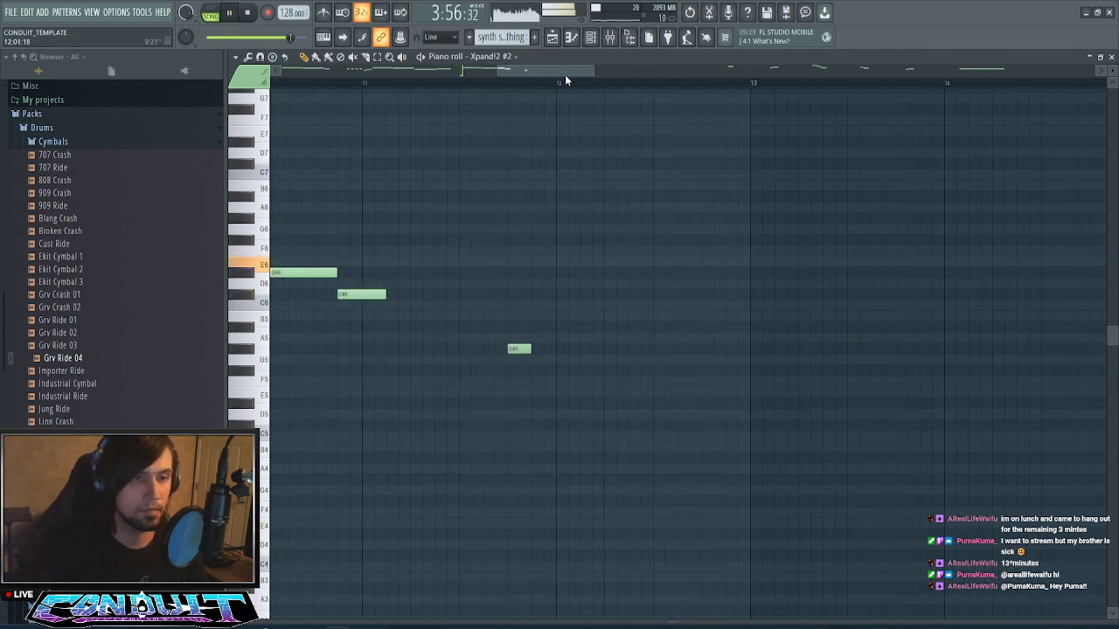
{"action": "left_click", "coordinate": [585, 317]}
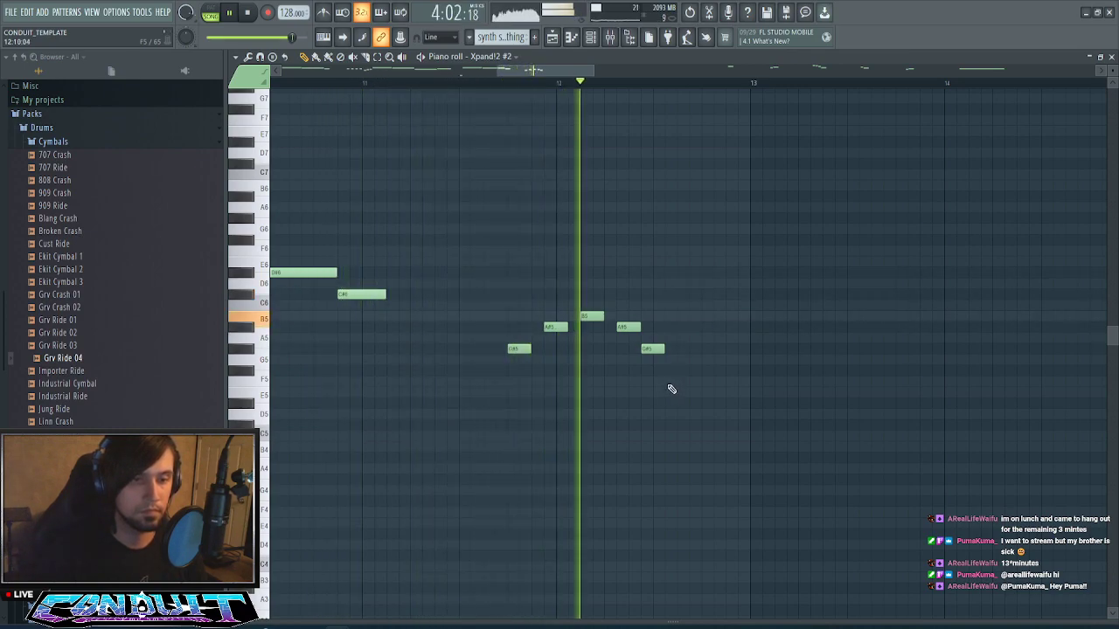
{"action": "key", "text": "space"}
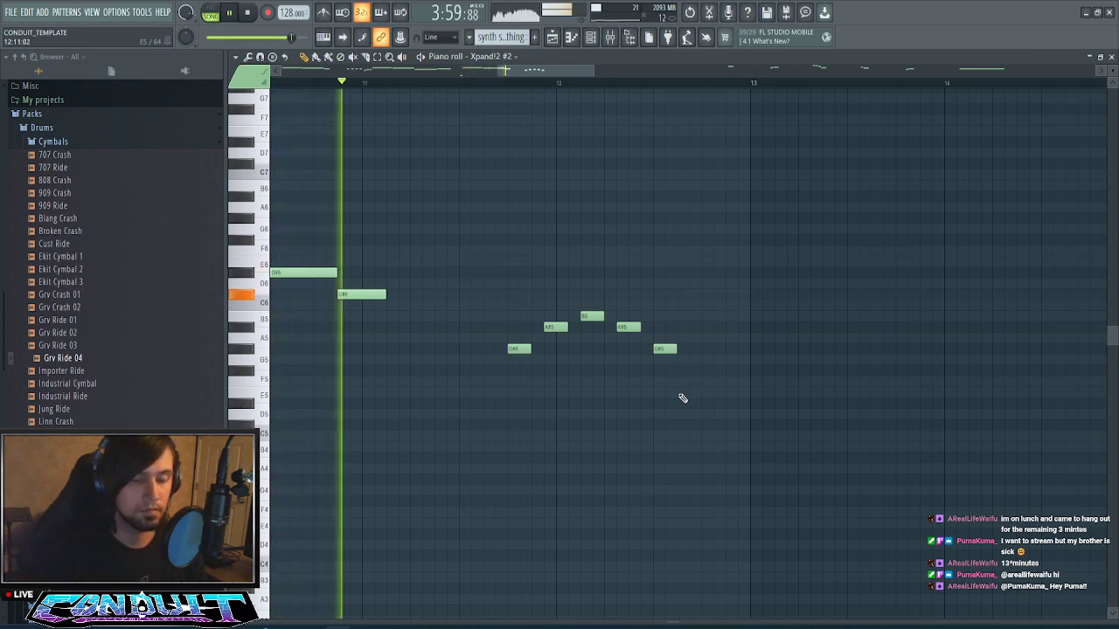
- Continue the run with short E5, F#5 and G#5 notes leading up to bar 13, and play it back
{"action": "left_click", "coordinate": [683, 392]}
{"action": "left_click", "coordinate": [705, 371]}
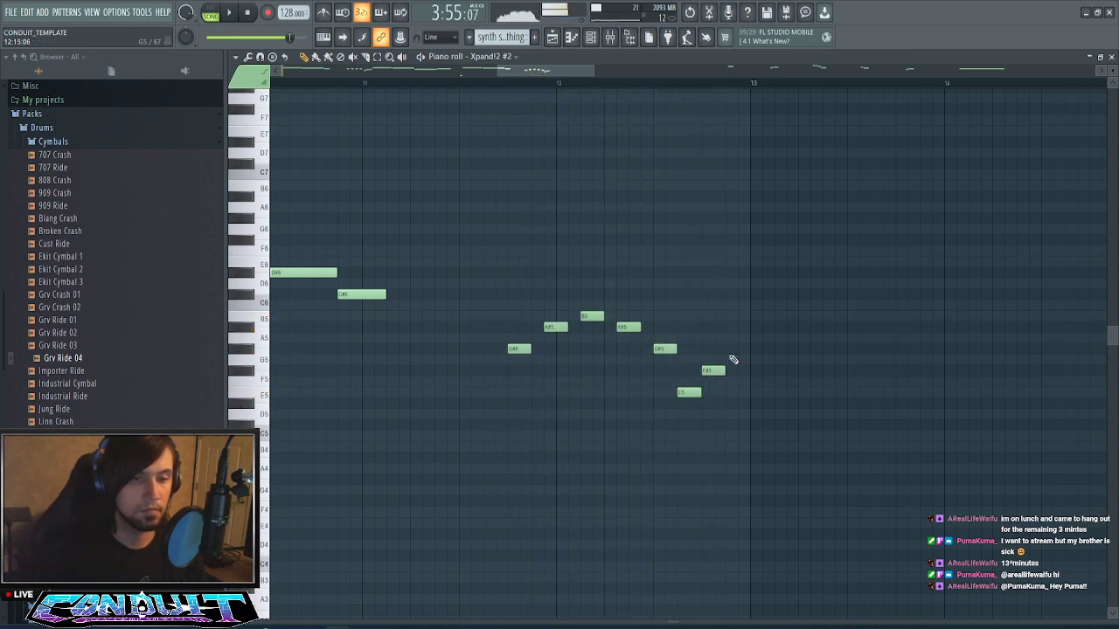
{"action": "scroll", "coordinate": [717, 94], "scroll_direction": "down", "scroll_amount": 6}
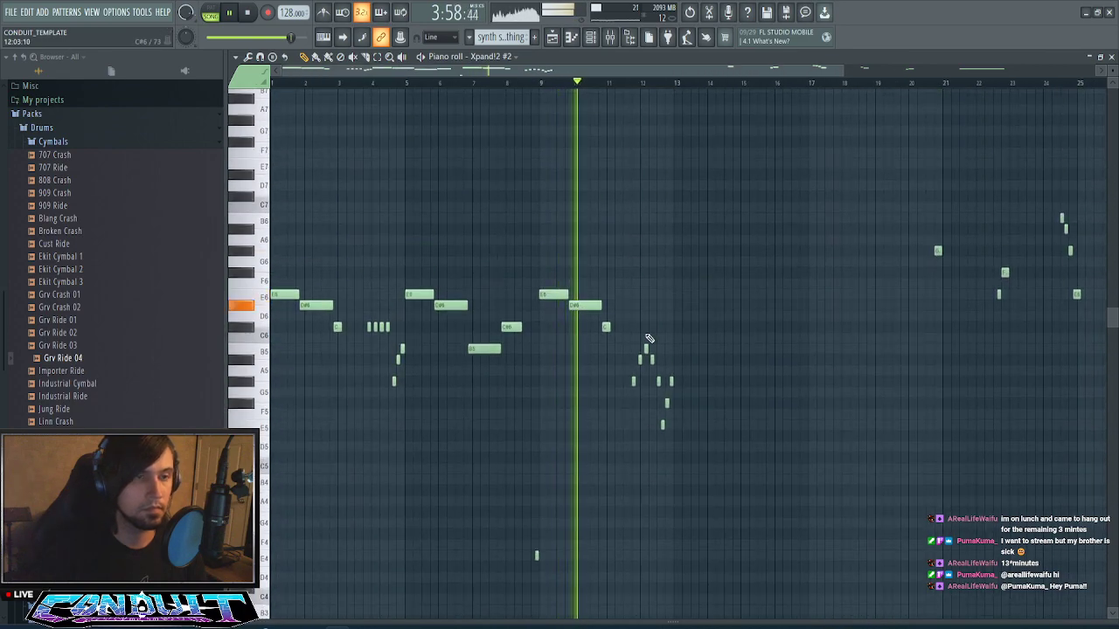
{"action": "scroll", "coordinate": [655, 332], "scroll_direction": "down", "scroll_amount": 3}
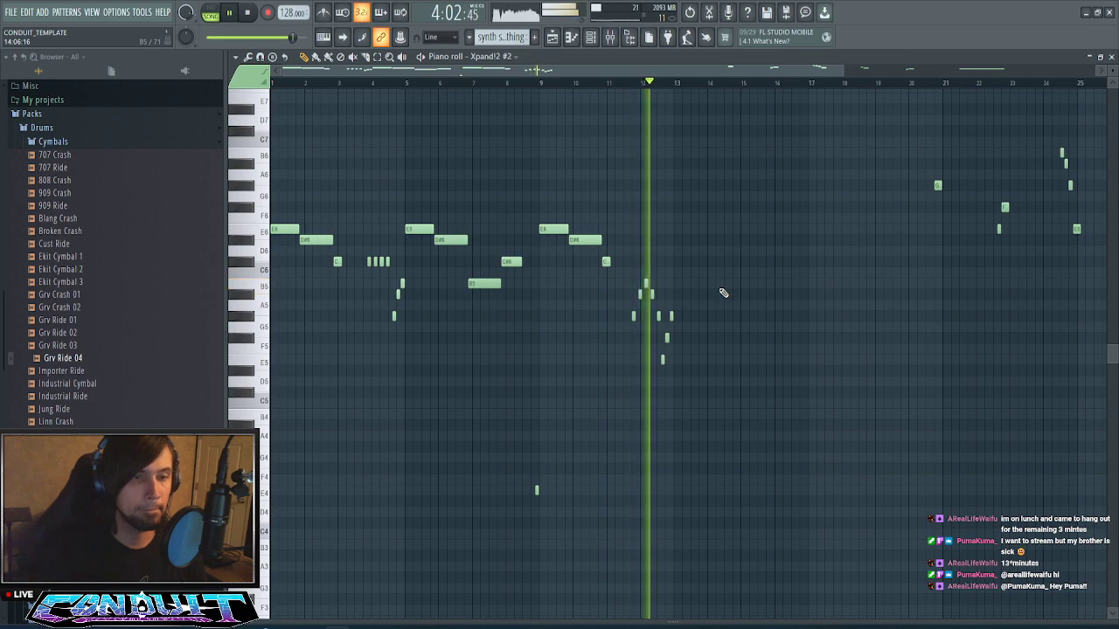
- Add a long B6 note at the start of bar 13, followed directly by a C#7 note of the same length
{"action": "scroll", "coordinate": [729, 87], "scroll_direction": "up", "scroll_amount": 4}
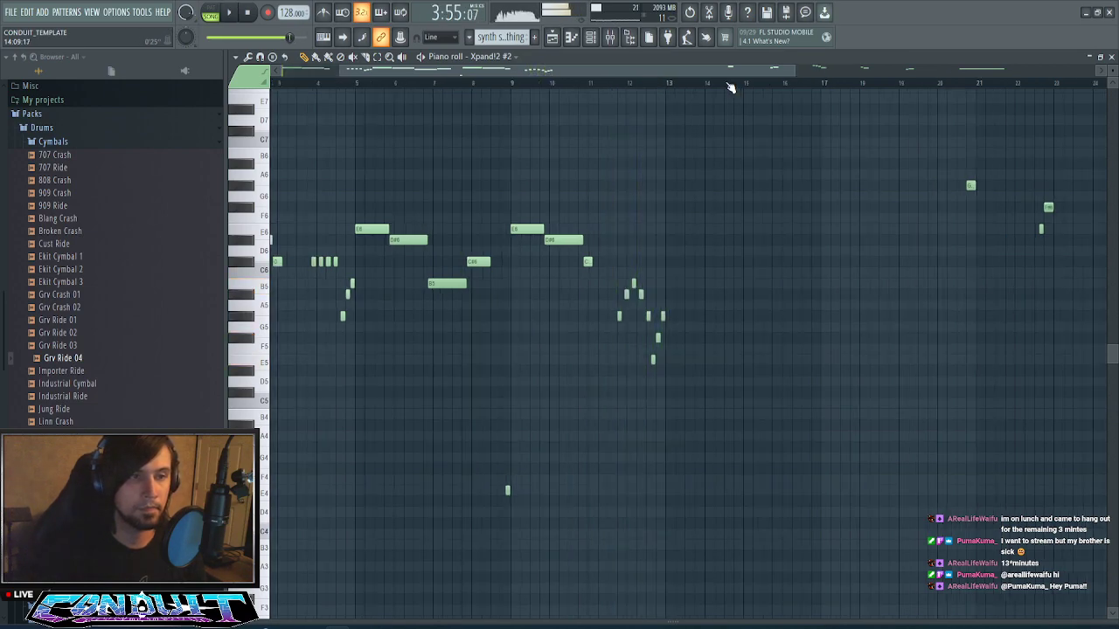
{"action": "scroll", "coordinate": [655, 262], "scroll_direction": "up", "scroll_amount": 4}
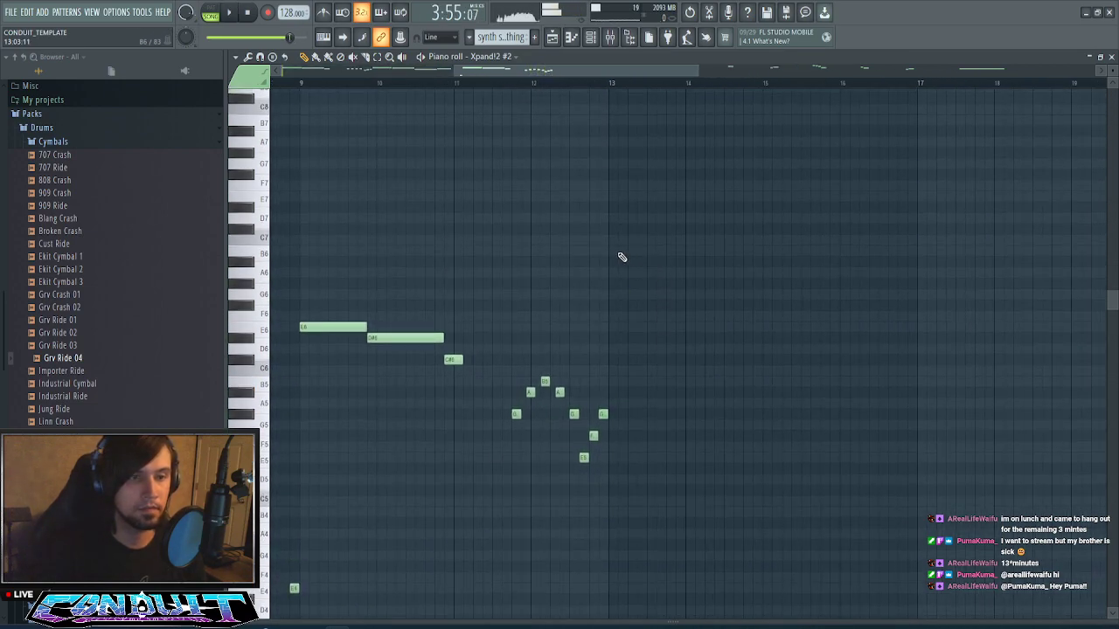
{"action": "scroll", "coordinate": [619, 90], "scroll_direction": "up", "scroll_amount": 3}
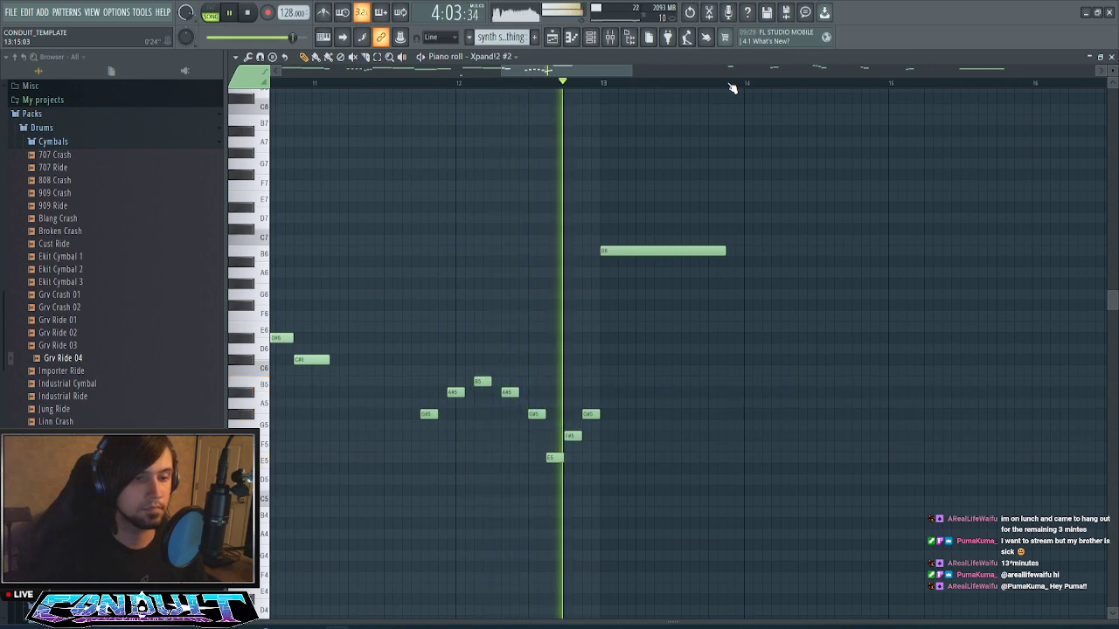
{"action": "key", "text": "space"}
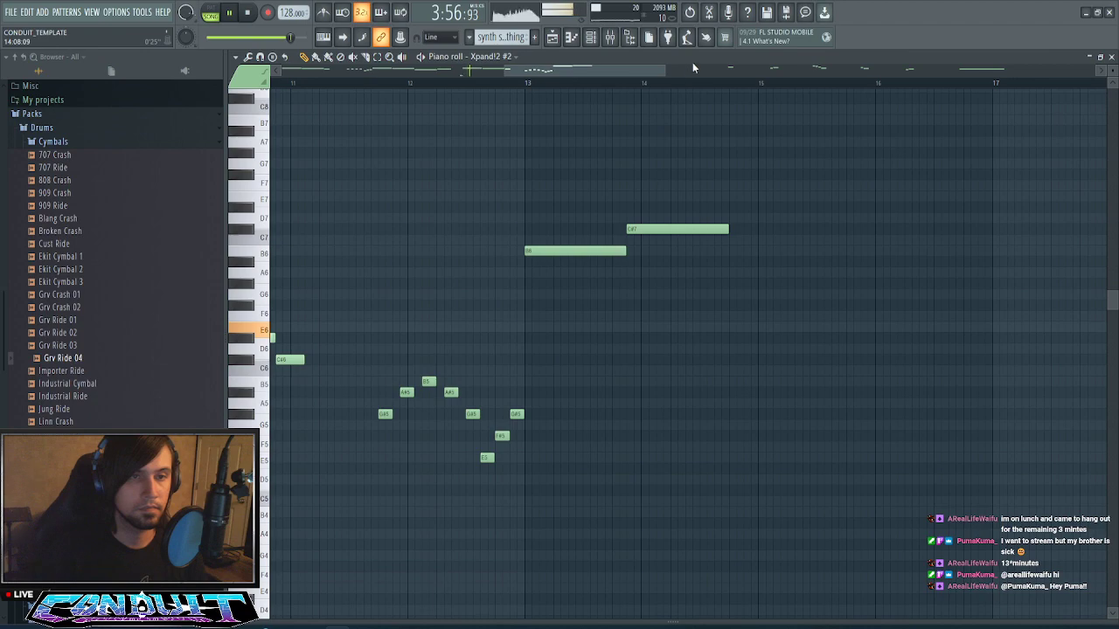
- Extend the C#7 note to a full bar and follow it with a G#6 note shortened to four steps
{"action": "scroll", "coordinate": [692, 66], "scroll_direction": "down", "scroll_amount": 2}
{"action": "scroll", "coordinate": [679, 75], "scroll_direction": "right", "scroll_amount": 2}
{"action": "scroll", "coordinate": [705, 244], "scroll_direction": "up", "scroll_amount": 3}
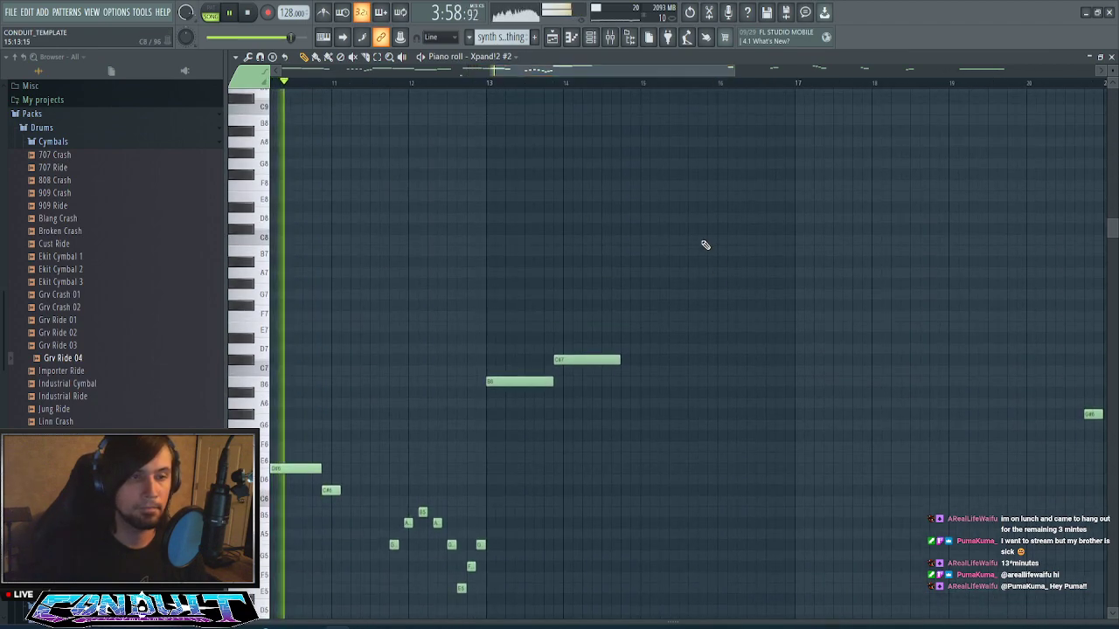
{"action": "scroll", "coordinate": [705, 245], "scroll_direction": "down", "scroll_amount": 3}
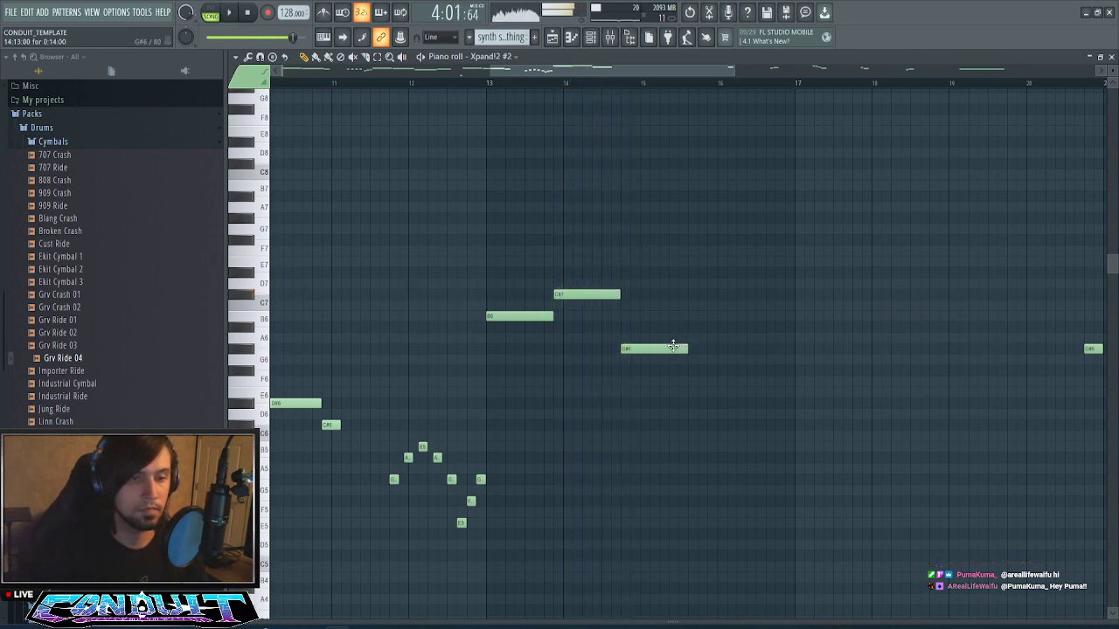
{"action": "left_click_drag", "start_coordinate": [644, 348], "coordinate": [655, 348]}
{"action": "left_click_drag", "start_coordinate": [624, 298], "coordinate": [633, 297]}
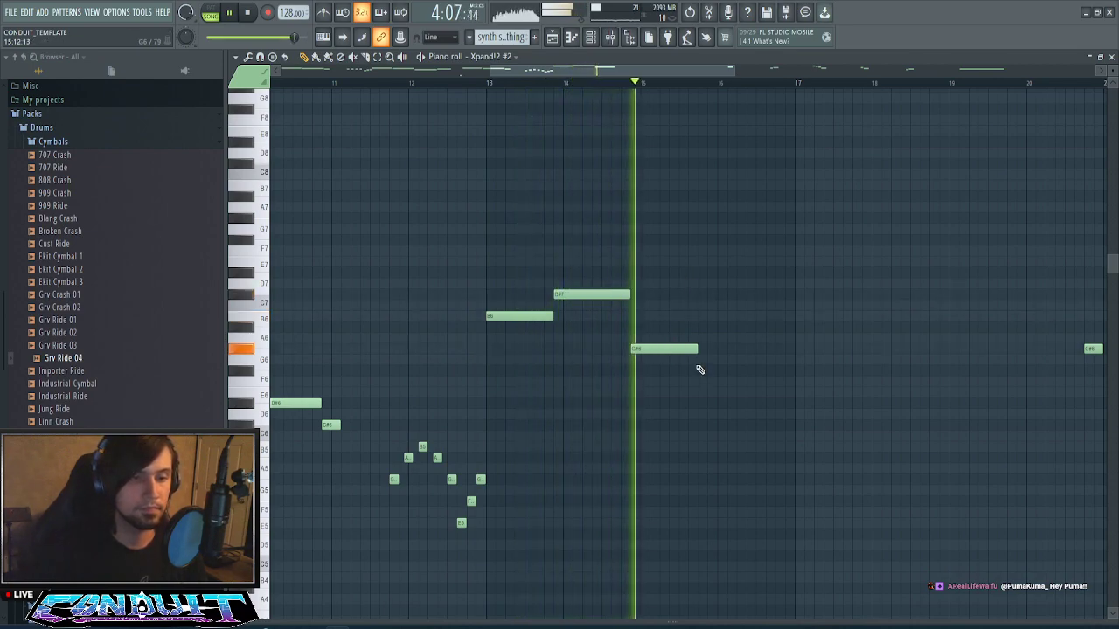
{"action": "left_click_drag", "start_coordinate": [634, 356], "coordinate": [646, 356]}
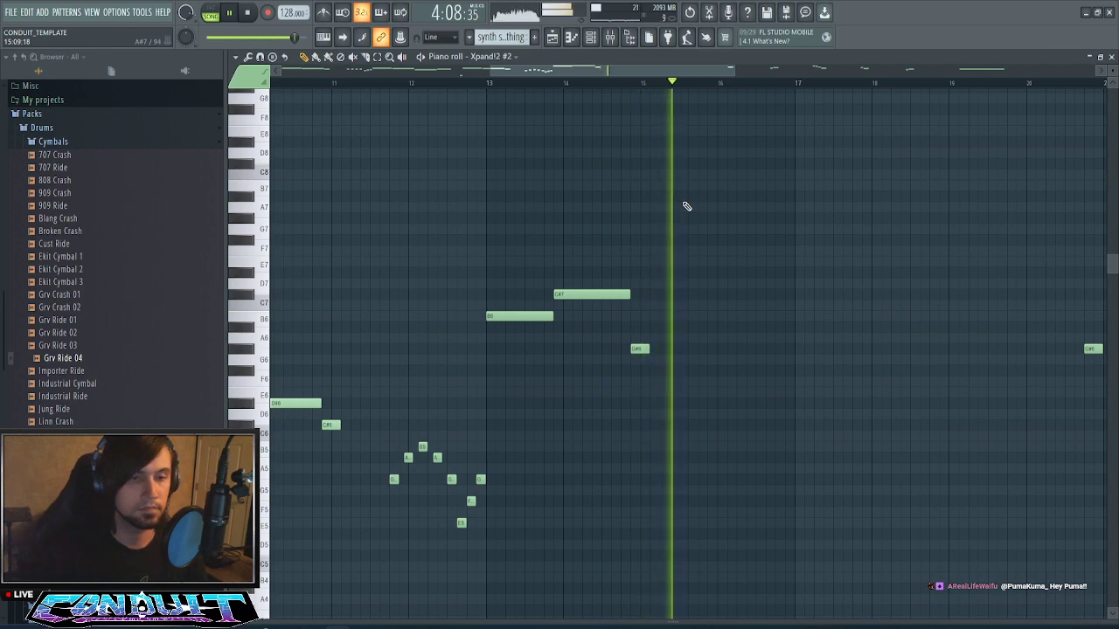
- Add repeated two-step G#6 notes from the start of bar 16, spaced three steps apart, keeping three of them
{"action": "scroll", "coordinate": [841, 225], "scroll_direction": "up", "scroll_amount": 2}
{"action": "scroll", "coordinate": [826, 184], "scroll_direction": "down", "scroll_amount": 3}
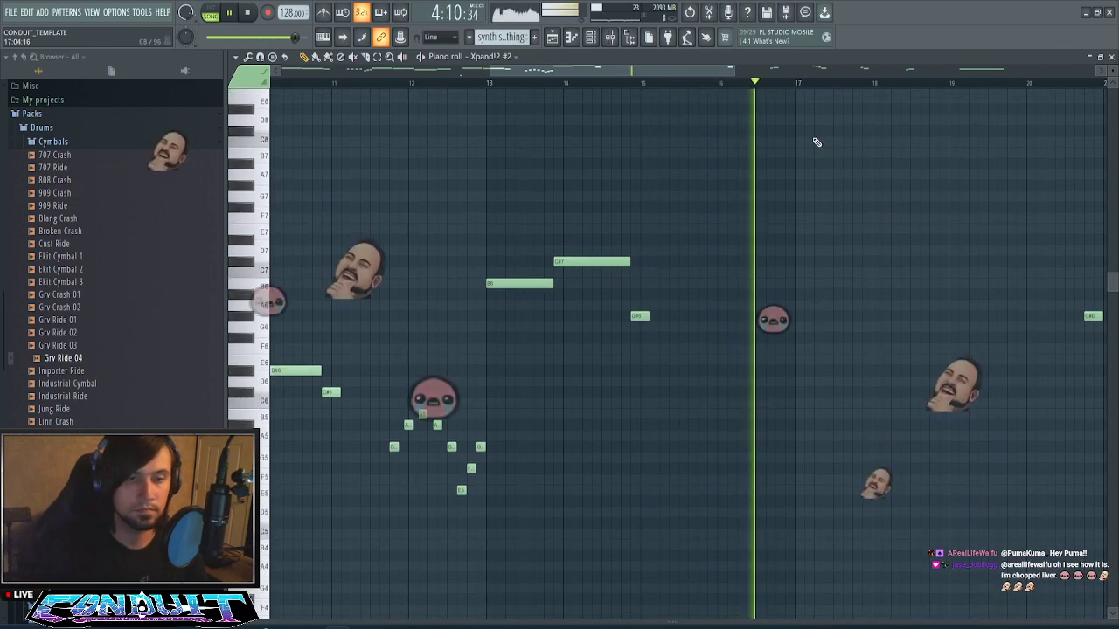
{"action": "left_click", "coordinate": [806, 86]}
{"action": "scroll", "coordinate": [806, 96], "scroll_direction": "up", "scroll_amount": 2}
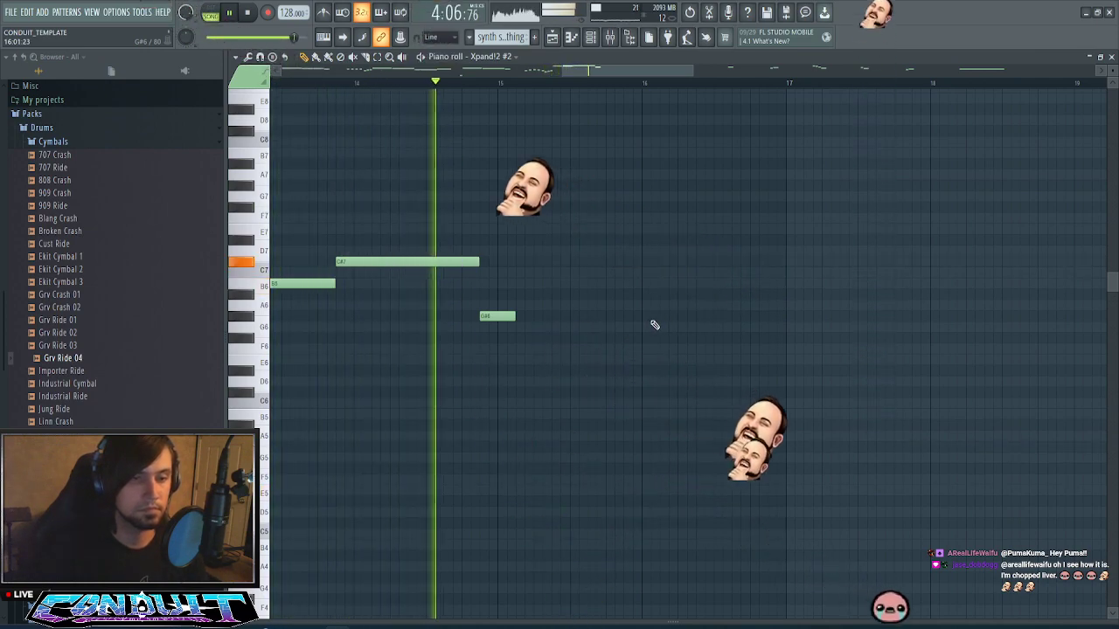
{"action": "left_click", "coordinate": [654, 316]}
{"action": "left_click_drag", "start_coordinate": [678, 315], "coordinate": [660, 316]}
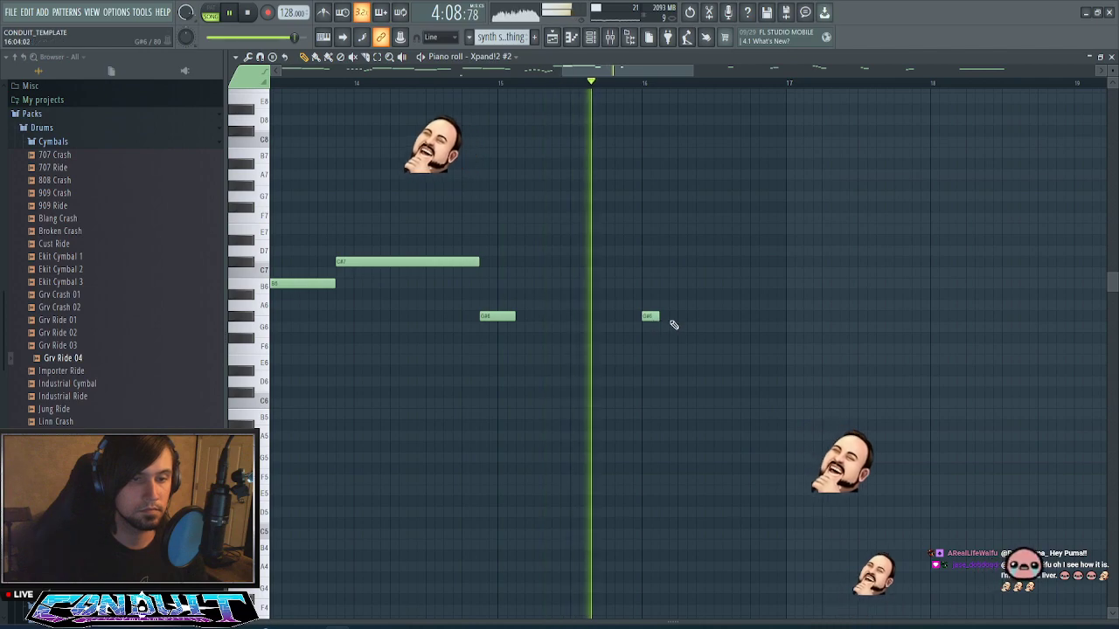
{"action": "left_click", "coordinate": [673, 317]}
{"action": "left_click", "coordinate": [704, 316]}
{"action": "left_click", "coordinate": [731, 316]}
{"action": "key", "text": "space"}
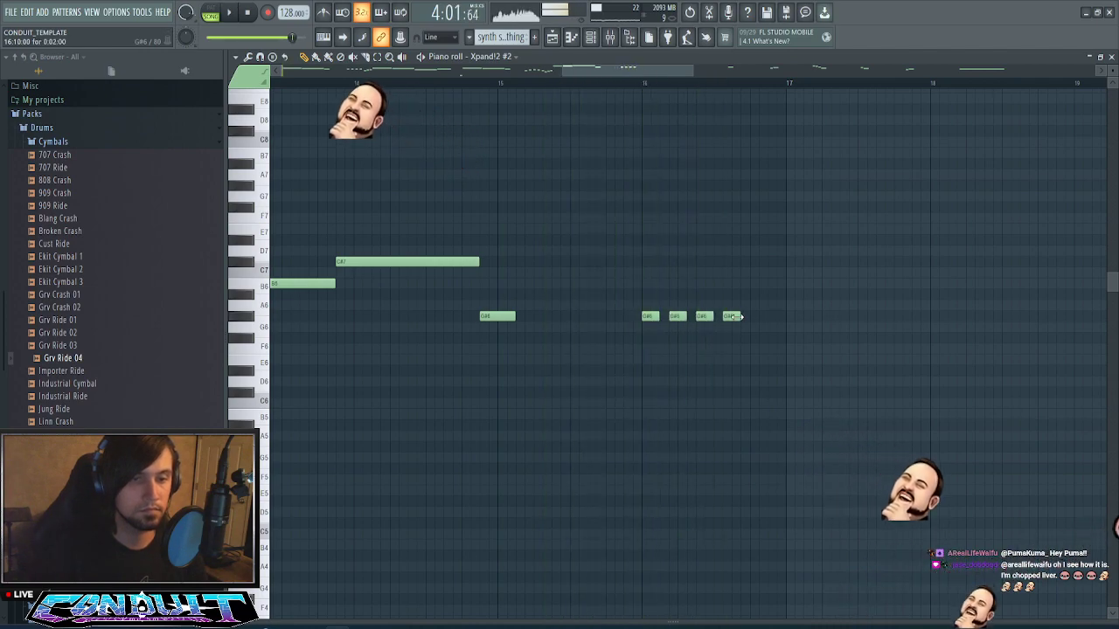
{"action": "key", "text": "space"}
{"action": "scroll", "coordinate": [756, 100], "scroll_direction": "down", "scroll_amount": 5}
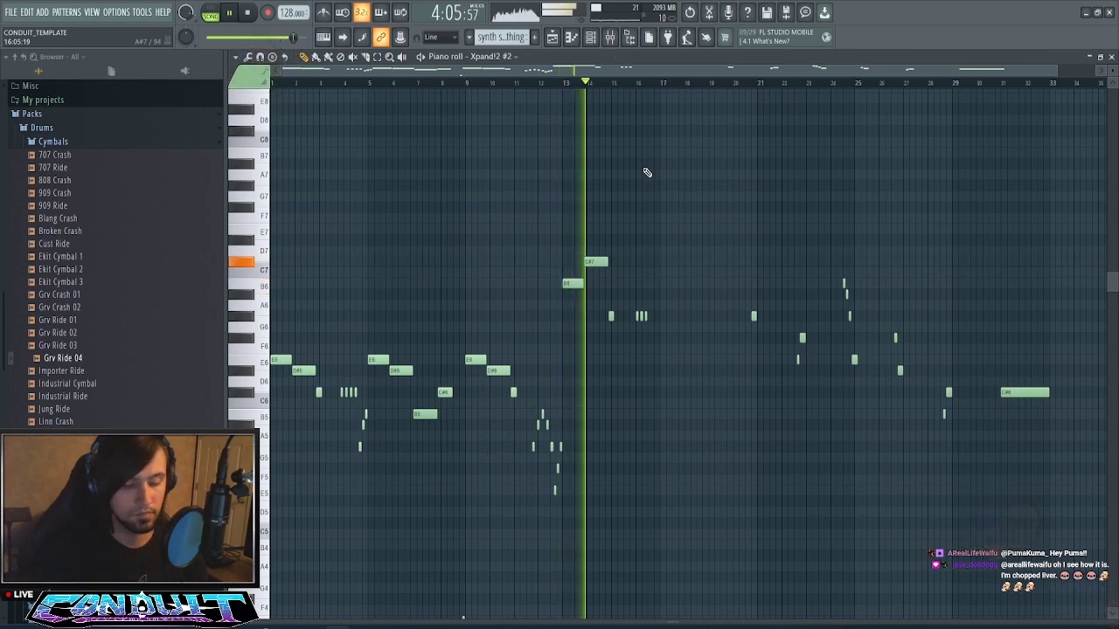
- Examine the playlist around the synth solo thing clip and the channel volume automation on Track 22
{"action": "key", "text": "F5"}
{"action": "scroll", "coordinate": [804, 280], "scroll_direction": "down", "scroll_amount": 4}
{"action": "scroll", "coordinate": [870, 165], "scroll_direction": "up", "scroll_amount": 5}
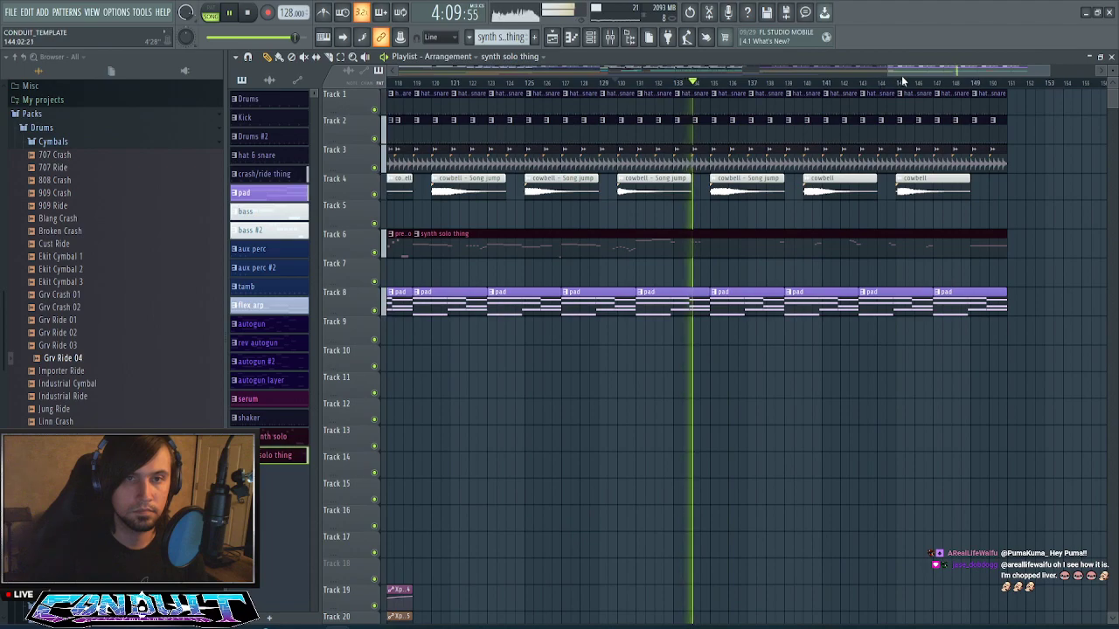
{"action": "scroll", "coordinate": [909, 77], "scroll_direction": "up", "scroll_amount": 3}
{"action": "scroll", "coordinate": [922, 267], "scroll_direction": "down", "scroll_amount": 3}
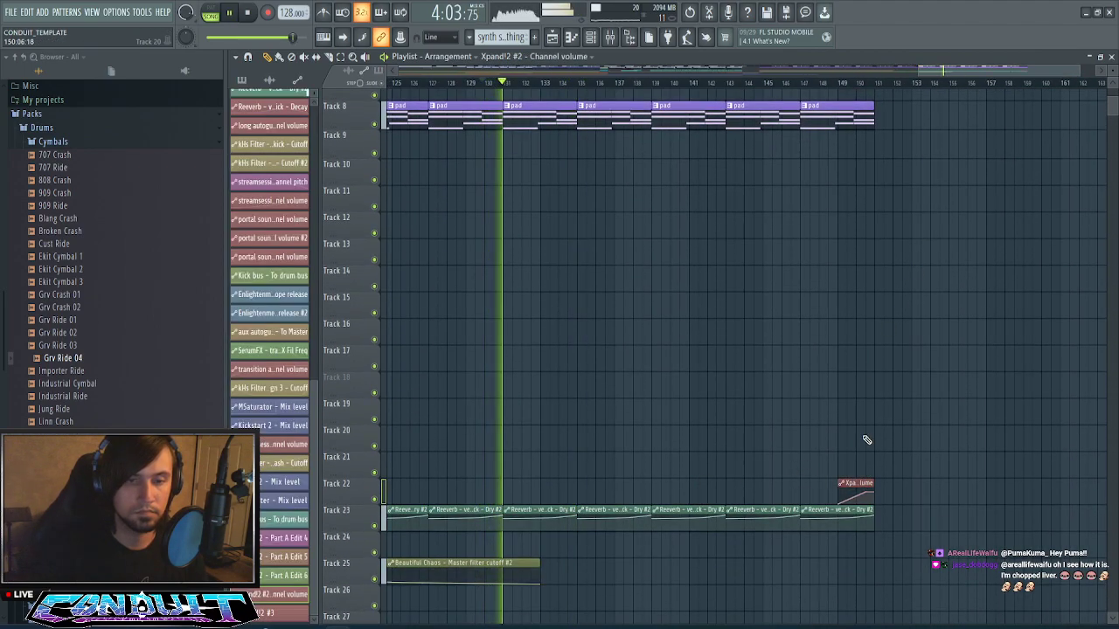
{"action": "scroll", "coordinate": [861, 450], "scroll_direction": "up", "scroll_amount": 3}
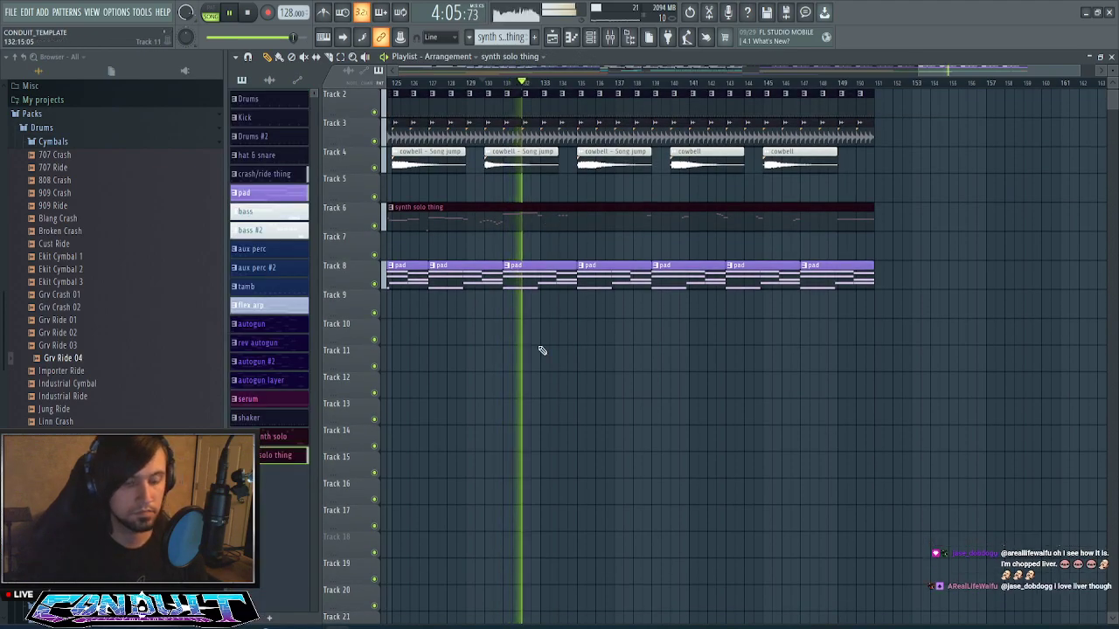
- Filter the channel rack to the Synths group and reopen the Xpand!2 #2 notes in the piano roll
{"action": "key", "text": "F7"}
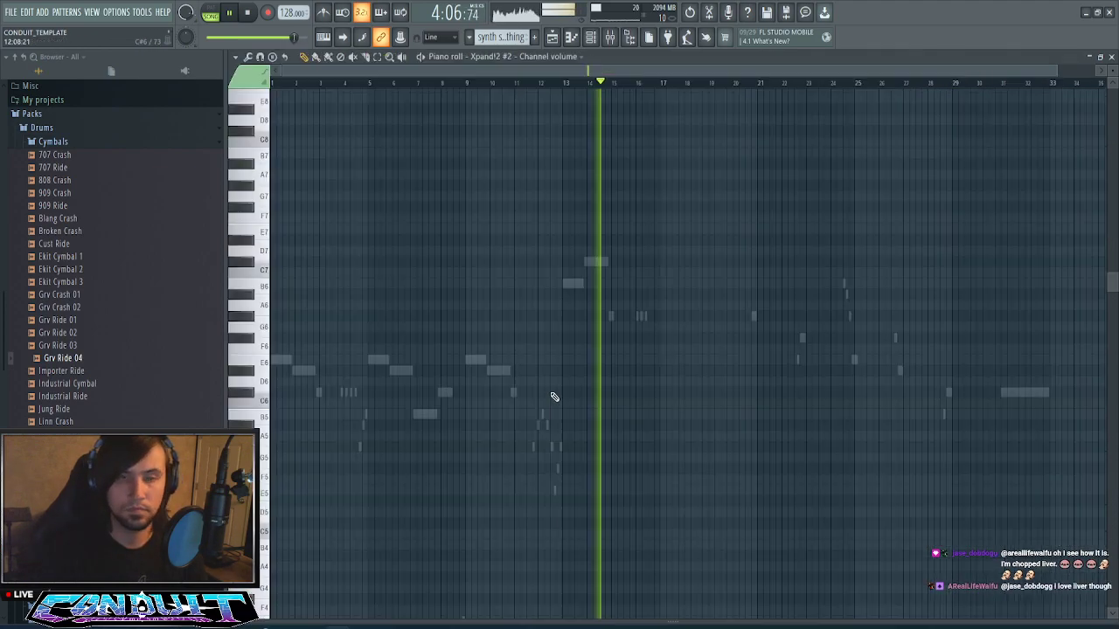
{"action": "left_click", "coordinate": [592, 39]}
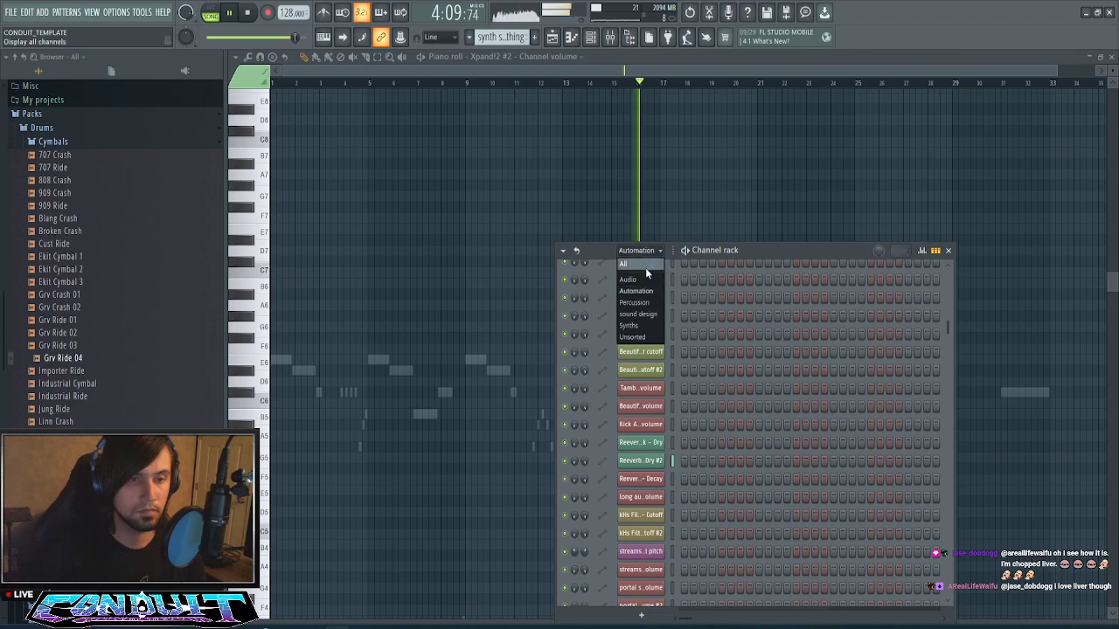
{"action": "left_click", "coordinate": [640, 325]}
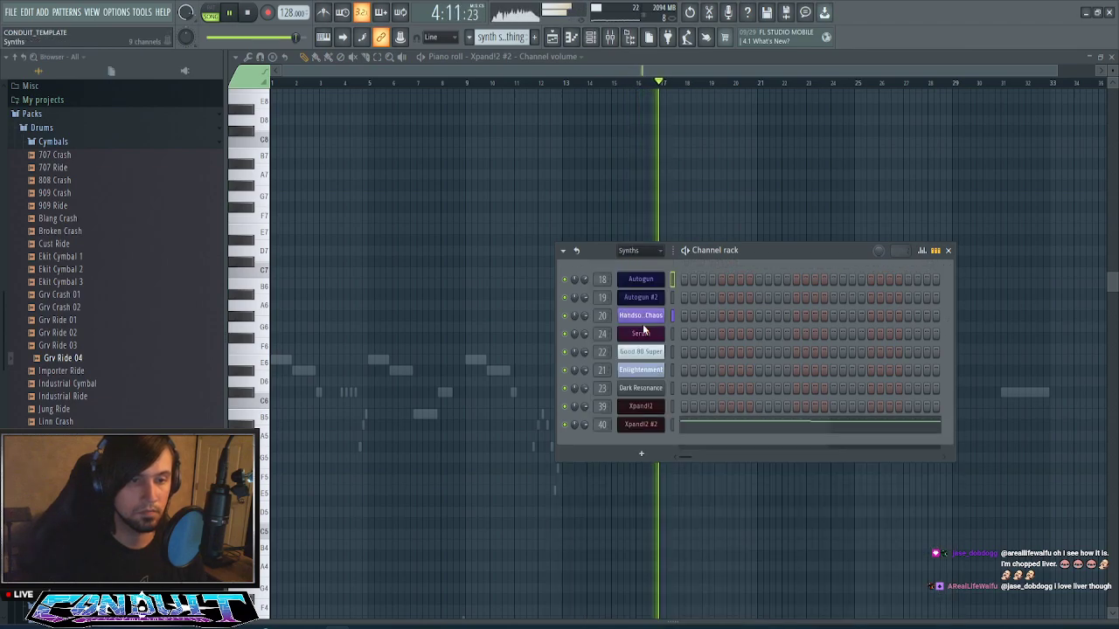
{"action": "left_click", "coordinate": [682, 425]}
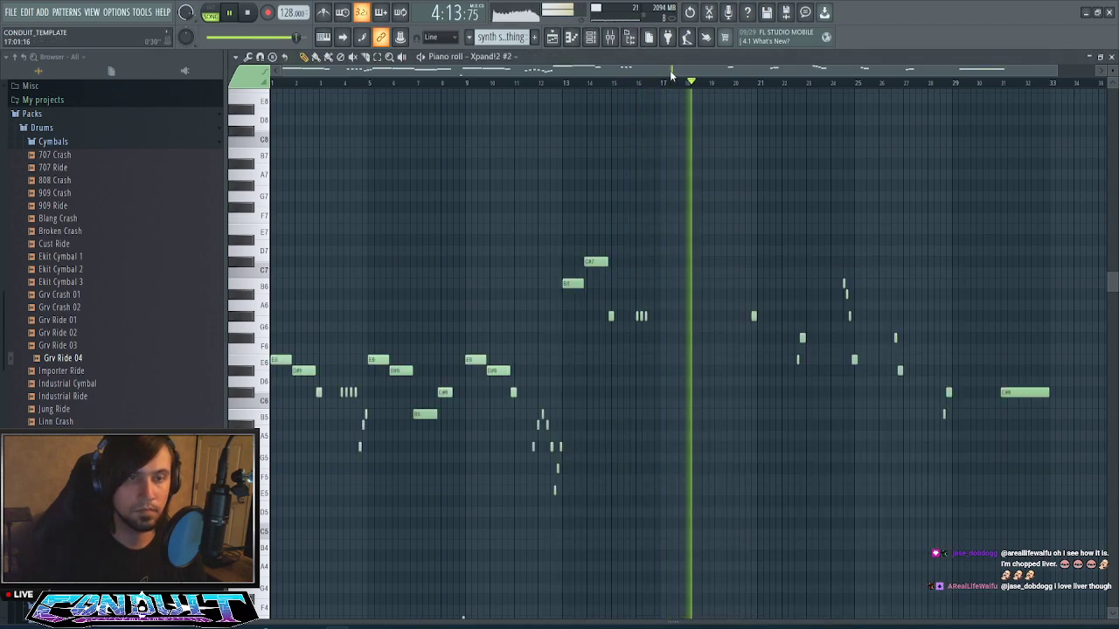
- Examine the Xpand!2 #2 solo notes across the pattern, focusing on bars 13 to 21 during playback
{"action": "left_click_drag", "start_coordinate": [671, 73], "coordinate": [751, 100]}
{"action": "scroll", "coordinate": [652, 86], "scroll_direction": "up", "scroll_amount": 2}
{"action": "scroll", "coordinate": [652, 85], "scroll_direction": "down", "scroll_amount": 1}
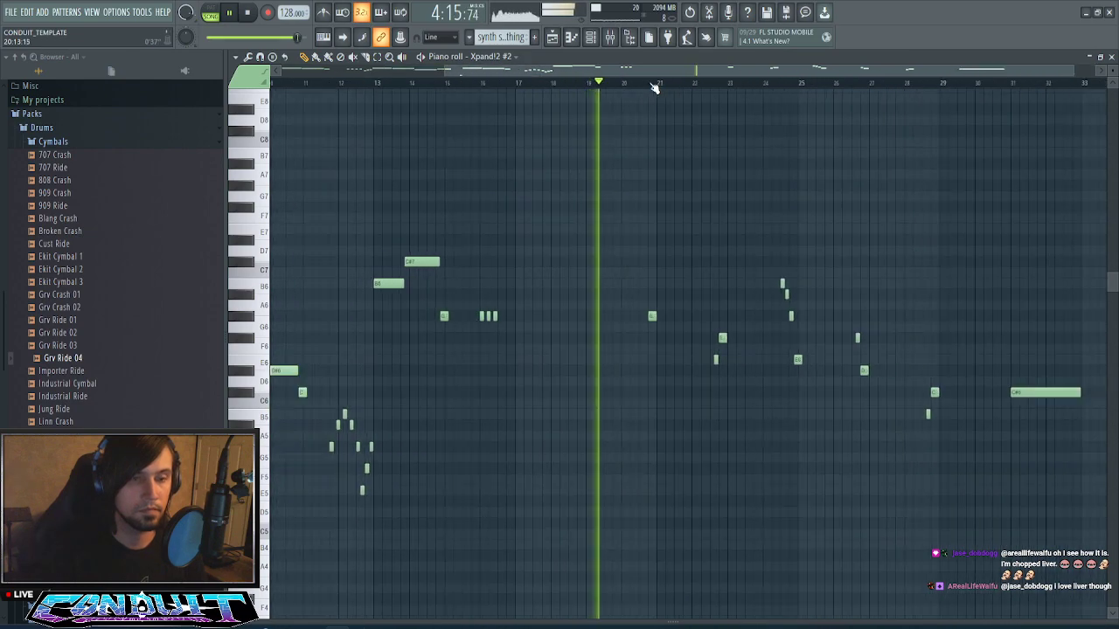
{"action": "scroll", "coordinate": [654, 88], "scroll_direction": "down", "scroll_amount": 2}
{"action": "scroll", "coordinate": [727, 154], "scroll_direction": "down", "scroll_amount": 2}
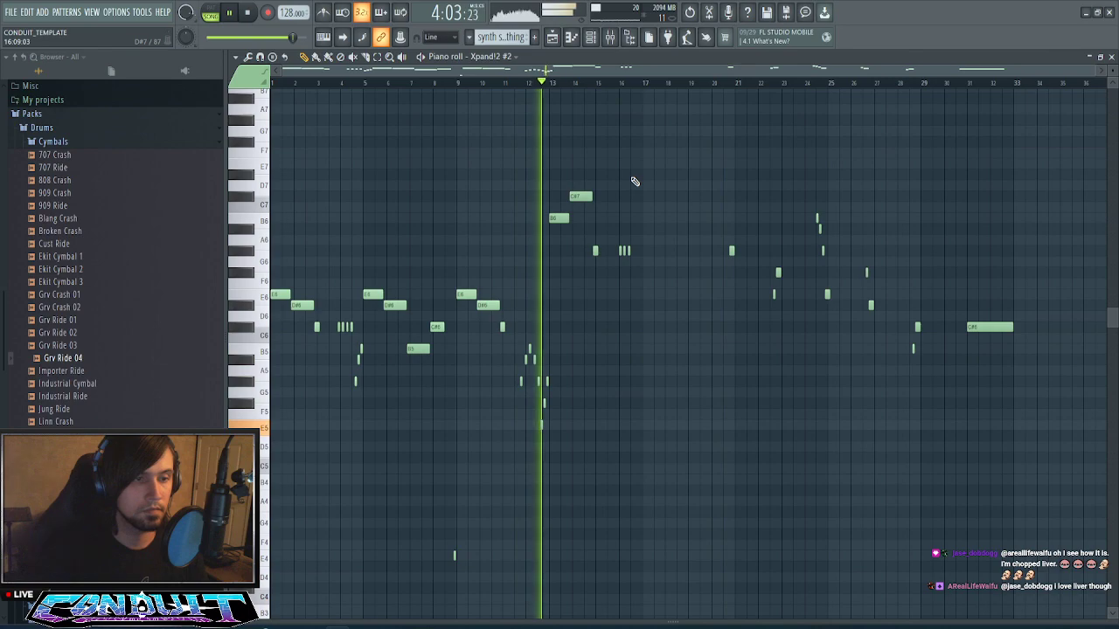
{"action": "scroll", "coordinate": [633, 180], "scroll_direction": "up", "scroll_amount": 1}
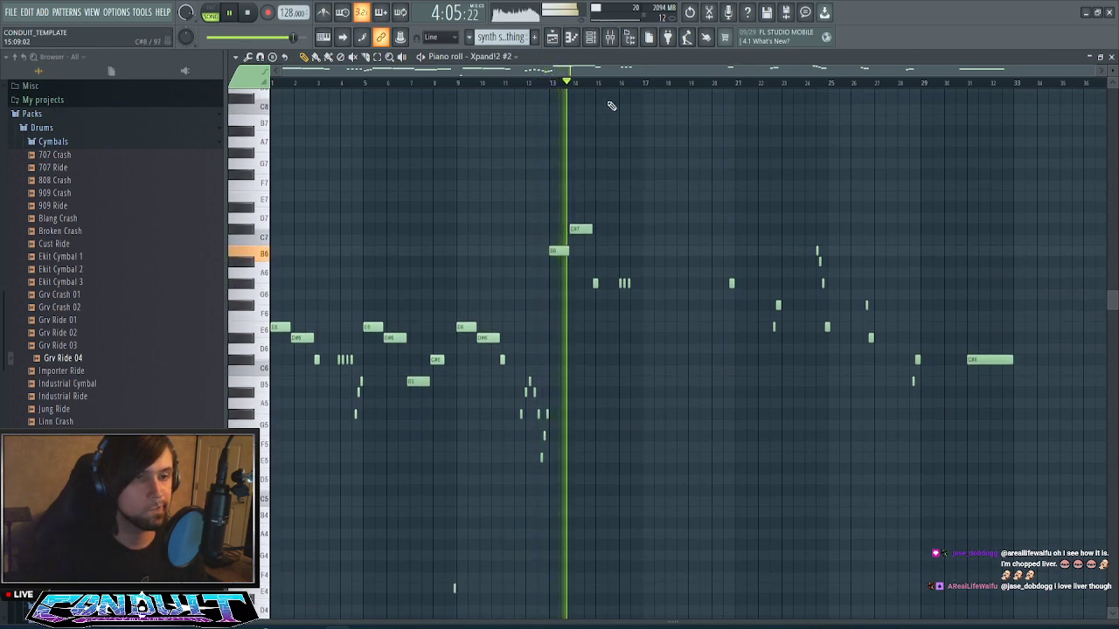
{"action": "scroll", "coordinate": [566, 81], "scroll_direction": "up", "scroll_amount": 4}
{"action": "scroll", "coordinate": [625, 84], "scroll_direction": "up", "scroll_amount": 1}
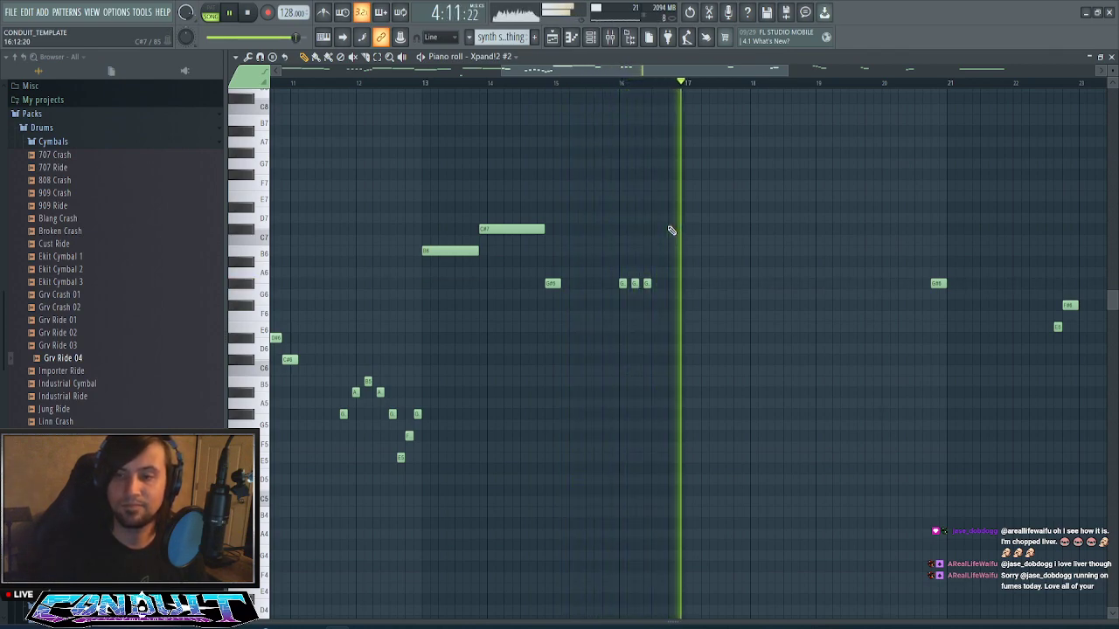
- Restart playback and audition the solo's empty stretch between the short G#6 notes in bar 16 and bar 21
{"action": "key", "text": "space"}
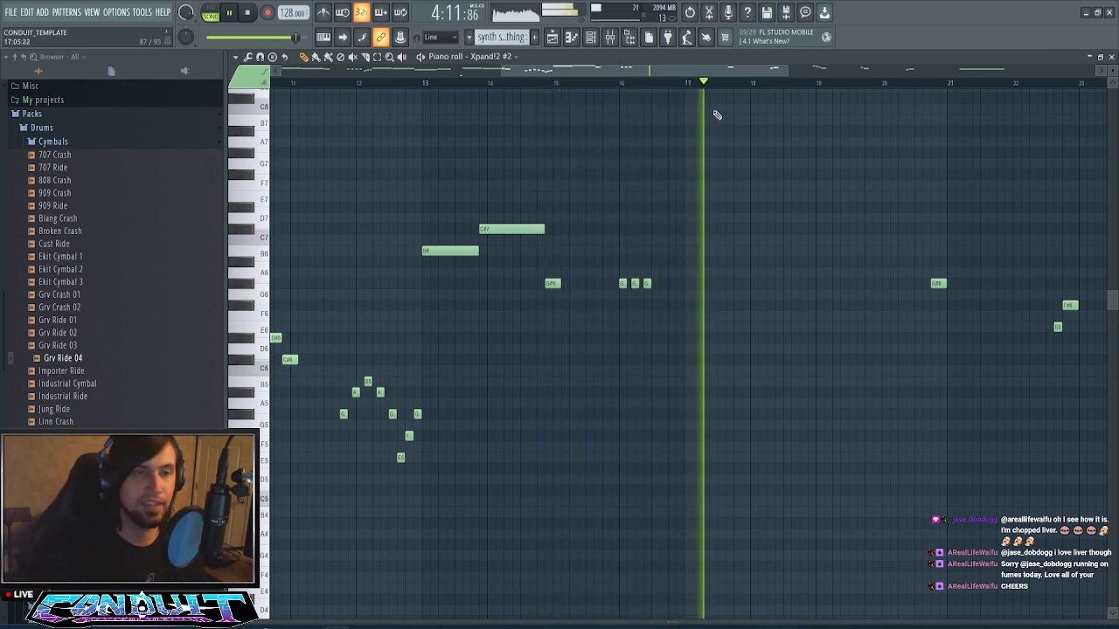
{"action": "scroll", "coordinate": [708, 74], "scroll_direction": "down", "scroll_amount": 2}
{"action": "key", "text": "space"}
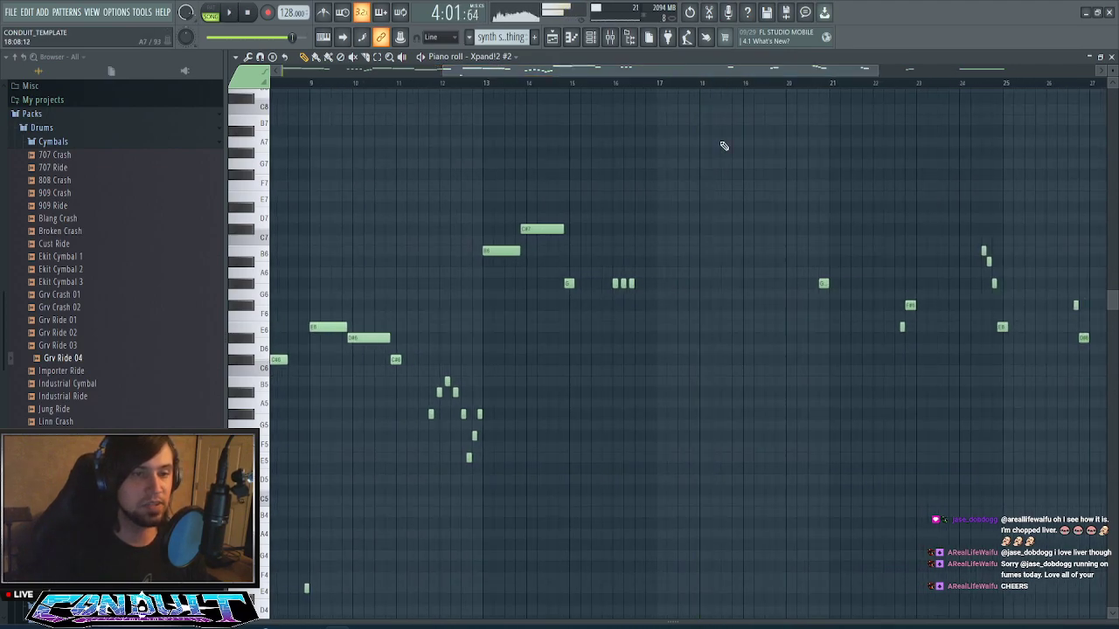
{"action": "key", "text": "space"}
{"action": "key", "text": "space"}
{"action": "left_click_drag", "start_coordinate": [641, 74], "coordinate": [694, 111]}
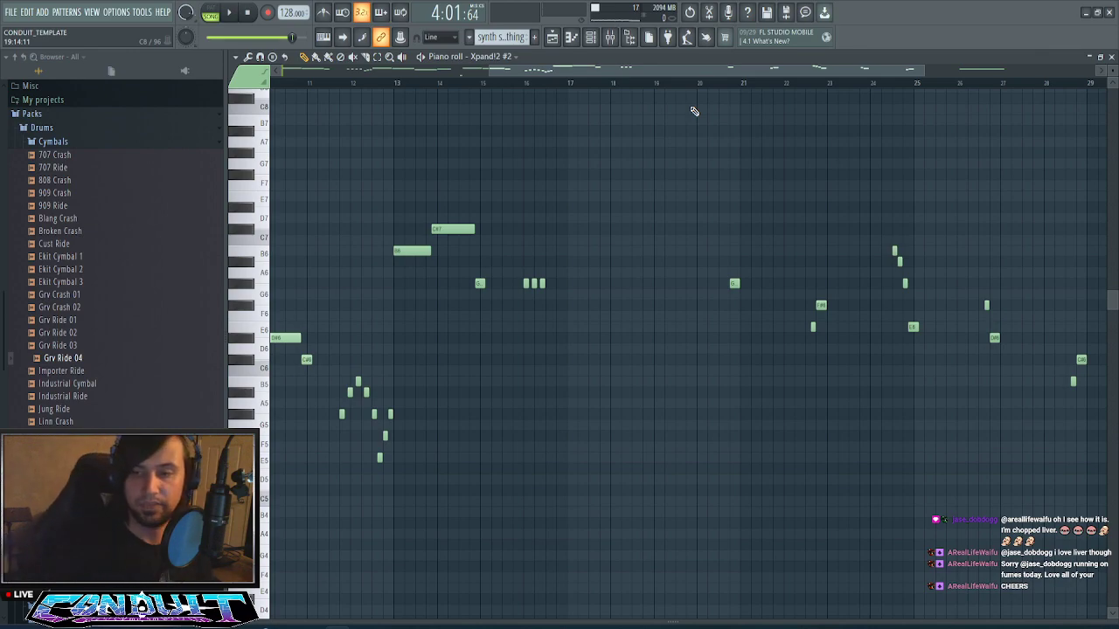
{"action": "key", "text": "space"}
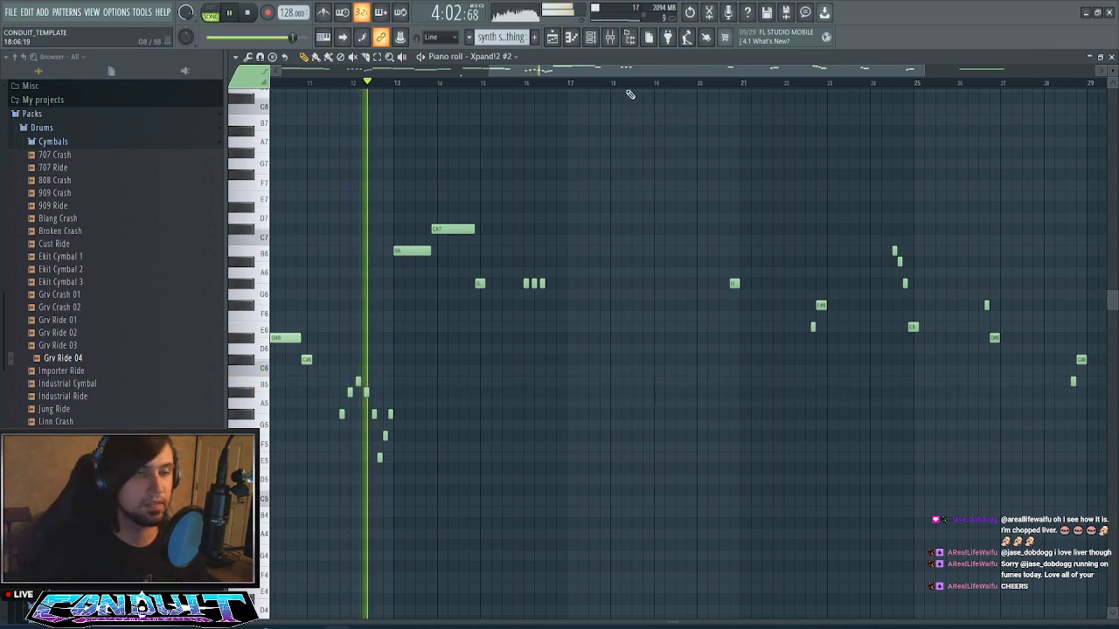
{"action": "left_click_drag", "start_coordinate": [644, 72], "coordinate": [629, 70]}
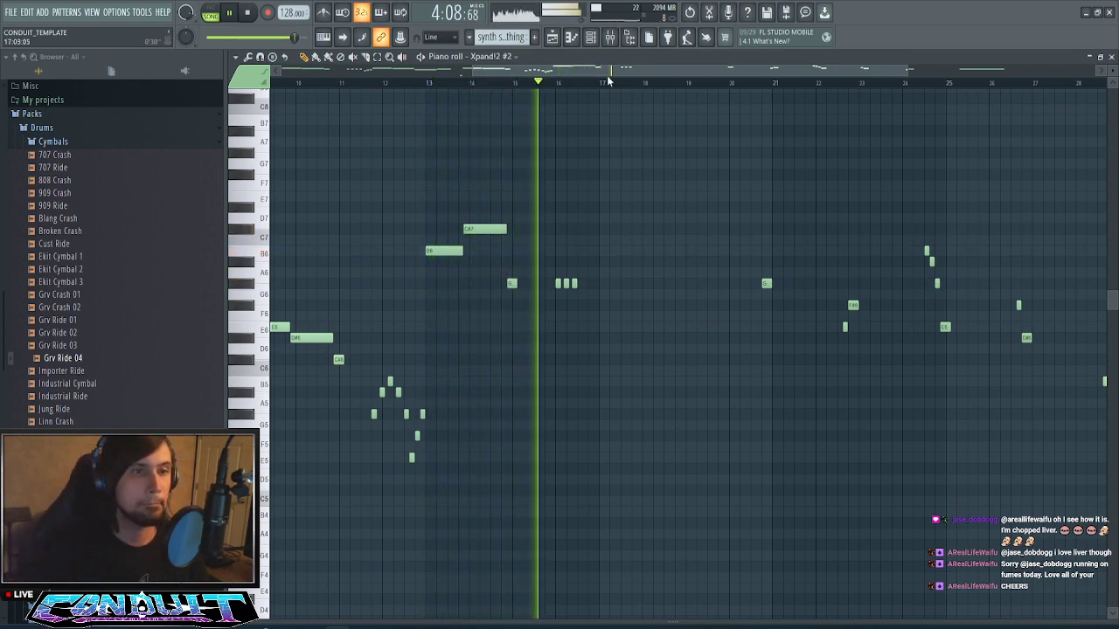
{"action": "scroll", "coordinate": [598, 83], "scroll_direction": "up", "scroll_amount": 2}
{"action": "left_click_drag", "start_coordinate": [634, 69], "coordinate": [598, 77]}
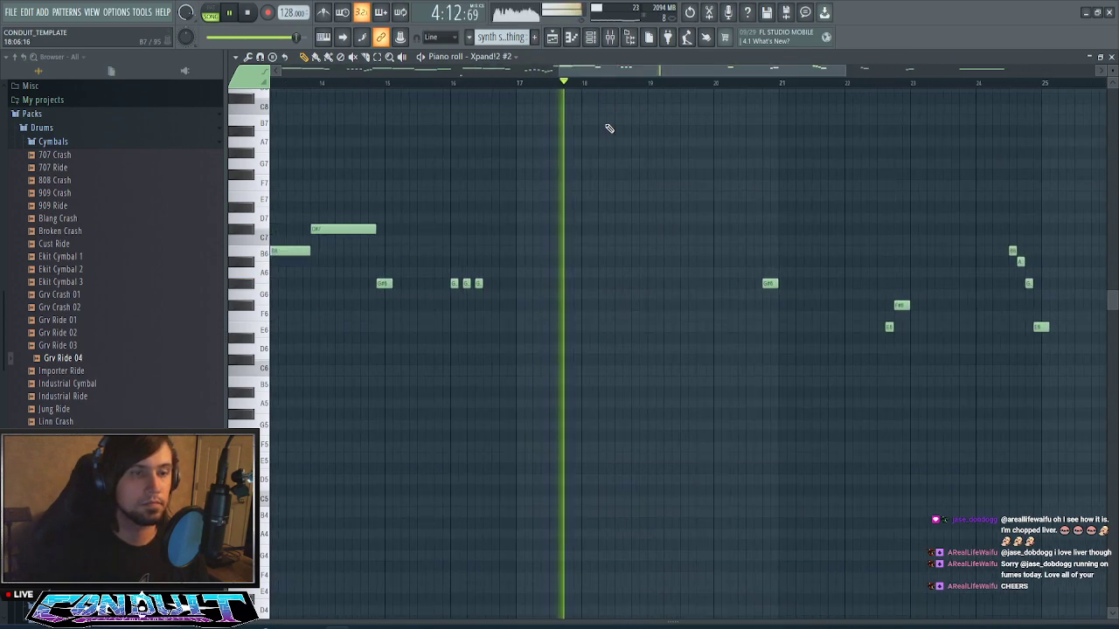
{"action": "scroll", "coordinate": [588, 162], "scroll_direction": "down", "scroll_amount": 2}
{"action": "scroll", "coordinate": [561, 236], "scroll_direction": "up", "scroll_amount": 2}
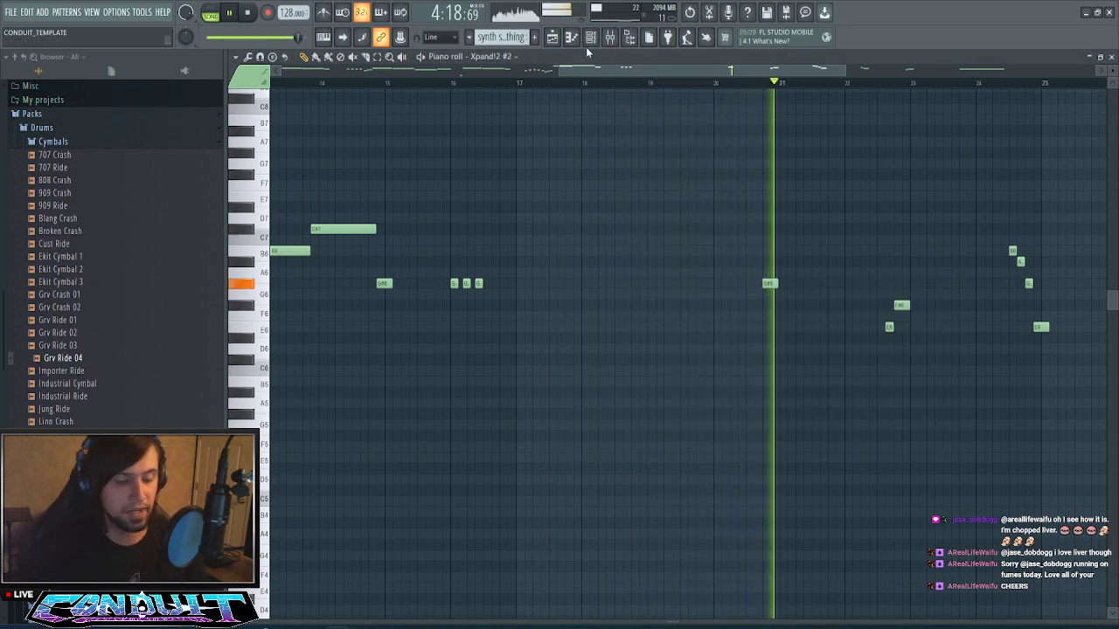
- Place four consecutive pre-synth solo pattern clips on Track 7 of the playlist, starting at bars 135, 139, 143 and 147
{"action": "key", "text": "F6"}
{"action": "key", "text": "F5"}
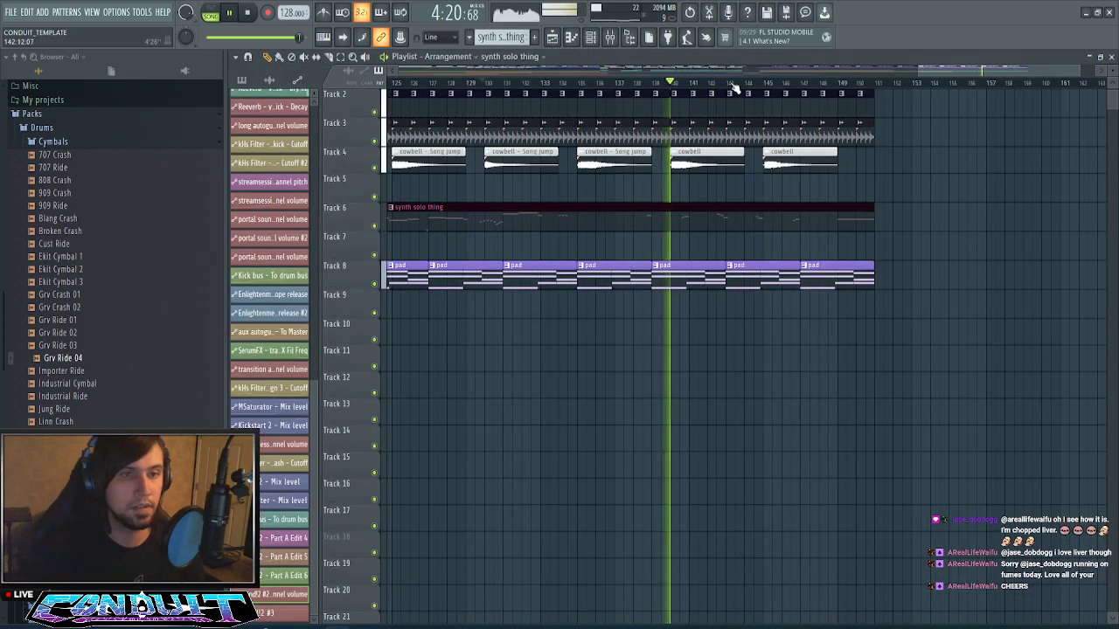
{"action": "left_click_drag", "start_coordinate": [989, 77], "coordinate": [924, 72]}
{"action": "left_click", "coordinate": [712, 221]}
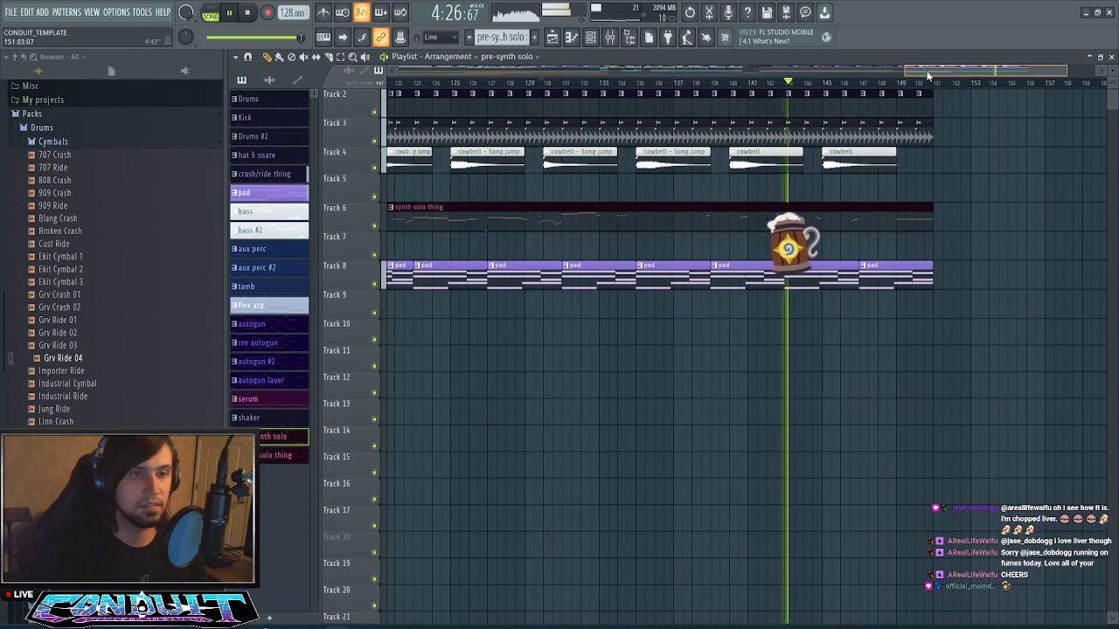
{"action": "left_click", "coordinate": [648, 250]}
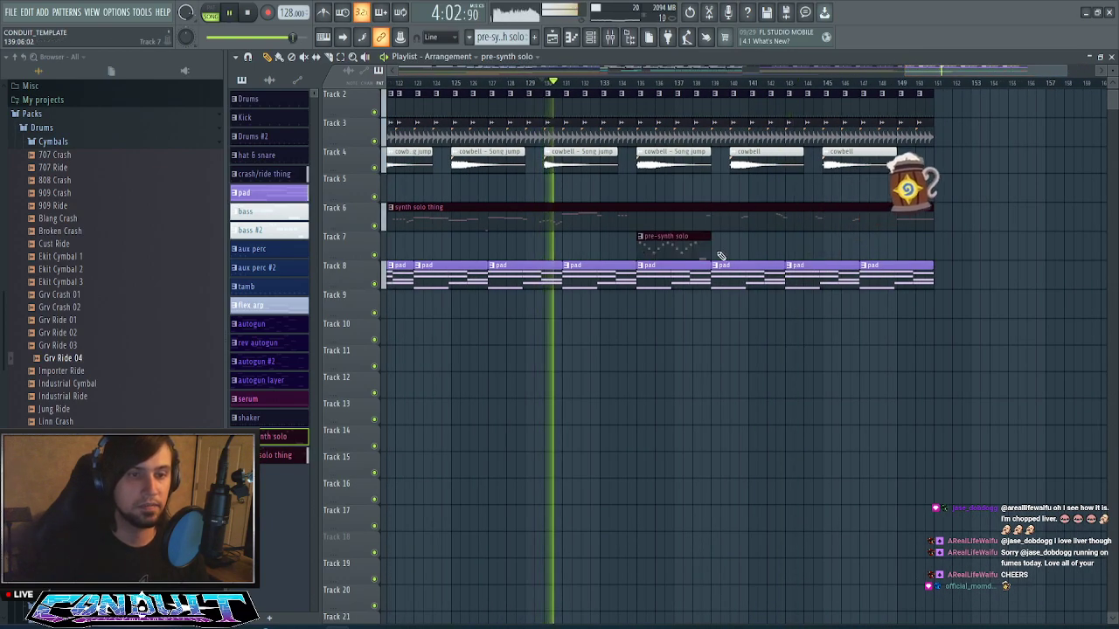
{"action": "left_click", "coordinate": [719, 256]}
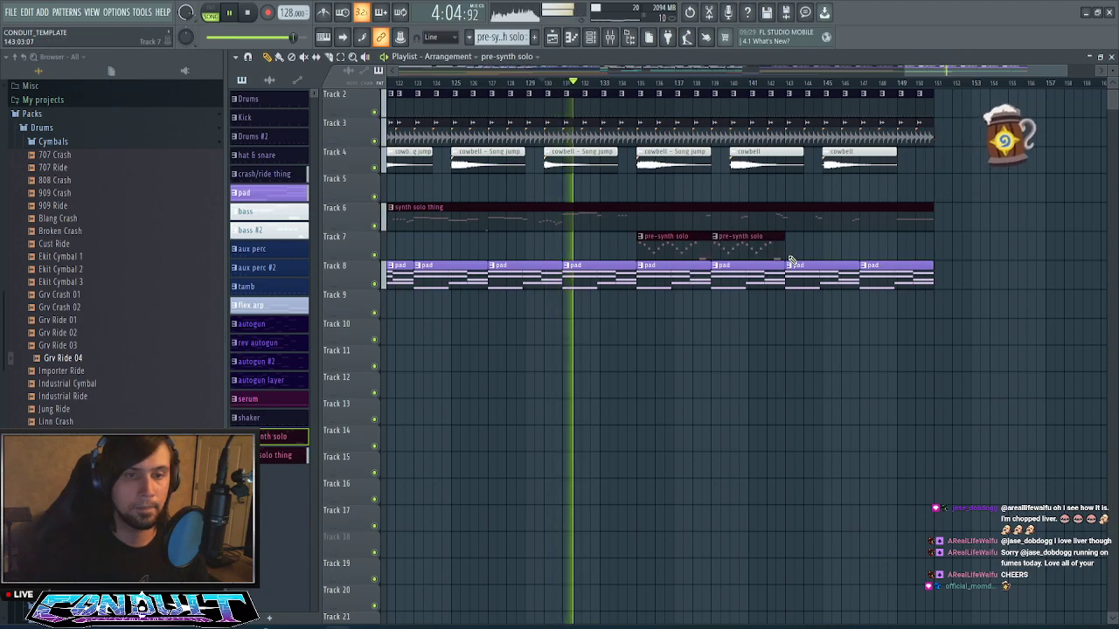
{"action": "left_click", "coordinate": [791, 259]}
{"action": "left_click", "coordinate": [865, 253]}
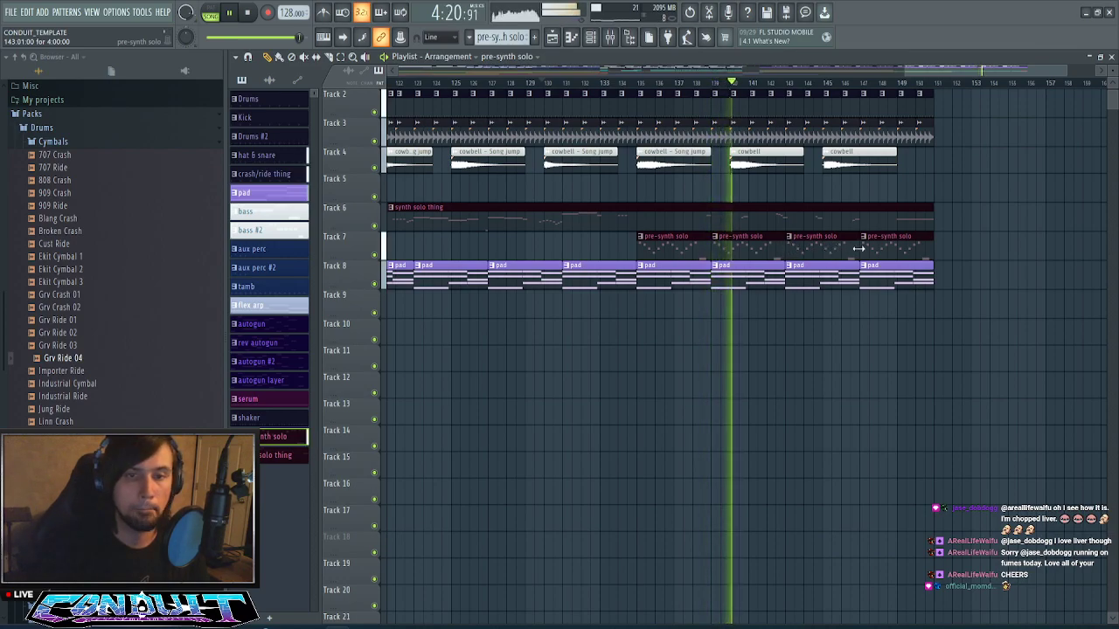
- Shorten the pre-synth solo clips at bars 143 and 147 to 1 bar 12 steps, adding matching clips at bars 145 and 149
{"action": "left_click_drag", "start_coordinate": [858, 248], "coordinate": [820, 251]}
{"action": "scroll", "coordinate": [877, 81], "scroll_direction": "up", "scroll_amount": 3}
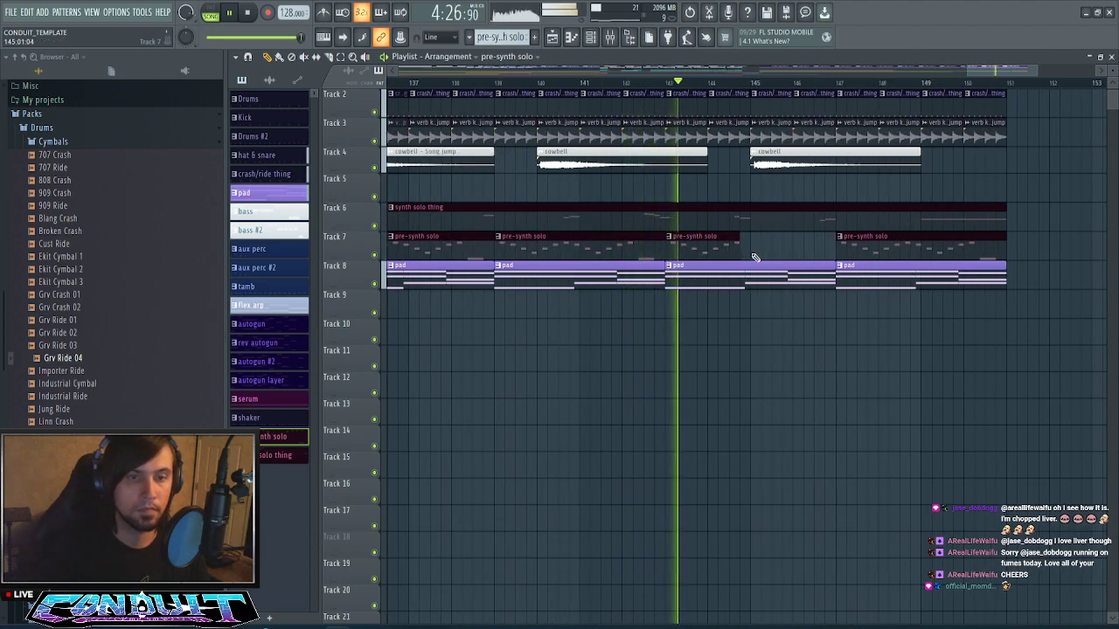
{"action": "left_click", "coordinate": [766, 250]}
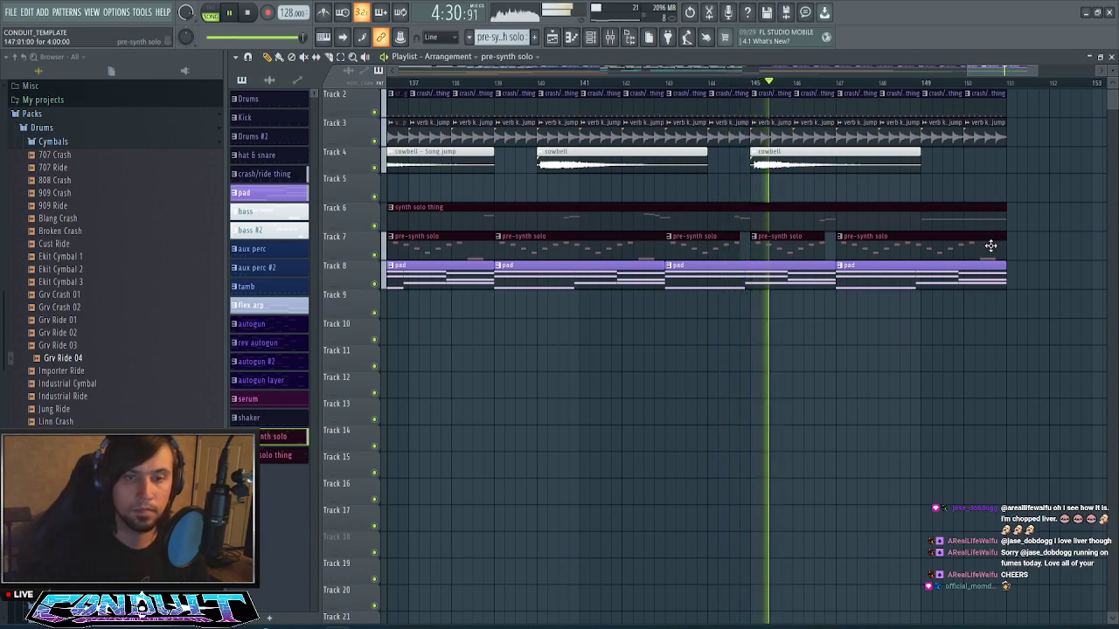
{"action": "left_click_drag", "start_coordinate": [1004, 241], "coordinate": [911, 265]}
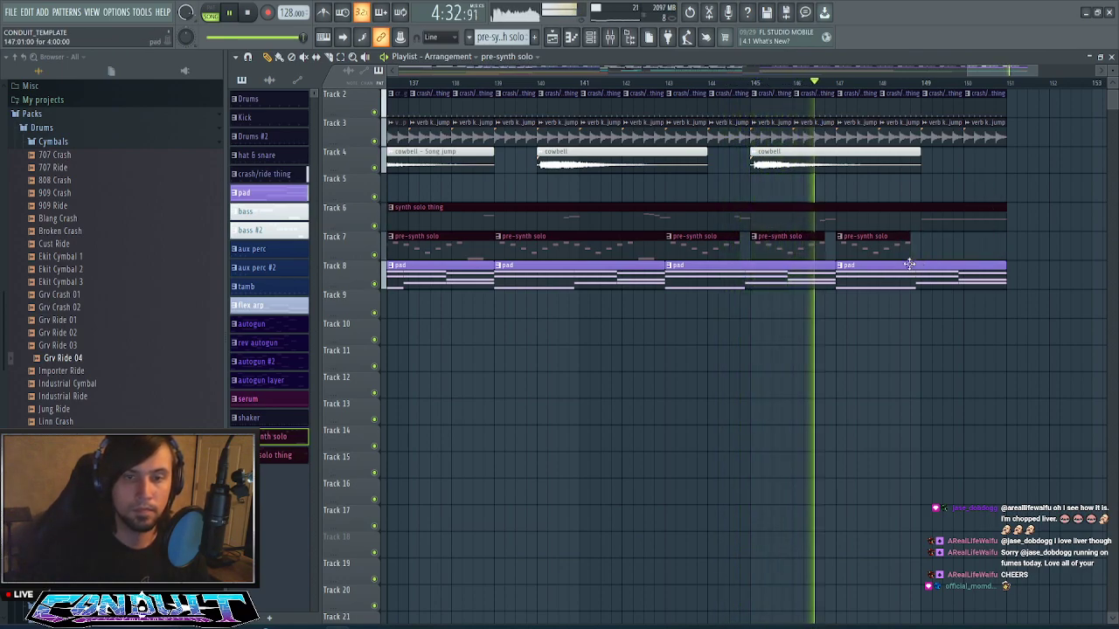
{"action": "left_click", "coordinate": [926, 257]}
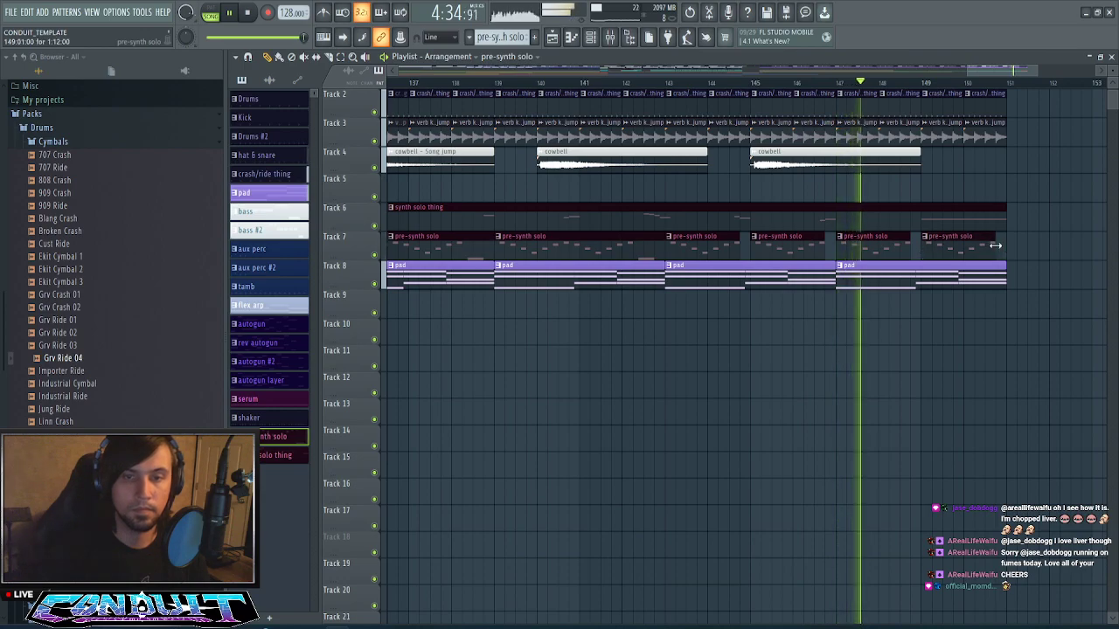
- Shorten the pre-synth solo clip at bar 149 to one bar and place another at bar 150, about three beats long
{"action": "left_click_drag", "start_coordinate": [996, 254], "coordinate": [964, 254]}
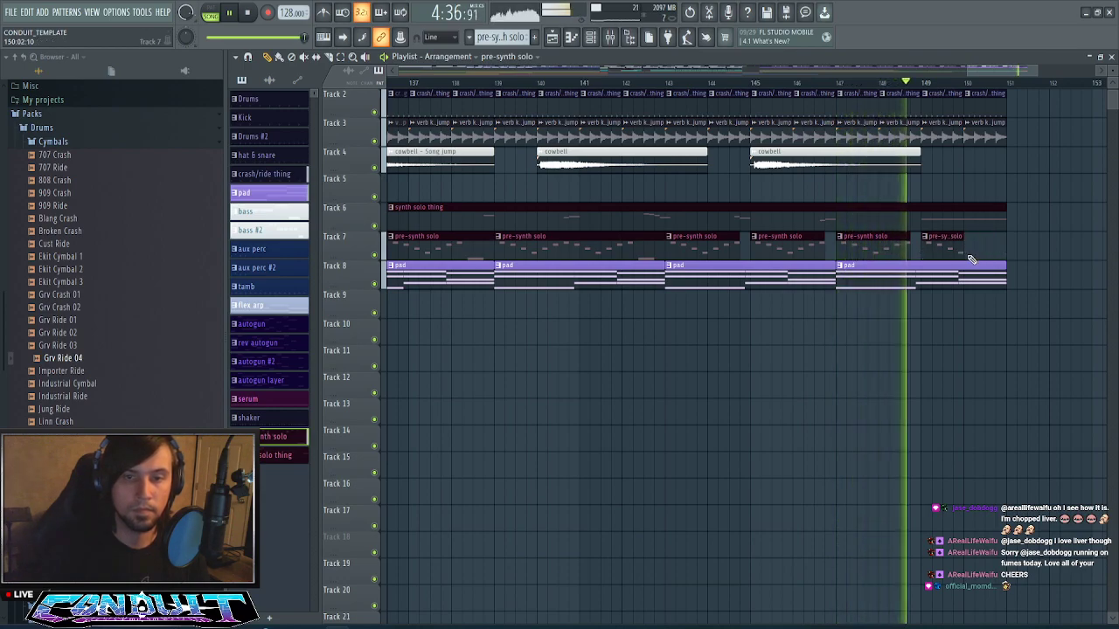
{"action": "left_click", "coordinate": [968, 253]}
{"action": "left_click_drag", "start_coordinate": [992, 74], "coordinate": [1017, 75]}
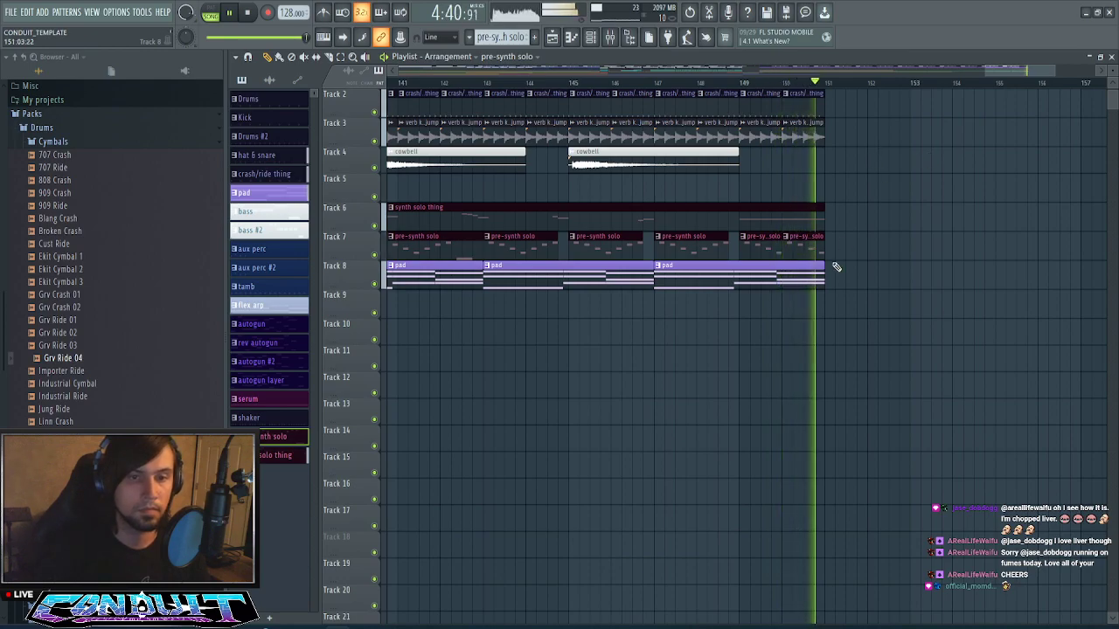
- Play back the end of the synth solo section while reviewing the full arrangement in the playlist
{"action": "key", "text": "space"}
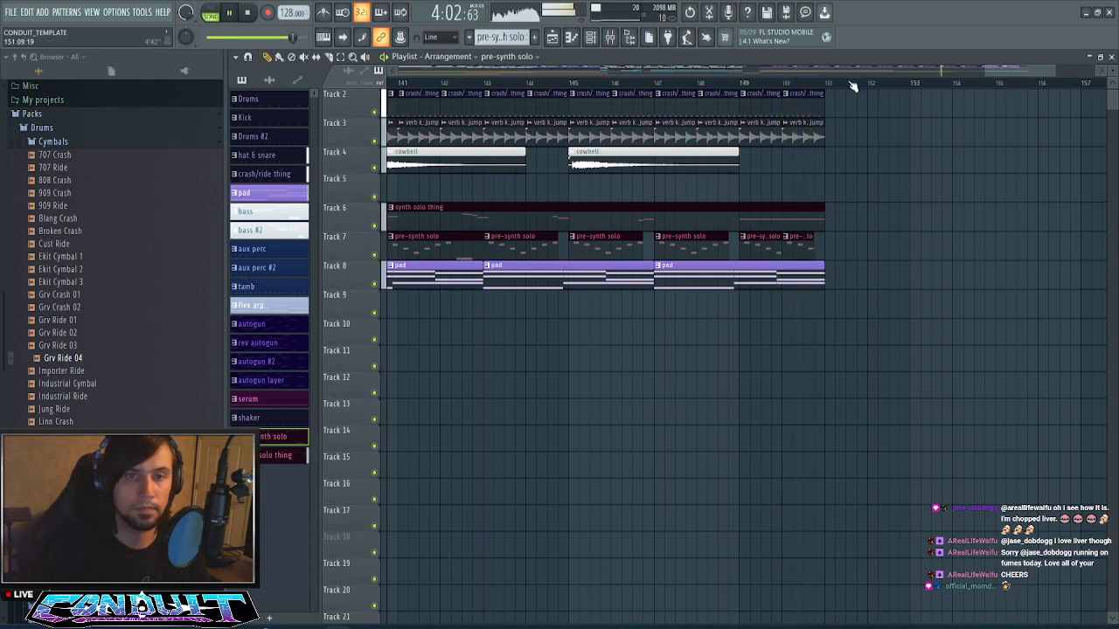
{"action": "scroll", "coordinate": [852, 86], "scroll_direction": "down", "scroll_amount": 5}
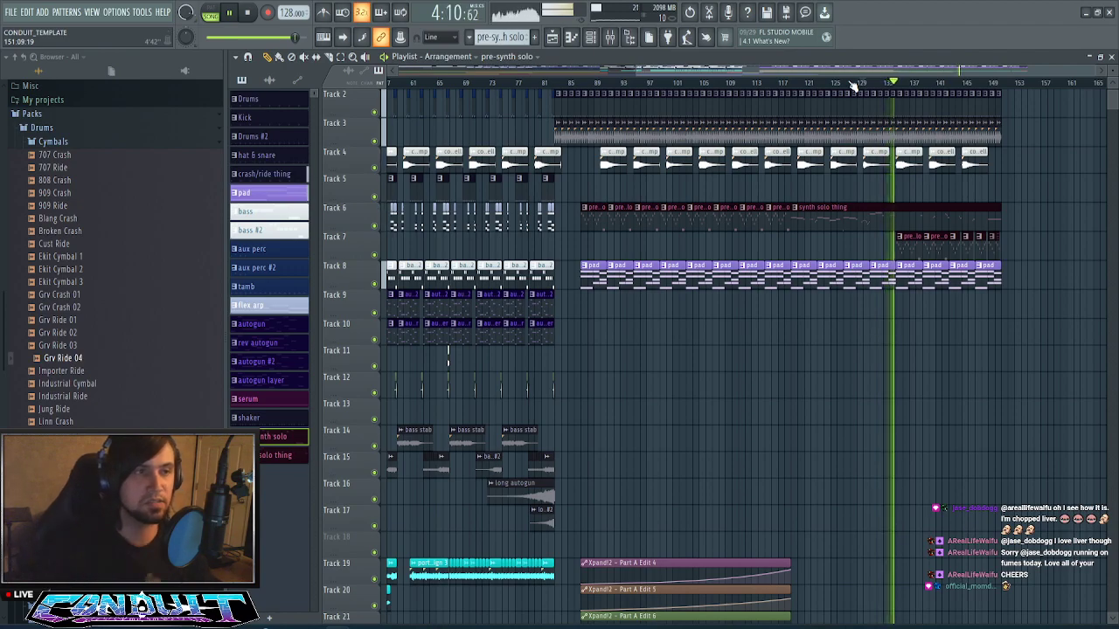
{"action": "scroll", "coordinate": [852, 79], "scroll_direction": "down", "scroll_amount": 3}
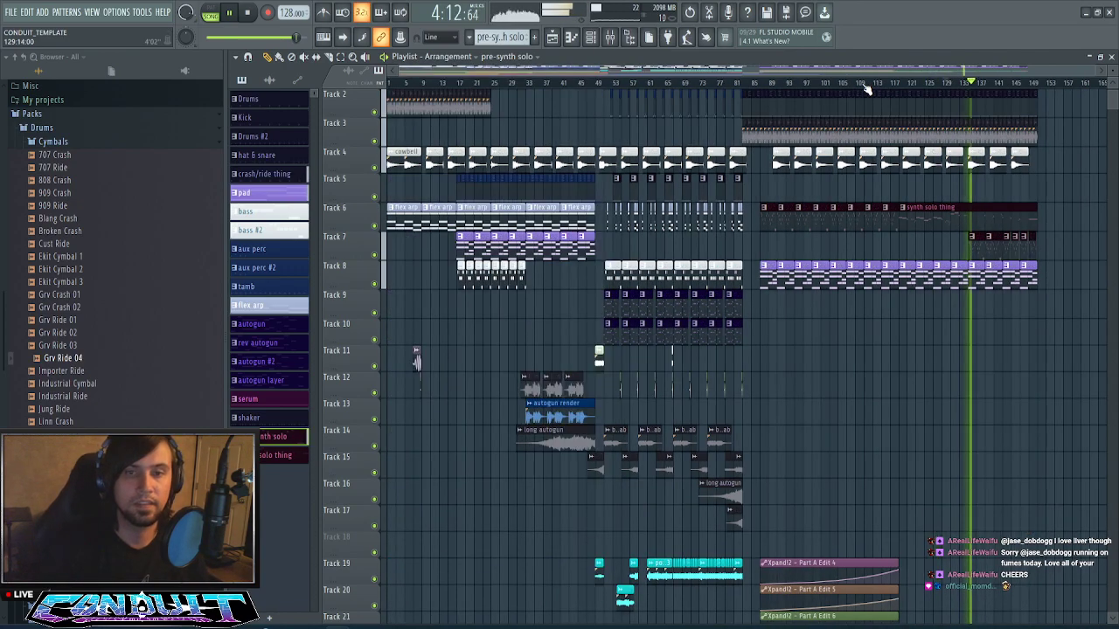
{"action": "scroll", "coordinate": [865, 88], "scroll_direction": "up", "scroll_amount": 3}
{"action": "left_click_drag", "start_coordinate": [879, 76], "coordinate": [989, 70]}
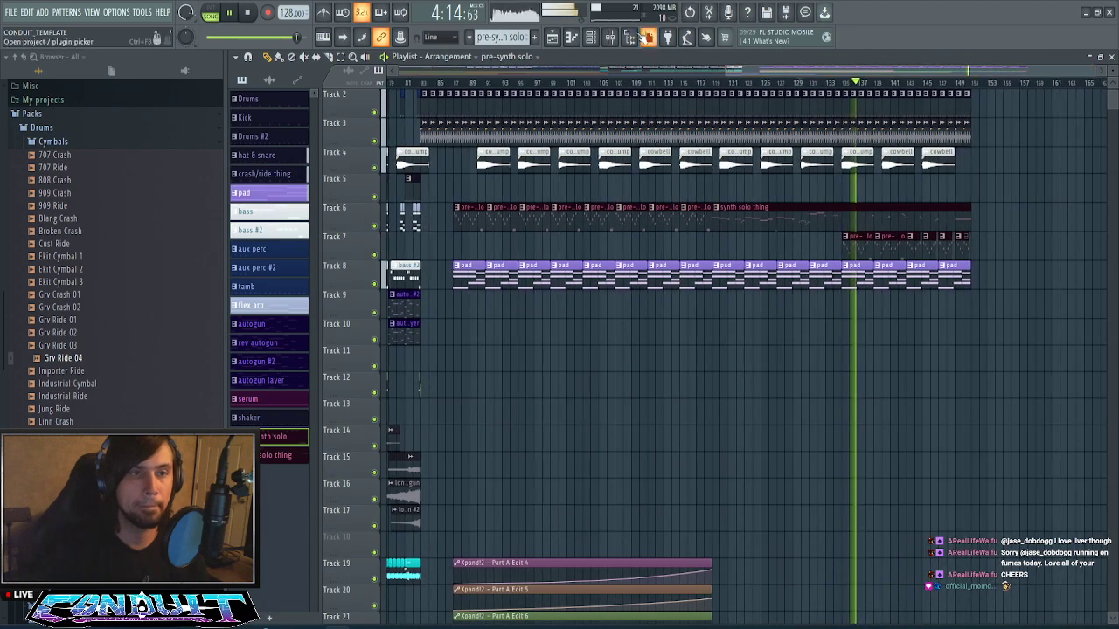
- Insert Kickstart 2 in the last effect slot of the Xpand!2 #2 mixer track and set its mix to 79%
{"action": "key", "text": "F9"}
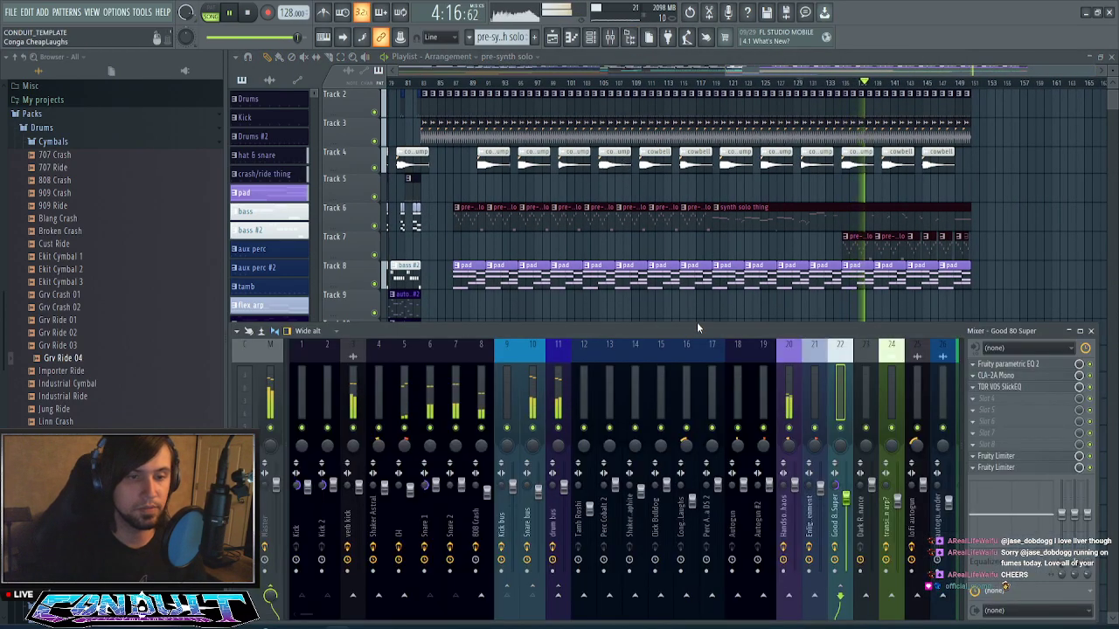
{"action": "left_click_drag", "start_coordinate": [696, 323], "coordinate": [690, 224]}
{"action": "scroll", "coordinate": [664, 270], "scroll_direction": "down", "scroll_amount": 5}
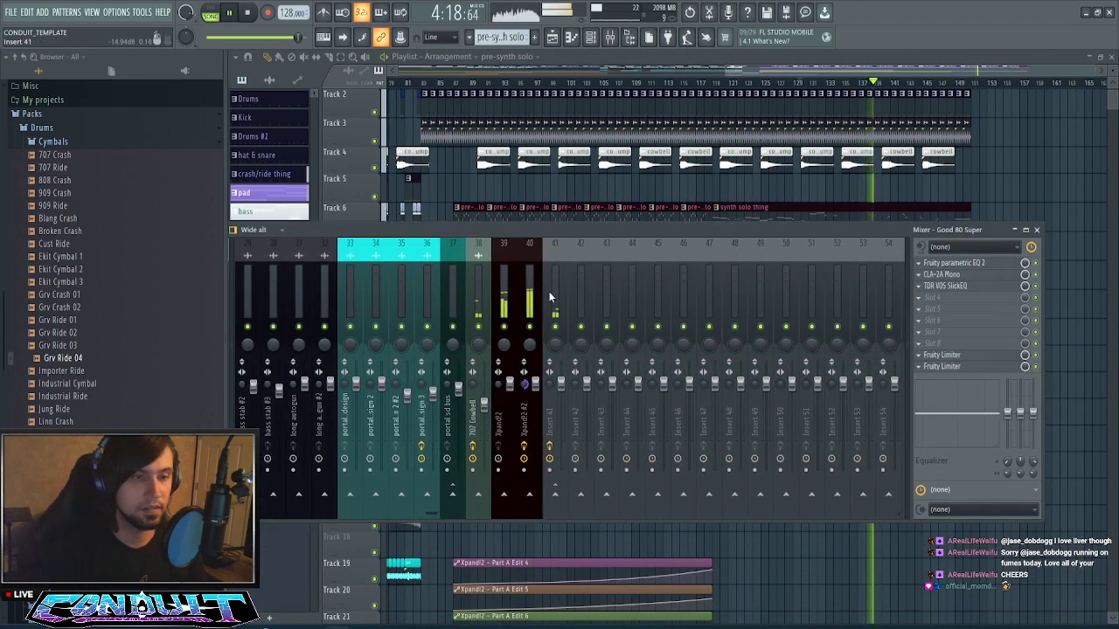
{"action": "left_click", "coordinate": [927, 368]}
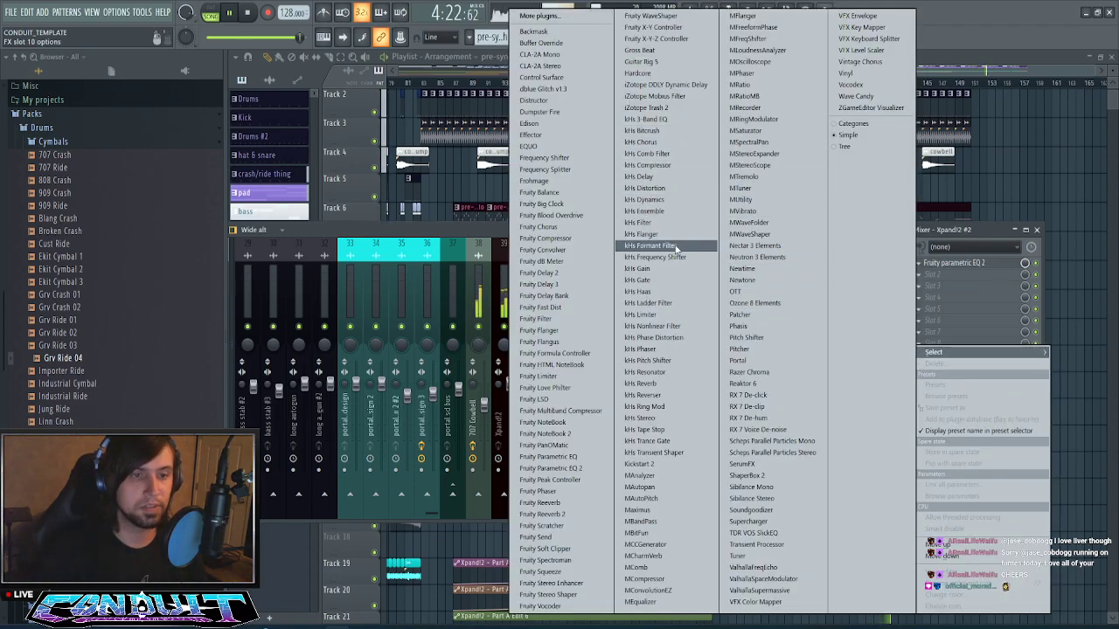
{"action": "left_click", "coordinate": [661, 467]}
{"action": "left_click_drag", "start_coordinate": [490, 166], "coordinate": [629, 233]}
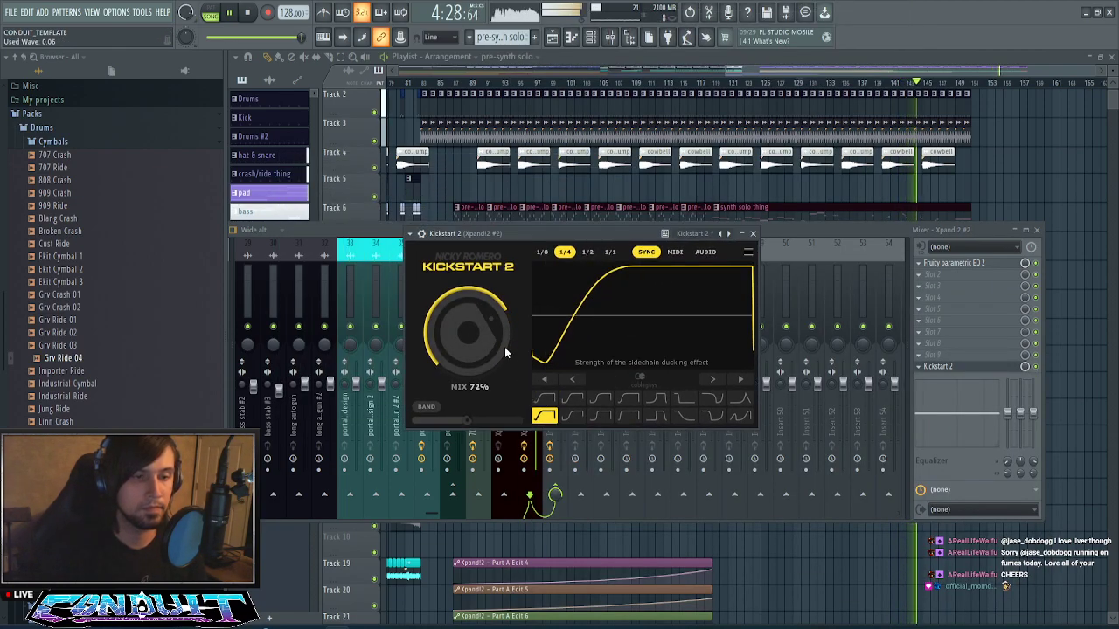
{"action": "left_click_drag", "start_coordinate": [504, 347], "coordinate": [500, 344]}
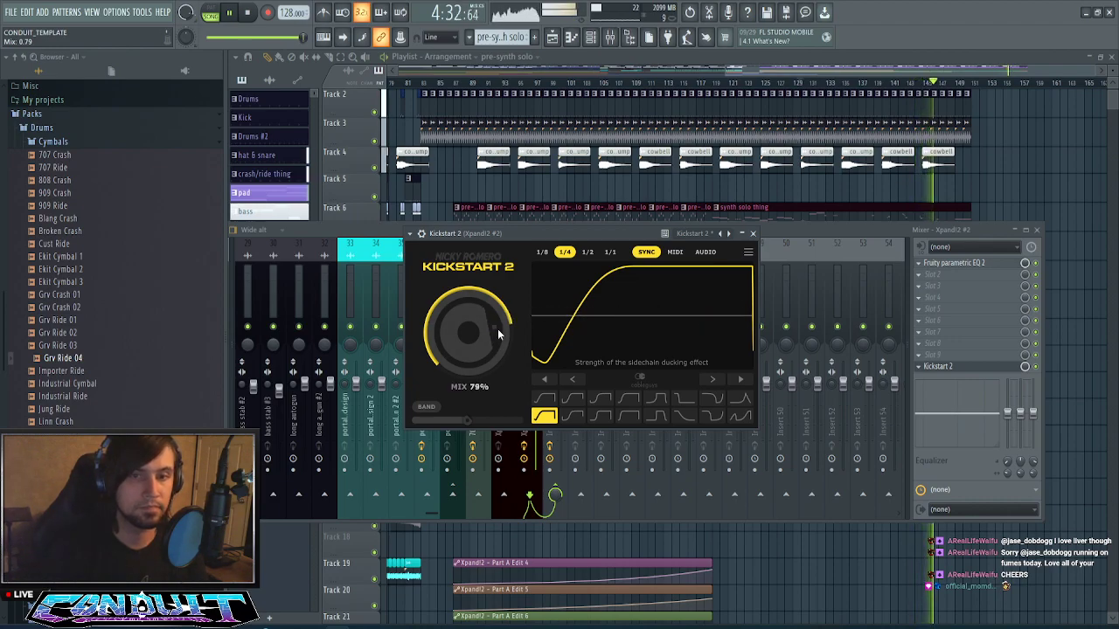
- Audition from the start of the synth solo thing clip and reopen Kickstart 2 on the Xpand!2 #2 mixer track
{"action": "left_click", "coordinate": [712, 83]}
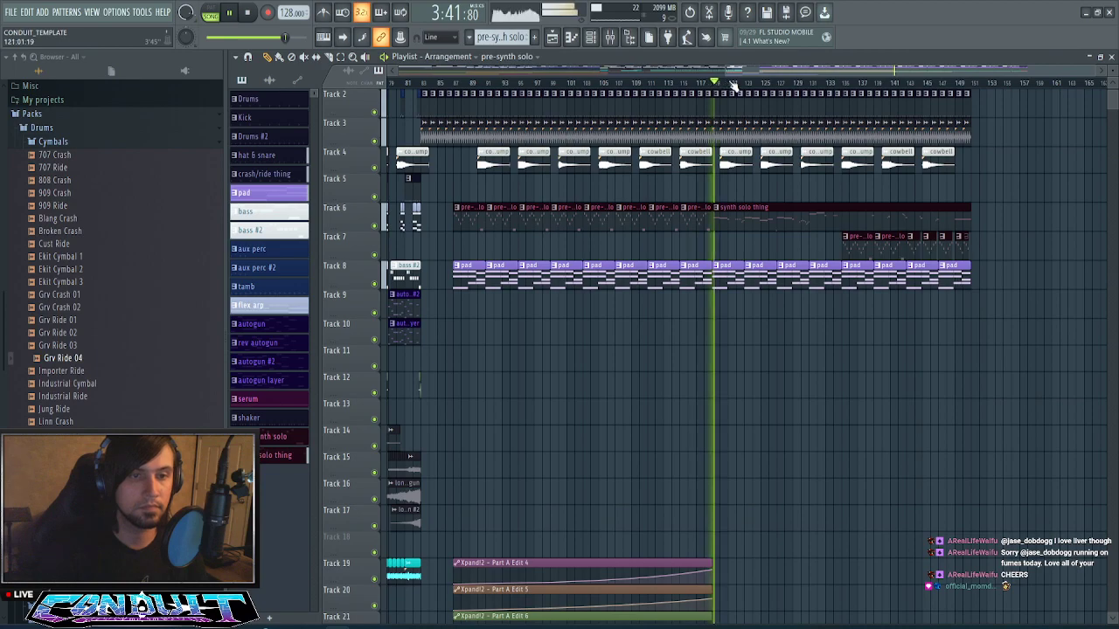
{"action": "scroll", "coordinate": [732, 85], "scroll_direction": "up", "scroll_amount": 3}
{"action": "left_click_drag", "start_coordinate": [836, 74], "coordinate": [863, 75]}
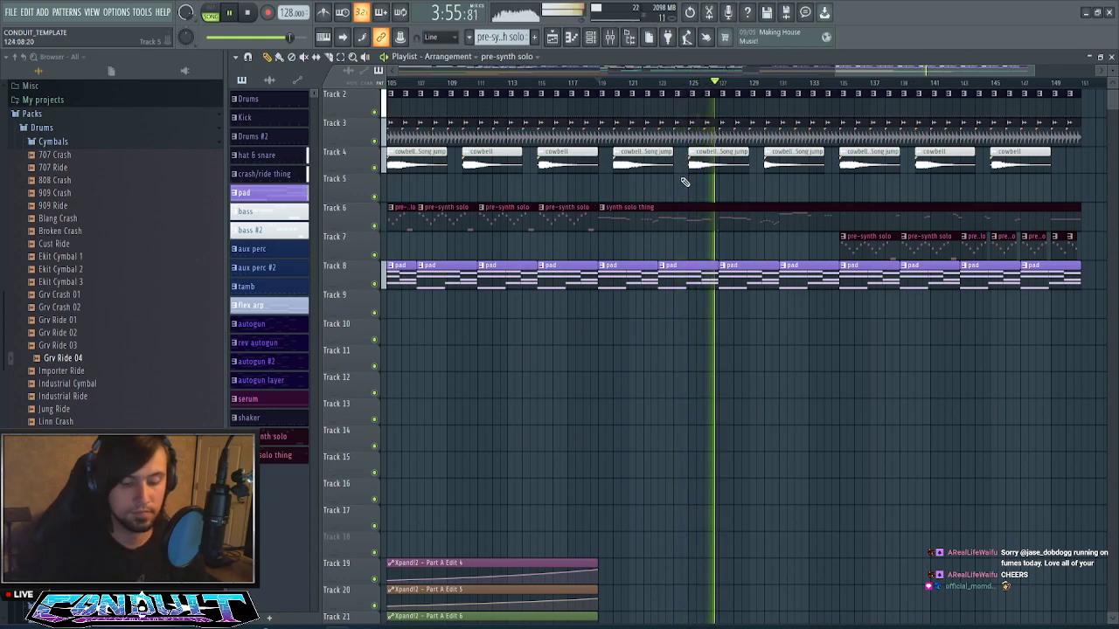
{"action": "key", "text": "F9"}
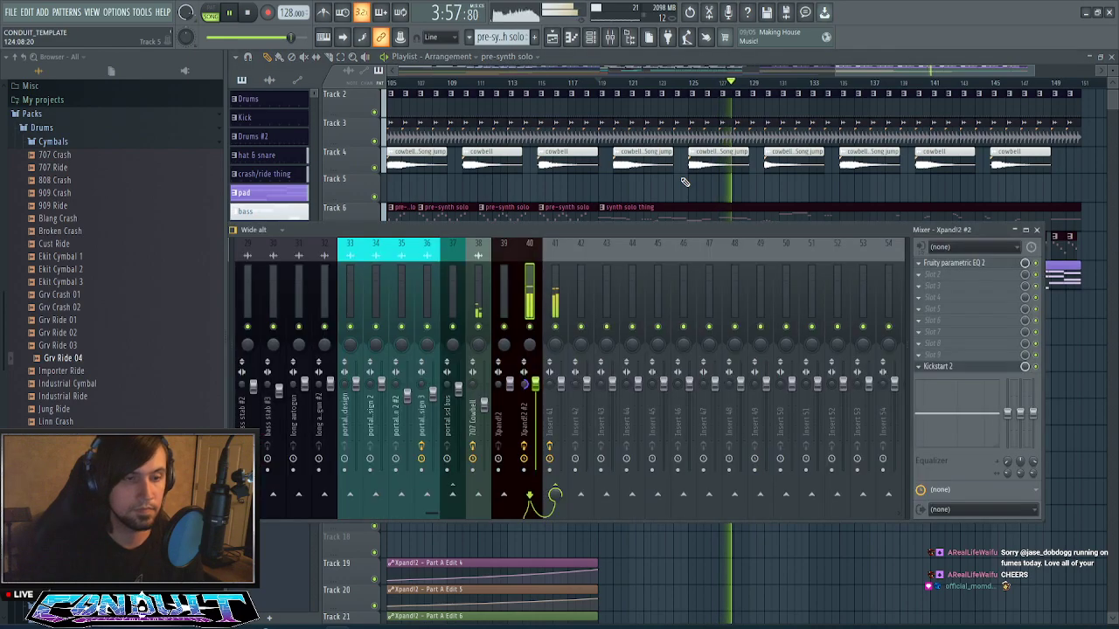
{"action": "left_click", "coordinate": [954, 368]}
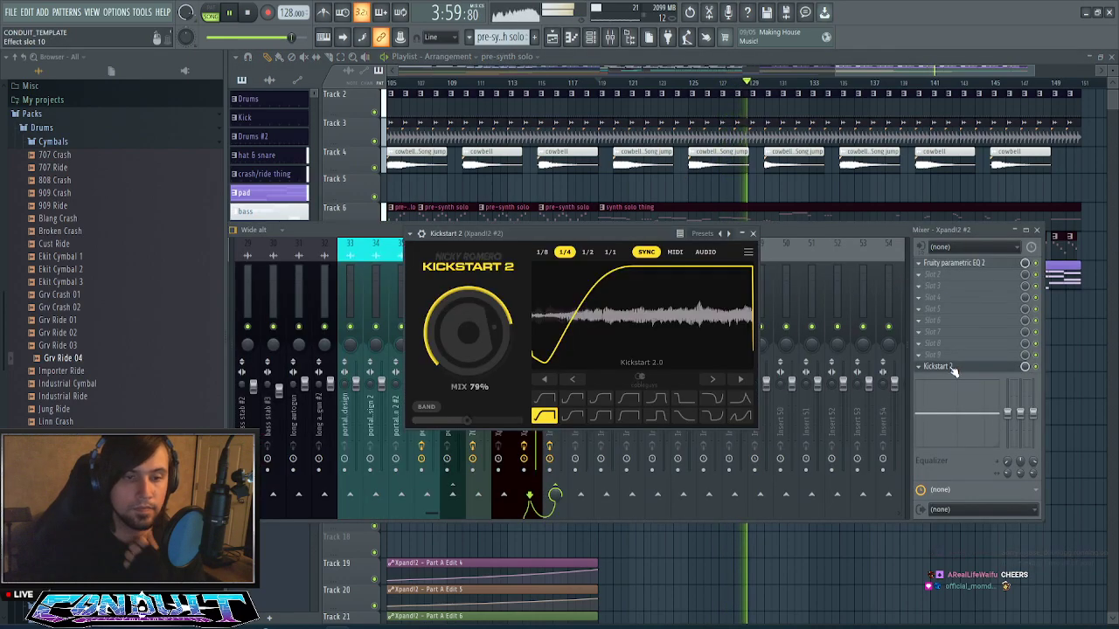
- Set the mix of Kickstart 2 on the Xpand!2 #2 track to 62% and switch it to the fourth preset ducking curve
{"action": "left_click", "coordinate": [598, 397]}
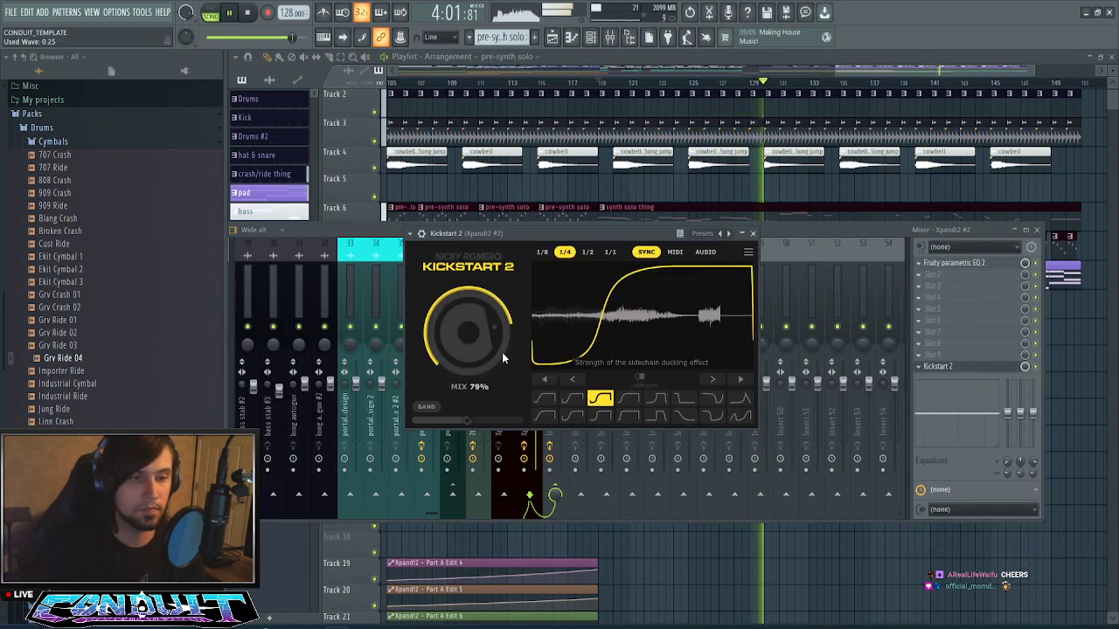
{"action": "left_click_drag", "start_coordinate": [502, 351], "coordinate": [502, 367]}
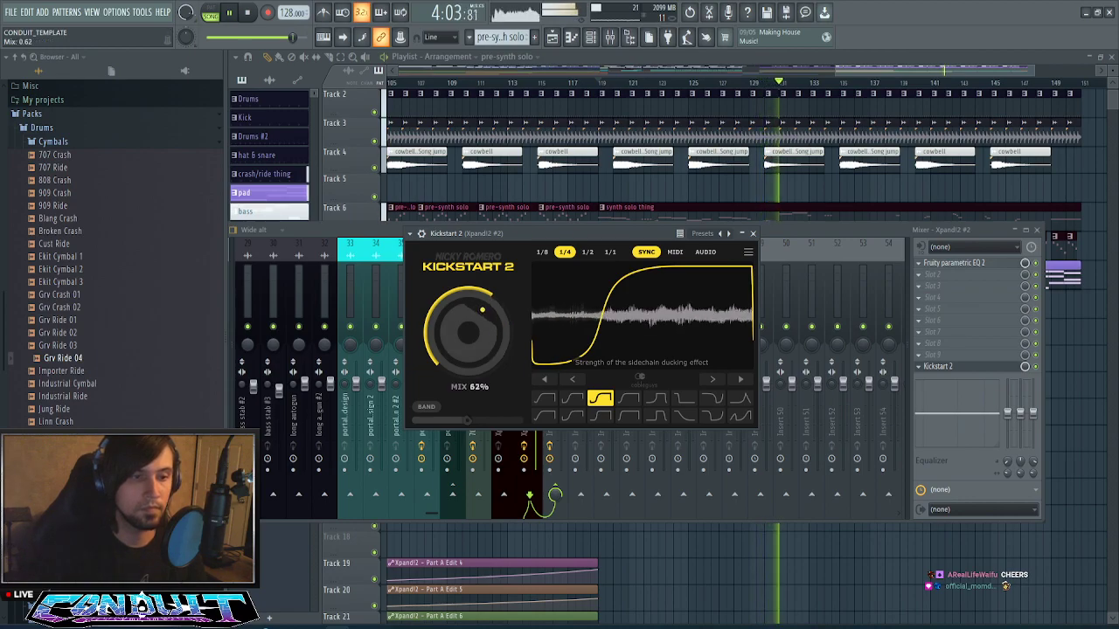
{"action": "left_click", "coordinate": [754, 233]}
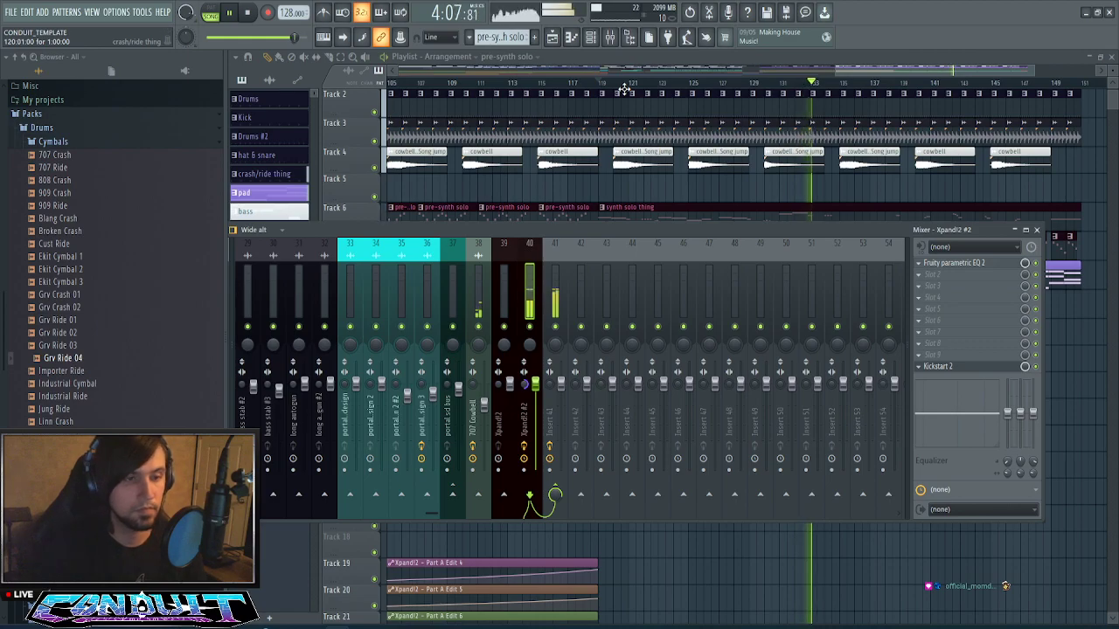
{"action": "left_click", "coordinate": [942, 370]}
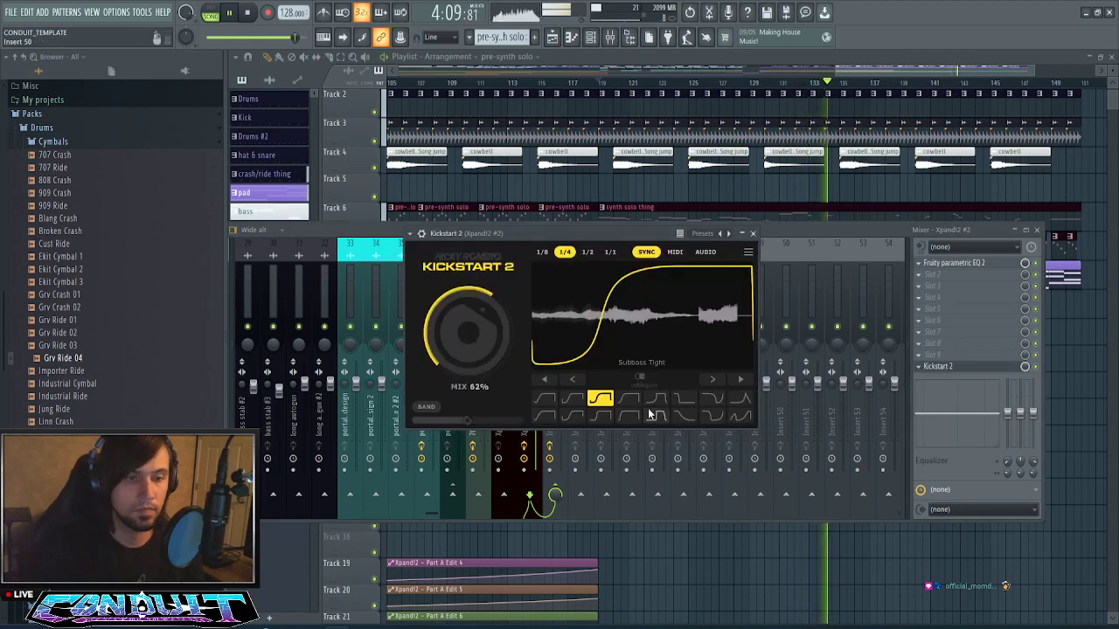
{"action": "left_click", "coordinate": [627, 400]}
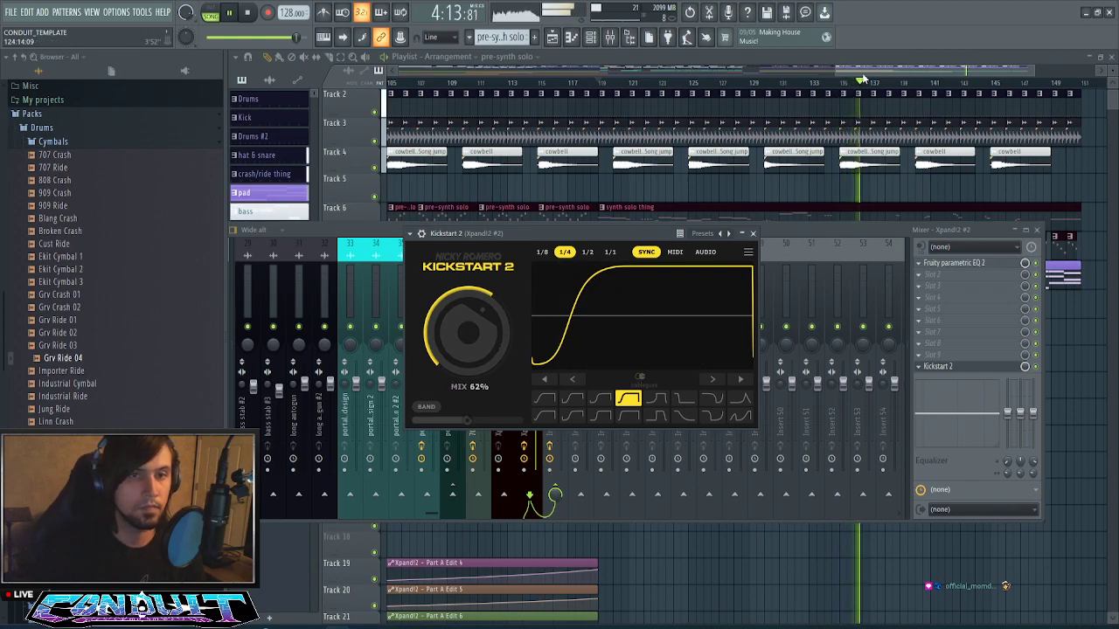
{"action": "left_click", "coordinate": [752, 233]}
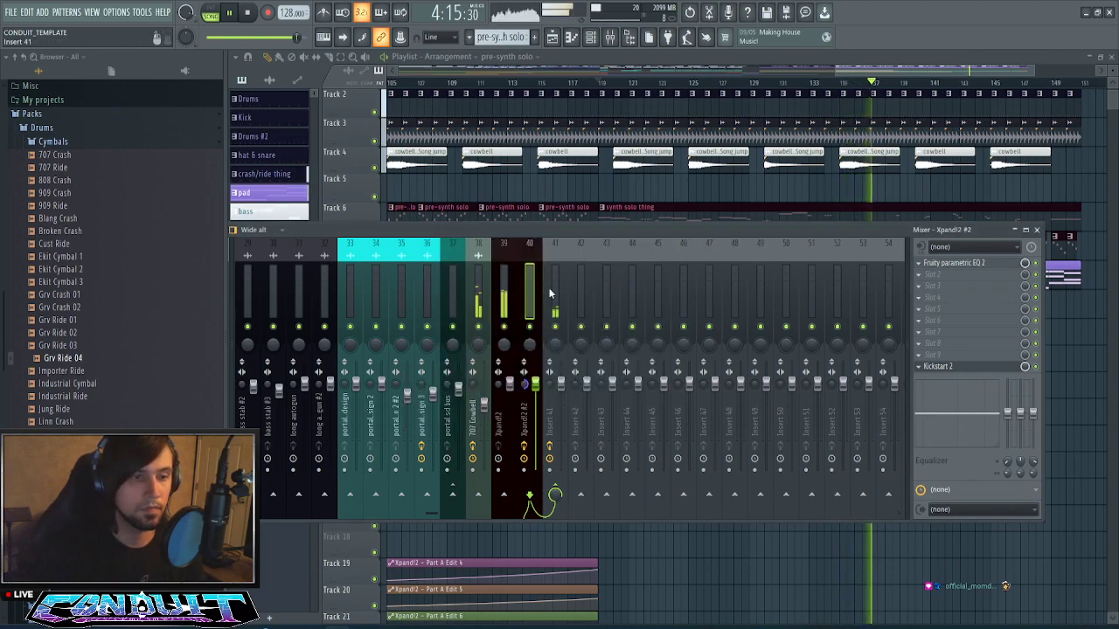
- Insert Fruity Parametric EQ 2 on the Xpand!2 mixer track, roll off the lows with band 1 and boost band 5 about 5.2 dB near 1129 Hz
{"action": "left_click", "coordinate": [504, 301]}
{"action": "left_click", "coordinate": [918, 267]}
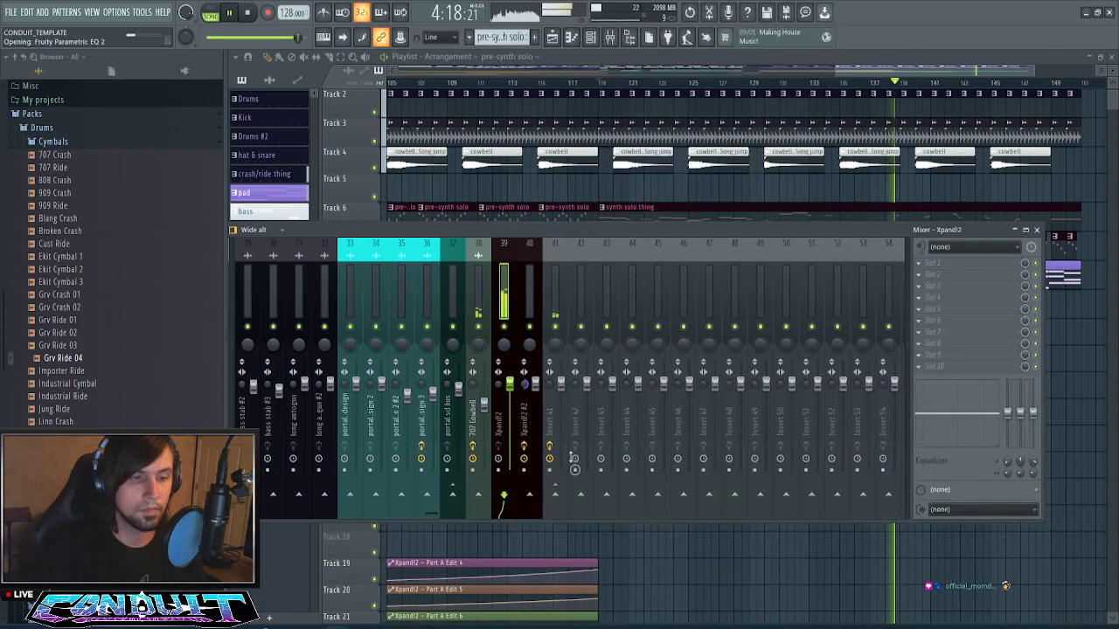
{"action": "left_click", "coordinate": [583, 456]}
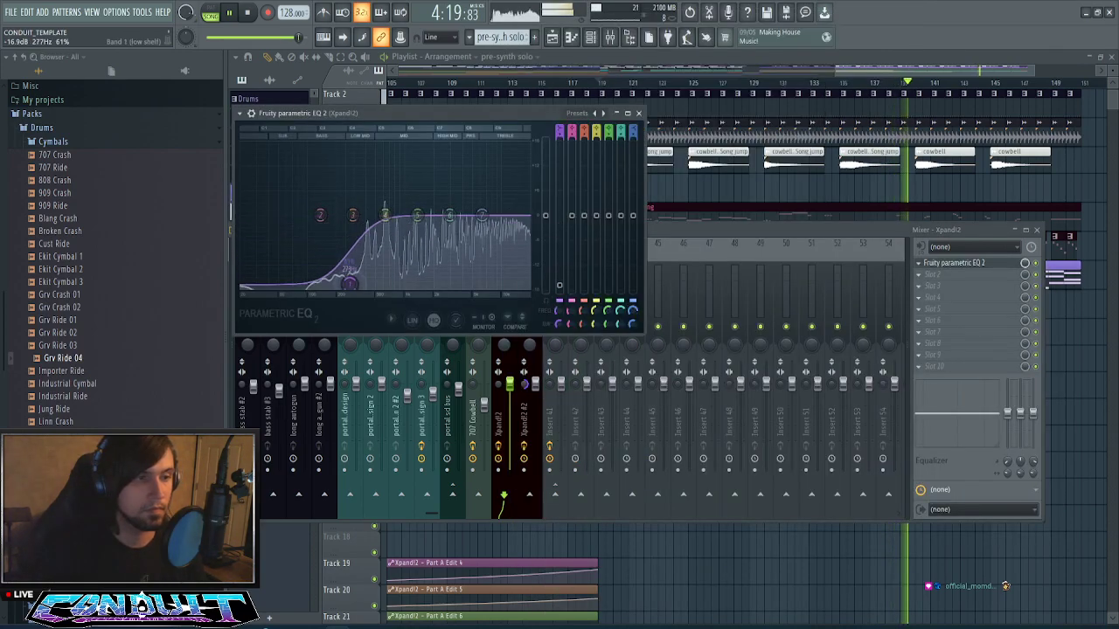
{"action": "left_click_drag", "start_coordinate": [417, 215], "coordinate": [413, 187]}
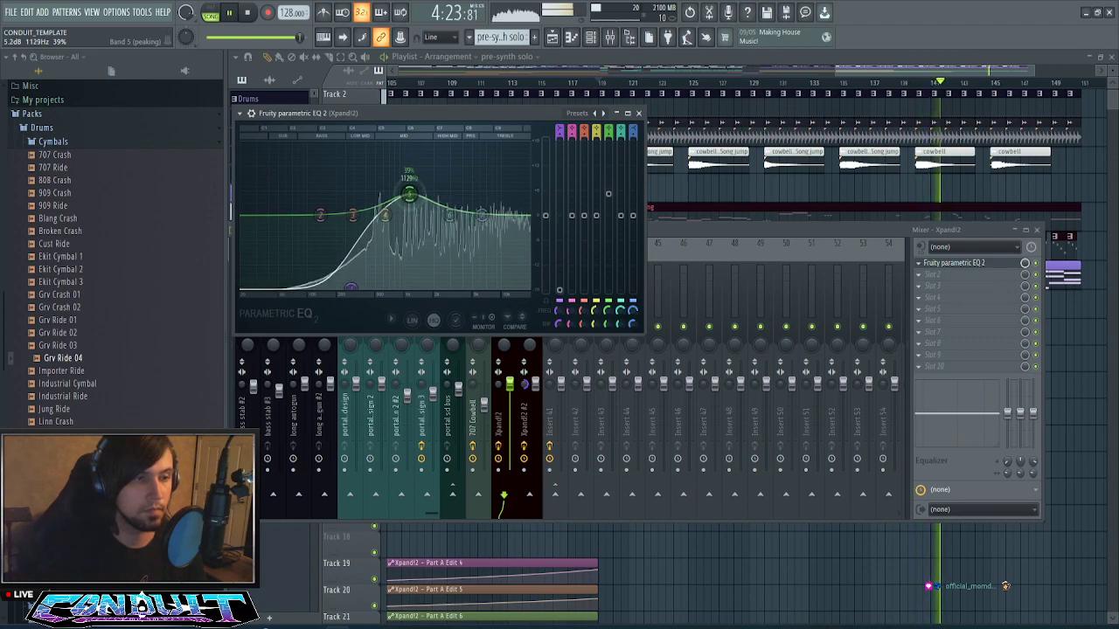
- Change band 7 of the Xpand!2 track's EQ to a low pass filter with its cutoff at about 15259 Hz
{"action": "right_click", "coordinate": [482, 215]}
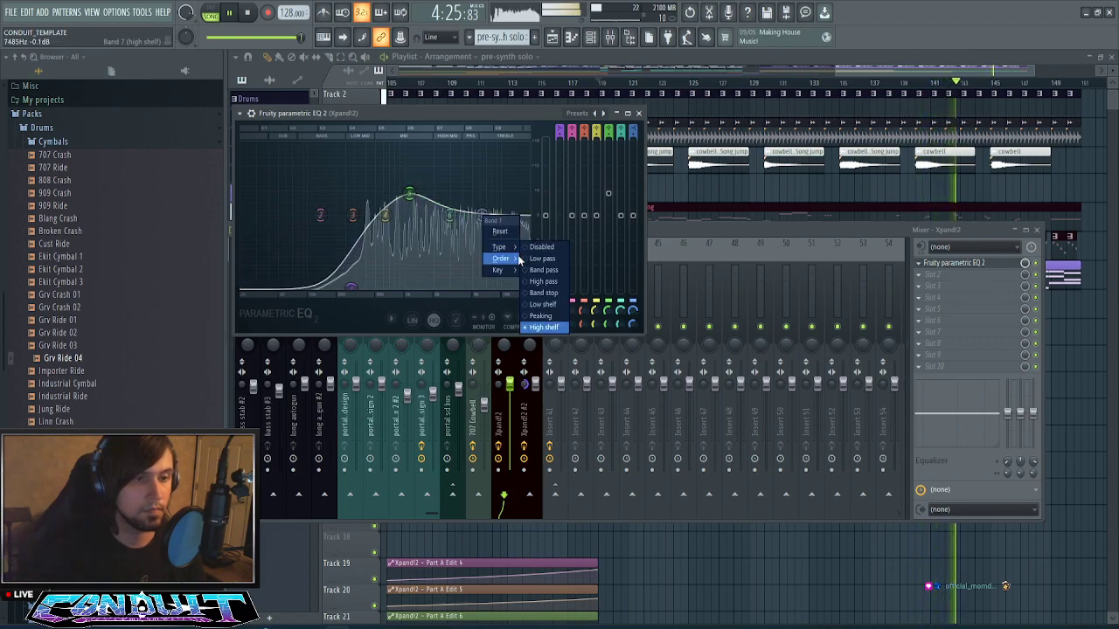
{"action": "left_click", "coordinate": [542, 258]}
{"action": "right_click", "coordinate": [482, 217]}
{"action": "left_click", "coordinate": [539, 259]}
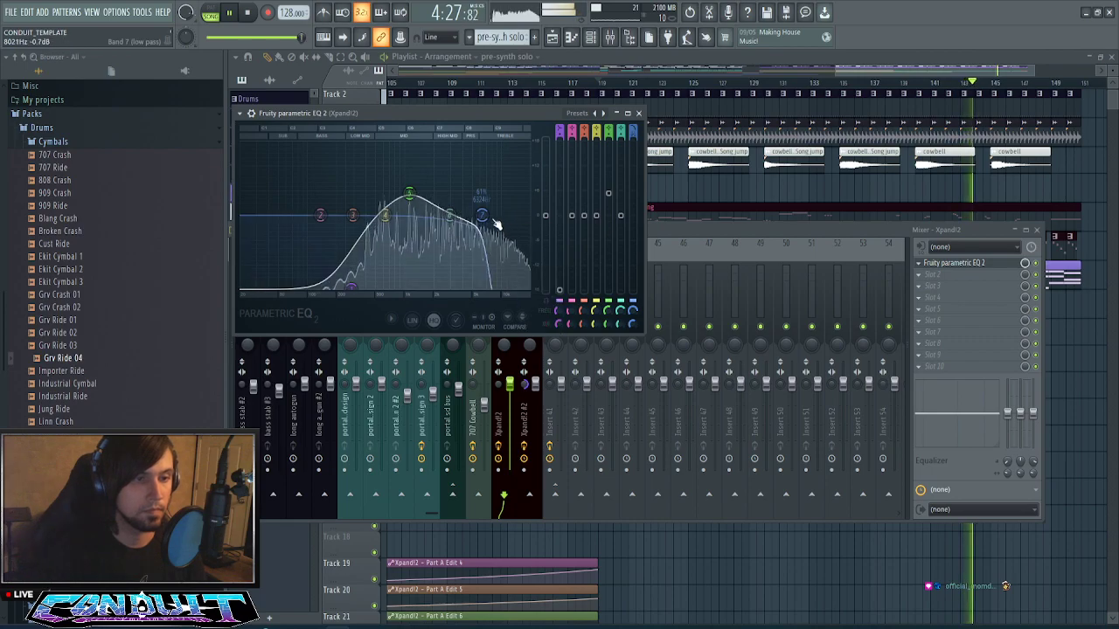
{"action": "left_click_drag", "start_coordinate": [493, 222], "coordinate": [530, 222]}
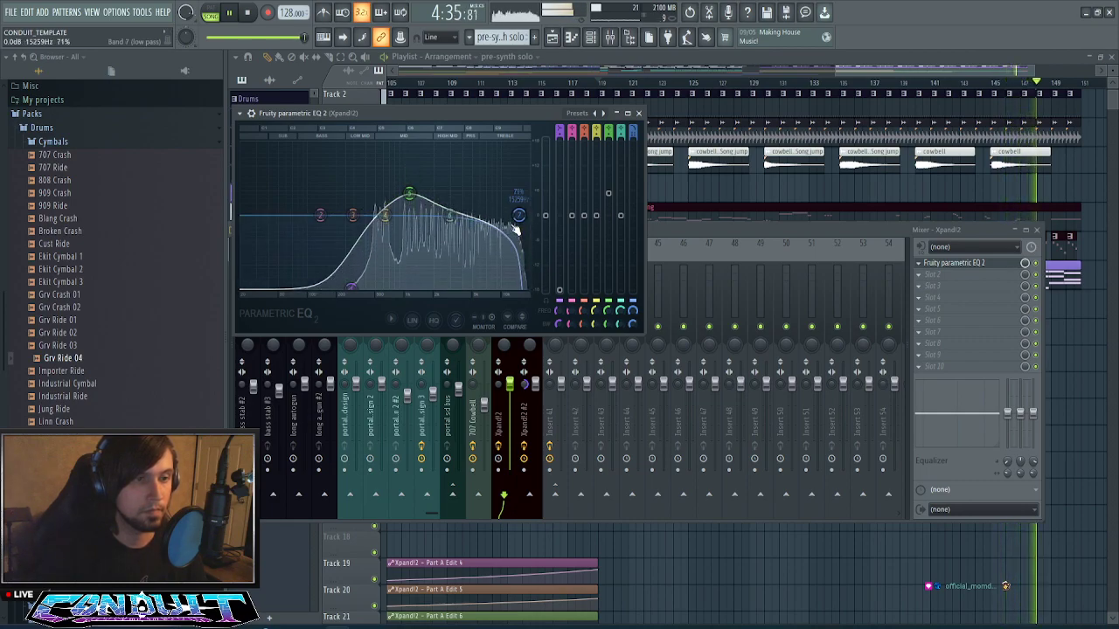
{"action": "left_click", "coordinate": [638, 113]}
{"action": "left_click_drag", "start_coordinate": [898, 70], "coordinate": [959, 110]}
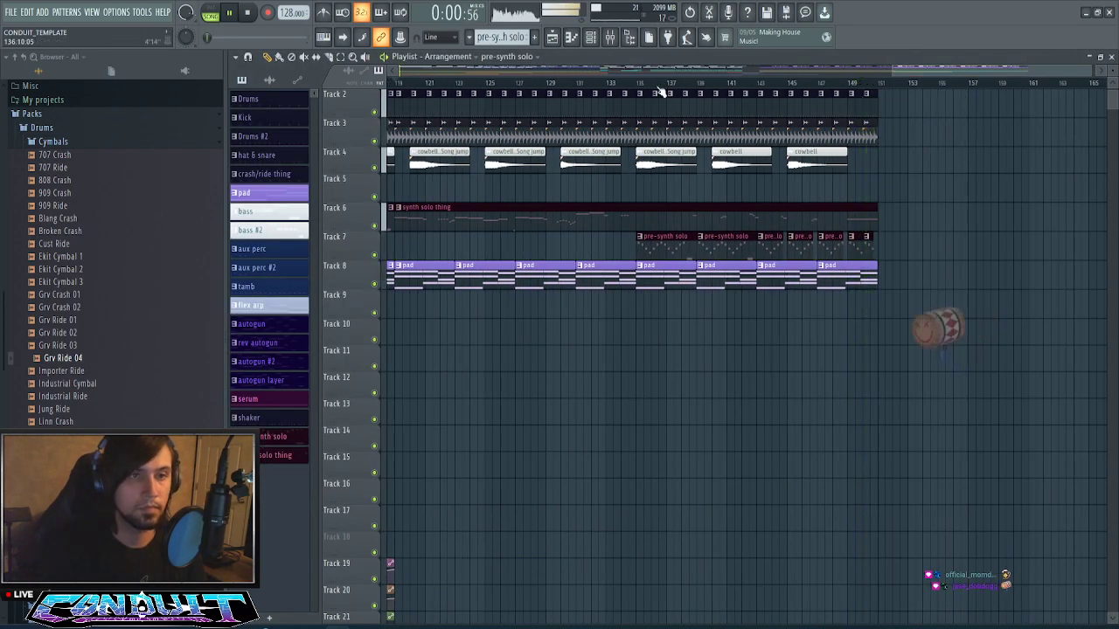
{"action": "left_click", "coordinate": [610, 42]}
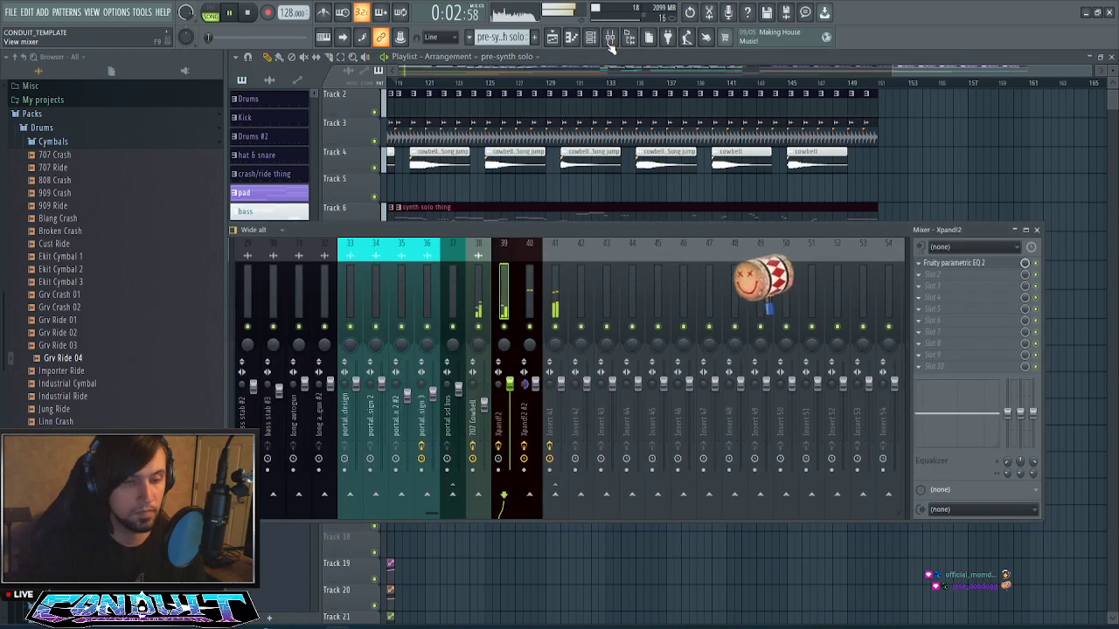
{"action": "left_click_drag", "start_coordinate": [937, 71], "coordinate": [926, 69]}
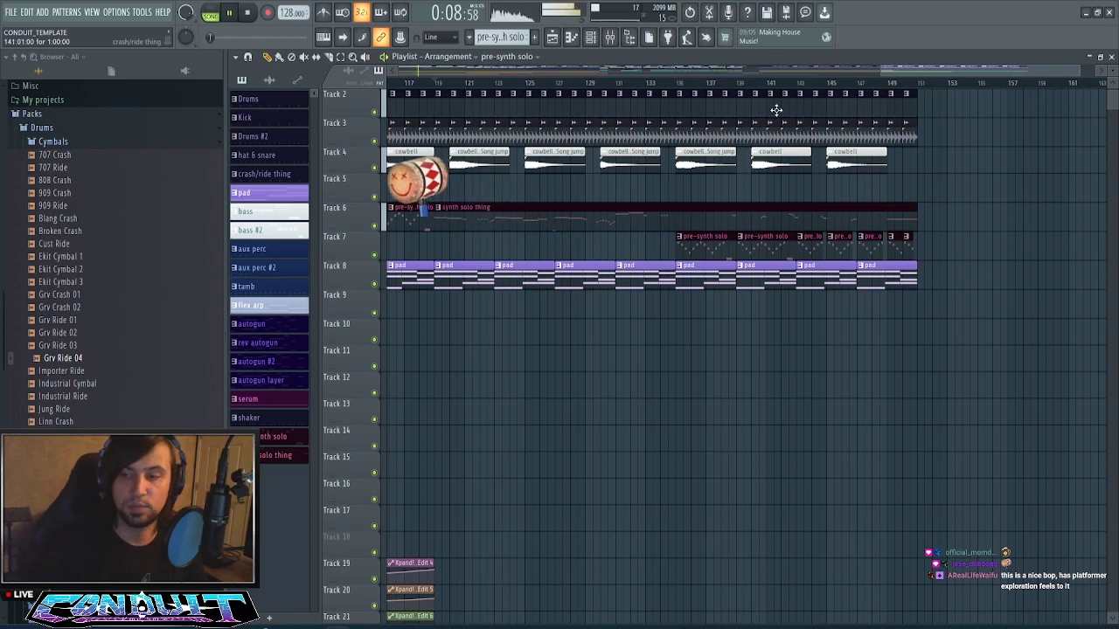
- Play from shortly before the drop and delete the cowbell clip at bar 45 on Track 4
{"action": "scroll", "coordinate": [862, 86], "scroll_direction": "down", "scroll_amount": 6}
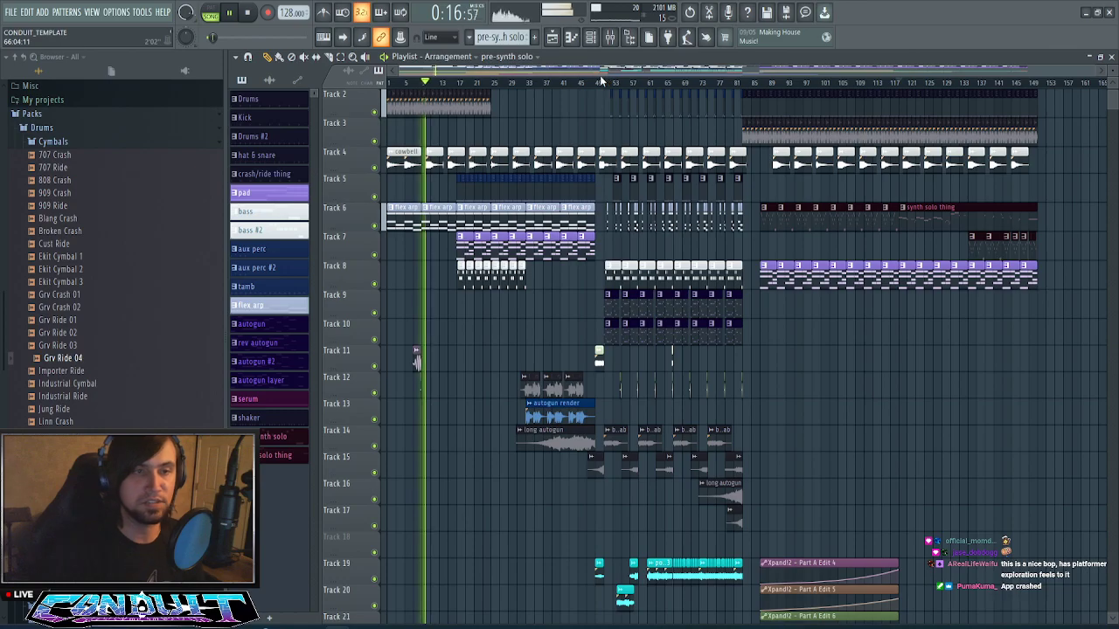
{"action": "scroll", "coordinate": [610, 92], "scroll_direction": "up", "scroll_amount": 4}
{"action": "scroll", "coordinate": [645, 72], "scroll_direction": "up", "scroll_amount": 2}
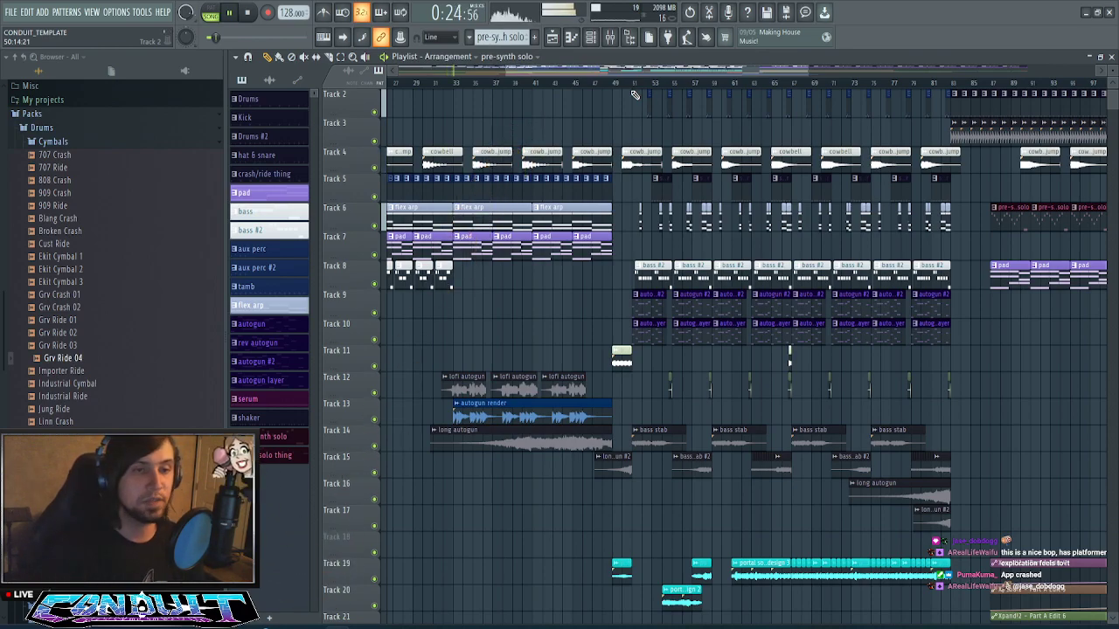
{"action": "left_click_drag", "start_coordinate": [676, 72], "coordinate": [719, 70]}
{"action": "left_click", "coordinate": [654, 85]}
{"action": "scroll", "coordinate": [583, 164], "scroll_direction": "up", "scroll_amount": 2}
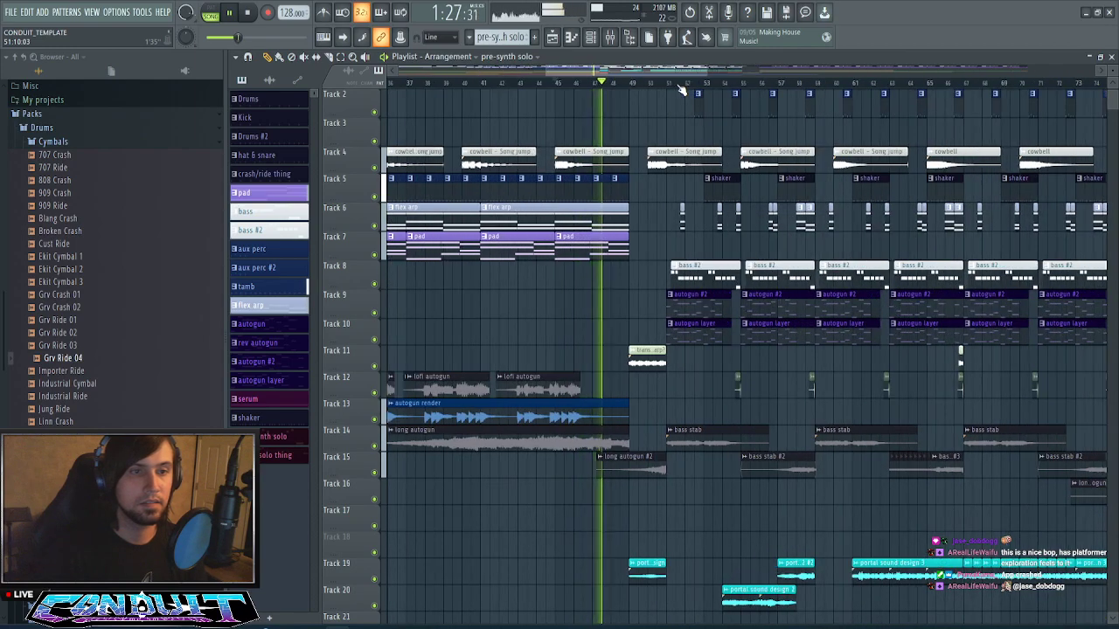
{"action": "right_click", "coordinate": [583, 163]}
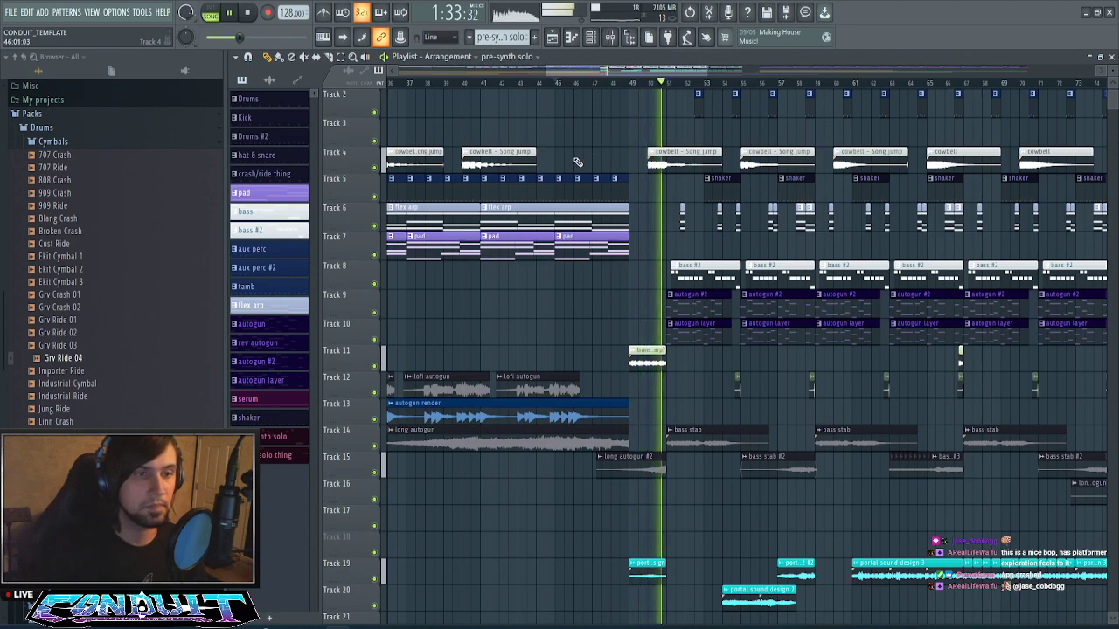
- Review the full arrangement during playback, from the drum tracks down to the automation clips
{"action": "scroll", "coordinate": [657, 78], "scroll_direction": "down", "scroll_amount": 4}
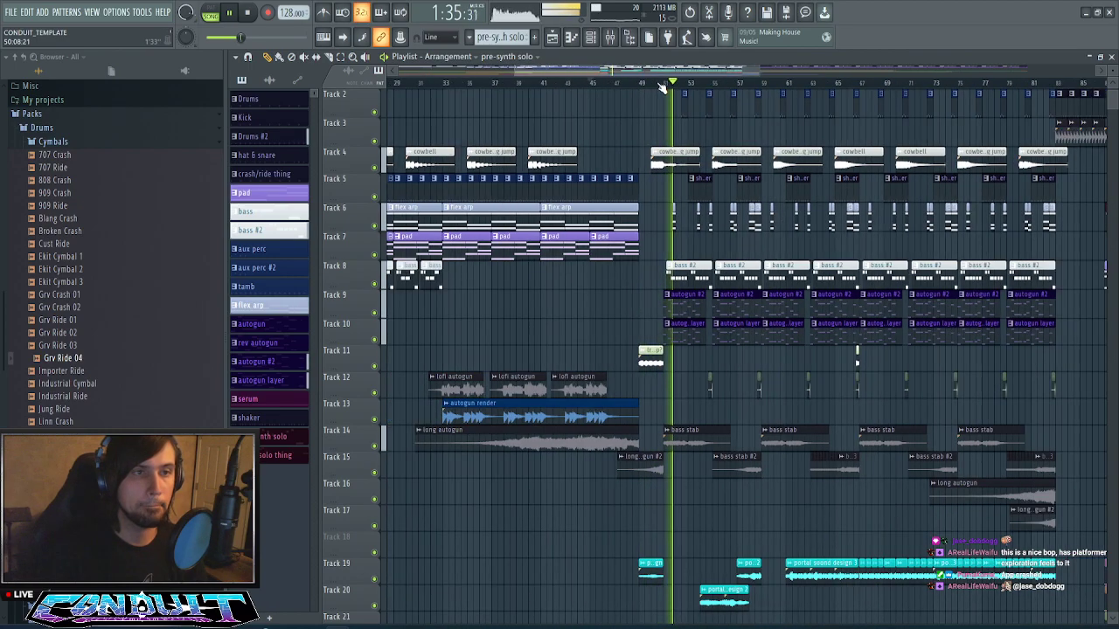
{"action": "left_click_drag", "start_coordinate": [671, 70], "coordinate": [755, 71]}
{"action": "scroll", "coordinate": [697, 171], "scroll_direction": "down", "scroll_amount": 2}
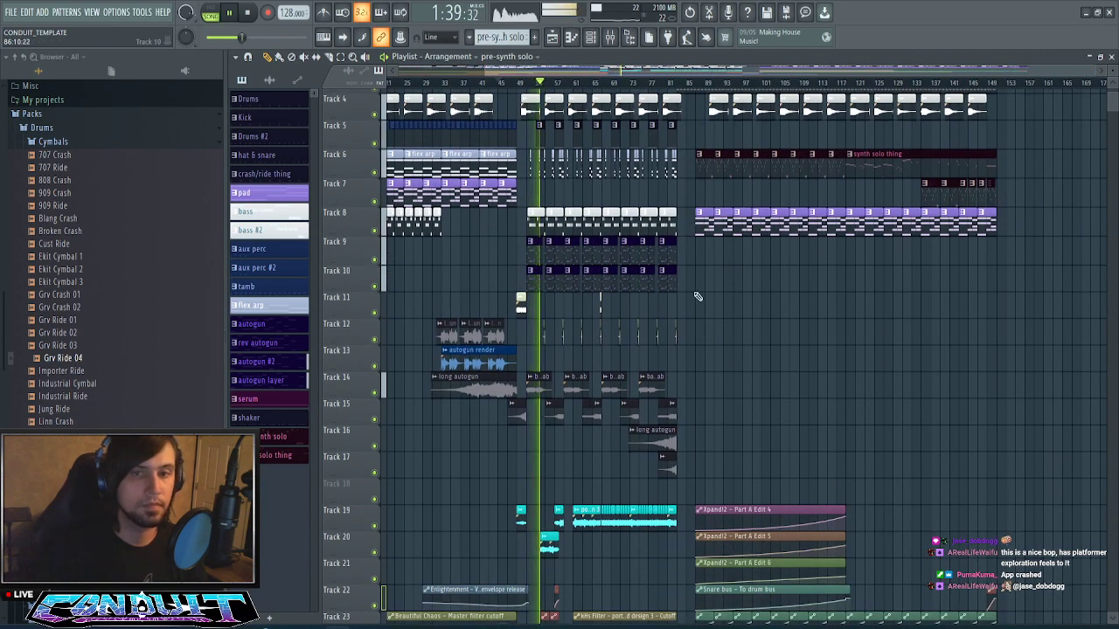
{"action": "scroll", "coordinate": [698, 295], "scroll_direction": "up", "scroll_amount": 3}
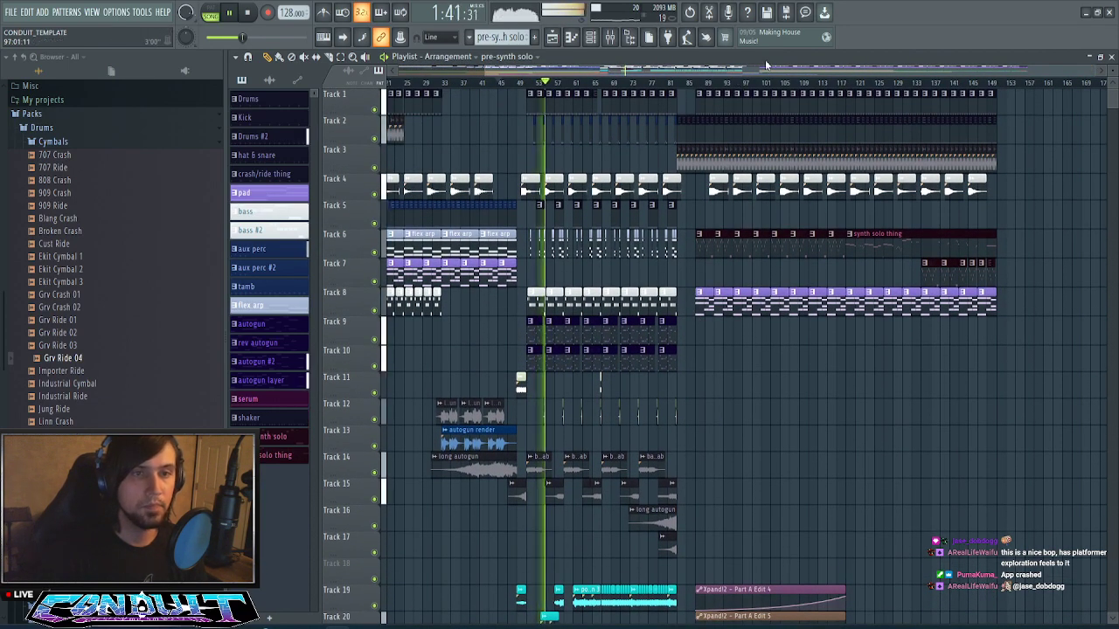
{"action": "left_click_drag", "start_coordinate": [766, 74], "coordinate": [582, 84]}
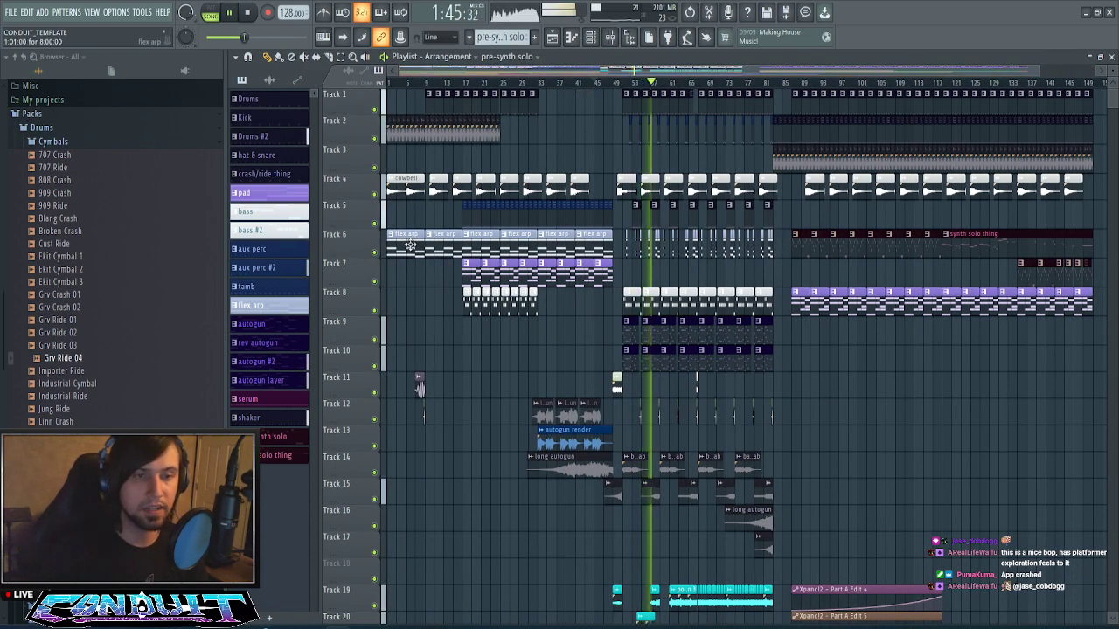
{"action": "scroll", "coordinate": [725, 212], "scroll_direction": "down", "scroll_amount": 11}
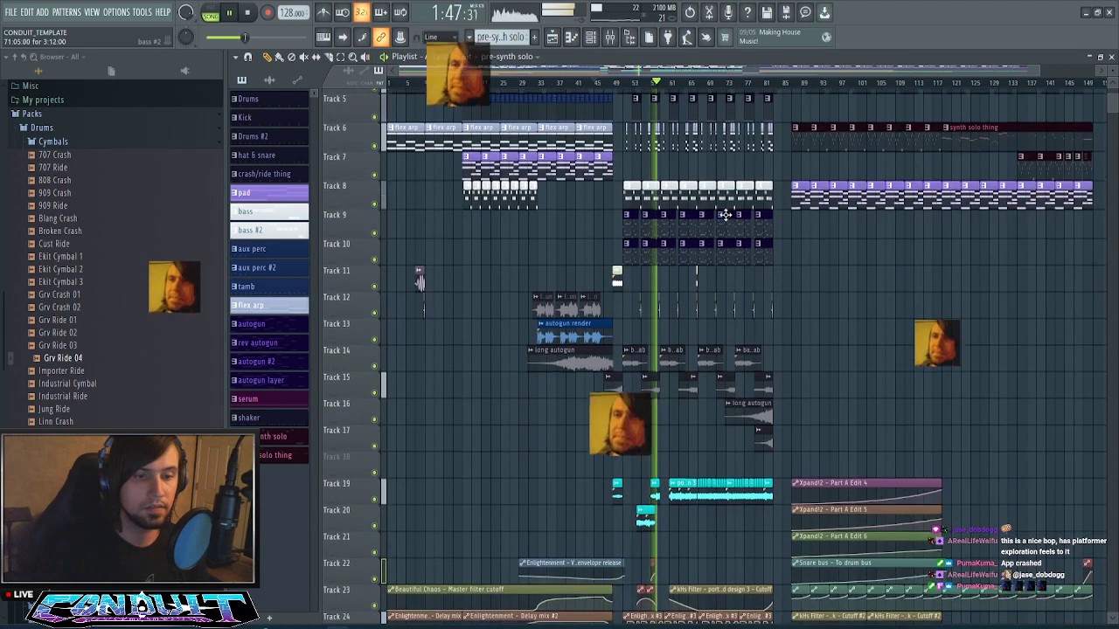
{"action": "scroll", "coordinate": [726, 211], "scroll_direction": "down", "scroll_amount": 2}
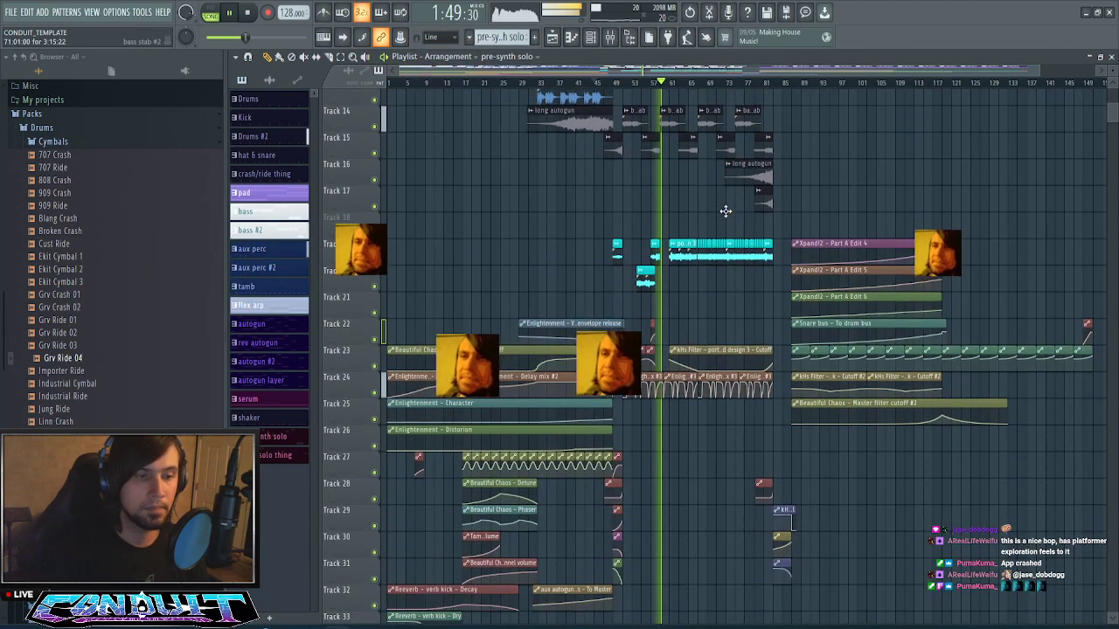
- Place a copy of the Enlightenment - Delay mix #2 automation clip on Track 24 at bar 151, right after the synth solo section
{"action": "left_click", "coordinate": [569, 377]}
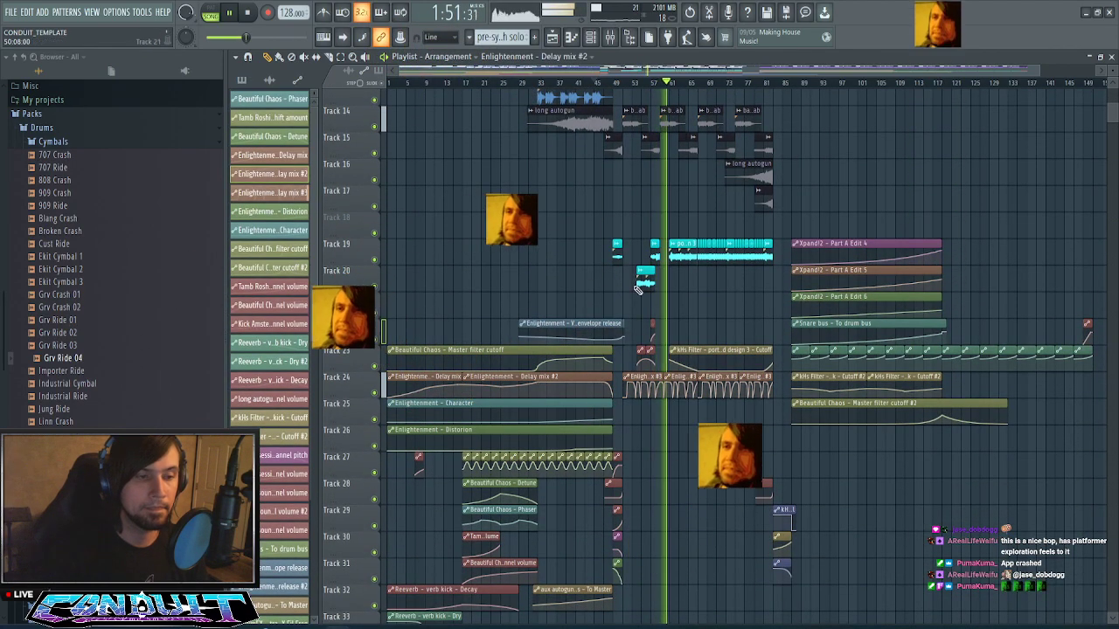
{"action": "left_click_drag", "start_coordinate": [684, 75], "coordinate": [970, 85]}
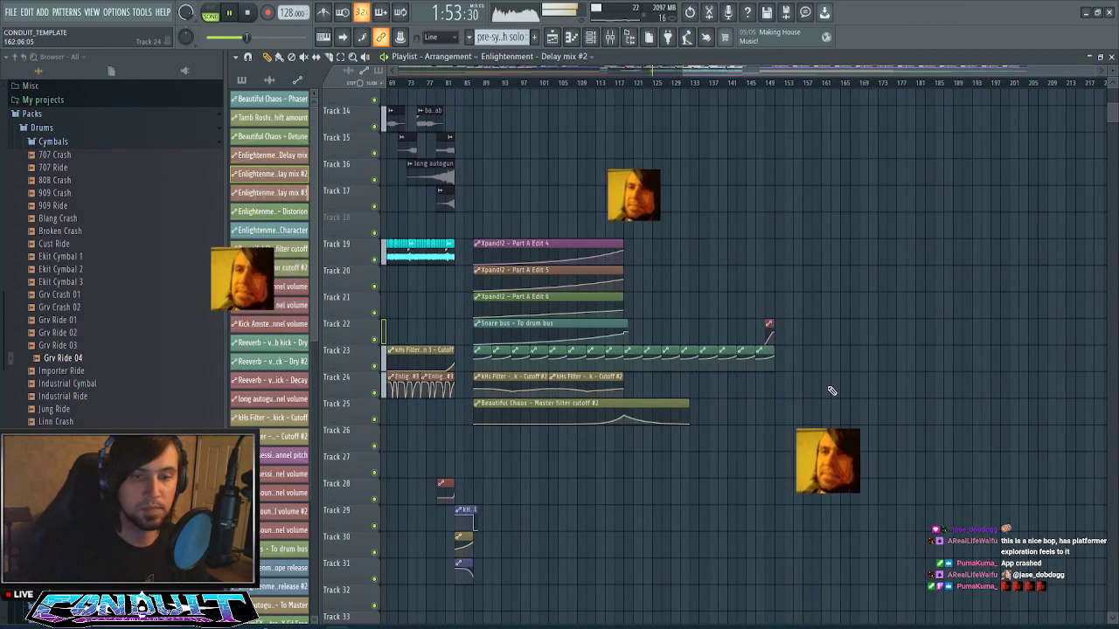
{"action": "scroll", "coordinate": [900, 256], "scroll_direction": "up", "scroll_amount": 5}
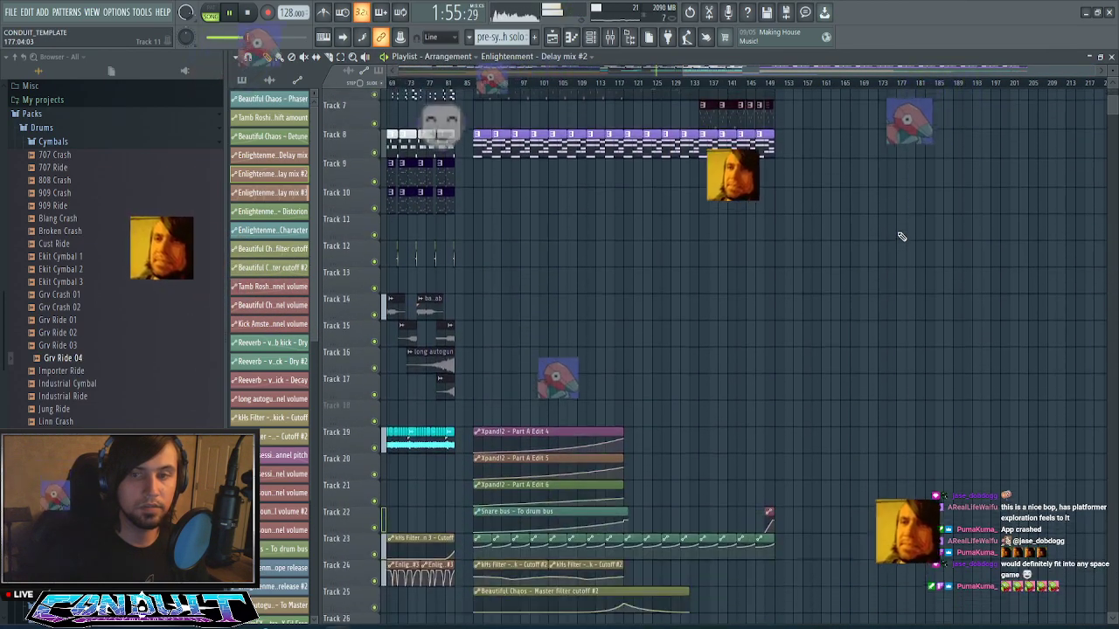
{"action": "scroll", "coordinate": [900, 238], "scroll_direction": "down", "scroll_amount": 2}
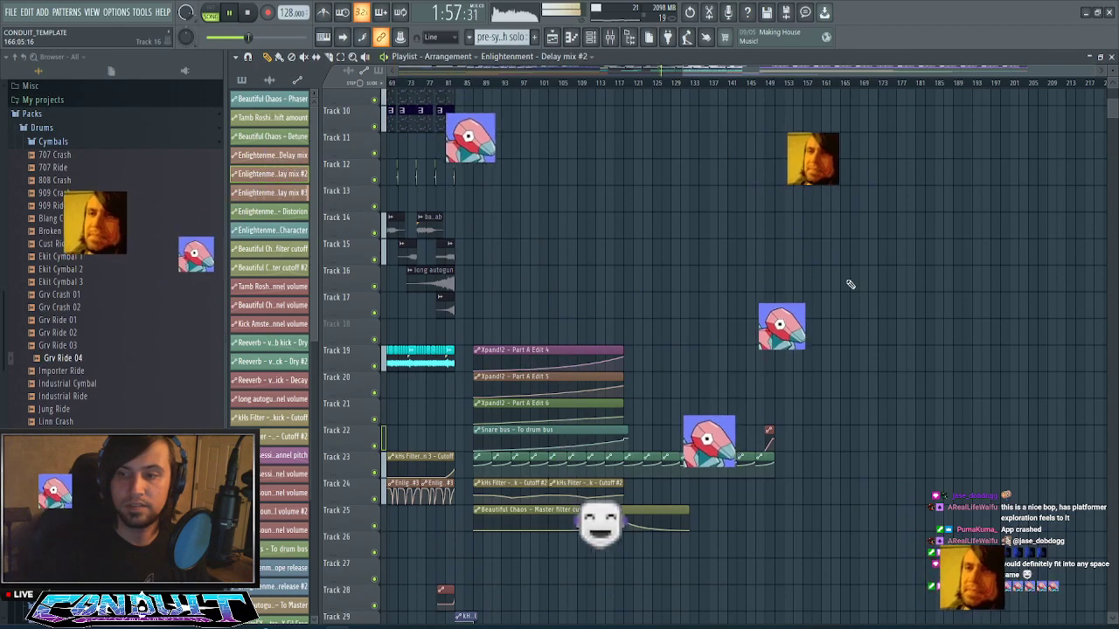
{"action": "scroll", "coordinate": [847, 284], "scroll_direction": "down", "scroll_amount": 2}
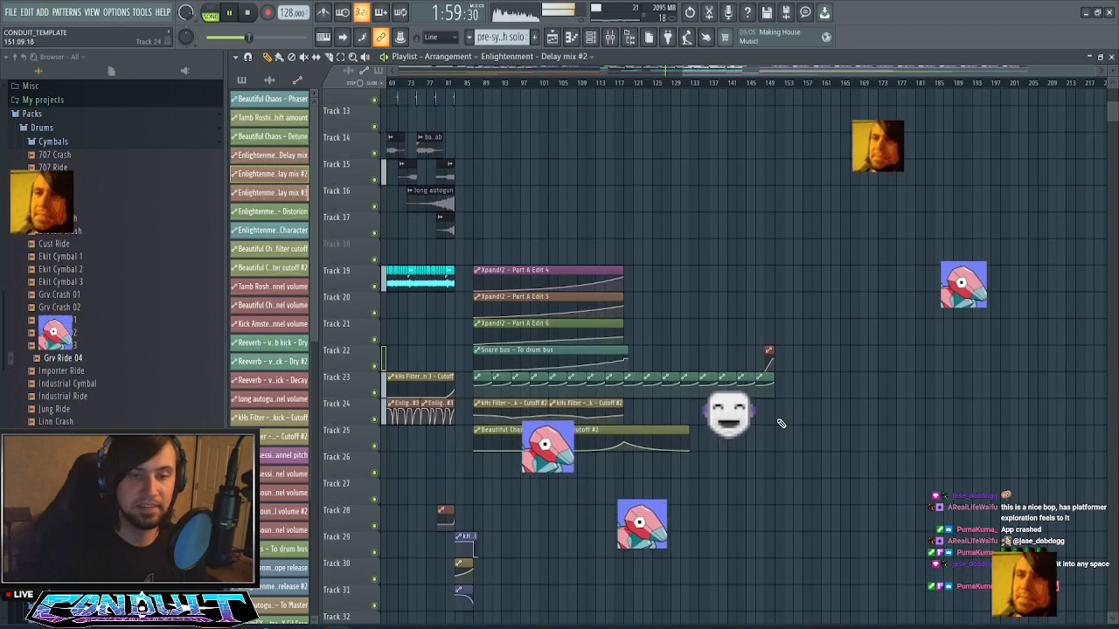
{"action": "right_click", "coordinate": [835, 91], "text": "ctrl"}
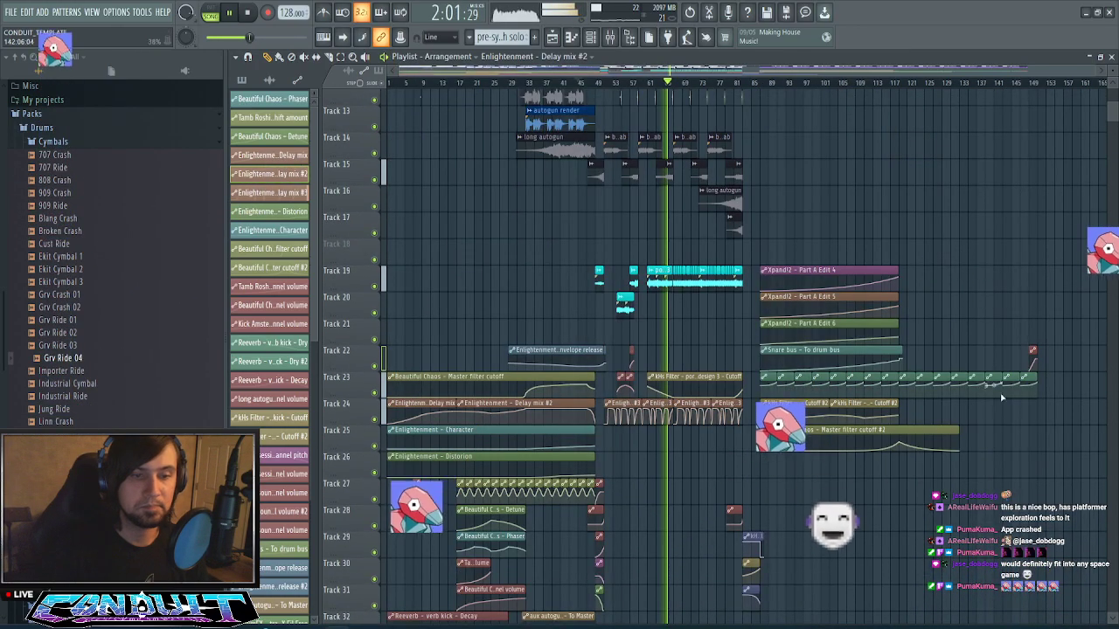
{"action": "left_click", "coordinate": [1038, 420]}
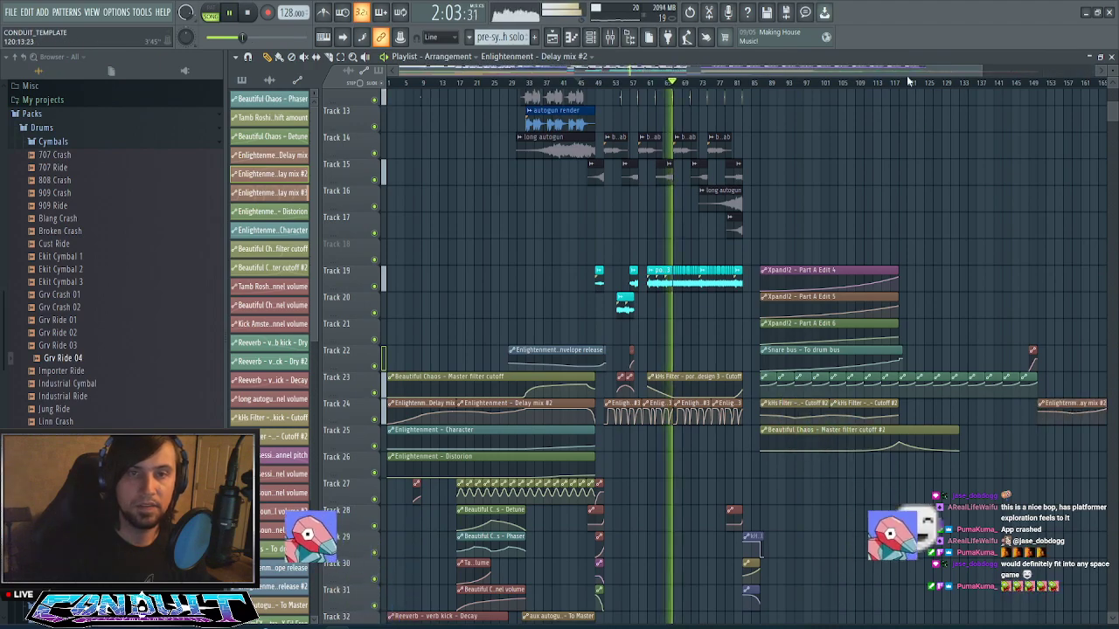
- Shorten the new Enlightenment - Delay mix #2 clip after the synth solo section to about four bars
{"action": "left_click_drag", "start_coordinate": [906, 74], "coordinate": [1116, 100]}
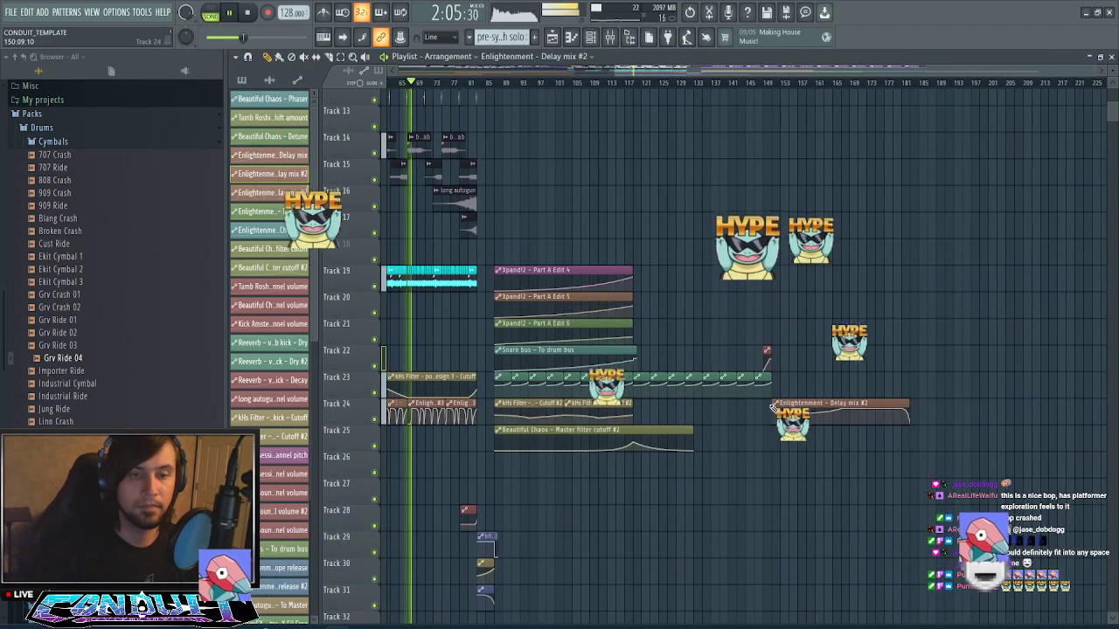
{"action": "mouse_move", "coordinate": [770, 404]}
{"action": "left_mouse_down"}
{"action": "mouse_move", "coordinate": [873, 407]}
{"action": "mouse_move", "coordinate": [788, 404]}
{"action": "left_mouse_up"}
{"action": "scroll", "coordinate": [790, 385], "scroll_direction": "up", "scroll_amount": 4}
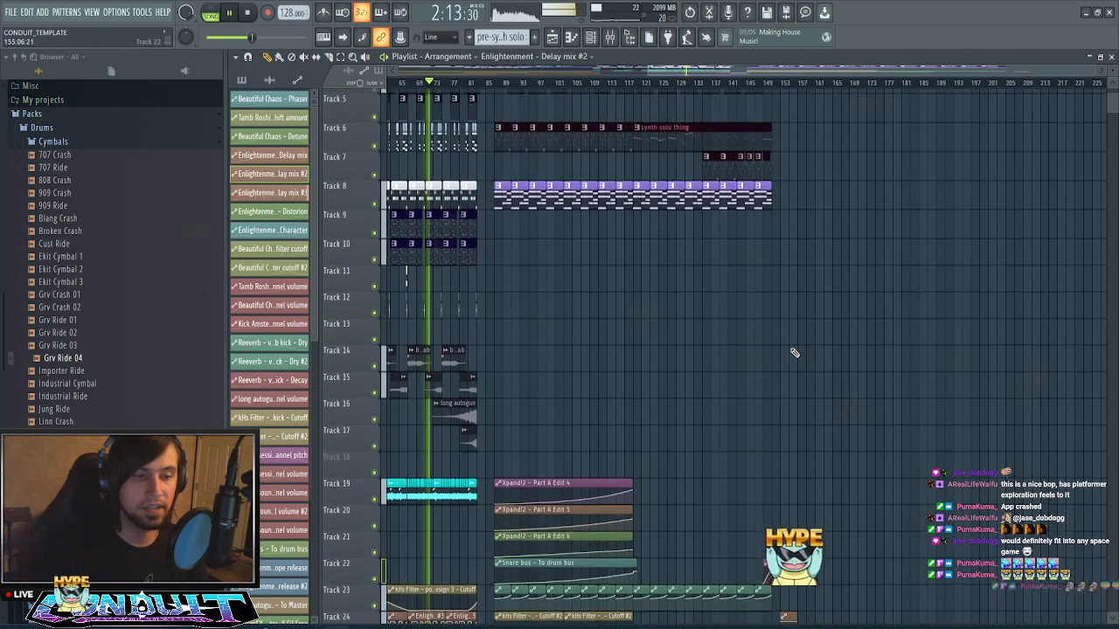
{"action": "scroll", "coordinate": [792, 345], "scroll_direction": "up", "scroll_amount": 6}
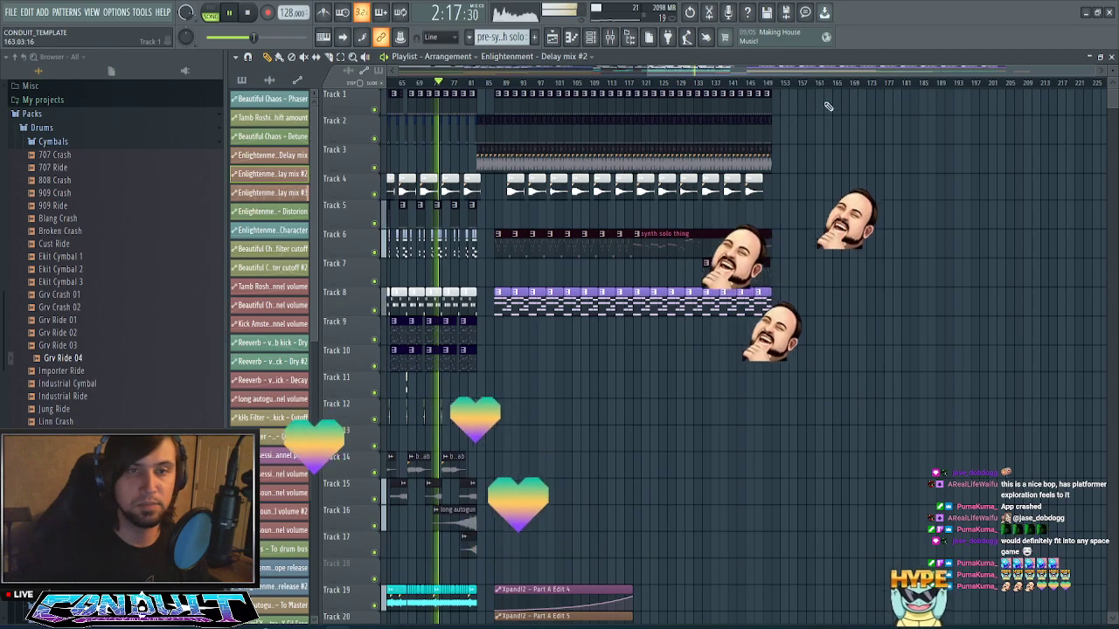
- Review the empty section after the synth solo and its automation tracks during playback
{"action": "scroll", "coordinate": [824, 92], "scroll_direction": "up", "scroll_amount": 2, "text": "ctrl"}
{"action": "scroll", "coordinate": [906, 218], "scroll_direction": "down", "scroll_amount": 7}
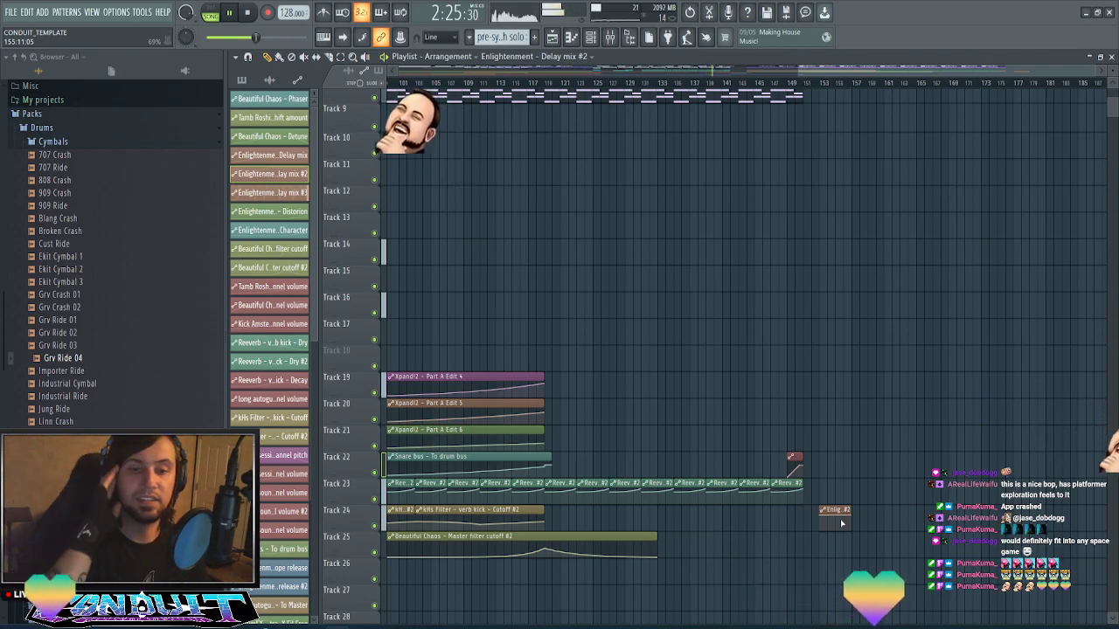
{"action": "scroll", "coordinate": [861, 428], "scroll_direction": "up", "scroll_amount": 4}
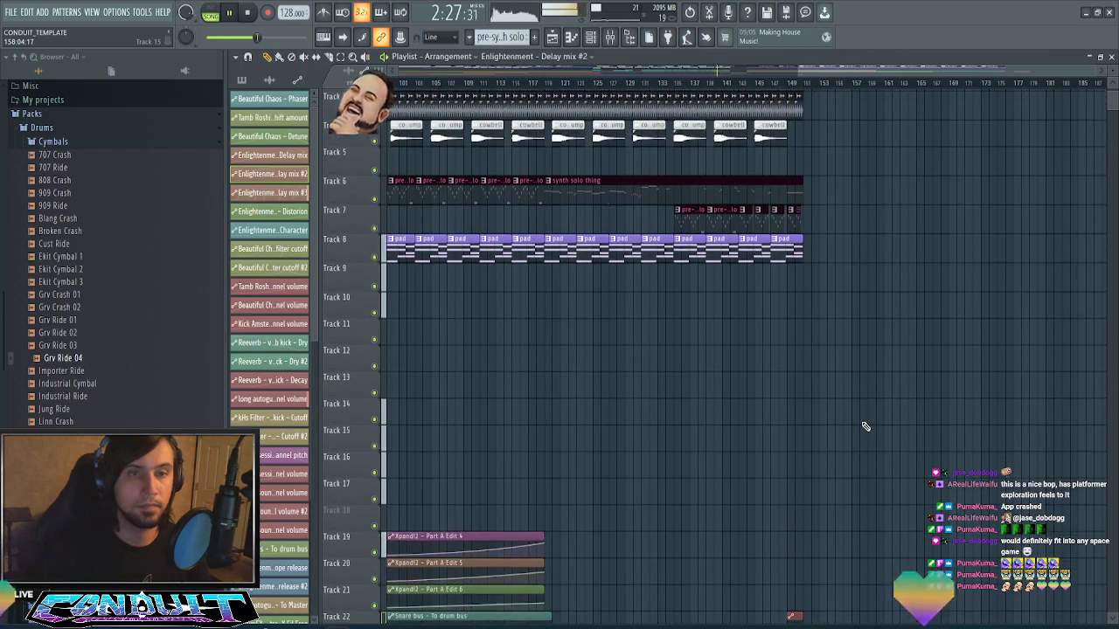
{"action": "left_click_drag", "start_coordinate": [877, 70], "coordinate": [676, 93]}
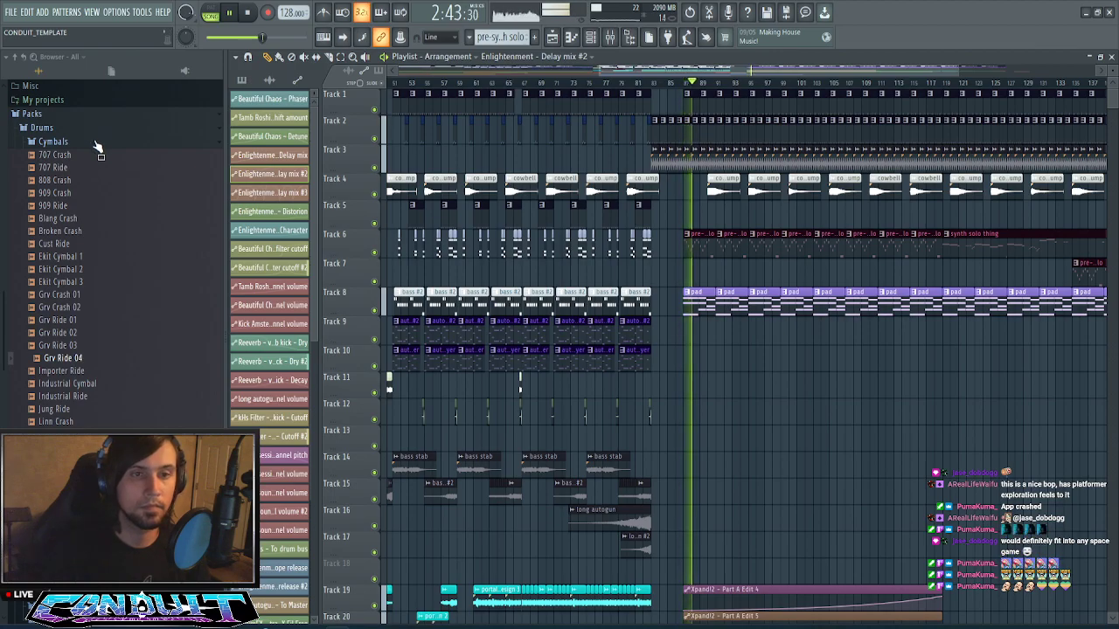
- Make the first kHs Filter - verb kick - Cutoff #2 clip on Track 24, at bar 87, unique
{"action": "scroll", "coordinate": [719, 91], "scroll_direction": "up", "scroll_amount": 4}
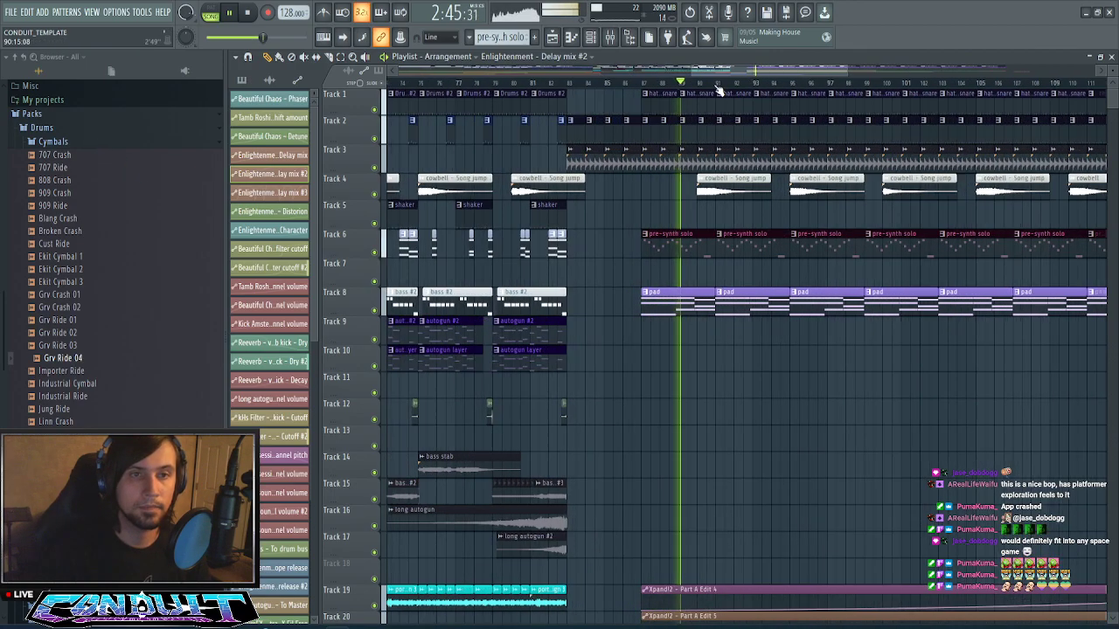
{"action": "scroll", "coordinate": [617, 280], "scroll_direction": "down", "scroll_amount": 3}
{"action": "scroll", "coordinate": [633, 265], "scroll_direction": "down", "scroll_amount": 2}
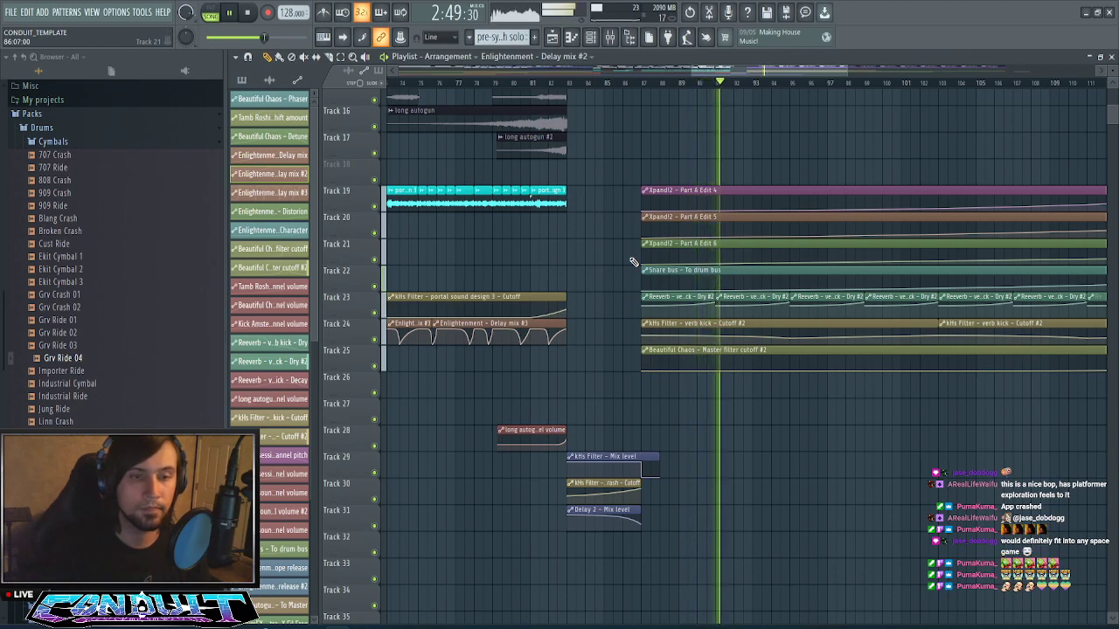
{"action": "mouse_move", "coordinate": [744, 69]}
{"action": "left_mouse_down"}
{"action": "mouse_move", "coordinate": [779, 80]}
{"action": "mouse_move", "coordinate": [757, 85]}
{"action": "left_mouse_up"}
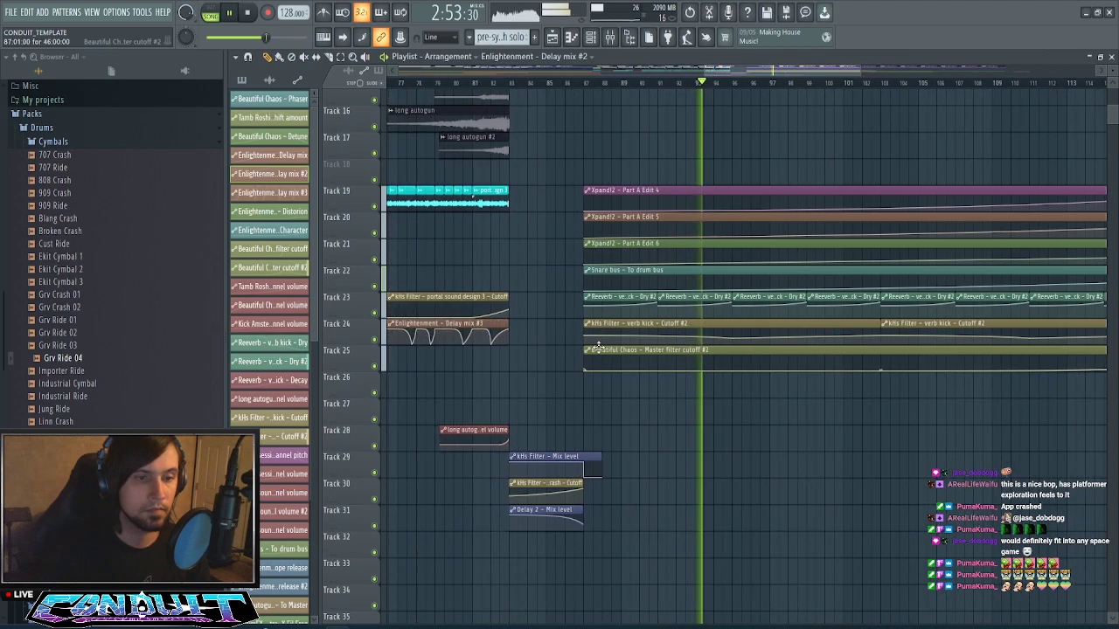
{"action": "left_click", "coordinate": [588, 328]}
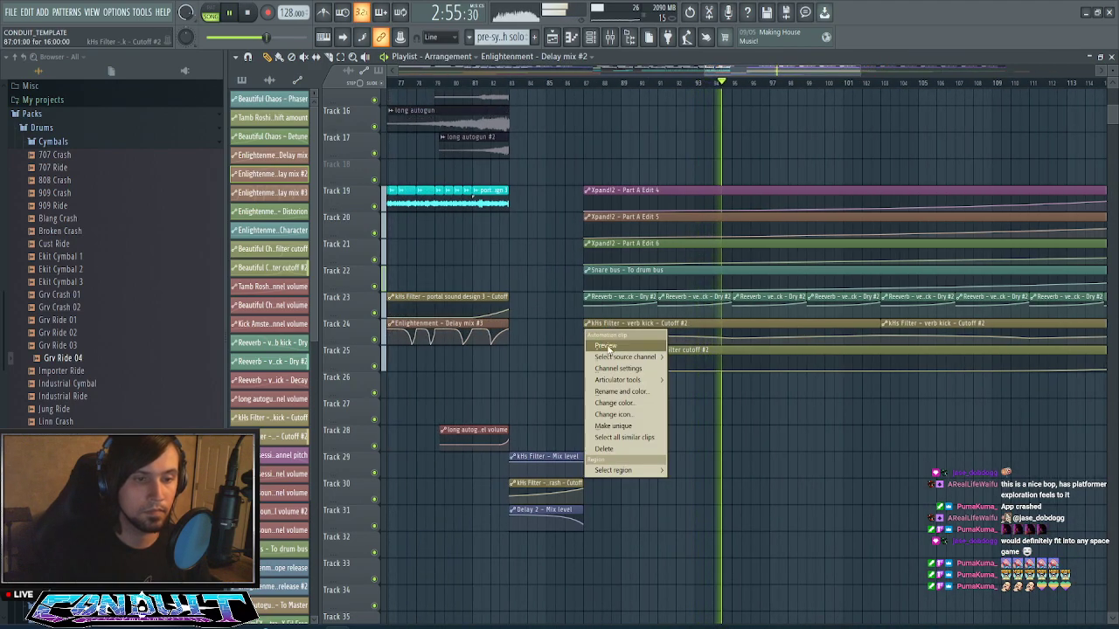
{"action": "left_click", "coordinate": [613, 426]}
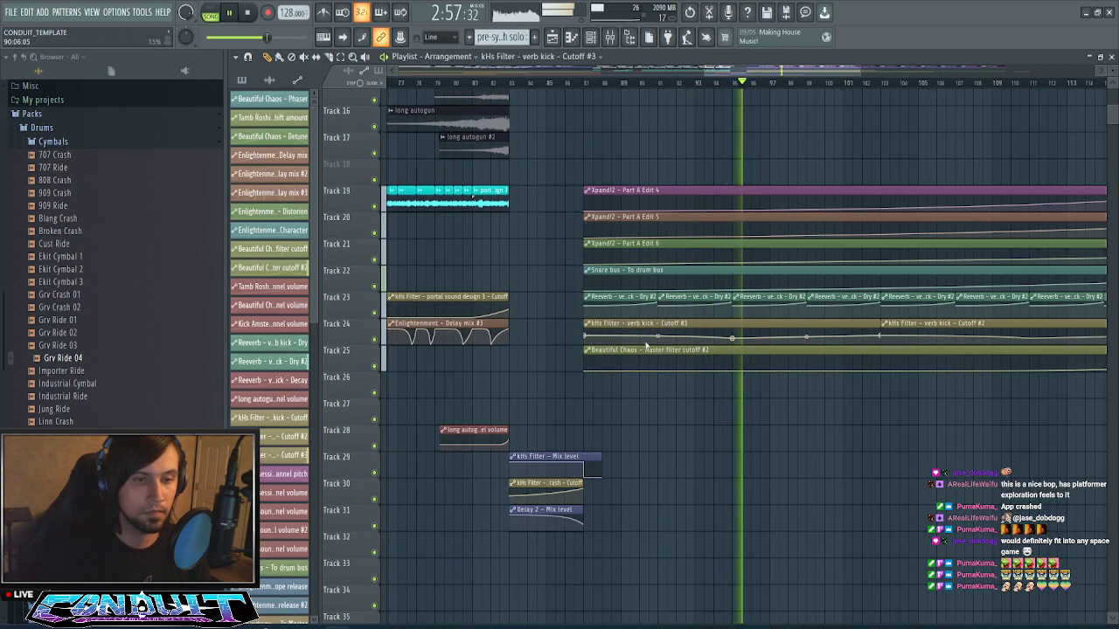
- Enlarge Track 24 and add a point at bar 91 of the kHs Filter - verb kick - Cutoff #3 clip, set to 58%
{"action": "left_click_drag", "start_coordinate": [347, 345], "coordinate": [350, 482]}
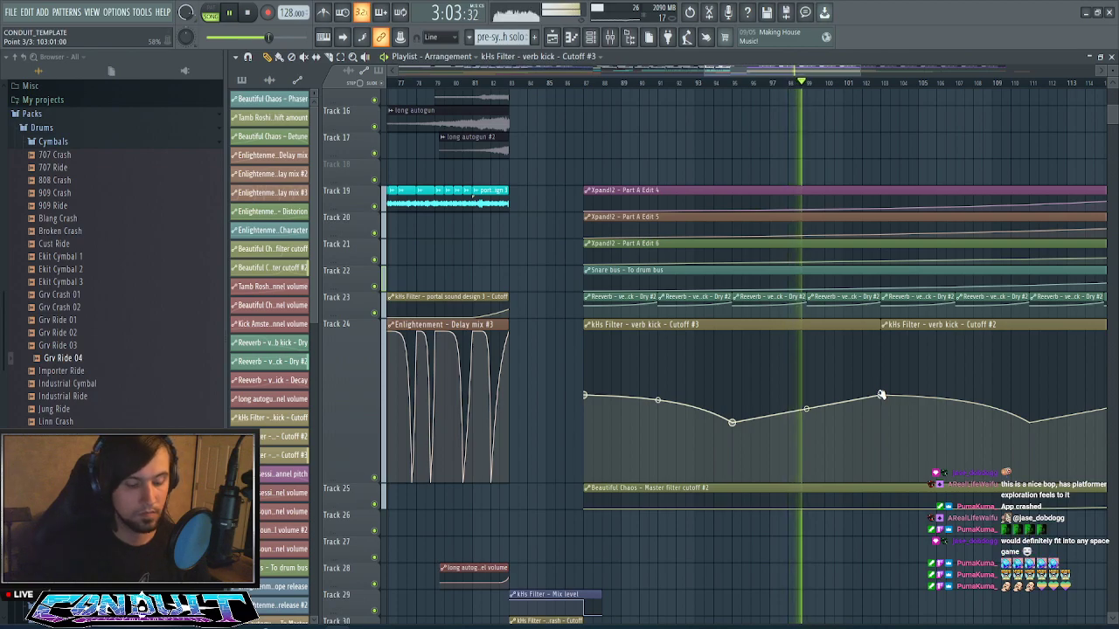
{"action": "right_click", "coordinate": [658, 393]}
{"action": "right_click", "coordinate": [657, 391]}
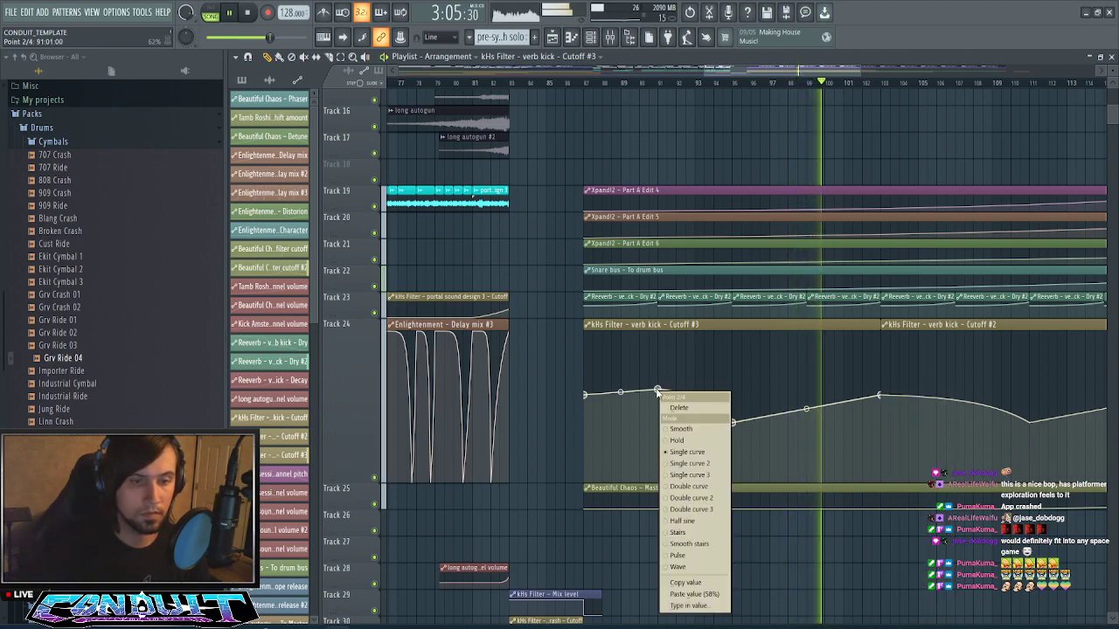
{"action": "left_click", "coordinate": [694, 594]}
- Lower the Cutoff #3 clip's starting point to the minimum and bow the rise to bar 91 upward while playing the transition
{"action": "left_click_drag", "start_coordinate": [585, 395], "coordinate": [574, 507]}
{"action": "key", "text": "space"}
{"action": "key", "text": "space"}
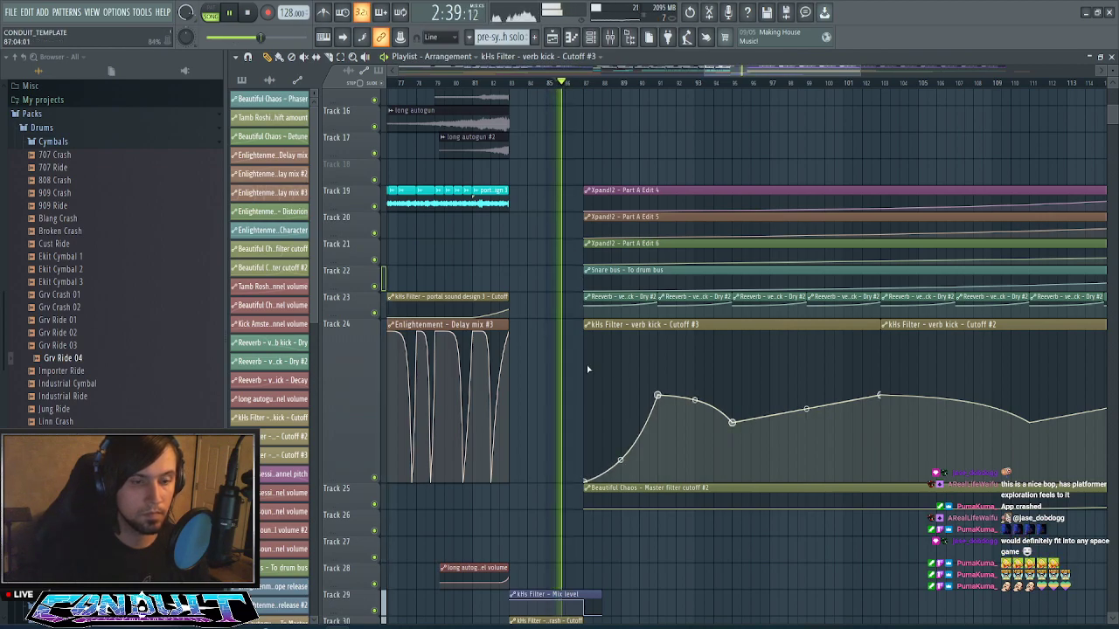
{"action": "left_click_drag", "start_coordinate": [624, 463], "coordinate": [620, 417]}
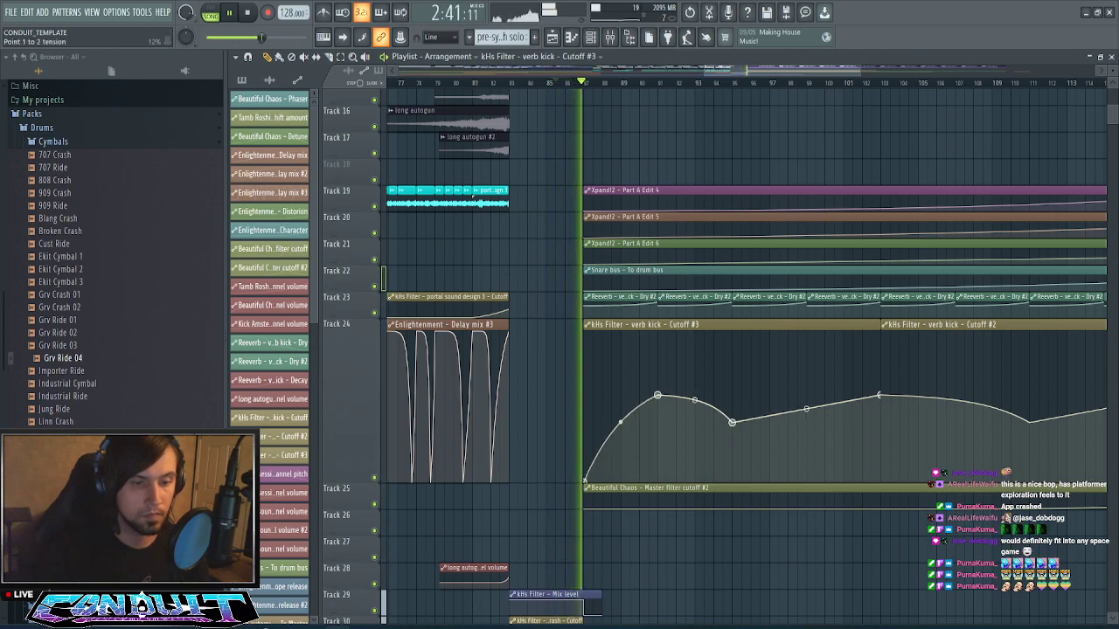
- Reset Track 24's height to match the other tracks
{"action": "right_click", "coordinate": [373, 373]}
{"action": "mouse_move", "coordinate": [417, 418]}
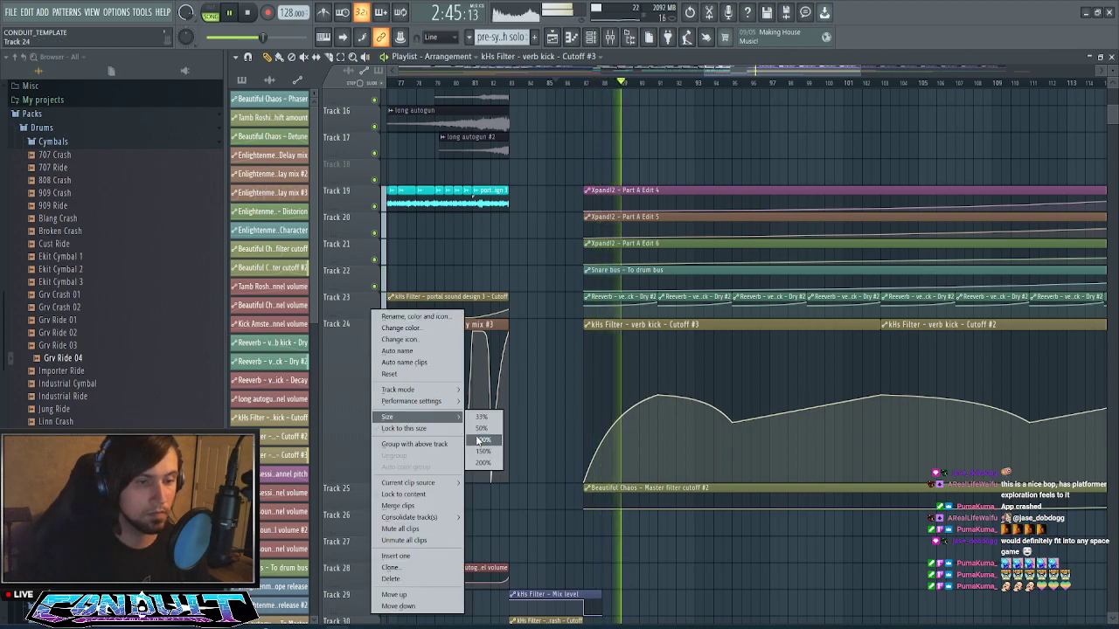
{"action": "left_click", "coordinate": [479, 432]}
- Examine the drop and the synth solo buildup during playback, from the drum tracks down to the automation clips
{"action": "scroll", "coordinate": [651, 402], "scroll_direction": "up", "scroll_amount": 5}
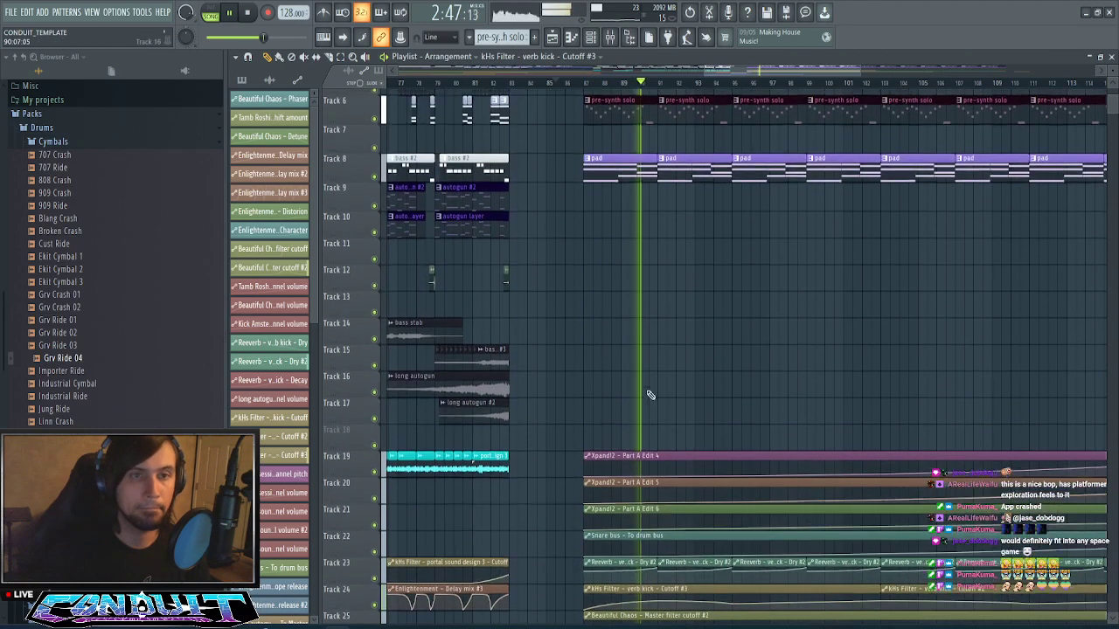
{"action": "scroll", "coordinate": [761, 87], "scroll_direction": "down", "scroll_amount": 2}
{"action": "left_click_drag", "start_coordinate": [762, 74], "coordinate": [832, 91]}
{"action": "scroll", "coordinate": [795, 286], "scroll_direction": "up", "scroll_amount": 3}
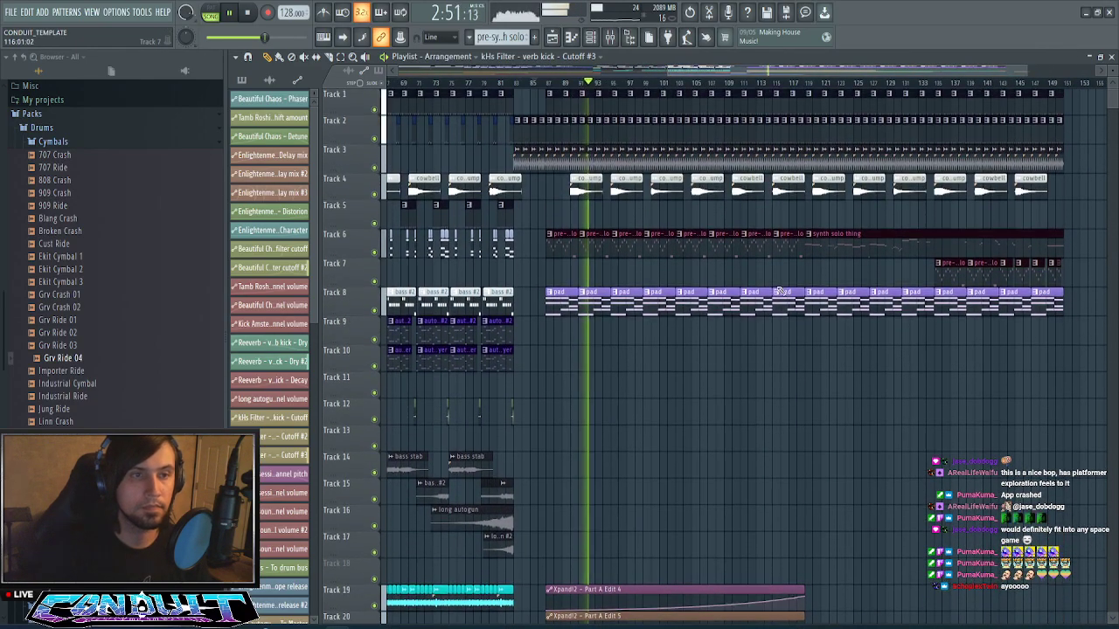
{"action": "scroll", "coordinate": [661, 346], "scroll_direction": "down", "scroll_amount": 5}
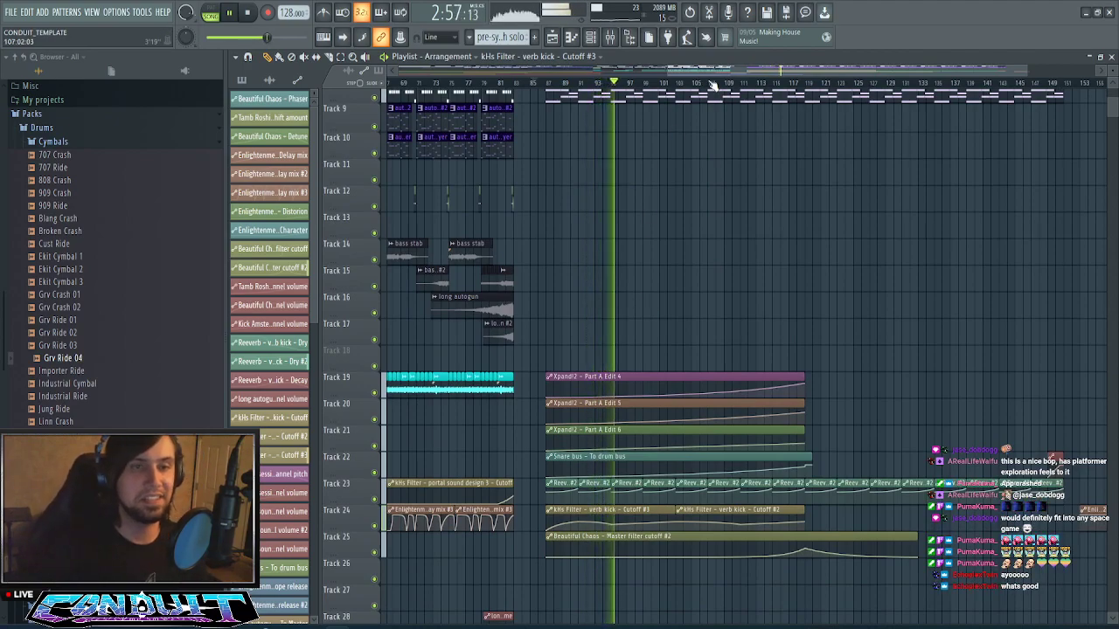
{"action": "scroll", "coordinate": [789, 198], "scroll_direction": "down", "scroll_amount": 2}
{"action": "scroll", "coordinate": [790, 197], "scroll_direction": "up", "scroll_amount": 4}
{"action": "scroll", "coordinate": [790, 201], "scroll_direction": "down", "scroll_amount": 5}
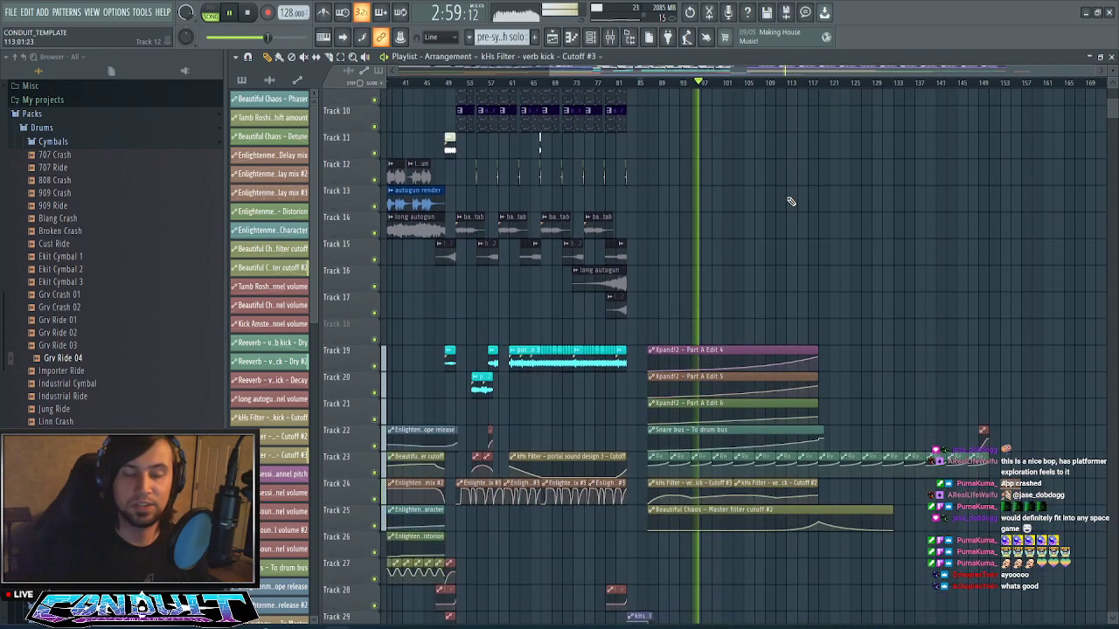
{"action": "scroll", "coordinate": [791, 201], "scroll_direction": "up", "scroll_amount": 5}
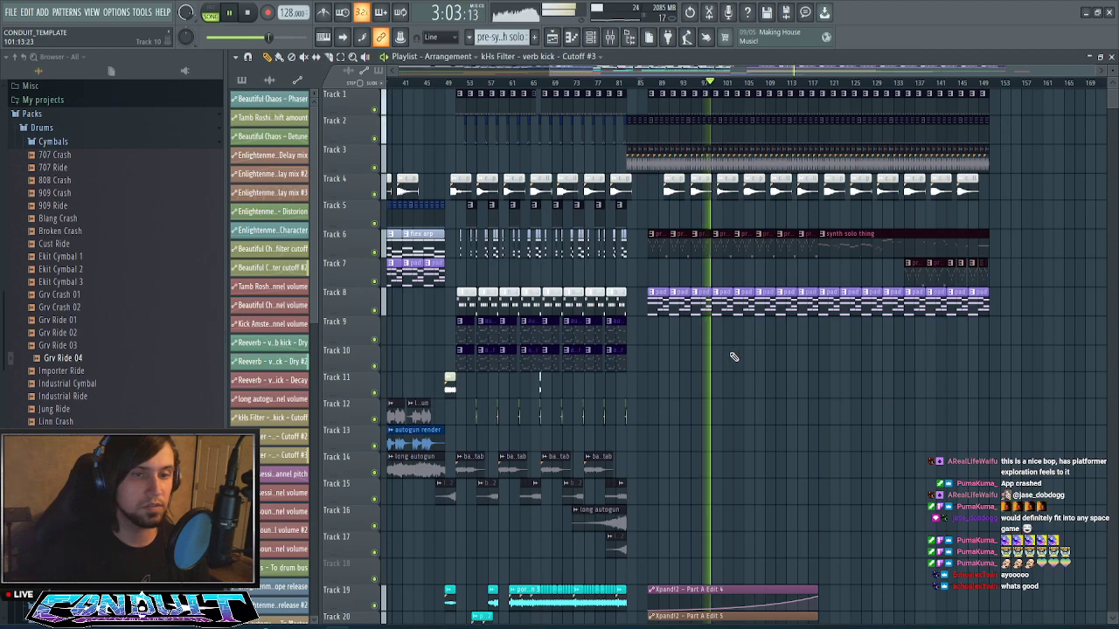
{"action": "scroll", "coordinate": [734, 357], "scroll_direction": "down", "scroll_amount": 2}
{"action": "scroll", "coordinate": [735, 353], "scroll_direction": "up", "scroll_amount": 2}
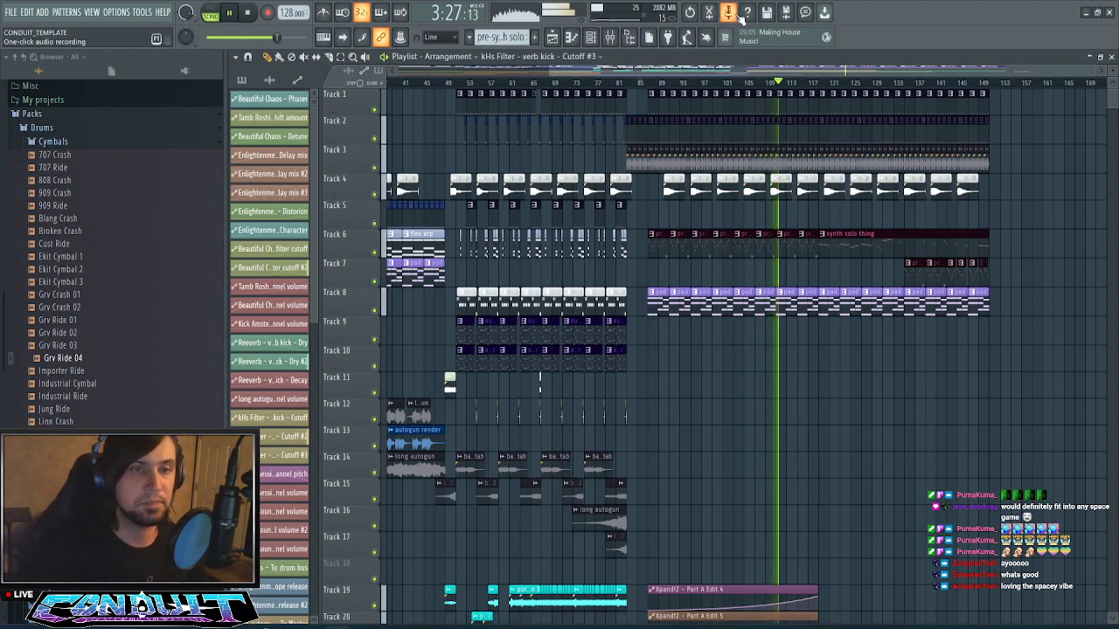
- Extend the Beautiful Chaos - Master filter cutoff #2 clip on Track 25 to bar 151, with its curve rising towards the end
{"action": "scroll", "coordinate": [814, 86], "scroll_direction": "up", "scroll_amount": 3}
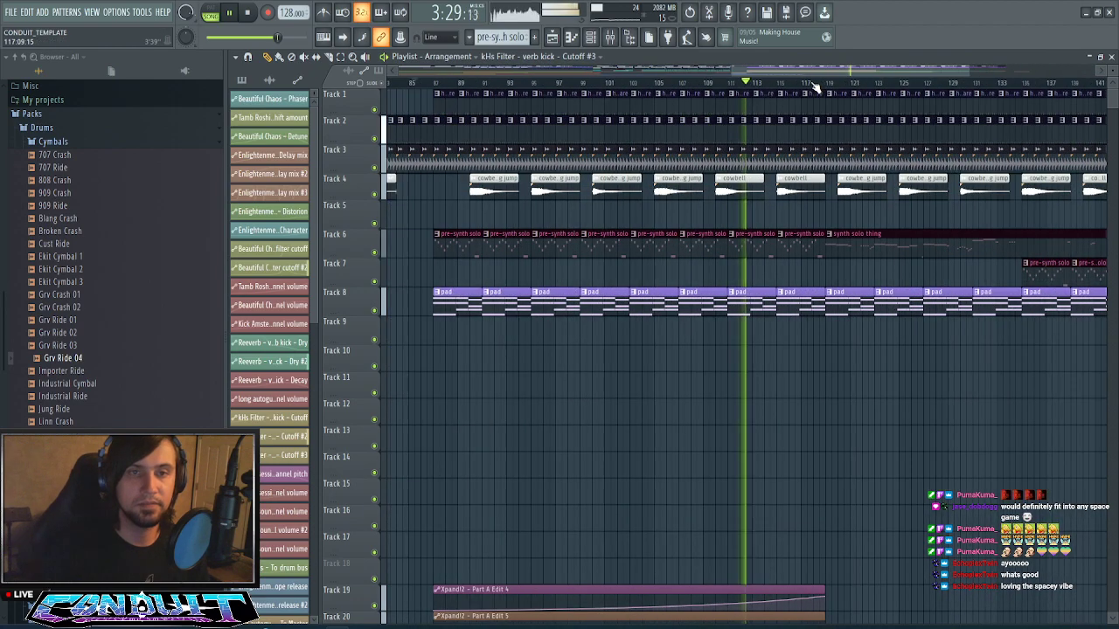
{"action": "left_click_drag", "start_coordinate": [833, 71], "coordinate": [875, 79]}
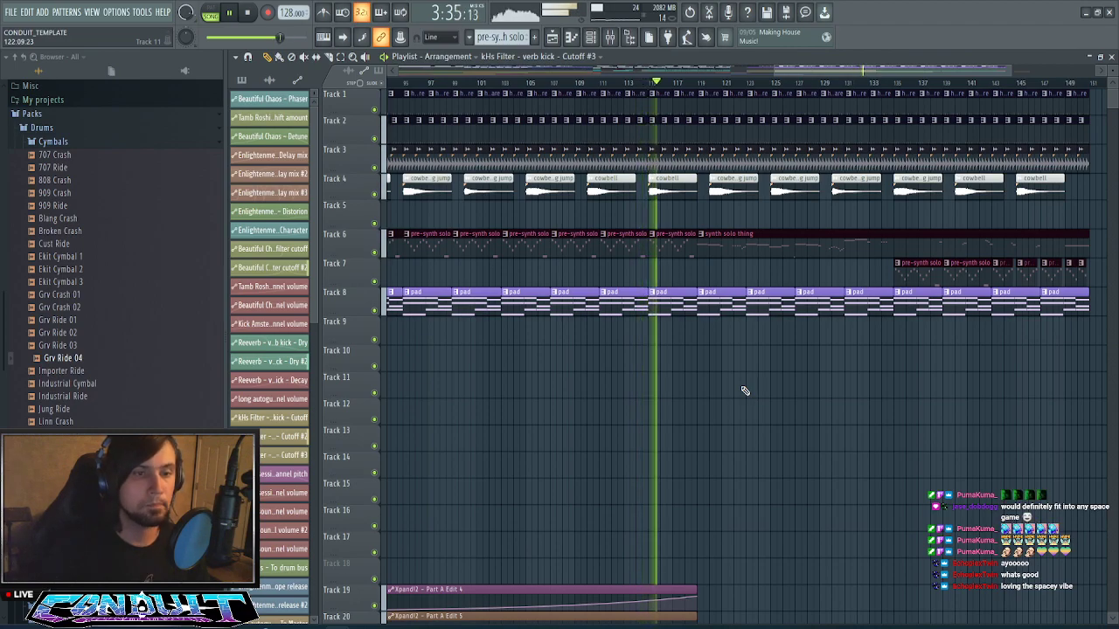
{"action": "scroll", "coordinate": [863, 84], "scroll_direction": "down", "scroll_amount": 2}
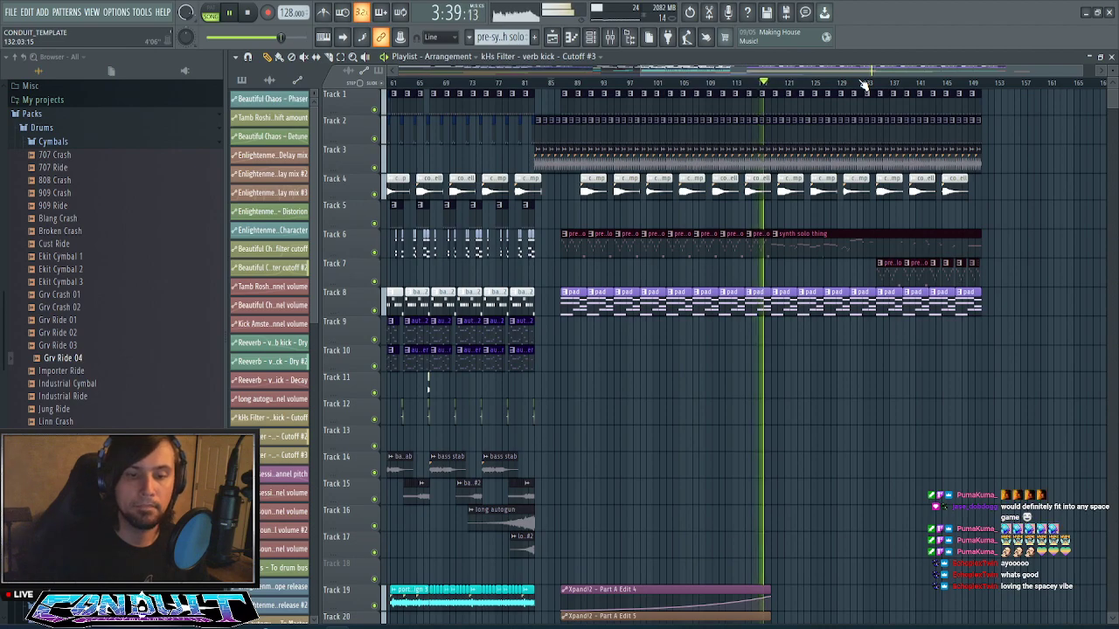
{"action": "scroll", "coordinate": [866, 366], "scroll_direction": "down", "scroll_amount": 4}
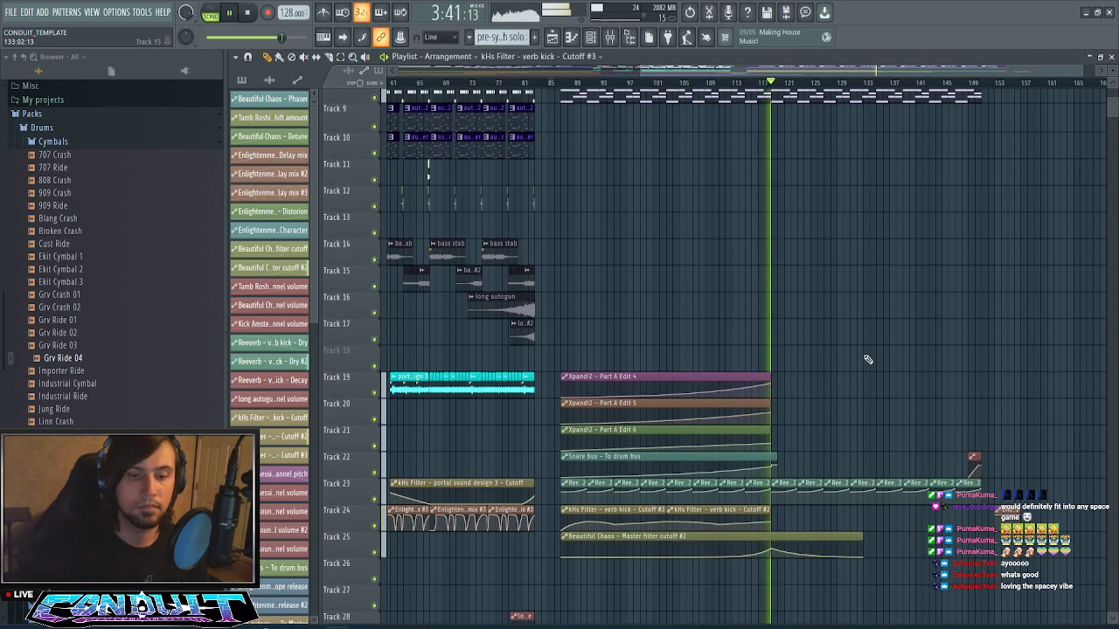
{"action": "scroll", "coordinate": [863, 351], "scroll_direction": "up", "scroll_amount": 4}
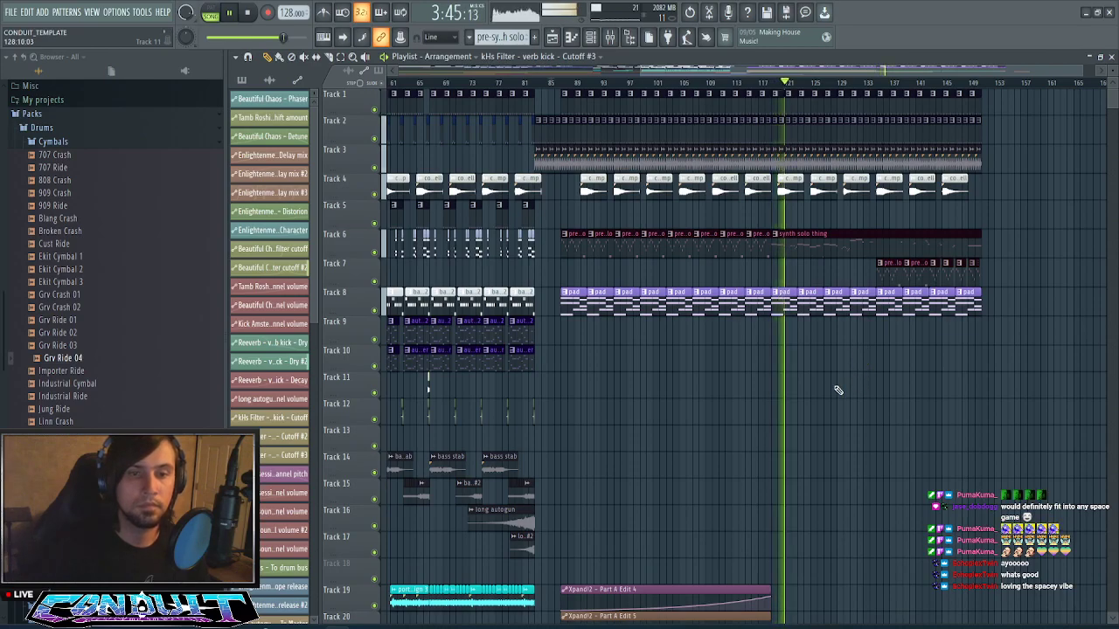
{"action": "scroll", "coordinate": [837, 390], "scroll_direction": "down", "scroll_amount": 4}
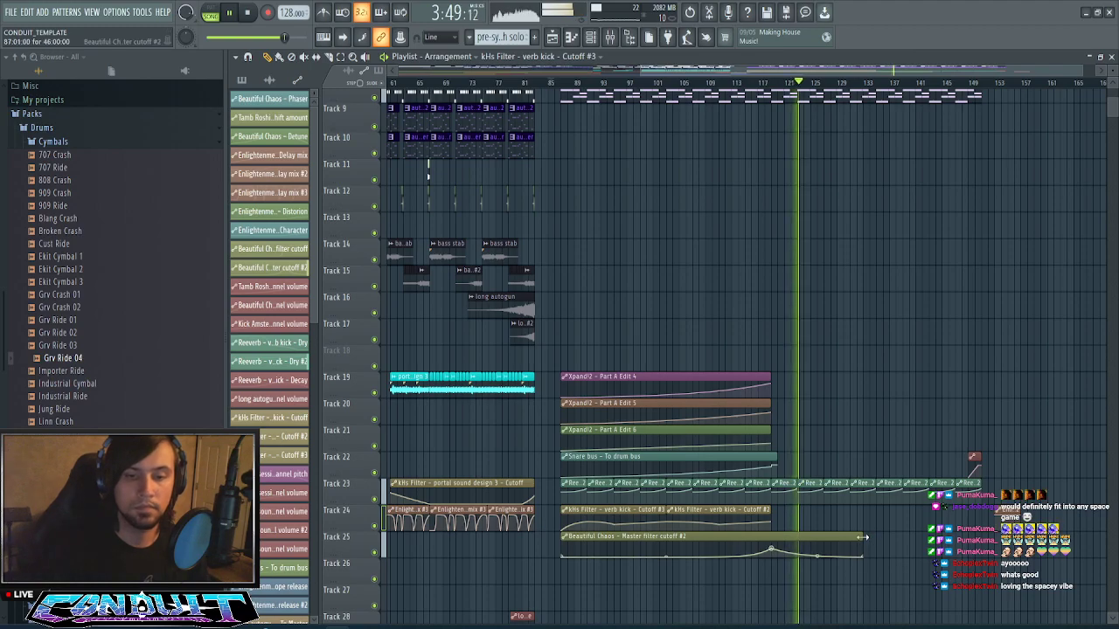
{"action": "left_click", "coordinate": [862, 537]}
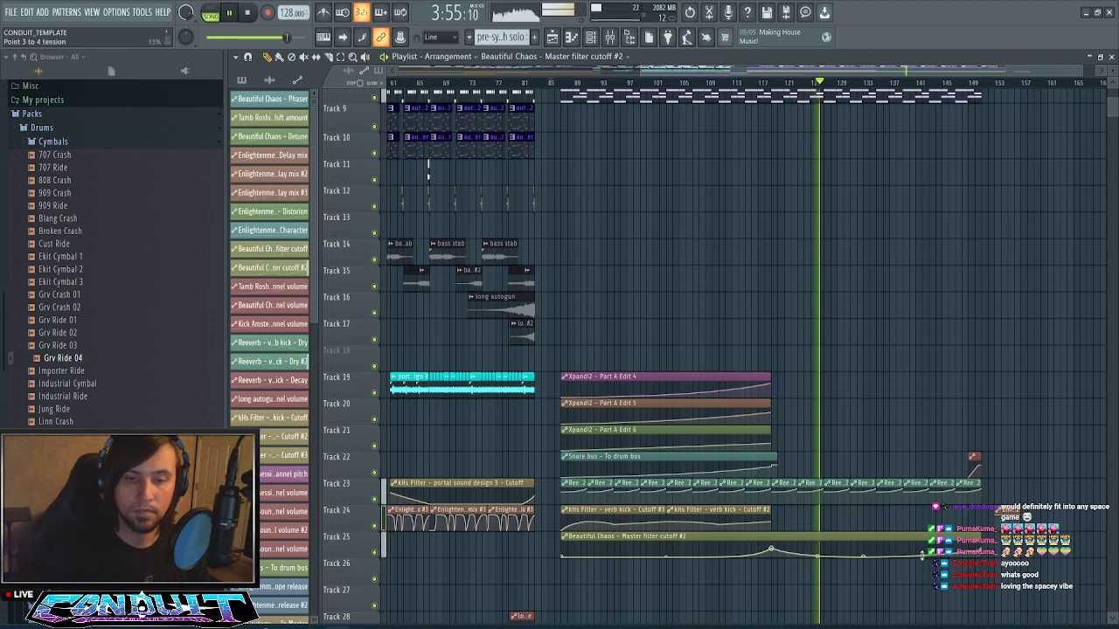
- Inspect the end of the synth solo and the space after bar 151 across the instrument and automation tracks
{"action": "right_click", "coordinate": [951, 71]}
{"action": "scroll", "coordinate": [950, 250], "scroll_direction": "down", "scroll_amount": 2}
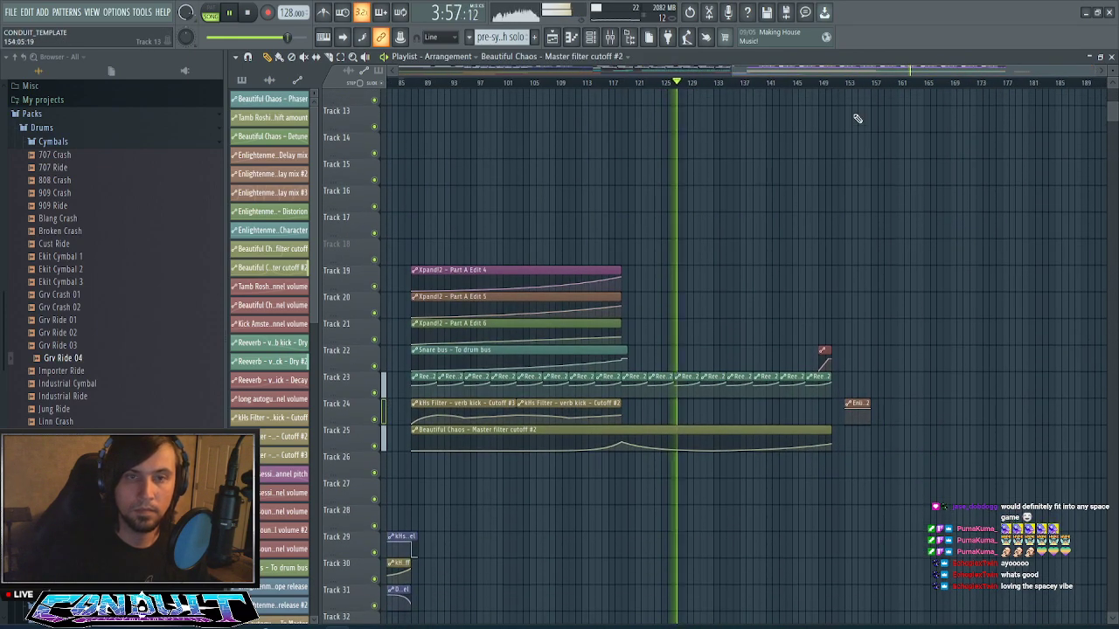
{"action": "scroll", "coordinate": [869, 85], "scroll_direction": "up", "scroll_amount": 4}
{"action": "right_click", "coordinate": [907, 74]}
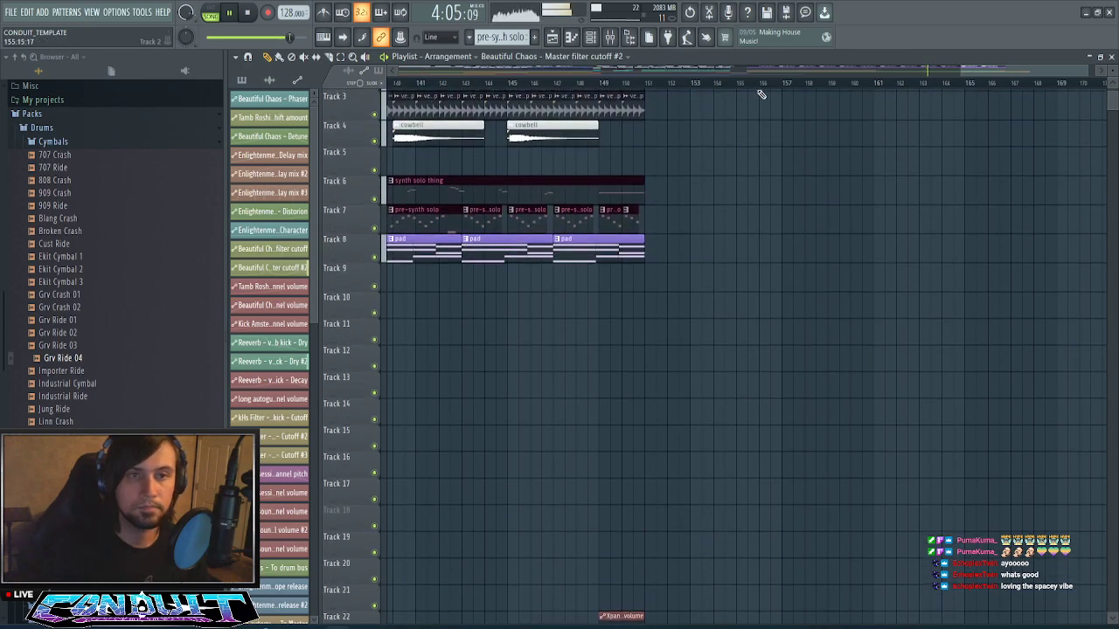
{"action": "scroll", "coordinate": [765, 91], "scroll_direction": "down", "scroll_amount": 5}
{"action": "scroll", "coordinate": [866, 306], "scroll_direction": "up", "scroll_amount": 3}
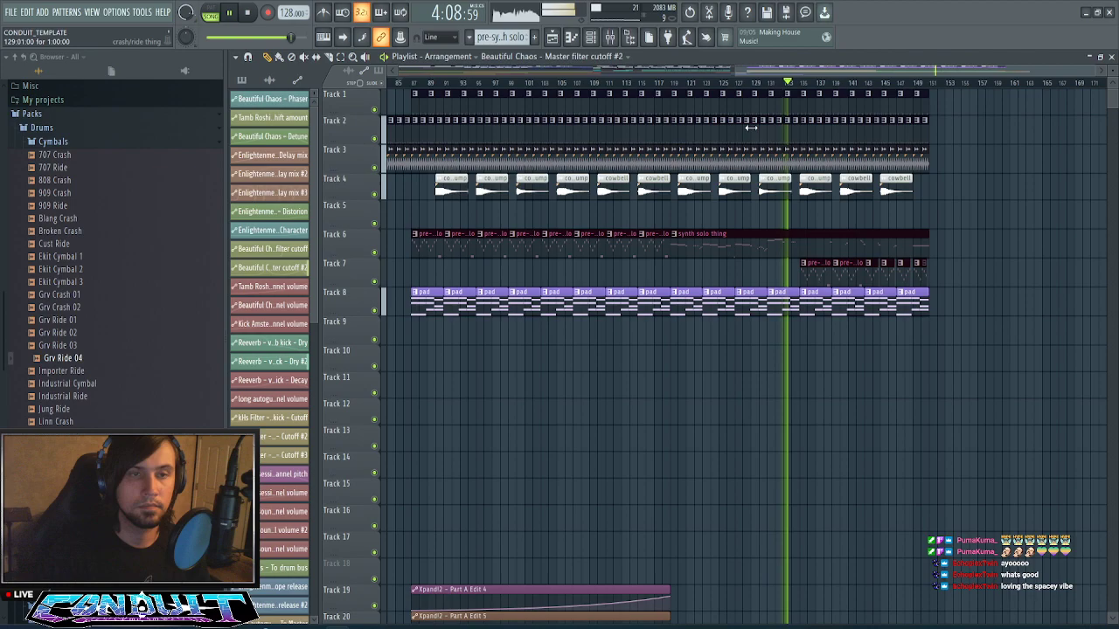
- In Kickstart 2 on the Xpand!2 #2 mixer track, choose the first ducking curve and adjust the sidechain mix
{"action": "left_click", "coordinate": [609, 37]}
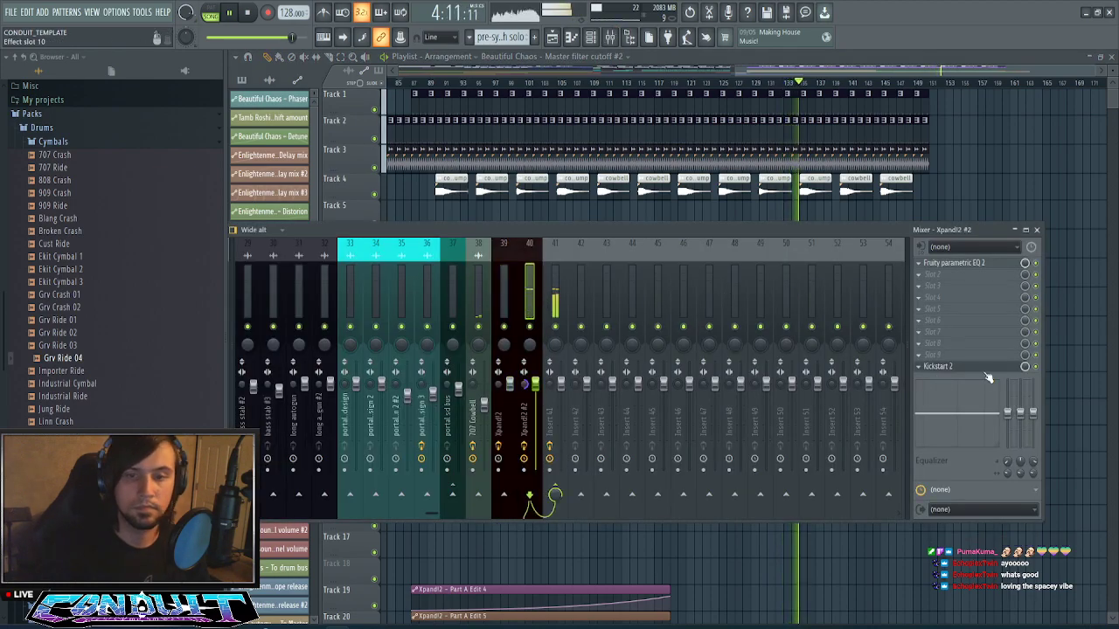
{"action": "left_click", "coordinate": [937, 366]}
{"action": "left_click", "coordinate": [544, 398]}
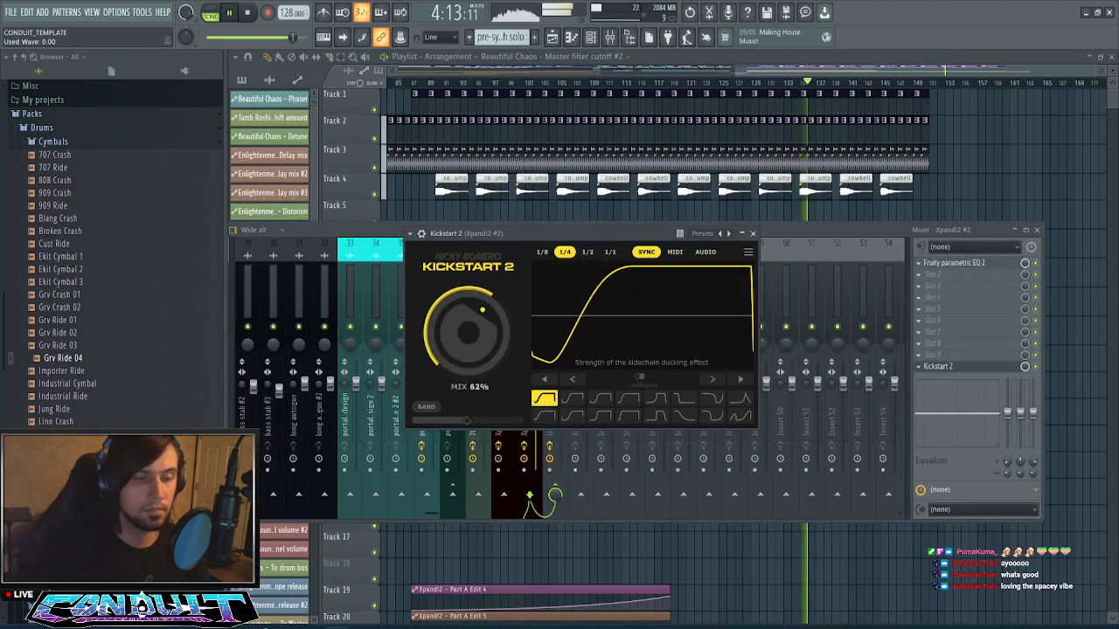
{"action": "left_click_drag", "start_coordinate": [483, 309], "coordinate": [494, 327]}
{"action": "left_click", "coordinate": [863, 62]}
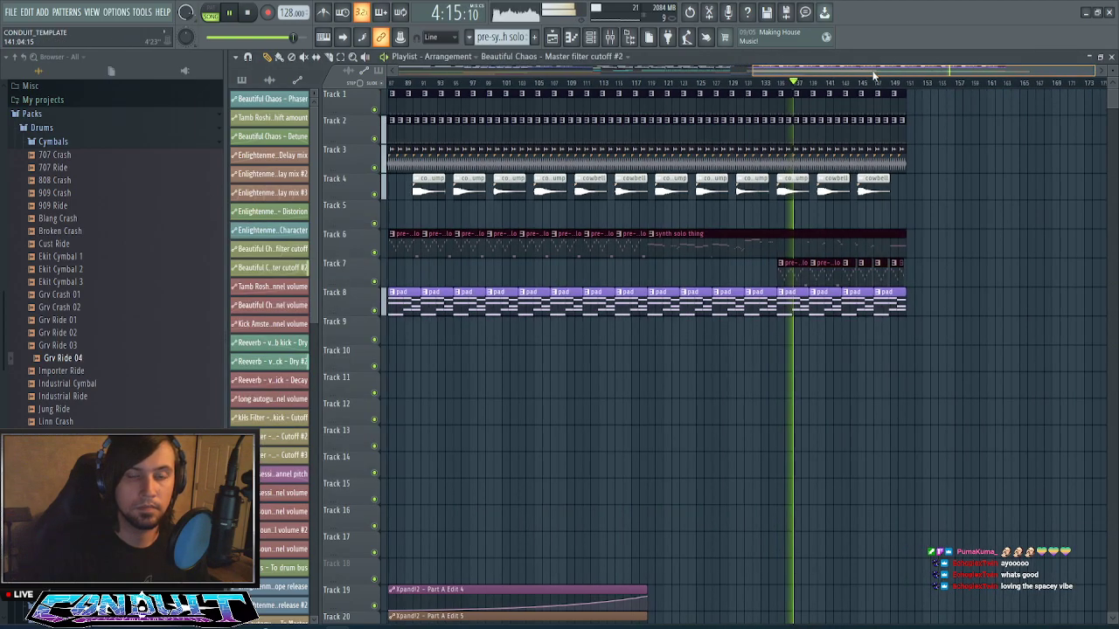
- Raise band 6 slightly in the Fruity parametric EQ 2 on the Xpand!2 #2 mixer track
{"action": "scroll", "coordinate": [856, 83], "scroll_direction": "up", "scroll_amount": 2}
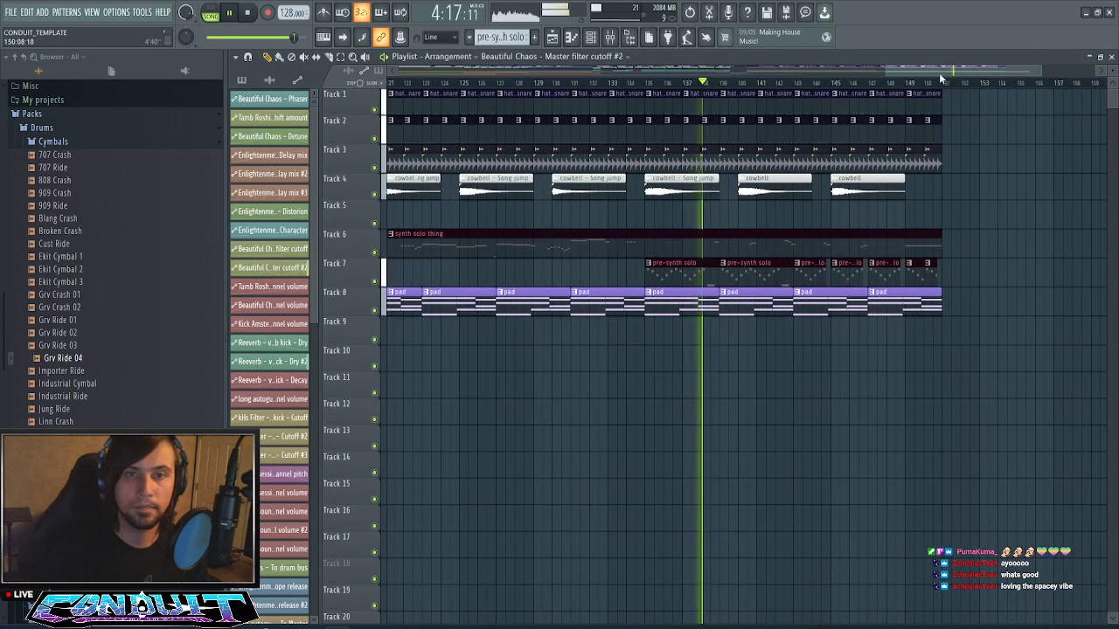
{"action": "left_click_drag", "start_coordinate": [938, 72], "coordinate": [950, 68]}
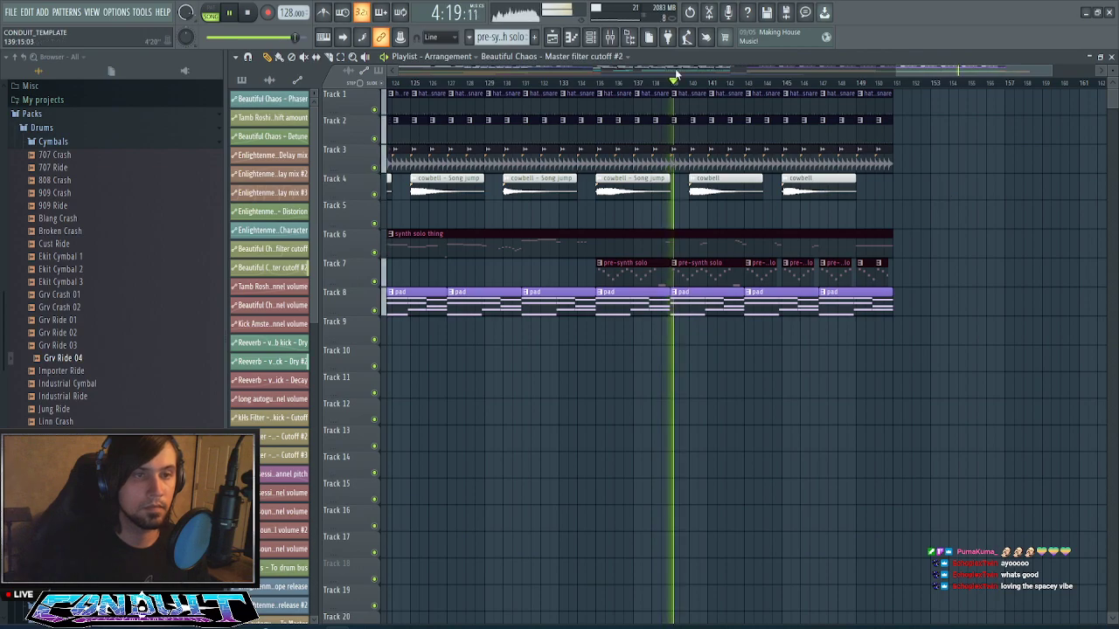
{"action": "left_click", "coordinate": [610, 37]}
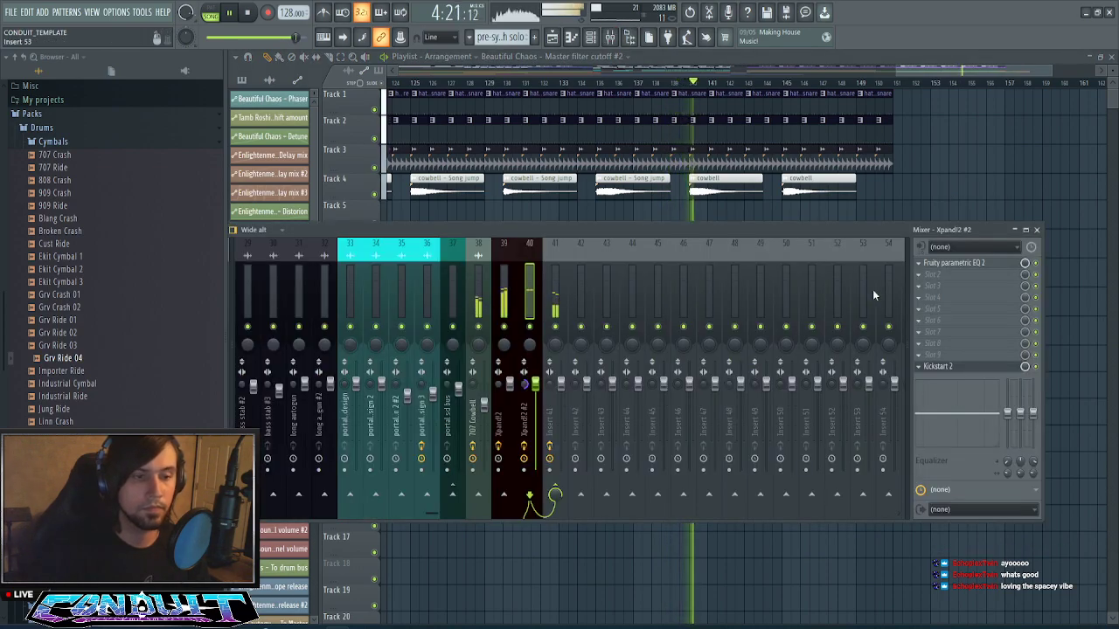
{"action": "left_click", "coordinate": [932, 264]}
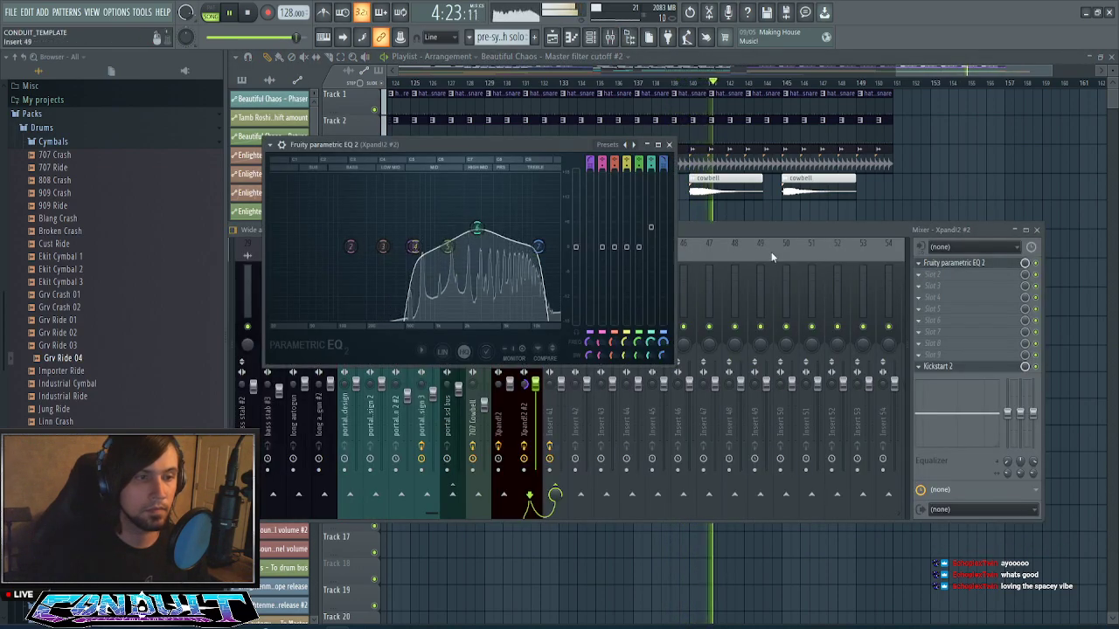
{"action": "left_click_drag", "start_coordinate": [477, 229], "coordinate": [478, 225]}
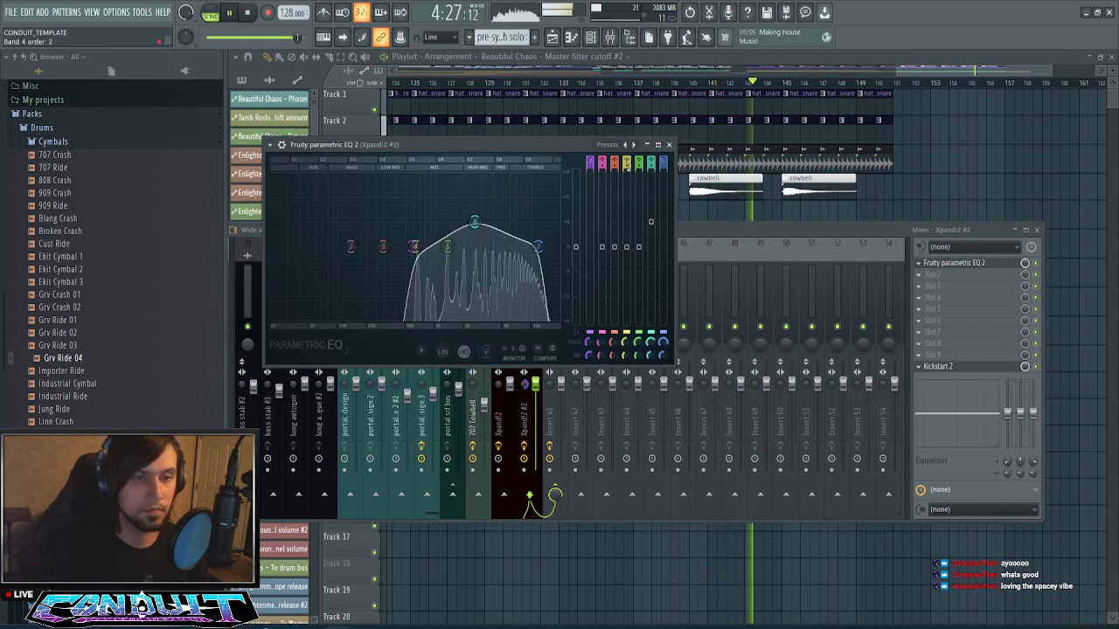
{"action": "left_click", "coordinate": [668, 144]}
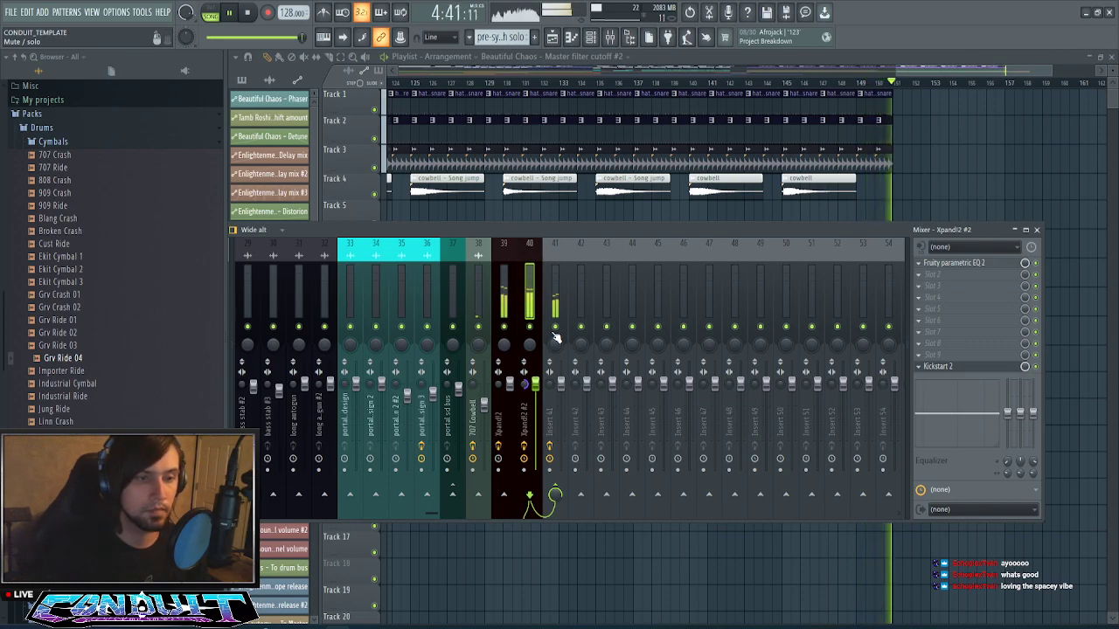
{"action": "key", "text": "F9"}
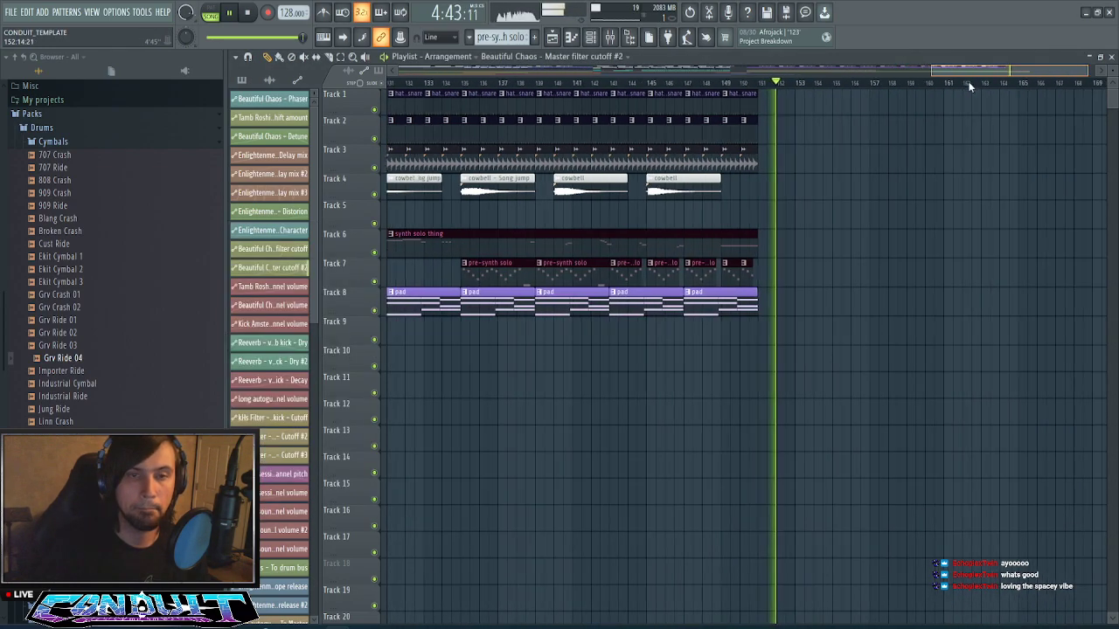
- Copy the drum clips on Tracks 1 to 3 from bars 143–151 to bar 153, and save the project
{"action": "scroll", "coordinate": [740, 125], "scroll_direction": "down", "scroll_amount": 3}
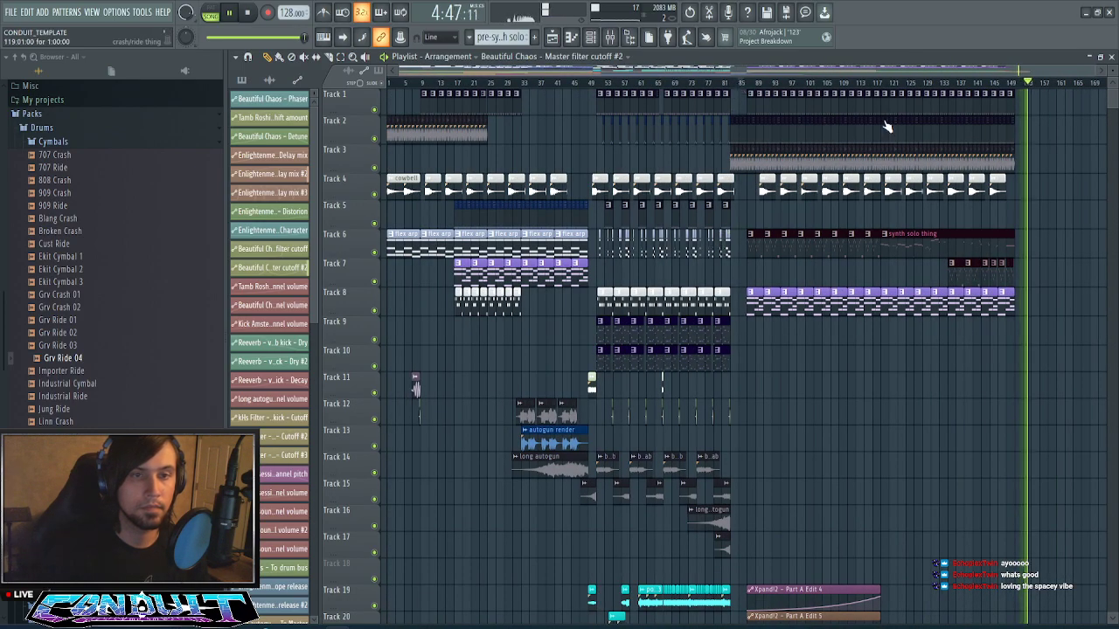
{"action": "scroll", "coordinate": [887, 96], "scroll_direction": "up", "scroll_amount": 2}
{"action": "key", "text": "space"}
{"action": "left_click_drag", "start_coordinate": [881, 68], "coordinate": [1033, 94]}
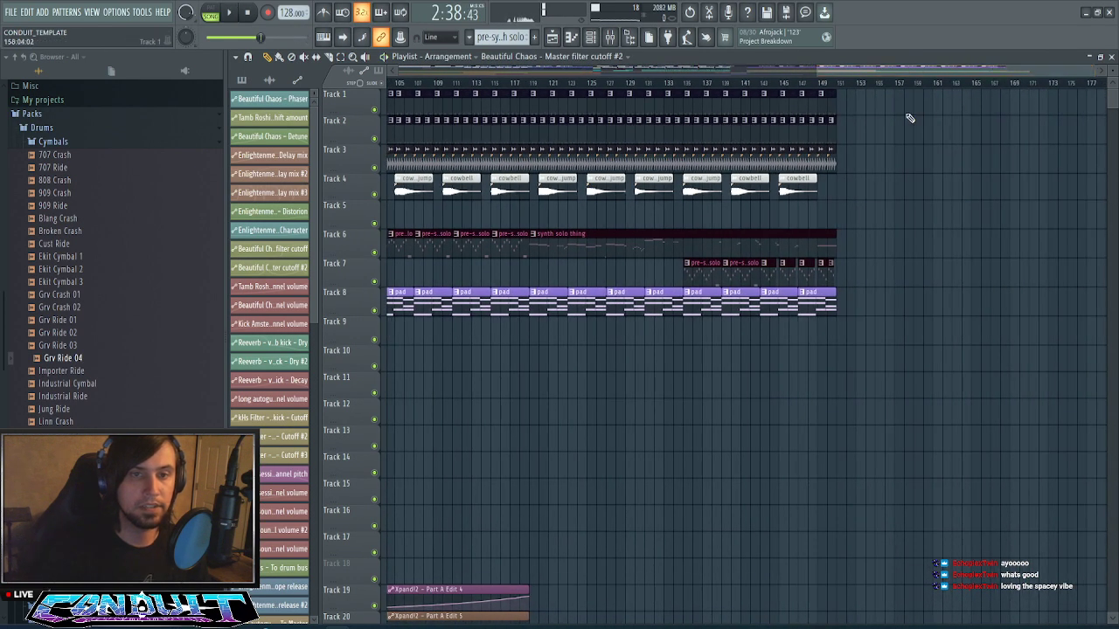
{"action": "scroll", "coordinate": [858, 94], "scroll_direction": "up", "scroll_amount": 3}
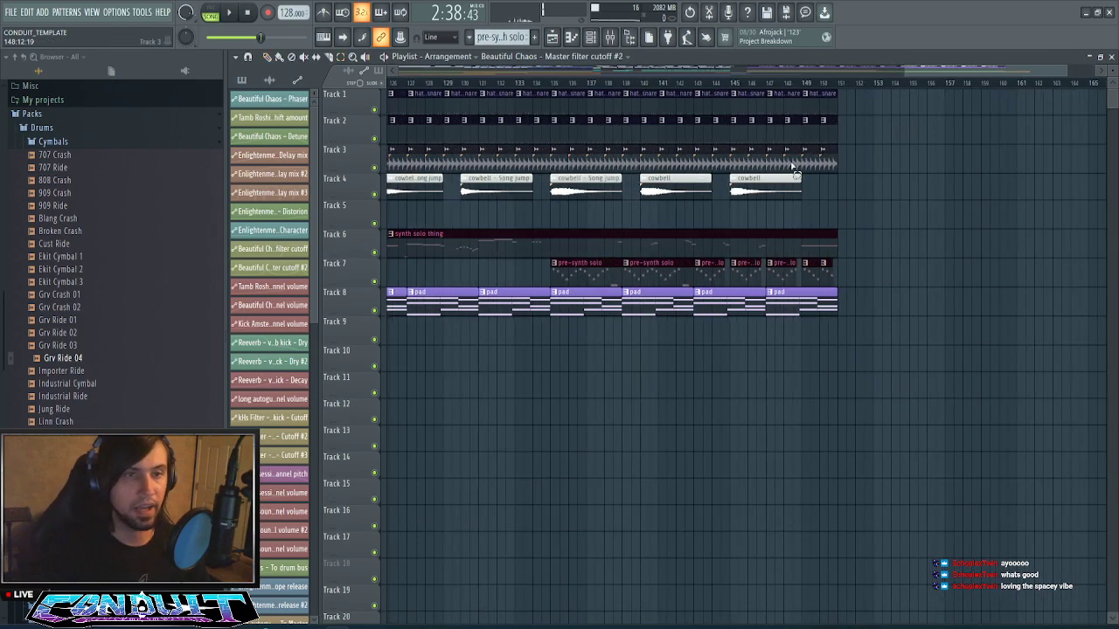
{"action": "left_click_drag", "start_coordinate": [674, 111], "coordinate": [849, 159]}
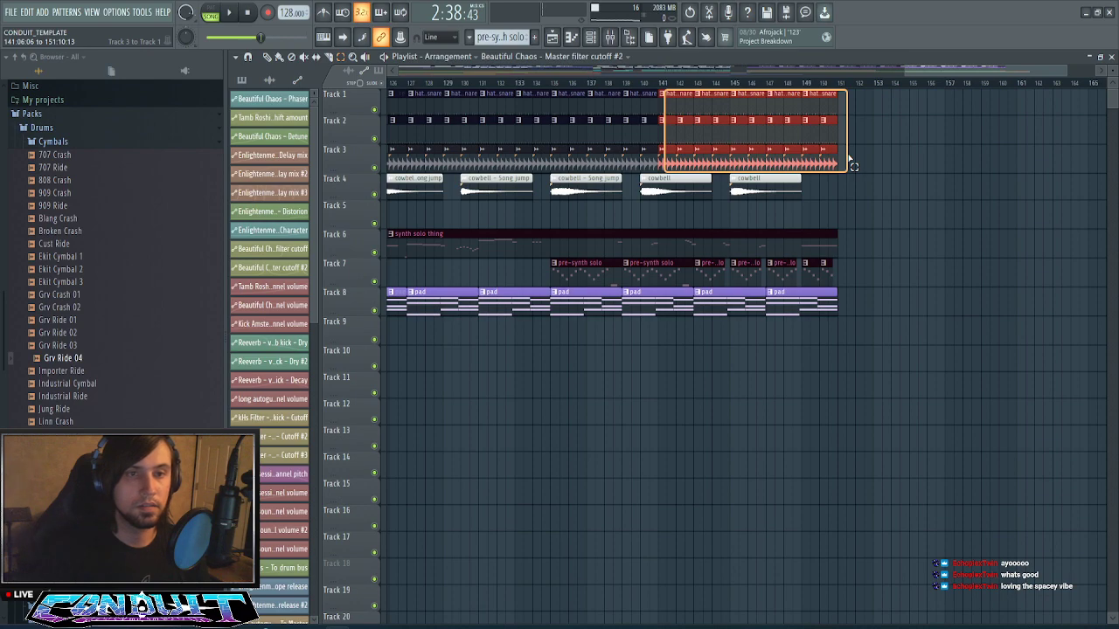
{"action": "left_click_drag", "start_coordinate": [848, 159], "coordinate": [849, 159]}
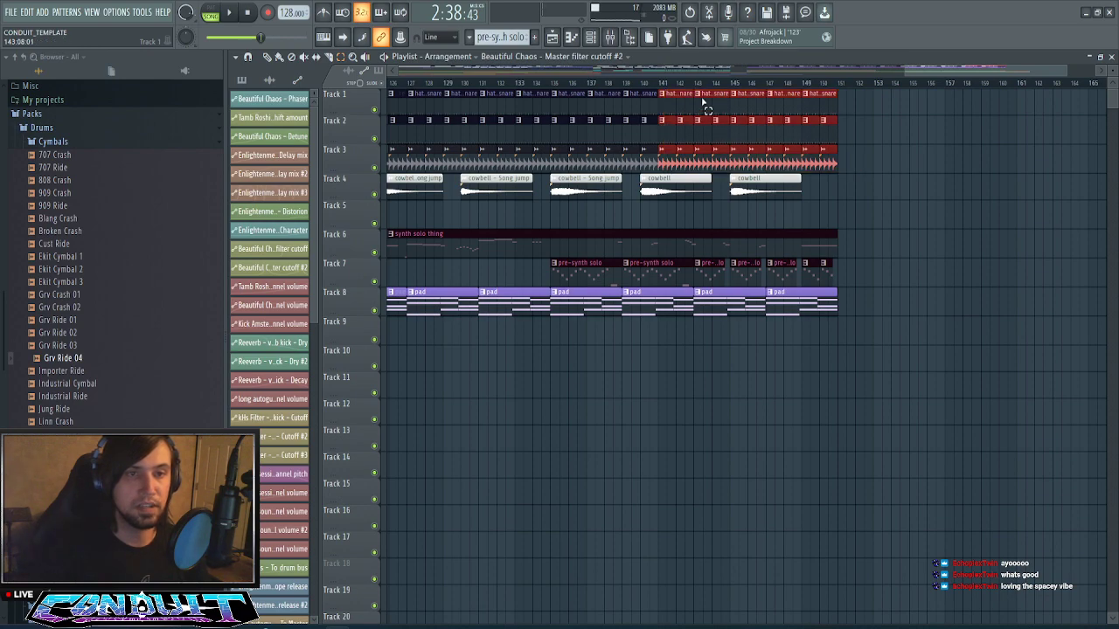
{"action": "left_click_drag", "start_coordinate": [704, 96], "coordinate": [885, 165]}
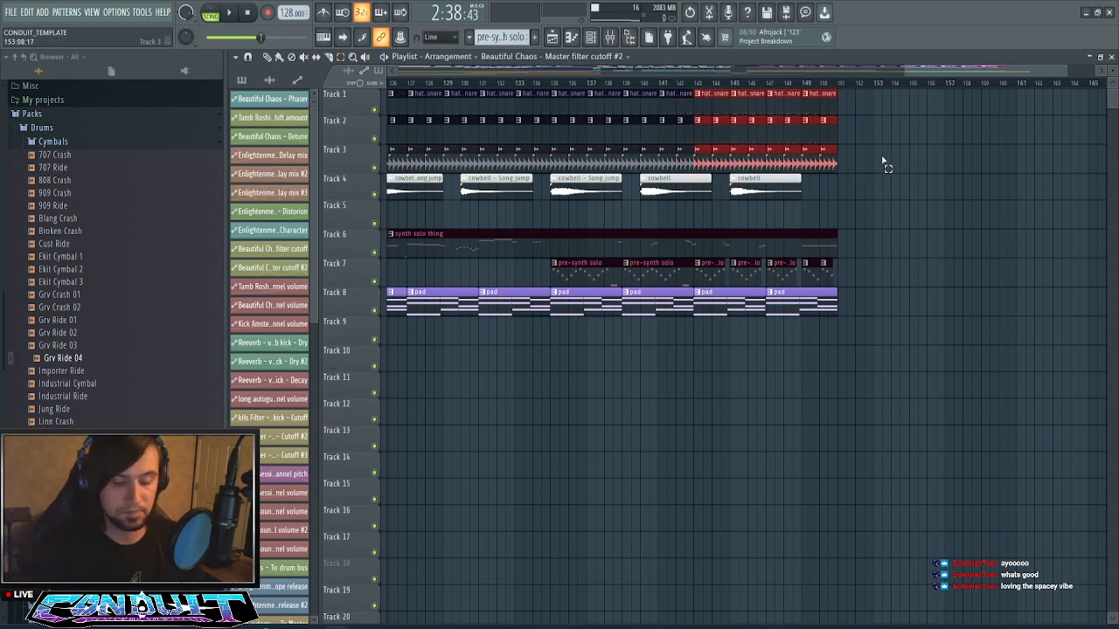
{"action": "left_click_drag", "start_coordinate": [740, 102], "coordinate": [920, 113]}
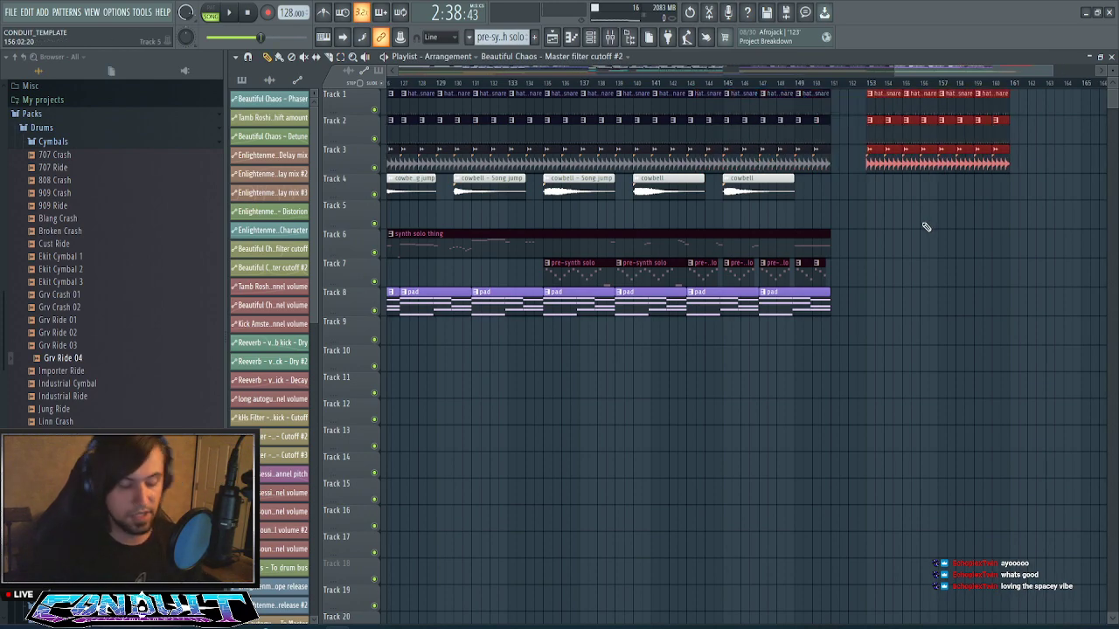
{"action": "key", "text": "ctrl+s"}
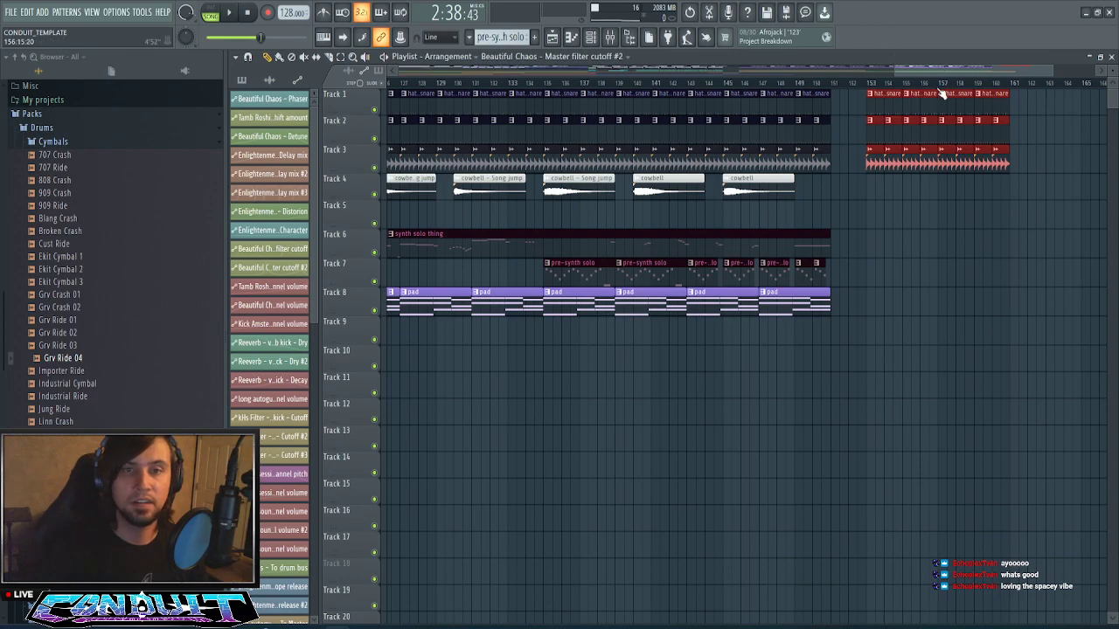
- Place the playback position near bar 145 and duplicate the drum block at bar 153 on Tracks 1 to 3 to bar 161
{"action": "scroll", "coordinate": [937, 91], "scroll_direction": "down", "scroll_amount": 4}
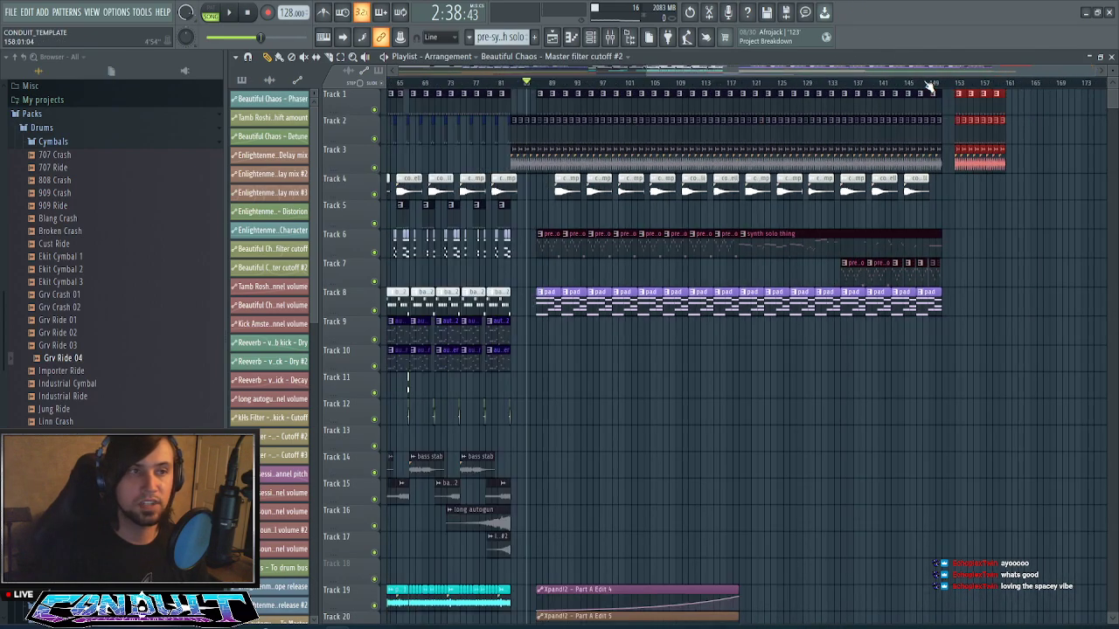
{"action": "left_click", "coordinate": [913, 87]}
{"action": "scroll", "coordinate": [961, 80], "scroll_direction": "right", "scroll_amount": 2}
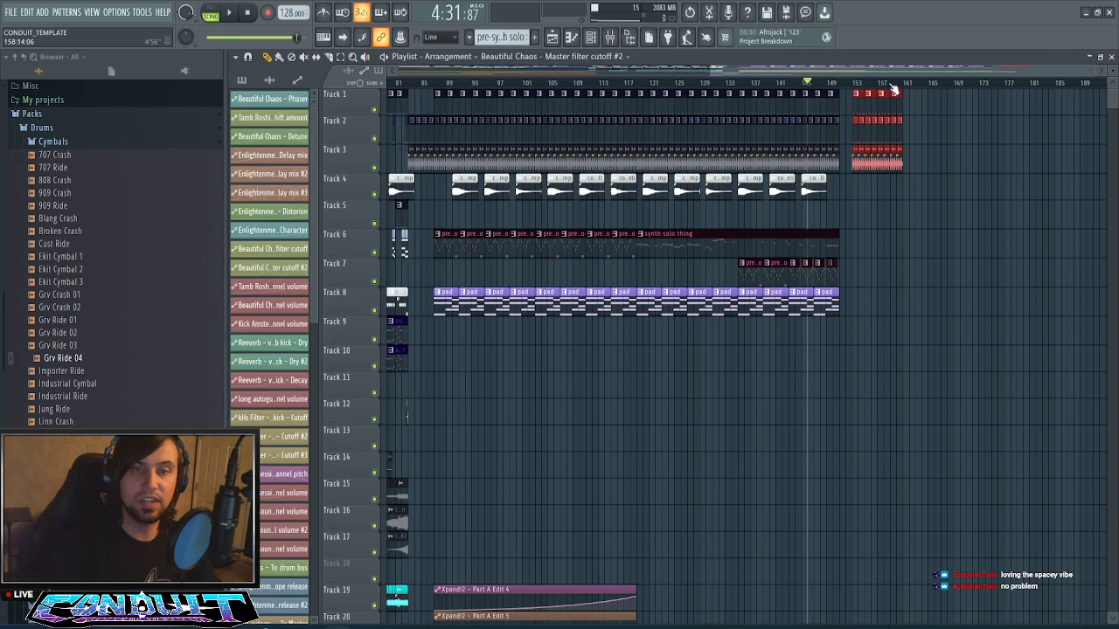
{"action": "scroll", "coordinate": [893, 88], "scroll_direction": "up", "scroll_amount": 3}
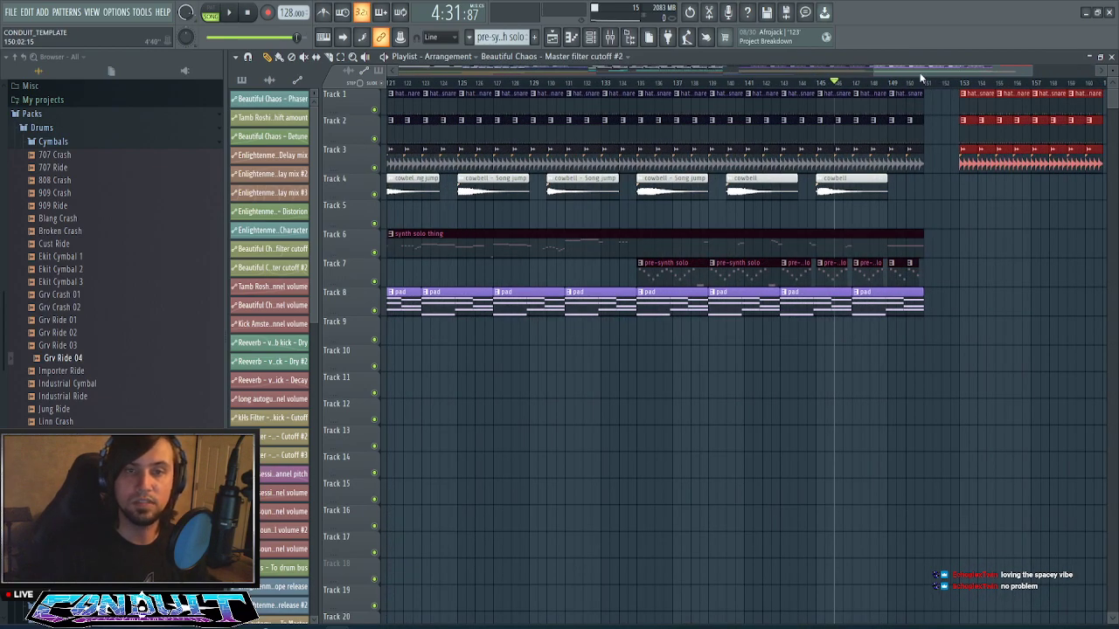
{"action": "scroll", "coordinate": [920, 77], "scroll_direction": "right", "scroll_amount": 3}
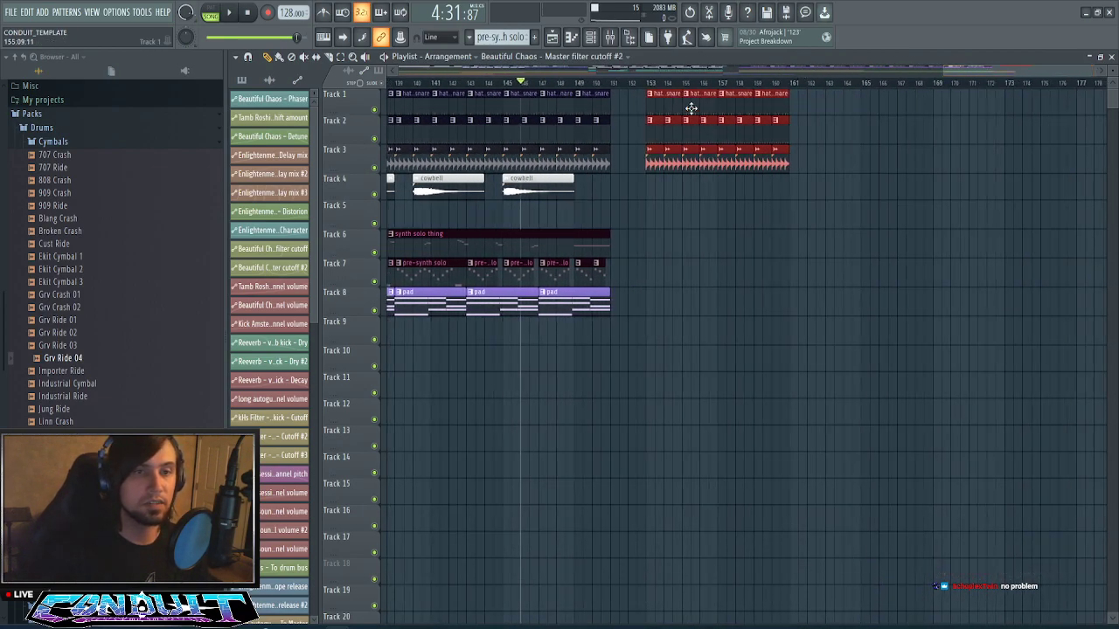
{"action": "left_click_drag", "start_coordinate": [690, 108], "coordinate": [840, 108]}
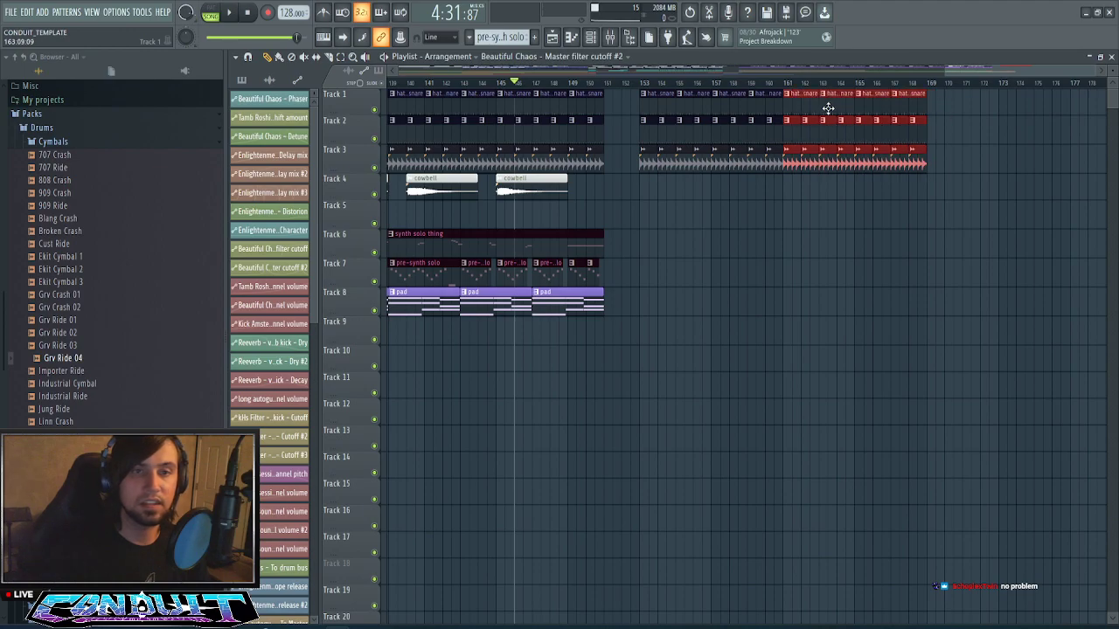
- Play from the end of the synth solo through the gap into the new drum section to check the transition
{"action": "left_click_drag", "start_coordinate": [969, 68], "coordinate": [995, 69]}
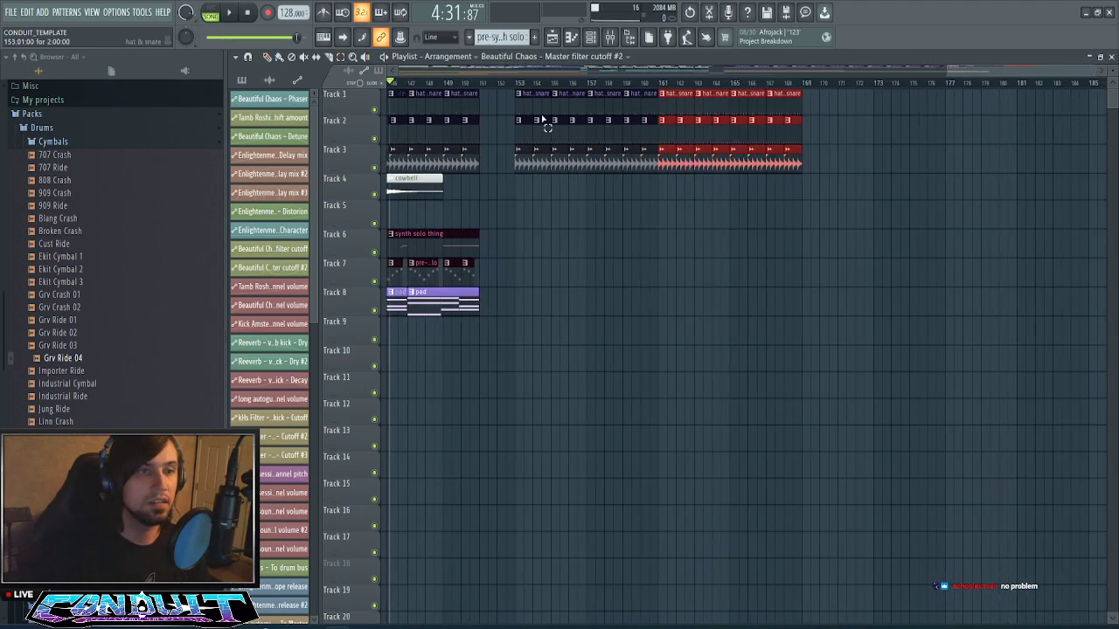
{"action": "key", "text": "space"}
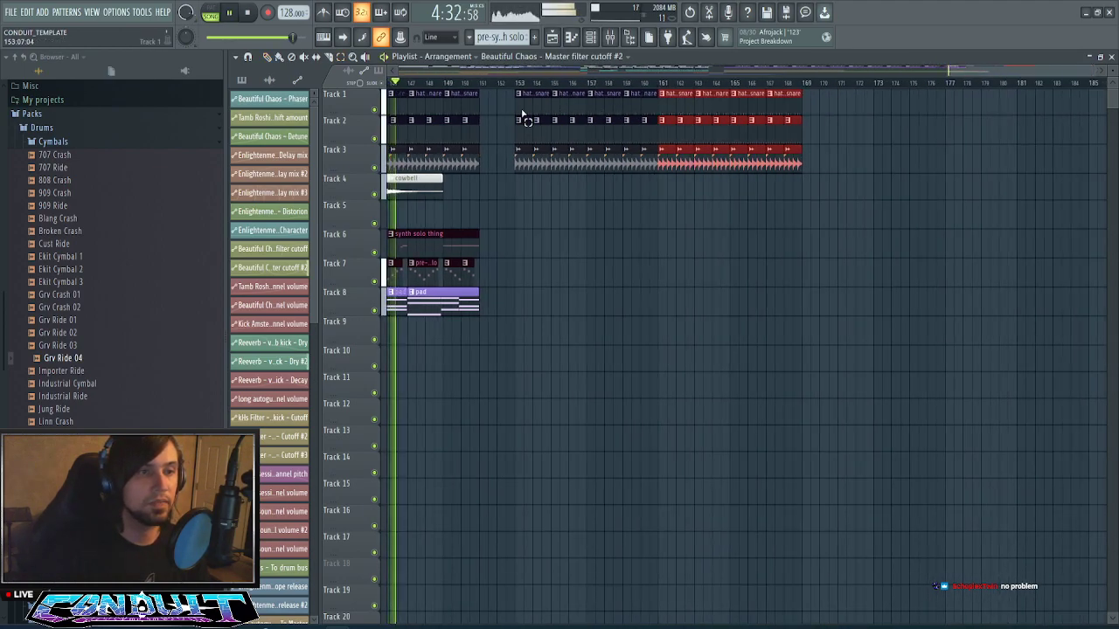
{"action": "left_click_drag", "start_coordinate": [522, 92], "coordinate": [829, 212]}
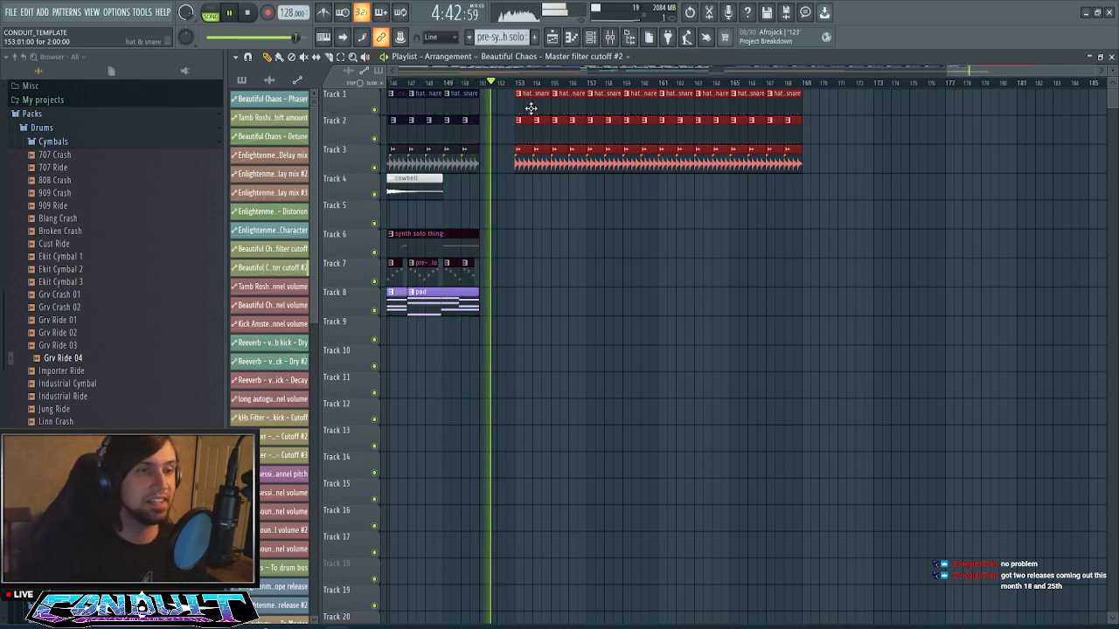
{"action": "scroll", "coordinate": [566, 75], "scroll_direction": "up", "scroll_amount": 2}
{"action": "scroll", "coordinate": [565, 74], "scroll_direction": "down", "scroll_amount": 2}
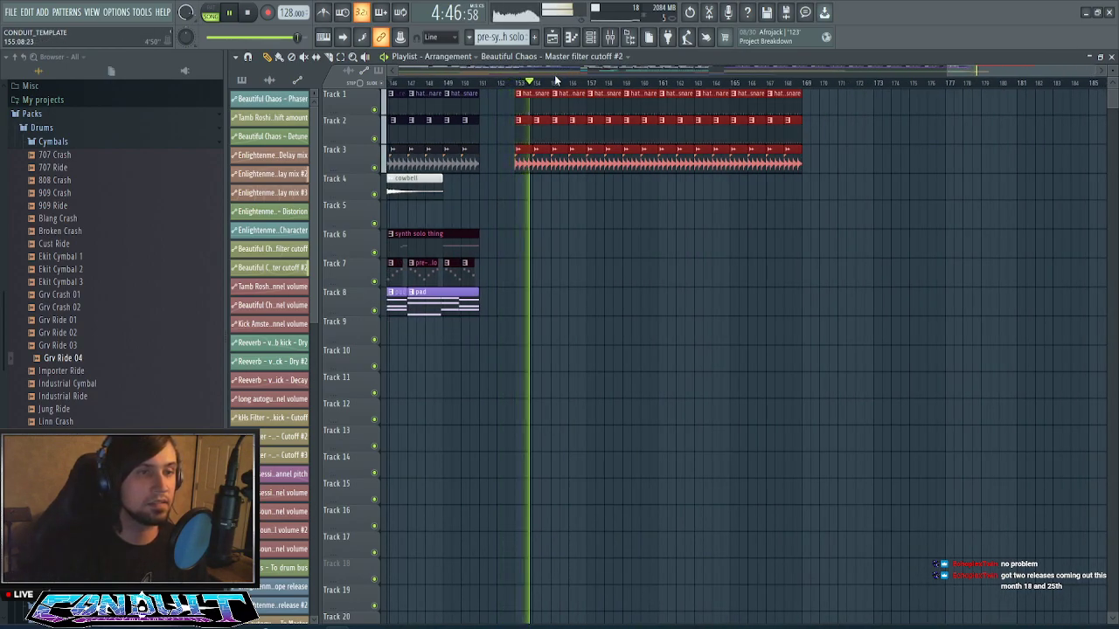
{"action": "scroll", "coordinate": [558, 85], "scroll_direction": "down", "scroll_amount": 3}
{"action": "left_click", "coordinate": [666, 376], "text": "ctrl"}
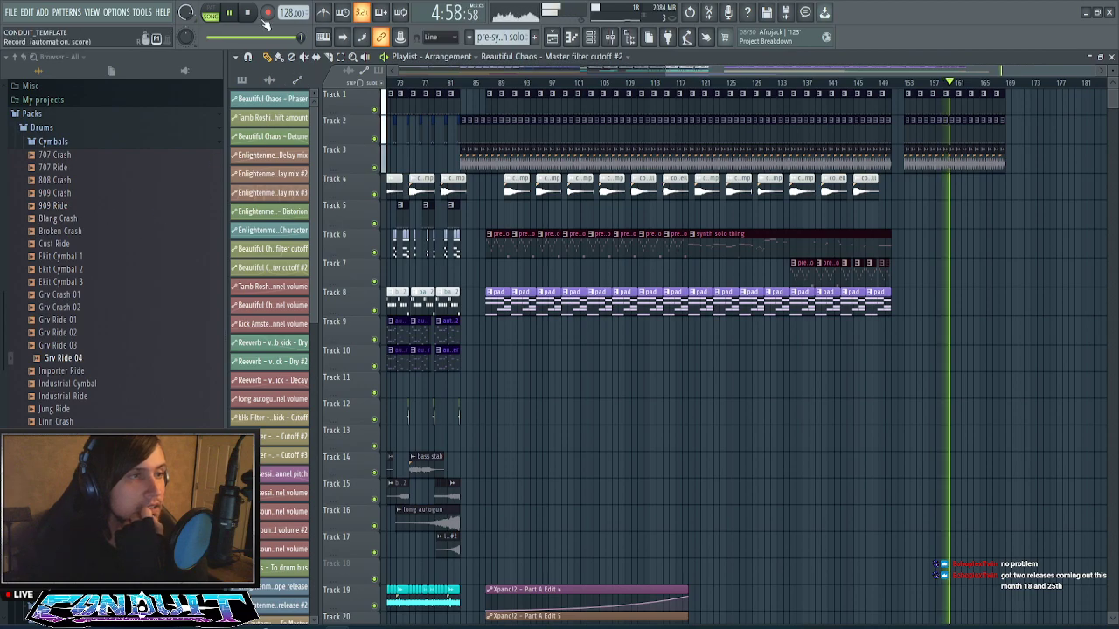
{"action": "key", "text": "space"}
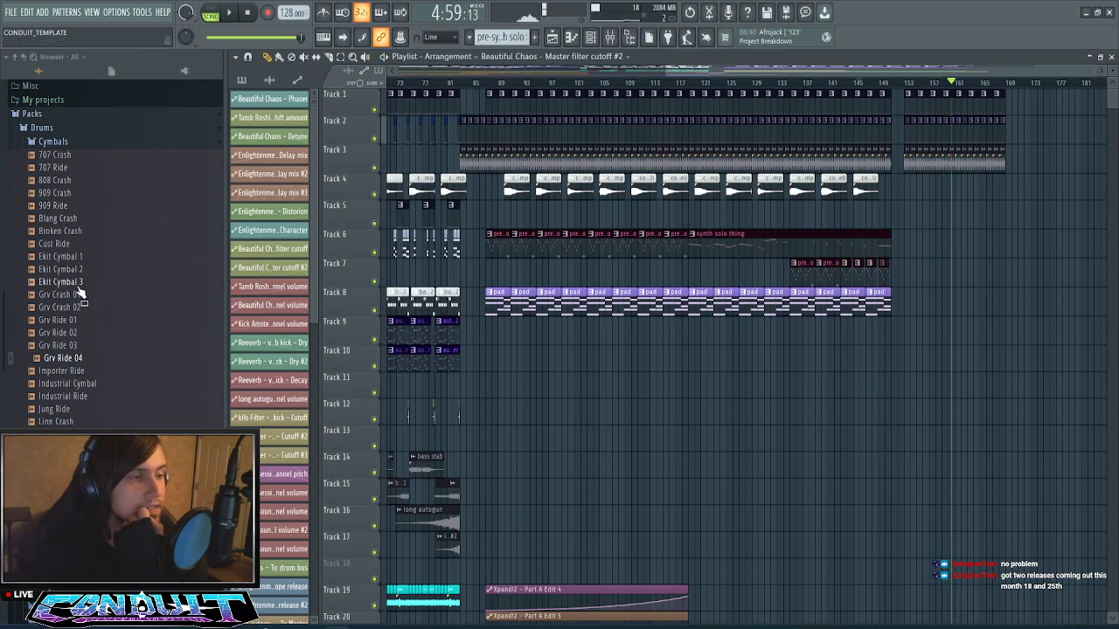
- Audition crash and cymbal samples in the Cymbals folder, including Ekit Cymbal 1, Grv Crash 02 and Linn Crash
{"action": "left_click", "coordinate": [135, 232]}
{"action": "left_click", "coordinate": [116, 258]}
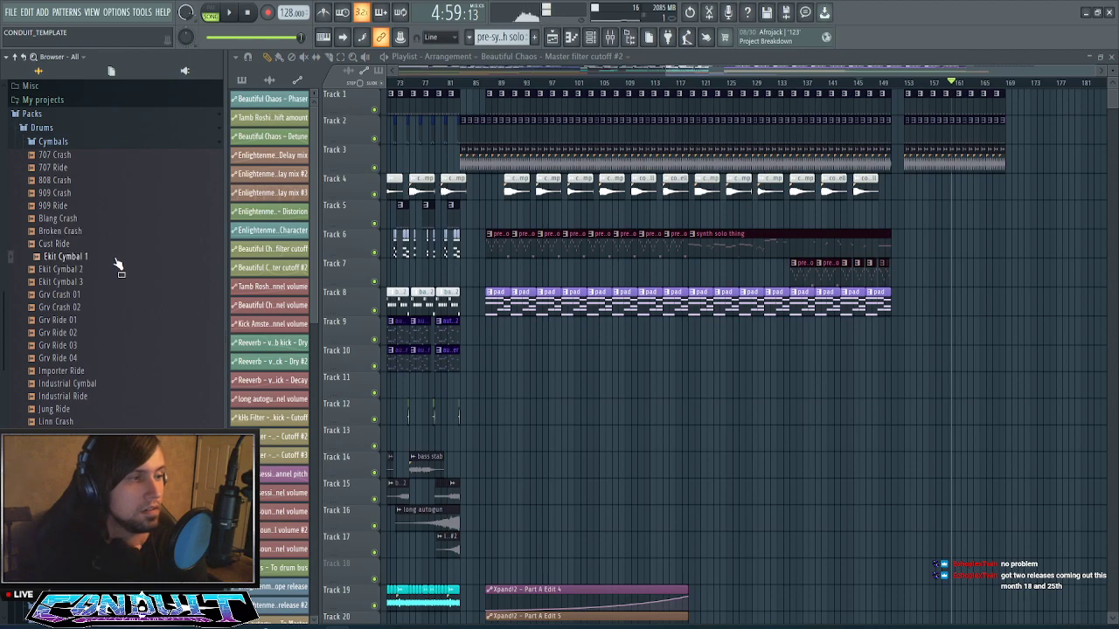
{"action": "left_click", "coordinate": [114, 282]}
{"action": "left_click", "coordinate": [114, 295]}
{"action": "left_click", "coordinate": [112, 307]}
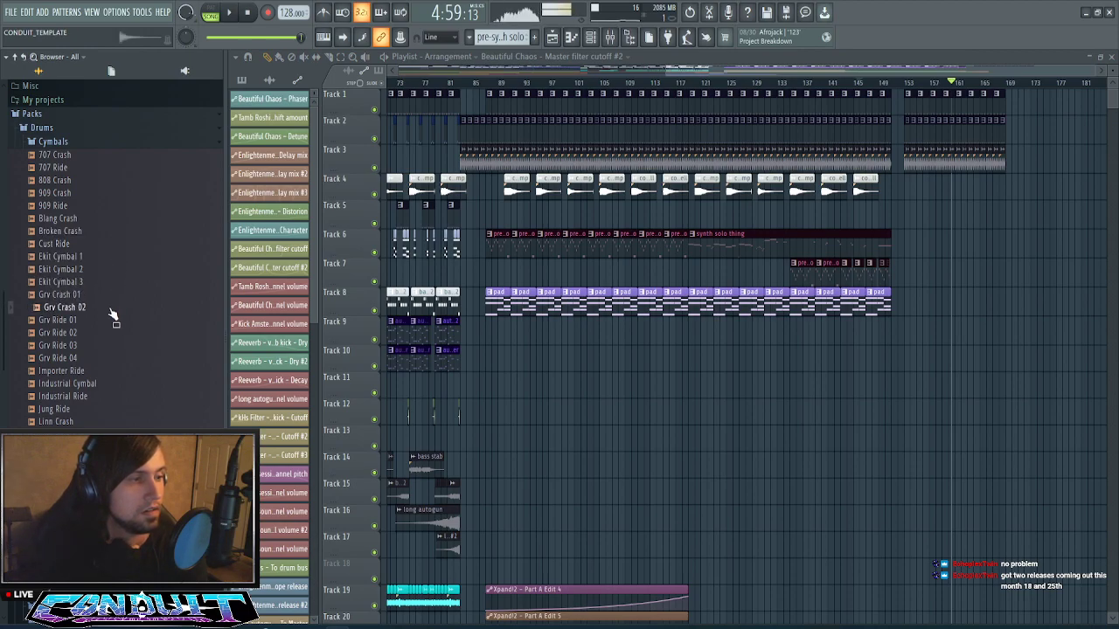
{"action": "left_click", "coordinate": [112, 387]}
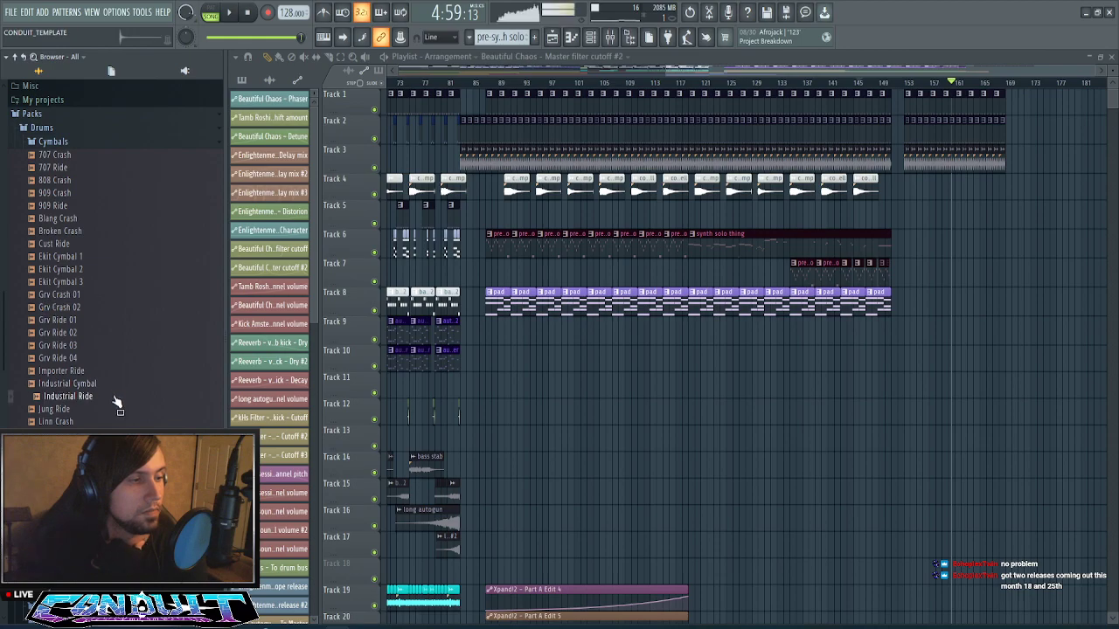
{"action": "left_click", "coordinate": [114, 423]}
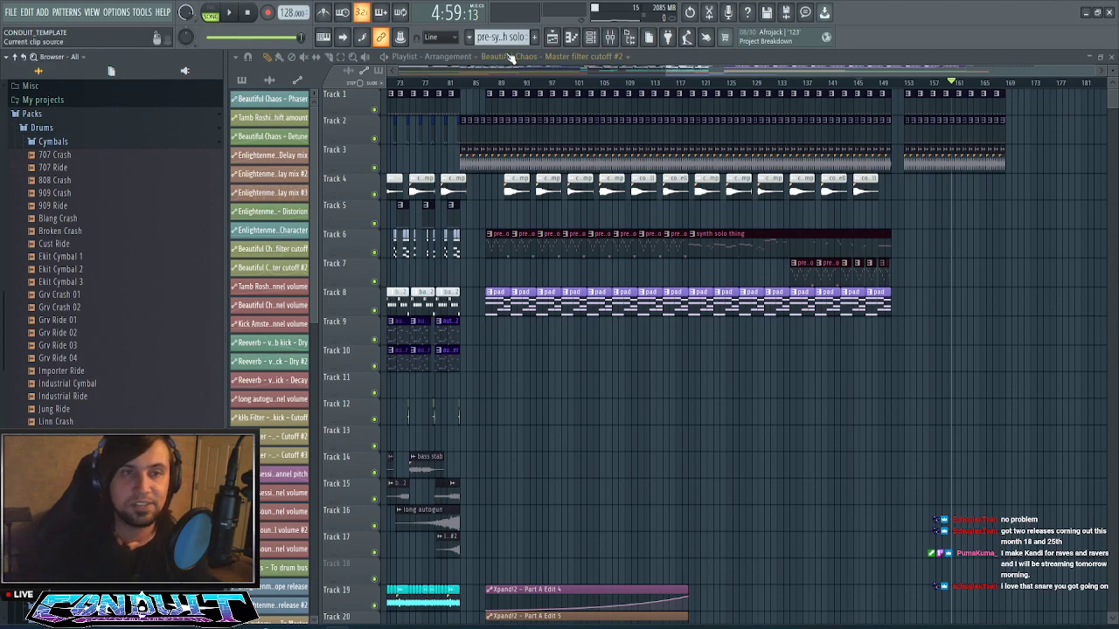
- Inspect the effect chains on the drum bus and Snare bus mixer tracks
{"action": "left_click", "coordinate": [610, 37]}
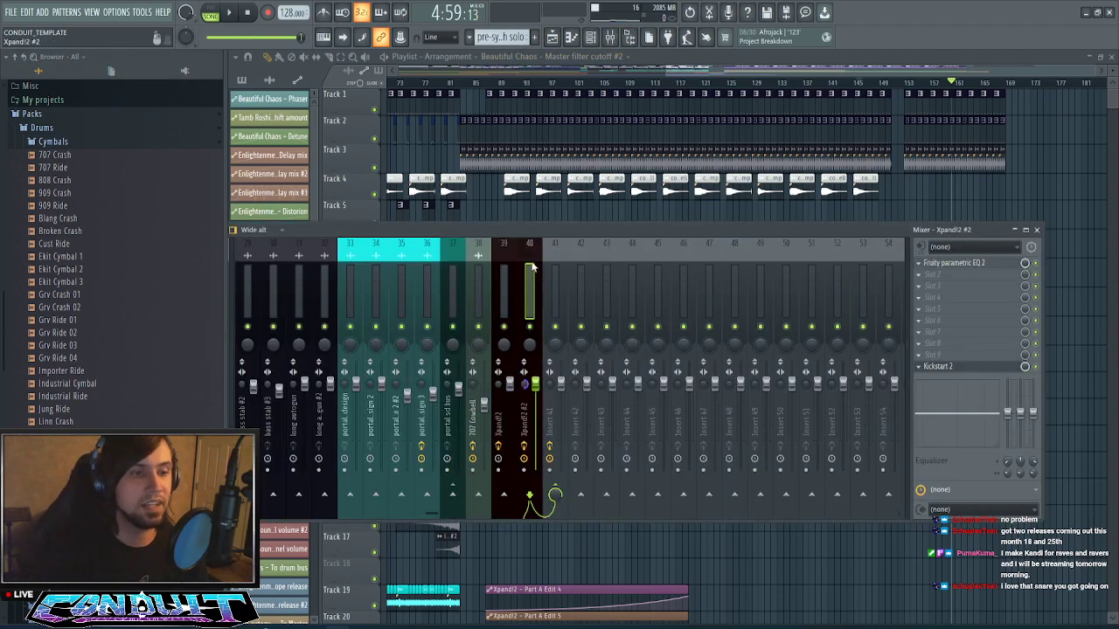
{"action": "left_click_drag", "start_coordinate": [557, 228], "coordinate": [669, 212]}
{"action": "scroll", "coordinate": [573, 282], "scroll_direction": "up", "scroll_amount": 8}
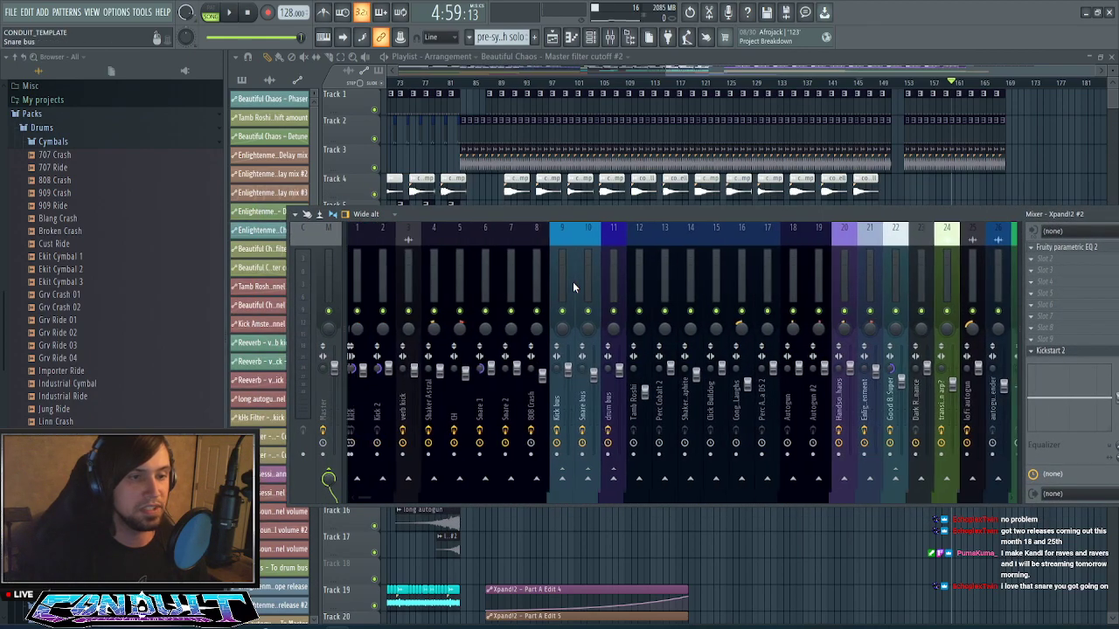
{"action": "scroll", "coordinate": [572, 281], "scroll_direction": "down", "scroll_amount": 3}
{"action": "scroll", "coordinate": [573, 281], "scroll_direction": "up", "scroll_amount": 2}
{"action": "scroll", "coordinate": [572, 281], "scroll_direction": "up", "scroll_amount": 3}
{"action": "left_click", "coordinate": [619, 283]}
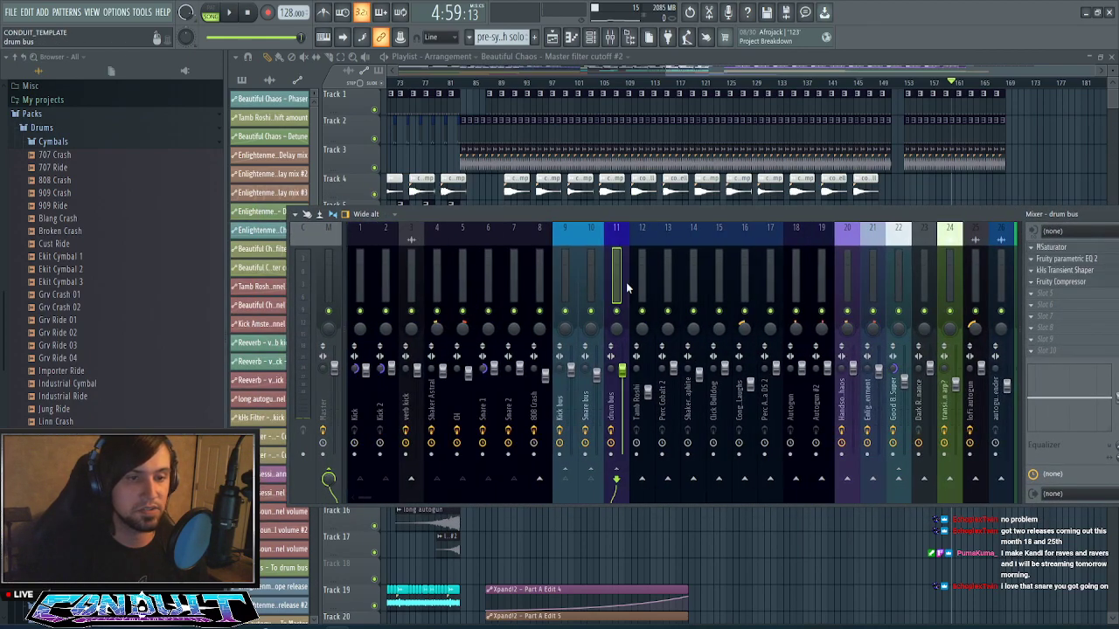
{"action": "left_click_drag", "start_coordinate": [744, 219], "coordinate": [724, 236]}
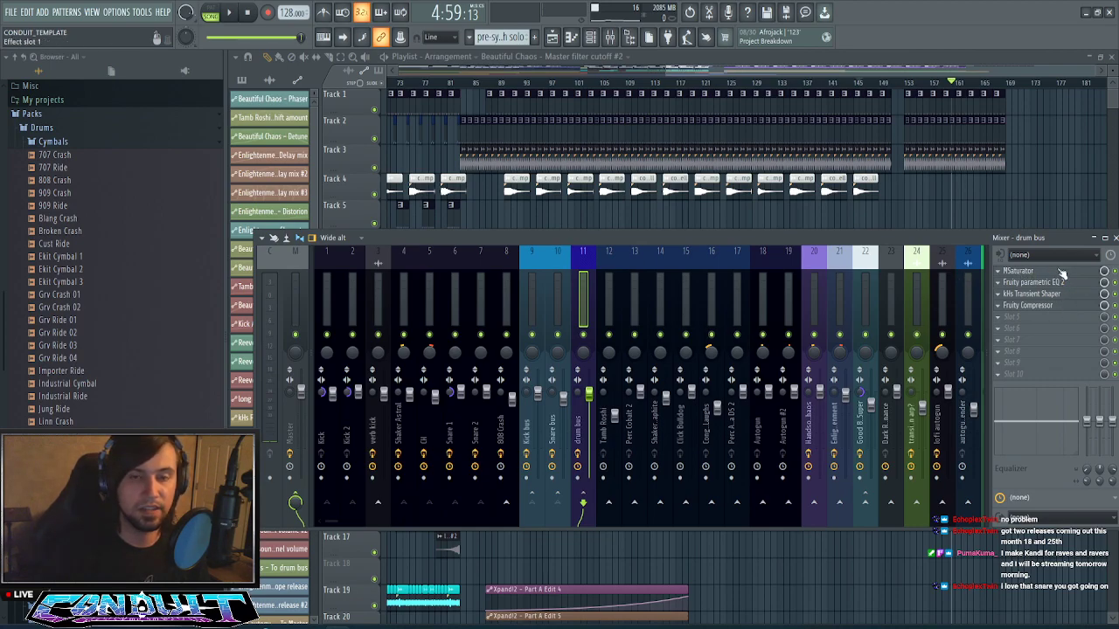
{"action": "left_click", "coordinate": [562, 304]}
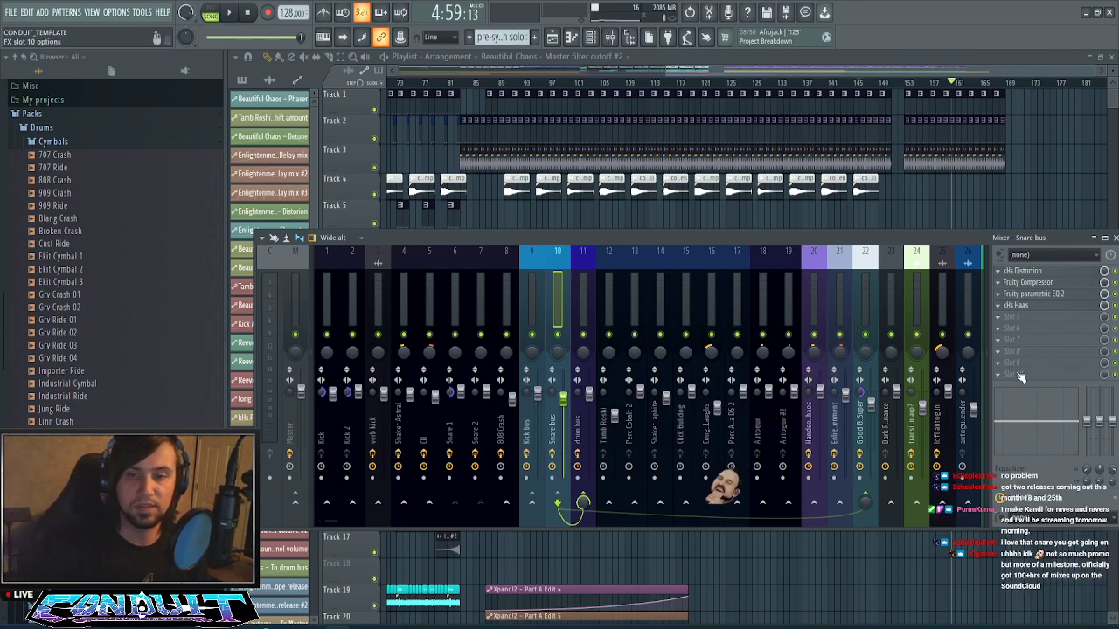
- Inspect the kHs Haas settings on the Snare bus mixer track
{"action": "left_click", "coordinate": [1016, 305]}
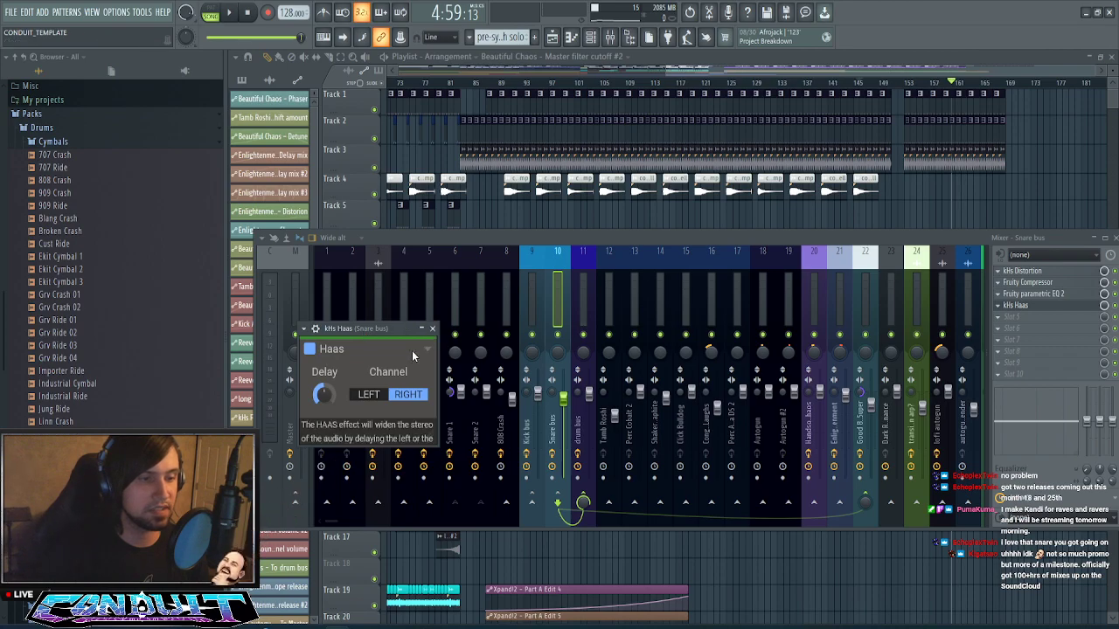
{"action": "left_click", "coordinate": [432, 329]}
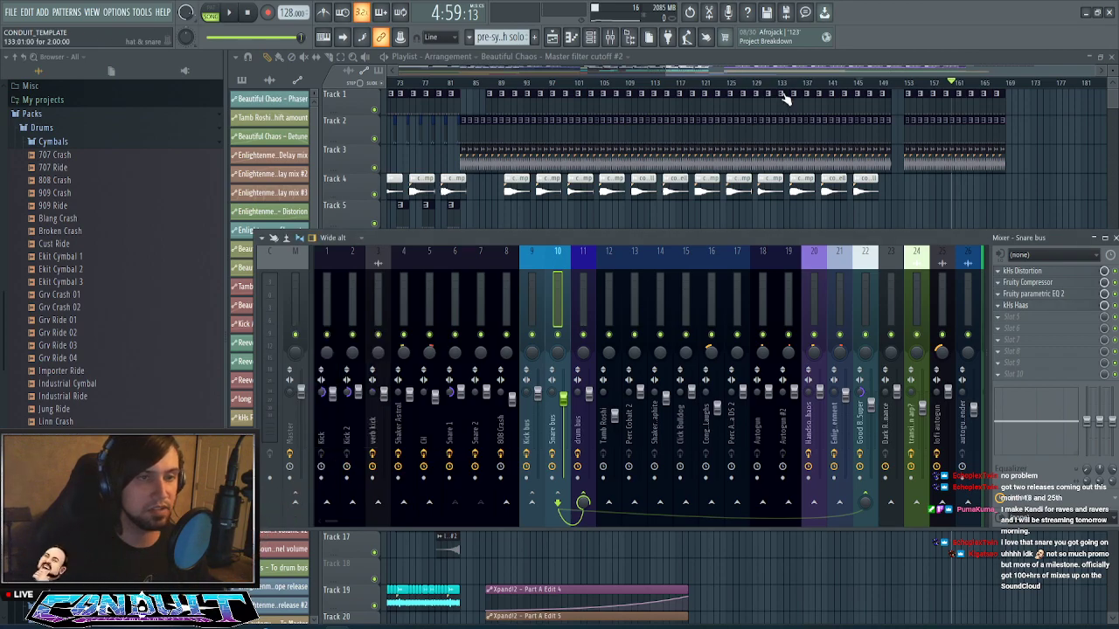
- Set a playlist time selection from bar 153 to bar 169 and play the new drum section
{"action": "left_click_drag", "start_coordinate": [843, 69], "coordinate": [865, 70]}
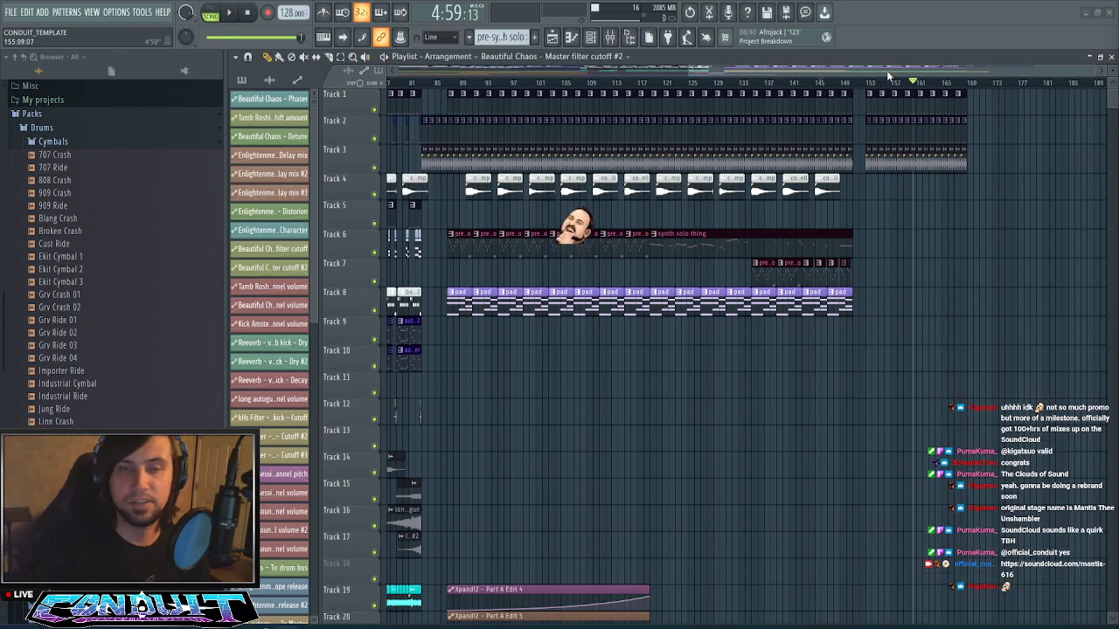
{"action": "scroll", "coordinate": [886, 70], "scroll_direction": "up", "scroll_amount": 3}
{"action": "scroll", "coordinate": [930, 69], "scroll_direction": "down", "scroll_amount": 2}
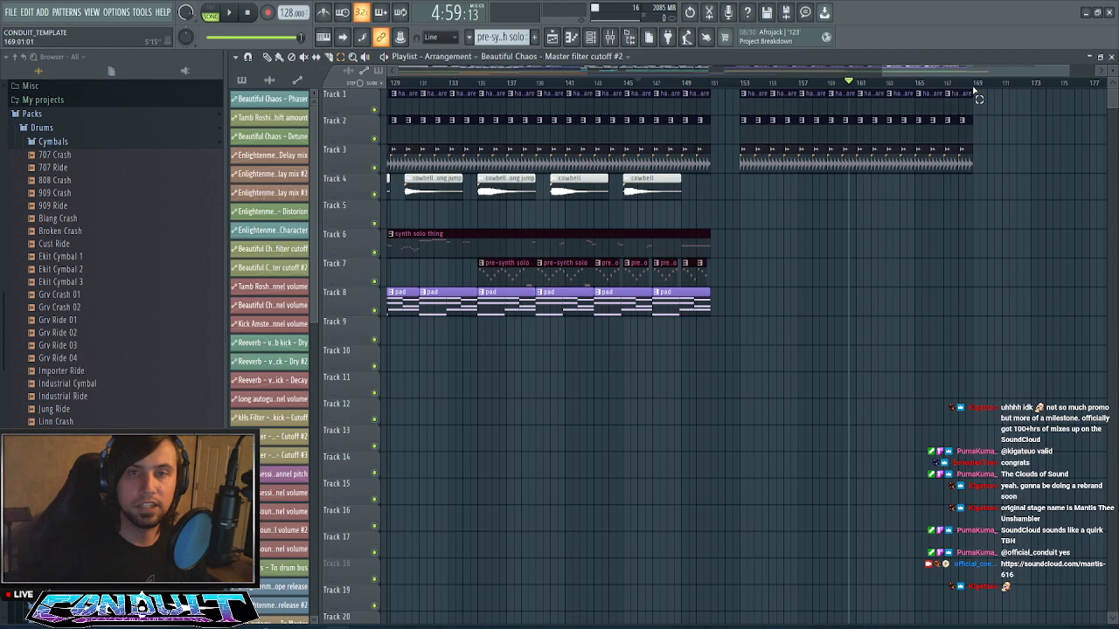
{"action": "left_click_drag", "start_coordinate": [970, 87], "coordinate": [737, 133]}
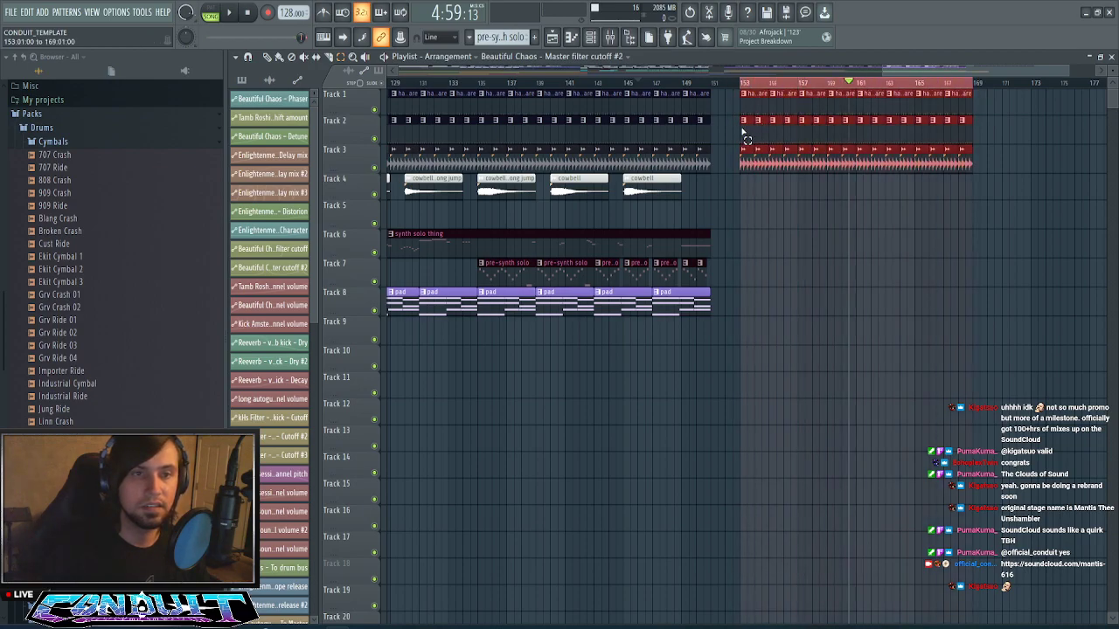
{"action": "key", "text": "space"}
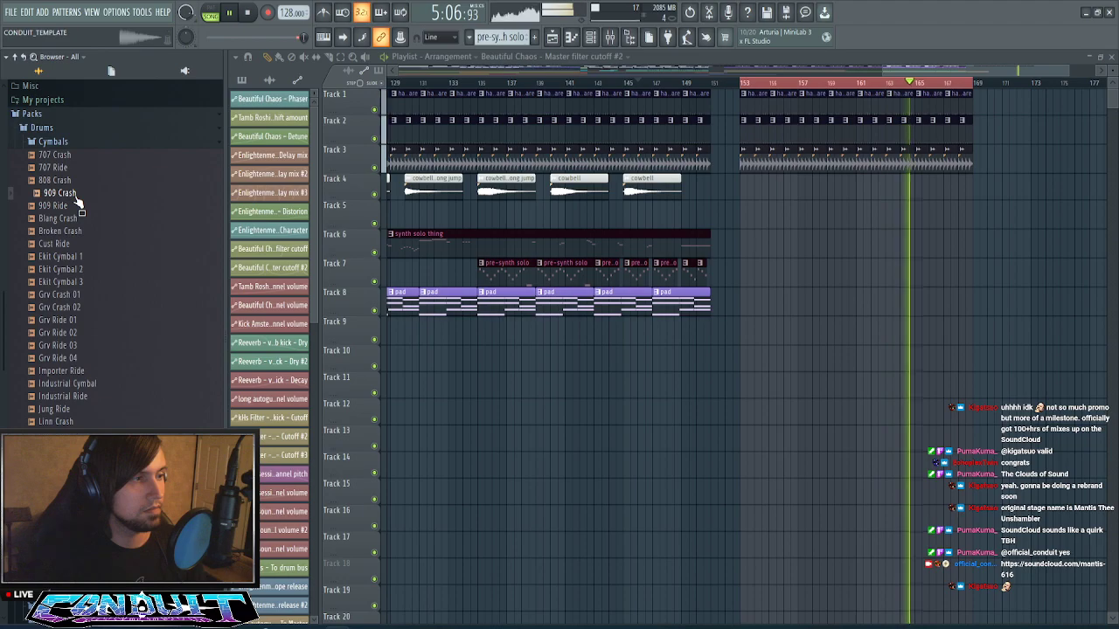
- Try the 909 Crash sample as an audio clip on Track 4 at bar 153 and open its channel settings
{"action": "left_click_drag", "start_coordinate": [77, 198], "coordinate": [743, 193]}
{"action": "scroll", "coordinate": [758, 84], "scroll_direction": "up", "scroll_amount": 5}
{"action": "key", "text": "space"}
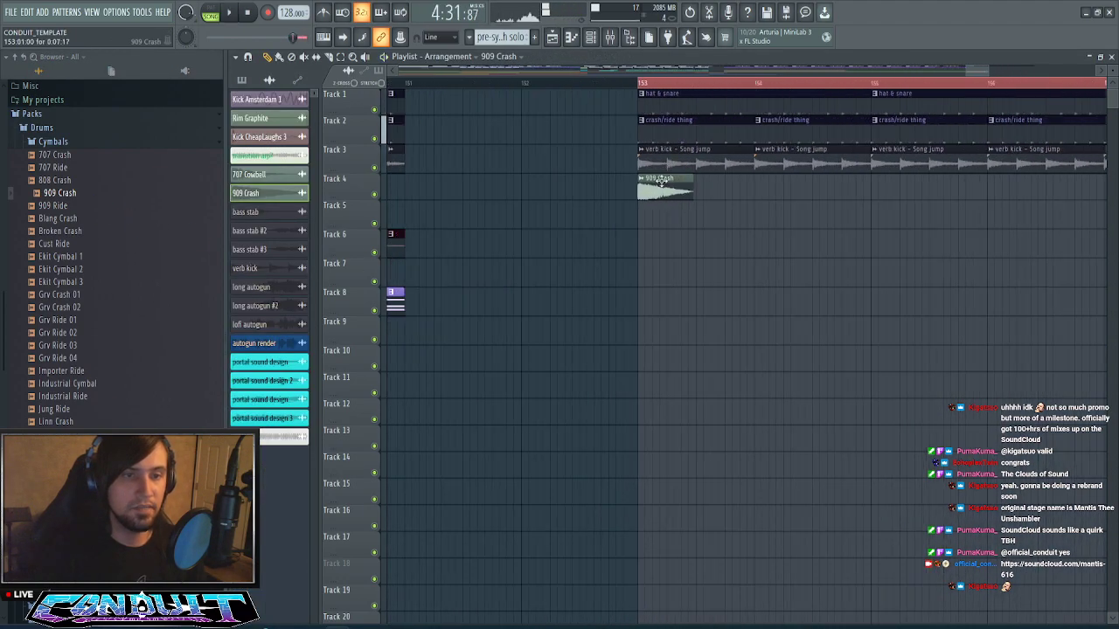
{"action": "double_click", "coordinate": [662, 185]}
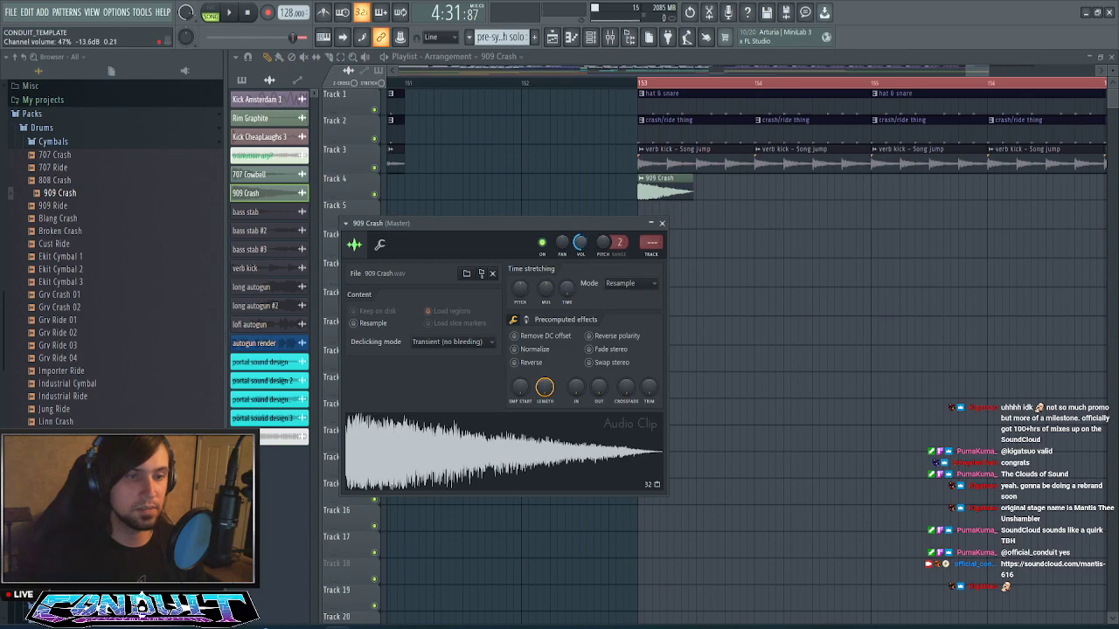
- Play repeatedly from the start of bar 153 to audition the 909 Crash clip with the drums
{"action": "key", "text": "space"}
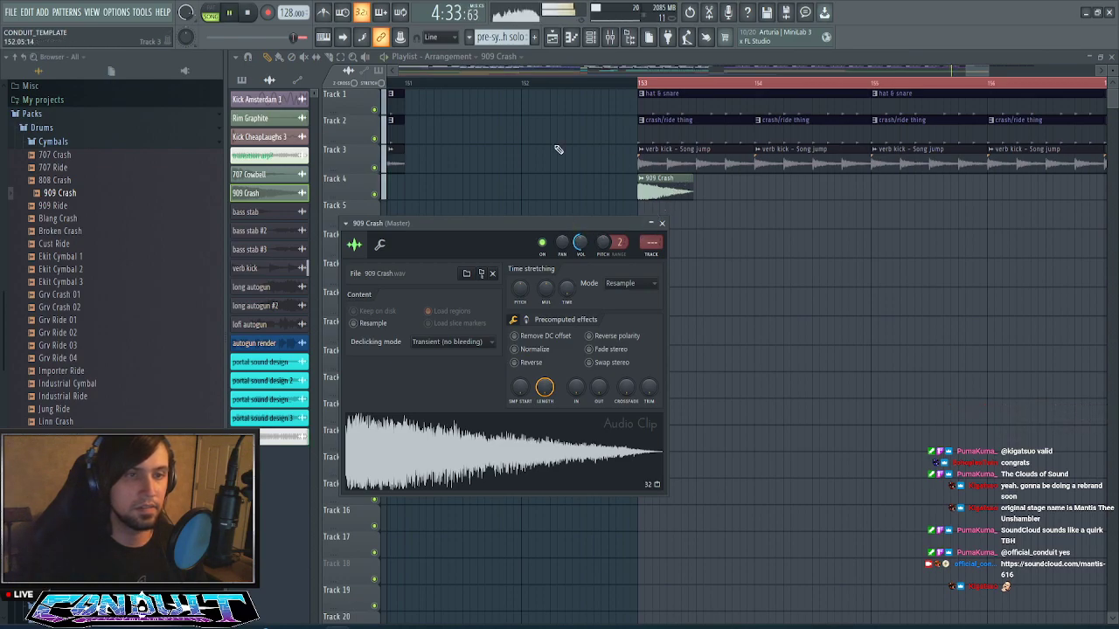
{"action": "key", "text": "space"}
{"action": "left_click", "coordinate": [247, 13]}
{"action": "key", "text": "space"}
{"action": "key", "text": "space"}
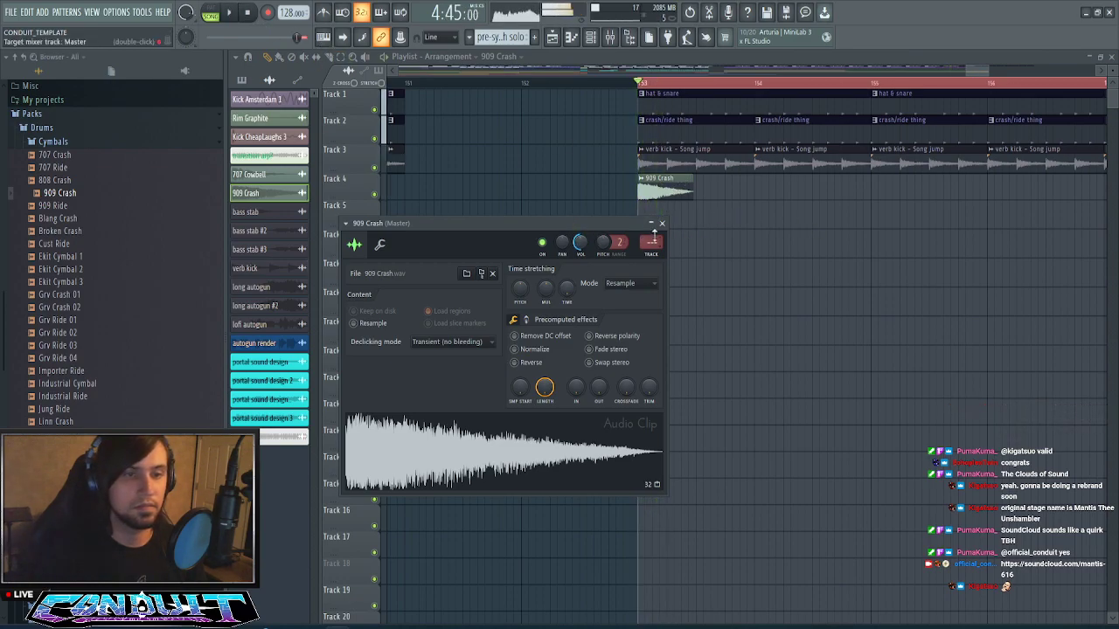
{"action": "key", "text": "space"}
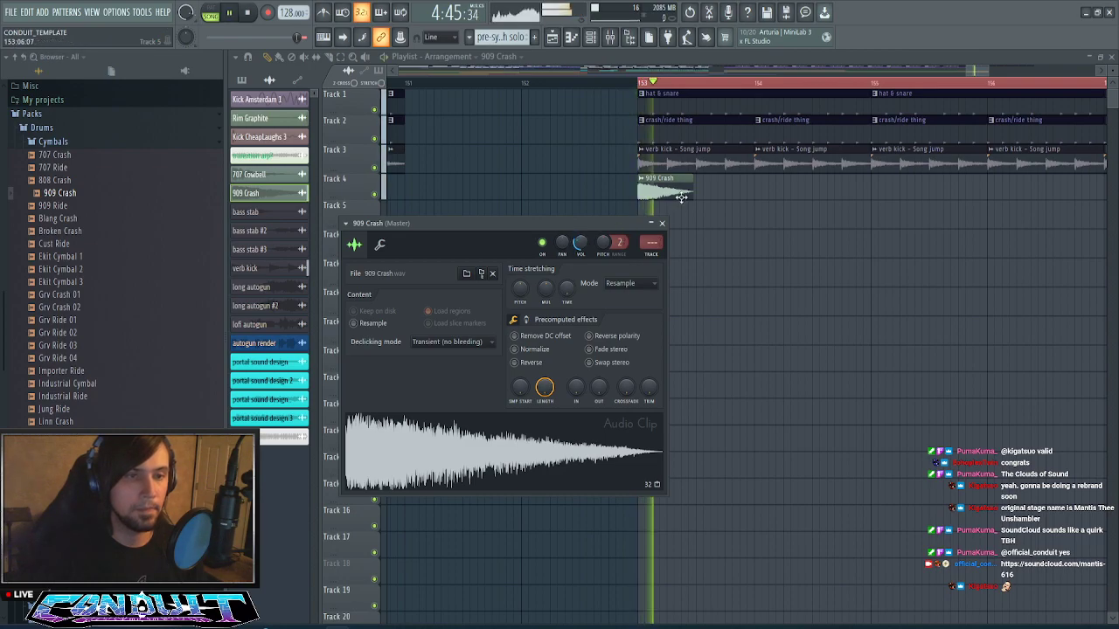
{"action": "key", "text": "space"}
{"action": "key", "text": "space"}
{"action": "key", "text": "space"}
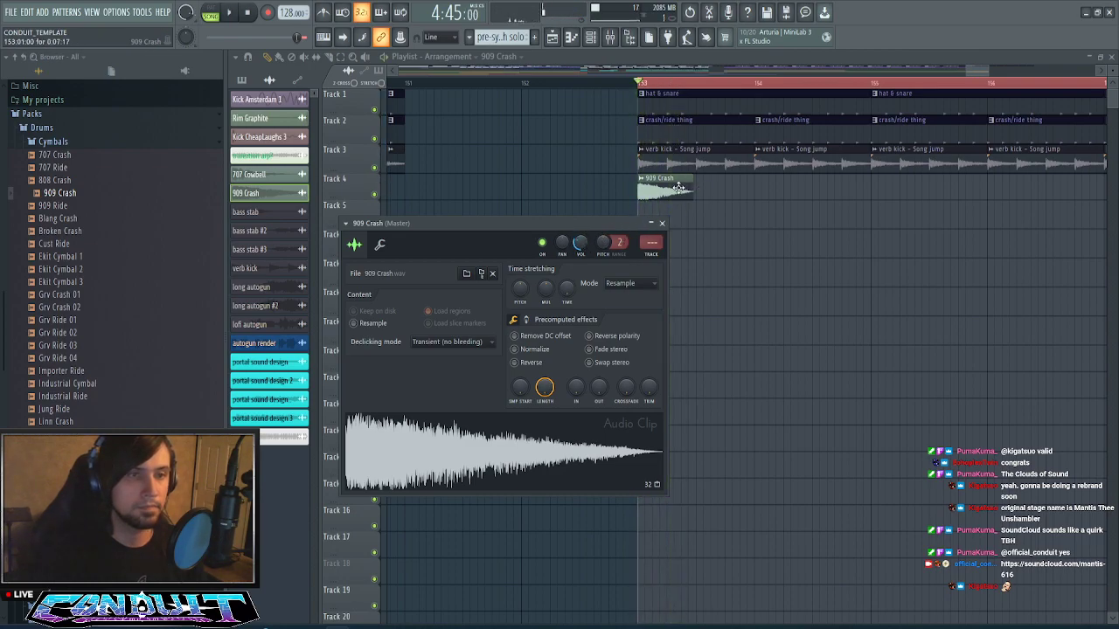
- Remove the 909 Crash clip from Track 4 and delete its audio channel
{"action": "right_click", "coordinate": [674, 192]}
{"action": "key", "text": "F6"}
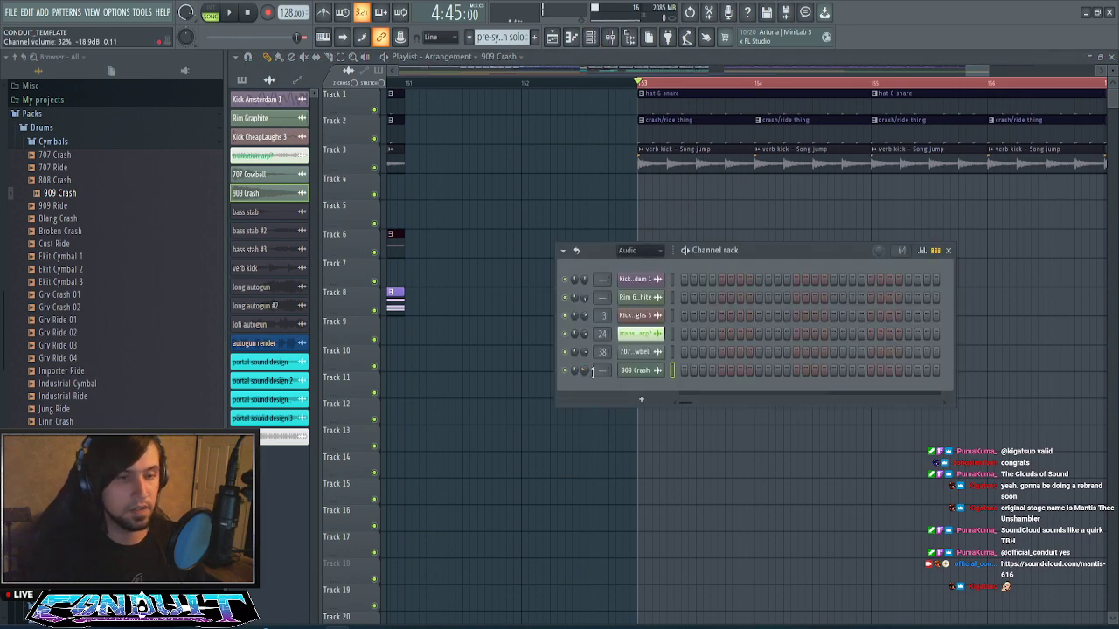
{"action": "right_click", "coordinate": [638, 373]}
{"action": "key", "text": "d"}
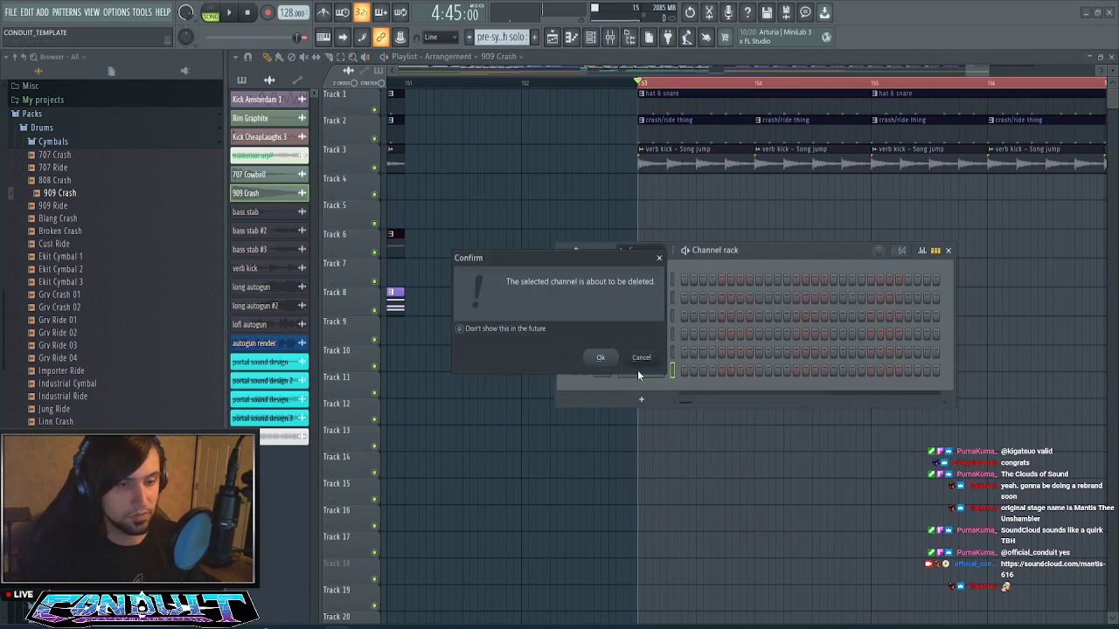
{"action": "key", "text": "Return"}
- Filter the channel rack to Percussion and add the 909 Crash sample as a channel above 808 Crash
{"action": "left_click", "coordinate": [635, 250]}
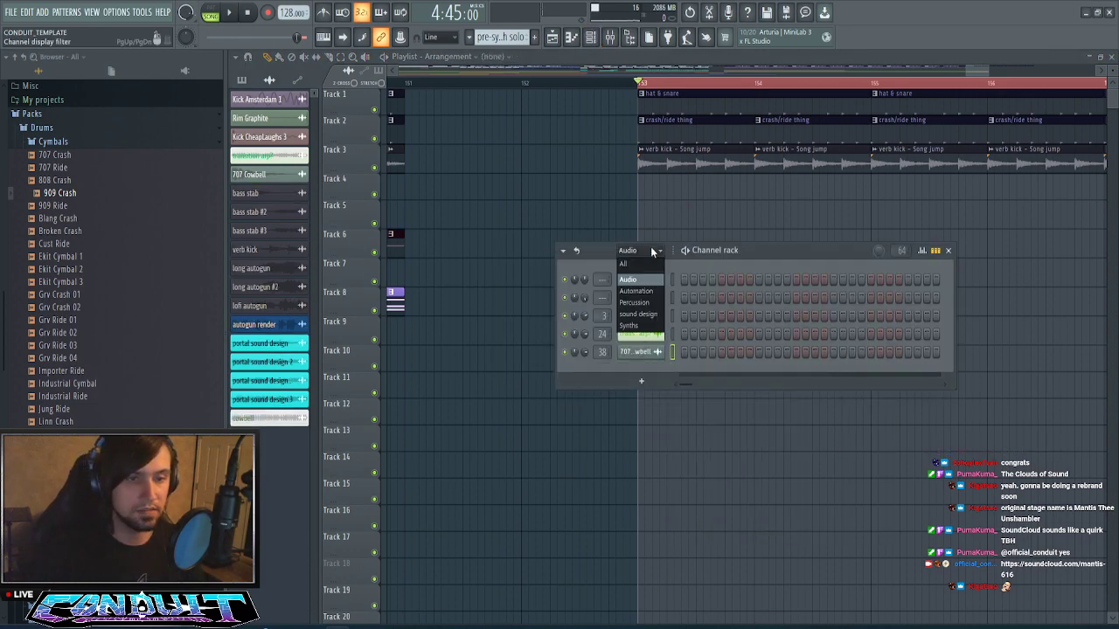
{"action": "left_click", "coordinate": [640, 306]}
{"action": "left_click_drag", "start_coordinate": [82, 192], "coordinate": [644, 269]}
- Colour the 909 Crash channel #151527 to match the 808 Crash channel
{"action": "right_click", "coordinate": [657, 297]}
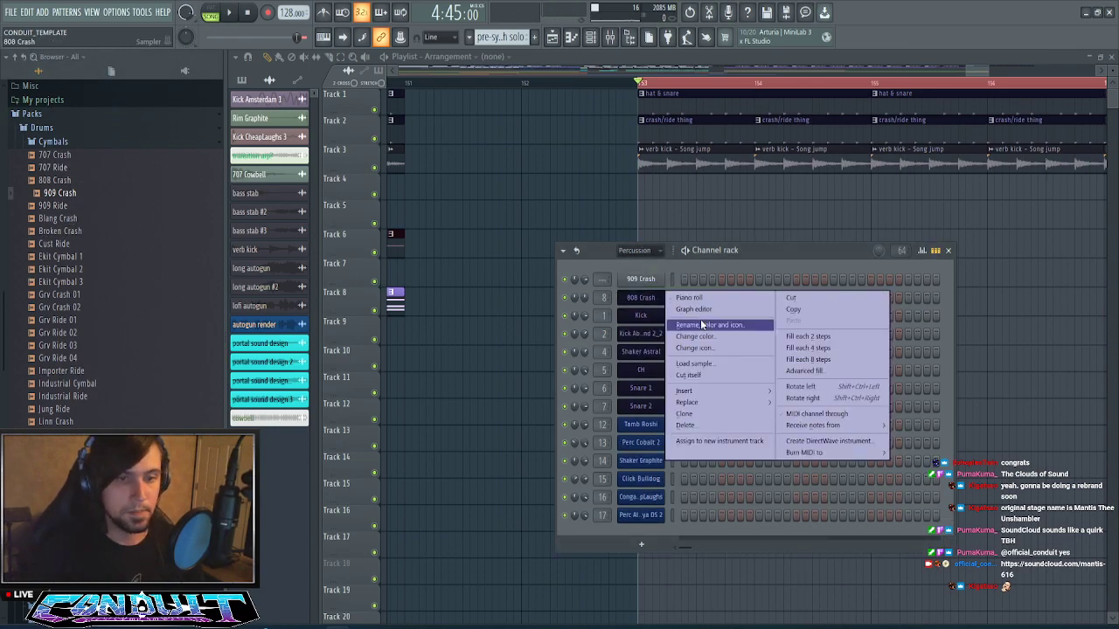
{"action": "left_click", "coordinate": [700, 319]}
{"action": "key", "text": "Escape"}
{"action": "right_click", "coordinate": [644, 281]}
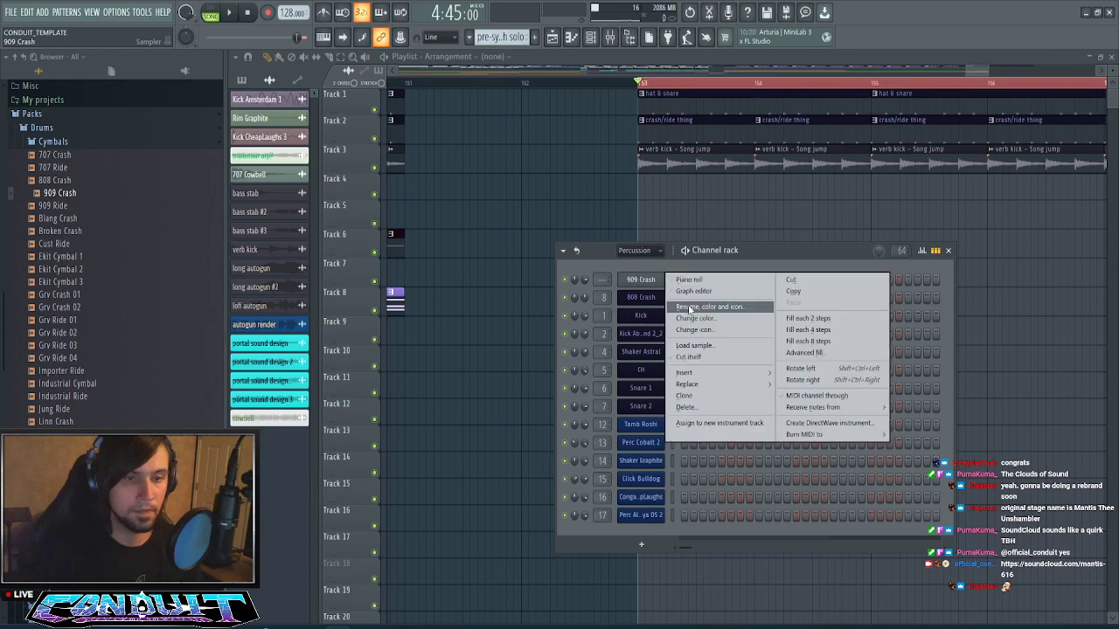
{"action": "left_click", "coordinate": [681, 305]}
{"action": "left_click", "coordinate": [722, 492]}
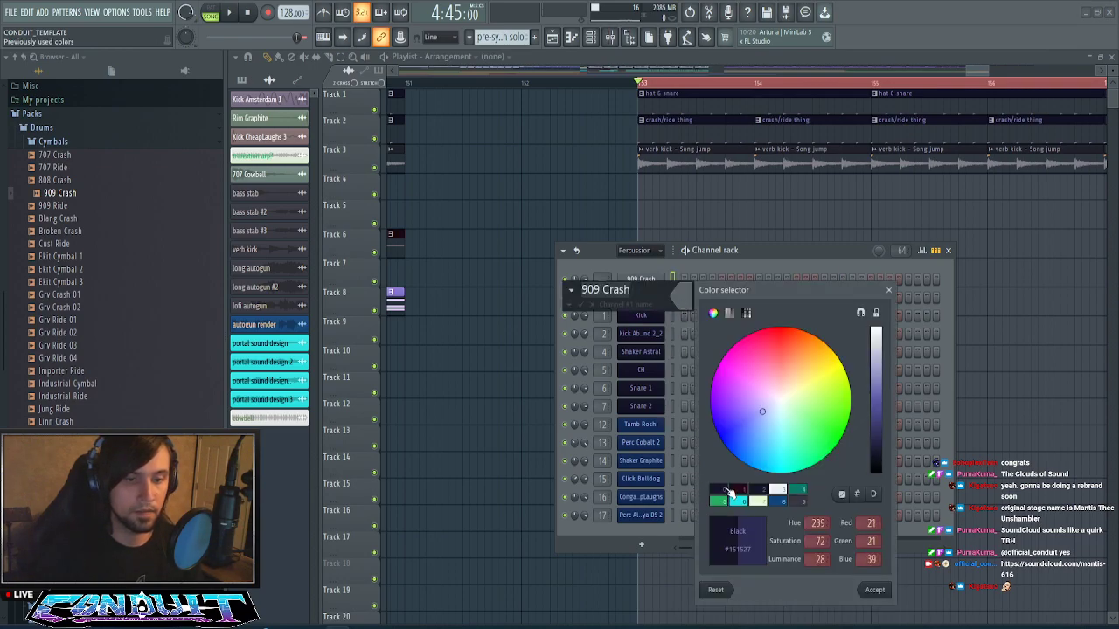
{"action": "key", "text": "Return"}
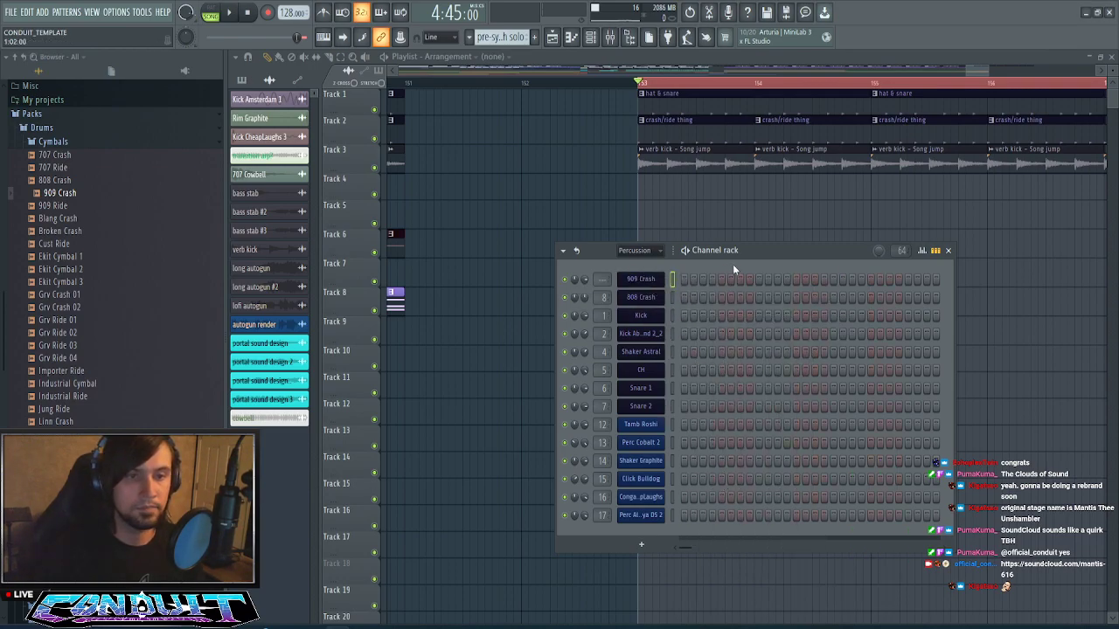
- Try 909 Crash hits on every fourth step of the current pattern, lowering alternate velocities, with the first about 62% and the last 68%
{"action": "right_click", "coordinate": [657, 282]}
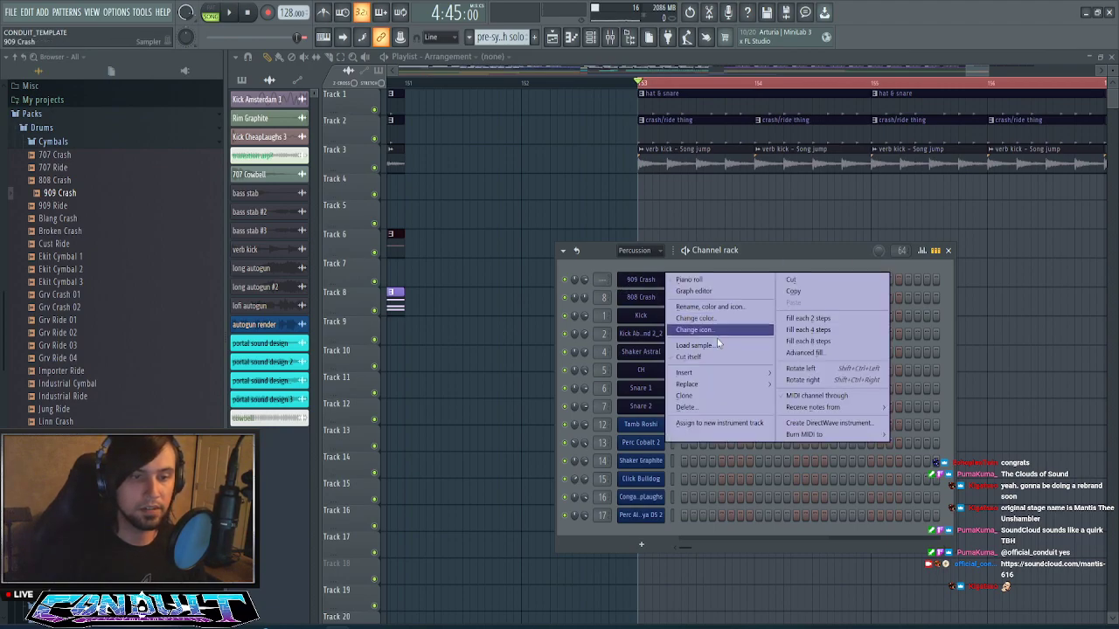
{"action": "left_click", "coordinate": [821, 332]}
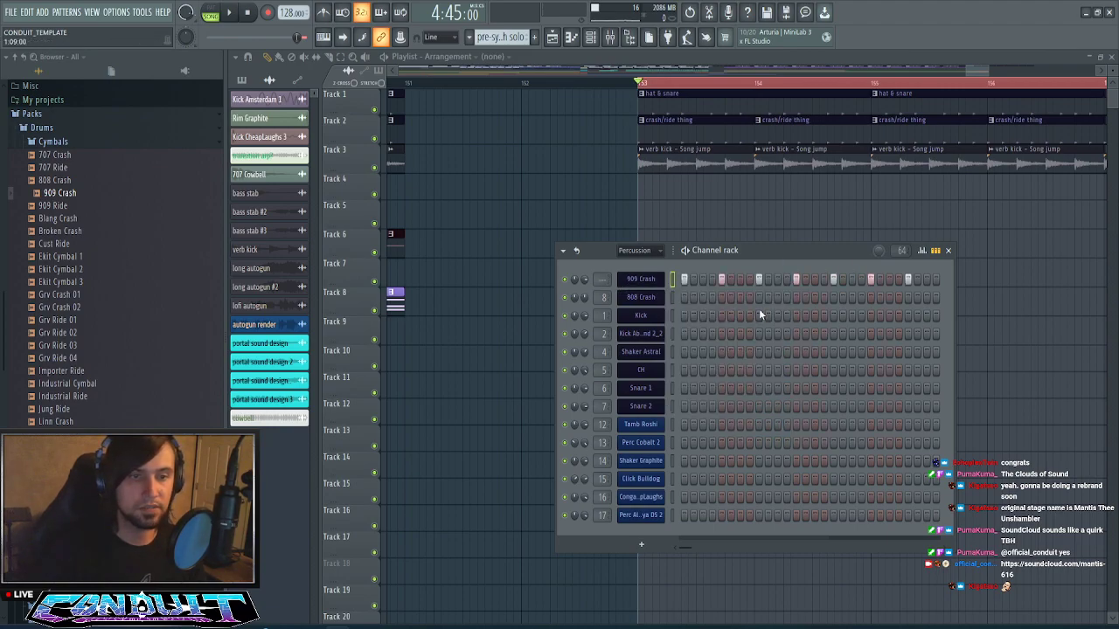
{"action": "left_click", "coordinate": [922, 251]}
{"action": "left_click", "coordinate": [686, 339]}
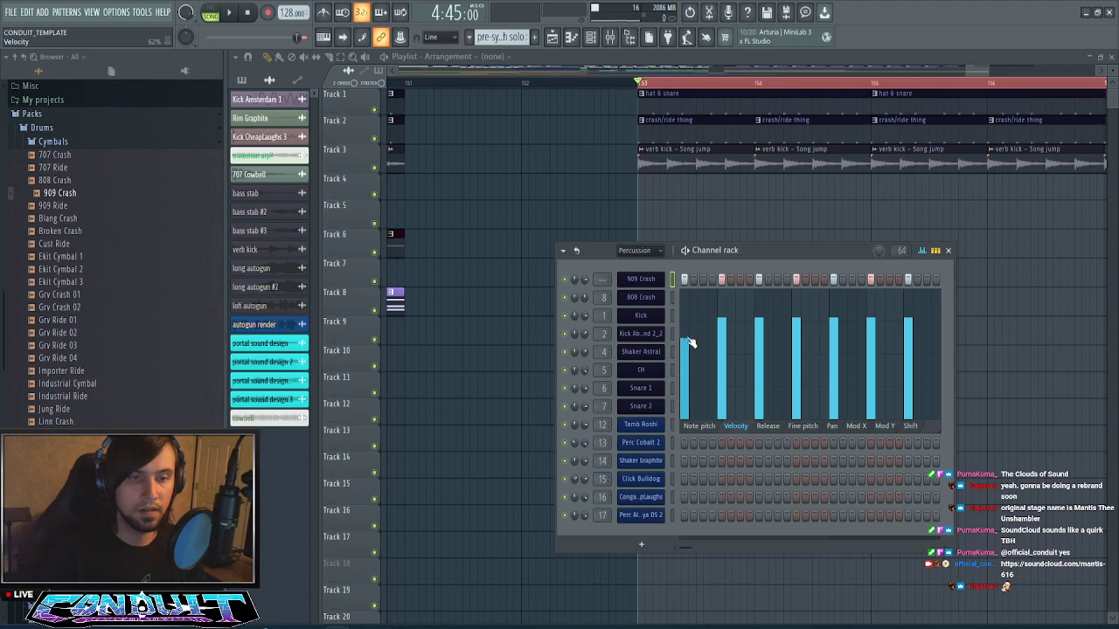
{"action": "left_click", "coordinate": [758, 342]}
{"action": "left_click", "coordinate": [834, 333]}
{"action": "left_click", "coordinate": [910, 332]}
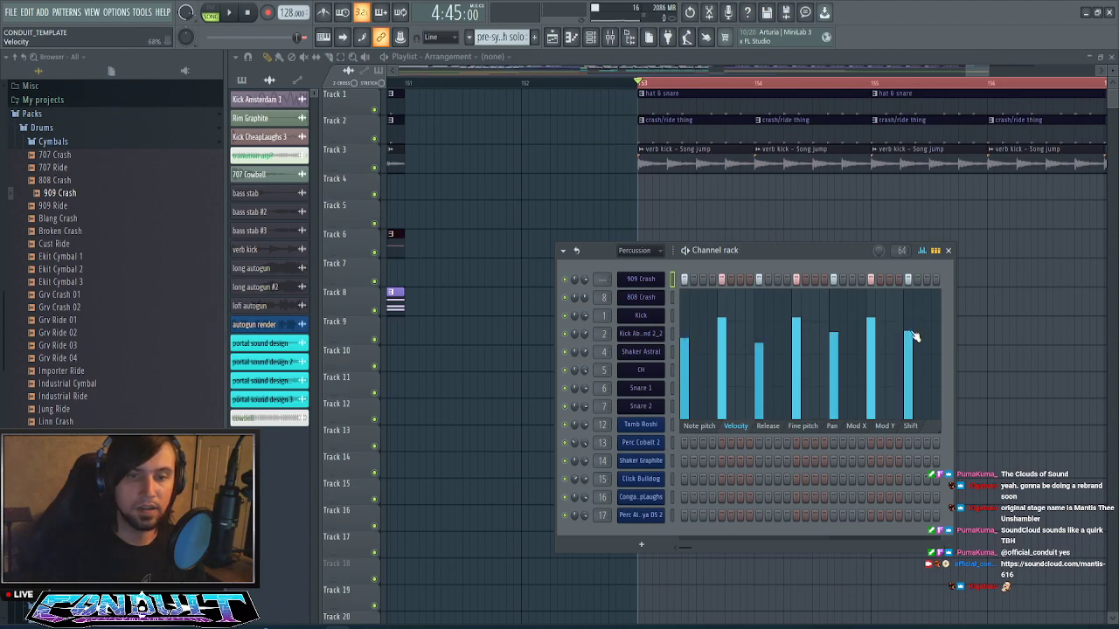
{"action": "key", "text": "space"}
{"action": "key", "text": "space"}
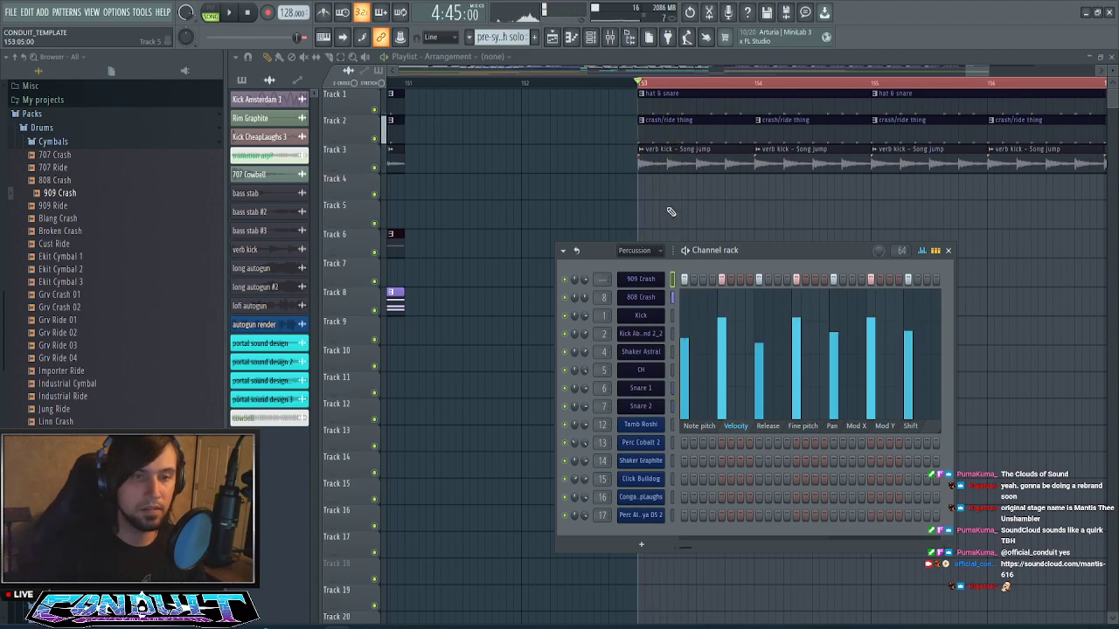
- Show all channels in the channel rack and clear the 909 Crash steps from the pre-synth solo pattern
{"action": "left_click", "coordinate": [673, 194]}
{"action": "left_click", "coordinate": [534, 57]}
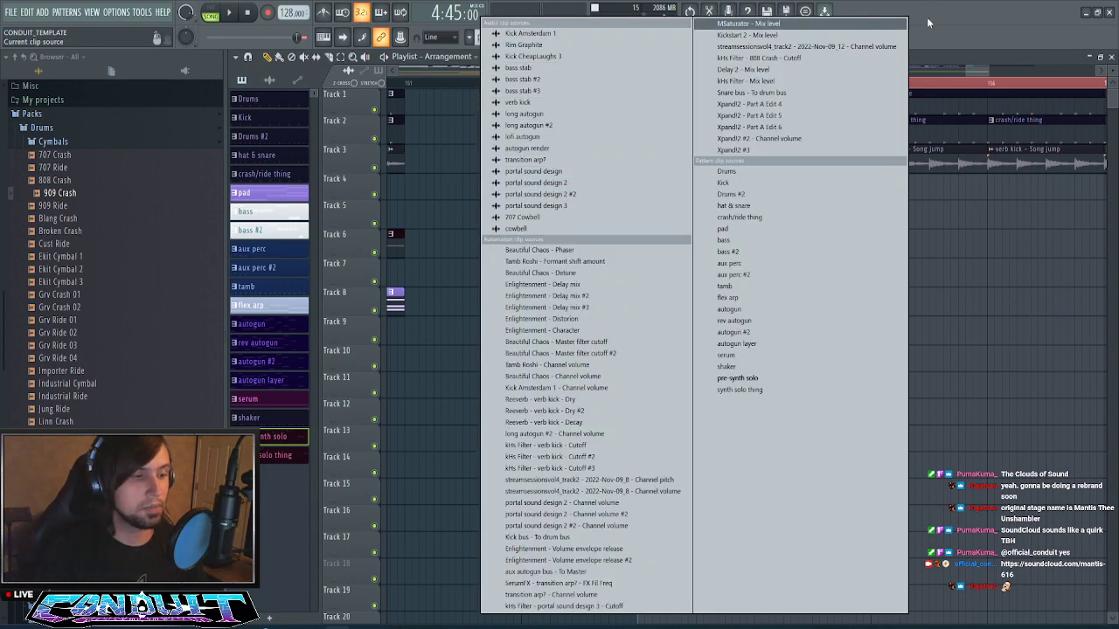
{"action": "left_click", "coordinate": [981, 74]}
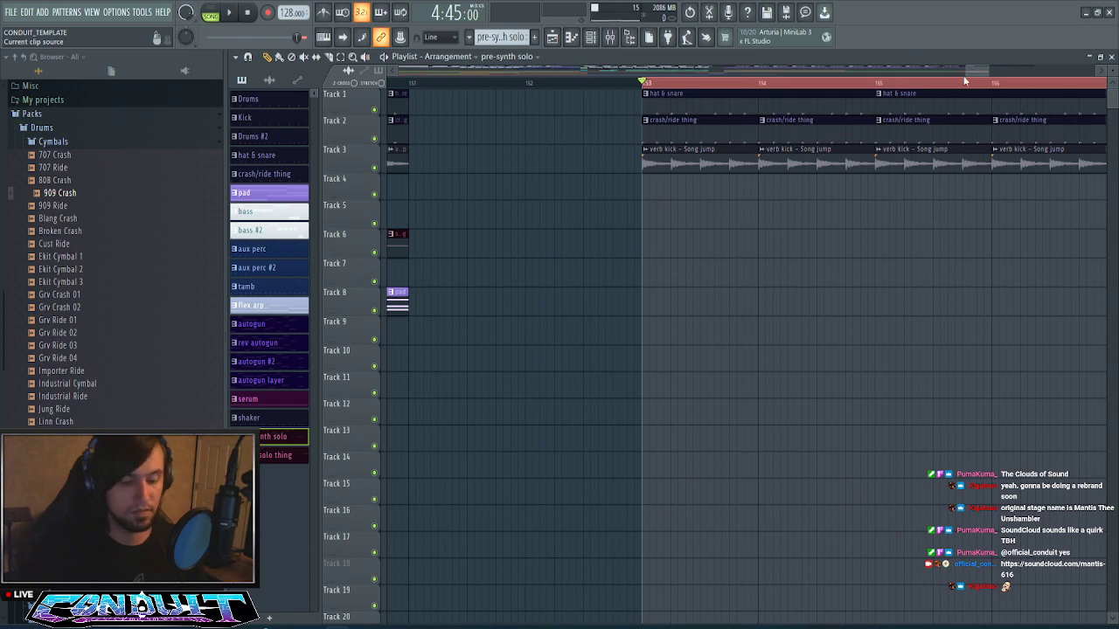
{"action": "key", "text": "F6"}
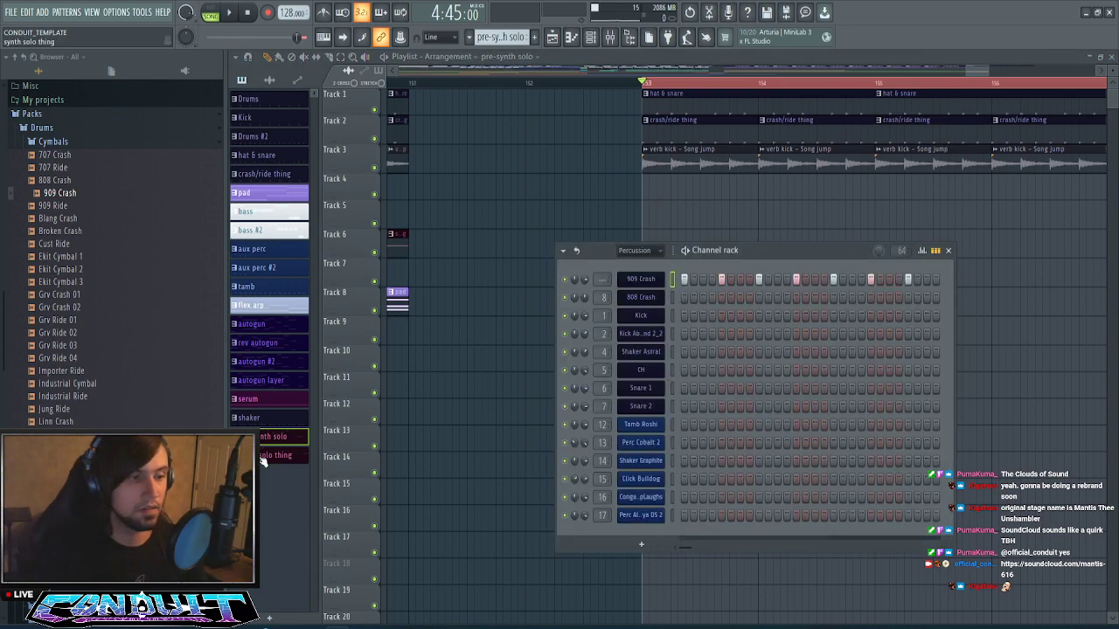
{"action": "key", "text": "F6"}
{"action": "key", "text": "F6"}
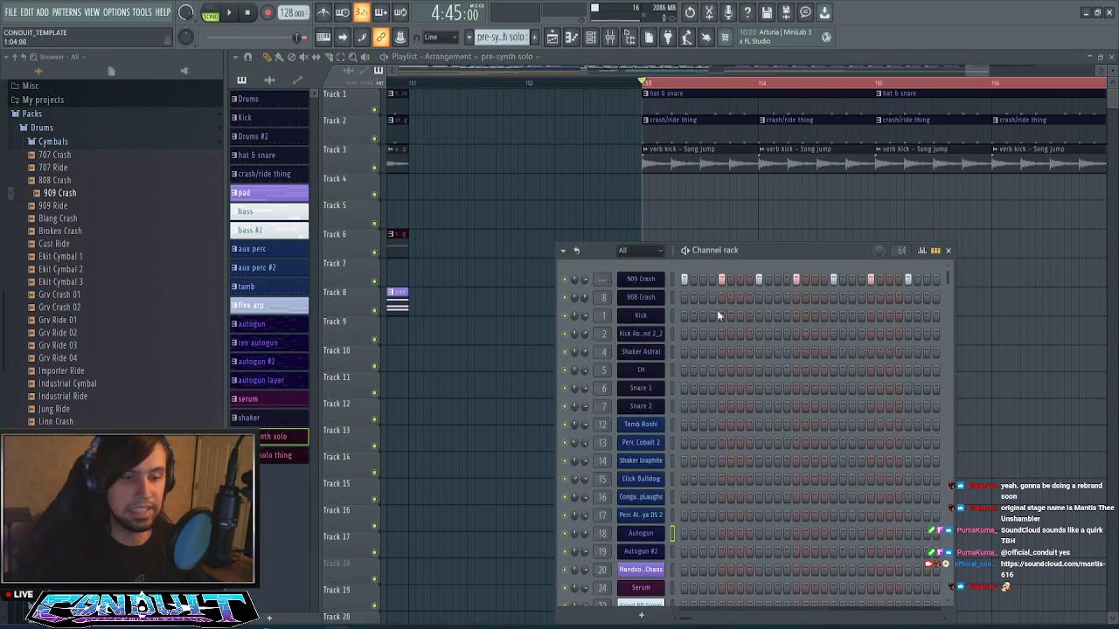
{"action": "scroll", "coordinate": [729, 337], "scroll_direction": "down", "scroll_amount": 3}
{"action": "scroll", "coordinate": [729, 337], "scroll_direction": "up", "scroll_amount": 10}
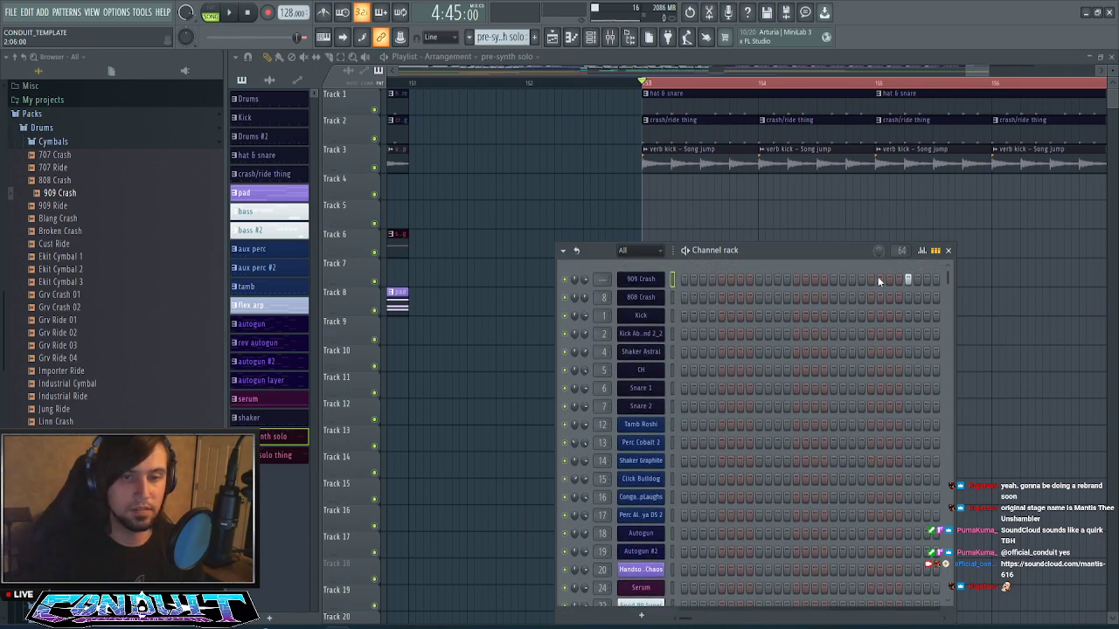
- Create a new pattern named crash with the colour #151527
{"action": "key", "text": "F4"}
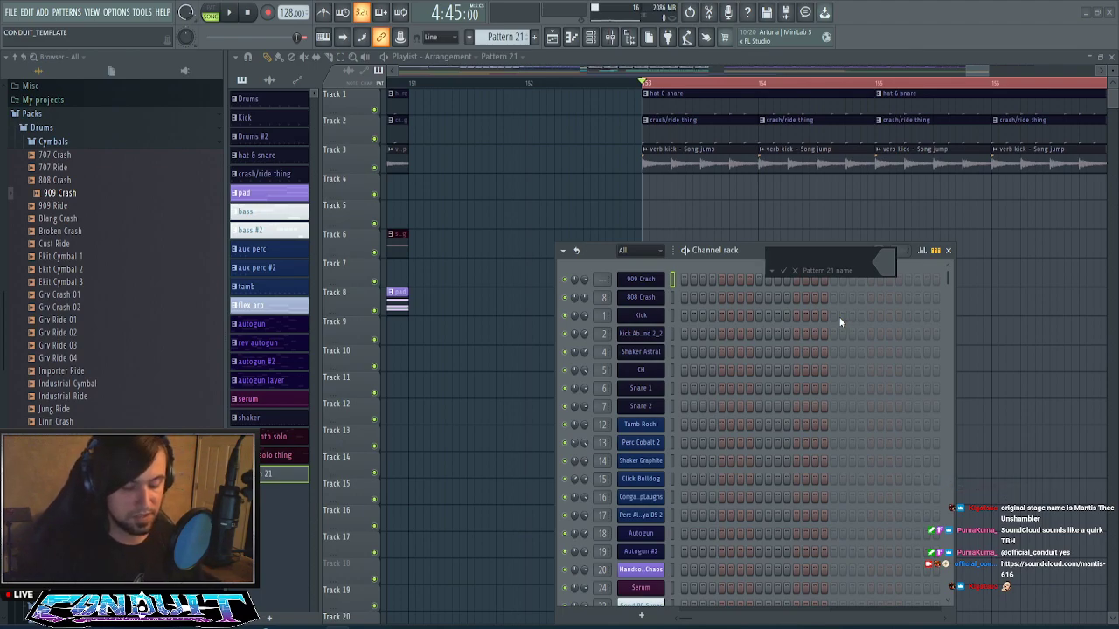
{"action": "type", "text": "crash"}
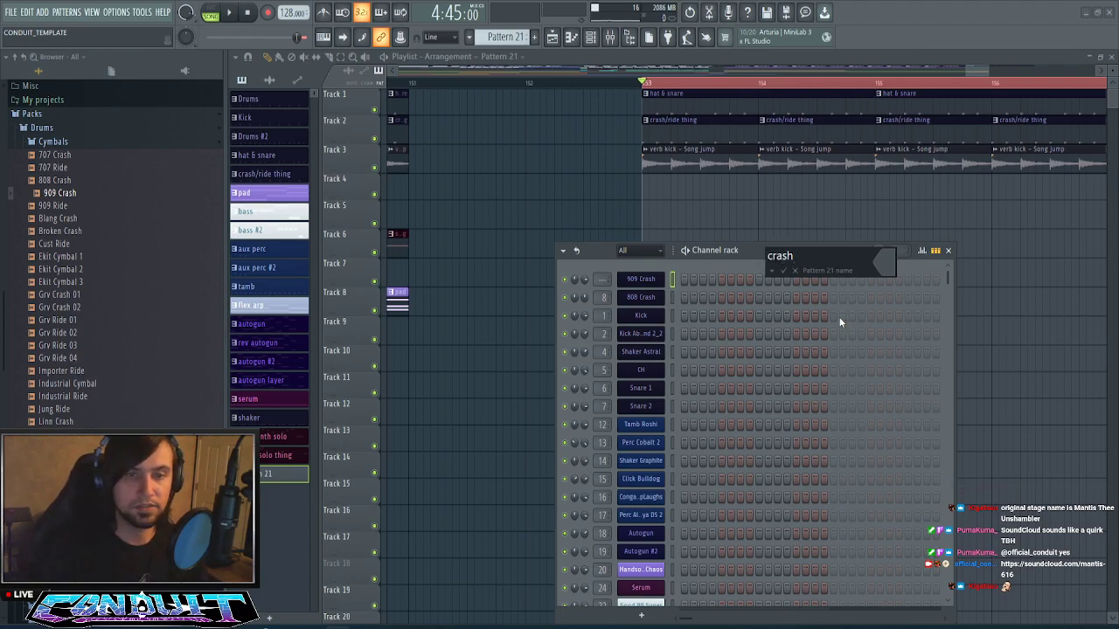
{"action": "left_click", "coordinate": [890, 270]}
{"action": "left_click", "coordinate": [927, 457]}
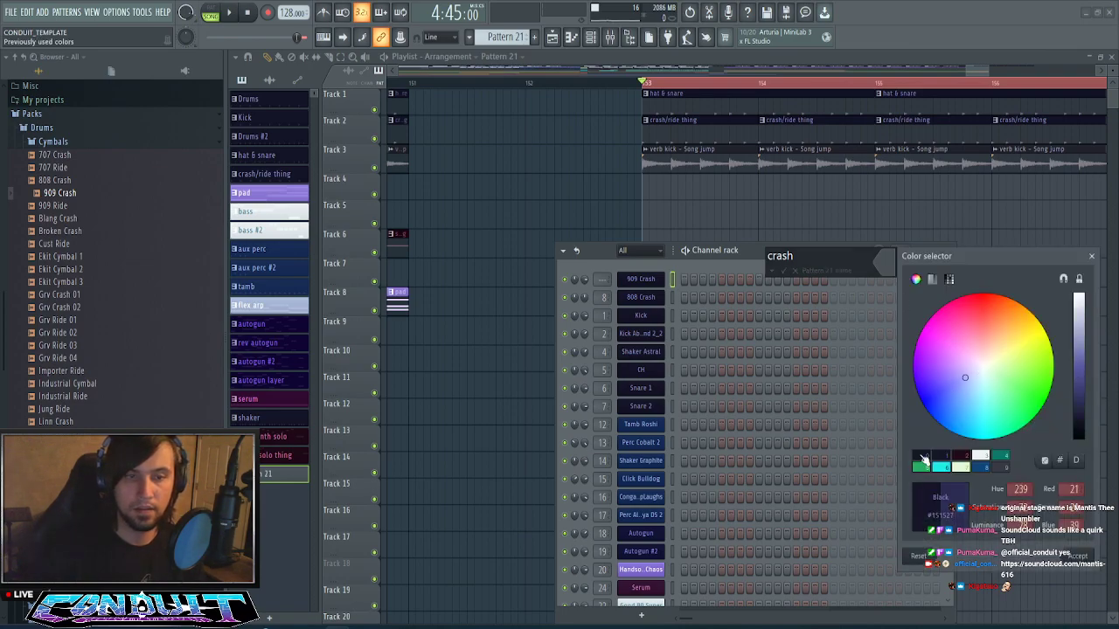
{"action": "key", "text": "Return"}
{"action": "key", "text": "Return"}
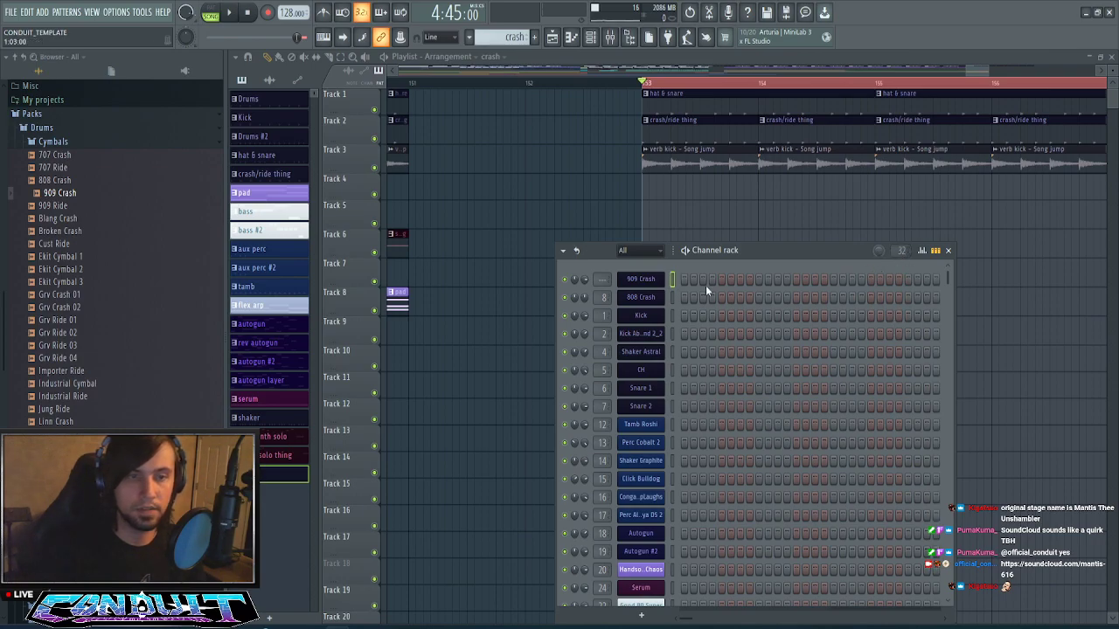
- Fill every fourth 909 Crash step in the crash pattern, place the pattern on Track 4 at bar 153, and play it
{"action": "right_click", "coordinate": [642, 280]}
{"action": "left_click", "coordinate": [835, 333]}
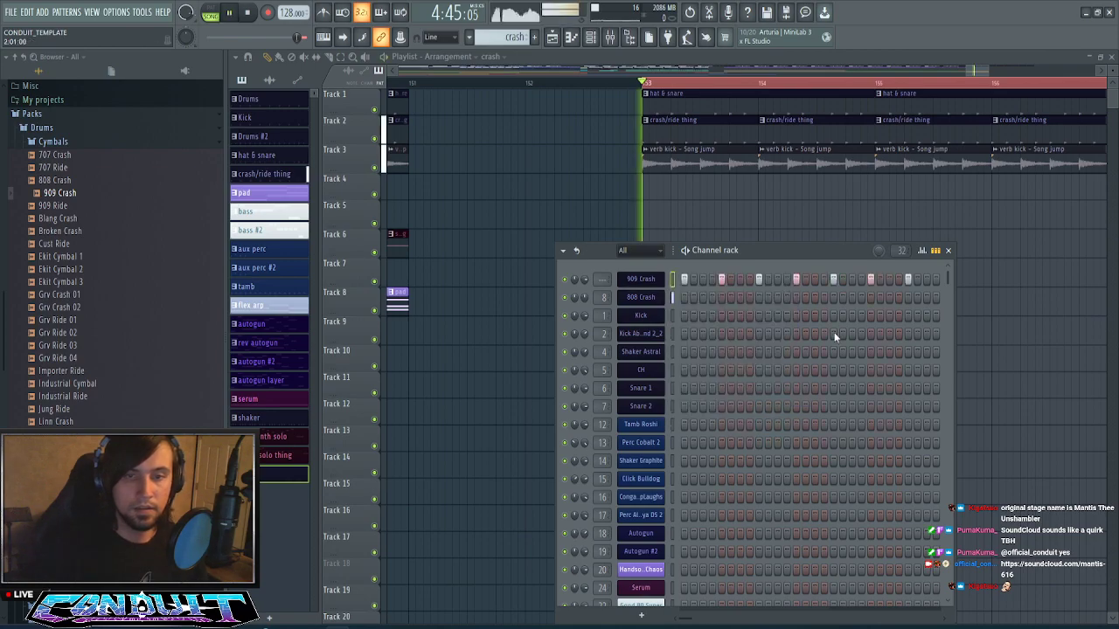
{"action": "left_click", "coordinate": [661, 183]}
{"action": "key", "text": "space"}
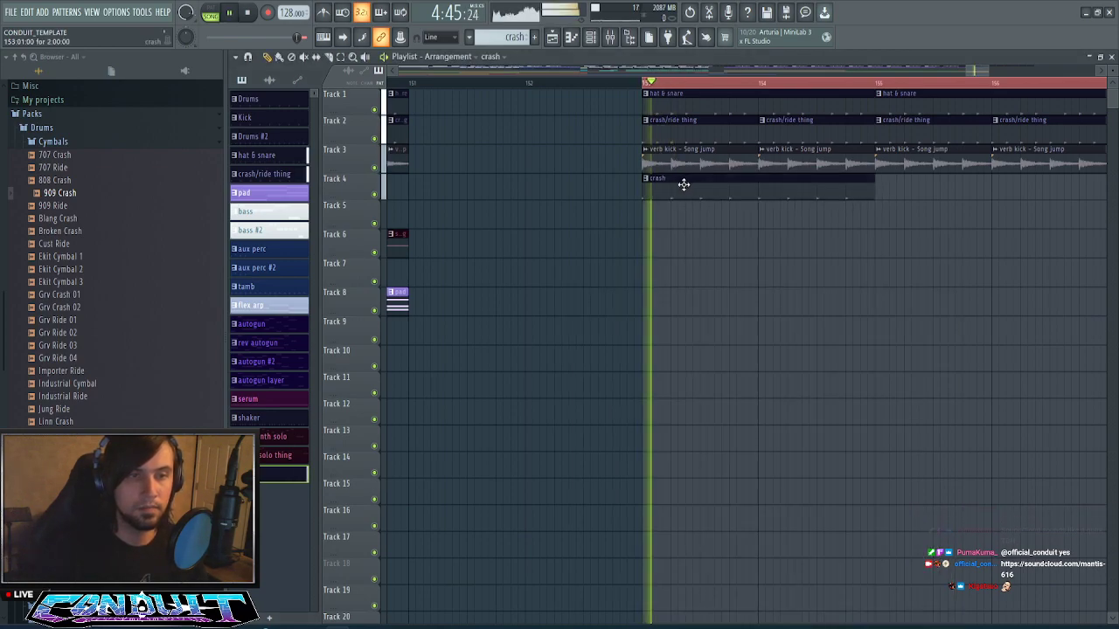
- Show the 909 Crash step velocities in the channel rack and audition the crash pattern with the drums from bar 153
{"action": "key", "text": "space"}
{"action": "left_click", "coordinate": [591, 37]}
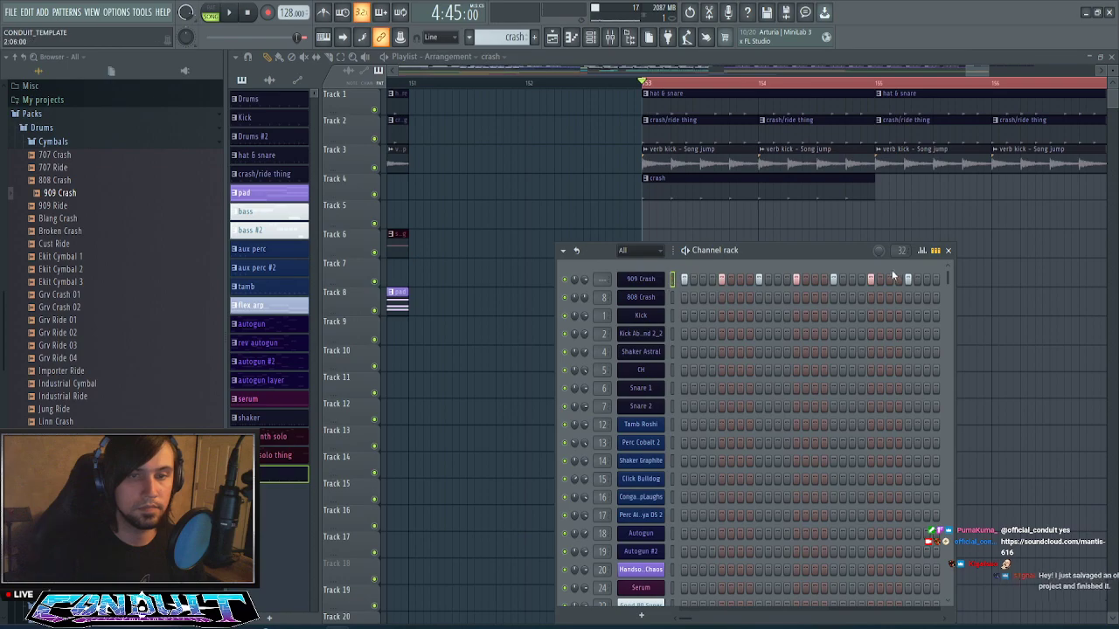
{"action": "left_click", "coordinate": [922, 250]}
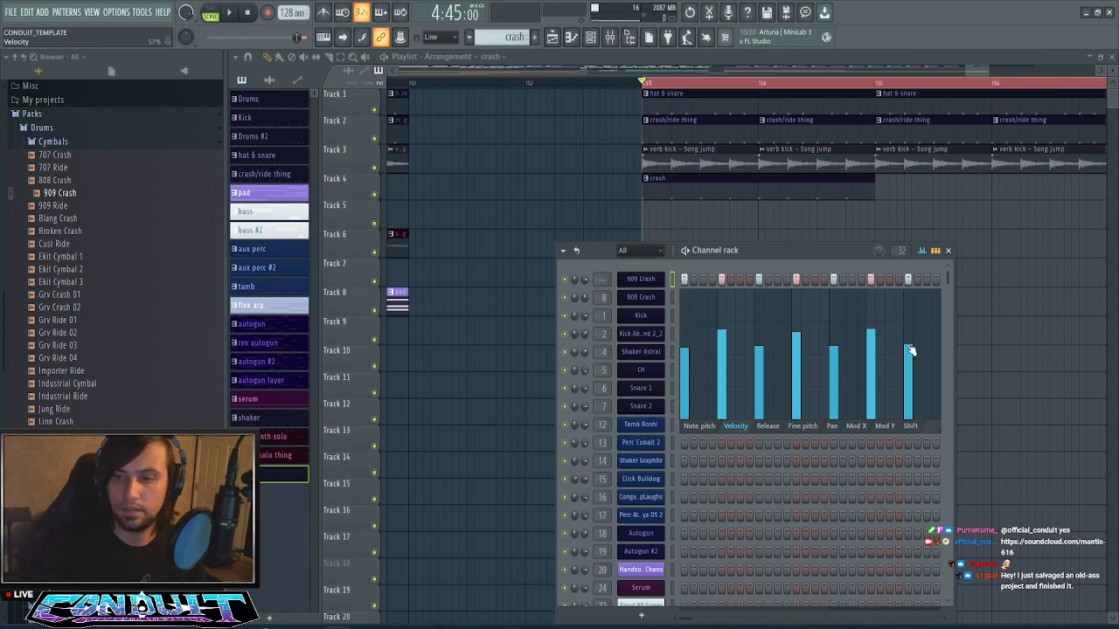
{"action": "key", "text": "space"}
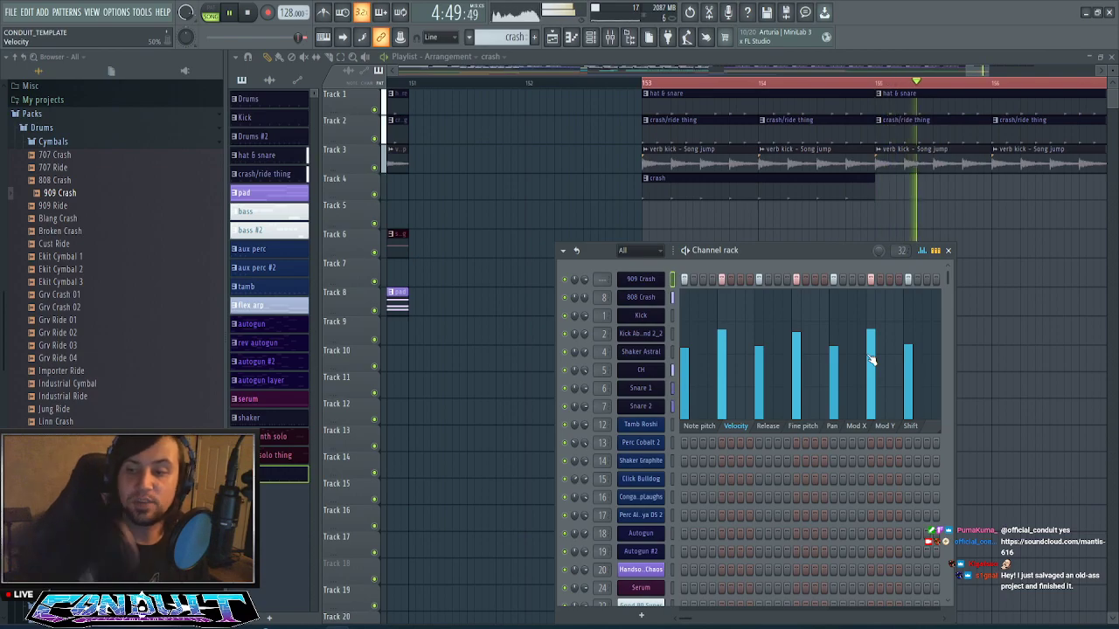
{"action": "key", "text": "space"}
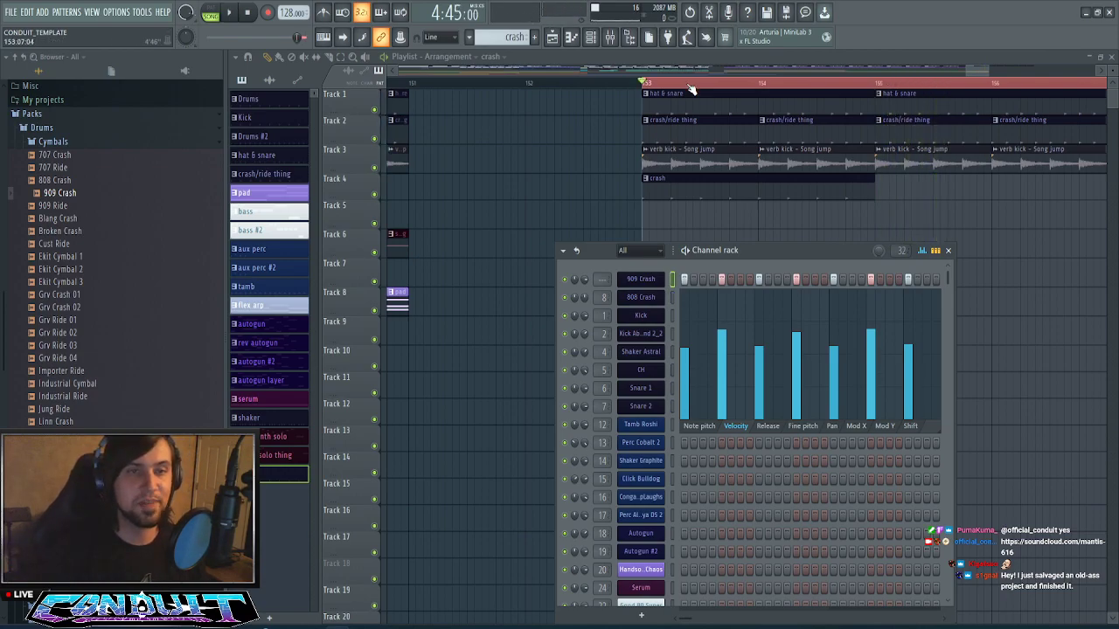
- Repeat the crash pattern along Track 4 to the end of the drum section at bar 169 and start playback
{"action": "scroll", "coordinate": [688, 87], "scroll_direction": "down", "scroll_amount": 3}
{"action": "left_click_drag", "start_coordinate": [988, 68], "coordinate": [1003, 70]}
{"action": "scroll", "coordinate": [974, 83], "scroll_direction": "down", "scroll_amount": 2}
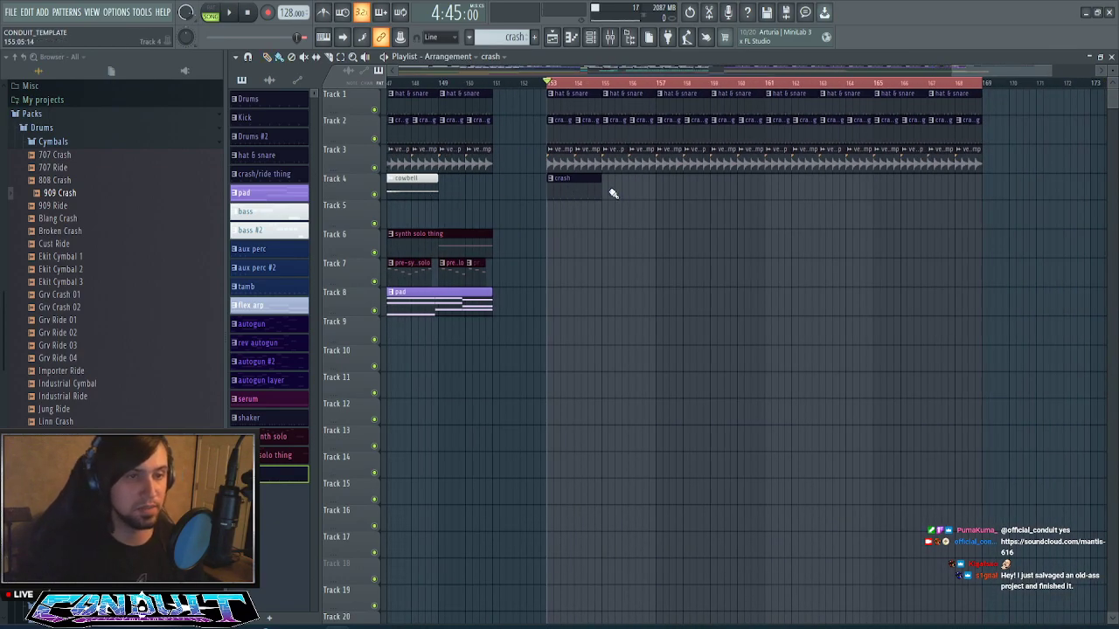
{"action": "left_click_drag", "start_coordinate": [609, 193], "coordinate": [954, 186]}
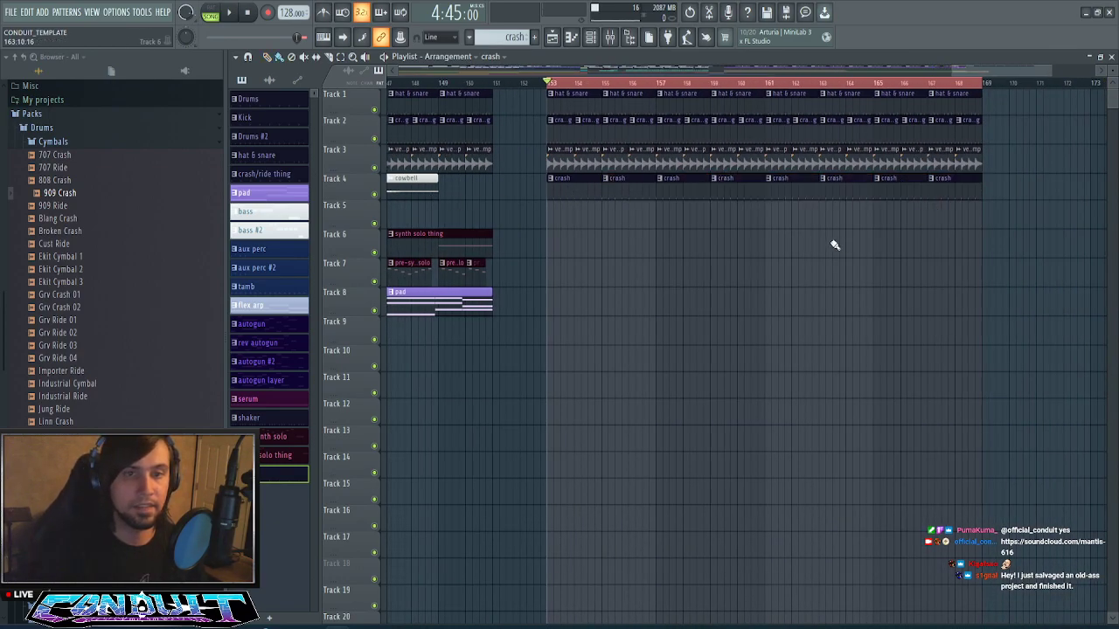
{"action": "key", "text": "space"}
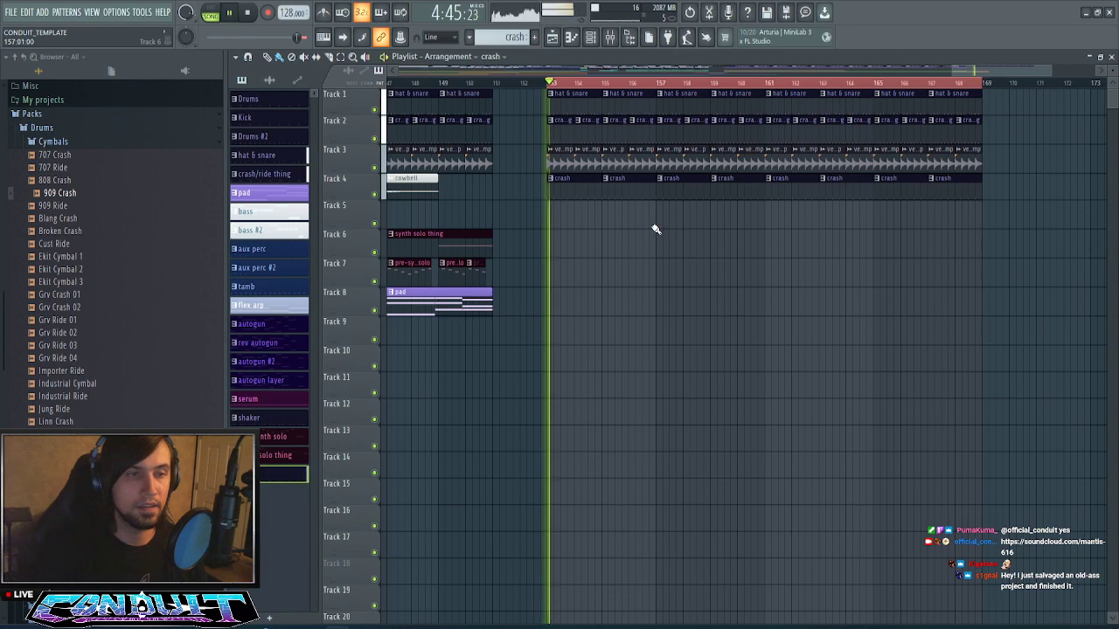
- Raise the velocities of the first, third, fifth and seventh 909 Crash hits to about 74%
{"action": "left_click", "coordinate": [591, 39]}
{"action": "left_click", "coordinate": [654, 280]}
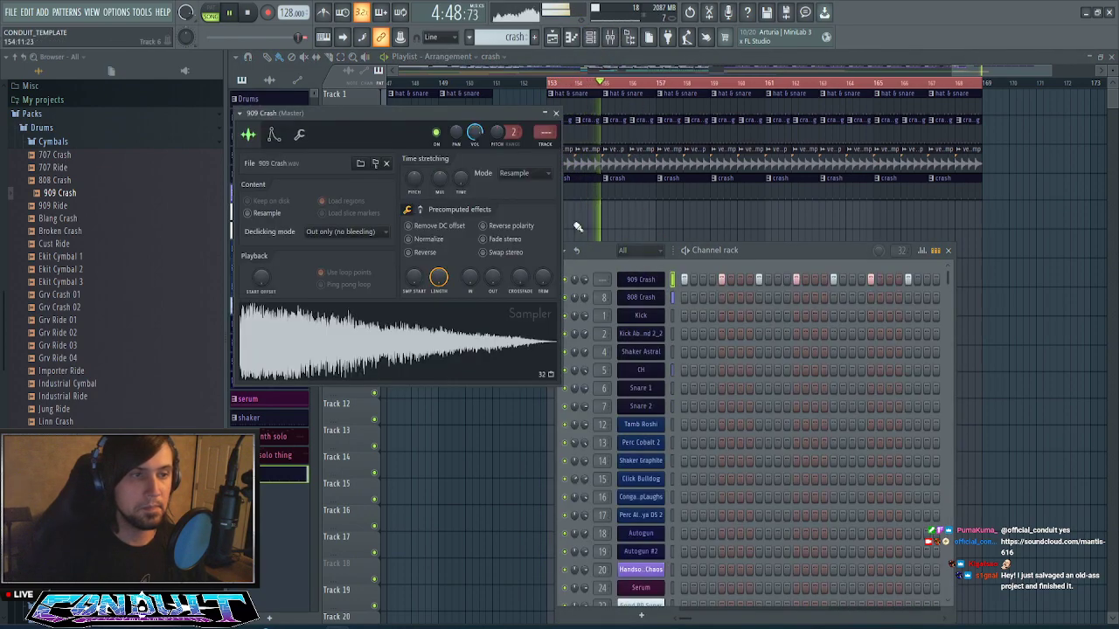
{"action": "left_click", "coordinate": [923, 250]}
{"action": "left_click_drag", "start_coordinate": [749, 345], "coordinate": [762, 339]}
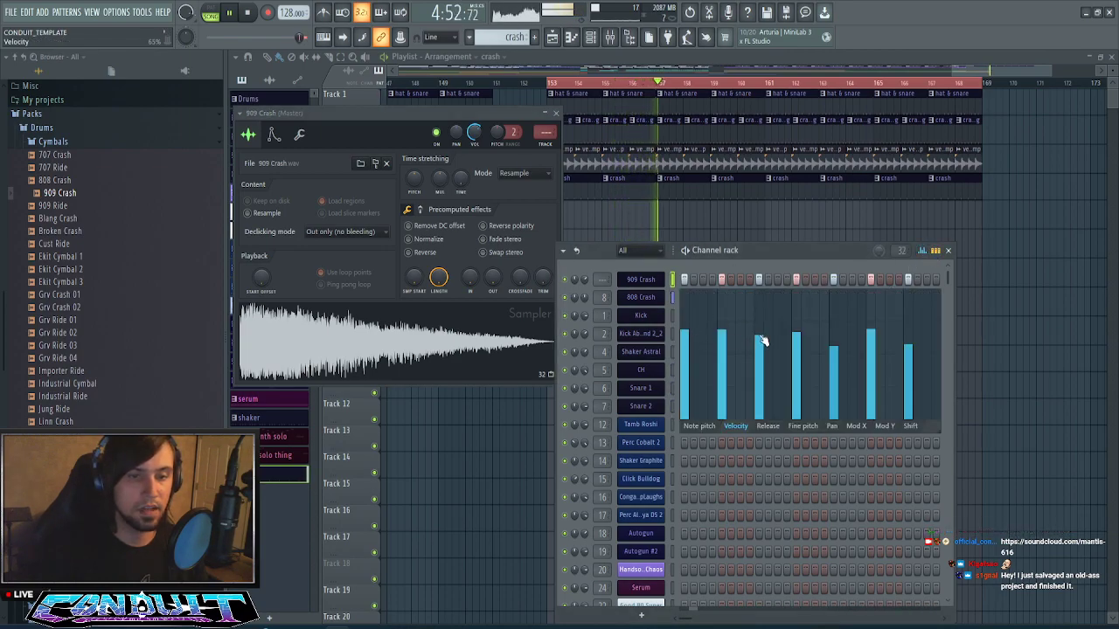
{"action": "left_click_drag", "start_coordinate": [836, 344], "coordinate": [841, 335]}
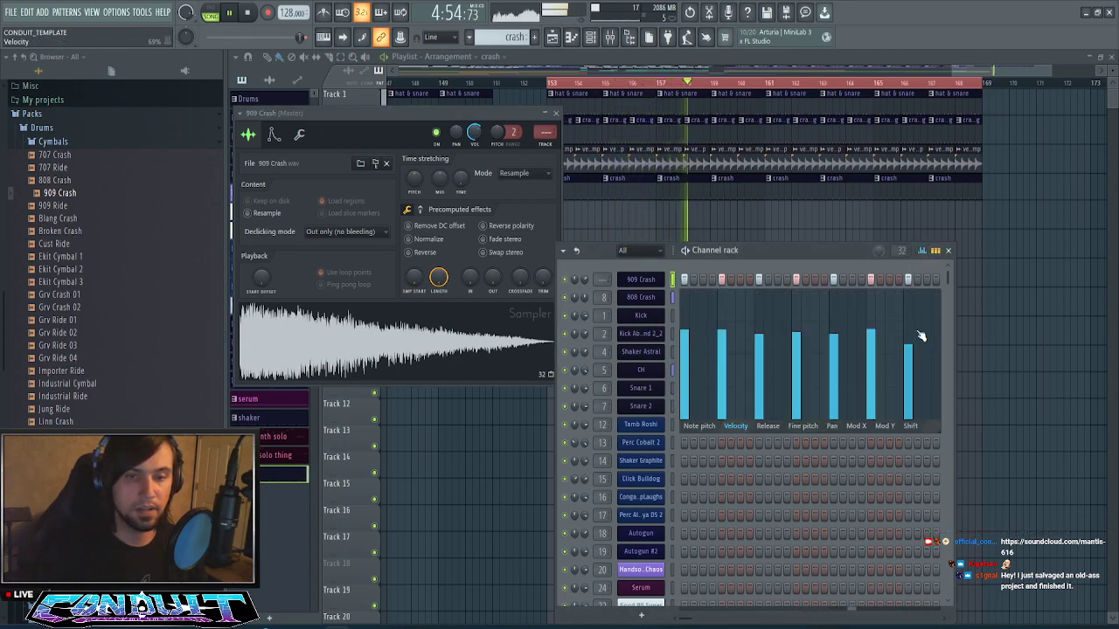
{"action": "left_click", "coordinate": [910, 333]}
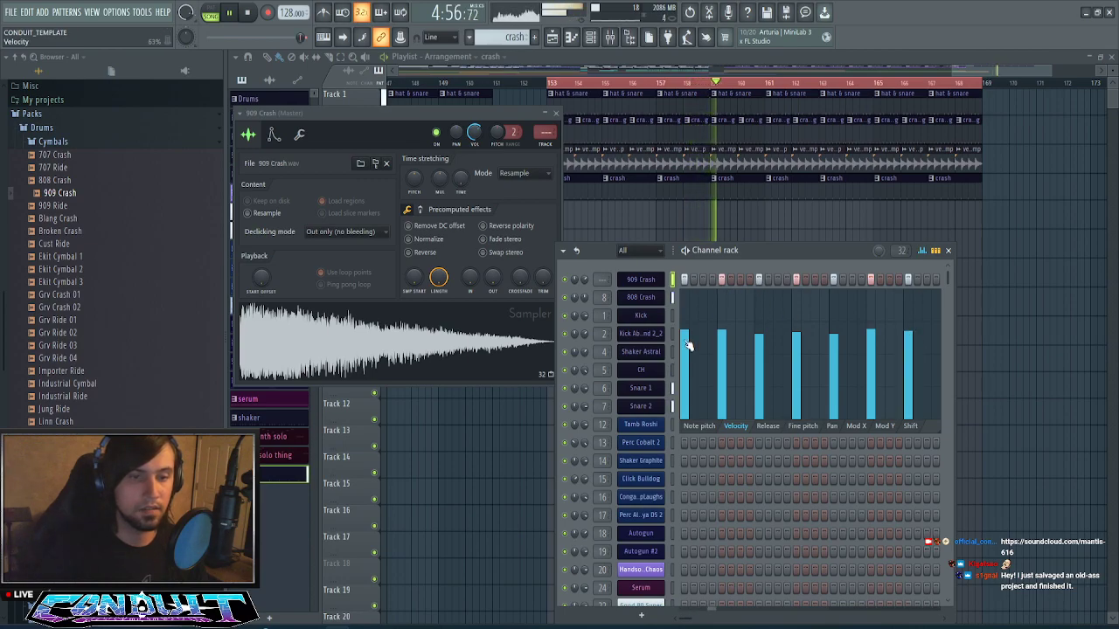
{"action": "left_click_drag", "start_coordinate": [687, 330], "coordinate": [686, 325]}
{"action": "left_click", "coordinate": [762, 326]}
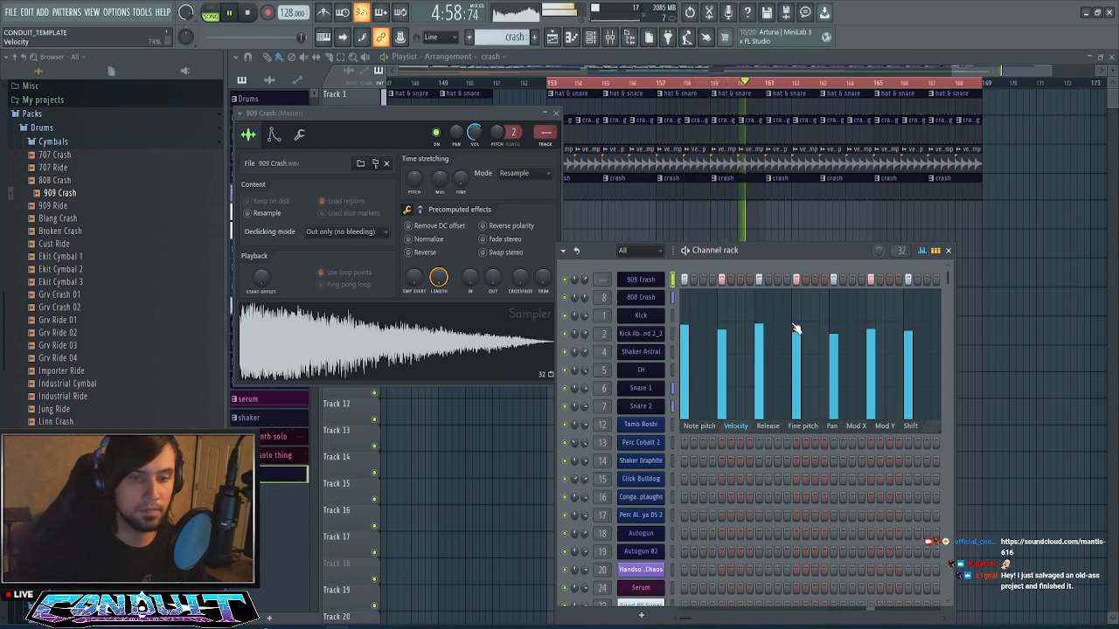
{"action": "left_click", "coordinate": [834, 324]}
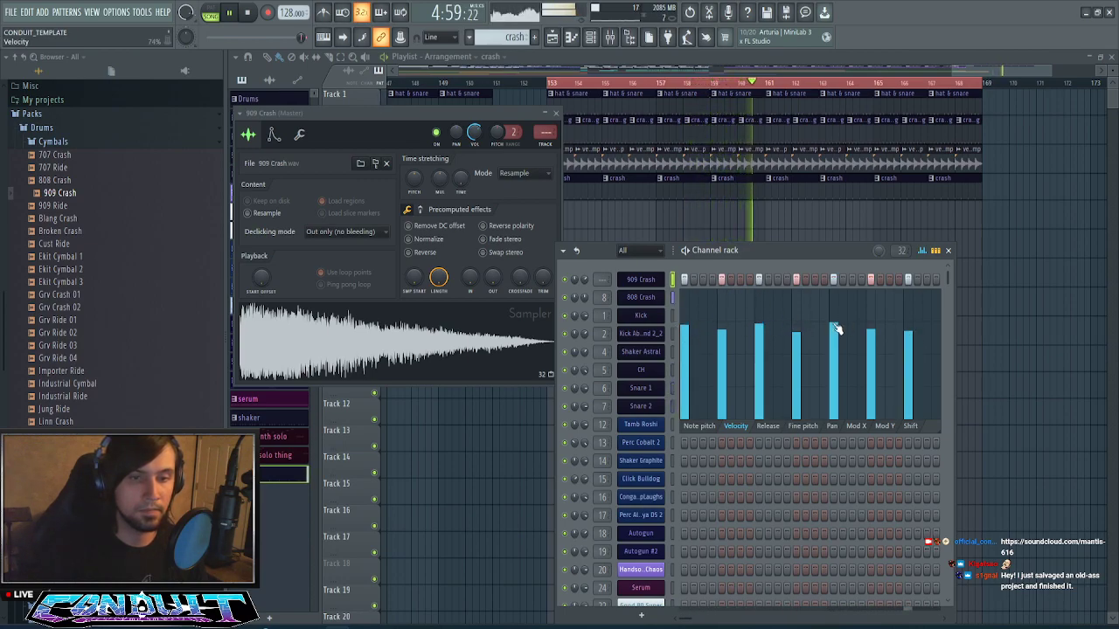
{"action": "left_click", "coordinate": [912, 326]}
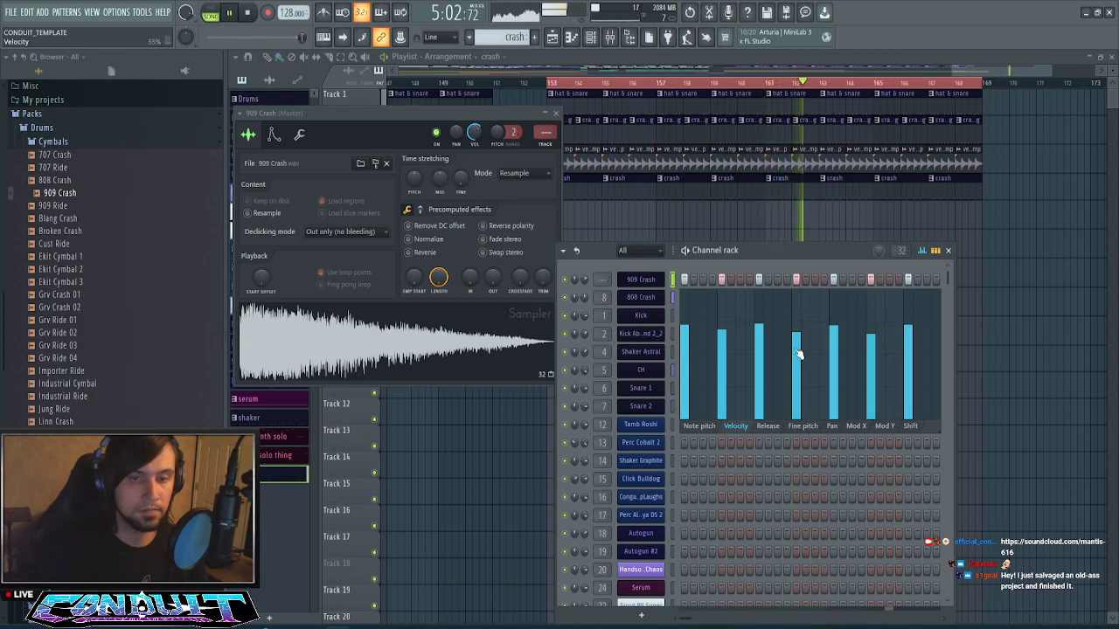
- Lower the velocities of the second, fourth and sixth 909 Crash hits to about 50–55%
{"action": "left_click", "coordinate": [721, 350]}
{"action": "left_click", "coordinate": [795, 347]}
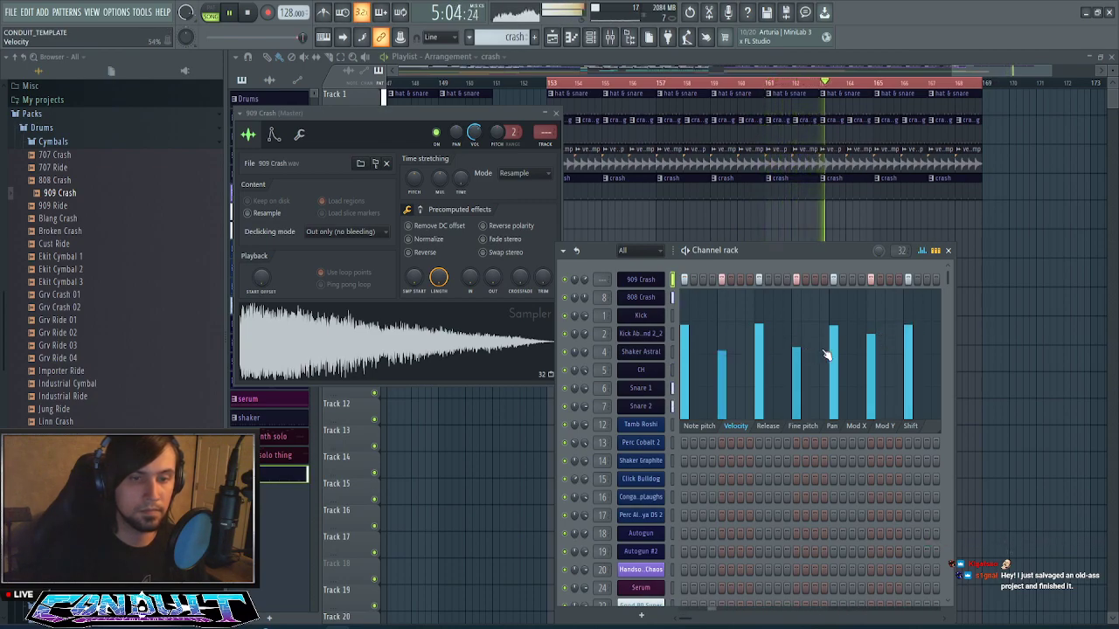
{"action": "left_click", "coordinate": [871, 355]}
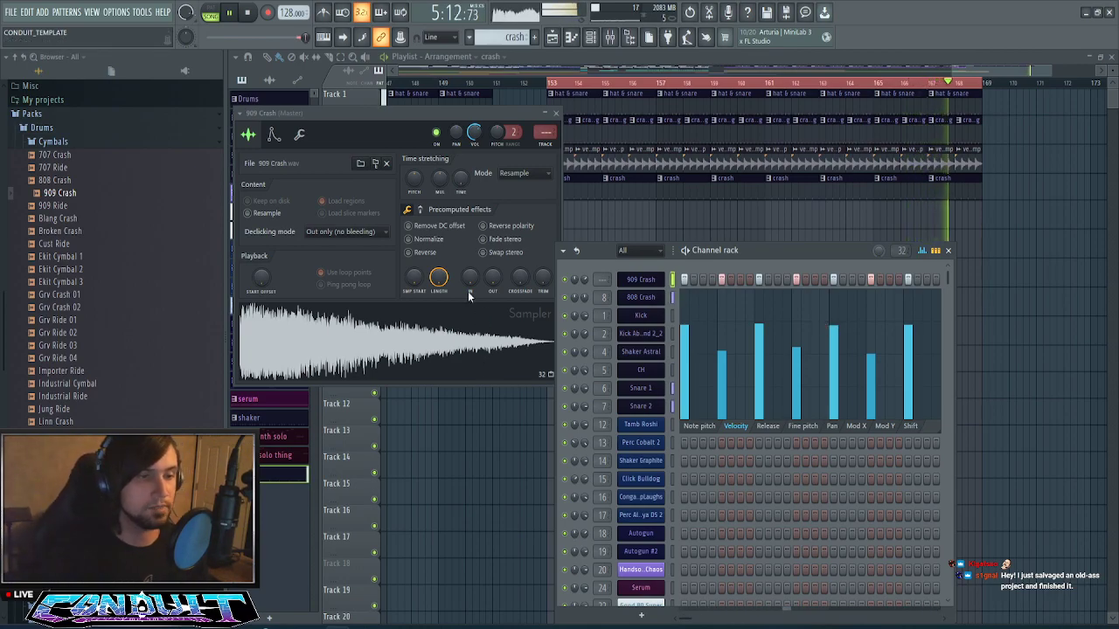
- Increase the Out fade of the 909 Crash sample and listen to it against the step velocities
{"action": "left_click_drag", "start_coordinate": [489, 280], "coordinate": [489, 277]}
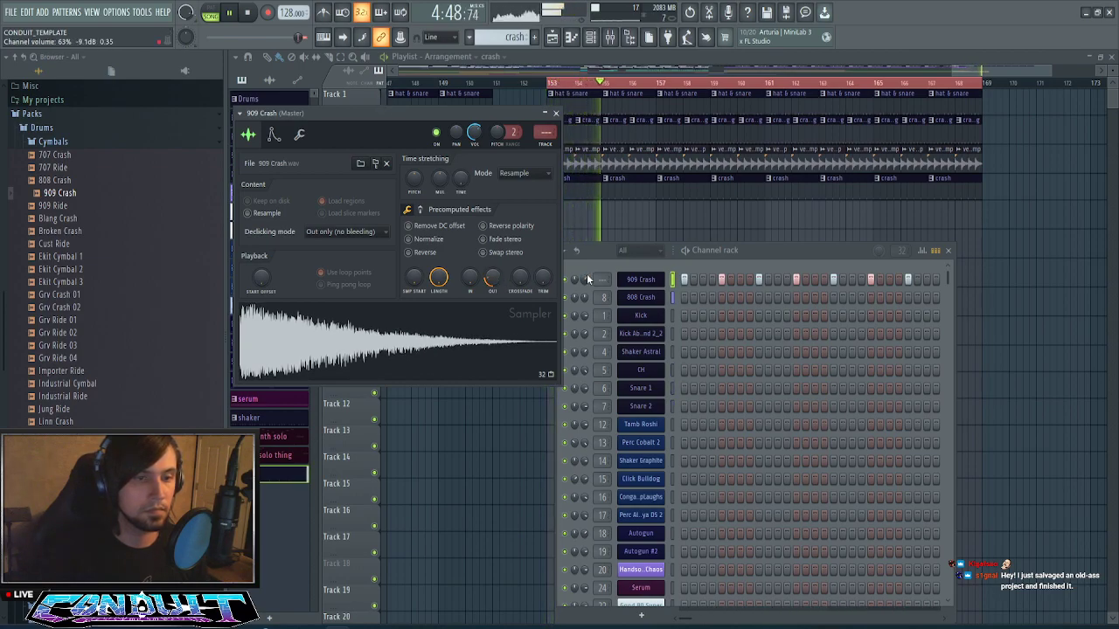
{"action": "left_click", "coordinate": [924, 252]}
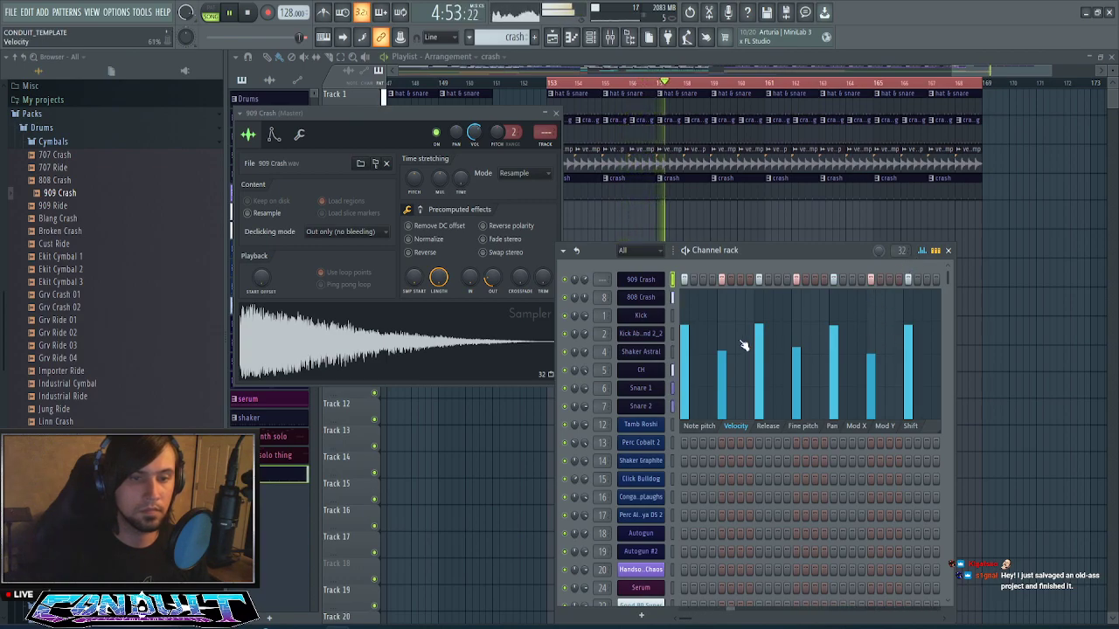
{"action": "key", "text": "space"}
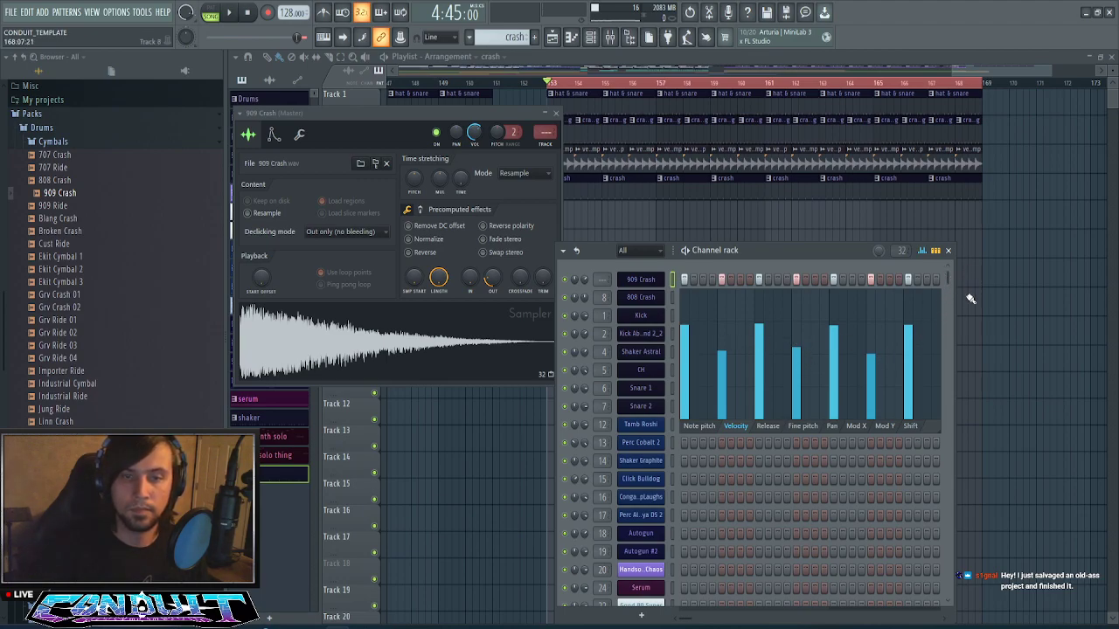
- Widen the channel rack to show the final steps, raise the seventh 909 Crash hit's velocity, lower the eighth to about 55%, and play the section
{"action": "left_click_drag", "start_coordinate": [956, 303], "coordinate": [1001, 314]}
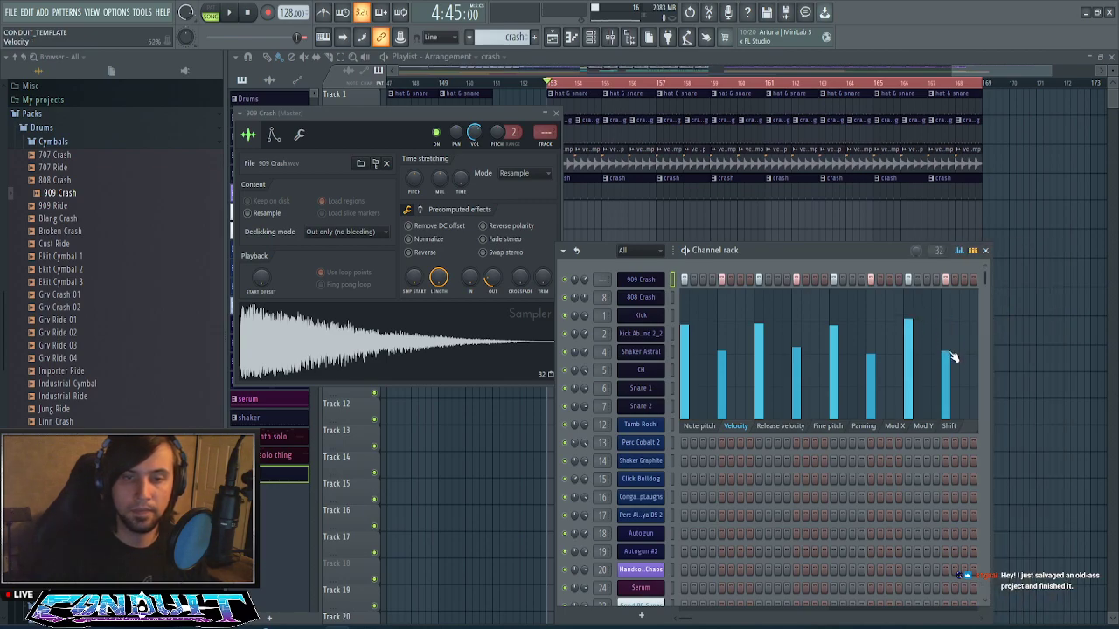
{"action": "key", "text": "space"}
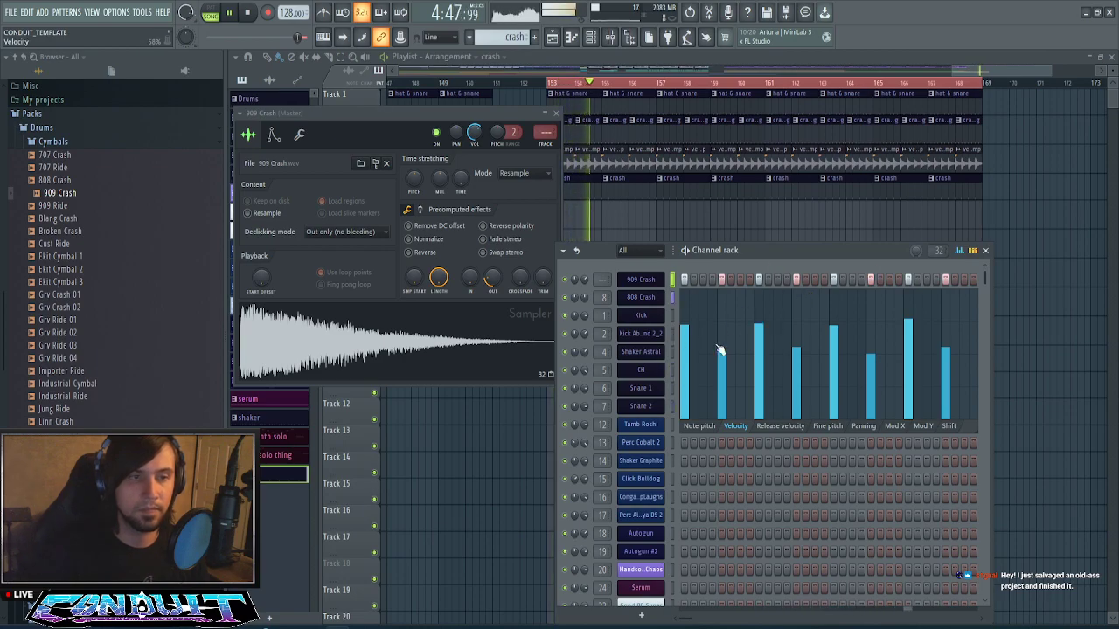
- Try pad clips on Track 8 across the drum section from bar 153 and remove them
{"action": "scroll", "coordinate": [974, 84], "scroll_direction": "down", "scroll_amount": 4}
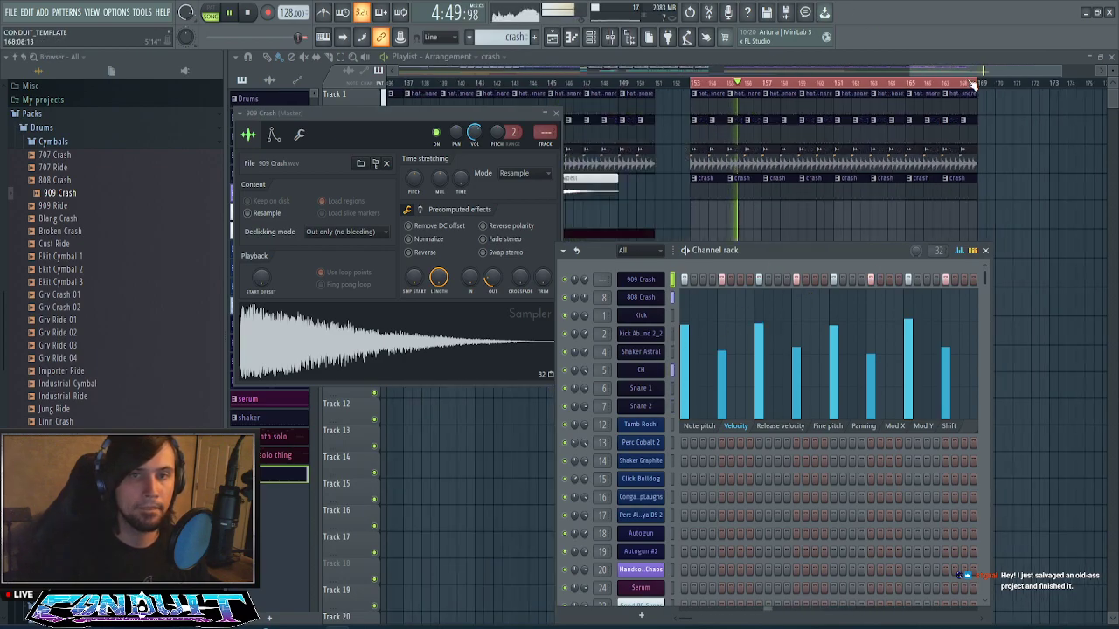
{"action": "left_click_drag", "start_coordinate": [975, 72], "coordinate": [987, 73]}
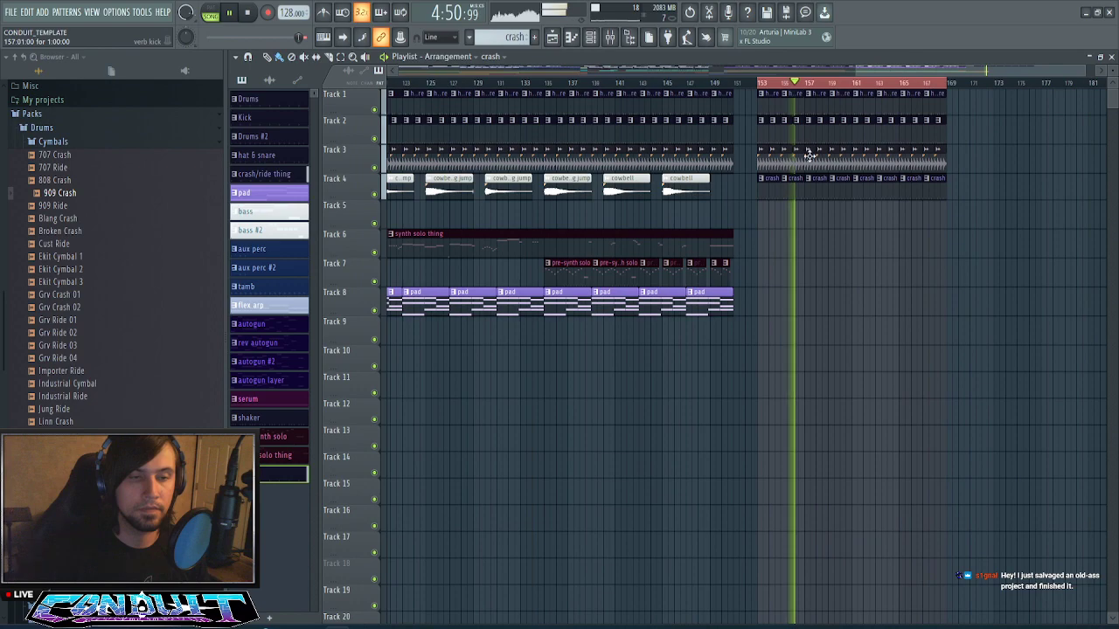
{"action": "left_click", "coordinate": [722, 309]}
{"action": "left_click_drag", "start_coordinate": [766, 312], "coordinate": [944, 310]}
{"action": "key", "text": "space"}
{"action": "right_click", "coordinate": [782, 305]}
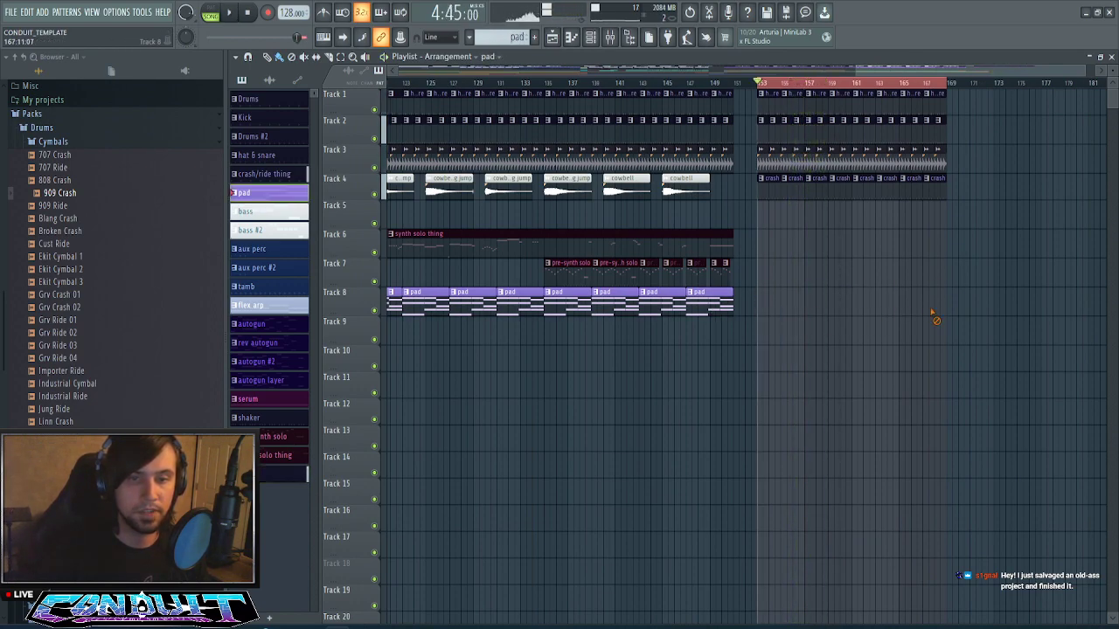
- Place flex arp clips on Track 7 from bar 153 to bar 169, delete the excess clip, and play the section
{"action": "scroll", "coordinate": [850, 90], "scroll_direction": "down", "scroll_amount": 4}
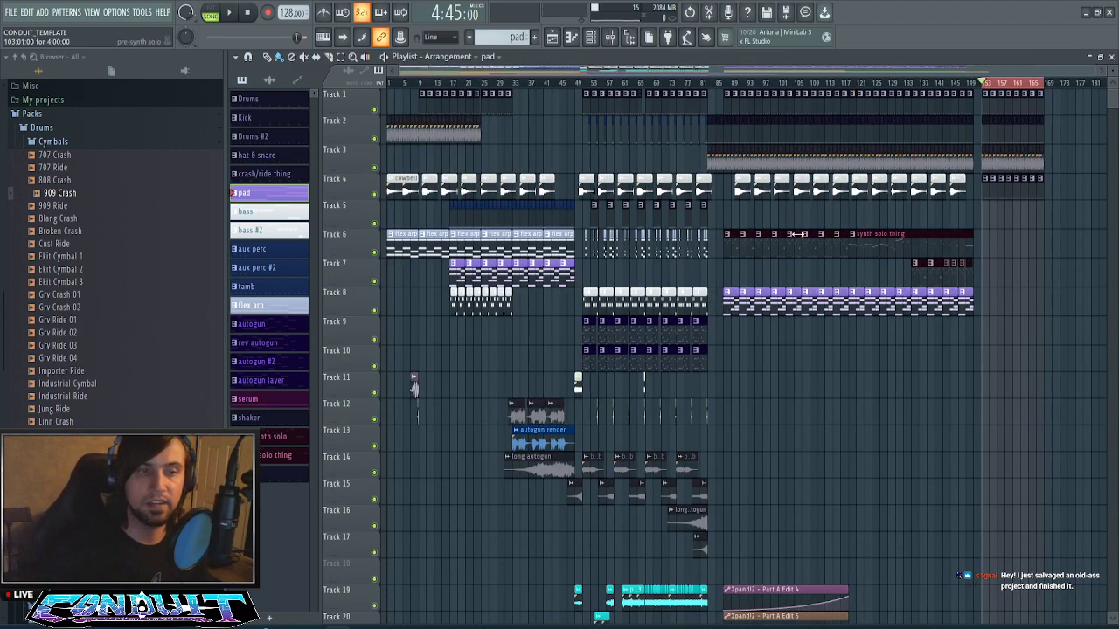
{"action": "scroll", "coordinate": [1026, 81], "scroll_direction": "up", "scroll_amount": 4}
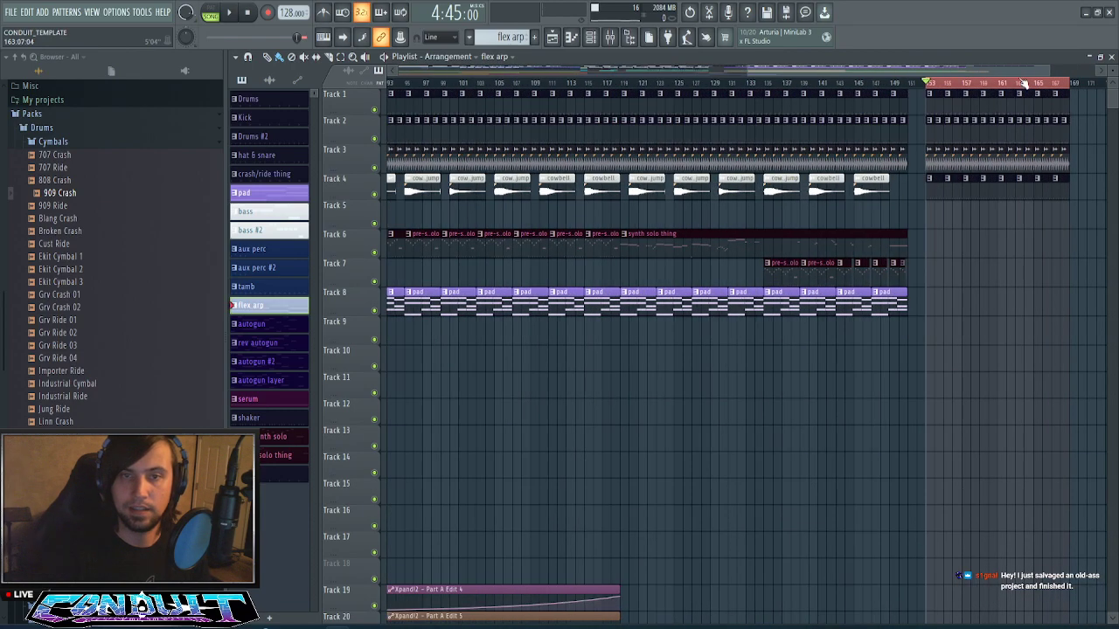
{"action": "left_click_drag", "start_coordinate": [807, 283], "coordinate": [1110, 283]}
{"action": "scroll", "coordinate": [985, 91], "scroll_direction": "down", "scroll_amount": 4}
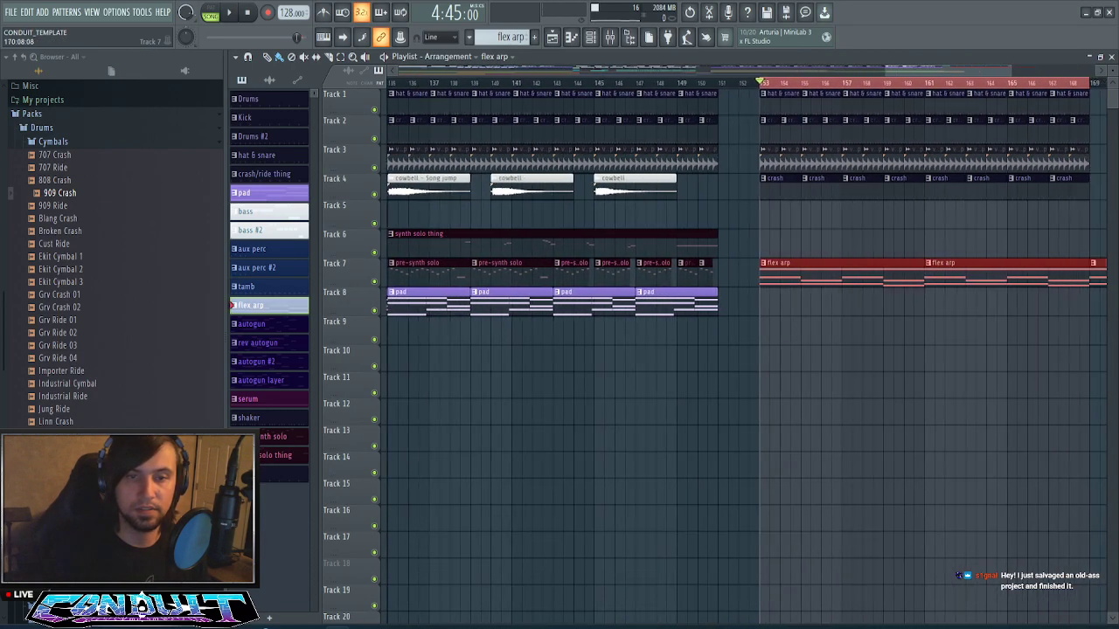
{"action": "right_click", "coordinate": [1019, 262]}
{"action": "key", "text": "space"}
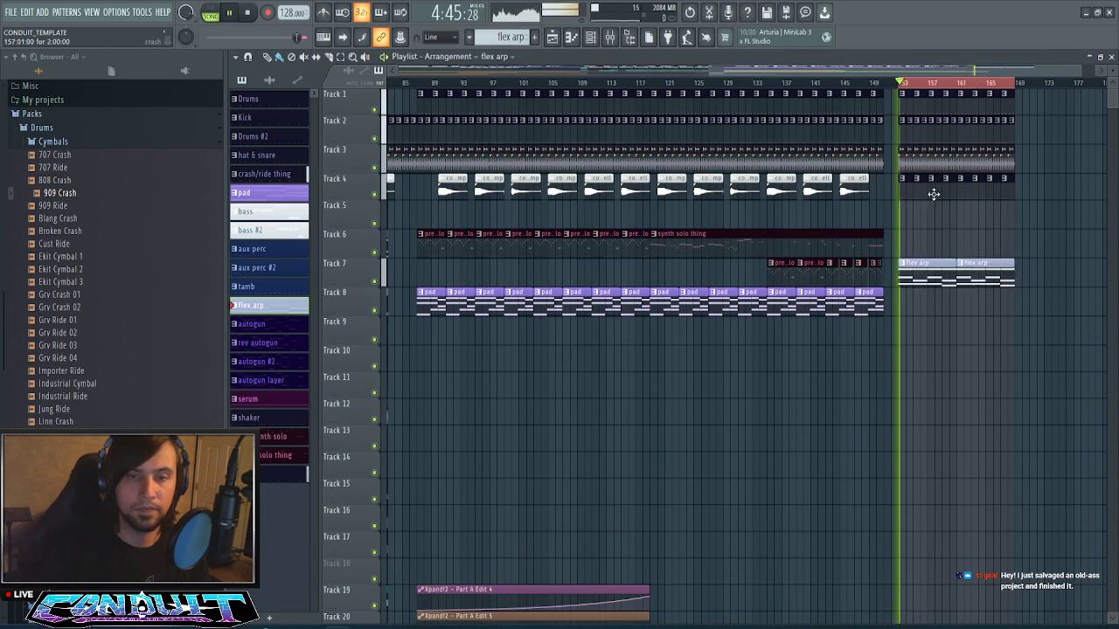
- Move the new flex arp clips to Track 6 and the pre-synth solo and synth solo thing clips to Tracks 9 and 10
{"action": "scroll", "coordinate": [958, 88], "scroll_direction": "down", "scroll_amount": 3}
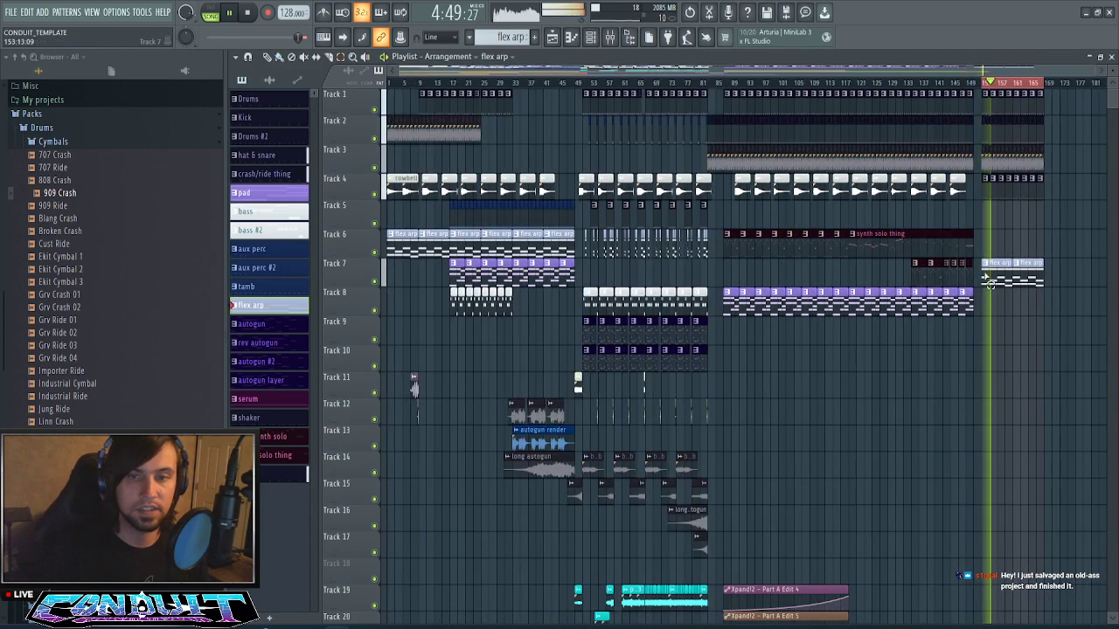
{"action": "mouse_move", "coordinate": [986, 260]}
{"action": "left_mouse_down"}
{"action": "mouse_move", "coordinate": [1046, 294]}
{"action": "mouse_move", "coordinate": [1001, 249]}
{"action": "left_mouse_up"}
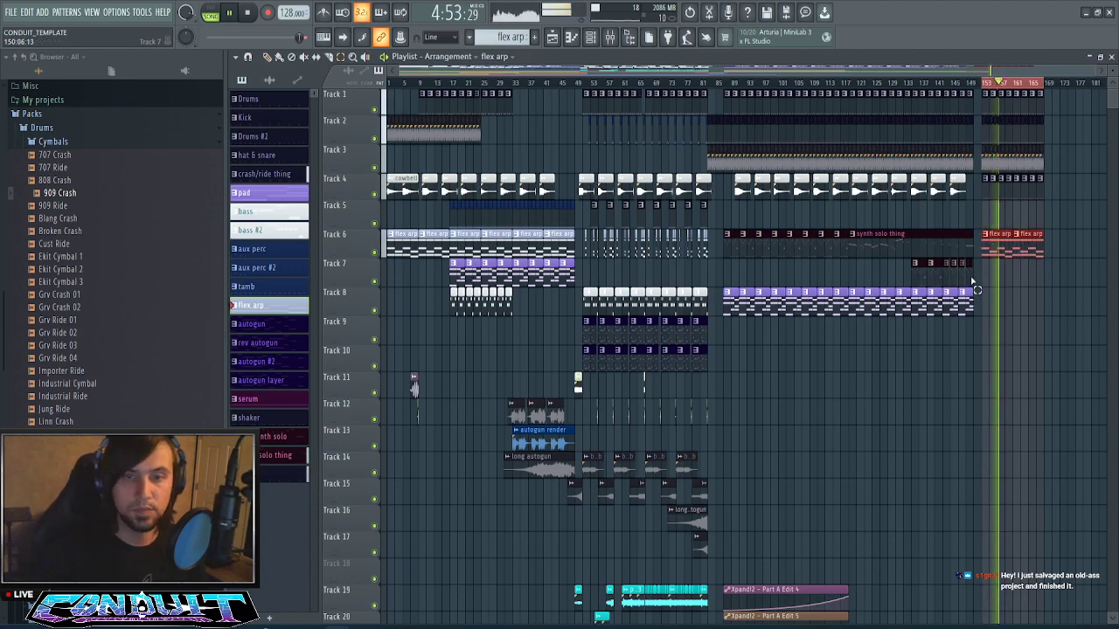
{"action": "left_click_drag", "start_coordinate": [973, 285], "coordinate": [730, 347]}
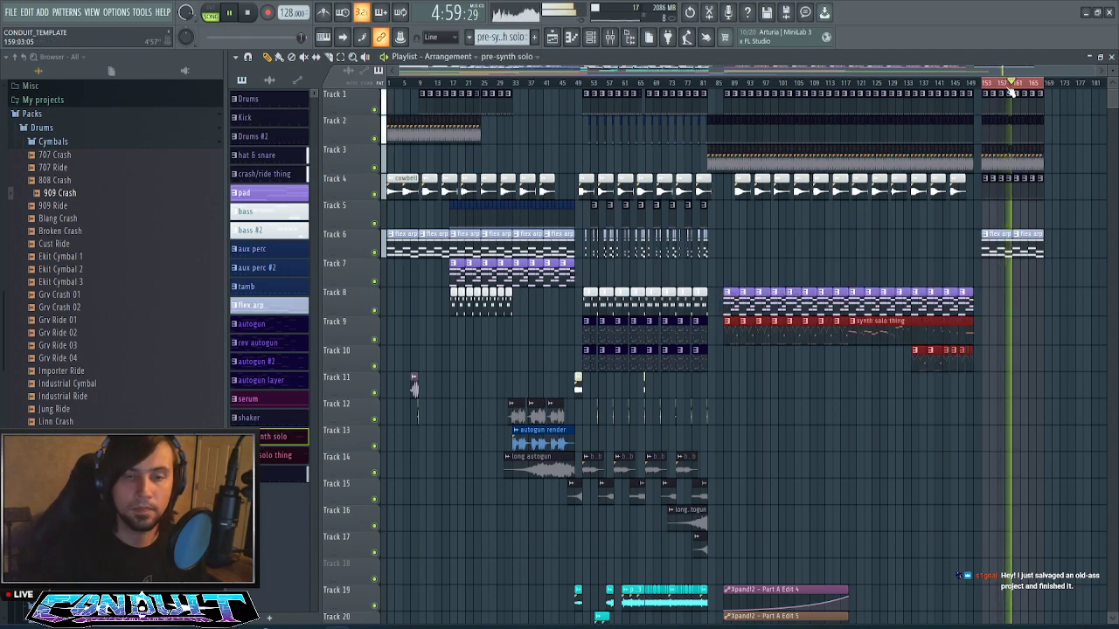
- Move all cowbell clips of the synth solo section from Track 4 to Track 5
{"action": "scroll", "coordinate": [1010, 90], "scroll_direction": "up", "scroll_amount": 6}
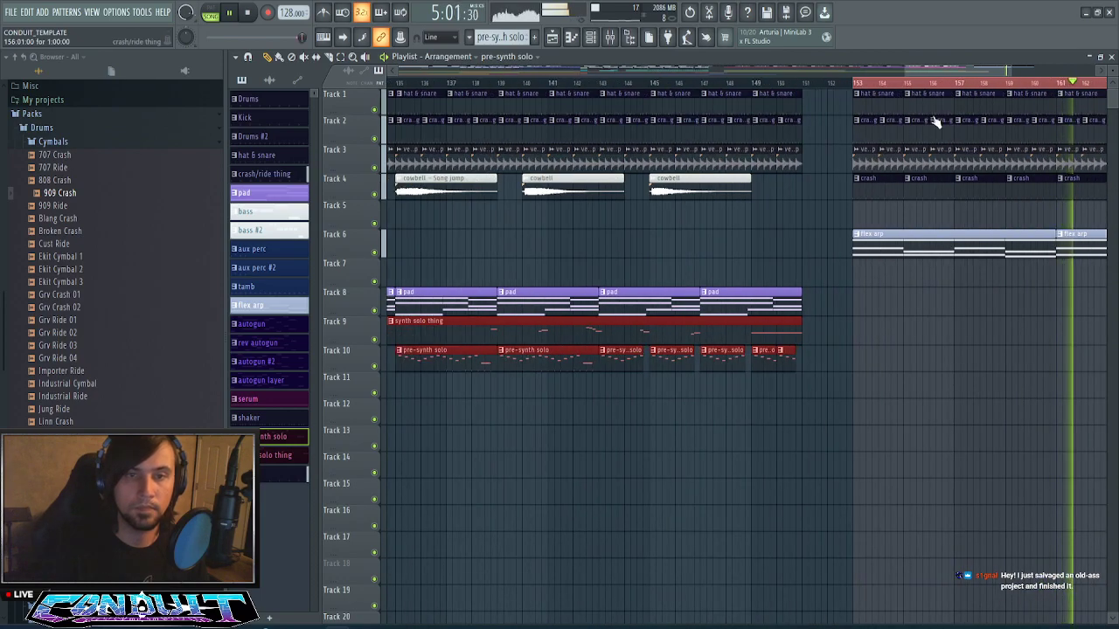
{"action": "scroll", "coordinate": [973, 85], "scroll_direction": "down", "scroll_amount": 6}
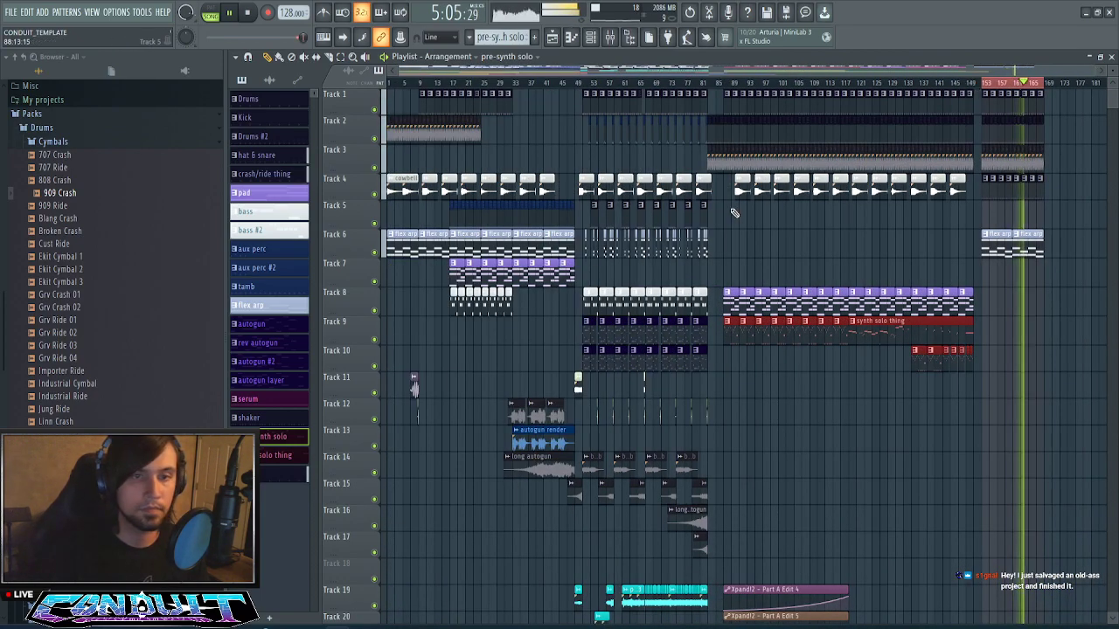
{"action": "left_click_drag", "start_coordinate": [729, 172], "coordinate": [970, 226]}
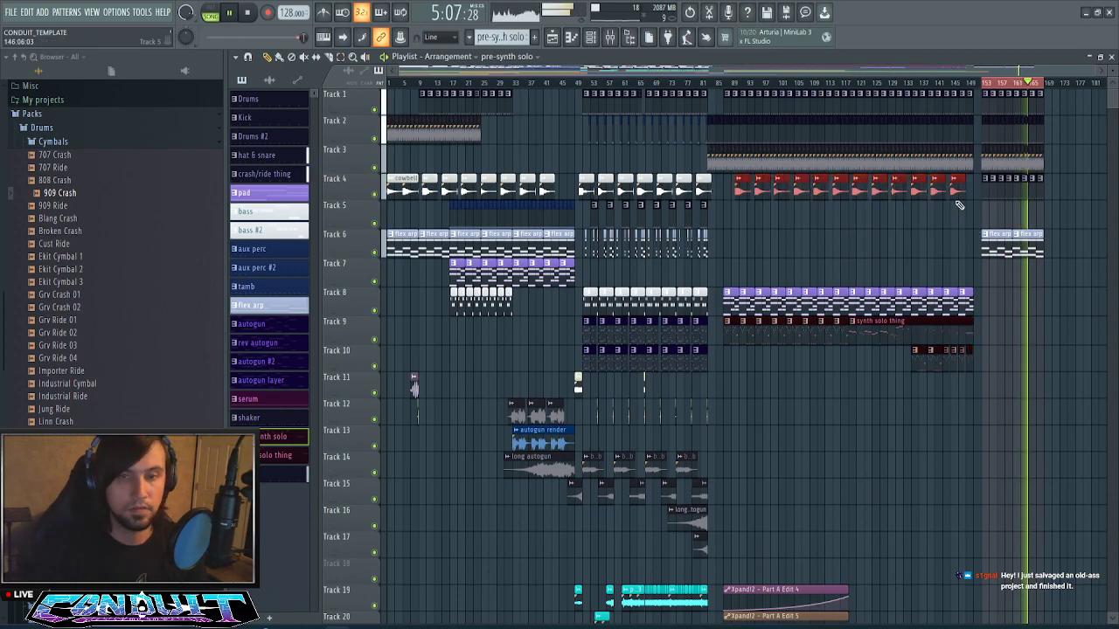
{"action": "left_click_drag", "start_coordinate": [954, 188], "coordinate": [950, 219]}
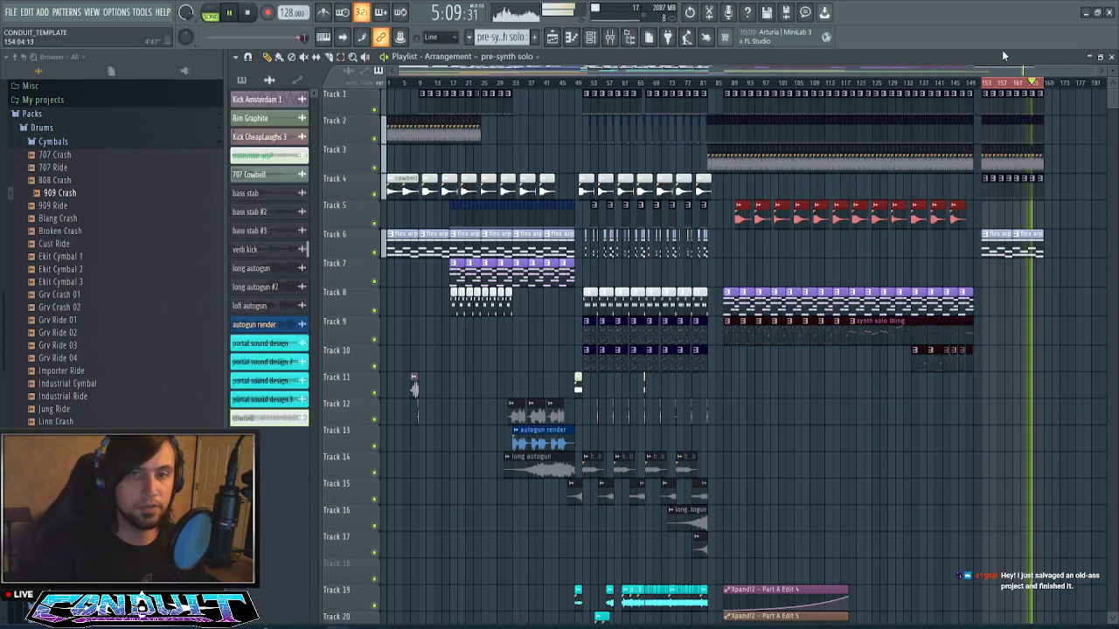
- Place one long cowbell clip on Track 5 and move it to start at bar 153
{"action": "left_click_drag", "start_coordinate": [1005, 69], "coordinate": [1092, 94]}
{"action": "left_click", "coordinate": [989, 173], "text": "ctrl"}
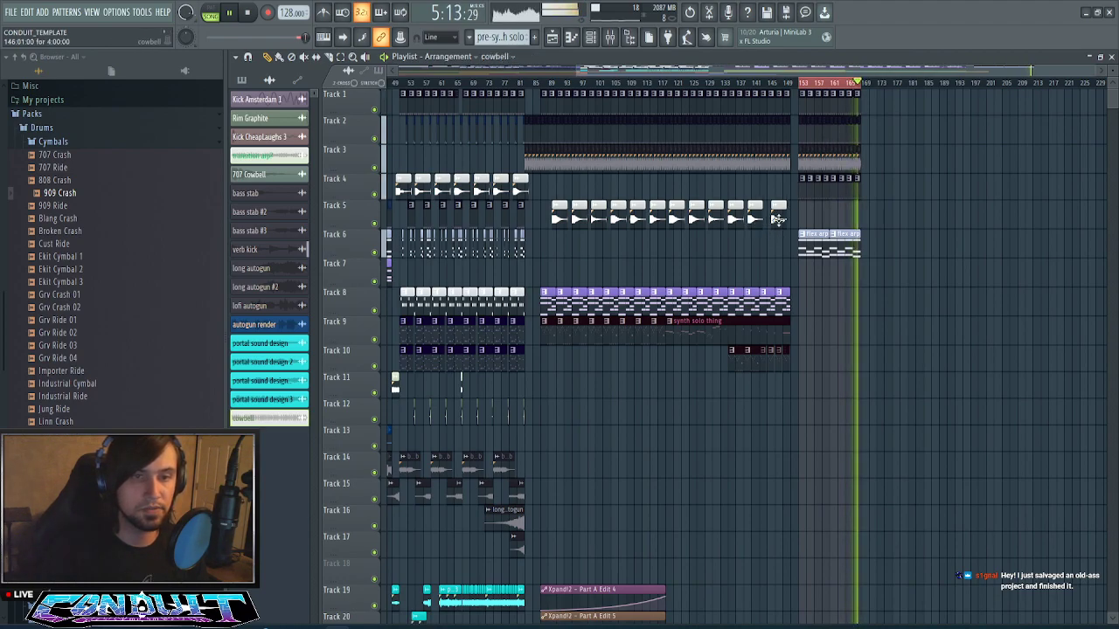
{"action": "left_click_drag", "start_coordinate": [919, 70], "coordinate": [987, 77]}
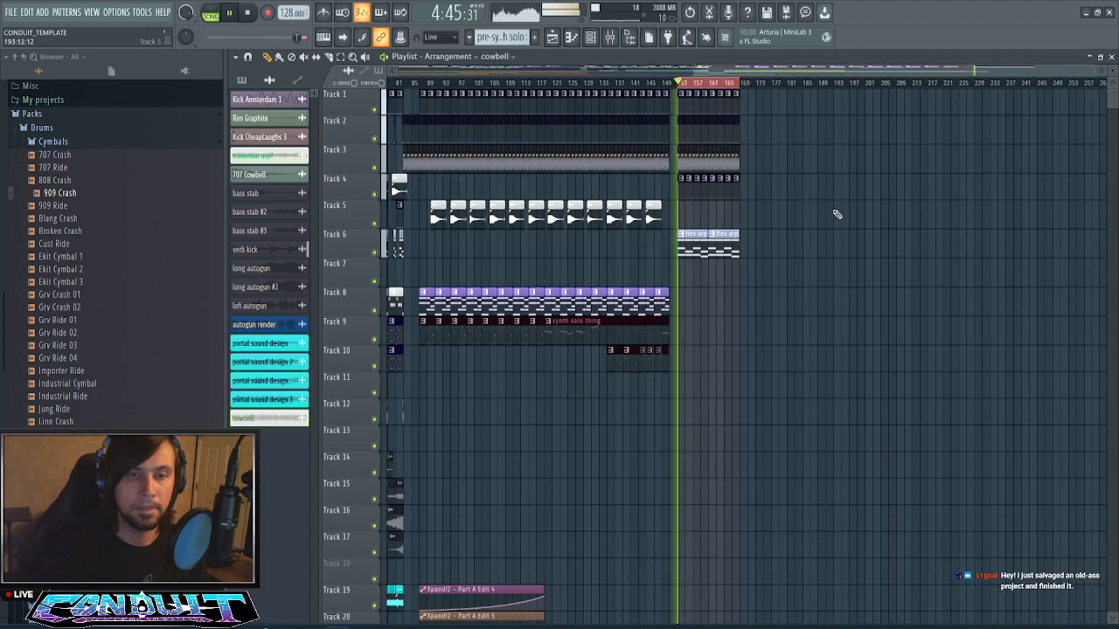
{"action": "left_click", "coordinate": [836, 215]}
{"action": "left_click_drag", "start_coordinate": [843, 217], "coordinate": [935, 236]}
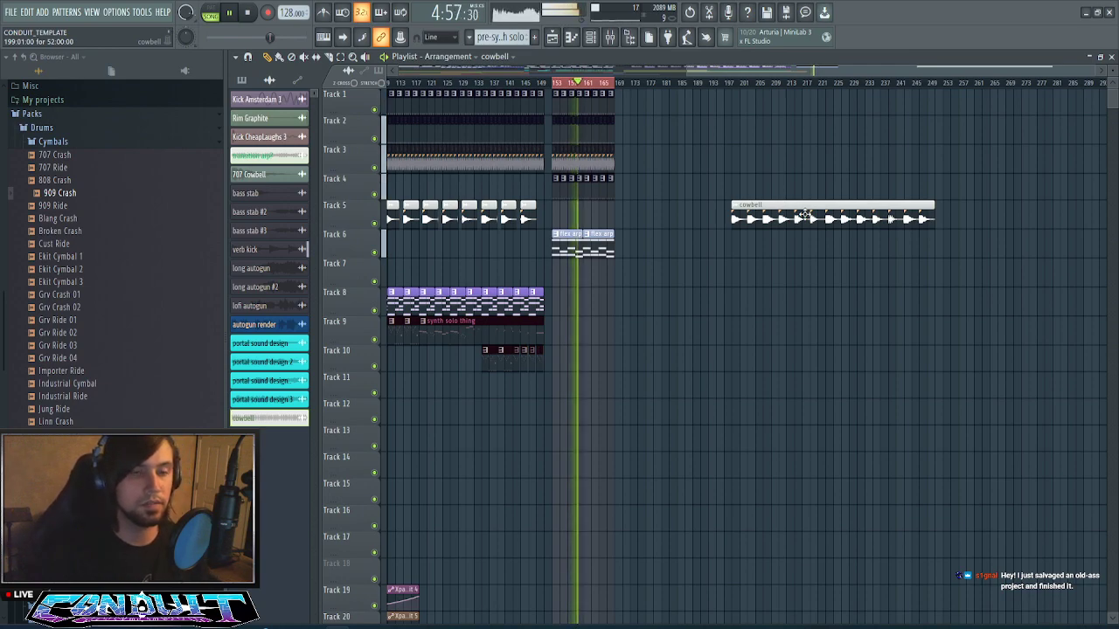
{"action": "left_click_drag", "start_coordinate": [797, 215], "coordinate": [616, 233]}
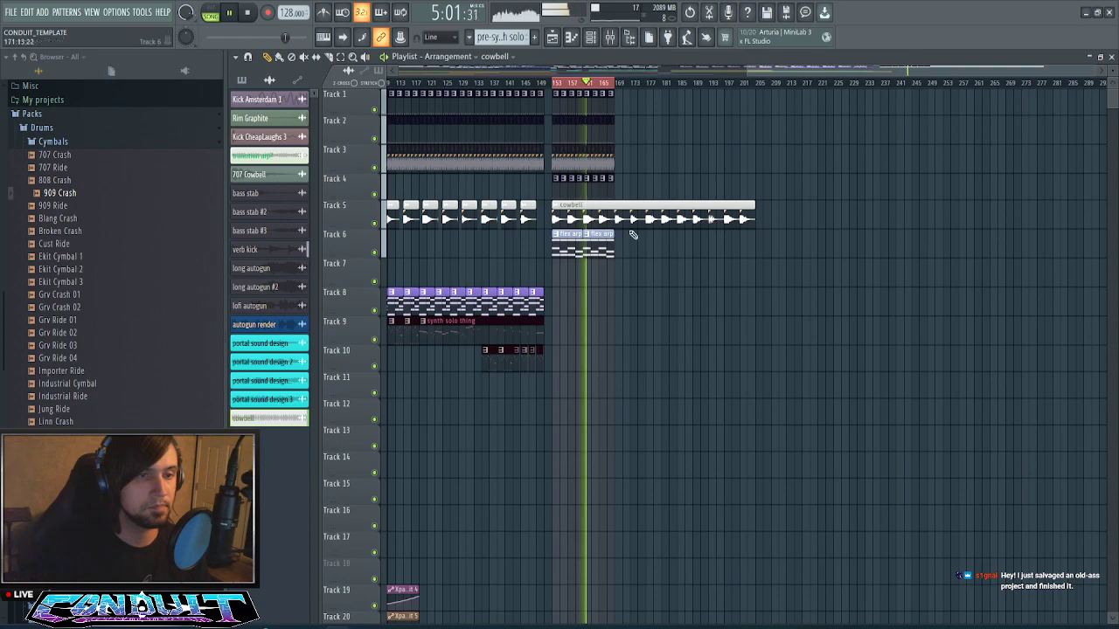
- Duplicate the drum and flex arp clips of bars 153 to 169 repeatedly up to bar 217 and clear the time selection
{"action": "scroll", "coordinate": [723, 89], "scroll_direction": "up", "scroll_amount": 2}
{"action": "scroll", "coordinate": [724, 89], "scroll_direction": "up", "scroll_amount": 2}
{"action": "left_click_drag", "start_coordinate": [868, 72], "coordinate": [945, 71]}
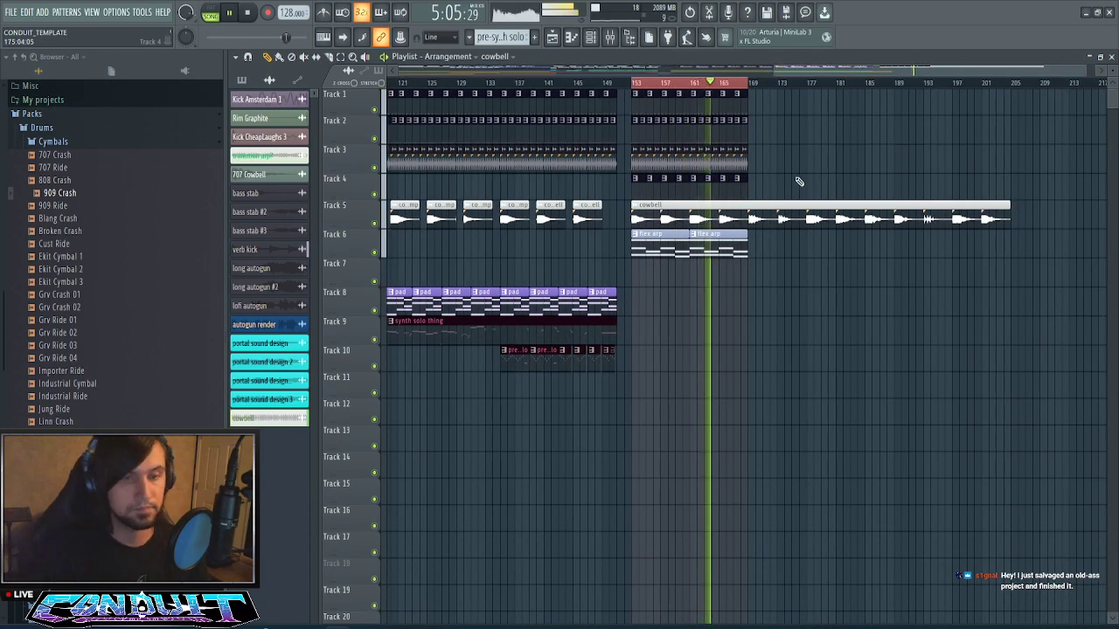
{"action": "left_click_drag", "start_coordinate": [633, 86], "coordinate": [769, 175]}
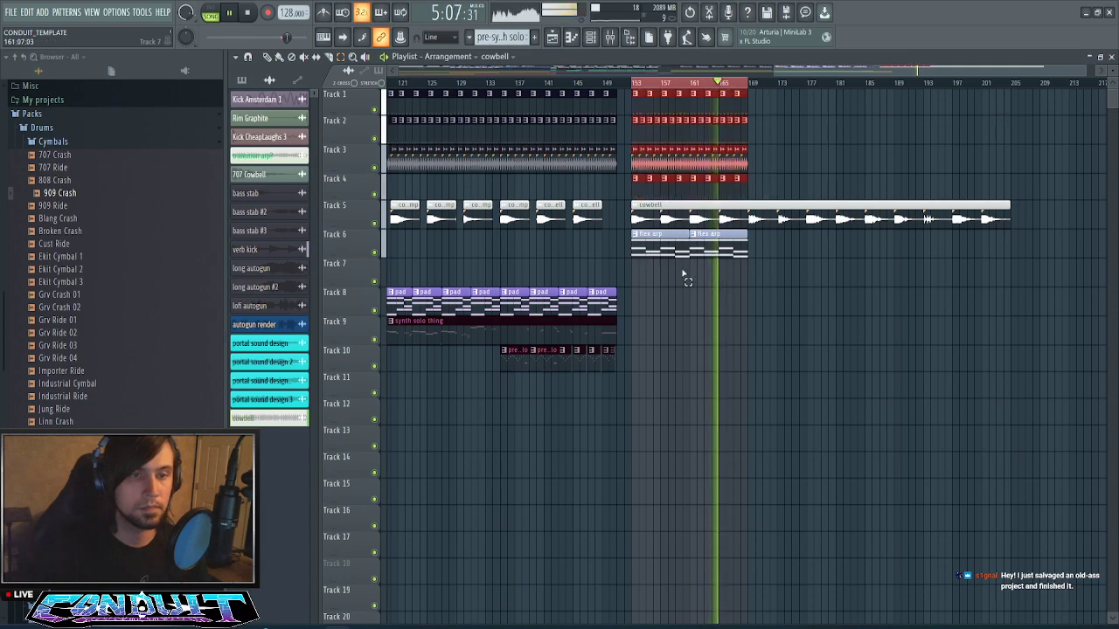
{"action": "left_click_drag", "start_coordinate": [639, 229], "coordinate": [726, 280]}
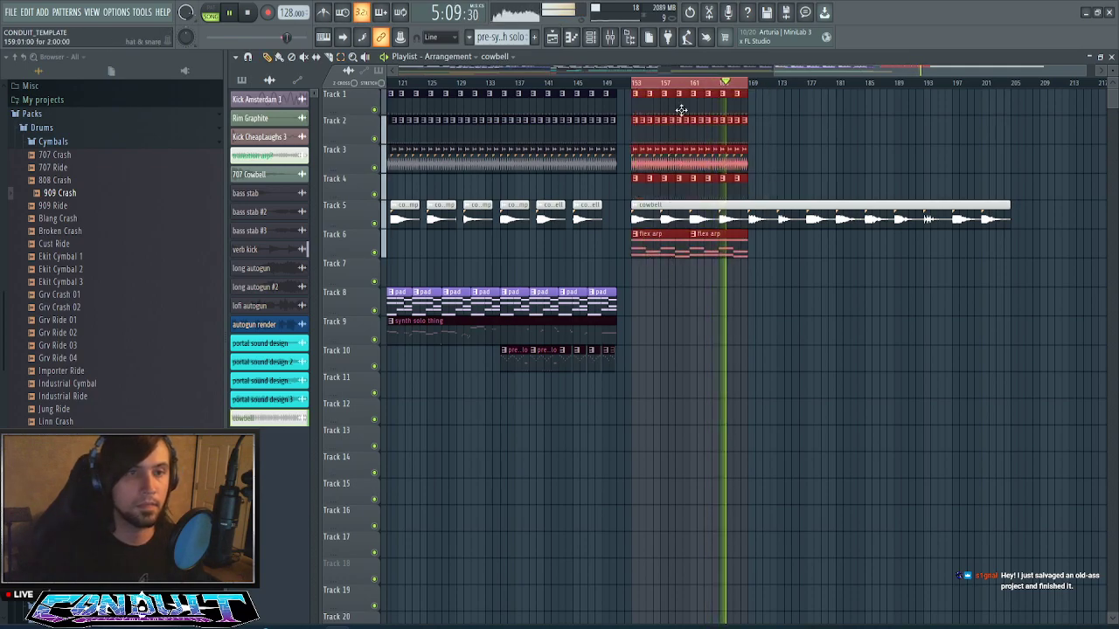
{"action": "left_click_drag", "start_coordinate": [679, 110], "coordinate": [907, 112]}
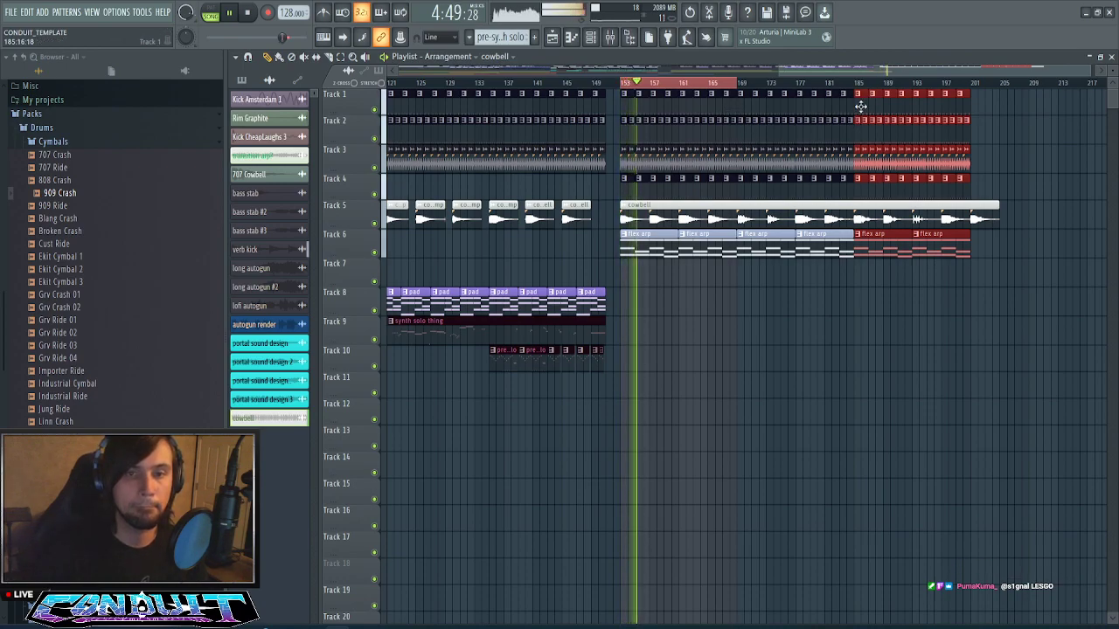
{"action": "key", "text": "ctrl+b"}
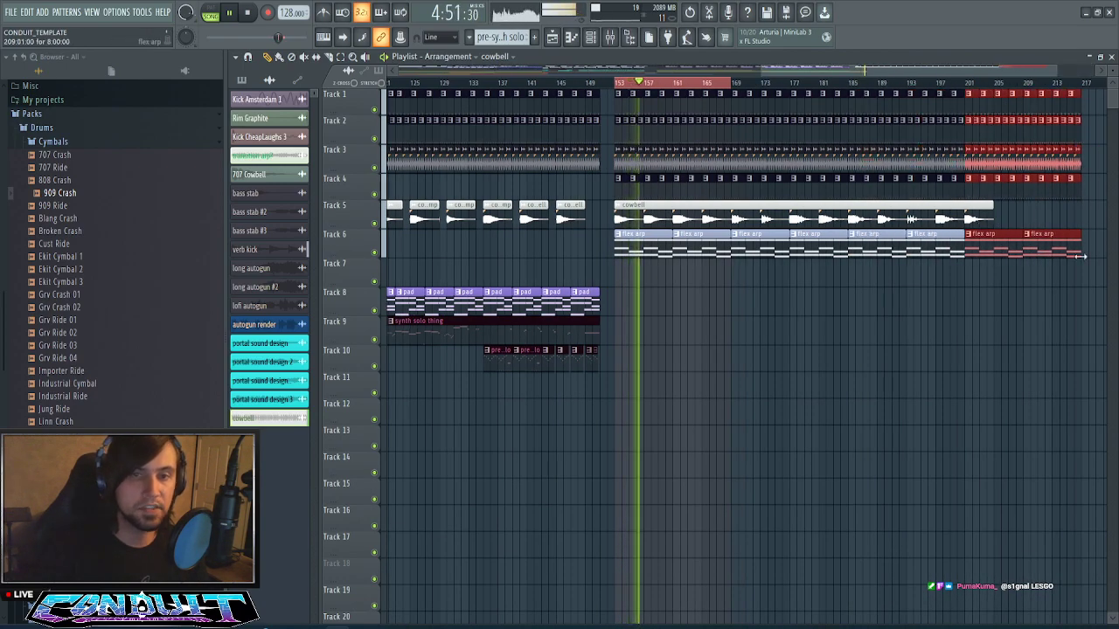
{"action": "left_click_drag", "start_coordinate": [965, 74], "coordinate": [942, 76]}
{"action": "left_click", "coordinate": [848, 385], "text": "ctrl"}
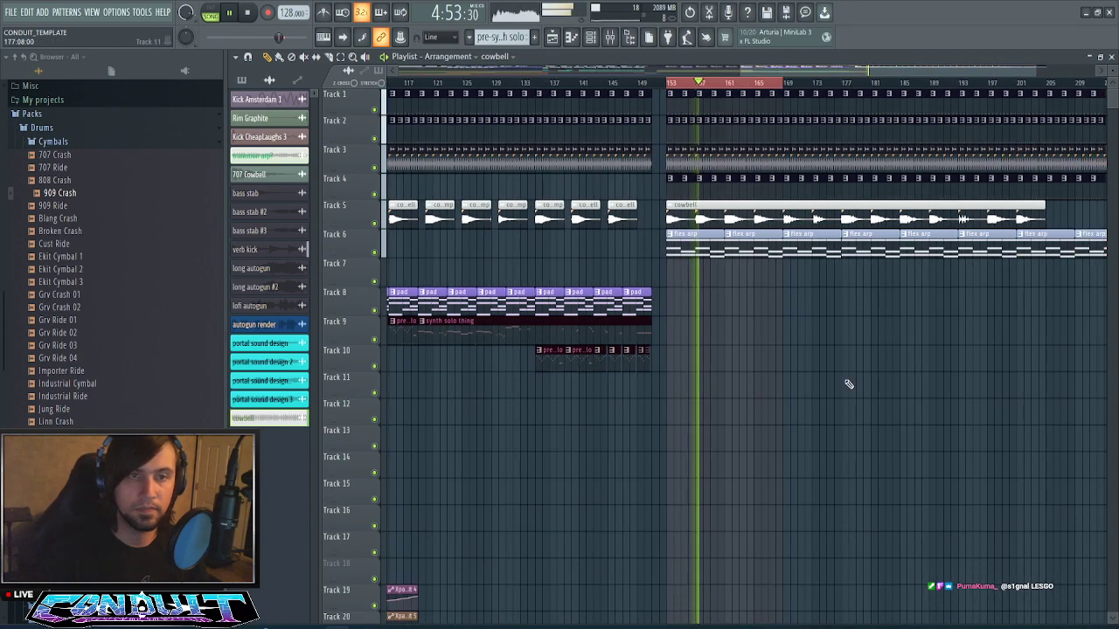
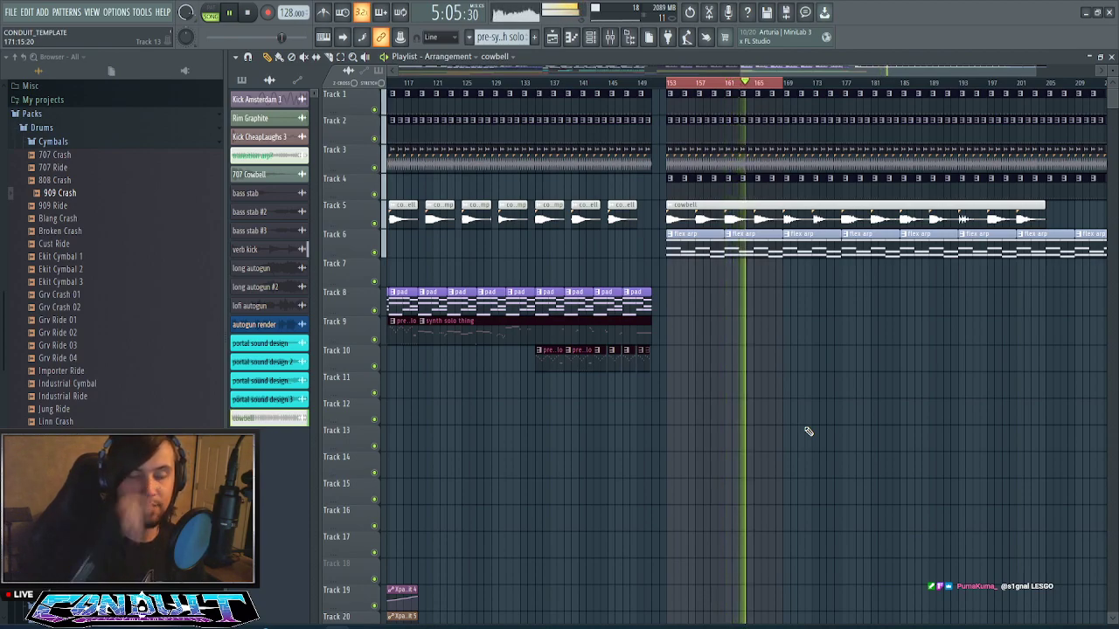
{"action": "left_click", "coordinate": [725, 85], "text": "ctrl"}
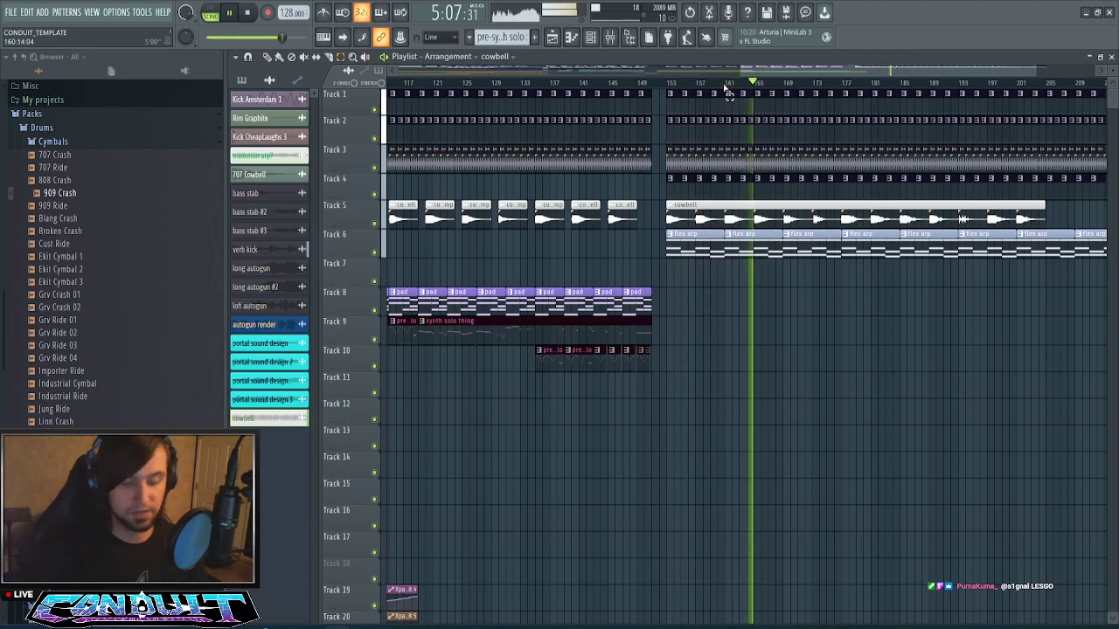
- Examine the extended section from bar 153 against the earlier sections of the arrangement during playback
{"action": "scroll", "coordinate": [725, 87], "scroll_direction": "up", "scroll_amount": 2}
{"action": "left_click_drag", "start_coordinate": [827, 71], "coordinate": [899, 71]}
{"action": "scroll", "coordinate": [828, 85], "scroll_direction": "down", "scroll_amount": 2}
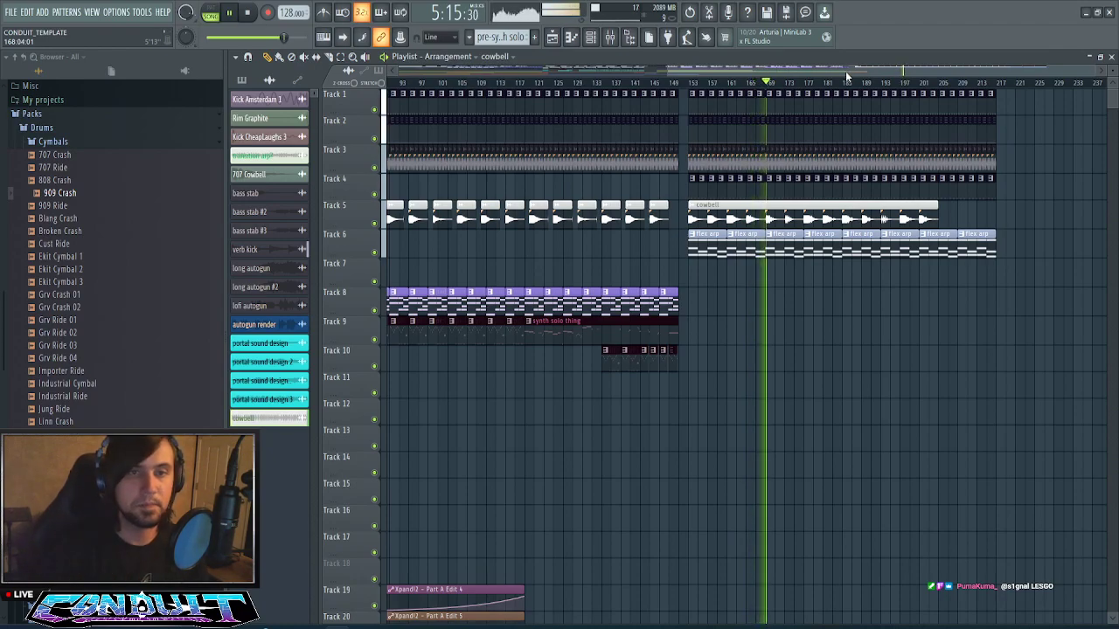
{"action": "left_click_drag", "start_coordinate": [845, 72], "coordinate": [765, 77]}
{"action": "scroll", "coordinate": [768, 87], "scroll_direction": "down", "scroll_amount": 2}
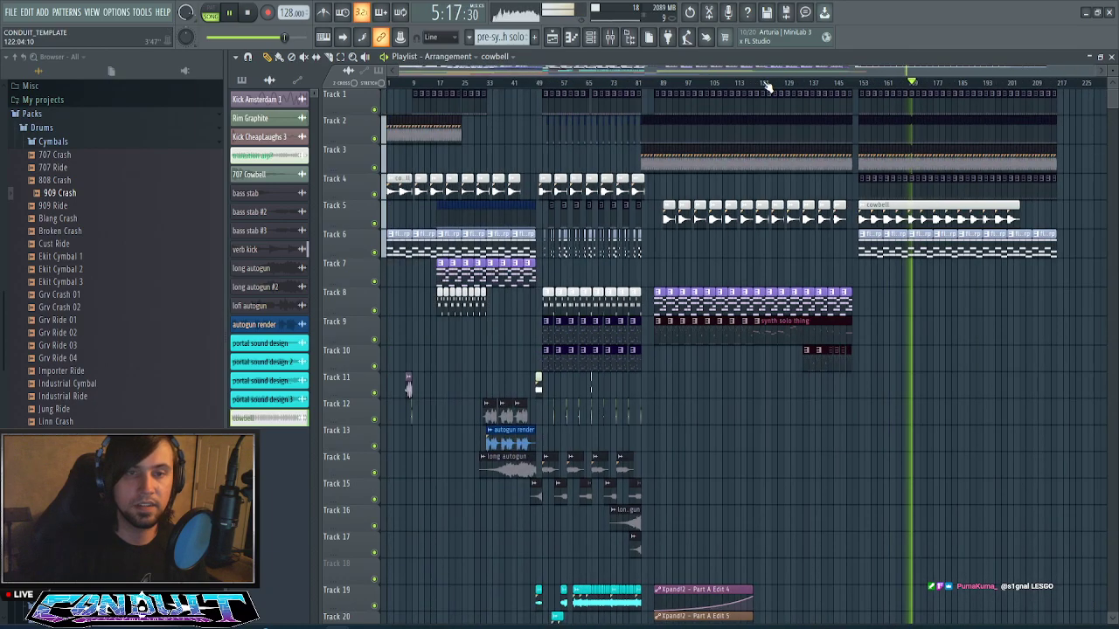
{"action": "scroll", "coordinate": [940, 86], "scroll_direction": "up", "scroll_amount": 2}
{"action": "left_click_drag", "start_coordinate": [940, 71], "coordinate": [987, 74]}
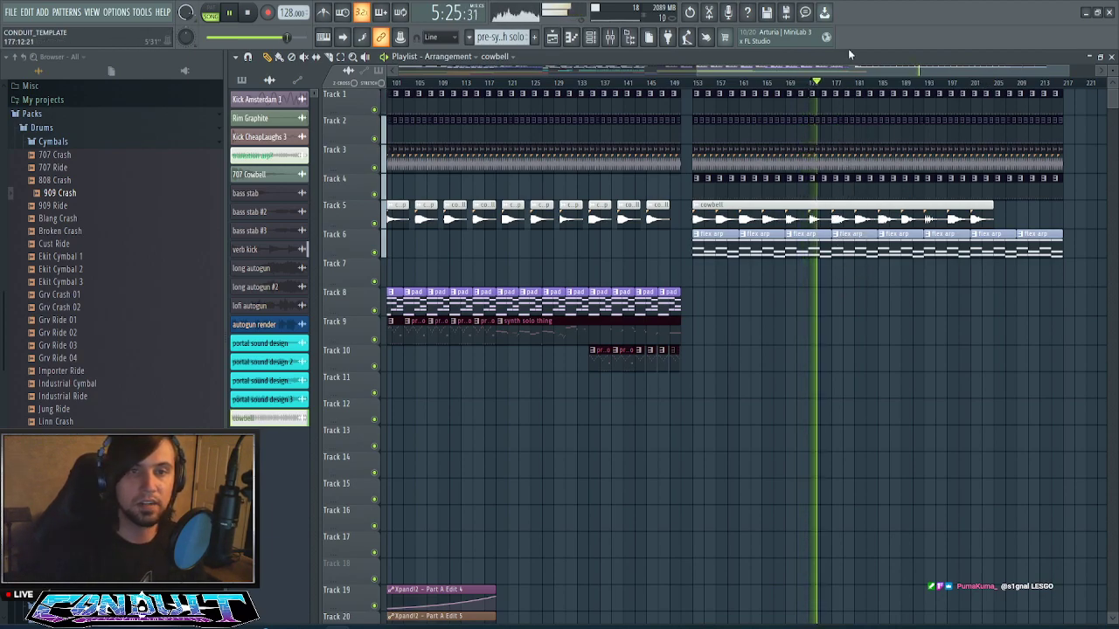
{"action": "scroll", "coordinate": [863, 88], "scroll_direction": "down", "scroll_amount": 2}
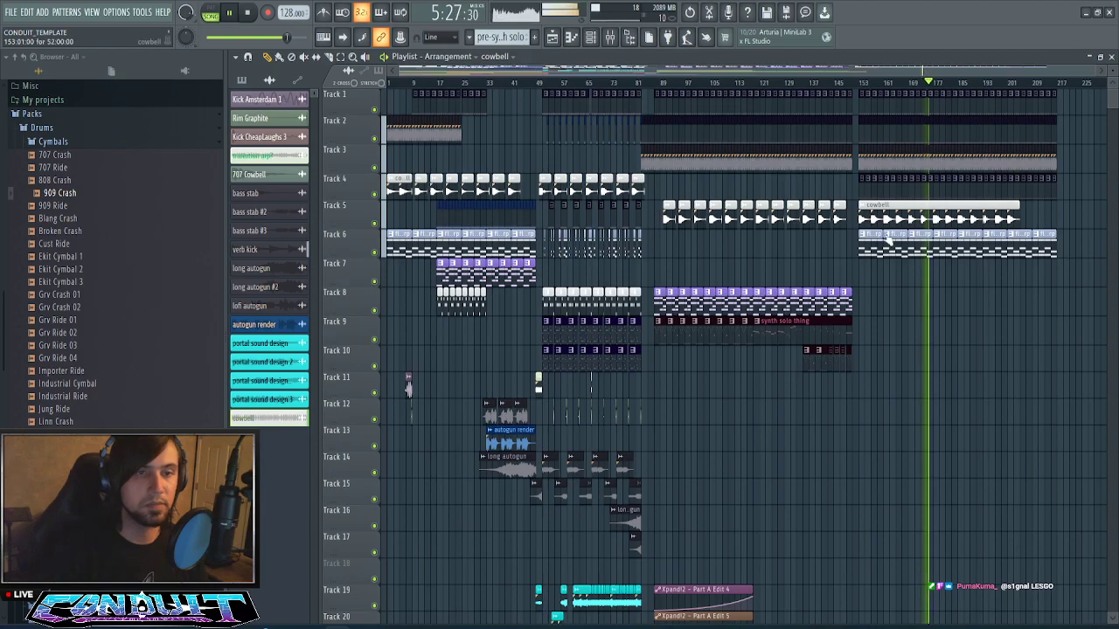
{"action": "scroll", "coordinate": [861, 70], "scroll_direction": "up", "scroll_amount": 4}
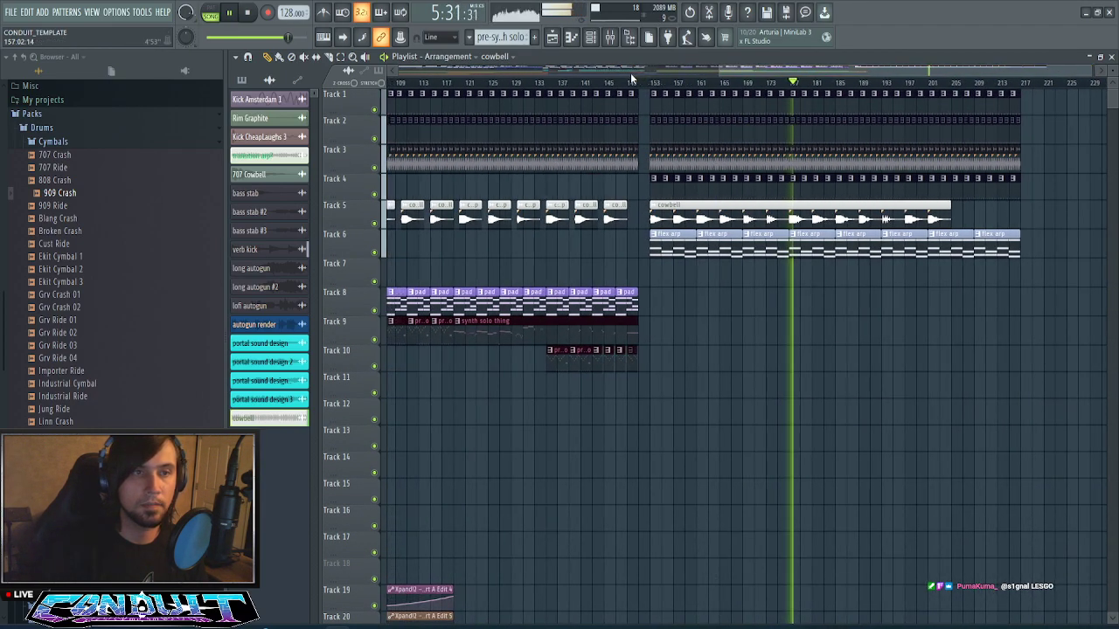
{"action": "scroll", "coordinate": [793, 91], "scroll_direction": "down", "scroll_amount": 4}
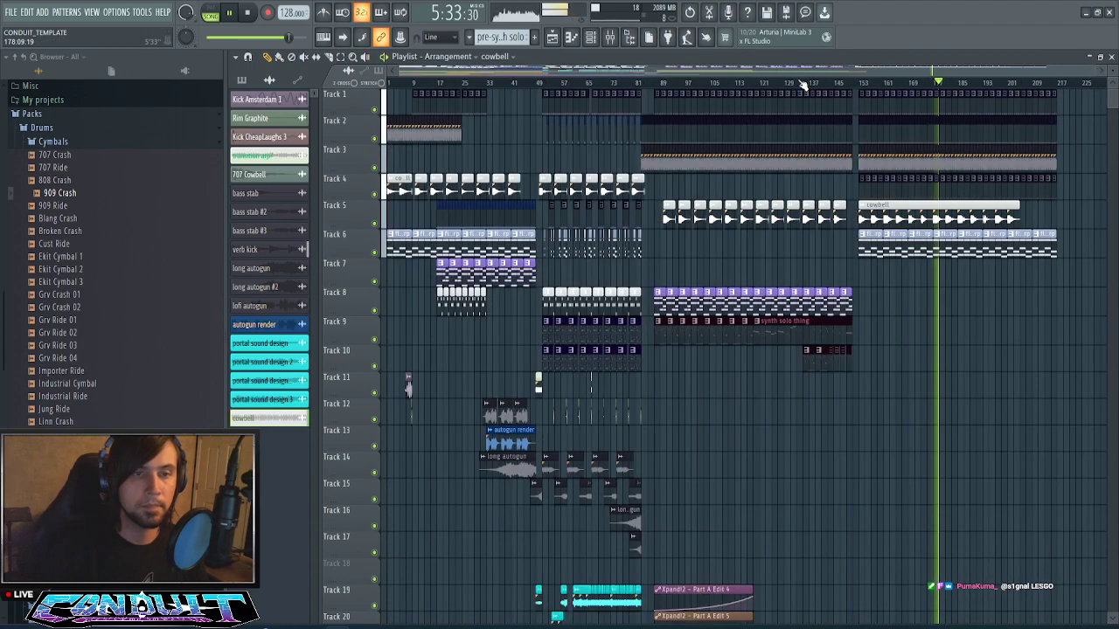
- Copy the earlier bass stab clips on Tracks 14 and 15 to bar 153 and play the section from there
{"action": "scroll", "coordinate": [891, 267], "scroll_direction": "down", "scroll_amount": 2}
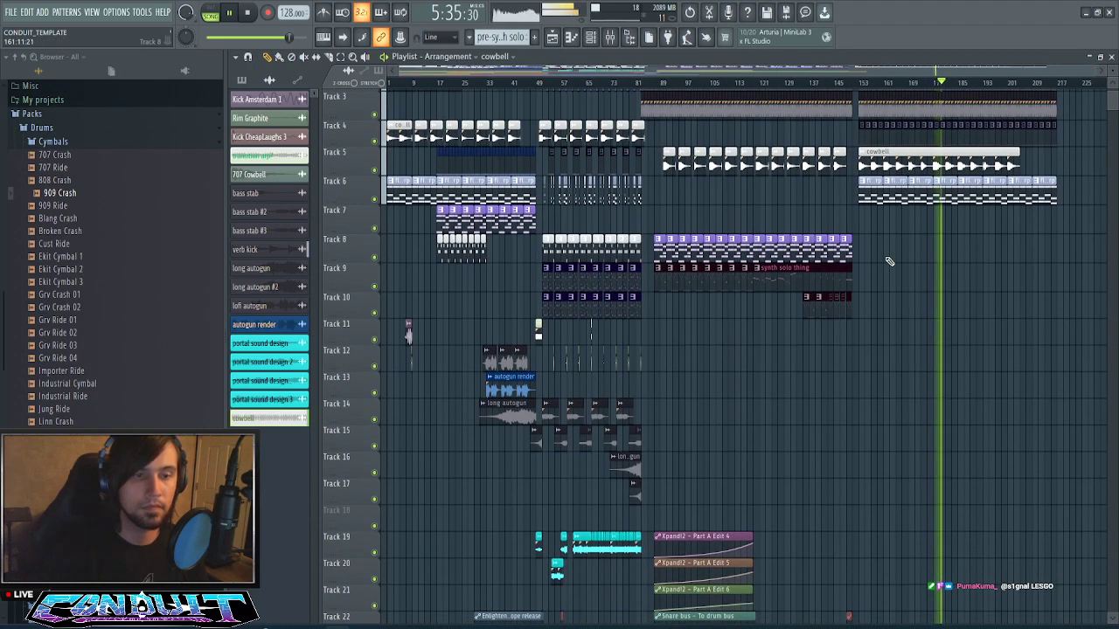
{"action": "scroll", "coordinate": [889, 262], "scroll_direction": "down", "scroll_amount": 1}
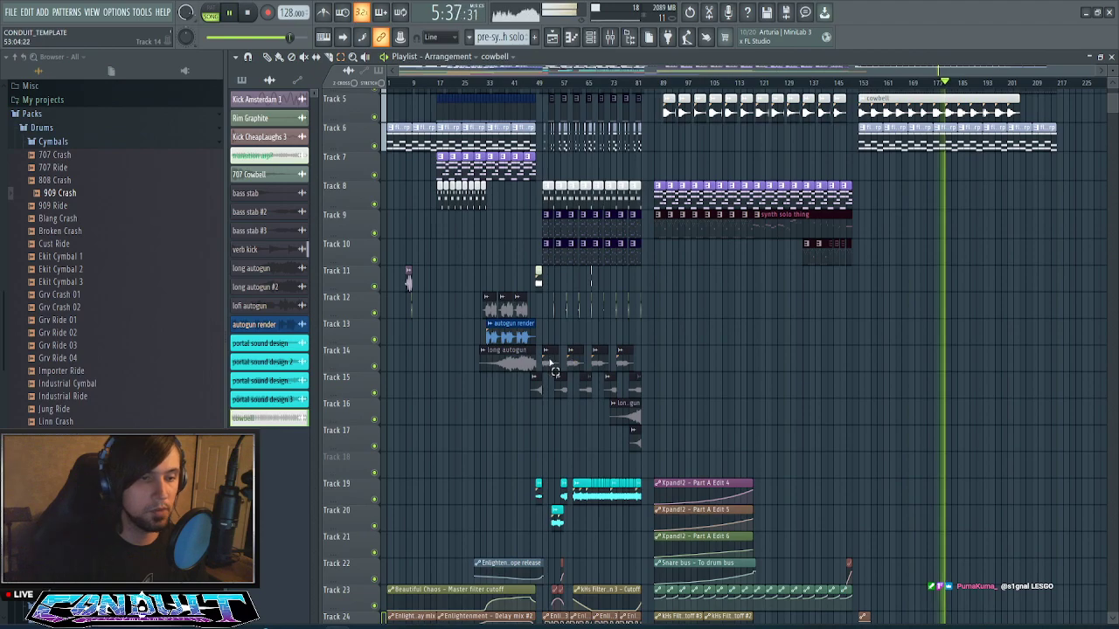
{"action": "left_click_drag", "start_coordinate": [544, 344], "coordinate": [642, 400]}
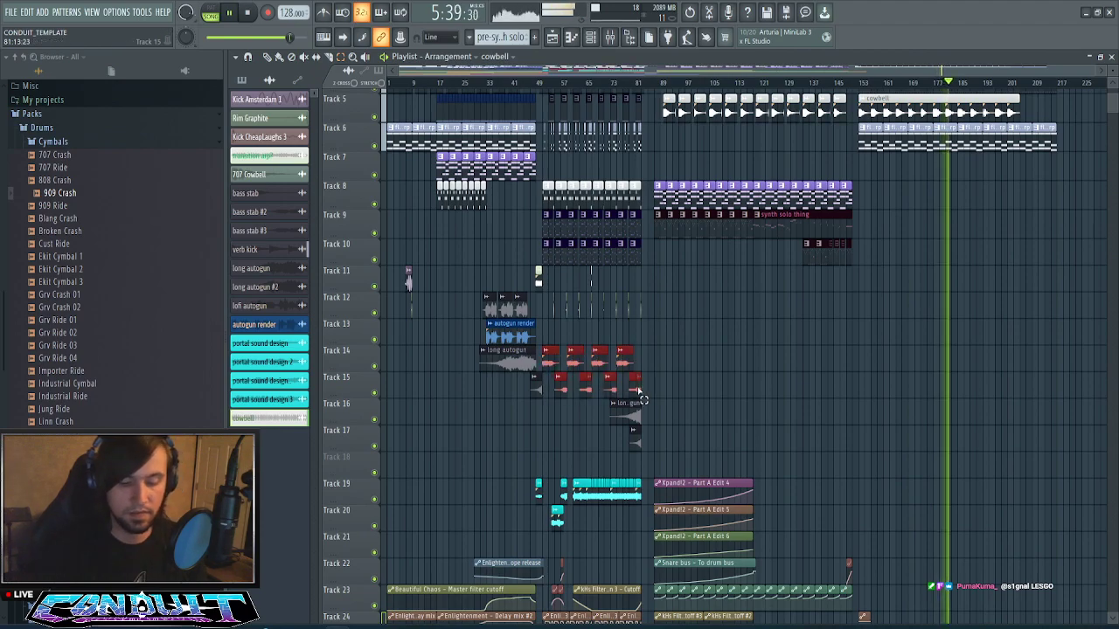
{"action": "left_click_drag", "start_coordinate": [552, 361], "coordinate": [868, 375]}
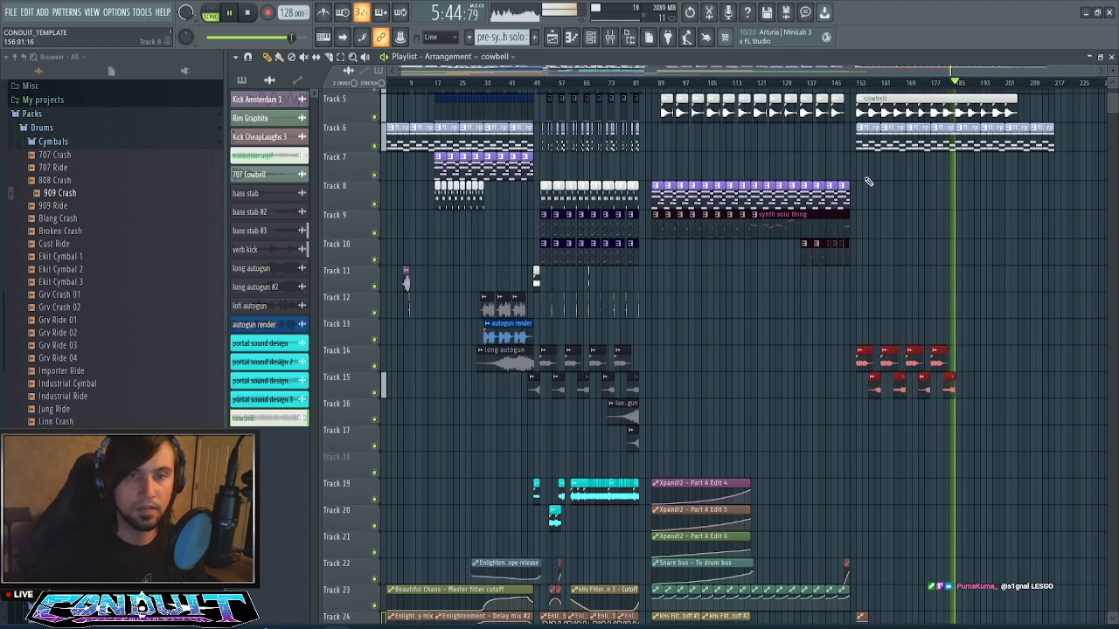
{"action": "left_click", "coordinate": [854, 83]}
{"action": "scroll", "coordinate": [877, 87], "scroll_direction": "up", "scroll_amount": 5}
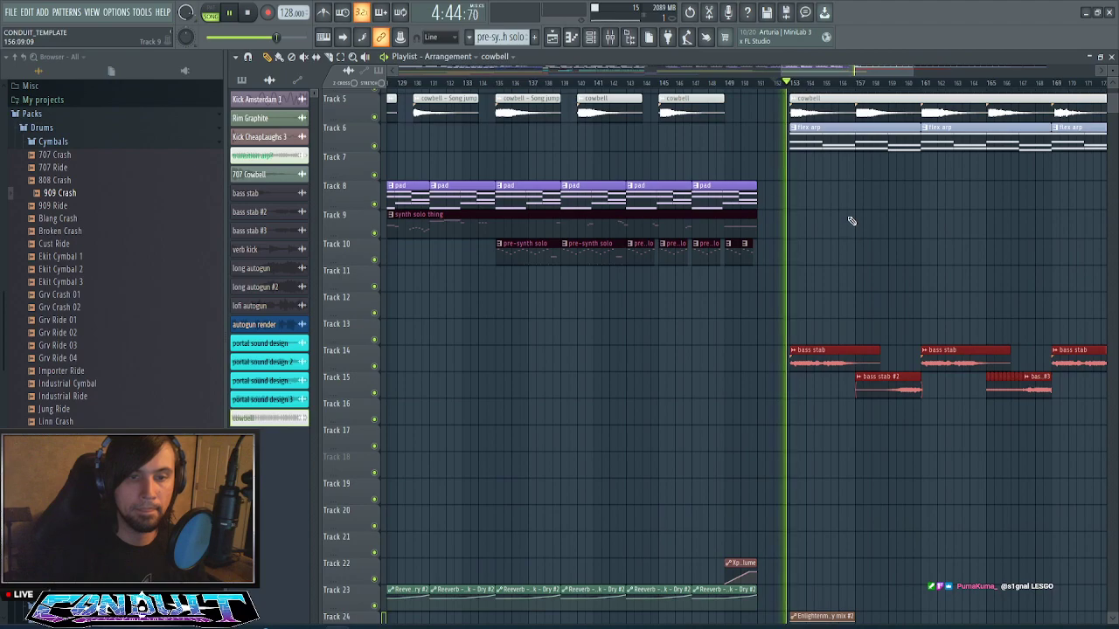
{"action": "scroll", "coordinate": [890, 87], "scroll_direction": "down", "scroll_amount": 2}
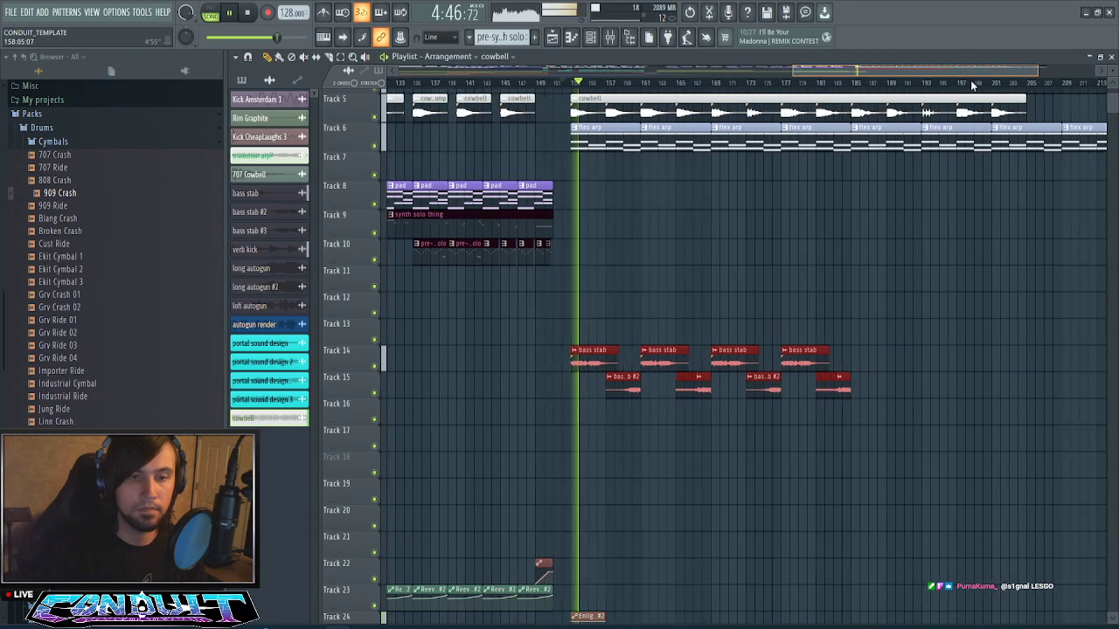
- Delete the copied bass stab clips between bars 157 and 169 on Tracks 14 and 15
{"action": "left_click", "coordinate": [675, 425]}
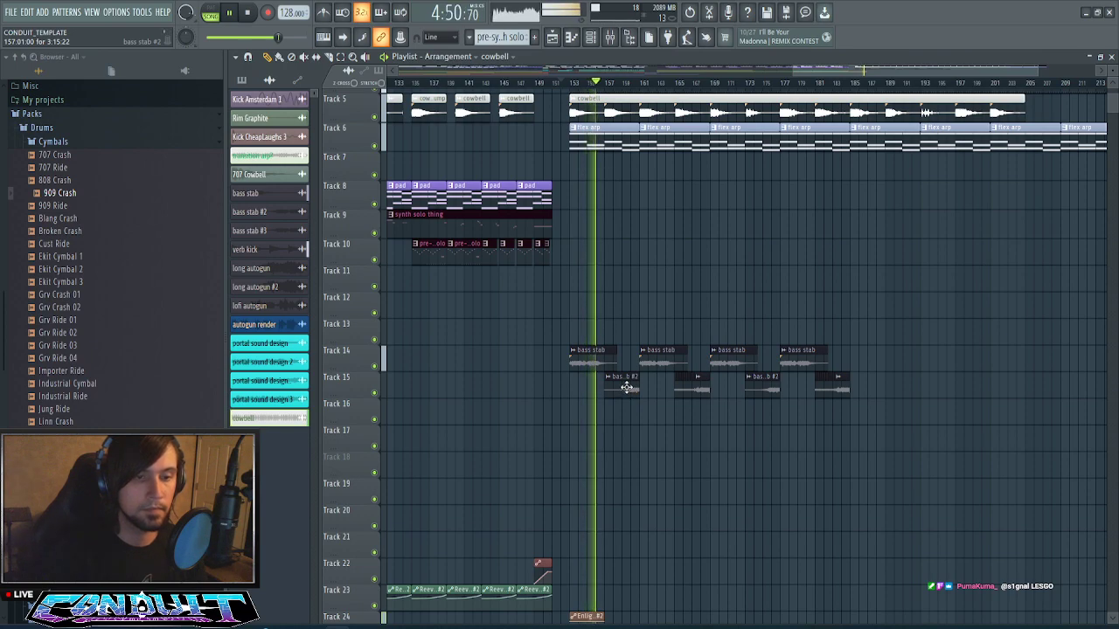
{"action": "right_click", "coordinate": [627, 387]}
{"action": "right_click", "coordinate": [648, 368]}
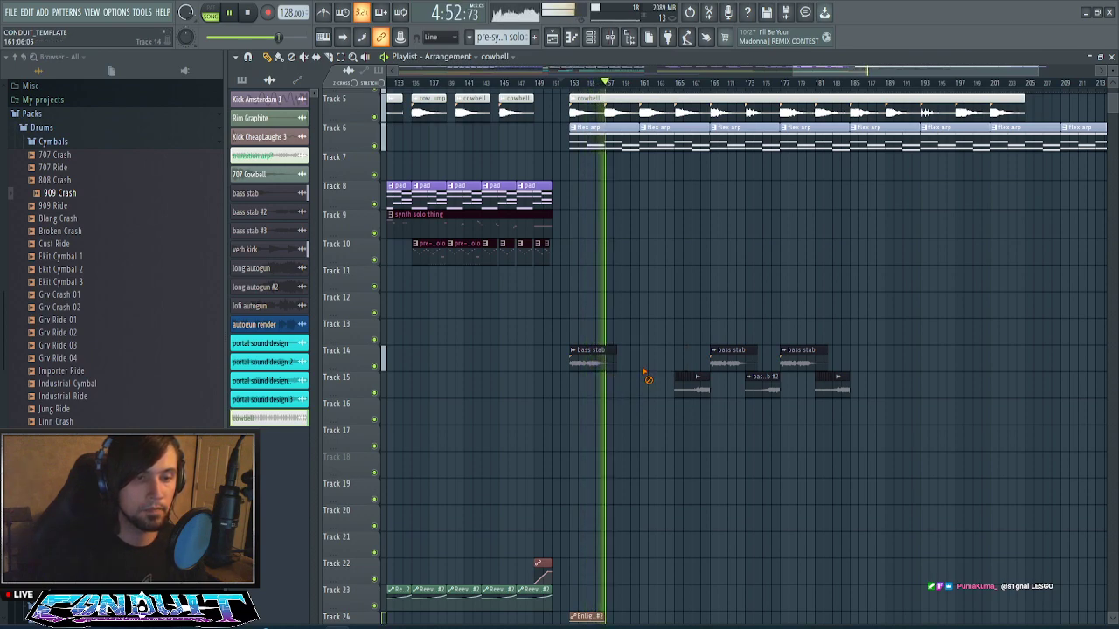
{"action": "right_click", "coordinate": [697, 391]}
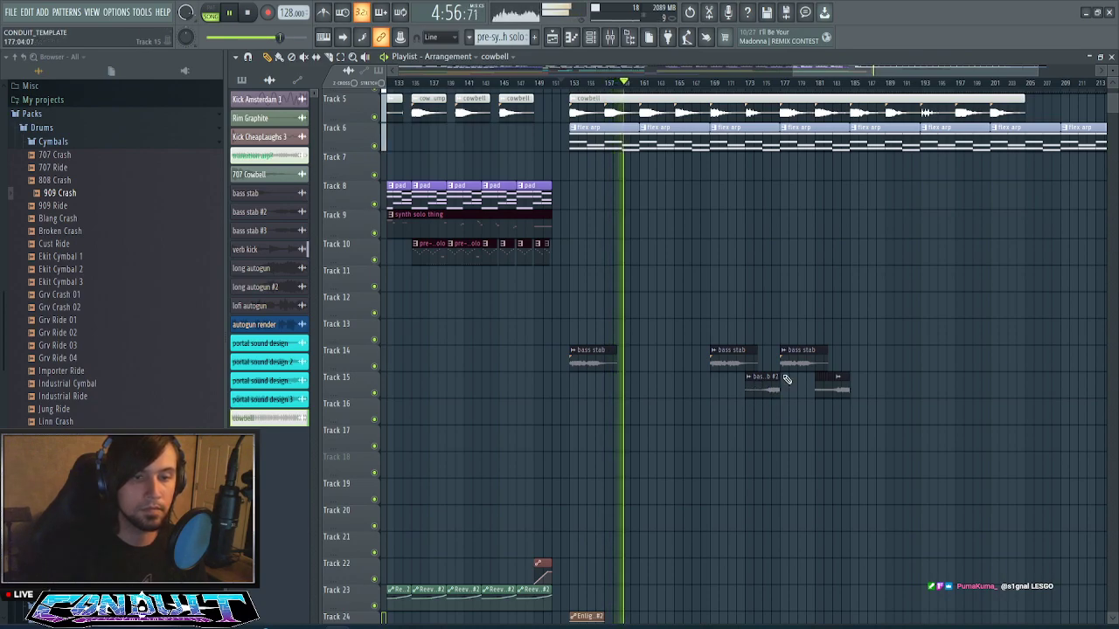
- Duplicate the remaining bass stab clips of the new section on Tracks 14 and 15 to start at bar 185
{"action": "scroll", "coordinate": [792, 306], "scroll_direction": "up", "scroll_amount": 4}
{"action": "scroll", "coordinate": [868, 83], "scroll_direction": "down", "scroll_amount": 2}
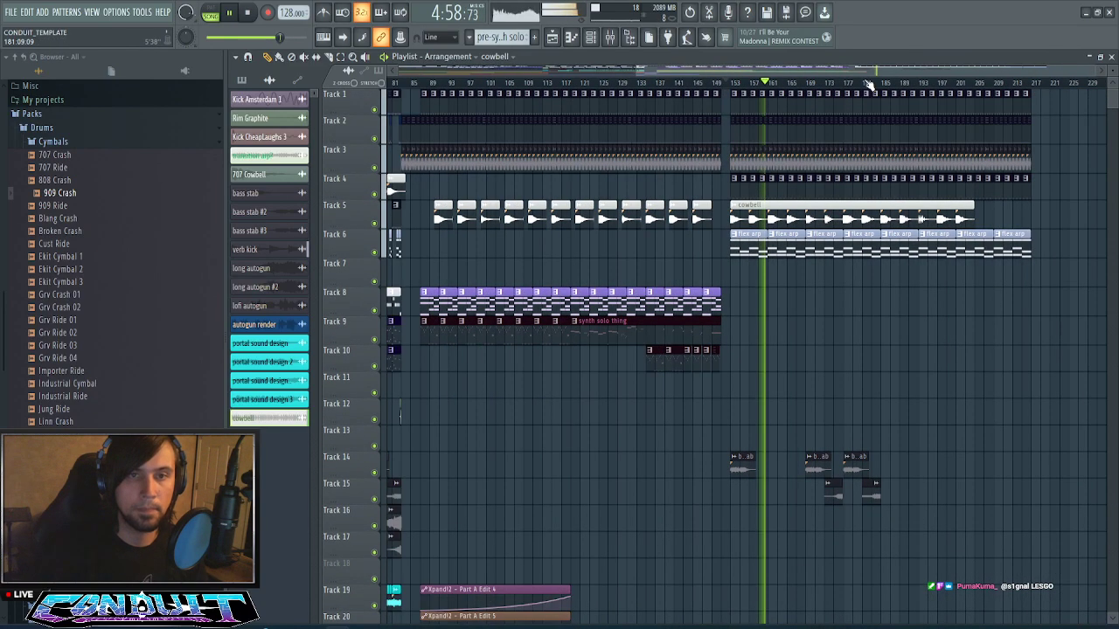
{"action": "scroll", "coordinate": [924, 320], "scroll_direction": "down", "scroll_amount": 3}
{"action": "left_click_drag", "start_coordinate": [669, 344], "coordinate": [938, 473]}
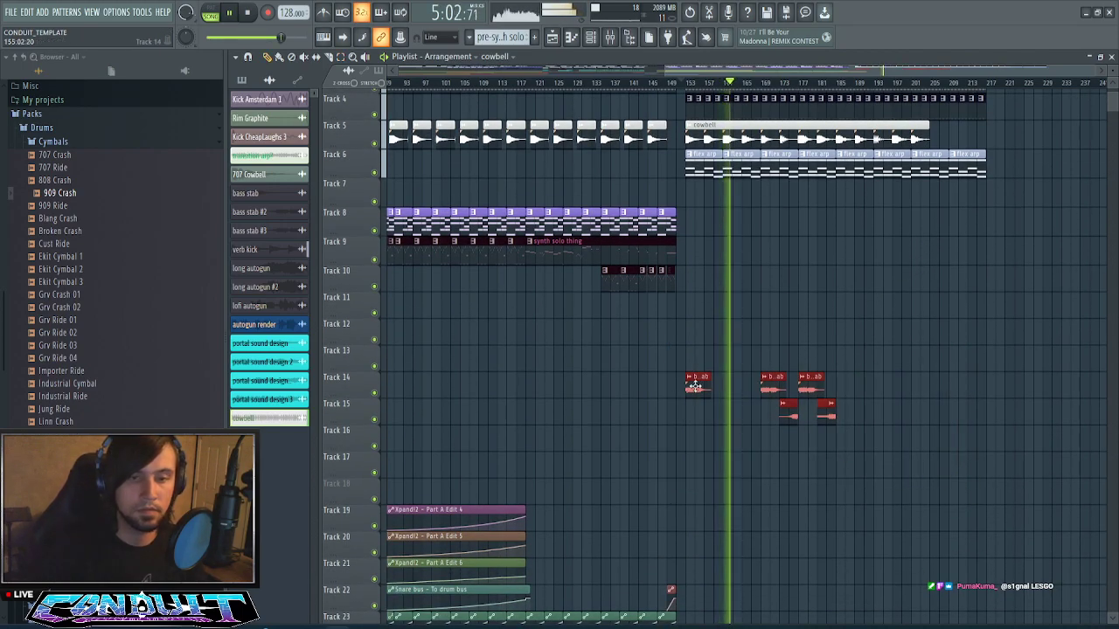
{"action": "left_click_drag", "start_coordinate": [695, 385], "coordinate": [840, 396]}
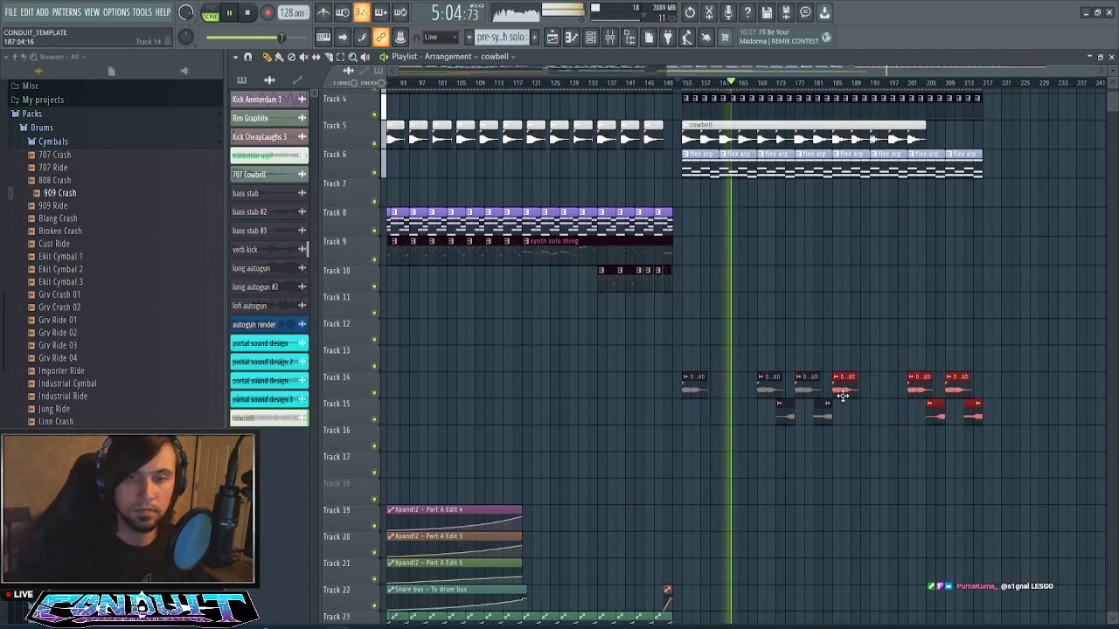
{"action": "scroll", "coordinate": [739, 324], "scroll_direction": "down", "scroll_amount": 4}
{"action": "scroll", "coordinate": [739, 324], "scroll_direction": "up", "scroll_amount": 7}
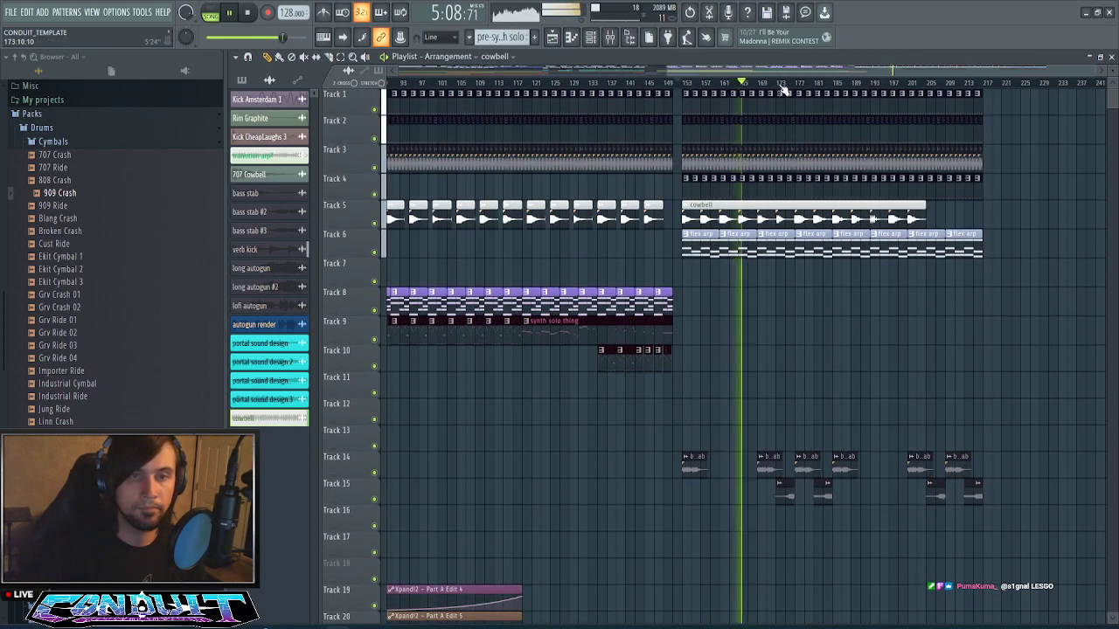
- Clone the flex arp pattern used on Track 6
{"action": "scroll", "coordinate": [785, 90], "scroll_direction": "up", "scroll_amount": 3}
{"action": "left_click", "coordinate": [668, 248]}
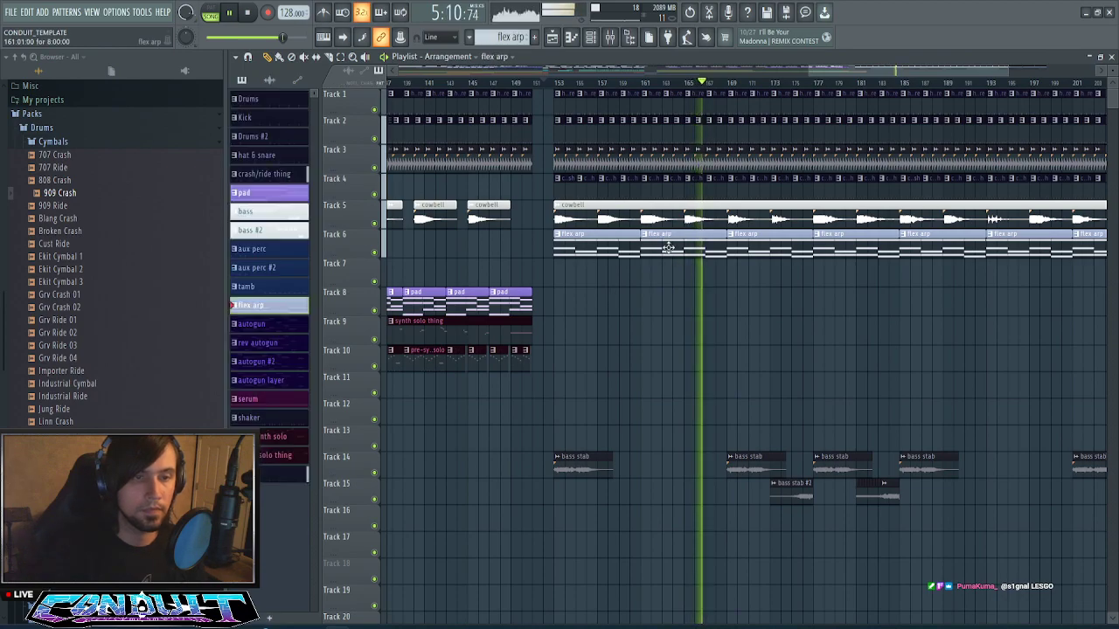
{"action": "right_click", "coordinate": [258, 316]}
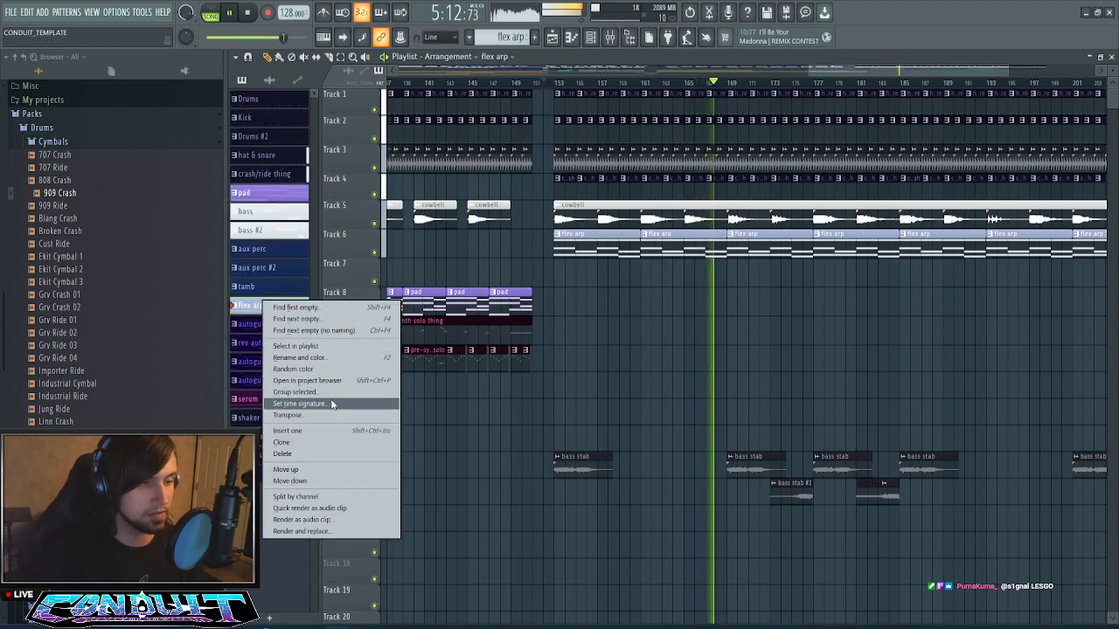
{"action": "left_click", "coordinate": [297, 437]}
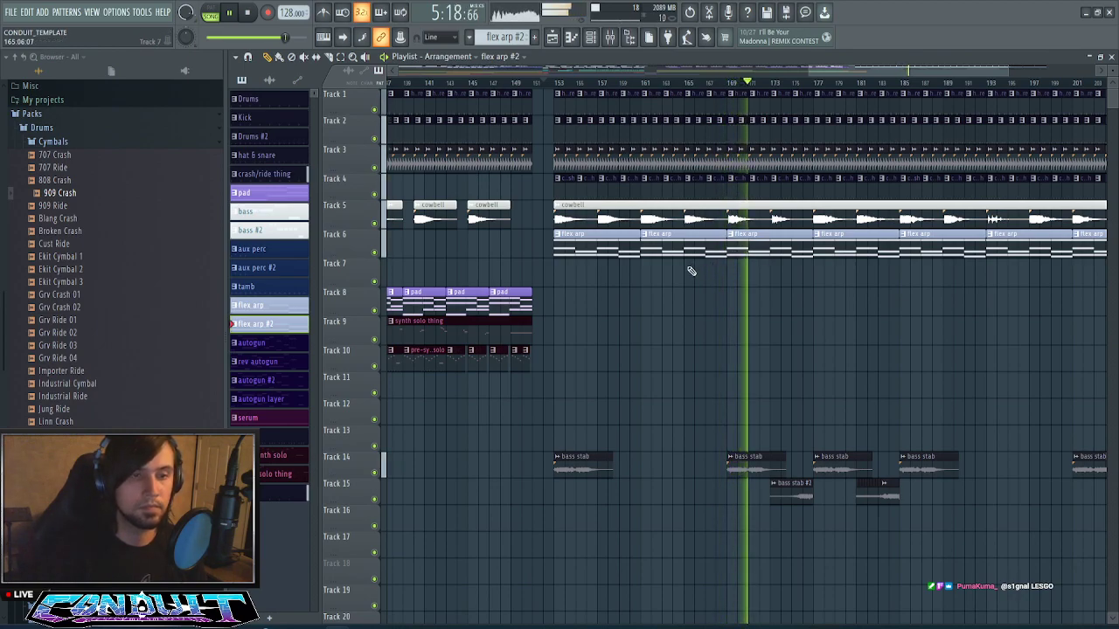
- Replace the flex arp clip at bar 177 on Track 6 with the cloned pattern
{"action": "right_click", "coordinate": [811, 247]}
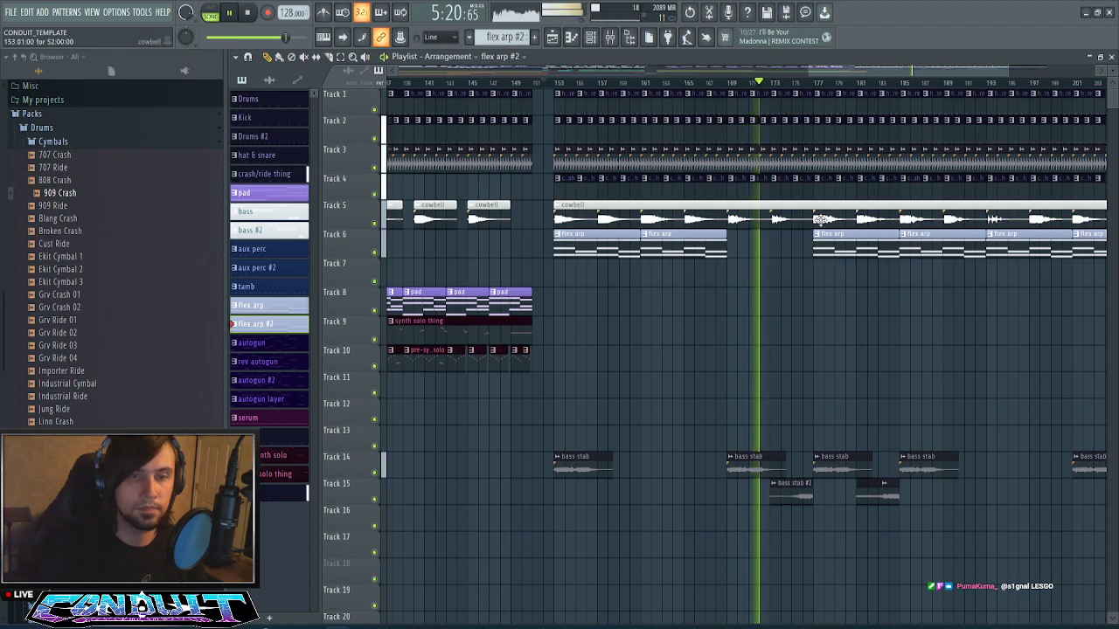
{"action": "key", "text": "ctrl+z"}
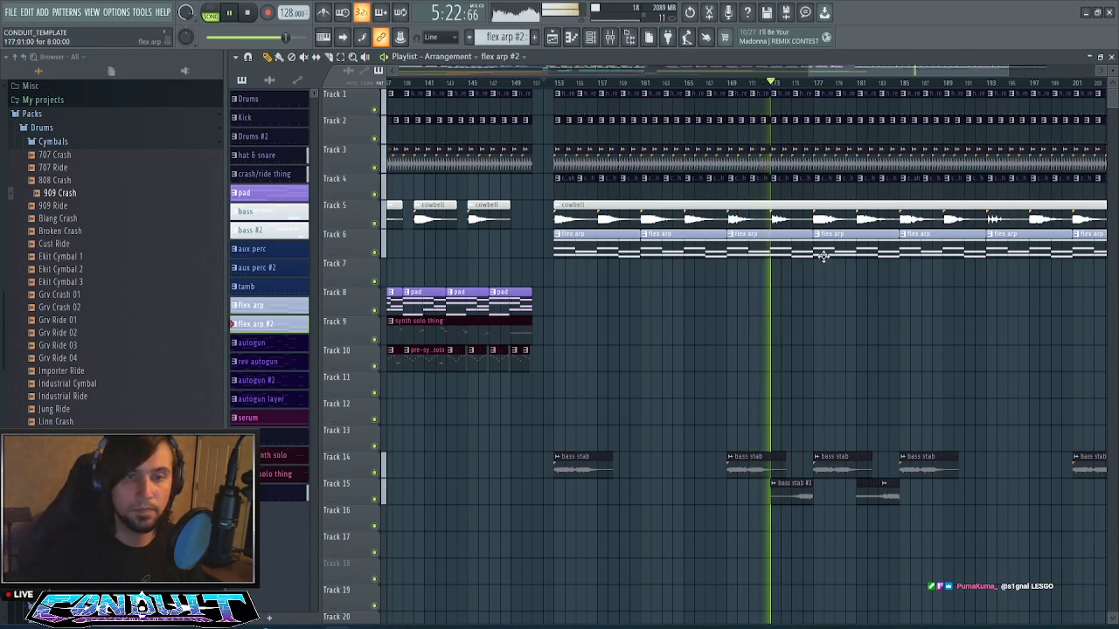
{"action": "right_click", "coordinate": [824, 246]}
{"action": "left_click", "coordinate": [818, 252]}
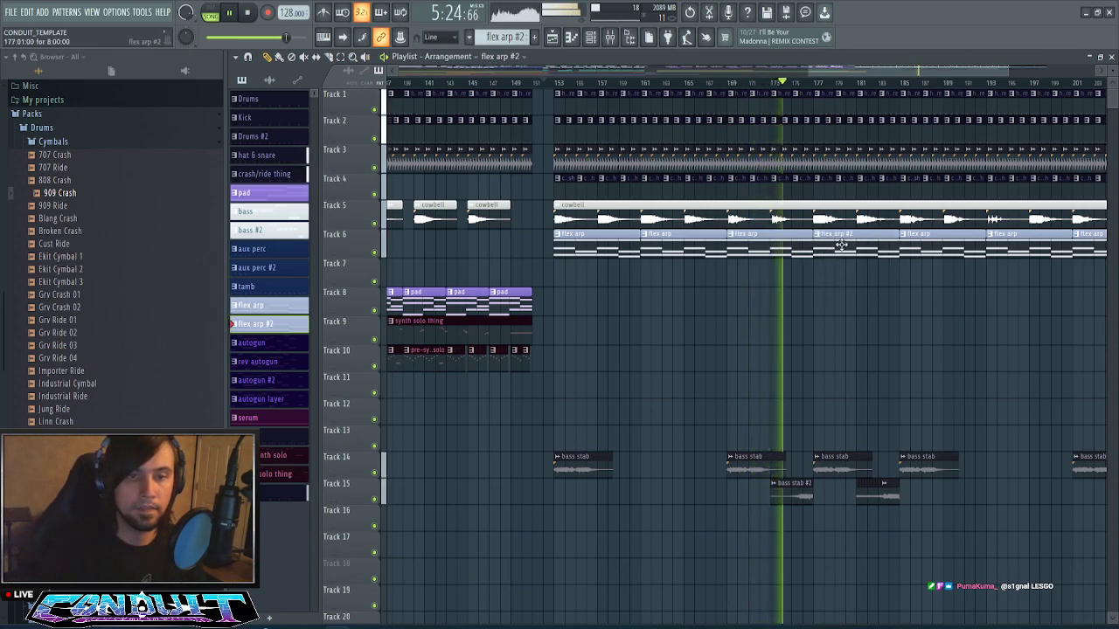
- Open the Enlightenment channel's notes of the cloned pattern in the piano roll and play the pattern on its own
{"action": "key", "text": "F6"}
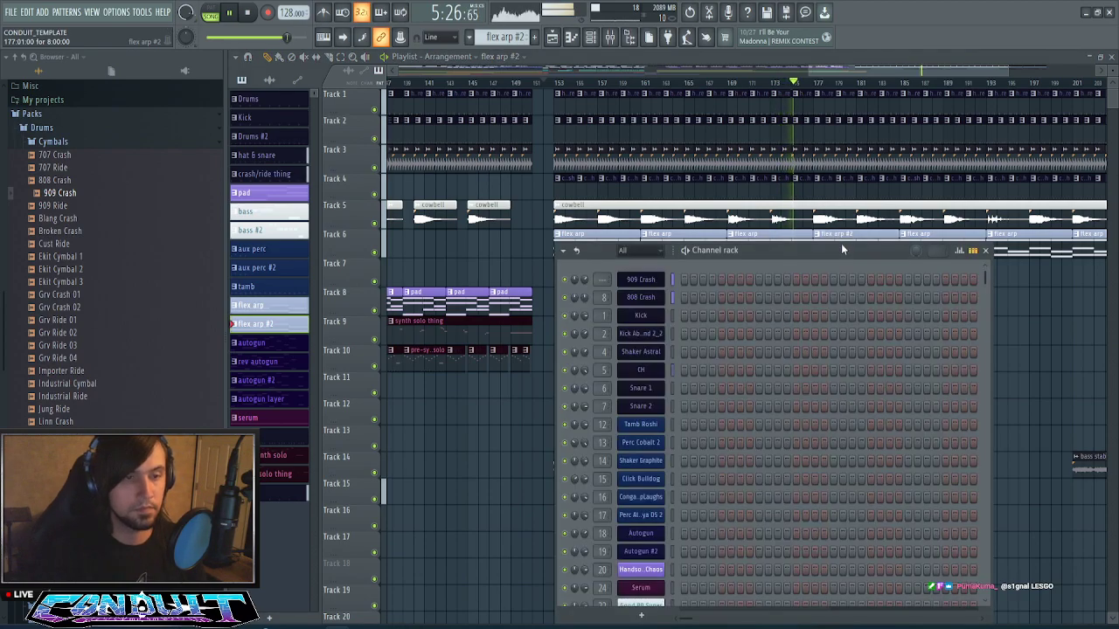
{"action": "key", "text": "F6"}
{"action": "key", "text": "F7"}
{"action": "key", "text": "F6"}
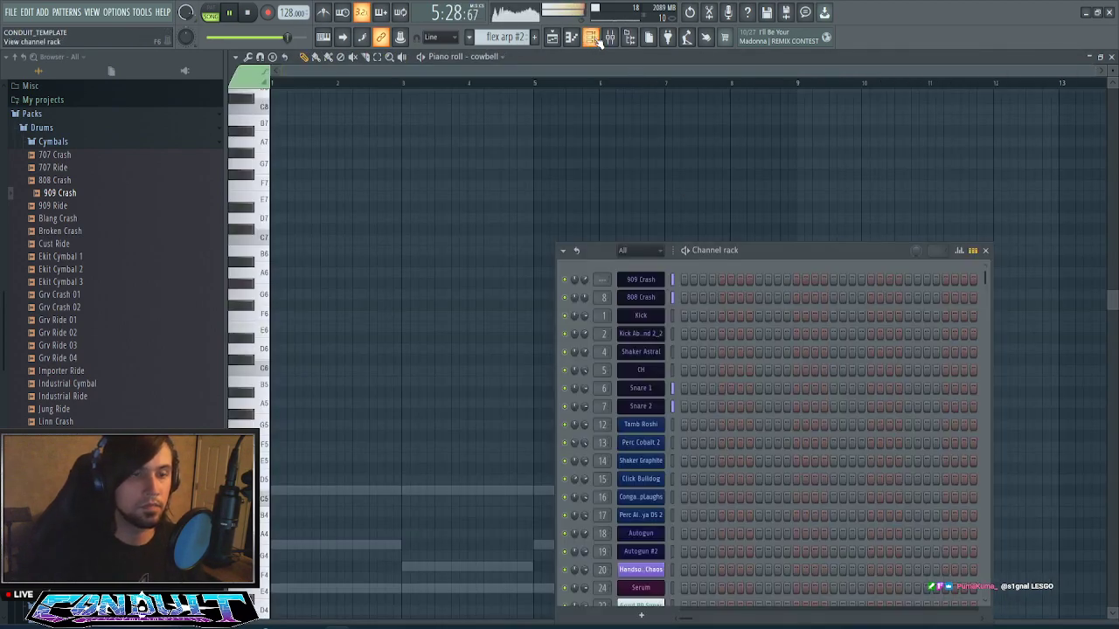
{"action": "scroll", "coordinate": [651, 341], "scroll_direction": "down", "scroll_amount": 5}
{"action": "right_click", "coordinate": [651, 336]}
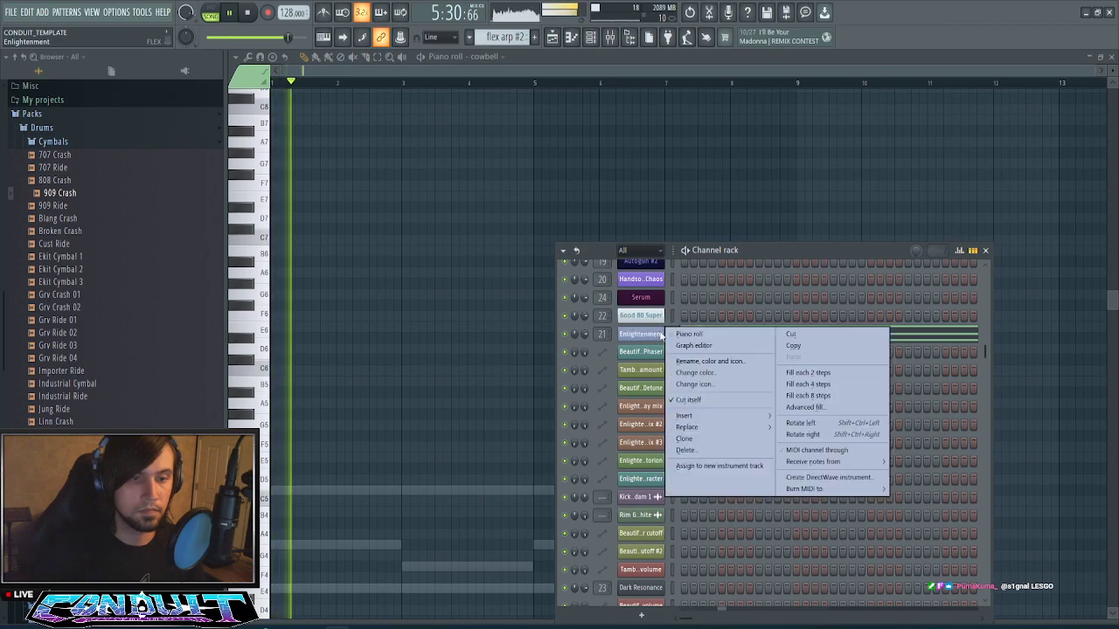
{"action": "left_click", "coordinate": [671, 335]}
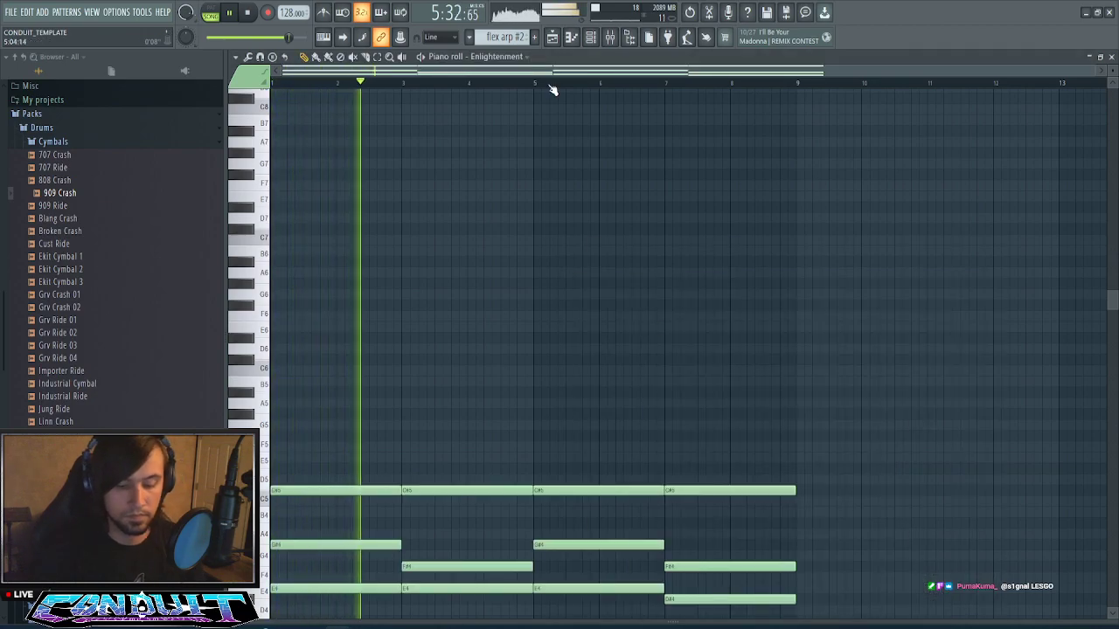
{"action": "key", "text": "l"}
{"action": "scroll", "coordinate": [574, 225], "scroll_direction": "down", "scroll_amount": 5}
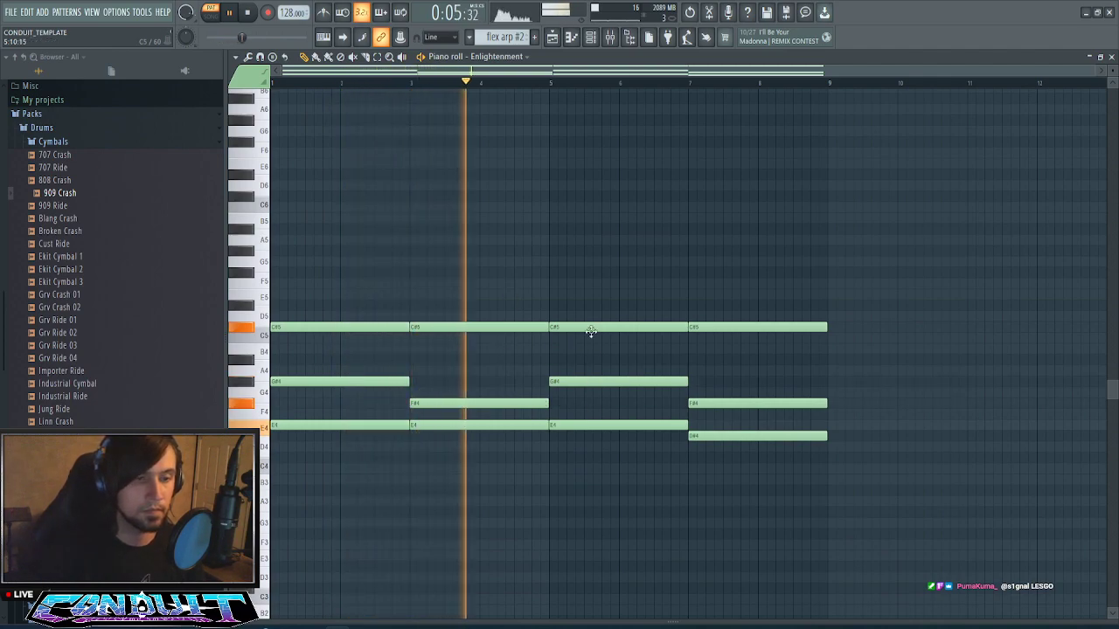
- Change the chord at bar 5 of the cloned arp to F#4, A#4 and C#5, auditioning it during playback
{"action": "key", "text": "space"}
{"action": "left_click_drag", "start_coordinate": [587, 289], "coordinate": [603, 477]}
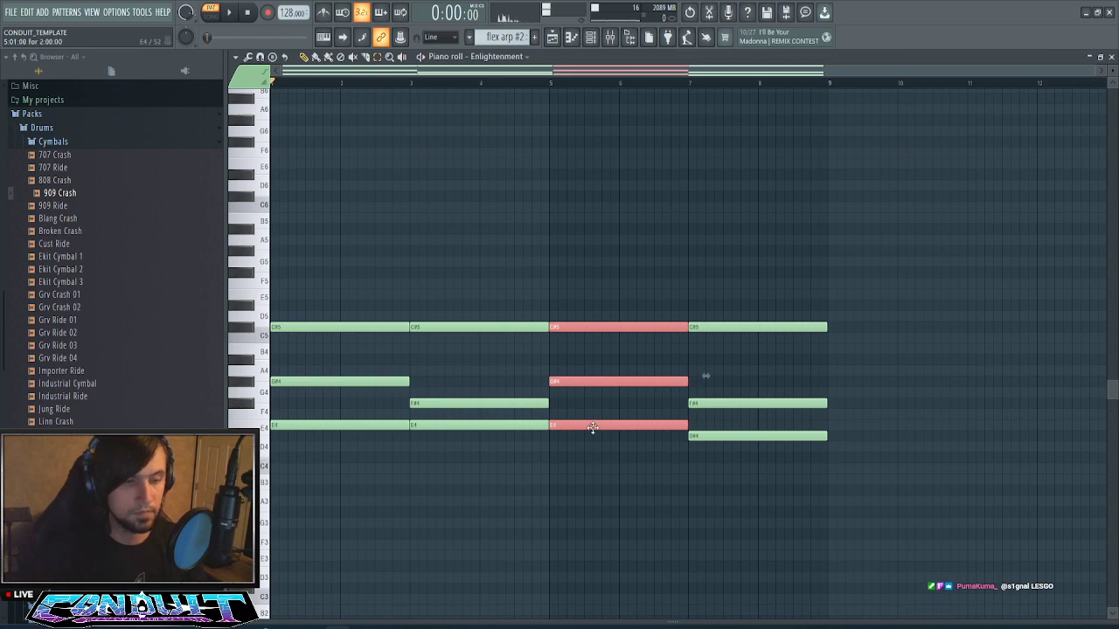
{"action": "left_click_drag", "start_coordinate": [592, 425], "coordinate": [593, 399]}
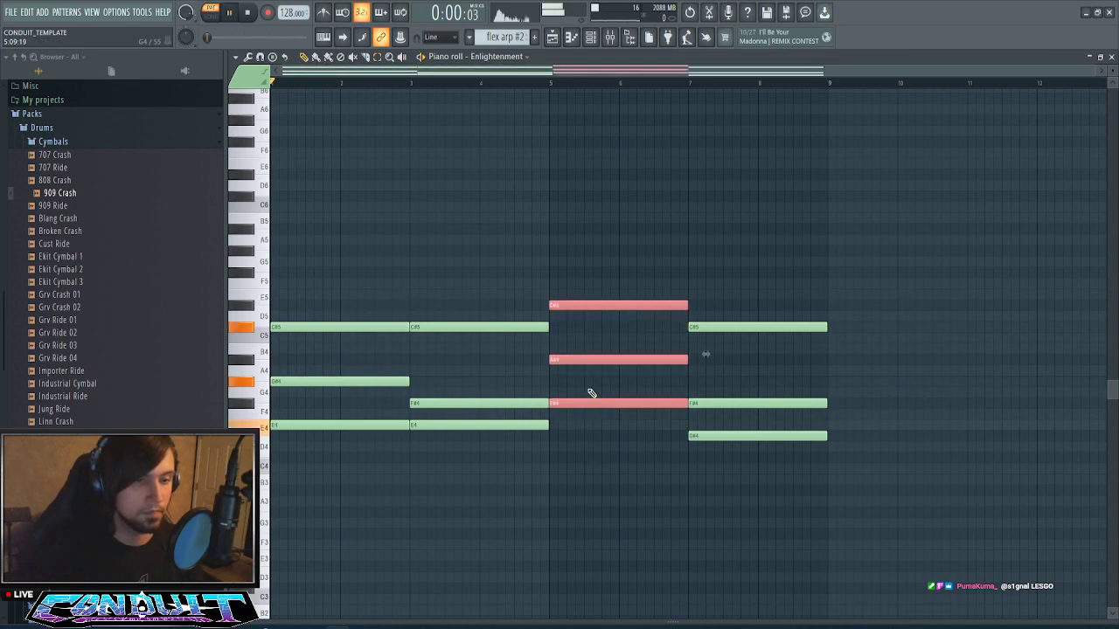
{"action": "left_click", "coordinate": [520, 81]}
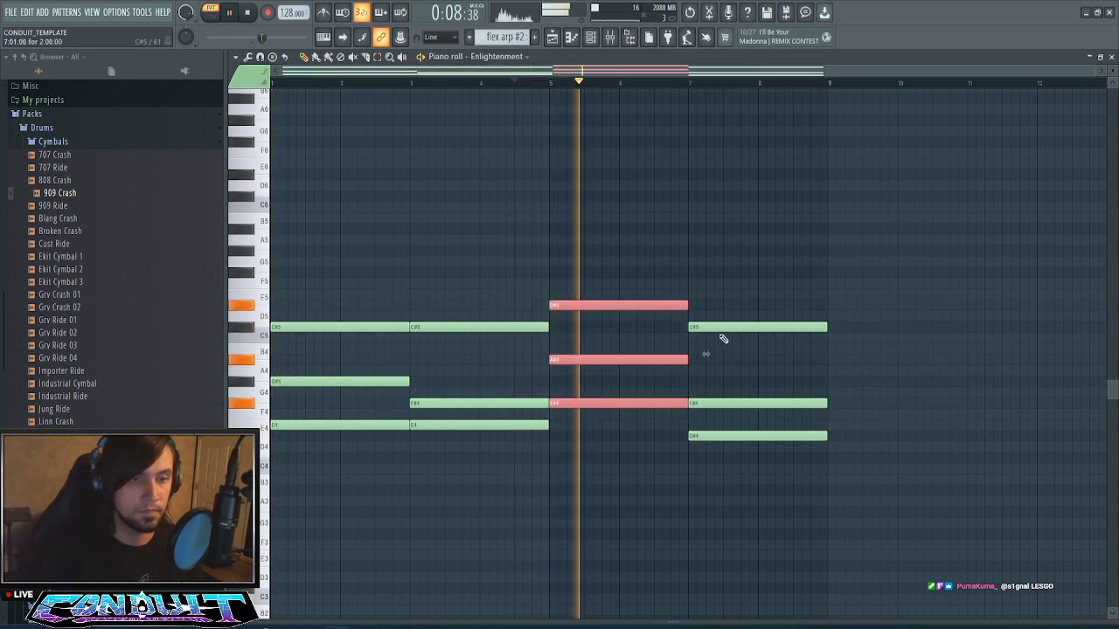
{"action": "left_click", "coordinate": [585, 303]}
{"action": "left_click_drag", "start_coordinate": [585, 303], "coordinate": [587, 294]}
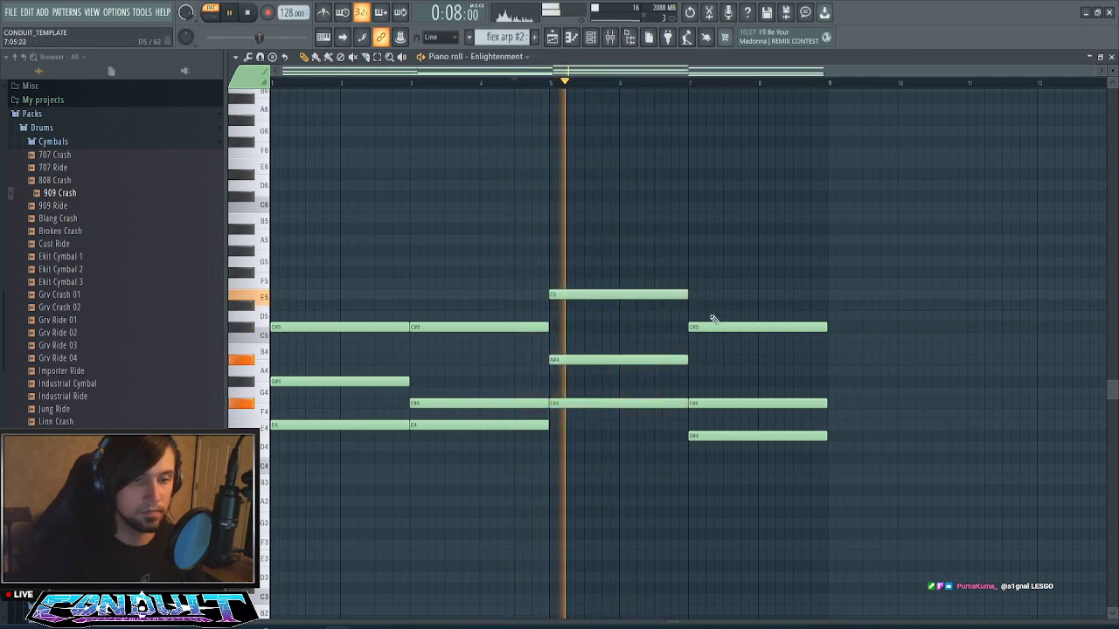
{"action": "key", "text": "space"}
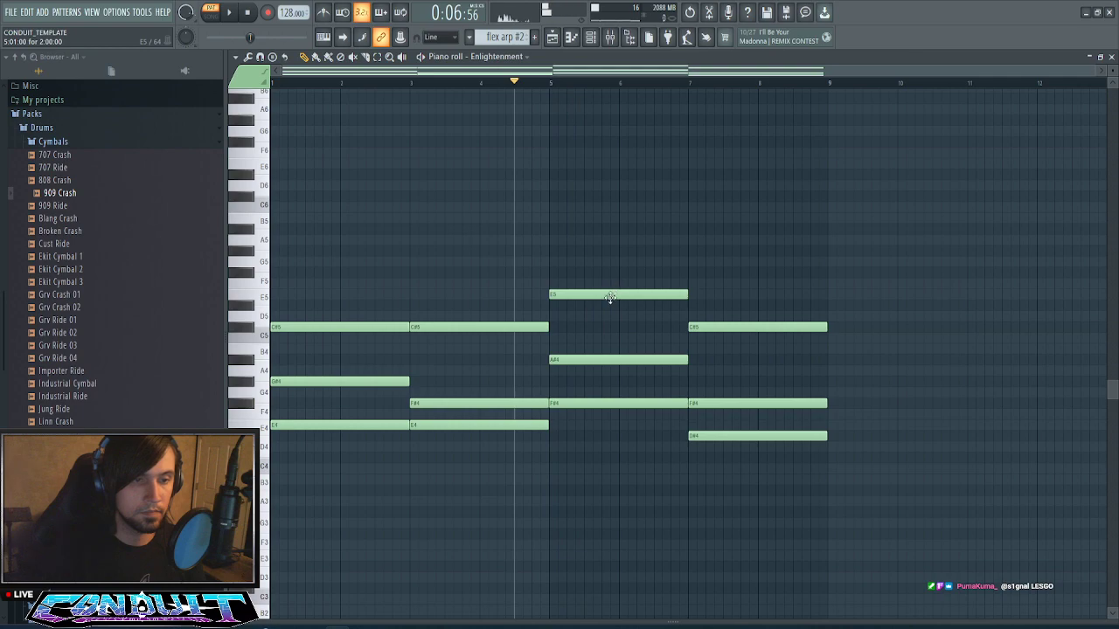
{"action": "left_click_drag", "start_coordinate": [612, 293], "coordinate": [612, 327]}
{"action": "key", "text": "space"}
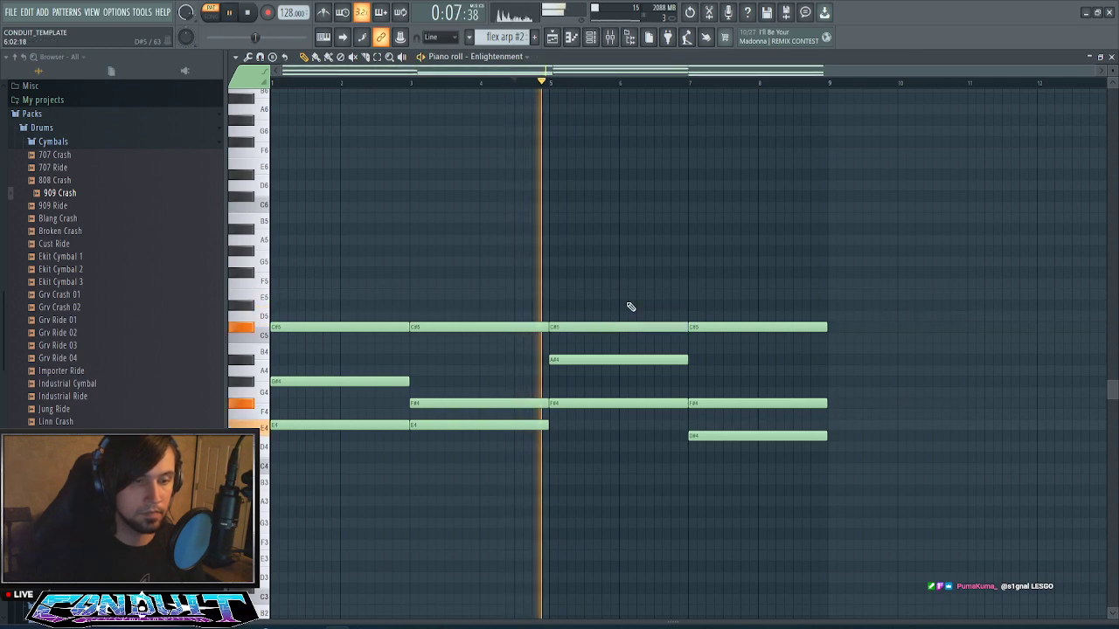
- Transpose the chord at bar 7 up three semitones to F#4, A4 and E5 and replay the pattern
{"action": "left_click_drag", "start_coordinate": [714, 315], "coordinate": [763, 517]}
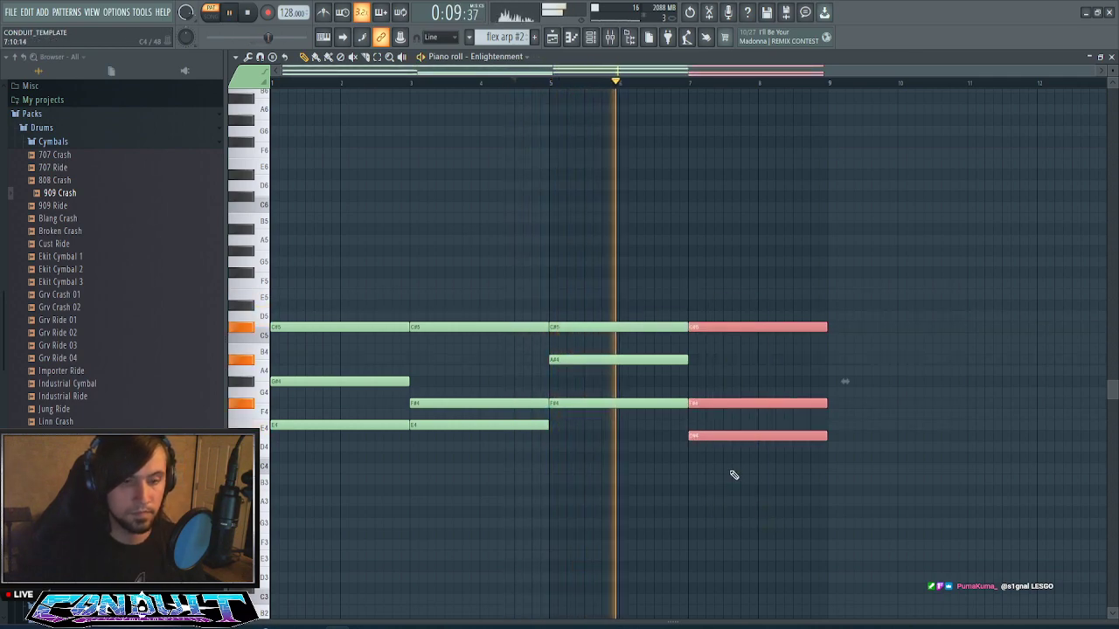
{"action": "left_click_drag", "start_coordinate": [724, 435], "coordinate": [719, 393]}
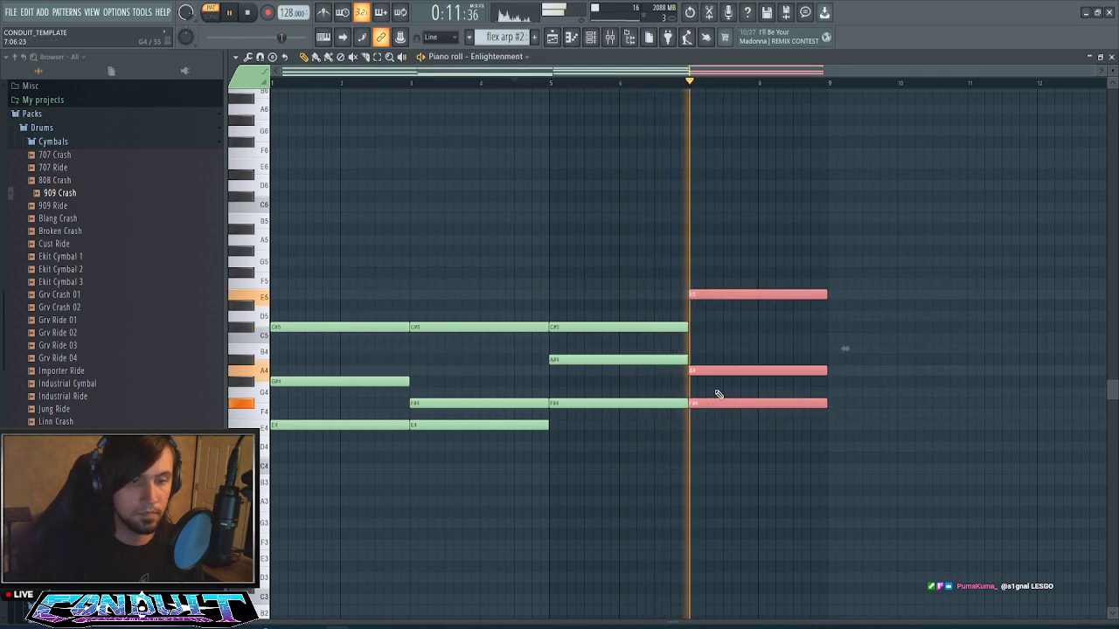
{"action": "left_click", "coordinate": [699, 240]}
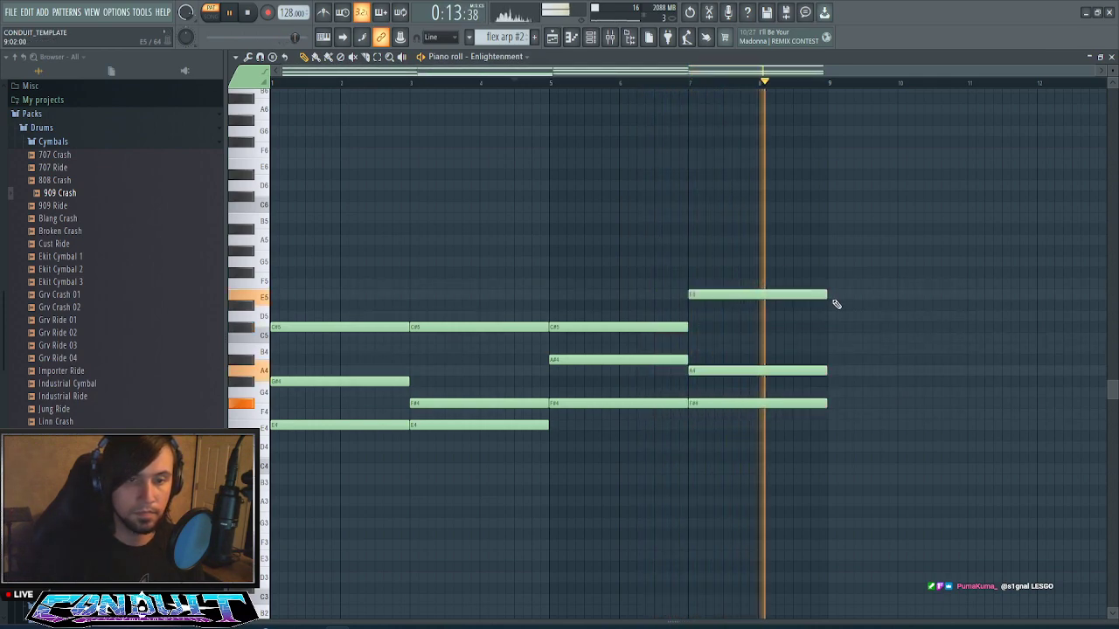
{"action": "key", "text": "space"}
{"action": "key", "text": "space"}
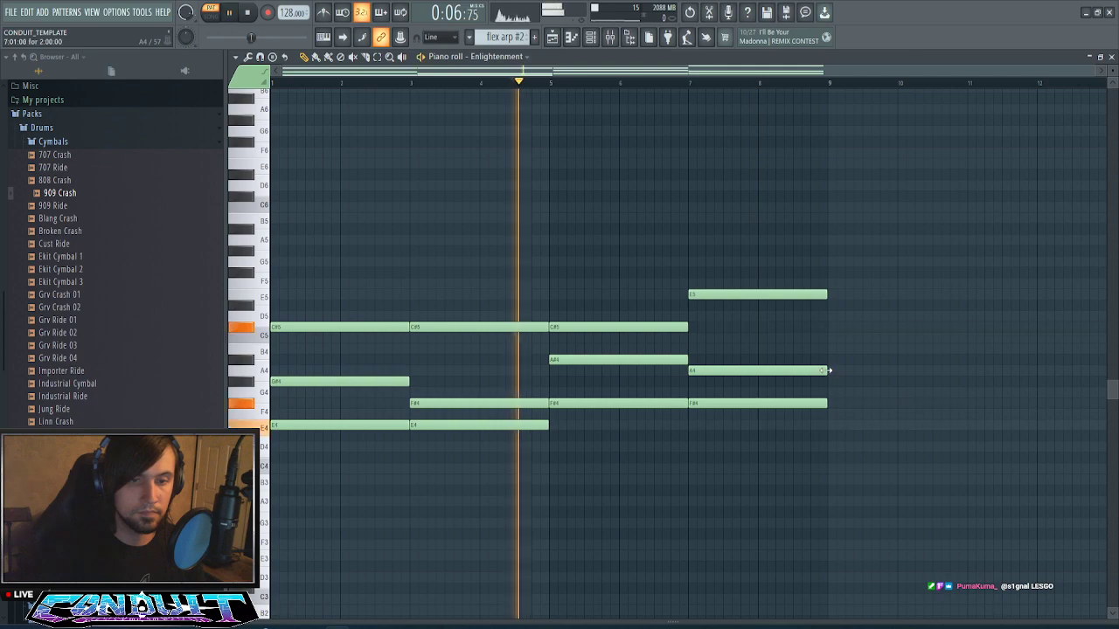
- Shorten the A4 note at bar 7 to one bar and add a one-bar B4 note at bar 8
{"action": "left_click_drag", "start_coordinate": [833, 372], "coordinate": [761, 370]}
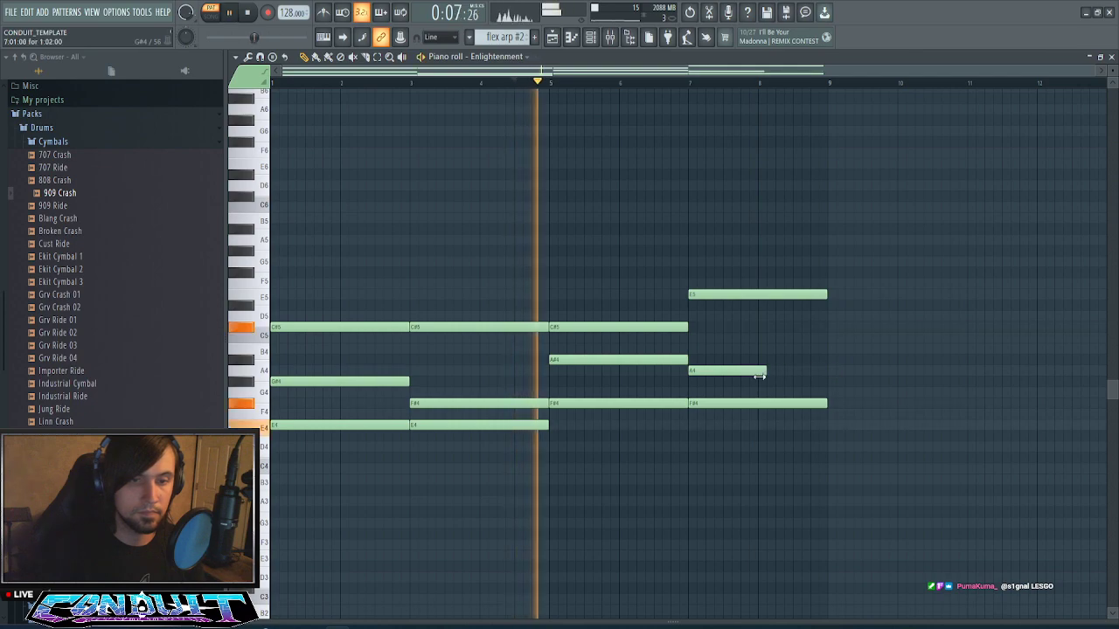
{"action": "left_click", "coordinate": [765, 327]}
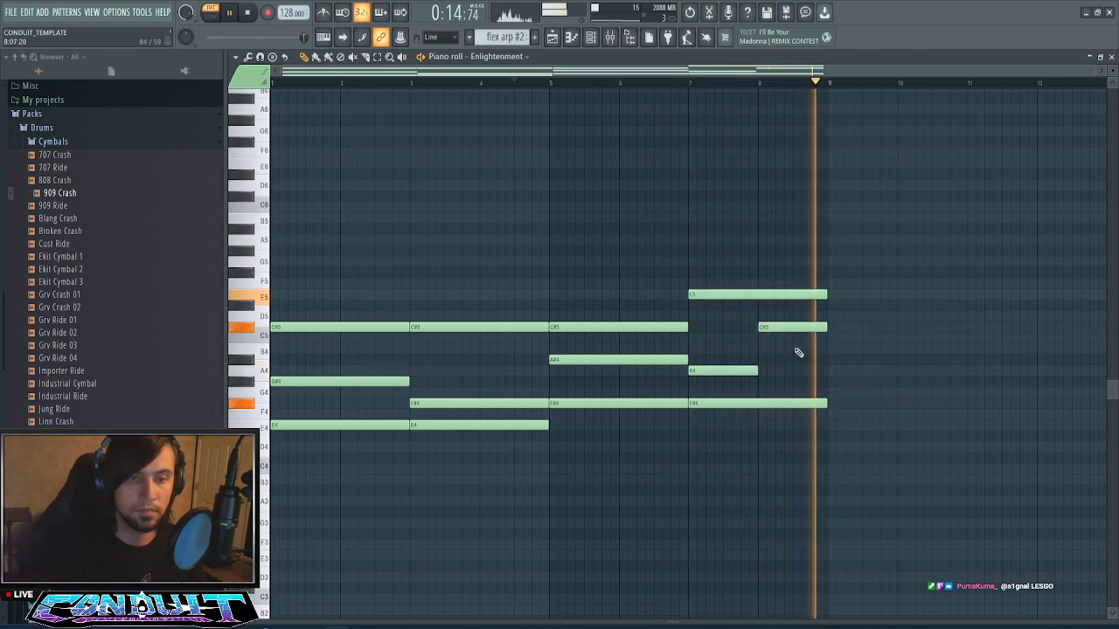
{"action": "key", "text": "space"}
{"action": "key", "text": "space"}
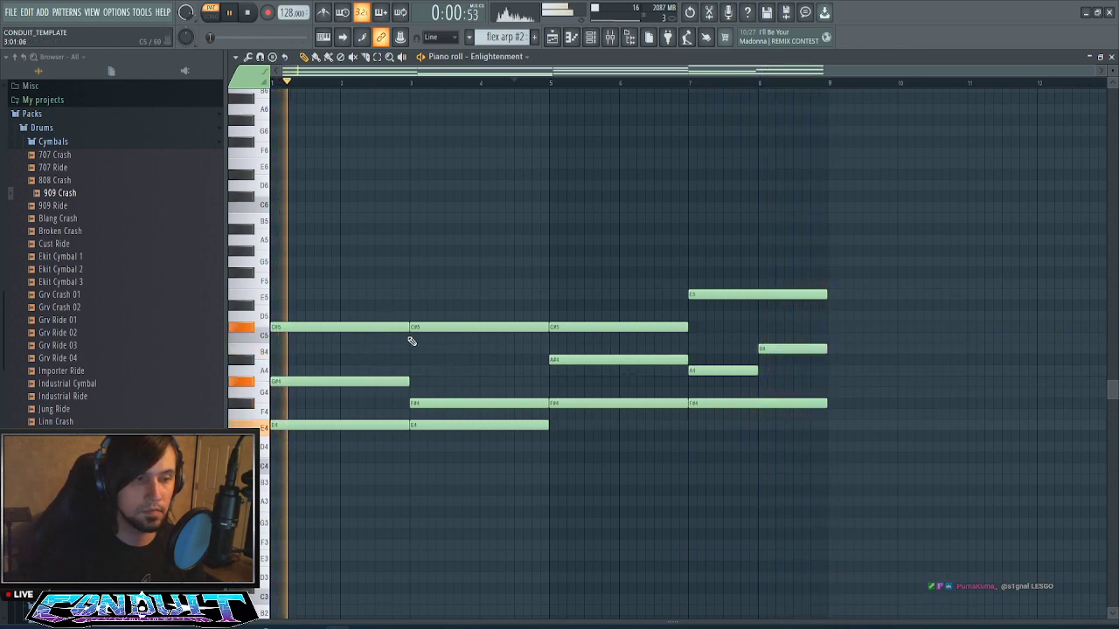
- Delete the chords in bars 1 to 4 and move the remaining chords to start at bar 1
{"action": "key", "text": "space"}
{"action": "left_click_drag", "start_coordinate": [336, 290], "coordinate": [472, 503]}
{"action": "key", "text": "Delete"}
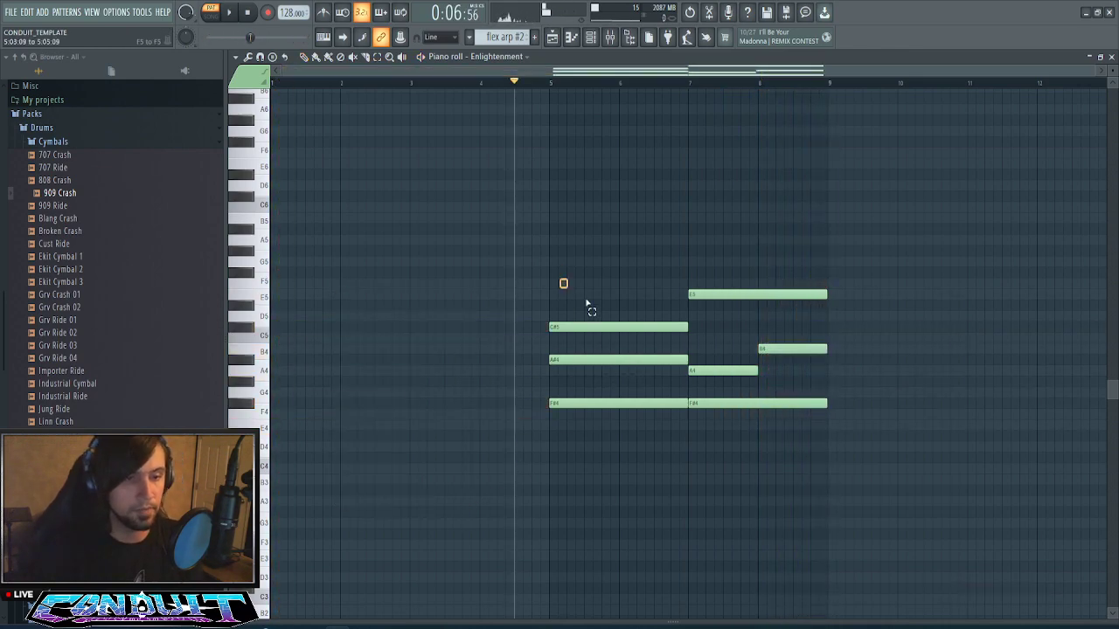
{"action": "key", "text": "ctrl+a"}
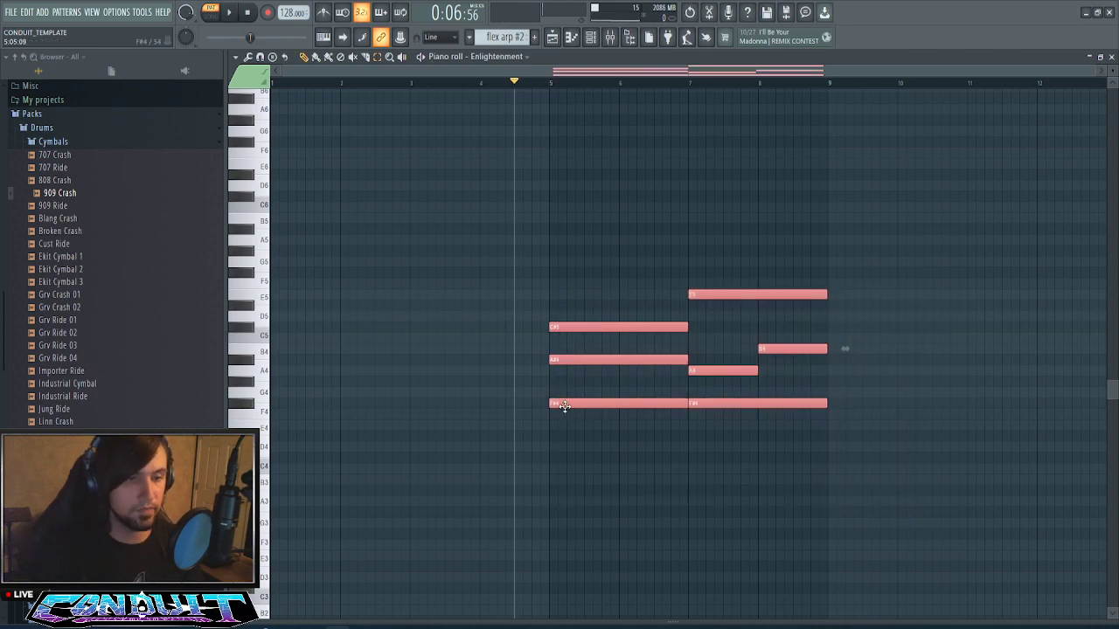
{"action": "left_click_drag", "start_coordinate": [564, 405], "coordinate": [283, 406]}
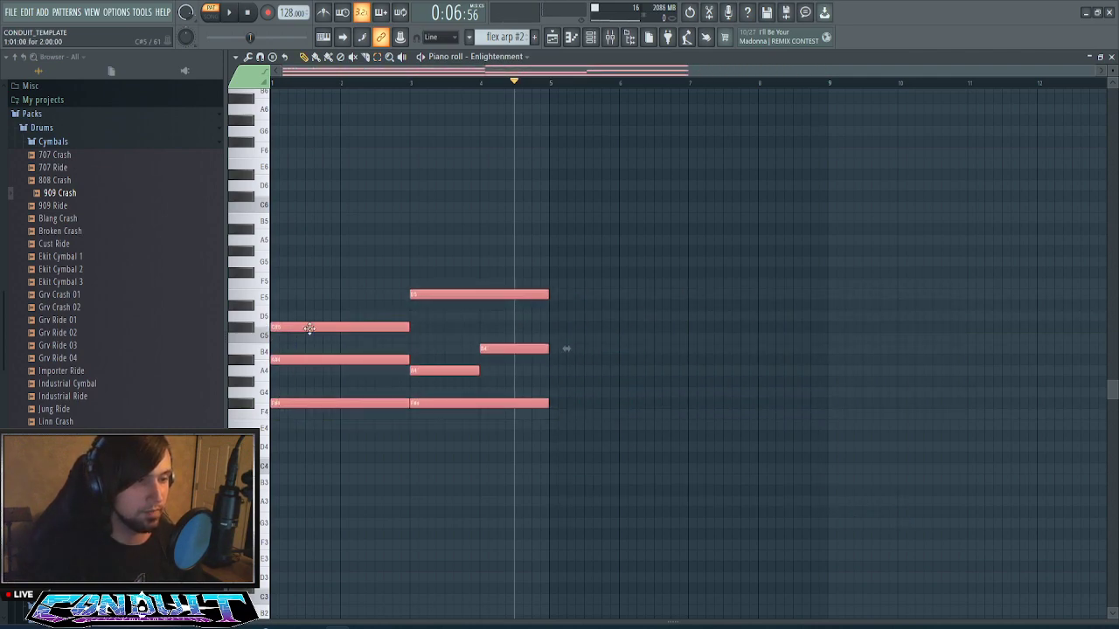
- Duplicate the four-bar chord progression to bar 5, play it back and clear the note selection
{"action": "left_click_drag", "start_coordinate": [308, 327], "coordinate": [578, 325], "text": "shift"}
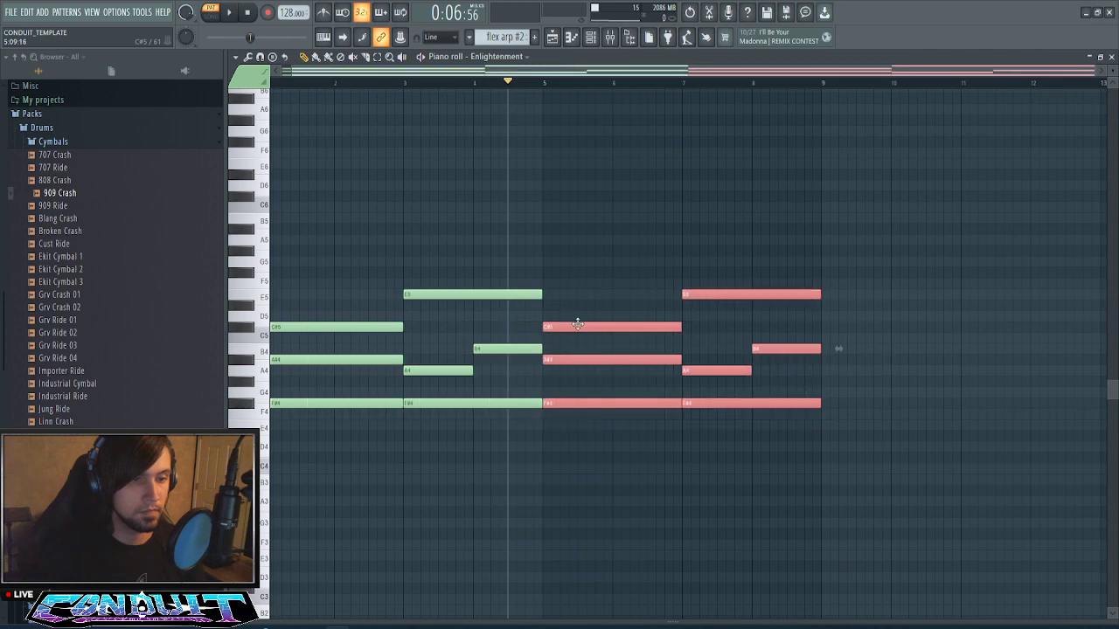
{"action": "key", "text": "space"}
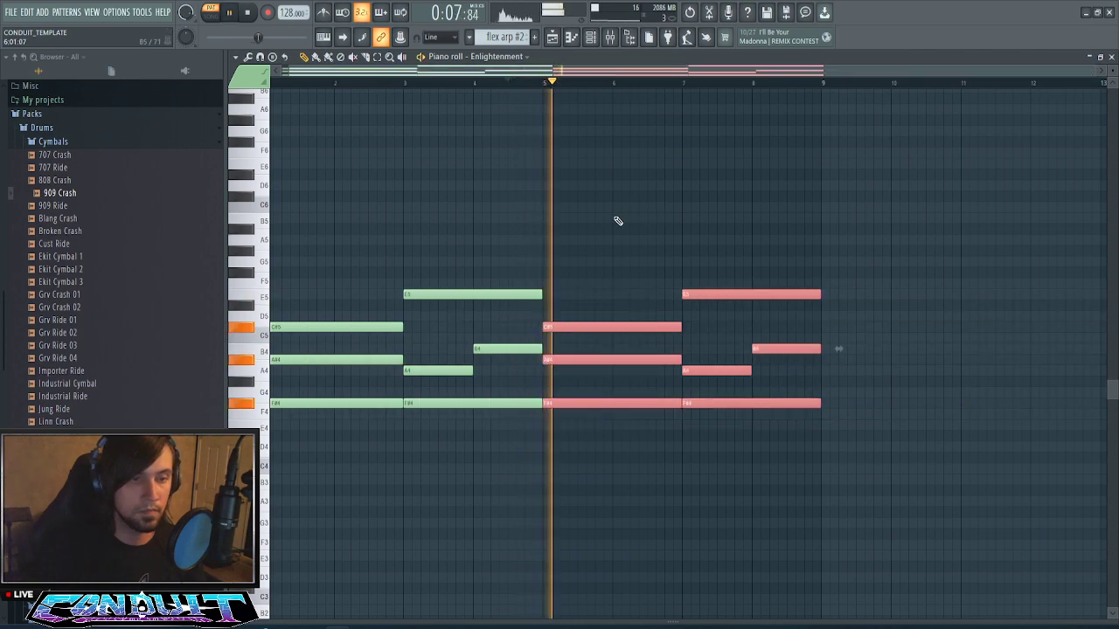
{"action": "key", "text": "ctrl+d"}
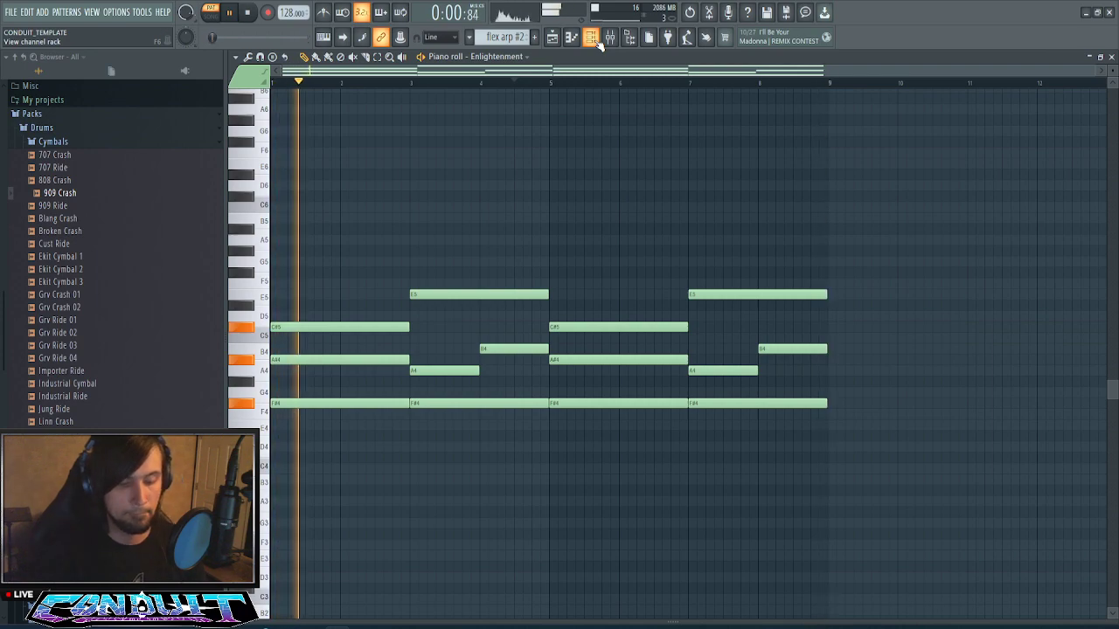
- Replace the original flex arp clips from bar 153 to 177 on Track 6 with the cloned pattern and play the section
{"action": "key", "text": "F5"}
{"action": "right_click", "coordinate": [799, 239]}
{"action": "right_click", "coordinate": [686, 238]}
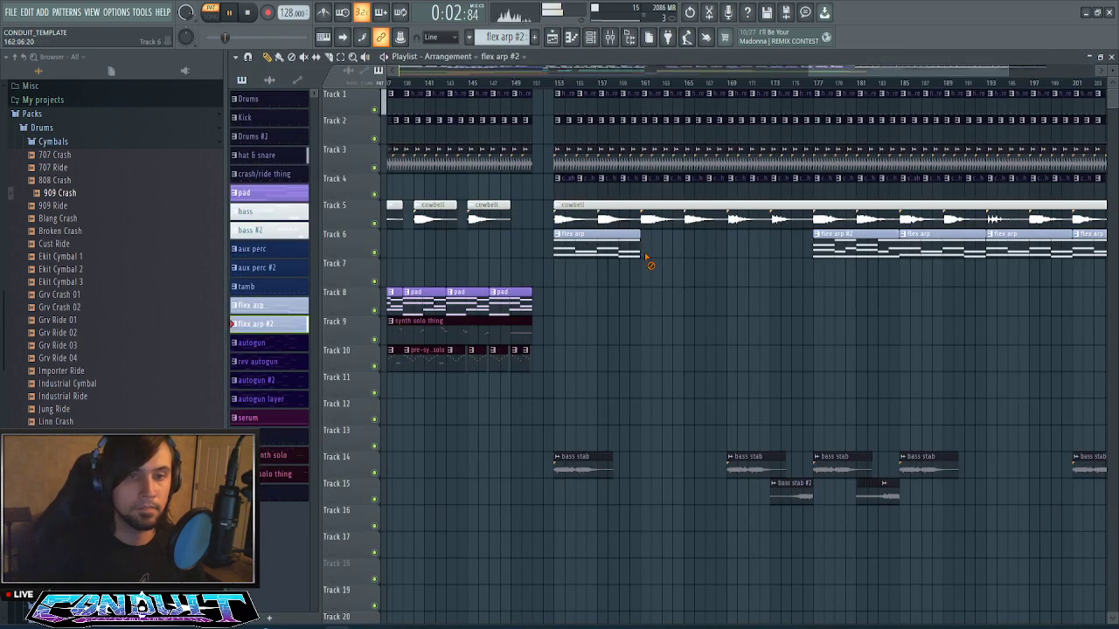
{"action": "left_click_drag", "start_coordinate": [859, 237], "coordinate": [595, 255]}
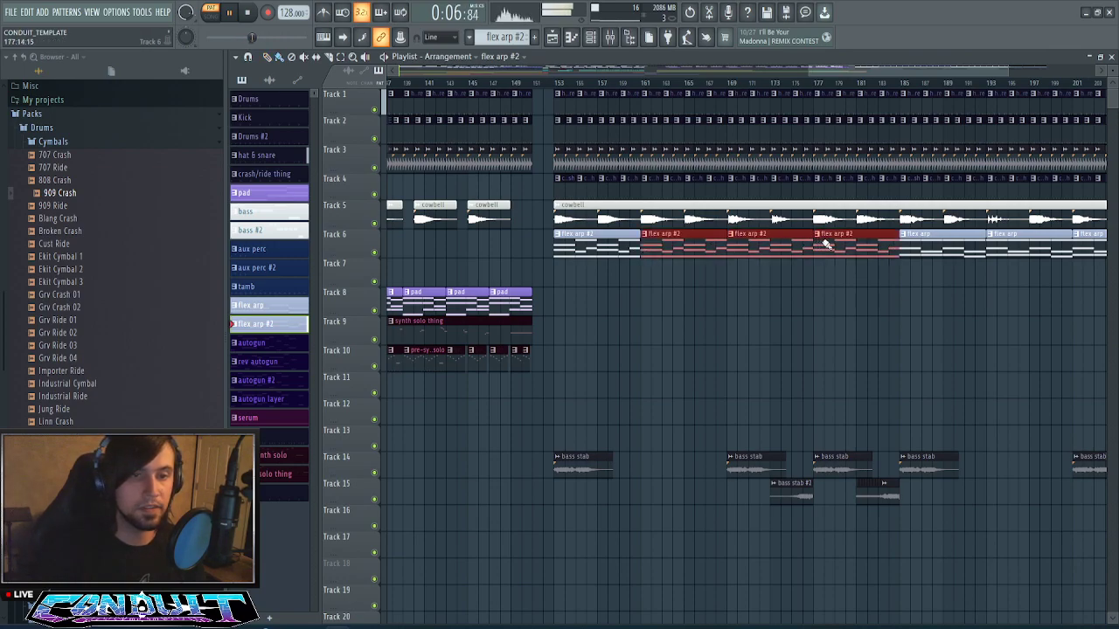
{"action": "right_click", "coordinate": [635, 336]}
{"action": "left_click", "coordinate": [549, 84]}
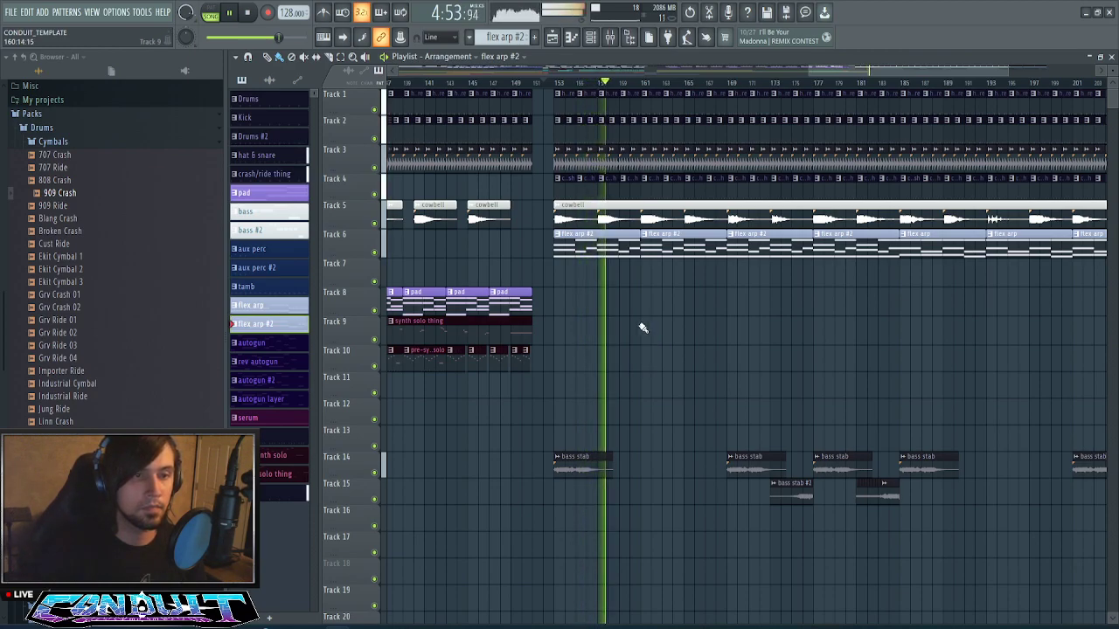
- Set the 909 Crash channel volume to about 46% in the crash pattern and check its step velocities
{"action": "left_click", "coordinate": [559, 183]}
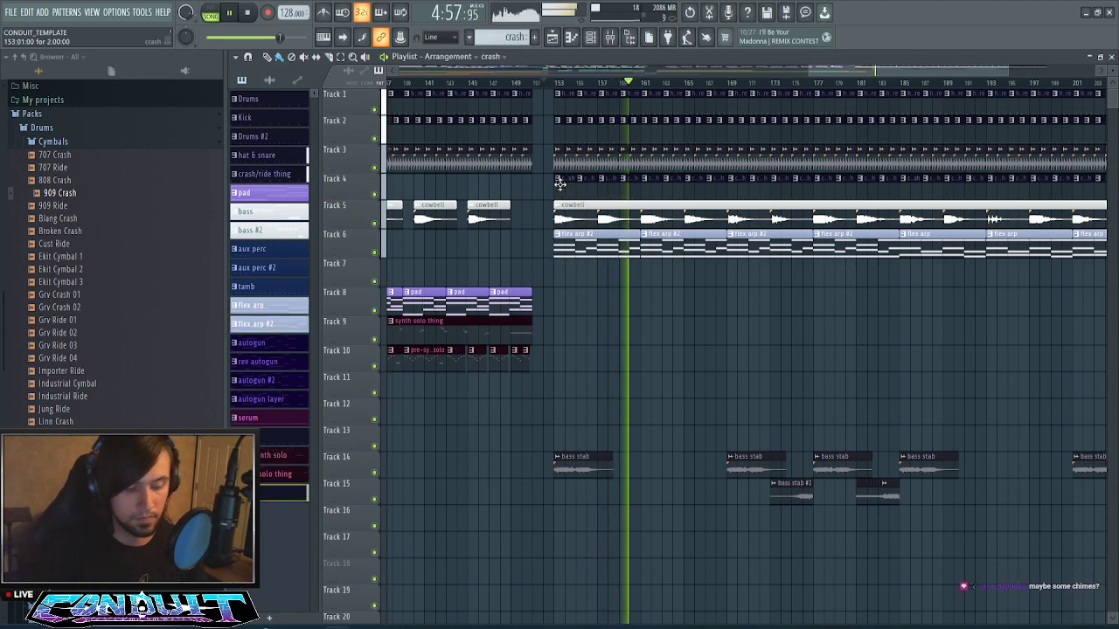
{"action": "key", "text": "F6"}
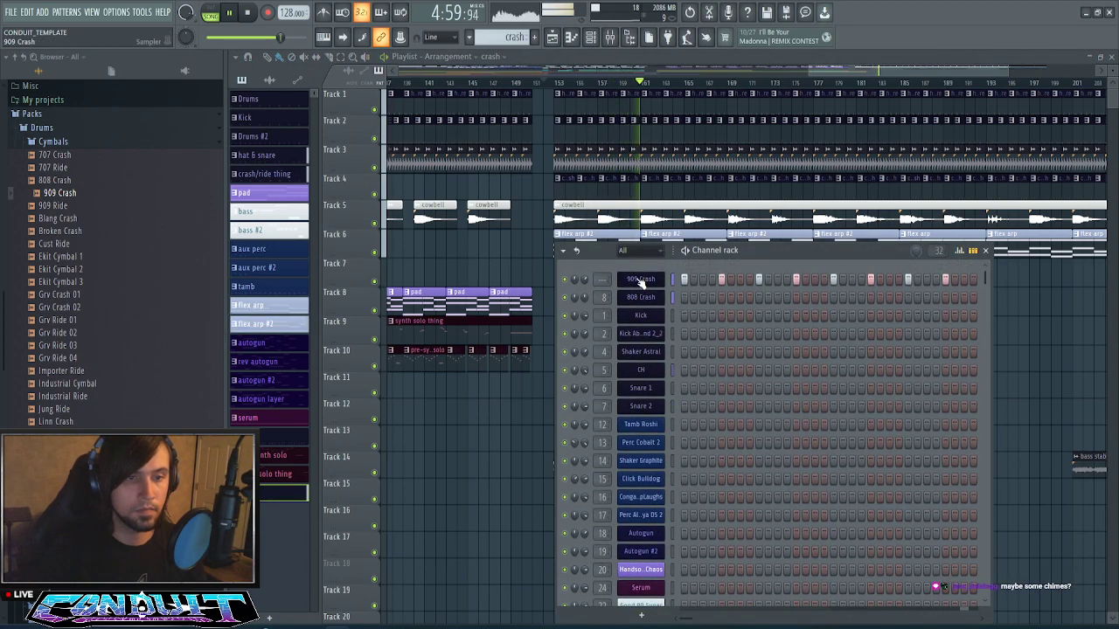
{"action": "left_click", "coordinate": [641, 280]}
{"action": "left_click_drag", "start_coordinate": [494, 278], "coordinate": [495, 308]}
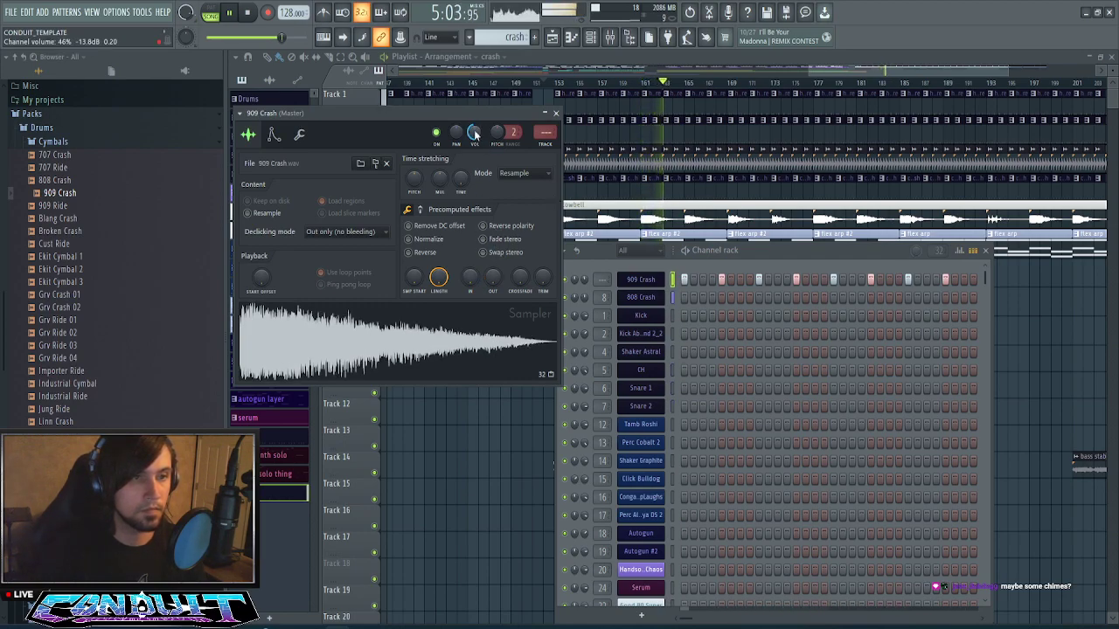
{"action": "left_click", "coordinate": [959, 251]}
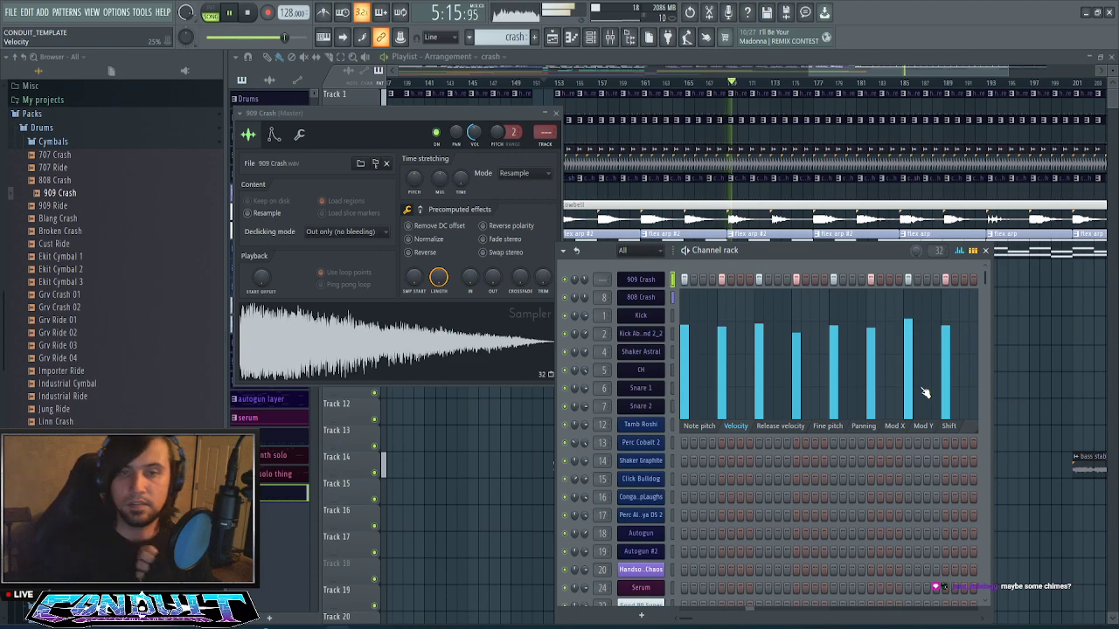
{"action": "left_click", "coordinate": [985, 253]}
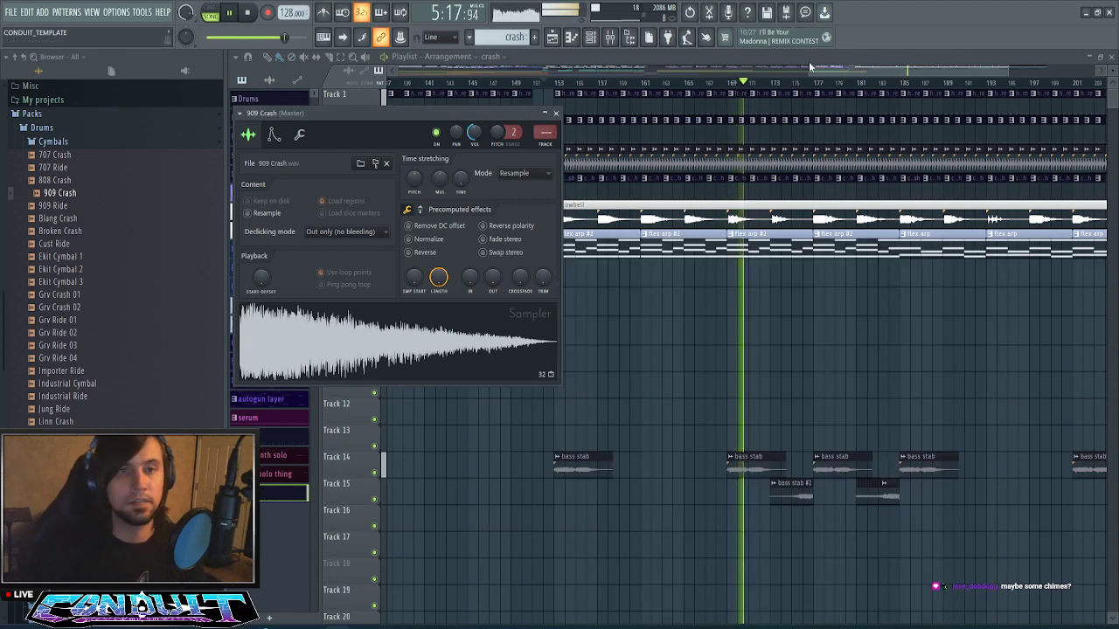
- Clone the flex arp #2 pattern and replace the Track 6 clip at bar 177 with the clone, flex arp #3
{"action": "left_click_drag", "start_coordinate": [839, 72], "coordinate": [879, 74]}
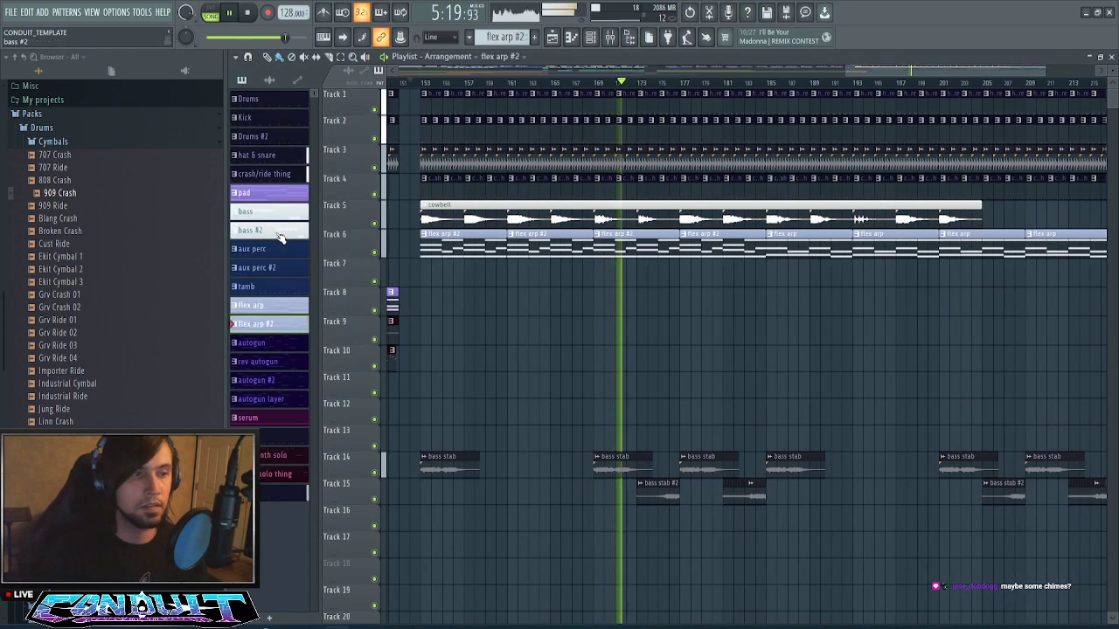
{"action": "right_click", "coordinate": [258, 323]}
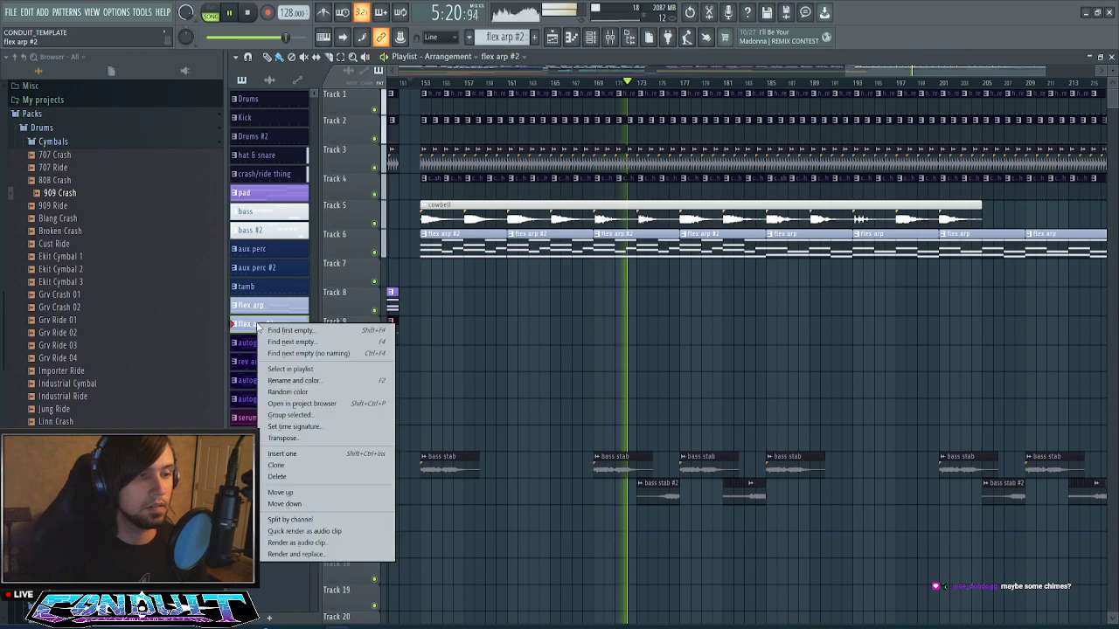
{"action": "left_click", "coordinate": [316, 469]}
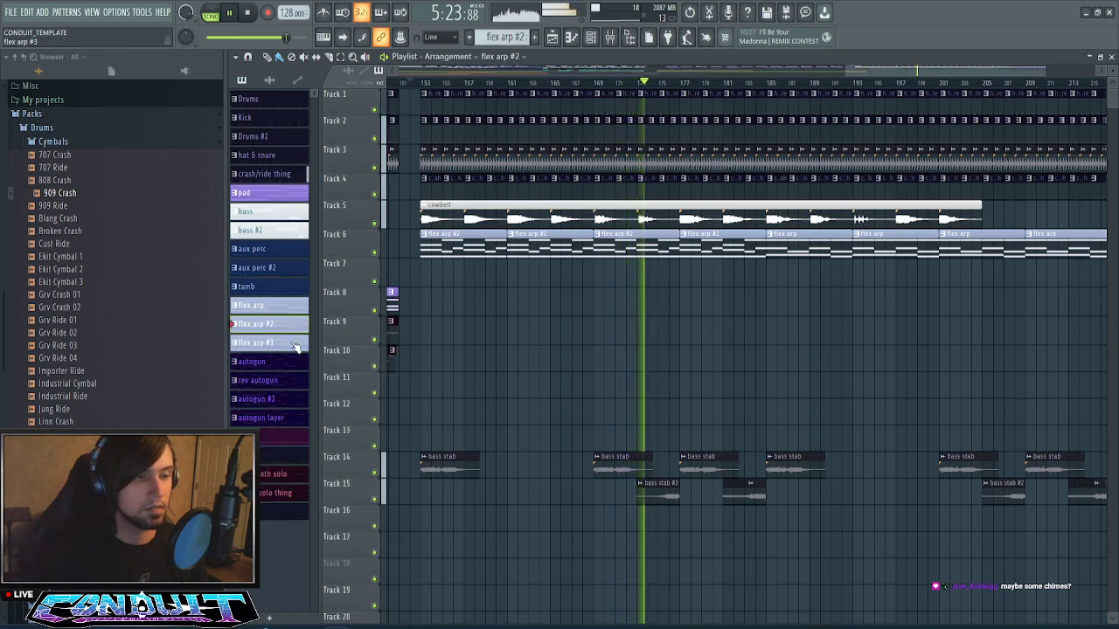
{"action": "right_click", "coordinate": [700, 242]}
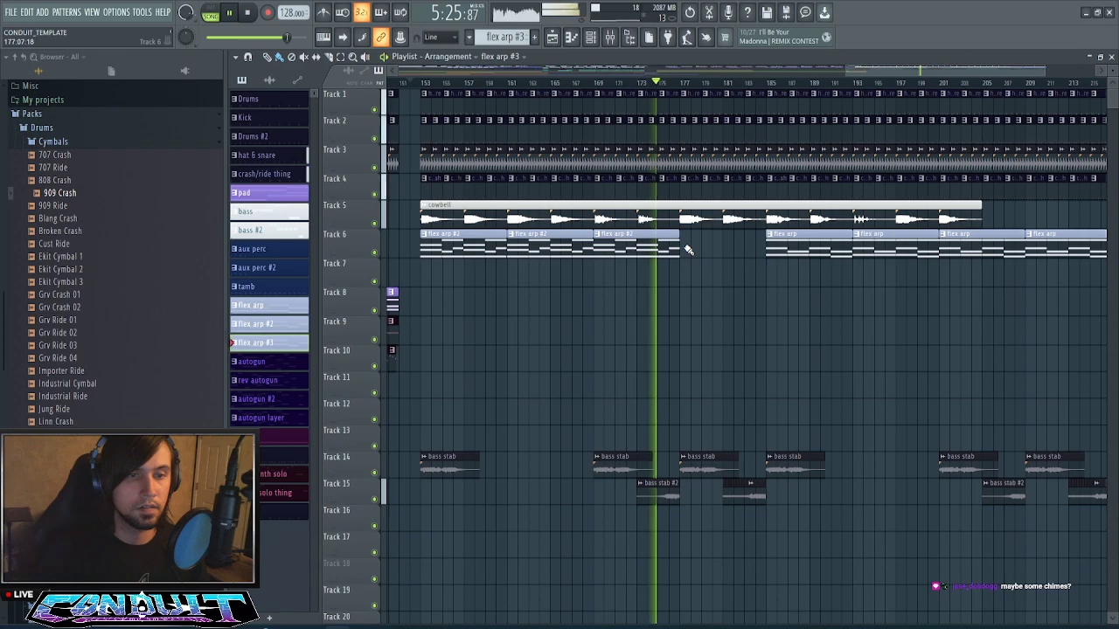
{"action": "left_click", "coordinate": [687, 250]}
{"action": "left_click_drag", "start_coordinate": [895, 69], "coordinate": [923, 72]}
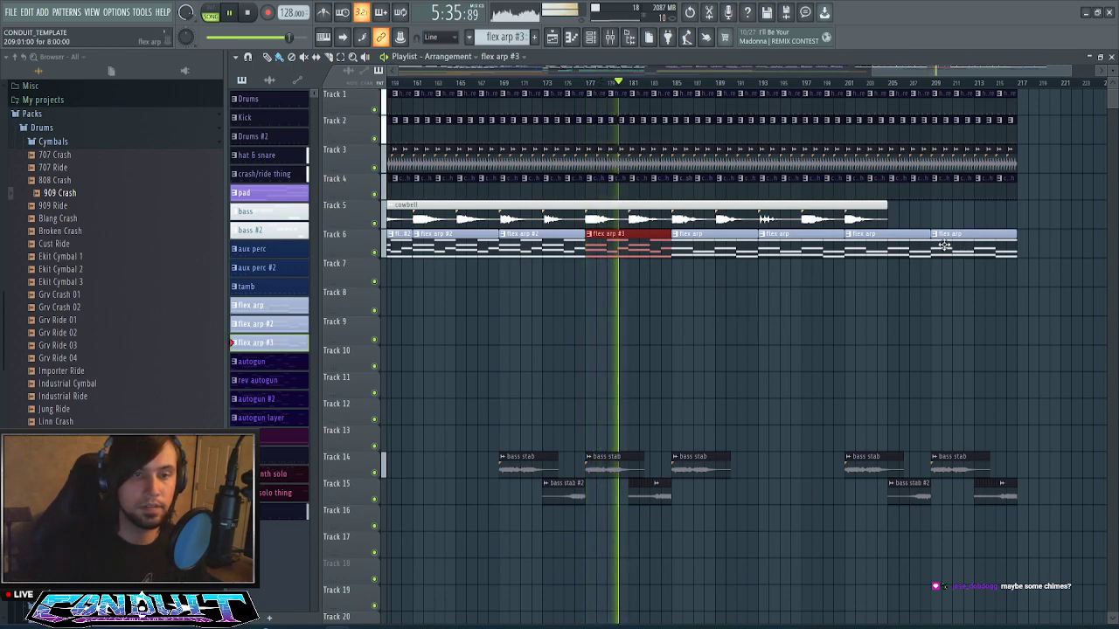
{"action": "key", "text": "ctrl+z"}
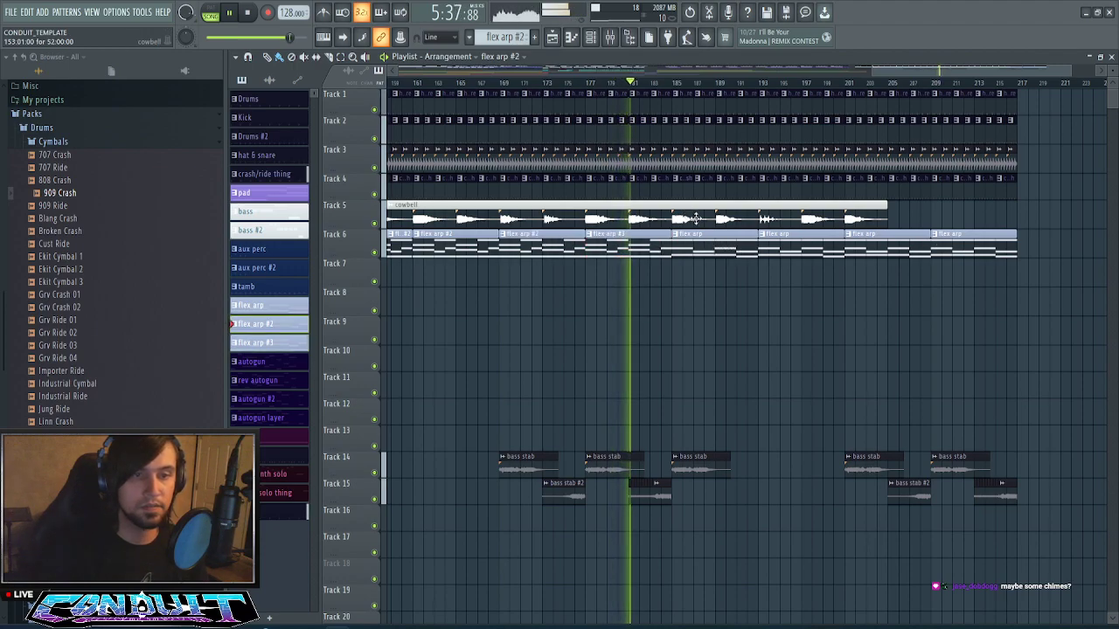
- Replace the original flex arp clips from bar 185 to 217 on Track 6 with a duplicate of the four clips starting at bar 153
{"action": "scroll", "coordinate": [943, 84], "scroll_direction": "down", "scroll_amount": 2}
{"action": "right_click", "coordinate": [800, 252]}
{"action": "right_click", "coordinate": [849, 254]}
{"action": "right_click", "coordinate": [907, 253]}
{"action": "right_click", "coordinate": [961, 255]}
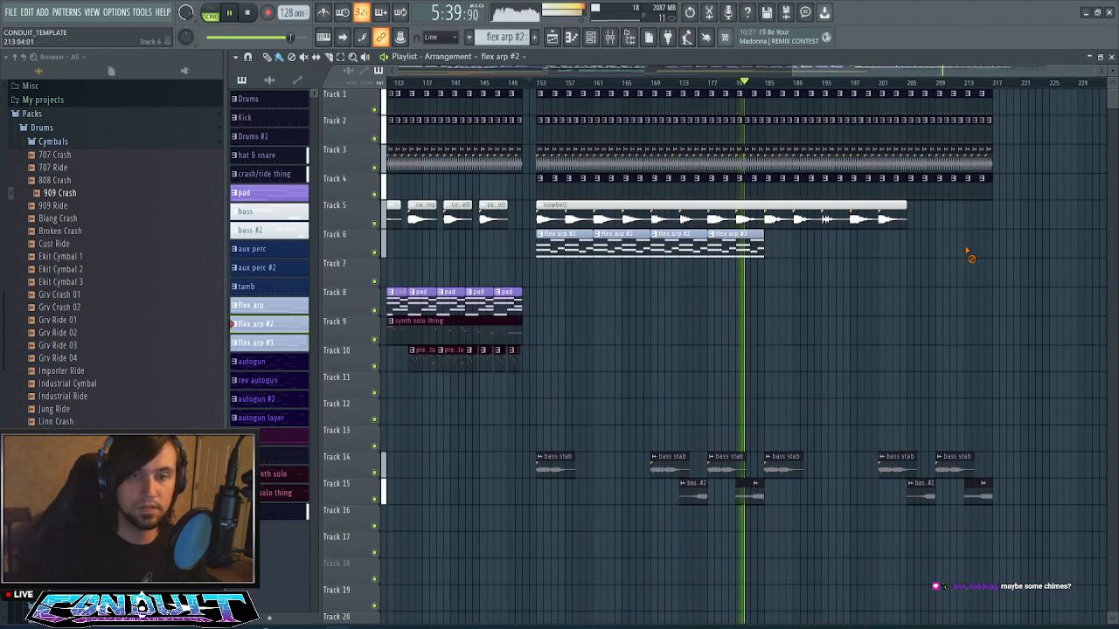
{"action": "left_click_drag", "start_coordinate": [548, 229], "coordinate": [753, 308]}
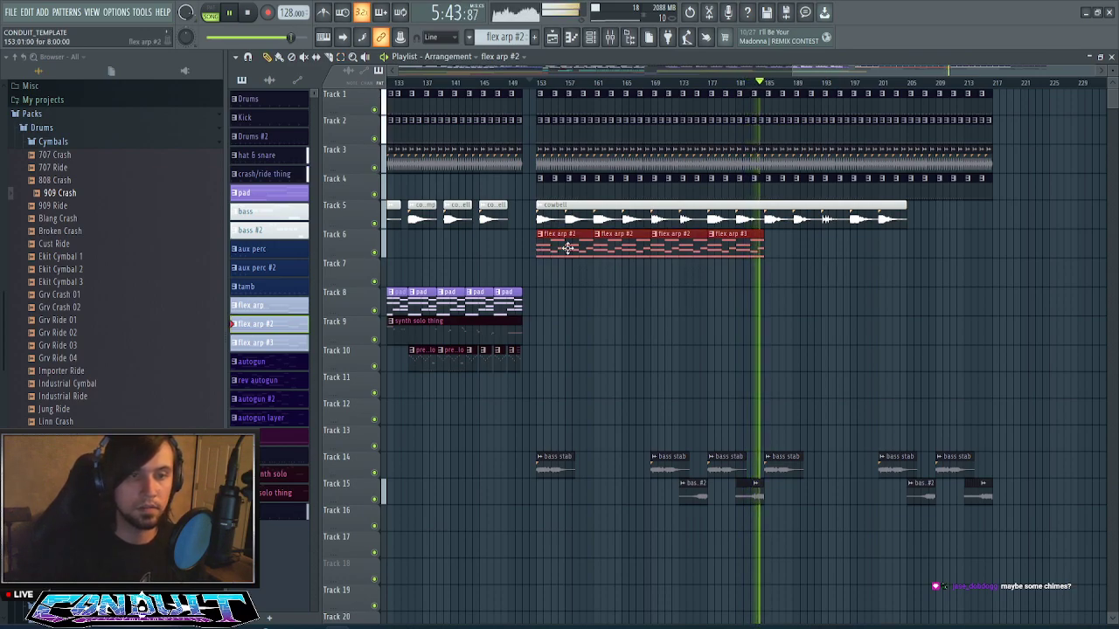
{"action": "key", "text": "ctrl+b"}
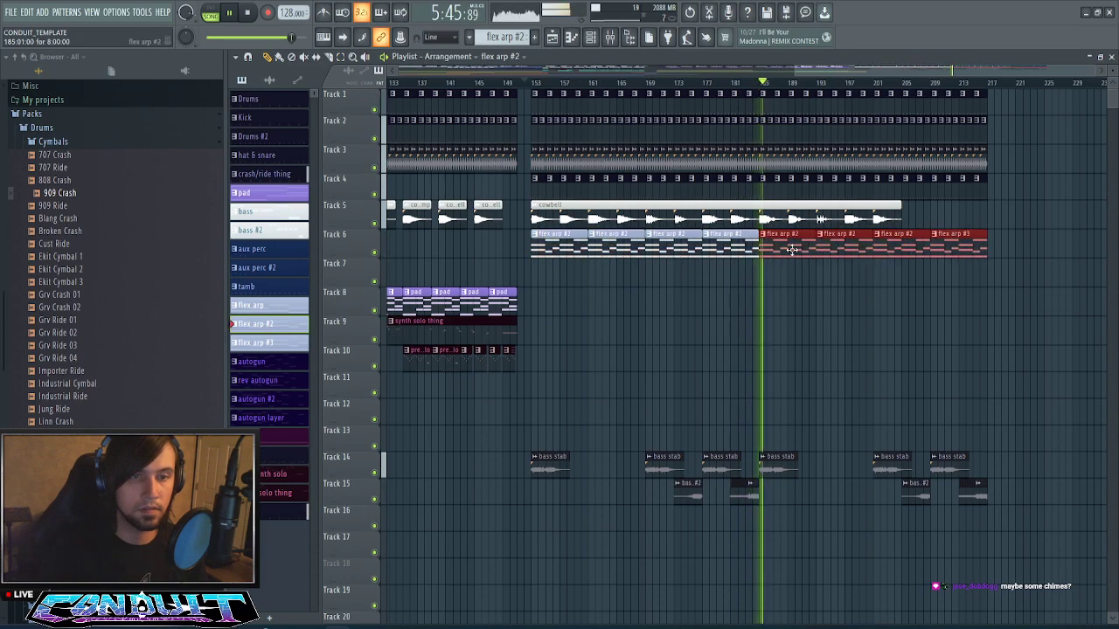
{"action": "key", "text": "ctrl+d"}
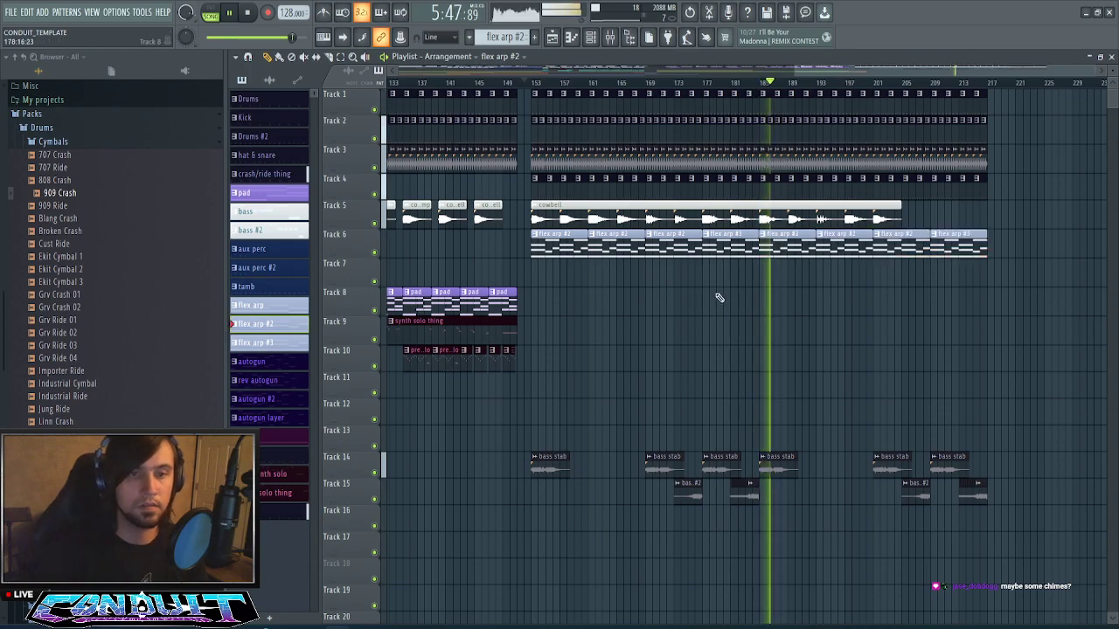
- Open the Enlightenment channel's notes of flex arp #3 in the piano roll and play the pattern
{"action": "double_click", "coordinate": [728, 243]}
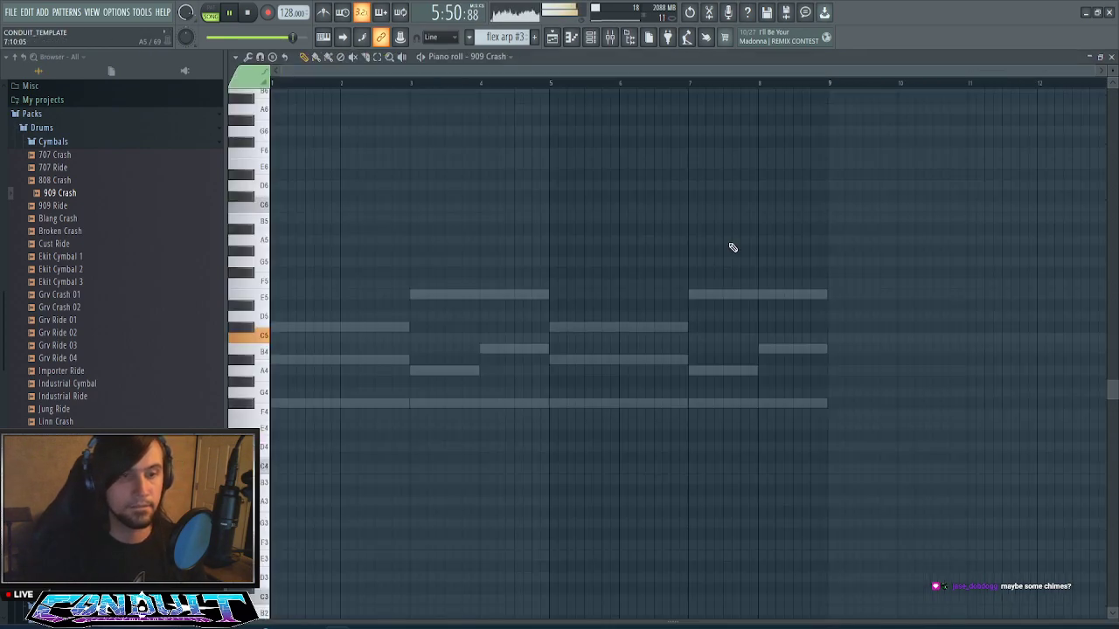
{"action": "left_click", "coordinate": [590, 37]}
{"action": "scroll", "coordinate": [691, 387], "scroll_direction": "down", "scroll_amount": 5}
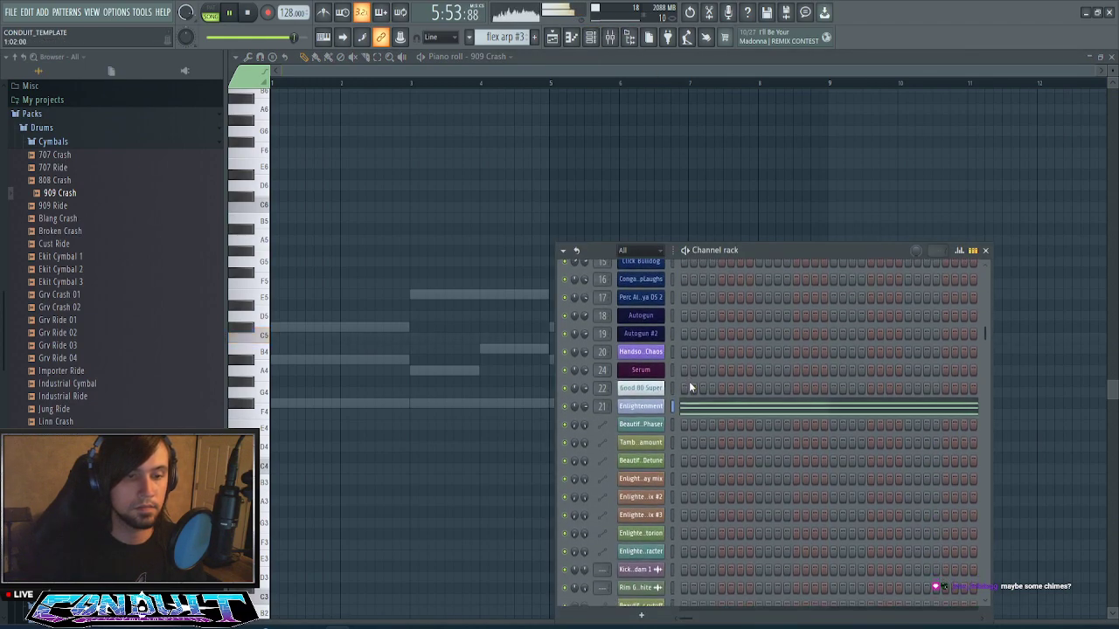
{"action": "left_click", "coordinate": [642, 408]}
{"action": "left_click", "coordinate": [636, 406]}
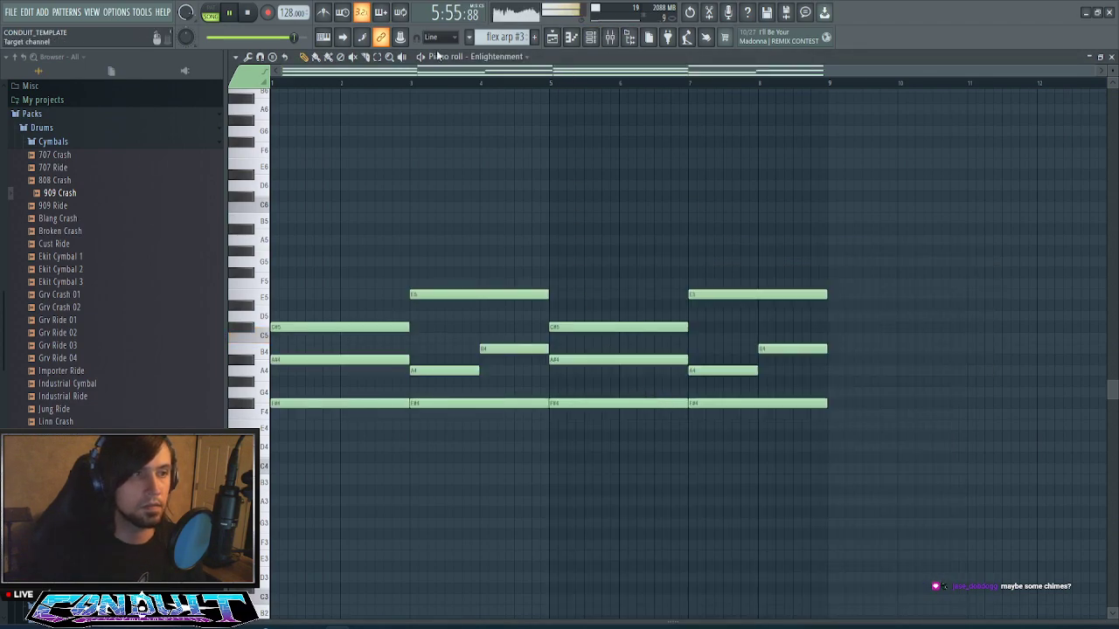
{"action": "key", "text": "space"}
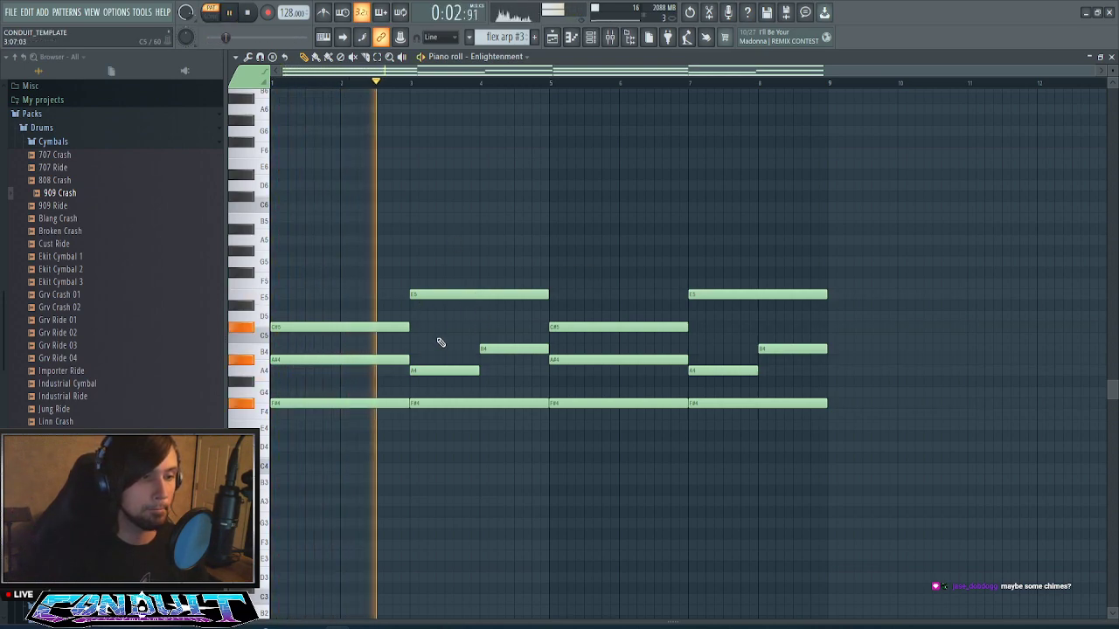
{"action": "key", "text": "space"}
- Transpose all notes in bars 3 and 4 down two semitones and play the pattern
{"action": "left_click_drag", "start_coordinate": [446, 283], "coordinate": [515, 456]}
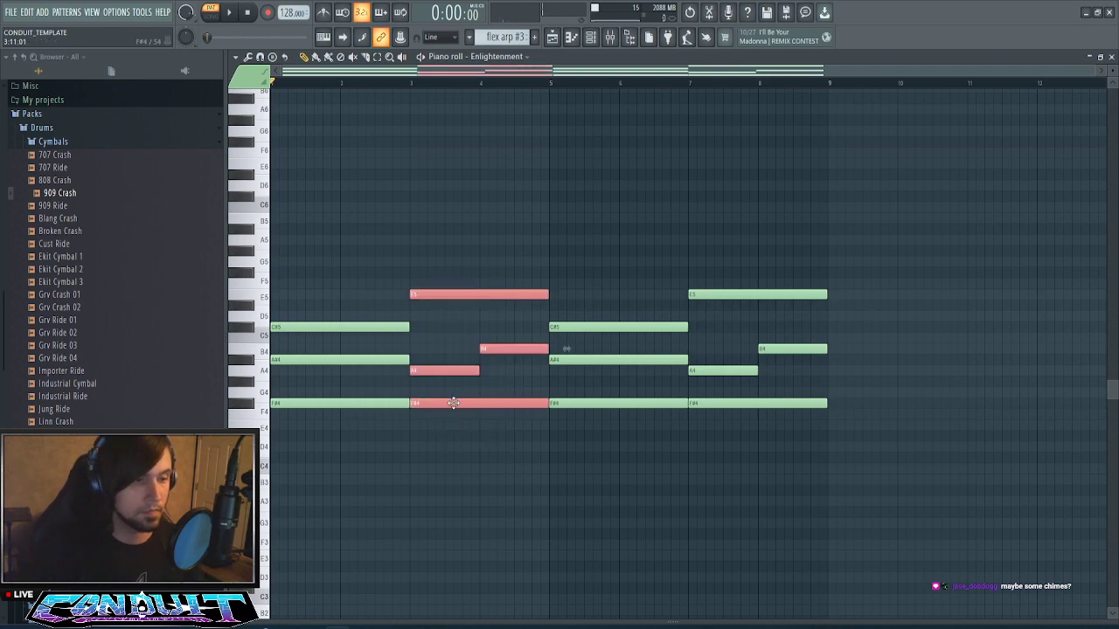
{"action": "left_click_drag", "start_coordinate": [453, 403], "coordinate": [453, 426]}
{"action": "key", "text": "space"}
{"action": "left_click", "coordinate": [448, 306], "text": "ctrl"}
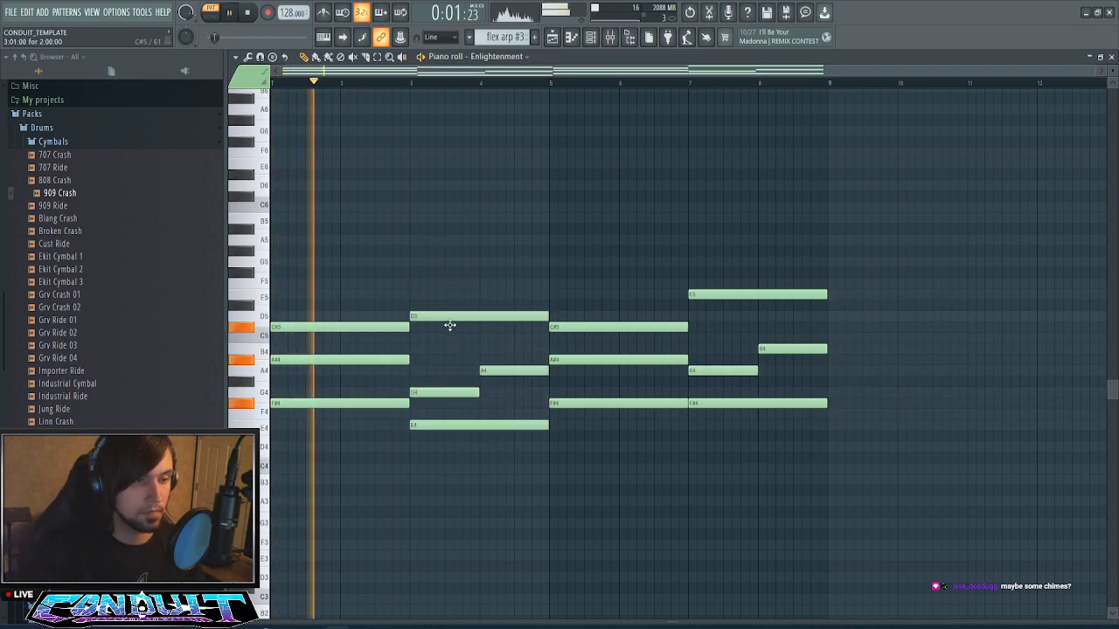
- Lower the top note in bars 3 and 4 to C#5 and raise the G4 note at bar 3 to G#4
{"action": "left_click_drag", "start_coordinate": [449, 325], "coordinate": [450, 335]}
{"action": "key", "text": "space"}
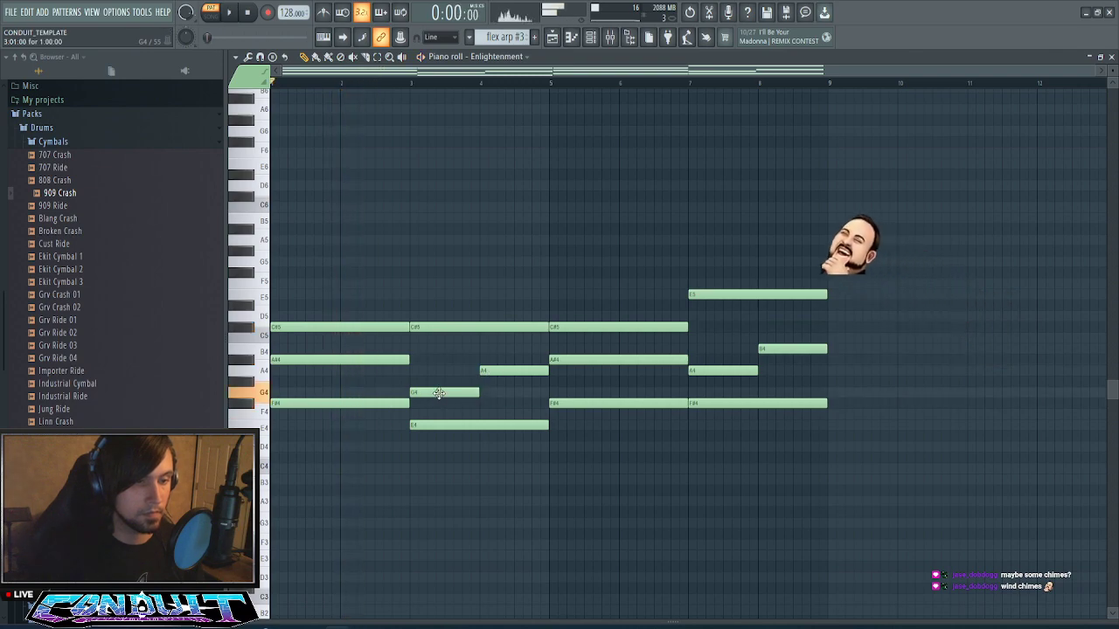
{"action": "key", "text": "space"}
{"action": "left_click_drag", "start_coordinate": [439, 392], "coordinate": [439, 378]}
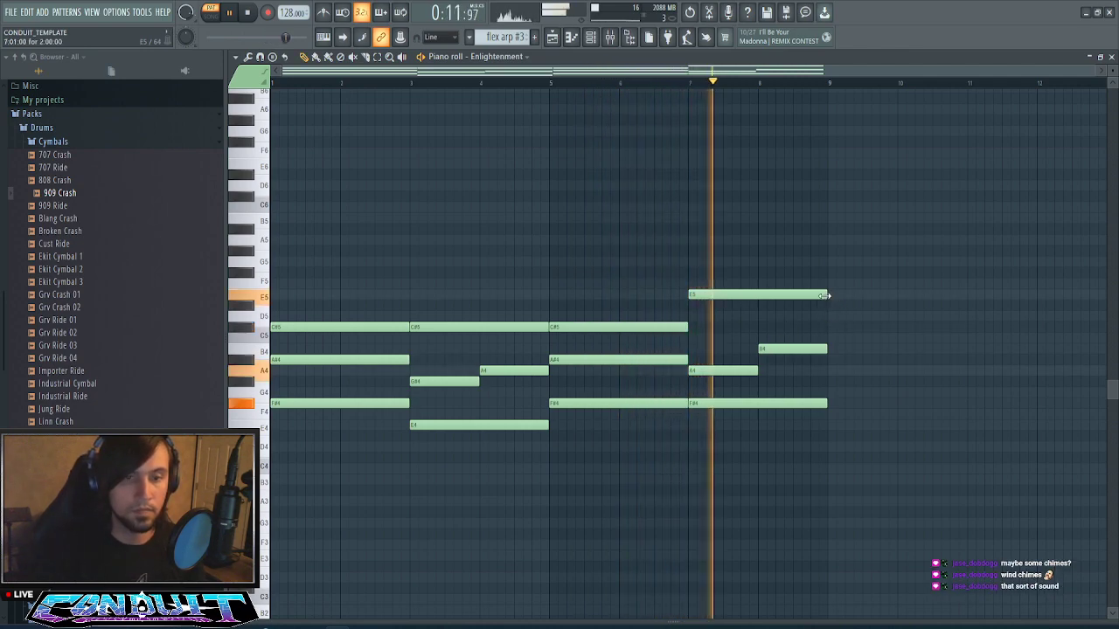
- Shorten the E5 and F#4 notes at bar 7 to one bar and add one-bar G#4 and F#5 notes at bar 8
{"action": "left_click_drag", "start_coordinate": [824, 295], "coordinate": [742, 299]}
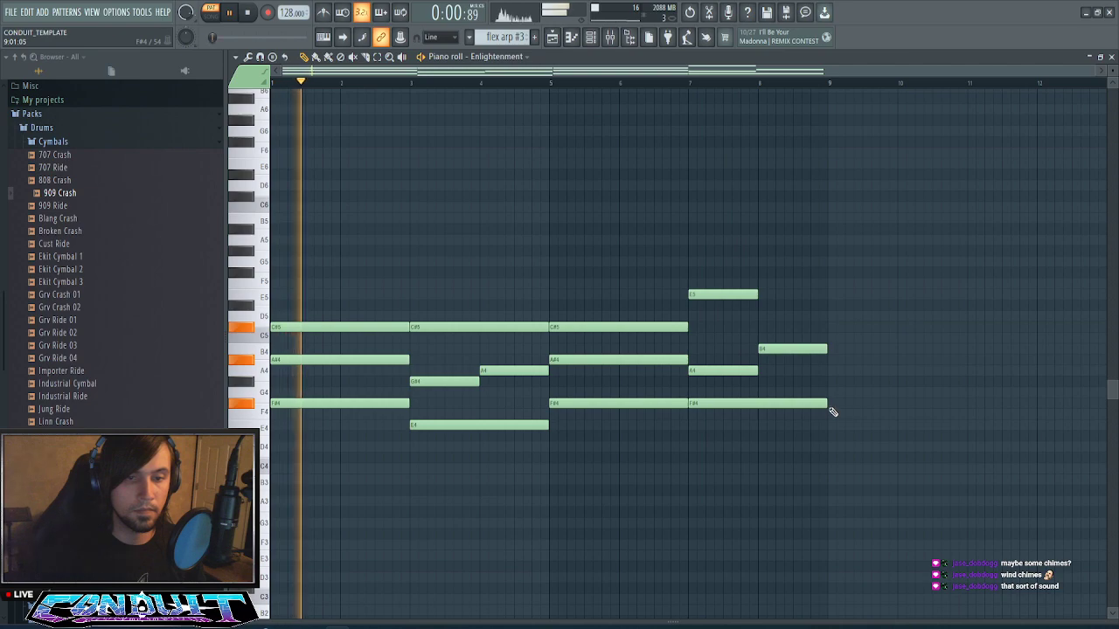
{"action": "left_click_drag", "start_coordinate": [826, 404], "coordinate": [757, 404]}
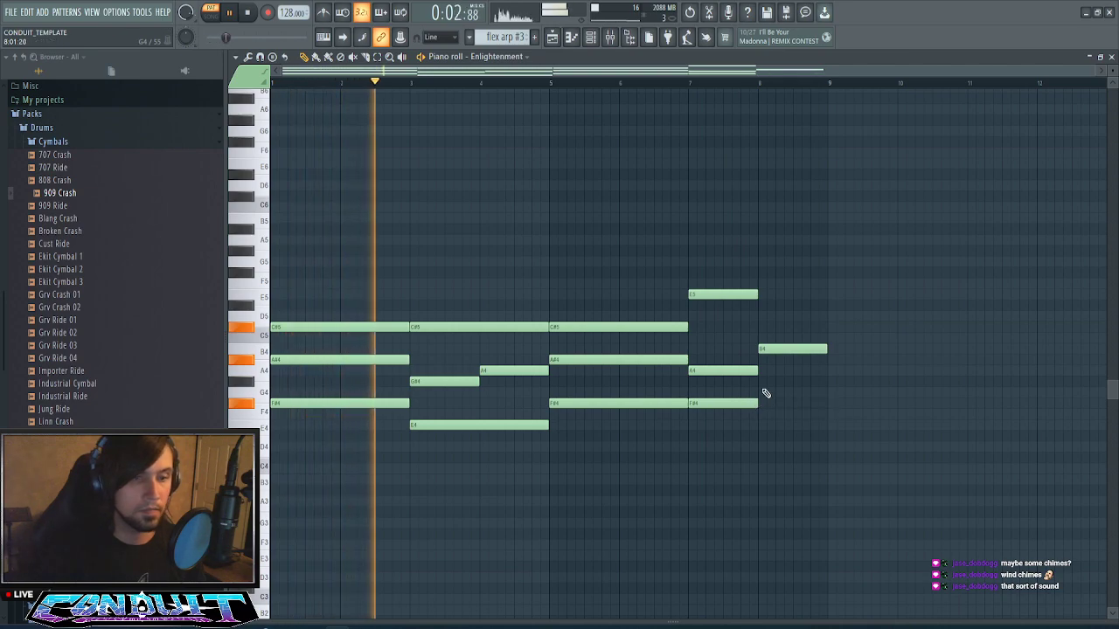
{"action": "left_click", "coordinate": [766, 381]}
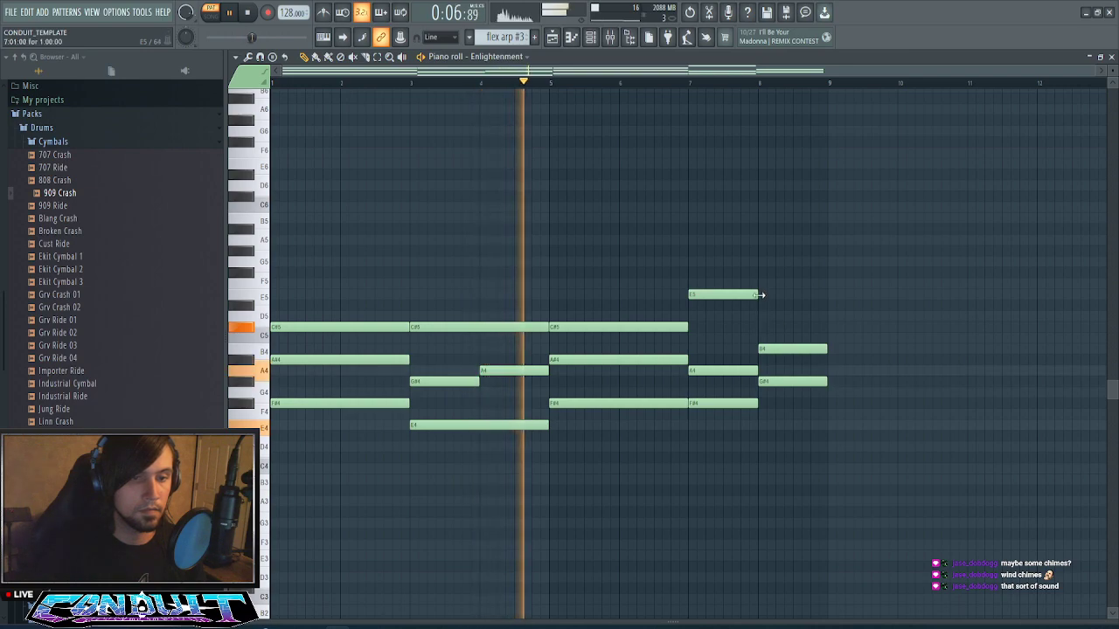
{"action": "left_click", "coordinate": [782, 272]}
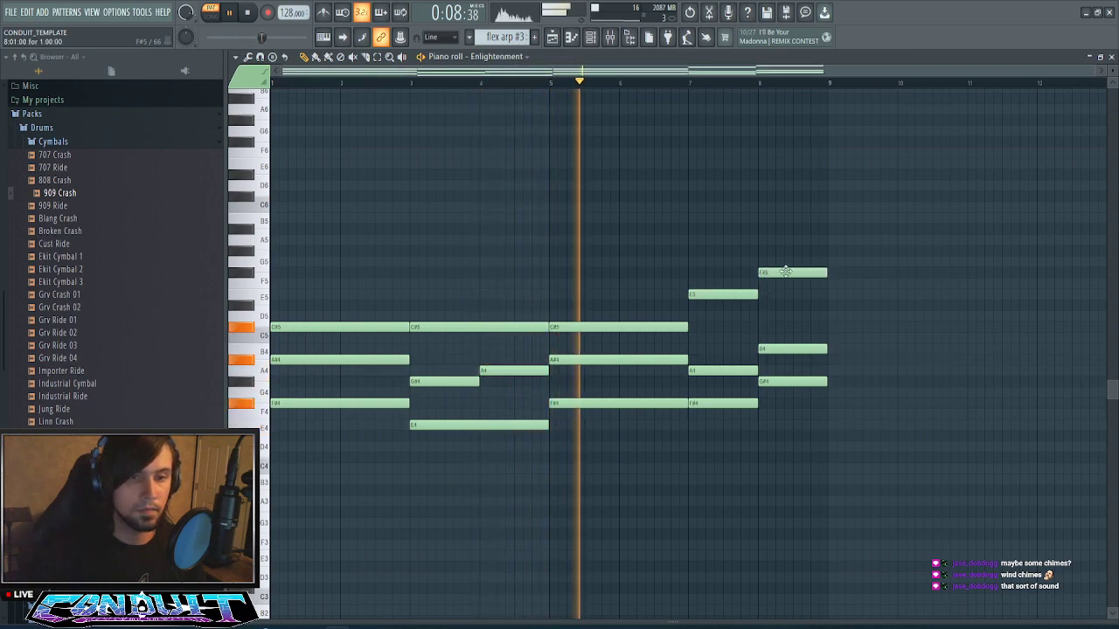
- Return to the playlist and play the song from about bar 169 to hear the varied arp
{"action": "left_click", "coordinate": [621, 42]}
{"action": "left_click", "coordinate": [617, 43]}
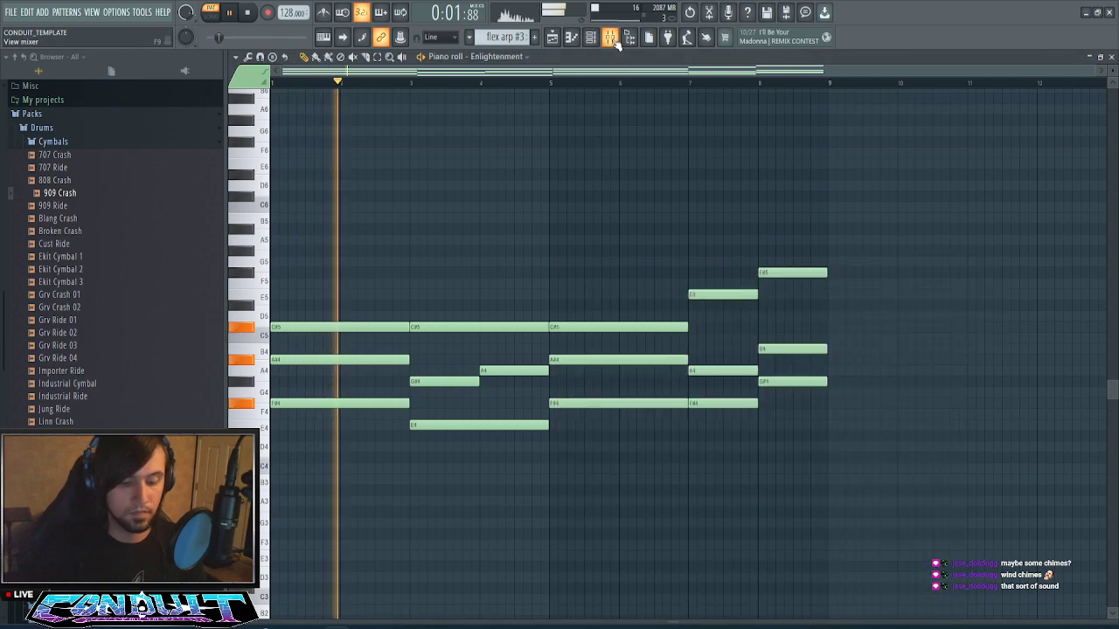
{"action": "left_click", "coordinate": [617, 44]}
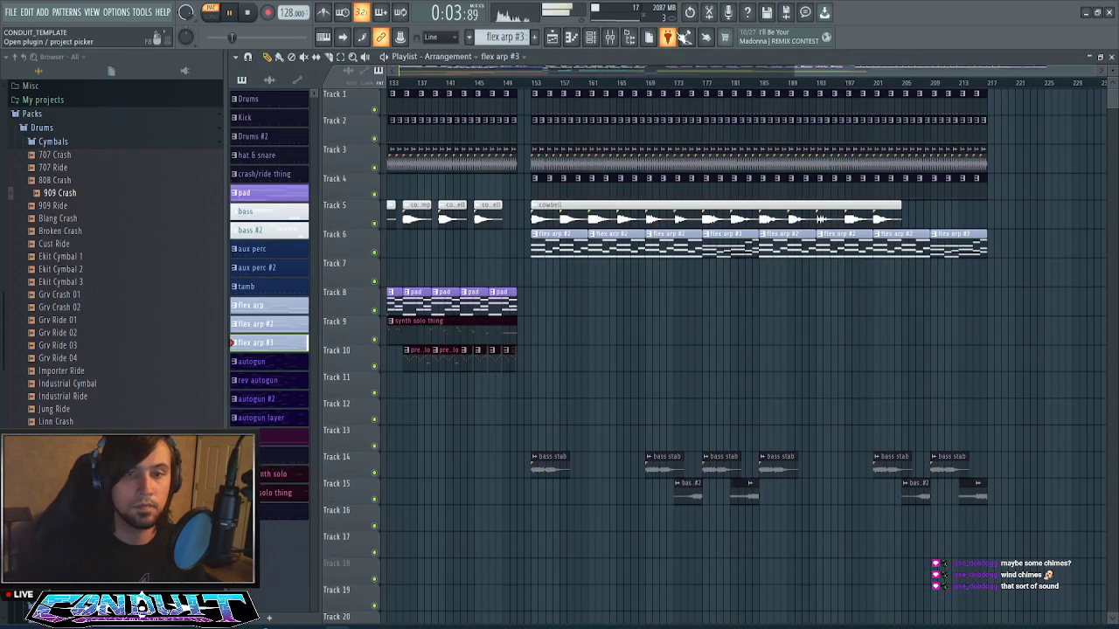
{"action": "left_click", "coordinate": [648, 85]}
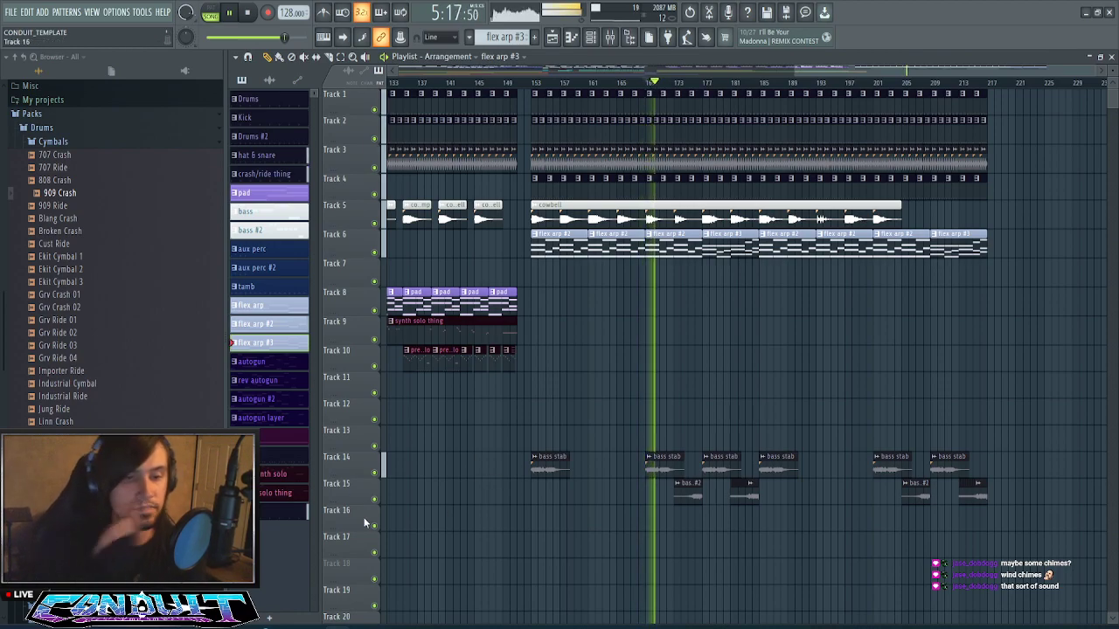
{"action": "left_click_drag", "start_coordinate": [511, 399], "coordinate": [1012, 531]}
{"action": "left_click", "coordinate": [751, 367], "text": "ctrl"}
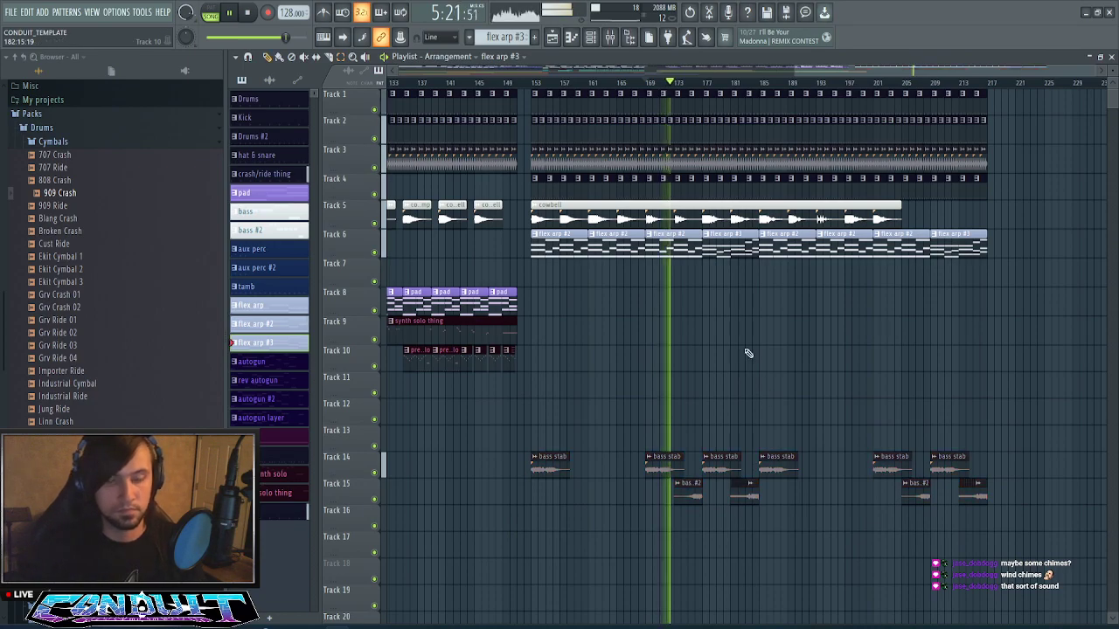
- Examine the audio and automation clips of the earlier sections on Tracks 13 to 32 during playback
{"action": "scroll", "coordinate": [774, 85], "scroll_direction": "down", "scroll_amount": 3}
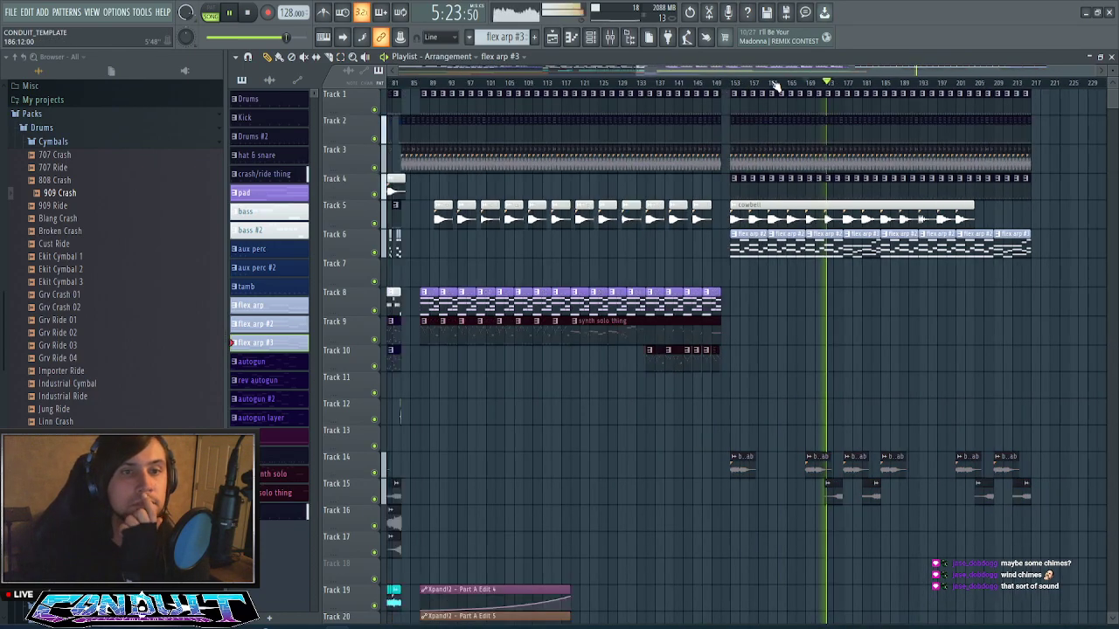
{"action": "scroll", "coordinate": [941, 320], "scroll_direction": "down", "scroll_amount": 4}
{"action": "scroll", "coordinate": [350, 249], "scroll_direction": "down", "scroll_amount": 2}
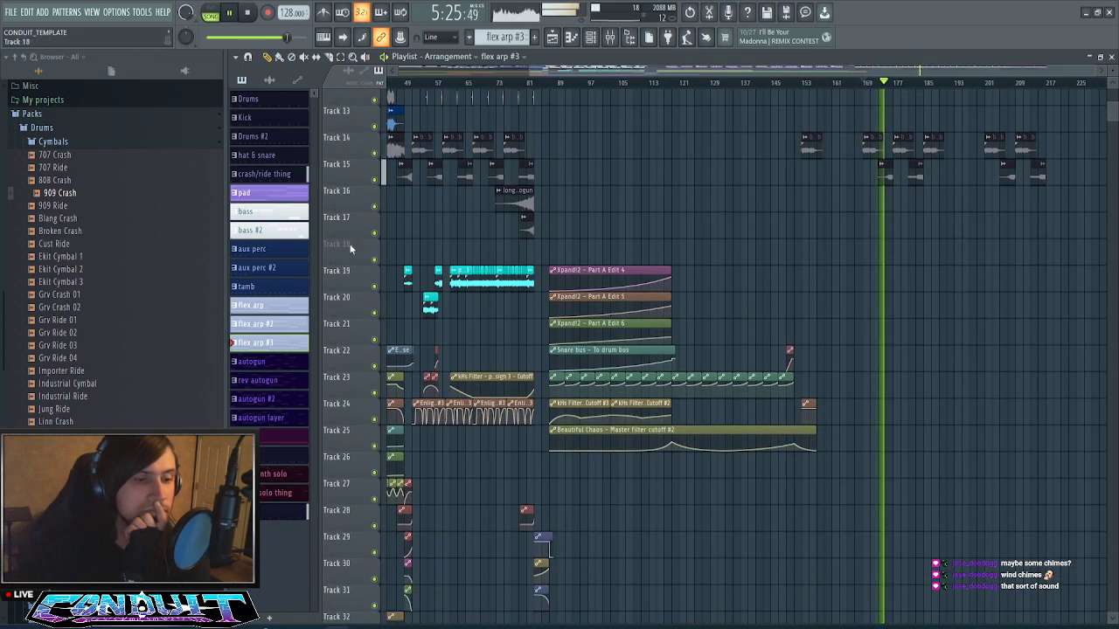
{"action": "left_click_drag", "start_coordinate": [528, 77], "coordinate": [453, 110]}
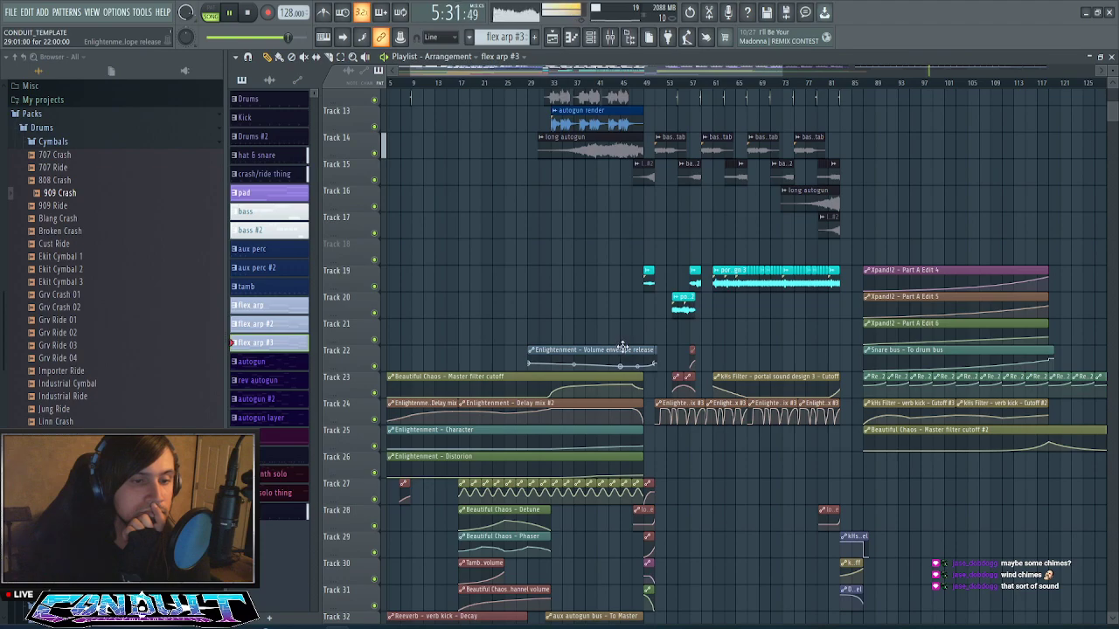
{"action": "scroll", "coordinate": [682, 85], "scroll_direction": "down", "scroll_amount": 3}
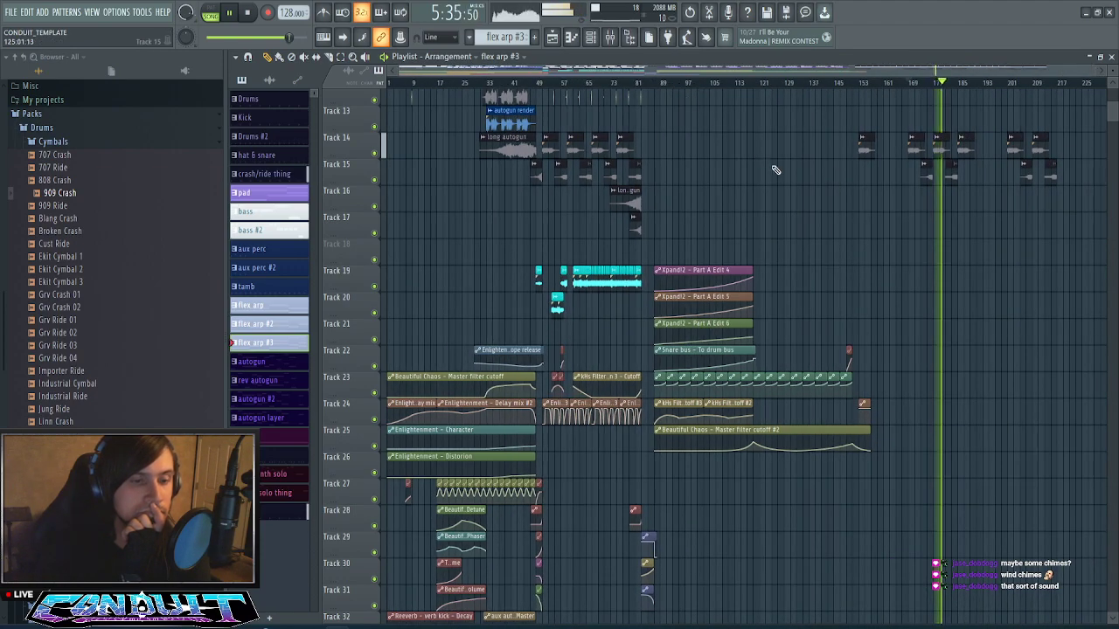
- Set the playlist playback range to bars 153 to 217 and leave the clips there unselected
{"action": "scroll", "coordinate": [775, 170], "scroll_direction": "up", "scroll_amount": 5}
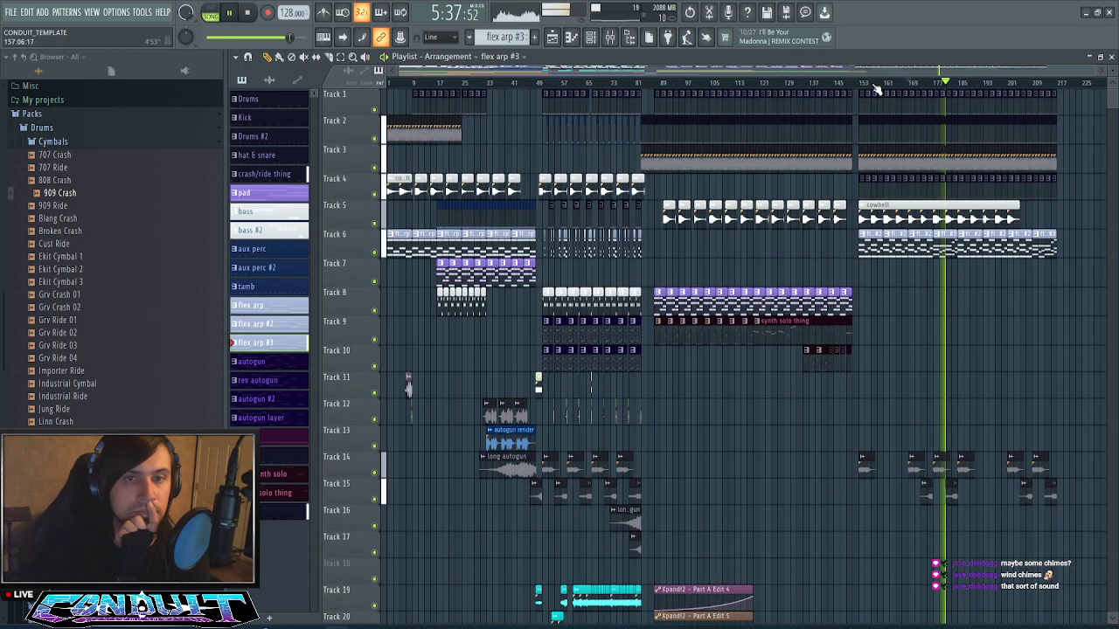
{"action": "scroll", "coordinate": [872, 74], "scroll_direction": "up", "scroll_amount": 4}
{"action": "left_click_drag", "start_coordinate": [871, 75], "coordinate": [1018, 74]}
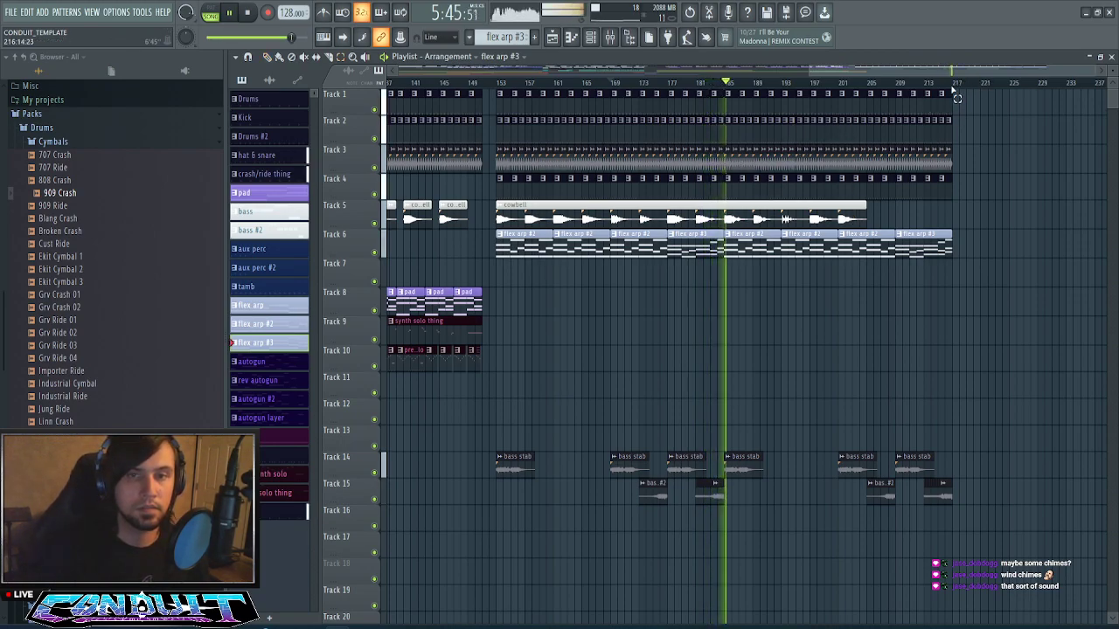
{"action": "left_click_drag", "start_coordinate": [956, 95], "coordinate": [506, 121]}
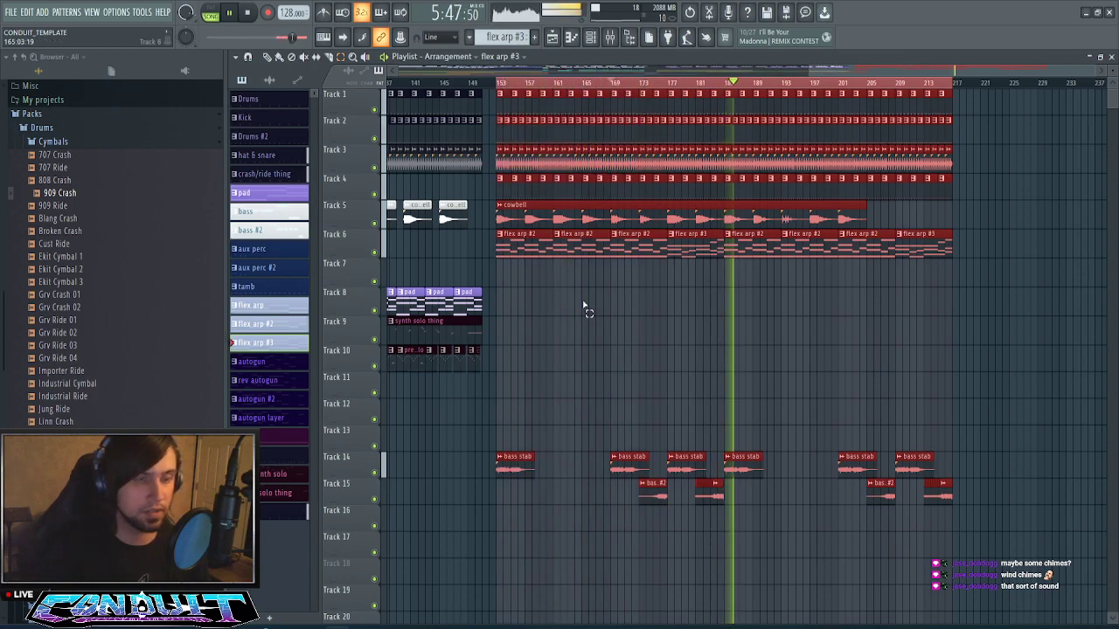
{"action": "left_click", "coordinate": [609, 331], "text": "ctrl"}
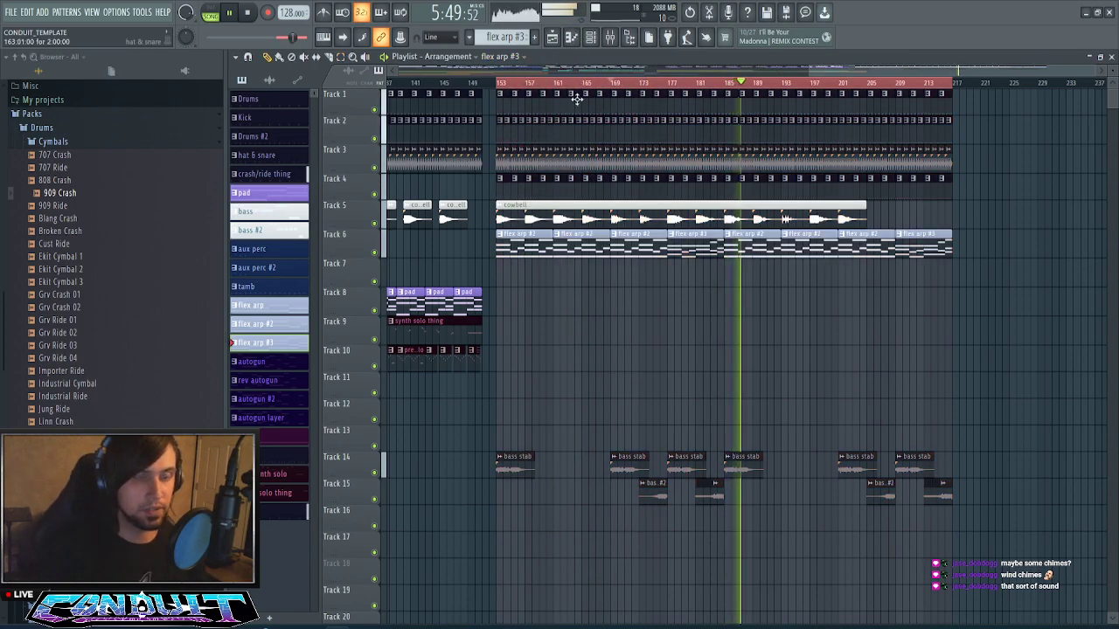
- Filter the channel rack to the Synths group and open the Enlightenment FLEX instrument
{"action": "key", "text": "F6"}
{"action": "left_click", "coordinate": [645, 253]}
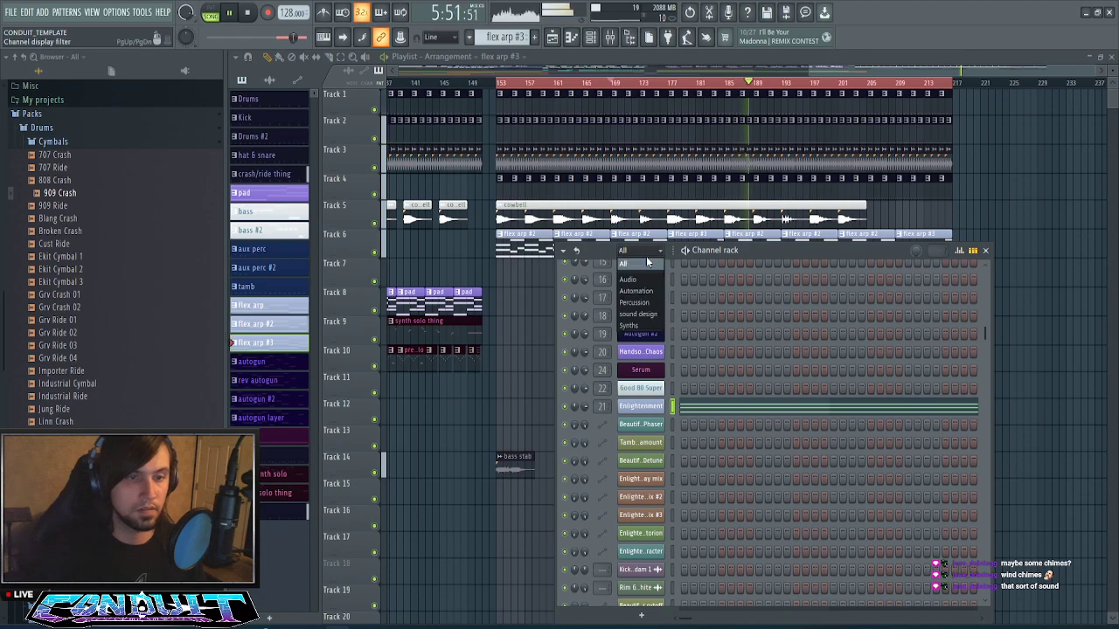
{"action": "left_click", "coordinate": [629, 325]}
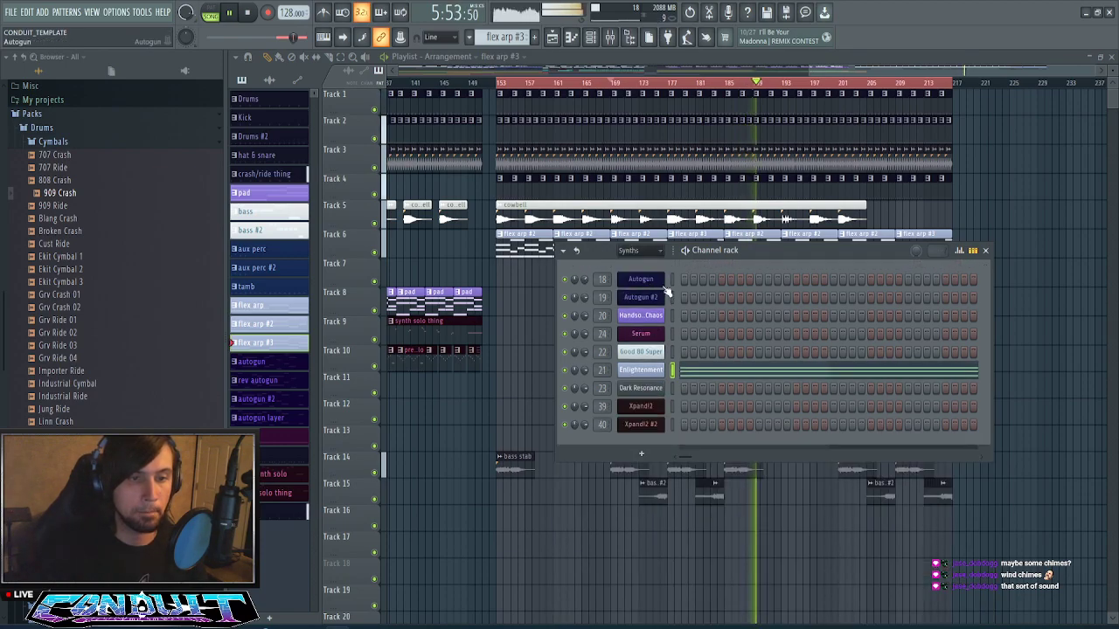
{"action": "left_click", "coordinate": [653, 372]}
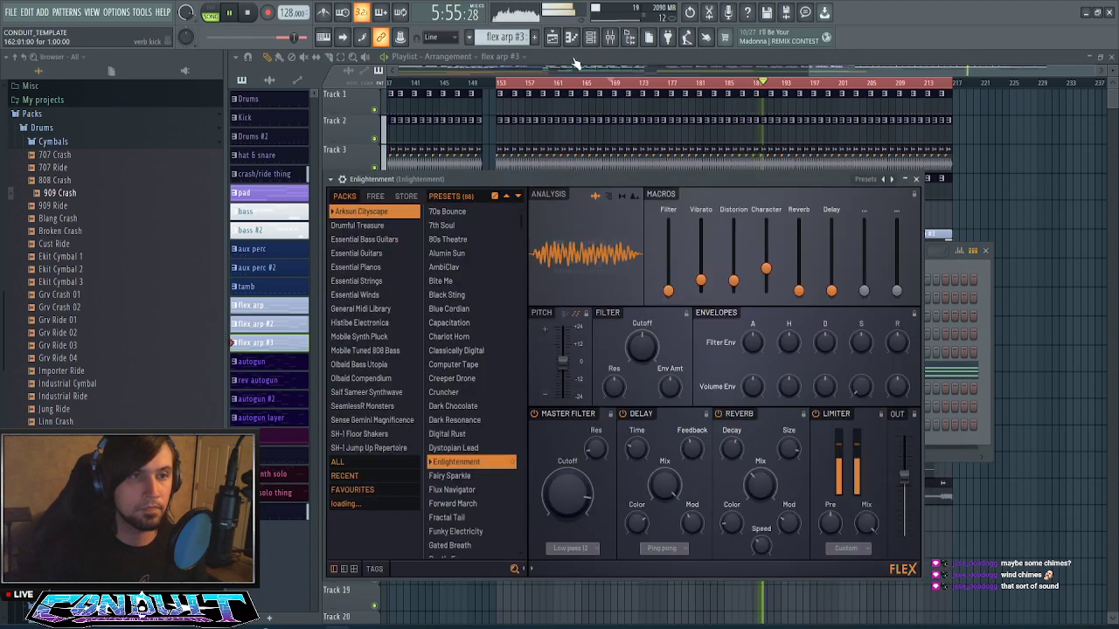
- Solo the Enlightenment track in the mixer, look through the remaining mixer tracks and close the mixer
{"action": "key", "text": "F9"}
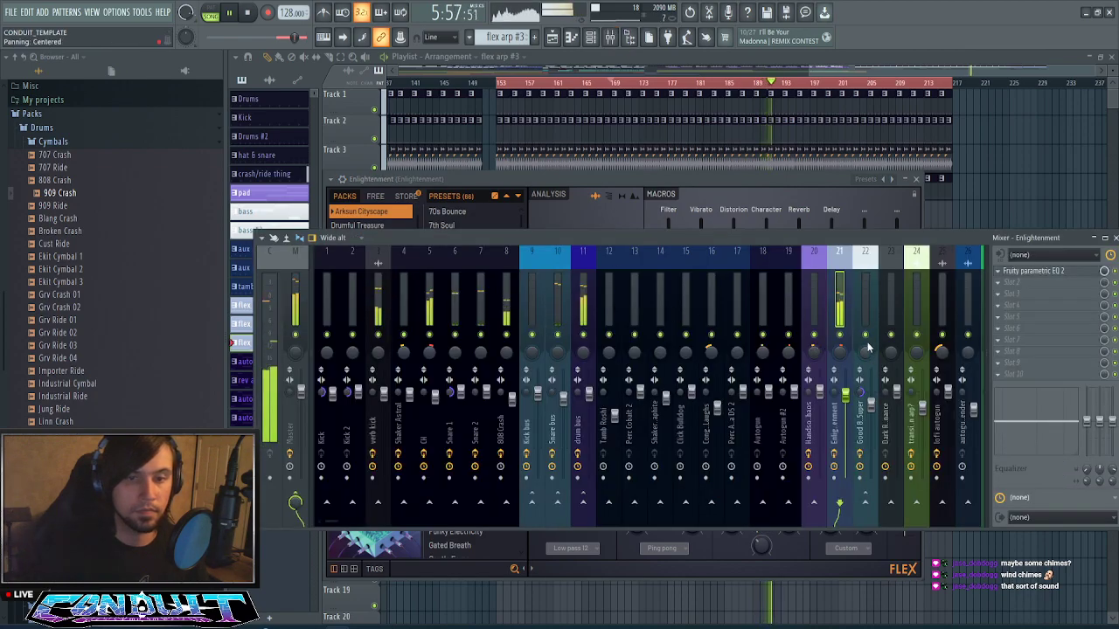
{"action": "right_click", "coordinate": [839, 338]}
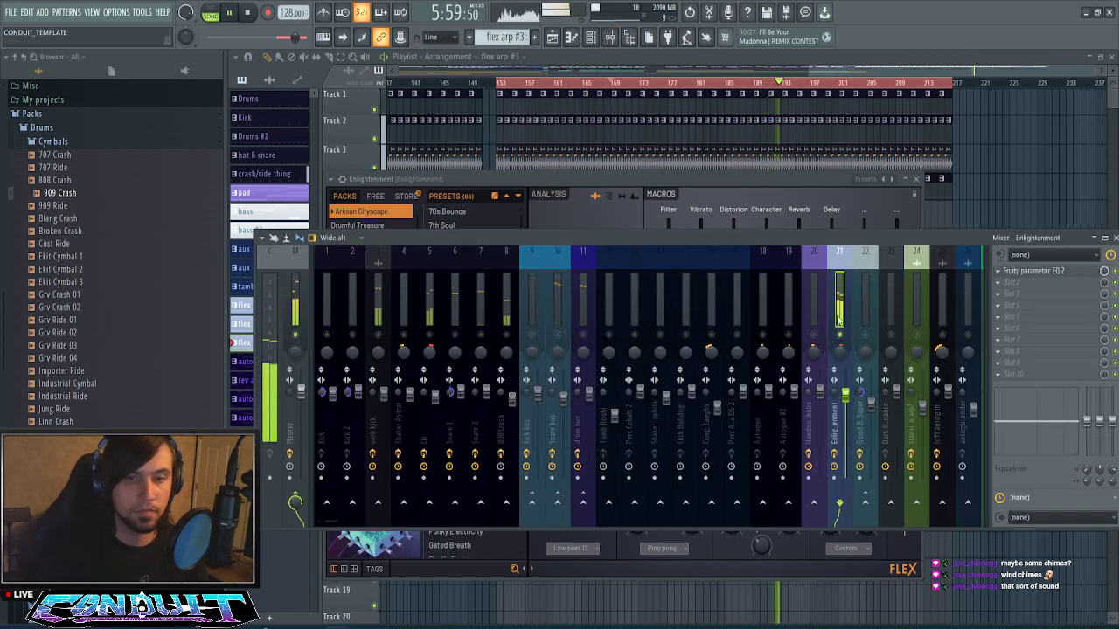
{"action": "left_click_drag", "start_coordinate": [856, 239], "coordinate": [770, 239]}
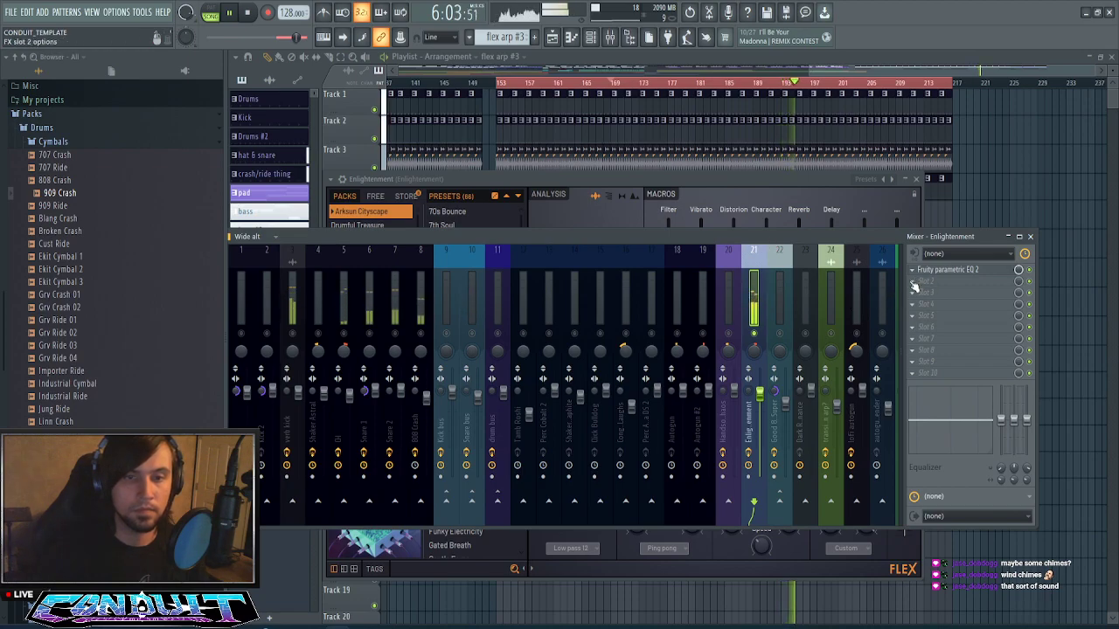
{"action": "scroll", "coordinate": [698, 289], "scroll_direction": "down", "scroll_amount": 8}
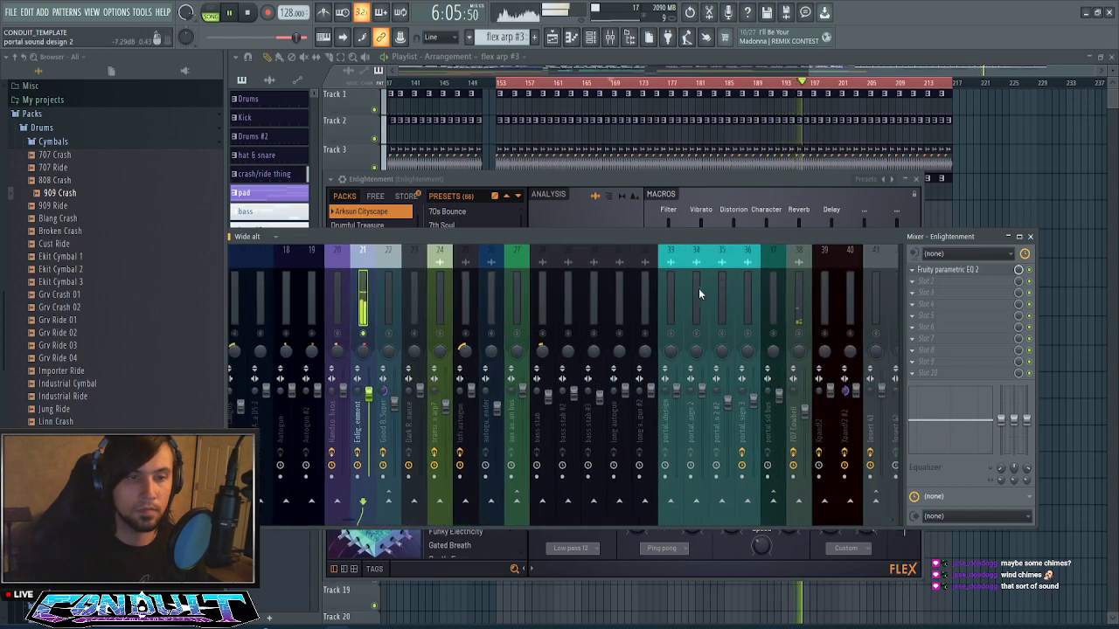
{"action": "left_click", "coordinate": [1030, 237]}
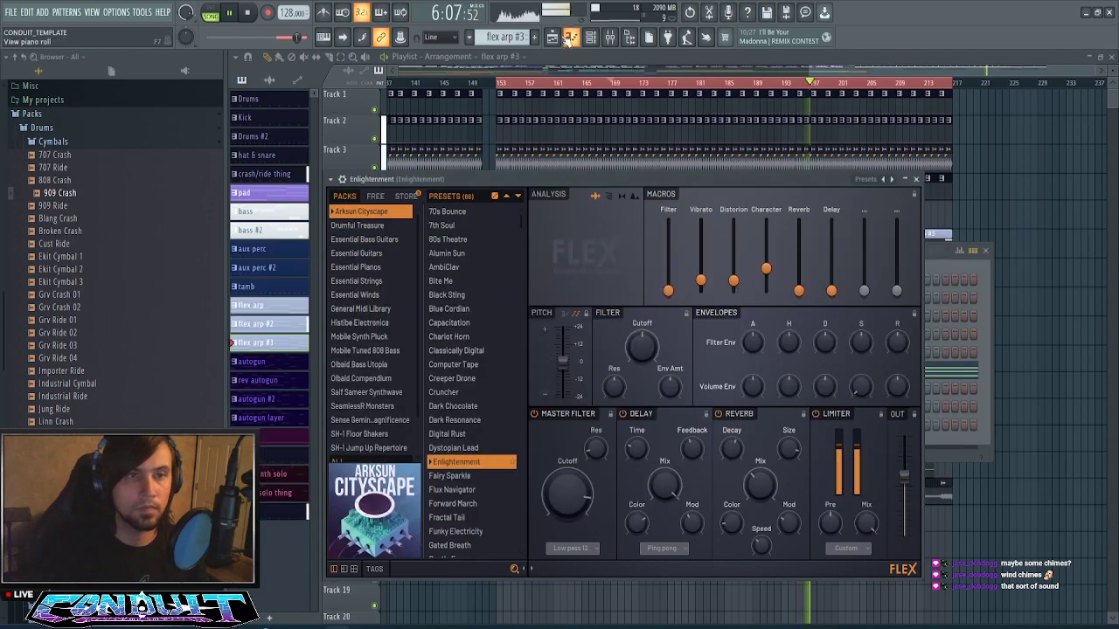
- Filter the channel rack to the Percussion group to bring up the 909 Crash channel
{"action": "left_click", "coordinate": [591, 41]}
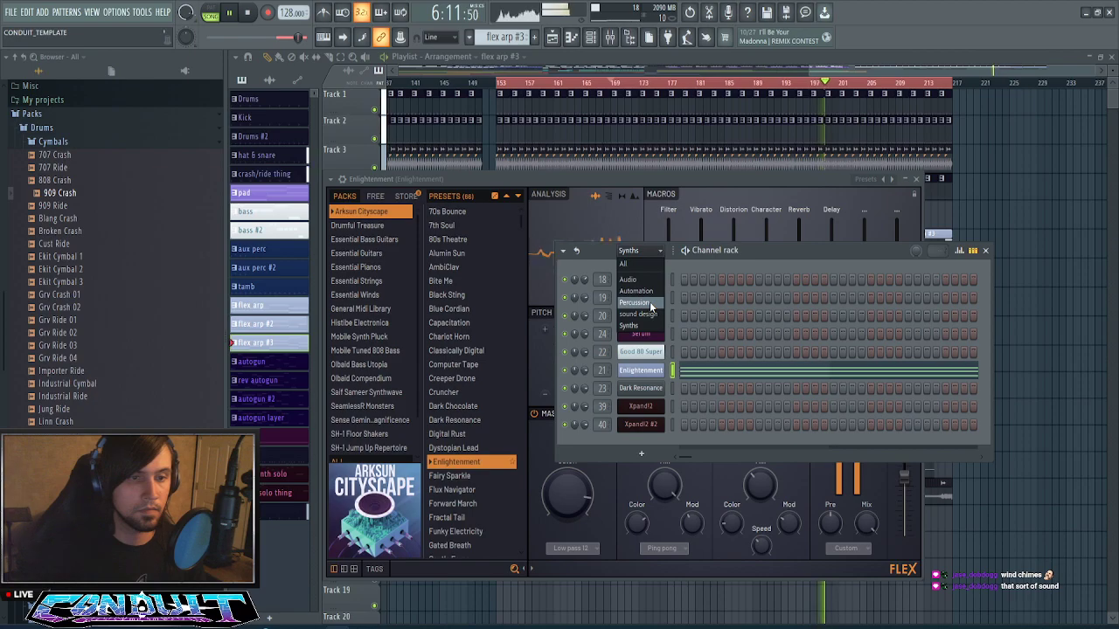
{"action": "left_click", "coordinate": [651, 303]}
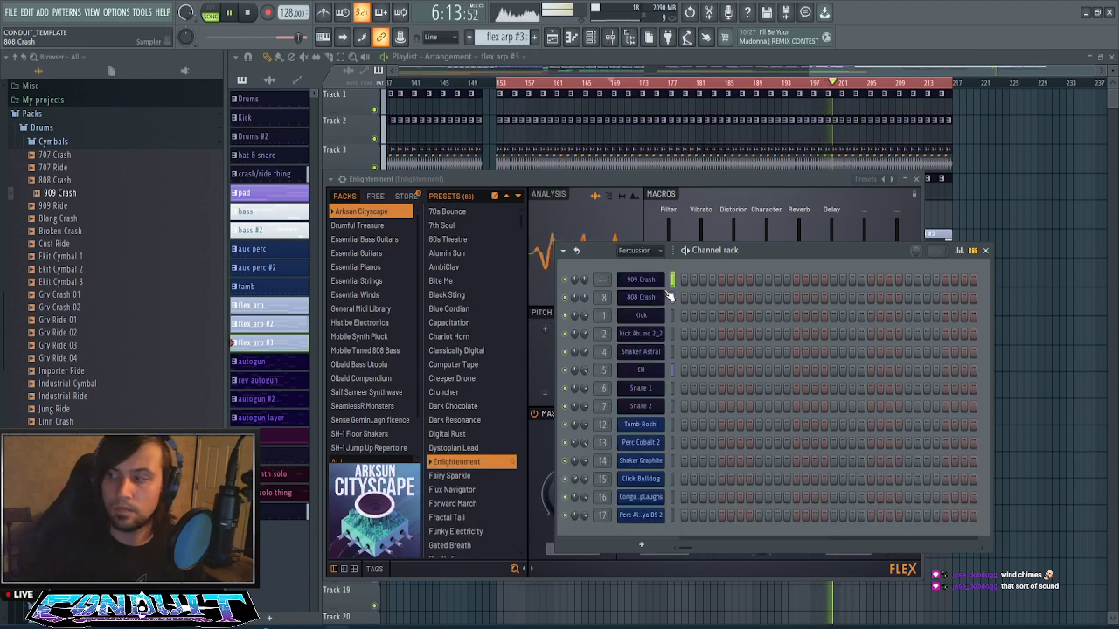
{"action": "left_click", "coordinate": [713, 207]}
- Rename mixer track Insert 41 to "xpand verb bus" and color it magenta pink
{"action": "key", "text": "F9"}
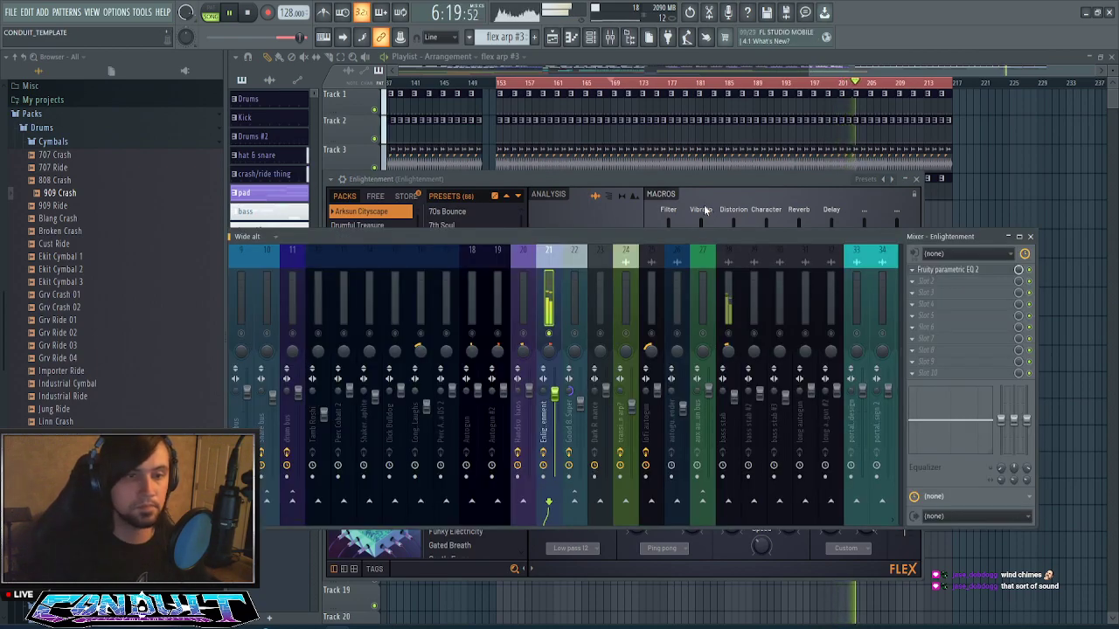
{"action": "scroll", "coordinate": [774, 300], "scroll_direction": "right", "scroll_amount": 5}
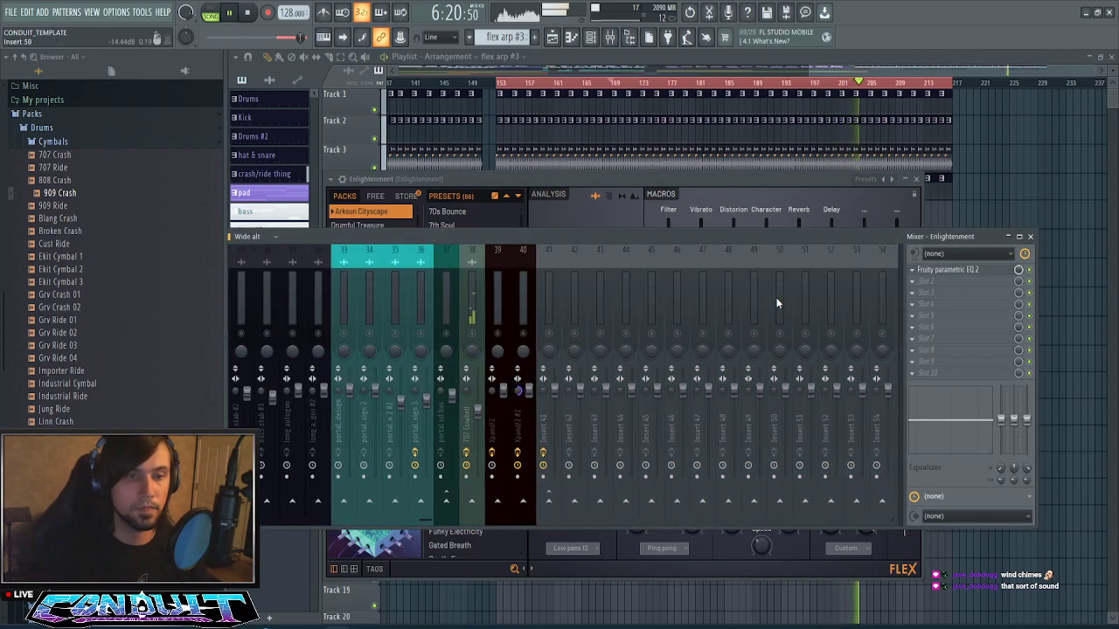
{"action": "left_click", "coordinate": [554, 305]}
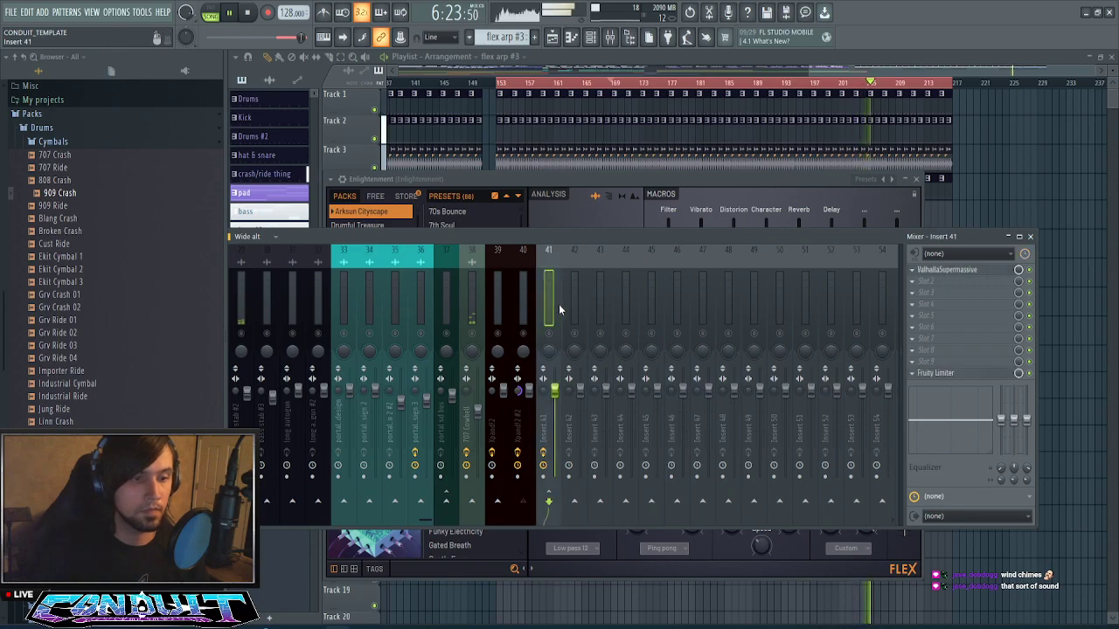
{"action": "right_click", "coordinate": [559, 304]}
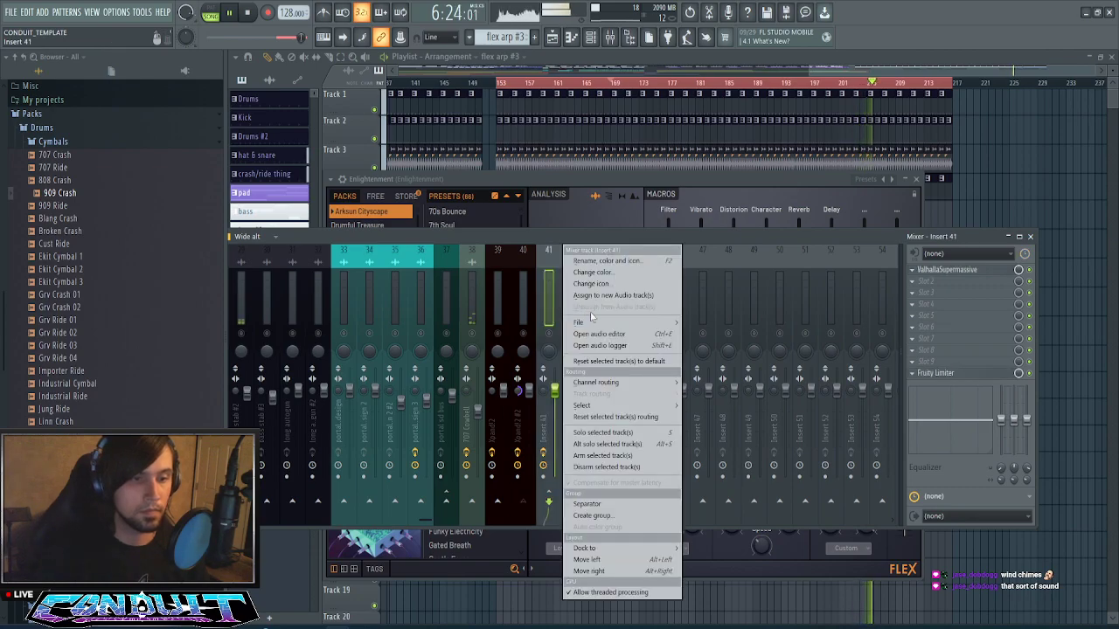
{"action": "left_click", "coordinate": [651, 263]}
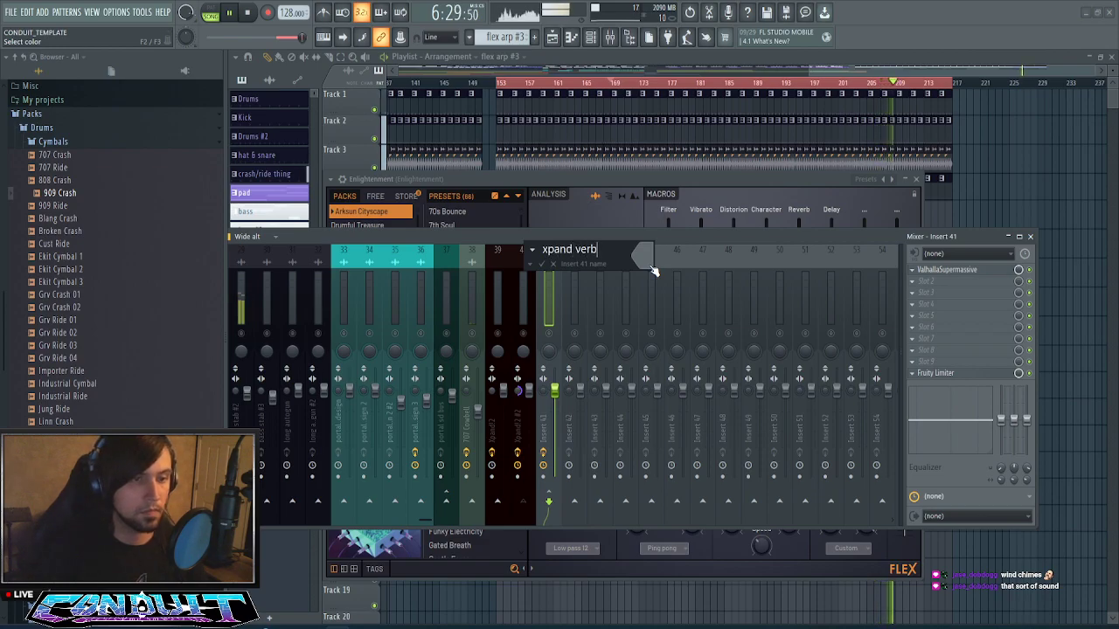
{"action": "left_click", "coordinate": [644, 262]}
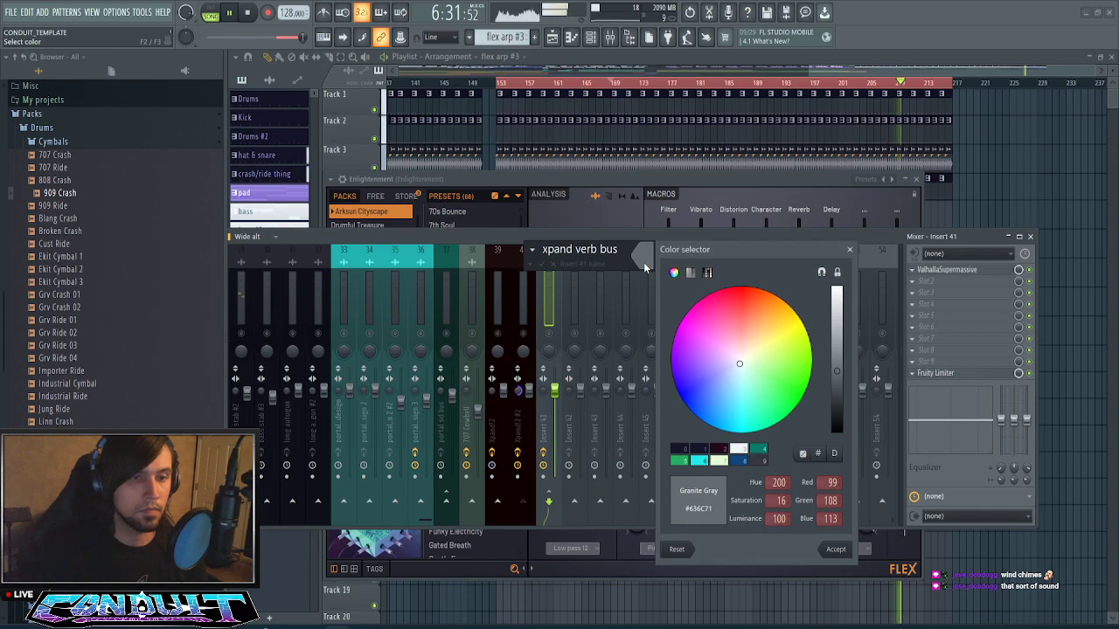
{"action": "left_click", "coordinate": [717, 451]}
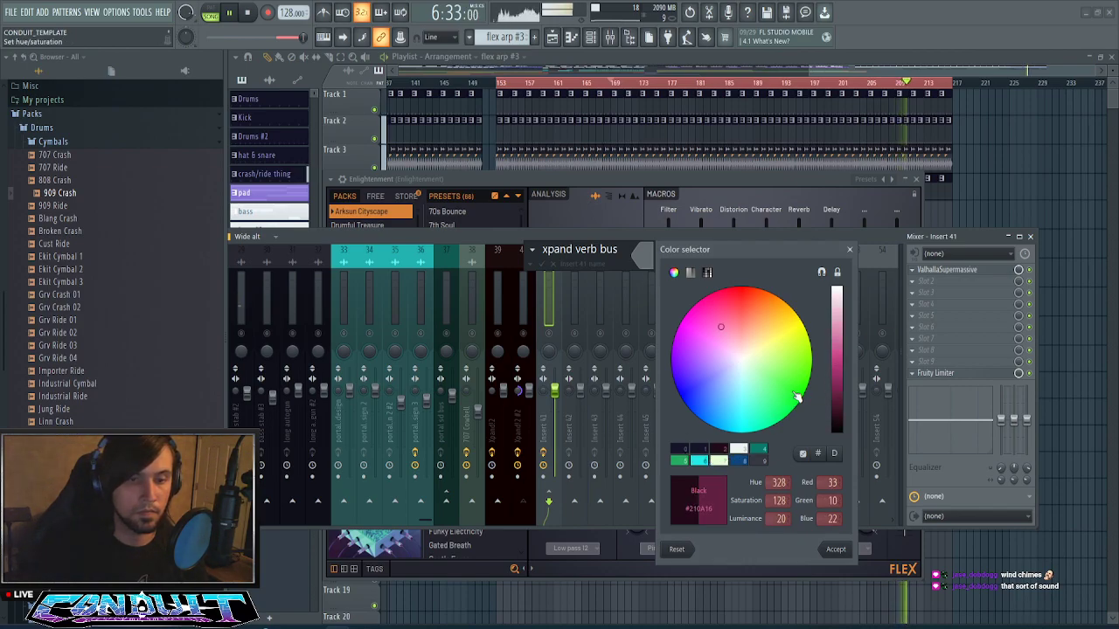
{"action": "left_click", "coordinate": [845, 374]}
{"action": "key", "text": "Return"}
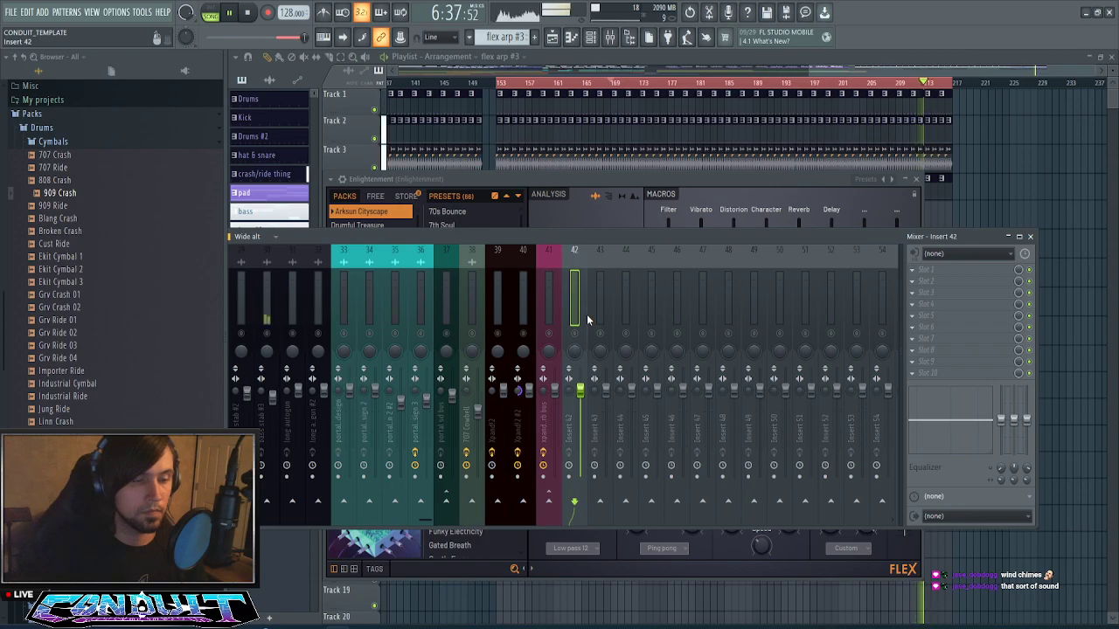
- Try to route the selected channel to mixer track Insert 42
{"action": "right_click", "coordinate": [586, 313]}
{"action": "mouse_move", "coordinate": [655, 382]}
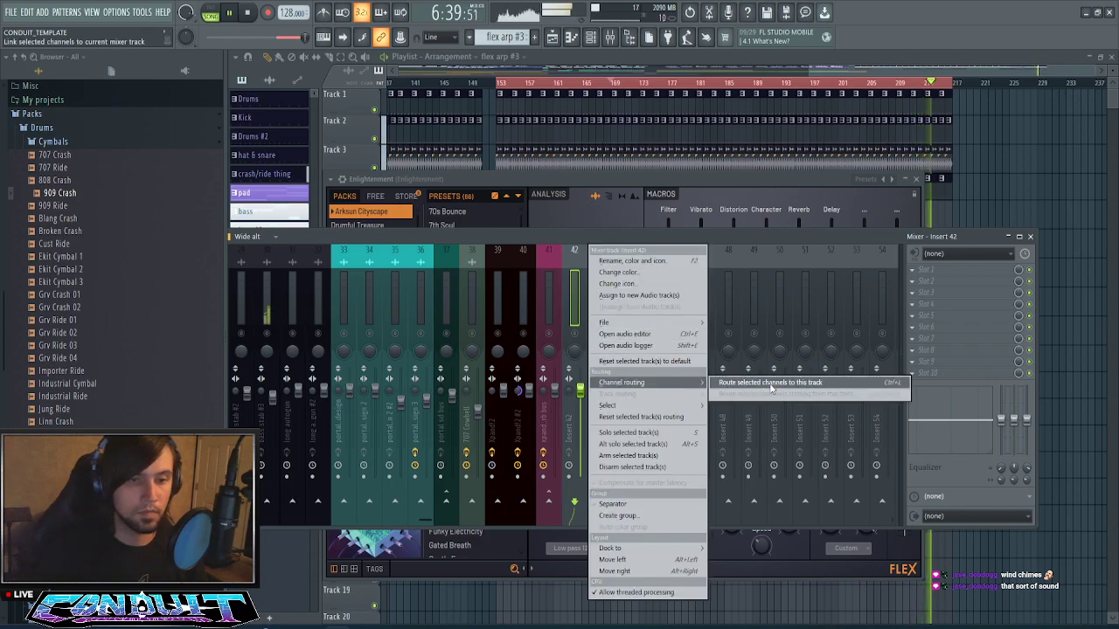
{"action": "left_click", "coordinate": [769, 382]}
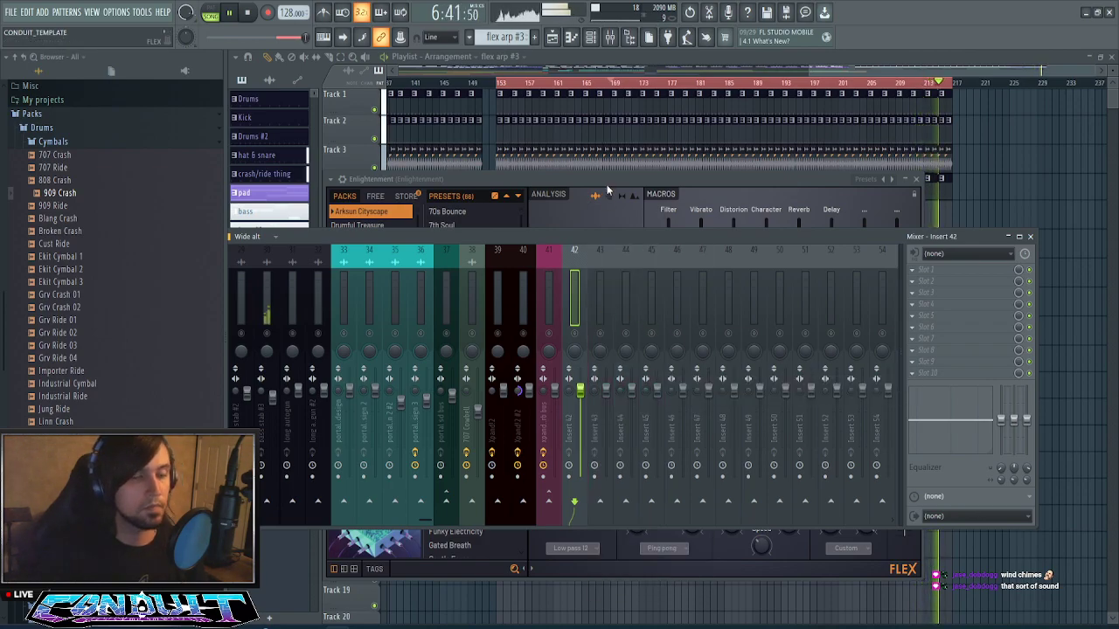
{"action": "right_click", "coordinate": [598, 293]}
{"action": "right_click", "coordinate": [581, 301]}
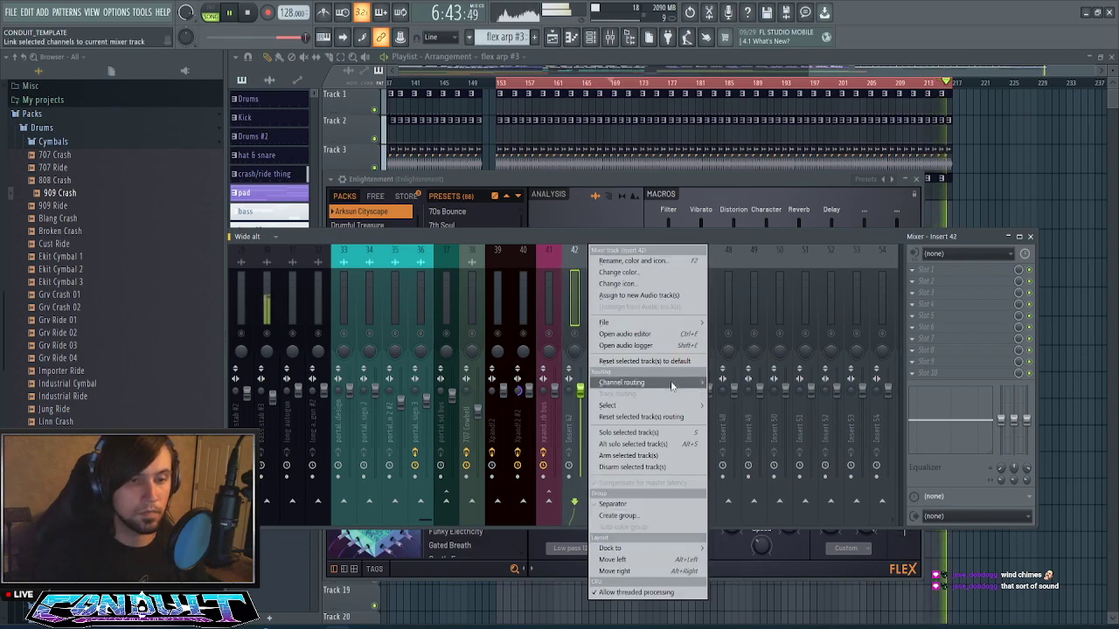
{"action": "mouse_move", "coordinate": [655, 382]}
{"action": "left_click", "coordinate": [769, 383]}
- Select the 909 Crash channel in the channel rack and route it to mixer track Insert 42
{"action": "key", "text": "F6"}
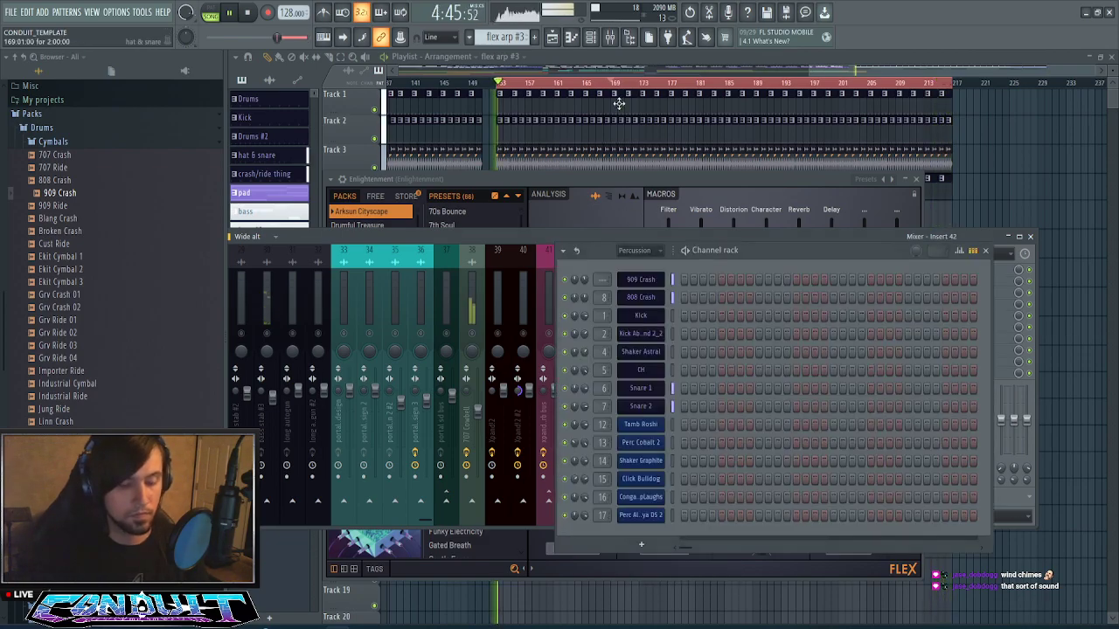
{"action": "left_click", "coordinate": [463, 241]}
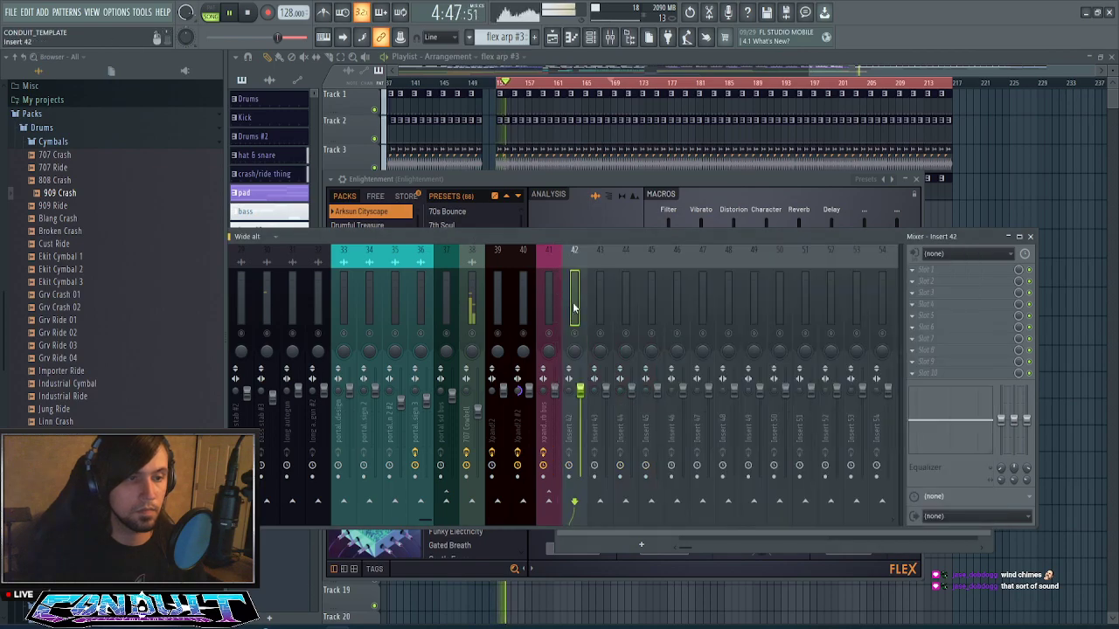
{"action": "right_click", "coordinate": [592, 306]}
{"action": "right_click", "coordinate": [581, 307]}
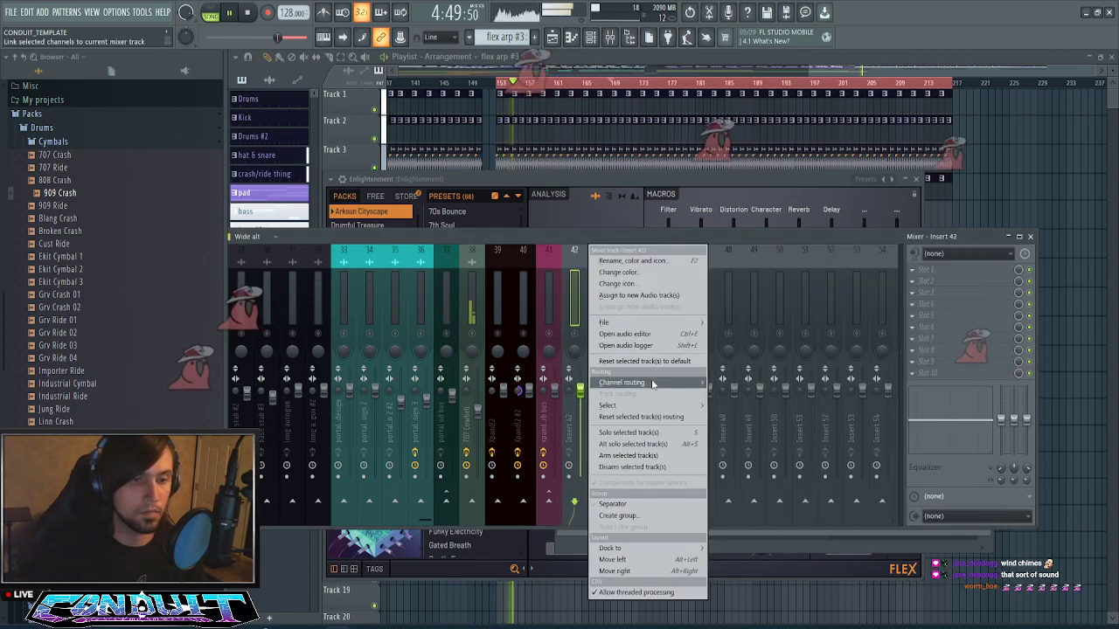
{"action": "mouse_move", "coordinate": [655, 382]}
{"action": "left_click", "coordinate": [760, 383]}
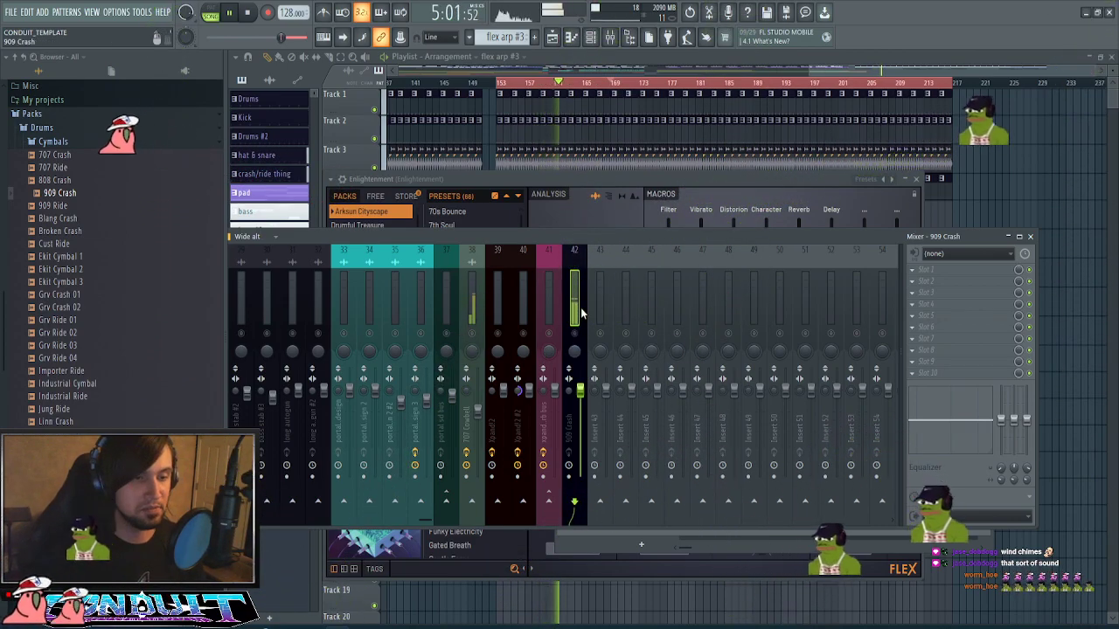
- Move the 909 Crash mixer track from position 42 to a lower-numbered position, past the verb bus, Xpand!2 and cowbell tracks
{"action": "key", "text": "alt+Left"}
{"action": "key", "text": "alt+Left"}
{"action": "key", "text": "alt+Left"}
{"action": "key", "text": "alt+Left"}
{"action": "key", "text": "alt+Left"}
{"action": "key", "text": "alt+Left"}
{"action": "key", "text": "alt+Left"}
{"action": "key", "text": "alt+Left"}
{"action": "key", "text": "alt+Left"}
{"action": "key", "text": "alt+Left"}
{"action": "key", "text": "alt+Left"}
{"action": "key", "text": "alt+Left"}
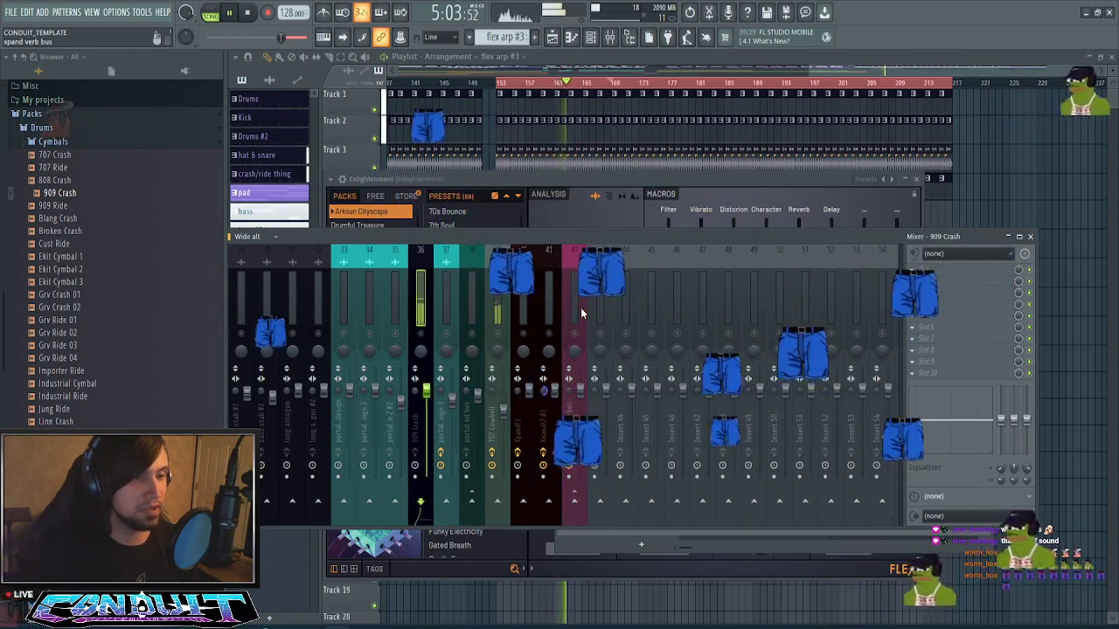
- Move the 909 Crash mixer track from insert 36 down to insert 11, just before the drum bus
{"action": "key", "text": "alt+Left"}
{"action": "key", "text": "alt+Left"}
{"action": "key", "text": "alt+Left"}
{"action": "key", "text": "alt+Left"}
{"action": "key", "text": "alt+Left"}
{"action": "key", "text": "alt+Left"}
{"action": "key", "text": "alt+Left"}
{"action": "key", "text": "alt+Left"}
{"action": "key", "text": "alt+Left"}
{"action": "key", "text": "alt+Left"}
{"action": "key", "text": "alt+Left"}
{"action": "key", "text": "alt+Left"}
{"action": "key", "text": "alt+Left"}
{"action": "key", "text": "alt+Left"}
{"action": "key", "text": "alt+Left"}
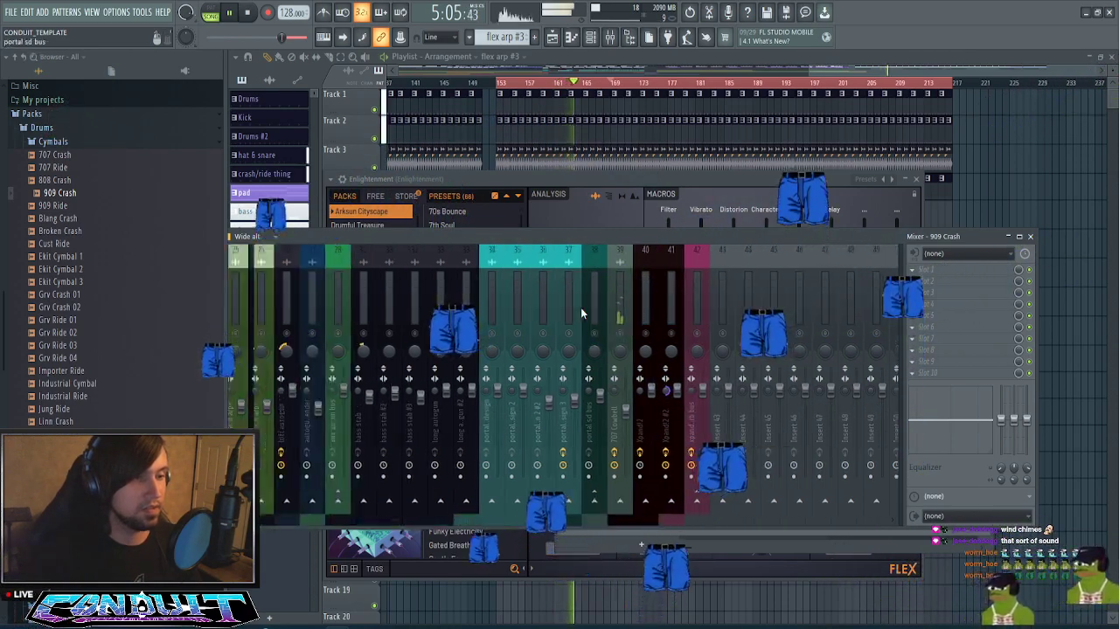
{"action": "key", "text": "alt+Left"}
{"action": "key", "text": "alt+Left"}
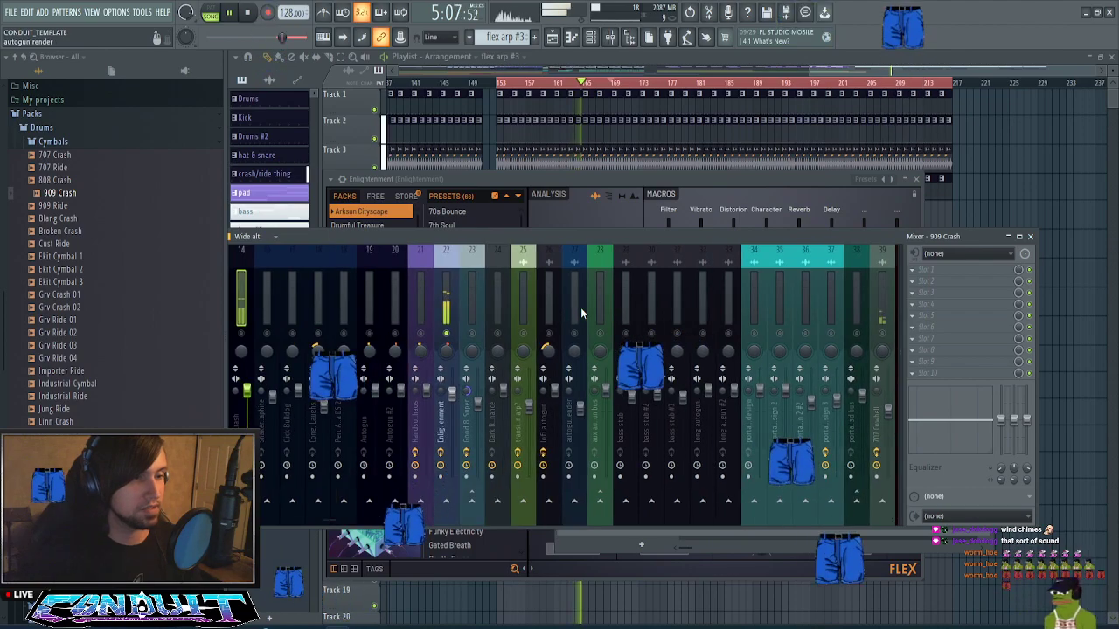
{"action": "key", "text": "alt+Left"}
{"action": "key", "text": "alt+Left"}
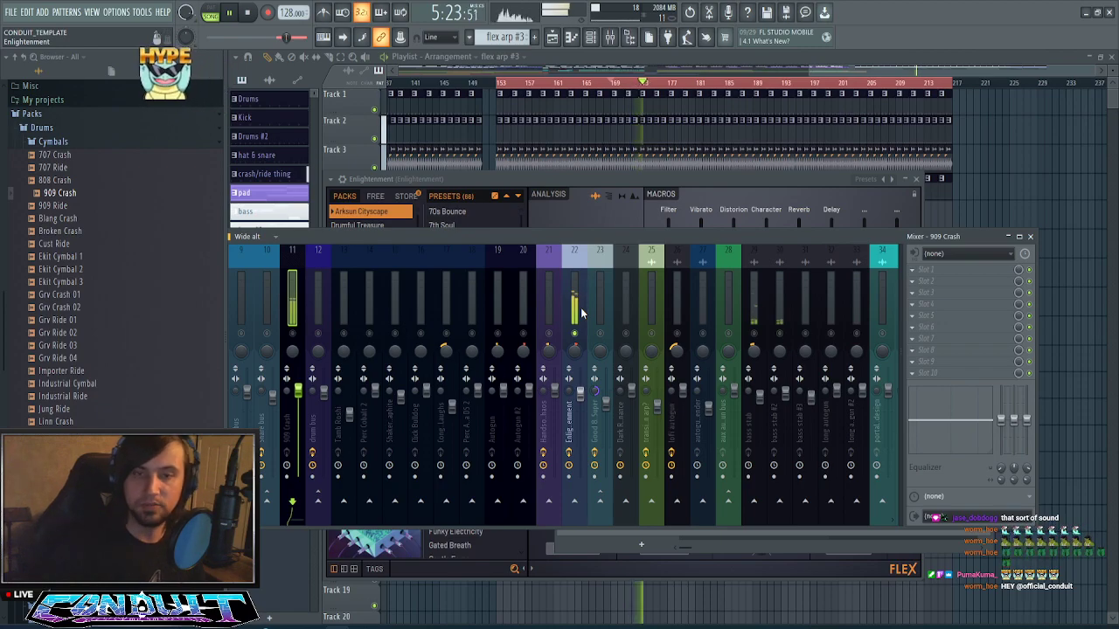
- Show the Synths group in the channel rack and open the Enlightenment synth
{"action": "left_click_drag", "start_coordinate": [839, 77], "coordinate": [834, 78]}
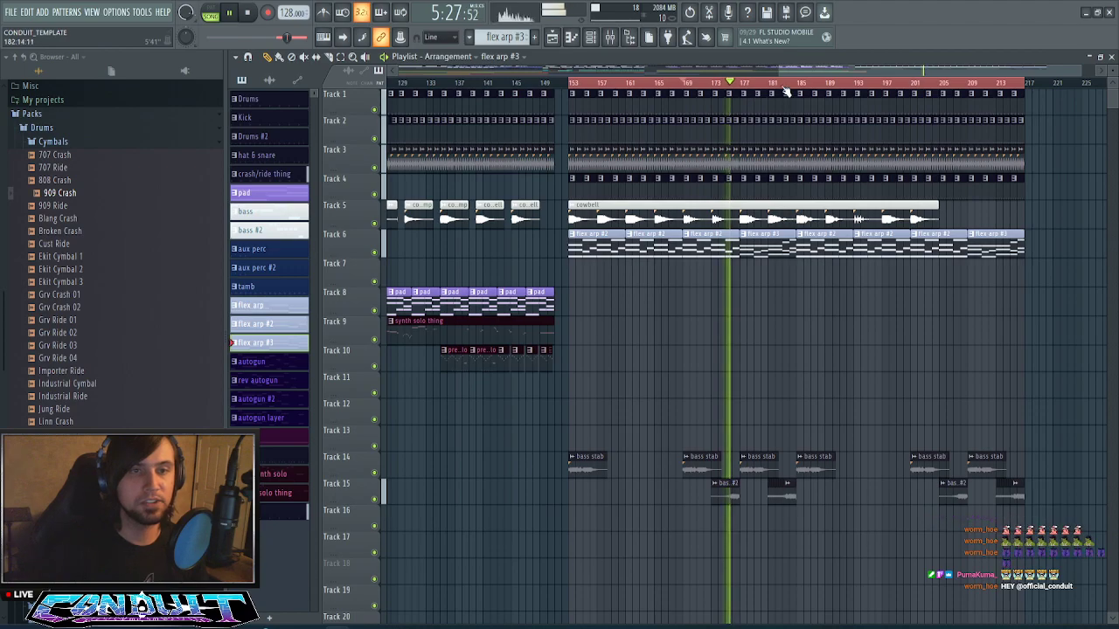
{"action": "scroll", "coordinate": [788, 90], "scroll_direction": "up", "scroll_amount": 2}
{"action": "left_click_drag", "start_coordinate": [888, 75], "coordinate": [910, 72]}
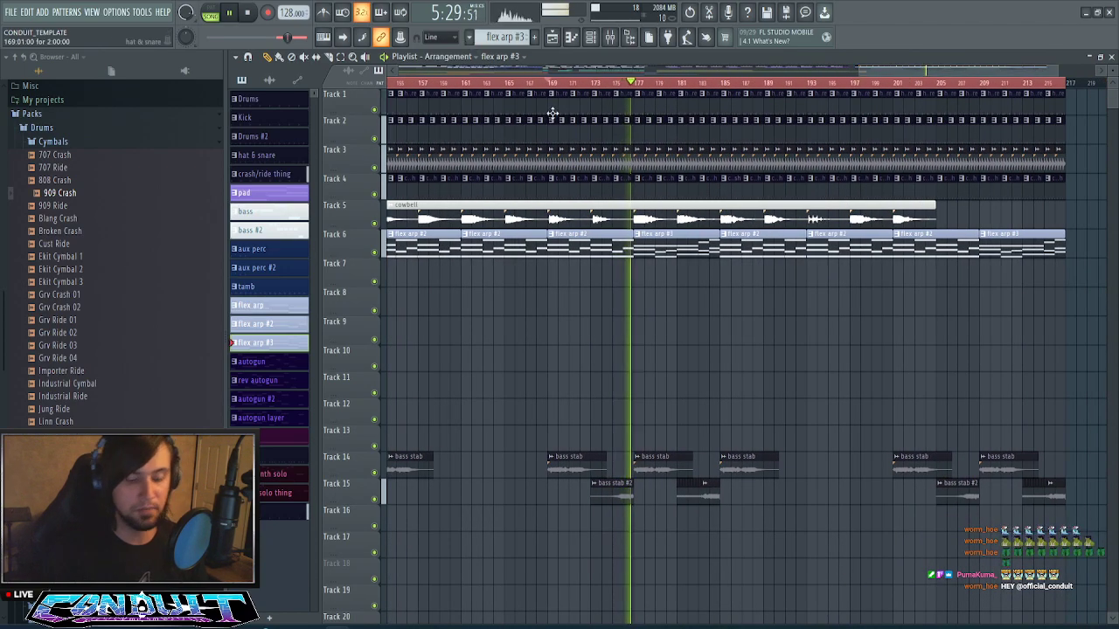
{"action": "key", "text": "F6"}
{"action": "left_click", "coordinate": [646, 253]}
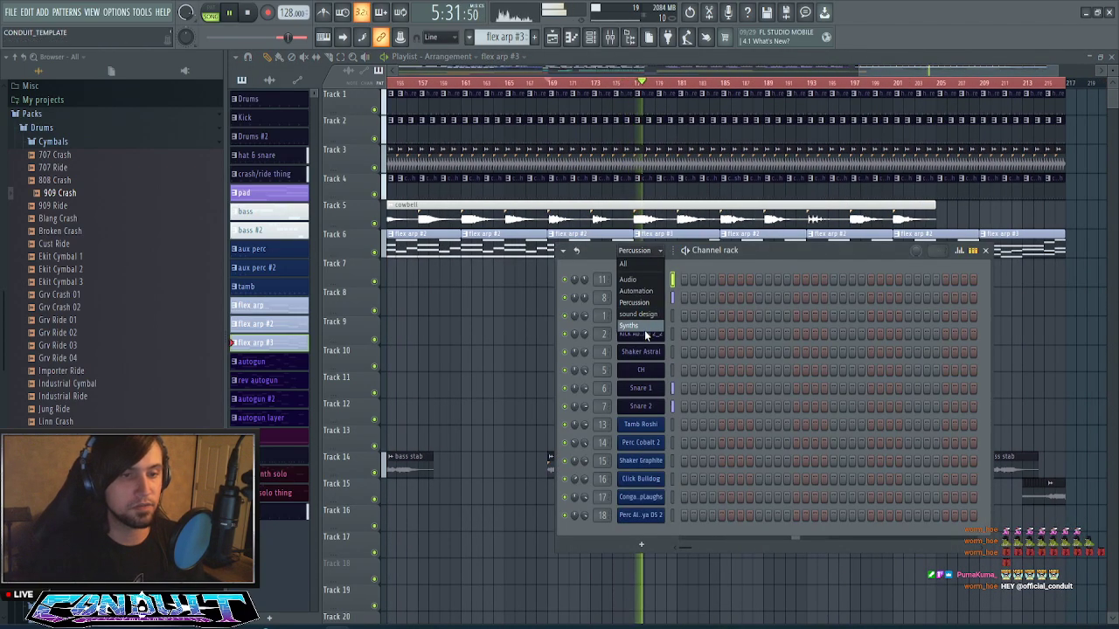
{"action": "left_click", "coordinate": [648, 332]}
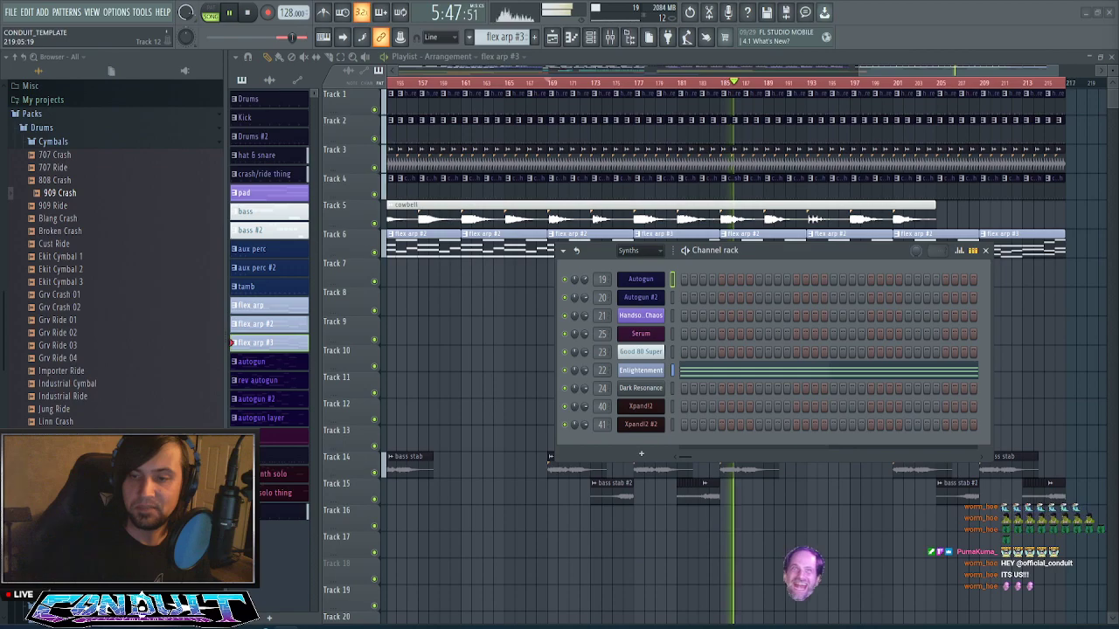
{"action": "left_click_drag", "start_coordinate": [827, 258], "coordinate": [785, 267]}
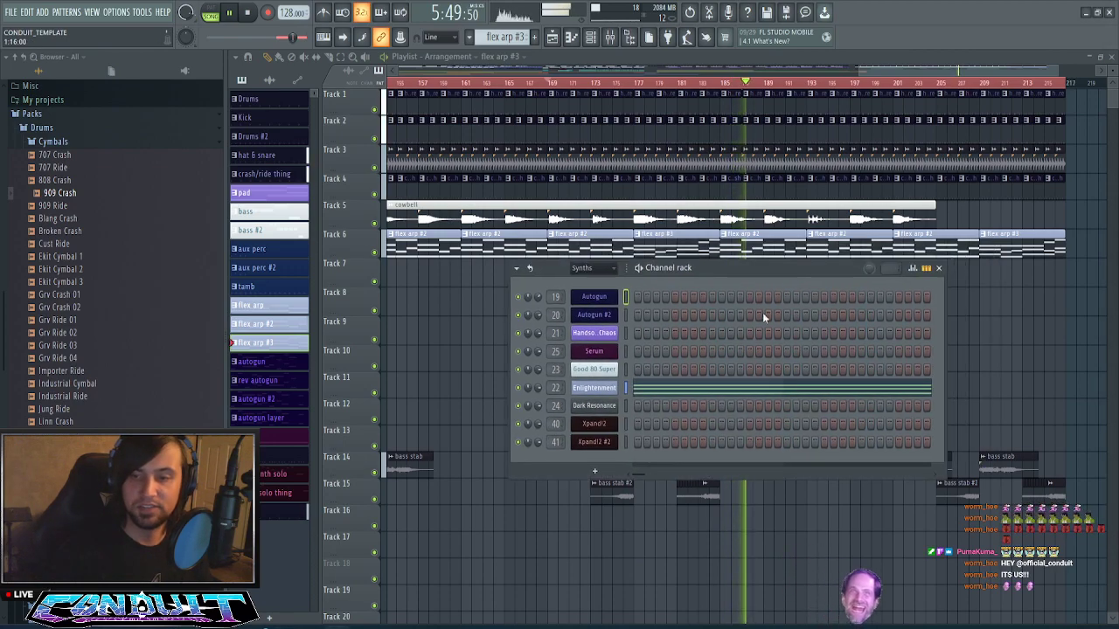
{"action": "left_click", "coordinate": [595, 387]}
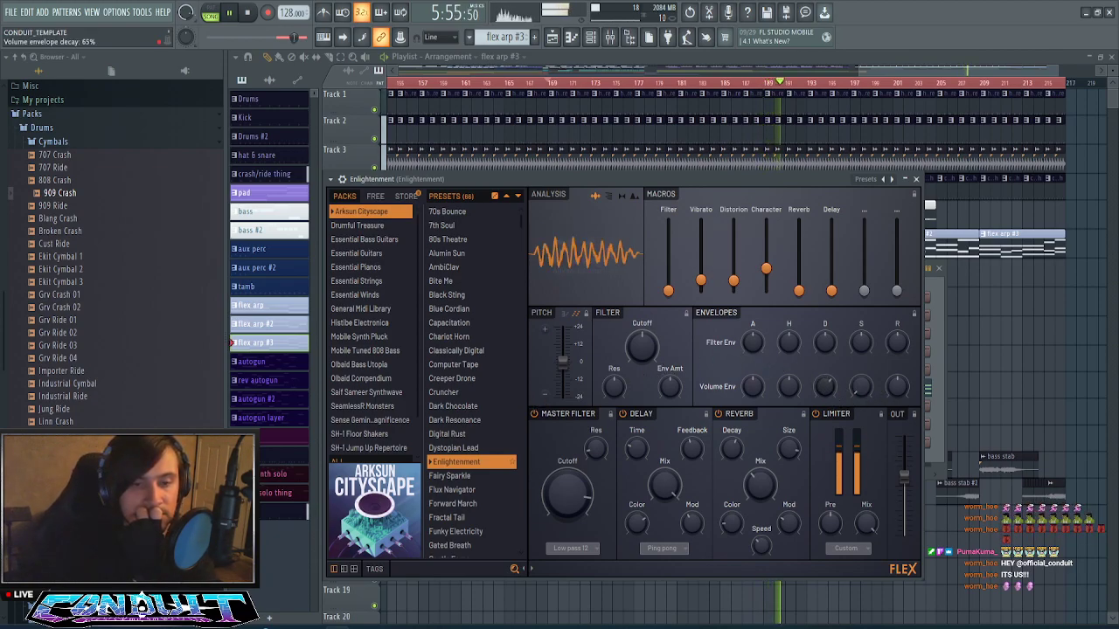
- Reset the decay and release of Enlightenment's volume envelope
{"action": "right_click", "coordinate": [830, 389]}
{"action": "left_click", "coordinate": [846, 399]}
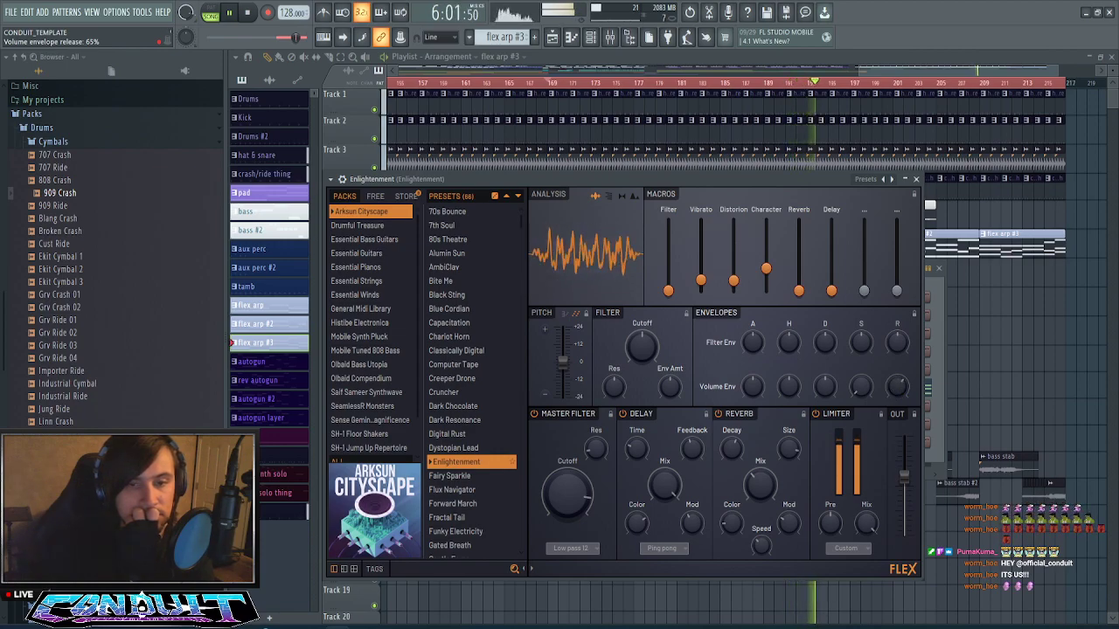
{"action": "right_click", "coordinate": [895, 389]}
{"action": "left_click", "coordinate": [905, 393]}
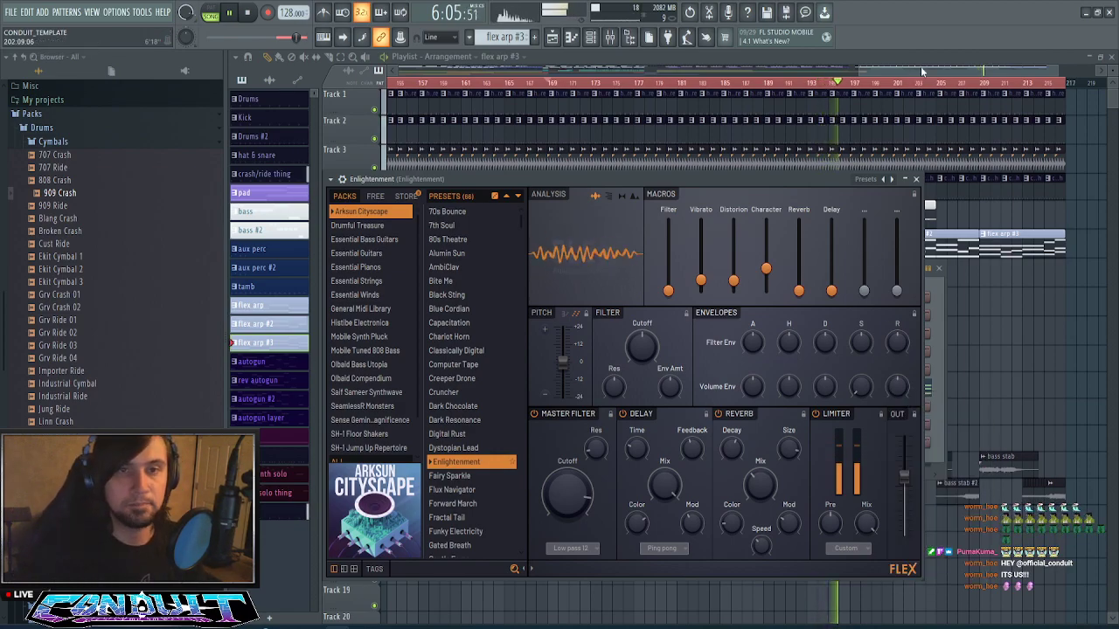
- Set the playlist time selection to span bars 153 to 185
{"action": "left_click_drag", "start_coordinate": [921, 66], "coordinate": [878, 77]}
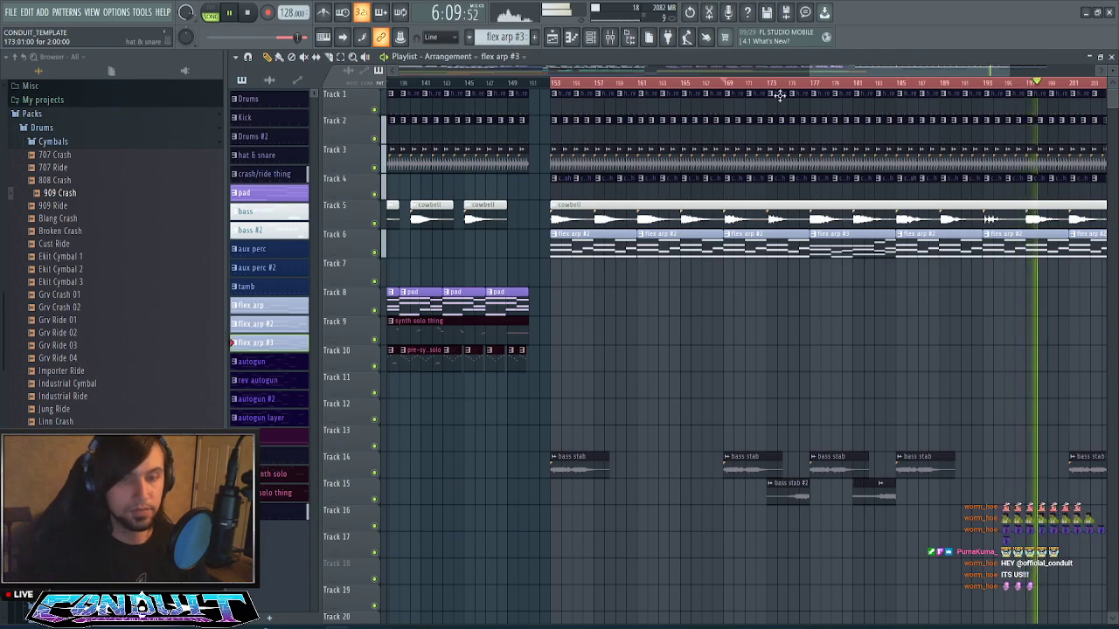
{"action": "left_click_drag", "start_coordinate": [898, 87], "coordinate": [551, 87]}
{"action": "left_click", "coordinate": [659, 299]}
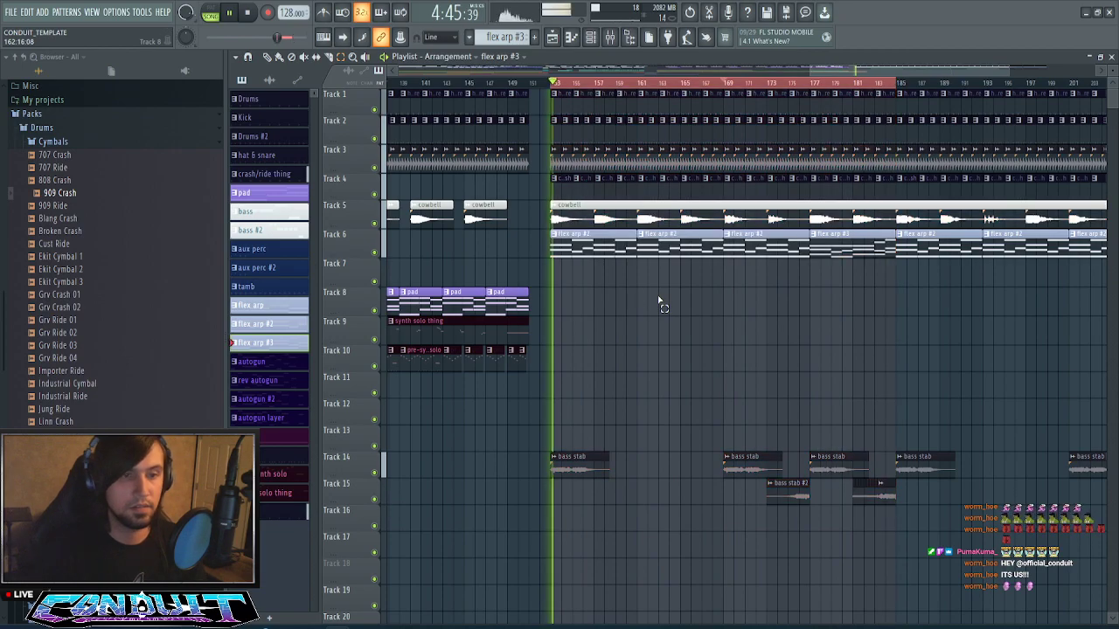
- Reopen the Enlightenment synth and create an automation clip for its volume envelope release across the selected bars
{"action": "left_click", "coordinate": [591, 36]}
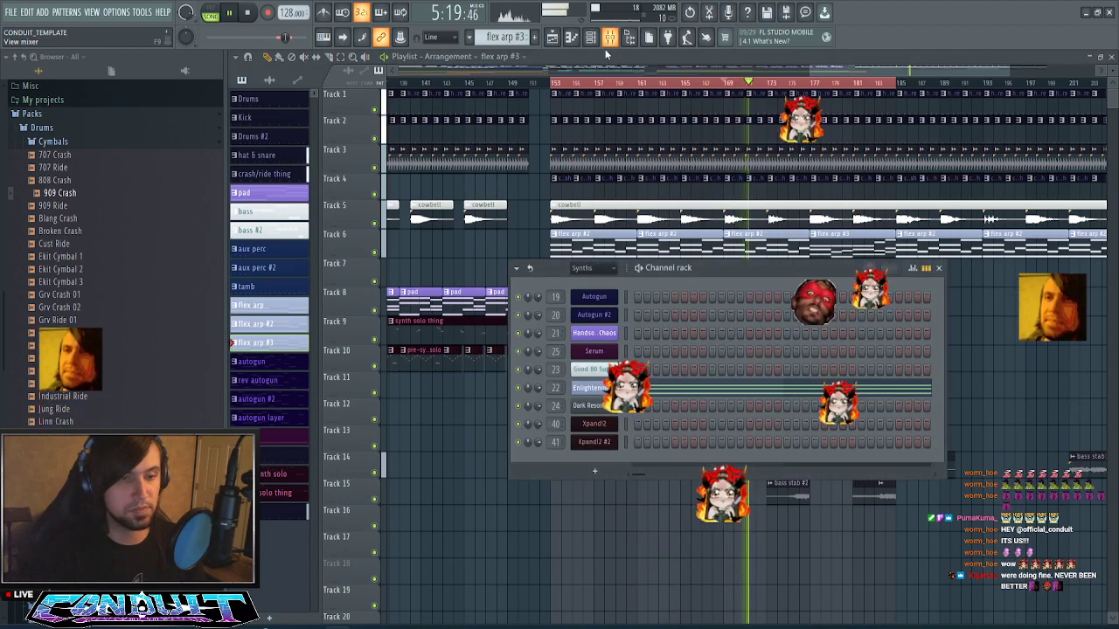
{"action": "left_click", "coordinate": [603, 396]}
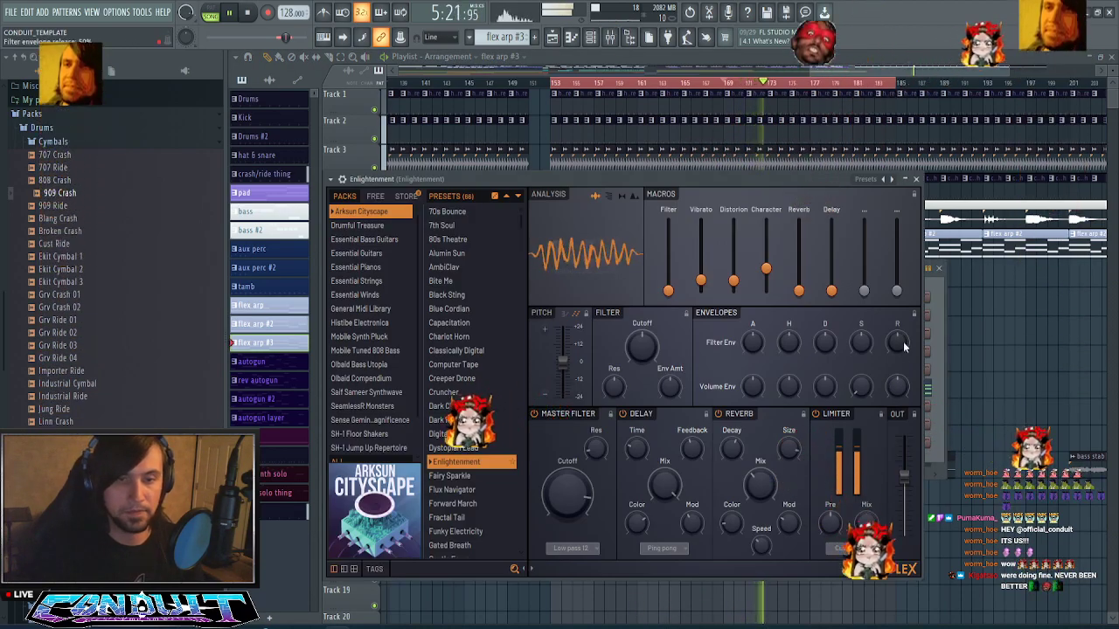
{"action": "left_click_drag", "start_coordinate": [905, 388], "coordinate": [904, 367]}
{"action": "right_click", "coordinate": [904, 388]}
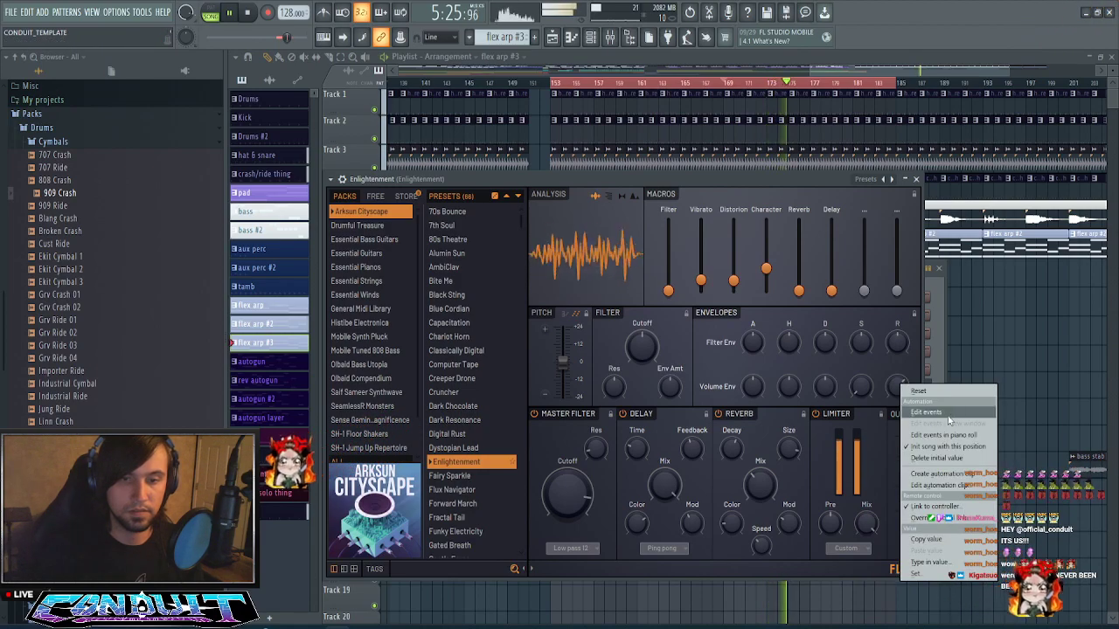
{"action": "left_click", "coordinate": [961, 474]}
{"action": "left_click", "coordinate": [915, 179]}
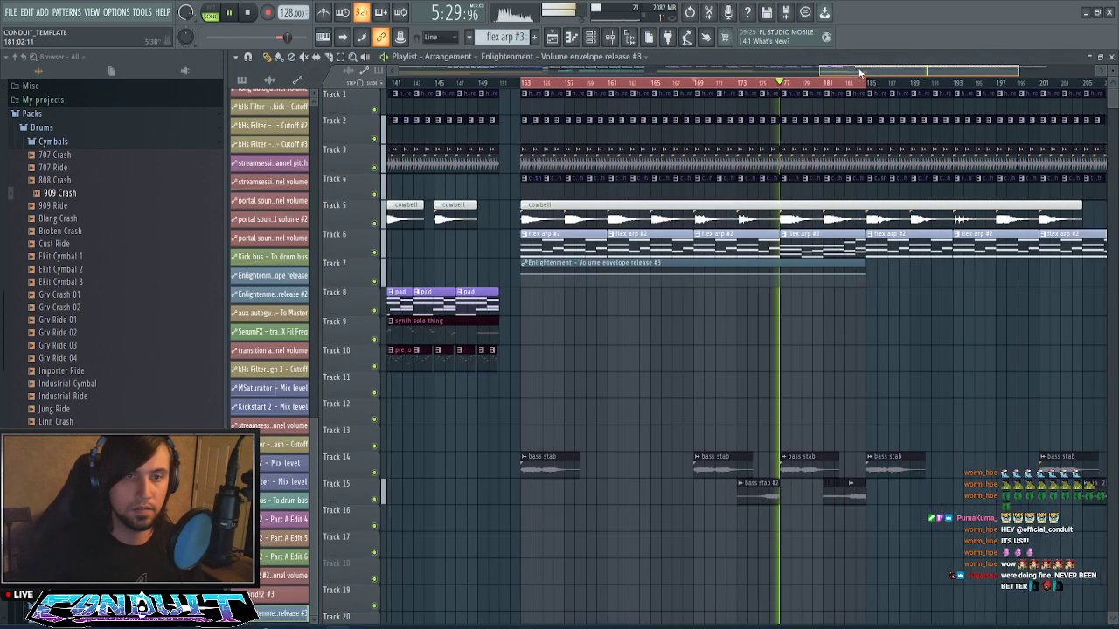
- Stop playback, reopen Enlightenment from the Synths group and copy the value of its volume envelope release
{"action": "key", "text": "space"}
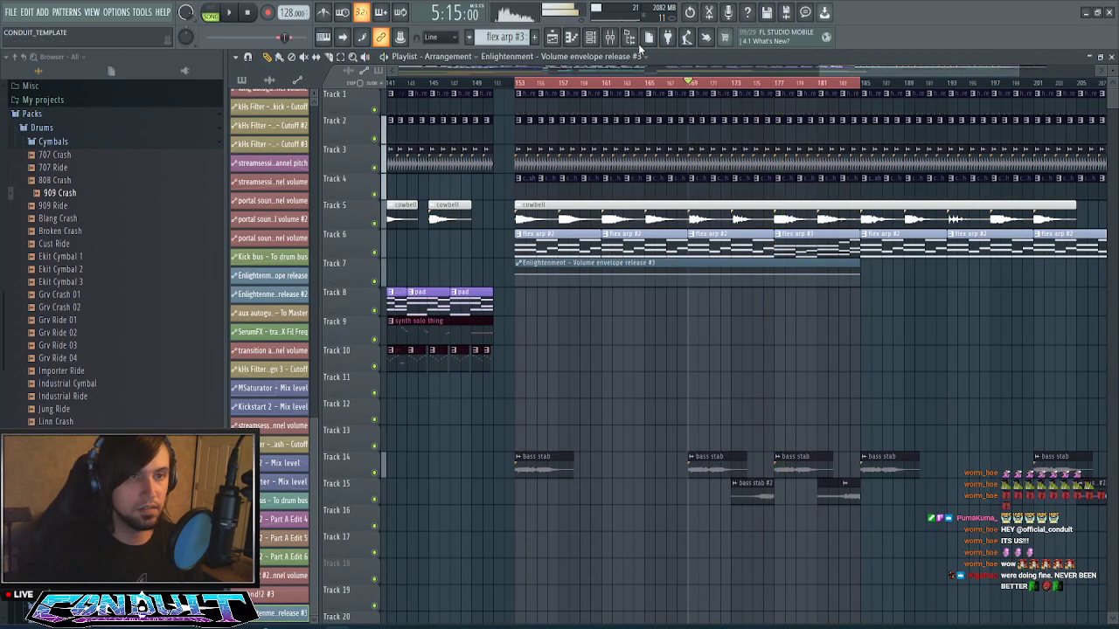
{"action": "left_click", "coordinate": [609, 39]}
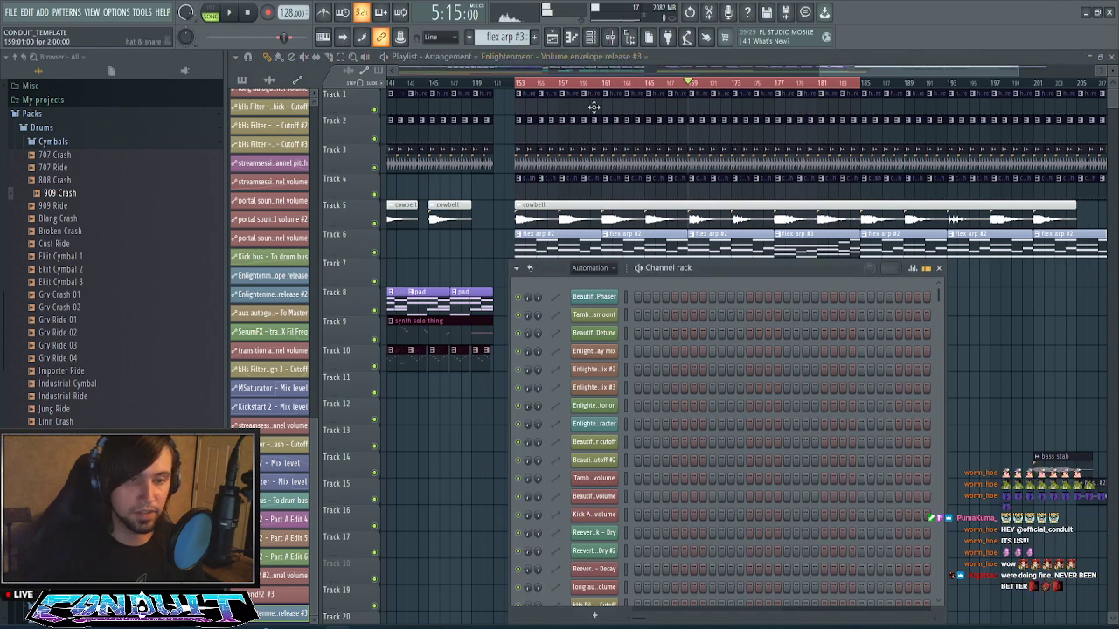
{"action": "left_click", "coordinate": [612, 269]}
{"action": "left_click", "coordinate": [582, 342]}
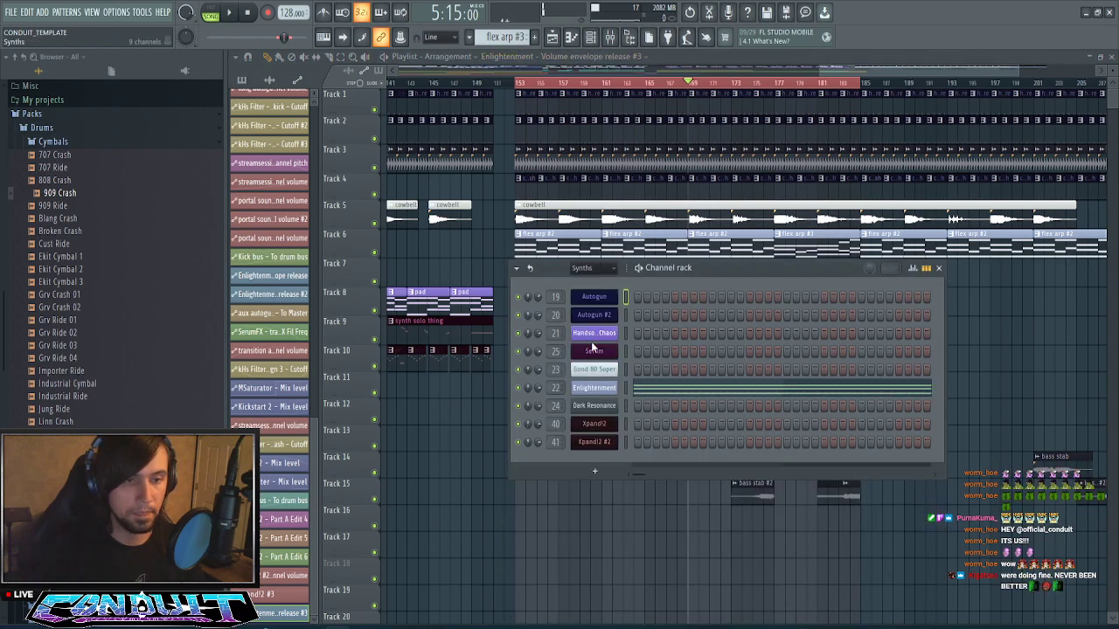
{"action": "left_click", "coordinate": [607, 390]}
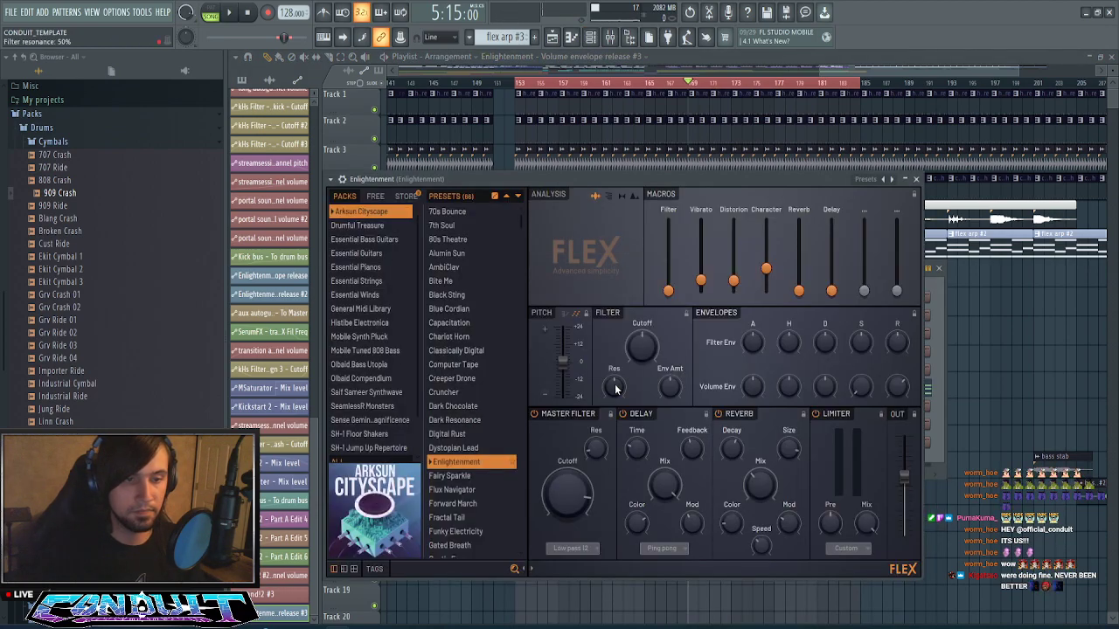
{"action": "right_click", "coordinate": [904, 388]}
{"action": "right_click", "coordinate": [904, 387]}
{"action": "right_click", "coordinate": [903, 387]}
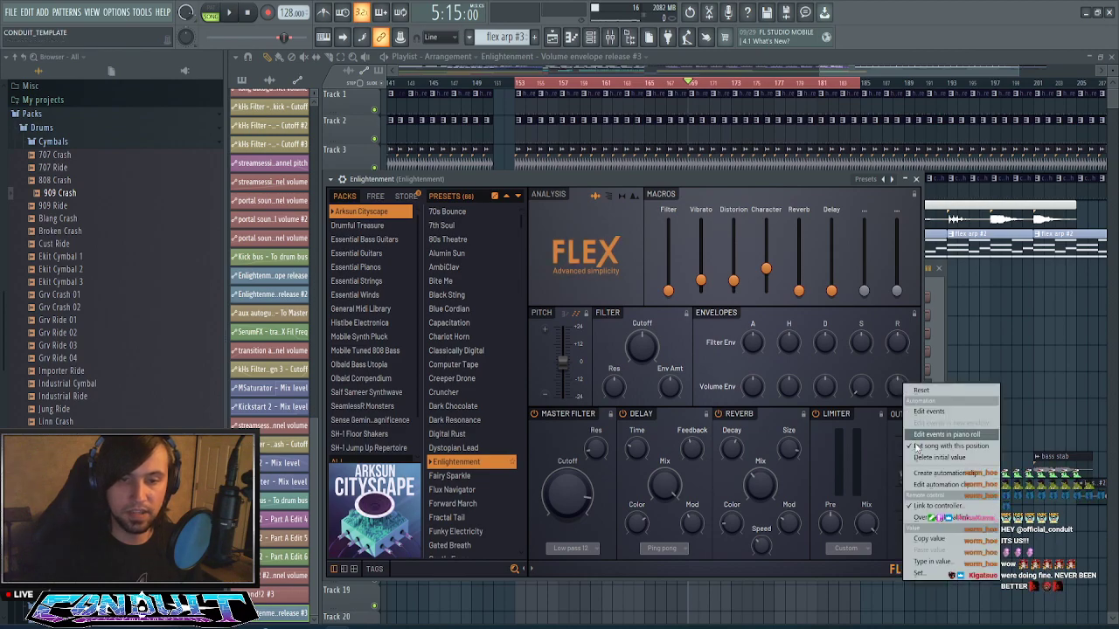
{"action": "left_click", "coordinate": [936, 539]}
- Paste the copied release value onto the first point of the Track 7 automation clip and play the selection
{"action": "left_click_drag", "start_coordinate": [843, 70], "coordinate": [836, 70]}
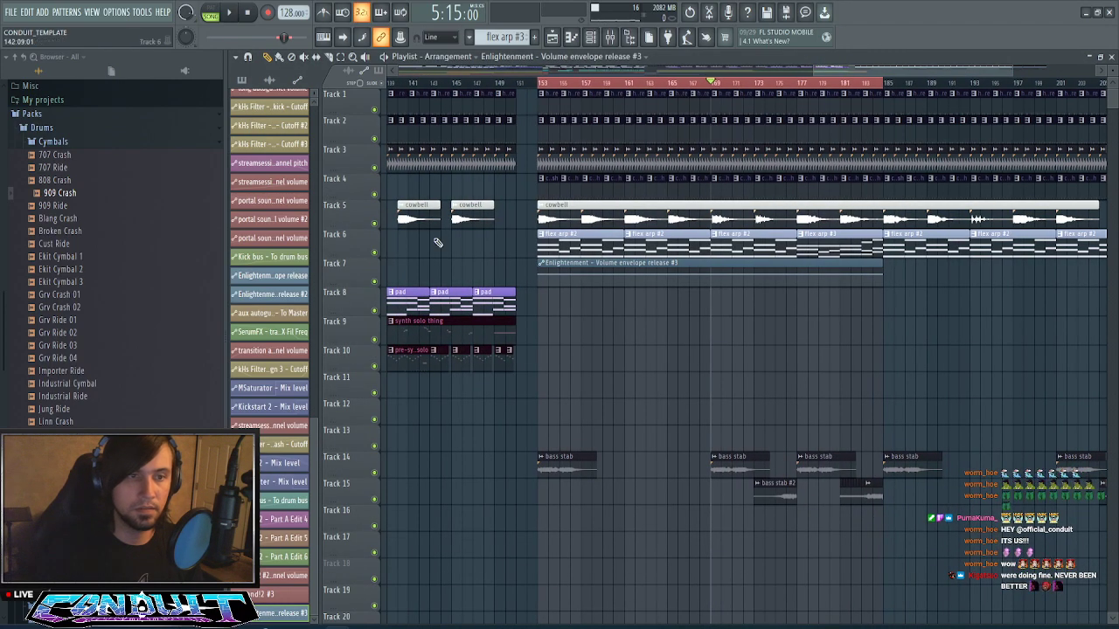
{"action": "right_click", "coordinate": [541, 274]}
{"action": "key", "text": "p"}
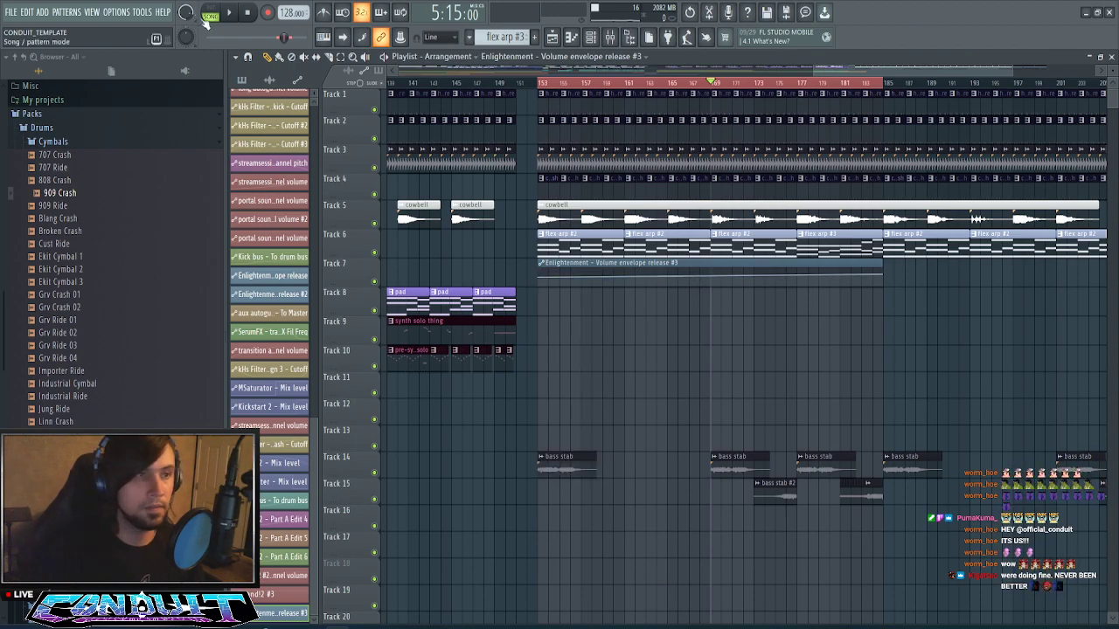
{"action": "key", "text": "space"}
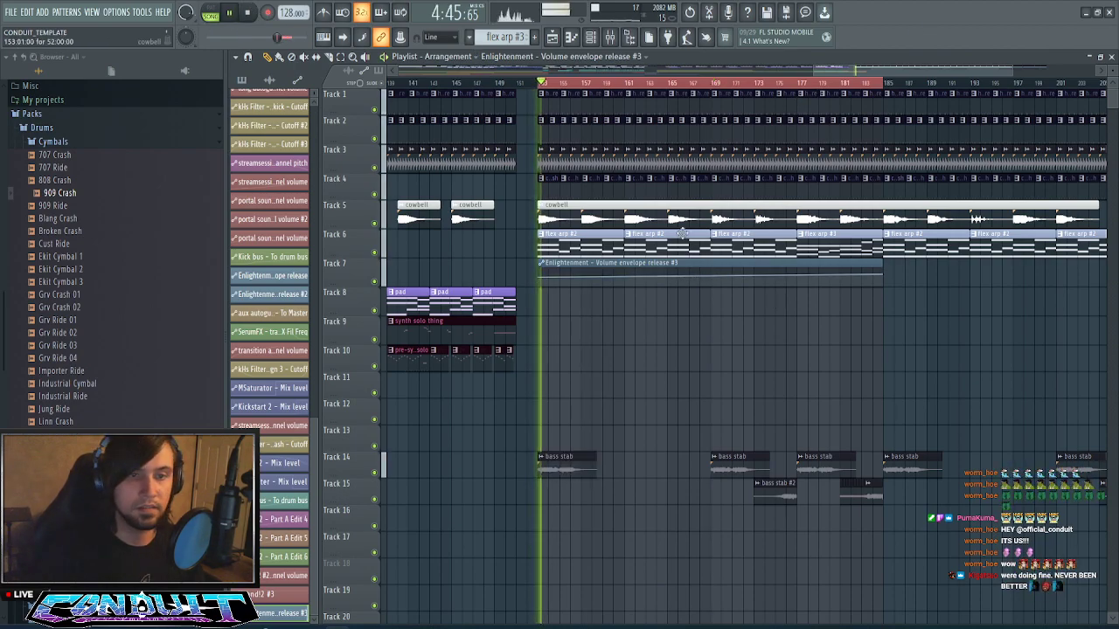
- Add an automation point at bar 181 of the Track 7 clip, matching the end point's 67% level
{"action": "scroll", "coordinate": [846, 93], "scroll_direction": "up", "scroll_amount": 3}
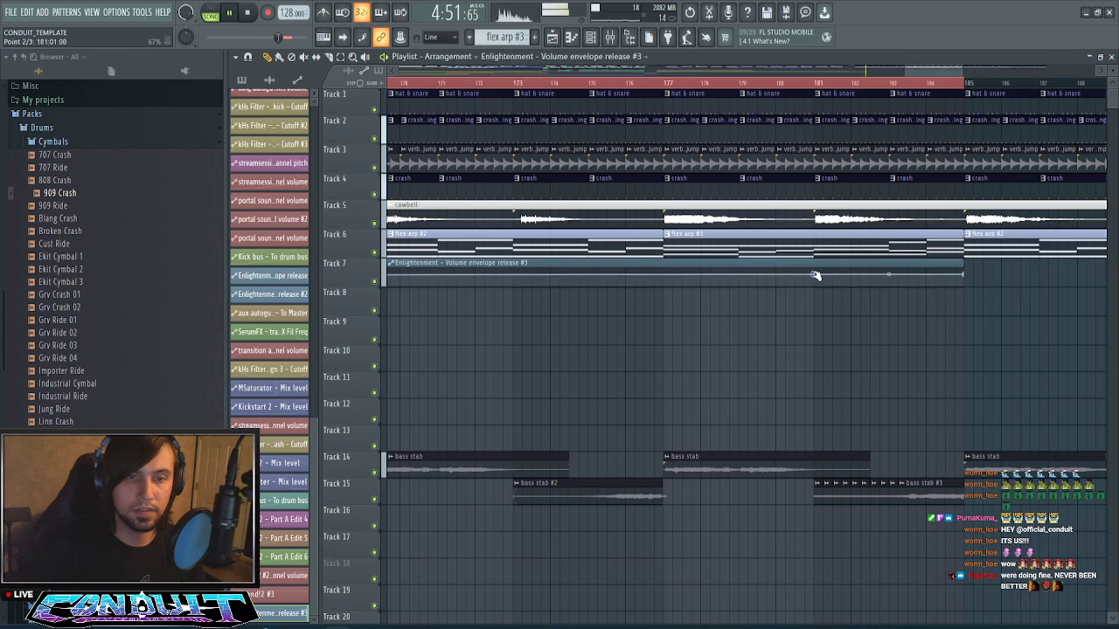
{"action": "right_click", "coordinate": [965, 277]}
{"action": "left_click", "coordinate": [980, 302]}
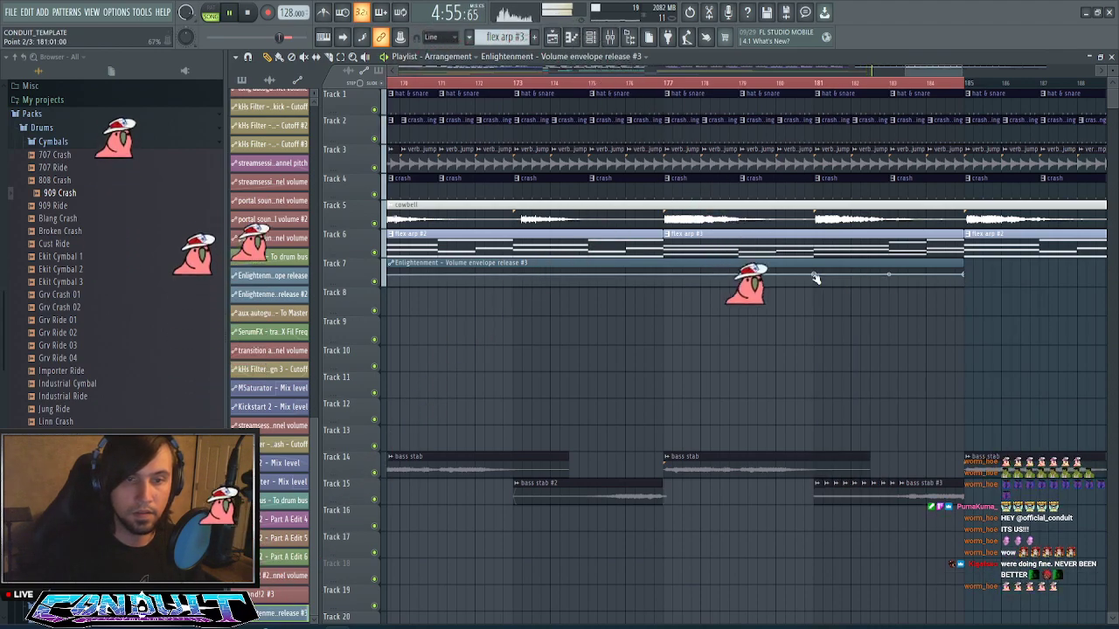
- Enlarge Track 7, reset the tension between the first two automation points and bend it into a slow-starting upward curve
{"action": "scroll", "coordinate": [651, 91], "scroll_direction": "down", "scroll_amount": 4}
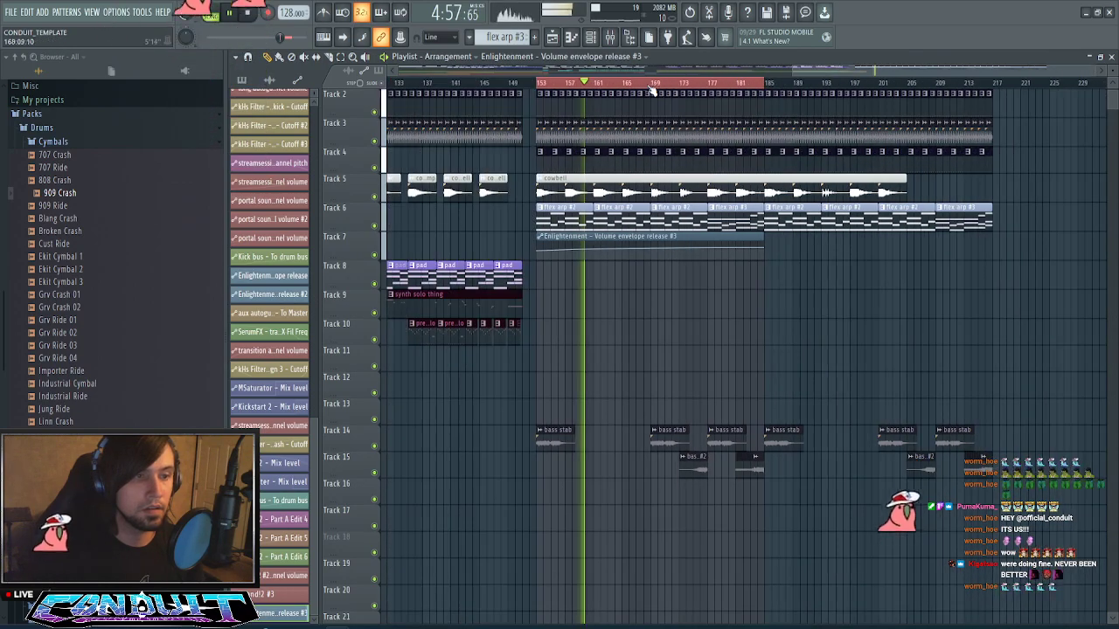
{"action": "scroll", "coordinate": [573, 328], "scroll_direction": "up", "scroll_amount": 3}
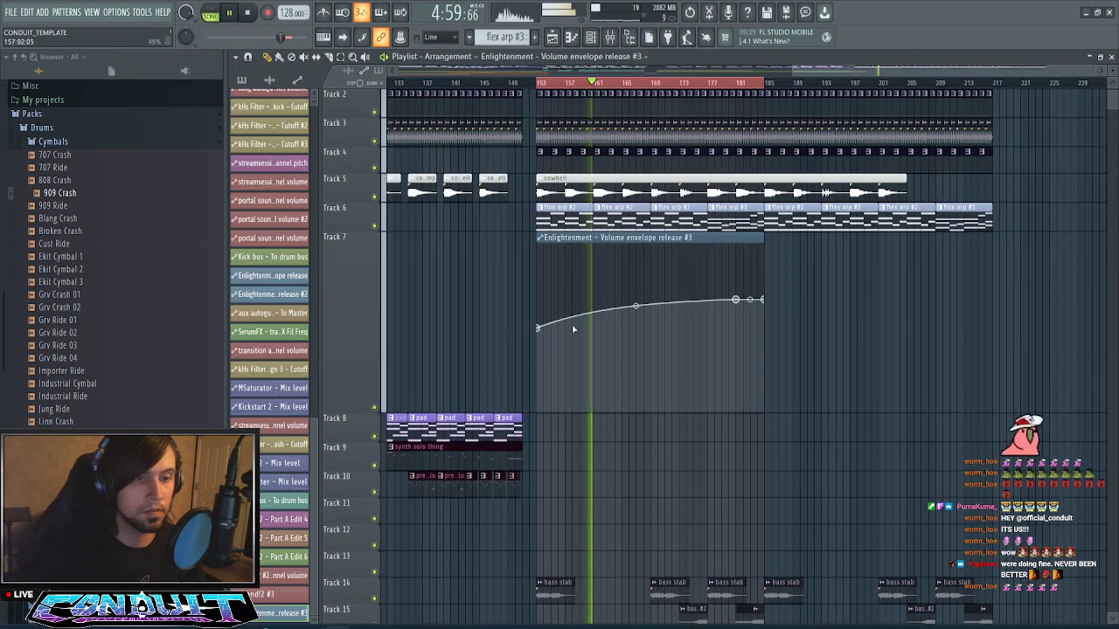
{"action": "right_click", "coordinate": [635, 304]}
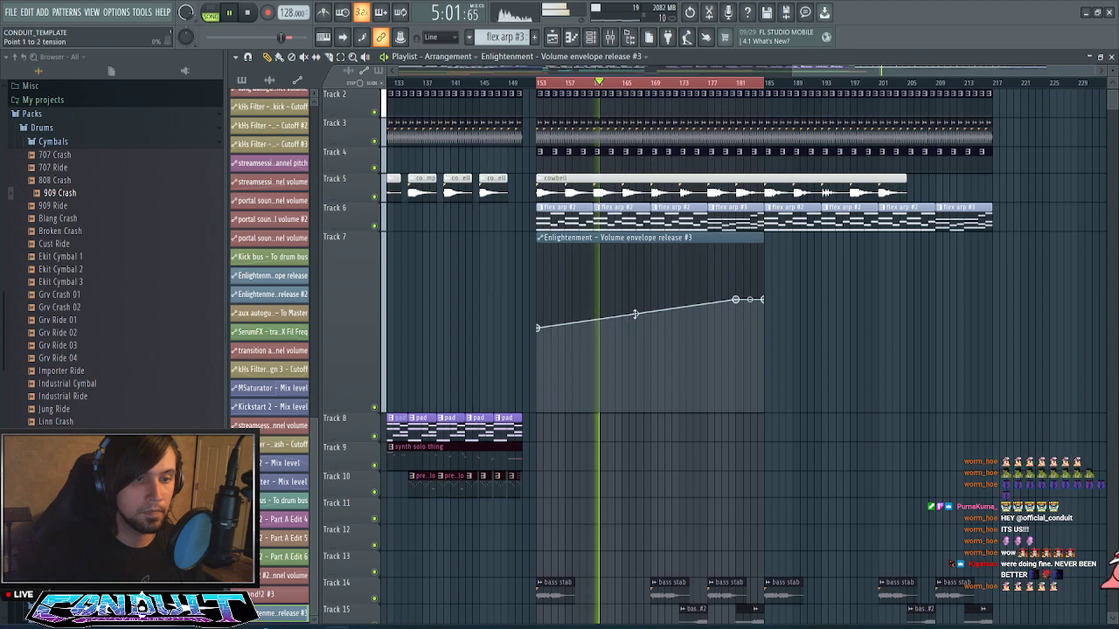
{"action": "left_click_drag", "start_coordinate": [636, 314], "coordinate": [635, 323]}
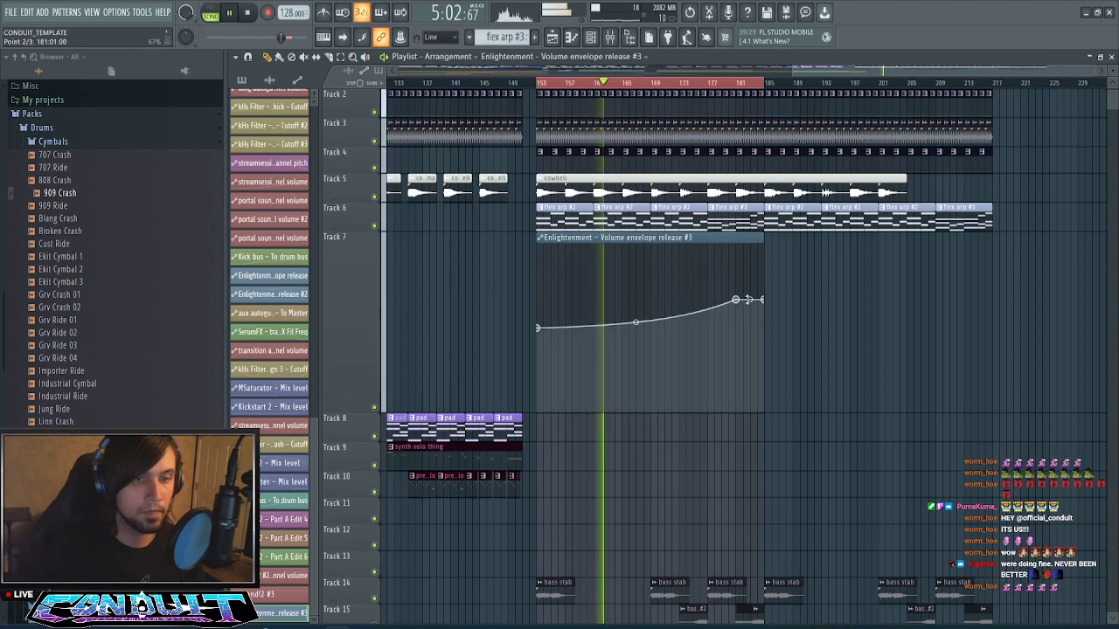
- Place a copy of the release automation clip at bar 185 and set Track 7's size to 100%
{"action": "left_click", "coordinate": [768, 249]}
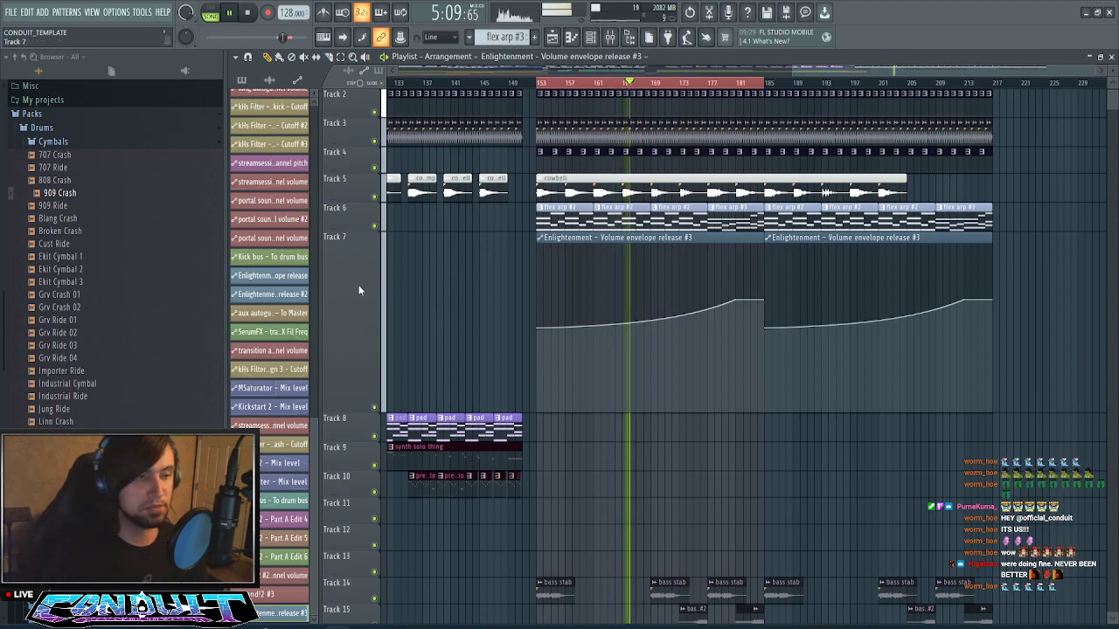
{"action": "right_click", "coordinate": [348, 236]}
{"action": "mouse_move", "coordinate": [389, 341]}
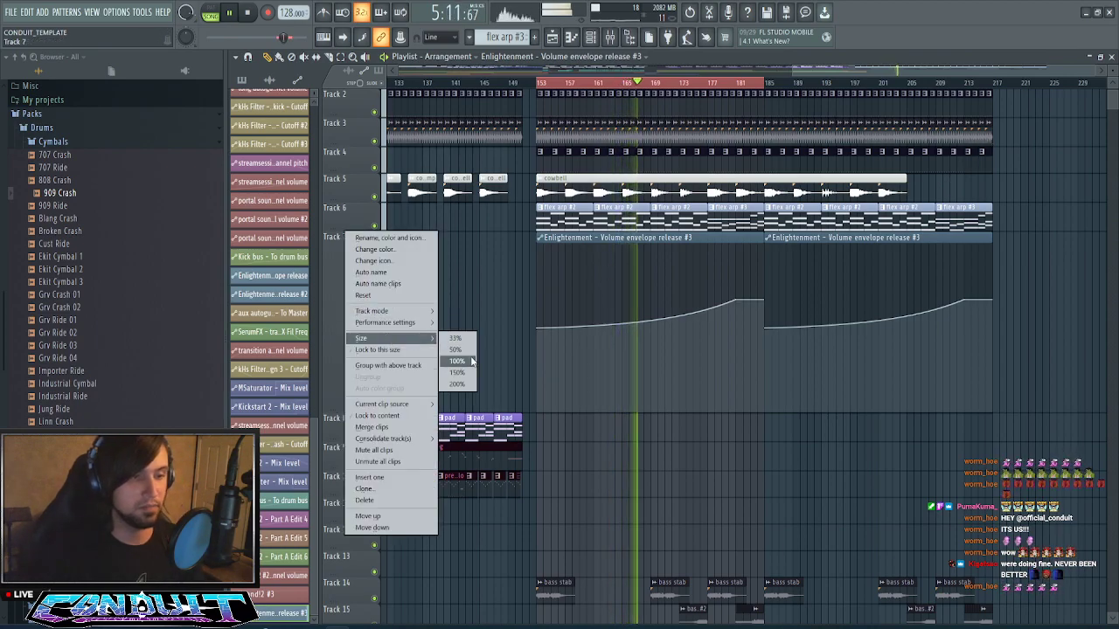
{"action": "left_click", "coordinate": [456, 359]}
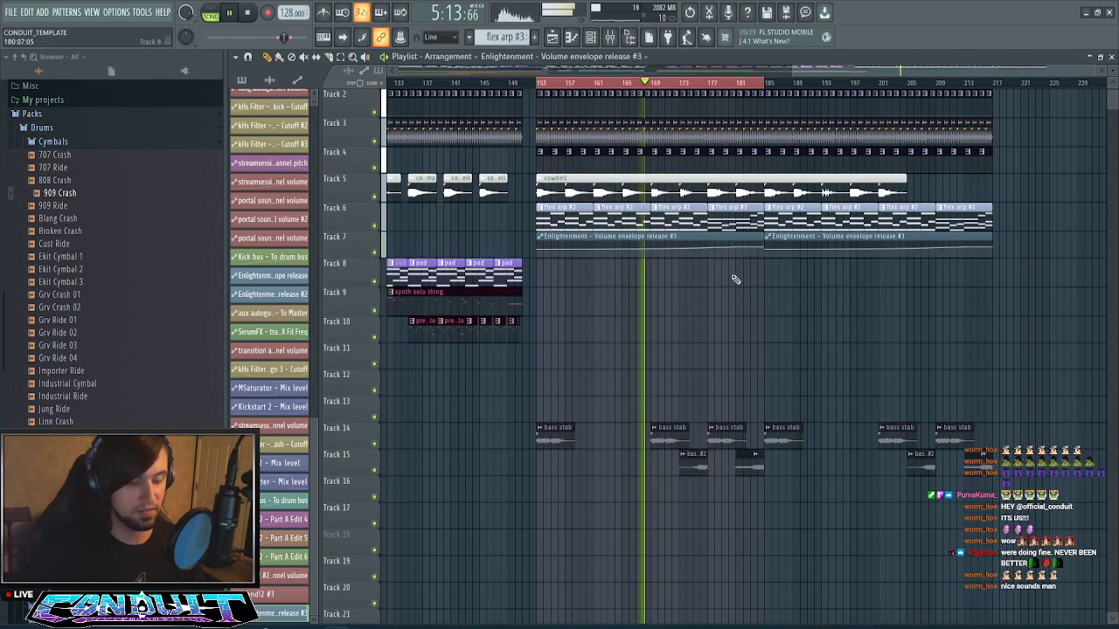
- Pan the 909 Crash mixer track off-centre
{"action": "key", "text": "F9"}
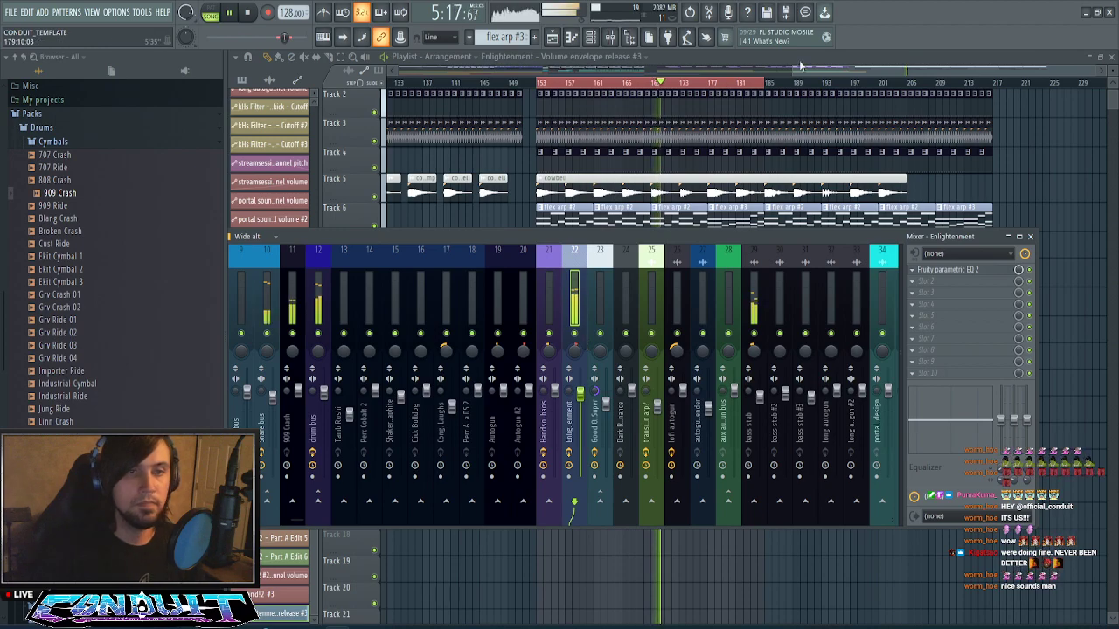
{"action": "key", "text": "F9"}
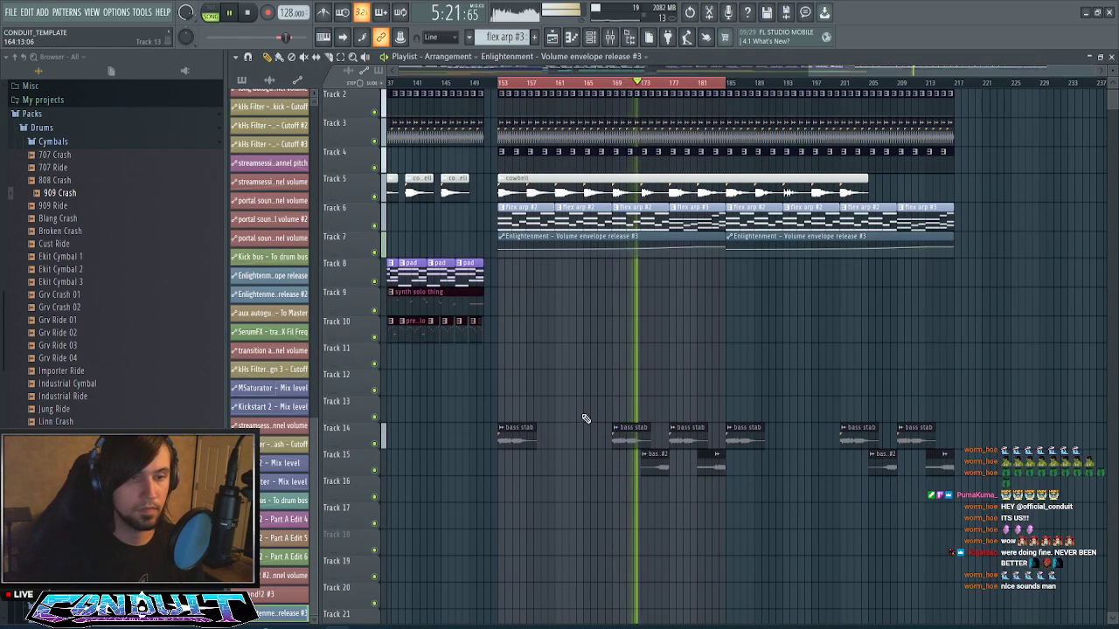
{"action": "scroll", "coordinate": [626, 297], "scroll_direction": "up", "scroll_amount": 1}
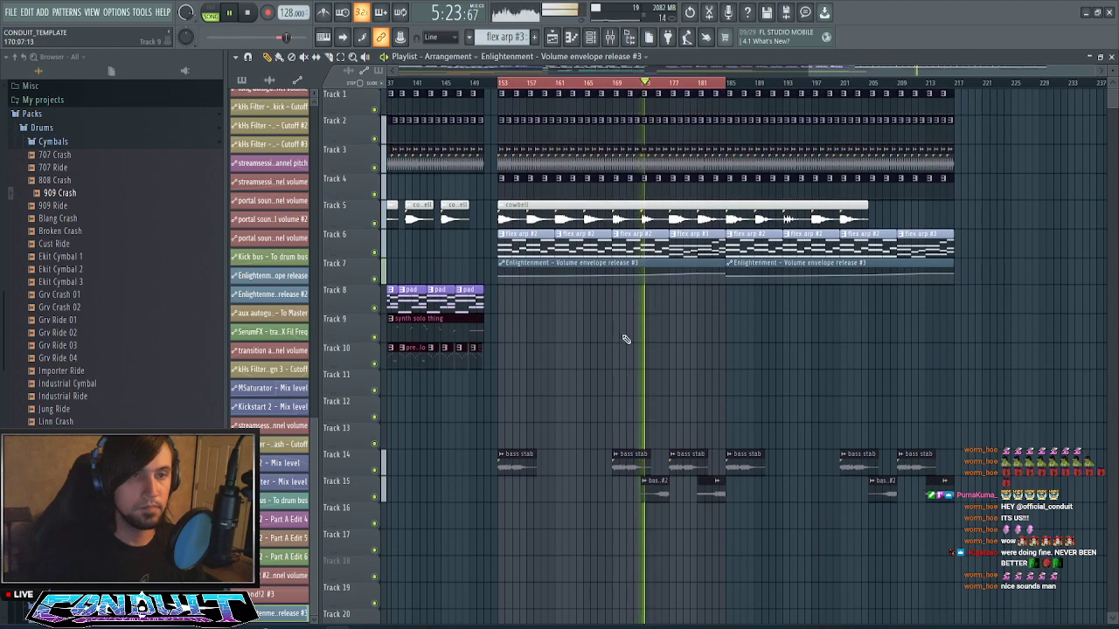
{"action": "left_click", "coordinate": [611, 37]}
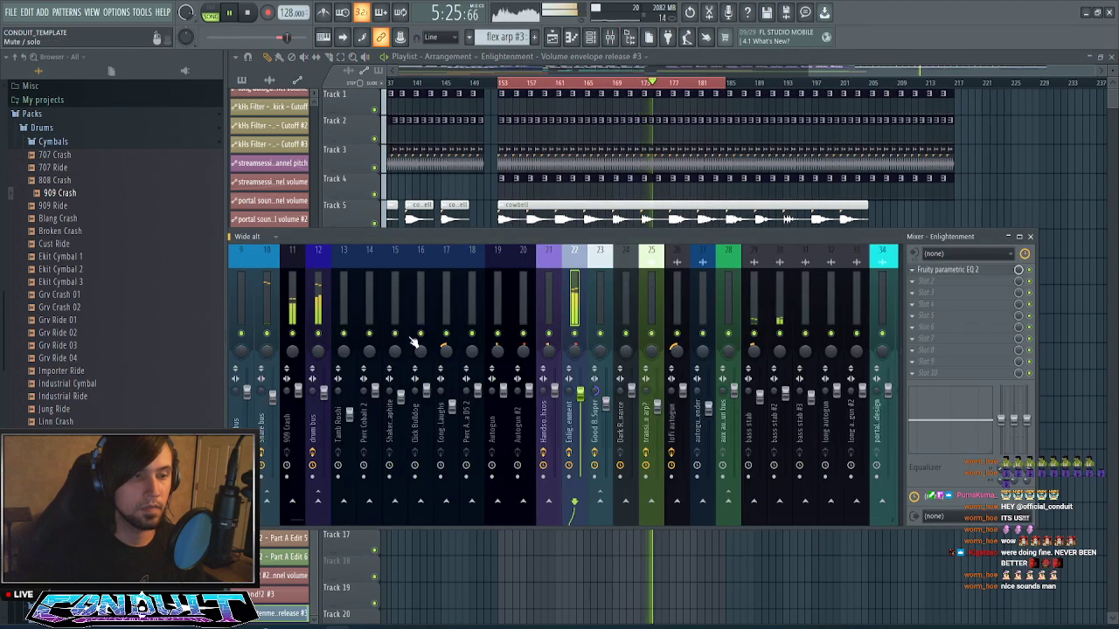
{"action": "left_click", "coordinate": [501, 353]}
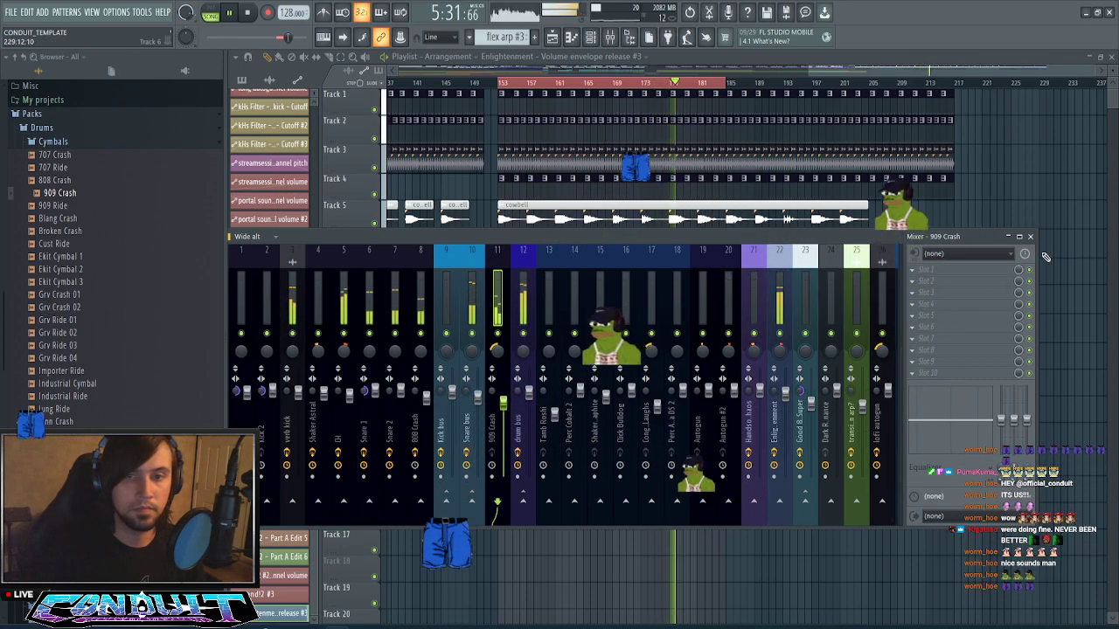
{"action": "left_click", "coordinate": [1030, 237]}
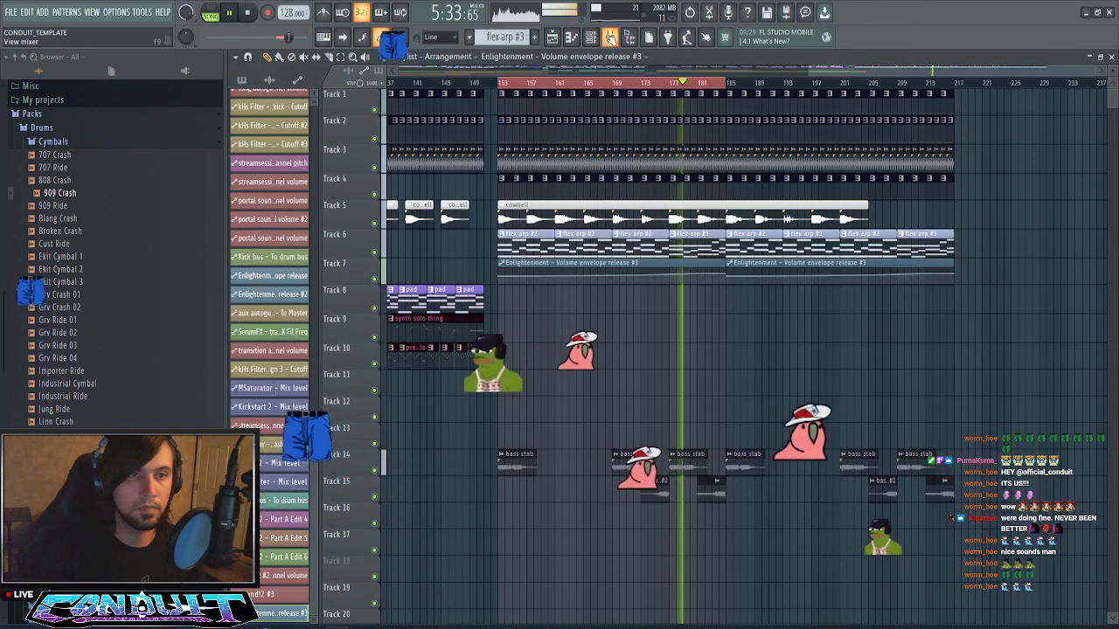
- In the Enlightenment track's Fruity parametric EQ 2, set band 5 to about 1115 Hz and move band 7 higher in frequency
{"action": "key", "text": "F9"}
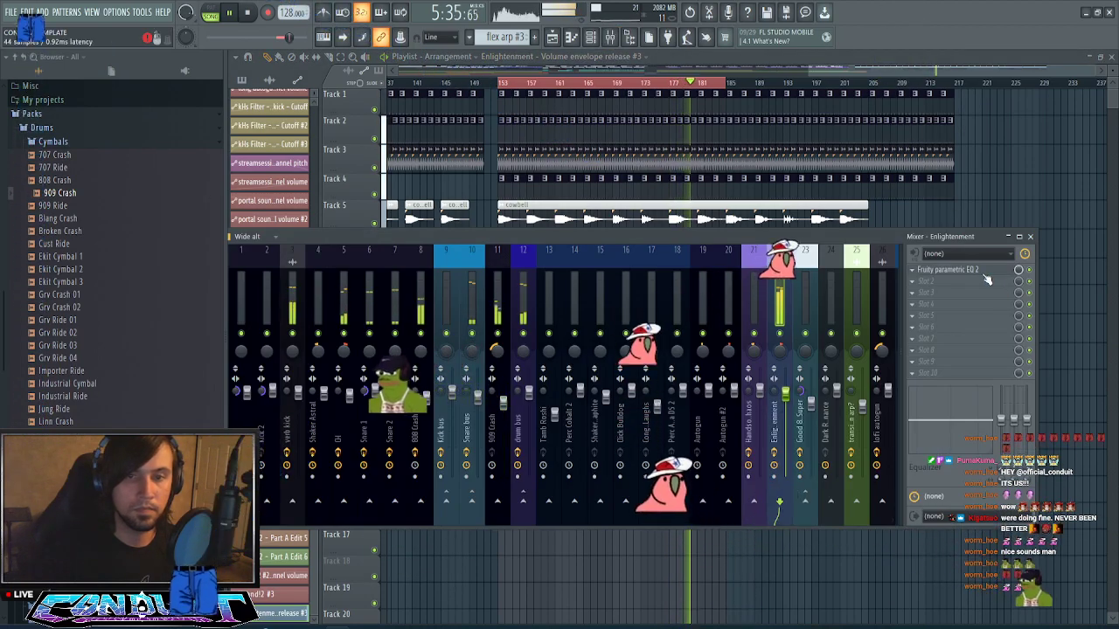
{"action": "left_click", "coordinate": [947, 269]}
{"action": "left_click_drag", "start_coordinate": [506, 284], "coordinate": [500, 284]}
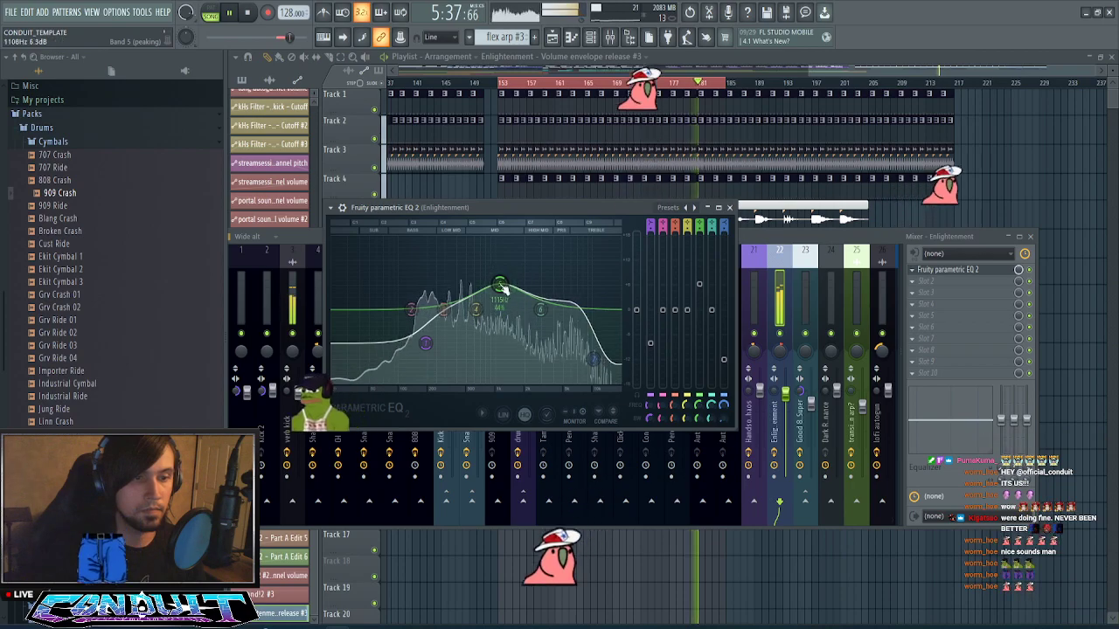
{"action": "left_click_drag", "start_coordinate": [594, 360], "coordinate": [609, 364]}
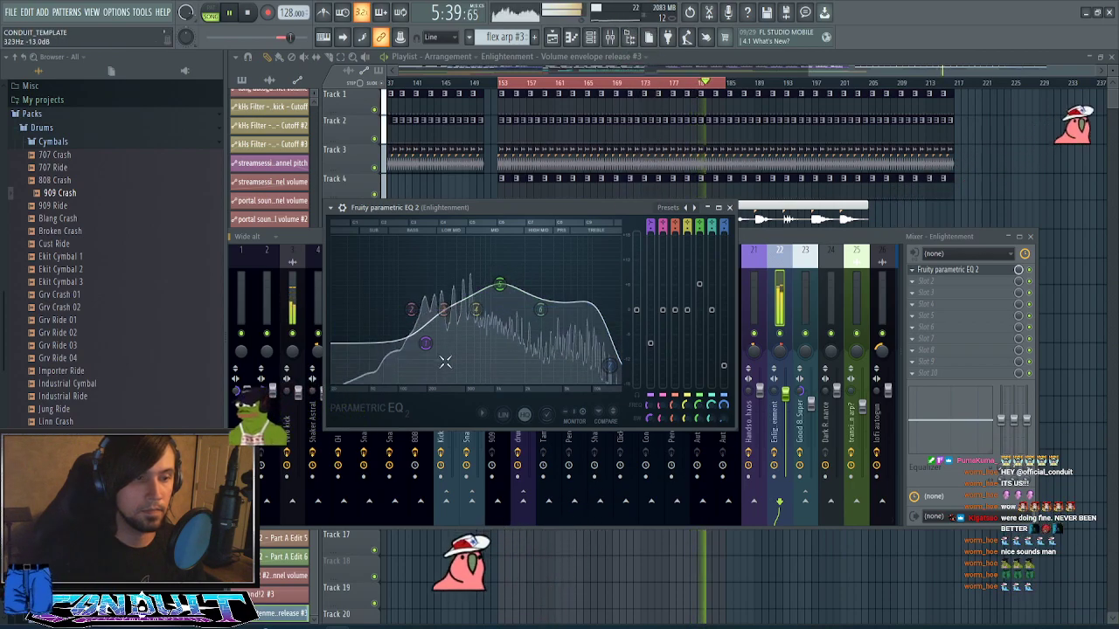
- Deepen the EQ's band 1 low cut, raise the main level to about 2.1 dB and boost band 3 by about 2.8 dB near 415 Hz
{"action": "left_click_drag", "start_coordinate": [425, 344], "coordinate": [453, 368]}
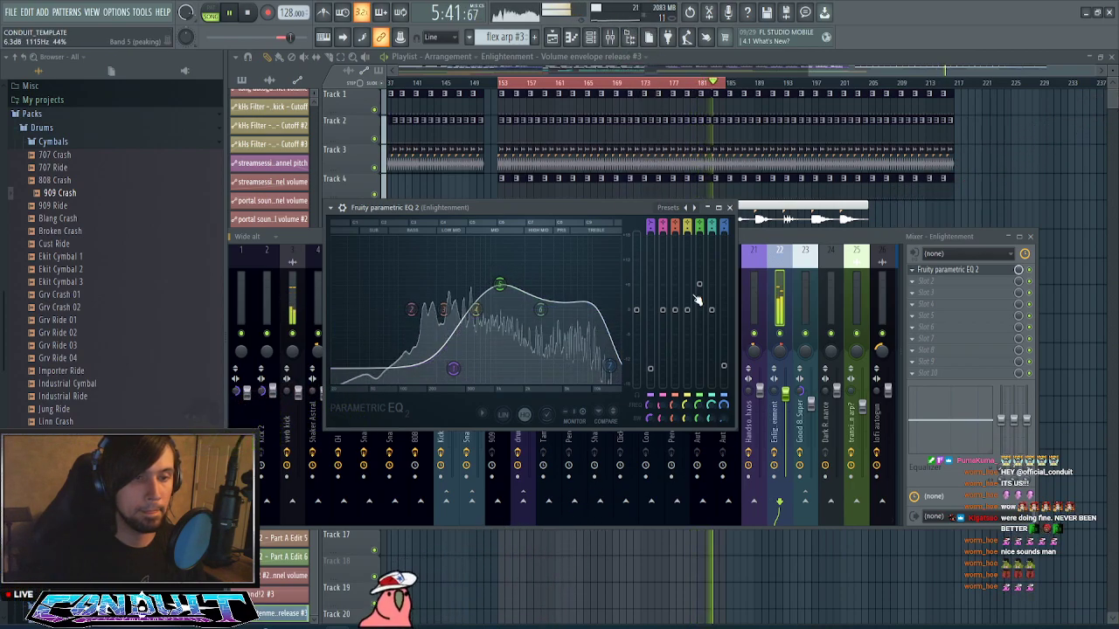
{"action": "left_click_drag", "start_coordinate": [636, 309], "coordinate": [636, 301]}
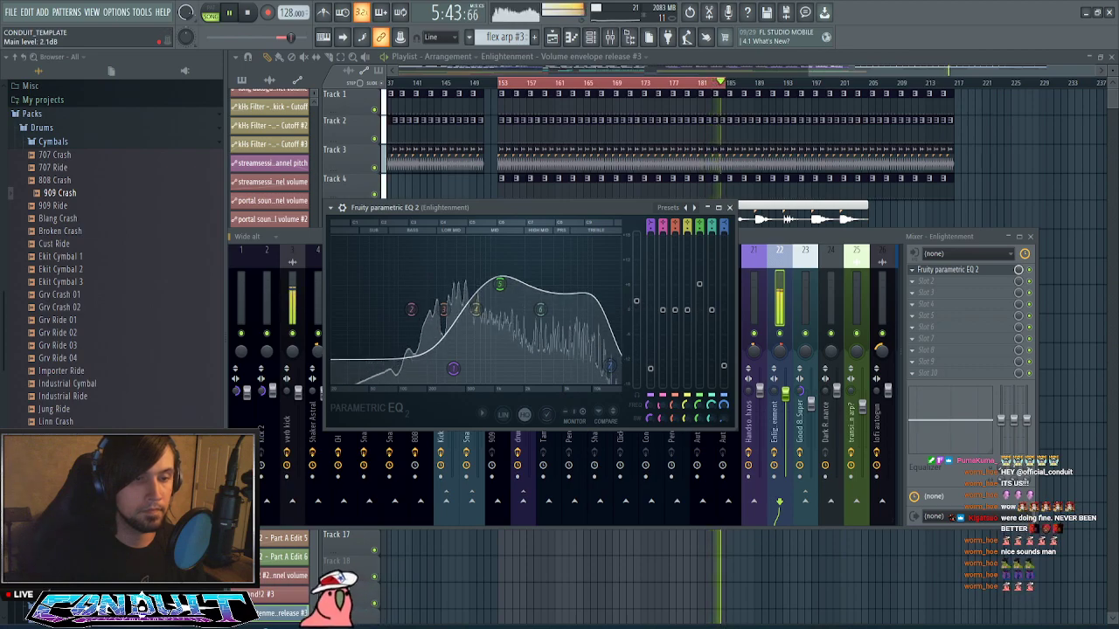
{"action": "left_click_drag", "start_coordinate": [454, 368], "coordinate": [445, 374]}
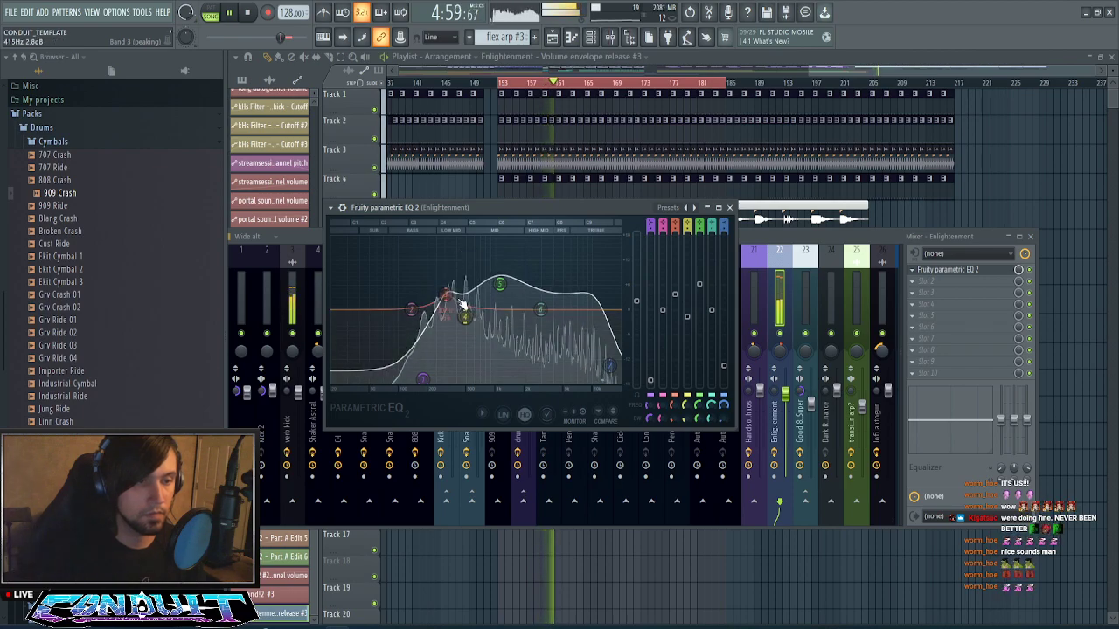
- Insert CLA-2A Stereo in slot 2 of the Enlightenment track, load the Piano preset and set its Hi Freq to about 49.5
{"action": "left_click", "coordinate": [920, 281]}
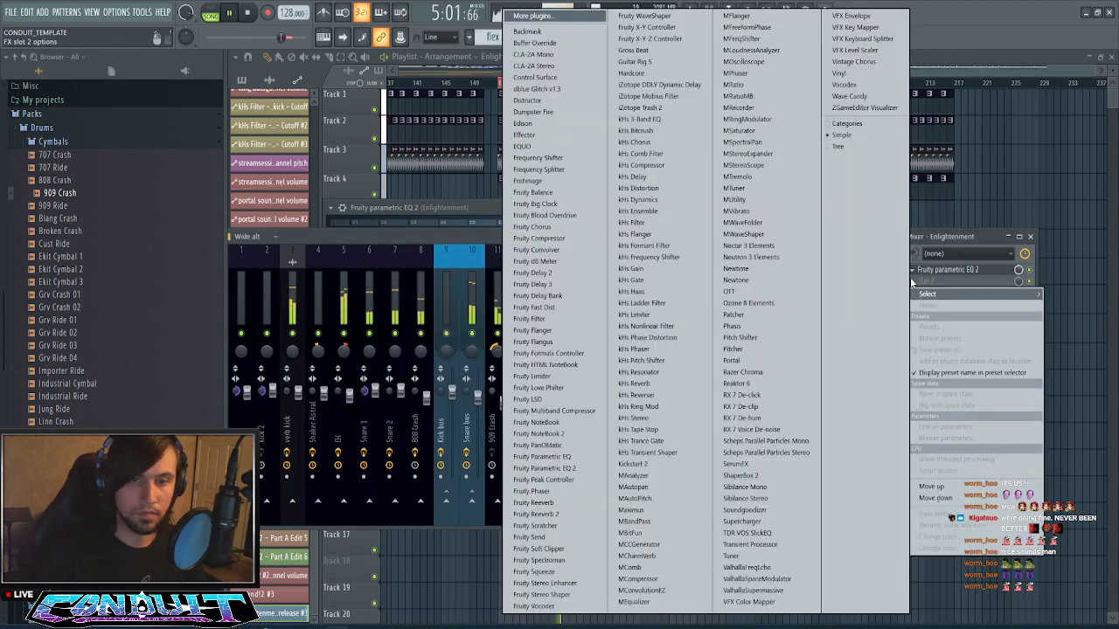
{"action": "left_click", "coordinate": [538, 66]}
{"action": "left_click", "coordinate": [641, 207]}
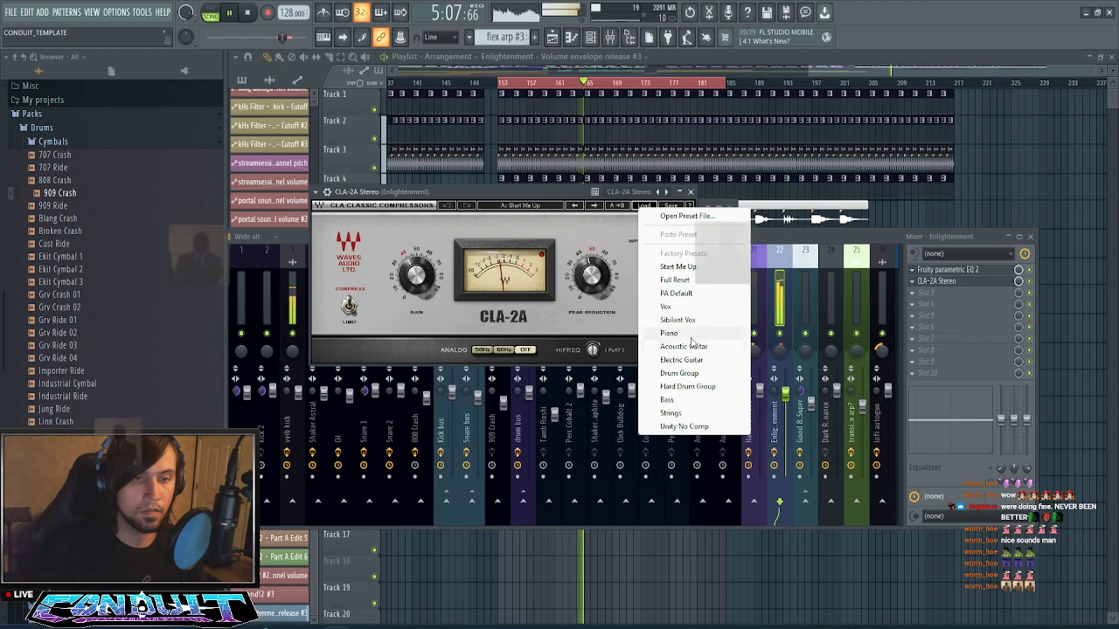
{"action": "left_click", "coordinate": [669, 333]}
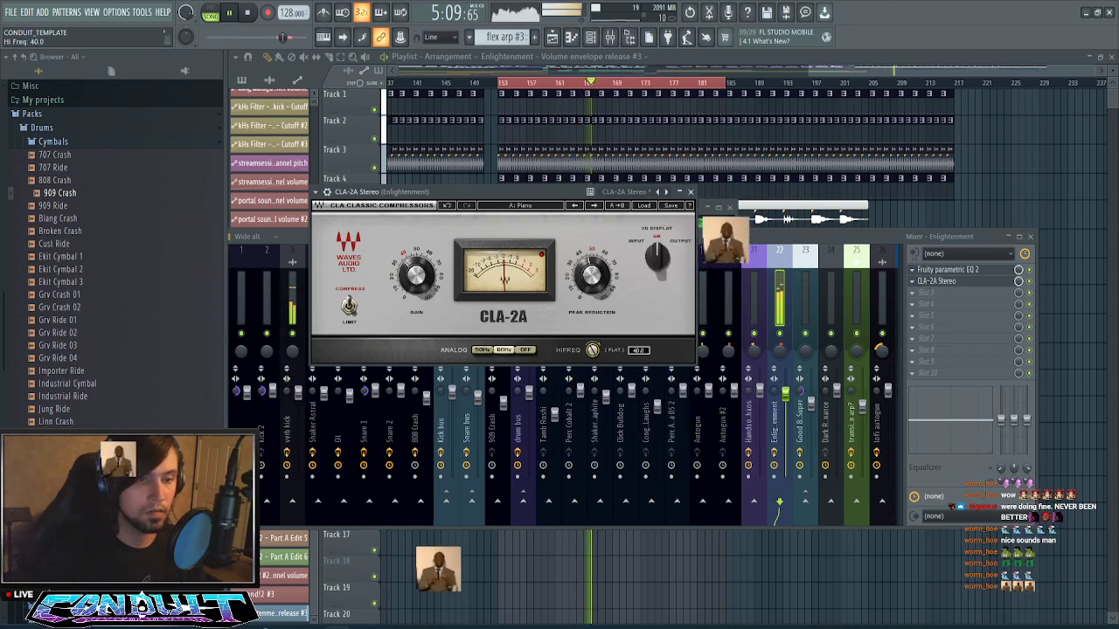
{"action": "left_click_drag", "start_coordinate": [593, 349], "coordinate": [593, 340]}
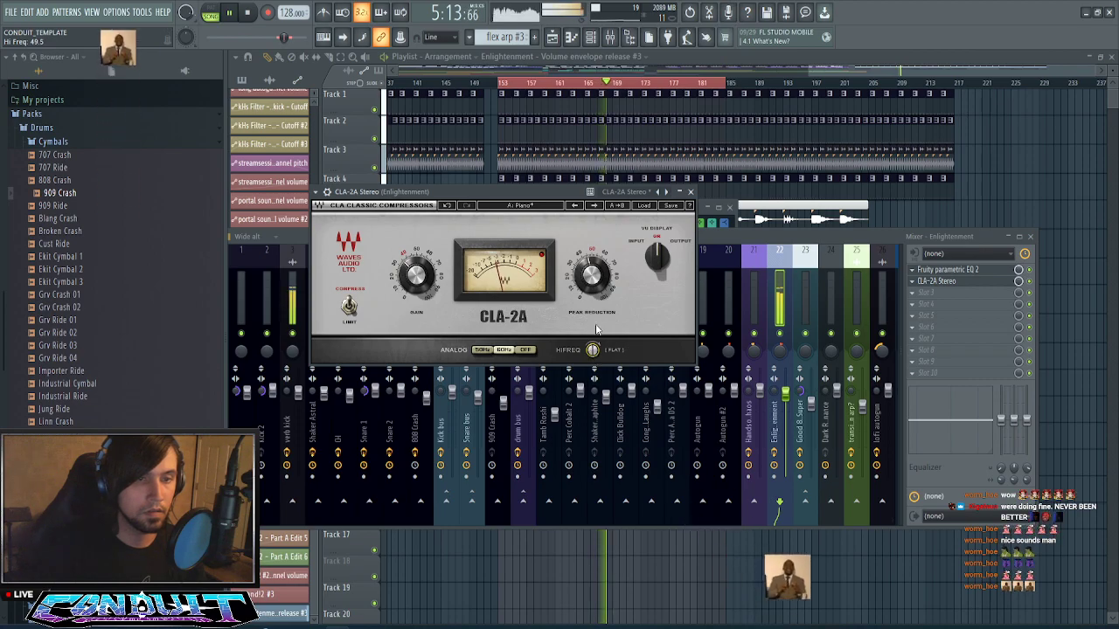
{"action": "left_click", "coordinate": [691, 192]}
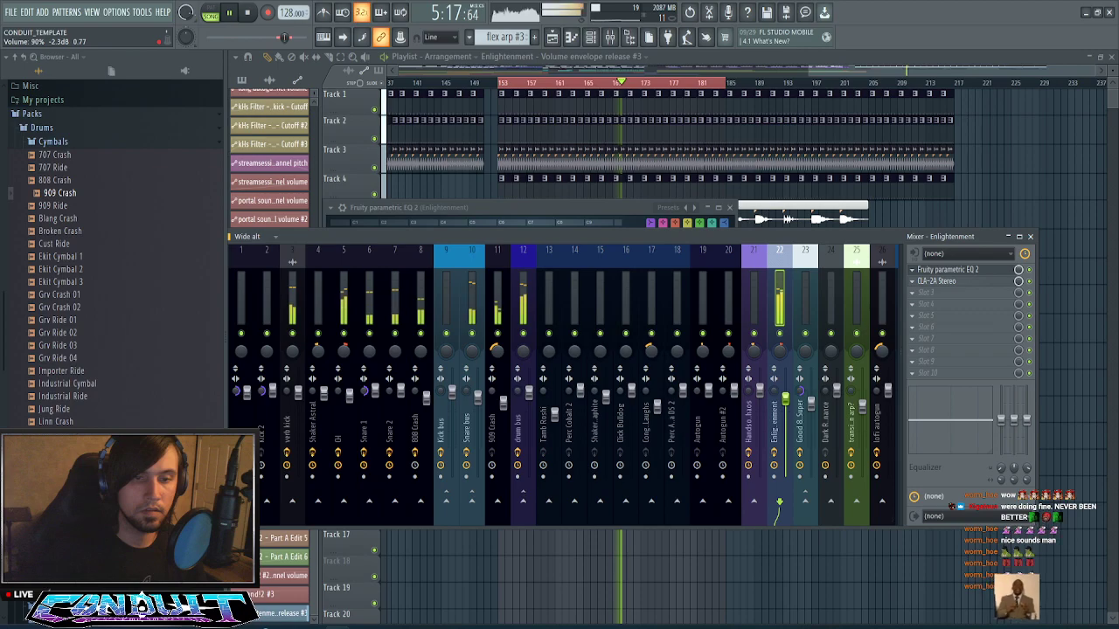
- Lower the parametric EQ's band 5 to nearly flat and add TDR VOS SlickEQ in slot 3 with a bell-shaped low band at 274 Hz
{"action": "left_click", "coordinate": [524, 212]}
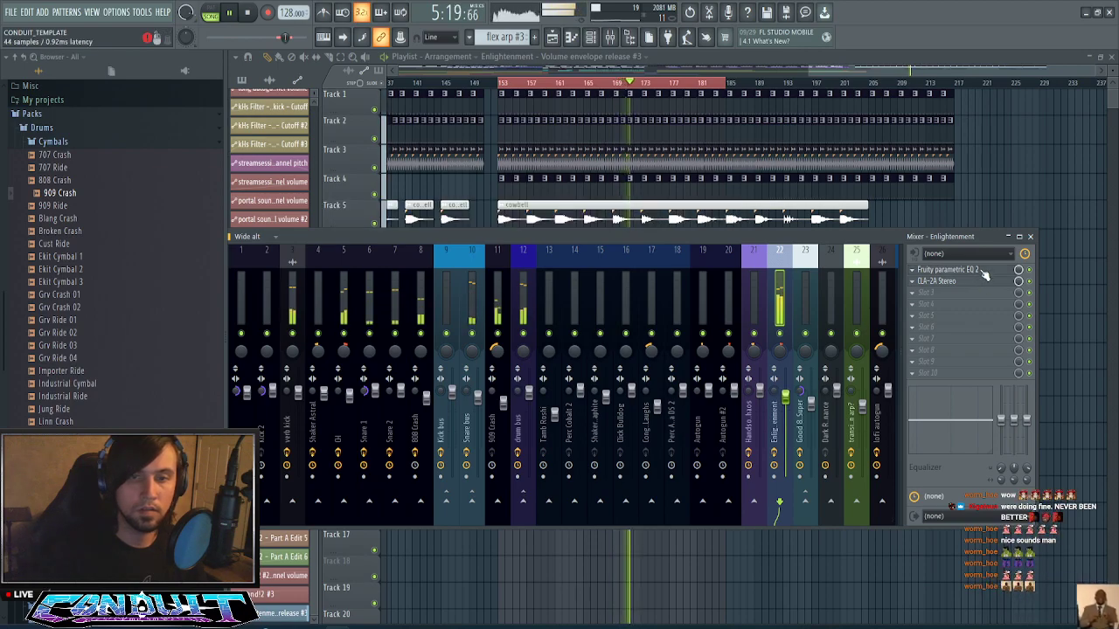
{"action": "left_click_drag", "start_coordinate": [501, 285], "coordinate": [503, 309]}
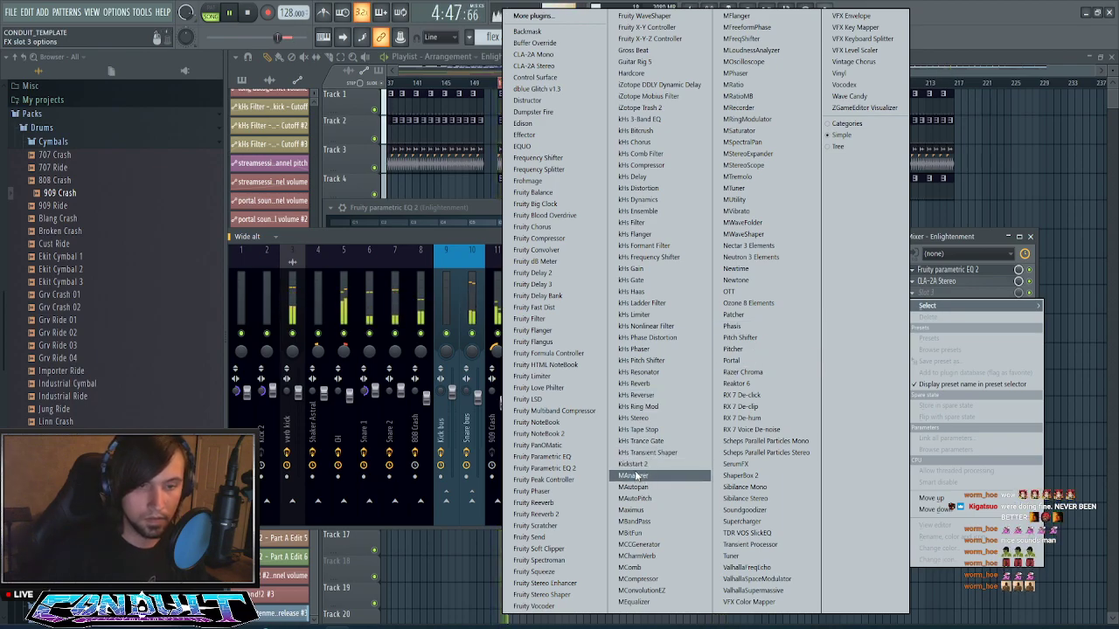
{"action": "left_click", "coordinate": [747, 533]}
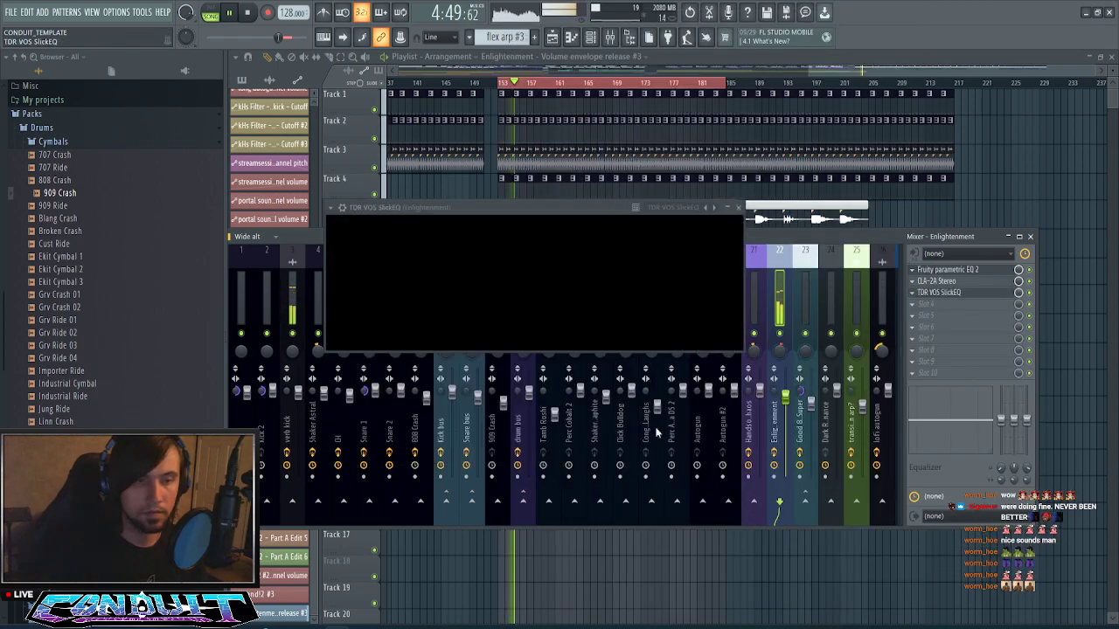
{"action": "left_click", "coordinate": [417, 328]}
{"action": "left_click_drag", "start_coordinate": [409, 275], "coordinate": [409, 269]}
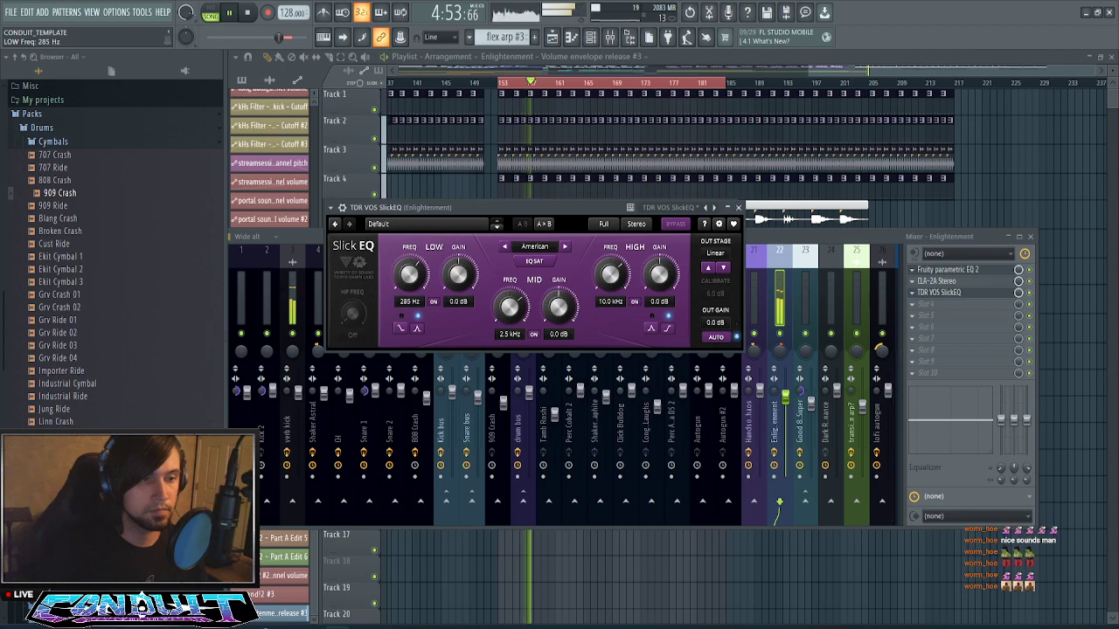
{"action": "left_click", "coordinate": [675, 224]}
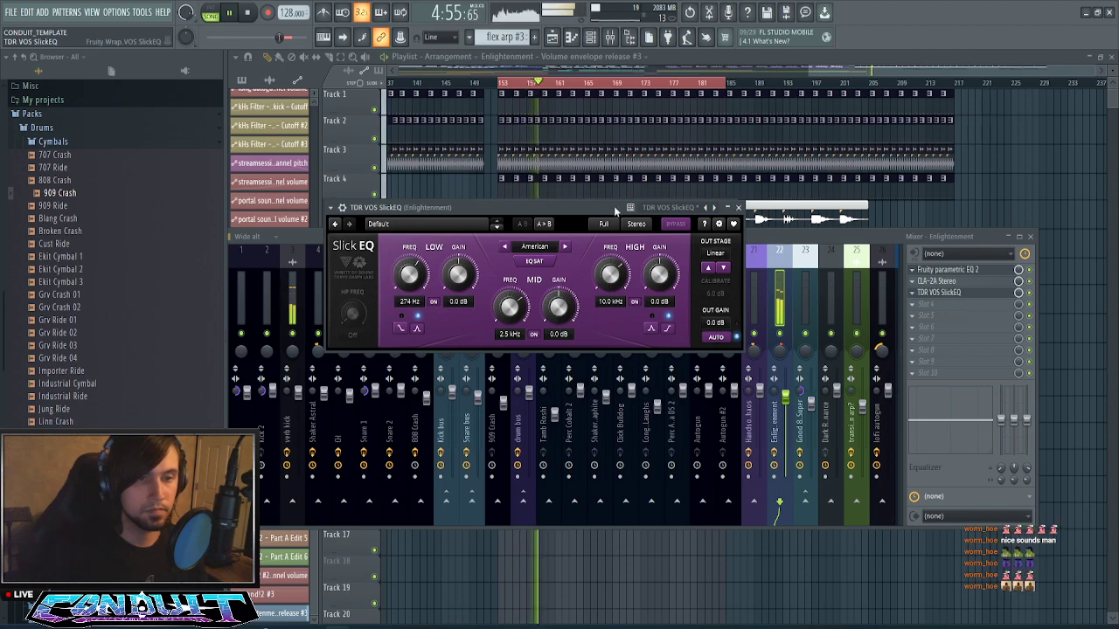
- Reopen the Enlightenment track's parametric EQ and arrange it side by side with SlickEQ
{"action": "left_click", "coordinate": [987, 273]}
{"action": "left_click", "coordinate": [988, 274]}
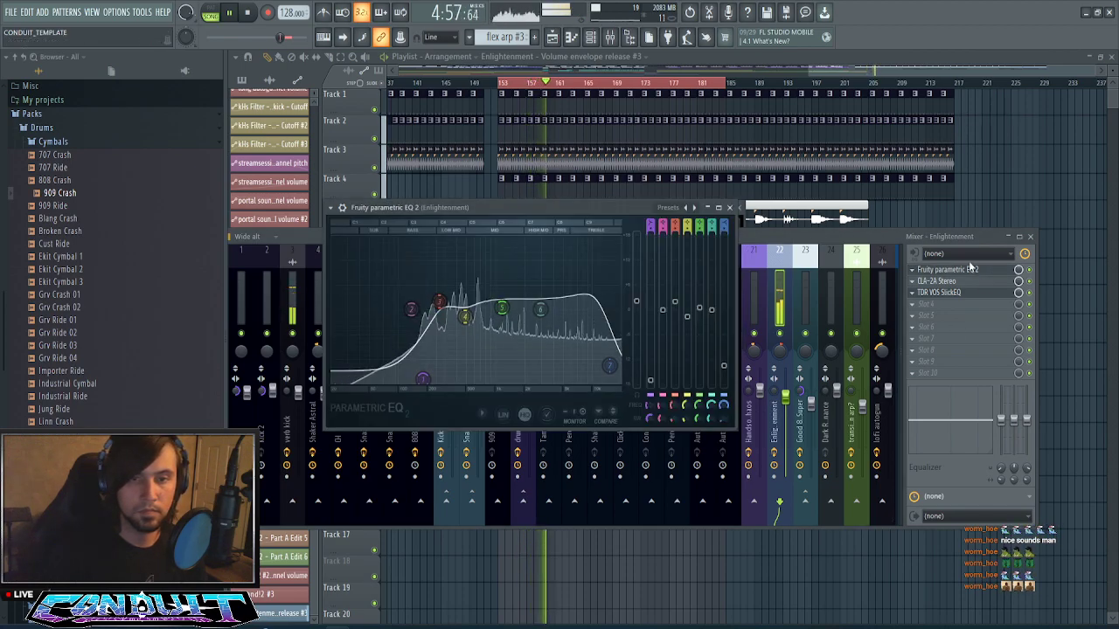
{"action": "left_click_drag", "start_coordinate": [532, 208], "coordinate": [830, 214]}
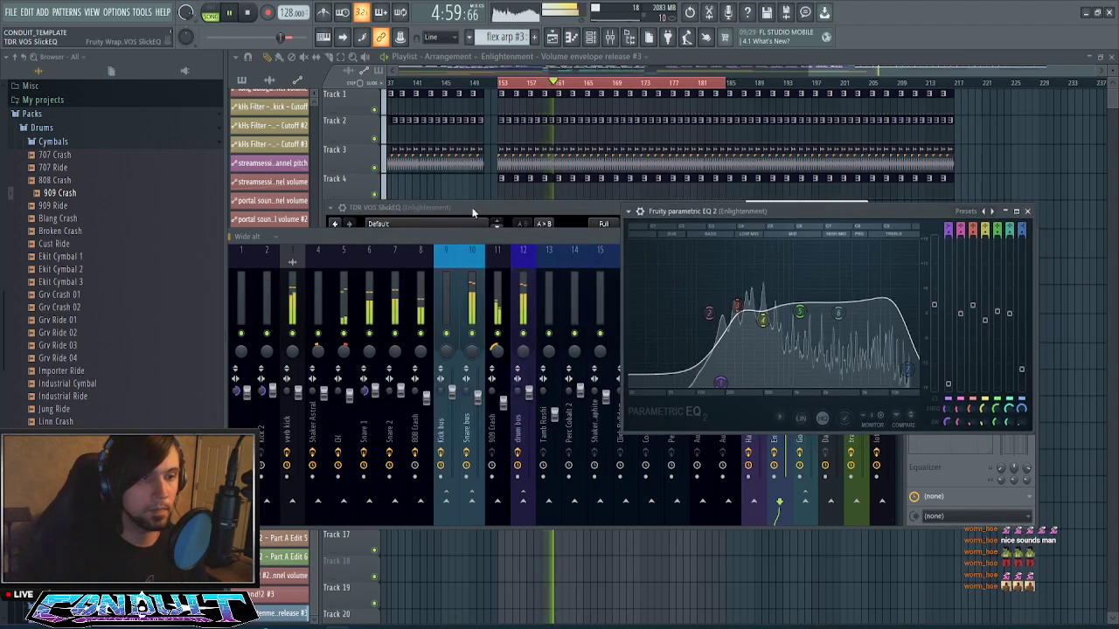
{"action": "left_click_drag", "start_coordinate": [542, 210], "coordinate": [498, 215]}
{"action": "left_click_drag", "start_coordinate": [791, 214], "coordinate": [867, 213]}
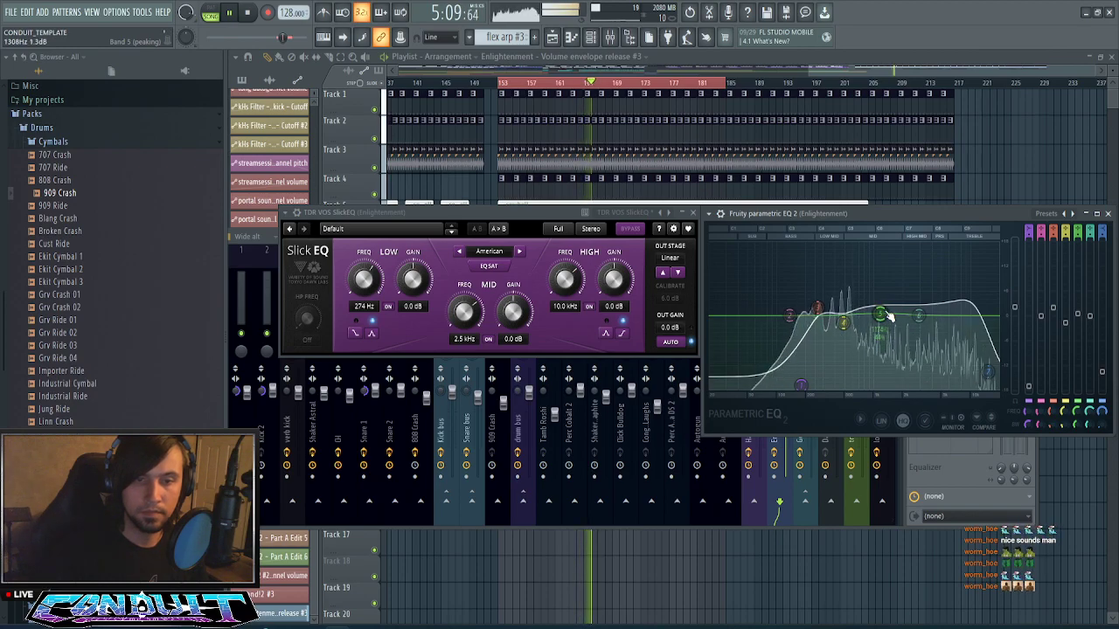
- Set SlickEQ's low gain to 2.0 dB and mid band to 3.0 dB at 1146 Hz, and cut the parametric EQ's bands 4 and 7
{"action": "left_click_drag", "start_coordinate": [460, 310], "coordinate": [513, 316]}
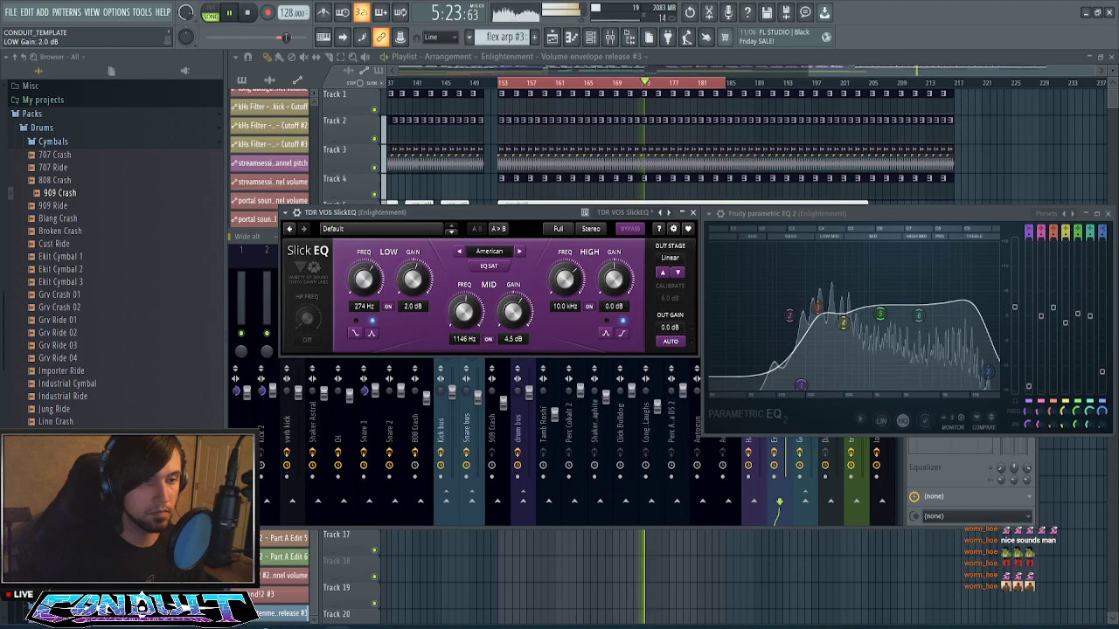
{"action": "left_click_drag", "start_coordinate": [500, 311], "coordinate": [501, 314]}
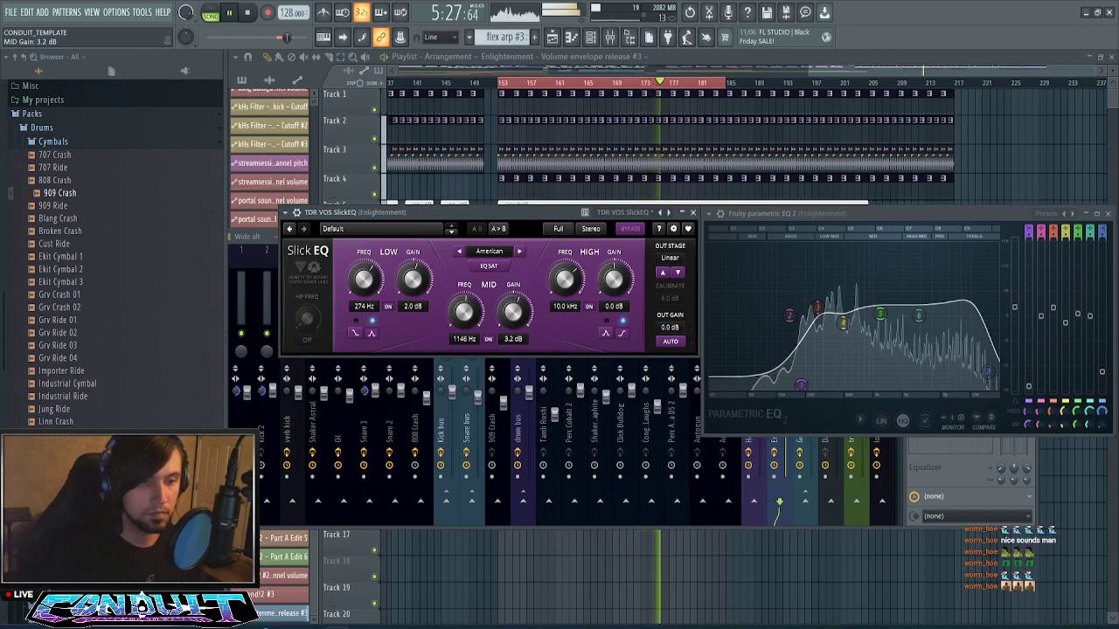
{"action": "left_click_drag", "start_coordinate": [514, 312], "coordinate": [514, 314]}
{"action": "left_click_drag", "start_coordinate": [802, 385], "coordinate": [801, 389]}
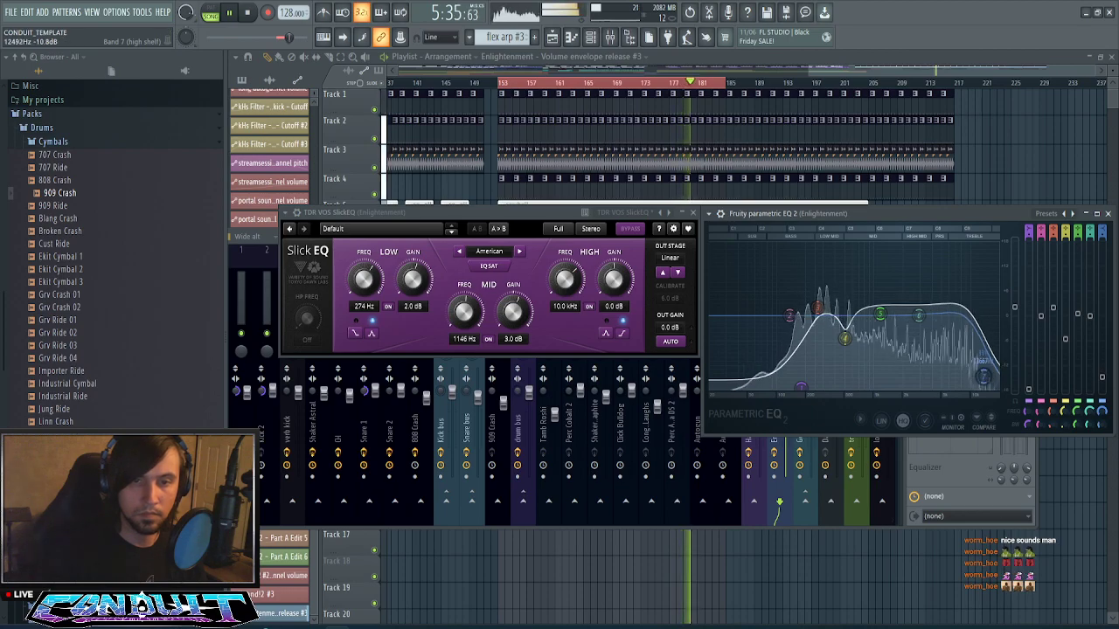
{"action": "left_click", "coordinate": [1108, 214]}
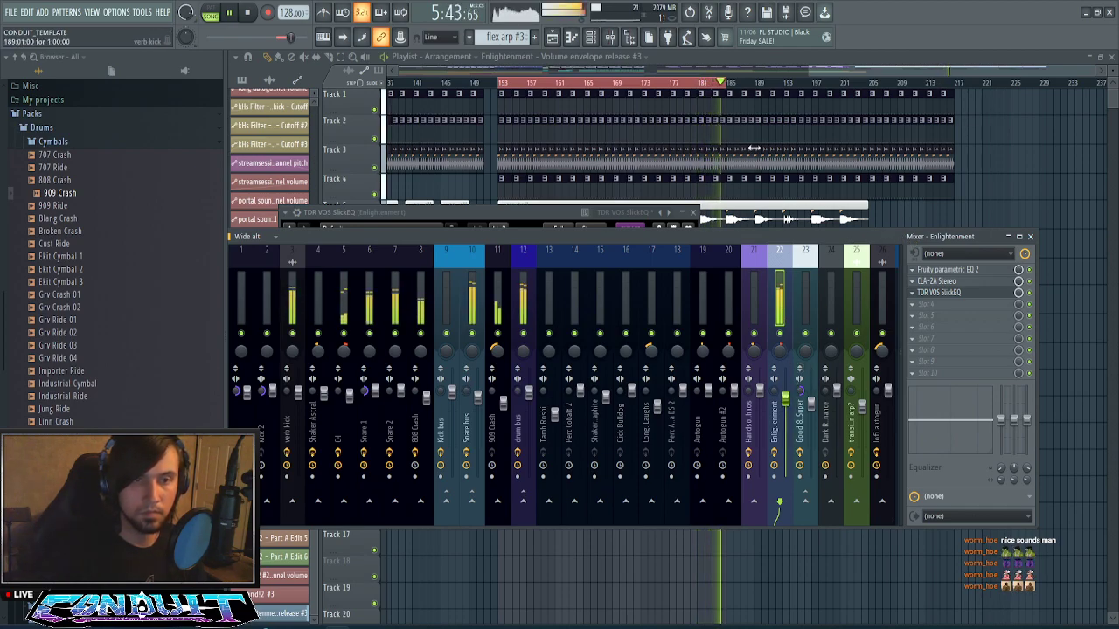
- Return to the playlist and clear the time selection starting at bar 153
{"action": "left_click", "coordinate": [858, 75]}
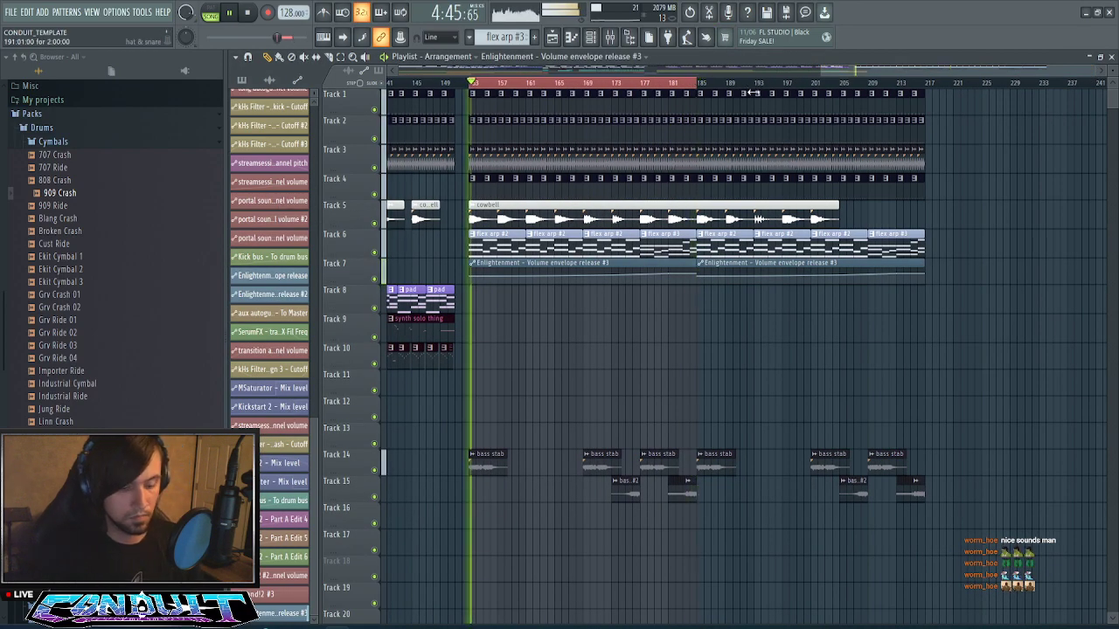
{"action": "left_click", "coordinate": [667, 86], "text": "ctrl"}
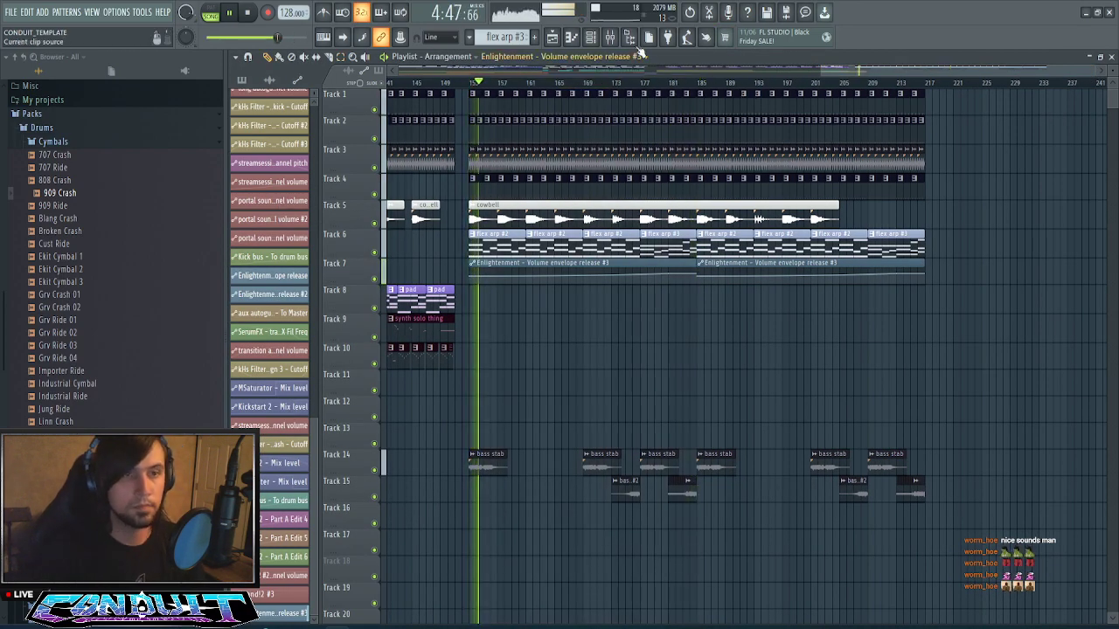
- Insert kHs Bitcrush in slot 4 of the Enlightenment track and lower its Mix to about 81%
{"action": "key", "text": "F9"}
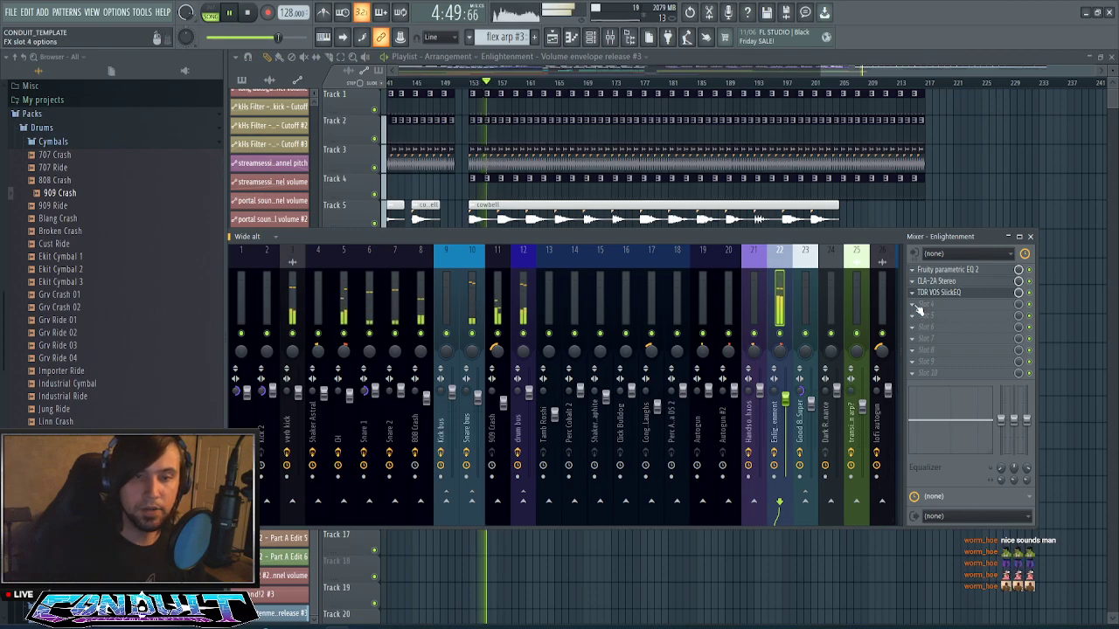
{"action": "left_click", "coordinate": [923, 304]}
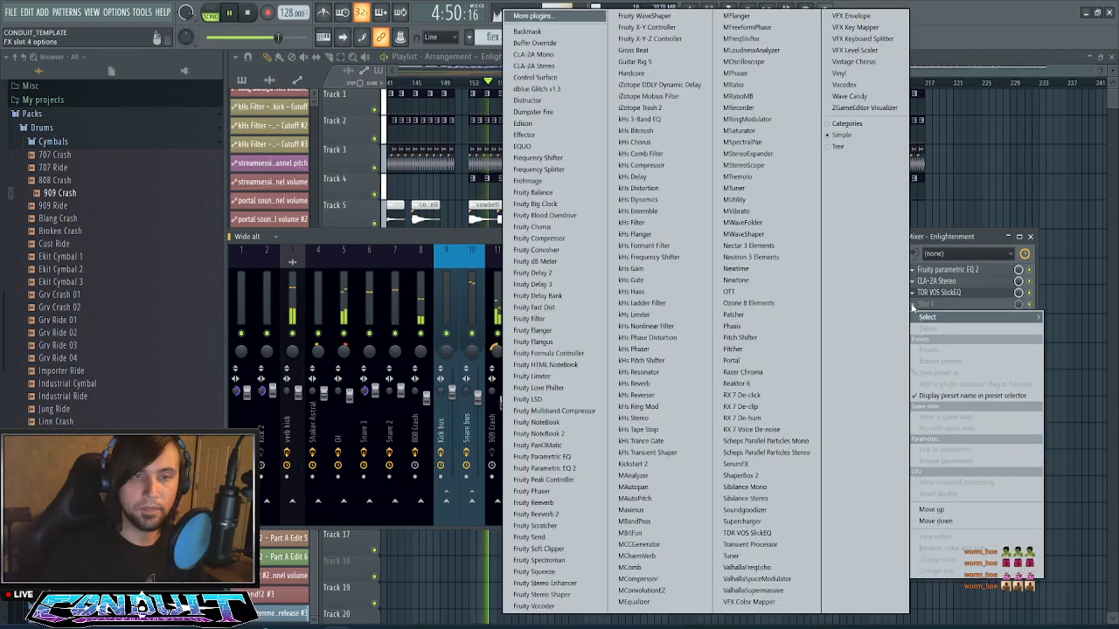
{"action": "left_click", "coordinate": [637, 130]}
{"action": "left_click_drag", "start_coordinate": [434, 229], "coordinate": [526, 262]}
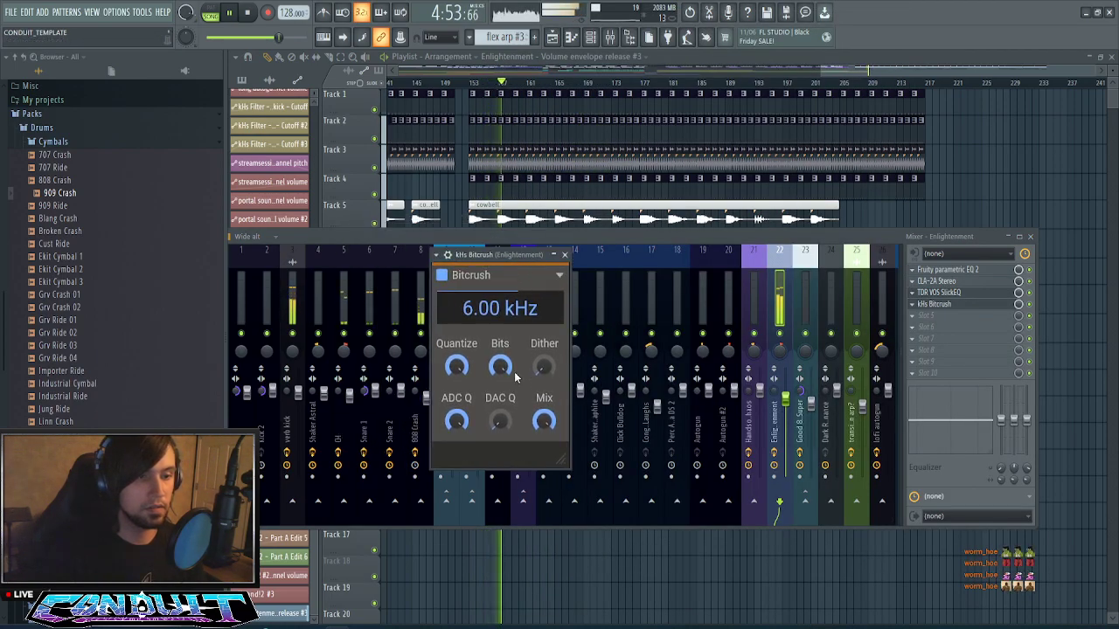
{"action": "left_click_drag", "start_coordinate": [545, 427], "coordinate": [546, 437]}
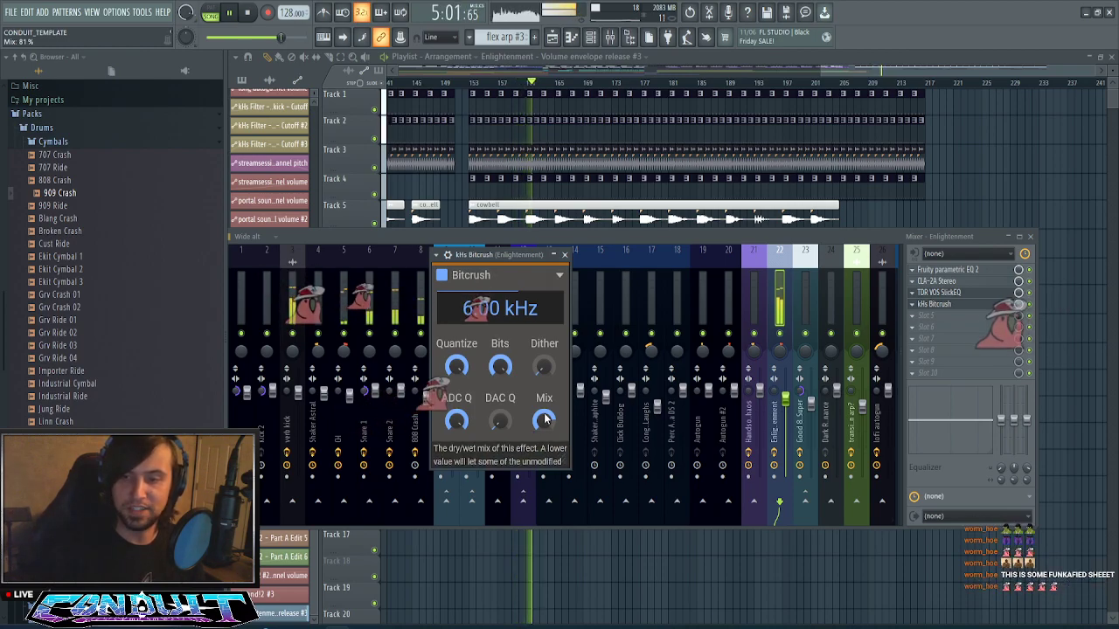
- Raise the Bitcrush Mix slightly and close the effect
{"action": "mouse_move", "coordinate": [545, 420]}
{"action": "left_mouse_down"}
{"action": "mouse_move", "coordinate": [545, 408]}
{"action": "mouse_move", "coordinate": [548, 420]}
{"action": "left_mouse_up"}
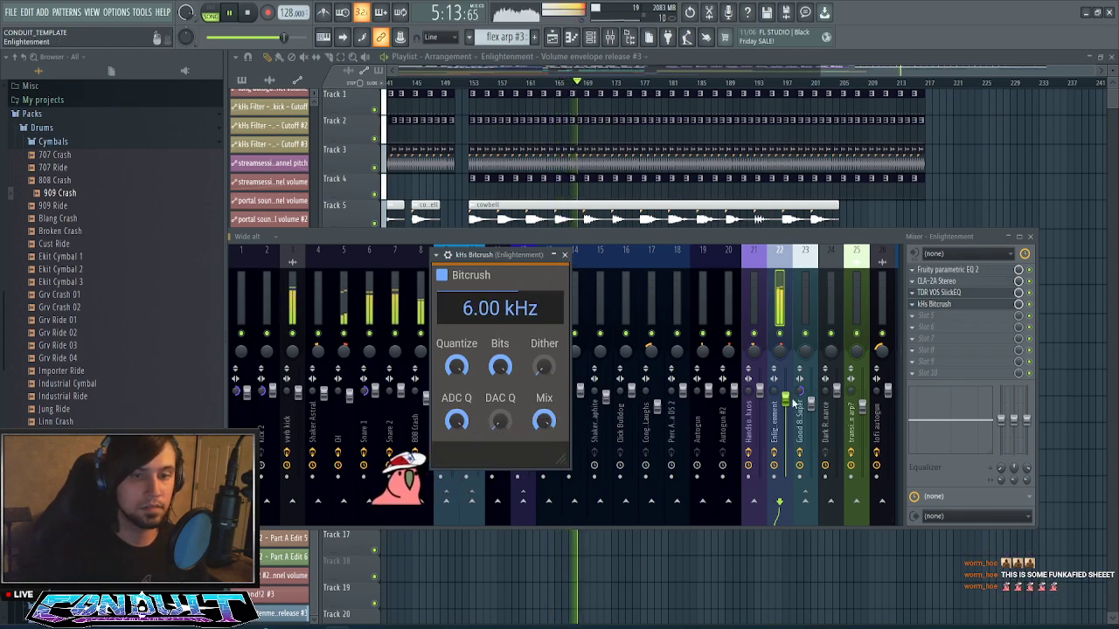
{"action": "left_click", "coordinate": [565, 255]}
{"action": "left_click", "coordinate": [934, 303]}
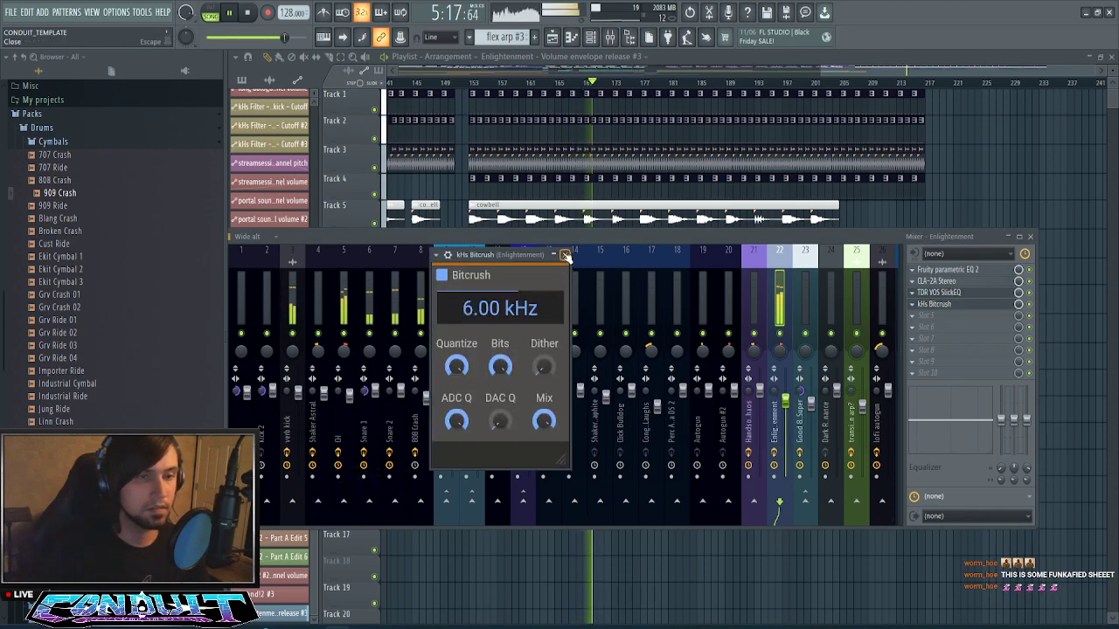
- On the Enlightenment track's CLA-2A, set Gain to about 35.2 and Hi Freq to 53.6, fine-tune Peak Reduction, and close the compressor
{"action": "left_click", "coordinate": [937, 280]}
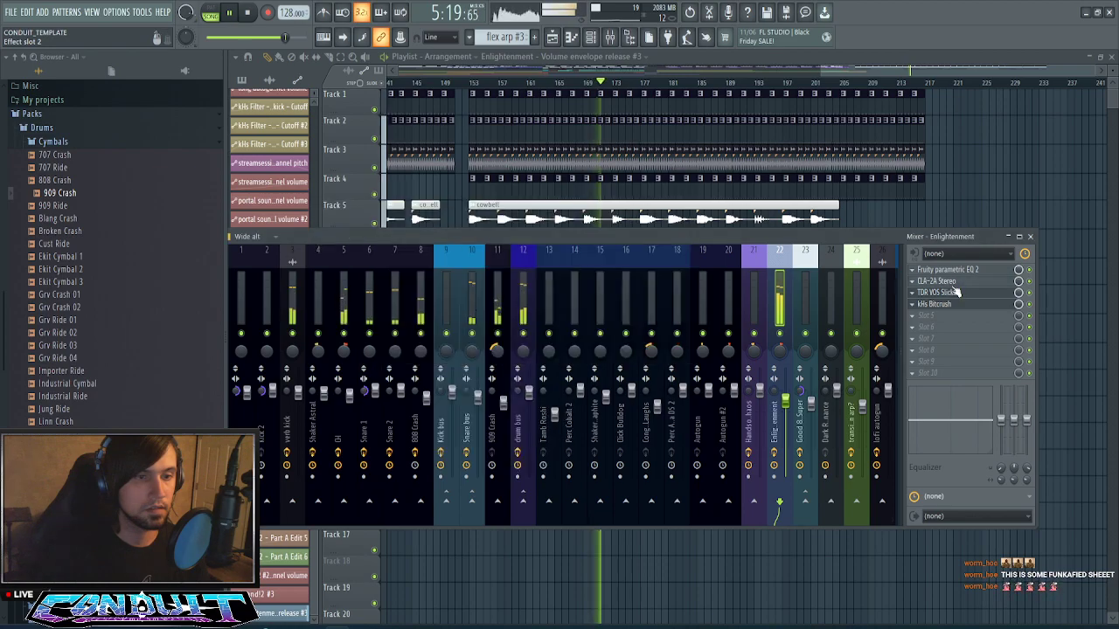
{"action": "left_click_drag", "start_coordinate": [619, 279], "coordinate": [619, 276]}
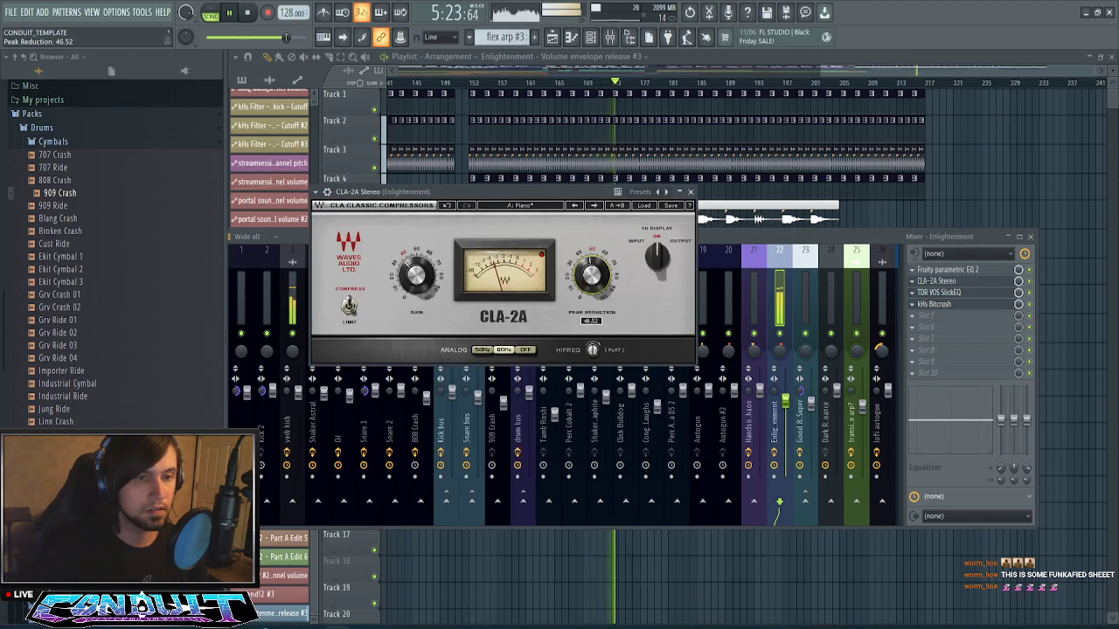
{"action": "left_click_drag", "start_coordinate": [416, 276], "coordinate": [416, 273]}
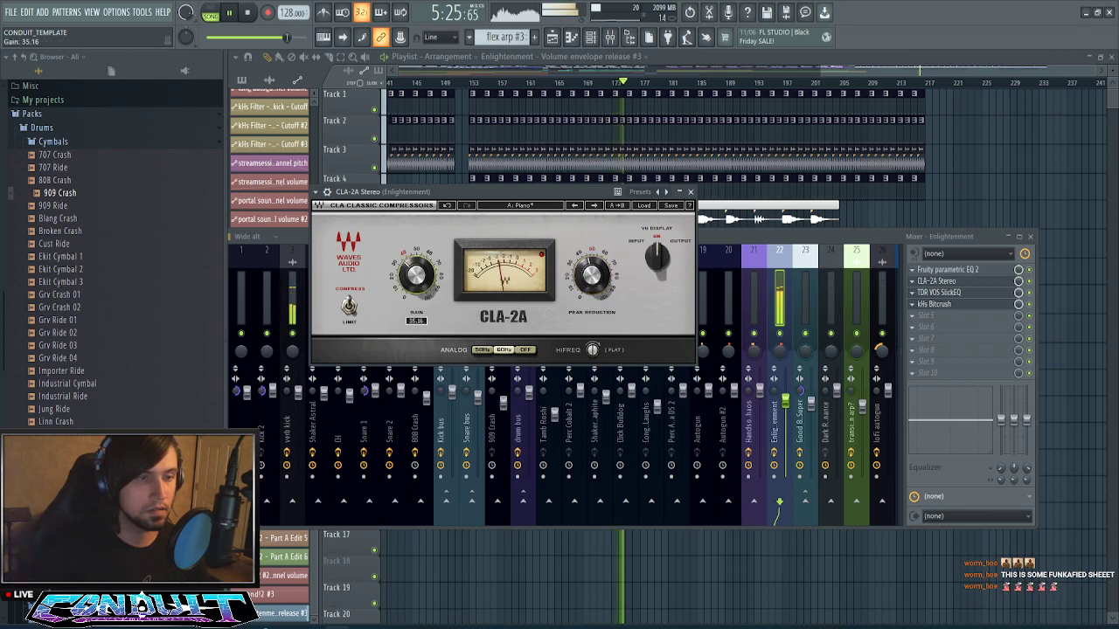
{"action": "left_click_drag", "start_coordinate": [592, 275], "coordinate": [592, 274]}
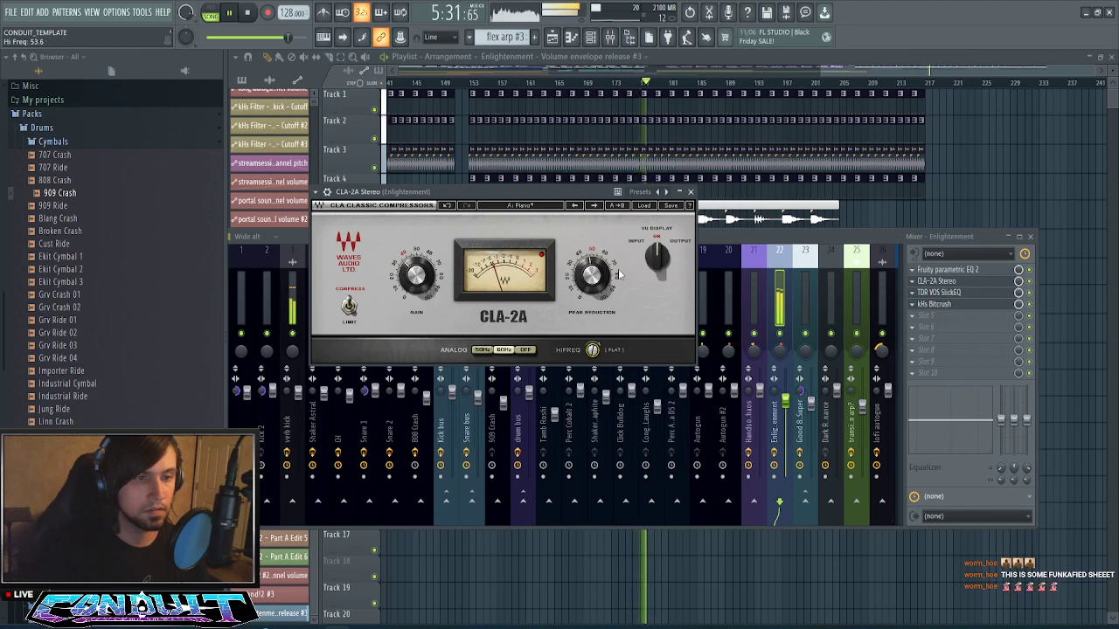
{"action": "left_click", "coordinate": [690, 191]}
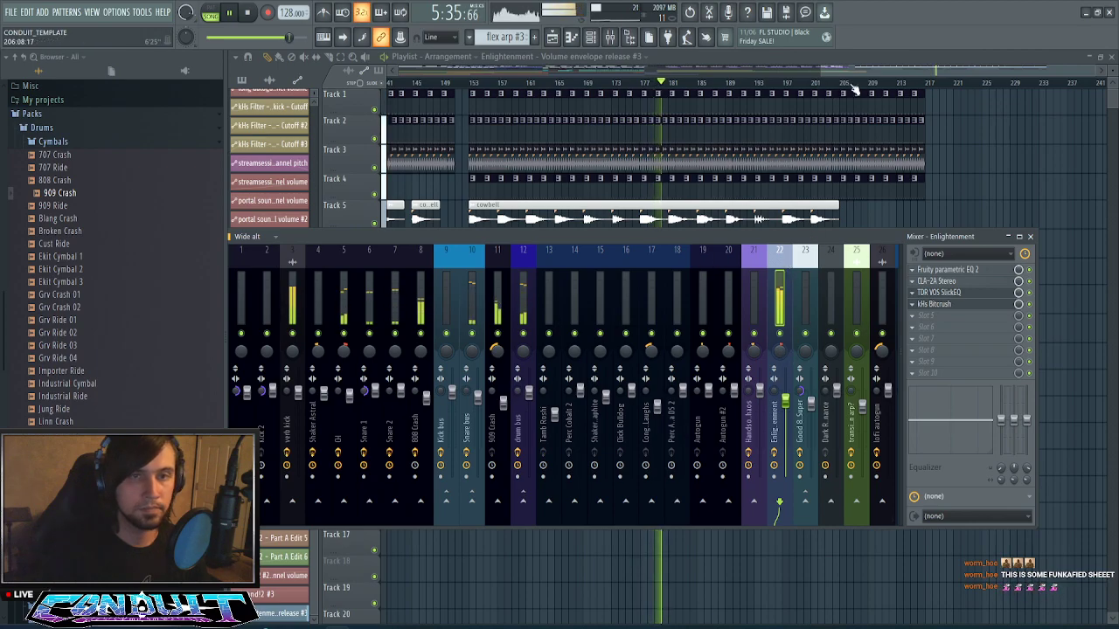
- Reopen kHs Bitcrush on the Enlightenment track, raise its rate to about 8.9 kHz, and audition Mix at 59% before raising it again
{"action": "left_click_drag", "start_coordinate": [864, 72], "coordinate": [886, 76]}
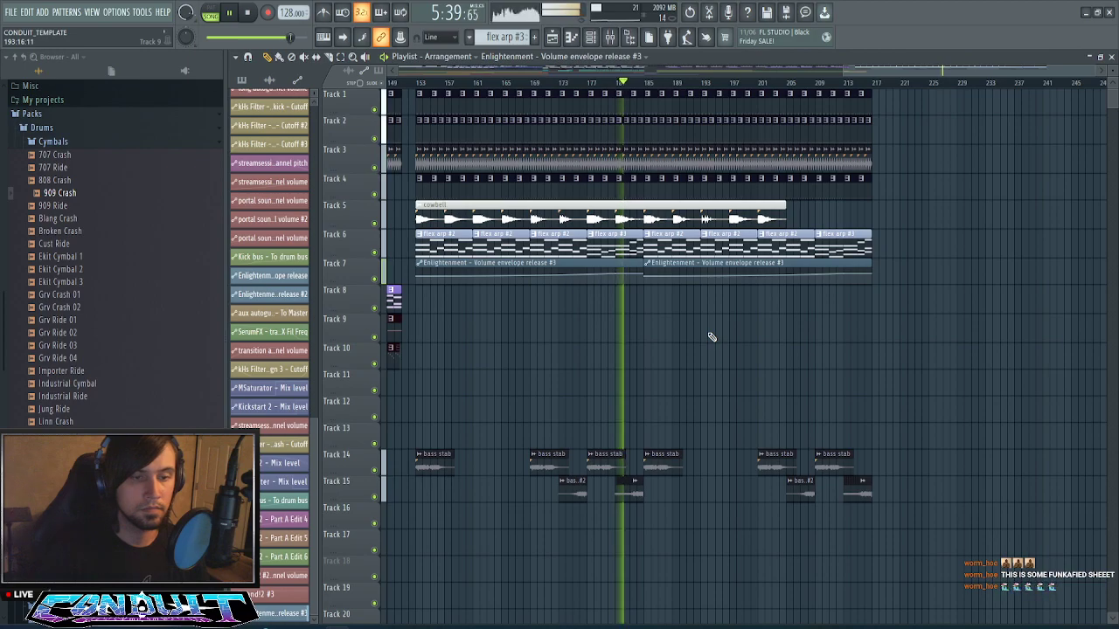
{"action": "key", "text": "F9"}
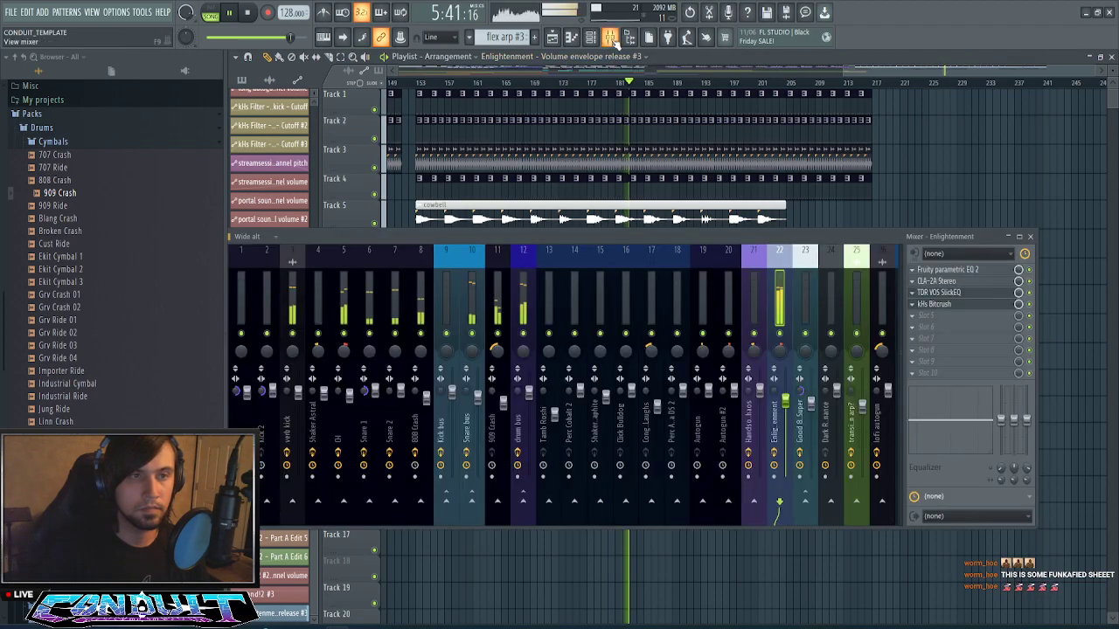
{"action": "left_click", "coordinate": [954, 305]}
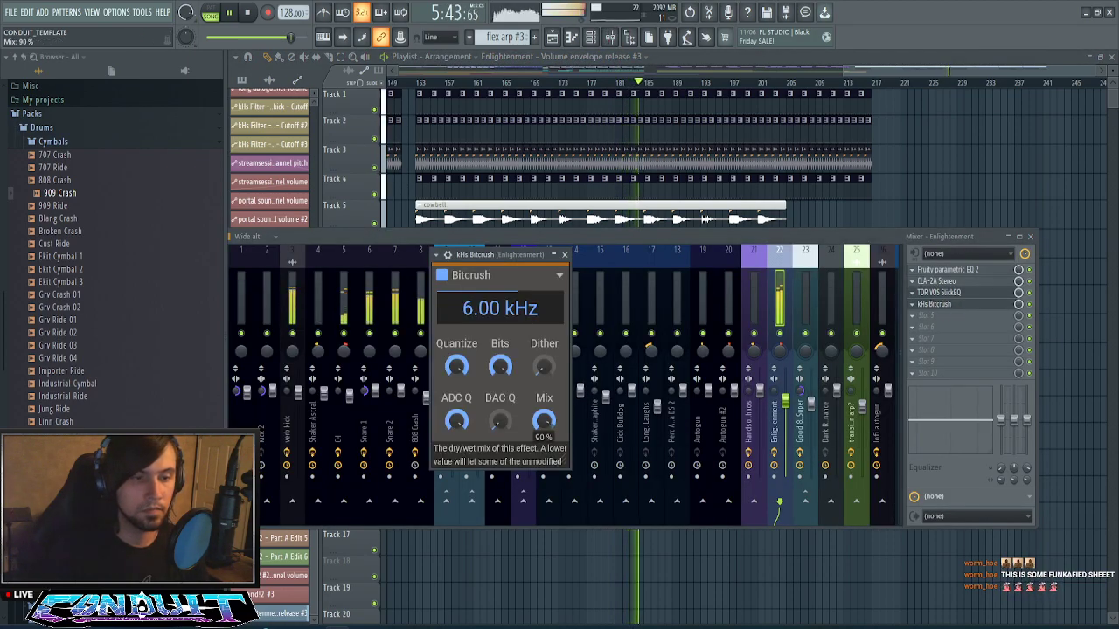
{"action": "left_click_drag", "start_coordinate": [544, 421], "coordinate": [543, 427]}
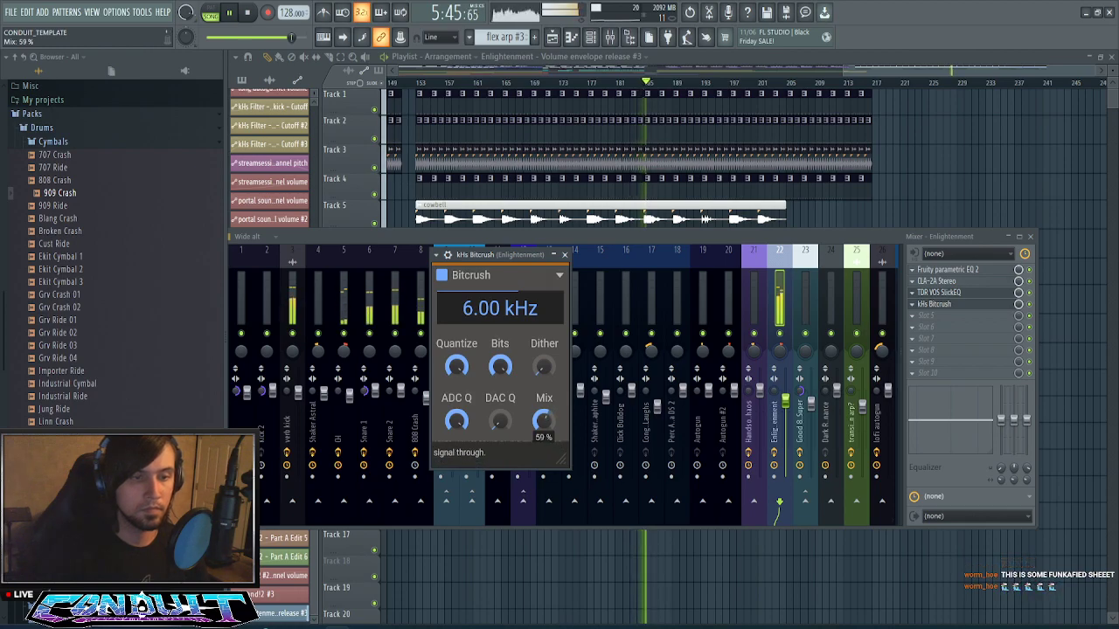
{"action": "left_click_drag", "start_coordinate": [519, 322], "coordinate": [519, 301]}
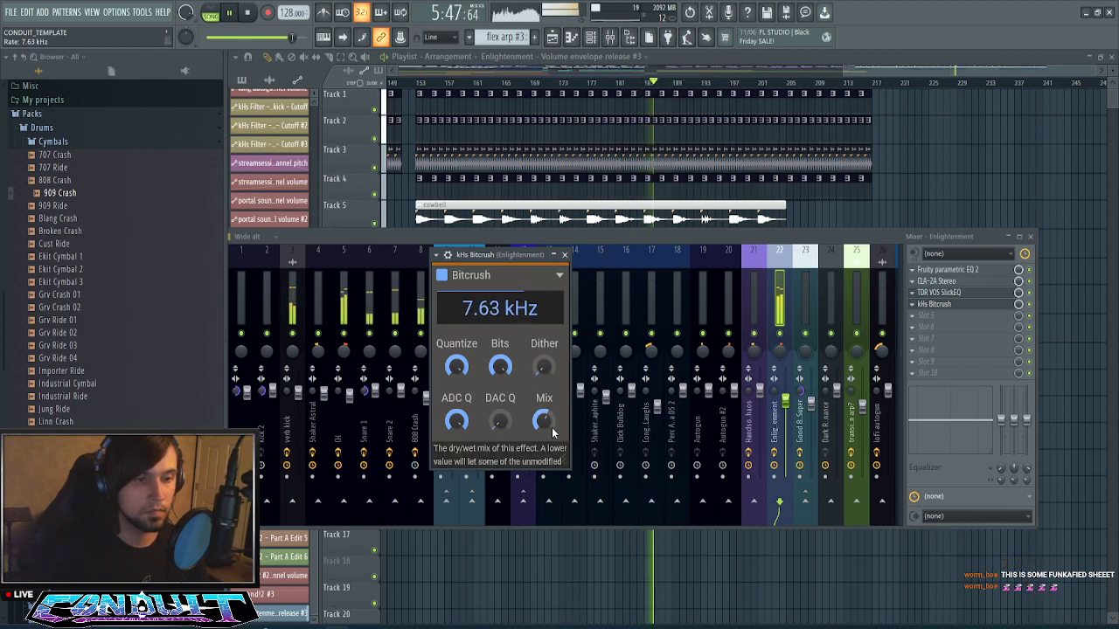
{"action": "left_click_drag", "start_coordinate": [544, 421], "coordinate": [543, 404]}
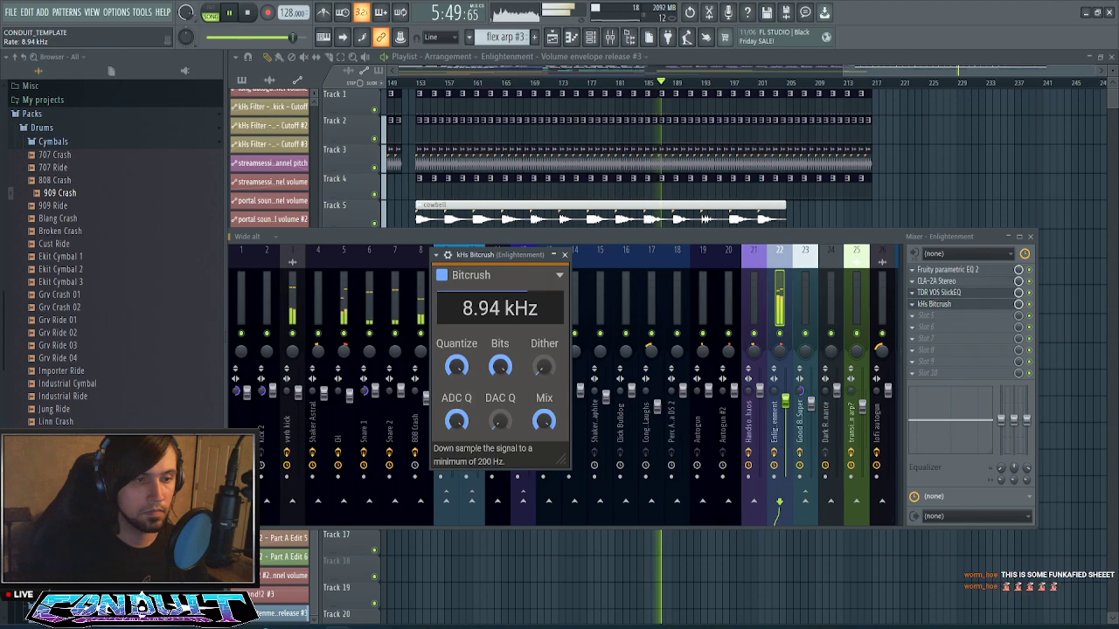
- In Bitcrush, lower Bits to about 8.25 and set both Quantize and ADC Q to 0%
{"action": "left_click_drag", "start_coordinate": [500, 367], "coordinate": [500, 377]}
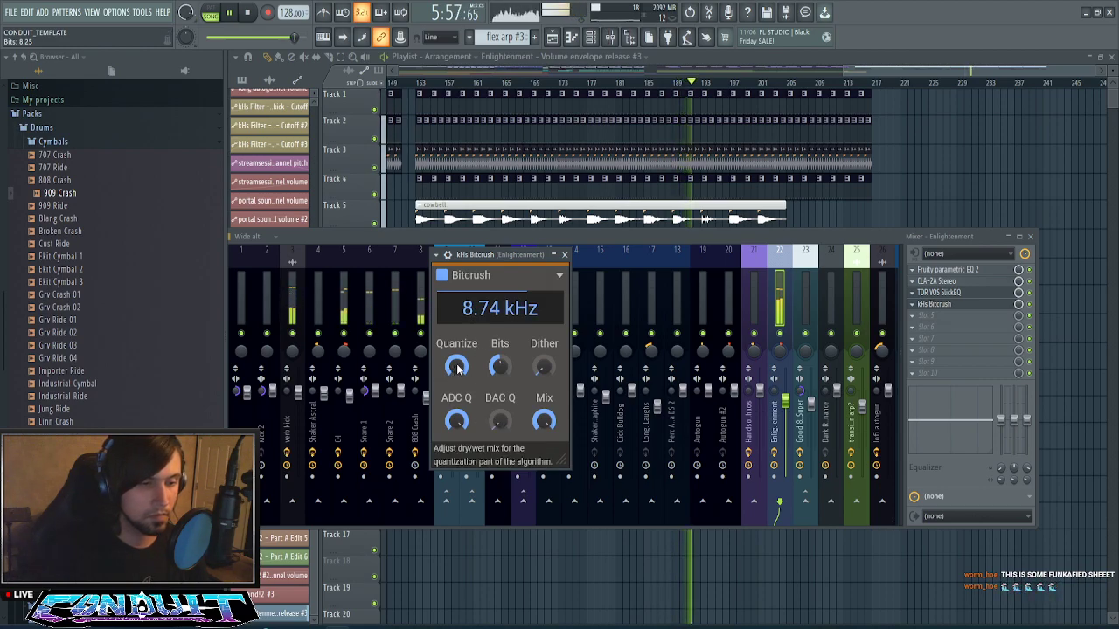
{"action": "left_click_drag", "start_coordinate": [457, 368], "coordinate": [455, 371]}
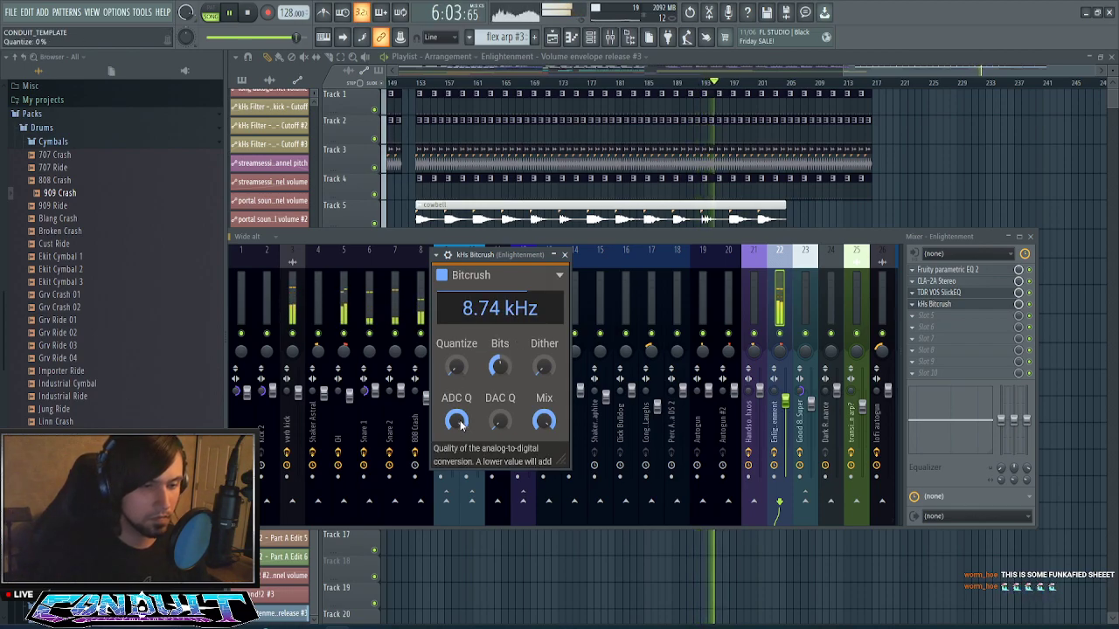
{"action": "left_click_drag", "start_coordinate": [460, 425], "coordinate": [460, 468]}
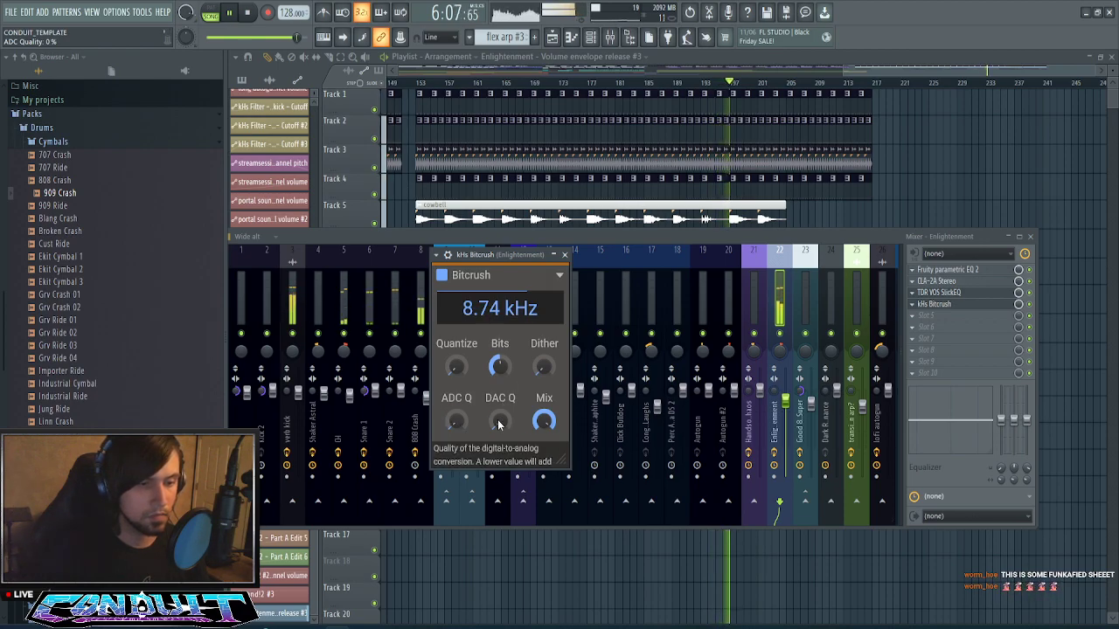
- Try the Bitcrush DAC Q control, set Dither to 43% and Mix to 54%, and close the effect
{"action": "left_click_drag", "start_coordinate": [500, 425], "coordinate": [472, 426]}
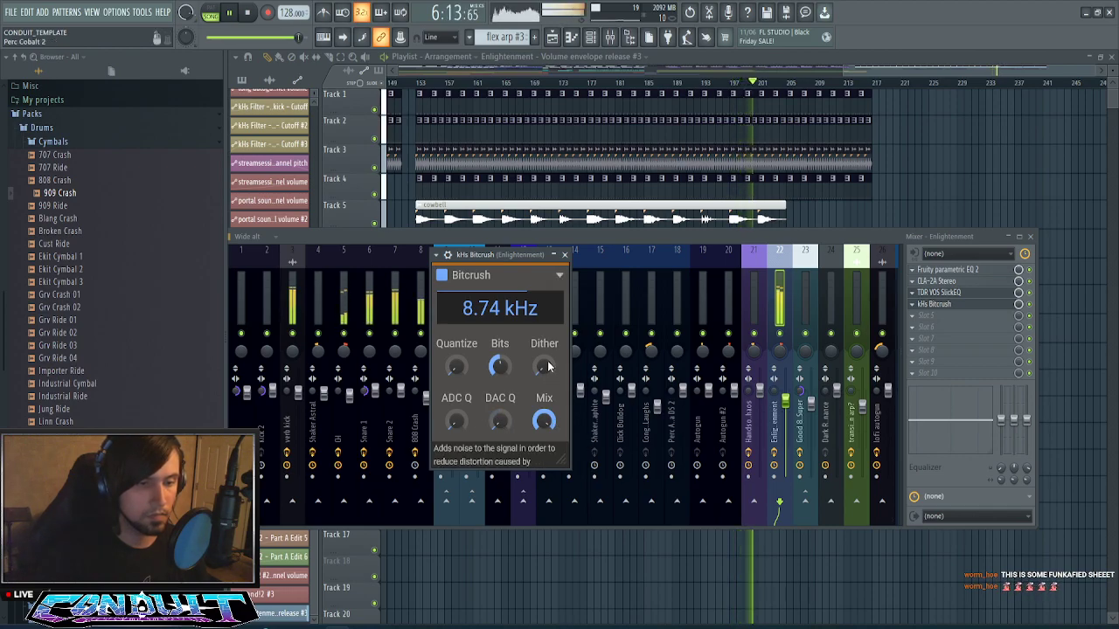
{"action": "mouse_move", "coordinate": [548, 366]}
{"action": "left_mouse_down"}
{"action": "mouse_move", "coordinate": [548, 347]}
{"action": "mouse_move", "coordinate": [542, 373]}
{"action": "left_mouse_up"}
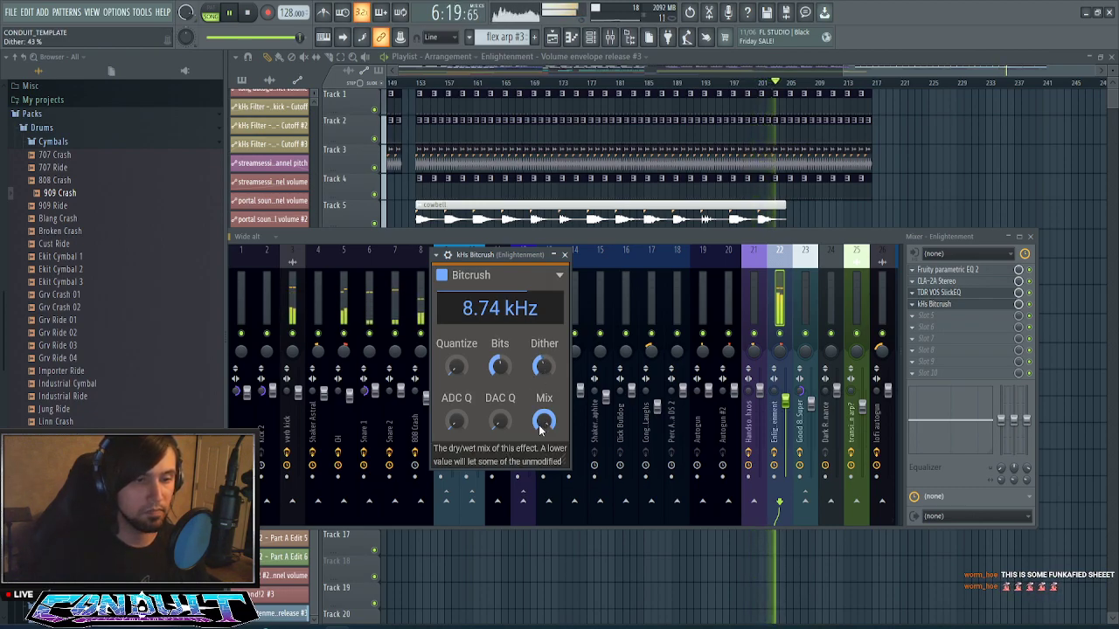
{"action": "left_click_drag", "start_coordinate": [544, 420], "coordinate": [543, 421]}
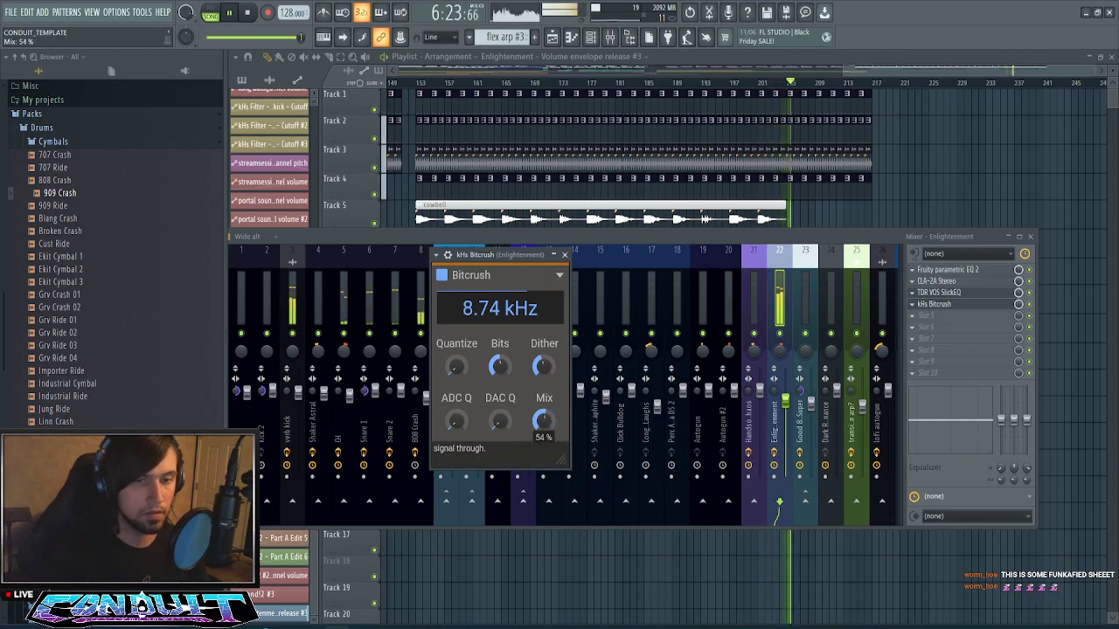
{"action": "left_click", "coordinate": [564, 254]}
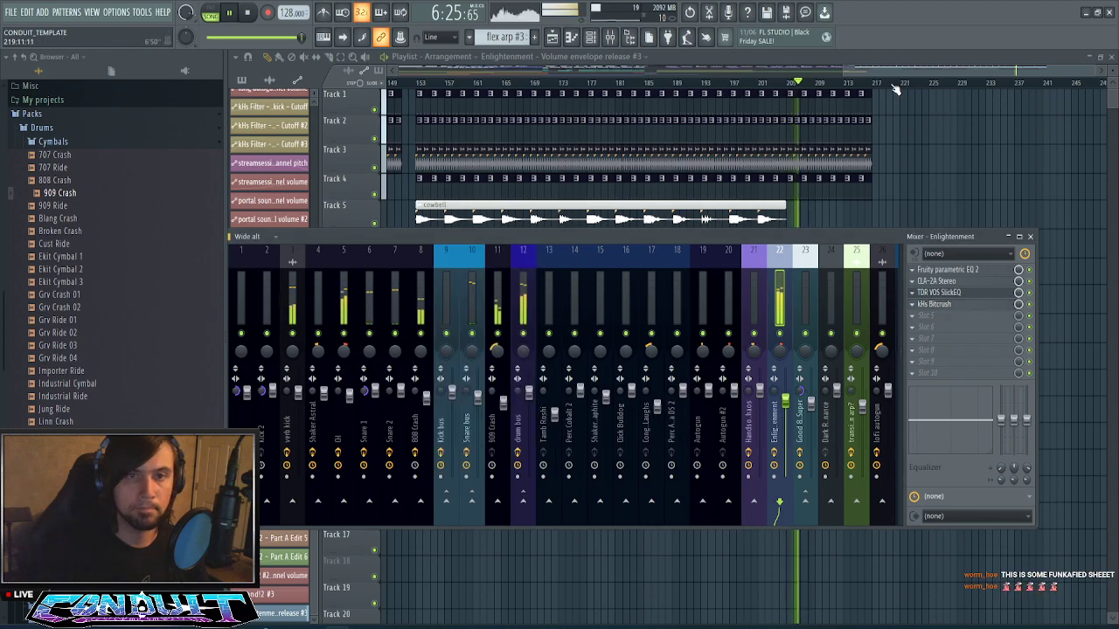
- Copy the two autogun clips that end the first drop on Tracks 16 and 17 to around bar 187
{"action": "left_click_drag", "start_coordinate": [889, 73], "coordinate": [854, 73]}
{"action": "scroll", "coordinate": [854, 78], "scroll_direction": "down", "scroll_amount": 2}
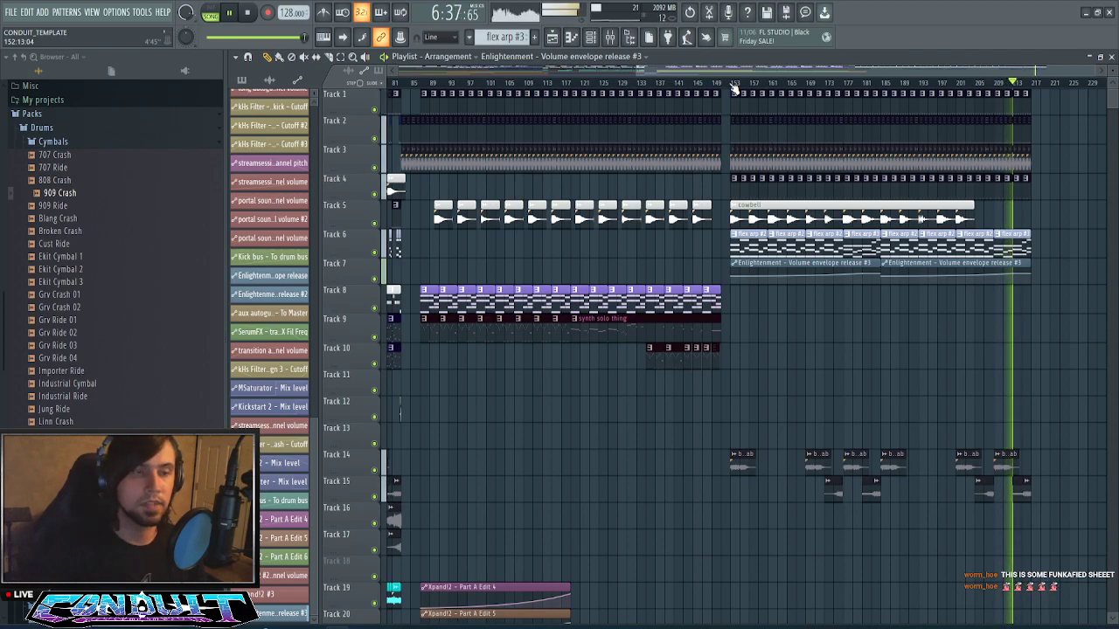
{"action": "scroll", "coordinate": [574, 325], "scroll_direction": "down", "scroll_amount": 4}
{"action": "left_click_drag", "start_coordinate": [819, 70], "coordinate": [672, 72]}
{"action": "left_click_drag", "start_coordinate": [596, 316], "coordinate": [640, 340], "text": "ctrl"}
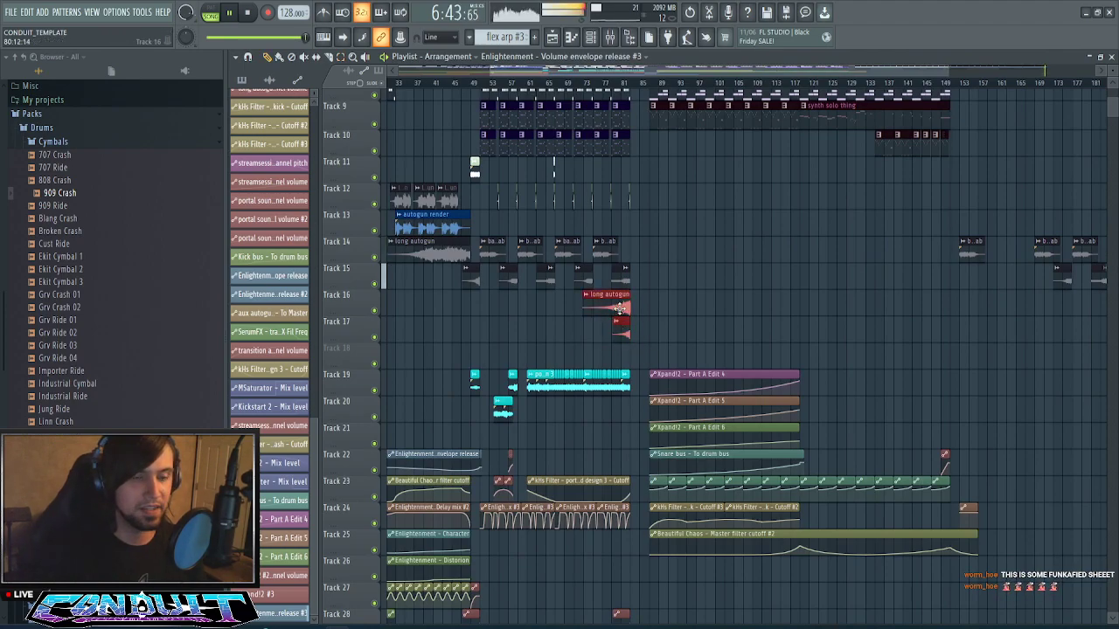
{"action": "left_click_drag", "start_coordinate": [620, 308], "coordinate": [864, 309]}
- Place a copy of the first Enlightenment volume envelope release clip at bar 1 on Track 22 and make it unique
{"action": "scroll", "coordinate": [902, 85], "scroll_direction": "down", "scroll_amount": 3}
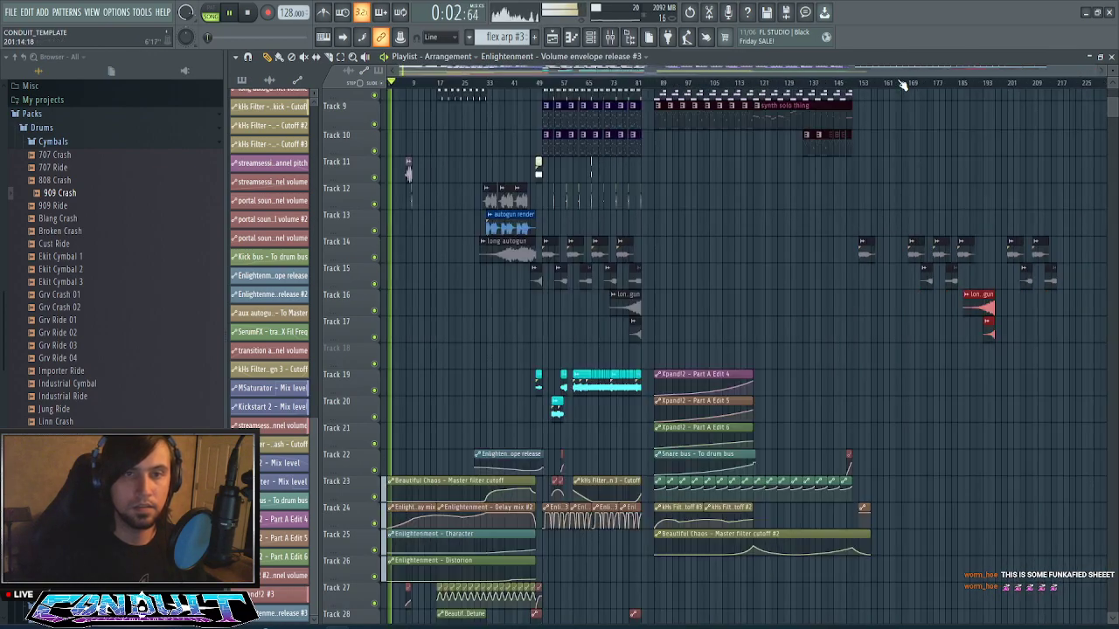
{"action": "scroll", "coordinate": [568, 288], "scroll_direction": "down", "scroll_amount": 5}
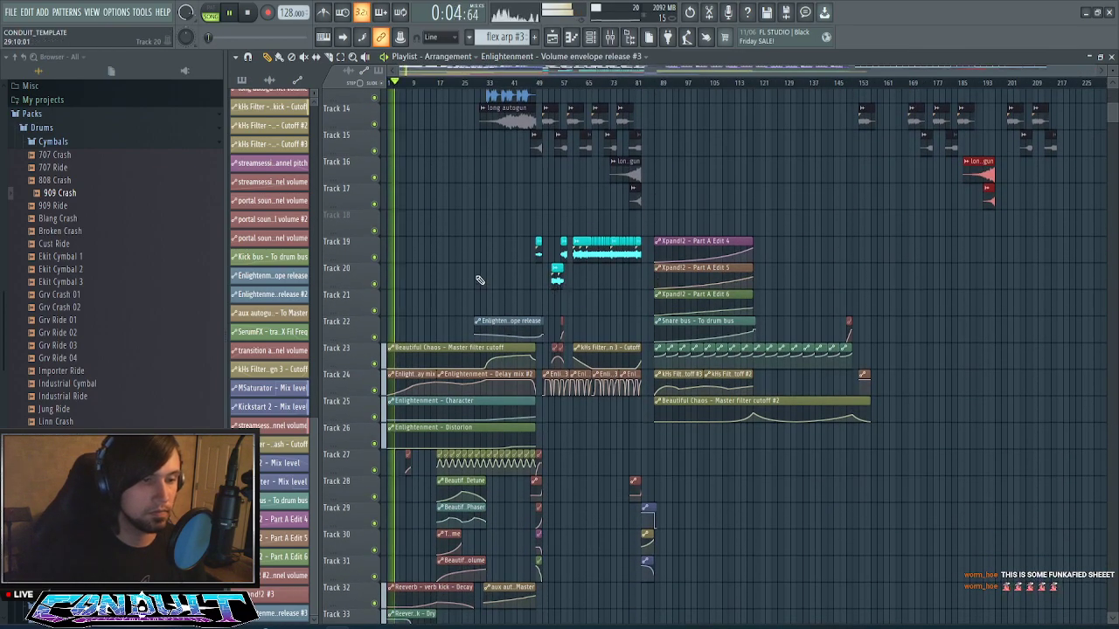
{"action": "scroll", "coordinate": [480, 280], "scroll_direction": "down", "scroll_amount": 9}
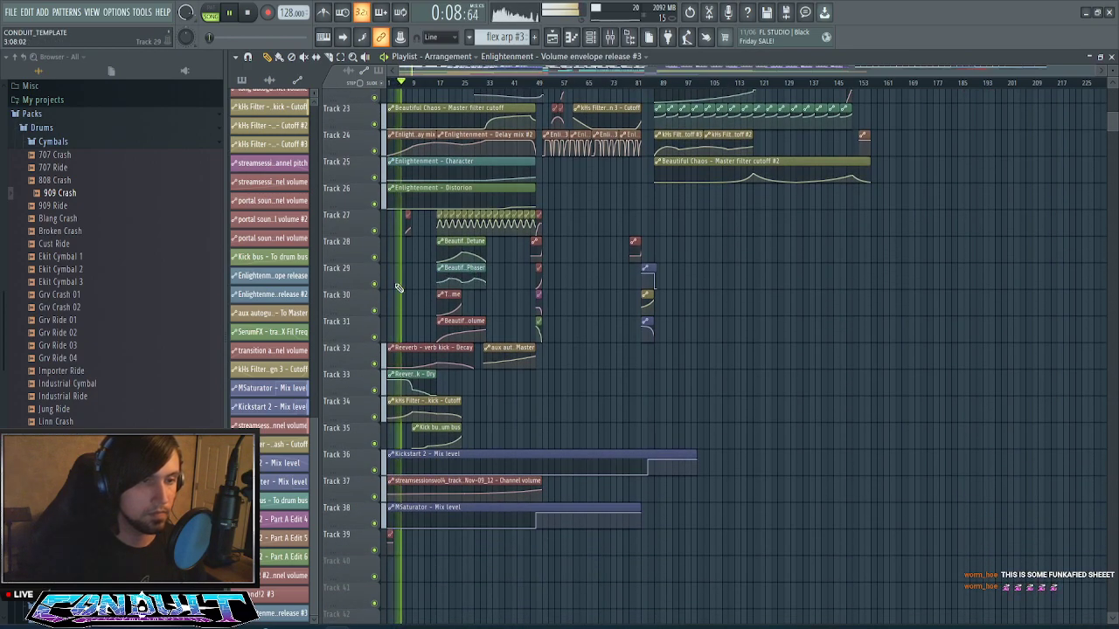
{"action": "scroll", "coordinate": [479, 84], "scroll_direction": "up", "scroll_amount": 4}
{"action": "scroll", "coordinate": [475, 201], "scroll_direction": "up", "scroll_amount": 4}
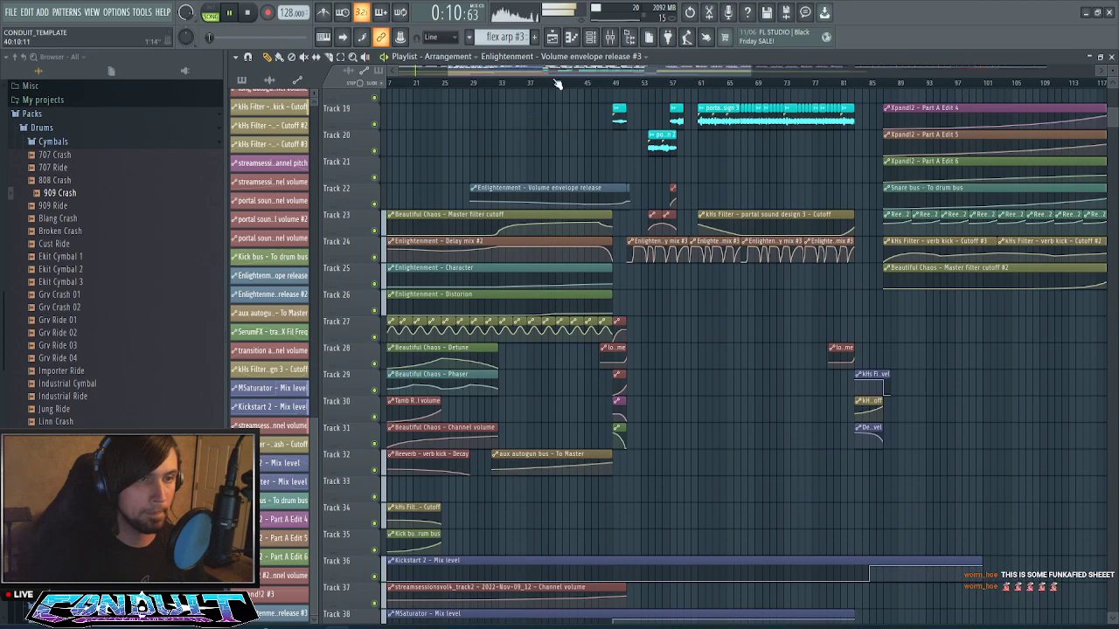
{"action": "left_click_drag", "start_coordinate": [554, 72], "coordinate": [504, 72]}
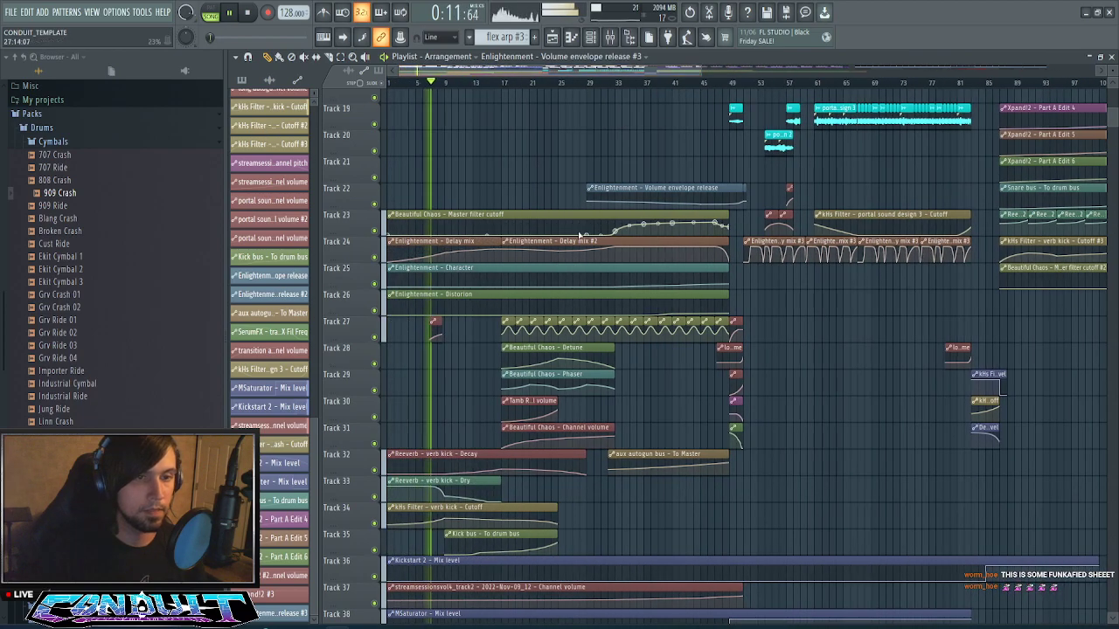
{"action": "left_click", "coordinate": [611, 188]}
{"action": "left_click", "coordinate": [394, 199]}
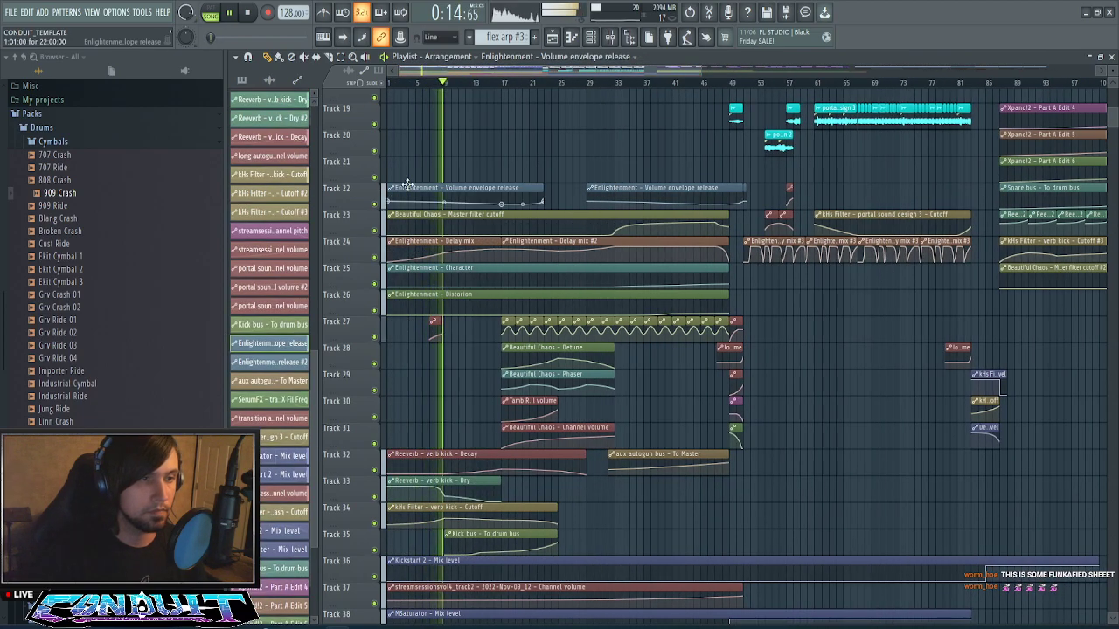
{"action": "right_click", "coordinate": [392, 193]}
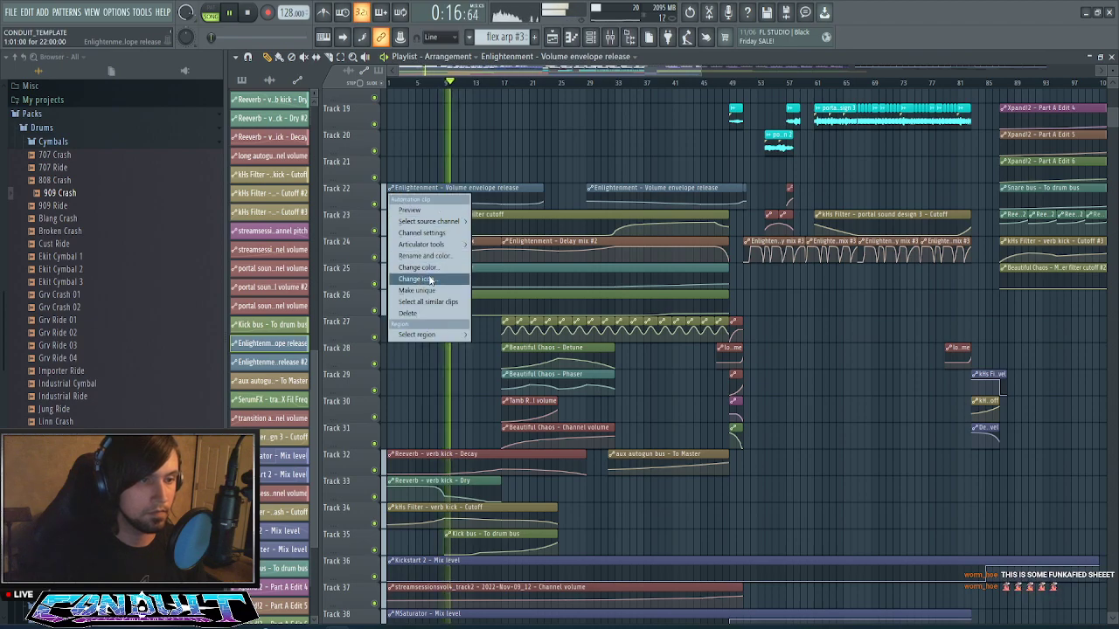
{"action": "left_click", "coordinate": [412, 290]}
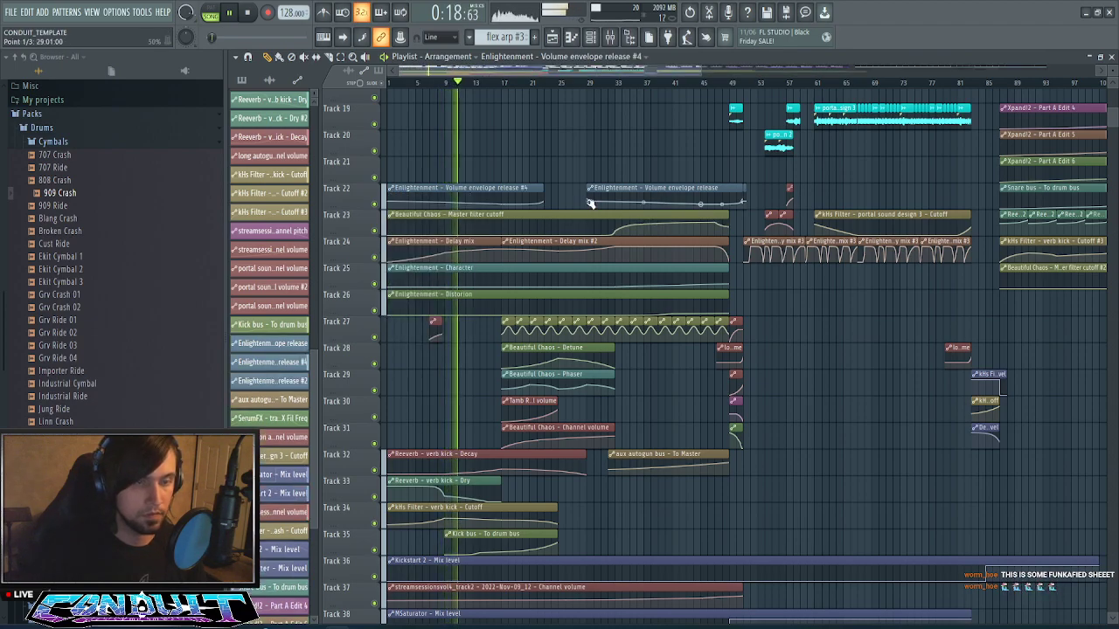
- Flatten the new Track 22 envelope clip to a constant 50% and restart playback from the beginning
{"action": "right_click", "coordinate": [542, 202]}
{"action": "left_click", "coordinate": [522, 204]}
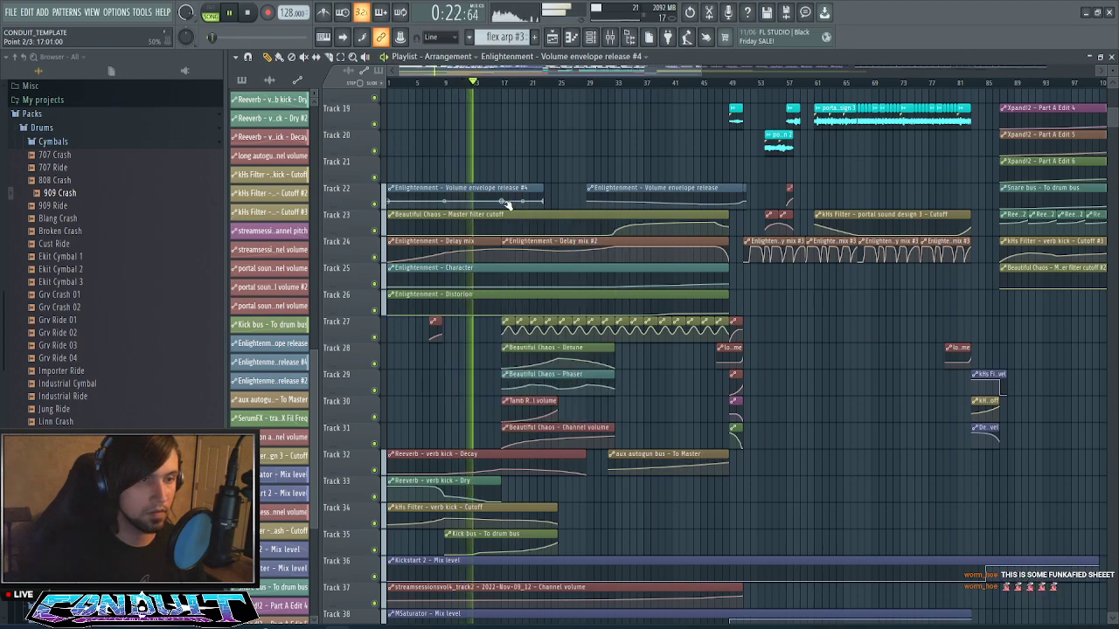
{"action": "key", "text": "space"}
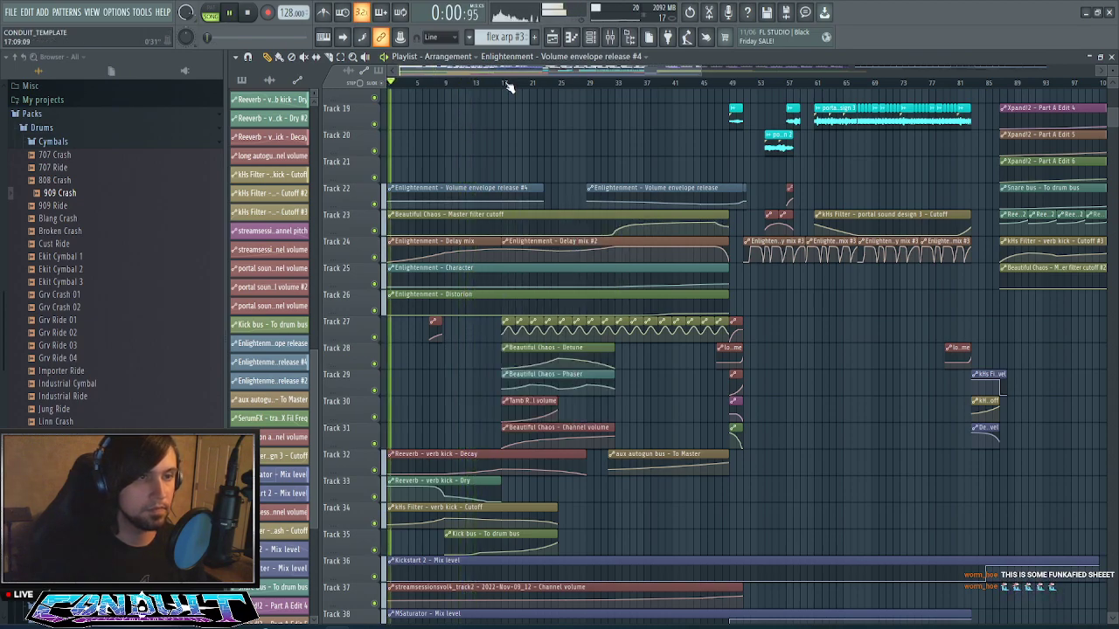
- Create an automation clip for the kHs Bitcrush mix level on the Enlightenment mixer track
{"action": "scroll", "coordinate": [508, 88], "scroll_direction": "down", "scroll_amount": 3}
{"action": "scroll", "coordinate": [844, 197], "scroll_direction": "up", "scroll_amount": 10}
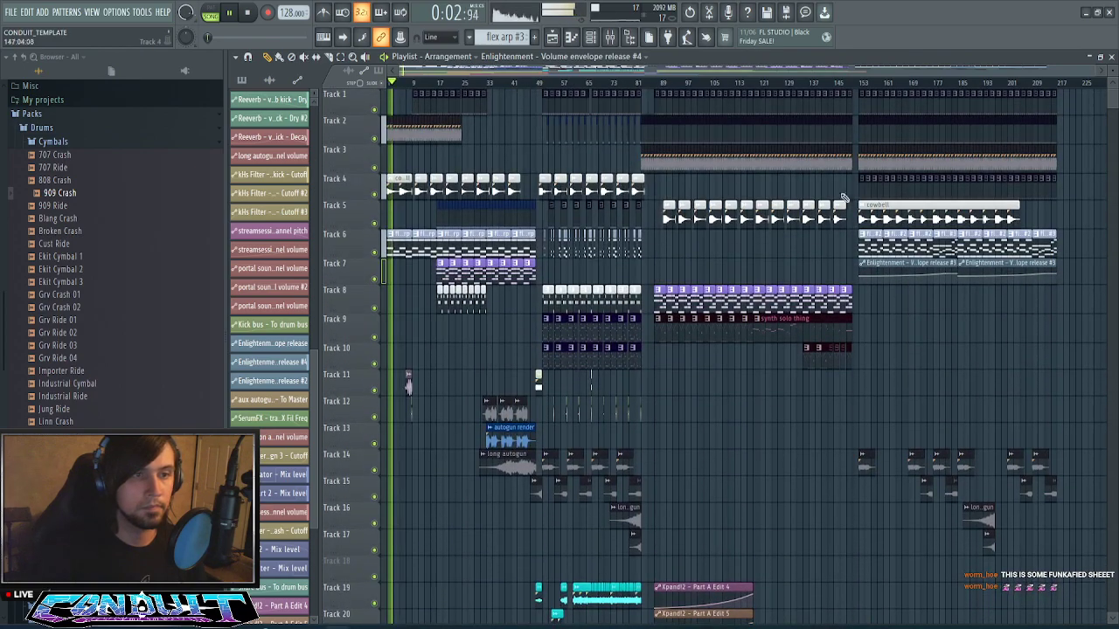
{"action": "left_click", "coordinate": [629, 40]}
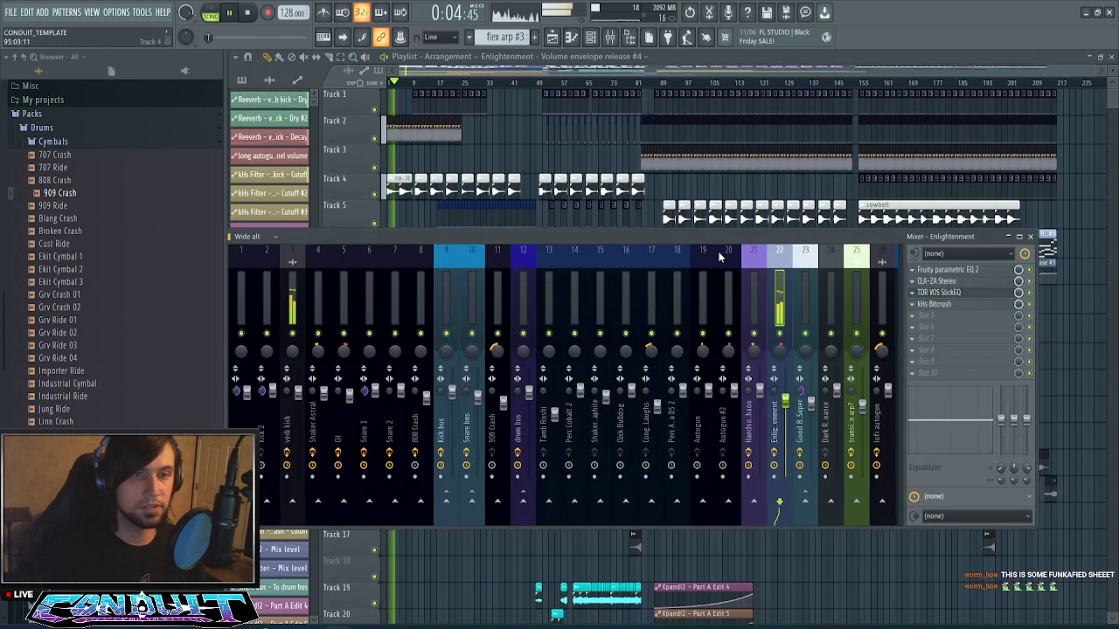
{"action": "right_click", "coordinate": [1024, 304]}
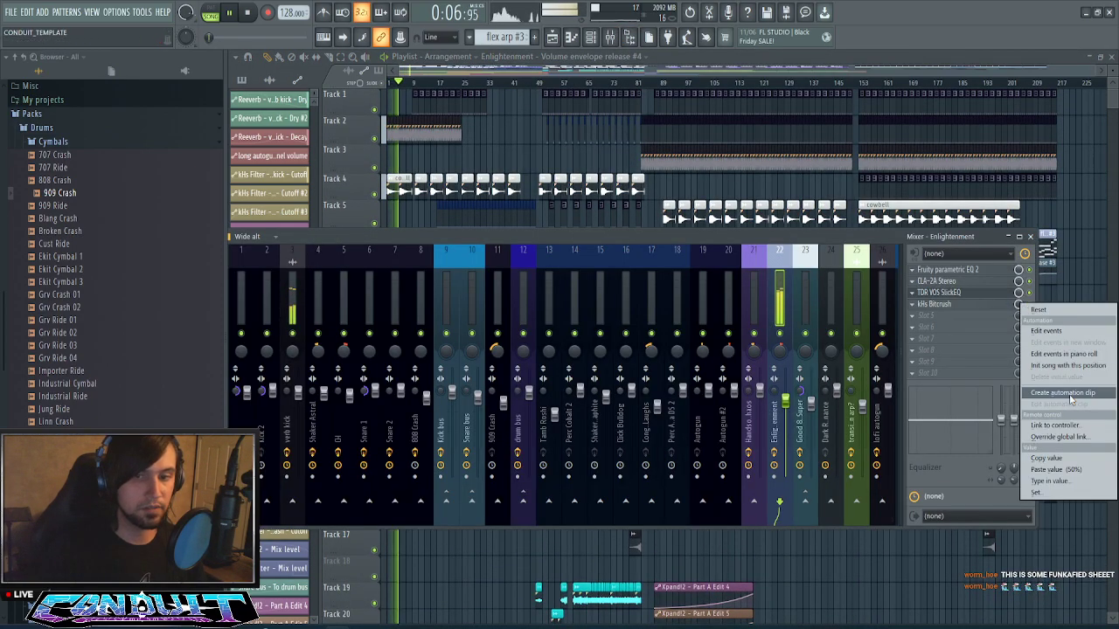
{"action": "left_click", "coordinate": [1069, 397]}
{"action": "left_click", "coordinate": [587, 59]}
- Shape the Bitcrush mix level clip on Track 18 to stay at zero until bar 153, then step up
{"action": "scroll", "coordinate": [714, 392], "scroll_direction": "down", "scroll_amount": 5}
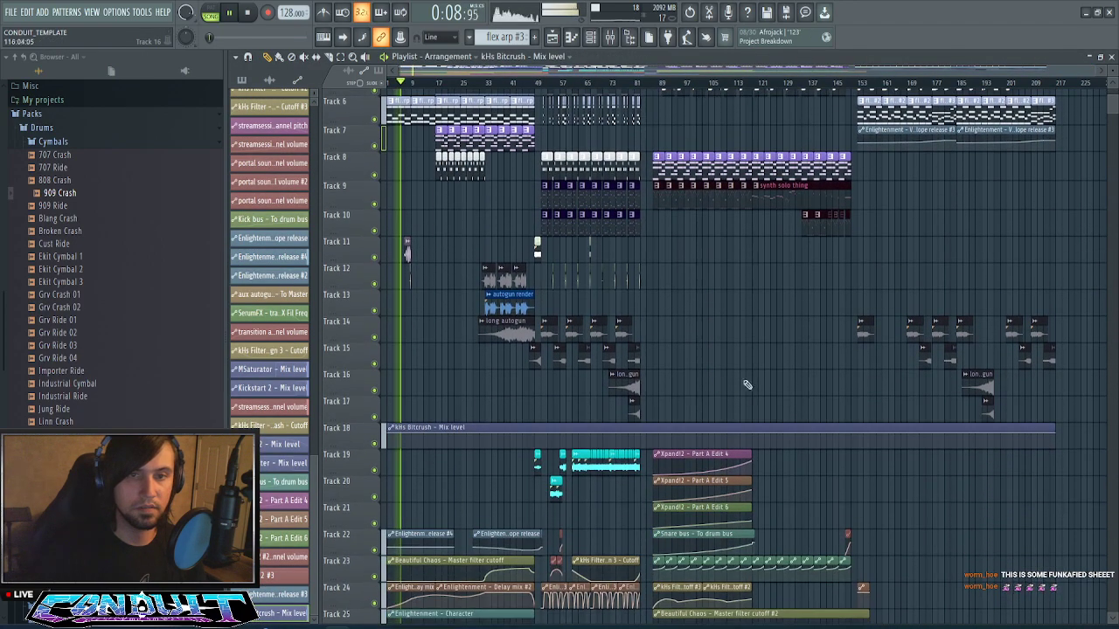
{"action": "scroll", "coordinate": [861, 85], "scroll_direction": "up", "scroll_amount": 3}
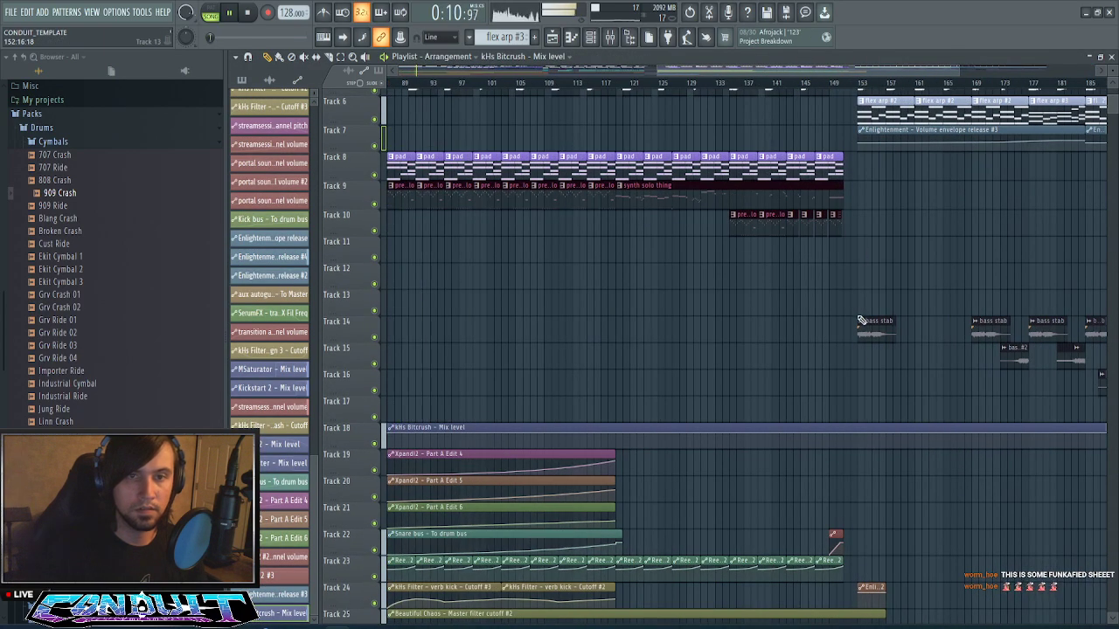
{"action": "left_click_drag", "start_coordinate": [856, 445], "coordinate": [864, 423]}
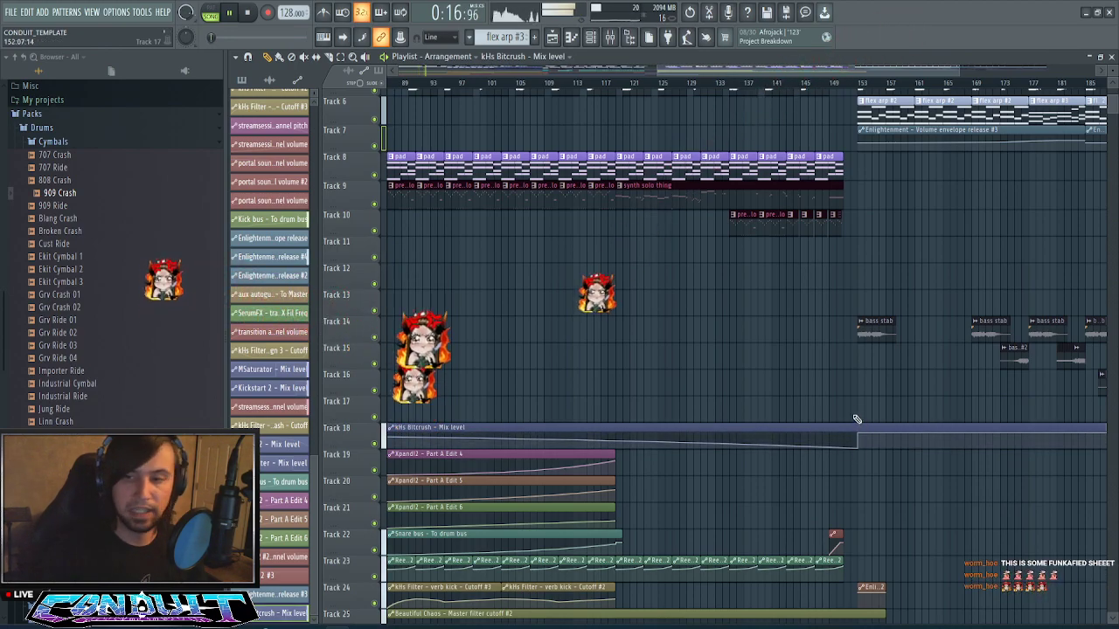
{"action": "scroll", "coordinate": [714, 85], "scroll_direction": "down", "scroll_amount": 3}
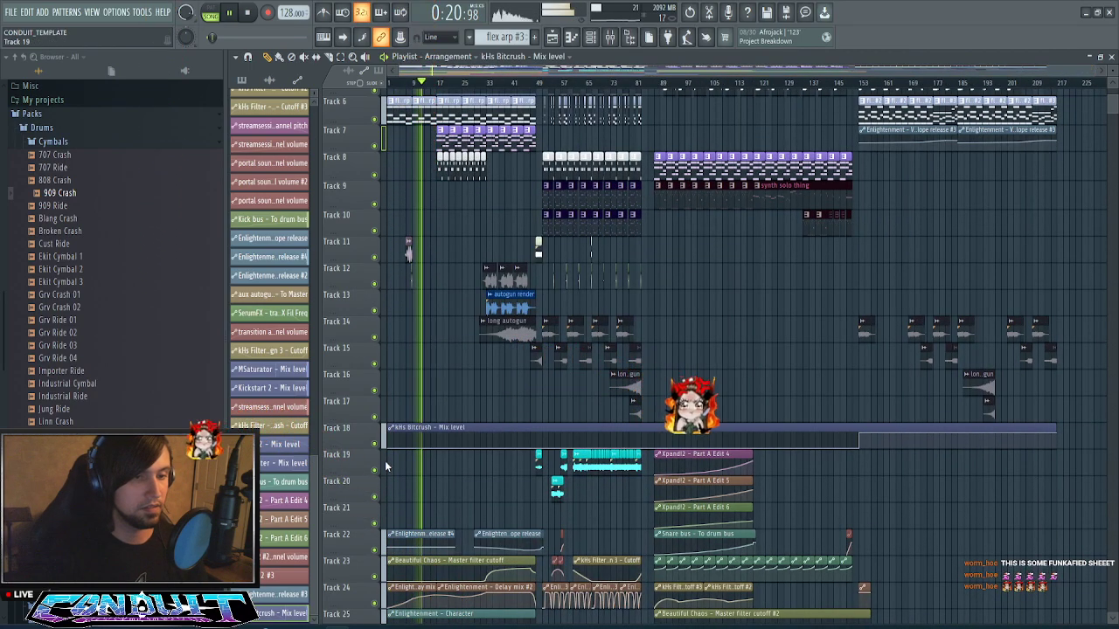
- Examine the Fruity parametric EQ 2 curve on the Enlightenment mixer track during playback, then close the EQ
{"action": "scroll", "coordinate": [602, 155], "scroll_direction": "up", "scroll_amount": 5}
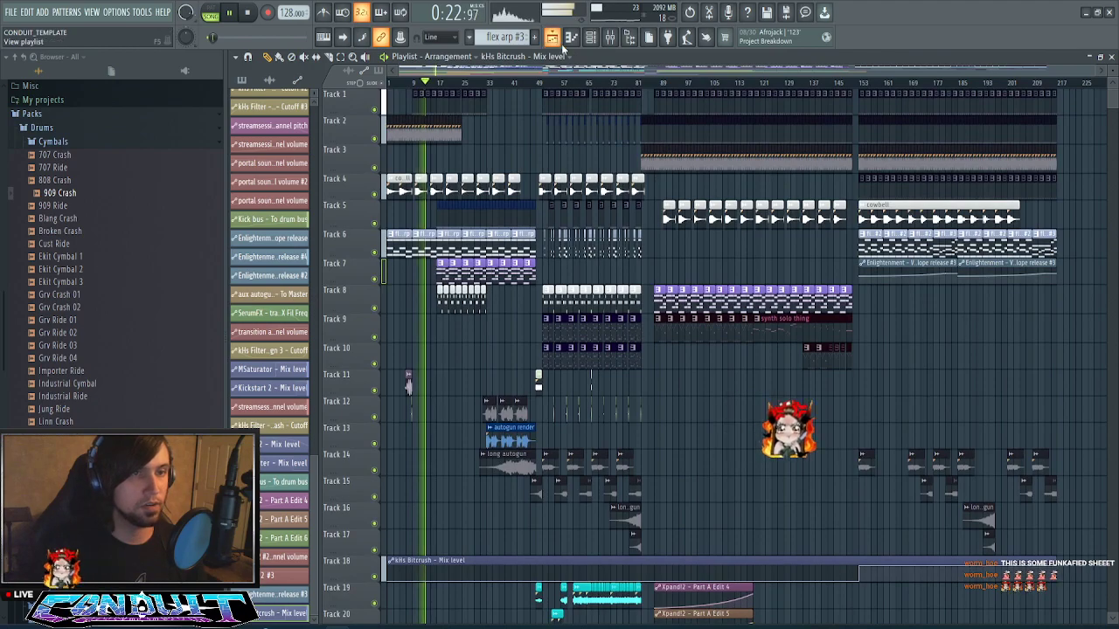
{"action": "key", "text": "F9"}
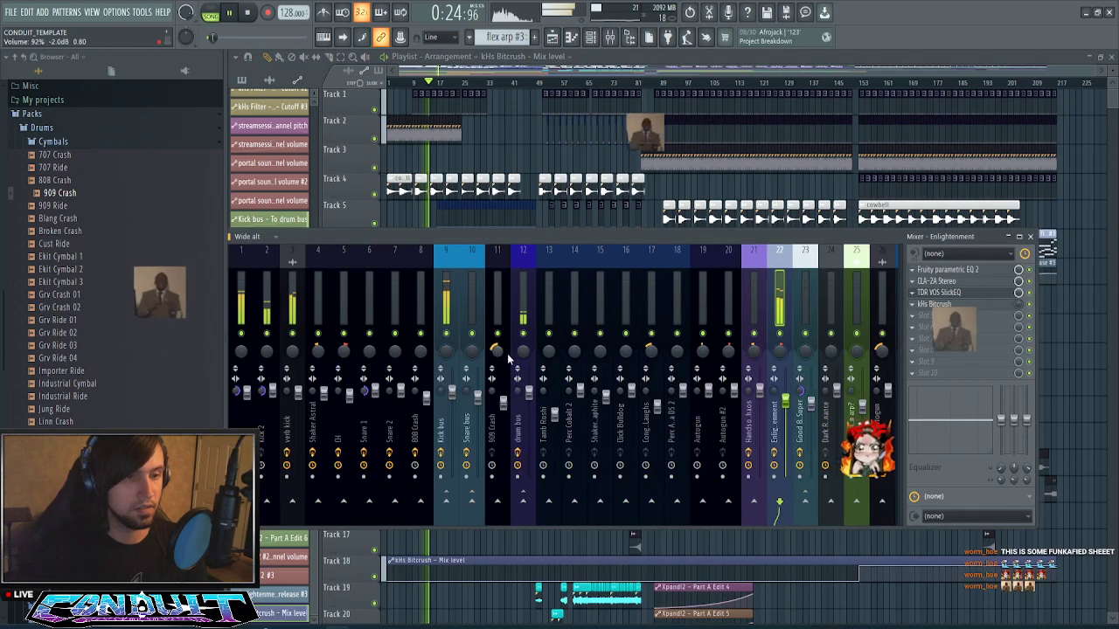
{"action": "left_click", "coordinate": [991, 271]}
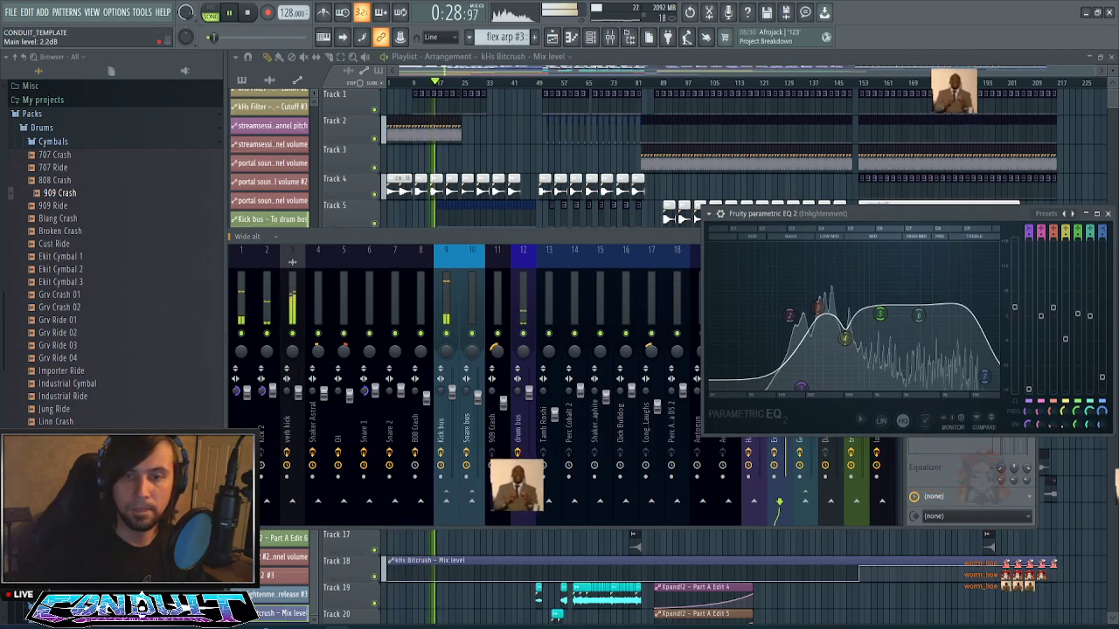
{"action": "left_click_drag", "start_coordinate": [1015, 213], "coordinate": [941, 234]}
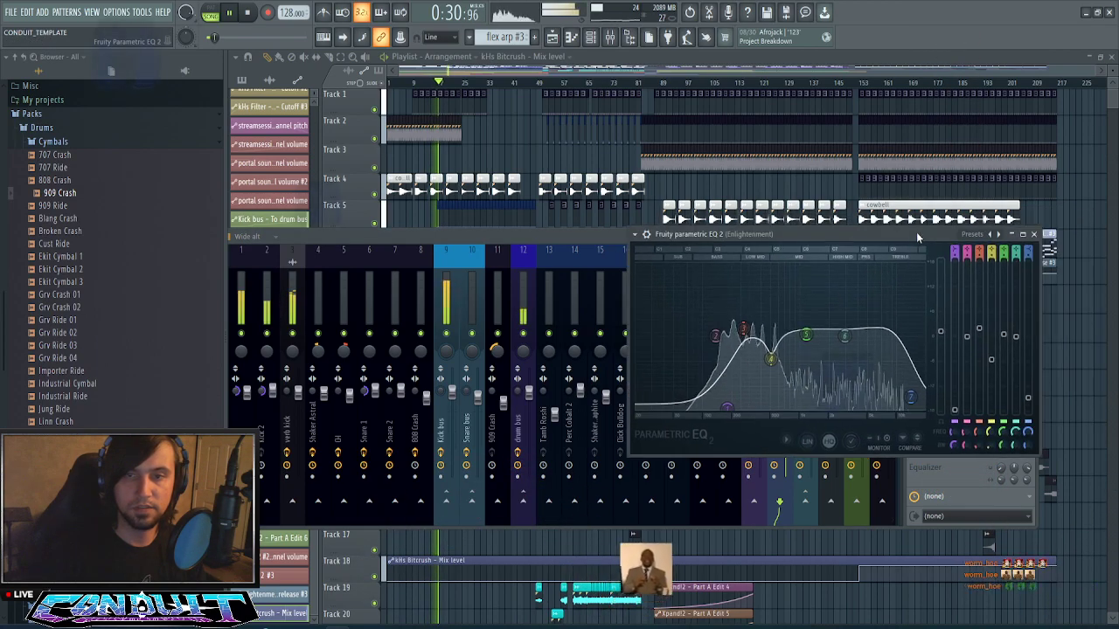
{"action": "left_click", "coordinate": [1032, 233]}
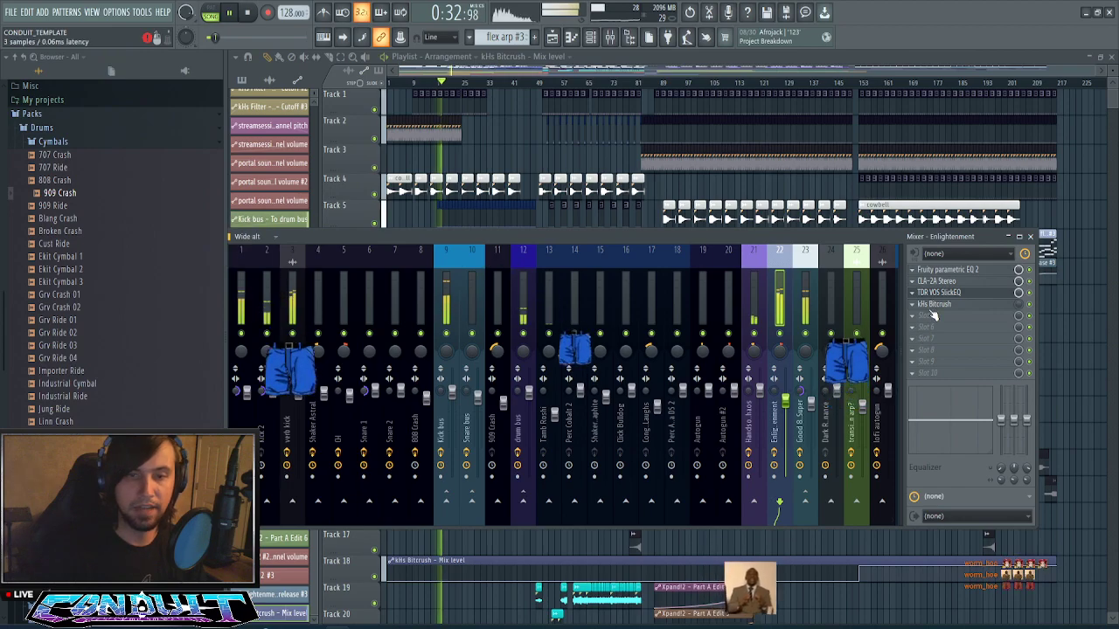
{"action": "left_click", "coordinate": [959, 270]}
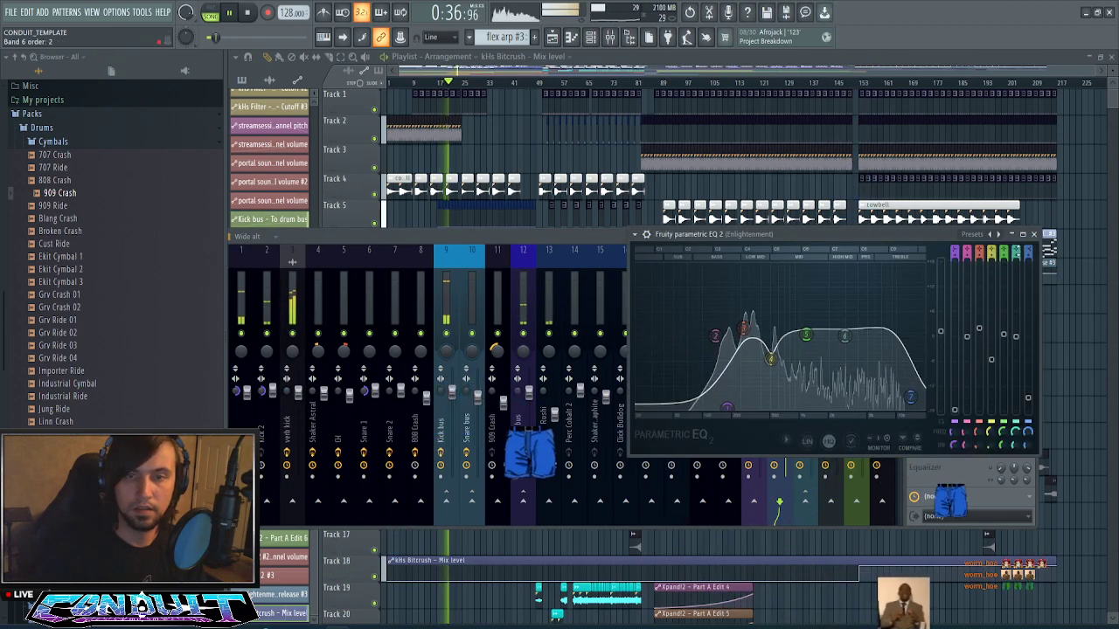
{"action": "left_click", "coordinate": [1032, 234]}
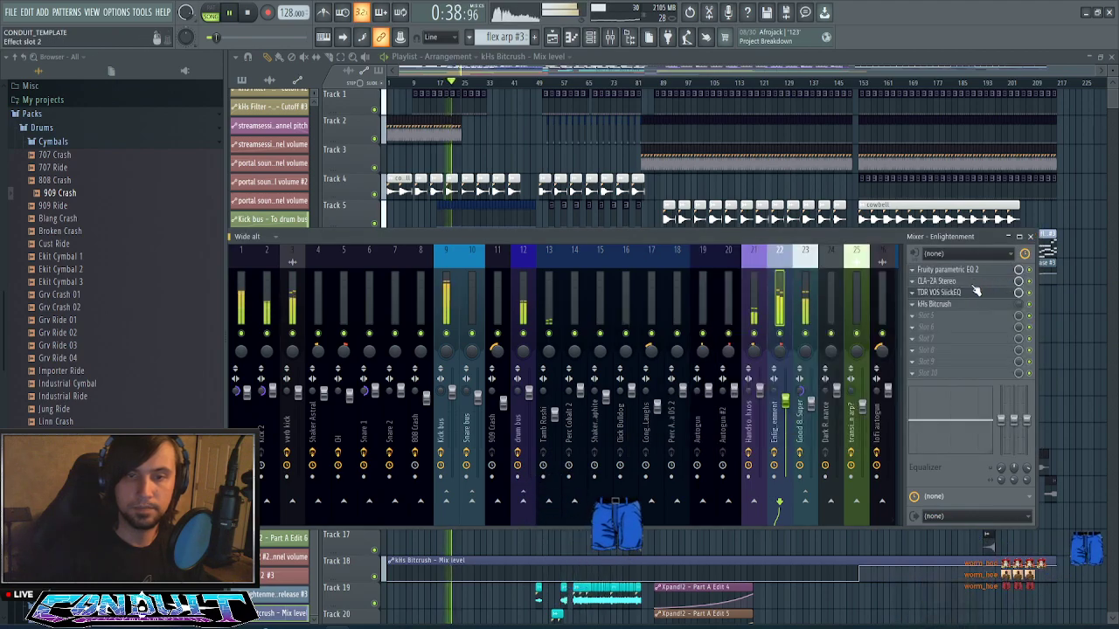
- Check the HiFreq control of the CLA-2A compressor on the Enlightenment track, then return to the playlist
{"action": "left_click", "coordinate": [972, 281]}
{"action": "mouse_move", "coordinate": [593, 349]}
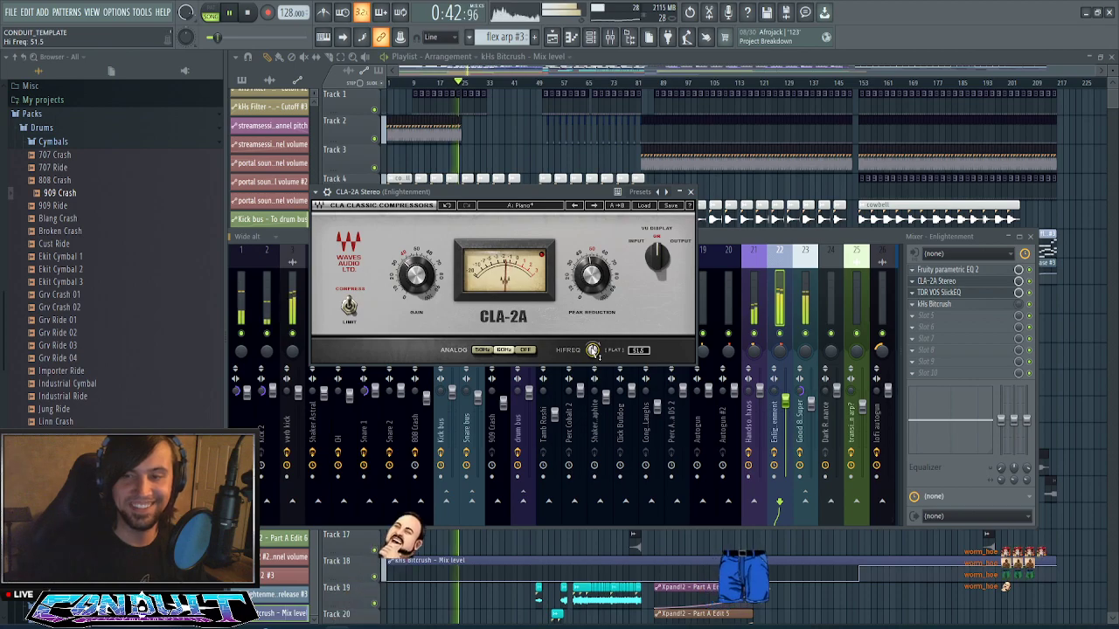
{"action": "left_click_drag", "start_coordinate": [599, 355], "coordinate": [599, 374]}
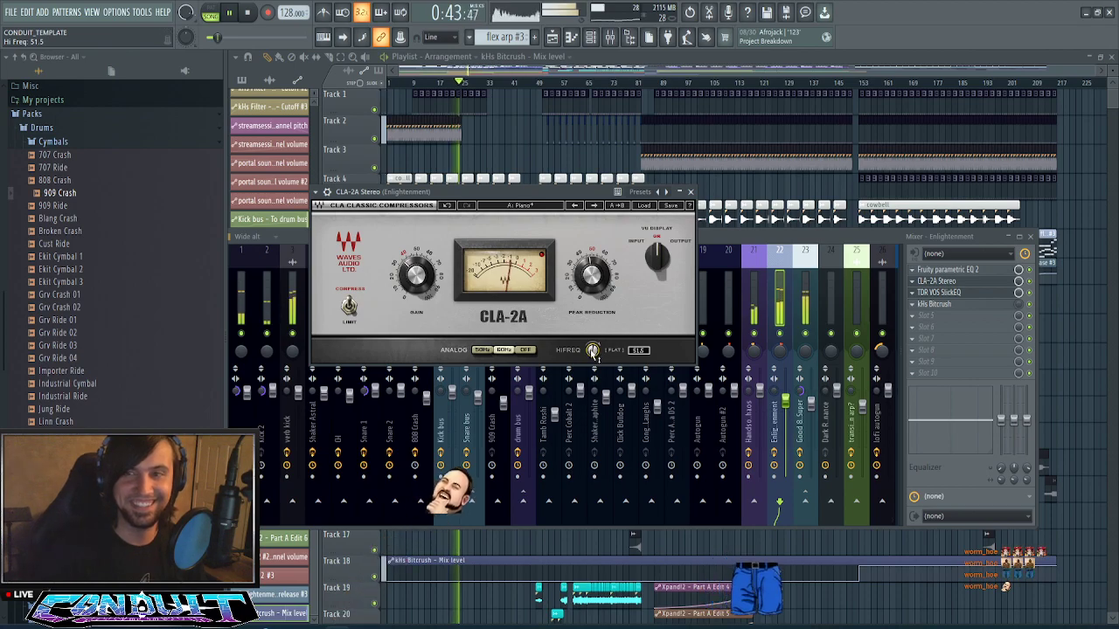
{"action": "left_click", "coordinate": [690, 191]}
{"action": "left_click", "coordinate": [611, 70]}
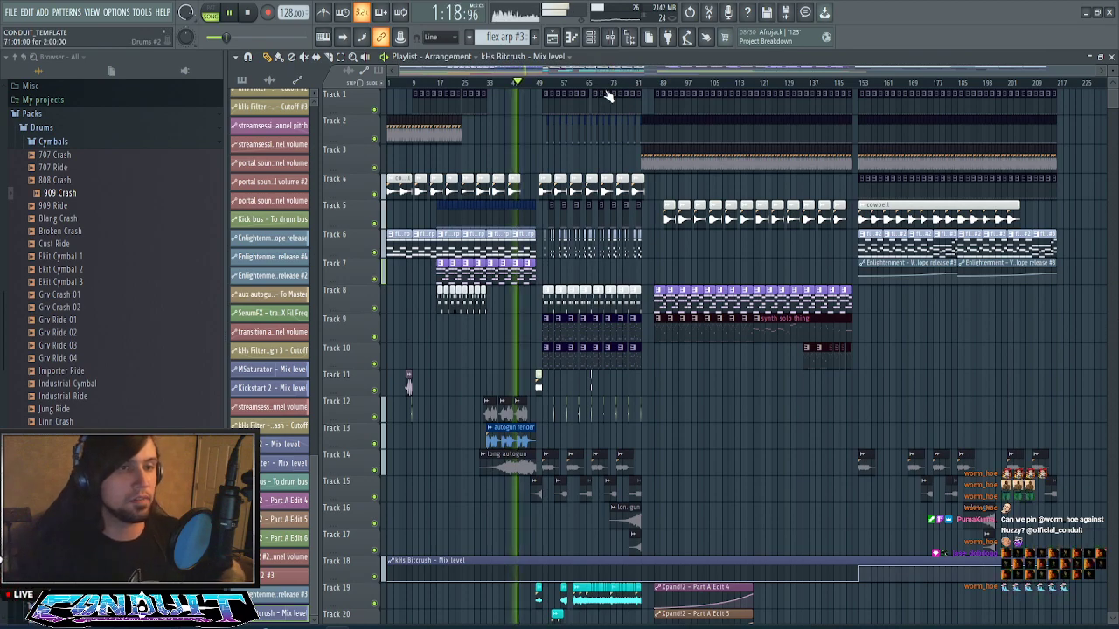
- Follow playback through the build-up and first drop, examining the clips and automation across the playlist tracks
{"action": "scroll", "coordinate": [609, 93], "scroll_direction": "up", "scroll_amount": 1}
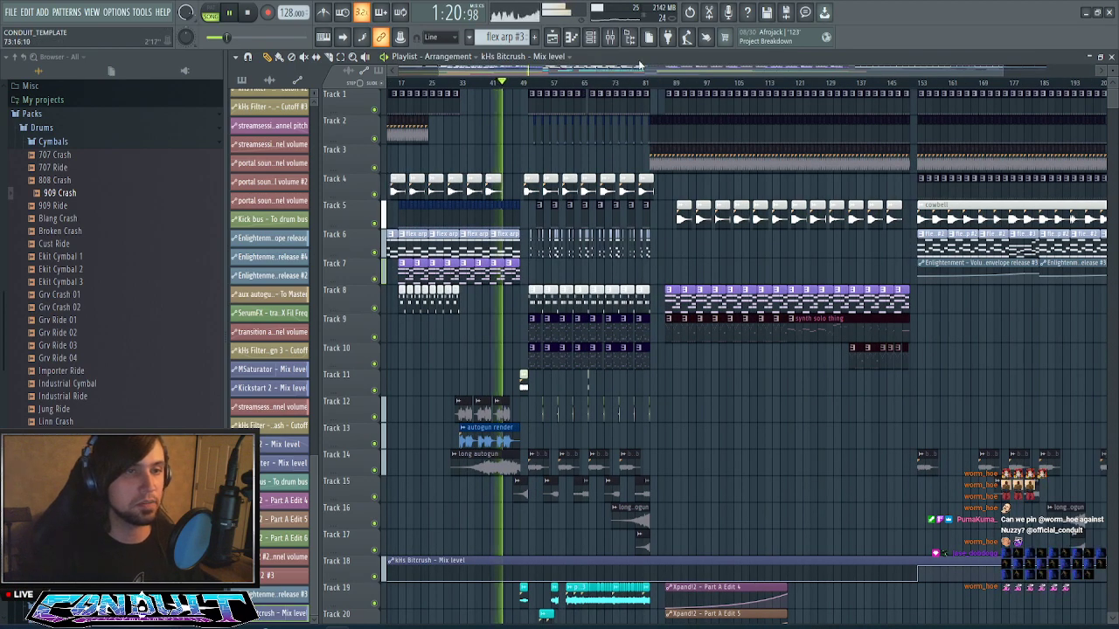
{"action": "scroll", "coordinate": [651, 65], "scroll_direction": "left", "scroll_amount": 2}
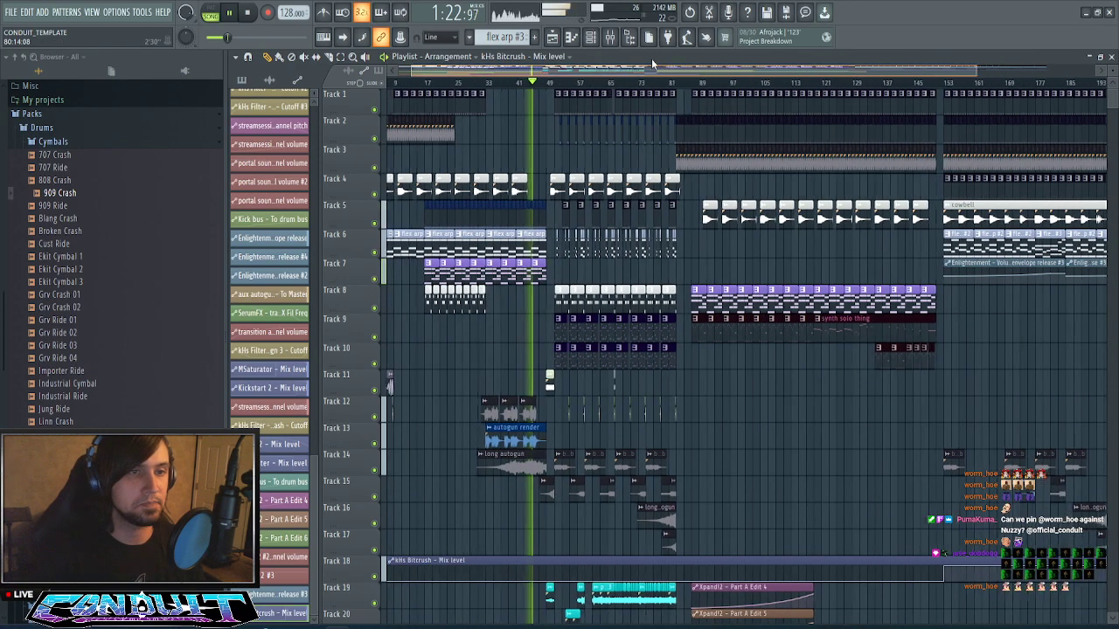
{"action": "left_click_drag", "start_coordinate": [617, 73], "coordinate": [663, 85]}
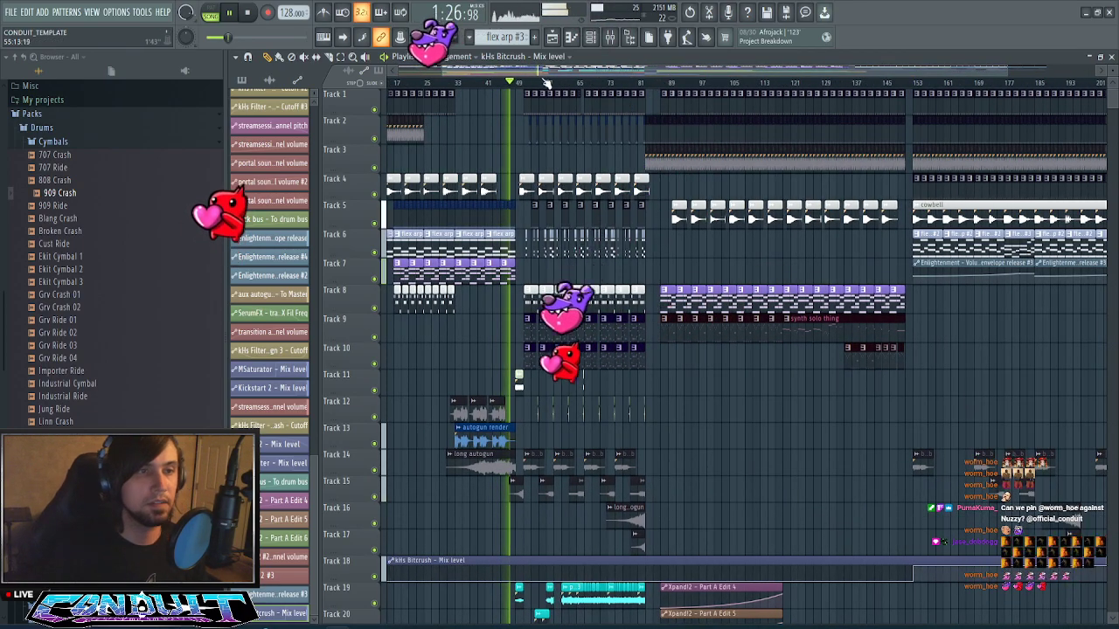
{"action": "left_click_drag", "start_coordinate": [547, 81], "coordinate": [562, 113]}
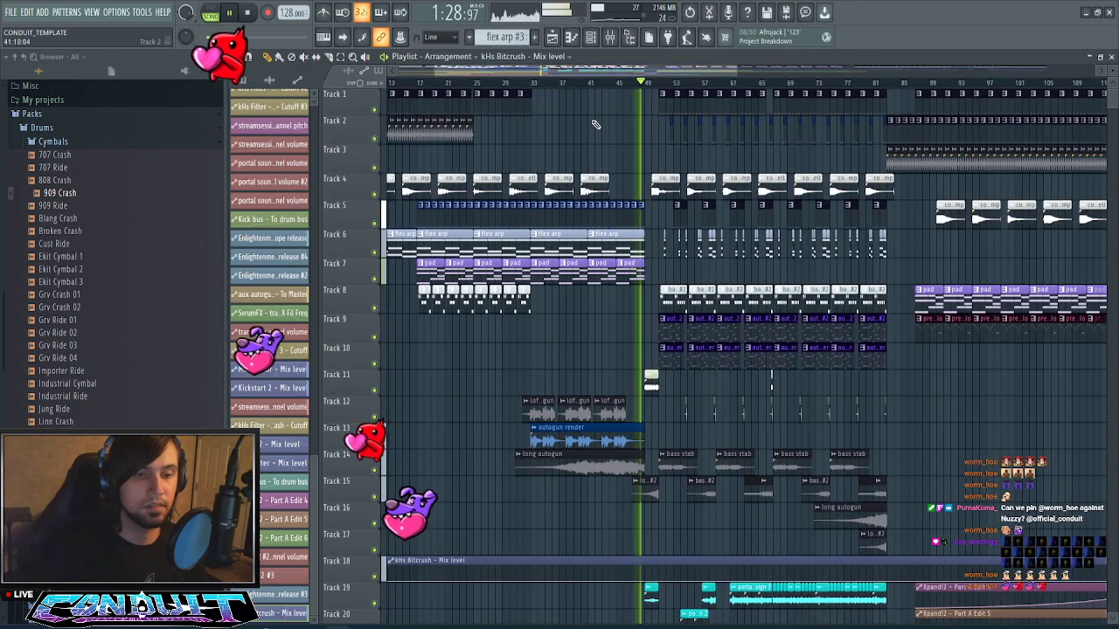
{"action": "scroll", "coordinate": [616, 115], "scroll_direction": "down", "scroll_amount": 7}
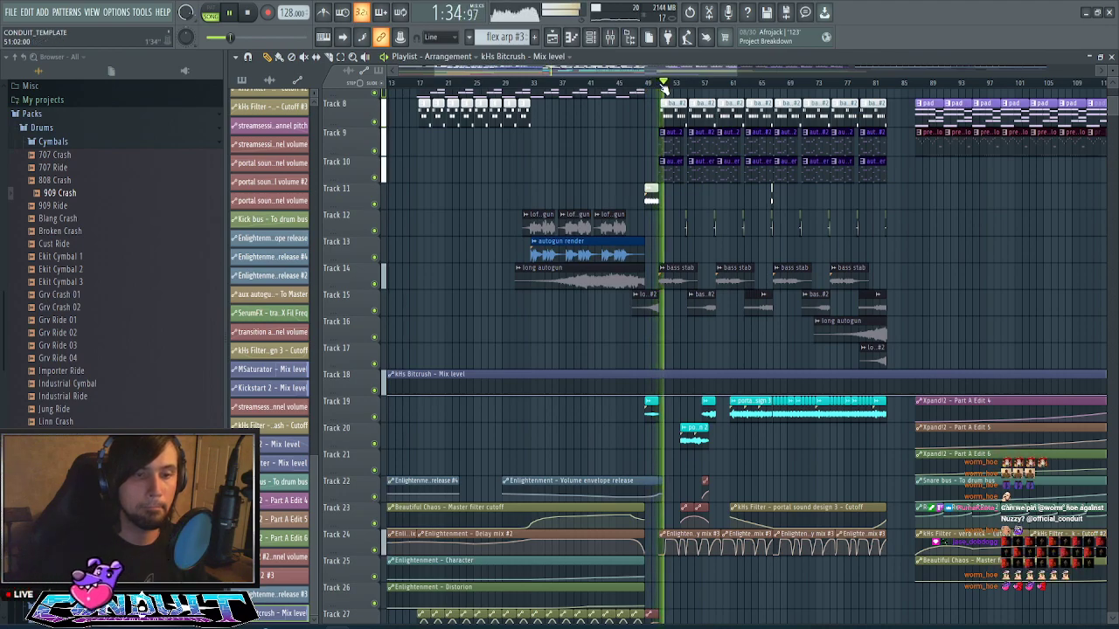
{"action": "scroll", "coordinate": [663, 83], "scroll_direction": "down", "scroll_amount": 5}
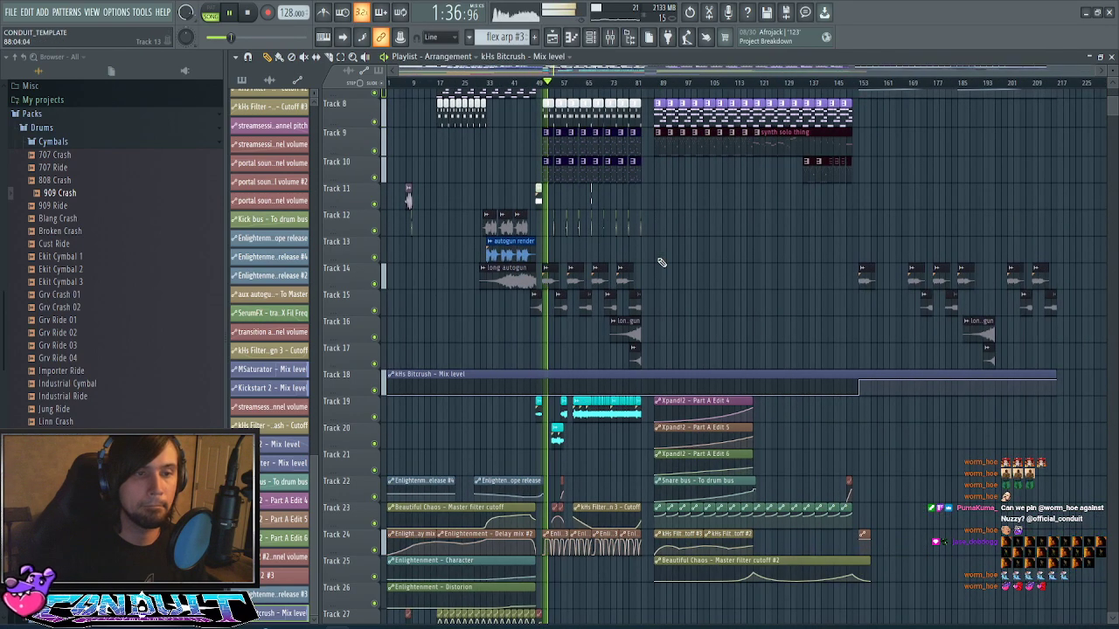
{"action": "scroll", "coordinate": [661, 260], "scroll_direction": "up", "scroll_amount": 5}
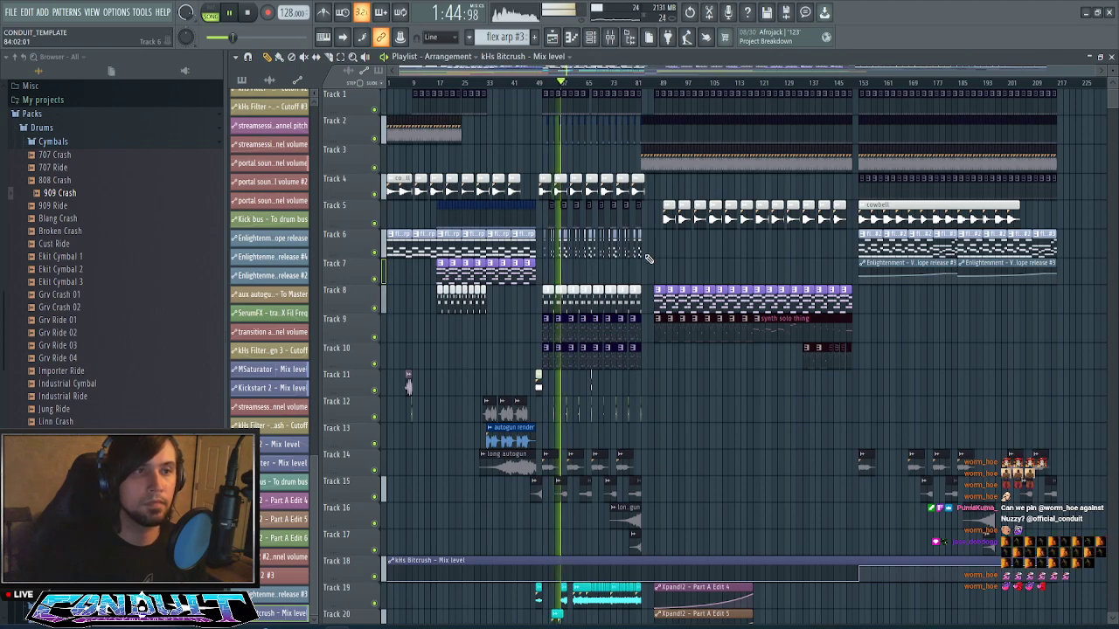
{"action": "scroll", "coordinate": [648, 258], "scroll_direction": "down", "scroll_amount": 2}
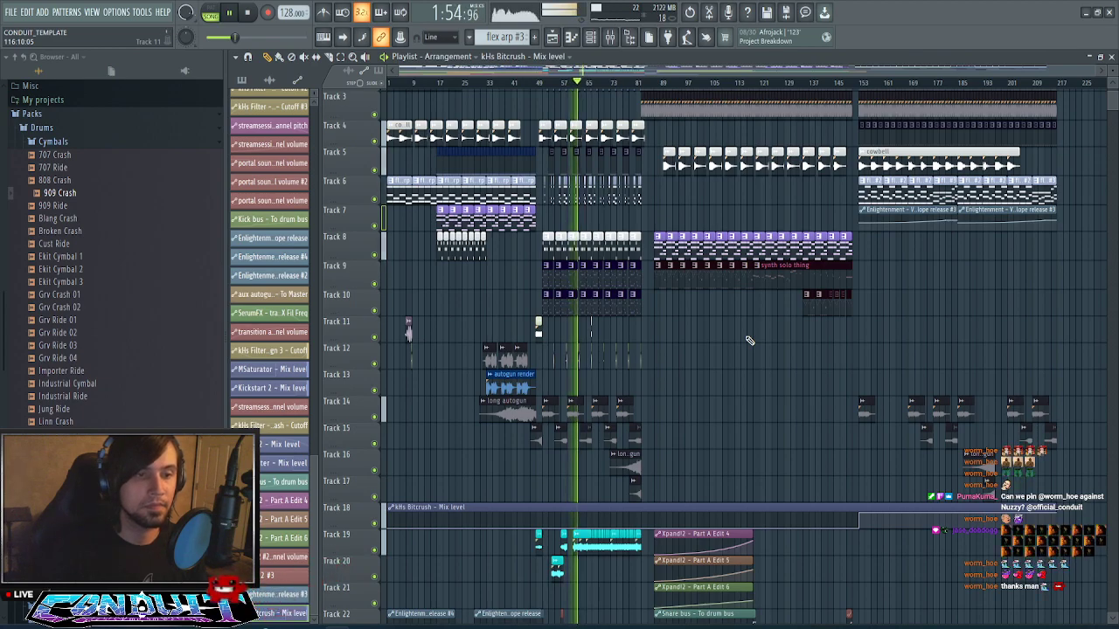
{"action": "scroll", "coordinate": [749, 340], "scroll_direction": "down", "scroll_amount": 1}
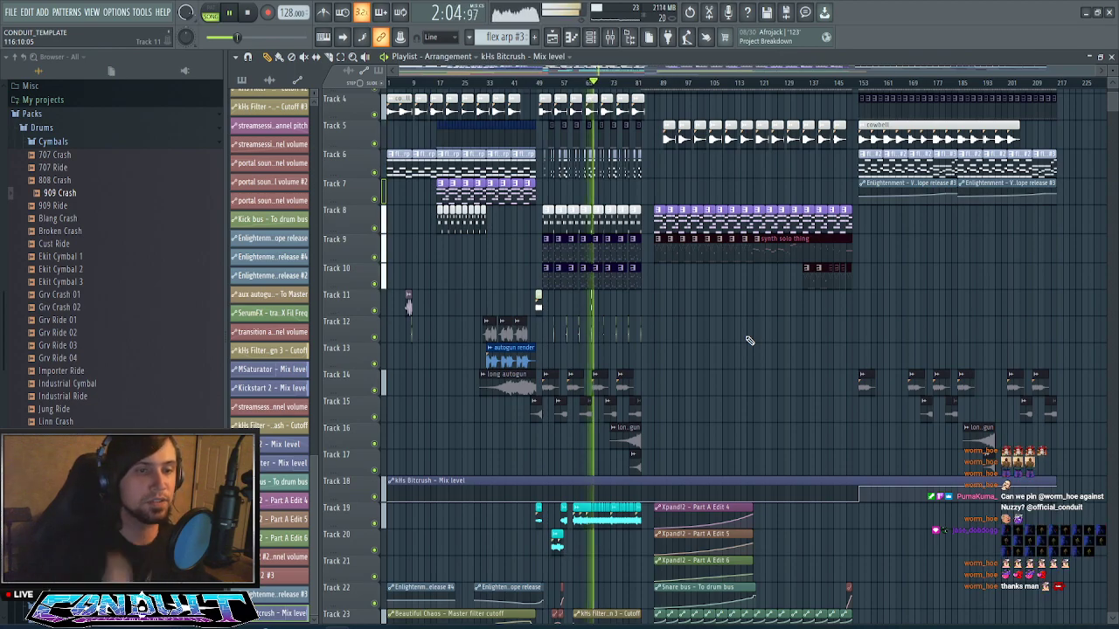
{"action": "scroll", "coordinate": [730, 339], "scroll_direction": "up", "scroll_amount": 3}
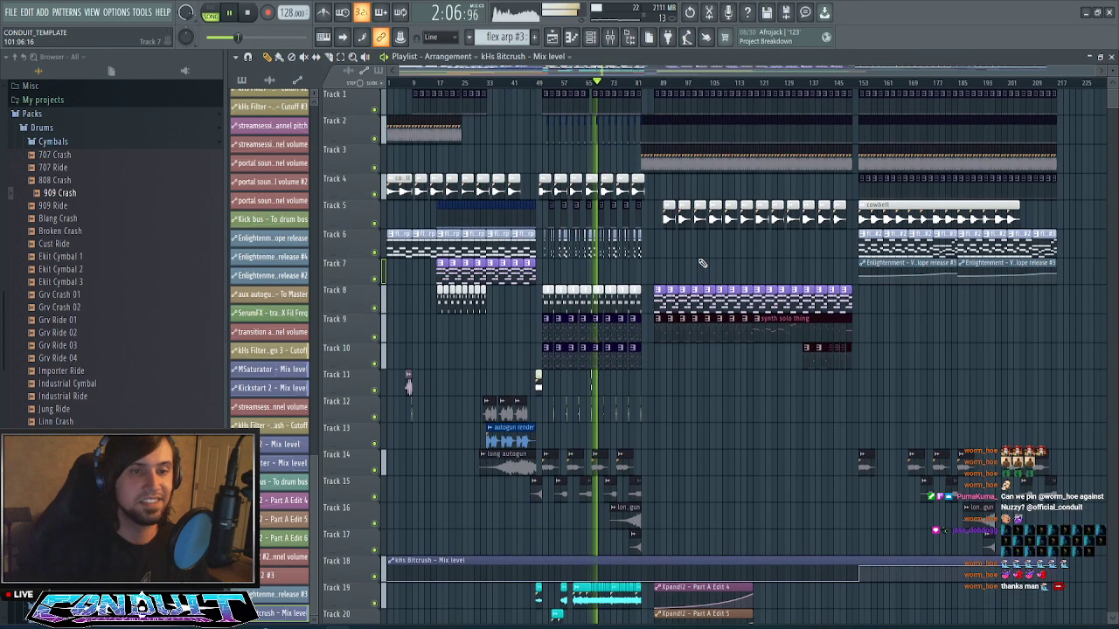
{"action": "scroll", "coordinate": [682, 255], "scroll_direction": "down", "scroll_amount": 5}
{"action": "scroll", "coordinate": [697, 331], "scroll_direction": "up", "scroll_amount": 5}
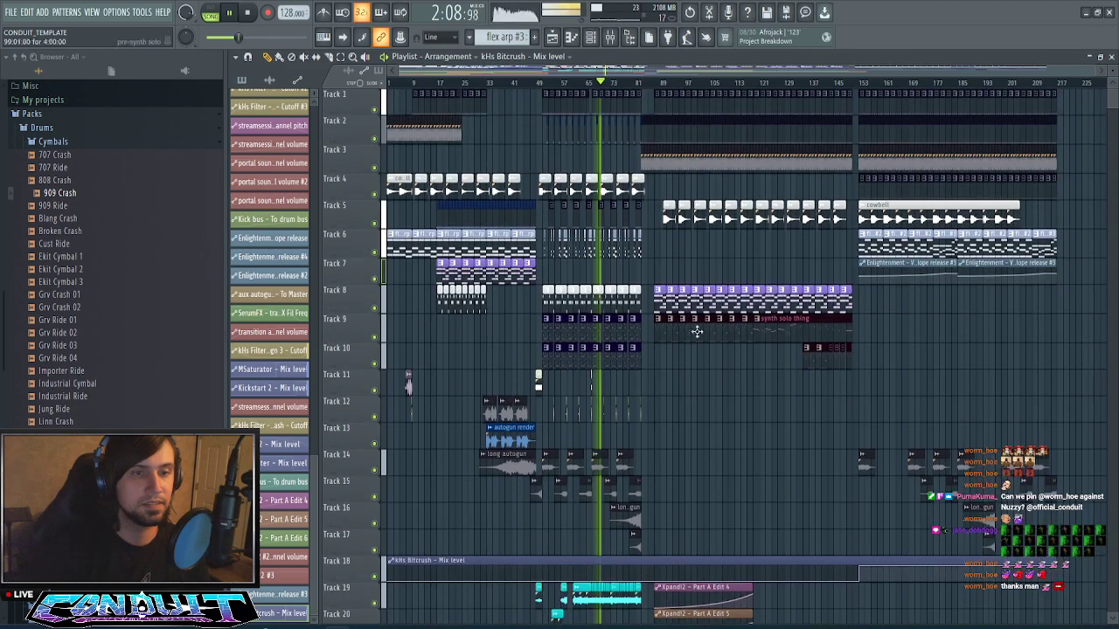
{"action": "scroll", "coordinate": [708, 364], "scroll_direction": "down", "scroll_amount": 3}
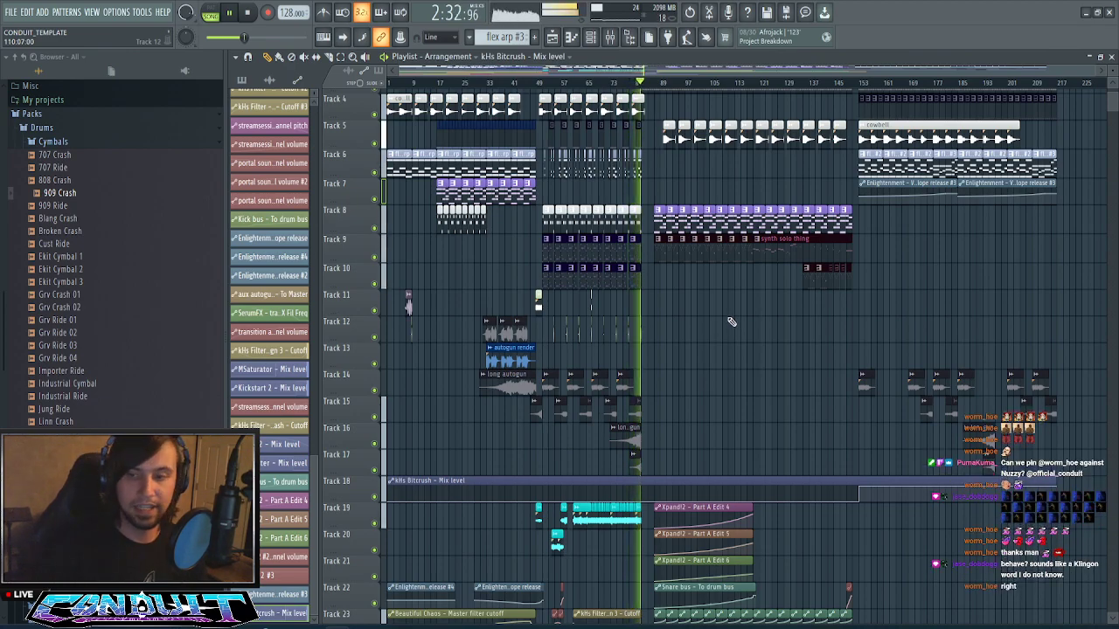
{"action": "scroll", "coordinate": [722, 350], "scroll_direction": "up", "scroll_amount": 3}
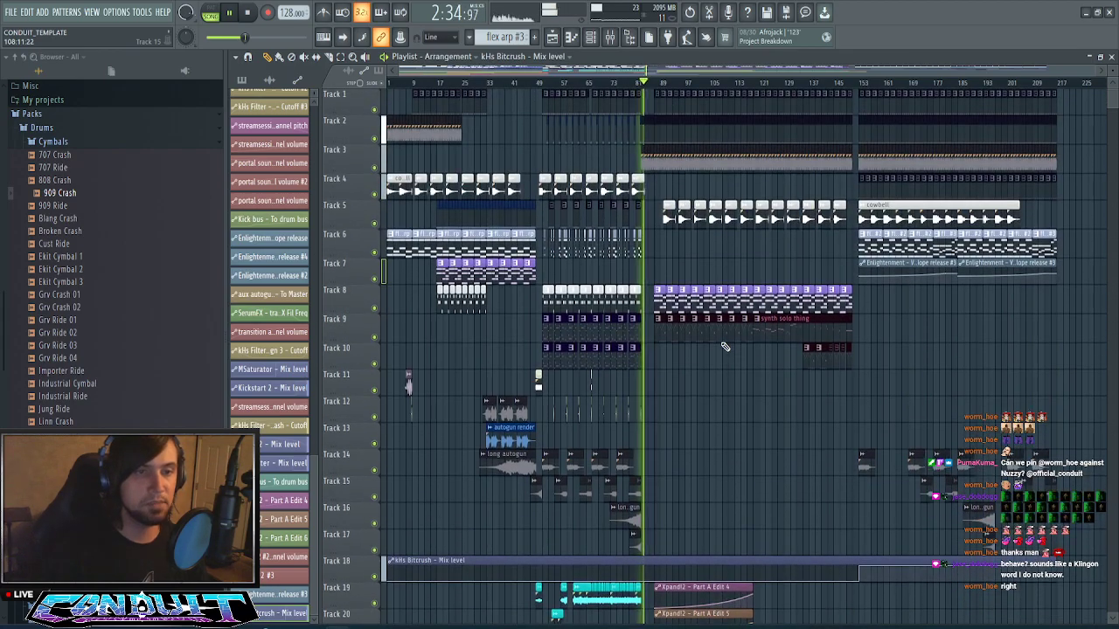
- Follow playback into the section starting at bar 87, examining the pad, pre-synth solo and automation clips
{"action": "scroll", "coordinate": [669, 83], "scroll_direction": "up", "scroll_amount": 6}
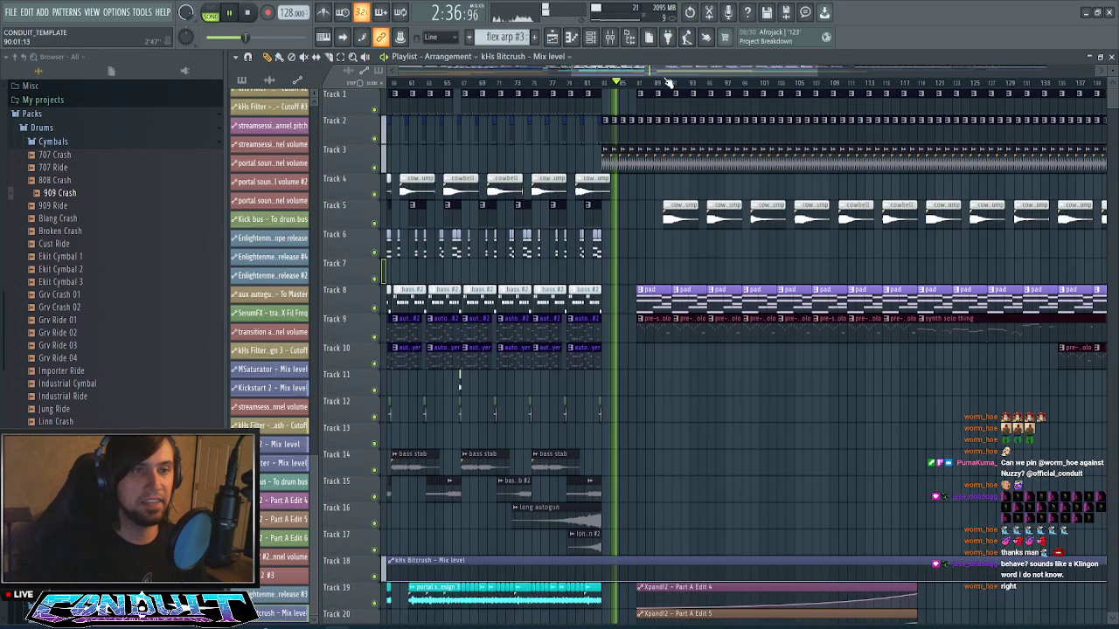
{"action": "left_click_drag", "start_coordinate": [720, 75], "coordinate": [692, 88]}
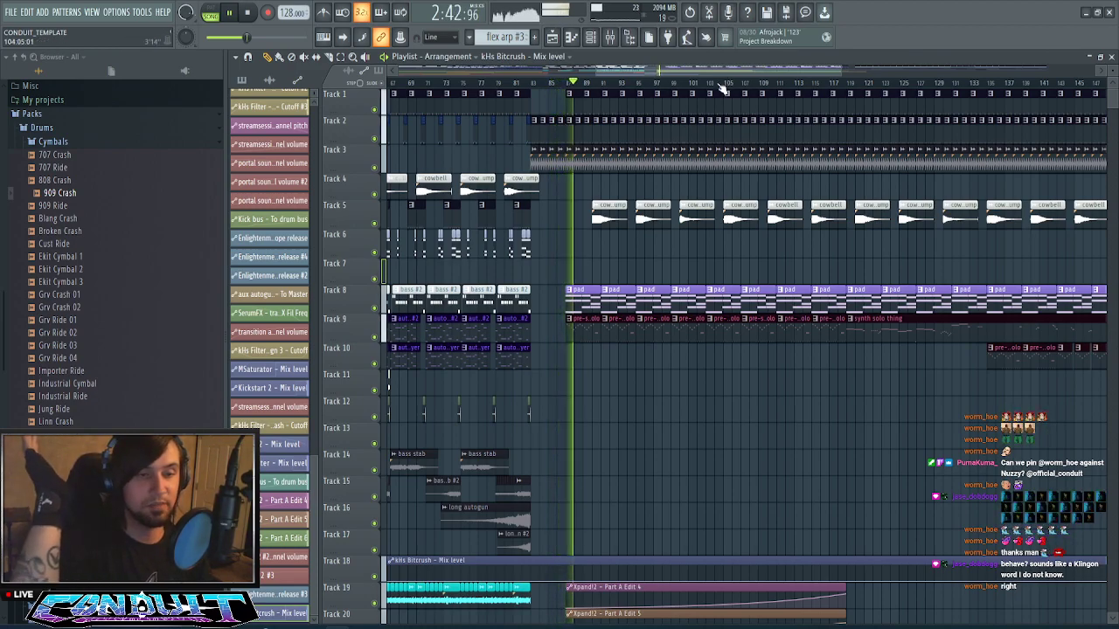
{"action": "scroll", "coordinate": [612, 223], "scroll_direction": "down", "scroll_amount": 6}
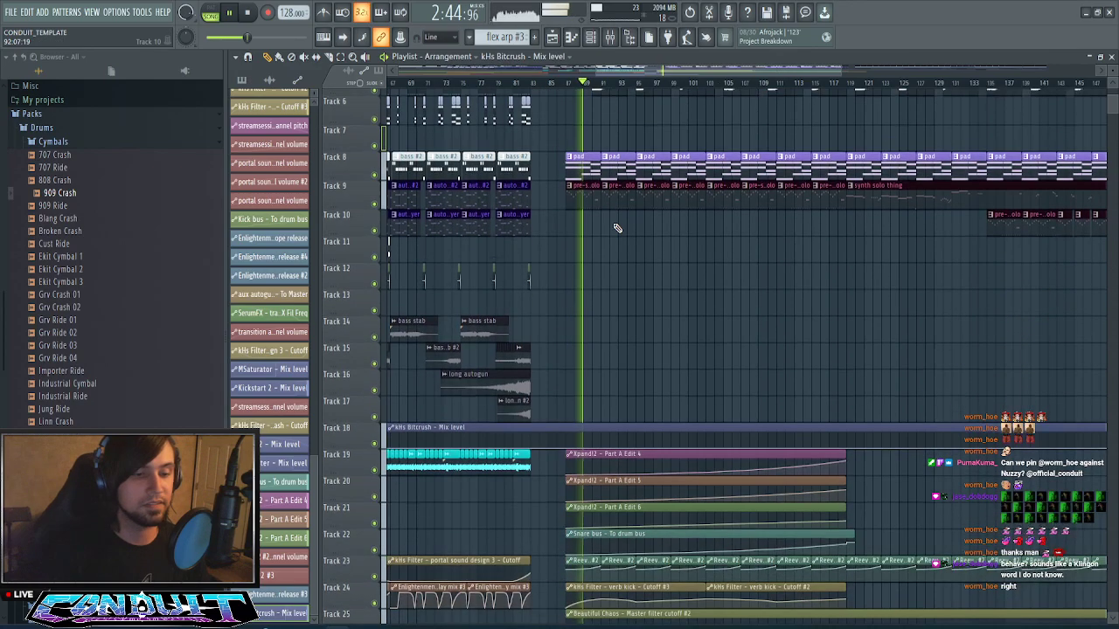
{"action": "scroll", "coordinate": [616, 221], "scroll_direction": "up", "scroll_amount": 6}
{"action": "scroll", "coordinate": [616, 221], "scroll_direction": "up", "scroll_amount": 1}
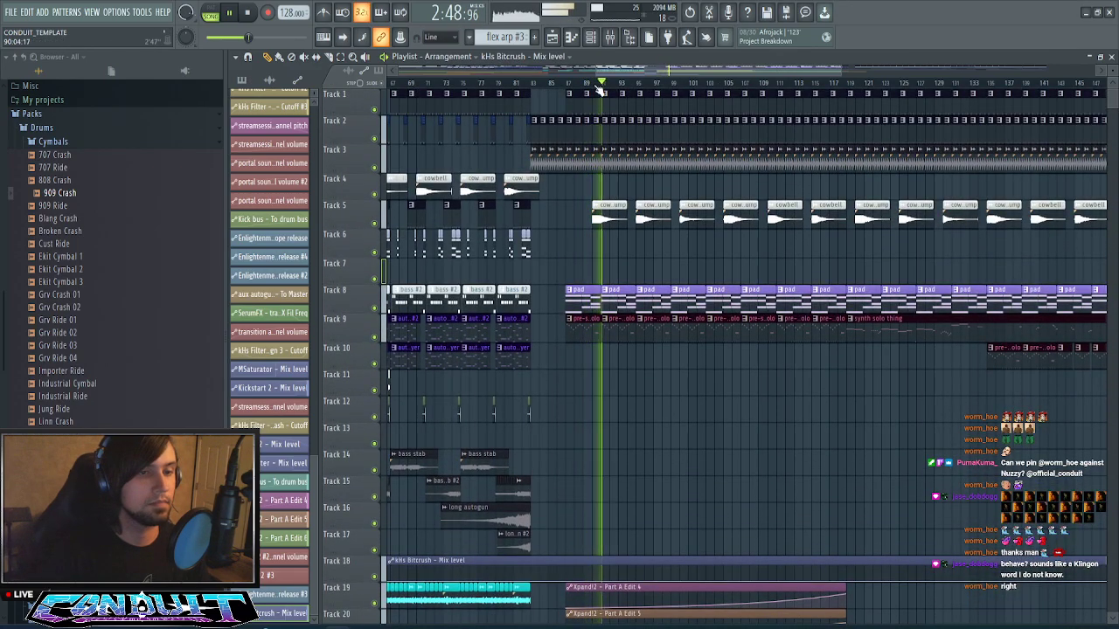
{"action": "scroll", "coordinate": [598, 87], "scroll_direction": "up", "scroll_amount": 4}
- Pick the pre-synth solo pattern and examine its channels in the channel rack, then close the rack
{"action": "left_click", "coordinate": [634, 327]}
{"action": "key", "text": "F6"}
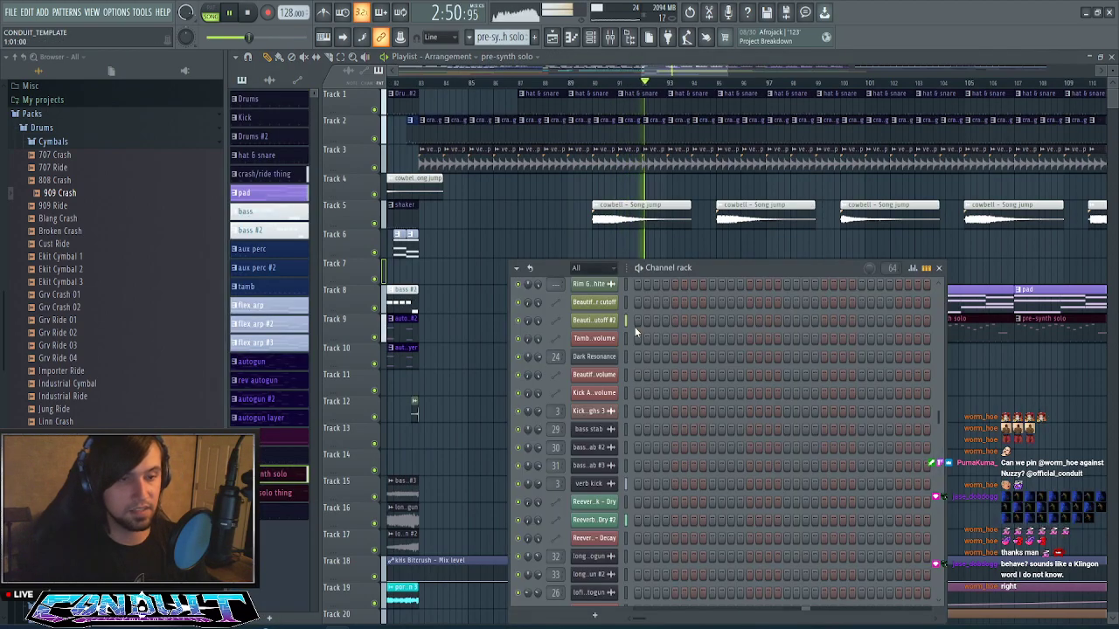
{"action": "scroll", "coordinate": [641, 348], "scroll_direction": "up", "scroll_amount": 5}
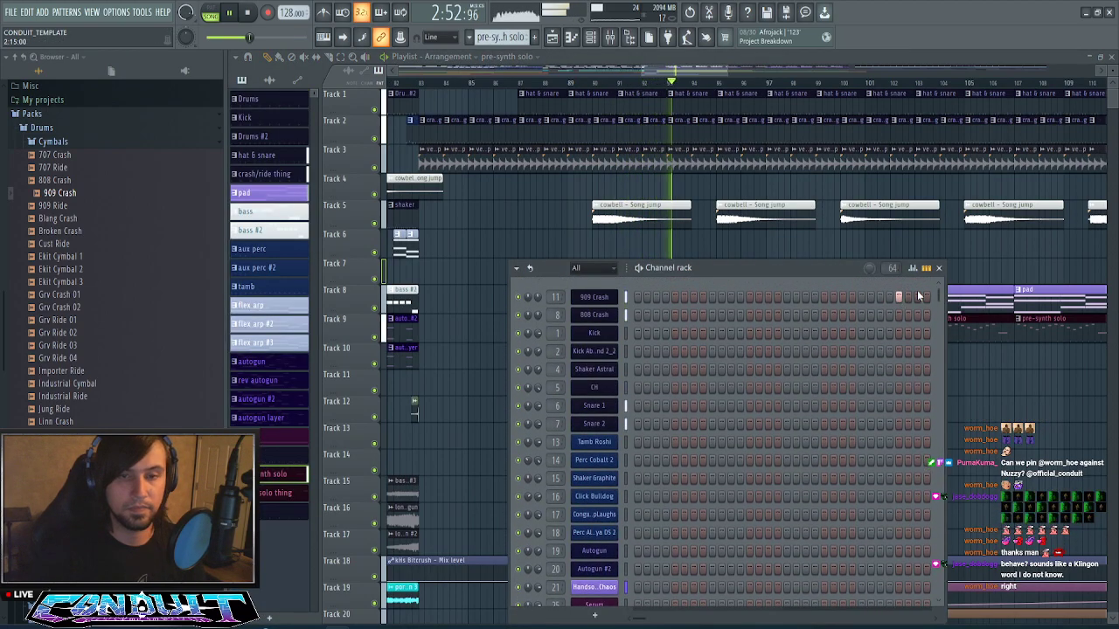
{"action": "scroll", "coordinate": [944, 320], "scroll_direction": "down", "scroll_amount": 3}
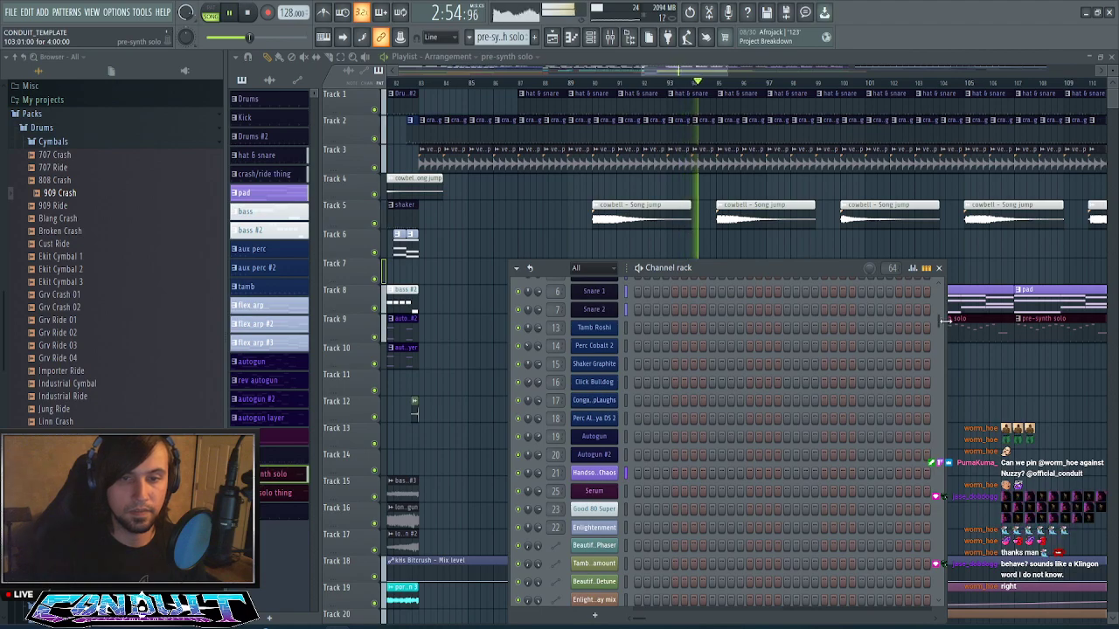
{"action": "left_click_drag", "start_coordinate": [943, 320], "coordinate": [1115, 322]}
{"action": "scroll", "coordinate": [973, 329], "scroll_direction": "up", "scroll_amount": 3}
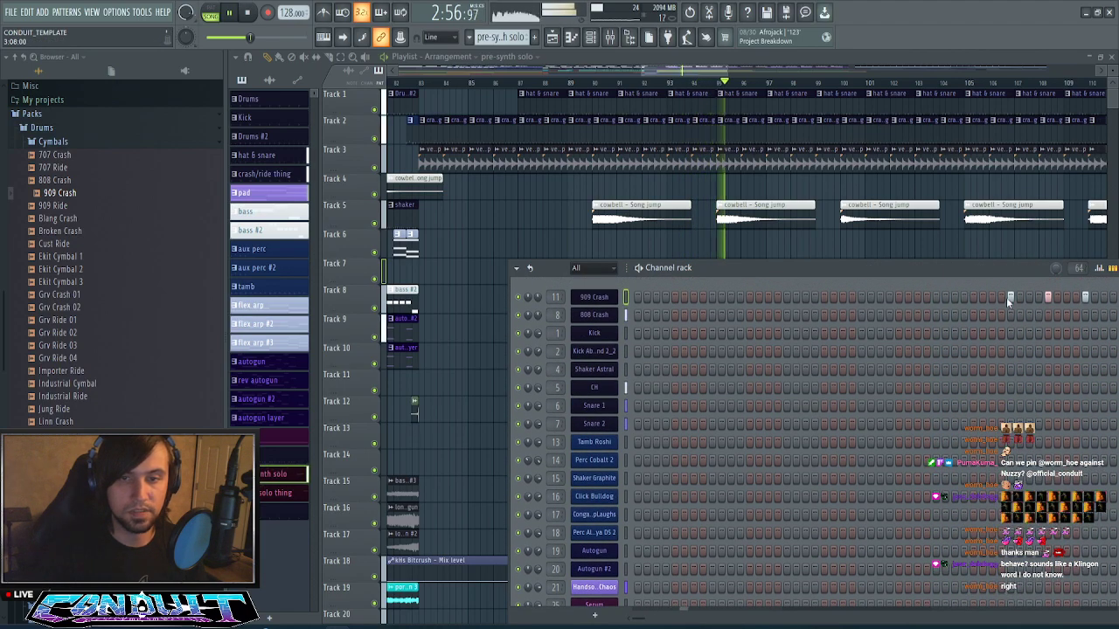
{"action": "left_click_drag", "start_coordinate": [976, 267], "coordinate": [833, 267]}
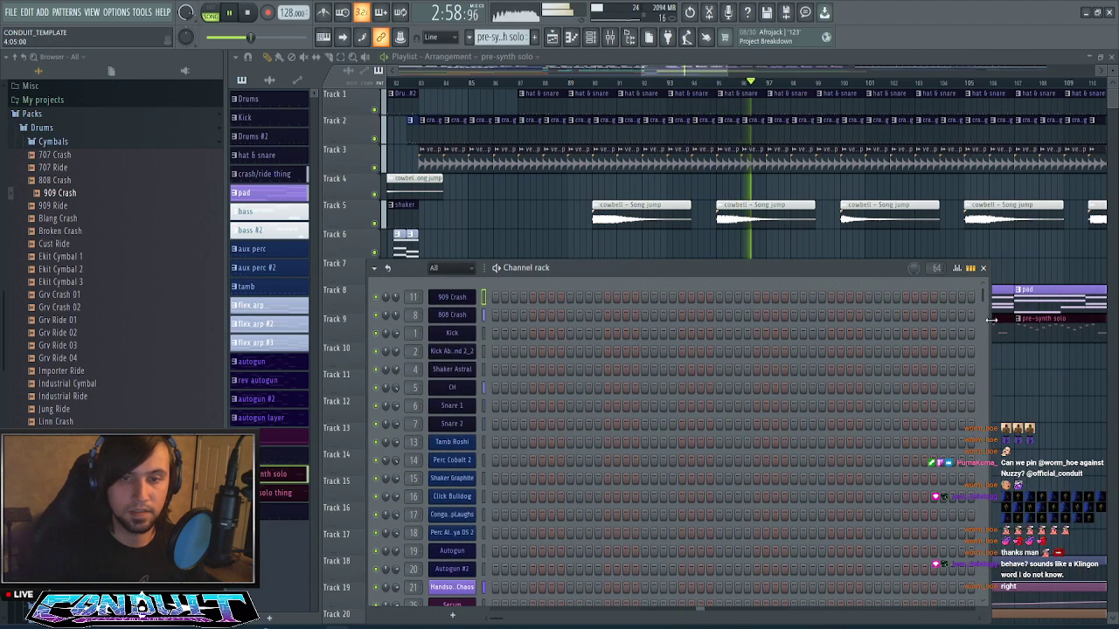
{"action": "left_click_drag", "start_coordinate": [991, 320], "coordinate": [1084, 314]}
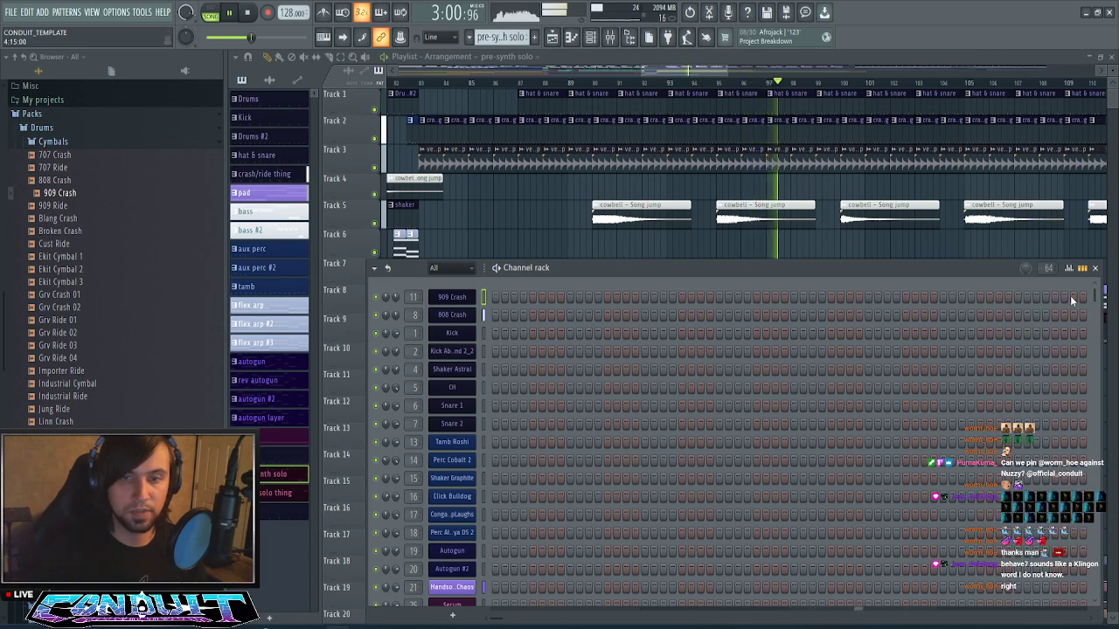
{"action": "left_click_drag", "start_coordinate": [851, 266], "coordinate": [752, 263]}
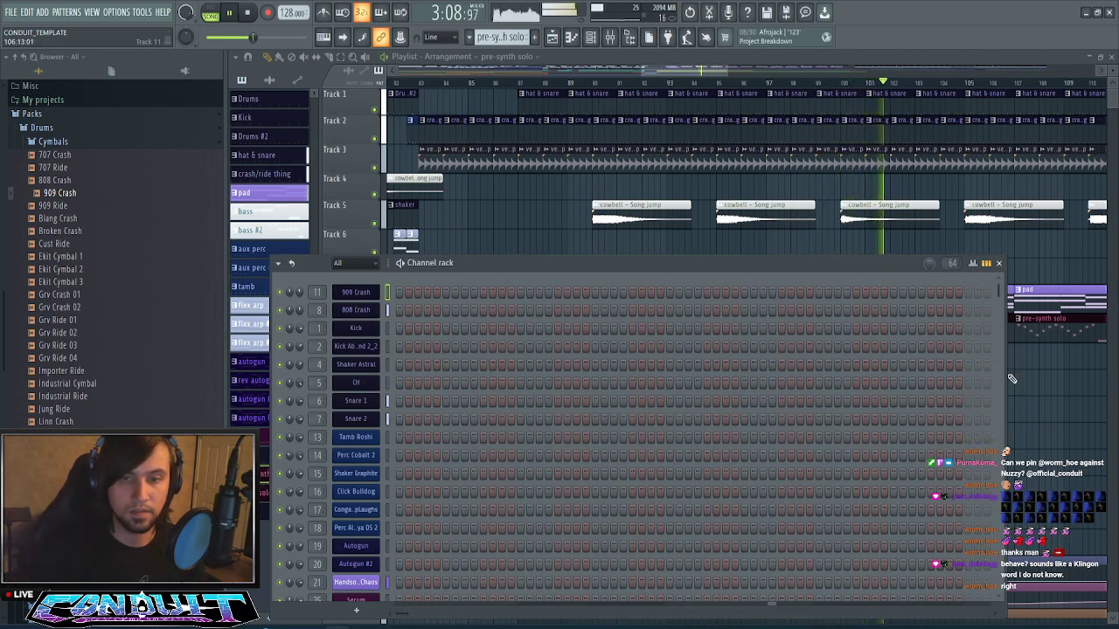
{"action": "left_click_drag", "start_coordinate": [1007, 376], "coordinate": [594, 377]}
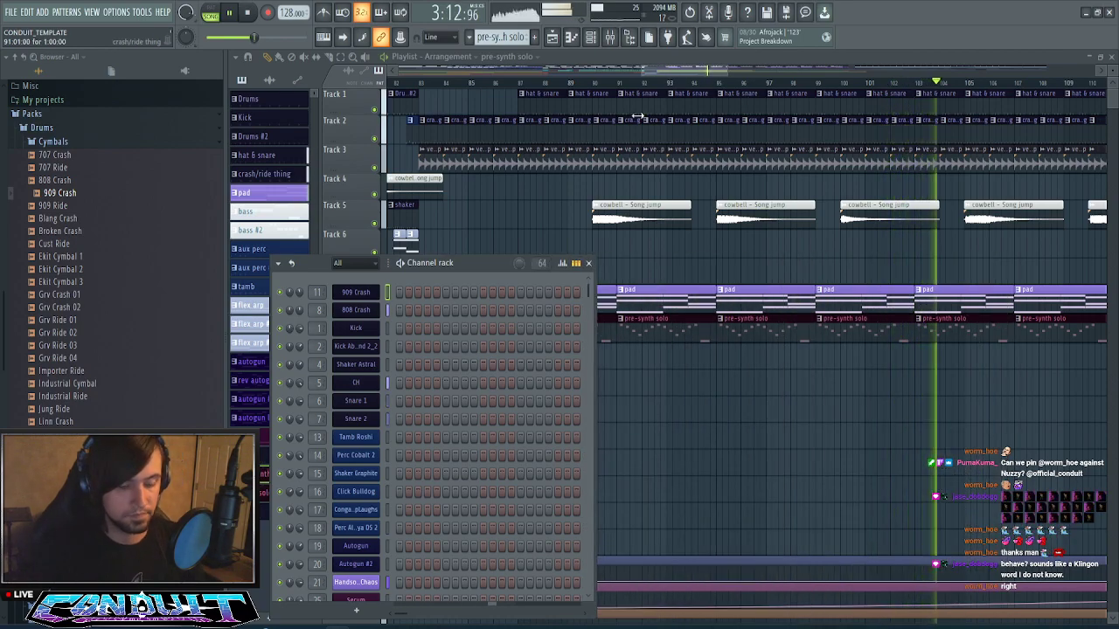
{"action": "key", "text": "F6"}
- Select the time range from bar 87 to bar 119 and create an automation clip for the Xpand!2 channel volume over it
{"action": "scroll", "coordinate": [725, 89], "scroll_direction": "down", "scroll_amount": 3}
{"action": "left_click", "coordinate": [709, 82]}
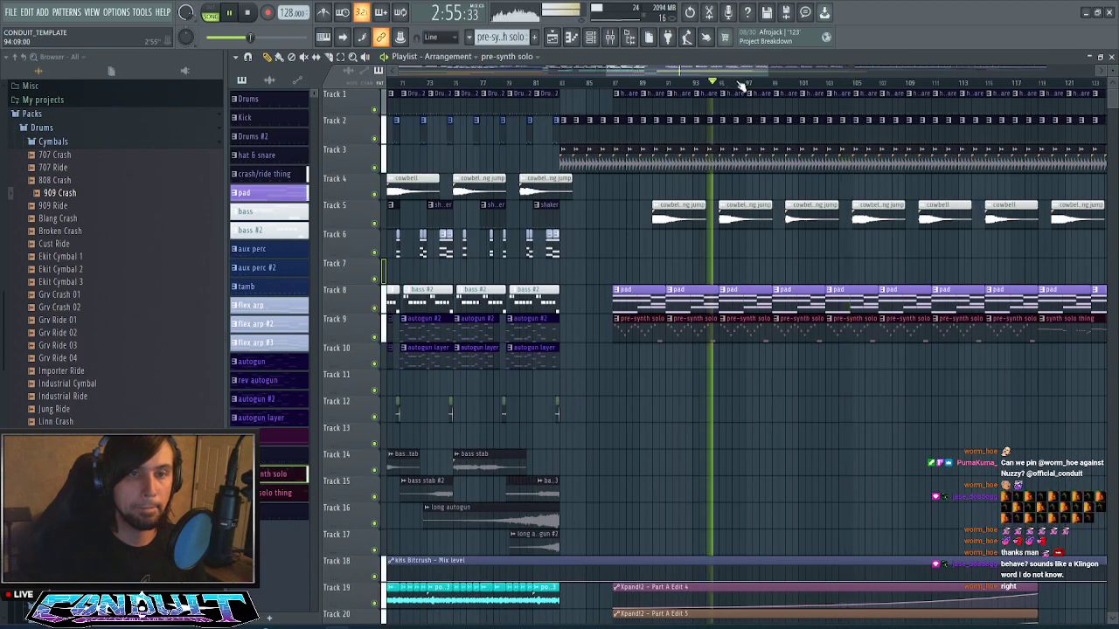
{"action": "left_click", "coordinate": [748, 81]}
{"action": "left_click_drag", "start_coordinate": [747, 72], "coordinate": [788, 75]}
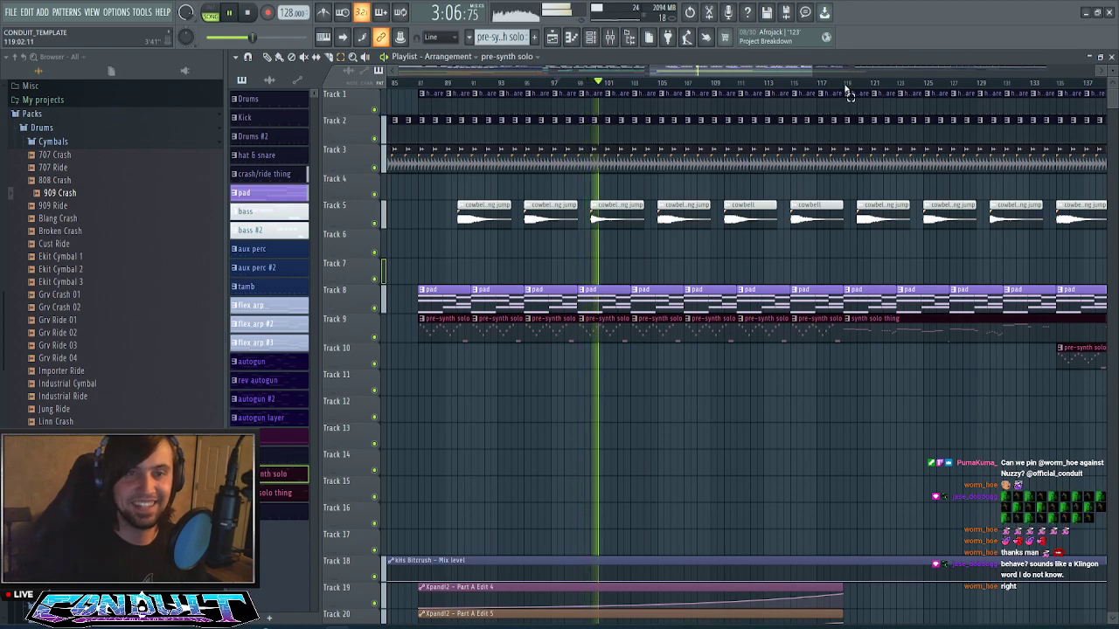
{"action": "left_click_drag", "start_coordinate": [846, 87], "coordinate": [424, 187]}
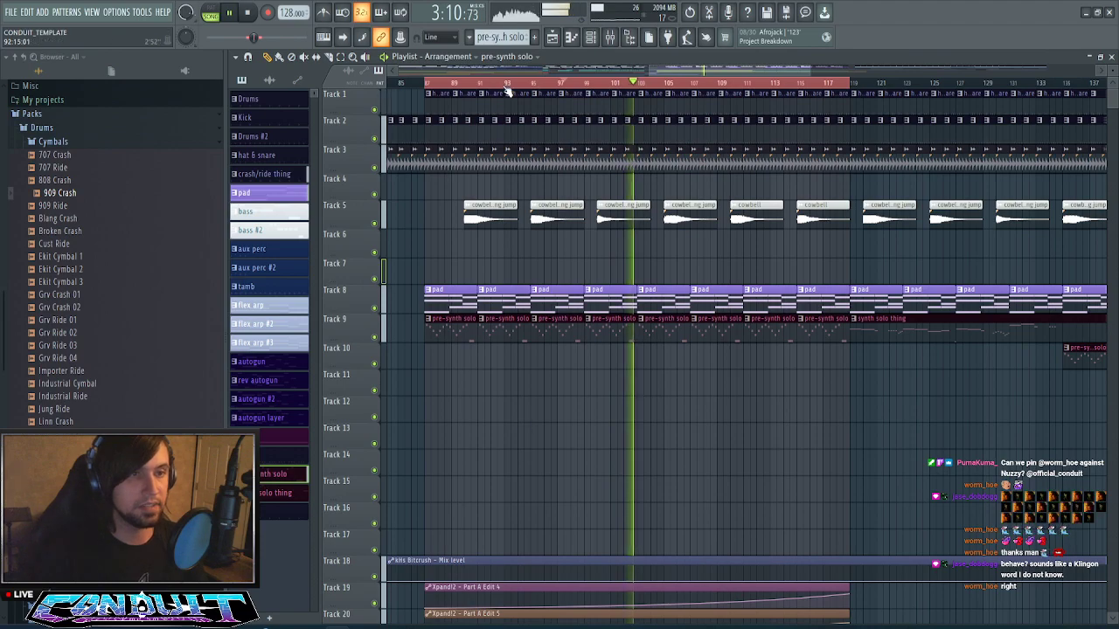
{"action": "key", "text": "F6"}
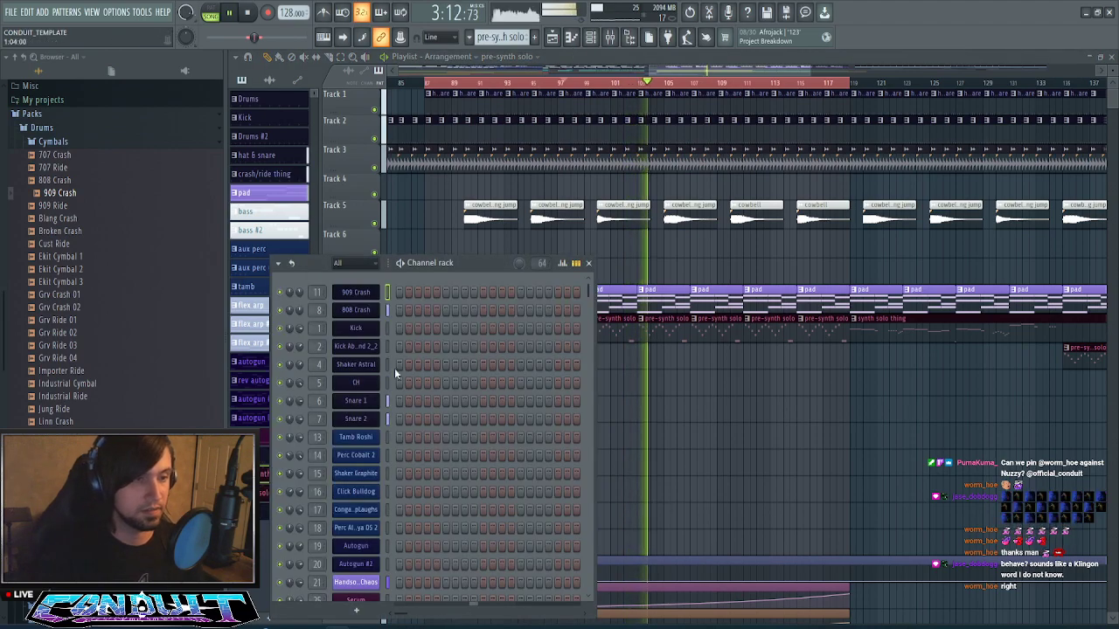
{"action": "scroll", "coordinate": [395, 367], "scroll_direction": "down", "scroll_amount": 15}
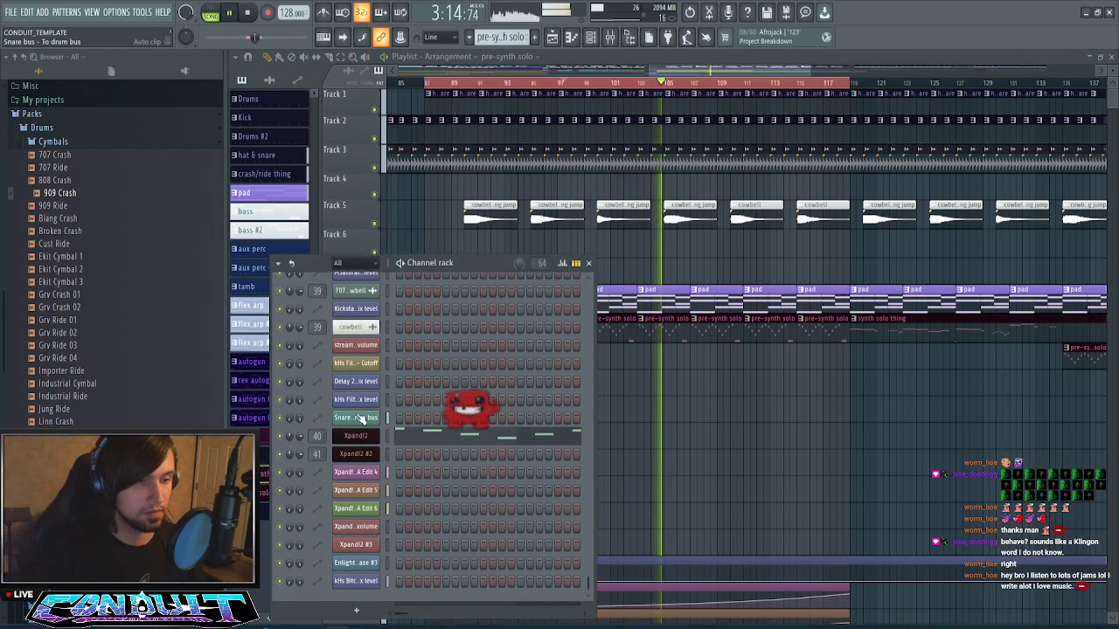
{"action": "right_click", "coordinate": [300, 436]}
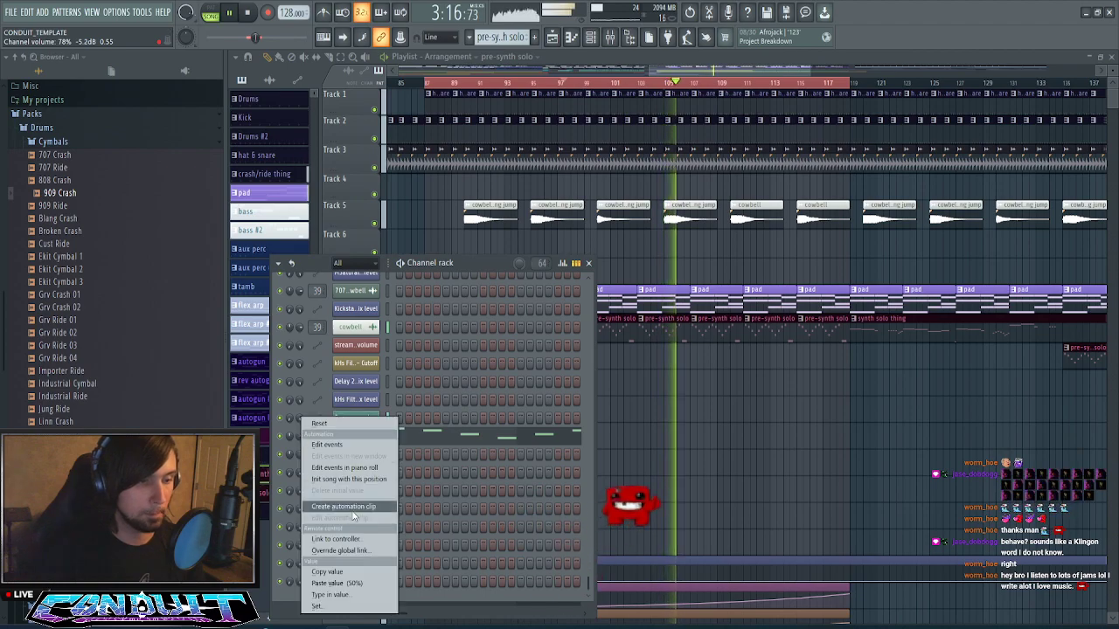
{"action": "left_click", "coordinate": [343, 506]}
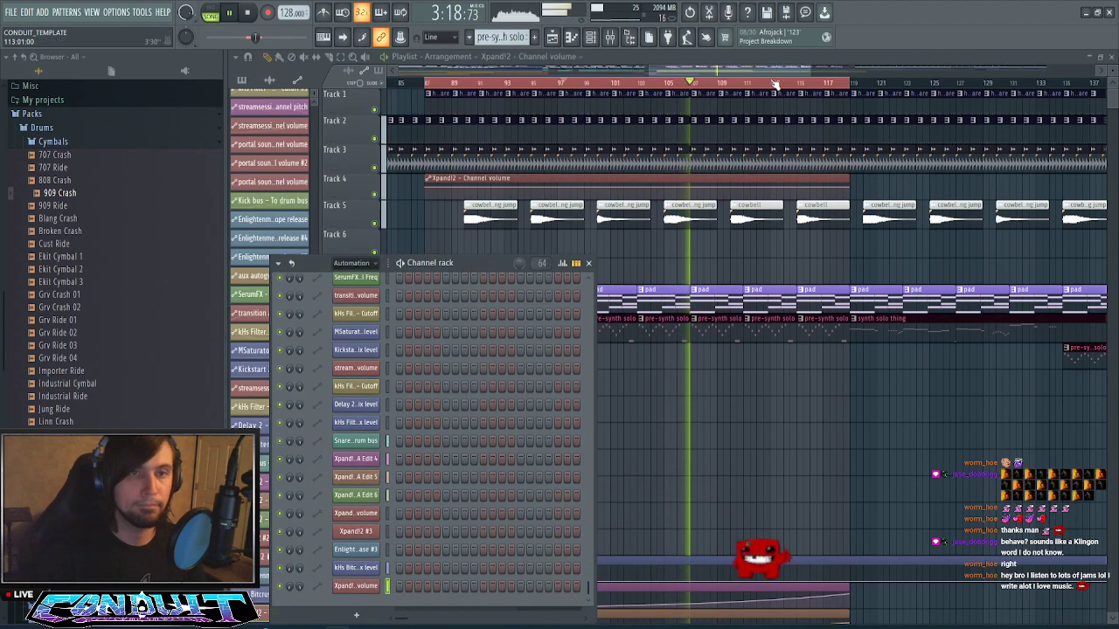
- Lower the start point of the Xpand!2 channel volume clip to form a rising ramp, and place the clip on Track 28
{"action": "left_click_drag", "start_coordinate": [771, 72], "coordinate": [760, 72]}
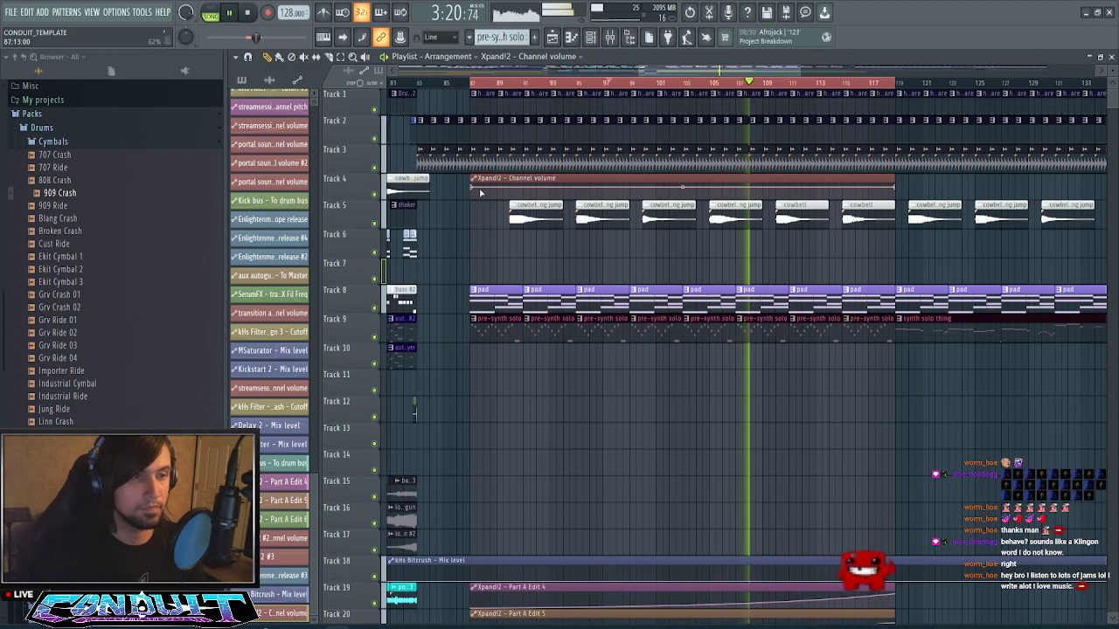
{"action": "left_click_drag", "start_coordinate": [470, 186], "coordinate": [470, 200]}
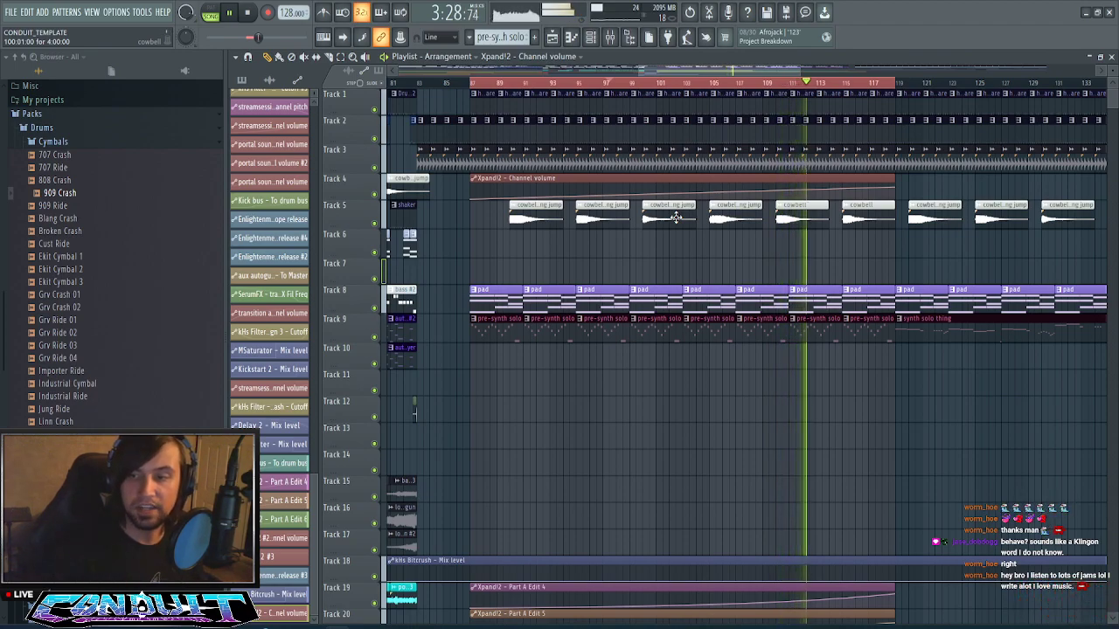
{"action": "scroll", "coordinate": [714, 211], "scroll_direction": "down", "scroll_amount": 2}
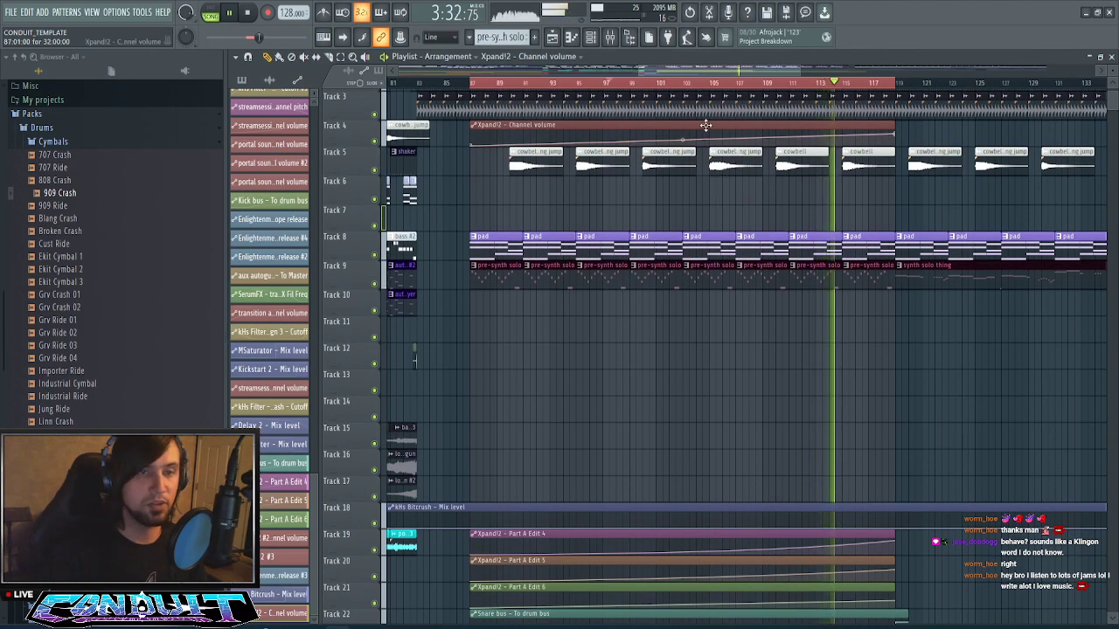
{"action": "scroll", "coordinate": [716, 464], "scroll_direction": "down", "scroll_amount": 11}
{"action": "left_click_drag", "start_coordinate": [716, 464], "coordinate": [702, 459]}
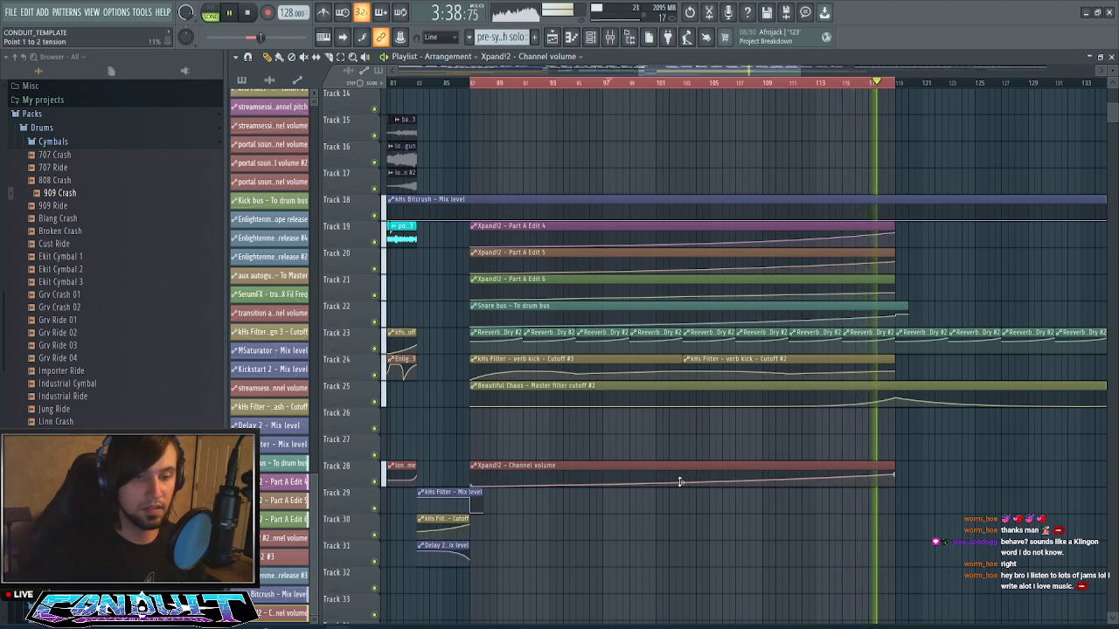
- Clear the time selection and follow playback through the pre-synth solo section, reviewing how it builds towards the synth solo
{"action": "scroll", "coordinate": [679, 474], "scroll_direction": "up", "scroll_amount": 13}
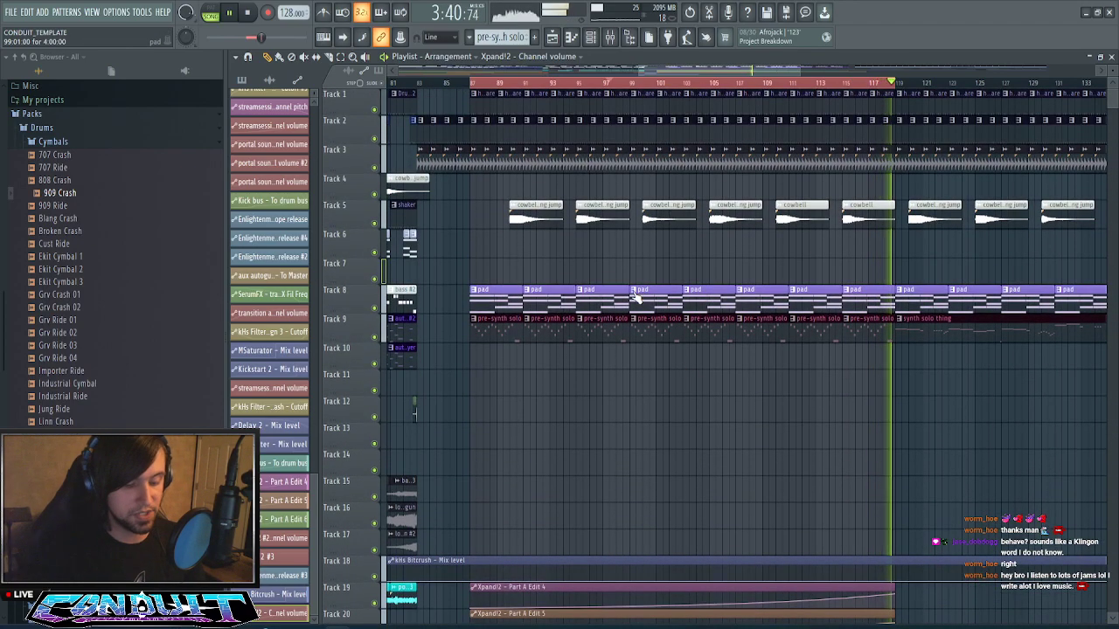
{"action": "left_click", "coordinate": [756, 83], "text": "ctrl"}
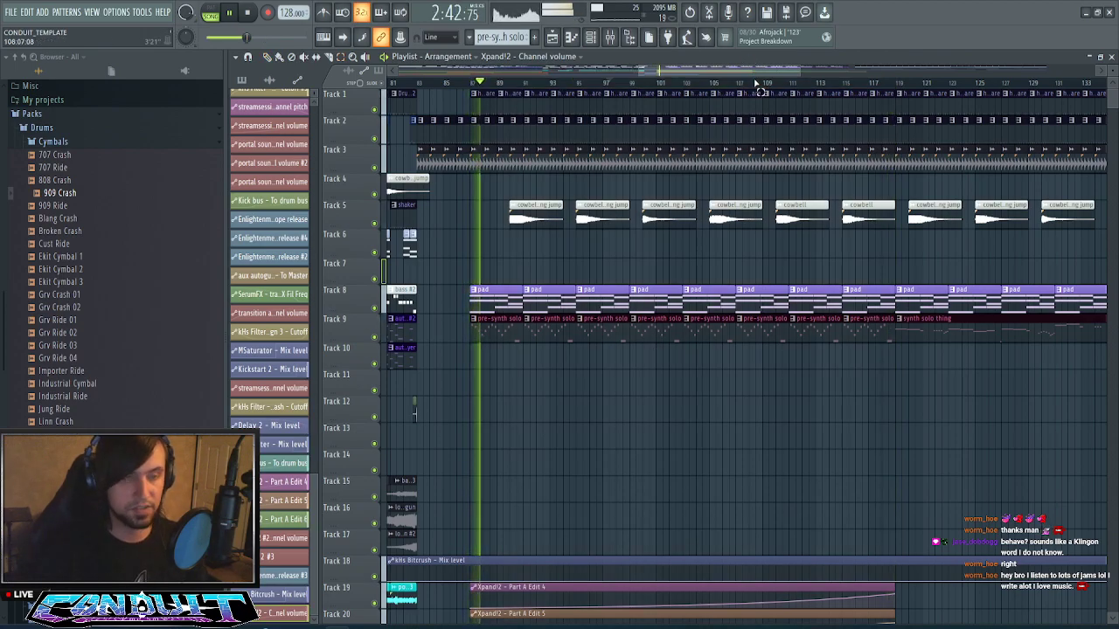
{"action": "scroll", "coordinate": [752, 78], "scroll_direction": "down", "scroll_amount": 5}
{"action": "left_click_drag", "start_coordinate": [749, 70], "coordinate": [779, 70]}
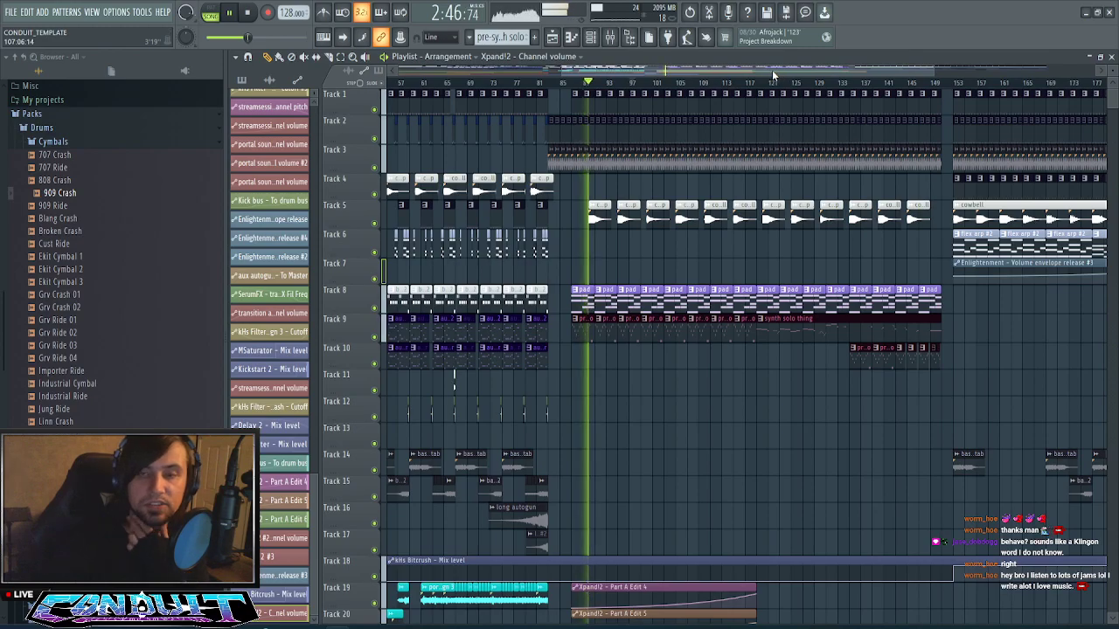
{"action": "mouse_move", "coordinate": [768, 73]}
{"action": "left_mouse_down"}
{"action": "mouse_move", "coordinate": [801, 68]}
{"action": "mouse_move", "coordinate": [740, 84]}
{"action": "mouse_move", "coordinate": [777, 82]}
{"action": "mouse_move", "coordinate": [757, 84]}
{"action": "left_mouse_up"}
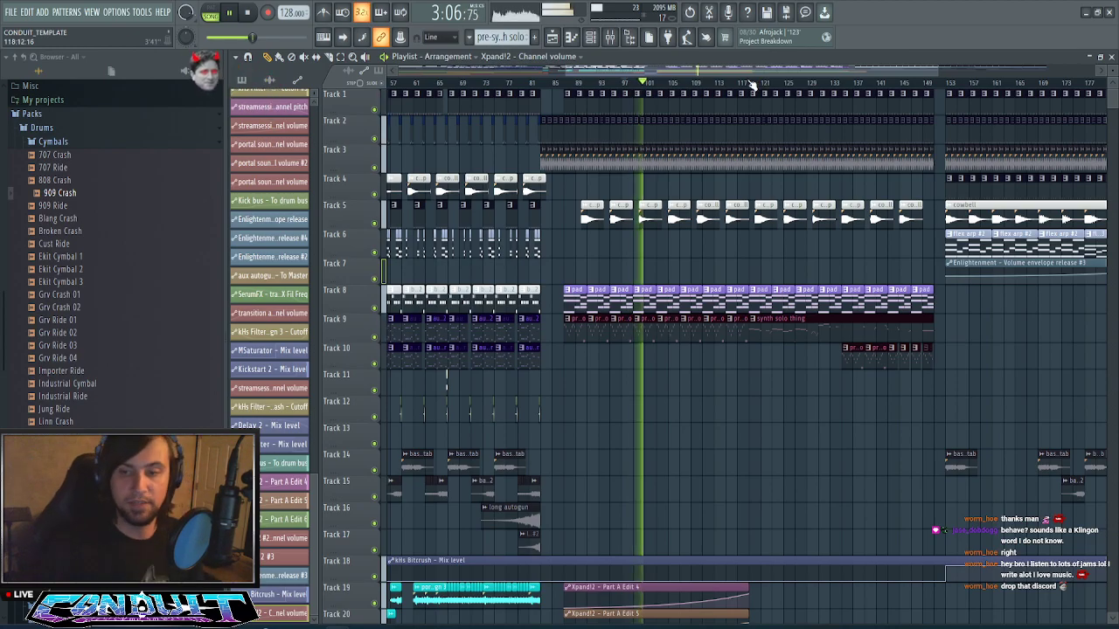
{"action": "scroll", "coordinate": [757, 84], "scroll_direction": "down", "scroll_amount": 1}
{"action": "scroll", "coordinate": [757, 70], "scroll_direction": "down", "scroll_amount": 2}
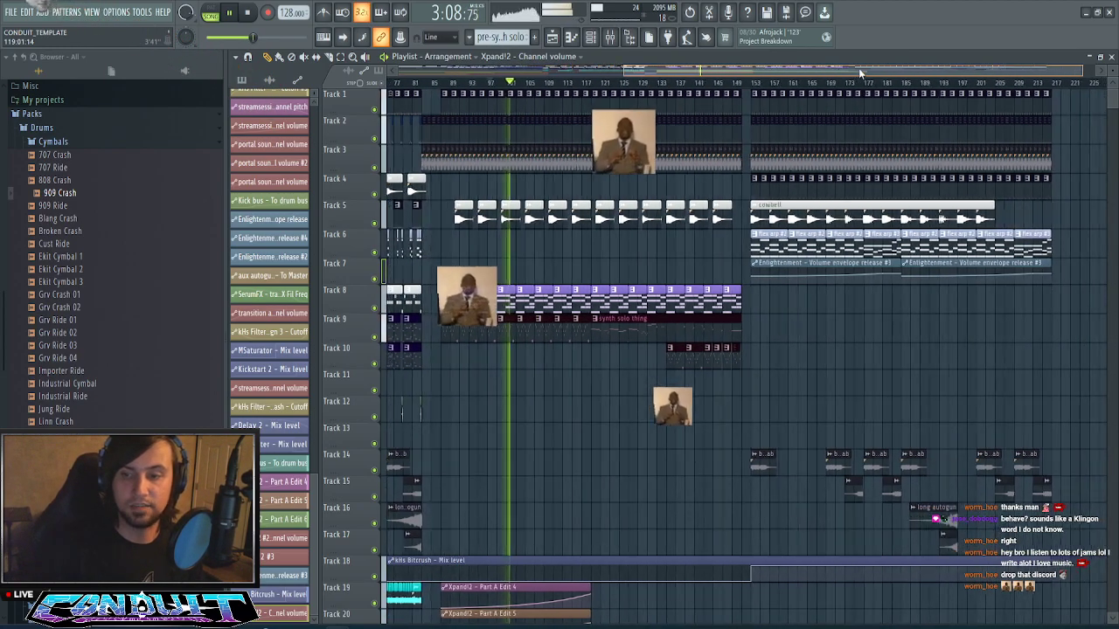
{"action": "scroll", "coordinate": [773, 83], "scroll_direction": "down", "scroll_amount": 2}
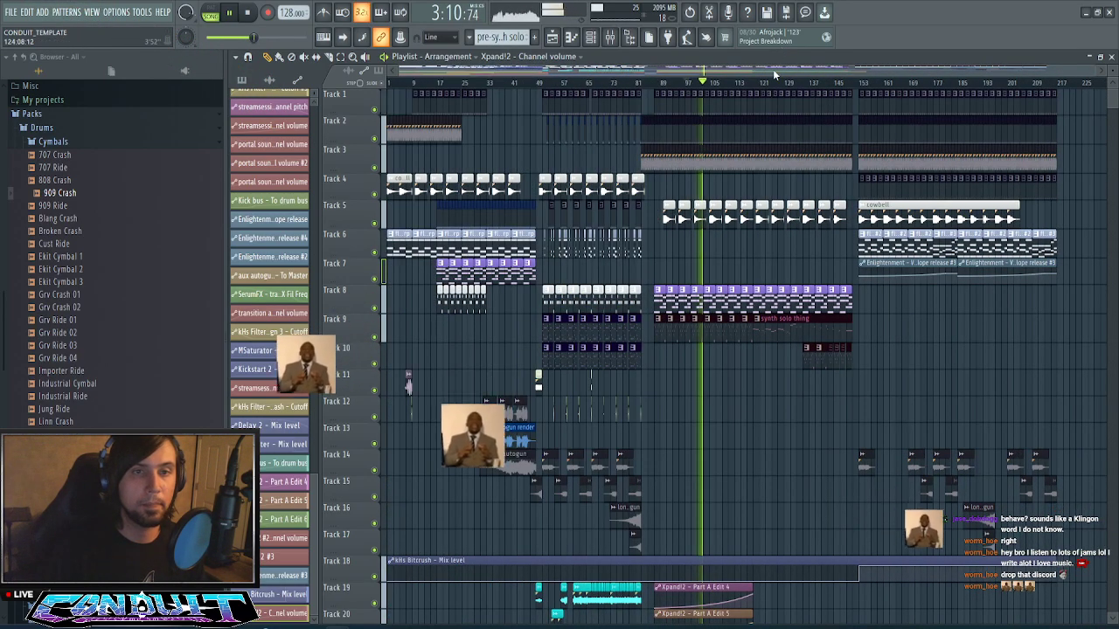
{"action": "scroll", "coordinate": [764, 90], "scroll_direction": "up", "scroll_amount": 3}
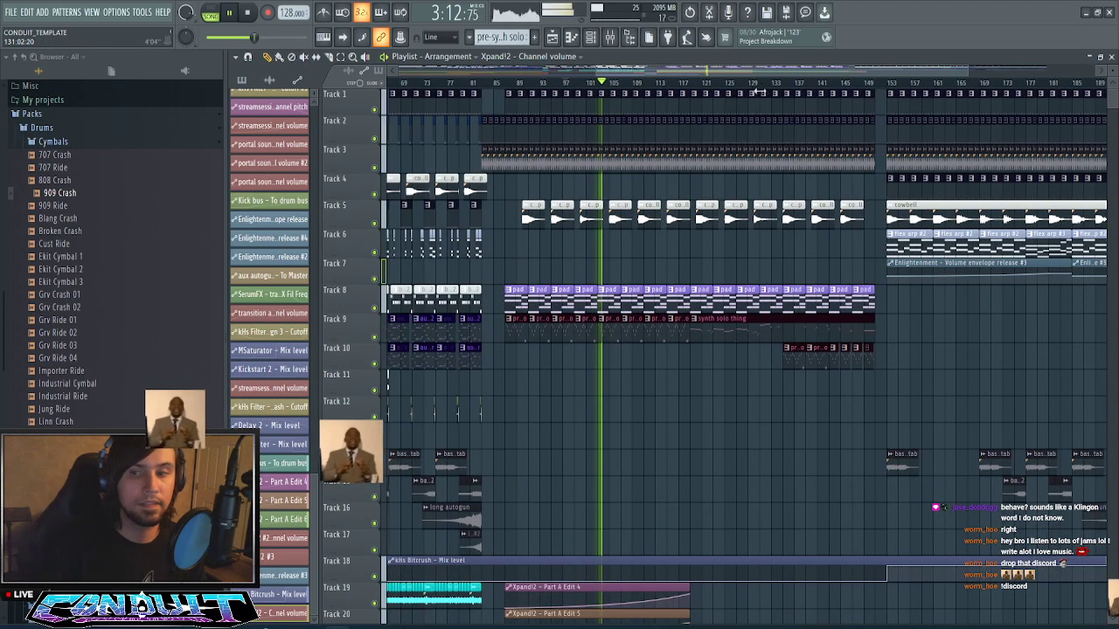
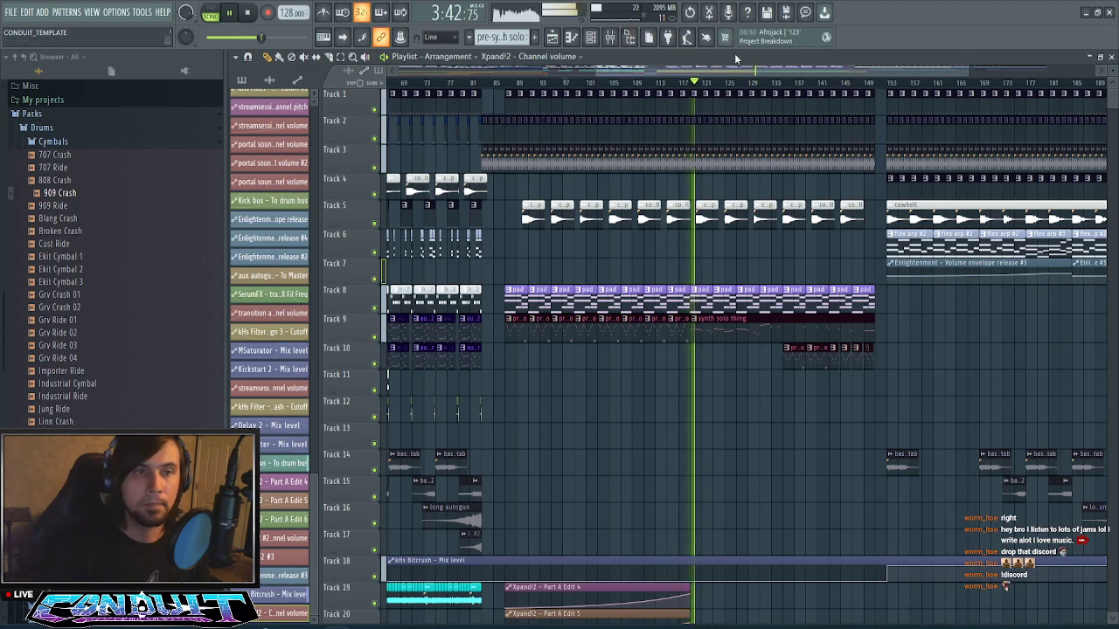
- Pick the synth solo thing pattern on Track 9 and follow playback through the synth solo, examining the arrangement around bar 153
{"action": "scroll", "coordinate": [782, 169], "scroll_direction": "down", "scroll_amount": 1}
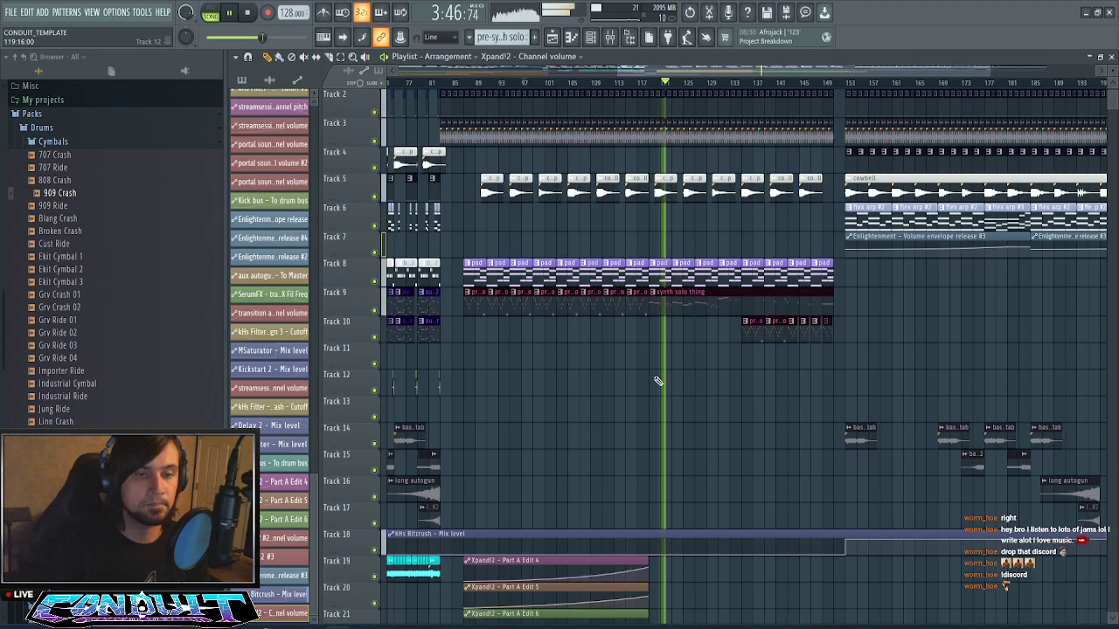
{"action": "left_click", "coordinate": [670, 304]}
{"action": "left_click_drag", "start_coordinate": [768, 70], "coordinate": [849, 80]}
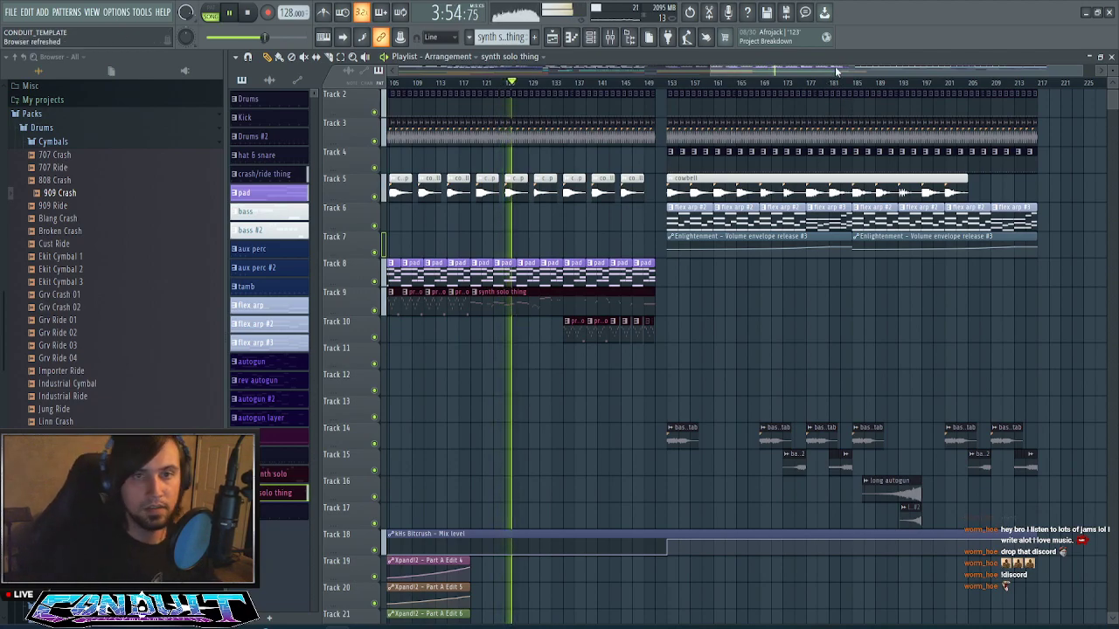
{"action": "left_click_drag", "start_coordinate": [828, 71], "coordinate": [793, 83]}
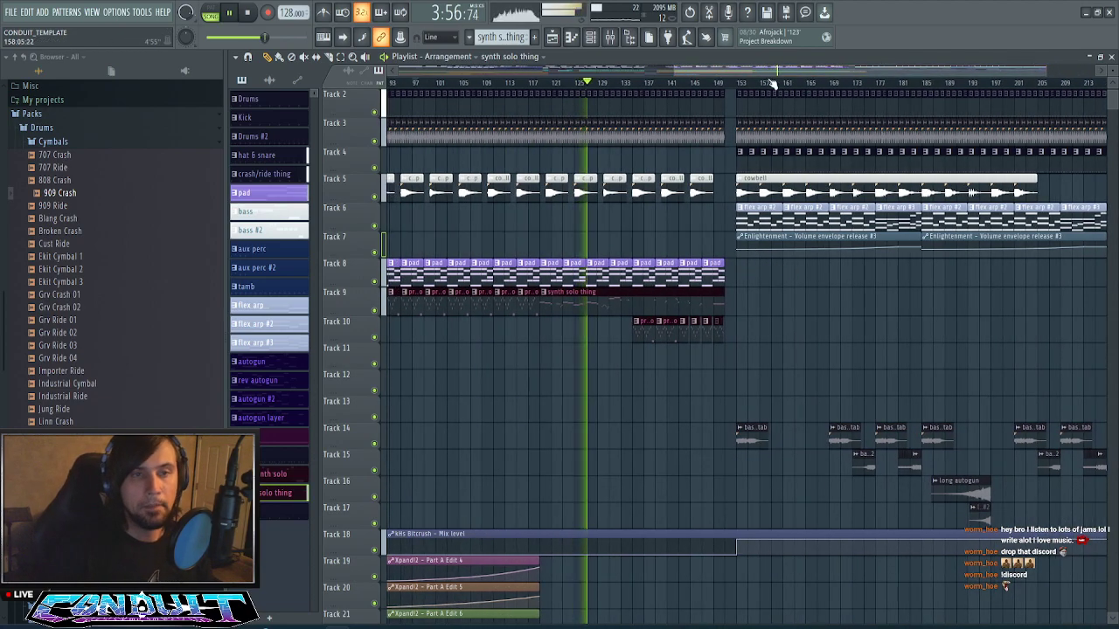
{"action": "scroll", "coordinate": [774, 83], "scroll_direction": "down", "scroll_amount": 3}
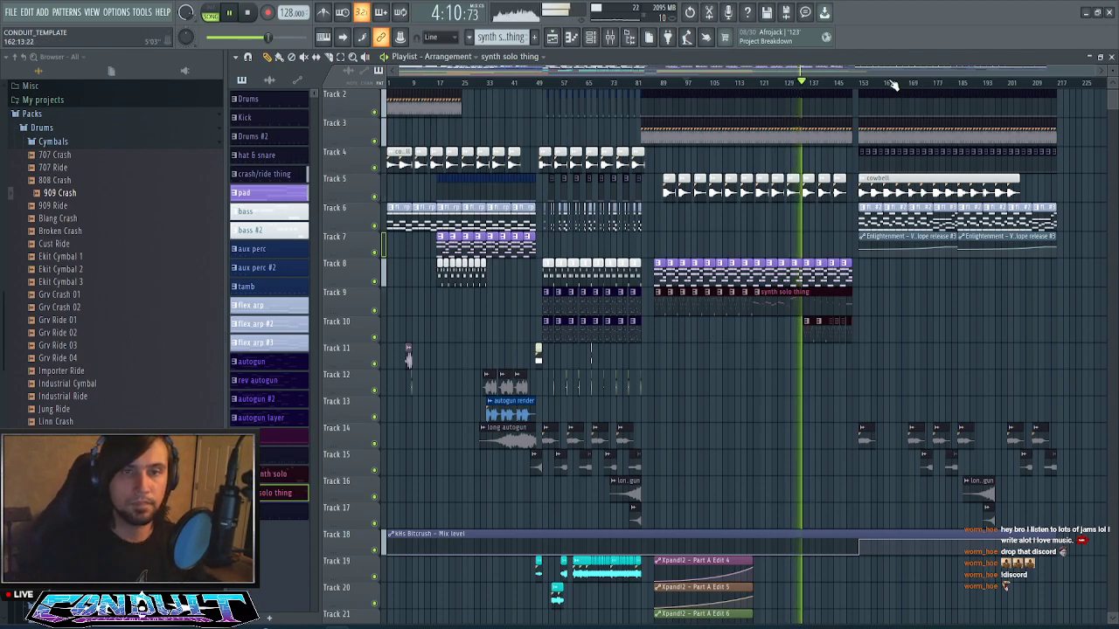
{"action": "scroll", "coordinate": [894, 93], "scroll_direction": "up", "scroll_amount": 4}
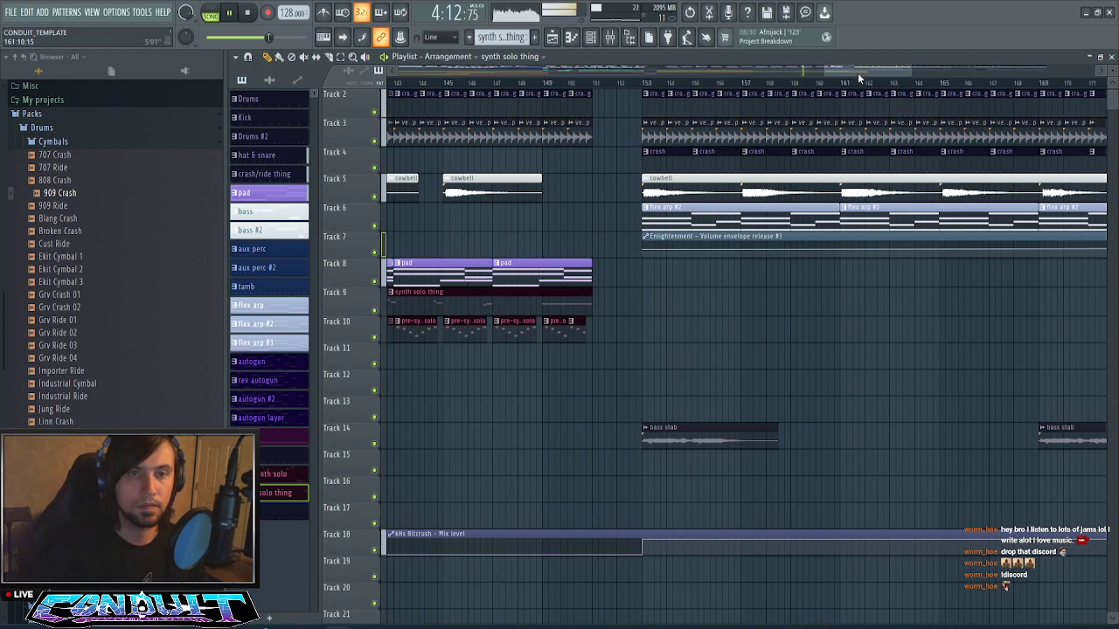
{"action": "left_click_drag", "start_coordinate": [859, 74], "coordinate": [870, 72]}
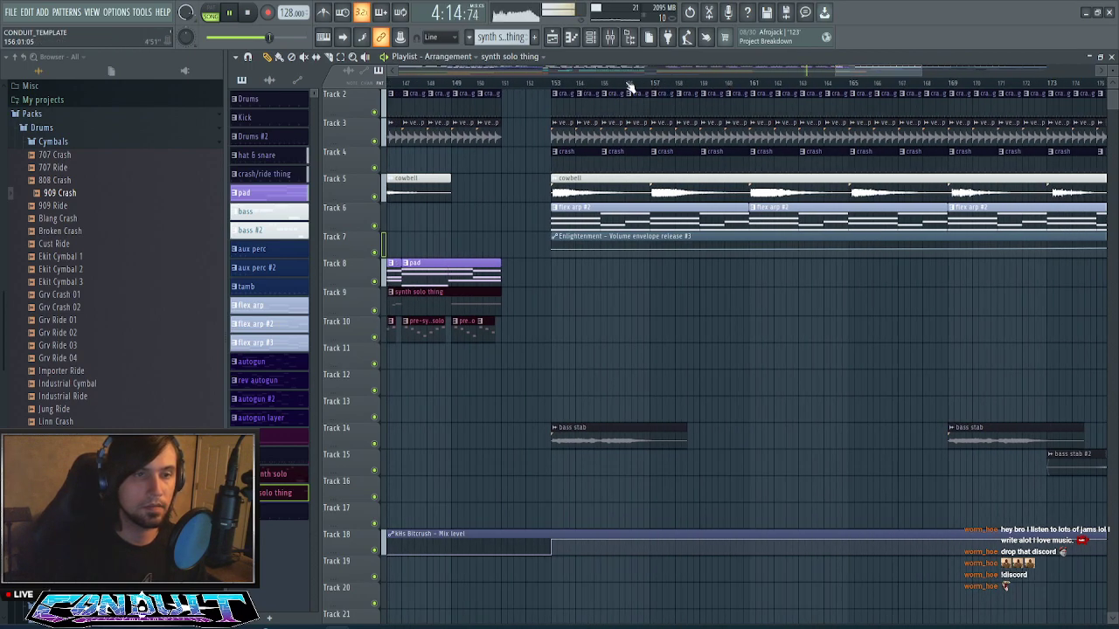
{"action": "scroll", "coordinate": [630, 87], "scroll_direction": "down", "scroll_amount": 5}
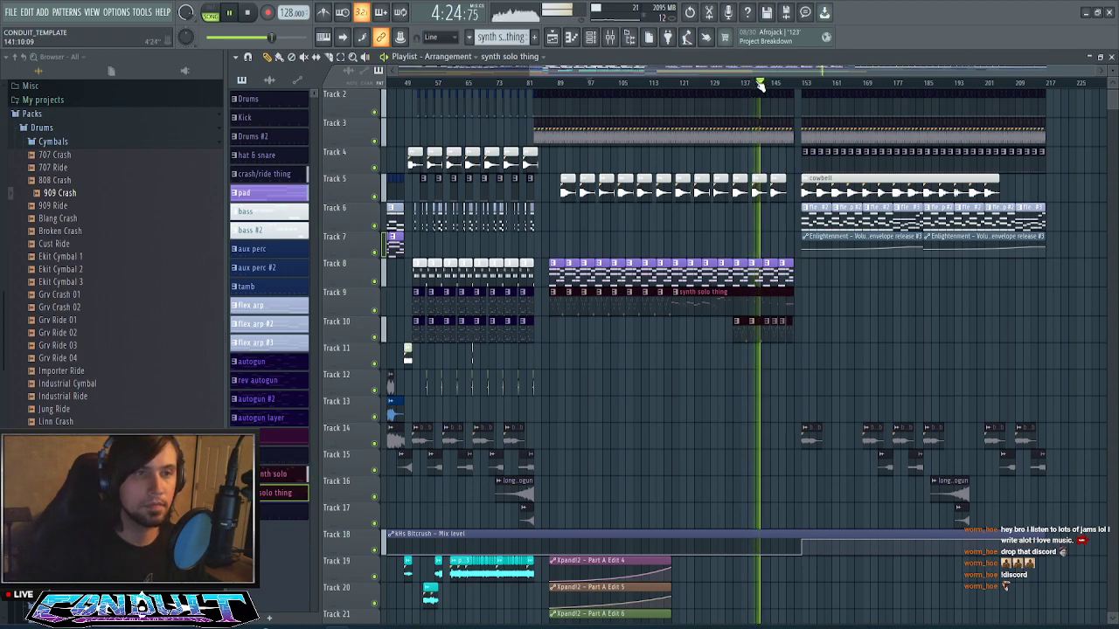
- Load the MAutopan effect into slot 9 of the Xpand!2 insert on mixer track 40
{"action": "left_click", "coordinate": [609, 39]}
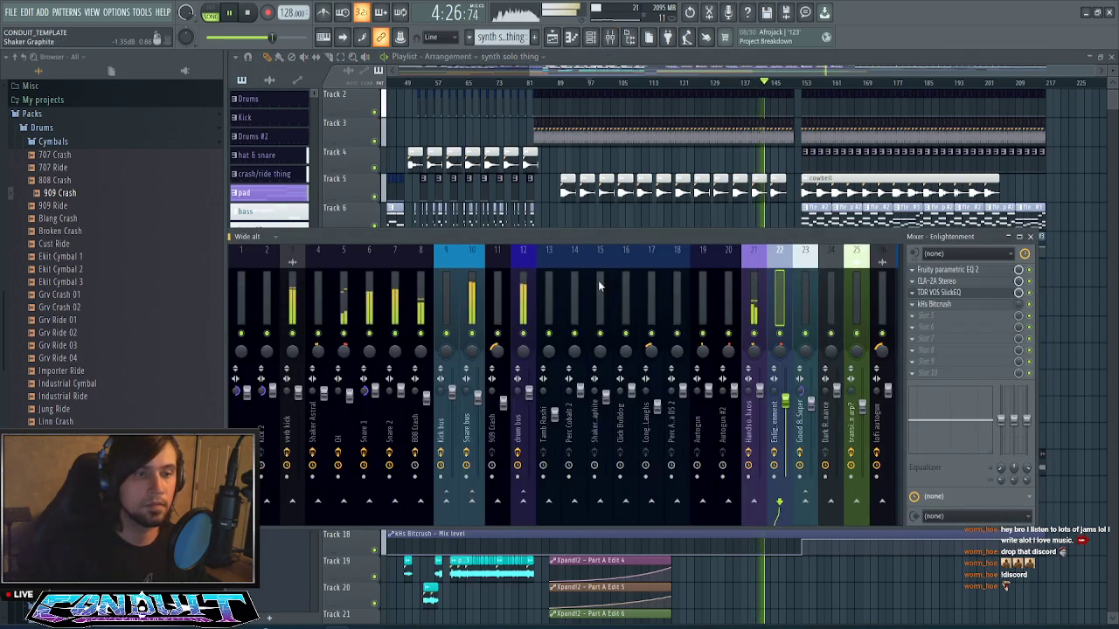
{"action": "scroll", "coordinate": [597, 284], "scroll_direction": "right", "scroll_amount": 5}
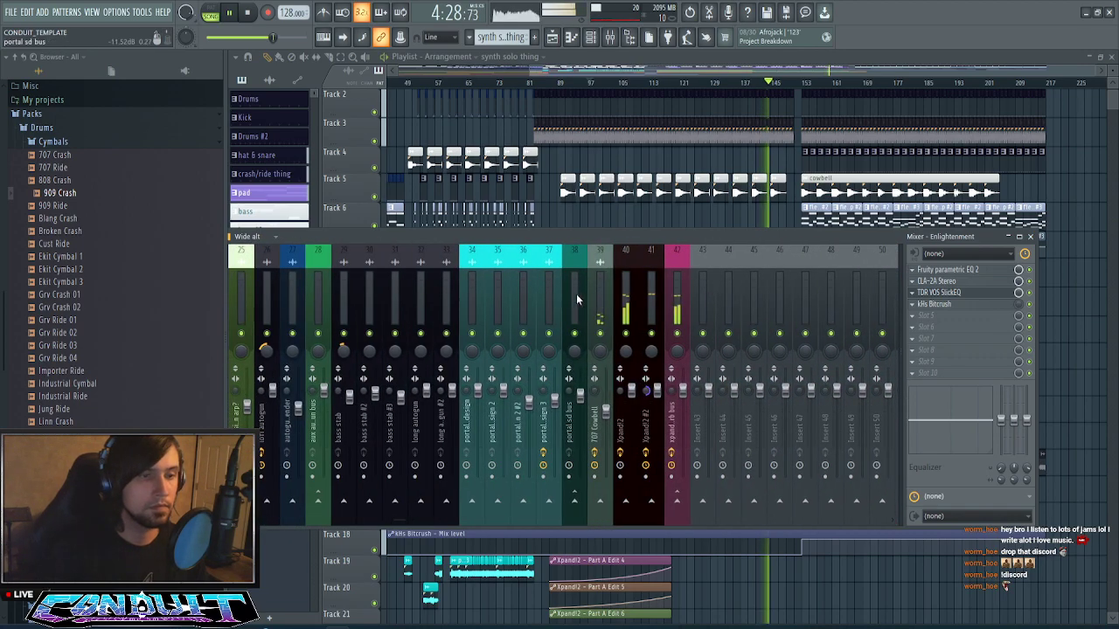
{"action": "left_click", "coordinate": [626, 310]}
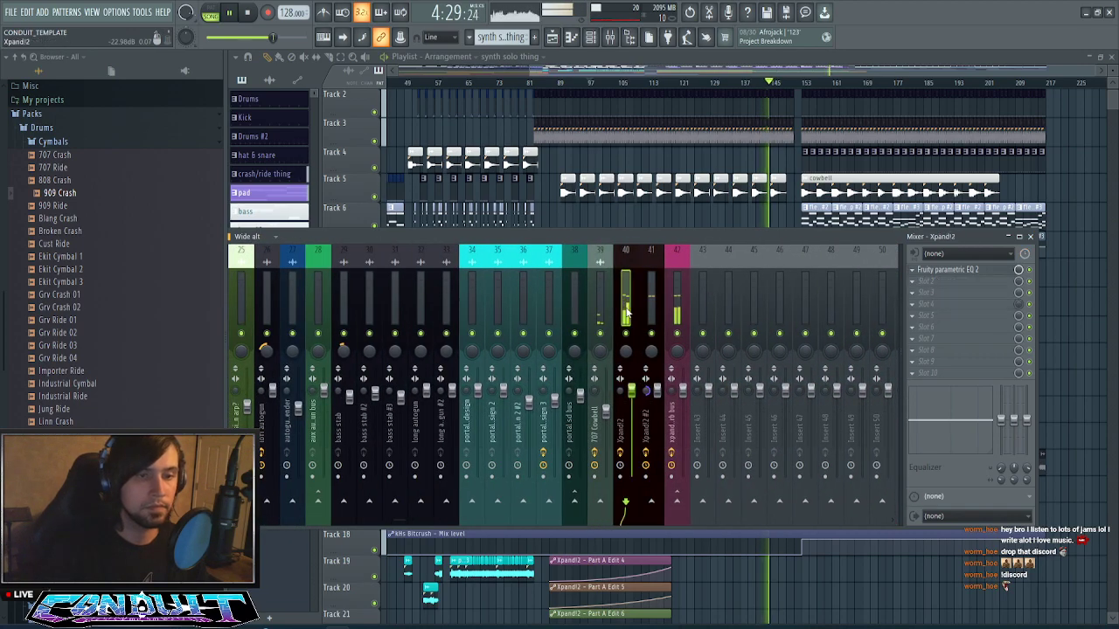
{"action": "left_click", "coordinate": [914, 361]}
{"action": "mouse_move", "coordinate": [933, 353]}
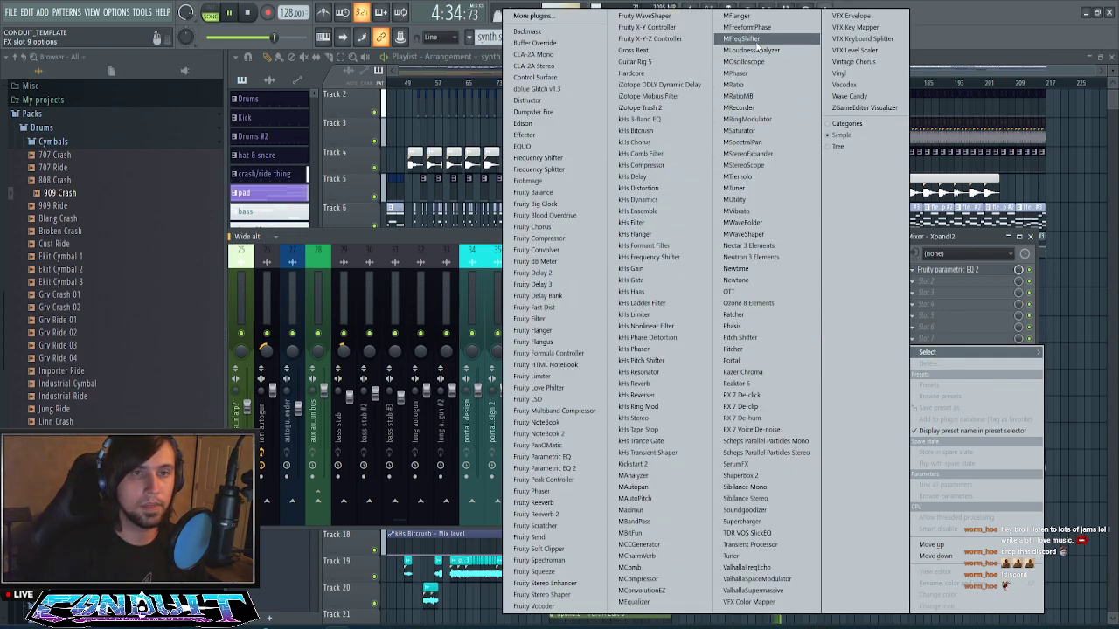
{"action": "left_click", "coordinate": [642, 487]}
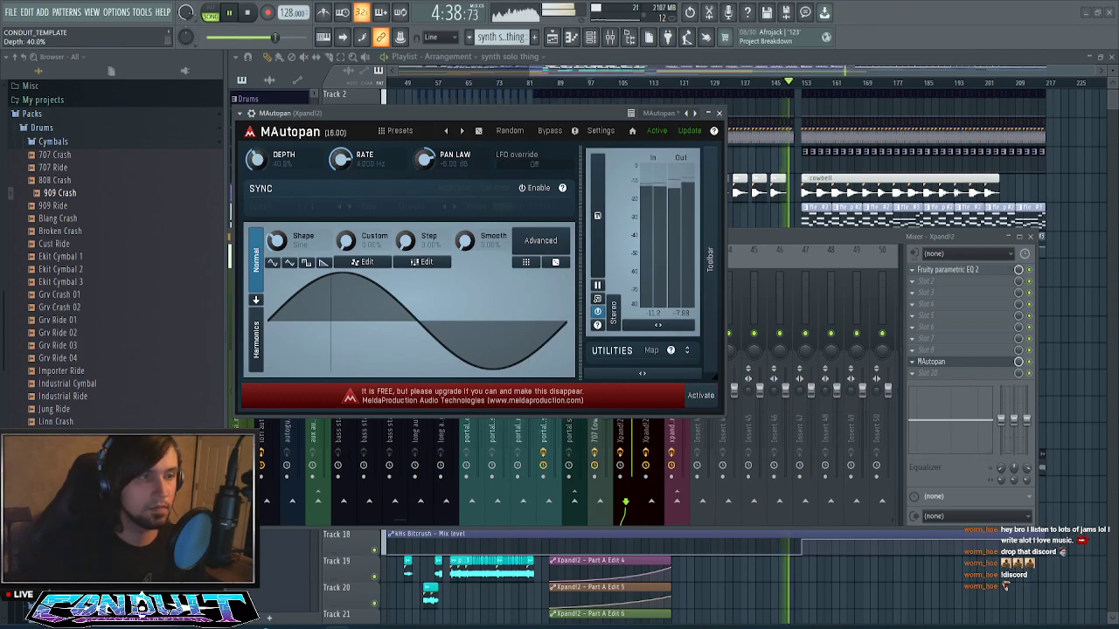
- Set MAutopan's depth to 28.4% and rate to 0.3849 Hz, and close the plugin window
{"action": "left_click_drag", "start_coordinate": [339, 158], "coordinate": [340, 188]}
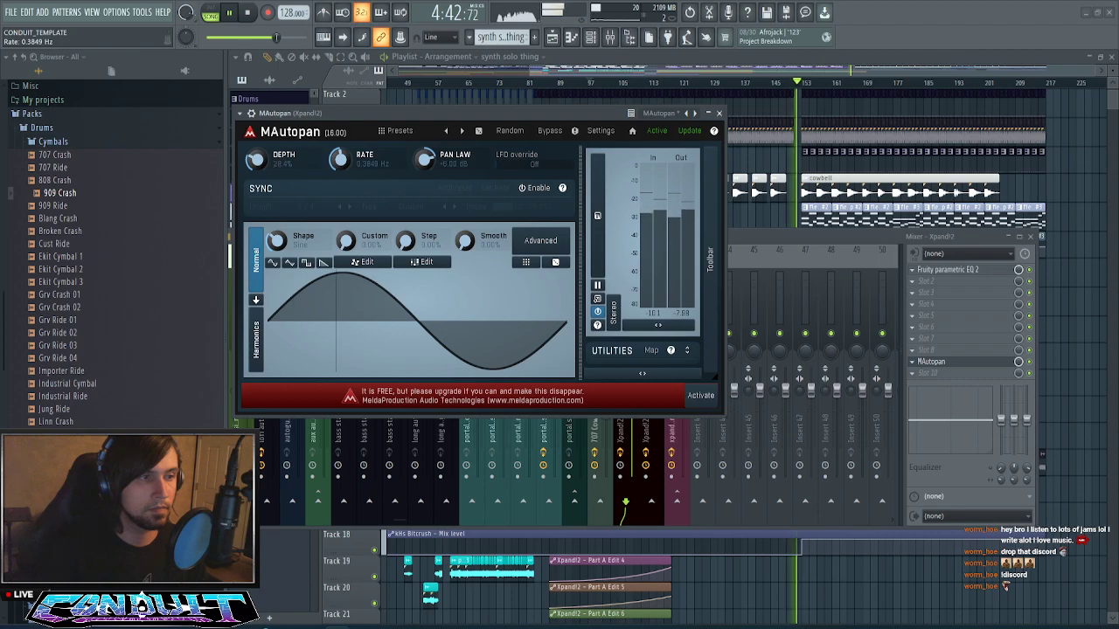
{"action": "left_click", "coordinate": [710, 112]}
{"action": "left_click", "coordinate": [710, 112]}
{"action": "left_click", "coordinate": [719, 113]}
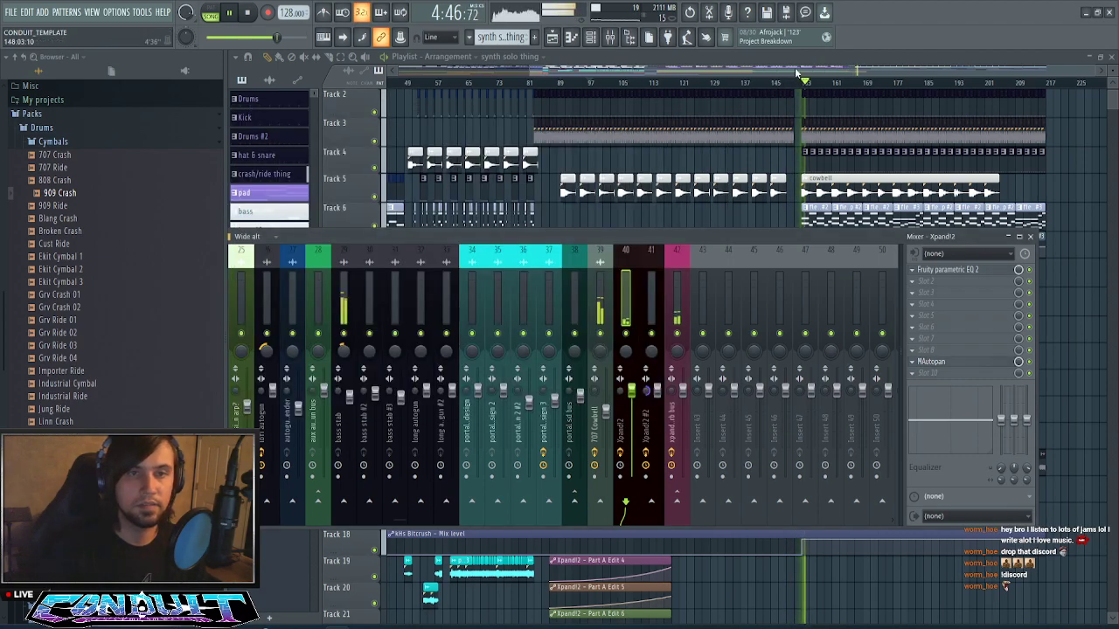
- Delete all the bass stab clips on Tracks 14 and 15 from bar 153 onwards
{"action": "left_click_drag", "start_coordinate": [795, 71], "coordinate": [865, 75]}
{"action": "scroll", "coordinate": [744, 361], "scroll_direction": "down", "scroll_amount": 2}
{"action": "mouse_move", "coordinate": [707, 355]}
{"action": "left_mouse_down"}
{"action": "mouse_move", "coordinate": [1008, 457]}
{"action": "mouse_move", "coordinate": [996, 423]}
{"action": "left_mouse_up"}
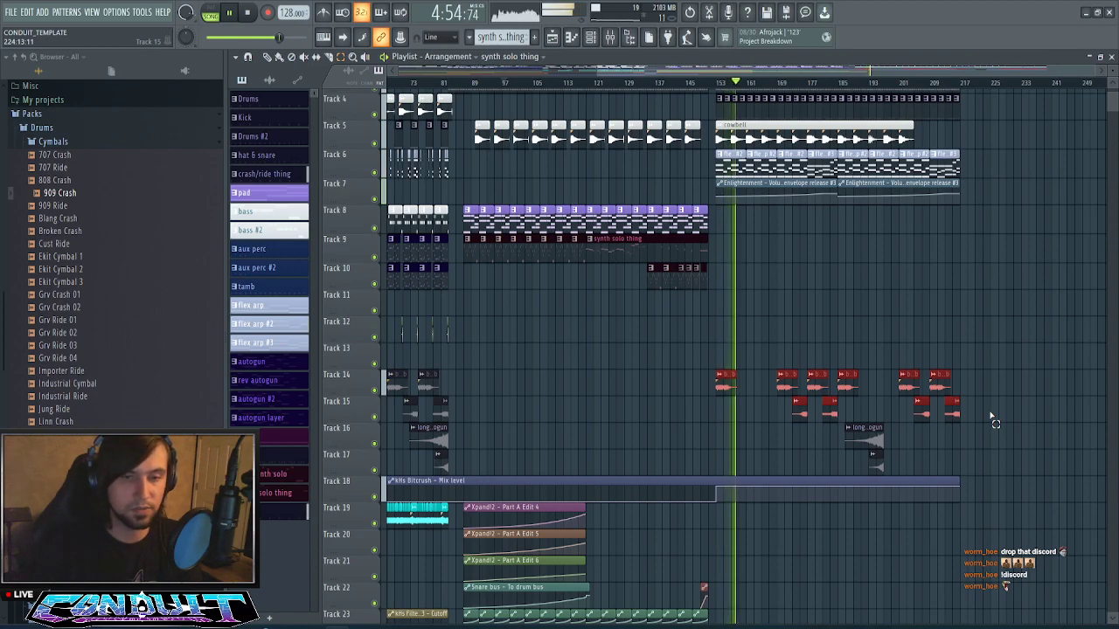
{"action": "key", "text": "Delete"}
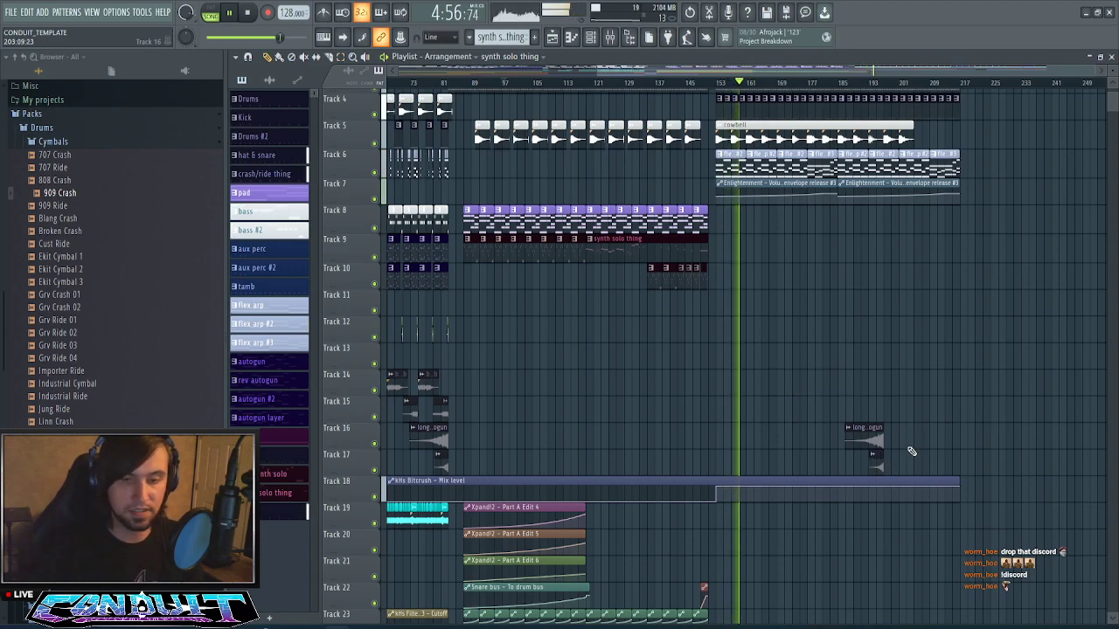
- Place a copy of the long autogun #2 clip on Track 17 at bar 149, in the build before the bar 153 section
{"action": "left_click", "coordinate": [878, 463]}
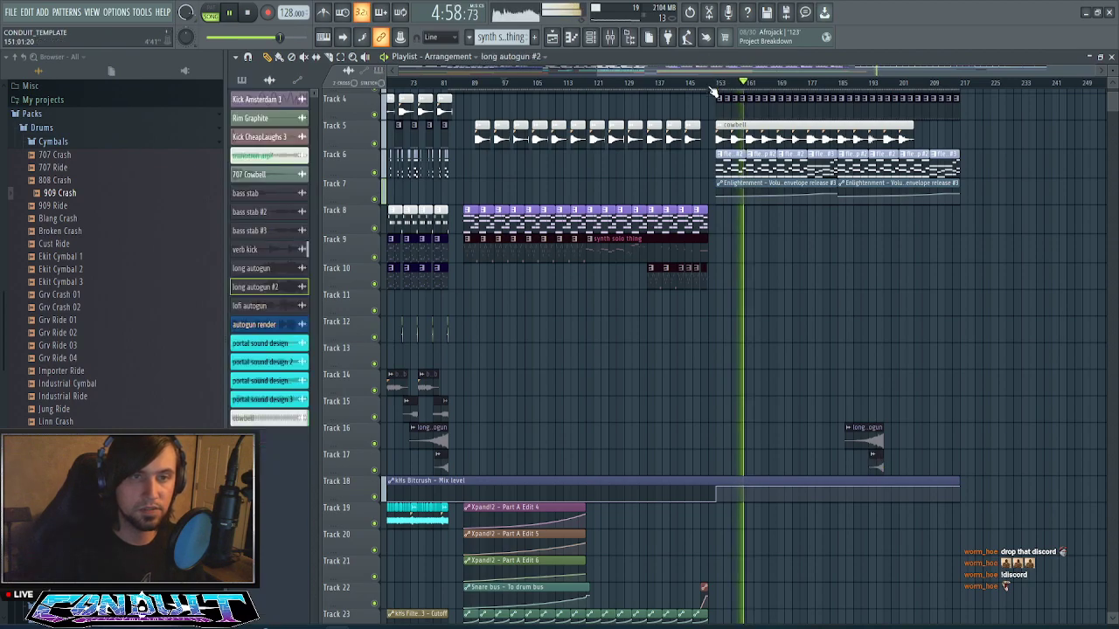
{"action": "scroll", "coordinate": [713, 92], "scroll_direction": "up", "scroll_amount": 3}
{"action": "left_click", "coordinate": [722, 446]}
{"action": "left_click_drag", "start_coordinate": [734, 435], "coordinate": [737, 463]}
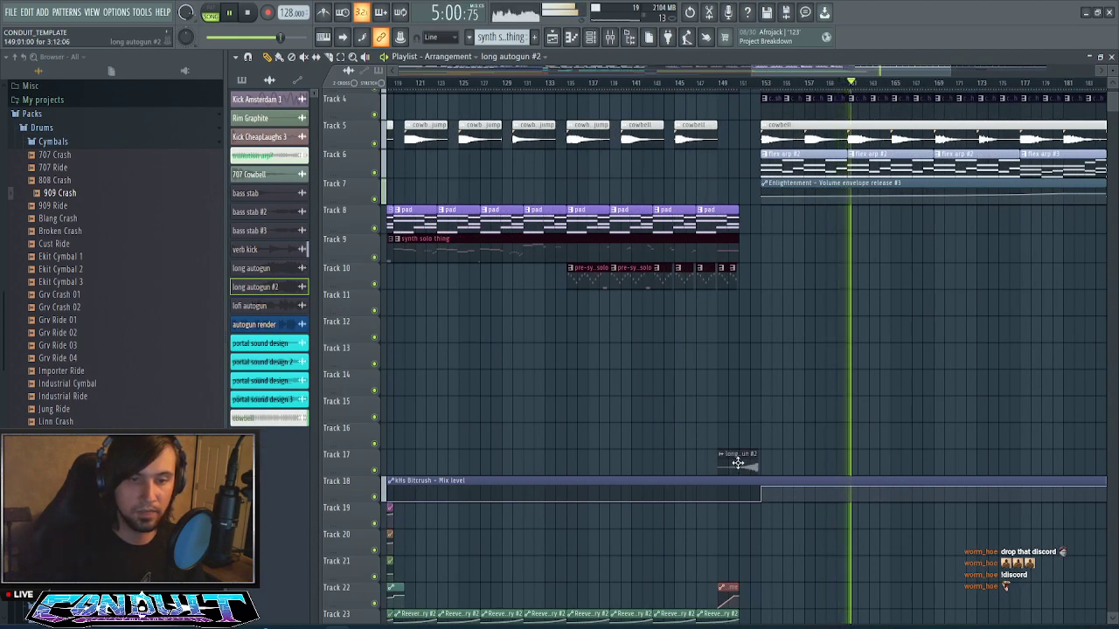
{"action": "scroll", "coordinate": [762, 284], "scroll_direction": "up", "scroll_amount": 4}
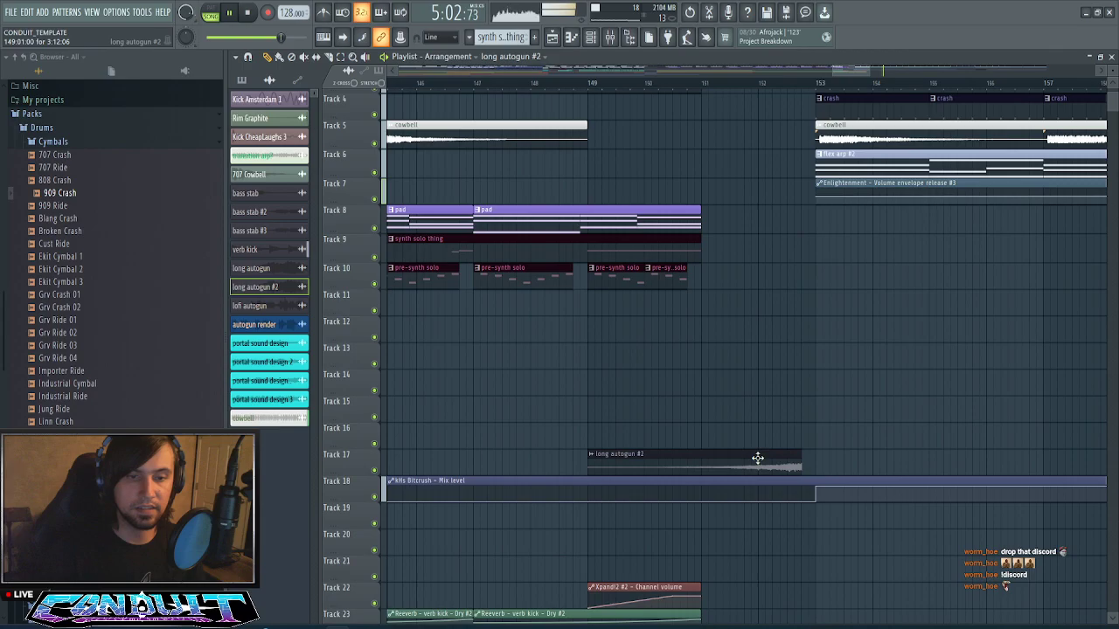
- Place a Rim Graphite clip on Track 15 ending at bar 153, and align the end of the long autogun #2 clip with that bar
{"action": "scroll", "coordinate": [791, 89], "scroll_direction": "down", "scroll_amount": 10}
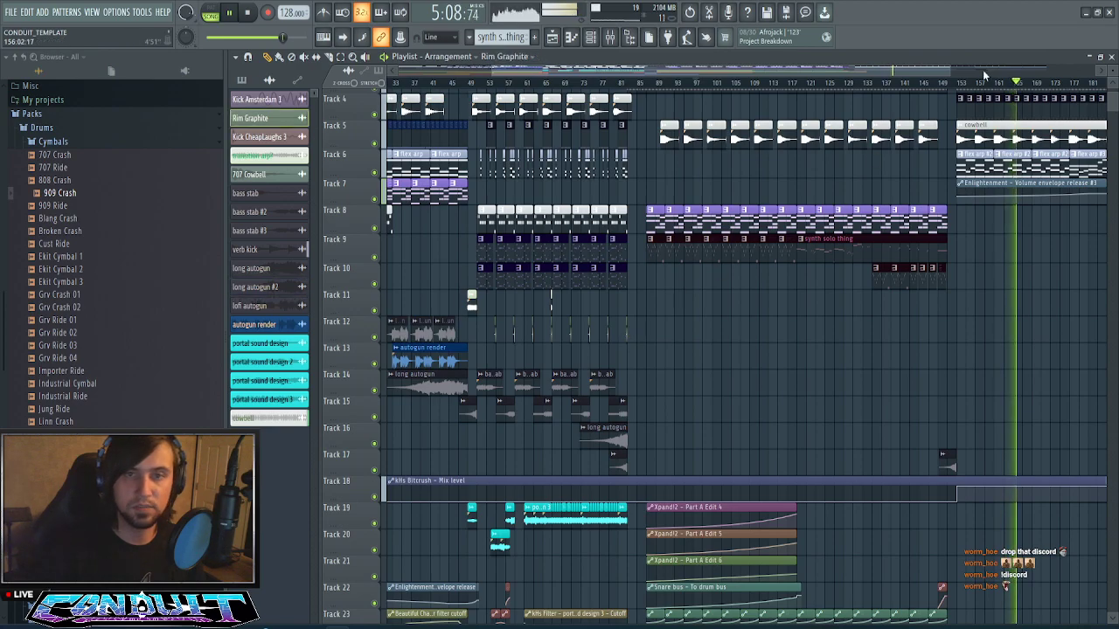
{"action": "scroll", "coordinate": [964, 90], "scroll_direction": "up", "scroll_amount": 8}
{"action": "scroll", "coordinate": [963, 90], "scroll_direction": "up", "scroll_amount": 3}
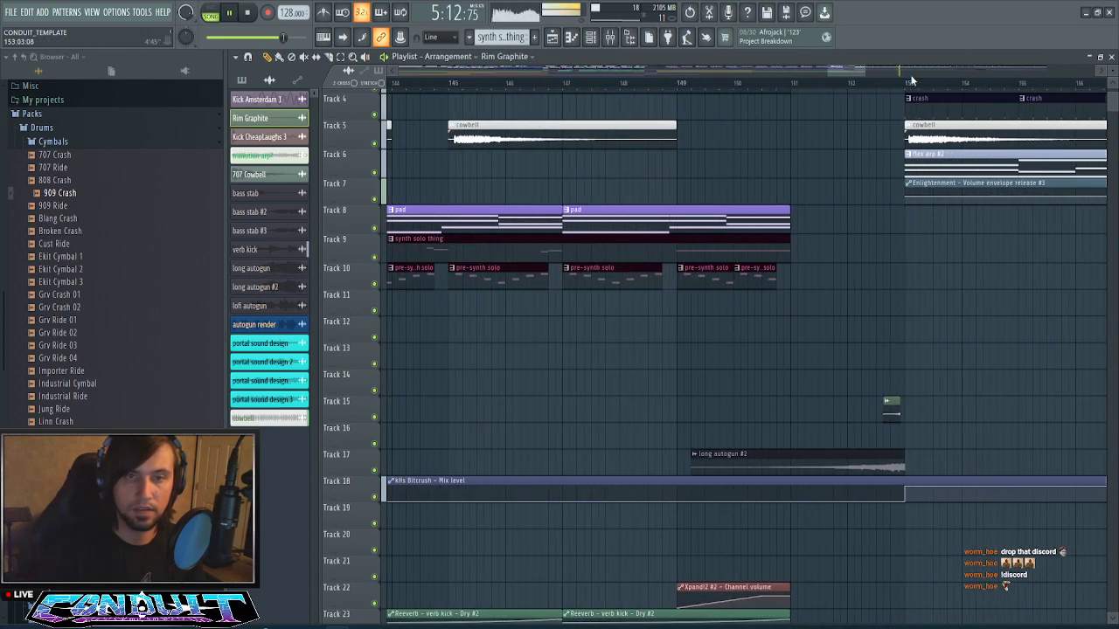
{"action": "scroll", "coordinate": [911, 81], "scroll_direction": "up", "scroll_amount": 6}
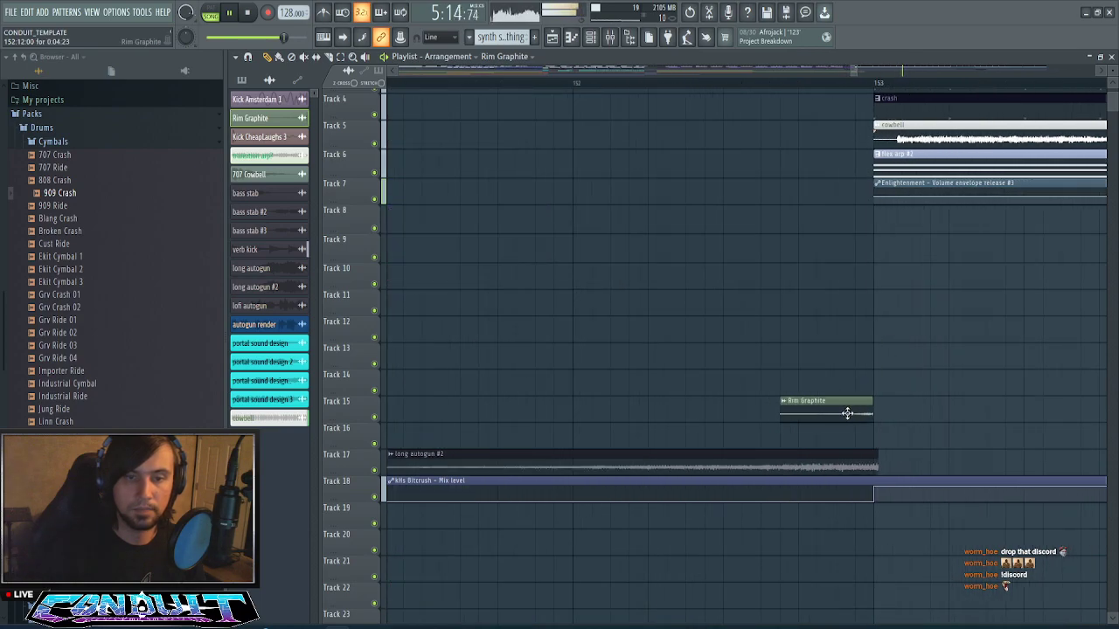
{"action": "scroll", "coordinate": [872, 92], "scroll_direction": "up", "scroll_amount": 5}
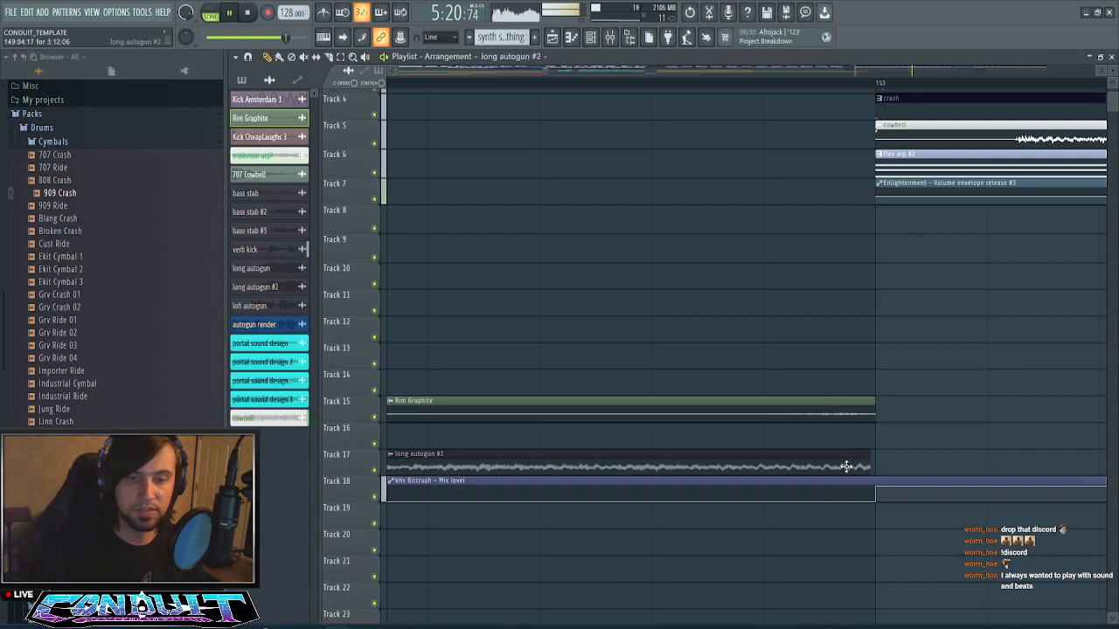
{"action": "left_click", "coordinate": [854, 466]}
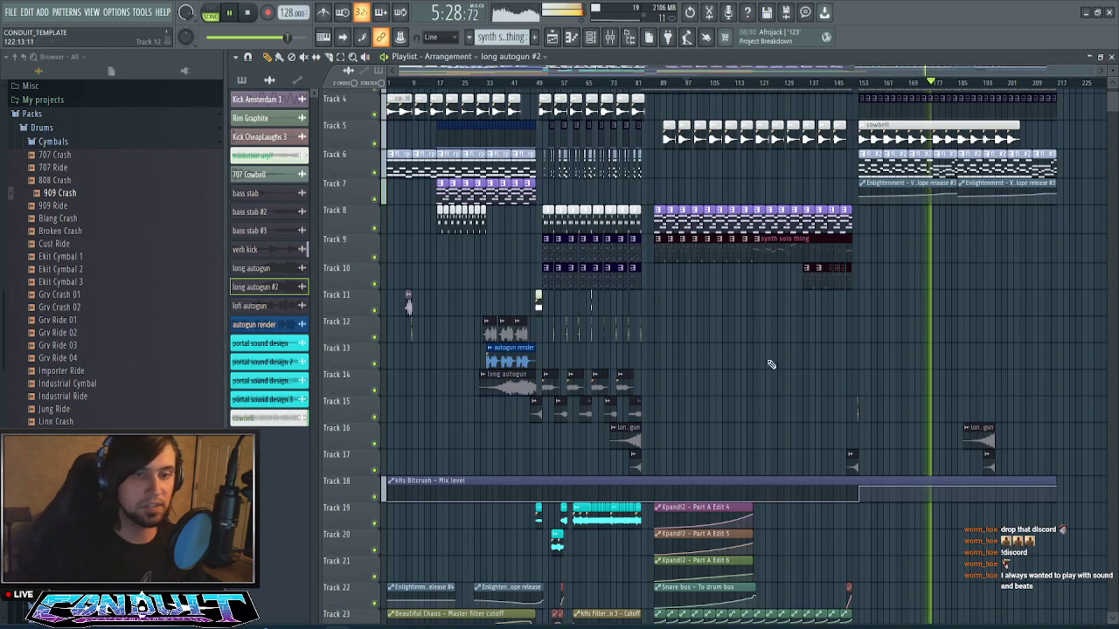
{"action": "scroll", "coordinate": [770, 365], "scroll_direction": "down", "scroll_amount": 5}
{"action": "scroll", "coordinate": [904, 426], "scroll_direction": "up", "scroll_amount": 8}
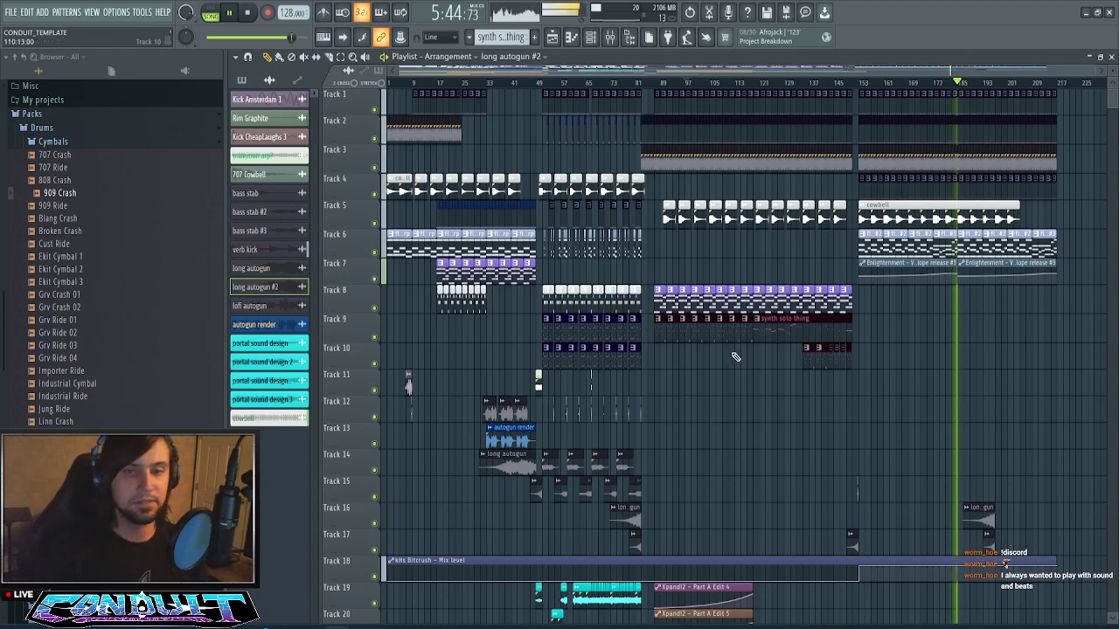
{"action": "scroll", "coordinate": [735, 357], "scroll_direction": "down", "scroll_amount": 5}
{"action": "scroll", "coordinate": [830, 328], "scroll_direction": "up", "scroll_amount": 5}
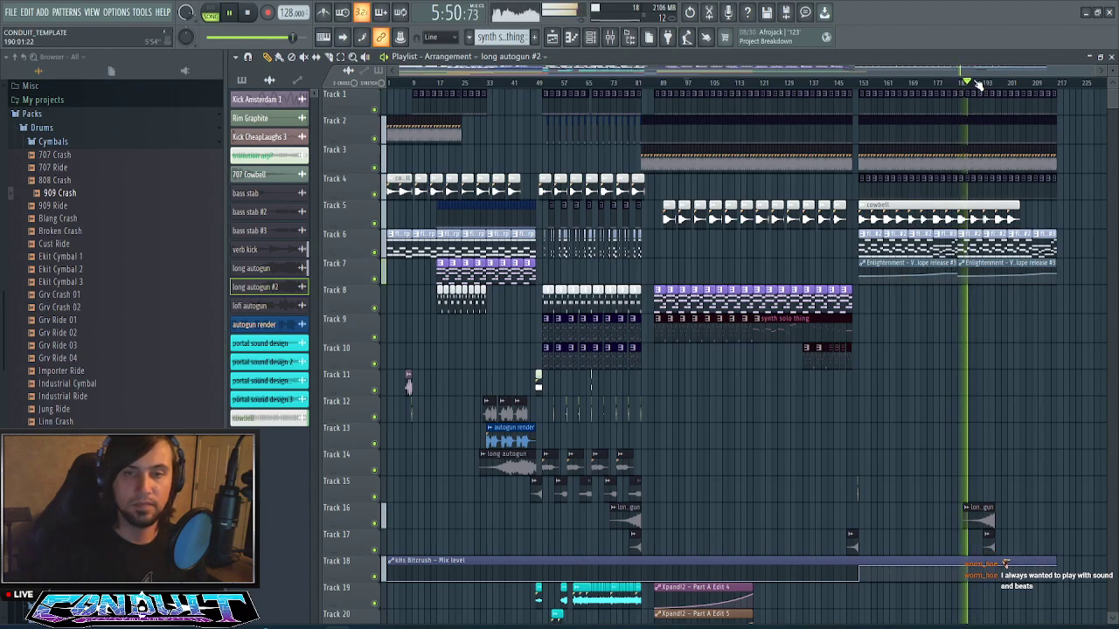
- Make the Enlightenment volume envelope release clip starting at bar 153 on Track 7 unique
{"action": "scroll", "coordinate": [975, 83], "scroll_direction": "up", "scroll_amount": 4}
{"action": "scroll", "coordinate": [783, 163], "scroll_direction": "left", "scroll_amount": 3}
{"action": "scroll", "coordinate": [936, 87], "scroll_direction": "up", "scroll_amount": 4}
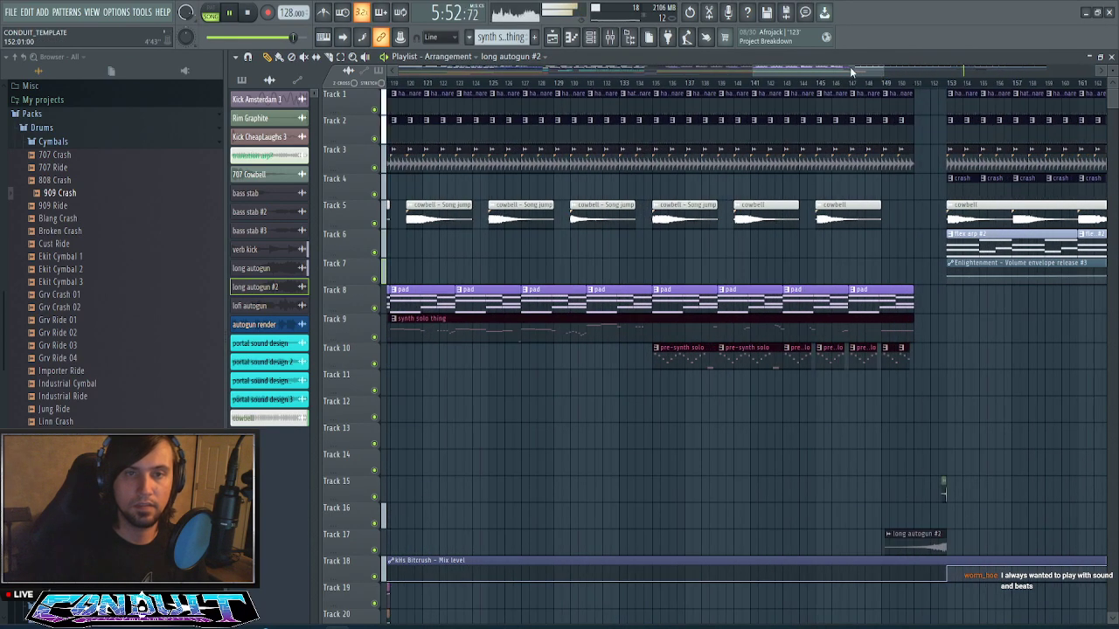
{"action": "left_click_drag", "start_coordinate": [850, 67], "coordinate": [933, 74]}
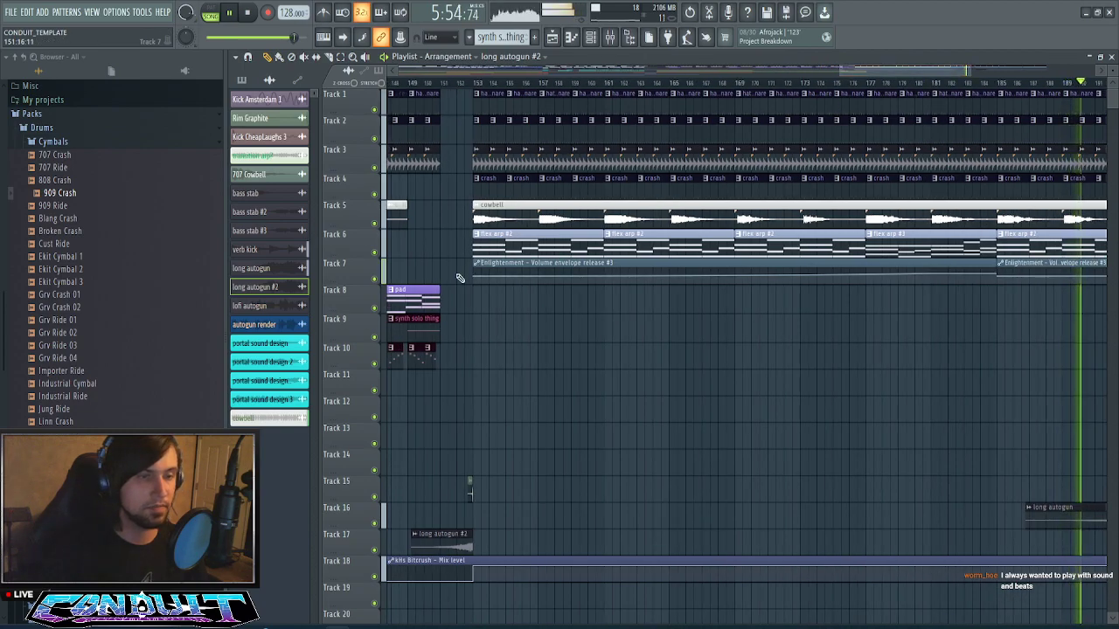
{"action": "left_click", "coordinate": [480, 262]}
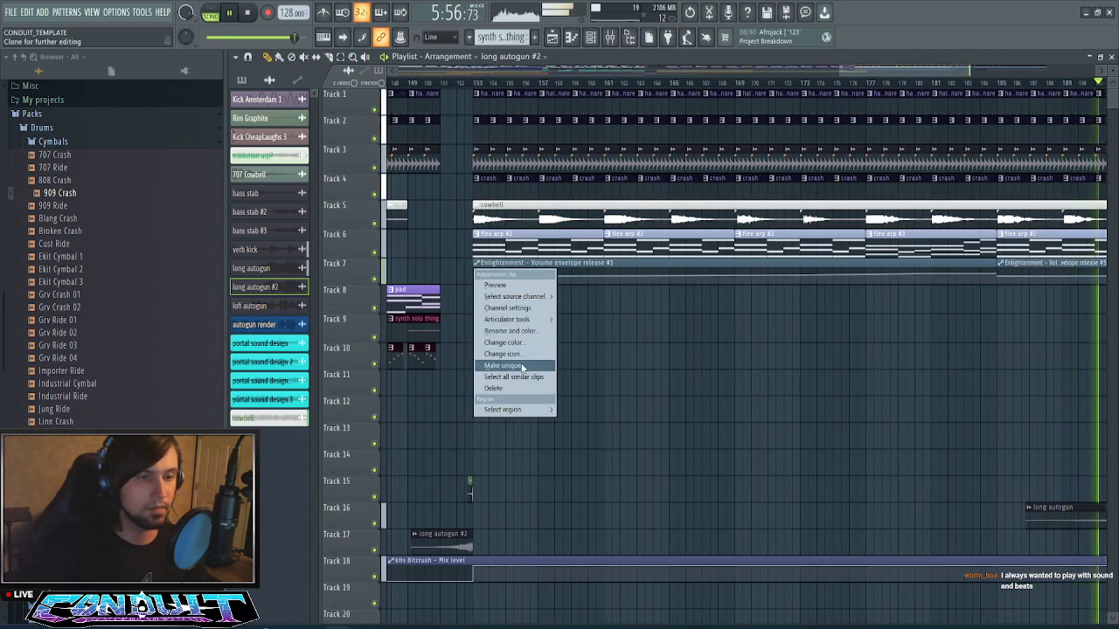
{"action": "left_click", "coordinate": [503, 365]}
- Enlarge Track 7, lower the unique envelope clip's end point to meet the next clip's start, and bend the falling segment downward
{"action": "left_click_drag", "start_coordinate": [880, 74], "coordinate": [933, 74]}
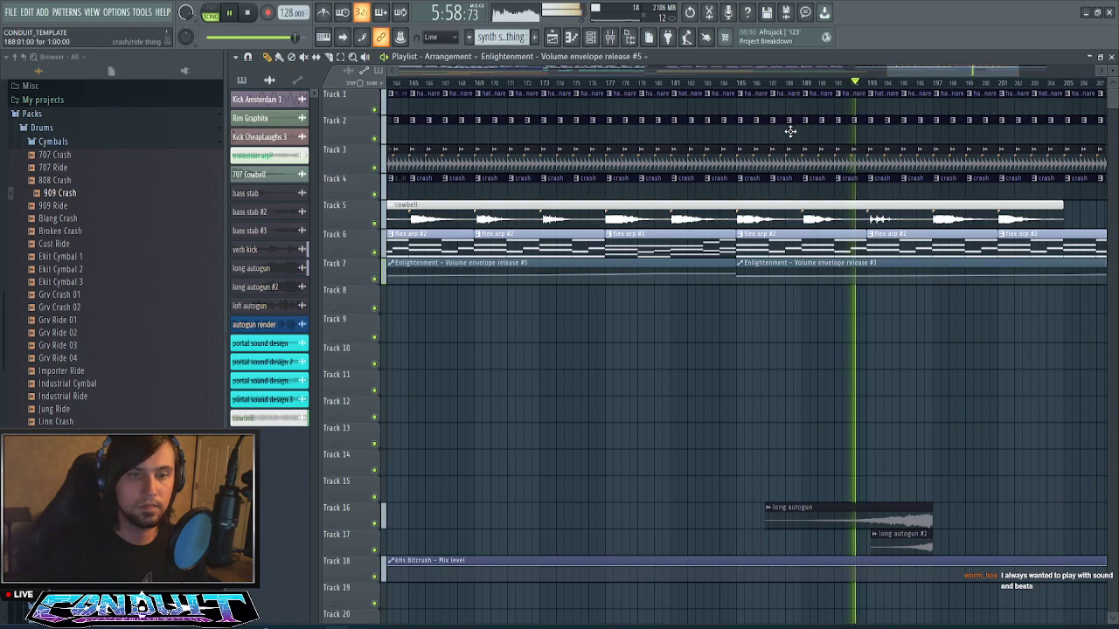
{"action": "left_click_drag", "start_coordinate": [371, 281], "coordinate": [354, 525]}
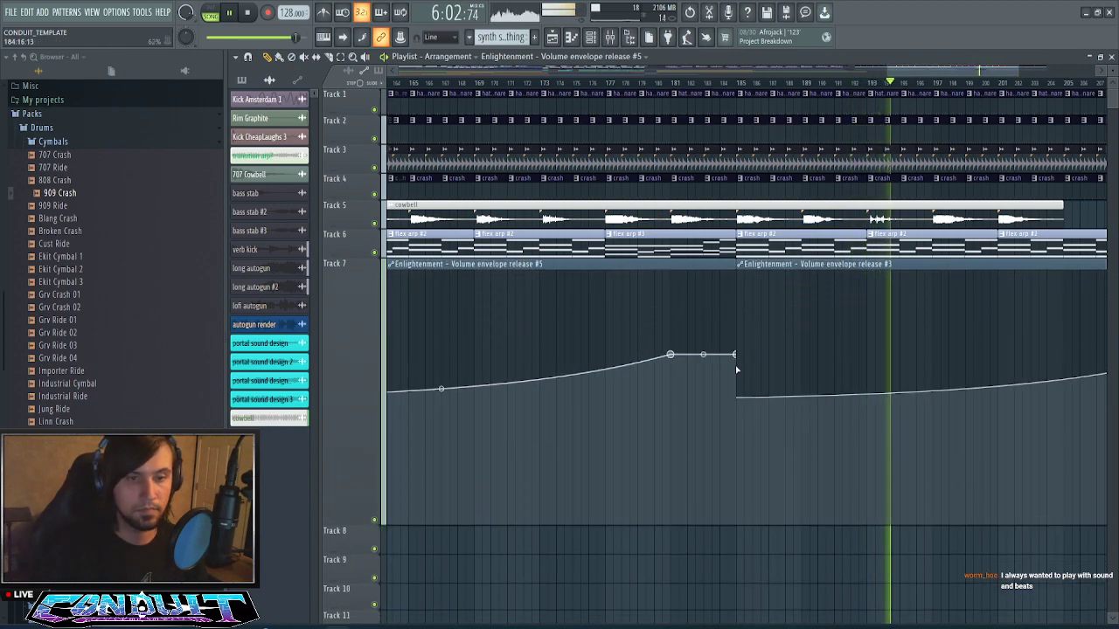
{"action": "left_click_drag", "start_coordinate": [737, 357], "coordinate": [734, 398]}
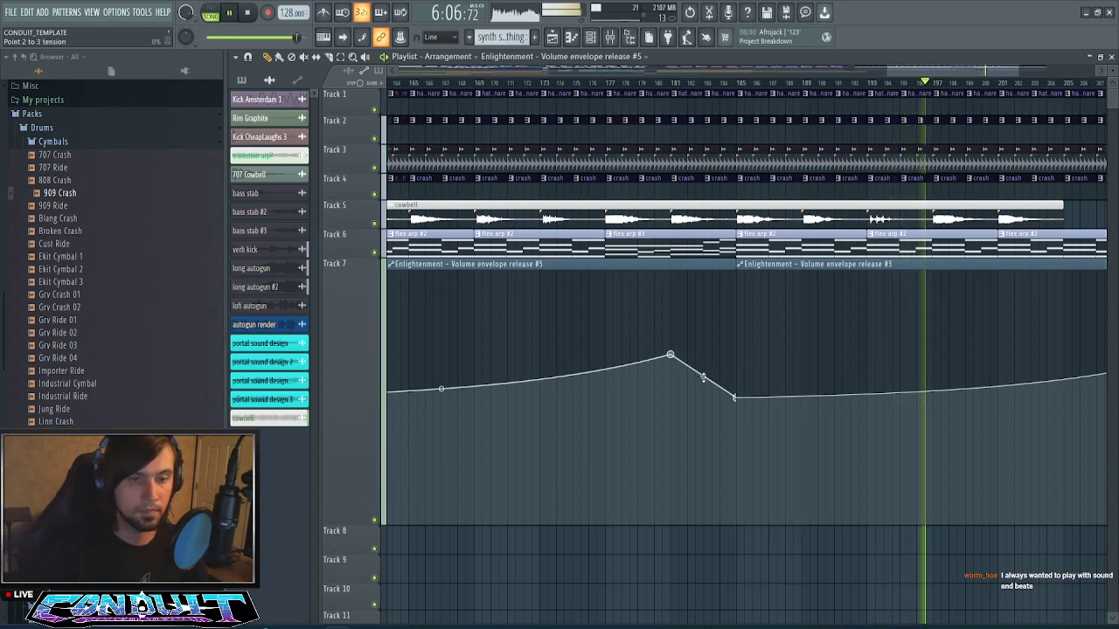
{"action": "left_click_drag", "start_coordinate": [700, 378], "coordinate": [700, 389]}
- Shrink Track 7 back to the compact height of its neighbouring tracks
{"action": "right_click", "coordinate": [368, 260]}
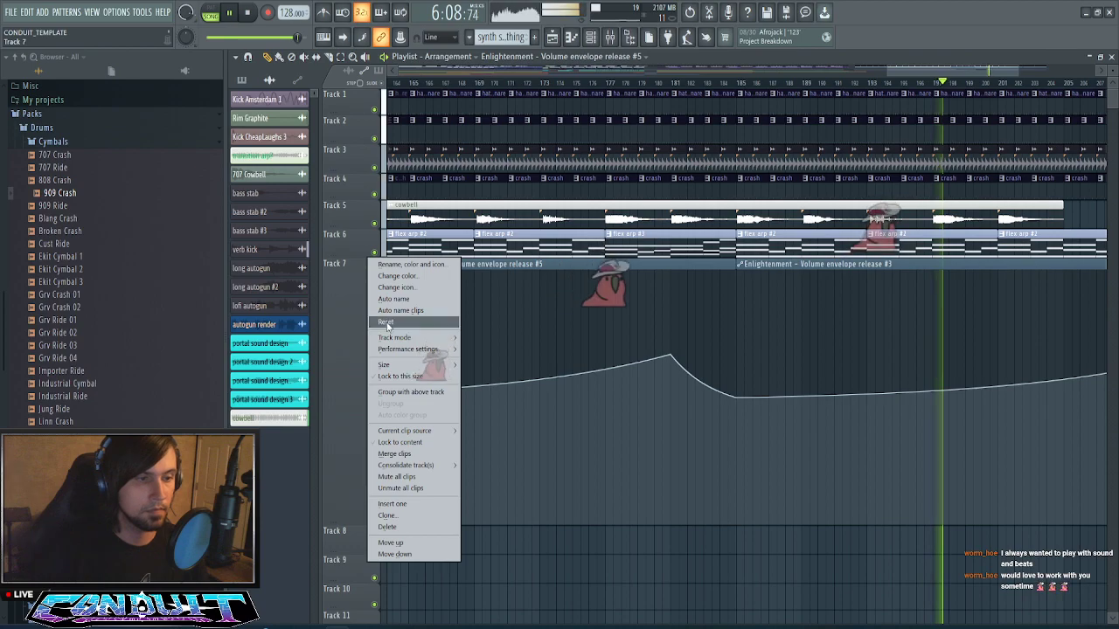
{"action": "mouse_move", "coordinate": [393, 365]}
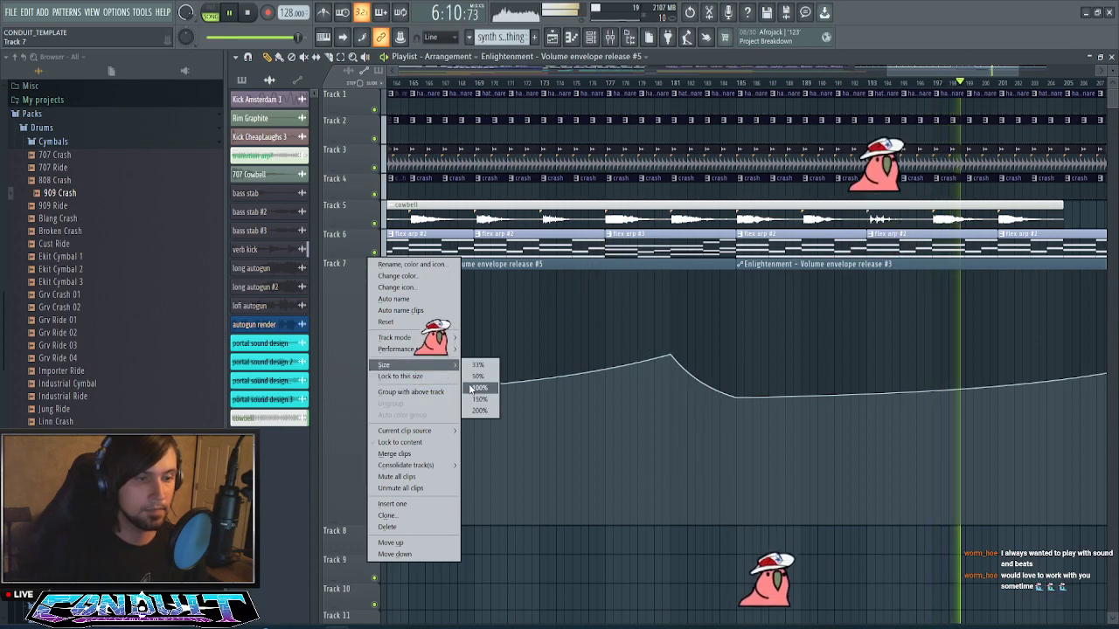
{"action": "left_click", "coordinate": [479, 376]}
- Follow playback through the final flex arp section, examining the arrangement from bar 185 to its end at bar 217
{"action": "left_click_drag", "start_coordinate": [944, 72], "coordinate": [999, 73]}
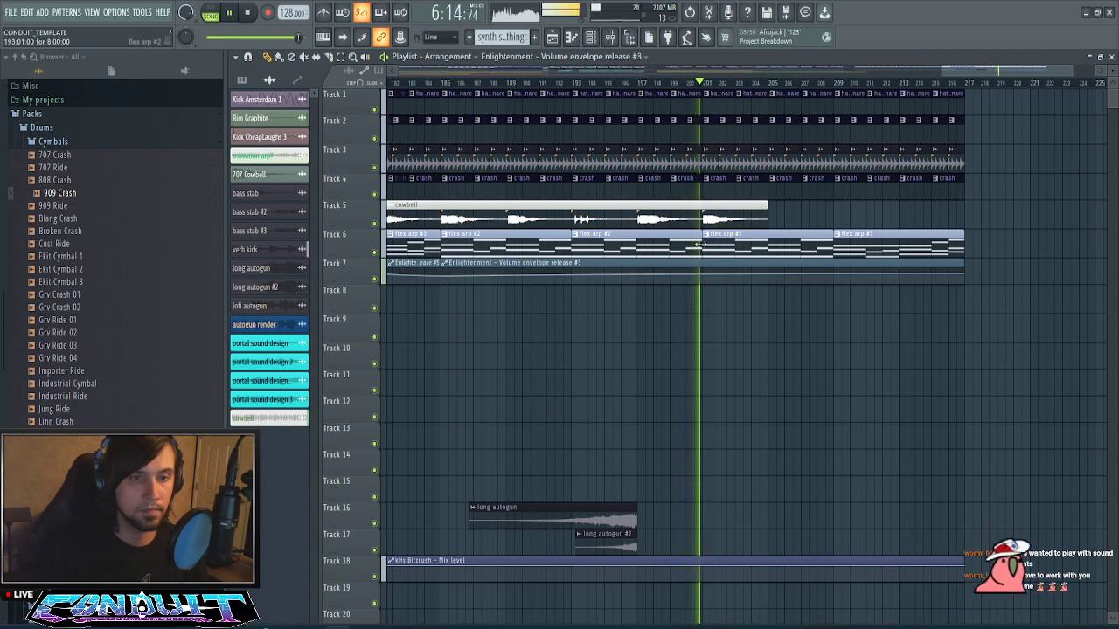
{"action": "scroll", "coordinate": [904, 82], "scroll_direction": "down", "scroll_amount": 3}
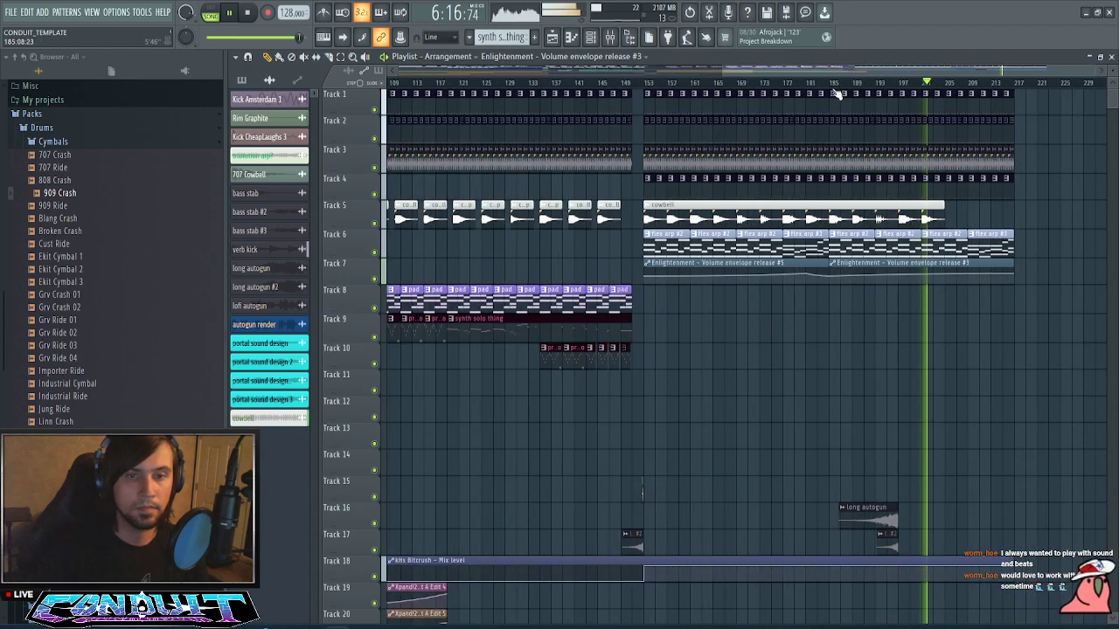
{"action": "scroll", "coordinate": [903, 83], "scroll_direction": "down", "scroll_amount": 2}
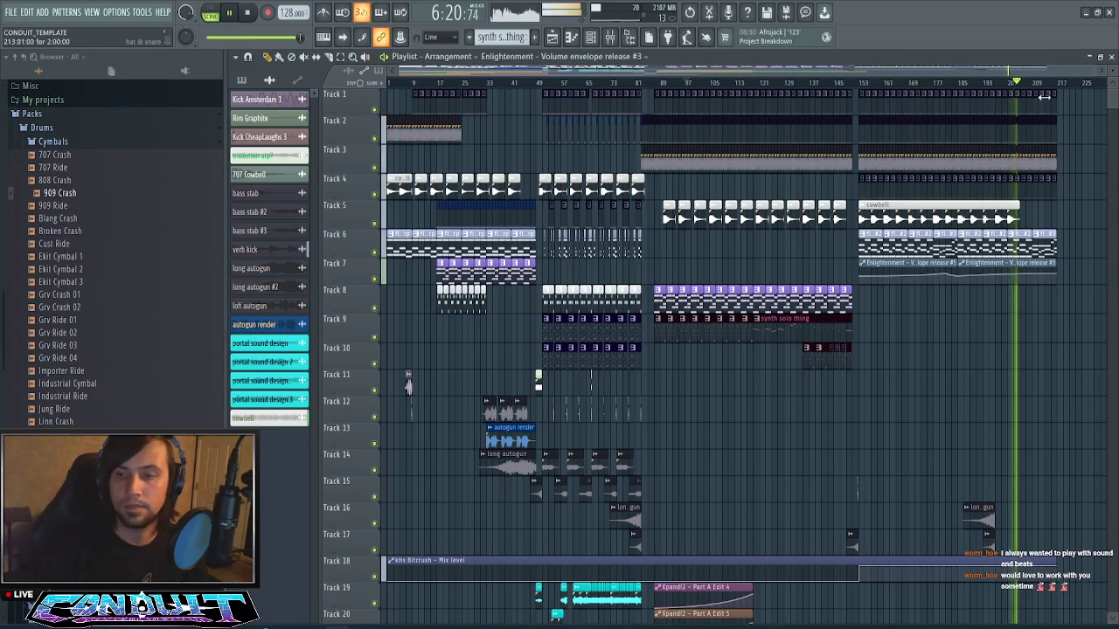
{"action": "scroll", "coordinate": [984, 72], "scroll_direction": "up", "scroll_amount": 5}
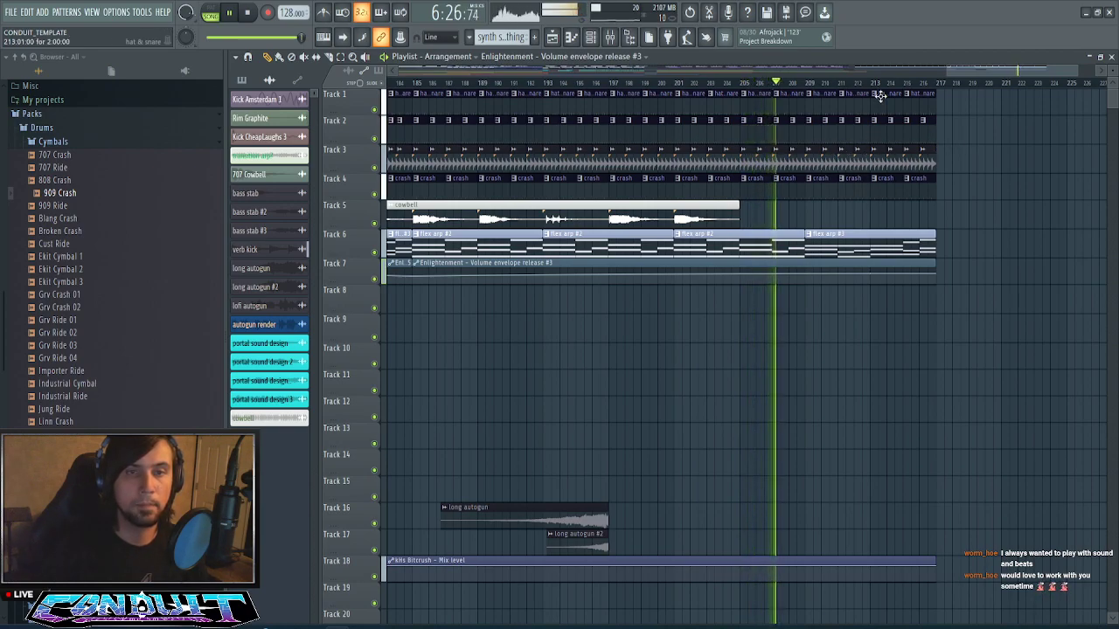
{"action": "scroll", "coordinate": [890, 86], "scroll_direction": "up", "scroll_amount": 1}
{"action": "scroll", "coordinate": [996, 74], "scroll_direction": "up", "scroll_amount": 2}
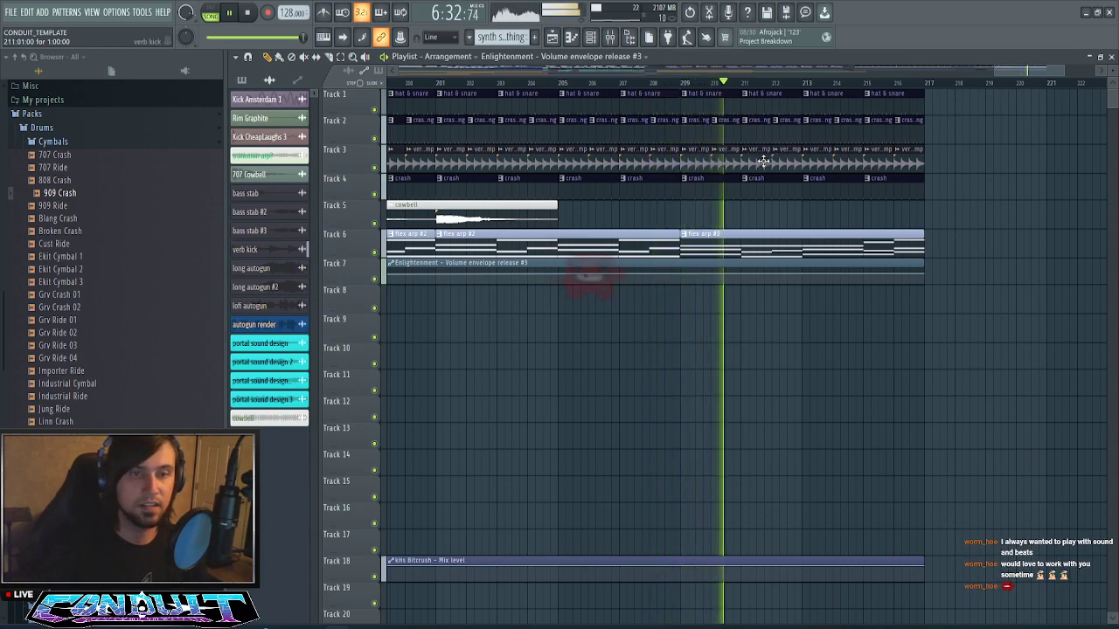
- Delete the verb kick clips from bar 213 on Track 3 and the final hat & snare clip at bar 215 on Track 1
{"action": "right_click", "coordinate": [823, 165]}
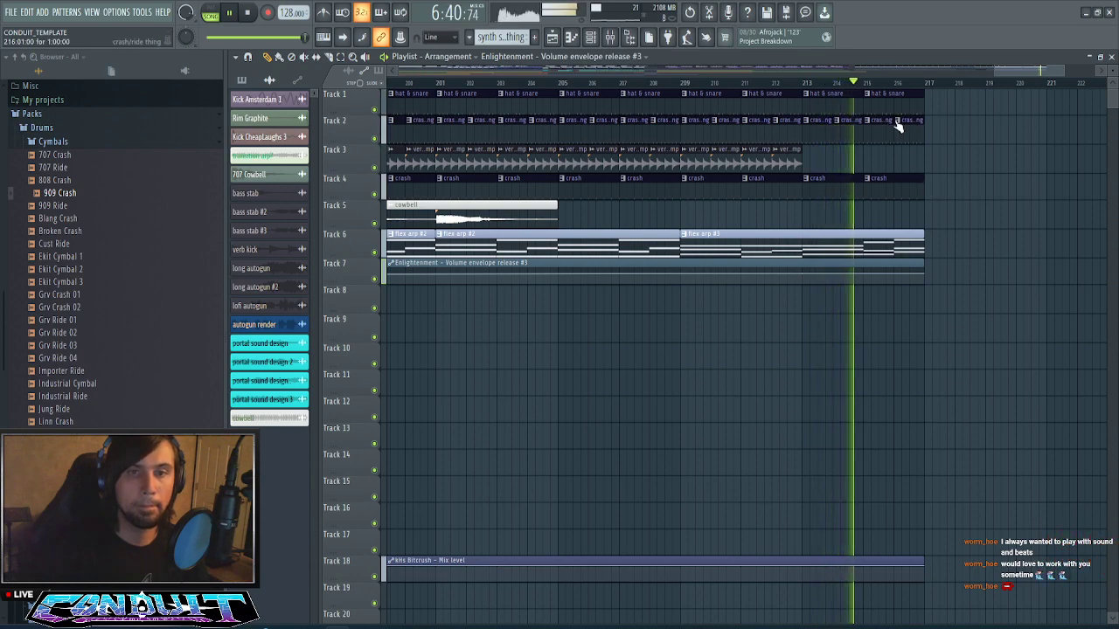
{"action": "right_click", "coordinate": [909, 96]}
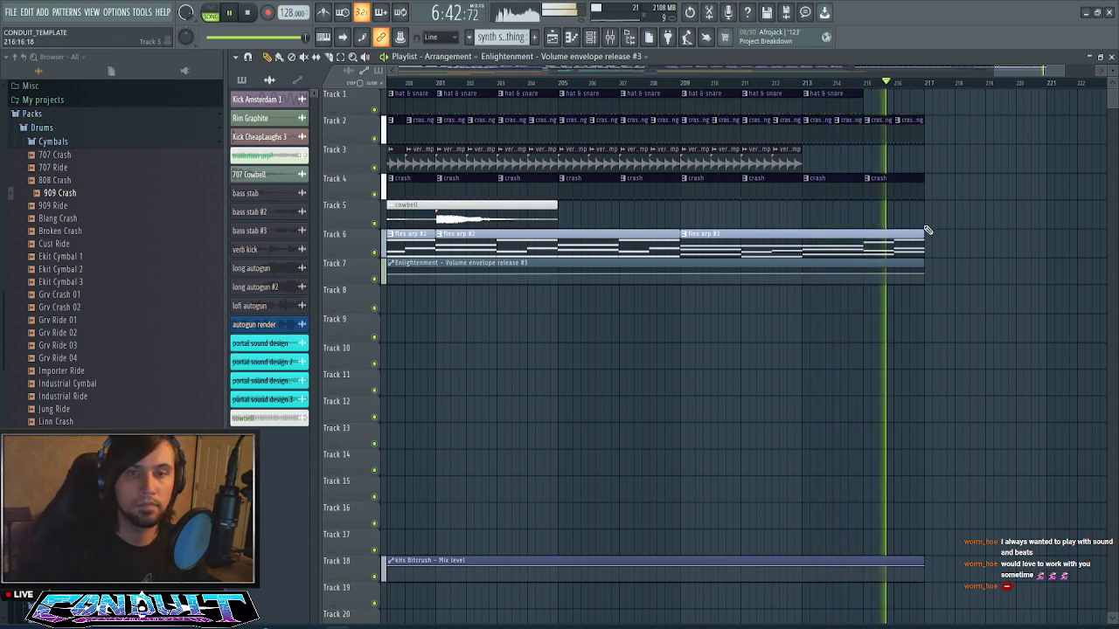
{"action": "left_click_drag", "start_coordinate": [924, 197], "coordinate": [1046, 179]}
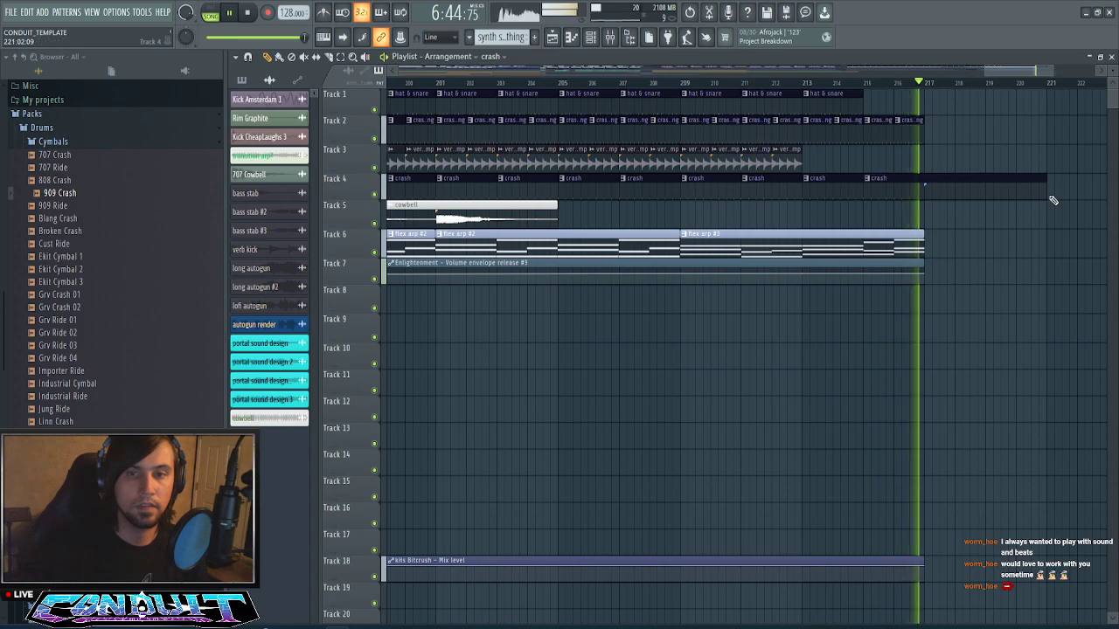
{"action": "left_click_drag", "start_coordinate": [1022, 70], "coordinate": [1045, 77]}
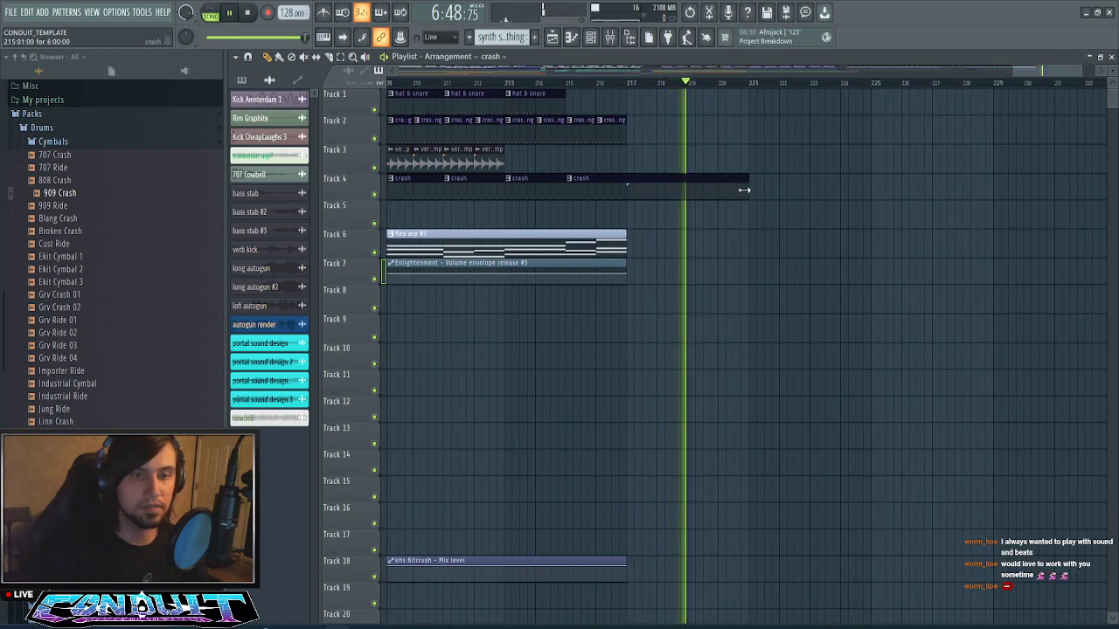
{"action": "left_click_drag", "start_coordinate": [749, 186], "coordinate": [622, 207]}
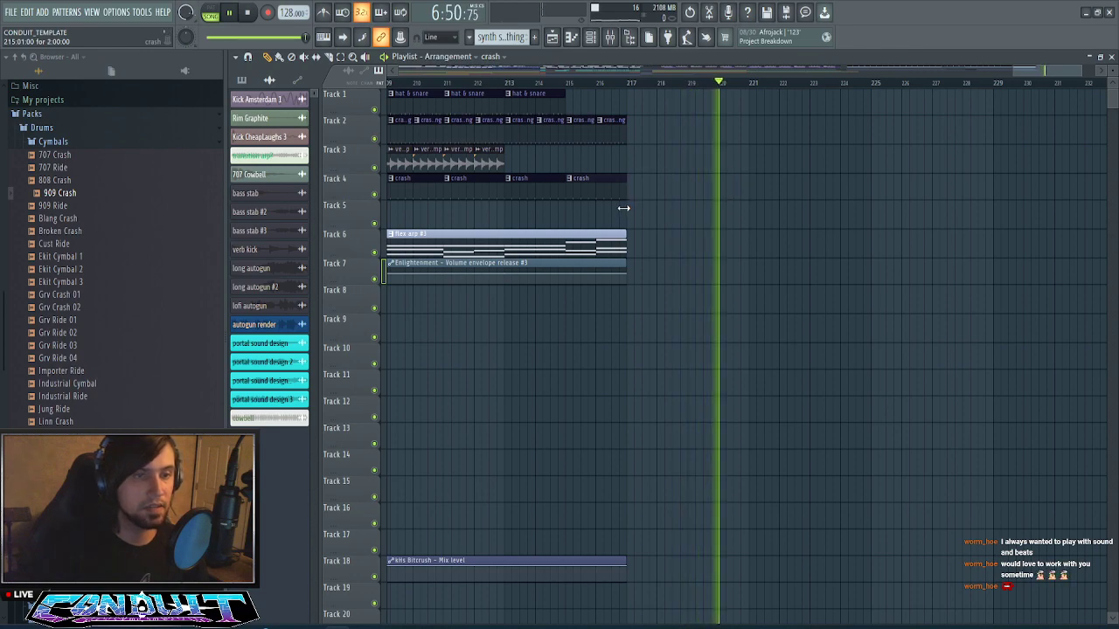
- Restart playback, place a crash clip at bar 217 on Track 4, and trim it to a short hit
{"action": "key", "text": "space"}
{"action": "key", "text": "space"}
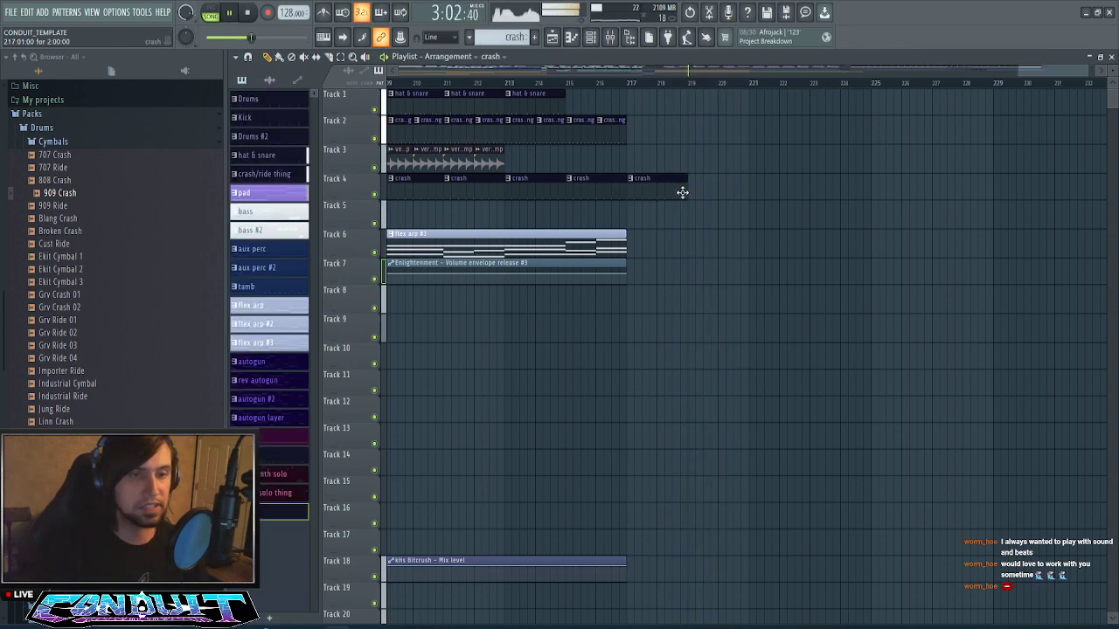
{"action": "scroll", "coordinate": [636, 87], "scroll_direction": "up", "scroll_amount": 5}
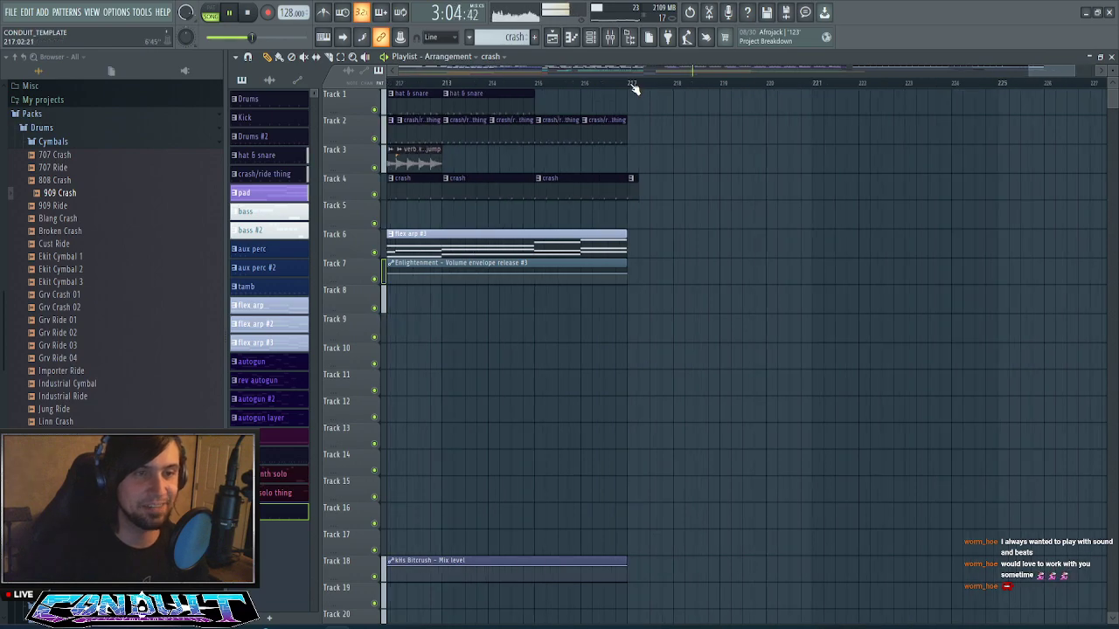
{"action": "scroll", "coordinate": [645, 96], "scroll_direction": "down", "scroll_amount": 5}
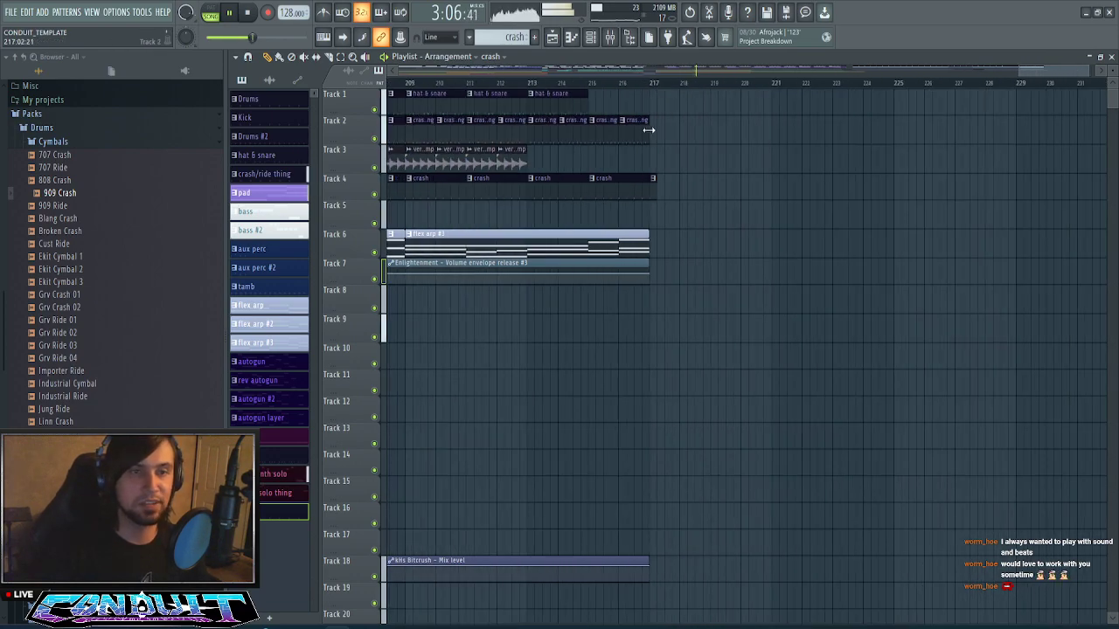
- Extend the last crash/ride thing clip on Track 2 to bar 221 and play back the ending
{"action": "left_click_drag", "start_coordinate": [648, 131], "coordinate": [766, 143]}
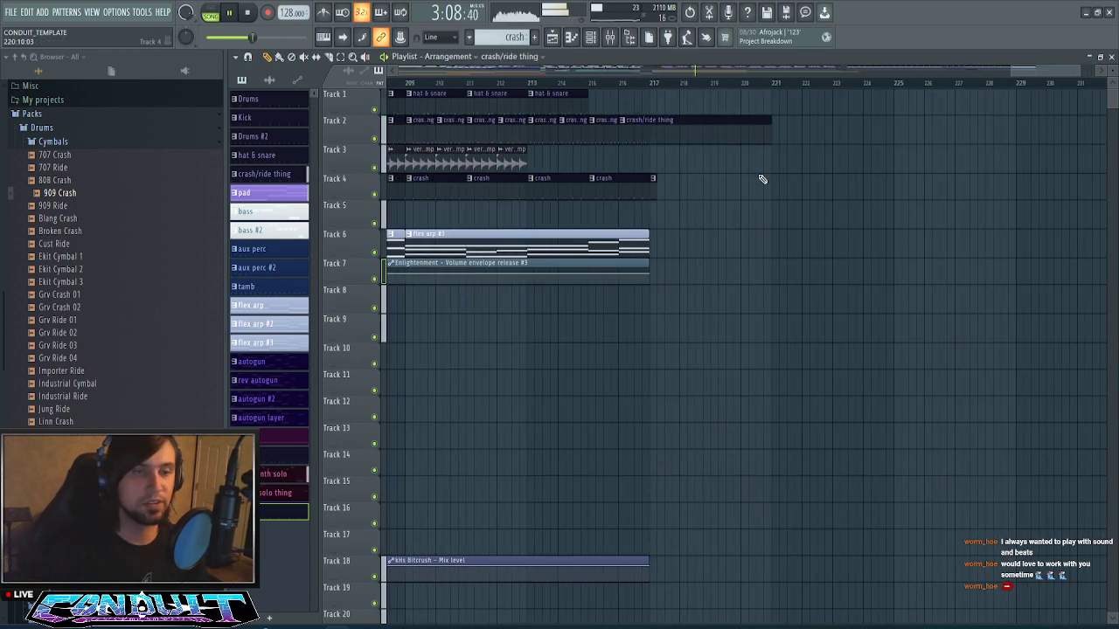
{"action": "scroll", "coordinate": [739, 87], "scroll_direction": "down", "scroll_amount": 3}
{"action": "left_click", "coordinate": [739, 87]}
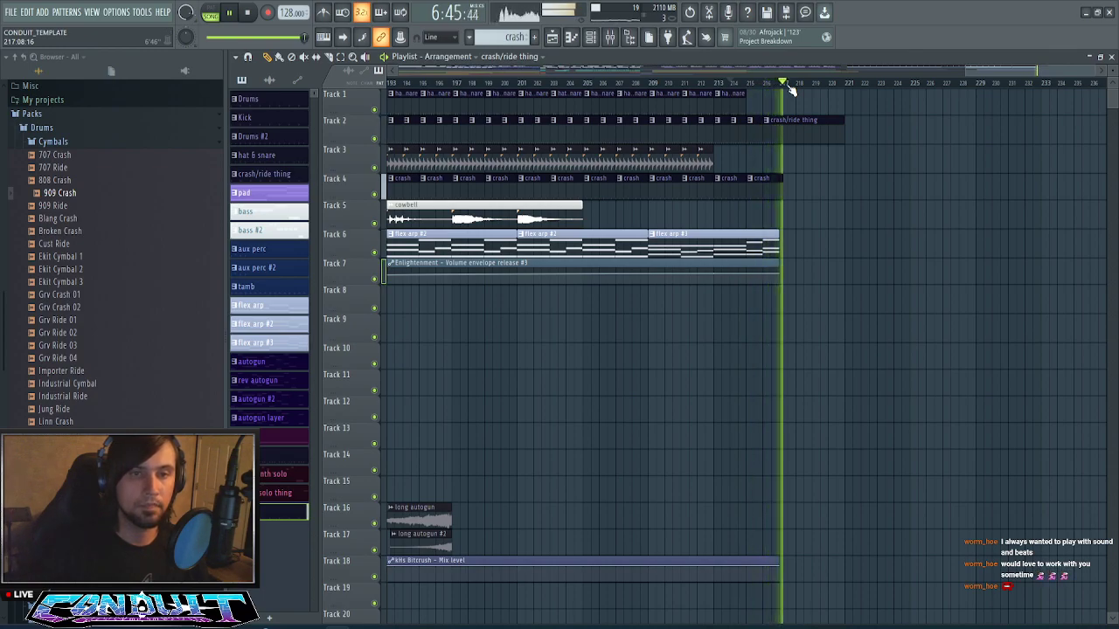
- Move the later long autogun and long autogun #2 clips on Tracks 16 and 17 earlier so both end at bar 185
{"action": "scroll", "coordinate": [791, 90], "scroll_direction": "down", "scroll_amount": 5}
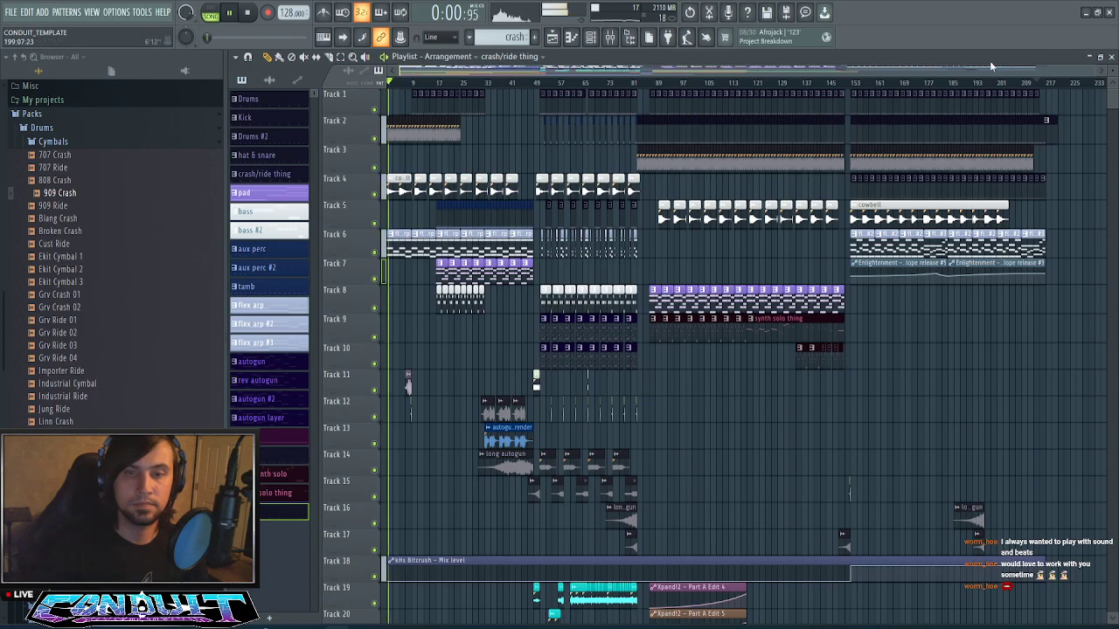
{"action": "scroll", "coordinate": [999, 88], "scroll_direction": "up", "scroll_amount": 2}
{"action": "scroll", "coordinate": [999, 89], "scroll_direction": "up", "scroll_amount": 1}
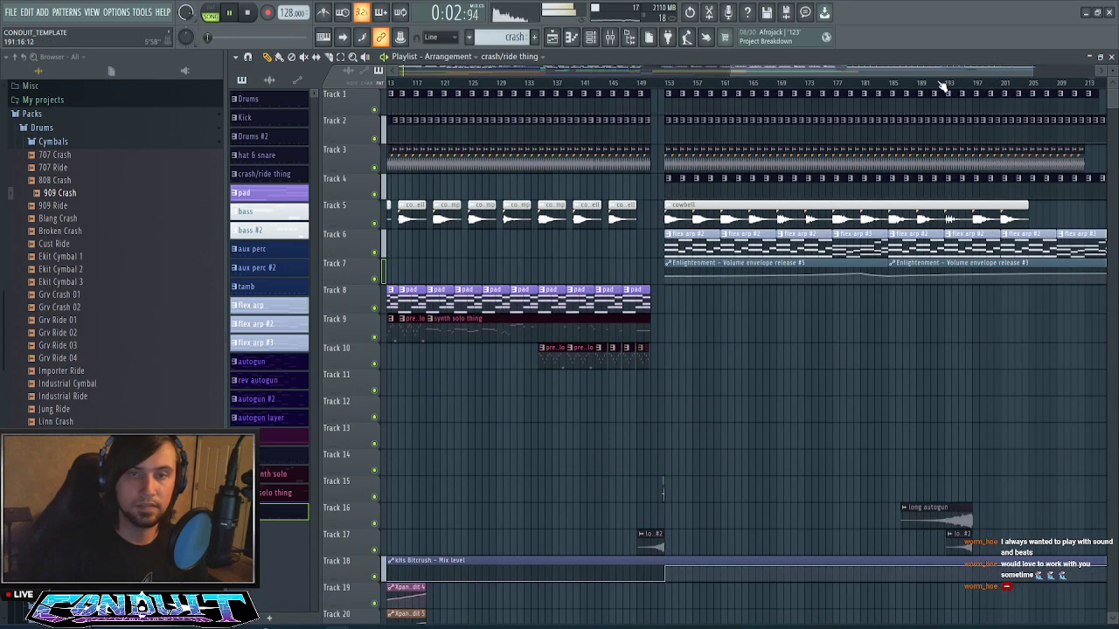
{"action": "left_click_drag", "start_coordinate": [942, 71], "coordinate": [1001, 75]}
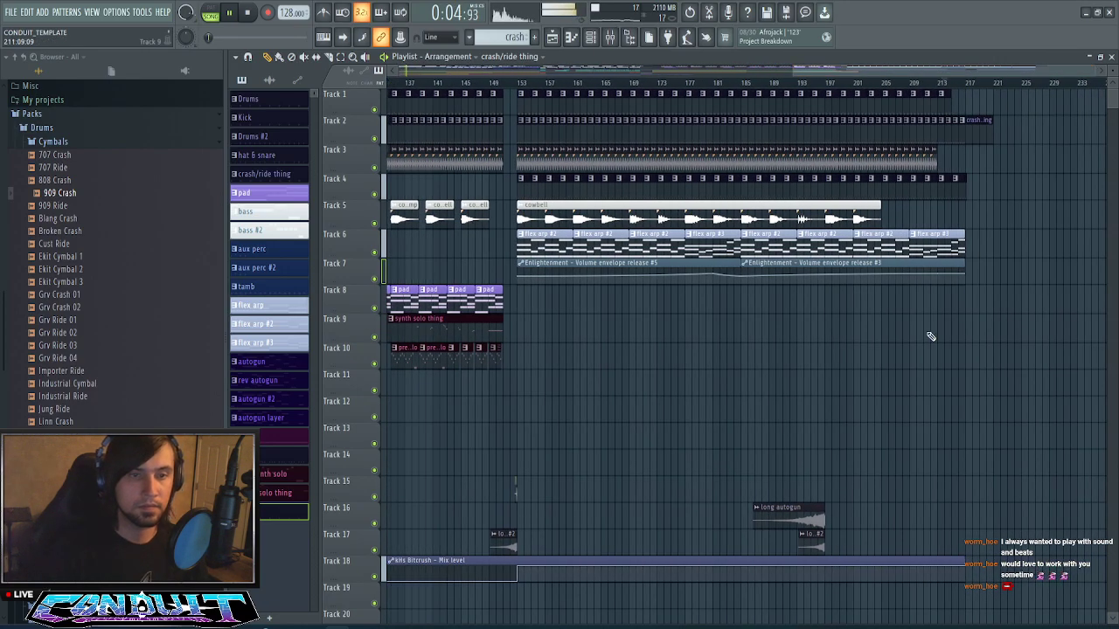
{"action": "left_click_drag", "start_coordinate": [770, 484], "coordinate": [722, 524]}
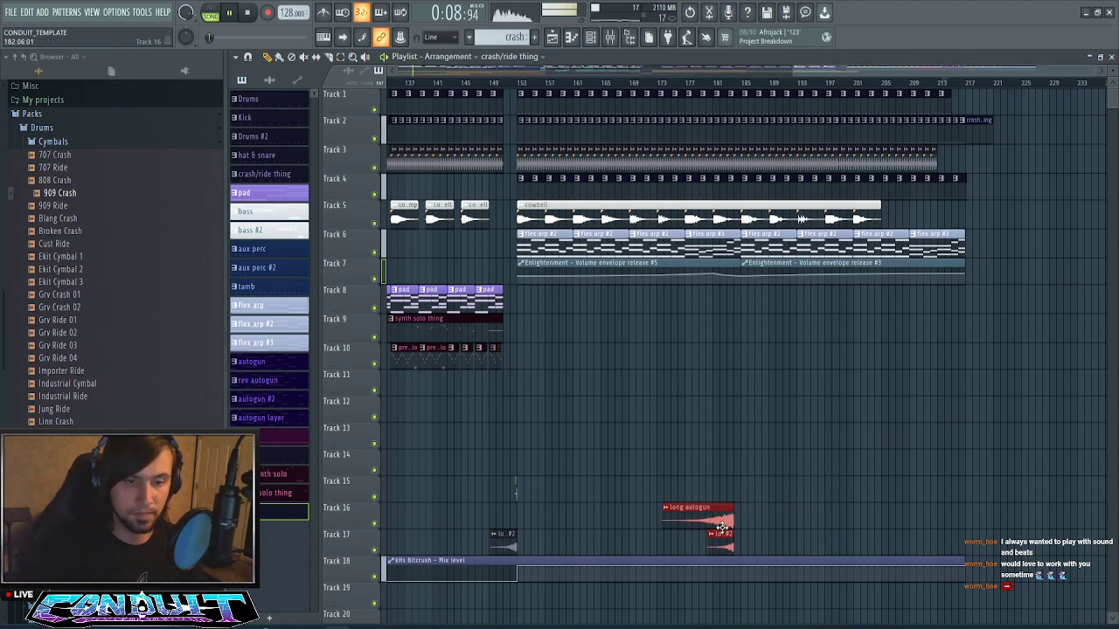
{"action": "left_click", "coordinate": [729, 527]}
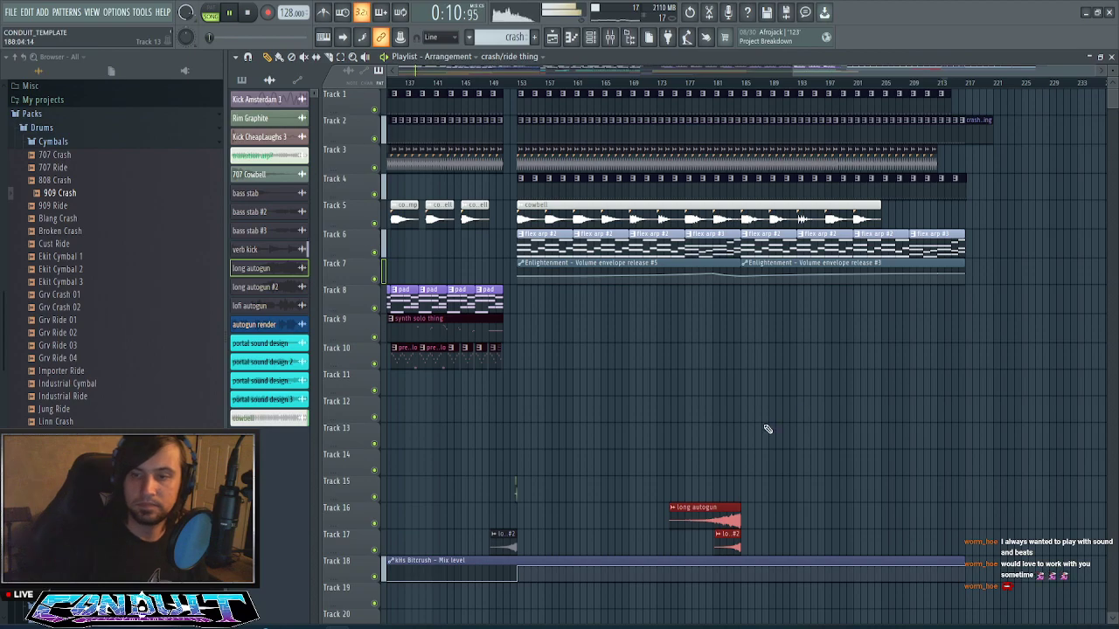
{"action": "left_click", "coordinate": [244, 81]}
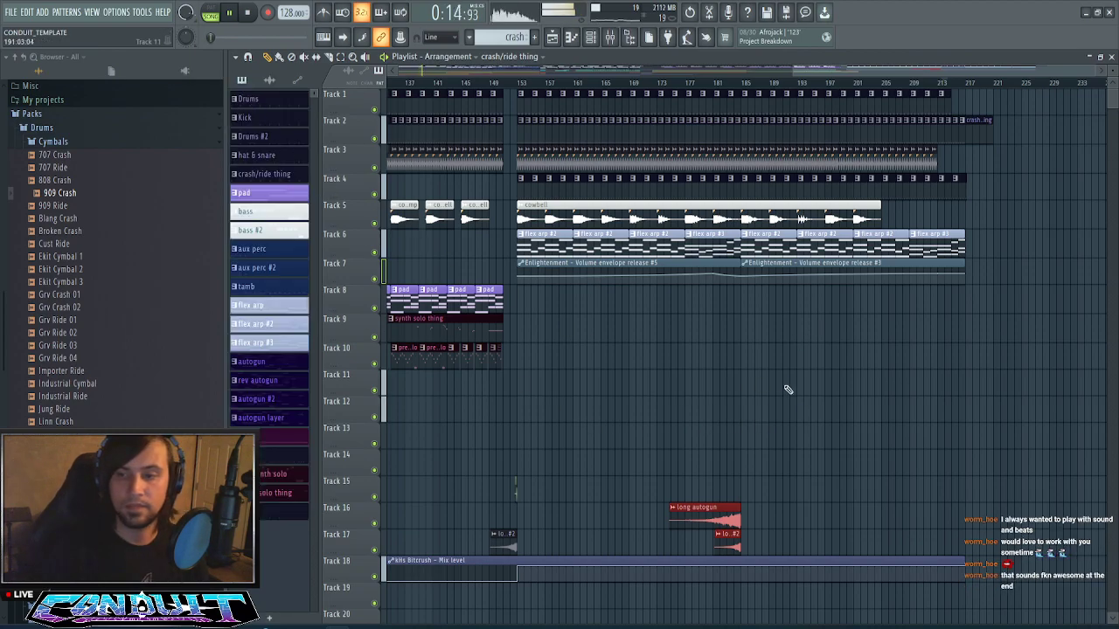
- Play the arrangement from bar 51 to review the drop, stop it, and replay the song from the beginning
{"action": "scroll", "coordinate": [947, 87], "scroll_direction": "down", "scroll_amount": 2}
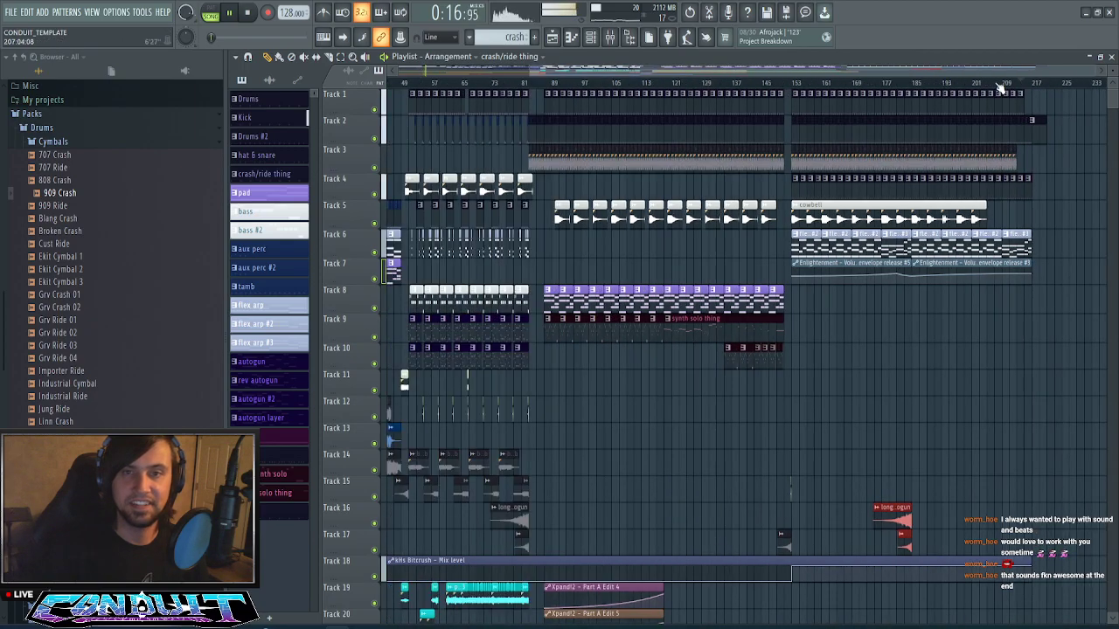
{"action": "scroll", "coordinate": [988, 85], "scroll_direction": "up", "scroll_amount": 2}
{"action": "left_click_drag", "start_coordinate": [945, 70], "coordinate": [488, 141]}
{"action": "scroll", "coordinate": [525, 87], "scroll_direction": "down", "scroll_amount": 4}
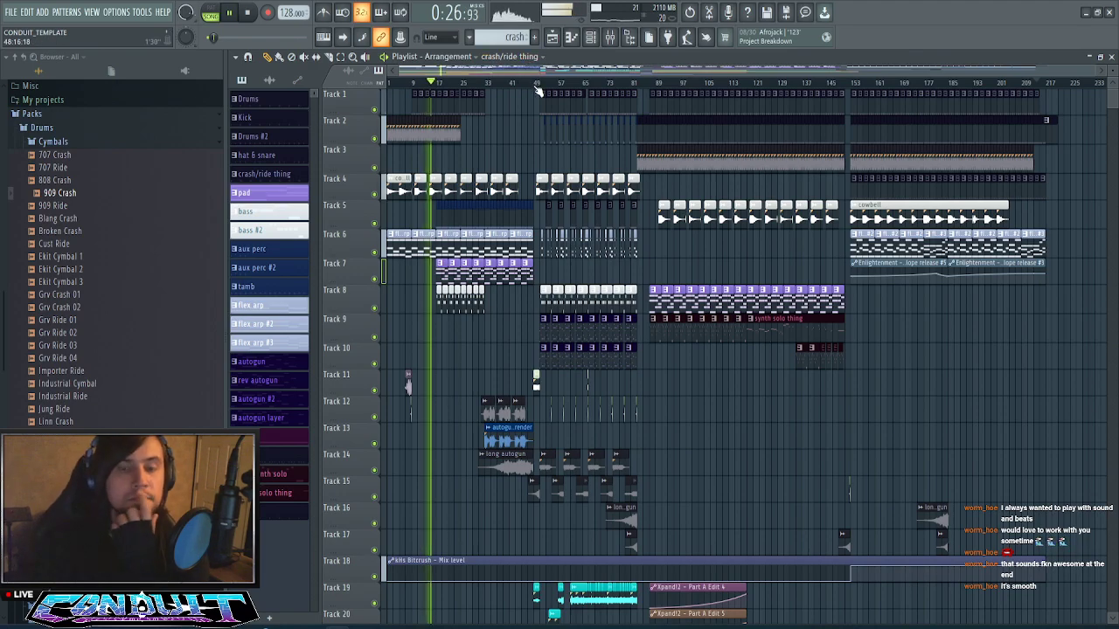
{"action": "left_click", "coordinate": [540, 83]}
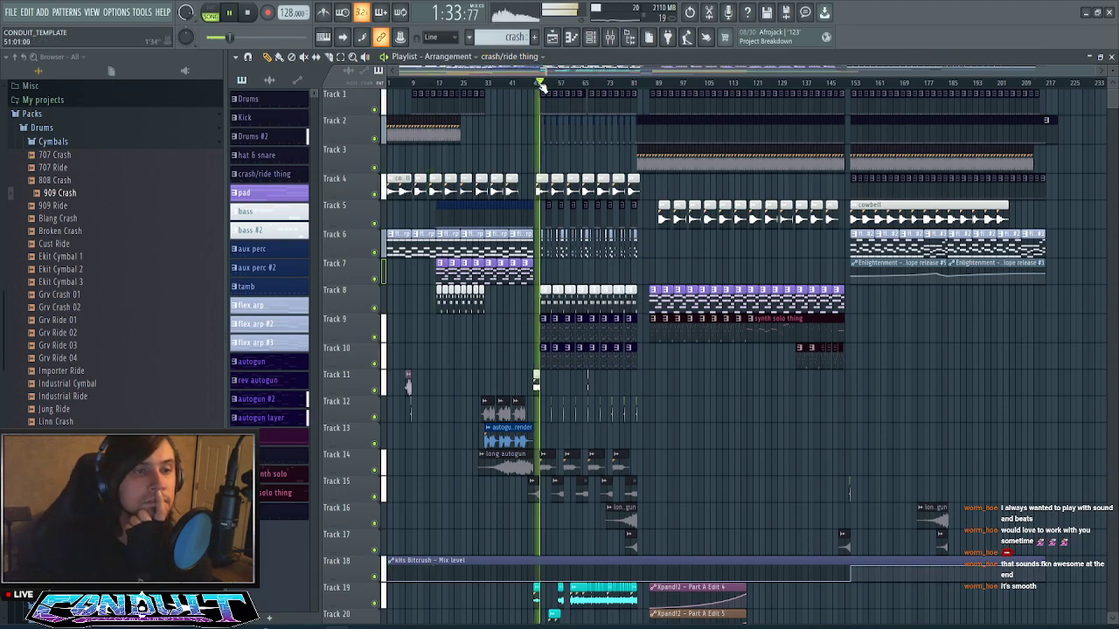
{"action": "scroll", "coordinate": [546, 87], "scroll_direction": "up", "scroll_amount": 4}
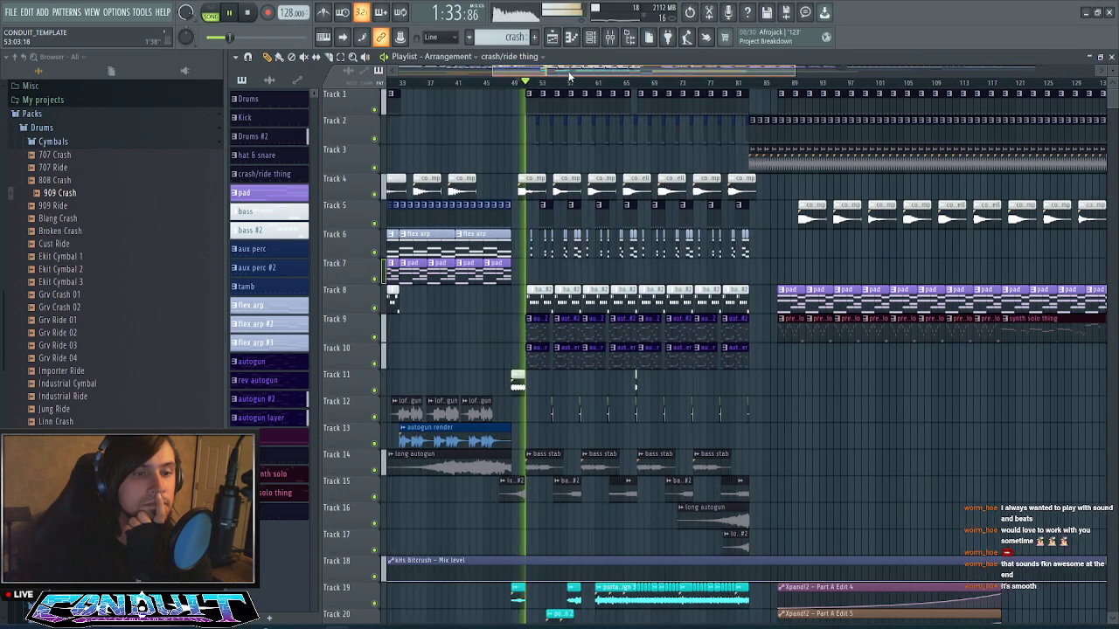
{"action": "left_click_drag", "start_coordinate": [606, 73], "coordinate": [567, 93]}
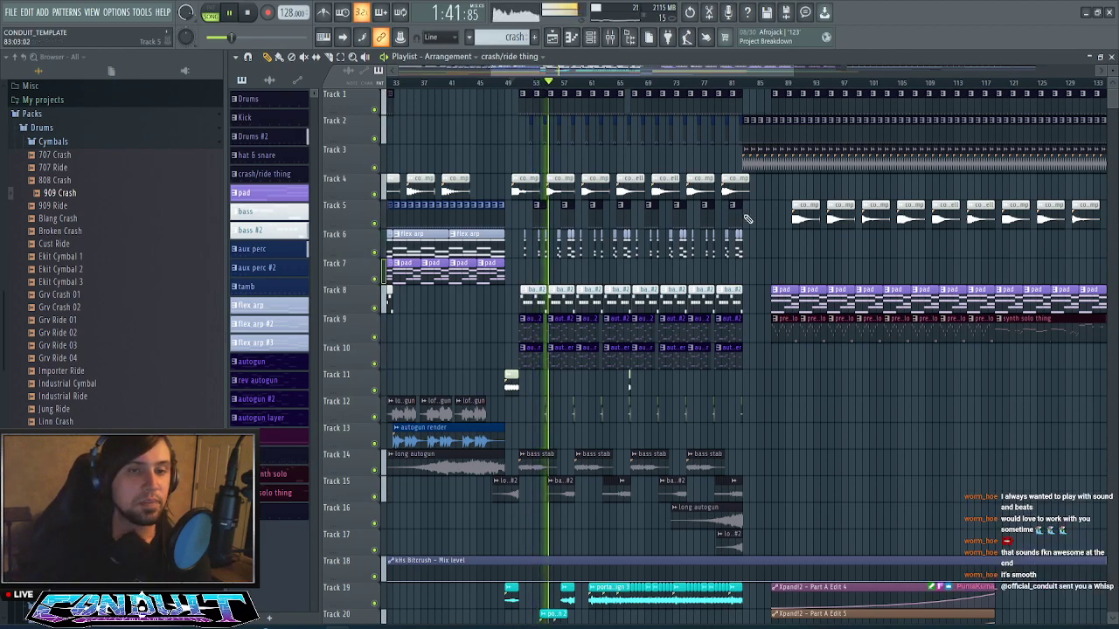
{"action": "scroll", "coordinate": [679, 104], "scroll_direction": "down", "scroll_amount": 2}
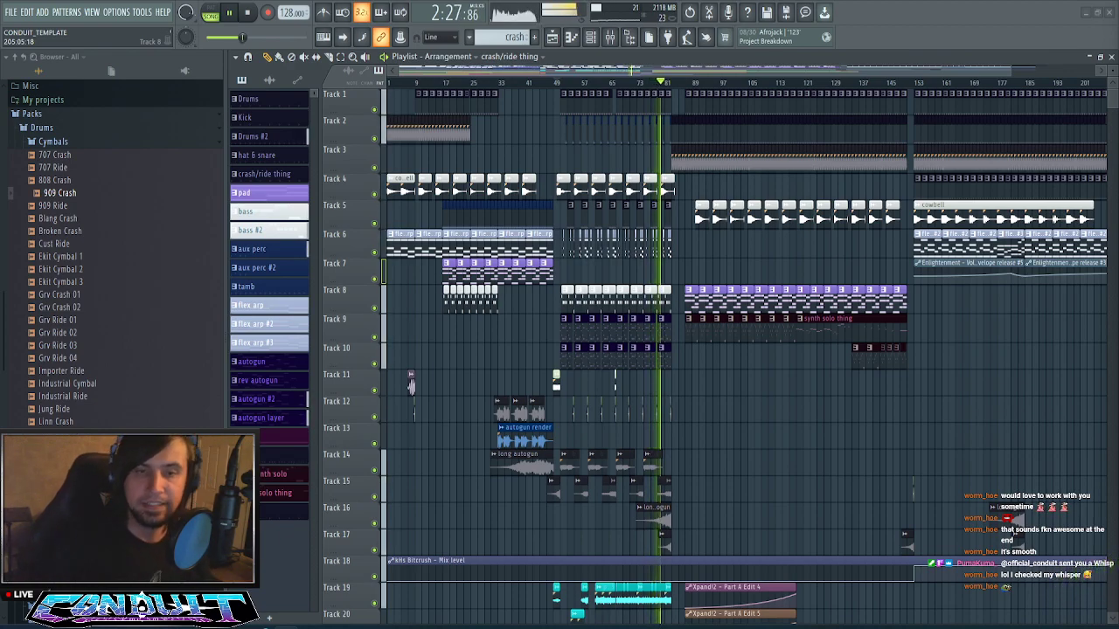
{"action": "scroll", "coordinate": [637, 98], "scroll_direction": "down", "scroll_amount": 1}
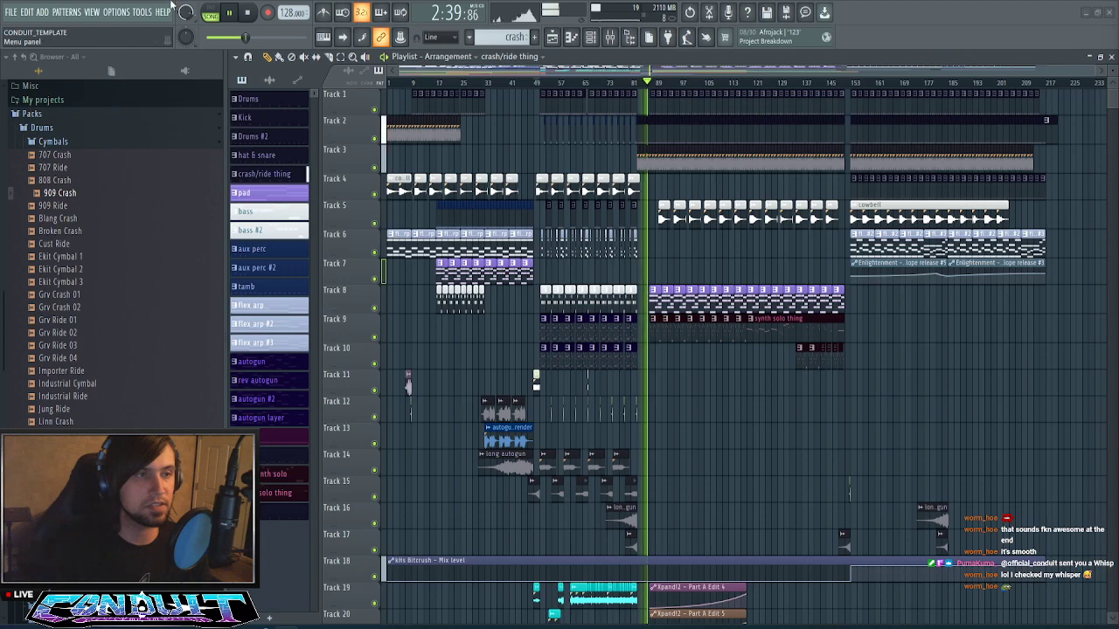
{"action": "left_click", "coordinate": [248, 14]}
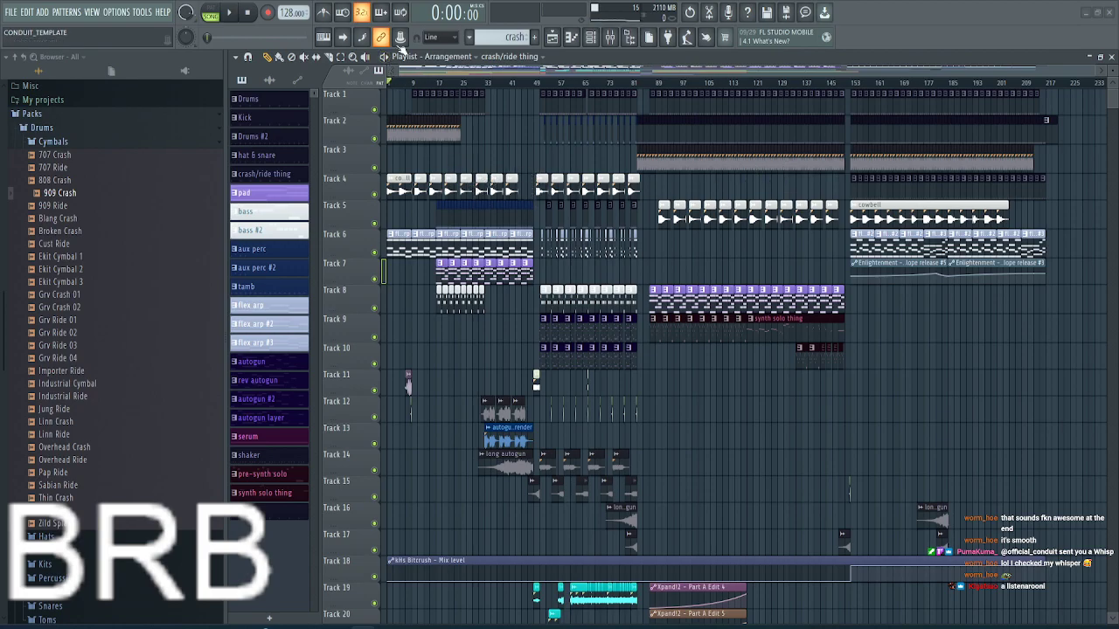
{"action": "left_click", "coordinate": [233, 14]}
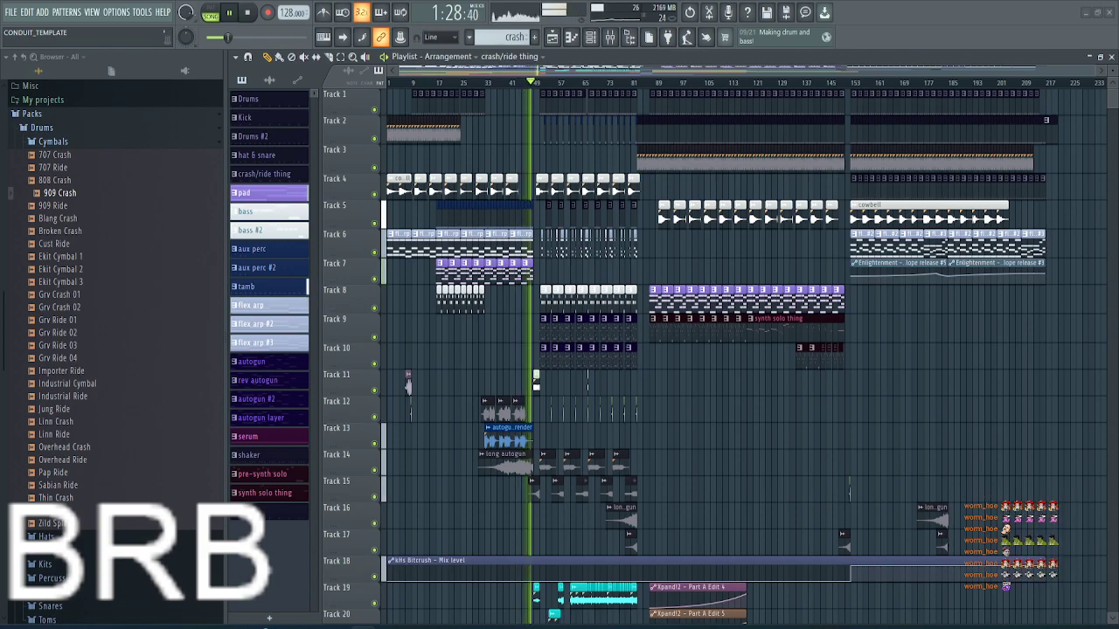
{"action": "key", "text": "space"}
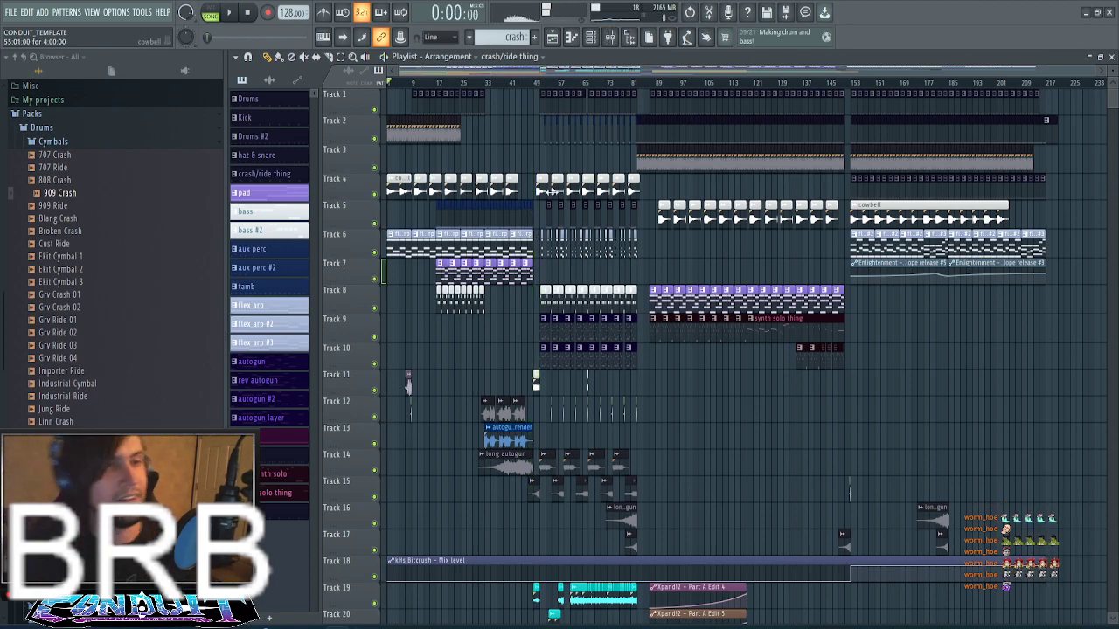
- Place a Drums pattern clip at bar 237 on Track 2, in the empty area past the song's end
{"action": "scroll", "coordinate": [471, 85], "scroll_direction": "up", "scroll_amount": 5}
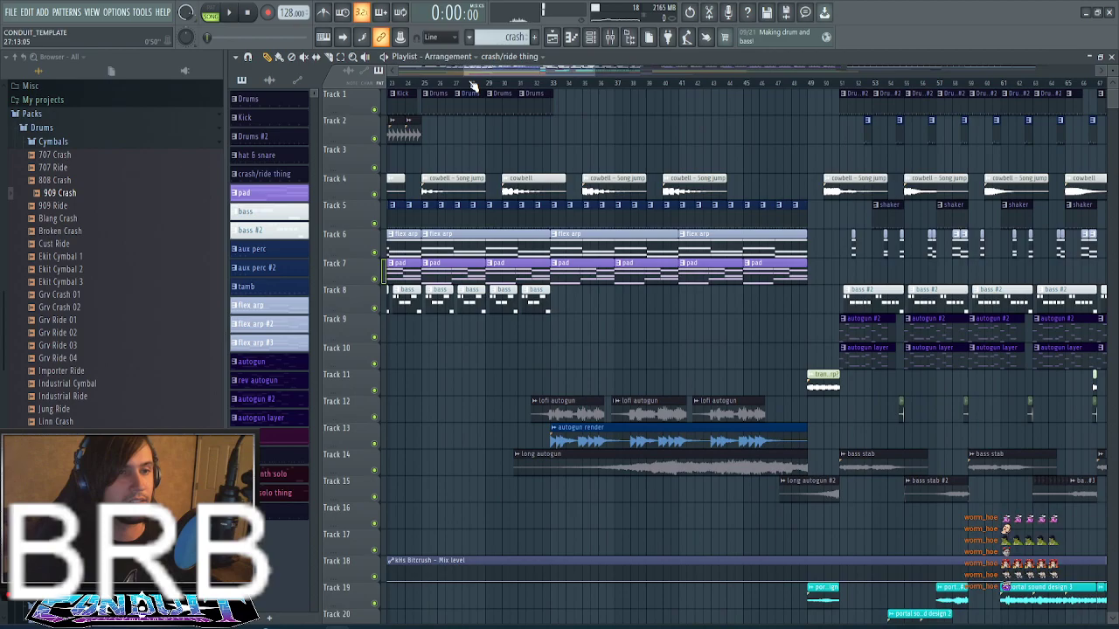
{"action": "left_click_drag", "start_coordinate": [498, 75], "coordinate": [990, 80]}
{"action": "scroll", "coordinate": [495, 87], "scroll_direction": "down", "scroll_amount": 2}
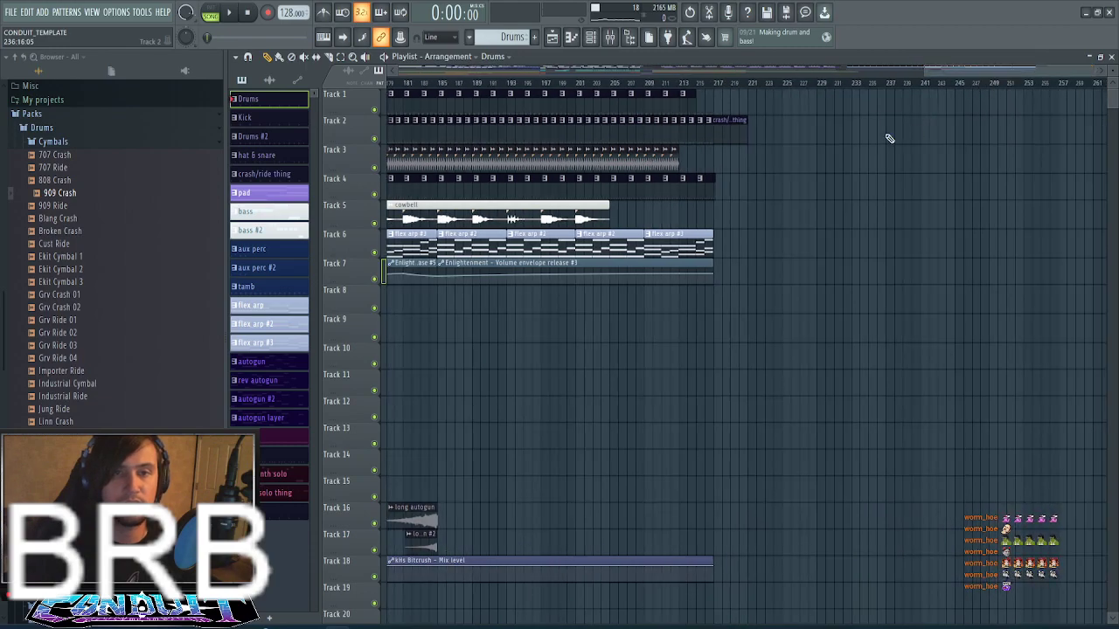
{"action": "left_click", "coordinate": [889, 121]}
{"action": "scroll", "coordinate": [909, 82], "scroll_direction": "up", "scroll_amount": 4}
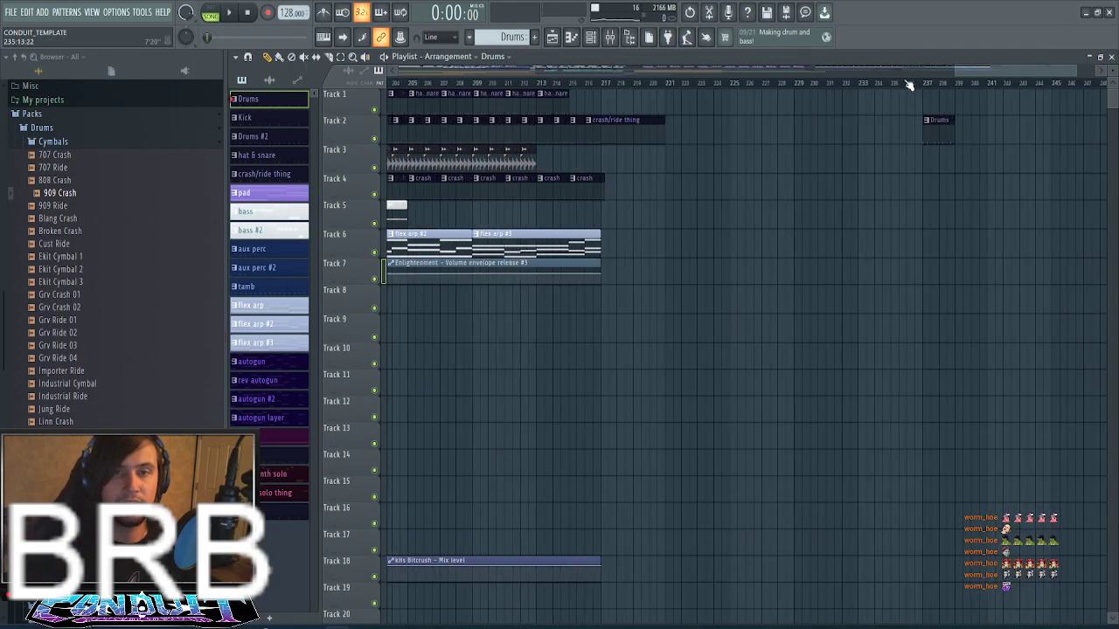
{"action": "scroll", "coordinate": [968, 85], "scroll_direction": "up", "scroll_amount": 2}
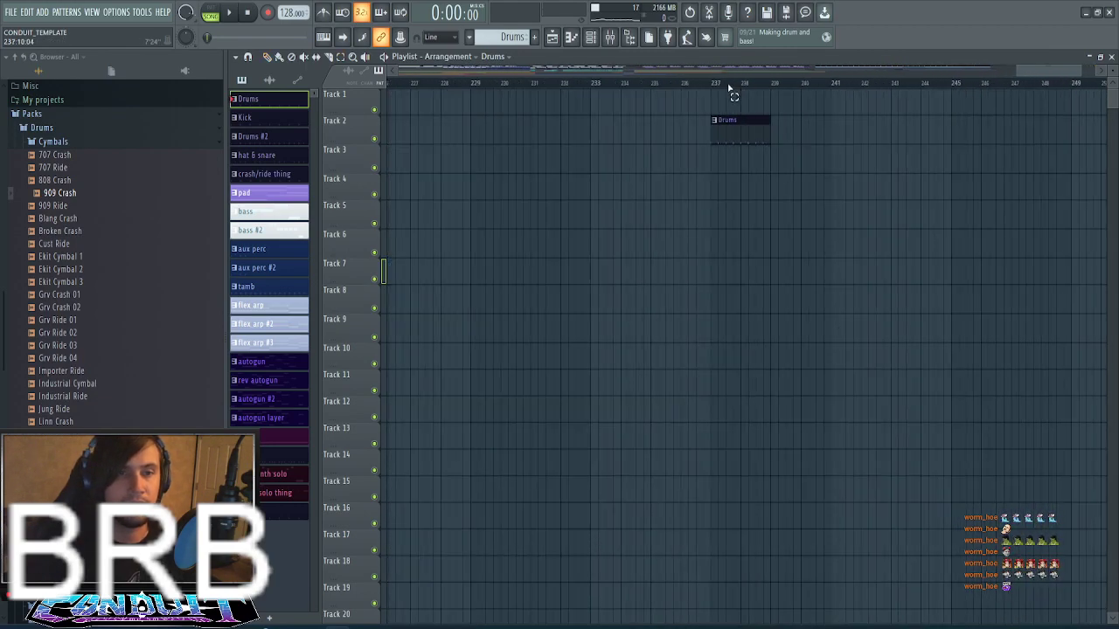
{"action": "scroll", "coordinate": [787, 89], "scroll_direction": "down", "scroll_amount": 8}
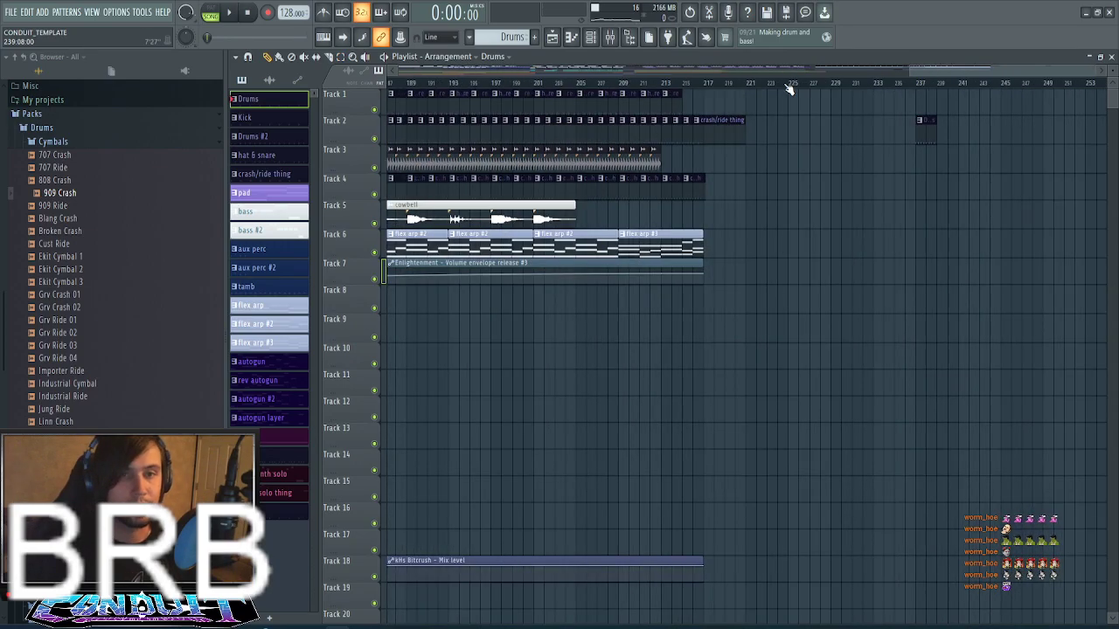
- Repeat the Drums pattern clip back to back on Track 2 to fill bars 237 to 253
{"action": "scroll", "coordinate": [491, 91], "scroll_direction": "up", "scroll_amount": 5}
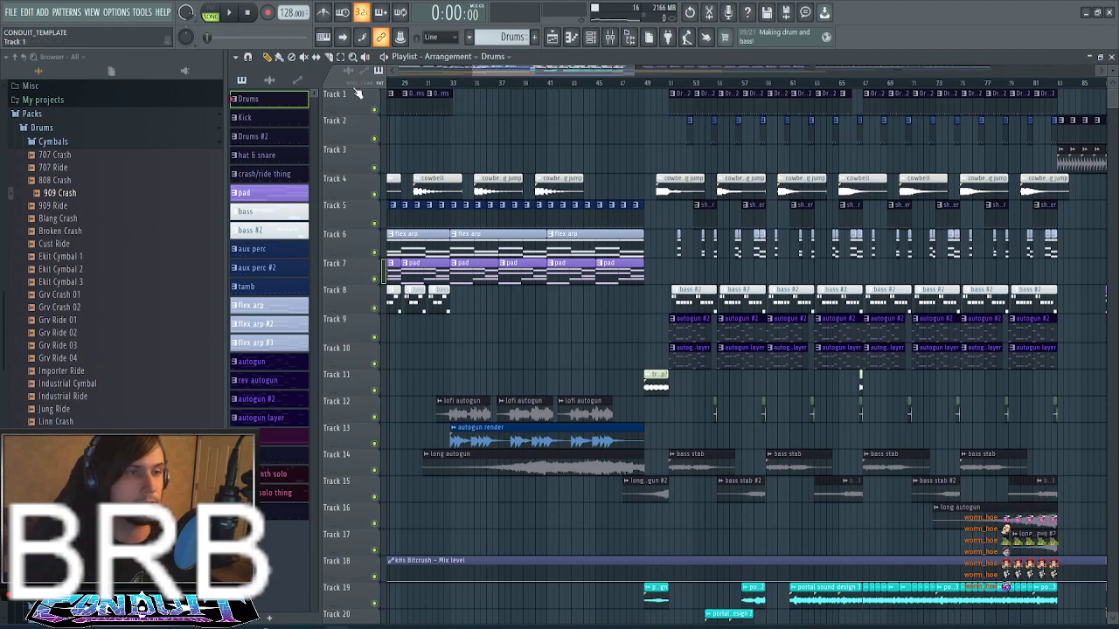
{"action": "scroll", "coordinate": [472, 94], "scroll_direction": "up", "scroll_amount": 4}
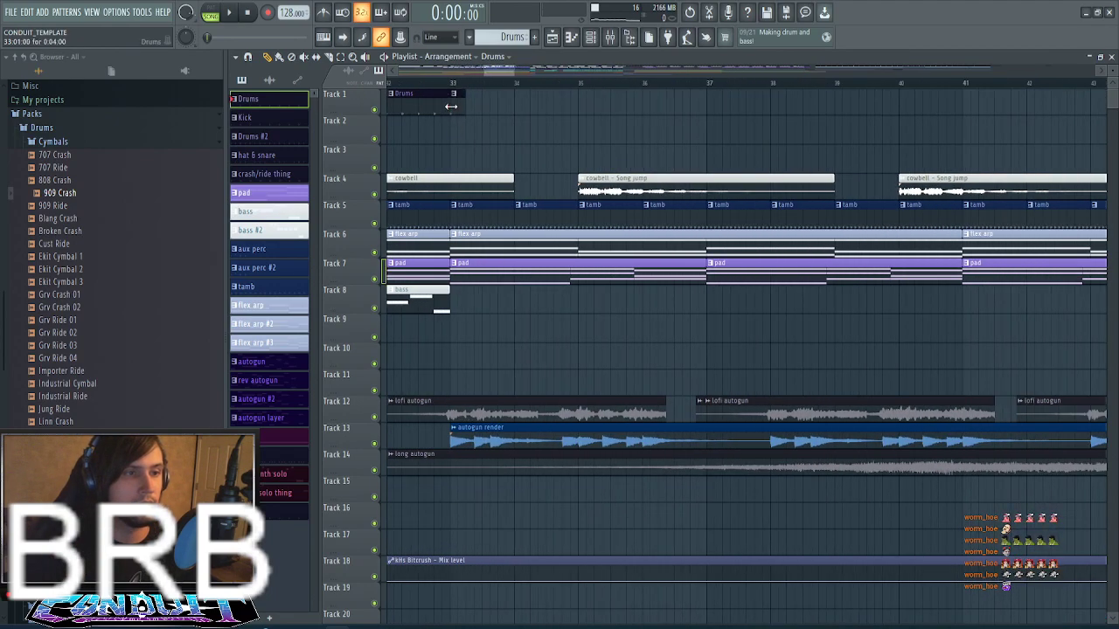
{"action": "scroll", "coordinate": [472, 91], "scroll_direction": "down", "scroll_amount": 4}
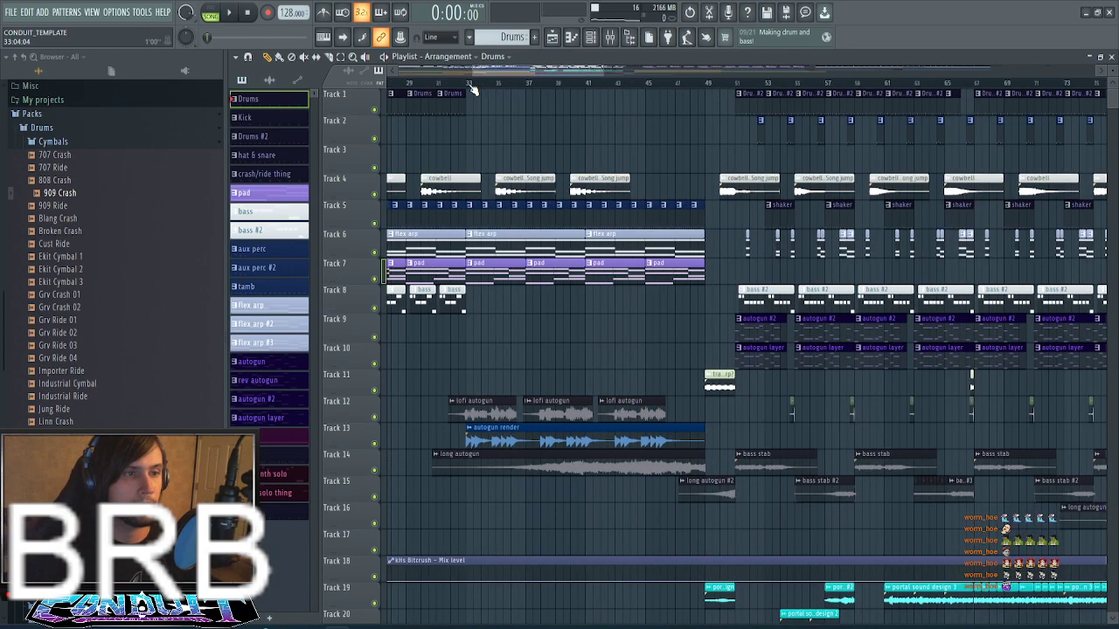
{"action": "left_click_drag", "start_coordinate": [505, 68], "coordinate": [508, 70]}
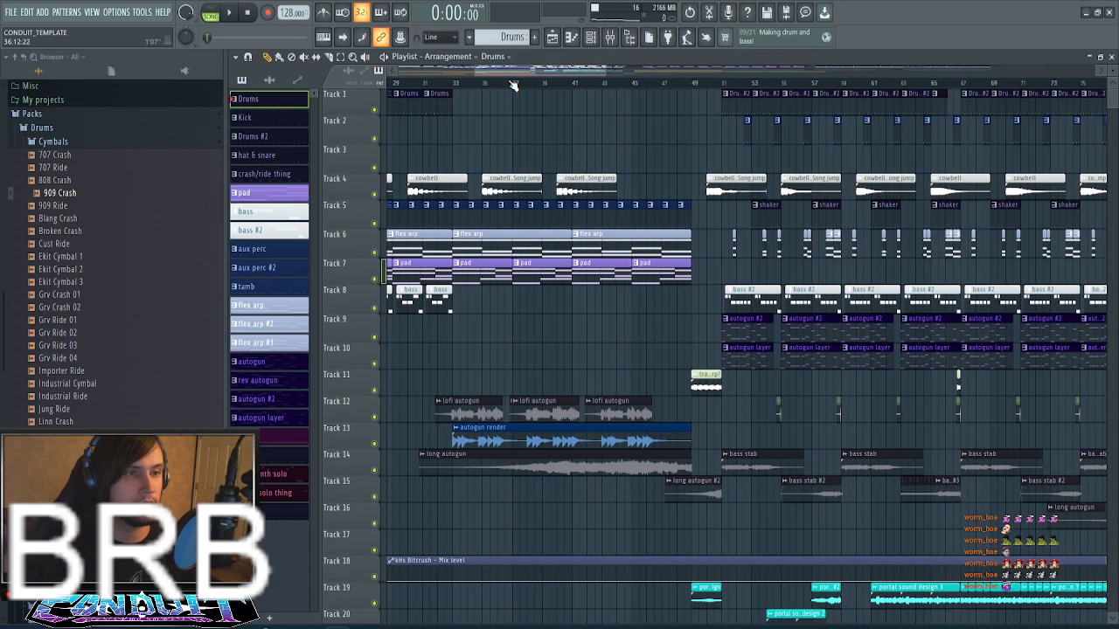
{"action": "scroll", "coordinate": [513, 84], "scroll_direction": "down", "scroll_amount": 4}
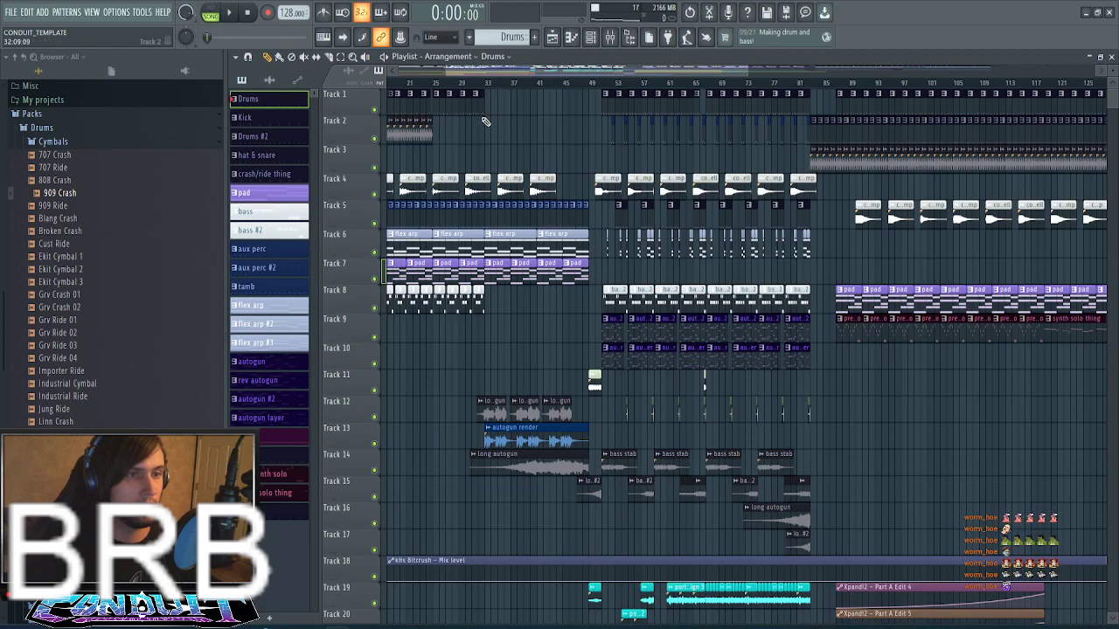
{"action": "left_click_drag", "start_coordinate": [549, 72], "coordinate": [1034, 72]}
{"action": "scroll", "coordinate": [820, 80], "scroll_direction": "up", "scroll_amount": 4}
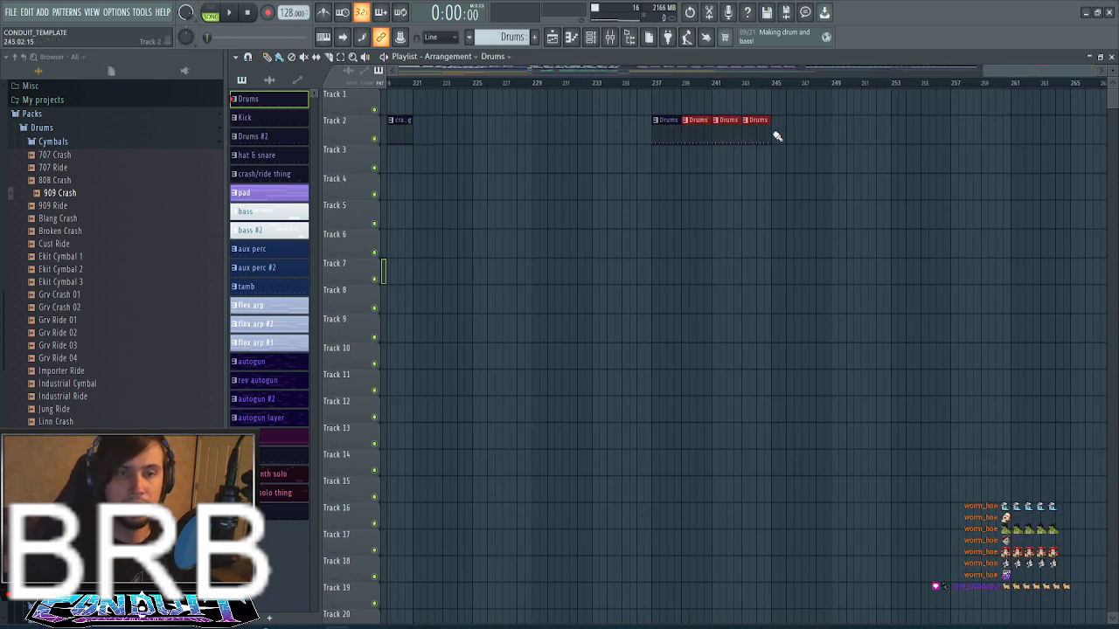
{"action": "left_click_drag", "start_coordinate": [777, 136], "coordinate": [817, 136]}
- Select the time range from bar 237 to bar 253 around the Drums clips and play it
{"action": "scroll", "coordinate": [888, 91], "scroll_direction": "down", "scroll_amount": 4}
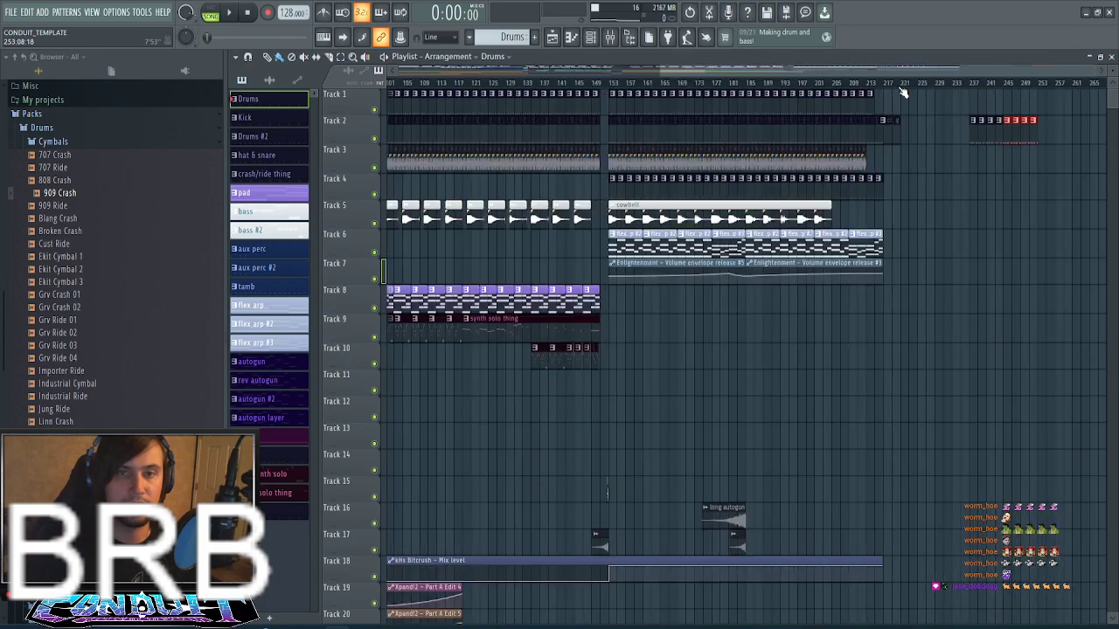
{"action": "left_click_drag", "start_coordinate": [931, 77], "coordinate": [655, 66]}
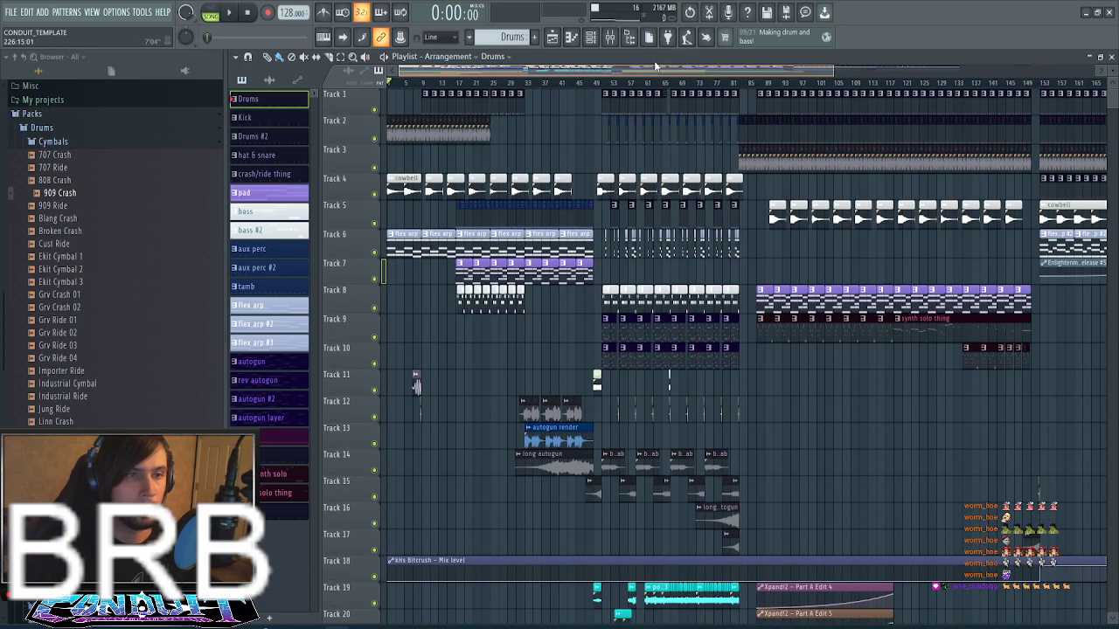
{"action": "scroll", "coordinate": [560, 88], "scroll_direction": "up", "scroll_amount": 3}
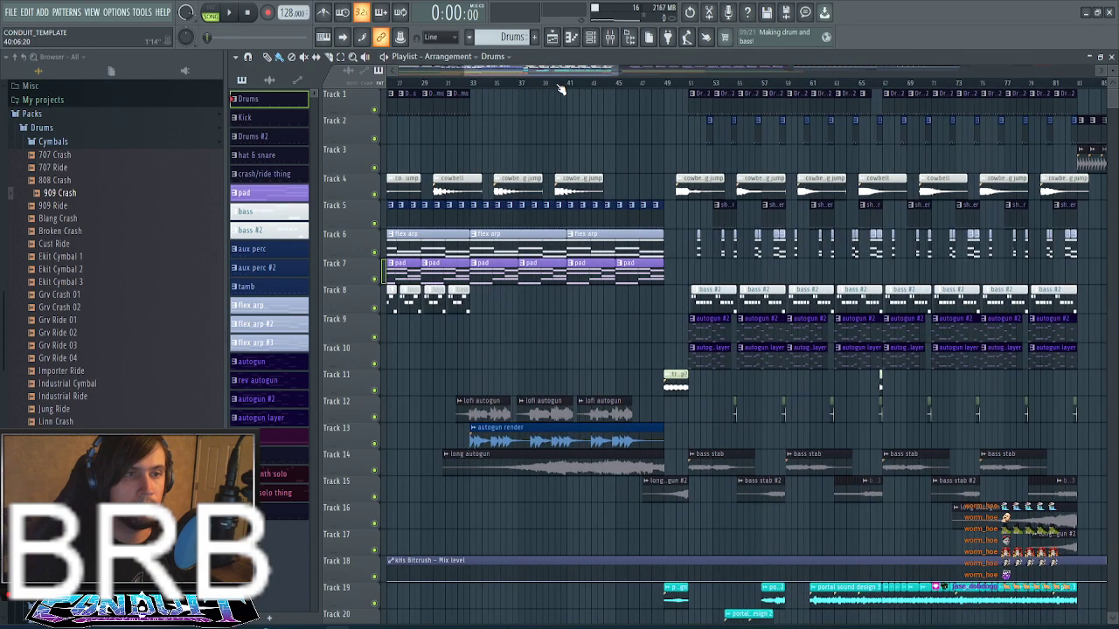
{"action": "left_click_drag", "start_coordinate": [562, 71], "coordinate": [836, 74]}
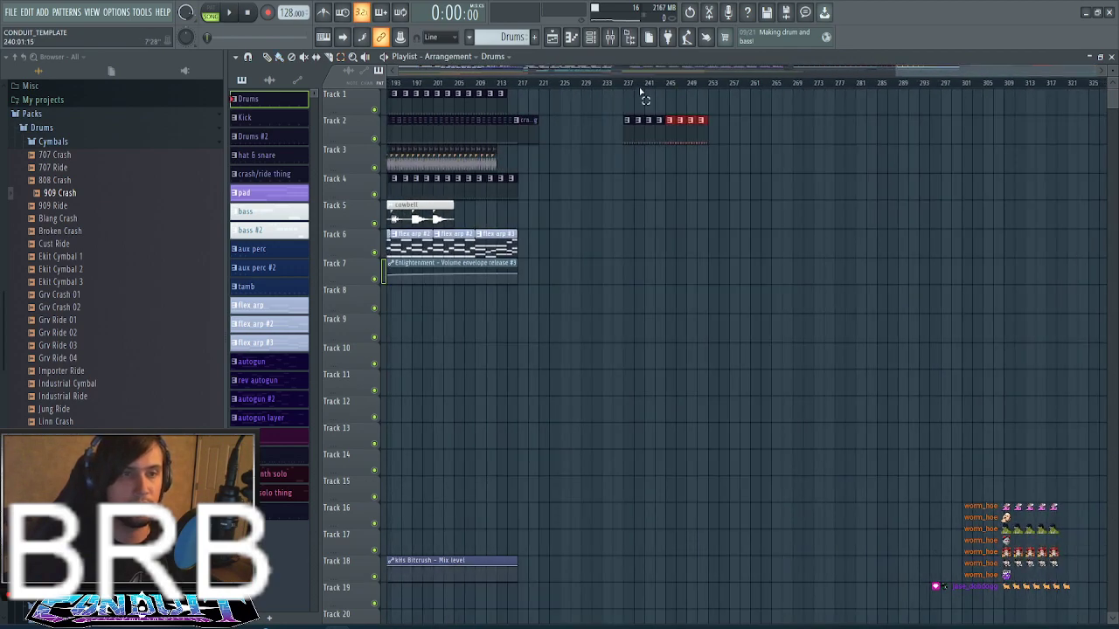
{"action": "left_click_drag", "start_coordinate": [626, 86], "coordinate": [708, 109]}
{"action": "key", "text": "space"}
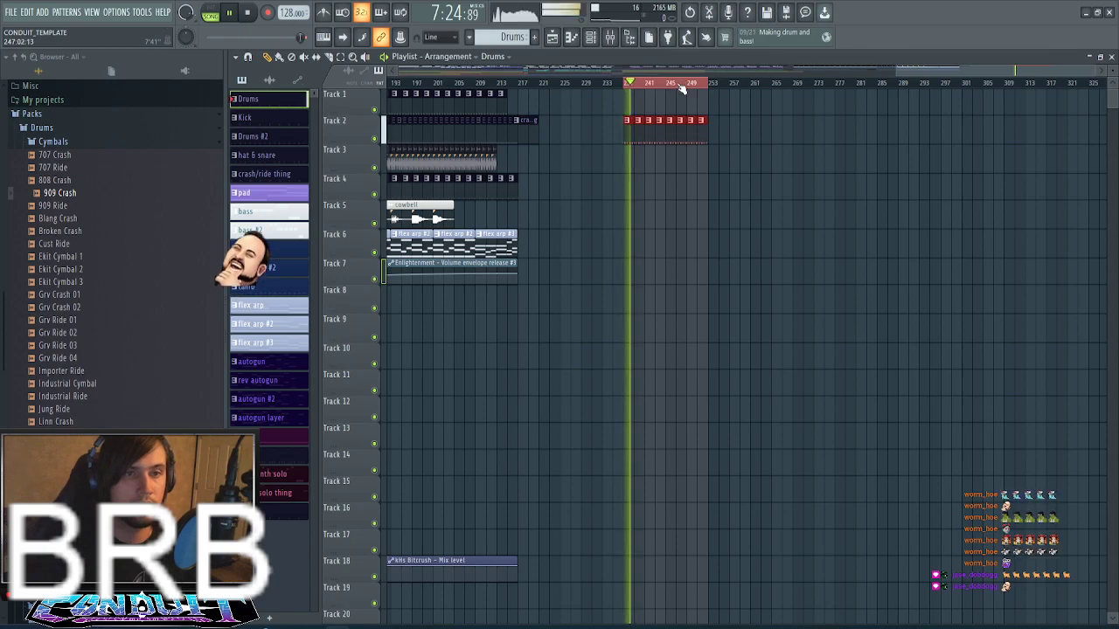
- Open Edison on the Master mixer track, clear its existing recording and stop the song playback
{"action": "key", "text": "F9"}
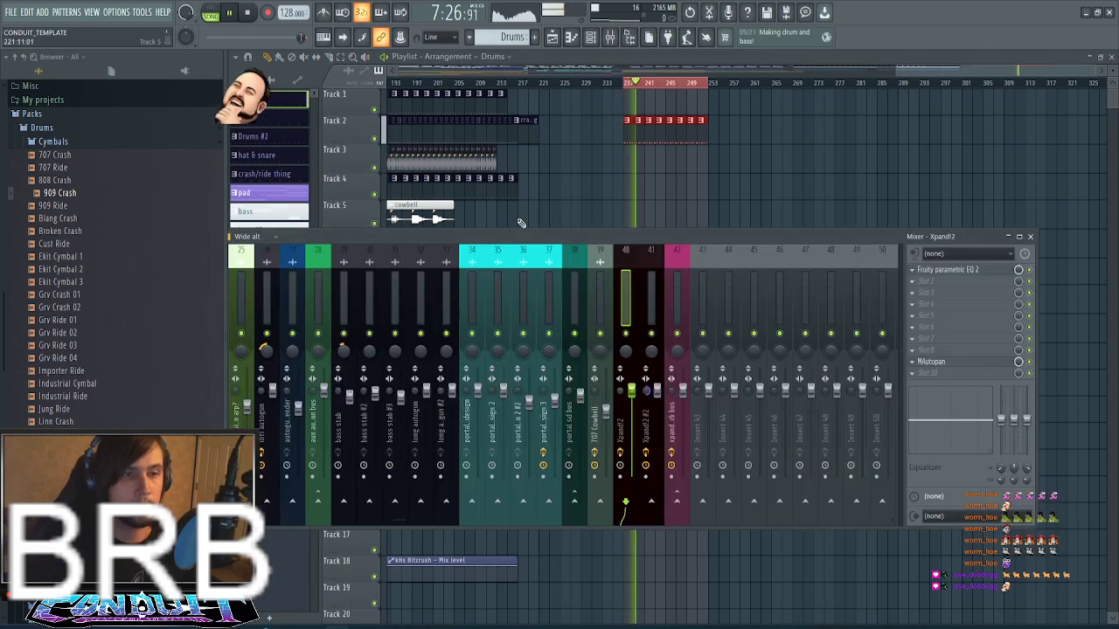
{"action": "scroll", "coordinate": [356, 306], "scroll_direction": "up", "scroll_amount": 5}
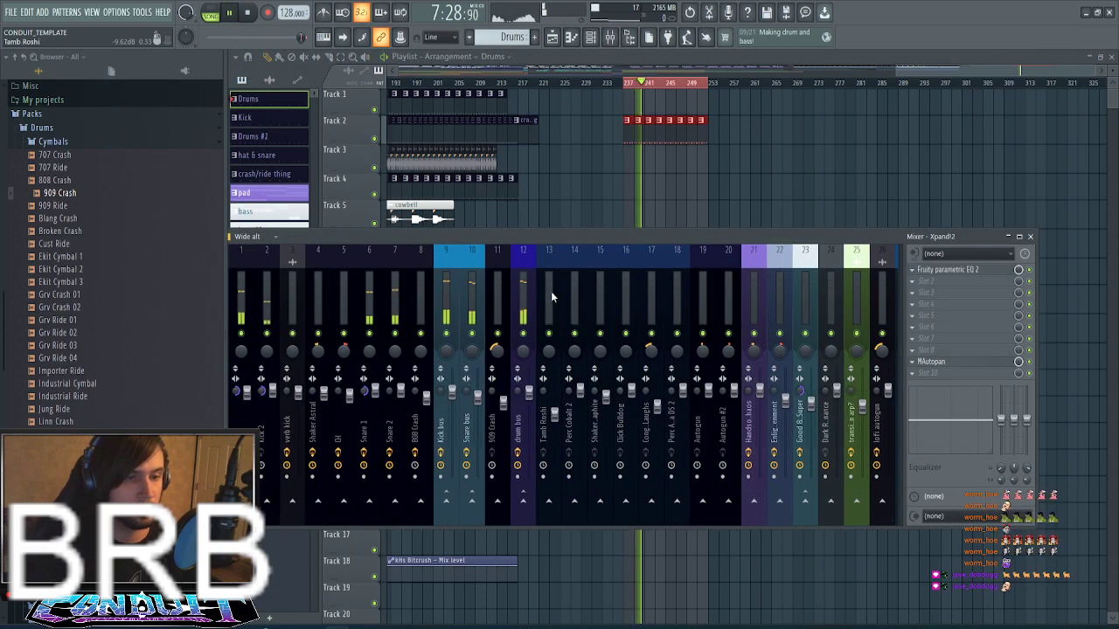
{"action": "left_click", "coordinate": [525, 300]}
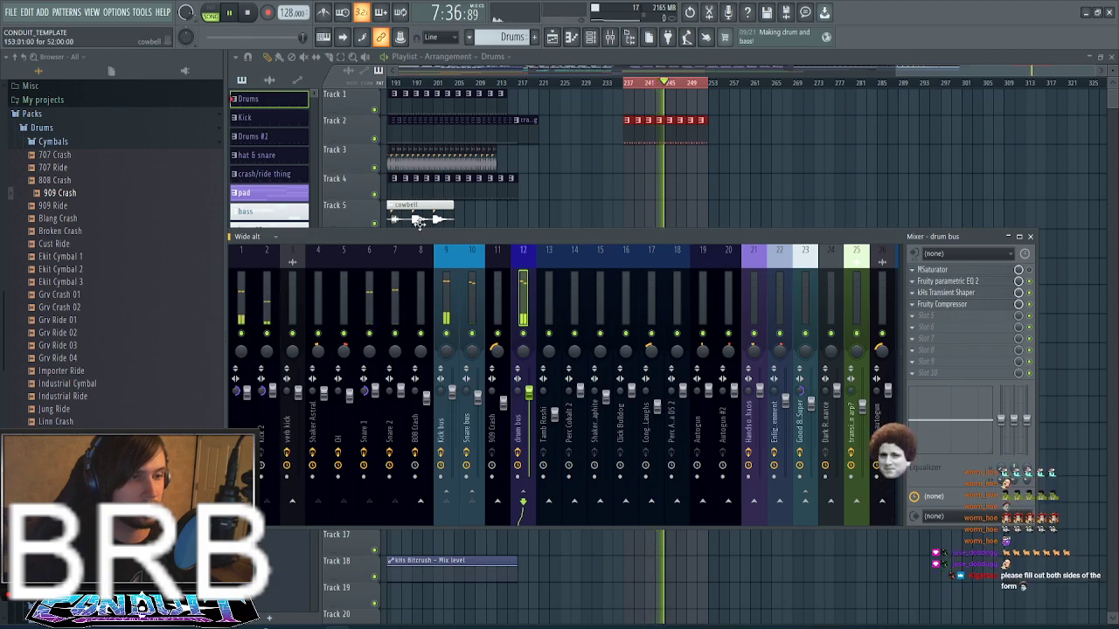
{"action": "left_click_drag", "start_coordinate": [418, 235], "coordinate": [462, 237]}
{"action": "left_click", "coordinate": [255, 302]}
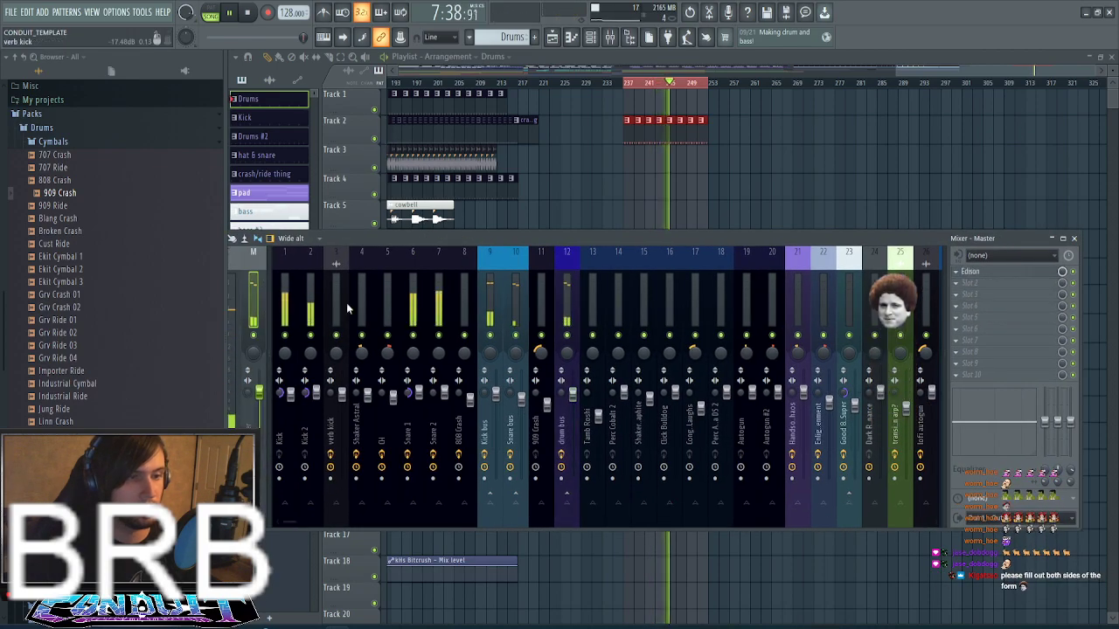
{"action": "left_click", "coordinate": [991, 274]}
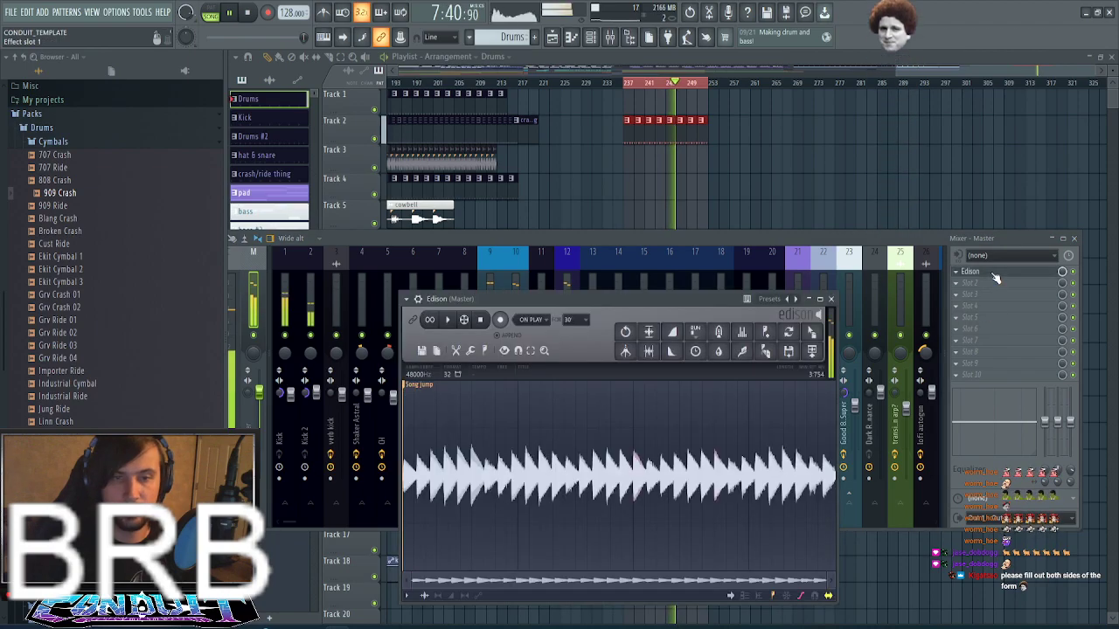
{"action": "left_click", "coordinate": [421, 350]}
{"action": "left_click", "coordinate": [432, 370]}
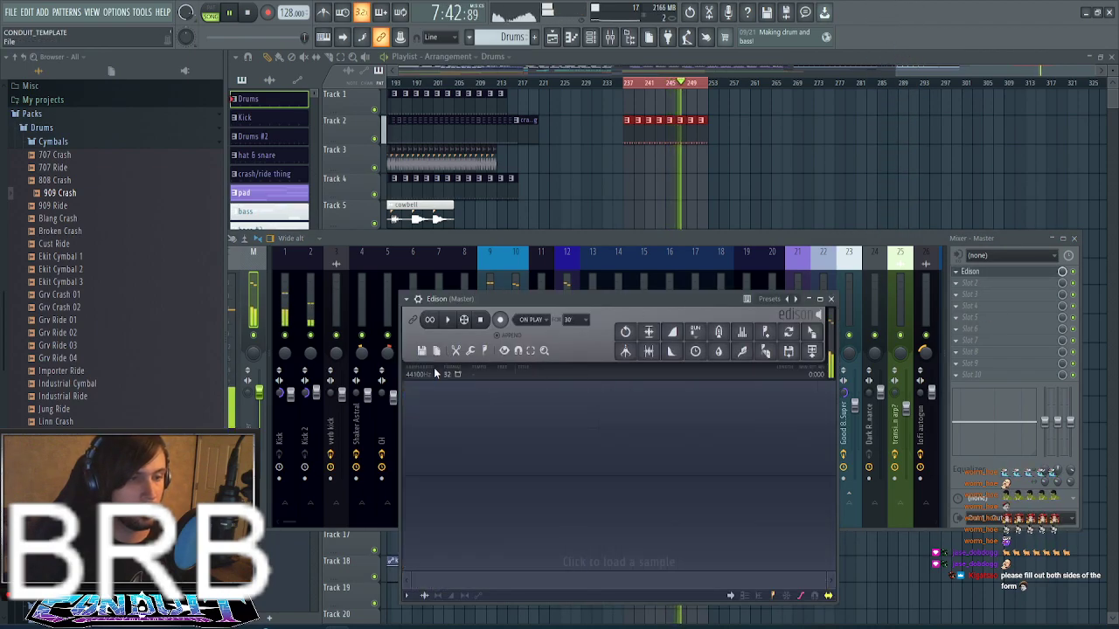
{"action": "left_click", "coordinate": [247, 13]}
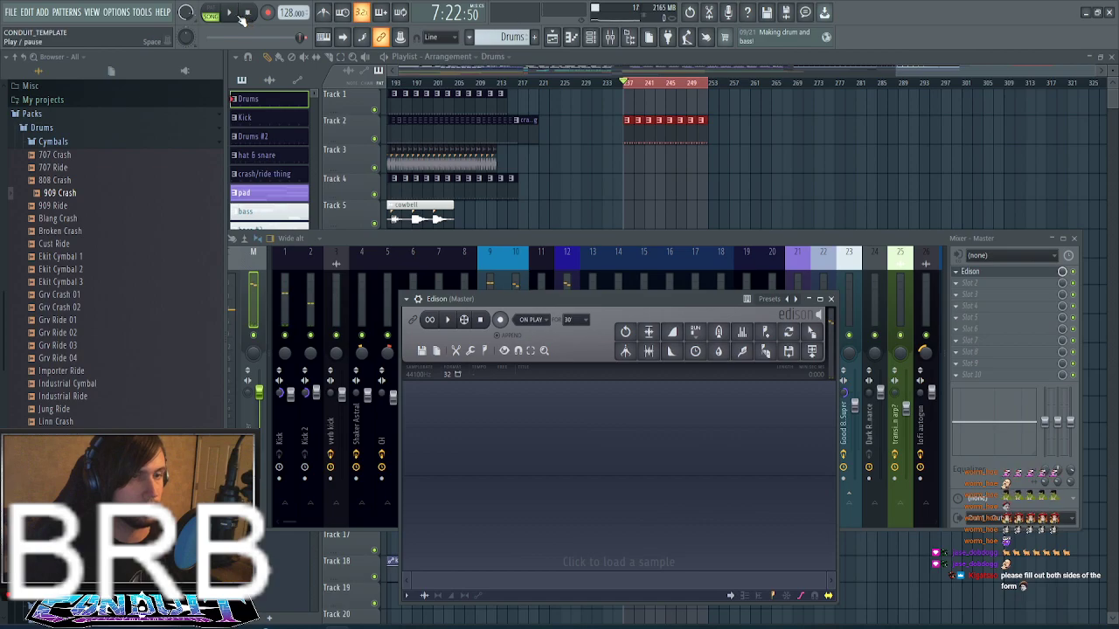
- Record the drum loop from bars 237 to 253 into Edison using the On play trigger, and stop recording and playback
{"action": "left_click", "coordinate": [520, 322]}
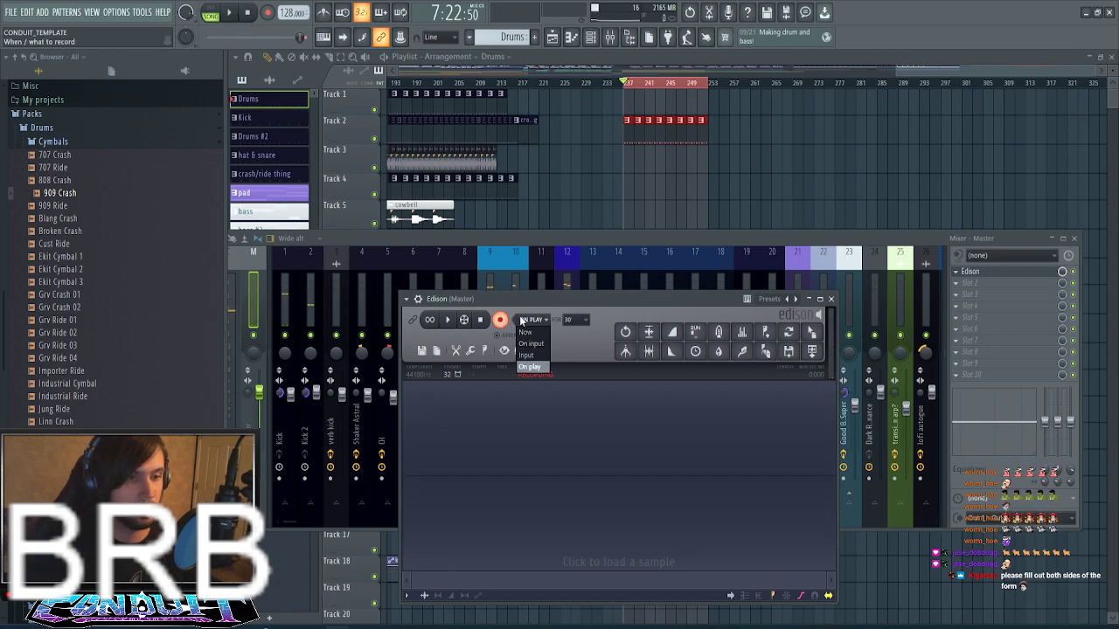
{"action": "left_click", "coordinate": [531, 367]}
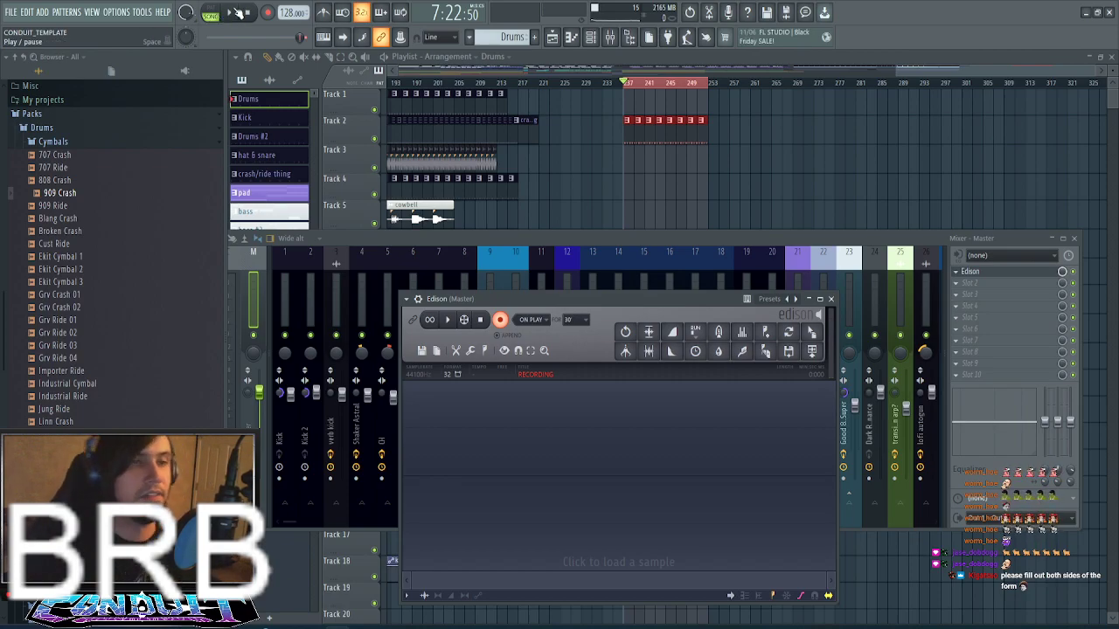
{"action": "left_click", "coordinate": [234, 13]}
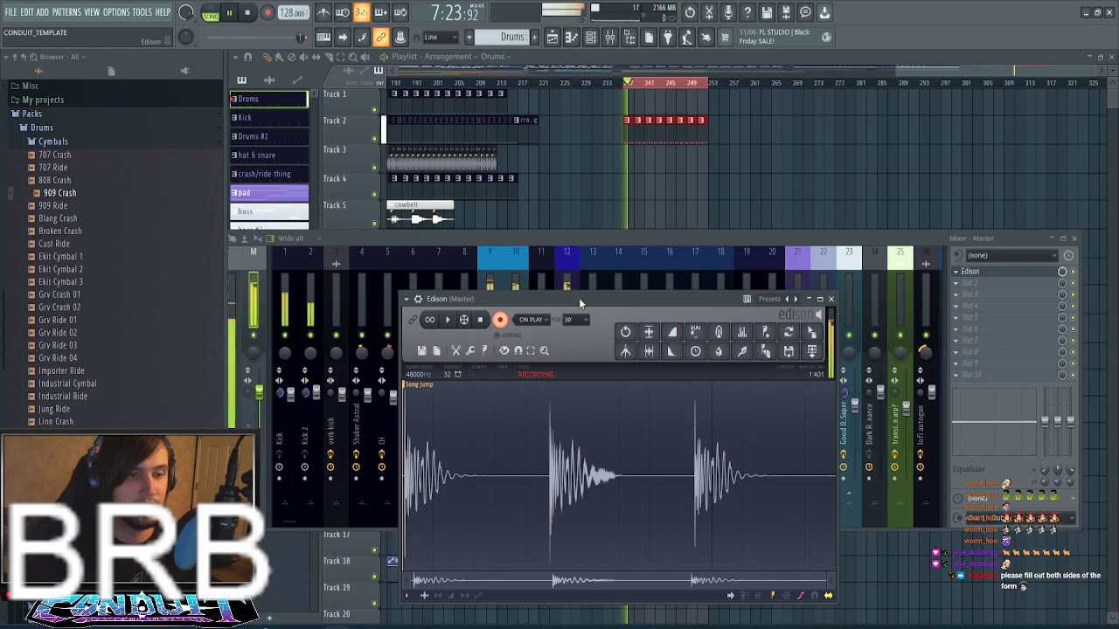
{"action": "left_click_drag", "start_coordinate": [579, 298], "coordinate": [569, 211]}
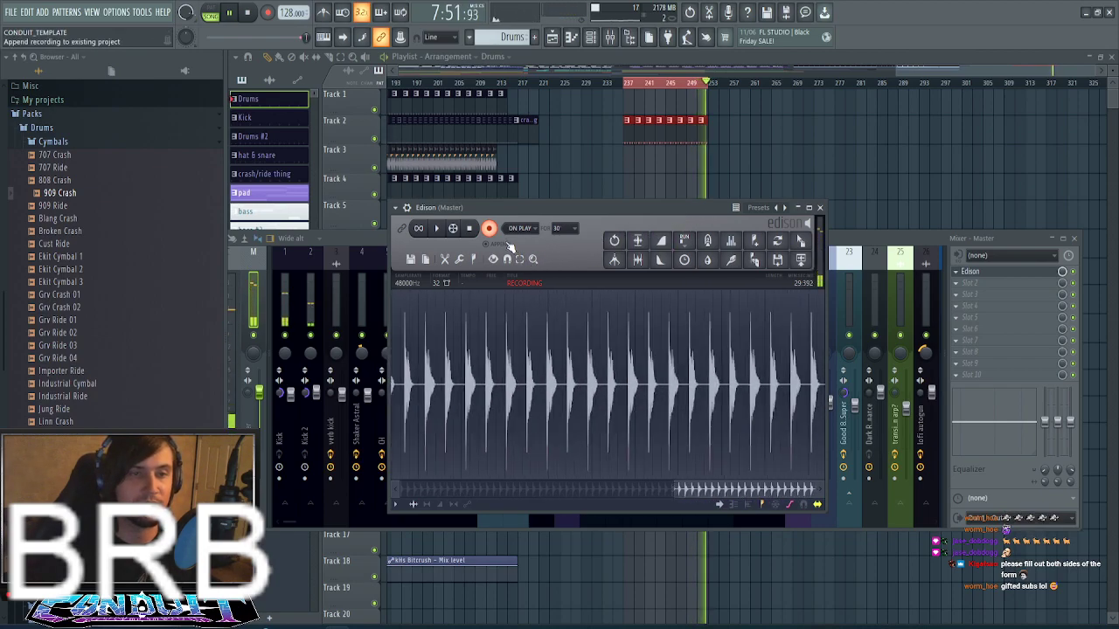
{"action": "left_click", "coordinate": [490, 229]}
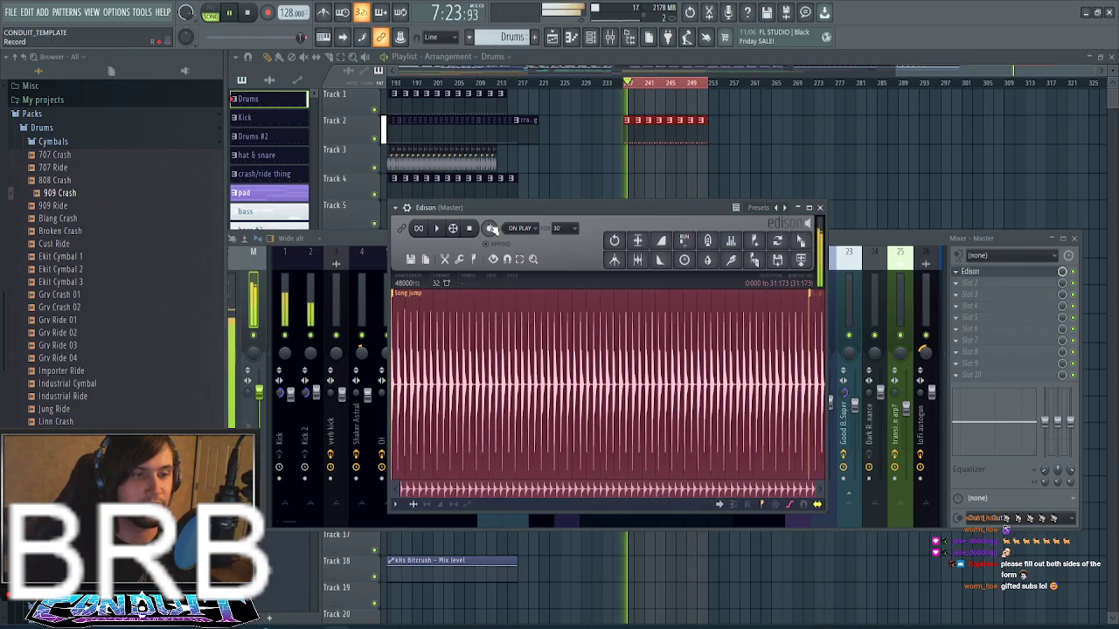
{"action": "left_click", "coordinate": [250, 12]}
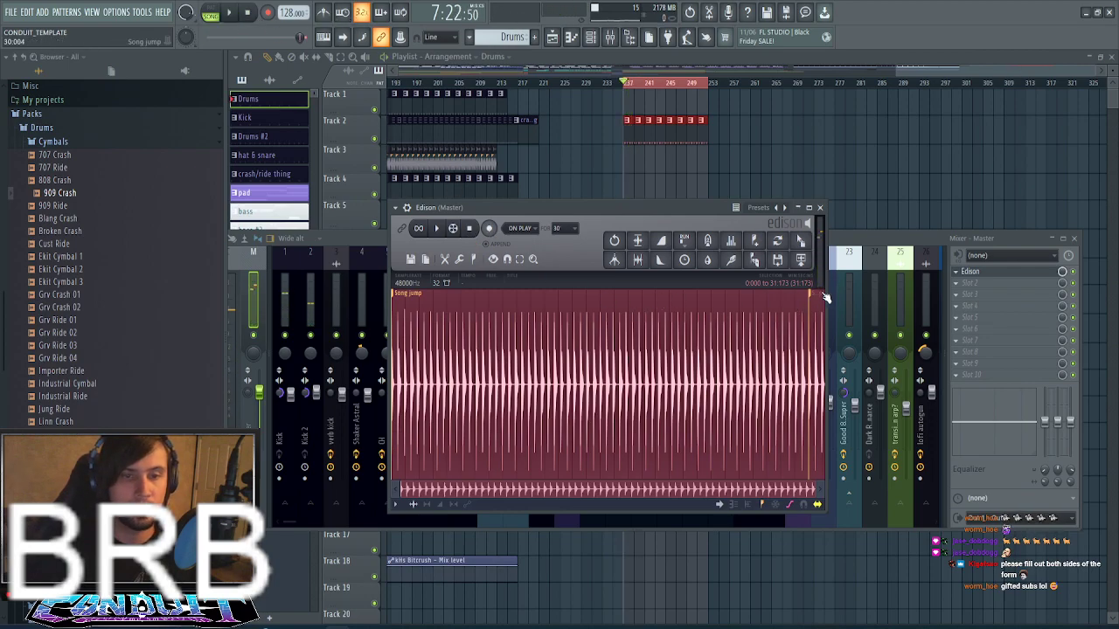
- Delete the recording's tail after the second song jump marker and place the recorded audio on Track 3 at bar 237
{"action": "key", "text": "Delete"}
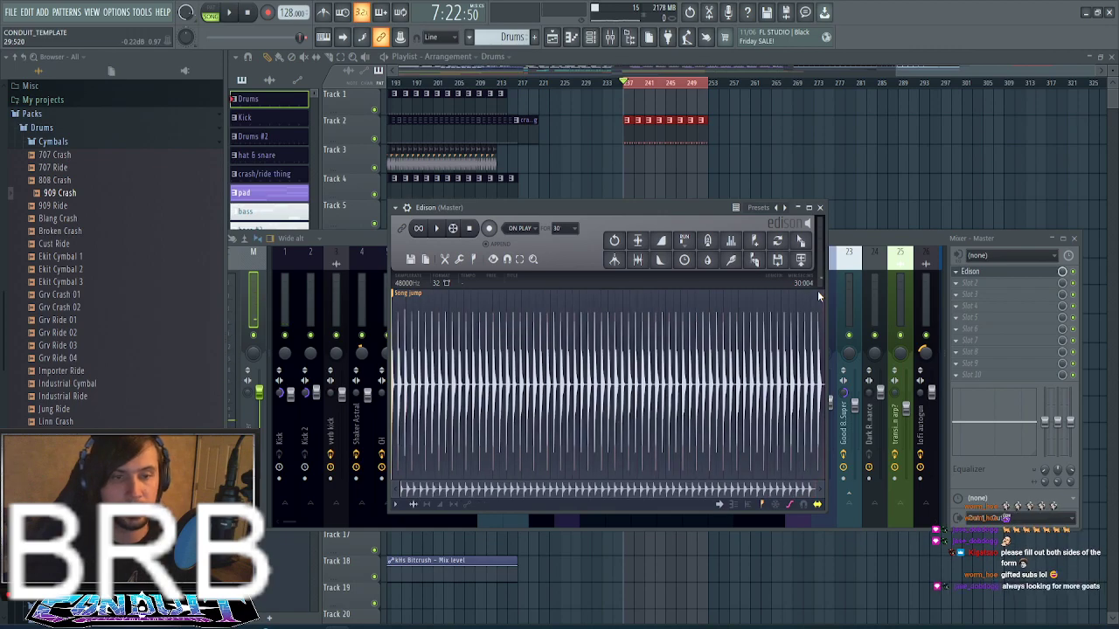
{"action": "left_click_drag", "start_coordinate": [801, 243], "coordinate": [624, 160]}
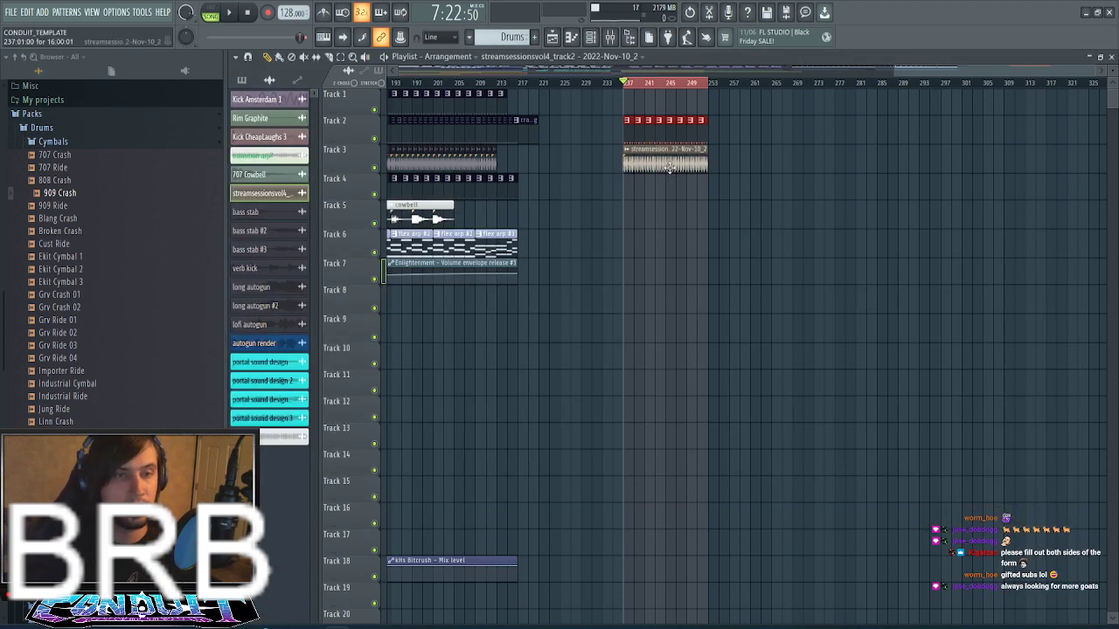
- Delete the Drums pattern clips at bars 237 to 253 on Track 2 and briefly audition the recorded audio clip
{"action": "key", "text": "Delete"}
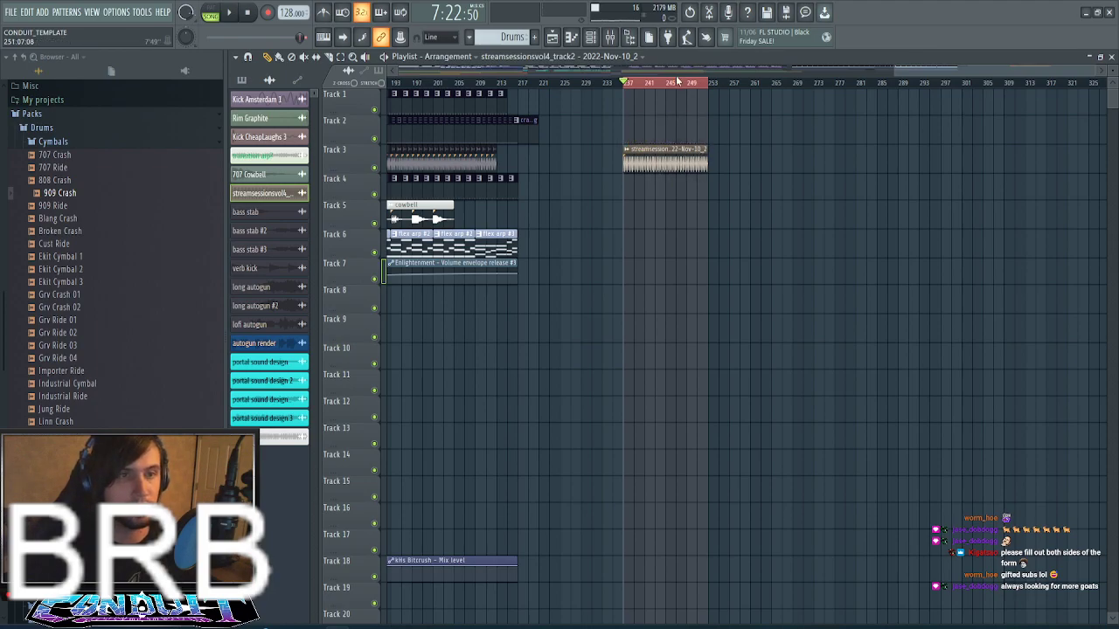
{"action": "scroll", "coordinate": [691, 91], "scroll_direction": "up", "scroll_amount": 2}
{"action": "scroll", "coordinate": [948, 87], "scroll_direction": "up", "scroll_amount": 1}
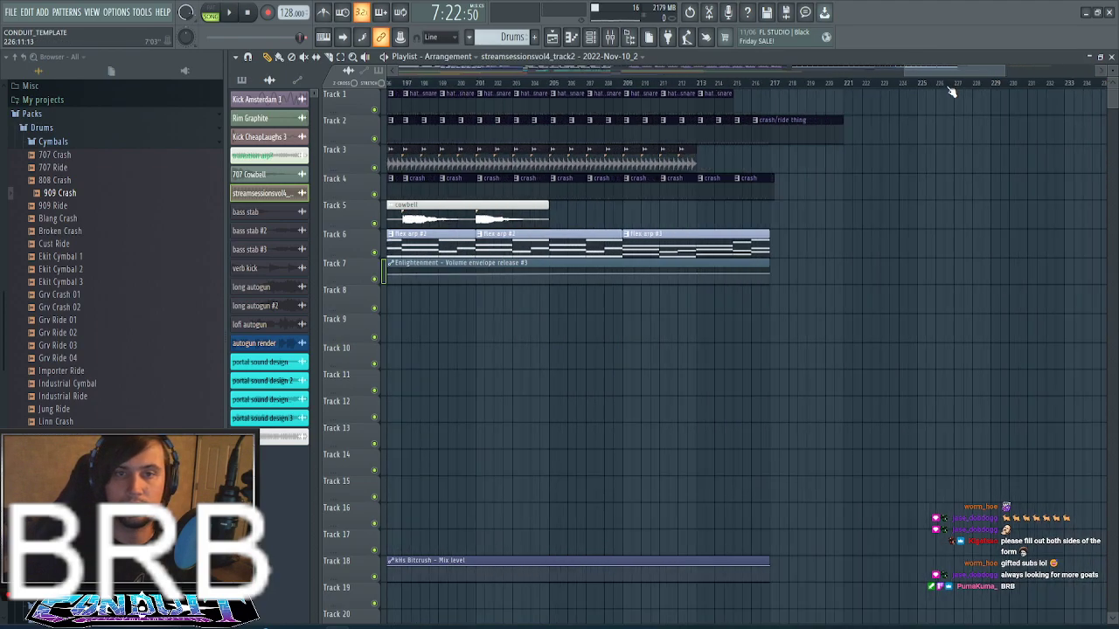
{"action": "left_click_drag", "start_coordinate": [951, 70], "coordinate": [1038, 89]}
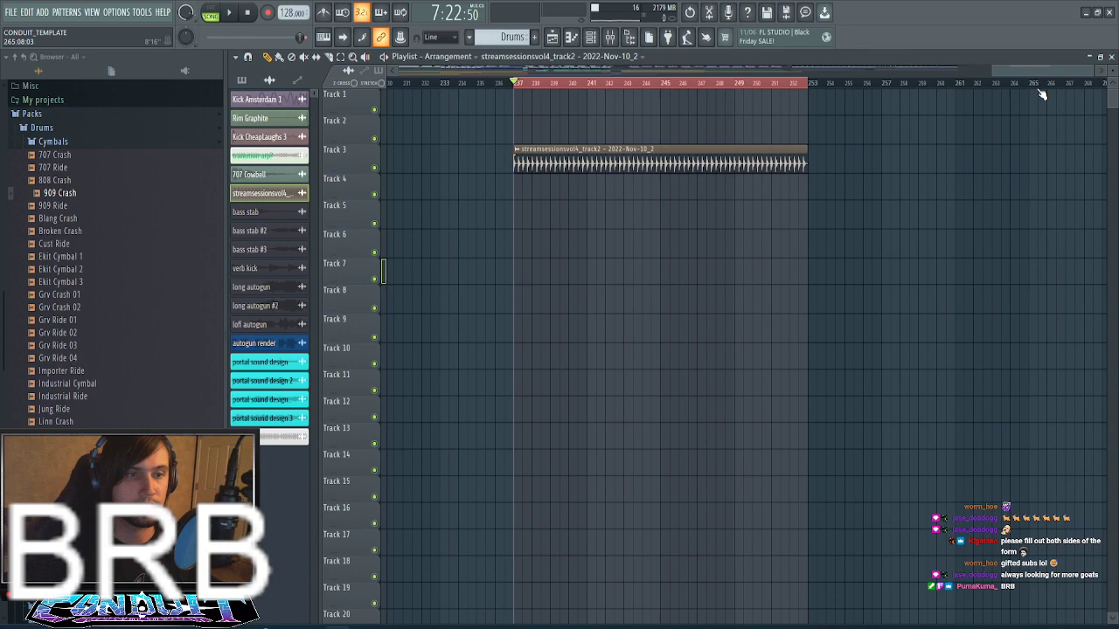
{"action": "double_click", "coordinate": [676, 163]}
{"action": "key", "text": "space"}
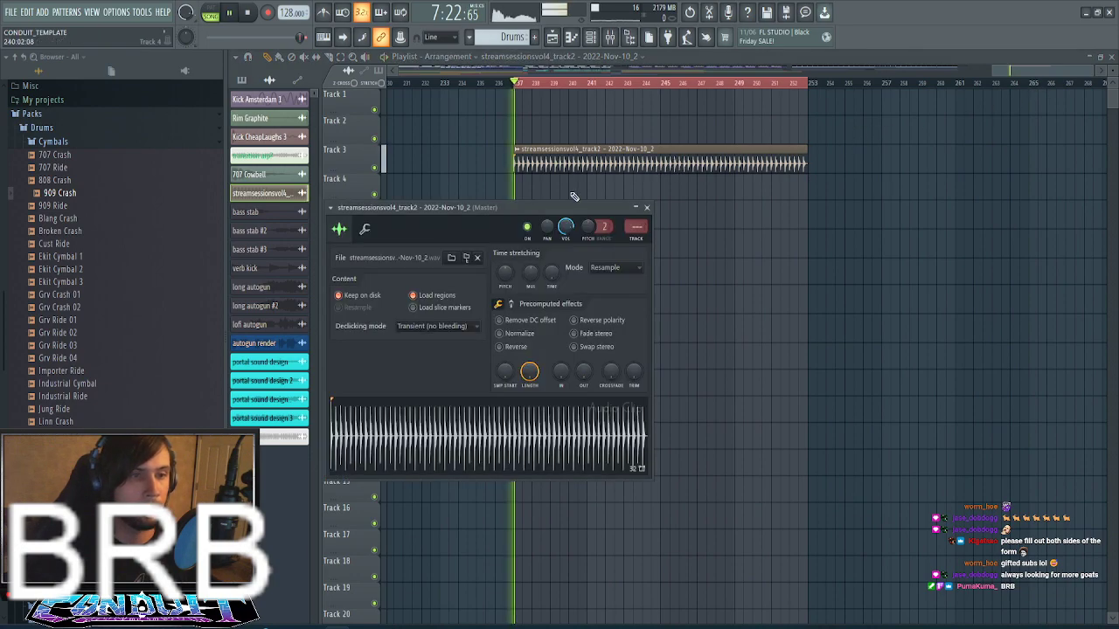
{"action": "key", "text": "space"}
- Rename the recorded drum audio channel as "breakdown drums?"
{"action": "key", "text": "F6"}
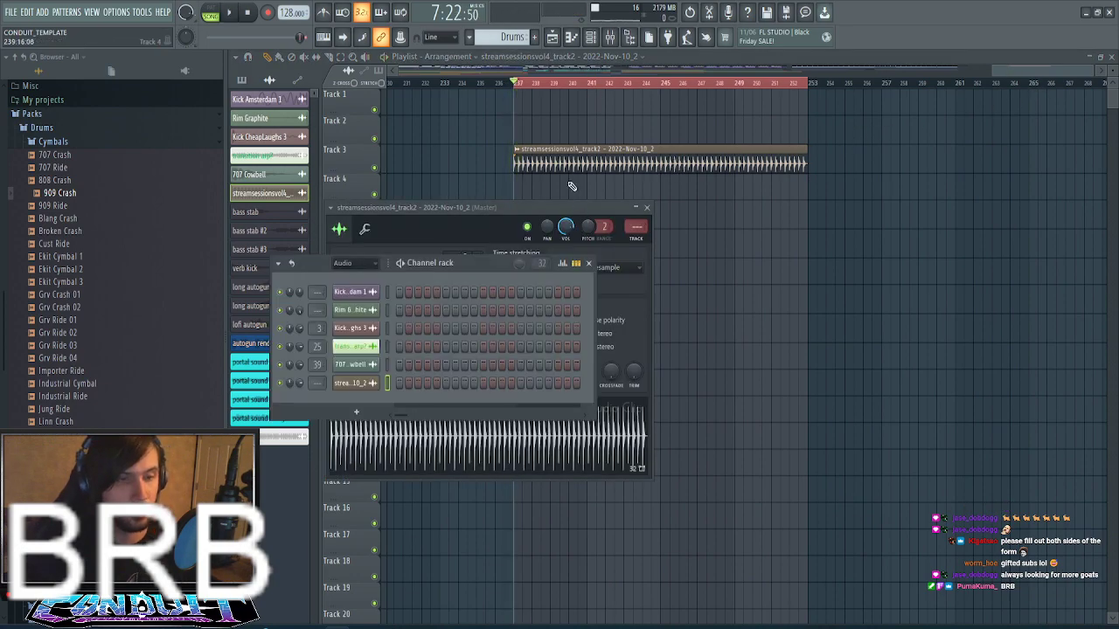
{"action": "right_click", "coordinate": [367, 383]}
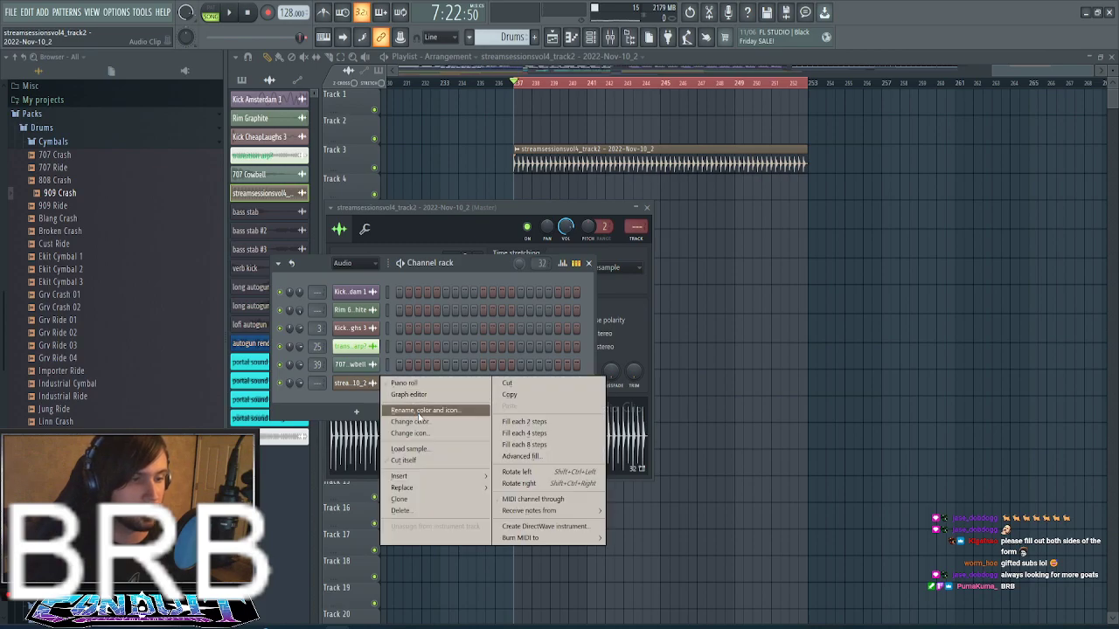
{"action": "left_click", "coordinate": [423, 410]}
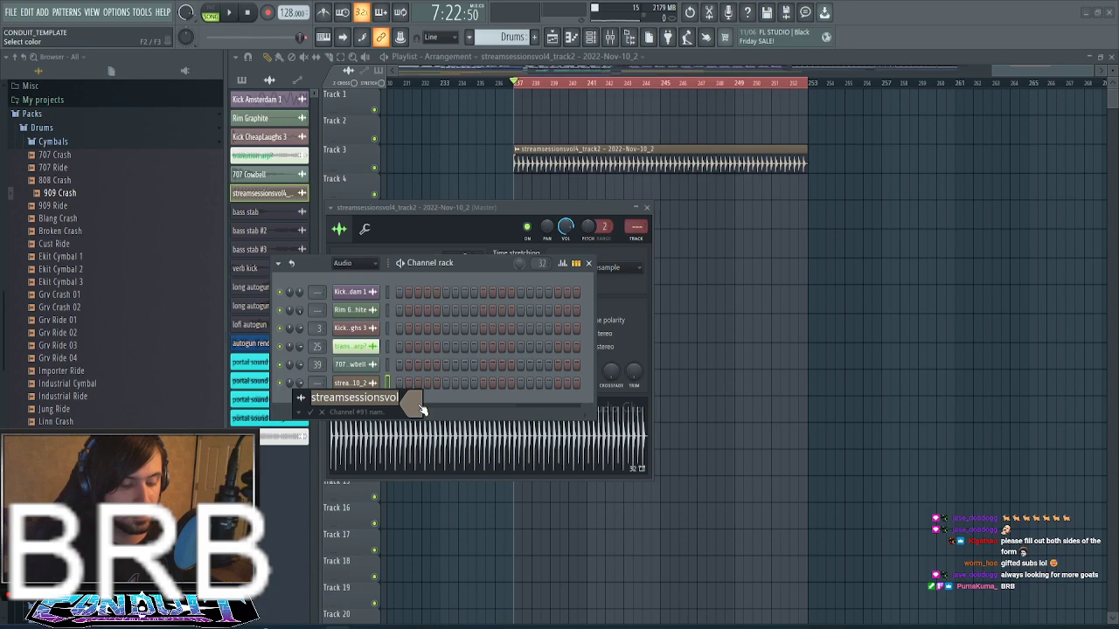
{"action": "type", "text": "br"}
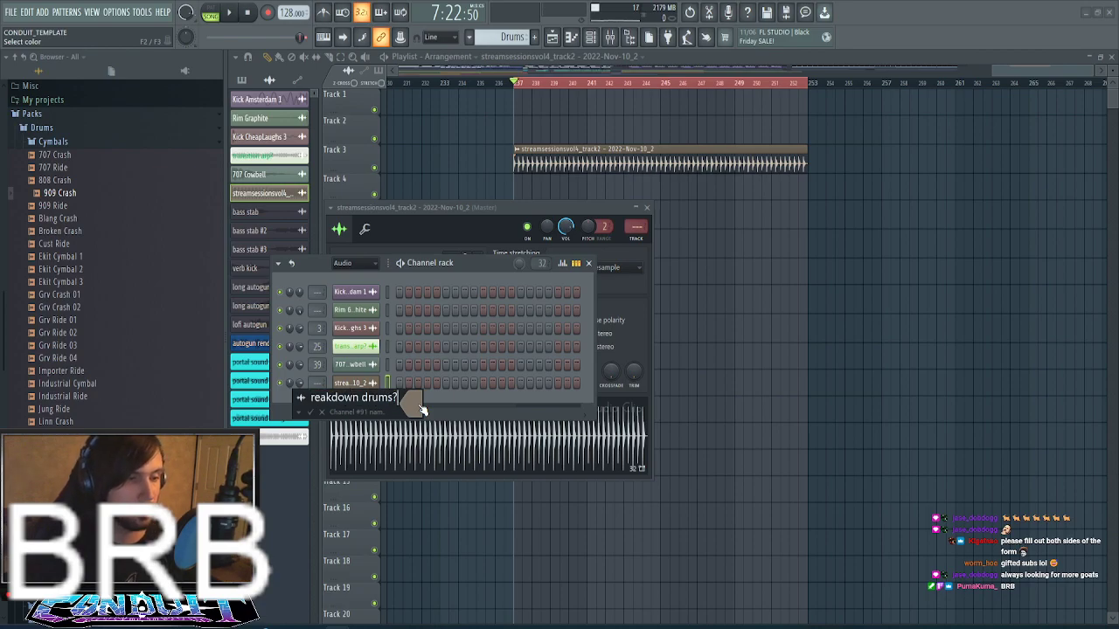
- Cycle through random safe colours until the channel is teal, accept the name and colour, and close the channel rack
{"action": "left_click", "coordinate": [414, 406]}
{"action": "left_click", "coordinate": [573, 511]}
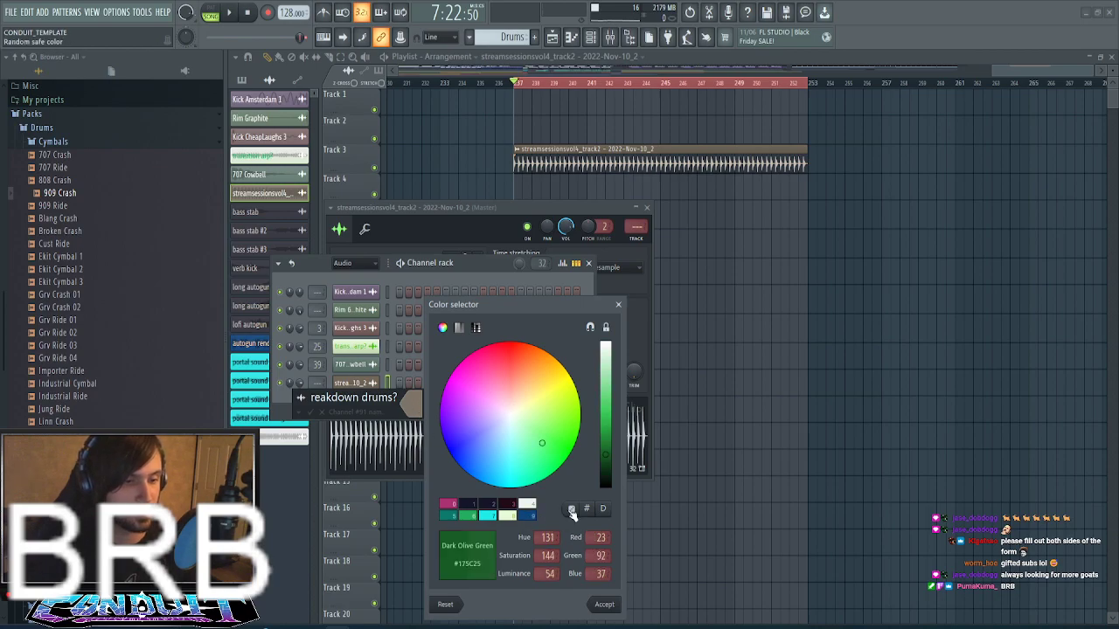
{"action": "left_click", "coordinate": [573, 510]}
{"action": "left_click", "coordinate": [572, 510]}
{"action": "left_click", "coordinate": [572, 510]}
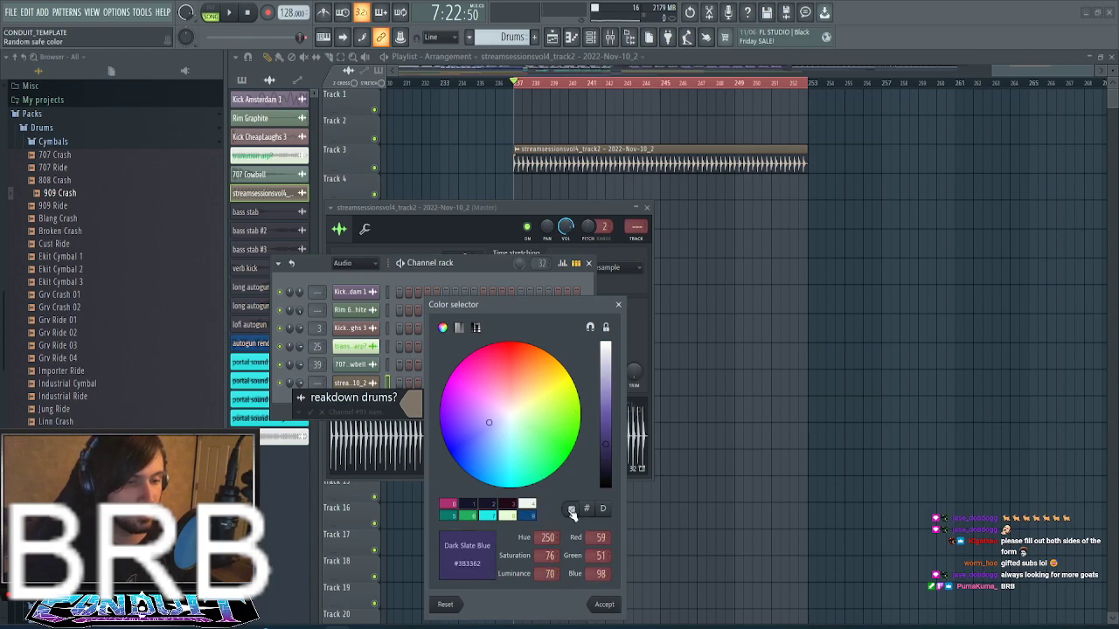
{"action": "left_click", "coordinate": [572, 510]}
{"action": "left_click", "coordinate": [572, 510]}
{"action": "left_click", "coordinate": [572, 510]}
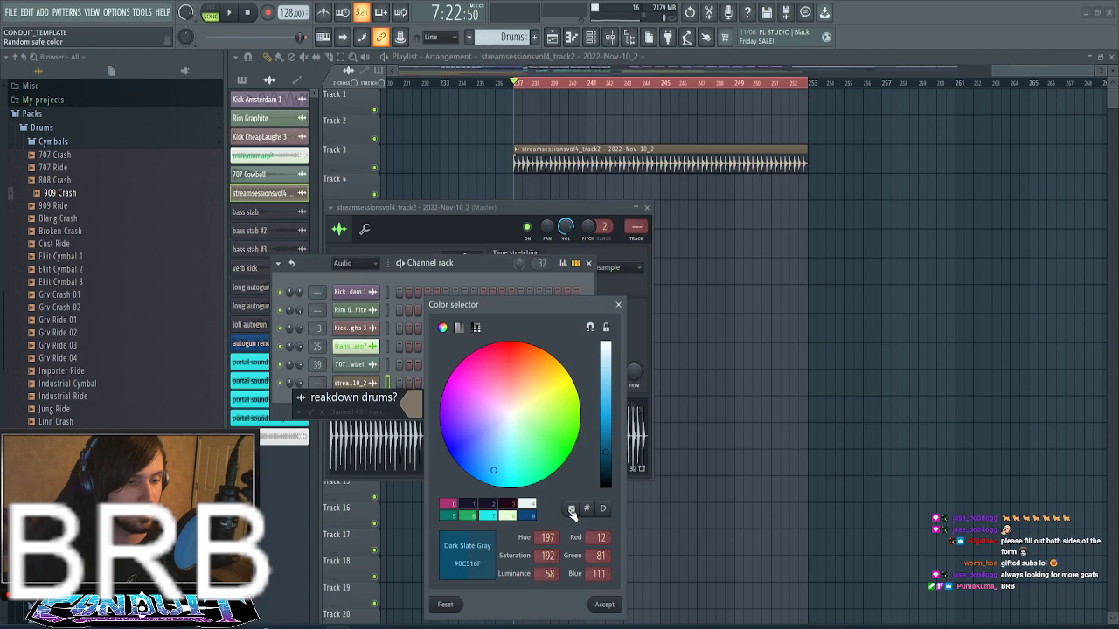
{"action": "left_click", "coordinate": [572, 510]}
{"action": "left_click", "coordinate": [572, 511]}
{"action": "key", "text": "Return"}
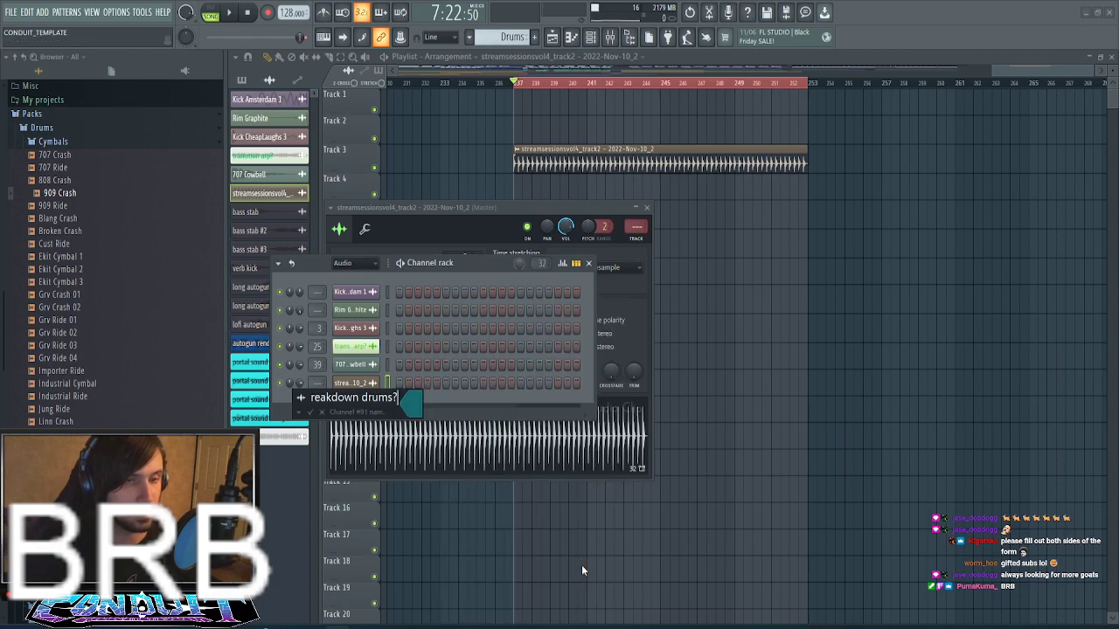
{"action": "key", "text": "Return"}
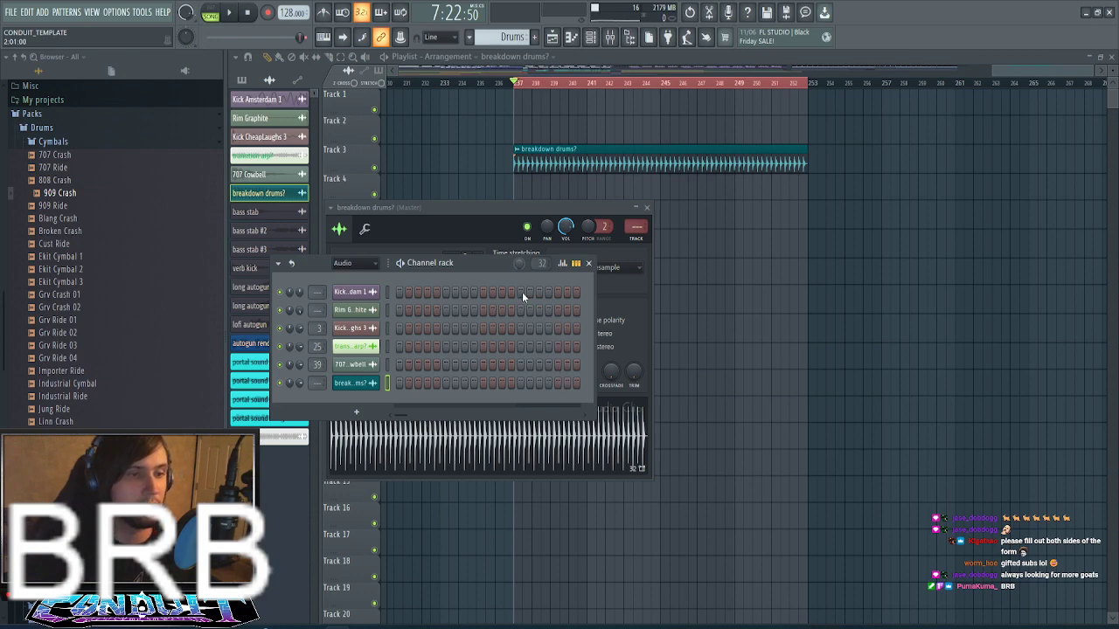
{"action": "left_click", "coordinate": [588, 263]}
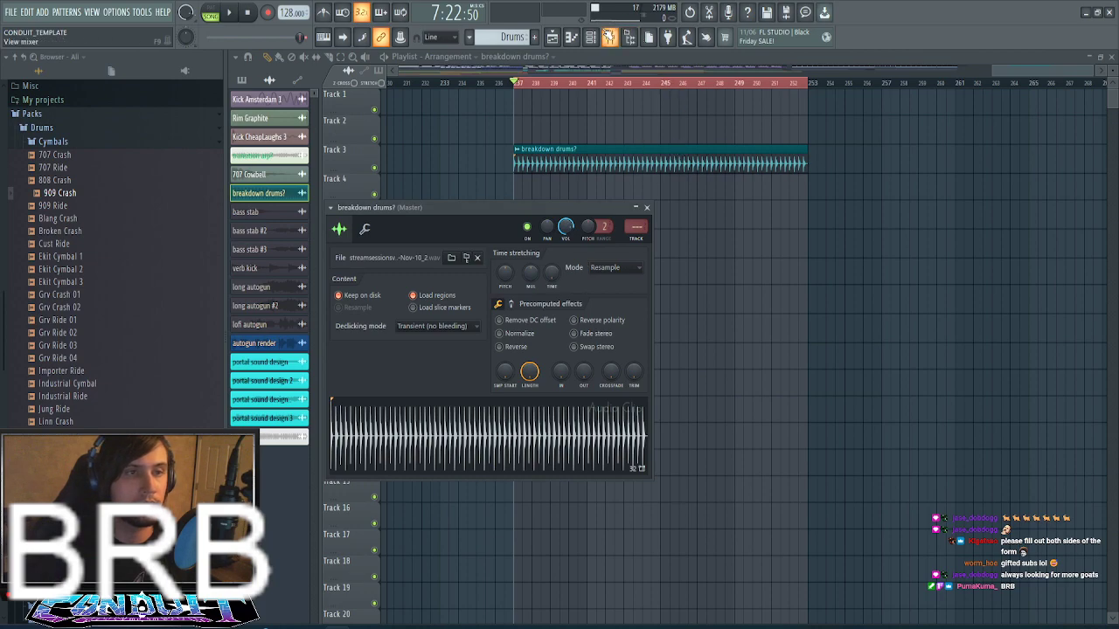
- Route the breakdown drums? channel to the empty mixer Insert 66 and briefly play the song to check the routing
{"action": "left_click", "coordinate": [611, 41]}
{"action": "left_click", "coordinate": [575, 320]}
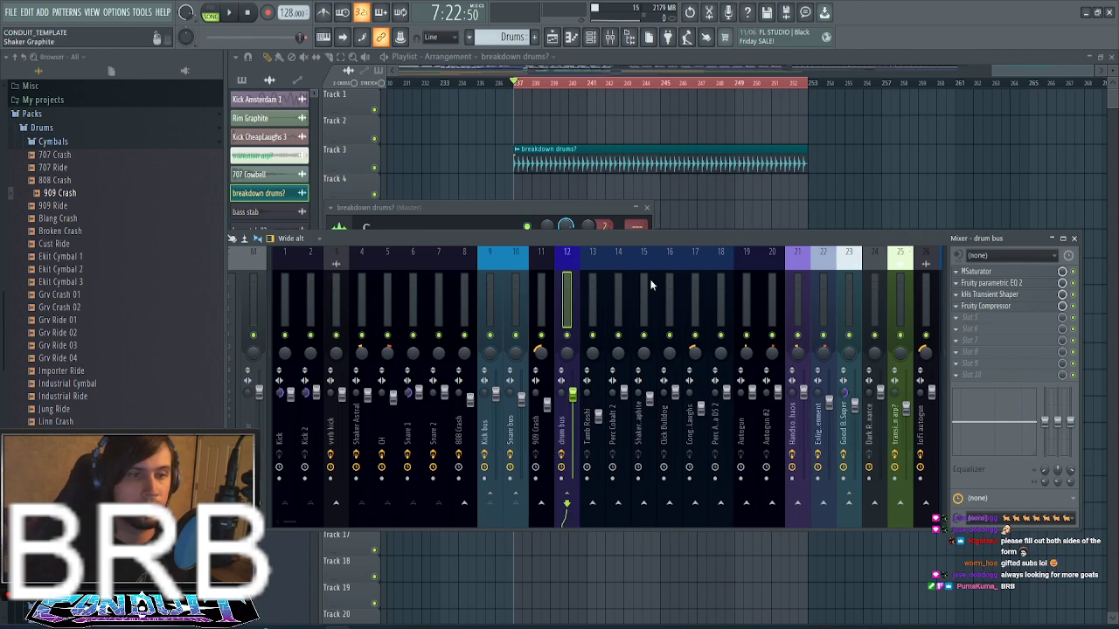
{"action": "key", "text": "F6"}
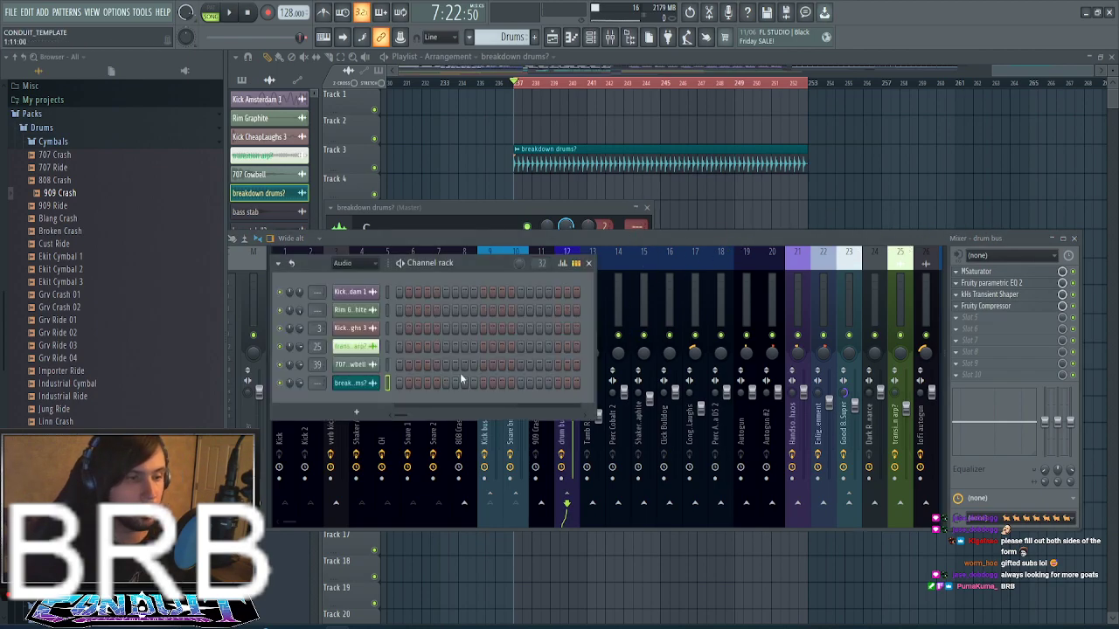
{"action": "key", "text": "F6"}
{"action": "scroll", "coordinate": [602, 293], "scroll_direction": "down", "scroll_amount": 5}
{"action": "scroll", "coordinate": [602, 289], "scroll_direction": "down", "scroll_amount": 10}
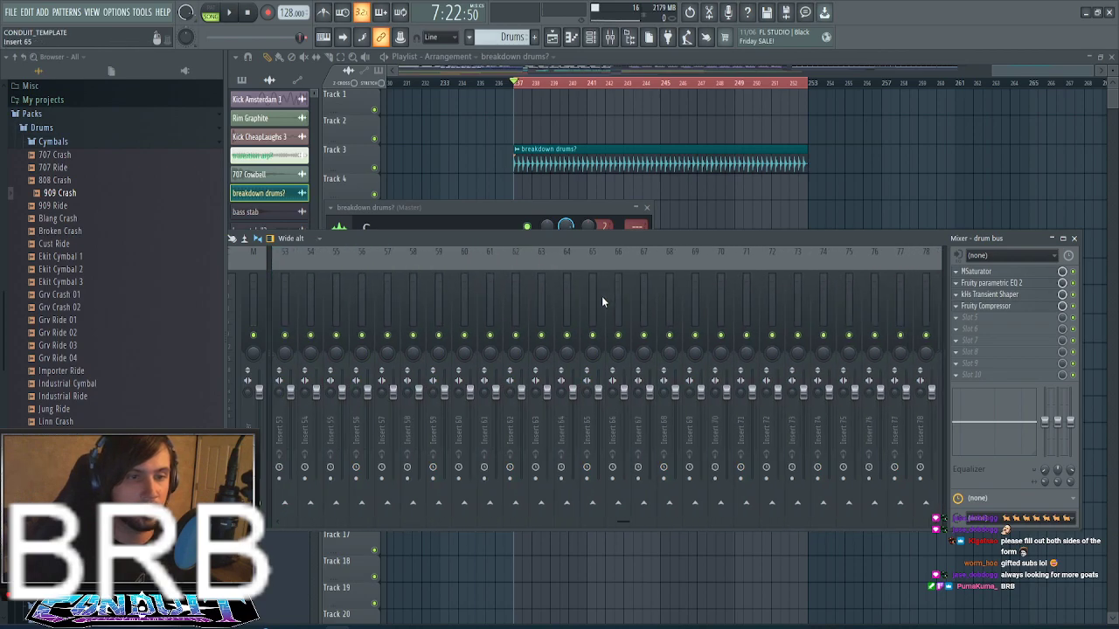
{"action": "left_click", "coordinate": [618, 297]}
{"action": "right_click", "coordinate": [618, 296]}
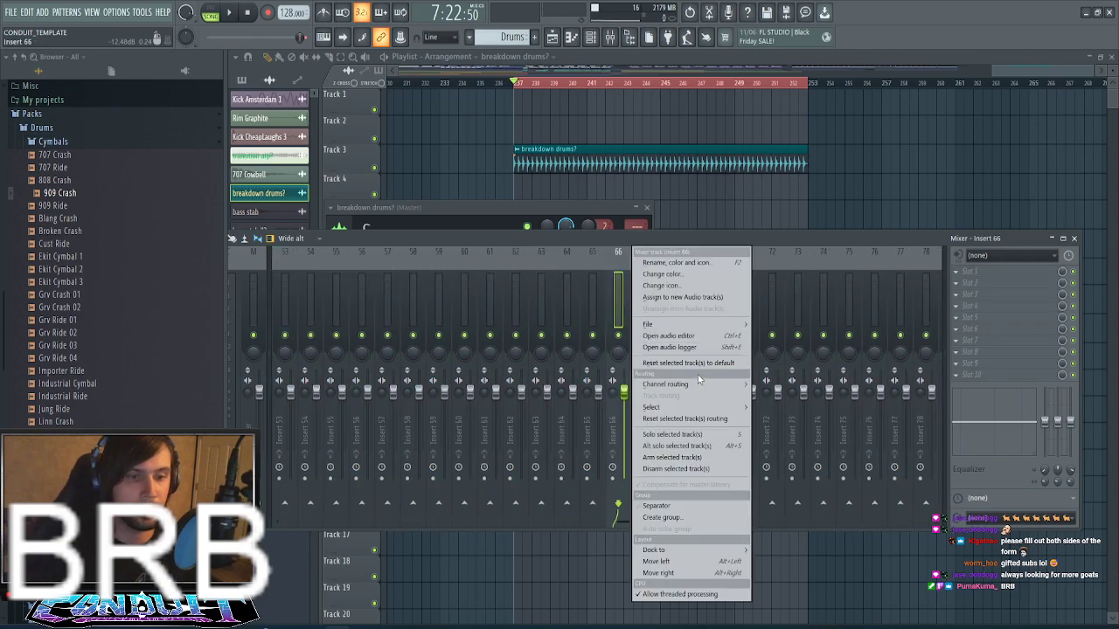
{"action": "mouse_move", "coordinate": [704, 387]}
{"action": "left_click", "coordinate": [769, 385]}
{"action": "key", "text": "space"}
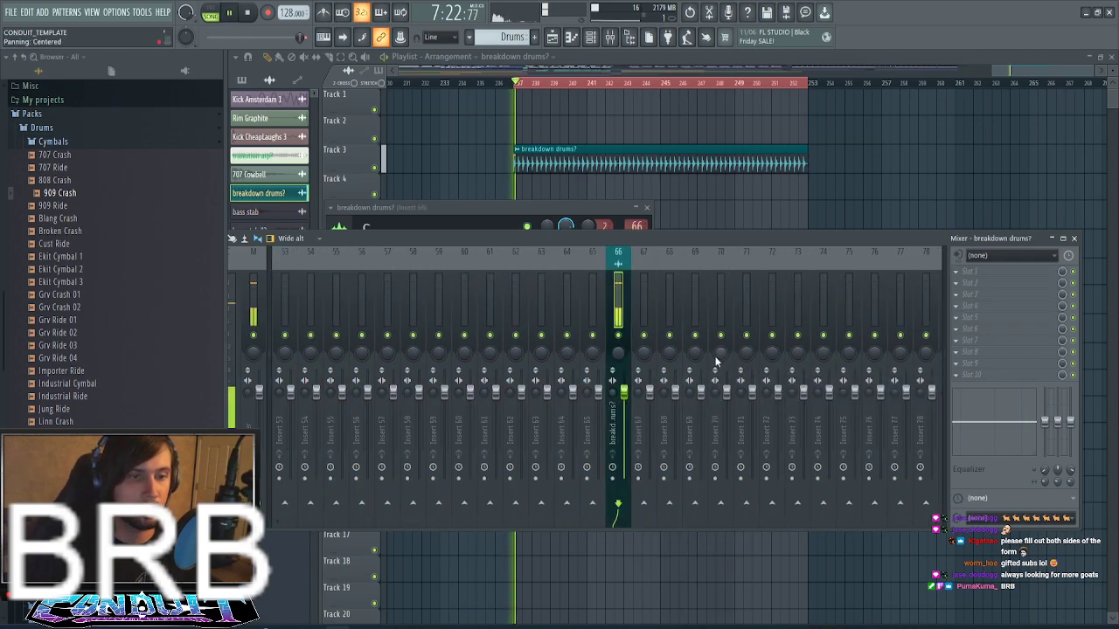
{"action": "key", "text": "space"}
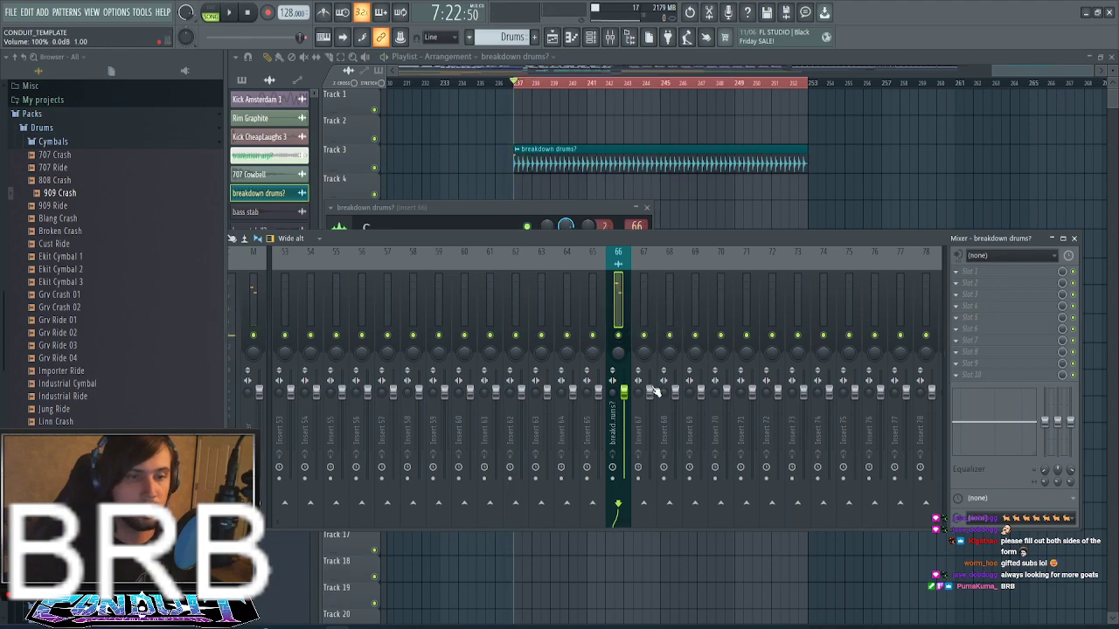
- Load Portal in effect slot 1 of the breakdown drums? mixer track and open its preset browser
{"action": "left_click", "coordinate": [961, 277]}
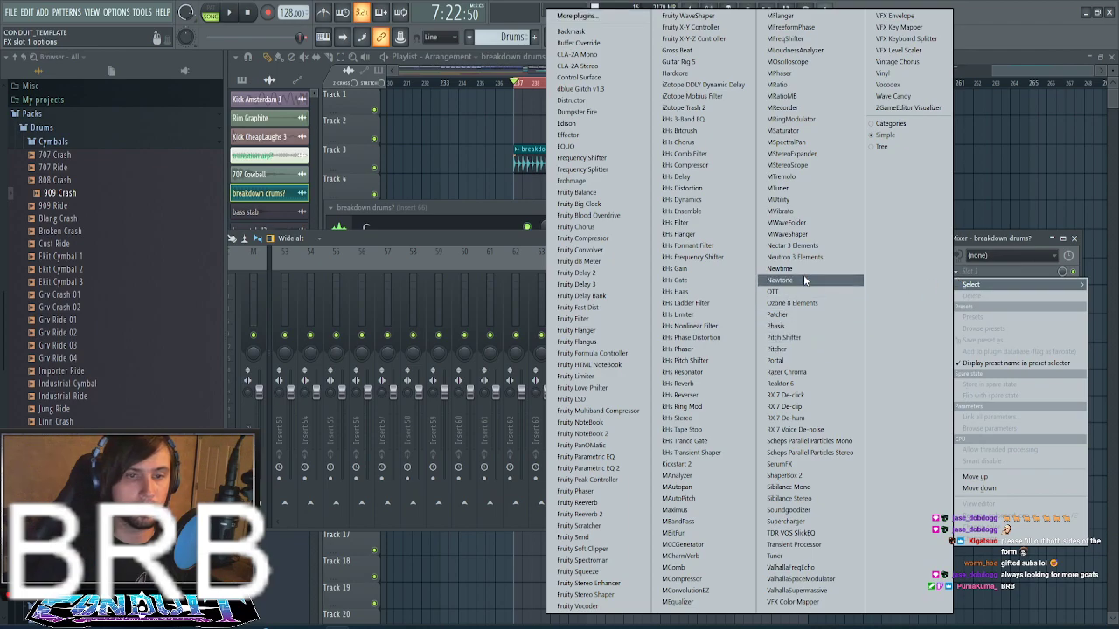
{"action": "left_click", "coordinate": [817, 359]}
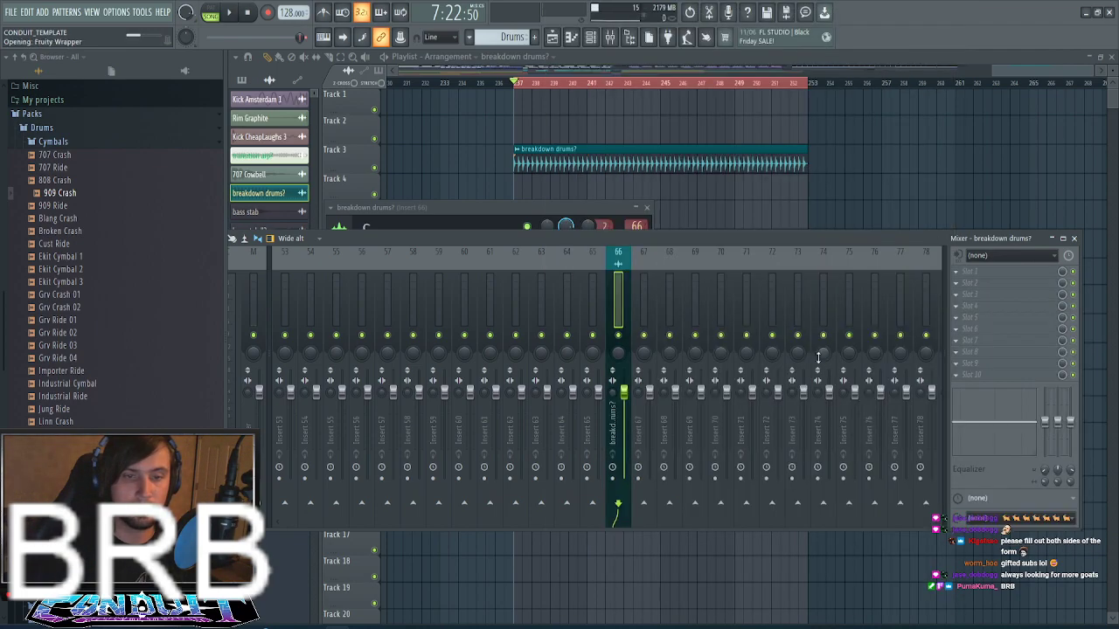
{"action": "left_click_drag", "start_coordinate": [602, 208], "coordinate": [525, 109]}
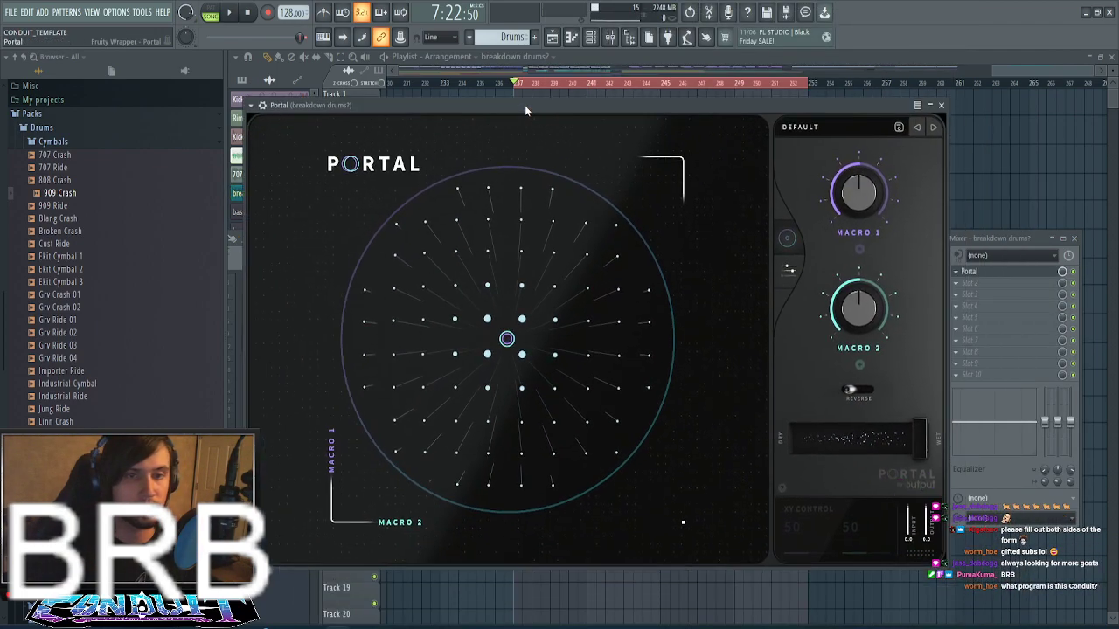
{"action": "left_click", "coordinate": [825, 125]}
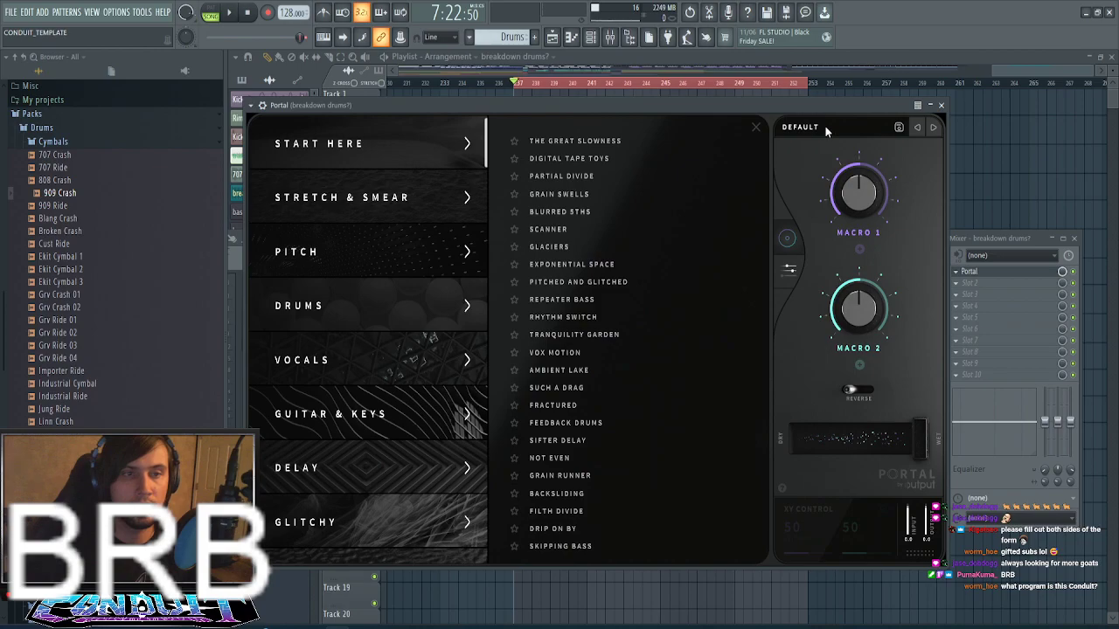
- Load kHs Filter in effect slot 2 with its low-pass cutoff opened up and start playback
{"action": "left_click", "coordinate": [961, 286]}
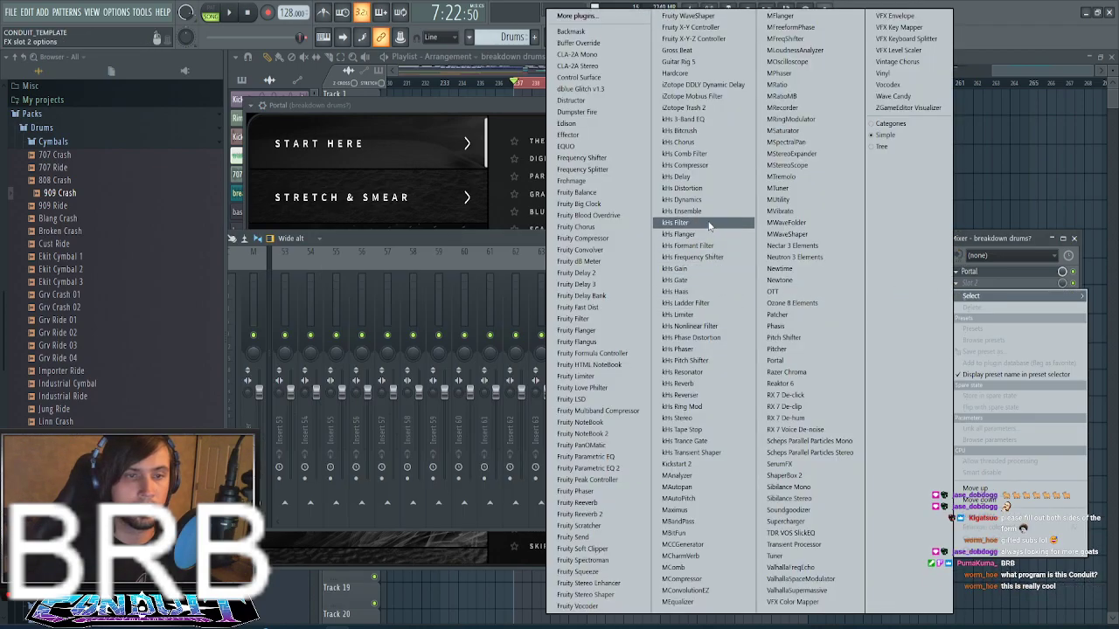
{"action": "left_click", "coordinate": [674, 220]}
{"action": "left_click_drag", "start_coordinate": [409, 377], "coordinate": [366, 341]}
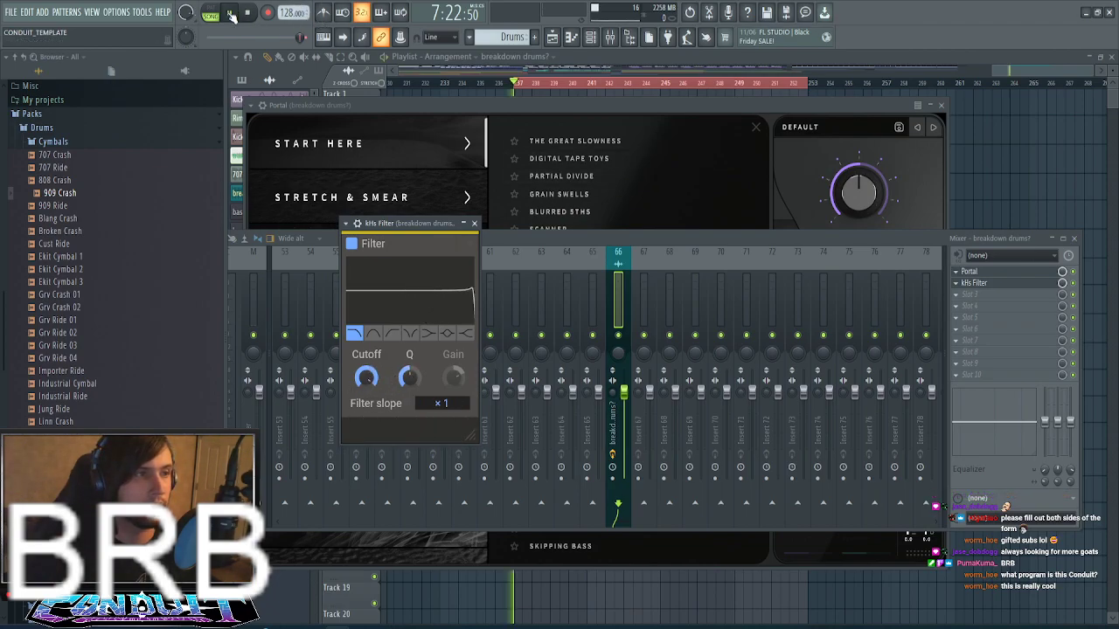
- Try Portal's 2-3rds Stretch preset from Stretch & Smear, raising the offset and setting the stretch macro to about 91%
{"action": "left_click", "coordinate": [528, 100]}
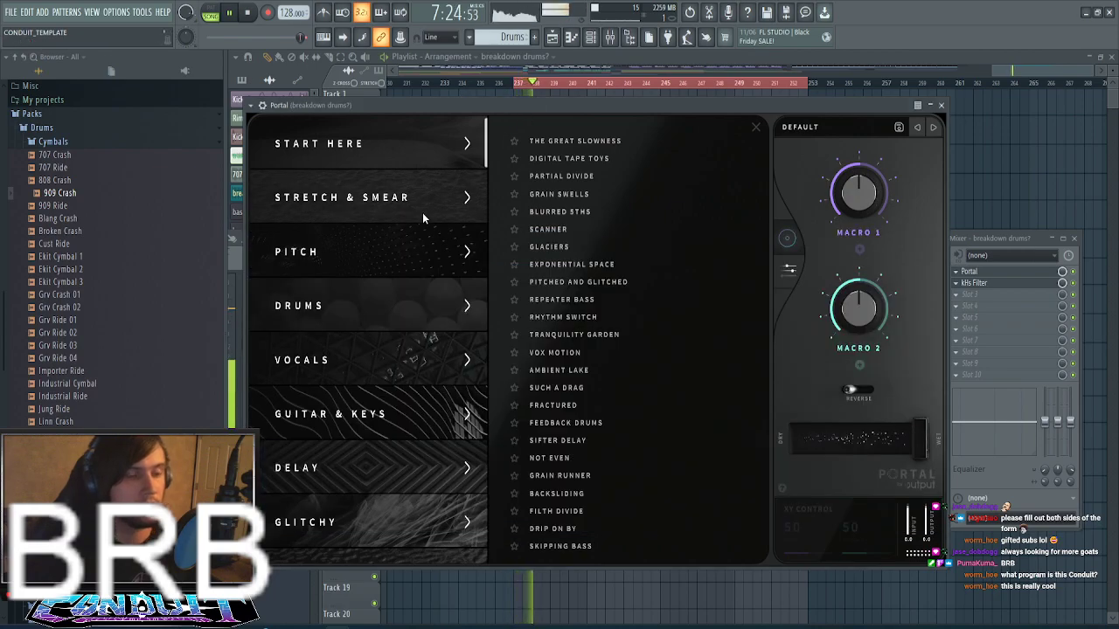
{"action": "left_click", "coordinate": [423, 212]}
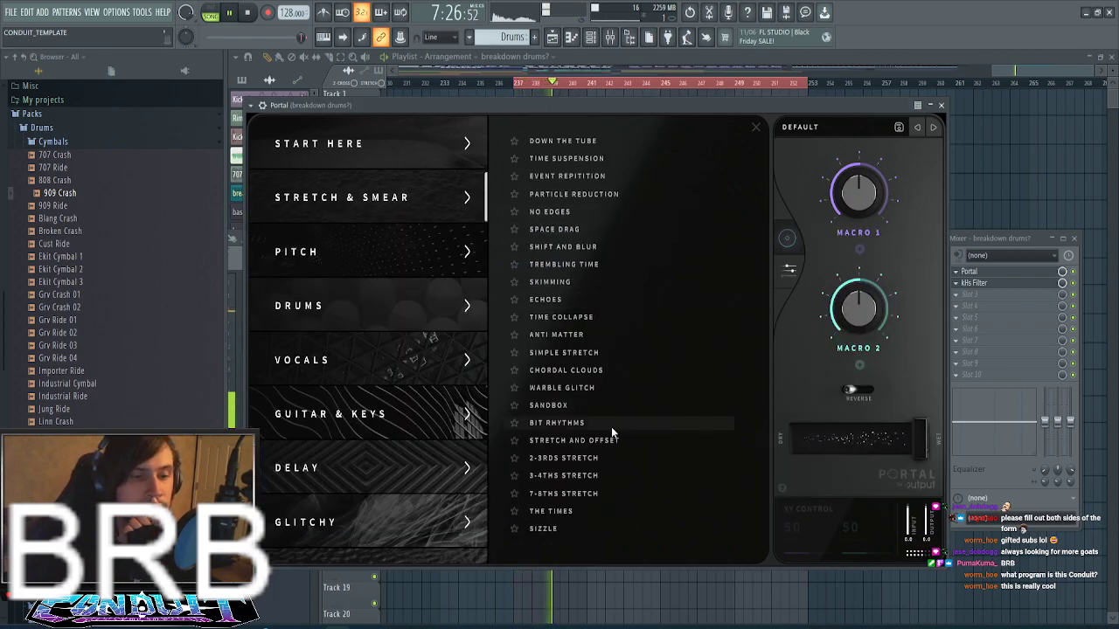
{"action": "left_click", "coordinate": [599, 461]}
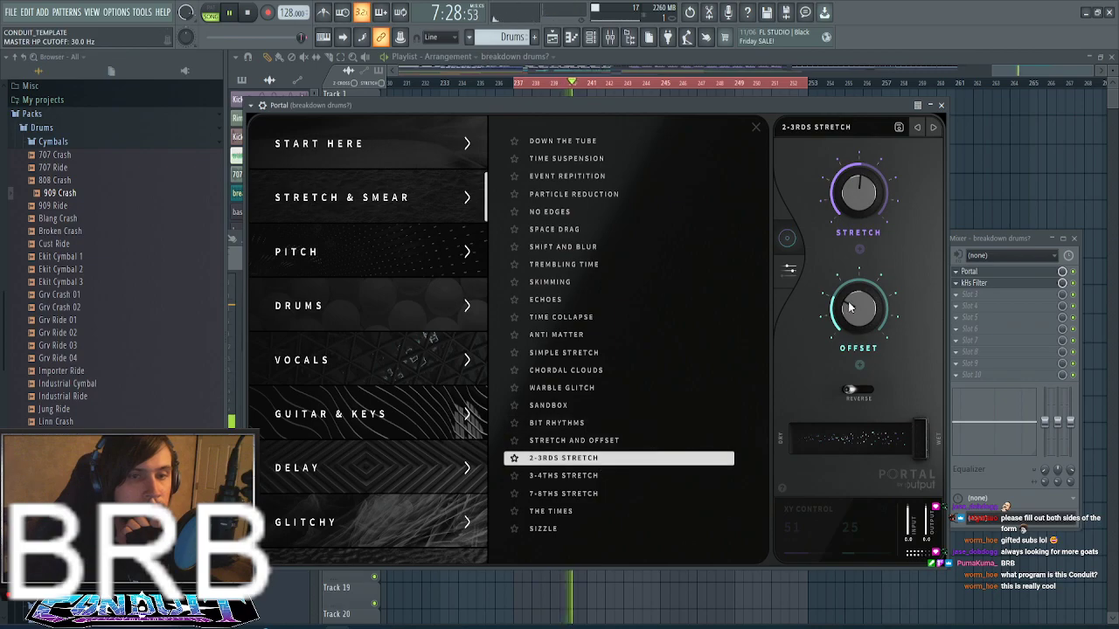
{"action": "left_click_drag", "start_coordinate": [867, 314], "coordinate": [870, 180]}
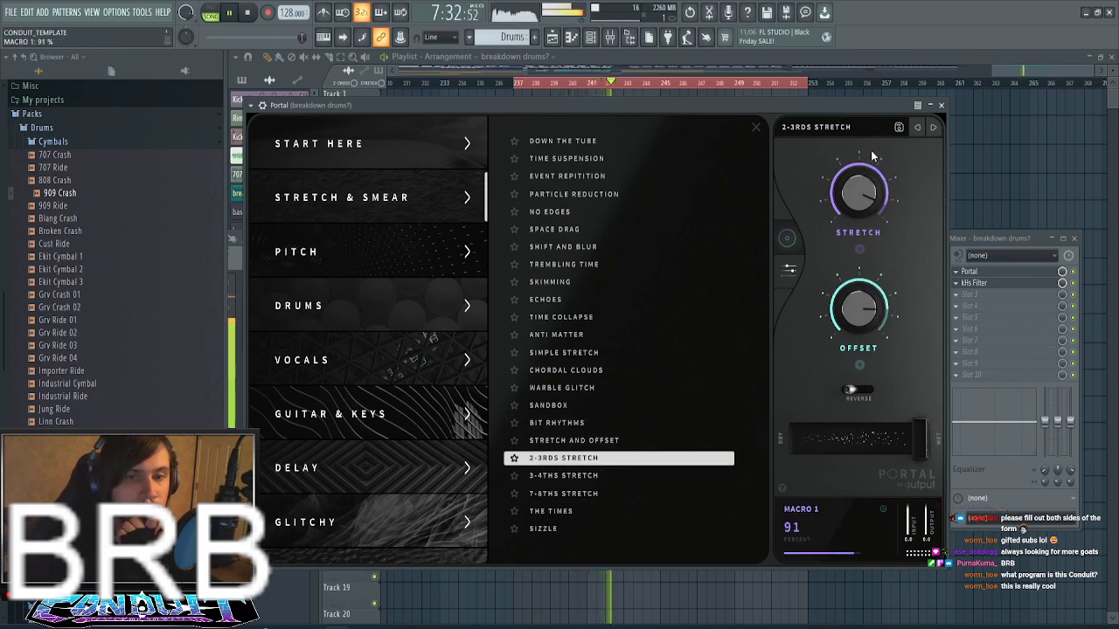
- Load Portal's Skimming preset and lower its dry/wet mix to 0%
{"action": "left_click", "coordinate": [606, 281]}
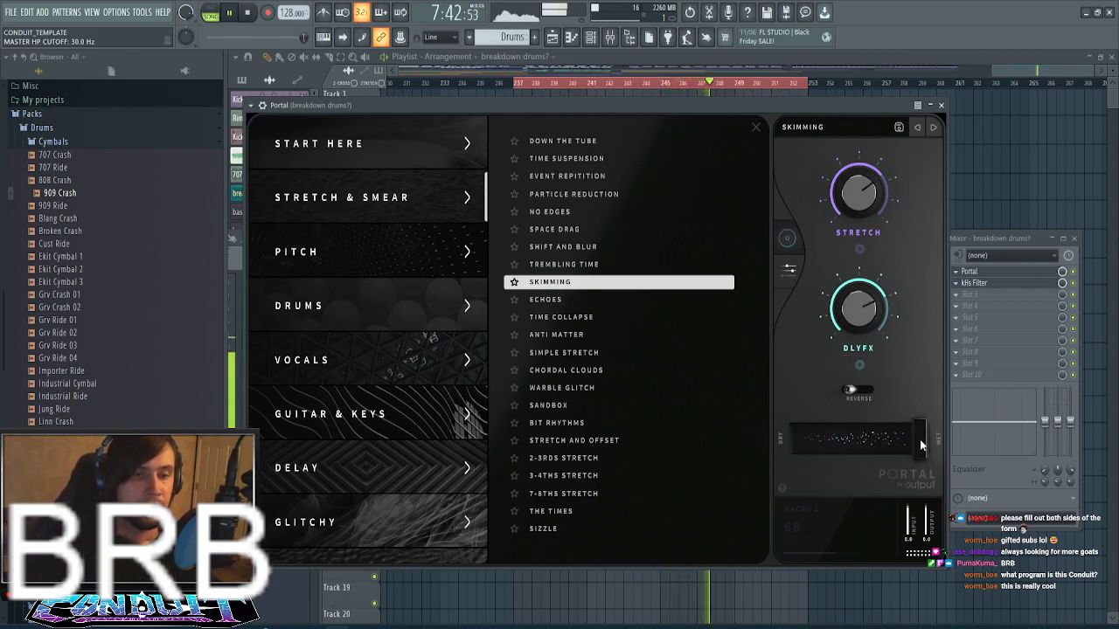
{"action": "left_click_drag", "start_coordinate": [921, 445], "coordinate": [870, 451]}
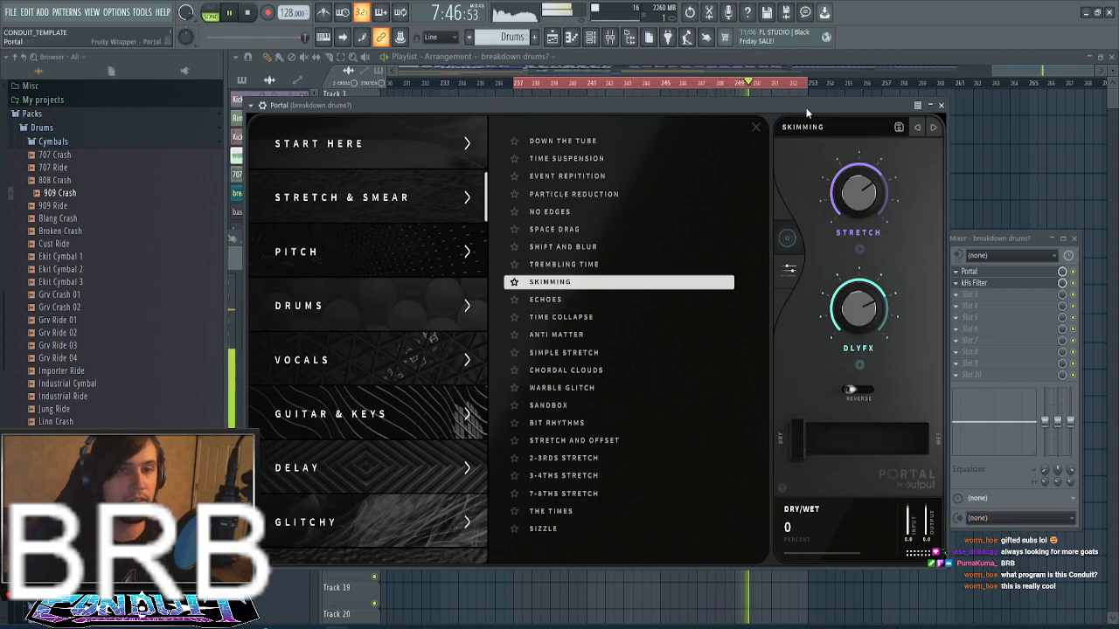
{"action": "left_click_drag", "start_coordinate": [804, 112], "coordinate": [819, 116]}
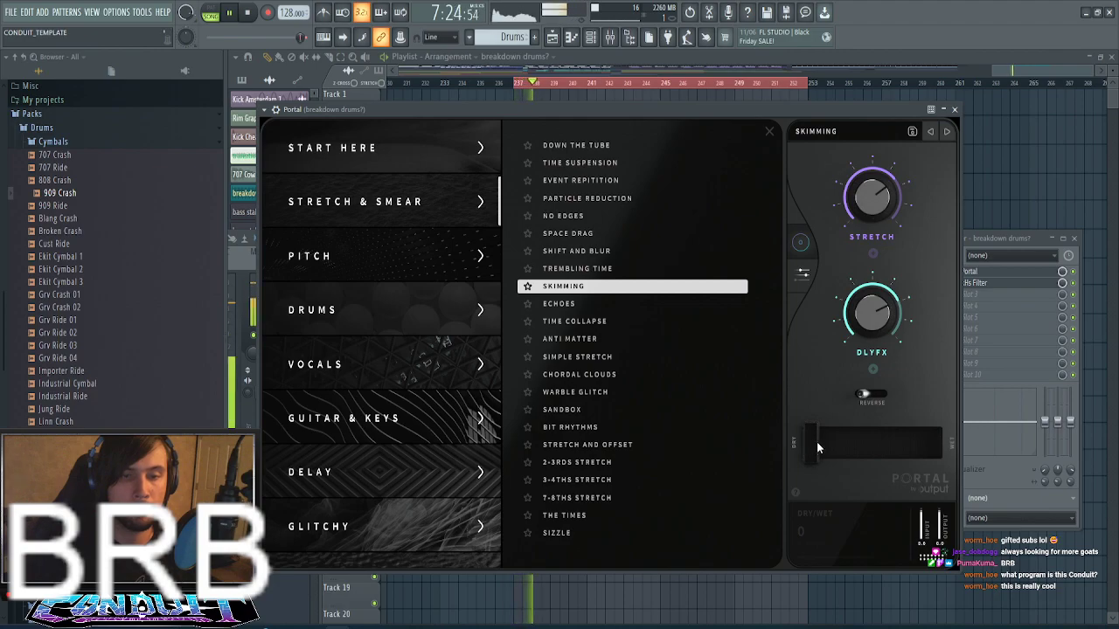
- Tweak Portal's dry/wet mix, return it to 0%, and create an automation clip for it on Track 1
{"action": "left_click_drag", "start_coordinate": [817, 446], "coordinate": [849, 452]}
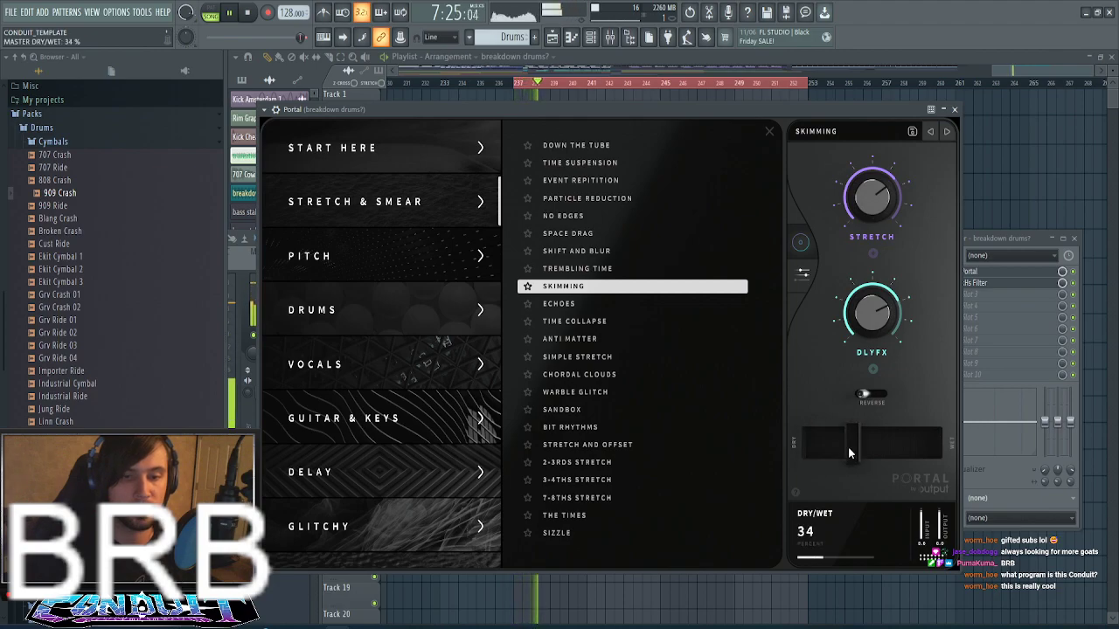
{"action": "left_click", "coordinate": [142, 12]}
{"action": "mouse_move", "coordinate": [219, 163]}
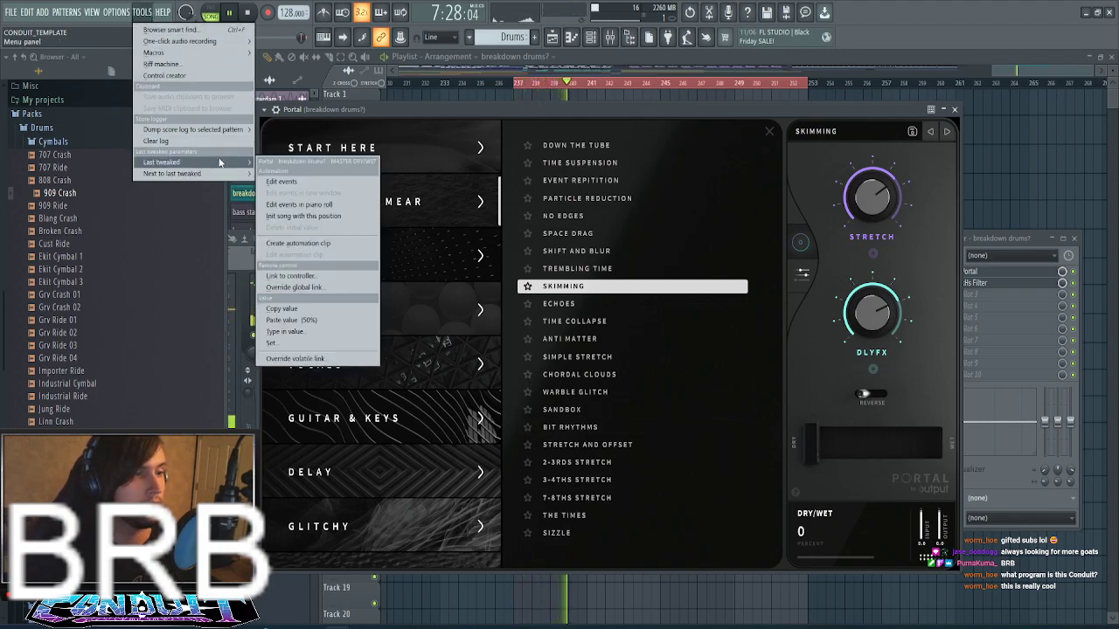
{"action": "left_click", "coordinate": [298, 243]}
{"action": "left_click", "coordinate": [1043, 75]}
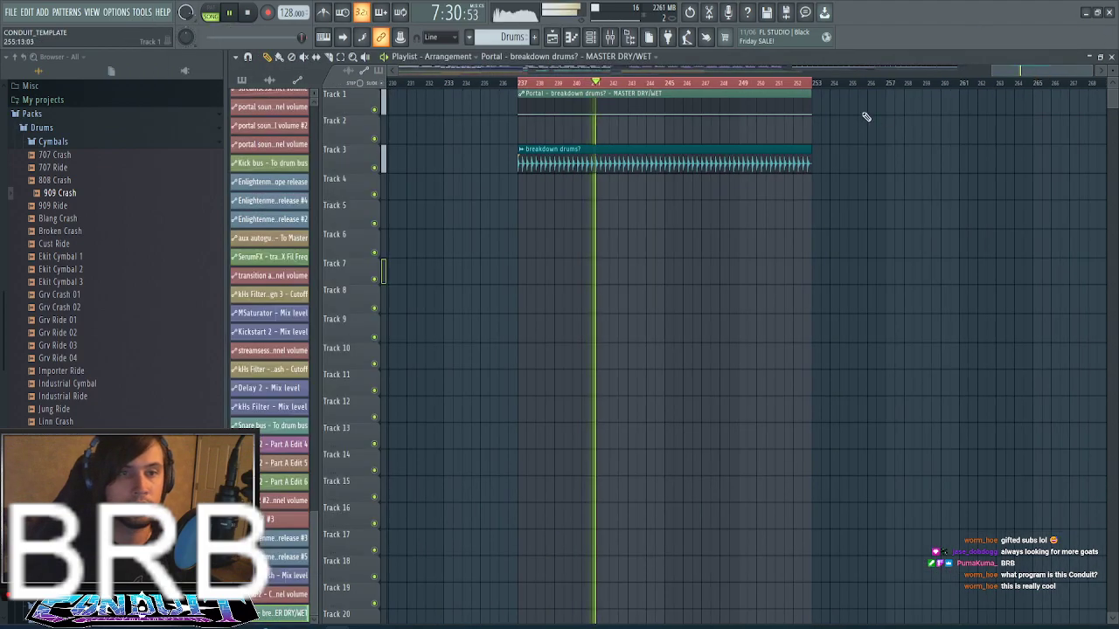
- Shape the dry/wet automation as a gradual curve from bar 237 to about 81% at bar 249, held level to bar 253
{"action": "left_click_drag", "start_coordinate": [811, 113], "coordinate": [821, 91]}
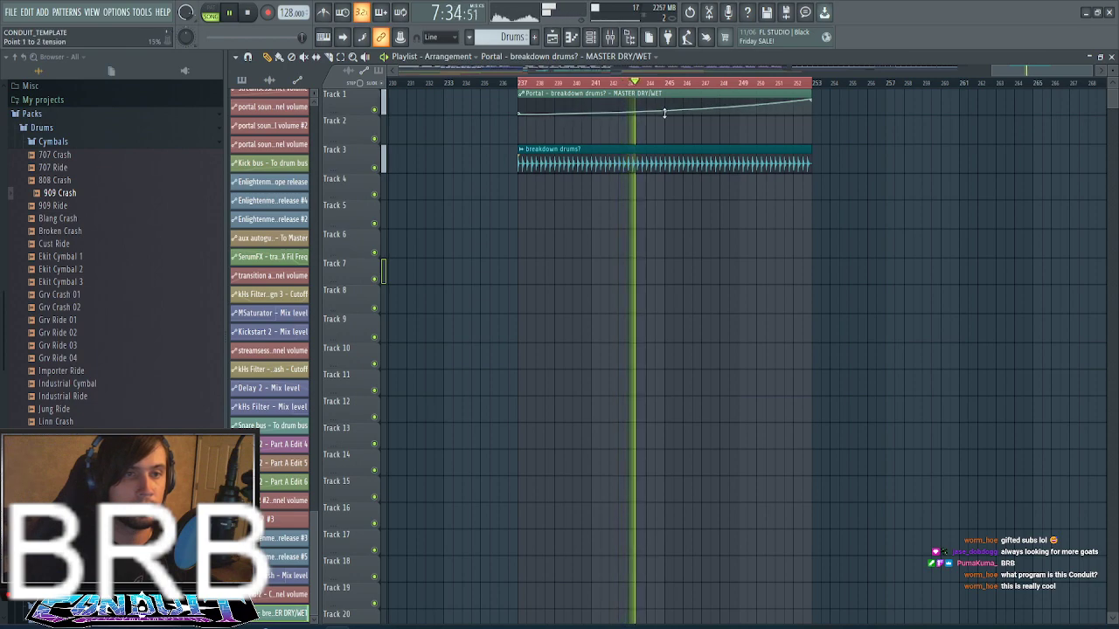
{"action": "left_click", "coordinate": [740, 102]}
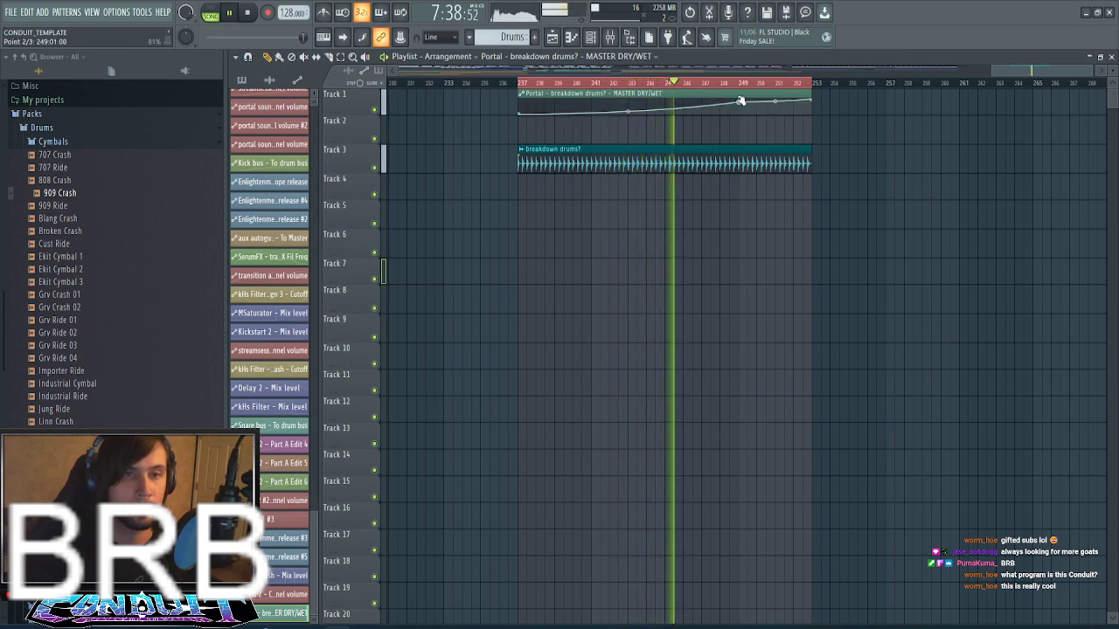
{"action": "mouse_move", "coordinate": [632, 111]}
{"action": "left_mouse_down"}
{"action": "mouse_move", "coordinate": [632, 122]}
{"action": "mouse_move", "coordinate": [632, 111]}
{"action": "left_mouse_up"}
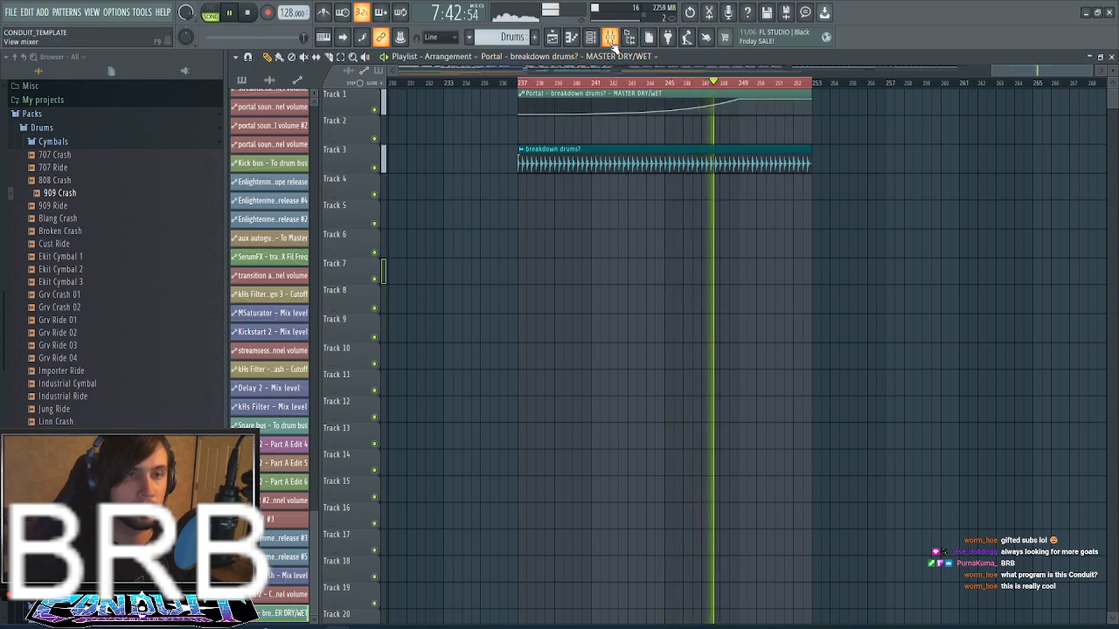
- Create an automation clip for kHs Filter's cutoff on the breakdown drums track, curving it down from bar 237 to bar 253
{"action": "left_click", "coordinate": [611, 40]}
{"action": "left_click", "coordinate": [995, 287]}
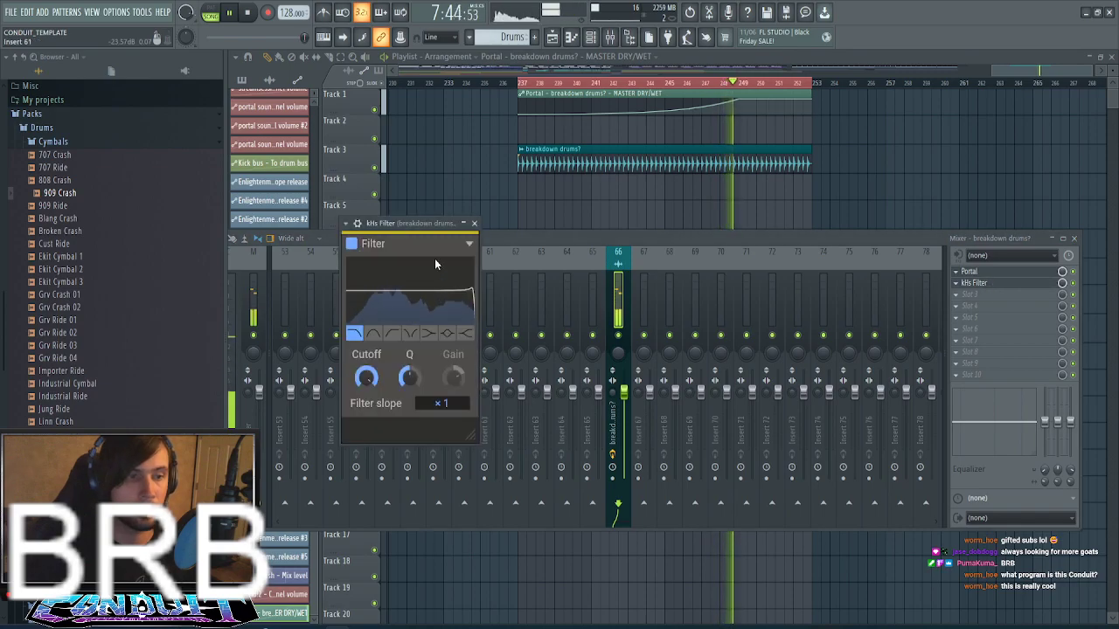
{"action": "left_click_drag", "start_coordinate": [366, 377], "coordinate": [366, 371]}
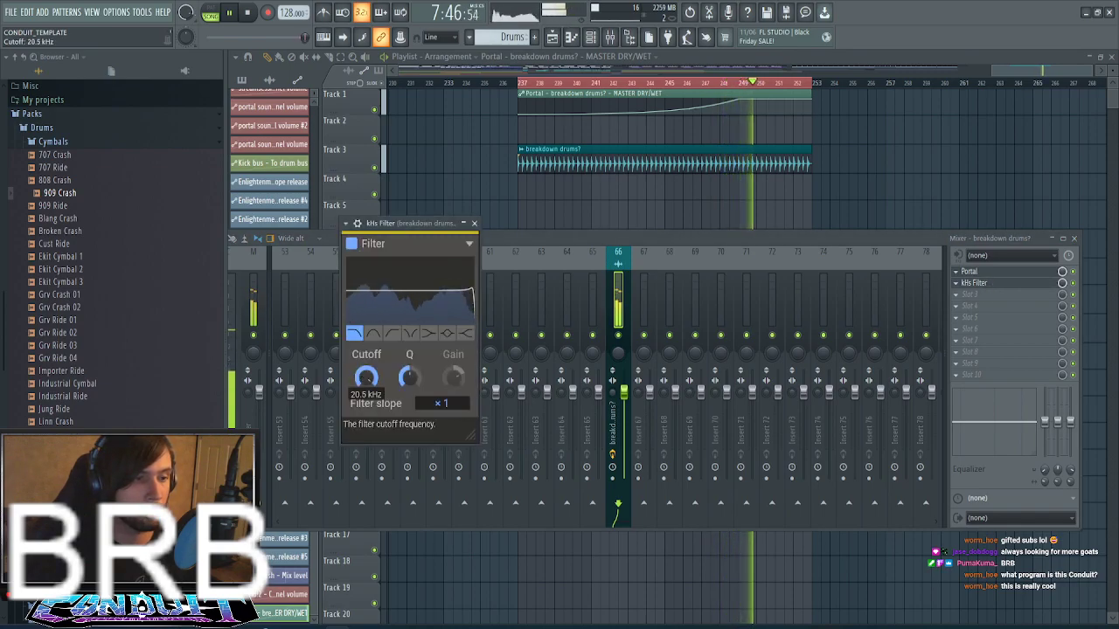
{"action": "left_click", "coordinate": [144, 11]}
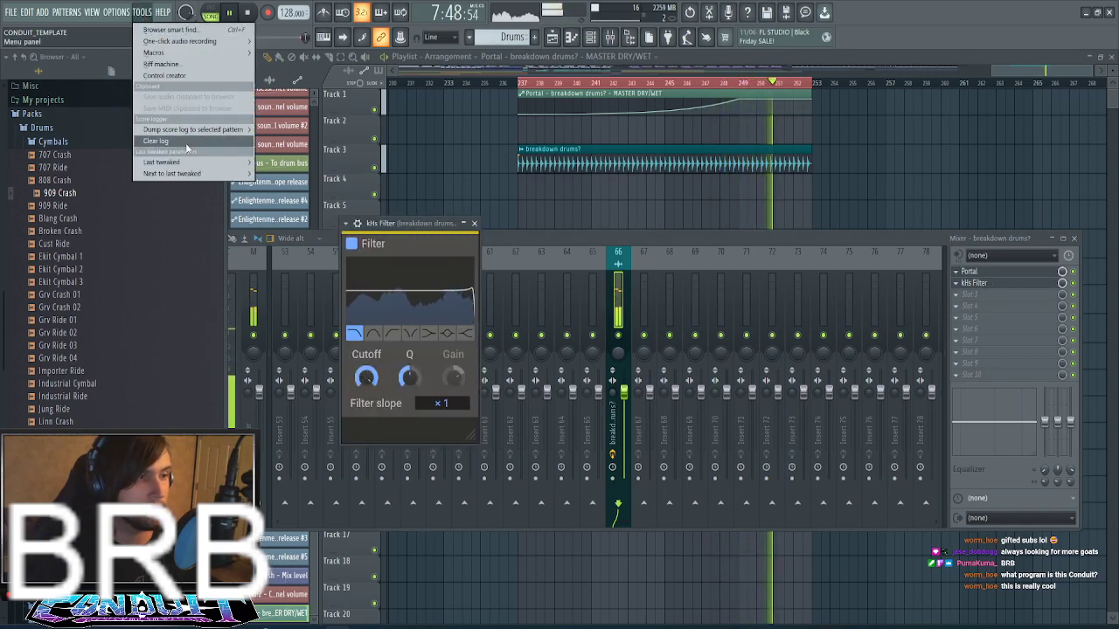
{"action": "mouse_move", "coordinate": [175, 162]}
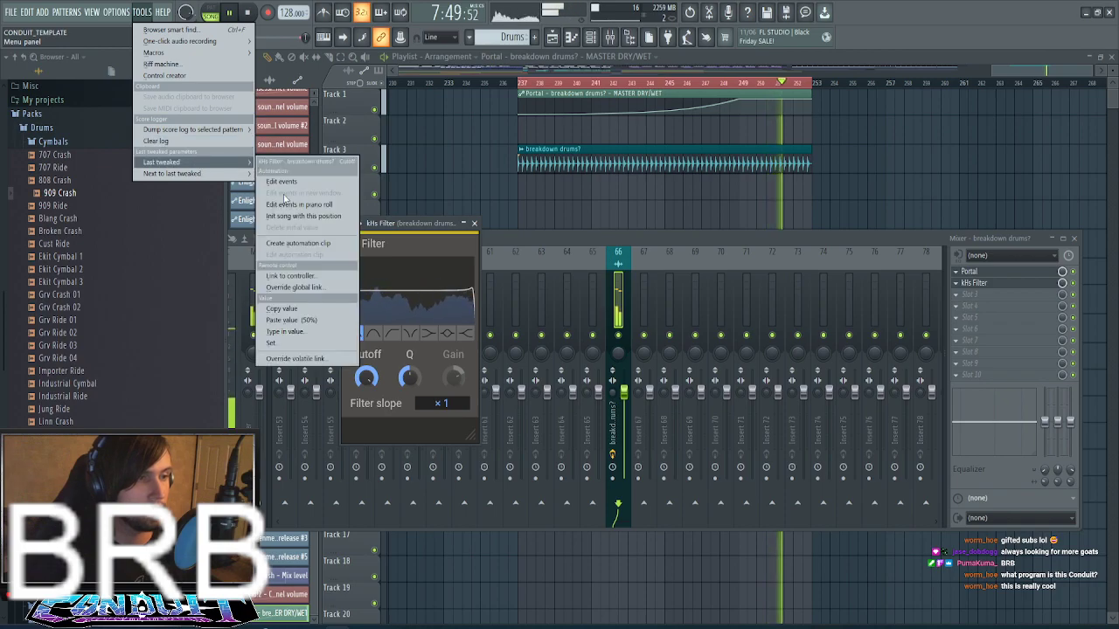
{"action": "left_click", "coordinate": [295, 244]}
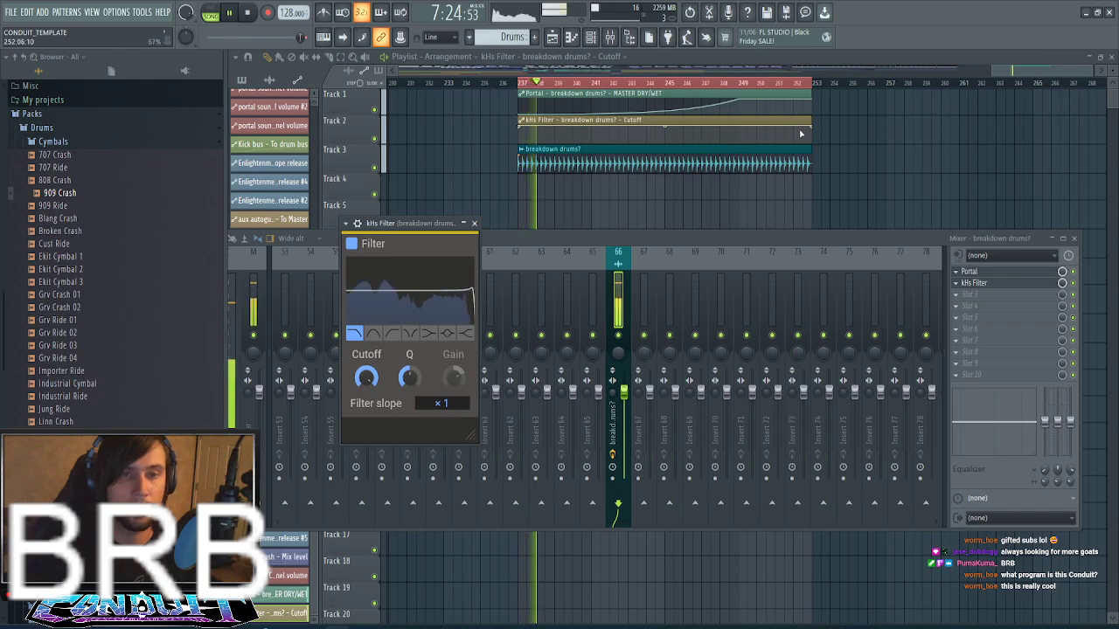
{"action": "left_click_drag", "start_coordinate": [811, 128], "coordinate": [814, 147]}
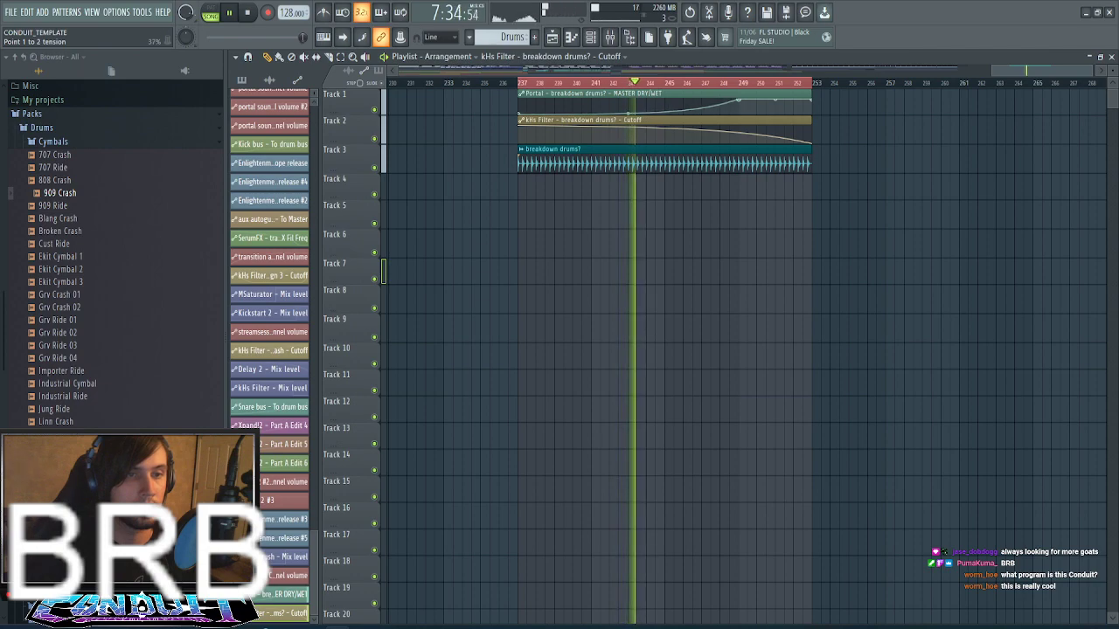
- Audition the section and reshape the Portal dry/wet automation so it keeps rising from a lowered point at bar 249 to bar 253
{"action": "key", "text": "space"}
{"action": "key", "text": "space"}
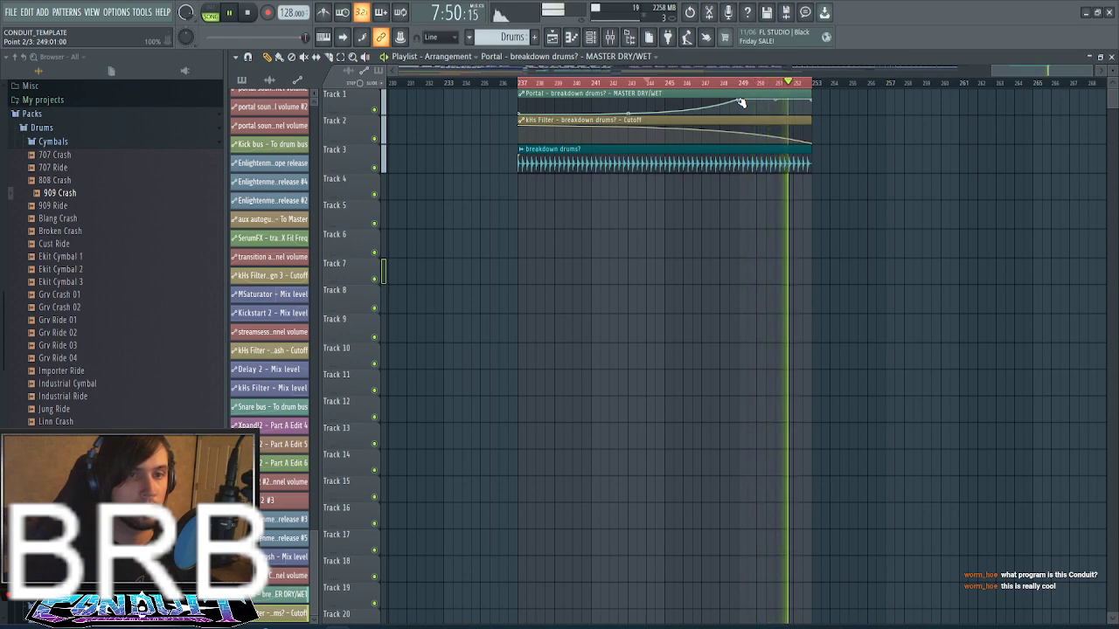
{"action": "left_click", "coordinate": [645, 82]}
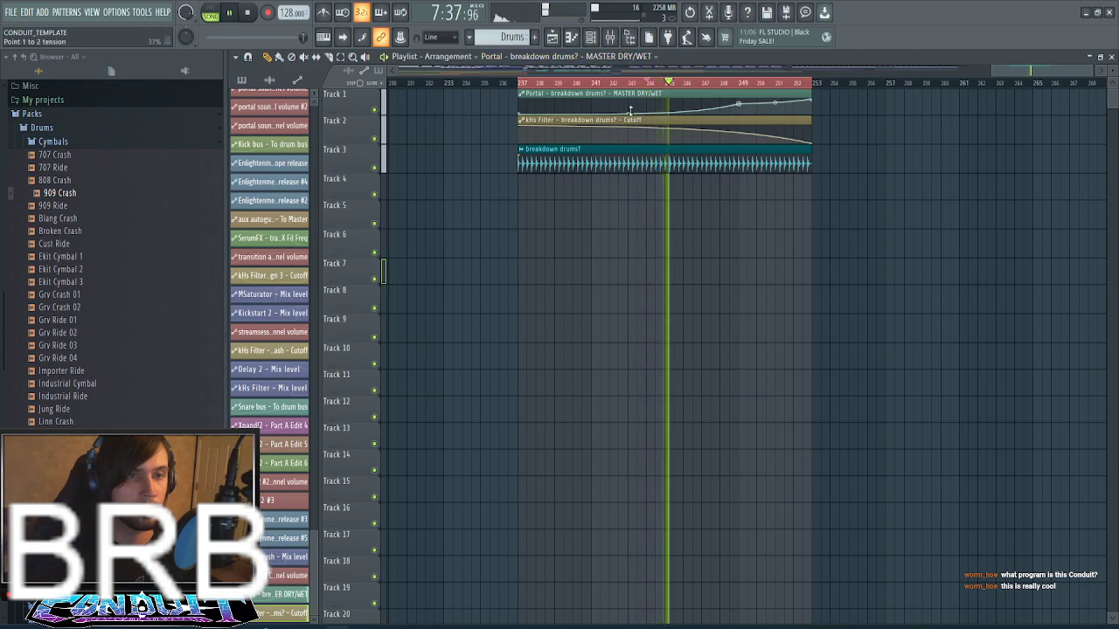
- Show Portal's grain controls and adjust the stretch macro to about 62% while replaying the end of the breakdown
{"action": "left_click", "coordinate": [611, 37]}
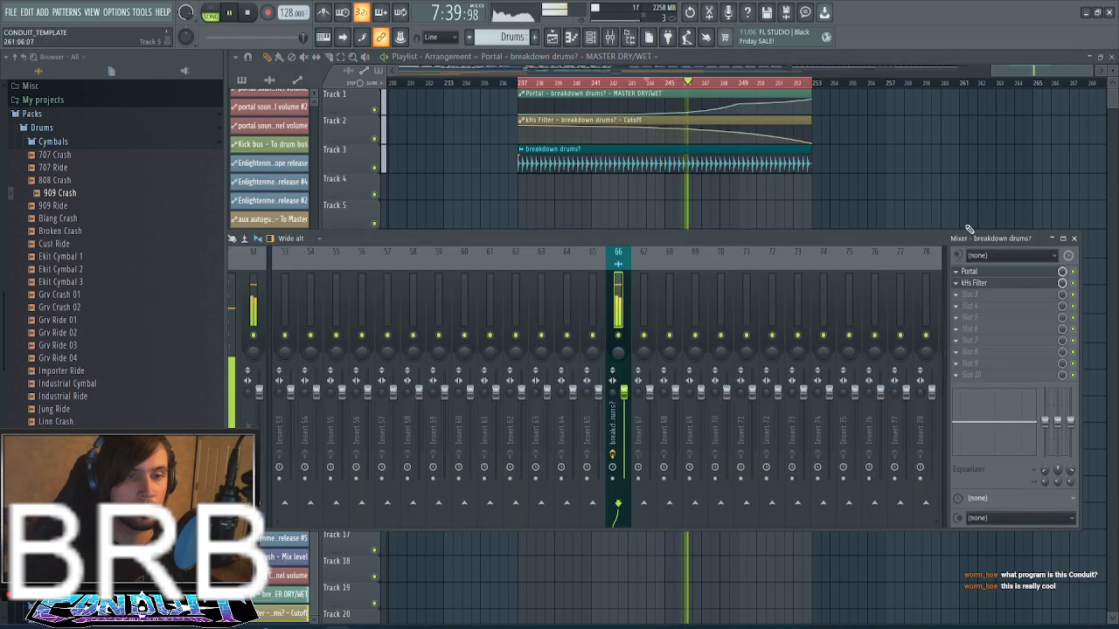
{"action": "left_click", "coordinate": [1016, 272]}
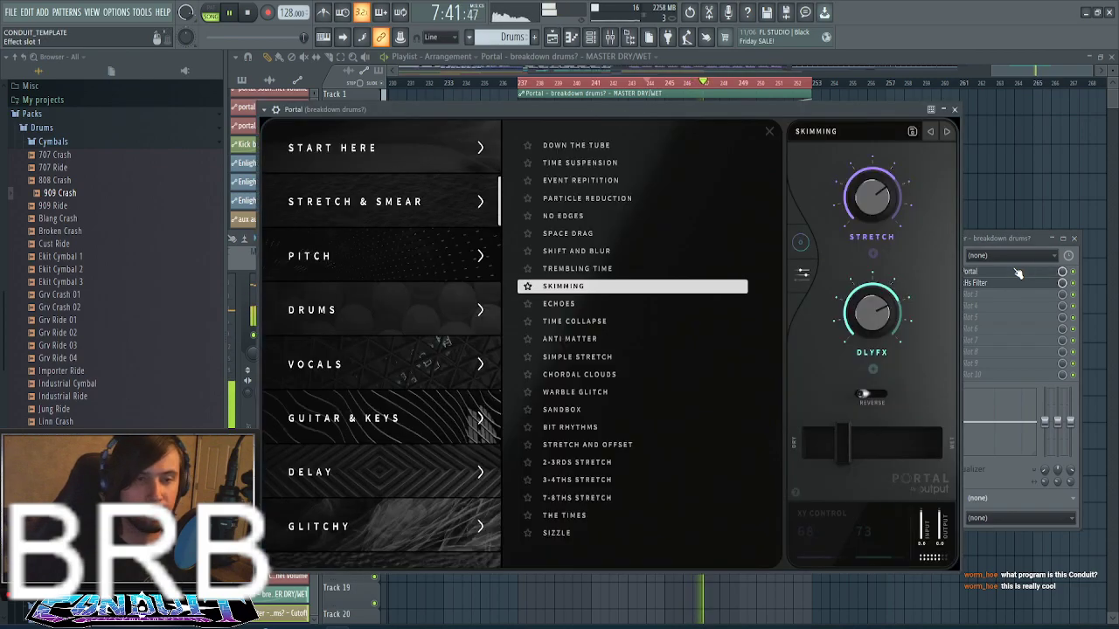
{"action": "left_click", "coordinate": [804, 276]}
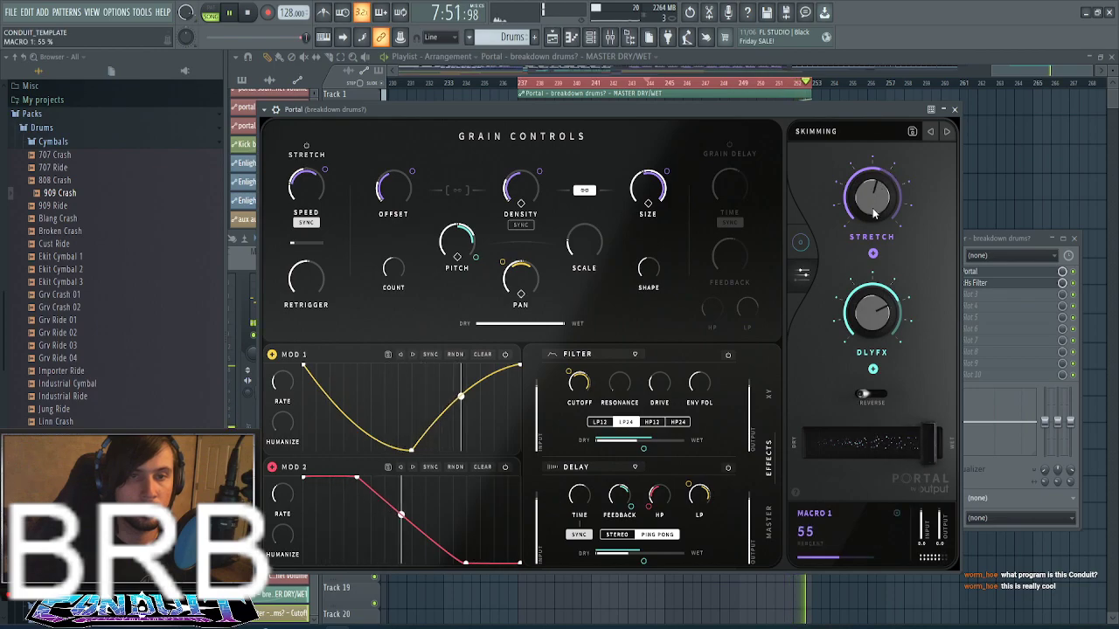
{"action": "left_click", "coordinate": [718, 82]}
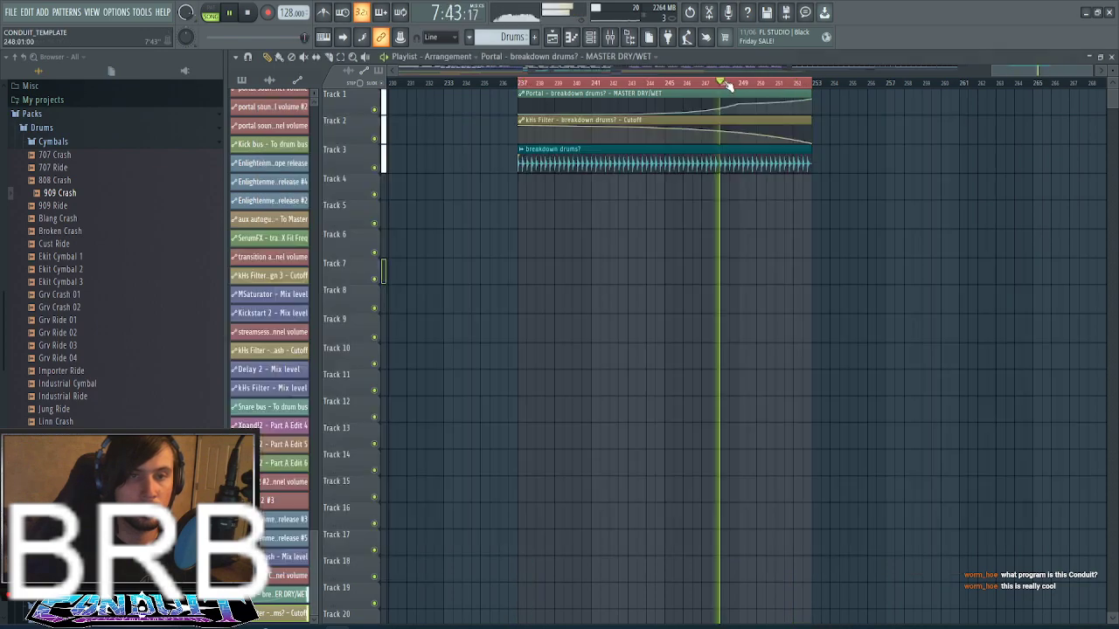
{"action": "left_click", "coordinate": [610, 39]}
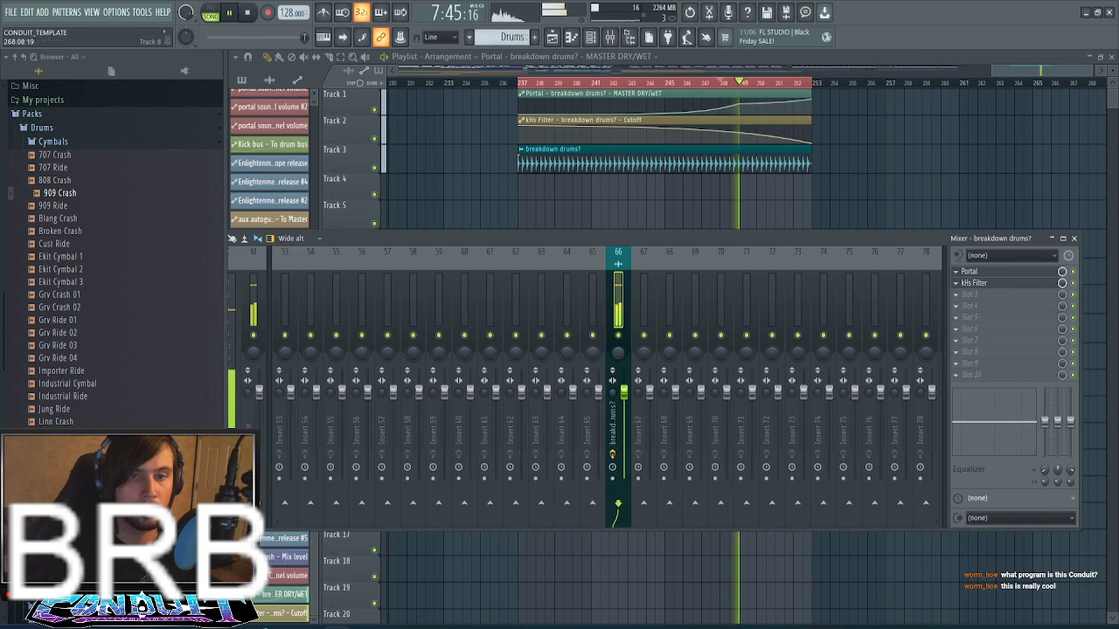
{"action": "left_click", "coordinate": [1005, 273]}
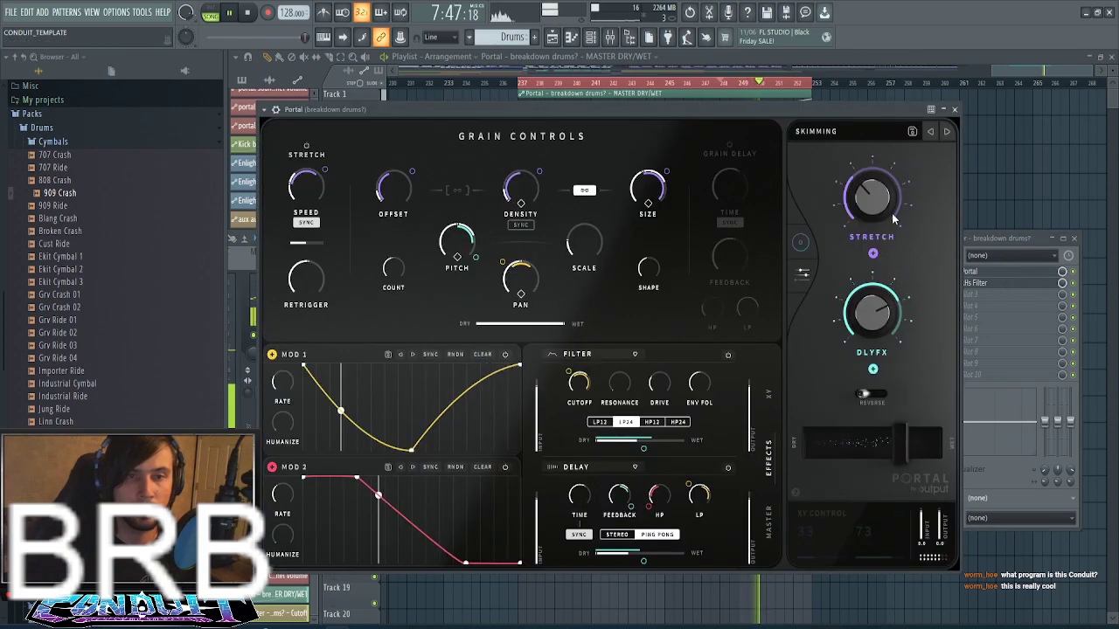
{"action": "left_click_drag", "start_coordinate": [872, 197], "coordinate": [881, 220]}
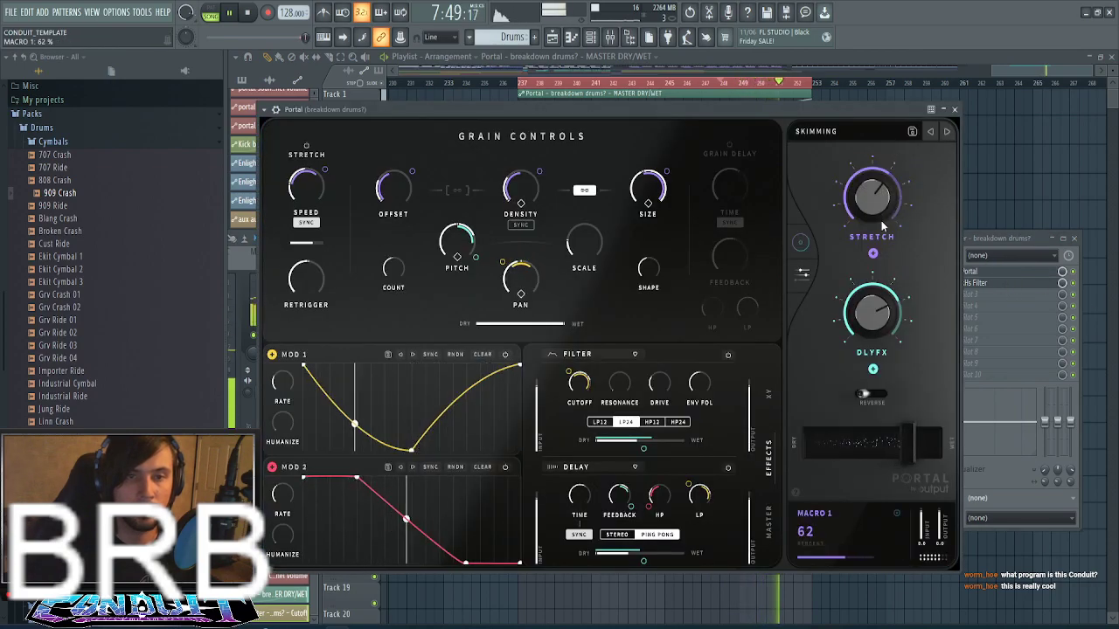
{"action": "left_click", "coordinate": [713, 88]}
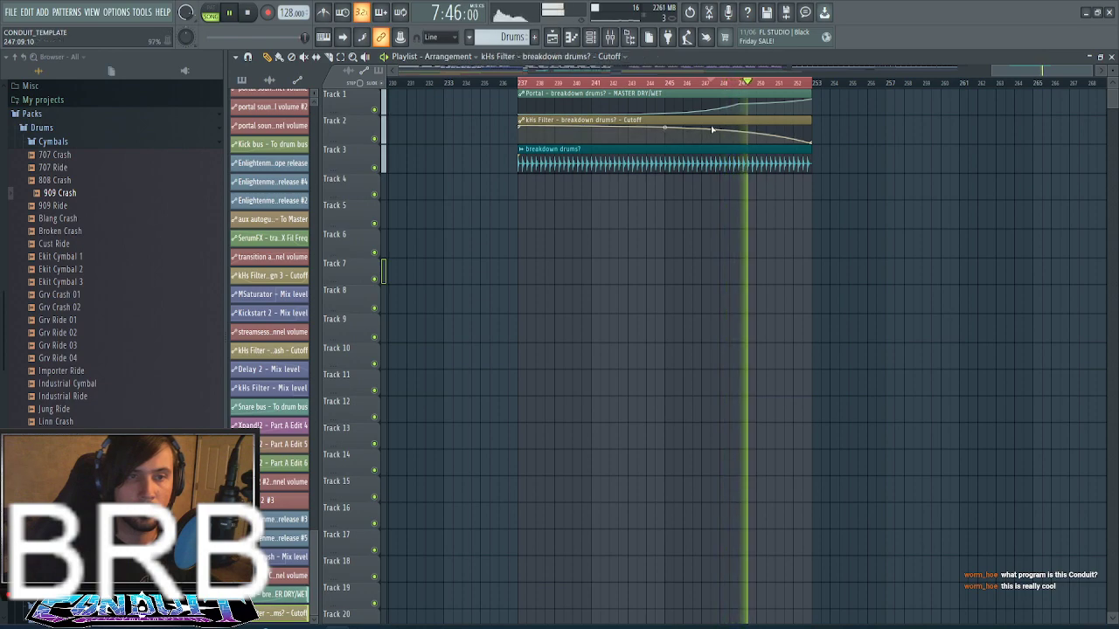
- Add Fruity Stereo Shaper to effect slot 3 of the breakdown drums track and load its Stereoize 2 preset
{"action": "left_click", "coordinate": [609, 36]}
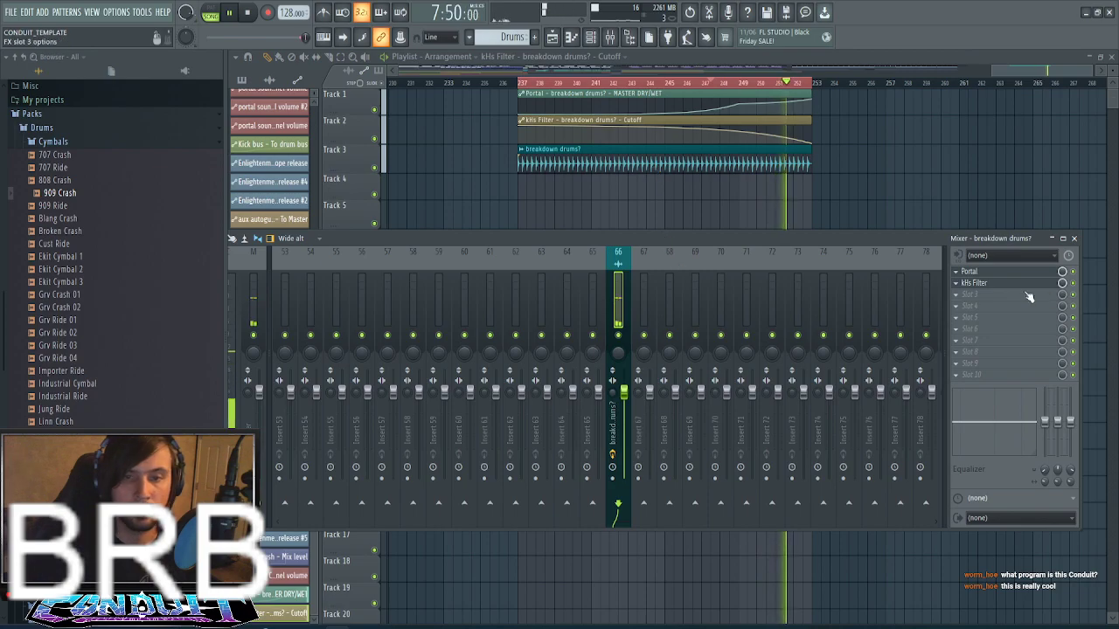
{"action": "left_click", "coordinate": [958, 295]}
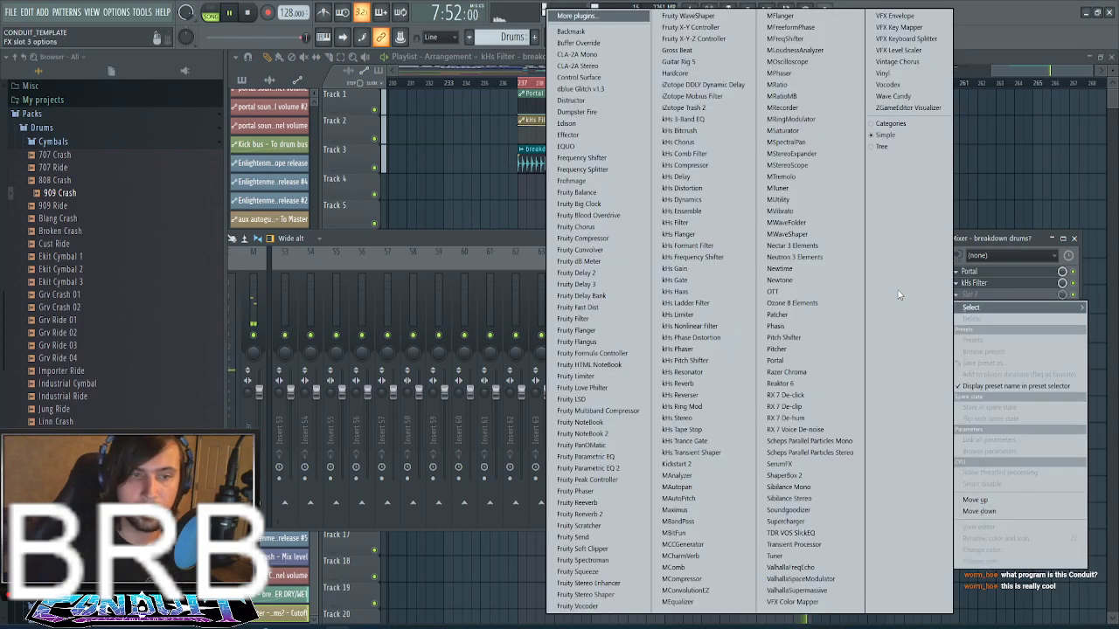
{"action": "left_click", "coordinate": [577, 594]}
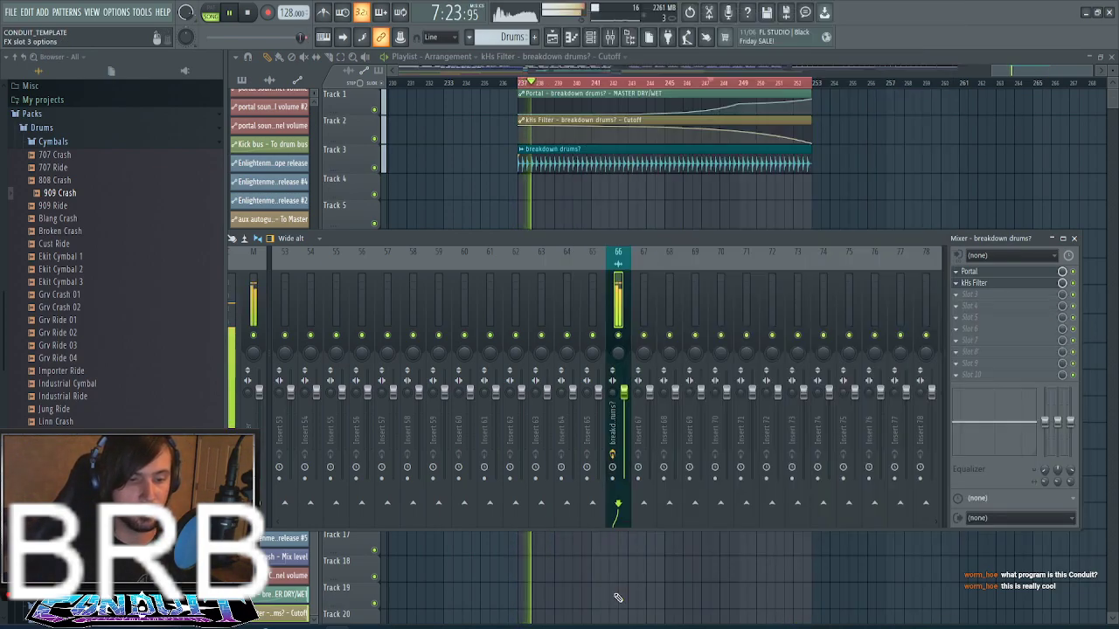
{"action": "left_click", "coordinate": [369, 114]}
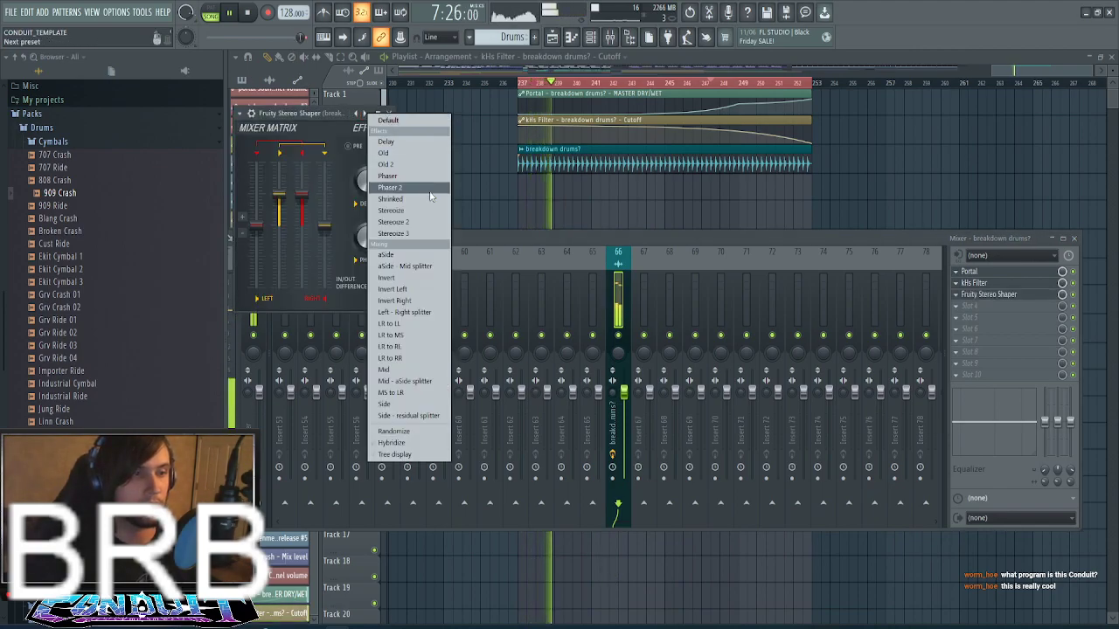
{"action": "left_click", "coordinate": [393, 222]}
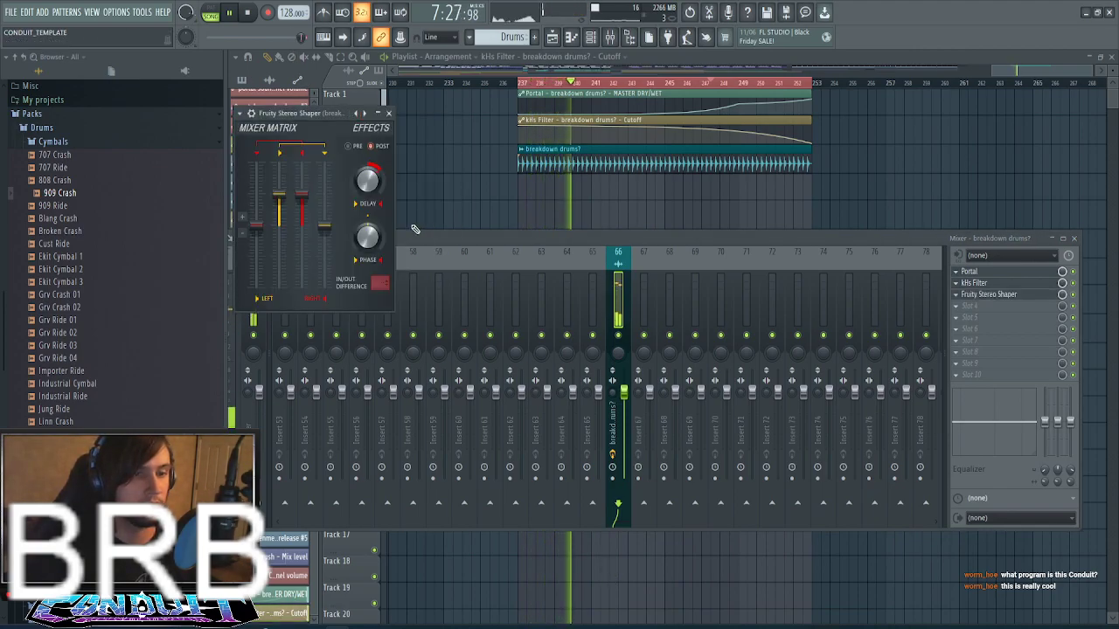
- Automate the Stereo Shaper mix level, holding it at minimum until bar 249 and raising it in a curve to bar 253
{"action": "right_click", "coordinate": [1062, 296]}
{"action": "left_click", "coordinate": [1058, 398]}
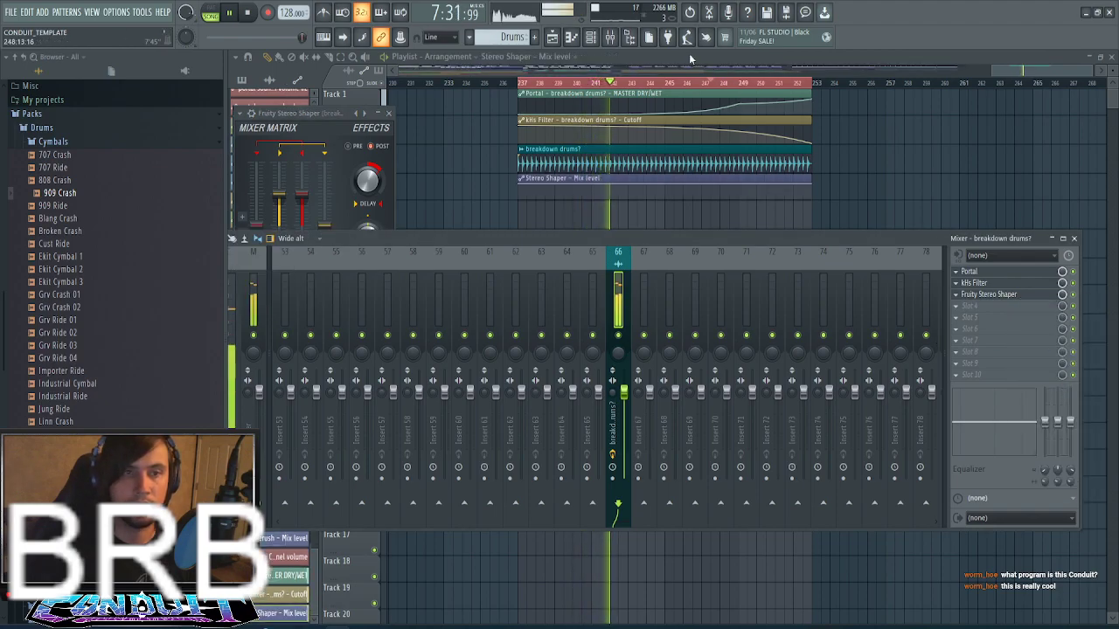
{"action": "left_click_drag", "start_coordinate": [1019, 69], "coordinate": [1026, 70]}
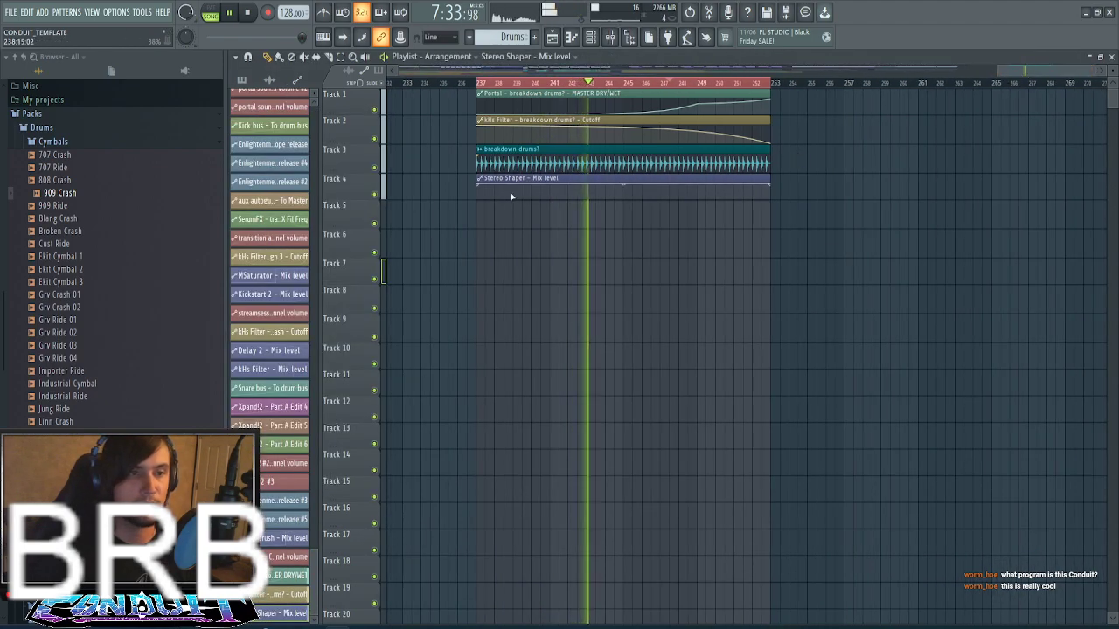
{"action": "left_click_drag", "start_coordinate": [480, 187], "coordinate": [478, 218]}
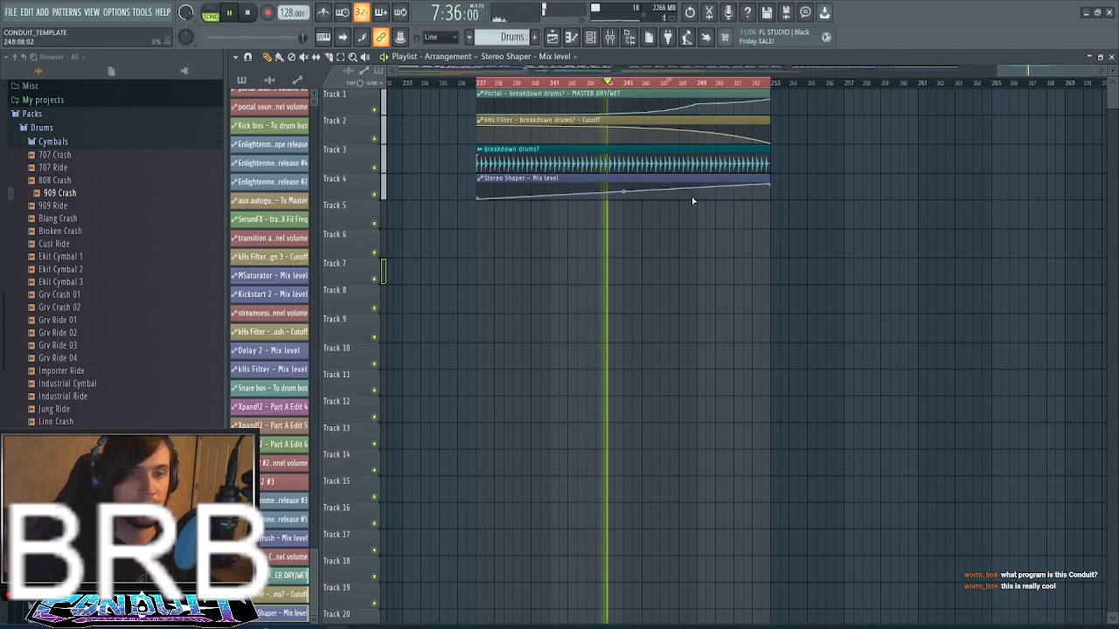
{"action": "left_click_drag", "start_coordinate": [697, 198], "coordinate": [699, 210]}
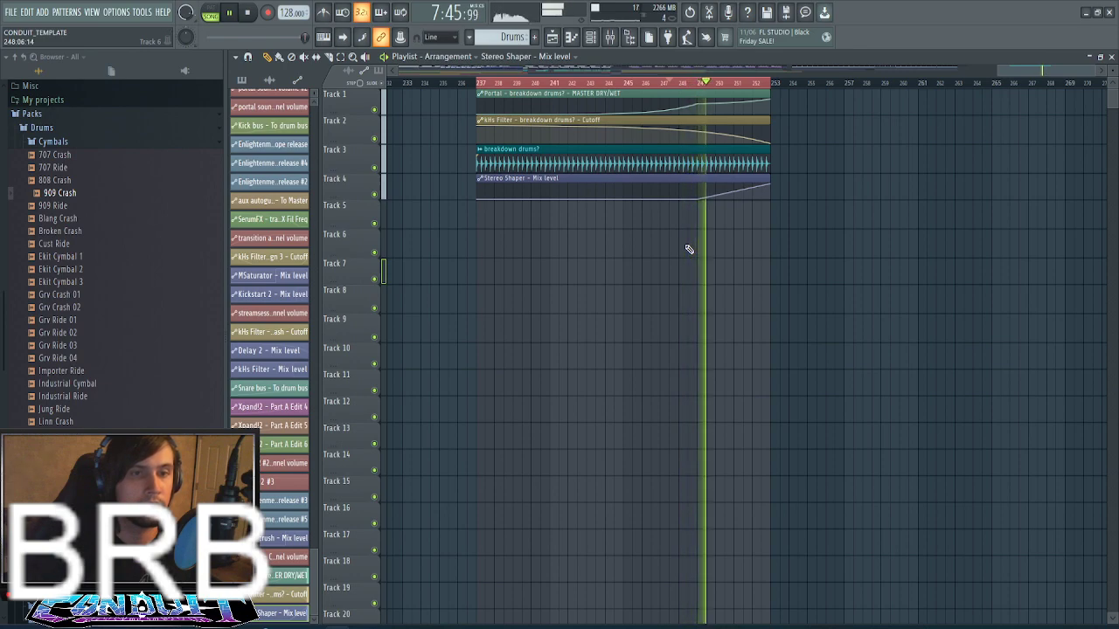
{"action": "left_click_drag", "start_coordinate": [733, 190], "coordinate": [733, 178]}
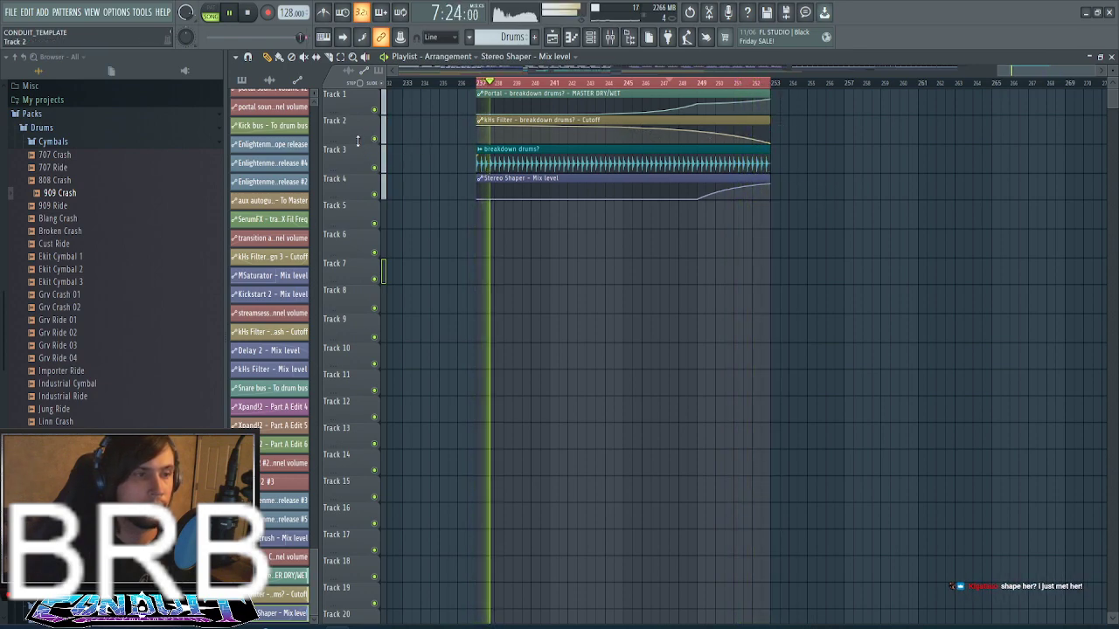
- Enlarge Track 2 to raise the end point of the filter cutoff automation at bar 253, and return the track size to 100%
{"action": "left_click_drag", "start_coordinate": [358, 141], "coordinate": [360, 252]}
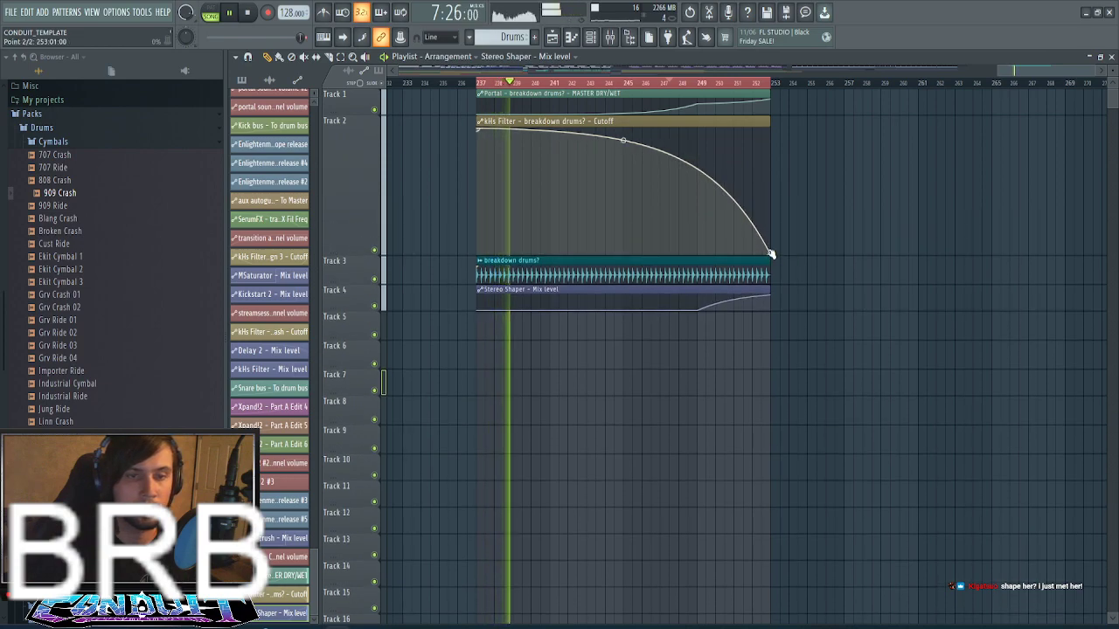
{"action": "left_click_drag", "start_coordinate": [771, 255], "coordinate": [772, 221]}
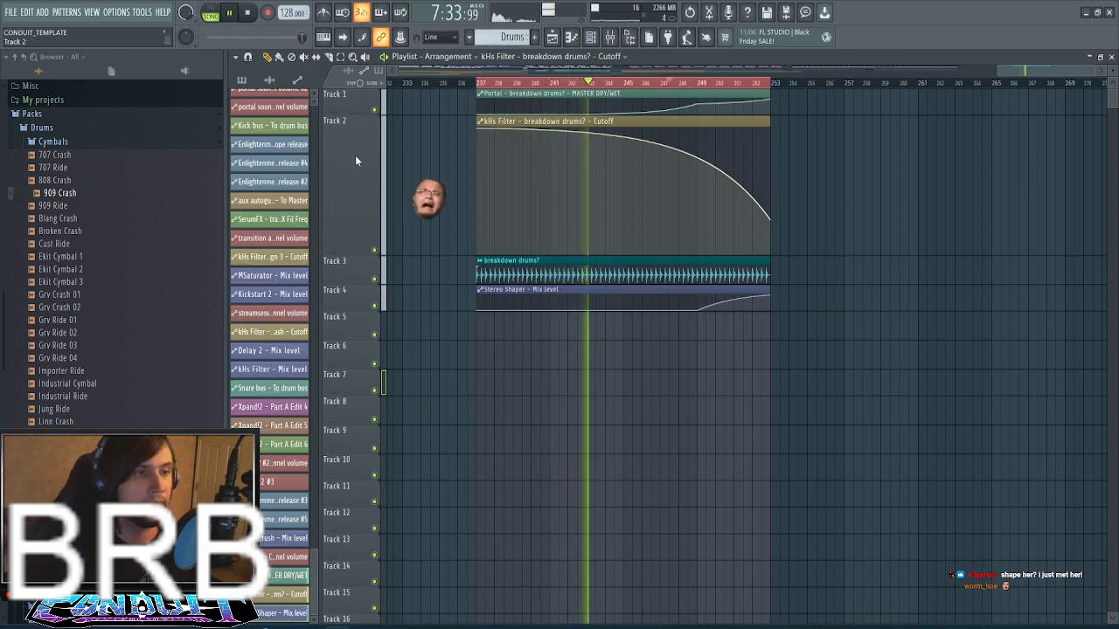
{"action": "right_click", "coordinate": [359, 117]}
{"action": "mouse_move", "coordinate": [405, 196]}
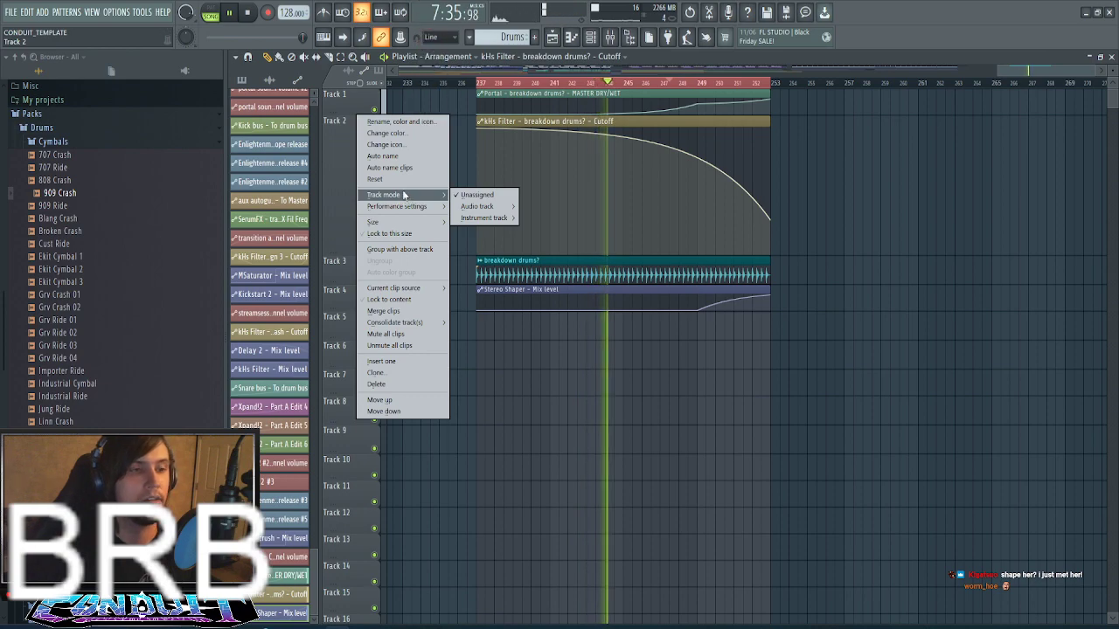
{"action": "mouse_move", "coordinate": [440, 229]}
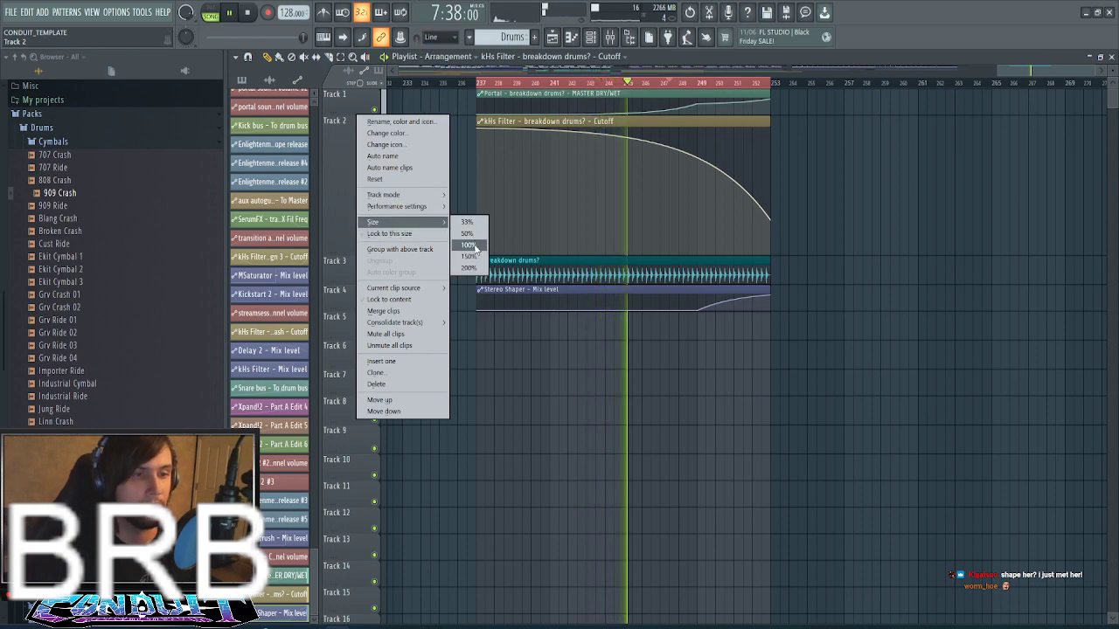
{"action": "left_click", "coordinate": [469, 245]}
- Move the Portal dry/wet and kHs Filter cutoff automation clips down to Tracks 5 and 6
{"action": "left_click_drag", "start_coordinate": [594, 91], "coordinate": [663, 135]}
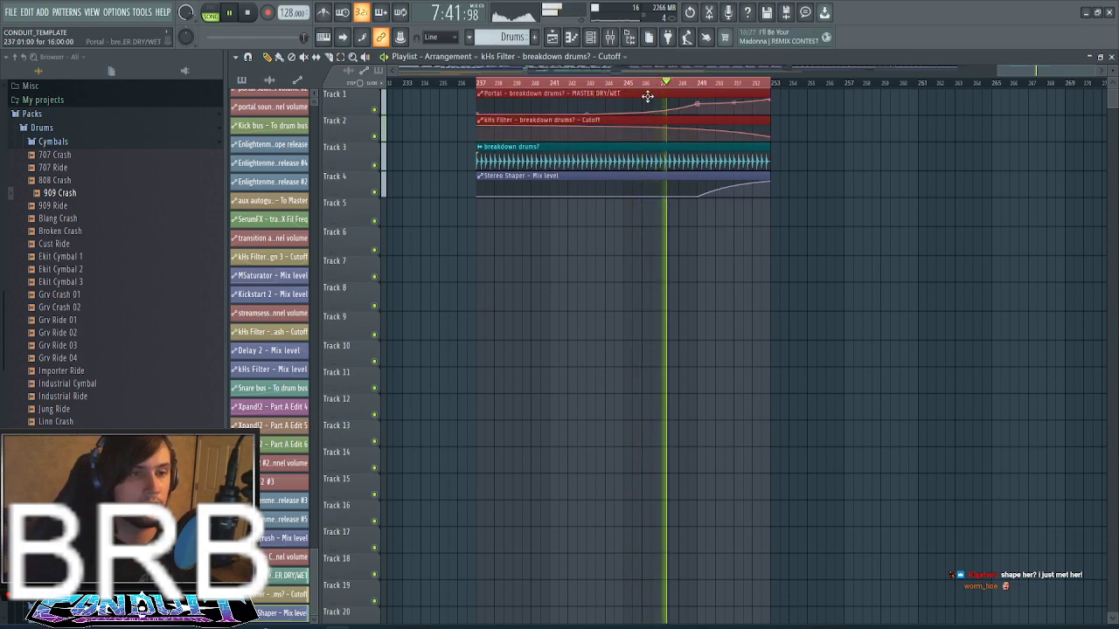
{"action": "left_click_drag", "start_coordinate": [647, 96], "coordinate": [646, 205]}
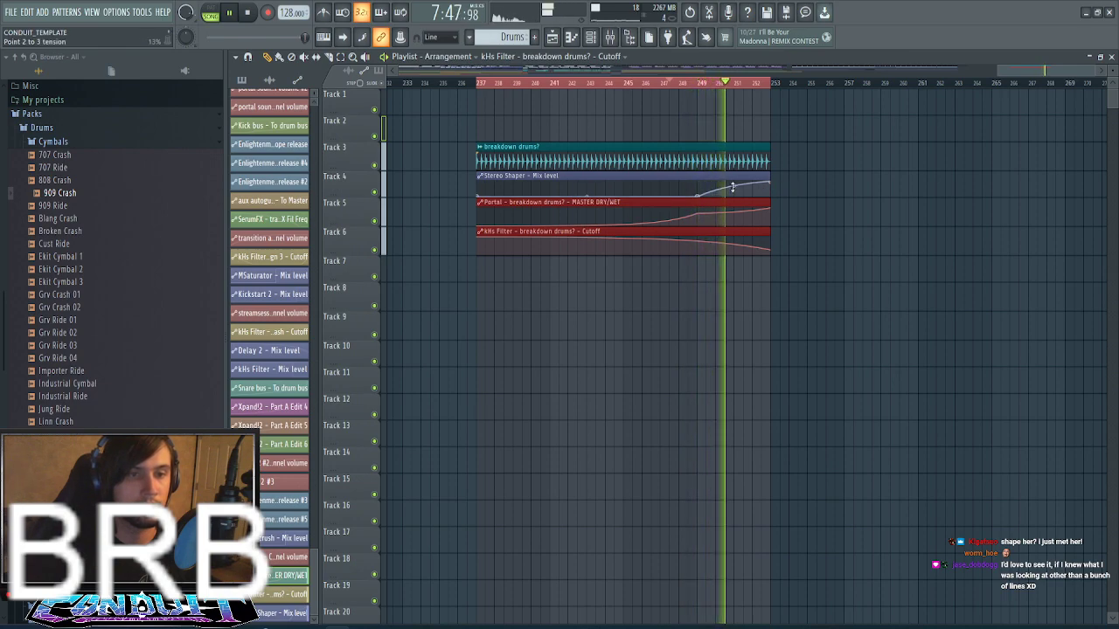
- Steepen the Stereo Shaper mix curve after bar 249 and straighten the filter cutoff curve
{"action": "left_click_drag", "start_coordinate": [735, 186], "coordinate": [733, 180]}
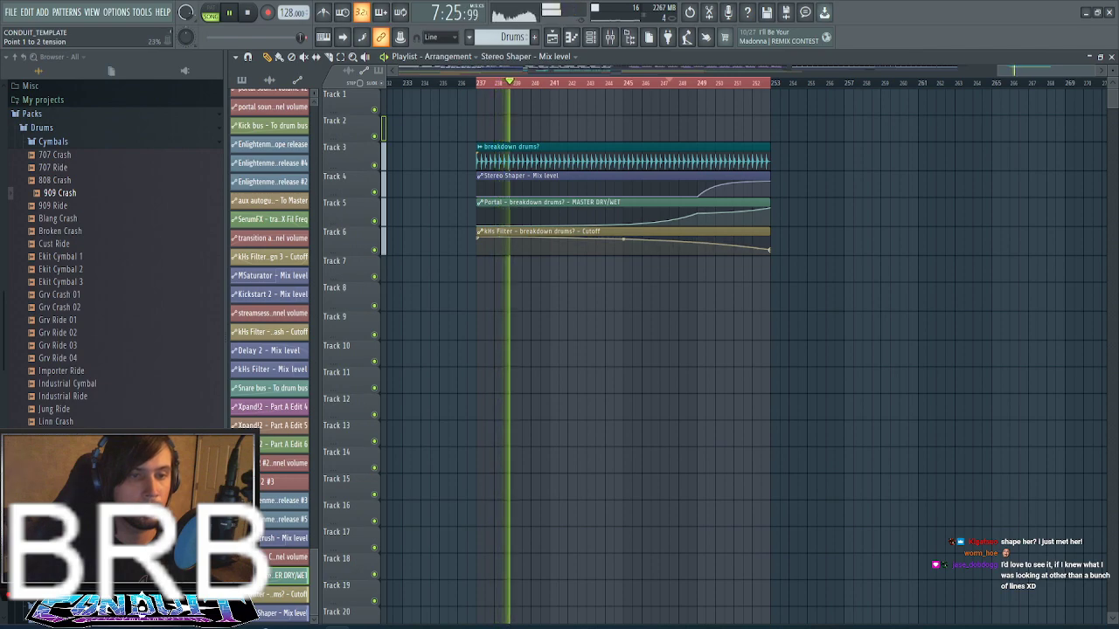
{"action": "left_click", "coordinate": [624, 239]}
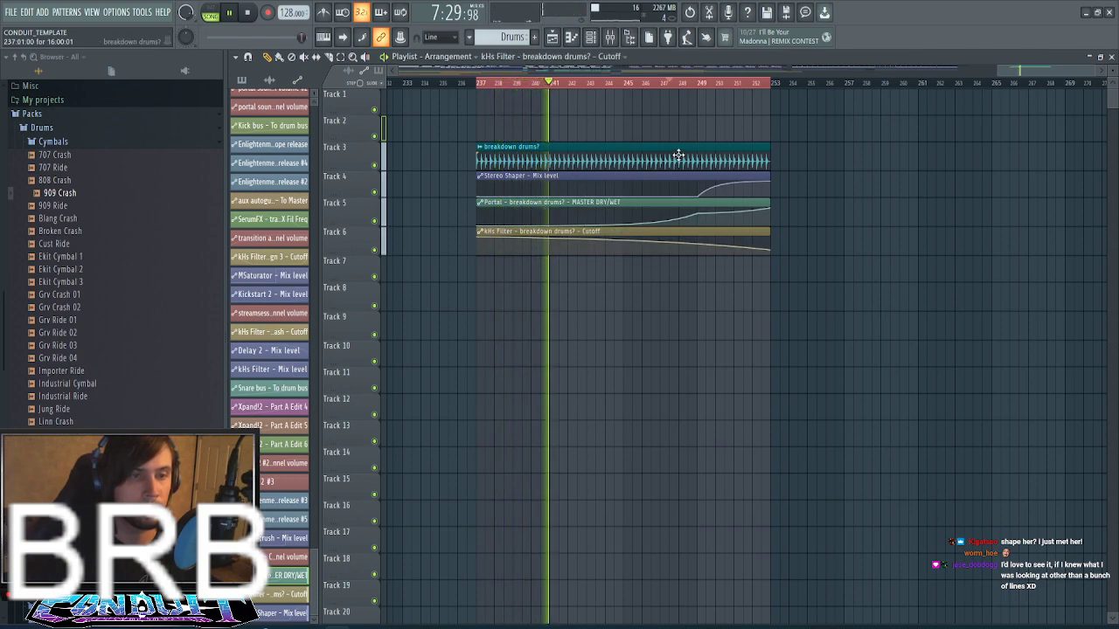
- Load Fruity Reeverb into effect slot 4 of the breakdown drums mixer track
{"action": "left_click", "coordinate": [609, 37]}
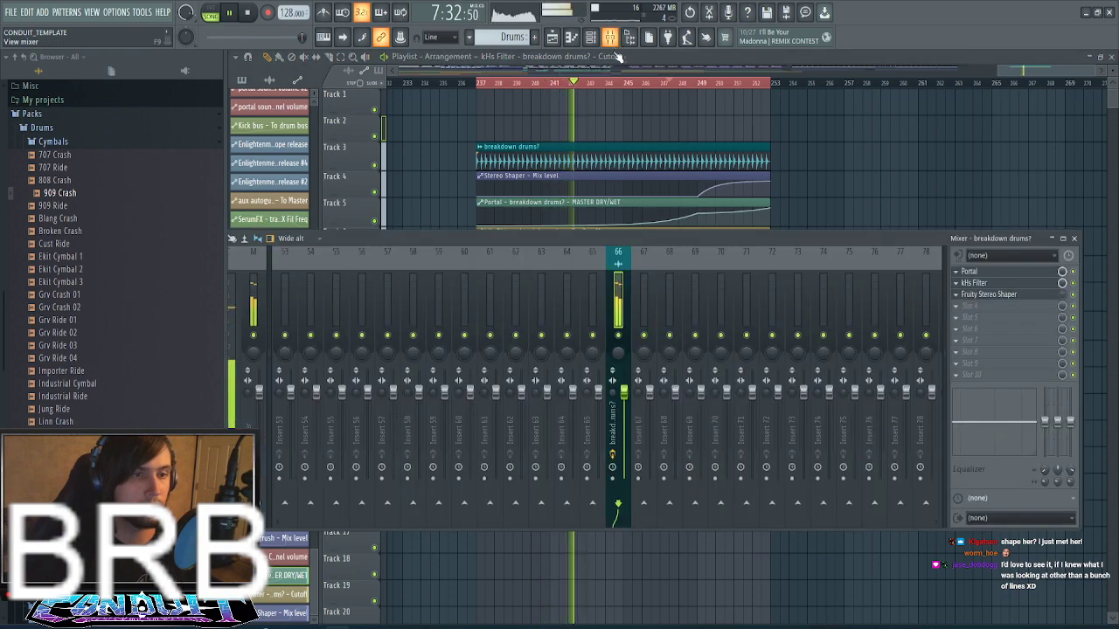
{"action": "left_click", "coordinate": [958, 306]}
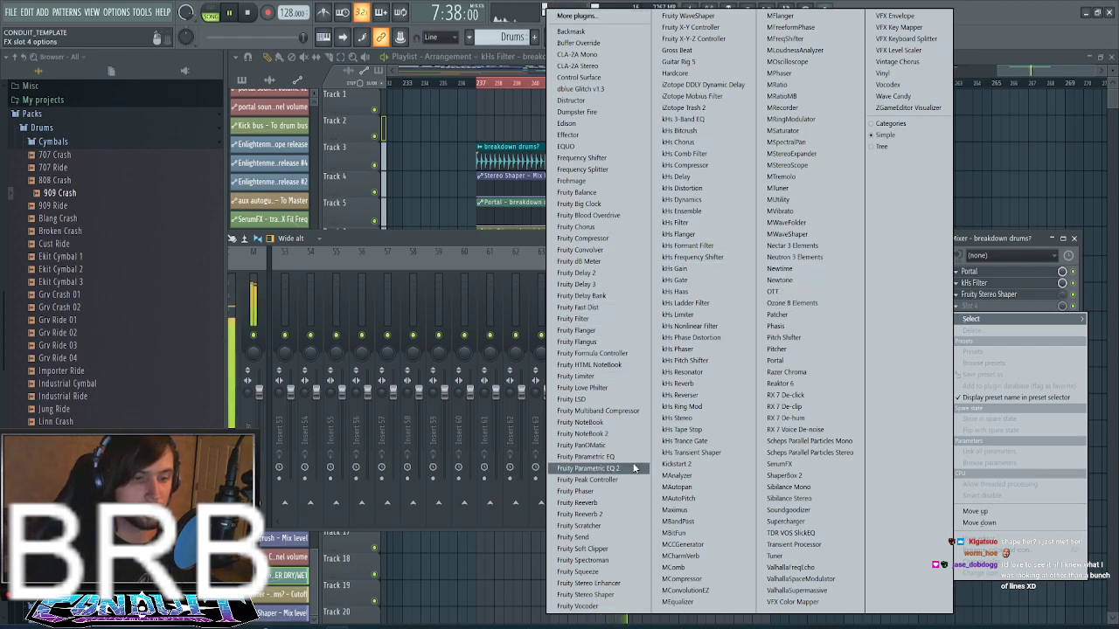
{"action": "left_click", "coordinate": [625, 505]}
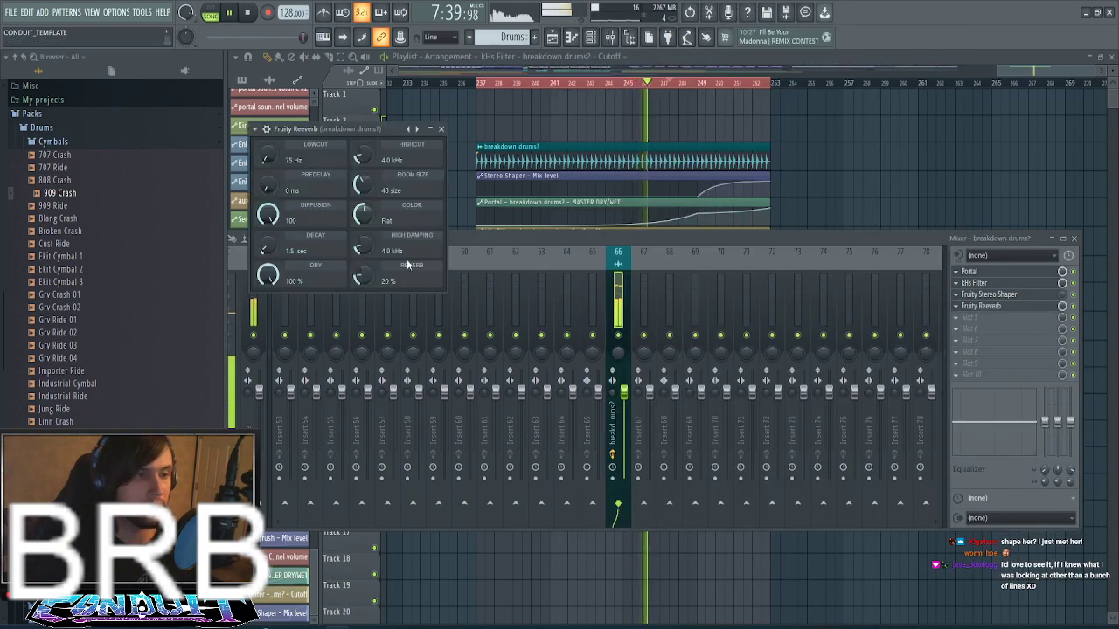
- Automate the Reeverb's reverb level with a lowered start point and a gentle rise to bar 253, placing the clip on Track 7
{"action": "right_click", "coordinate": [358, 280]}
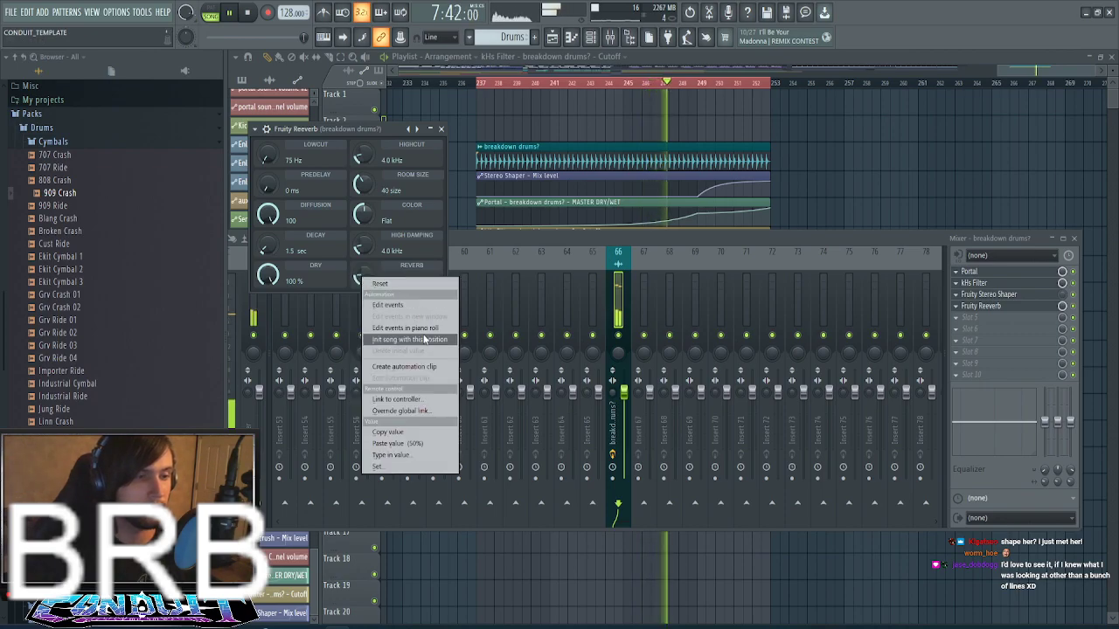
{"action": "left_click", "coordinate": [400, 367]}
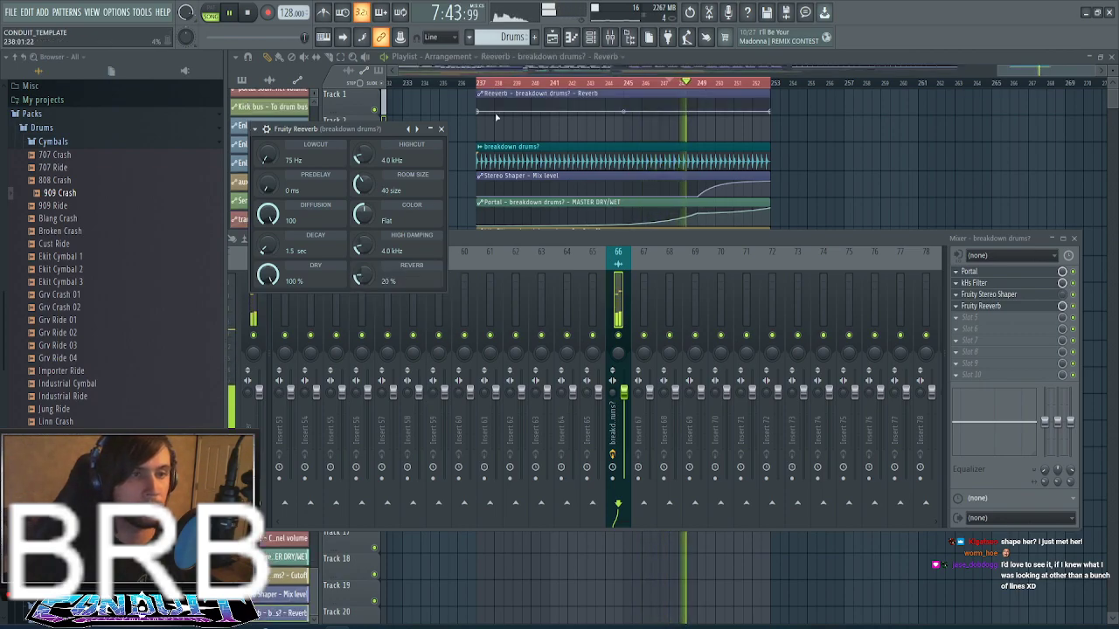
{"action": "left_click_drag", "start_coordinate": [480, 112], "coordinate": [475, 153]}
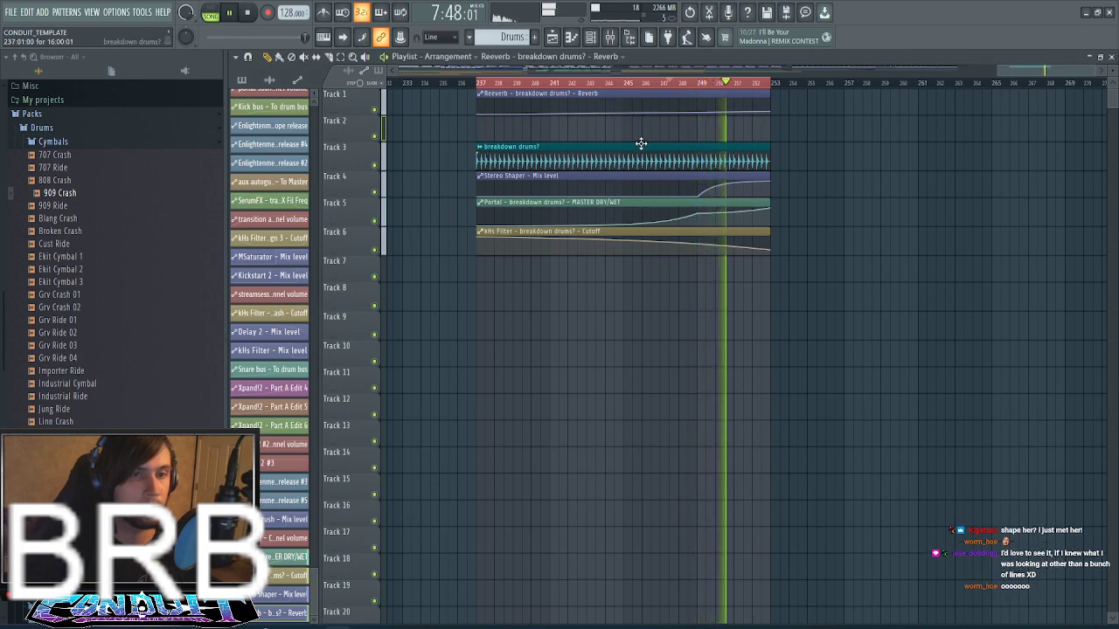
{"action": "left_click_drag", "start_coordinate": [661, 96], "coordinate": [660, 269]}
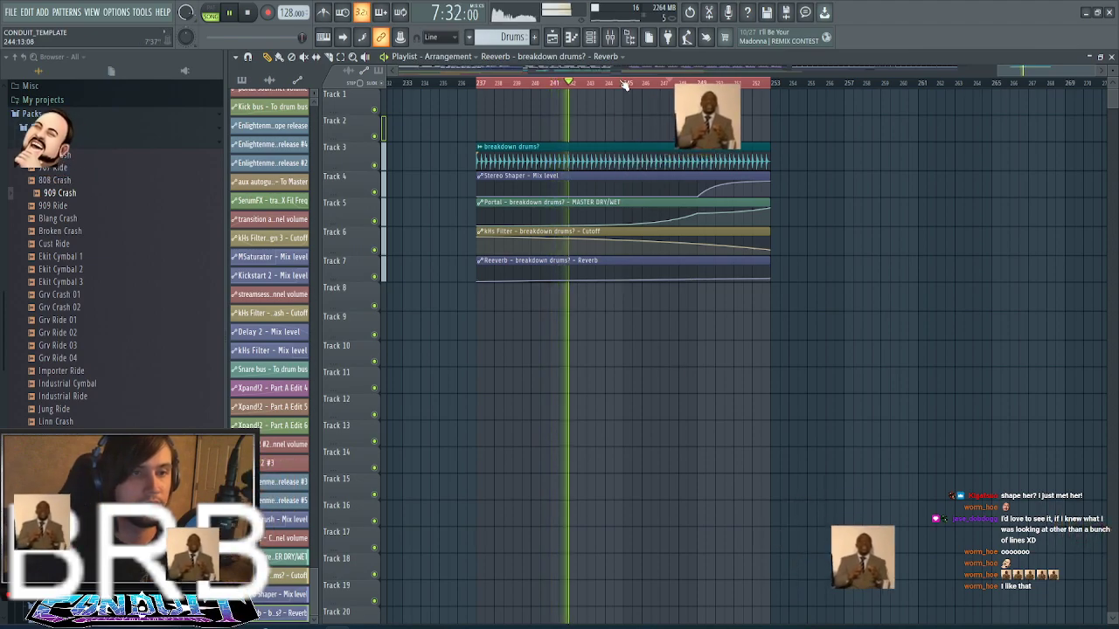
- Move the Stereo Shaper, Portal, kHs Filter and Reeverb automation clips together to Tracks 33–36, starting at bar 33
{"action": "scroll", "coordinate": [626, 84], "scroll_direction": "down", "scroll_amount": 2}
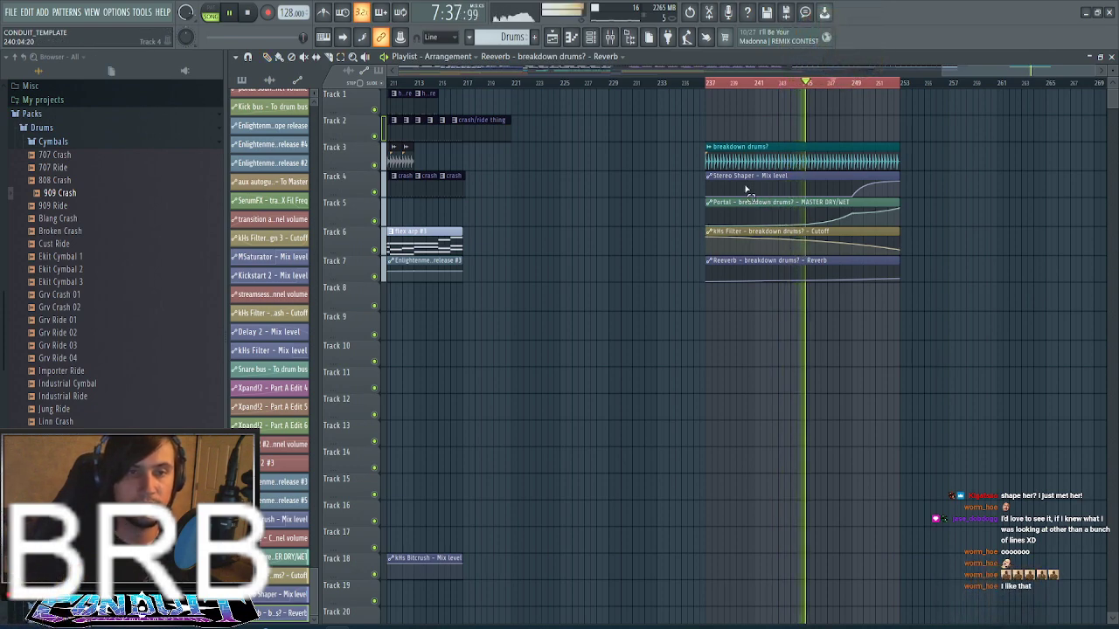
{"action": "left_click_drag", "start_coordinate": [695, 170], "coordinate": [896, 306]}
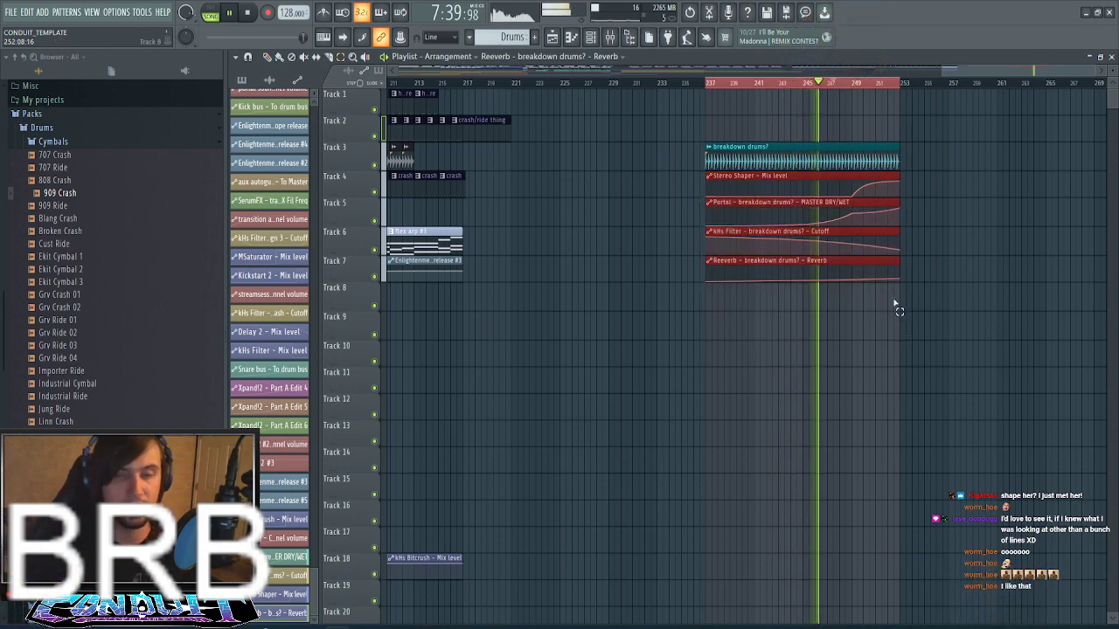
{"action": "scroll", "coordinate": [861, 91], "scroll_direction": "down", "scroll_amount": 5}
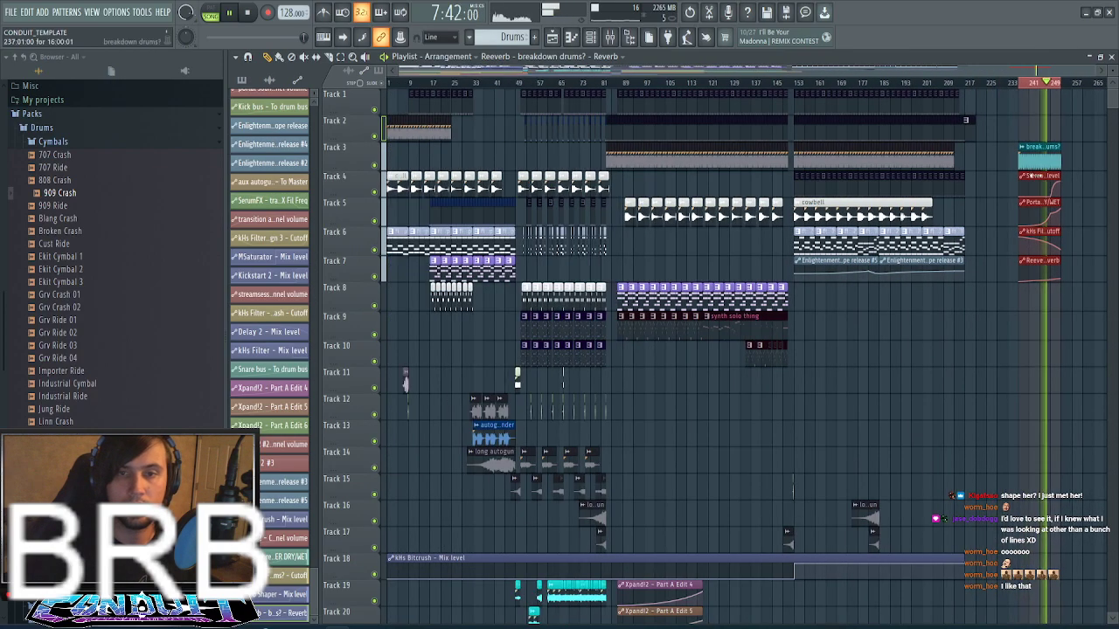
{"action": "left_click_drag", "start_coordinate": [1042, 175], "coordinate": [497, 319]}
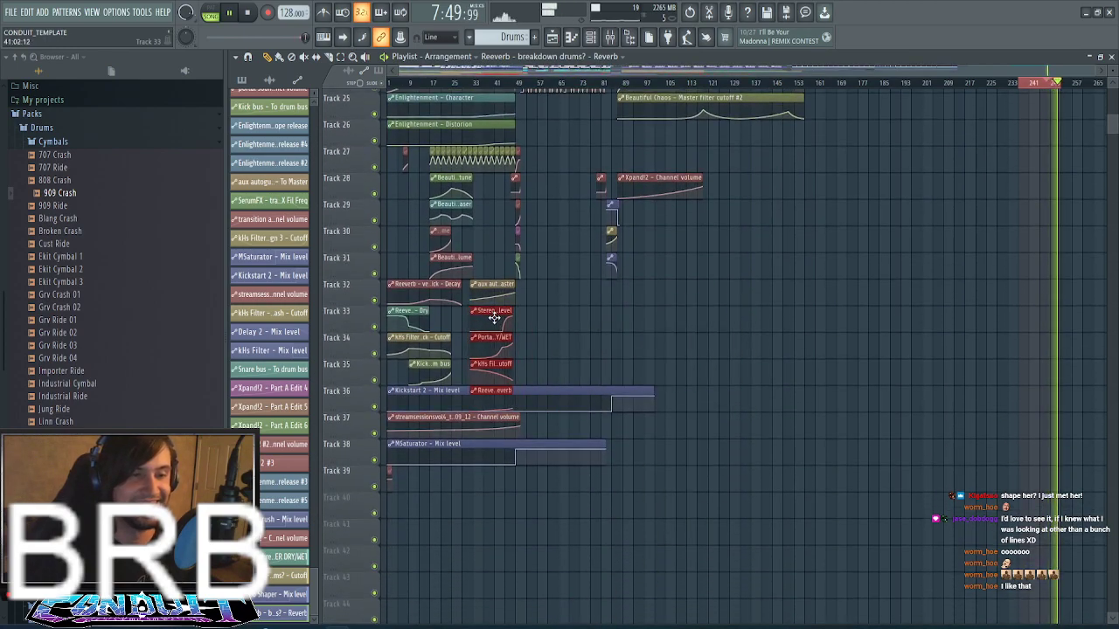
{"action": "left_click_drag", "start_coordinate": [496, 318], "coordinate": [489, 301]}
{"action": "scroll", "coordinate": [485, 291], "scroll_direction": "up", "scroll_amount": 7}
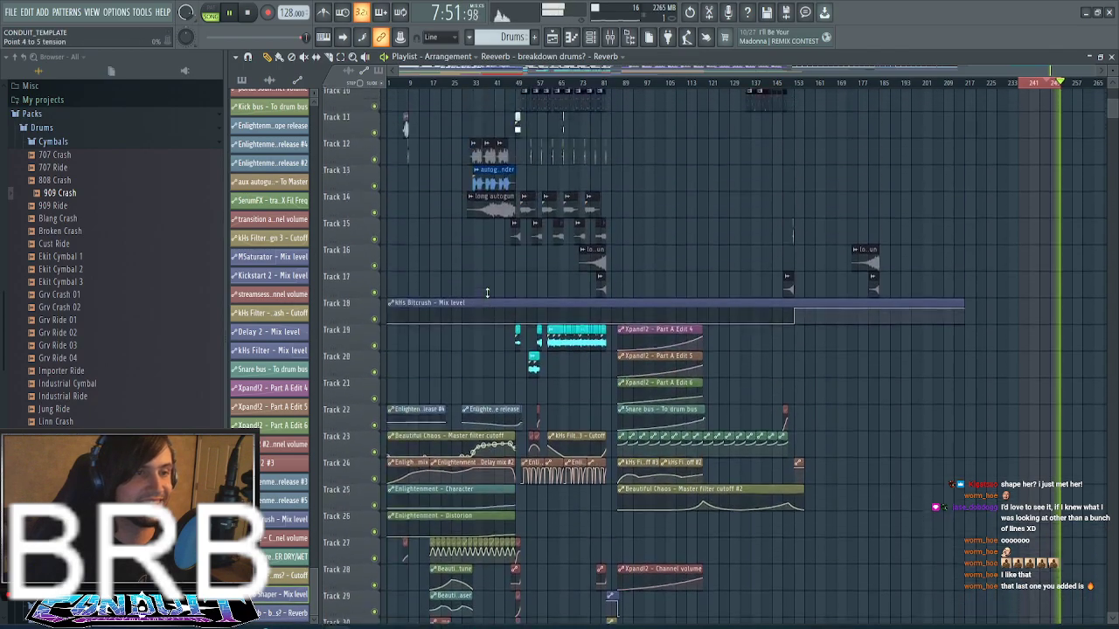
{"action": "scroll", "coordinate": [486, 291], "scroll_direction": "up", "scroll_amount": 1}
{"action": "scroll", "coordinate": [486, 90], "scroll_direction": "up", "scroll_amount": 5}
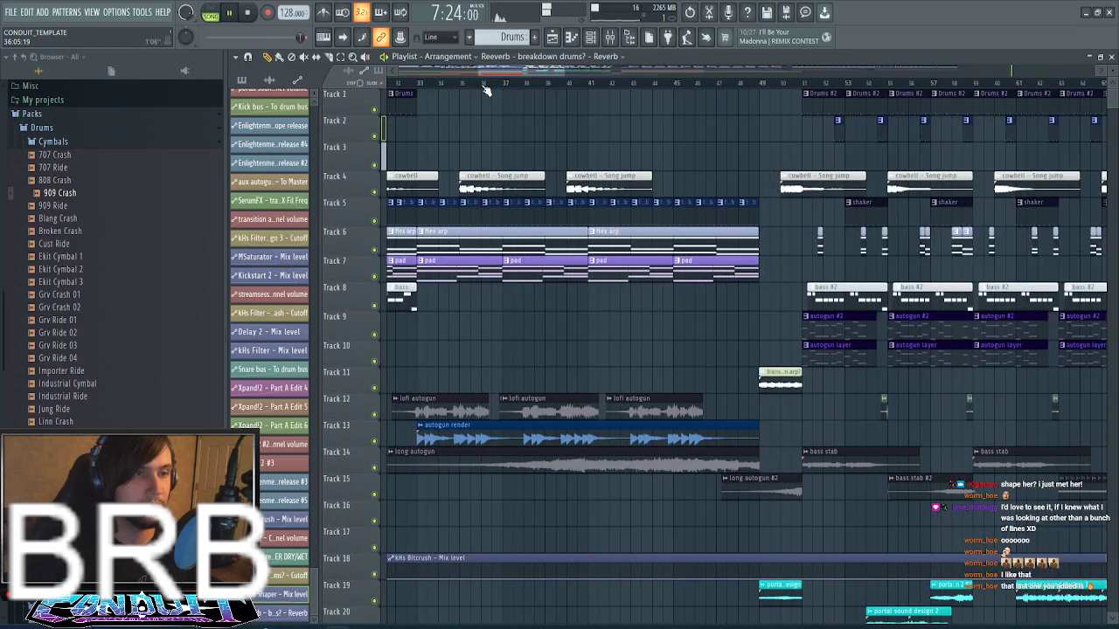
{"action": "scroll", "coordinate": [481, 227], "scroll_direction": "down", "scroll_amount": 7}
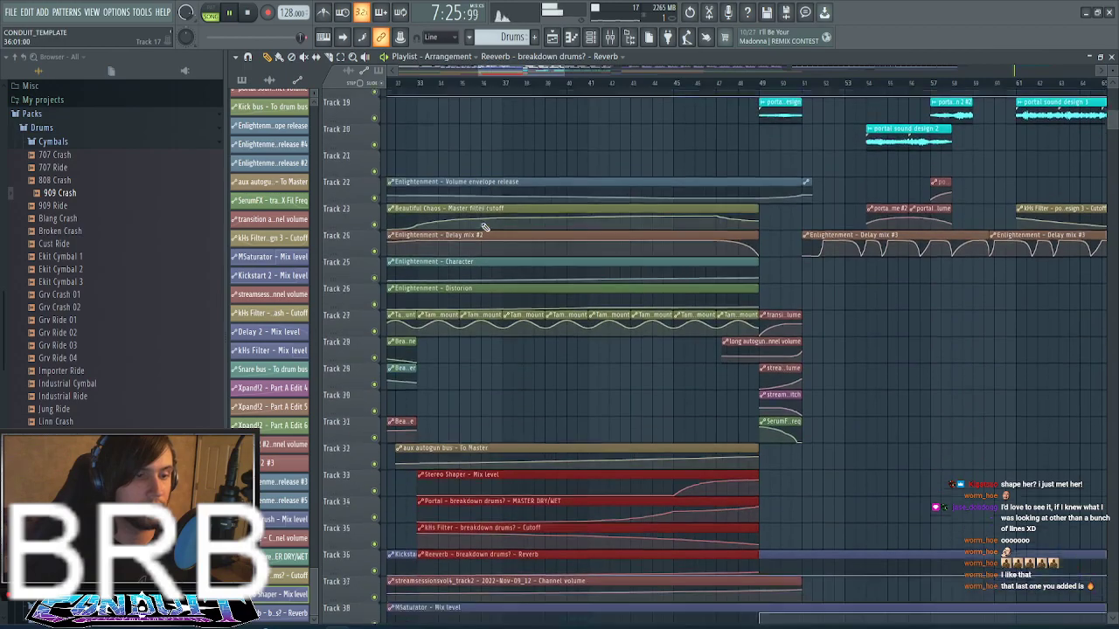
{"action": "scroll", "coordinate": [654, 326], "scroll_direction": "down", "scroll_amount": 1}
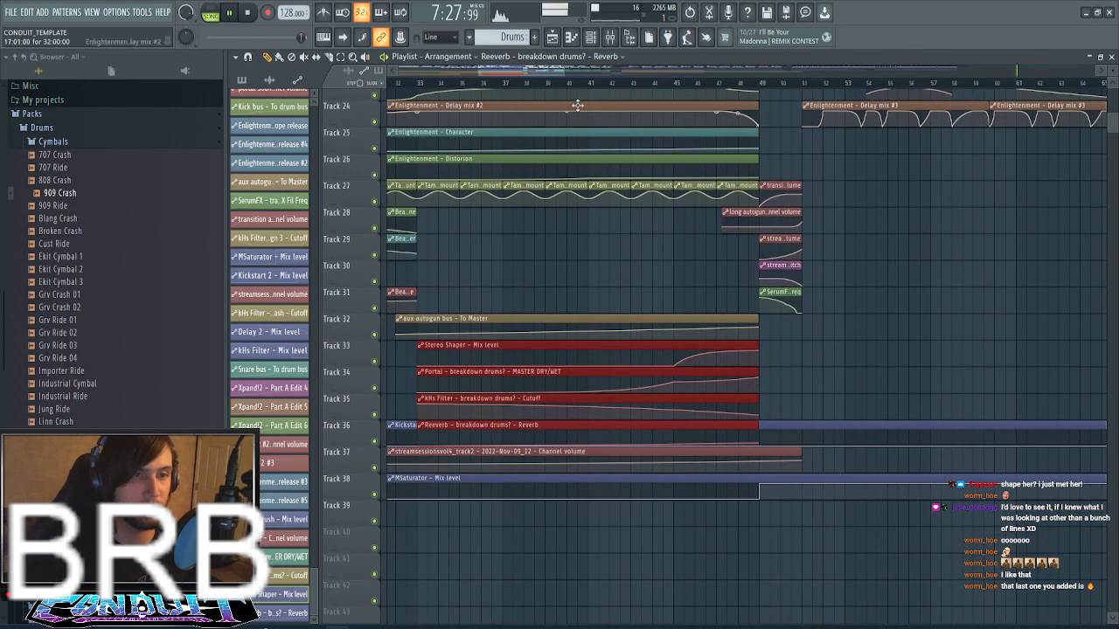
- Shift the Kickstart 2, streamsessions channel volume, MSaturator and Track 39 clips down one track to free Track 36
{"action": "scroll", "coordinate": [629, 323], "scroll_direction": "down", "scroll_amount": 8, "text": "ctrl"}
{"action": "scroll", "coordinate": [567, 321], "scroll_direction": "down", "scroll_amount": 1}
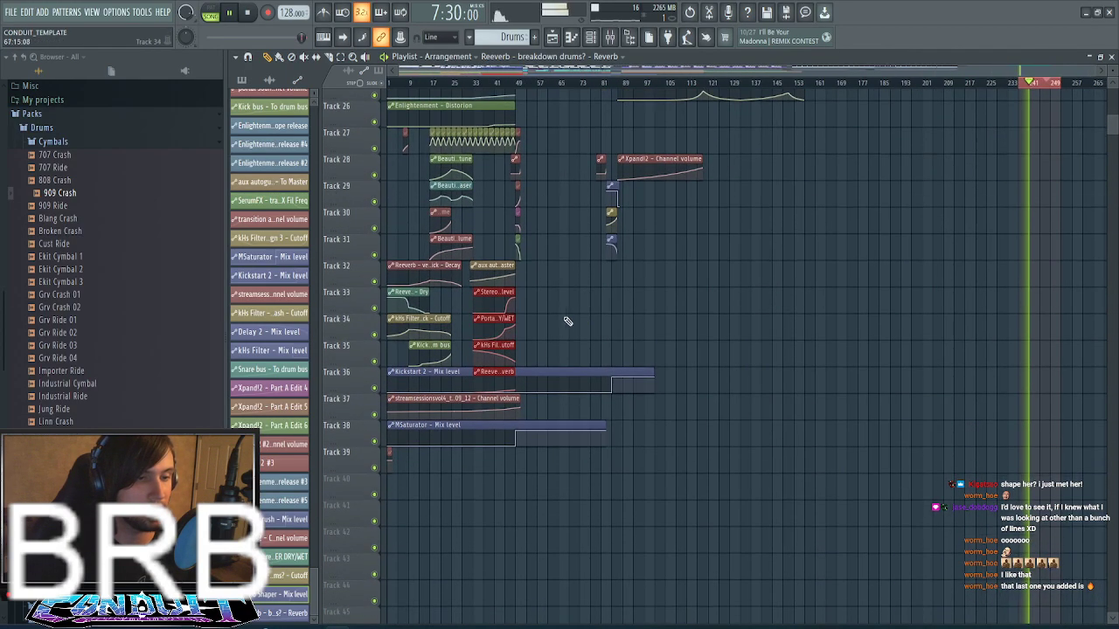
{"action": "left_click_drag", "start_coordinate": [427, 368], "coordinate": [452, 471]}
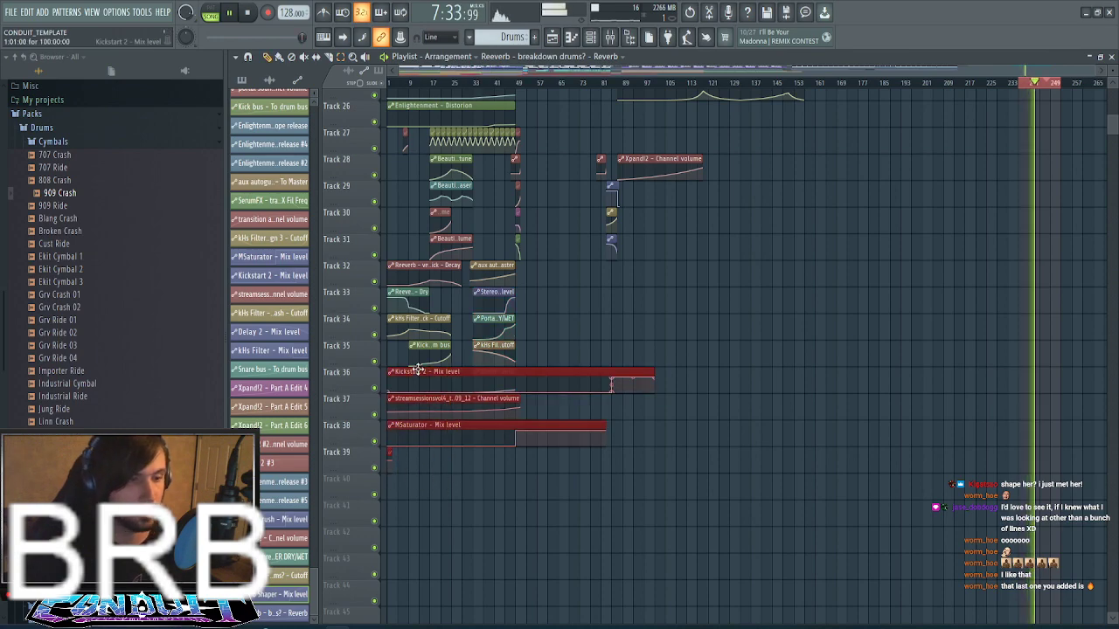
{"action": "left_click_drag", "start_coordinate": [419, 373], "coordinate": [417, 421]}
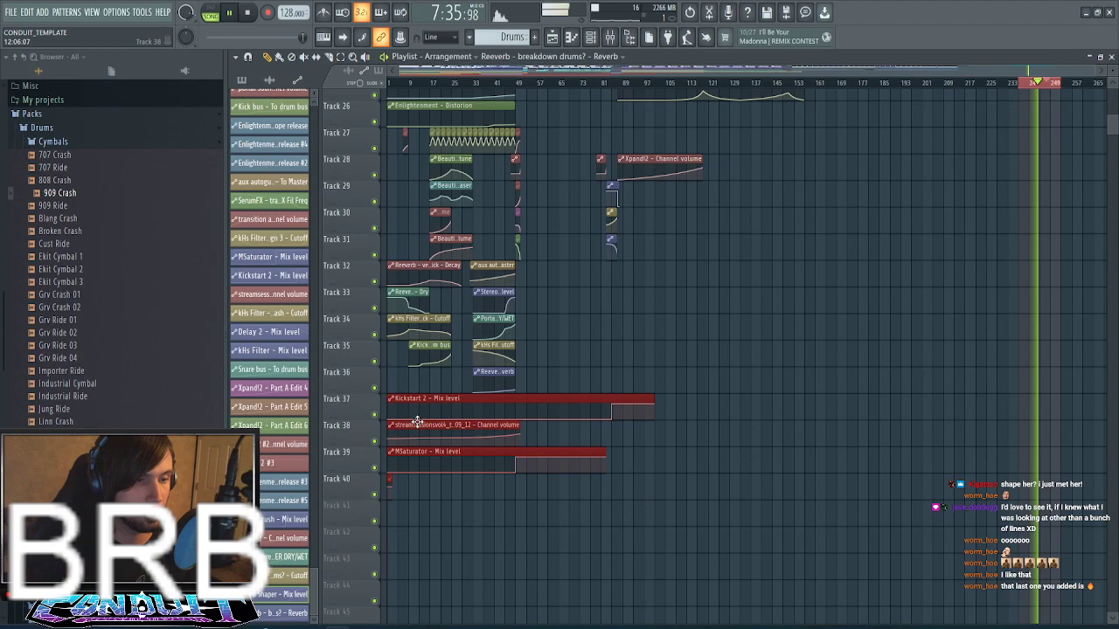
{"action": "left_click", "coordinate": [680, 338]}
- Move the kHs Bitcrush mix level automation clip from Track 18 down to Track 41
{"action": "scroll", "coordinate": [672, 311], "scroll_direction": "up", "scroll_amount": 5}
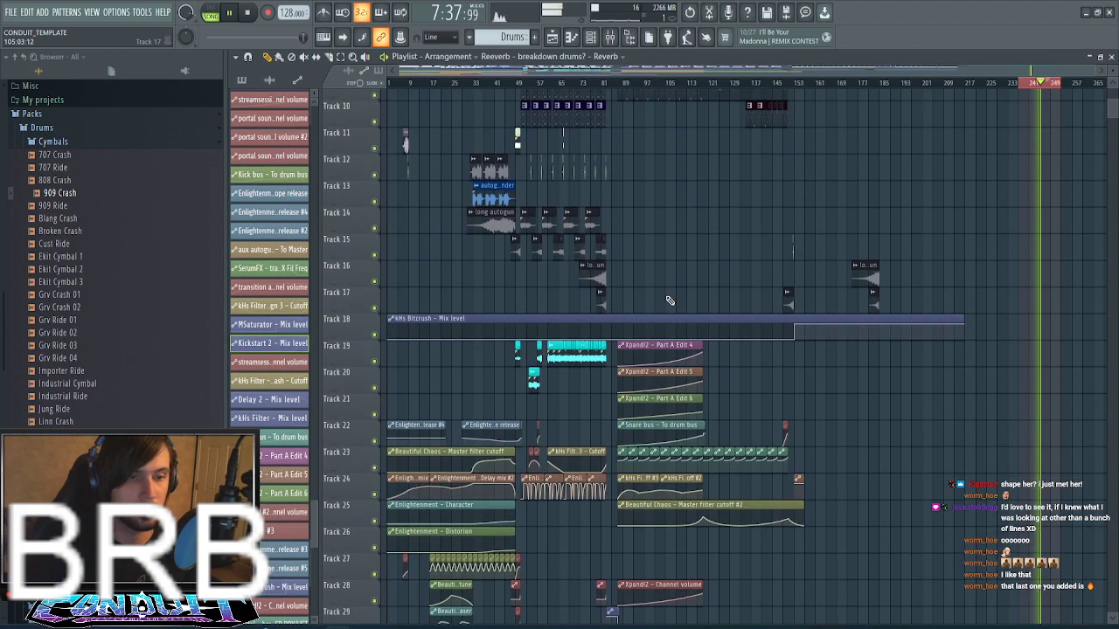
{"action": "left_click_drag", "start_coordinate": [647, 316], "coordinate": [580, 455]}
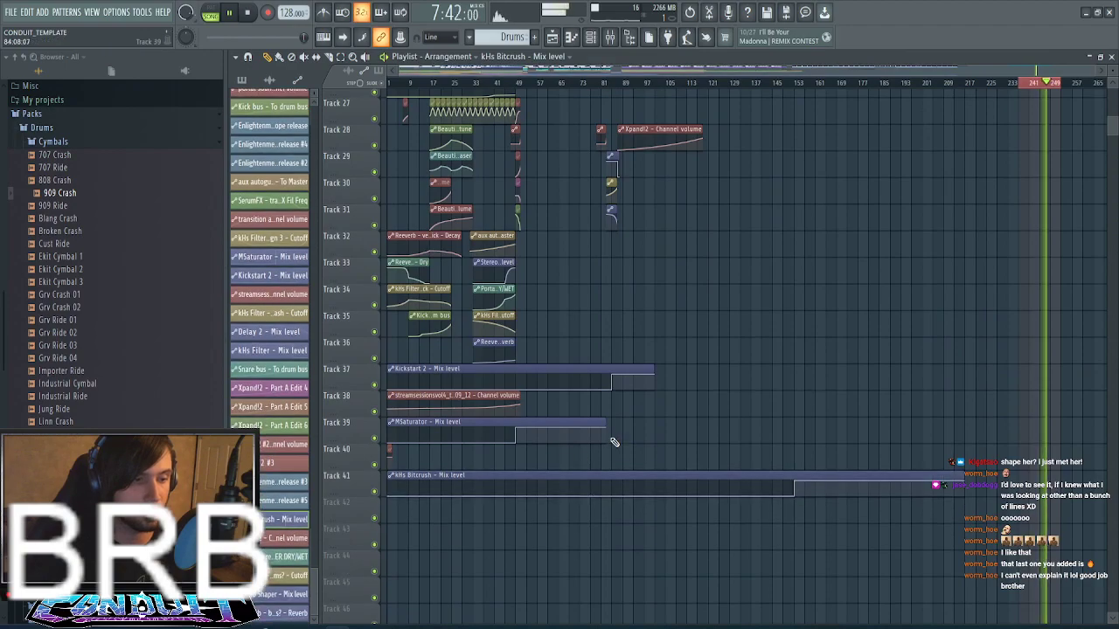
{"action": "scroll", "coordinate": [564, 427], "scroll_direction": "up", "scroll_amount": 15}
{"action": "scroll", "coordinate": [564, 427], "scroll_direction": "up", "scroll_amount": 3}
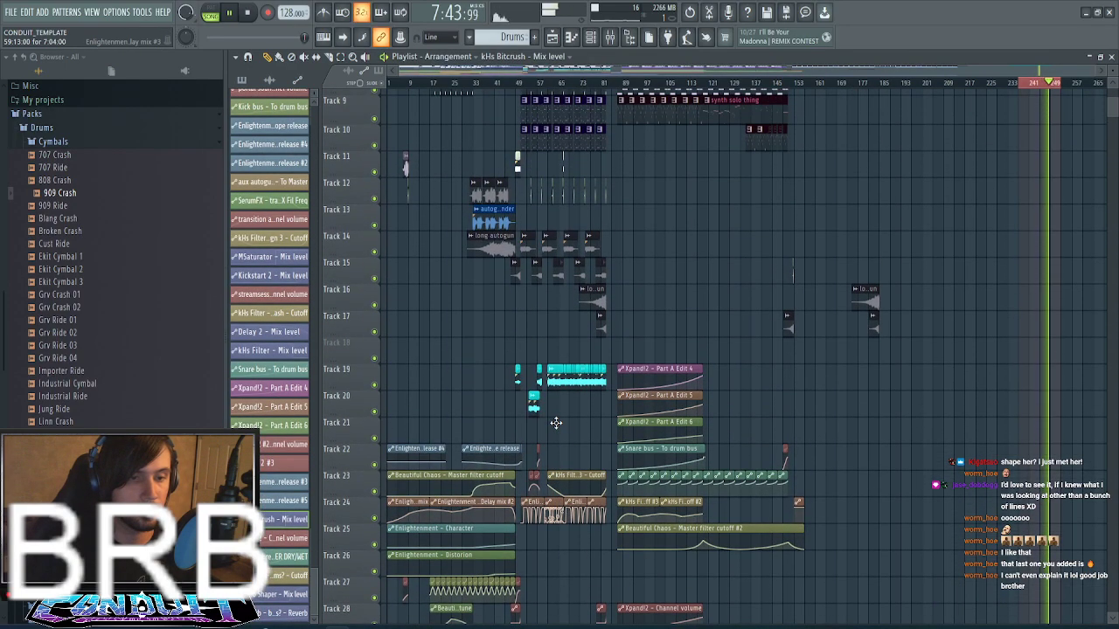
- Move the three Xpand!2 Part A Edit clips and the Snare bus clip to Tracks 32–35, keeping their bar position
{"action": "scroll", "coordinate": [560, 423], "scroll_direction": "down", "scroll_amount": 9}
{"action": "scroll", "coordinate": [744, 251], "scroll_direction": "up", "scroll_amount": 4}
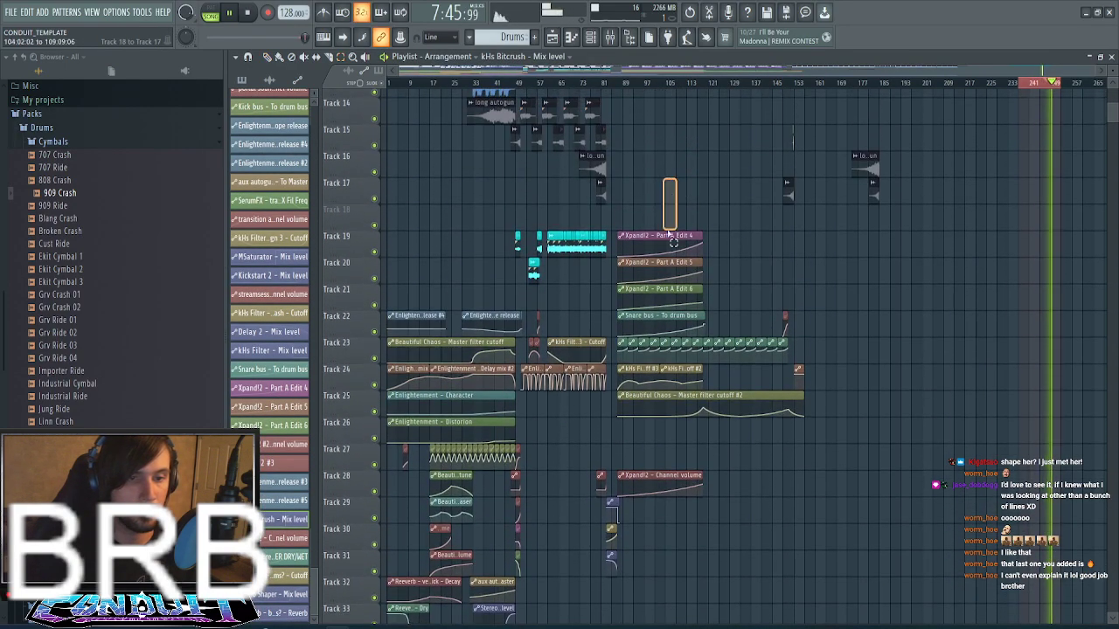
{"action": "left_click_drag", "start_coordinate": [673, 242], "coordinate": [700, 343]}
{"action": "left_click_drag", "start_coordinate": [664, 238], "coordinate": [668, 426]}
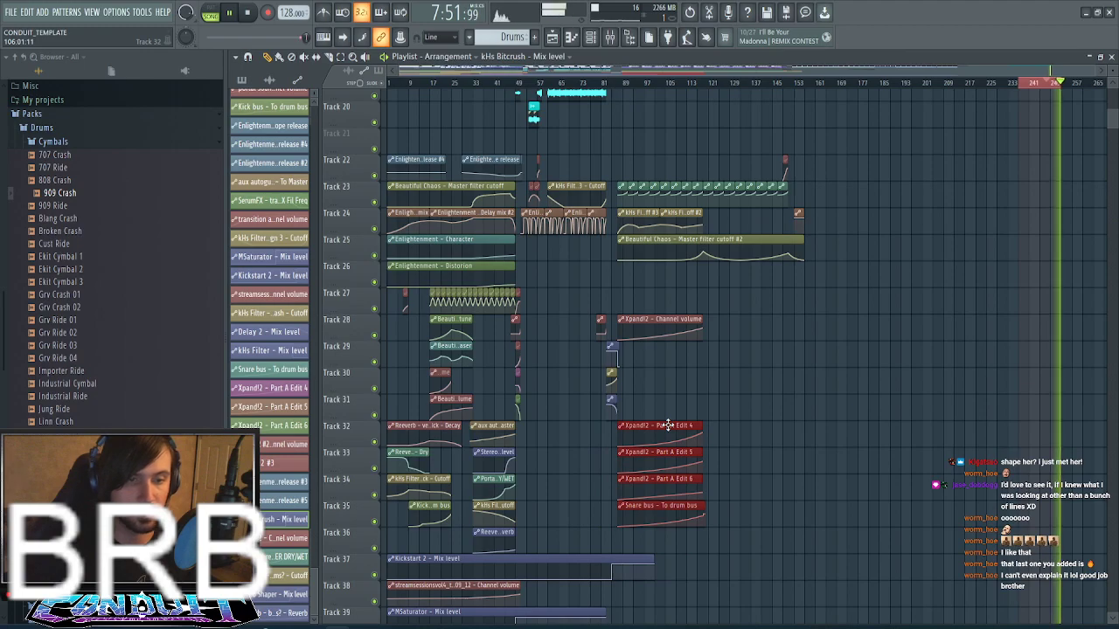
{"action": "scroll", "coordinate": [623, 86], "scroll_direction": "up", "scroll_amount": 4}
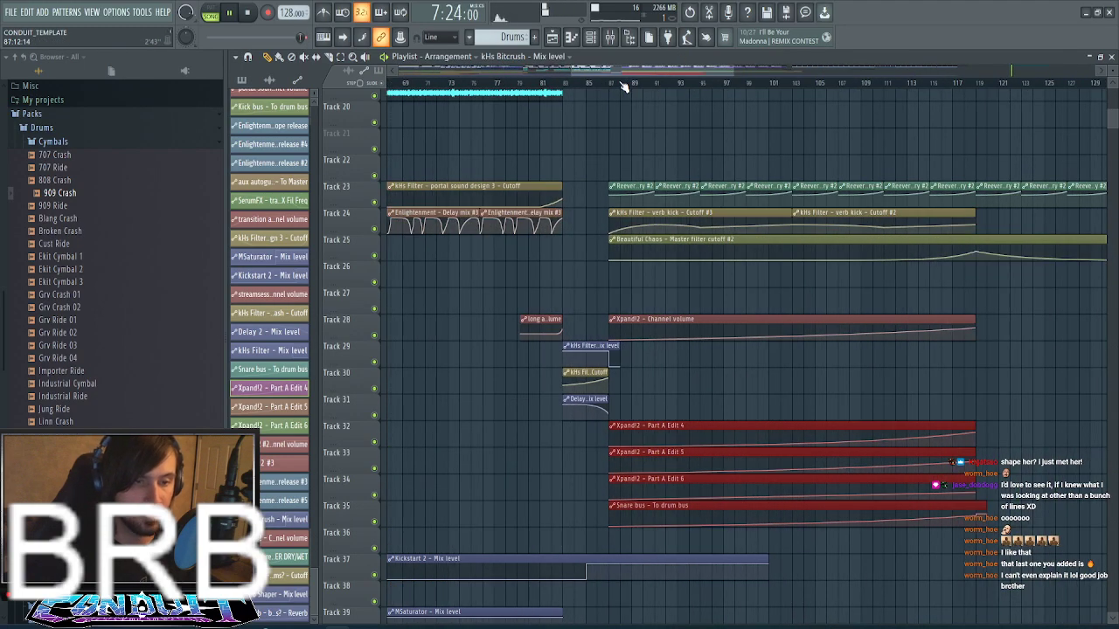
{"action": "scroll", "coordinate": [623, 86], "scroll_direction": "down", "scroll_amount": 4}
- Move the breakdown drums audio clip into the main arrangement on Track 1, starting at bar 33
{"action": "scroll", "coordinate": [880, 379], "scroll_direction": "up", "scroll_amount": 5}
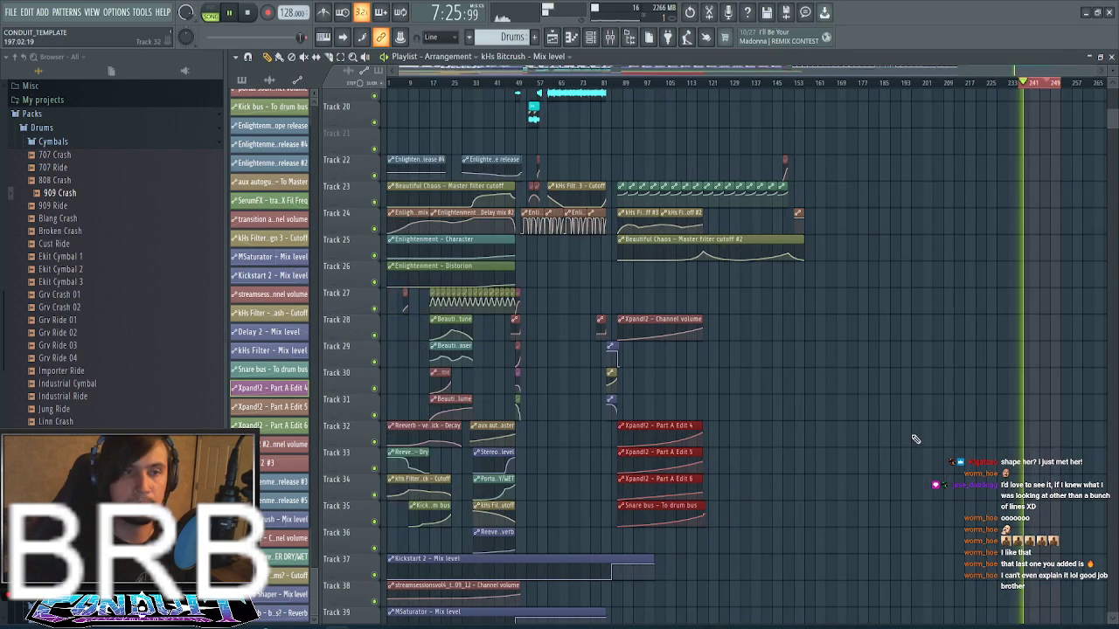
{"action": "scroll", "coordinate": [927, 360], "scroll_direction": "up", "scroll_amount": 2}
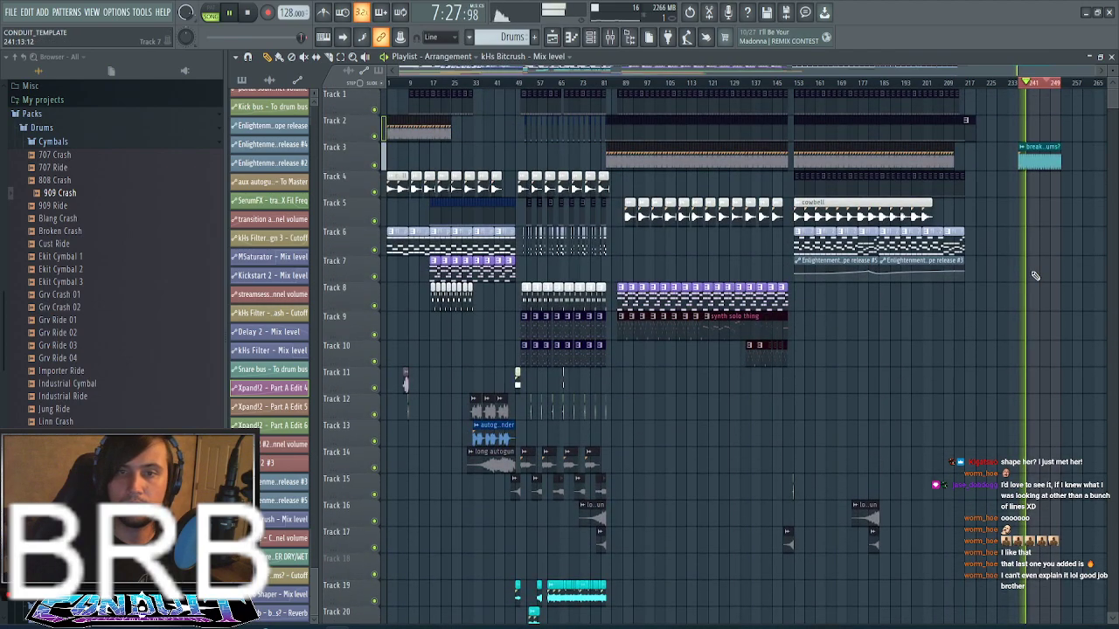
{"action": "left_click_drag", "start_coordinate": [1047, 145], "coordinate": [495, 97]}
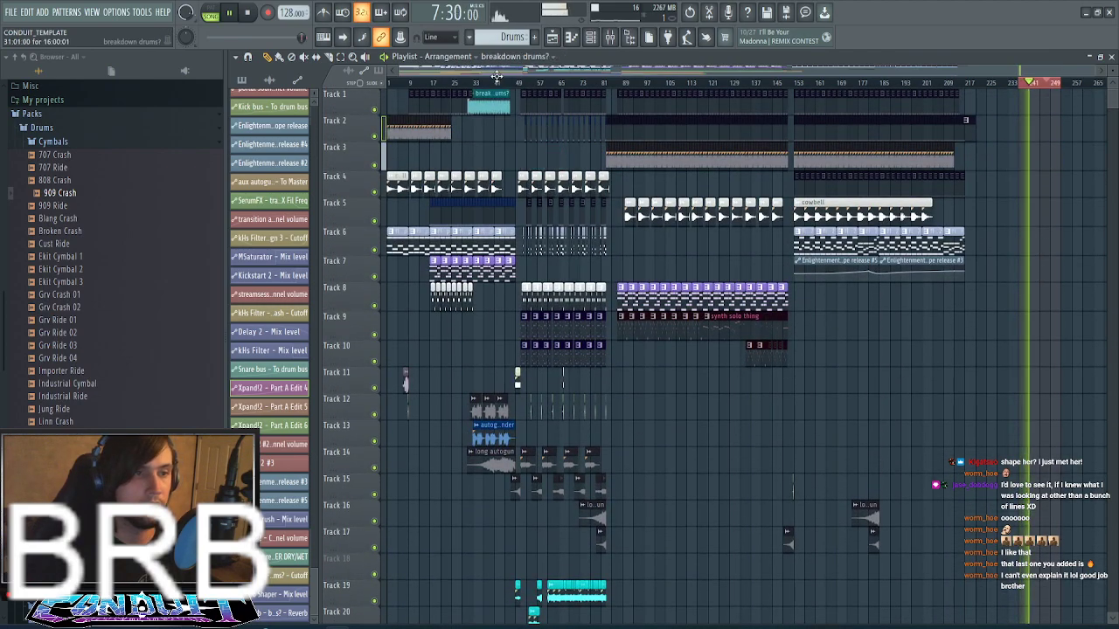
{"action": "scroll", "coordinate": [473, 88], "scroll_direction": "up", "scroll_amount": 3}
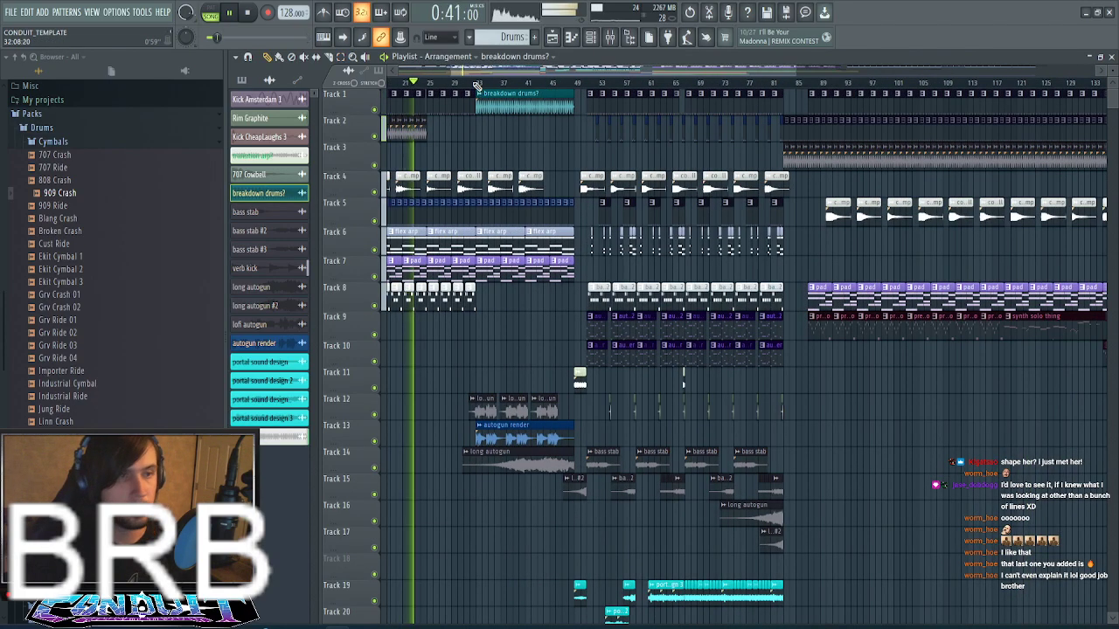
{"action": "scroll", "coordinate": [477, 88], "scroll_direction": "up", "scroll_amount": 5}
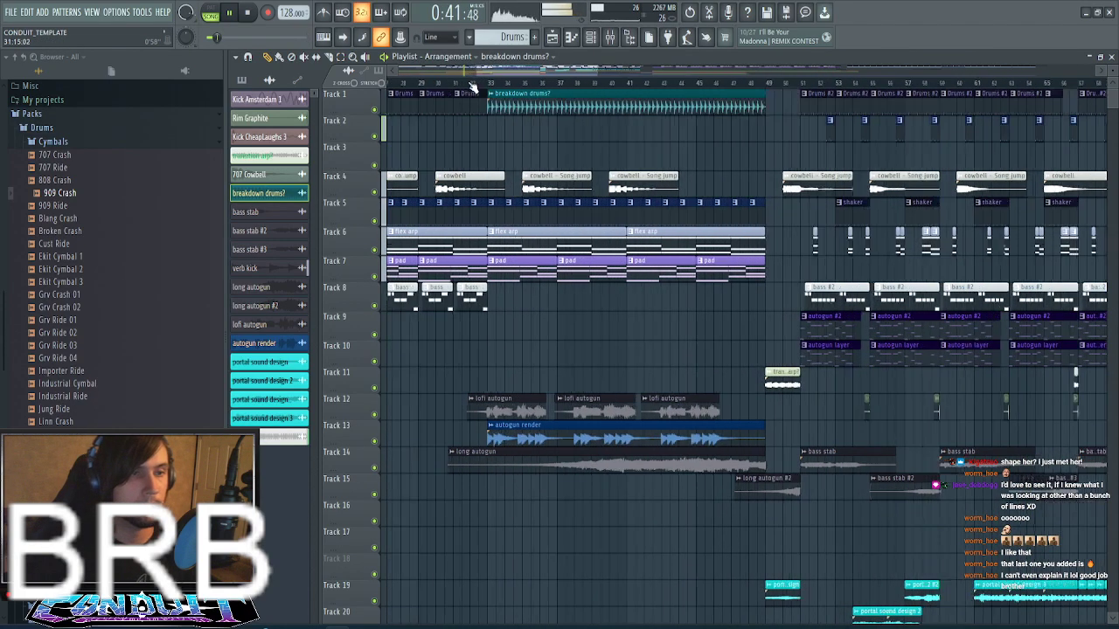
- Play the section leading into the breakdown and move the breakdown drums clip down to Track 2, starting at bar 33
{"action": "left_click", "coordinate": [539, 85]}
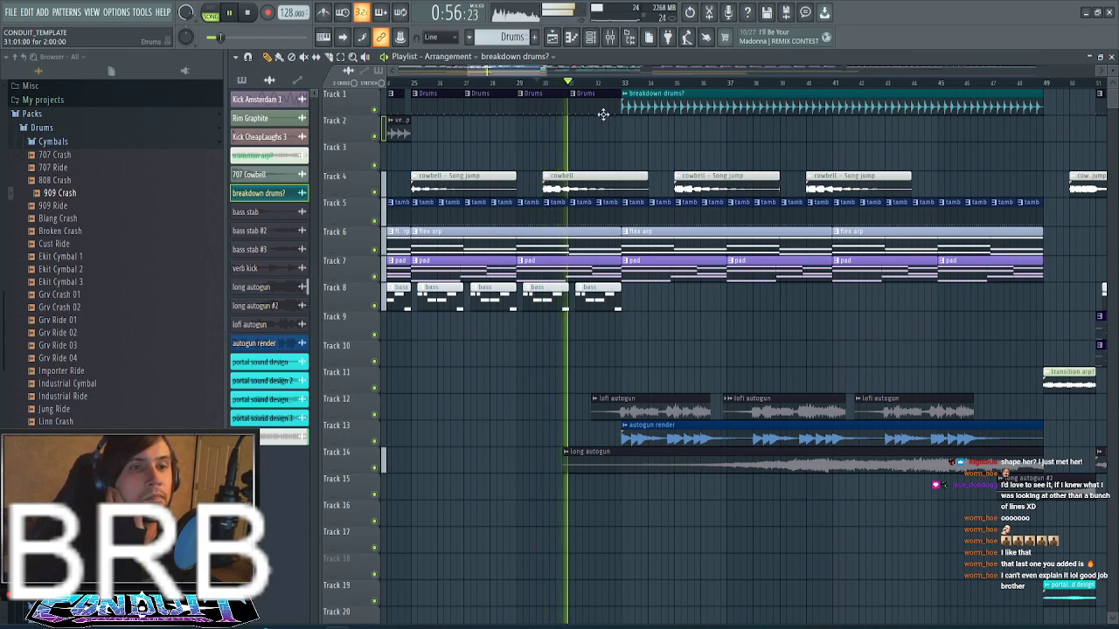
{"action": "scroll", "coordinate": [627, 90], "scroll_direction": "down", "scroll_amount": 2}
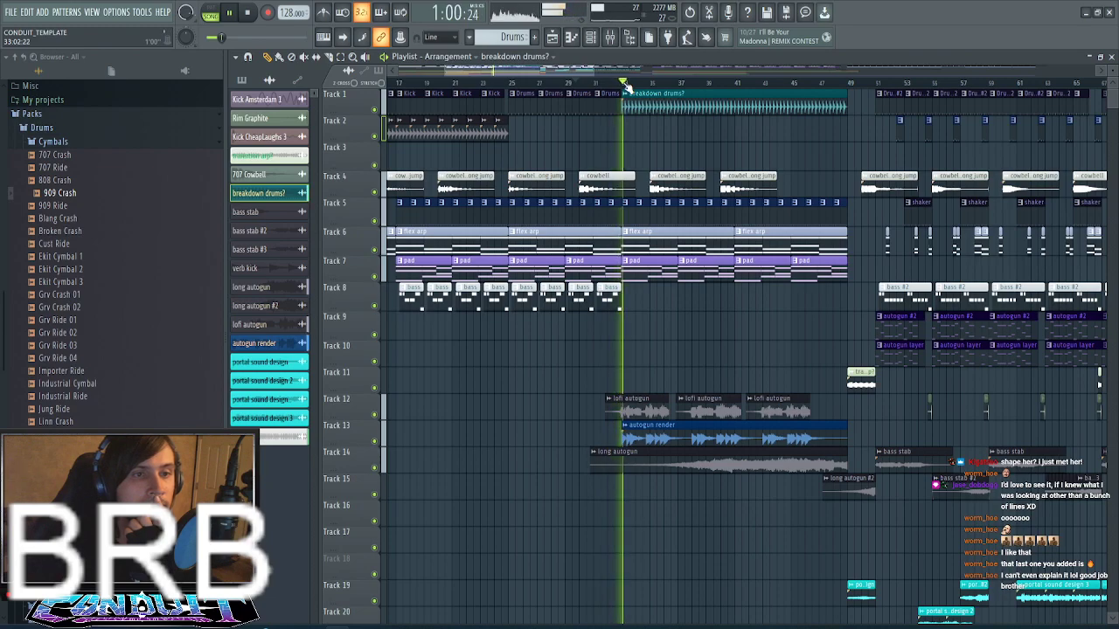
{"action": "scroll", "coordinate": [651, 91], "scroll_direction": "up", "scroll_amount": 4}
{"action": "left_click_drag", "start_coordinate": [664, 95], "coordinate": [664, 120]}
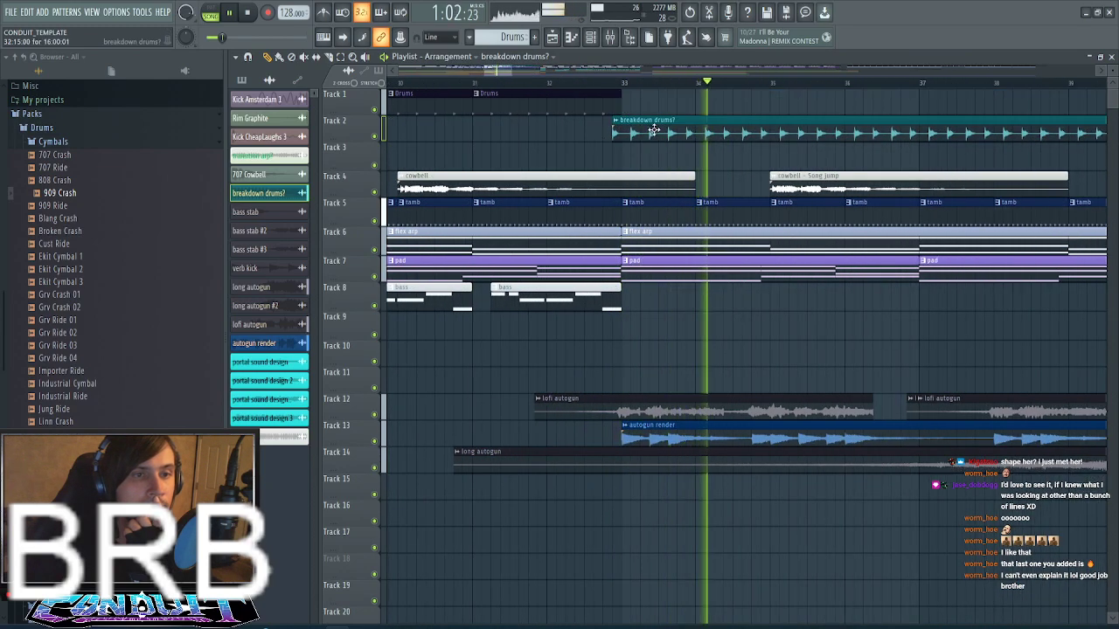
- Replay from just before bar 33 and move the Stereo Shaper mix level automation clip on Track 33 slightly earlier, to 32:15:00
{"action": "left_click", "coordinate": [589, 84]}
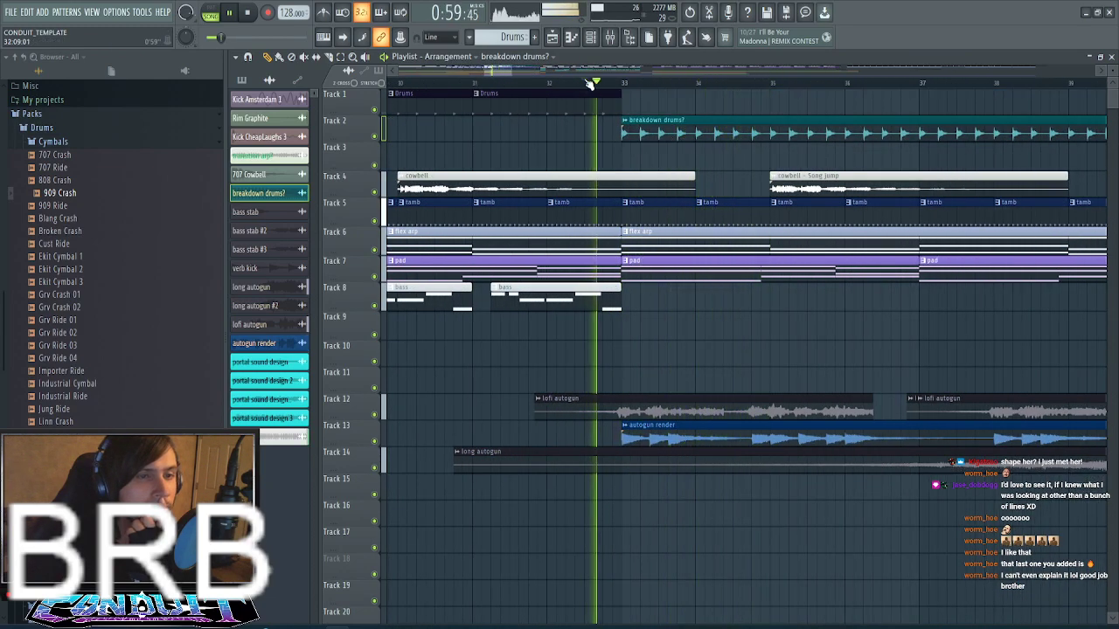
{"action": "scroll", "coordinate": [643, 261], "scroll_direction": "down", "scroll_amount": 2}
{"action": "scroll", "coordinate": [643, 261], "scroll_direction": "down", "scroll_amount": 10}
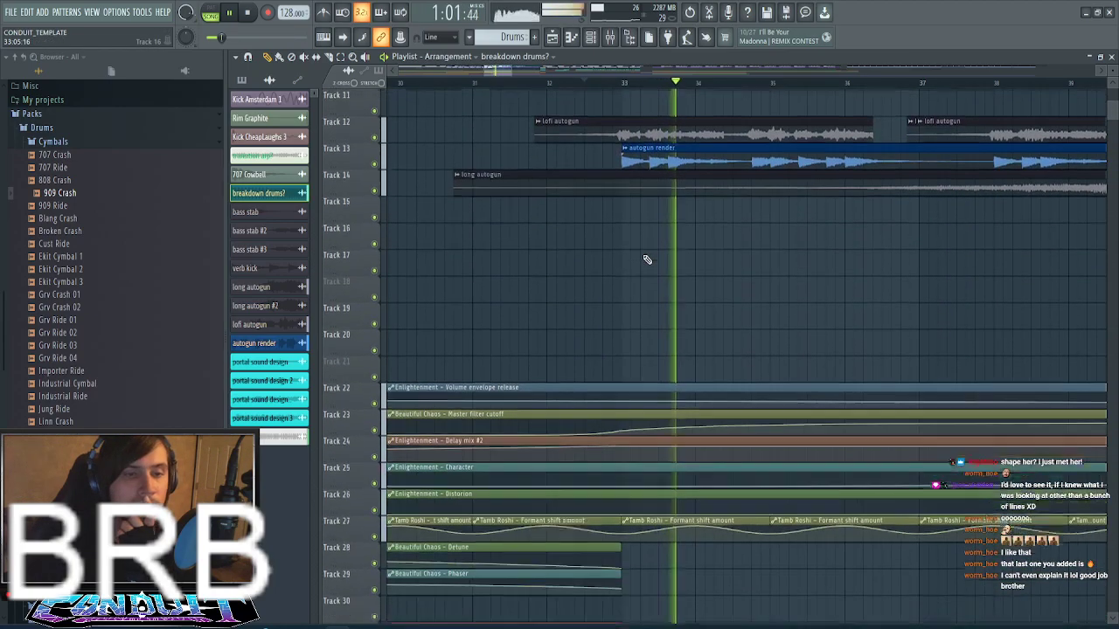
{"action": "scroll", "coordinate": [671, 232], "scroll_direction": "down", "scroll_amount": 2}
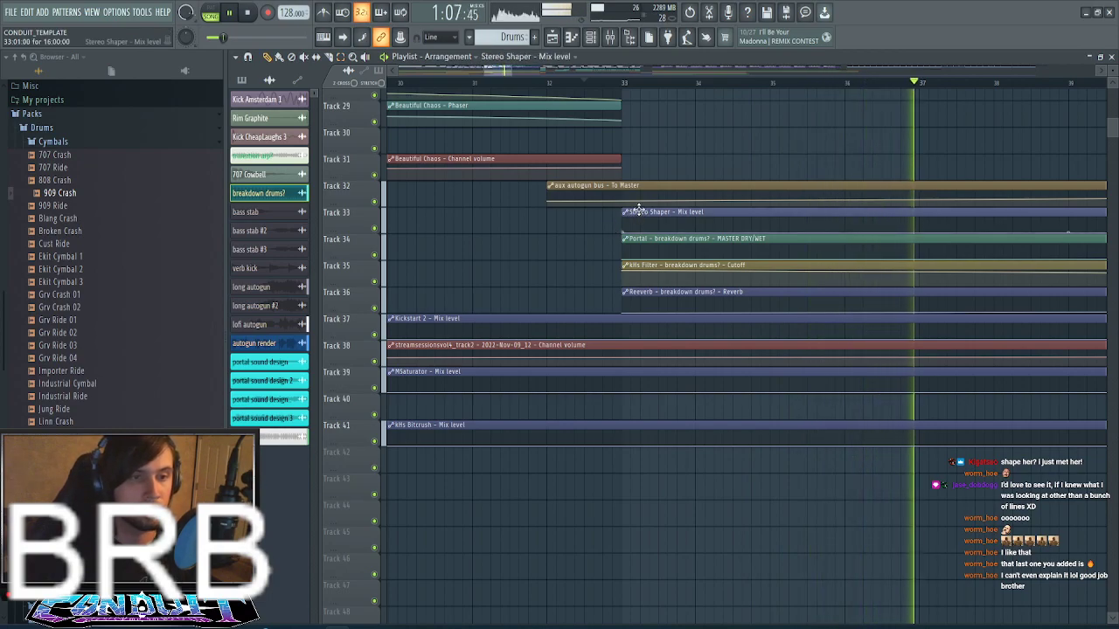
{"action": "left_click_drag", "start_coordinate": [642, 206], "coordinate": [629, 210]}
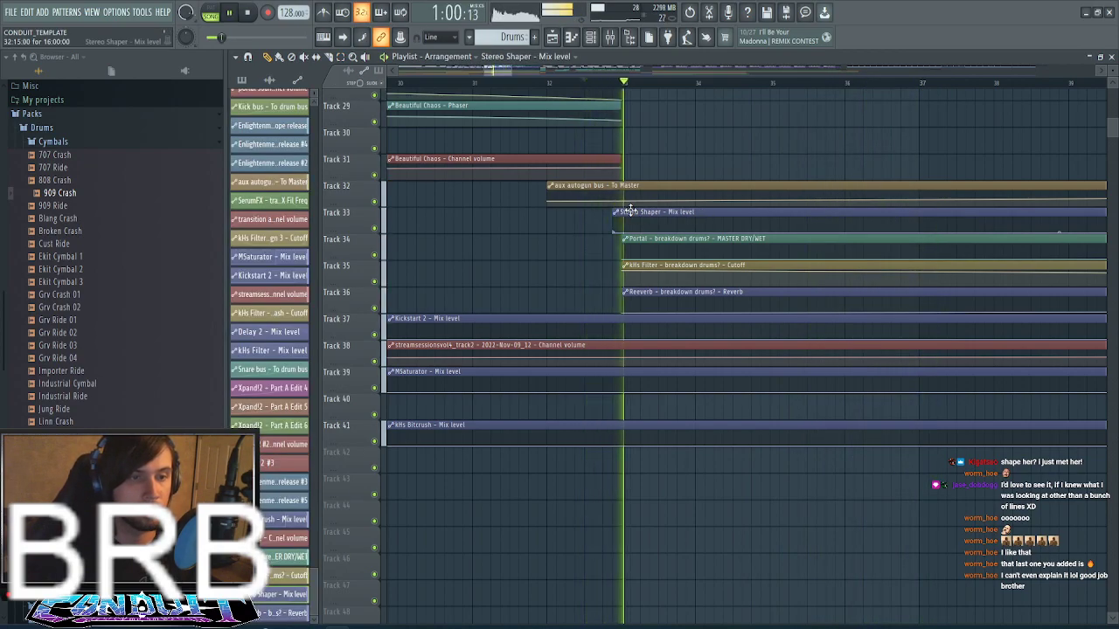
- Play through the breakdown into the following section, reviewing the breakdown drums, its automation clips and the portal sound design clips across the arrangement
{"action": "scroll", "coordinate": [647, 192], "scroll_direction": "up", "scroll_amount": 8}
{"action": "scroll", "coordinate": [650, 184], "scroll_direction": "up", "scroll_amount": 8}
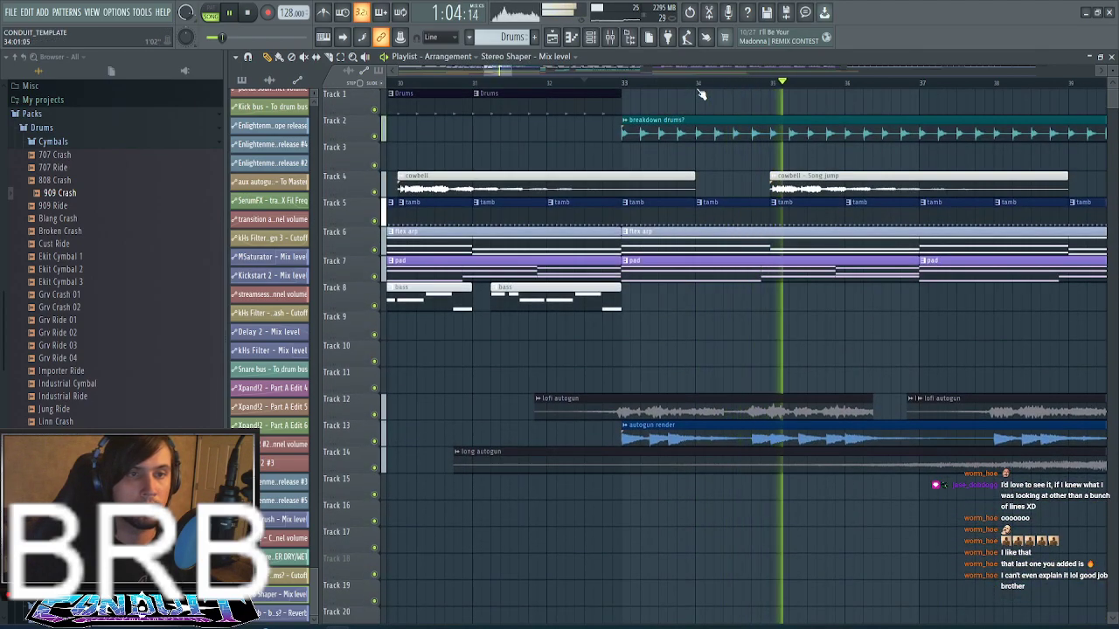
{"action": "scroll", "coordinate": [699, 88], "scroll_direction": "down", "scroll_amount": 10}
{"action": "scroll", "coordinate": [701, 87], "scroll_direction": "down", "scroll_amount": 2}
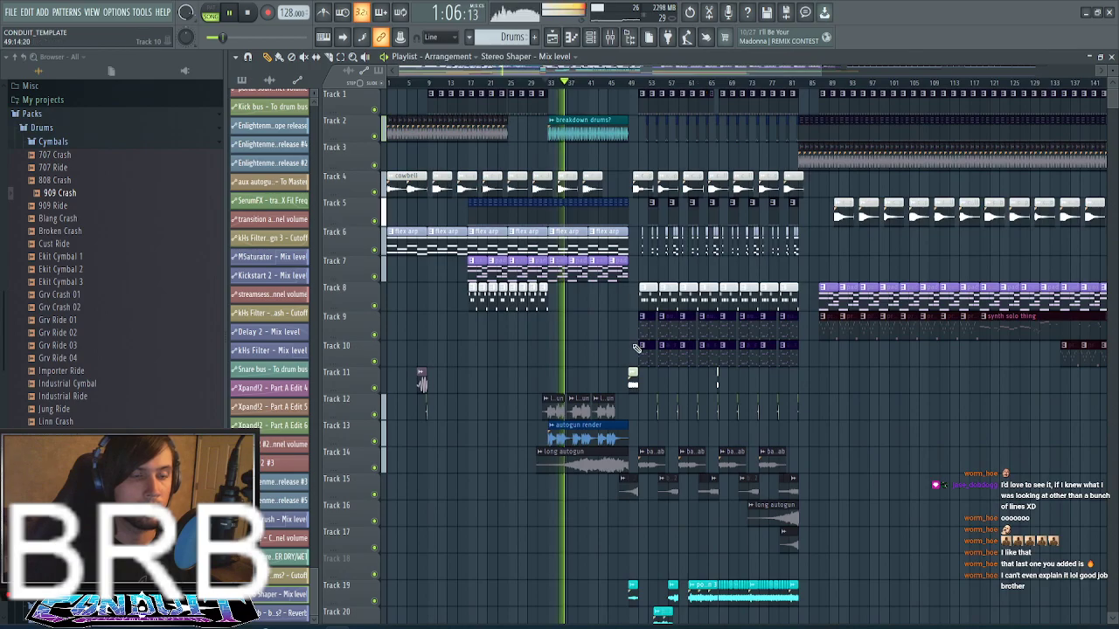
{"action": "scroll", "coordinate": [632, 342], "scroll_direction": "down", "scroll_amount": 12}
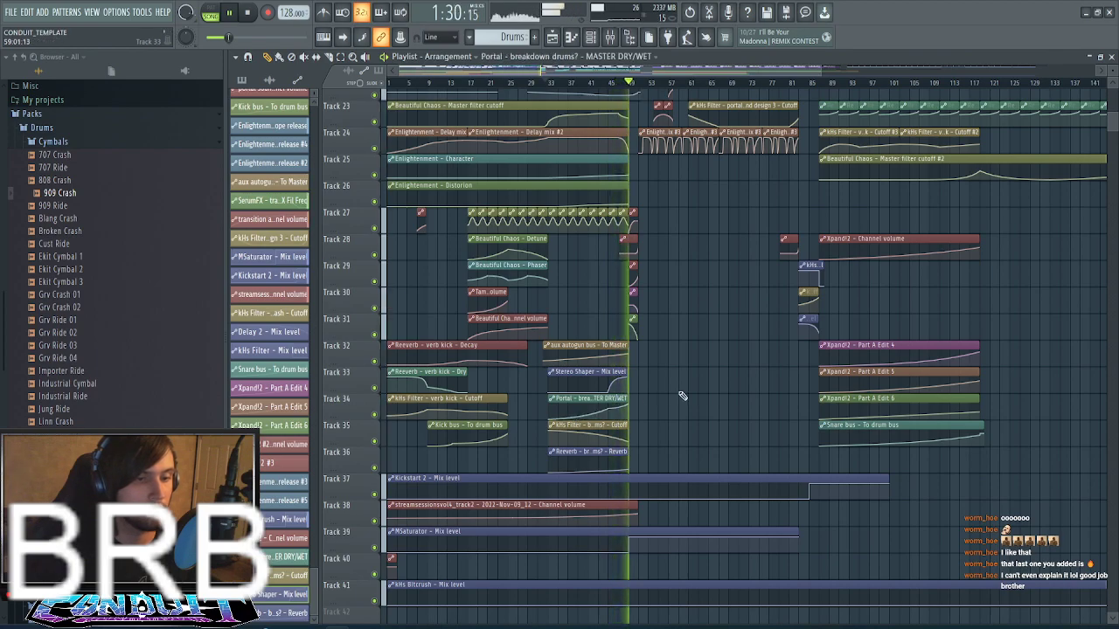
{"action": "scroll", "coordinate": [682, 395], "scroll_direction": "up", "scroll_amount": 8}
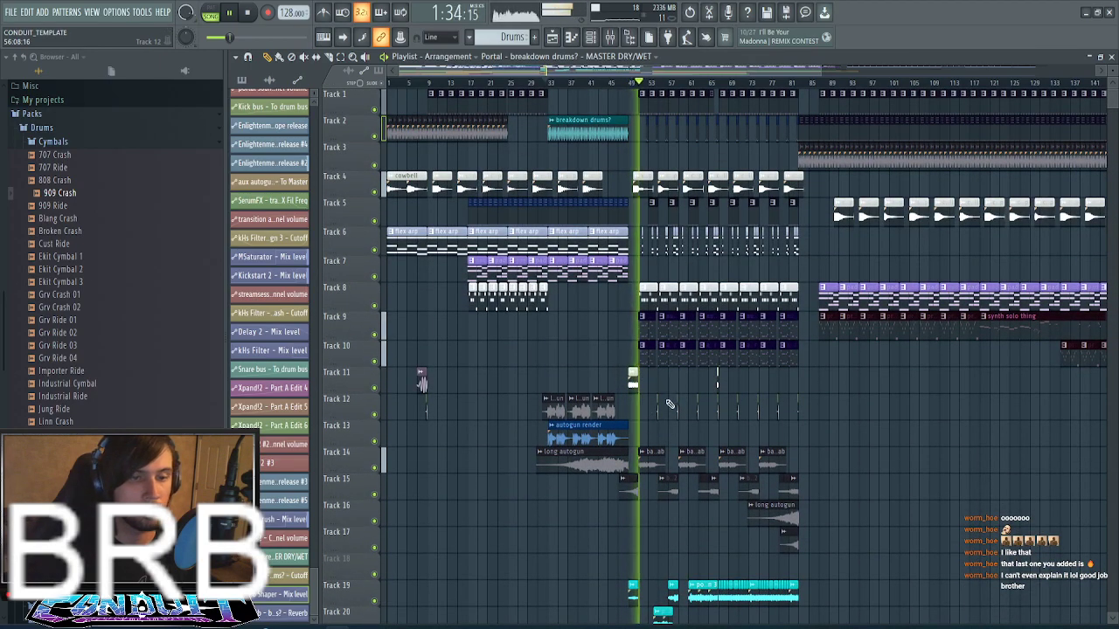
{"action": "scroll", "coordinate": [651, 380], "scroll_direction": "down", "scroll_amount": 3}
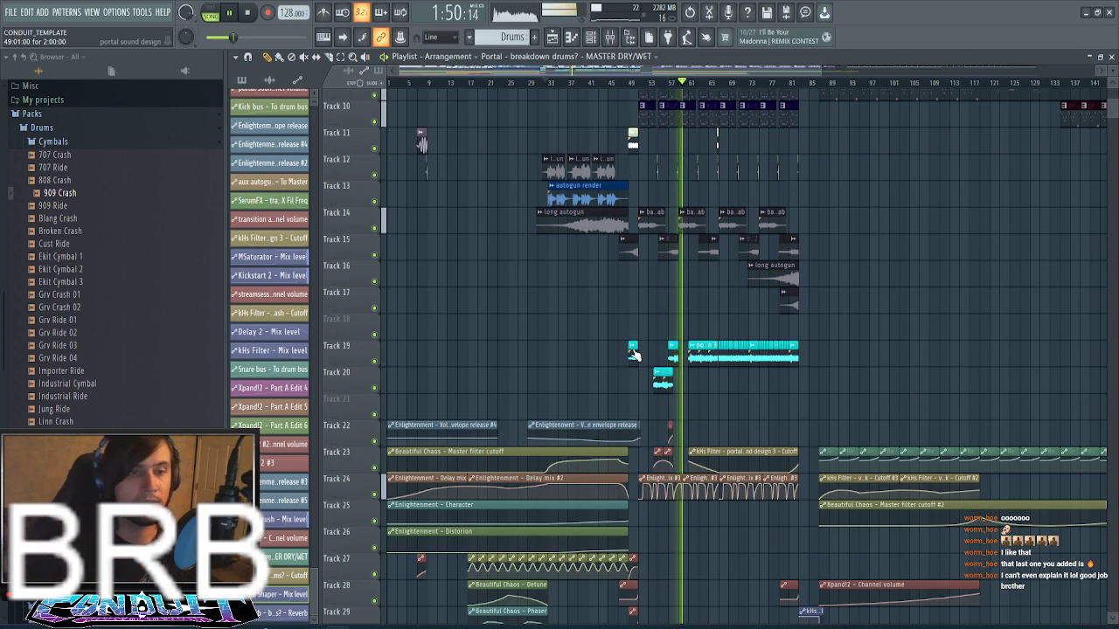
- Audition the Grv Crash and Grv Ride cymbal samples while the arrangement plays through the section around bar 67
{"action": "scroll", "coordinate": [615, 321], "scroll_direction": "up", "scroll_amount": 3}
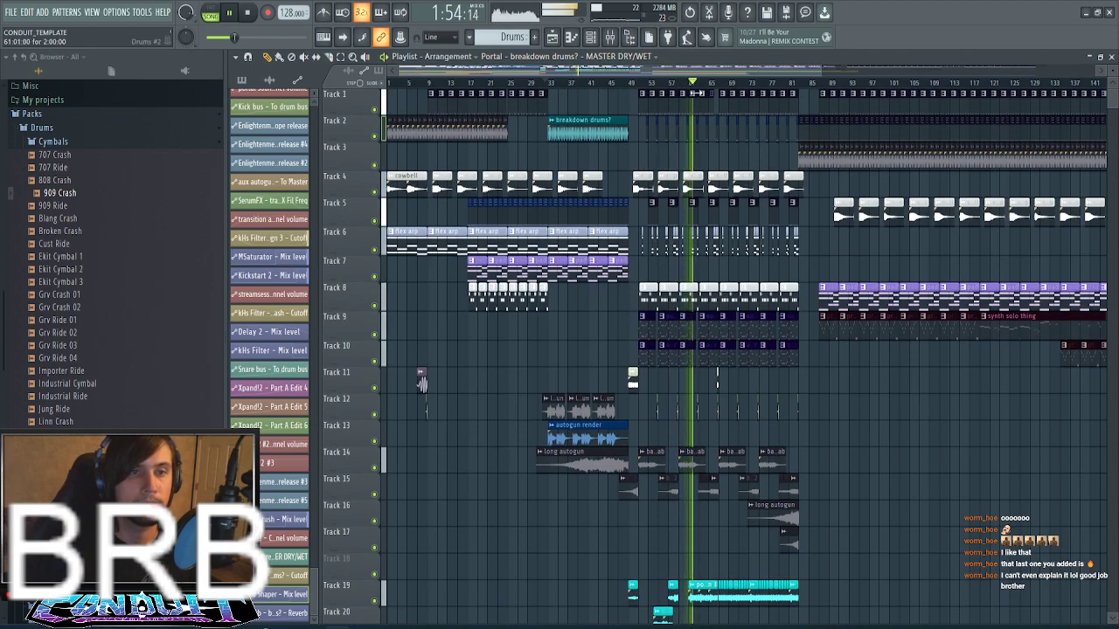
{"action": "scroll", "coordinate": [710, 85], "scroll_direction": "up", "scroll_amount": 3}
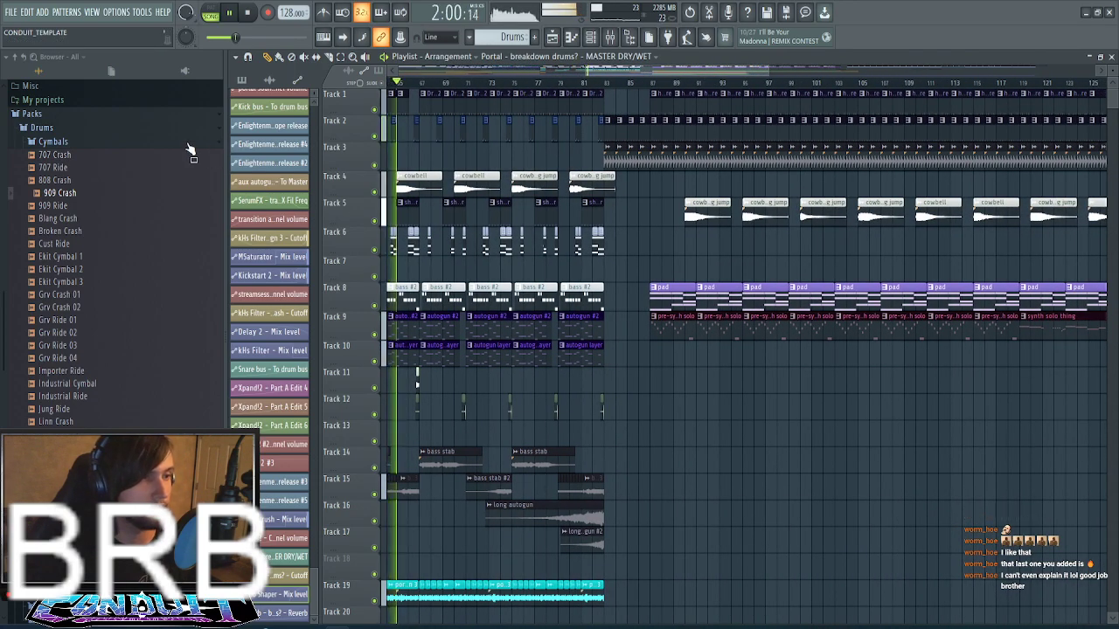
{"action": "left_click_drag", "start_coordinate": [617, 71], "coordinate": [583, 74]}
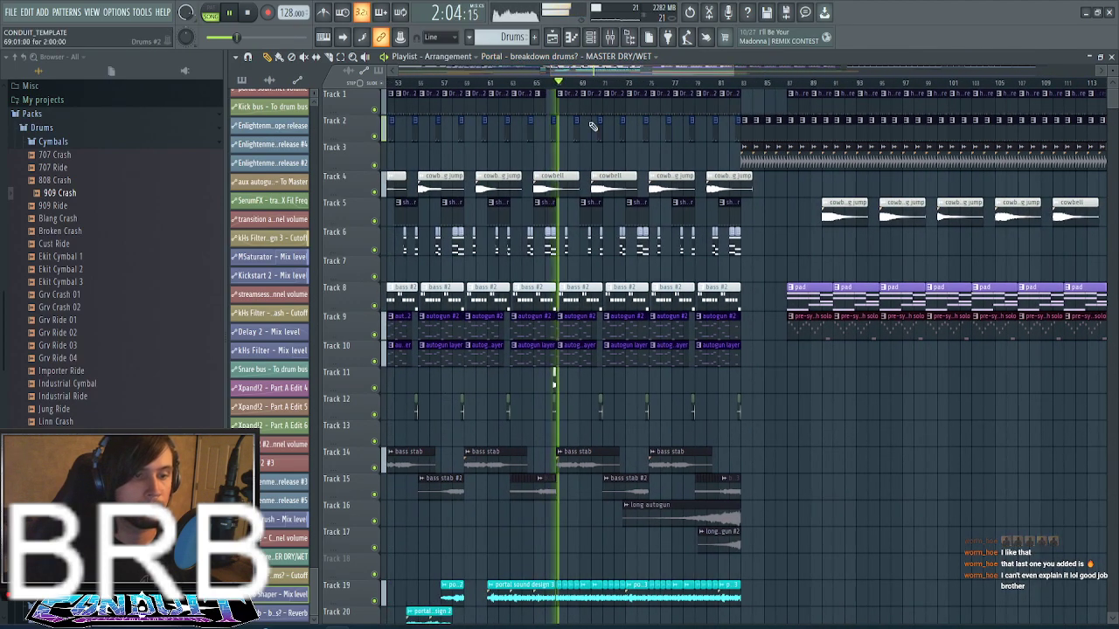
{"action": "left_click", "coordinate": [117, 296]}
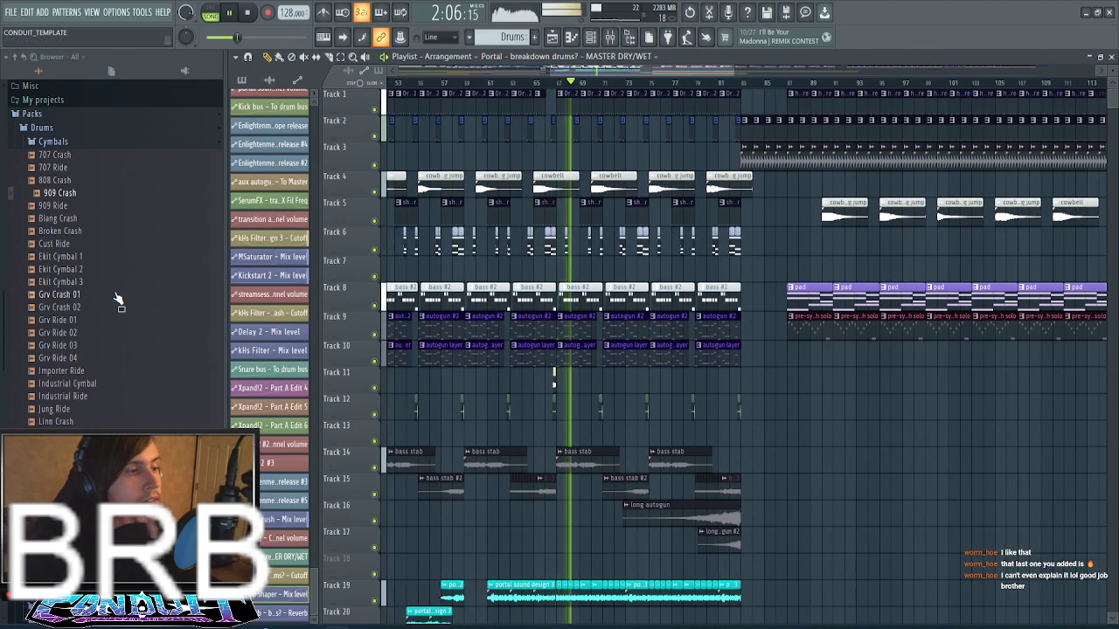
{"action": "left_click", "coordinate": [97, 320]}
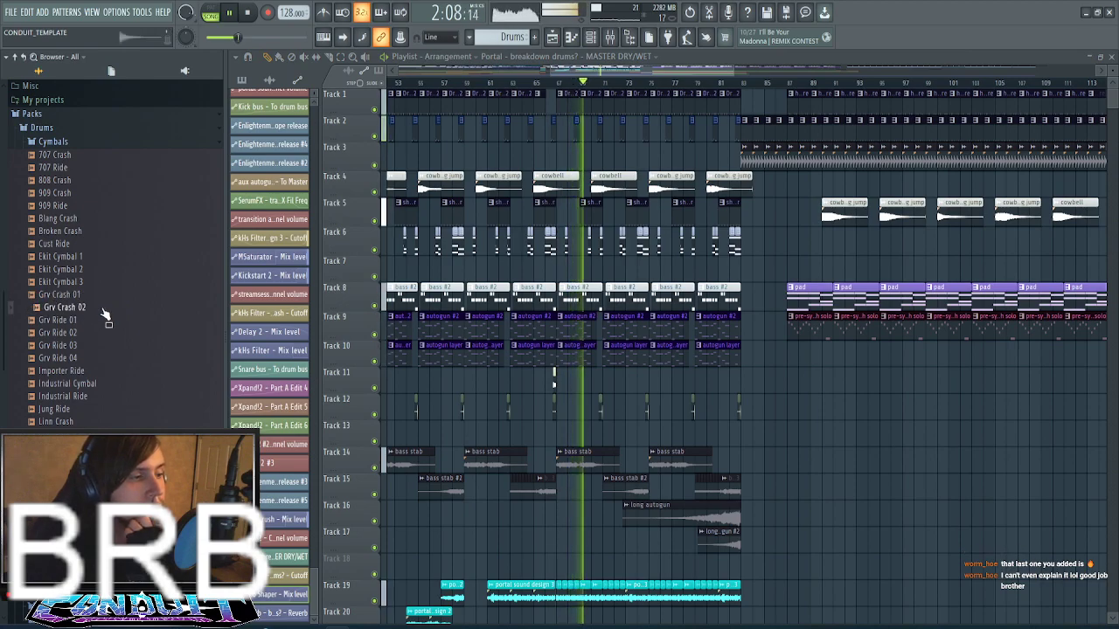
- Add the Grv Ride 01 sample to Track 17 just before bar 67
{"action": "scroll", "coordinate": [576, 77], "scroll_direction": "up", "scroll_amount": 2}
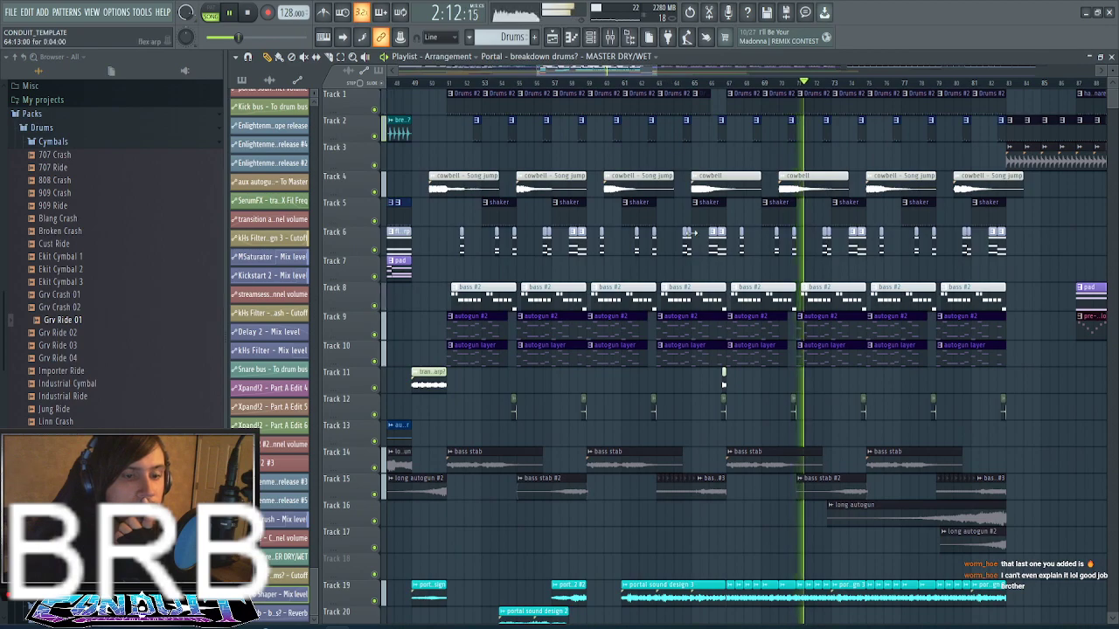
{"action": "scroll", "coordinate": [662, 144], "scroll_direction": "down", "scroll_amount": 3}
{"action": "left_click", "coordinate": [636, 82]}
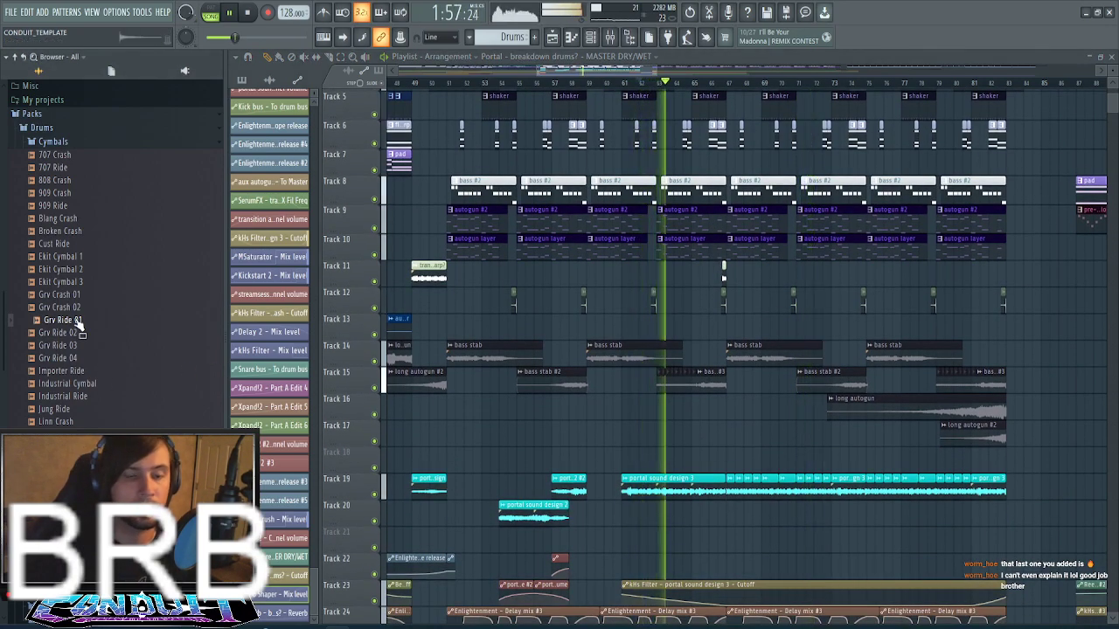
{"action": "left_click_drag", "start_coordinate": [79, 321], "coordinate": [718, 434]}
{"action": "key", "text": "space"}
{"action": "scroll", "coordinate": [736, 91], "scroll_direction": "up", "scroll_amount": 5}
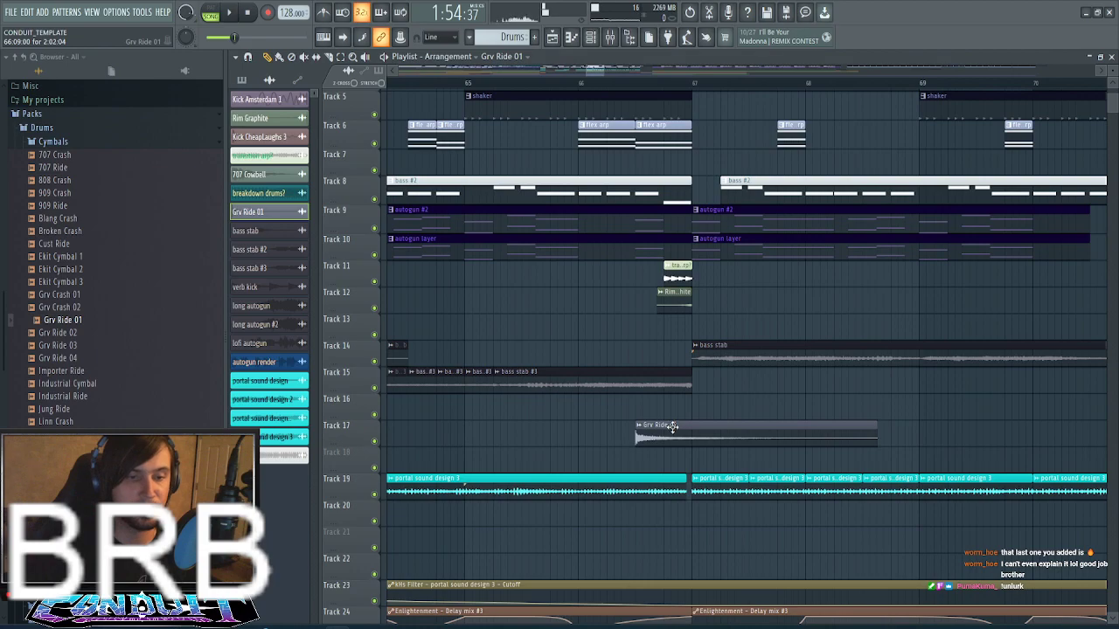
- Reverse the Grv Ride 01 sample, raise its pitch and give it a partial fade-in
{"action": "double_click", "coordinate": [672, 425]}
{"action": "left_click", "coordinate": [455, 299]}
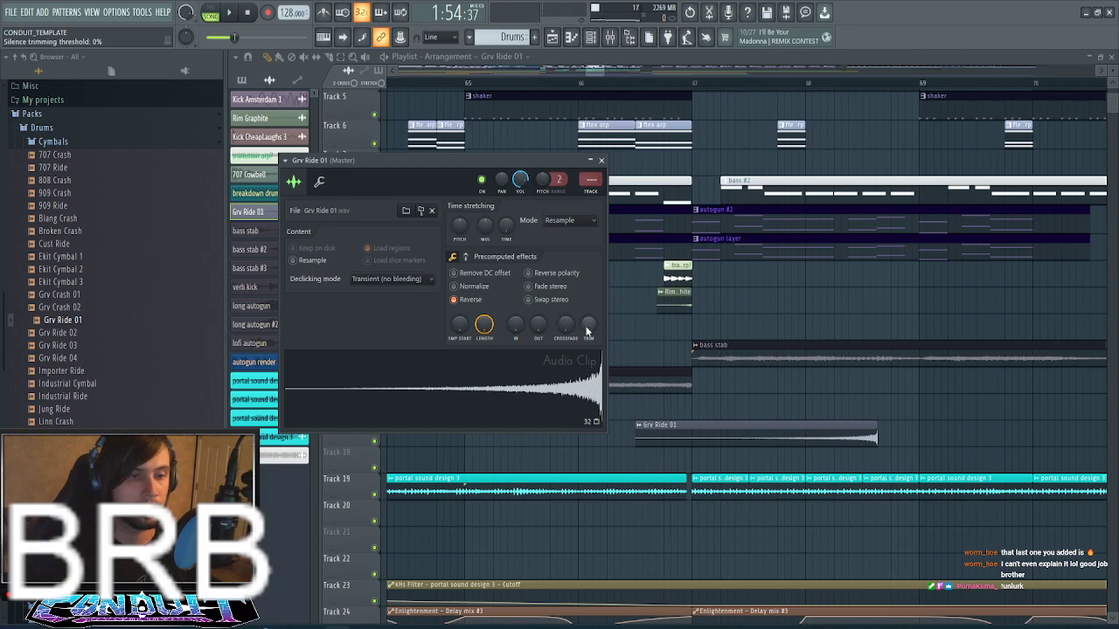
{"action": "left_click_drag", "start_coordinate": [587, 330], "coordinate": [587, 297]}
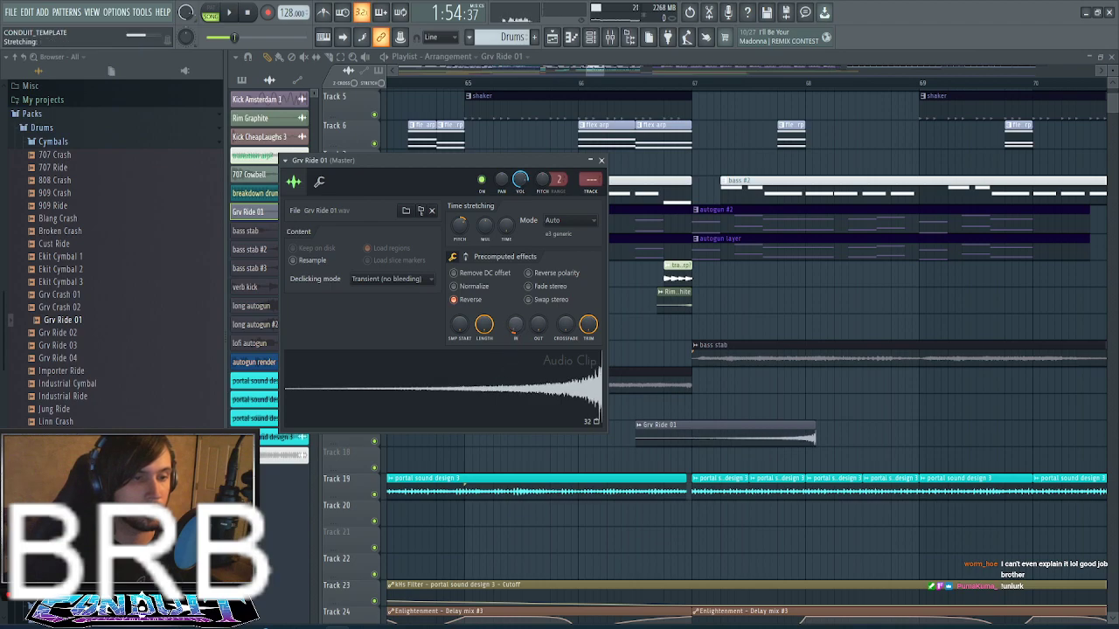
{"action": "left_click_drag", "start_coordinate": [588, 323], "coordinate": [588, 410]}
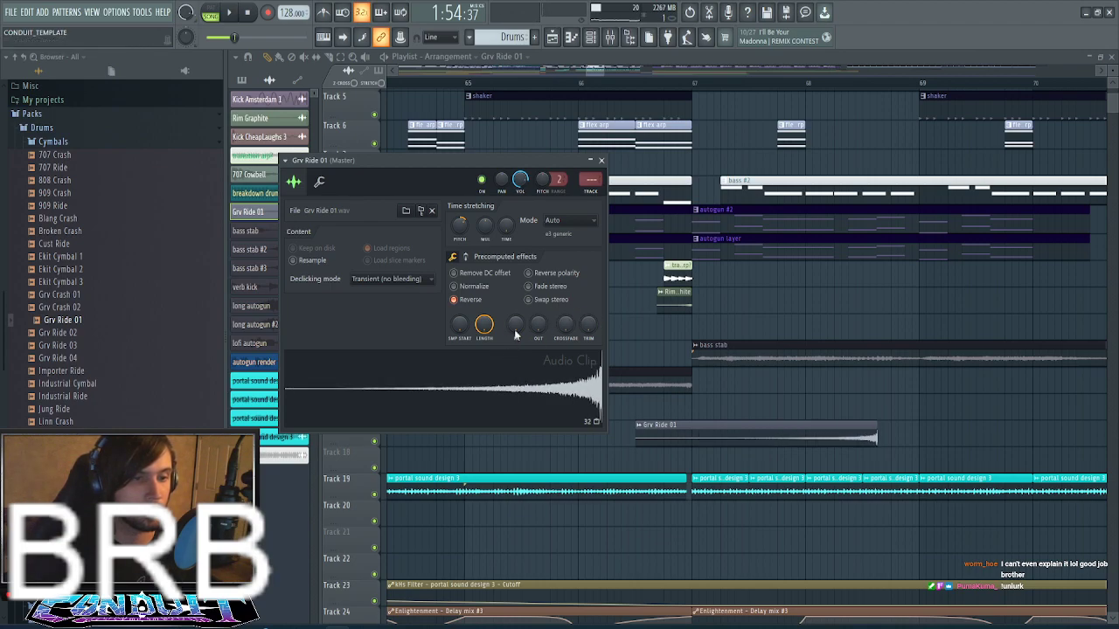
{"action": "left_click_drag", "start_coordinate": [517, 332], "coordinate": [517, 314]}
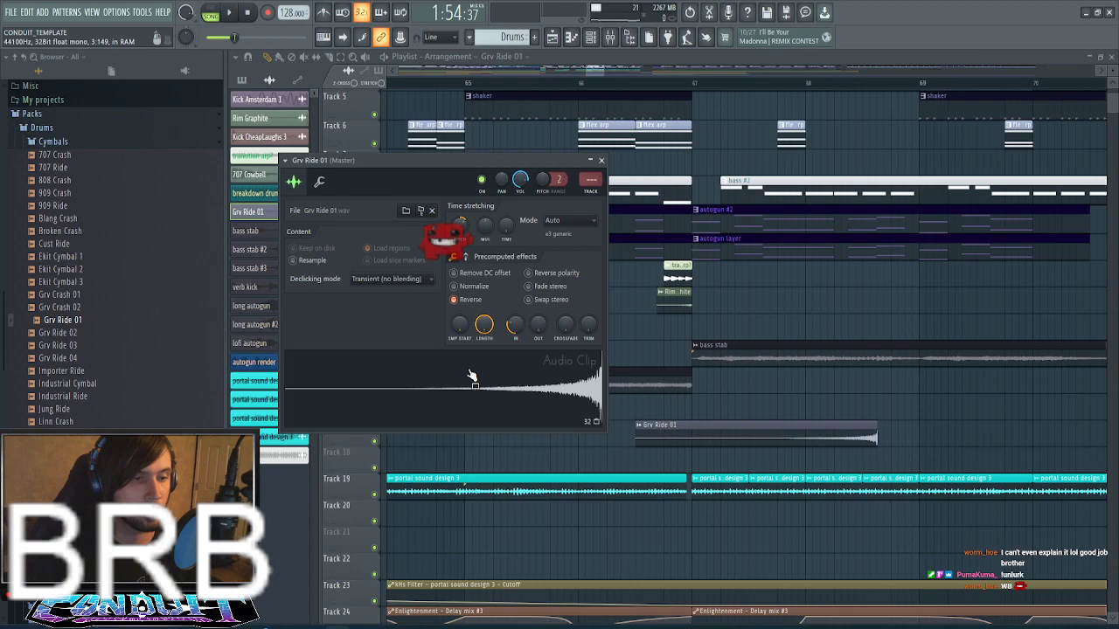
- Move the reversed Grv Ride 01 clip earlier on Track 17 and fine-tune it to end exactly at bar 67
{"action": "left_click_drag", "start_coordinate": [637, 441], "coordinate": [555, 451]}
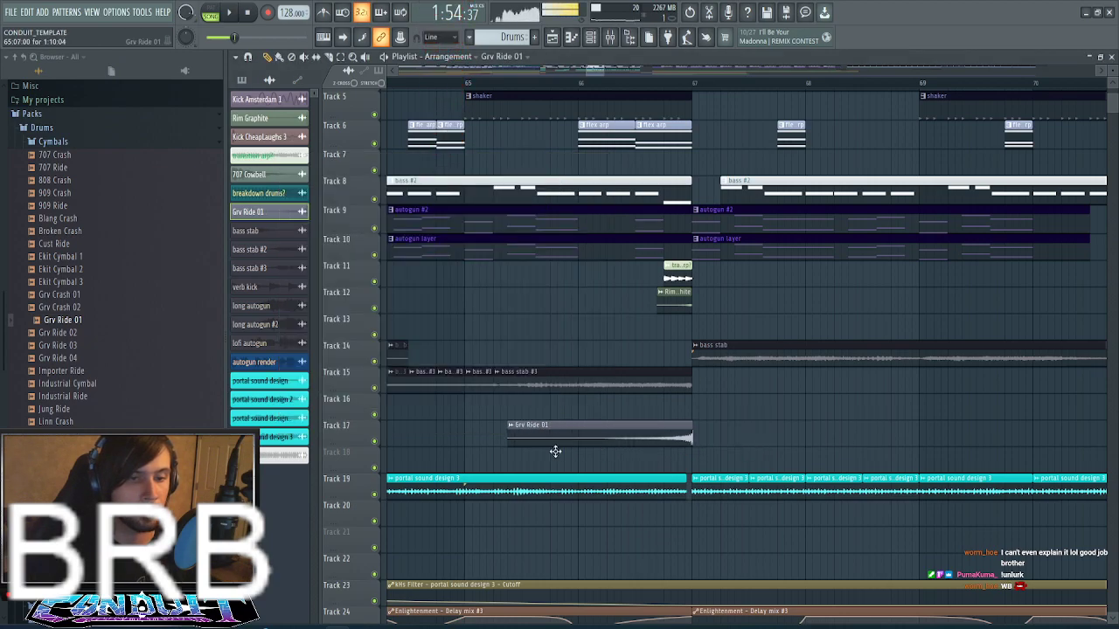
{"action": "key", "text": "space"}
{"action": "scroll", "coordinate": [695, 90], "scroll_direction": "up", "scroll_amount": 5}
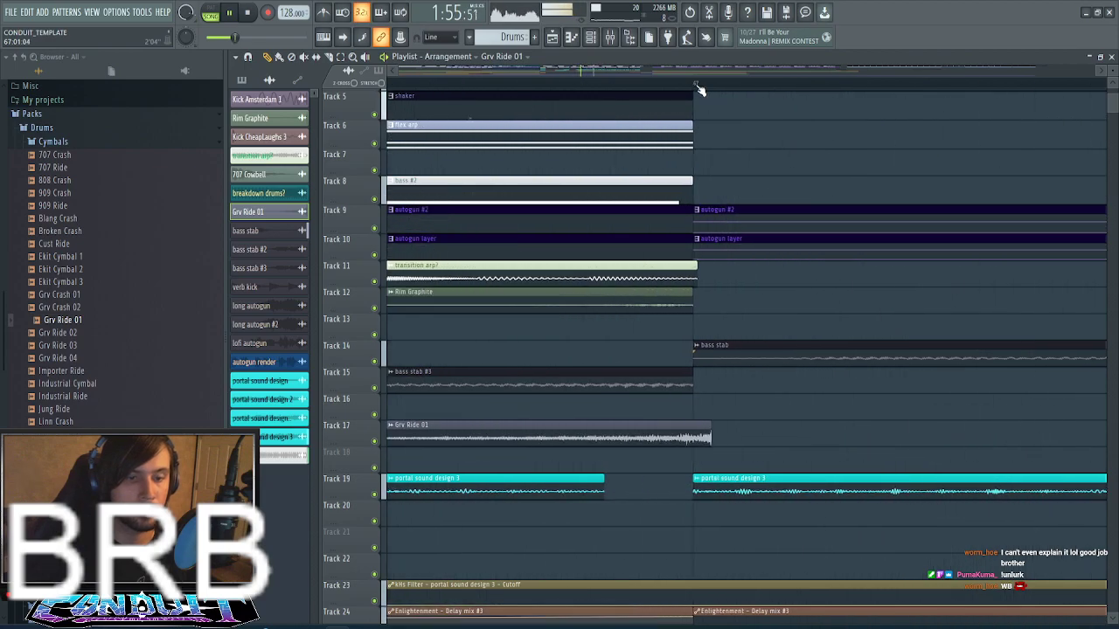
{"action": "left_click_drag", "start_coordinate": [710, 434], "coordinate": [680, 436]}
- Pan the Grv Ride 01 channel to the left and lower its volume
{"action": "double_click", "coordinate": [678, 436]}
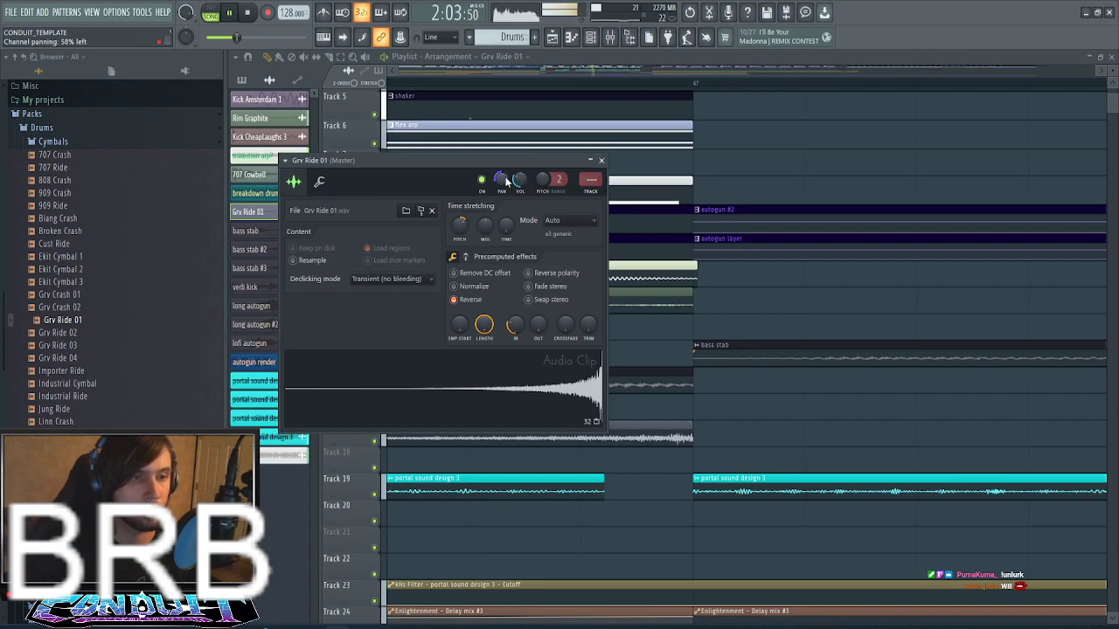
{"action": "left_click_drag", "start_coordinate": [505, 181], "coordinate": [505, 178]}
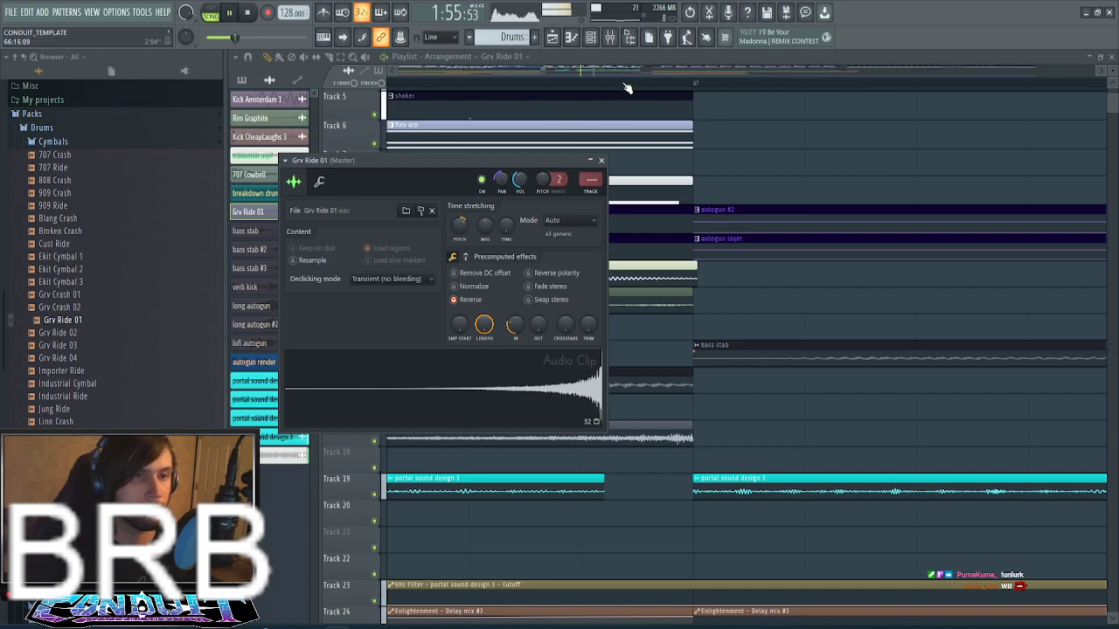
{"action": "scroll", "coordinate": [628, 88], "scroll_direction": "down", "scroll_amount": 8}
{"action": "left_click", "coordinate": [601, 161]}
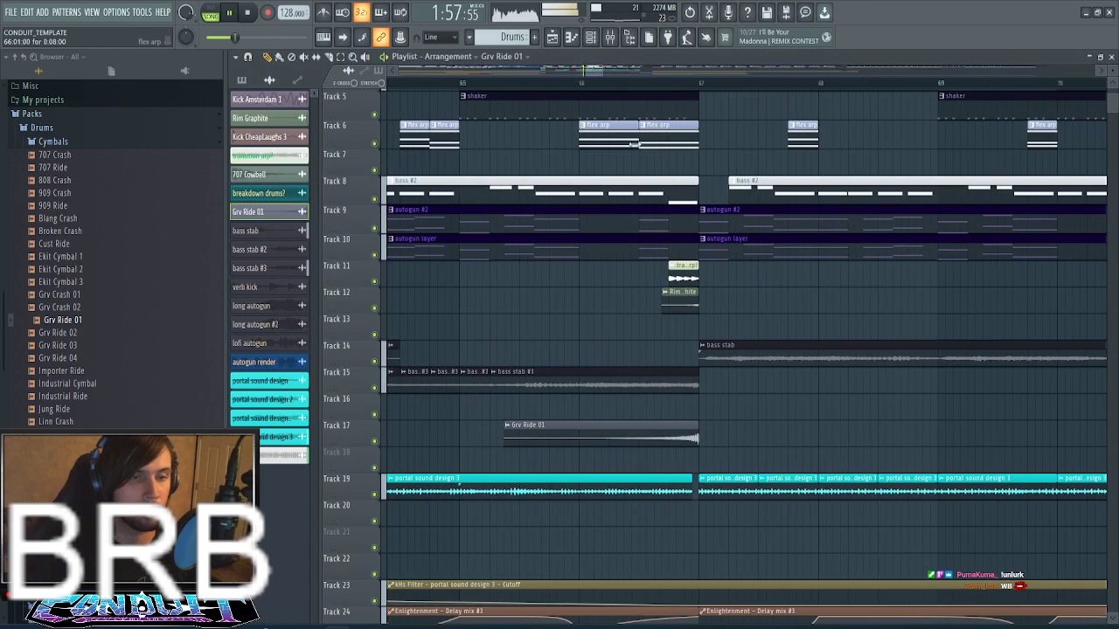
- Listen through the transition at bar 67 and add the 808 Crash sample to Track 18 at bar 75
{"action": "scroll", "coordinate": [680, 84], "scroll_direction": "down", "scroll_amount": 6}
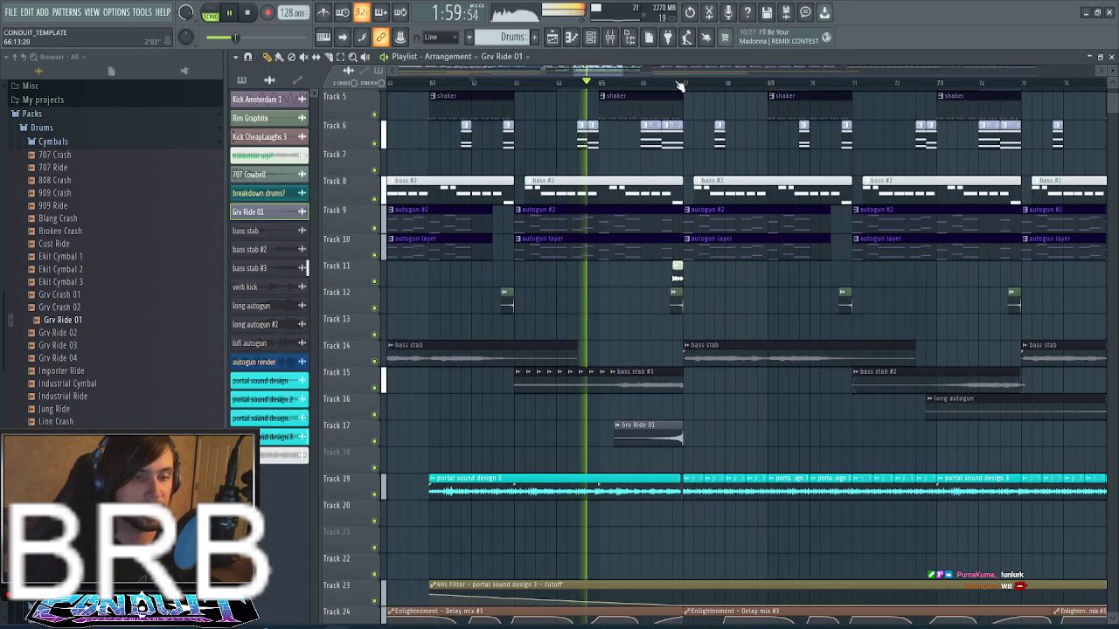
{"action": "scroll", "coordinate": [680, 85], "scroll_direction": "up", "scroll_amount": 4}
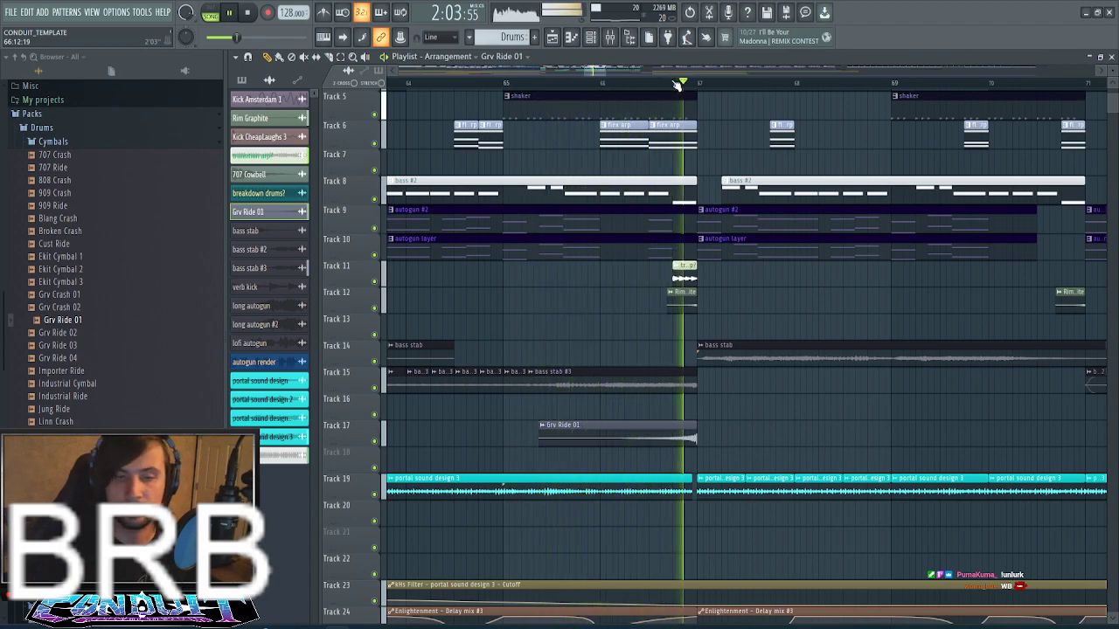
{"action": "scroll", "coordinate": [676, 84], "scroll_direction": "down", "scroll_amount": 7}
{"action": "left_click_drag", "start_coordinate": [637, 72], "coordinate": [671, 75]}
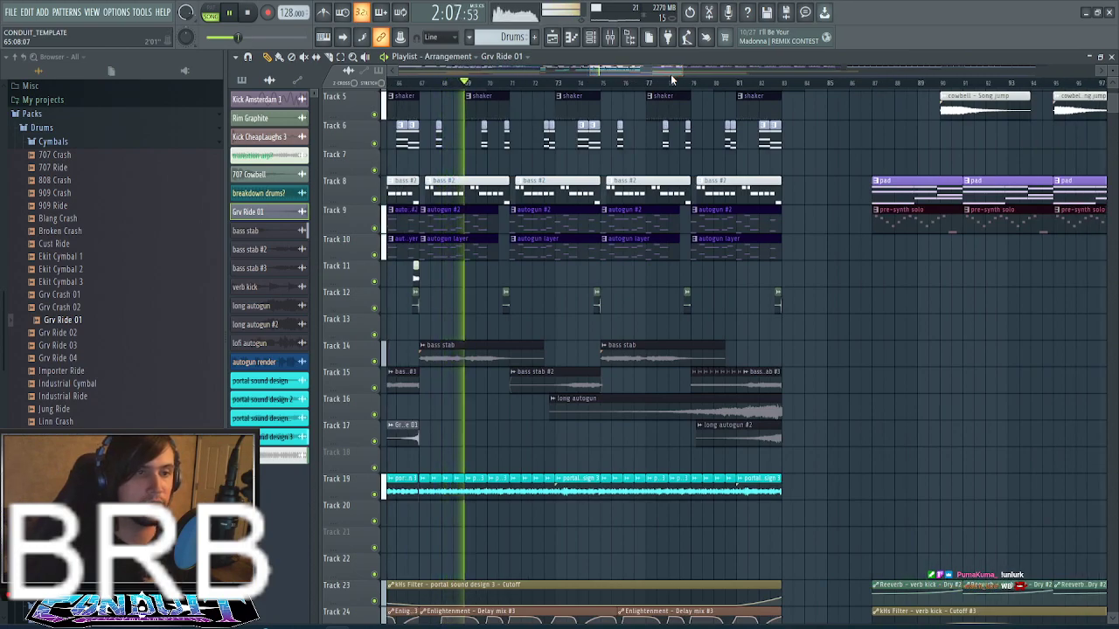
{"action": "scroll", "coordinate": [682, 87], "scroll_direction": "down", "scroll_amount": 4}
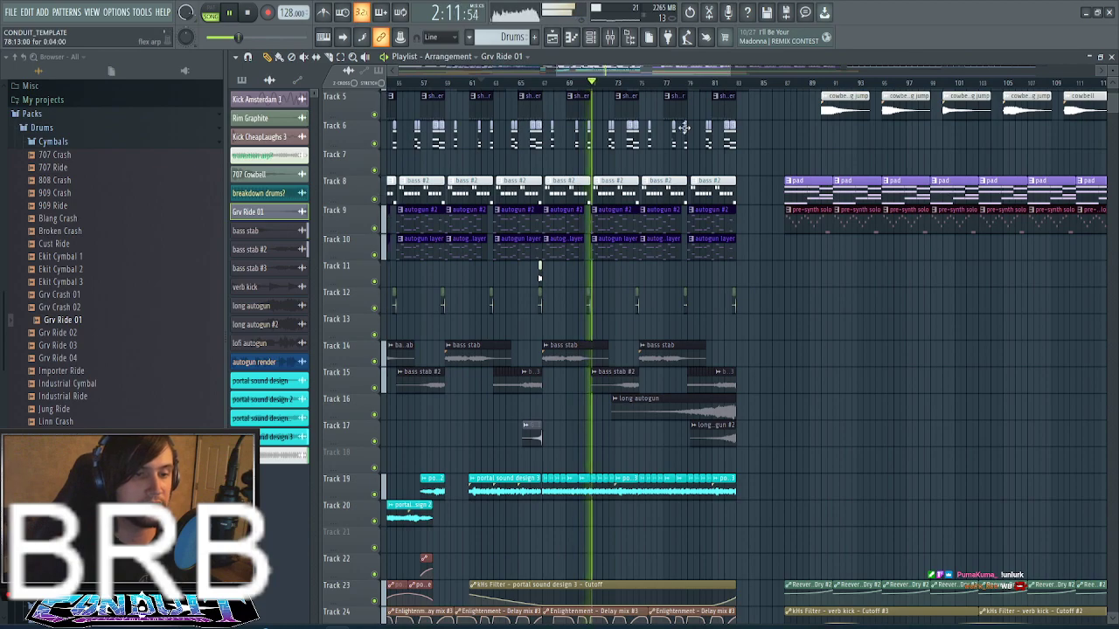
{"action": "scroll", "coordinate": [554, 105], "scroll_direction": "down", "scroll_amount": 2}
{"action": "scroll", "coordinate": [554, 105], "scroll_direction": "up", "scroll_amount": 5}
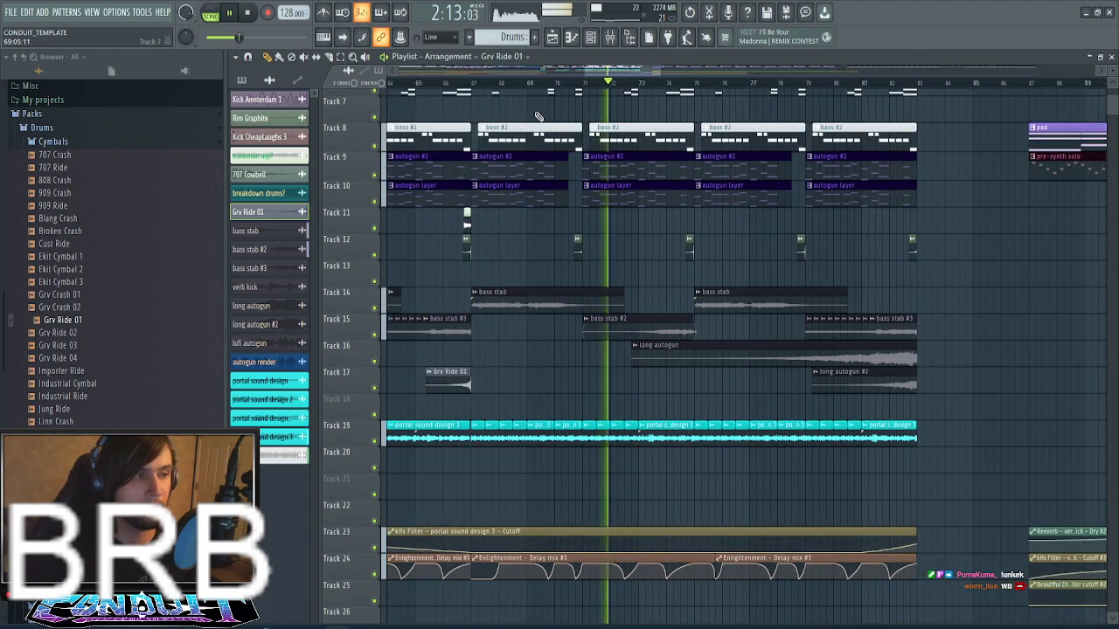
{"action": "left_click", "coordinate": [109, 194]}
{"action": "left_click", "coordinate": [85, 181]}
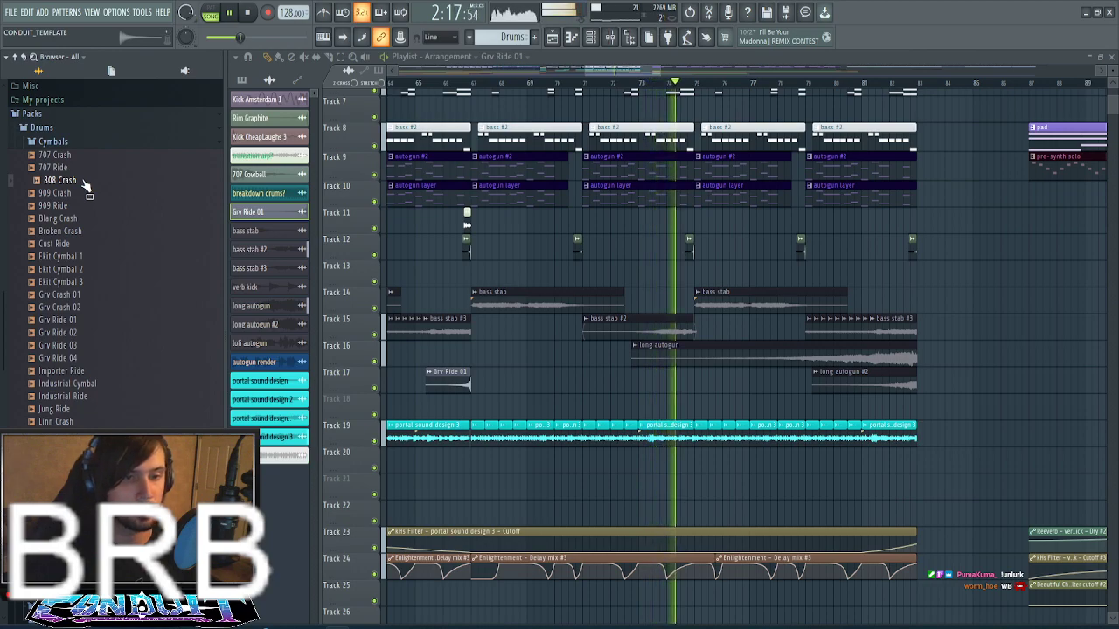
{"action": "left_click_drag", "start_coordinate": [85, 186], "coordinate": [692, 399]}
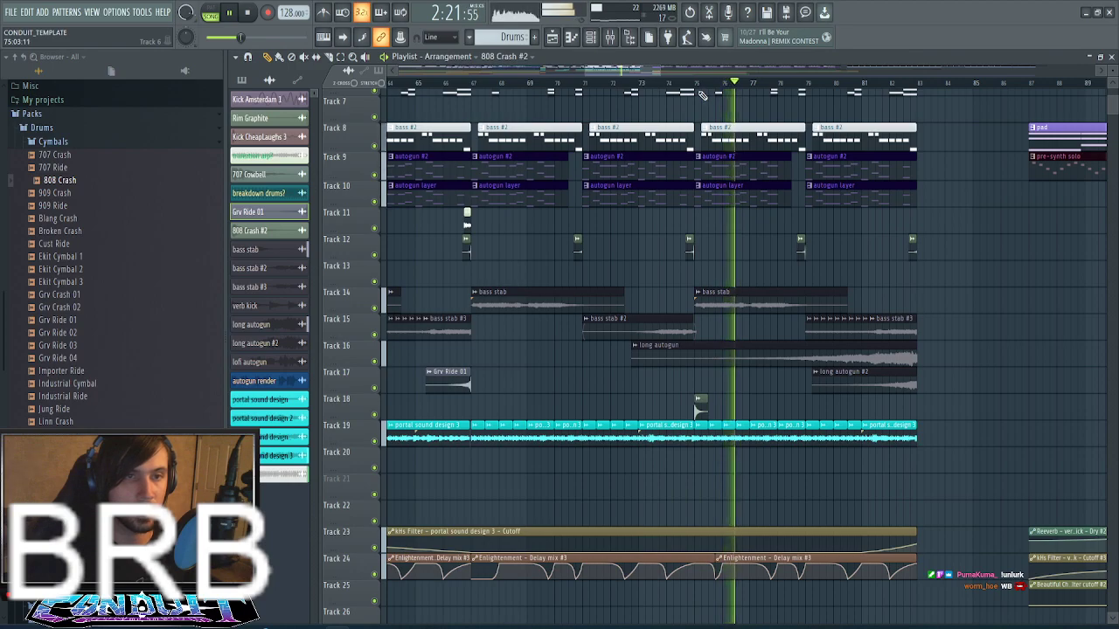
- Pan the 808 Crash #2 channel off-centre, lower its volume and replay from just before bar 75
{"action": "scroll", "coordinate": [699, 92], "scroll_direction": "up", "scroll_amount": 2}
{"action": "scroll", "coordinate": [699, 92], "scroll_direction": "up", "scroll_amount": 3}
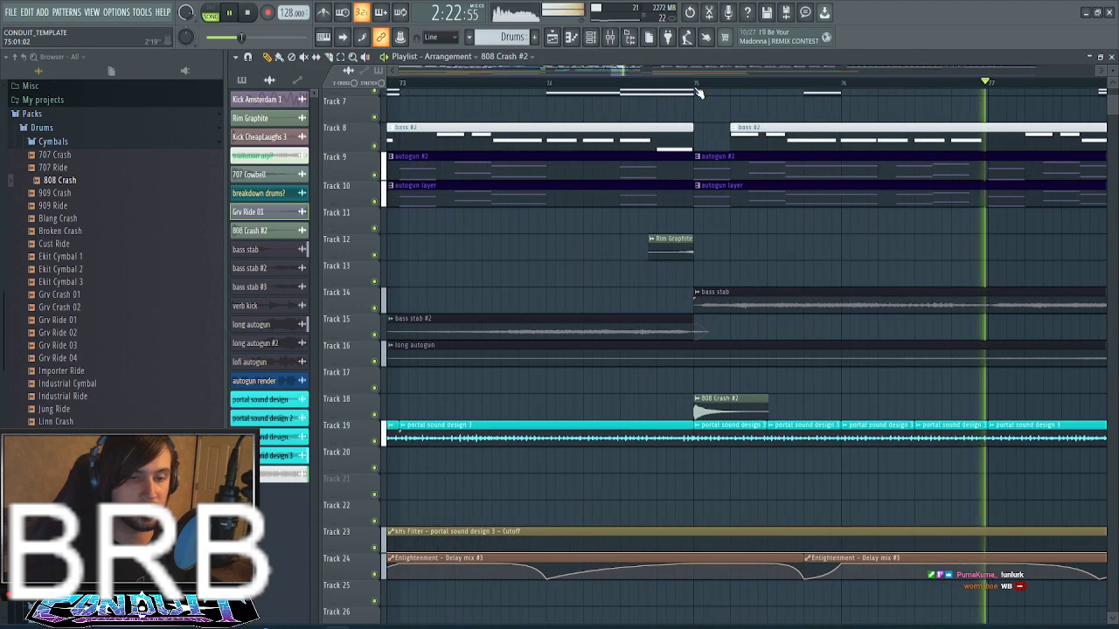
{"action": "double_click", "coordinate": [718, 411]}
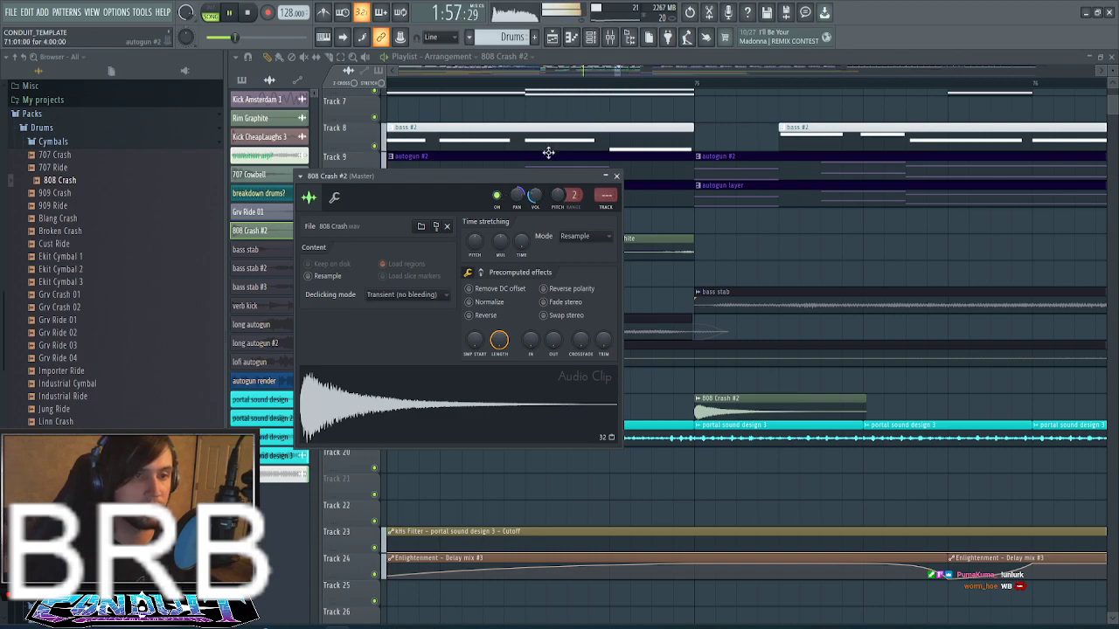
{"action": "left_click", "coordinate": [638, 84]}
{"action": "left_click", "coordinate": [631, 83]}
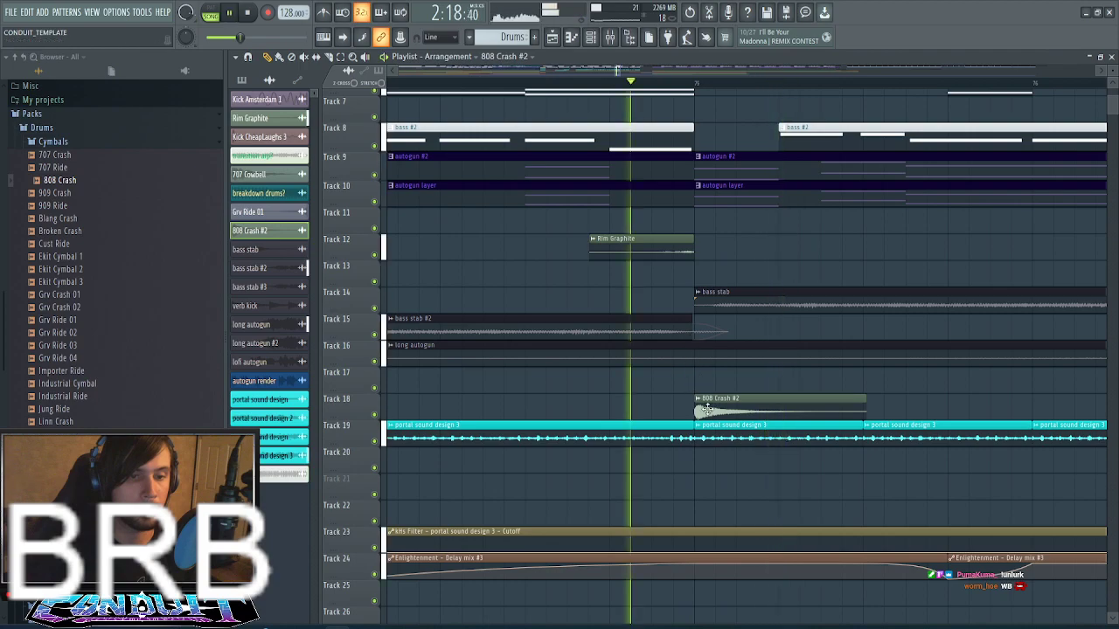
- Shift the 808 Crash #2 sample's pitch up by 200 cents and play the result
{"action": "double_click", "coordinate": [706, 409]}
{"action": "key", "text": "space"}
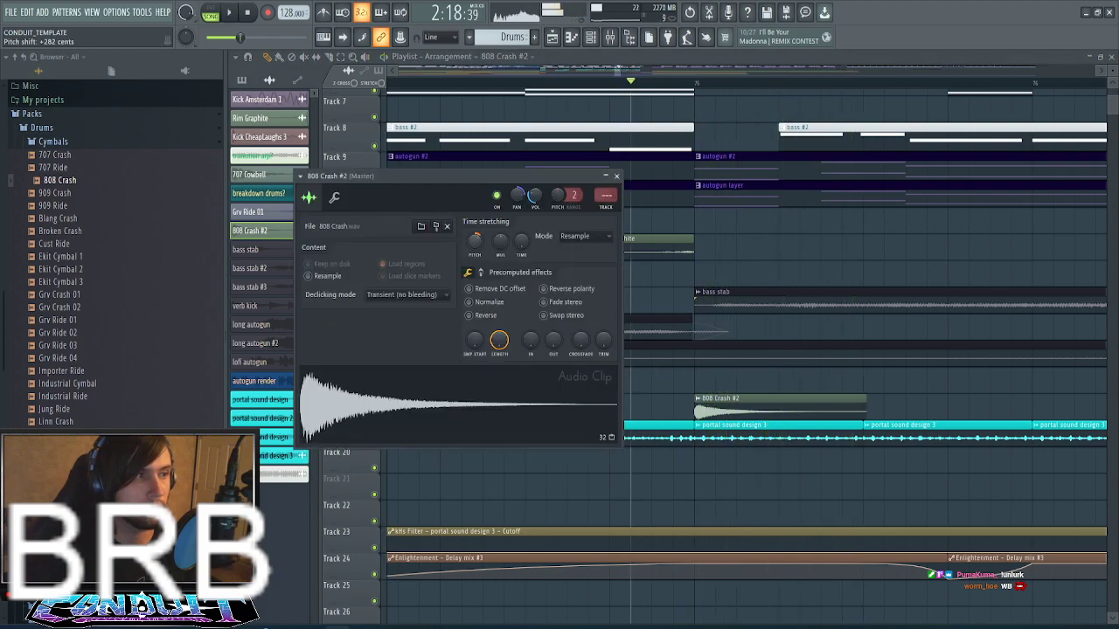
{"action": "left_click_drag", "start_coordinate": [476, 242], "coordinate": [475, 241]}
{"action": "key", "text": "space"}
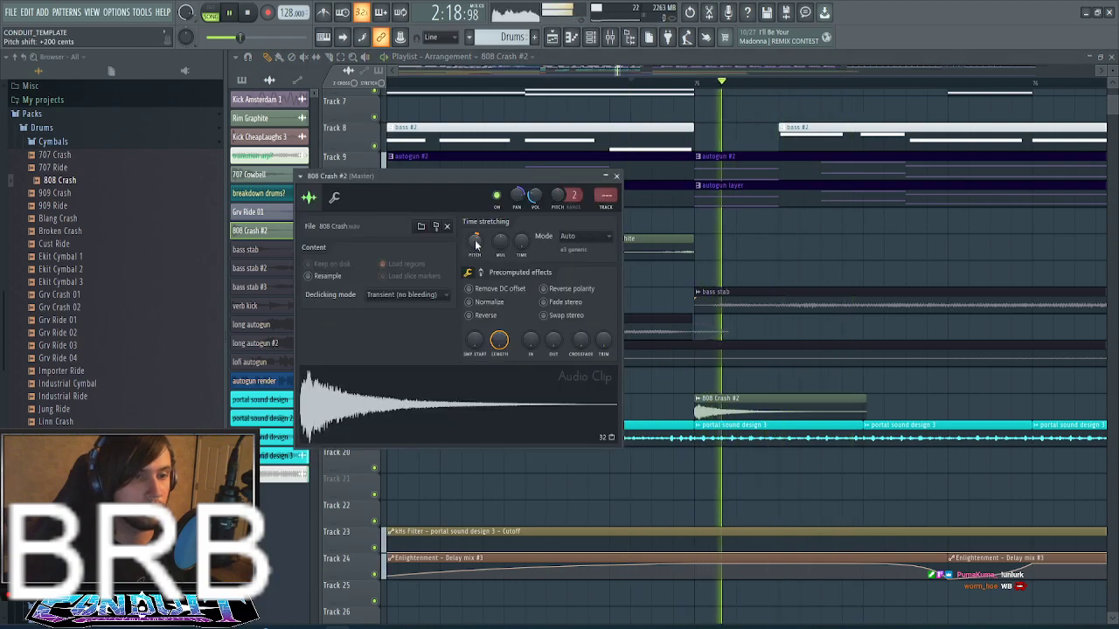
- Set the 808 Crash #2 channel volume to 23% and replay the hit at bar 75 to check its level
{"action": "left_click_drag", "start_coordinate": [535, 196], "coordinate": [535, 199]}
{"action": "key", "text": "space"}
{"action": "key", "text": "space"}
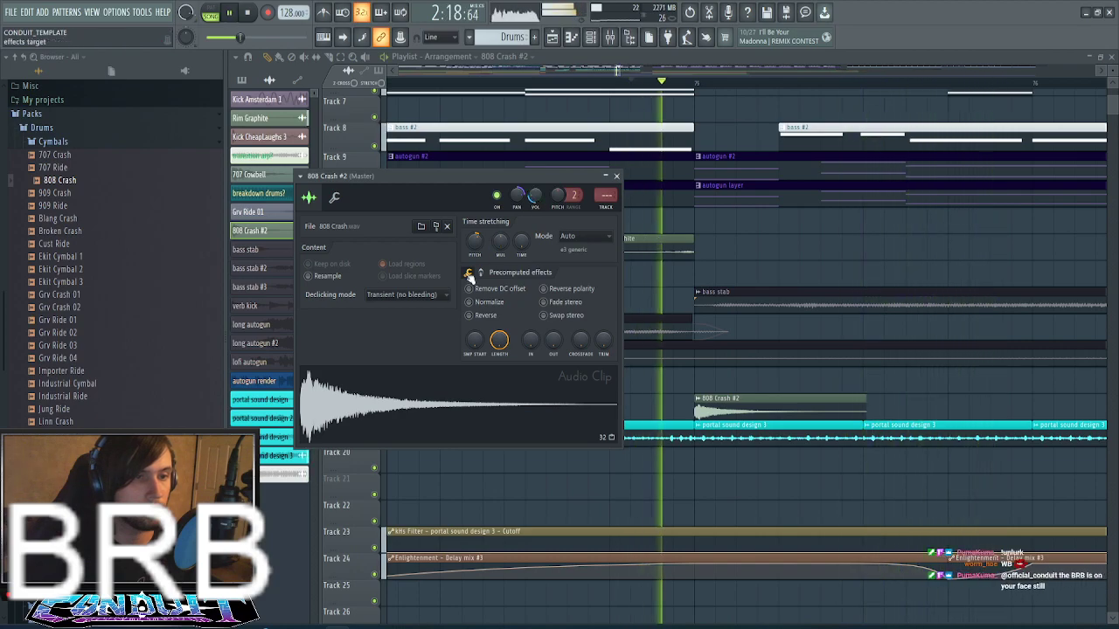
{"action": "key", "text": "space"}
{"action": "key", "text": "space"}
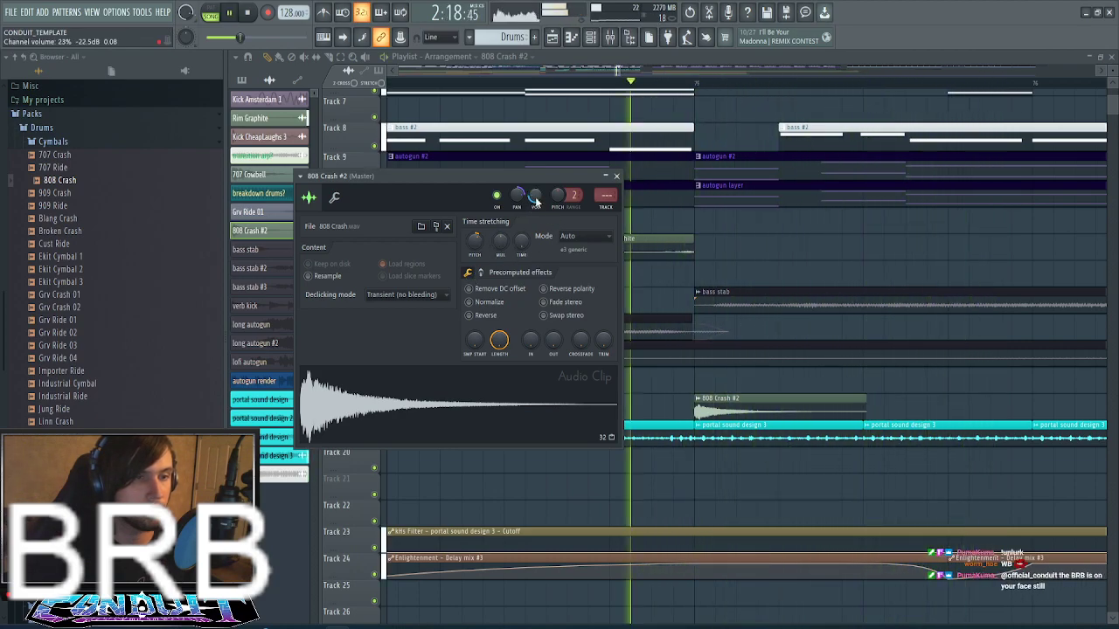
{"action": "key", "text": "space"}
{"action": "key", "text": "space"}
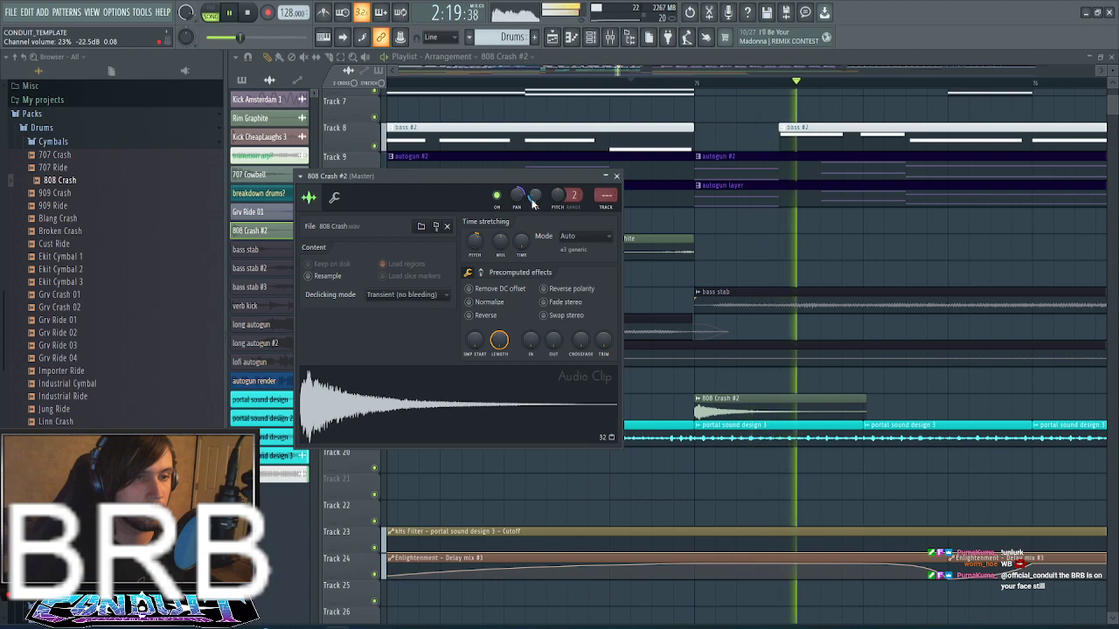
- Time-stretch the 808 Crash #2 sample to 2 bars, reduce the stretch until the clip spans about half a bar, and replay it
{"action": "right_click", "coordinate": [522, 249]}
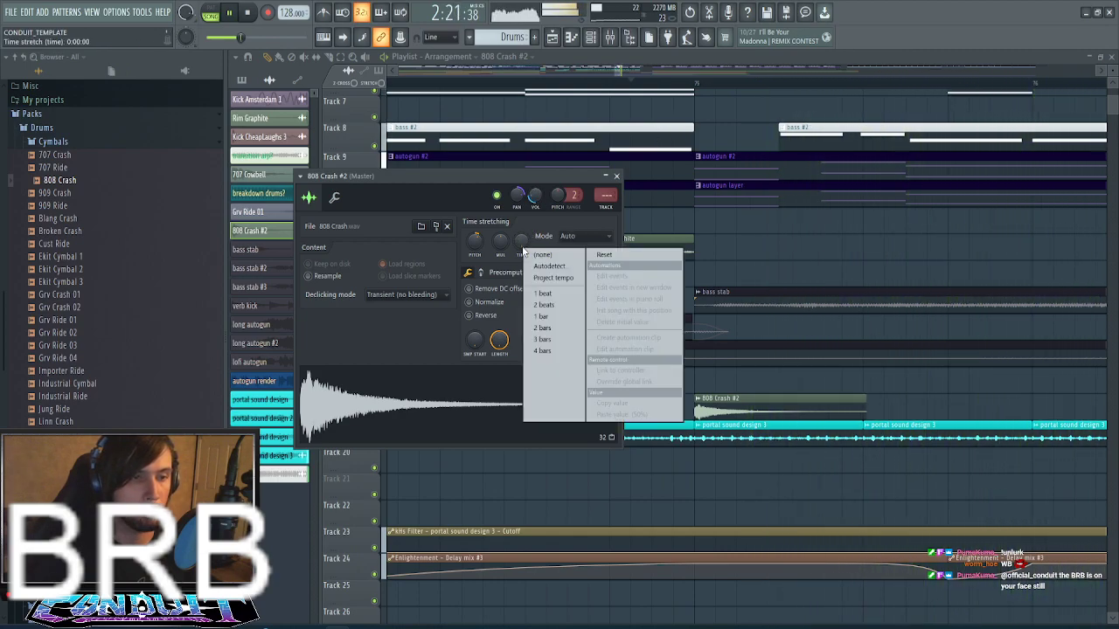
{"action": "left_click", "coordinate": [563, 328]}
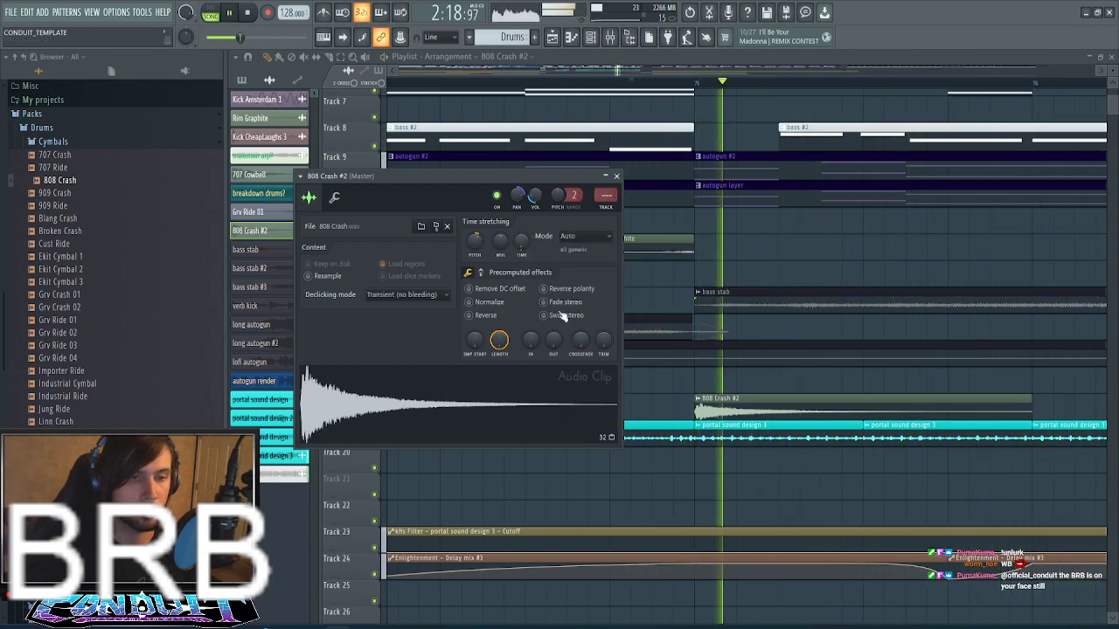
{"action": "key", "text": "space"}
{"action": "key", "text": "space"}
{"action": "left_click_drag", "start_coordinate": [523, 241], "coordinate": [524, 252]}
{"action": "key", "text": "space"}
{"action": "key", "text": "space"}
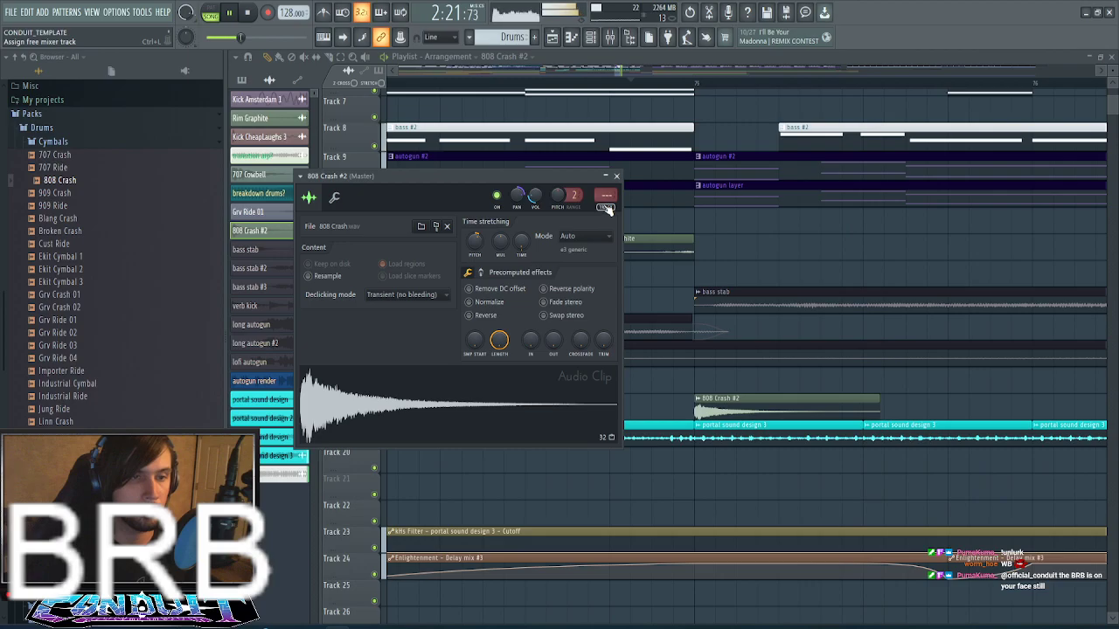
- Preview the Industrial Cymbal sample and place it on Track 11 at bar 86
{"action": "left_click", "coordinate": [617, 176]}
{"action": "scroll", "coordinate": [652, 81], "scroll_direction": "down", "scroll_amount": 5}
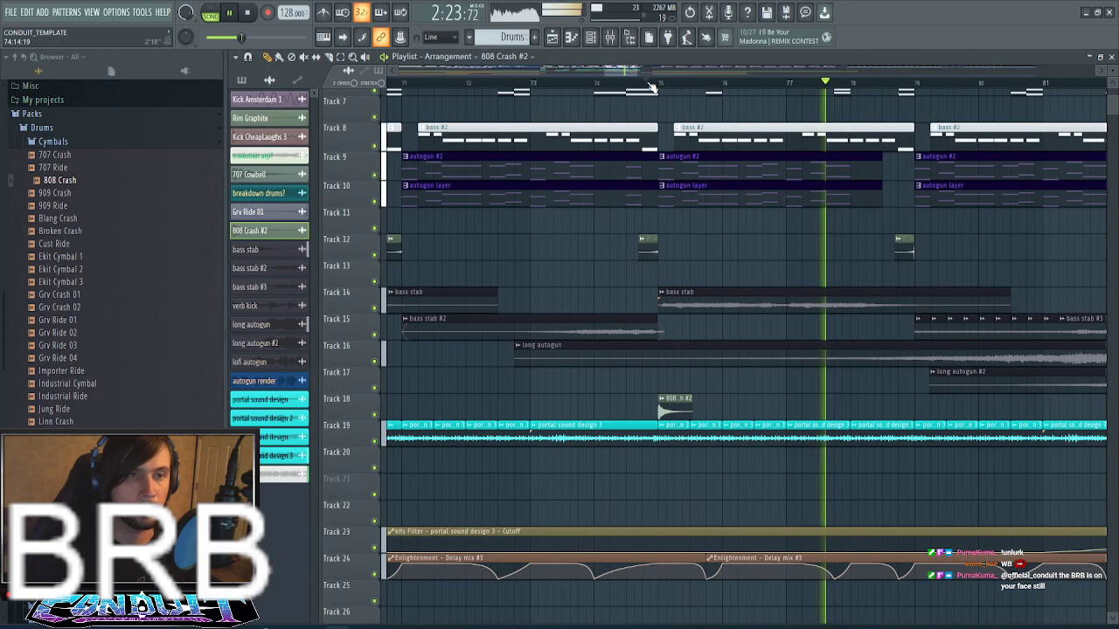
{"action": "scroll", "coordinate": [652, 87], "scroll_direction": "down", "scroll_amount": 6}
{"action": "scroll", "coordinate": [717, 279], "scroll_direction": "up", "scroll_amount": 4}
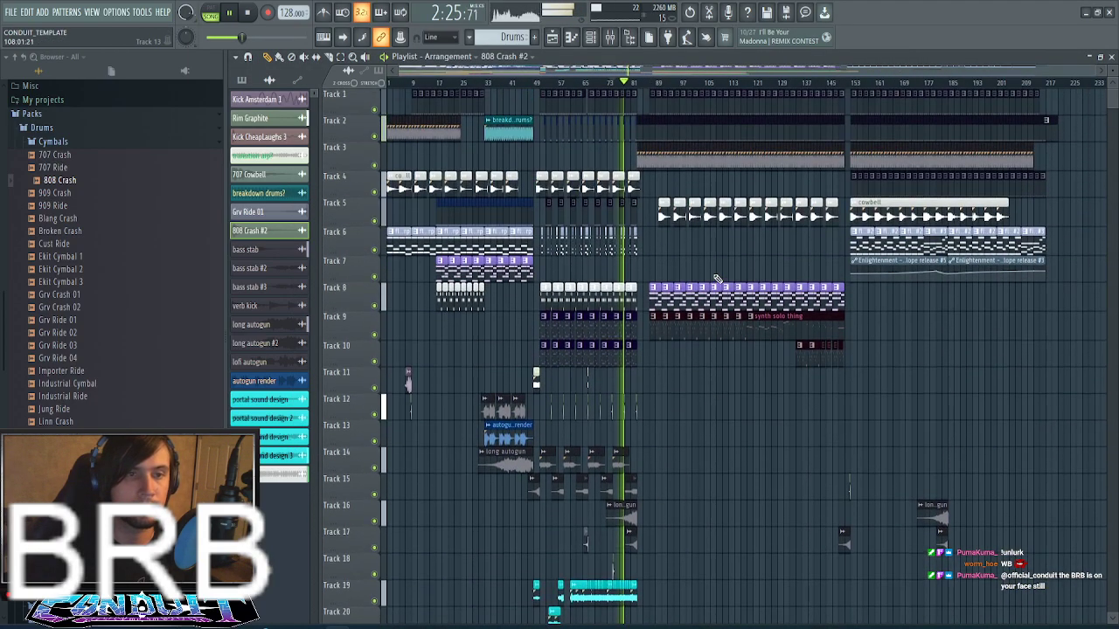
{"action": "scroll", "coordinate": [654, 88], "scroll_direction": "up", "scroll_amount": 6}
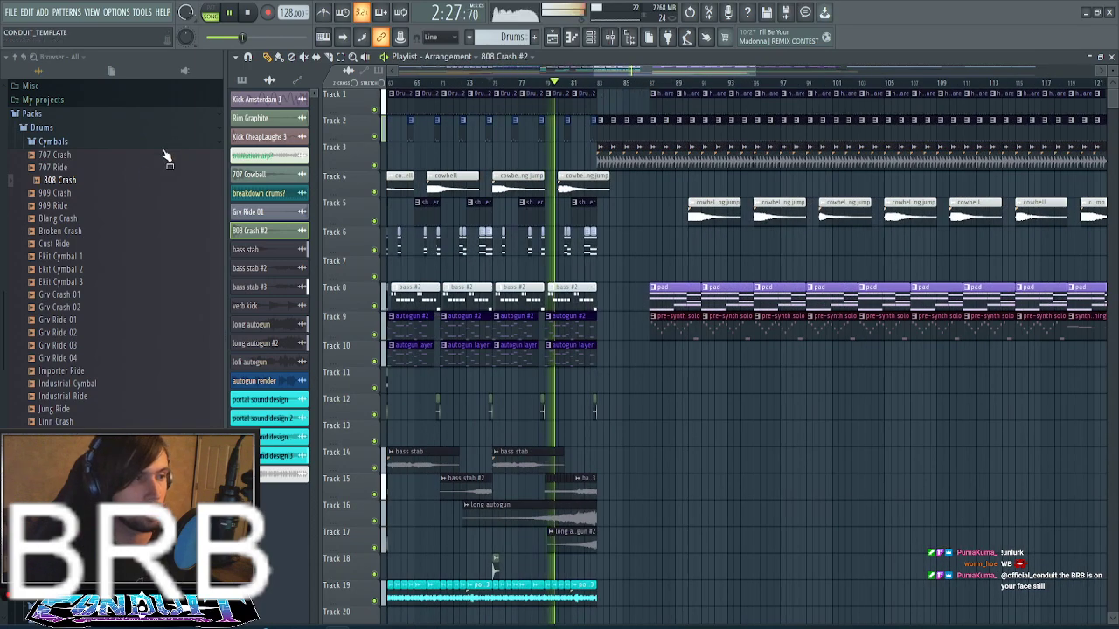
{"action": "left_click", "coordinate": [117, 389]}
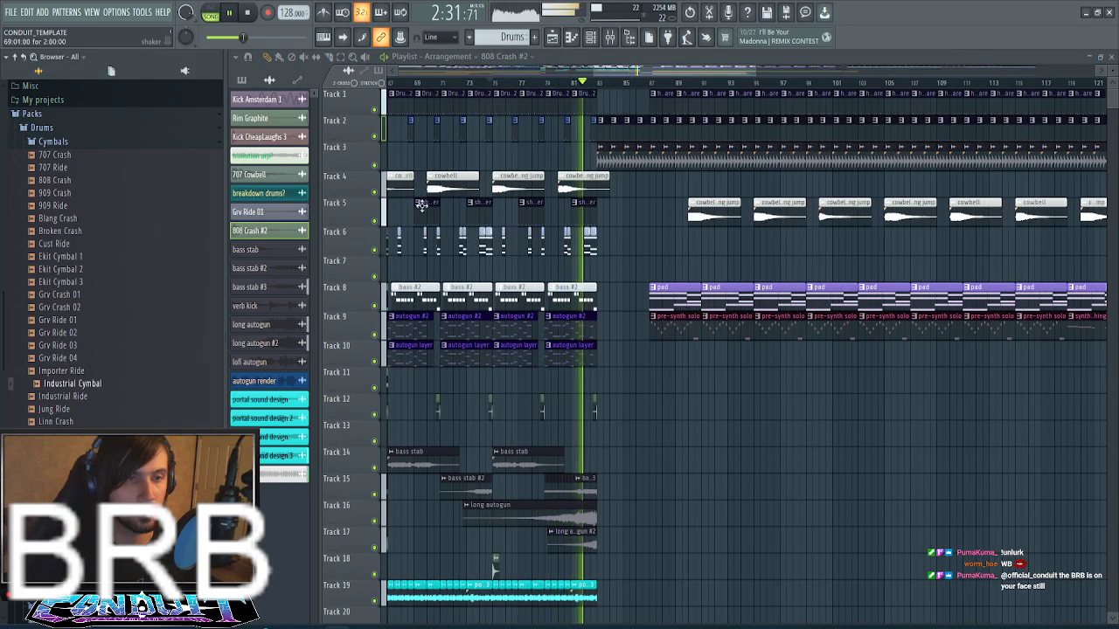
{"action": "scroll", "coordinate": [660, 92], "scroll_direction": "up", "scroll_amount": 3}
{"action": "scroll", "coordinate": [660, 92], "scroll_direction": "up", "scroll_amount": 2}
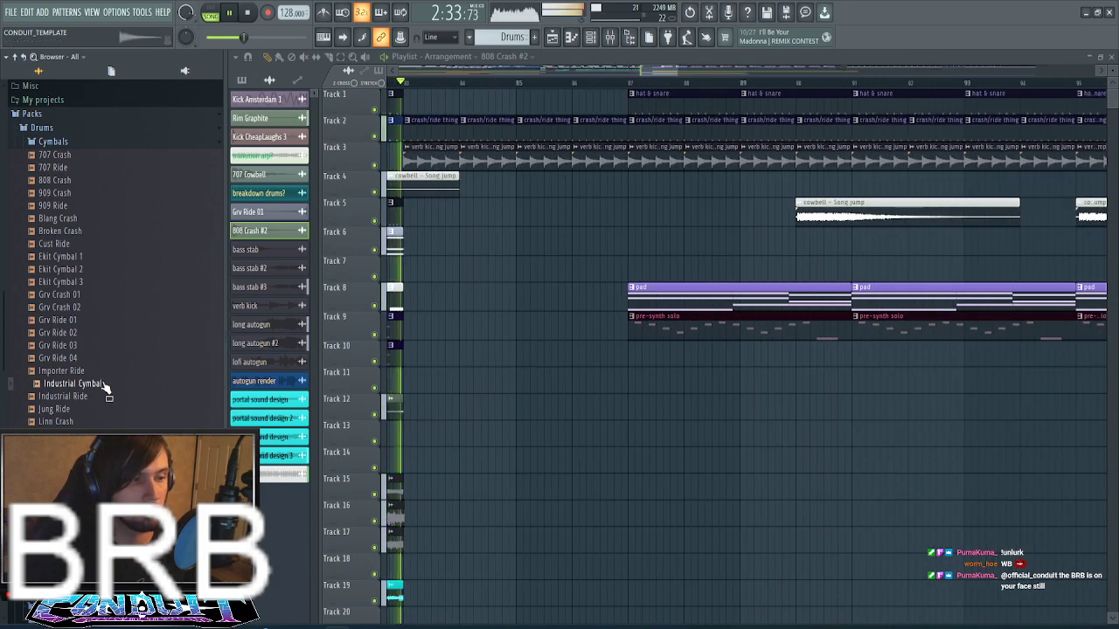
{"action": "left_click_drag", "start_coordinate": [73, 383], "coordinate": [577, 379]}
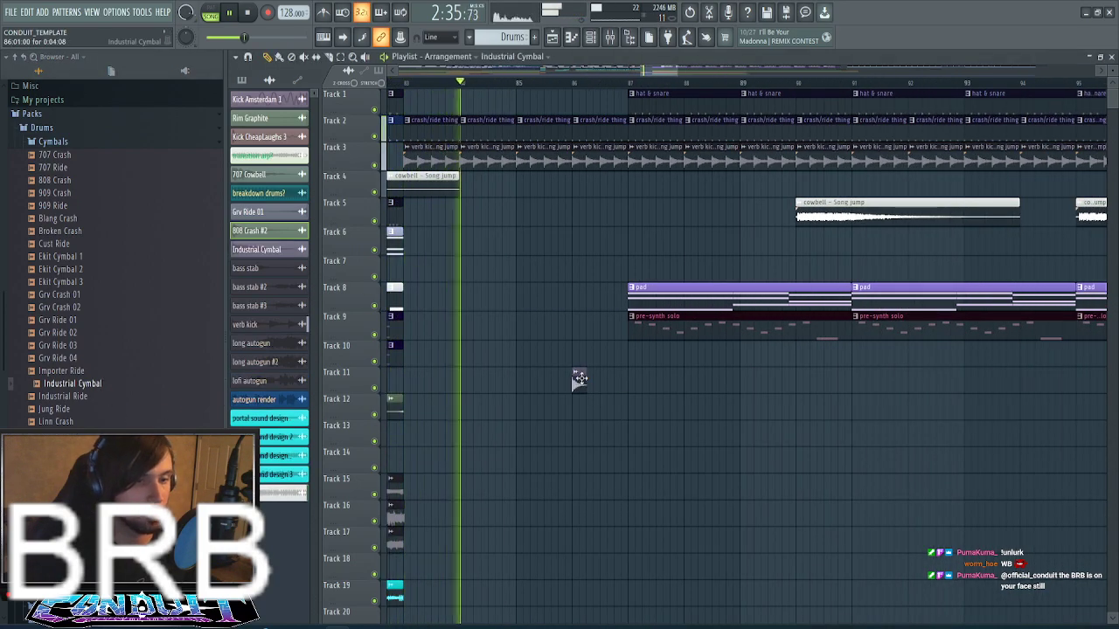
- Reverse the Industrial Cymbal sample, move its channel settings clear of the clip and stop playback
{"action": "double_click", "coordinate": [577, 381]}
{"action": "left_click", "coordinate": [484, 331]}
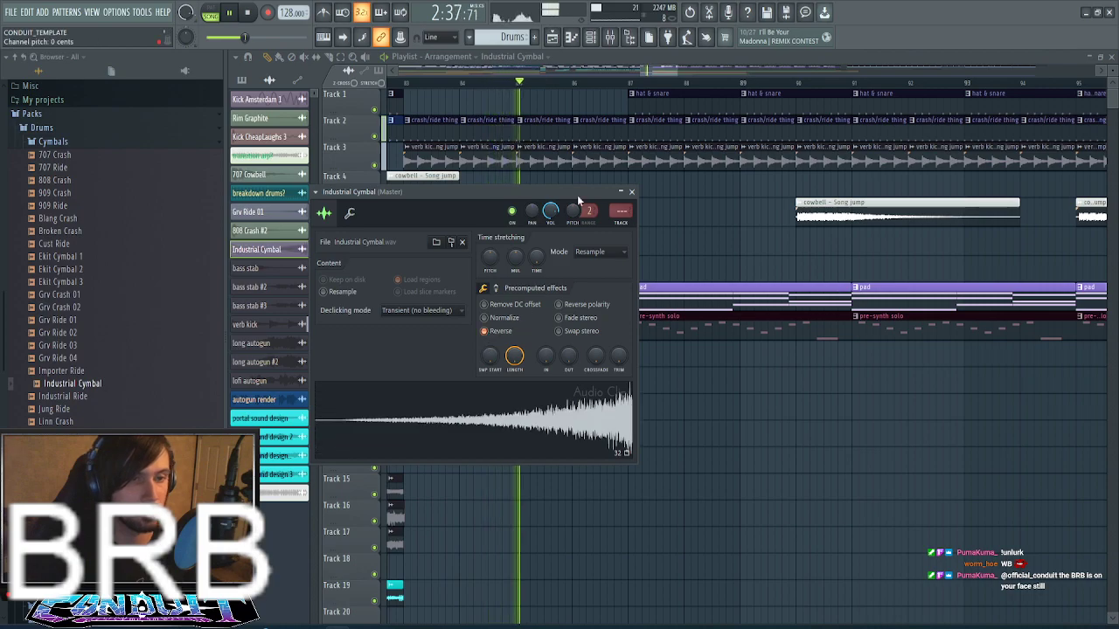
{"action": "left_click_drag", "start_coordinate": [576, 195], "coordinate": [971, 124]}
{"action": "key", "text": "space"}
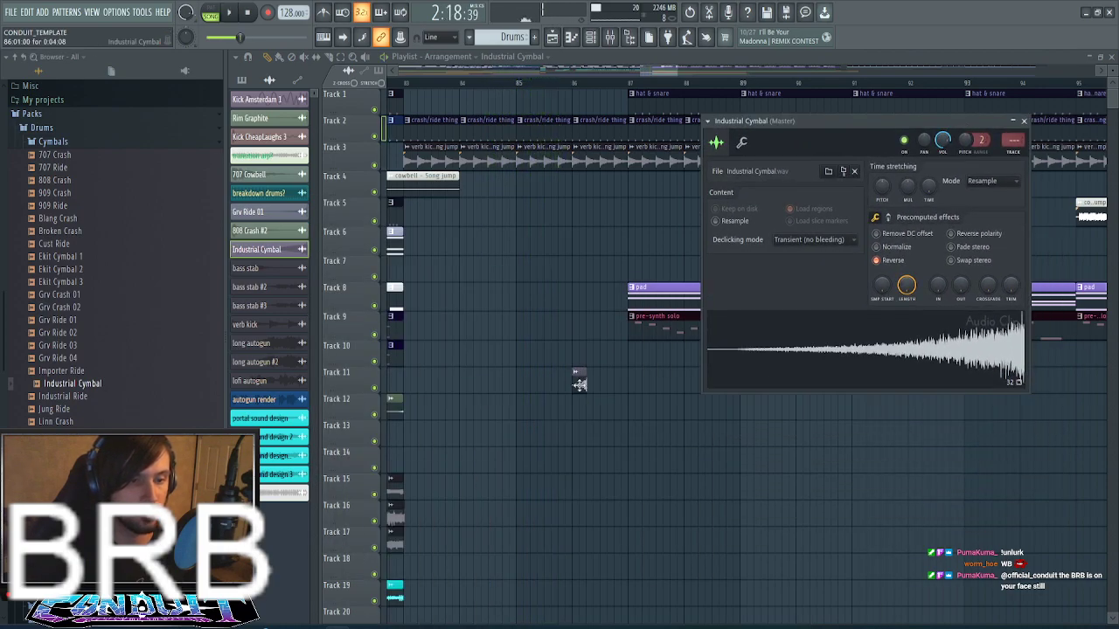
- Time-stretch the Industrial Cymbal to span one bar up to bar 87 and set its stretch mode to Stretch Pro
{"action": "right_click", "coordinate": [933, 186]}
{"action": "left_click", "coordinate": [966, 254]}
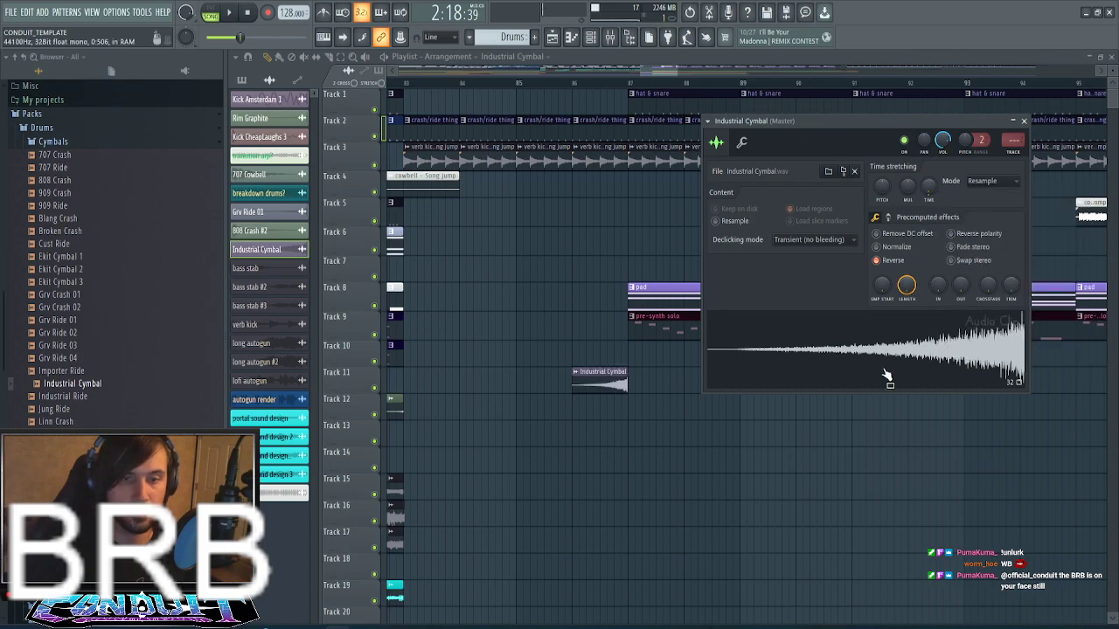
{"action": "left_click", "coordinate": [993, 189]}
{"action": "left_click", "coordinate": [993, 228]}
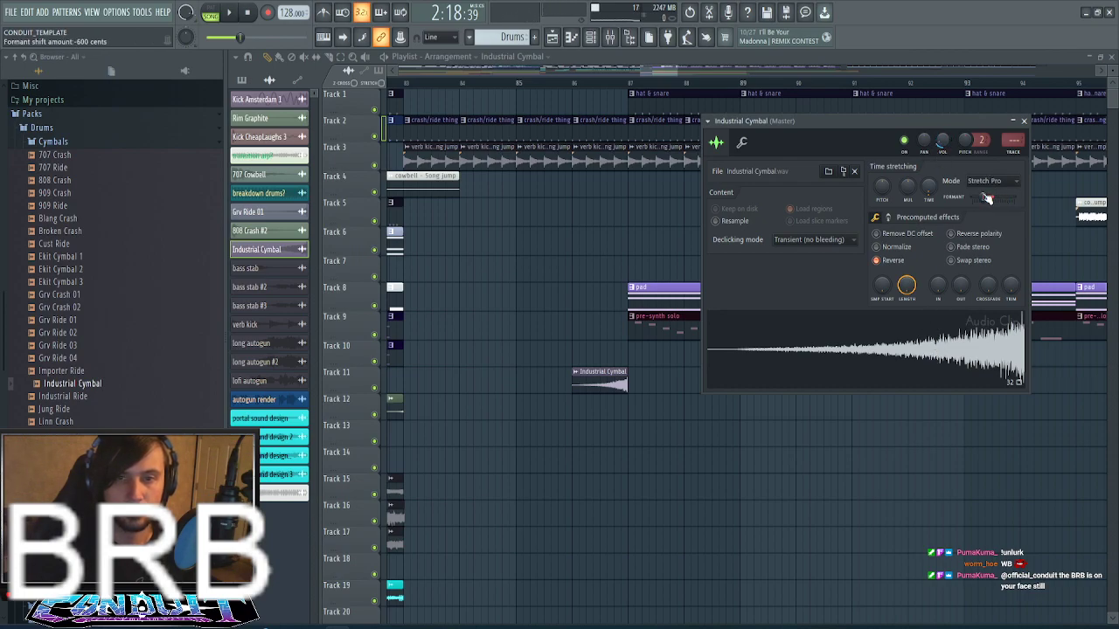
- Replay the transition from the middle of bar 85 to check how the reversed Industrial Cymbal leads into bar 87
{"action": "left_click", "coordinate": [546, 87]}
{"action": "key", "text": "space"}
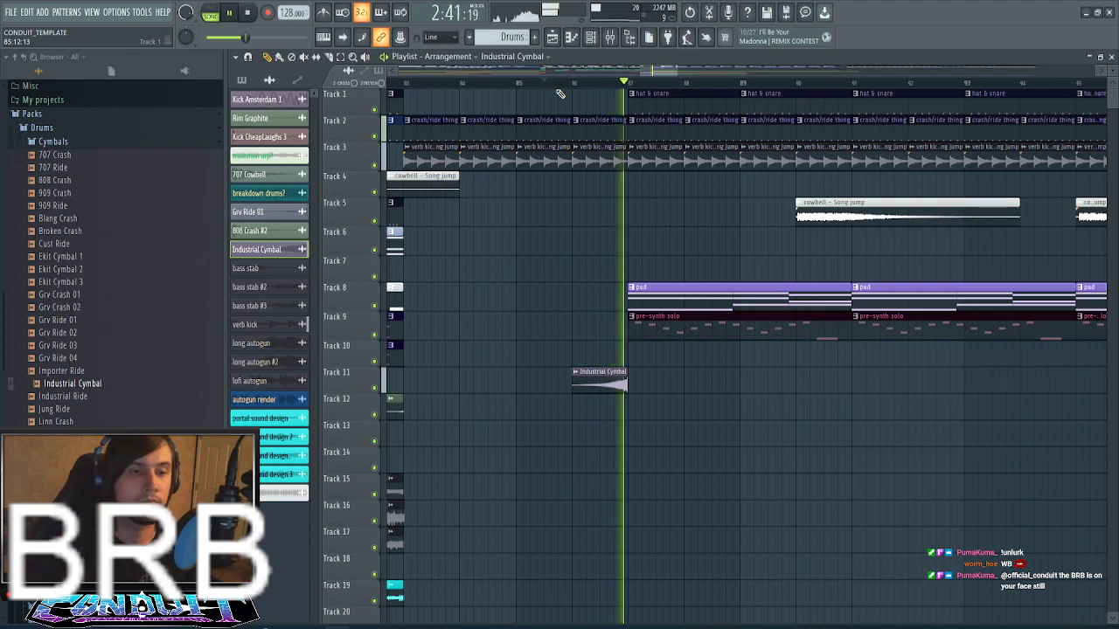
{"action": "key", "text": "space"}
{"action": "double_click", "coordinate": [582, 382]}
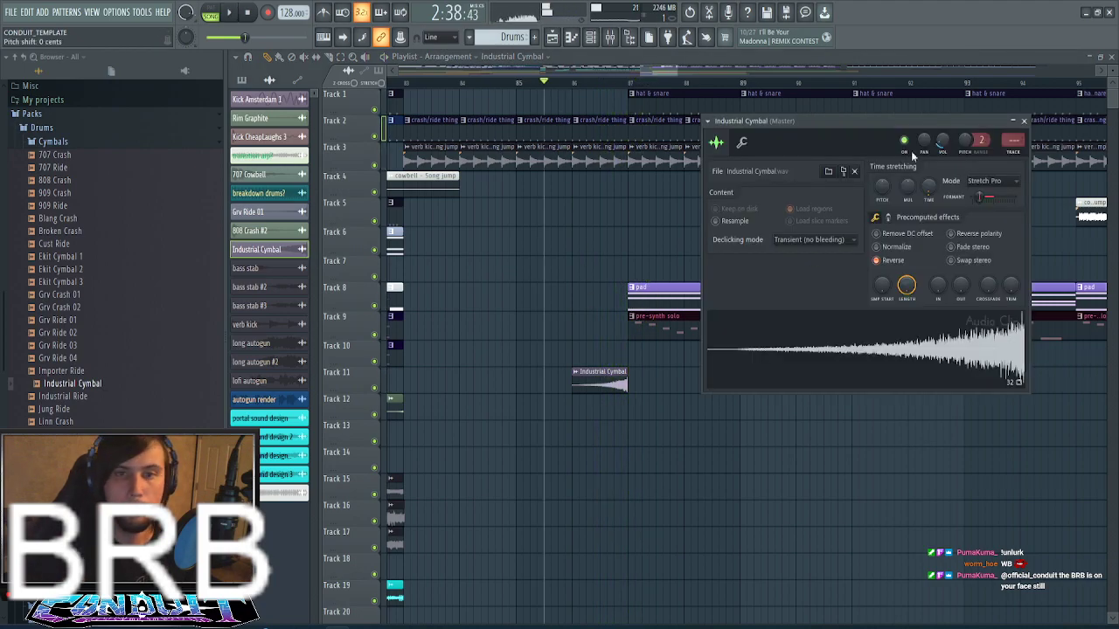
{"action": "key", "text": "space"}
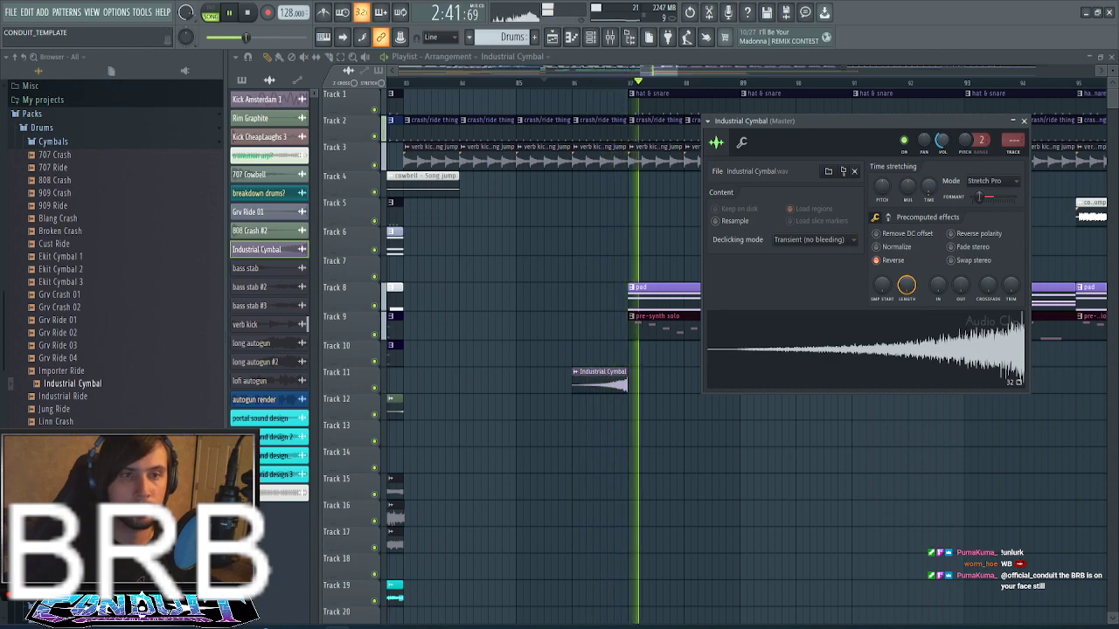
{"action": "left_click", "coordinate": [1024, 120]}
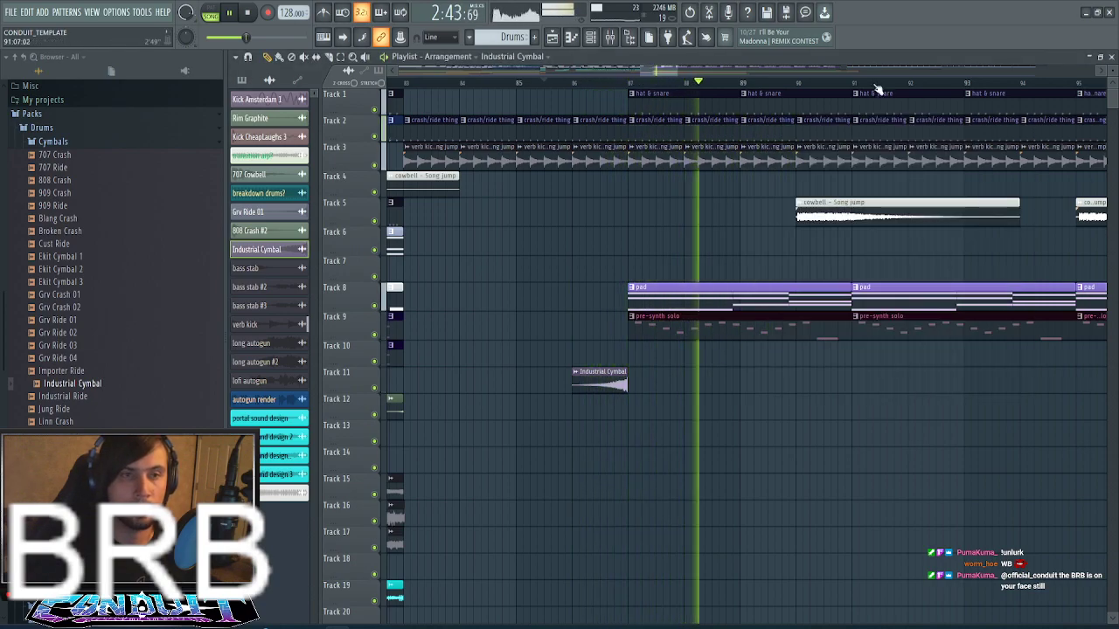
- Browse the Cymatics samples to the Downlifters folder of the FX Essentials pack and stop playback
{"action": "scroll", "coordinate": [876, 85], "scroll_direction": "down", "scroll_amount": 3}
{"action": "scroll", "coordinate": [877, 84], "scroll_direction": "down", "scroll_amount": 1}
{"action": "left_click_drag", "start_coordinate": [874, 114], "coordinate": [591, 139]}
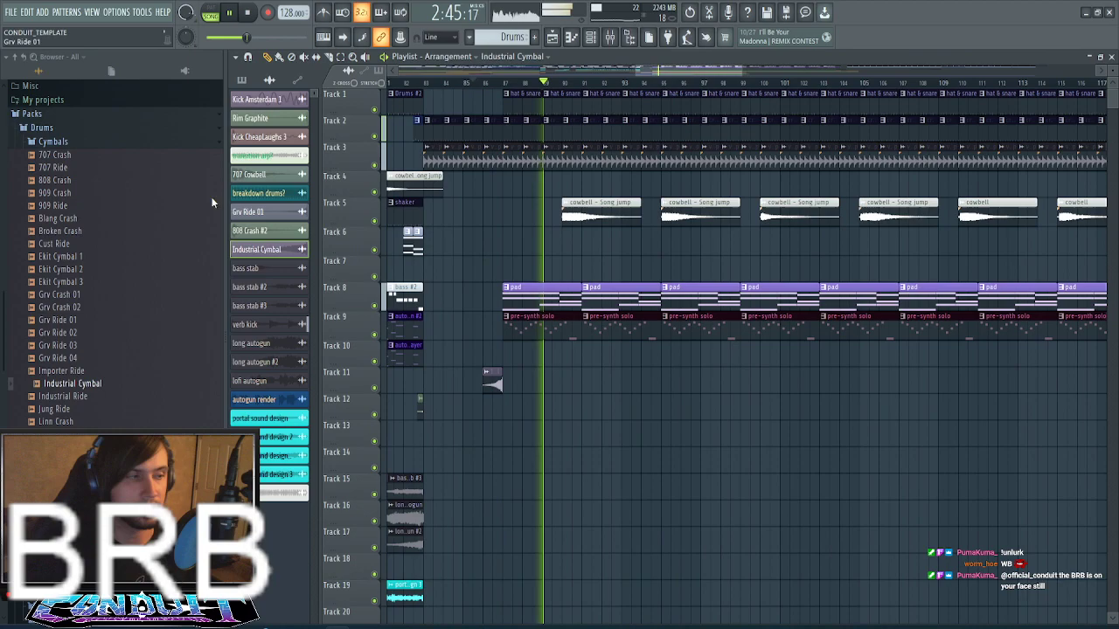
{"action": "left_click", "coordinate": [106, 143]}
{"action": "left_click", "coordinate": [160, 255]}
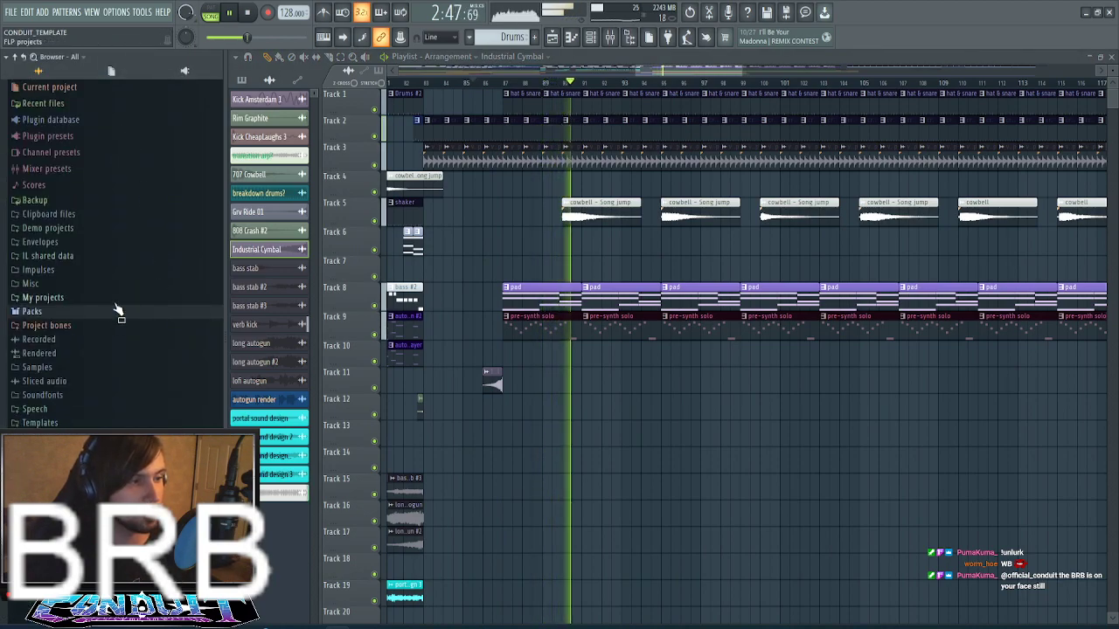
{"action": "left_click", "coordinate": [103, 367]}
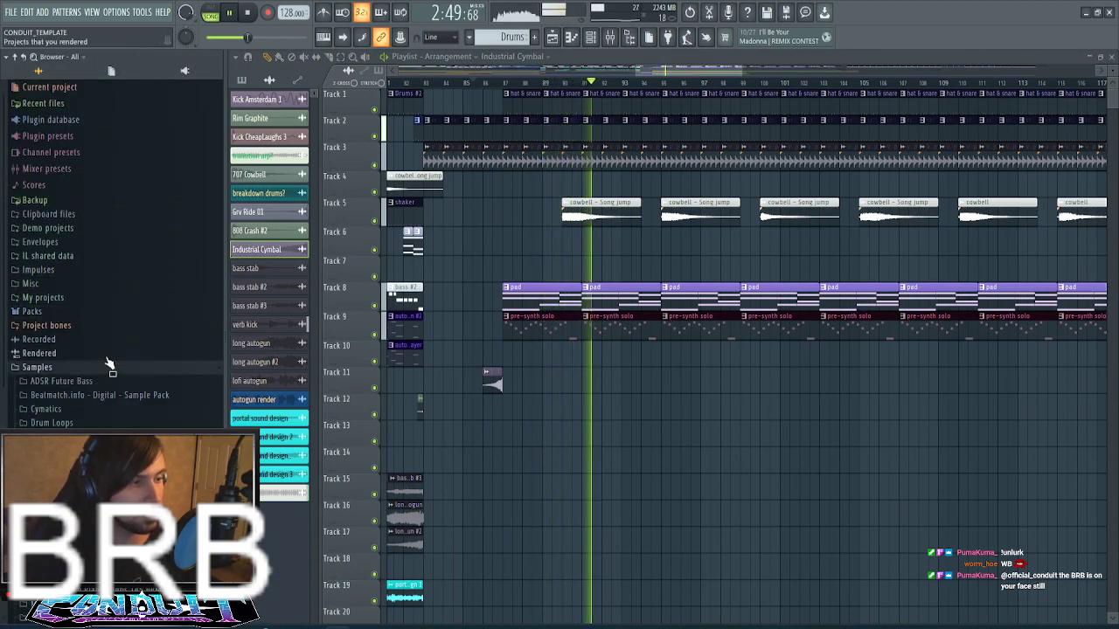
{"action": "left_click", "coordinate": [87, 206]}
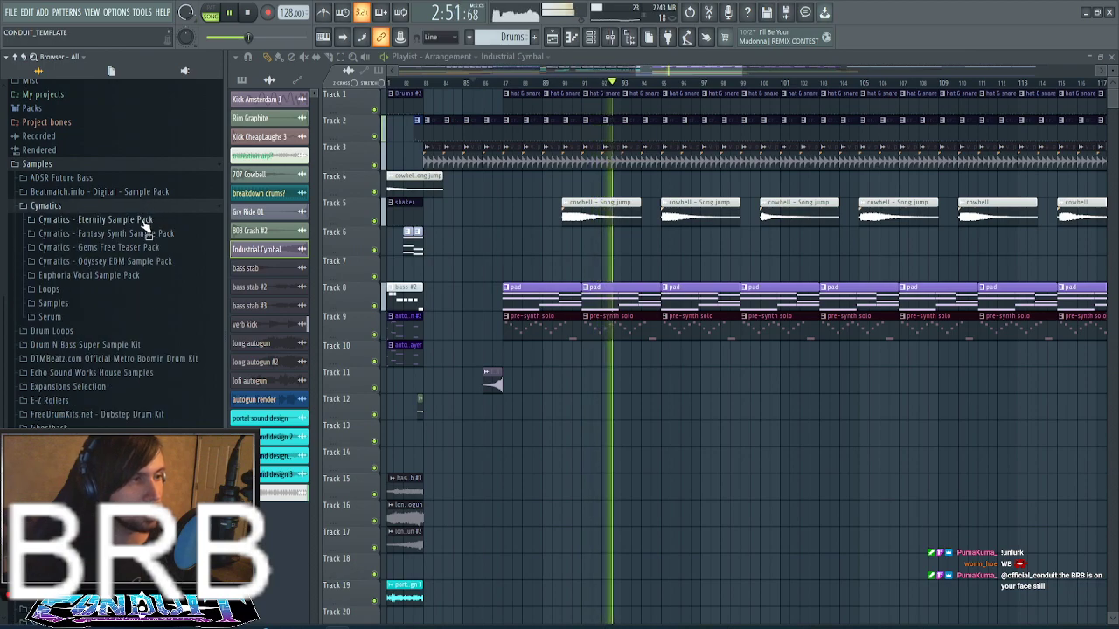
{"action": "left_click", "coordinate": [123, 303]}
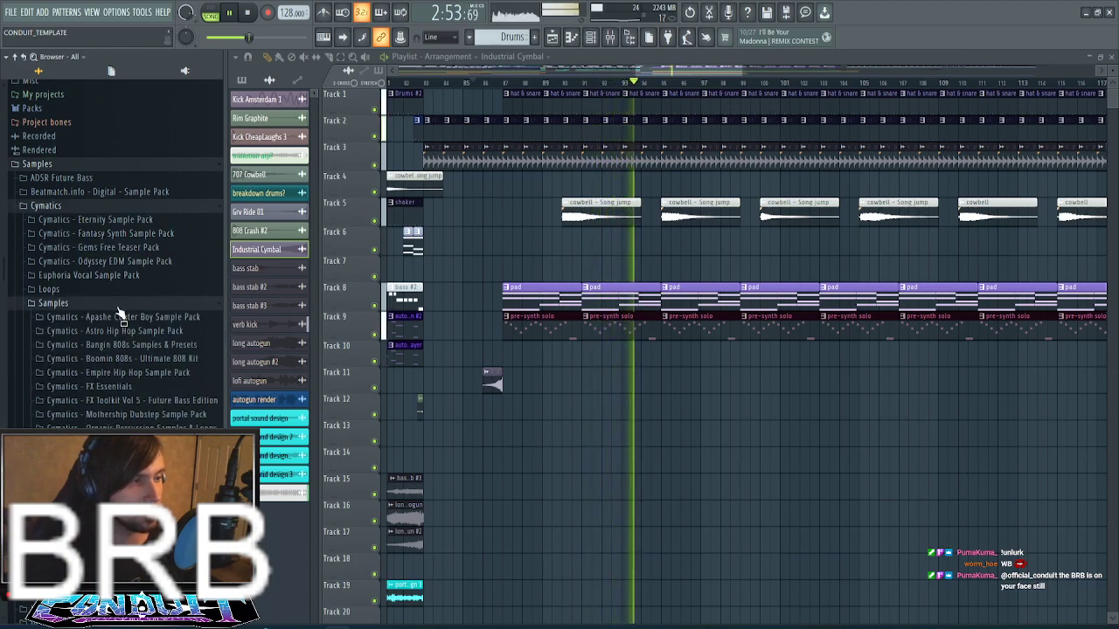
{"action": "left_click", "coordinate": [131, 386]}
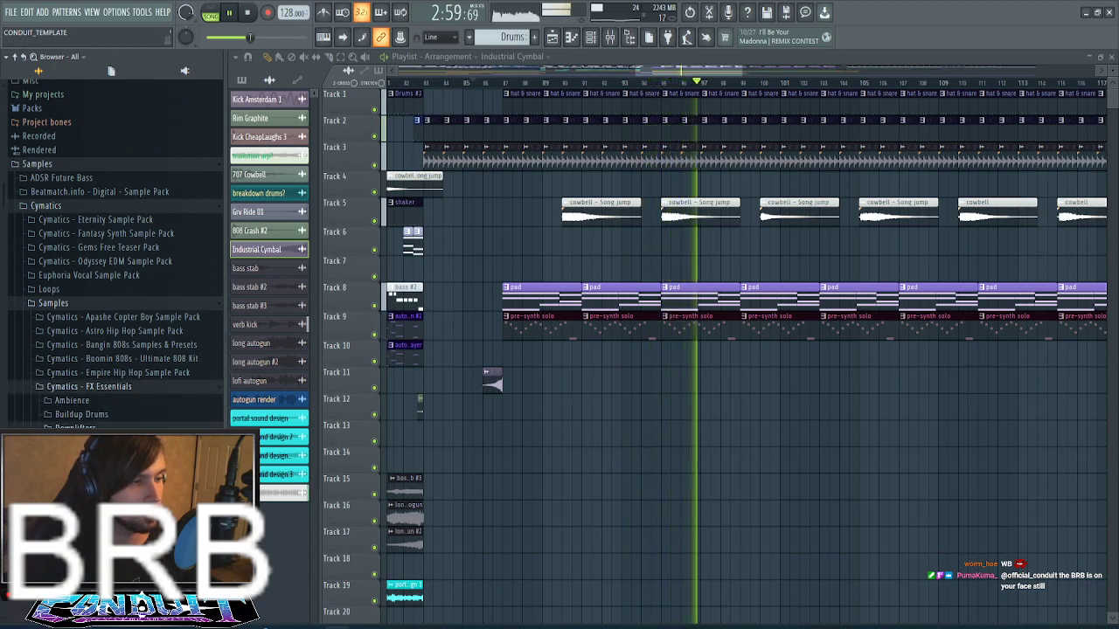
{"action": "left_click", "coordinate": [140, 427]}
{"action": "key", "text": "space"}
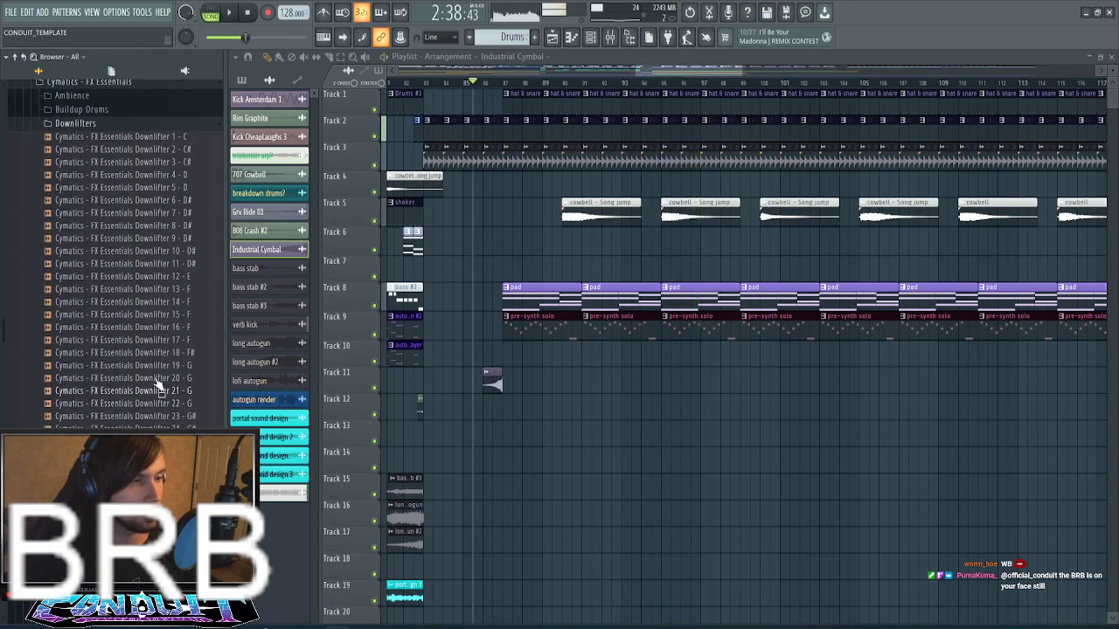
- Audition the Cymatics FX Essentials Downlifter samples one after another, from Downlifter 7 to Downlifter 22
{"action": "left_click", "coordinate": [199, 214]}
{"action": "left_click", "coordinate": [200, 225]}
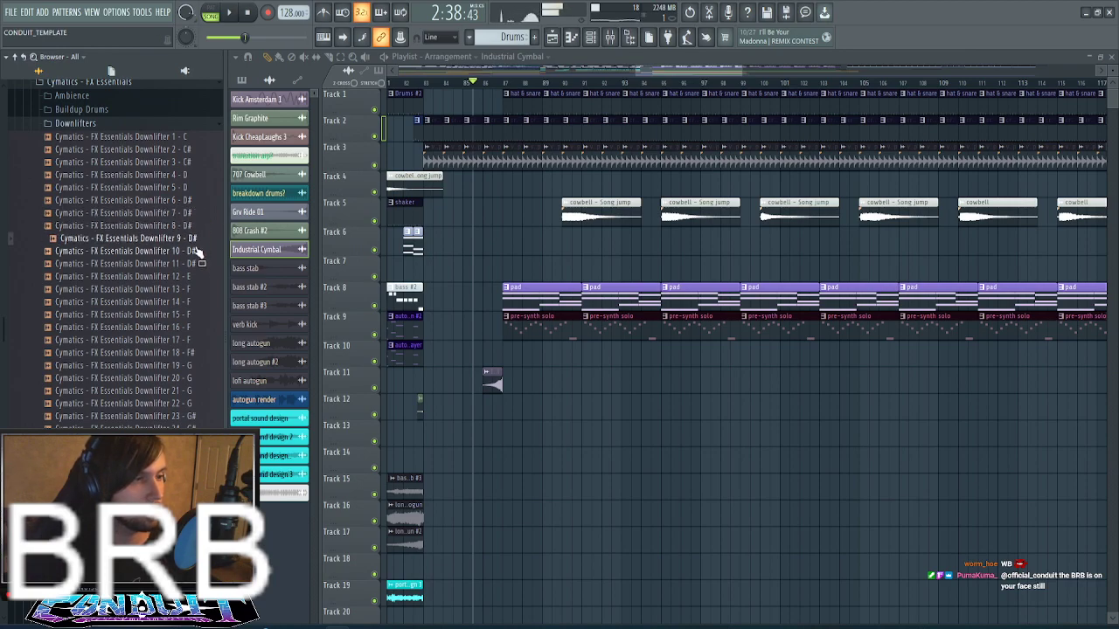
{"action": "left_click", "coordinate": [199, 251]}
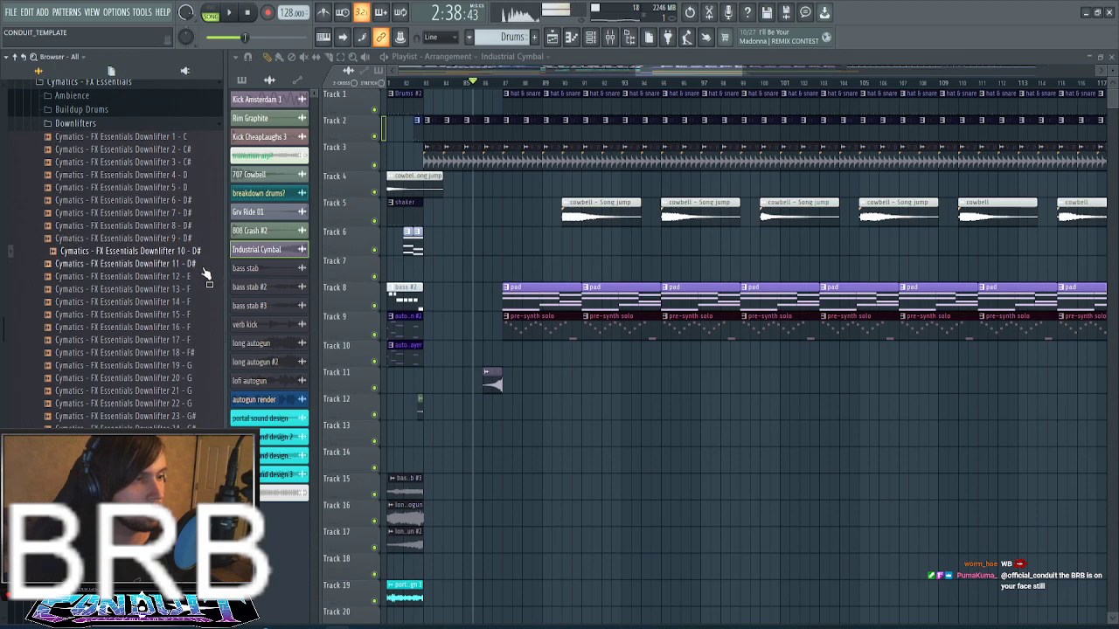
{"action": "left_click", "coordinate": [204, 266]}
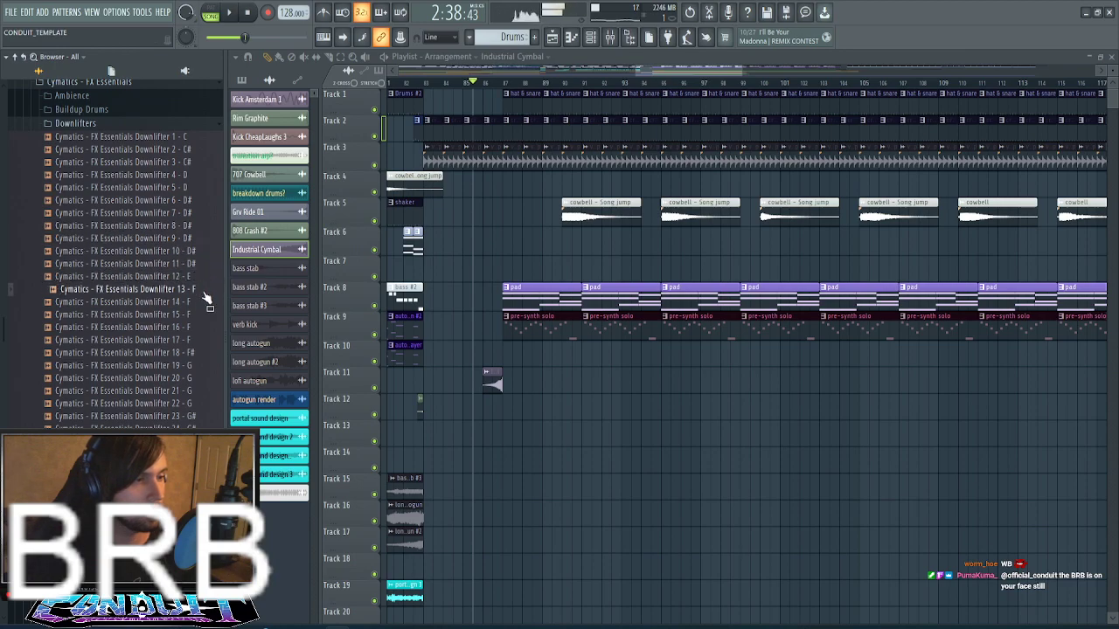
{"action": "left_click", "coordinate": [205, 314]}
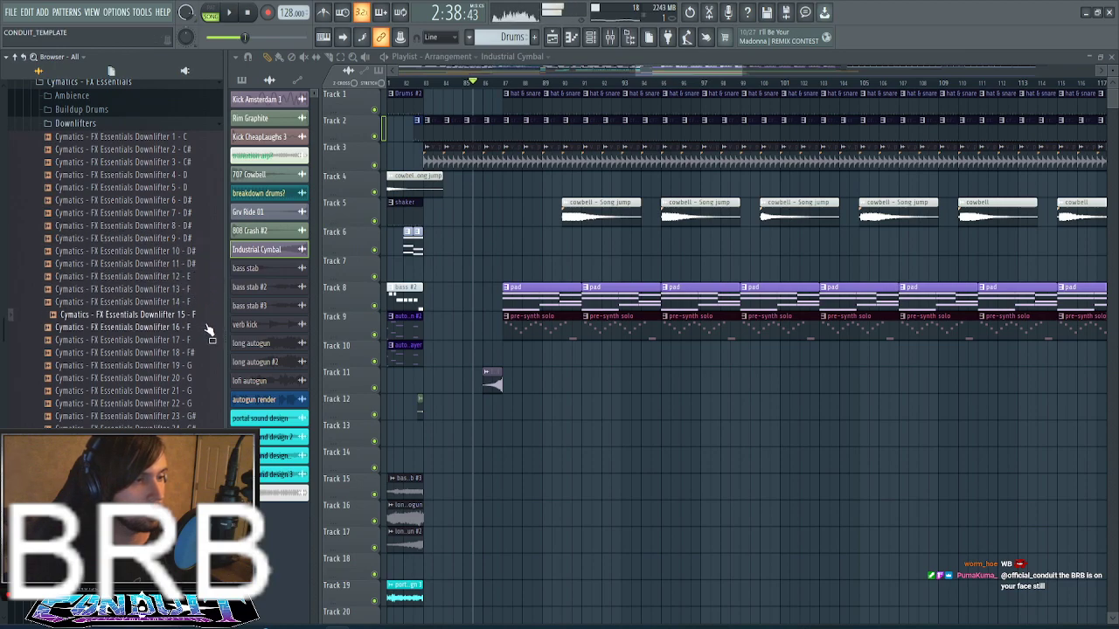
{"action": "left_click", "coordinate": [200, 405]}
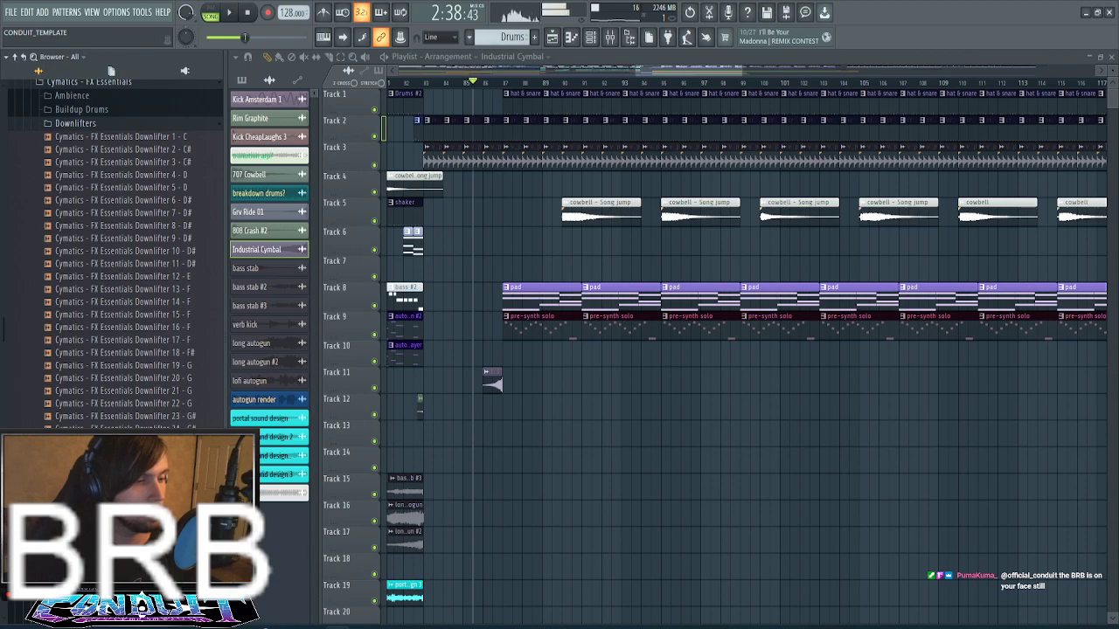
- Switch from the Downlifters to the Impacts folder and place Cymatics - FX Essentials Impact 7 on Track 12 at bar 87
{"action": "scroll", "coordinate": [186, 371], "scroll_direction": "up", "scroll_amount": 8}
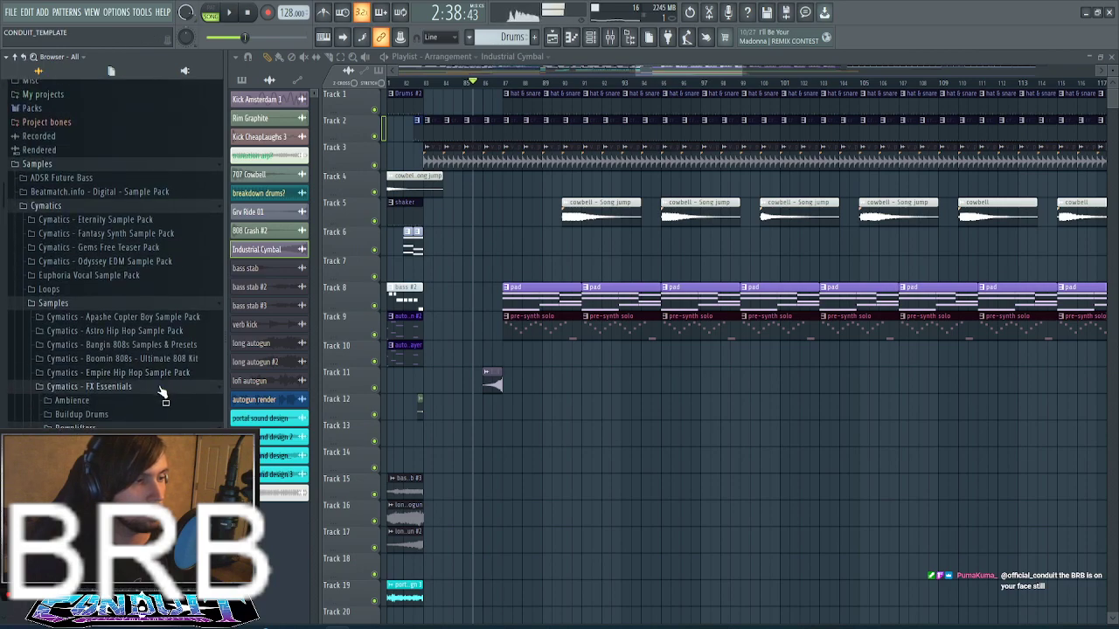
{"action": "scroll", "coordinate": [172, 338], "scroll_direction": "down", "scroll_amount": 3}
{"action": "left_click", "coordinate": [183, 331]}
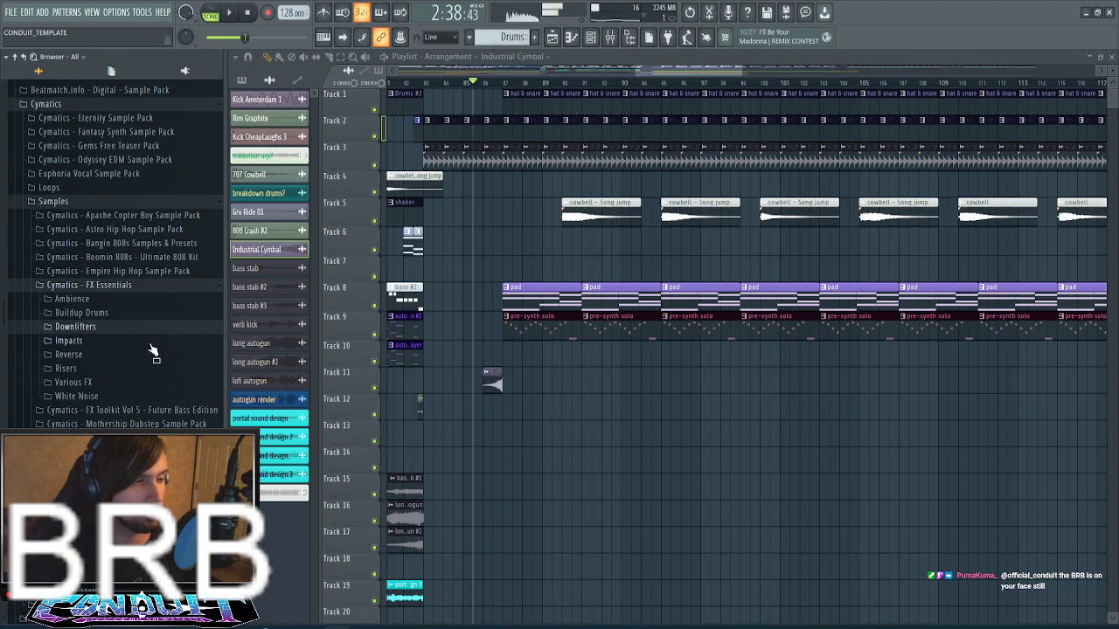
{"action": "left_click", "coordinate": [150, 344]}
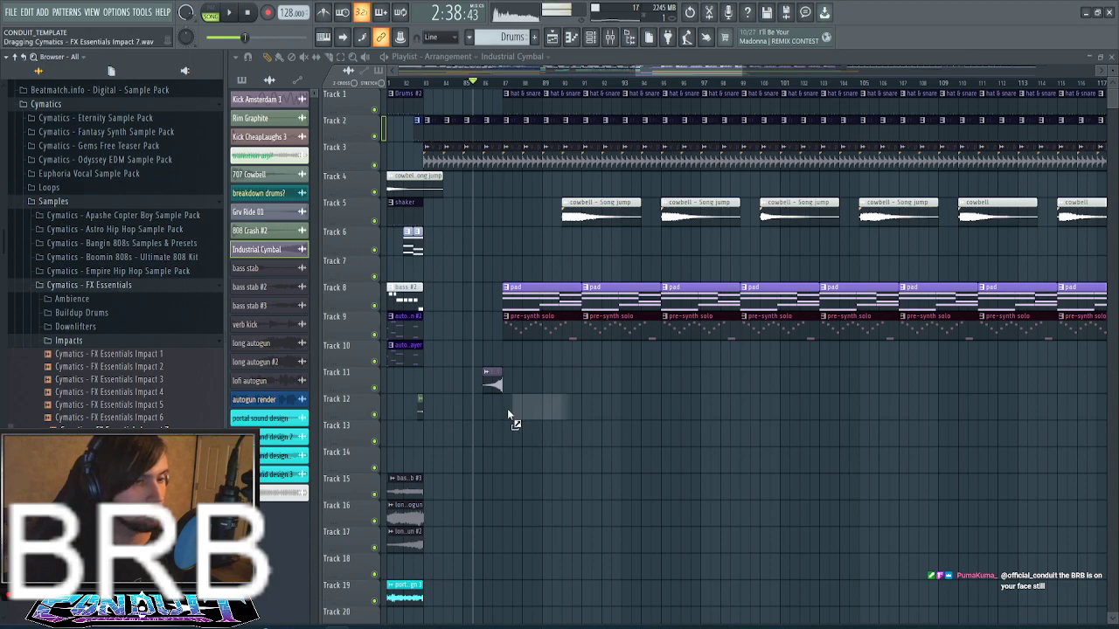
{"action": "left_click_drag", "start_coordinate": [507, 408], "coordinate": [507, 409]}
- Move the Impact 7 clip about a quarter bar earlier so its peak lands on bar 87
{"action": "scroll", "coordinate": [520, 85], "scroll_direction": "up", "scroll_amount": 5}
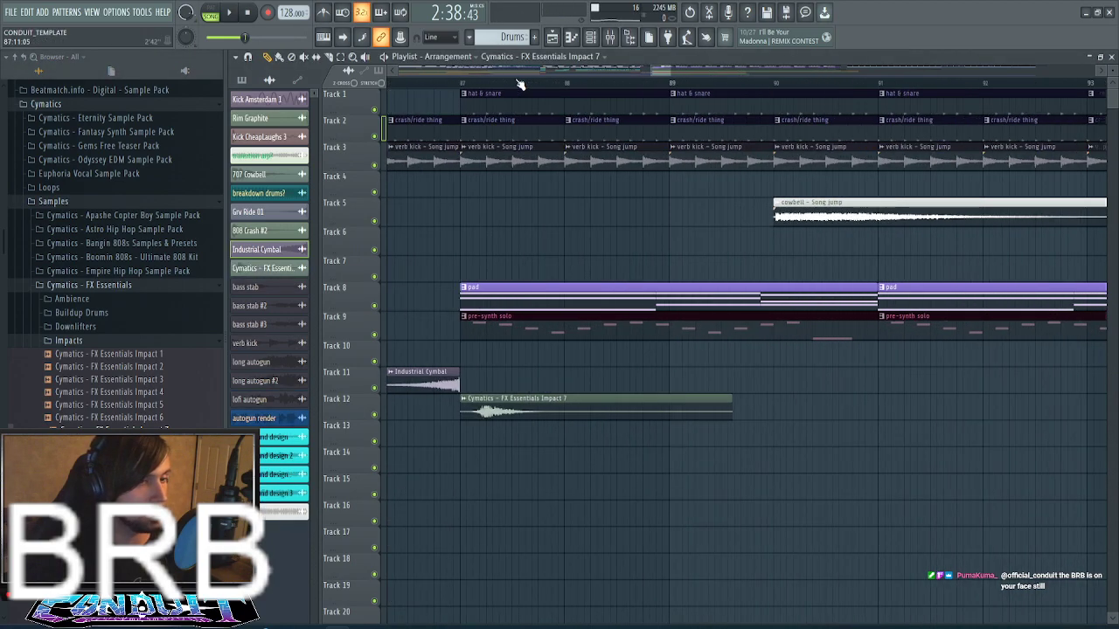
{"action": "scroll", "coordinate": [517, 78], "scroll_direction": "up", "scroll_amount": 4}
{"action": "left_click_drag", "start_coordinate": [664, 409], "coordinate": [622, 410]}
- Adjust the Impact 7 channel volume while playing the transition into bar 87, and collapse the Impacts sample folder
{"action": "double_click", "coordinate": [622, 410]}
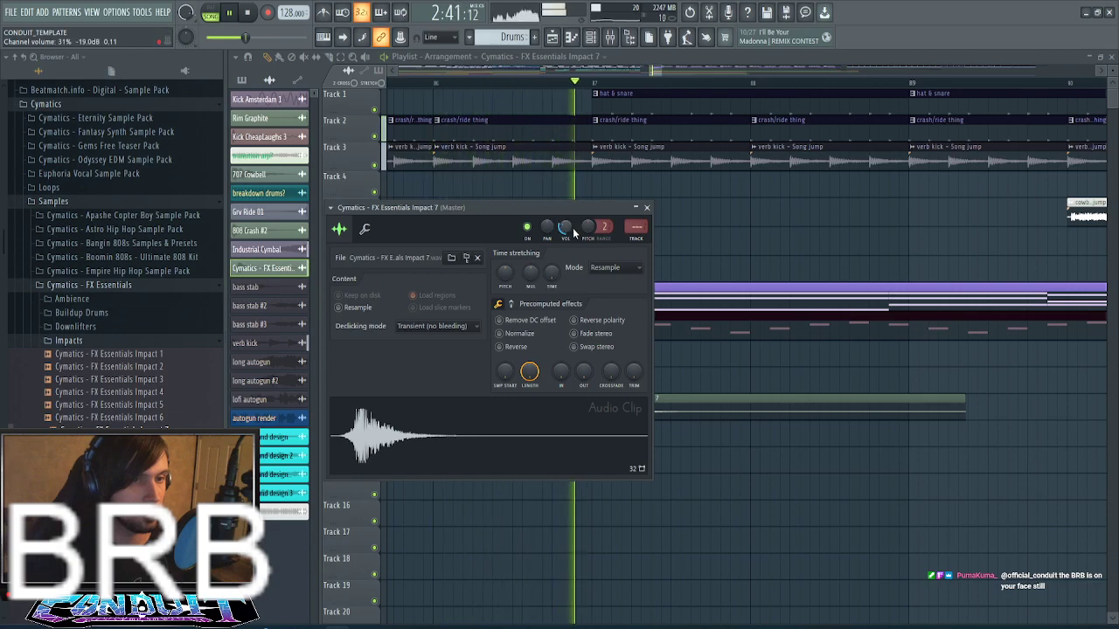
{"action": "key", "text": "space"}
{"action": "mouse_move", "coordinate": [568, 229]}
{"action": "left_mouse_down"}
{"action": "mouse_move", "coordinate": [568, 208]}
{"action": "mouse_move", "coordinate": [568, 226]}
{"action": "left_mouse_up"}
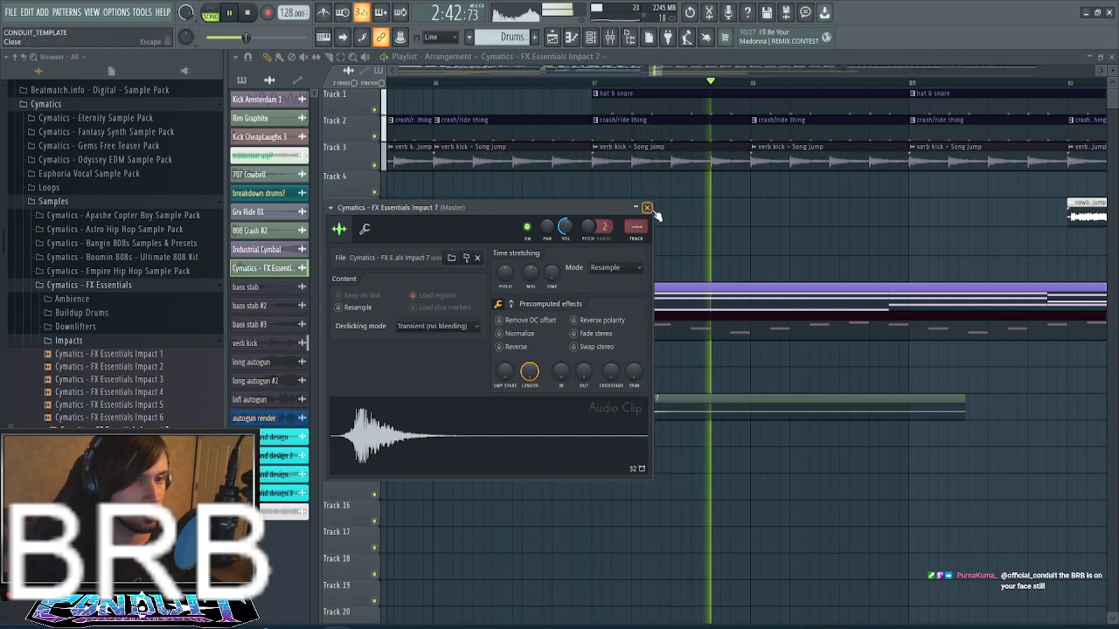
{"action": "key", "text": "space"}
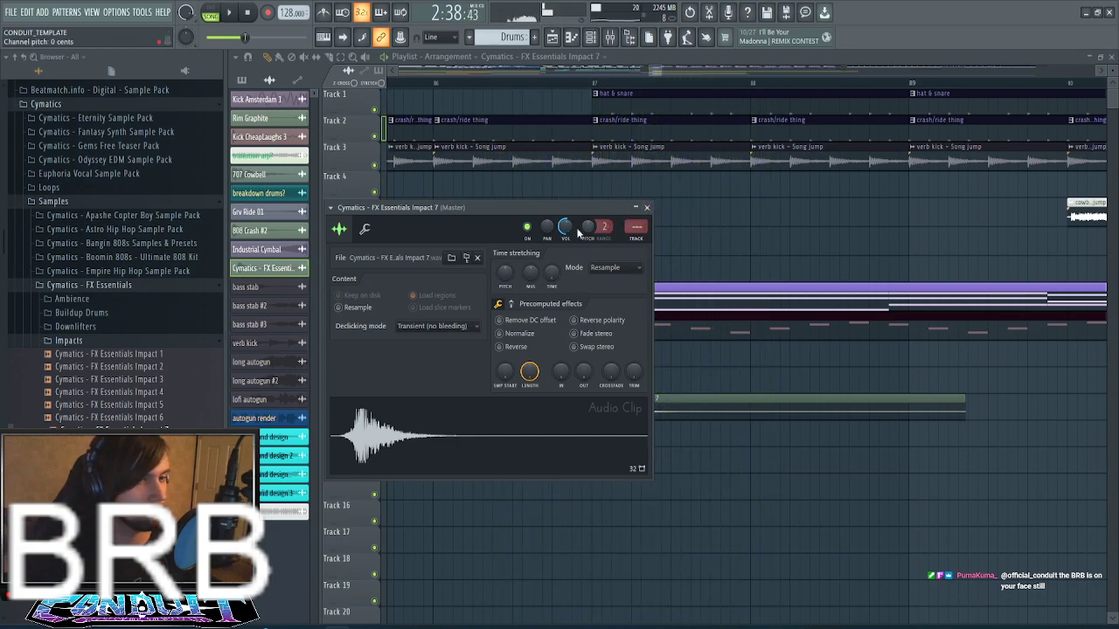
{"action": "left_click", "coordinate": [644, 209]}
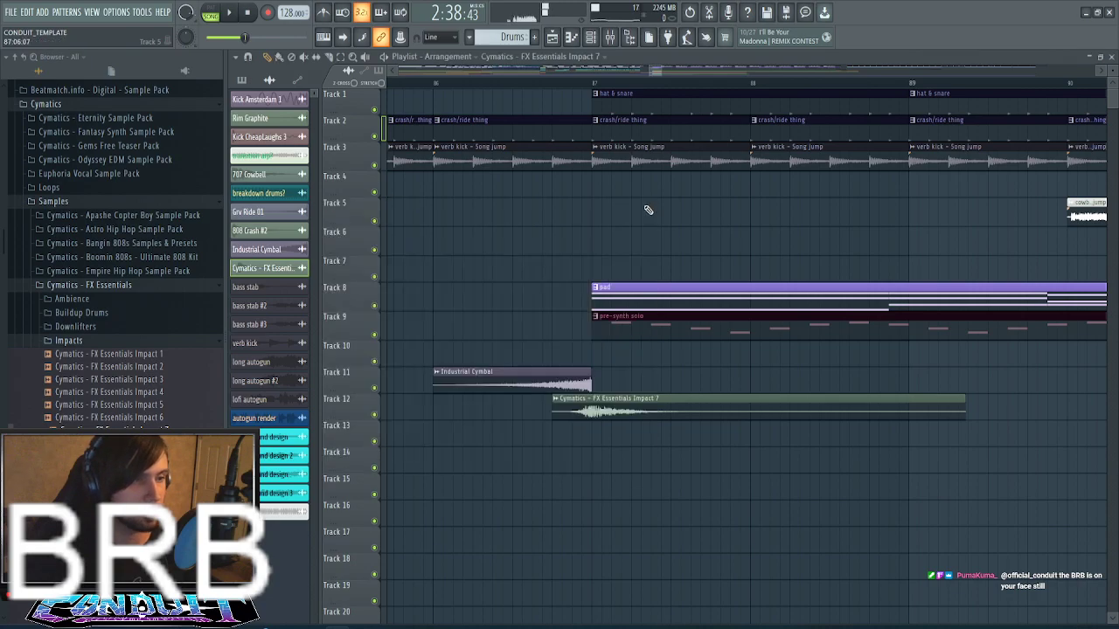
{"action": "left_click", "coordinate": [158, 341]}
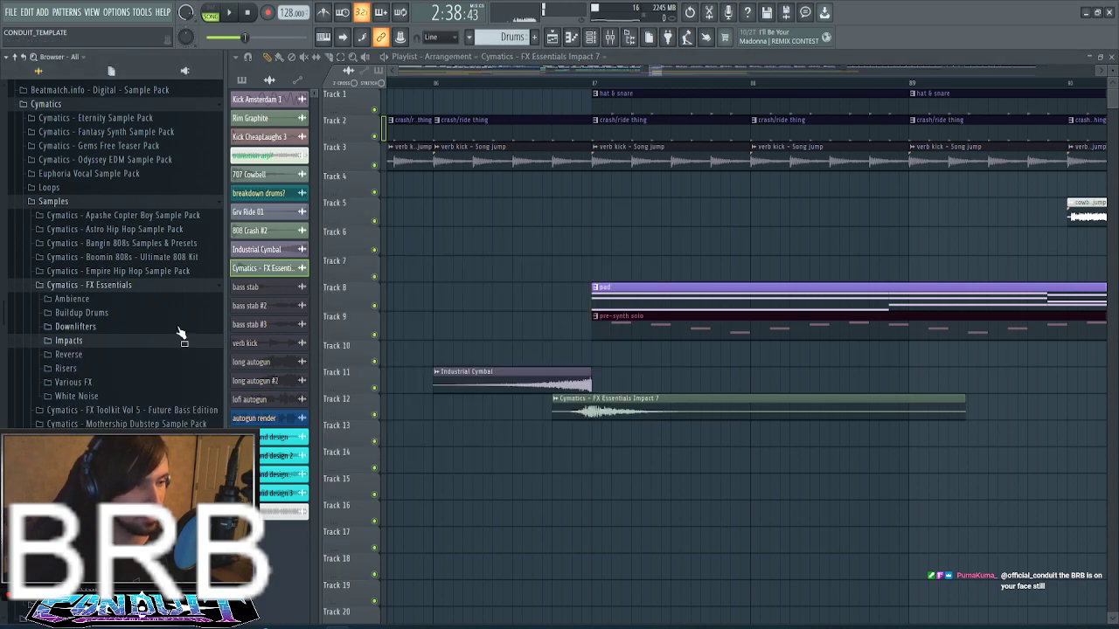
- Find the downward White Noise samples within the Cymatics - FX Essentials pack
{"action": "left_click", "coordinate": [141, 358]}
{"action": "left_click", "coordinate": [141, 358]}
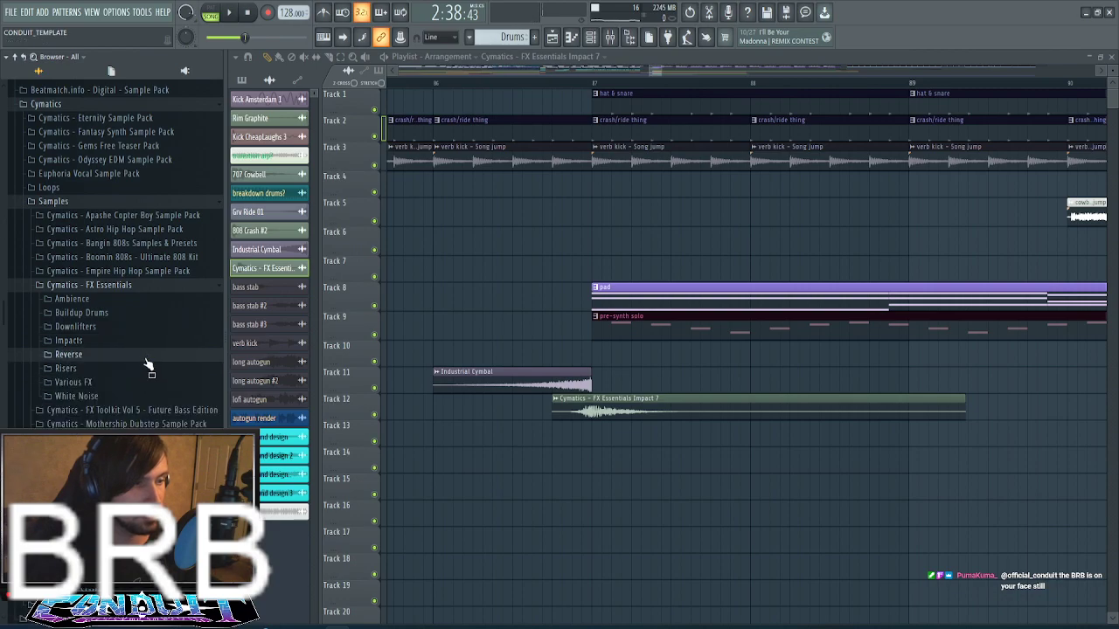
{"action": "left_click", "coordinate": [127, 396]}
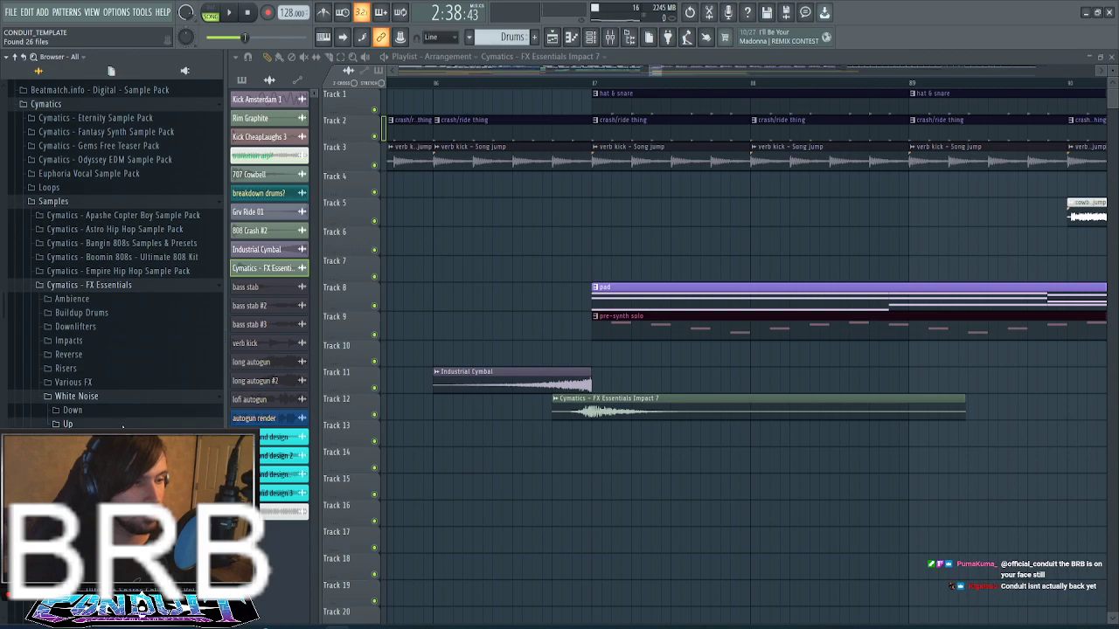
{"action": "left_click", "coordinate": [124, 414]}
{"action": "scroll", "coordinate": [125, 420], "scroll_direction": "down", "scroll_amount": 5}
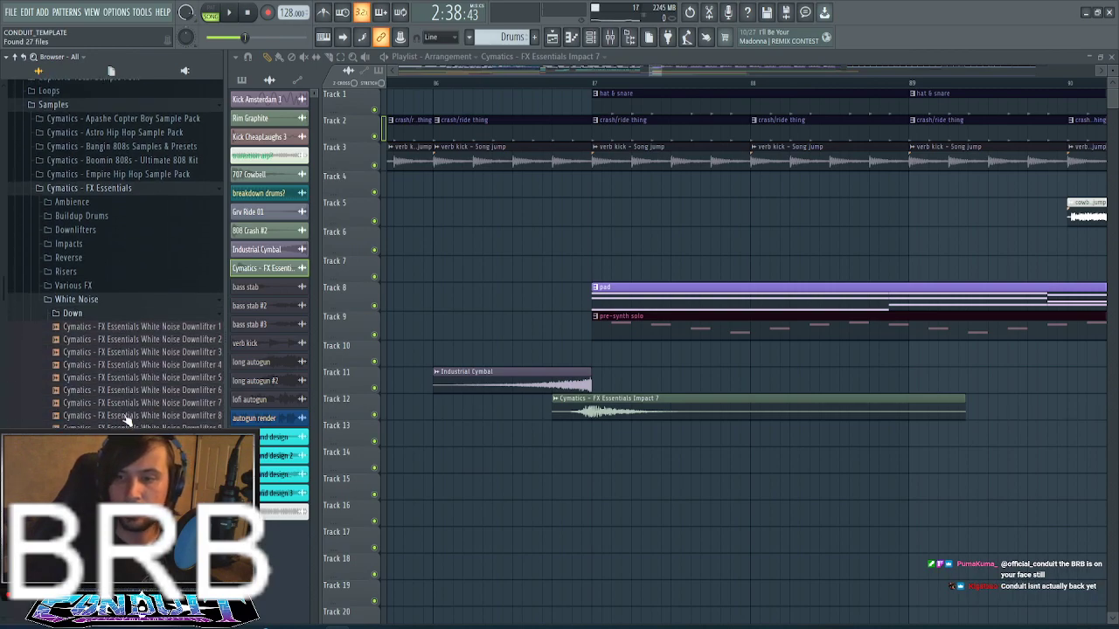
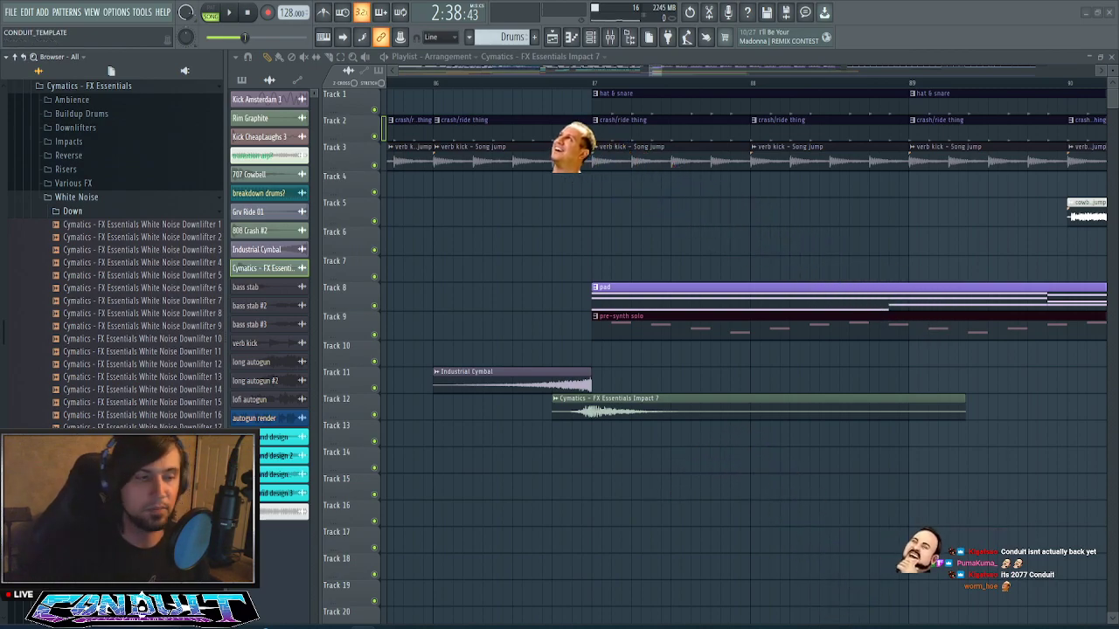
- Audition the white noise downlifters, place White Noise Downlifter 1 on Track 13 at bar 87, and set its channel volume to about 36%
{"action": "left_click", "coordinate": [177, 368]}
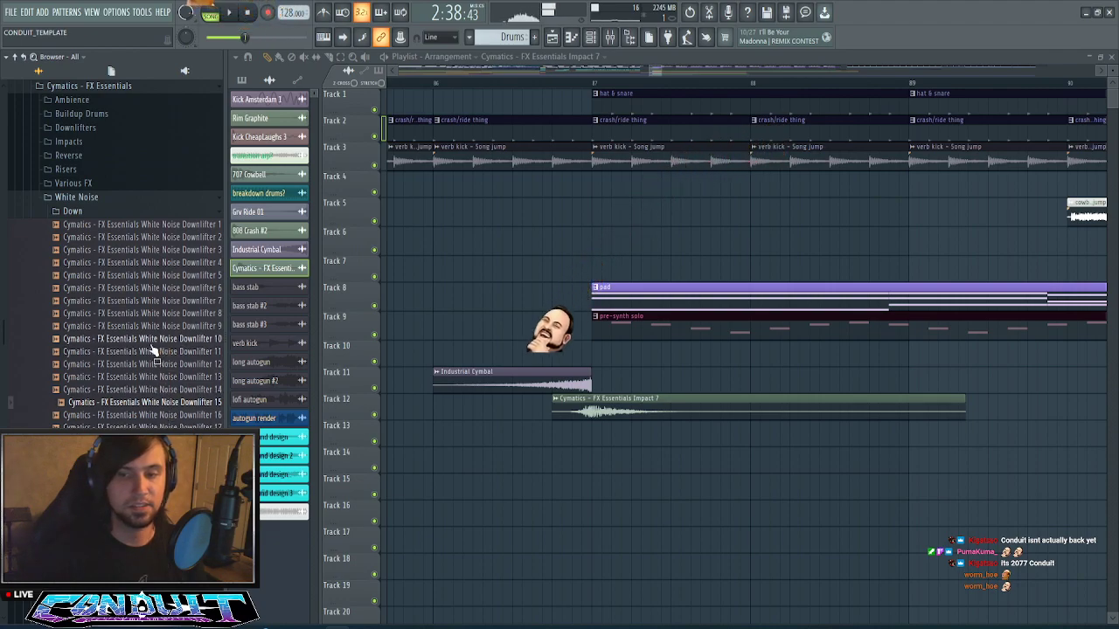
{"action": "left_click", "coordinate": [175, 227]}
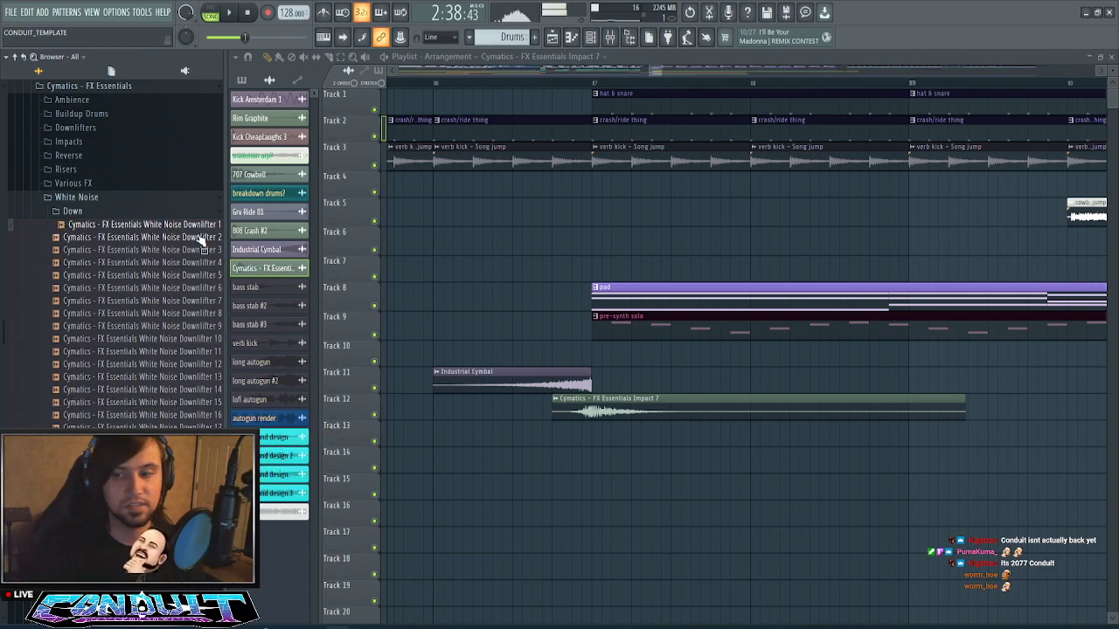
{"action": "left_click_drag", "start_coordinate": [184, 230], "coordinate": [596, 430]}
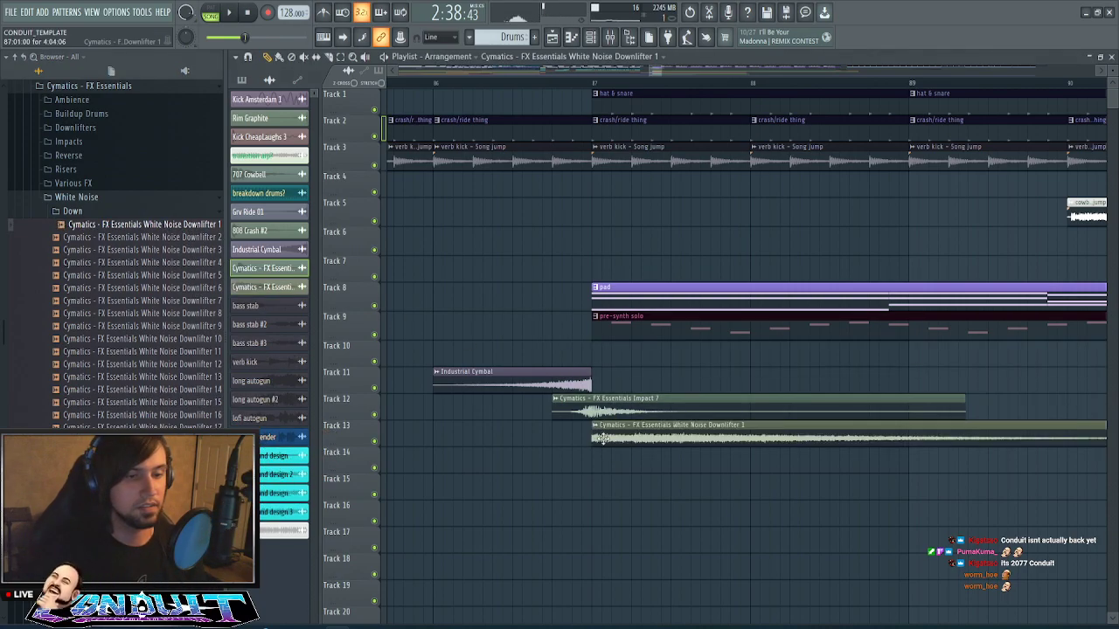
{"action": "double_click", "coordinate": [637, 434]}
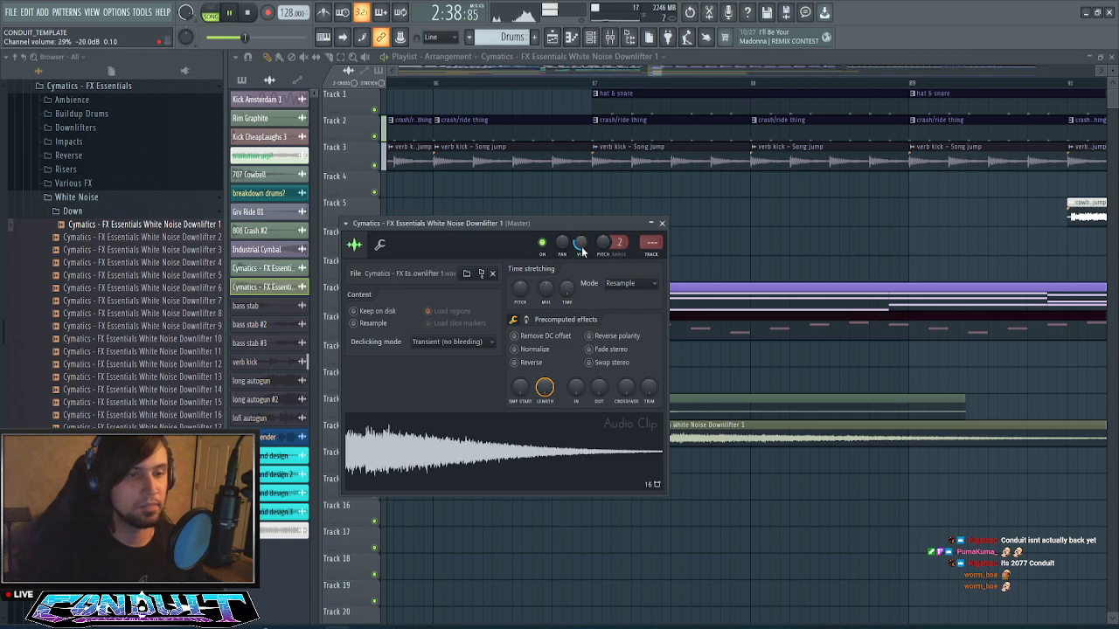
{"action": "left_click_drag", "start_coordinate": [580, 248], "coordinate": [580, 241]}
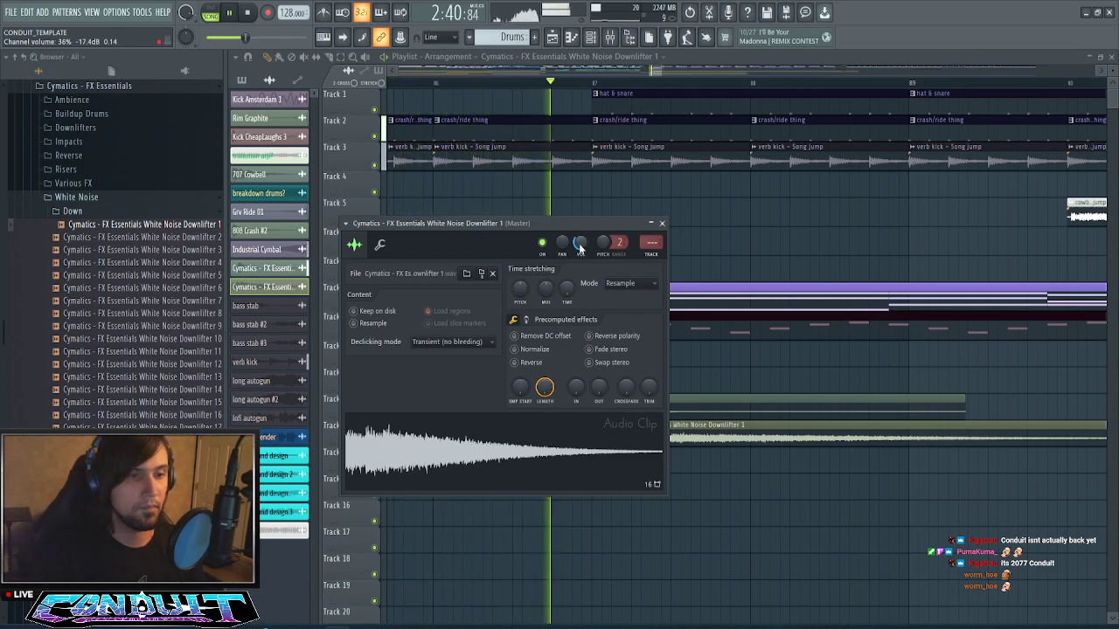
- Nudge the Impact 7 clip on Track 12 slightly later so its hit lines up with bar 87
{"action": "scroll", "coordinate": [662, 86], "scroll_direction": "down", "scroll_amount": 2}
{"action": "left_click", "coordinate": [662, 75]}
{"action": "left_click_drag", "start_coordinate": [656, 85], "coordinate": [664, 93]}
{"action": "scroll", "coordinate": [499, 90], "scroll_direction": "up", "scroll_amount": 3}
{"action": "scroll", "coordinate": [499, 90], "scroll_direction": "up", "scroll_amount": 3}
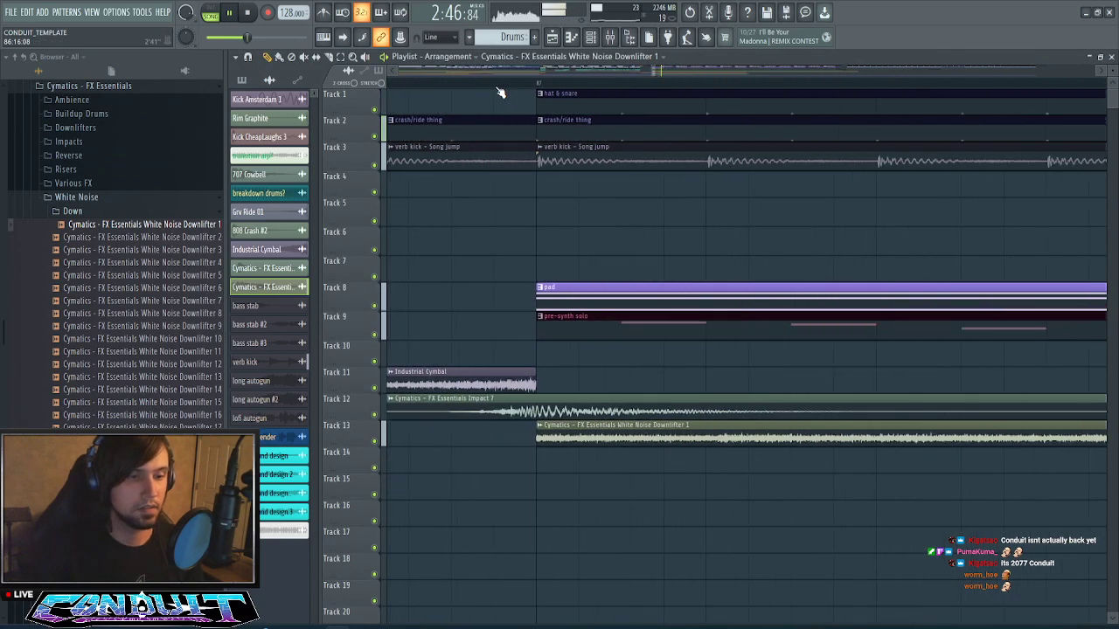
{"action": "left_click_drag", "start_coordinate": [575, 404], "coordinate": [643, 409]}
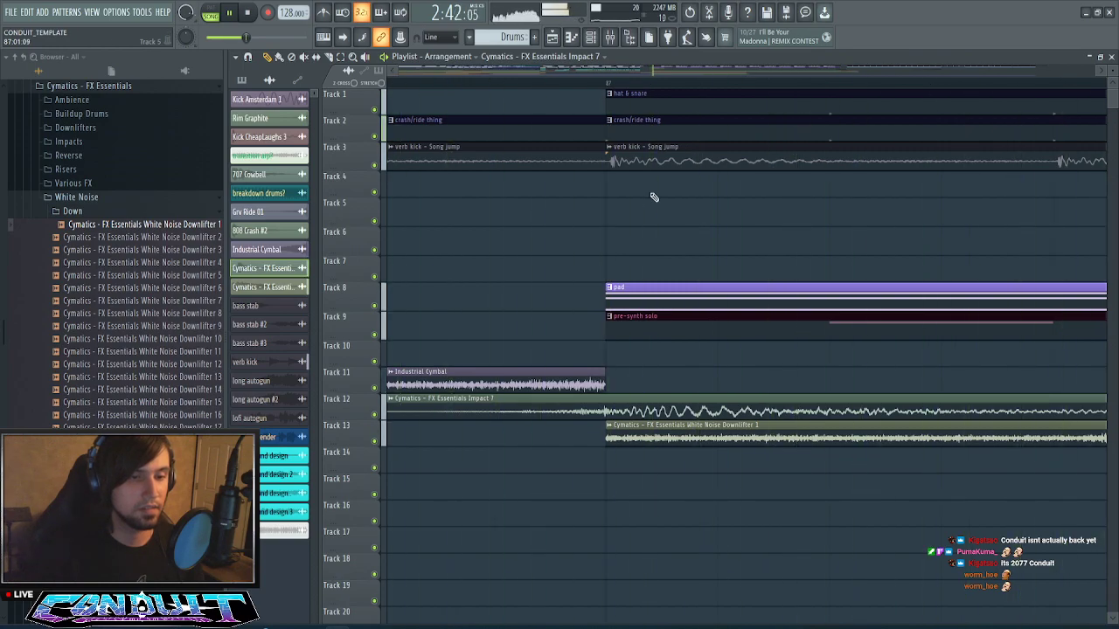
- Check the Industrial Cymbal channel settings and pan the White Noise Downlifter 1 channel off centre while playing the transition
{"action": "scroll", "coordinate": [640, 87], "scroll_direction": "down", "scroll_amount": 5}
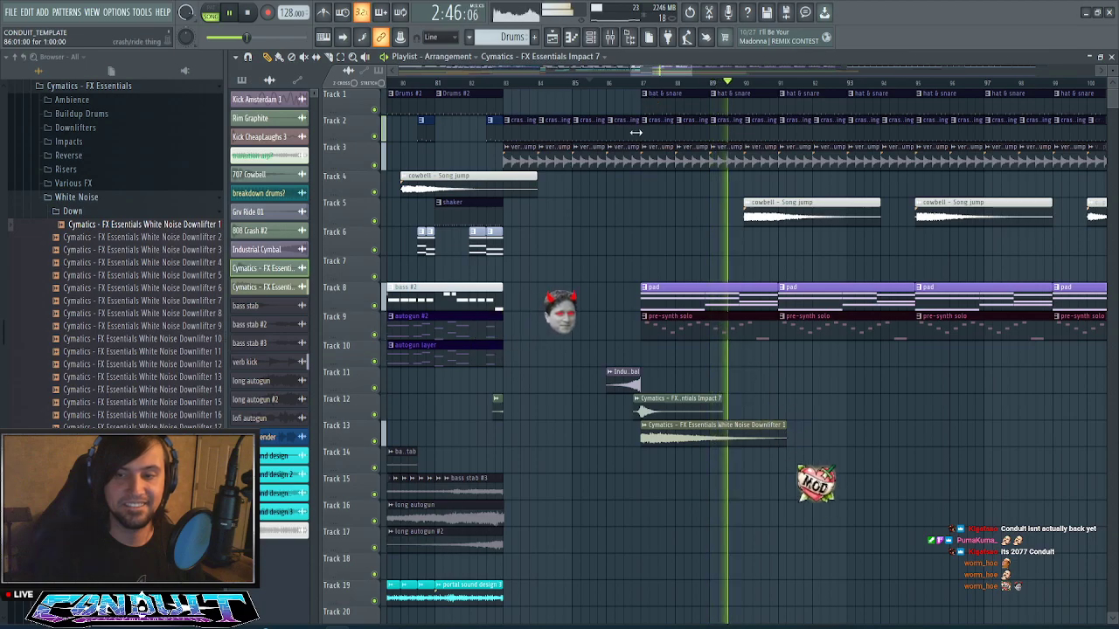
{"action": "scroll", "coordinate": [664, 87], "scroll_direction": "down", "scroll_amount": 3}
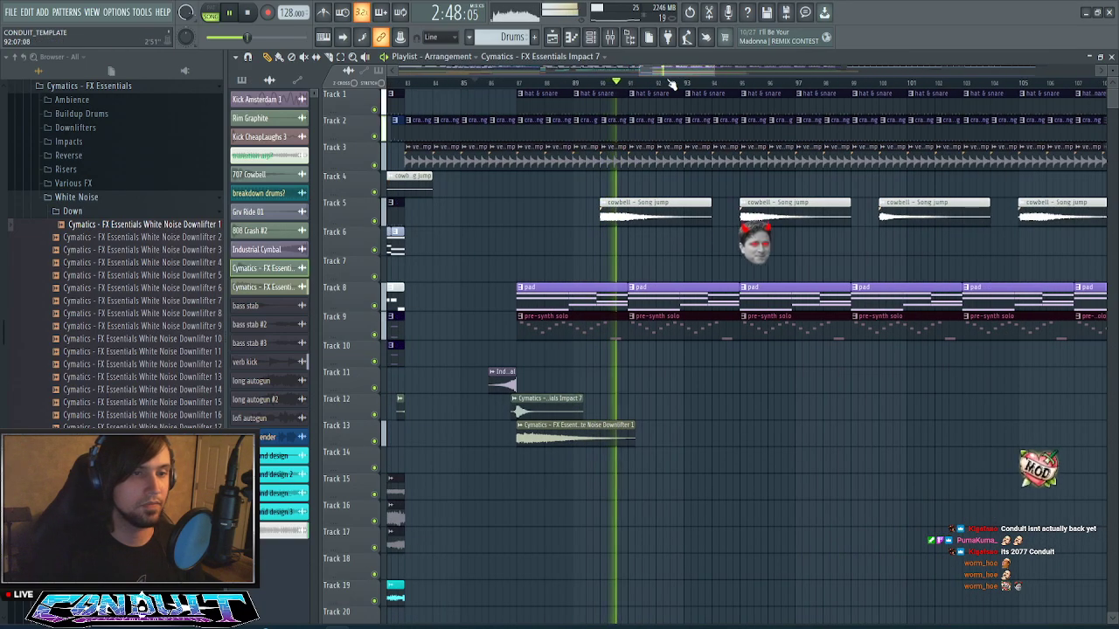
{"action": "mouse_move", "coordinate": [660, 75]}
{"action": "left_mouse_down"}
{"action": "mouse_move", "coordinate": [638, 76]}
{"action": "mouse_move", "coordinate": [652, 76]}
{"action": "left_mouse_up"}
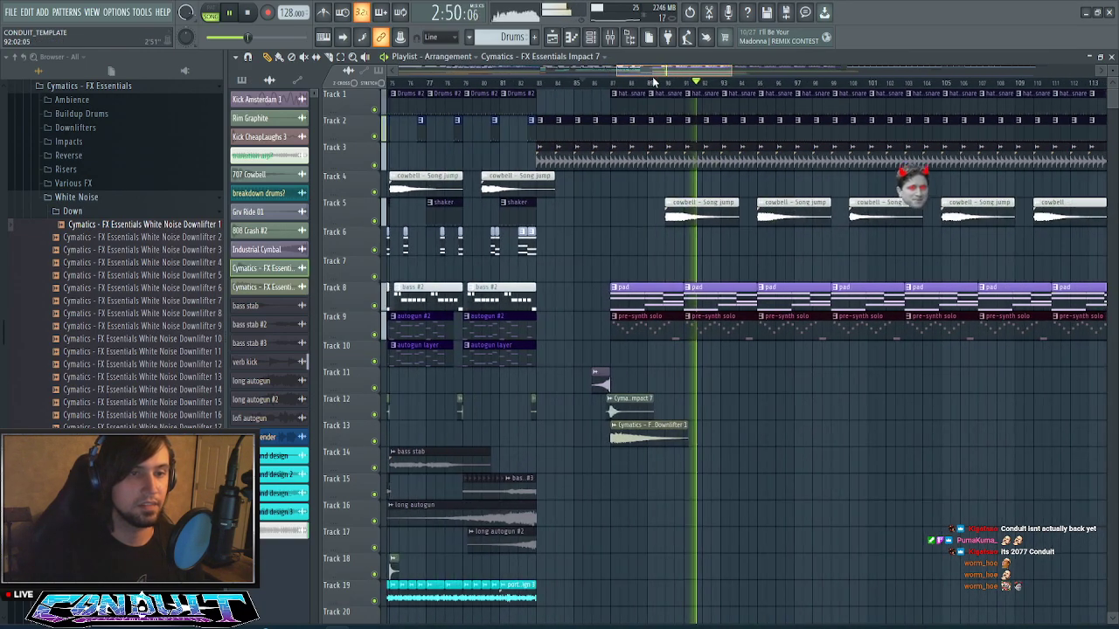
{"action": "scroll", "coordinate": [616, 89], "scroll_direction": "up", "scroll_amount": 5}
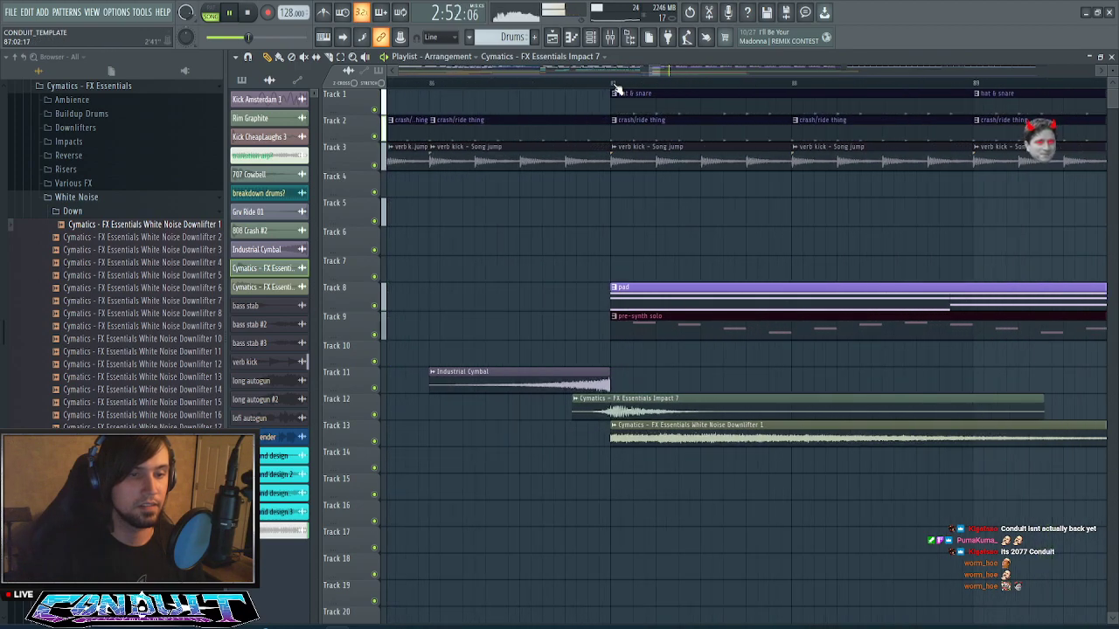
{"action": "double_click", "coordinate": [525, 371]}
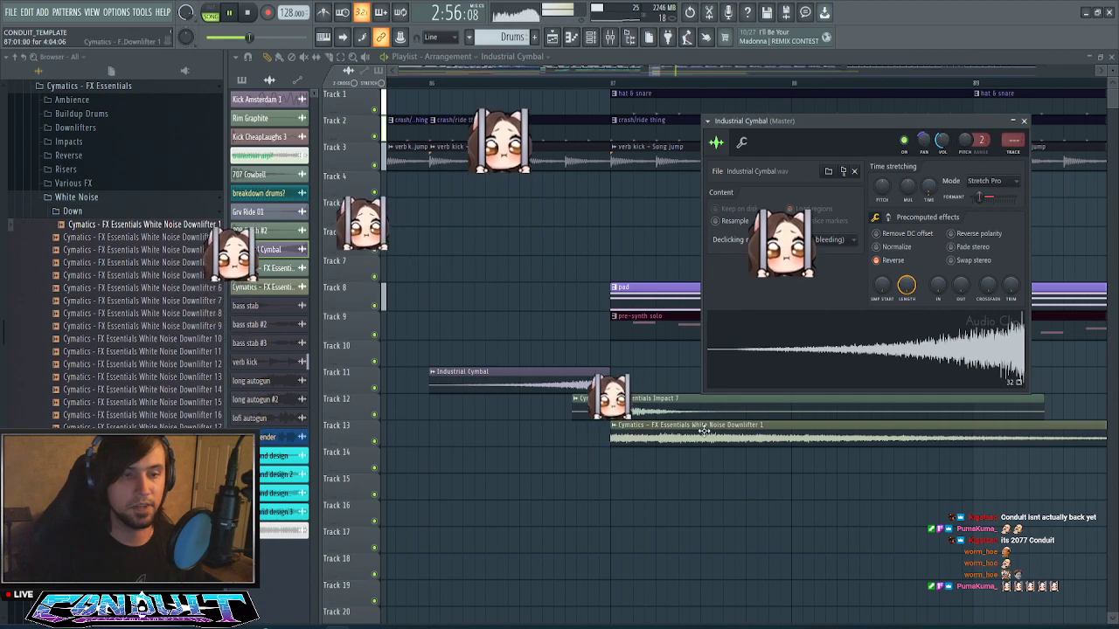
{"action": "left_click", "coordinate": [633, 442]}
{"action": "double_click", "coordinate": [632, 441]}
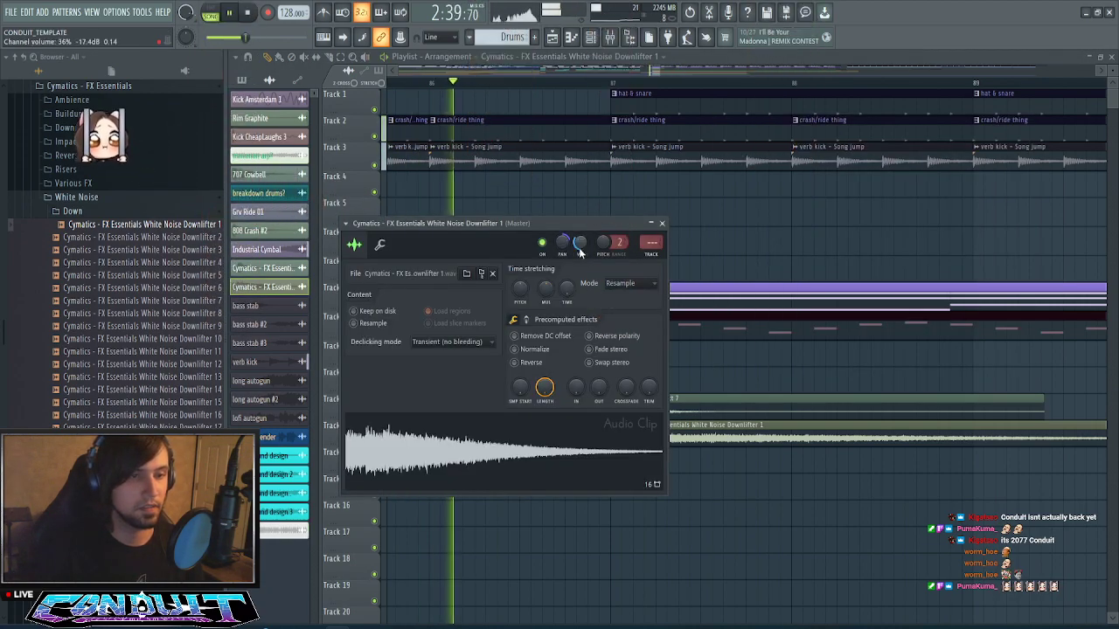
{"action": "left_click", "coordinate": [663, 224]}
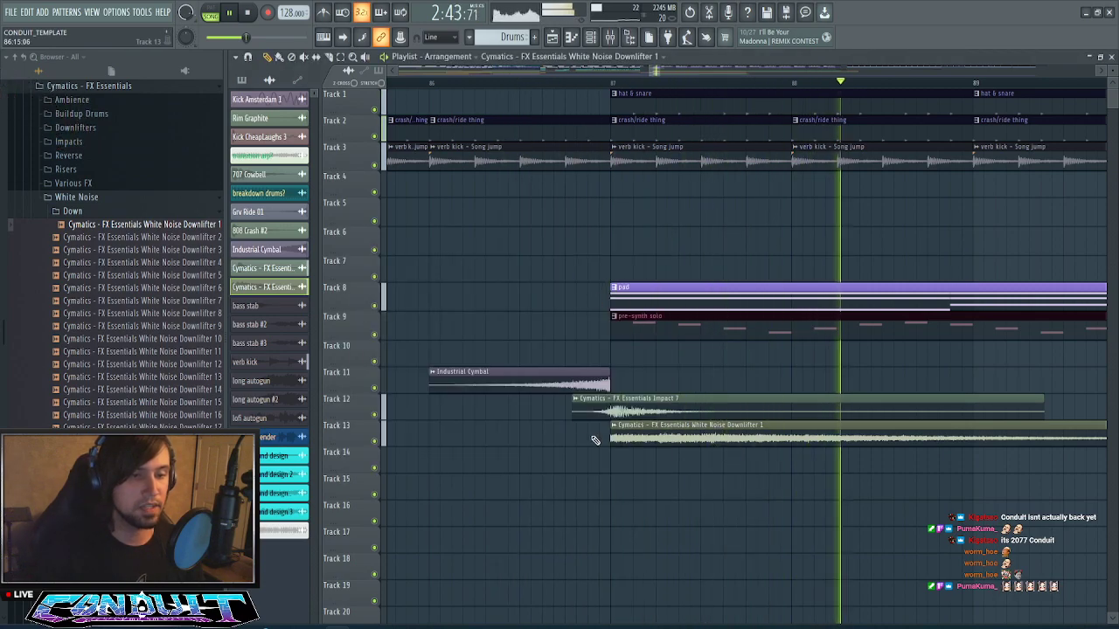
- Set the Impact 7 channel volume to about 52% and replay the transition into bar 87
{"action": "double_click", "coordinate": [605, 410]}
{"action": "mouse_move", "coordinate": [565, 228]}
{"action": "left_mouse_down"}
{"action": "mouse_move", "coordinate": [565, 255]}
{"action": "mouse_move", "coordinate": [566, 237]}
{"action": "left_mouse_up"}
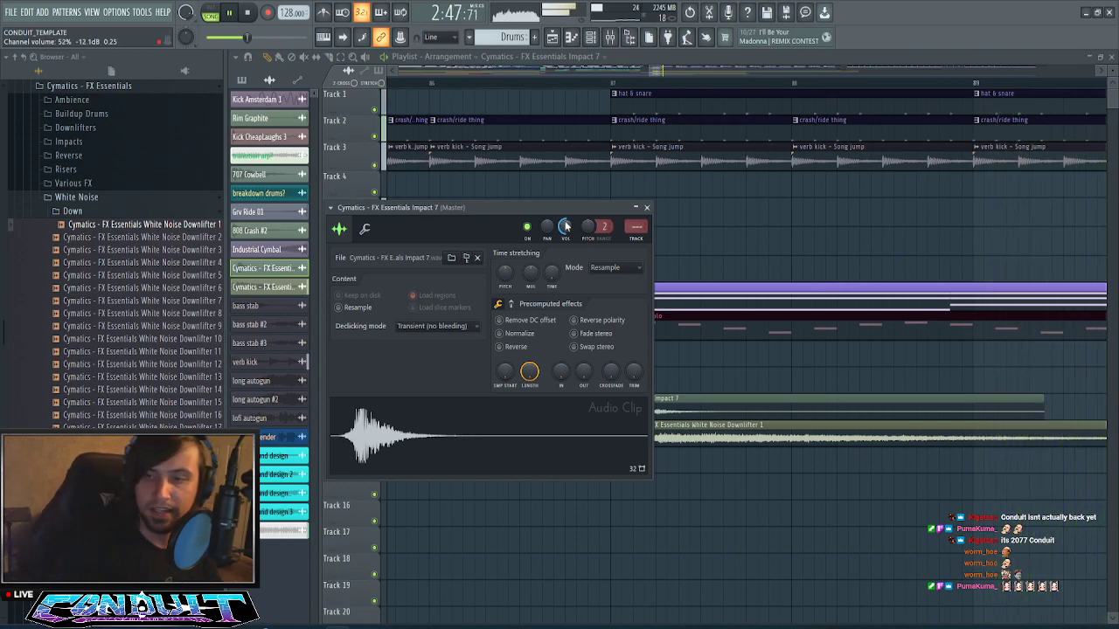
{"action": "key", "text": "space"}
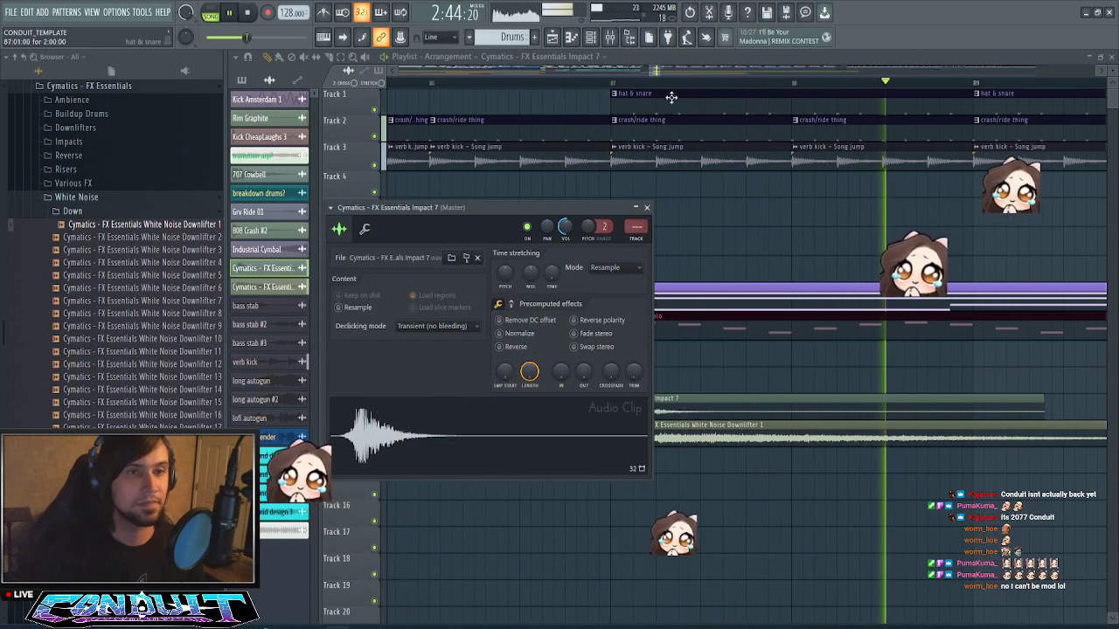
- Time-stretch the White Noise Downlifter 1 clip on Track 13 to a longer fall, about six bars from bar 87
{"action": "scroll", "coordinate": [659, 72], "scroll_direction": "down", "scroll_amount": 4}
{"action": "left_click_drag", "start_coordinate": [660, 72], "coordinate": [673, 74]}
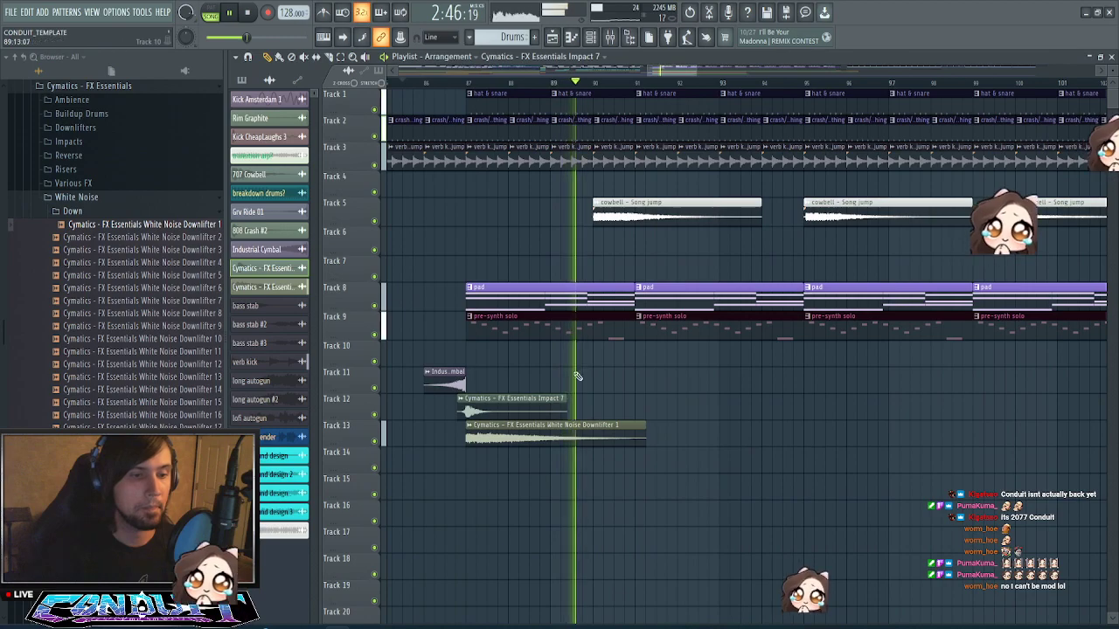
{"action": "double_click", "coordinate": [551, 439]}
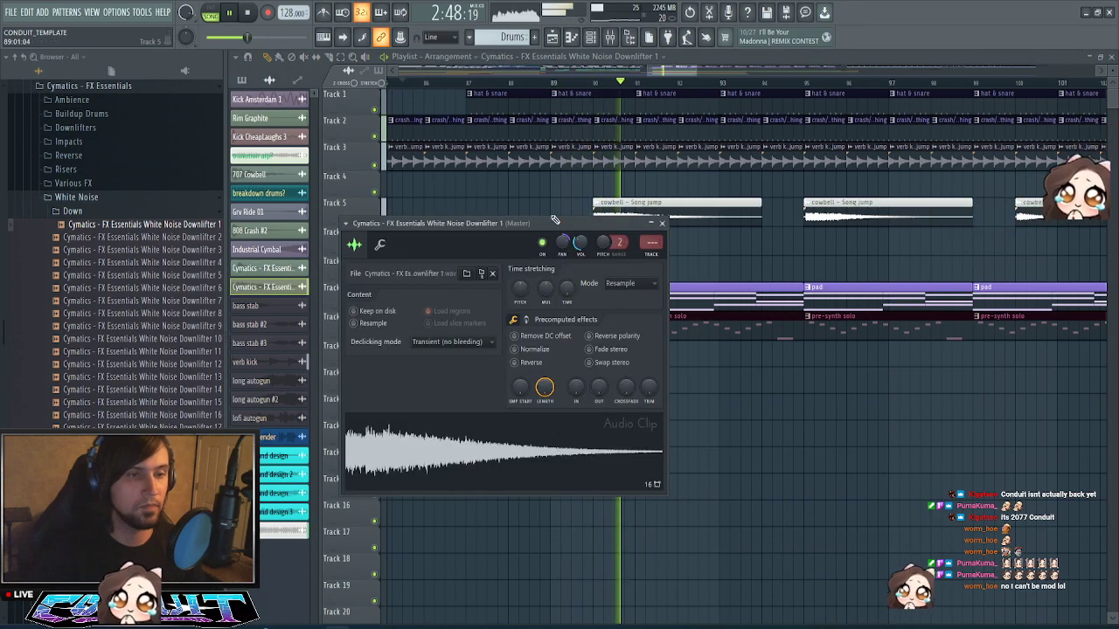
{"action": "left_click_drag", "start_coordinate": [555, 219], "coordinate": [806, 96]}
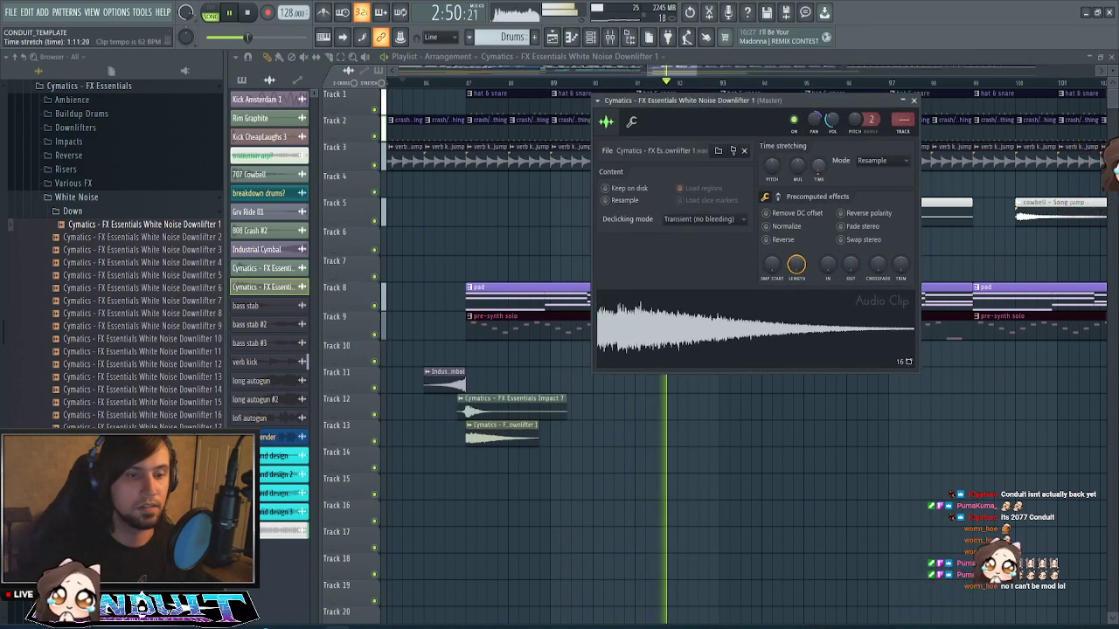
{"action": "left_click_drag", "start_coordinate": [818, 165], "coordinate": [852, 165]}
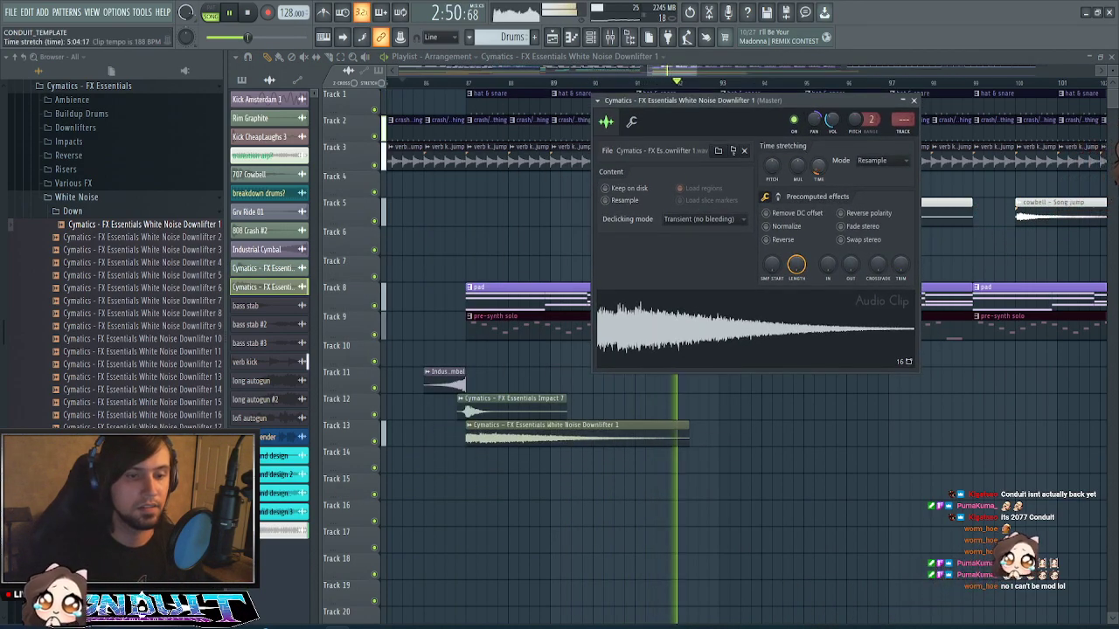
- Set the White Noise Downlifter 1 stretch mode to Stretch Pro and its channel volume to about 40%
{"action": "left_click", "coordinate": [872, 160]}
{"action": "left_click", "coordinate": [905, 191]}
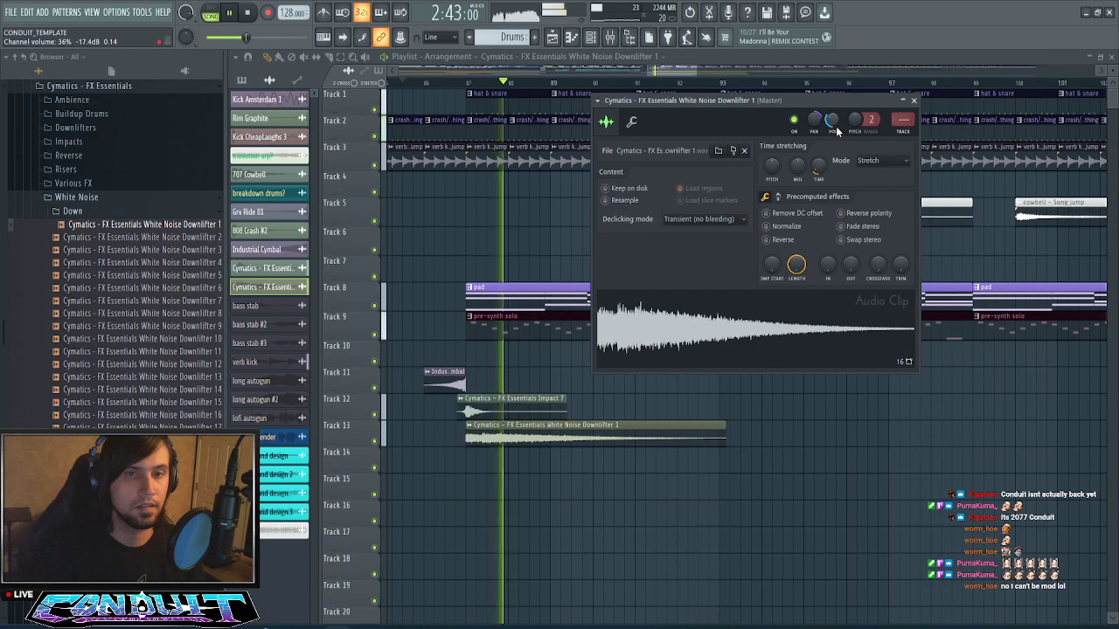
{"action": "left_click", "coordinate": [874, 160]}
{"action": "left_click", "coordinate": [875, 187]}
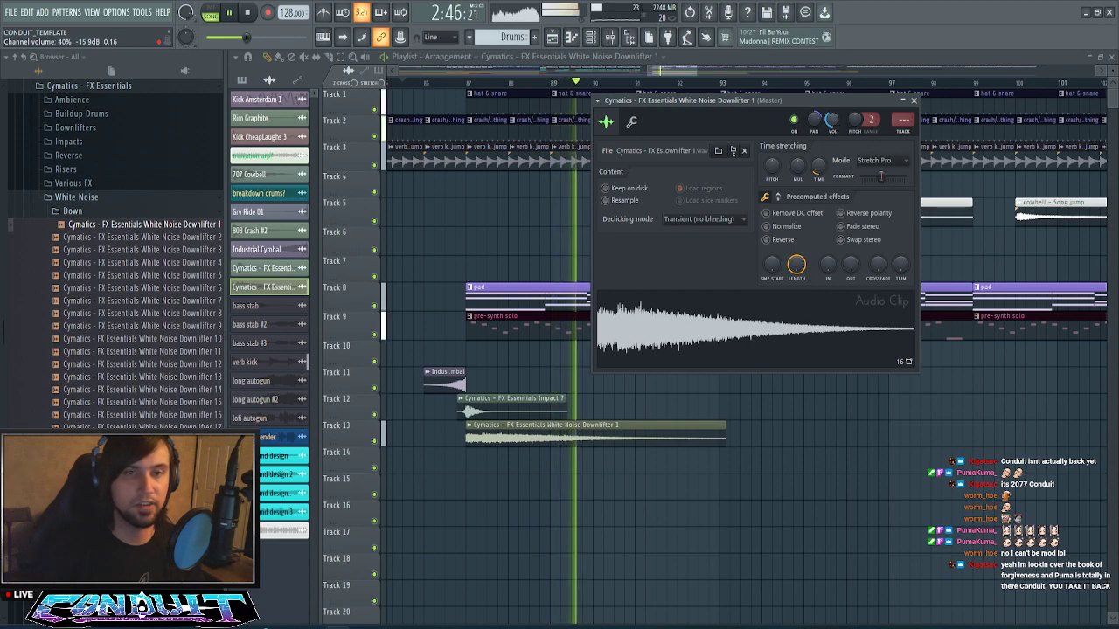
{"action": "left_click", "coordinate": [914, 101]}
- Look over the whole arrangement during playback, comparing the tracks around bar 87 with the earlier and following sections
{"action": "scroll", "coordinate": [699, 88], "scroll_direction": "down", "scroll_amount": 2}
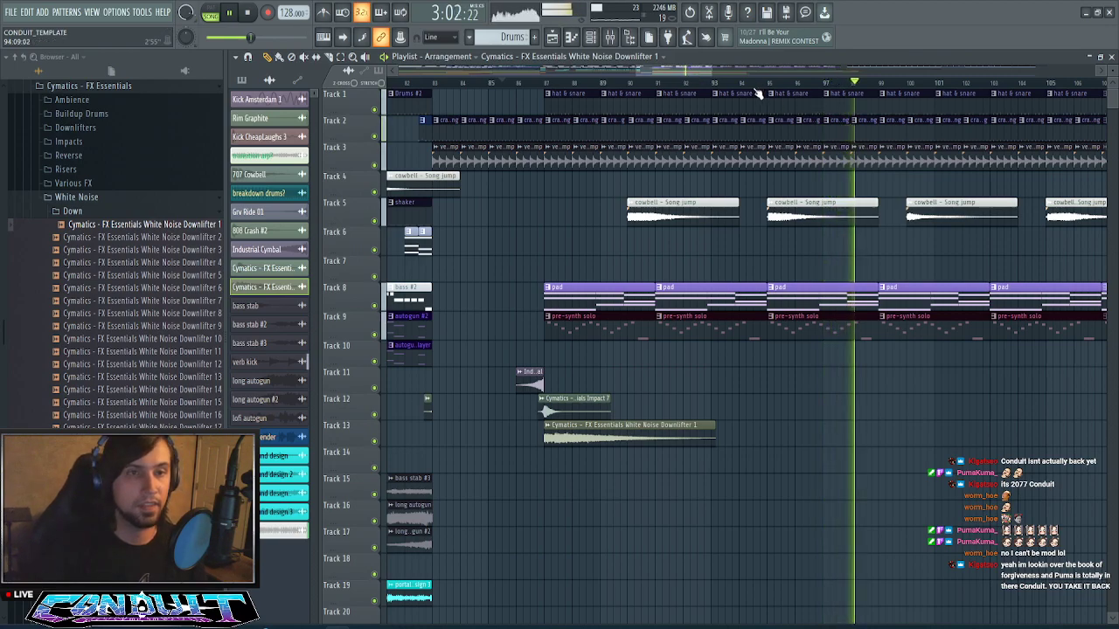
{"action": "scroll", "coordinate": [758, 93], "scroll_direction": "down", "scroll_amount": 3}
{"action": "scroll", "coordinate": [754, 92], "scroll_direction": "down", "scroll_amount": 3}
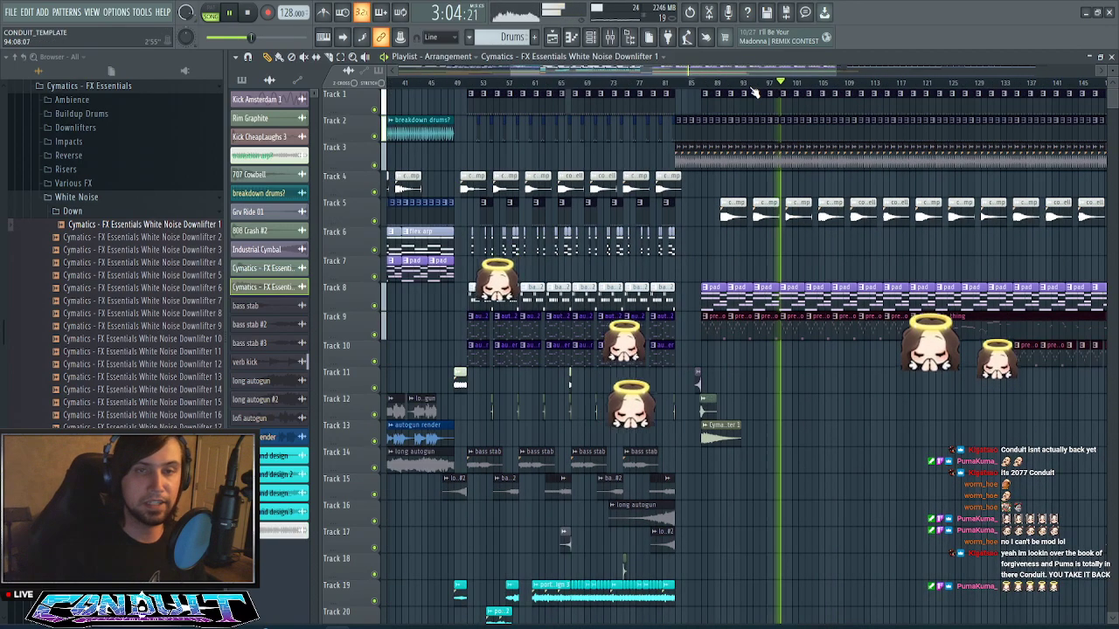
{"action": "scroll", "coordinate": [753, 93], "scroll_direction": "down", "scroll_amount": 1}
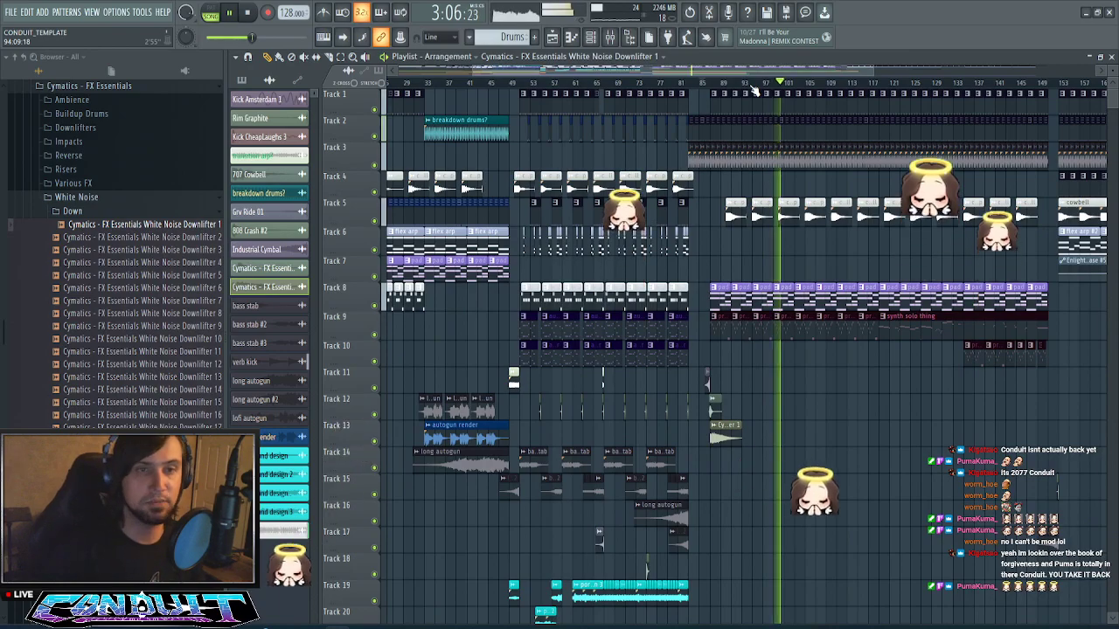
{"action": "scroll", "coordinate": [753, 92], "scroll_direction": "down", "scroll_amount": 2}
{"action": "scroll", "coordinate": [712, 253], "scroll_direction": "down", "scroll_amount": 2}
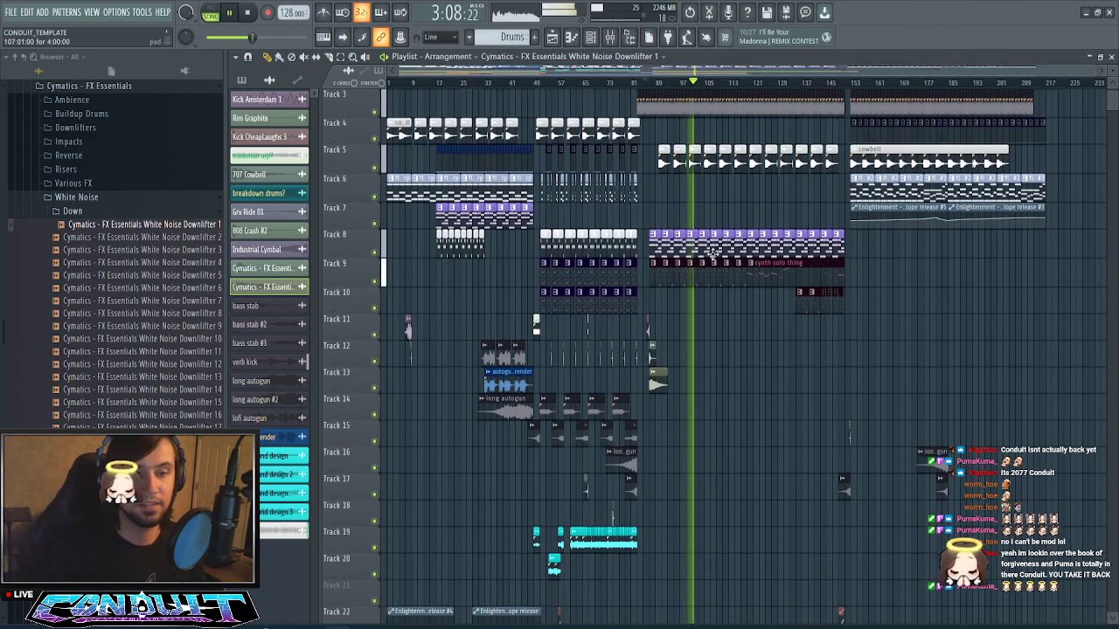
{"action": "scroll", "coordinate": [708, 91], "scroll_direction": "up", "scroll_amount": 2}
{"action": "scroll", "coordinate": [677, 87], "scroll_direction": "up", "scroll_amount": 1}
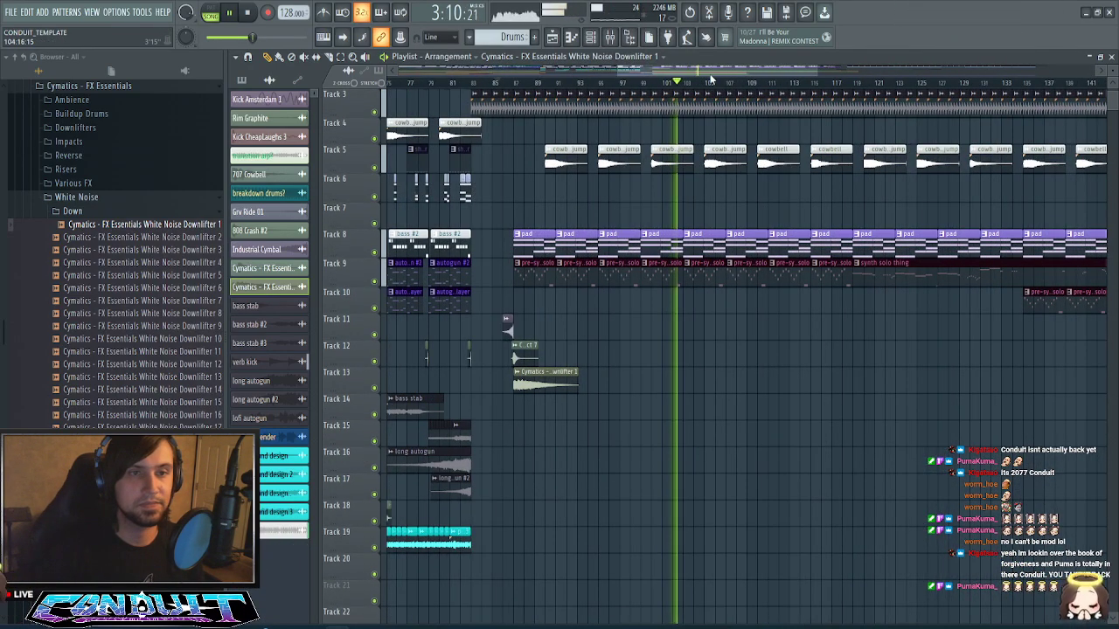
- Copy the short transition arp clip ending at bar 67 on Track 11 to the same track, ending at bar 83
{"action": "scroll", "coordinate": [634, 77], "scroll_direction": "up", "scroll_amount": 1}
{"action": "scroll", "coordinate": [574, 223], "scroll_direction": "down", "scroll_amount": 5}
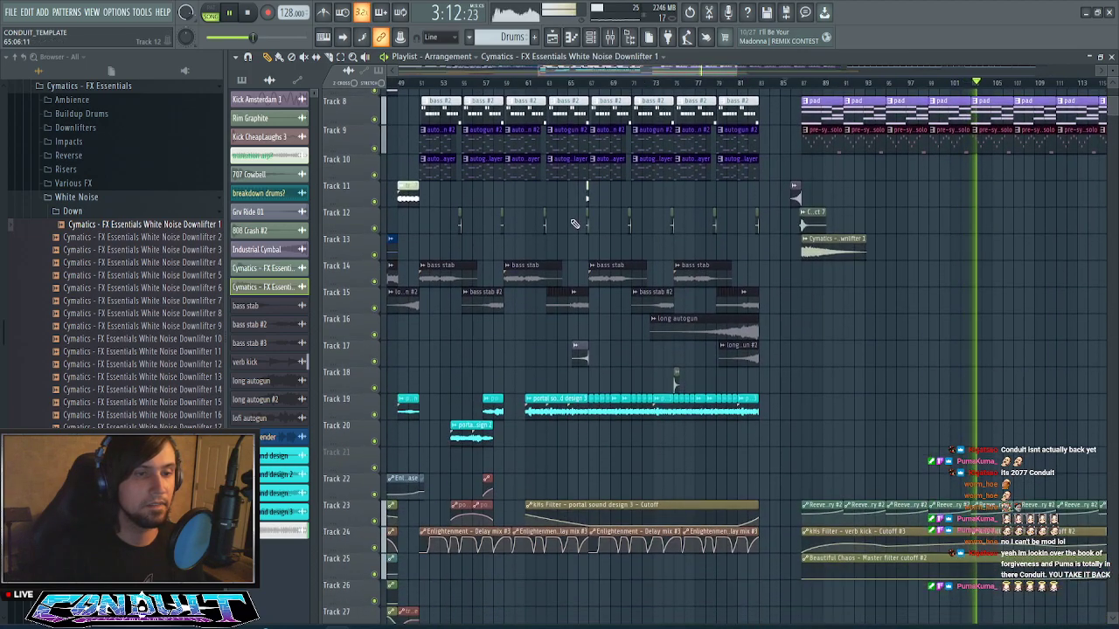
{"action": "scroll", "coordinate": [606, 91], "scroll_direction": "up", "scroll_amount": 3}
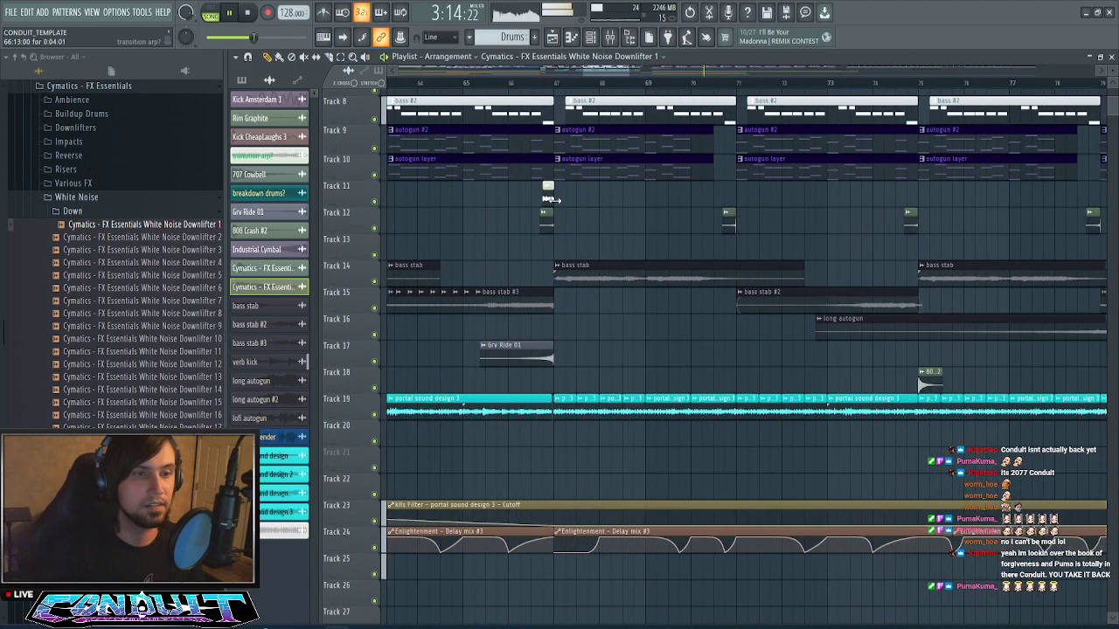
{"action": "left_click_drag", "start_coordinate": [610, 70], "coordinate": [649, 77]}
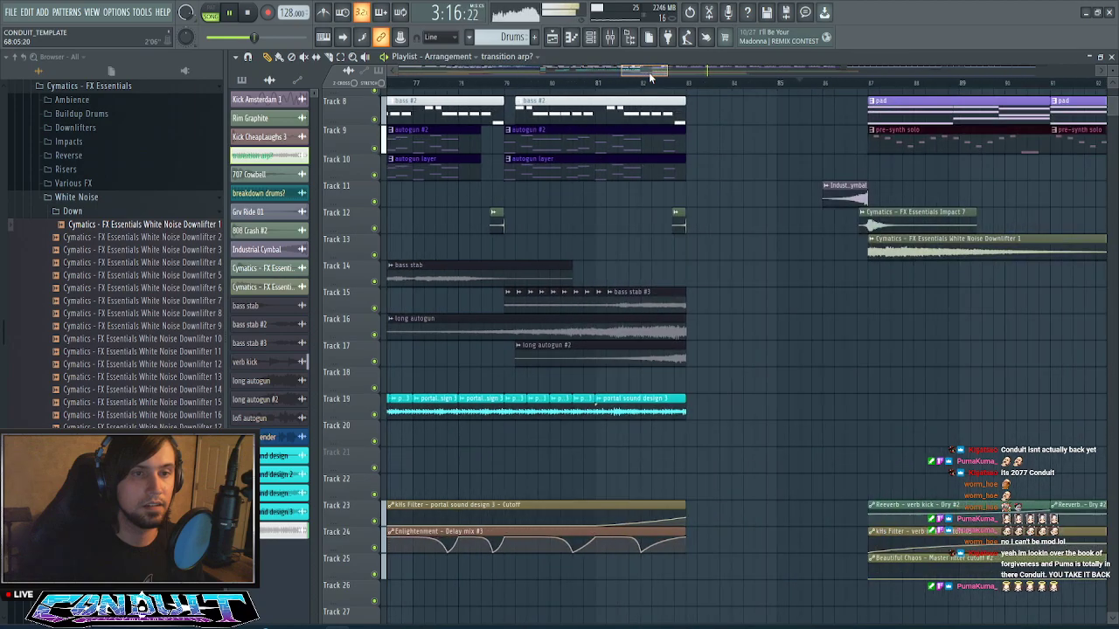
{"action": "scroll", "coordinate": [738, 91], "scroll_direction": "down", "scroll_amount": 6}
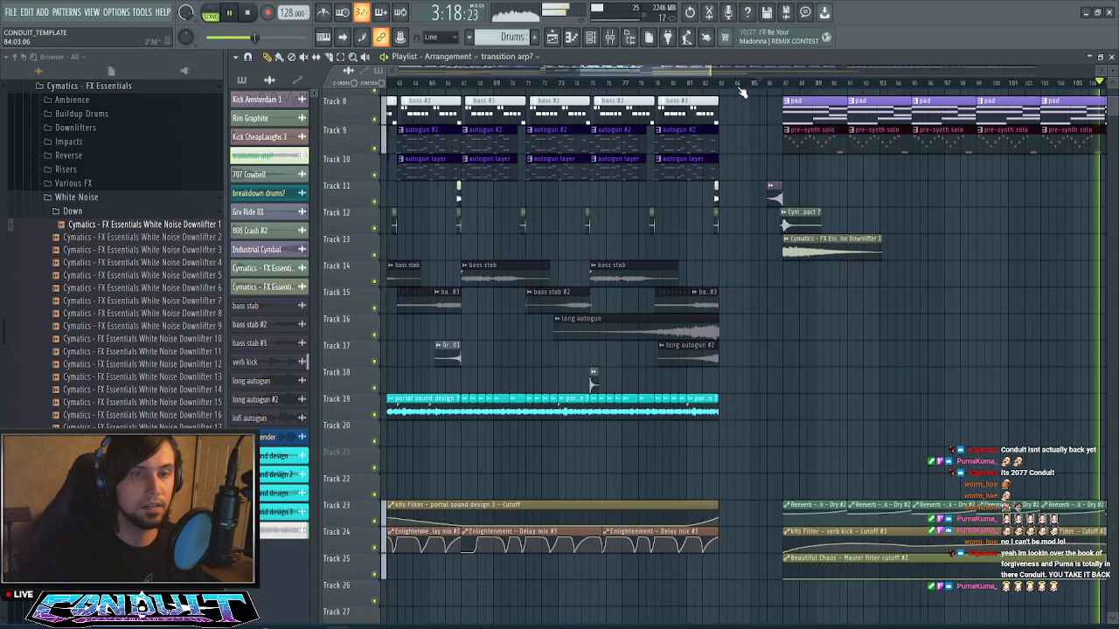
- Place a synth solo thing pattern clip on Track 3 at bar 247, in the empty area past the song, shortened to one bar
{"action": "scroll", "coordinate": [738, 249], "scroll_direction": "up", "scroll_amount": 5}
{"action": "scroll", "coordinate": [738, 249], "scroll_direction": "down", "scroll_amount": 3}
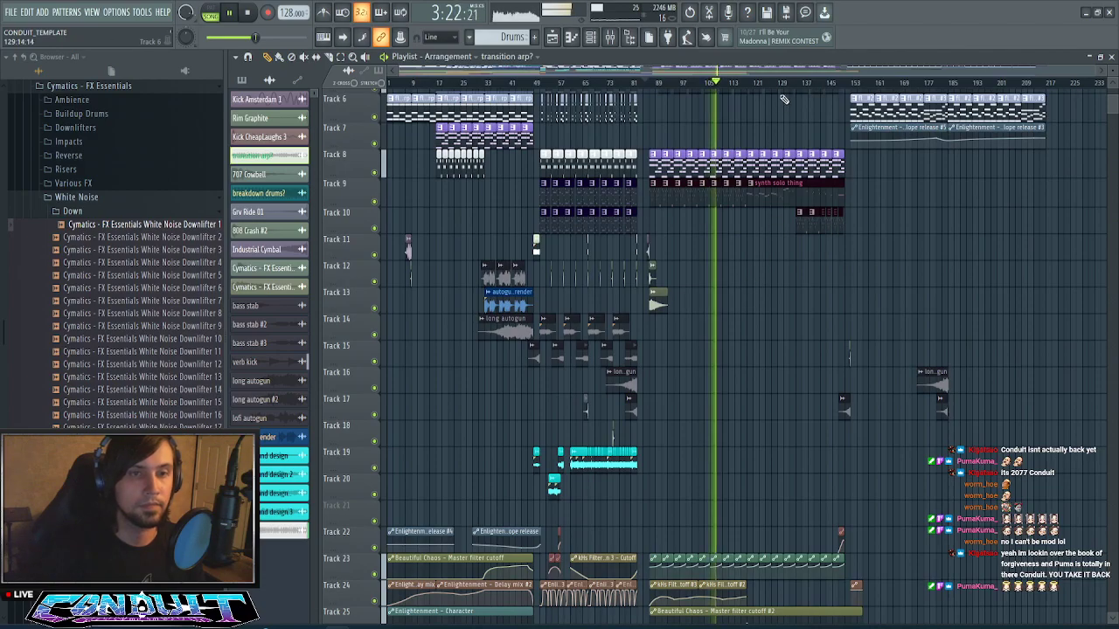
{"action": "scroll", "coordinate": [782, 84], "scroll_direction": "up", "scroll_amount": 2}
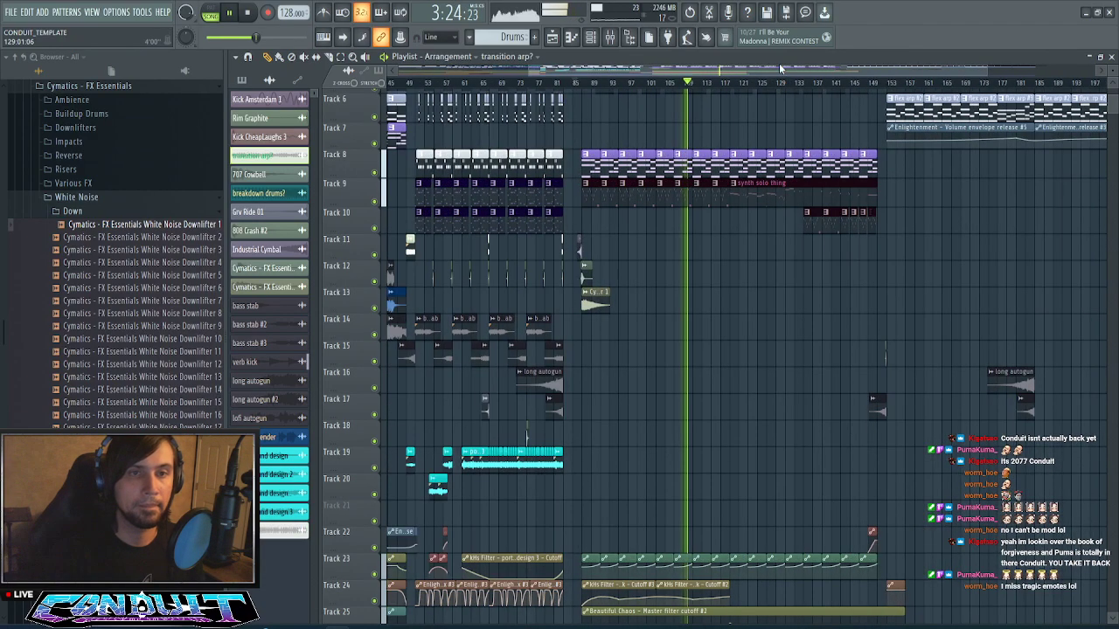
{"action": "left_click_drag", "start_coordinate": [780, 69], "coordinate": [852, 83]}
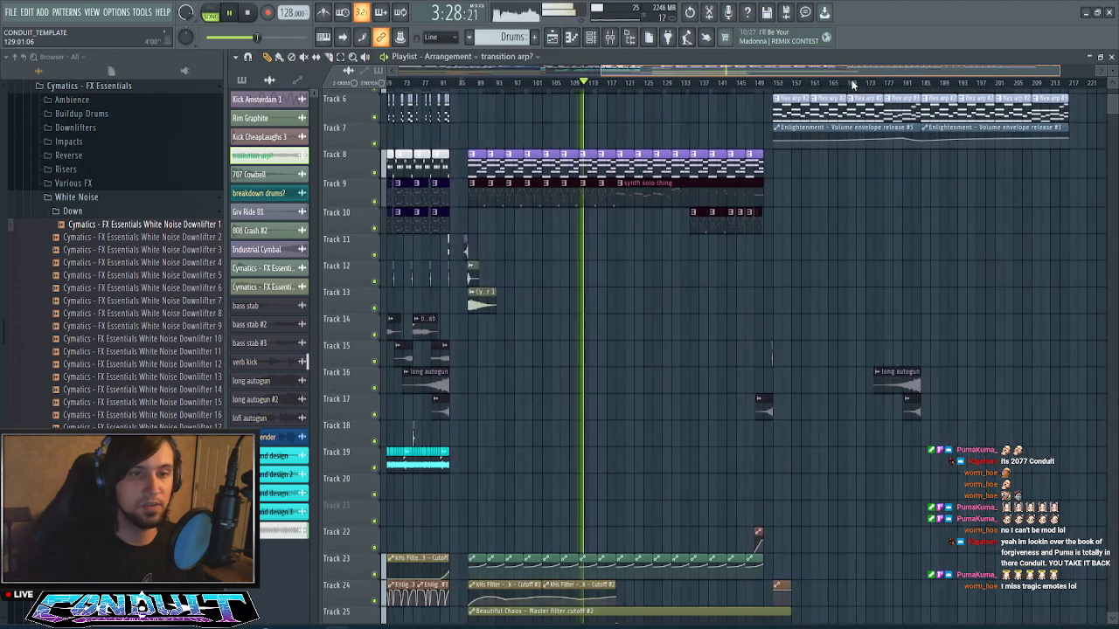
{"action": "left_click", "coordinate": [612, 193]}
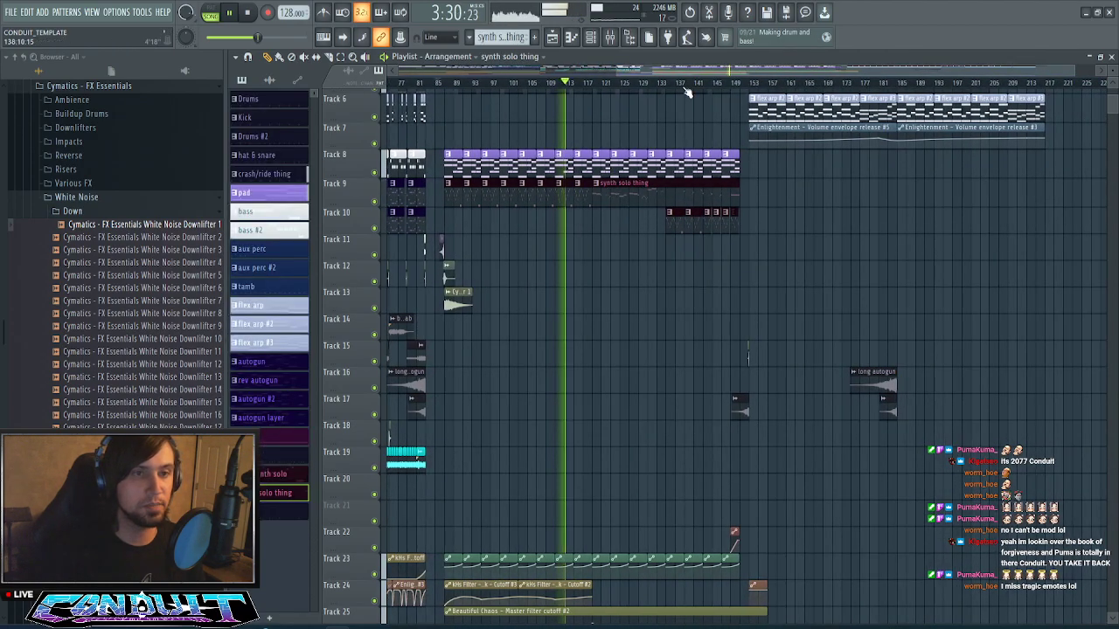
{"action": "left_click_drag", "start_coordinate": [709, 72], "coordinate": [928, 91]}
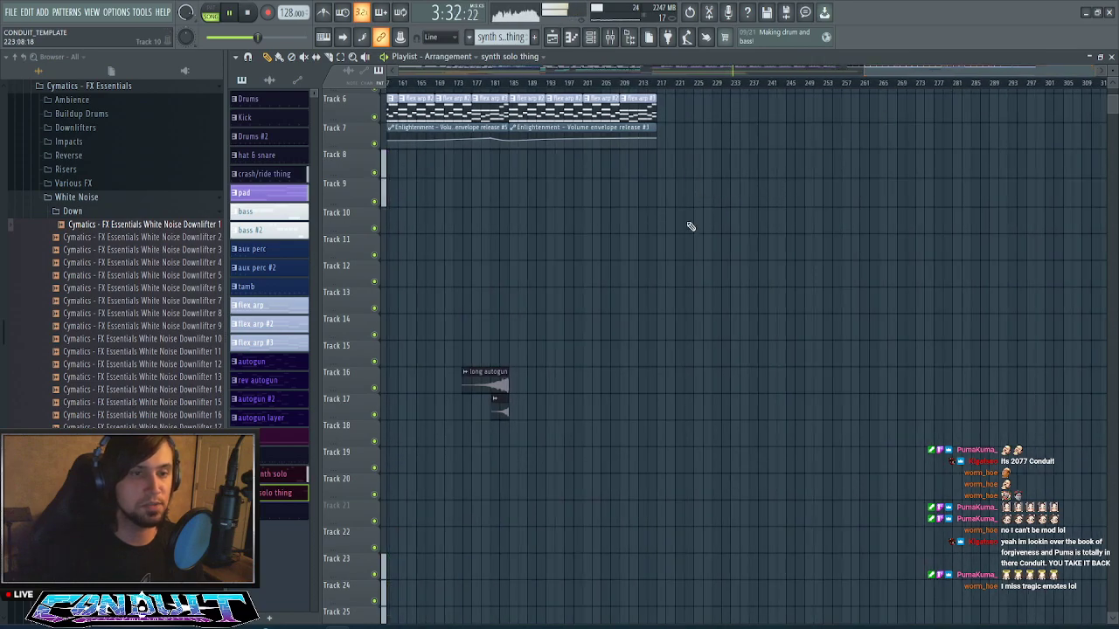
{"action": "scroll", "coordinate": [690, 227], "scroll_direction": "up", "scroll_amount": 5}
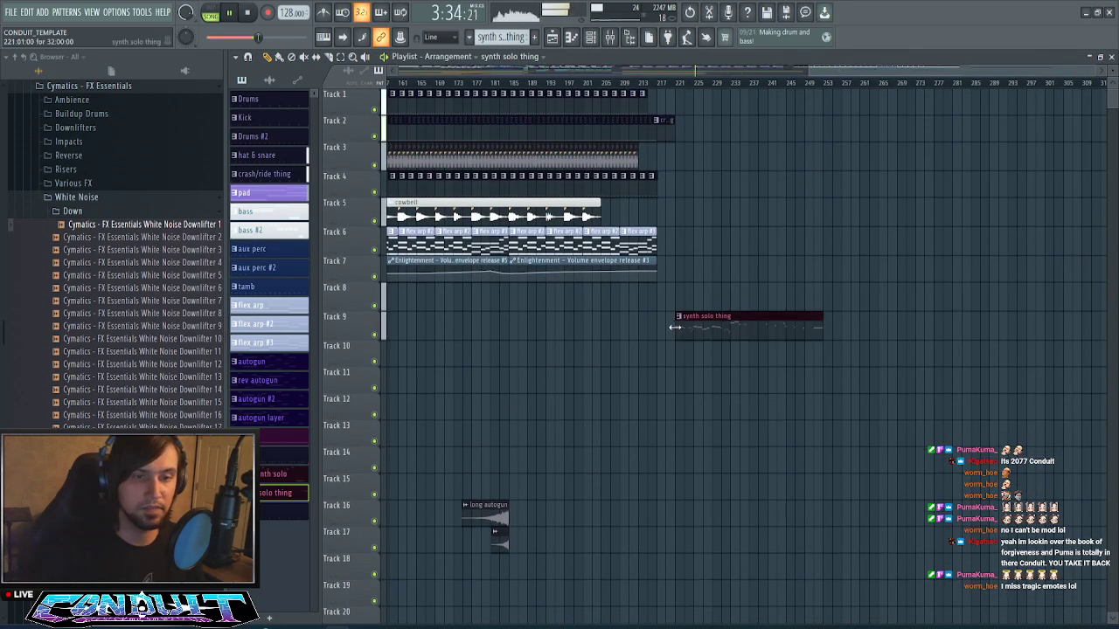
{"action": "left_click_drag", "start_coordinate": [844, 70], "coordinate": [738, 312]}
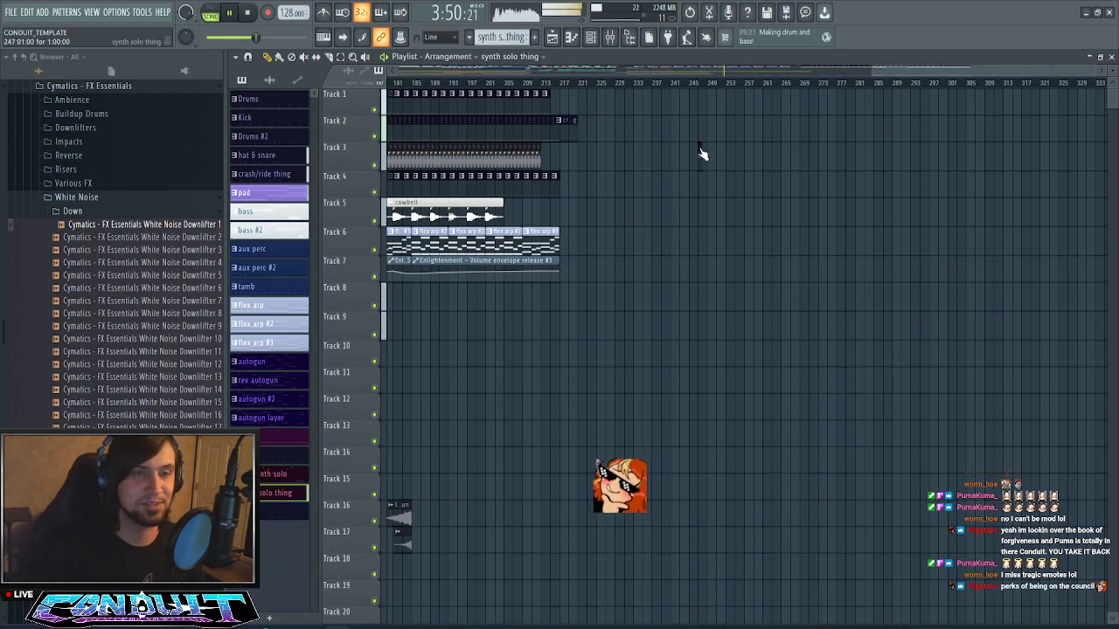
{"action": "scroll", "coordinate": [714, 88], "scroll_direction": "up", "scroll_amount": 4}
{"action": "left_click_drag", "start_coordinate": [865, 75], "coordinate": [1011, 75]}
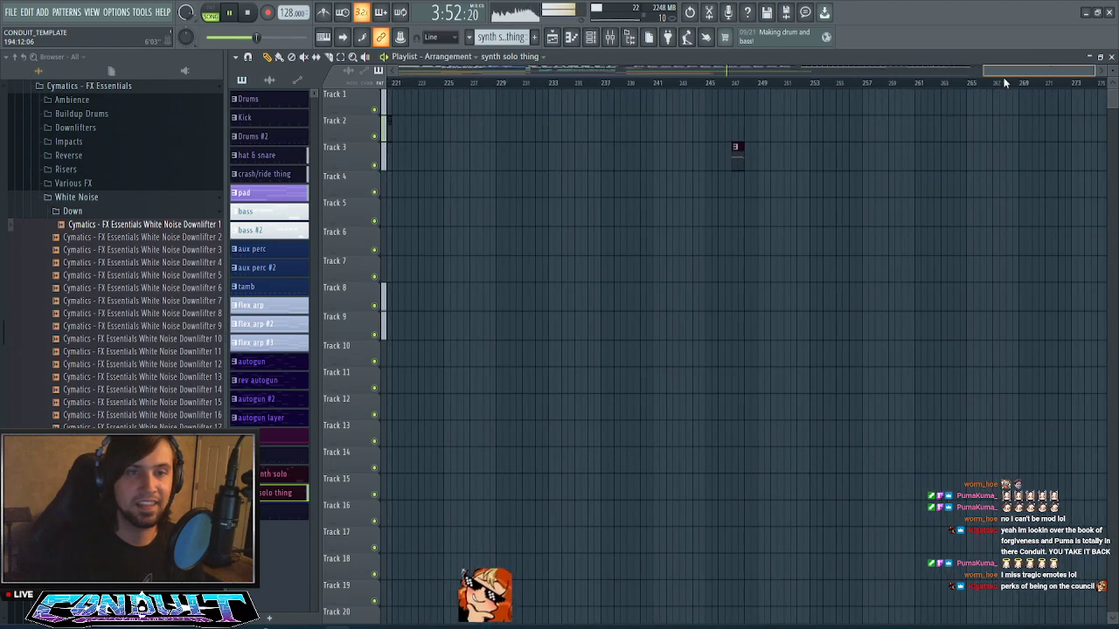
- Set the playback loop from bar 247 to bar 253 and audition the synth solo thing clip with its decaying tail
{"action": "left_click_drag", "start_coordinate": [720, 86], "coordinate": [806, 98]}
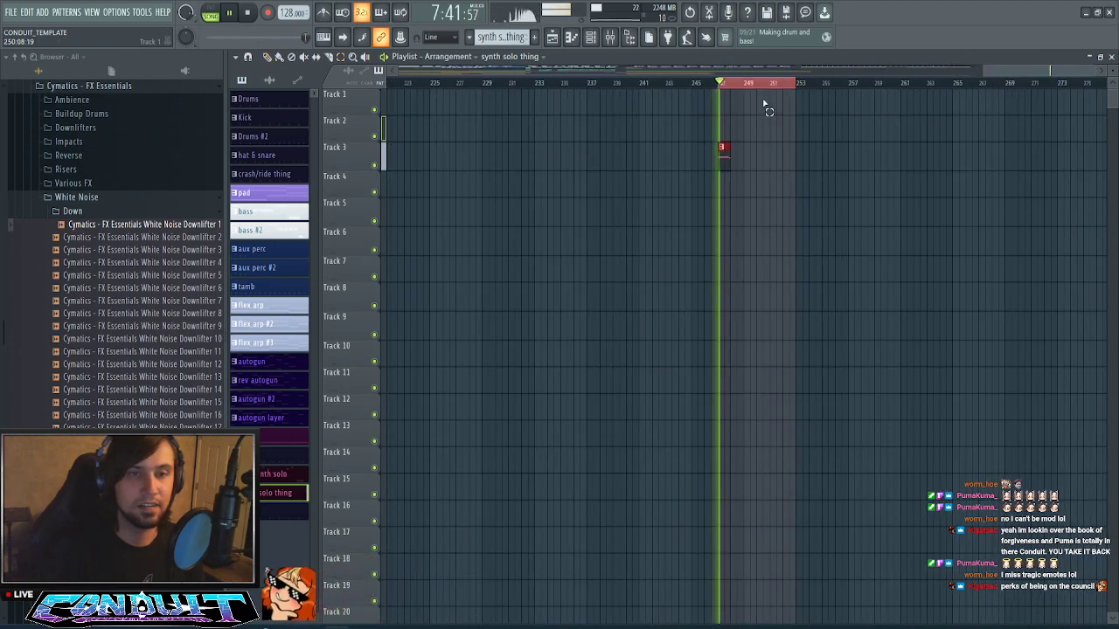
{"action": "scroll", "coordinate": [744, 91], "scroll_direction": "up", "scroll_amount": 3}
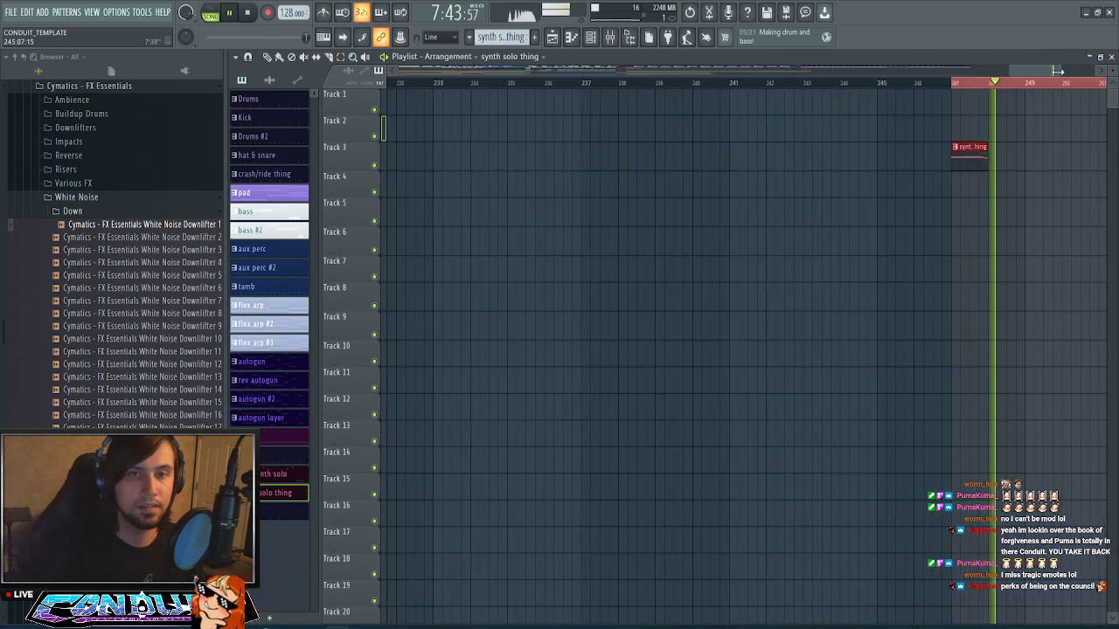
{"action": "left_click_drag", "start_coordinate": [1032, 72], "coordinate": [1060, 74]}
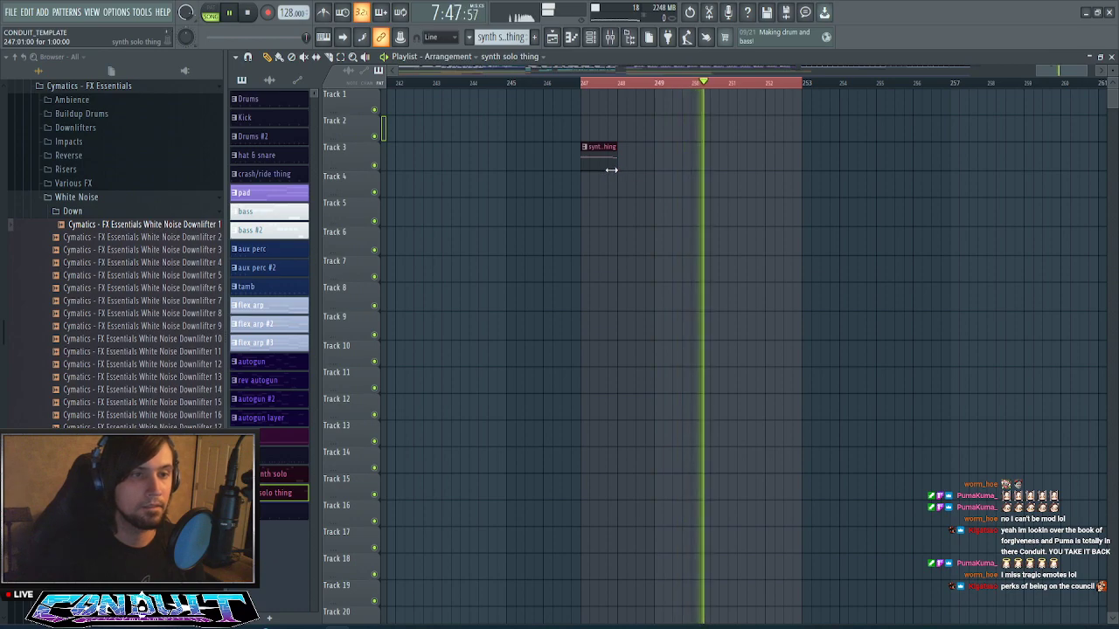
{"action": "scroll", "coordinate": [612, 168], "scroll_direction": "up", "scroll_amount": 3}
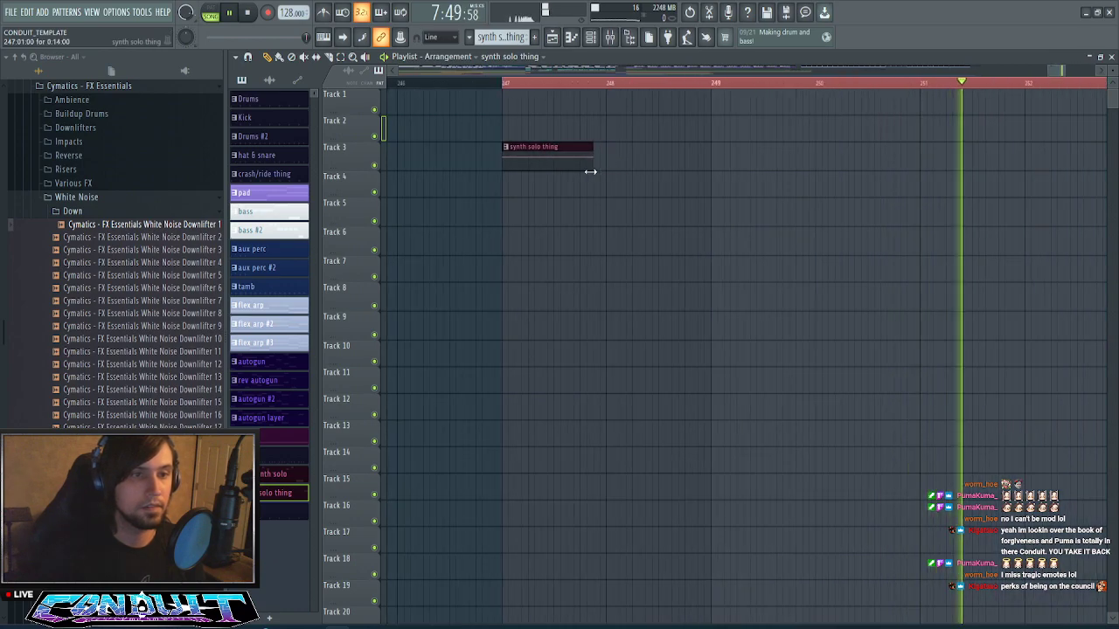
{"action": "scroll", "coordinate": [673, 101], "scroll_direction": "down", "scroll_amount": 4}
{"action": "key", "text": "space"}
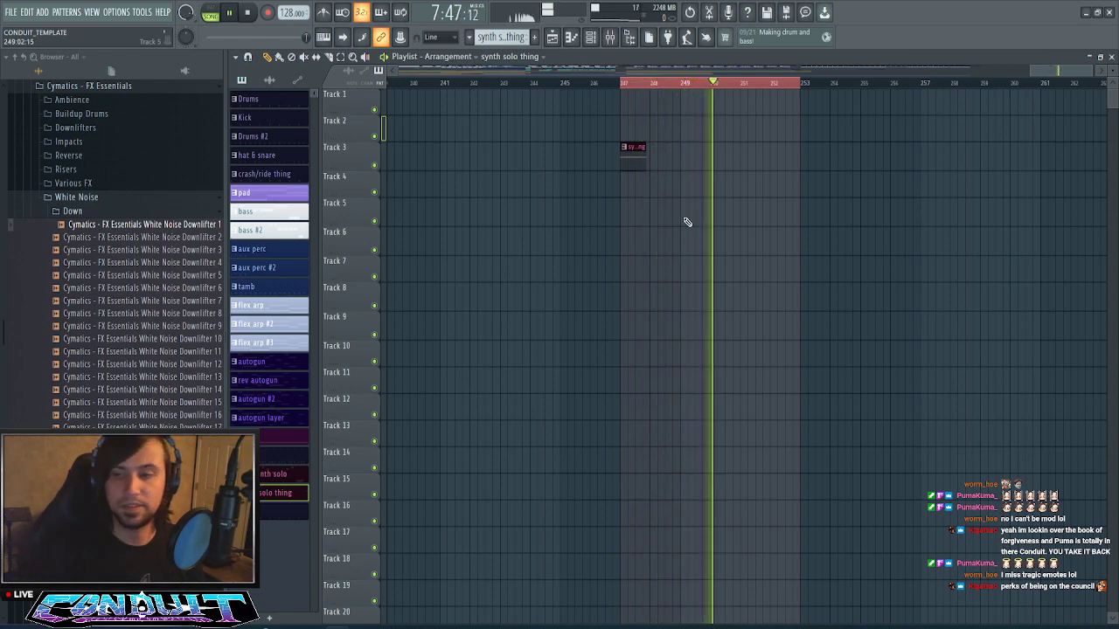
{"action": "key", "text": "space"}
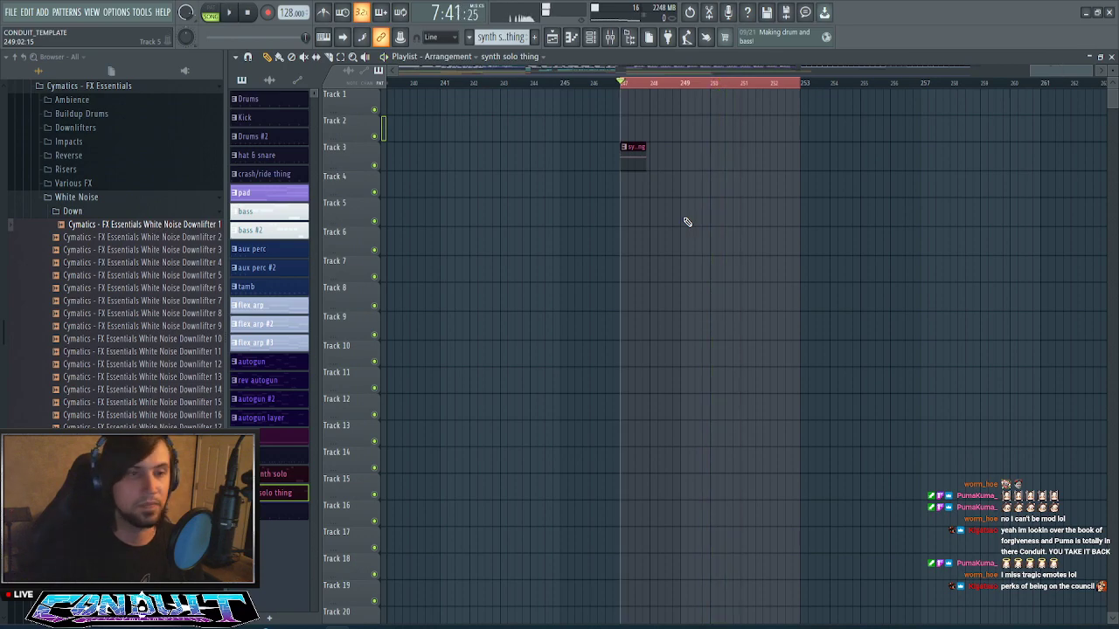
- Shorten the synth solo thing clip at bar 247 on Track 3 to four steps and play the loop
{"action": "left_click", "coordinate": [610, 38]}
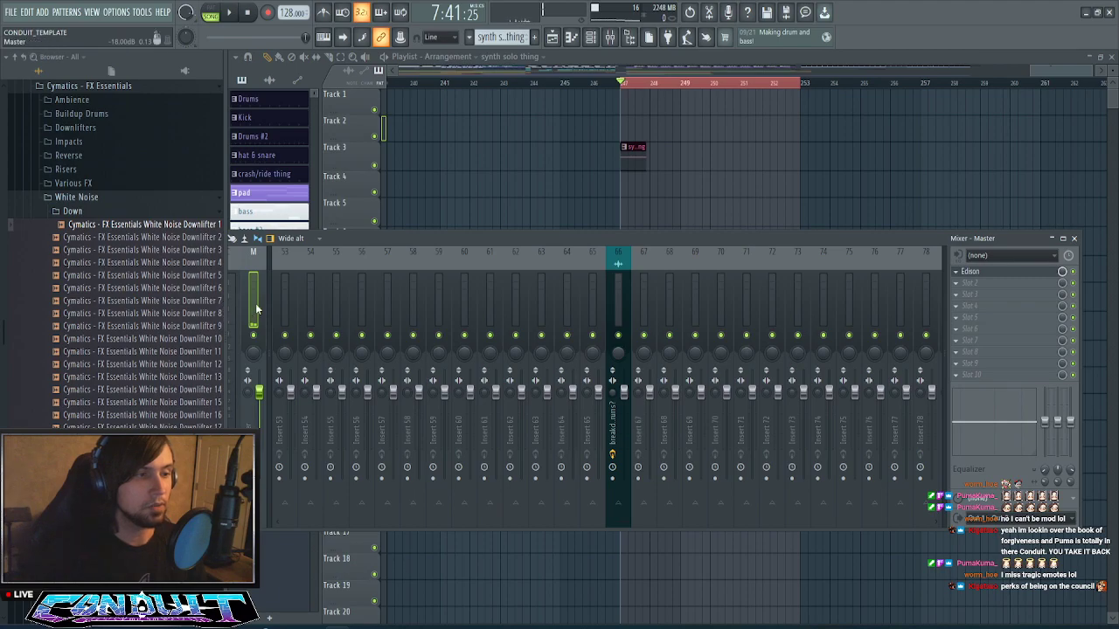
{"action": "left_click", "coordinate": [1037, 273]}
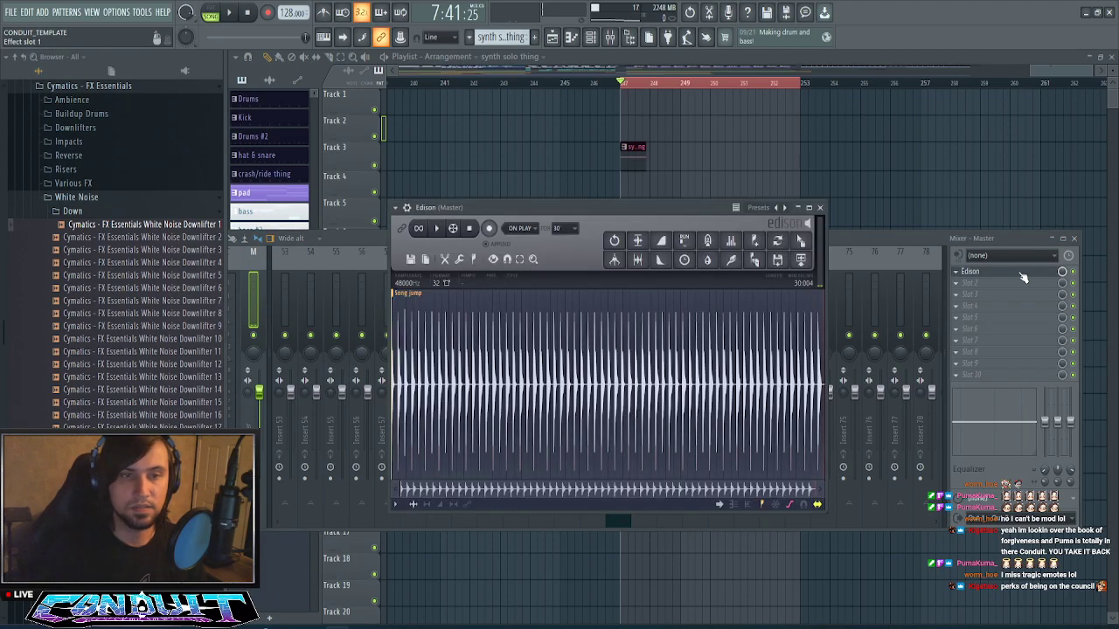
{"action": "left_click_drag", "start_coordinate": [1063, 72], "coordinate": [1056, 72]}
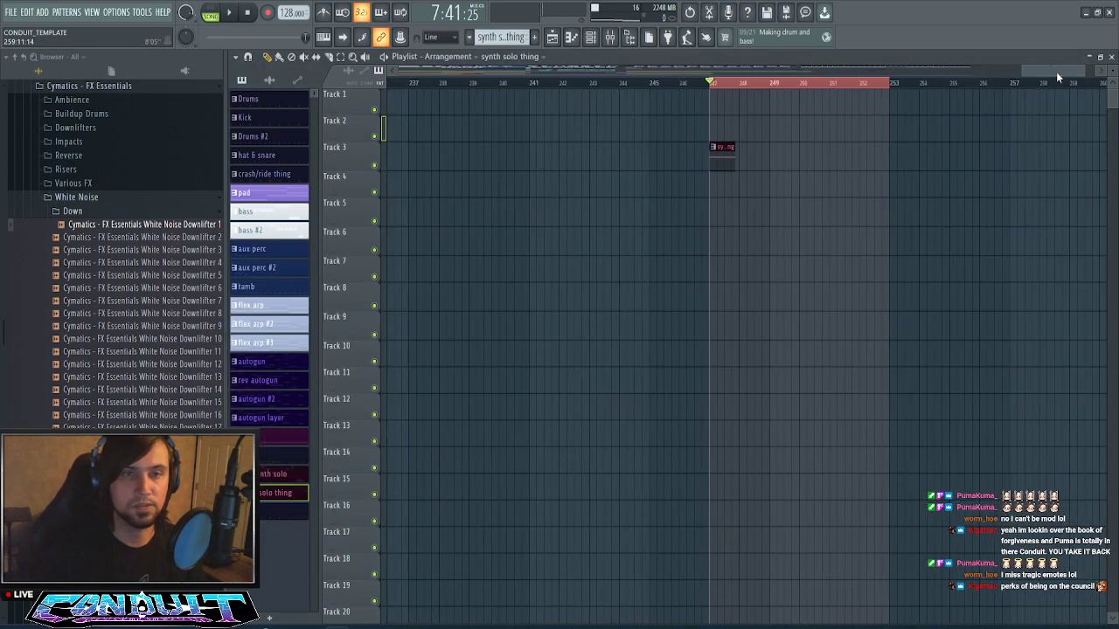
{"action": "scroll", "coordinate": [784, 84], "scroll_direction": "up", "scroll_amount": 3}
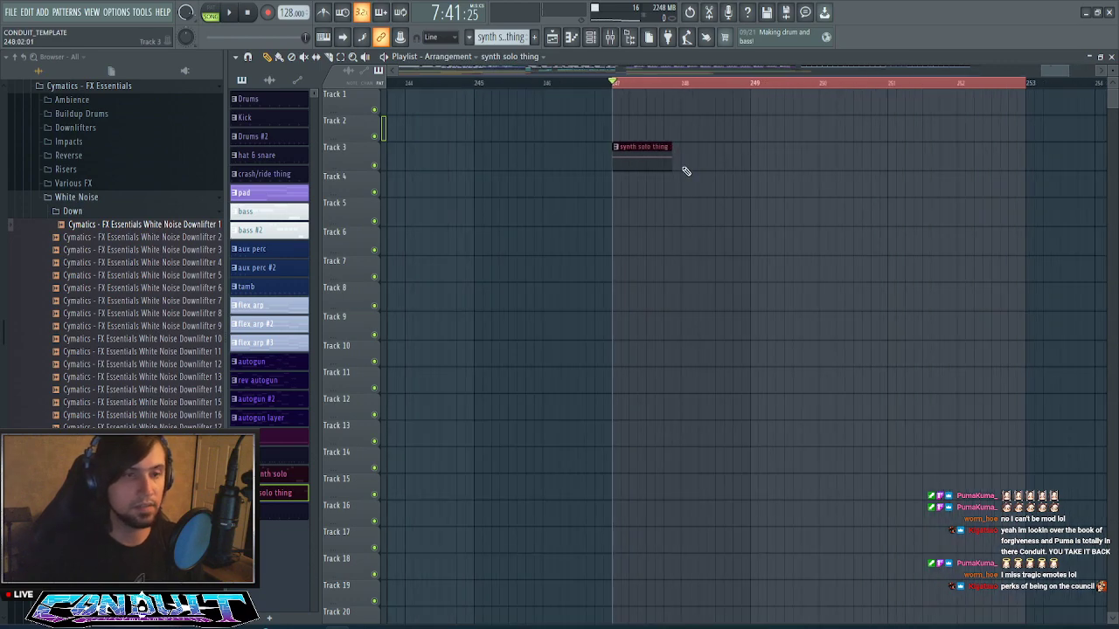
{"action": "key", "text": "space"}
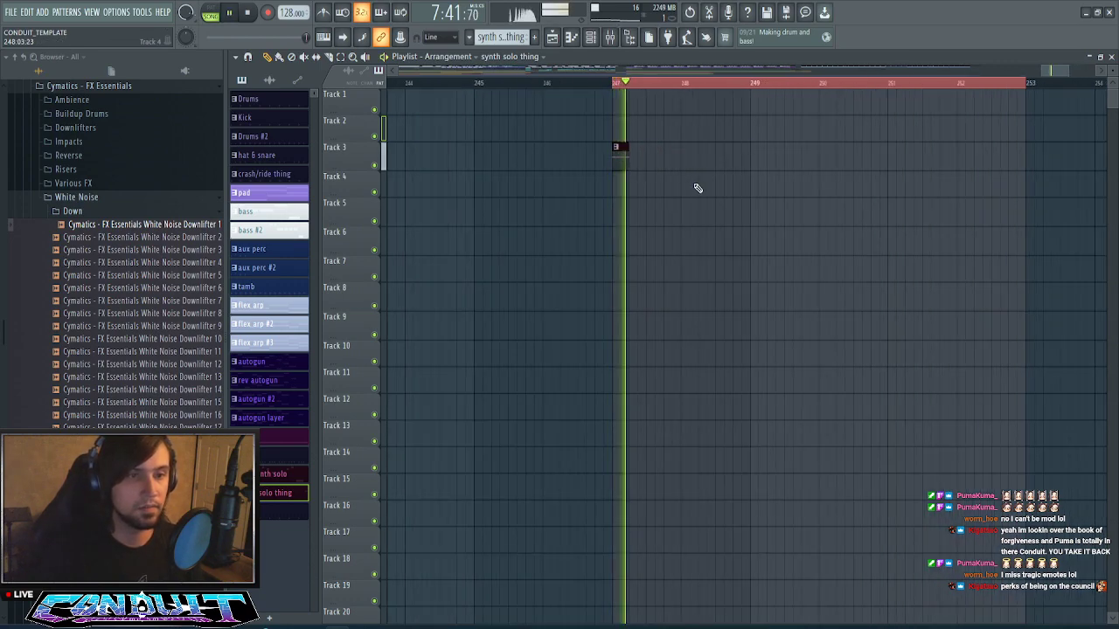
{"action": "key", "text": "space"}
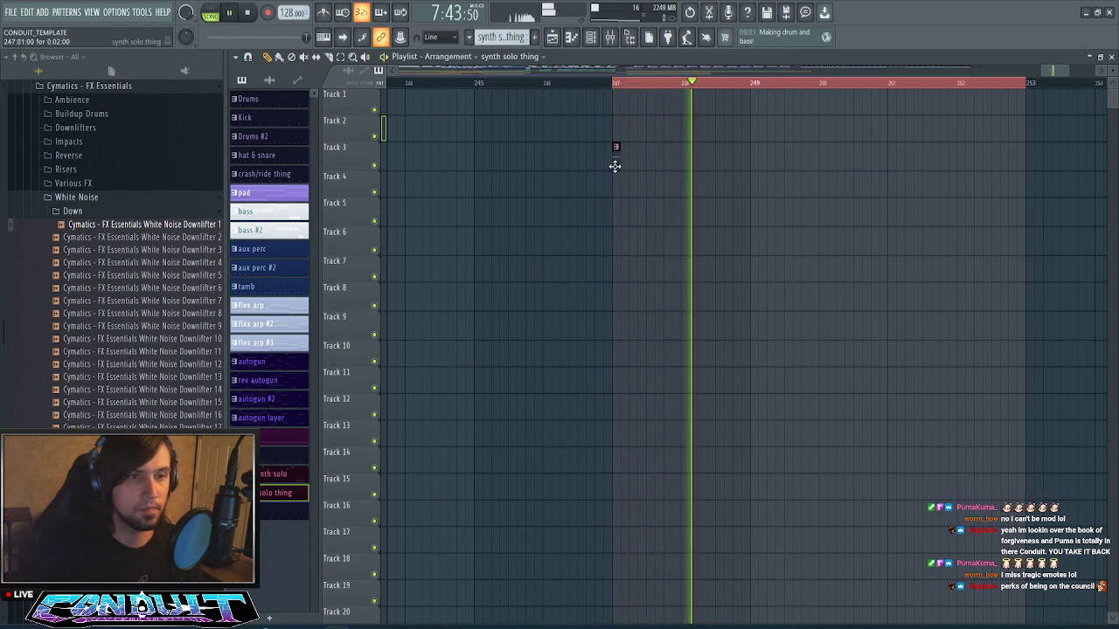
{"action": "left_click_drag", "start_coordinate": [619, 165], "coordinate": [625, 163]}
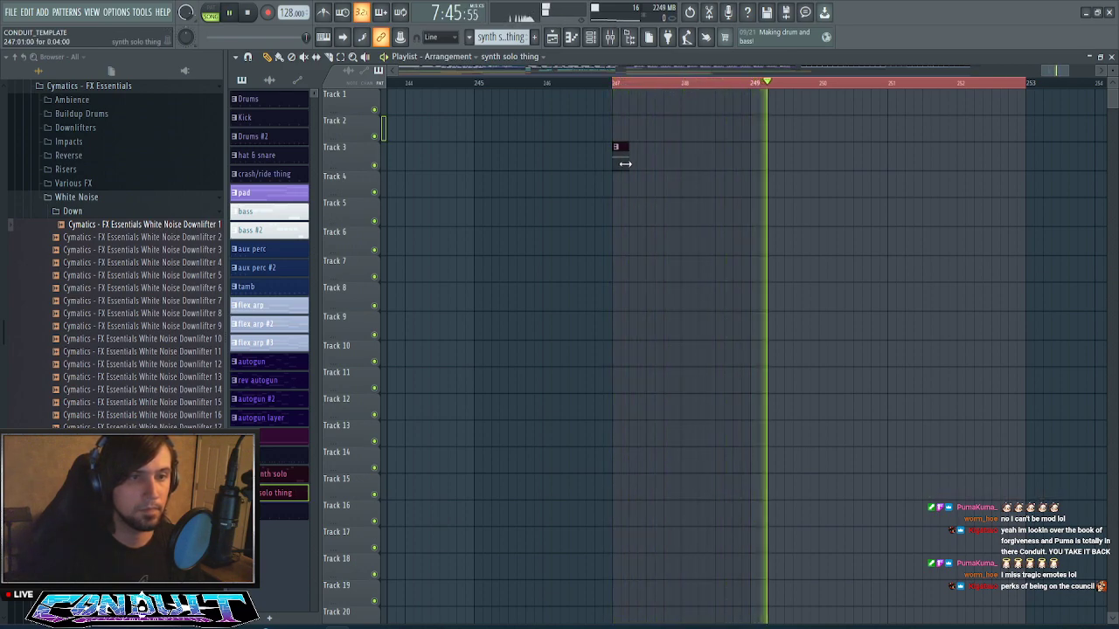
- Turn off Kickstart 2 on the Xpand!2 #2 mixer track and replay the loop
{"action": "left_click", "coordinate": [612, 40]}
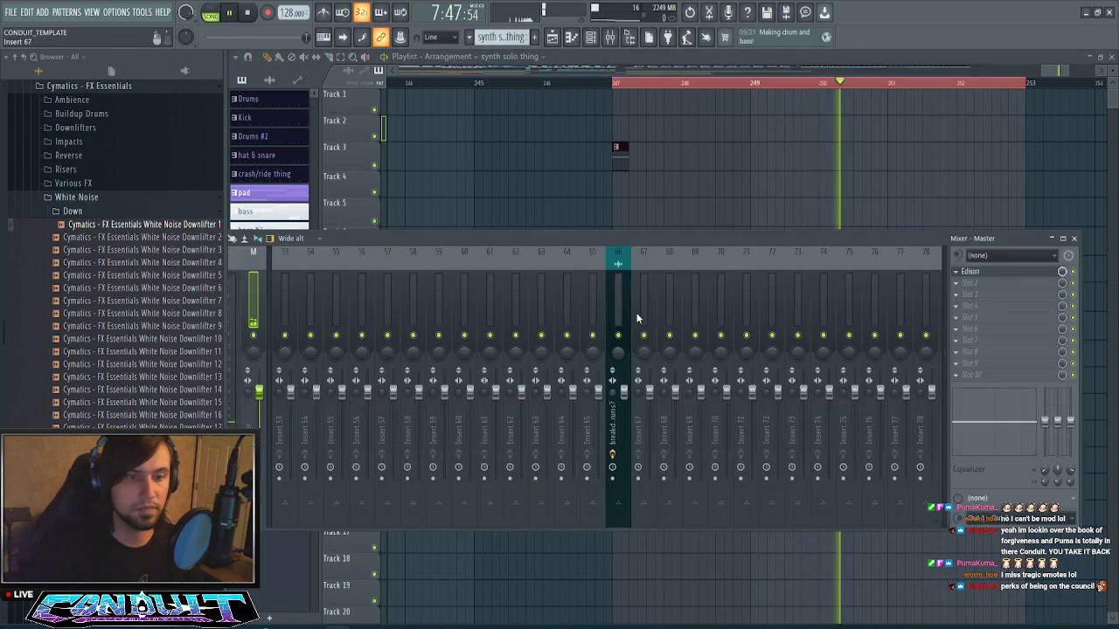
{"action": "scroll", "coordinate": [441, 316], "scroll_direction": "up", "scroll_amount": 10}
{"action": "key", "text": "space"}
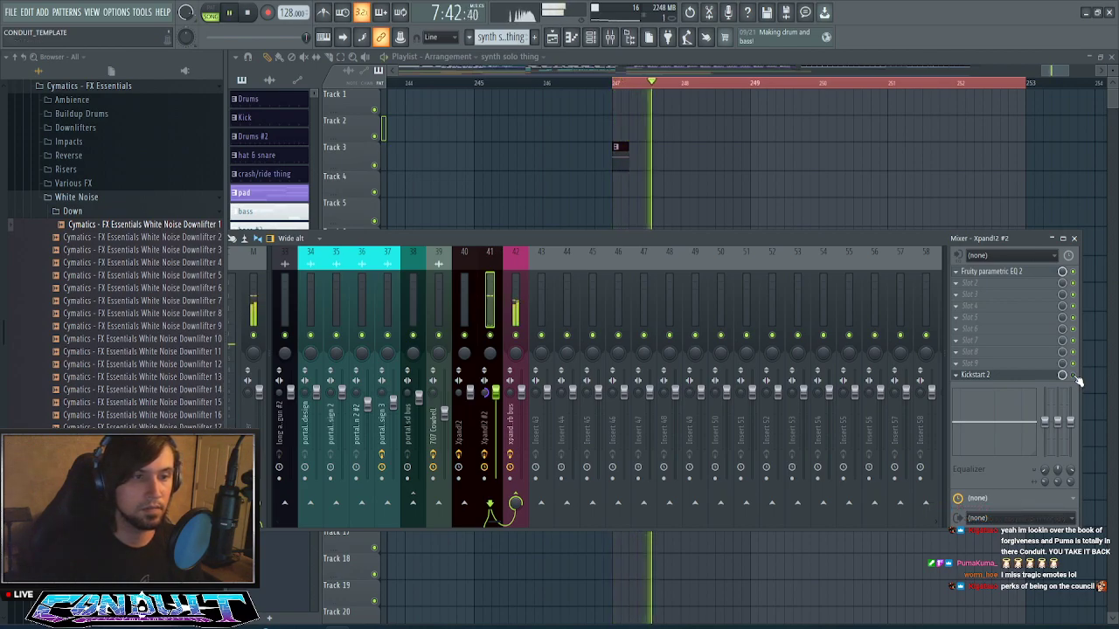
- Clear the existing audio from Edison on the Master track and arm it for a new recording
{"action": "scroll", "coordinate": [383, 313], "scroll_direction": "left", "scroll_amount": 10}
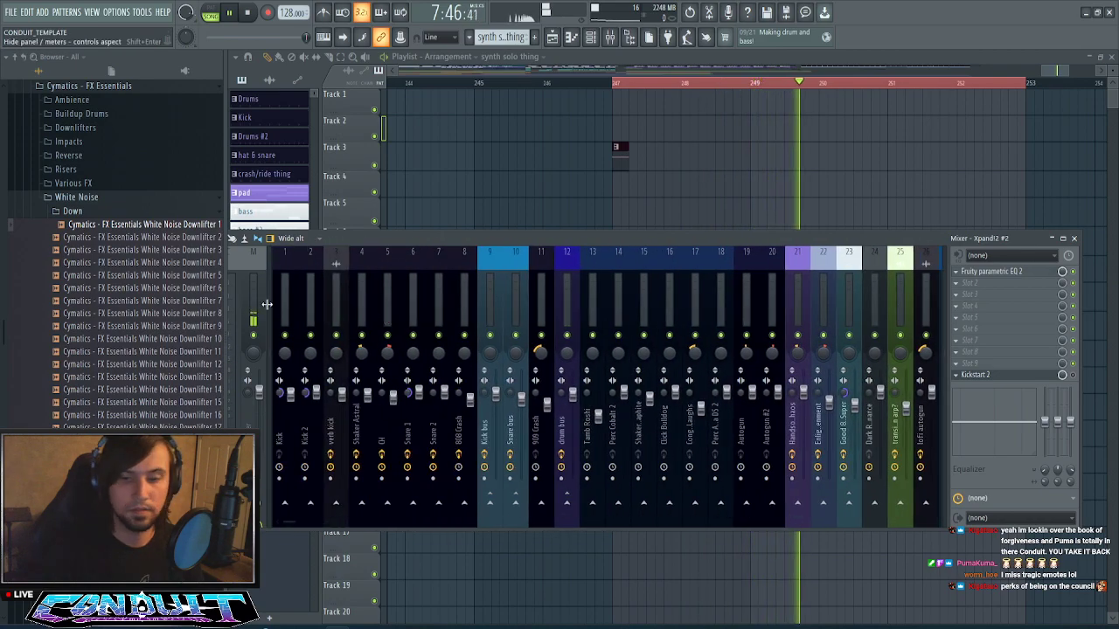
{"action": "left_click", "coordinate": [260, 302]}
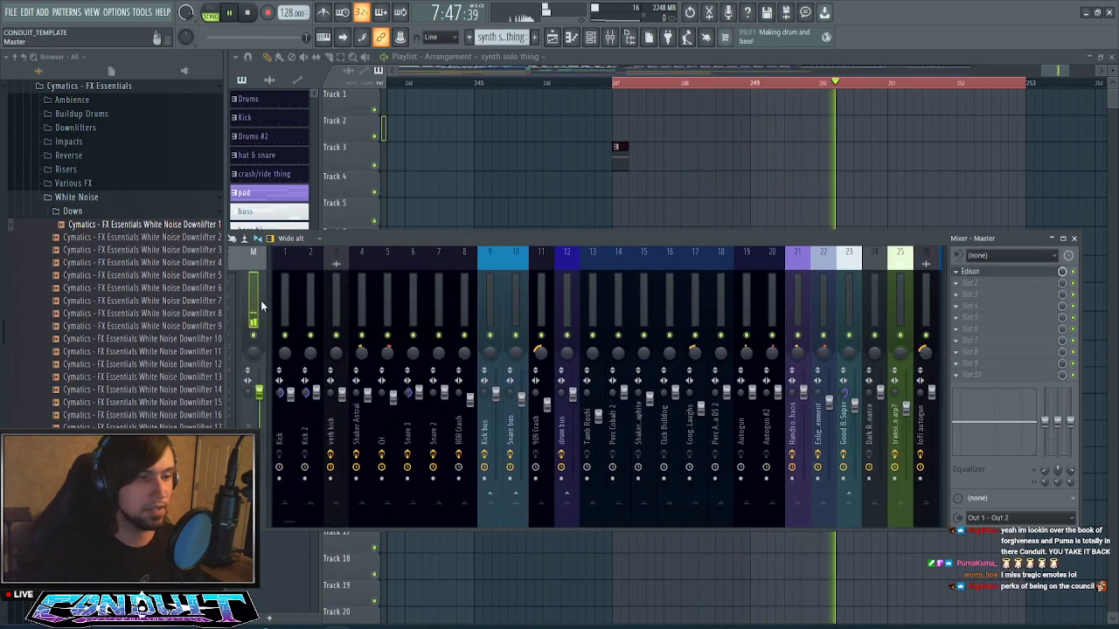
{"action": "left_click", "coordinate": [983, 272]}
{"action": "left_click", "coordinate": [411, 259]}
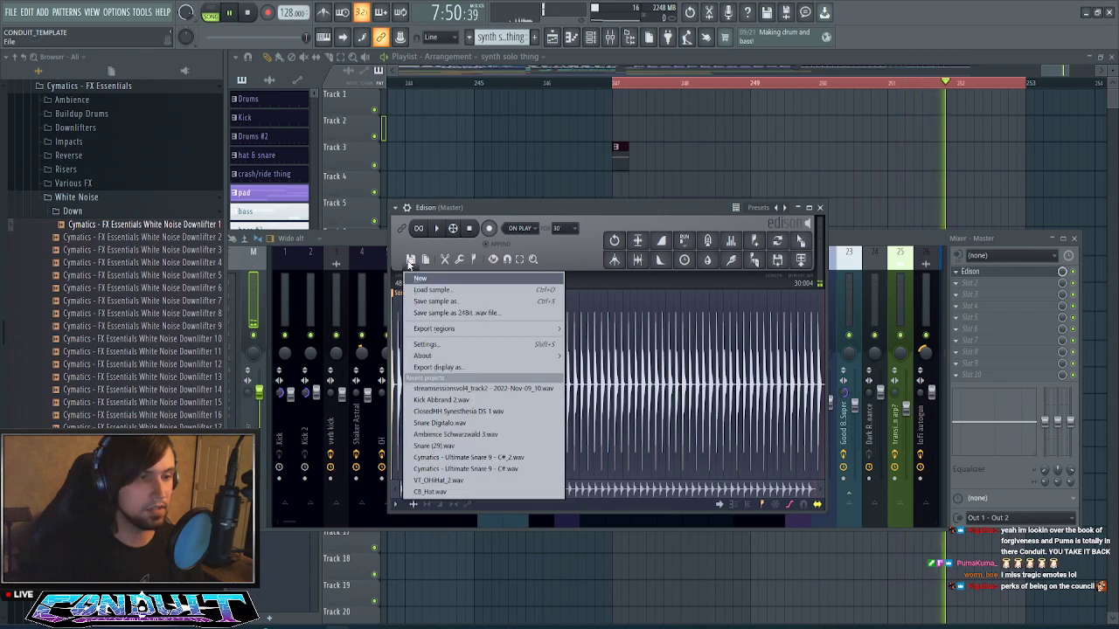
{"action": "left_click", "coordinate": [410, 260]}
{"action": "left_click", "coordinate": [421, 277]}
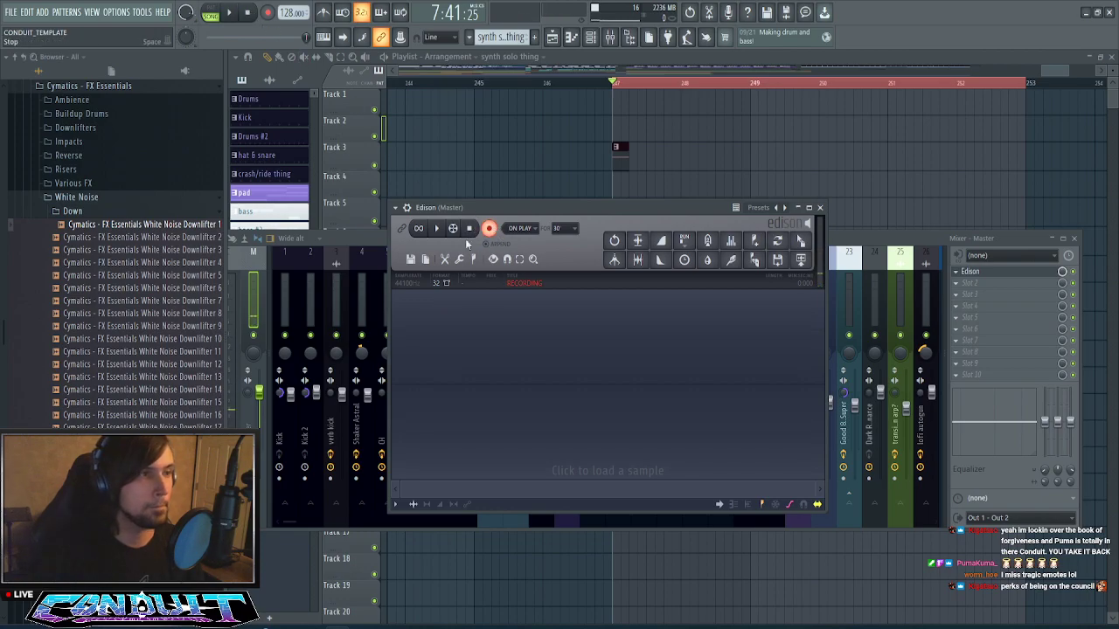
- Record the looped synth hit with its full tail into Edison, ending both the recording and playback once the tail has faded
{"action": "left_click", "coordinate": [231, 13]}
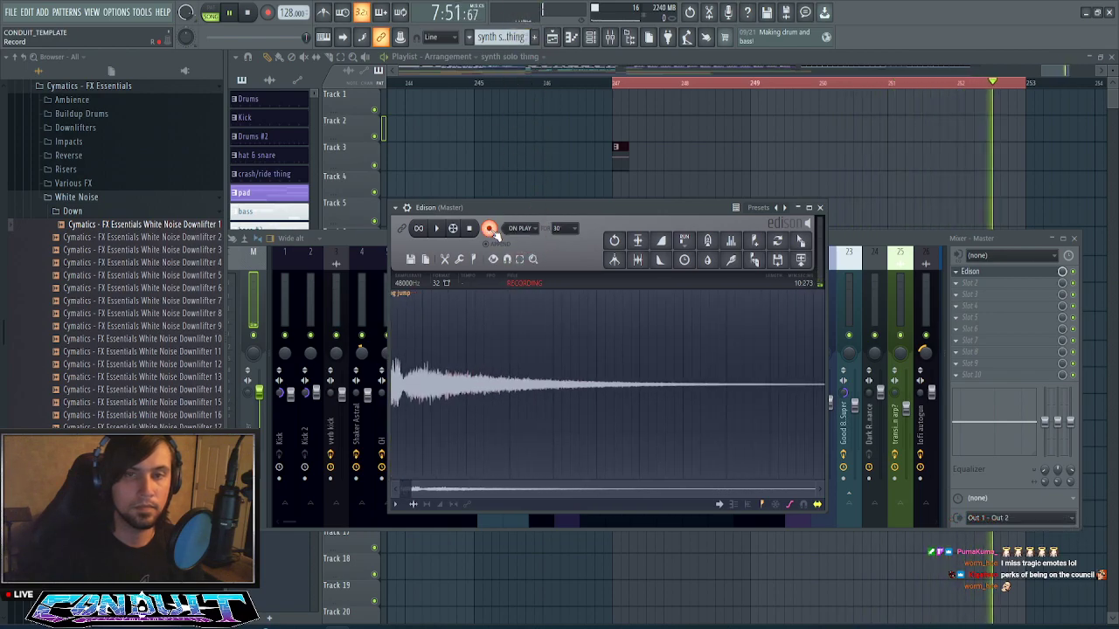
{"action": "left_click", "coordinate": [490, 229]}
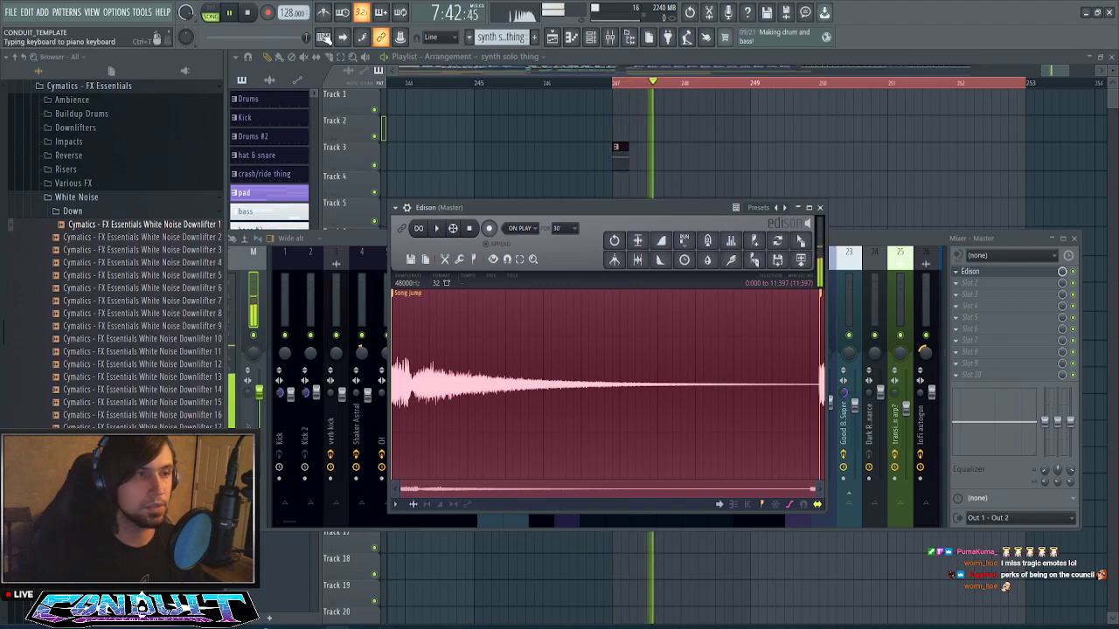
{"action": "left_click", "coordinate": [249, 14]}
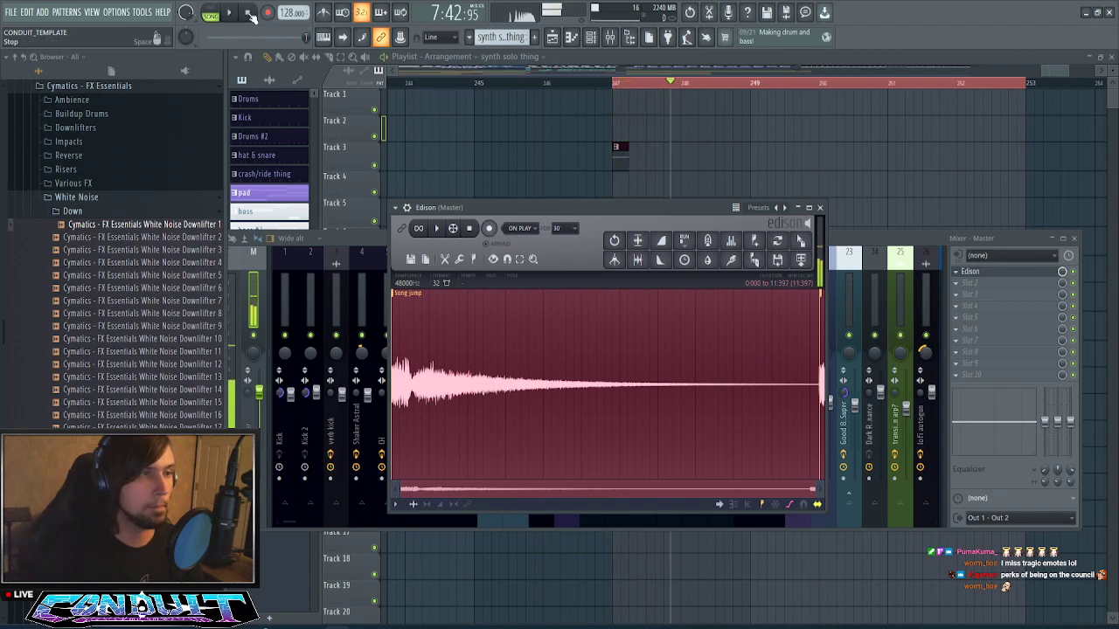
- Place the Edison recording on Track 3 at bar 249, clearing the loop region and the short synth solo thing clip at bar 247
{"action": "left_click", "coordinate": [820, 293]}
{"action": "left_click_drag", "start_coordinate": [802, 243], "coordinate": [762, 150]}
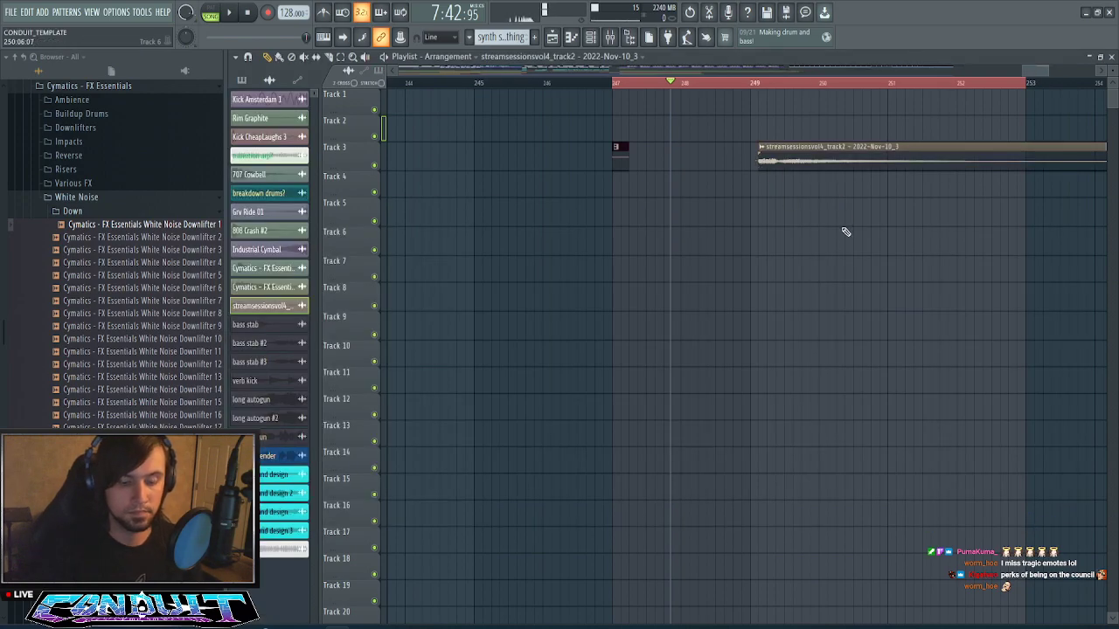
{"action": "scroll", "coordinate": [837, 85], "scroll_direction": "down", "scroll_amount": 3}
{"action": "left_click", "coordinate": [835, 83], "text": "ctrl"}
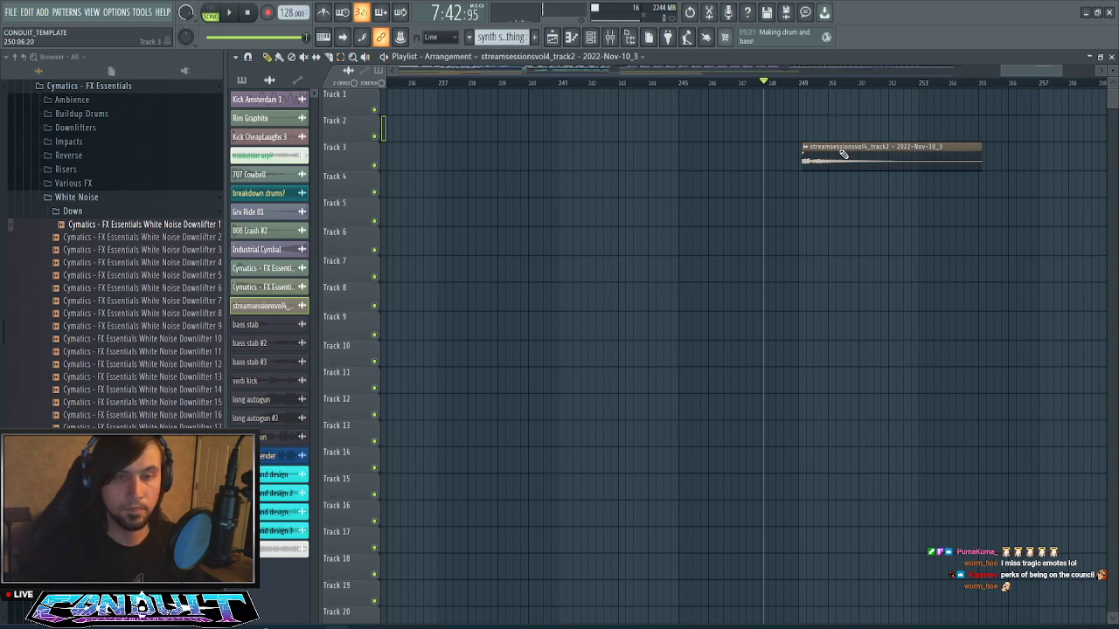
- Rename the newly recorded audio clip channel to "rev synth tail" and give it a random colour
{"action": "key", "text": "F6"}
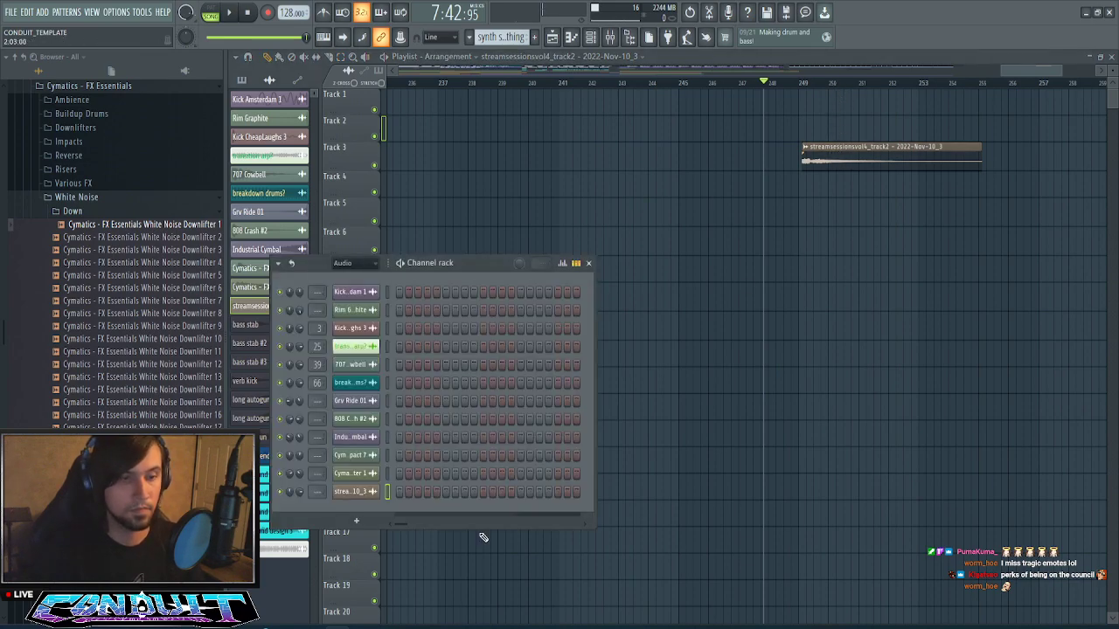
{"action": "right_click", "coordinate": [362, 495]}
{"action": "left_click", "coordinate": [423, 473]}
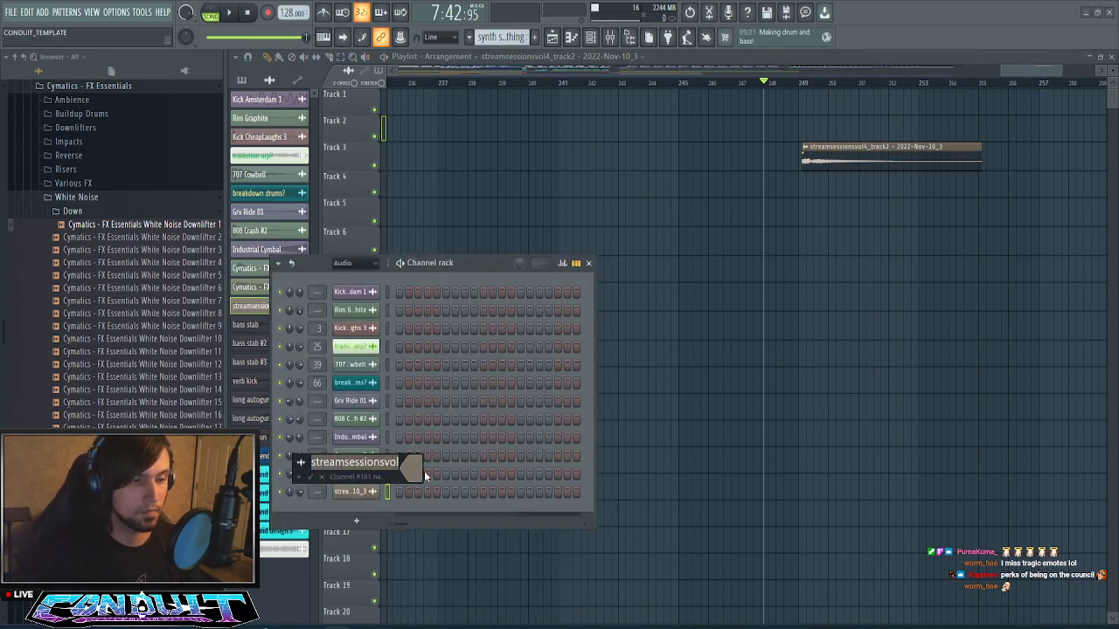
{"action": "type", "text": "rev synth"}
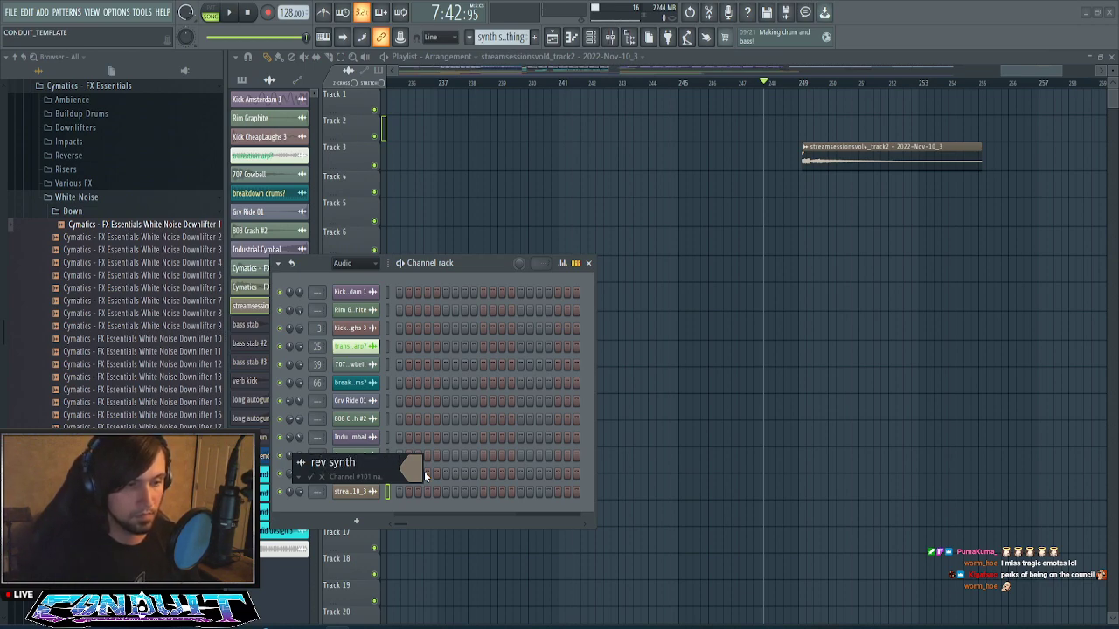
{"action": "type", "text": " tail"}
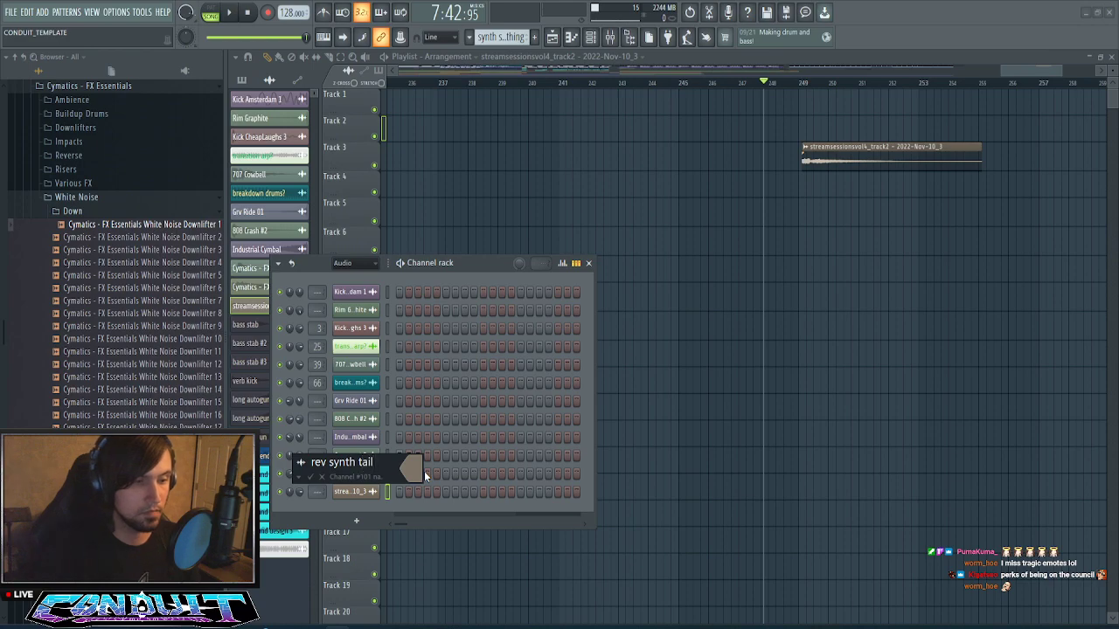
{"action": "left_click", "coordinate": [416, 470]}
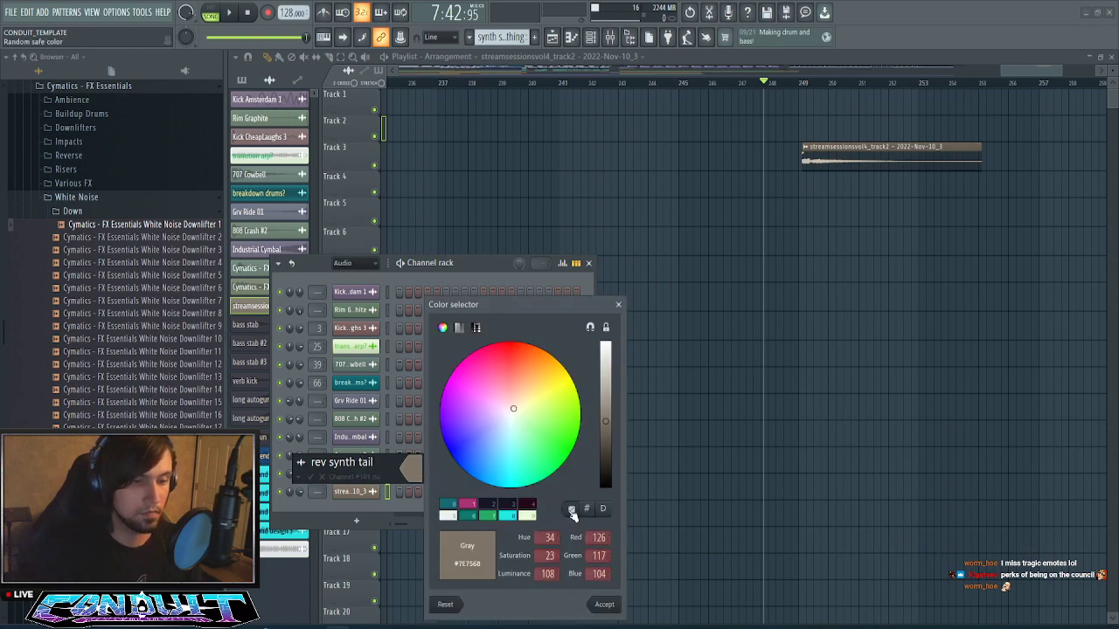
{"action": "left_click", "coordinate": [572, 512]}
{"action": "key", "text": "Return"}
{"action": "key", "text": "Return"}
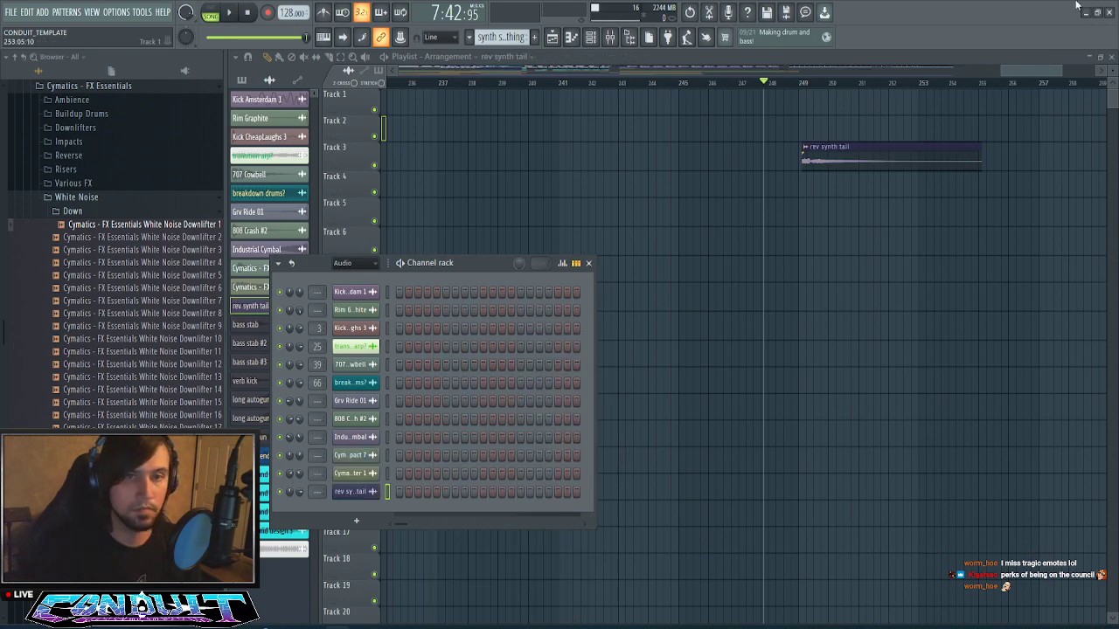
- Reverse the rev synth tail audio and trim a little off the end of its clip on Track 3
{"action": "double_click", "coordinate": [822, 155]}
{"action": "left_click", "coordinate": [409, 253]}
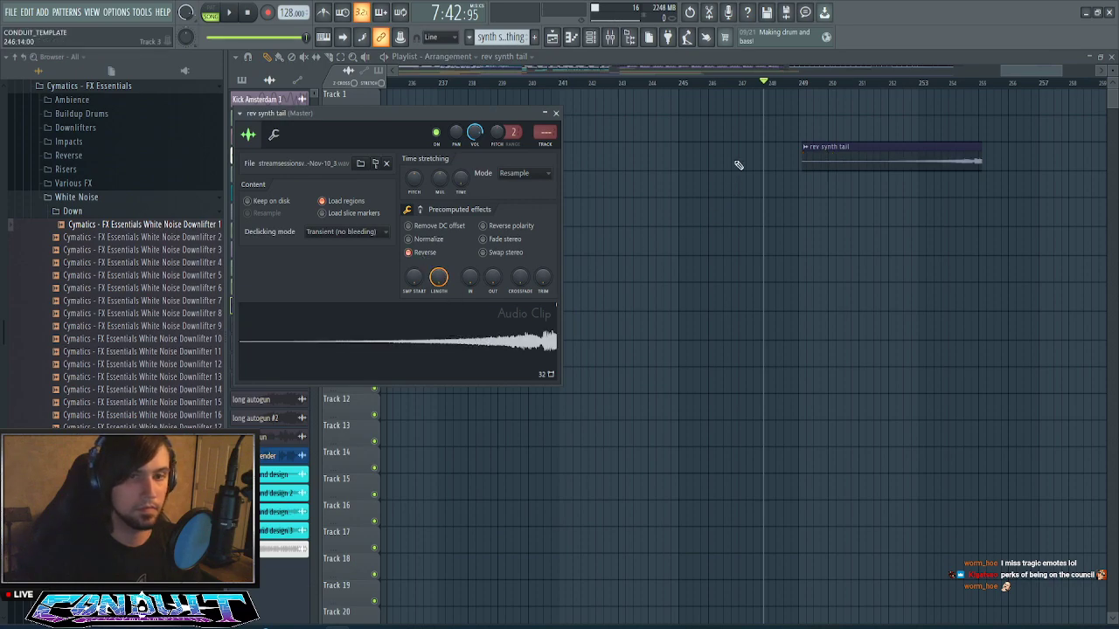
{"action": "scroll", "coordinate": [983, 90], "scroll_direction": "up", "scroll_amount": 6}
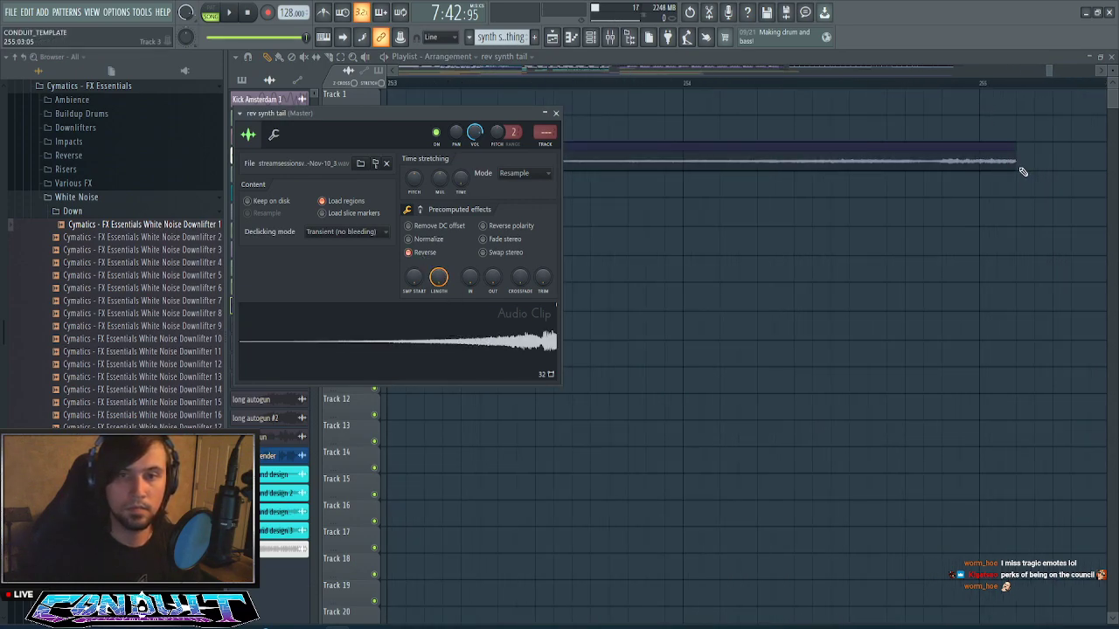
{"action": "left_click_drag", "start_coordinate": [1014, 163], "coordinate": [973, 162]}
- Move the rev synth tail clip to Track 11 so that it ends at bar 121
{"action": "scroll", "coordinate": [895, 87], "scroll_direction": "down", "scroll_amount": 6}
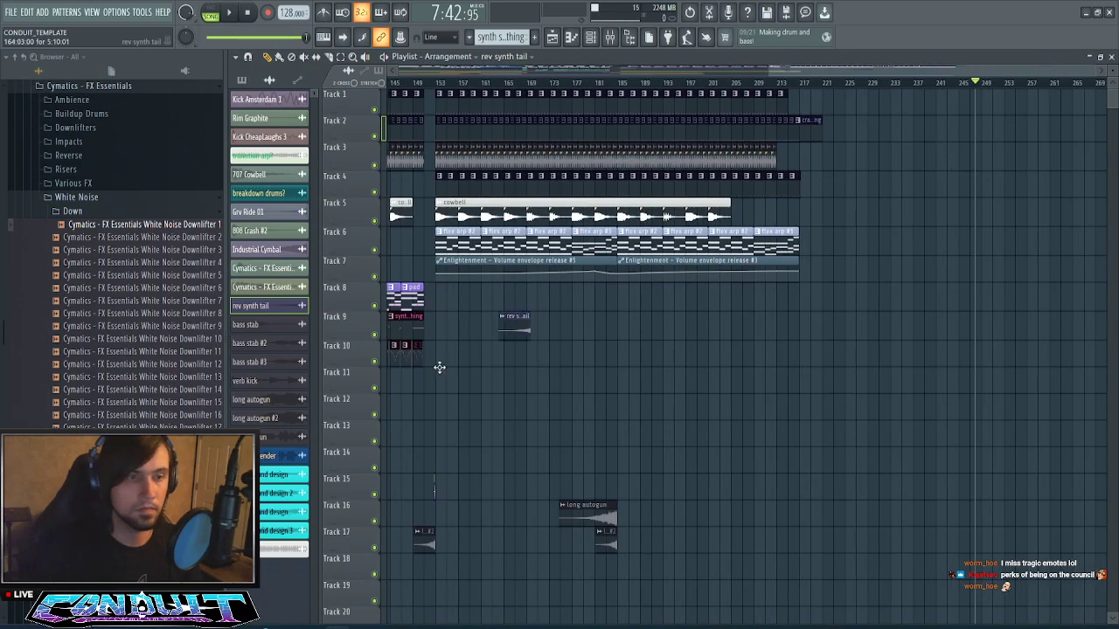
{"action": "left_click_drag", "start_coordinate": [439, 368], "coordinate": [653, 379]}
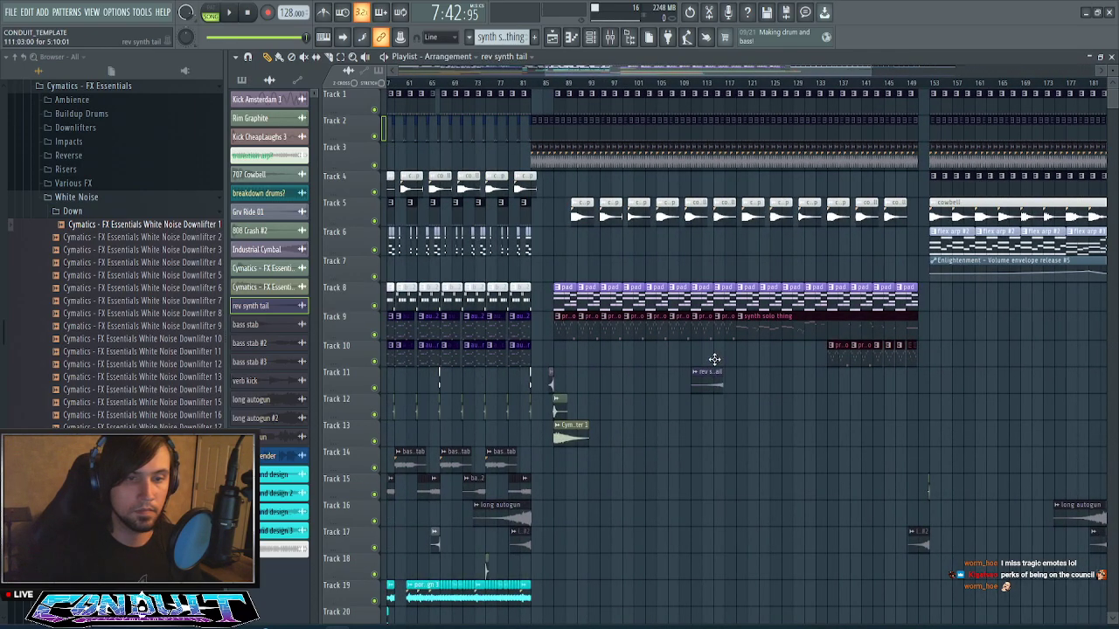
{"action": "left_click_drag", "start_coordinate": [727, 380], "coordinate": [724, 376]}
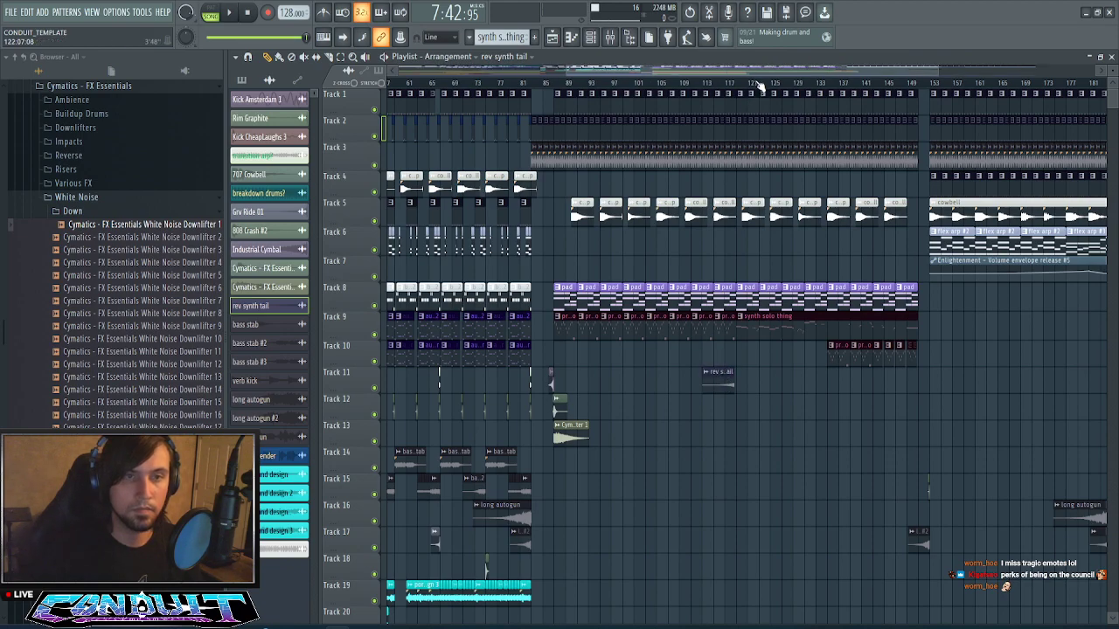
{"action": "scroll", "coordinate": [760, 87], "scroll_direction": "up", "scroll_amount": 5}
{"action": "left_click_drag", "start_coordinate": [594, 380], "coordinate": [679, 377]}
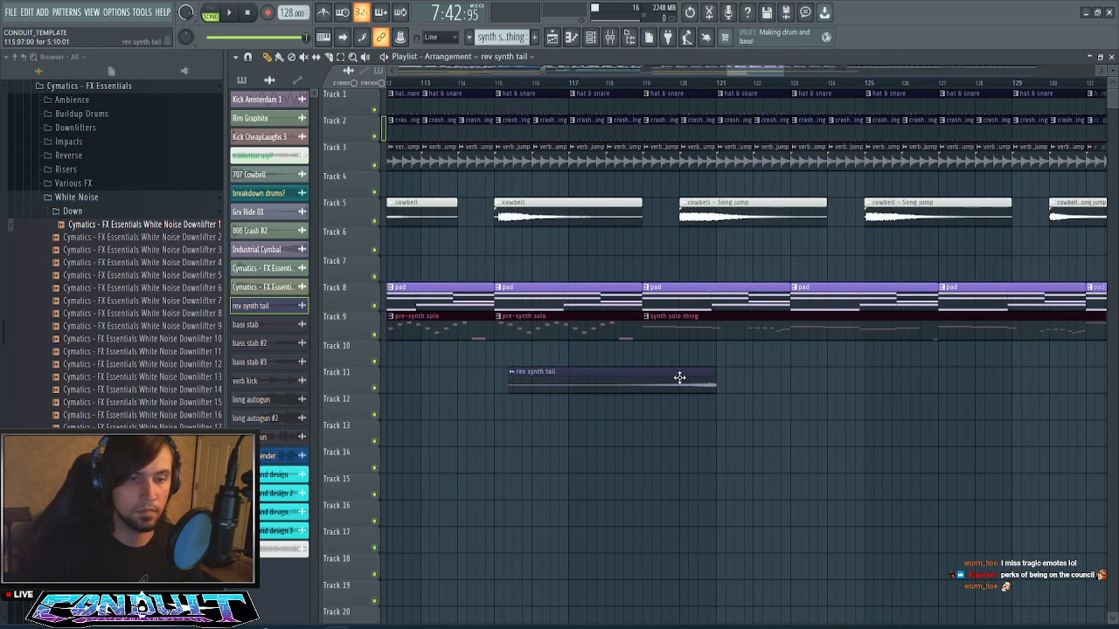
- Audition the clip placement and shift rev synth tail so it ends at bar 119, where the synth solo thing pattern starts
{"action": "left_click", "coordinate": [624, 88]}
{"action": "key", "text": "space"}
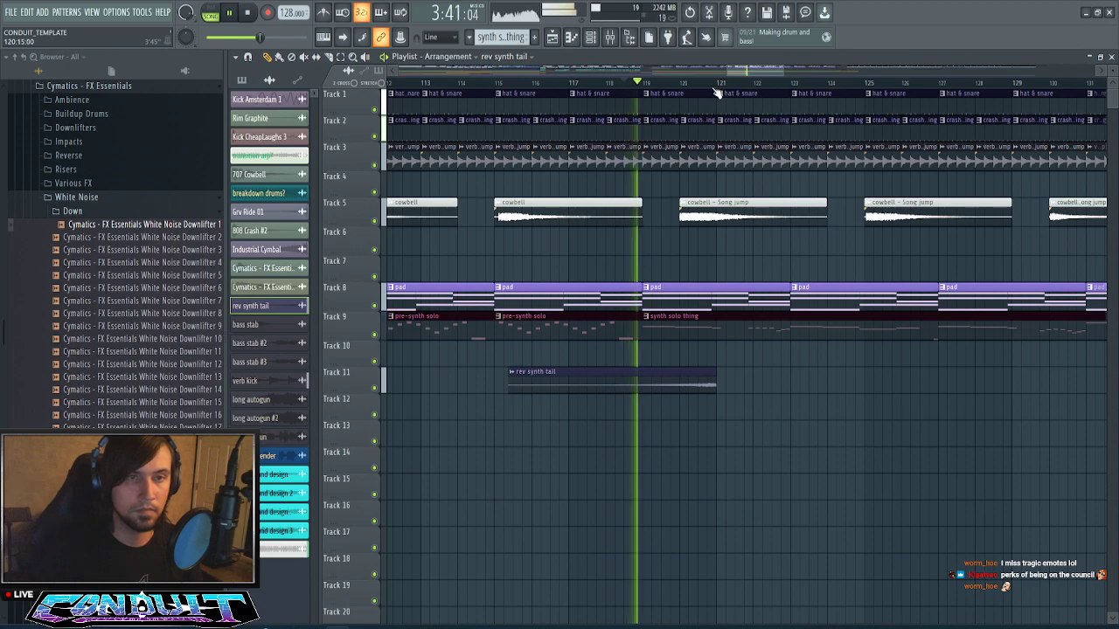
{"action": "scroll", "coordinate": [786, 88], "scroll_direction": "up", "scroll_amount": 3}
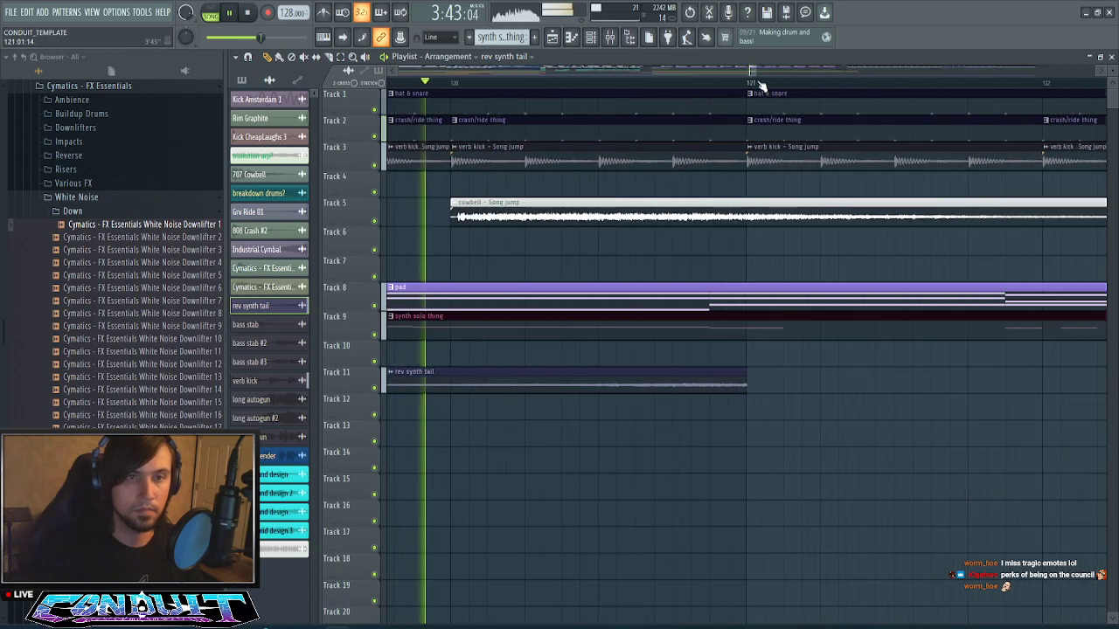
{"action": "key", "text": "space"}
{"action": "scroll", "coordinate": [719, 69], "scroll_direction": "down", "scroll_amount": 2}
{"action": "left_click_drag", "start_coordinate": [791, 388], "coordinate": [315, 413]}
{"action": "left_click_drag", "start_coordinate": [686, 383], "coordinate": [669, 379]}
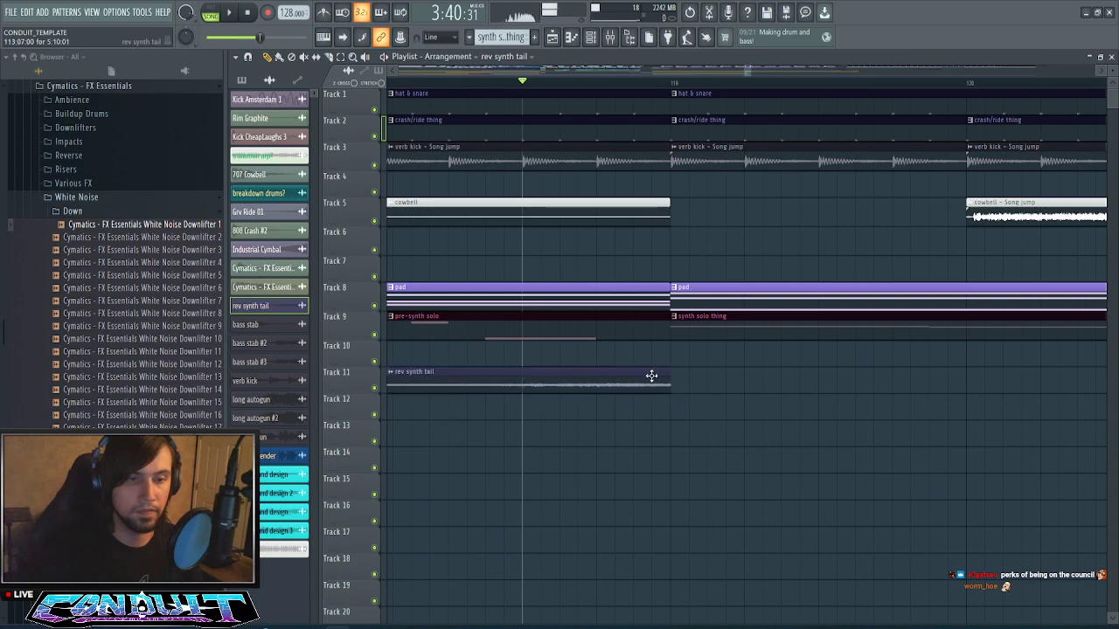
- Check the Xpand!2 #2 mixer track during playback and replay the transition into the synth solo at bar 119
{"action": "key", "text": "F9"}
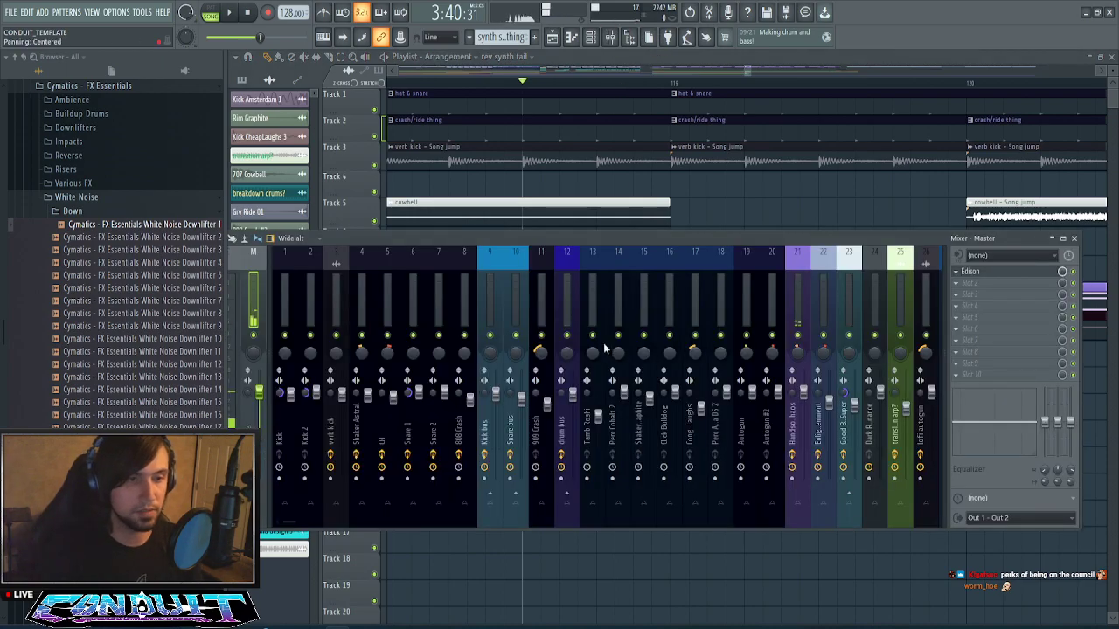
{"action": "scroll", "coordinate": [657, 306], "scroll_direction": "right", "scroll_amount": 5}
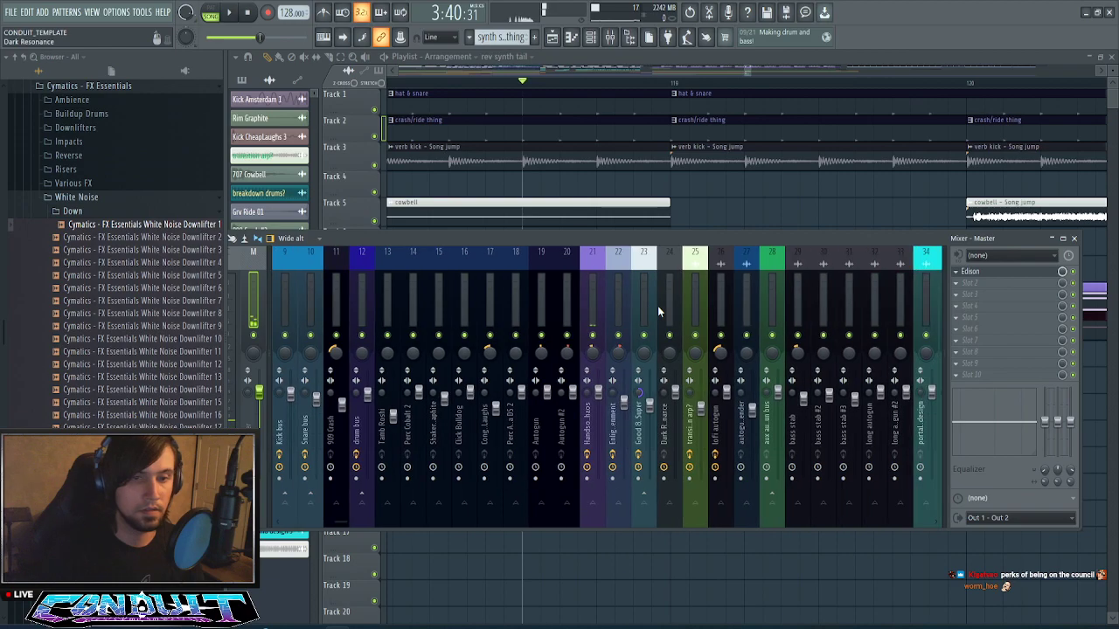
{"action": "key", "text": "space"}
{"action": "key", "text": "space"}
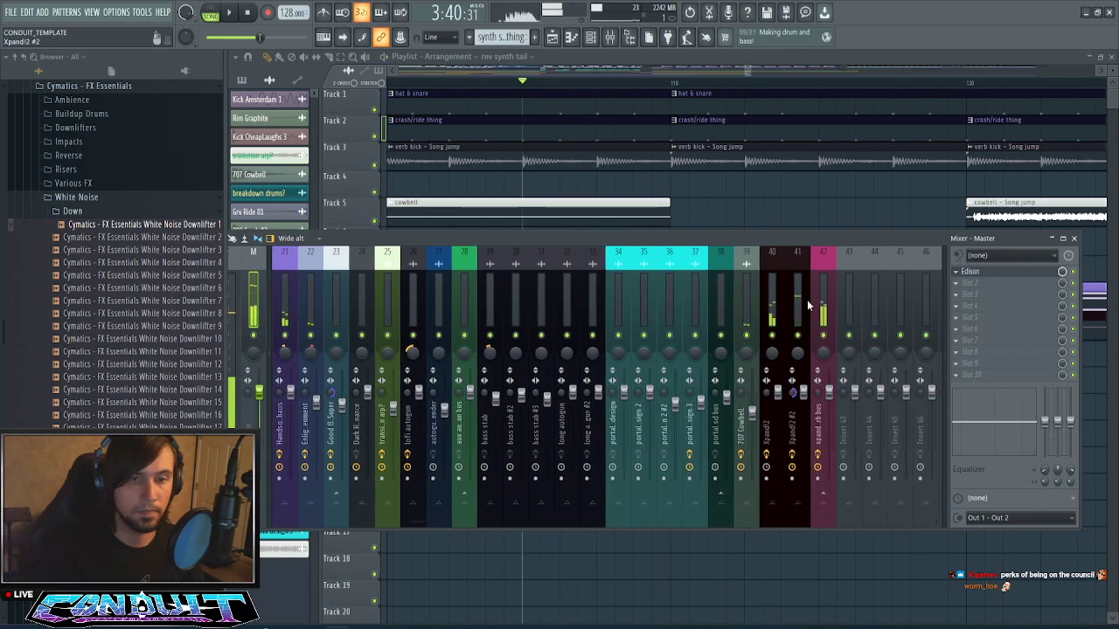
{"action": "left_click", "coordinate": [807, 299]}
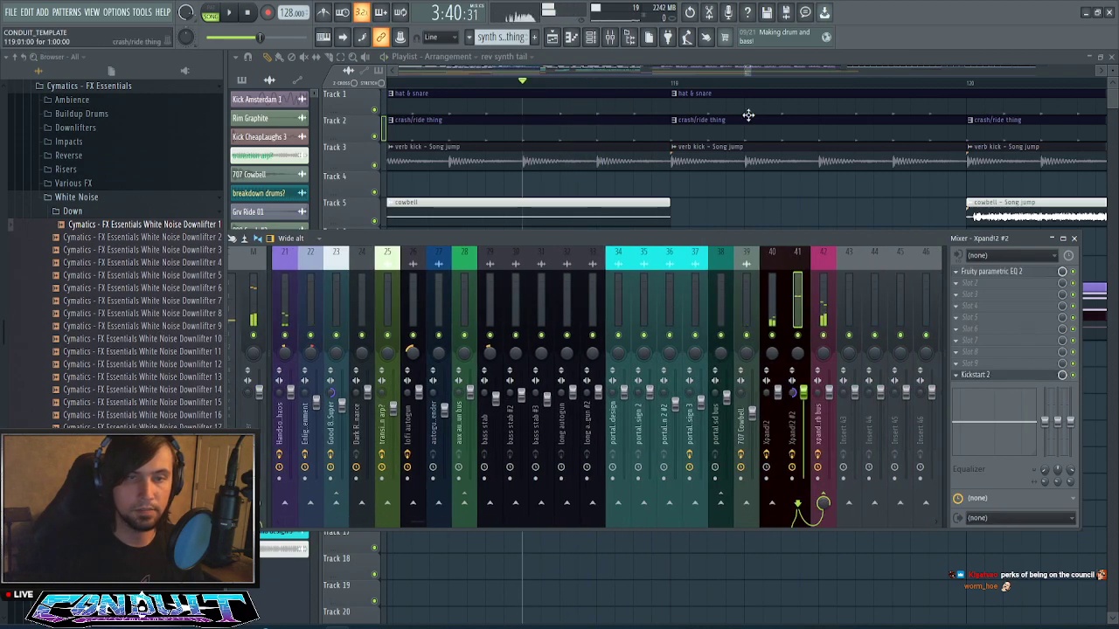
{"action": "key", "text": "space"}
{"action": "scroll", "coordinate": [731, 83], "scroll_direction": "down", "scroll_amount": 5}
{"action": "key", "text": "F9"}
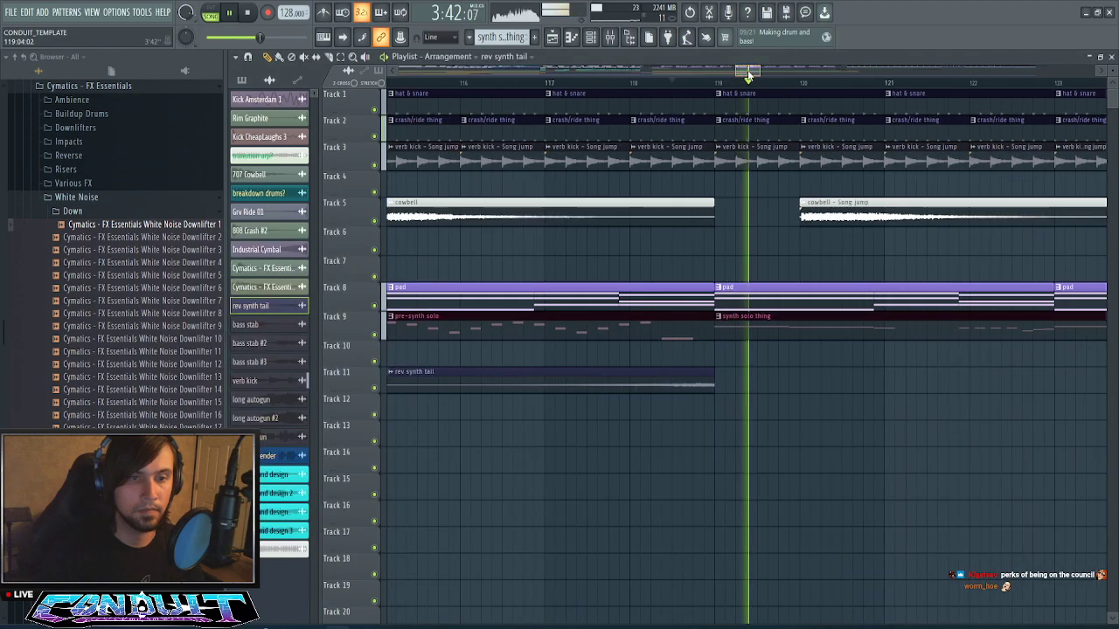
{"action": "scroll", "coordinate": [725, 87], "scroll_direction": "up", "scroll_amount": 3}
{"action": "key", "text": "space"}
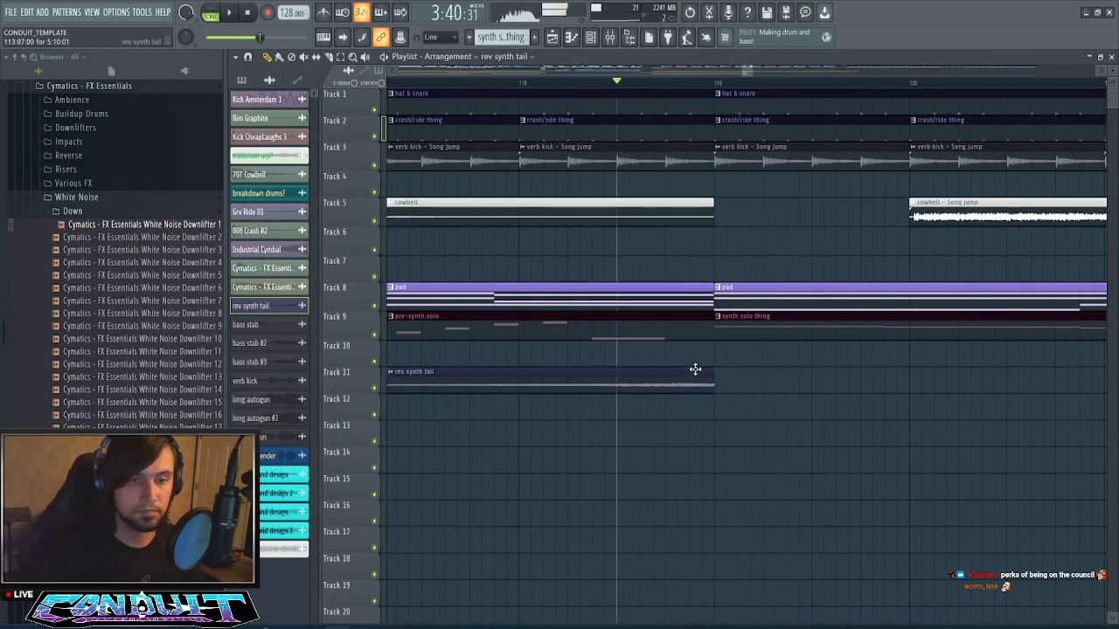
- Try normalizing the rev synth tail audio with its channel volume lowered to 12%, and play the lead-in to bar 119
{"action": "double_click", "coordinate": [694, 369]}
{"action": "left_click", "coordinate": [430, 239]}
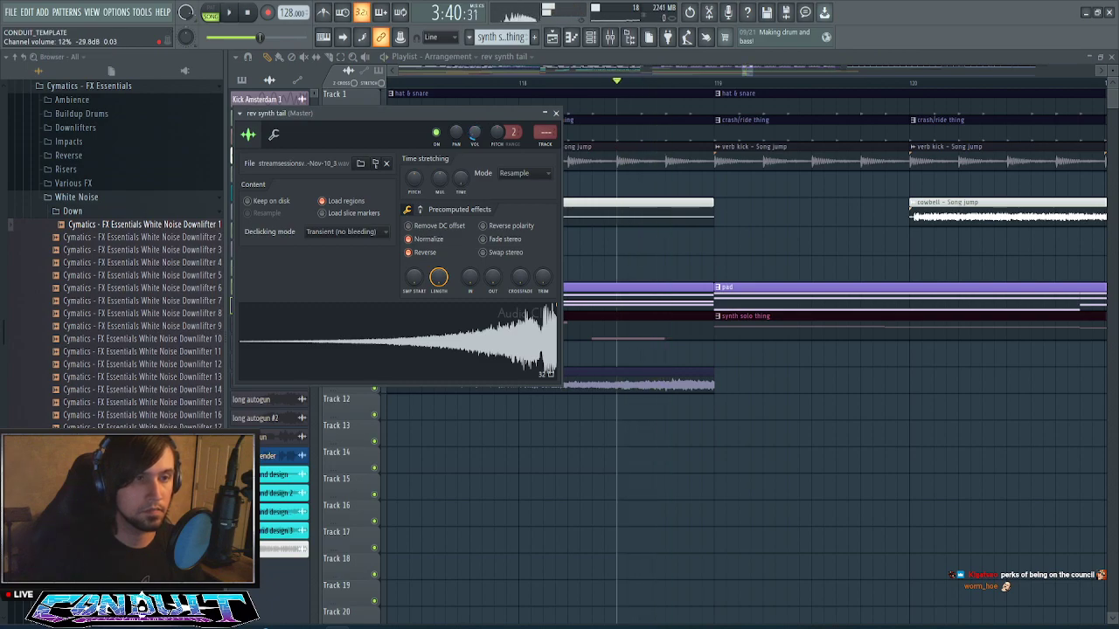
{"action": "scroll", "coordinate": [663, 92], "scroll_direction": "down", "scroll_amount": 5}
{"action": "left_click", "coordinate": [740, 70]}
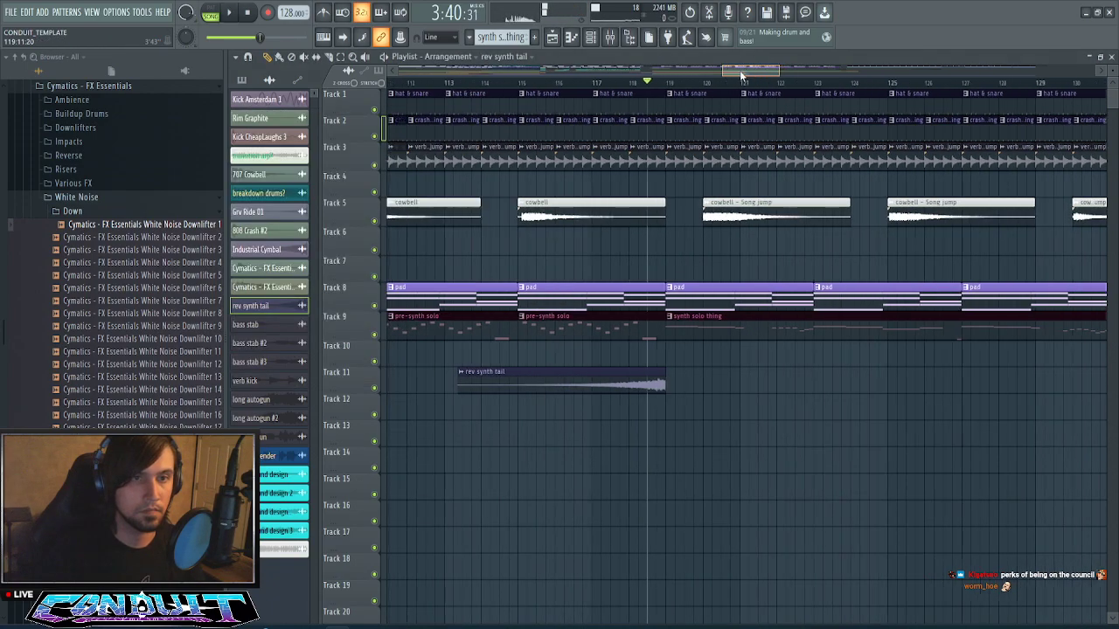
{"action": "left_click", "coordinate": [714, 81]}
{"action": "key", "text": "space"}
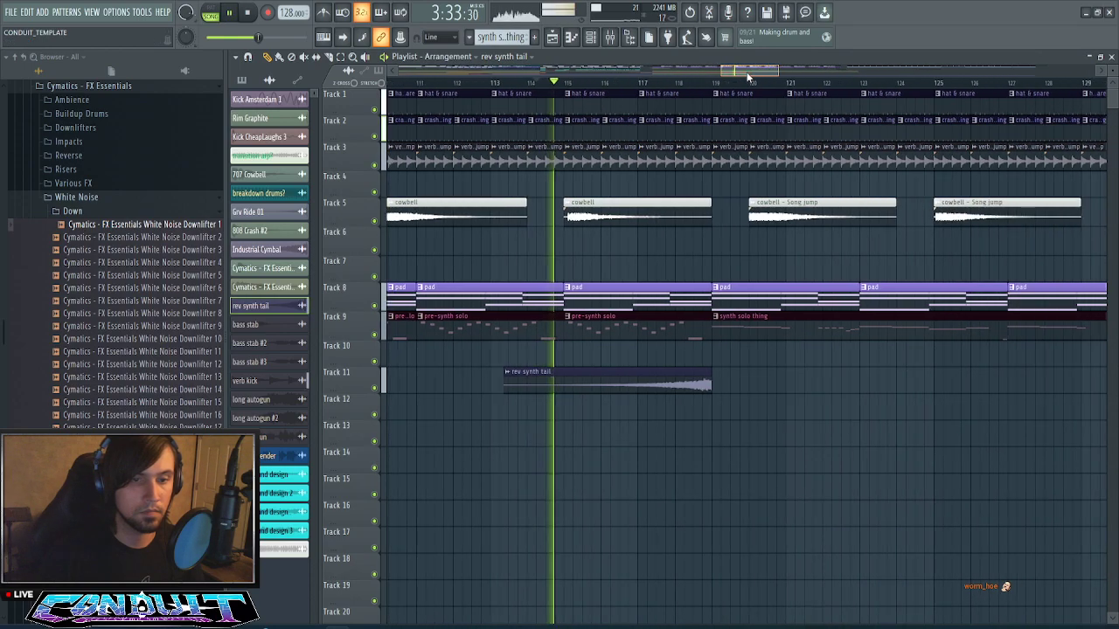
{"action": "scroll", "coordinate": [646, 83], "scroll_direction": "up", "scroll_amount": 4}
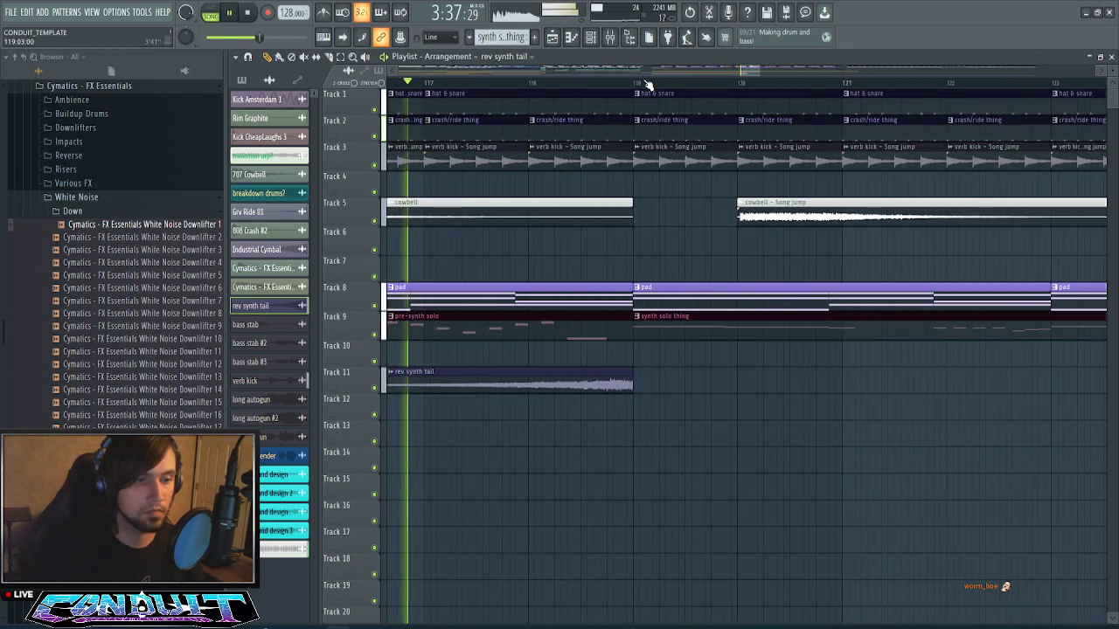
{"action": "key", "text": "space"}
- Nudge the rev synth tail clip on Track 11 slightly later so it starts at 113:08:00
{"action": "double_click", "coordinate": [573, 381]}
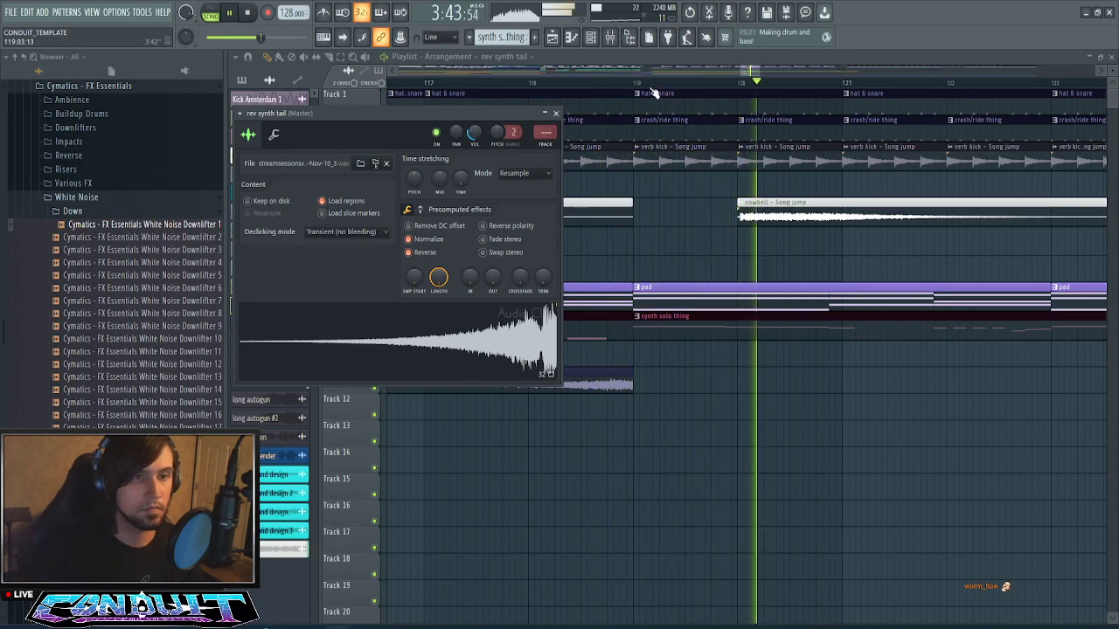
{"action": "left_click", "coordinate": [603, 385]}
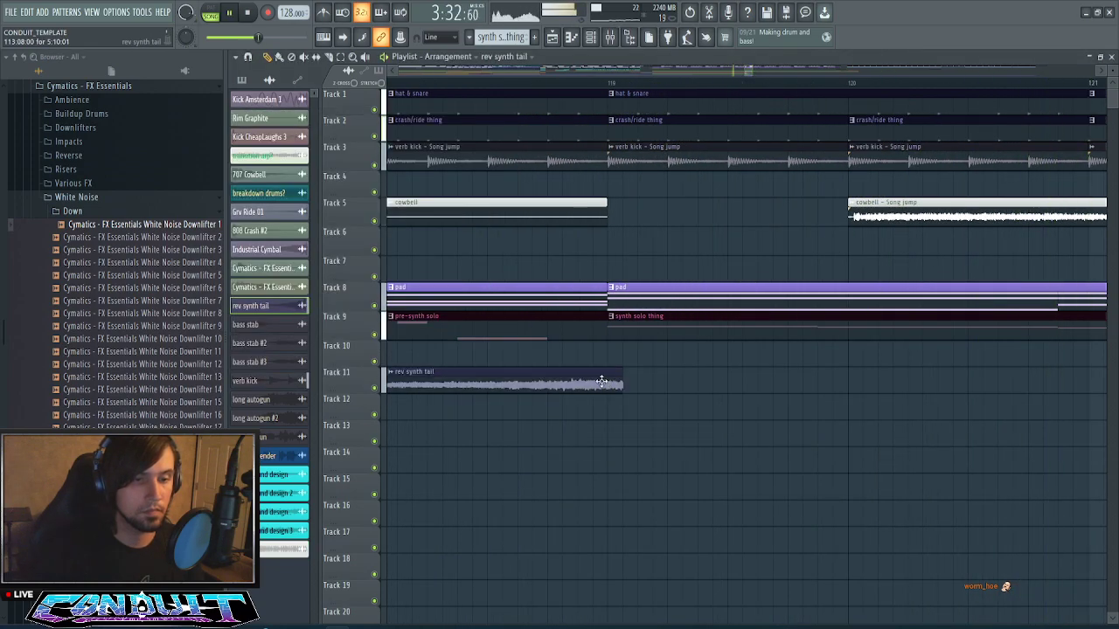
- Turn off Normalize for rev synth tail and reset its channel volume, replaying the lead-in to the synth solo
{"action": "double_click", "coordinate": [601, 381]}
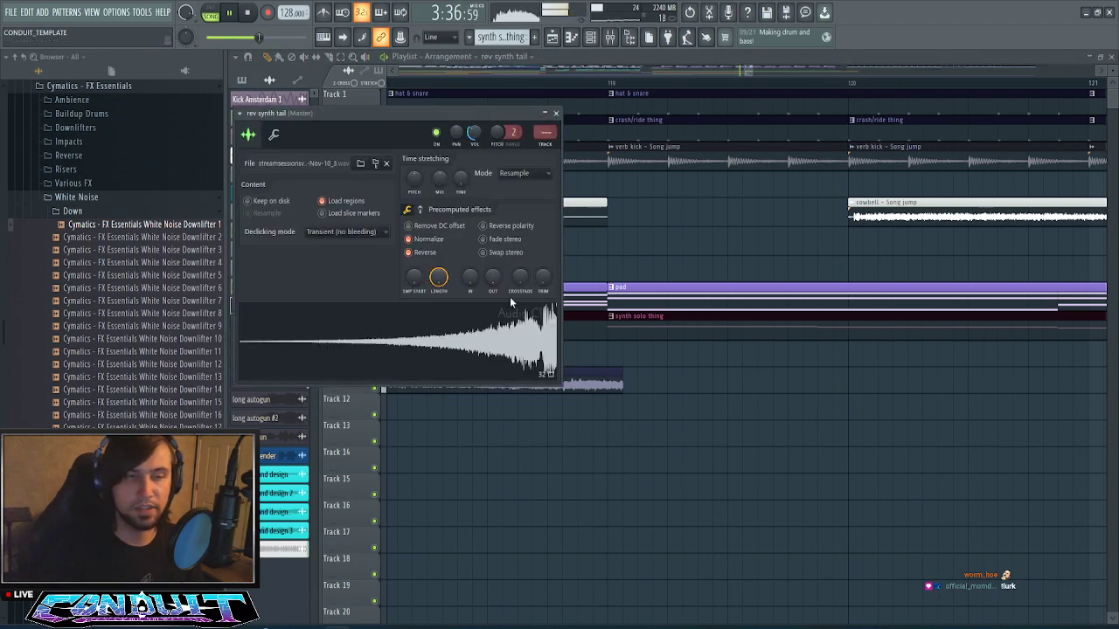
{"action": "left_click_drag", "start_coordinate": [498, 111], "coordinate": [491, 350]}
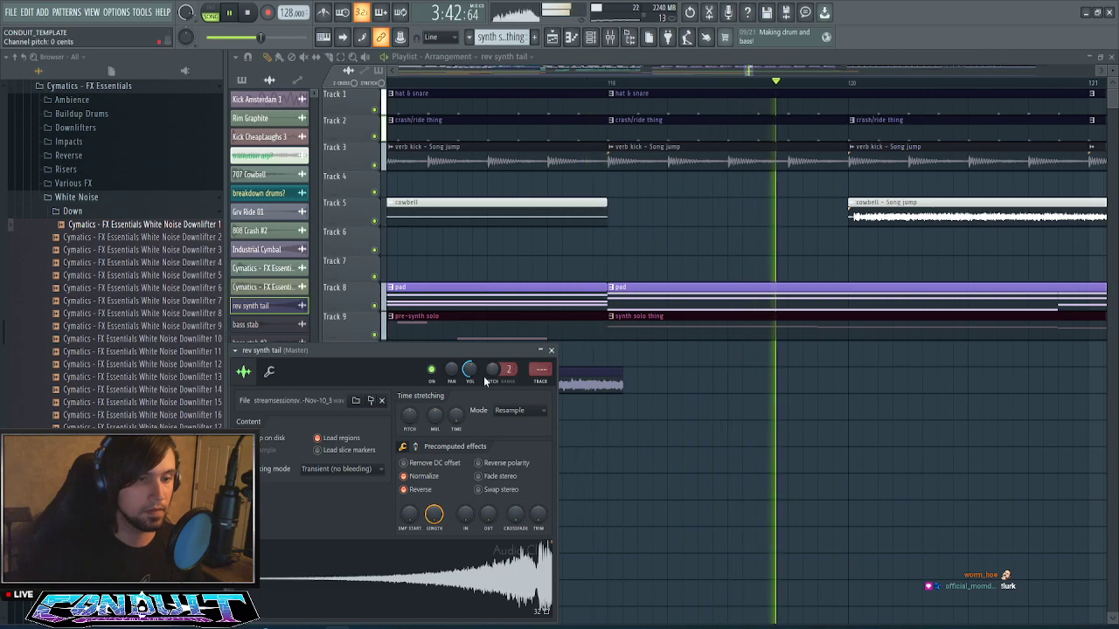
{"action": "left_click", "coordinate": [423, 477]}
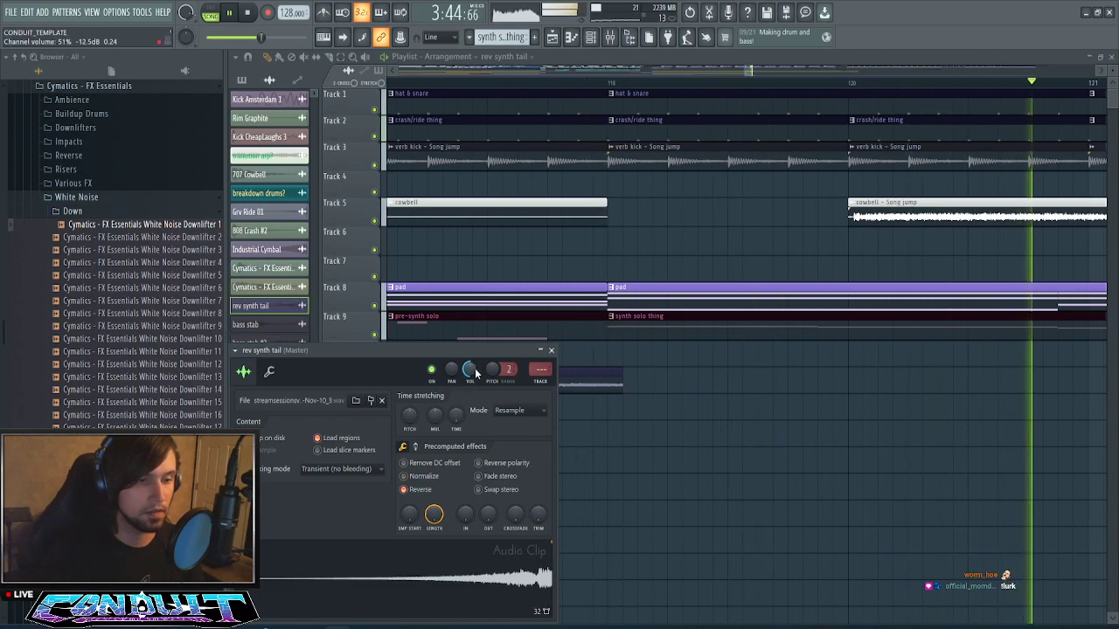
{"action": "right_click", "coordinate": [474, 369]}
{"action": "left_click", "coordinate": [485, 379]}
{"action": "key", "text": "space"}
{"action": "key", "text": "space"}
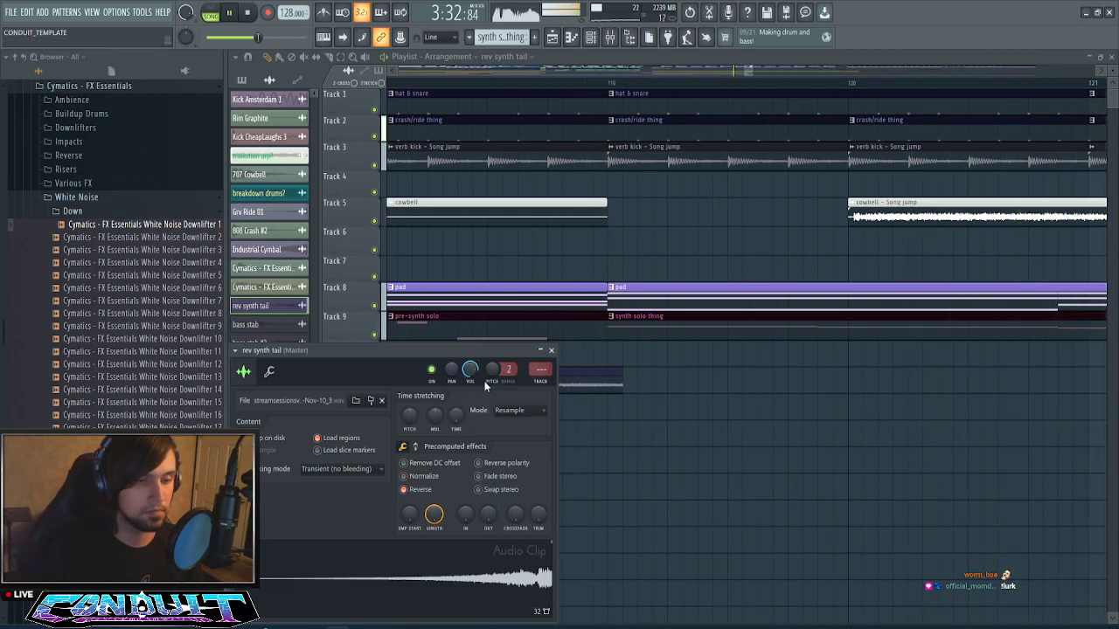
{"action": "left_click", "coordinate": [551, 351]}
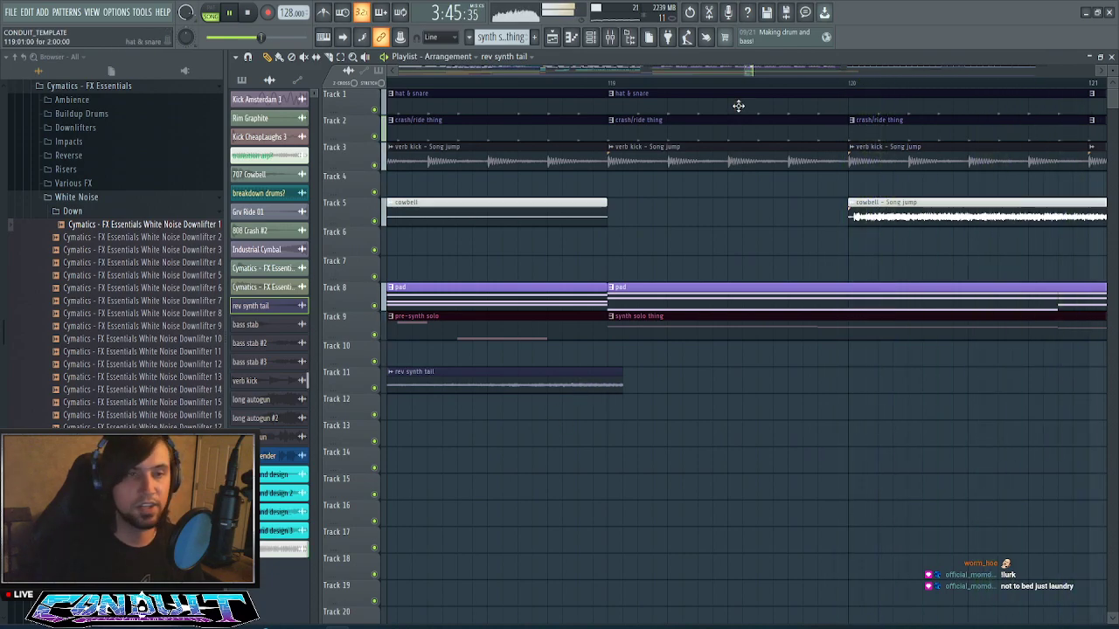
- Listen on through the synth solo section and review the arrangement up to the section starting at bar 153
{"action": "scroll", "coordinate": [758, 92], "scroll_direction": "down", "scroll_amount": 3}
{"action": "scroll", "coordinate": [759, 92], "scroll_direction": "down", "scroll_amount": 3}
{"action": "left_click_drag", "start_coordinate": [752, 74], "coordinate": [780, 75]}
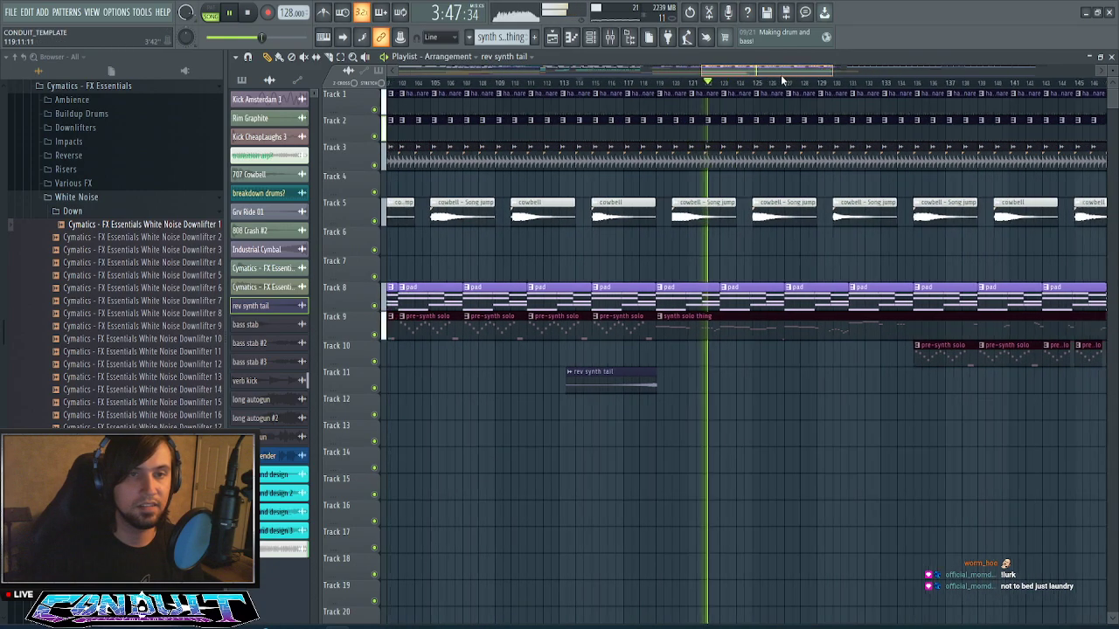
{"action": "scroll", "coordinate": [785, 74], "scroll_direction": "down", "scroll_amount": 2}
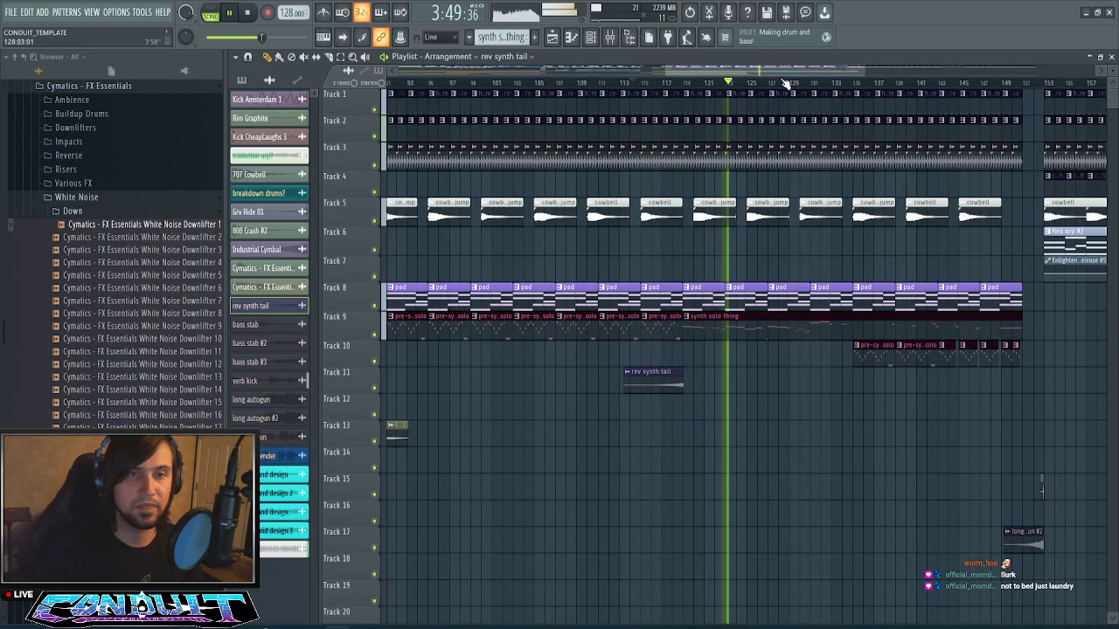
{"action": "left_click_drag", "start_coordinate": [790, 73], "coordinate": [859, 69]}
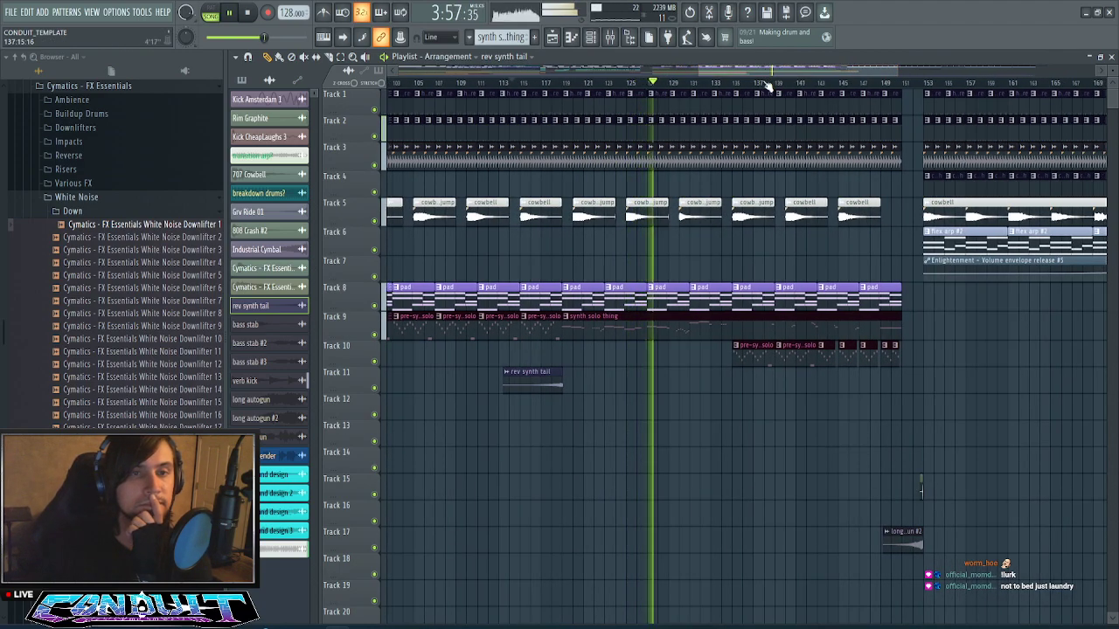
- Review the full arrangement during playback, focusing on the empty gap between bars 151 and 153
{"action": "scroll", "coordinate": [769, 79], "scroll_direction": "down", "scroll_amount": 4}
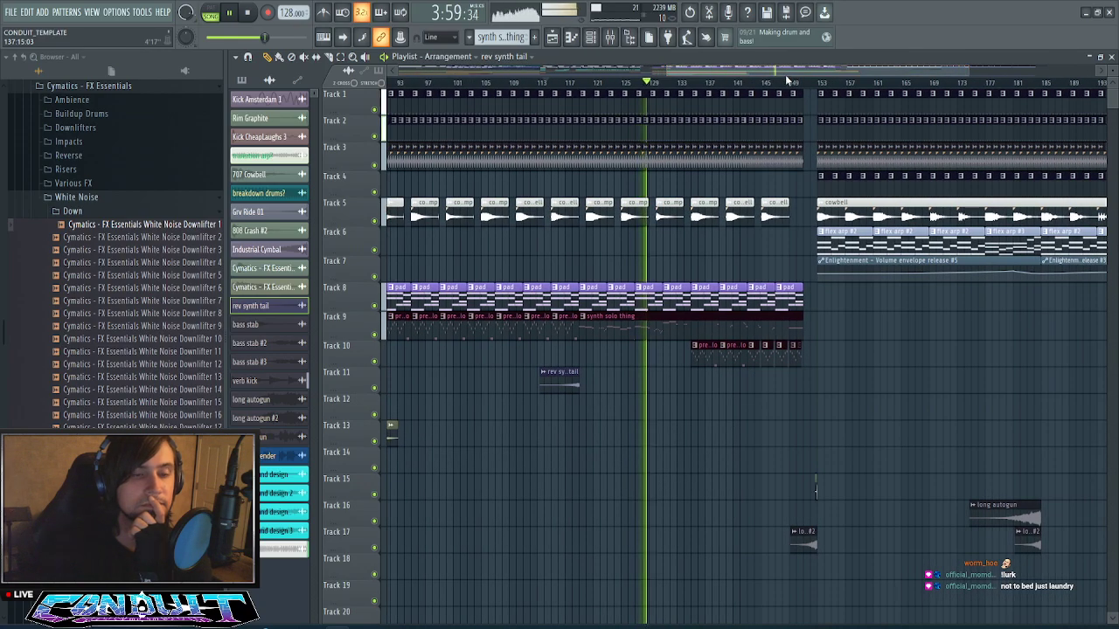
{"action": "left_click_drag", "start_coordinate": [749, 67], "coordinate": [767, 79]}
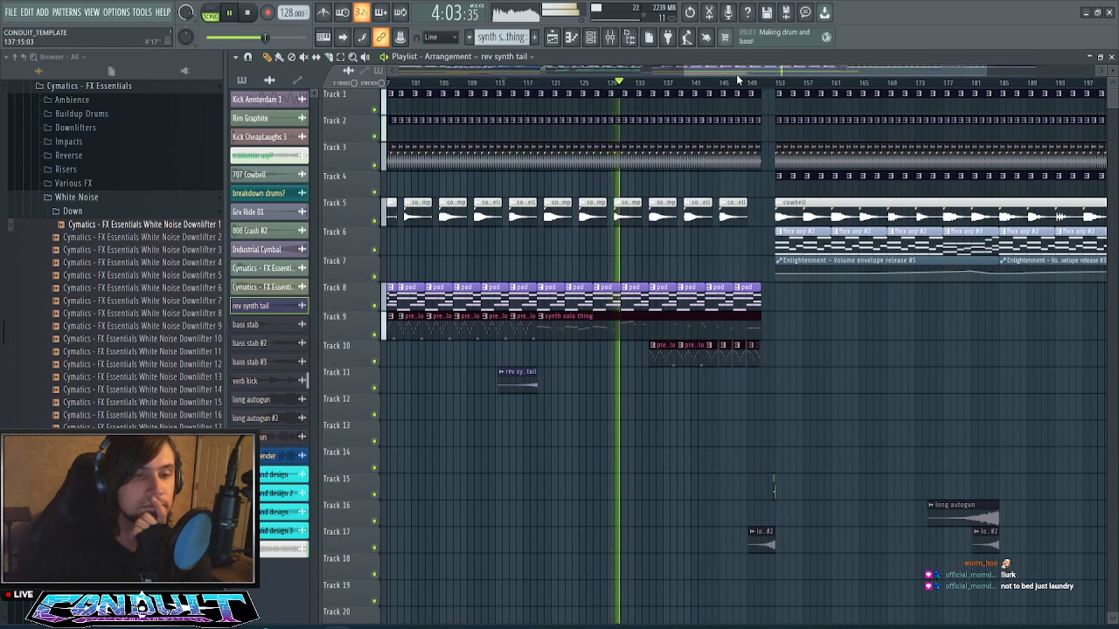
{"action": "left_click_drag", "start_coordinate": [737, 67], "coordinate": [594, 85]}
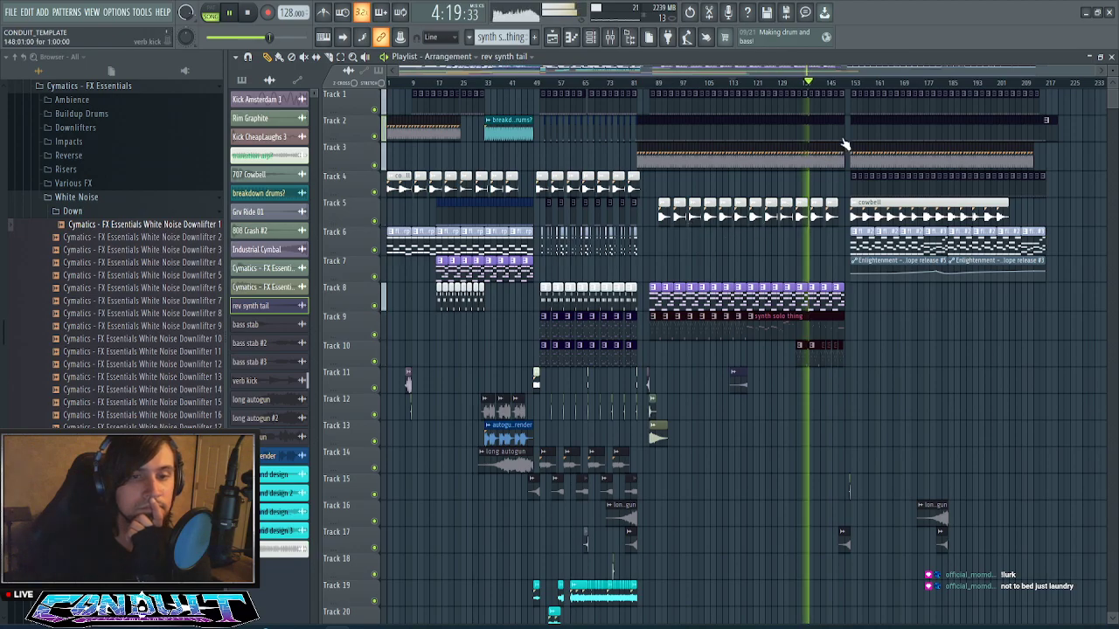
{"action": "scroll", "coordinate": [848, 81], "scroll_direction": "up", "scroll_amount": 3}
{"action": "left_click_drag", "start_coordinate": [777, 71], "coordinate": [842, 70]}
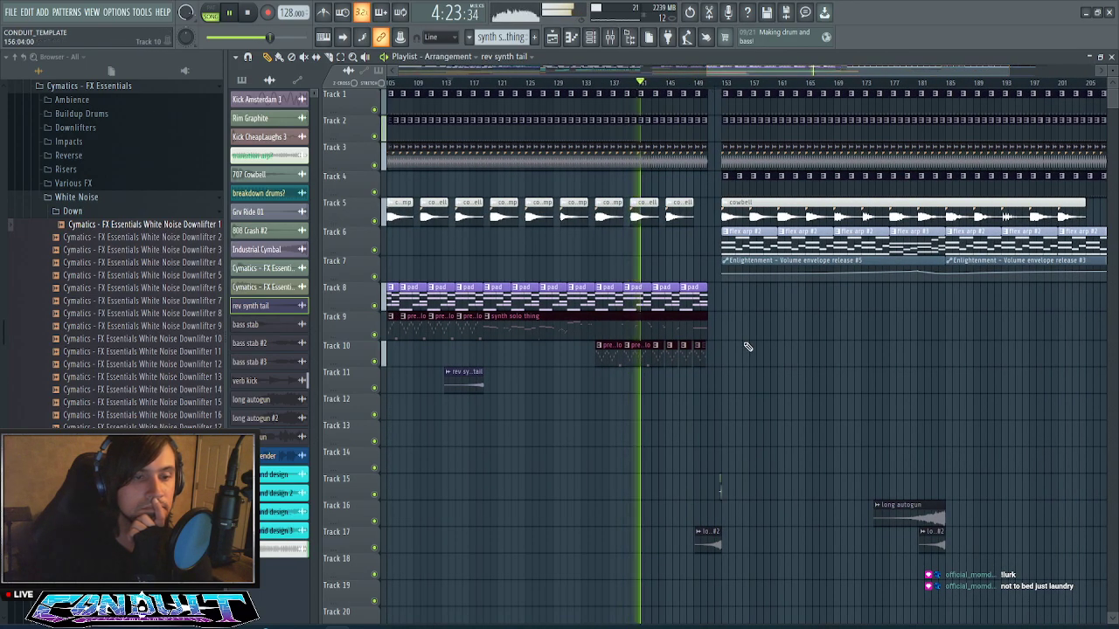
{"action": "scroll", "coordinate": [721, 89], "scroll_direction": "up", "scroll_amount": 2}
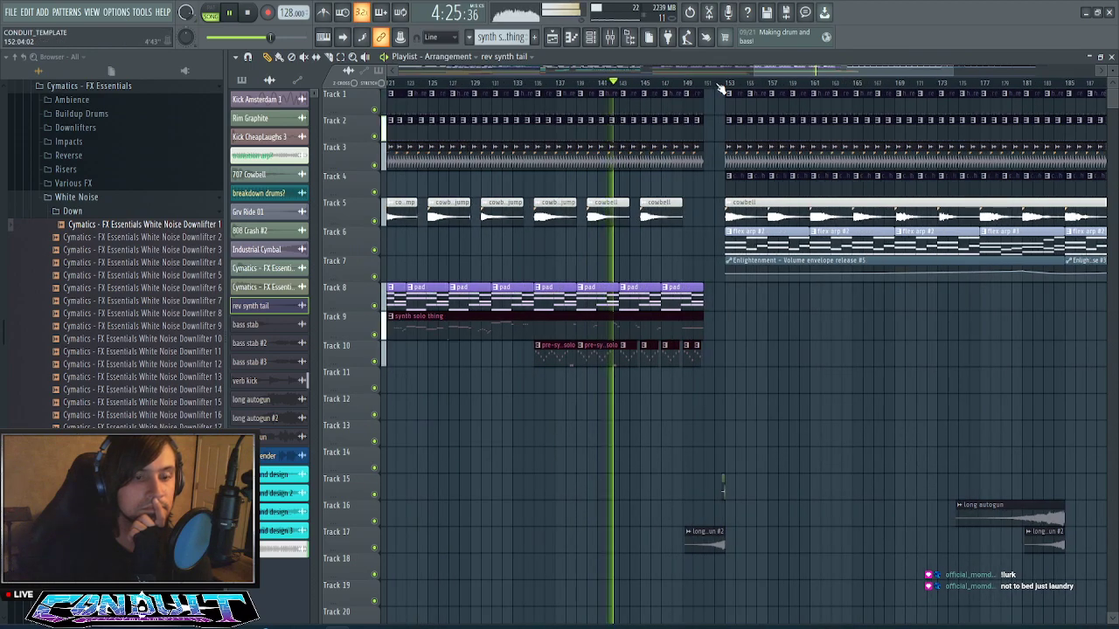
{"action": "scroll", "coordinate": [739, 270], "scroll_direction": "down", "scroll_amount": 4}
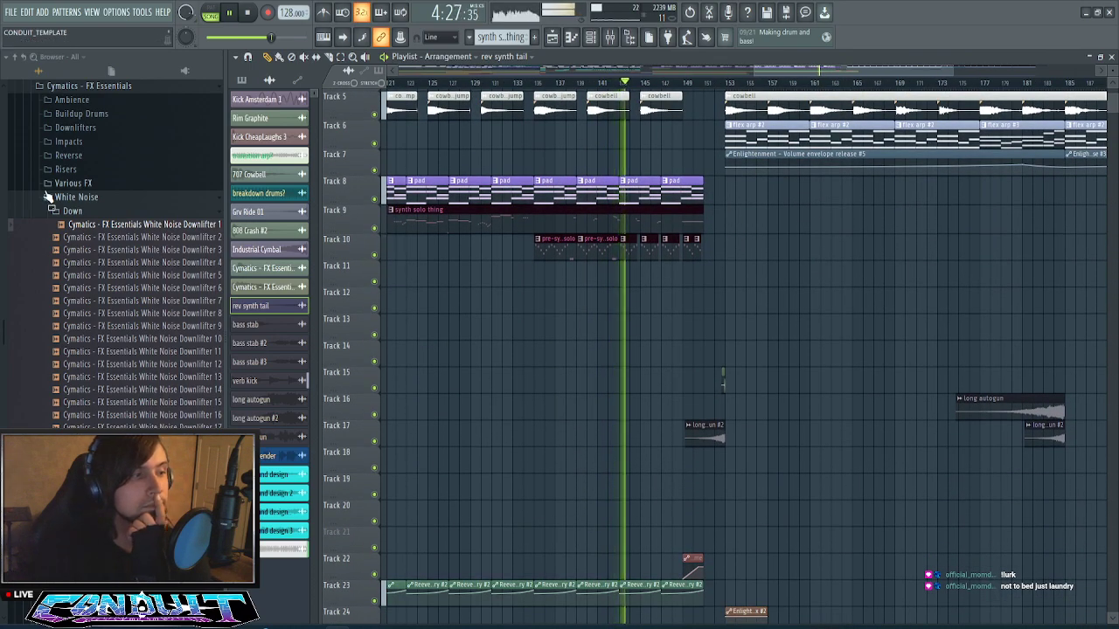
- Browse the Cymatics White Noise Up risers and place White Noise Riser 13 on Track 13 at bar 151
{"action": "left_click", "coordinate": [116, 211]}
{"action": "left_click", "coordinate": [118, 213]}
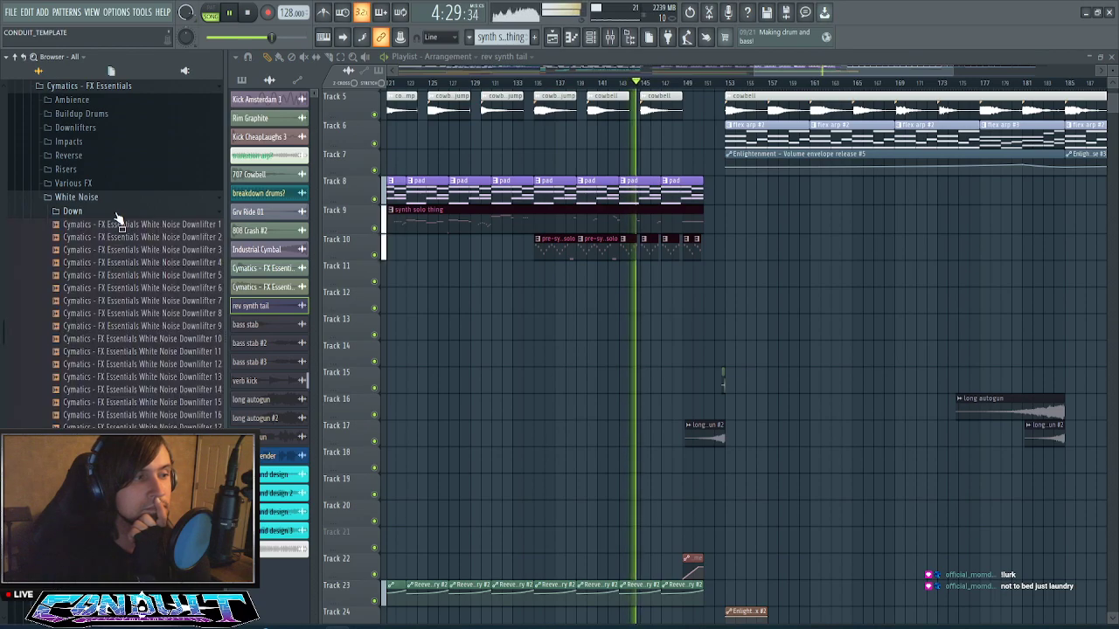
{"action": "left_click", "coordinate": [117, 213]}
{"action": "left_click", "coordinate": [67, 224]}
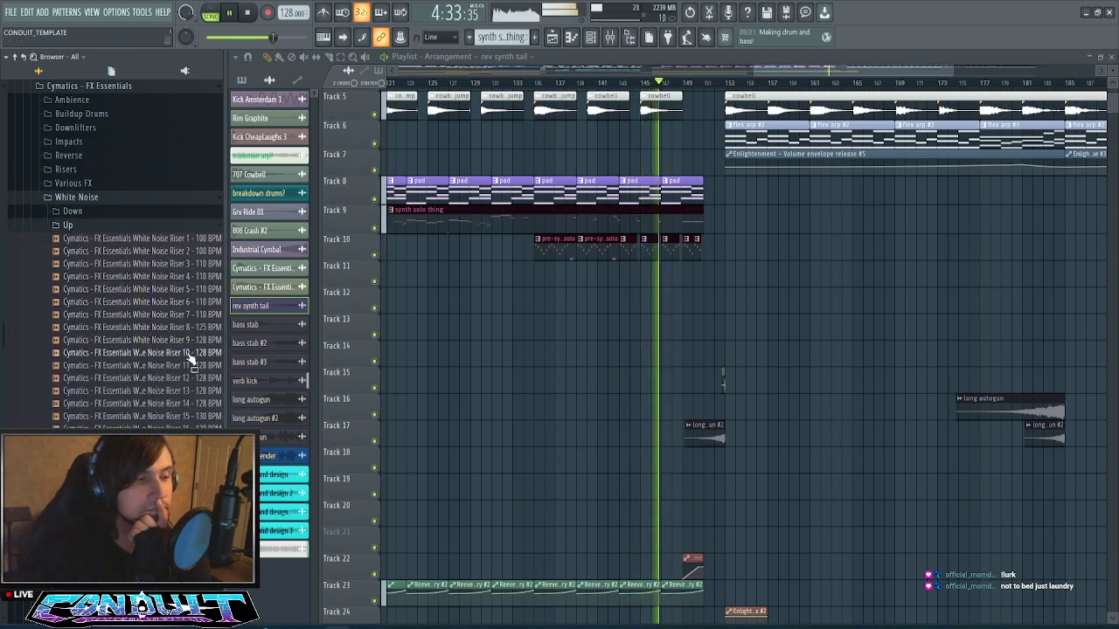
{"action": "key", "text": "space"}
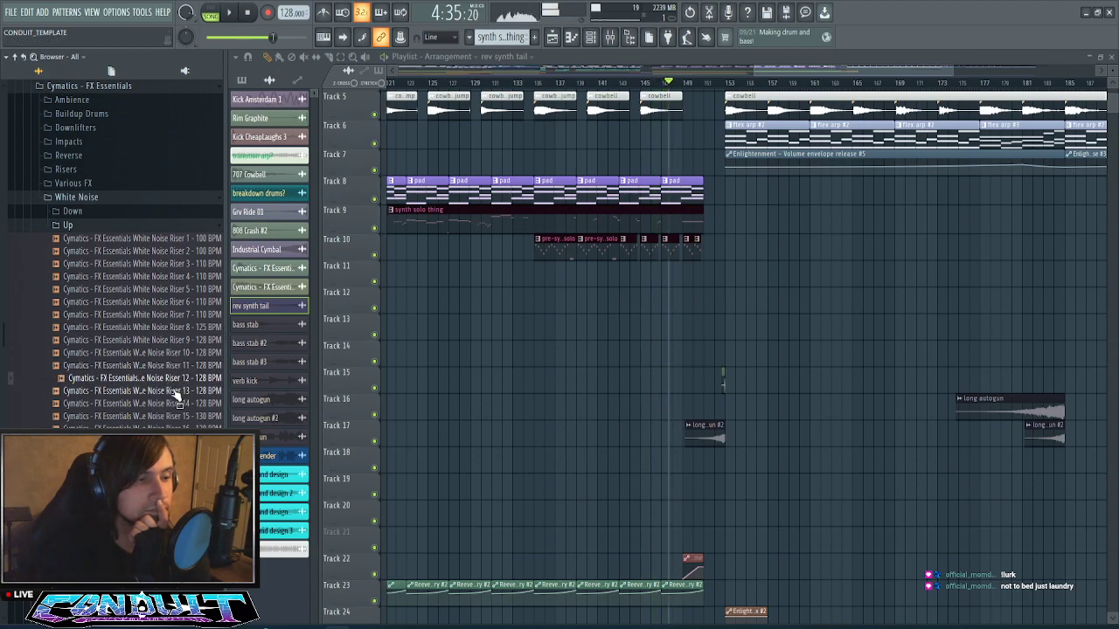
{"action": "left_click_drag", "start_coordinate": [271, 398], "coordinate": [715, 324]}
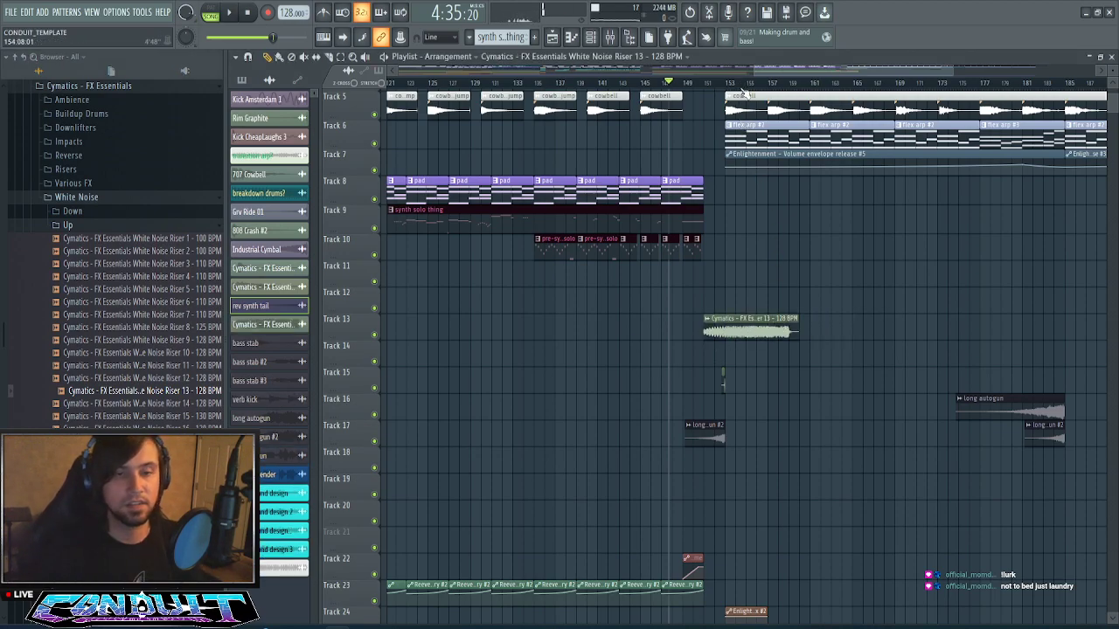
- Time-stretch the White Noise Riser 13 clip down to 2:04:00 and set its channel volume to 40%
{"action": "scroll", "coordinate": [765, 325], "scroll_direction": "up", "scroll_amount": 4}
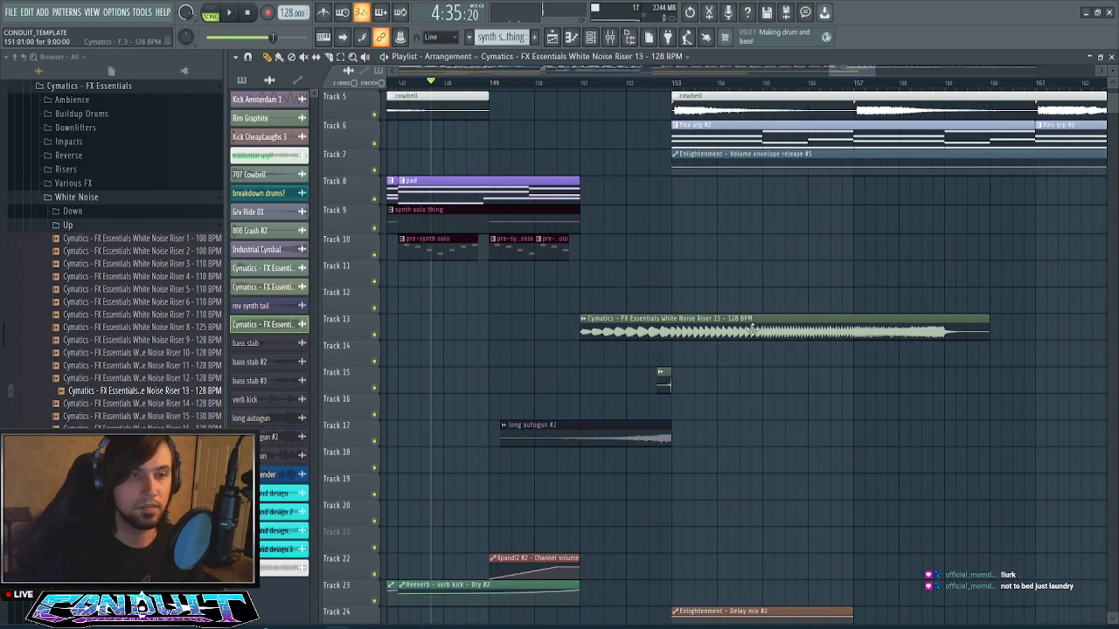
{"action": "double_click", "coordinate": [752, 330]}
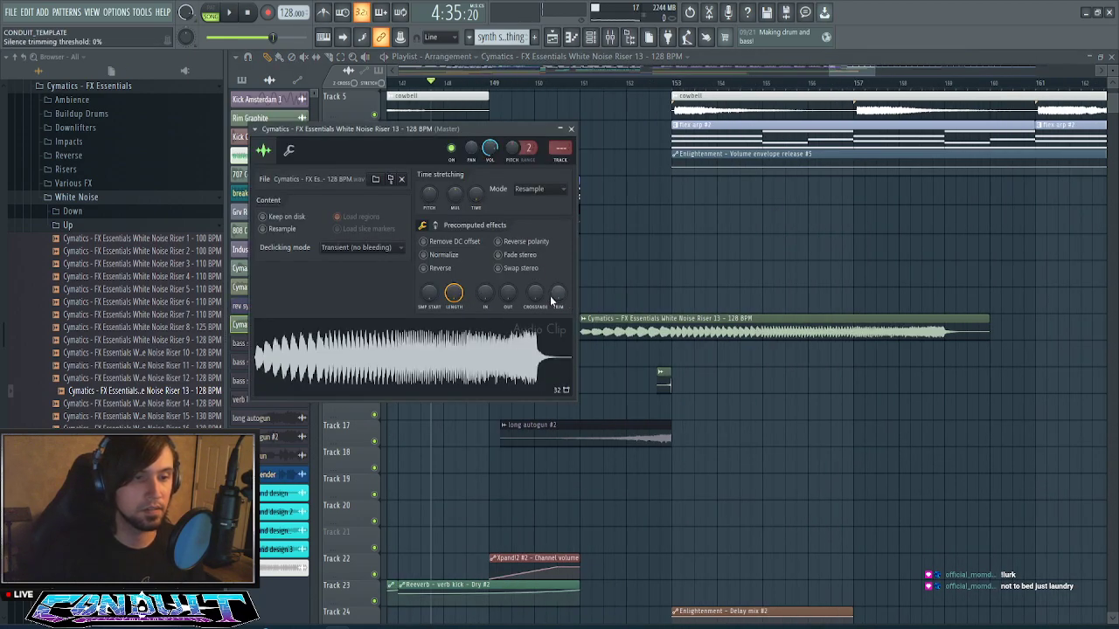
{"action": "left_click_drag", "start_coordinate": [476, 195], "coordinate": [477, 189]}
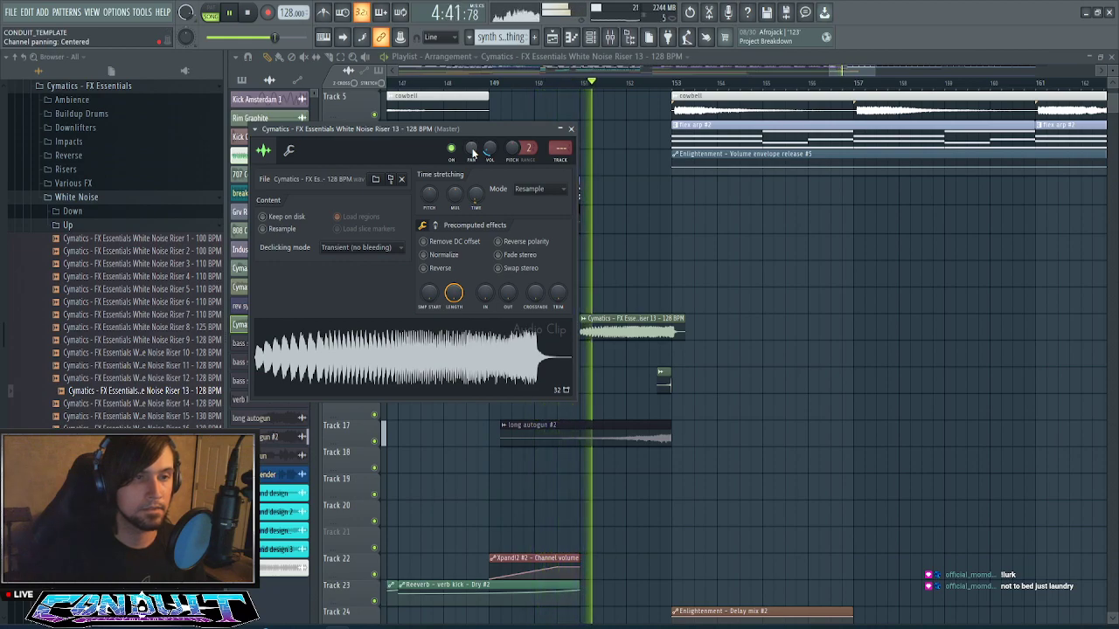
{"action": "left_click_drag", "start_coordinate": [489, 149], "coordinate": [489, 135]}
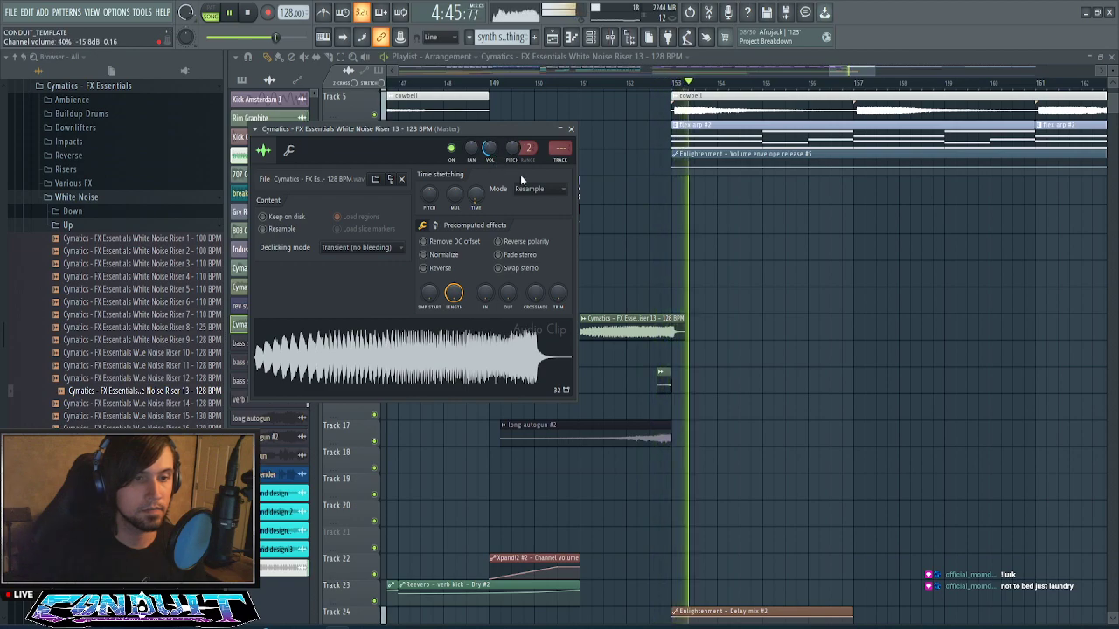
- Replay the transition into bar 153 and move the White Noise Riser 13 clip to Track 14
{"action": "scroll", "coordinate": [674, 88], "scroll_direction": "up", "scroll_amount": 4}
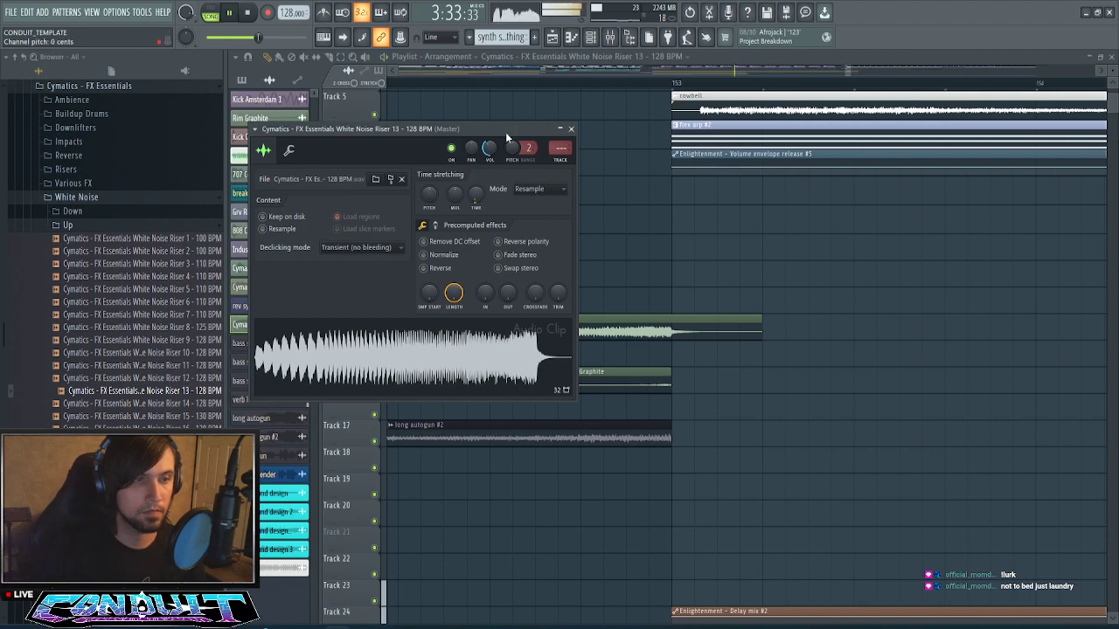
{"action": "left_click_drag", "start_coordinate": [506, 137], "coordinate": [974, 236]}
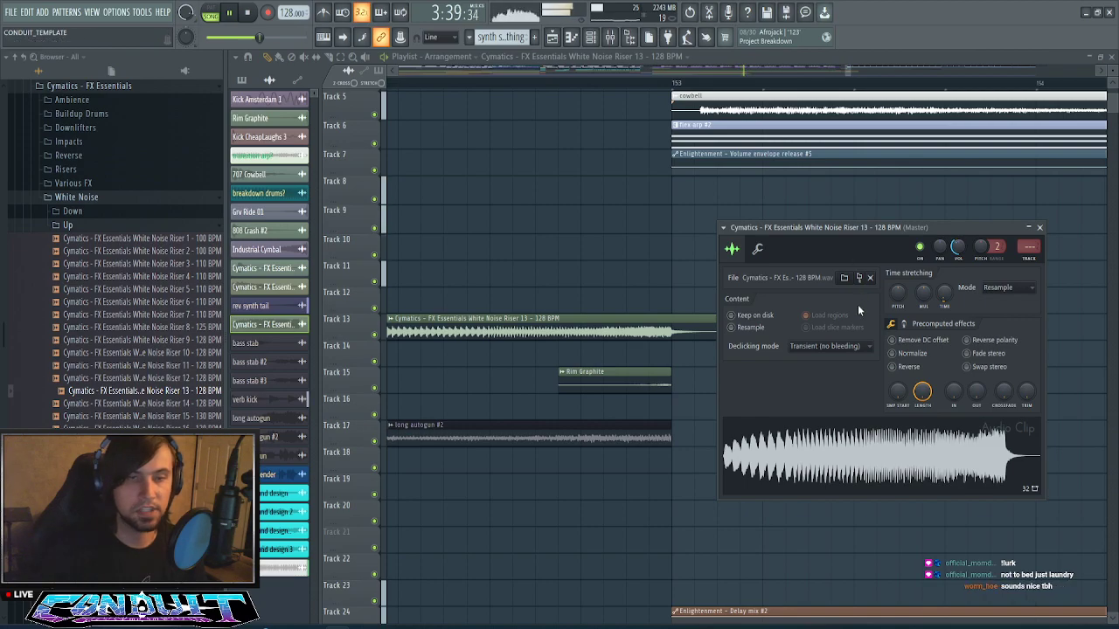
{"action": "scroll", "coordinate": [851, 74], "scroll_direction": "down", "scroll_amount": 5}
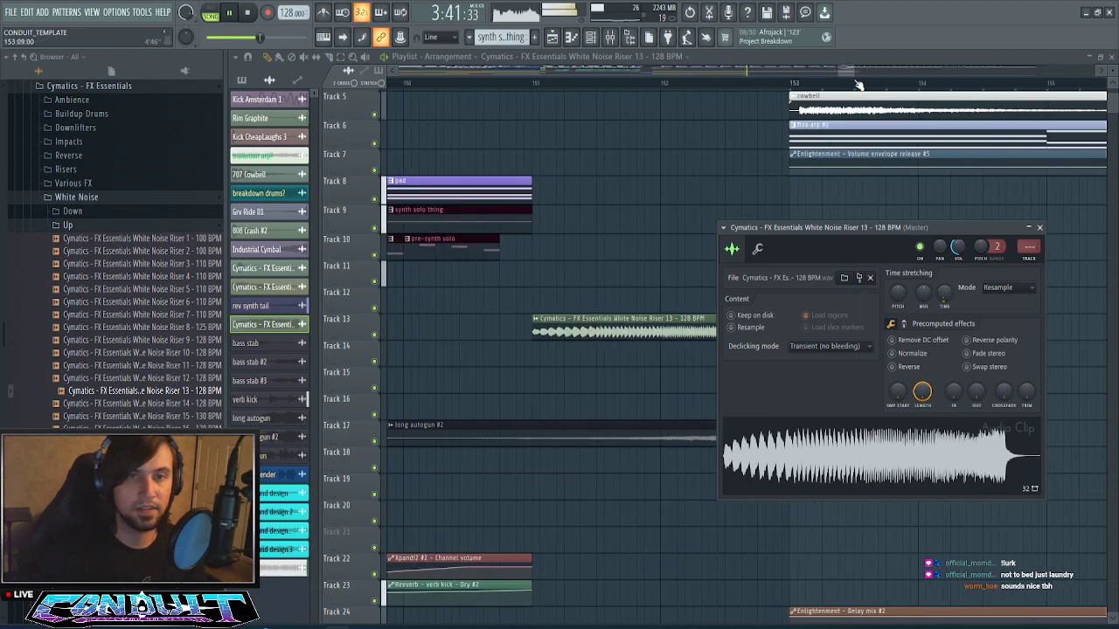
{"action": "left_click", "coordinate": [622, 84]}
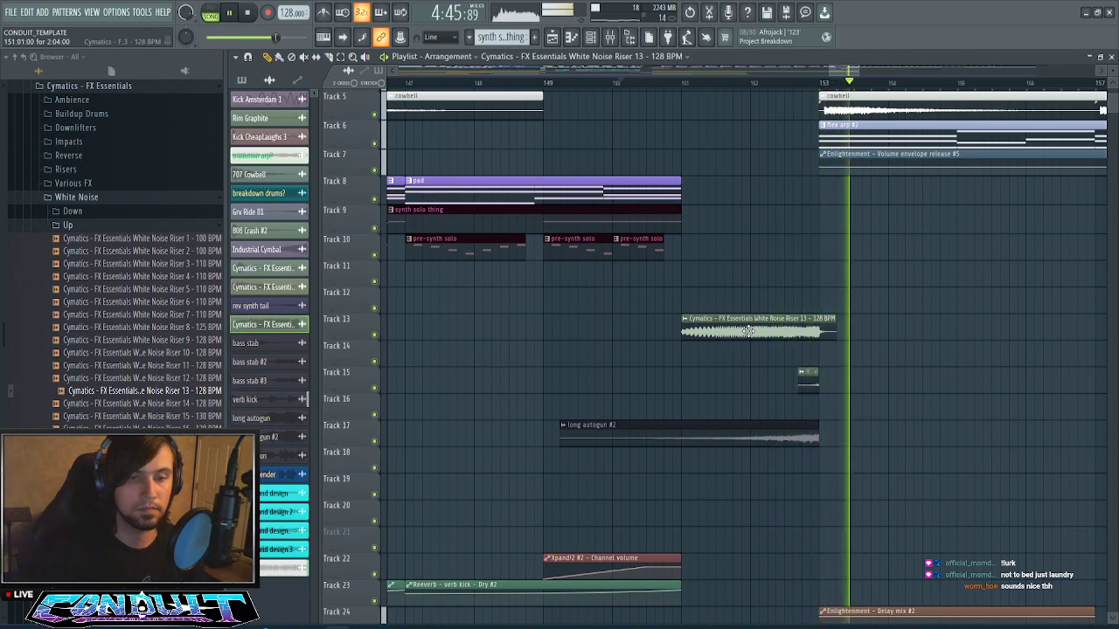
{"action": "scroll", "coordinate": [831, 85], "scroll_direction": "down", "scroll_amount": 5}
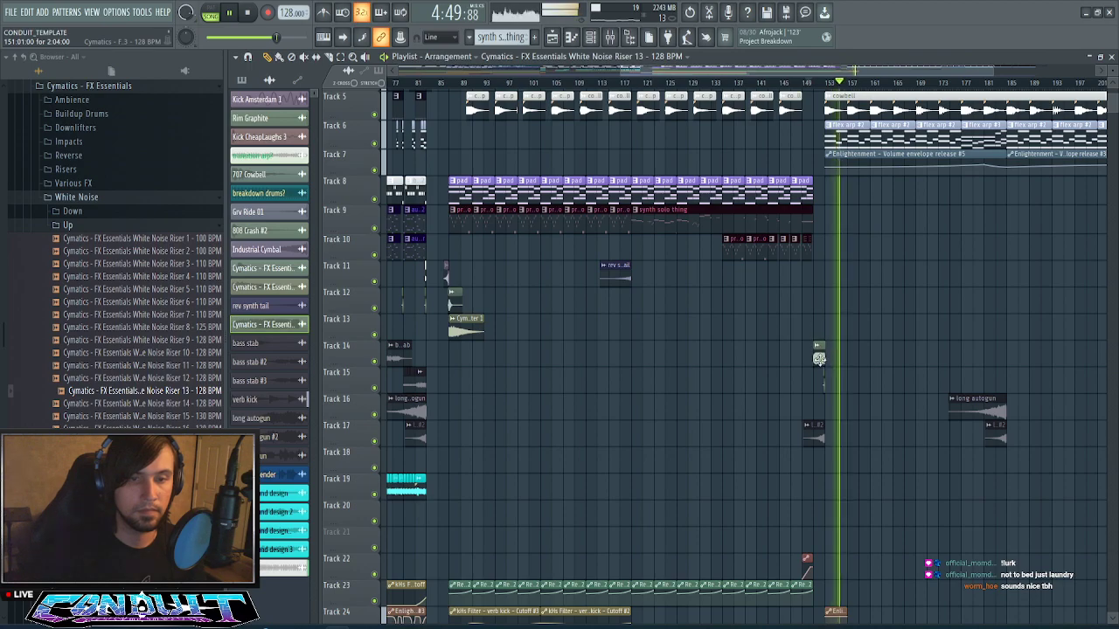
- Stop playback, preview White Noise Riser 9 and place it on Track 13 at bar 153
{"action": "key", "text": "space"}
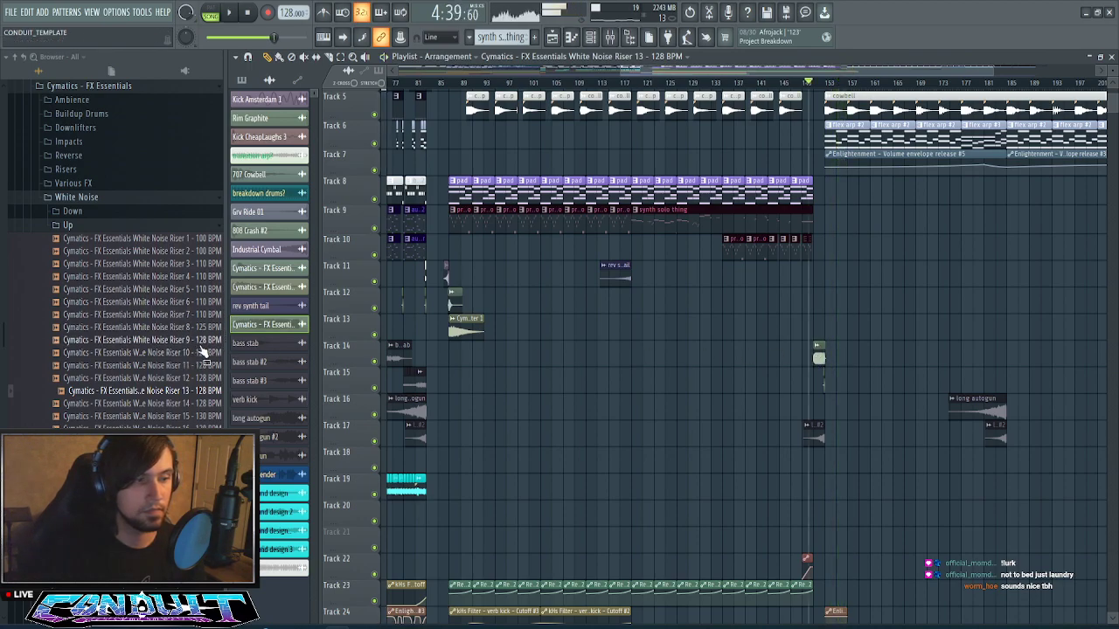
{"action": "left_click", "coordinate": [201, 341]}
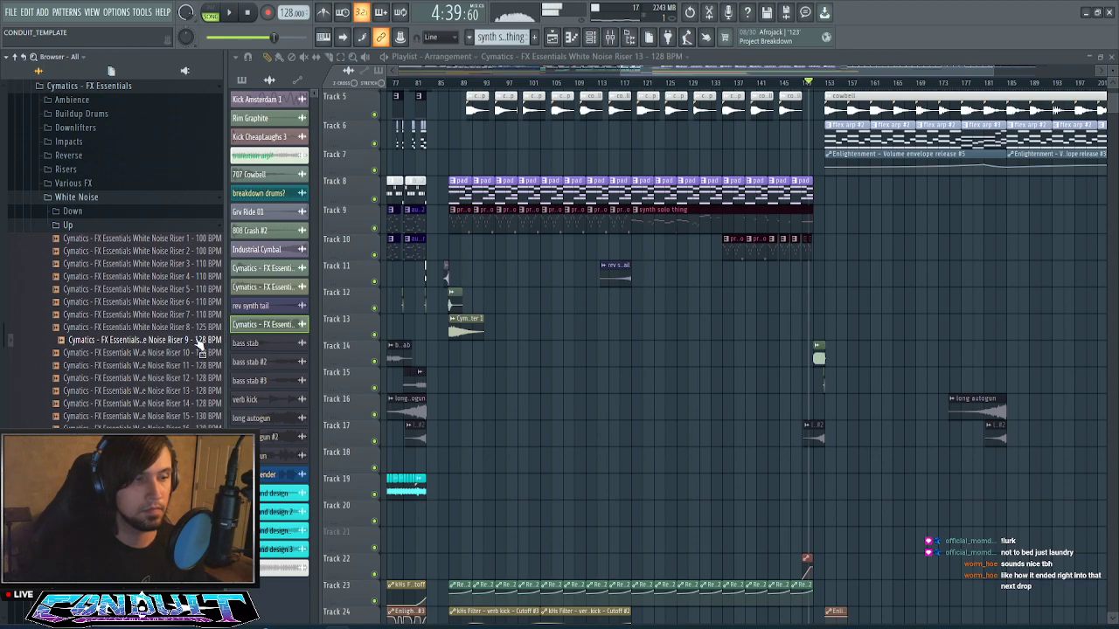
{"action": "left_click_drag", "start_coordinate": [825, 335], "coordinate": [826, 328]}
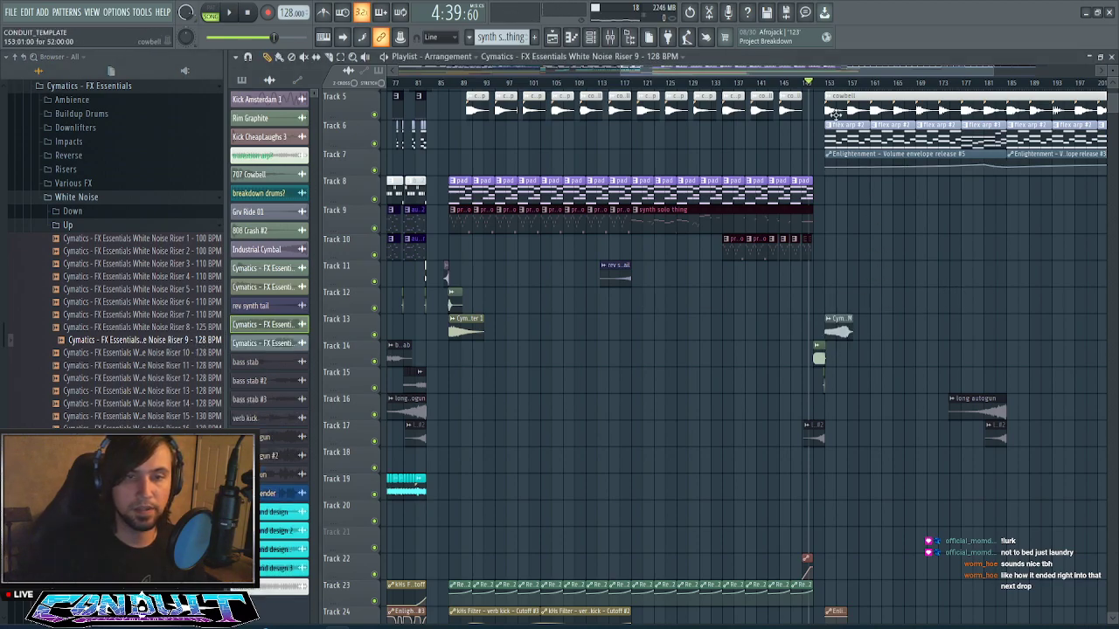
- Reverse the White Noise Riser 9 sample and move its clip to start at bar 152
{"action": "scroll", "coordinate": [843, 92], "scroll_direction": "up", "scroll_amount": 4}
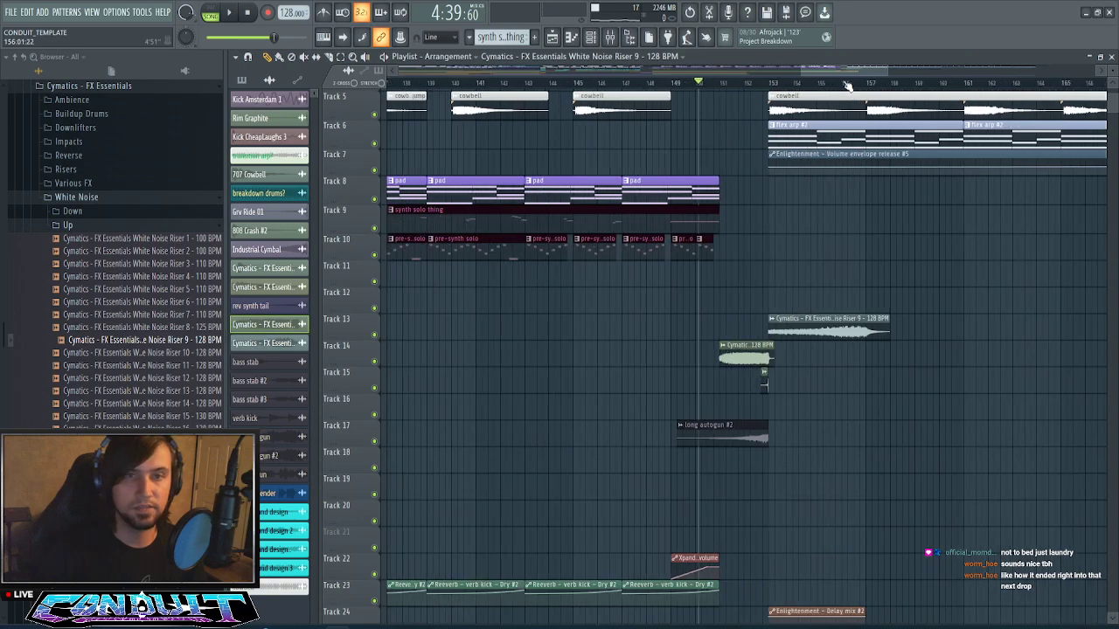
{"action": "scroll", "coordinate": [846, 85], "scroll_direction": "right", "scroll_amount": 3}
{"action": "double_click", "coordinate": [713, 330]}
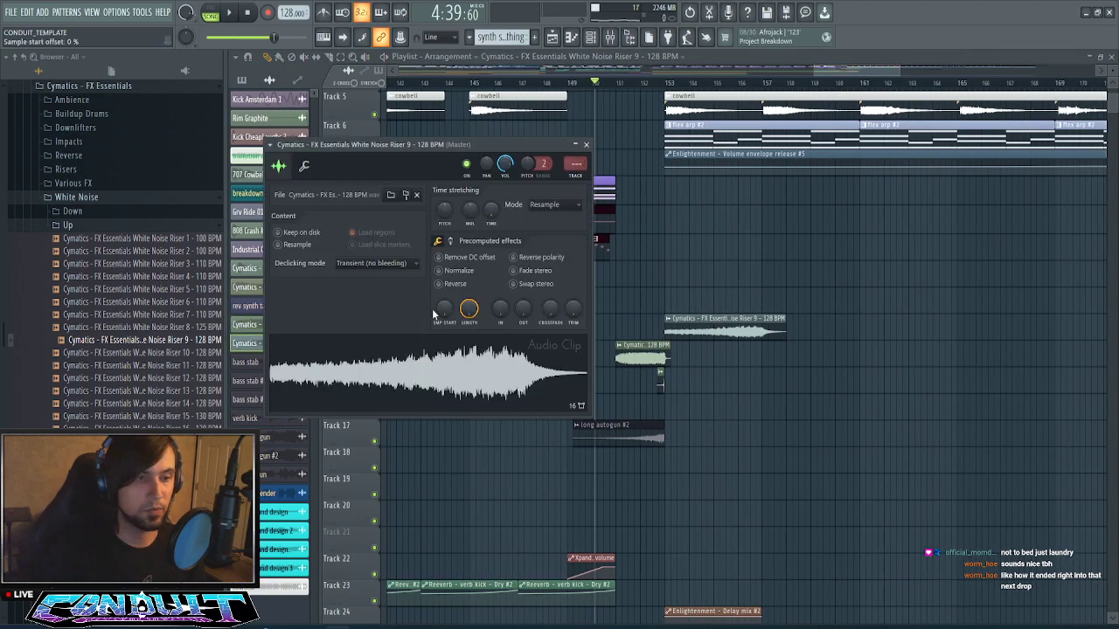
{"action": "left_click", "coordinate": [439, 284]}
{"action": "left_click_drag", "start_coordinate": [711, 320], "coordinate": [690, 328]}
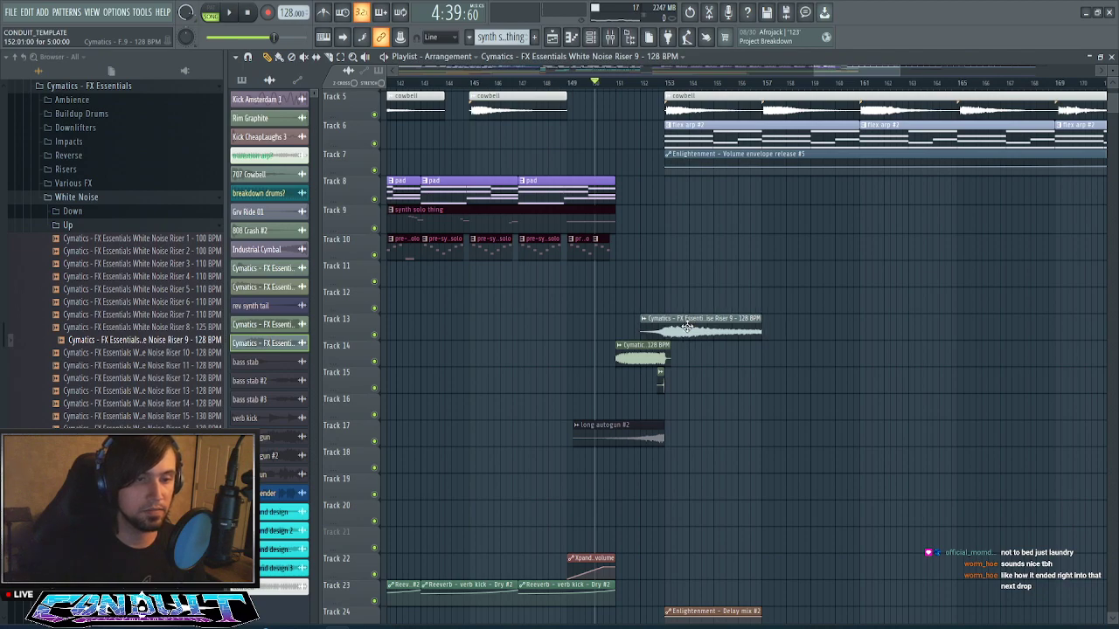
- Add a quick fade-out to White Noise Riser 9 and lower its channel volume to 53% during playback of the transition
{"action": "scroll", "coordinate": [669, 100], "scroll_direction": "down", "scroll_amount": 2}
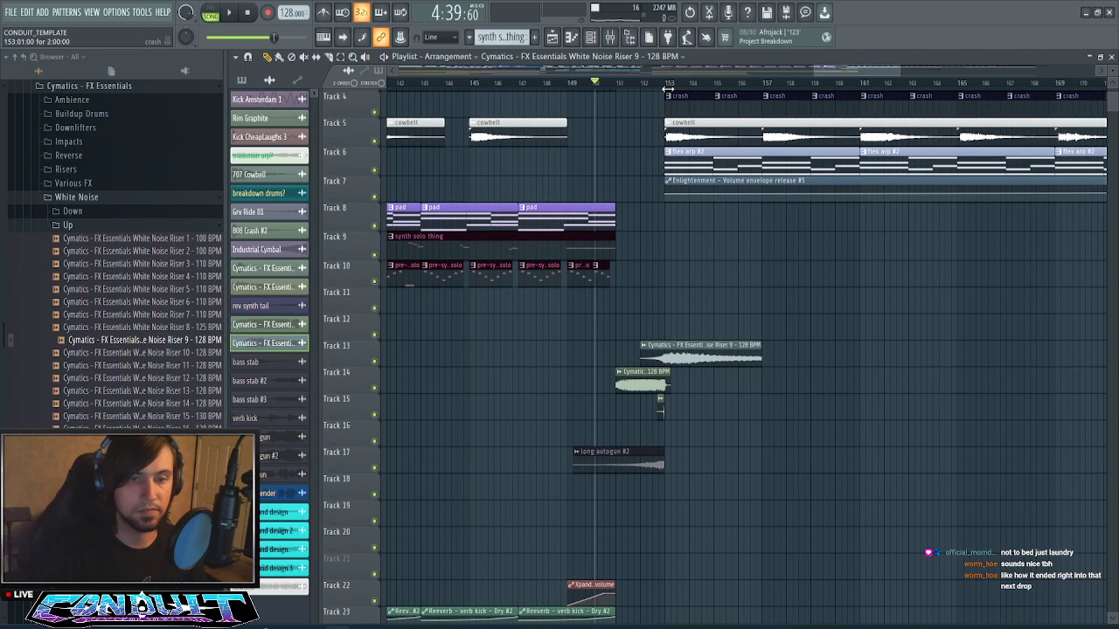
{"action": "scroll", "coordinate": [675, 85], "scroll_direction": "up", "scroll_amount": 3}
{"action": "scroll", "coordinate": [675, 85], "scroll_direction": "up", "scroll_amount": 1}
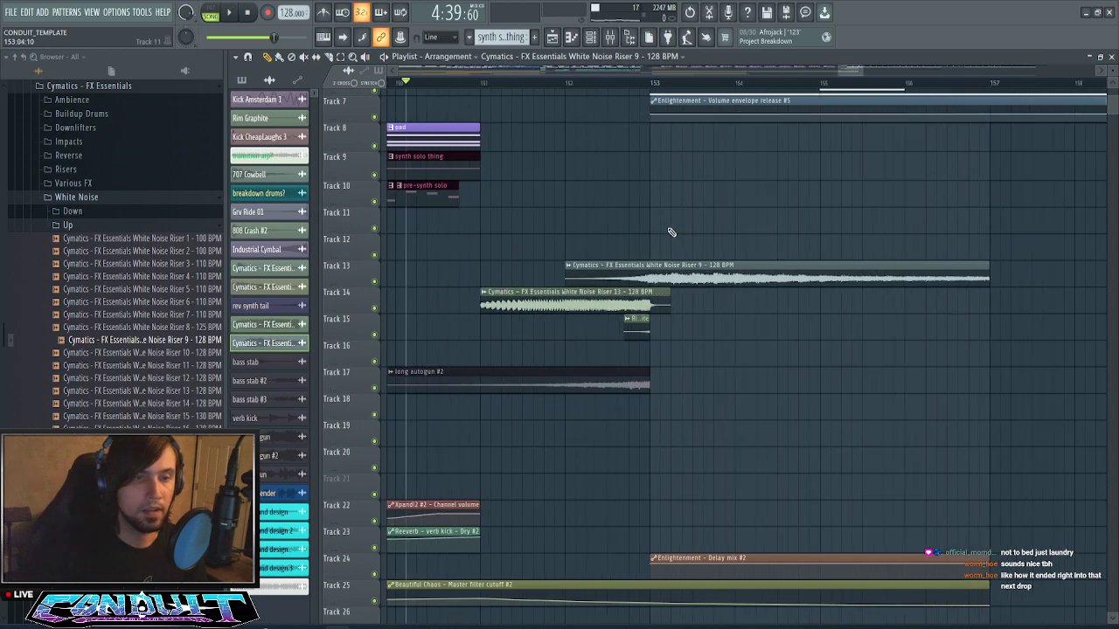
{"action": "key", "text": "space"}
{"action": "double_click", "coordinate": [695, 284]}
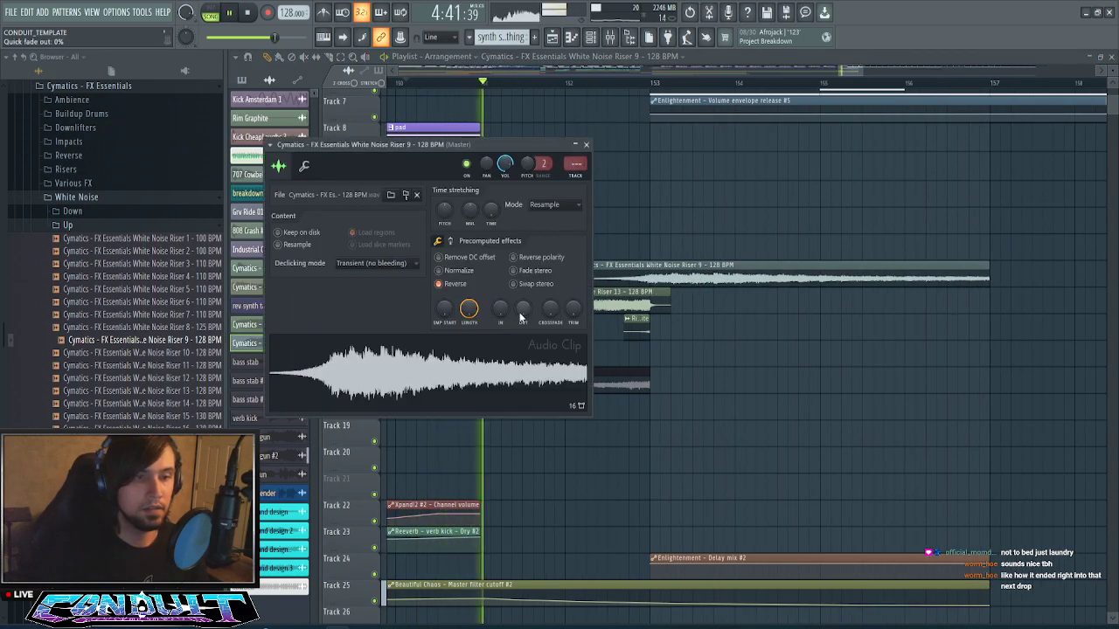
{"action": "left_click_drag", "start_coordinate": [521, 313], "coordinate": [520, 316]}
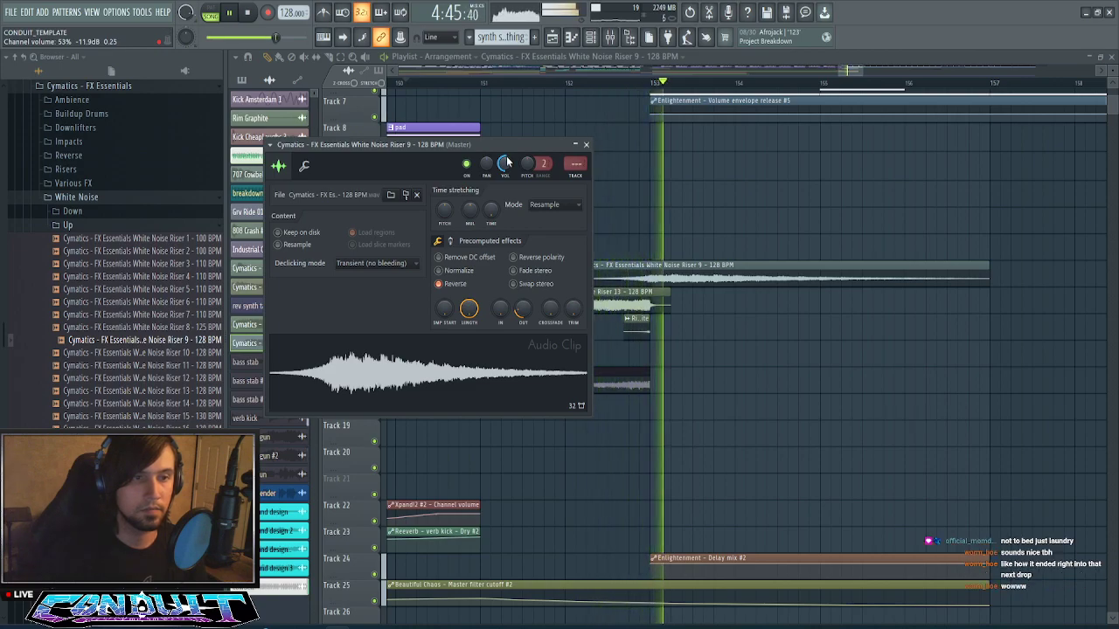
{"action": "left_click", "coordinate": [587, 145]}
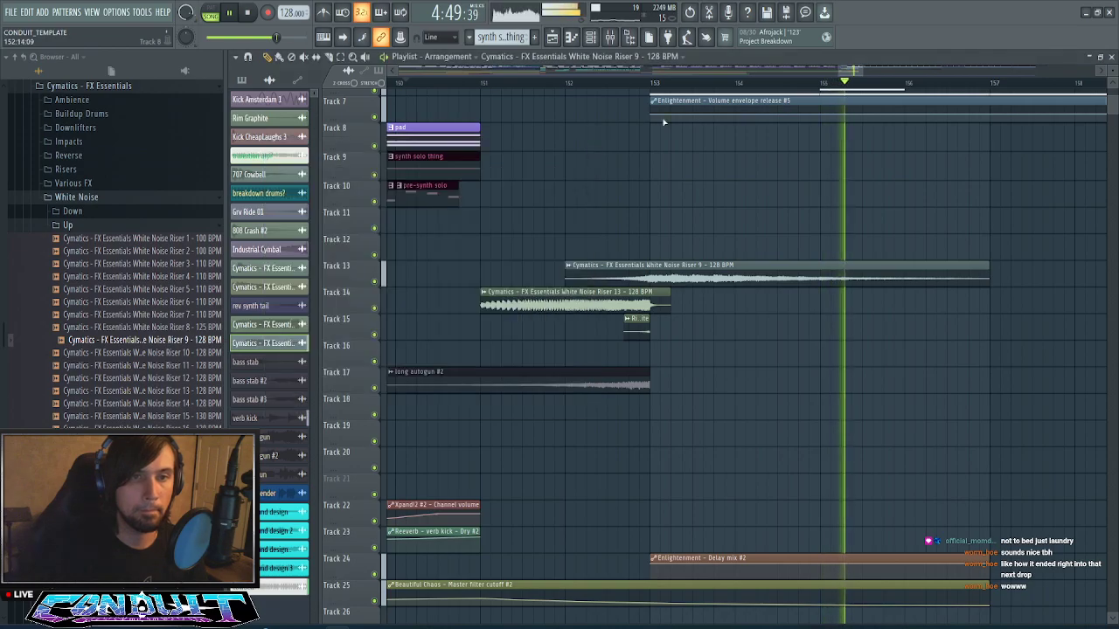
- Listen on past the transition and select the playlist time range from bar 151 to bar 153
{"action": "scroll", "coordinate": [836, 80], "scroll_direction": "down", "scroll_amount": 5}
{"action": "scroll", "coordinate": [836, 80], "scroll_direction": "down", "scroll_amount": 4}
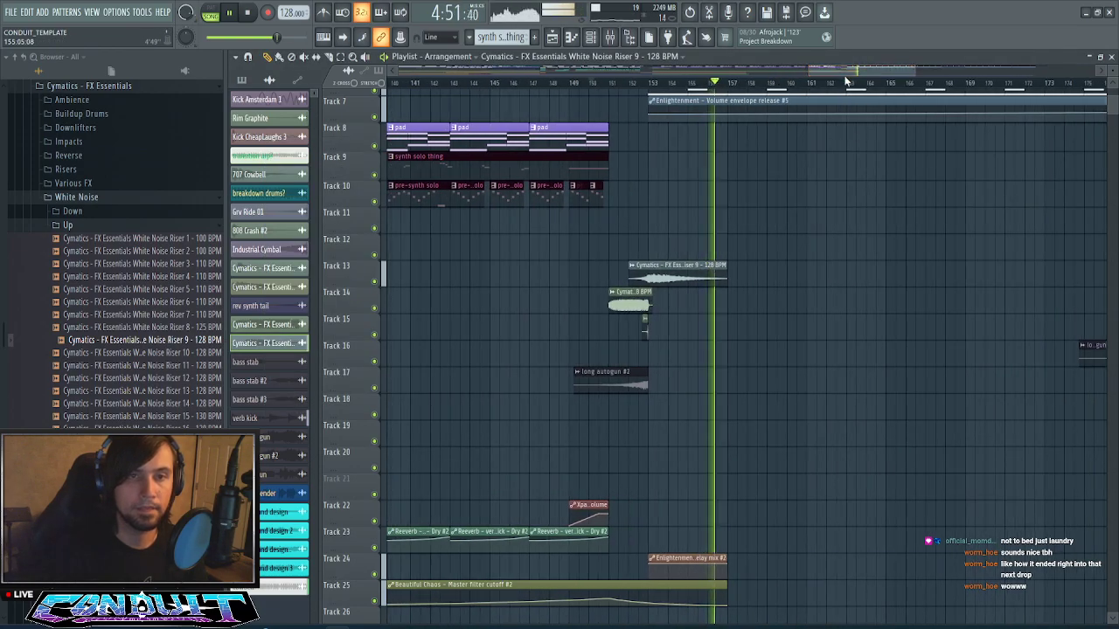
{"action": "scroll", "coordinate": [859, 129], "scroll_direction": "up", "scroll_amount": 3}
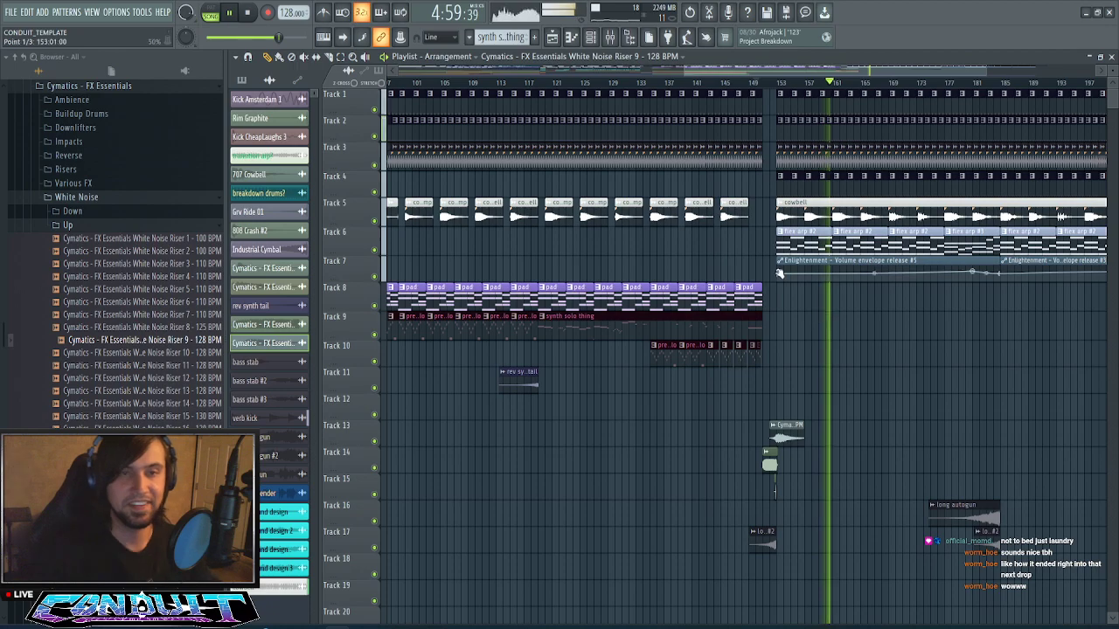
{"action": "scroll", "coordinate": [785, 93], "scroll_direction": "up", "scroll_amount": 8}
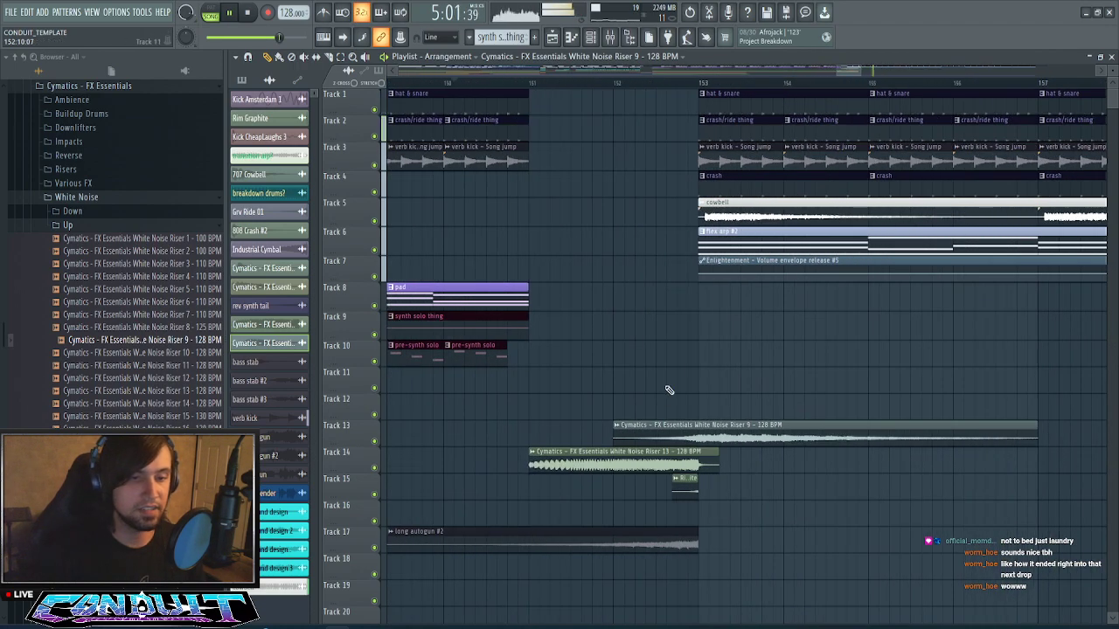
{"action": "scroll", "coordinate": [655, 350], "scroll_direction": "down", "scroll_amount": 2}
{"action": "scroll", "coordinate": [592, 87], "scroll_direction": "up", "scroll_amount": 1}
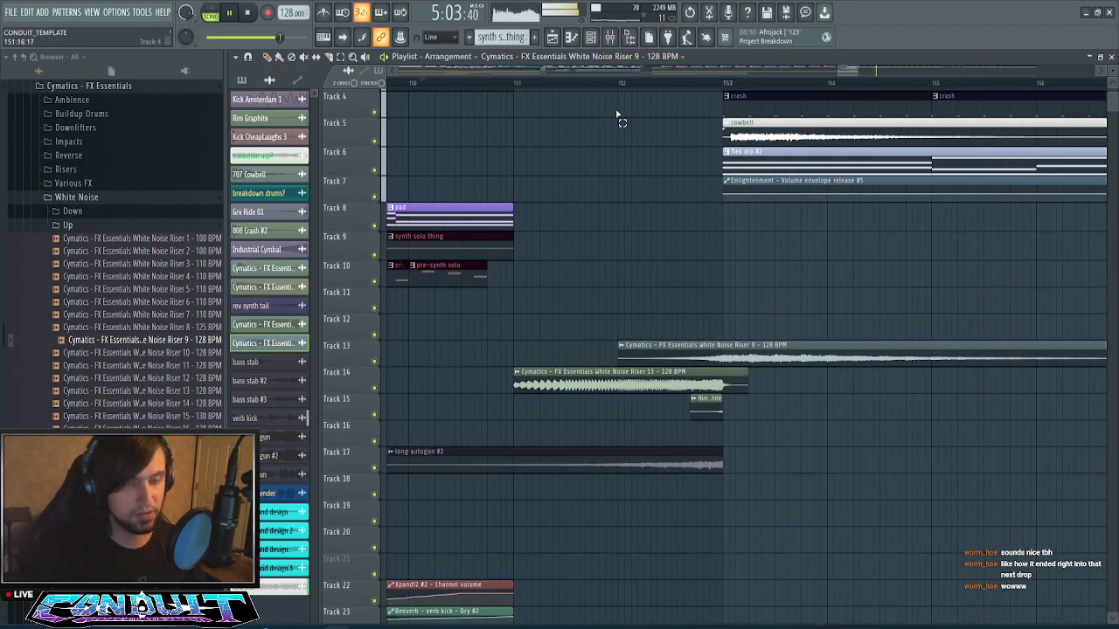
{"action": "mouse_move", "coordinate": [725, 88]}
{"action": "left_mouse_down"}
{"action": "mouse_move", "coordinate": [532, 105]}
{"action": "mouse_move", "coordinate": [519, 141]}
{"action": "left_mouse_up"}
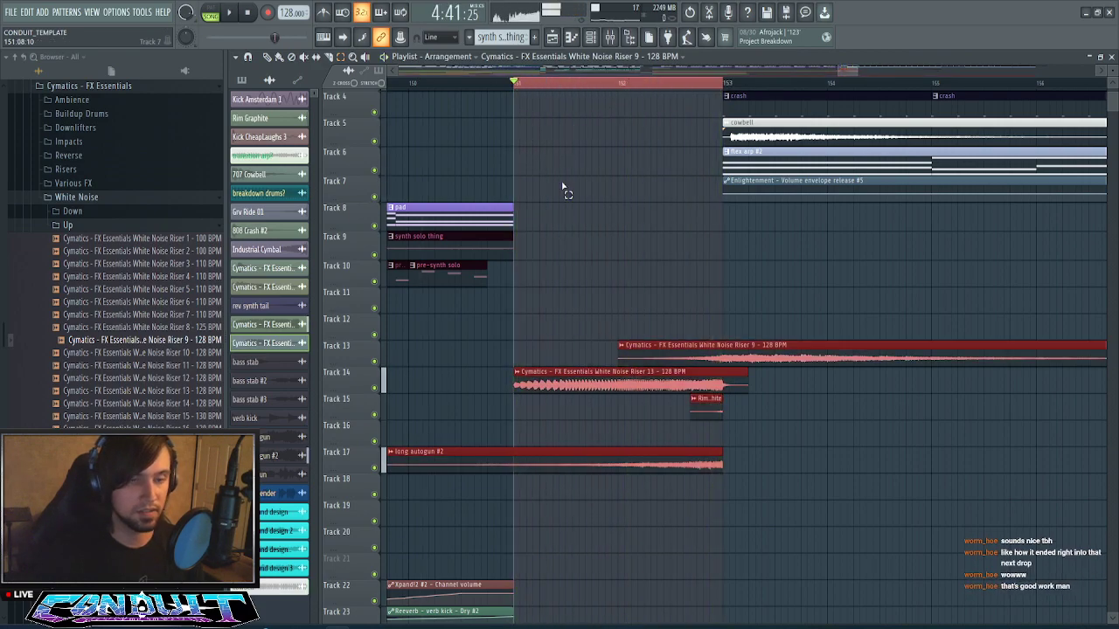
- Create a channel panning automation clip for White Noise Riser 13 and place it on Track 12 at bar 151
{"action": "double_click", "coordinate": [593, 372]}
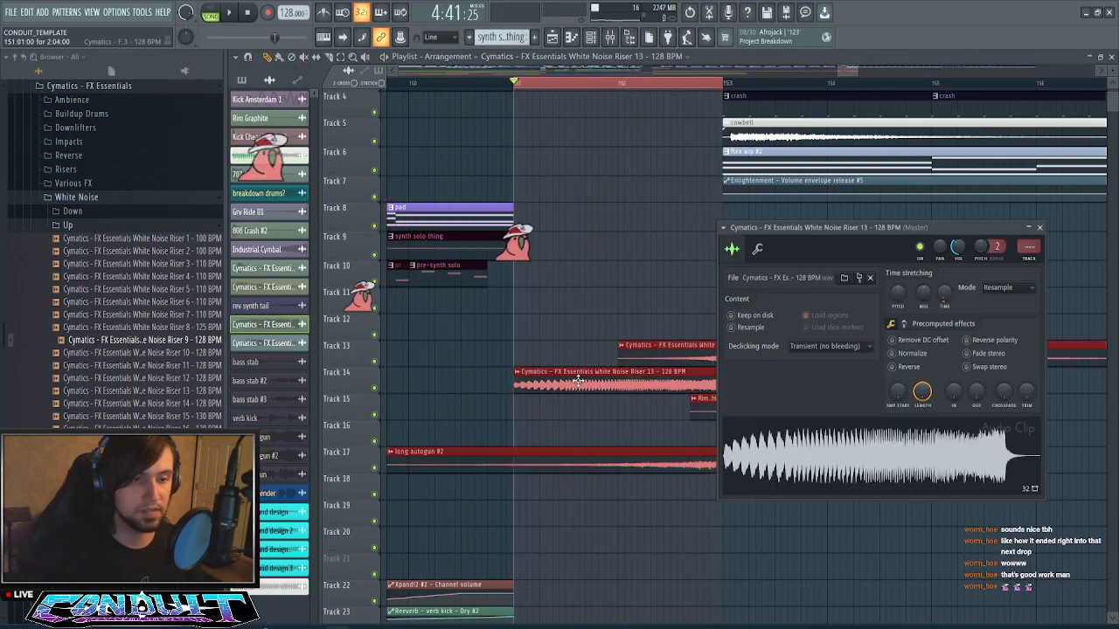
{"action": "right_click", "coordinate": [942, 253]}
{"action": "left_click", "coordinate": [999, 350]}
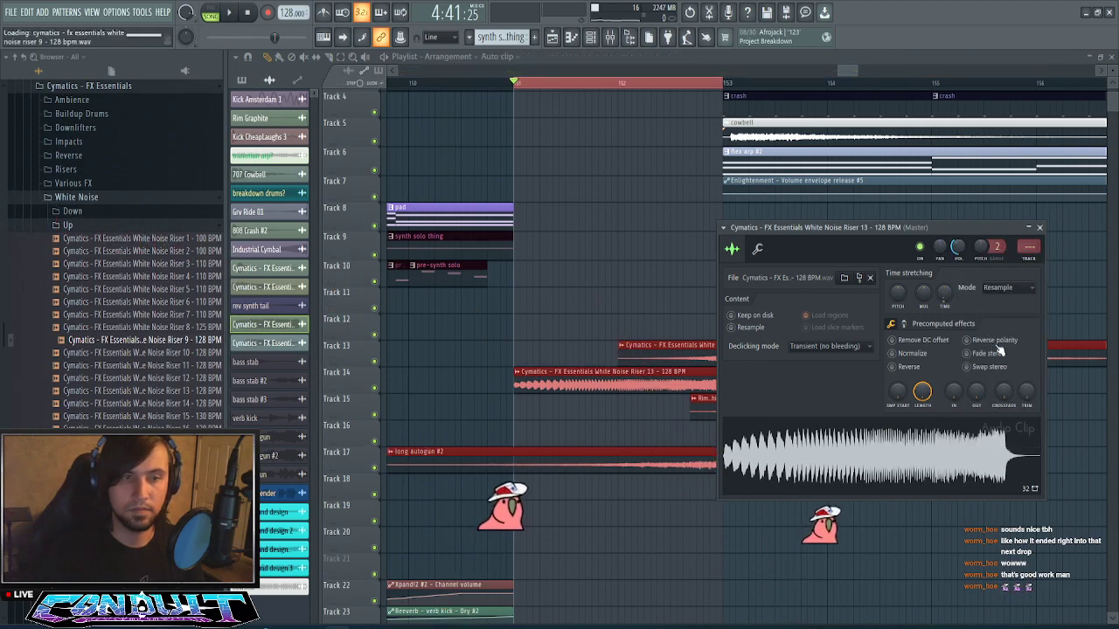
{"action": "left_click", "coordinate": [623, 157]}
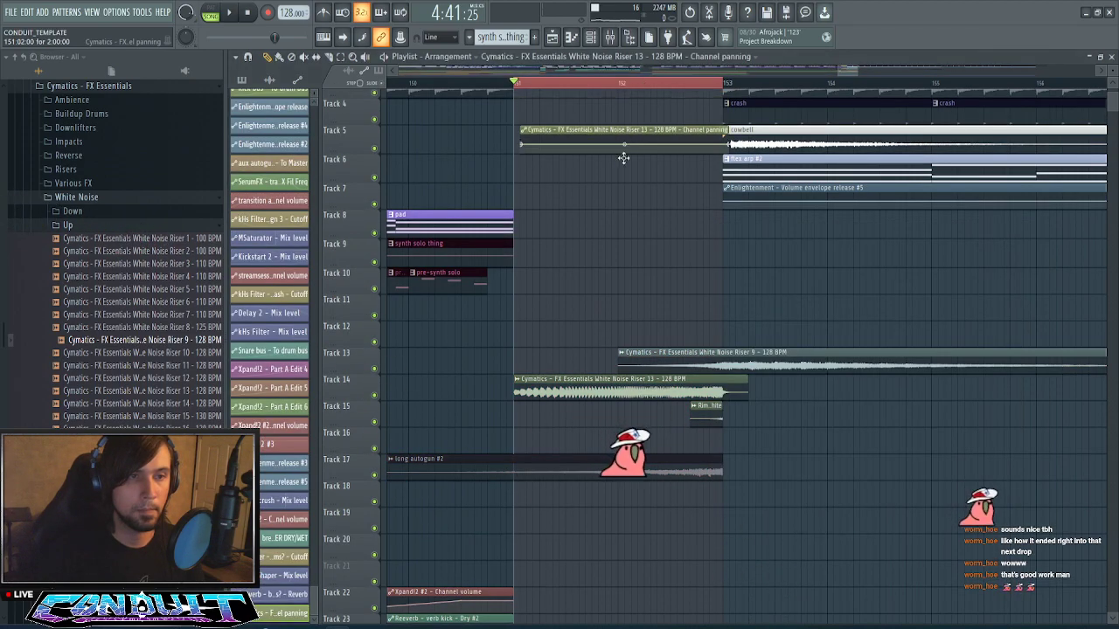
{"action": "left_click_drag", "start_coordinate": [624, 157], "coordinate": [617, 339]}
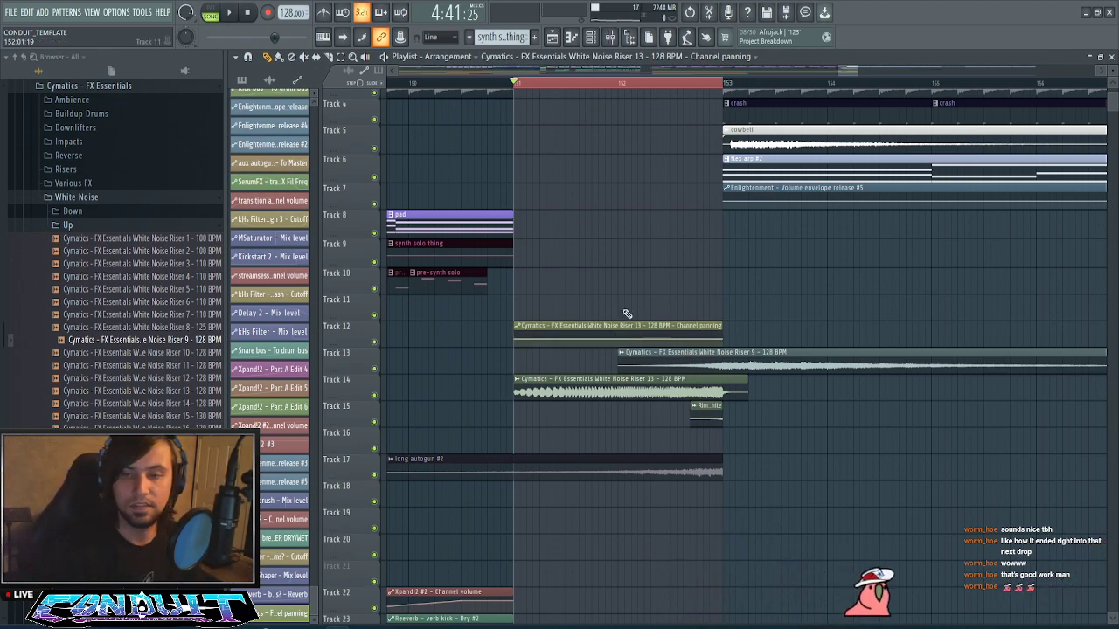
- Shape the White Noise Riser 13 panning automation into a zigzag whose side-to-side swings get progressively faster towards bar 153
{"action": "scroll", "coordinate": [612, 220], "scroll_direction": "down", "scroll_amount": 3}
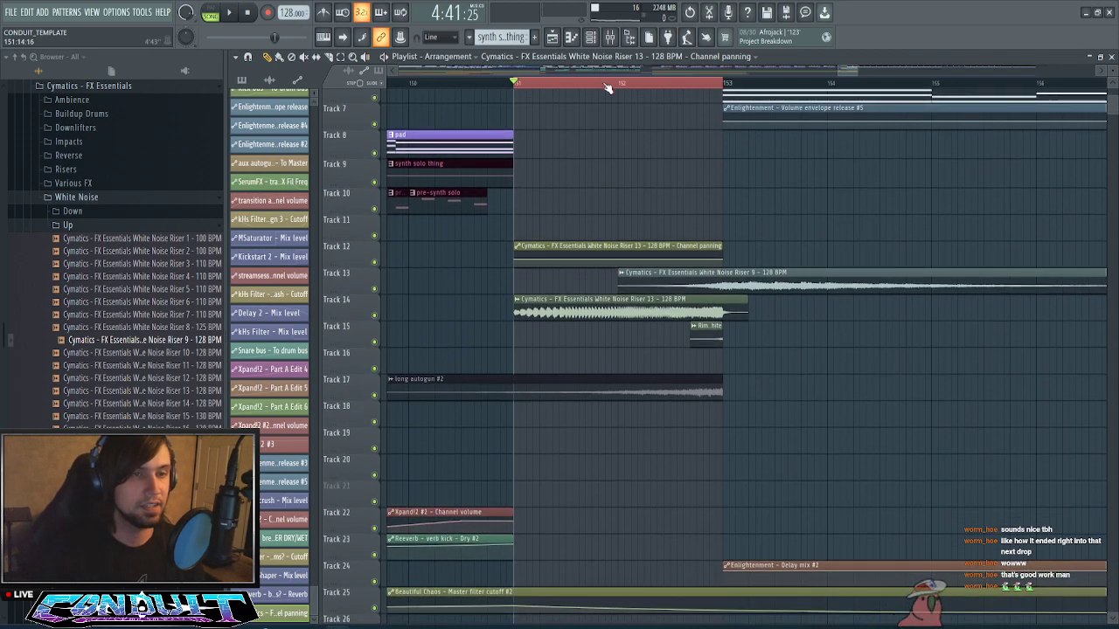
{"action": "scroll", "coordinate": [607, 87], "scroll_direction": "up", "scroll_amount": 2}
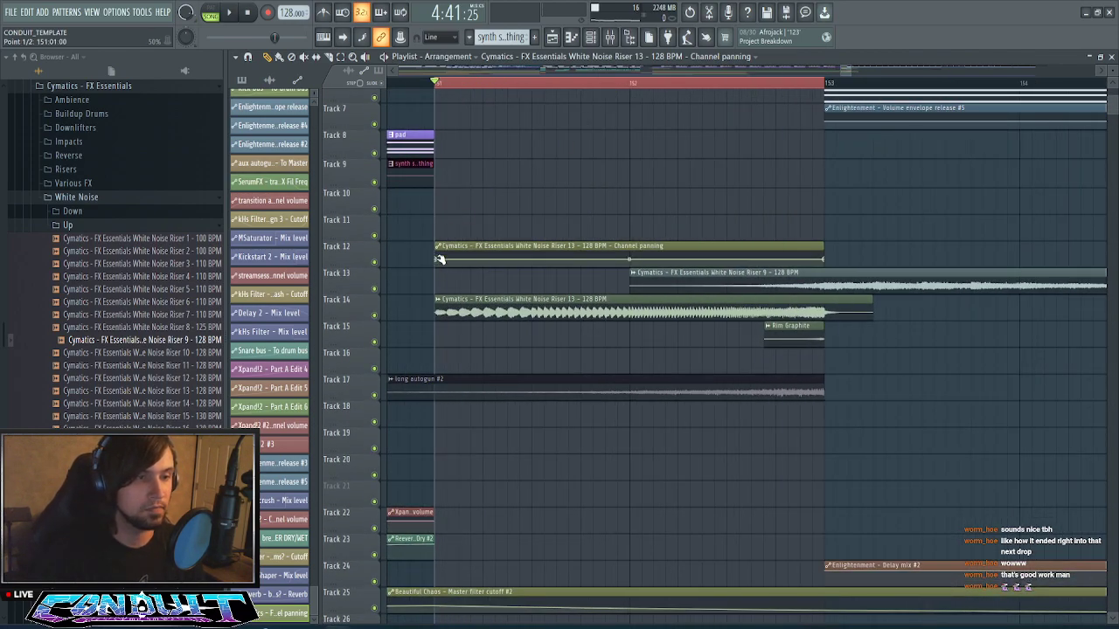
{"action": "right_click", "coordinate": [534, 264]}
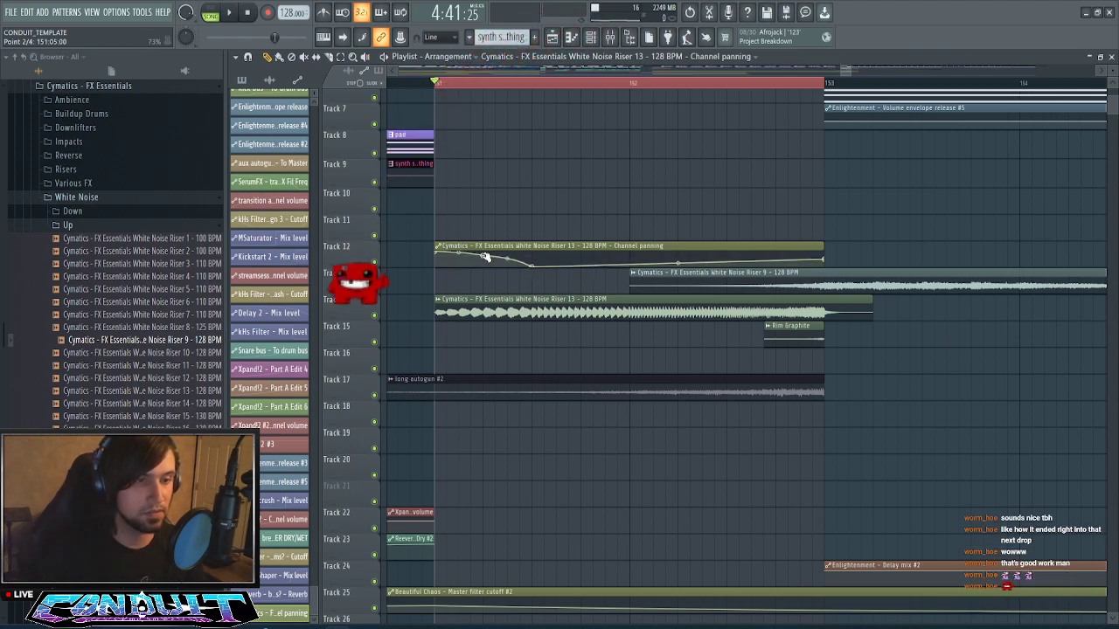
{"action": "right_click", "coordinate": [629, 259]}
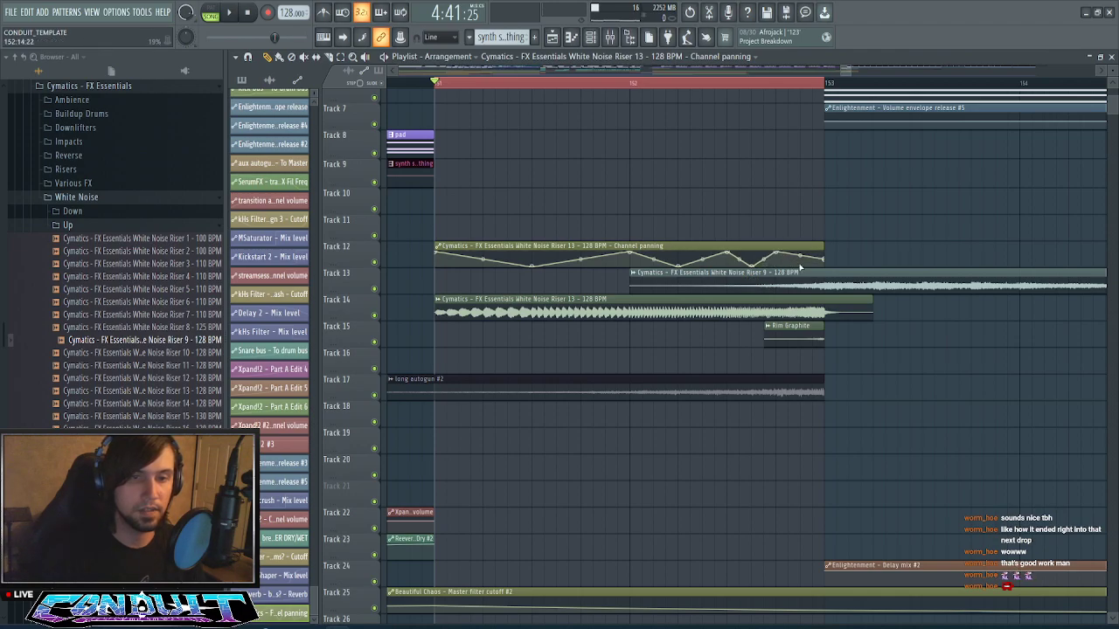
- Play the bar 151 to 153 transition, clear the time selection and replay from around bar 147 into the drop
{"action": "key", "text": "space"}
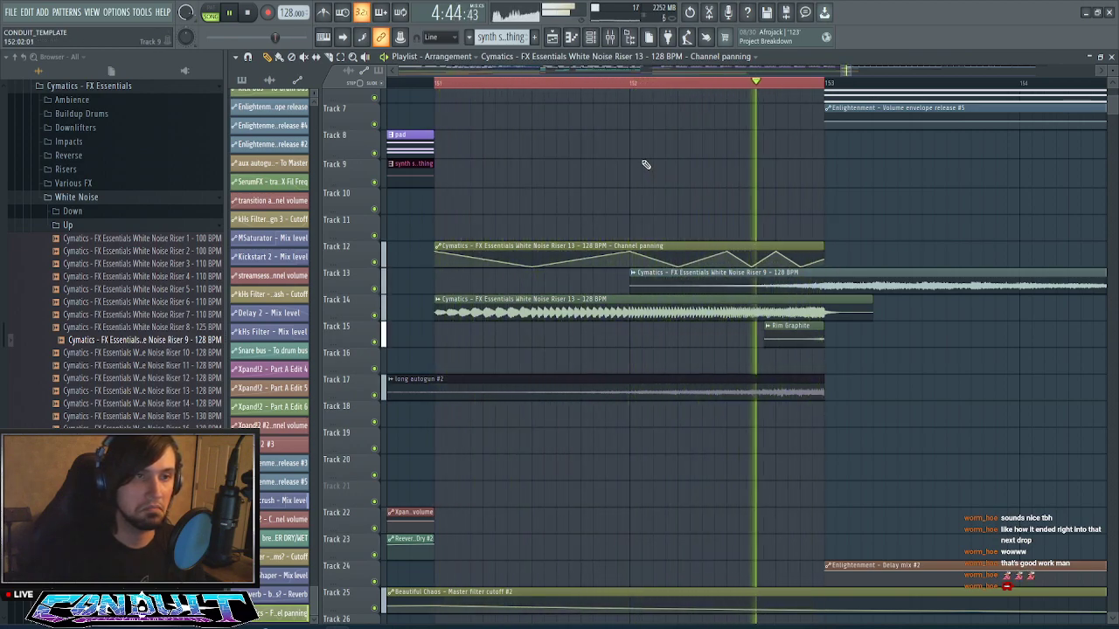
{"action": "scroll", "coordinate": [659, 93], "scroll_direction": "down", "scroll_amount": 5}
{"action": "scroll", "coordinate": [661, 127], "scroll_direction": "up", "scroll_amount": 9}
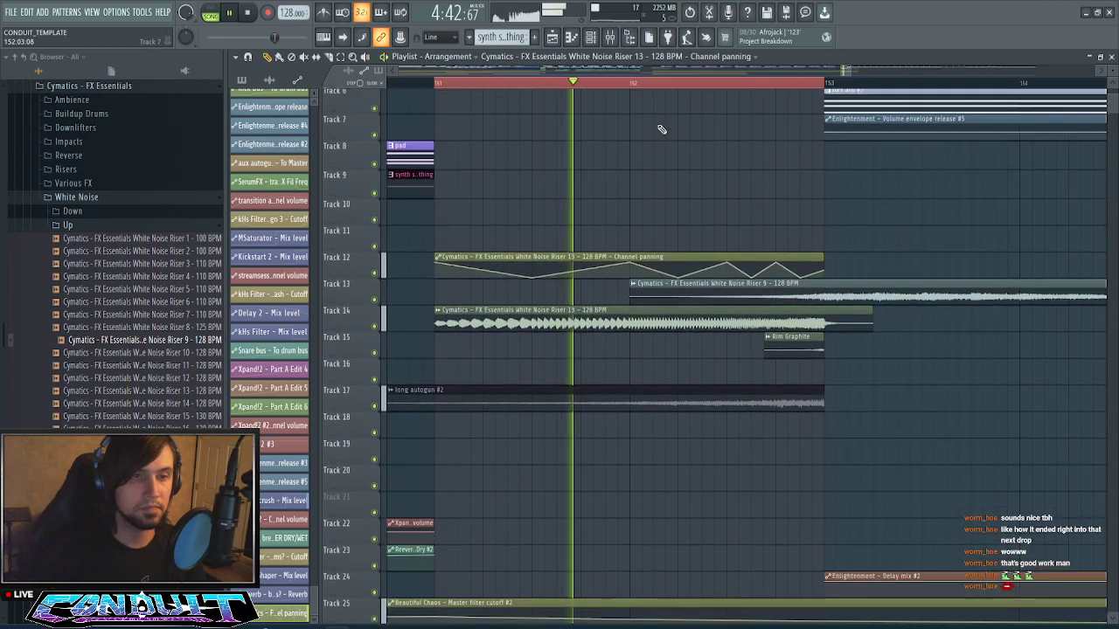
{"action": "scroll", "coordinate": [666, 87], "scroll_direction": "down", "scroll_amount": 4}
{"action": "left_click", "coordinate": [666, 88]}
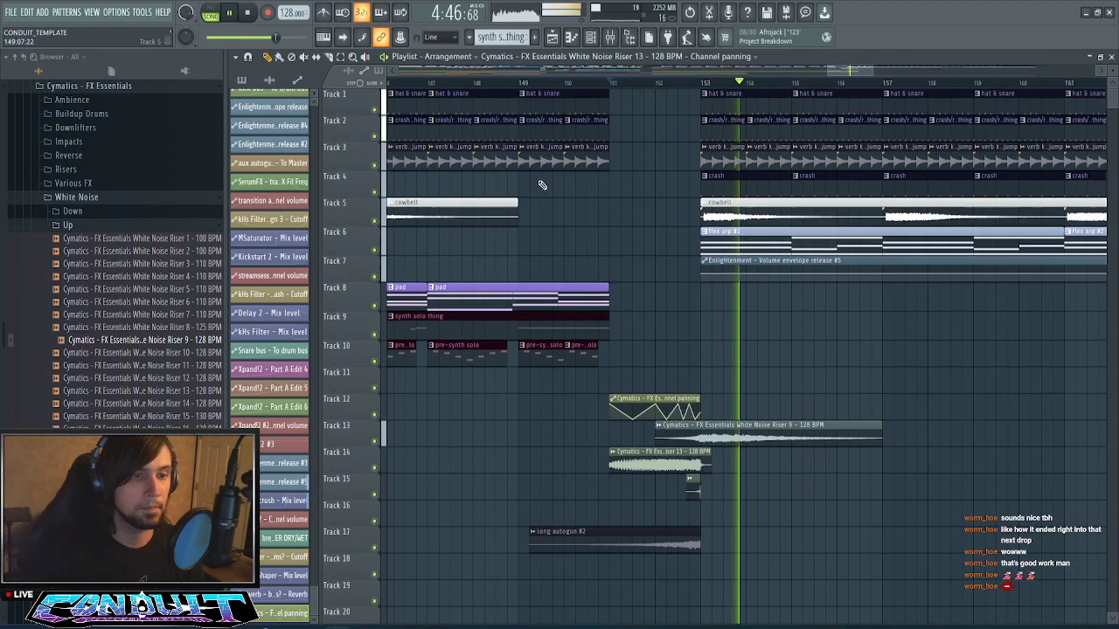
{"action": "scroll", "coordinate": [428, 95], "scroll_direction": "up", "scroll_amount": 2}
{"action": "left_click", "coordinate": [423, 83]}
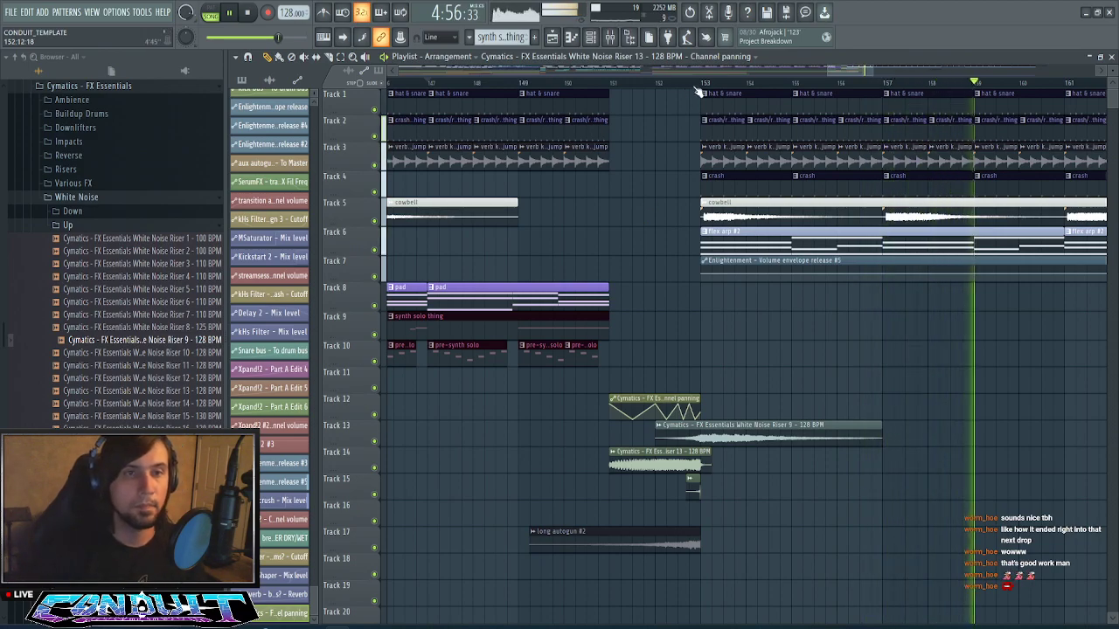
- Nudge the cowbell clip on Track 5 slightly earlier than bar 153 so its sound lands on the downbeat
{"action": "scroll", "coordinate": [710, 83], "scroll_direction": "up", "scroll_amount": 3}
{"action": "scroll", "coordinate": [680, 90], "scroll_direction": "up", "scroll_amount": 3}
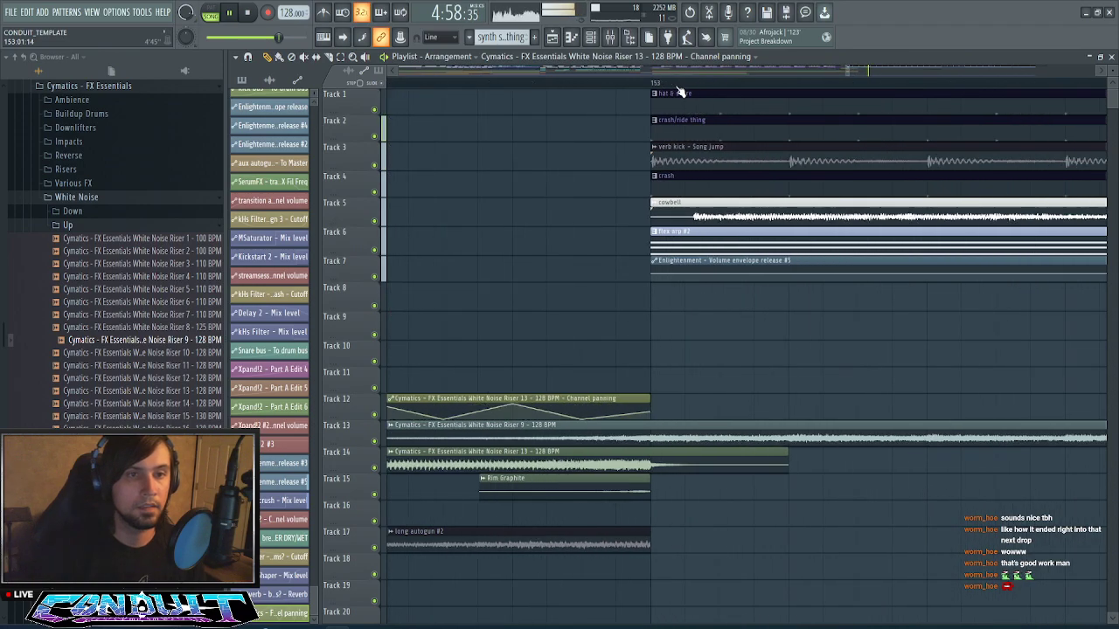
{"action": "left_click_drag", "start_coordinate": [739, 212], "coordinate": [602, 213]}
- Listen through the section after bar 153 while comparing it with the rest of the arrangement for missing elements
{"action": "scroll", "coordinate": [673, 90], "scroll_direction": "down", "scroll_amount": 1}
{"action": "scroll", "coordinate": [673, 90], "scroll_direction": "down", "scroll_amount": 4}
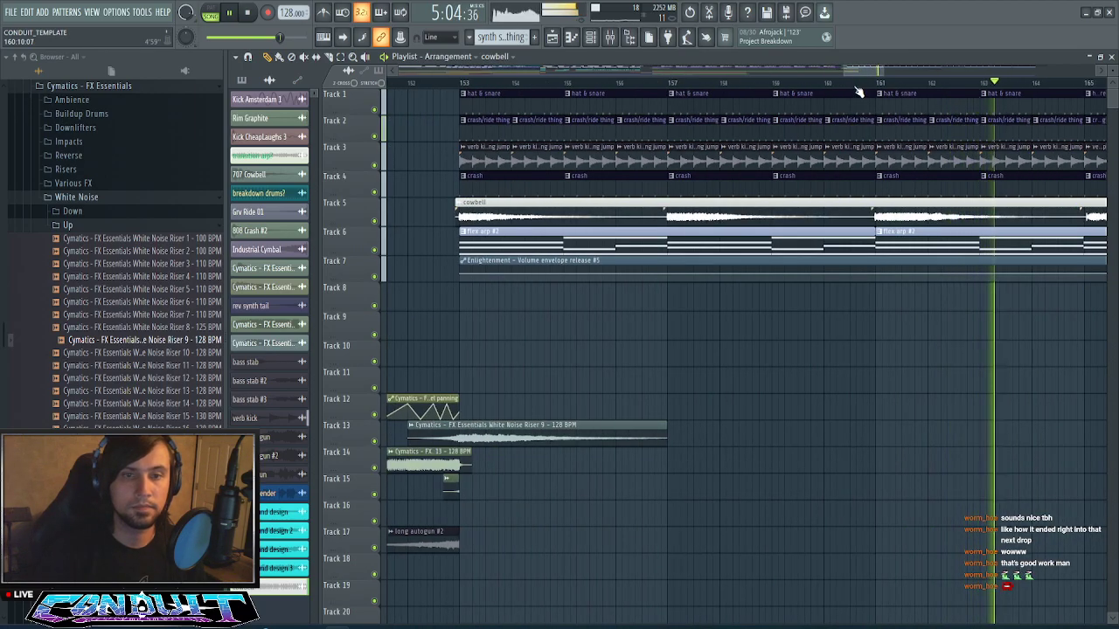
{"action": "scroll", "coordinate": [856, 88], "scroll_direction": "down", "scroll_amount": 6}
{"action": "left_click_drag", "start_coordinate": [922, 72], "coordinate": [994, 71]}
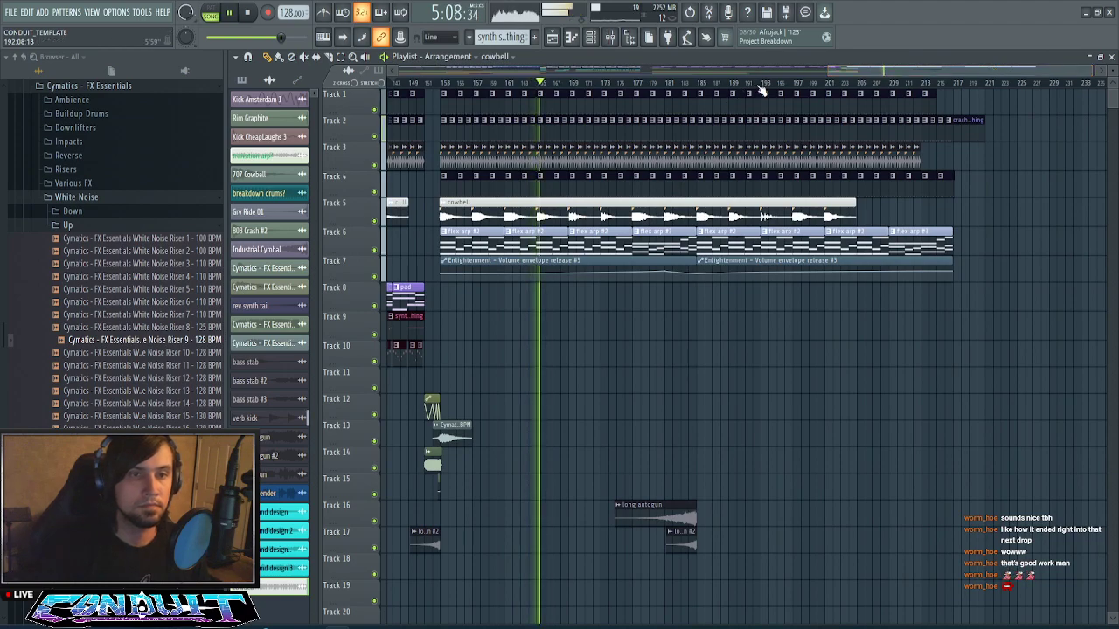
{"action": "scroll", "coordinate": [760, 90], "scroll_direction": "down", "scroll_amount": 5}
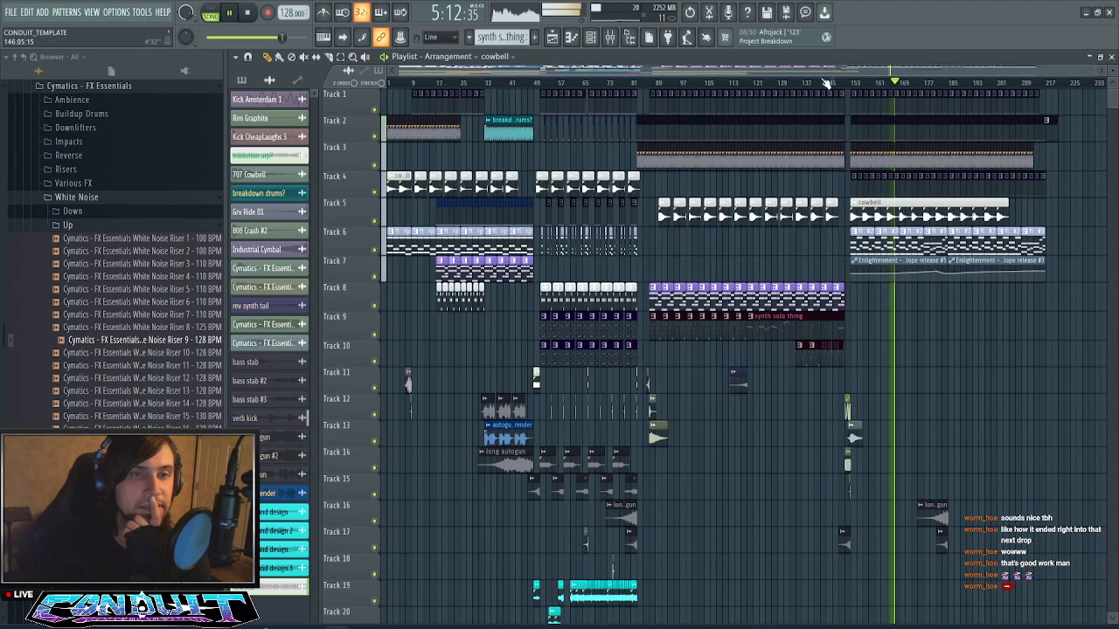
{"action": "scroll", "coordinate": [841, 87], "scroll_direction": "up", "scroll_amount": 2}
{"action": "left_click_drag", "start_coordinate": [831, 71], "coordinate": [612, 74]}
{"action": "scroll", "coordinate": [583, 91], "scroll_direction": "down", "scroll_amount": 2}
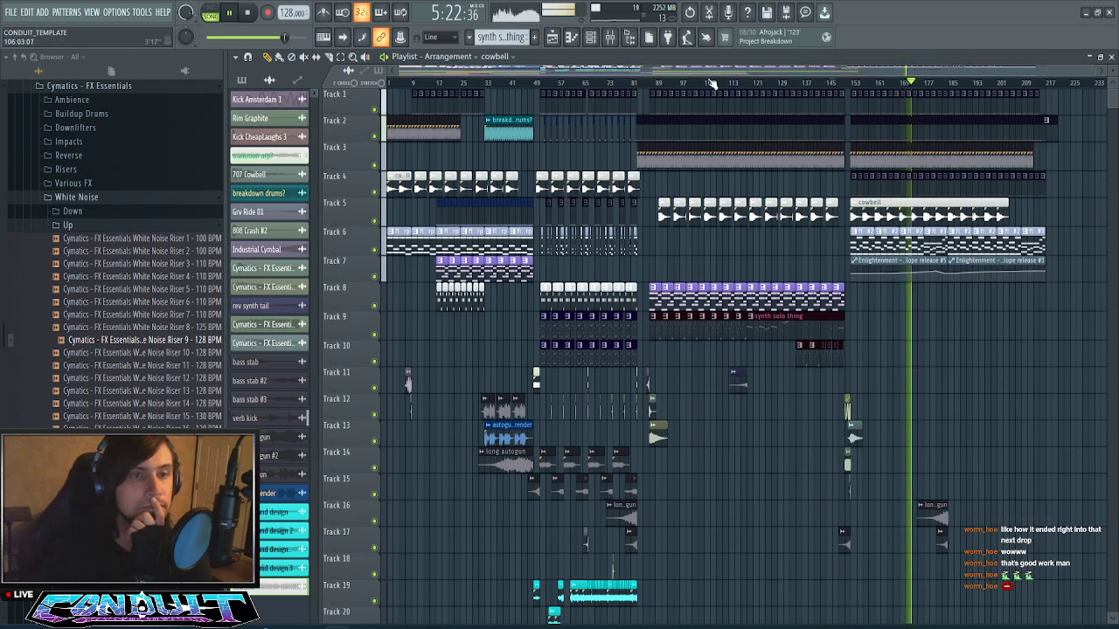
{"action": "scroll", "coordinate": [737, 84], "scroll_direction": "up", "scroll_amount": 3}
{"action": "left_click_drag", "start_coordinate": [763, 70], "coordinate": [898, 83]}
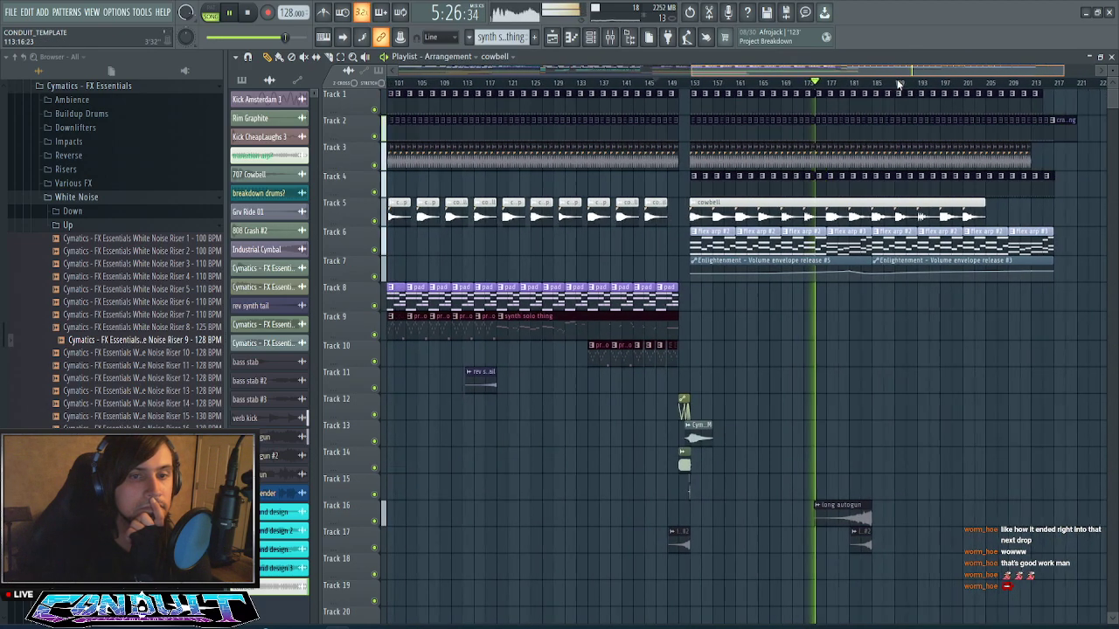
{"action": "scroll", "coordinate": [900, 85], "scroll_direction": "down", "scroll_amount": 3}
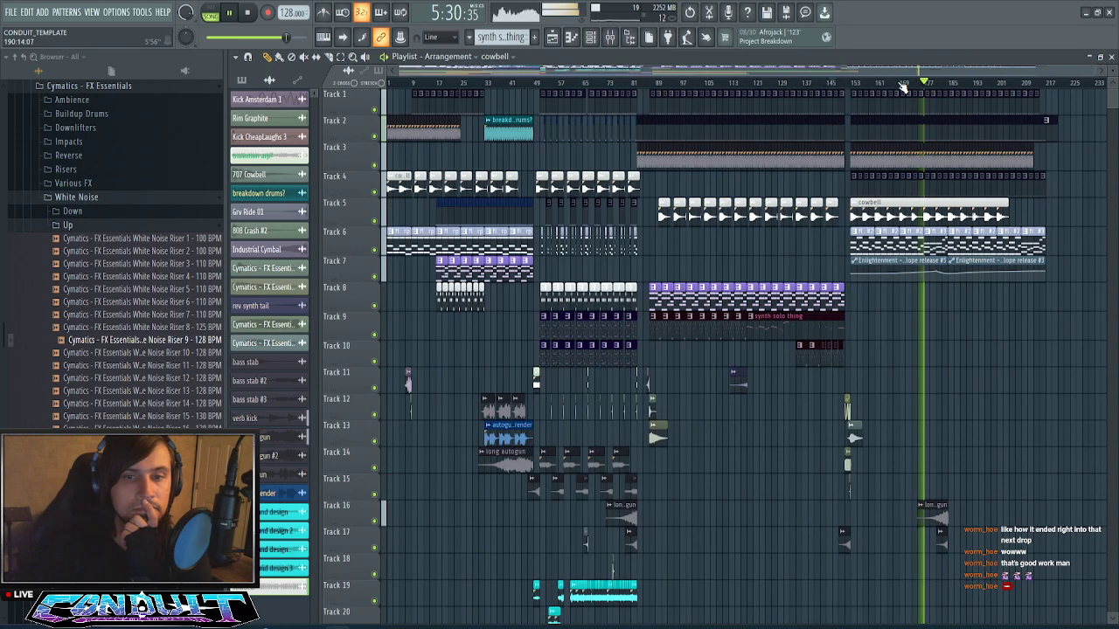
{"action": "scroll", "coordinate": [892, 248], "scroll_direction": "down", "scroll_amount": 2}
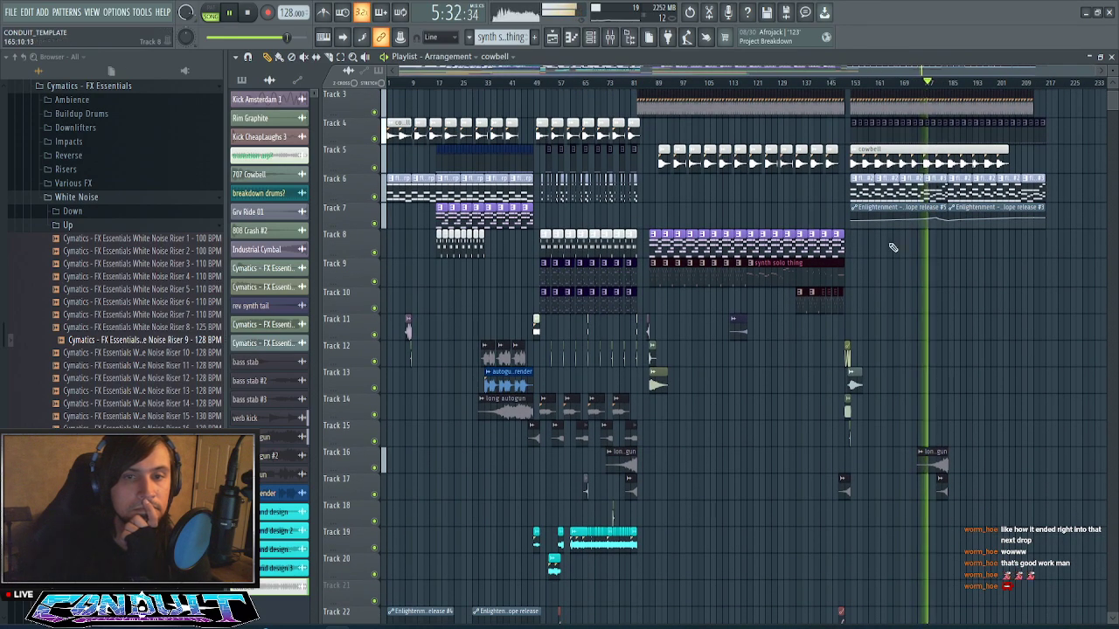
{"action": "scroll", "coordinate": [892, 248], "scroll_direction": "up", "scroll_amount": 2}
{"action": "scroll", "coordinate": [924, 68], "scroll_direction": "up", "scroll_amount": 2}
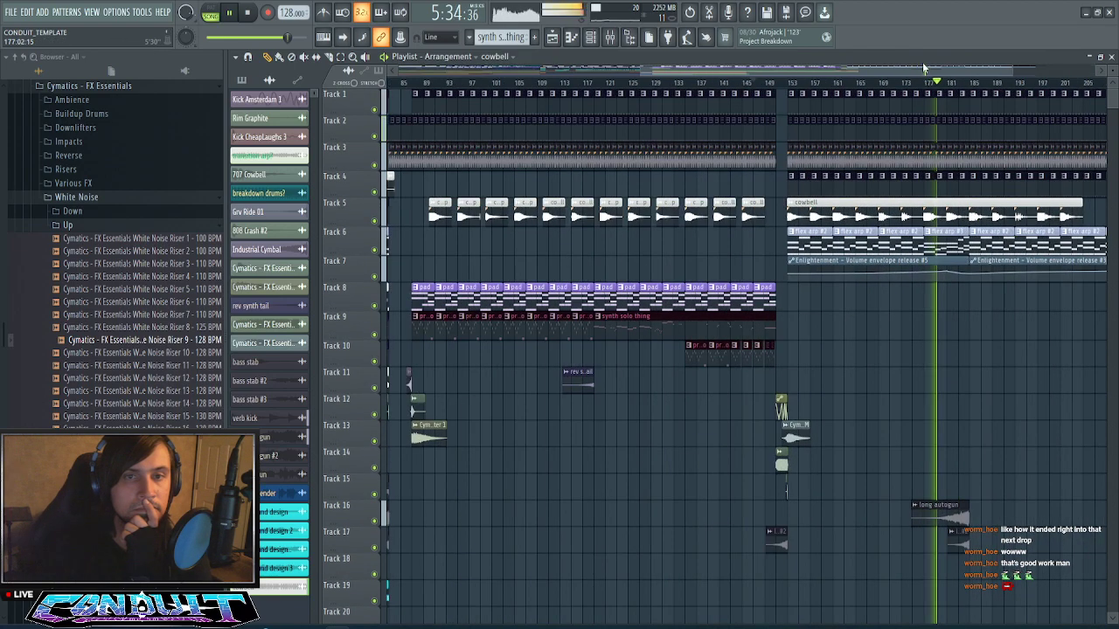
{"action": "left_click_drag", "start_coordinate": [912, 72], "coordinate": [990, 69]}
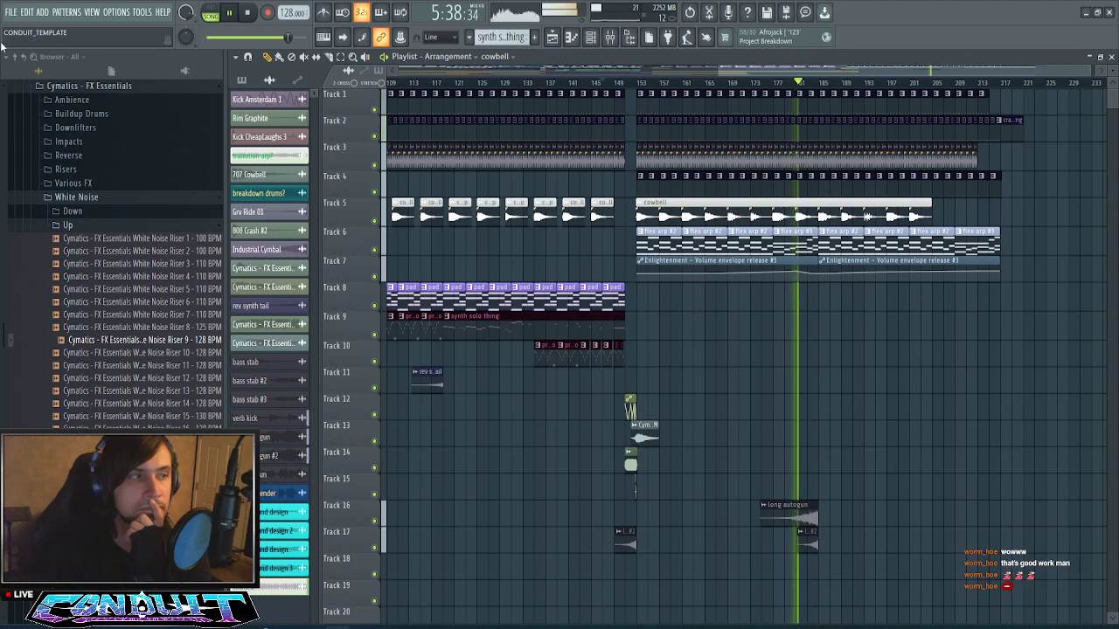
- Add an Xpand!2 instrument channel and load the +01 Natural Section patch from the Brass + Woodwind category
{"action": "left_click", "coordinate": [42, 11]}
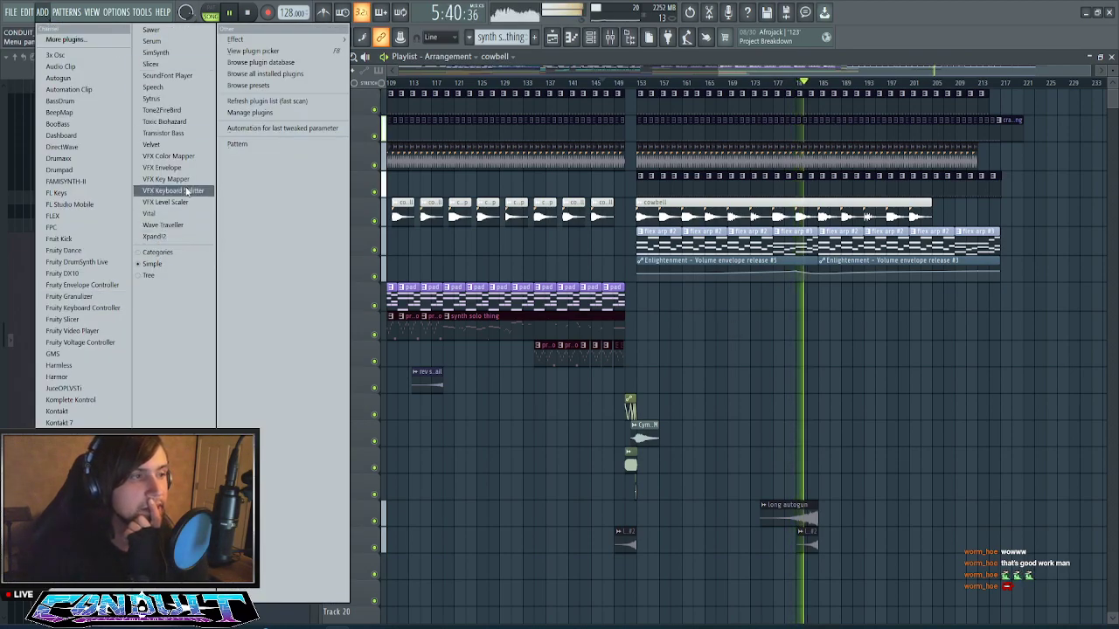
{"action": "left_click", "coordinate": [156, 236]}
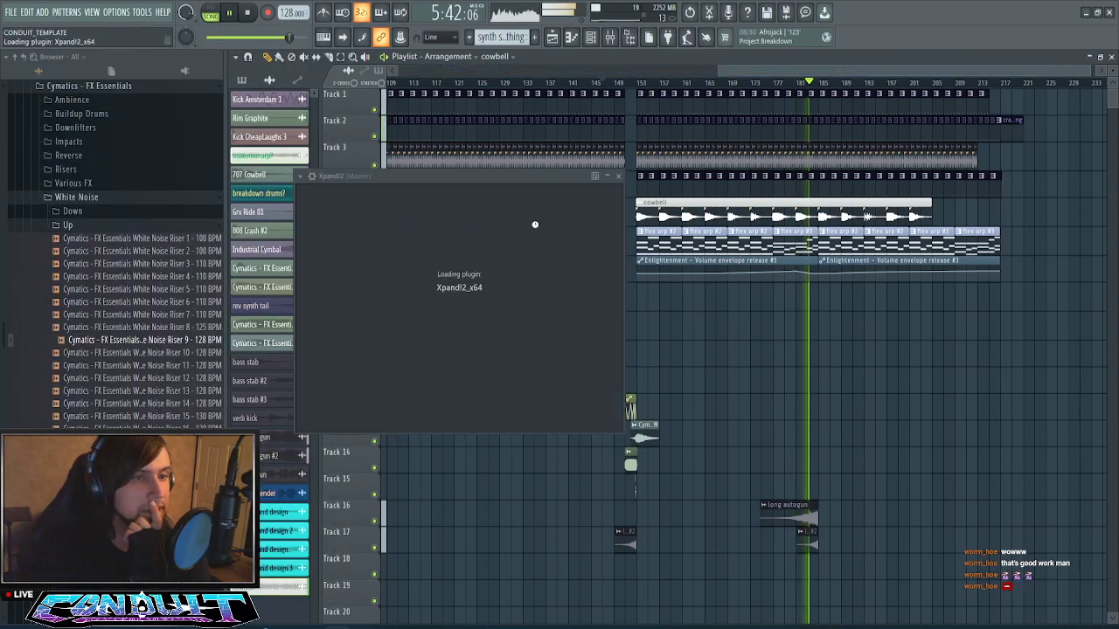
{"action": "left_click_drag", "start_coordinate": [535, 183], "coordinate": [558, 149]}
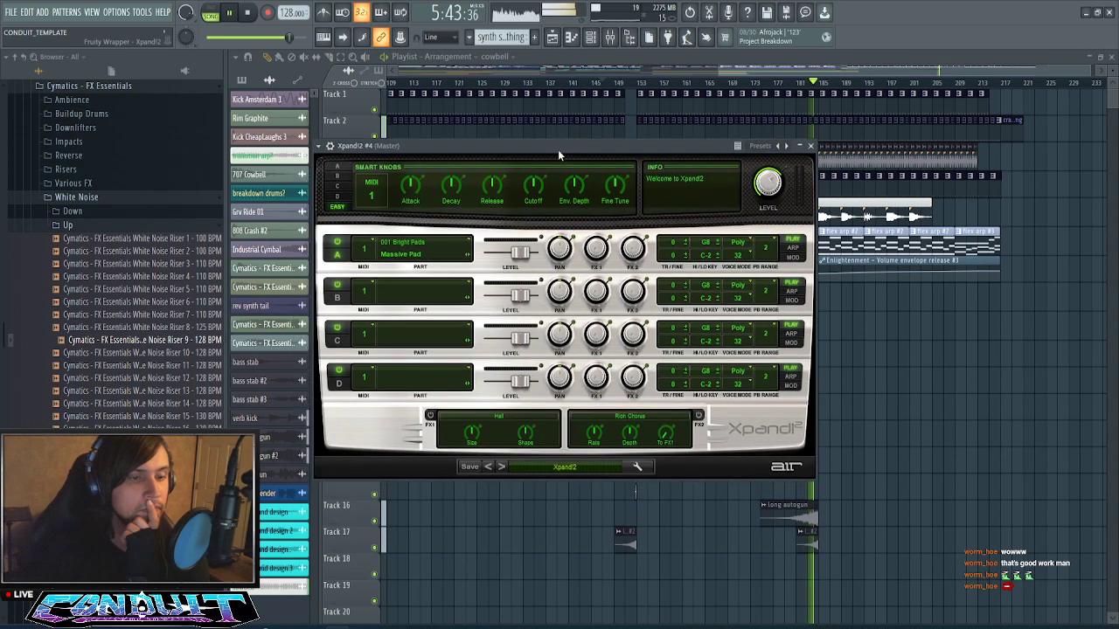
{"action": "left_click", "coordinate": [598, 467]}
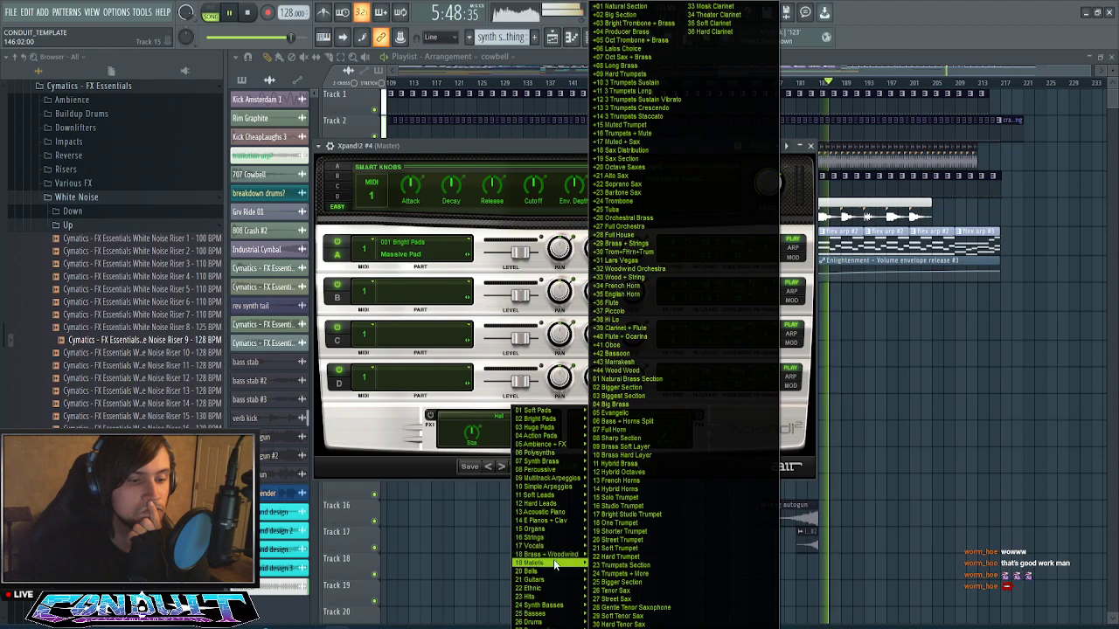
{"action": "mouse_move", "coordinate": [553, 531]}
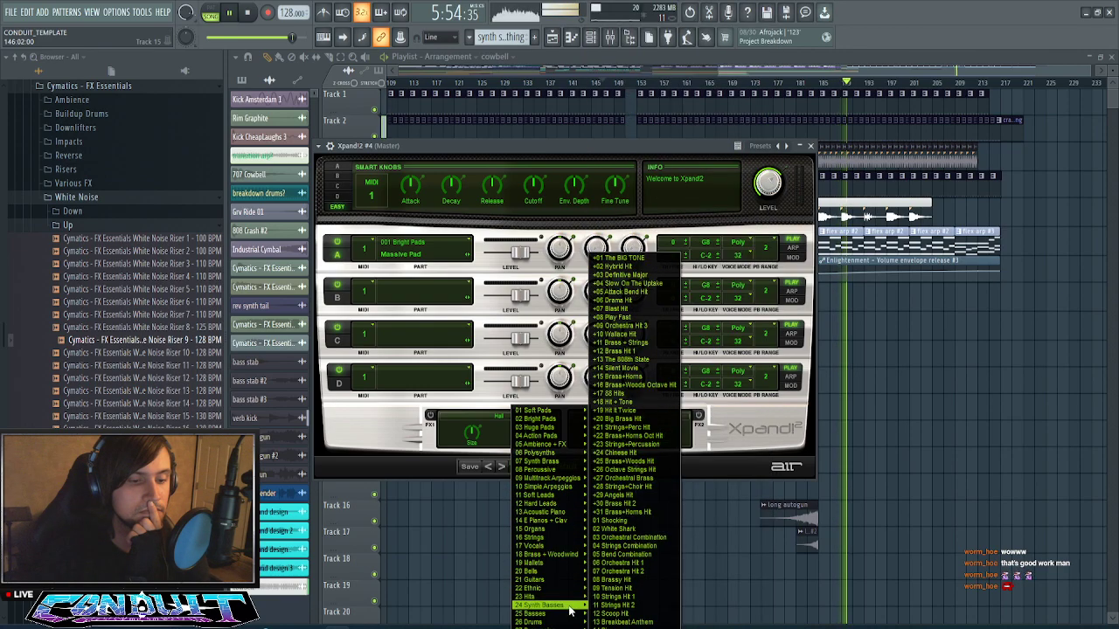
{"action": "mouse_move", "coordinate": [568, 621]}
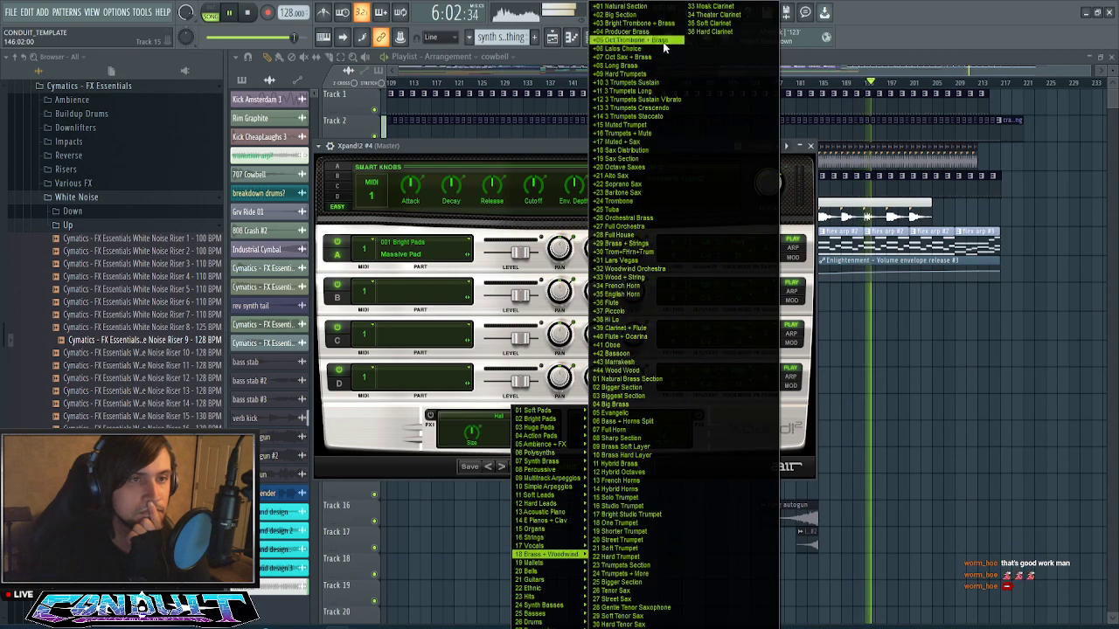
{"action": "left_click", "coordinate": [655, 6]}
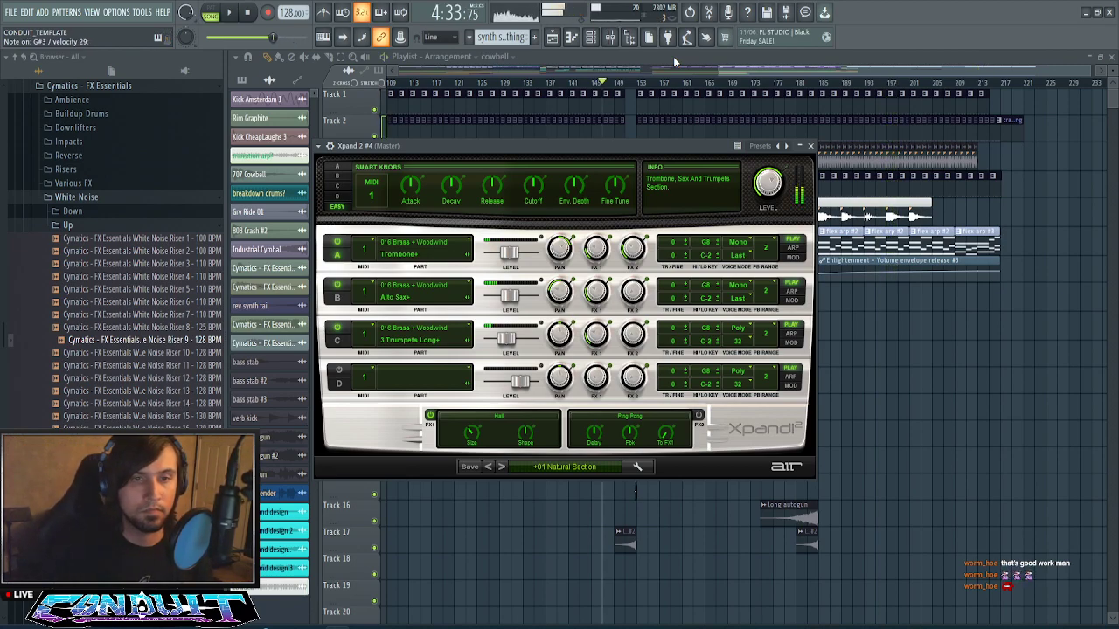
- Audition the following brass patches in Xpand!2 and load +04 Producer Brass
{"action": "left_click", "coordinate": [502, 468]}
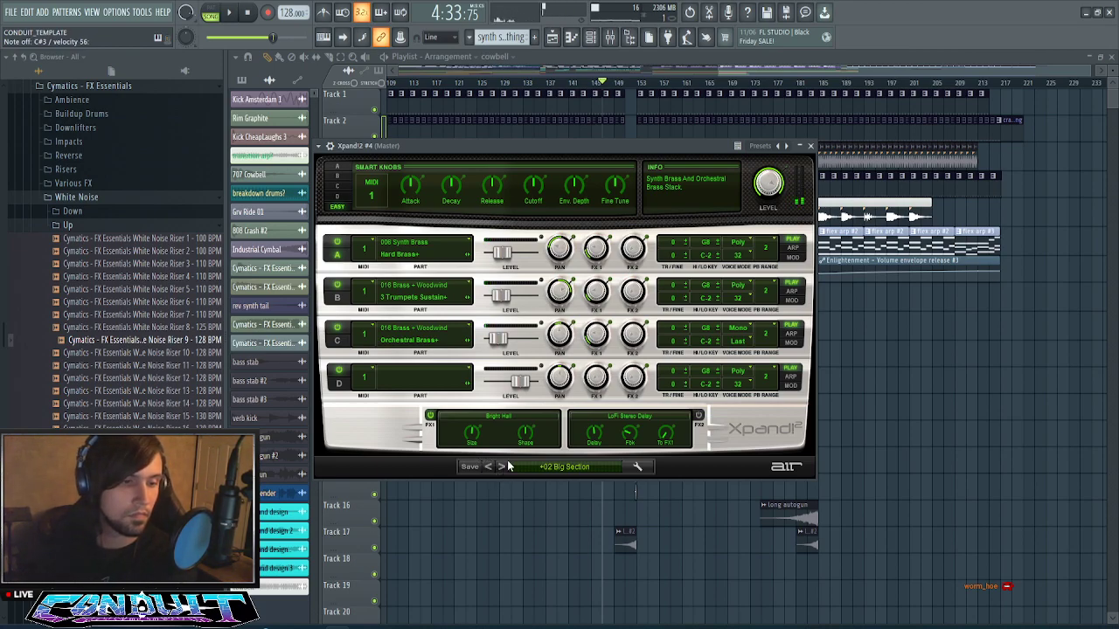
{"action": "left_click", "coordinate": [501, 467]}
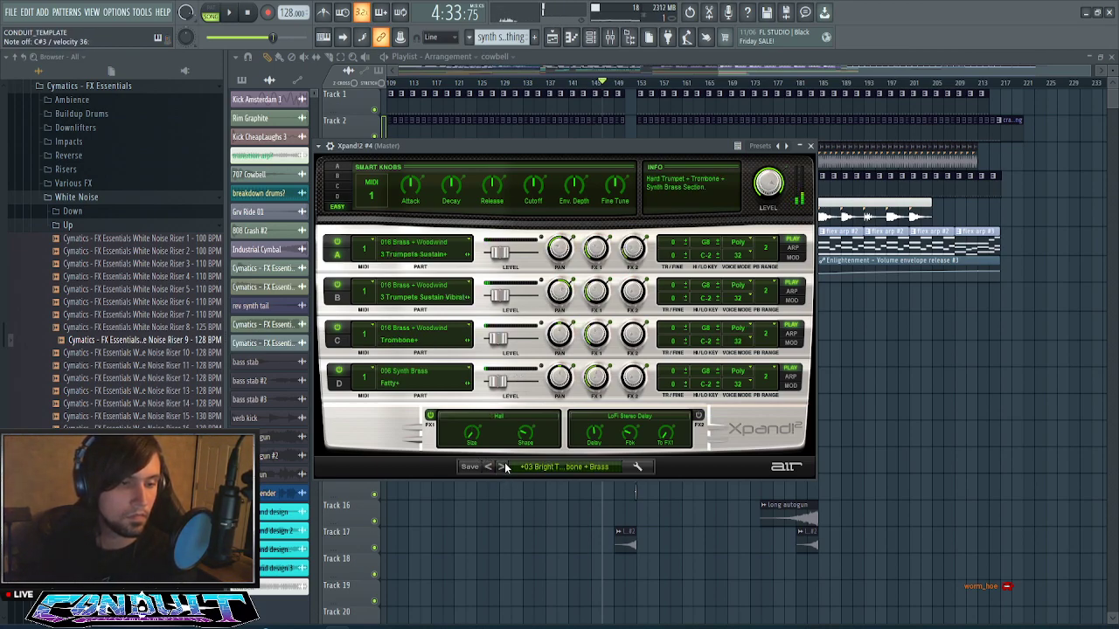
{"action": "left_click", "coordinate": [503, 466]}
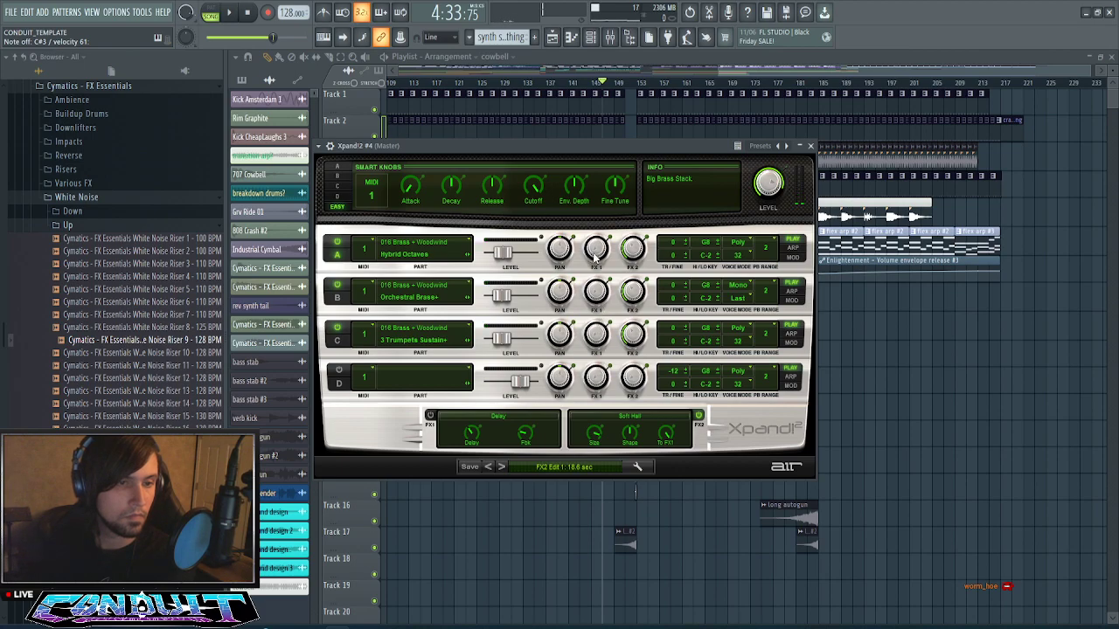
- Raise the FX 2 send on parts A, B and C and play the track into the bar 153 drop
{"action": "left_click_drag", "start_coordinate": [636, 273], "coordinate": [637, 254]}
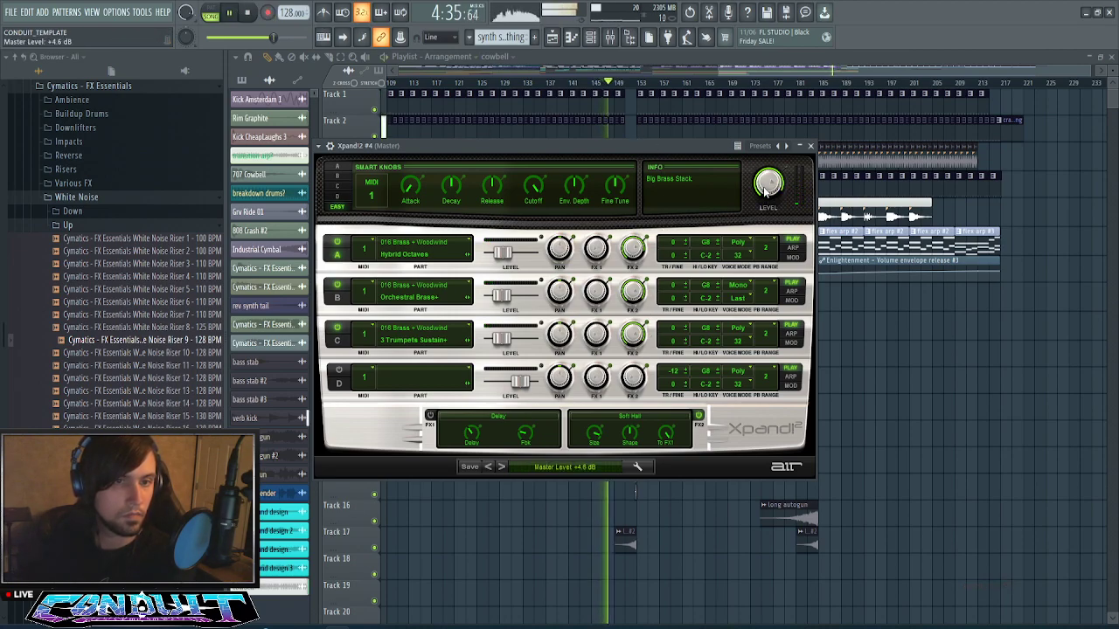
{"action": "left_click_drag", "start_coordinate": [691, 147], "coordinate": [844, 260]}
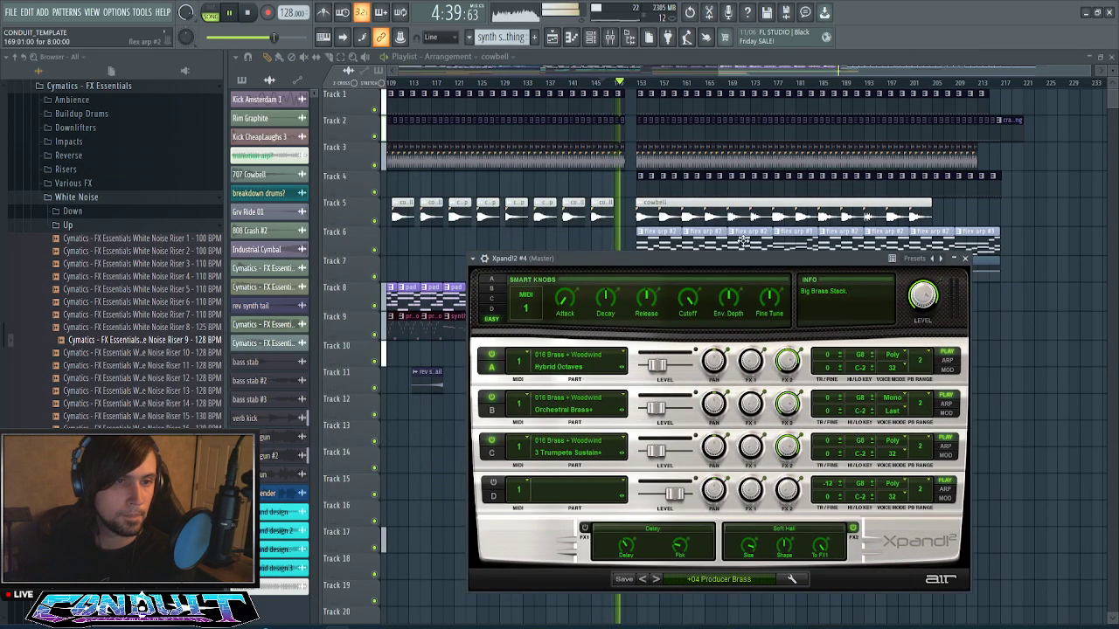
{"action": "left_click_drag", "start_coordinate": [760, 72], "coordinate": [781, 72]}
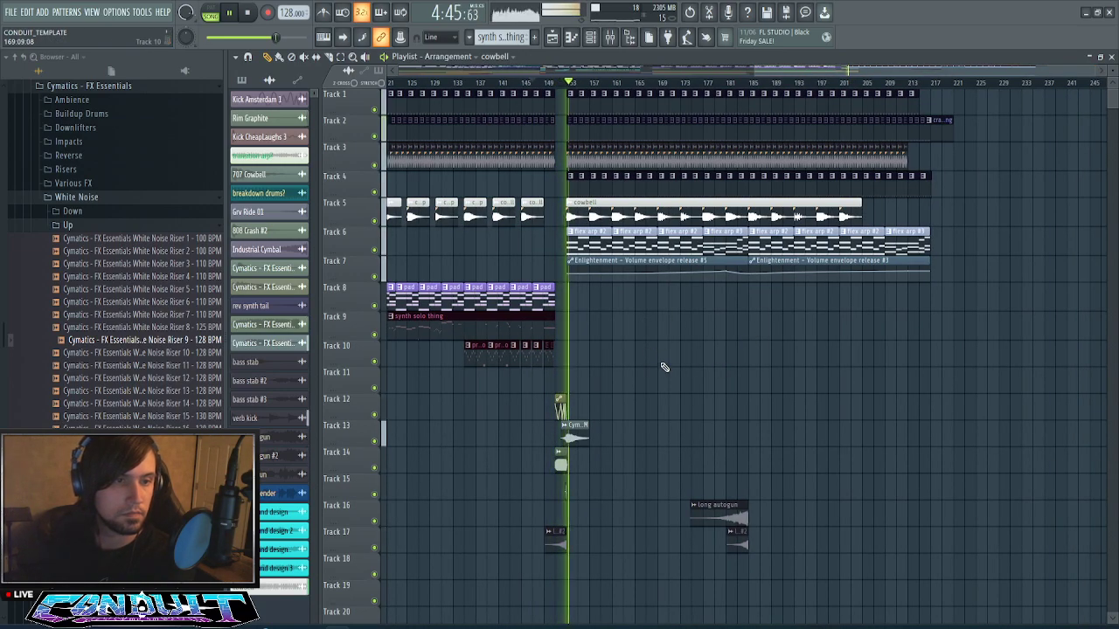
- Load the +05 Oct Trombone + Brass patch in Xpand!2, then raise part D's level and transpose it to -12
{"action": "left_click", "coordinate": [595, 43]}
{"action": "left_click", "coordinate": [371, 528]}
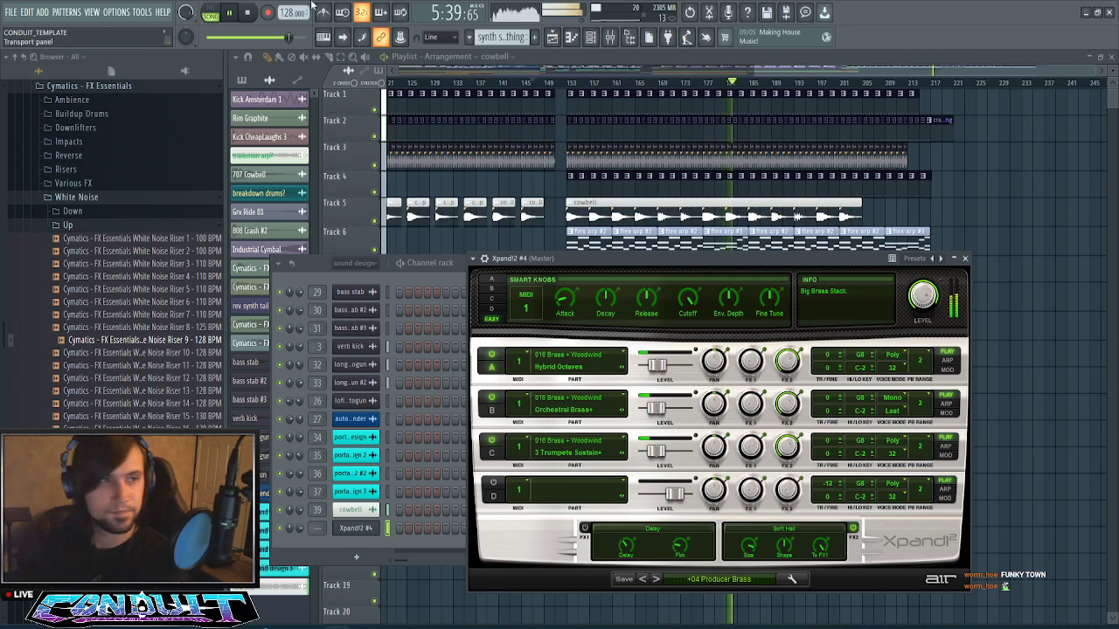
{"action": "left_click", "coordinate": [232, 14]}
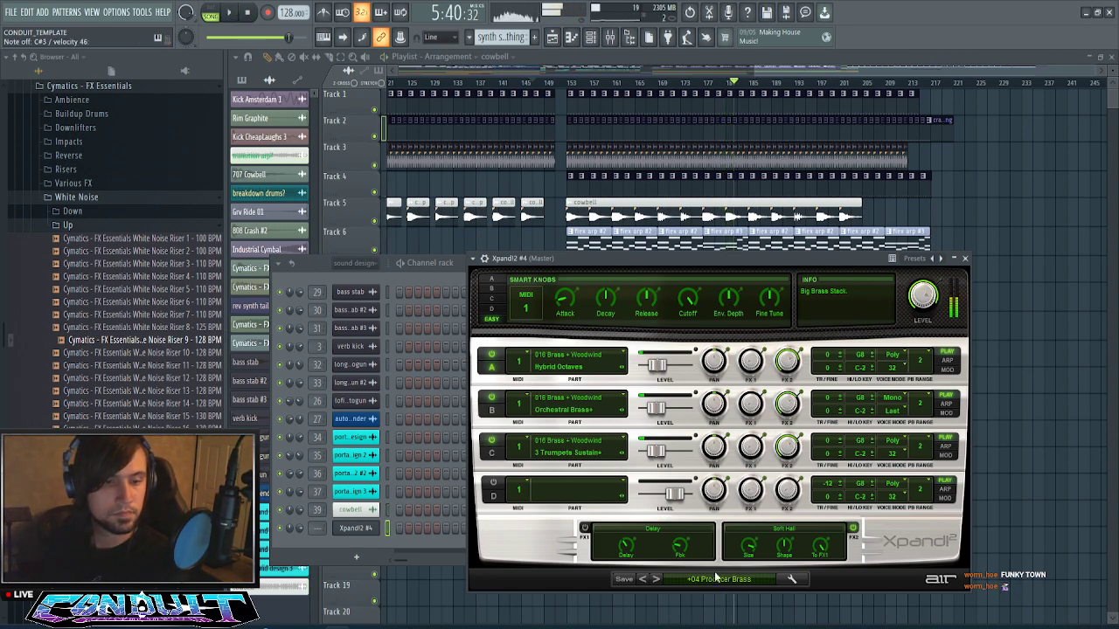
{"action": "left_click", "coordinate": [655, 580]}
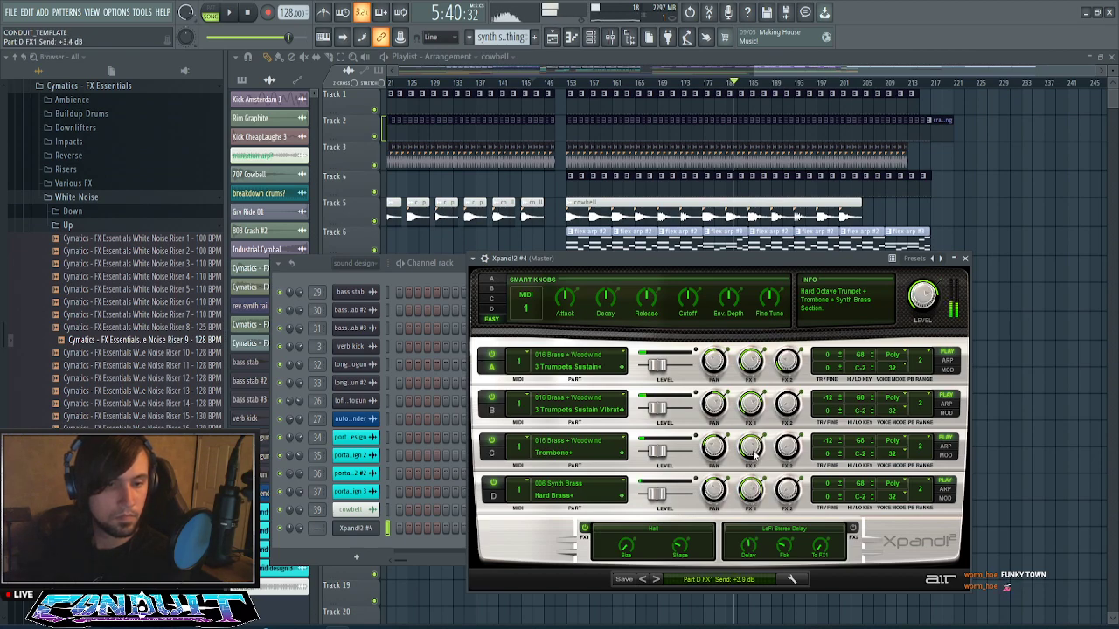
{"action": "left_click_drag", "start_coordinate": [660, 496], "coordinate": [675, 499]}
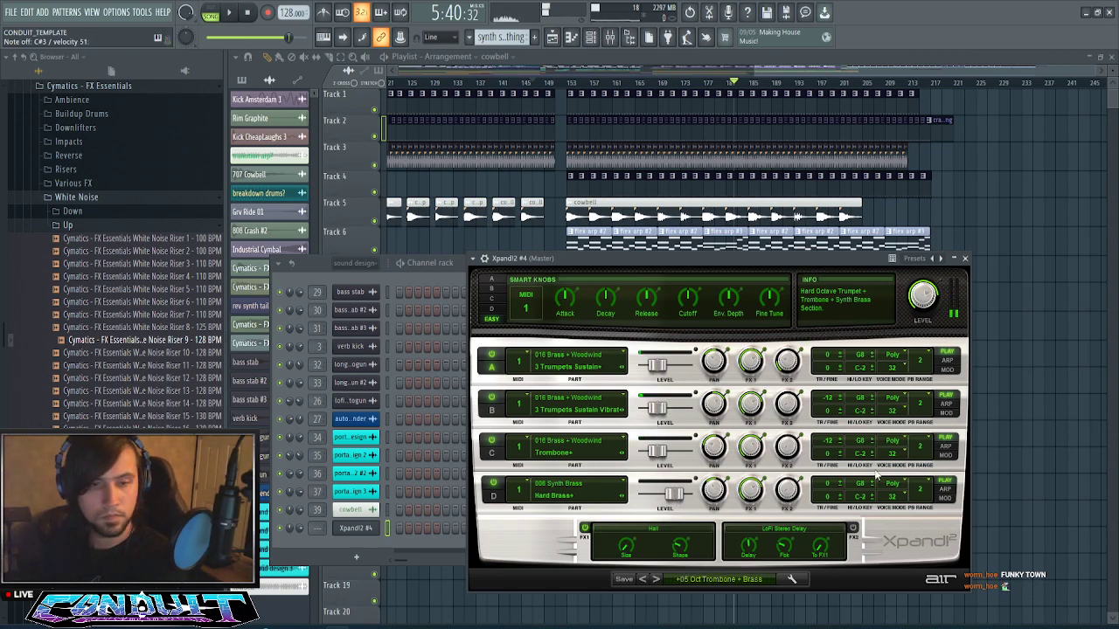
{"action": "left_click_drag", "start_coordinate": [827, 485], "coordinate": [830, 508]}
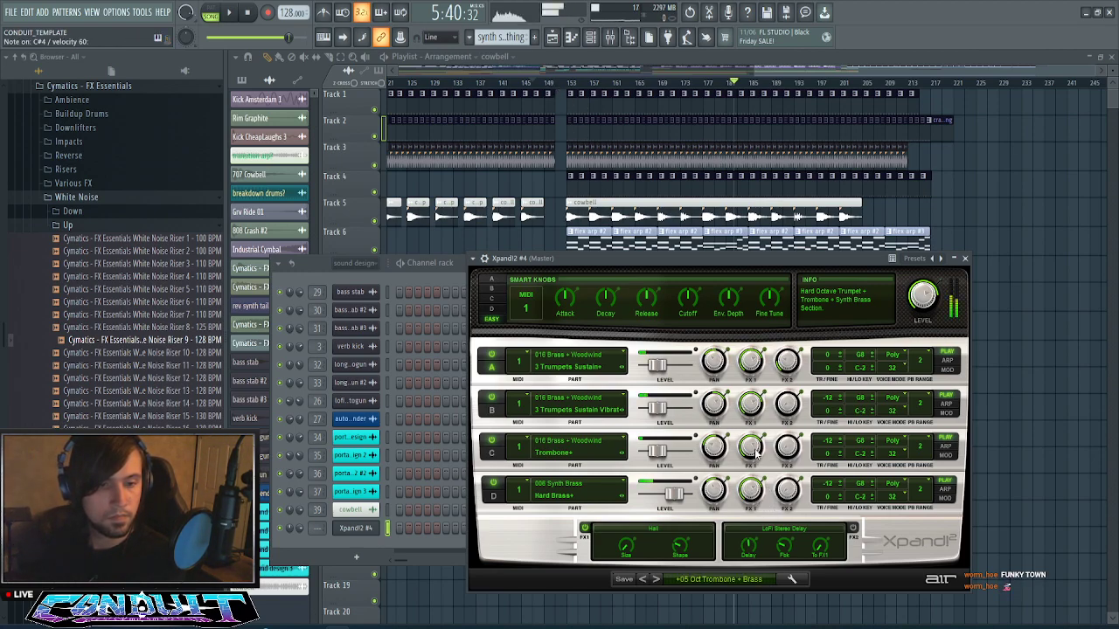
- Change the Xpand!2 FX 1 reverb to Dense Hall and audition the brass from just before the bar 153 drop
{"action": "left_click_drag", "start_coordinate": [630, 552], "coordinate": [630, 496]}
{"action": "left_click", "coordinate": [655, 530]}
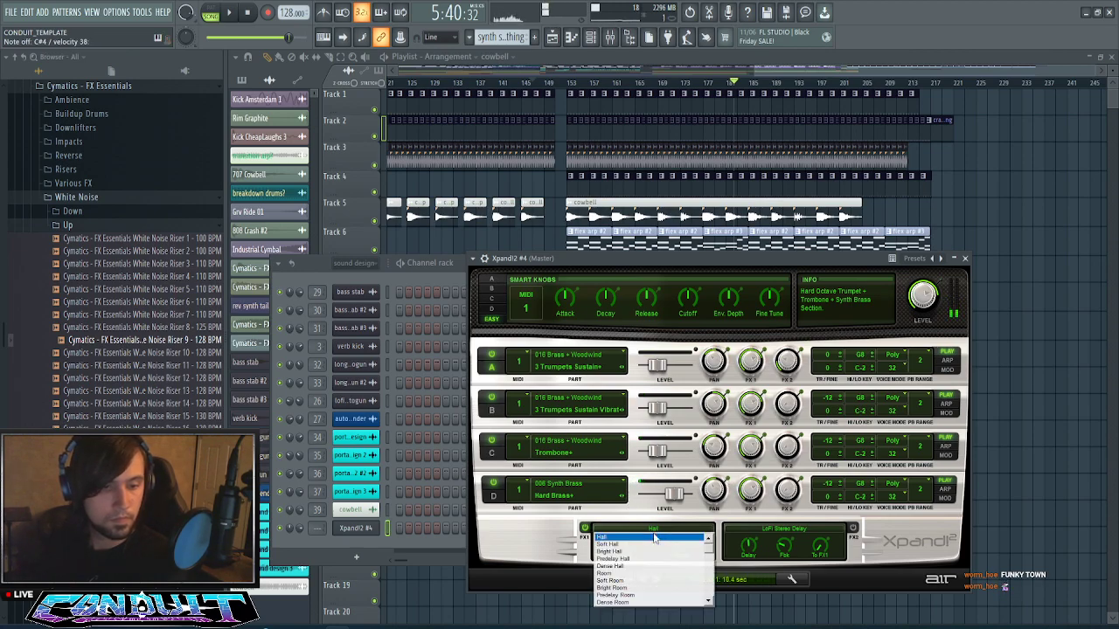
{"action": "left_click", "coordinate": [634, 565]}
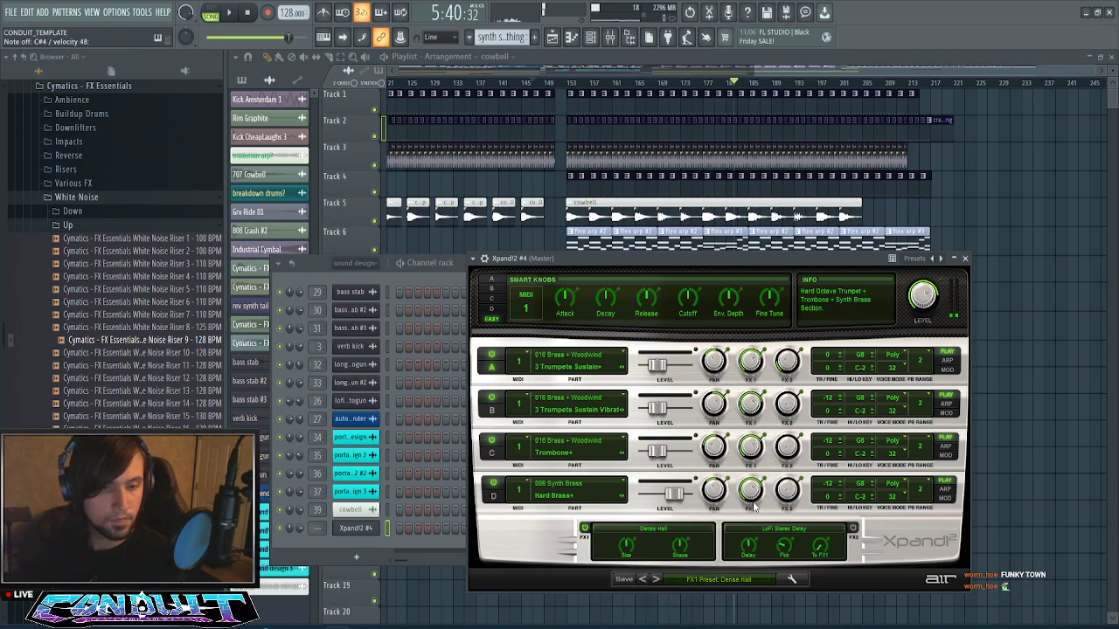
{"action": "left_click", "coordinate": [561, 83]}
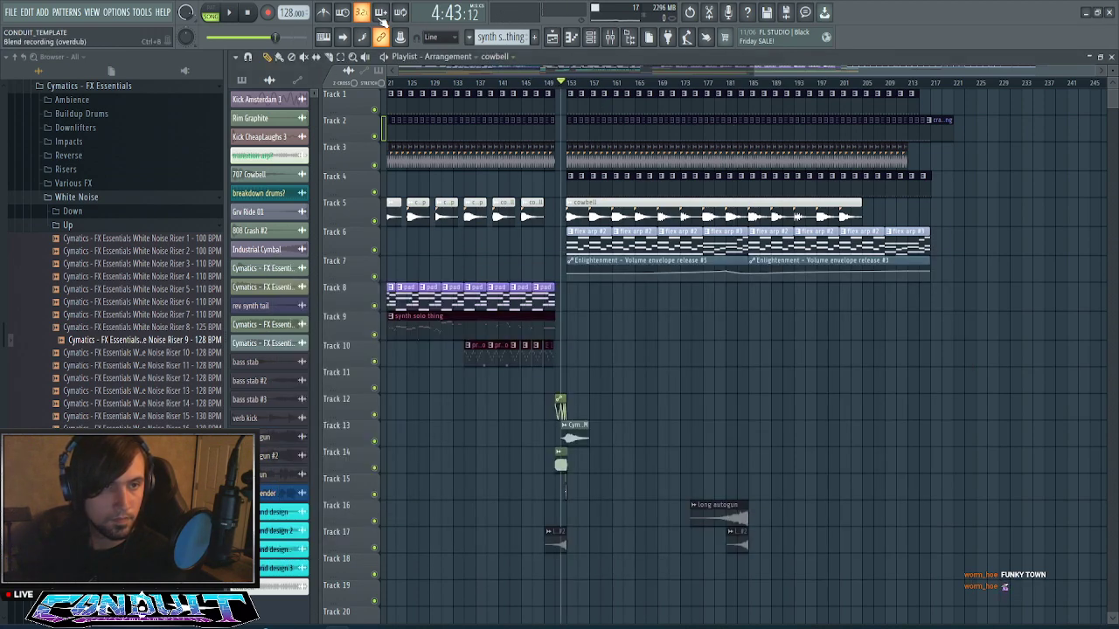
{"action": "key", "text": "space"}
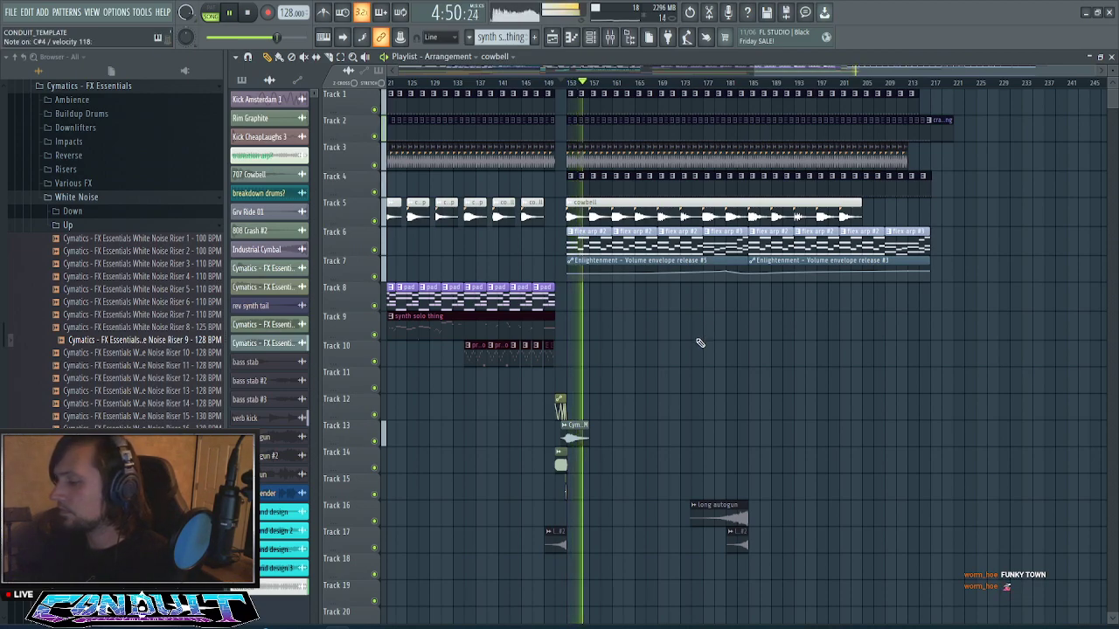
- Delete the Xpand!2 #4 channel from the channel rack
{"action": "left_click", "coordinate": [590, 37]}
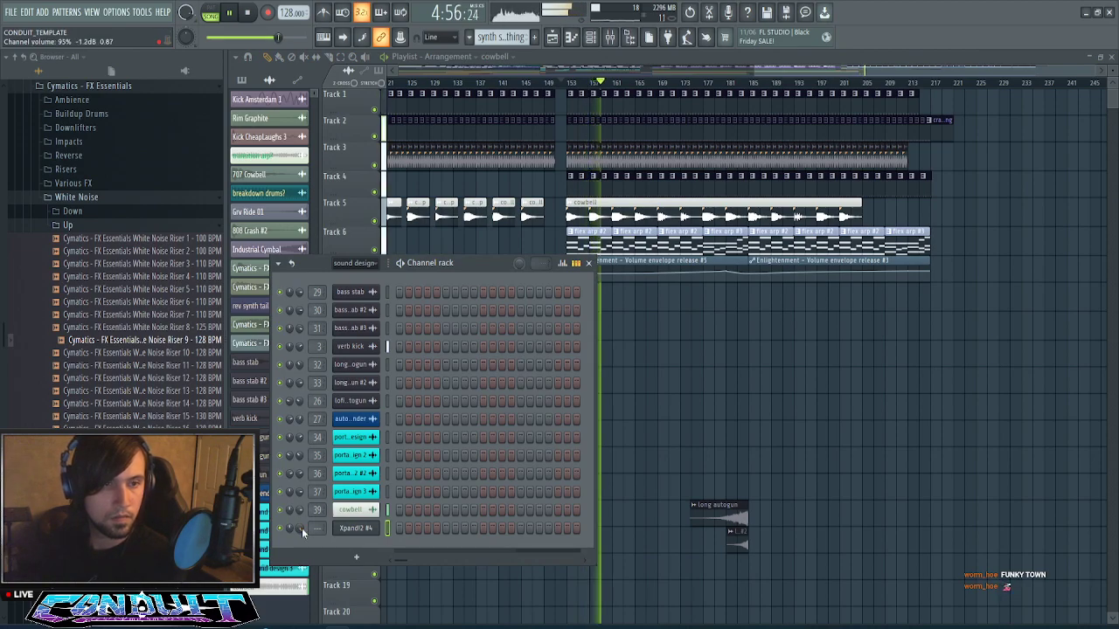
{"action": "left_click", "coordinate": [358, 528]}
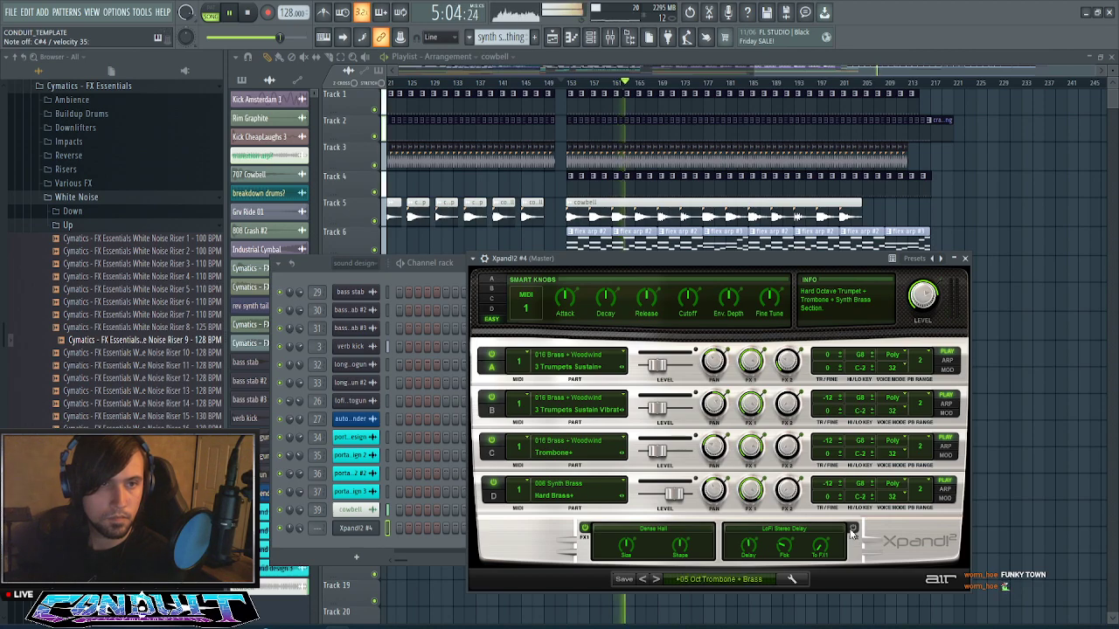
{"action": "right_click", "coordinate": [369, 533]}
{"action": "key", "text": "d"}
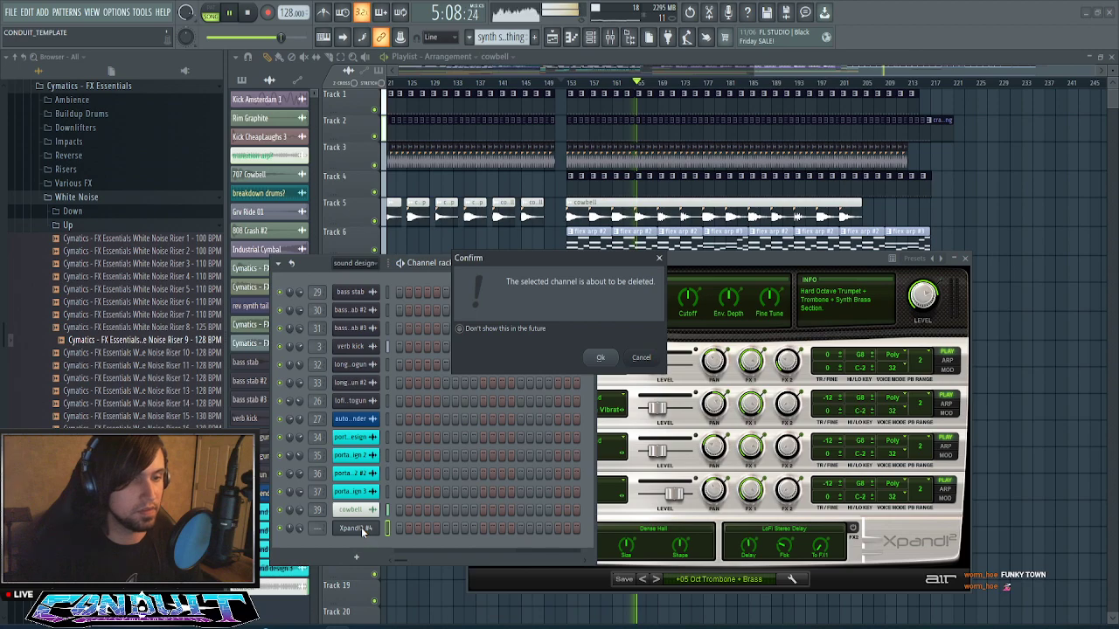
{"action": "key", "text": "Return"}
- Add a new Serum instrument channel to the project
{"action": "left_click", "coordinate": [66, 12]}
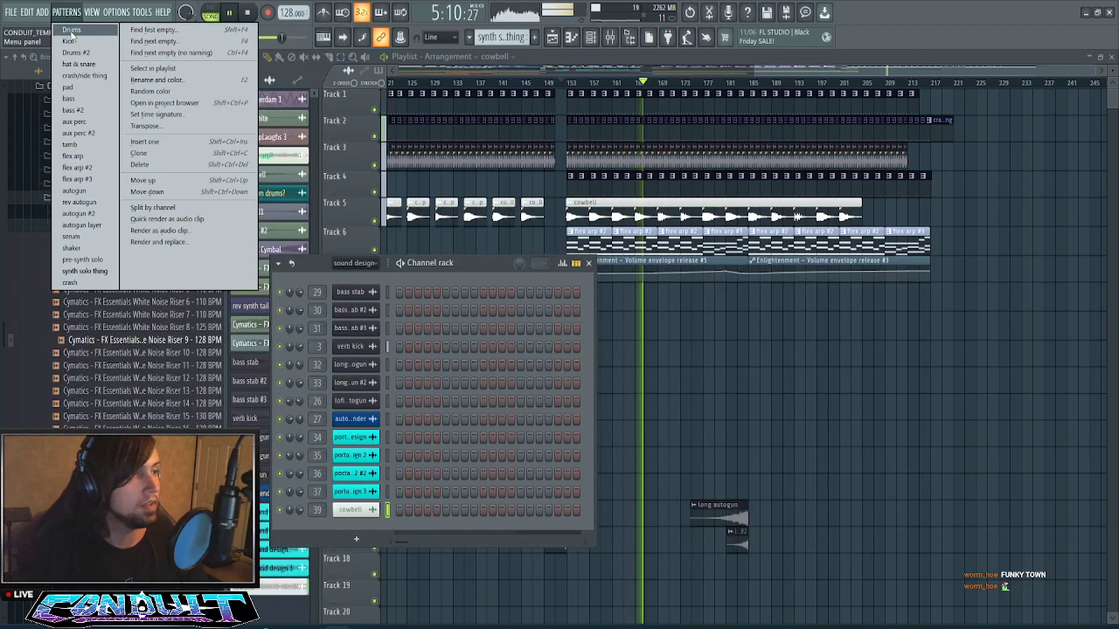
{"action": "left_click", "coordinate": [42, 11]}
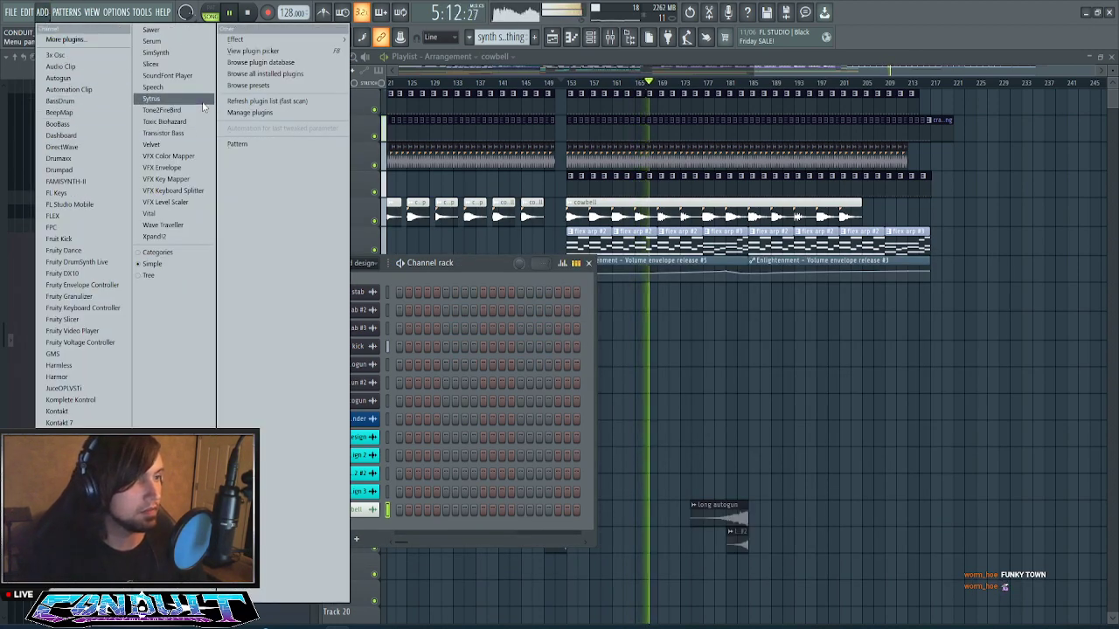
{"action": "left_click", "coordinate": [175, 42]}
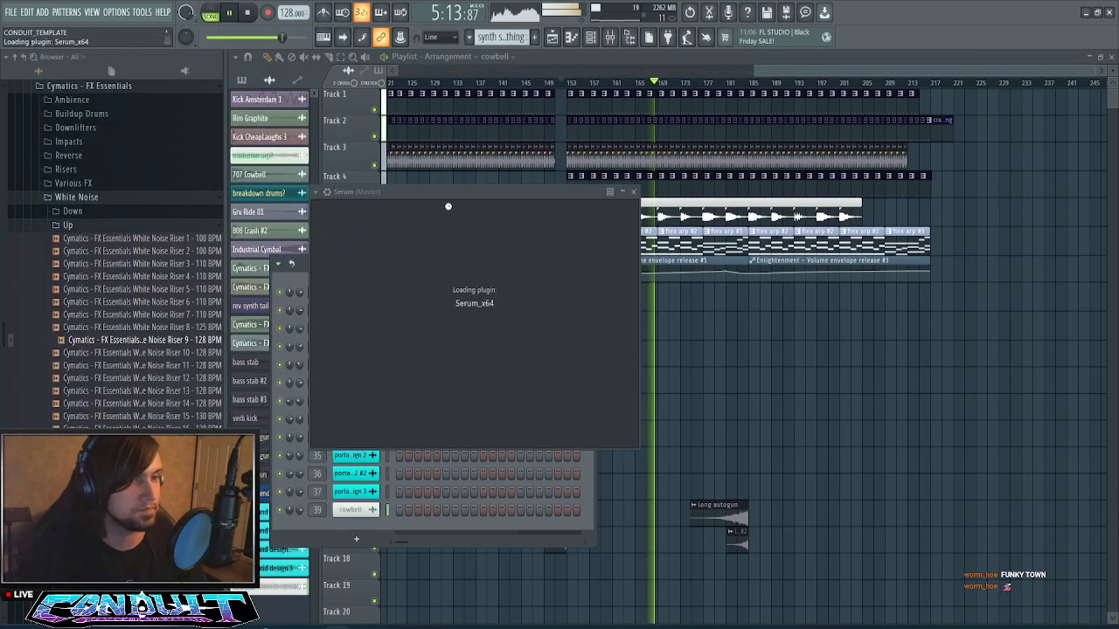
- Select the playlist time range from bar 153 to bar 217, leaving the clips themselves unselected
{"action": "left_click_drag", "start_coordinate": [772, 72], "coordinate": [802, 72]}
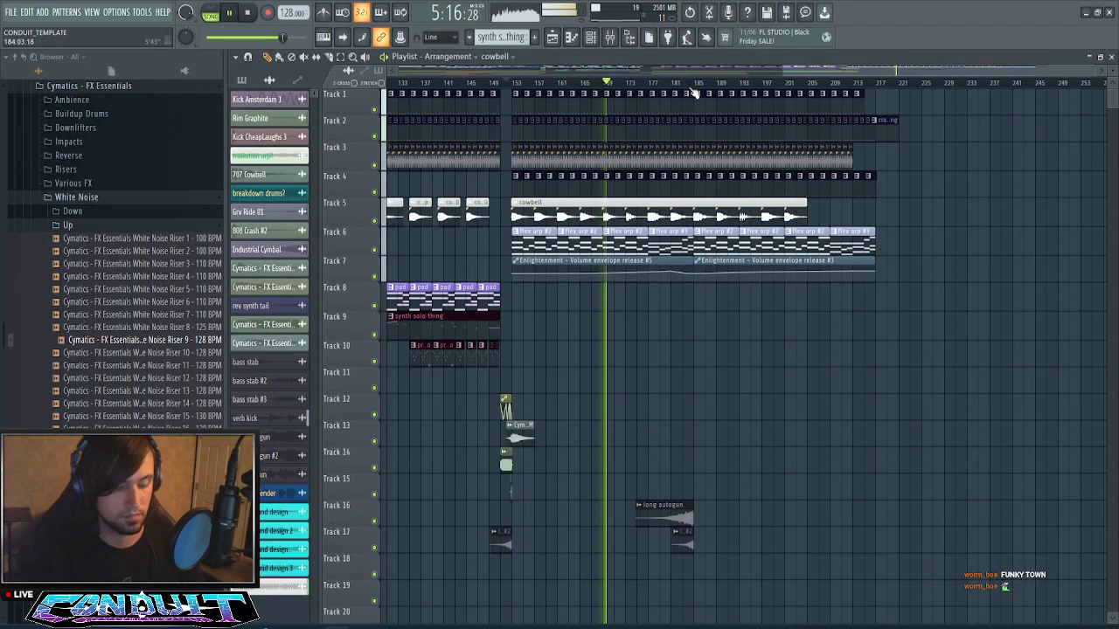
{"action": "left_click_drag", "start_coordinate": [879, 93], "coordinate": [514, 93]}
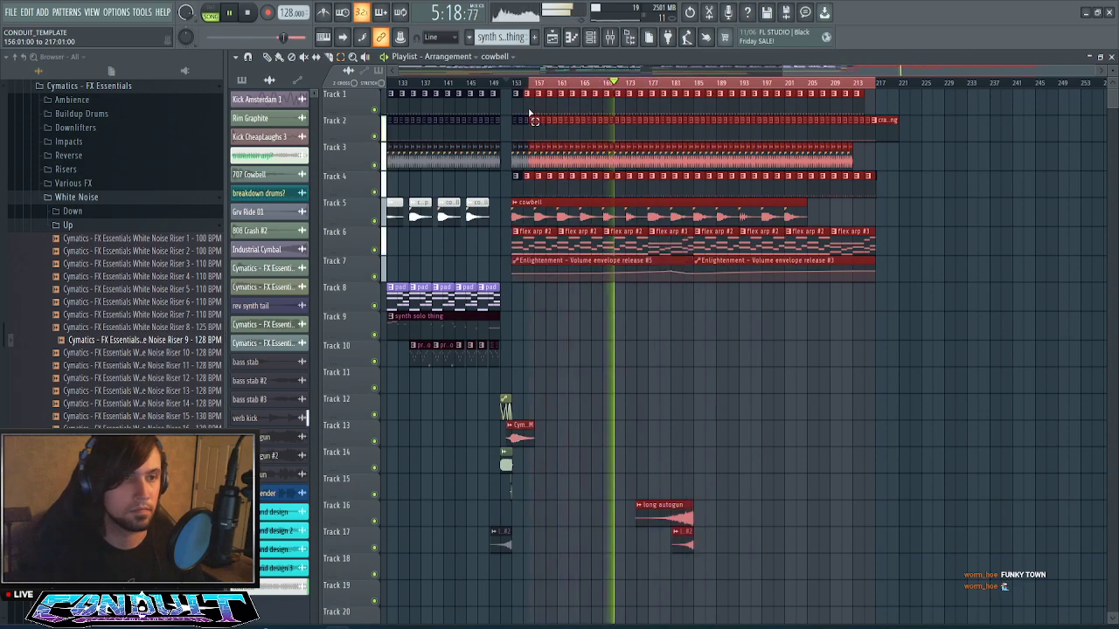
{"action": "left_click", "coordinate": [844, 303], "text": "ctrl"}
- Move the Serum #2 channel into the Synths filter group
{"action": "left_click", "coordinate": [591, 37]}
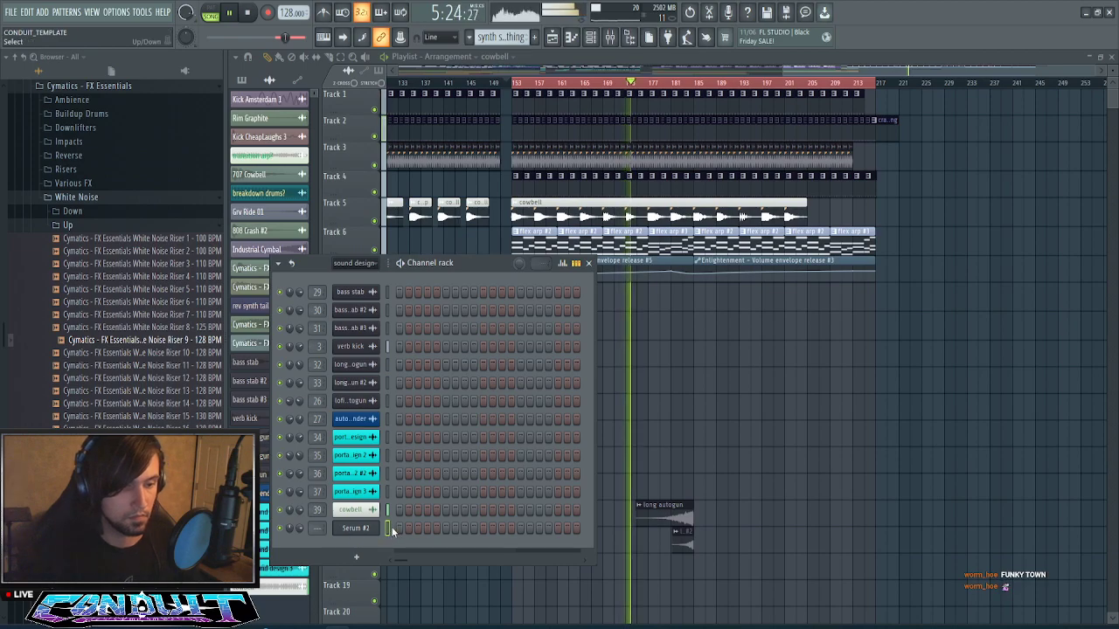
{"action": "key", "text": "alt+g"}
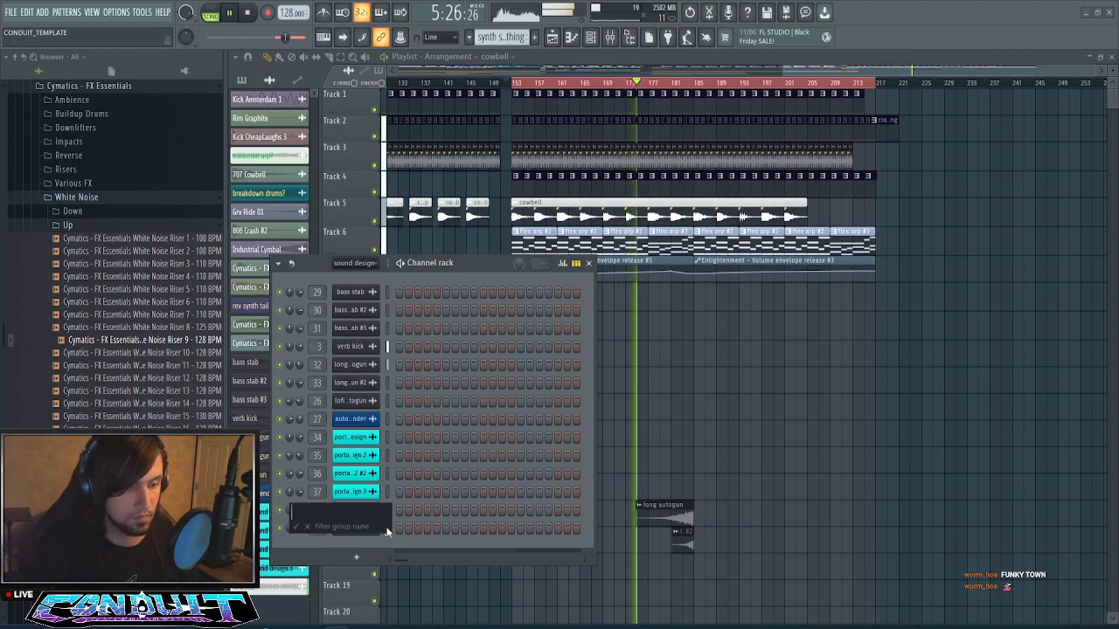
{"action": "type", "text": "synths"}
{"action": "key", "text": "Return"}
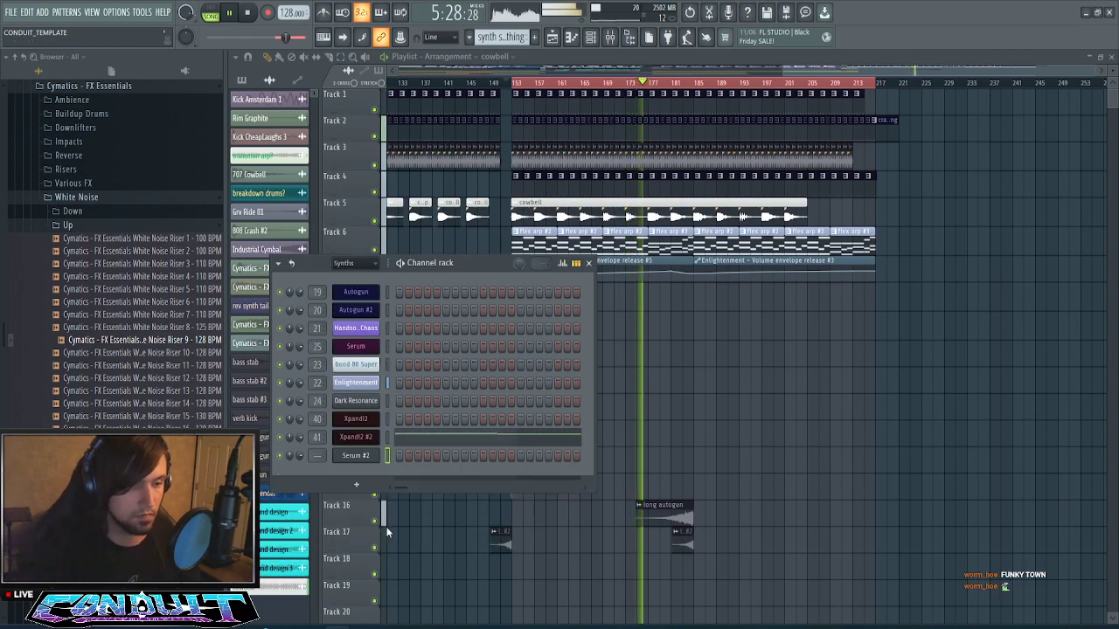
- Open the Serum #2 instrument, enable oscillator B and adjust the master volume
{"action": "left_click", "coordinate": [374, 456]}
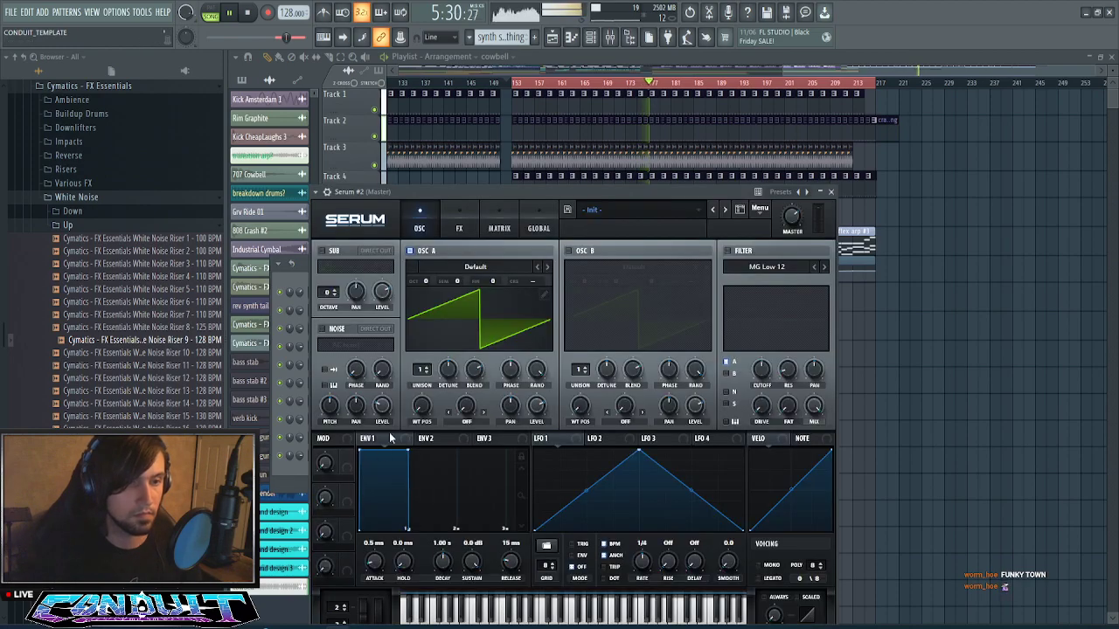
{"action": "left_click_drag", "start_coordinate": [535, 187], "coordinate": [598, 115]}
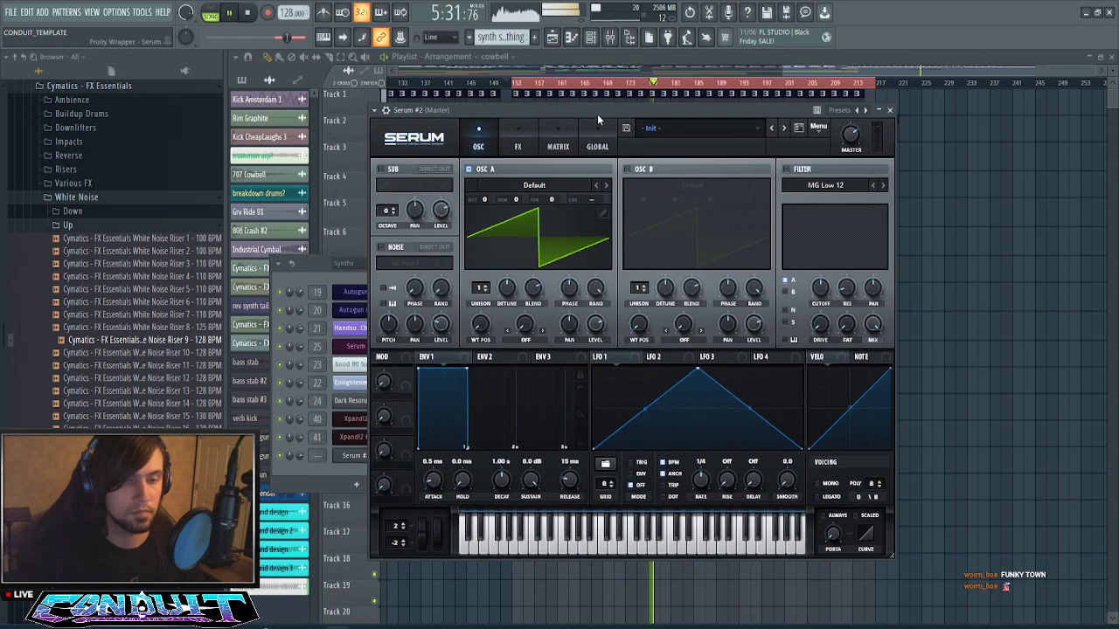
{"action": "left_click", "coordinate": [627, 169]}
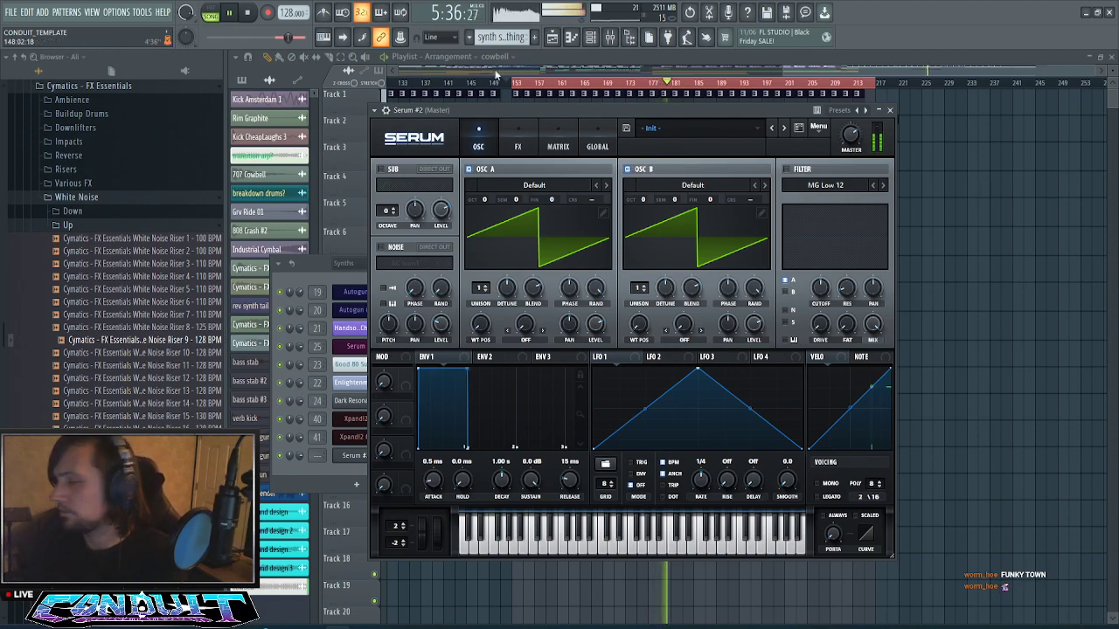
{"action": "left_click_drag", "start_coordinate": [848, 135], "coordinate": [849, 143]}
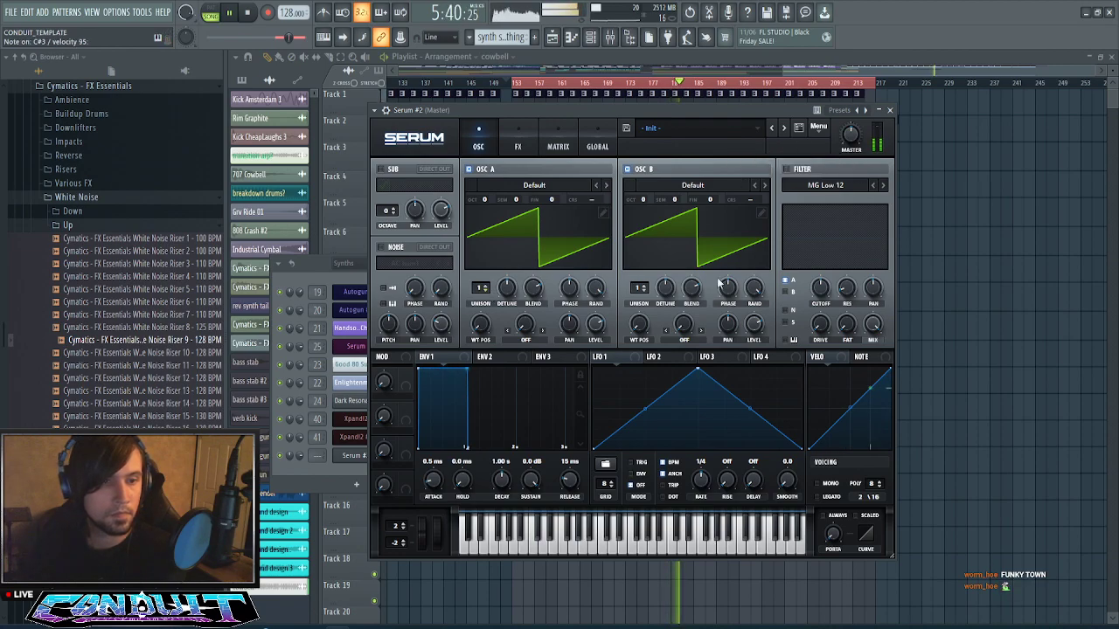
- Set oscillator B to 8 unison voices, octave 0 and +7 semitones, and raise oscillator A's level
{"action": "left_click_drag", "start_coordinate": [641, 291], "coordinate": [680, 160]}
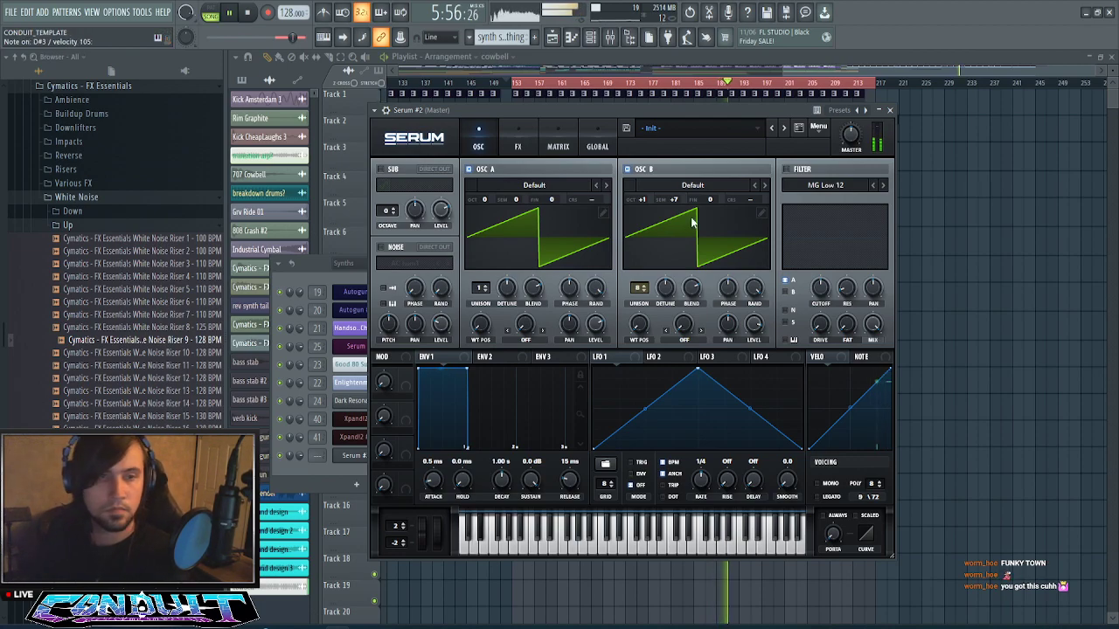
{"action": "left_click_drag", "start_coordinate": [645, 197], "coordinate": [646, 201]}
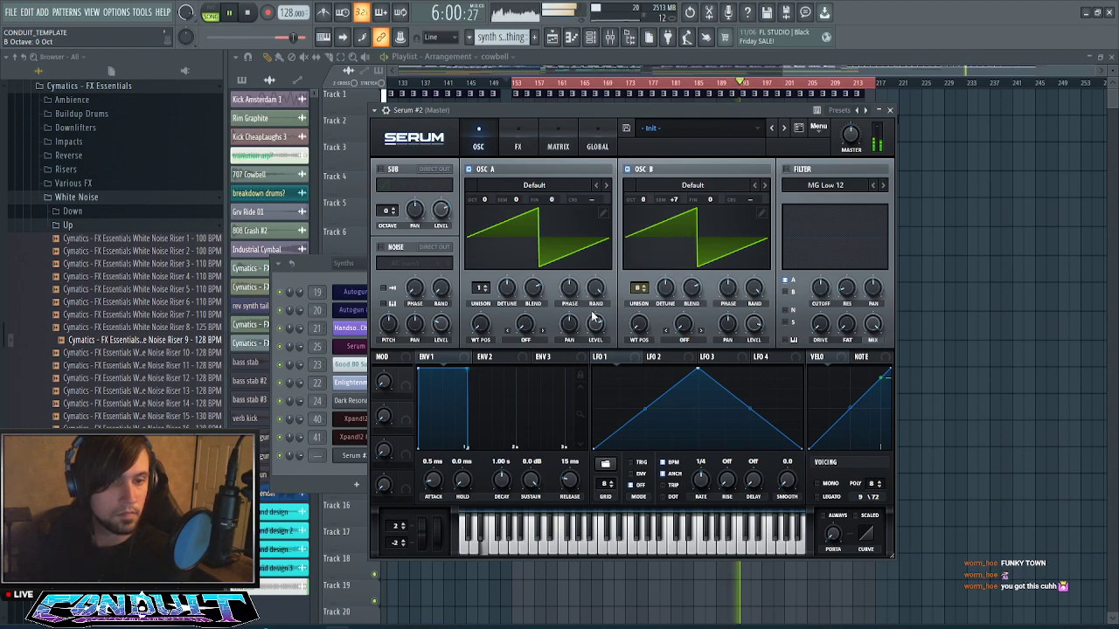
{"action": "mouse_move", "coordinate": [600, 323]}
{"action": "left_click_drag", "start_coordinate": [599, 302], "coordinate": [596, 297]}
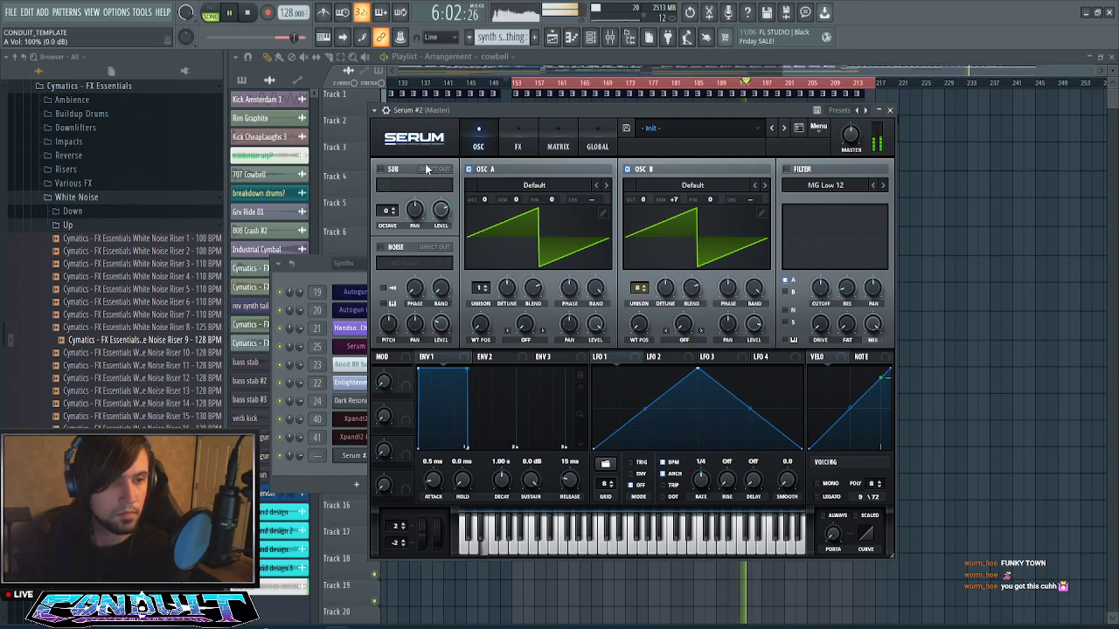
- Enable the sub oscillator with its octave at -1 and stop playback
{"action": "left_click", "coordinate": [382, 170]}
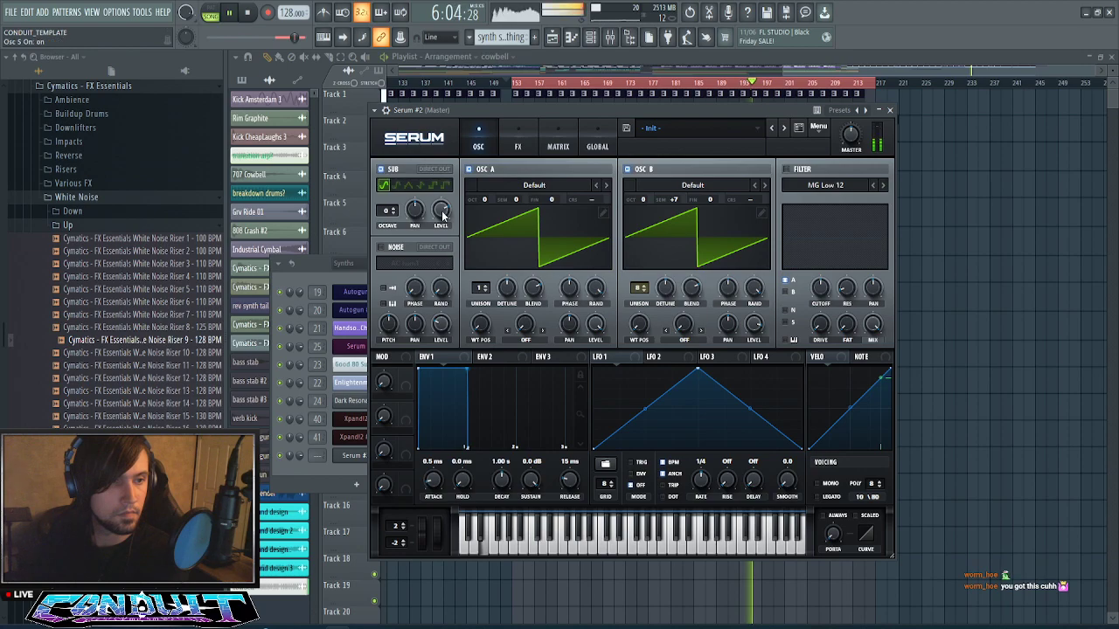
{"action": "left_click", "coordinate": [392, 214]}
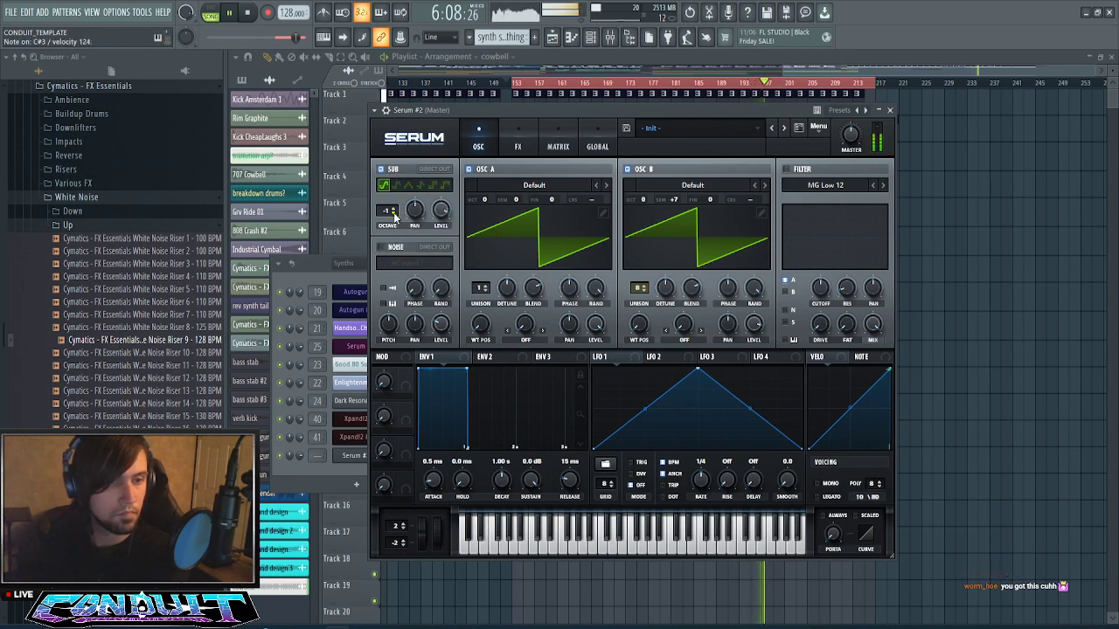
{"action": "left_click", "coordinate": [247, 15]}
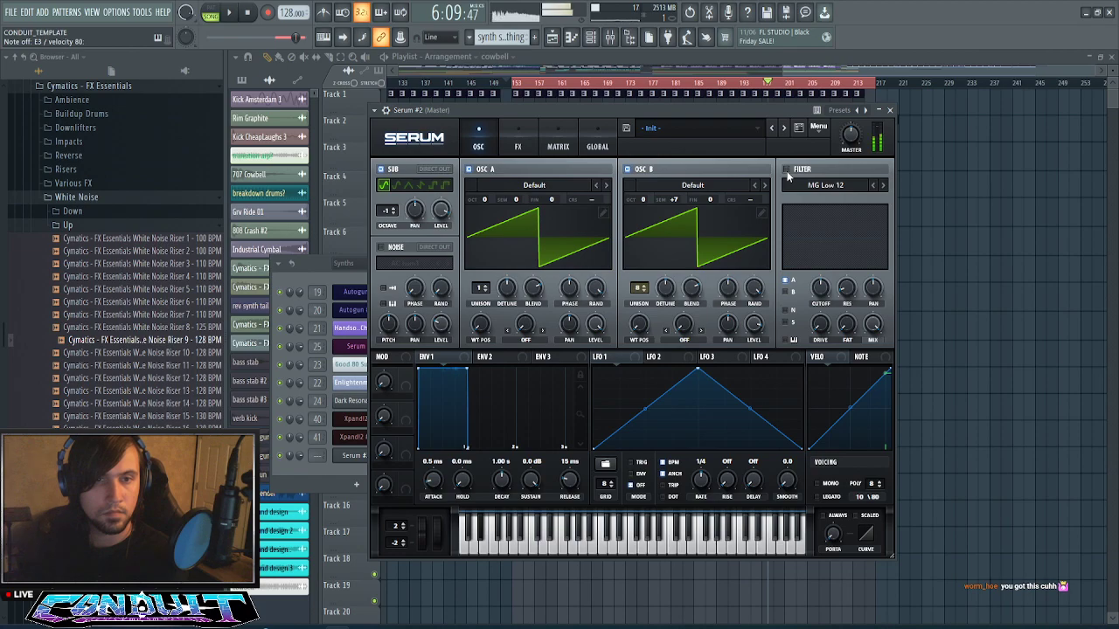
- Enable Serum's MG Low 12 filter and set the Env 1 attack to 41 ms
{"action": "left_click", "coordinate": [786, 170]}
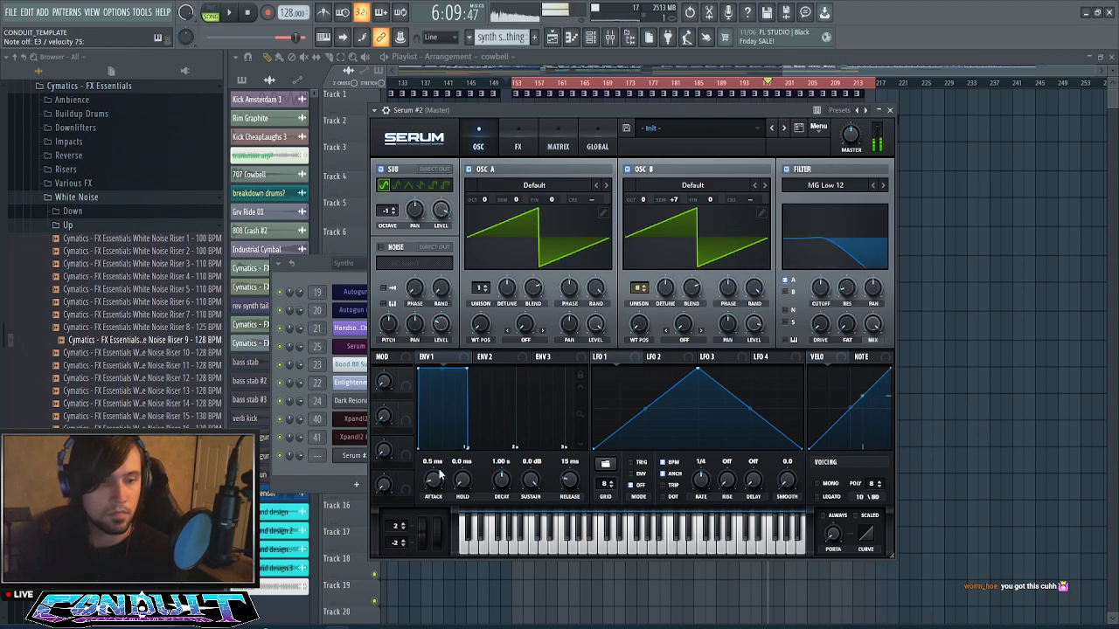
{"action": "mouse_move", "coordinate": [428, 485]}
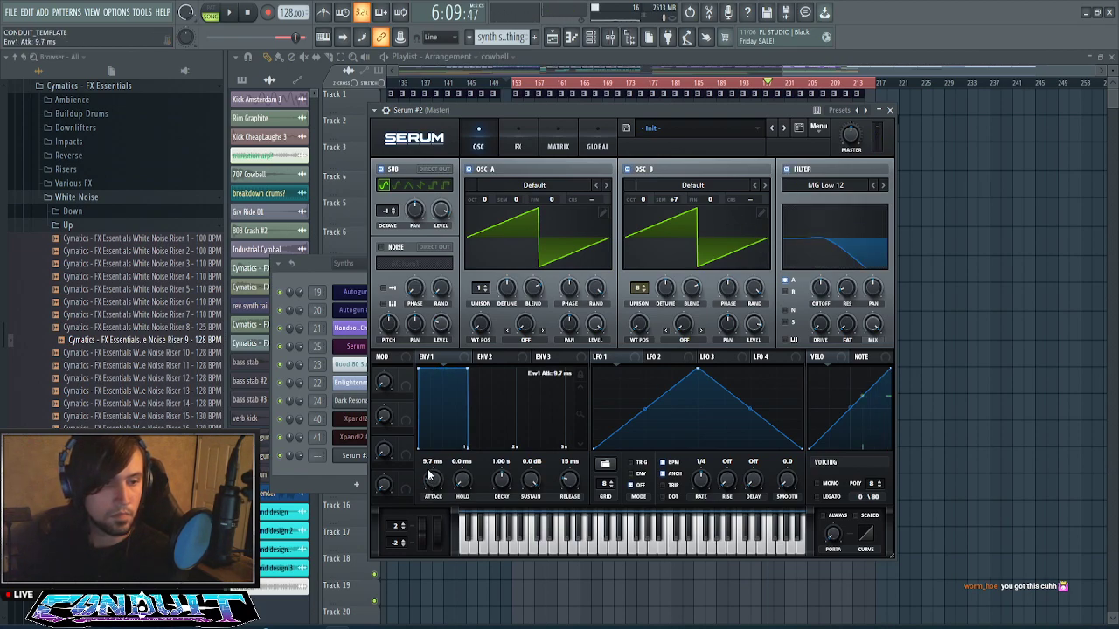
{"action": "left_click_drag", "start_coordinate": [428, 465], "coordinate": [427, 456]}
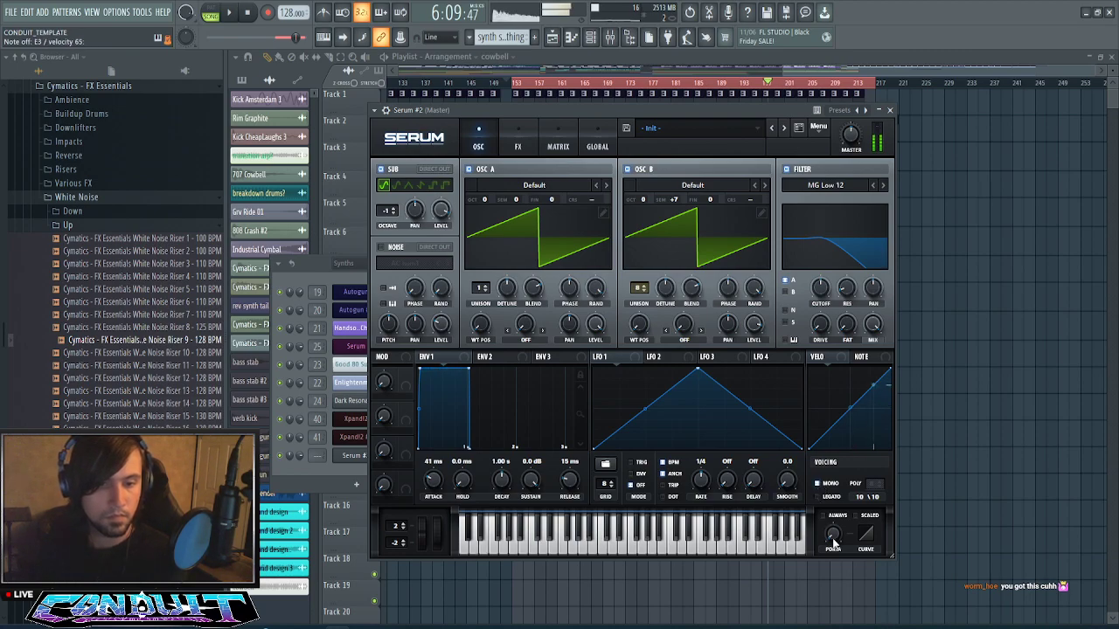
- Switch Serum's voicing to mono and adjust the portamento time
{"action": "mouse_move", "coordinate": [833, 543]}
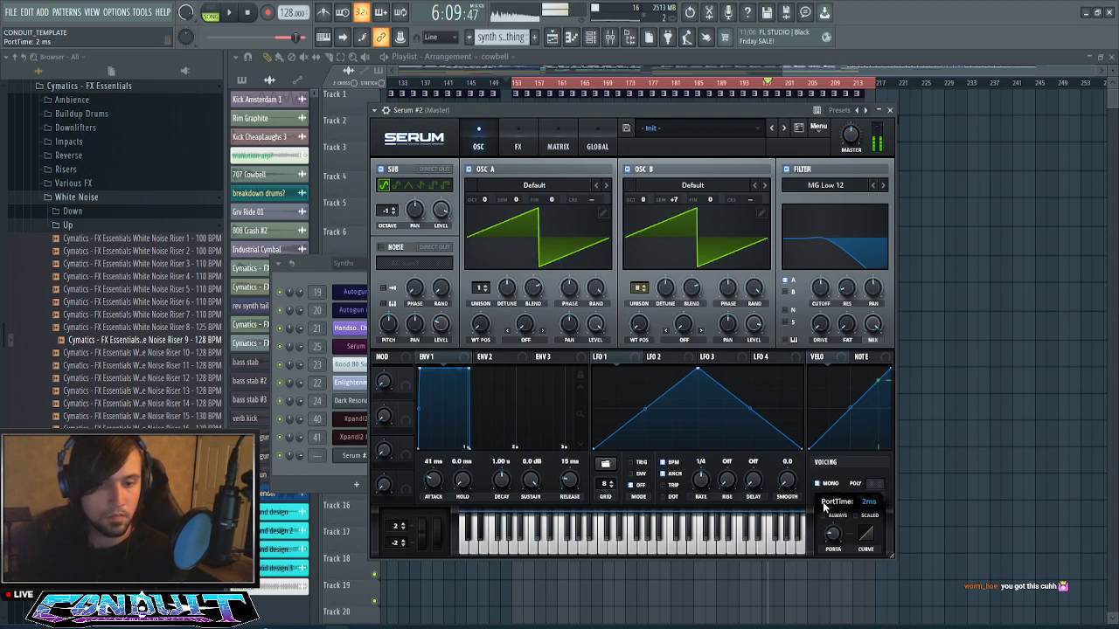
{"action": "left_click_drag", "start_coordinate": [834, 533], "coordinate": [836, 516]}
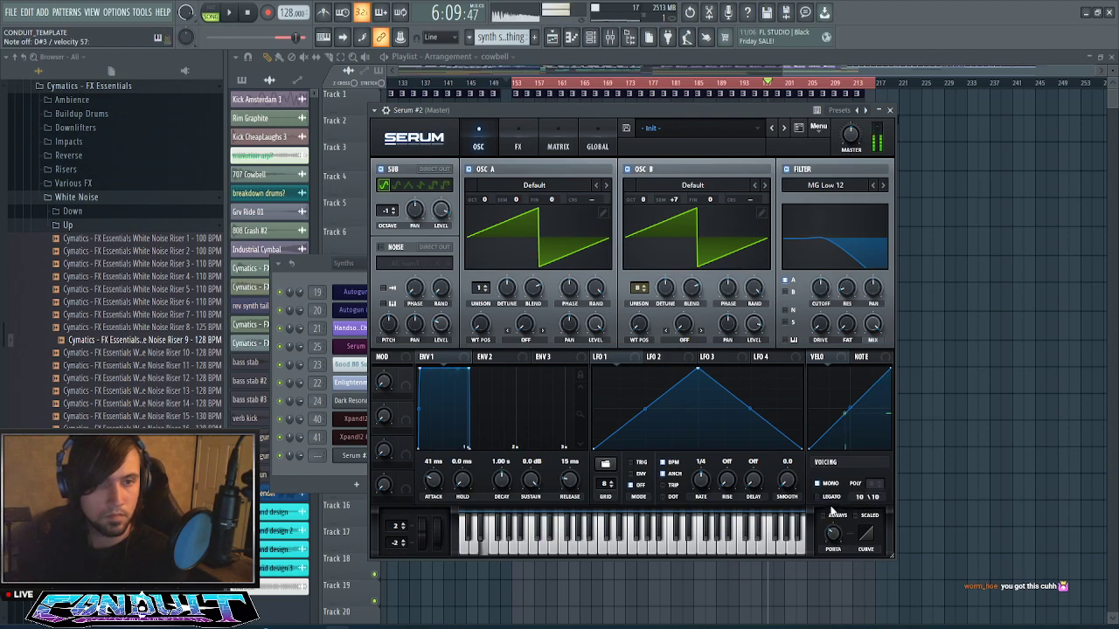
- Extend the playlist time selection to cover bars 151 to 217 and play it from bar 151
{"action": "left_click", "coordinate": [252, 13]}
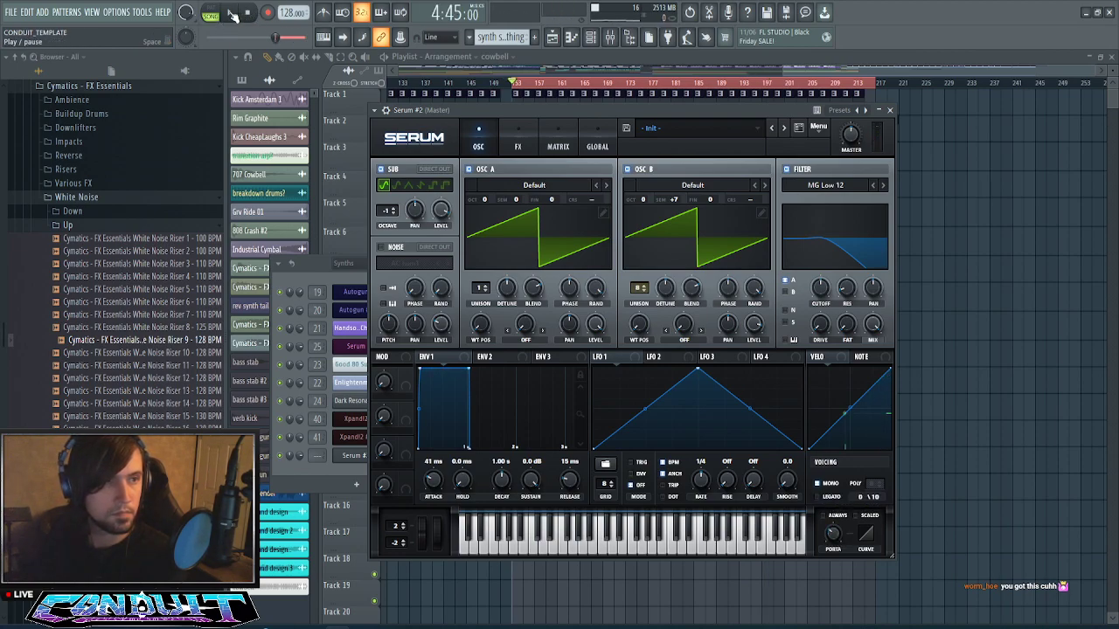
{"action": "left_click", "coordinate": [232, 14]}
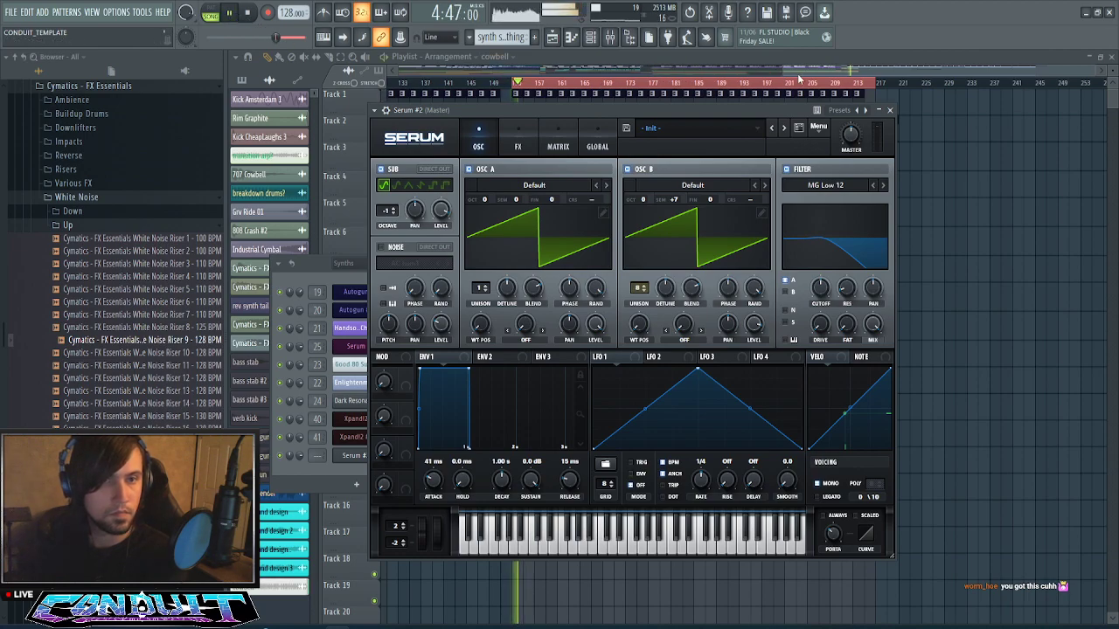
{"action": "left_click_drag", "start_coordinate": [798, 72], "coordinate": [763, 76]}
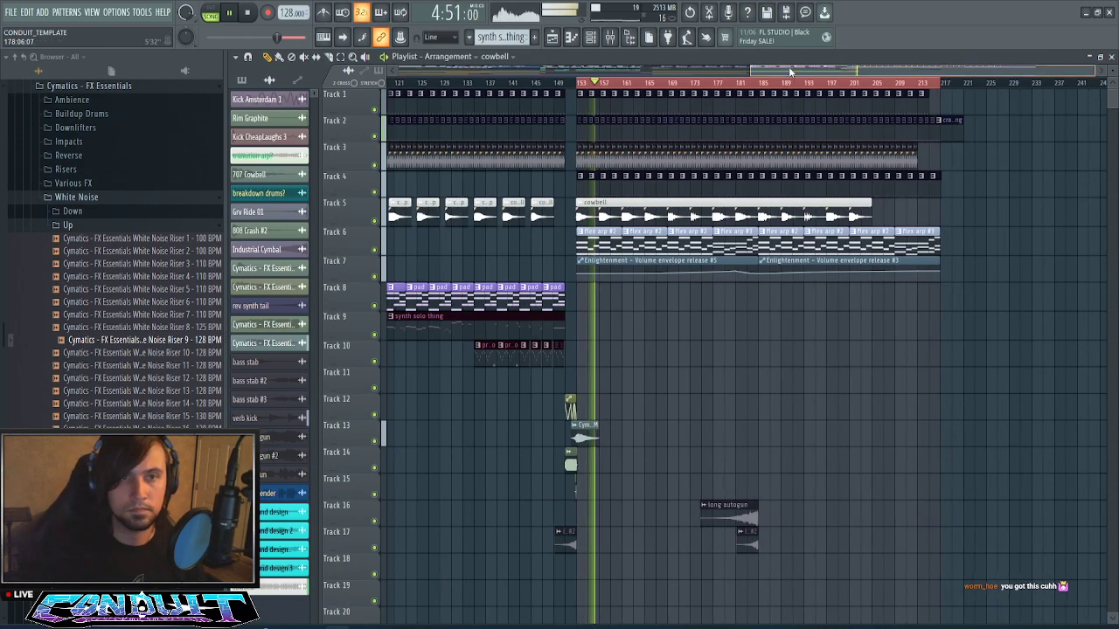
{"action": "scroll", "coordinate": [790, 72], "scroll_direction": "left", "scroll_amount": 1}
{"action": "left_click_drag", "start_coordinate": [961, 90], "coordinate": [959, 90]}
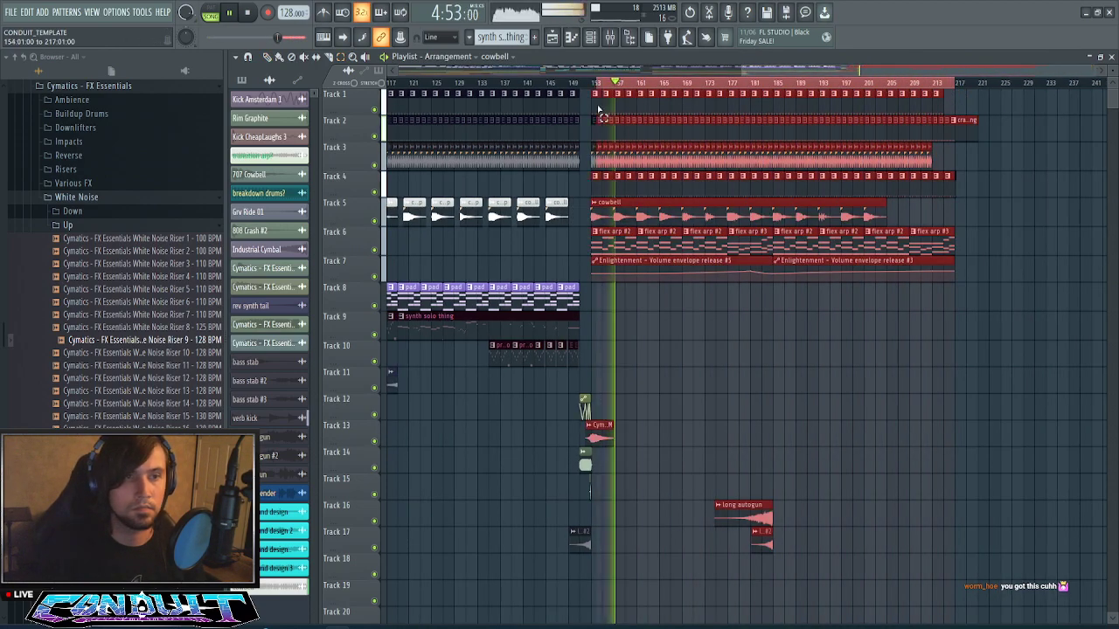
{"action": "left_click", "coordinate": [250, 13]}
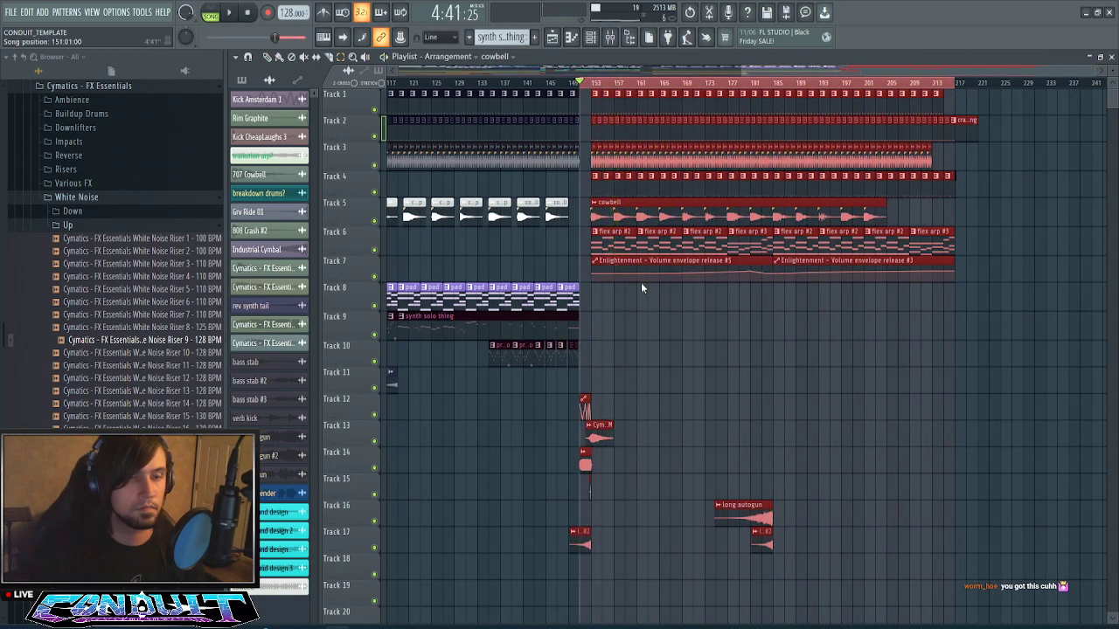
{"action": "key", "text": "space"}
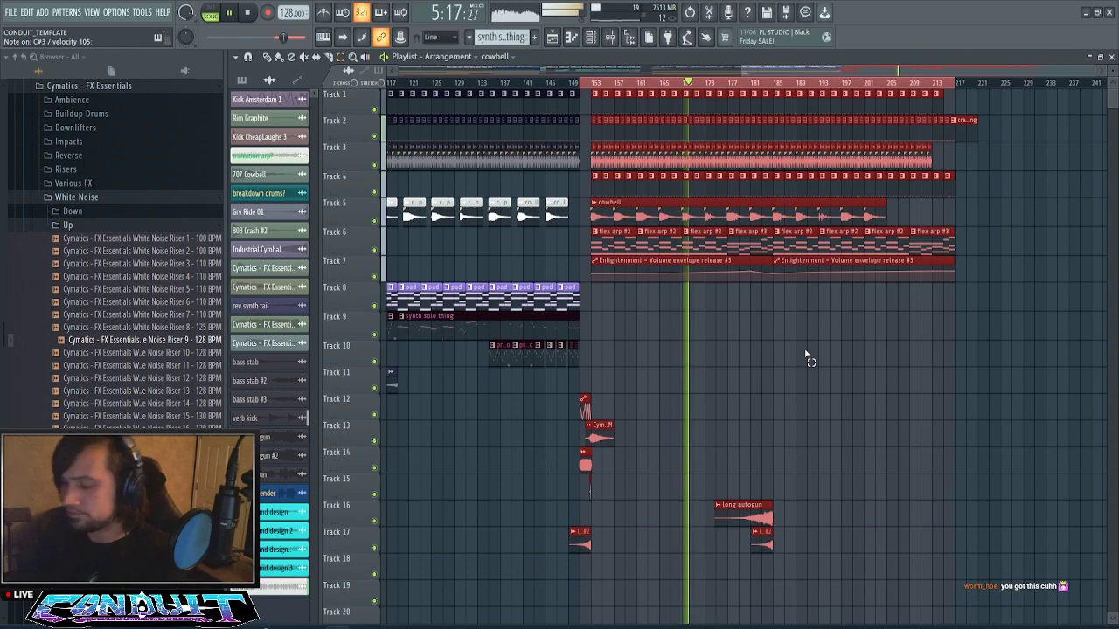
- Clear the clip selection, reopen the Serum #2 synth and adjust its filter cutoff, resonance and drive
{"action": "left_click", "coordinate": [792, 337]}
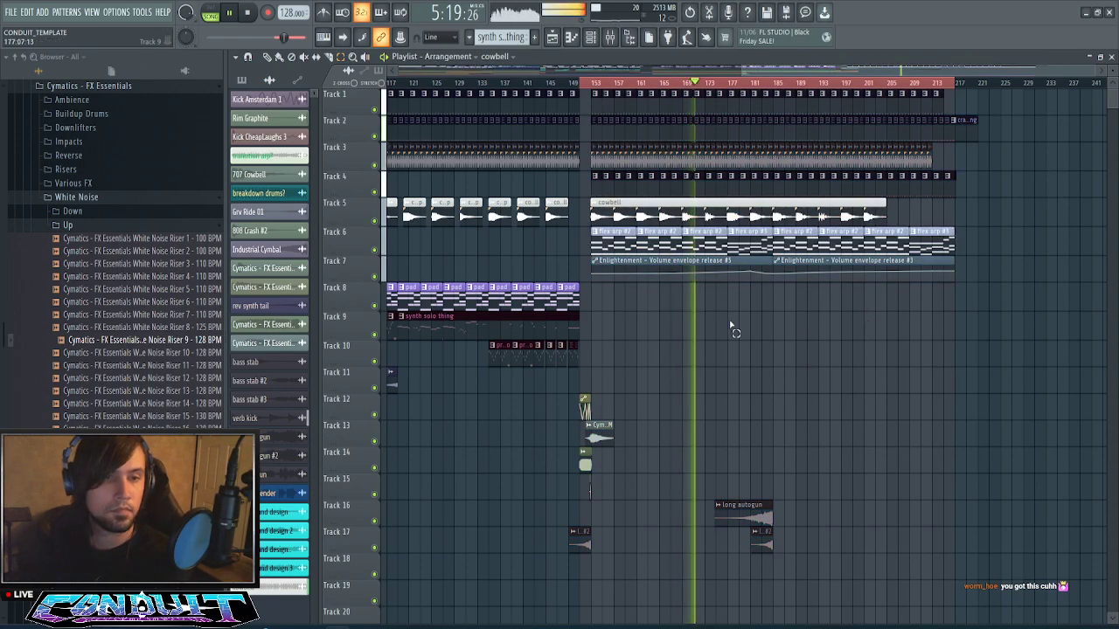
{"action": "left_click", "coordinate": [568, 47]}
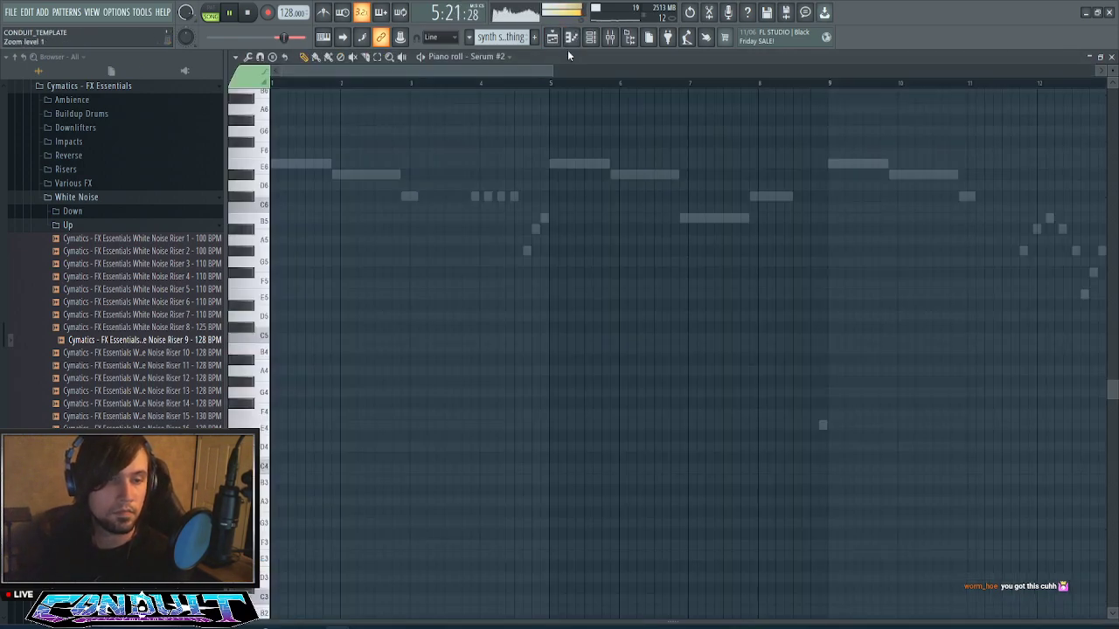
{"action": "left_click", "coordinate": [572, 40]}
{"action": "left_click", "coordinate": [592, 40]}
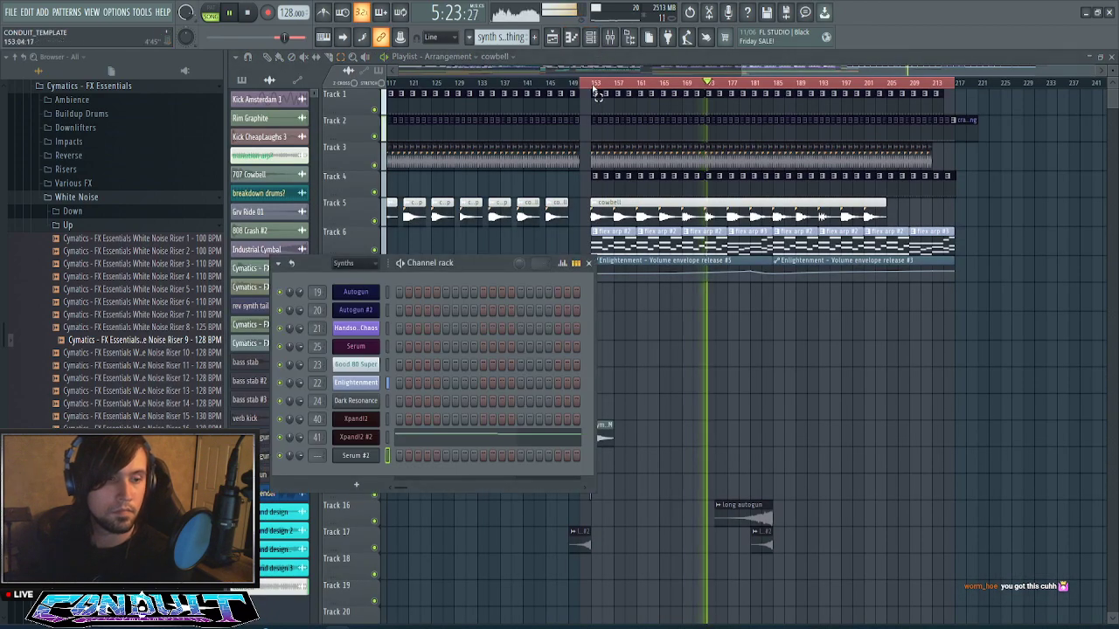
{"action": "left_click", "coordinate": [365, 456]}
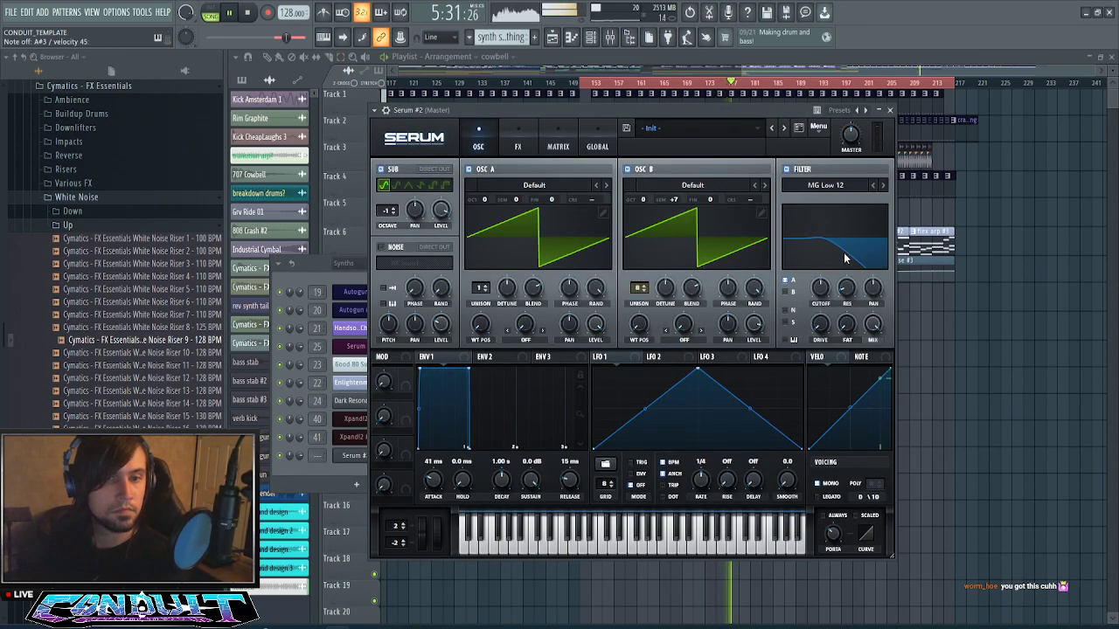
{"action": "left_click_drag", "start_coordinate": [818, 292], "coordinate": [847, 287]}
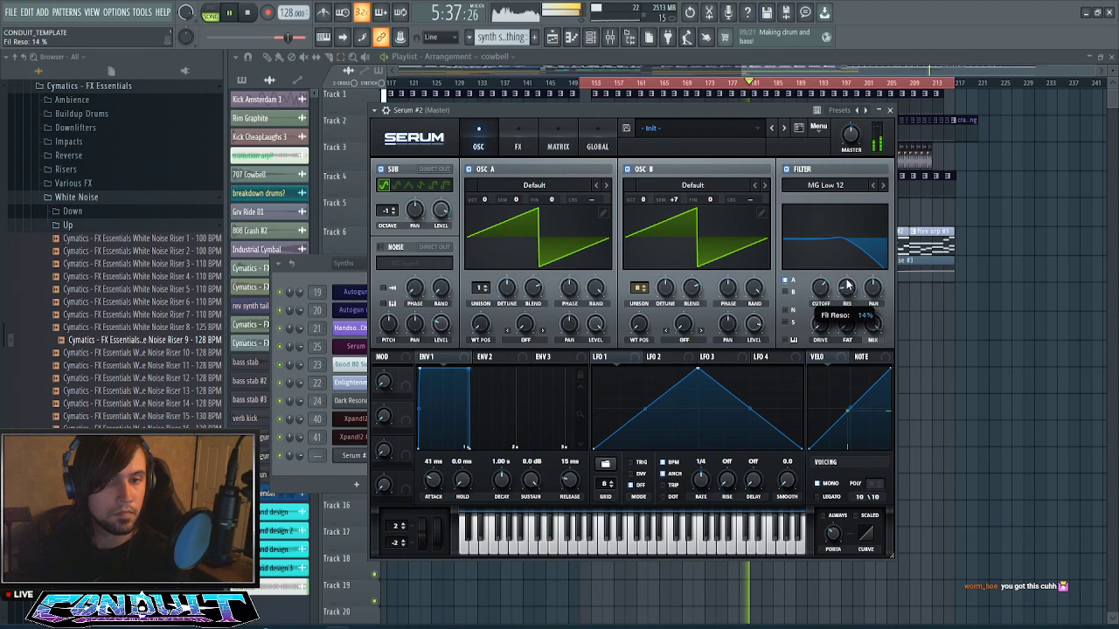
{"action": "left_click_drag", "start_coordinate": [820, 324], "coordinate": [847, 279]}
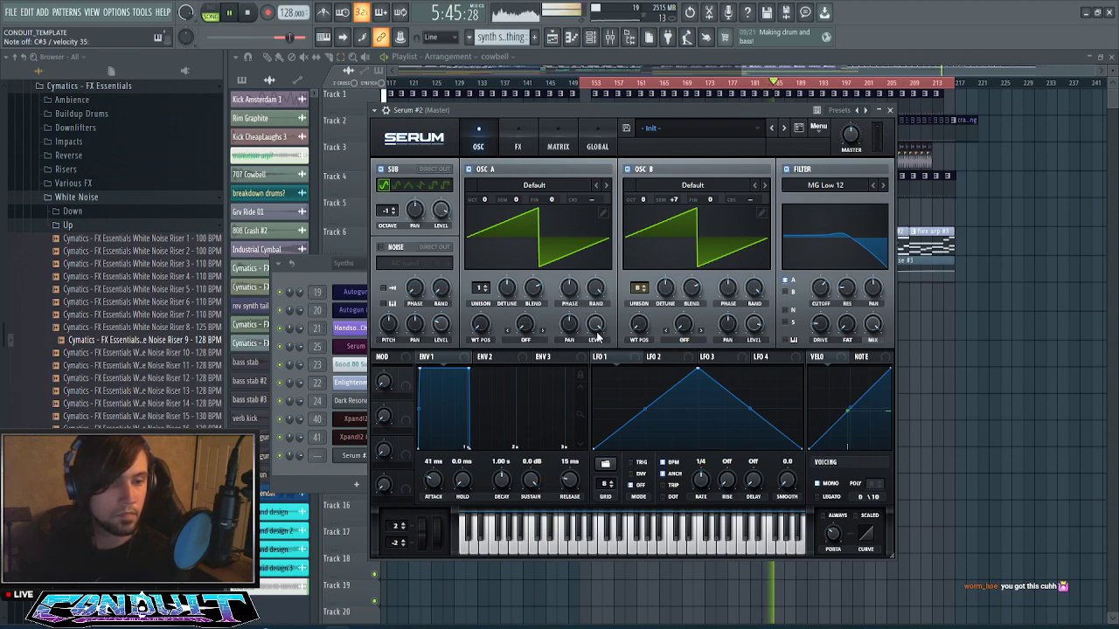
- Apply the Bend +/- warp to oscillators B and A, with oscillator A's amount at about 95%, and pause playback
{"action": "left_click", "coordinate": [697, 341]}
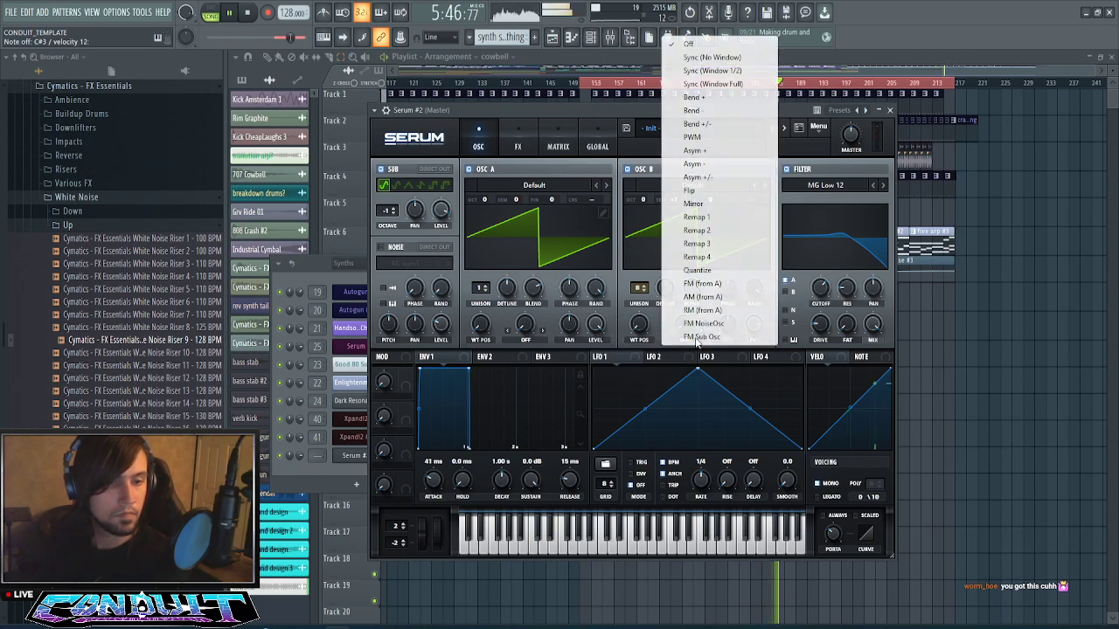
{"action": "left_click", "coordinate": [726, 123]}
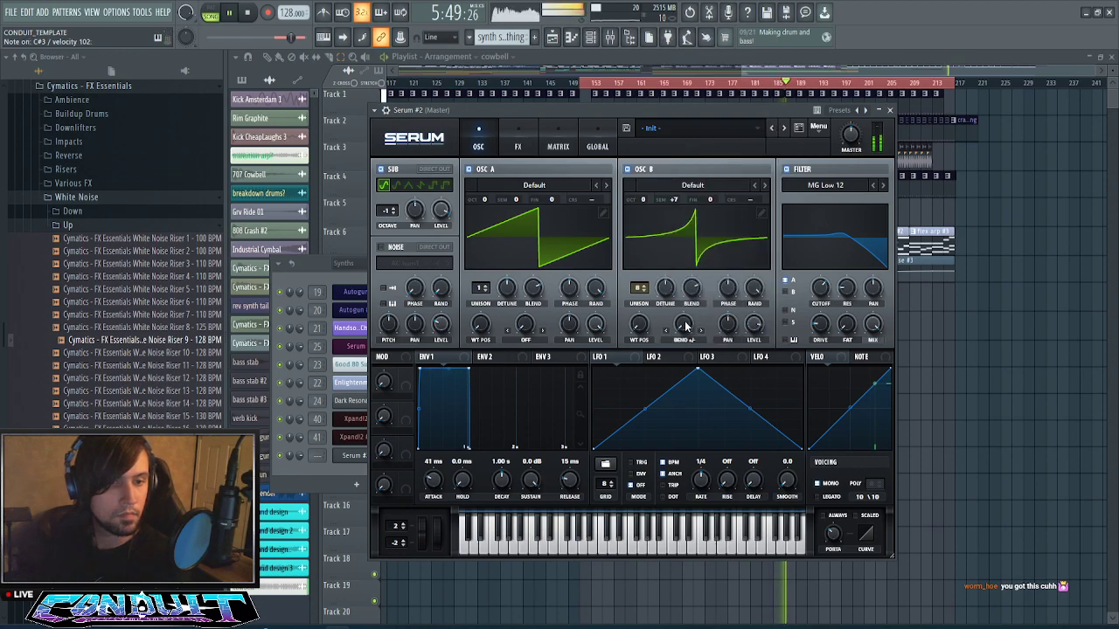
{"action": "left_click_drag", "start_coordinate": [686, 326], "coordinate": [648, 262]}
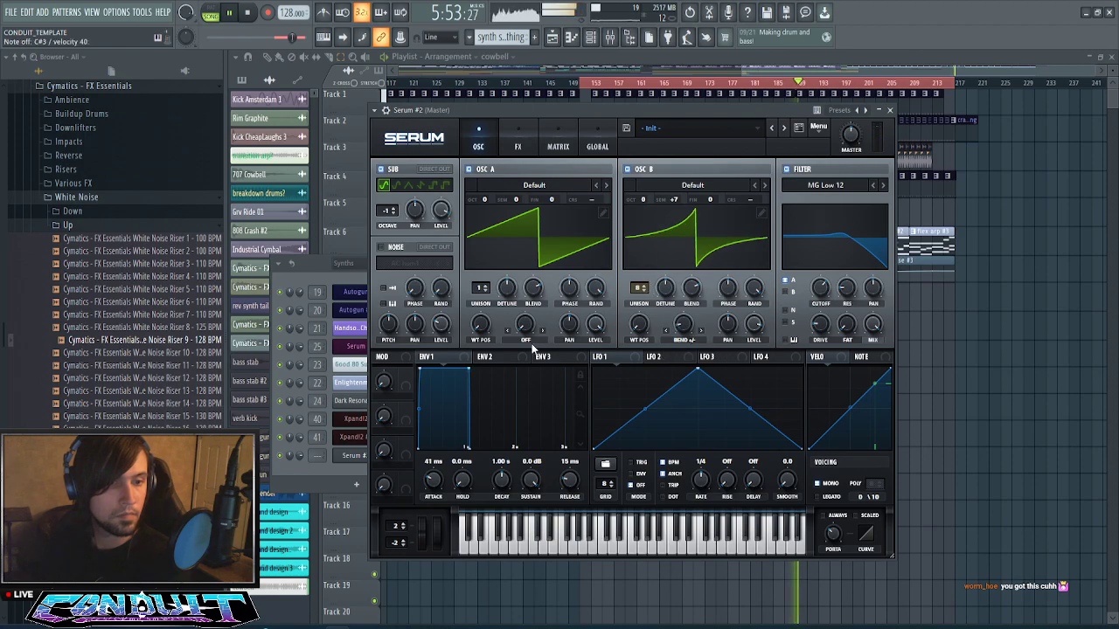
{"action": "left_click", "coordinate": [525, 340]}
{"action": "left_click", "coordinate": [551, 130]}
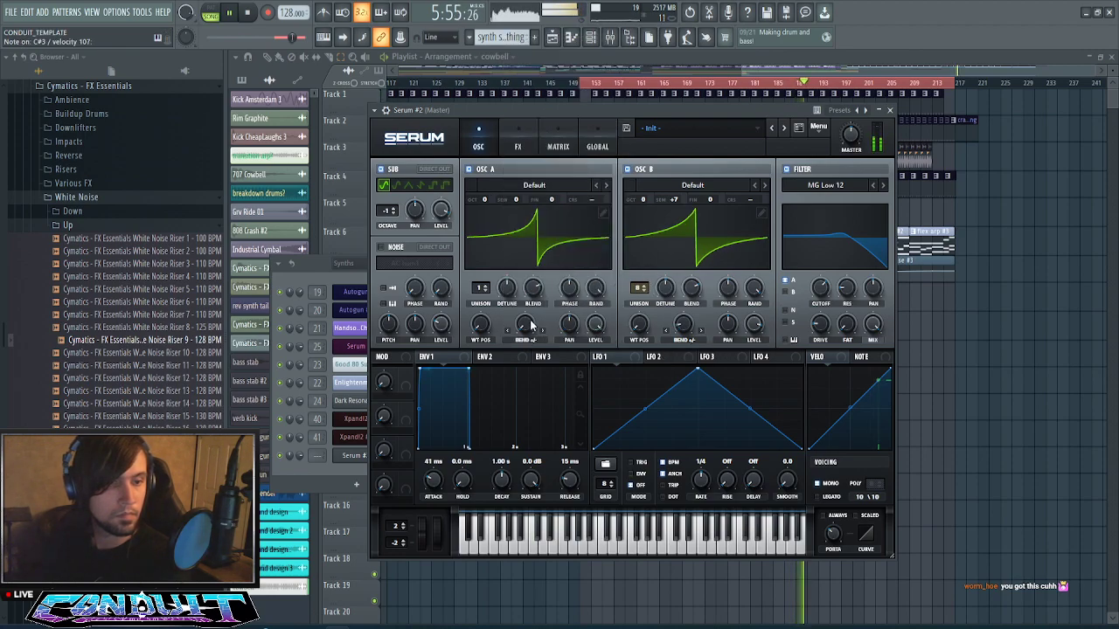
{"action": "left_click_drag", "start_coordinate": [525, 323], "coordinate": [512, 167]}
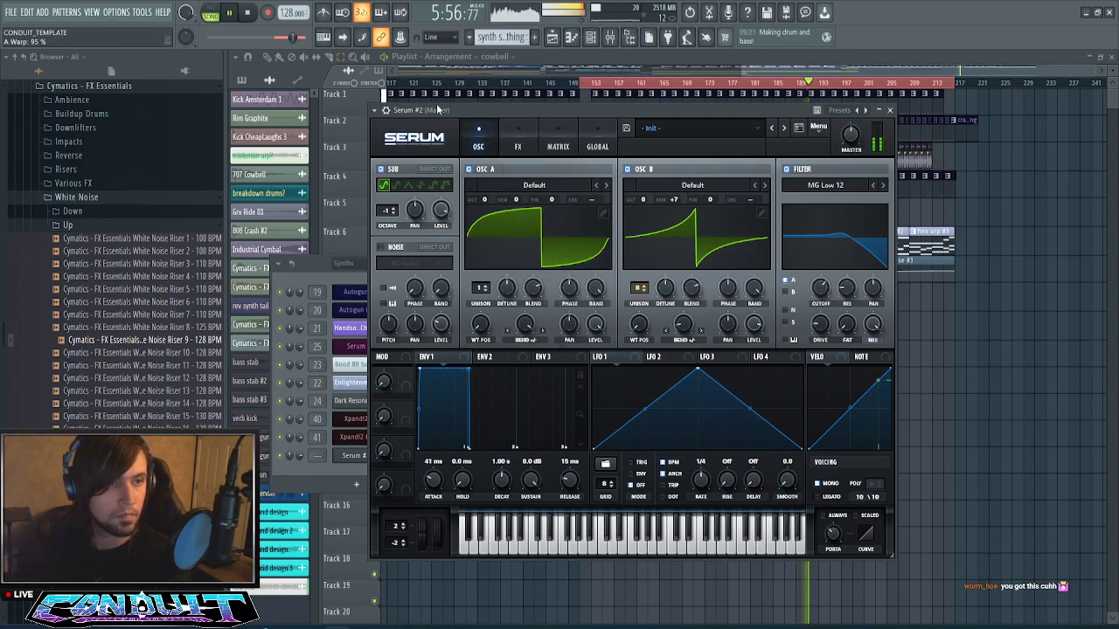
{"action": "left_click", "coordinate": [229, 13]}
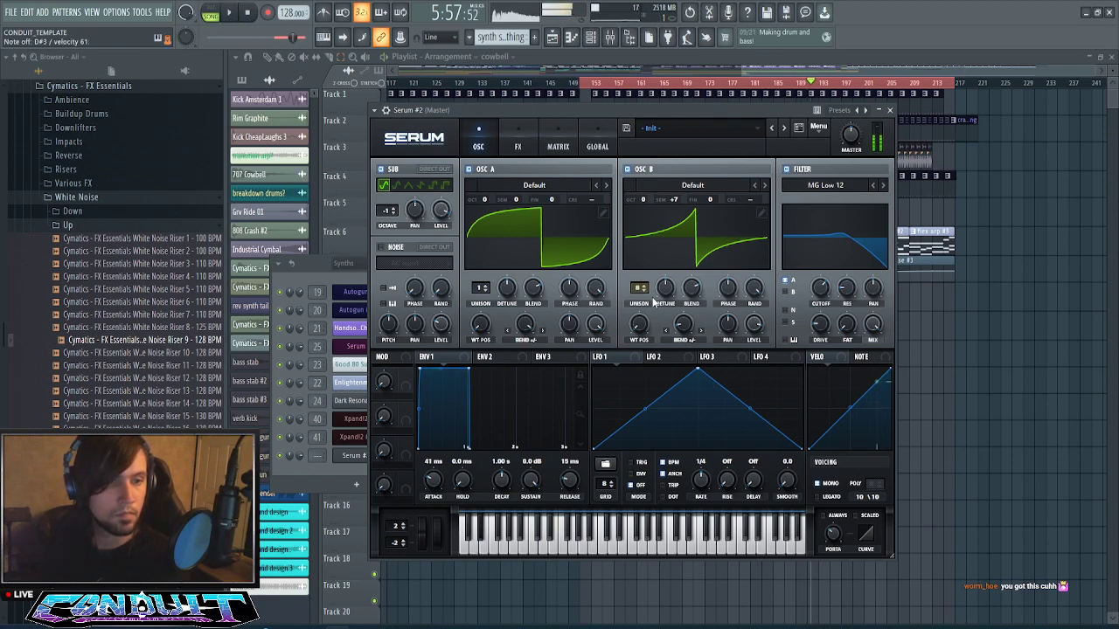
- Enable the noise oscillator with AC hum1 and adjust its pitch and level
{"action": "left_click", "coordinate": [382, 248]}
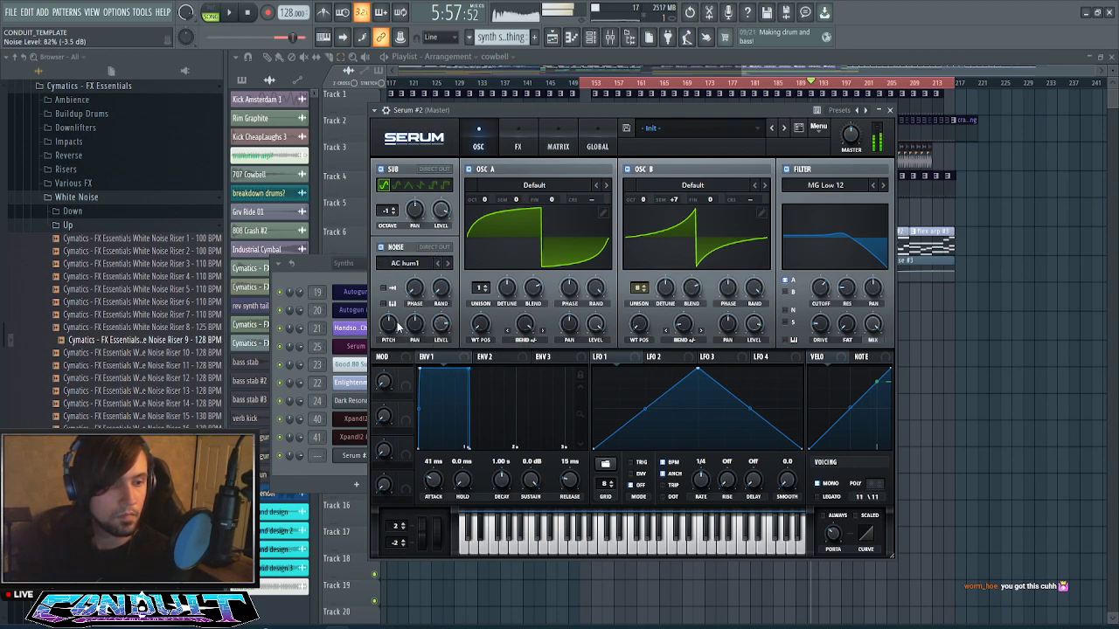
{"action": "left_click_drag", "start_coordinate": [396, 321], "coordinate": [394, 355]}
{"action": "left_click_drag", "start_coordinate": [442, 324], "coordinate": [439, 369]}
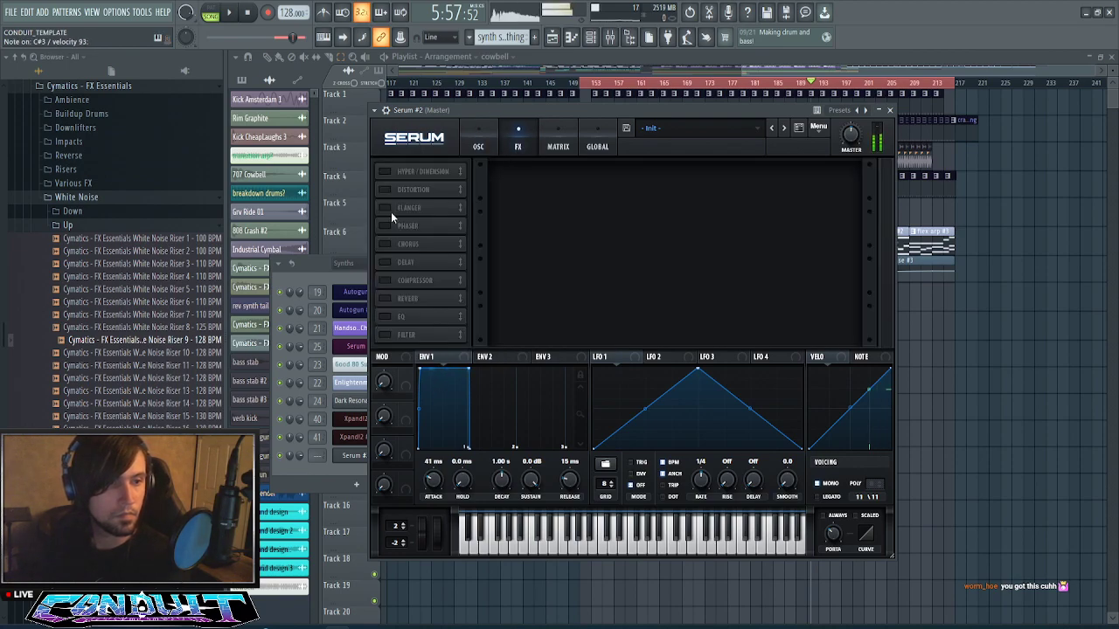
- Add a Diode 1 distortion effect, adjust its drive and enable its filter in PRE mode as a low-pass
{"action": "left_click", "coordinate": [385, 190]}
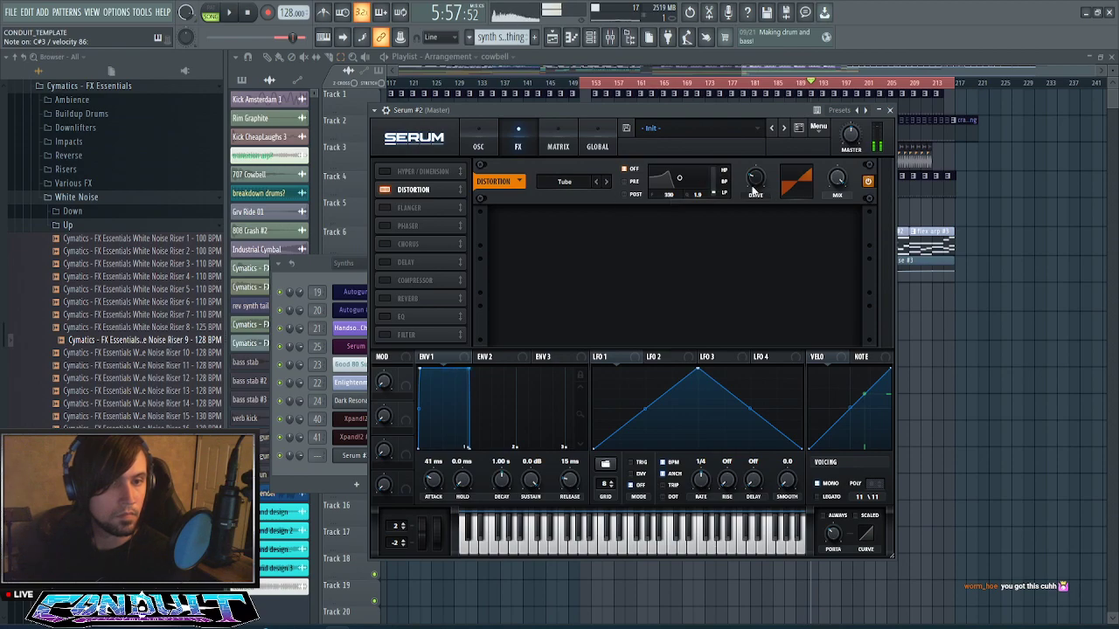
{"action": "left_click_drag", "start_coordinate": [753, 190], "coordinate": [685, 180]}
{"action": "left_click", "coordinate": [607, 182]}
{"action": "left_click", "coordinate": [606, 181]}
{"action": "left_click", "coordinate": [606, 181]}
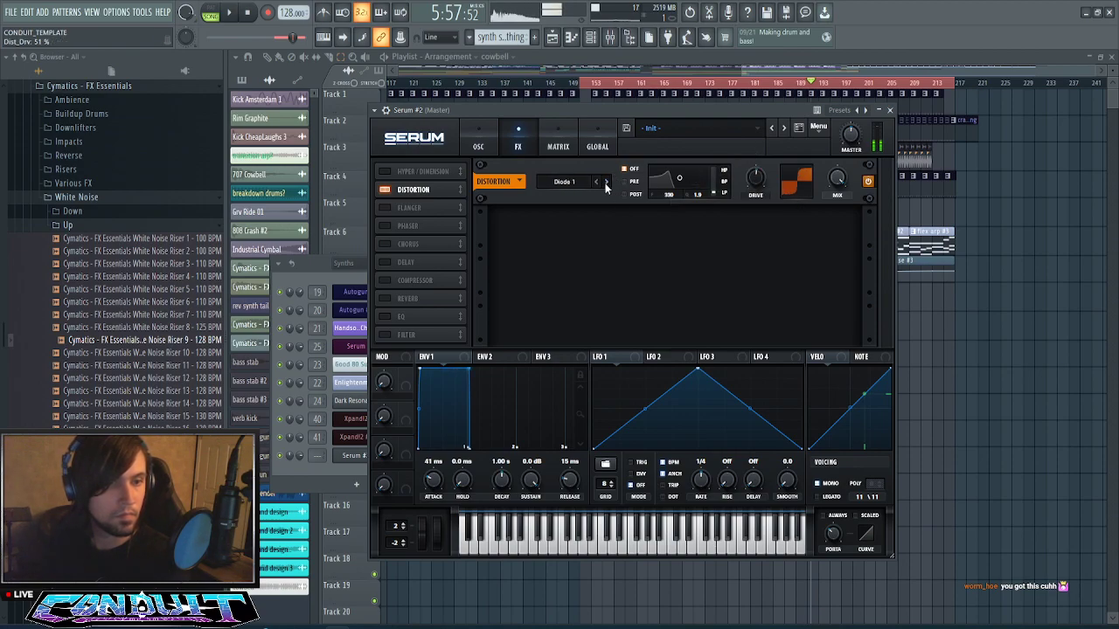
{"action": "left_click_drag", "start_coordinate": [755, 182], "coordinate": [753, 191]}
{"action": "left_click", "coordinate": [628, 181]}
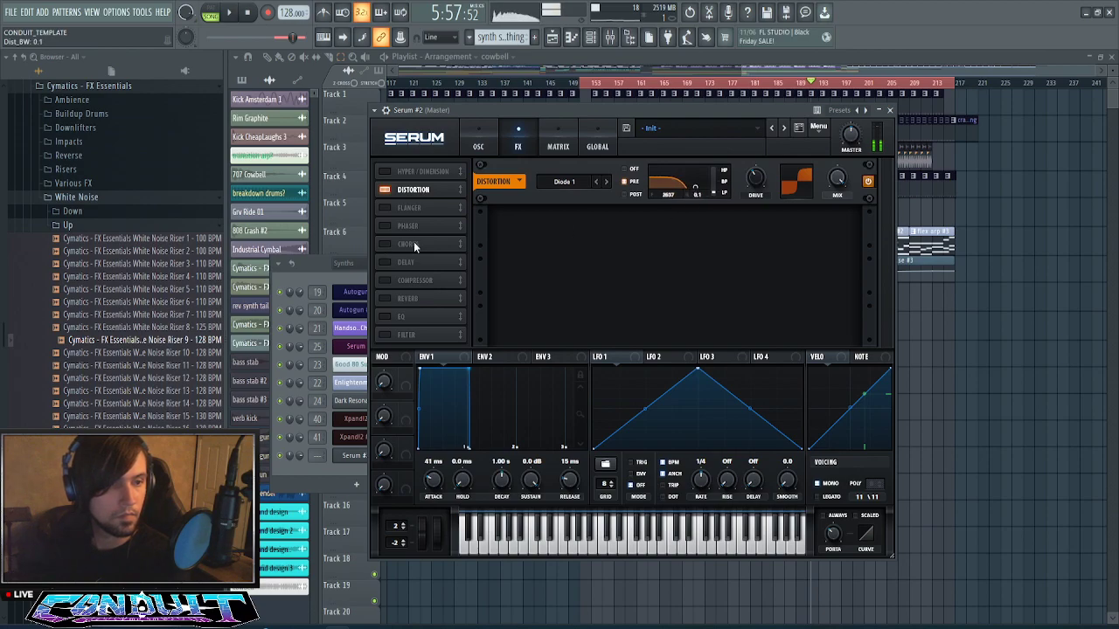
- Add an EQ effect with its high band set to a low-pass filter at about 1922 Hz
{"action": "left_click", "coordinate": [385, 317]}
{"action": "left_click", "coordinate": [707, 238]}
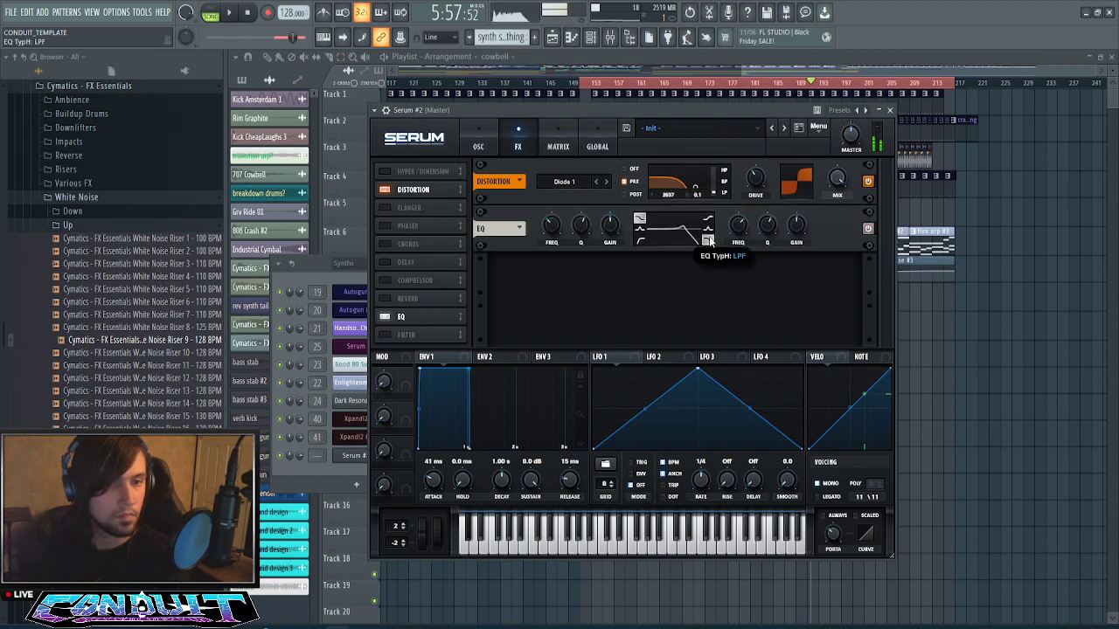
{"action": "left_click_drag", "start_coordinate": [766, 222], "coordinate": [732, 220]}
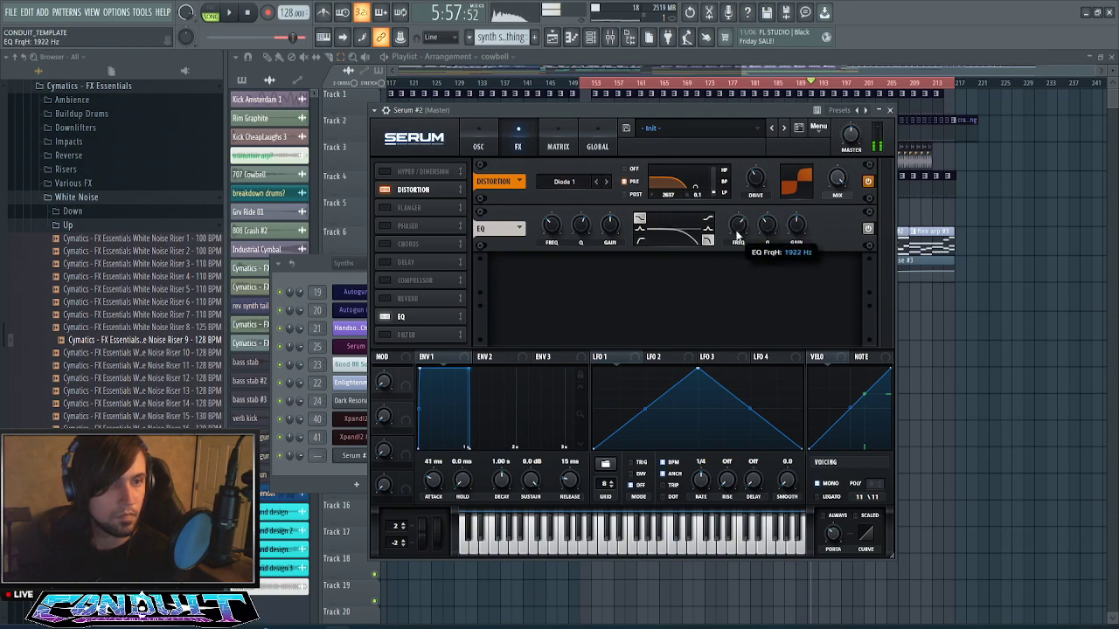
- Add a multiband compressor before the EQ and adjust its gain, attack and threshold
{"action": "left_click", "coordinate": [384, 281]}
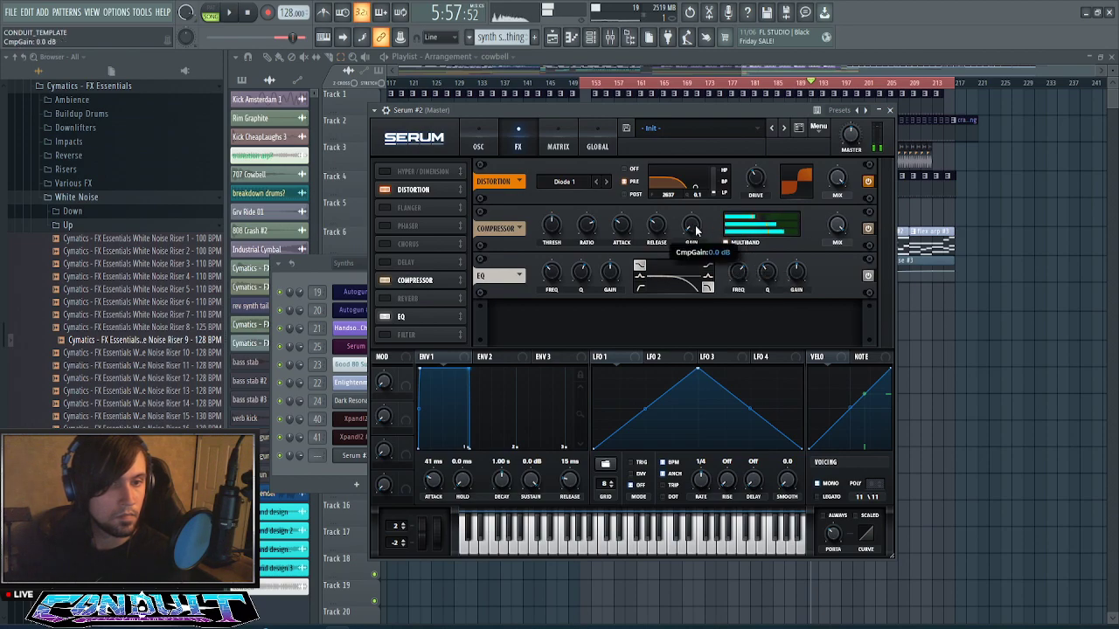
{"action": "left_click_drag", "start_coordinate": [687, 185], "coordinate": [688, 181]}
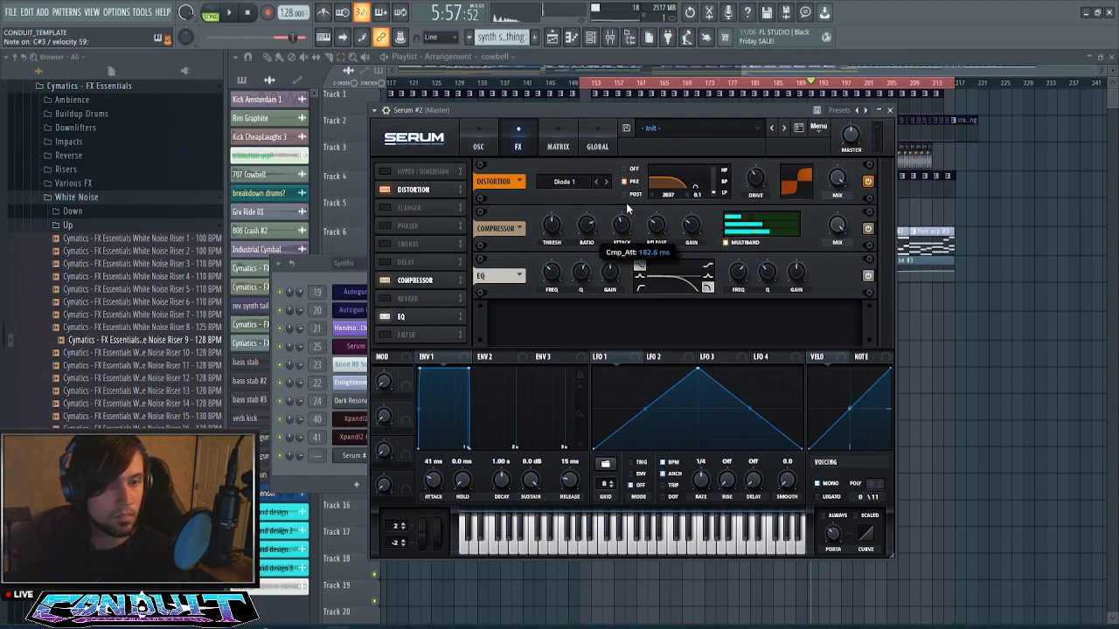
{"action": "left_click_drag", "start_coordinate": [626, 208], "coordinate": [628, 196]}
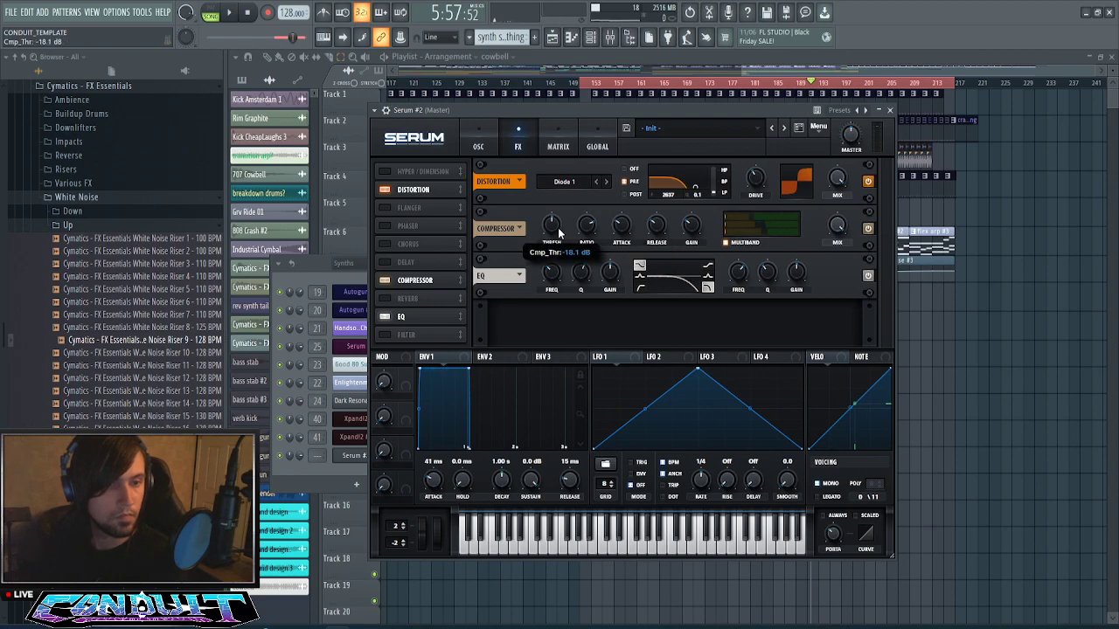
{"action": "left_click_drag", "start_coordinate": [558, 229], "coordinate": [560, 213]}
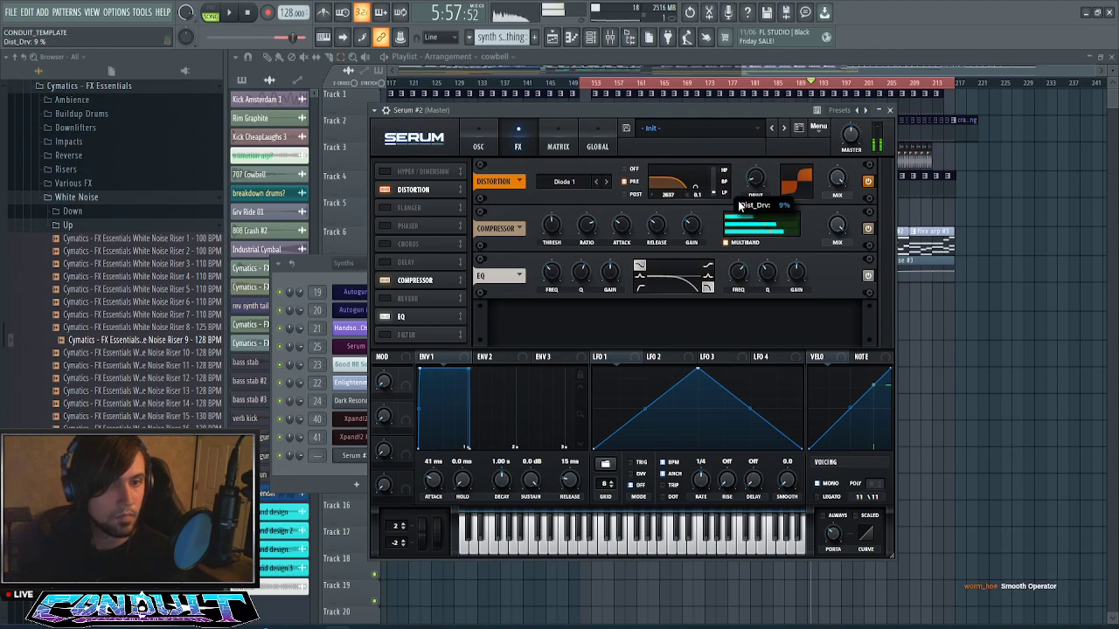
- Reduce the distortion mix, open its pre-filter to 5274 Hz with Q 0.7, and raise the EQ's low-pass frequency
{"action": "left_click_drag", "start_coordinate": [836, 179], "coordinate": [831, 232]}
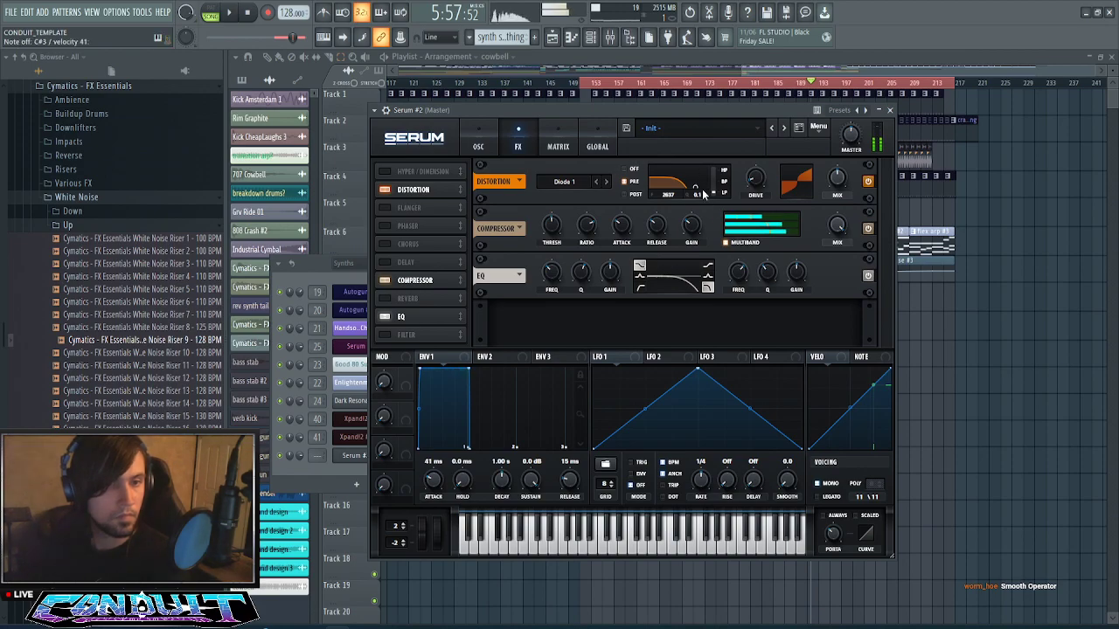
{"action": "mouse_move", "coordinate": [696, 190]}
{"action": "left_mouse_down"}
{"action": "mouse_move", "coordinate": [704, 181]}
{"action": "mouse_move", "coordinate": [676, 191]}
{"action": "mouse_move", "coordinate": [705, 187]}
{"action": "left_mouse_up"}
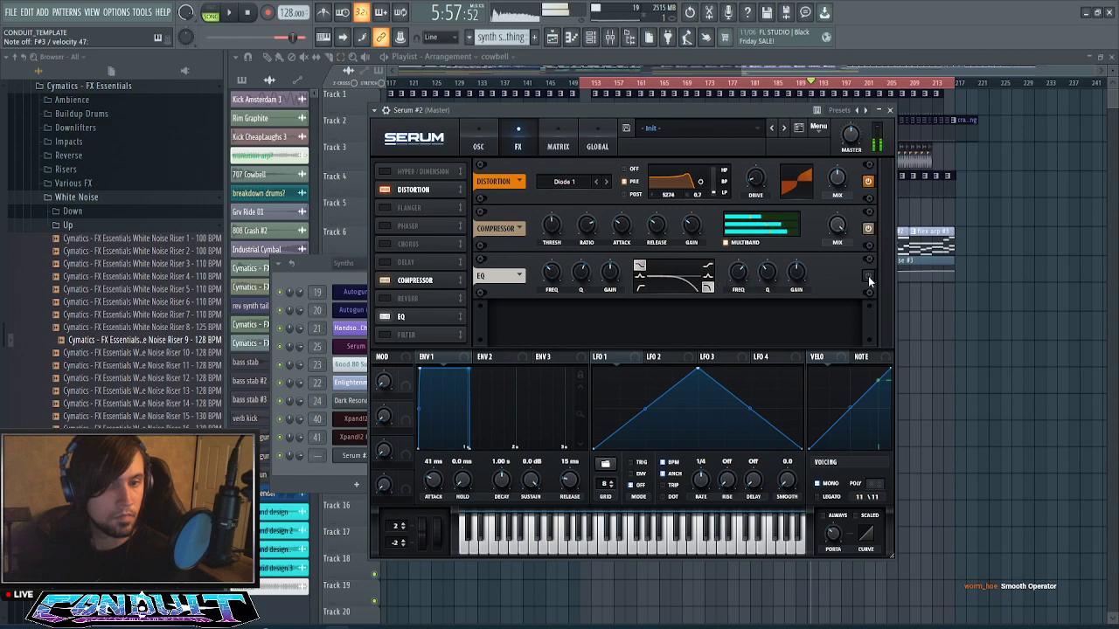
{"action": "left_click_drag", "start_coordinate": [771, 275], "coordinate": [741, 261]}
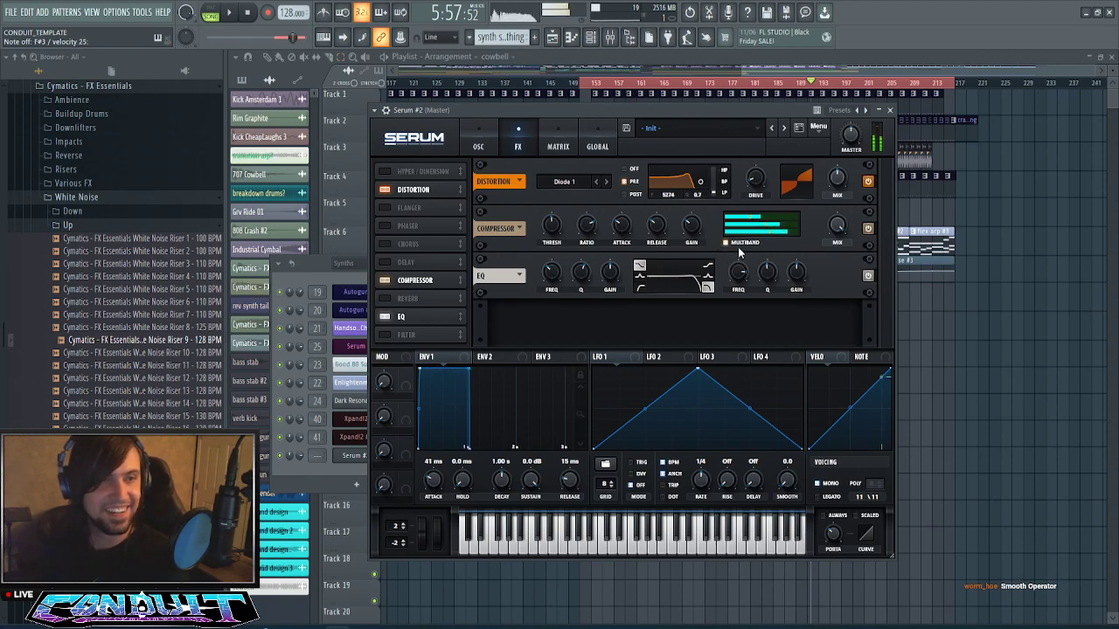
- Play the section from bar 151 and route the sub oscillator straight to the output with Direct Out
{"action": "left_click", "coordinate": [247, 12]}
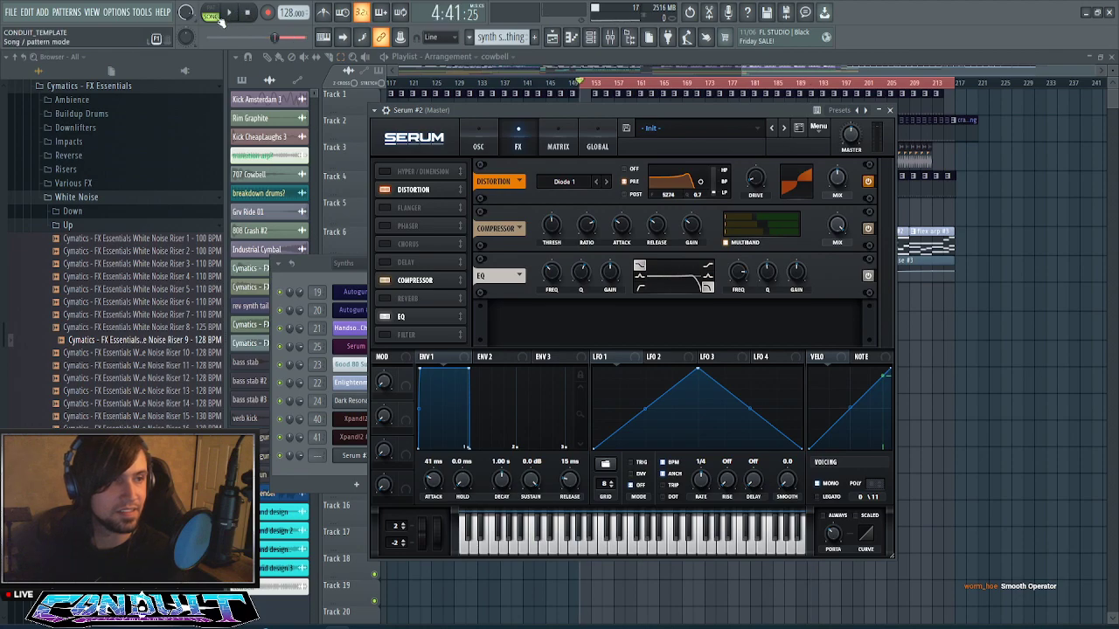
{"action": "left_click", "coordinate": [229, 12]}
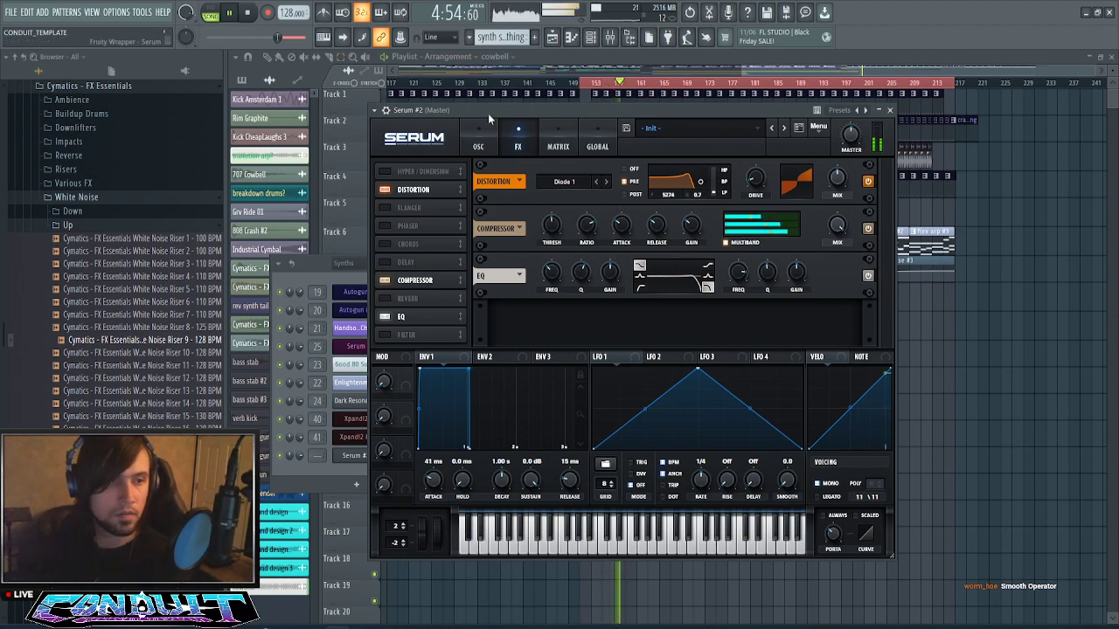
{"action": "left_click", "coordinate": [478, 142]}
{"action": "left_click", "coordinate": [441, 169]}
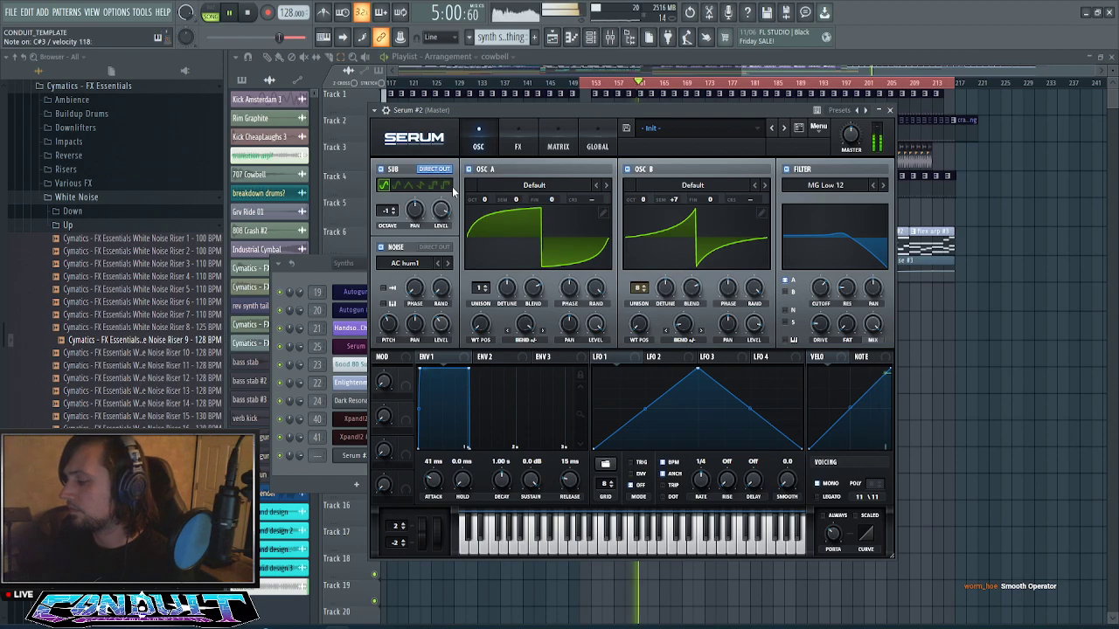
- Switch Serum's distortion type to HardClip and raise its drive
{"action": "left_click", "coordinate": [517, 145]}
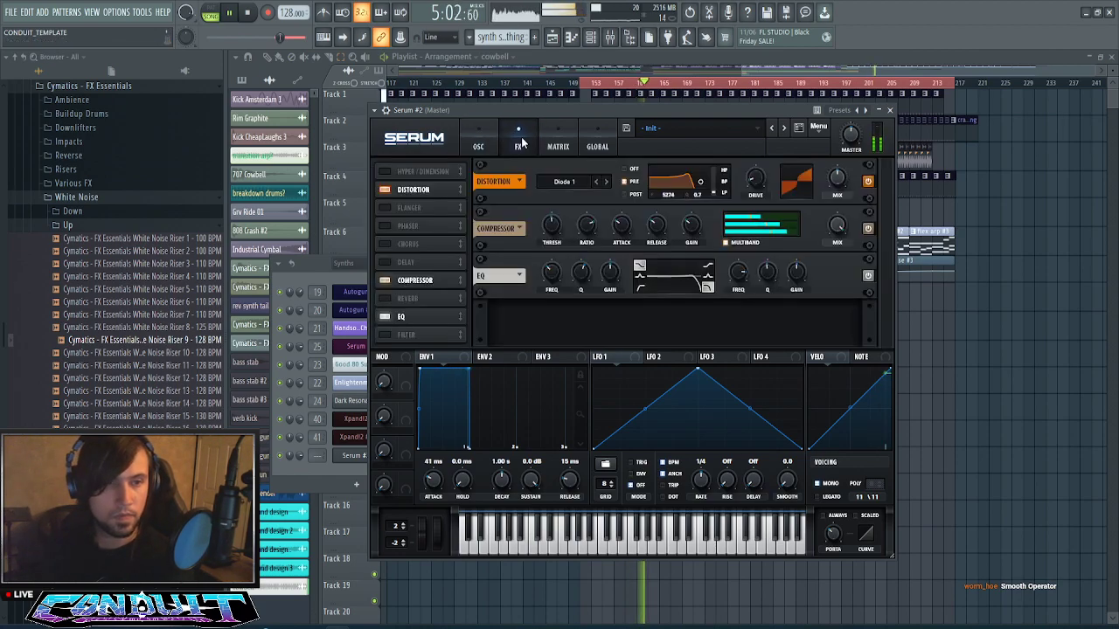
{"action": "left_click_drag", "start_coordinate": [751, 216], "coordinate": [760, 223]}
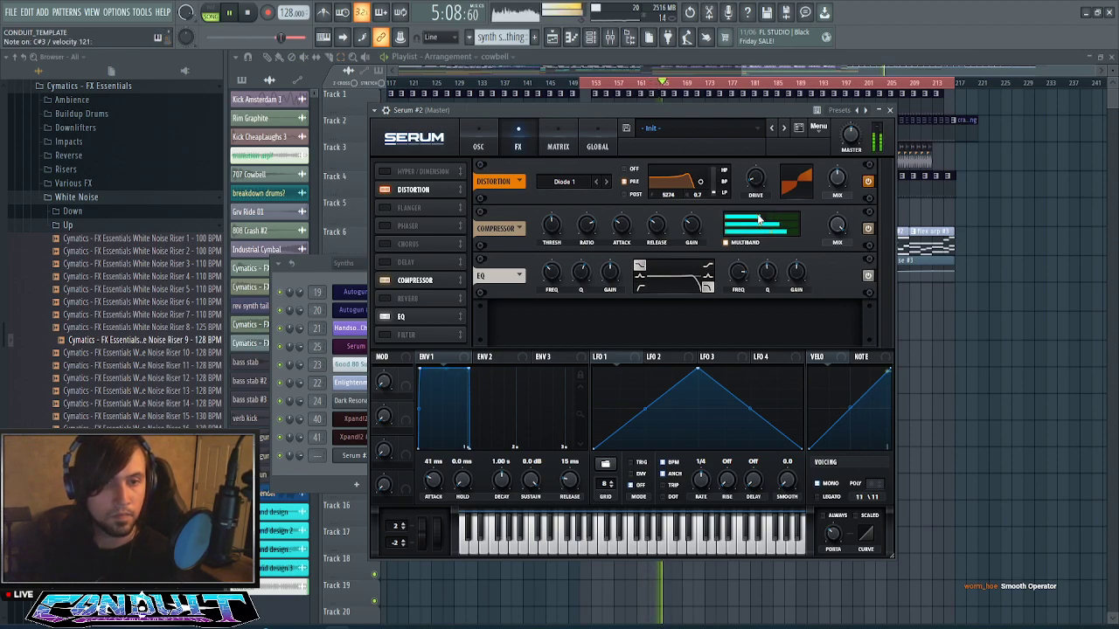
{"action": "left_click_drag", "start_coordinate": [759, 220], "coordinate": [756, 218]}
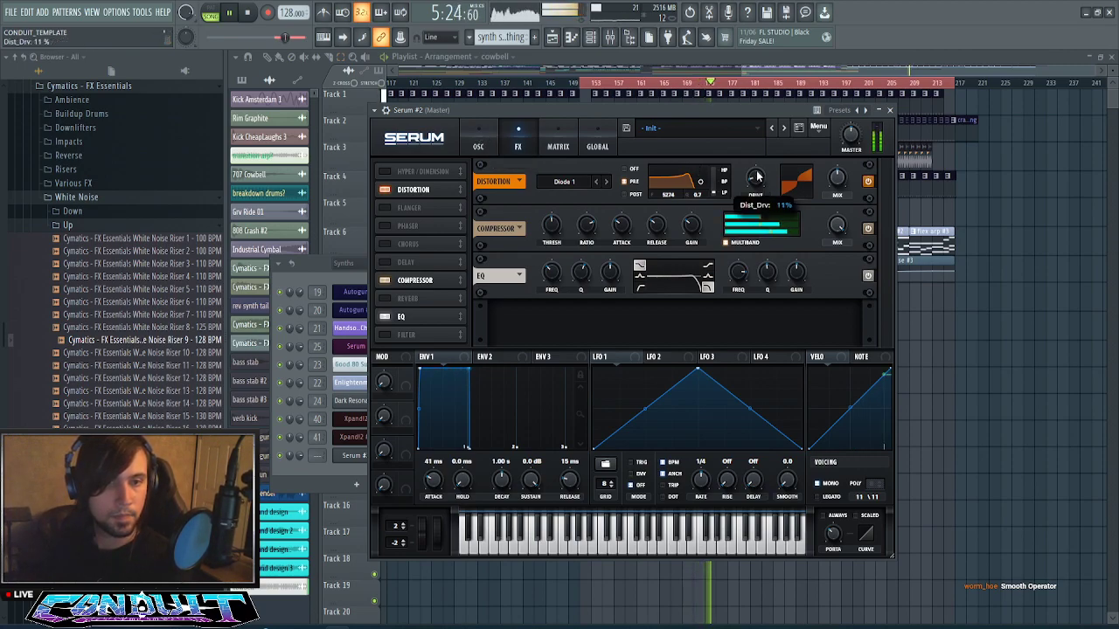
{"action": "left_click", "coordinate": [601, 183]}
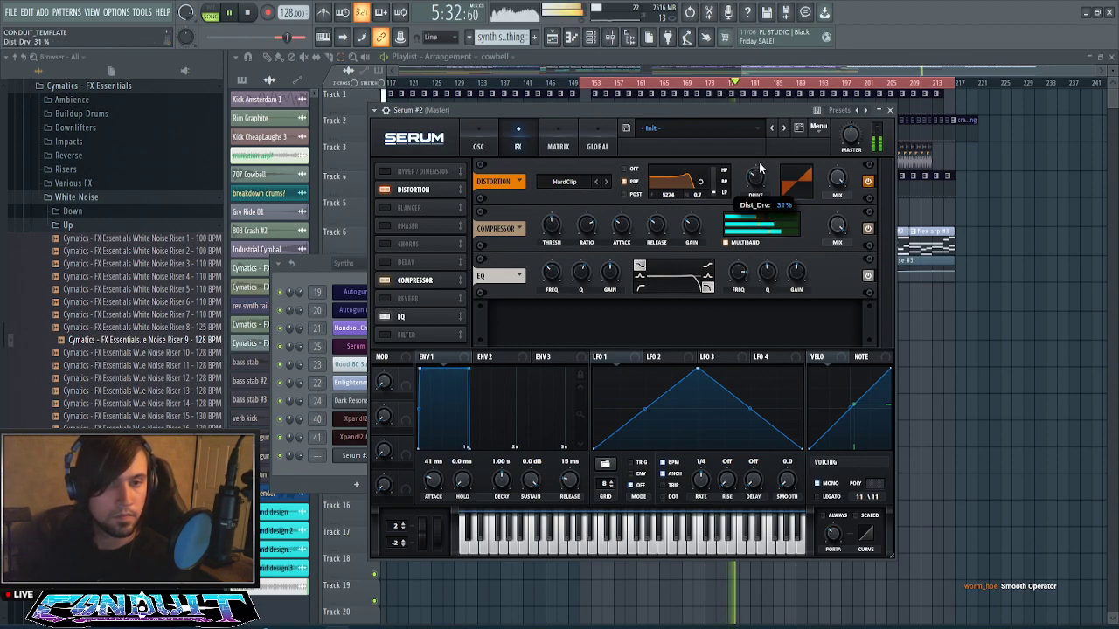
{"action": "mouse_move", "coordinate": [758, 148]}
{"action": "left_mouse_down"}
{"action": "mouse_move", "coordinate": [760, 78]}
{"action": "mouse_move", "coordinate": [755, 129]}
{"action": "left_mouse_up"}
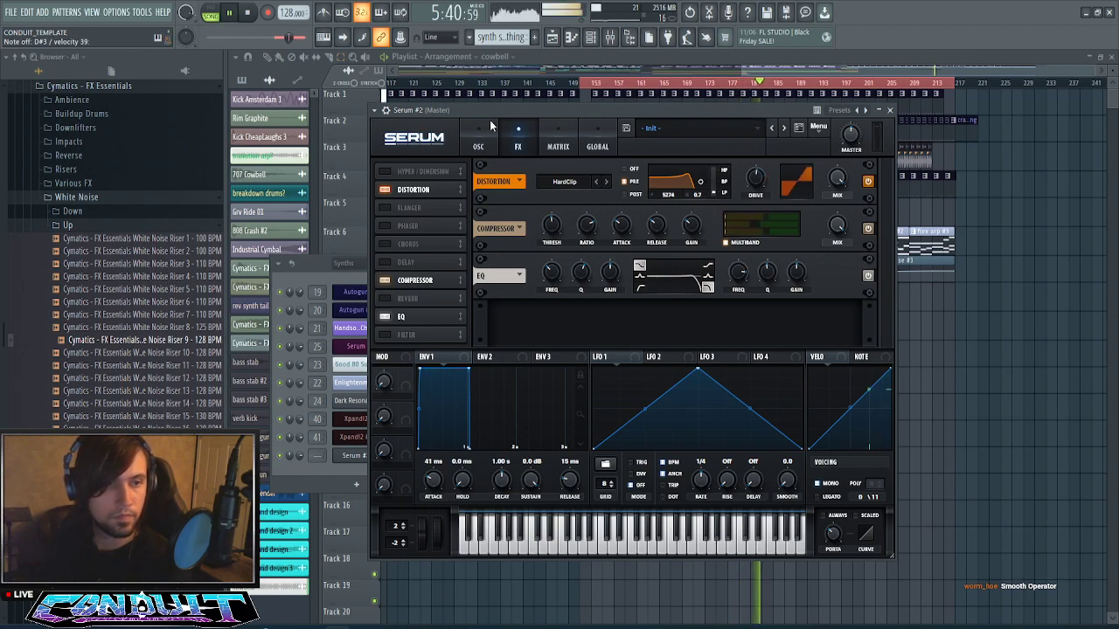
- Load the Basic Shapes wavetable into oscillator A, move its position to the triangle wave and set the oscillator's level to 100%
{"action": "left_click", "coordinate": [489, 138]}
{"action": "left_click_drag", "start_coordinate": [527, 325], "coordinate": [521, 368]}
{"action": "left_click", "coordinate": [558, 186]}
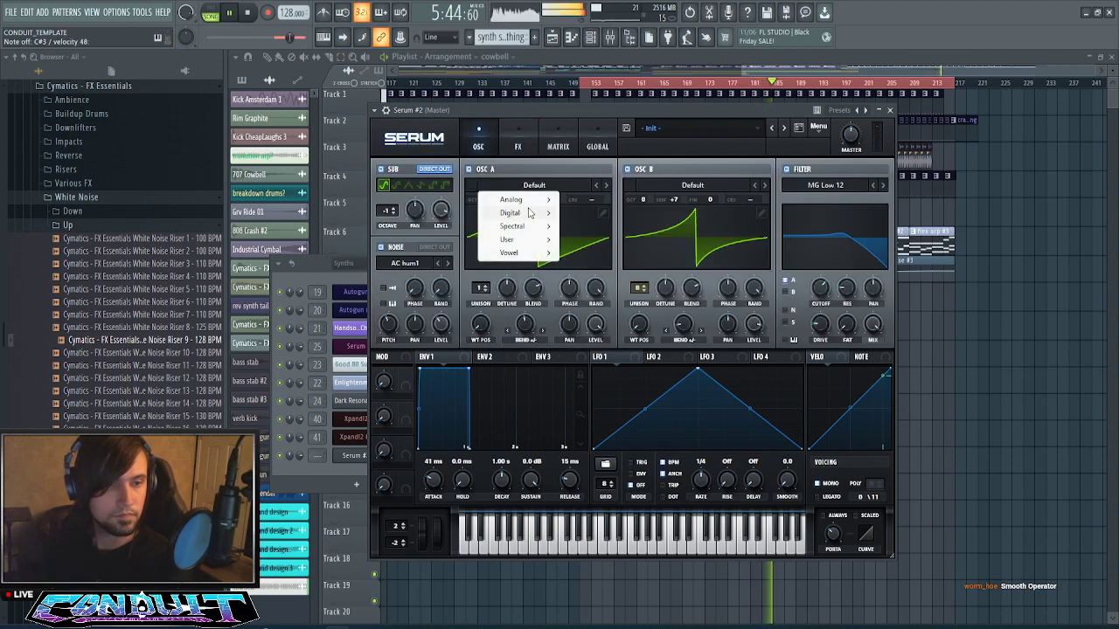
{"action": "mouse_move", "coordinate": [540, 203]}
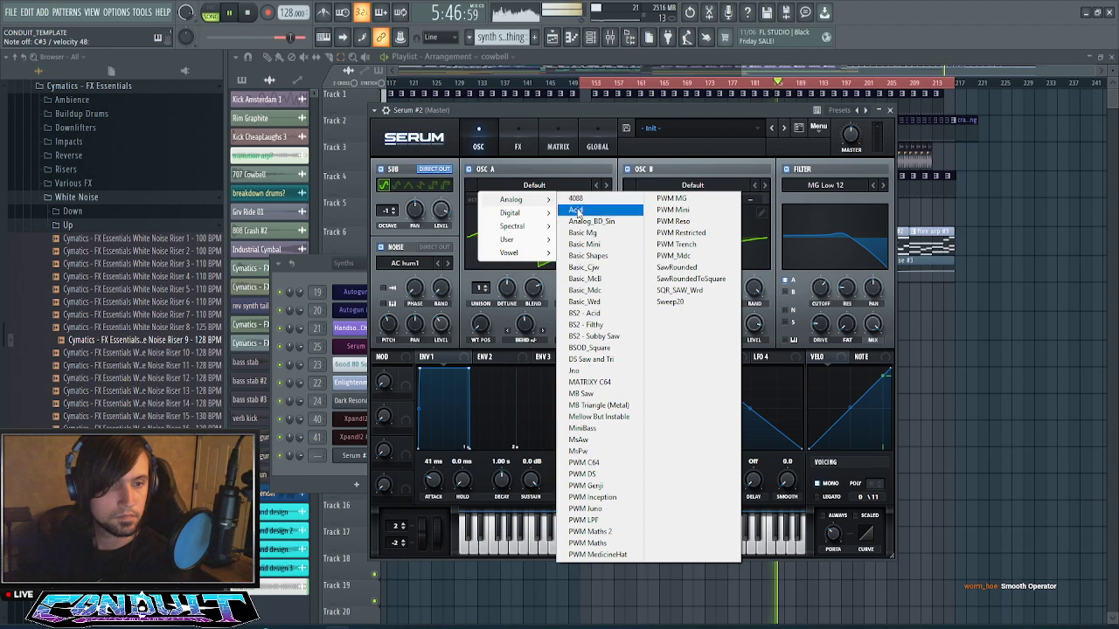
{"action": "left_click", "coordinate": [587, 255]}
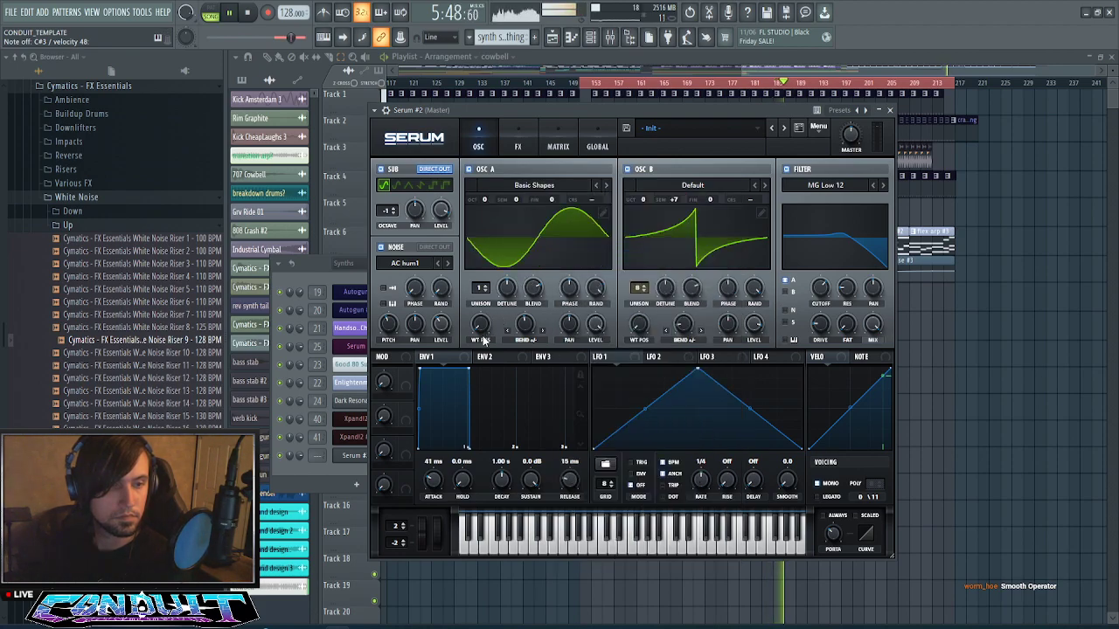
{"action": "left_click_drag", "start_coordinate": [481, 325], "coordinate": [475, 298]}
{"action": "left_click_drag", "start_coordinate": [595, 326], "coordinate": [597, 295]}
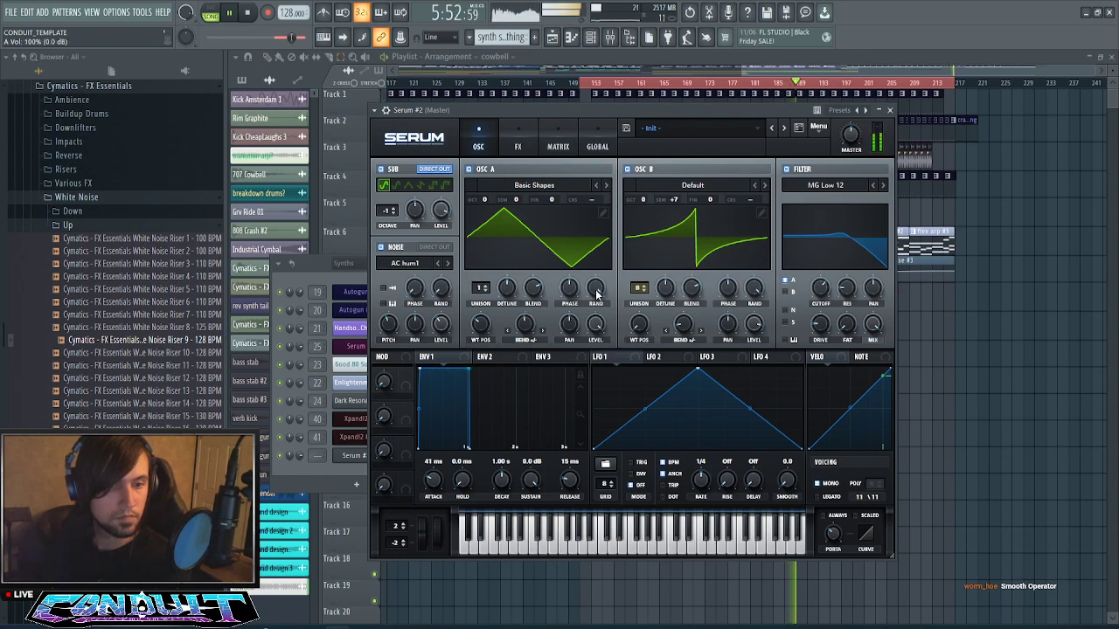
- Set Serum's master volume to about 51% and switch off the noise oscillator
{"action": "left_click_drag", "start_coordinate": [850, 142], "coordinate": [856, 145]}
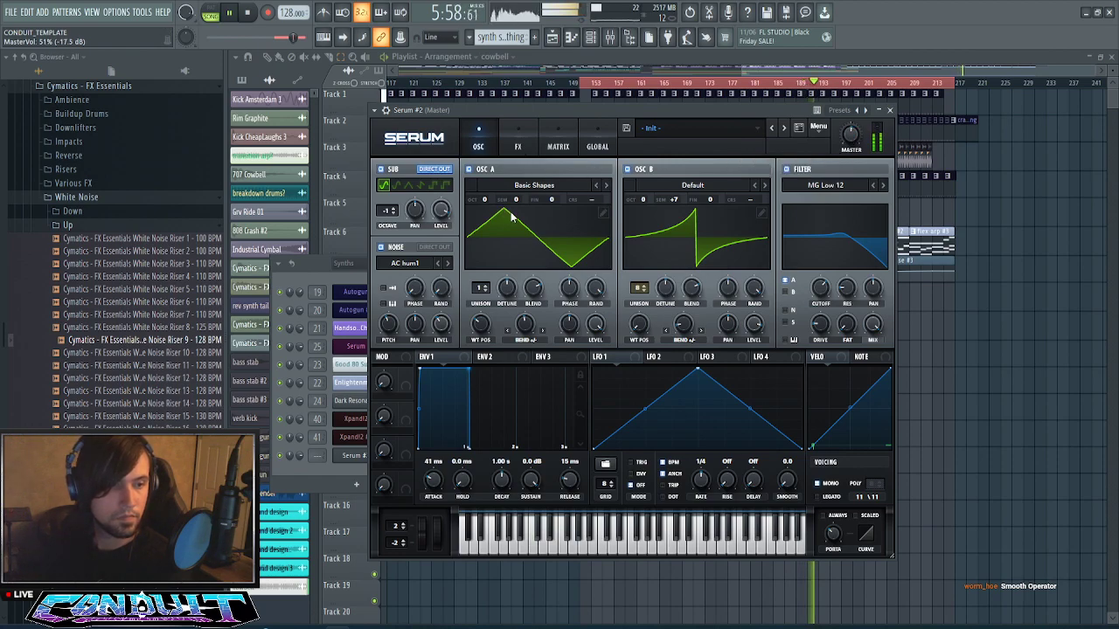
{"action": "left_click", "coordinate": [382, 248]}
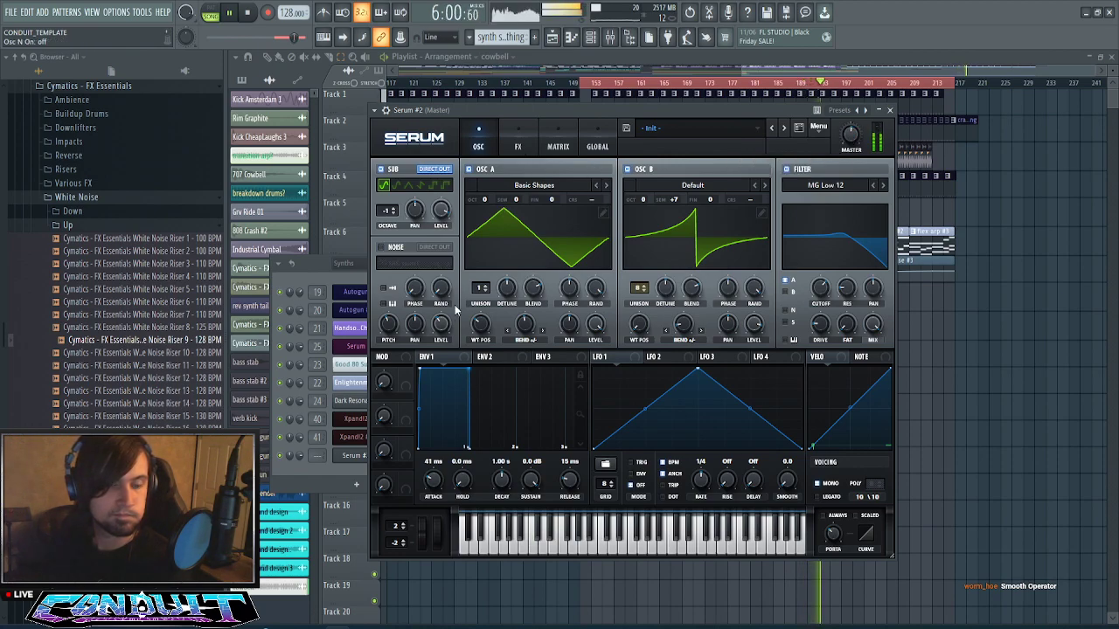
- Route oscillator B through the filter, change the type to MG Low 18 with cutoff at about 4045 Hz, and adjust its fat amount
{"action": "mouse_move", "coordinate": [819, 286]}
{"action": "left_mouse_down"}
{"action": "mouse_move", "coordinate": [819, 276]}
{"action": "mouse_move", "coordinate": [819, 296]}
{"action": "mouse_move", "coordinate": [821, 276]}
{"action": "mouse_move", "coordinate": [823, 287]}
{"action": "left_mouse_up"}
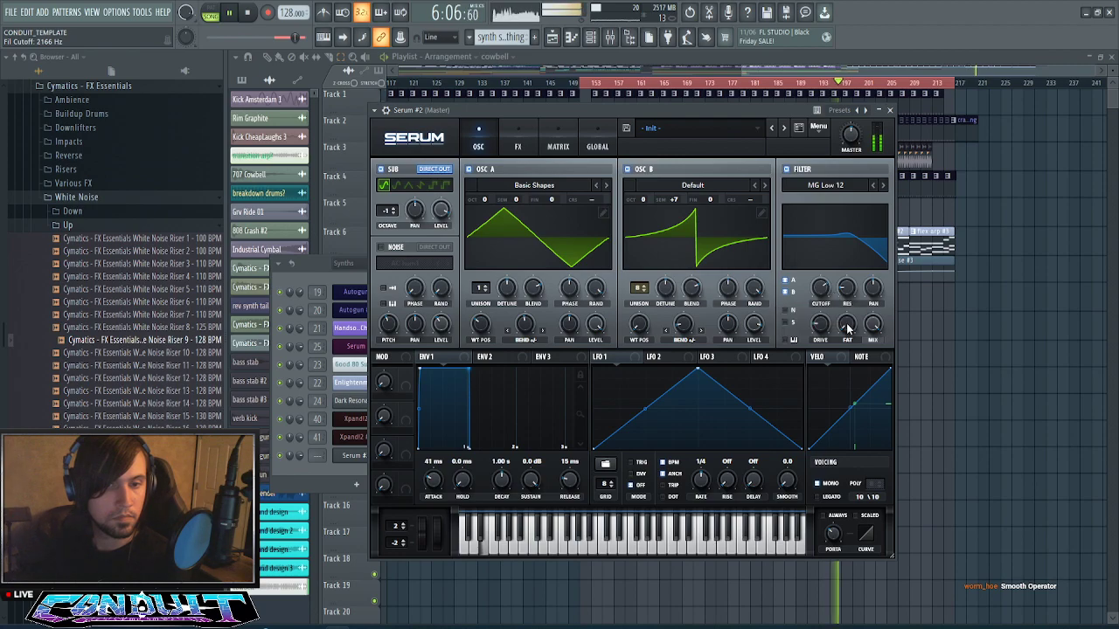
{"action": "left_click", "coordinate": [883, 185]}
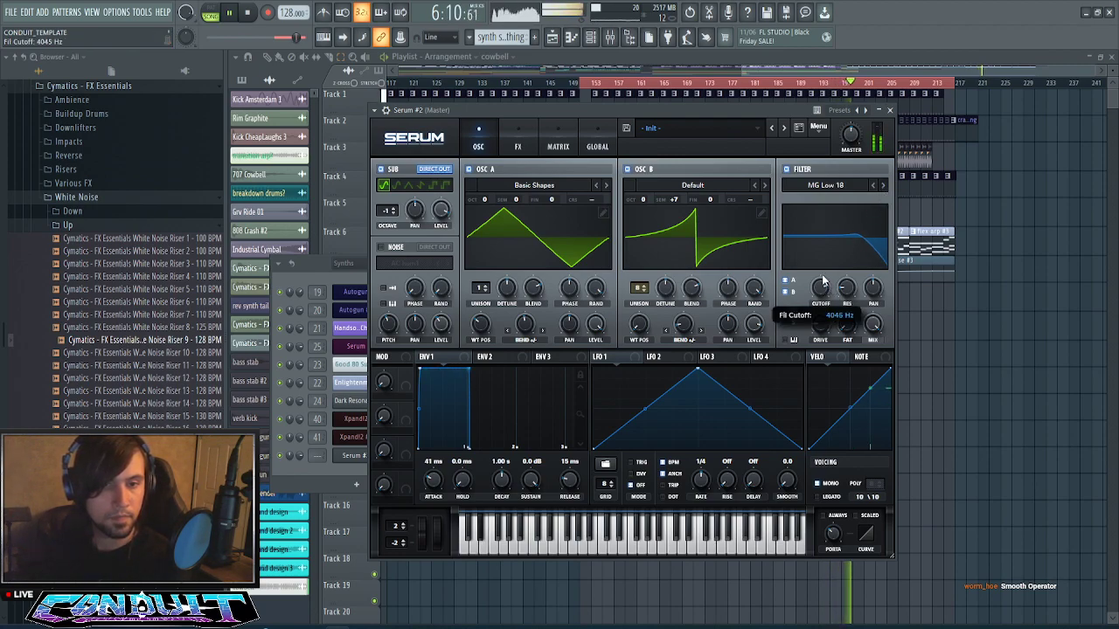
{"action": "left_click_drag", "start_coordinate": [846, 324], "coordinate": [857, 219]}
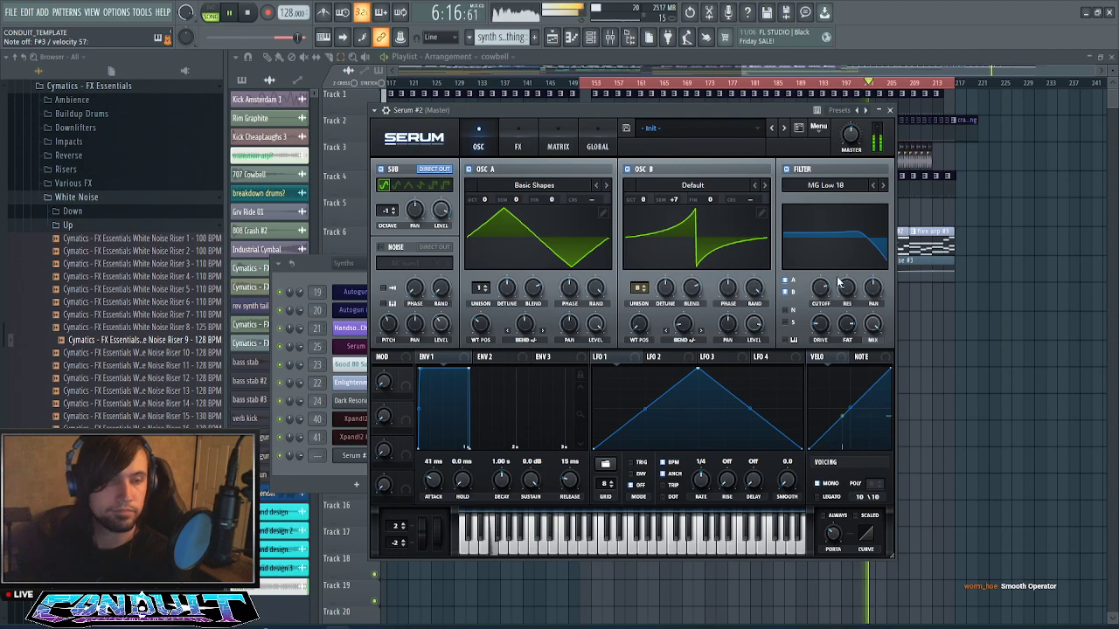
- Set oscillator B's semitone pitch offset to 0
{"action": "left_click", "coordinate": [518, 139]}
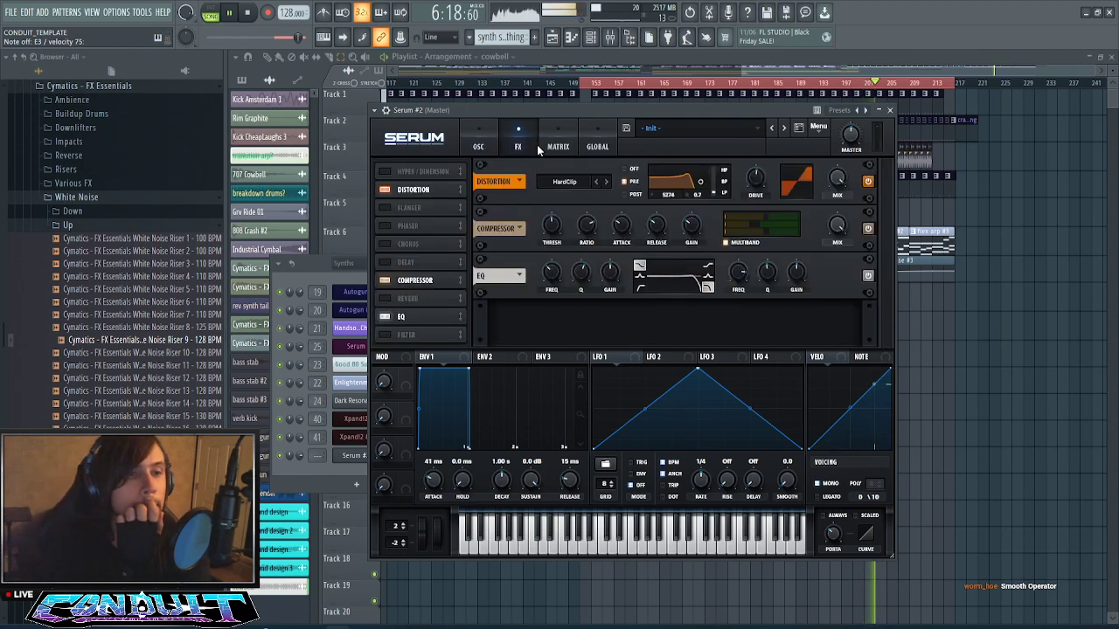
{"action": "left_click", "coordinate": [488, 145]}
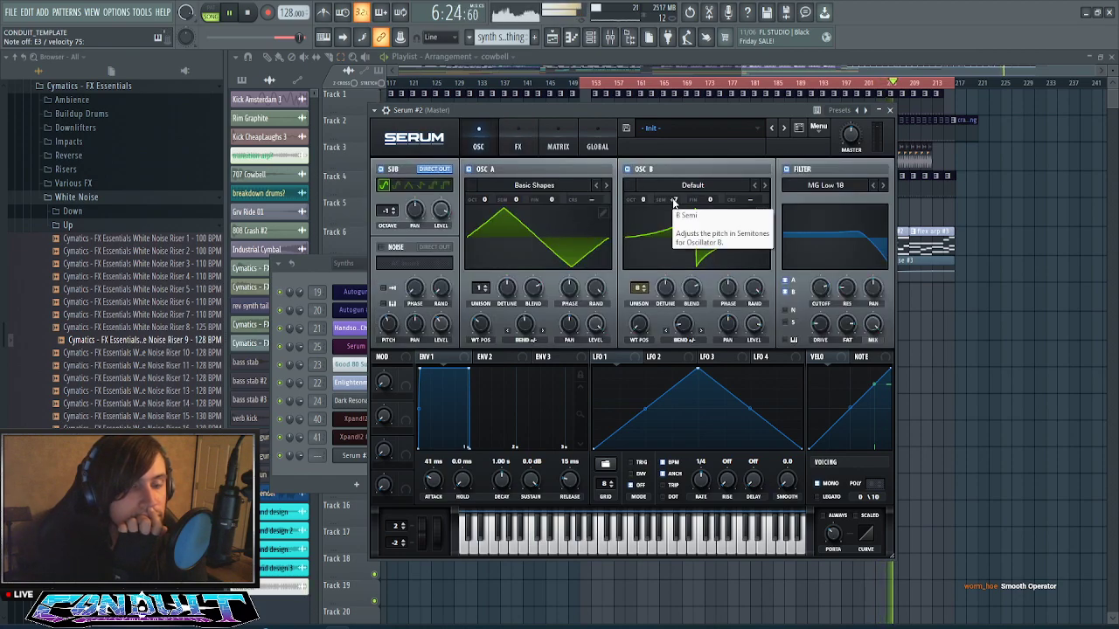
{"action": "left_click_drag", "start_coordinate": [673, 202], "coordinate": [673, 226]}
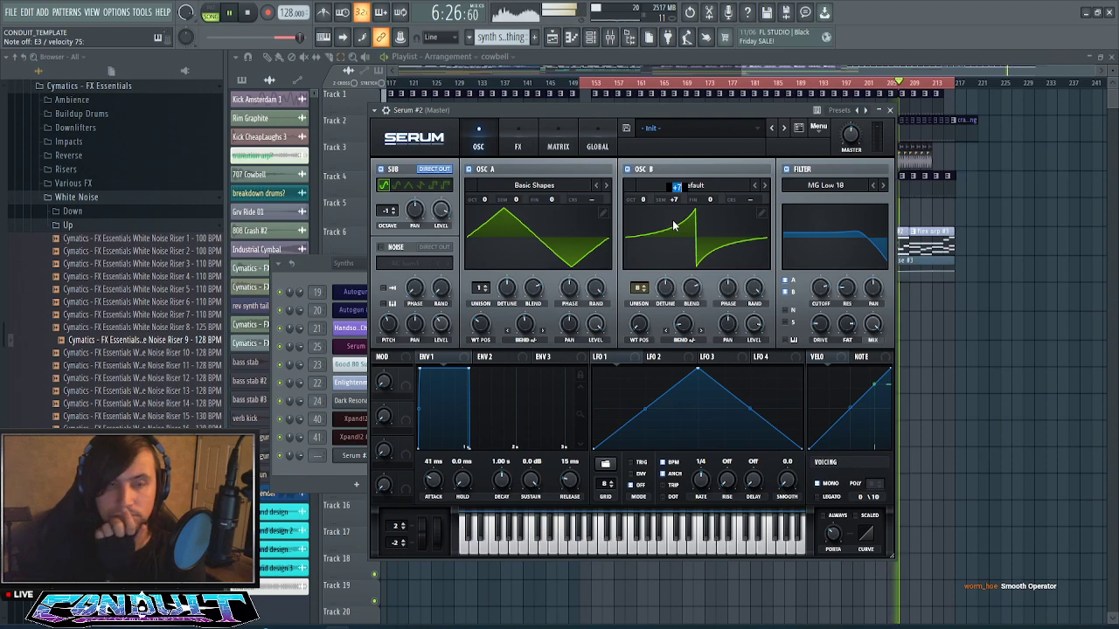
{"action": "type", "text": "0"}
{"action": "key", "text": "Return"}
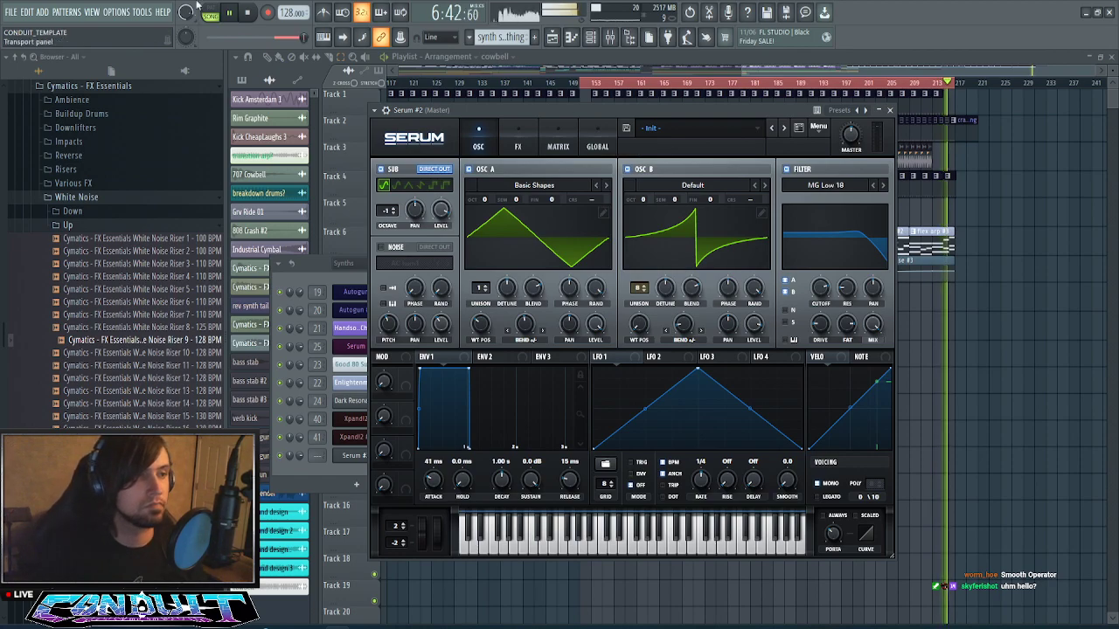
- Pause playback, set oscillator A's level to 77%, and adjust oscillator B's level and detune with its unison at 7 voices
{"action": "left_click", "coordinate": [230, 13]}
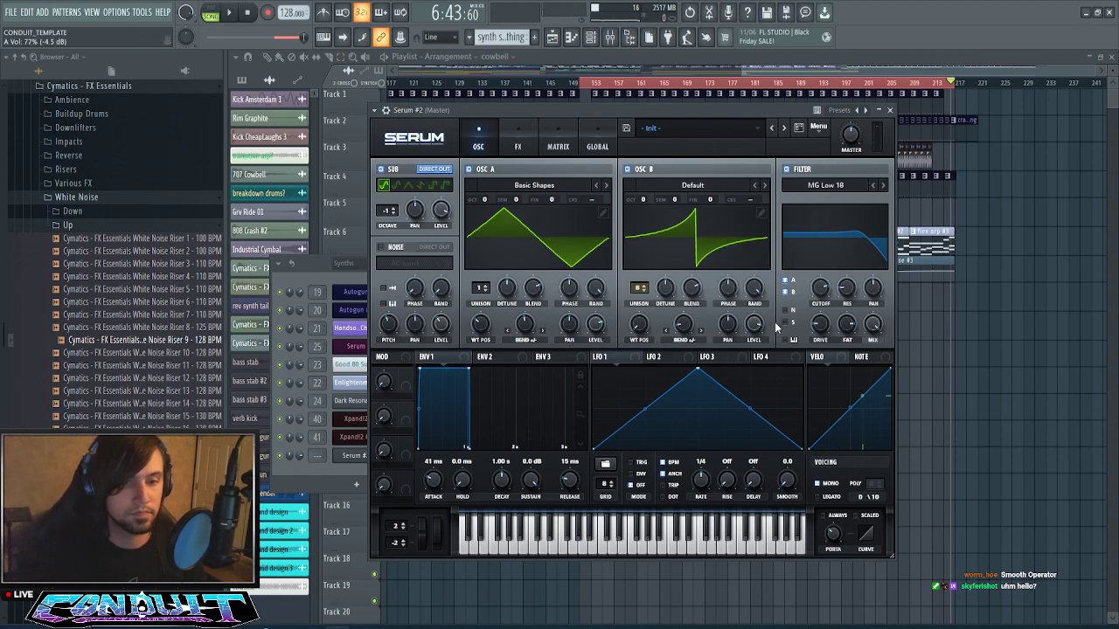
{"action": "left_click_drag", "start_coordinate": [755, 346], "coordinate": [763, 391]}
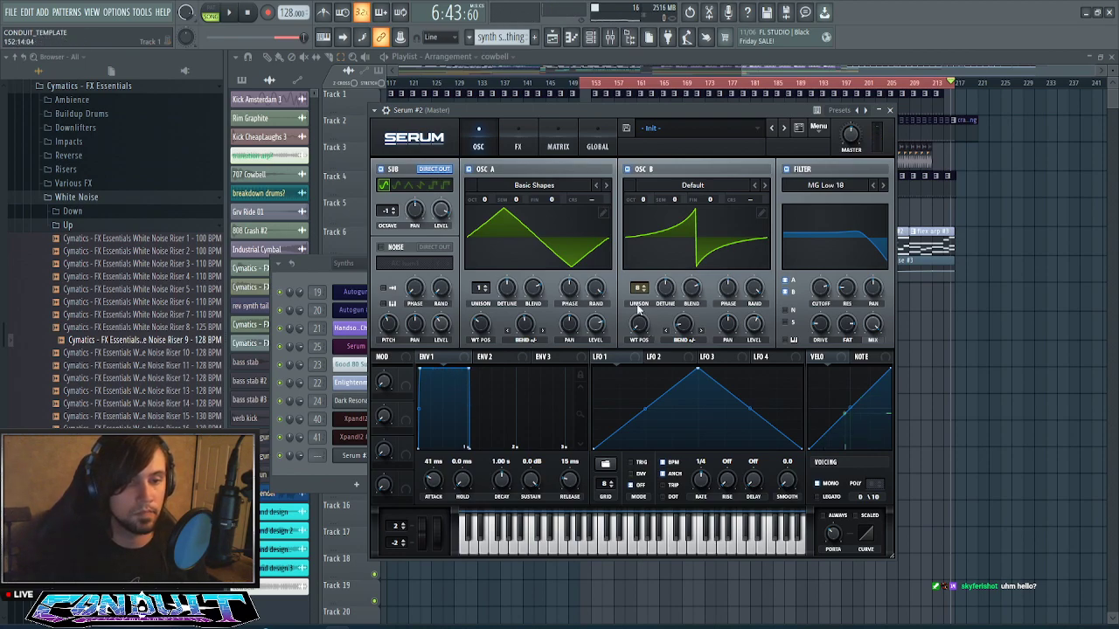
{"action": "left_click_drag", "start_coordinate": [637, 291], "coordinate": [643, 305]}
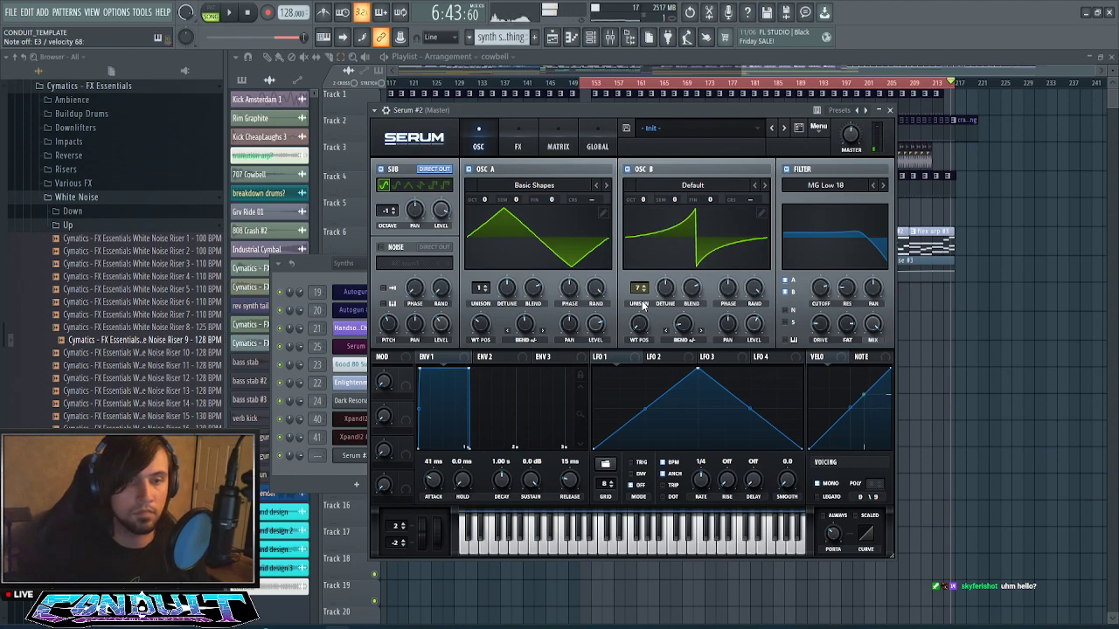
{"action": "left_click_drag", "start_coordinate": [662, 288], "coordinate": [669, 266]}
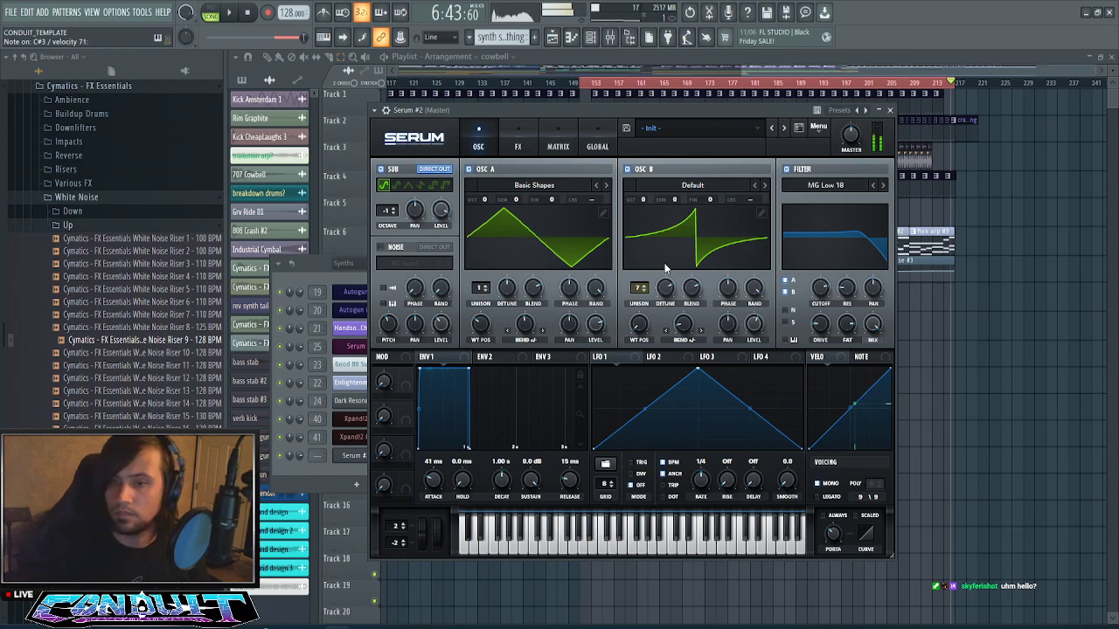
{"action": "left_click_drag", "start_coordinate": [666, 287], "coordinate": [679, 377]}
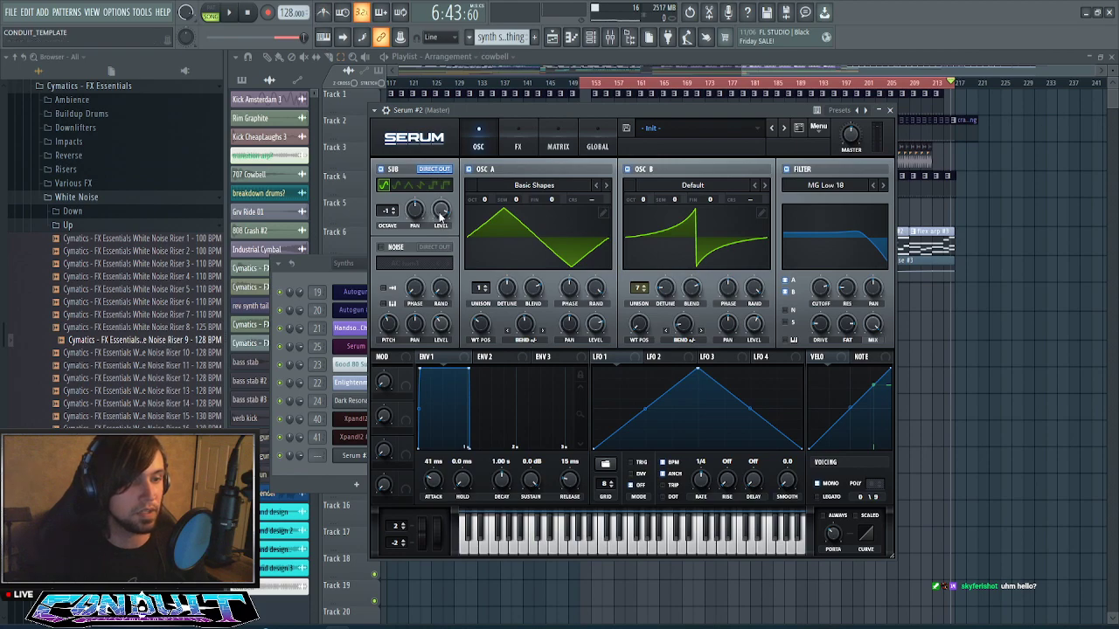
- Turn off Direct Out on the sub oscillator and bend oscillator A's triangle waveform toward a saw-like shape
{"action": "left_click", "coordinate": [445, 172]}
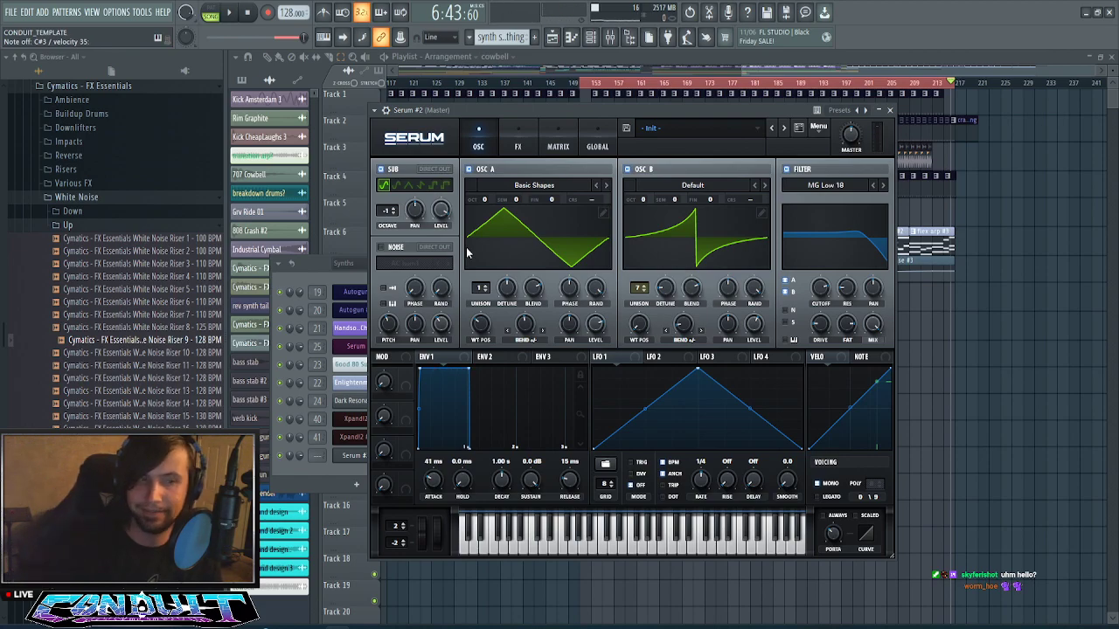
{"action": "left_click_drag", "start_coordinate": [536, 333], "coordinate": [527, 362]}
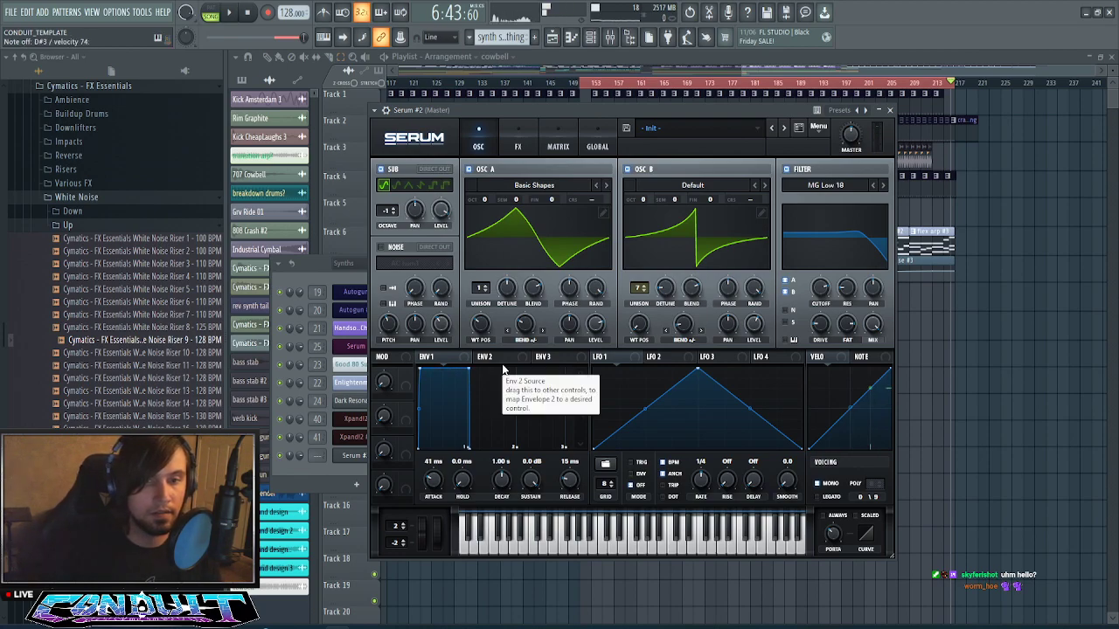
{"action": "left_click_drag", "start_coordinate": [530, 329], "coordinate": [530, 310]}
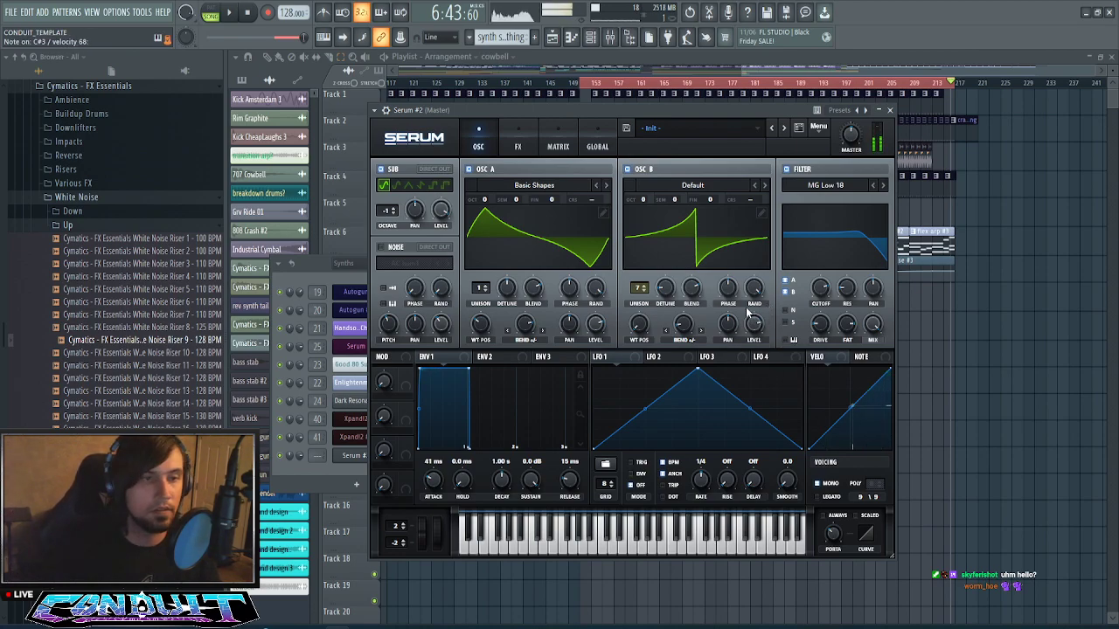
- Set the distortion's pre-filter to 10548 Hz with Q 0.1 and return the song position to bar 151
{"action": "left_click", "coordinate": [519, 146]}
{"action": "left_click_drag", "start_coordinate": [700, 183], "coordinate": [705, 187]}
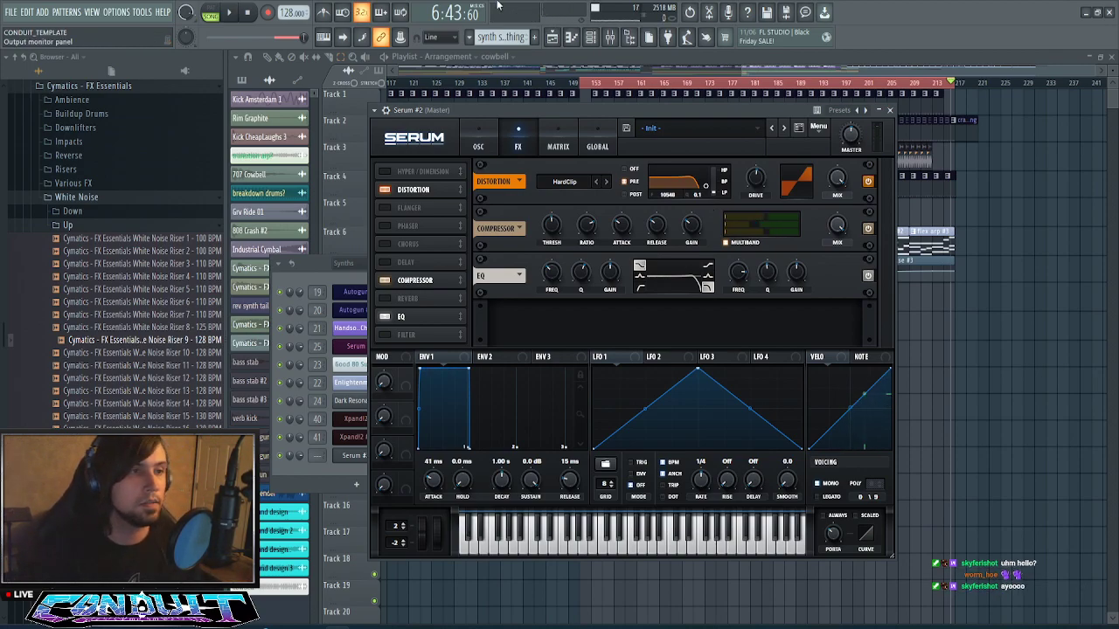
{"action": "left_click", "coordinate": [255, 17]}
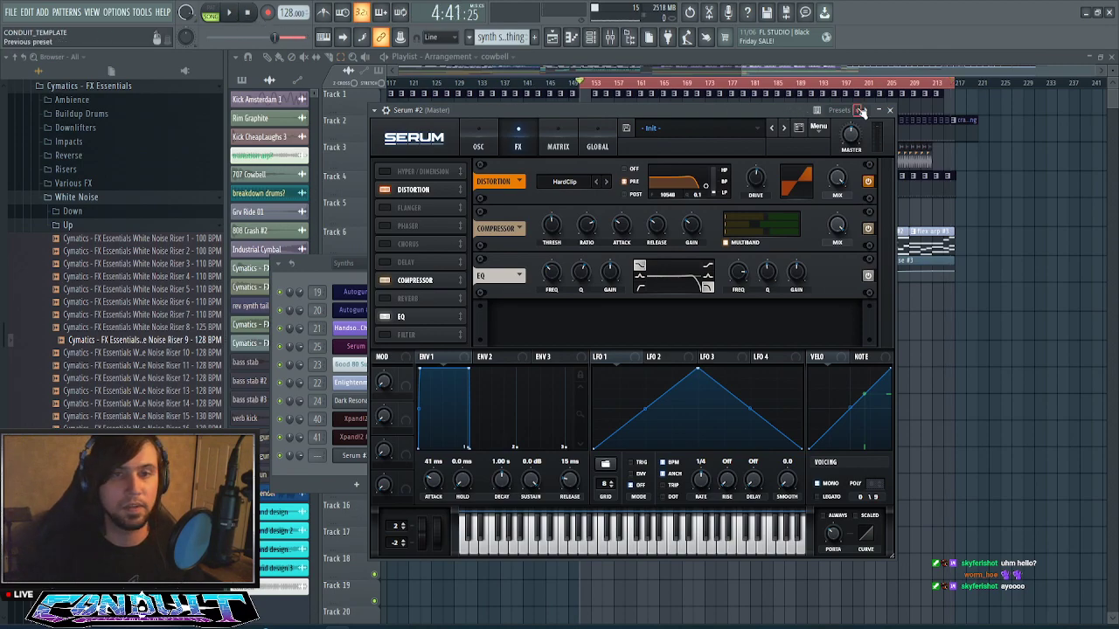
- Close the Serum and channel rack windows and play the arrangement from bar 151 to hear the drop section
{"action": "left_click", "coordinate": [890, 110]}
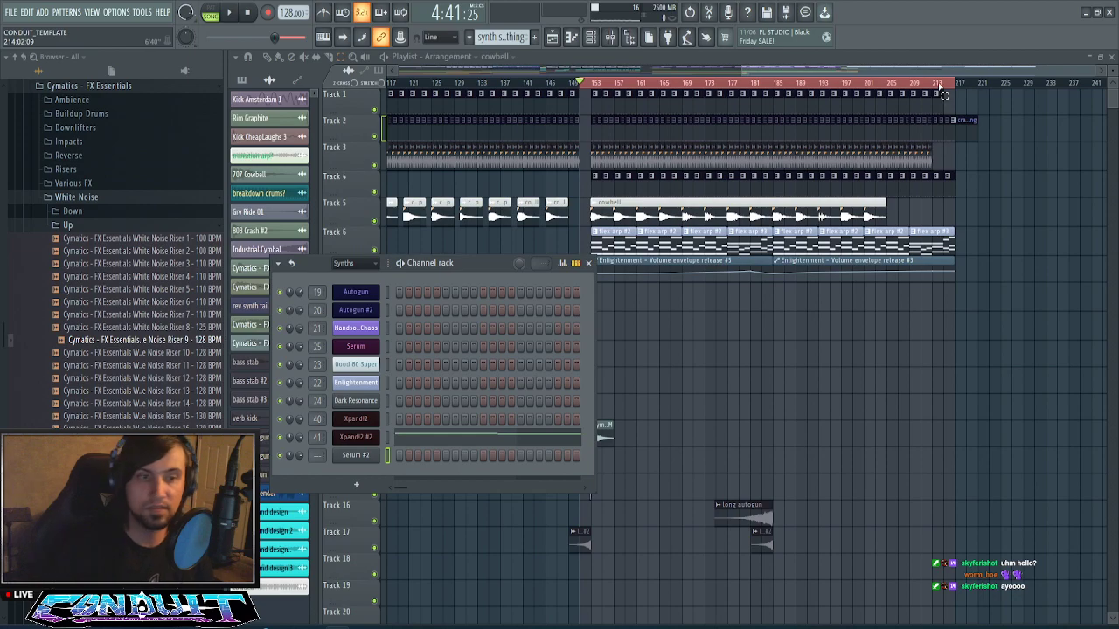
{"action": "left_click", "coordinate": [589, 263]}
{"action": "scroll", "coordinate": [778, 280], "scroll_direction": "left", "scroll_amount": 2}
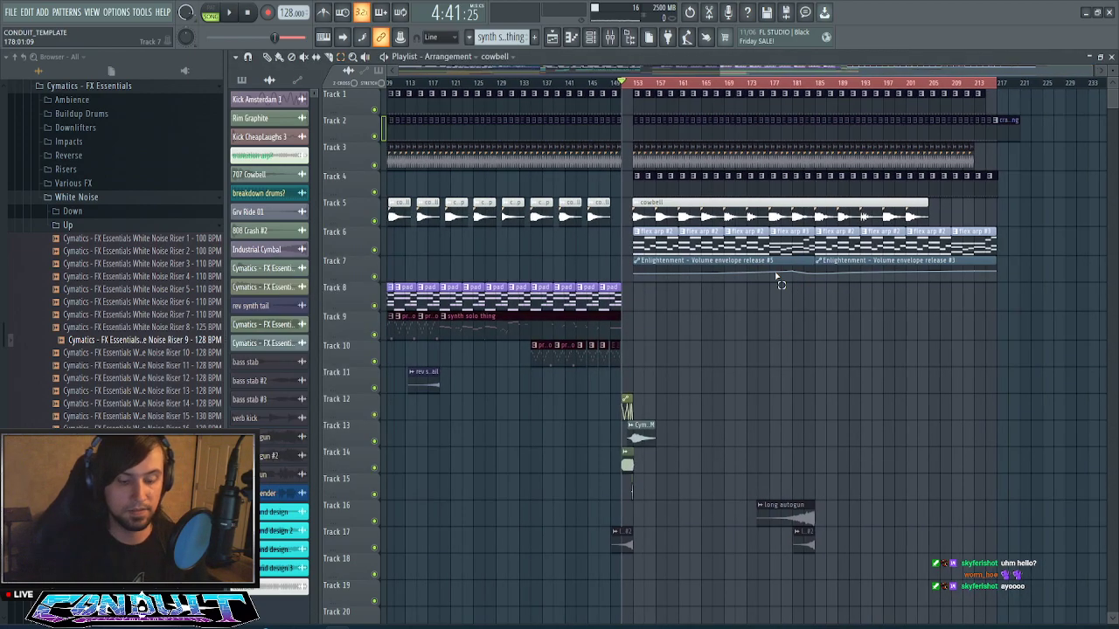
{"action": "scroll", "coordinate": [802, 77], "scroll_direction": "left", "scroll_amount": 2}
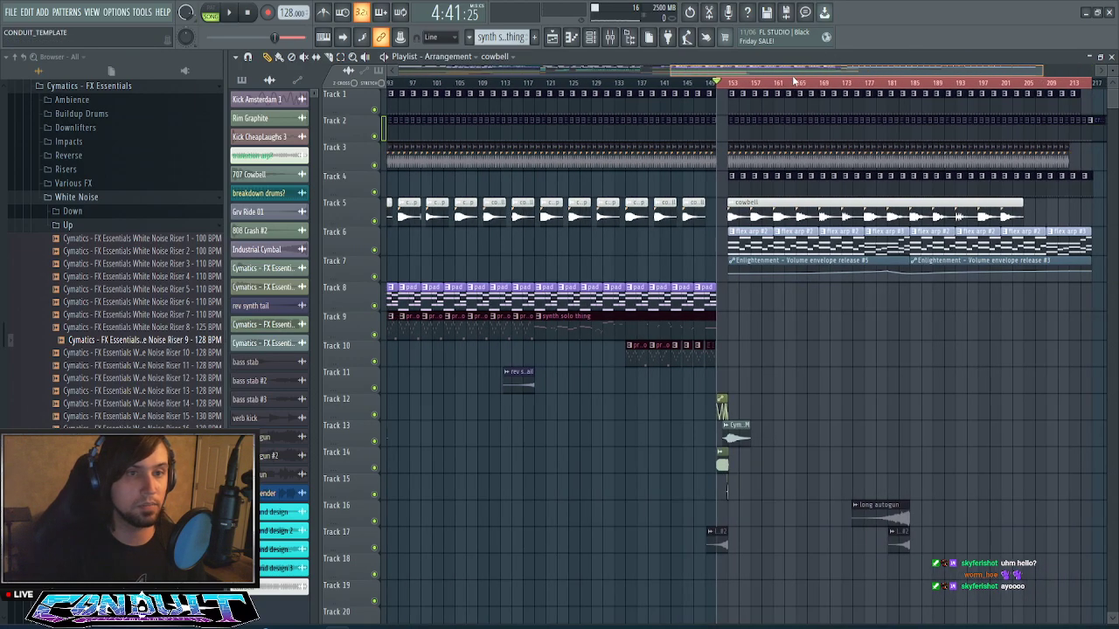
{"action": "scroll", "coordinate": [802, 80], "scroll_direction": "left", "scroll_amount": 1}
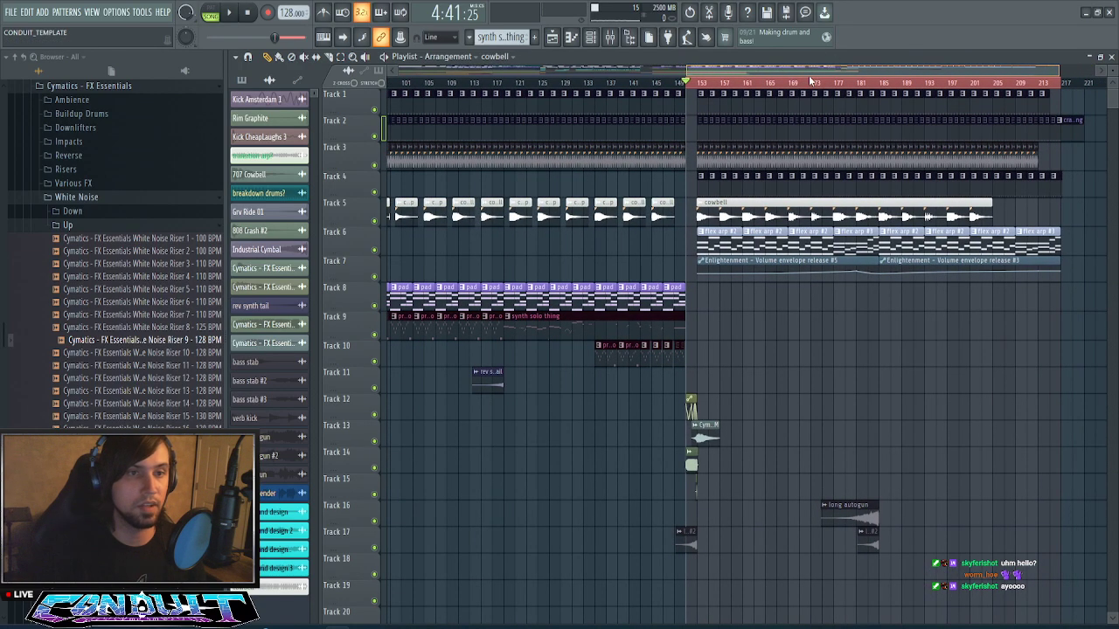
{"action": "scroll", "coordinate": [811, 80], "scroll_direction": "left", "scroll_amount": 1}
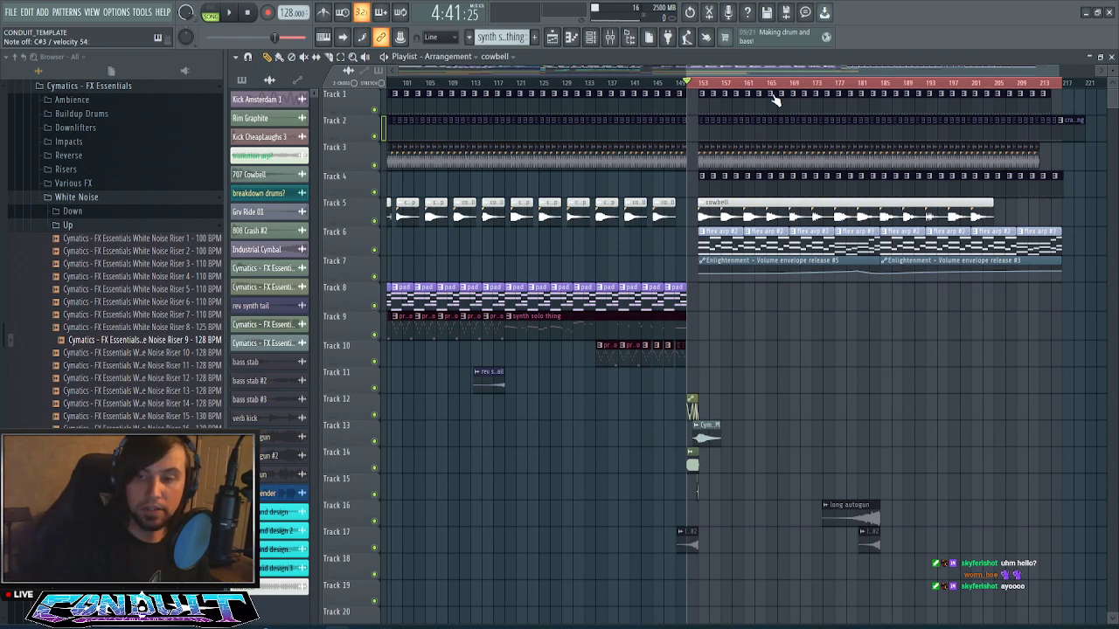
{"action": "key", "text": "space"}
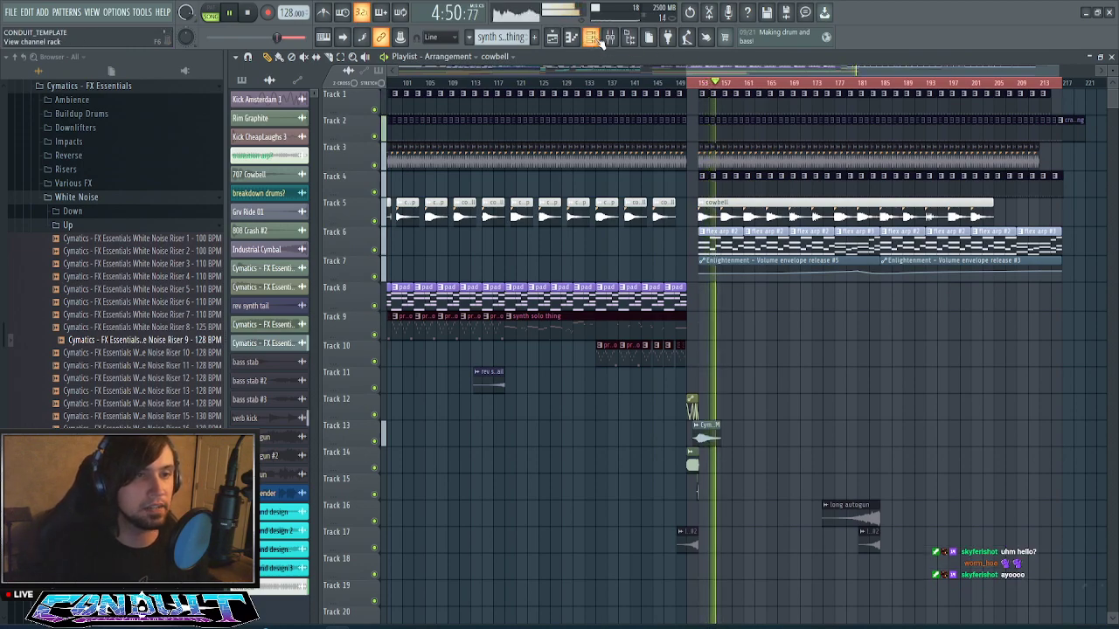
{"action": "left_click_drag", "start_coordinate": [747, 73], "coordinate": [811, 73]}
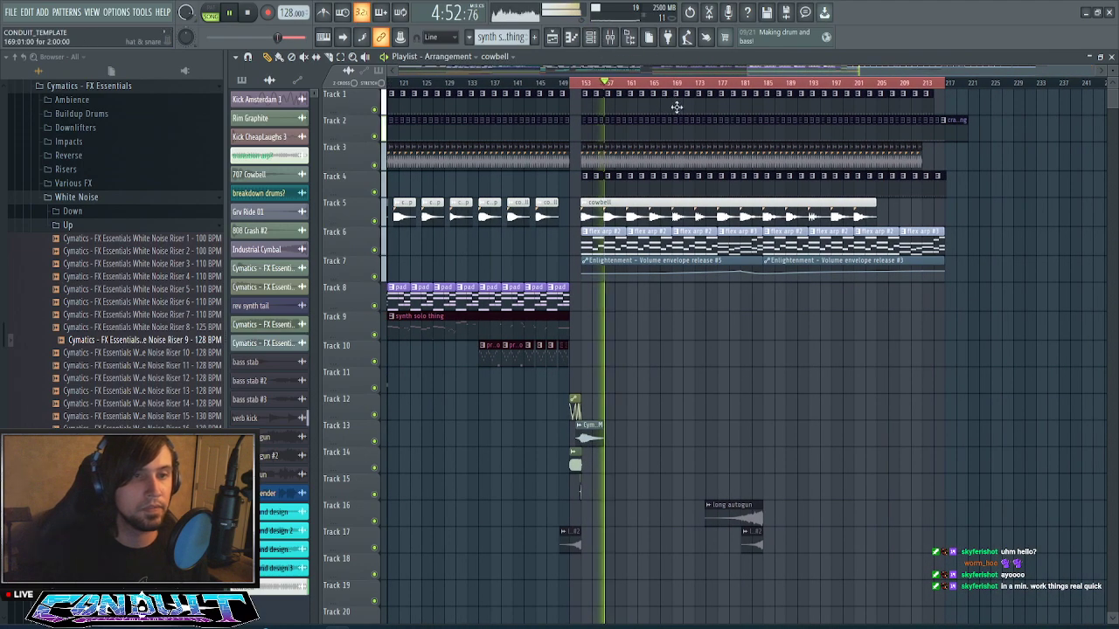
- Stop playback and route the Serum #2 channel to the empty mixer insert 43
{"action": "key", "text": "space"}
{"action": "left_click", "coordinate": [628, 37]}
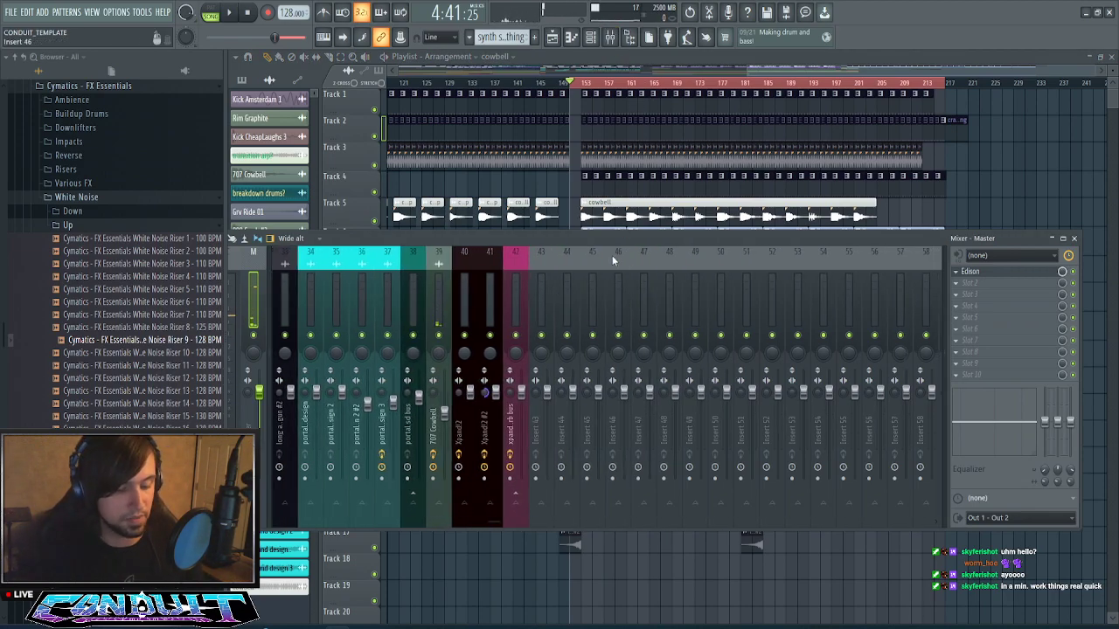
{"action": "key", "text": "F6"}
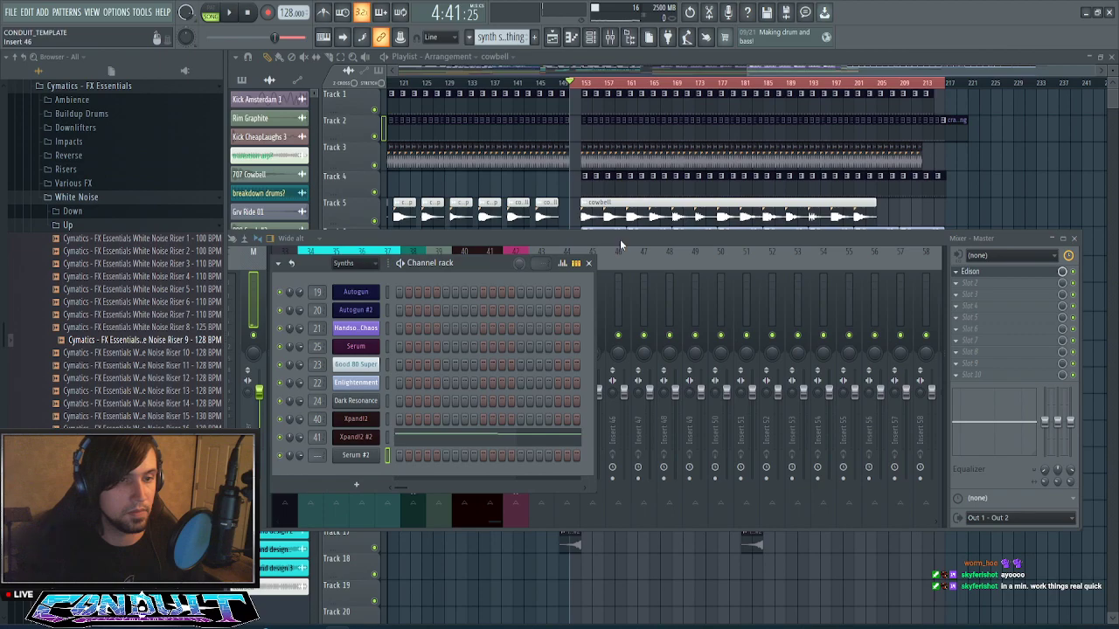
{"action": "key", "text": "F6"}
{"action": "left_click", "coordinate": [545, 318]}
{"action": "right_click", "coordinate": [546, 319]}
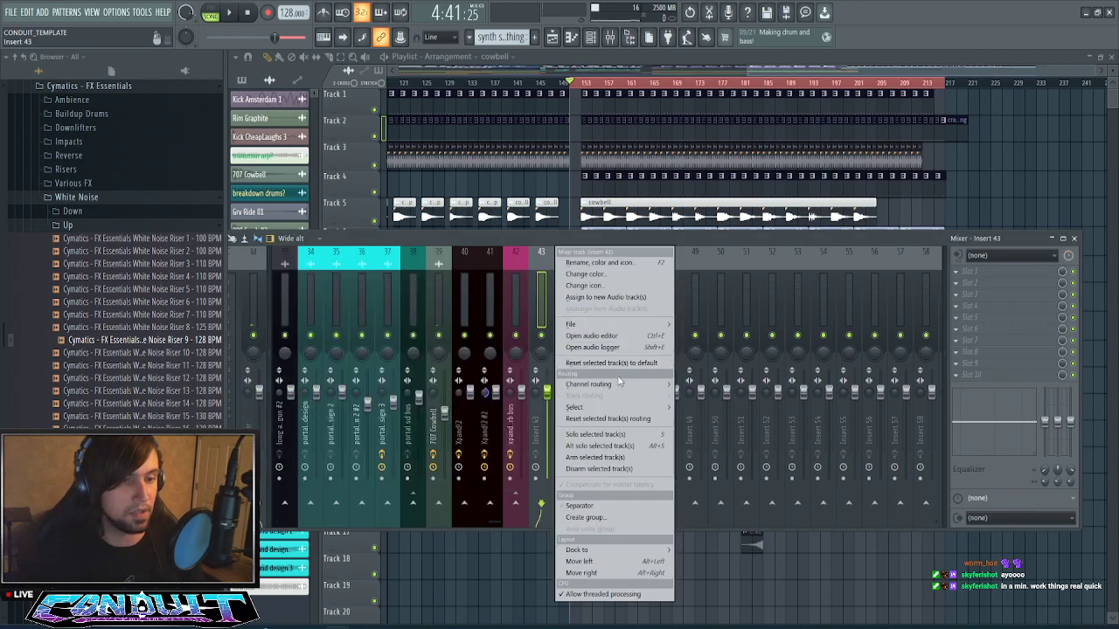
{"action": "mouse_move", "coordinate": [622, 389]}
{"action": "left_click", "coordinate": [726, 385]}
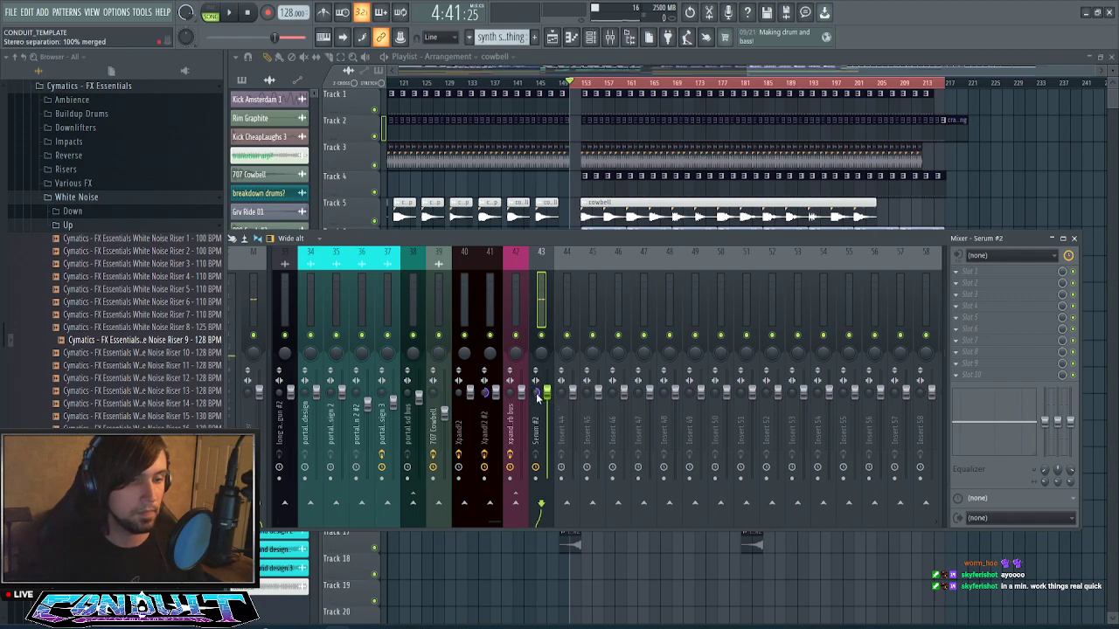
- Inspect the Kick bus mixer track's routing and effects during brief playback, and return to the Serum #2 track
{"action": "scroll", "coordinate": [542, 304], "scroll_direction": "left", "scroll_amount": 10}
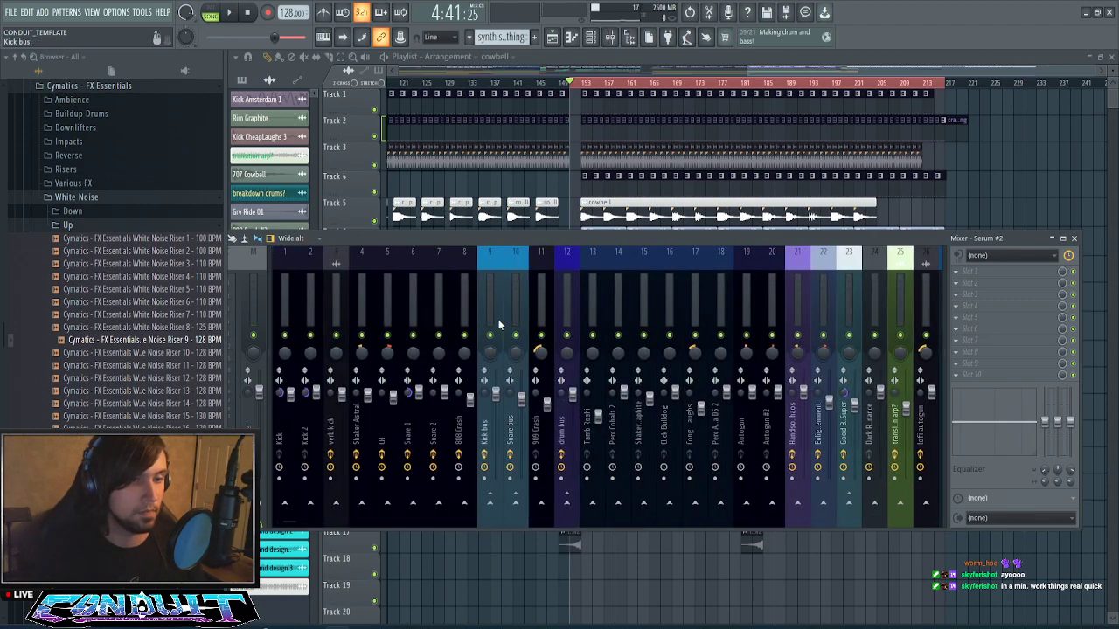
{"action": "left_click", "coordinate": [492, 321]}
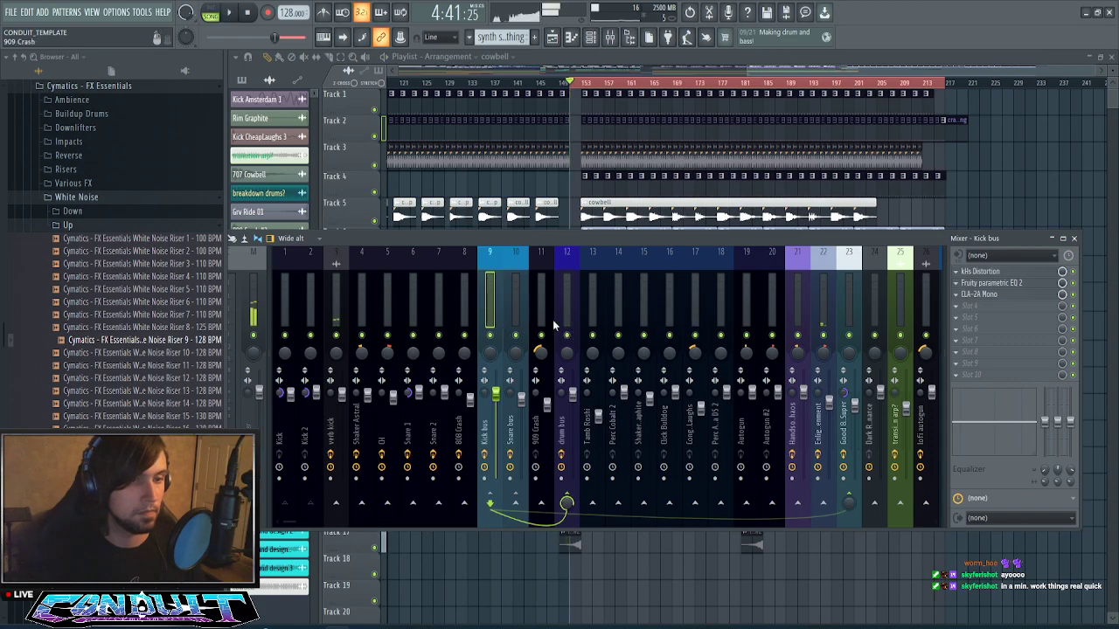
{"action": "scroll", "coordinate": [591, 308], "scroll_direction": "right", "scroll_amount": 10}
{"action": "scroll", "coordinate": [589, 306], "scroll_direction": "left", "scroll_amount": 5}
{"action": "key", "text": "space"}
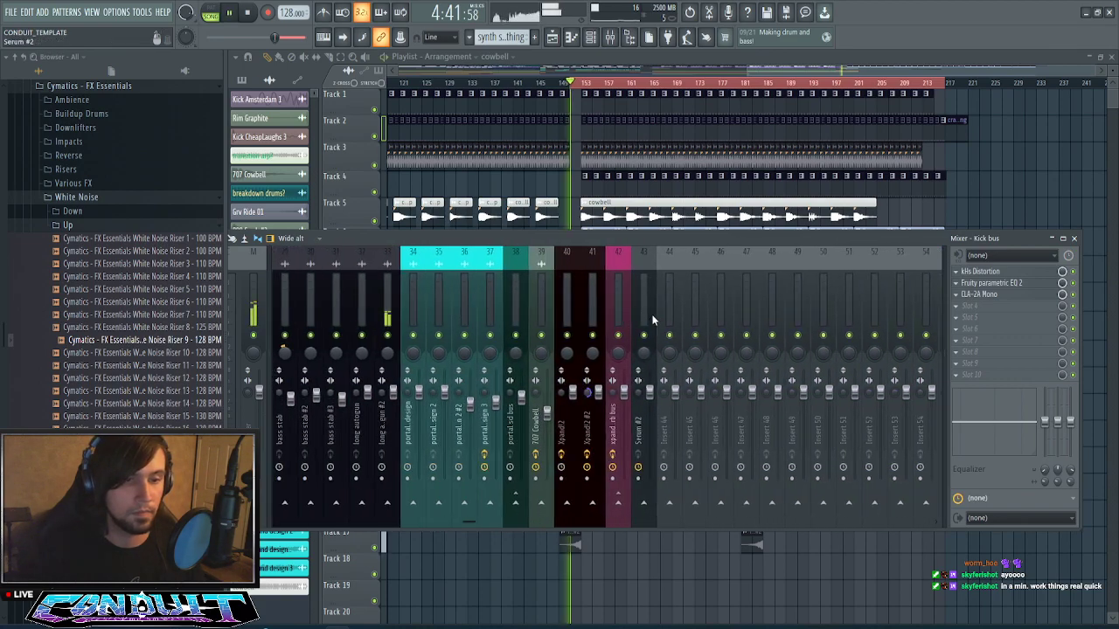
{"action": "left_click", "coordinate": [641, 311]}
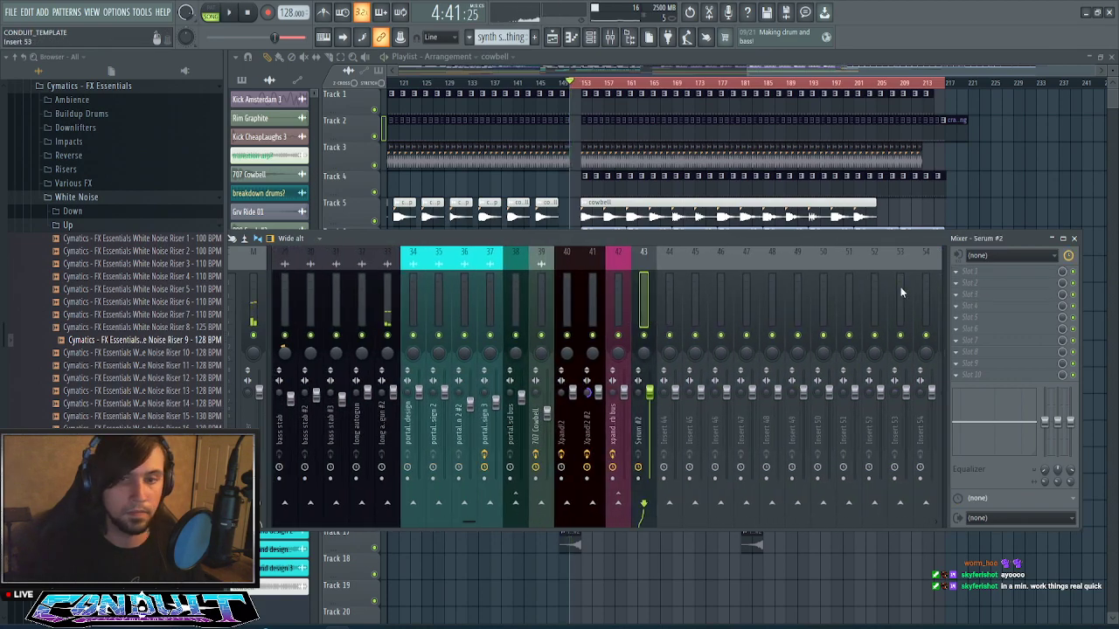
{"action": "key", "text": "space"}
- Load Kickstart 2 into effect slot 10 and Fruity Parametric EQ 2 into slot 1 of the Serum #2 mixer track
{"action": "left_click", "coordinate": [958, 380]}
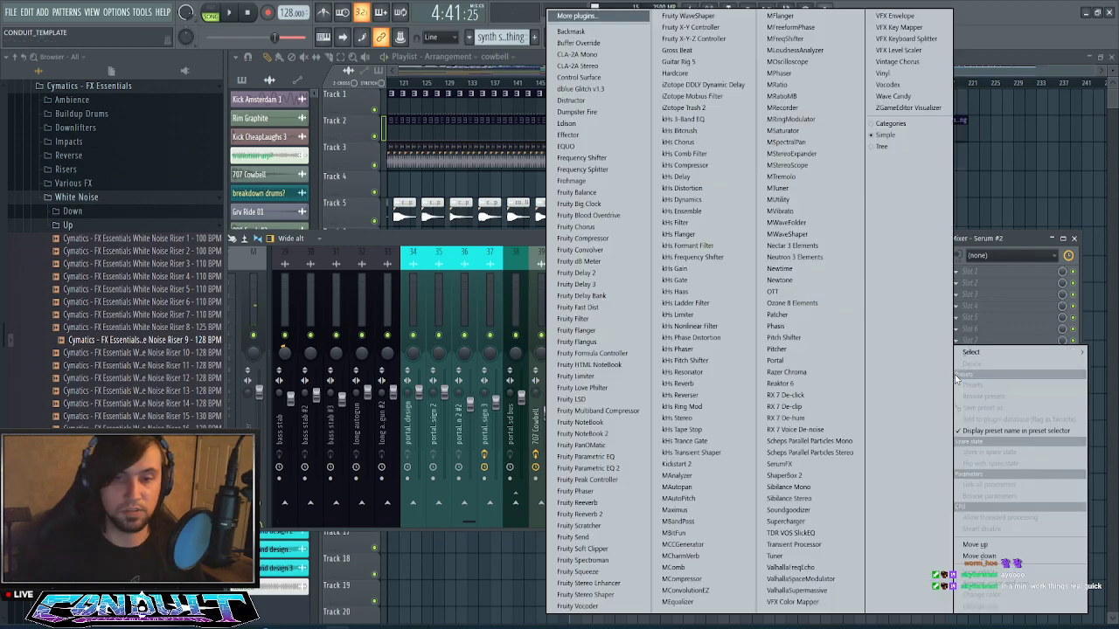
{"action": "mouse_move", "coordinate": [992, 350]}
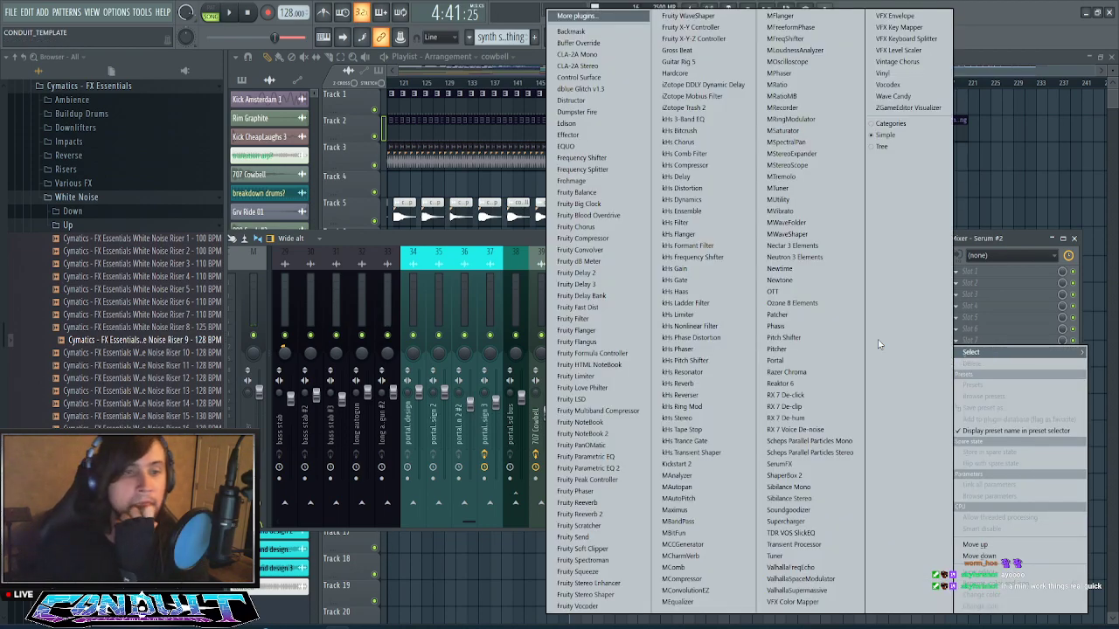
{"action": "left_click", "coordinate": [740, 465]}
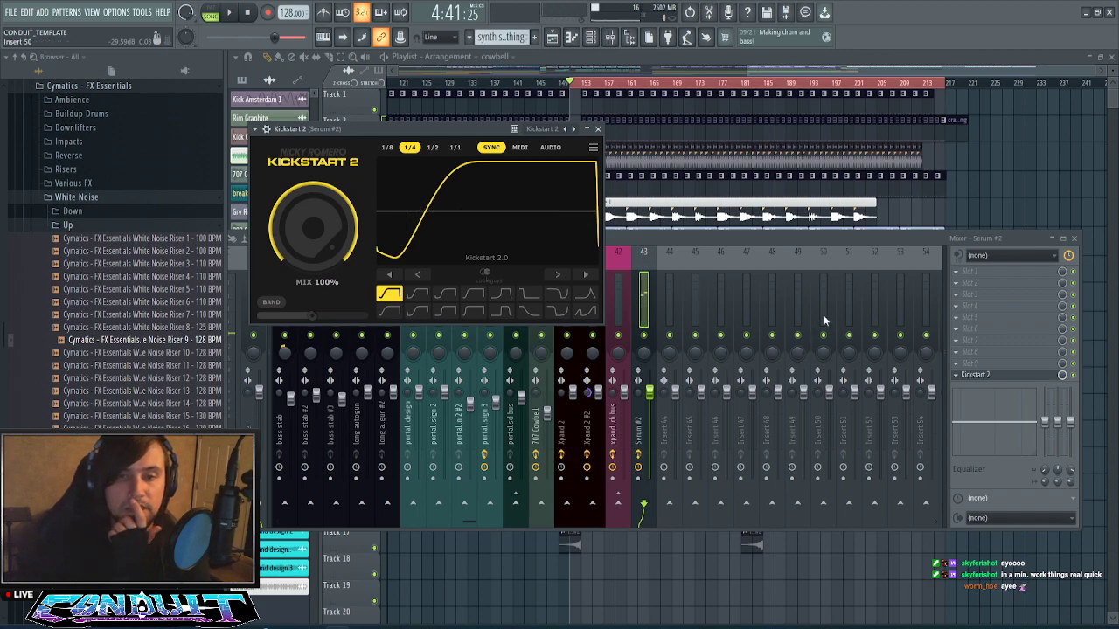
{"action": "left_click", "coordinate": [966, 275]}
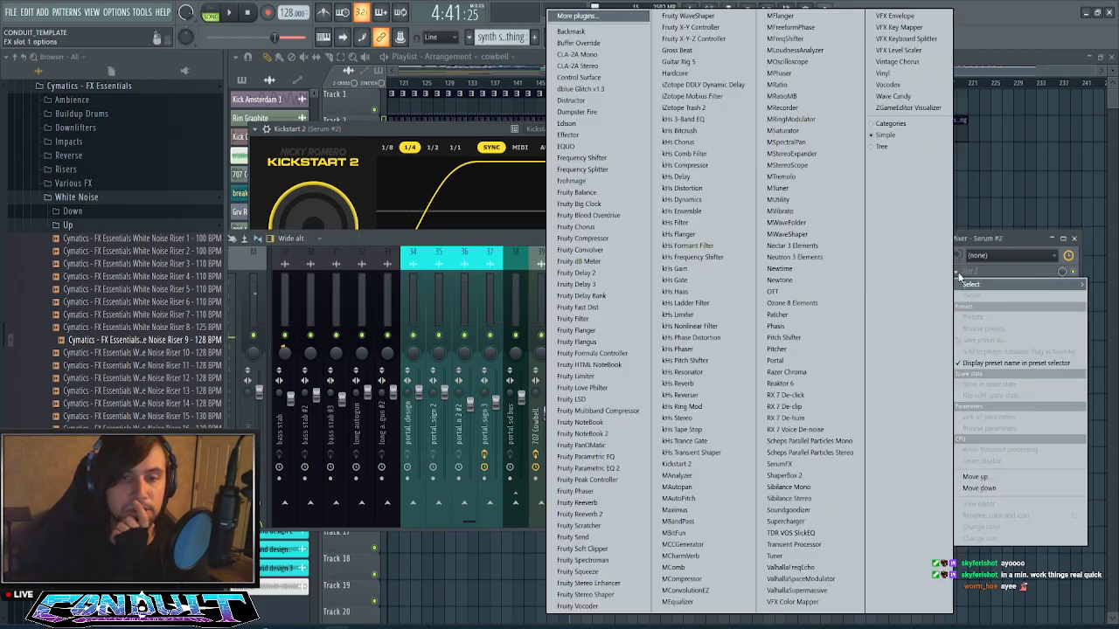
{"action": "left_click", "coordinate": [638, 468]}
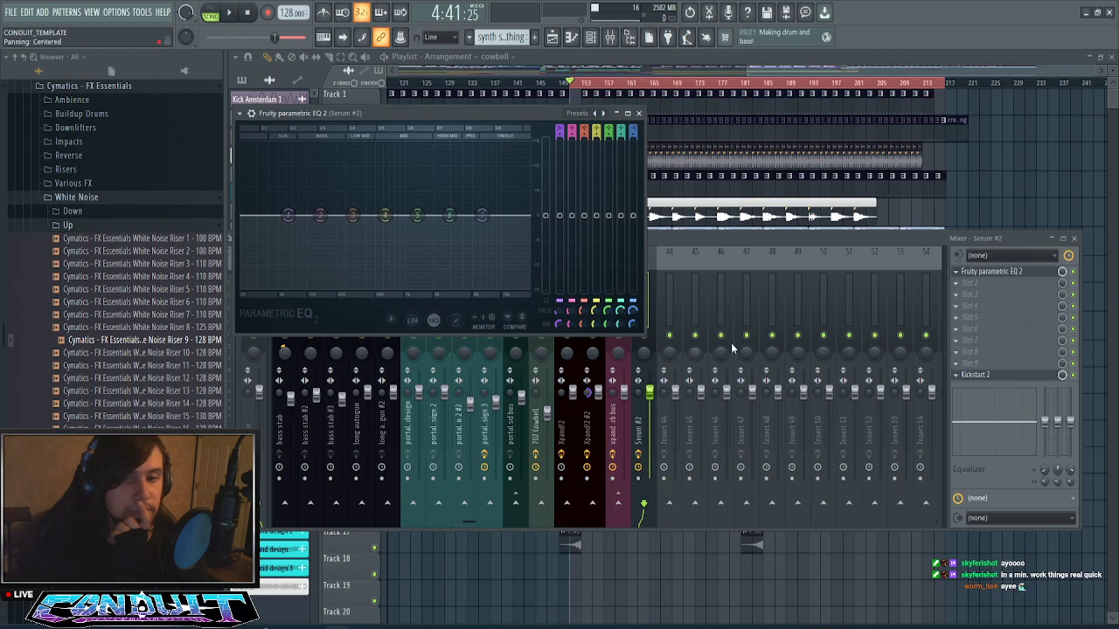
- Add CLA-2A Stereo to effect slot 2 of the Serum #2 track with the Bass preset, and adjust its gain and HiFreq controls
{"action": "left_click", "coordinate": [962, 285]}
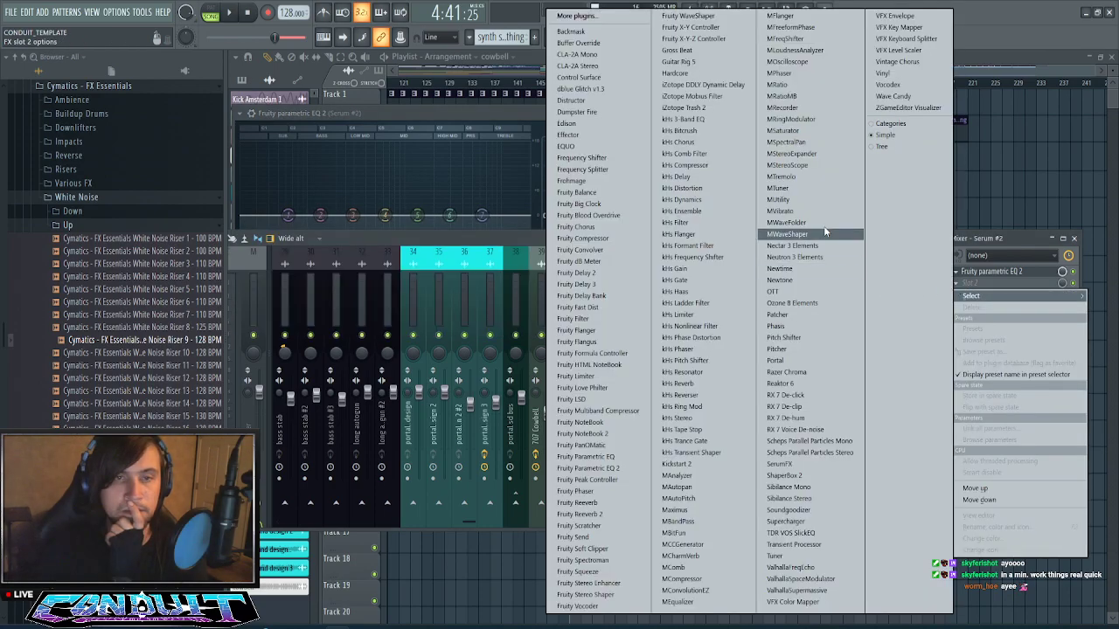
{"action": "left_click", "coordinate": [618, 67]}
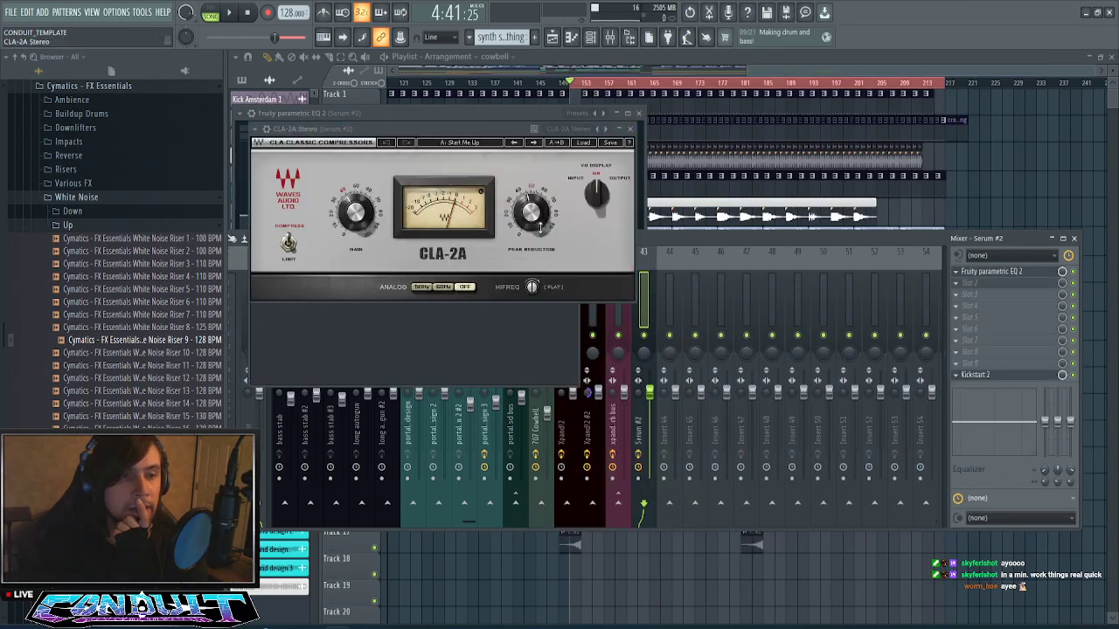
{"action": "left_click", "coordinate": [609, 143]}
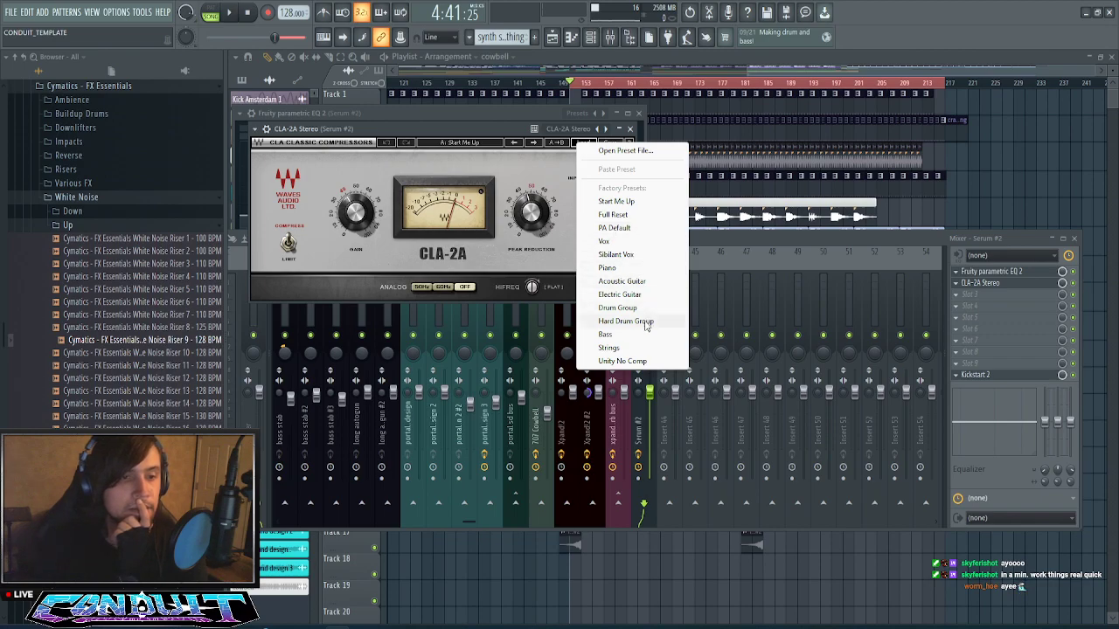
{"action": "left_click", "coordinate": [605, 334]}
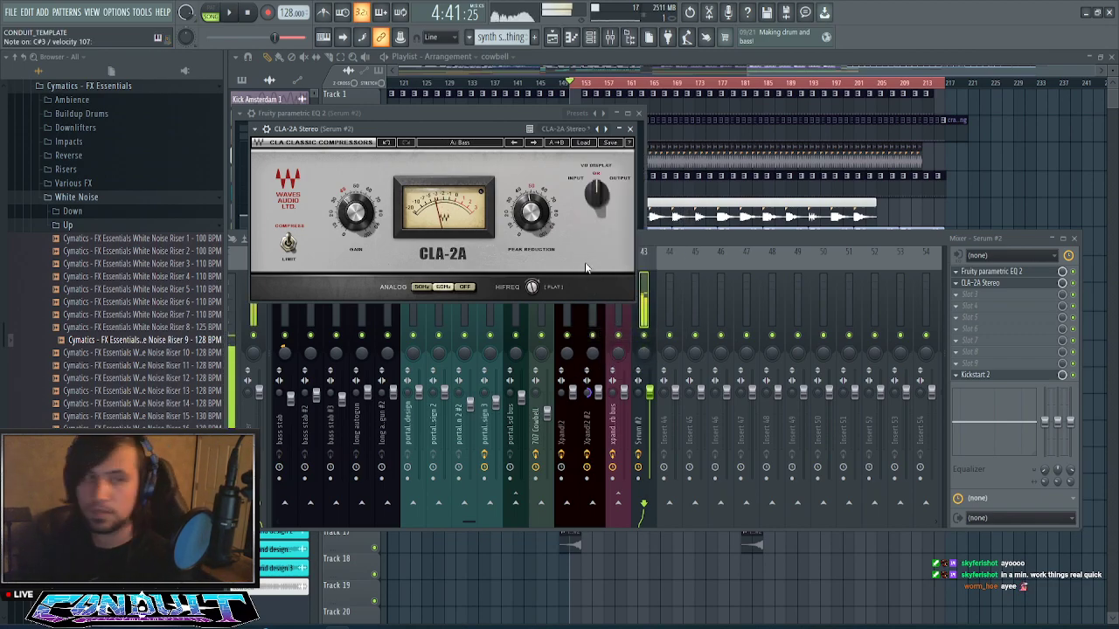
{"action": "left_click_drag", "start_coordinate": [356, 213], "coordinate": [356, 203]}
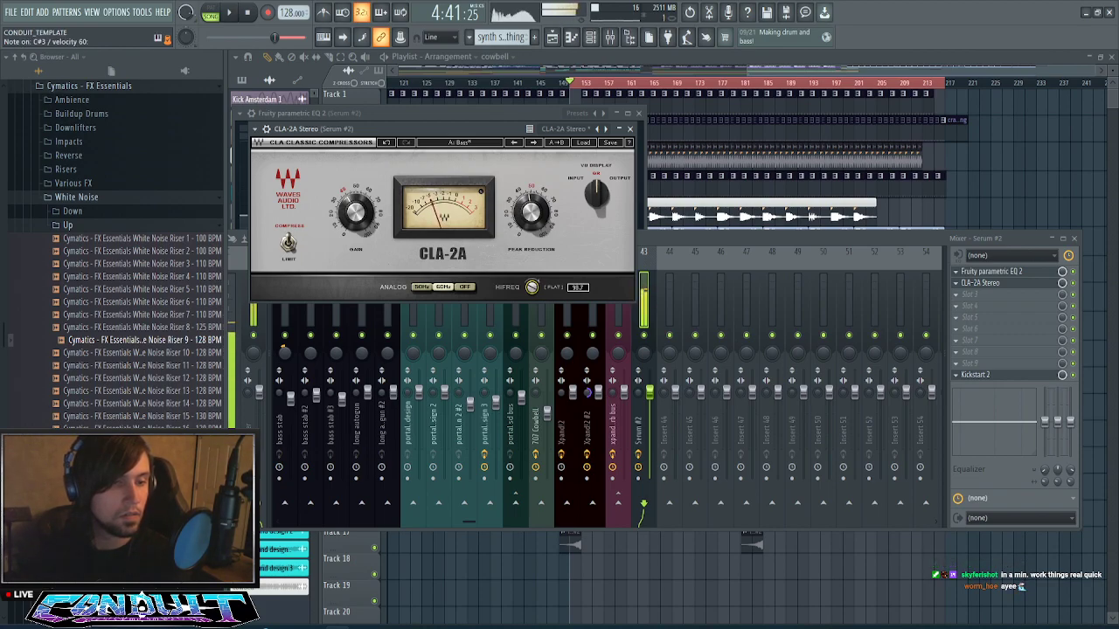
{"action": "left_click", "coordinate": [629, 129]}
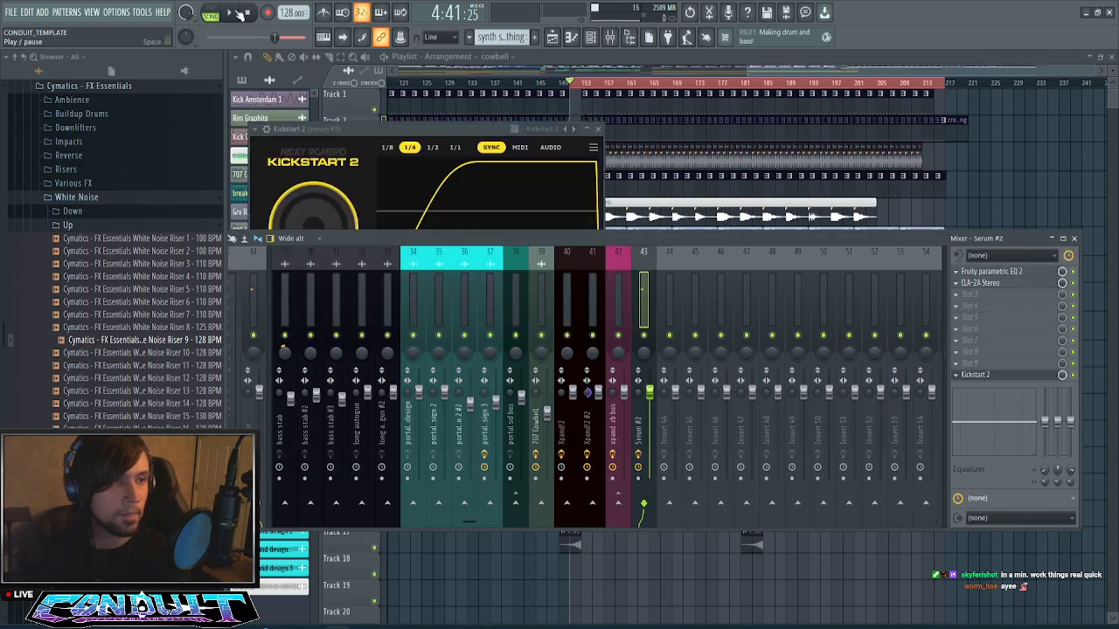
- Play the drop from bar 151 to hear the effect chain in context, and close the Kickstart 2 window
{"action": "left_click", "coordinate": [239, 13]}
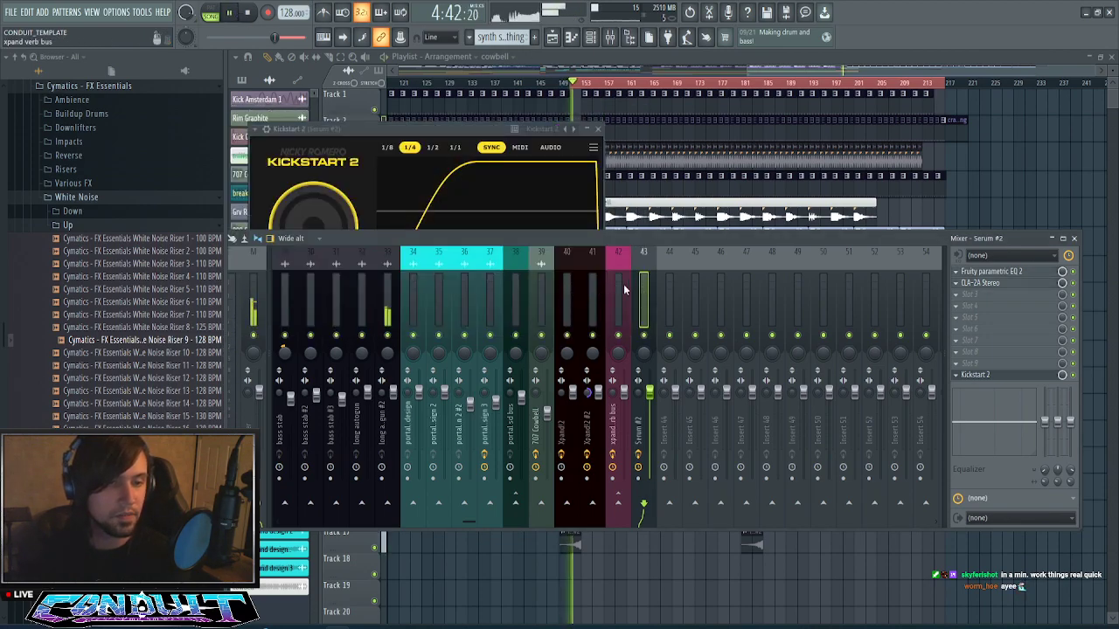
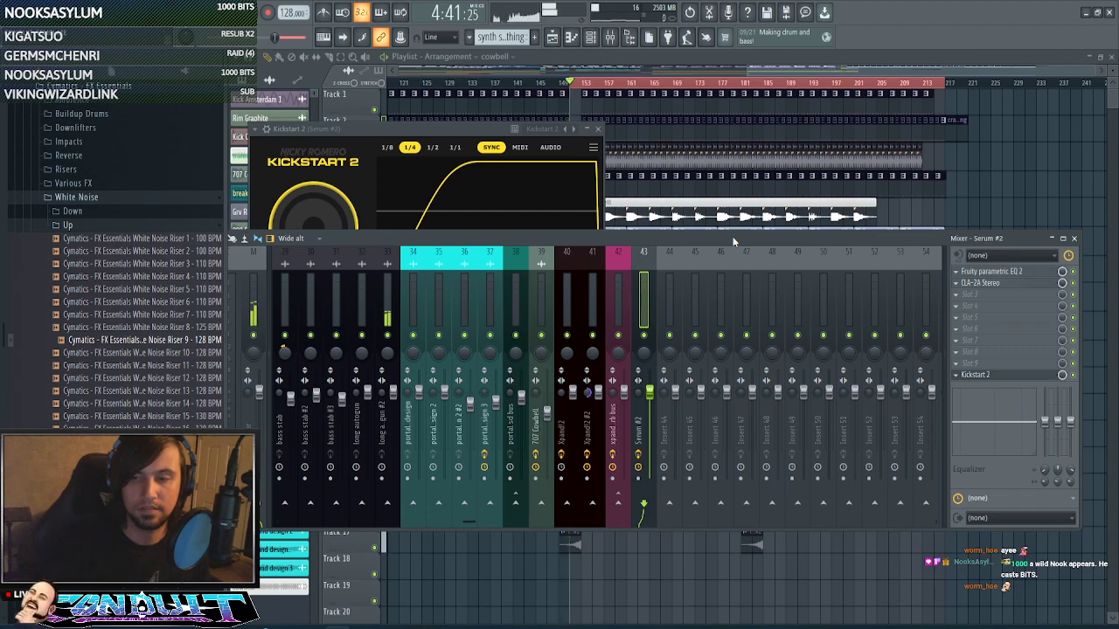
{"action": "key", "text": "space"}
{"action": "key", "text": "space"}
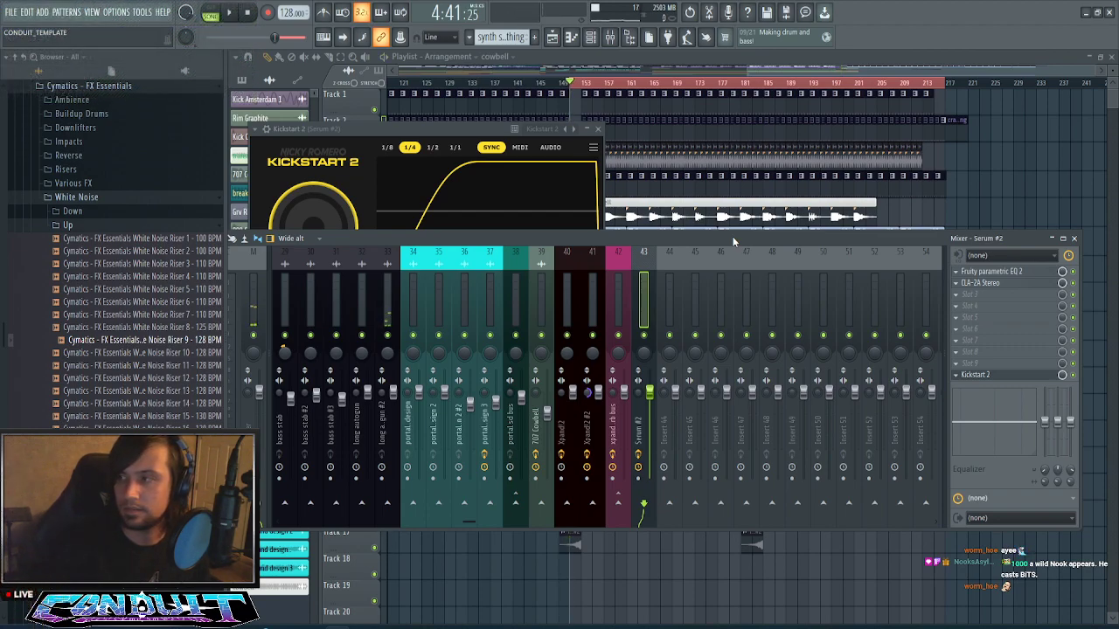
{"action": "key", "text": "space"}
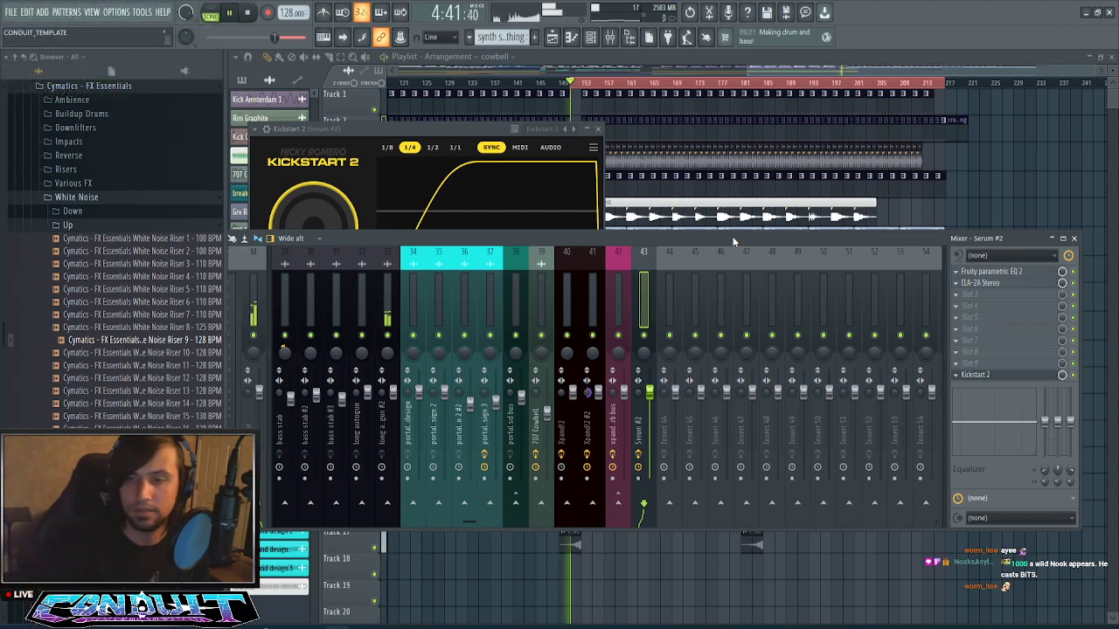
{"action": "key", "text": "space"}
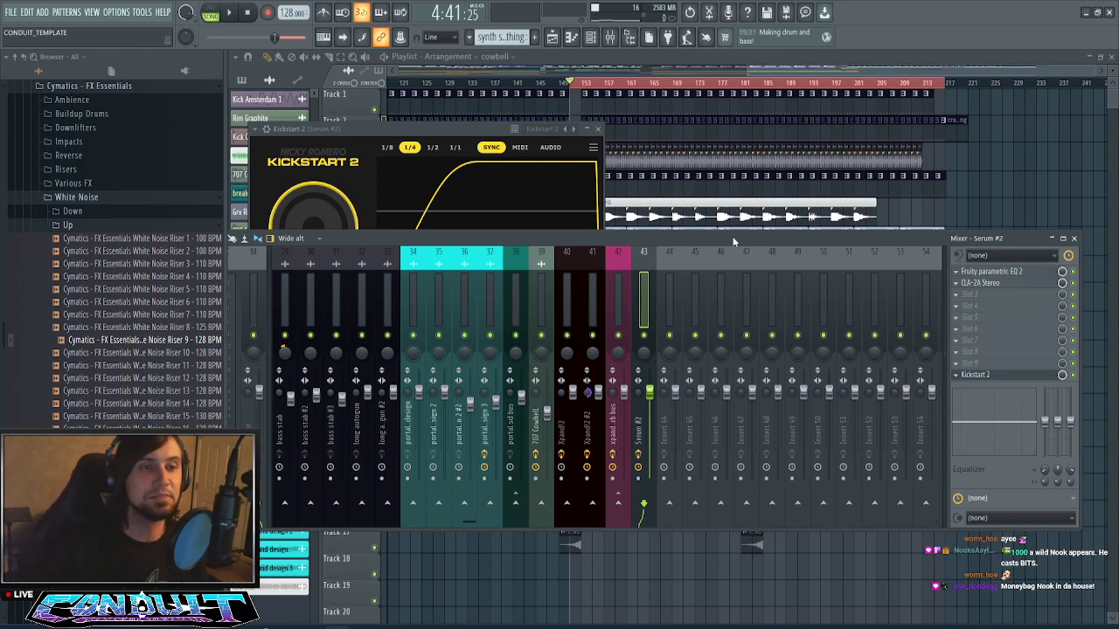
{"action": "left_click", "coordinate": [598, 128]}
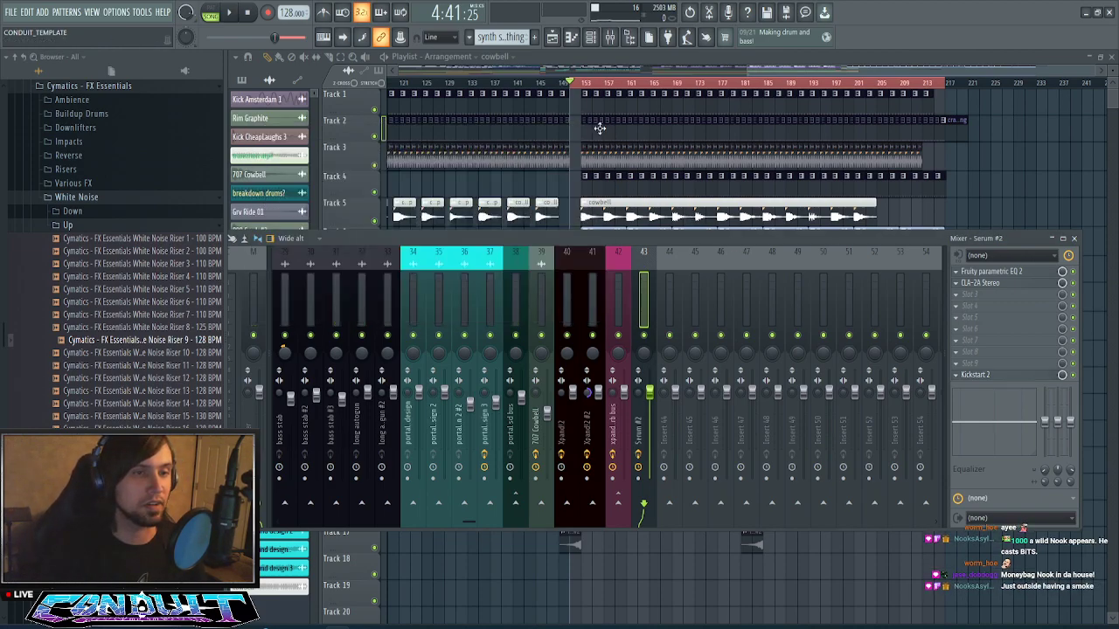
- Play the outro section from bar 151 several times and listen to the arrangement
{"action": "left_click_drag", "start_coordinate": [789, 74], "coordinate": [670, 74]}
{"action": "left_click_drag", "start_coordinate": [825, 74], "coordinate": [936, 66]}
{"action": "left_click", "coordinate": [243, 81]}
{"action": "key", "text": "space"}
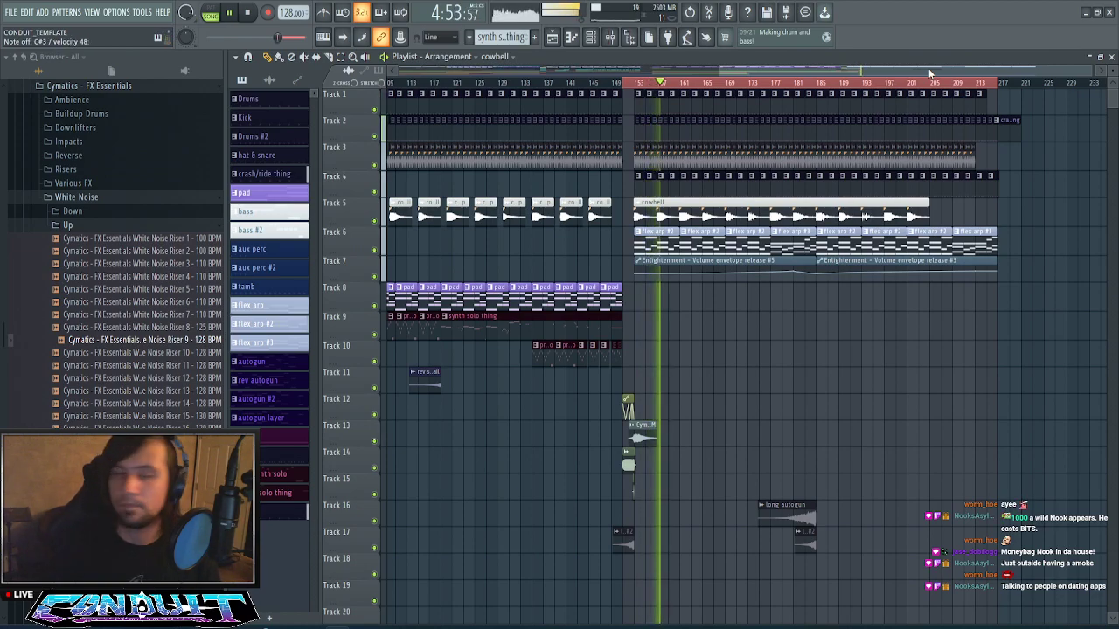
{"action": "key", "text": "space"}
{"action": "key", "text": "space"}
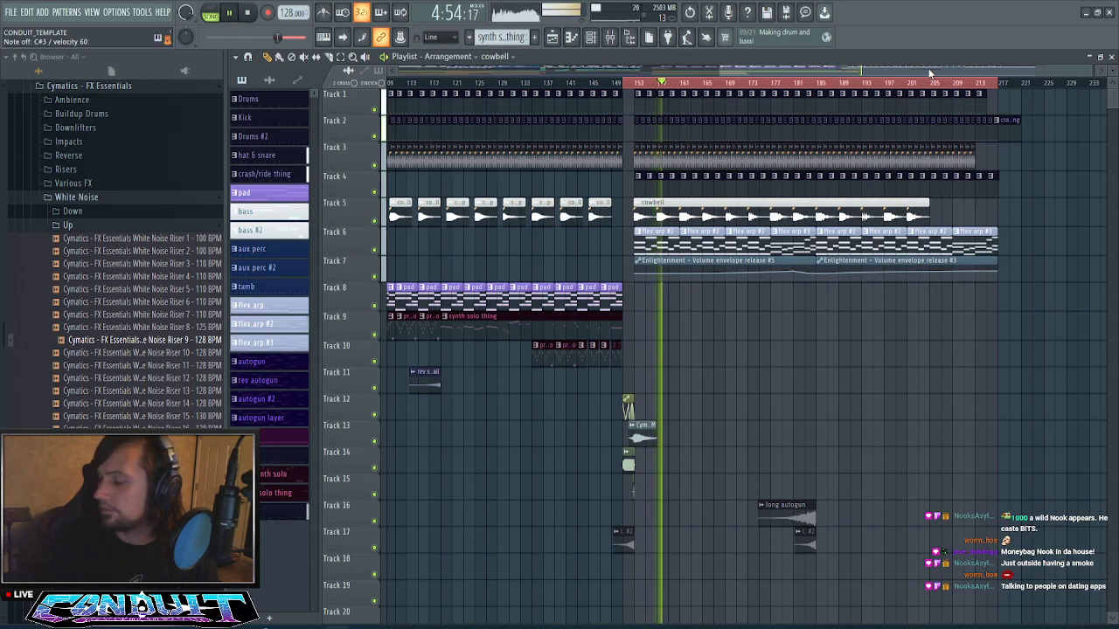
{"action": "key", "text": "space"}
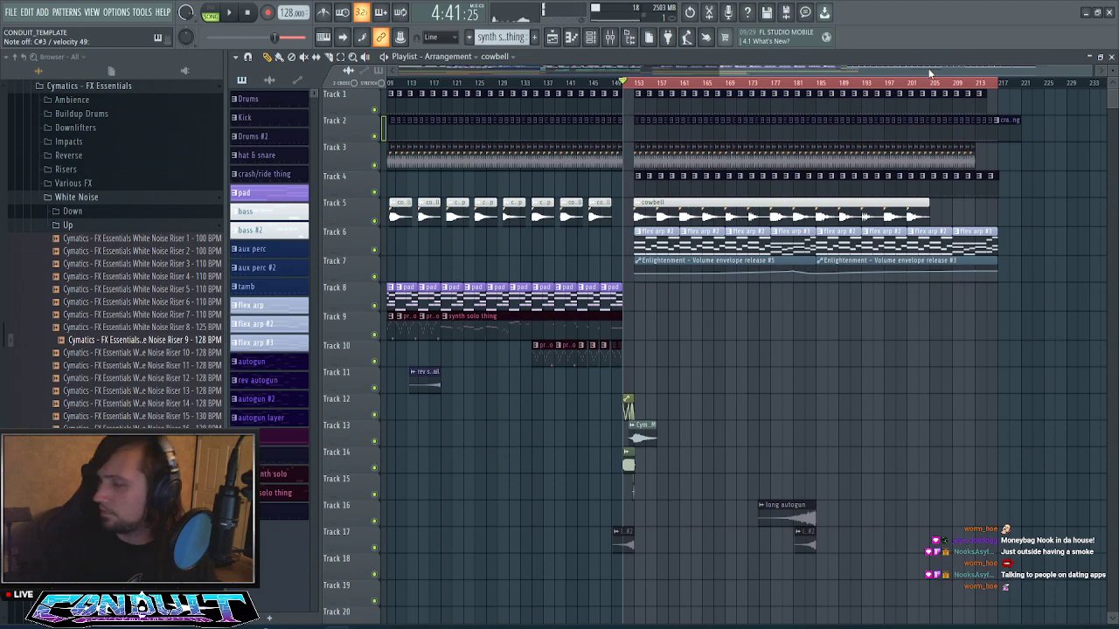
{"action": "key", "text": "space"}
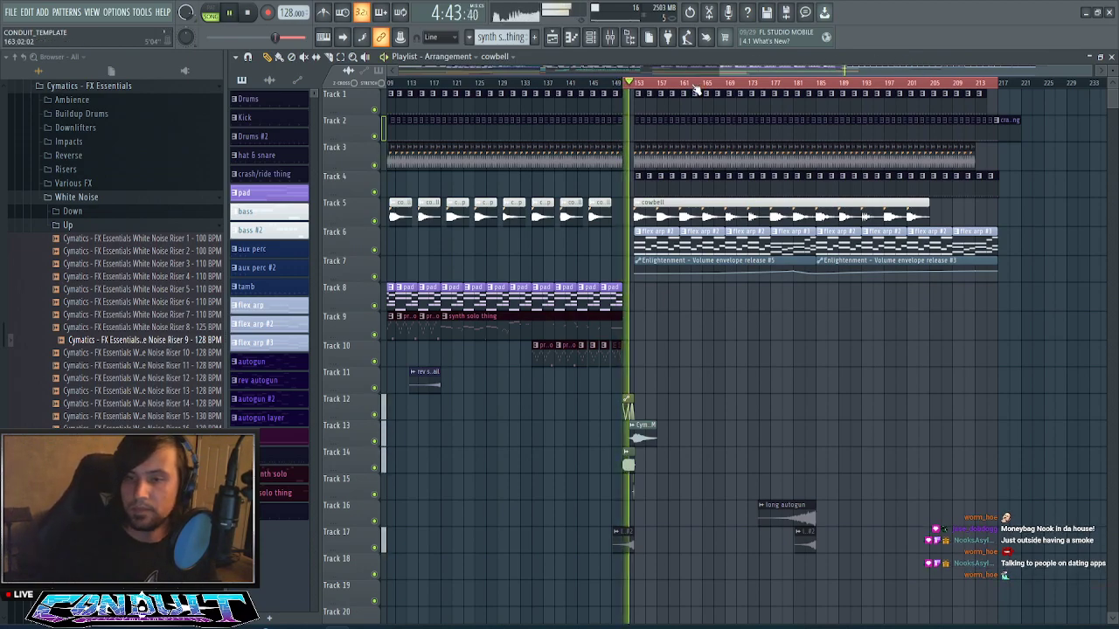
{"action": "key", "text": "space"}
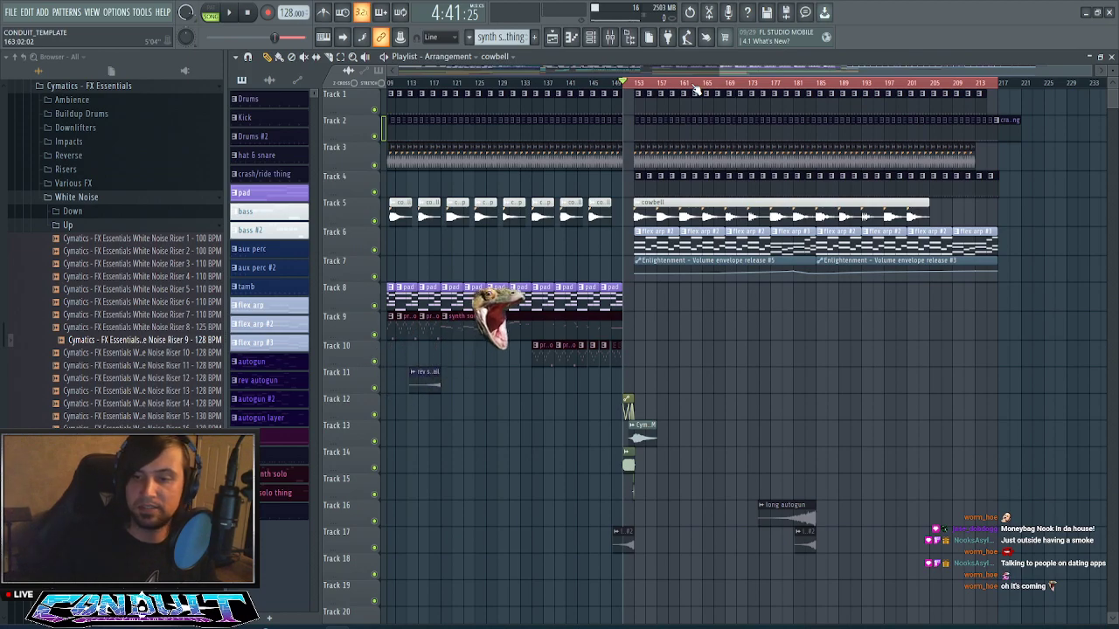
{"action": "key", "text": "space"}
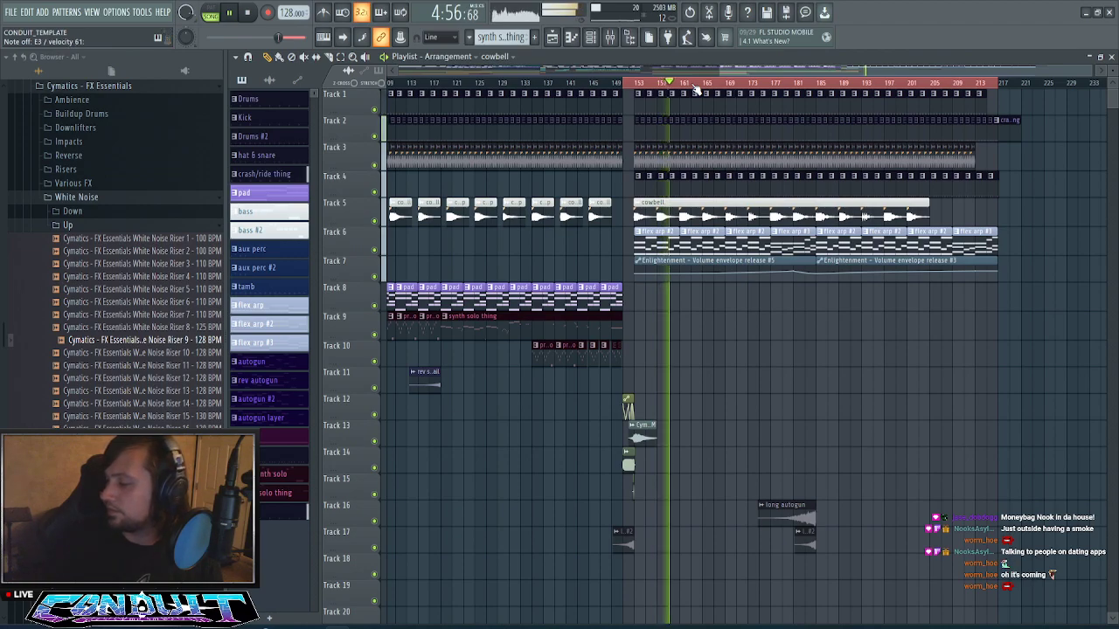
{"action": "key", "text": "space"}
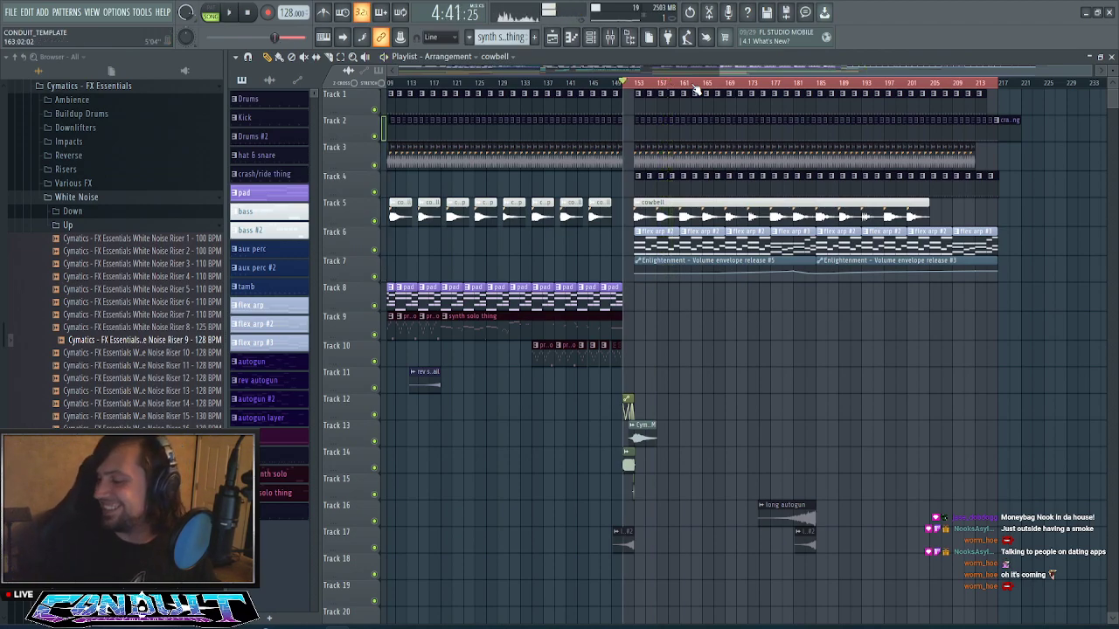
{"action": "key", "text": "space"}
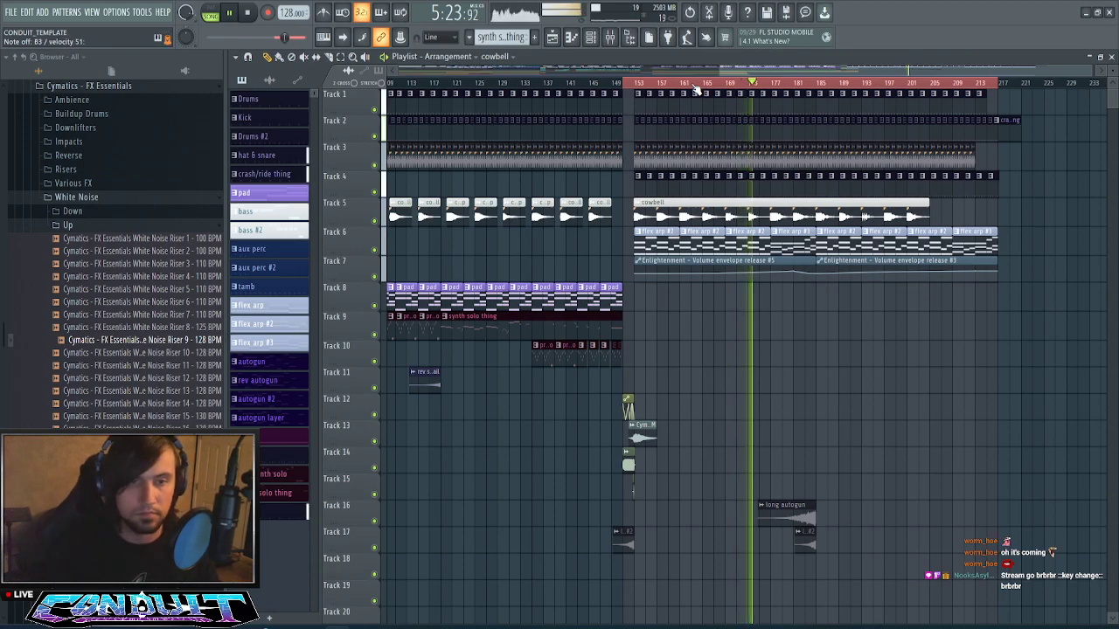
{"action": "key", "text": "space"}
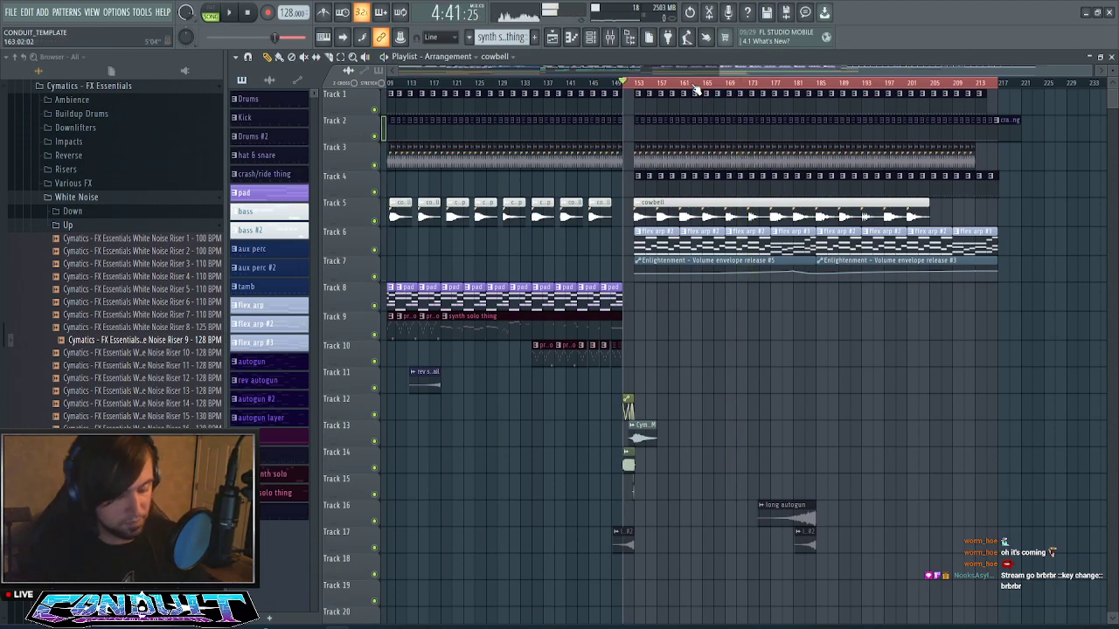
- Create a new pattern named "outro bass" and give it the random Dark Turquoise colour #5BDEED
{"action": "key", "text": "F4"}
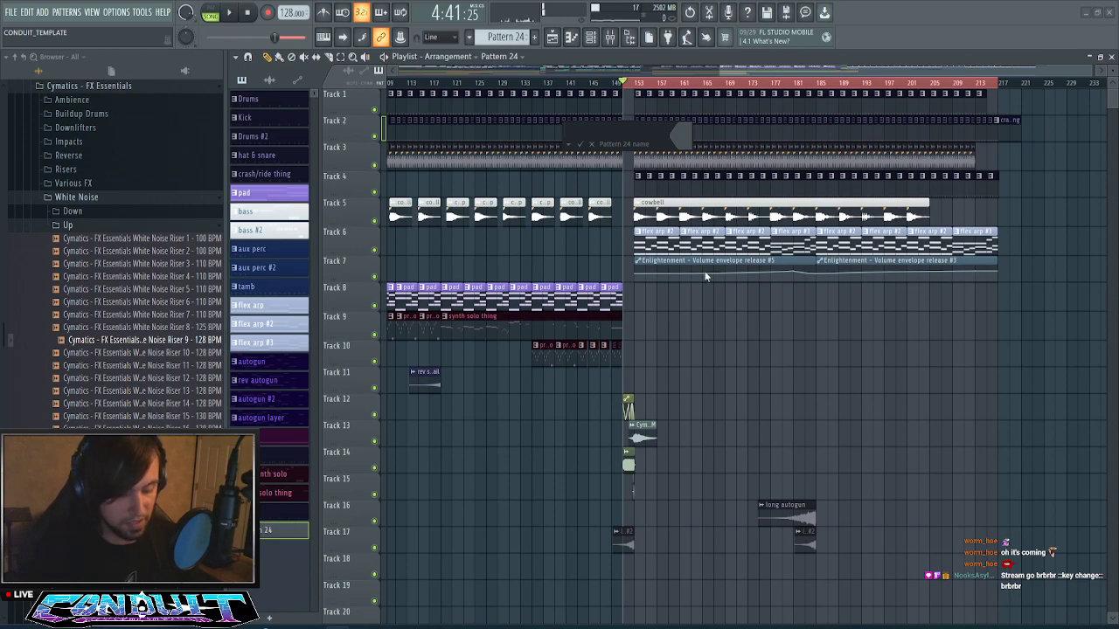
{"action": "type", "text": "outro bass"}
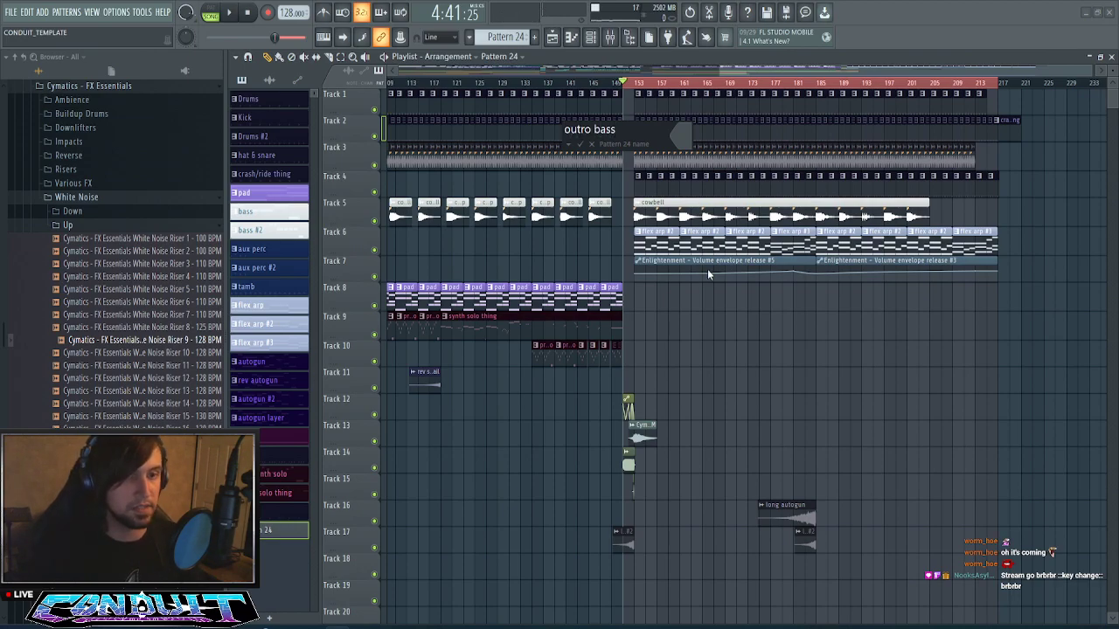
{"action": "left_click", "coordinate": [685, 142]}
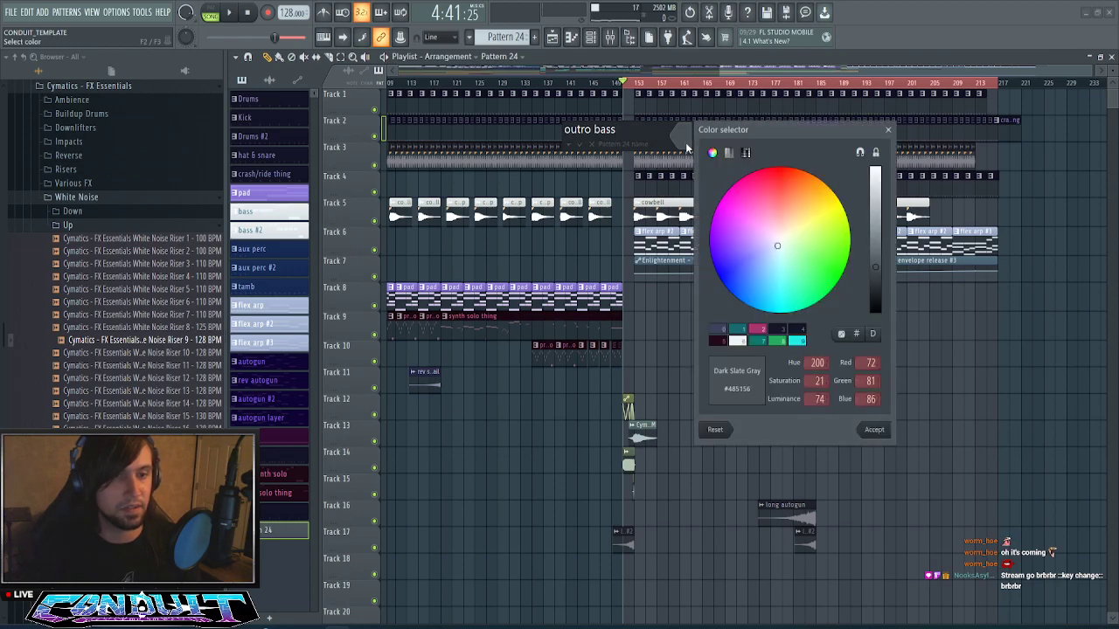
{"action": "left_click", "coordinate": [841, 340]}
{"action": "left_click", "coordinate": [841, 340]}
{"action": "left_click", "coordinate": [841, 339]}
{"action": "left_click", "coordinate": [840, 340]}
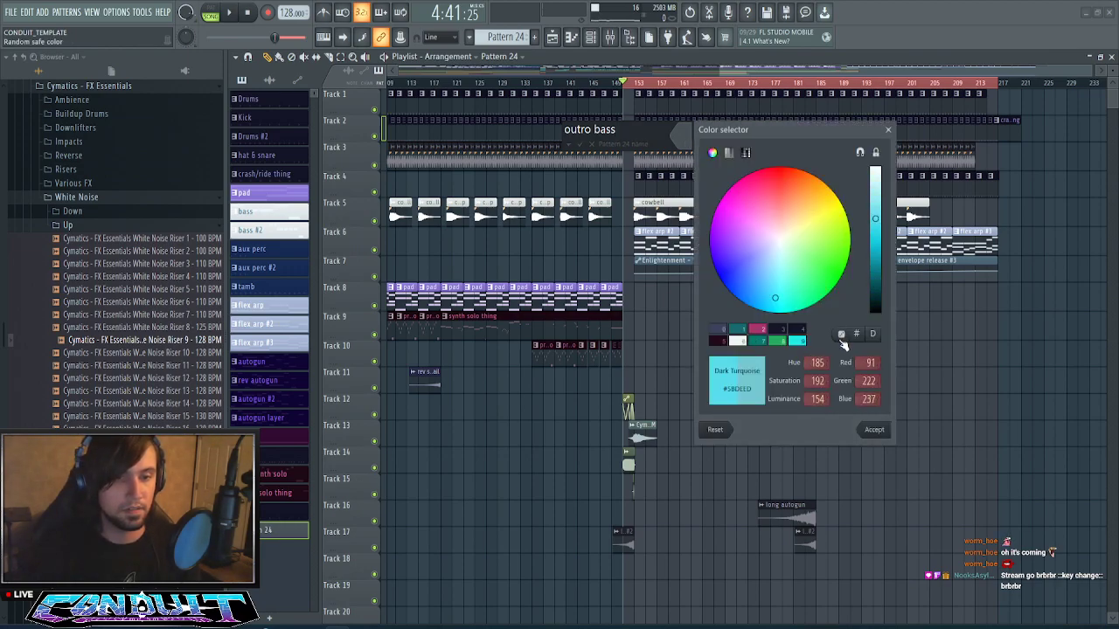
{"action": "key", "text": "Return"}
{"action": "key", "text": "Return"}
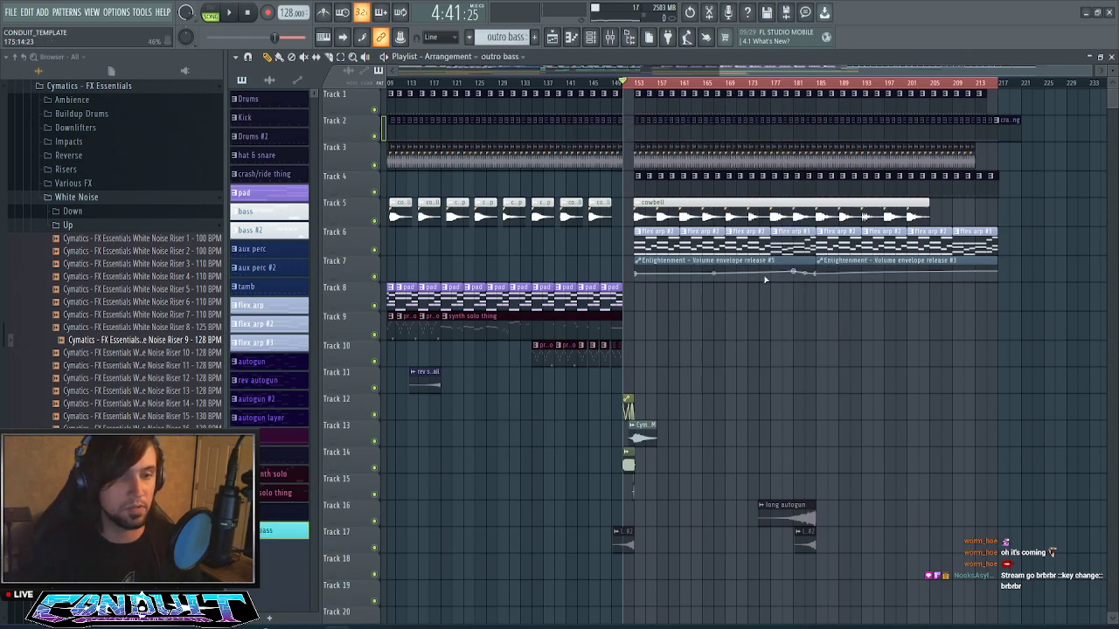
- Select both Enlightenment volume envelope release clips in the outro and move them from Track 7 to a lower track
{"action": "left_click_drag", "start_coordinate": [797, 293], "coordinate": [881, 275]}
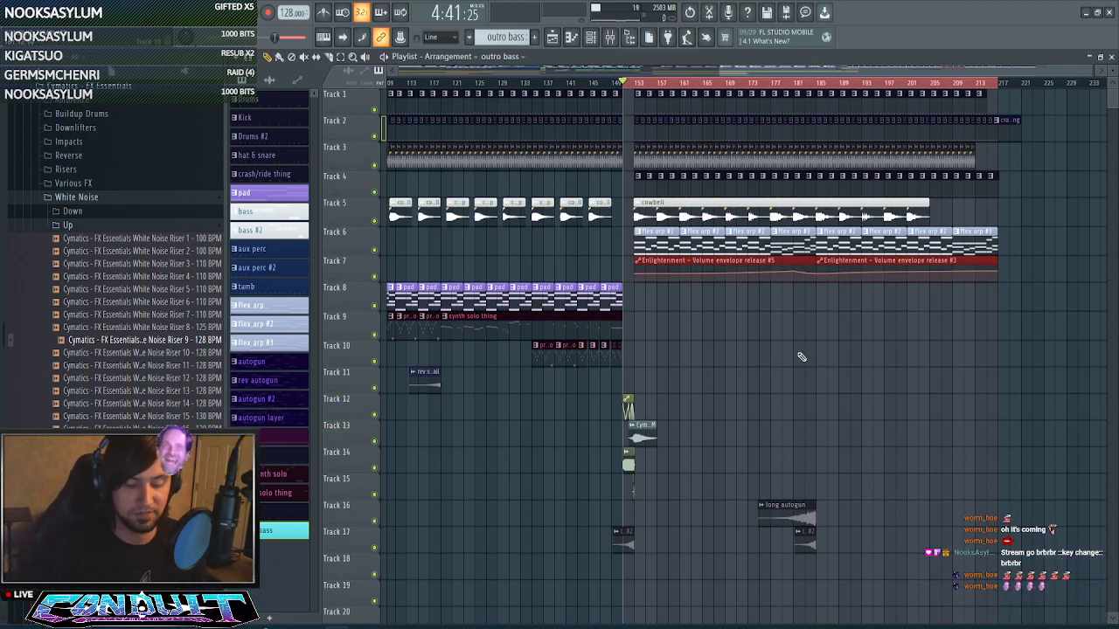
{"action": "left_click_drag", "start_coordinate": [753, 269], "coordinate": [749, 541]}
{"action": "scroll", "coordinate": [737, 462], "scroll_direction": "up", "scroll_amount": 3}
{"action": "scroll", "coordinate": [735, 461], "scroll_direction": "up", "scroll_amount": 2}
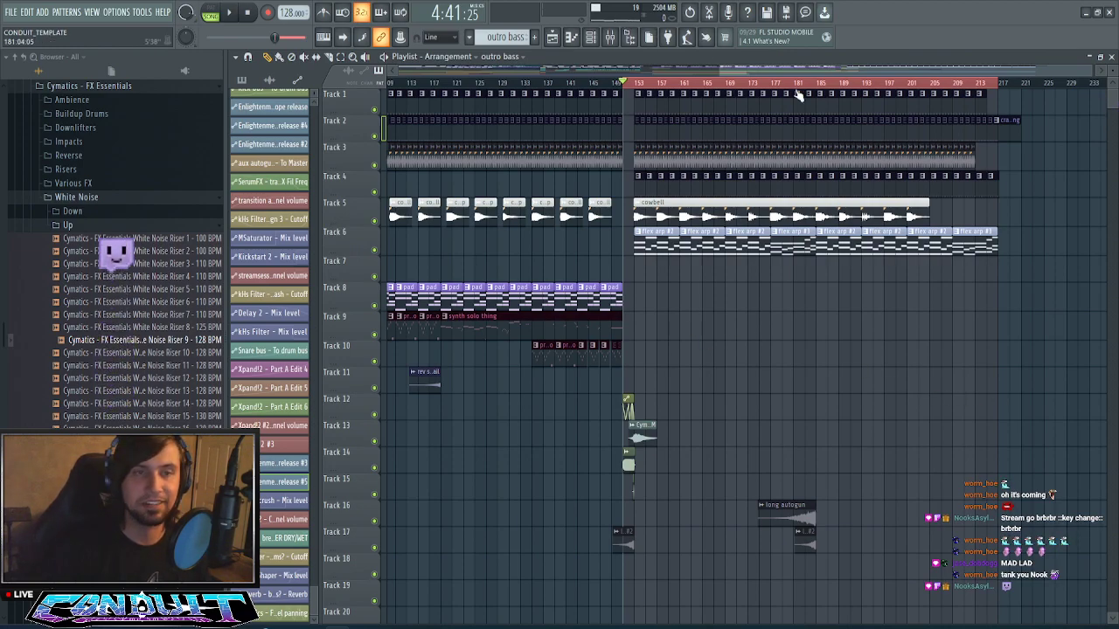
- Examine the transition around bar 151 and the outro tracks for a free place for the bass
{"action": "left_click_drag", "start_coordinate": [823, 70], "coordinate": [808, 72]}
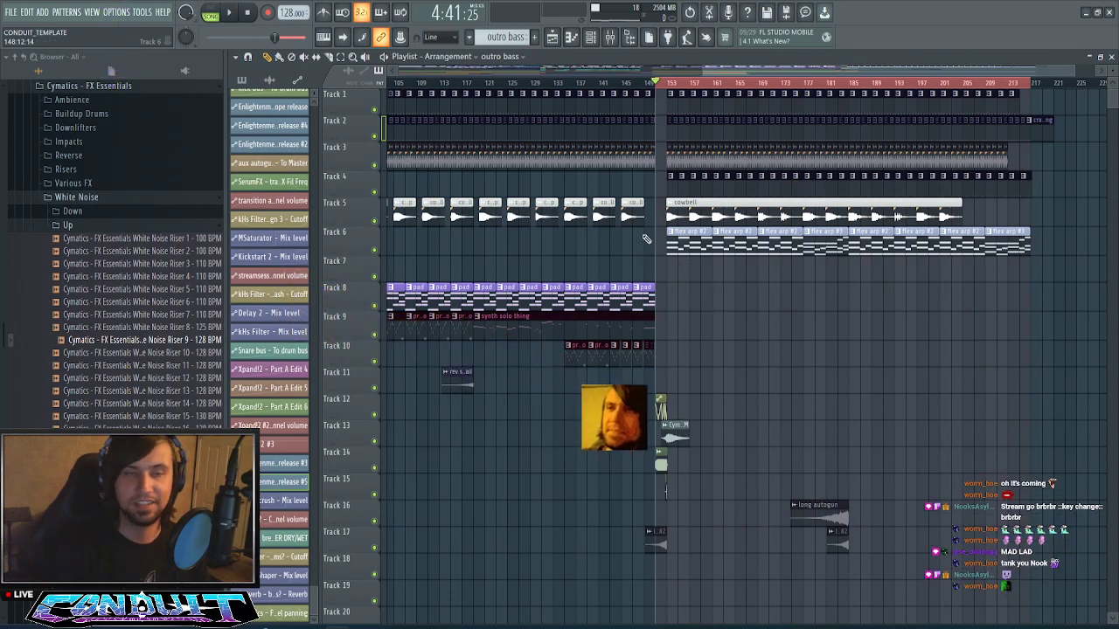
{"action": "scroll", "coordinate": [603, 224], "scroll_direction": "down", "scroll_amount": 3}
{"action": "scroll", "coordinate": [681, 84], "scroll_direction": "up", "scroll_amount": 3}
{"action": "scroll", "coordinate": [680, 85], "scroll_direction": "up", "scroll_amount": 2}
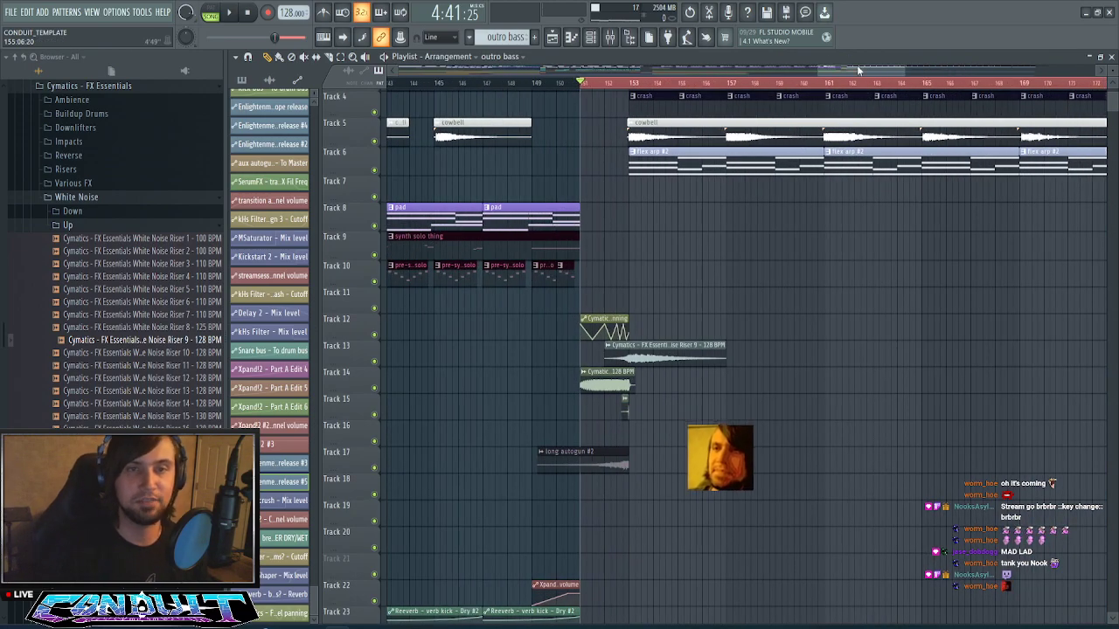
{"action": "left_click_drag", "start_coordinate": [869, 74], "coordinate": [846, 77]}
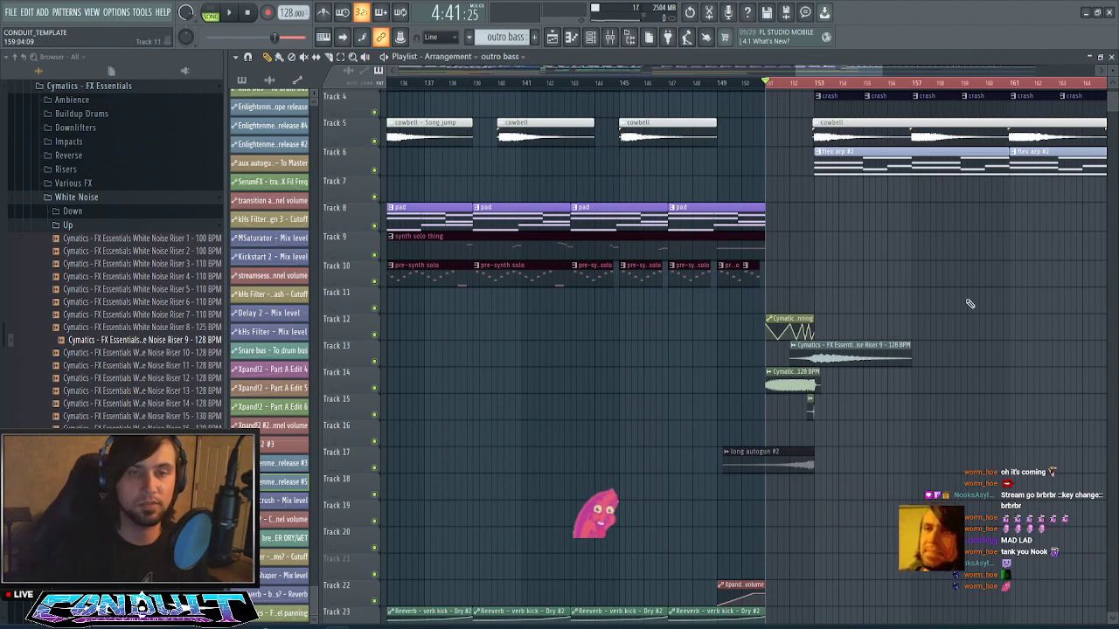
{"action": "scroll", "coordinate": [969, 302], "scroll_direction": "up", "scroll_amount": 3}
{"action": "scroll", "coordinate": [883, 85], "scroll_direction": "down", "scroll_amount": 4}
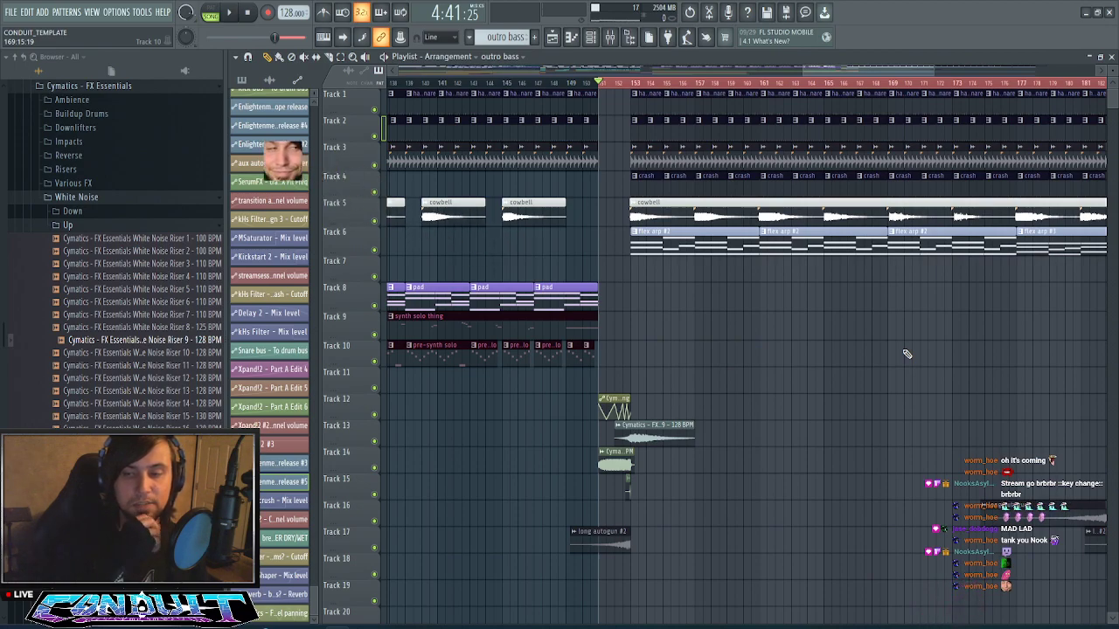
{"action": "scroll", "coordinate": [793, 343], "scroll_direction": "down", "scroll_amount": 2}
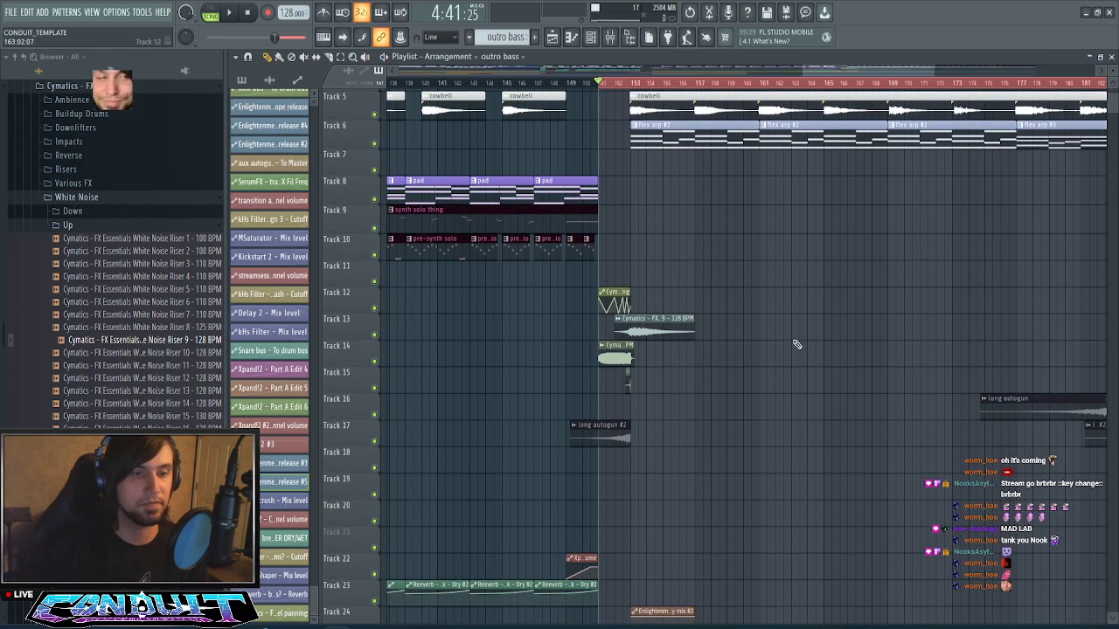
{"action": "scroll", "coordinate": [797, 344], "scroll_direction": "down", "scroll_amount": 1}
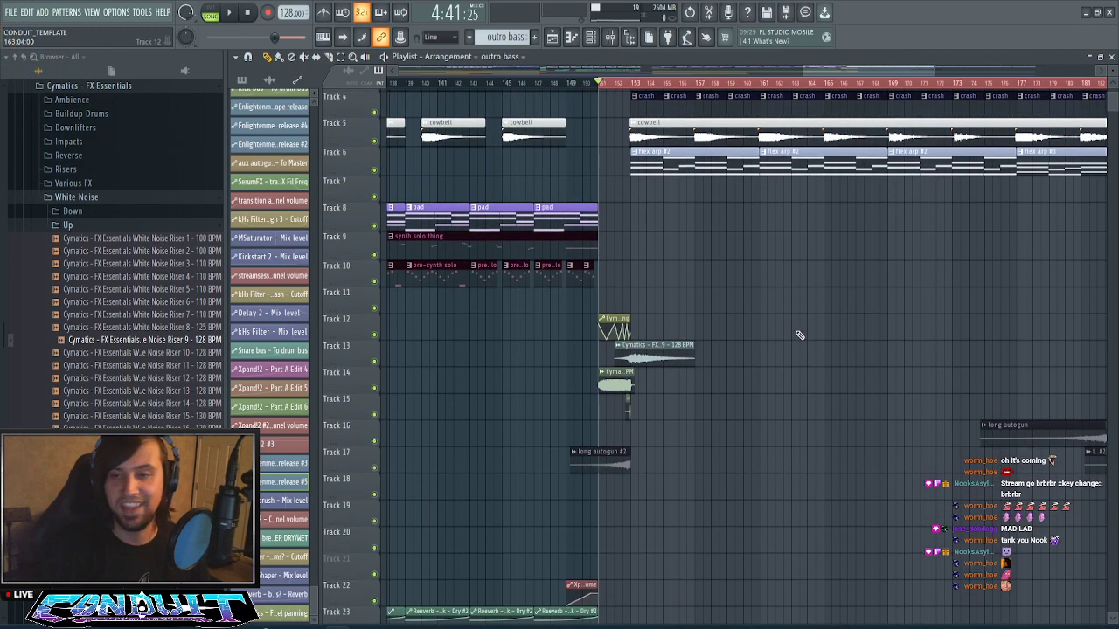
{"action": "scroll", "coordinate": [778, 299], "scroll_direction": "up", "scroll_amount": 3}
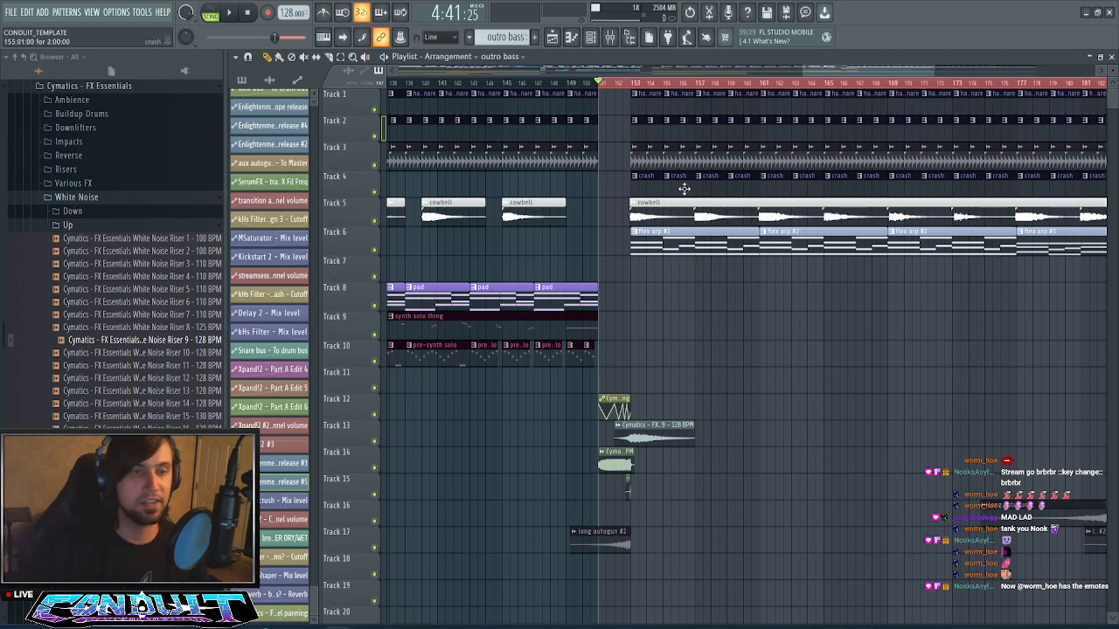
{"action": "scroll", "coordinate": [696, 219], "scroll_direction": "down", "scroll_amount": 3}
{"action": "scroll", "coordinate": [709, 245], "scroll_direction": "up", "scroll_amount": 3}
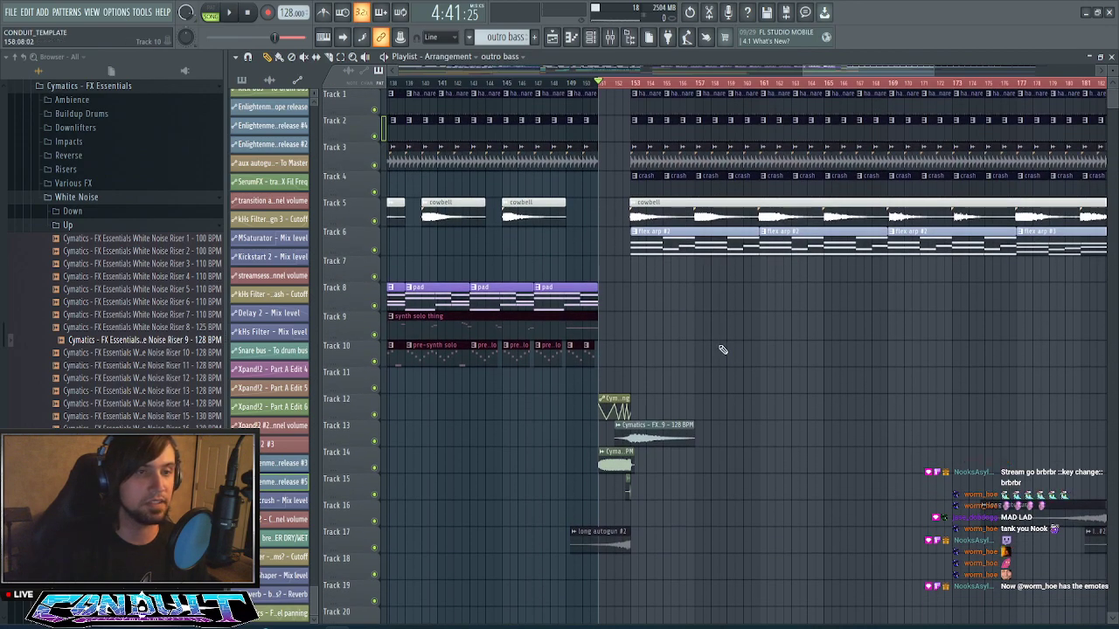
{"action": "scroll", "coordinate": [729, 356], "scroll_direction": "down", "scroll_amount": 3}
{"action": "scroll", "coordinate": [729, 356], "scroll_direction": "up", "scroll_amount": 3}
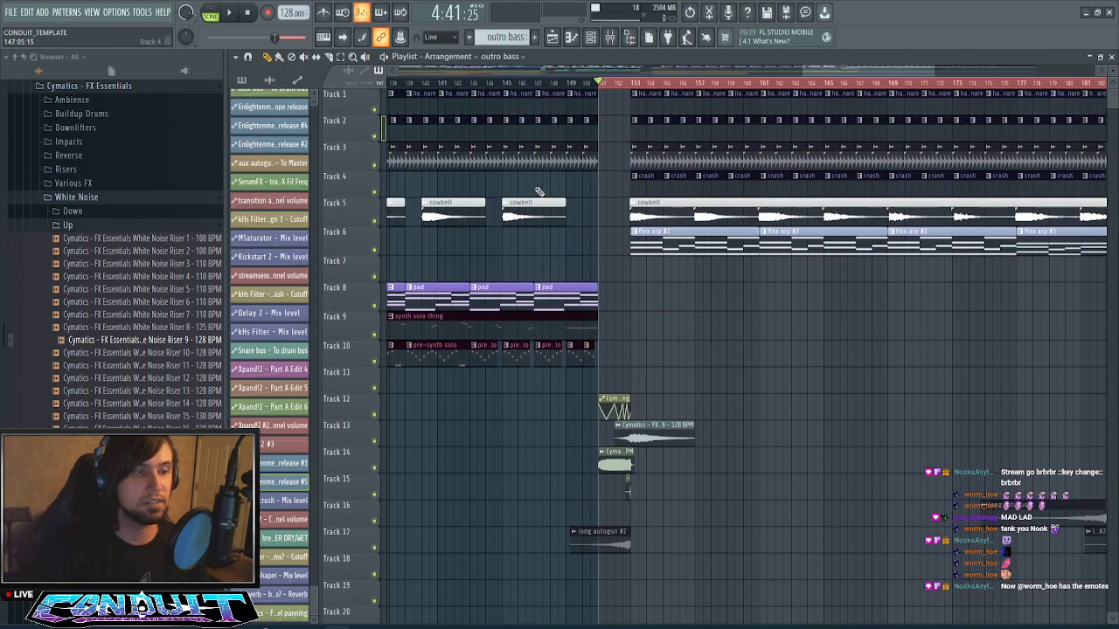
- Place the outro bass pattern on Track 8 at bar 153 and size the clip to end at bar 169
{"action": "left_click", "coordinate": [254, 84]}
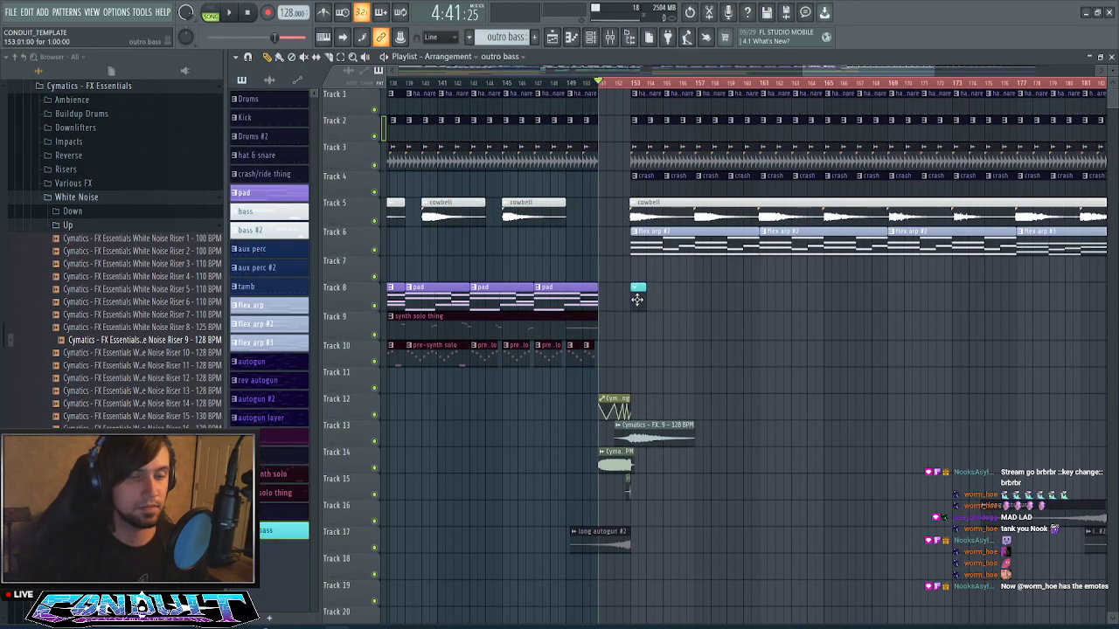
{"action": "left_click_drag", "start_coordinate": [765, 300], "coordinate": [1099, 273]}
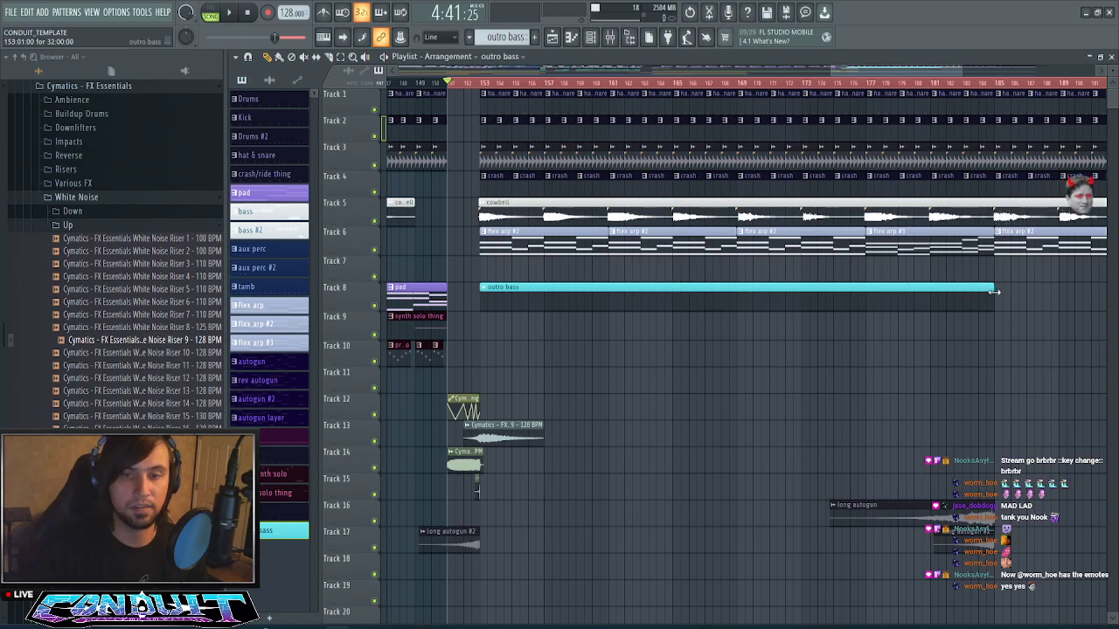
{"action": "left_click_drag", "start_coordinate": [993, 291], "coordinate": [737, 322]}
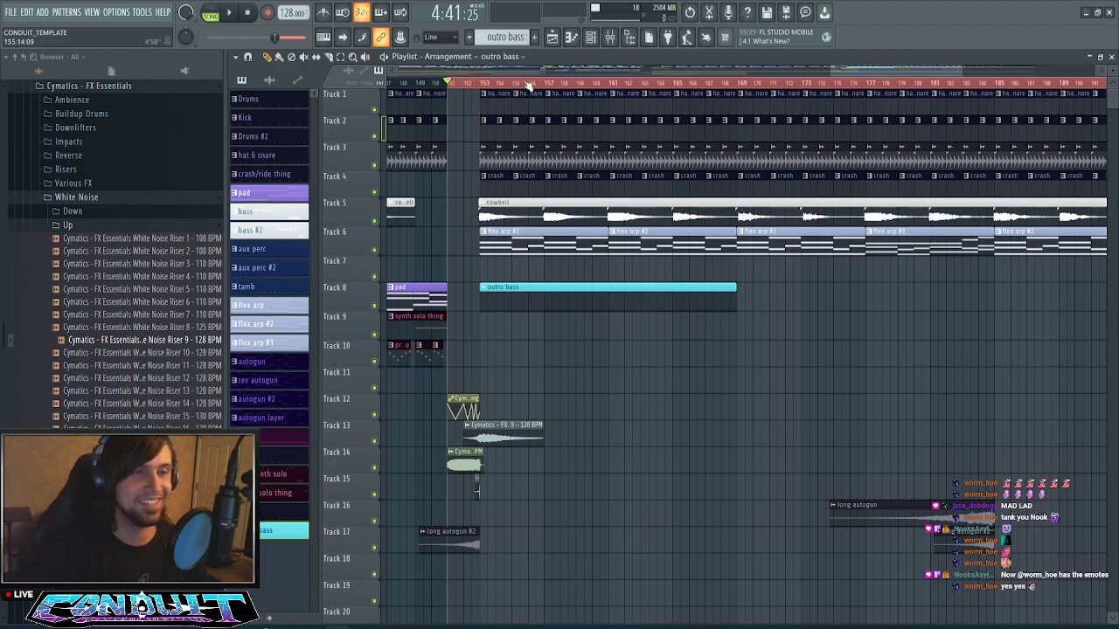
{"action": "scroll", "coordinate": [527, 85], "scroll_direction": "up", "scroll_amount": 2}
{"action": "mouse_move", "coordinate": [861, 72]}
{"action": "left_mouse_down"}
{"action": "mouse_move", "coordinate": [836, 78]}
{"action": "mouse_move", "coordinate": [854, 89]}
{"action": "left_mouse_up"}
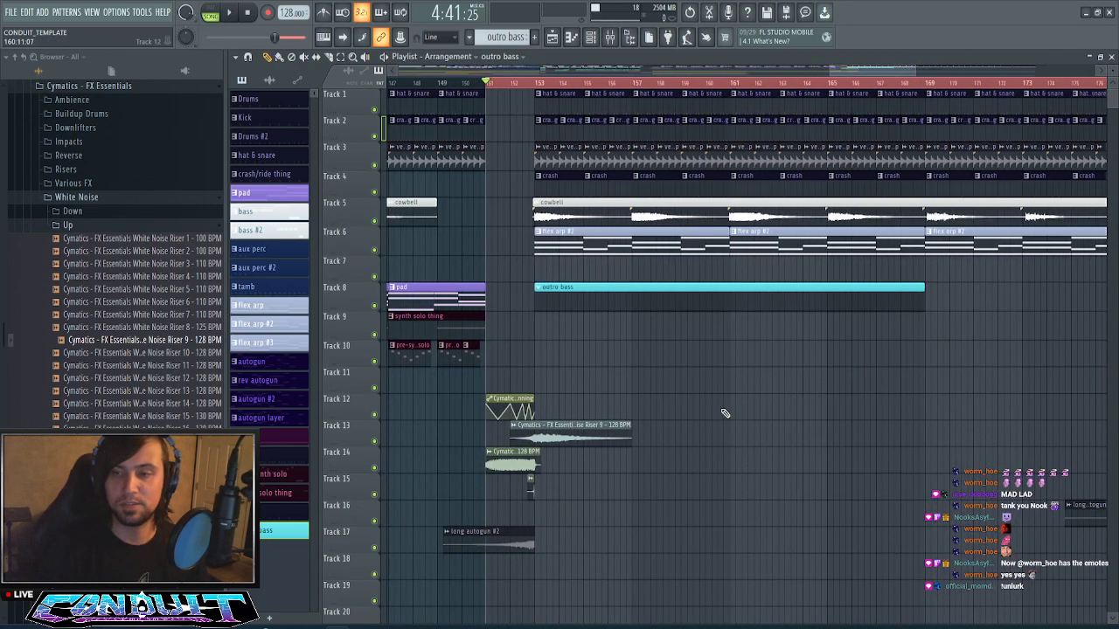
{"action": "scroll", "coordinate": [613, 83], "scroll_direction": "down", "scroll_amount": 2}
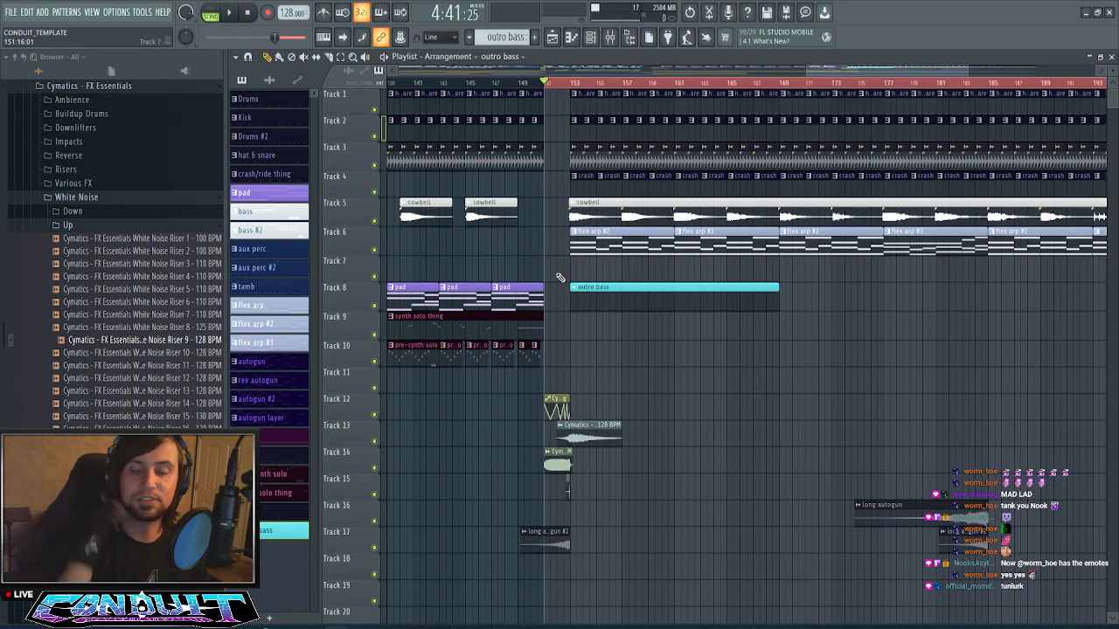
{"action": "key", "text": "space"}
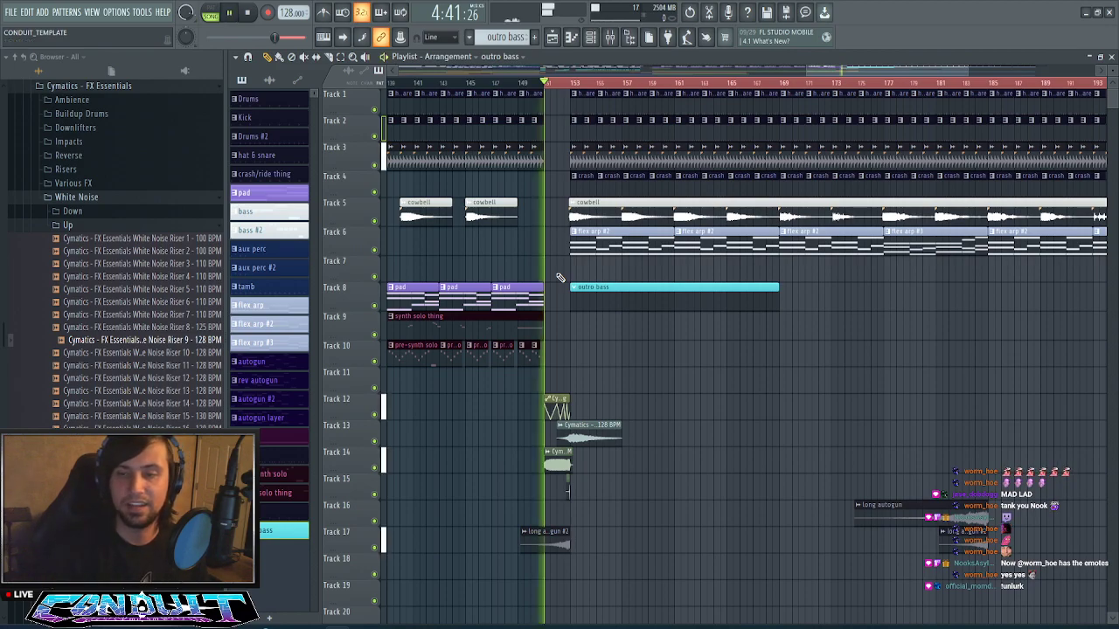
{"action": "key", "text": "space"}
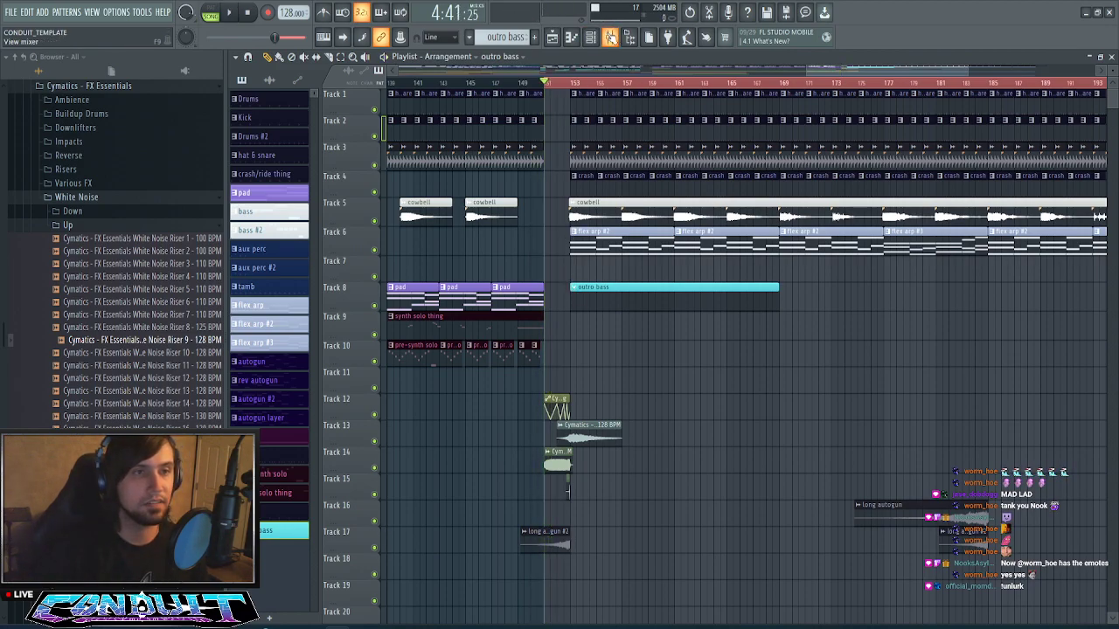
- Show the Synths group in the channel rack and colour the Serum #2 channel with the previously used Dark Turquoise #5BDEED
{"action": "left_click", "coordinate": [590, 39]}
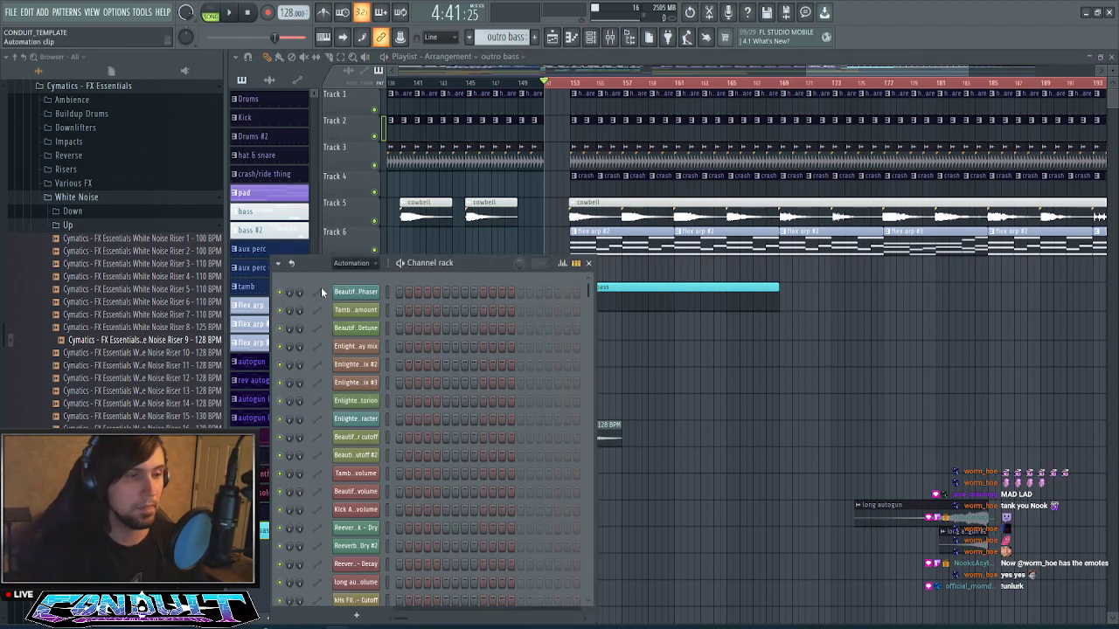
{"action": "left_click", "coordinate": [353, 263]}
{"action": "left_click", "coordinate": [362, 338]}
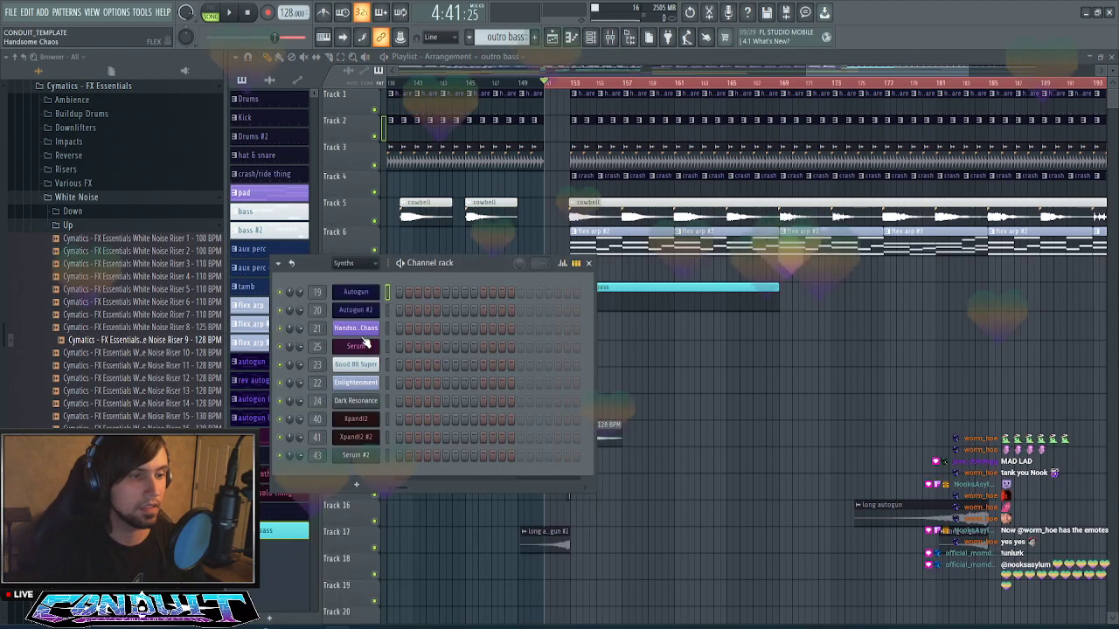
{"action": "right_click", "coordinate": [379, 448]}
{"action": "left_click", "coordinate": [409, 489]}
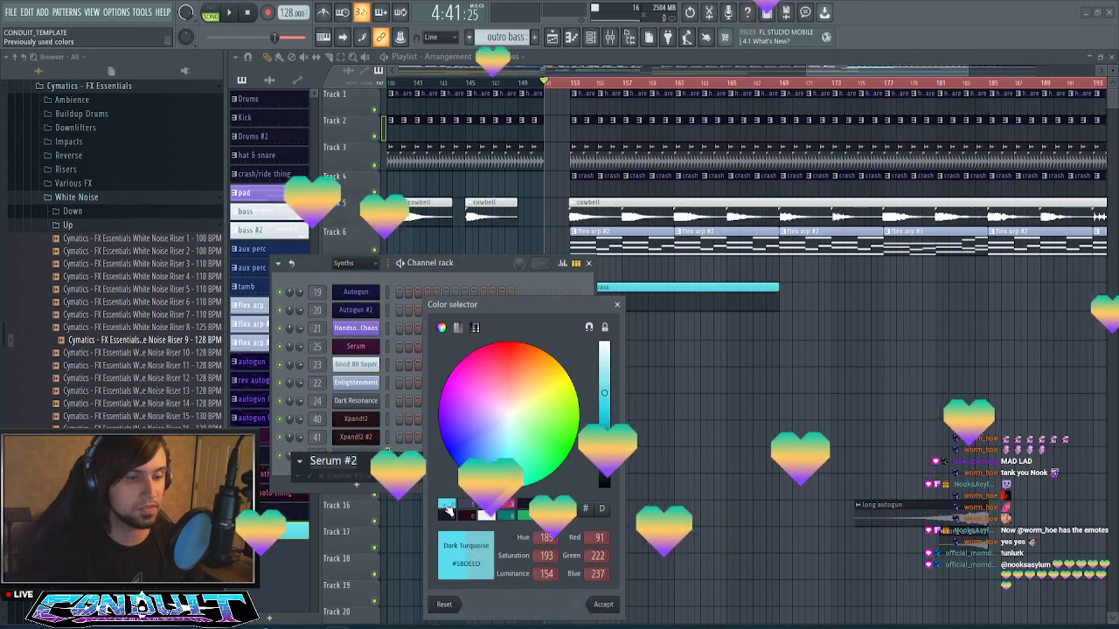
{"action": "double_click", "coordinate": [443, 503]}
- Open the piano roll for Serum #2 and place a one-bar C#3 note at the start of bar 1
{"action": "right_click", "coordinate": [381, 448]}
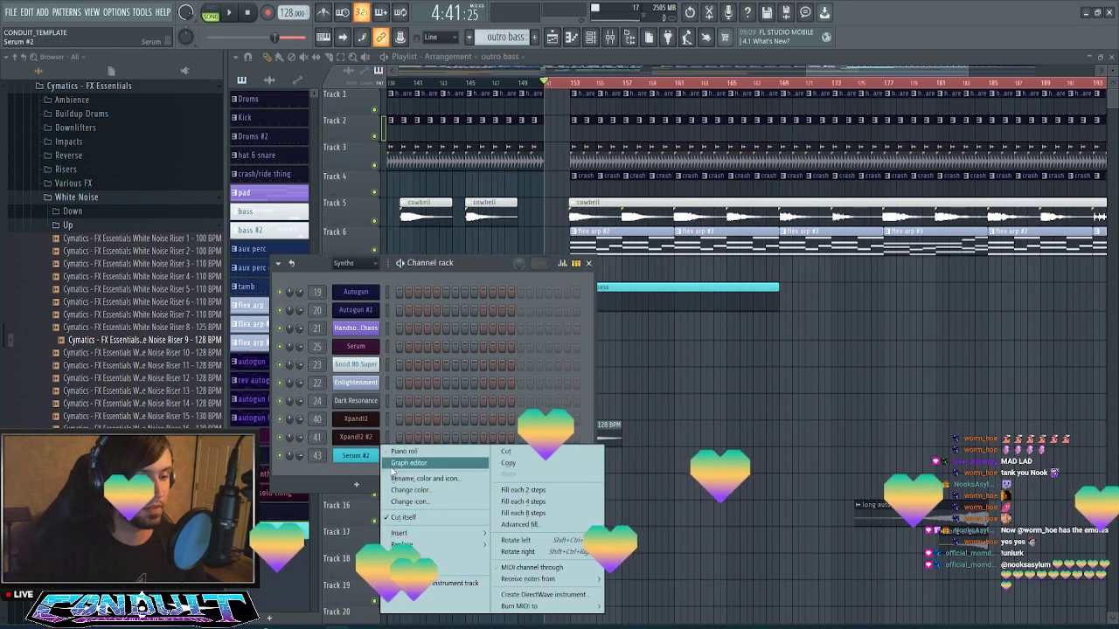
{"action": "left_click", "coordinate": [410, 452]}
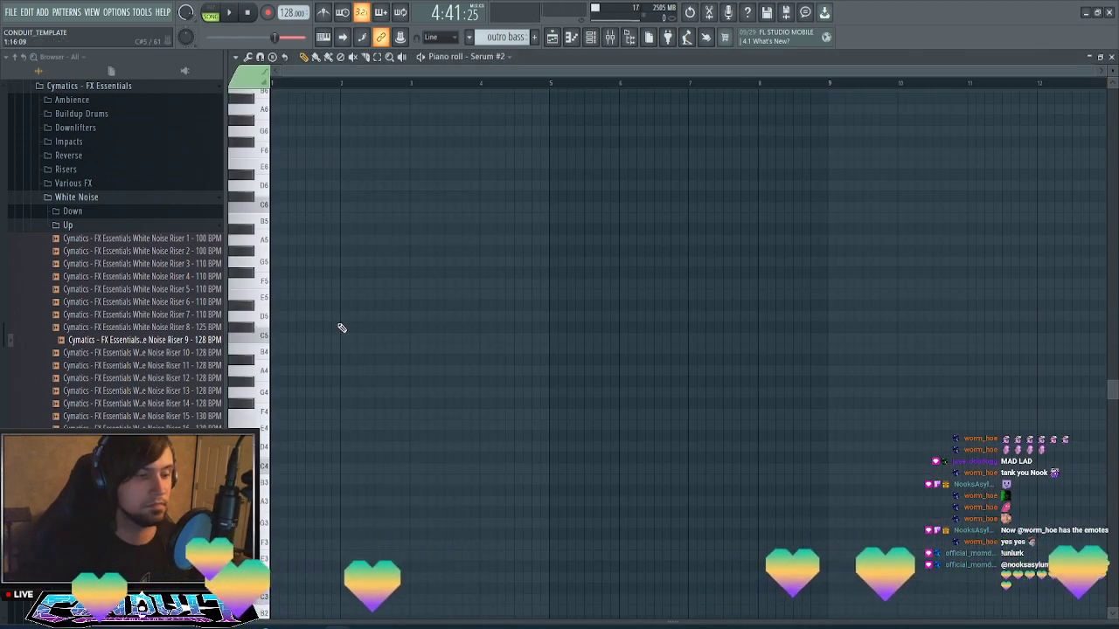
{"action": "scroll", "coordinate": [306, 389], "scroll_direction": "down", "scroll_amount": 5}
{"action": "left_click", "coordinate": [274, 360]}
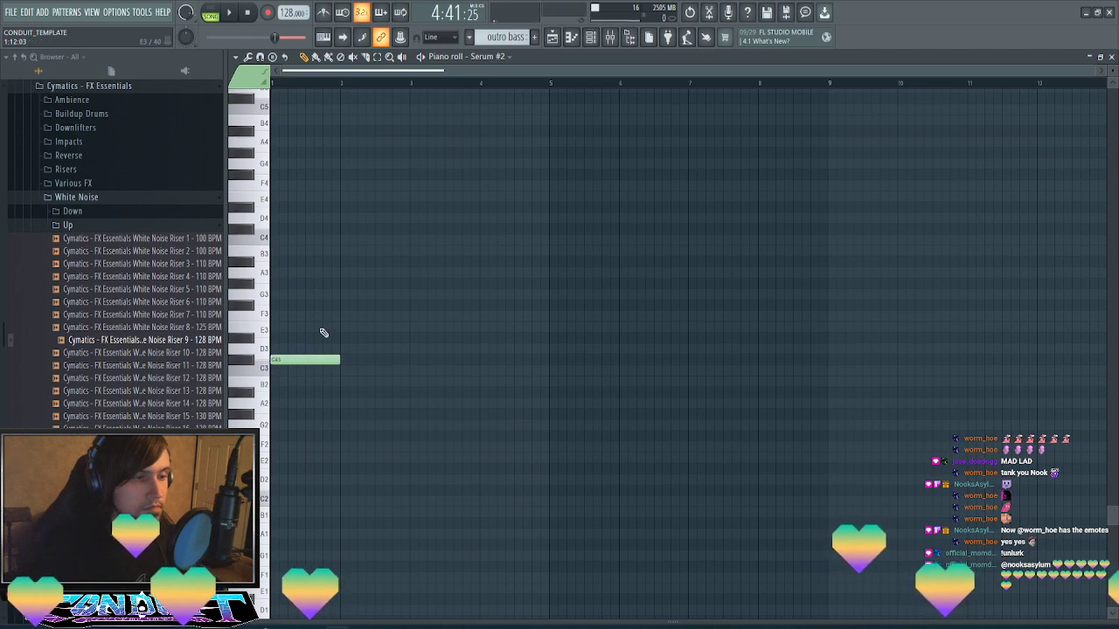
- Lengthen the C#3 note to 1 bar and 12 steps, checking its timing against song playback
{"action": "key", "text": "space"}
{"action": "scroll", "coordinate": [391, 84], "scroll_direction": "up", "scroll_amount": 4}
{"action": "scroll", "coordinate": [391, 85], "scroll_direction": "up", "scroll_amount": 2}
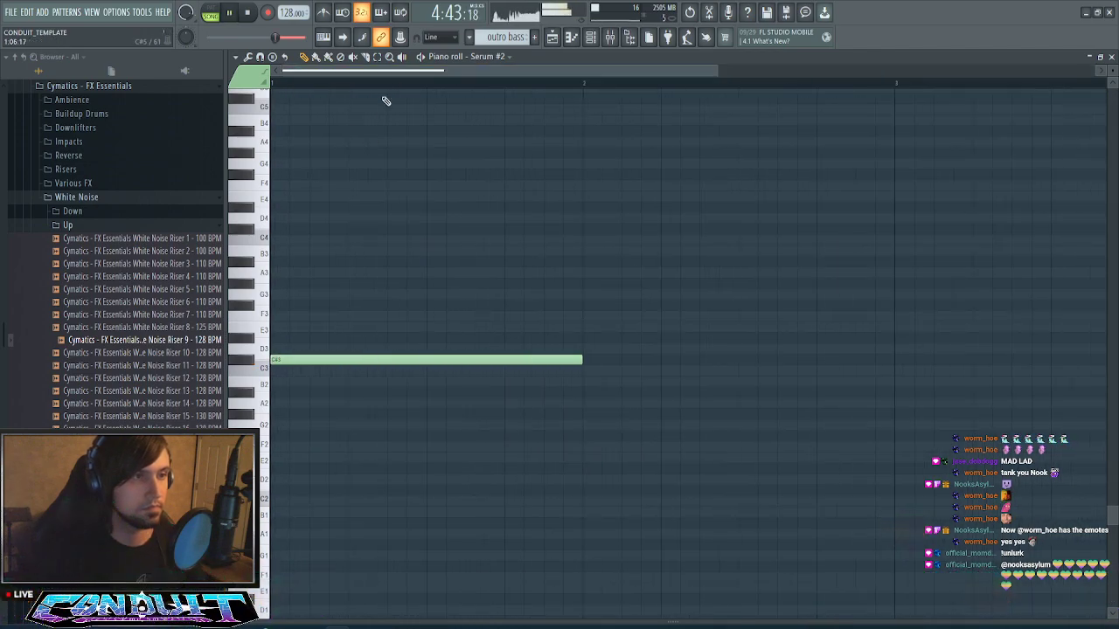
{"action": "scroll", "coordinate": [390, 96], "scroll_direction": "down", "scroll_amount": 2}
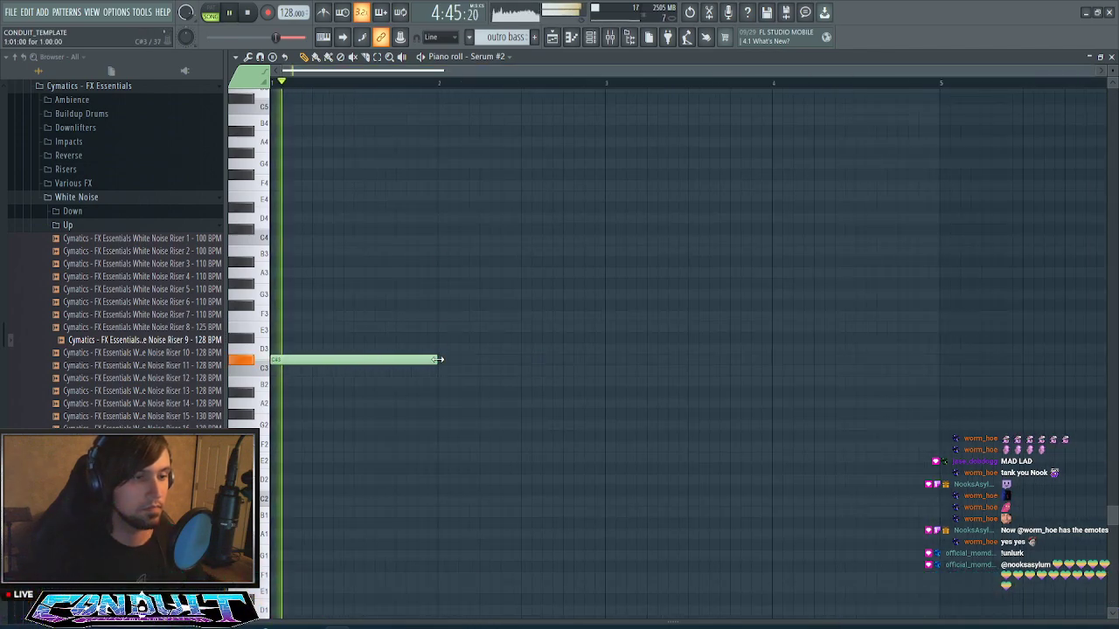
{"action": "key", "text": "space"}
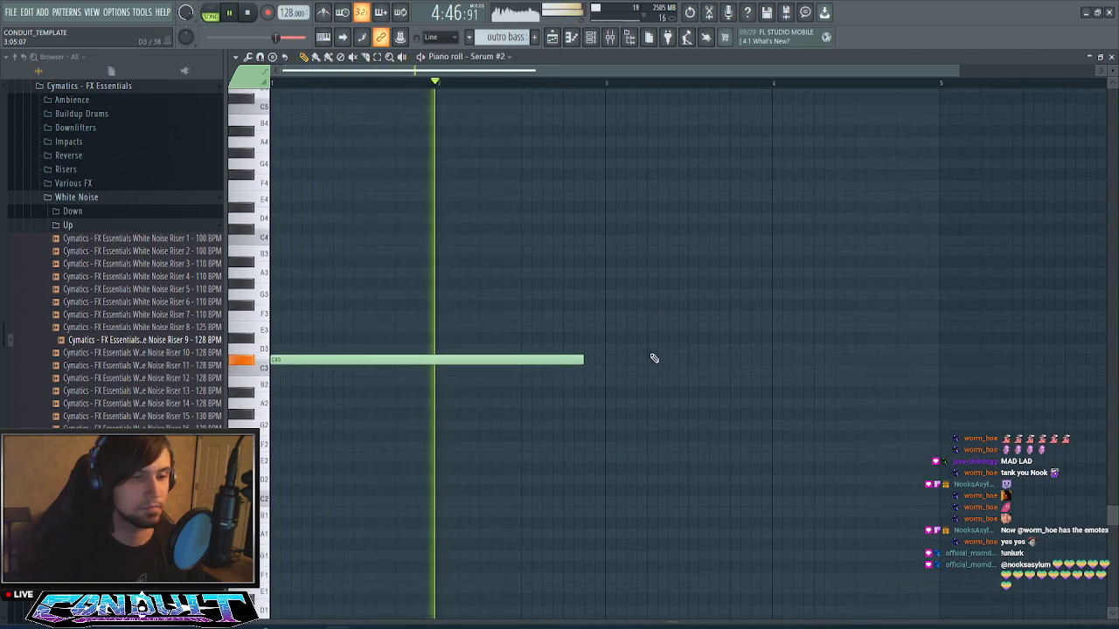
{"action": "key", "text": "space"}
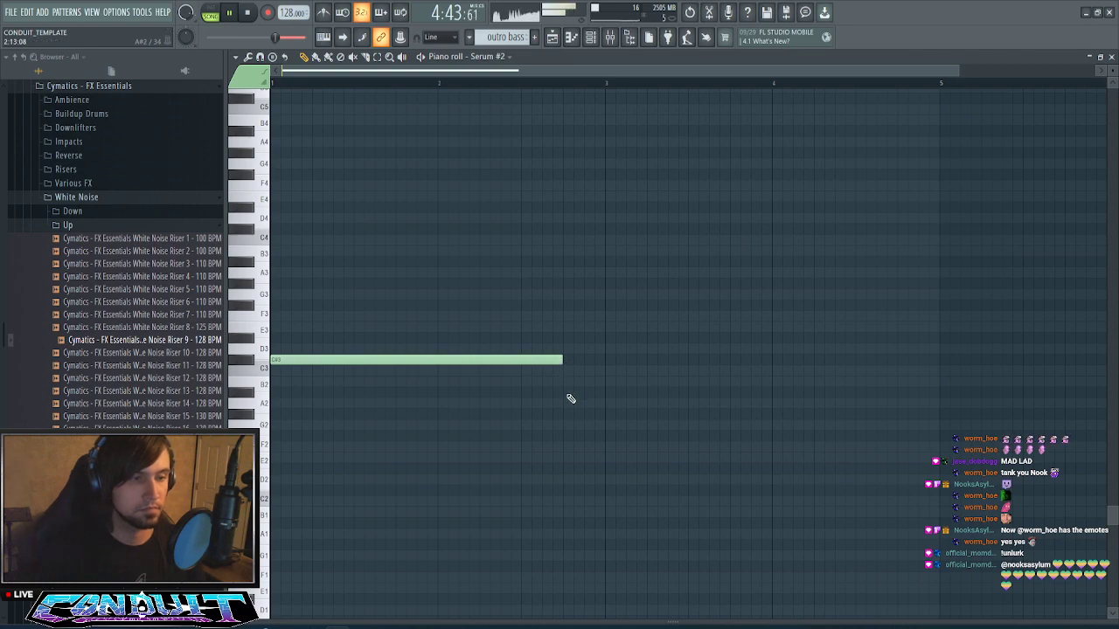
{"action": "key", "text": "space"}
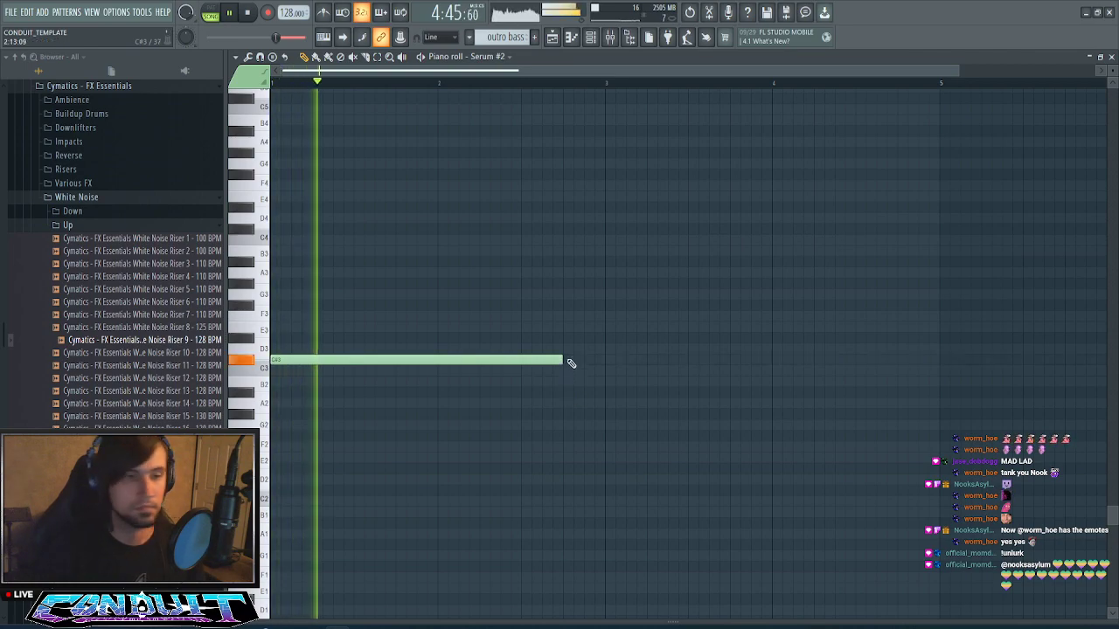
- Follow the C#3 note with a two-step D#3 and a long E3 of about 1 bar and 14 steps
{"action": "left_click", "coordinate": [568, 337]}
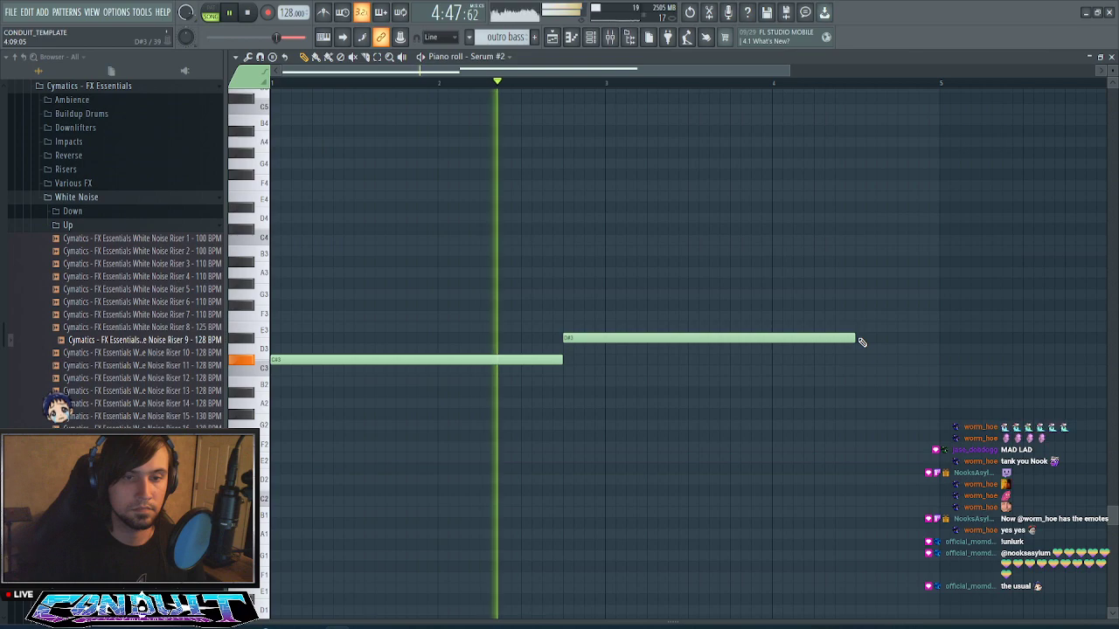
{"action": "left_click_drag", "start_coordinate": [856, 338], "coordinate": [888, 332]}
{"action": "key", "text": "space"}
{"action": "left_click", "coordinate": [594, 327]}
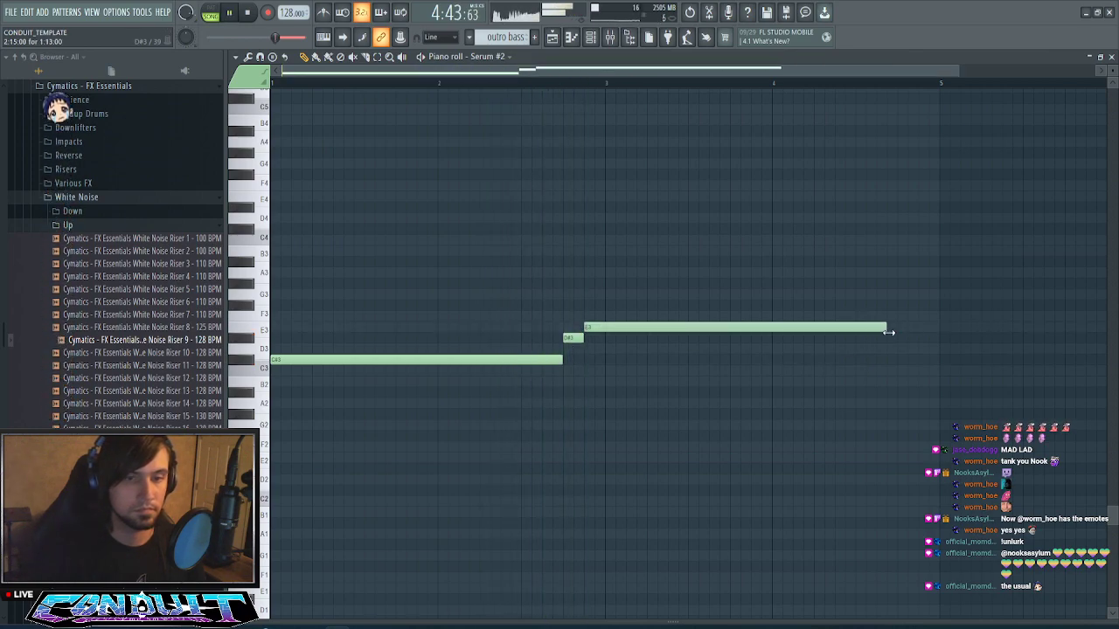
{"action": "key", "text": "space"}
- Audition the phrase, and add a two-step D#3 and a two-step F#3 after the long E3, filling bar 4
{"action": "scroll", "coordinate": [810, 84], "scroll_direction": "down", "scroll_amount": 3}
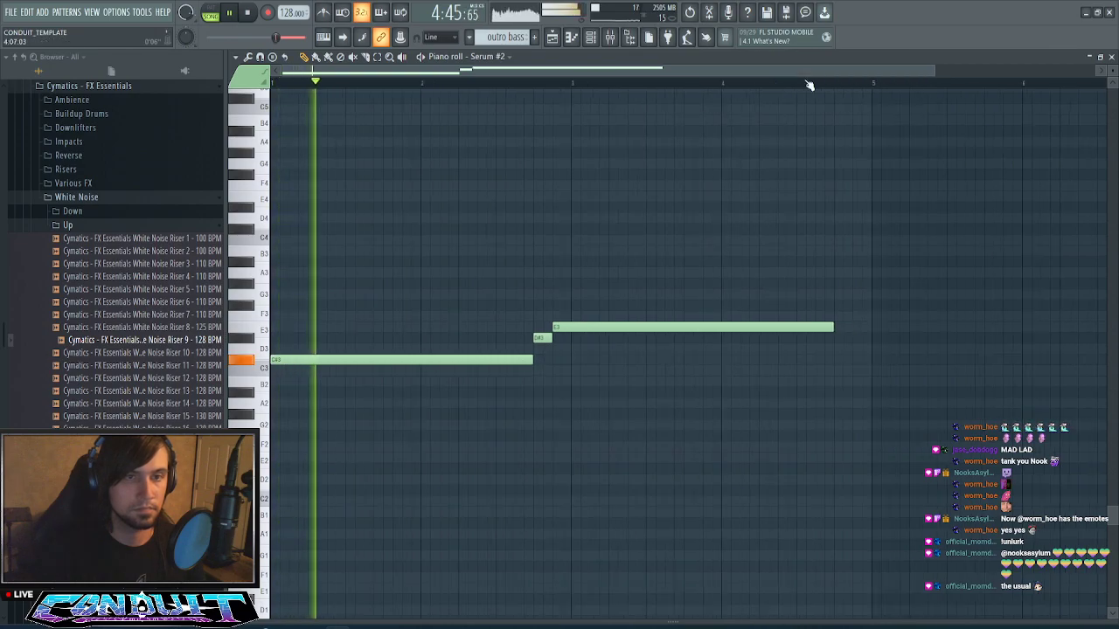
{"action": "scroll", "coordinate": [804, 167], "scroll_direction": "up", "scroll_amount": 1}
{"action": "scroll", "coordinate": [726, 104], "scroll_direction": "down", "scroll_amount": 2}
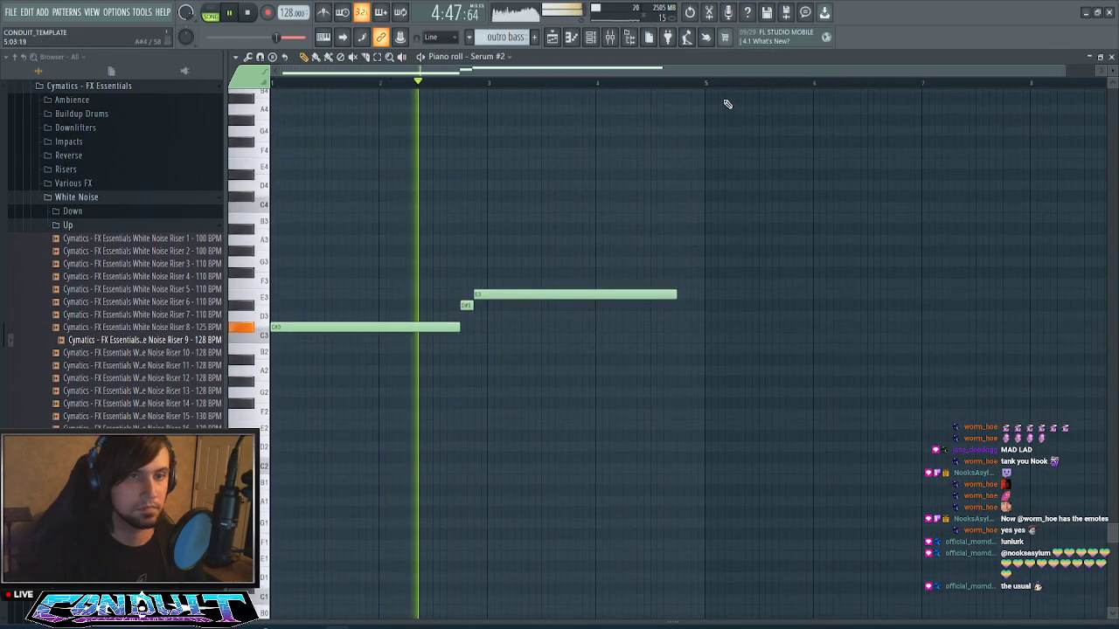
{"action": "scroll", "coordinate": [748, 84], "scroll_direction": "up", "scroll_amount": 3}
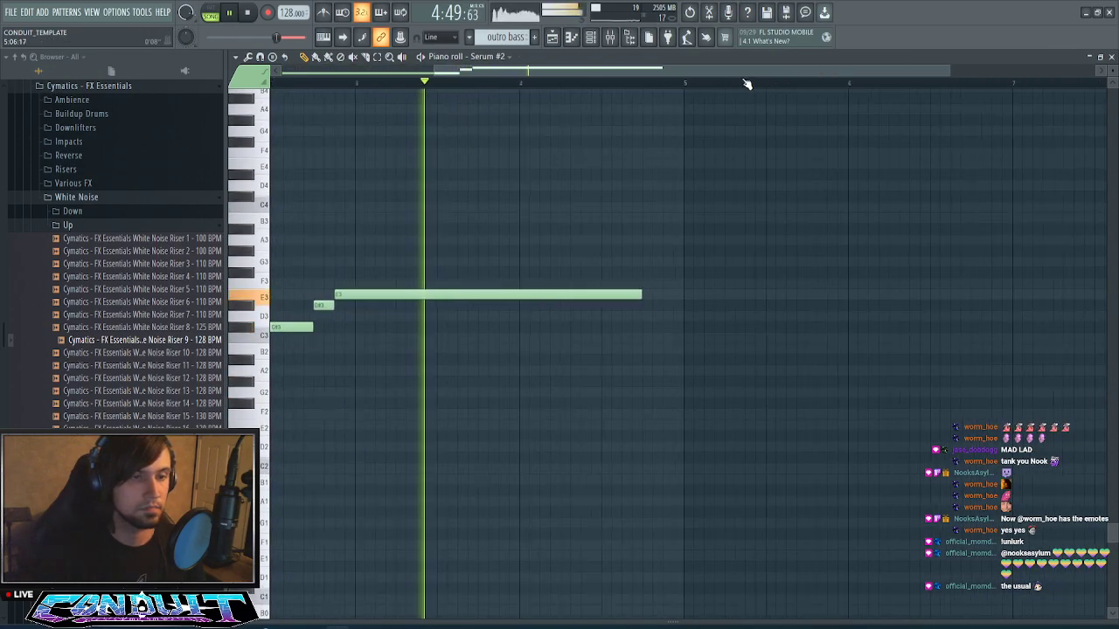
{"action": "scroll", "coordinate": [704, 249], "scroll_direction": "up", "scroll_amount": 1}
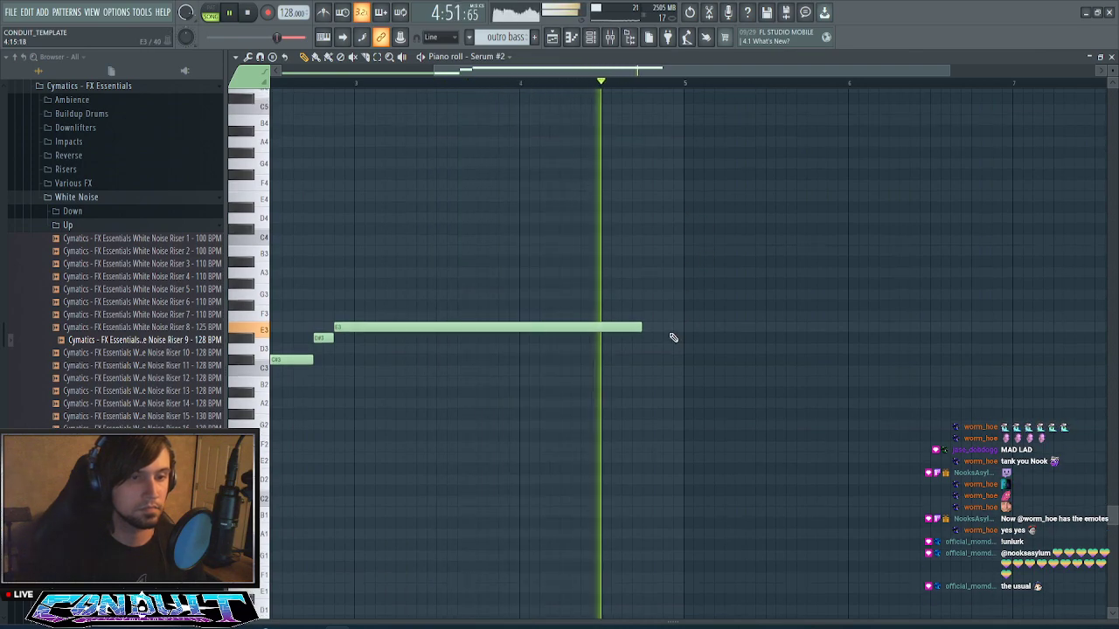
{"action": "key", "text": "space"}
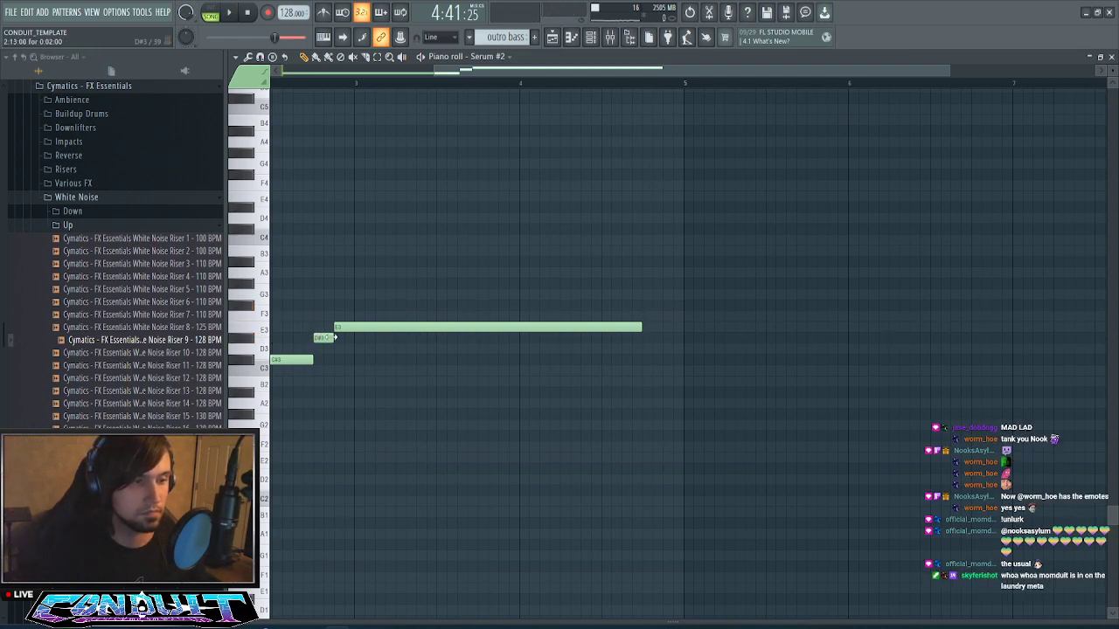
{"action": "left_click", "coordinate": [665, 305]}
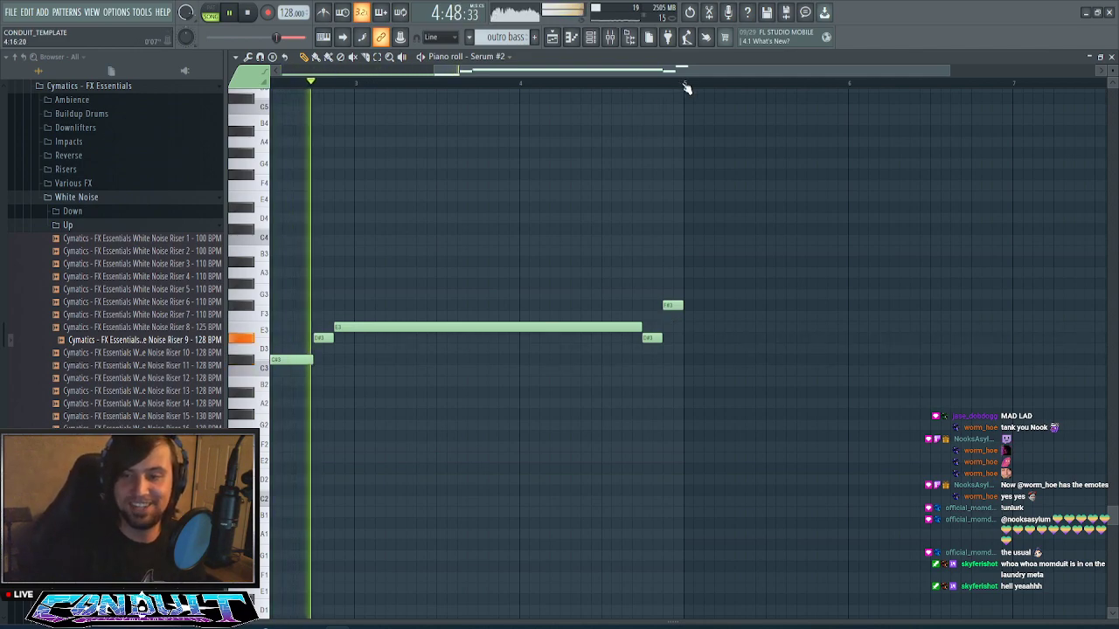
- Play the phrase back and extend the F#3 note at the end of bar 4 to two bars long
{"action": "scroll", "coordinate": [687, 83], "scroll_direction": "down", "scroll_amount": 1}
{"action": "scroll", "coordinate": [695, 157], "scroll_direction": "up", "scroll_amount": 2}
{"action": "scroll", "coordinate": [695, 78], "scroll_direction": "up", "scroll_amount": 1}
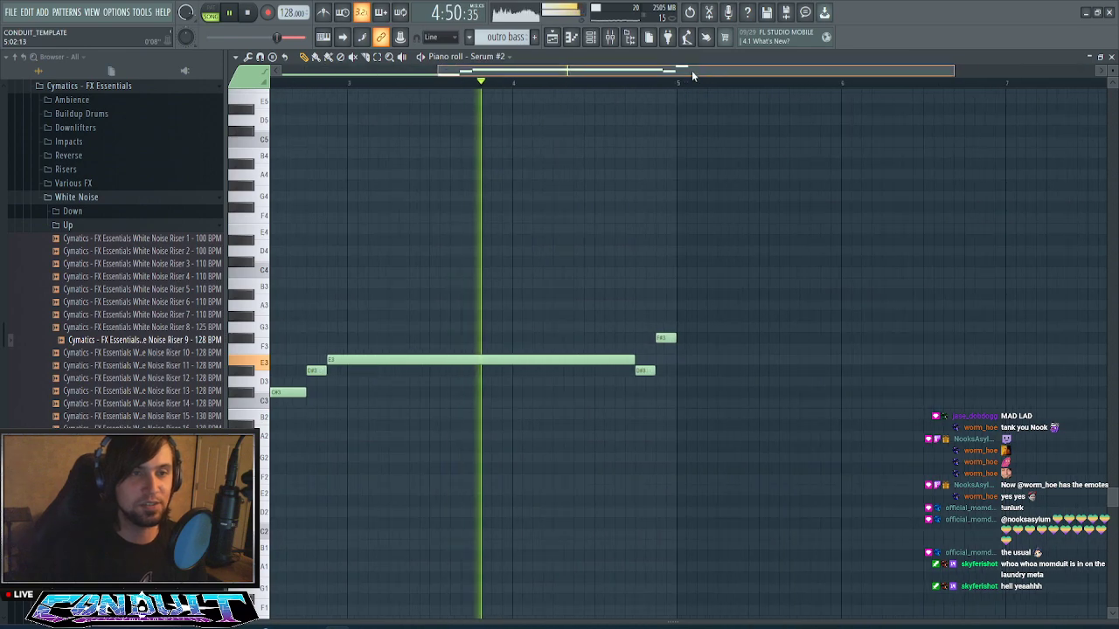
{"action": "key", "text": "space"}
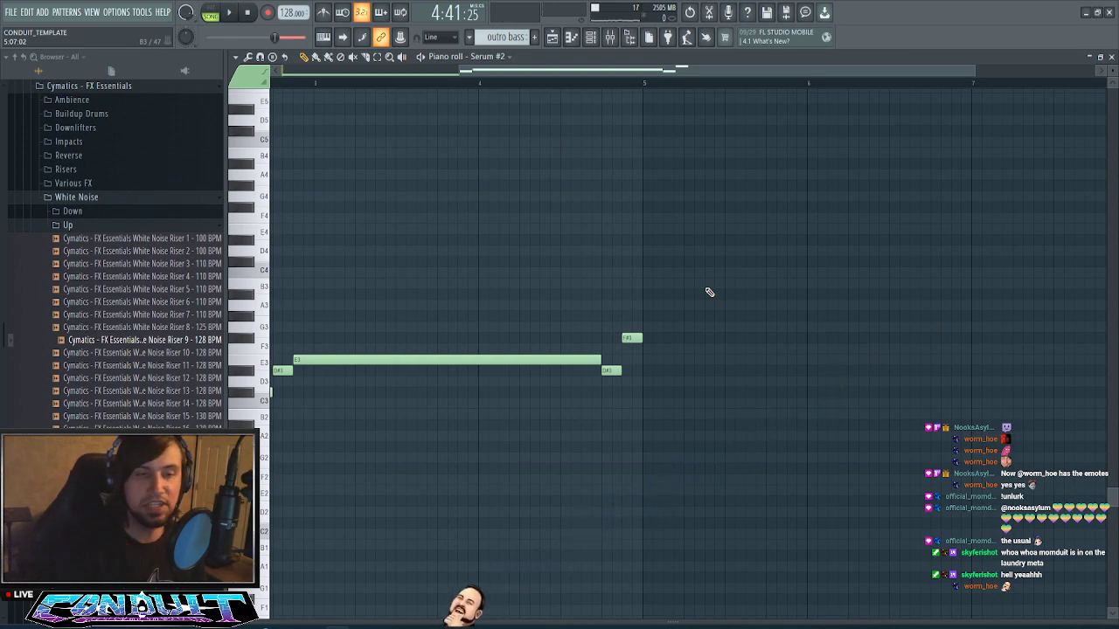
{"action": "scroll", "coordinate": [724, 82], "scroll_direction": "down", "scroll_amount": 2}
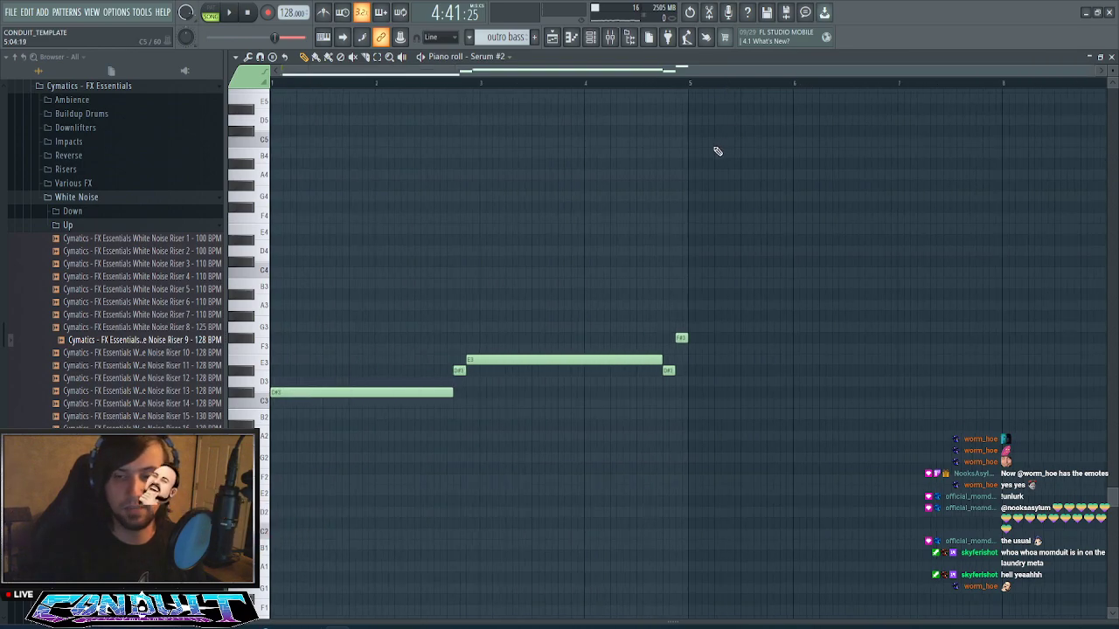
{"action": "scroll", "coordinate": [716, 152], "scroll_direction": "down", "scroll_amount": 1}
{"action": "scroll", "coordinate": [689, 69], "scroll_direction": "up", "scroll_amount": 2}
{"action": "left_click_drag", "start_coordinate": [689, 69], "coordinate": [603, 69]}
{"action": "key", "text": "space"}
{"action": "scroll", "coordinate": [548, 85], "scroll_direction": "down", "scroll_amount": 2}
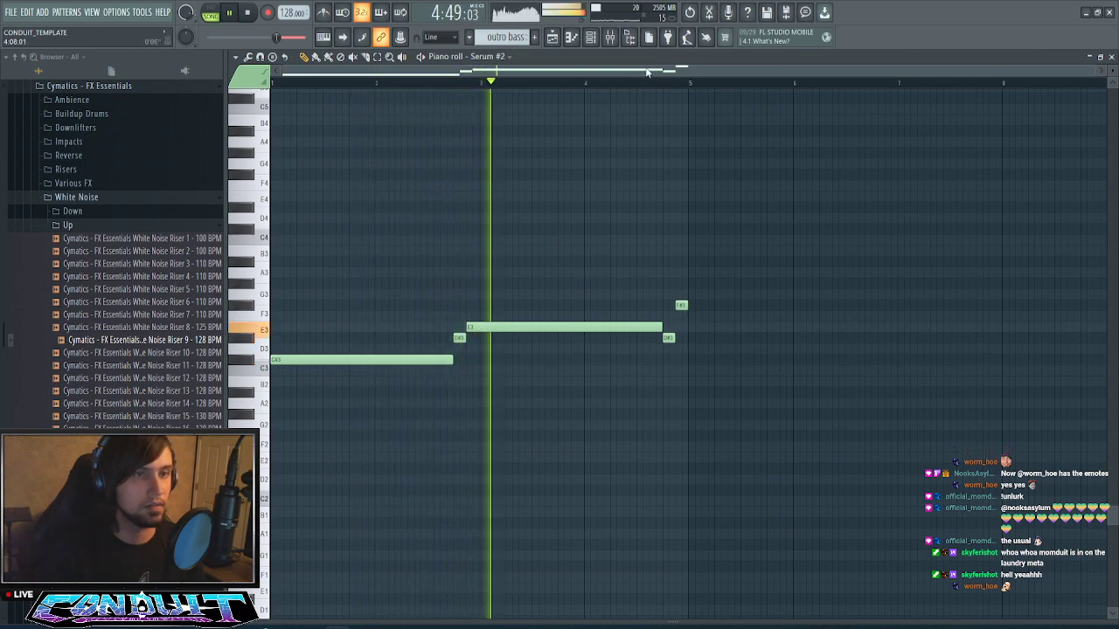
{"action": "left_click_drag", "start_coordinate": [687, 72], "coordinate": [764, 69]}
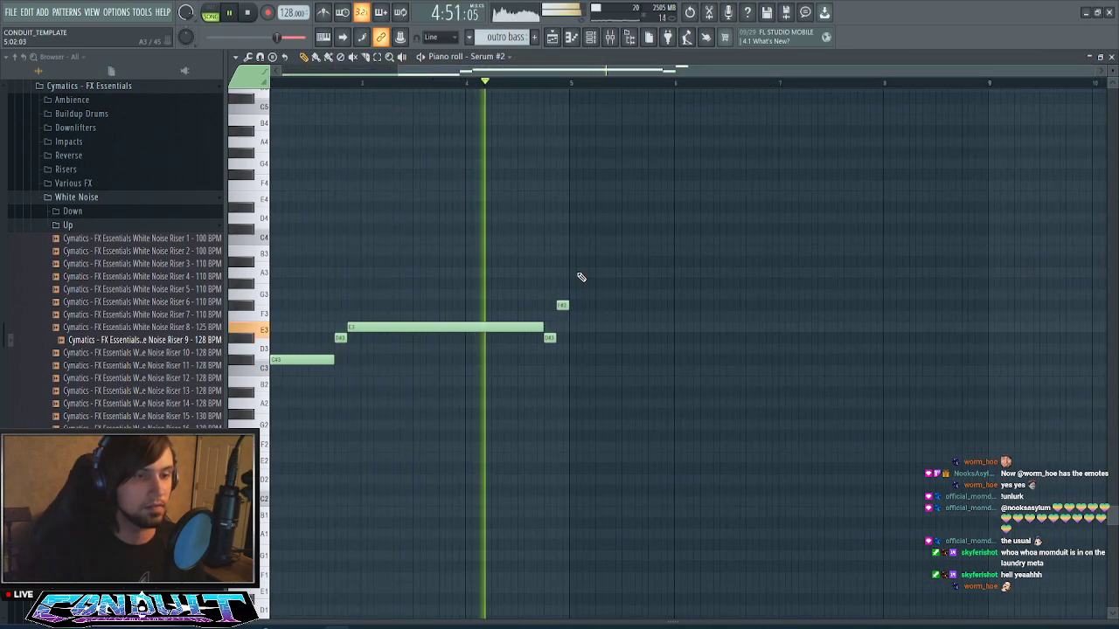
{"action": "left_click_drag", "start_coordinate": [570, 306], "coordinate": [765, 307]}
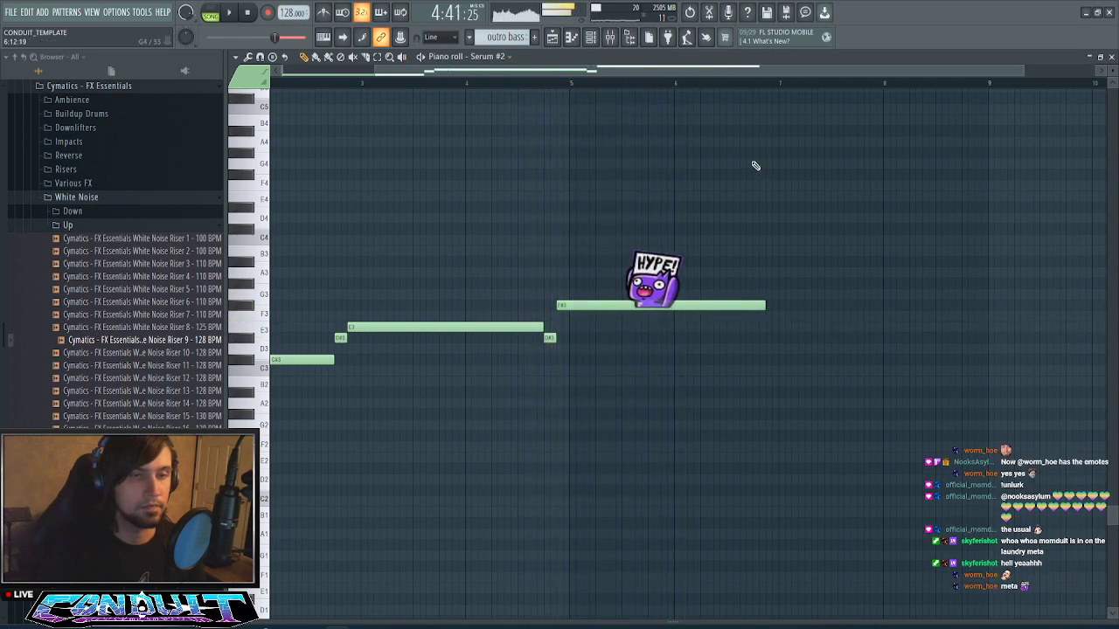
- Listen to the transition out of the long F#3 and shorten that note by two steps, ending it at step 13 of bar 6
{"action": "scroll", "coordinate": [753, 87], "scroll_direction": "down", "scroll_amount": 2}
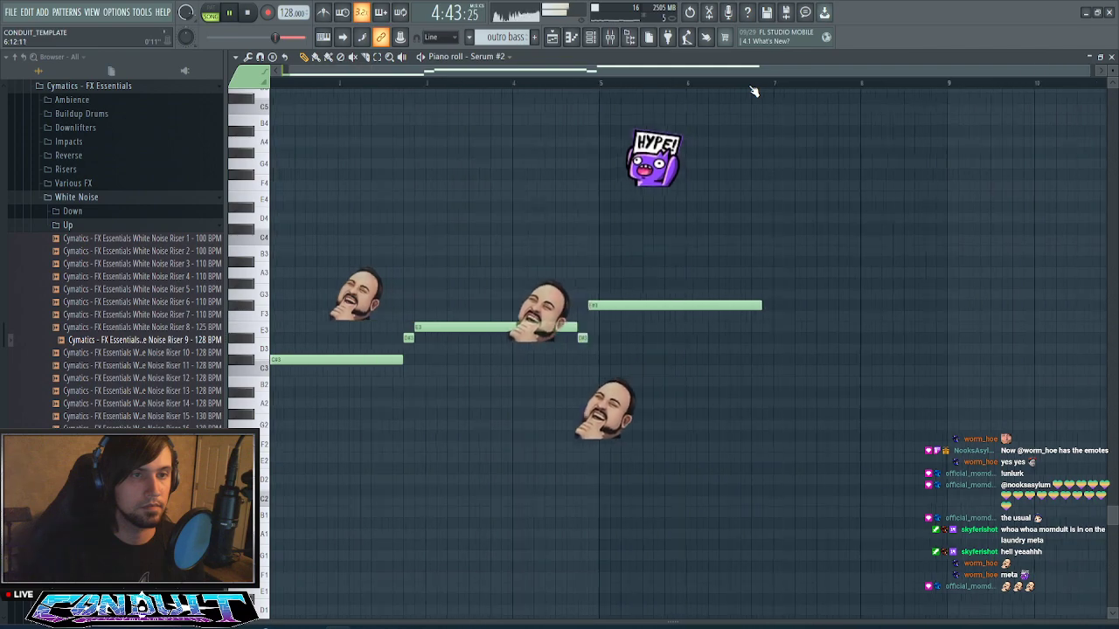
{"action": "scroll", "coordinate": [753, 87], "scroll_direction": "up", "scroll_amount": 2}
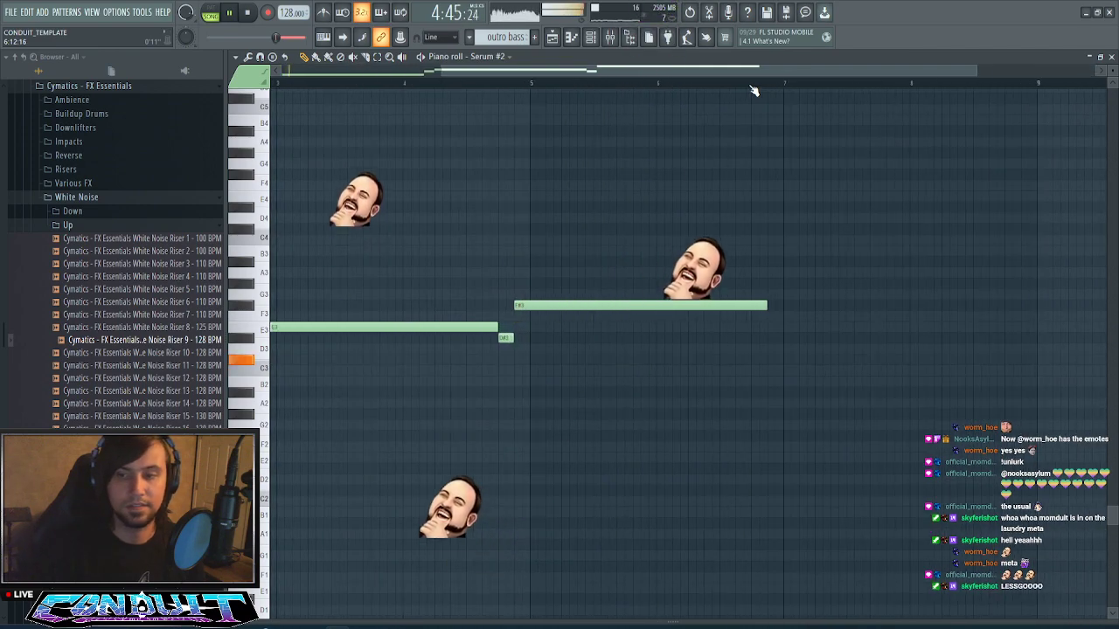
{"action": "scroll", "coordinate": [753, 90], "scroll_direction": "down", "scroll_amount": 2}
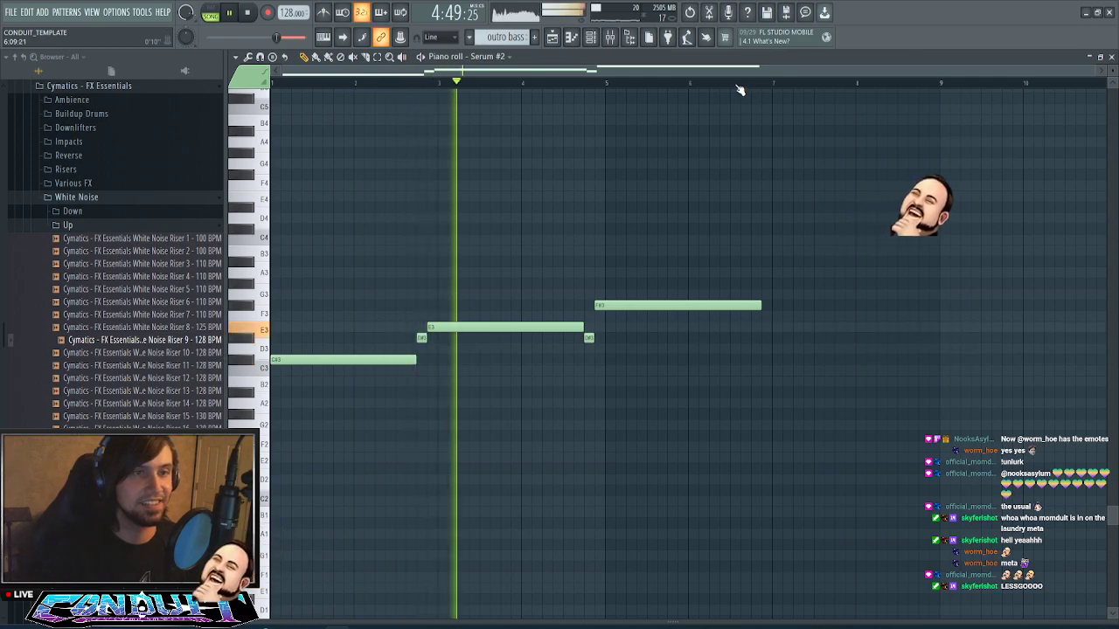
{"action": "scroll", "coordinate": [739, 93], "scroll_direction": "up", "scroll_amount": 2}
{"action": "left_click", "coordinate": [643, 82]}
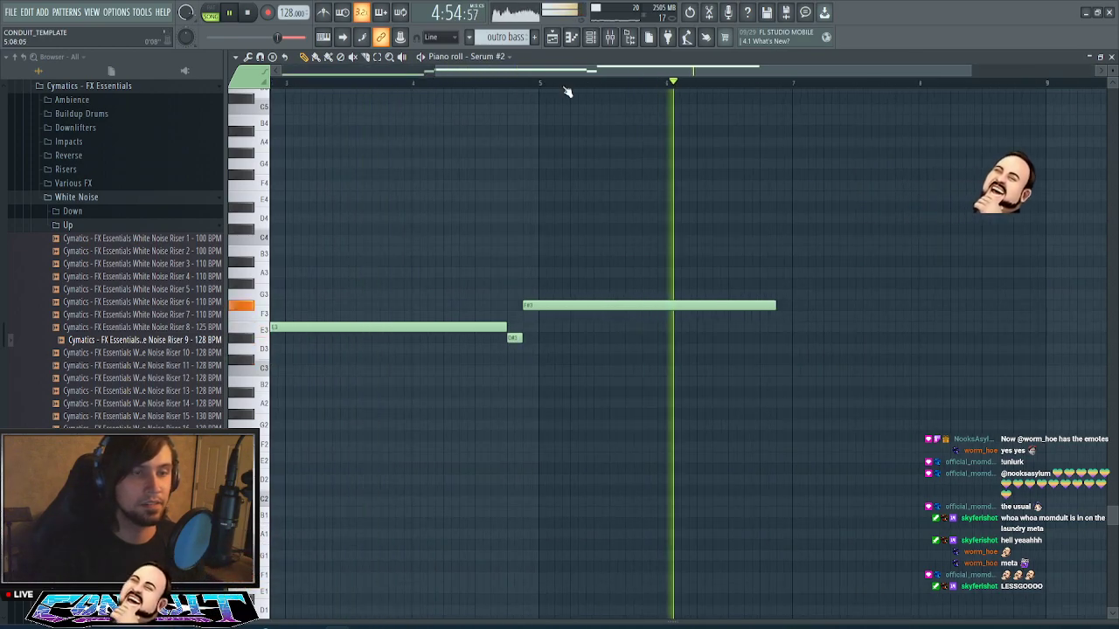
{"action": "left_click", "coordinate": [320, 84]}
{"action": "left_click_drag", "start_coordinate": [602, 71], "coordinate": [738, 91]}
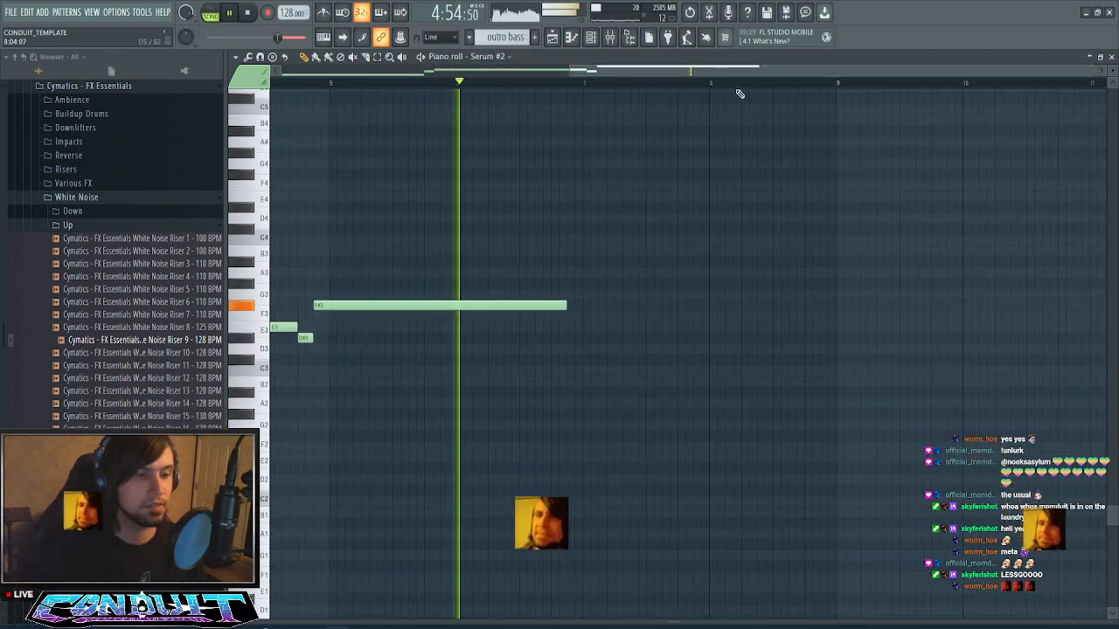
{"action": "key", "text": "space"}
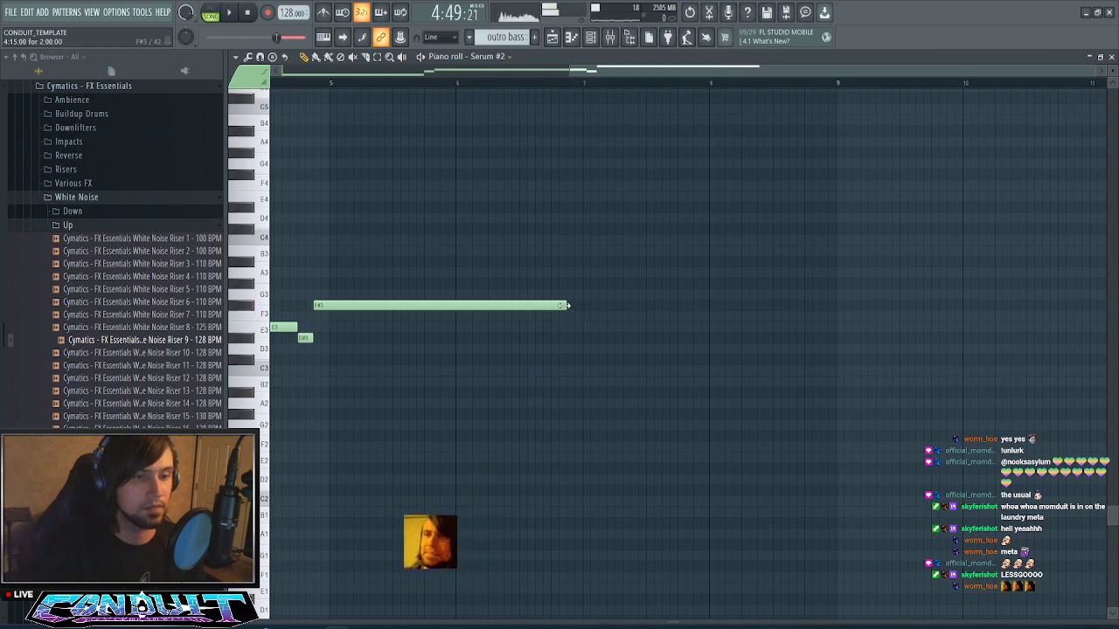
{"action": "left_click_drag", "start_coordinate": [568, 305], "coordinate": [550, 305]}
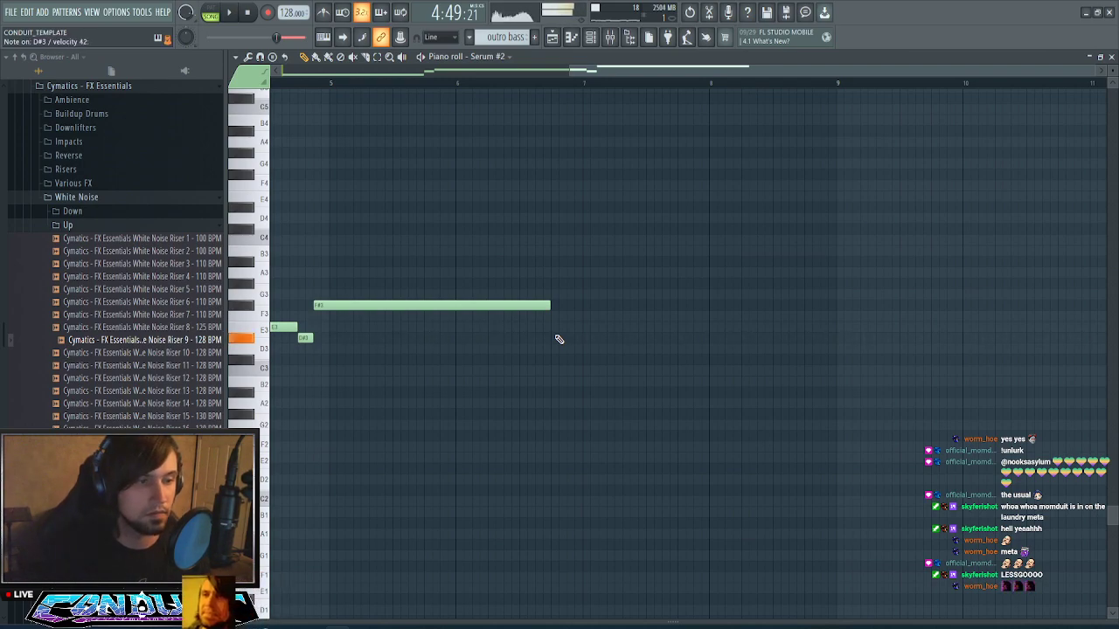
- Add a two-step E3 after the long F#3, followed by a D#3 about two bars long, and play them back
{"action": "left_click", "coordinate": [552, 326]}
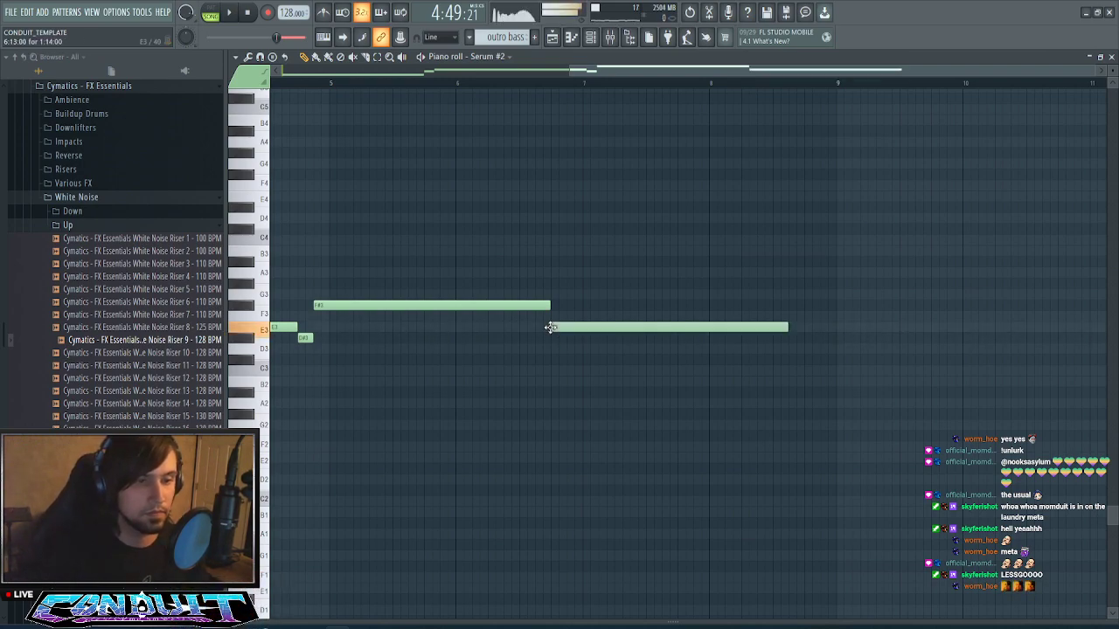
{"action": "key", "text": "space"}
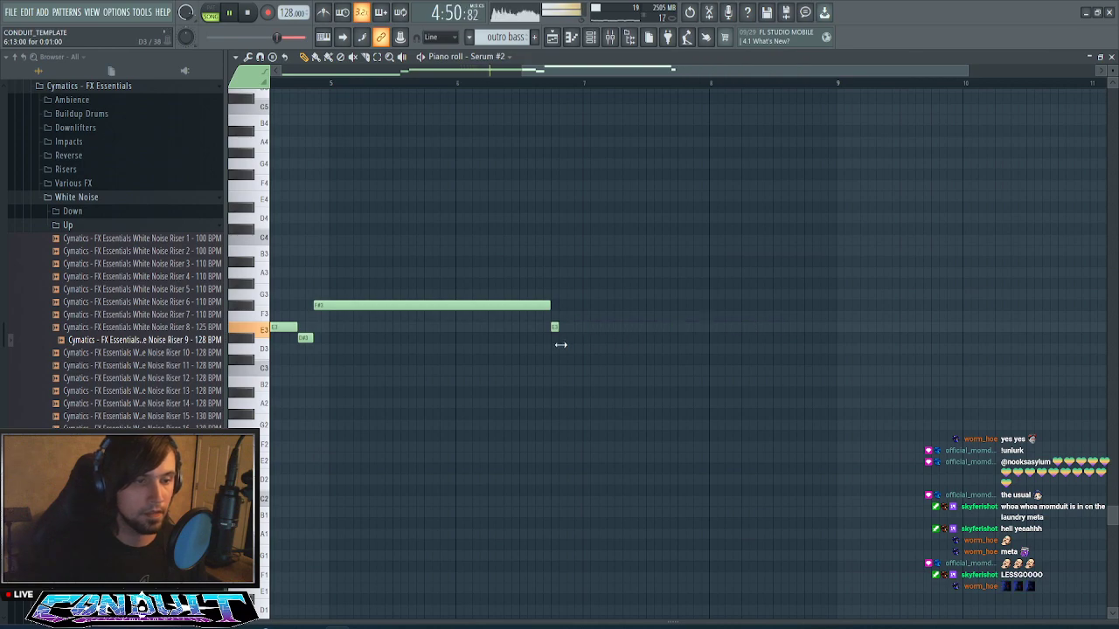
{"action": "left_click_drag", "start_coordinate": [560, 344], "coordinate": [821, 341]}
{"action": "left_click", "coordinate": [570, 338]}
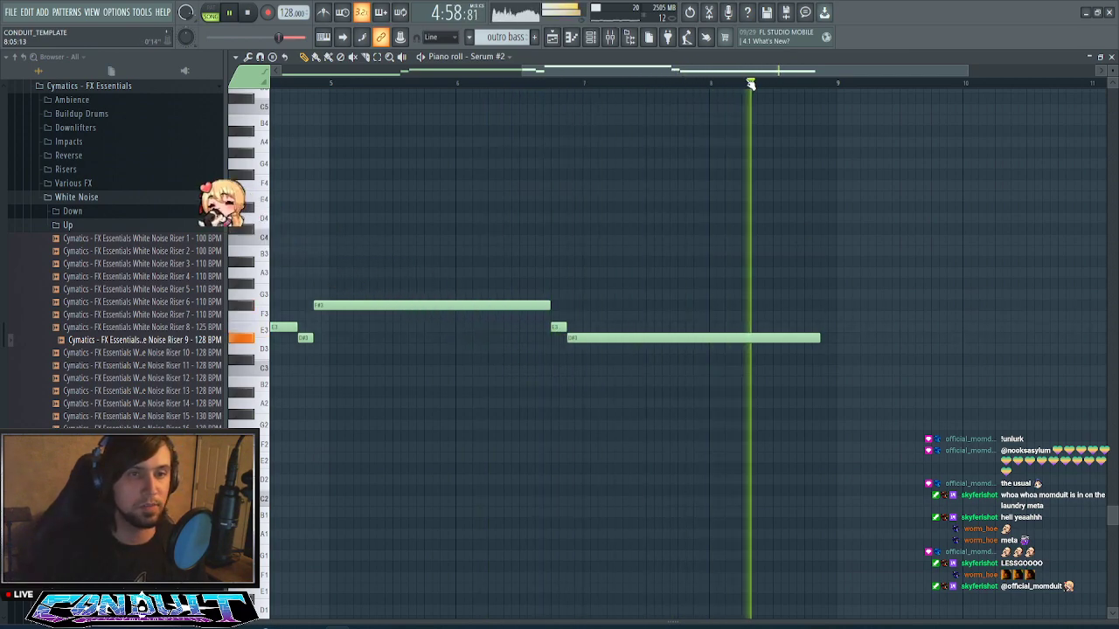
- Copy the opening C#3, short D#3 and long E3 notes to the start of bar 9 and play the phrase back
{"action": "scroll", "coordinate": [750, 83], "scroll_direction": "down", "scroll_amount": 2}
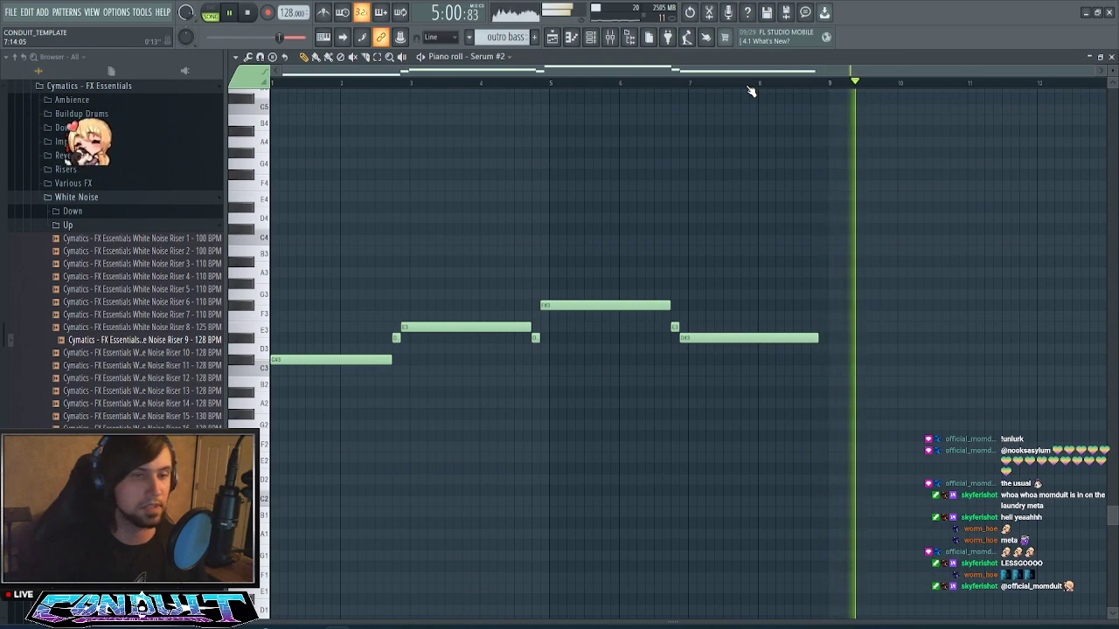
{"action": "key", "text": "space"}
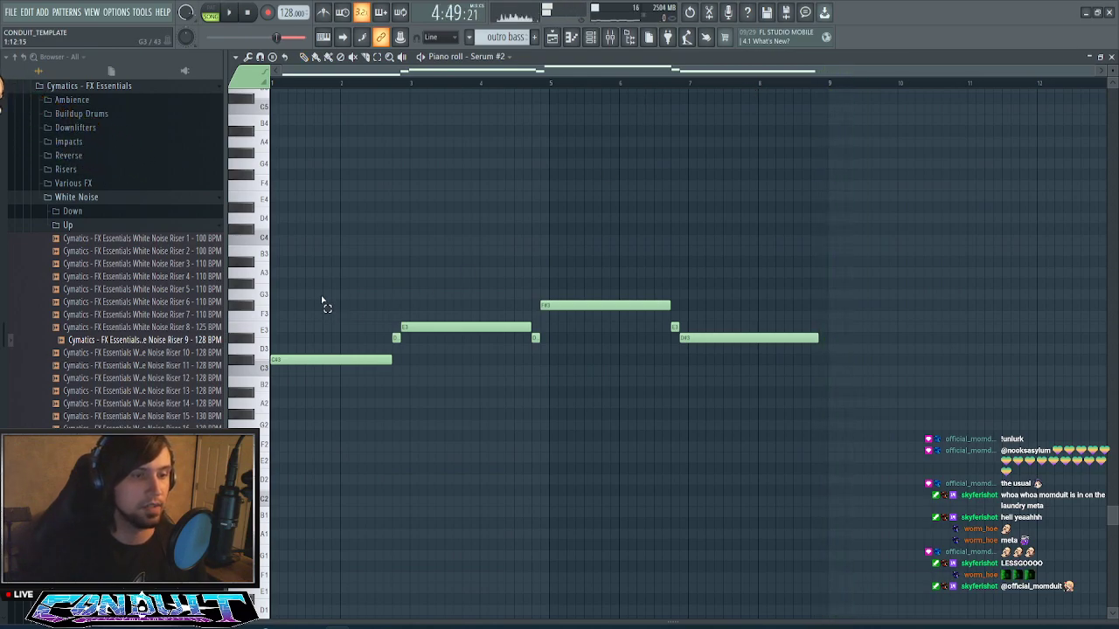
{"action": "left_click_drag", "start_coordinate": [311, 278], "coordinate": [510, 420]}
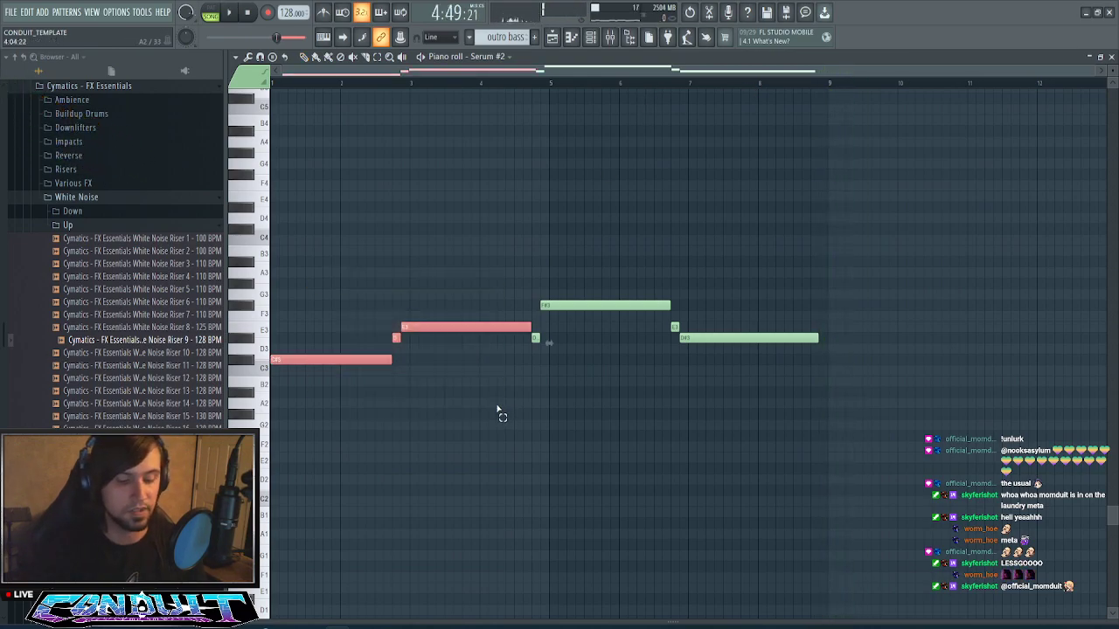
{"action": "mouse_move", "coordinate": [330, 362]}
{"action": "left_mouse_down"}
{"action": "mouse_move", "coordinate": [846, 358]}
{"action": "mouse_move", "coordinate": [880, 373]}
{"action": "left_mouse_up"}
{"action": "key", "text": "space"}
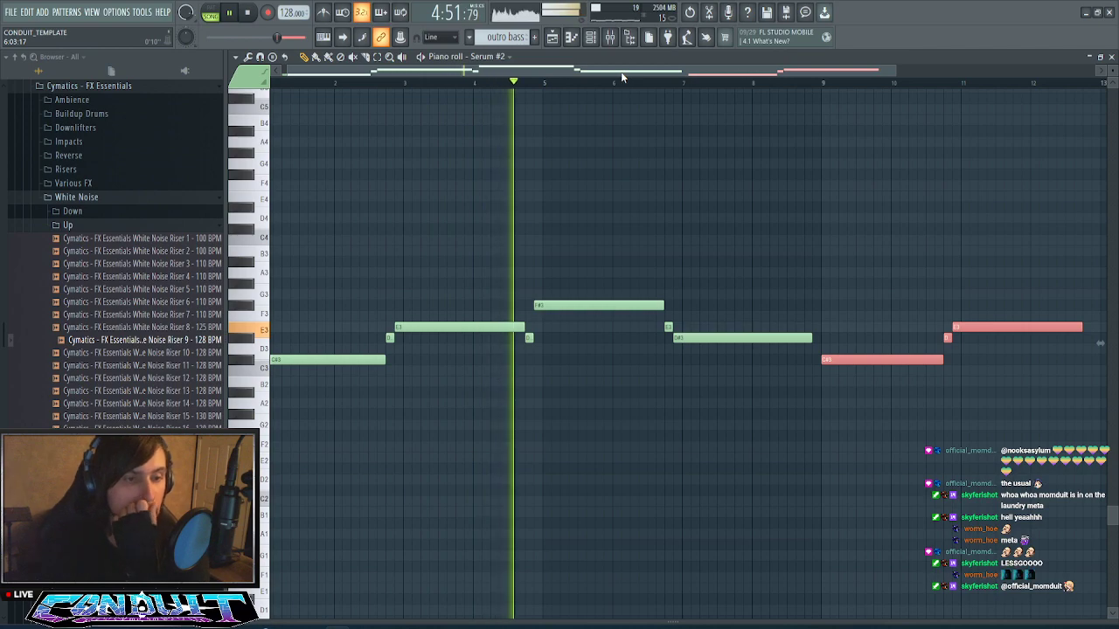
{"action": "left_click", "coordinate": [648, 166], "text": "ctrl"}
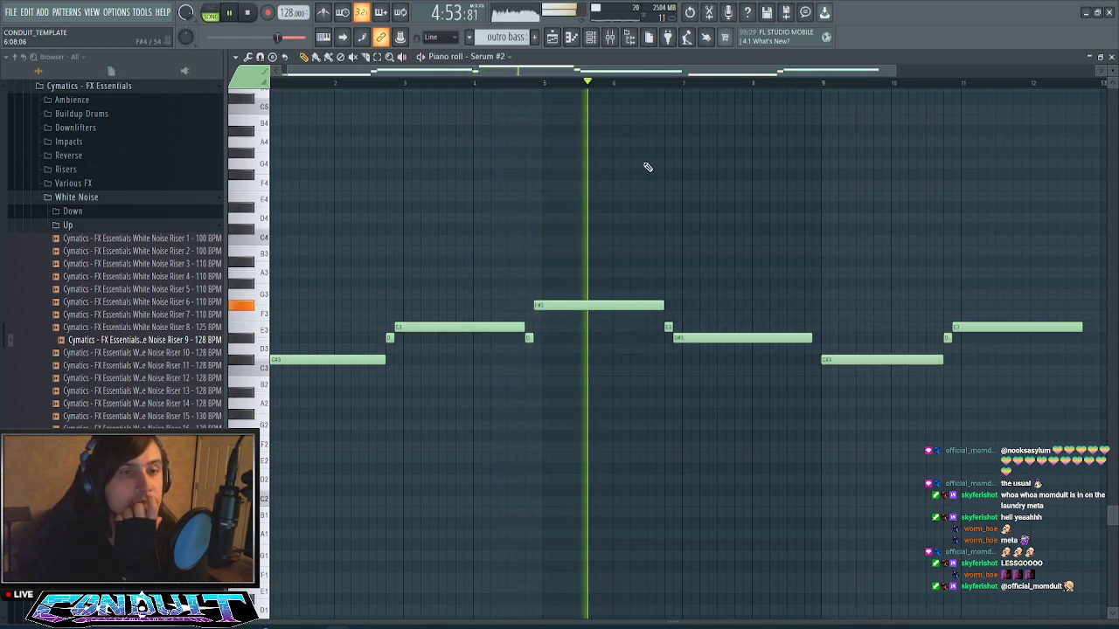
- Listen through the copied notes and add a two-step D#3 directly after the long E3 in bar 12
{"action": "scroll", "coordinate": [653, 90], "scroll_direction": "down", "scroll_amount": 1}
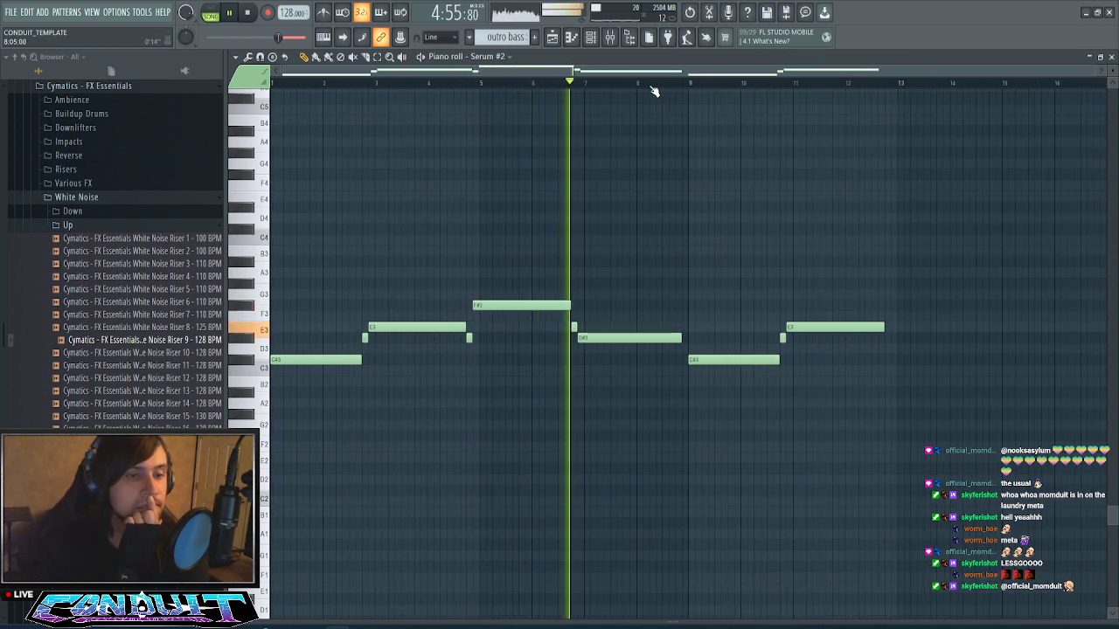
{"action": "scroll", "coordinate": [705, 93], "scroll_direction": "up", "scroll_amount": 4}
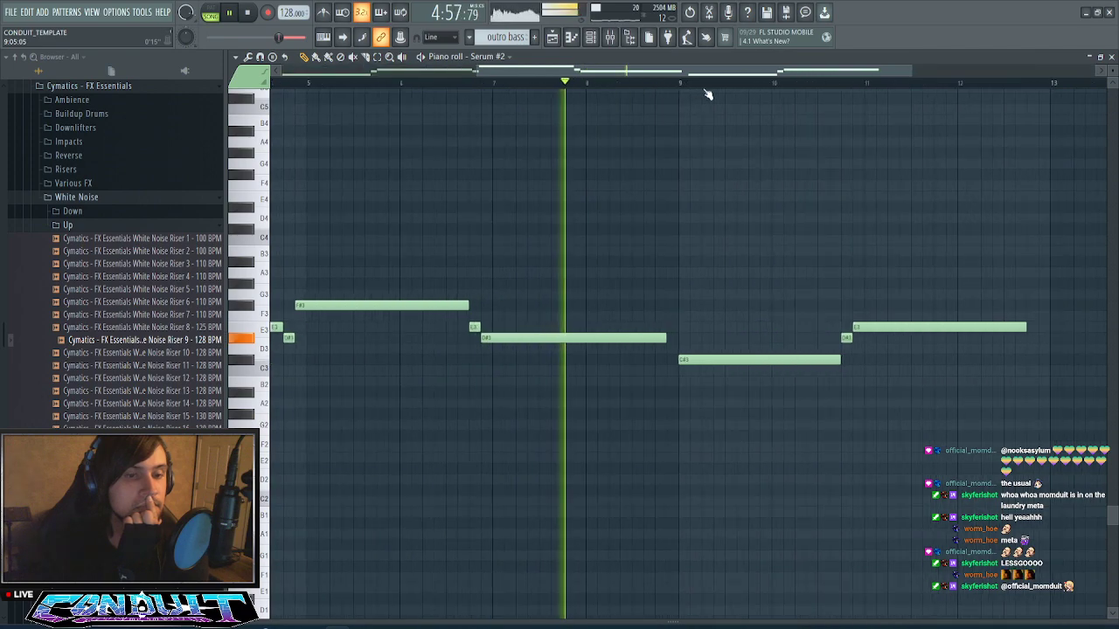
{"action": "left_click_drag", "start_coordinate": [704, 72], "coordinate": [806, 87]}
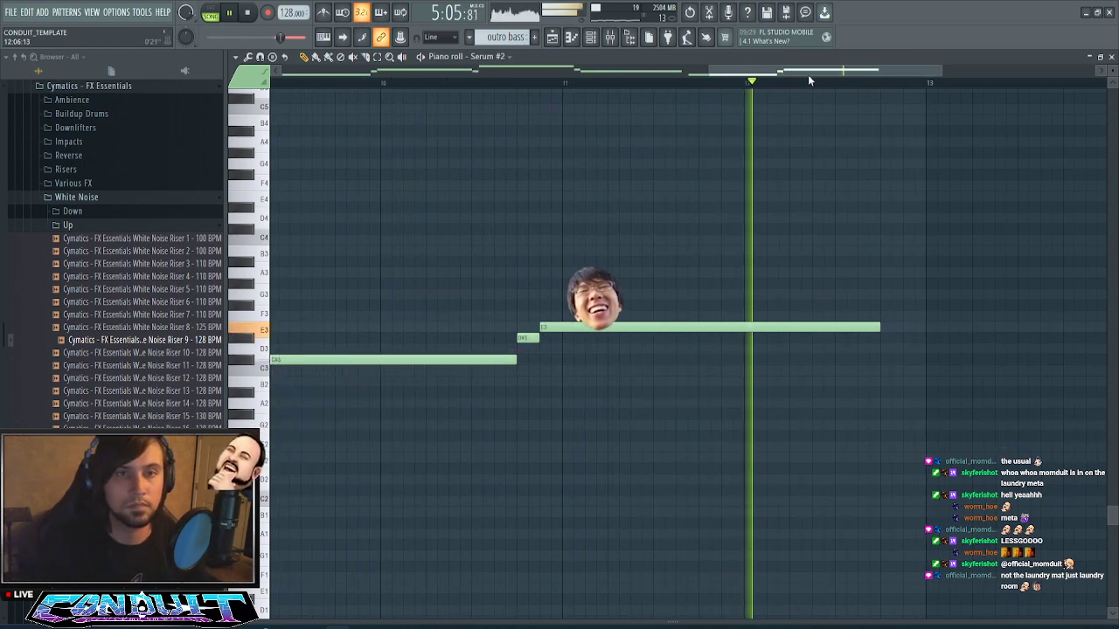
{"action": "key", "text": "space"}
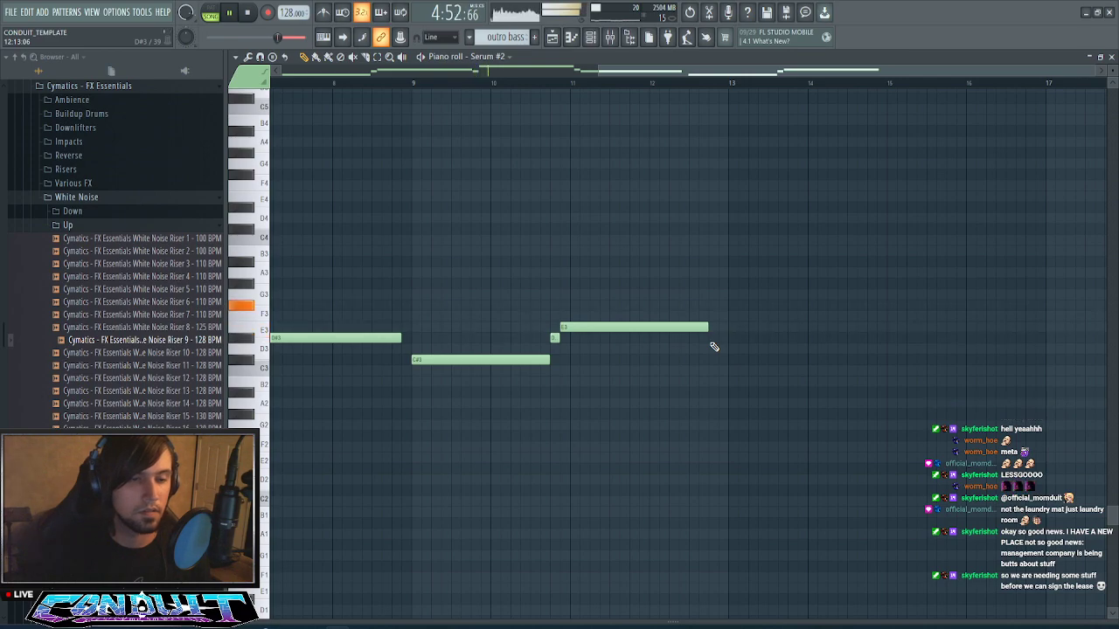
{"action": "left_click", "coordinate": [731, 340]}
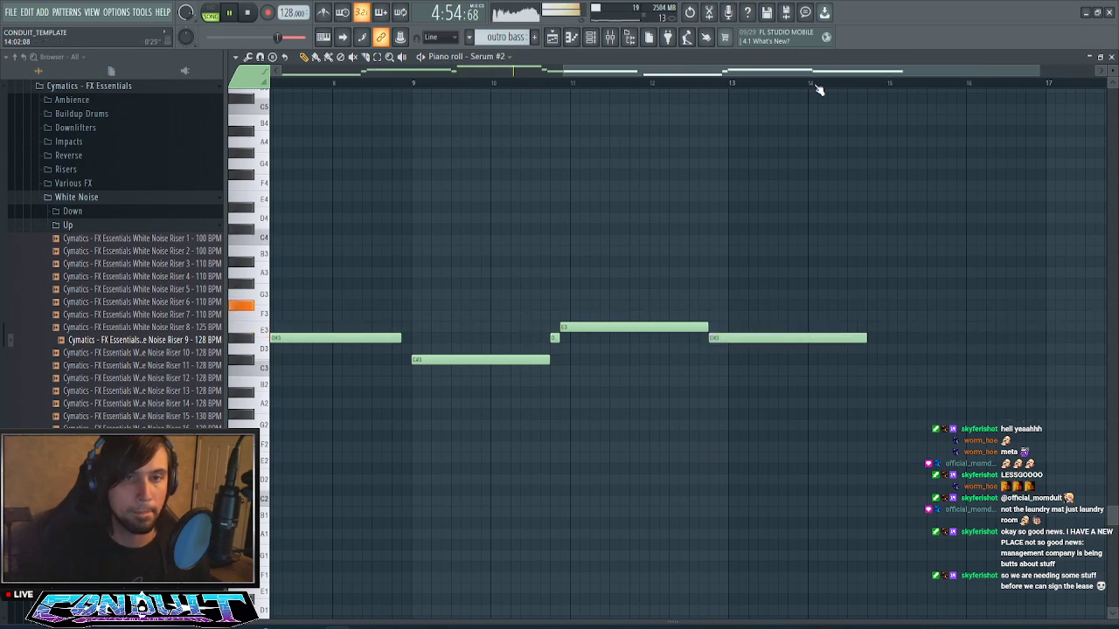
{"action": "scroll", "coordinate": [817, 87], "scroll_direction": "up", "scroll_amount": 3}
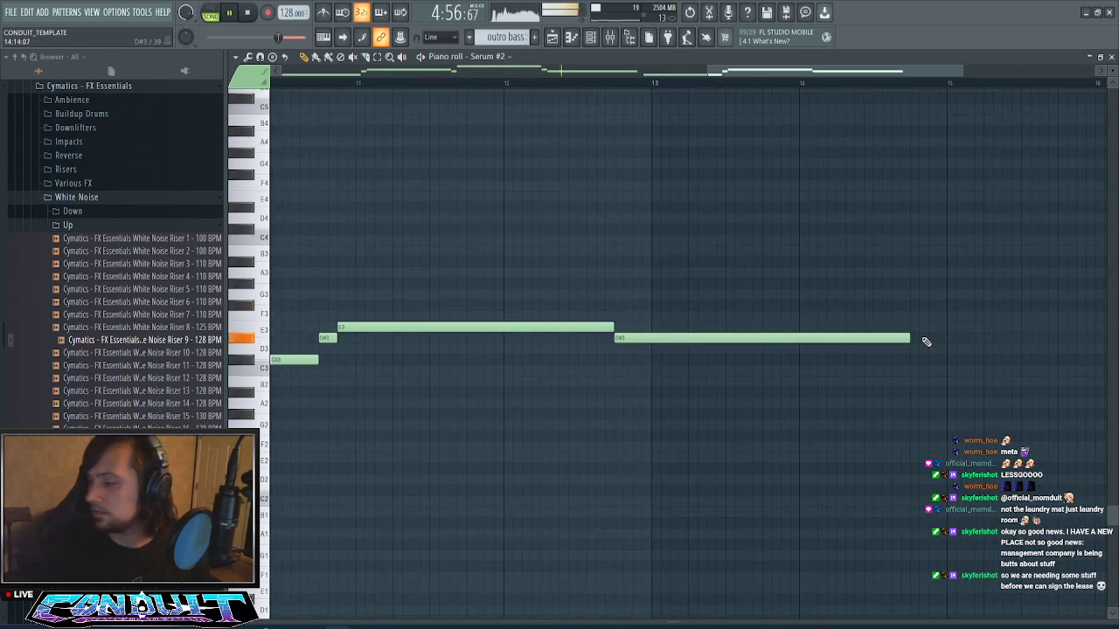
{"action": "left_click_drag", "start_coordinate": [905, 337], "coordinate": [704, 360]}
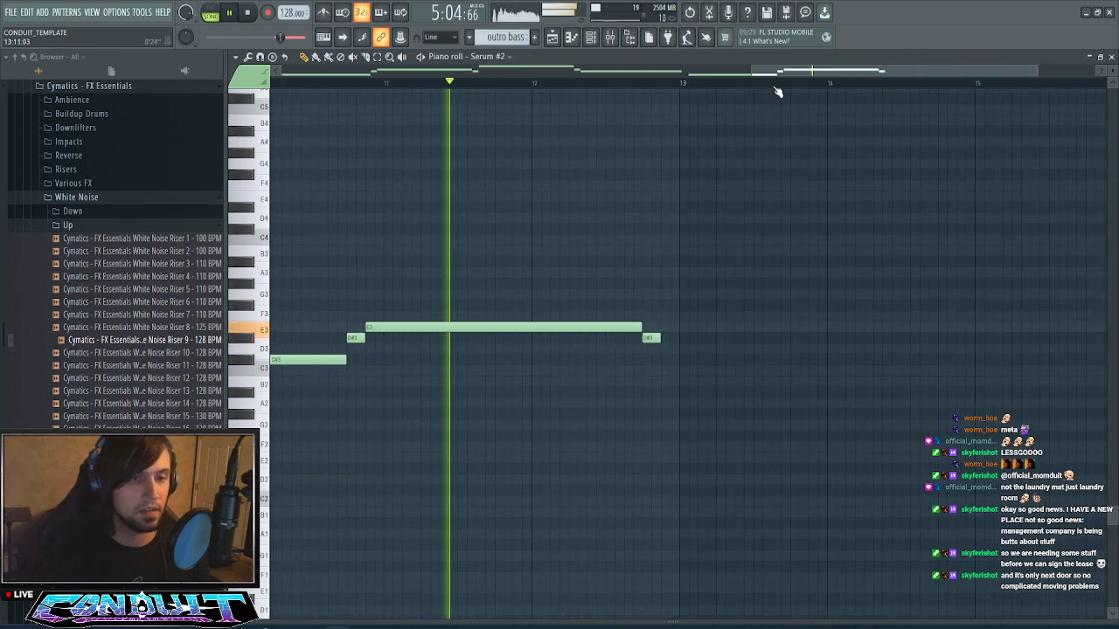
- Add an F#3 at step 15 of bar 12 and extend it to step 13 of bar 14 while listening
{"action": "left_click", "coordinate": [669, 305]}
{"action": "key", "text": "space"}
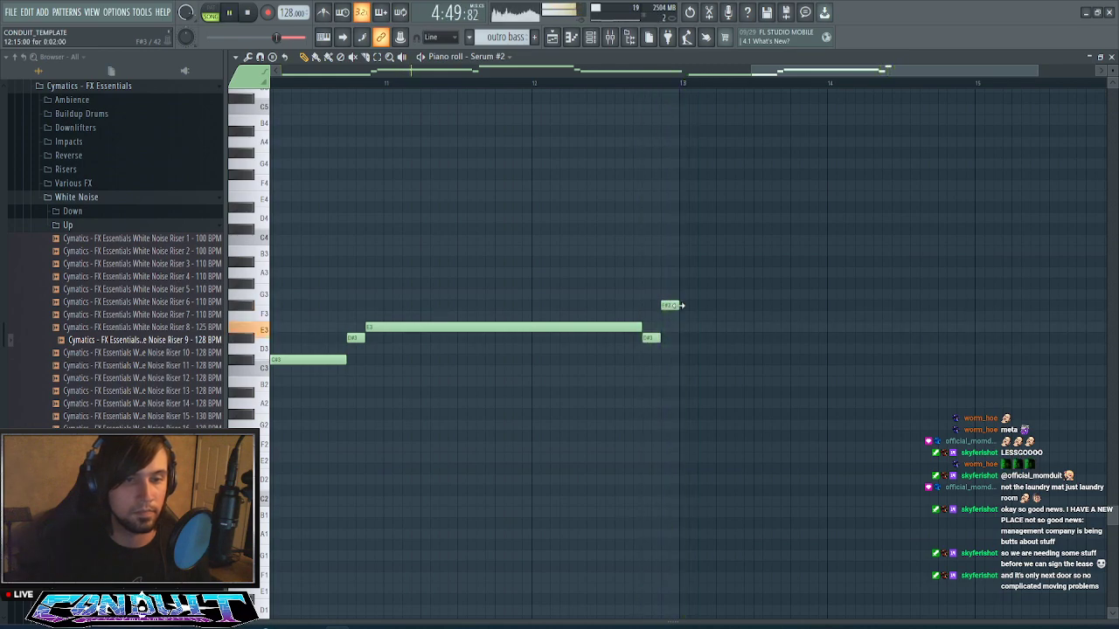
{"action": "left_click_drag", "start_coordinate": [681, 305], "coordinate": [791, 322]}
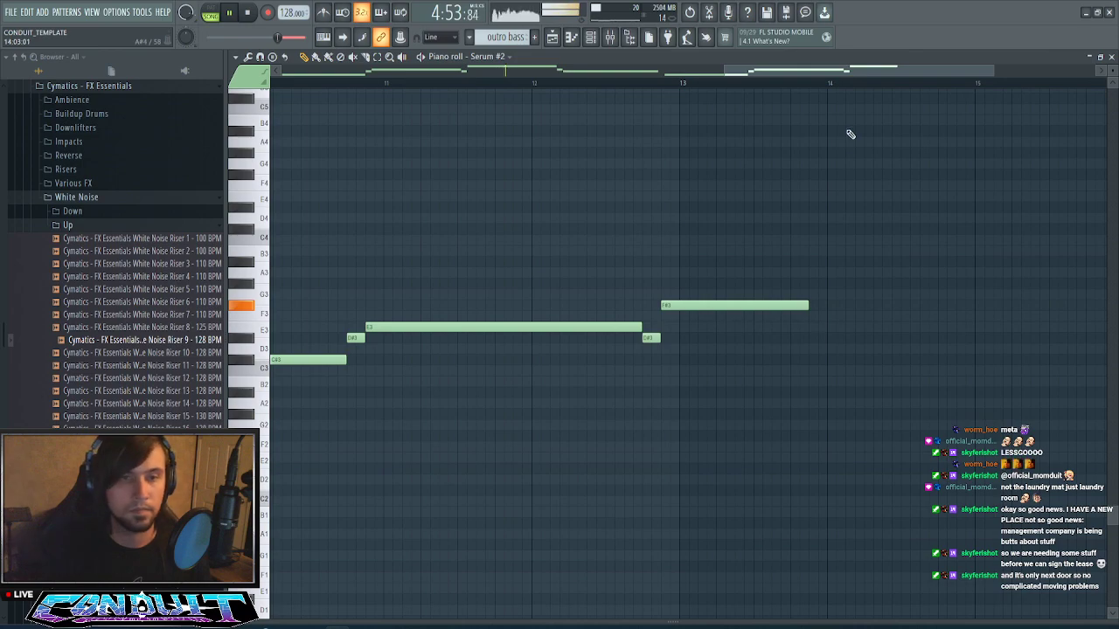
{"action": "scroll", "coordinate": [872, 90], "scroll_direction": "down", "scroll_amount": 3}
{"action": "scroll", "coordinate": [883, 104], "scroll_direction": "down", "scroll_amount": 4}
{"action": "scroll", "coordinate": [879, 94], "scroll_direction": "up", "scroll_amount": 5}
{"action": "left_click_drag", "start_coordinate": [888, 71], "coordinate": [900, 81]}
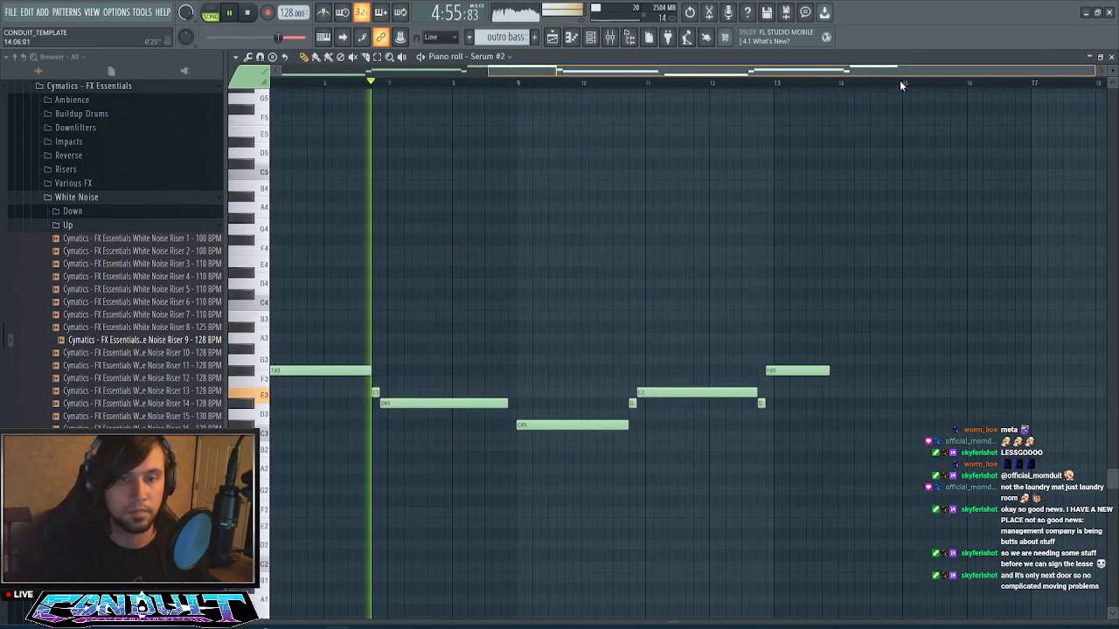
{"action": "scroll", "coordinate": [864, 104], "scroll_direction": "up", "scroll_amount": 4}
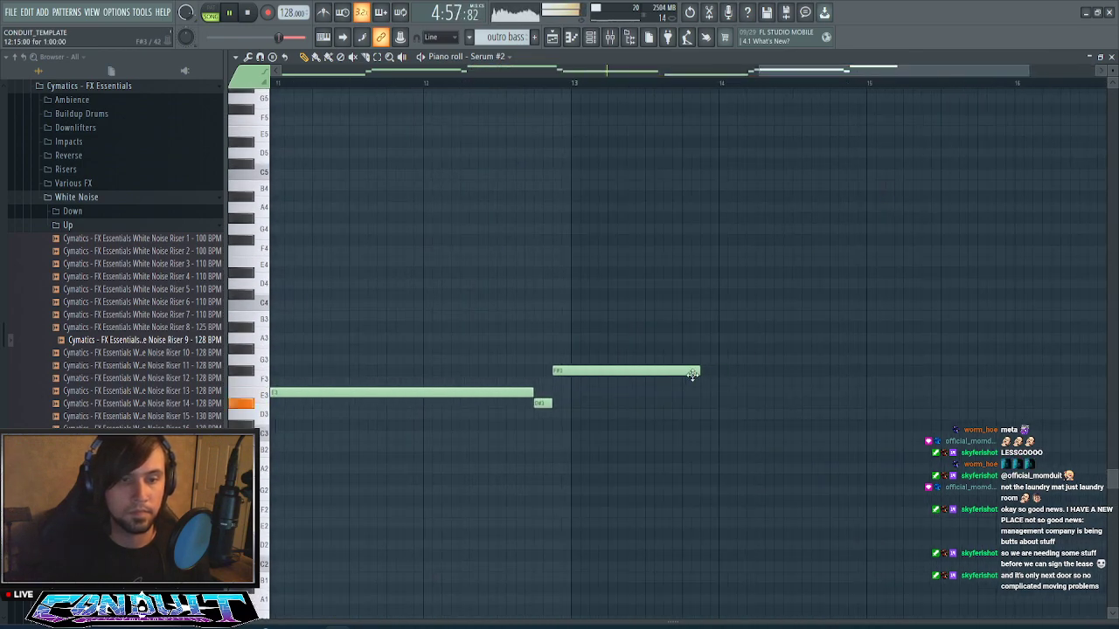
{"action": "left_click_drag", "start_coordinate": [698, 373], "coordinate": [844, 371]}
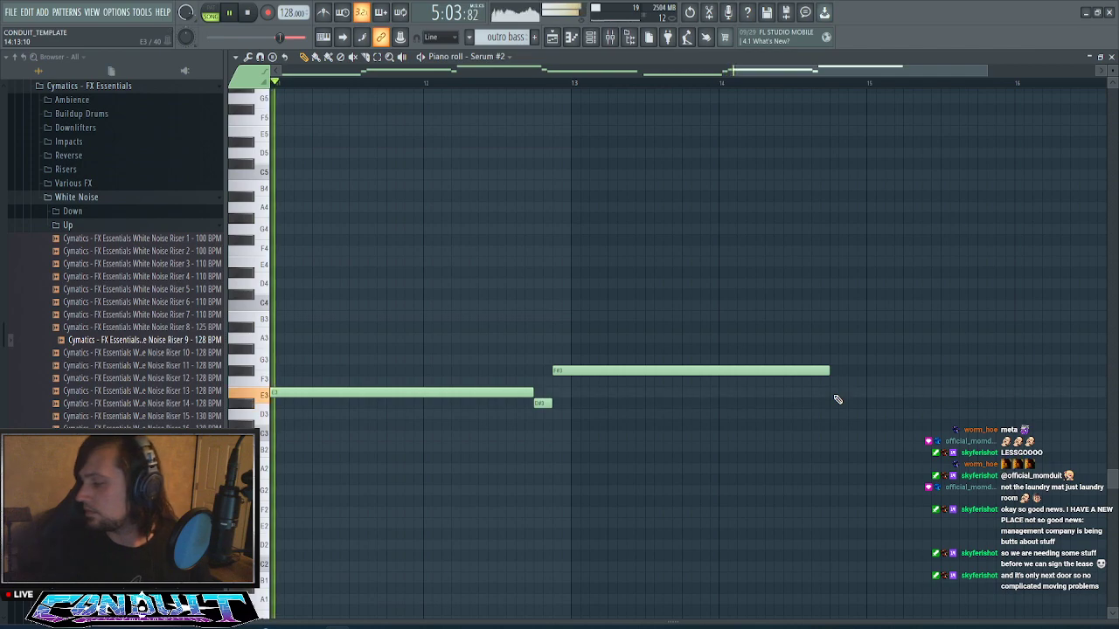
- Add a two-step E3 after the long F#3 in bar 14, followed by a one-bar A3
{"action": "left_click", "coordinate": [836, 395]}
{"action": "left_click_drag", "start_coordinate": [779, 83], "coordinate": [813, 70]}
{"action": "left_click_drag", "start_coordinate": [820, 392], "coordinate": [651, 392]}
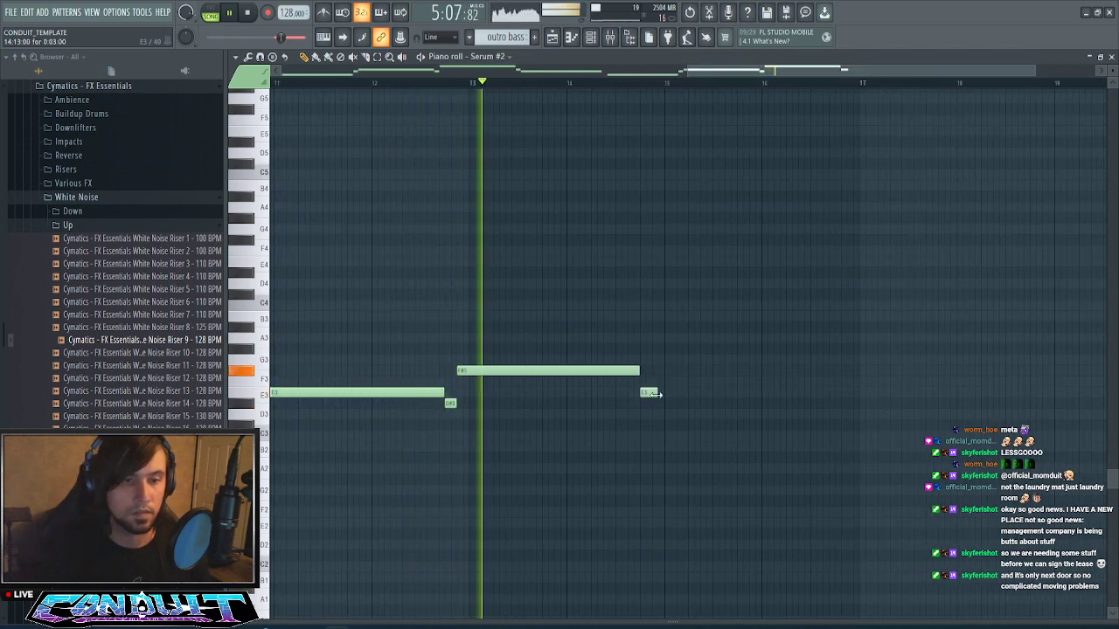
{"action": "scroll", "coordinate": [699, 175], "scroll_direction": "up", "scroll_amount": 3}
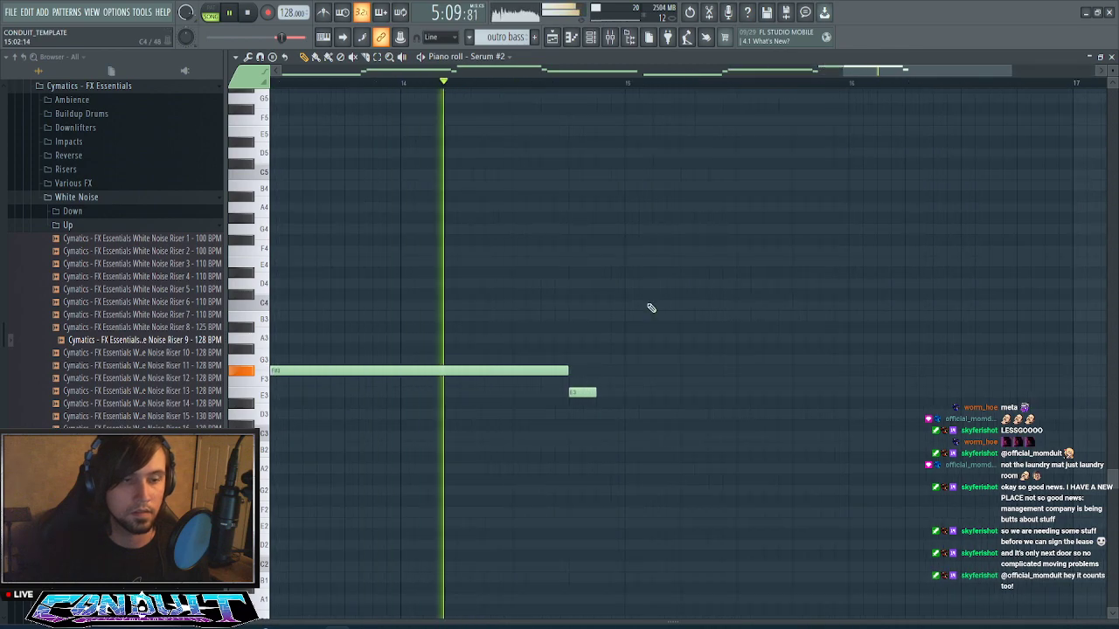
{"action": "key", "text": "space"}
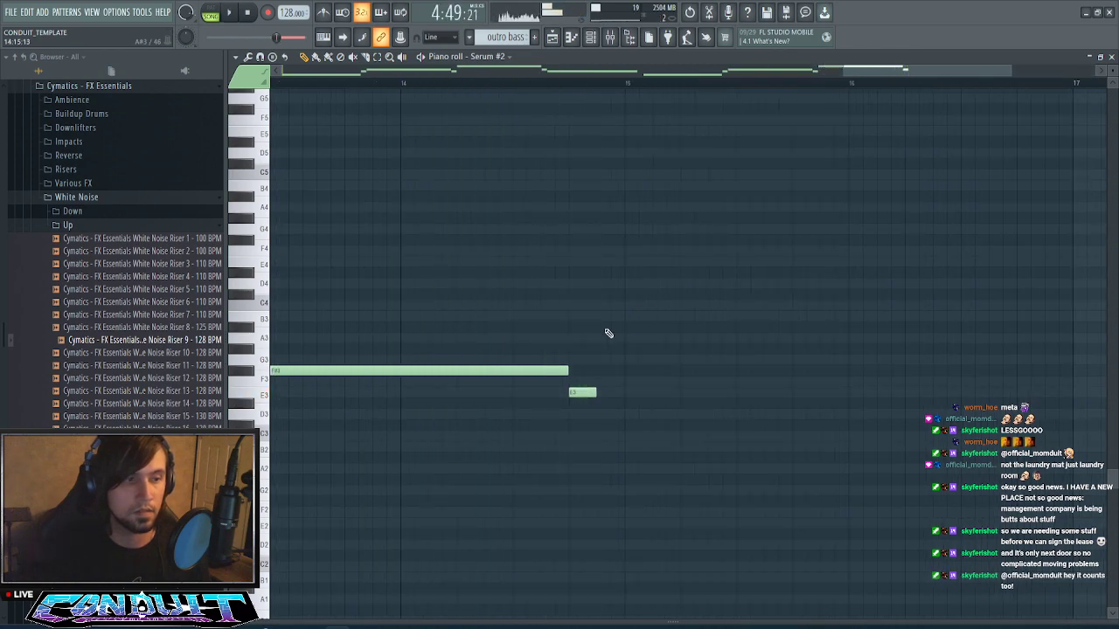
{"action": "left_click", "coordinate": [612, 337]}
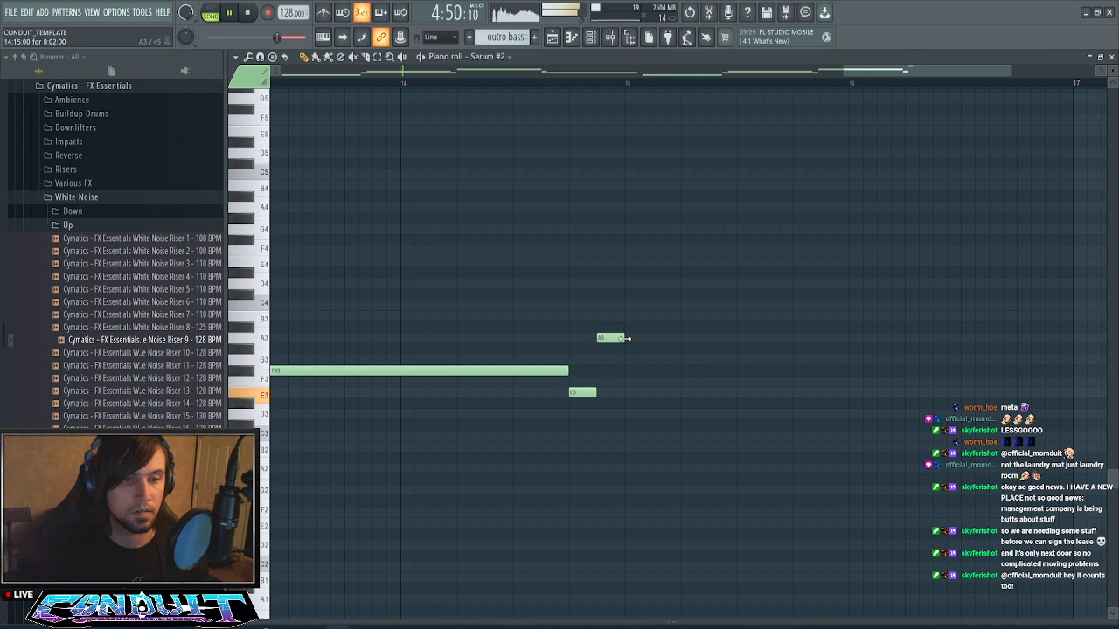
{"action": "left_click_drag", "start_coordinate": [626, 338], "coordinate": [805, 355]}
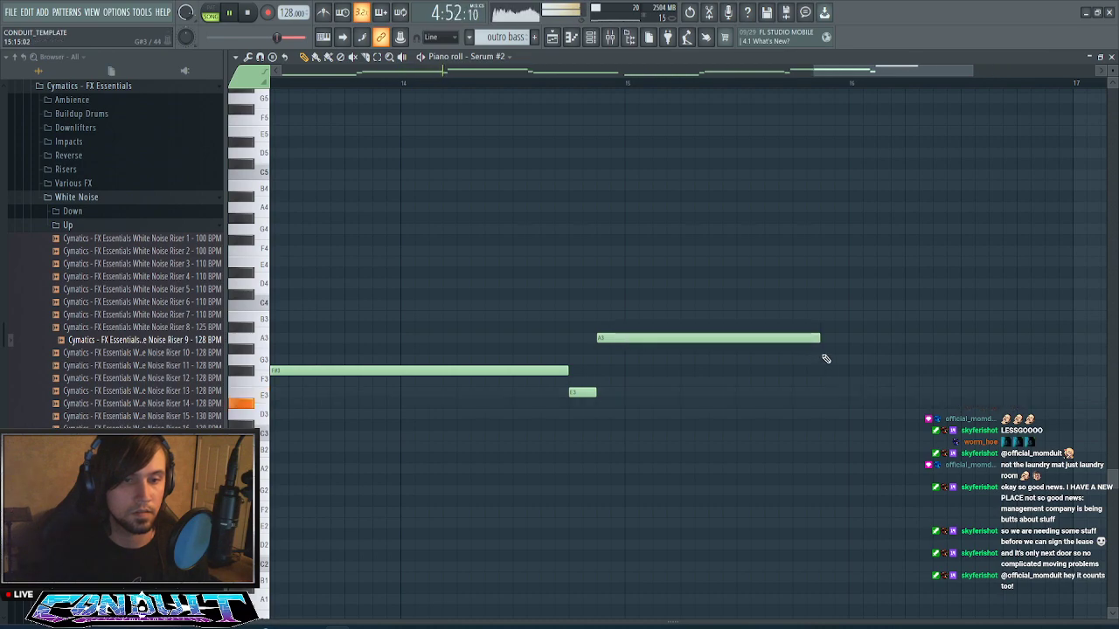
- Add a two-step E3 after the A3 and a 14-step B3 at the start of bar 16
{"action": "left_click", "coordinate": [828, 391]}
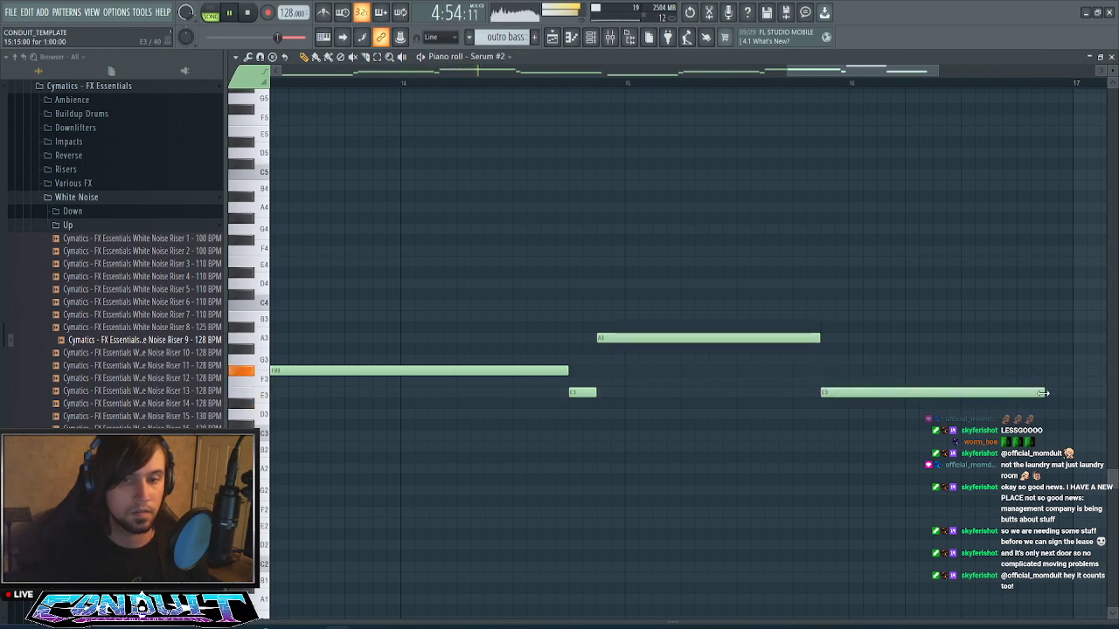
{"action": "left_click_drag", "start_coordinate": [1042, 392], "coordinate": [848, 412]}
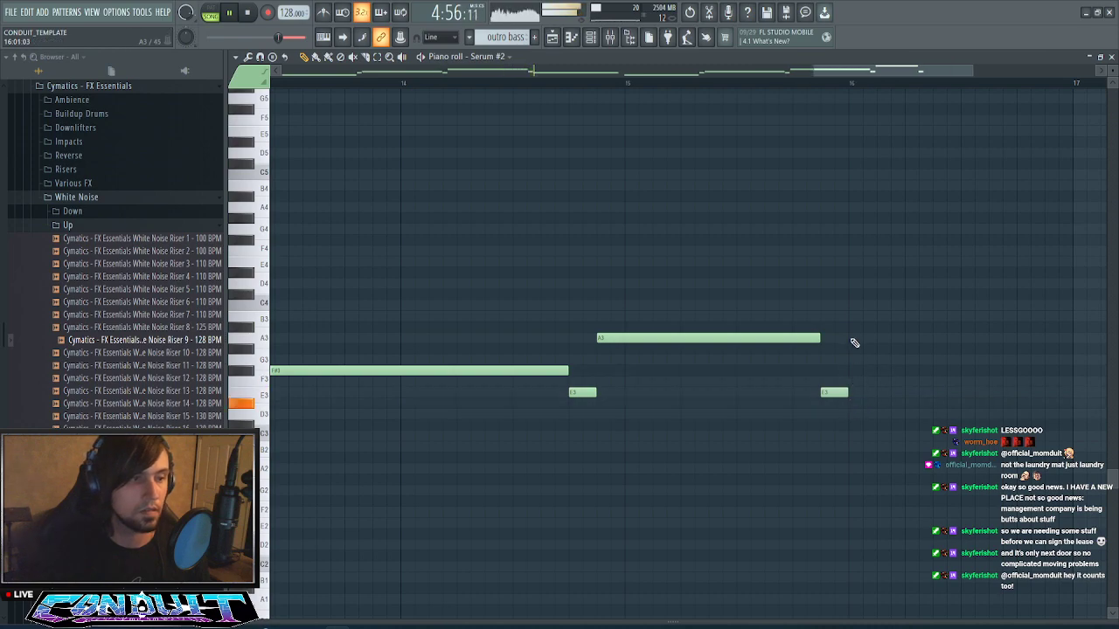
{"action": "left_click", "coordinate": [858, 317]}
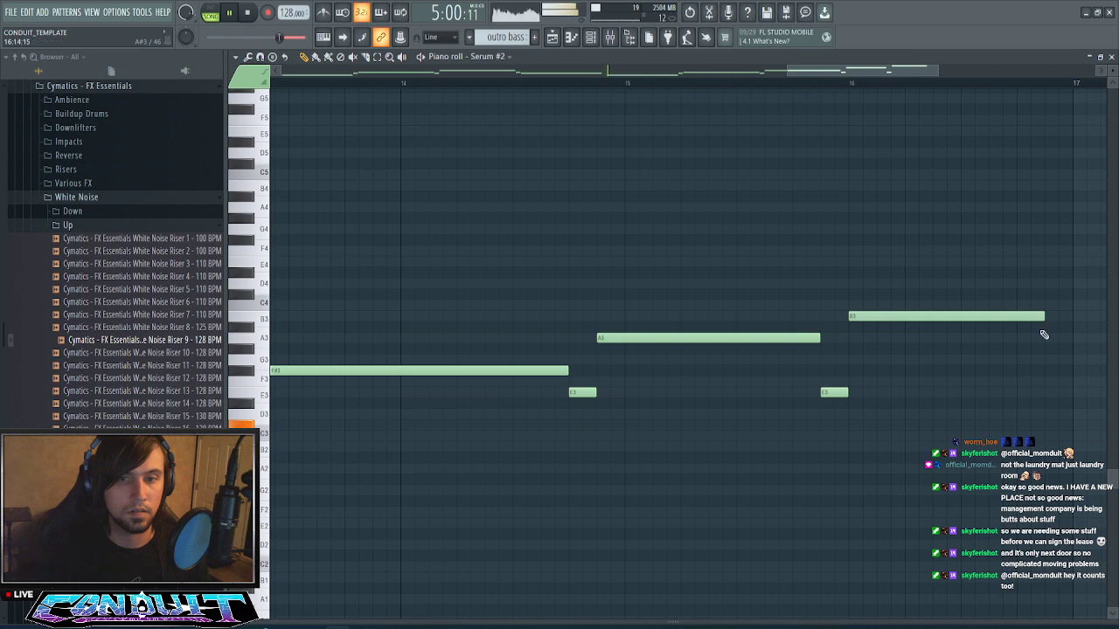
- Play back the ending, shorten the A3 to end at step 13 of bar 15, and move the following E3 directly behind it
{"action": "scroll", "coordinate": [958, 90], "scroll_direction": "down", "scroll_amount": 4}
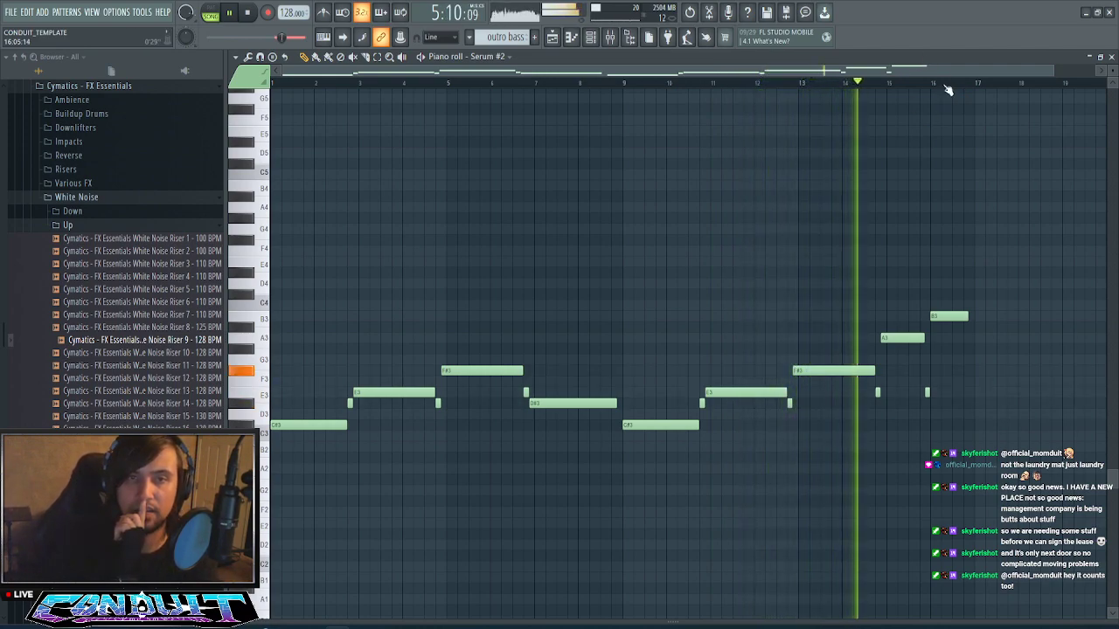
{"action": "scroll", "coordinate": [946, 88], "scroll_direction": "up", "scroll_amount": 2}
{"action": "scroll", "coordinate": [947, 87], "scroll_direction": "up", "scroll_amount": 1}
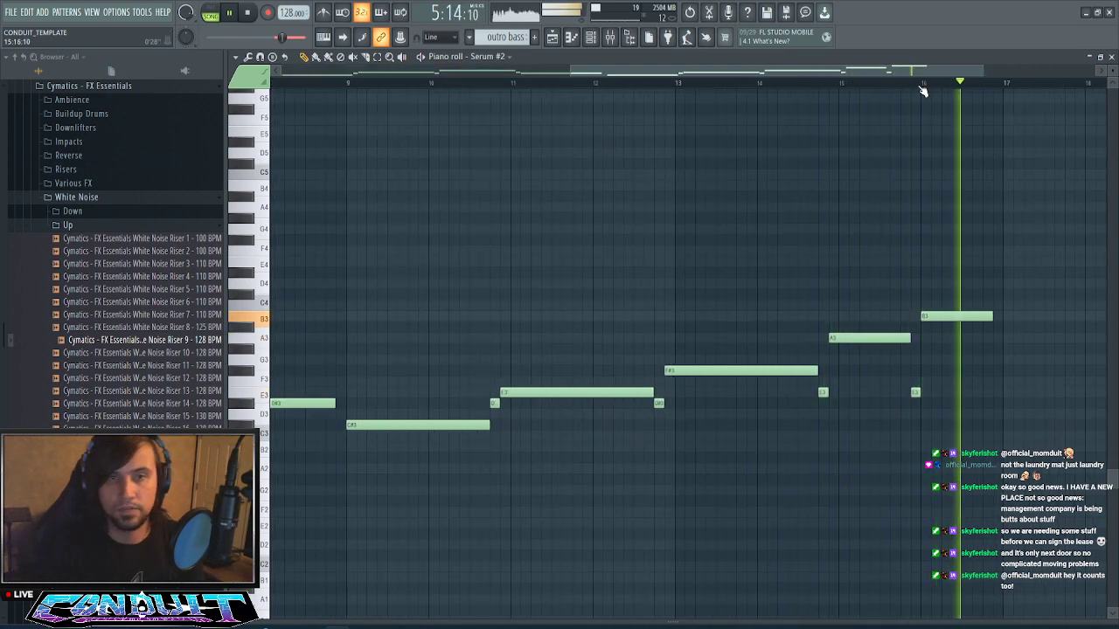
{"action": "scroll", "coordinate": [937, 282], "scroll_direction": "up", "scroll_amount": 3}
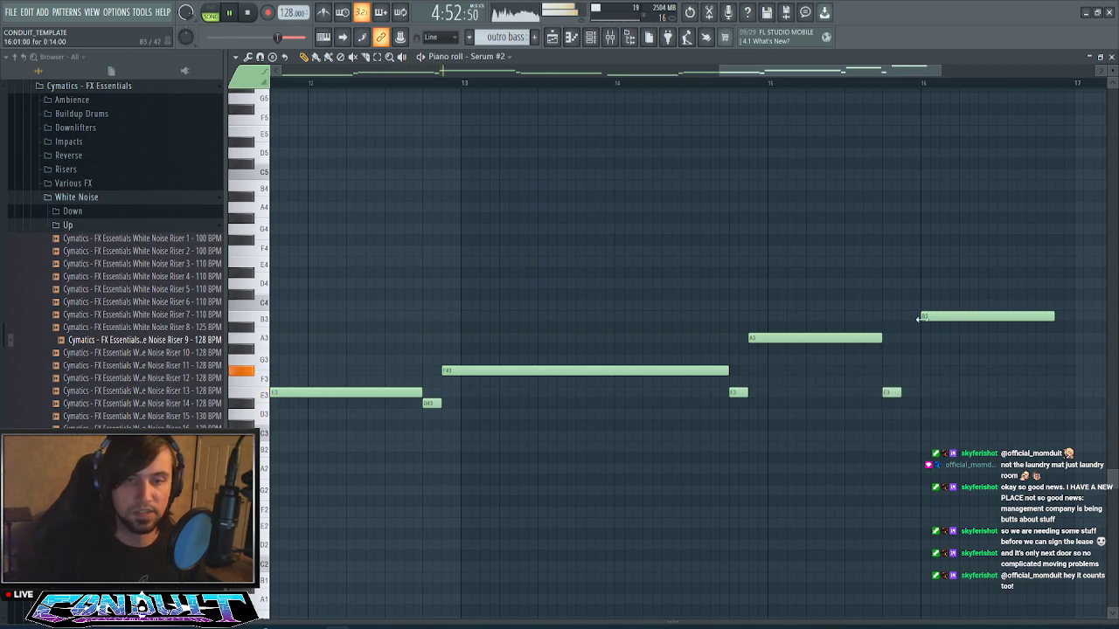
{"action": "key", "text": "space"}
{"action": "scroll", "coordinate": [879, 90], "scroll_direction": "down", "scroll_amount": 6}
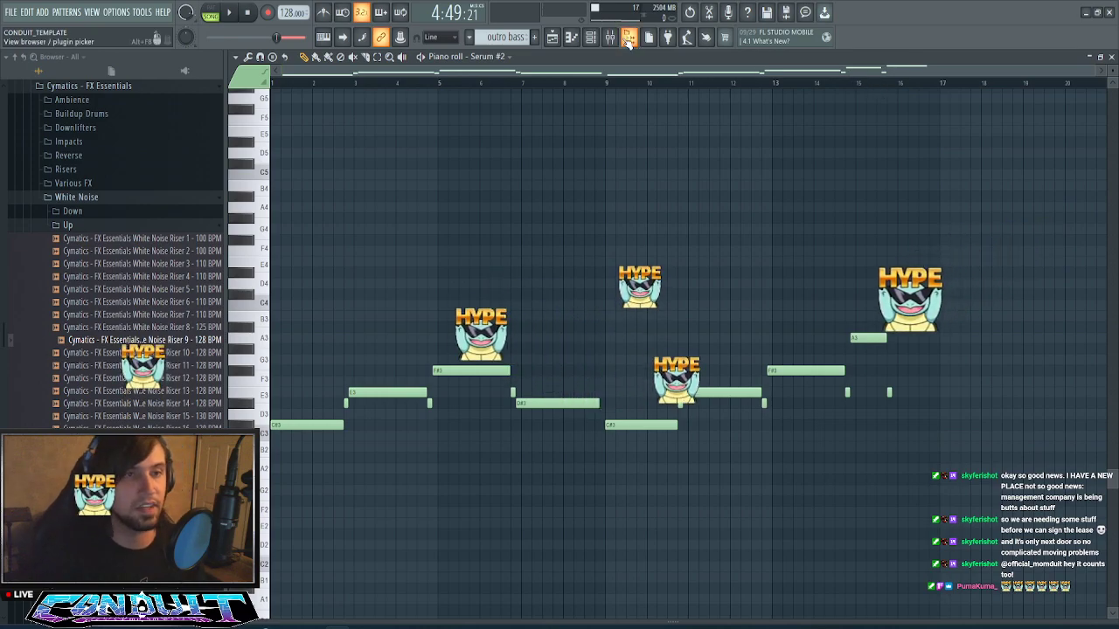
- Place a second outro bass clip at bar 169 on Track 8, directly behind the first, and start playback
{"action": "key", "text": "F5"}
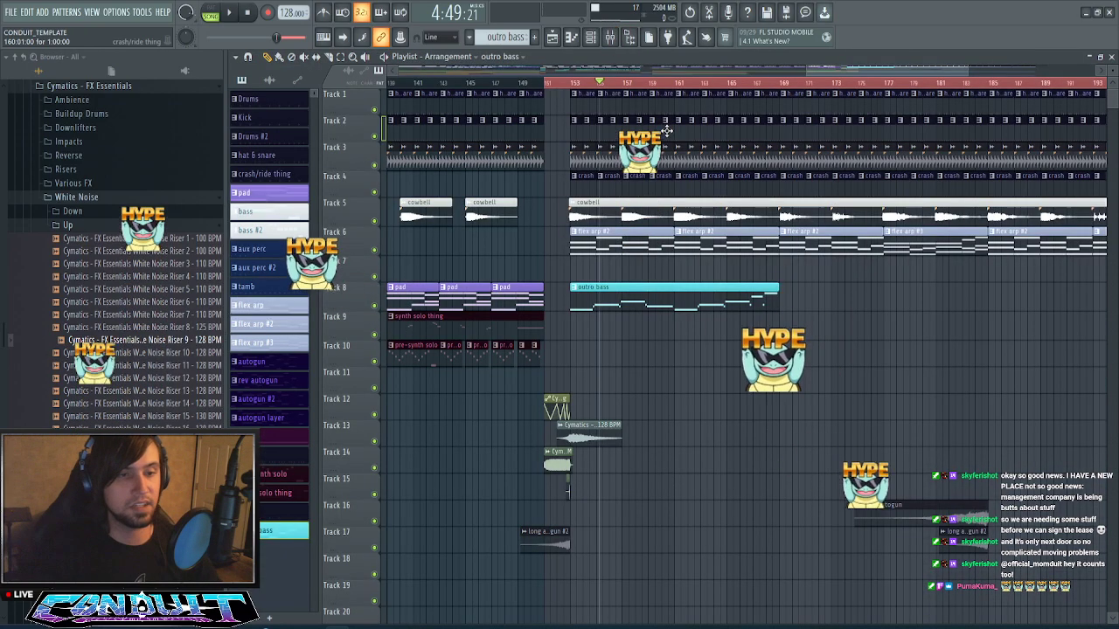
{"action": "scroll", "coordinate": [703, 86], "scroll_direction": "down", "scroll_amount": 2}
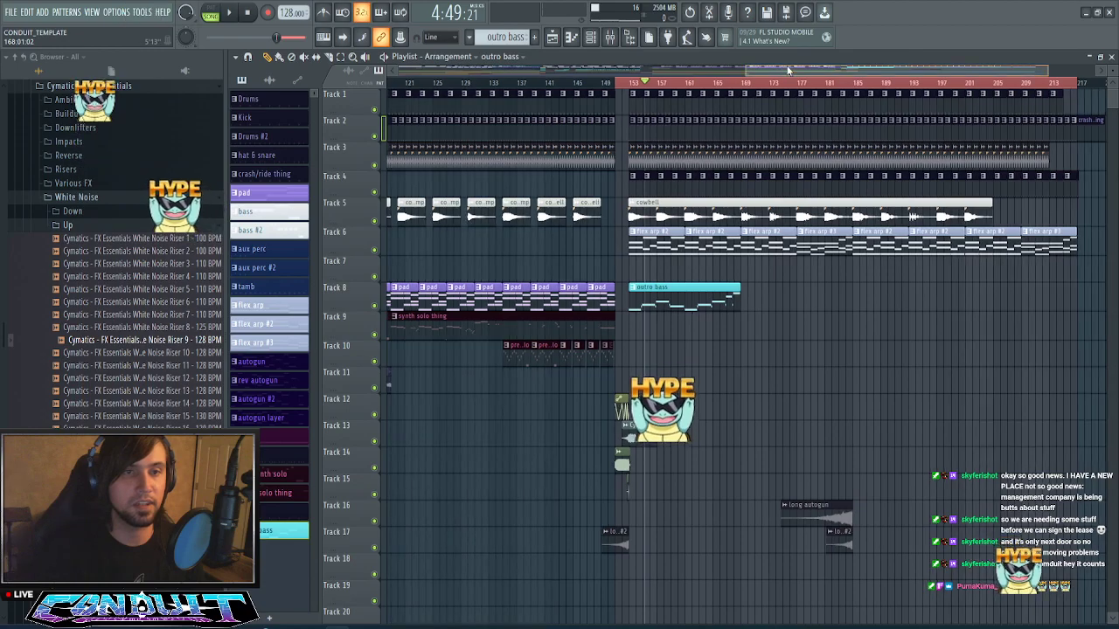
{"action": "scroll", "coordinate": [787, 70], "scroll_direction": "up", "scroll_amount": 3}
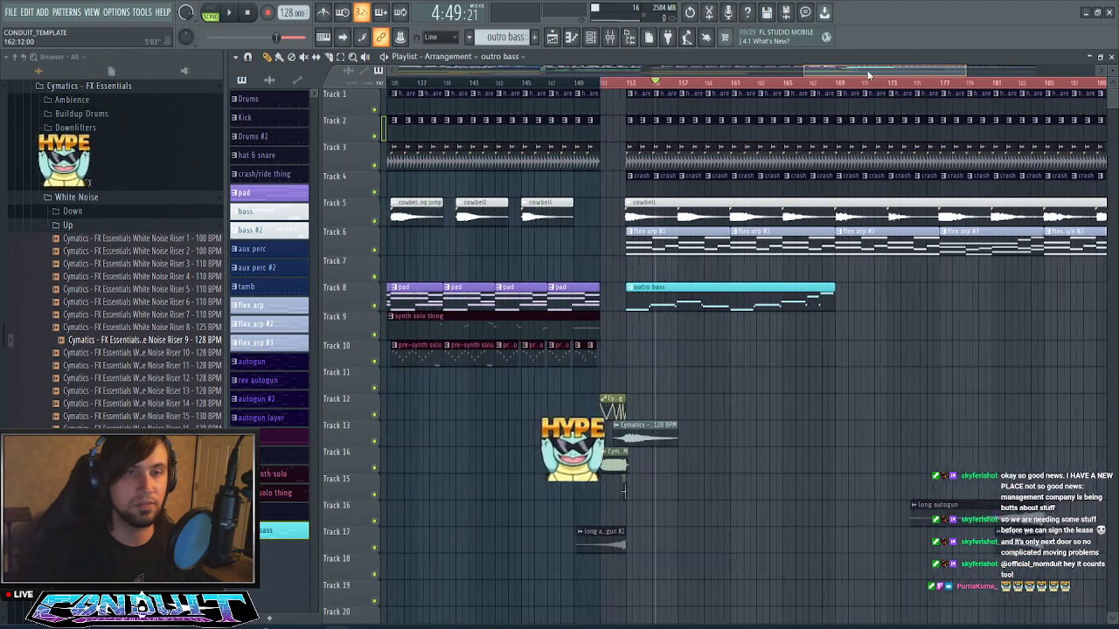
{"action": "left_click_drag", "start_coordinate": [868, 75], "coordinate": [874, 113]}
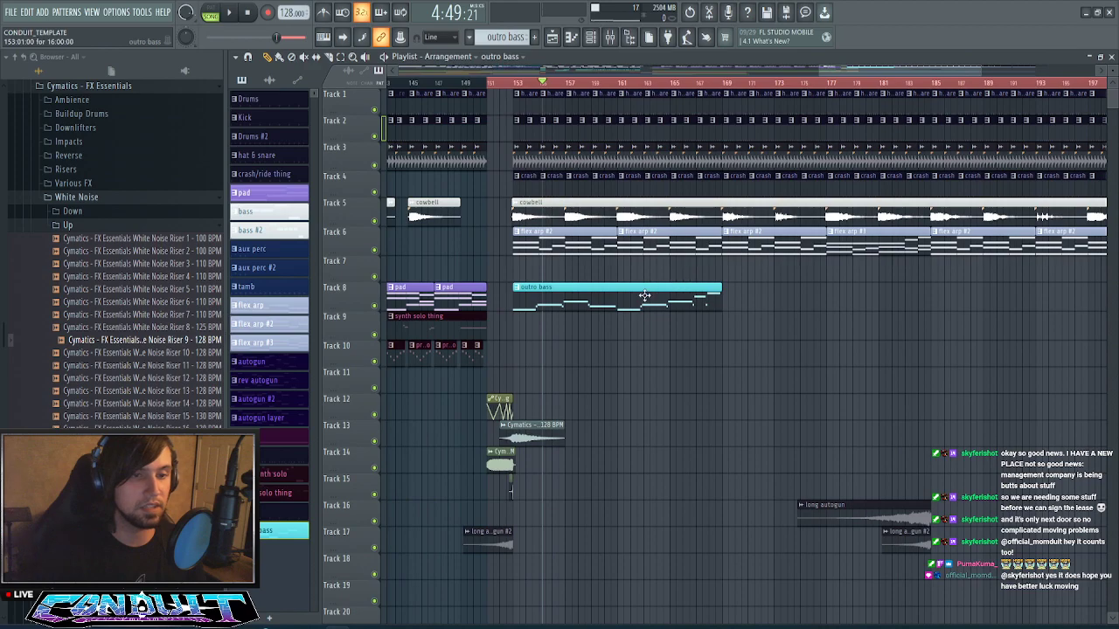
{"action": "left_click", "coordinate": [727, 303]}
{"action": "key", "text": "space"}
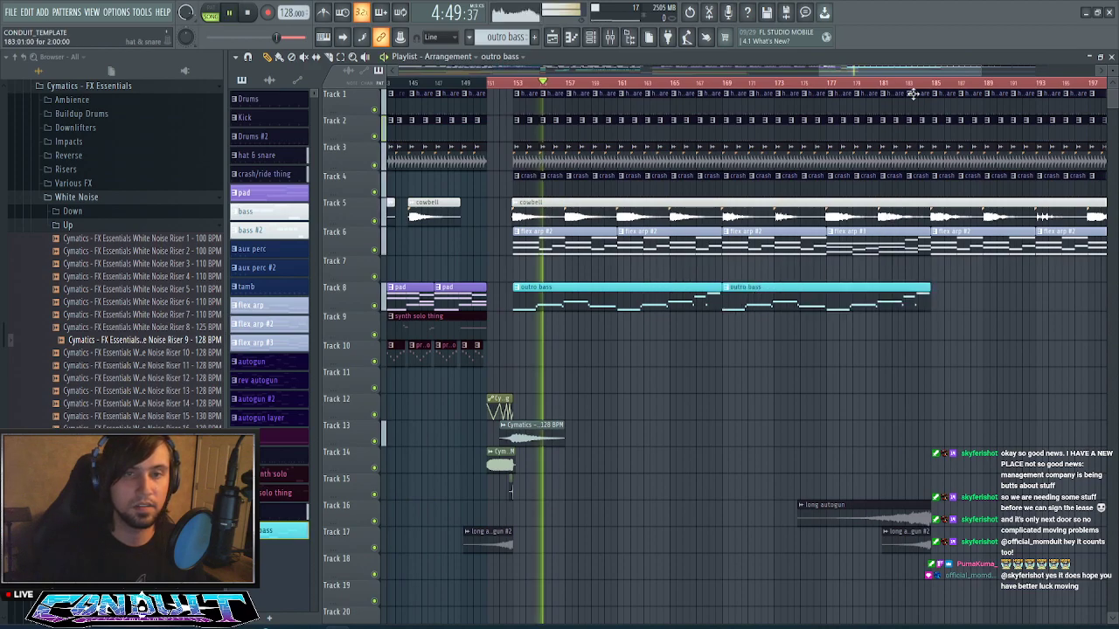
- Place two more outro bass clips on Track 8 at bars 185 and 201, back to back, to fill the outro
{"action": "left_click_drag", "start_coordinate": [896, 70], "coordinate": [999, 73]}
{"action": "left_click", "coordinate": [700, 306]}
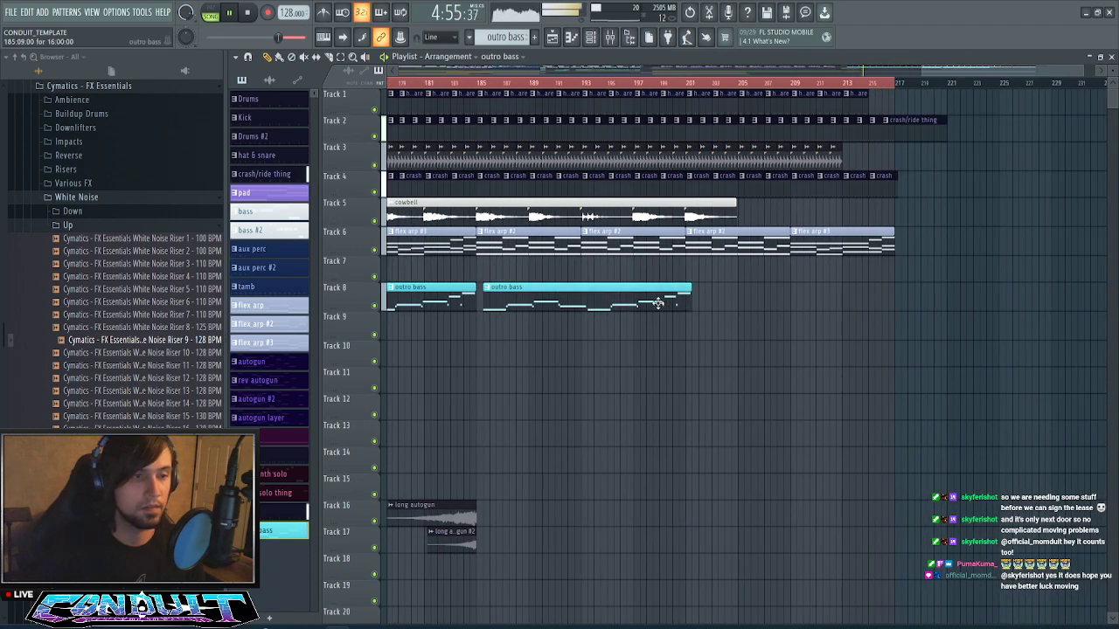
{"action": "left_click_drag", "start_coordinate": [658, 304], "coordinate": [654, 303]}
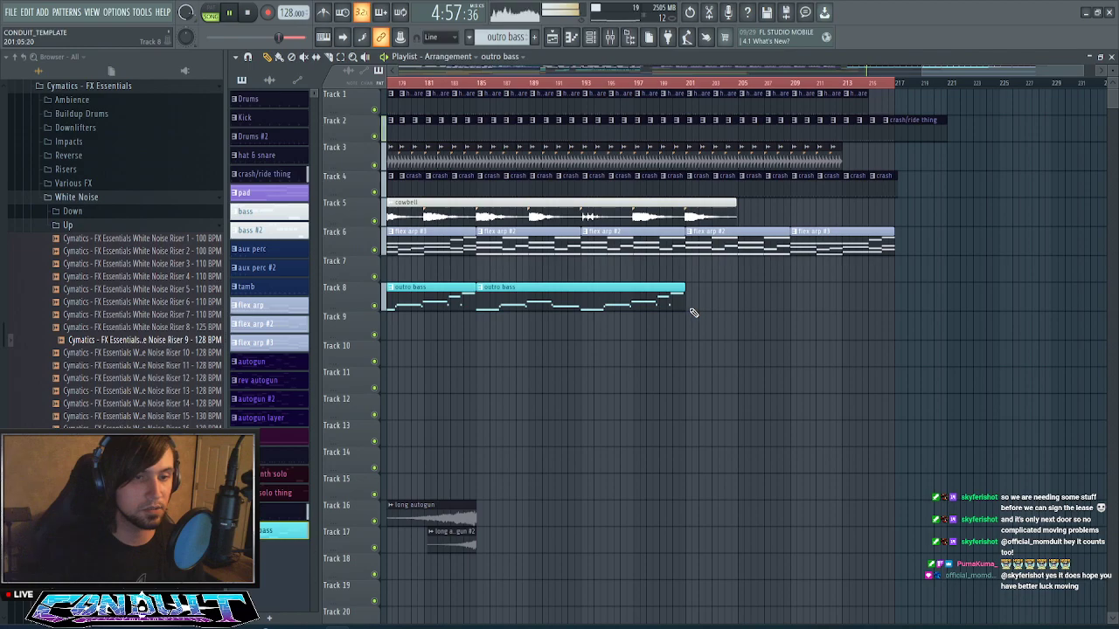
{"action": "left_click", "coordinate": [689, 304]}
{"action": "left_click_drag", "start_coordinate": [725, 297], "coordinate": [721, 297]}
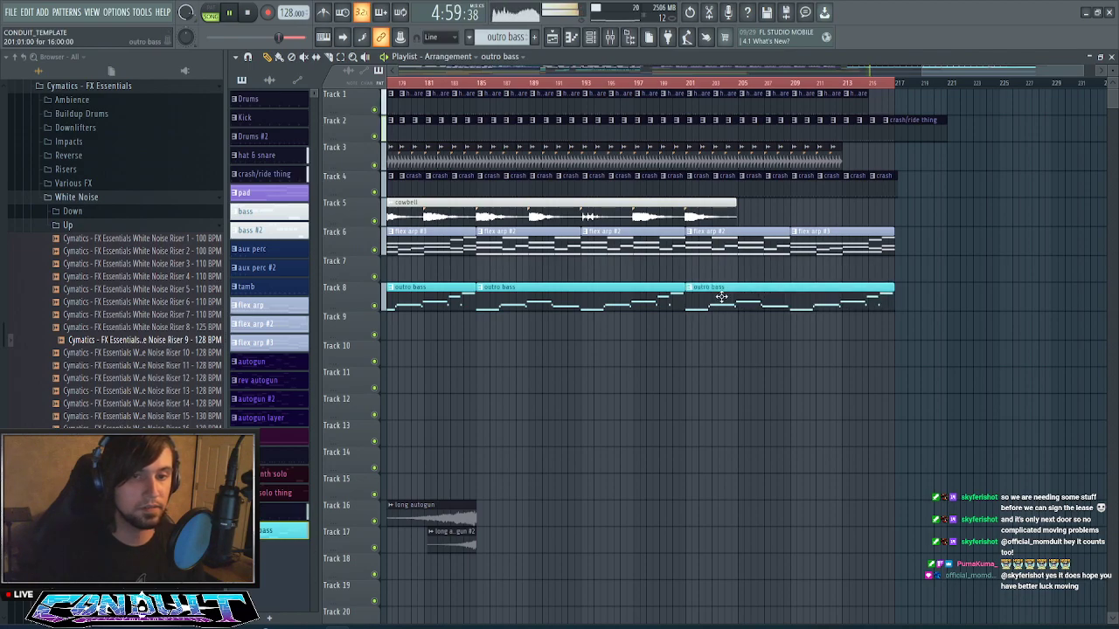
{"action": "scroll", "coordinate": [773, 93], "scroll_direction": "down", "scroll_amount": 2}
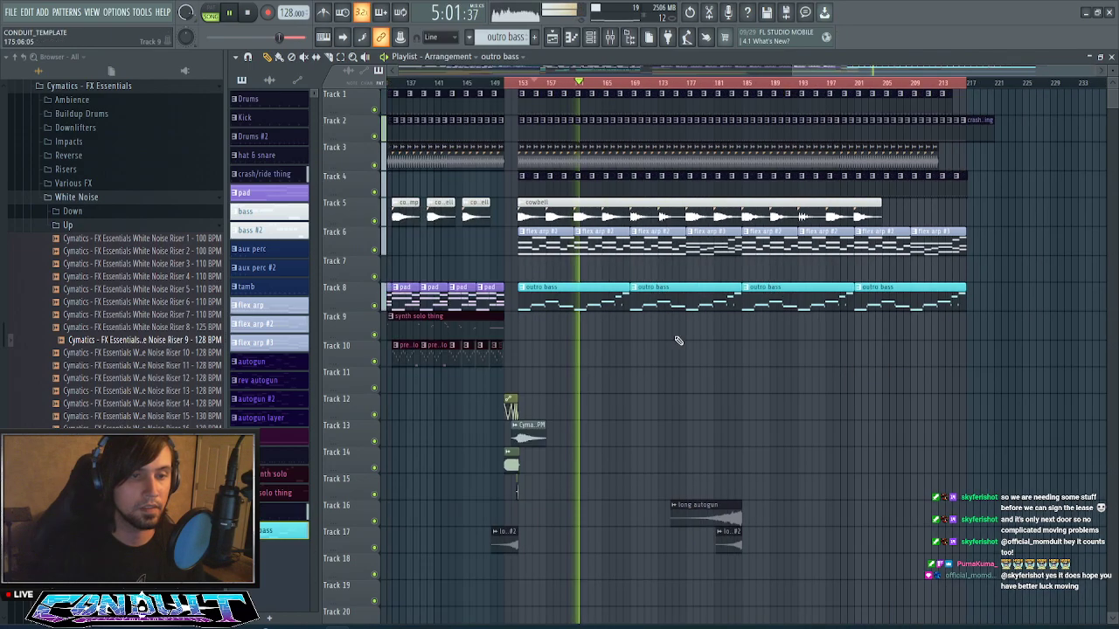
- Clone the outro bass pattern as outro bass #2
{"action": "right_click", "coordinate": [281, 530]}
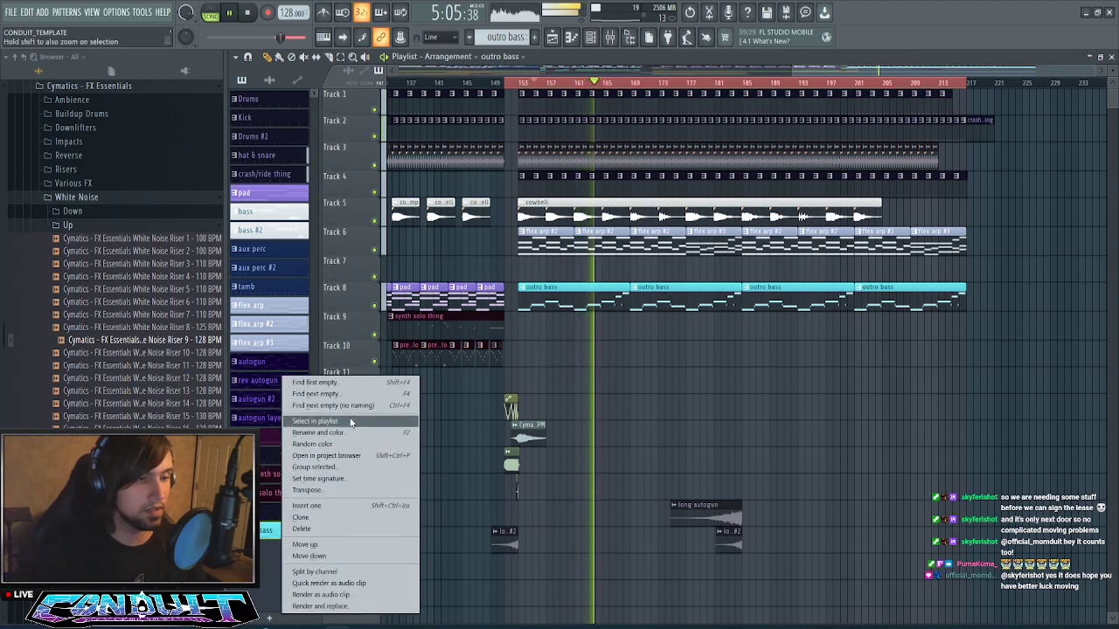
{"action": "left_click", "coordinate": [264, 535]}
{"action": "right_click", "coordinate": [264, 535]}
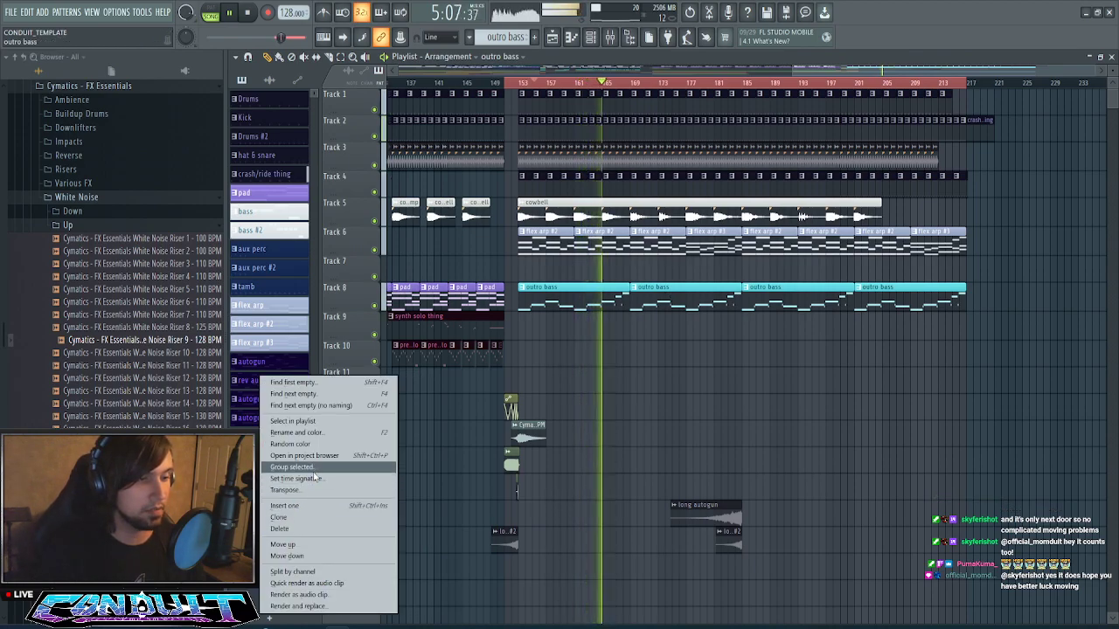
{"action": "left_click", "coordinate": [314, 520]}
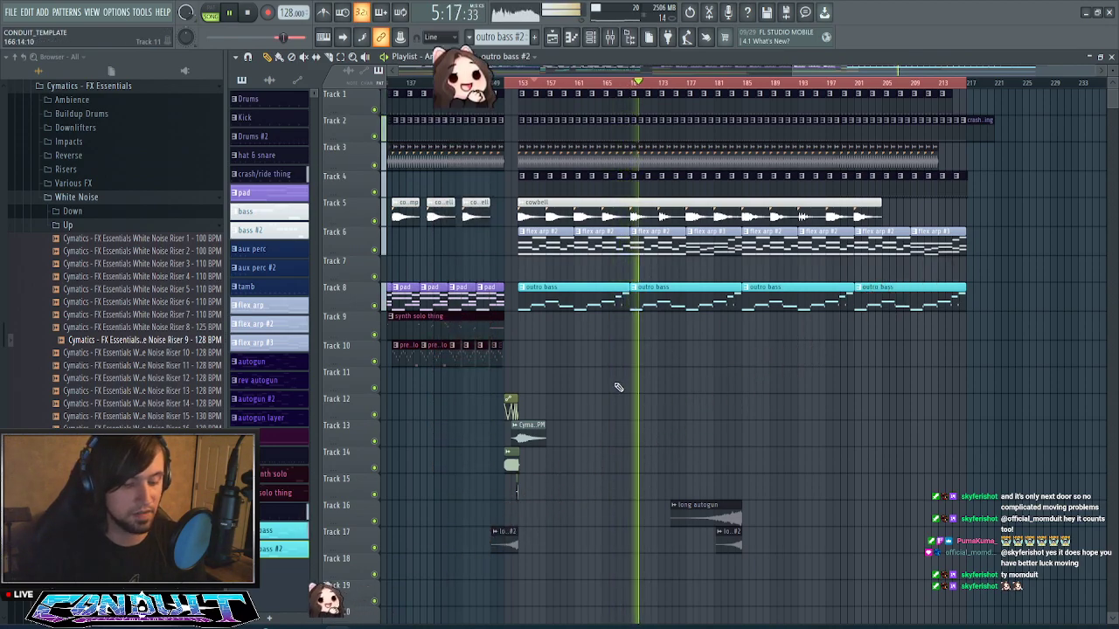
- In the cloned pattern's Serum #2 notes, add a four-step C#4 at step 13 of bar 16, directly behind the B3
{"action": "key", "text": "F6"}
{"action": "key", "text": "F6"}
{"action": "key", "text": "F7"}
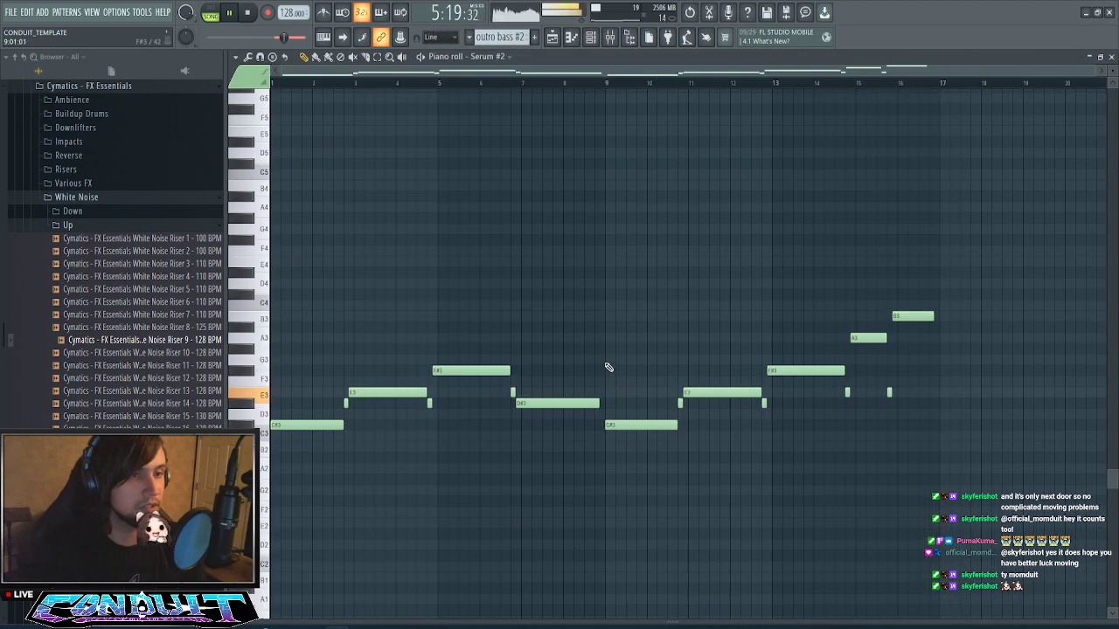
{"action": "scroll", "coordinate": [935, 92], "scroll_direction": "up", "scroll_amount": 8}
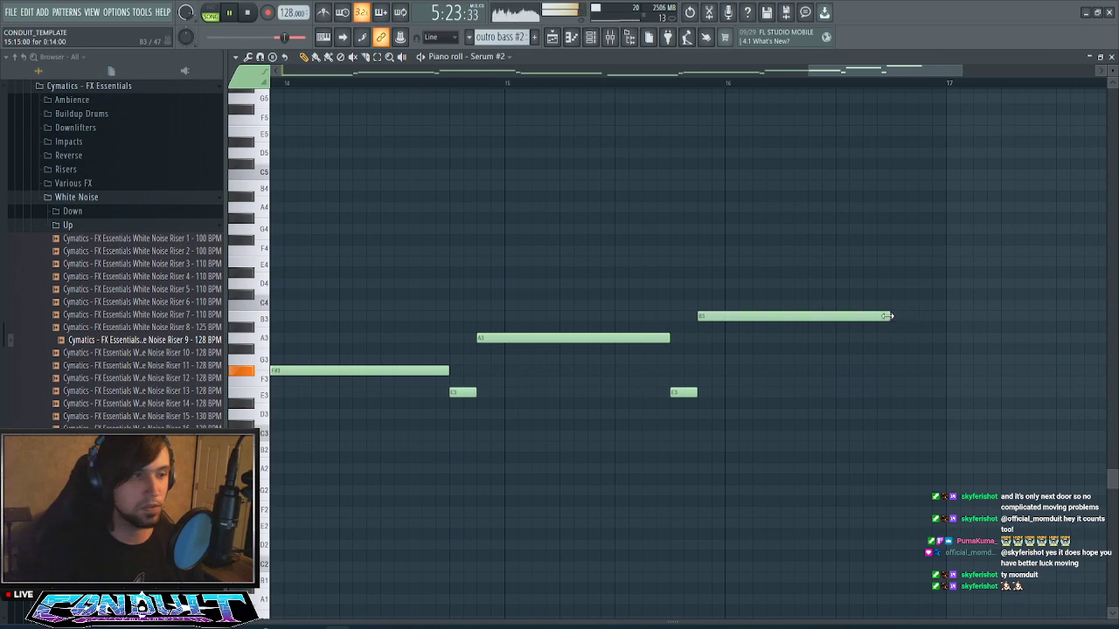
{"action": "left_click", "coordinate": [893, 294]}
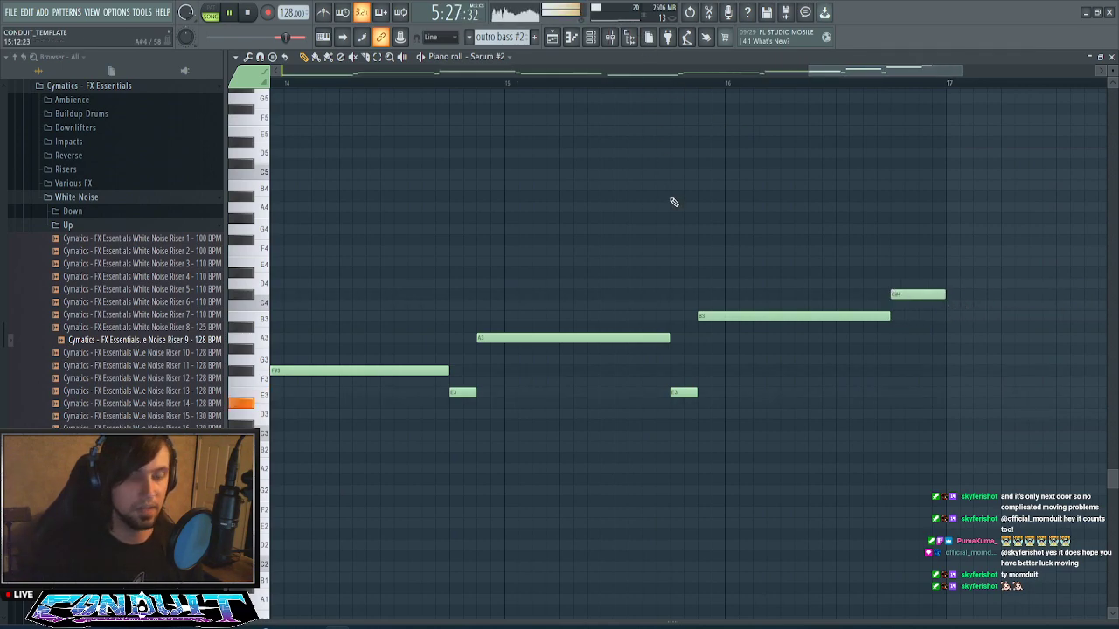
- Replace the outro bass clips at bars 169 and 201 on Track 8 with outro bass #2
{"action": "key", "text": "F6"}
{"action": "key", "text": "F5"}
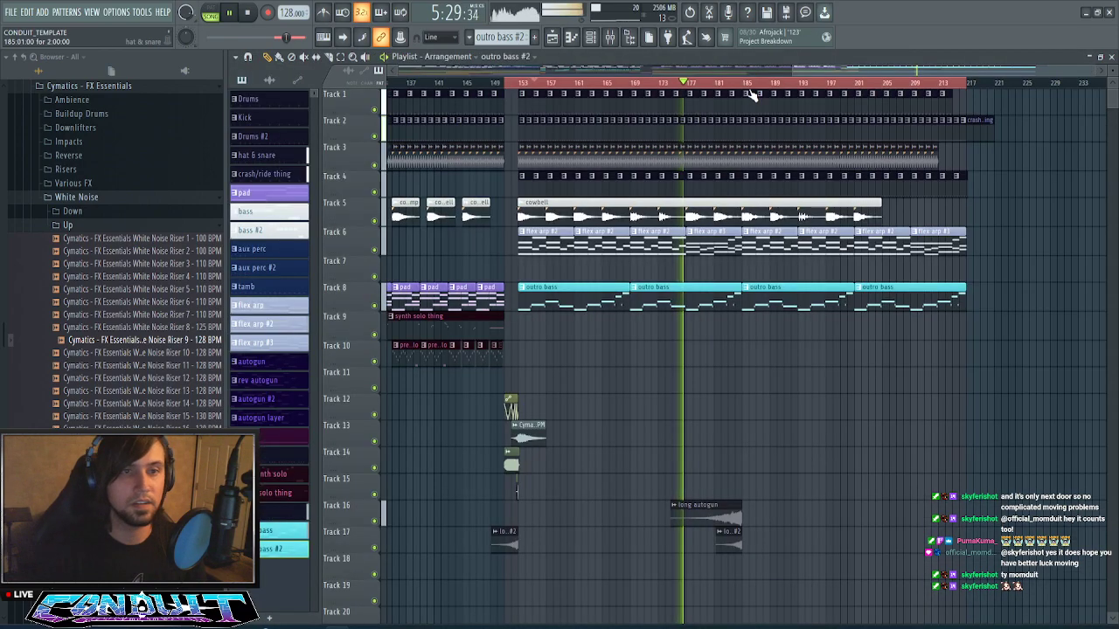
{"action": "right_click", "coordinate": [646, 305]}
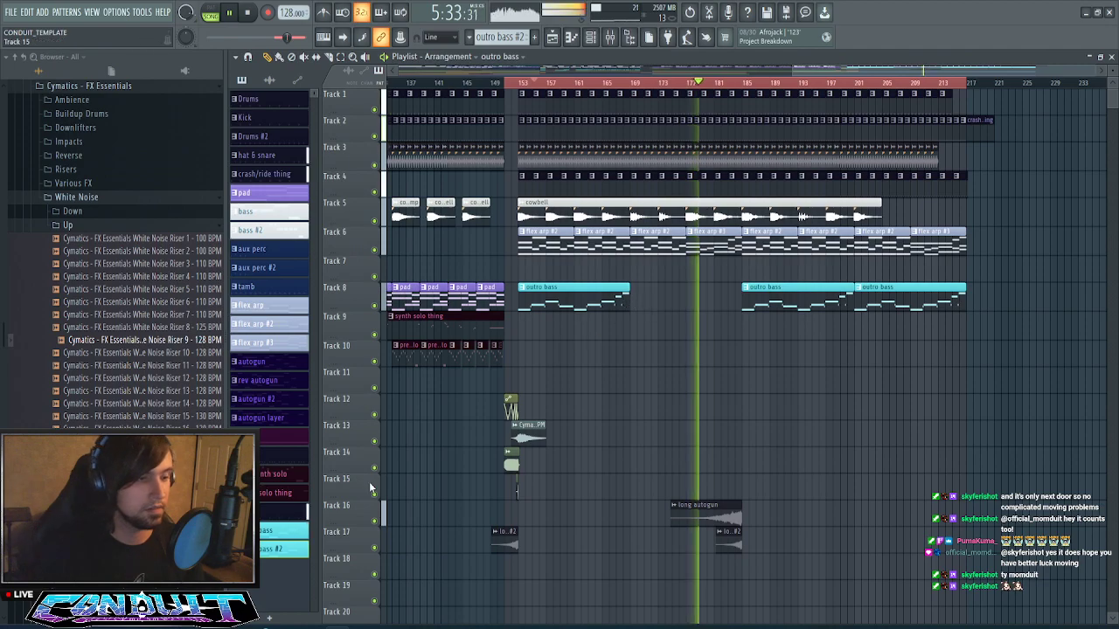
{"action": "key", "text": "space"}
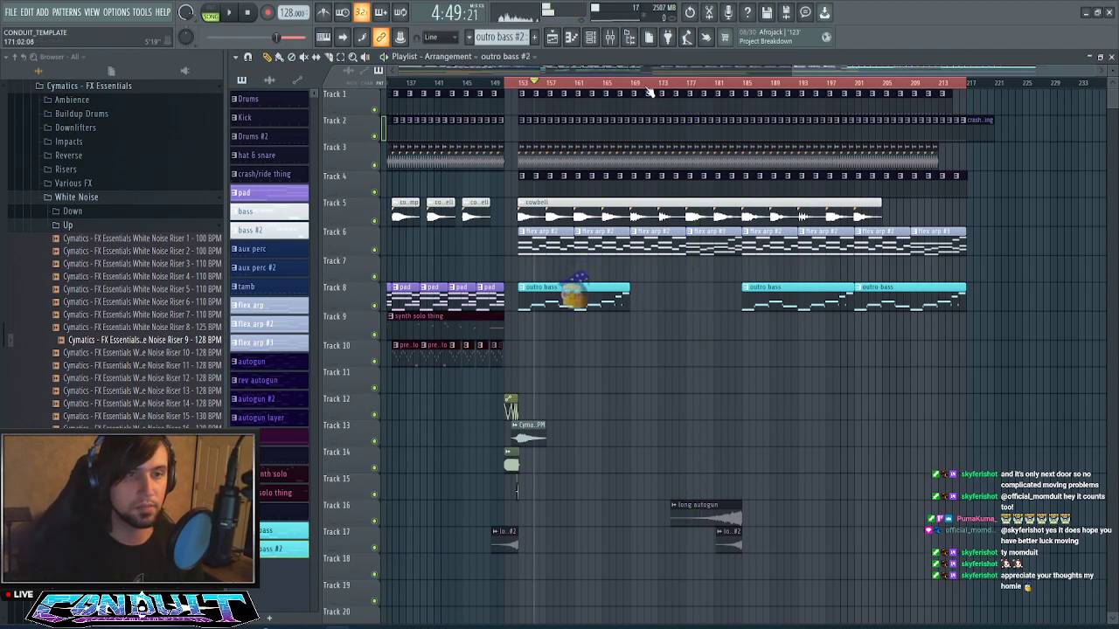
{"action": "scroll", "coordinate": [650, 93], "scroll_direction": "up", "scroll_amount": 4}
{"action": "left_click", "coordinate": [607, 304]}
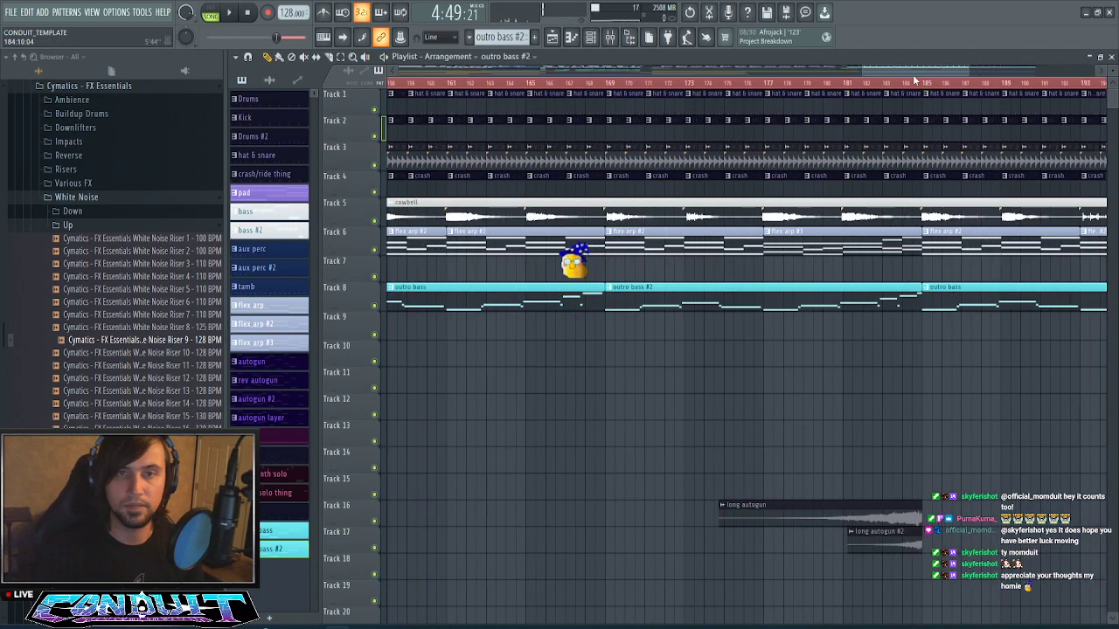
{"action": "left_click_drag", "start_coordinate": [915, 71], "coordinate": [995, 100]}
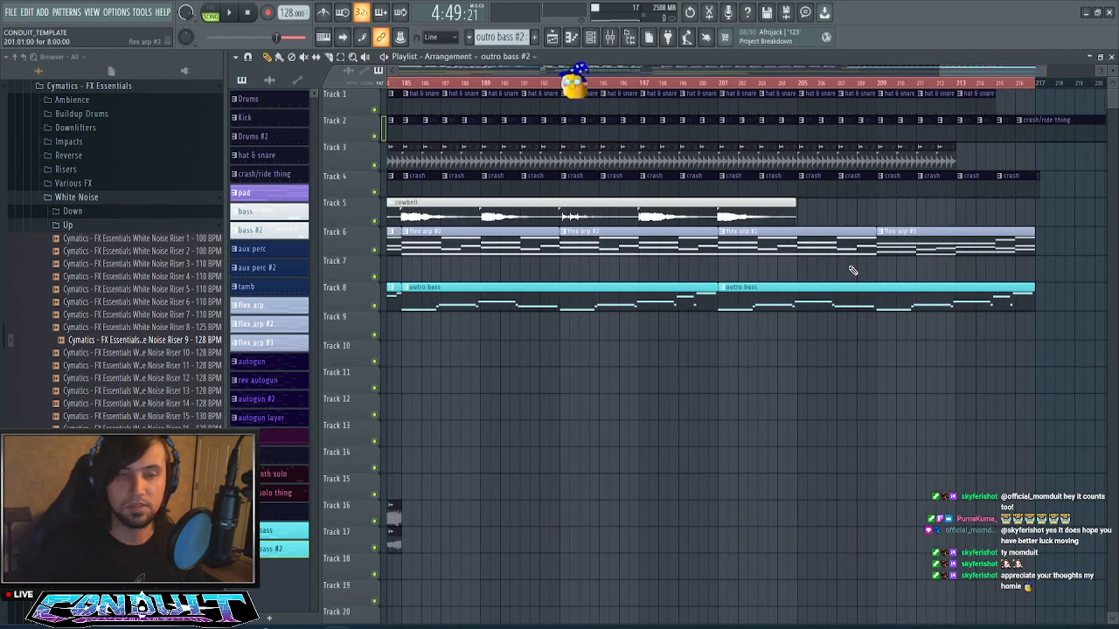
{"action": "right_click", "coordinate": [776, 306]}
{"action": "left_click", "coordinate": [728, 303]}
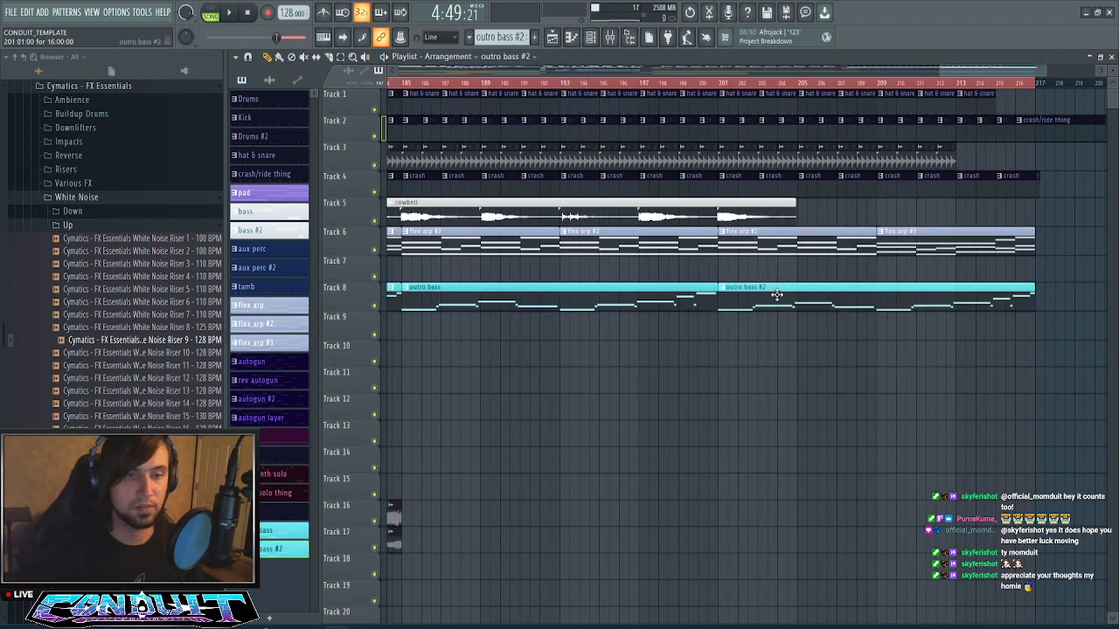
- Play back the transition from the second to the third outro bass clip around bar 185
{"action": "key", "text": "space"}
{"action": "scroll", "coordinate": [943, 91], "scroll_direction": "down", "scroll_amount": 4}
{"action": "left_click_drag", "start_coordinate": [961, 73], "coordinate": [948, 76]}
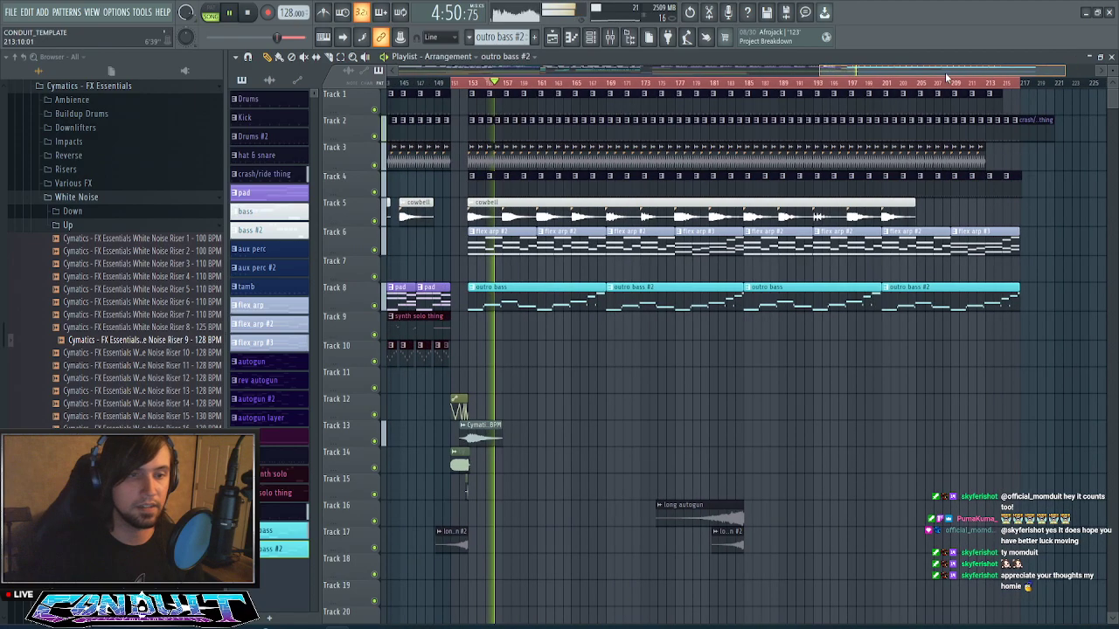
{"action": "left_click", "coordinate": [725, 84]}
{"action": "scroll", "coordinate": [737, 88], "scroll_direction": "up", "scroll_amount": 3}
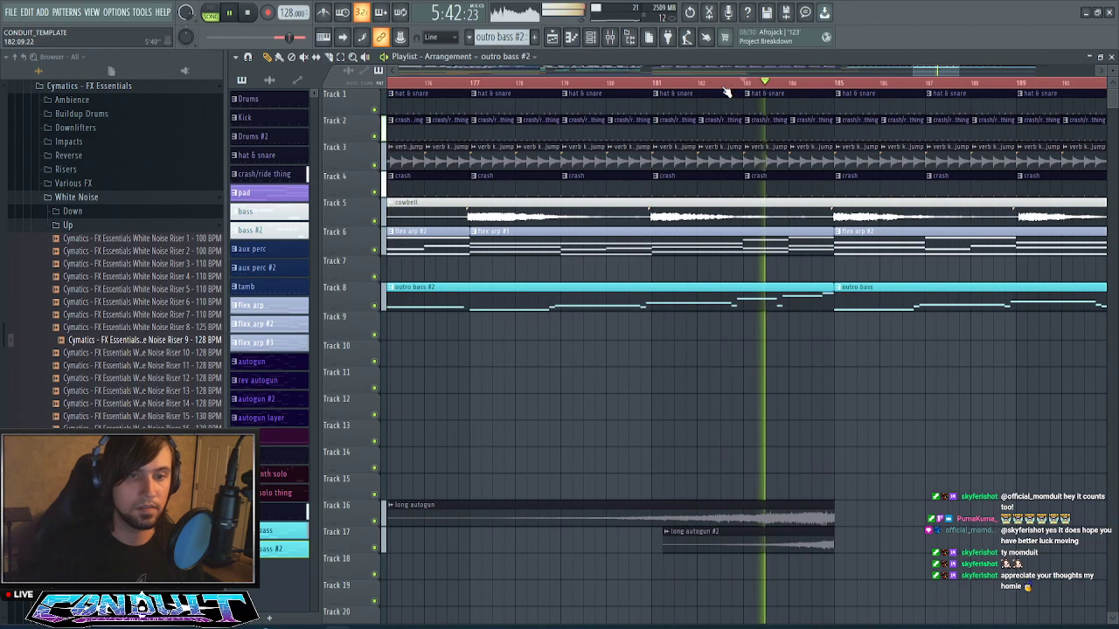
{"action": "scroll", "coordinate": [794, 72], "scroll_direction": "down", "scroll_amount": 3}
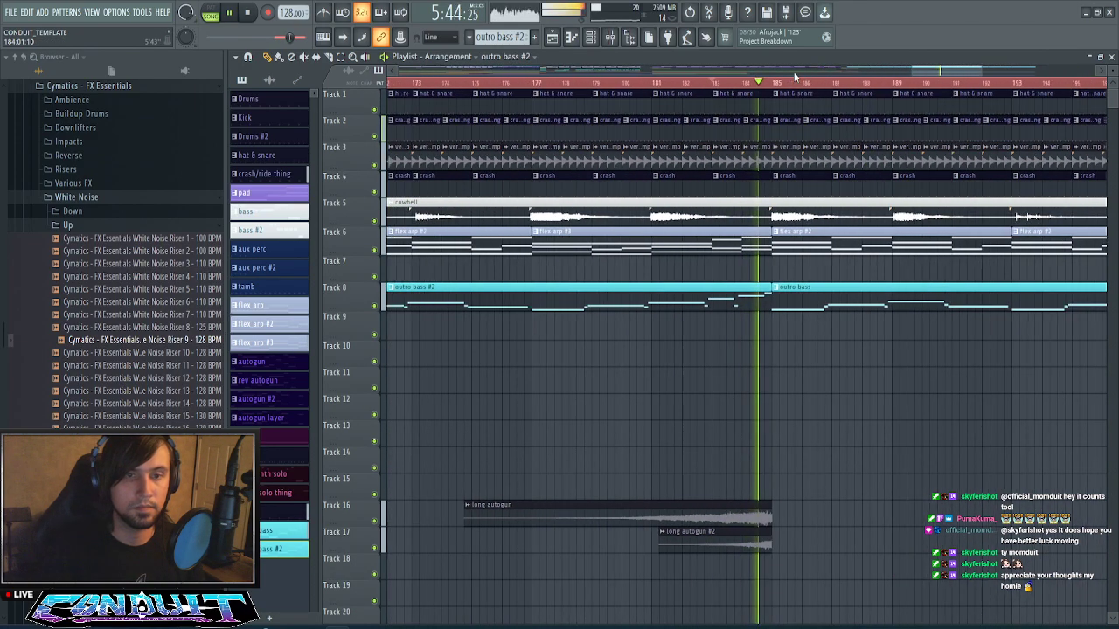
{"action": "scroll", "coordinate": [794, 75], "scroll_direction": "down", "scroll_amount": 2}
{"action": "scroll", "coordinate": [794, 75], "scroll_direction": "up", "scroll_amount": 3}
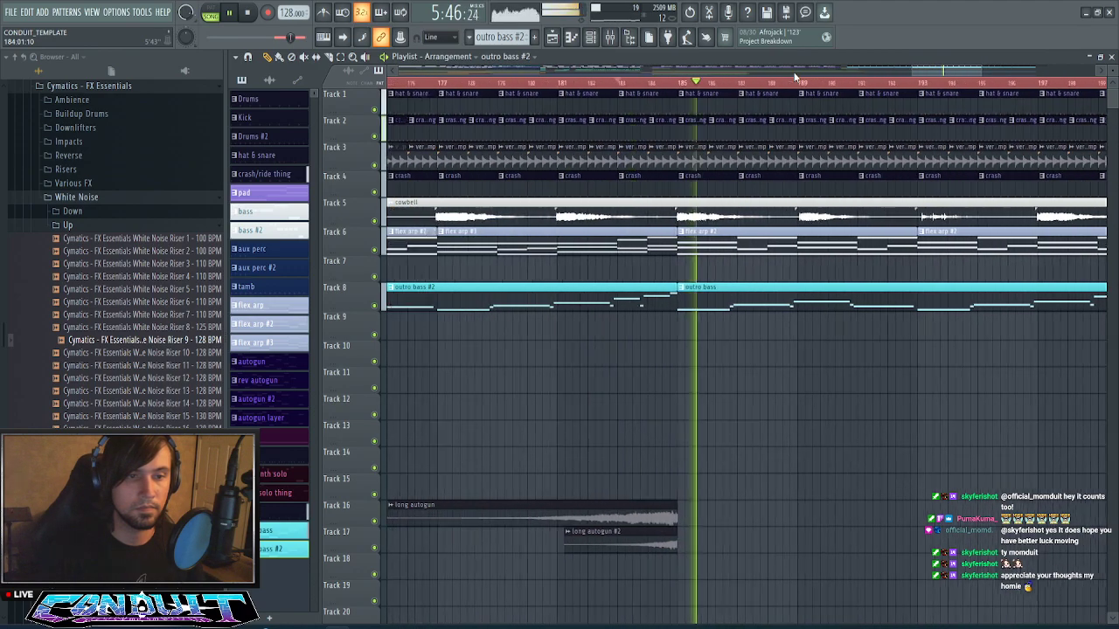
{"action": "scroll", "coordinate": [775, 93], "scroll_direction": "up", "scroll_amount": 3}
{"action": "key", "text": "space"}
{"action": "key", "text": "space"}
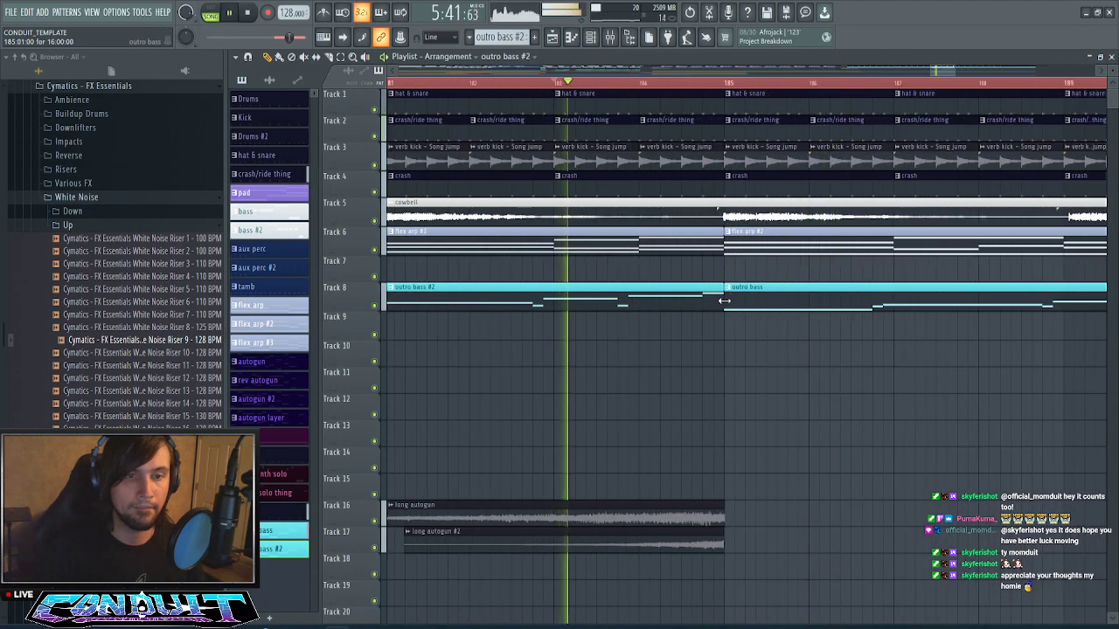
- Trim the start of the outro bass clip at bar 185 to step 5 while replaying the transition
{"action": "left_click_drag", "start_coordinate": [725, 301], "coordinate": [735, 301]}
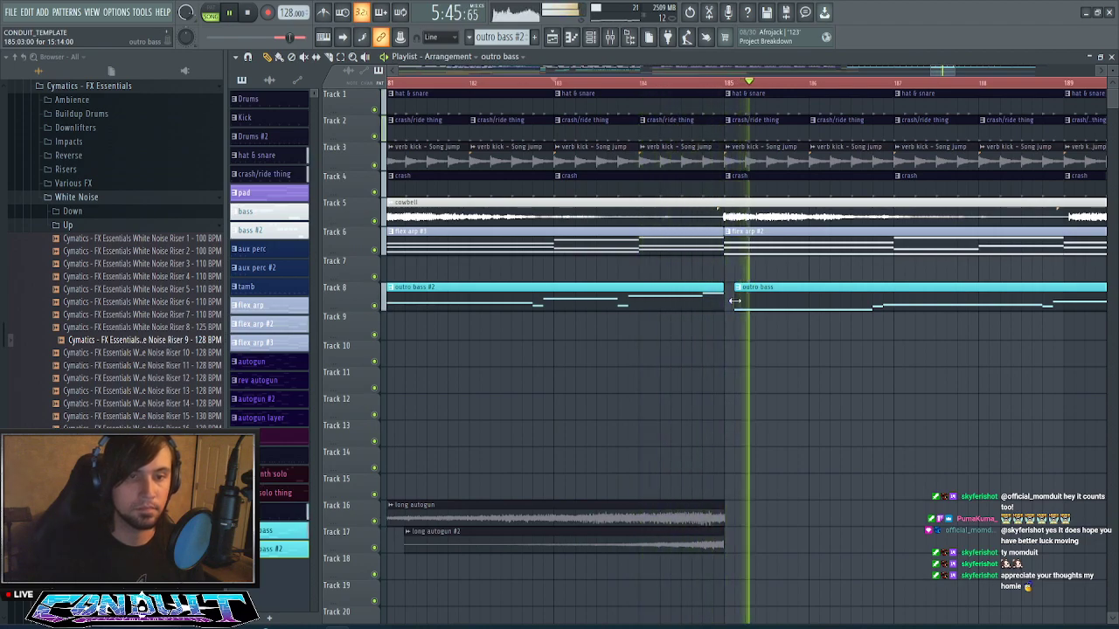
{"action": "scroll", "coordinate": [834, 93], "scroll_direction": "down", "scroll_amount": 4}
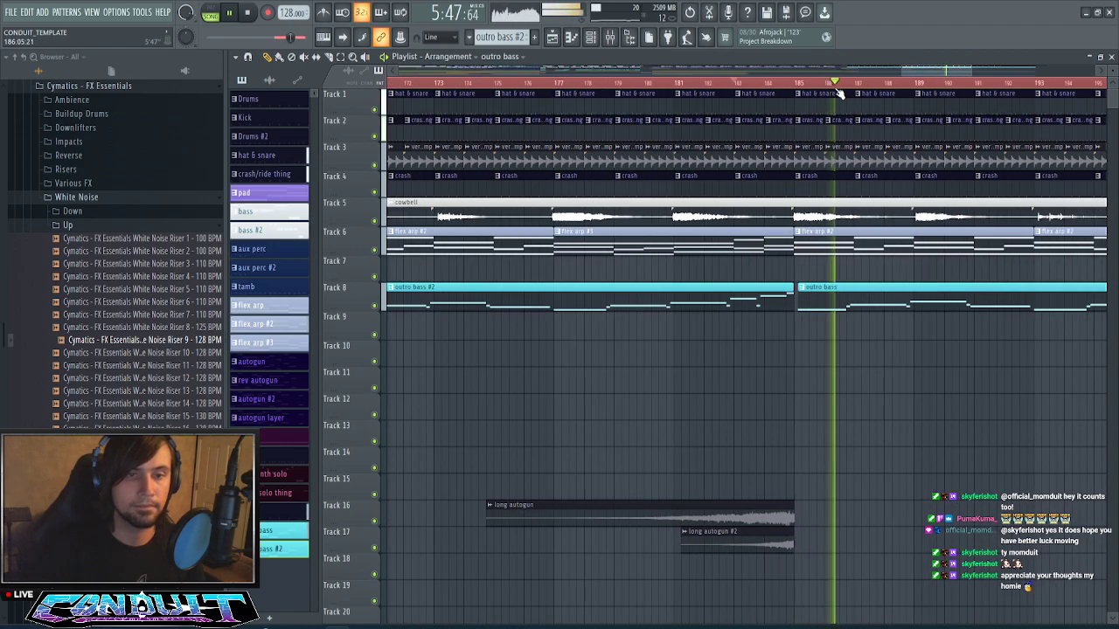
{"action": "scroll", "coordinate": [837, 91], "scroll_direction": "up", "scroll_amount": 4}
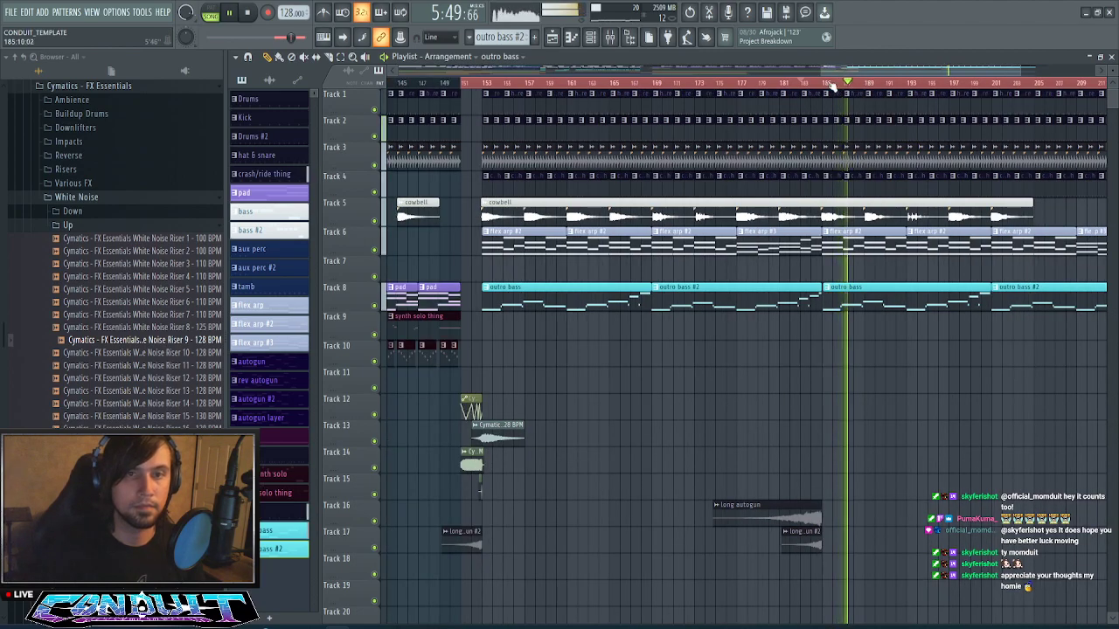
{"action": "scroll", "coordinate": [830, 85], "scroll_direction": "down", "scroll_amount": 1}
{"action": "scroll", "coordinate": [830, 88], "scroll_direction": "up", "scroll_amount": 3}
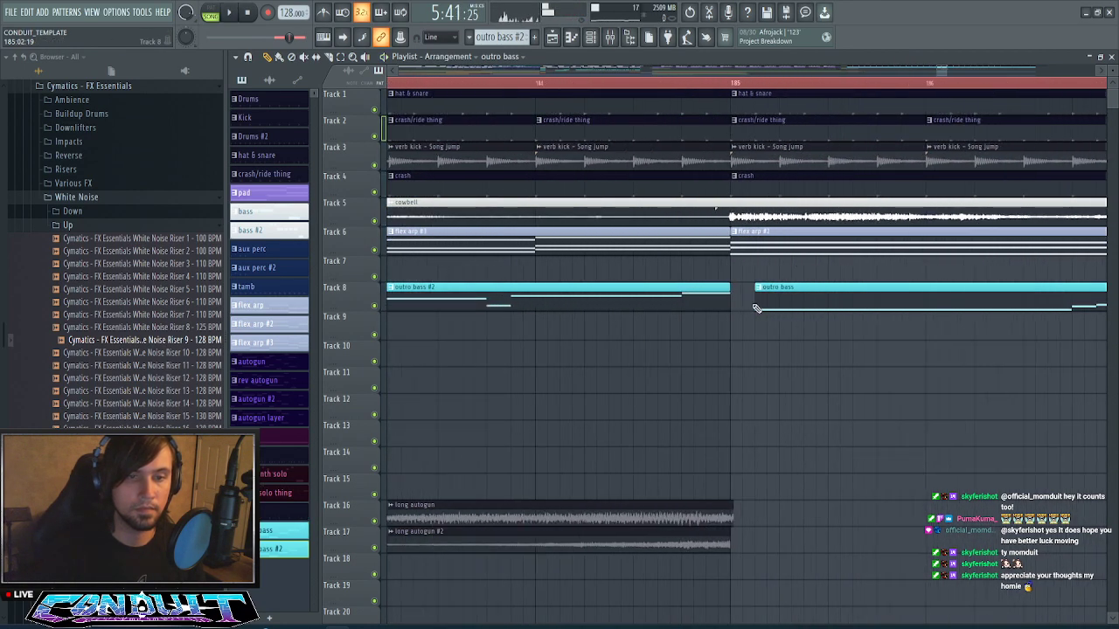
{"action": "key", "text": "space"}
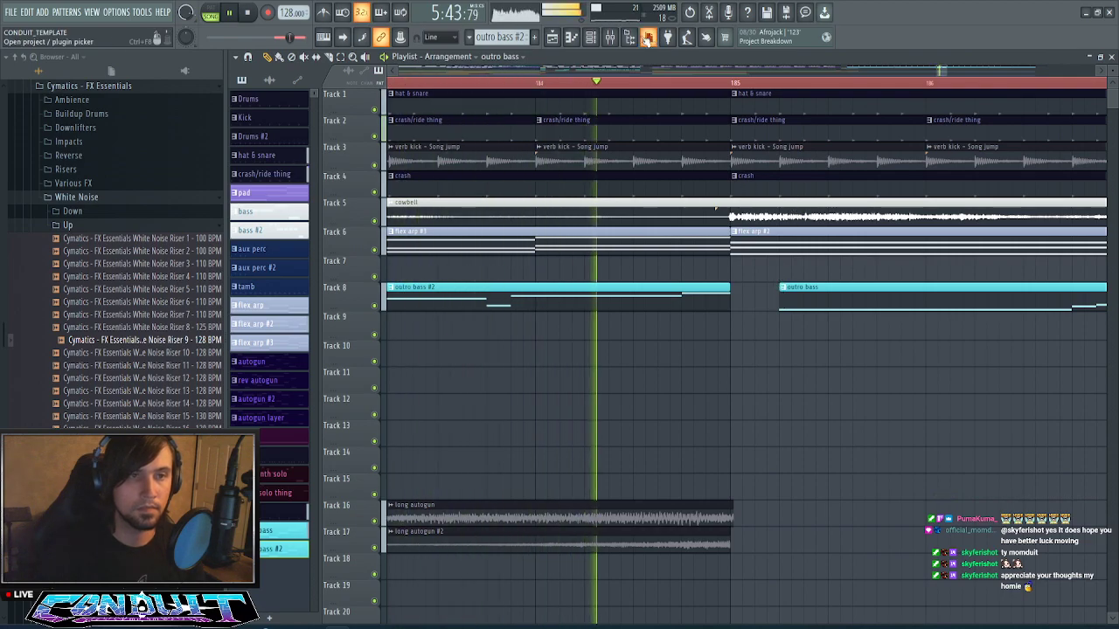
- In Kickstart 2 on the Serum #2 mixer track, choose the steeper, later-rising ducking curve and set the band frequency to about 2.88 kHz
{"action": "key", "text": "F9"}
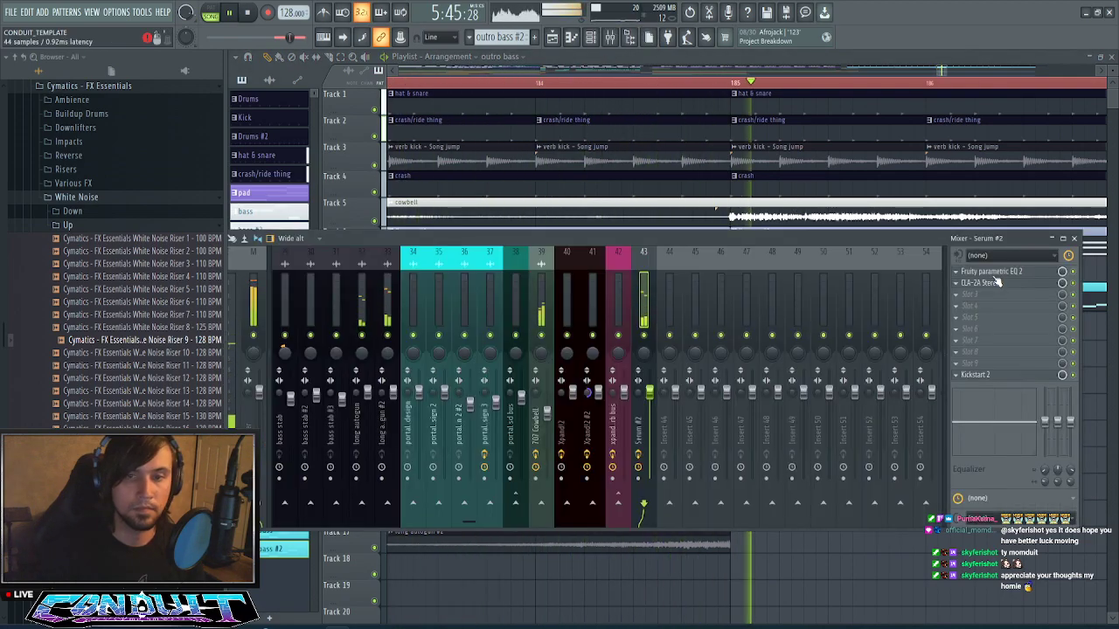
{"action": "left_click", "coordinate": [974, 374]}
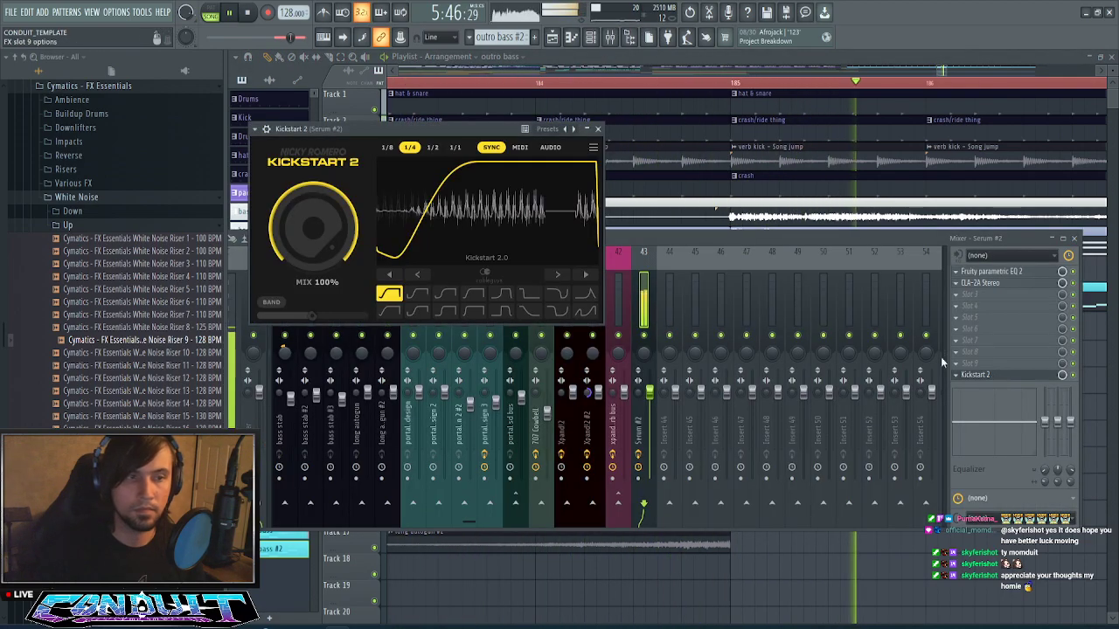
{"action": "left_click", "coordinate": [445, 311]}
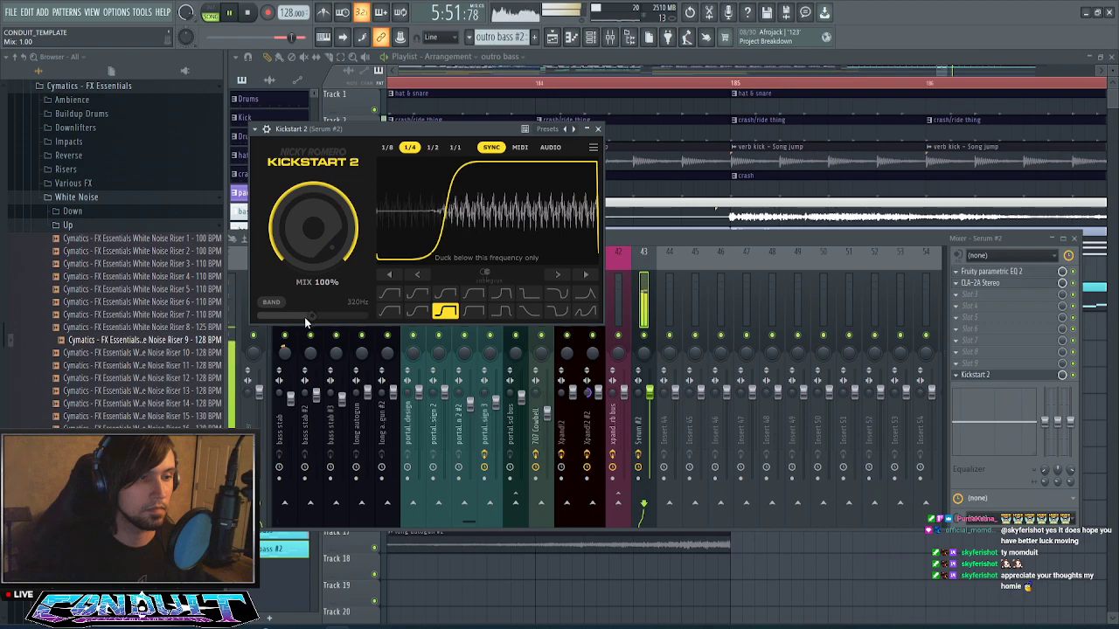
{"action": "left_click_drag", "start_coordinate": [308, 314], "coordinate": [353, 315]}
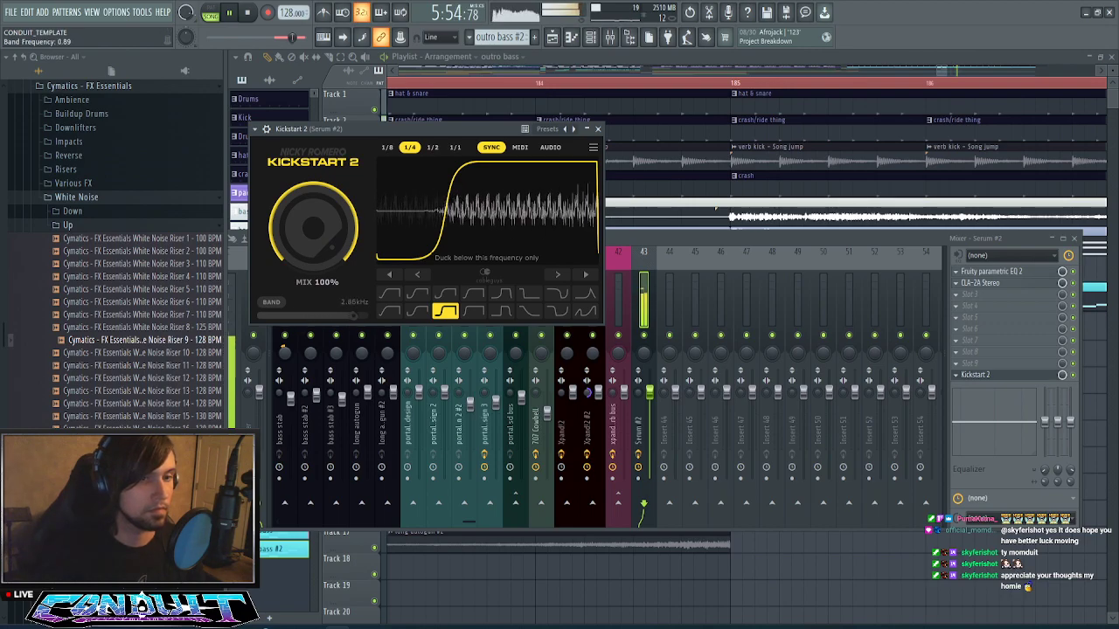
- Try band-limited ducking at a lower band frequency in Kickstart 2 and switch the band option back off
{"action": "left_click", "coordinate": [272, 302]}
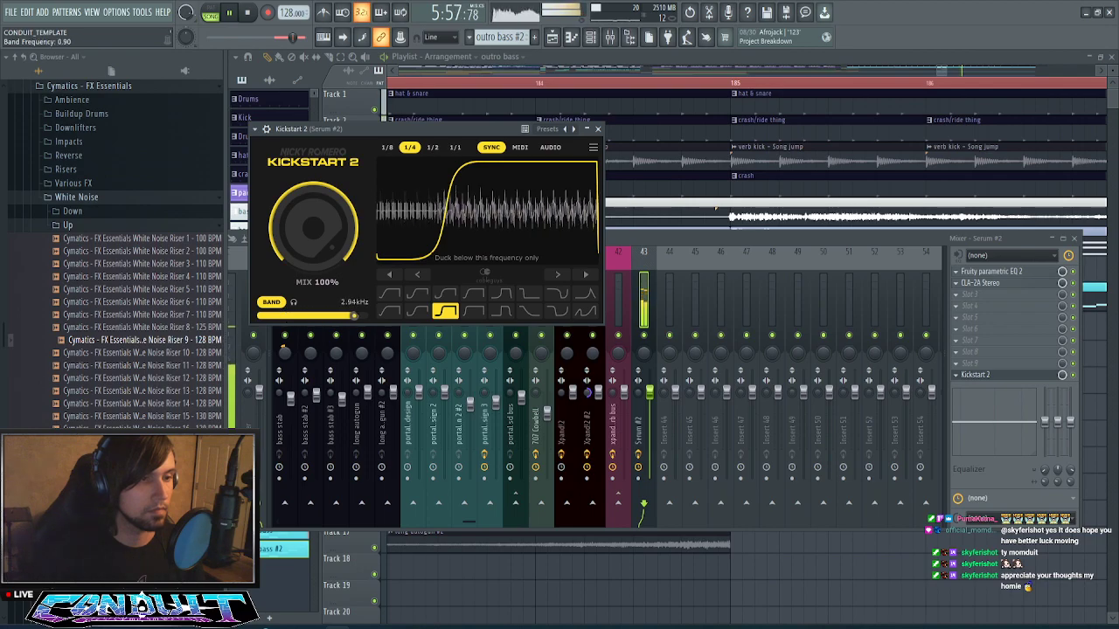
{"action": "left_click_drag", "start_coordinate": [353, 316], "coordinate": [281, 303]}
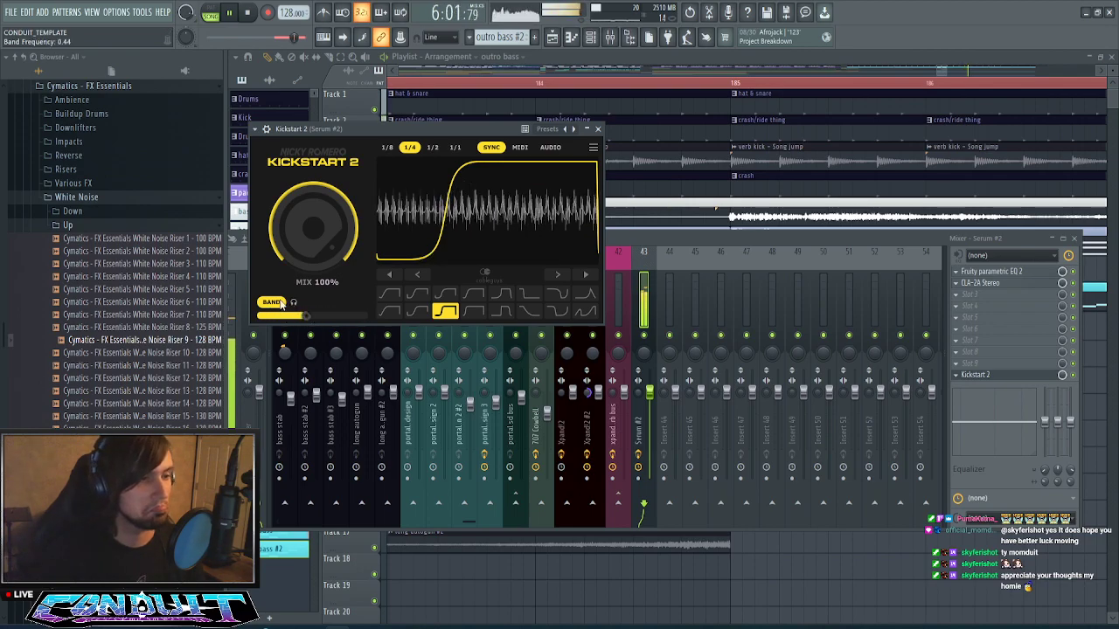
{"action": "left_click", "coordinate": [276, 303]}
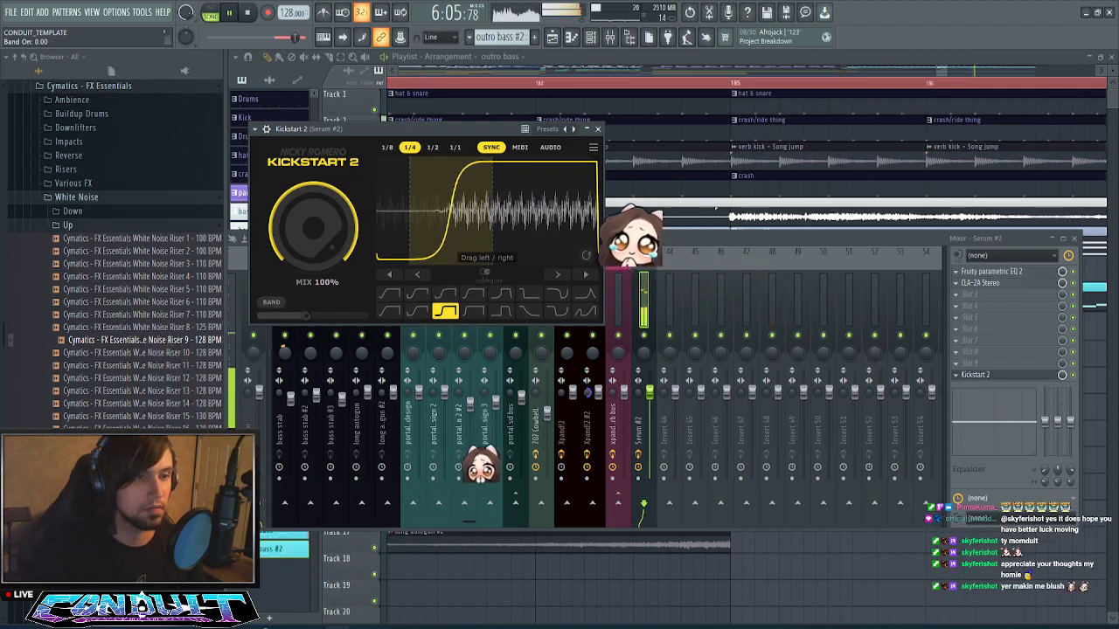
- Change the Kickstart 2 ducking curve on Serum #2 to the first, more gradual preset shape and close the plugin
{"action": "left_click_drag", "start_coordinate": [421, 261], "coordinate": [463, 237]}
{"action": "left_click", "coordinate": [385, 296]}
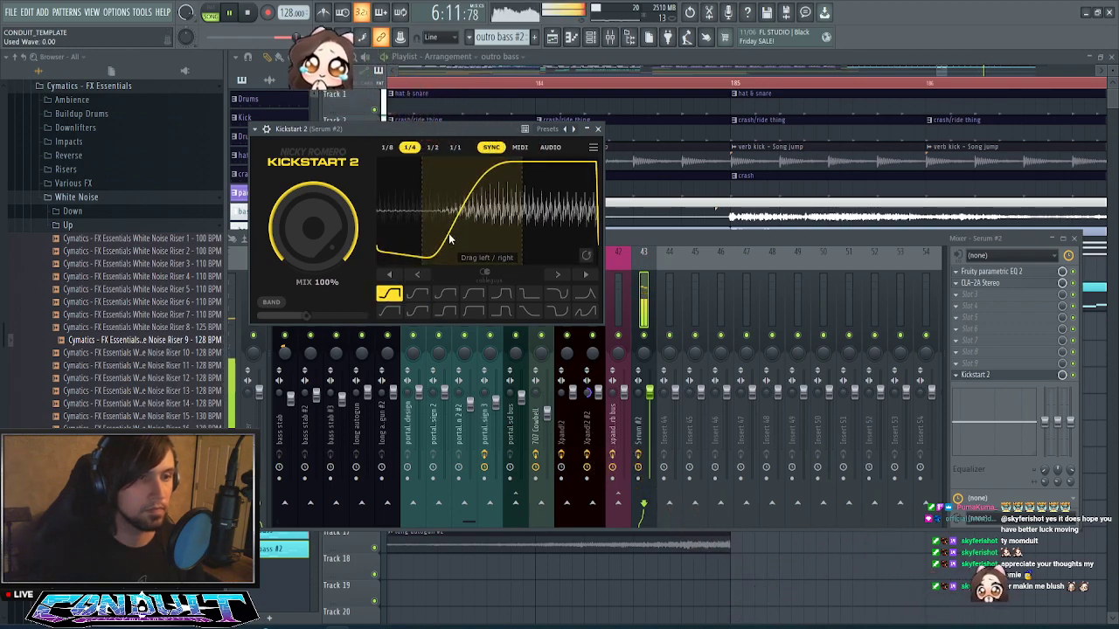
{"action": "left_click", "coordinate": [597, 129]}
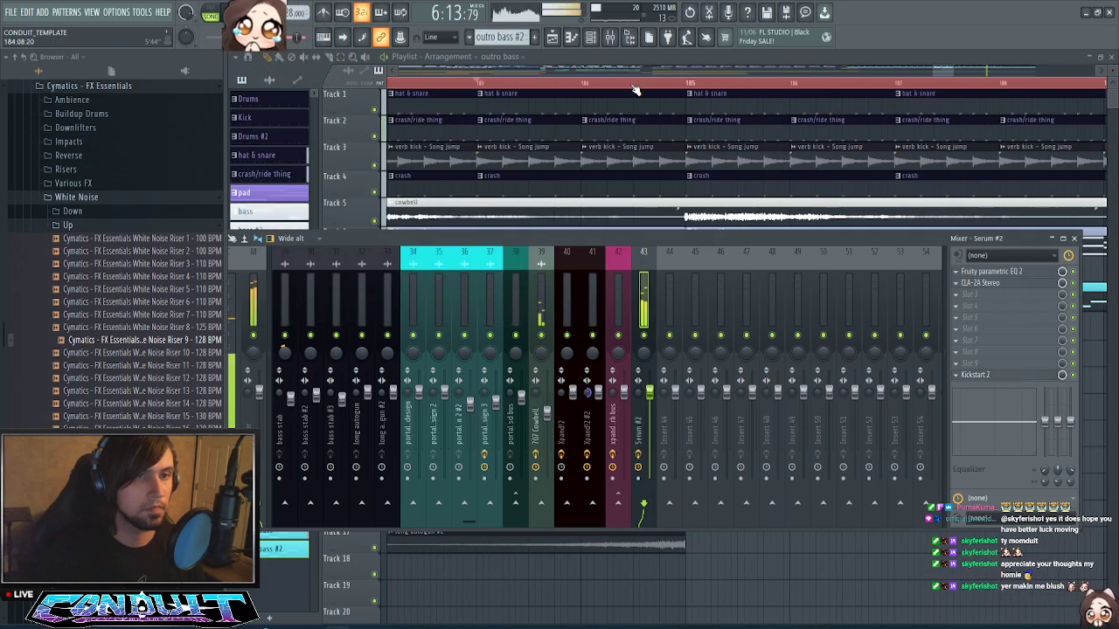
{"action": "scroll", "coordinate": [635, 90], "scroll_direction": "down", "scroll_amount": 5}
{"action": "key", "text": "F9"}
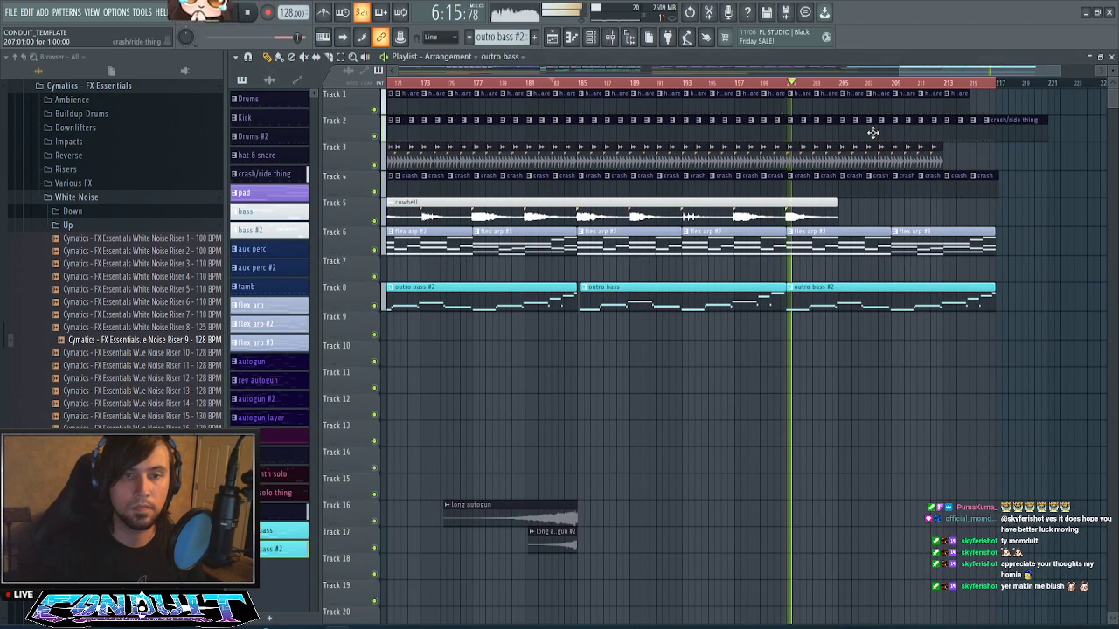
{"action": "scroll", "coordinate": [808, 89], "scroll_direction": "down", "scroll_amount": 2}
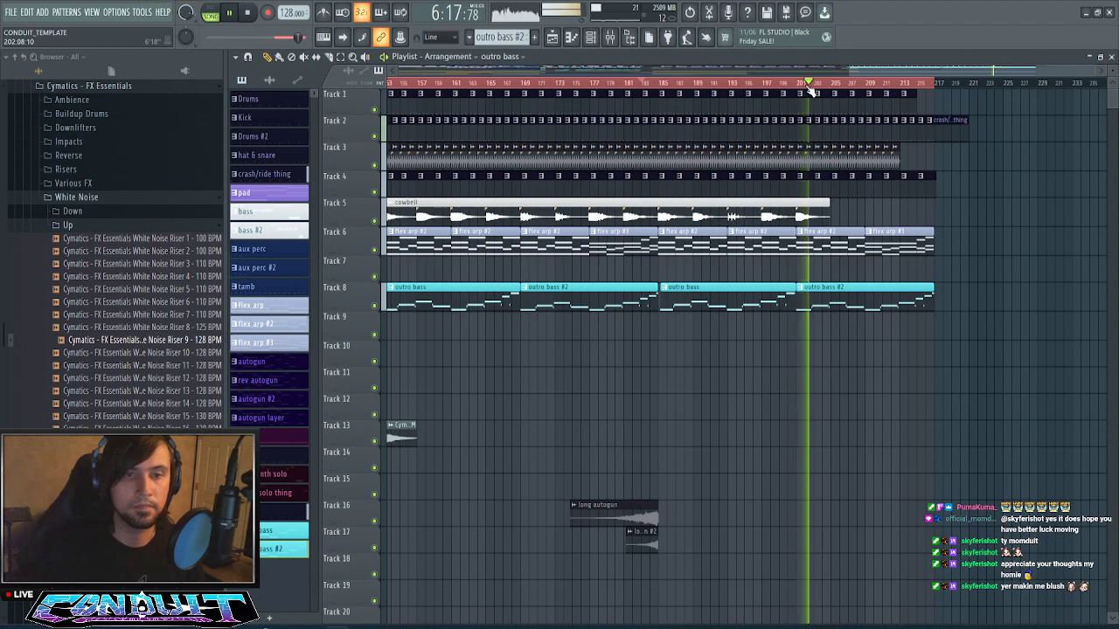
{"action": "scroll", "coordinate": [811, 90], "scroll_direction": "down", "scroll_amount": 4}
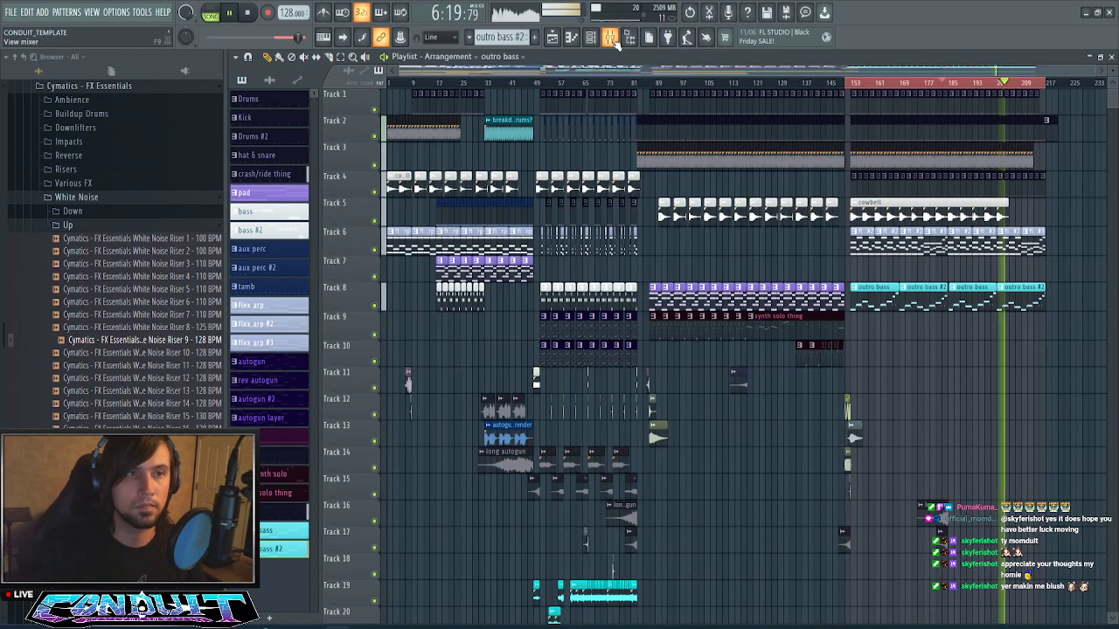
- In the Serum #2 synth's effects EQ, raise the high band frequency, set its Q to about 54%, and close the open windows
{"action": "left_click", "coordinate": [611, 37]}
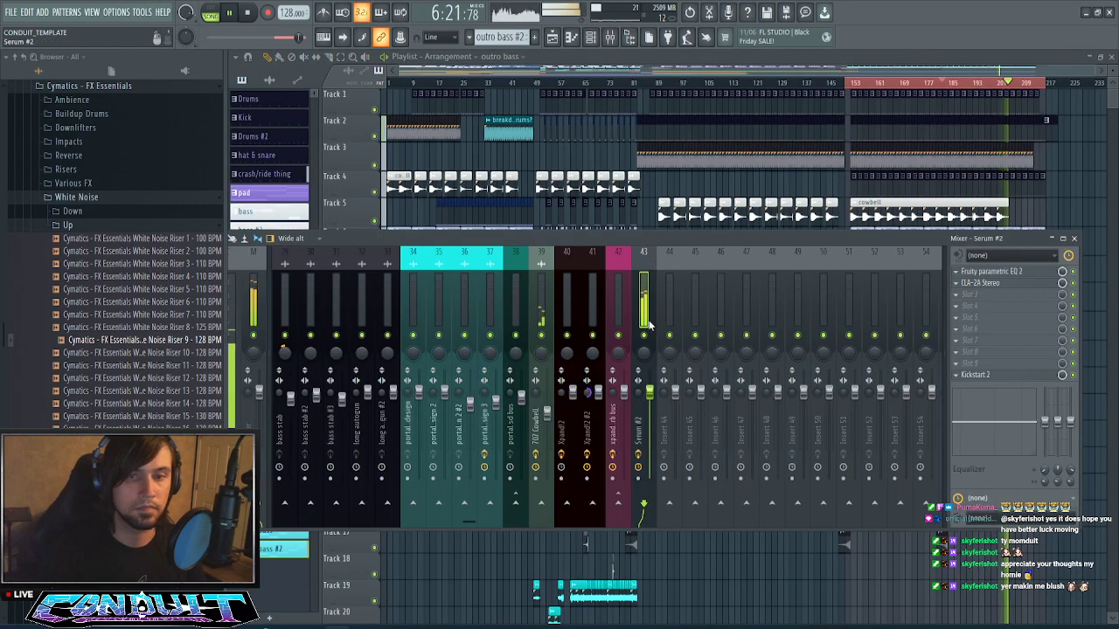
{"action": "left_click", "coordinate": [591, 38]}
{"action": "left_click", "coordinate": [355, 454]}
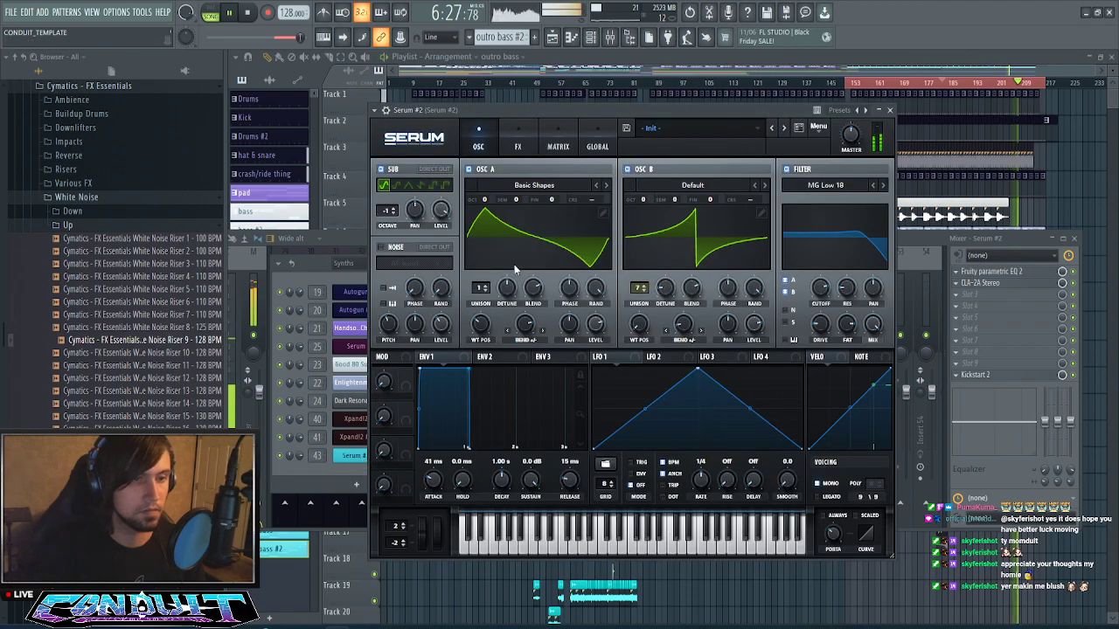
{"action": "left_click", "coordinate": [517, 140]}
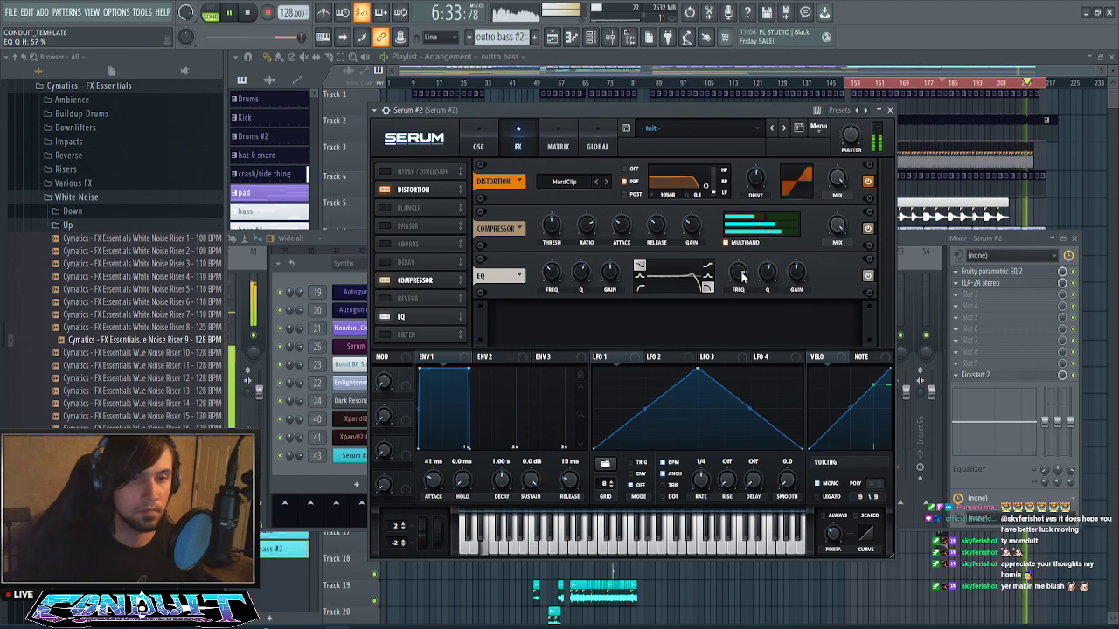
{"action": "mouse_move", "coordinate": [742, 274]}
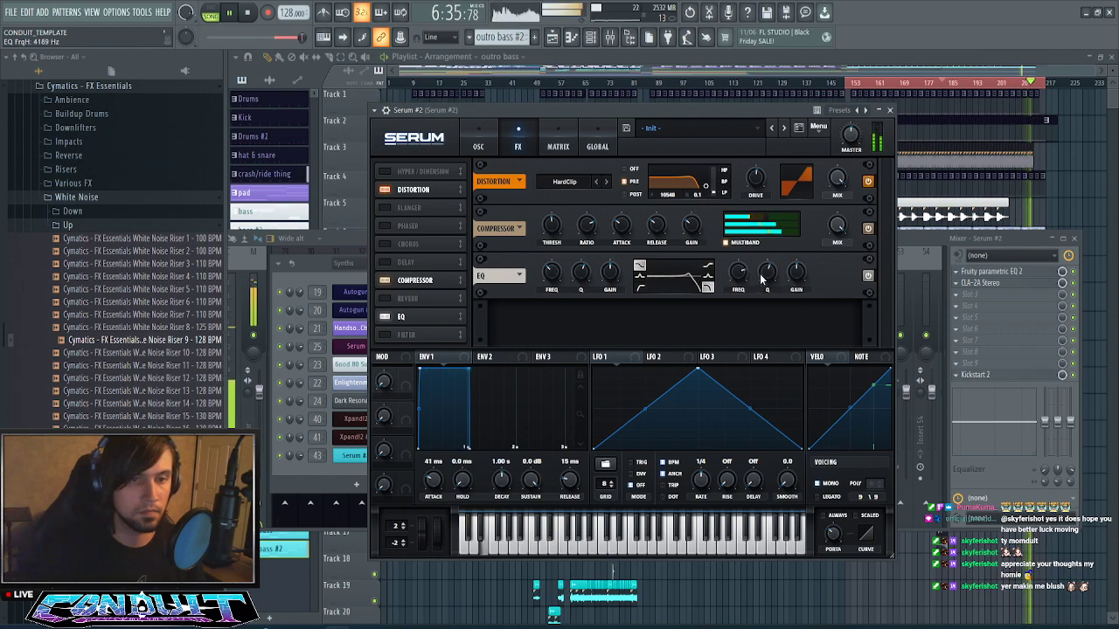
{"action": "left_click_drag", "start_coordinate": [737, 274], "coordinate": [740, 267]}
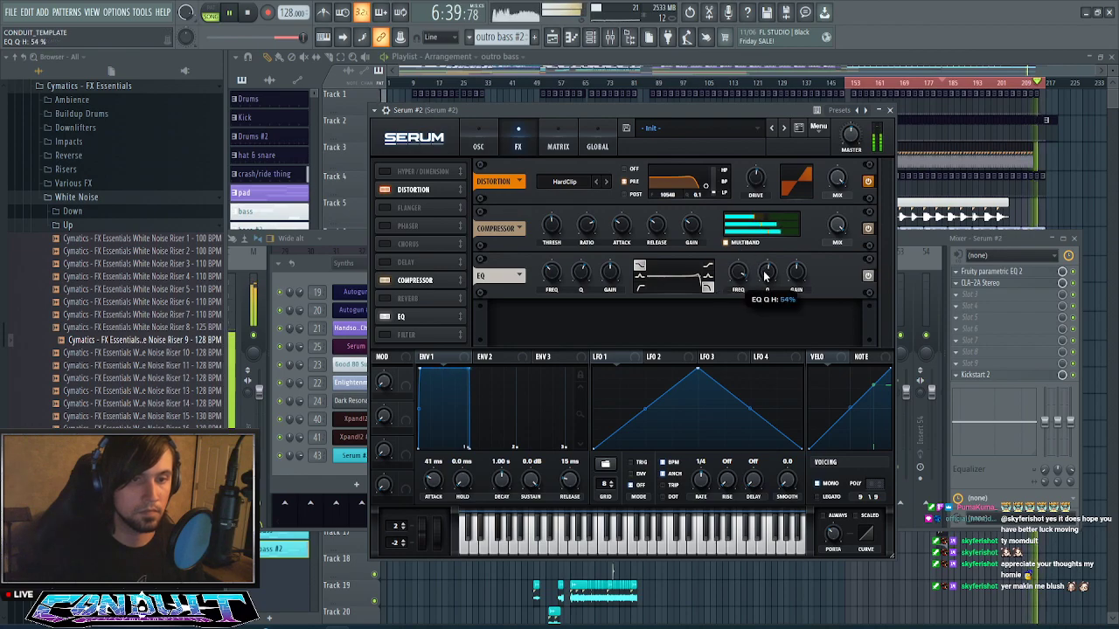
{"action": "left_click", "coordinate": [890, 110]}
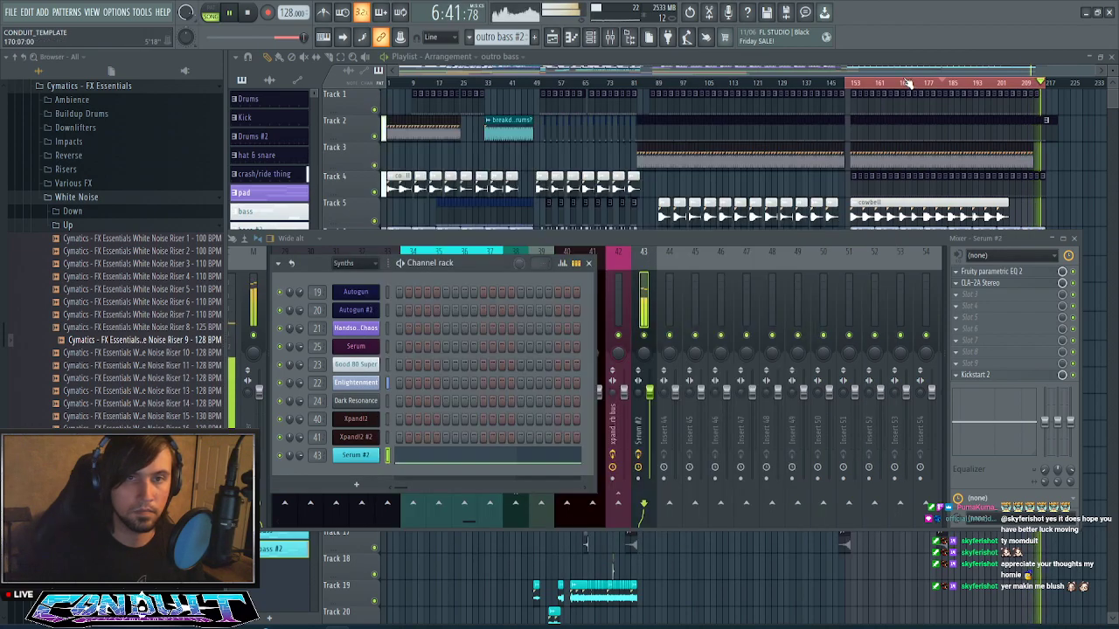
{"action": "key", "text": "Escape"}
{"action": "key", "text": "Escape"}
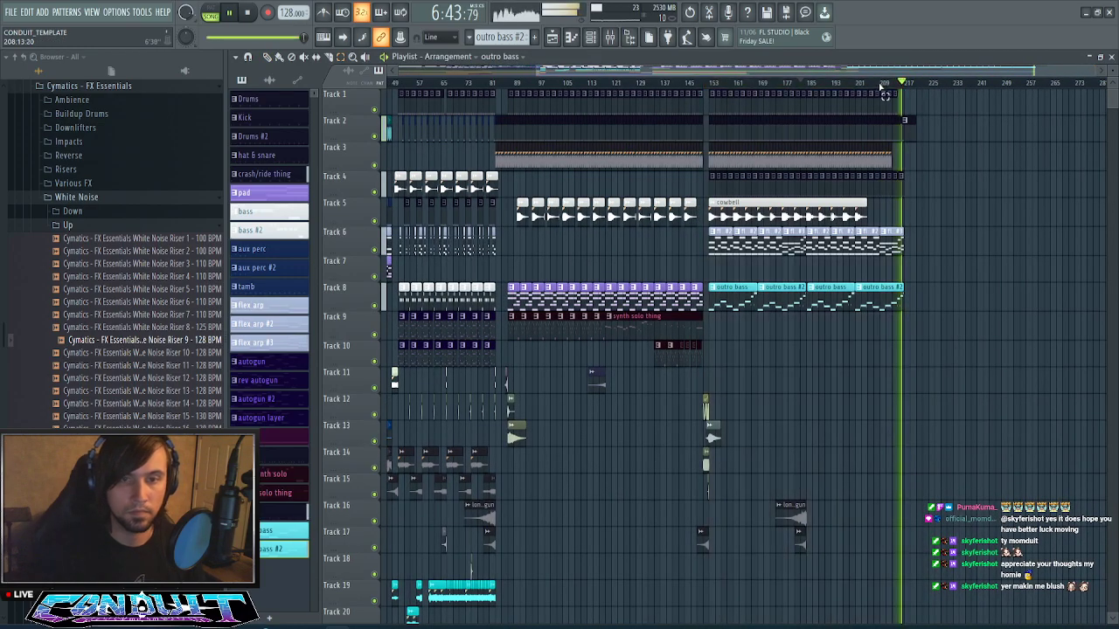
- Listen to the end of the outro and replay the song from the start while reviewing the full arrangement and automation tracks
{"action": "scroll", "coordinate": [907, 90], "scroll_direction": "up", "scroll_amount": 3}
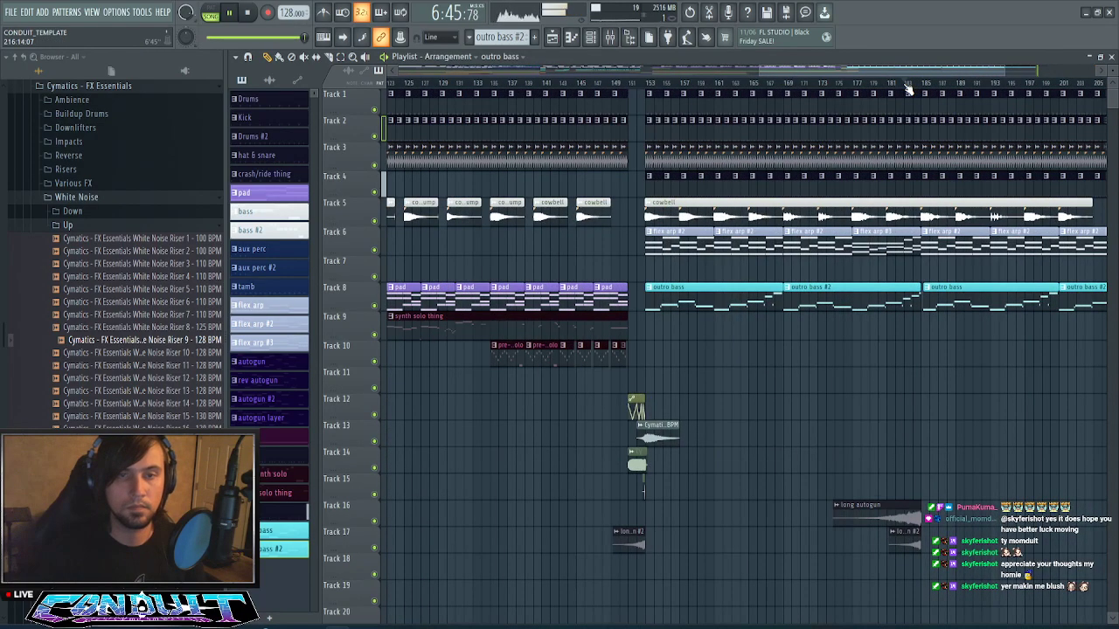
{"action": "left_click_drag", "start_coordinate": [893, 77], "coordinate": [999, 71]}
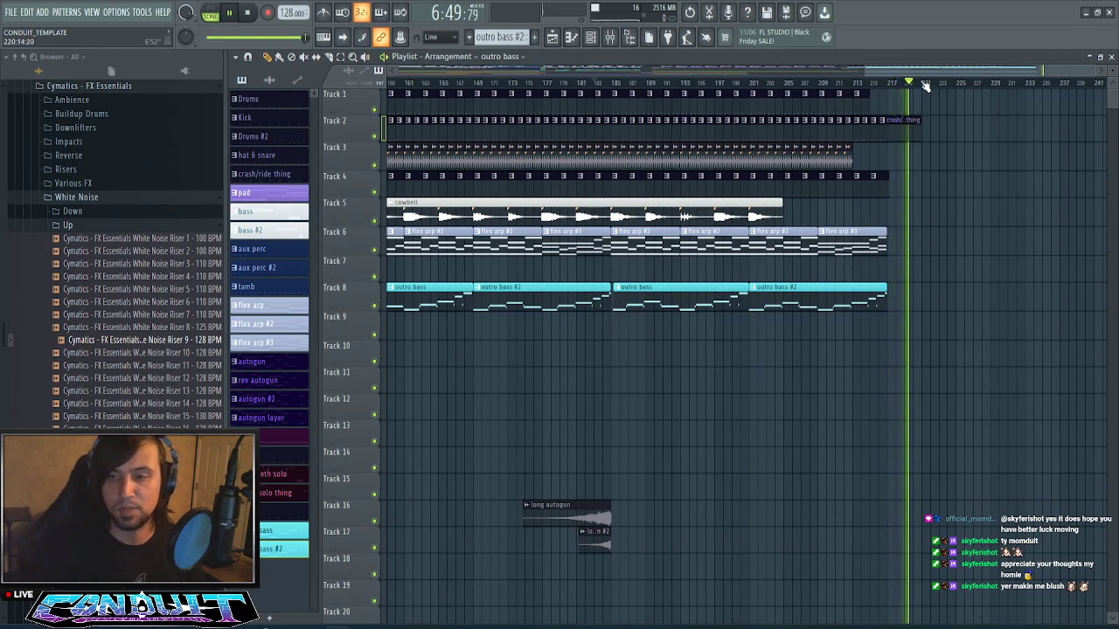
{"action": "scroll", "coordinate": [936, 82], "scroll_direction": "down", "scroll_amount": 5}
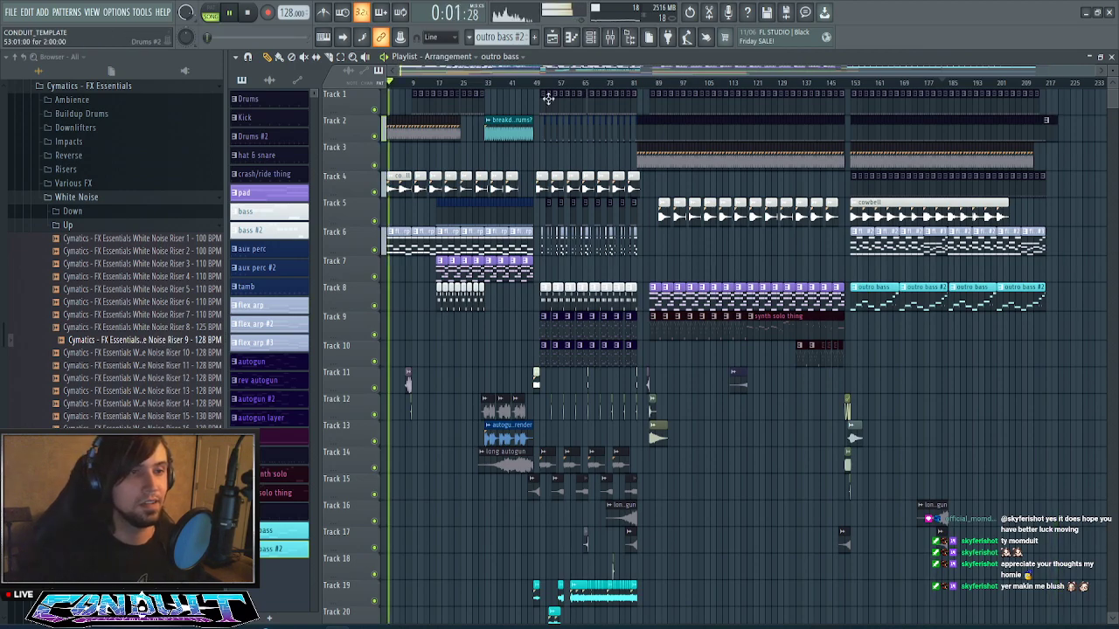
{"action": "scroll", "coordinate": [399, 212], "scroll_direction": "down", "scroll_amount": 3}
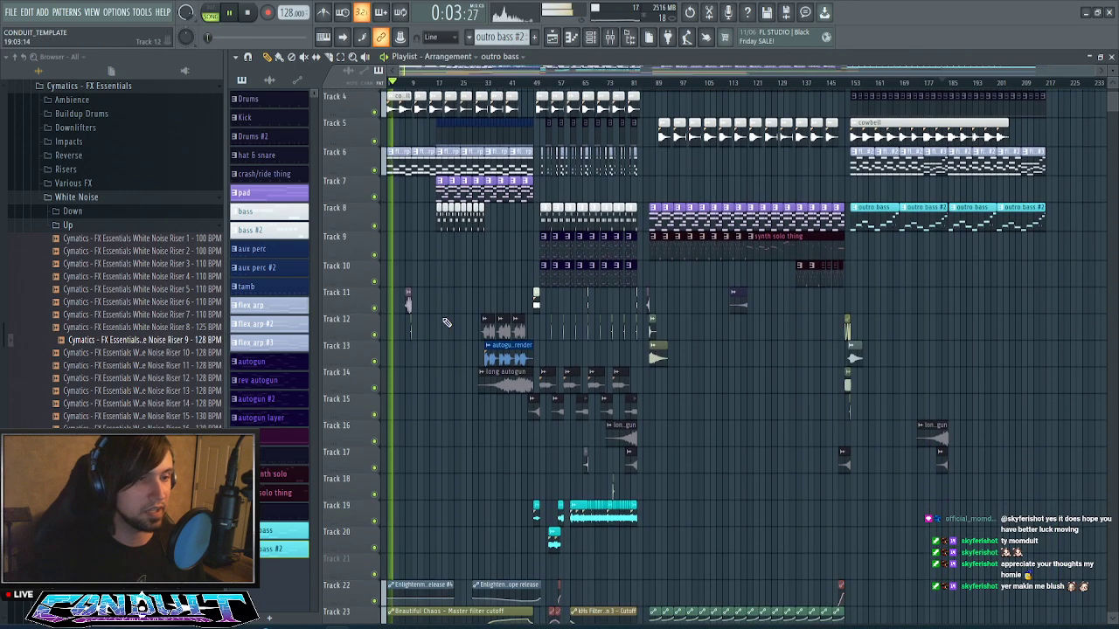
{"action": "scroll", "coordinate": [446, 316], "scroll_direction": "up", "scroll_amount": 3}
{"action": "scroll", "coordinate": [440, 85], "scroll_direction": "up", "scroll_amount": 5}
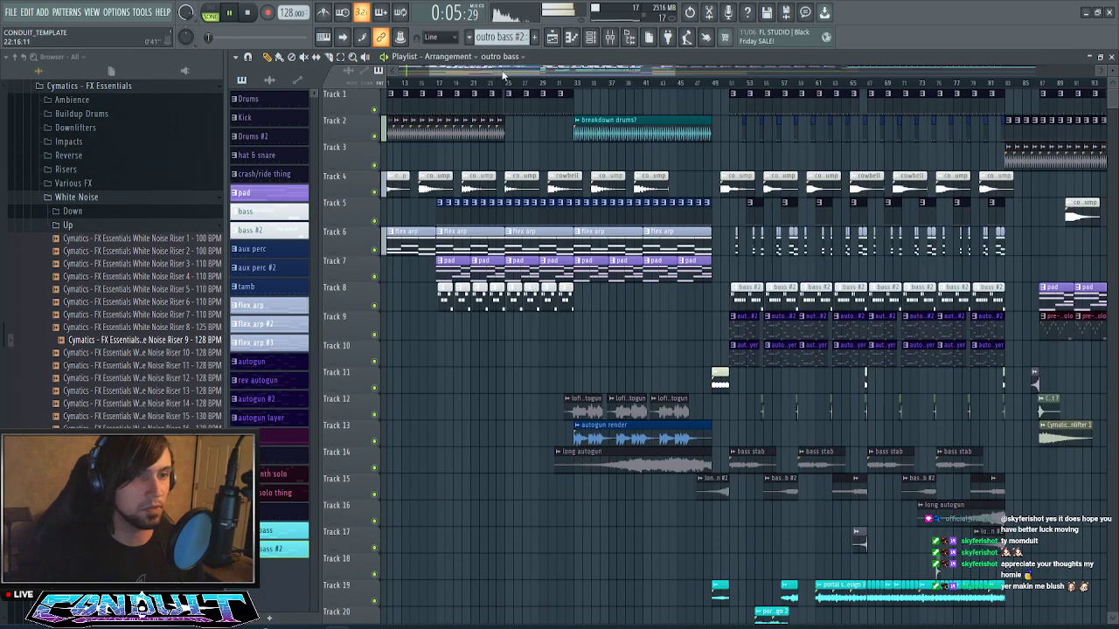
{"action": "left_click_drag", "start_coordinate": [502, 72], "coordinate": [382, 111]}
{"action": "left_click_drag", "start_coordinate": [645, 68], "coordinate": [507, 79]}
{"action": "scroll", "coordinate": [501, 86], "scroll_direction": "down", "scroll_amount": 5}
{"action": "scroll", "coordinate": [619, 87], "scroll_direction": "down", "scroll_amount": 4}
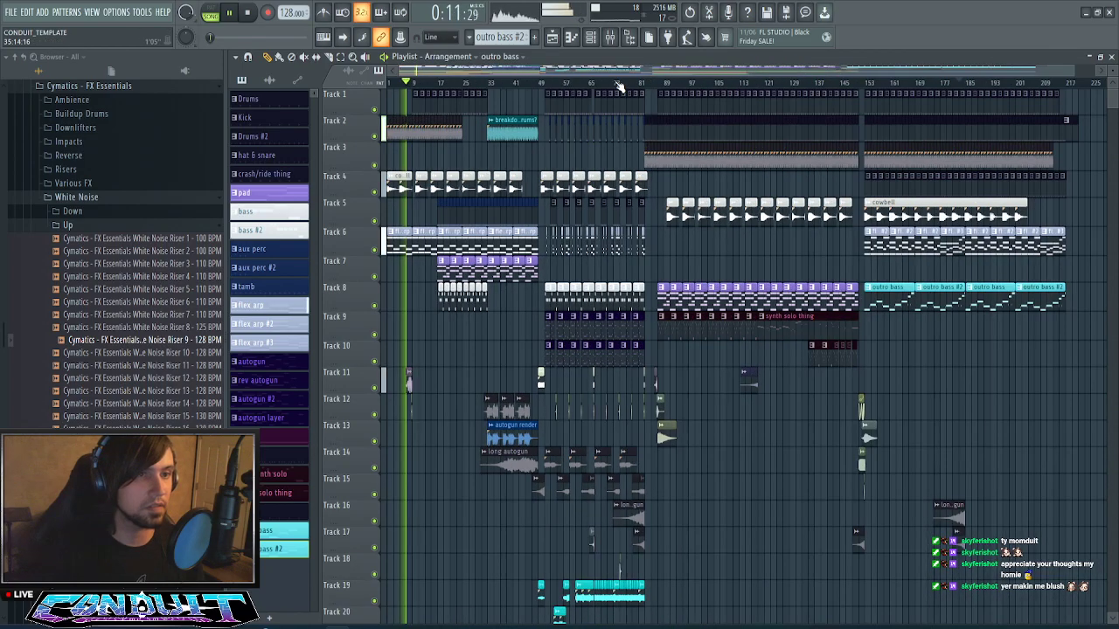
{"action": "scroll", "coordinate": [523, 245], "scroll_direction": "down", "scroll_amount": 6}
{"action": "scroll", "coordinate": [523, 245], "scroll_direction": "down", "scroll_amount": 3}
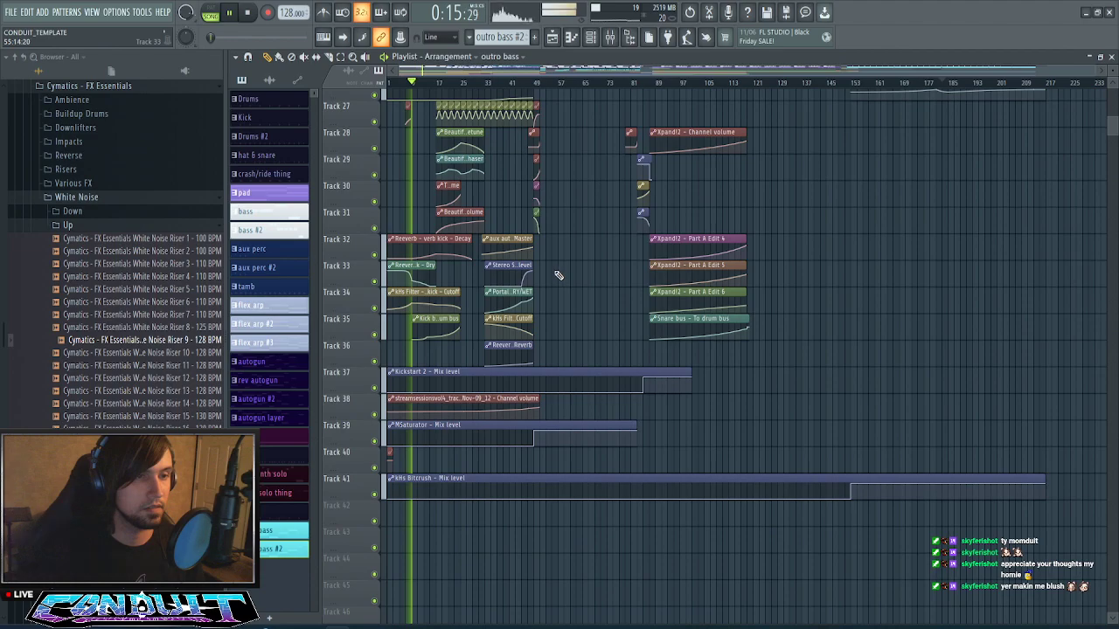
{"action": "scroll", "coordinate": [497, 271], "scroll_direction": "up", "scroll_amount": 2}
{"action": "scroll", "coordinate": [404, 227], "scroll_direction": "up", "scroll_amount": 6}
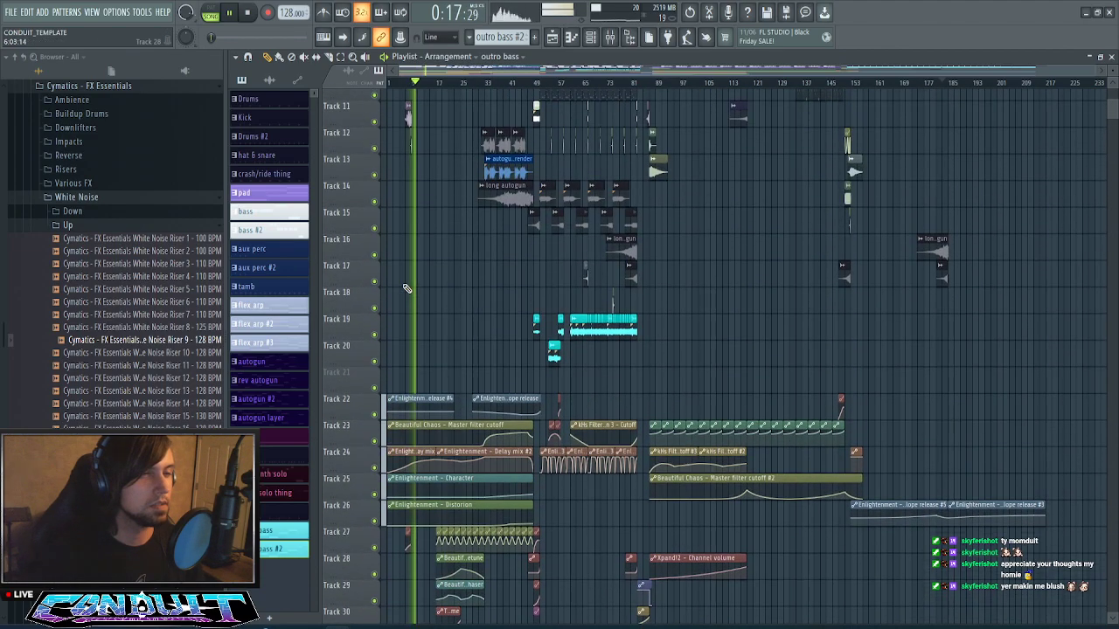
{"action": "scroll", "coordinate": [402, 91], "scroll_direction": "up", "scroll_amount": 3}
- Replay the intro from about bar 6 while examining its clips and the synth channels in the channel rack
{"action": "left_click", "coordinate": [405, 86]}
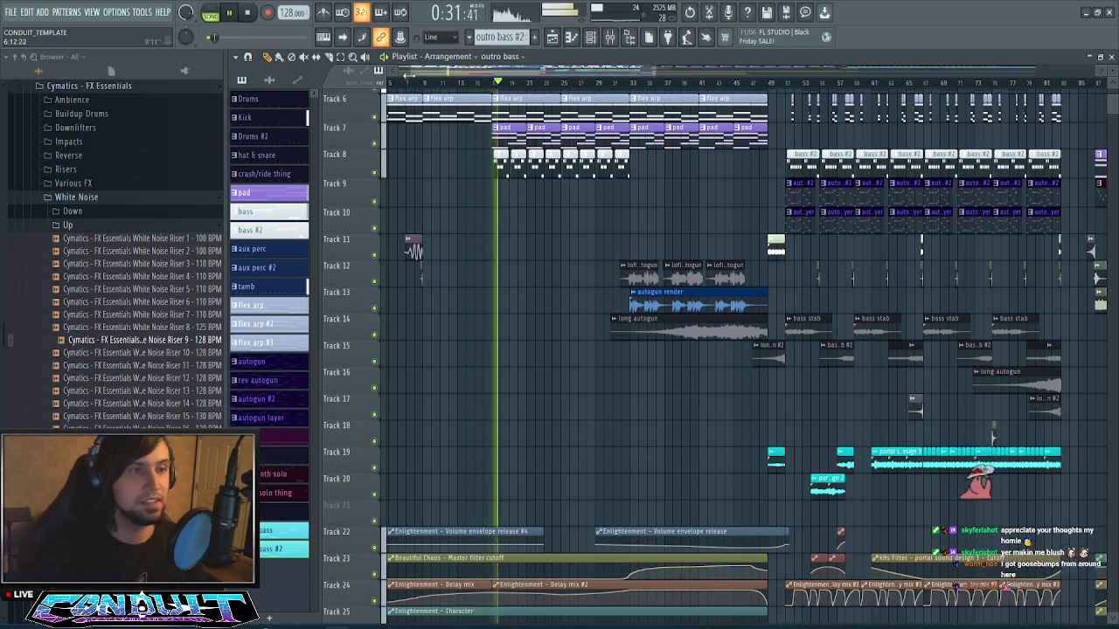
{"action": "scroll", "coordinate": [404, 90], "scroll_direction": "down", "scroll_amount": 3}
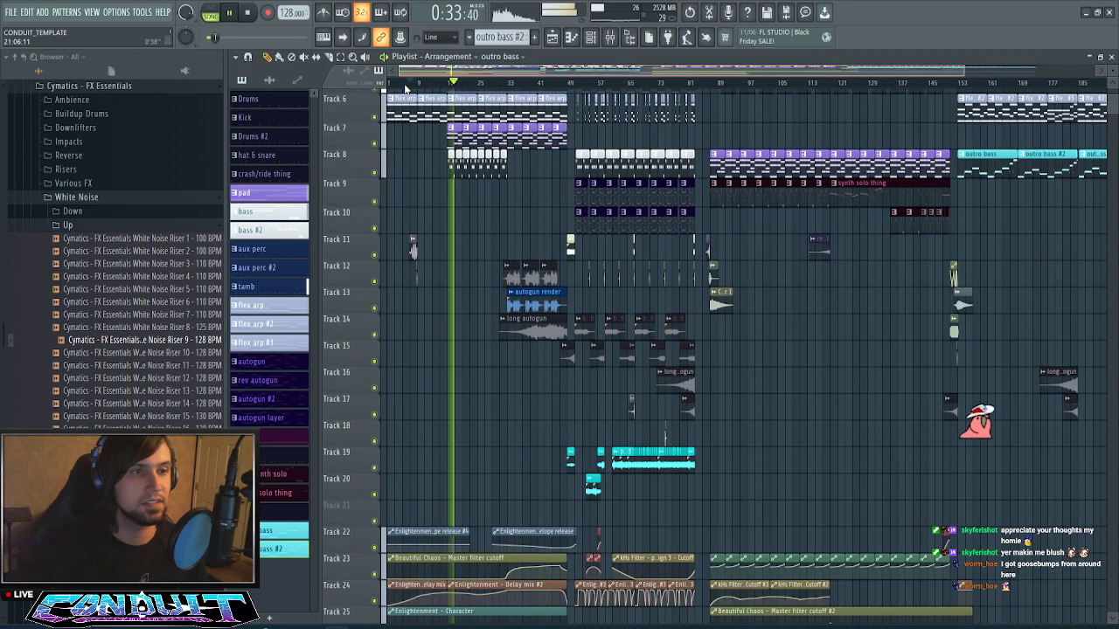
{"action": "scroll", "coordinate": [420, 224], "scroll_direction": "up", "scroll_amount": 3}
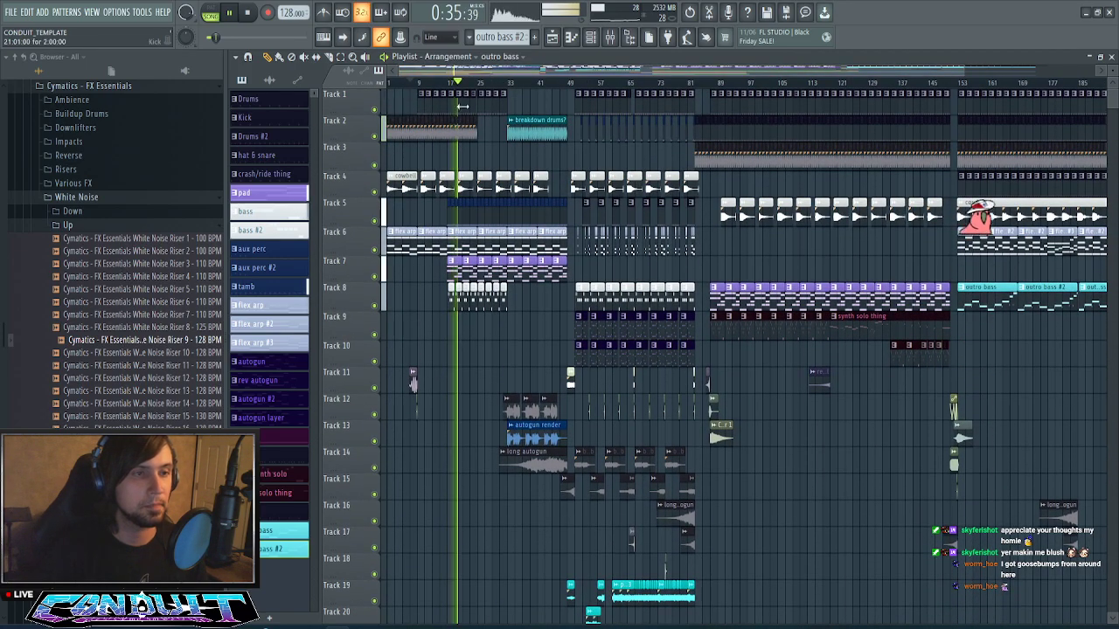
{"action": "scroll", "coordinate": [495, 90], "scroll_direction": "up", "scroll_amount": 2}
{"action": "left_click_drag", "start_coordinate": [514, 72], "coordinate": [479, 77]}
{"action": "left_click", "coordinate": [594, 38]}
{"action": "left_click", "coordinate": [594, 37]}
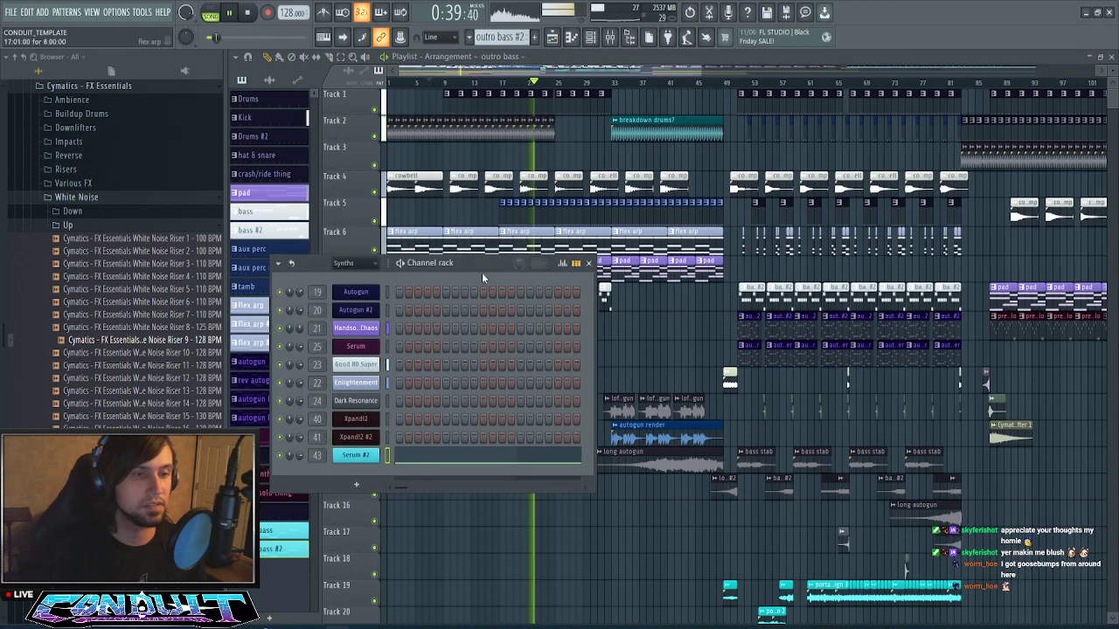
{"action": "left_click", "coordinate": [592, 39]}
{"action": "scroll", "coordinate": [596, 88], "scroll_direction": "down", "scroll_amount": 3}
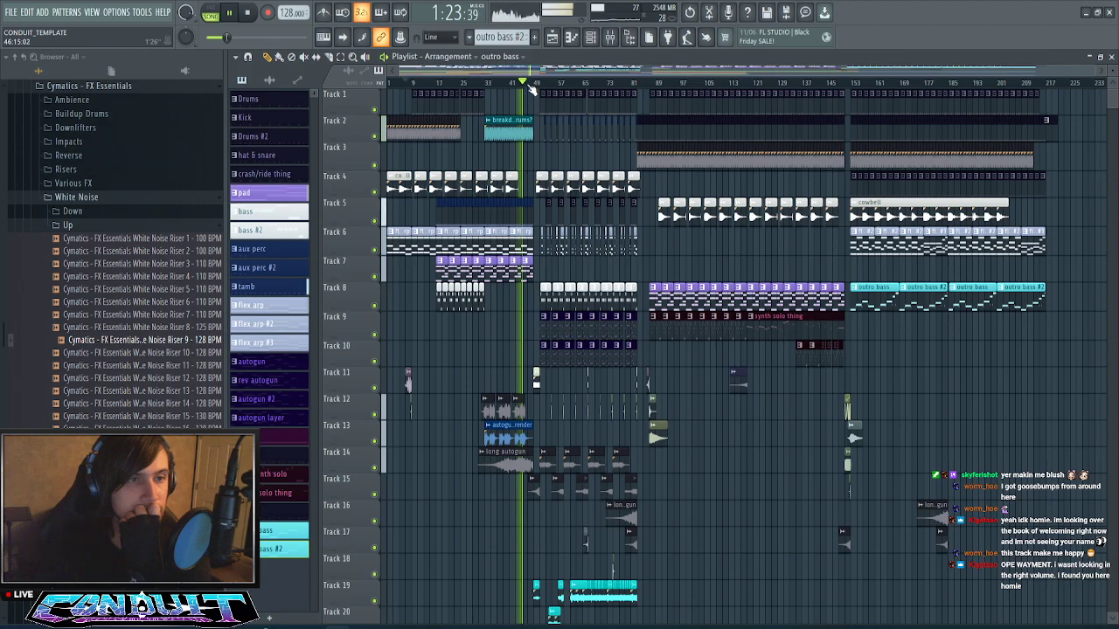
- Examine the clips and automation around the breakdown's end near bar 49, including the aux autogun bus automation to the master
{"action": "scroll", "coordinate": [530, 89], "scroll_direction": "up", "scroll_amount": 2}
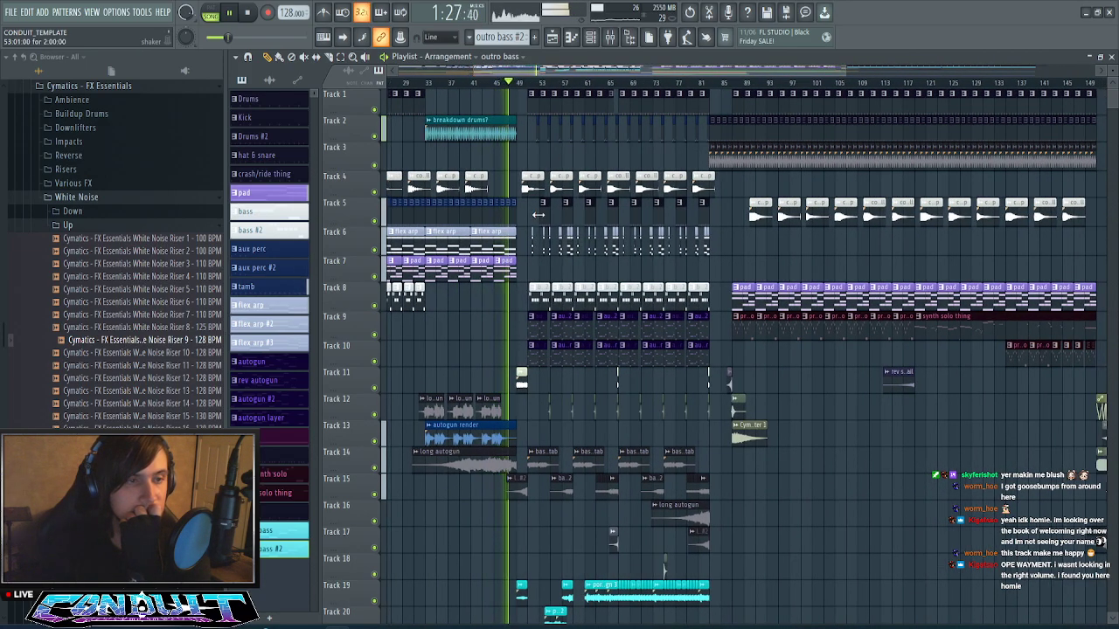
{"action": "scroll", "coordinate": [522, 246], "scroll_direction": "down", "scroll_amount": 5}
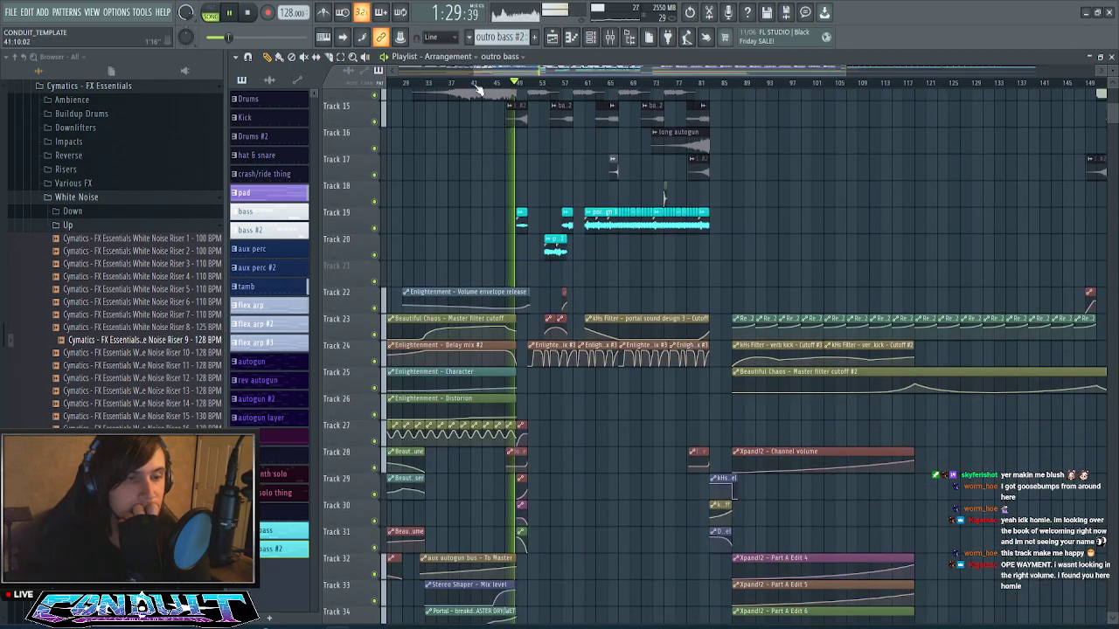
{"action": "scroll", "coordinate": [476, 90], "scroll_direction": "up", "scroll_amount": 2}
{"action": "scroll", "coordinate": [519, 69], "scroll_direction": "up", "scroll_amount": 1}
{"action": "scroll", "coordinate": [564, 255], "scroll_direction": "down", "scroll_amount": 2}
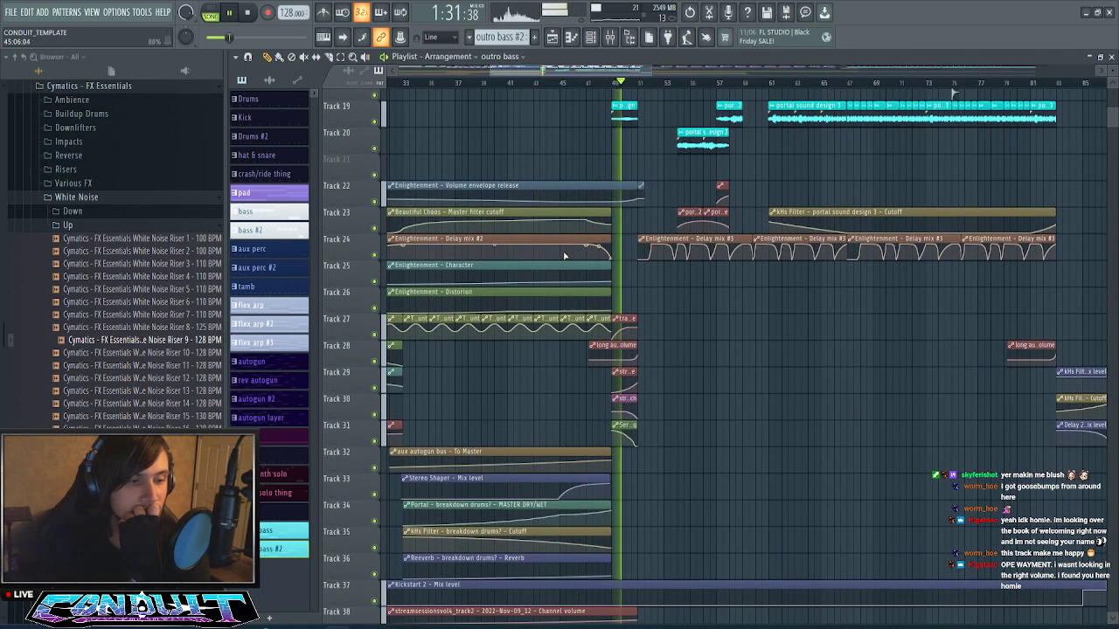
{"action": "scroll", "coordinate": [563, 255], "scroll_direction": "down", "scroll_amount": 2}
{"action": "scroll", "coordinate": [562, 256], "scroll_direction": "down", "scroll_amount": 2}
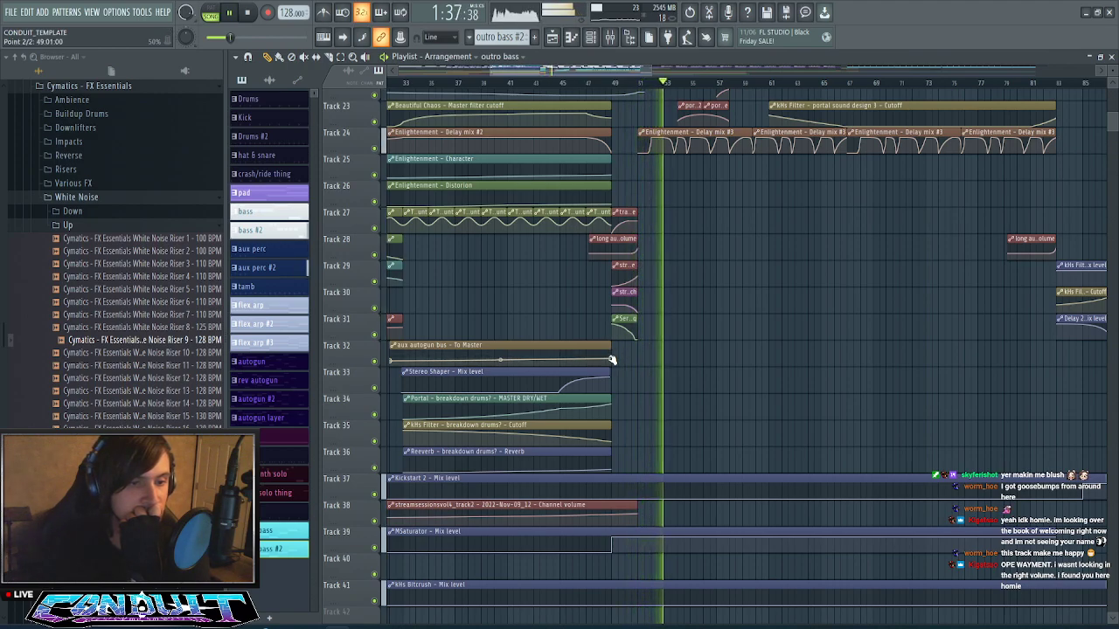
{"action": "scroll", "coordinate": [524, 208], "scroll_direction": "up", "scroll_amount": 5}
{"action": "scroll", "coordinate": [525, 208], "scroll_direction": "up", "scroll_amount": 9}
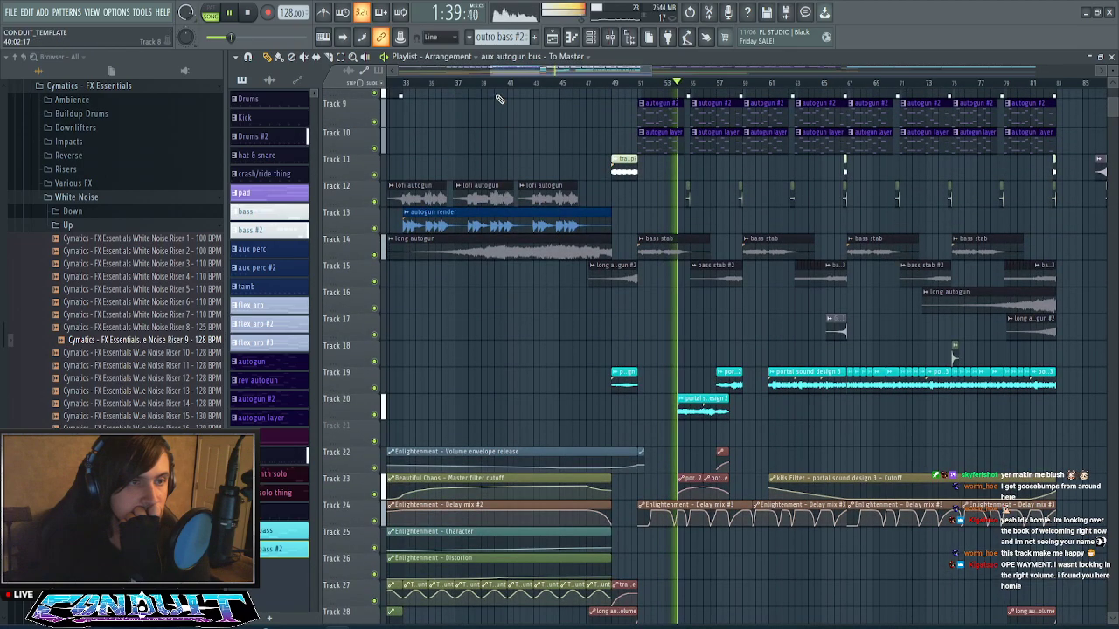
- Replay the breakdown from about bar 40 while checking its automation and clips leading into the drop
{"action": "left_click", "coordinate": [495, 84]}
{"action": "scroll", "coordinate": [523, 289], "scroll_direction": "down", "scroll_amount": 15}
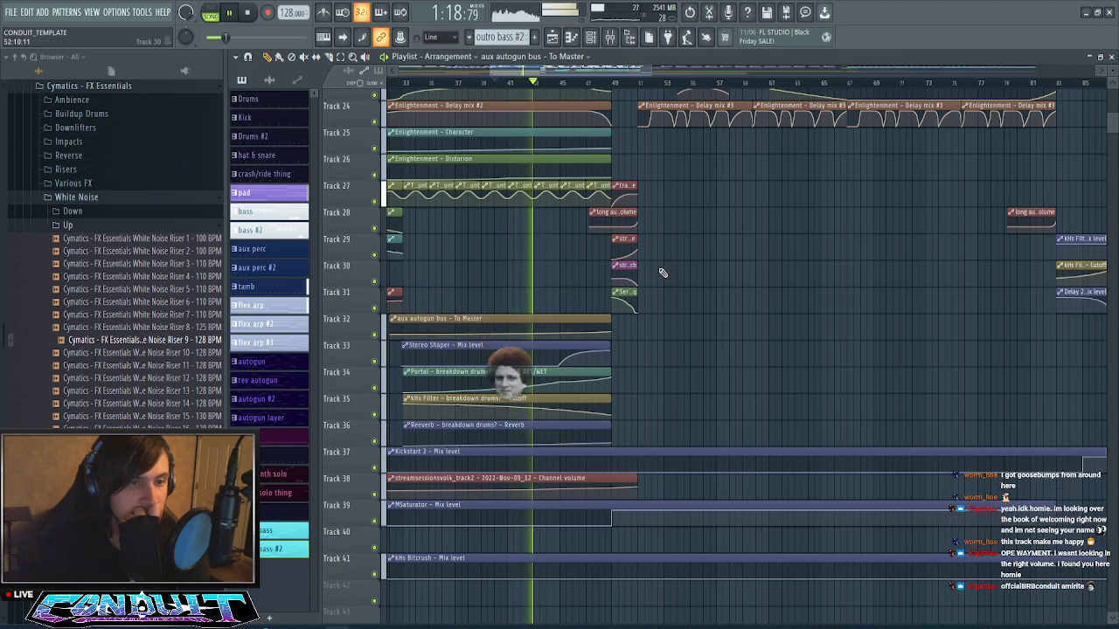
{"action": "scroll", "coordinate": [654, 272], "scroll_direction": "up", "scroll_amount": 4}
{"action": "scroll", "coordinate": [625, 265], "scroll_direction": "up", "scroll_amount": 4}
{"action": "scroll", "coordinate": [619, 264], "scroll_direction": "up", "scroll_amount": 8}
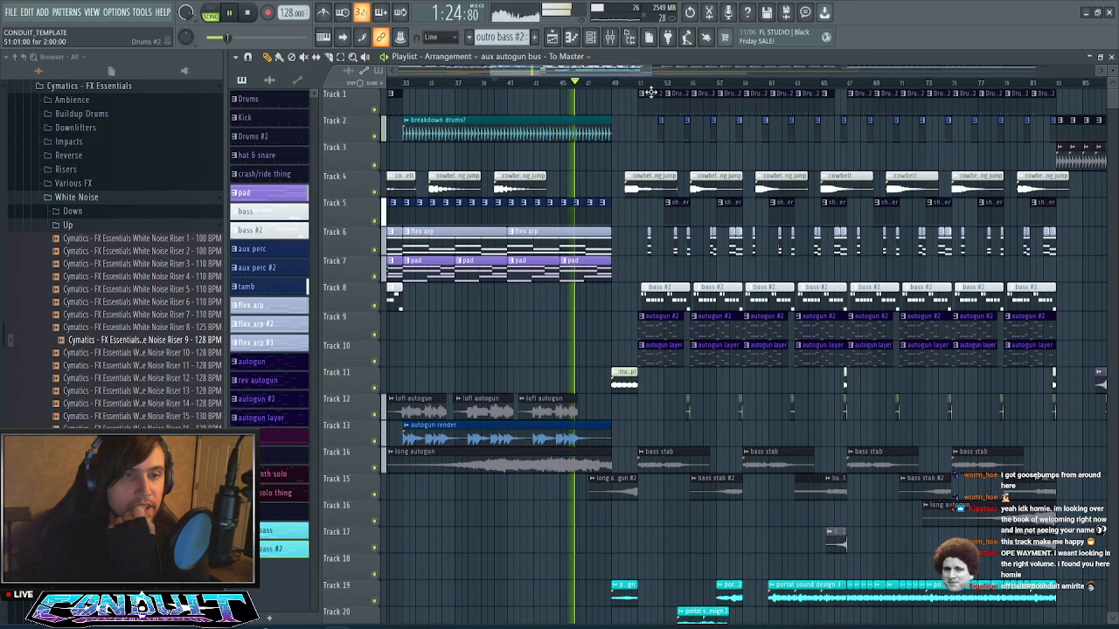
{"action": "scroll", "coordinate": [654, 93], "scroll_direction": "down", "scroll_amount": 4}
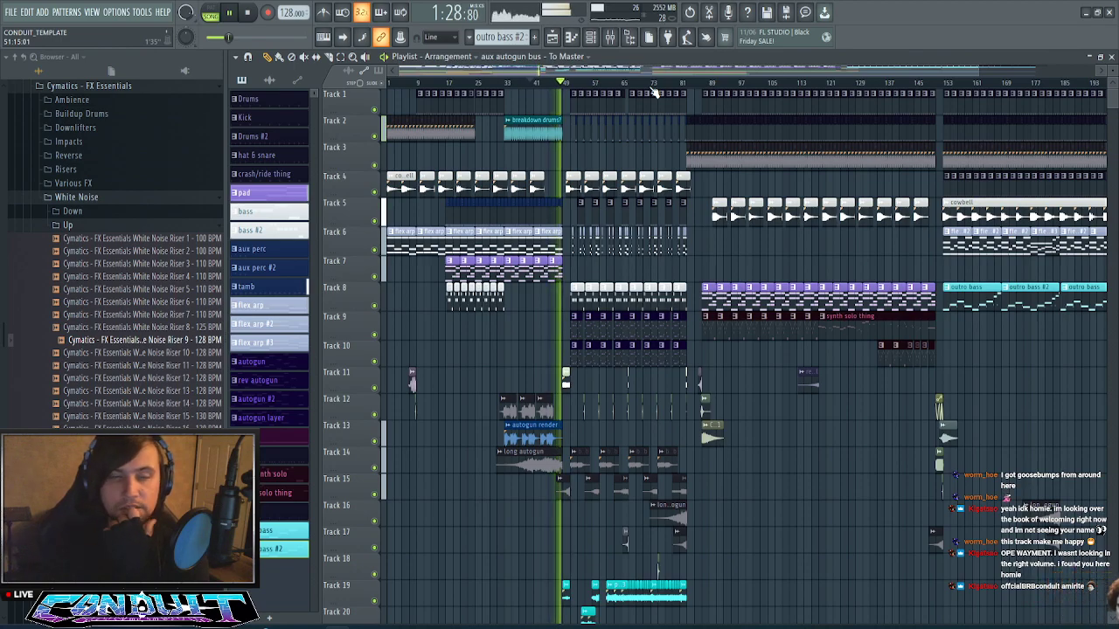
{"action": "scroll", "coordinate": [581, 92], "scroll_direction": "down", "scroll_amount": 1}
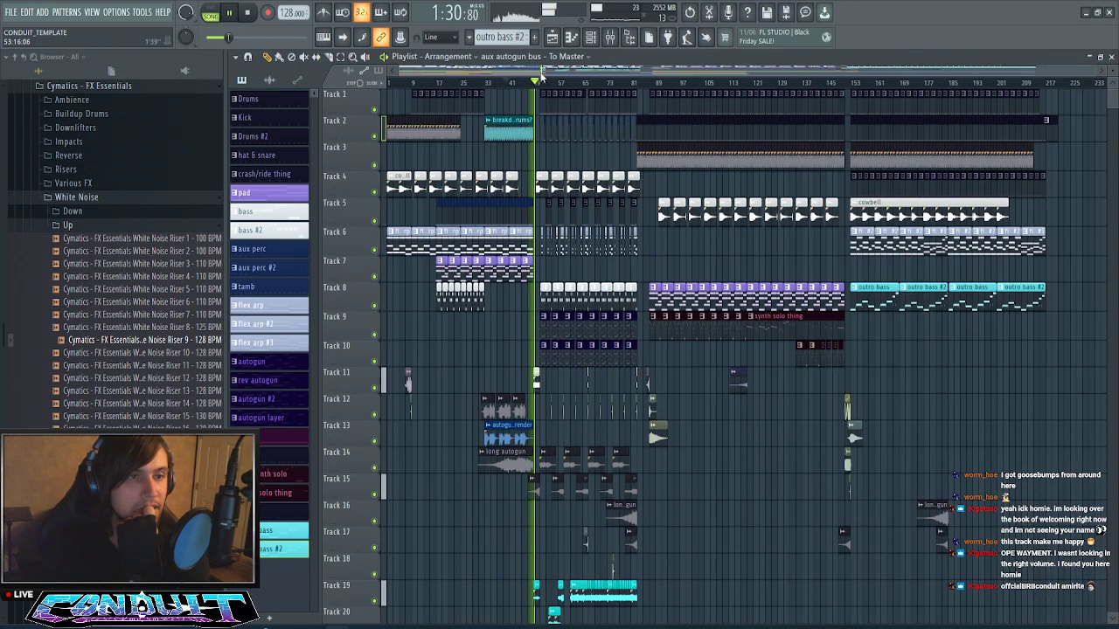
{"action": "scroll", "coordinate": [541, 77], "scroll_direction": "up", "scroll_amount": 5}
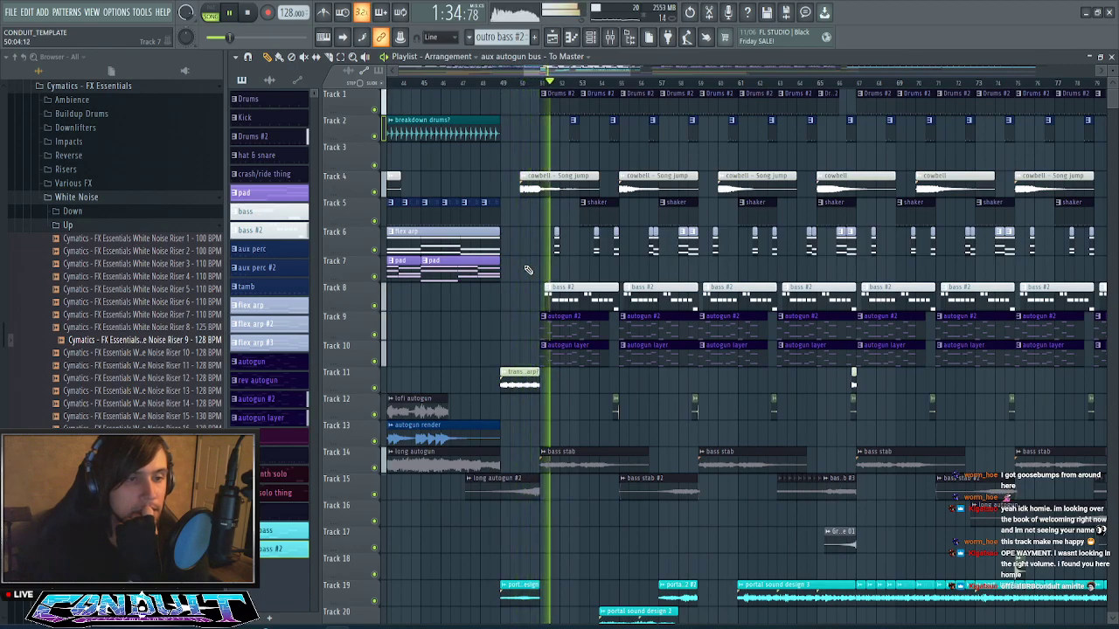
- Shorten the verb kick clip on Track 3 just before bar 157 to leave a brief gap in the outro kick
{"action": "scroll", "coordinate": [607, 83], "scroll_direction": "down", "scroll_amount": 4}
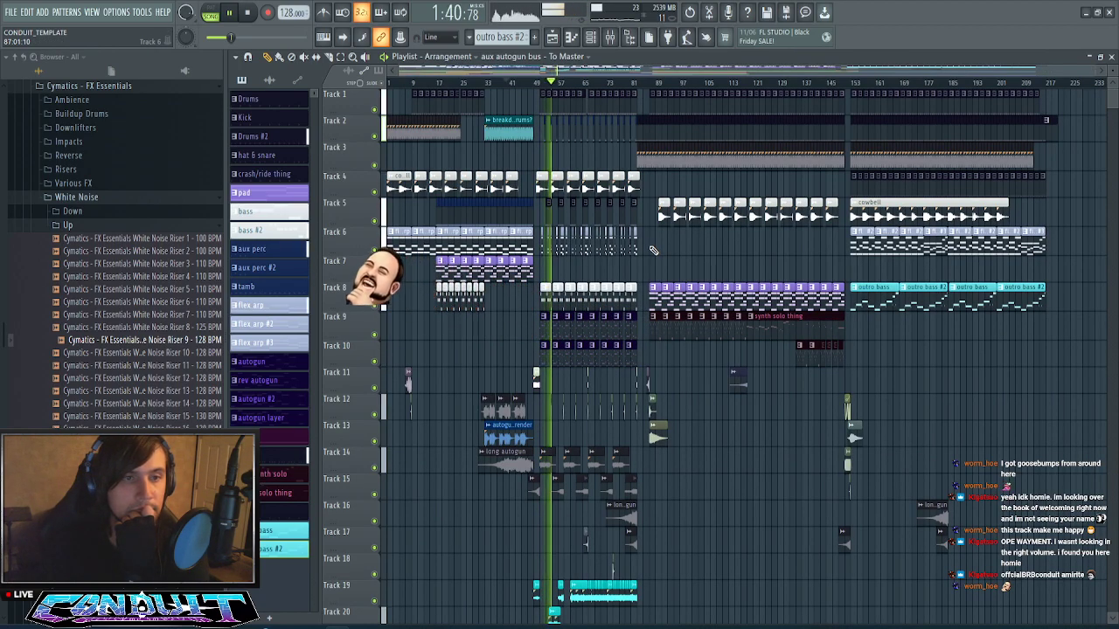
{"action": "scroll", "coordinate": [863, 93], "scroll_direction": "up", "scroll_amount": 1}
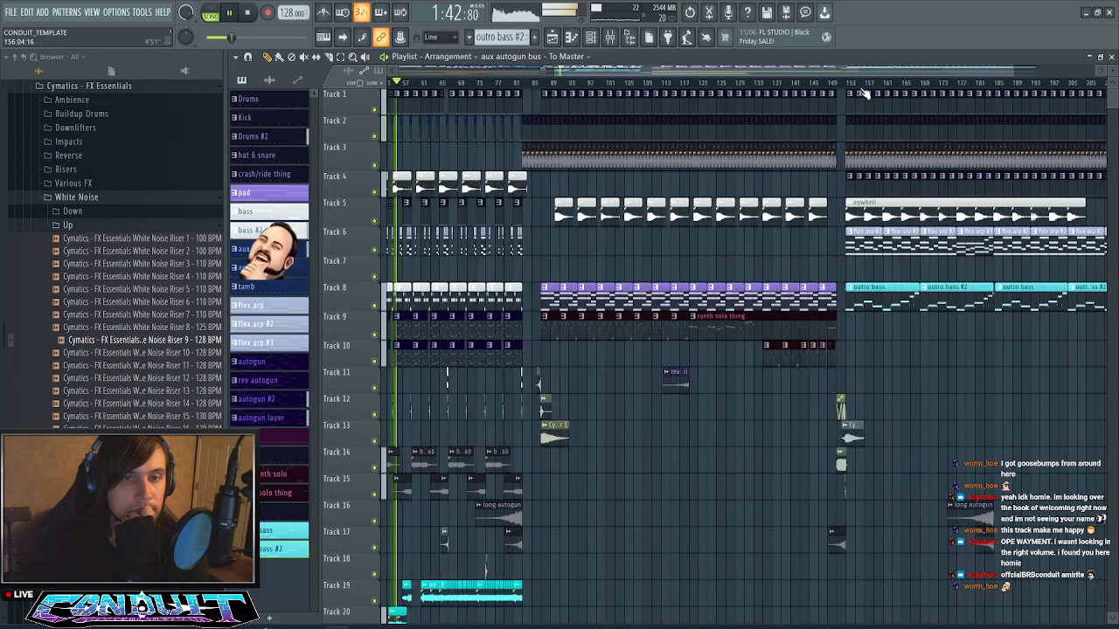
{"action": "scroll", "coordinate": [863, 93], "scroll_direction": "up", "scroll_amount": 3}
{"action": "left_click_drag", "start_coordinate": [853, 69], "coordinate": [874, 70]}
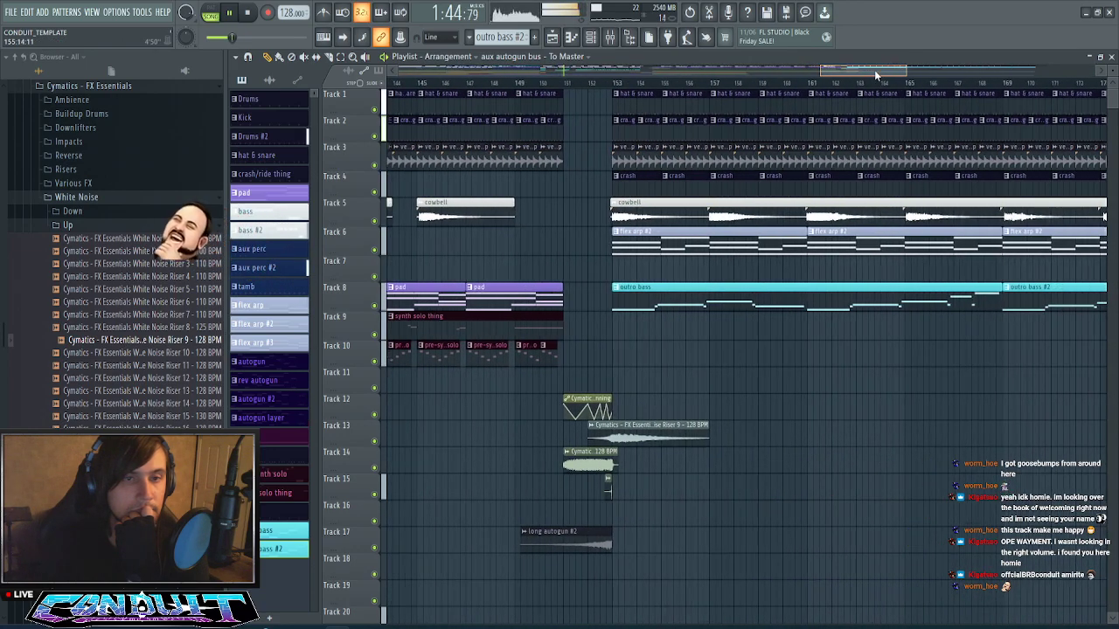
{"action": "scroll", "coordinate": [715, 85], "scroll_direction": "up", "scroll_amount": 3}
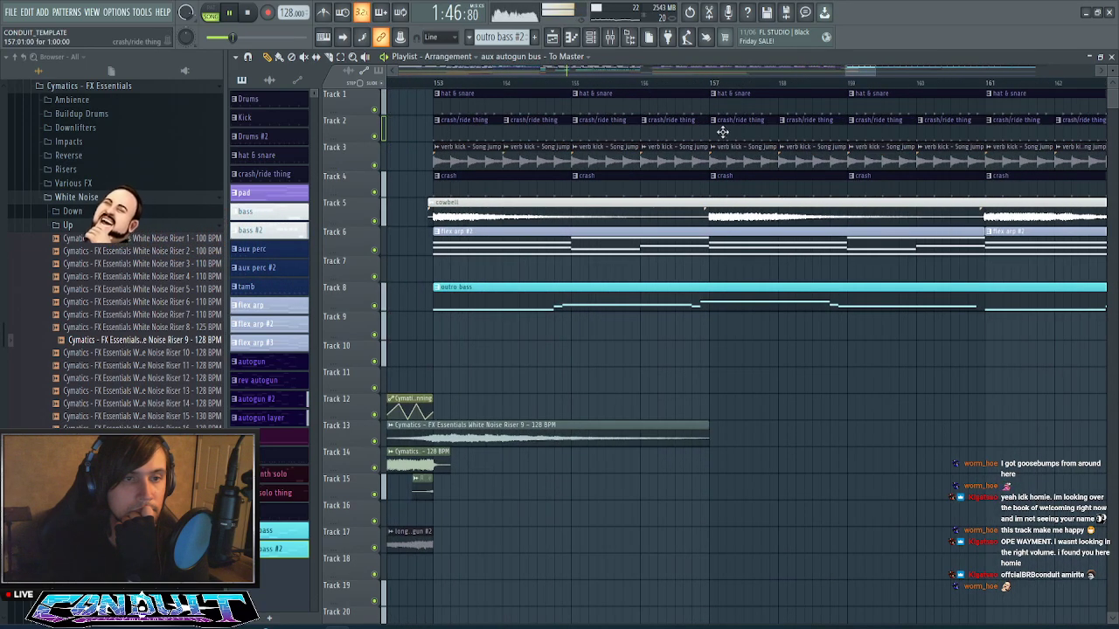
{"action": "left_click_drag", "start_coordinate": [708, 160], "coordinate": [693, 159]}
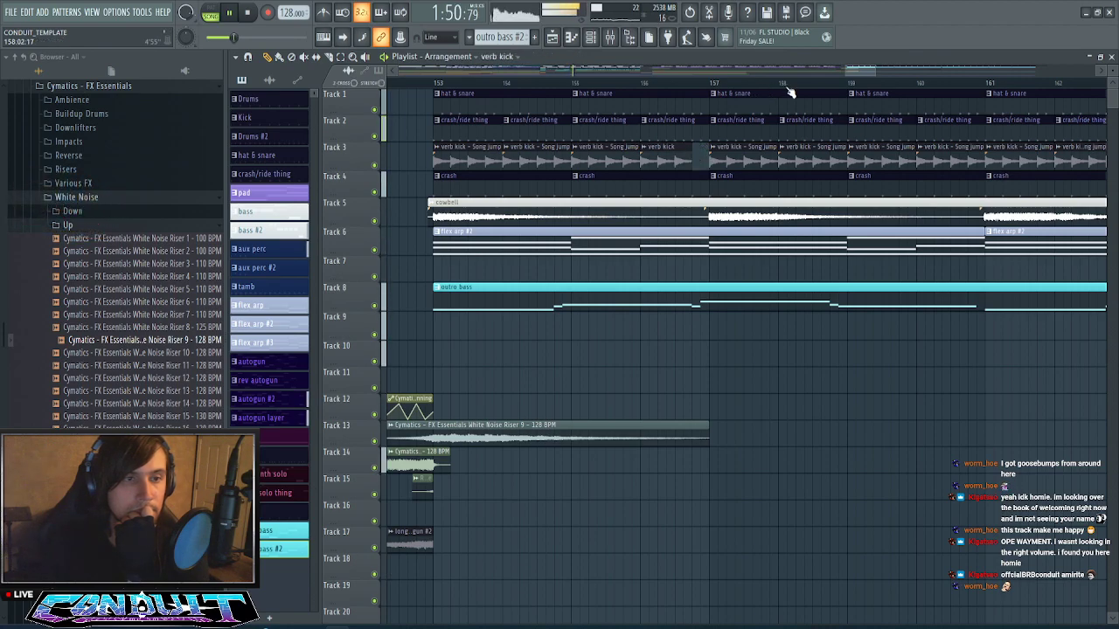
- Shorten the verb kick clips on Track 3 just before bars 165 and 173, leaving a brief gap ahead of each bar
{"action": "scroll", "coordinate": [790, 91], "scroll_direction": "down", "scroll_amount": 3}
{"action": "left_click_drag", "start_coordinate": [844, 70], "coordinate": [865, 72]}
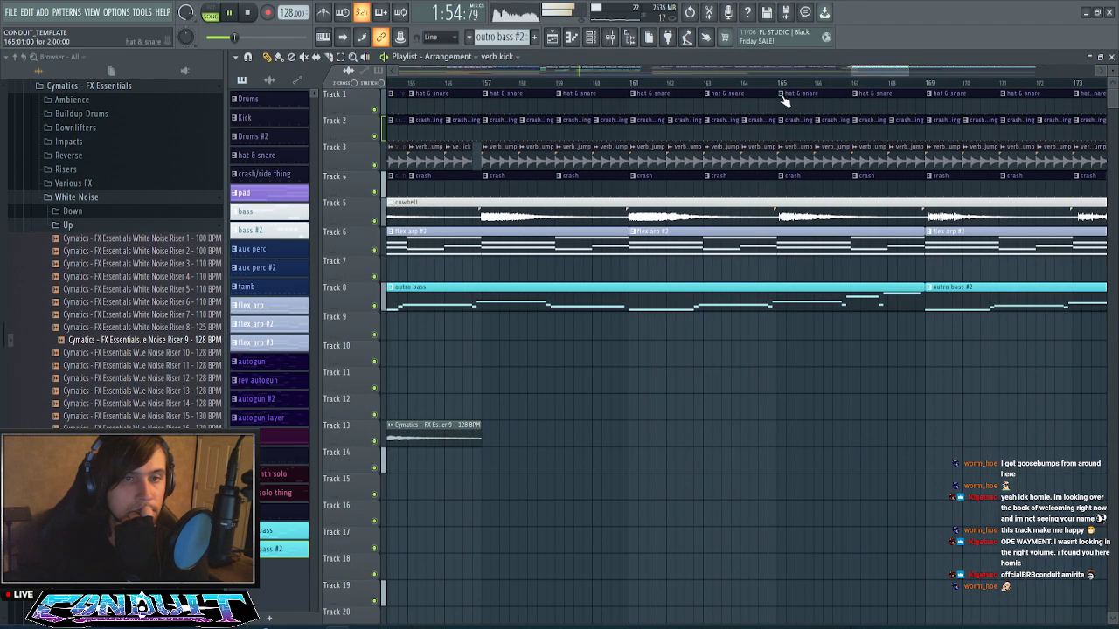
{"action": "scroll", "coordinate": [783, 91], "scroll_direction": "up", "scroll_amount": 3}
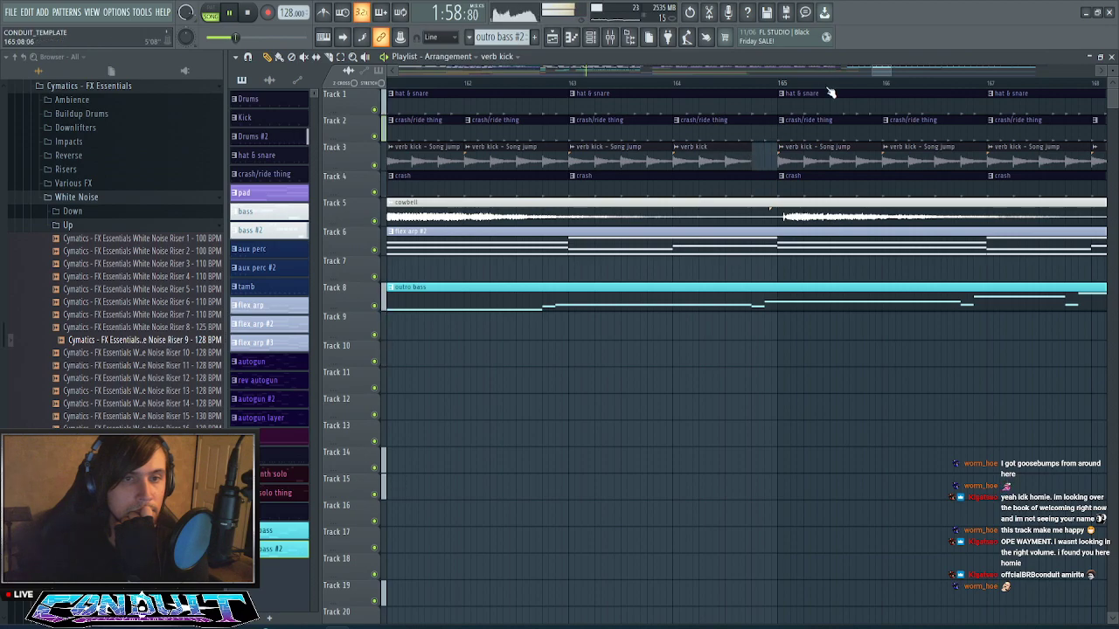
{"action": "scroll", "coordinate": [882, 75], "scroll_direction": "down", "scroll_amount": 4}
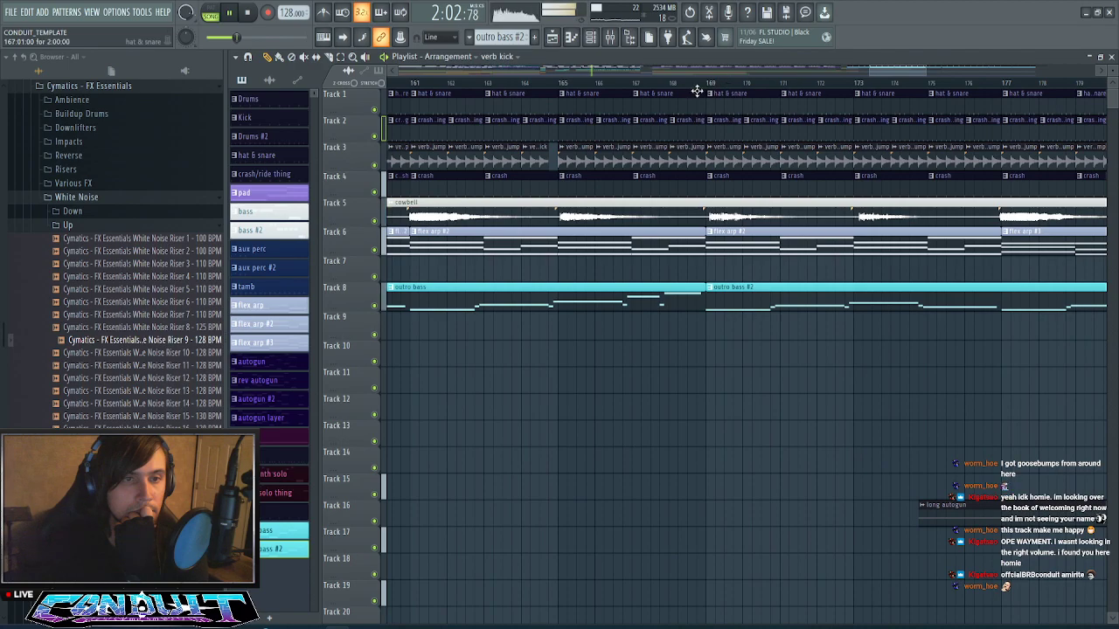
{"action": "scroll", "coordinate": [709, 87], "scroll_direction": "up", "scroll_amount": 2}
{"action": "scroll", "coordinate": [718, 85], "scroll_direction": "down", "scroll_amount": 4}
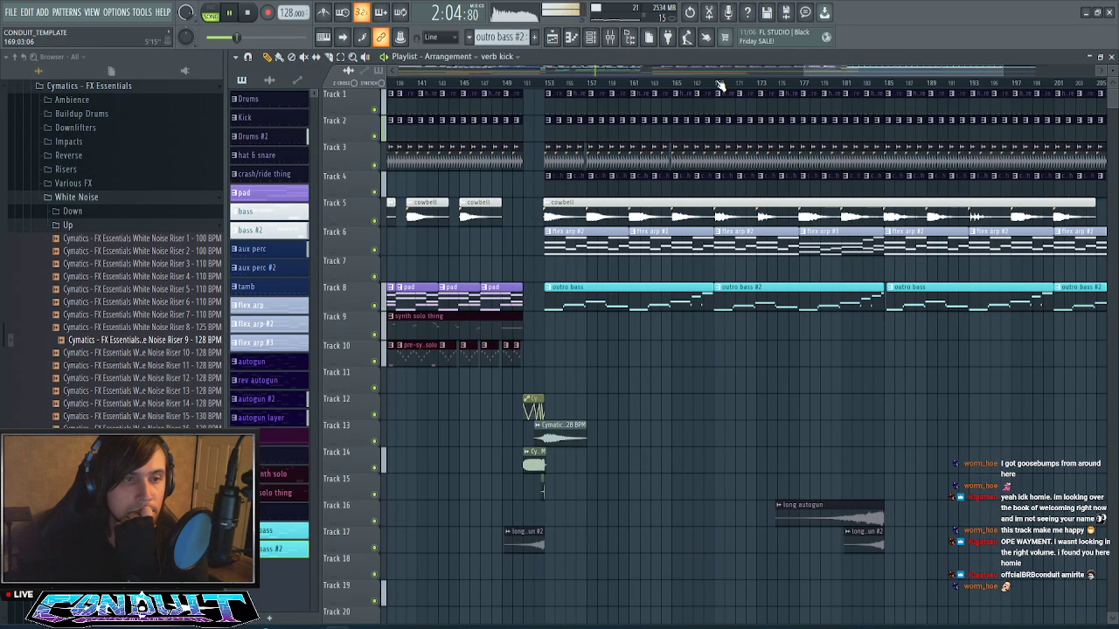
{"action": "scroll", "coordinate": [718, 84], "scroll_direction": "up", "scroll_amount": 3}
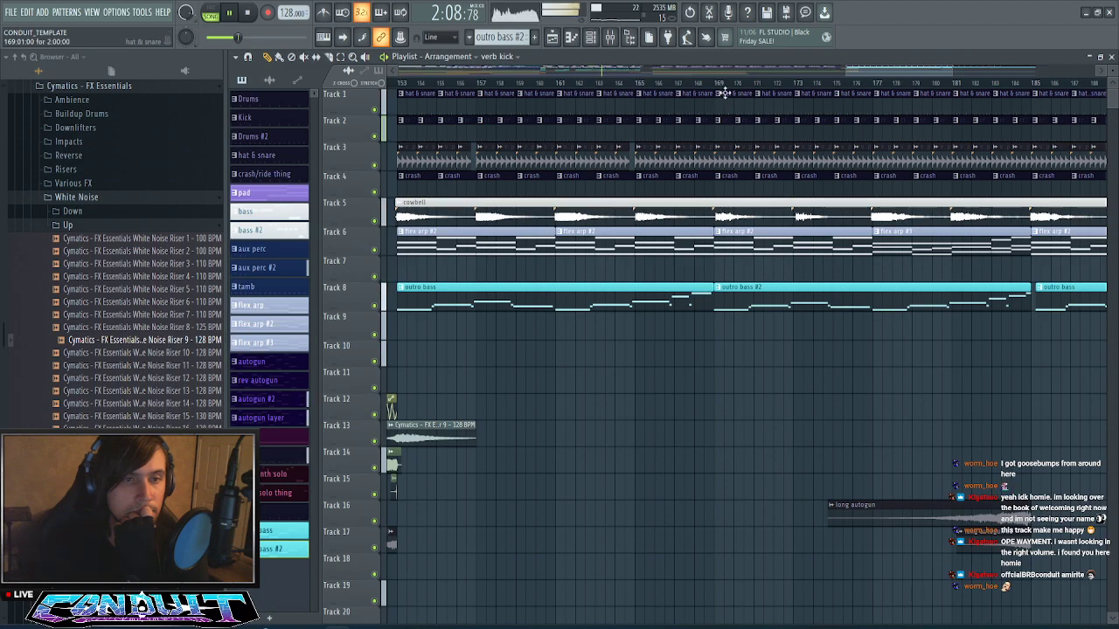
{"action": "scroll", "coordinate": [795, 96], "scroll_direction": "up", "scroll_amount": 3}
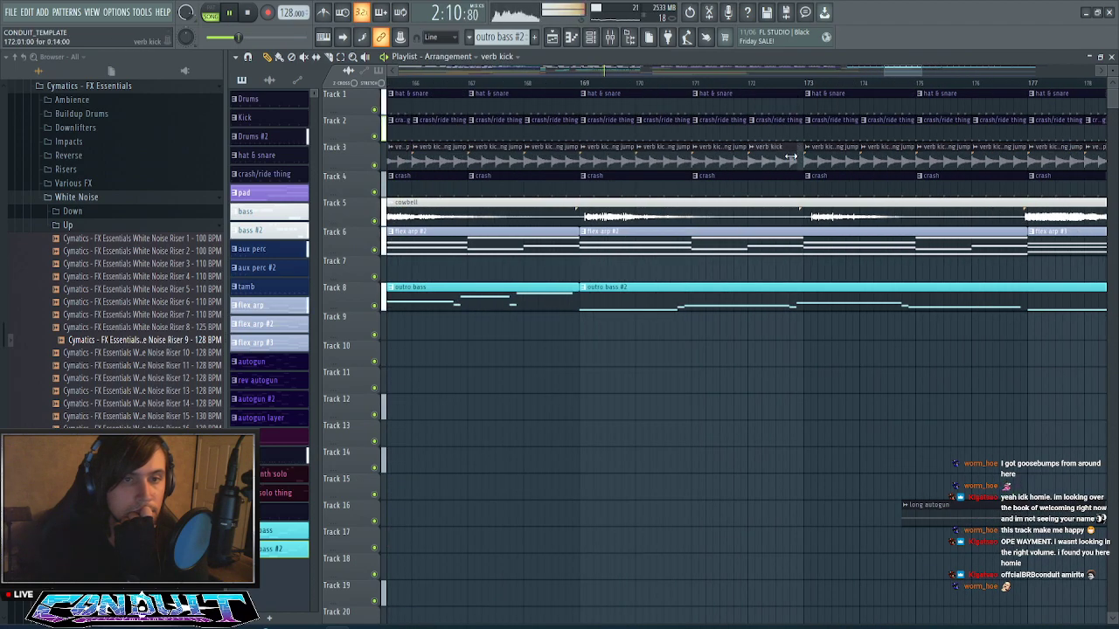
- Shorten the verb kick clips on Track 3 just before bars 181, 189 and 197, leaving matching brief gaps
{"action": "scroll", "coordinate": [809, 91], "scroll_direction": "down", "scroll_amount": 3}
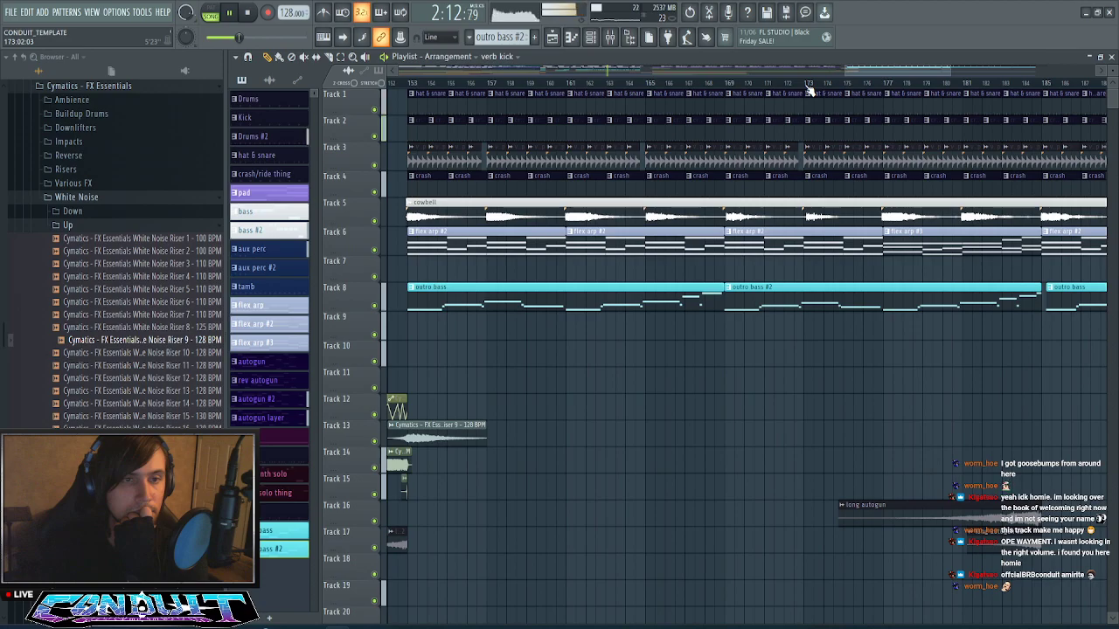
{"action": "left_click_drag", "start_coordinate": [854, 71], "coordinate": [879, 71]}
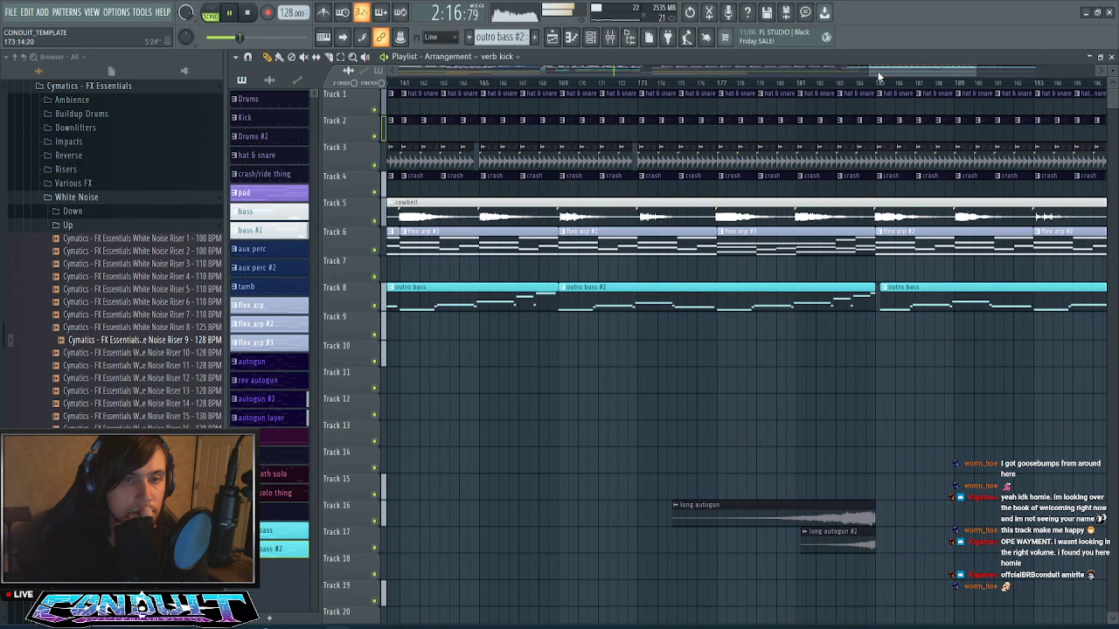
{"action": "scroll", "coordinate": [800, 89], "scroll_direction": "up", "scroll_amount": 3}
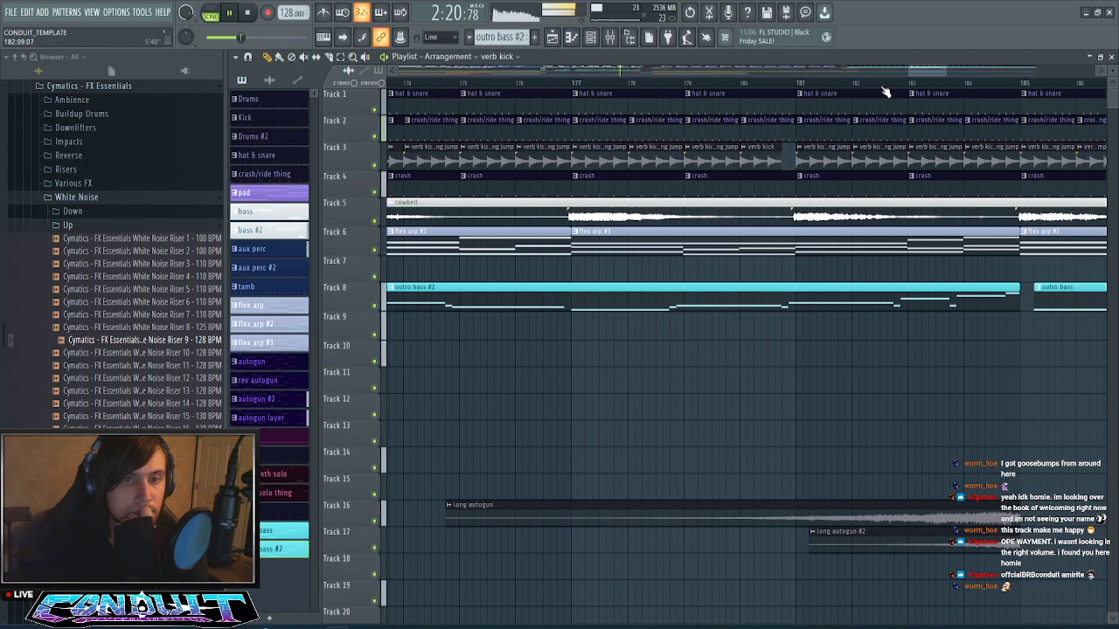
{"action": "scroll", "coordinate": [885, 91], "scroll_direction": "down", "scroll_amount": 3}
{"action": "left_click_drag", "start_coordinate": [887, 71], "coordinate": [917, 71]}
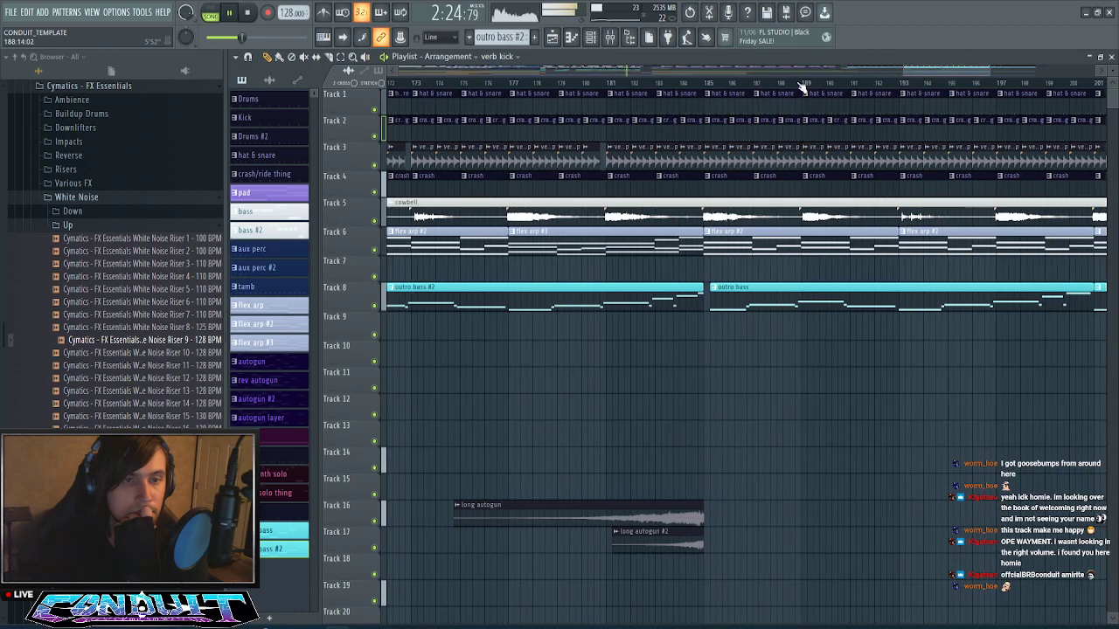
{"action": "scroll", "coordinate": [813, 92], "scroll_direction": "up", "scroll_amount": 3}
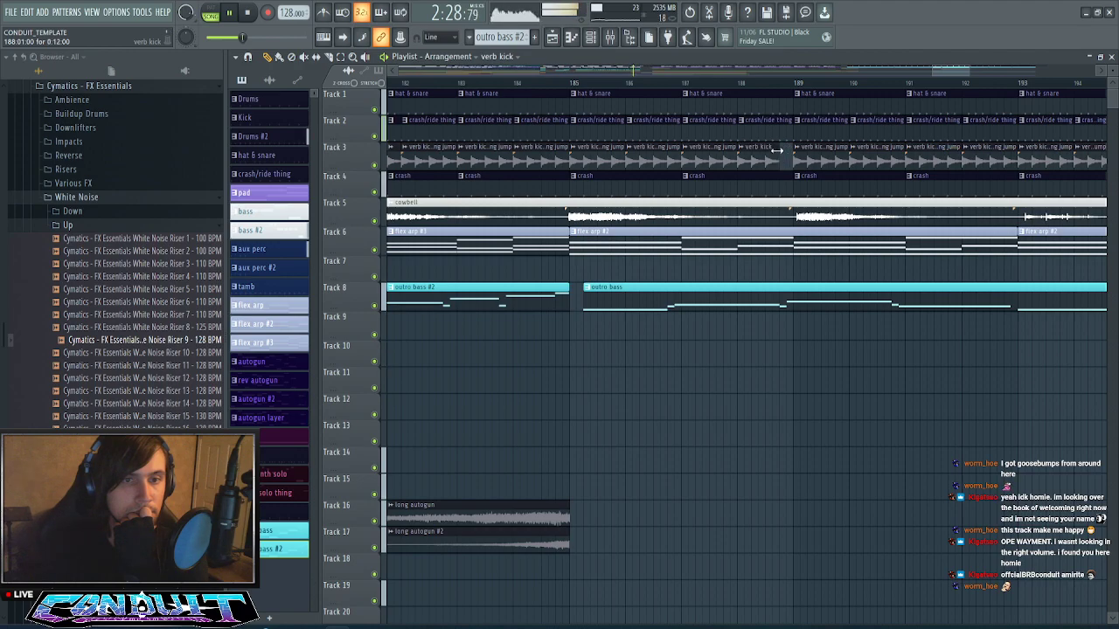
{"action": "scroll", "coordinate": [895, 70], "scroll_direction": "down", "scroll_amount": 5}
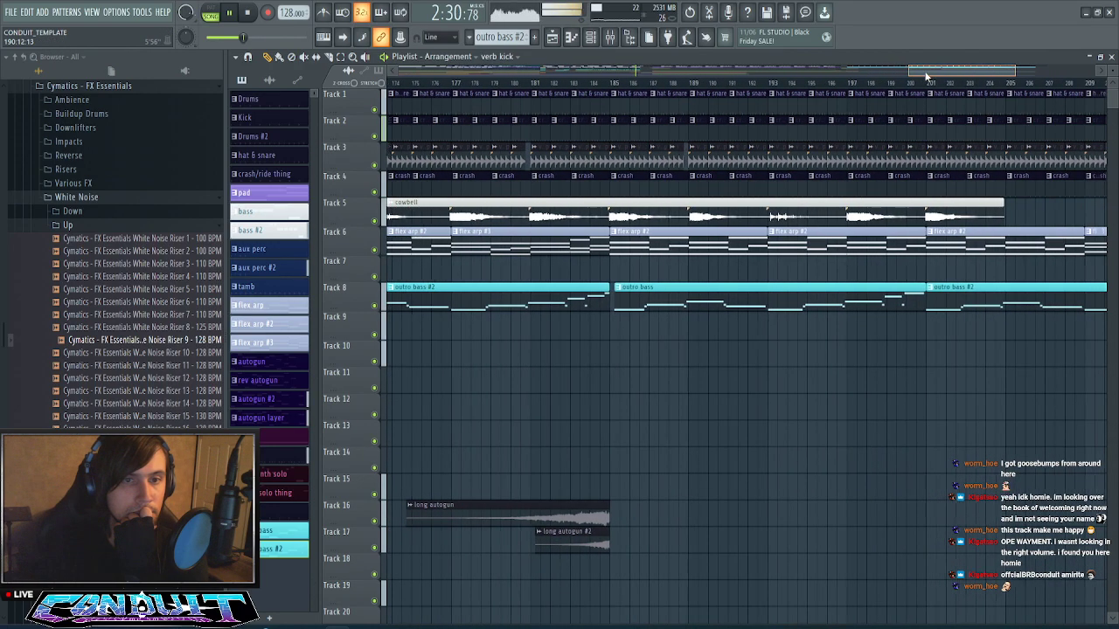
{"action": "scroll", "coordinate": [852, 87], "scroll_direction": "up", "scroll_amount": 4}
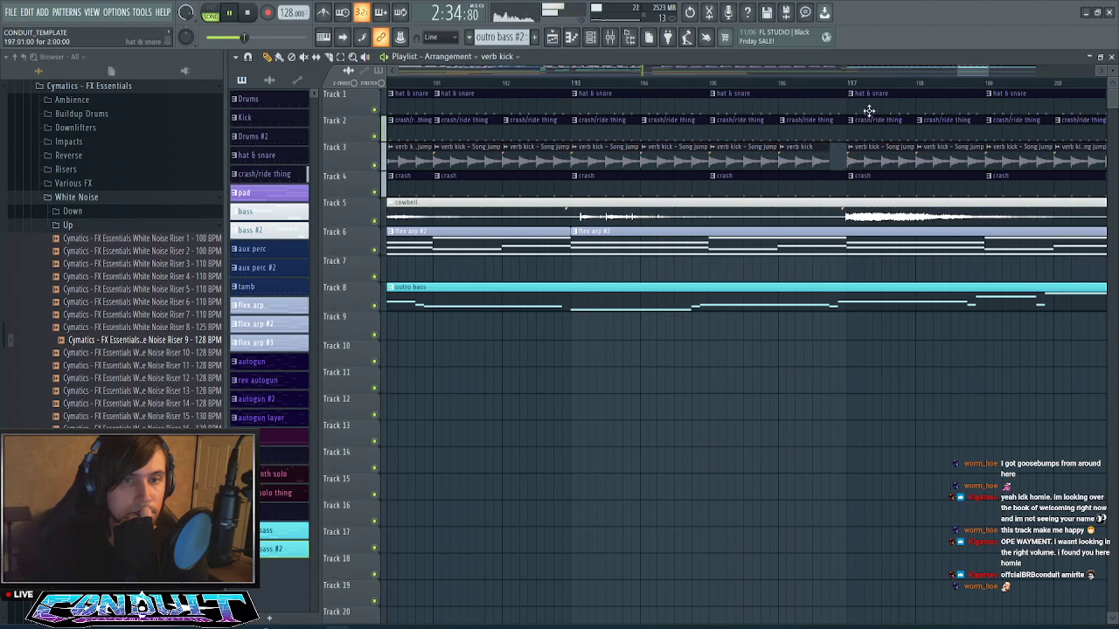
- Review the section from about bar 87 during playback, checking its pad, cowbell and pre-synth solo clips
{"action": "scroll", "coordinate": [916, 86], "scroll_direction": "down", "scroll_amount": 5}
{"action": "left_click_drag", "start_coordinate": [916, 79], "coordinate": [664, 94]}
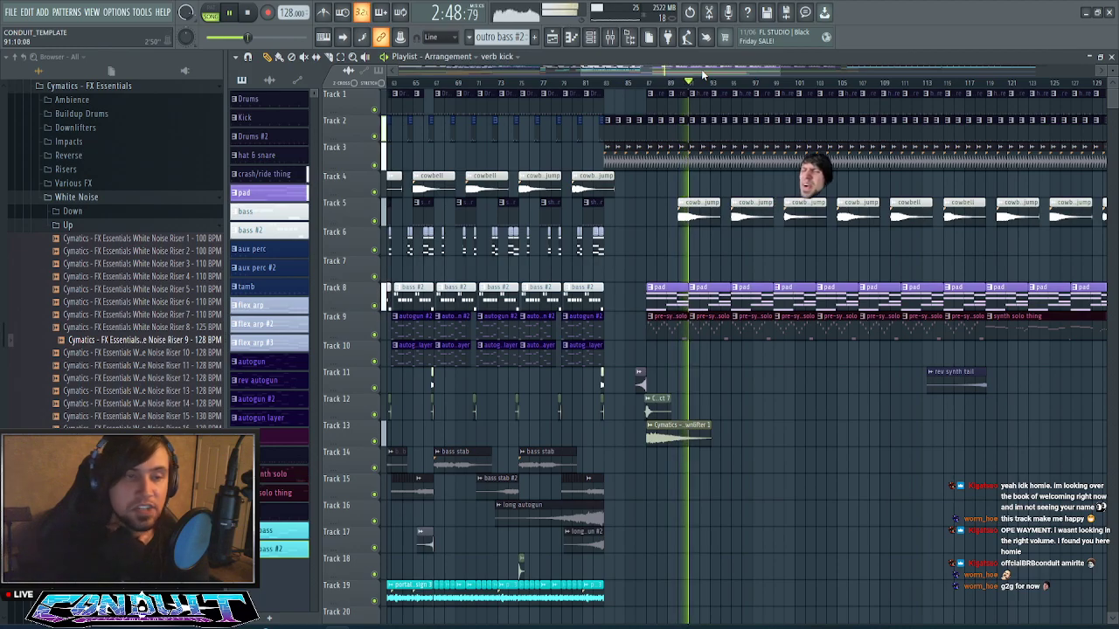
{"action": "left_click_drag", "start_coordinate": [700, 71], "coordinate": [734, 69]}
{"action": "scroll", "coordinate": [615, 243], "scroll_direction": "down", "scroll_amount": 3}
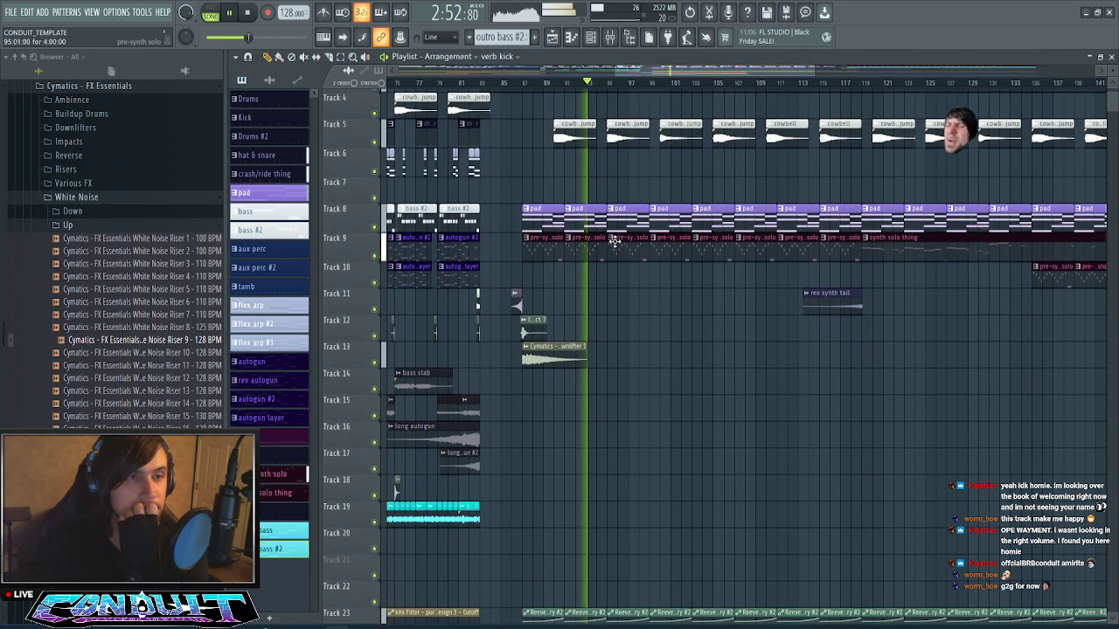
{"action": "scroll", "coordinate": [617, 242], "scroll_direction": "up", "scroll_amount": 3}
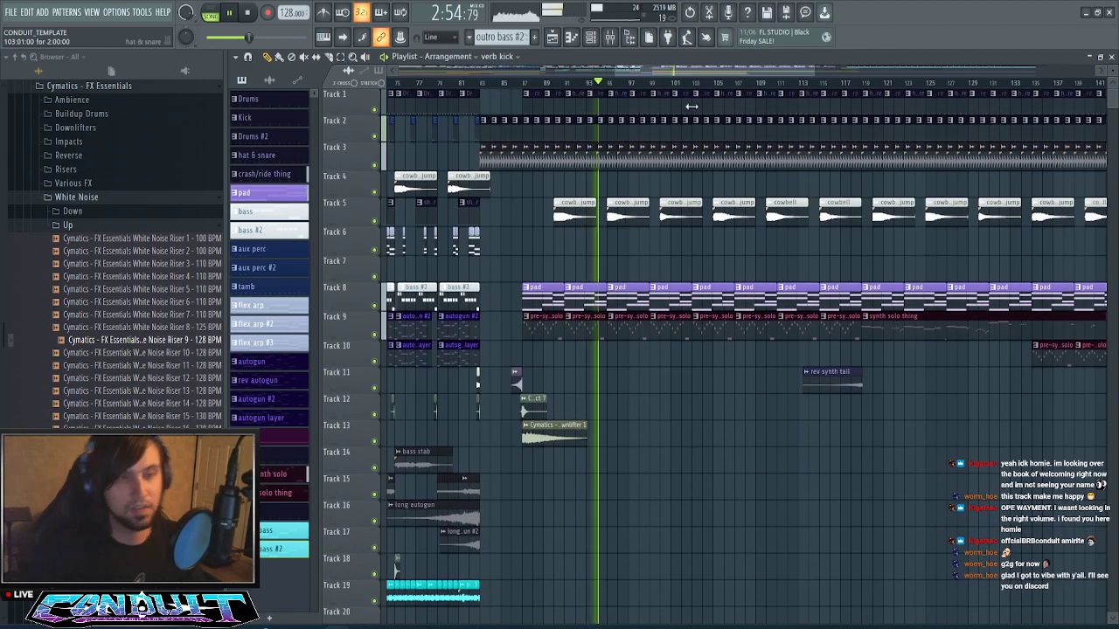
- Cut the treble of the CH mixer track by lowering the two highest bands of its Fruity parametric EQ 2
{"action": "key", "text": "F9"}
{"action": "scroll", "coordinate": [454, 304], "scroll_direction": "up", "scroll_amount": 10}
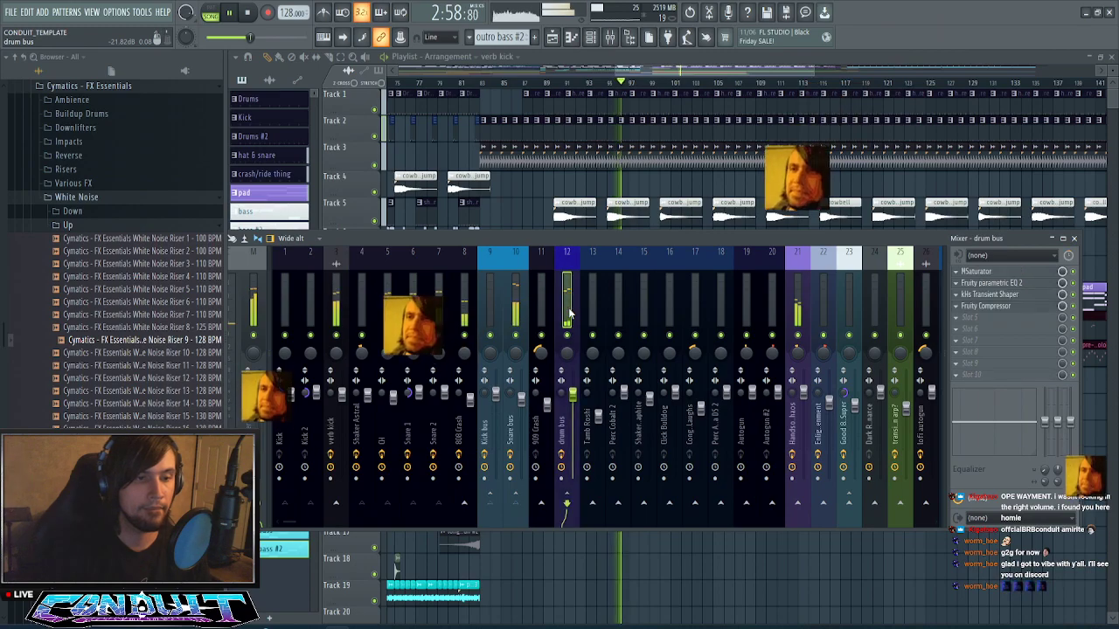
{"action": "left_click", "coordinate": [393, 322]}
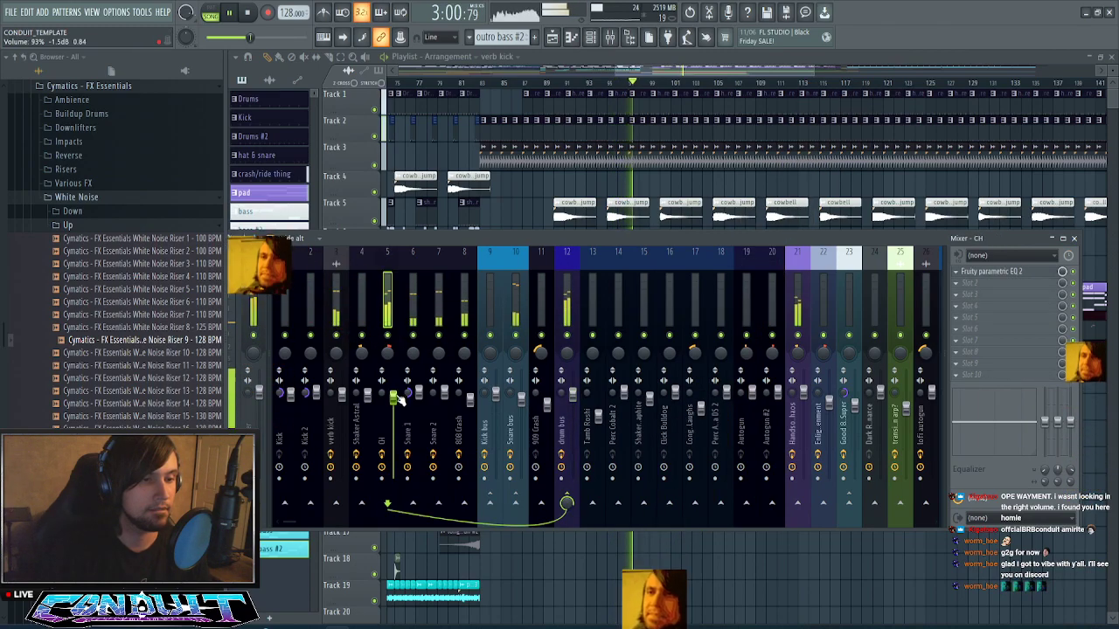
{"action": "left_click", "coordinate": [996, 271]}
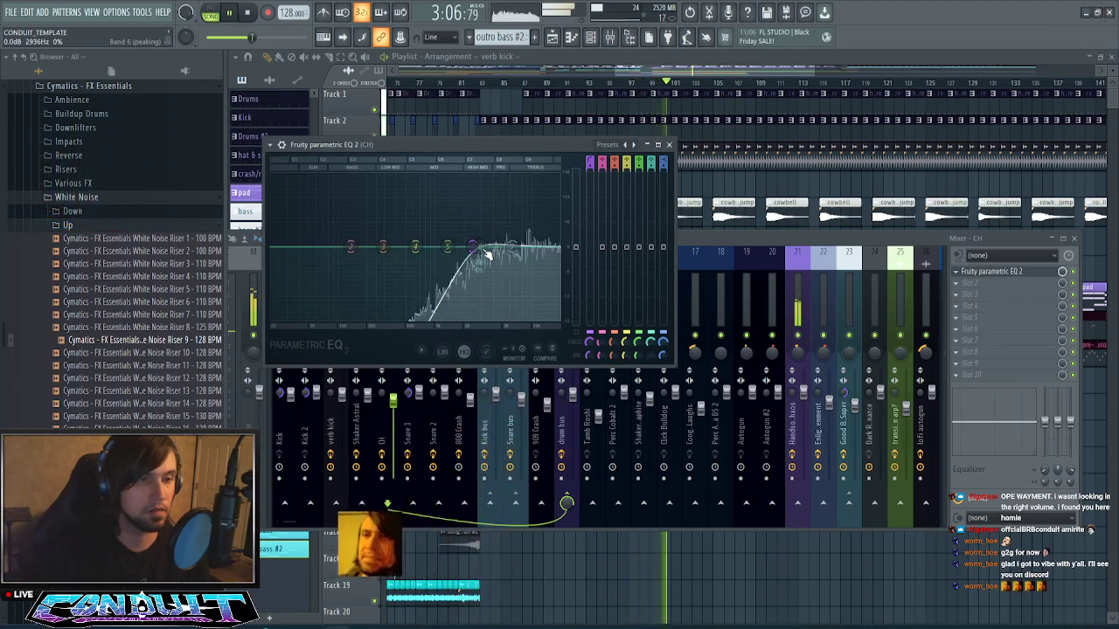
{"action": "mouse_move", "coordinate": [511, 247]}
{"action": "left_mouse_down"}
{"action": "mouse_move", "coordinate": [527, 194]}
{"action": "mouse_move", "coordinate": [527, 266]}
{"action": "mouse_move", "coordinate": [515, 251]}
{"action": "left_mouse_up"}
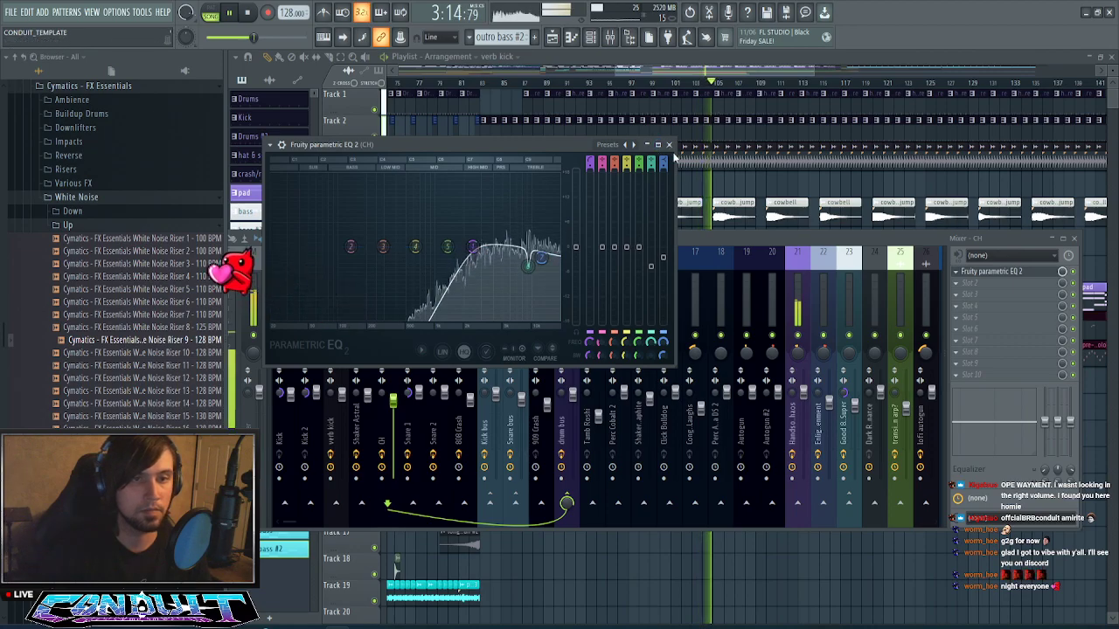
{"action": "left_click", "coordinate": [668, 145]}
- Listen on towards the synth solo at bar 119 while examining the clips in that section and the arrangement as a whole
{"action": "left_click_drag", "start_coordinate": [728, 72], "coordinate": [781, 73]}
{"action": "scroll", "coordinate": [782, 88], "scroll_direction": "down", "scroll_amount": 4}
{"action": "scroll", "coordinate": [782, 87], "scroll_direction": "down", "scroll_amount": 3}
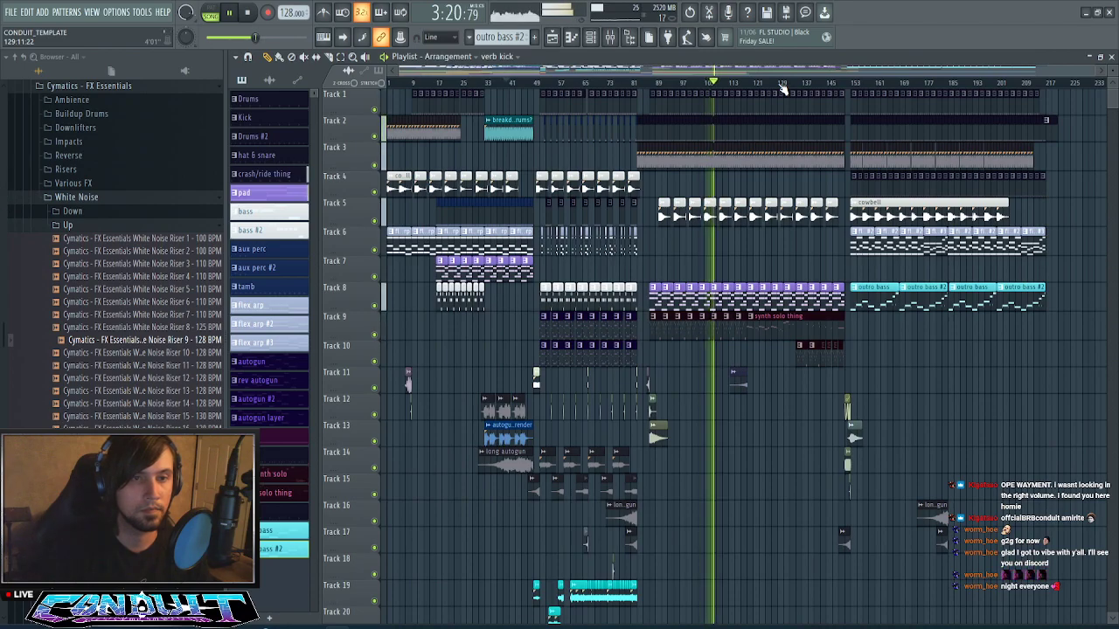
{"action": "scroll", "coordinate": [783, 88], "scroll_direction": "up", "scroll_amount": 3}
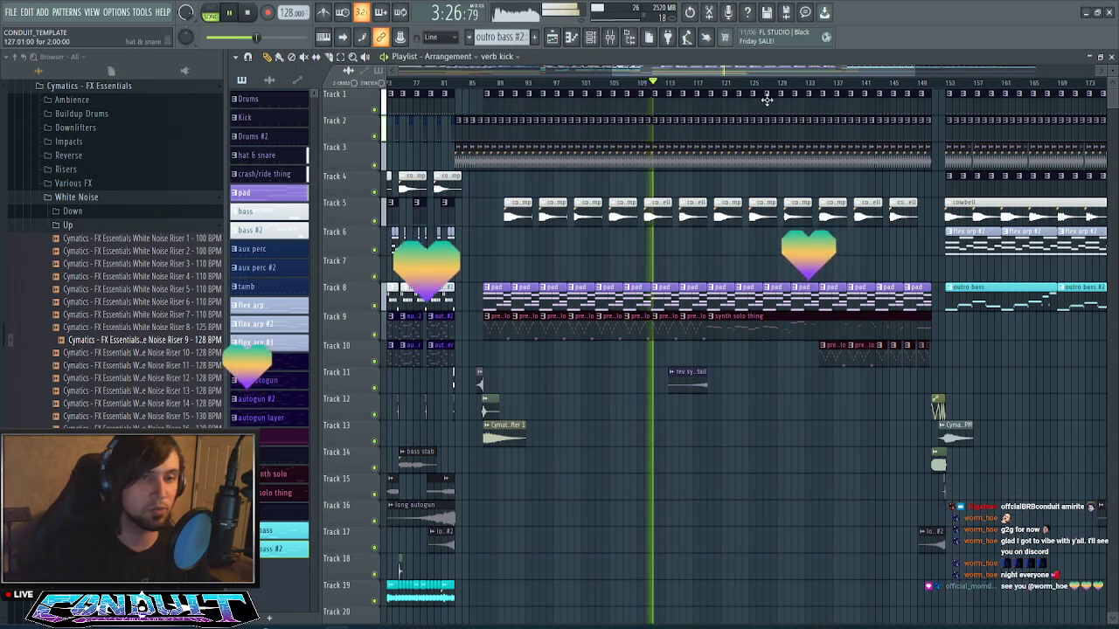
{"action": "scroll", "coordinate": [782, 91], "scroll_direction": "down", "scroll_amount": 5}
{"action": "scroll", "coordinate": [789, 90], "scroll_direction": "up", "scroll_amount": 2}
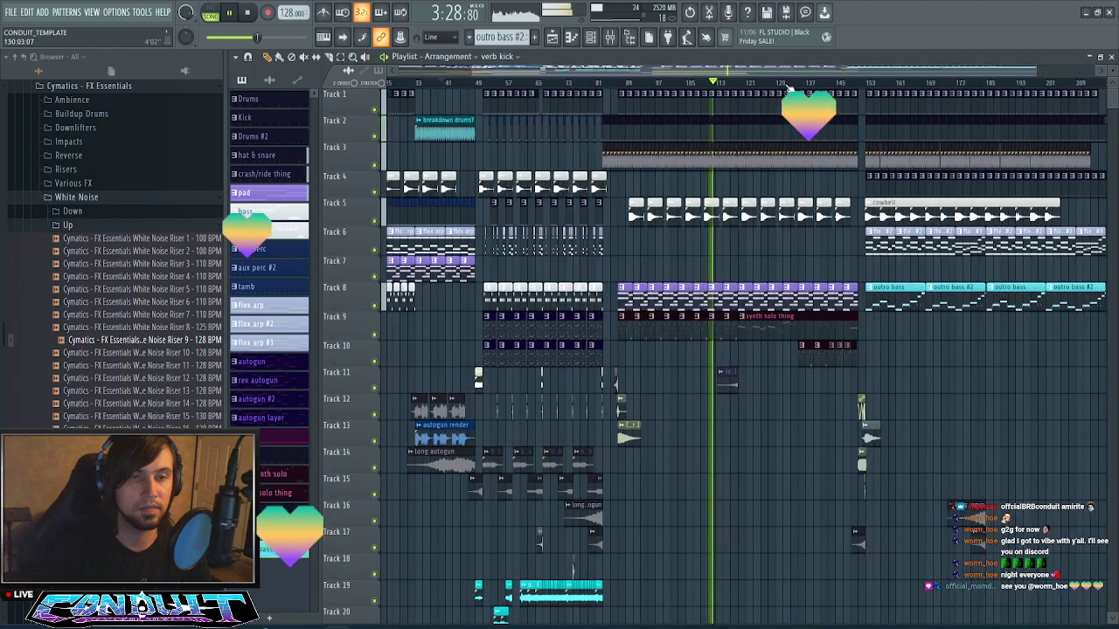
{"action": "left_click_drag", "start_coordinate": [713, 71], "coordinate": [733, 72]}
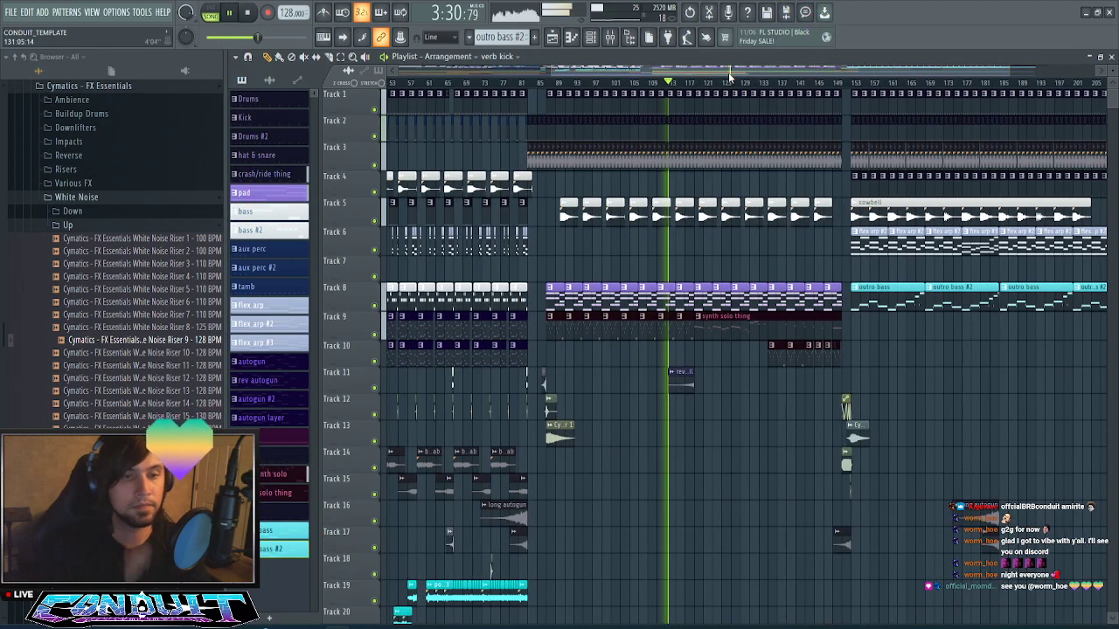
{"action": "scroll", "coordinate": [706, 82], "scroll_direction": "up", "scroll_amount": 4}
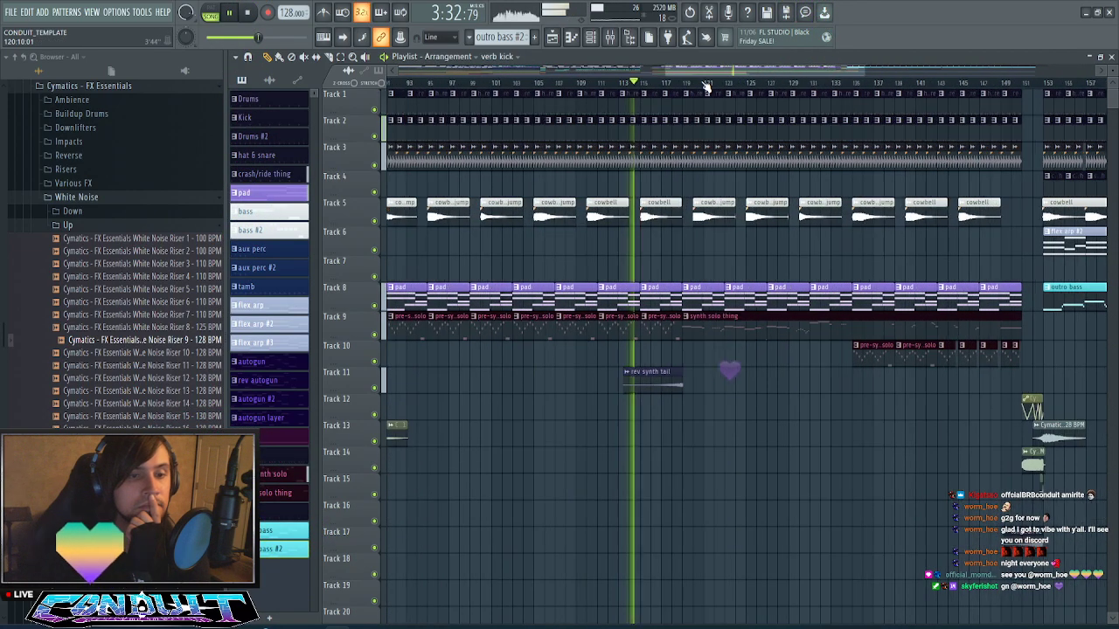
{"action": "scroll", "coordinate": [706, 83], "scroll_direction": "up", "scroll_amount": 4}
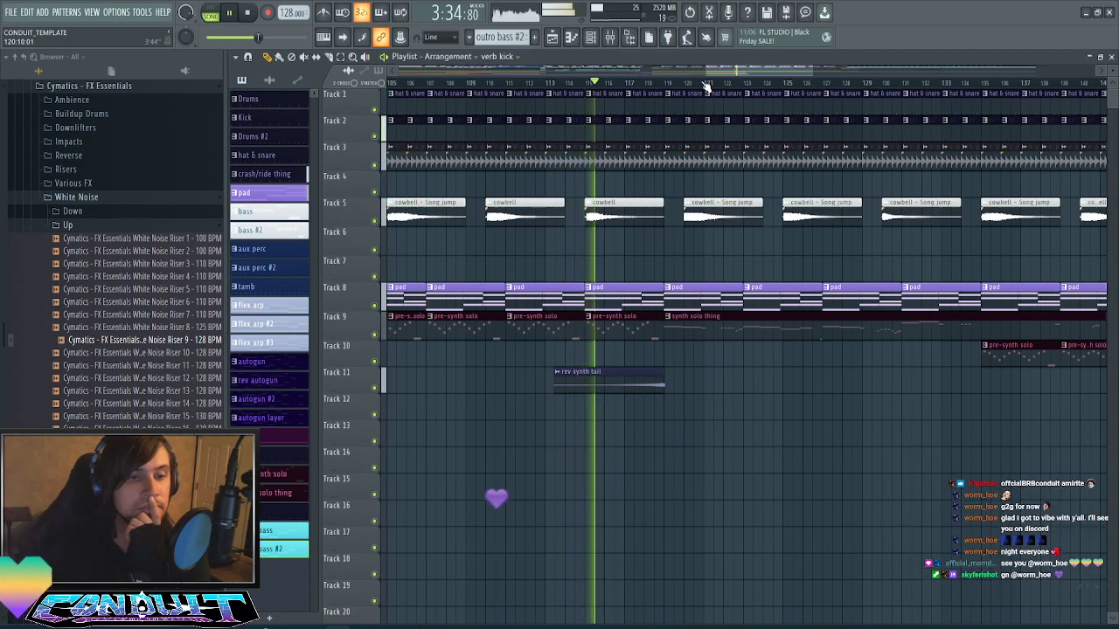
{"action": "scroll", "coordinate": [713, 91], "scroll_direction": "down", "scroll_amount": 2}
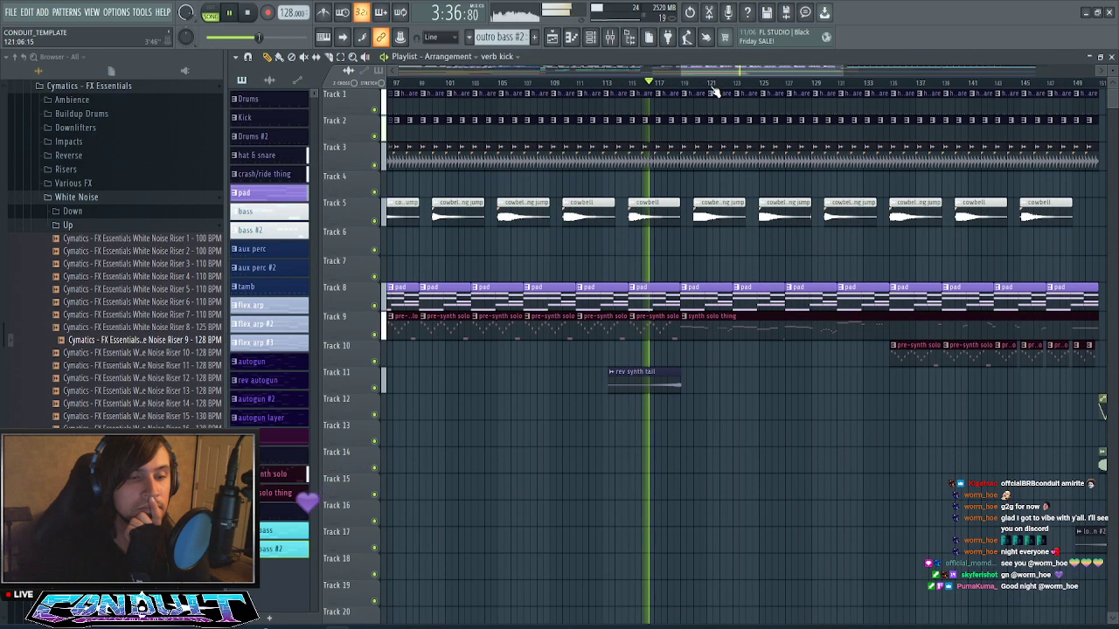
- Follow the synth solo section and lower the Xpand!2 #2 track slightly and the xpand verb bus to about -1.7 dB
{"action": "scroll", "coordinate": [713, 91], "scroll_direction": "down", "scroll_amount": 2}
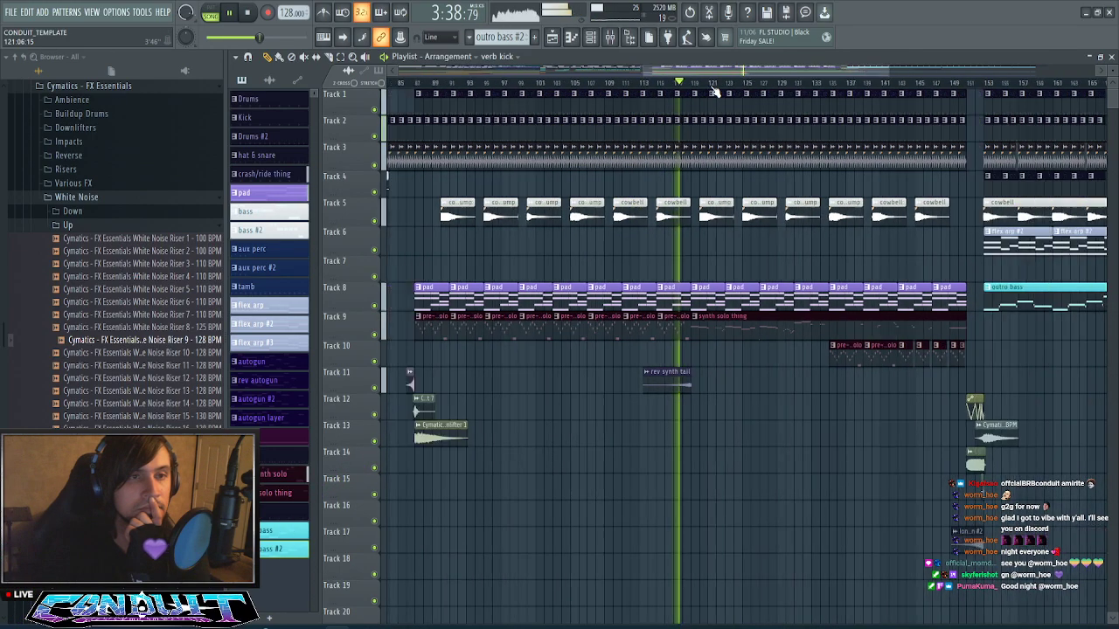
{"action": "scroll", "coordinate": [713, 91], "scroll_direction": "up", "scroll_amount": 5}
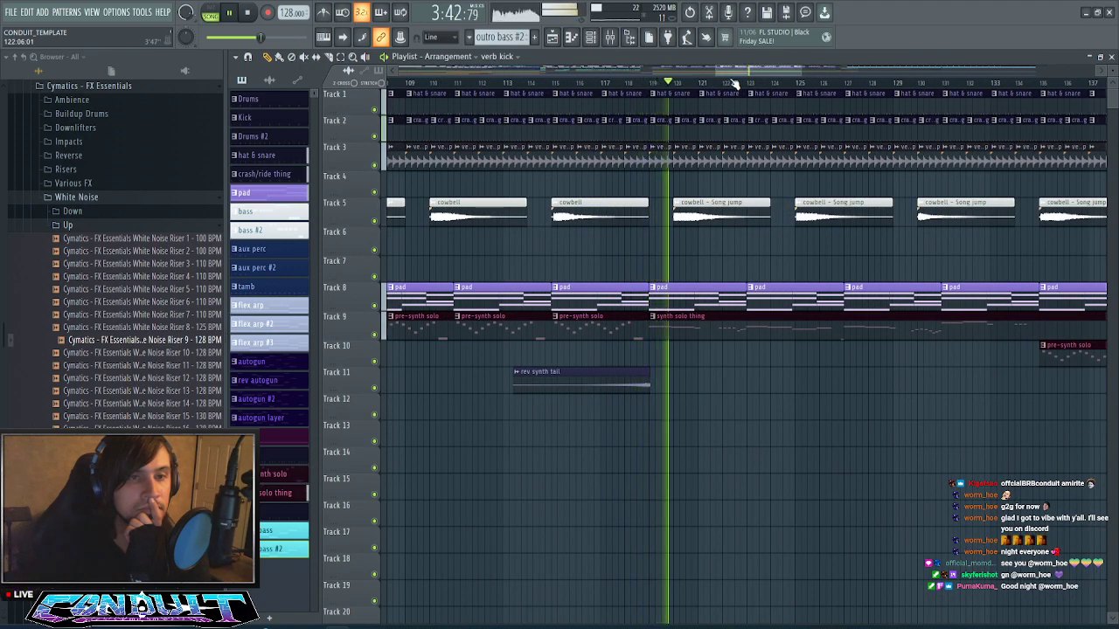
{"action": "left_click_drag", "start_coordinate": [744, 72], "coordinate": [779, 75]}
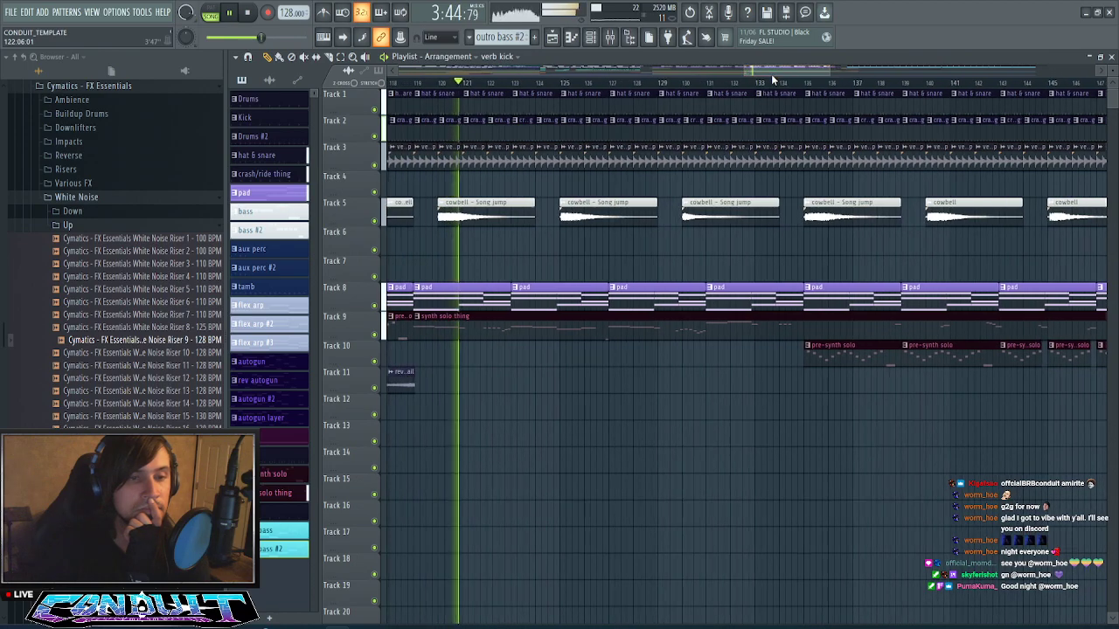
{"action": "scroll", "coordinate": [784, 91], "scroll_direction": "down", "scroll_amount": 3}
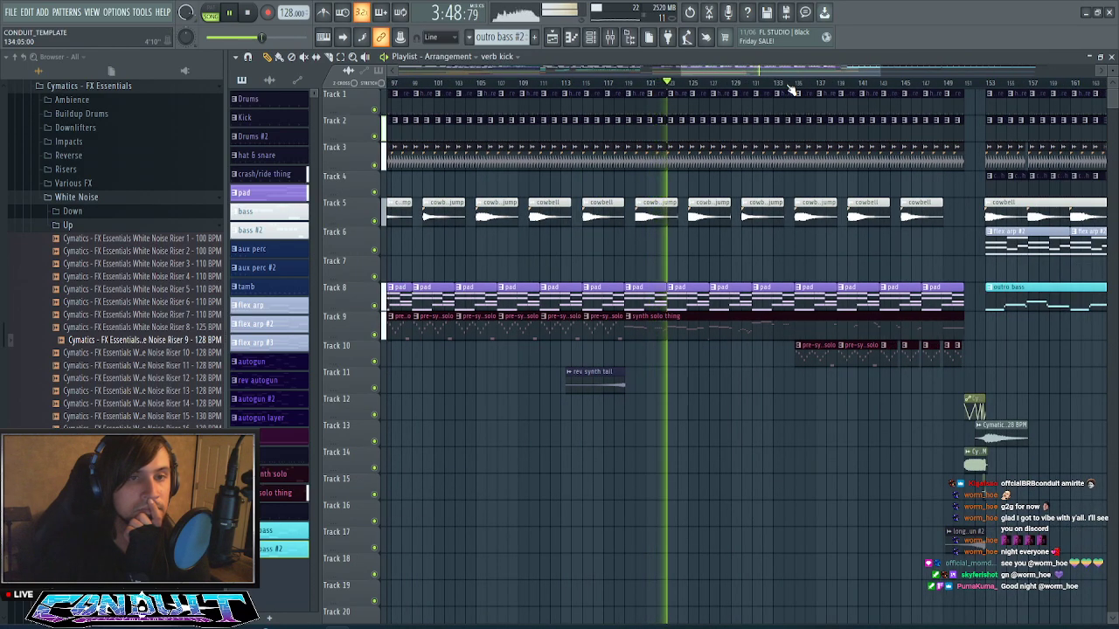
{"action": "scroll", "coordinate": [791, 90], "scroll_direction": "down", "scroll_amount": 2}
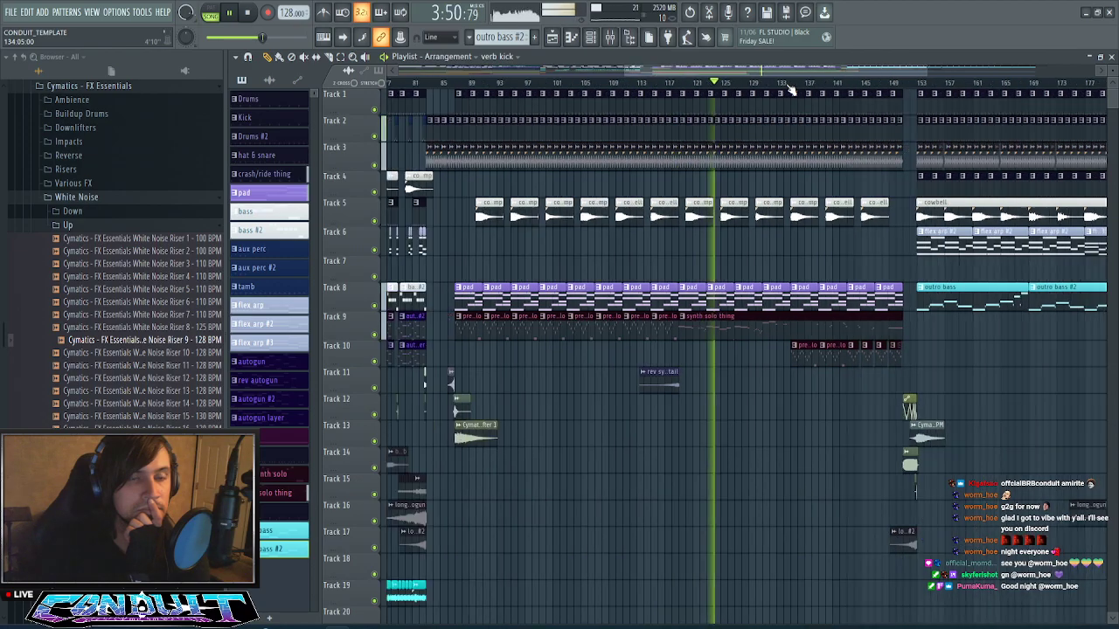
{"action": "left_click_drag", "start_coordinate": [786, 80], "coordinate": [831, 74]}
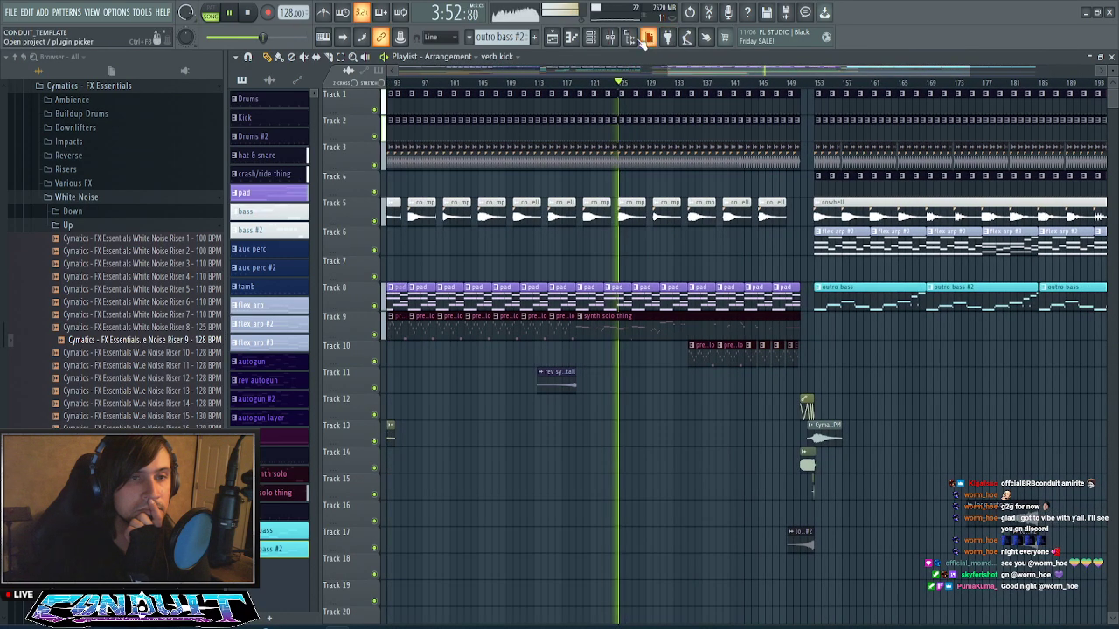
{"action": "left_click", "coordinate": [611, 44]}
{"action": "scroll", "coordinate": [707, 298], "scroll_direction": "down", "scroll_amount": 8}
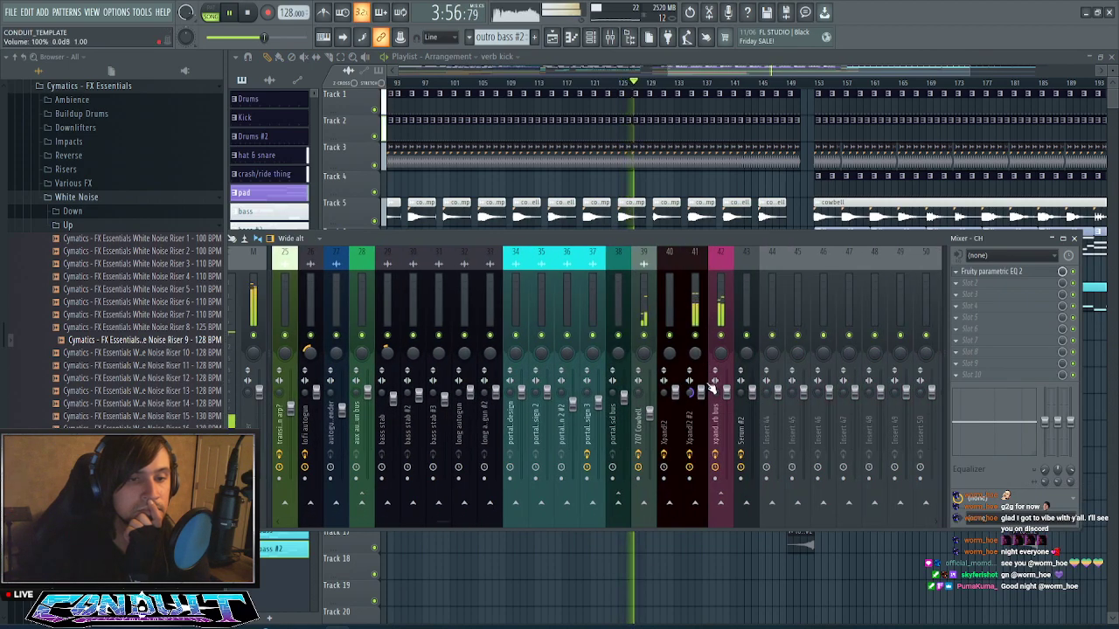
{"action": "left_click", "coordinate": [699, 392]}
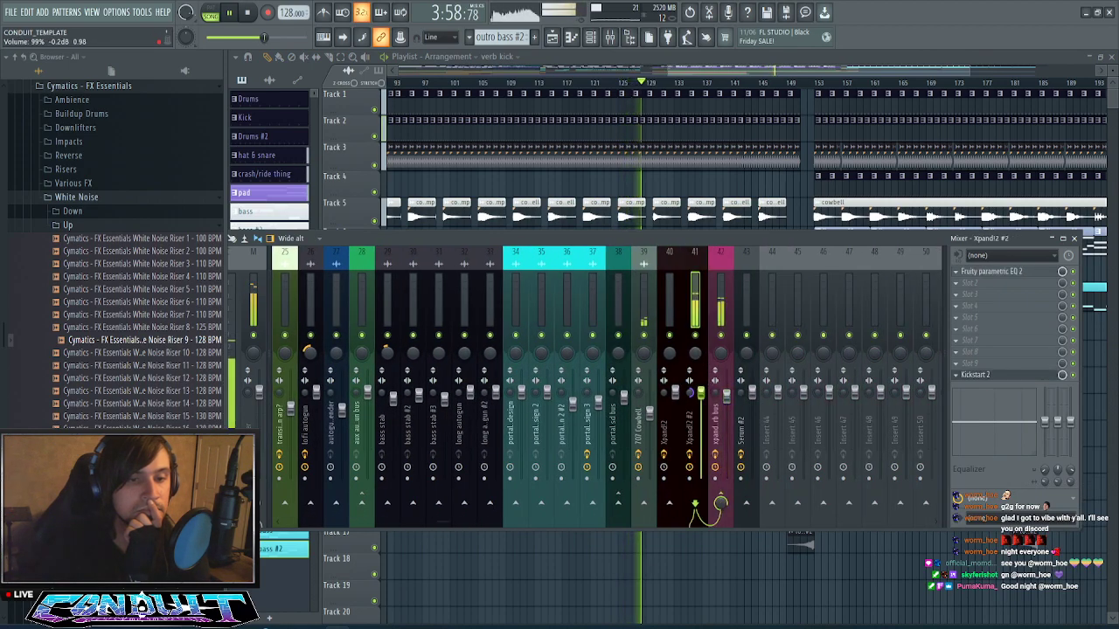
{"action": "left_click", "coordinate": [728, 403]}
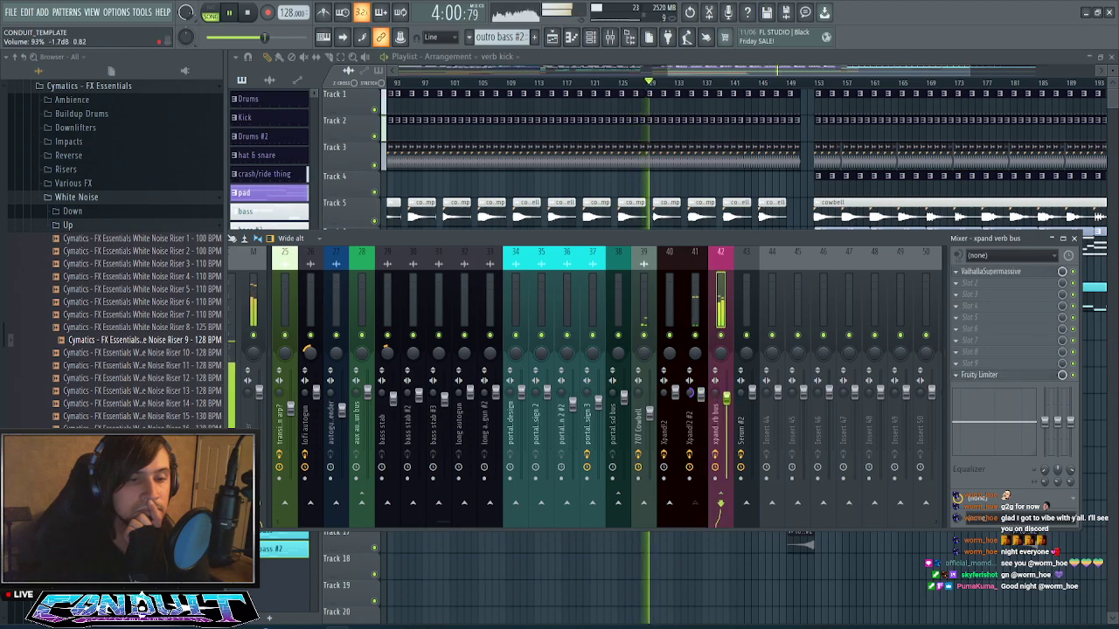
{"action": "left_click", "coordinate": [700, 393]}
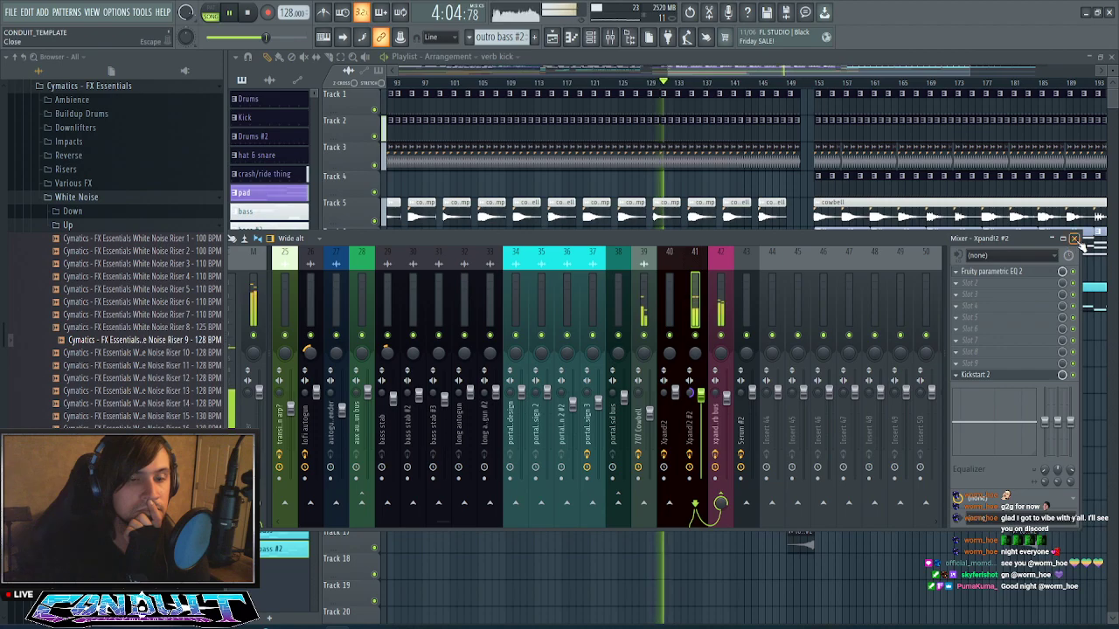
{"action": "left_click", "coordinate": [1074, 239]}
- Reduce the band 5 boost in the Xpand!2 track's Fruity parametric EQ 2, shifting it slightly lower in frequency, and save the project
{"action": "left_click_drag", "start_coordinate": [766, 75], "coordinate": [767, 75]}
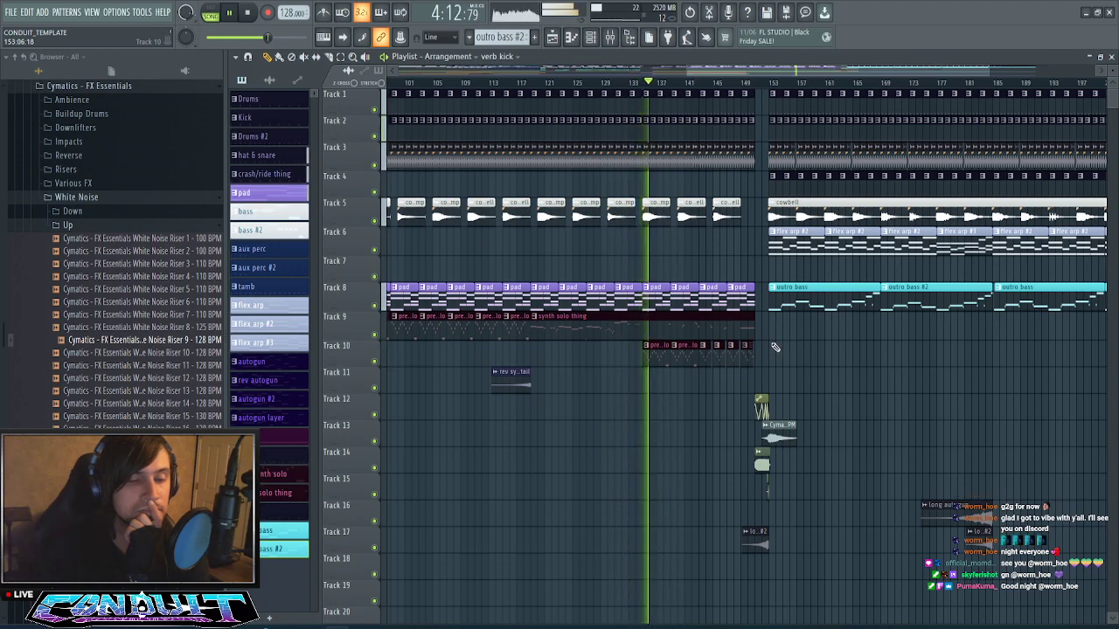
{"action": "left_click", "coordinate": [614, 38]}
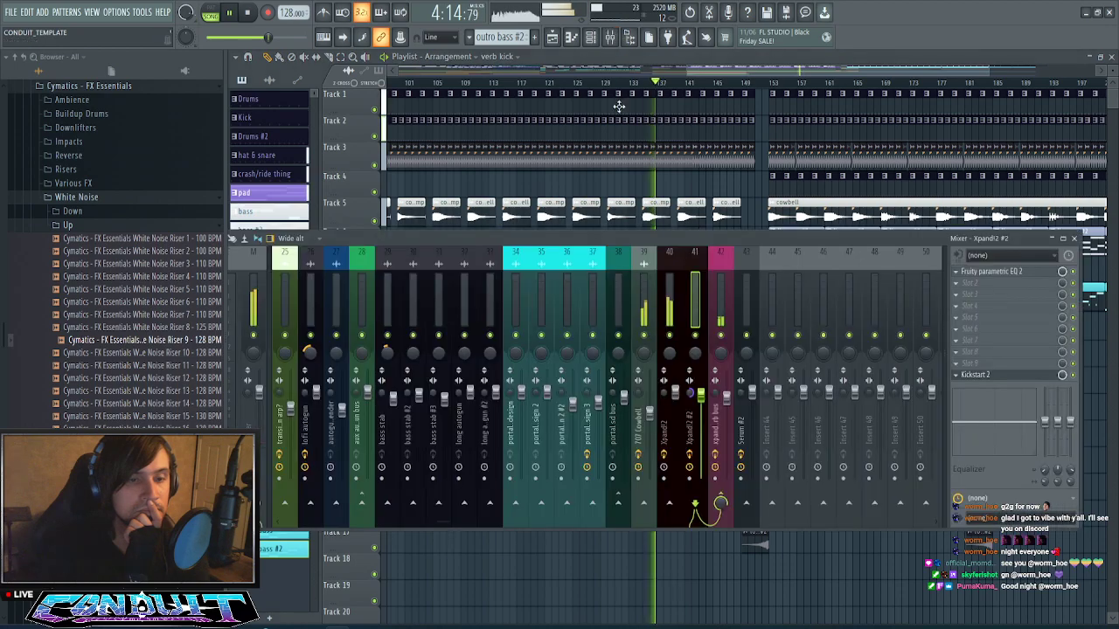
{"action": "left_click", "coordinate": [668, 340]}
{"action": "left_click", "coordinate": [992, 271]}
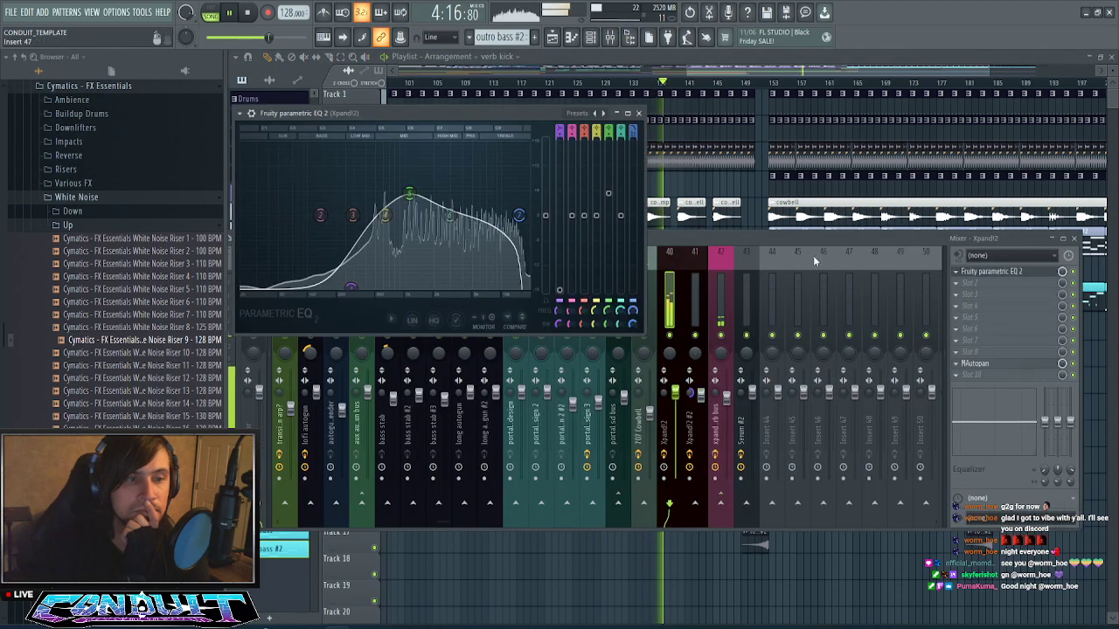
{"action": "mouse_move", "coordinate": [409, 193]}
{"action": "left_mouse_down"}
{"action": "mouse_move", "coordinate": [390, 182]}
{"action": "mouse_move", "coordinate": [398, 208]}
{"action": "left_mouse_up"}
{"action": "left_click", "coordinate": [638, 114]}
{"action": "left_click_drag", "start_coordinate": [715, 72], "coordinate": [733, 75]}
{"action": "key", "text": "ctrl+s"}
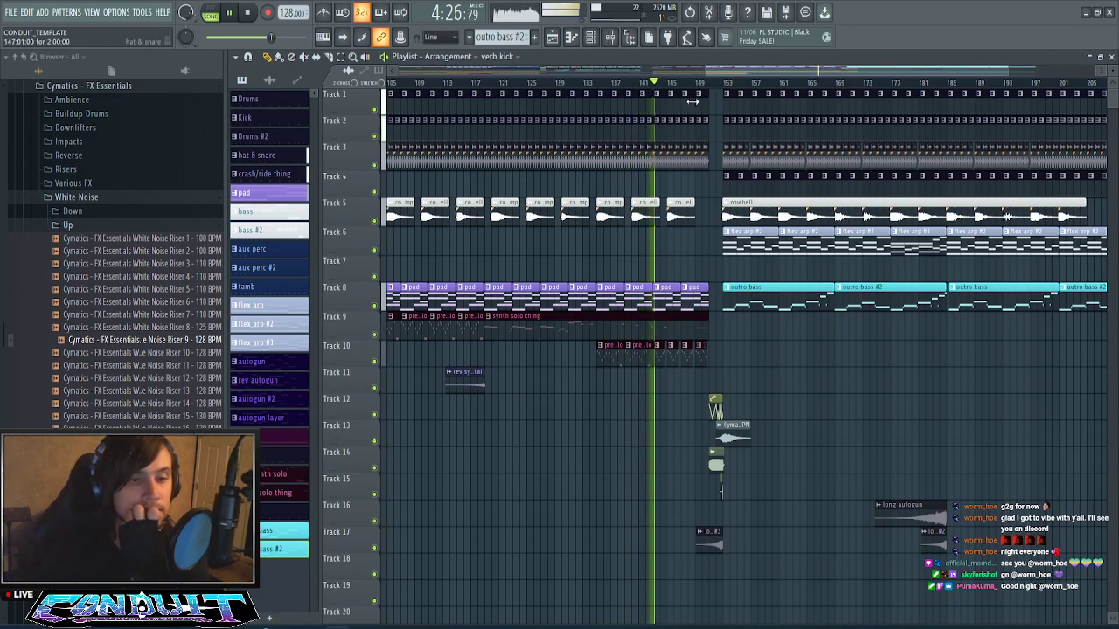
- Listen through the transition and outro from about bar 151 to bar 185, examining the verb kick gaps, outro bass and long autogun clips
{"action": "left_click_drag", "start_coordinate": [733, 73], "coordinate": [751, 74]}
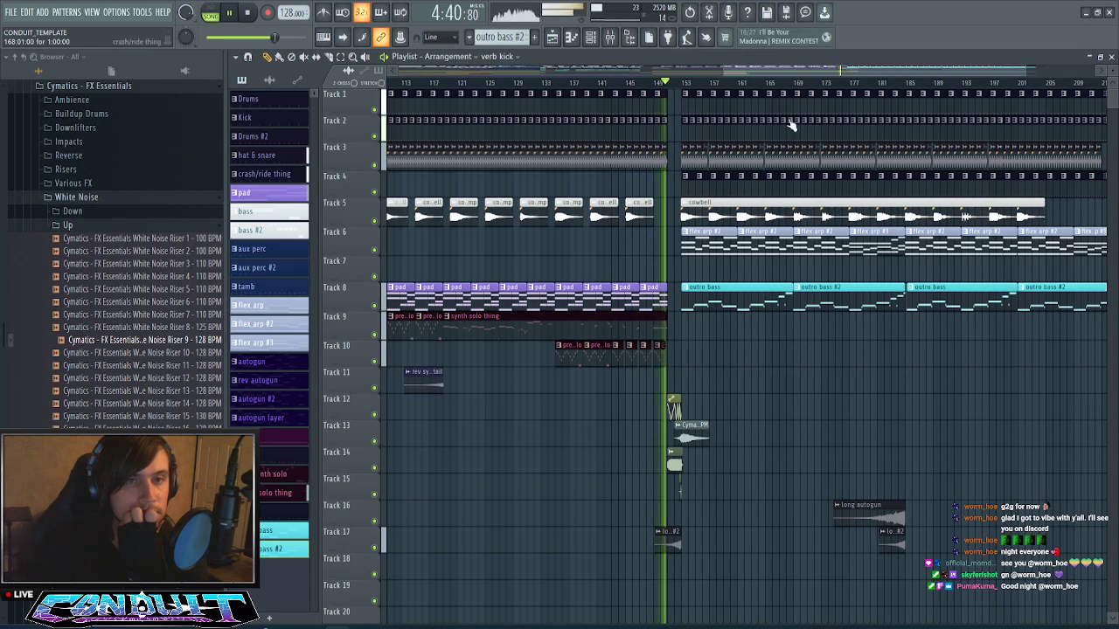
{"action": "left_click_drag", "start_coordinate": [766, 72], "coordinate": [801, 79]}
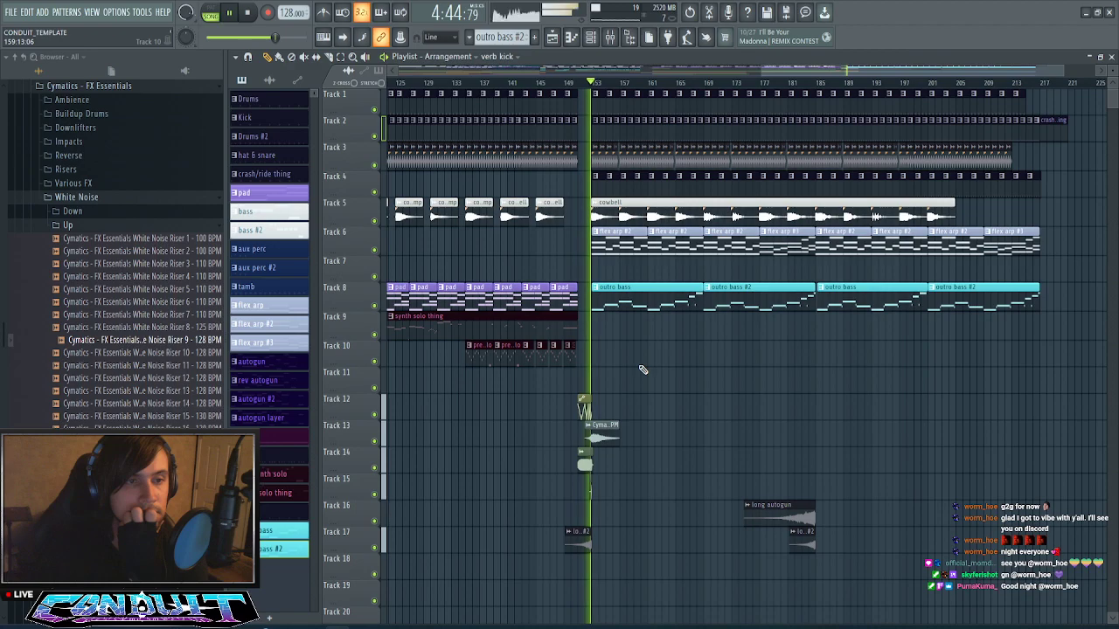
{"action": "scroll", "coordinate": [642, 370], "scroll_direction": "down", "scroll_amount": 2}
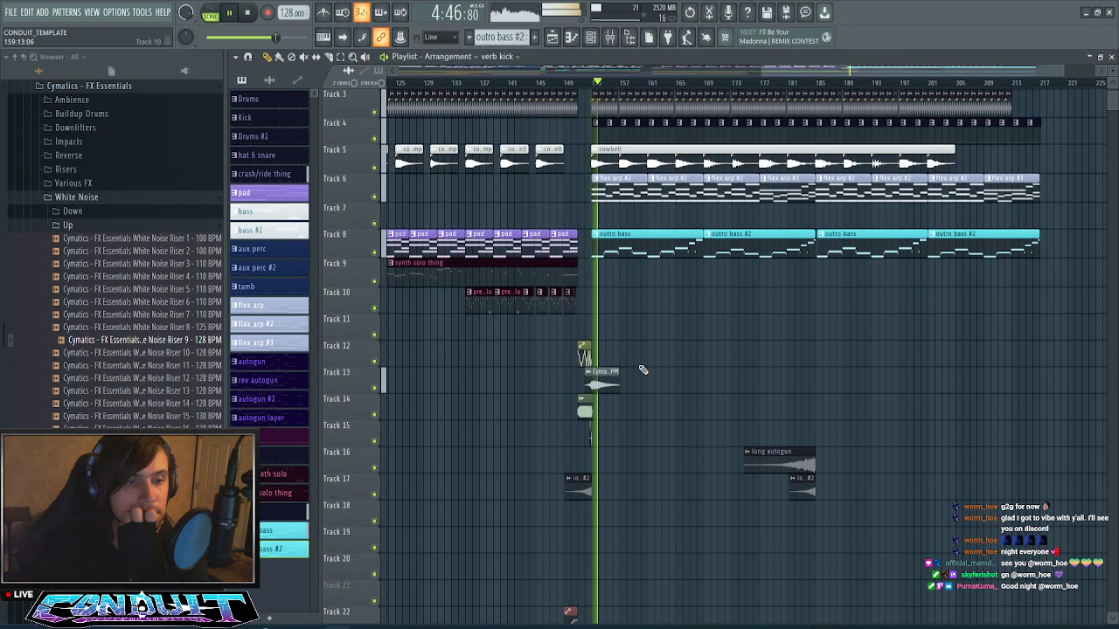
{"action": "scroll", "coordinate": [643, 369], "scroll_direction": "up", "scroll_amount": 2}
{"action": "scroll", "coordinate": [642, 370], "scroll_direction": "down", "scroll_amount": 2}
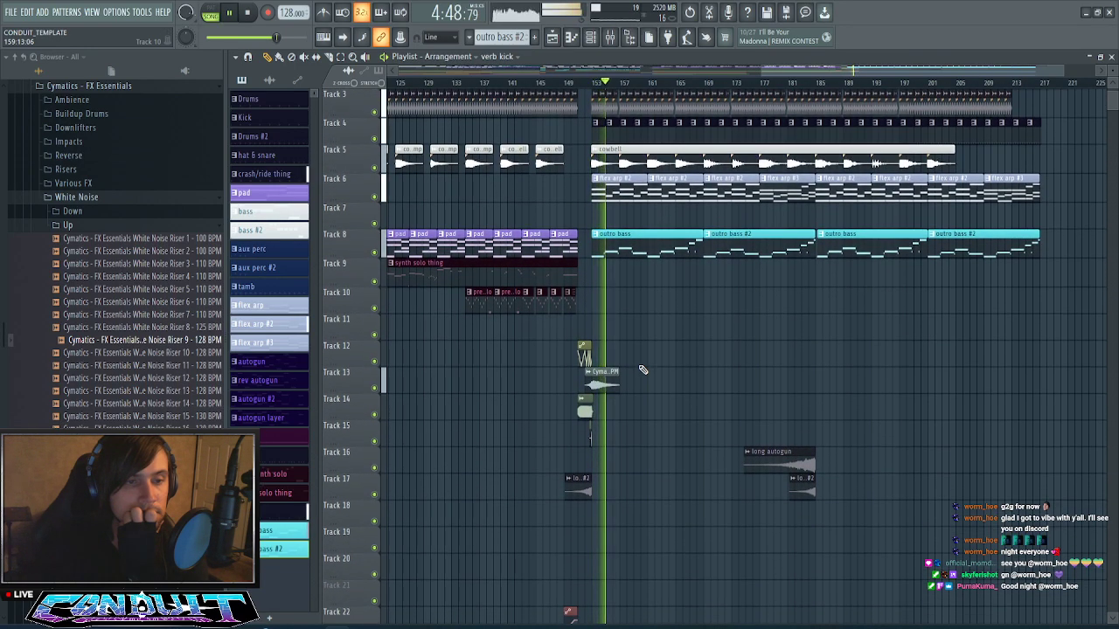
{"action": "scroll", "coordinate": [648, 350], "scroll_direction": "up", "scroll_amount": 2}
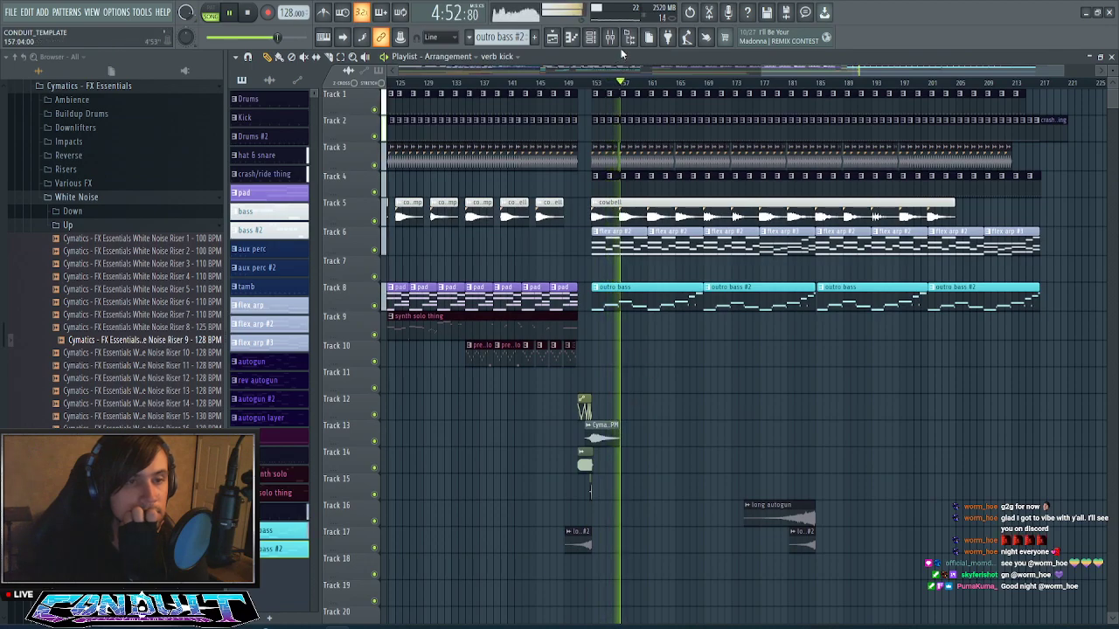
{"action": "scroll", "coordinate": [625, 88], "scroll_direction": "up", "scroll_amount": 2}
{"action": "scroll", "coordinate": [626, 87], "scroll_direction": "up", "scroll_amount": 3}
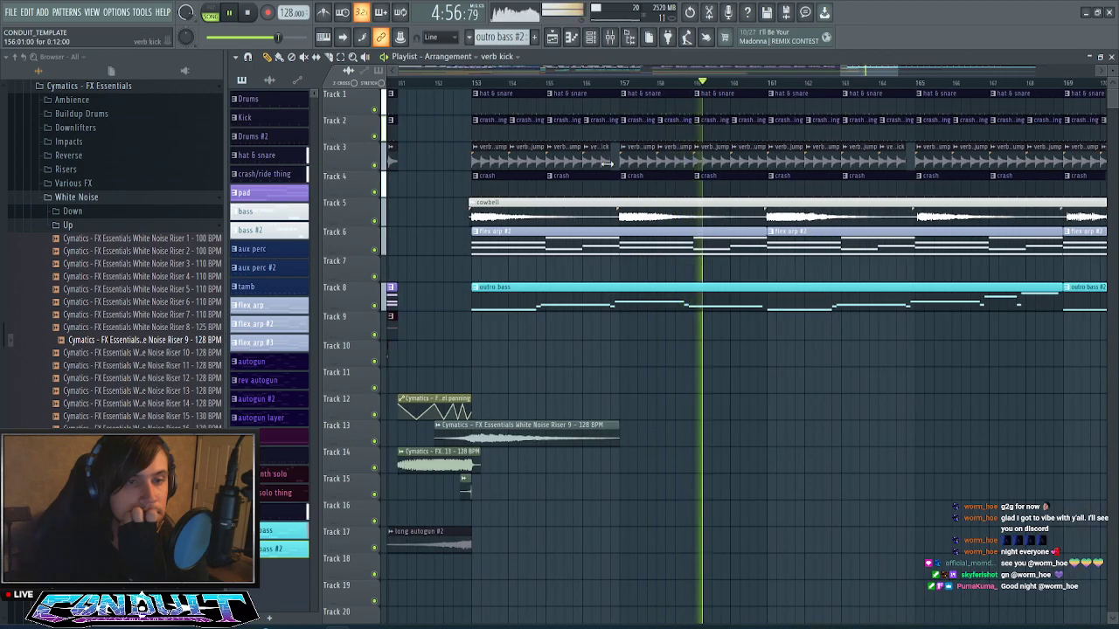
{"action": "left_click_drag", "start_coordinate": [866, 74], "coordinate": [897, 89]}
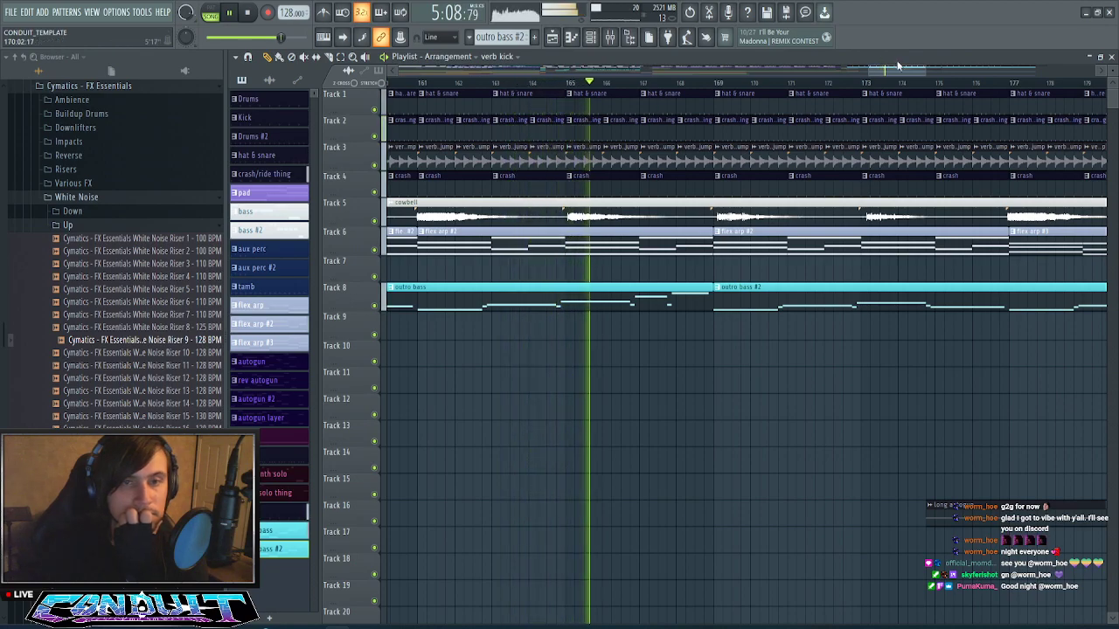
{"action": "left_click_drag", "start_coordinate": [885, 71], "coordinate": [923, 77]}
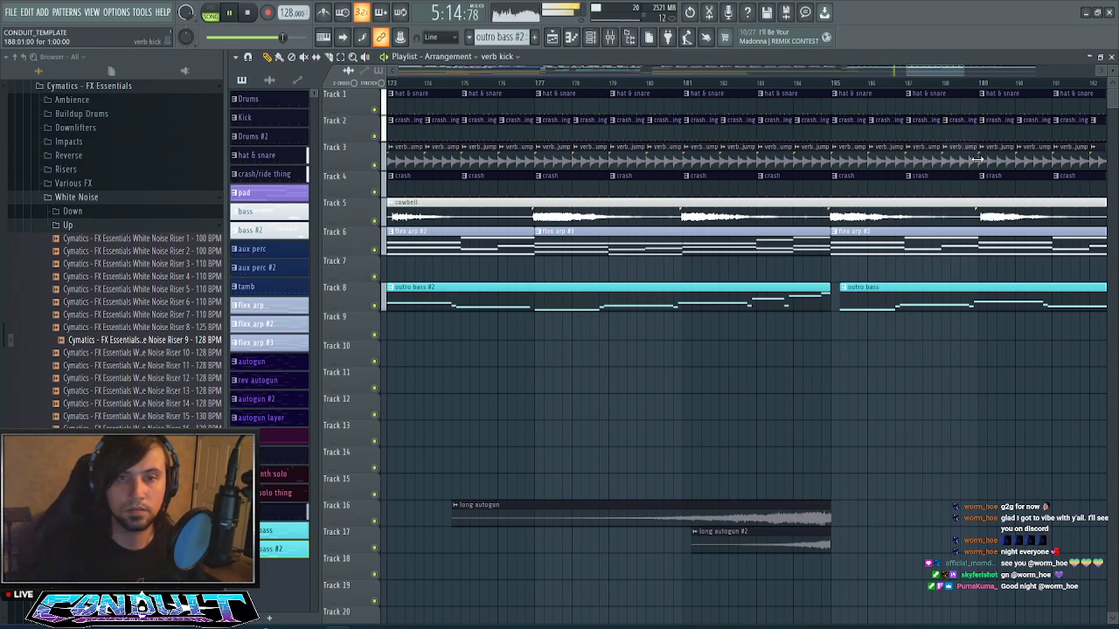
{"action": "mouse_move", "coordinate": [943, 78]}
{"action": "left_mouse_down"}
{"action": "mouse_move", "coordinate": [972, 90]}
{"action": "mouse_move", "coordinate": [967, 74]}
{"action": "mouse_move", "coordinate": [1014, 74]}
{"action": "mouse_move", "coordinate": [814, 97]}
{"action": "mouse_move", "coordinate": [929, 93]}
{"action": "left_mouse_up"}
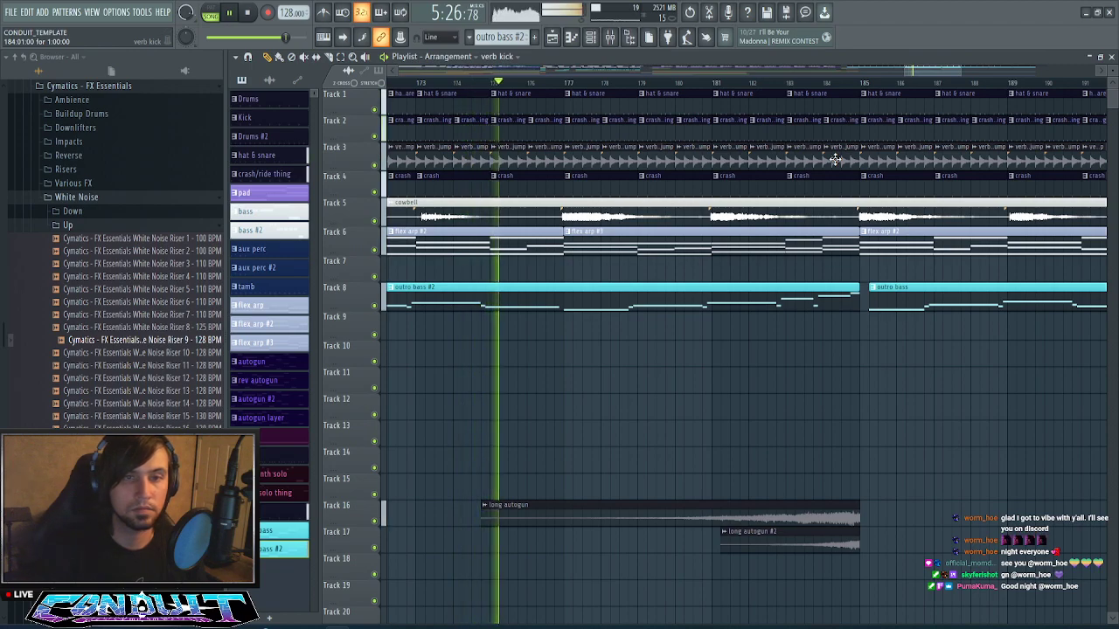
{"action": "scroll", "coordinate": [854, 91], "scroll_direction": "down", "scroll_amount": 3}
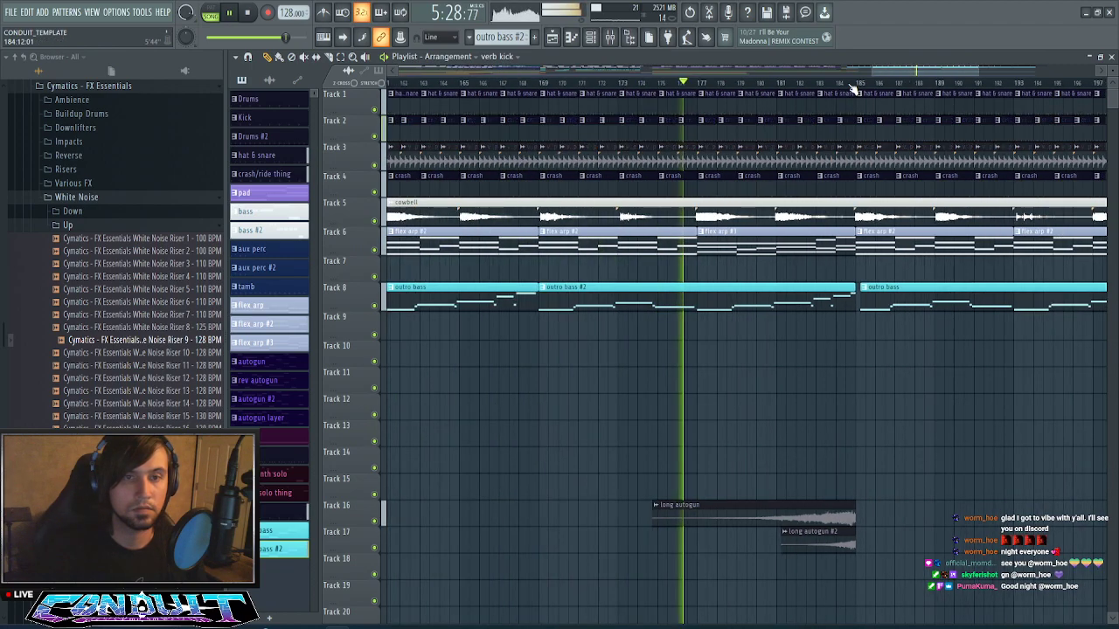
{"action": "scroll", "coordinate": [854, 91], "scroll_direction": "up", "scroll_amount": 2}
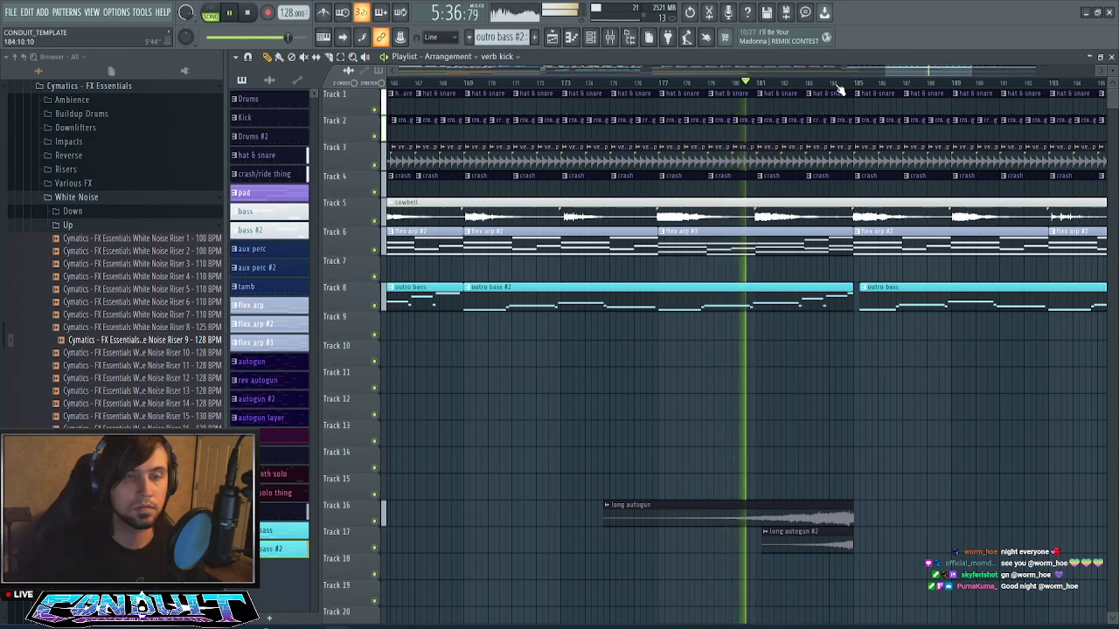
- Change band 1 of the Enlightenment track's Fruity parametric EQ 2 to a high pass with its cutoff at about 281 Hz
{"action": "left_click", "coordinate": [611, 44]}
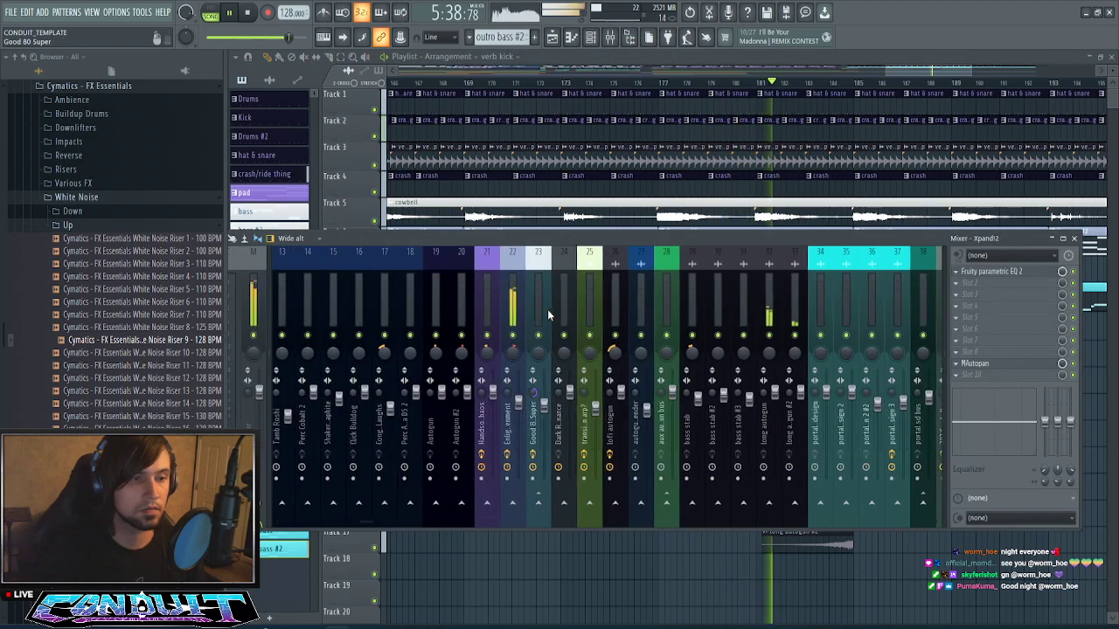
{"action": "left_click", "coordinate": [520, 310]}
{"action": "left_click", "coordinate": [990, 271]}
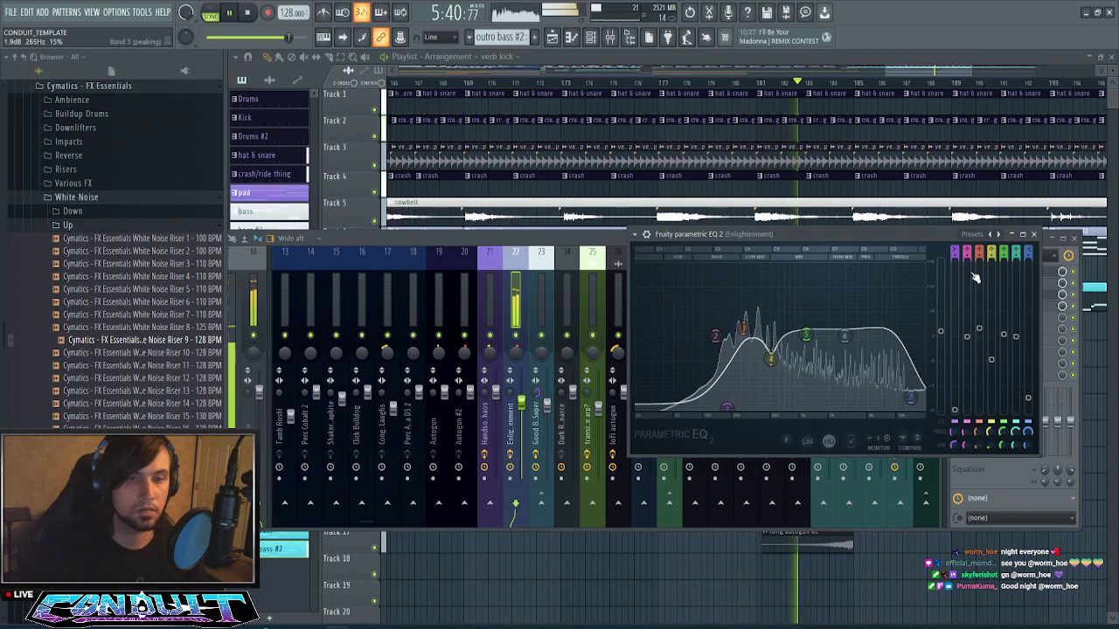
{"action": "right_click", "coordinate": [727, 413]}
{"action": "mouse_move", "coordinate": [743, 442]}
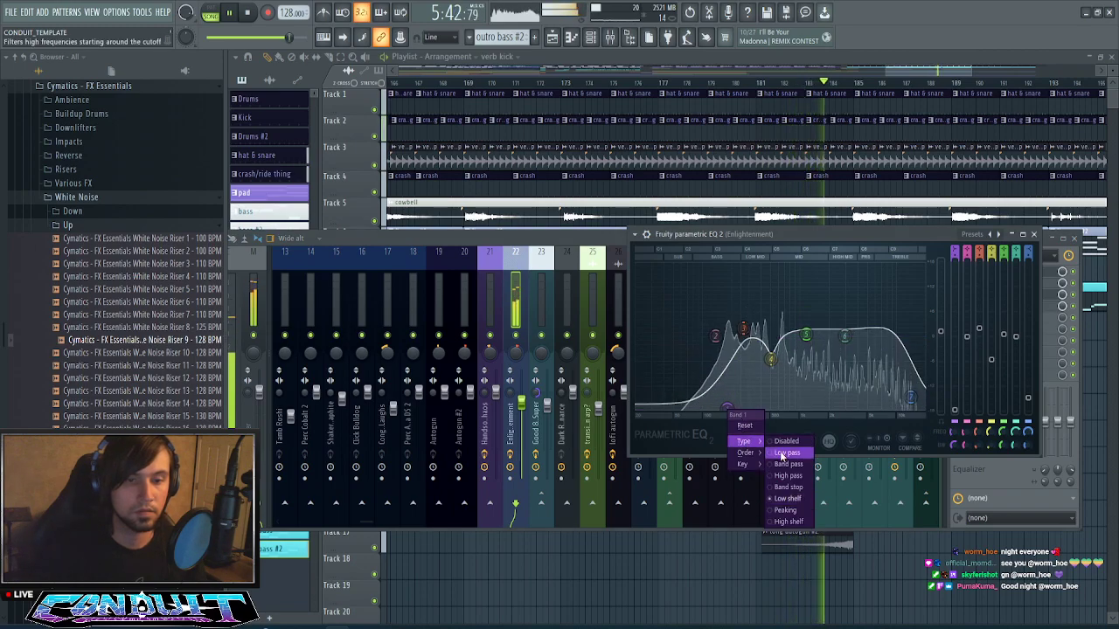
{"action": "left_click", "coordinate": [786, 474]}
{"action": "left_click_drag", "start_coordinate": [727, 407], "coordinate": [749, 342]}
- Steepen the high-pass slope of the Enlightenment track's EQ band 1 and move its cutoff to about 234 Hz
{"action": "right_click", "coordinate": [747, 340]}
{"action": "mouse_move", "coordinate": [765, 380]}
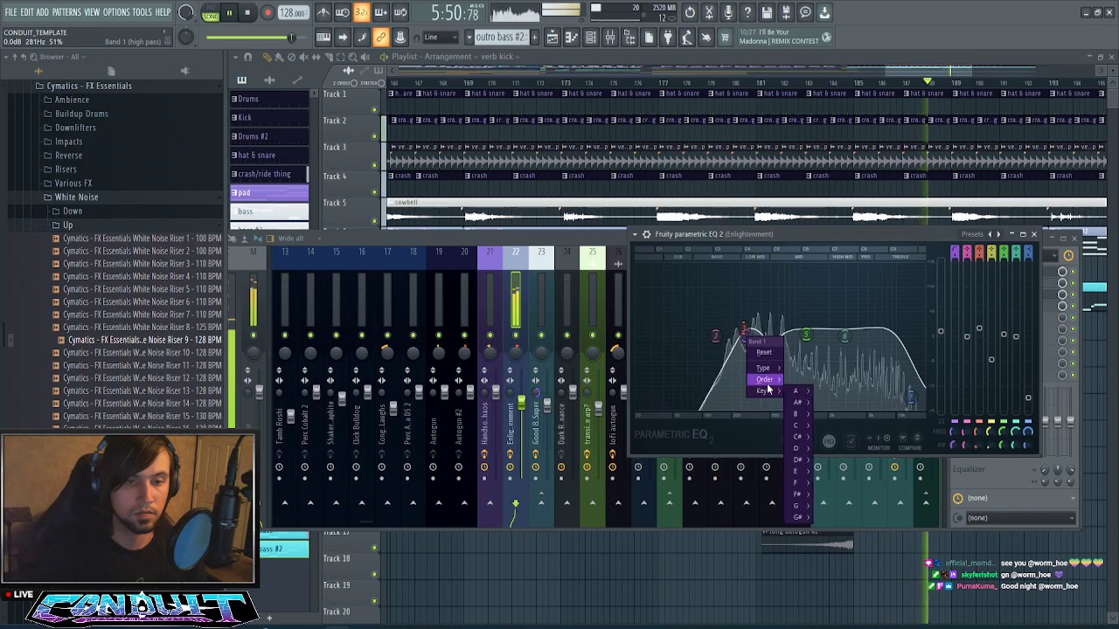
{"action": "left_click", "coordinate": [809, 392]}
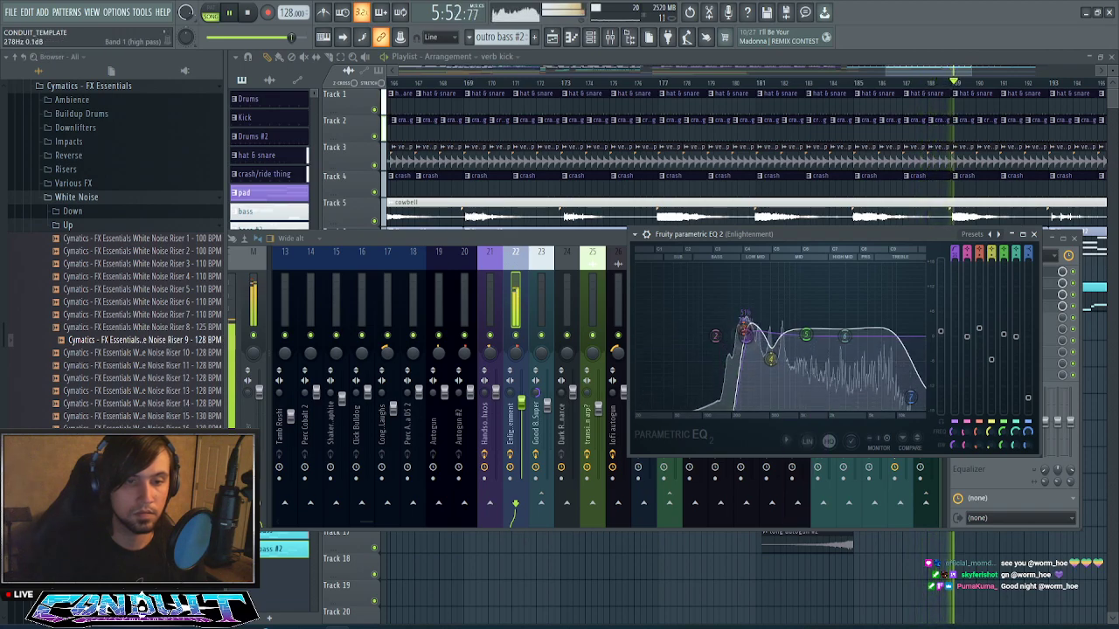
{"action": "left_click_drag", "start_coordinate": [749, 336], "coordinate": [738, 336]}
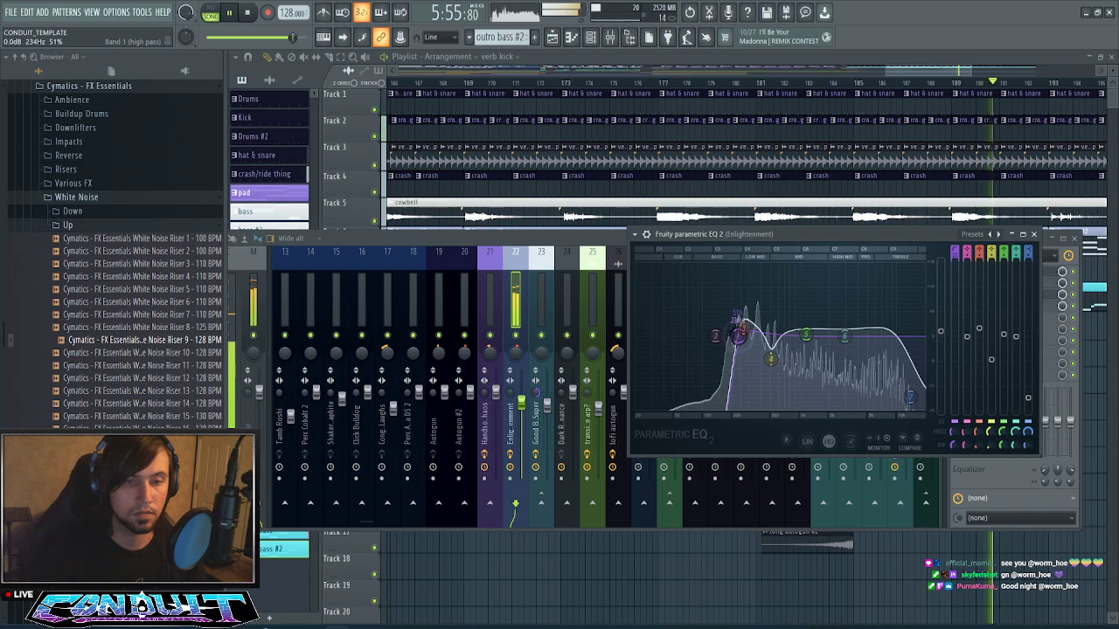
{"action": "left_click", "coordinate": [1034, 234]}
{"action": "left_click", "coordinate": [1074, 238]}
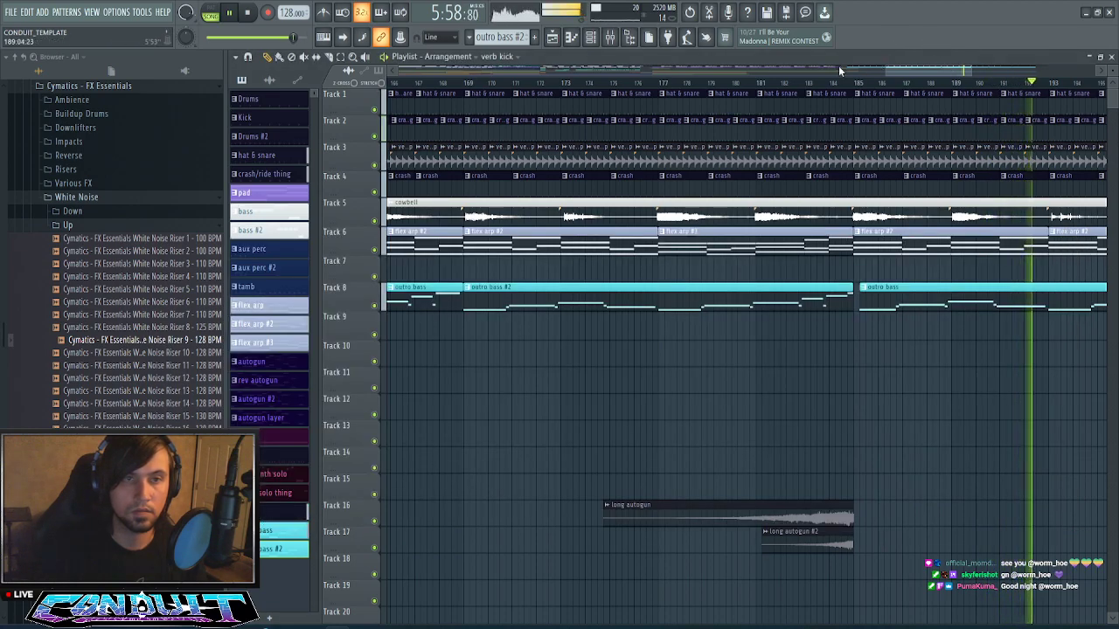
- Make band 7 of the Serum #2 track's Fruity parametric EQ 2 a high shelf, cut by about 3.9 dB near 5928 Hz
{"action": "left_click", "coordinate": [627, 40]}
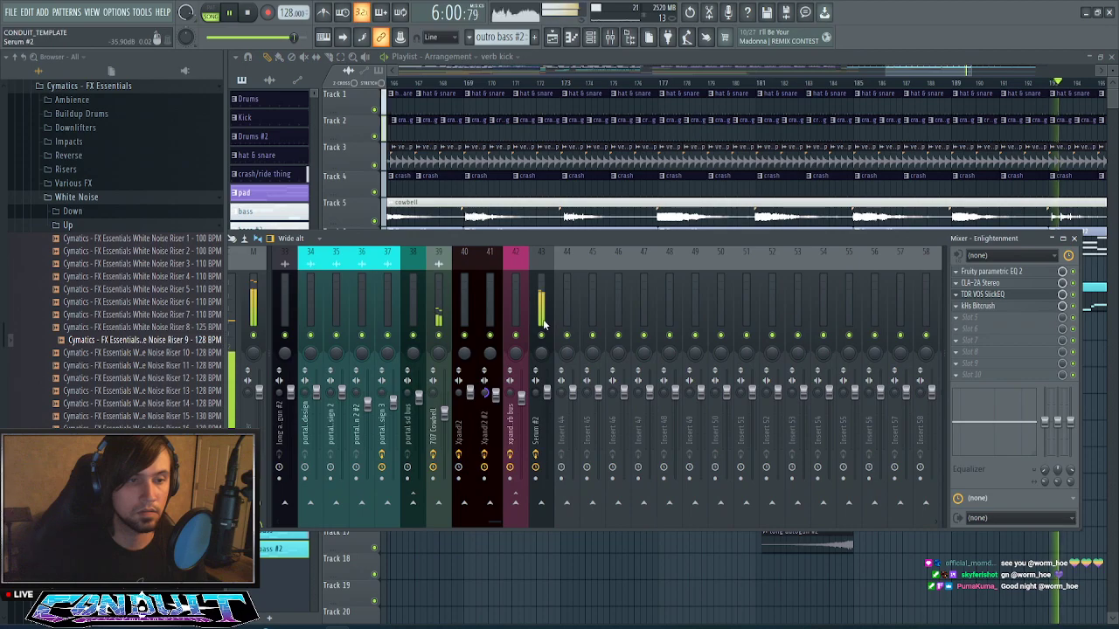
{"action": "left_click", "coordinate": [990, 270]}
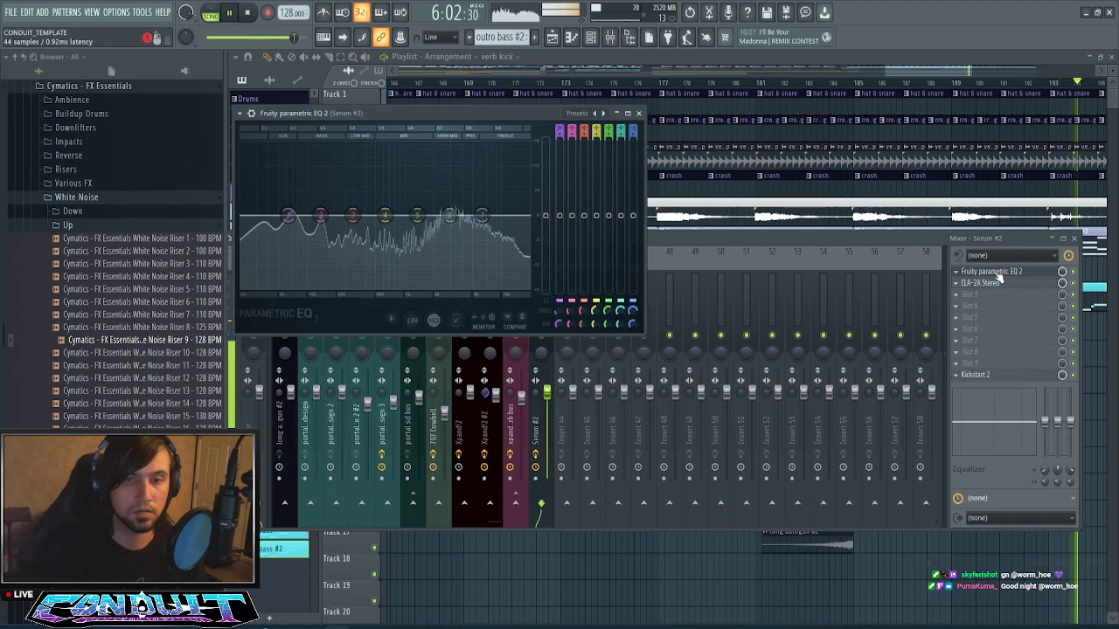
{"action": "right_click", "coordinate": [481, 215]}
{"action": "mouse_move", "coordinate": [509, 249]}
{"action": "left_click", "coordinate": [543, 328]}
{"action": "left_click_drag", "start_coordinate": [482, 215], "coordinate": [479, 231]}
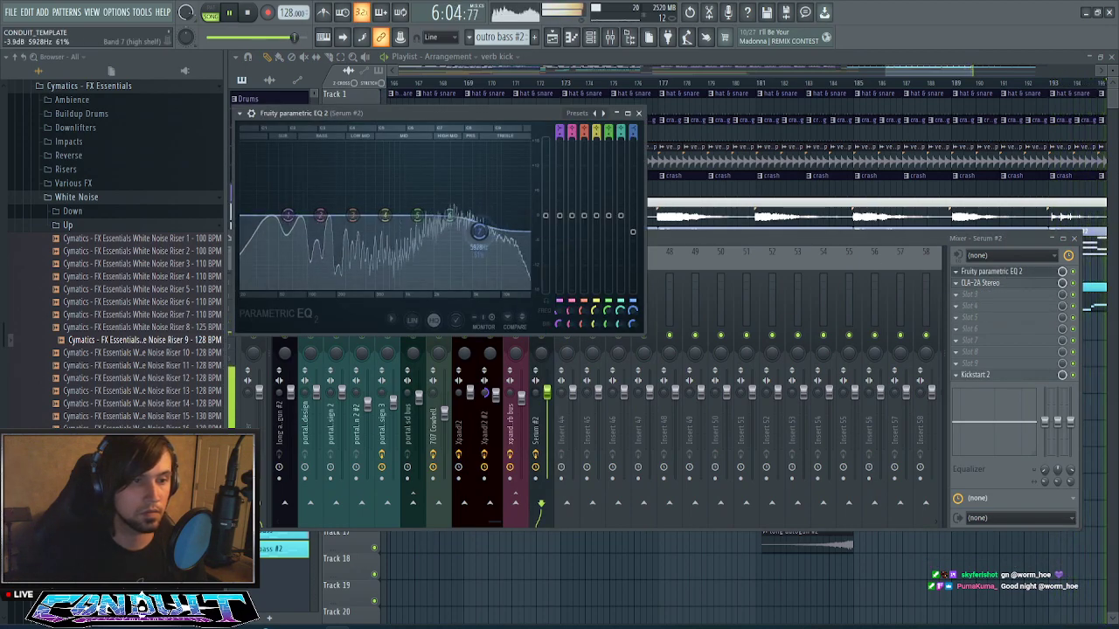
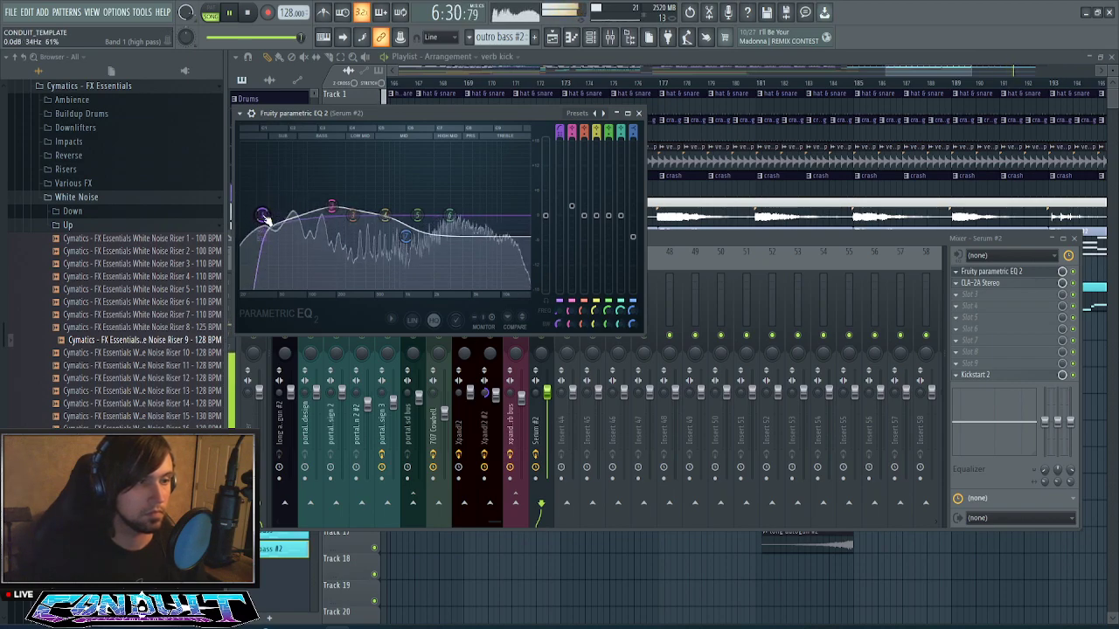
- Boost band 5 of the Enlightenment track's Fruity parametric EQ 2 by about 2.5 dB near 2124 Hz
{"action": "left_click", "coordinate": [639, 114]}
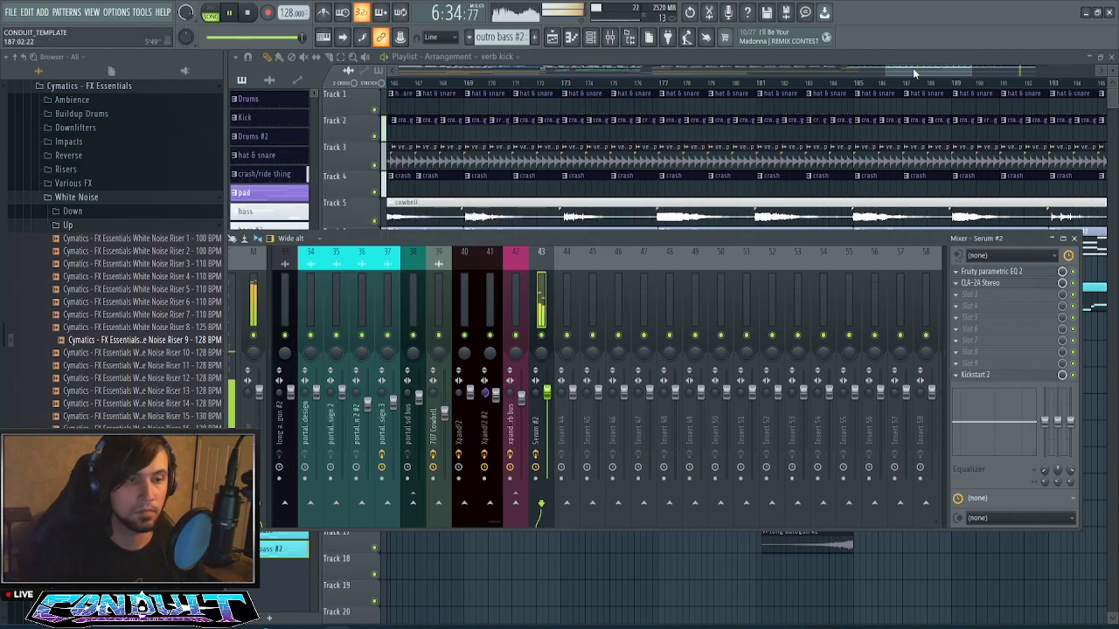
{"action": "scroll", "coordinate": [509, 289], "scroll_direction": "up", "scroll_amount": 8}
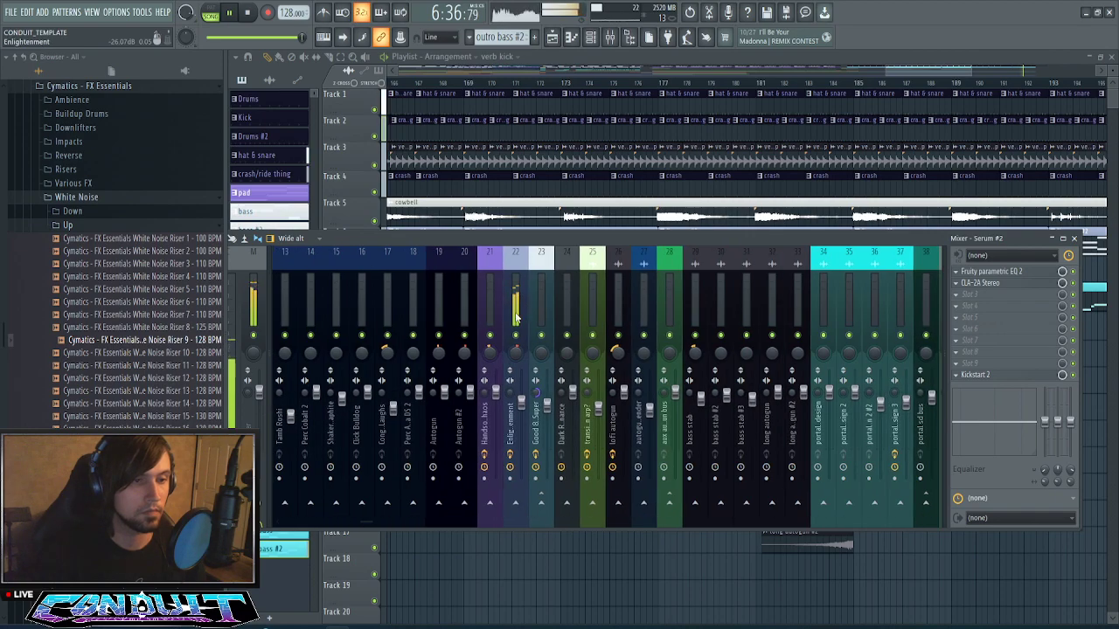
{"action": "left_click", "coordinate": [513, 292]}
{"action": "left_click", "coordinate": [984, 271]}
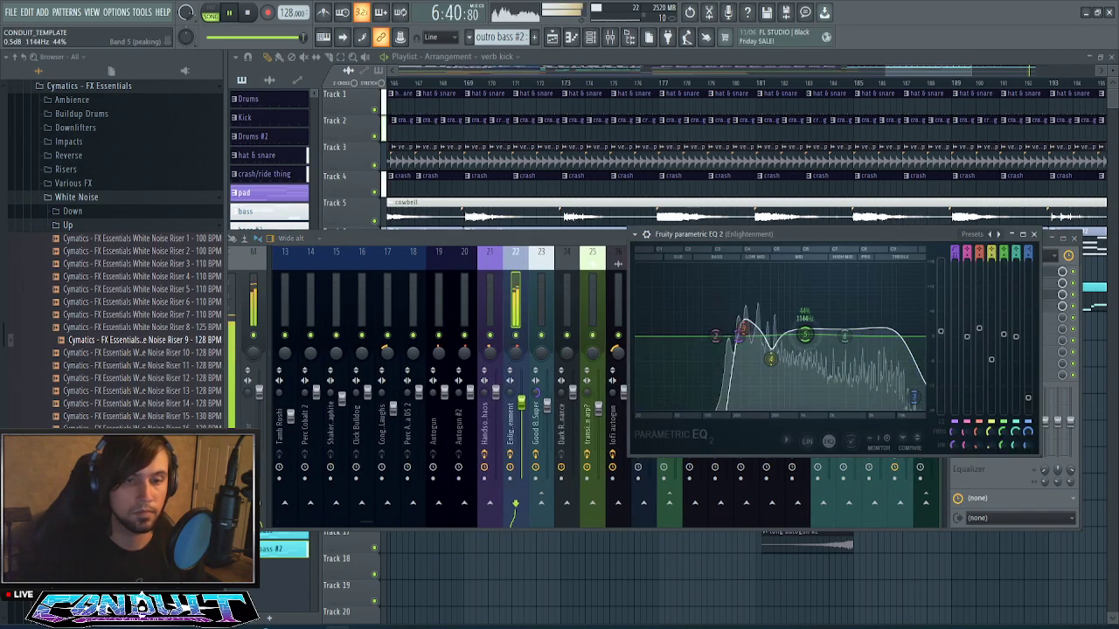
{"action": "left_click_drag", "start_coordinate": [805, 335], "coordinate": [831, 327]}
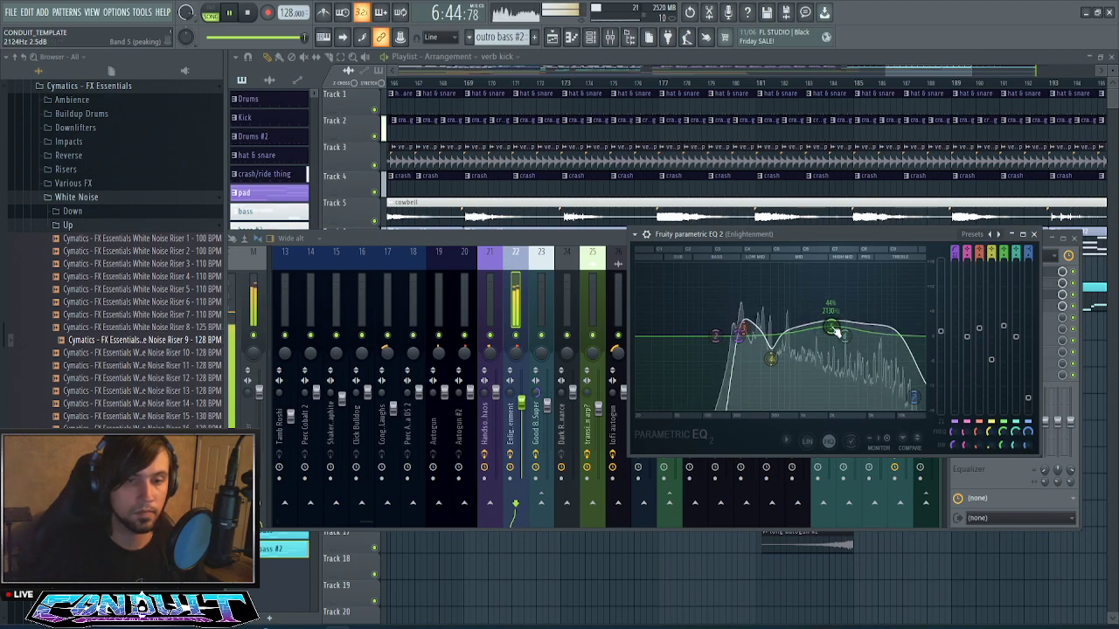
{"action": "left_click", "coordinate": [1034, 235]}
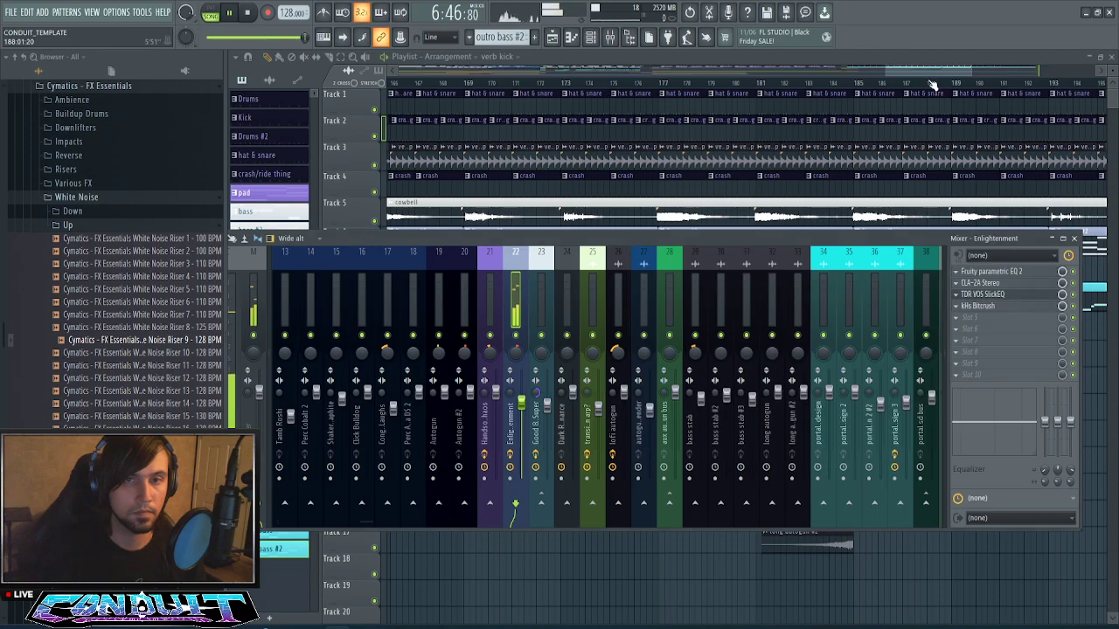
- Review the end of the full arrangement, stop playback and listen again from the breakdown around bar 40
{"action": "scroll", "coordinate": [935, 83], "scroll_direction": "down", "scroll_amount": 5}
{"action": "left_click_drag", "start_coordinate": [934, 71], "coordinate": [956, 71]}
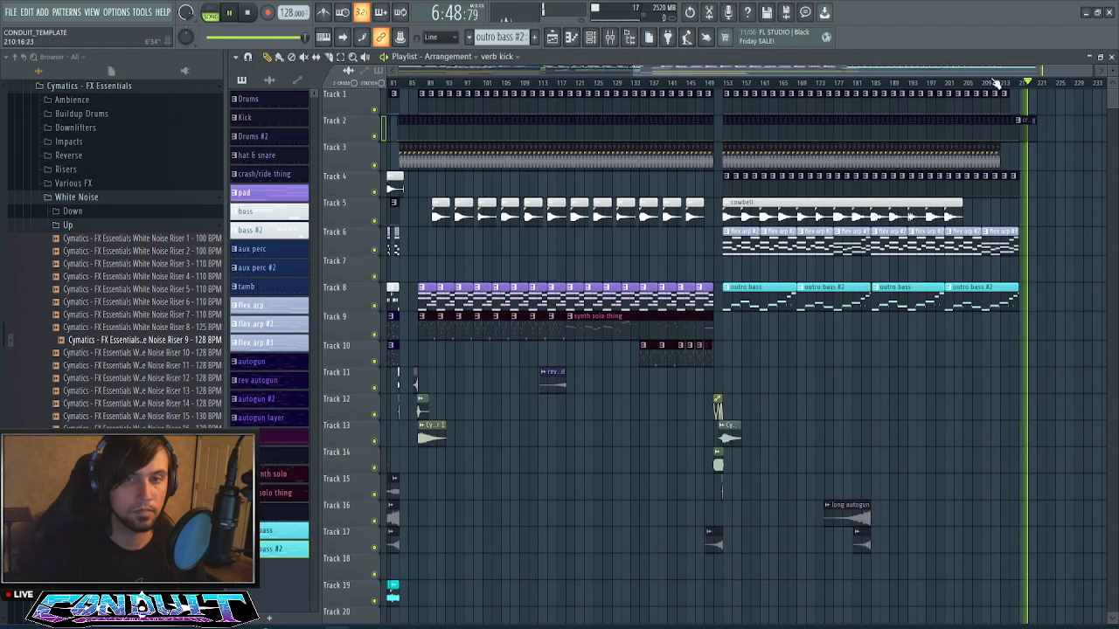
{"action": "scroll", "coordinate": [992, 85], "scroll_direction": "down", "scroll_amount": 4}
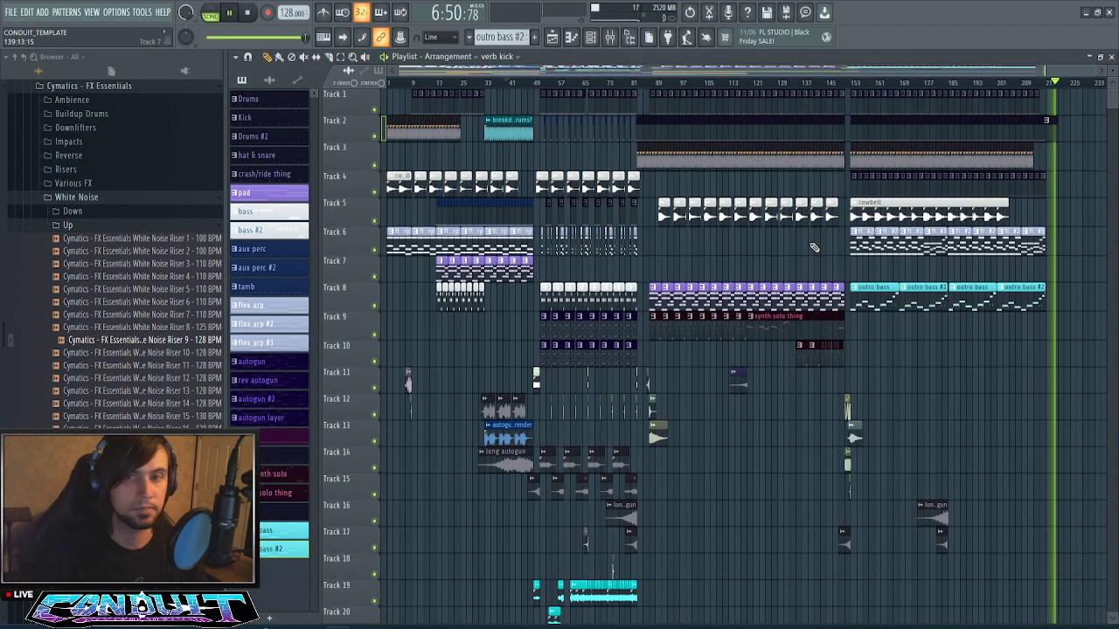
{"action": "key", "text": "space"}
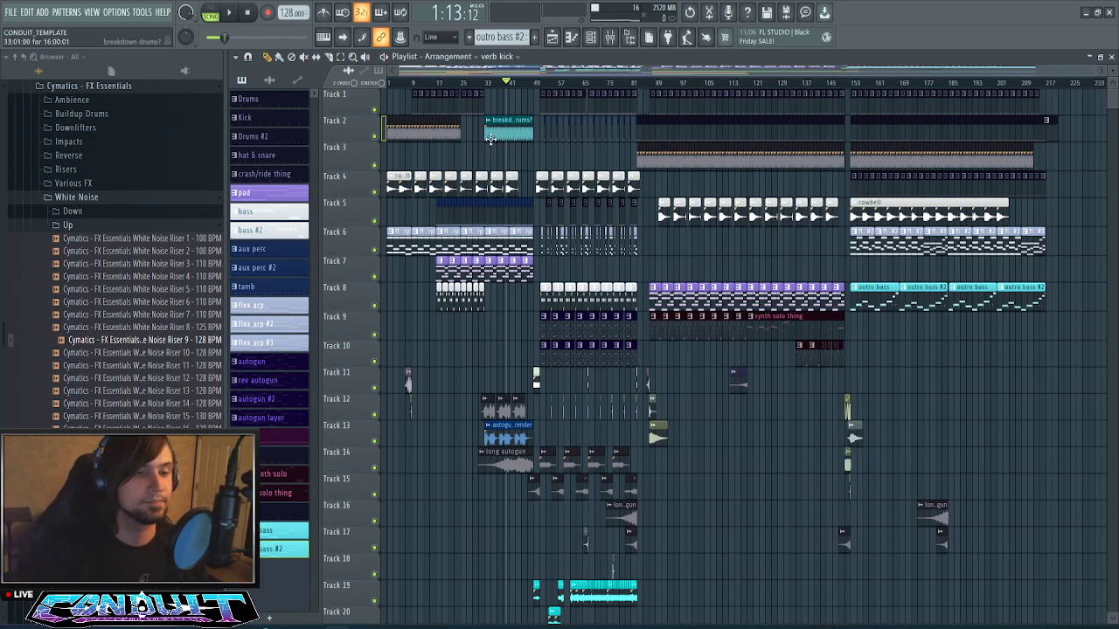
{"action": "key", "text": "space"}
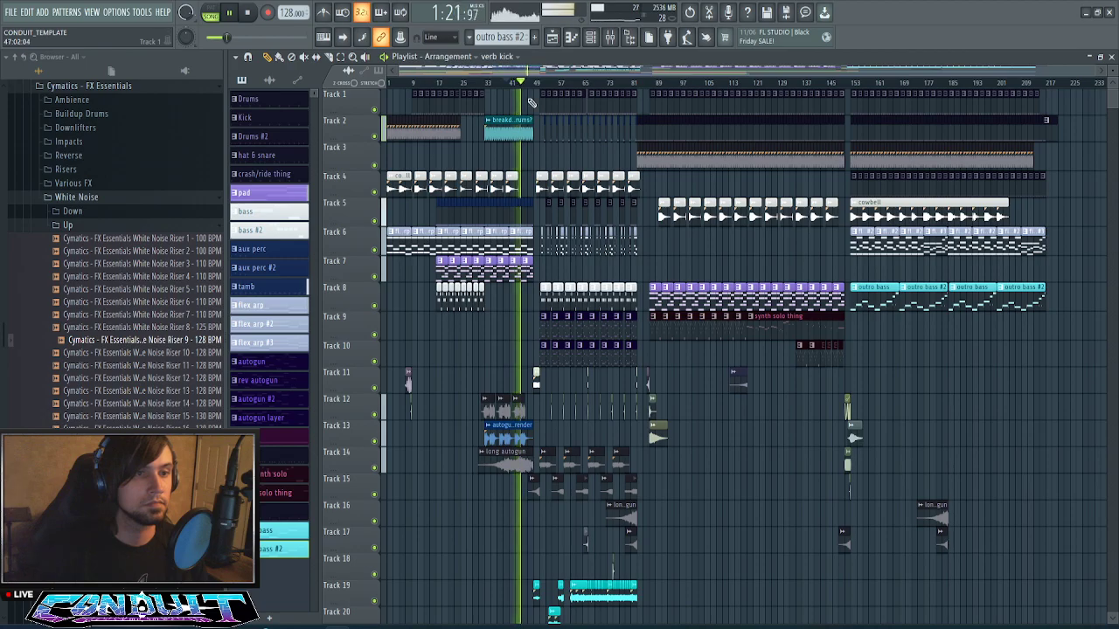
- Listen through the drop while examining the outro, the automation clips and the pad and synth solo section from about bar 87
{"action": "left_click_drag", "start_coordinate": [600, 76], "coordinate": [847, 77]}
{"action": "scroll", "coordinate": [702, 90], "scroll_direction": "up", "scroll_amount": 3}
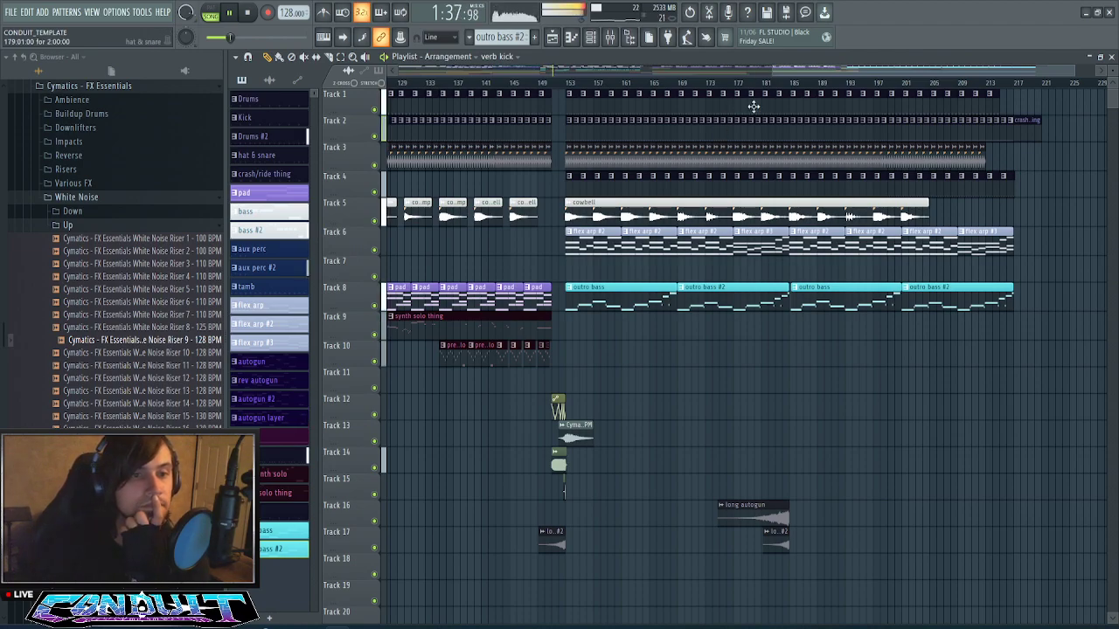
{"action": "scroll", "coordinate": [808, 87], "scroll_direction": "down", "scroll_amount": 3}
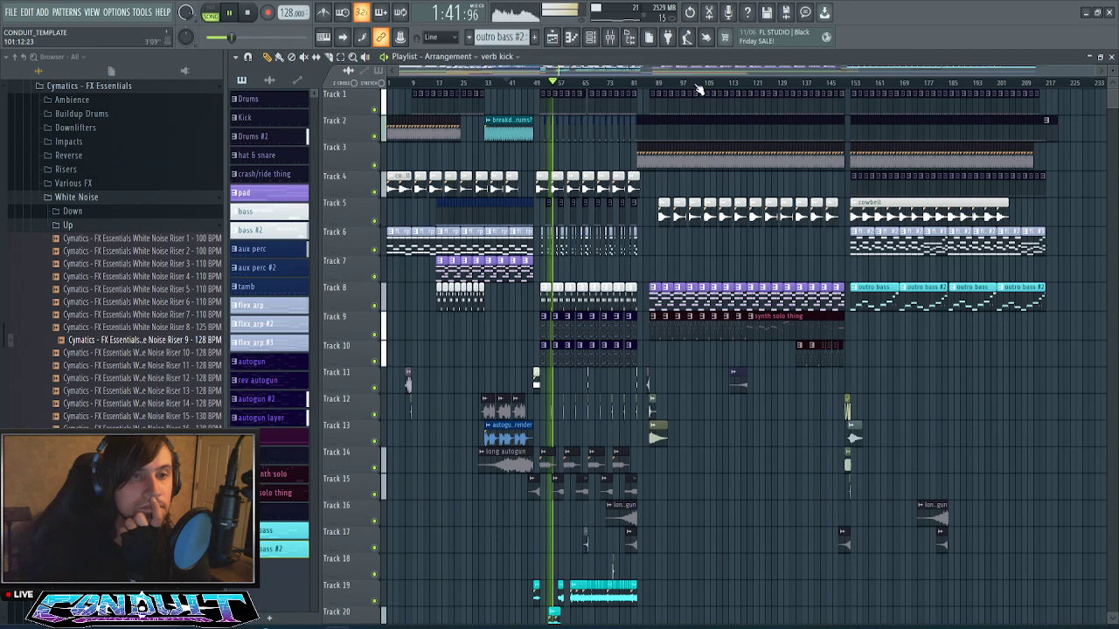
{"action": "scroll", "coordinate": [727, 325], "scroll_direction": "down", "scroll_amount": 3}
{"action": "scroll", "coordinate": [726, 319], "scroll_direction": "down", "scroll_amount": 3}
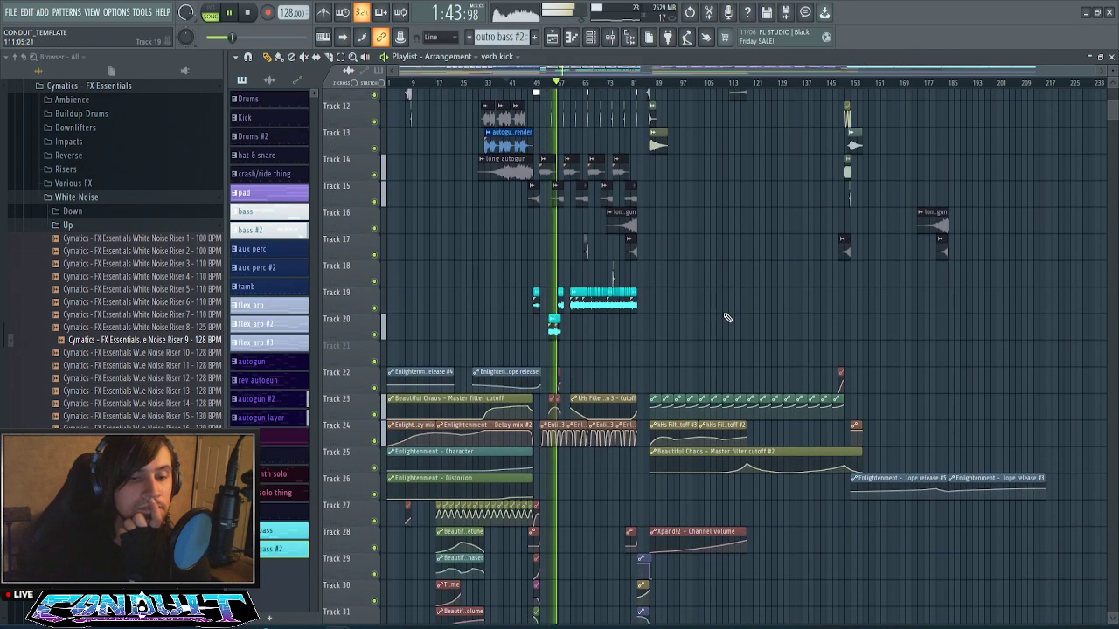
{"action": "scroll", "coordinate": [726, 318], "scroll_direction": "down", "scroll_amount": 2}
{"action": "scroll", "coordinate": [724, 316], "scroll_direction": "down", "scroll_amount": 2}
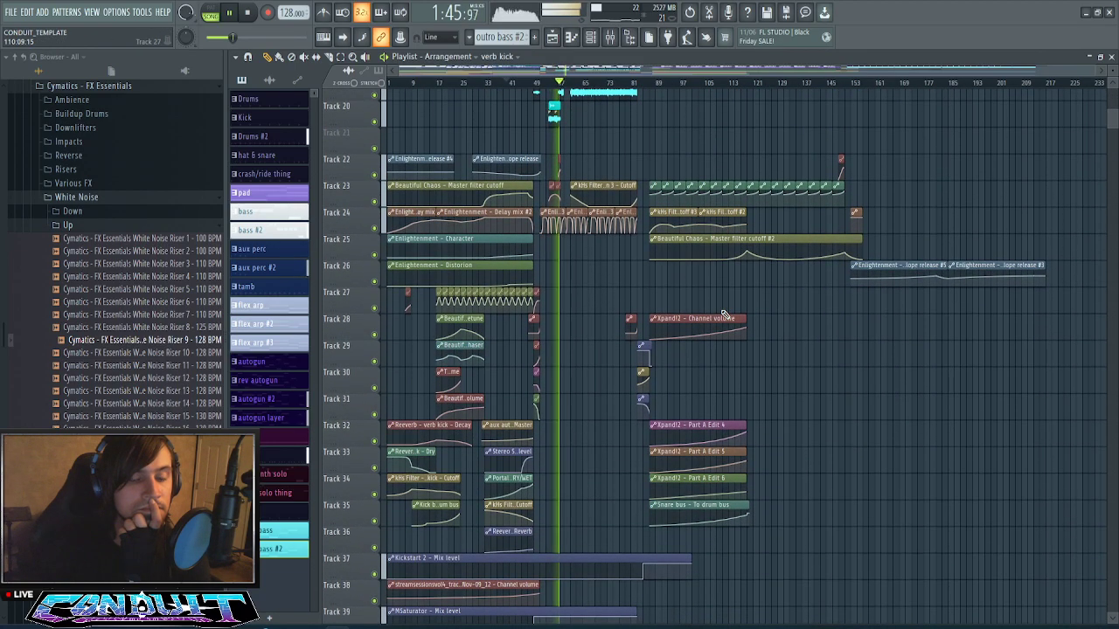
{"action": "scroll", "coordinate": [725, 308], "scroll_direction": "up", "scroll_amount": 9}
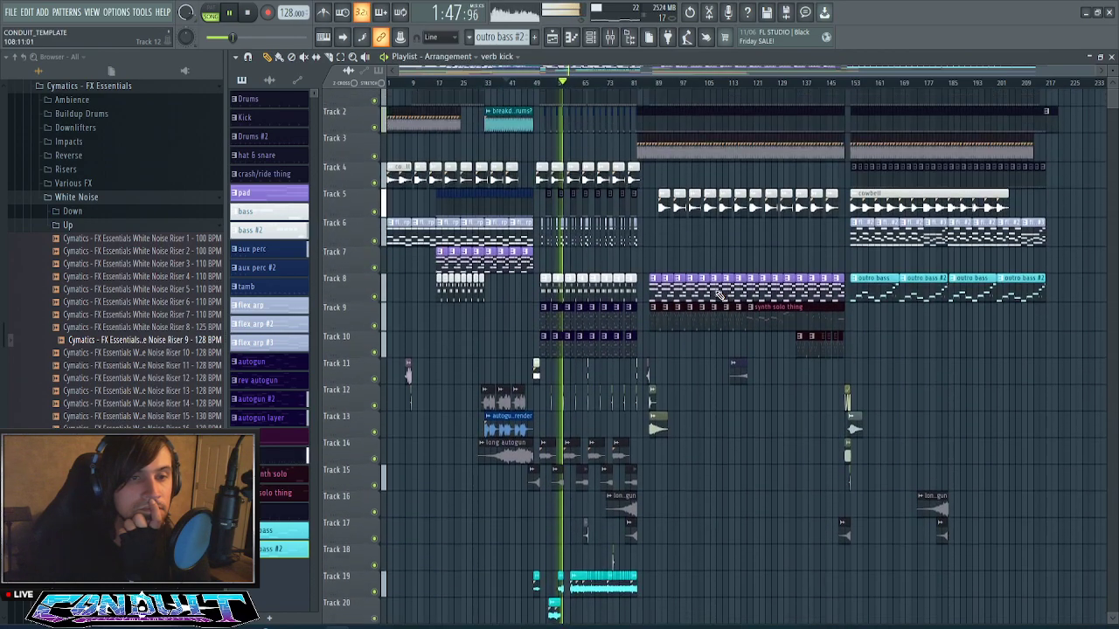
{"action": "scroll", "coordinate": [690, 89], "scroll_direction": "up", "scroll_amount": 3}
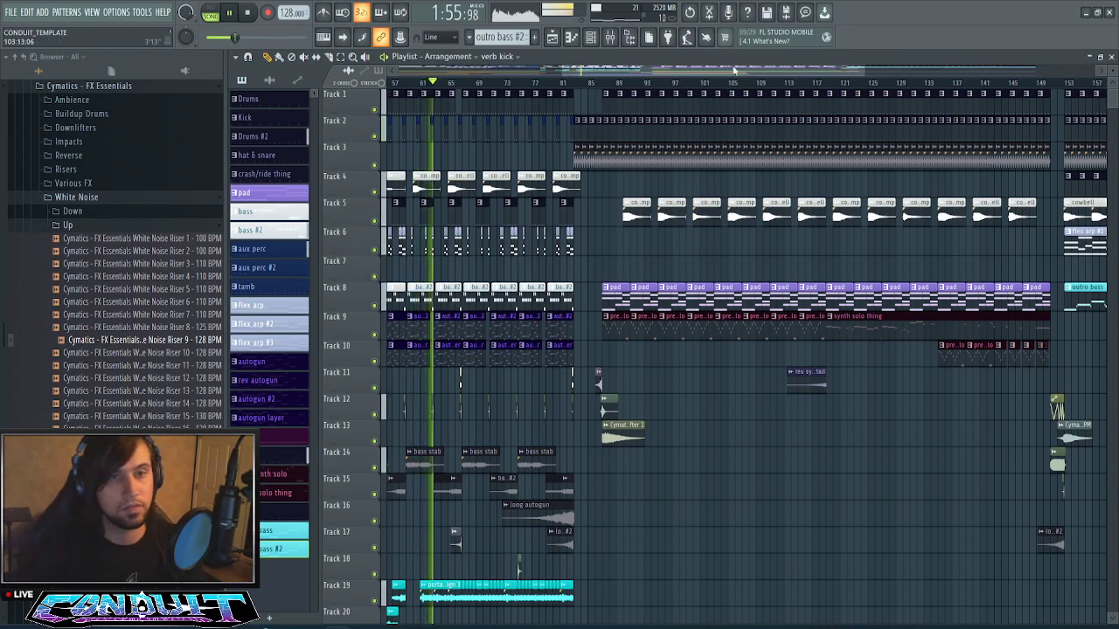
{"action": "left_click_drag", "start_coordinate": [734, 73], "coordinate": [724, 78]}
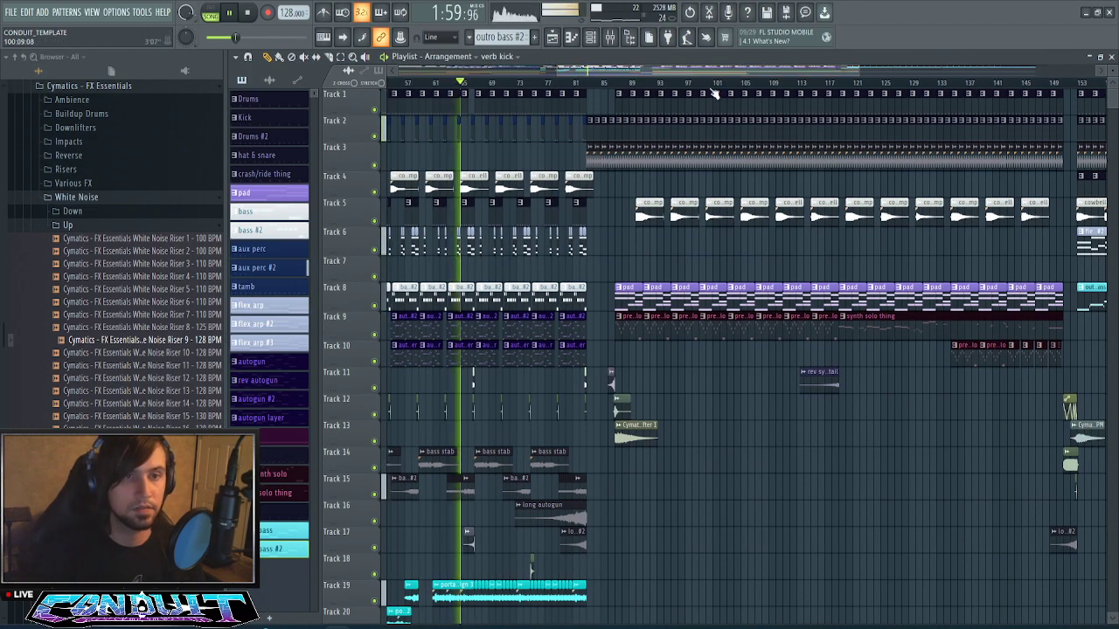
{"action": "scroll", "coordinate": [715, 88], "scroll_direction": "up", "scroll_amount": 2}
{"action": "scroll", "coordinate": [714, 87], "scroll_direction": "down", "scroll_amount": 3}
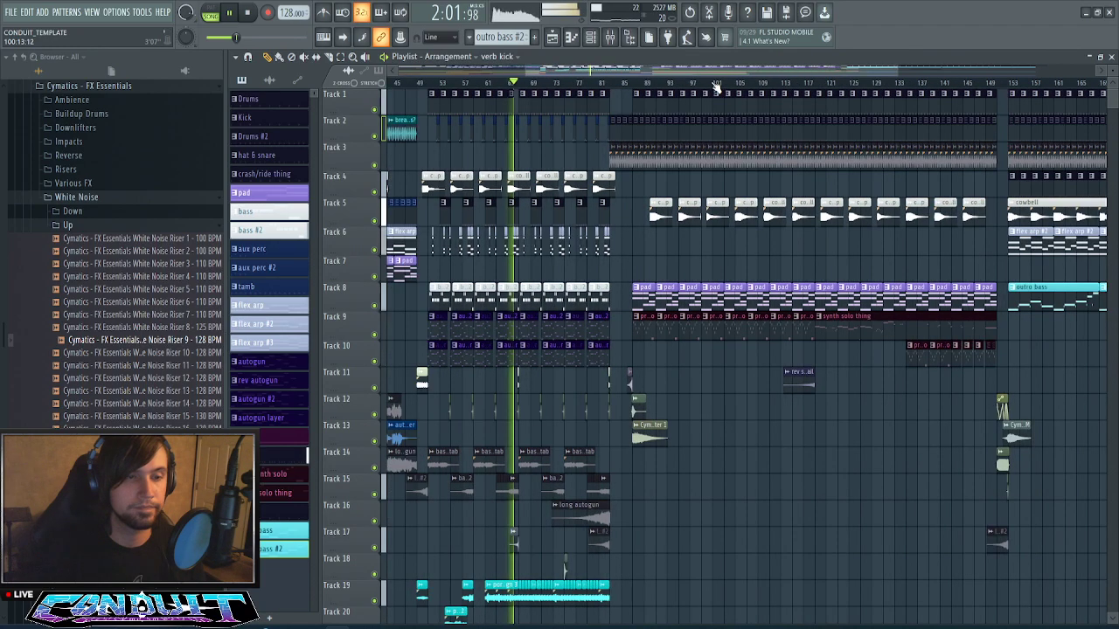
- Delete the drum, cowbell, pad and pre-synth solo clips between bars 87 and 103 on the upper playlist tracks
{"action": "scroll", "coordinate": [715, 87], "scroll_direction": "up", "scroll_amount": 2}
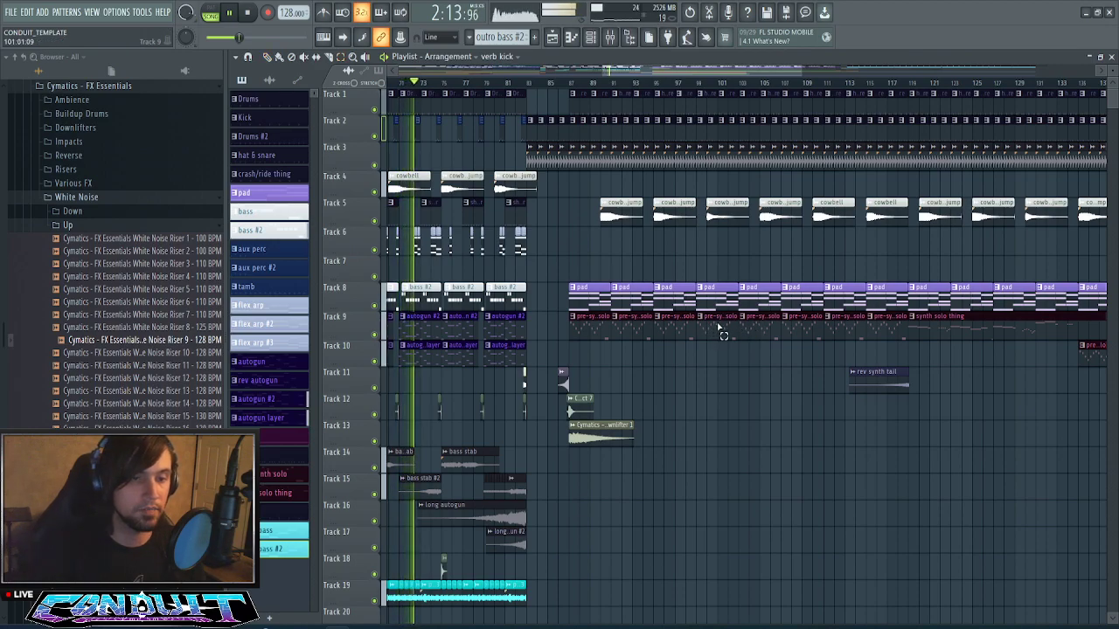
{"action": "left_click_drag", "start_coordinate": [719, 331], "coordinate": [579, 122]}
{"action": "key", "text": "Delete"}
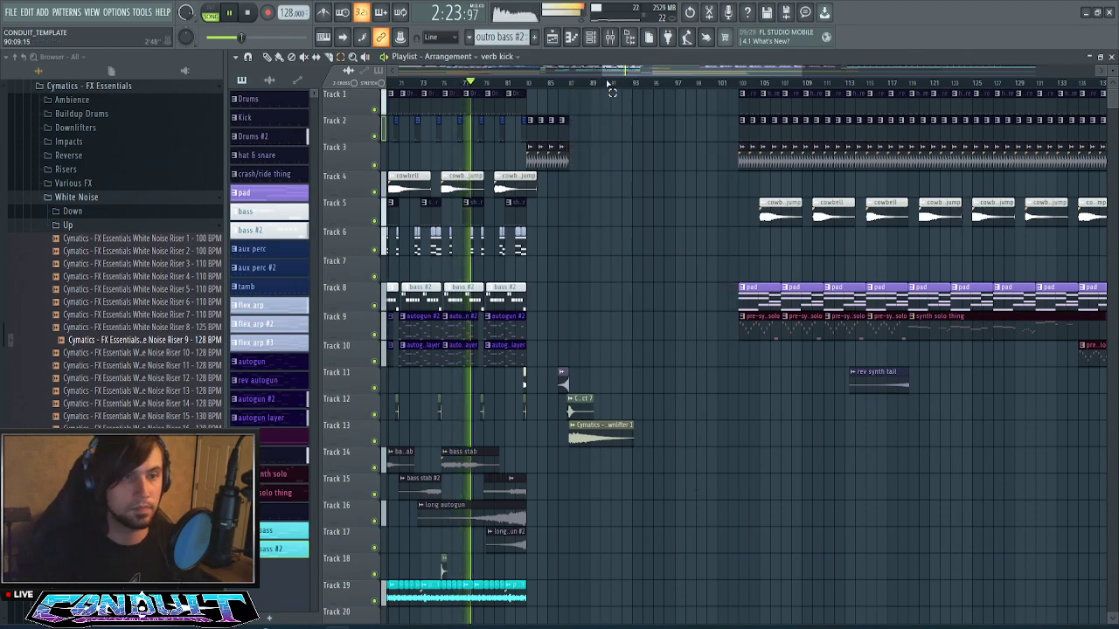
- Move the first peak of the Beautiful Chaos master filter cutoff #2 automation back 16 bars to bar 103
{"action": "scroll", "coordinate": [619, 304], "scroll_direction": "down", "scroll_amount": 5}
{"action": "scroll", "coordinate": [619, 304], "scroll_direction": "down", "scroll_amount": 3}
{"action": "scroll", "coordinate": [620, 297], "scroll_direction": "down", "scroll_amount": 5}
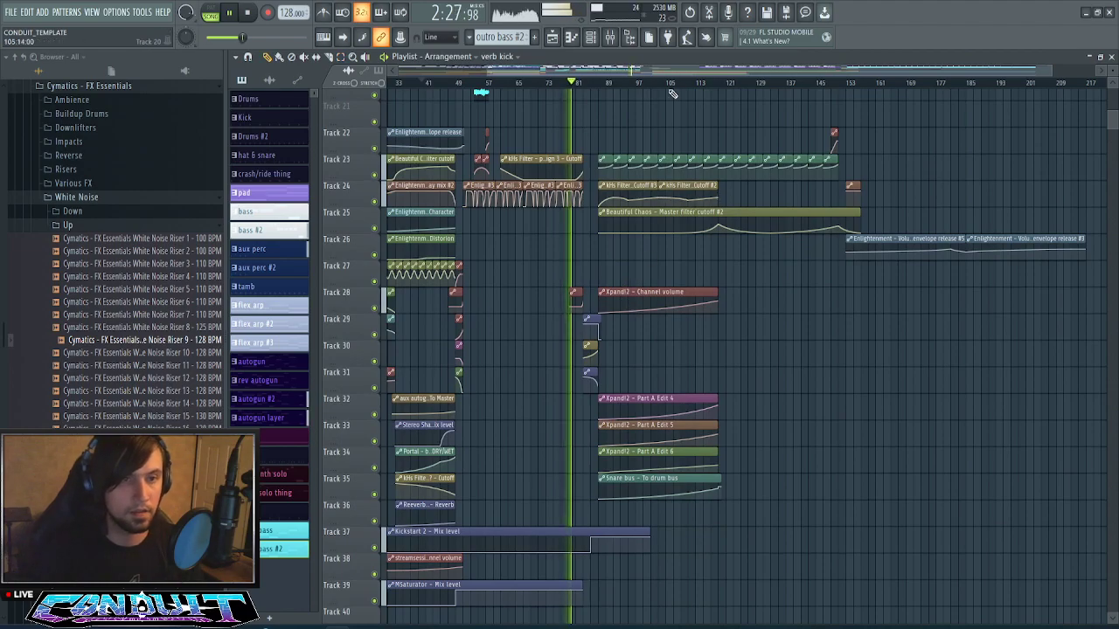
{"action": "scroll", "coordinate": [672, 93], "scroll_direction": "up", "scroll_amount": 5}
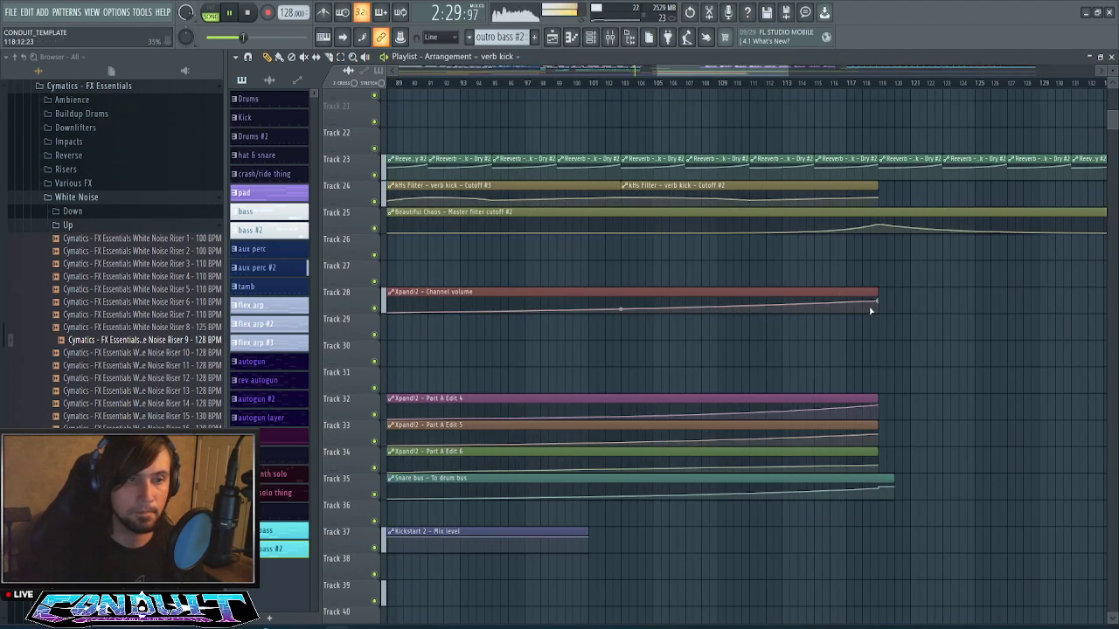
{"action": "left_click_drag", "start_coordinate": [696, 74], "coordinate": [679, 76]}
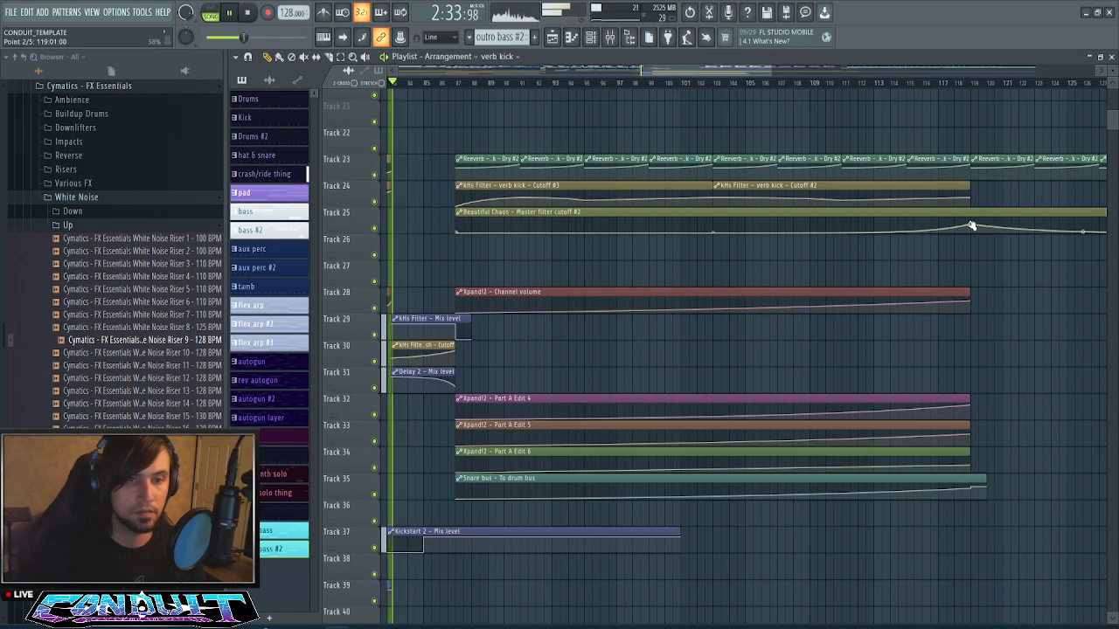
{"action": "left_click_drag", "start_coordinate": [971, 226], "coordinate": [711, 226]}
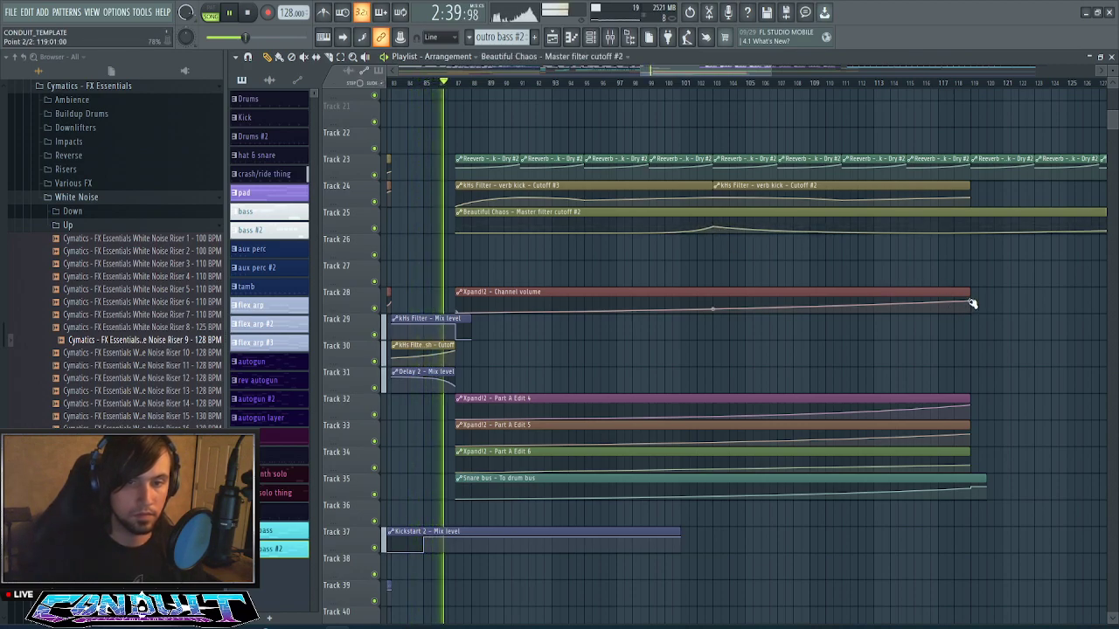
- Shorten the Xpand!2 Channel volume and Part A Edit 4, 5 and 6 automation clips so their ramps end at bar 103
{"action": "left_click_drag", "start_coordinate": [968, 301], "coordinate": [714, 307]}
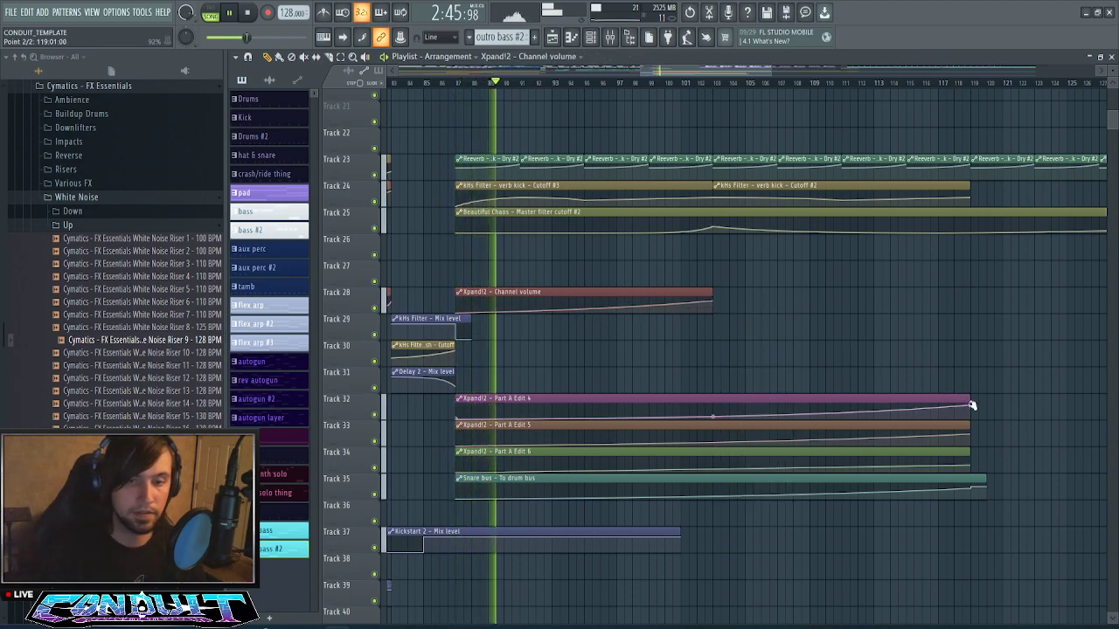
{"action": "left_click_drag", "start_coordinate": [970, 403], "coordinate": [713, 406]}
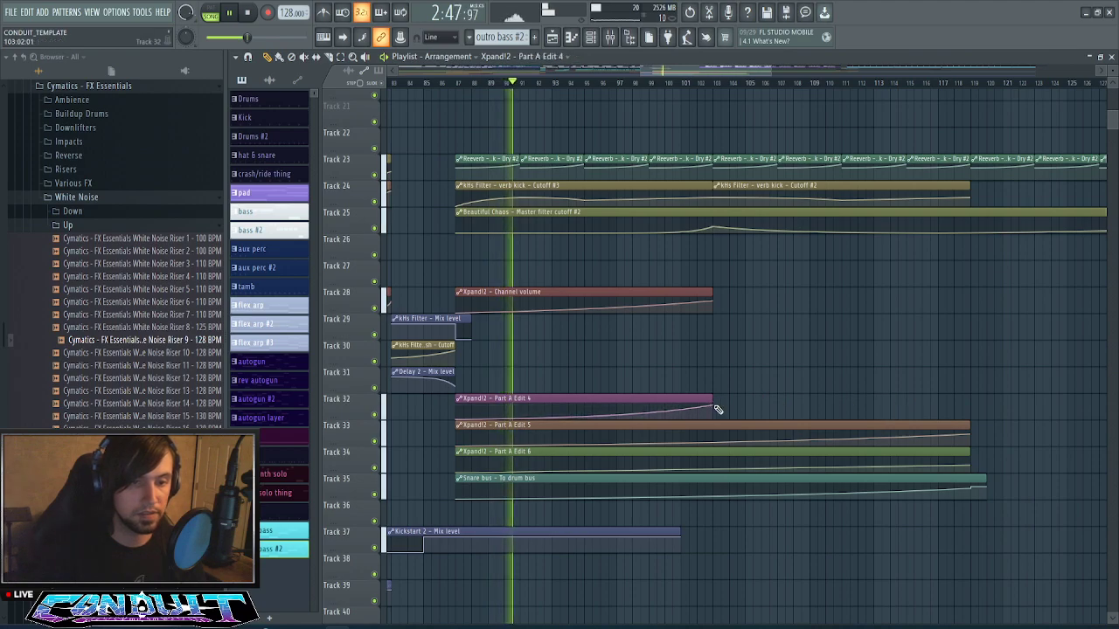
{"action": "right_click", "coordinate": [714, 406]}
{"action": "left_click", "coordinate": [706, 409]}
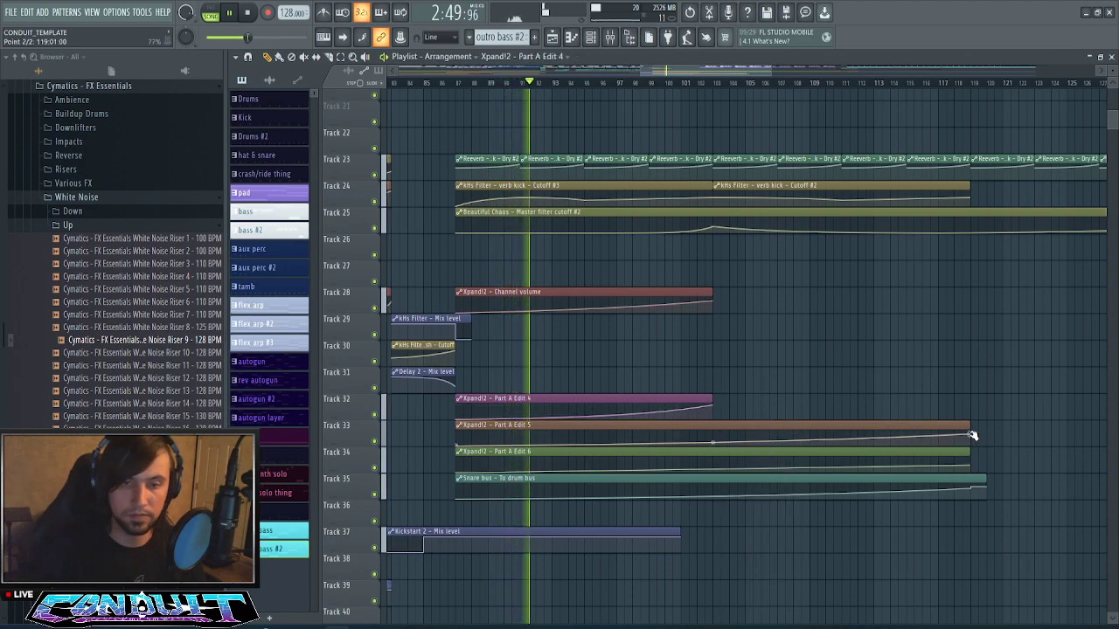
{"action": "left_click_drag", "start_coordinate": [971, 434], "coordinate": [715, 434]}
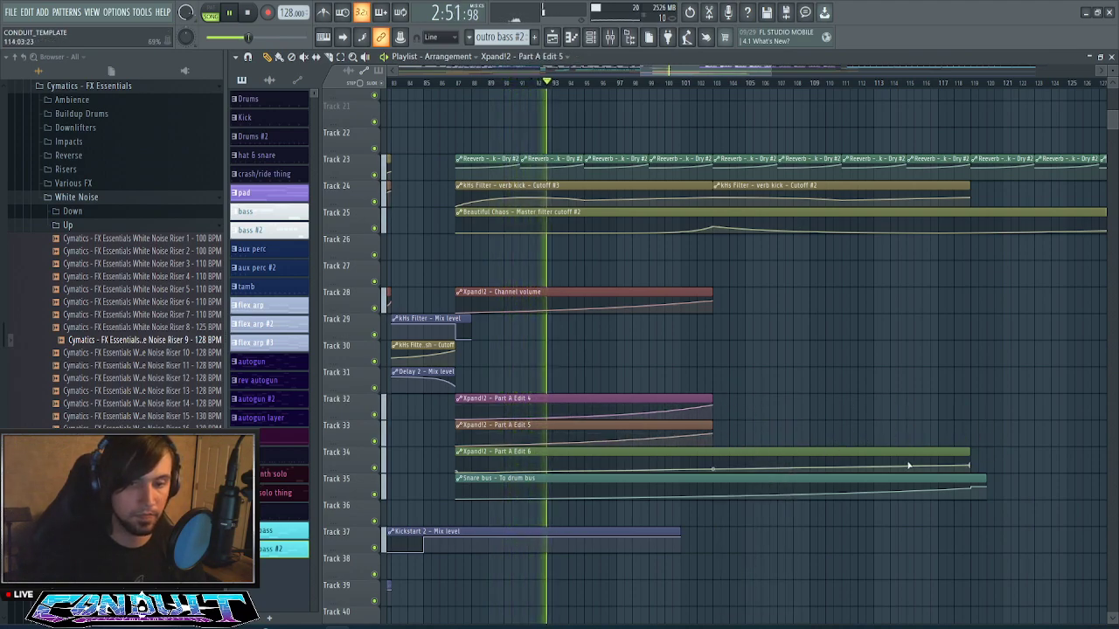
{"action": "left_click_drag", "start_coordinate": [969, 465], "coordinate": [713, 466]}
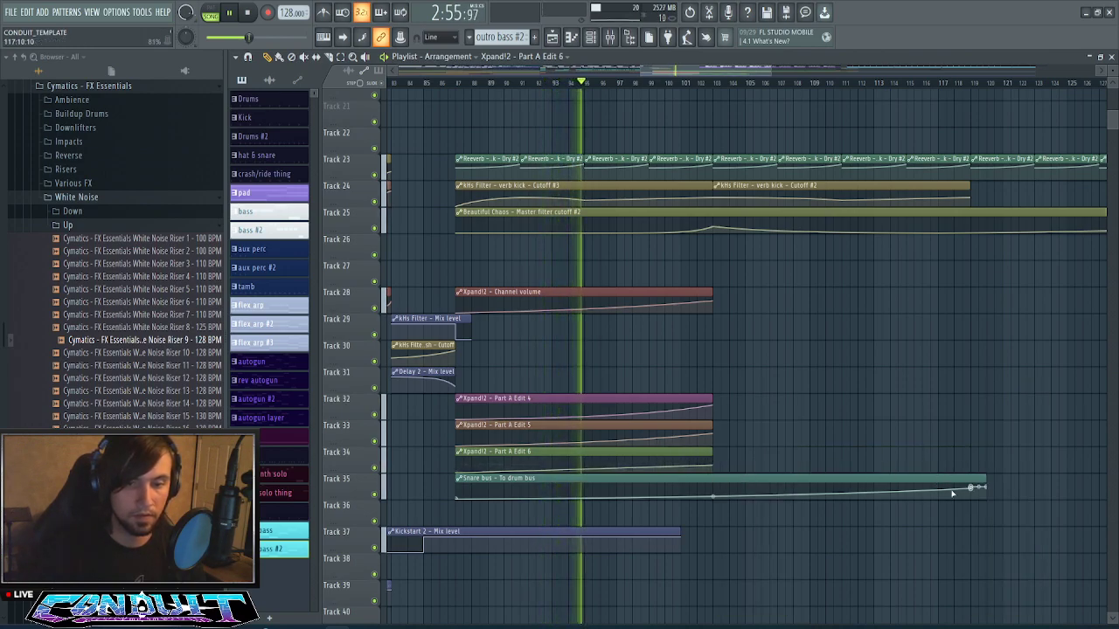
- Enlarge Track 35, move the Snare bus - To drum bus ramp's end back to bar 103 and trim the clip at its last point
{"action": "left_click_drag", "start_coordinate": [348, 499], "coordinate": [348, 578]}
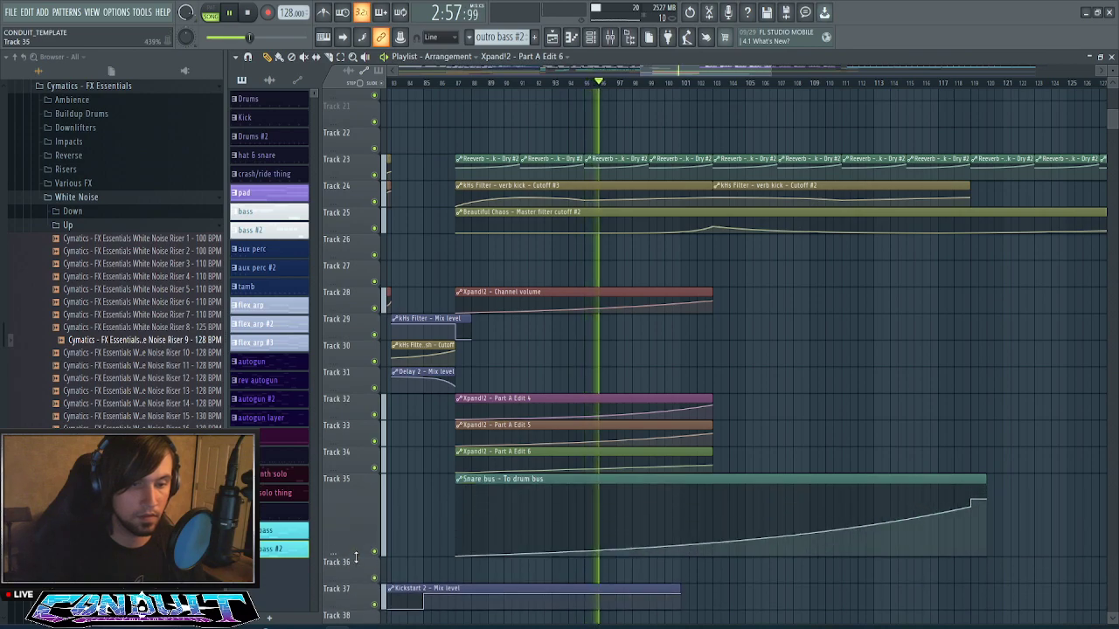
{"action": "right_click", "coordinate": [973, 518]}
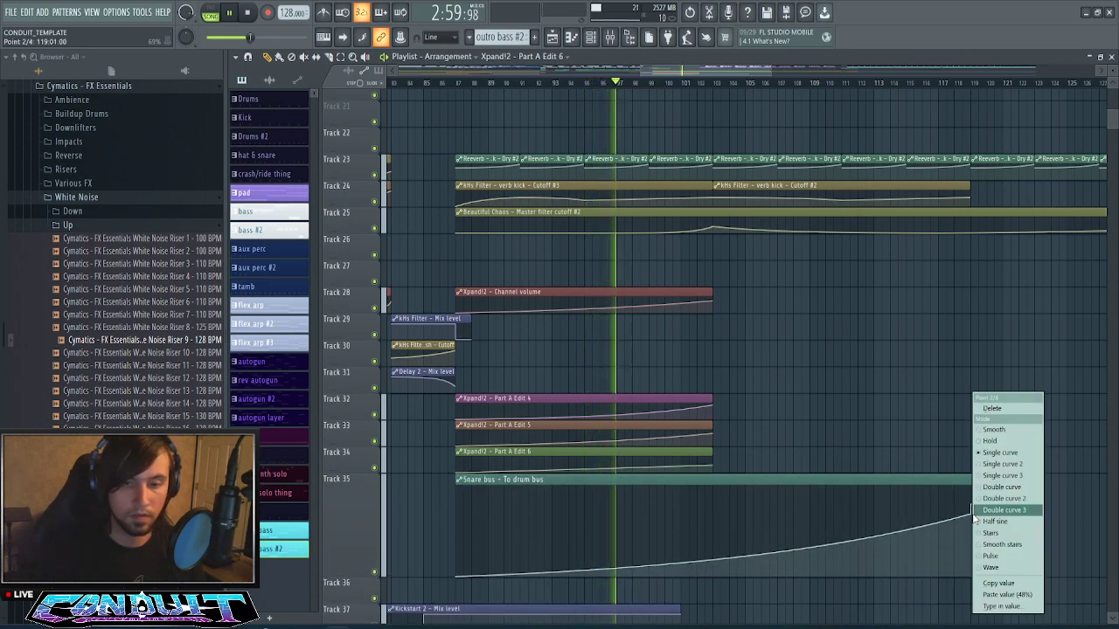
{"action": "left_click", "coordinate": [965, 407]}
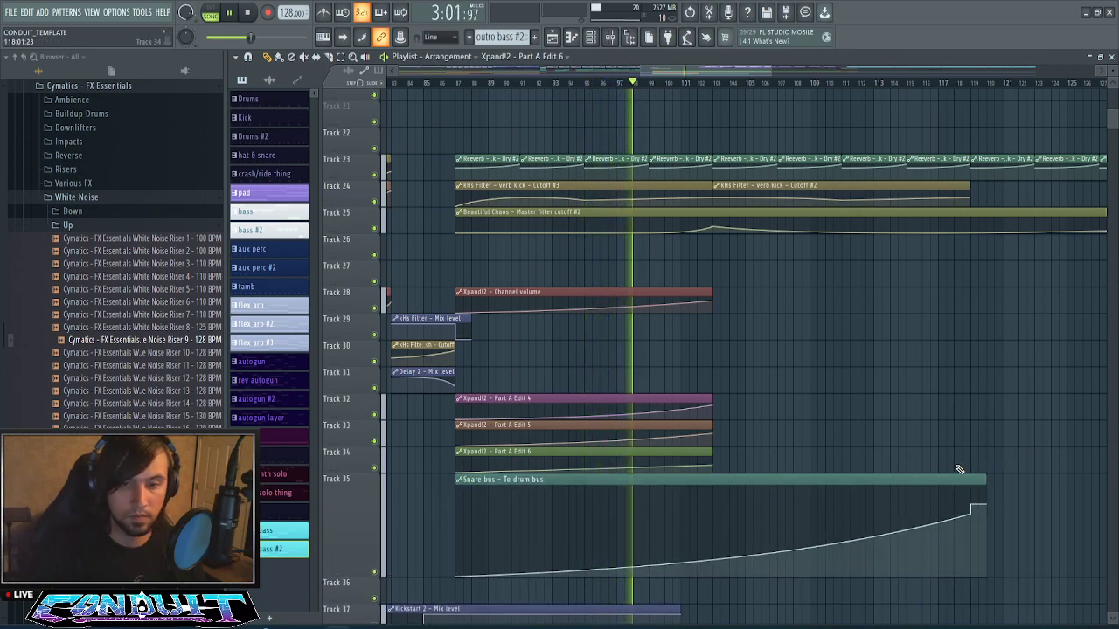
{"action": "left_click_drag", "start_coordinate": [972, 517], "coordinate": [720, 507]}
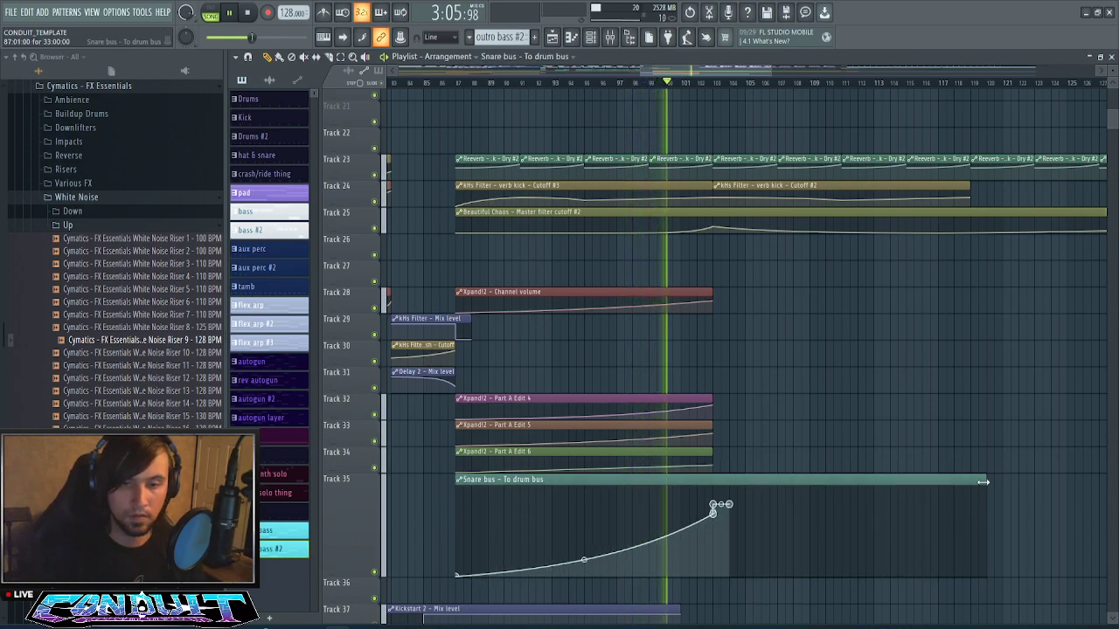
{"action": "left_click_drag", "start_coordinate": [986, 480], "coordinate": [729, 481]}
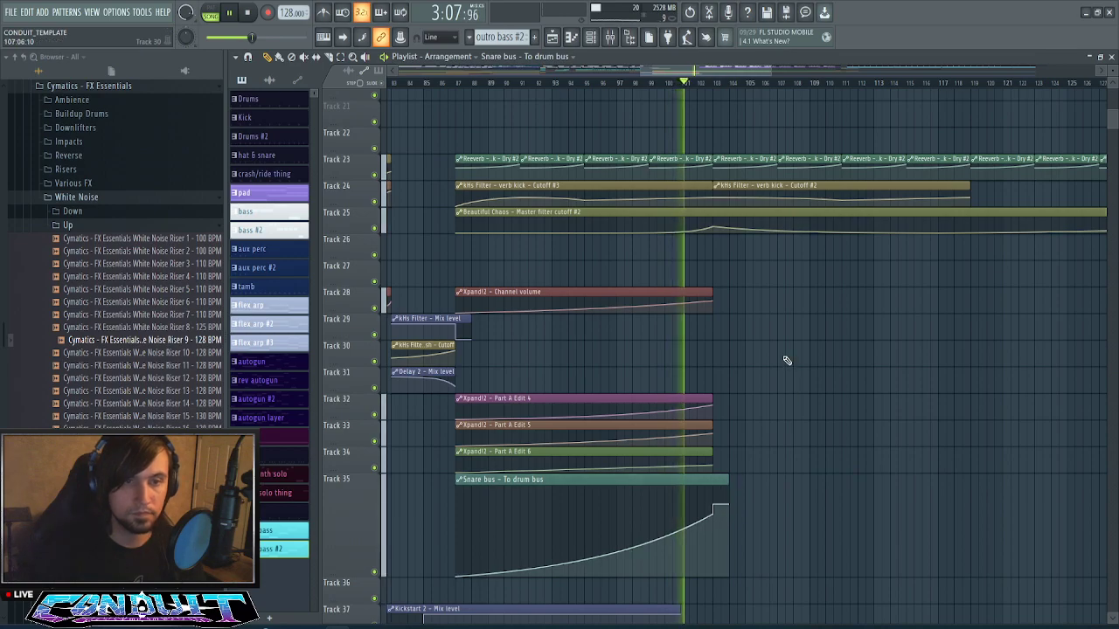
{"action": "scroll", "coordinate": [784, 362], "scroll_direction": "up", "scroll_amount": 5}
{"action": "scroll", "coordinate": [699, 88], "scroll_direction": "down", "scroll_amount": 3}
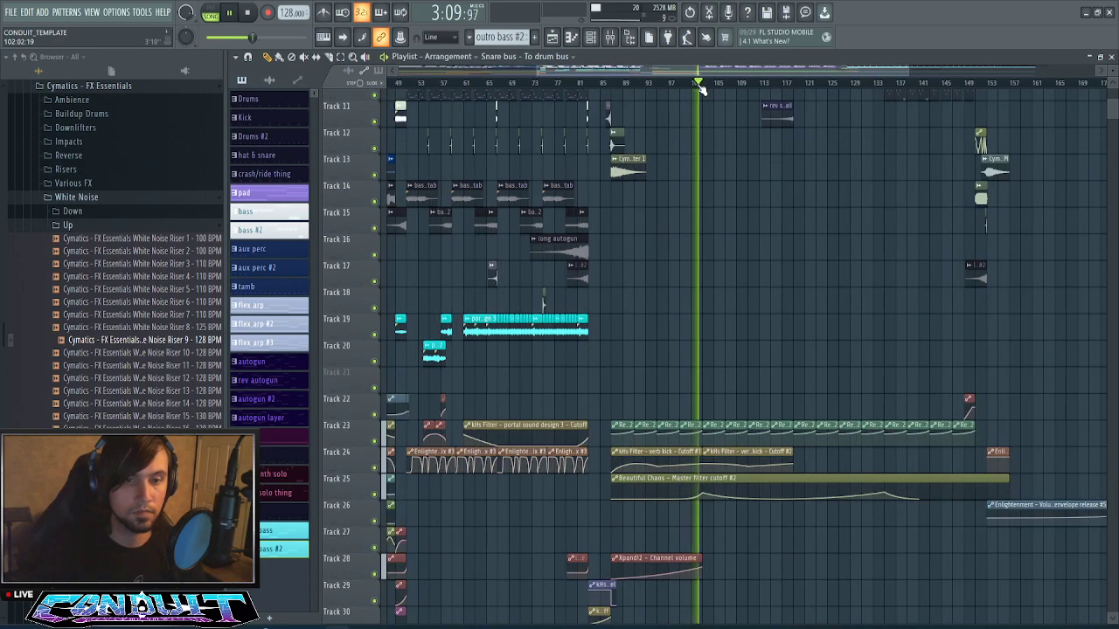
- Delete the Reeverb verb kick Dry #2 automation clips between bars 87 and 103 on Track 23
{"action": "scroll", "coordinate": [719, 271], "scroll_direction": "up", "scroll_amount": 4}
{"action": "scroll", "coordinate": [719, 271], "scroll_direction": "down", "scroll_amount": 5}
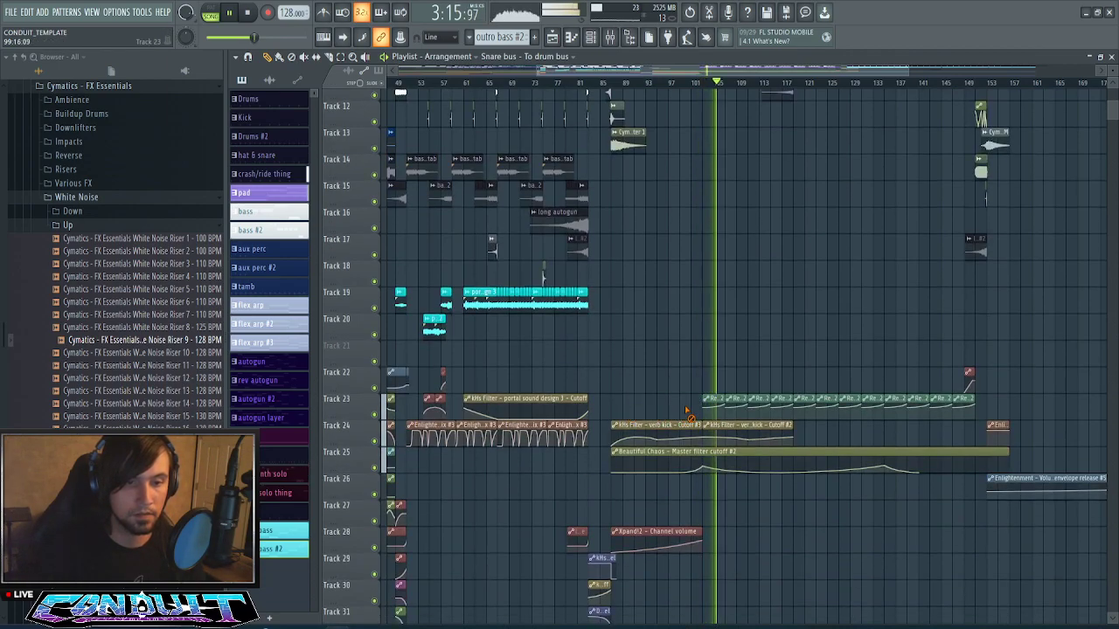
{"action": "scroll", "coordinate": [690, 365], "scroll_direction": "up", "scroll_amount": 3}
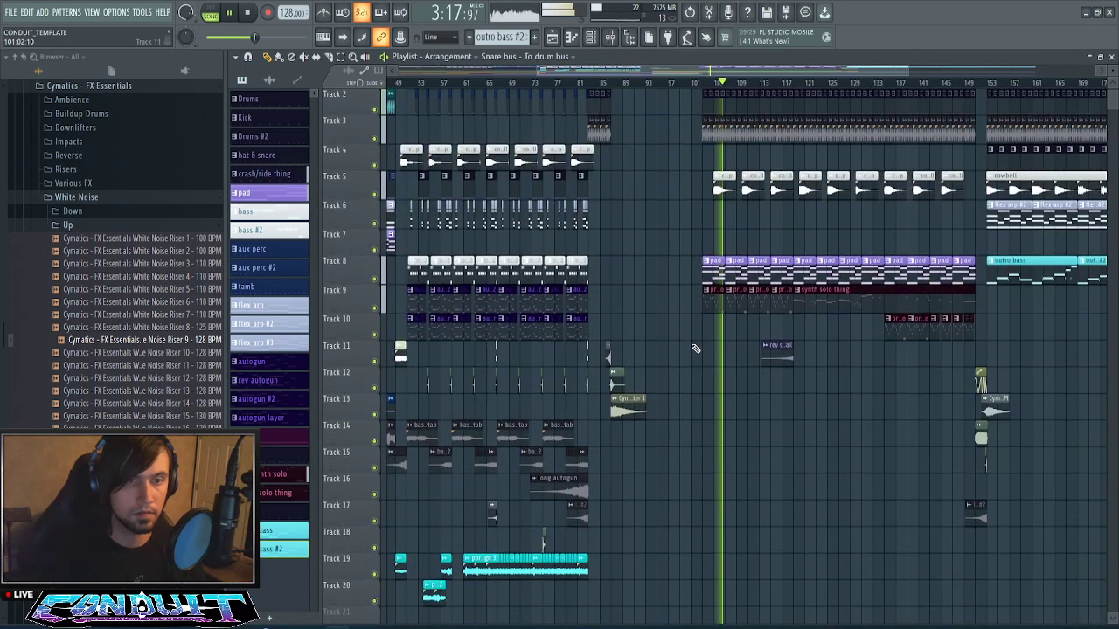
{"action": "scroll", "coordinate": [691, 315], "scroll_direction": "up", "scroll_amount": 3}
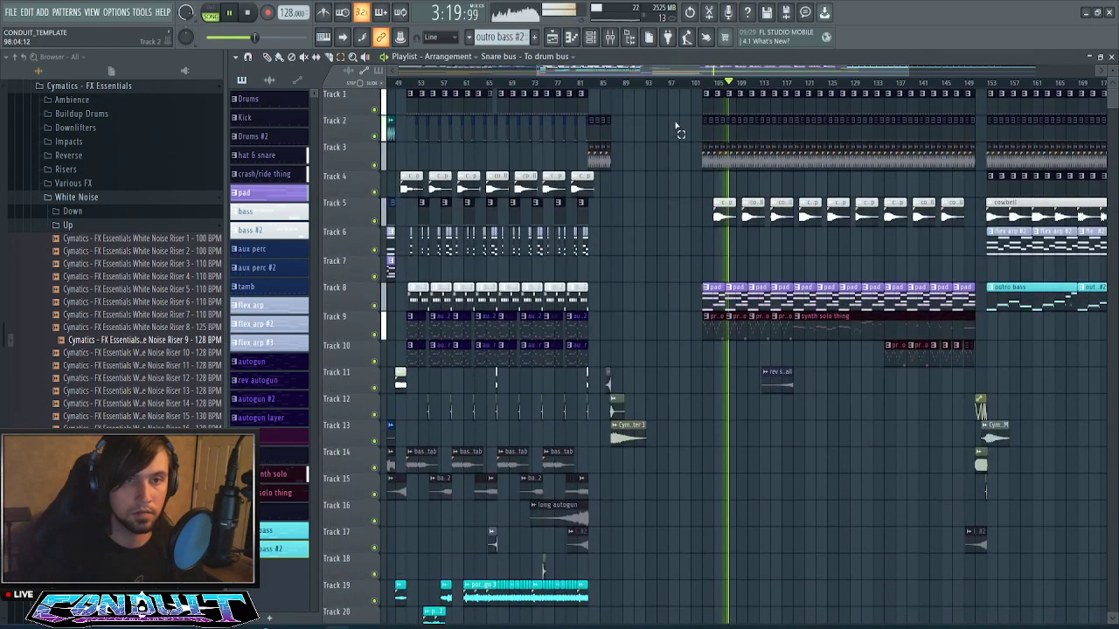
{"action": "scroll", "coordinate": [697, 277], "scroll_direction": "down", "scroll_amount": 5}
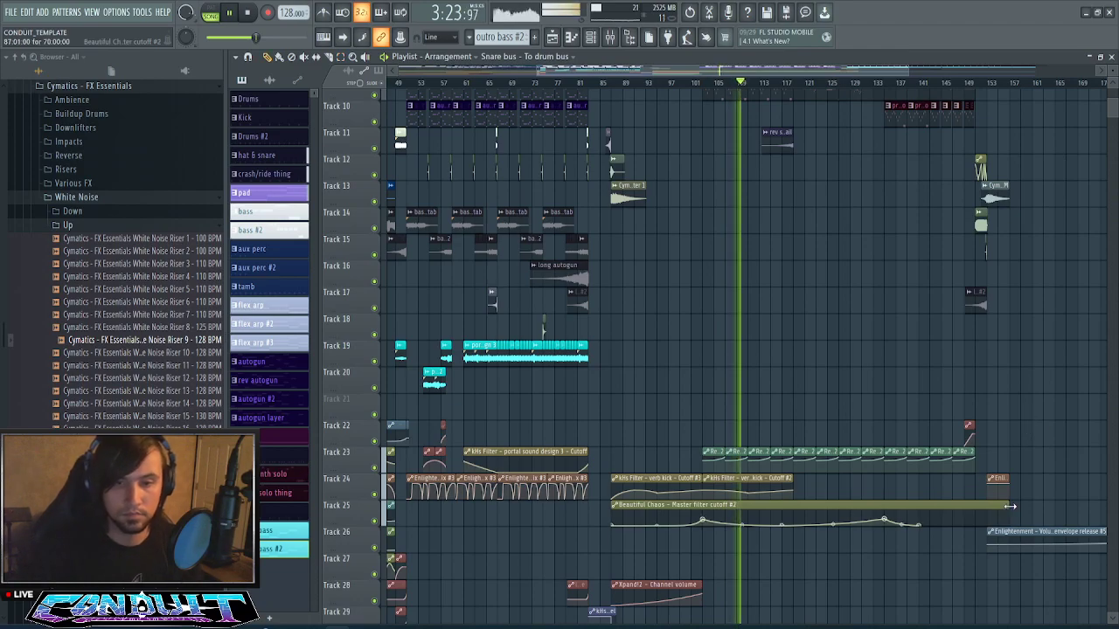
- Trim the Beautiful Chaos master filter cutoff #2 clip on Track 25 to end at its last point, around bar 141
{"action": "left_click_drag", "start_coordinate": [1010, 506], "coordinate": [934, 513]}
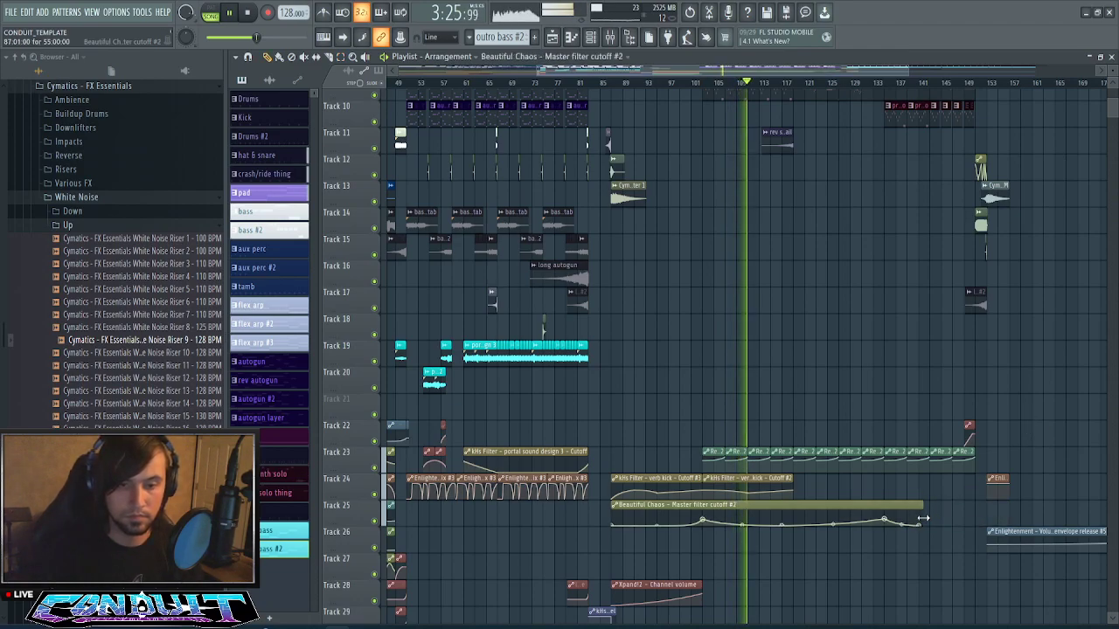
{"action": "scroll", "coordinate": [848, 525], "scroll_direction": "down", "scroll_amount": 11}
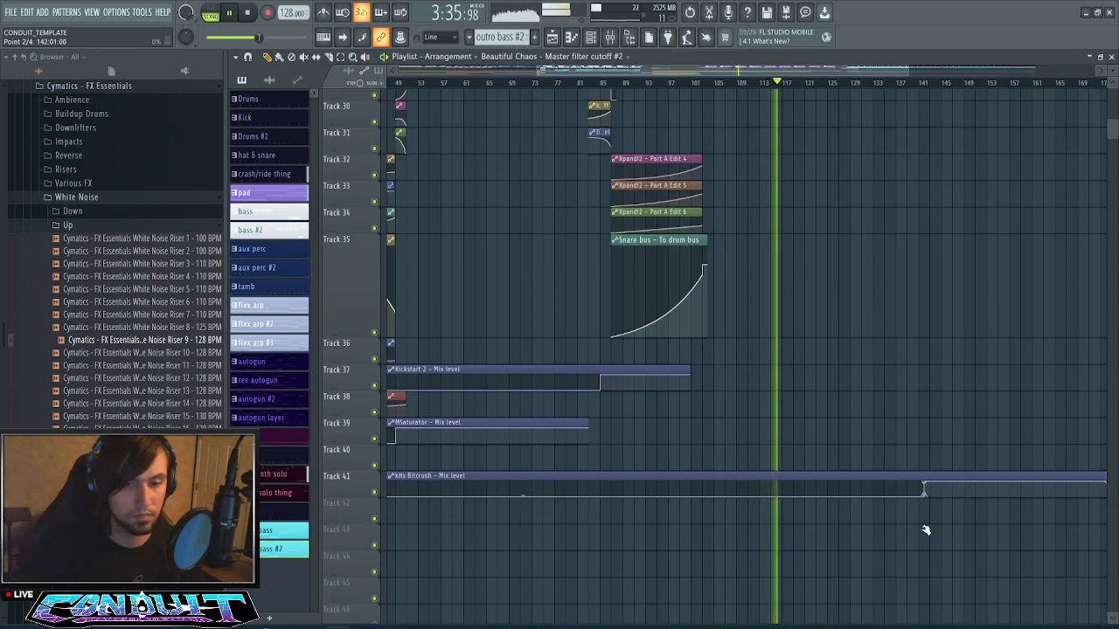
{"action": "scroll", "coordinate": [924, 530], "scroll_direction": "up", "scroll_amount": 5}
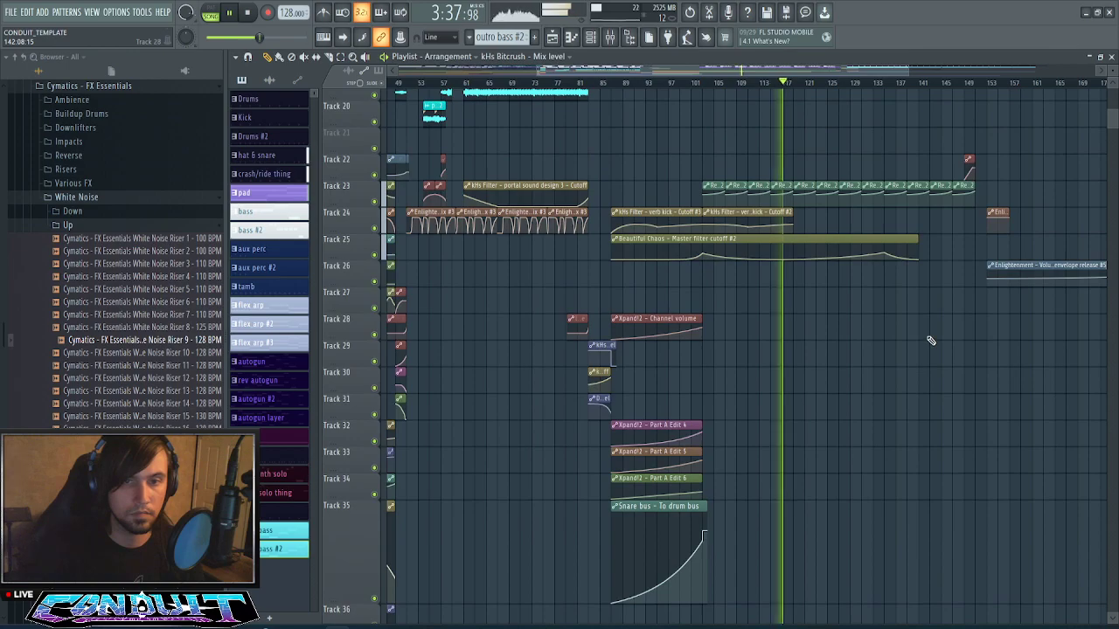
{"action": "scroll", "coordinate": [926, 336], "scroll_direction": "down", "scroll_amount": 3}
{"action": "scroll", "coordinate": [924, 324], "scroll_direction": "up", "scroll_amount": 8}
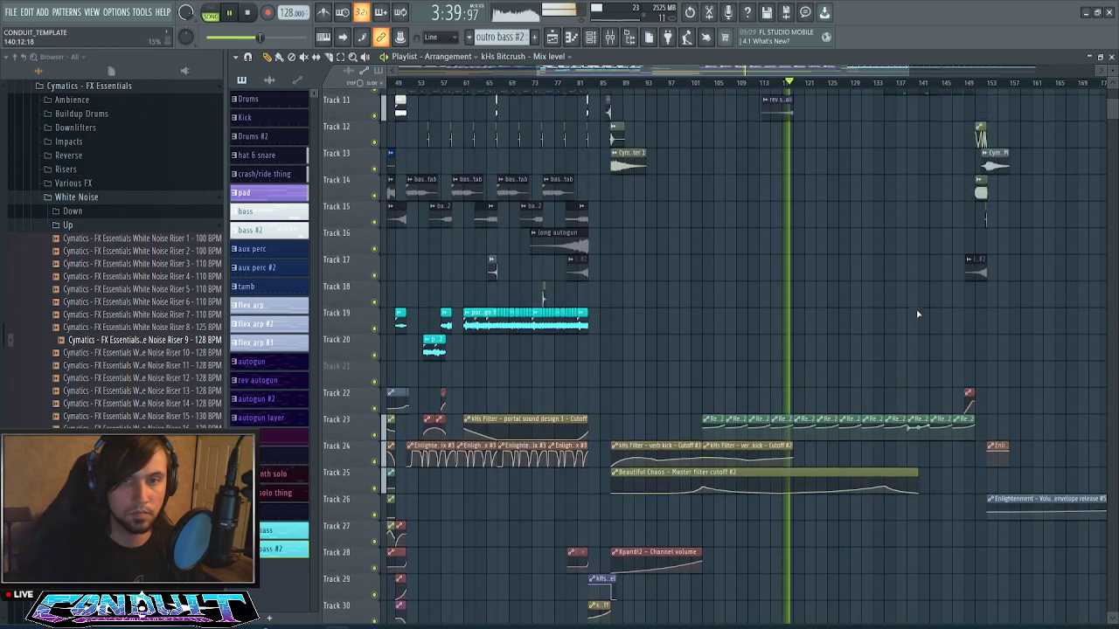
{"action": "scroll", "coordinate": [918, 311], "scroll_direction": "up", "scroll_amount": 3}
{"action": "scroll", "coordinate": [917, 305], "scroll_direction": "up", "scroll_amount": 3}
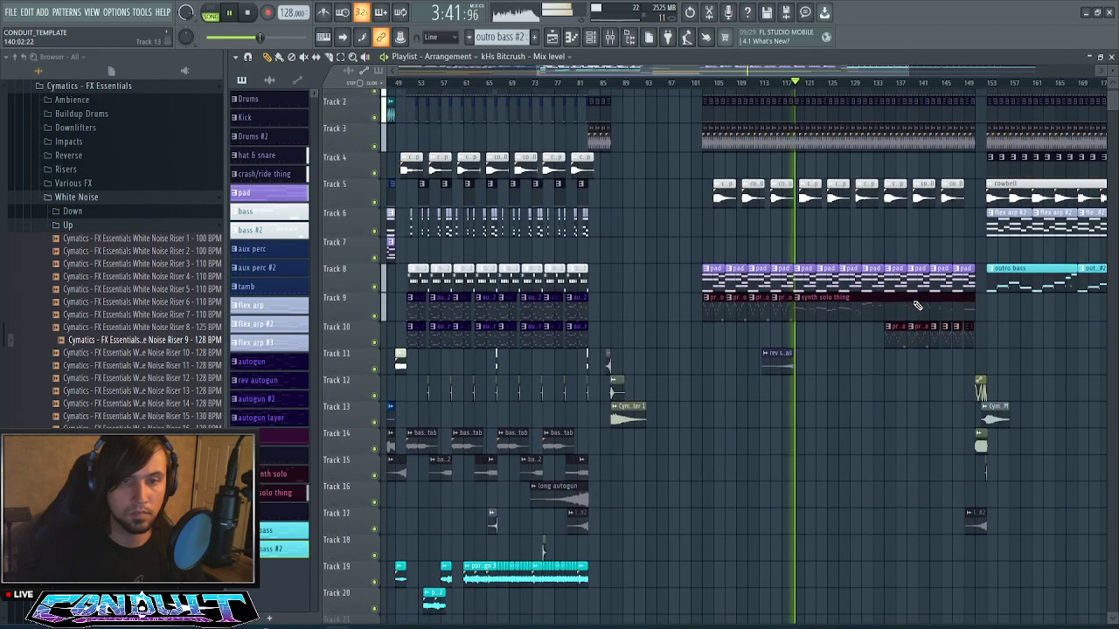
- Move the remaining Reeverb Dry #2 automation clips on Track 23 earlier so the first one starts at bar 89
{"action": "scroll", "coordinate": [917, 299], "scroll_direction": "down", "scroll_amount": 3}
{"action": "scroll", "coordinate": [885, 340], "scroll_direction": "down", "scroll_amount": 3}
{"action": "left_click_drag", "start_coordinate": [678, 423], "coordinate": [984, 451]}
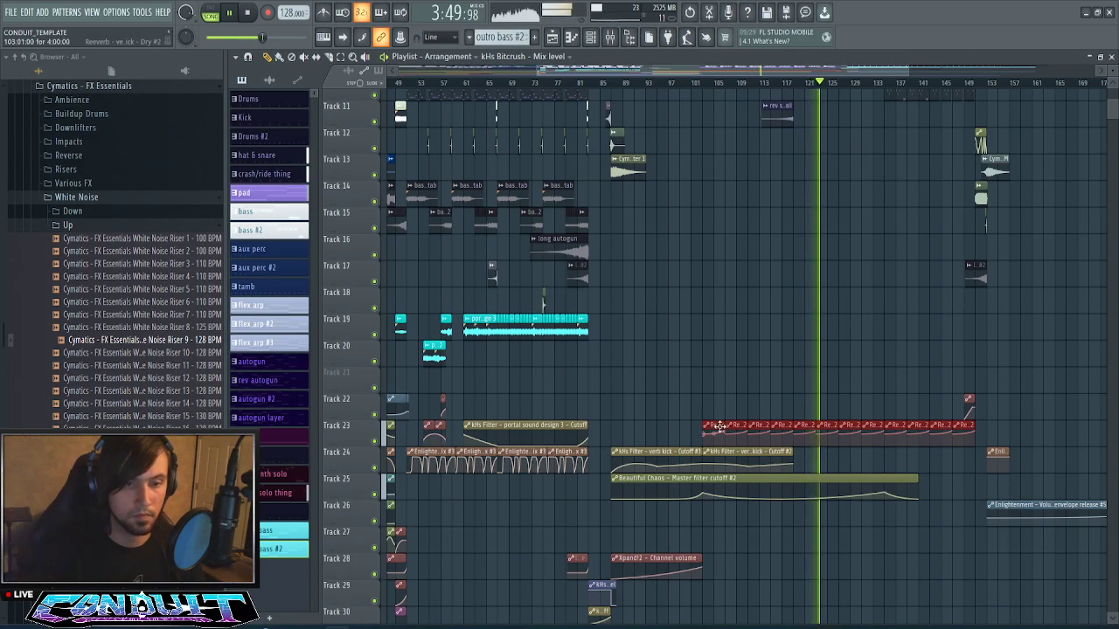
{"action": "left_click", "coordinate": [639, 425]}
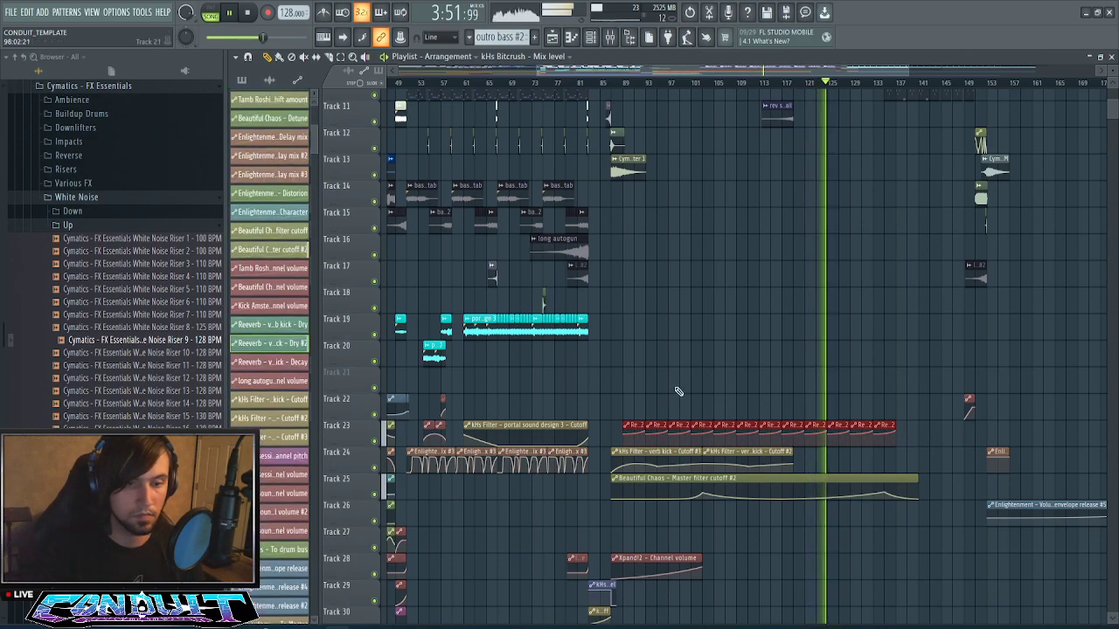
- Reset the enlarged Track 35 to the same height as the neighbouring tracks
{"action": "scroll", "coordinate": [734, 364], "scroll_direction": "up", "scroll_amount": 5}
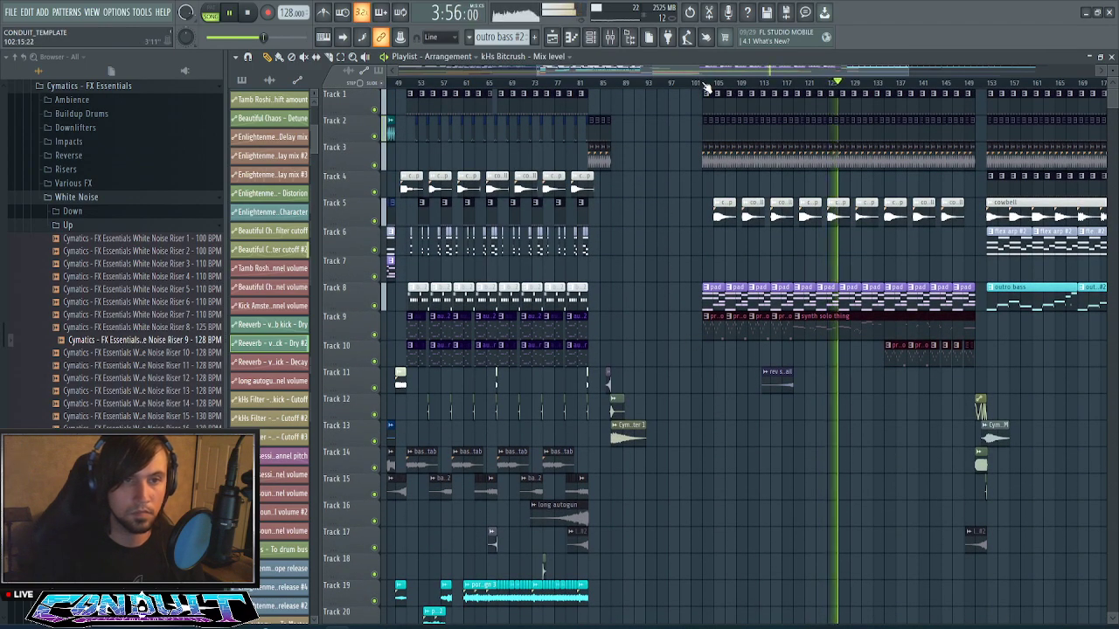
{"action": "scroll", "coordinate": [706, 87], "scroll_direction": "down", "scroll_amount": 3}
{"action": "scroll", "coordinate": [704, 340], "scroll_direction": "down", "scroll_amount": 10}
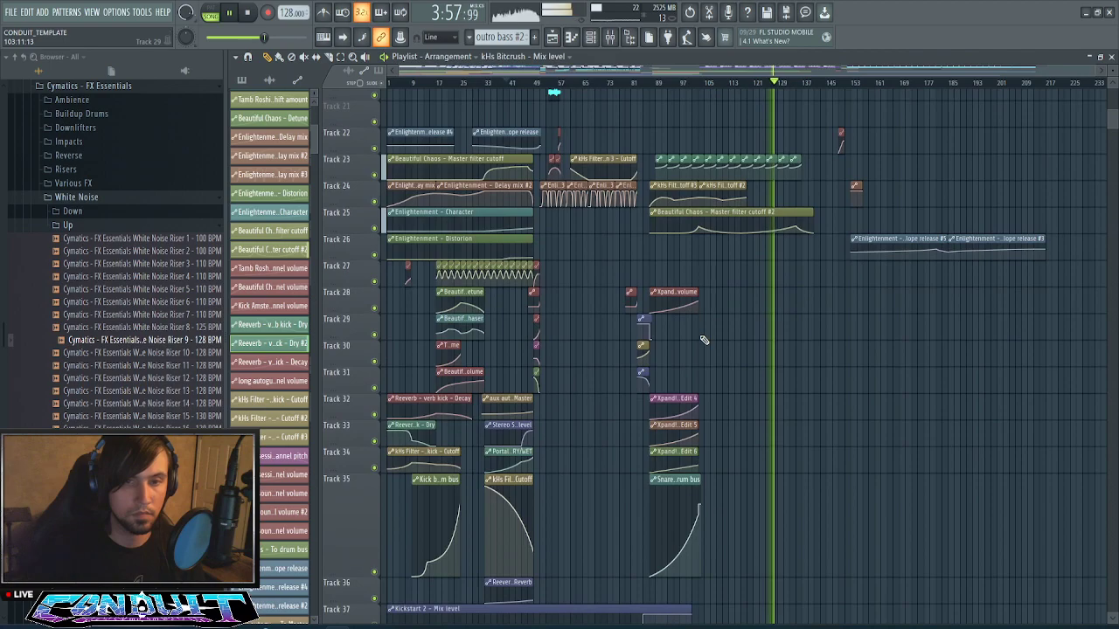
{"action": "scroll", "coordinate": [704, 340], "scroll_direction": "down", "scroll_amount": 2}
{"action": "right_click", "coordinate": [344, 401]}
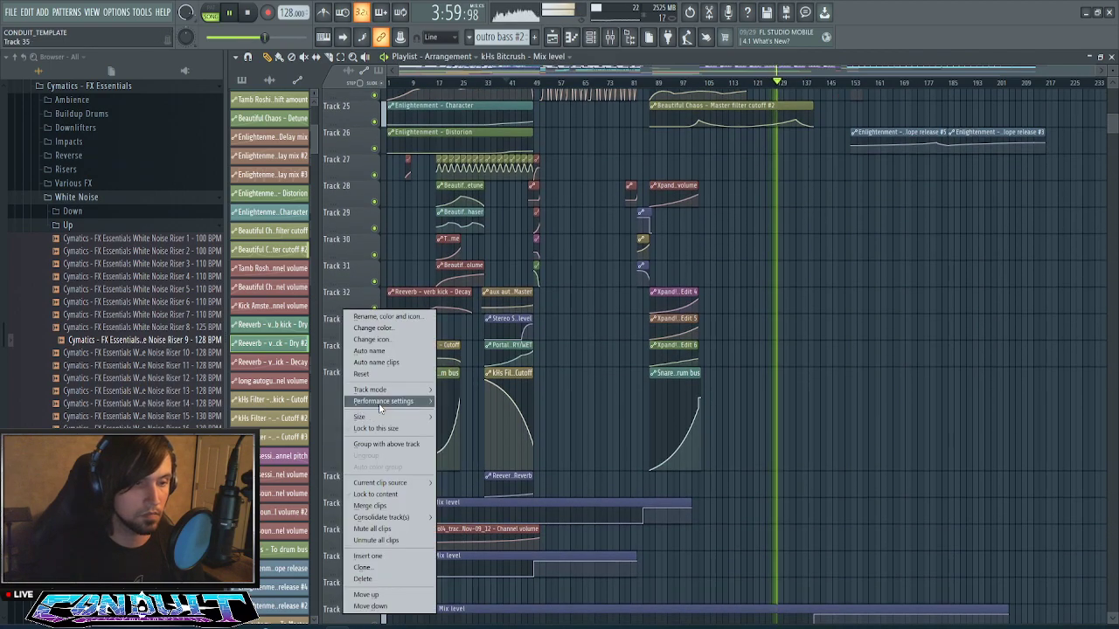
{"action": "left_click", "coordinate": [450, 424]}
{"action": "scroll", "coordinate": [797, 368], "scroll_direction": "down", "scroll_amount": 2}
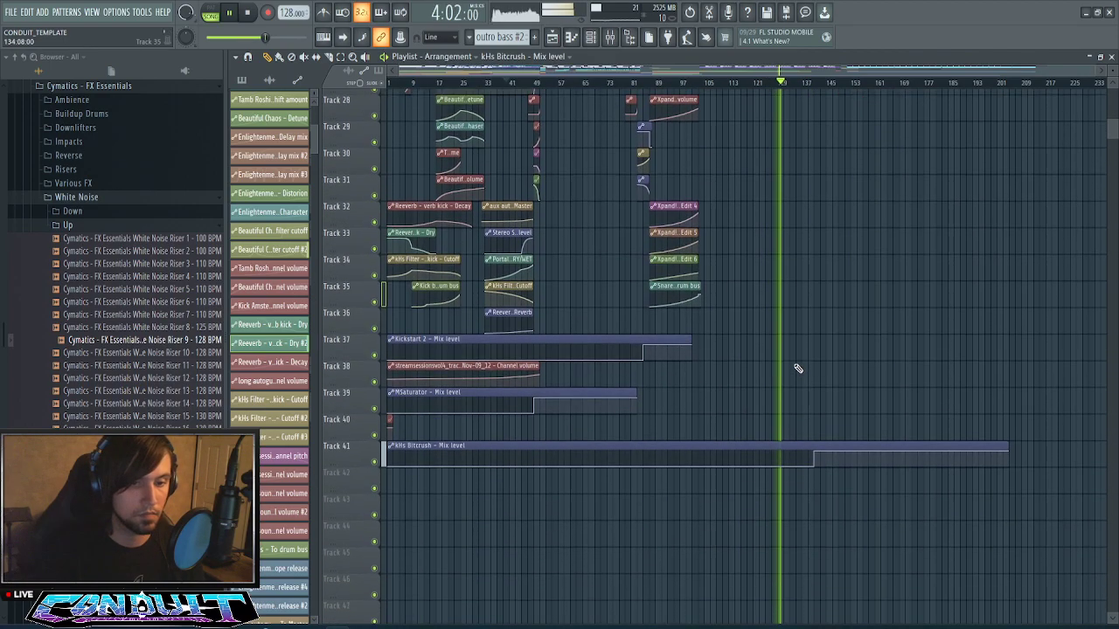
- Select all clips from bar 103 onward, including the automation on Tracks 22, 24 and 26, and move them back 16 bars to bar 87
{"action": "scroll", "coordinate": [797, 368], "scroll_direction": "up", "scroll_amount": 5}
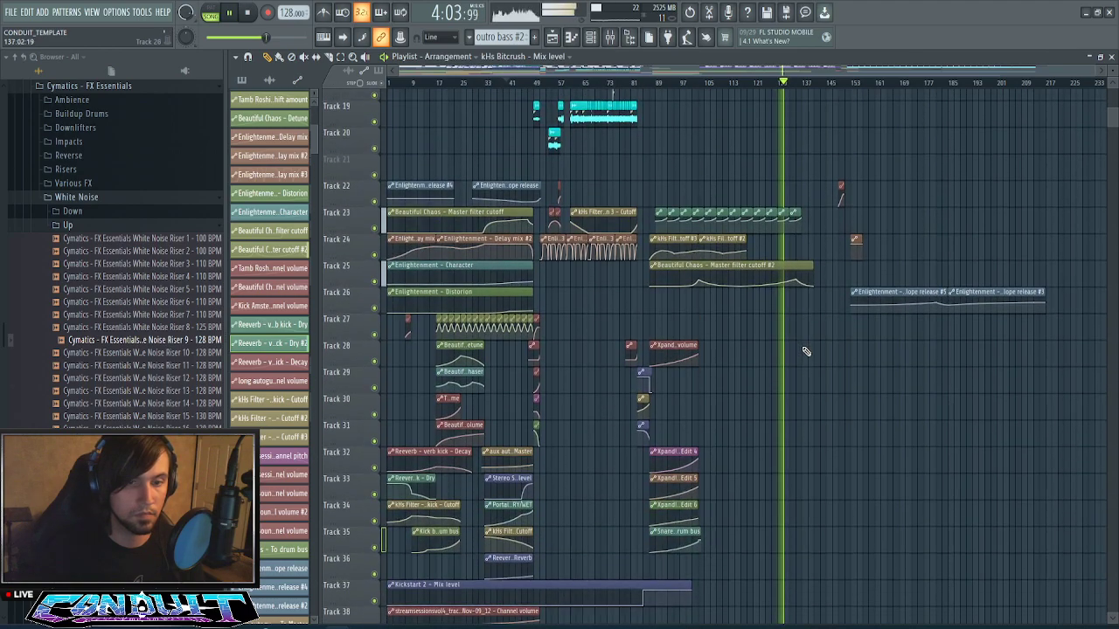
{"action": "scroll", "coordinate": [806, 351], "scroll_direction": "down", "scroll_amount": 2}
{"action": "scroll", "coordinate": [816, 393], "scroll_direction": "up", "scroll_amount": 11}
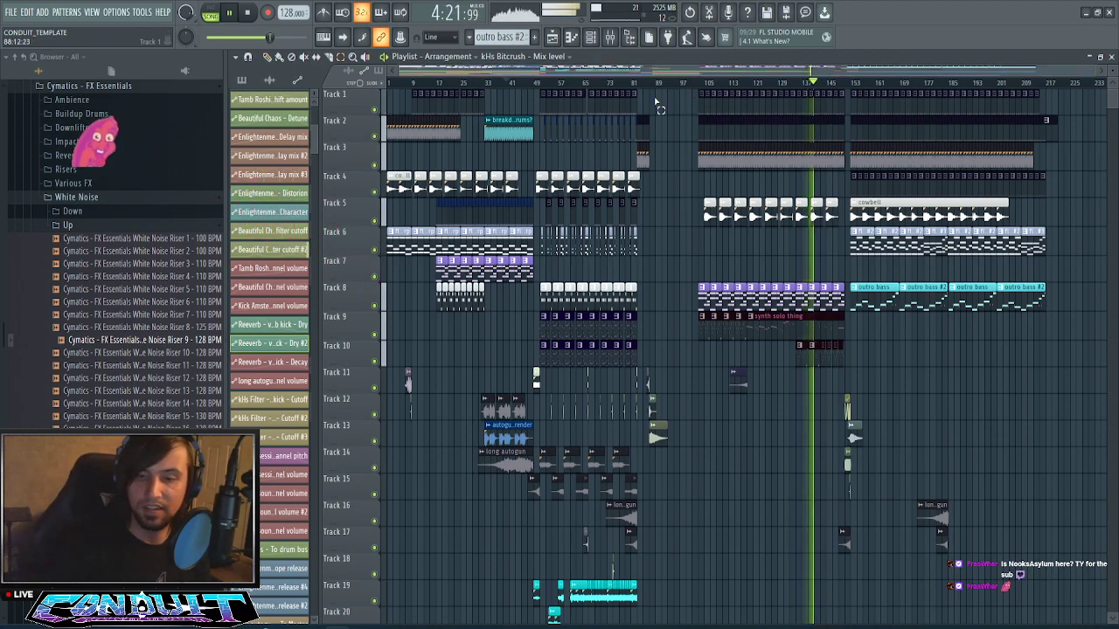
{"action": "left_click_drag", "start_coordinate": [687, 92], "coordinate": [1053, 465]}
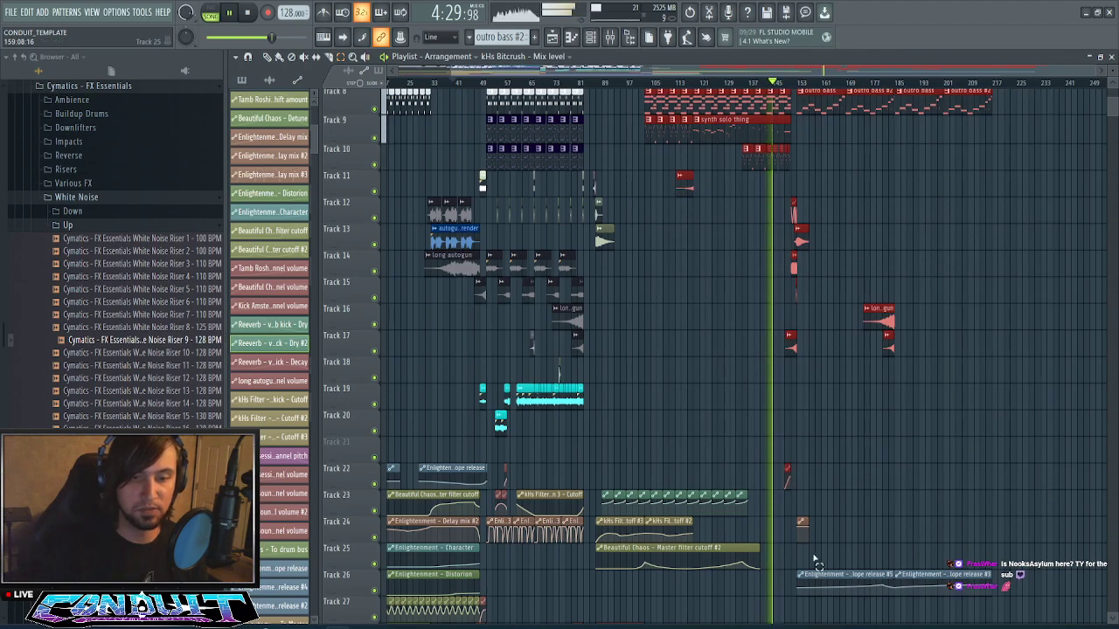
{"action": "scroll", "coordinate": [830, 433], "scroll_direction": "down", "scroll_amount": 3}
{"action": "left_click_drag", "start_coordinate": [789, 410], "coordinate": [987, 549]}
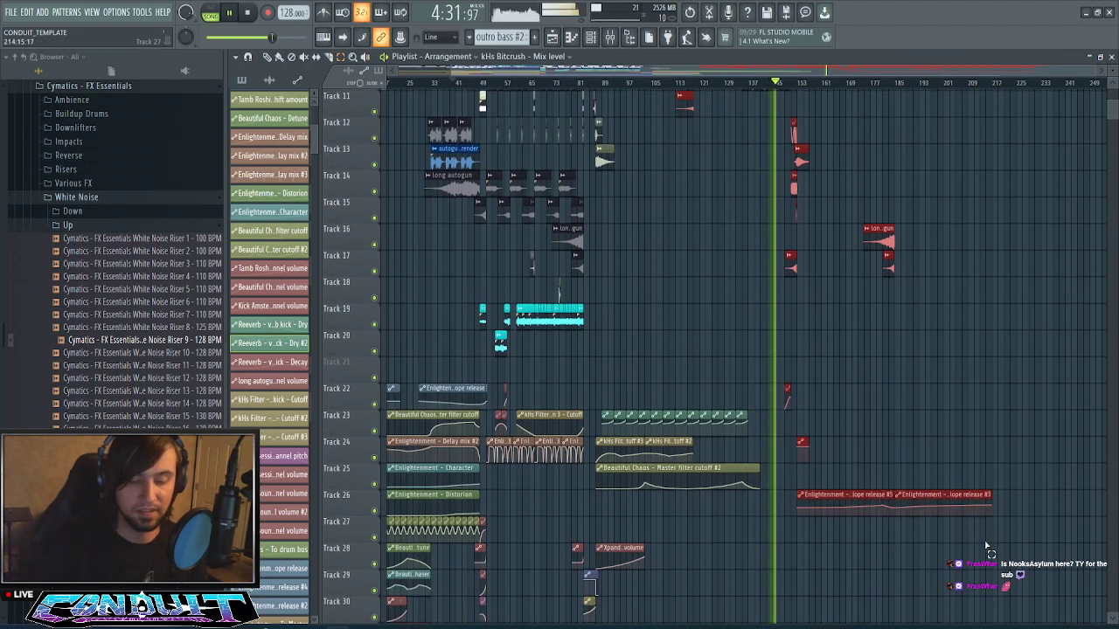
{"action": "scroll", "coordinate": [800, 478], "scroll_direction": "down", "scroll_amount": 4}
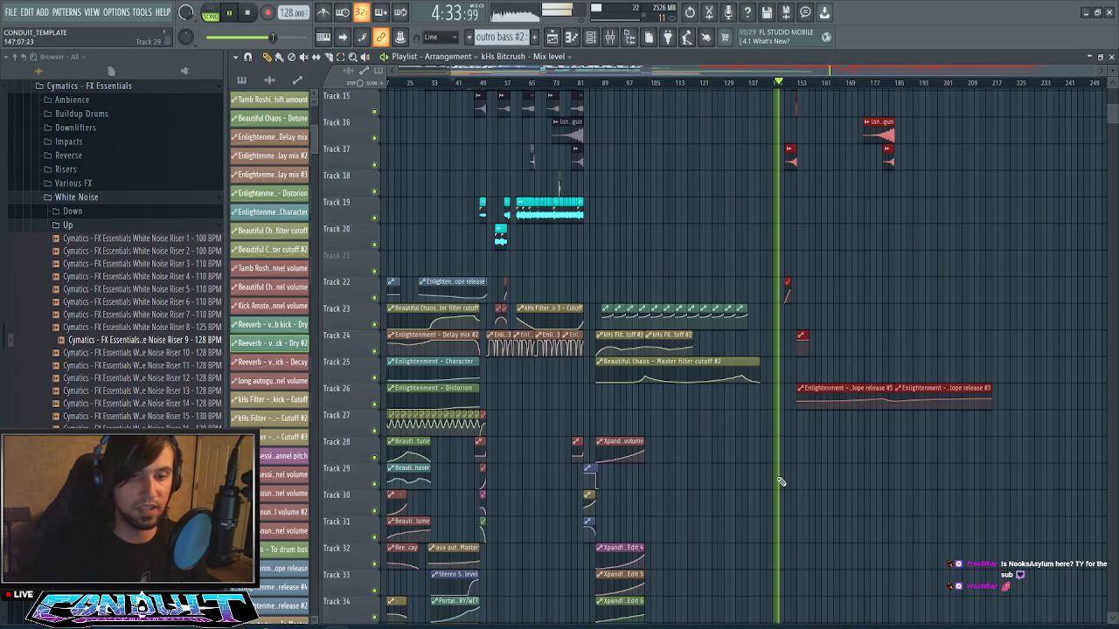
{"action": "scroll", "coordinate": [724, 444], "scroll_direction": "up", "scroll_amount": 14}
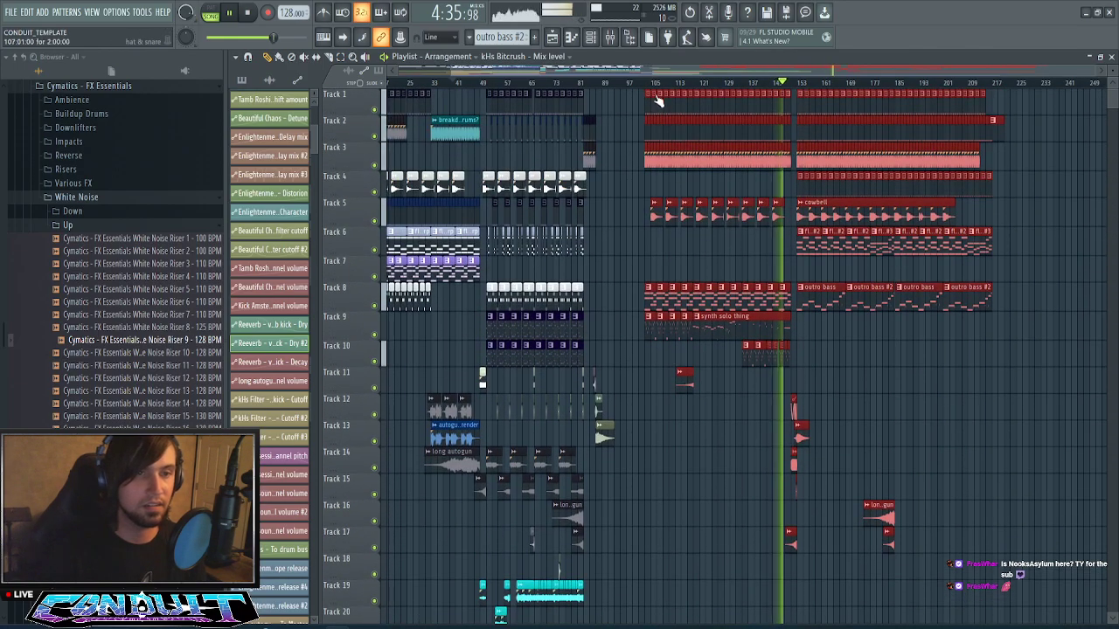
{"action": "scroll", "coordinate": [653, 85], "scroll_direction": "up", "scroll_amount": 3}
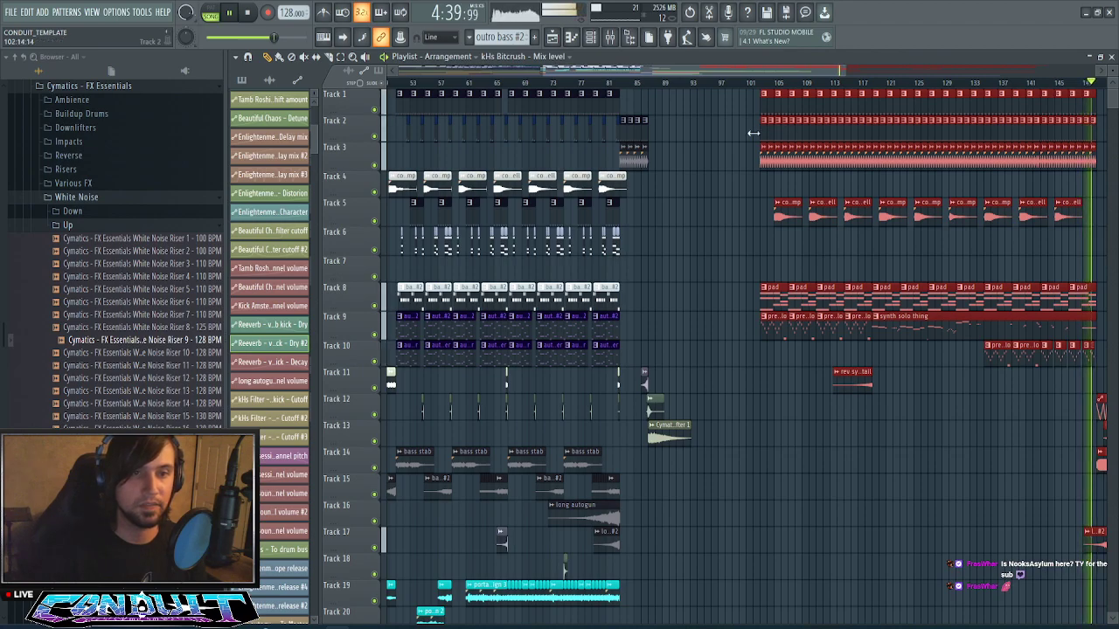
{"action": "left_click_drag", "start_coordinate": [765, 154], "coordinate": [660, 172]}
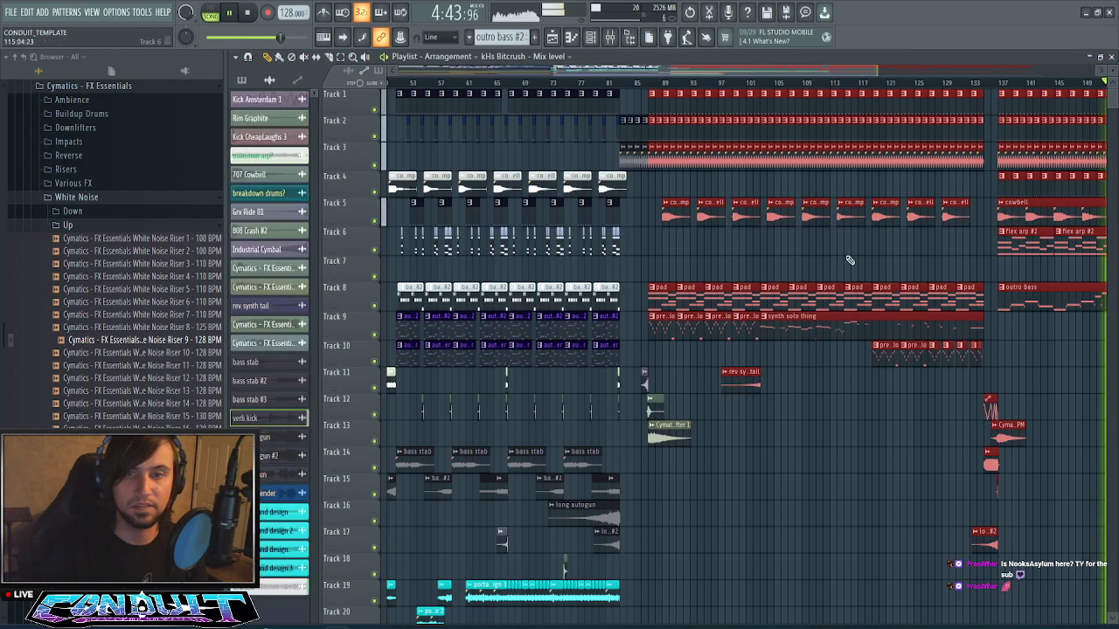
- Play the song from just before bar 87 and check the shifted clips and automation through to the outro at bar 137
{"action": "left_click", "coordinate": [635, 88]}
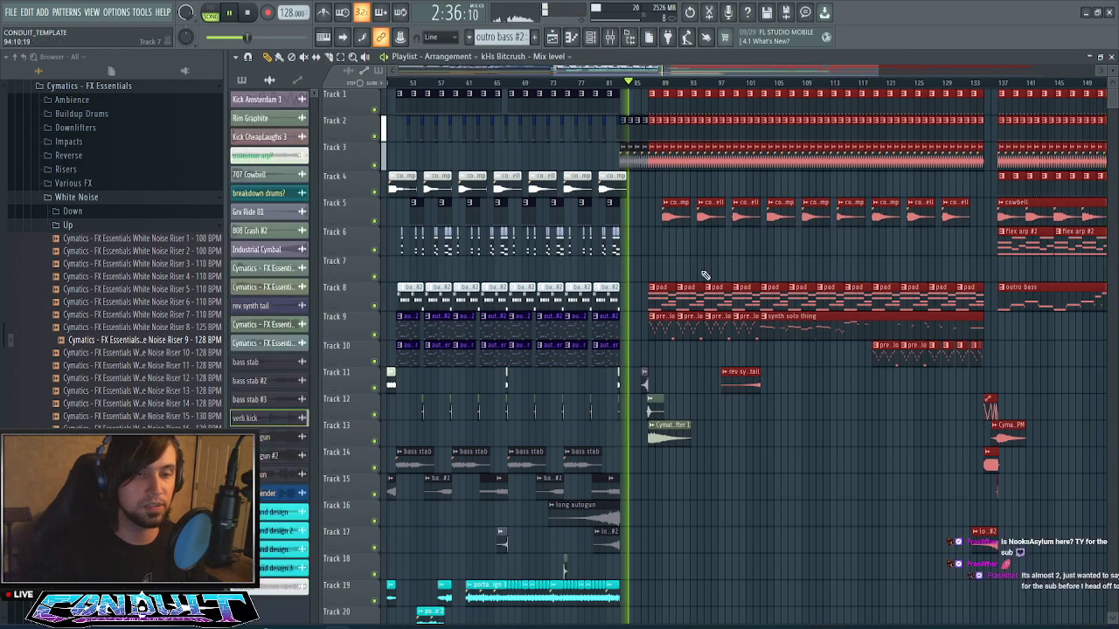
{"action": "scroll", "coordinate": [779, 277], "scroll_direction": "down", "scroll_amount": 5}
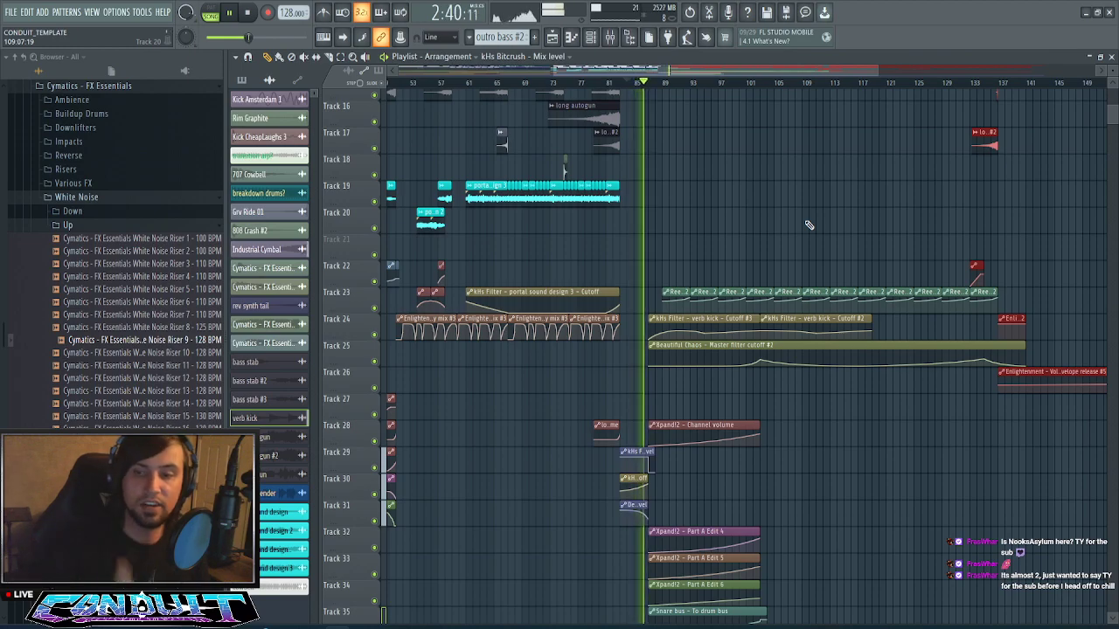
{"action": "scroll", "coordinate": [810, 226], "scroll_direction": "down", "scroll_amount": 5}
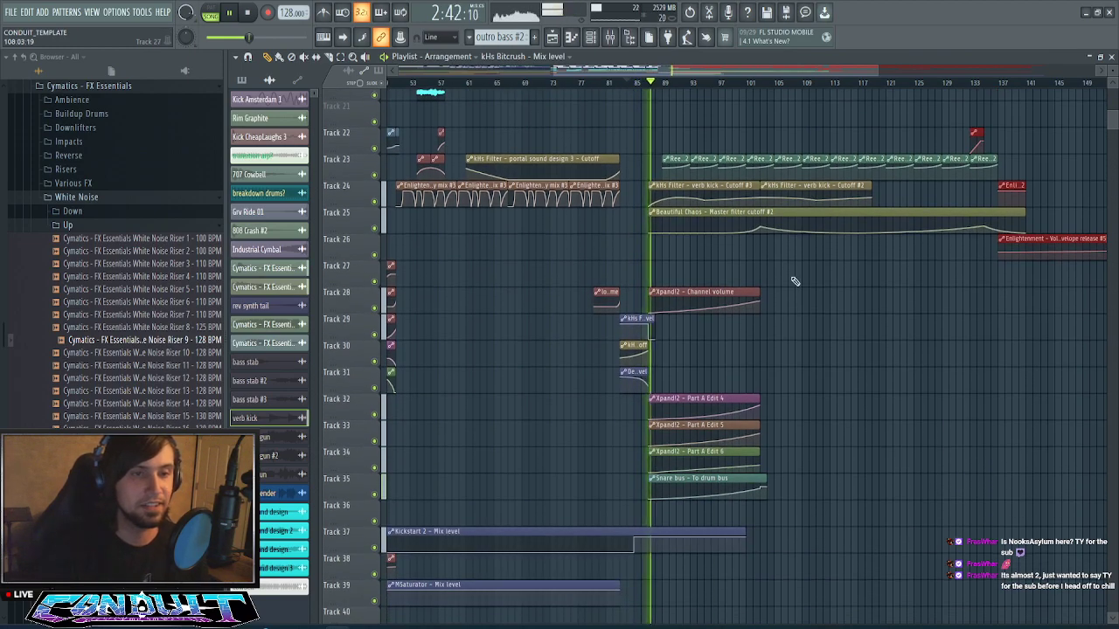
{"action": "scroll", "coordinate": [795, 281], "scroll_direction": "up", "scroll_amount": 20}
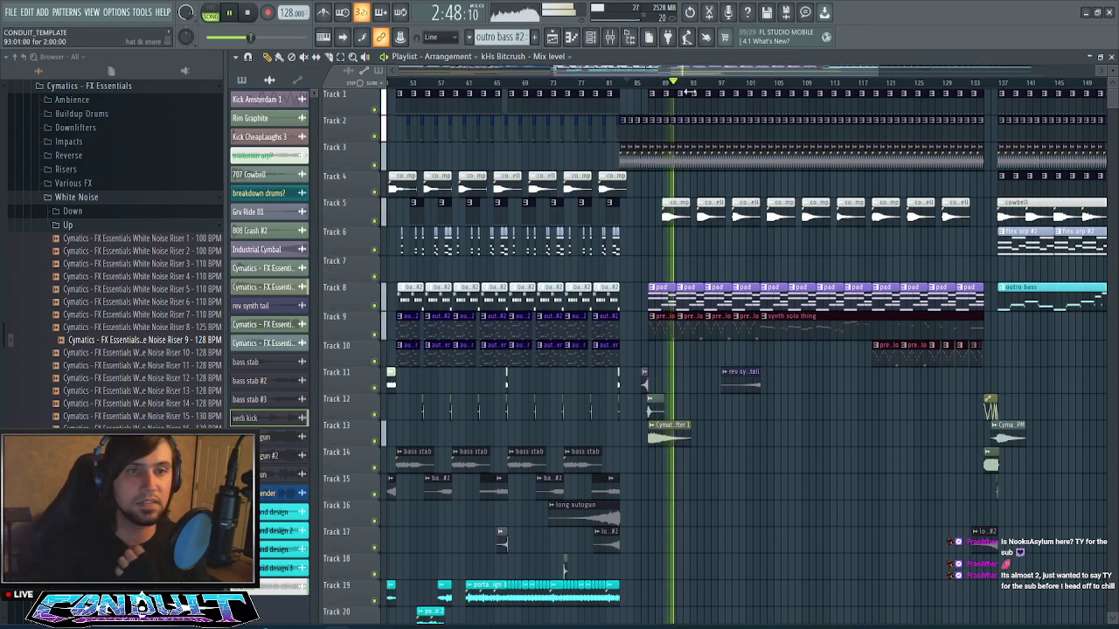
{"action": "scroll", "coordinate": [696, 84], "scroll_direction": "up", "scroll_amount": 2}
{"action": "mouse_move", "coordinate": [702, 73]}
{"action": "left_mouse_down"}
{"action": "mouse_move", "coordinate": [729, 73]}
{"action": "mouse_move", "coordinate": [709, 74]}
{"action": "left_mouse_up"}
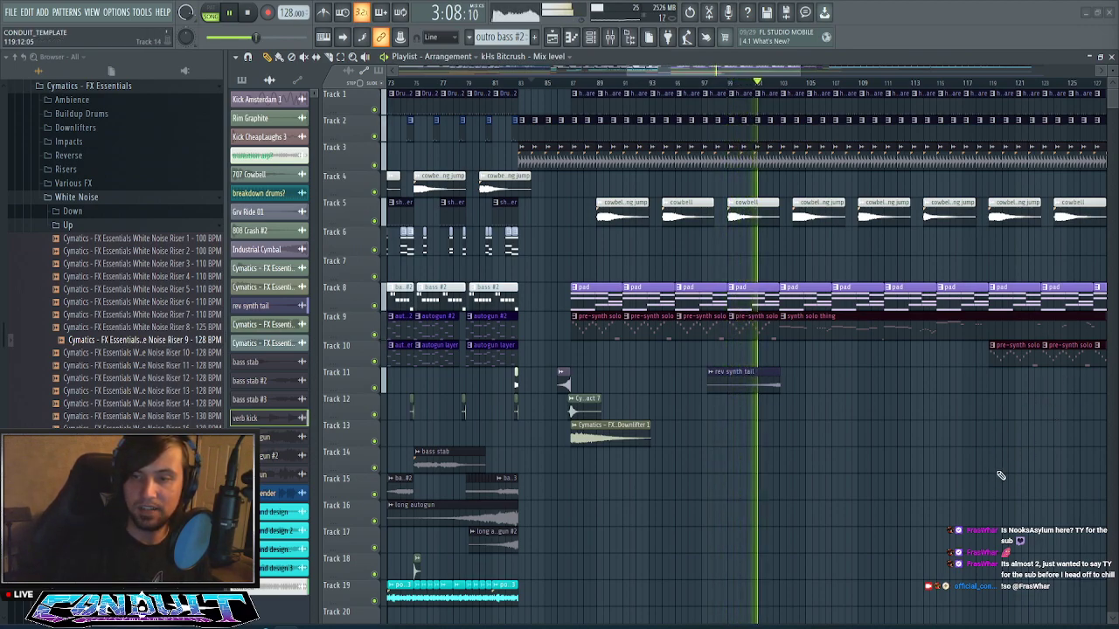
{"action": "left_click_drag", "start_coordinate": [747, 68], "coordinate": [771, 82]}
{"action": "scroll", "coordinate": [783, 85], "scroll_direction": "down", "scroll_amount": 2}
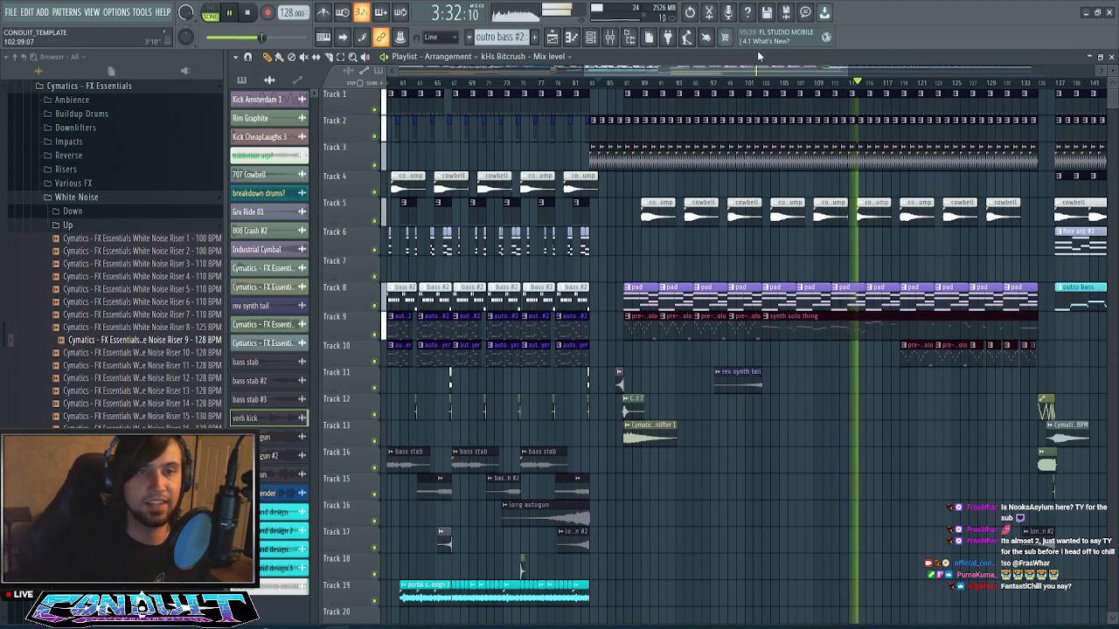
{"action": "left_click_drag", "start_coordinate": [764, 70], "coordinate": [805, 69]}
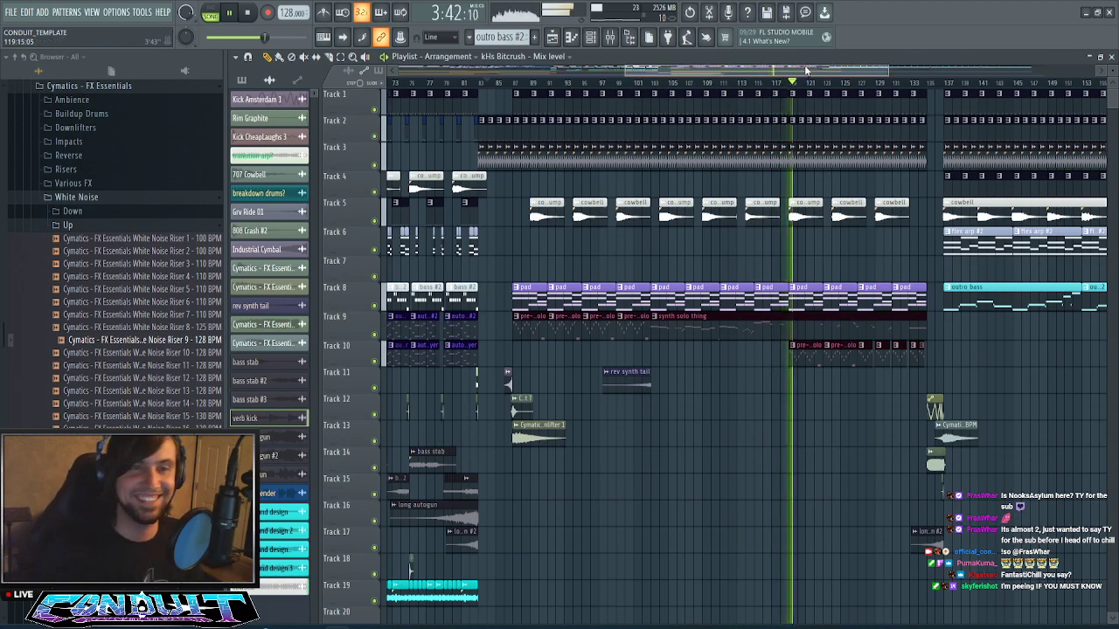
{"action": "left_click_drag", "start_coordinate": [806, 70], "coordinate": [826, 69]}
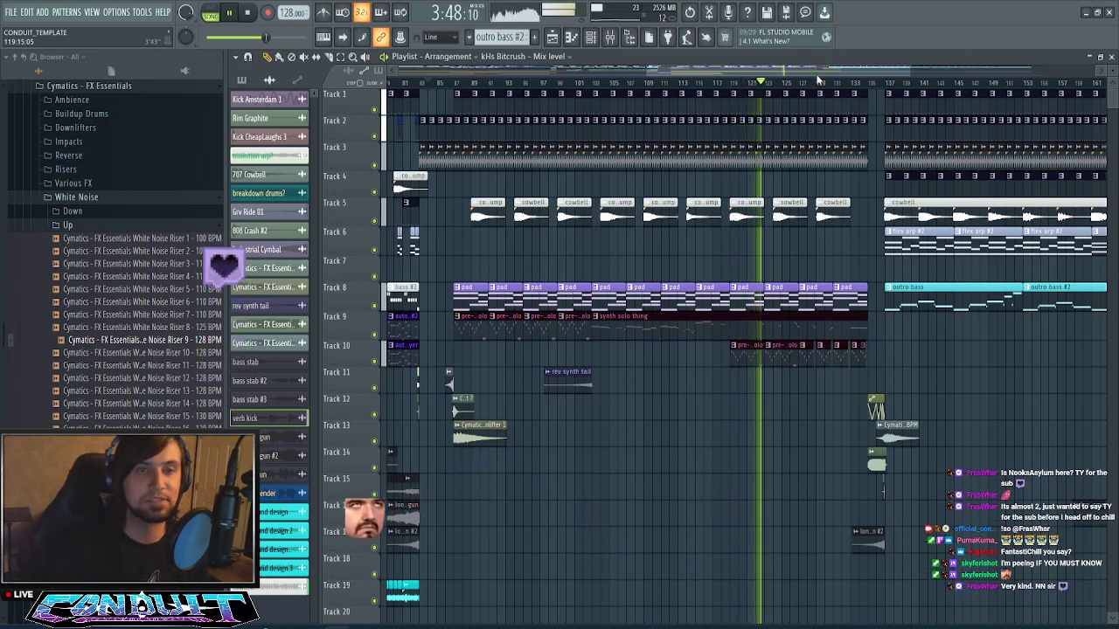
{"action": "mouse_move", "coordinate": [826, 70]}
{"action": "left_mouse_down"}
{"action": "mouse_move", "coordinate": [844, 74]}
{"action": "mouse_move", "coordinate": [811, 70]}
{"action": "left_mouse_up"}
{"action": "scroll", "coordinate": [804, 80], "scroll_direction": "down", "scroll_amount": 3}
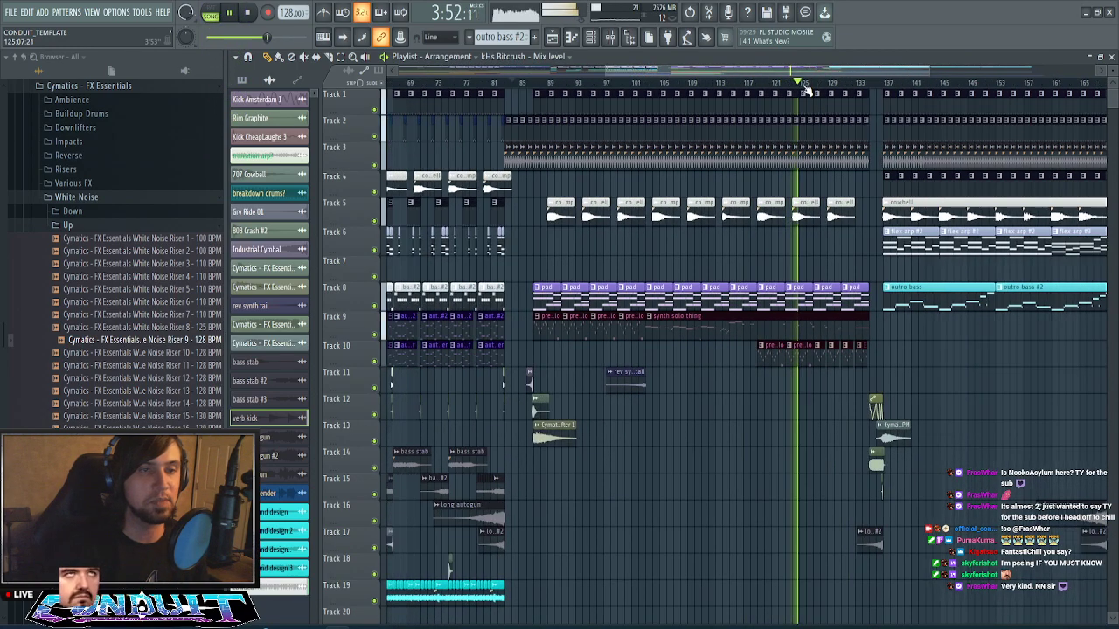
{"action": "left_click_drag", "start_coordinate": [821, 65], "coordinate": [849, 70]}
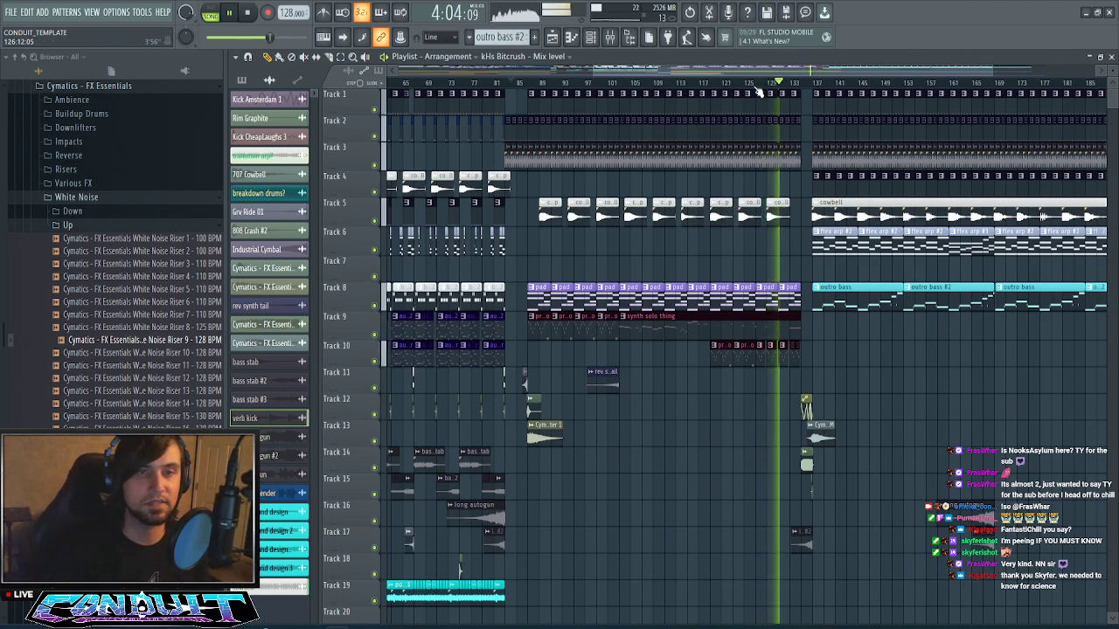
{"action": "scroll", "coordinate": [759, 93], "scroll_direction": "up", "scroll_amount": 3}
{"action": "left_click_drag", "start_coordinate": [787, 71], "coordinate": [818, 73]}
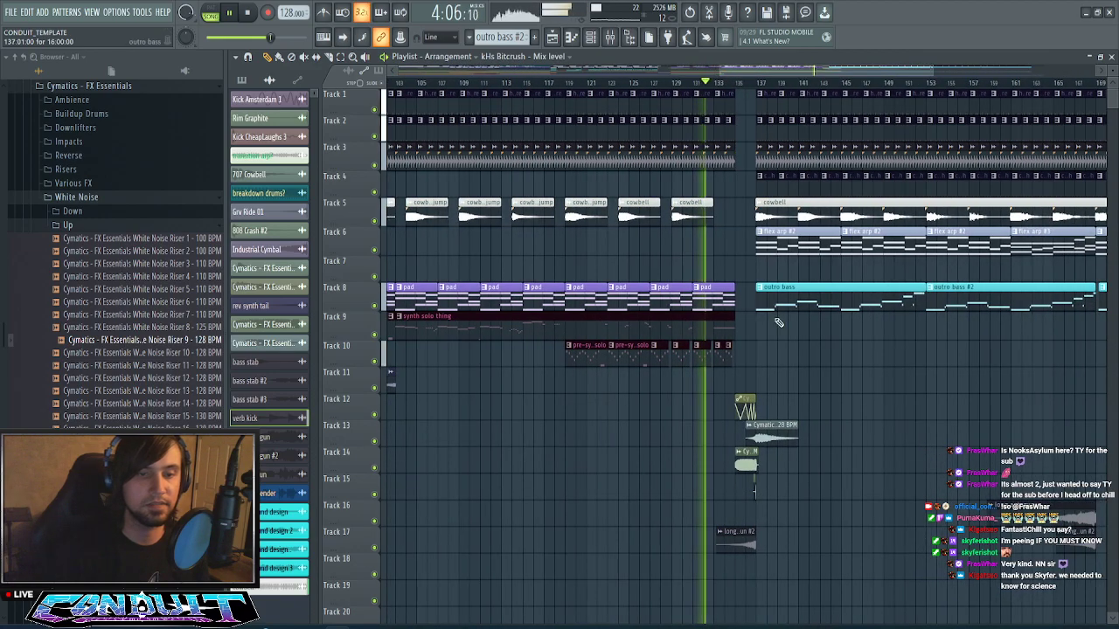
{"action": "scroll", "coordinate": [778, 322], "scroll_direction": "down", "scroll_amount": 5}
{"action": "scroll", "coordinate": [769, 210], "scroll_direction": "up", "scroll_amount": 4}
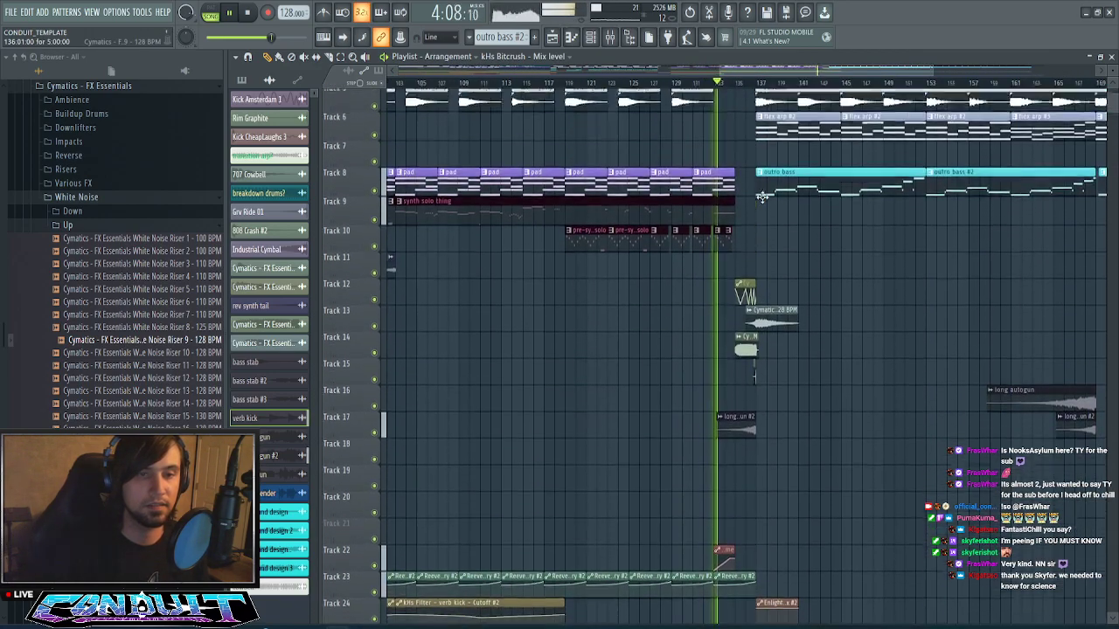
- Create a channel volume automation clip for White Noise Riser 13 over bar 135 and shape it as a rising ramp
{"action": "scroll", "coordinate": [762, 196], "scroll_direction": "up", "scroll_amount": 1}
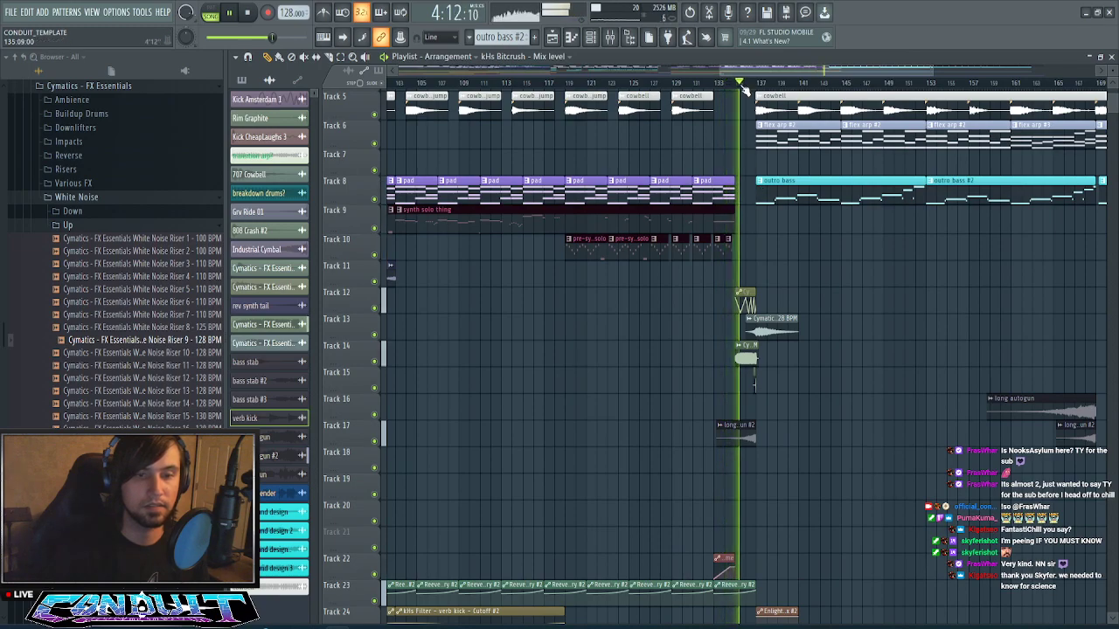
{"action": "scroll", "coordinate": [748, 87], "scroll_direction": "up", "scroll_amount": 3}
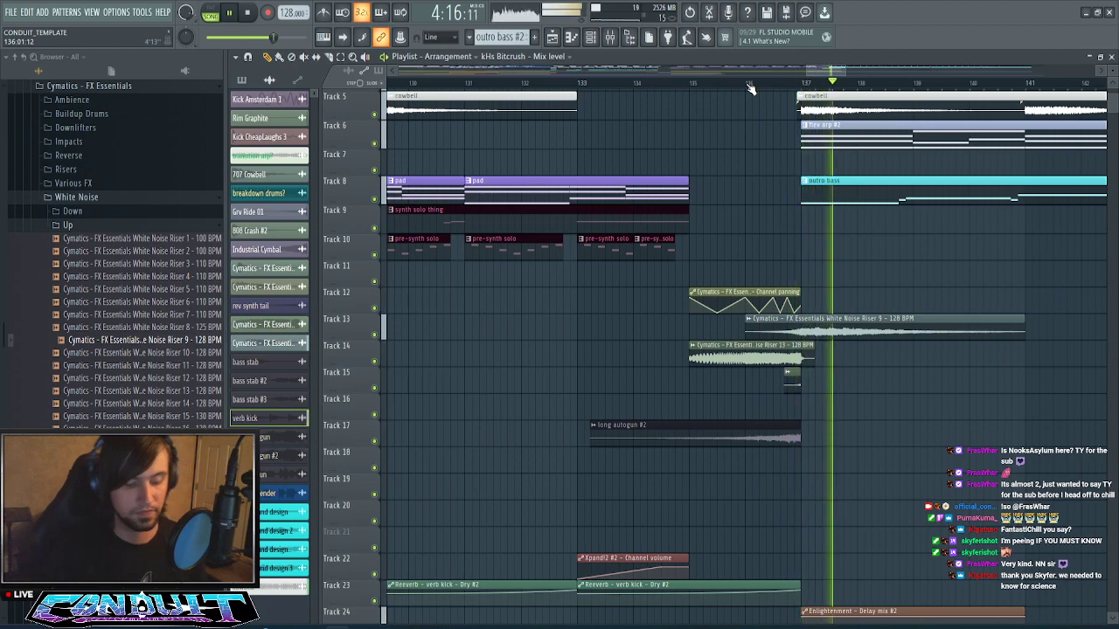
{"action": "left_click_drag", "start_coordinate": [746, 86], "coordinate": [697, 105]}
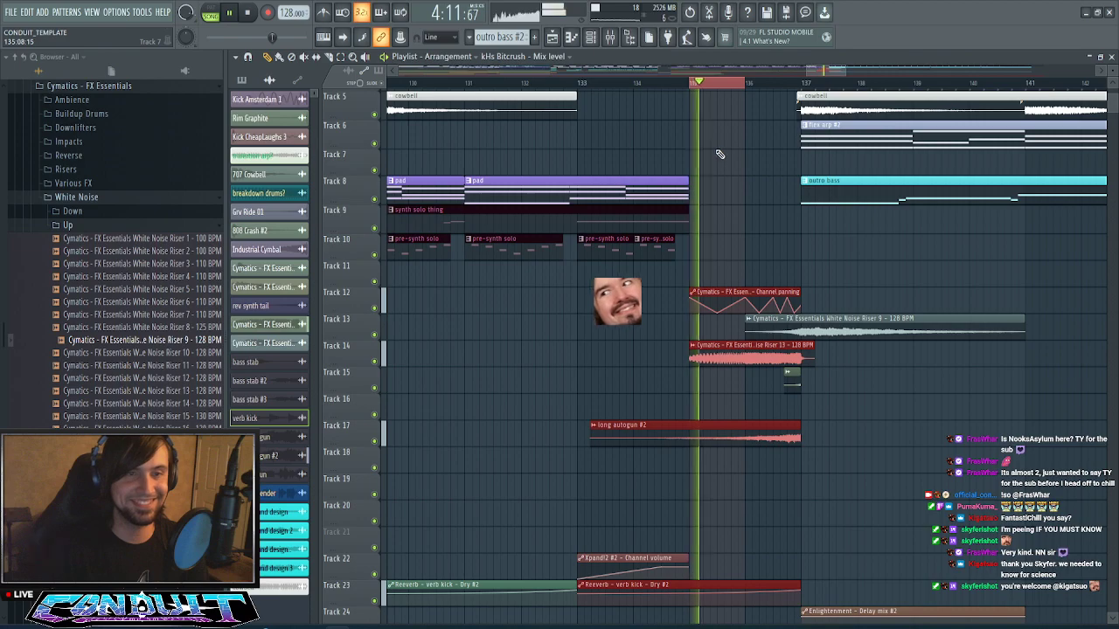
{"action": "key", "text": "space"}
{"action": "double_click", "coordinate": [751, 354]}
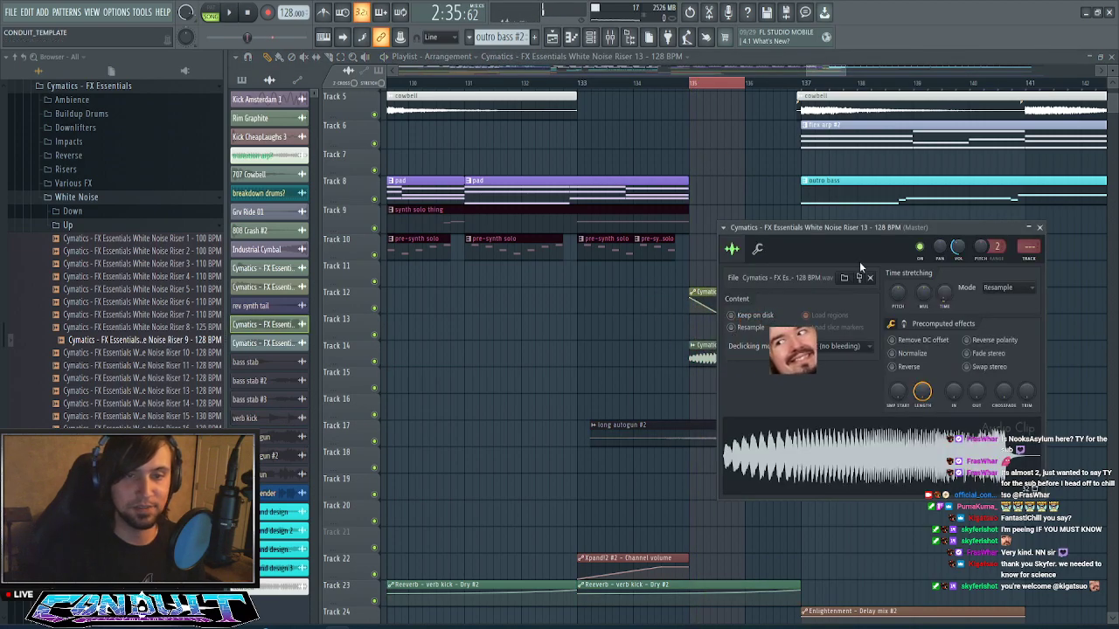
{"action": "right_click", "coordinate": [957, 248]}
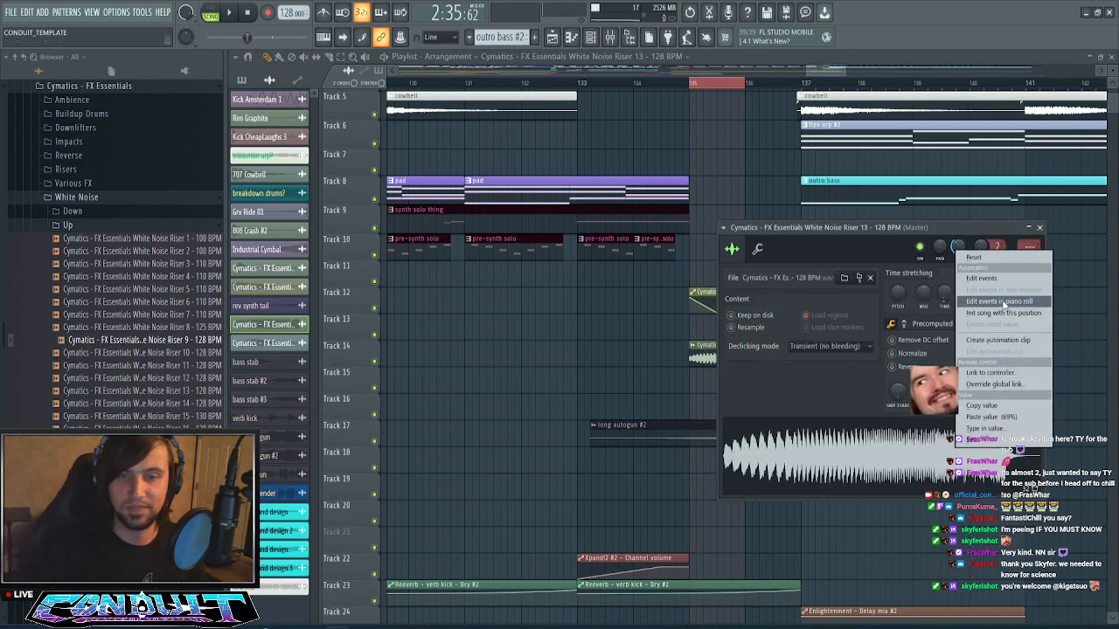
{"action": "left_click", "coordinate": [1005, 339]}
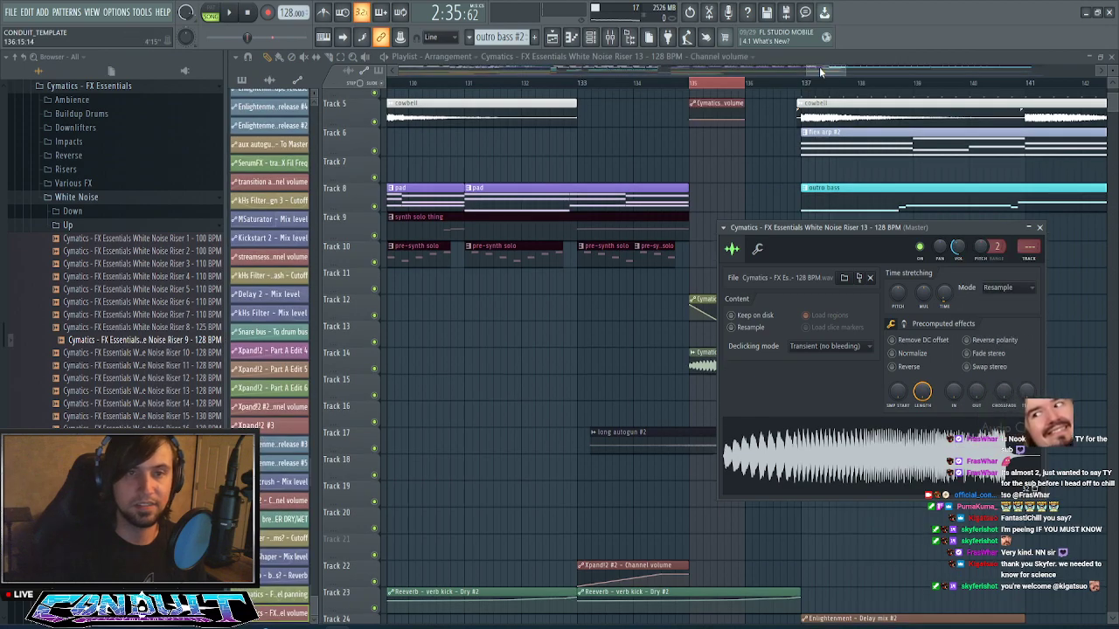
{"action": "left_click_drag", "start_coordinate": [819, 66], "coordinate": [822, 67]}
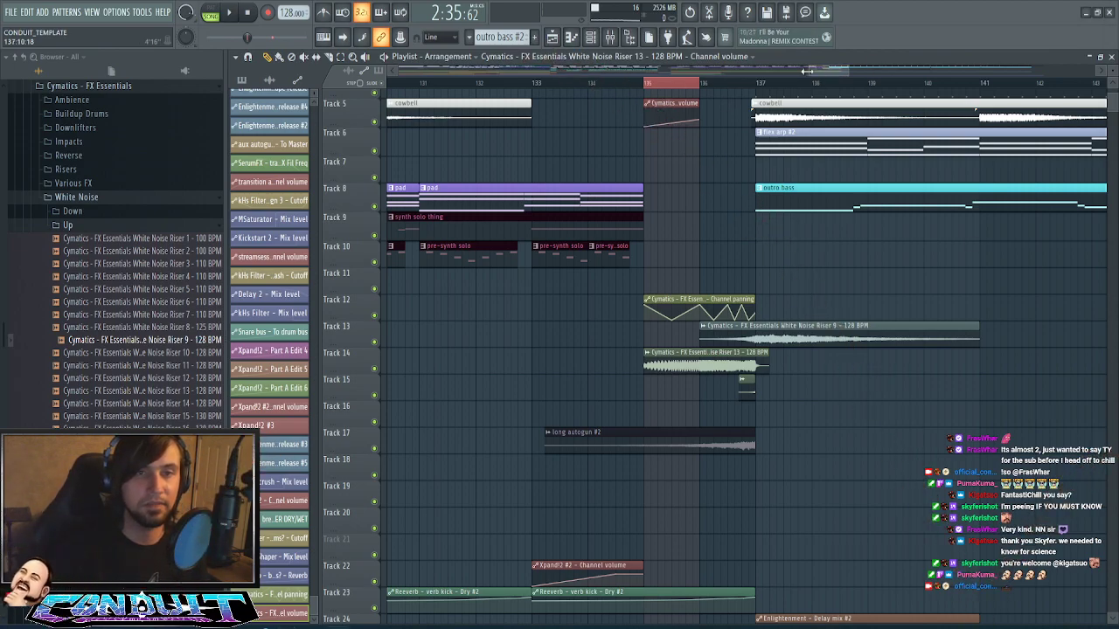
- Clear the time selection and play from just before bar 135 to check the riser's volume ramp into the outro
{"action": "left_click", "coordinate": [682, 88]}
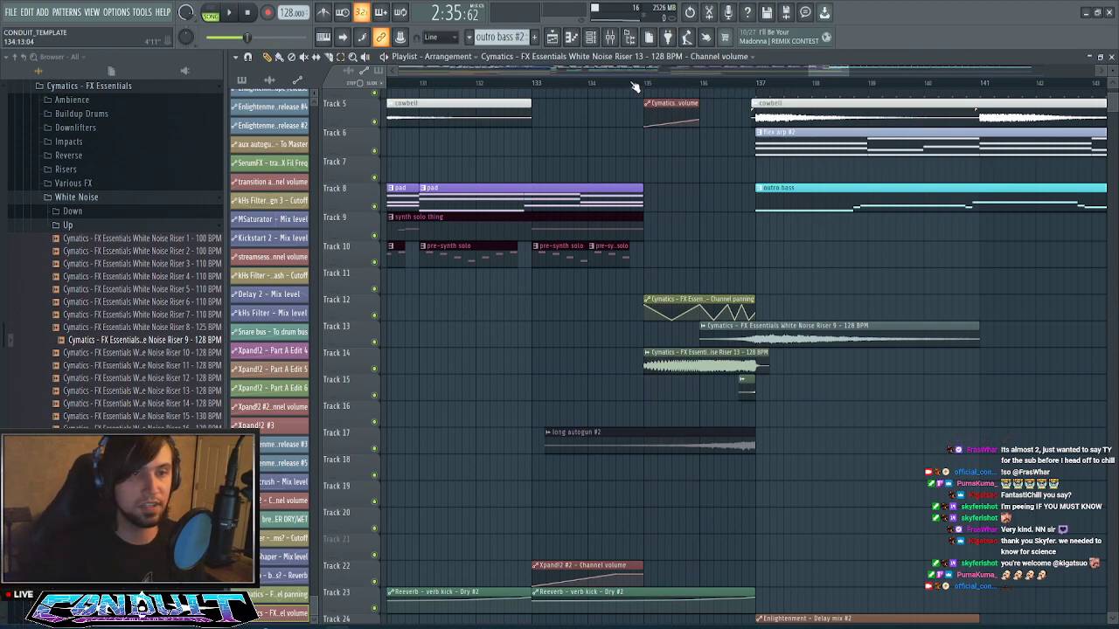
{"action": "key", "text": "space"}
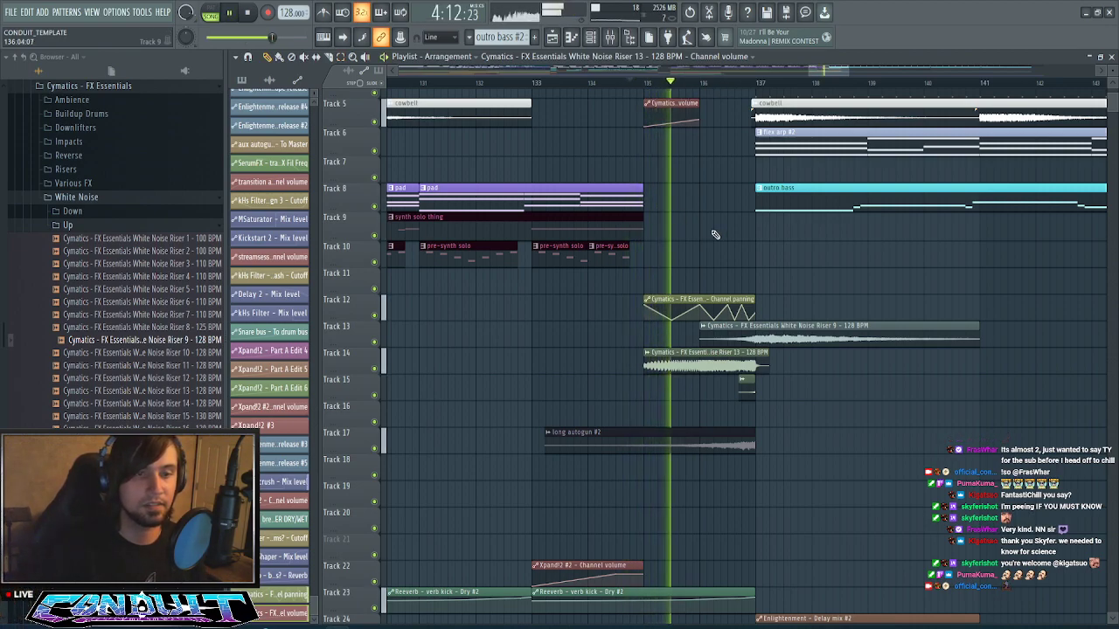
{"action": "scroll", "coordinate": [737, 84], "scroll_direction": "down", "scroll_amount": 5}
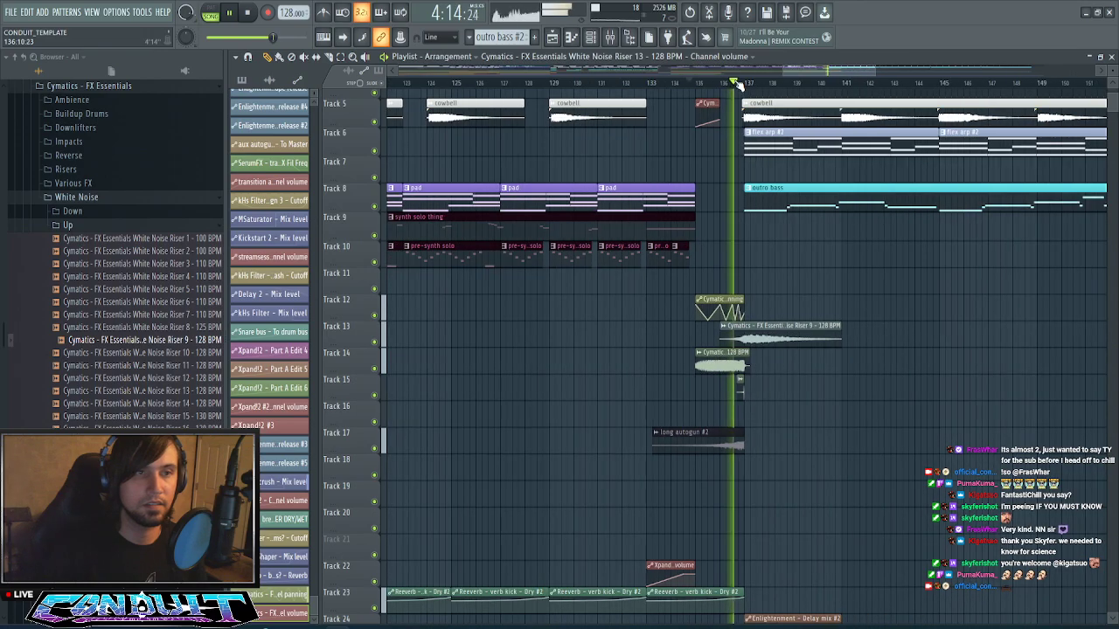
{"action": "scroll", "coordinate": [737, 84], "scroll_direction": "down", "scroll_amount": 3}
{"action": "scroll", "coordinate": [834, 90], "scroll_direction": "up", "scroll_amount": 5}
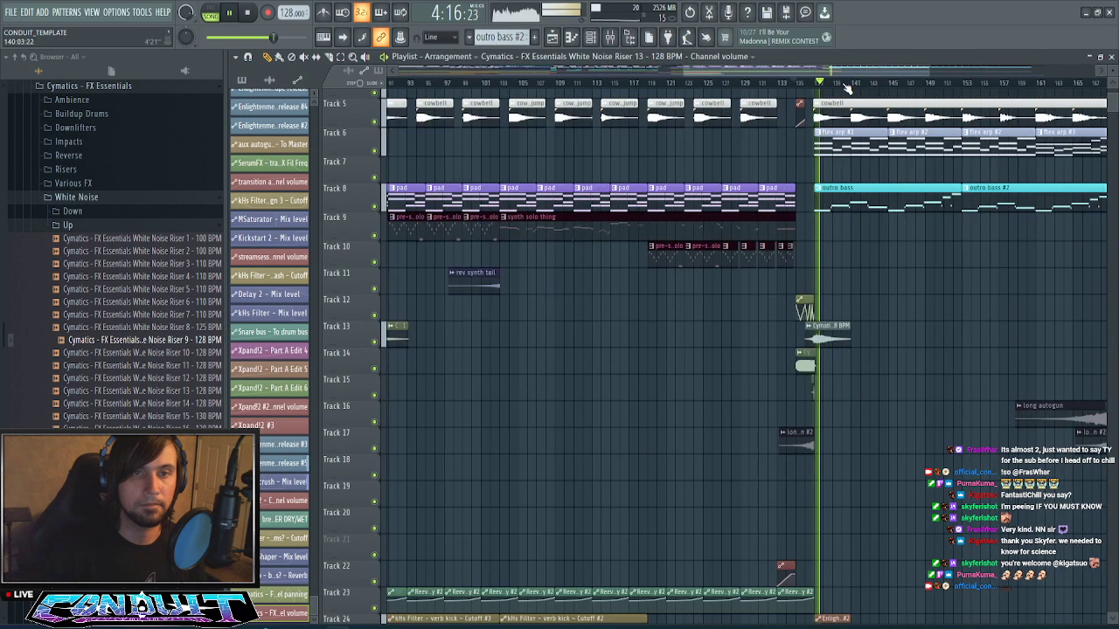
{"action": "scroll", "coordinate": [807, 308], "scroll_direction": "up", "scroll_amount": 3}
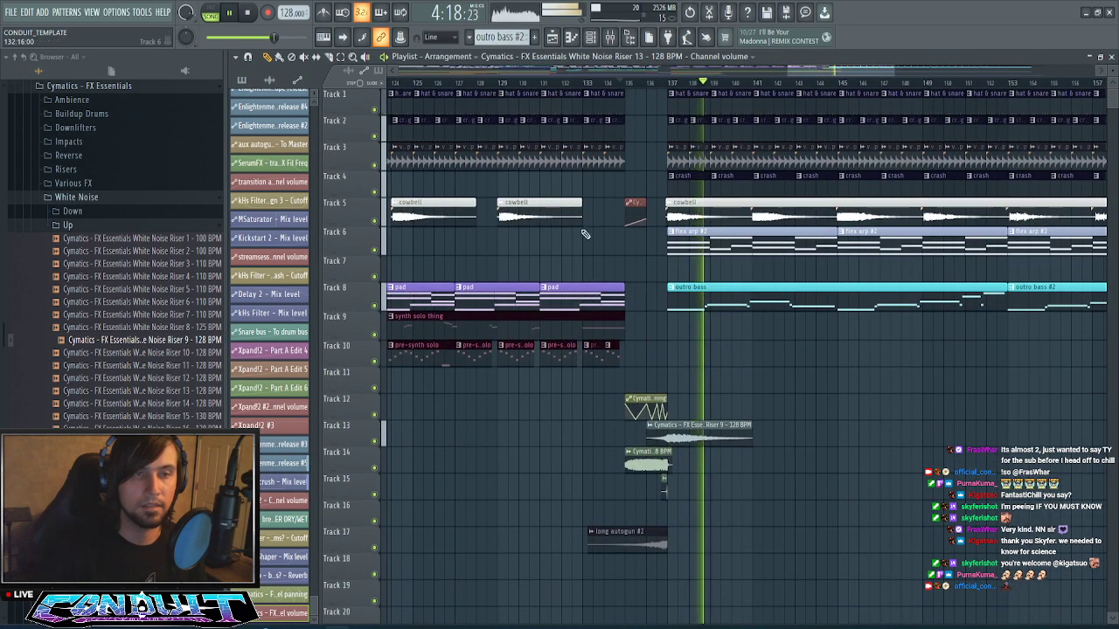
- Find the Serum #2 track in the mixer and inspect its Fruity Parametric EQ 2 during playback
{"action": "key", "text": "F9"}
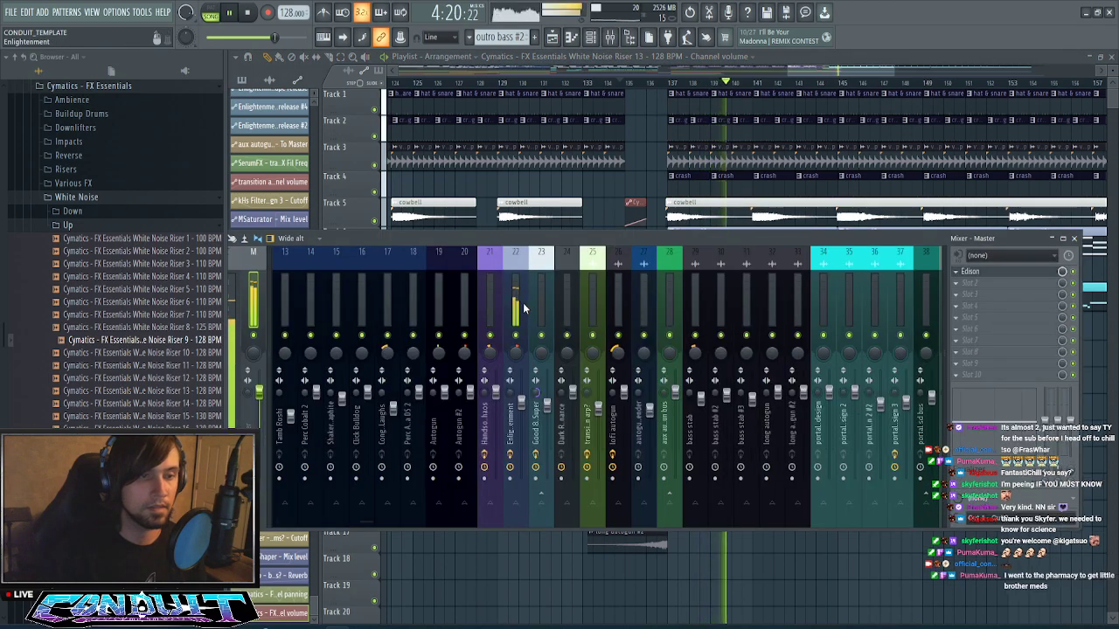
{"action": "scroll", "coordinate": [521, 302], "scroll_direction": "down", "scroll_amount": 7}
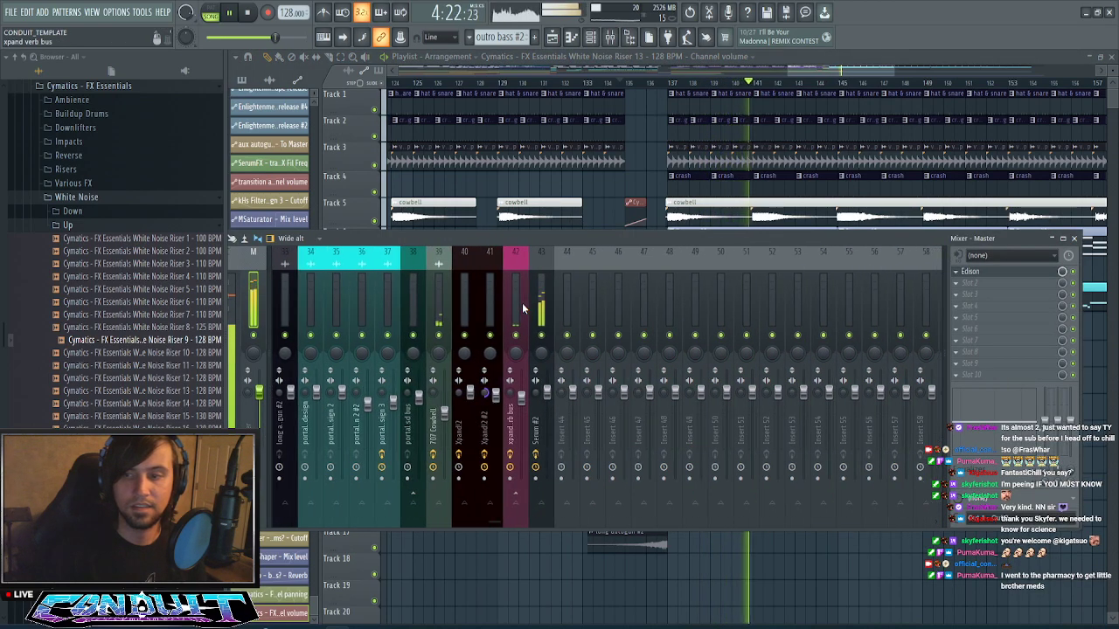
{"action": "scroll", "coordinate": [522, 303], "scroll_direction": "up", "scroll_amount": 3}
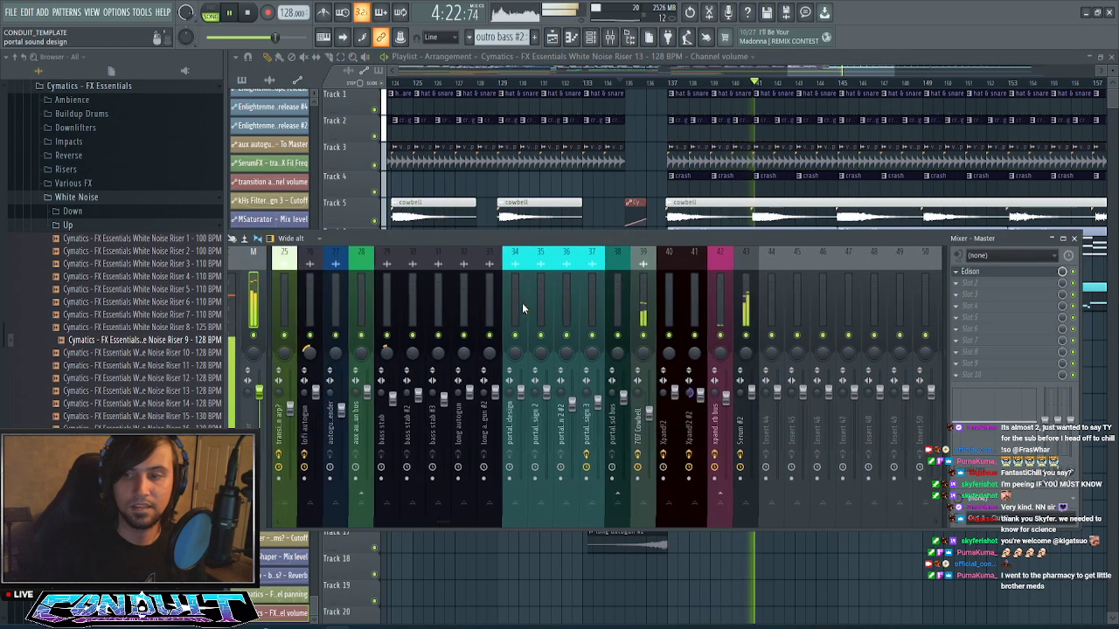
{"action": "left_click", "coordinate": [748, 306]}
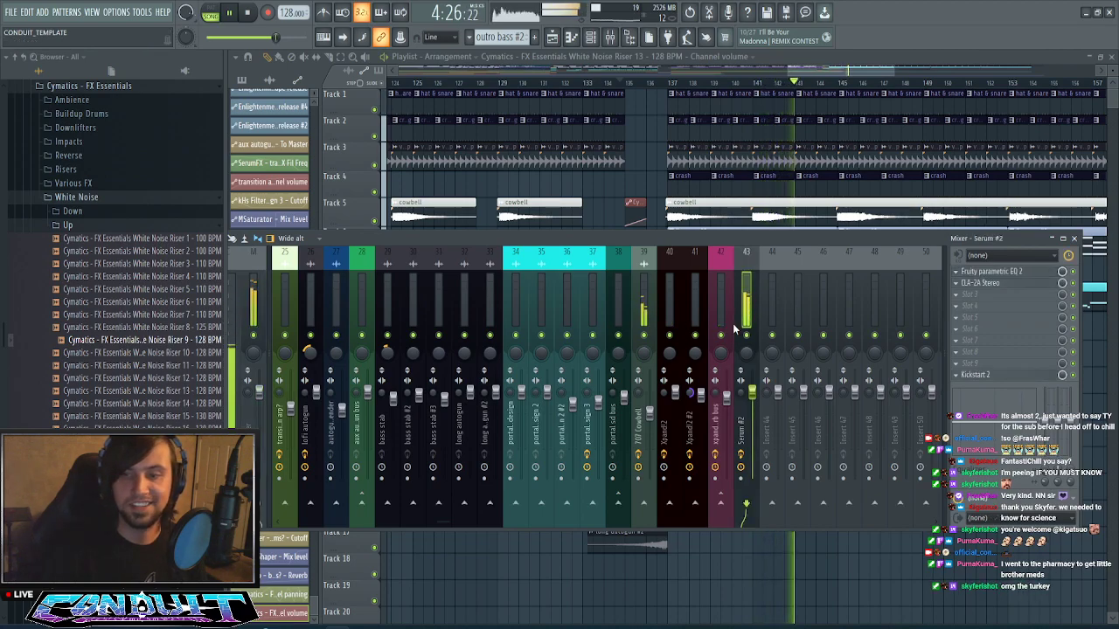
{"action": "left_click", "coordinate": [995, 273]}
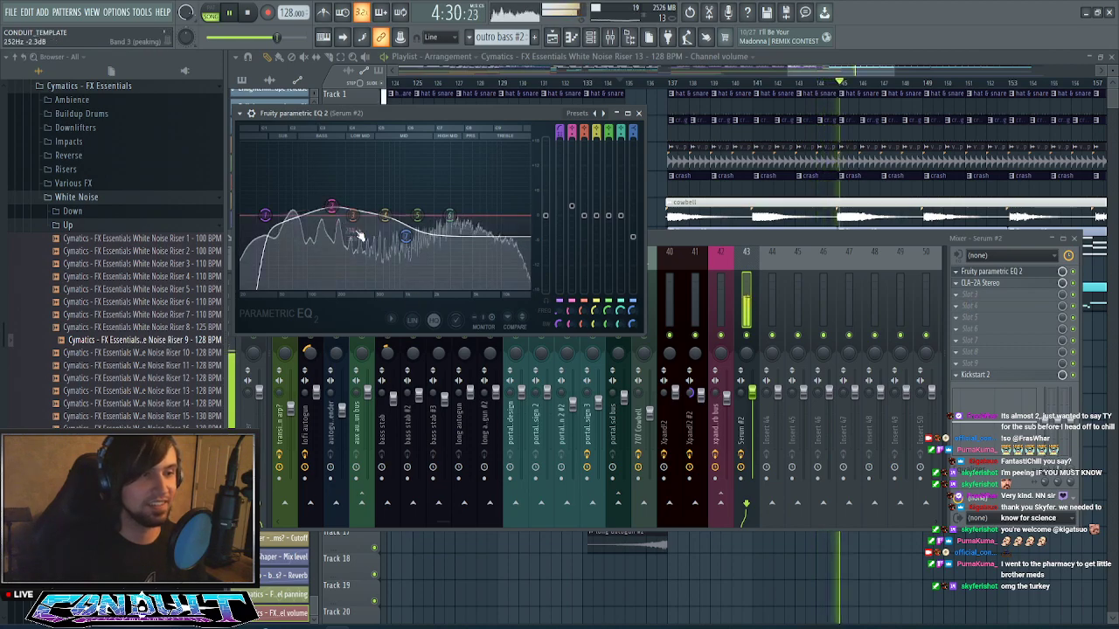
- Add a second Fruity Parametric EQ 2 in slot 3 of Serum #2, with gentle boosts in the bass and high mids
{"action": "left_click", "coordinate": [959, 296]}
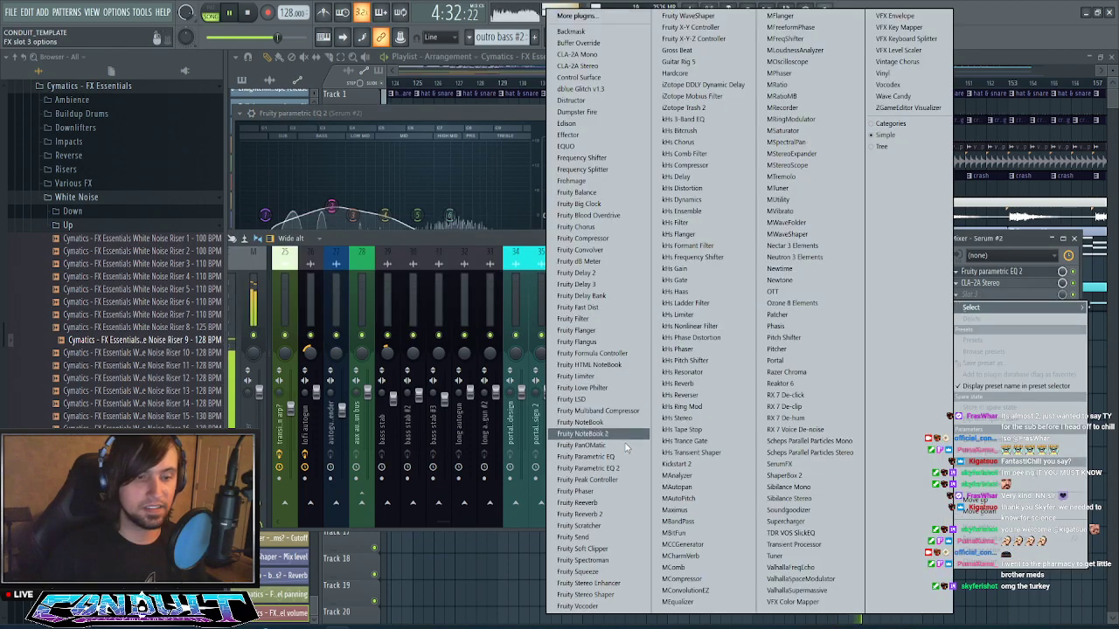
{"action": "left_click", "coordinate": [594, 467]}
{"action": "left_click_drag", "start_coordinate": [463, 247], "coordinate": [483, 232]}
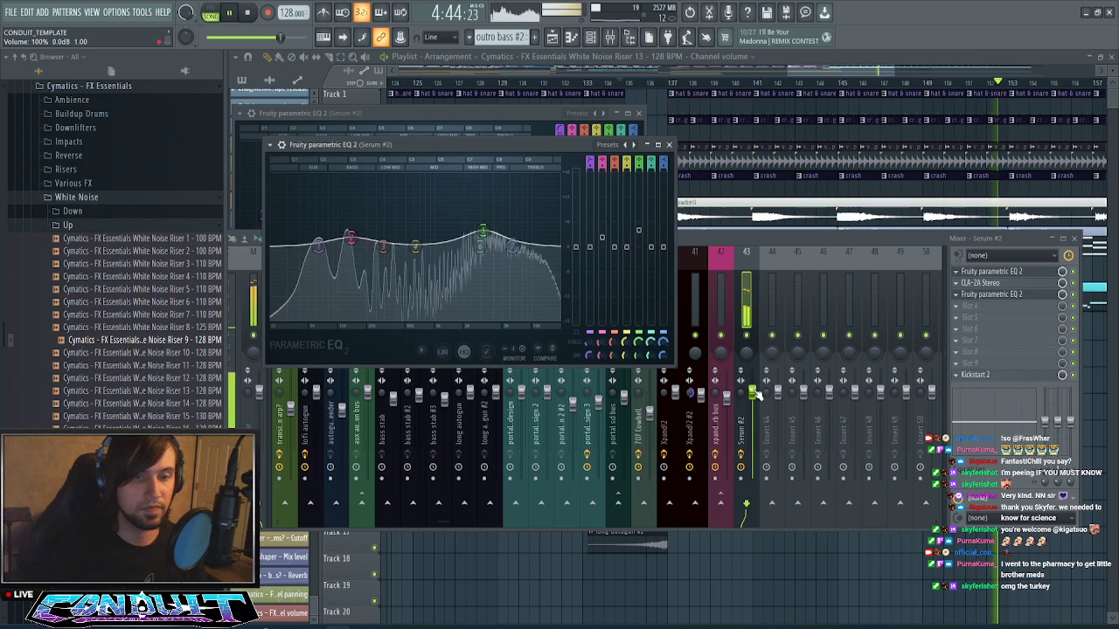
- Lower the Serum #2 mixer volume to 96% and close both equalizers and the mixer
{"action": "left_click_drag", "start_coordinate": [752, 392], "coordinate": [752, 396]}
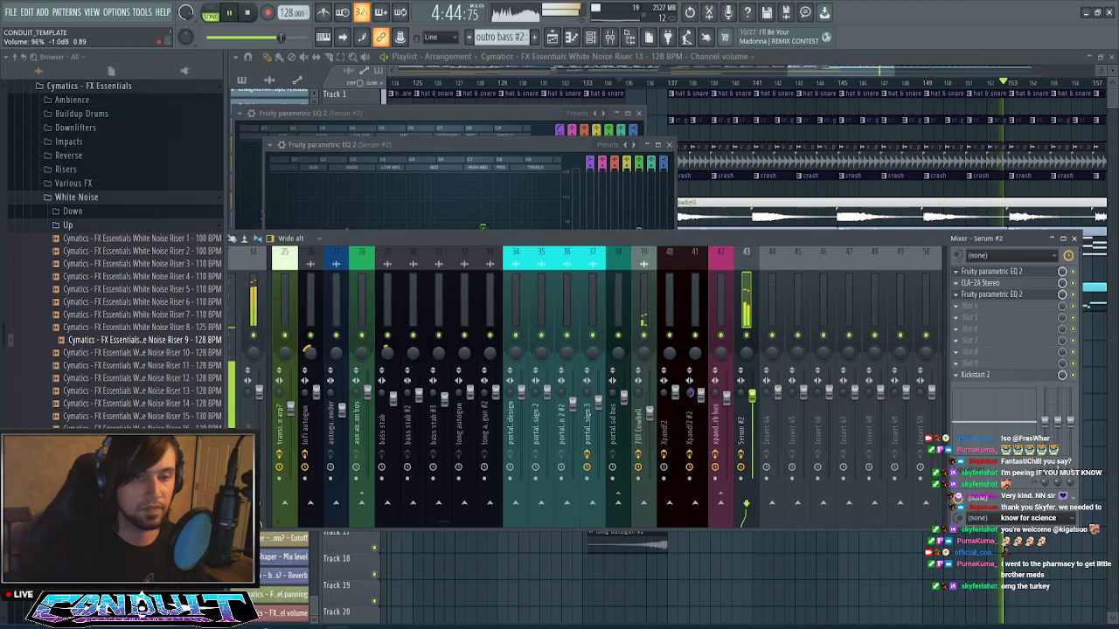
{"action": "left_click", "coordinate": [669, 144]}
{"action": "left_click", "coordinate": [639, 115]}
{"action": "key", "text": "F9"}
- Review the outro from bar 137 and the whole arrangement while the song plays
{"action": "scroll", "coordinate": [851, 85], "scroll_direction": "down", "scroll_amount": 3}
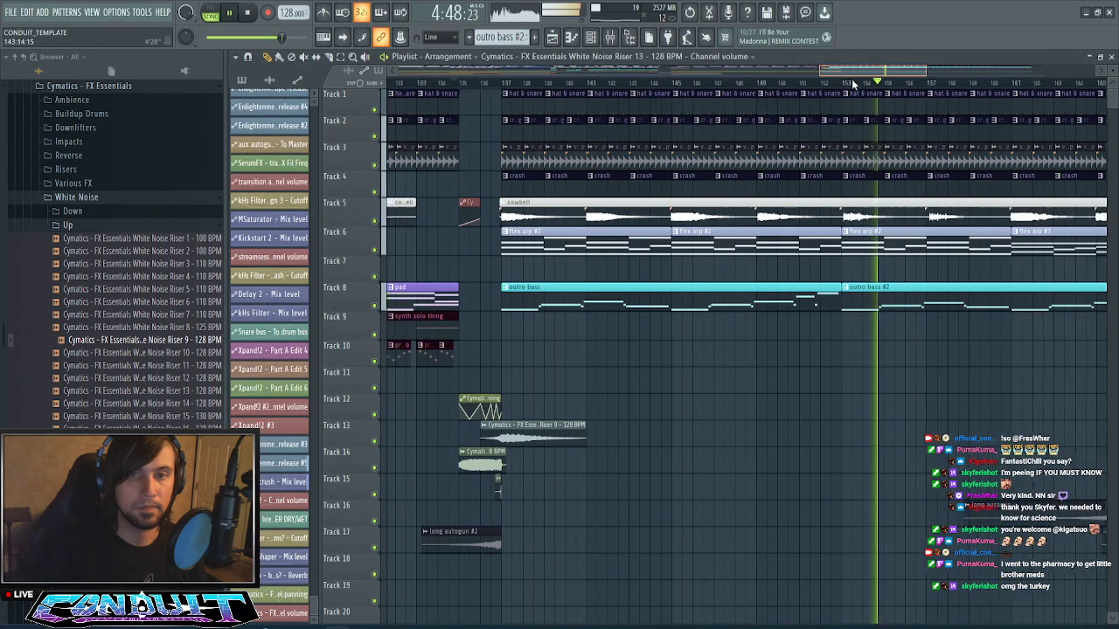
{"action": "scroll", "coordinate": [861, 86], "scroll_direction": "down", "scroll_amount": 5}
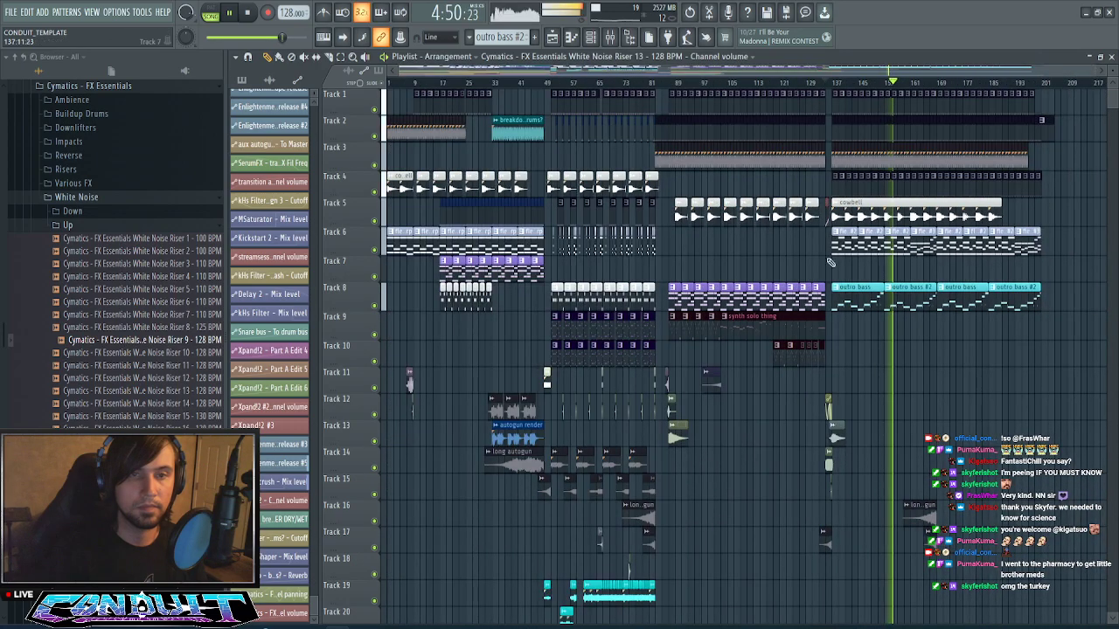
{"action": "scroll", "coordinate": [841, 70], "scroll_direction": "up", "scroll_amount": 4}
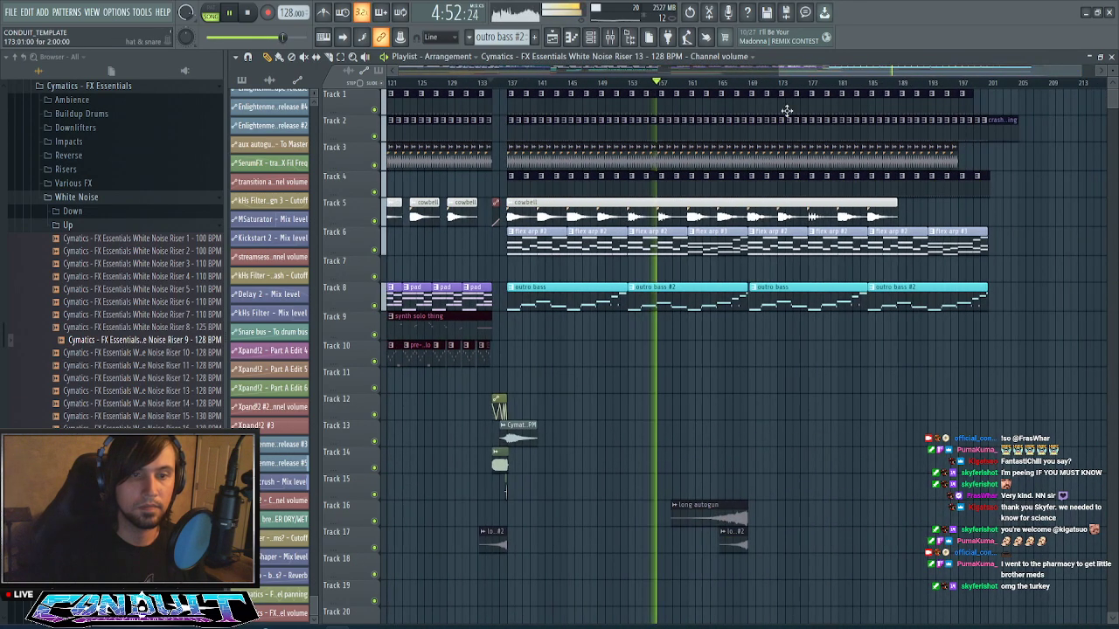
{"action": "scroll", "coordinate": [753, 94], "scroll_direction": "up", "scroll_amount": 2}
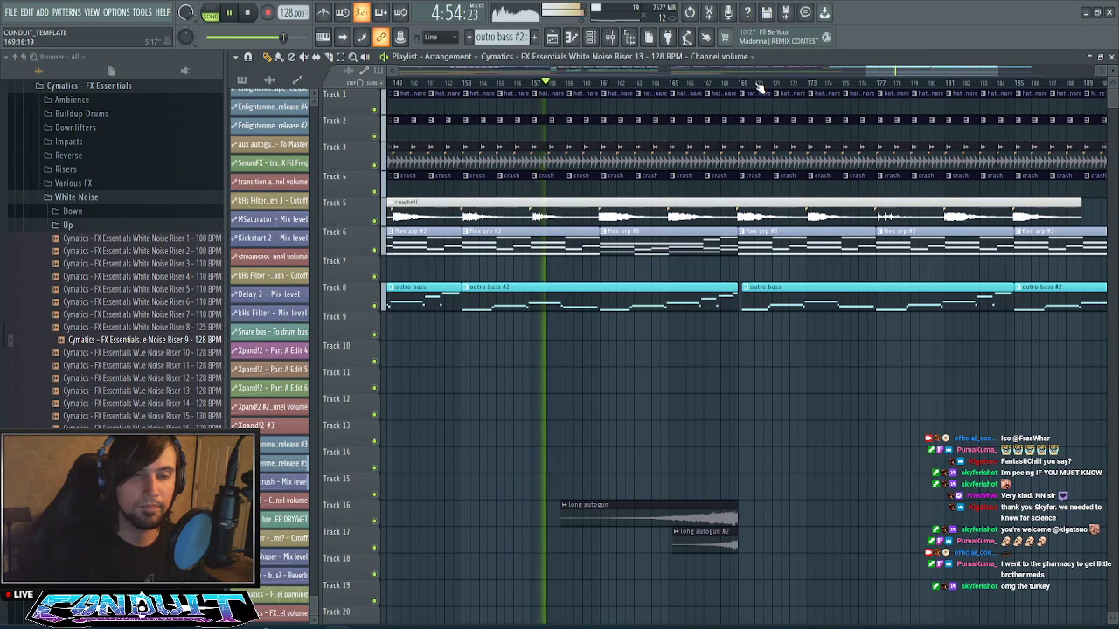
{"action": "scroll", "coordinate": [752, 88], "scroll_direction": "down", "scroll_amount": 2}
{"action": "scroll", "coordinate": [752, 89], "scroll_direction": "down", "scroll_amount": 3}
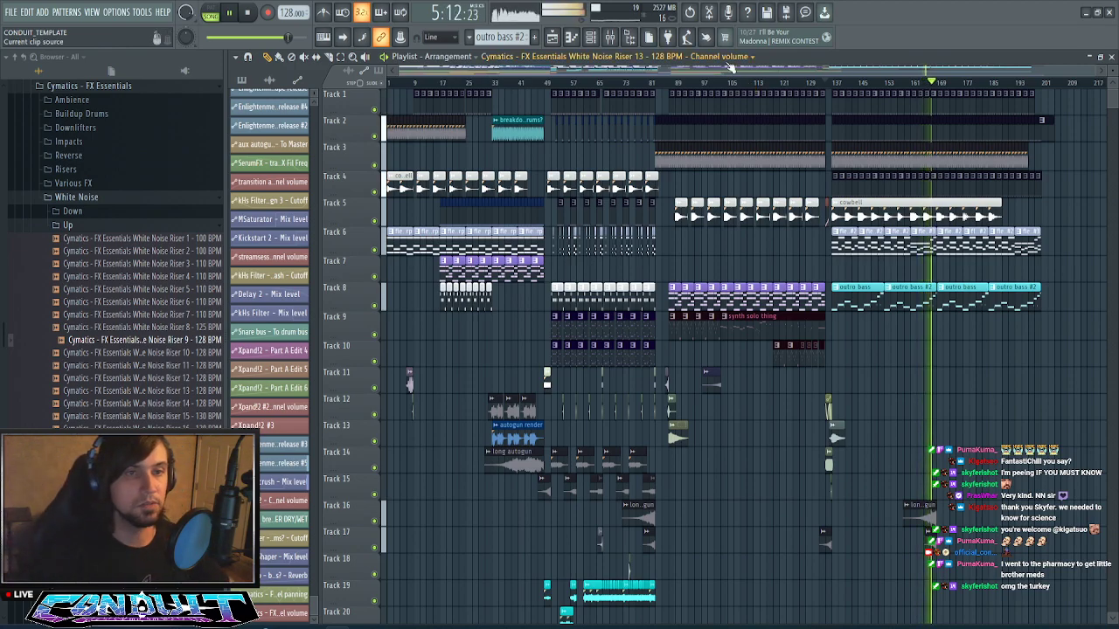
{"action": "scroll", "coordinate": [719, 92], "scroll_direction": "up", "scroll_amount": 3}
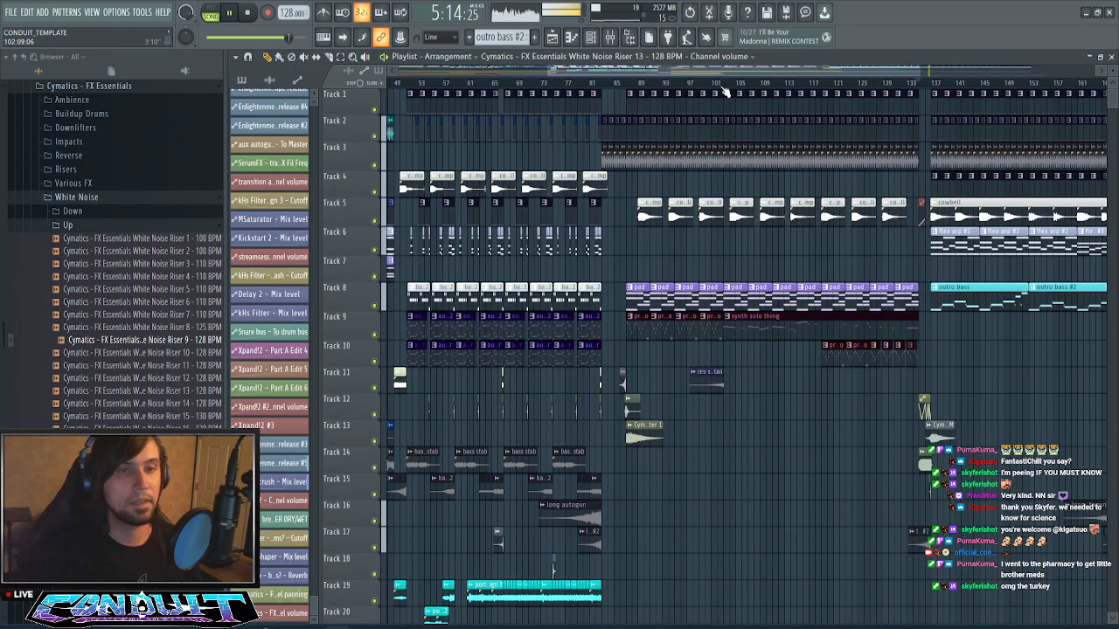
- Move the riser's volume automation clip from Track 5 down to Track 19, keeping it at bar 135
{"action": "left_click_drag", "start_coordinate": [741, 74], "coordinate": [951, 67]}
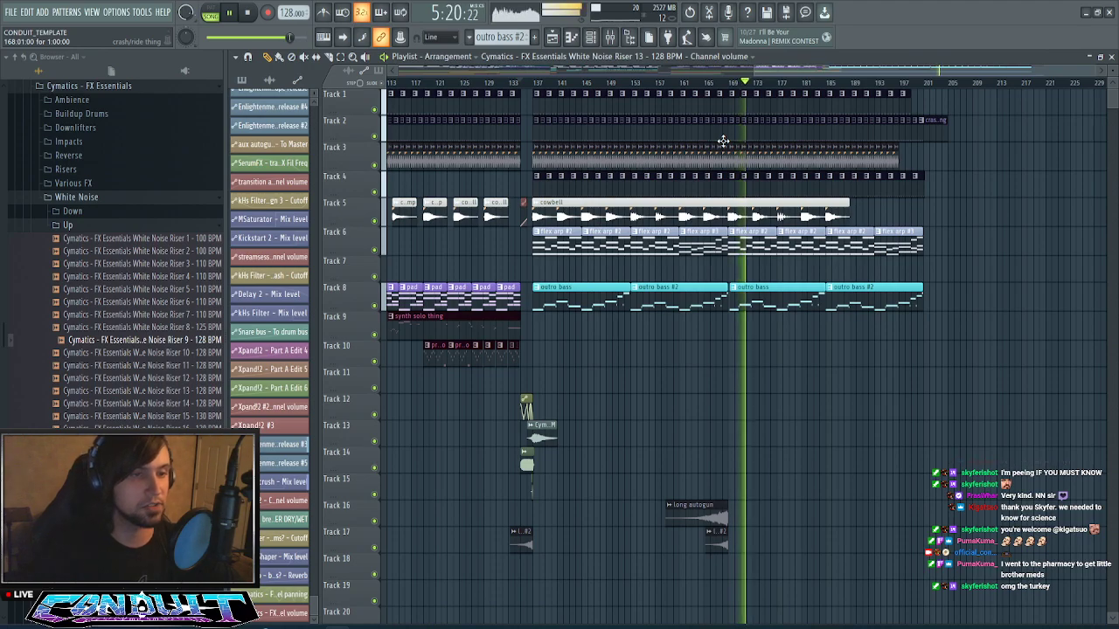
{"action": "scroll", "coordinate": [531, 90], "scroll_direction": "up", "scroll_amount": 8}
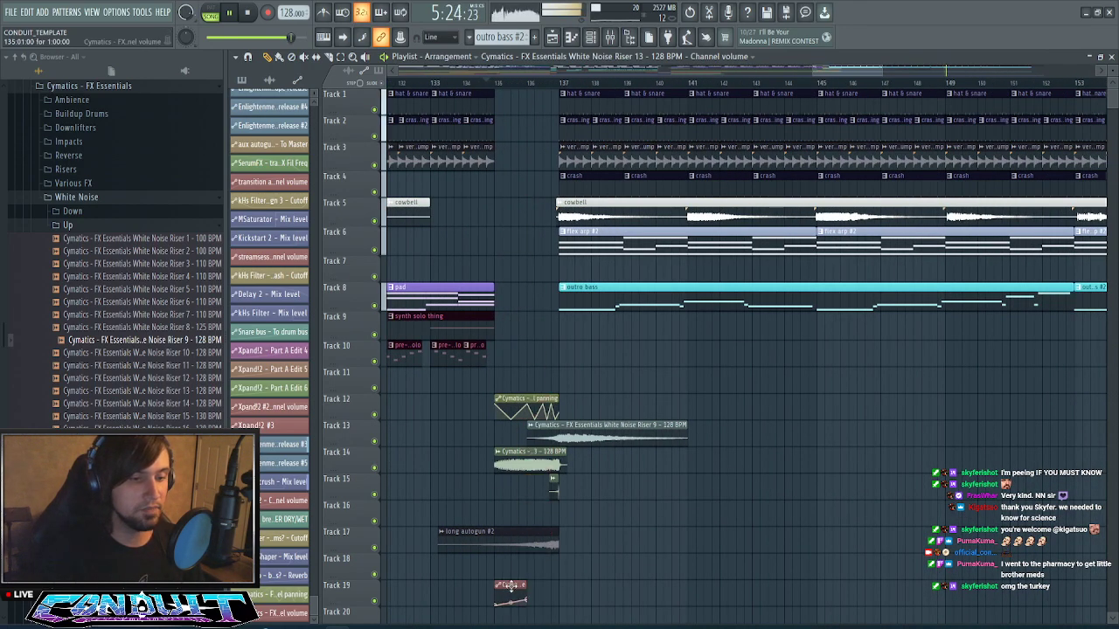
- Copy the short Track 12 effect clips from the drop into the outro, every four bars from just before bar 173 to bar 201
{"action": "scroll", "coordinate": [594, 90], "scroll_direction": "down", "scroll_amount": 10}
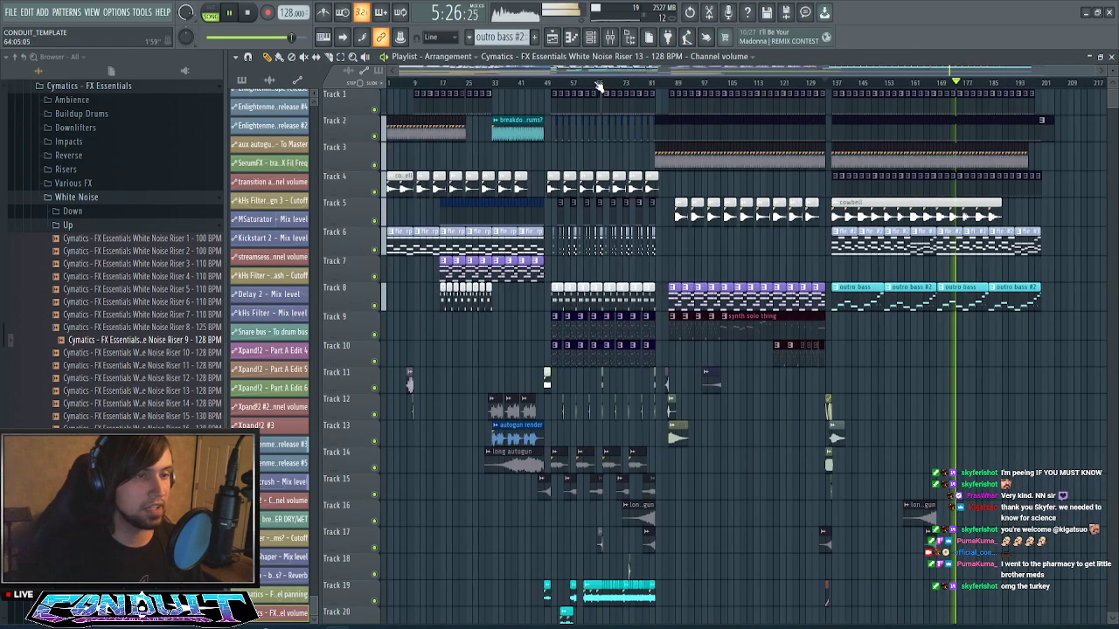
{"action": "scroll", "coordinate": [679, 276], "scroll_direction": "down", "scroll_amount": 5}
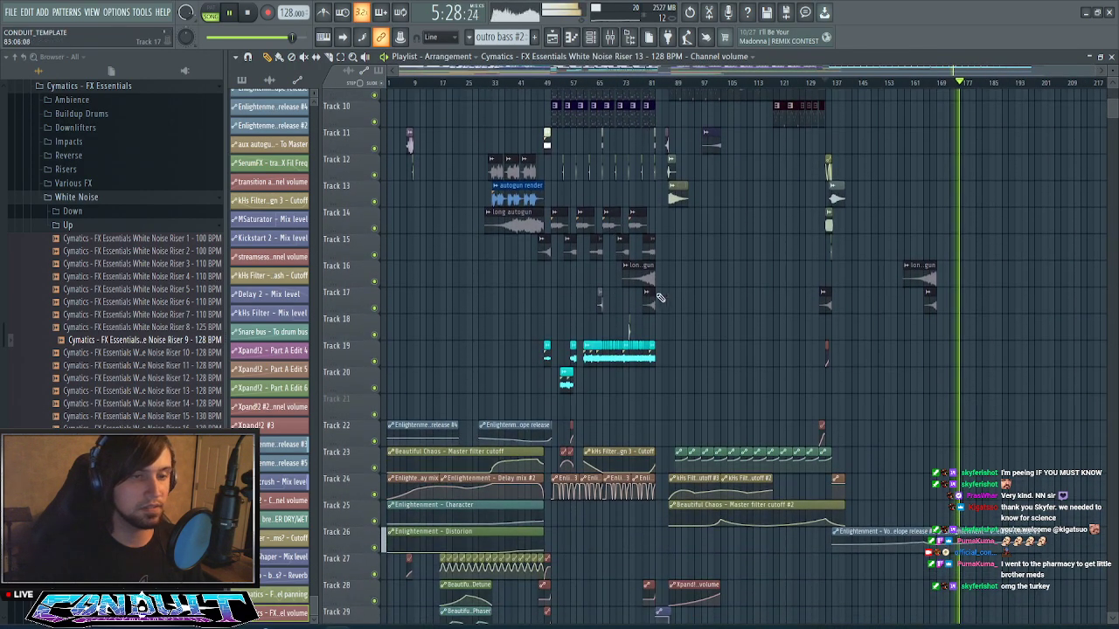
{"action": "scroll", "coordinate": [713, 294], "scroll_direction": "up", "scroll_amount": 2}
{"action": "scroll", "coordinate": [730, 289], "scroll_direction": "up", "scroll_amount": 3}
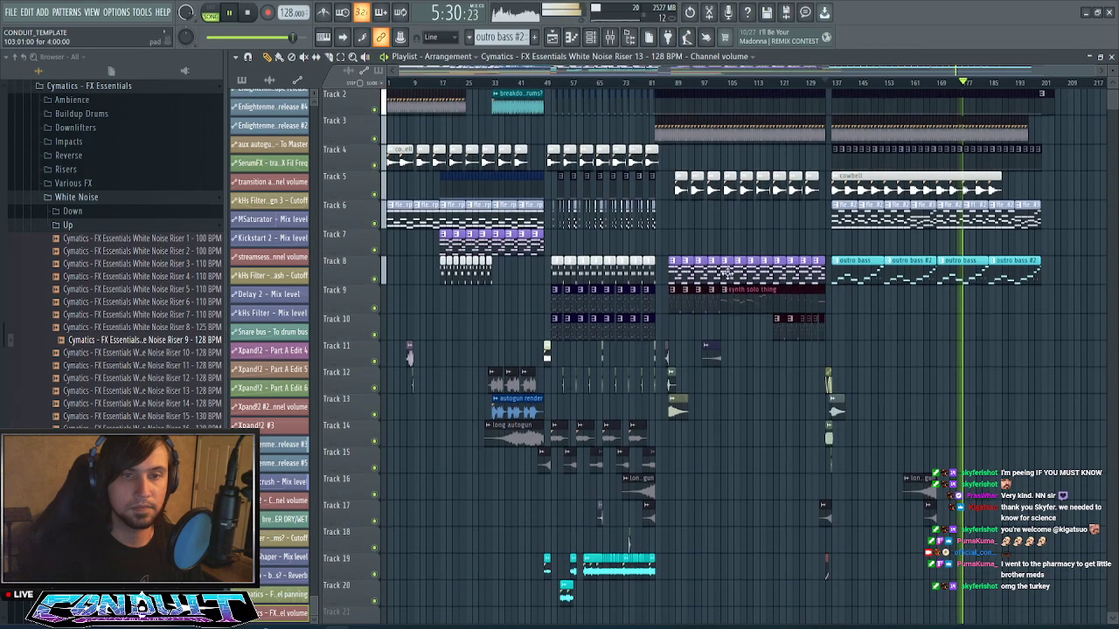
{"action": "scroll", "coordinate": [727, 271], "scroll_direction": "down", "scroll_amount": 1}
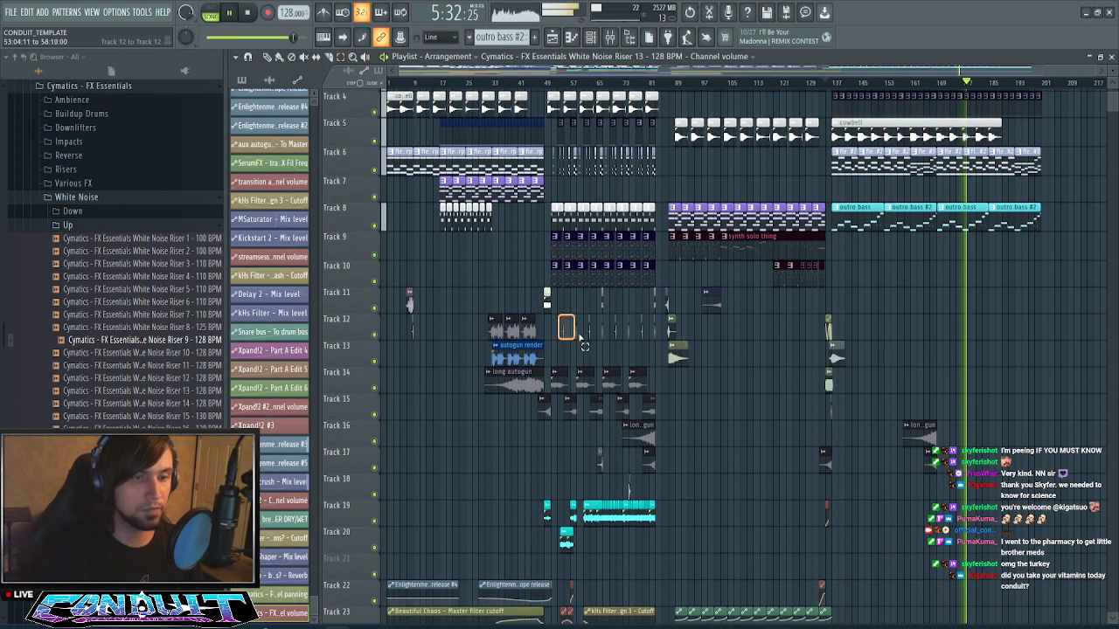
{"action": "left_click_drag", "start_coordinate": [578, 337], "coordinate": [657, 338]}
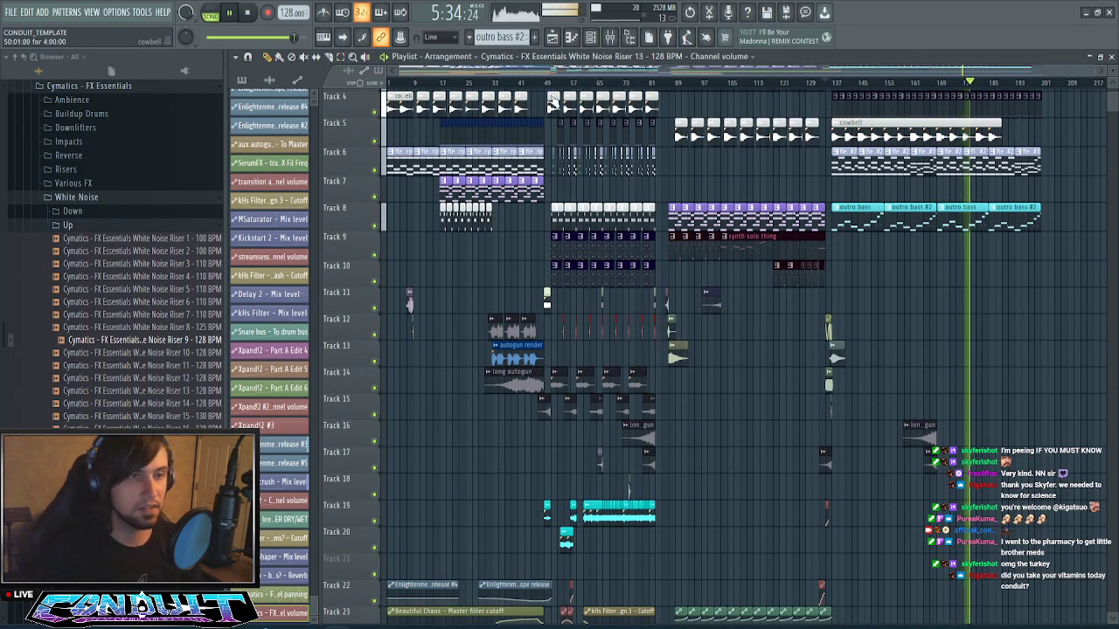
{"action": "scroll", "coordinate": [552, 98], "scroll_direction": "up", "scroll_amount": 3}
{"action": "scroll", "coordinate": [601, 89], "scroll_direction": "up", "scroll_amount": 2}
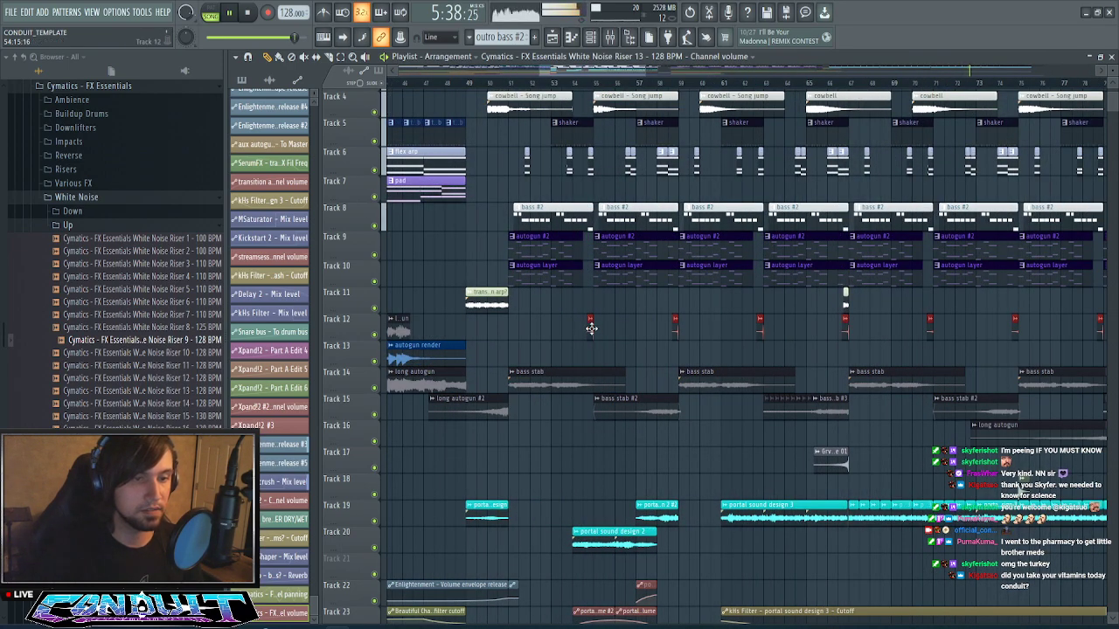
{"action": "left_click", "coordinate": [592, 327]}
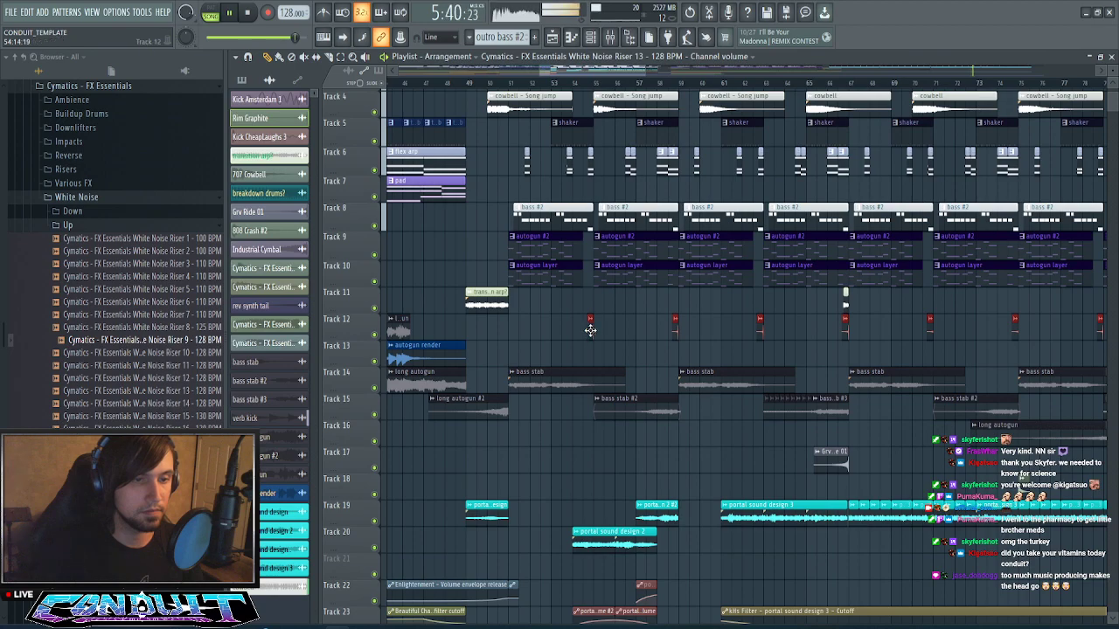
{"action": "left_click_drag", "start_coordinate": [590, 331], "coordinate": [597, 331]}
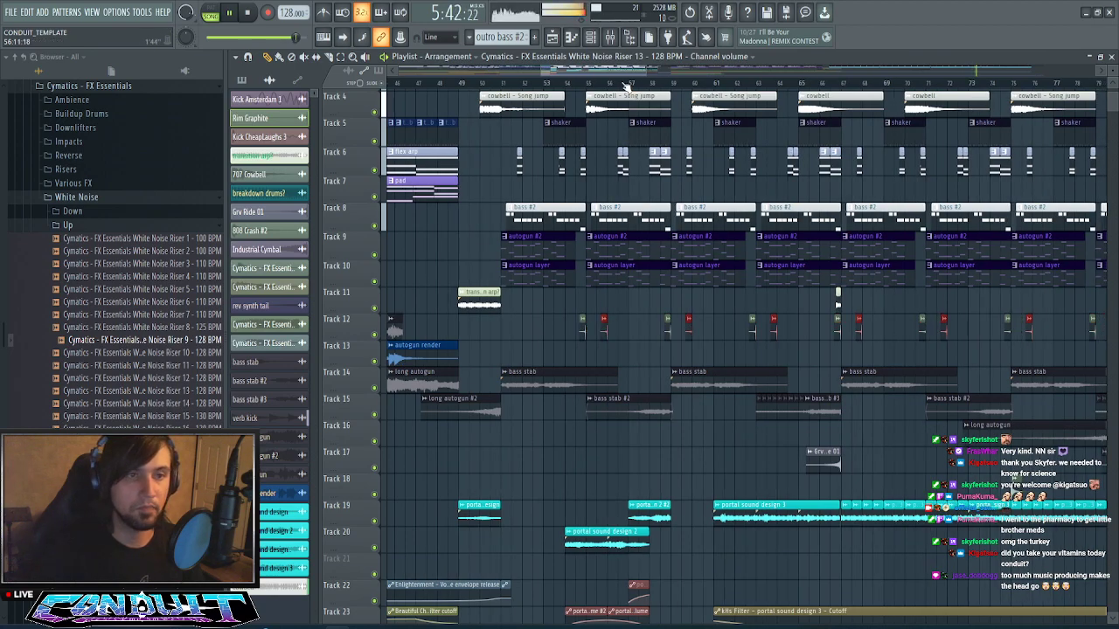
{"action": "mouse_move", "coordinate": [867, 318]}
{"action": "left_mouse_down"}
{"action": "mouse_move", "coordinate": [1118, 304]}
{"action": "mouse_move", "coordinate": [588, 341]}
{"action": "left_mouse_up"}
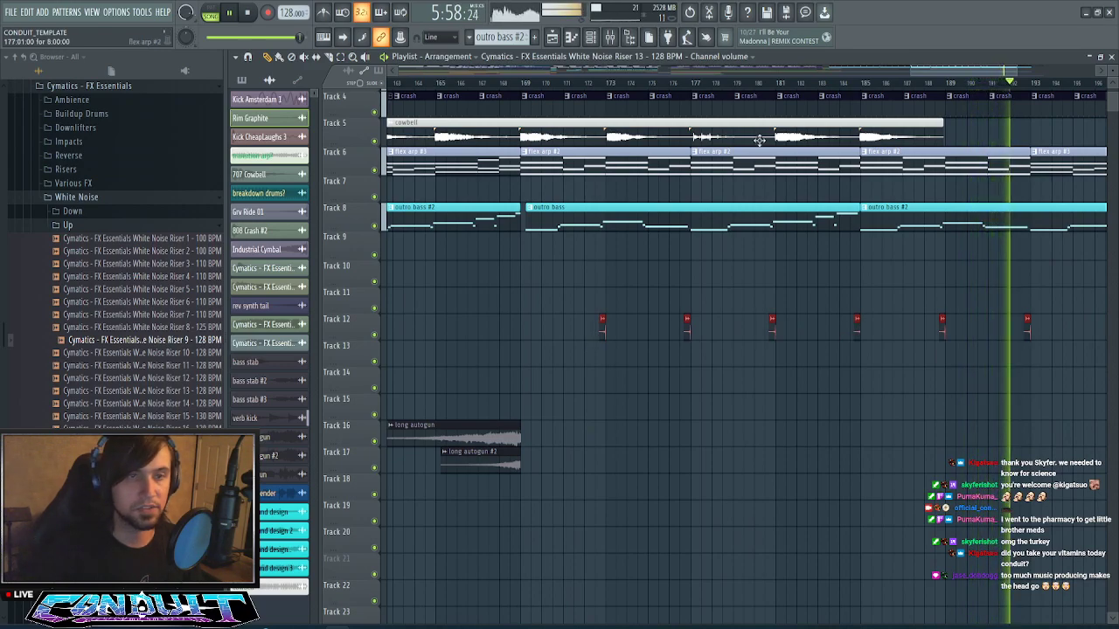
{"action": "scroll", "coordinate": [759, 140], "scroll_direction": "down", "scroll_amount": 5}
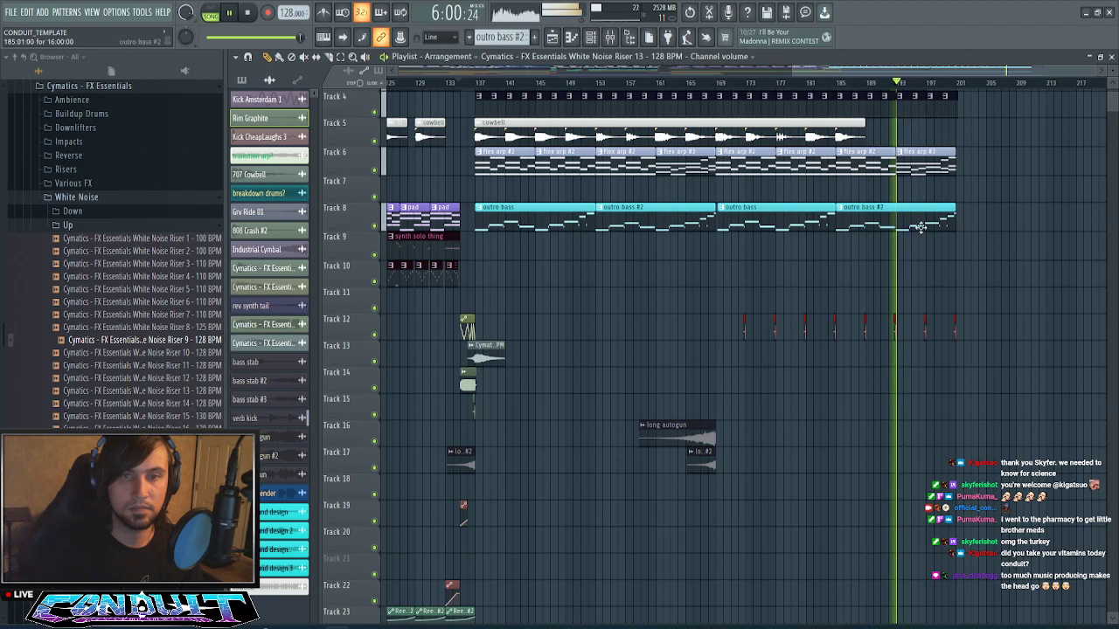
{"action": "left_click", "coordinate": [996, 286], "text": "ctrl"}
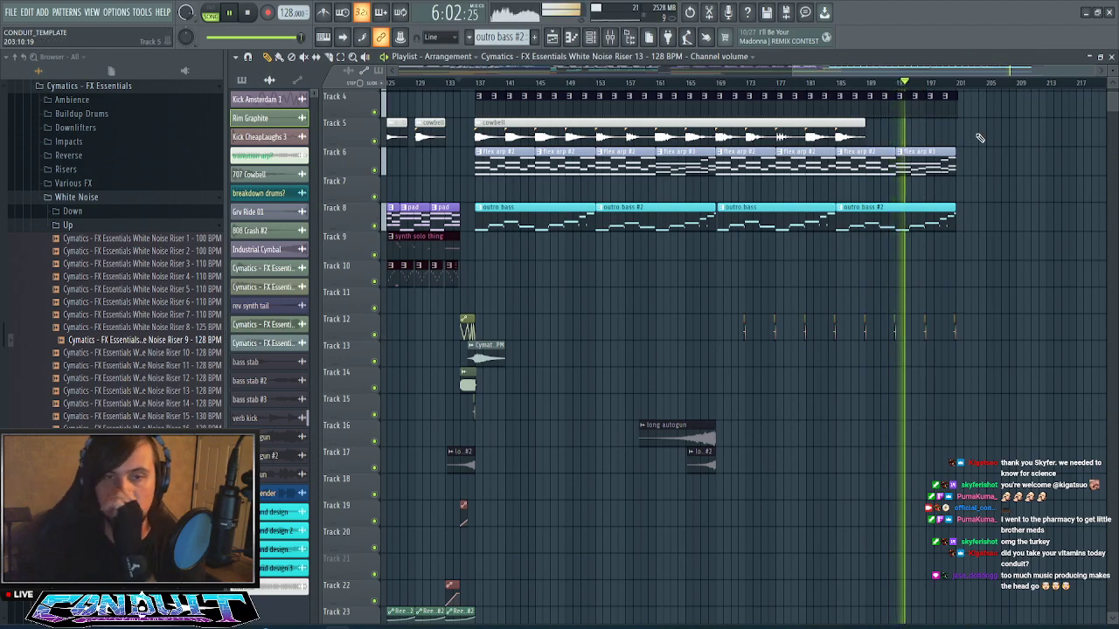
- Review the outro with its Track 12 clips while the song plays to the end
{"action": "scroll", "coordinate": [983, 75], "scroll_direction": "up", "scroll_amount": 4}
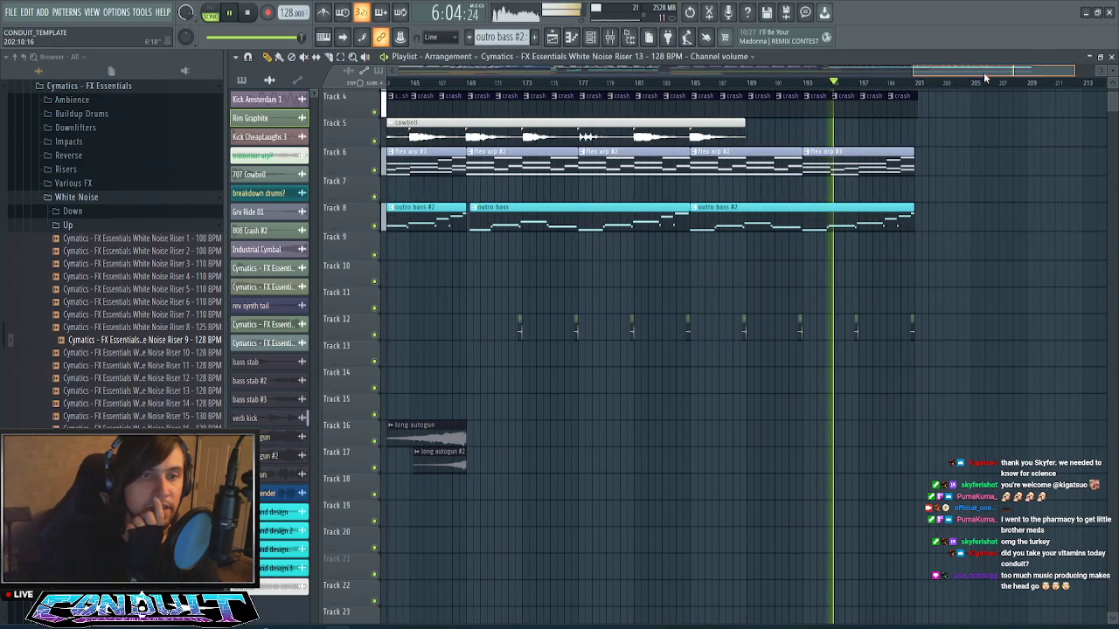
{"action": "scroll", "coordinate": [983, 75], "scroll_direction": "down", "scroll_amount": 7}
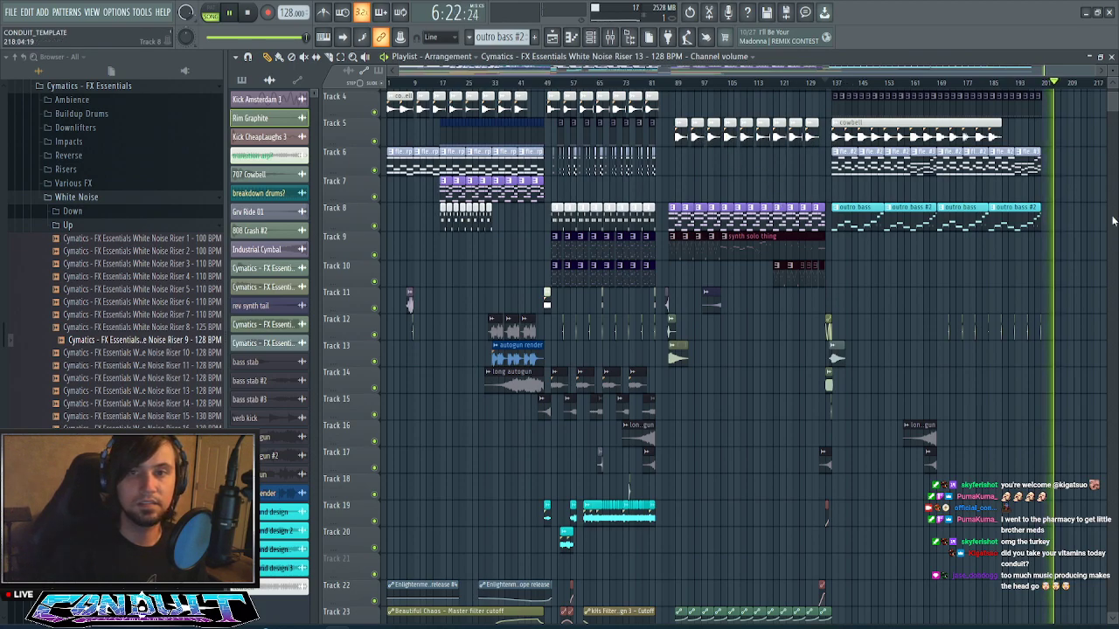
{"action": "scroll", "coordinate": [1060, 204], "scroll_direction": "up", "scroll_amount": 3}
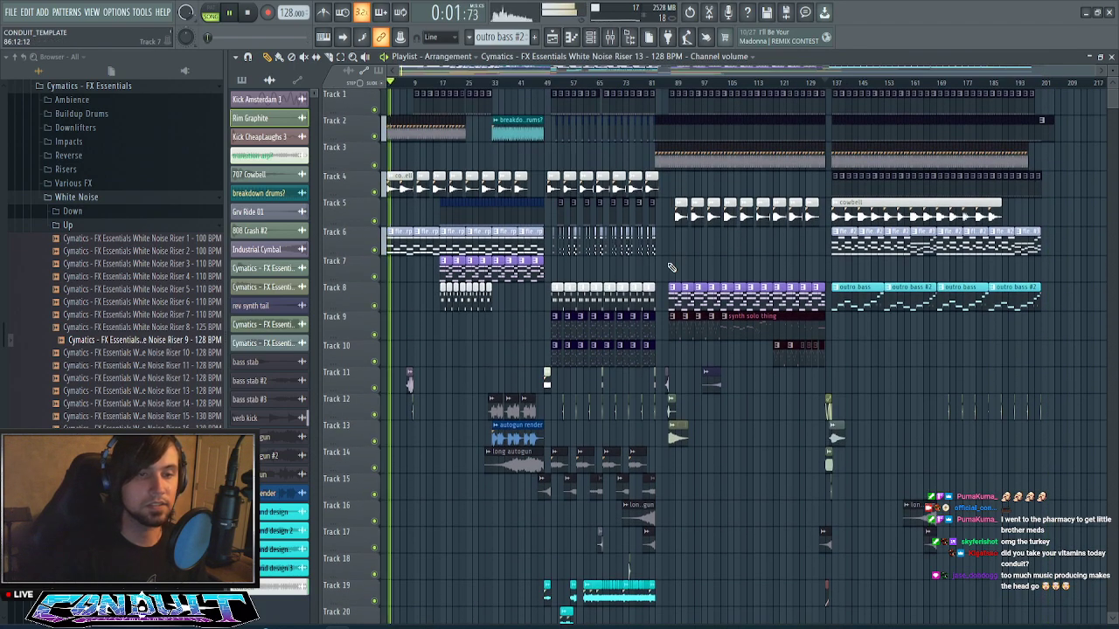
- Play the song from about bar 44, just ahead of the drop, and save the project
{"action": "left_click", "coordinate": [544, 85]}
{"action": "left_click", "coordinate": [527, 83]}
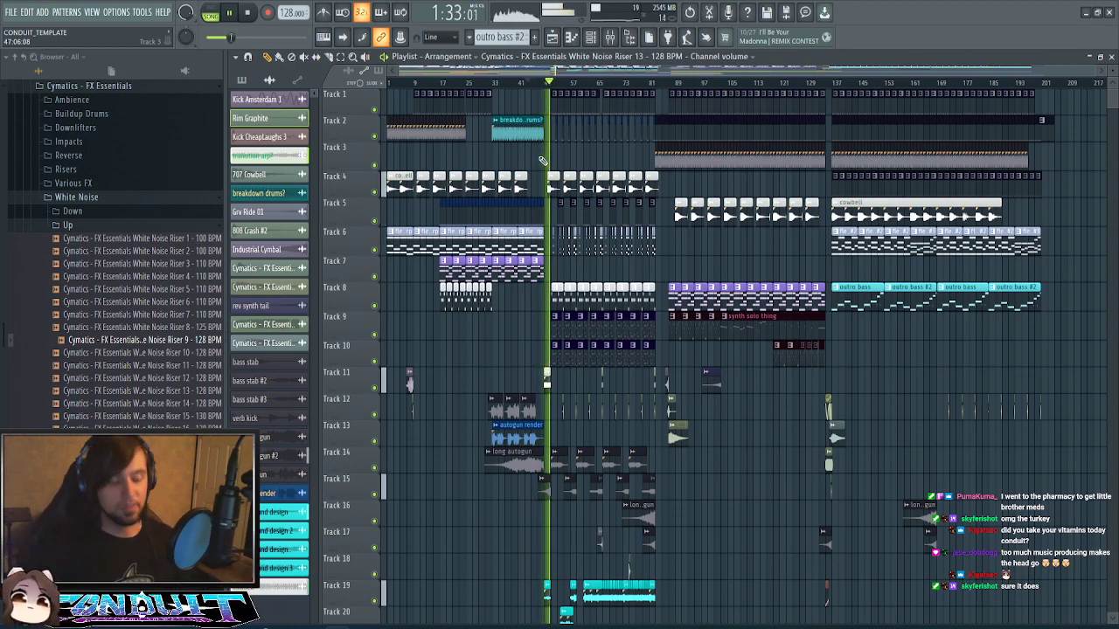
{"action": "key", "text": "ctrl+s"}
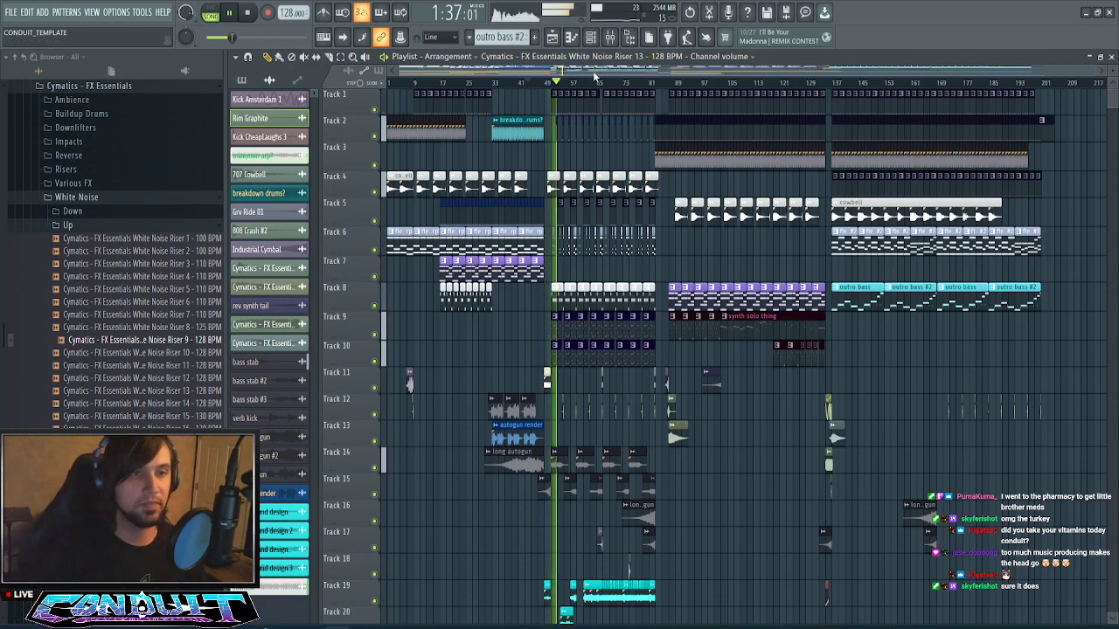
- Examine the drop's clips and the breakdown following it while the song plays, and stop playback
{"action": "scroll", "coordinate": [572, 83], "scroll_direction": "up", "scroll_amount": 3}
{"action": "mouse_move", "coordinate": [585, 72]}
{"action": "left_mouse_down"}
{"action": "mouse_move", "coordinate": [496, 75]}
{"action": "mouse_move", "coordinate": [597, 75]}
{"action": "left_mouse_up"}
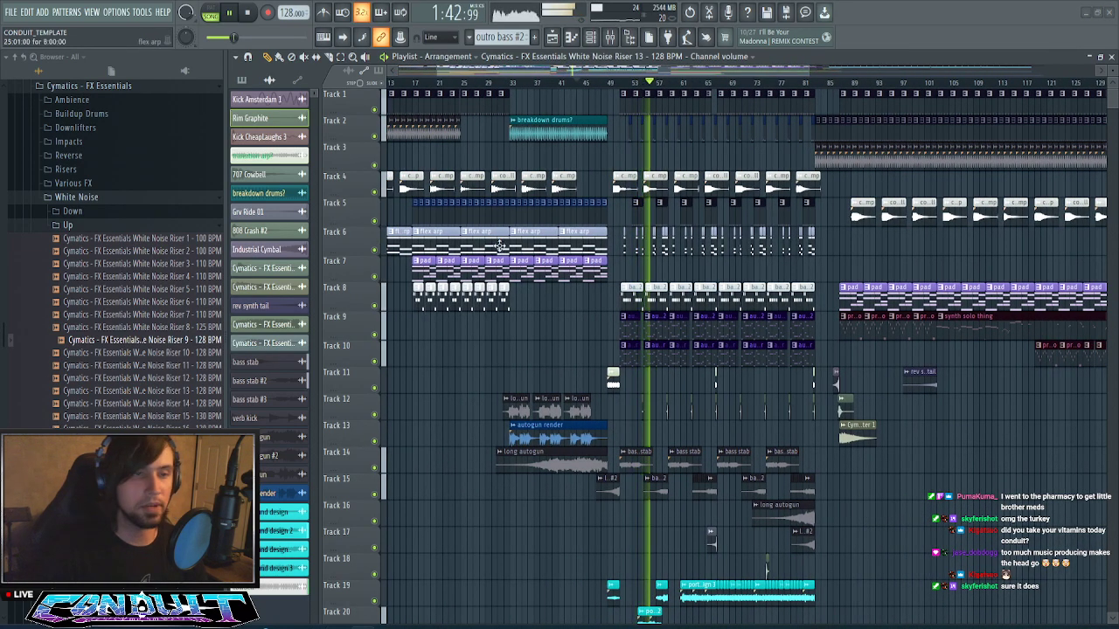
{"action": "left_click_drag", "start_coordinate": [612, 72], "coordinate": [578, 95]}
{"action": "left_click_drag", "start_coordinate": [772, 71], "coordinate": [1033, 70]}
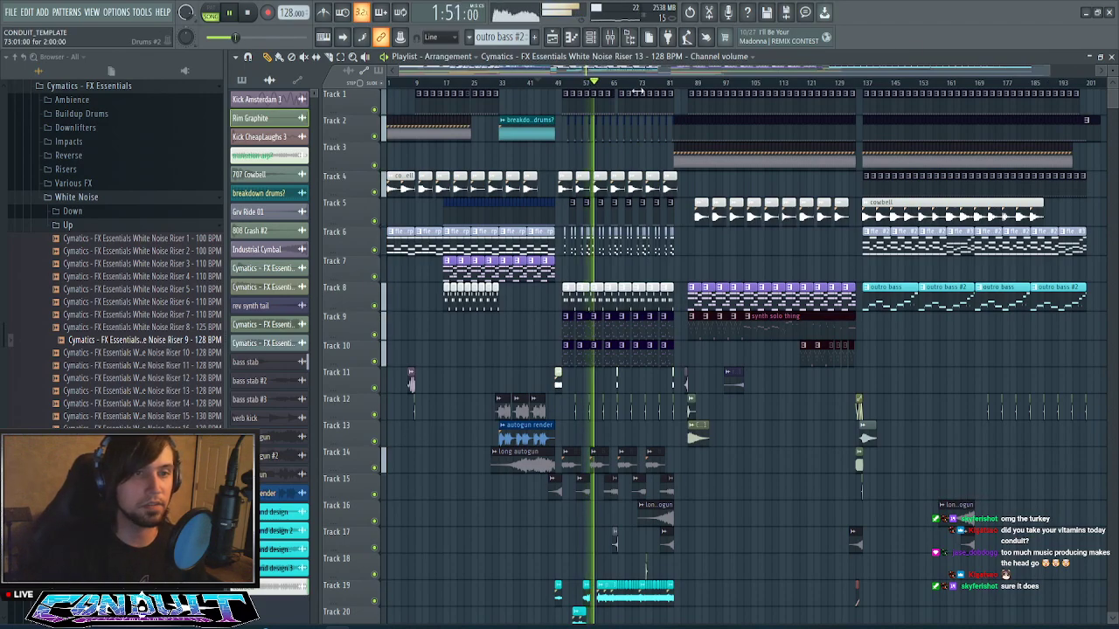
{"action": "left_click_drag", "start_coordinate": [638, 88], "coordinate": [540, 83]}
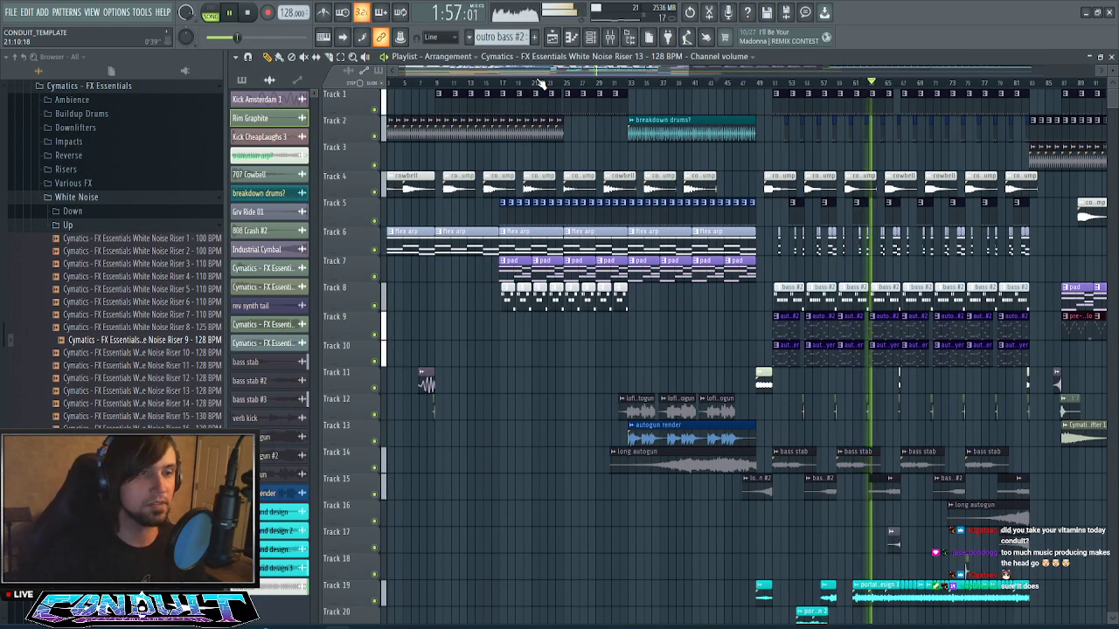
{"action": "scroll", "coordinate": [541, 83], "scroll_direction": "down", "scroll_amount": 3}
{"action": "left_click_drag", "start_coordinate": [656, 88], "coordinate": [790, 106]}
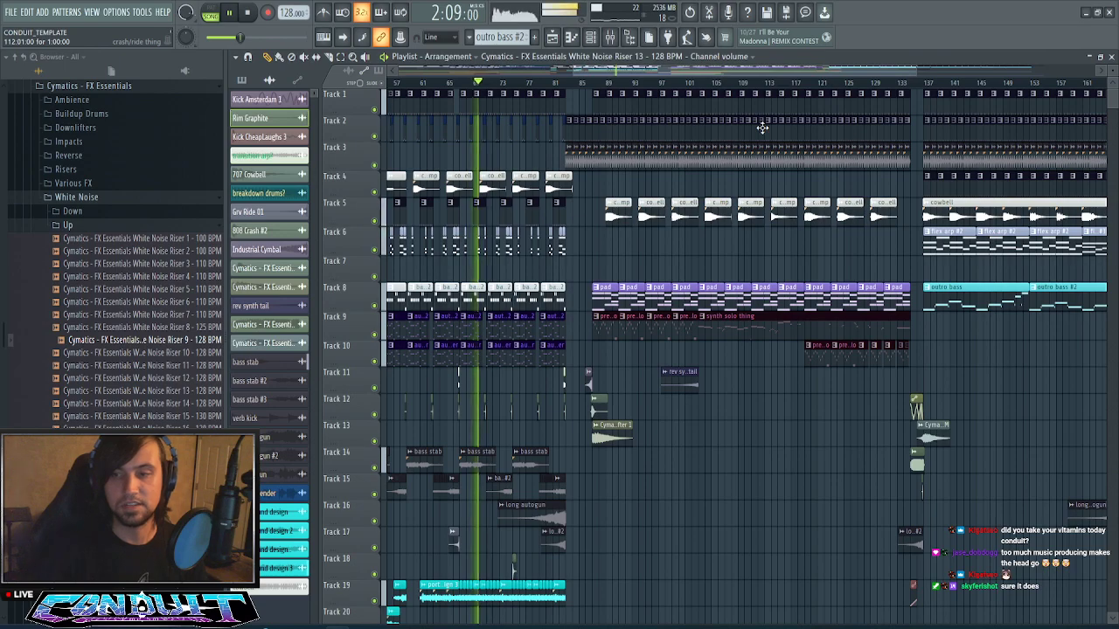
{"action": "scroll", "coordinate": [619, 90], "scroll_direction": "down", "scroll_amount": 3}
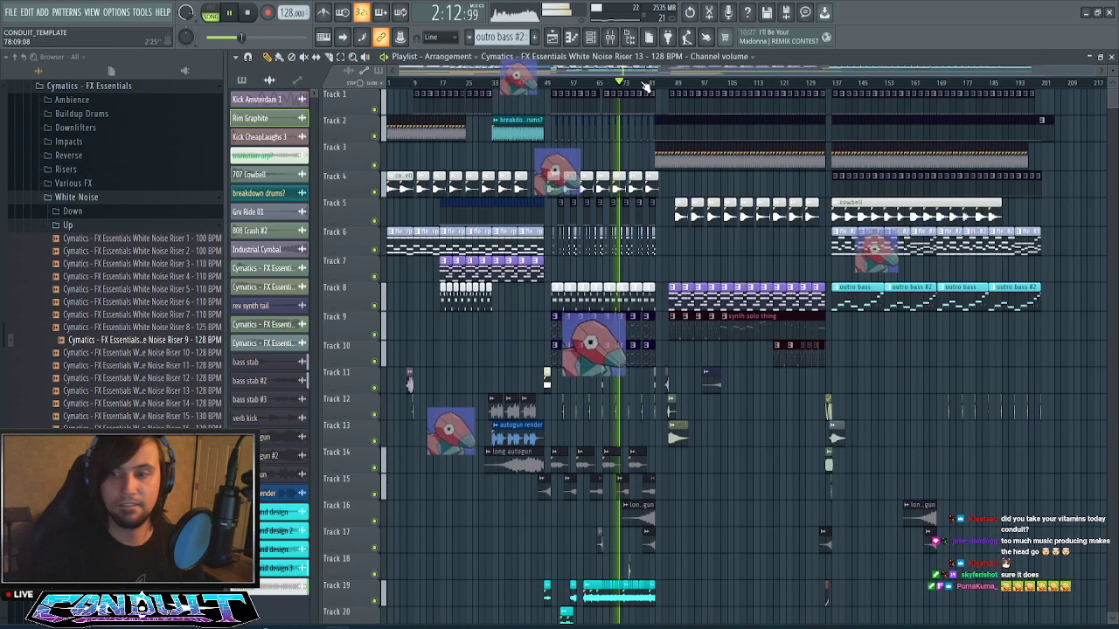
{"action": "scroll", "coordinate": [655, 80], "scroll_direction": "up", "scroll_amount": 3}
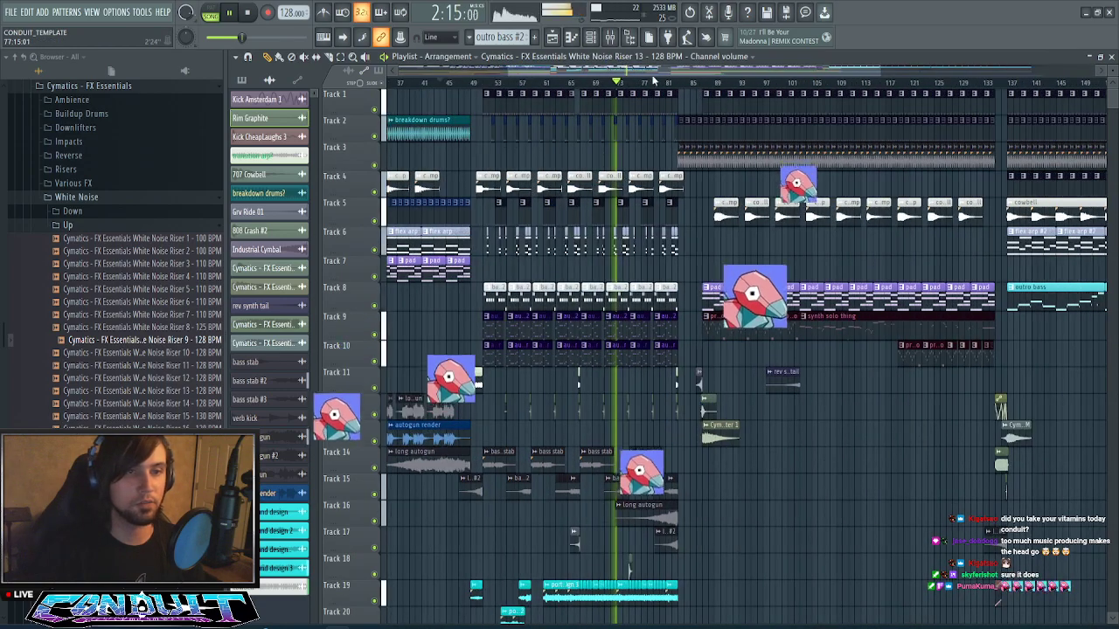
{"action": "scroll", "coordinate": [681, 78], "scroll_direction": "right", "scroll_amount": 5}
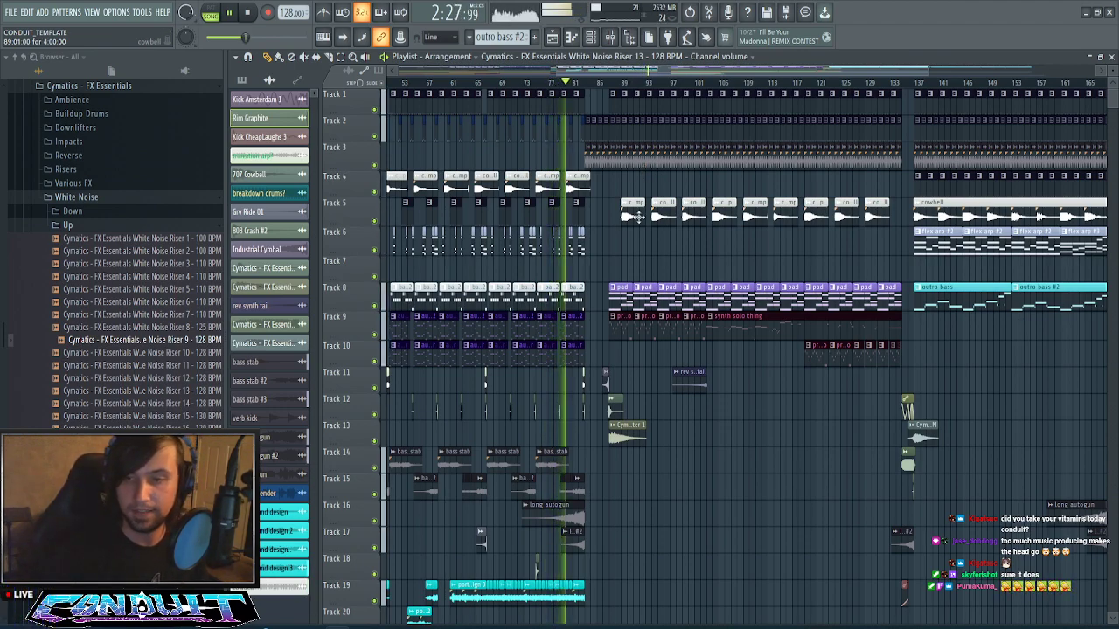
{"action": "key", "text": "space"}
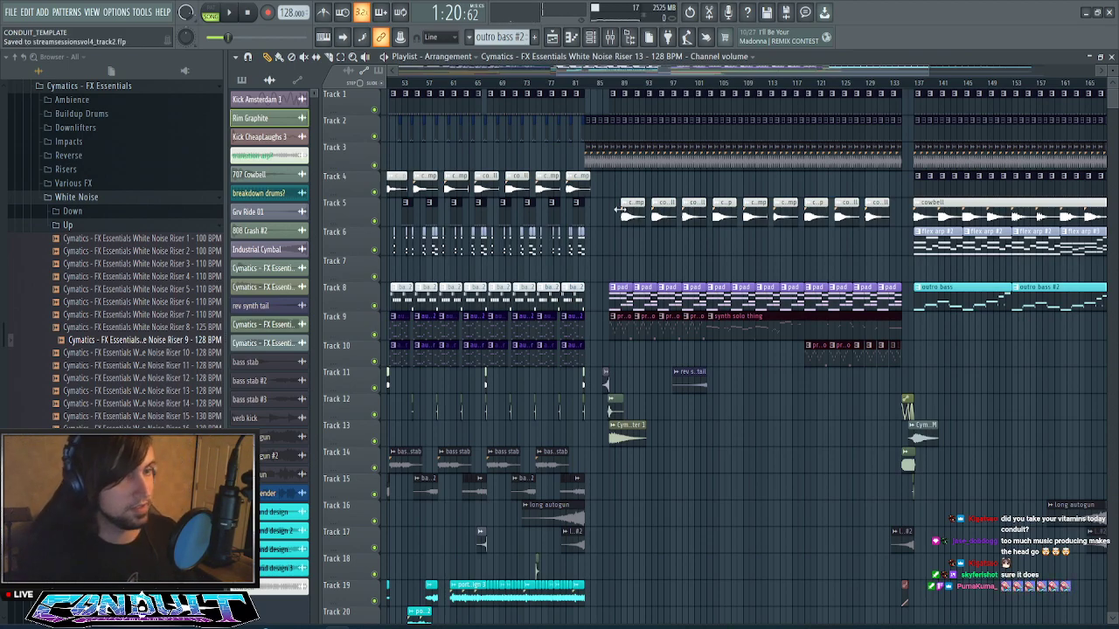
- Spot-check short excerpts across the whole arrangement, from the intro through the drop and breakdown to the outro around bar 151
{"action": "scroll", "coordinate": [618, 81], "scroll_direction": "down", "scroll_amount": 3}
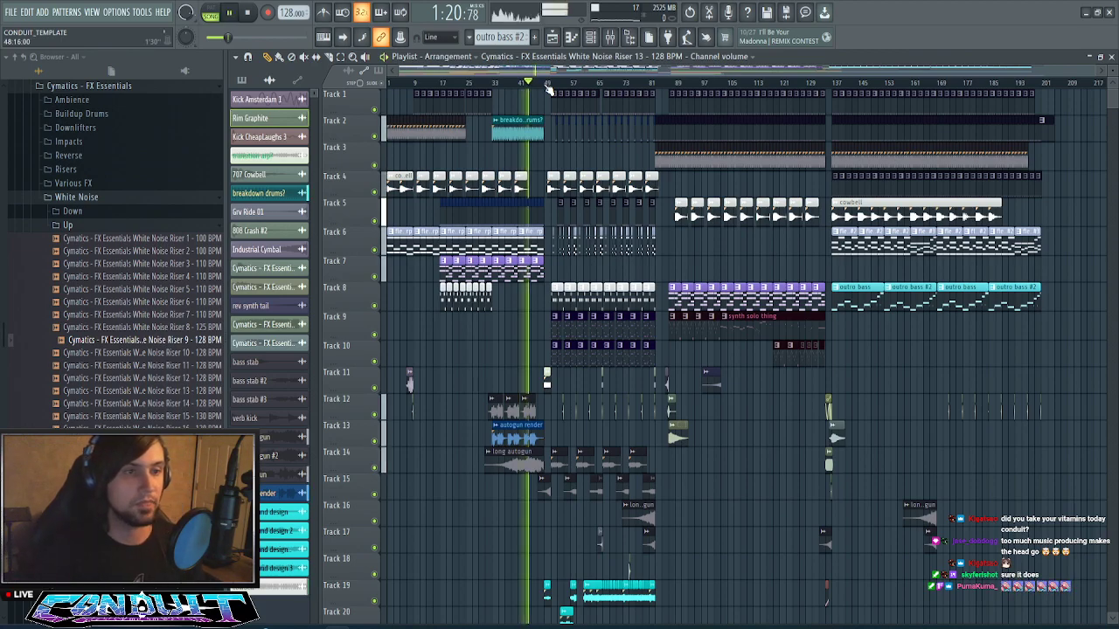
{"action": "left_click", "coordinate": [636, 83]}
{"action": "left_click", "coordinate": [697, 83]}
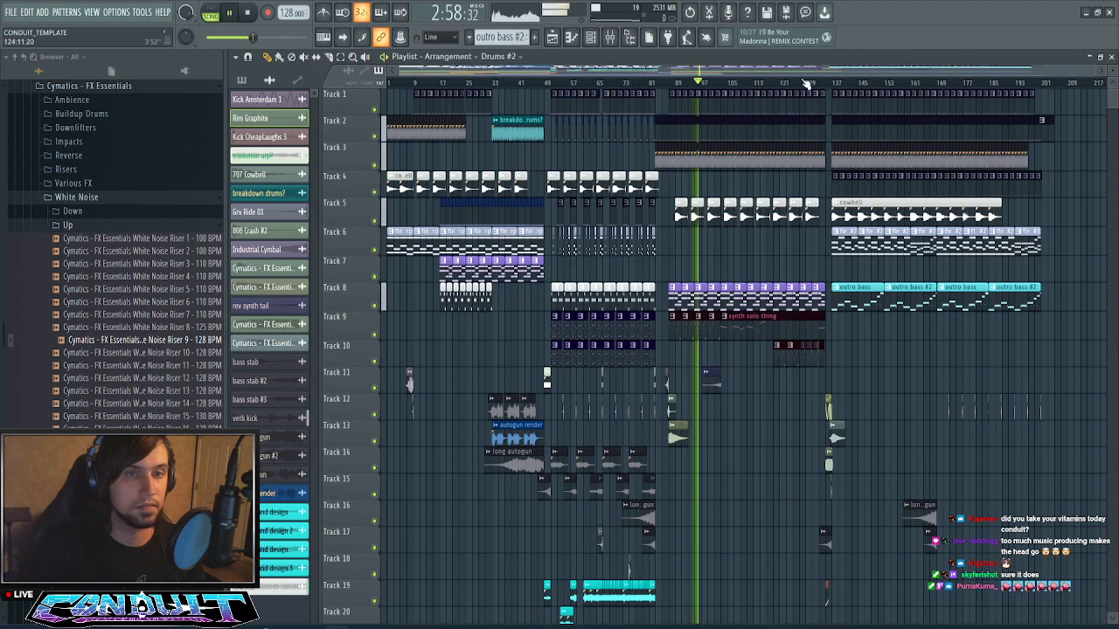
{"action": "left_click", "coordinate": [899, 83]}
{"action": "left_click", "coordinate": [421, 83]}
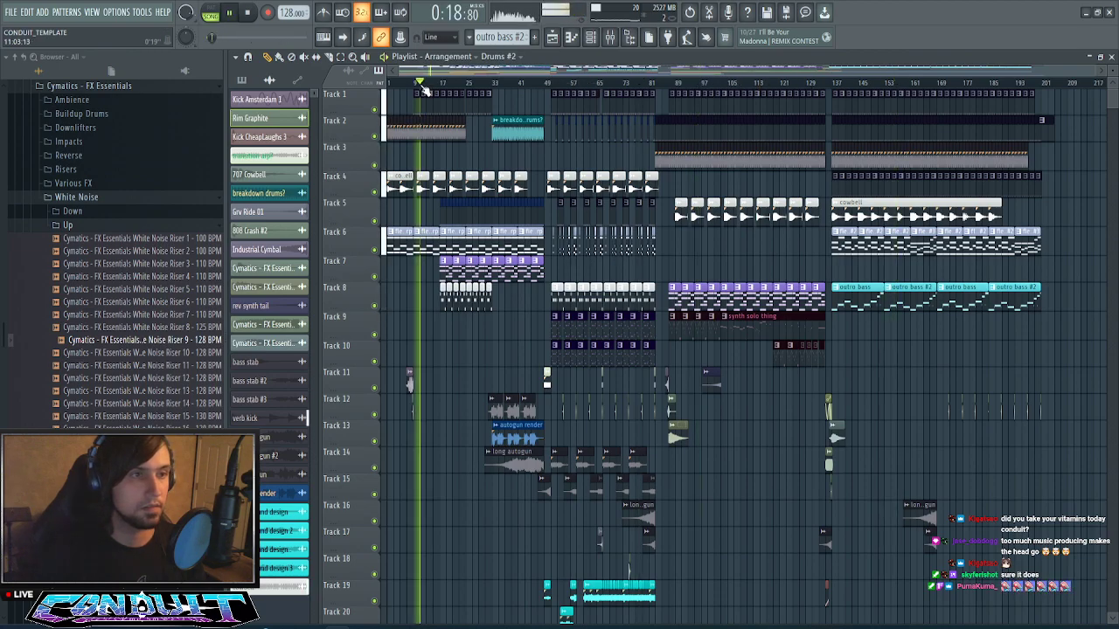
{"action": "left_click", "coordinate": [534, 83]}
{"action": "left_click", "coordinate": [588, 83]}
{"action": "left_click", "coordinate": [627, 83]}
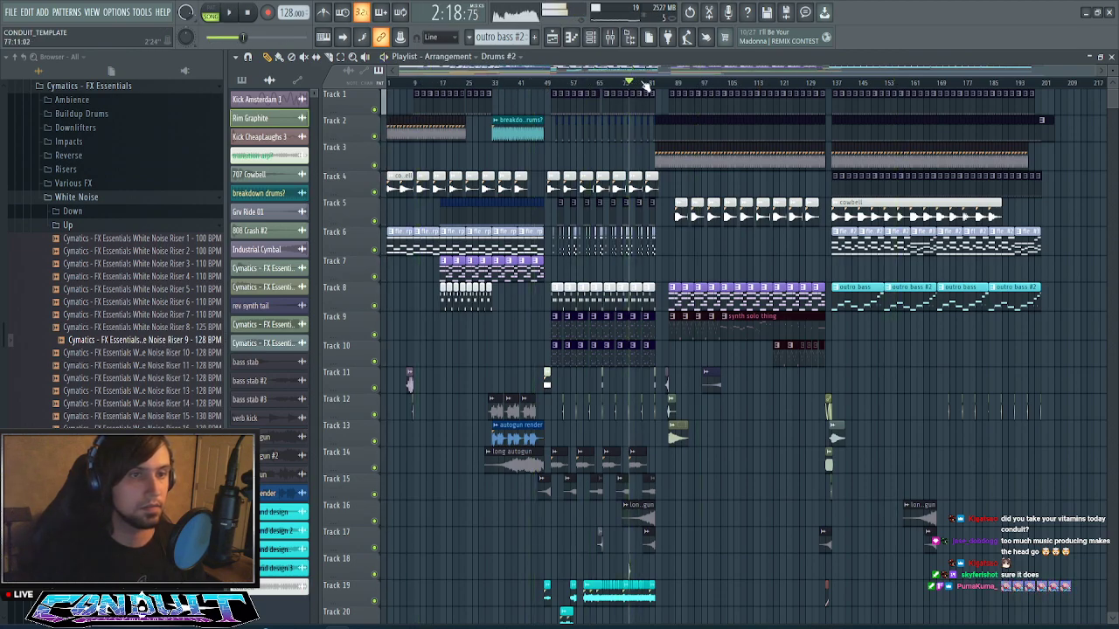
{"action": "left_click", "coordinate": [731, 83]}
{"action": "left_click", "coordinate": [764, 83]}
{"action": "left_click", "coordinate": [876, 83]}
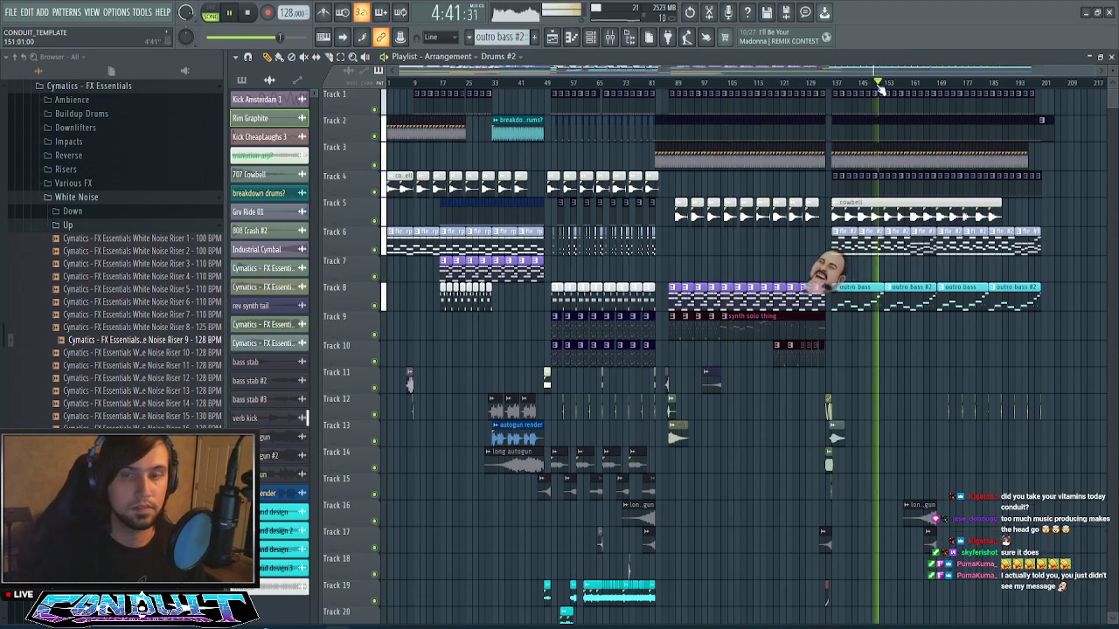
{"action": "key", "text": "space"}
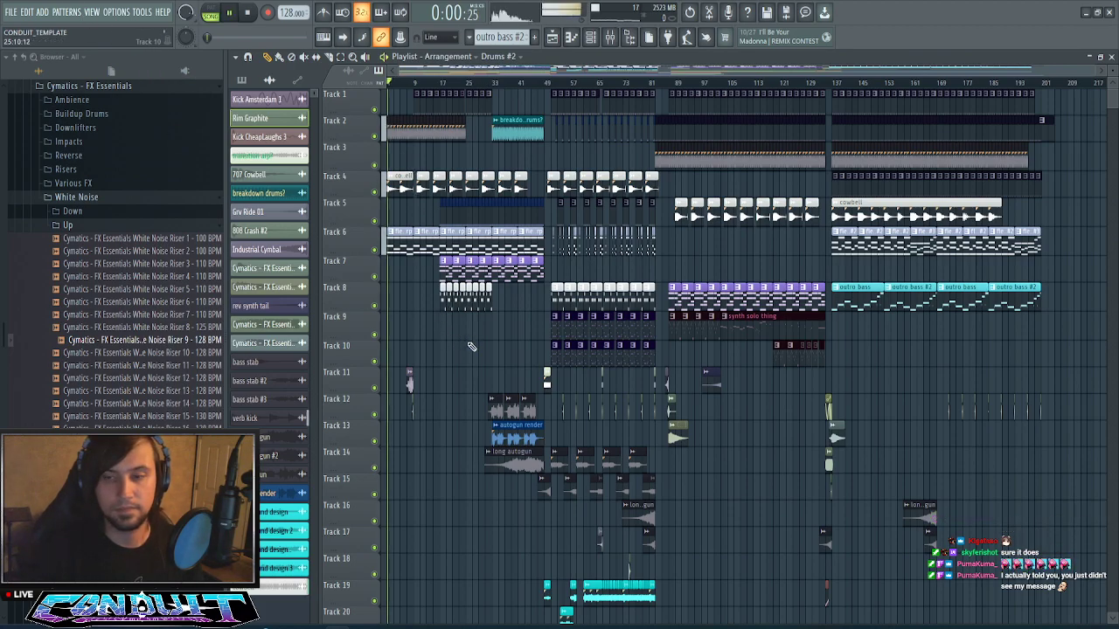
{"action": "key", "text": "space"}
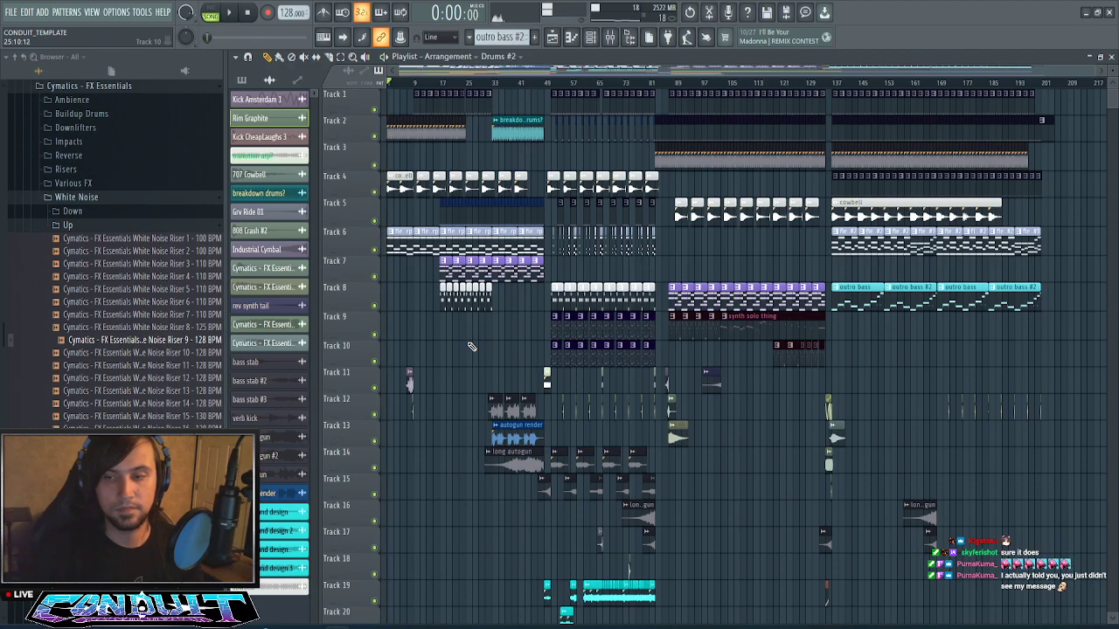
{"action": "key", "text": "space"}
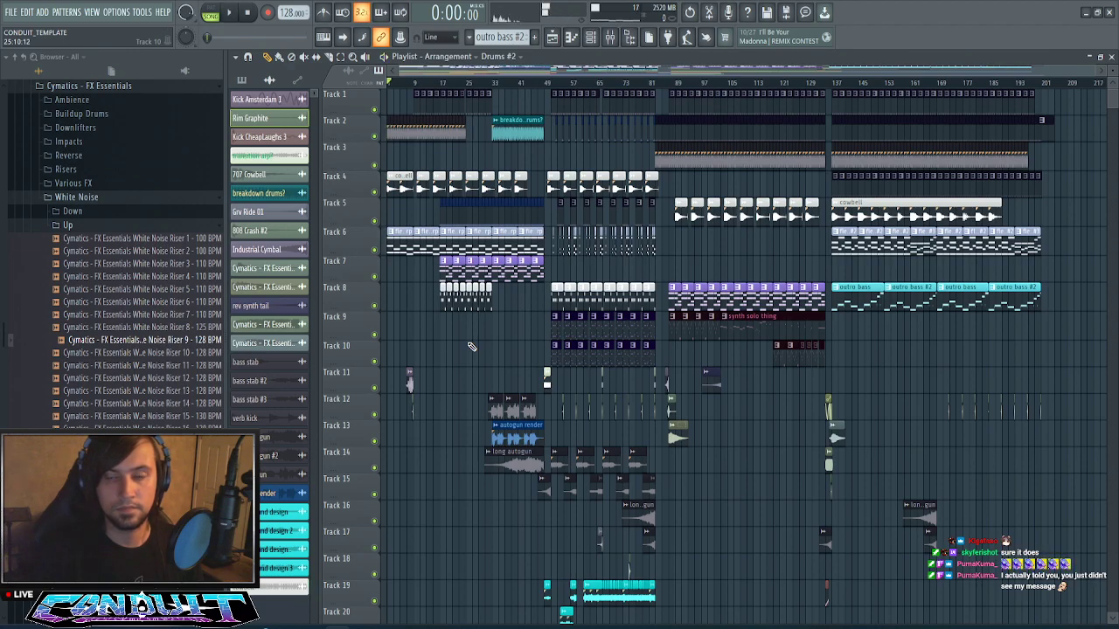
{"action": "key", "text": "space"}
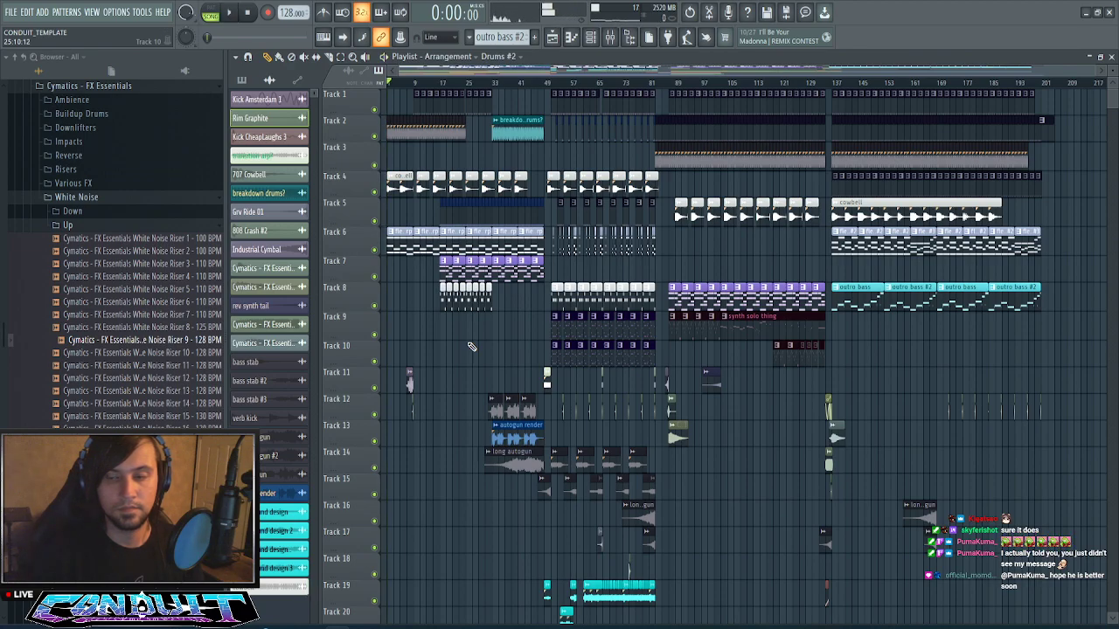
{"action": "key", "text": "space"}
{"action": "key", "text": "space"}
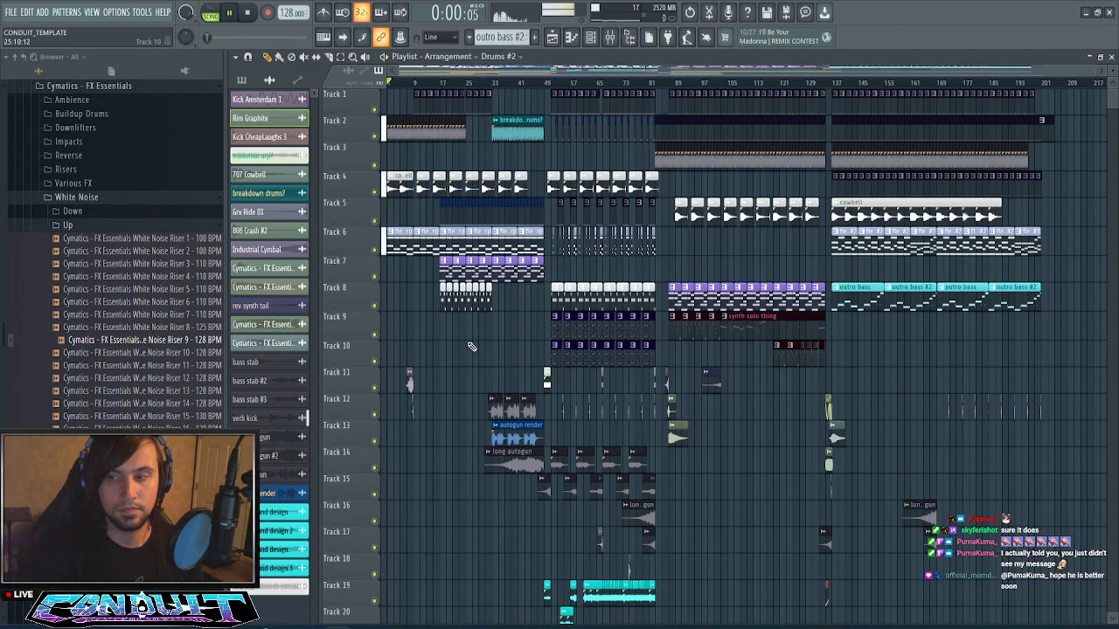
- Play the song from the start and lower the Master volume in the mixer to 73%
{"action": "key", "text": "space"}
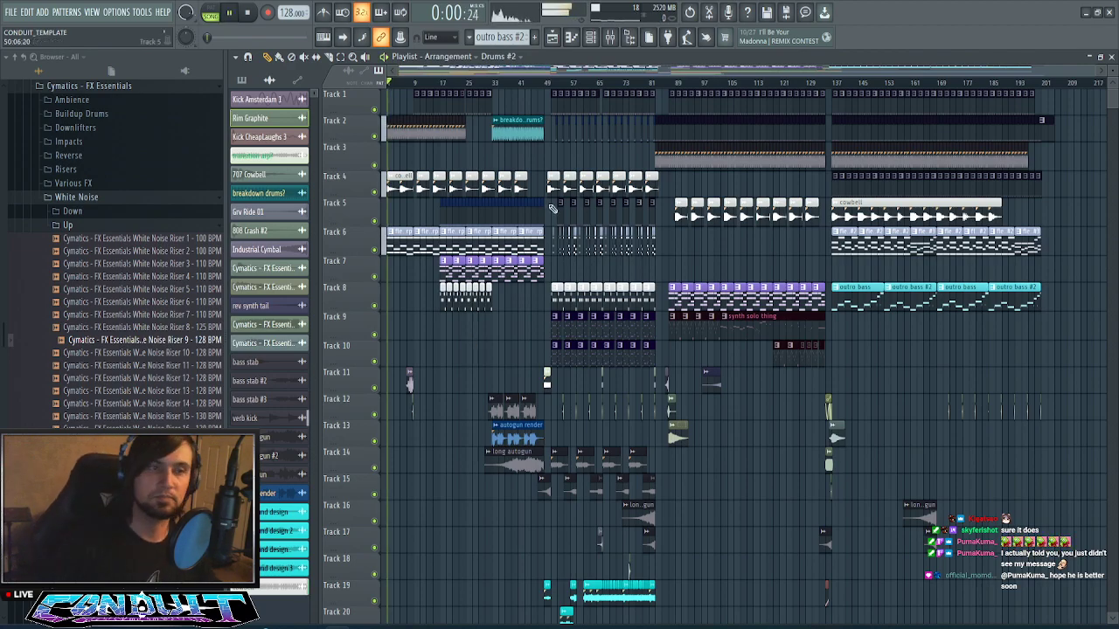
{"action": "left_click", "coordinate": [624, 37]}
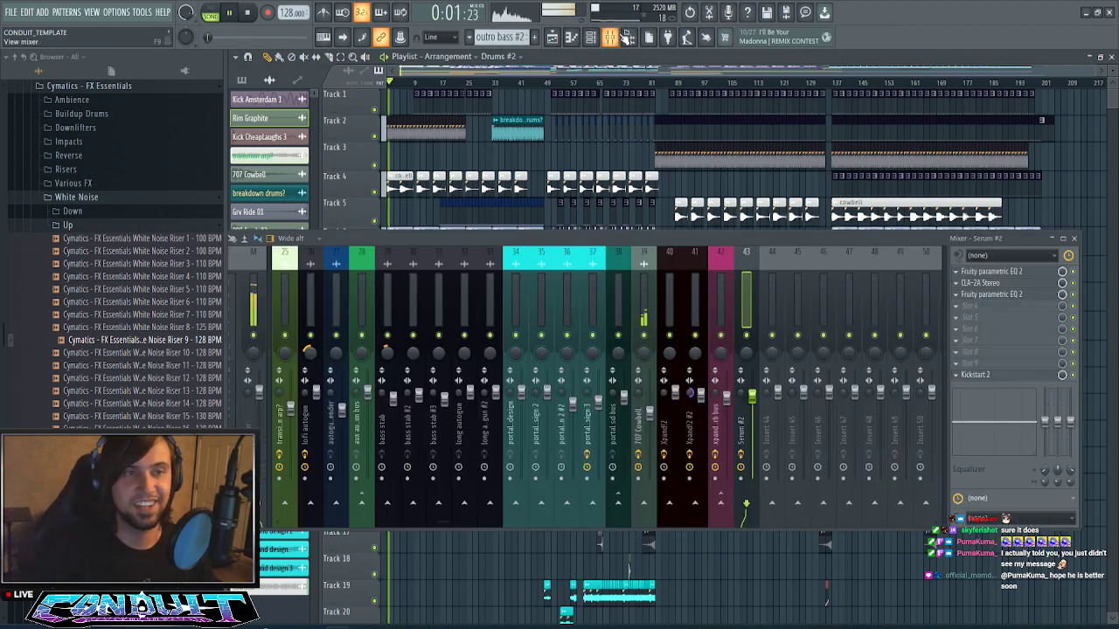
{"action": "left_click", "coordinate": [260, 400]}
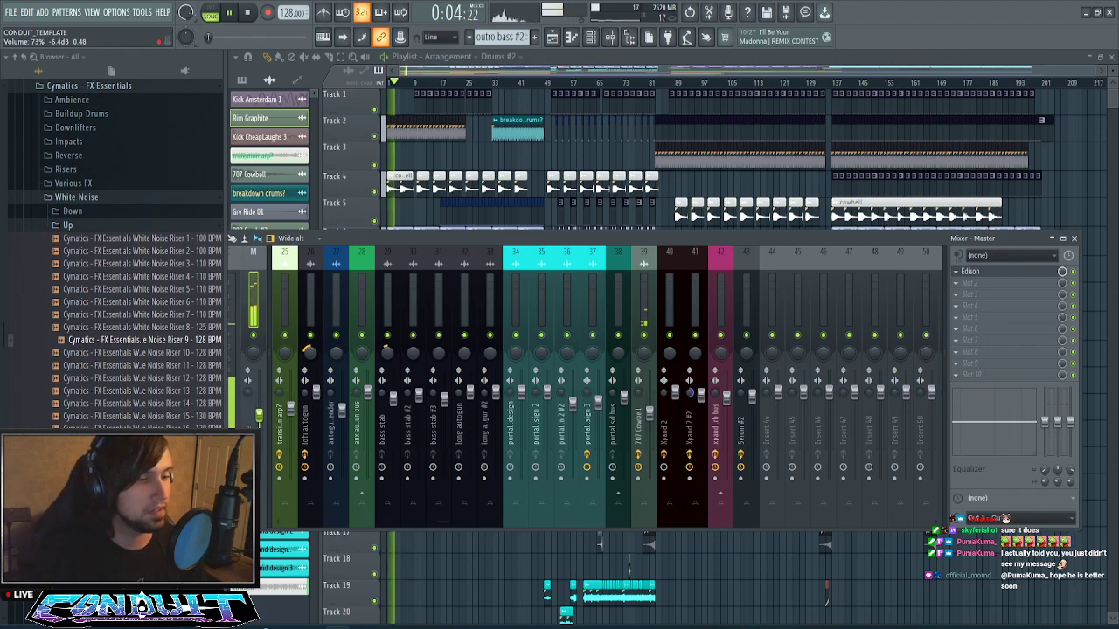